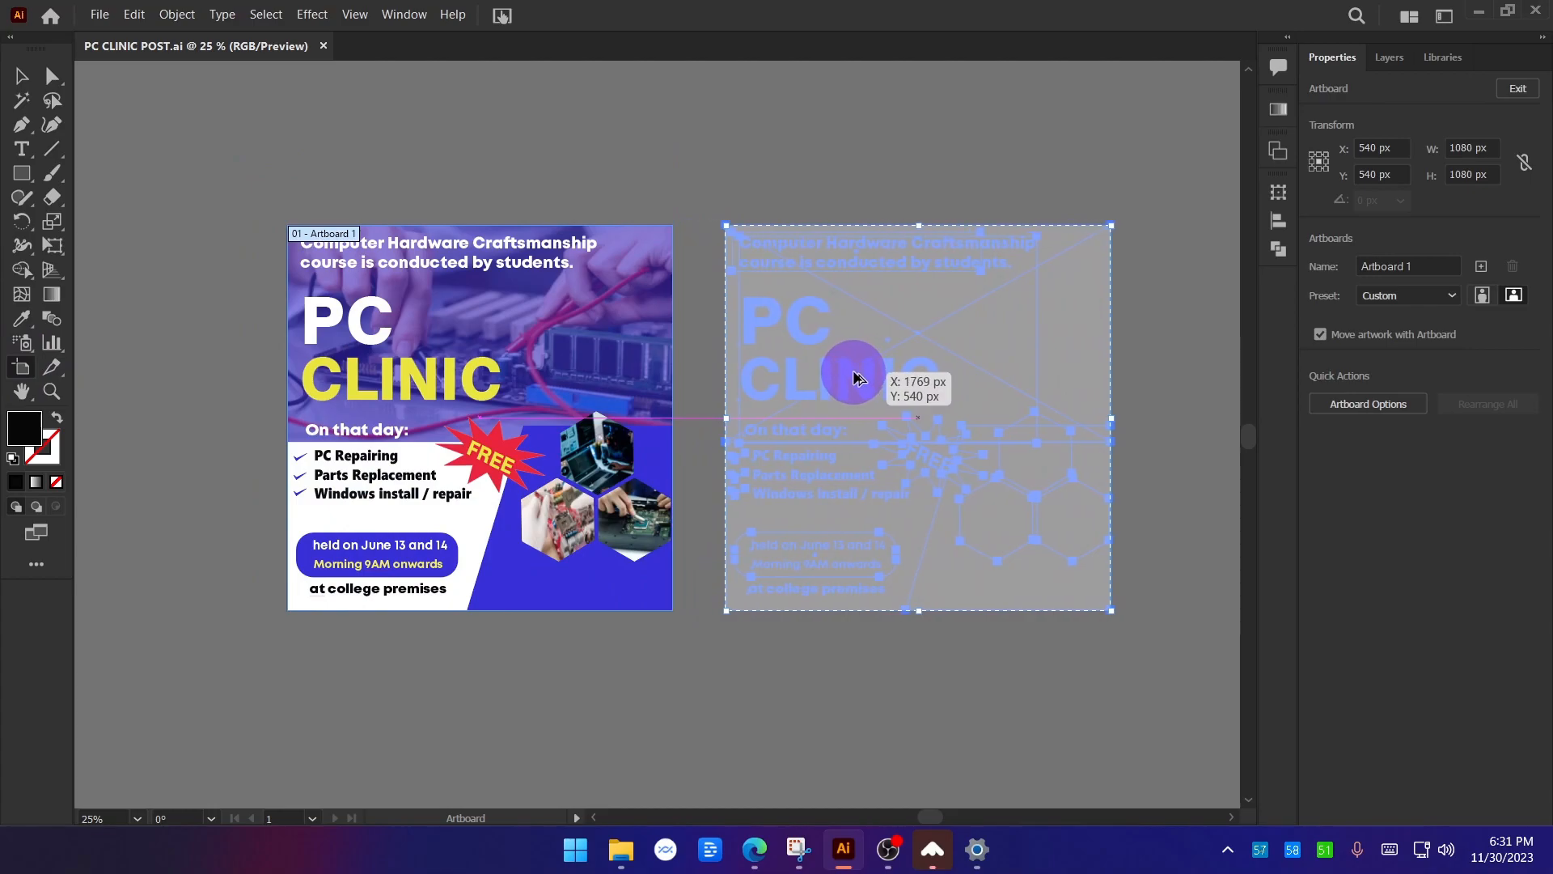
# Finish duplicating the poster artboard beside the original and return to the Selection tool.
pyautogui.click(13, 81)
pyautogui.click(790, 215)
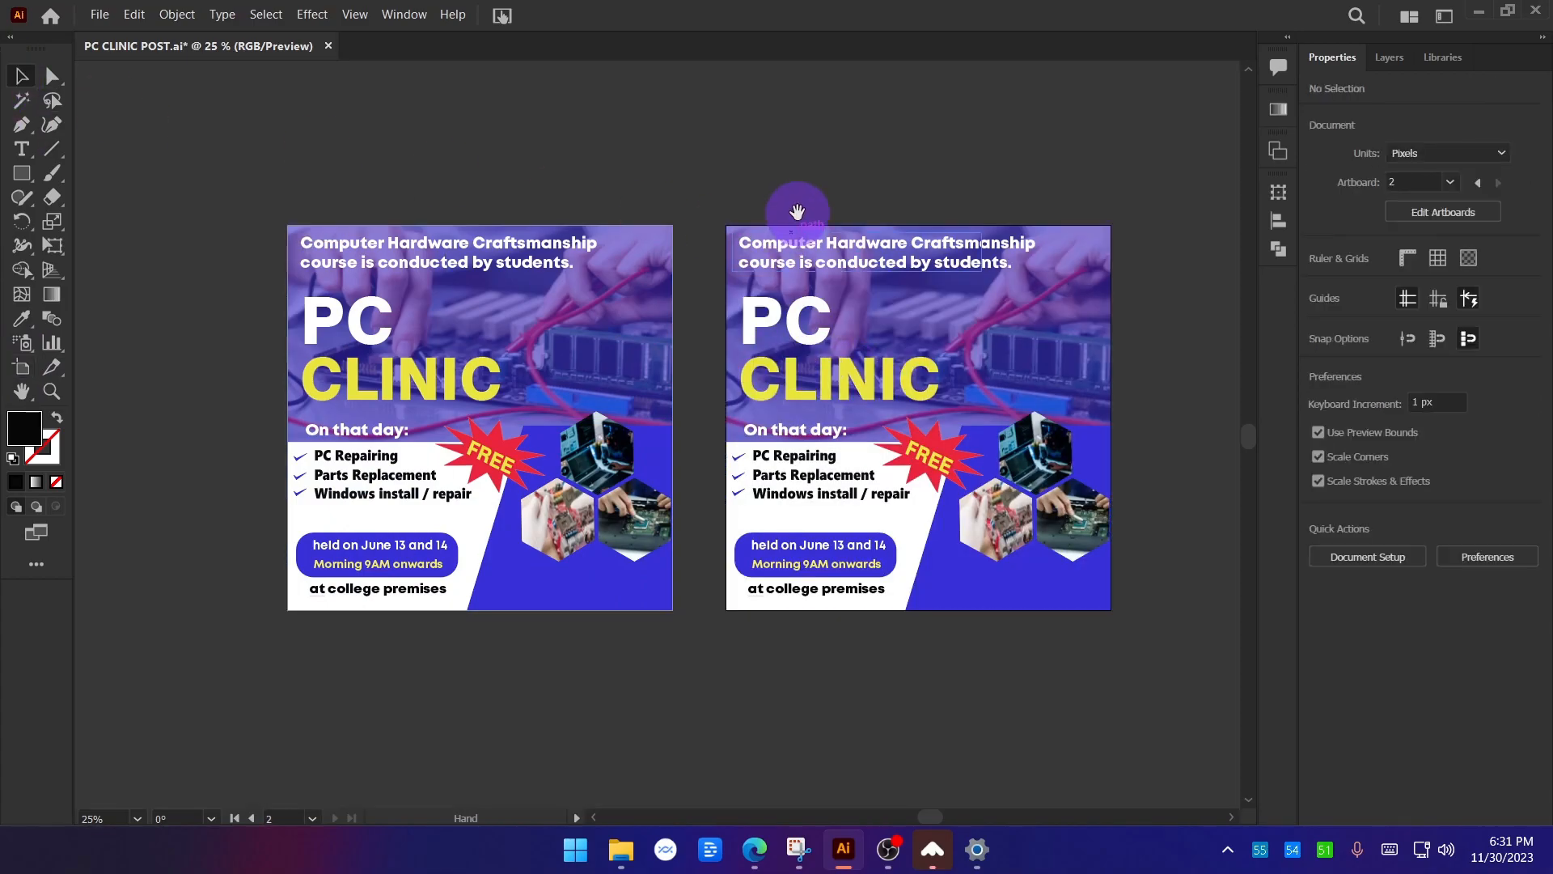
pyautogui.hscroll(3, 405, 337)
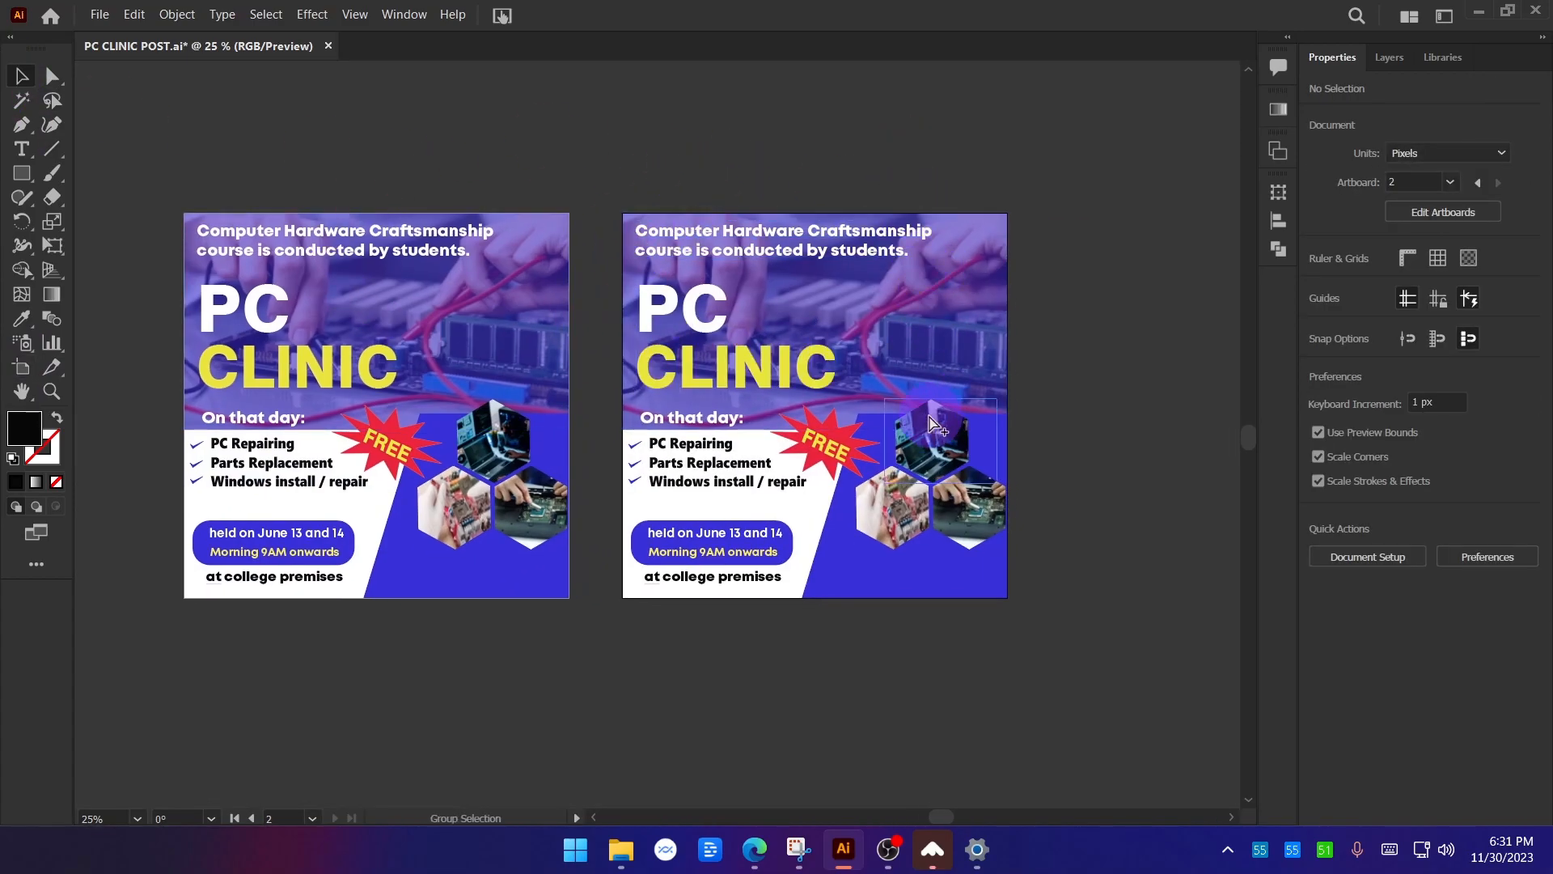
pyautogui.scroll(1, 928, 414)
pyautogui.moveTo(964, 372); pyautogui.dragTo(861, 384)
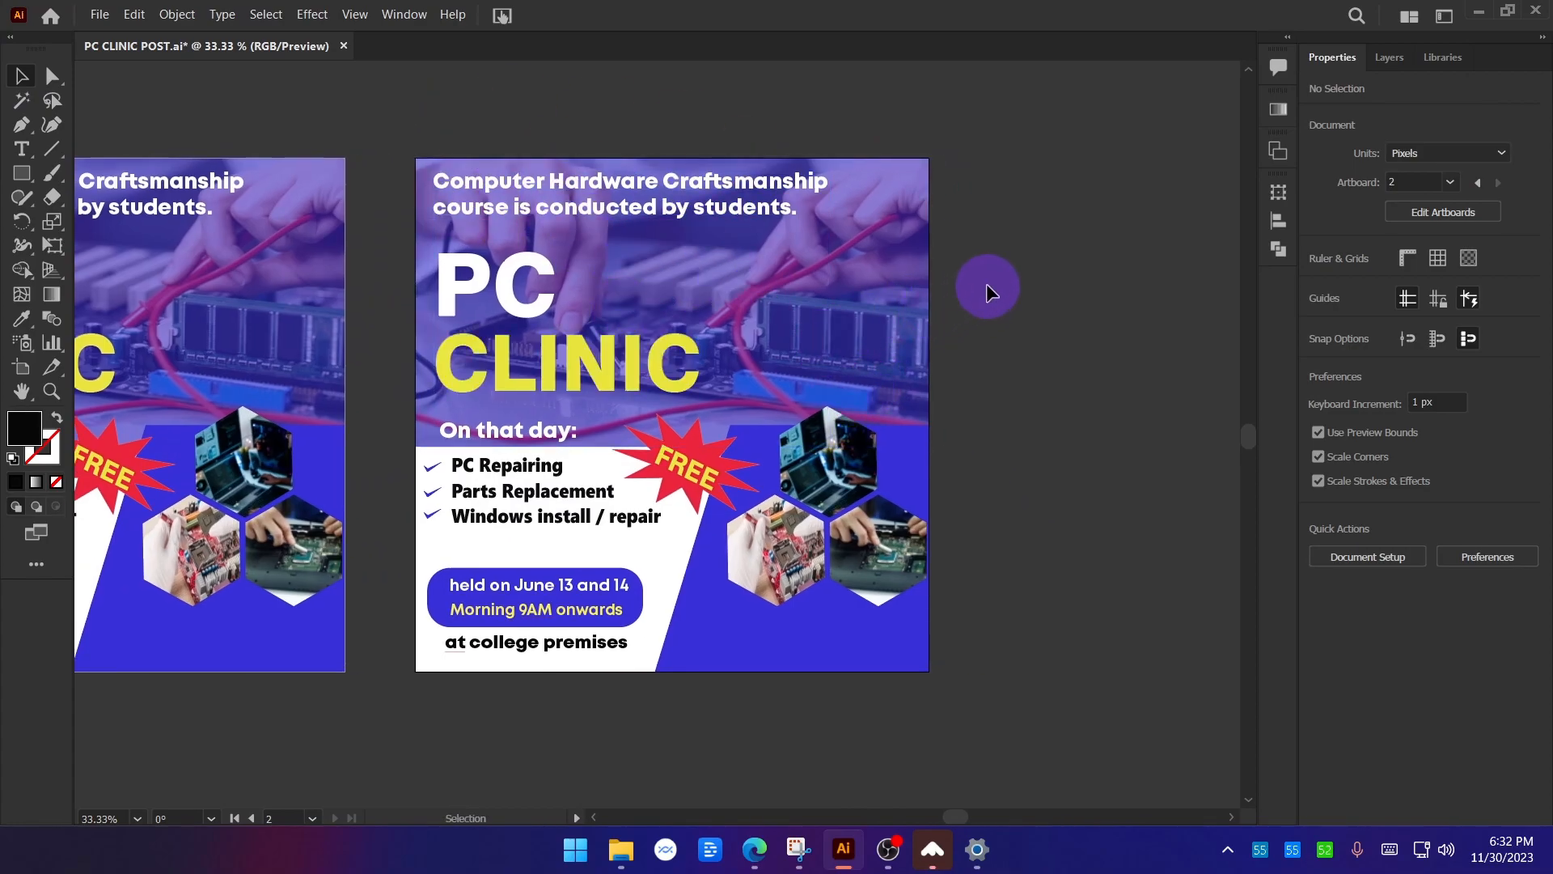
# Select the course line, PC CLINIC title, service list, date and venue texts together on the copied artboard.
pyautogui.moveTo(676, 330); pyautogui.dragTo(660, 303)
pyautogui.click(561, 170)
pyautogui.keyDown('shift'); pyautogui.click(504, 256); pyautogui.keyUp('shift')
pyautogui.keyDown('shift'); pyautogui.click(553, 332); pyautogui.keyUp('shift')
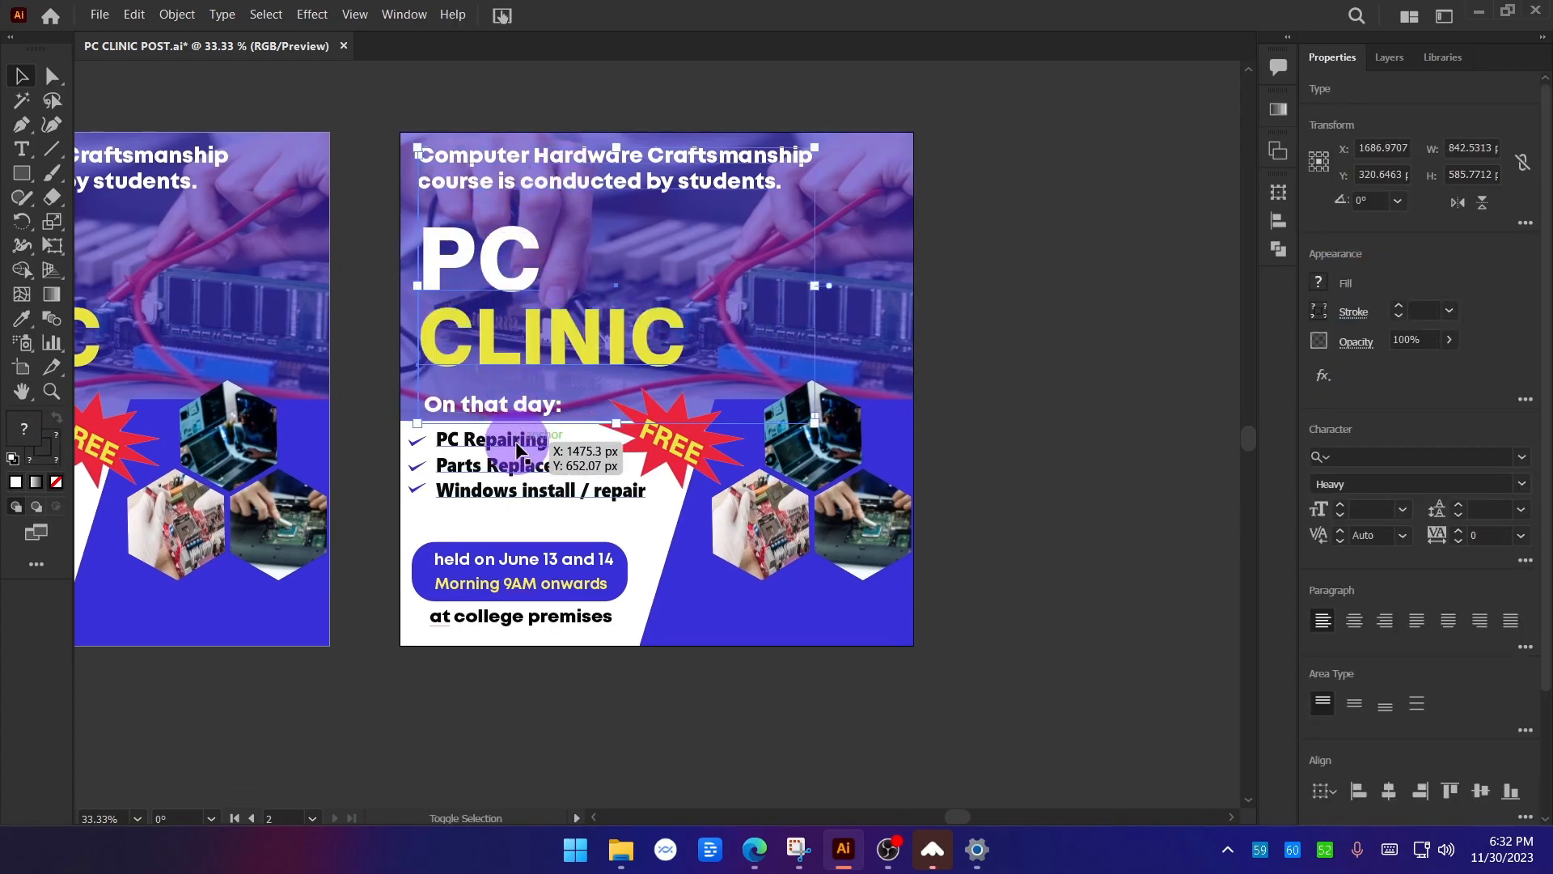
pyautogui.keyDown('shift'); pyautogui.click(518, 450); pyautogui.keyUp('shift')
pyautogui.keyDown('shift'); pyautogui.click(565, 585); pyautogui.keyUp('shift')
pyautogui.keyDown('shift'); pyautogui.click(568, 618); pyautogui.keyUp('shift')
pyautogui.moveTo(556, 489); pyautogui.dragTo(973, 493)
pyautogui.hotkey('ctrl', 'z')
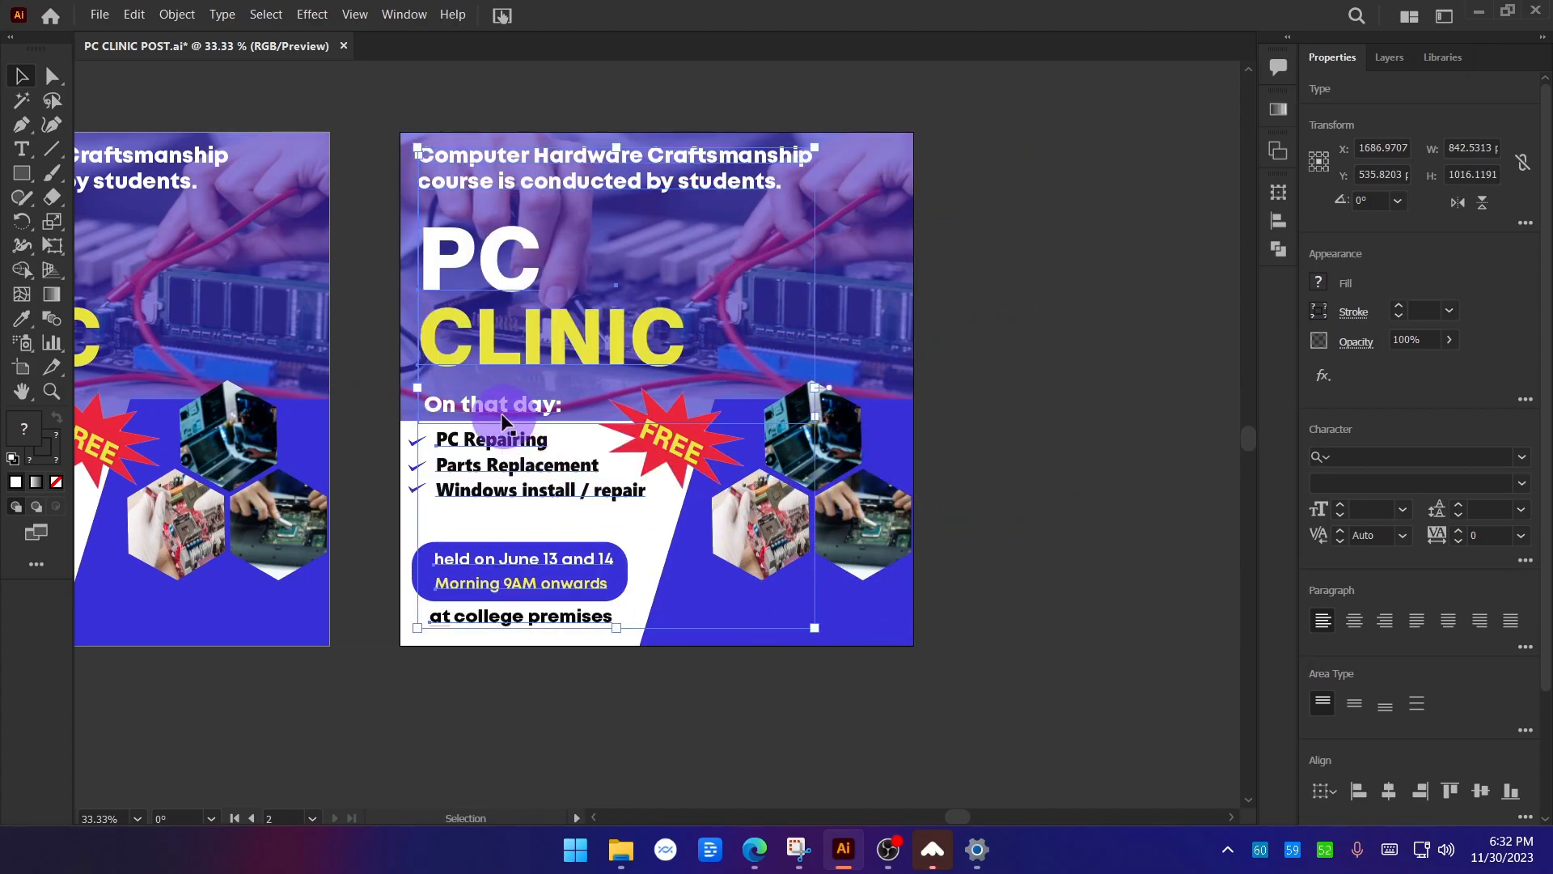
pyautogui.moveTo(661, 438); pyautogui.dragTo(1154, 438)
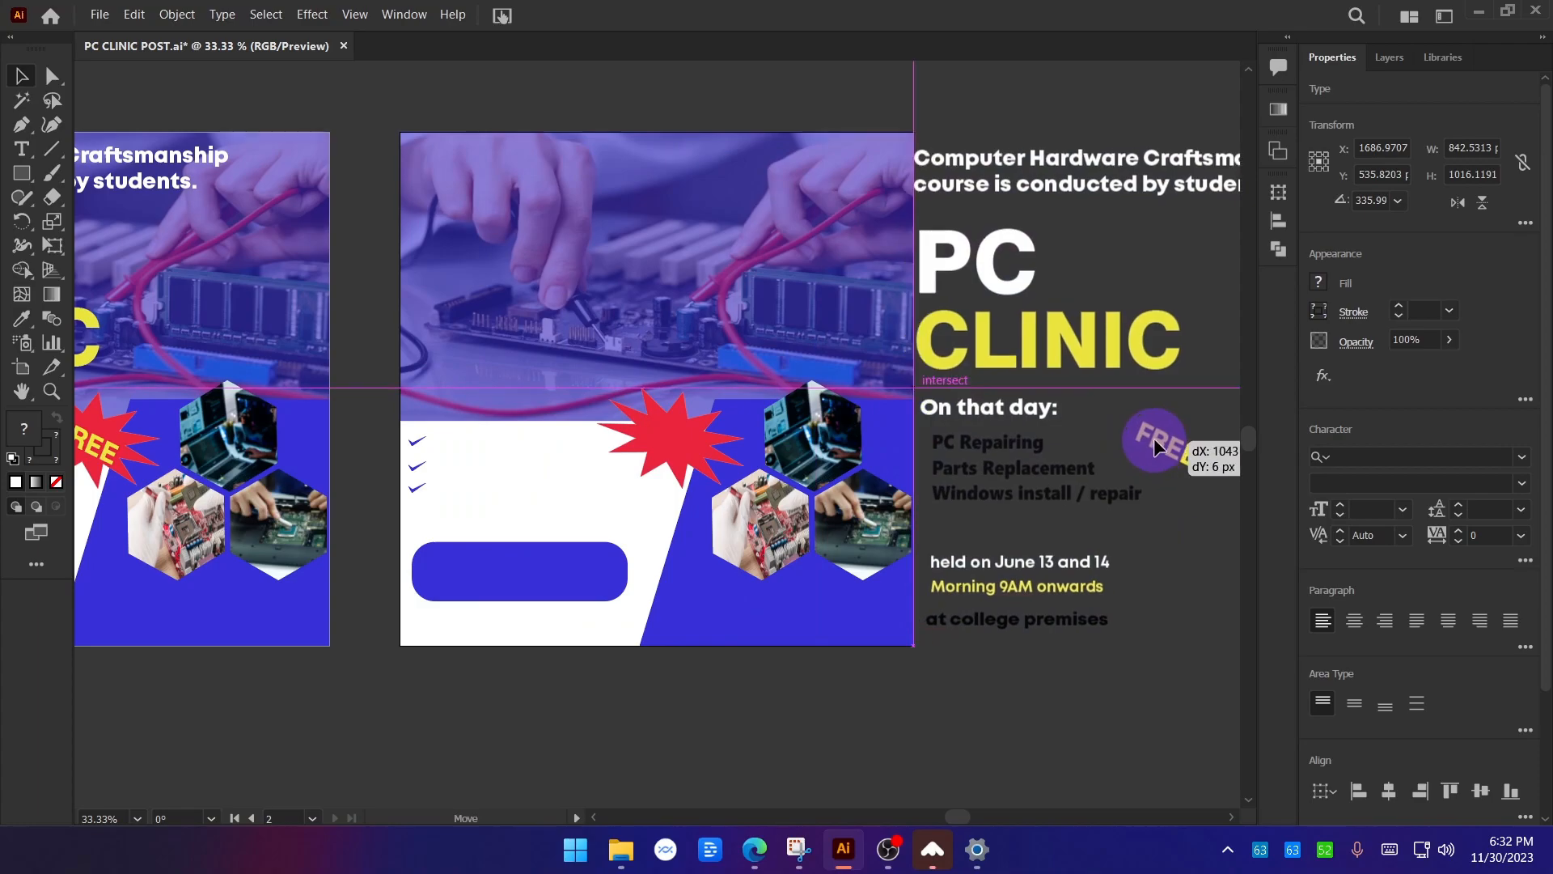
pyautogui.hotkey('ctrl', 'z')
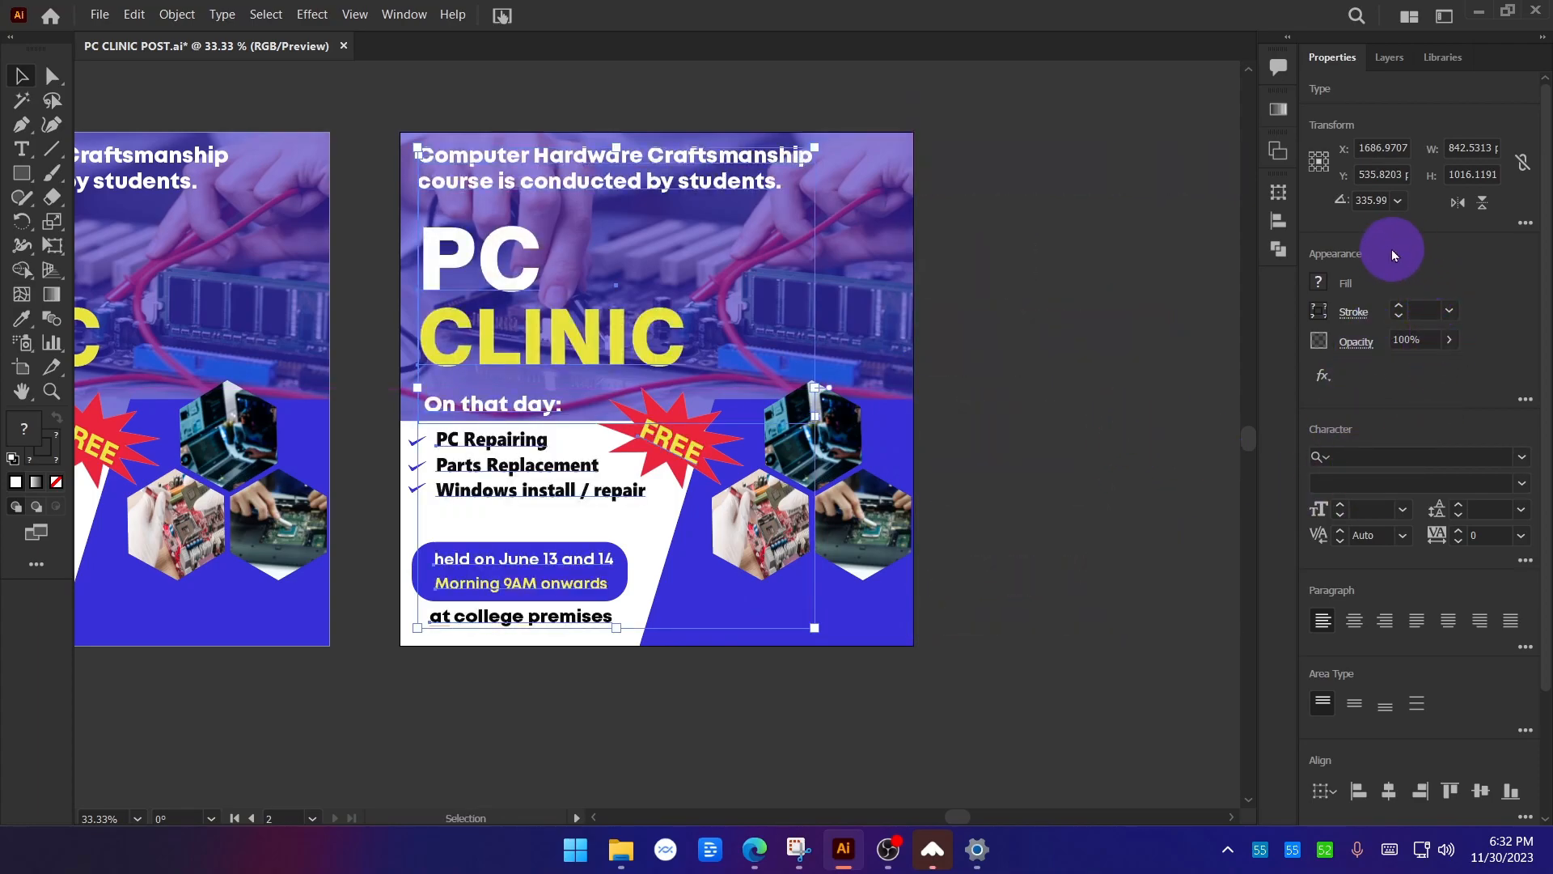
# Fill all the selected text on the copied artboard, including FREE, with black and deselect it.
pyautogui.click(1320, 283)
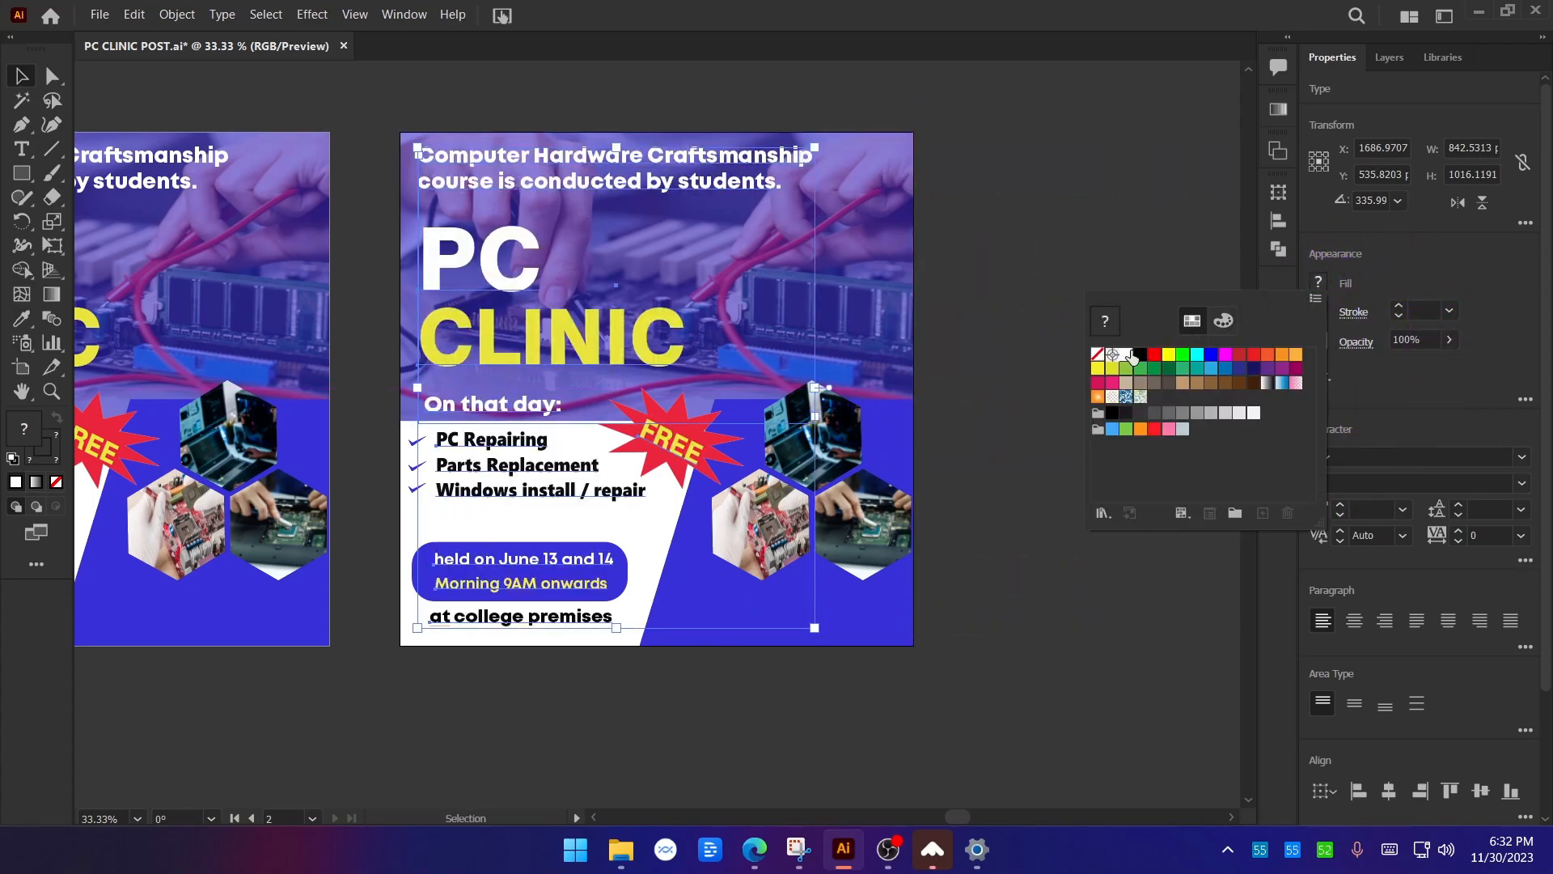
pyautogui.click(1140, 356)
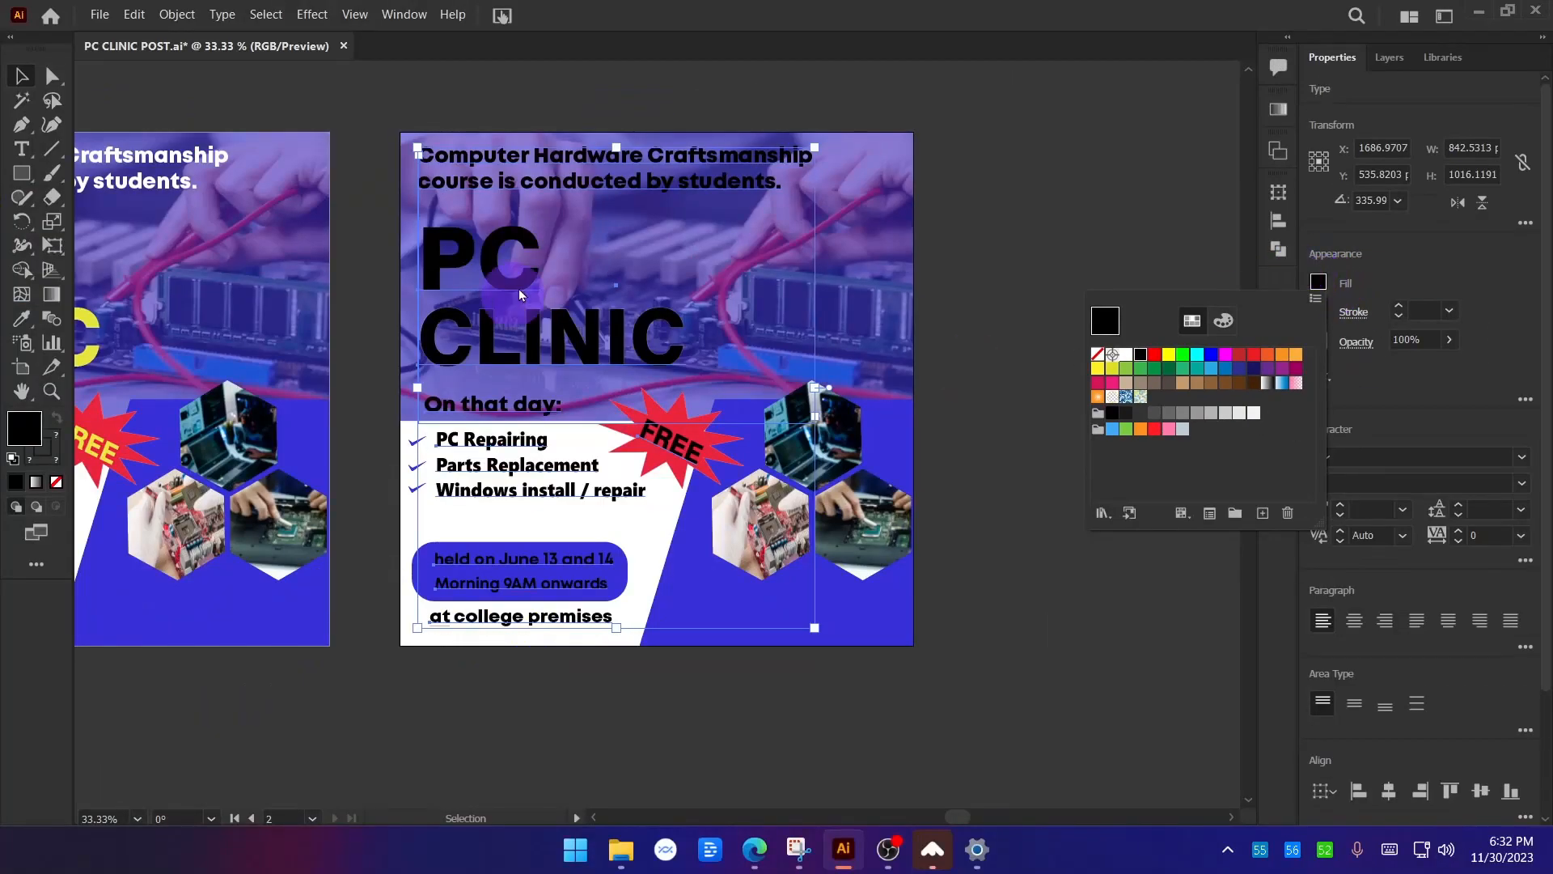
pyautogui.click(988, 206)
pyautogui.click(1045, 254)
# Delete the background photo, blue shapes, hexagon pictures, red starburst and rounded date box from the copied artboard.
pyautogui.moveTo(490, 386); pyautogui.dragTo(957, 386)
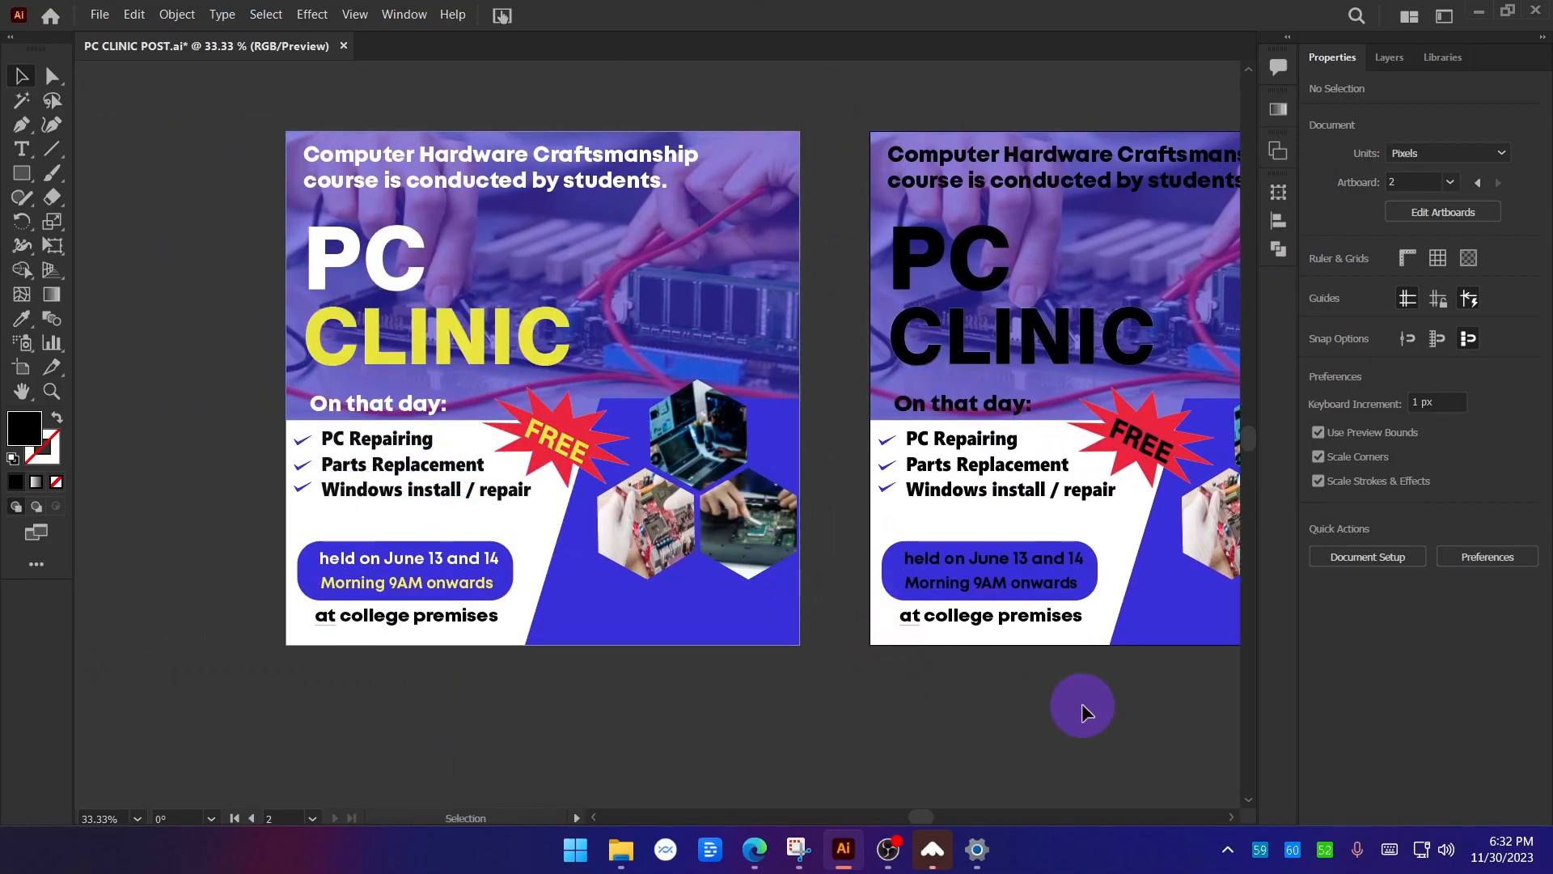
pyautogui.moveTo(1102, 684); pyautogui.dragTo(679, 703)
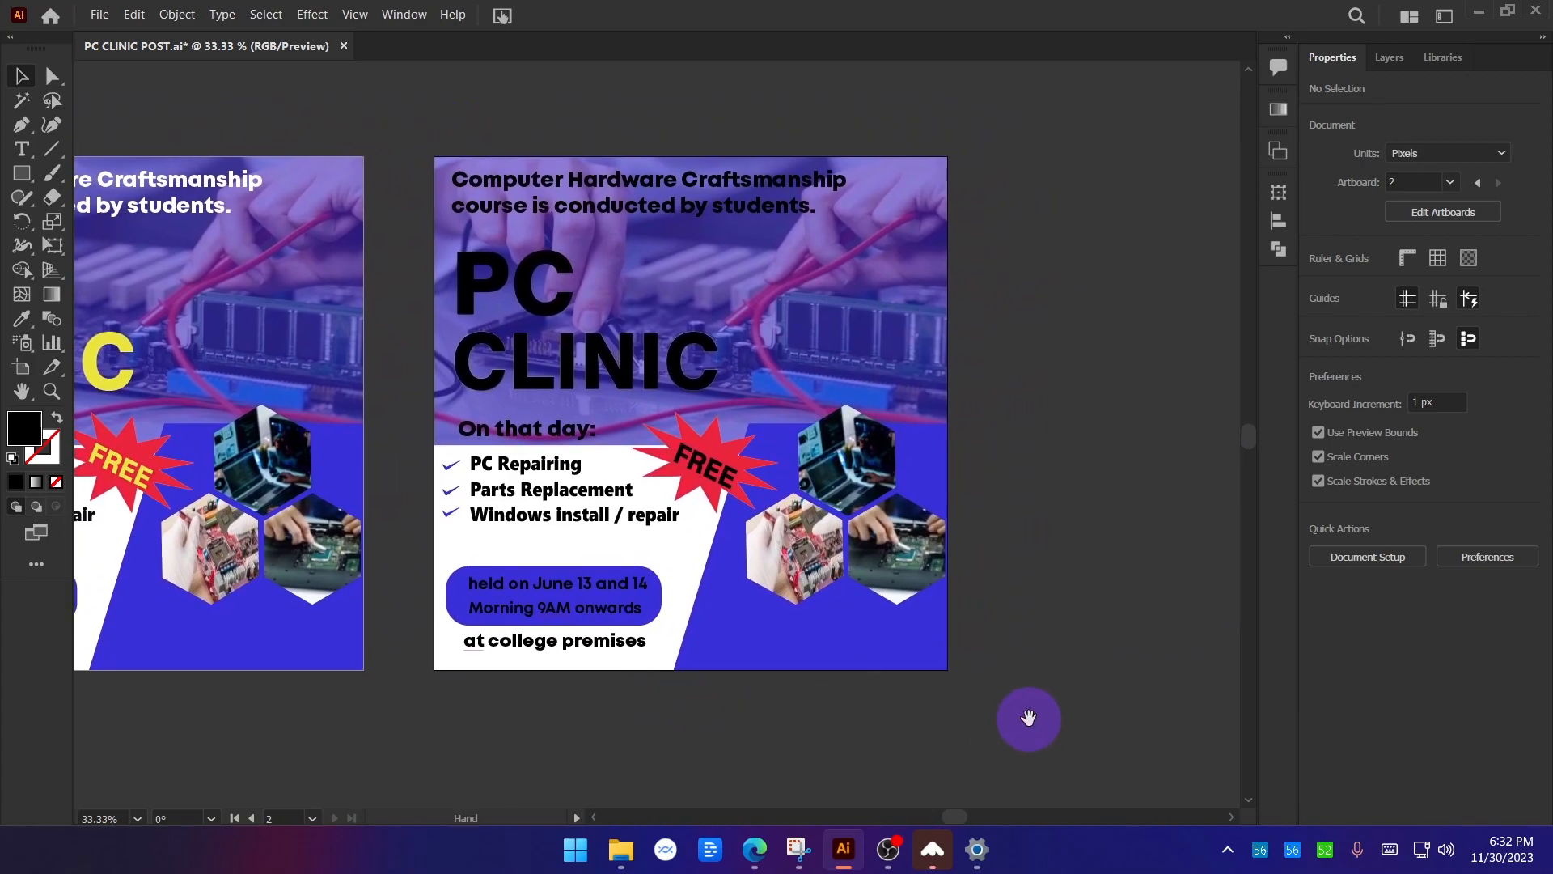
pyautogui.moveTo(1027, 714); pyautogui.dragTo(1011, 707)
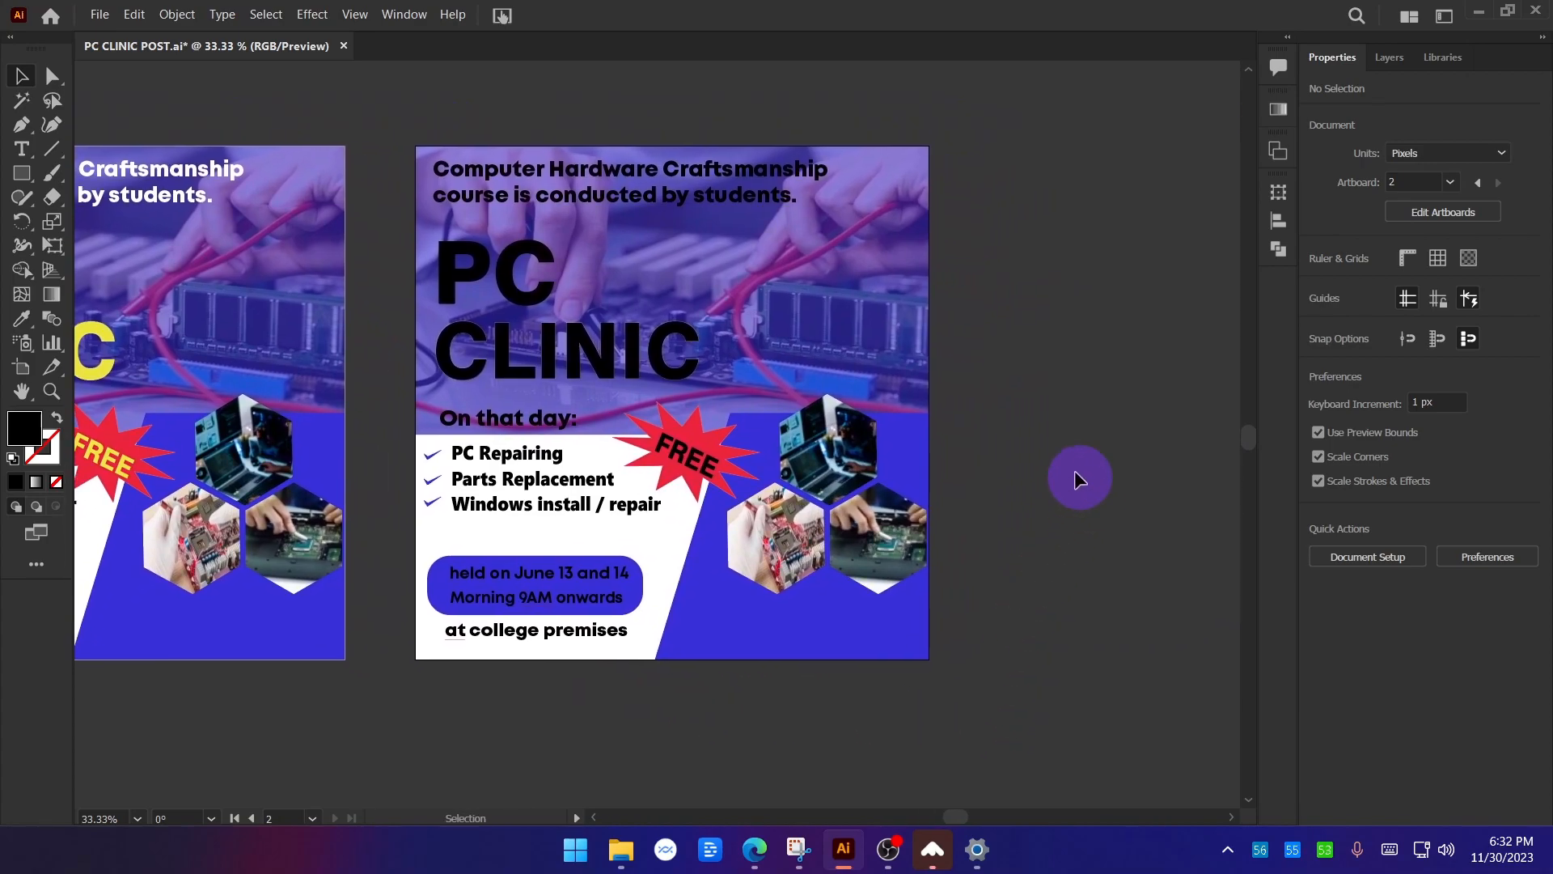
pyautogui.click(861, 370)
pyautogui.press('Delete')
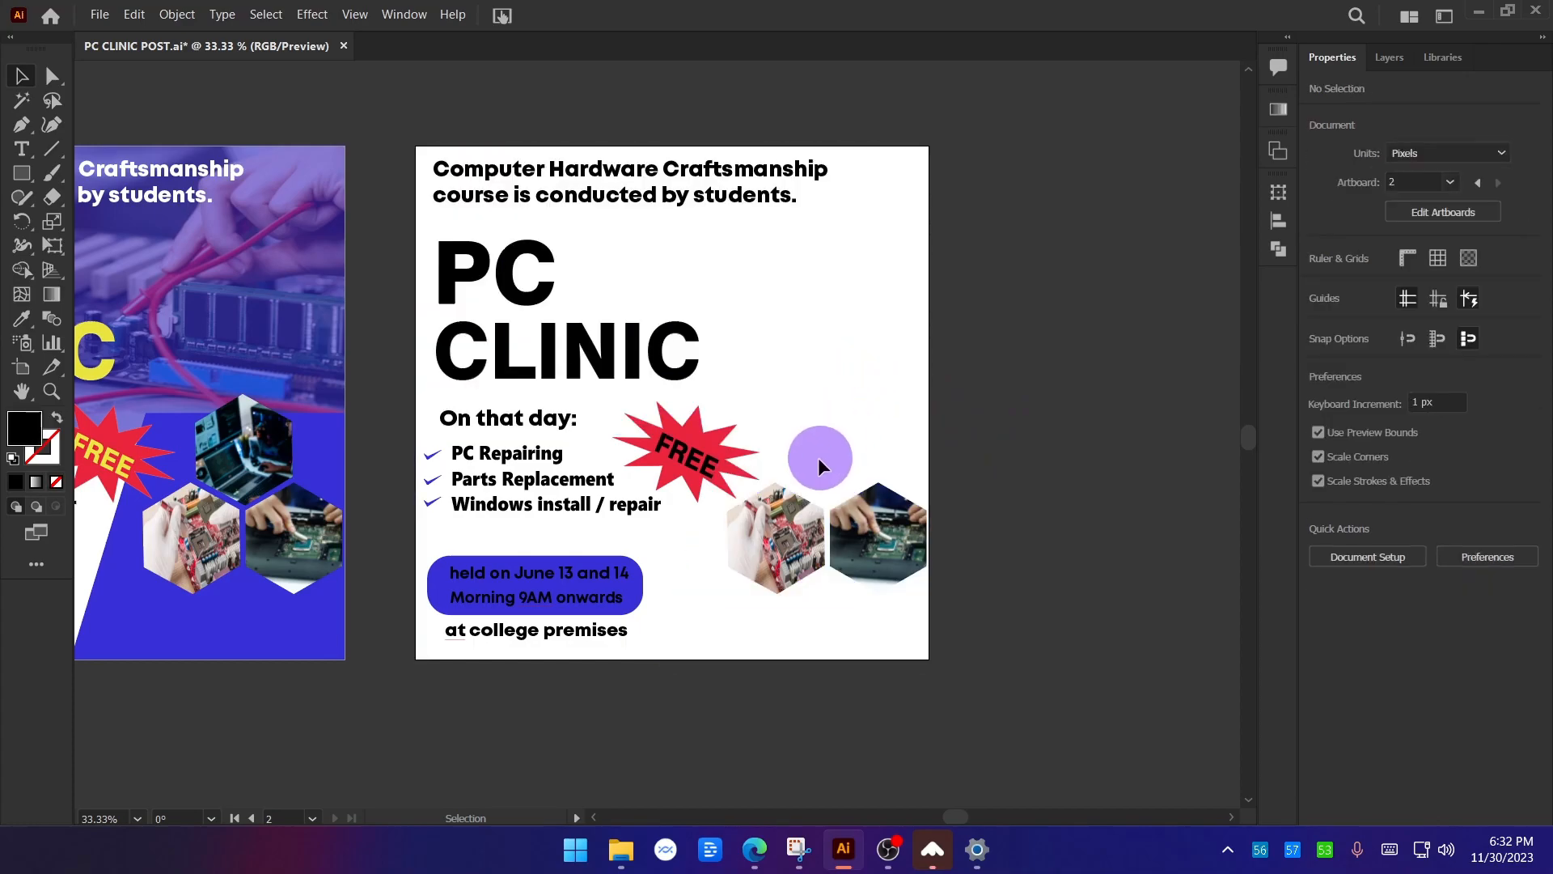
pyautogui.click(728, 434)
pyautogui.press('Delete')
pyautogui.click(808, 563)
pyautogui.press('Delete')
pyautogui.click(652, 589)
pyautogui.press('Delete')
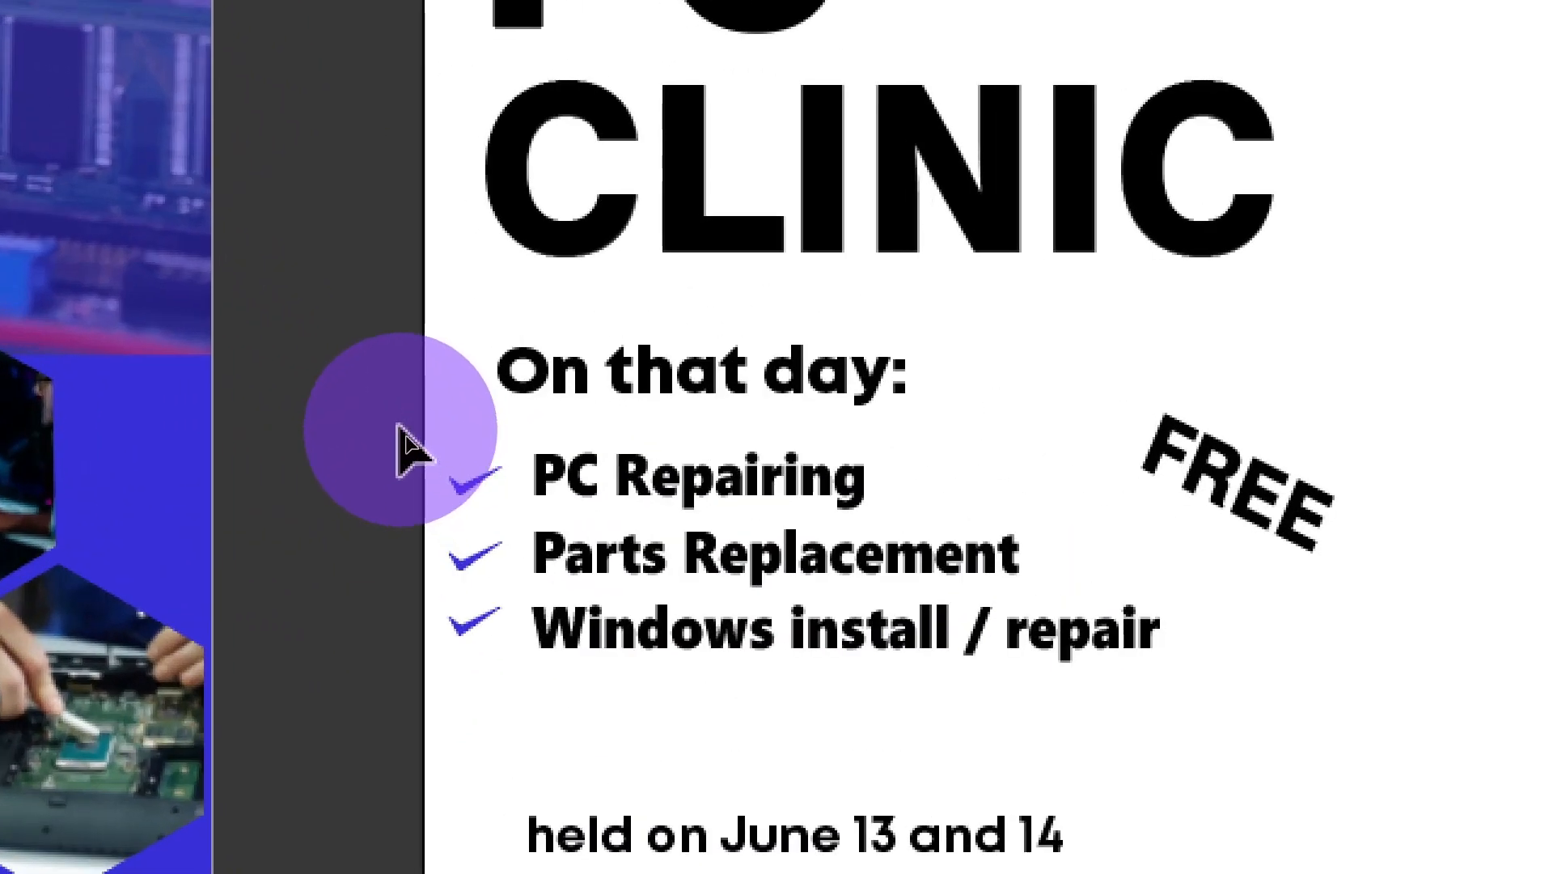
# Delete the three blue check marks beside the service list on the copied artboard.
pyautogui.moveTo(406, 435); pyautogui.dragTo(437, 508)
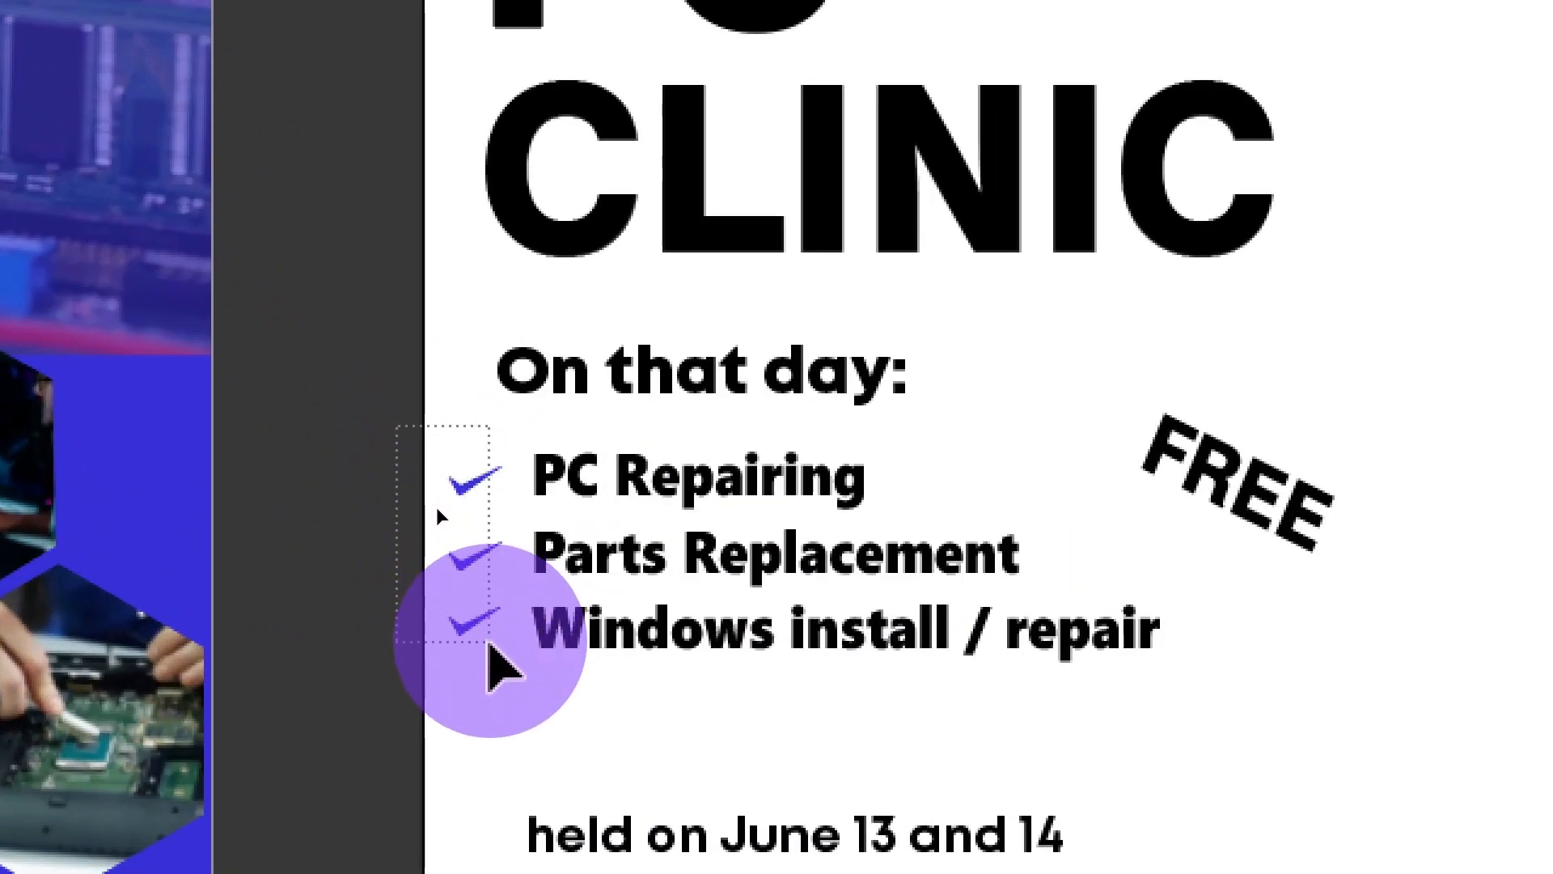
pyautogui.moveTo(489, 640); pyautogui.dragTo(492, 651)
pyautogui.scroll(-1, 493, 652)
pyautogui.click(491, 650)
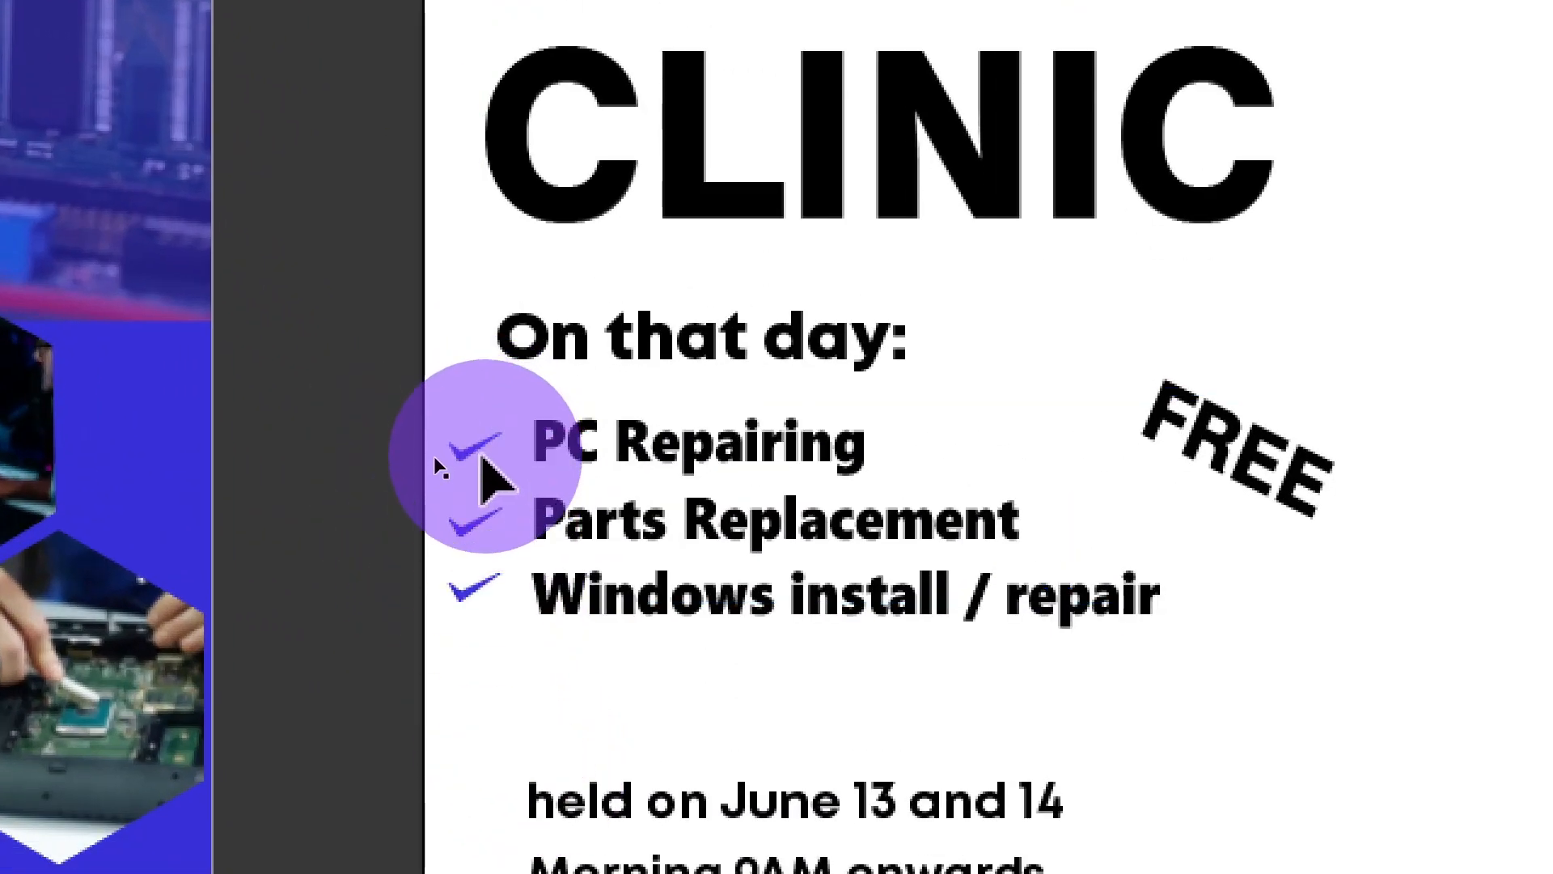
pyautogui.click(483, 455)
pyautogui.keyDown('shift'); pyautogui.click(460, 535); pyautogui.keyUp('shift')
pyautogui.keyDown('shift'); pyautogui.click(467, 600); pyautogui.keyUp('shift')
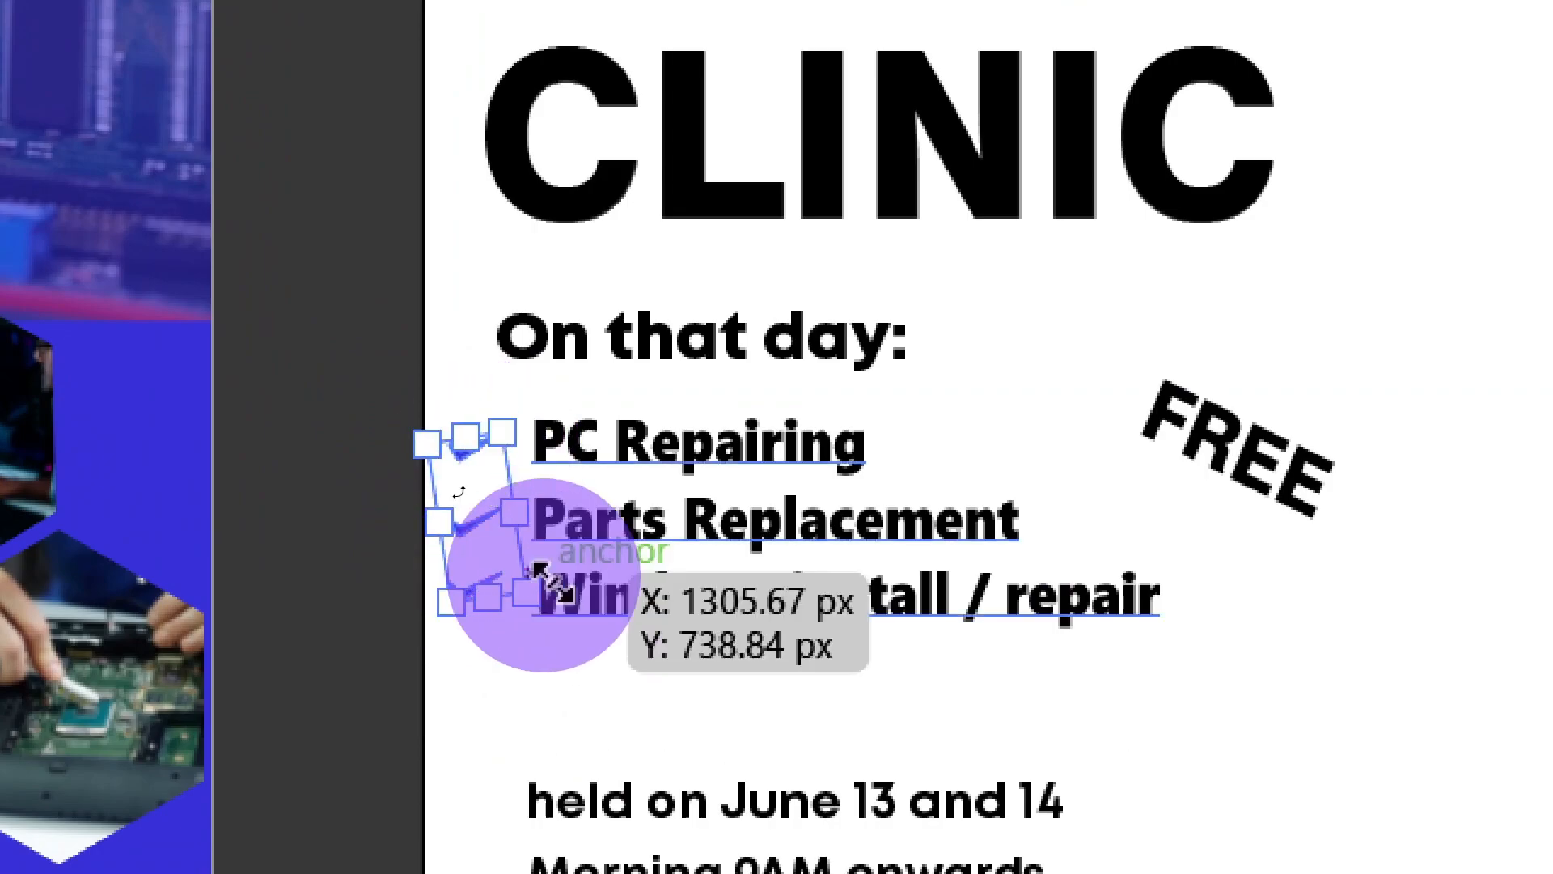
pyautogui.press('Delete')
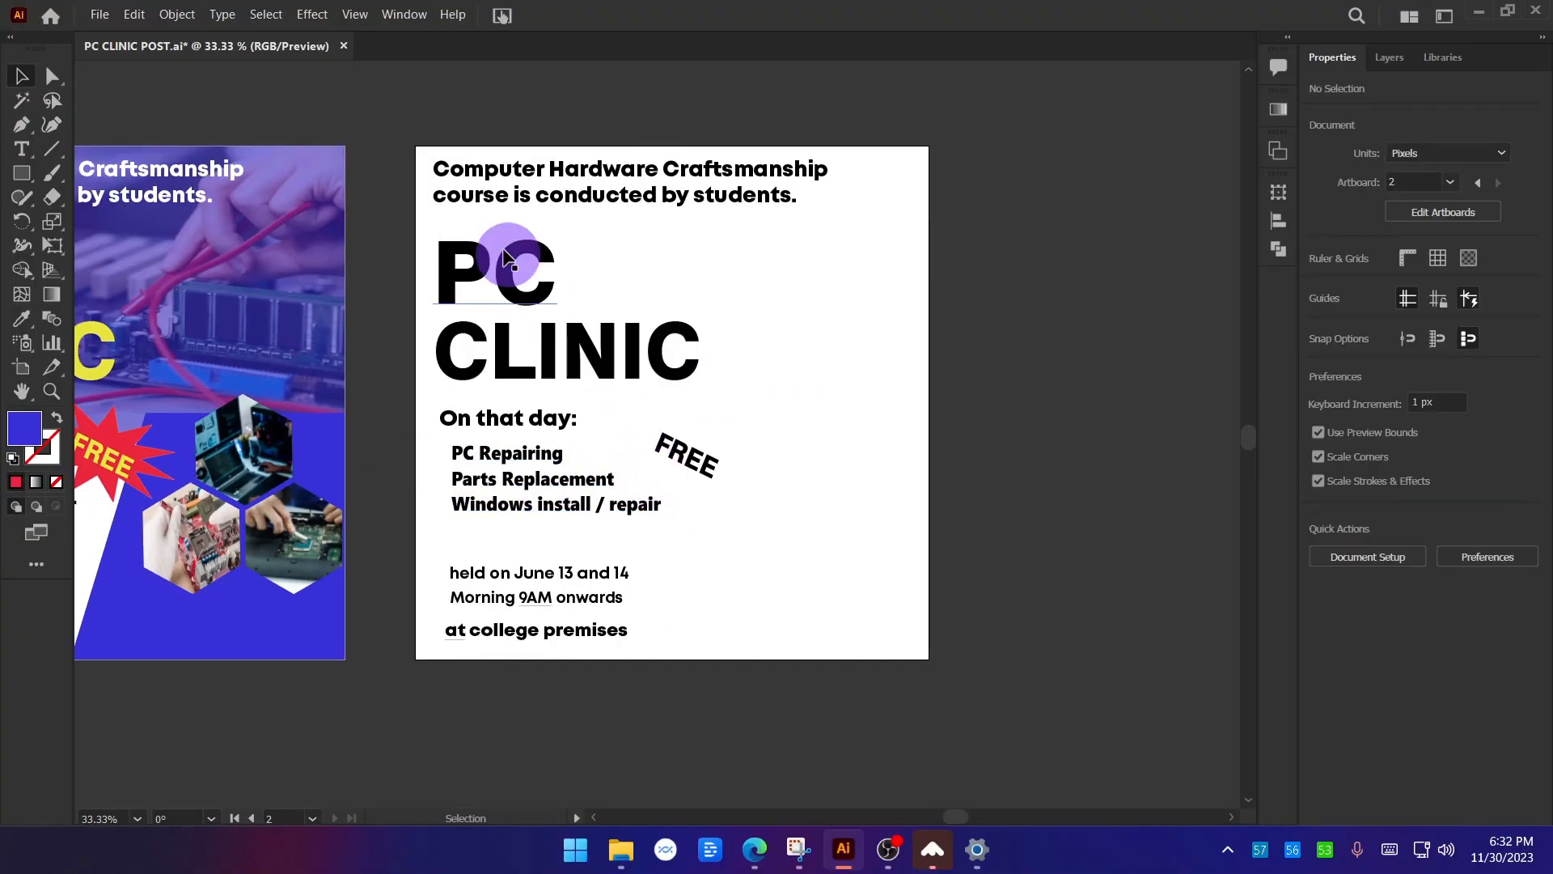
pyautogui.moveTo(447, 97); pyautogui.dragTo(697, 444)
pyautogui.click(987, 344)
pyautogui.moveTo(898, 246); pyautogui.dragTo(705, 285)
pyautogui.moveTo(754, 193); pyautogui.dragTo(980, 152)
pyautogui.hotkey('ctrl', 'z')
# Shorten the course line's text frame on the copied artboard so it ends just below its two lines.
pyautogui.click(1046, 241)
pyautogui.click(709, 196)
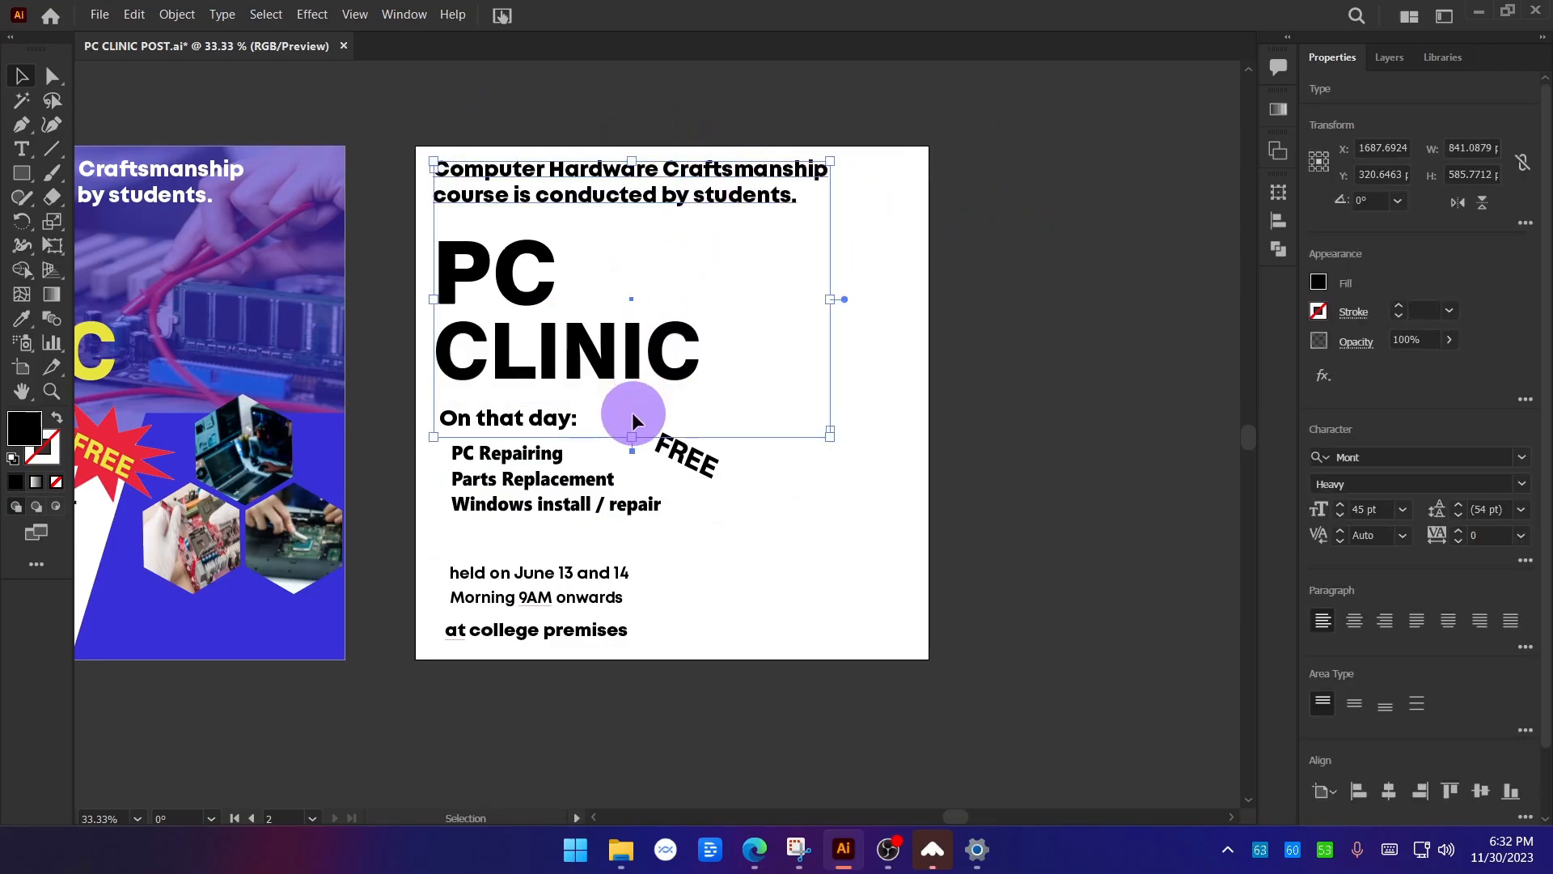
pyautogui.moveTo(632, 435); pyautogui.dragTo(645, 226)
pyautogui.click(1025, 347)
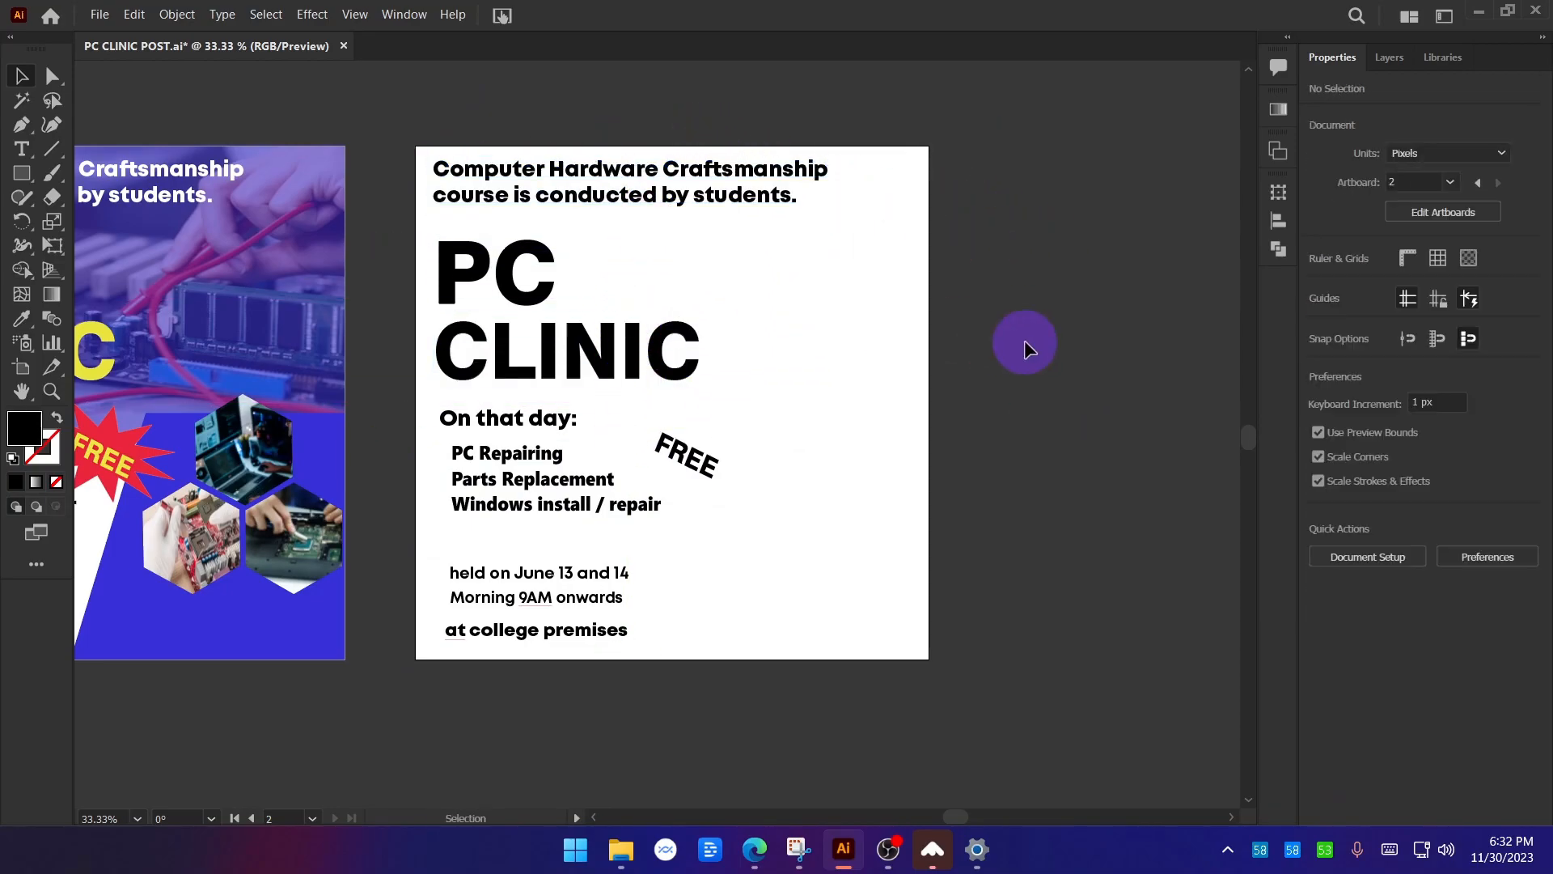
# Compare the original poster design with the plain black text on the second artboard.
pyautogui.scroll(-1, 697, 459)
pyautogui.moveTo(908, 473); pyautogui.dragTo(1087, 435)
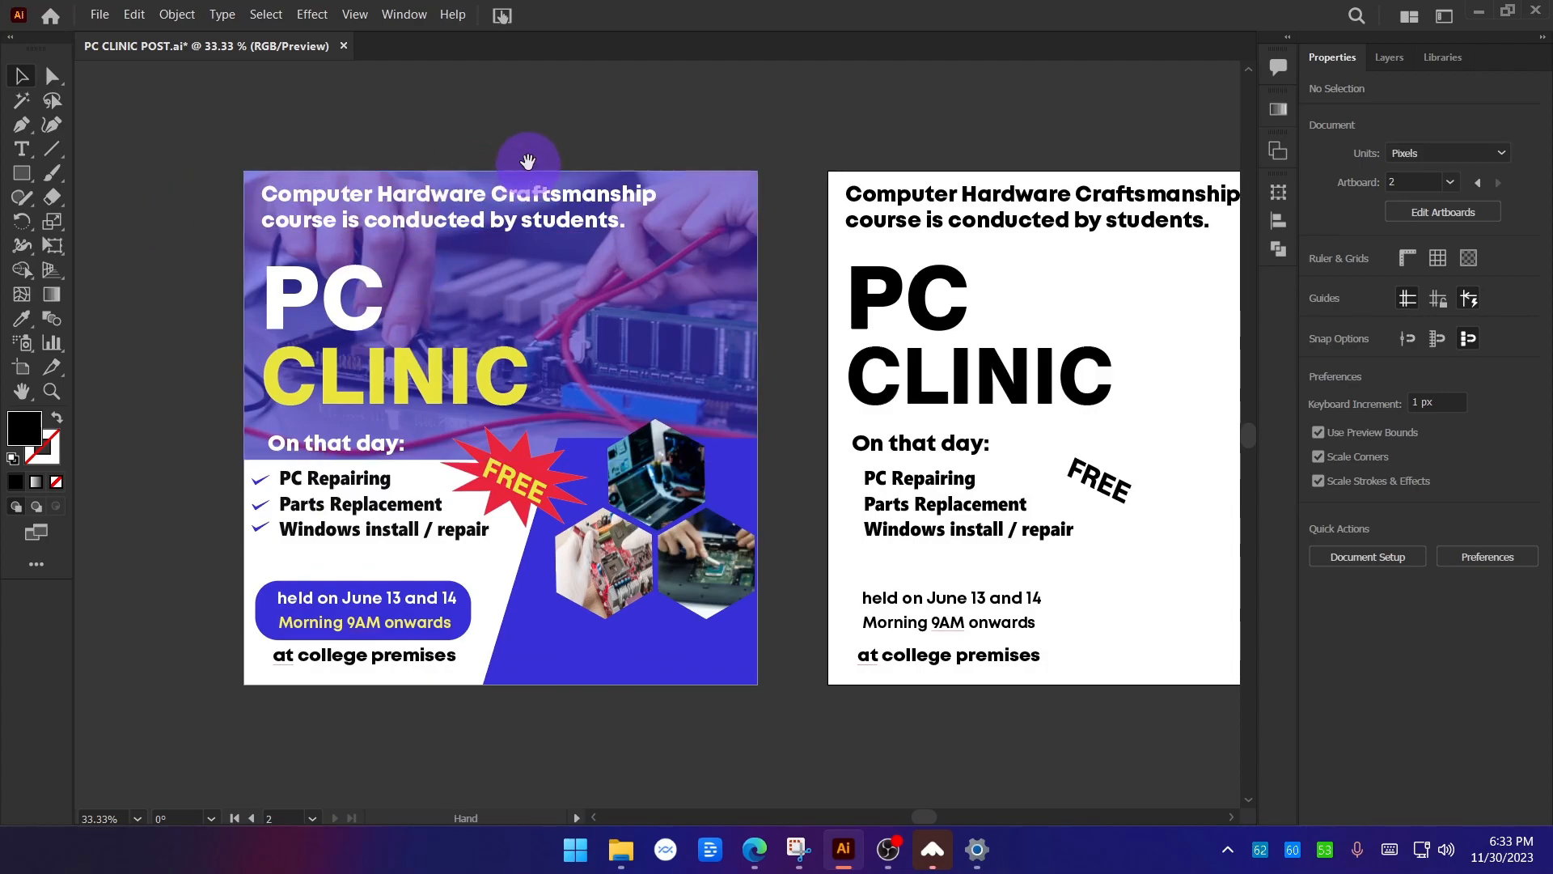
pyautogui.scroll(1, 495, 162)
pyautogui.moveTo(496, 162); pyautogui.dragTo(522, 147)
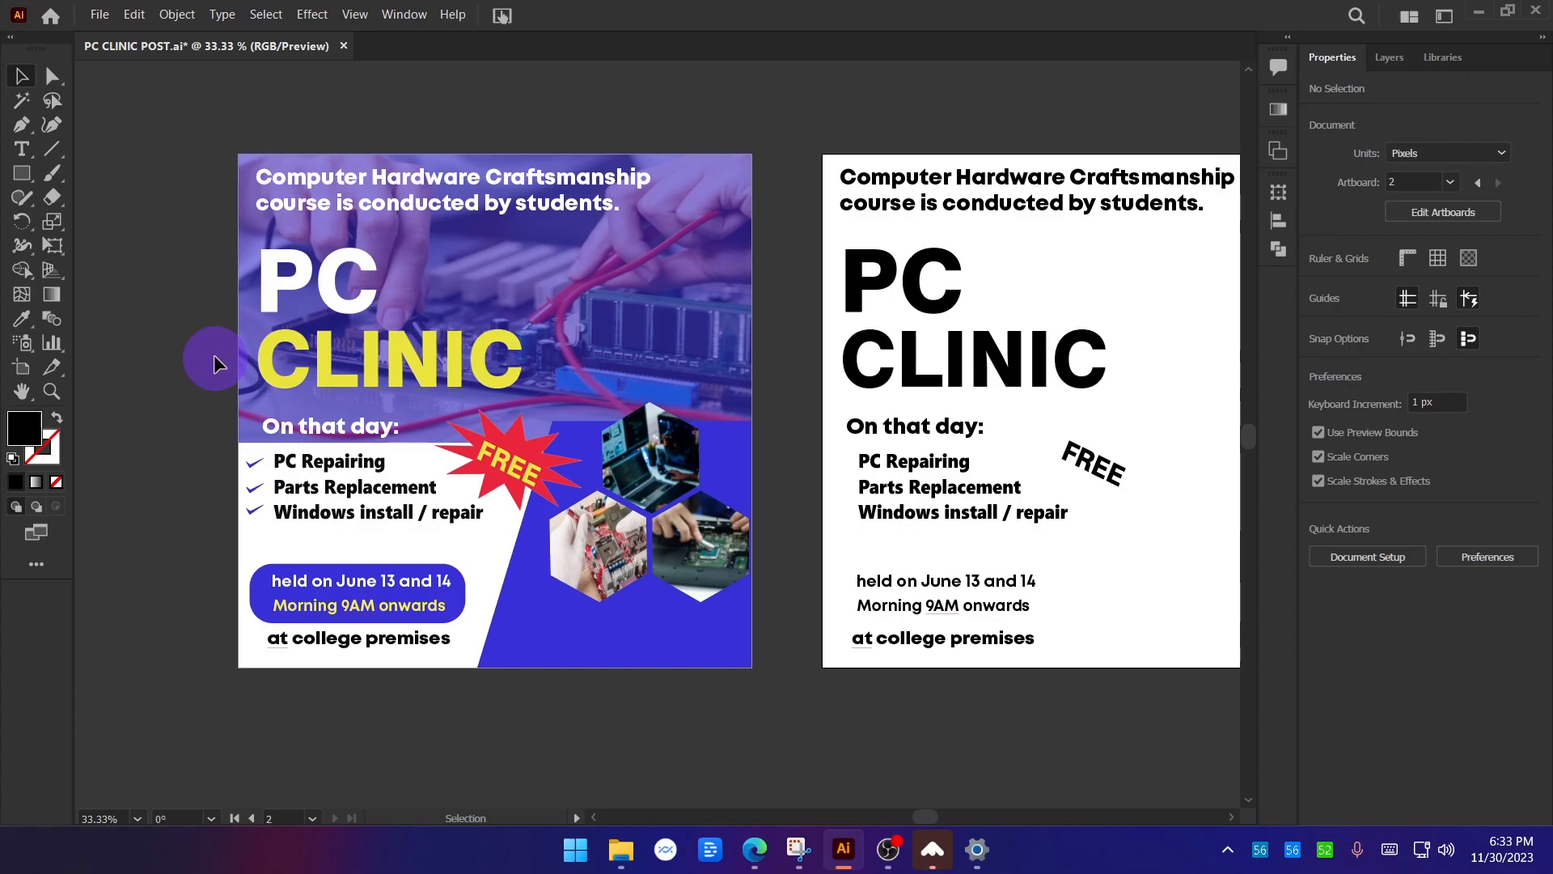
pyautogui.scroll(1, 229, 348)
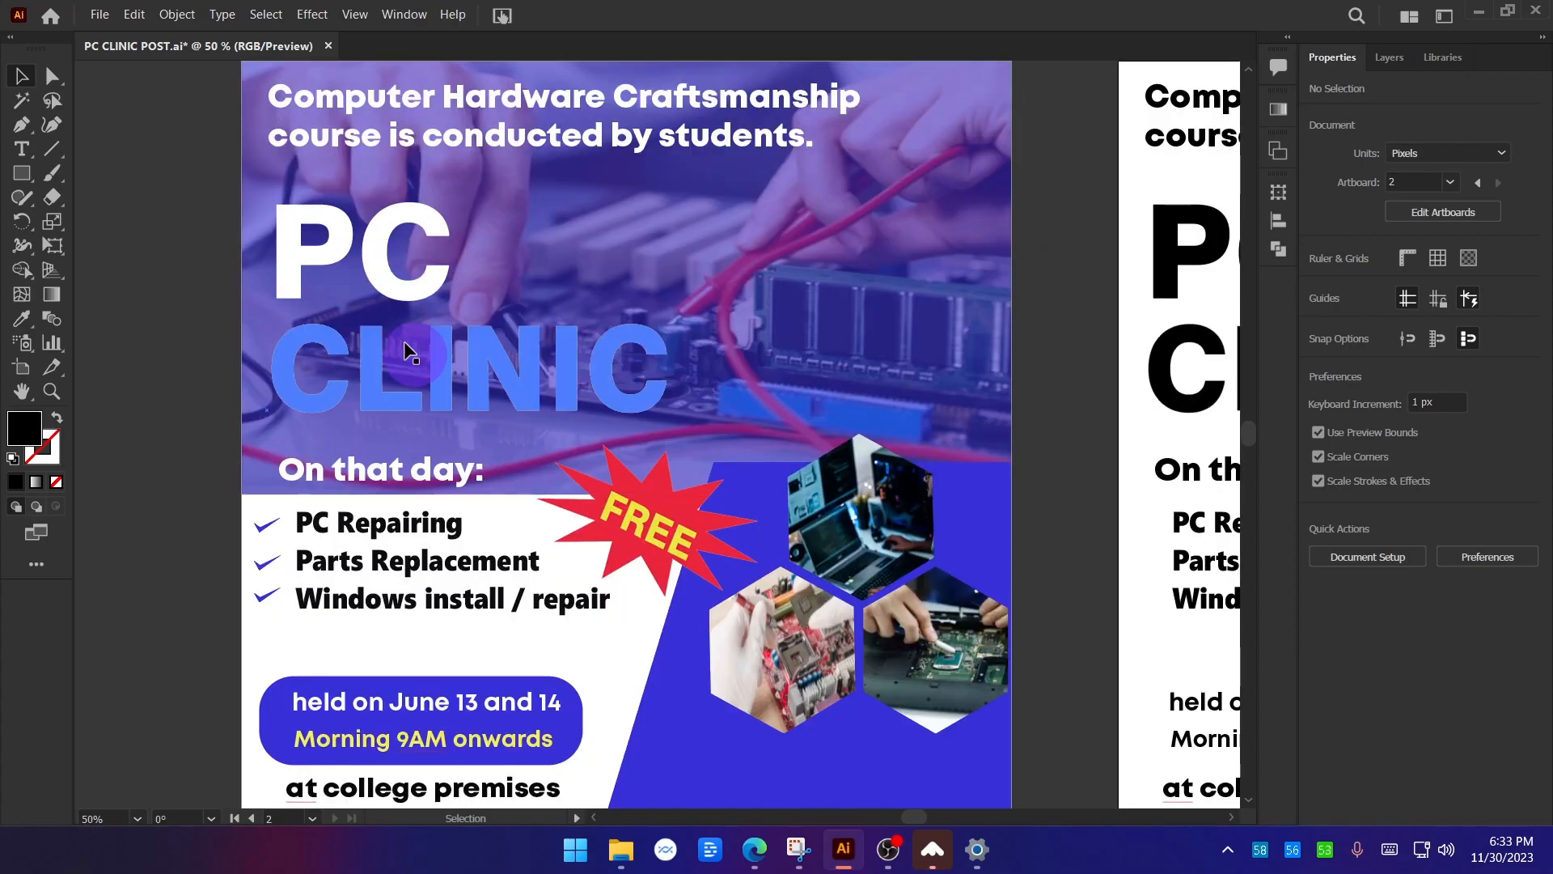
pyautogui.scroll(-1, 335, 386)
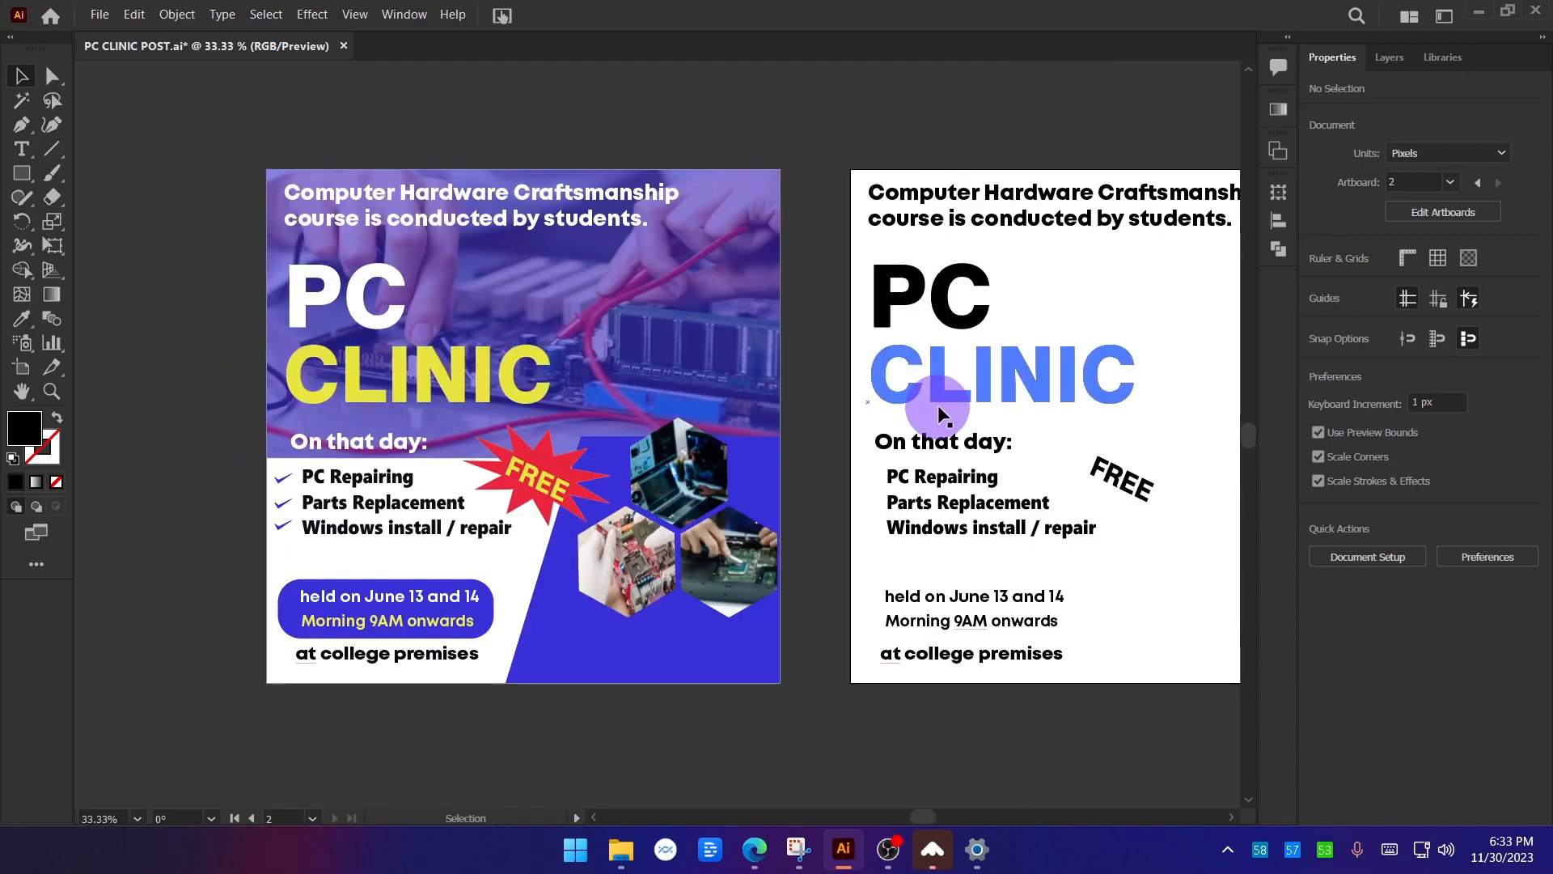
pyautogui.hscroll(5, 930, 404)
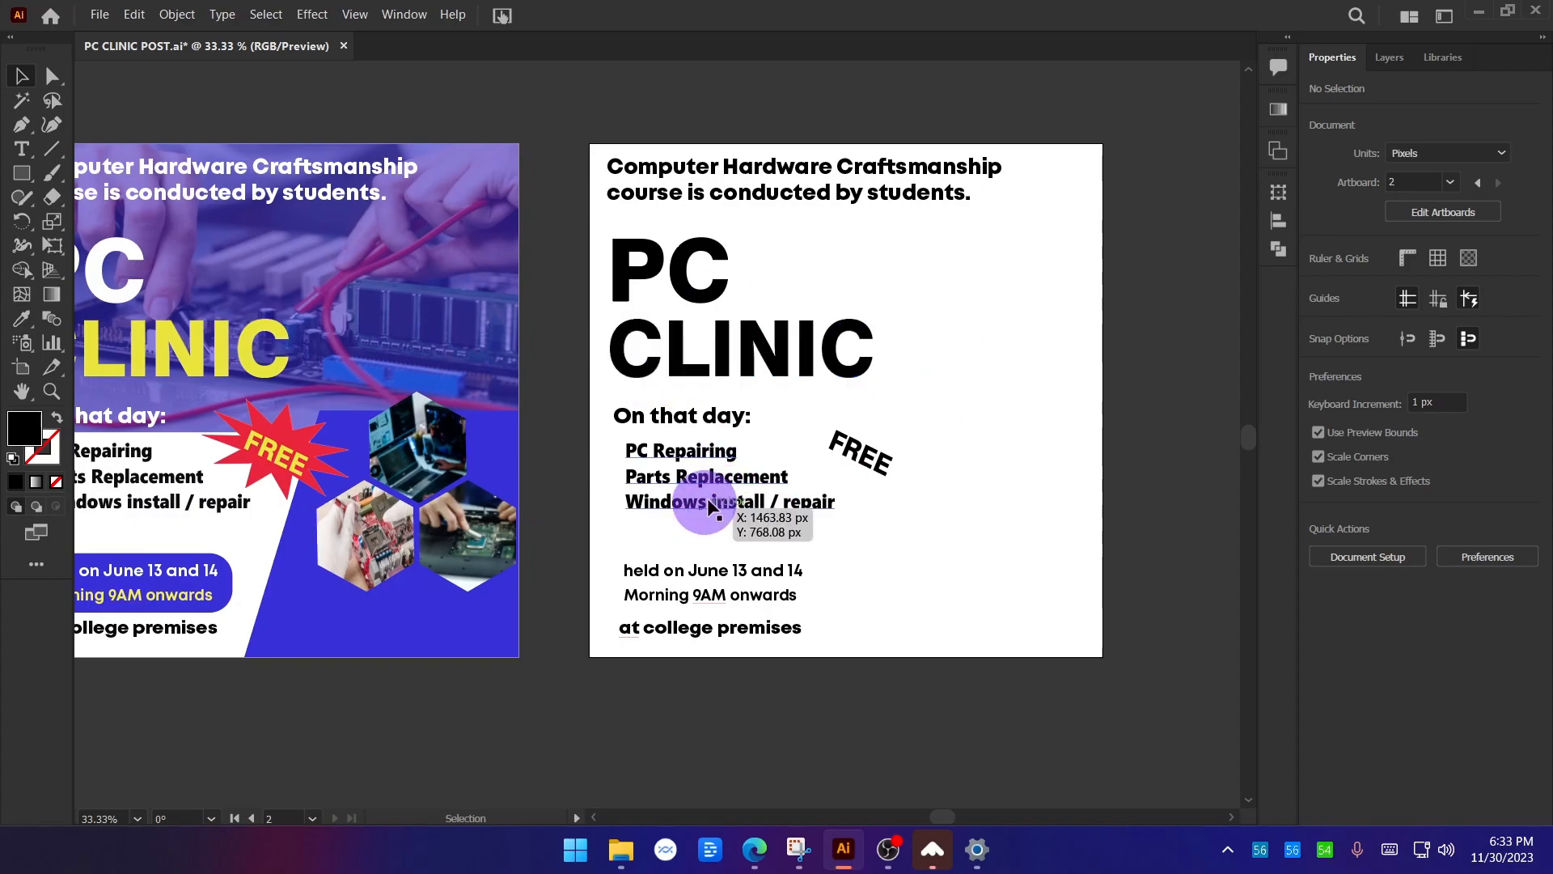
pyautogui.scroll(1, 1125, 299)
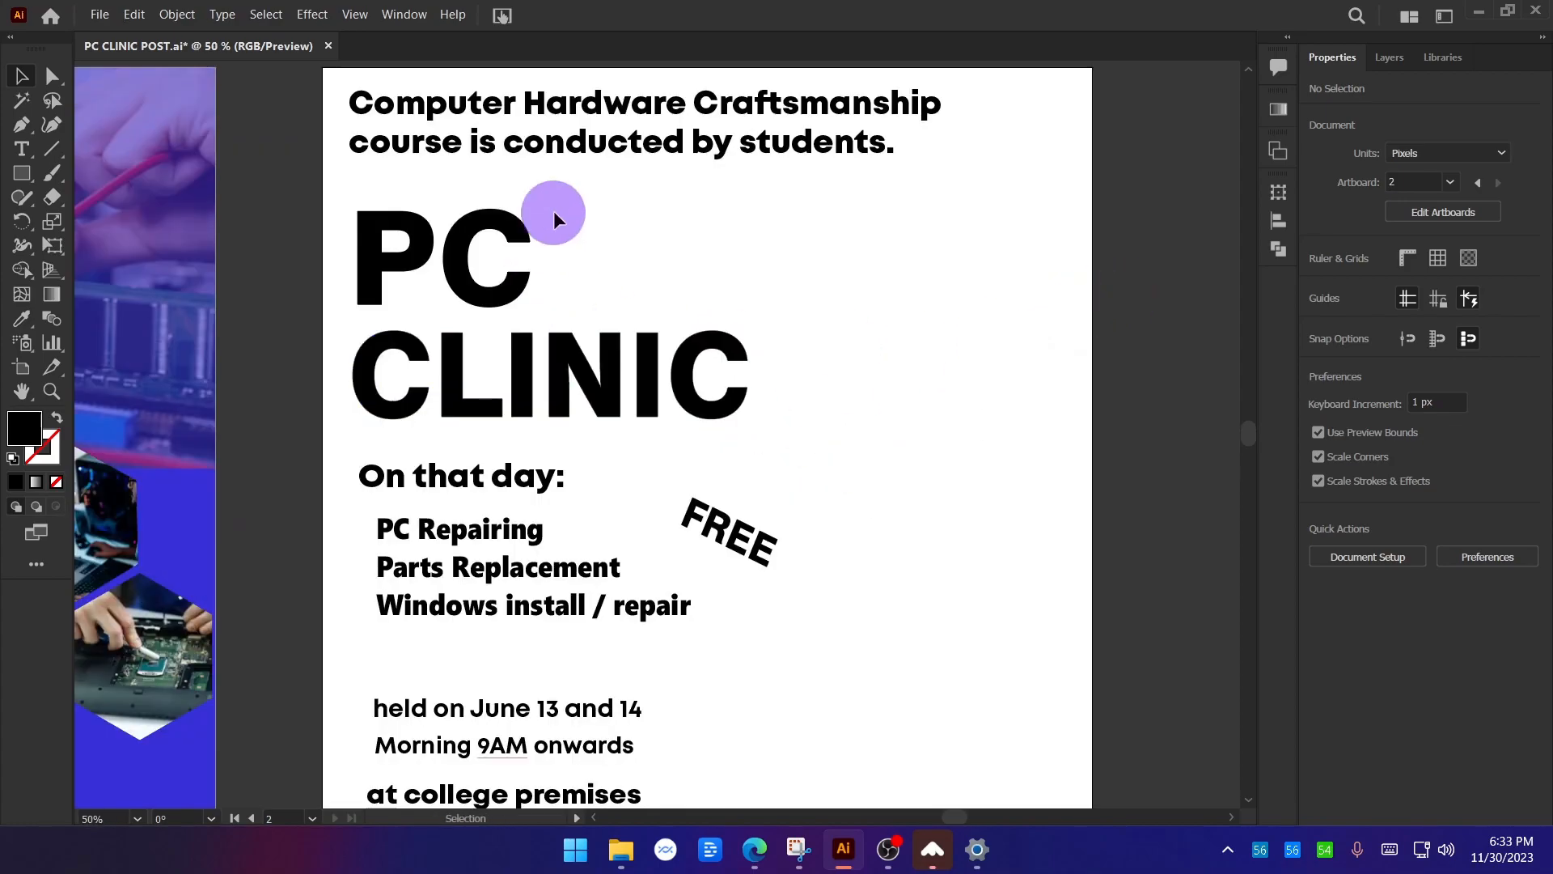
pyautogui.scroll(-1, 856, 384)
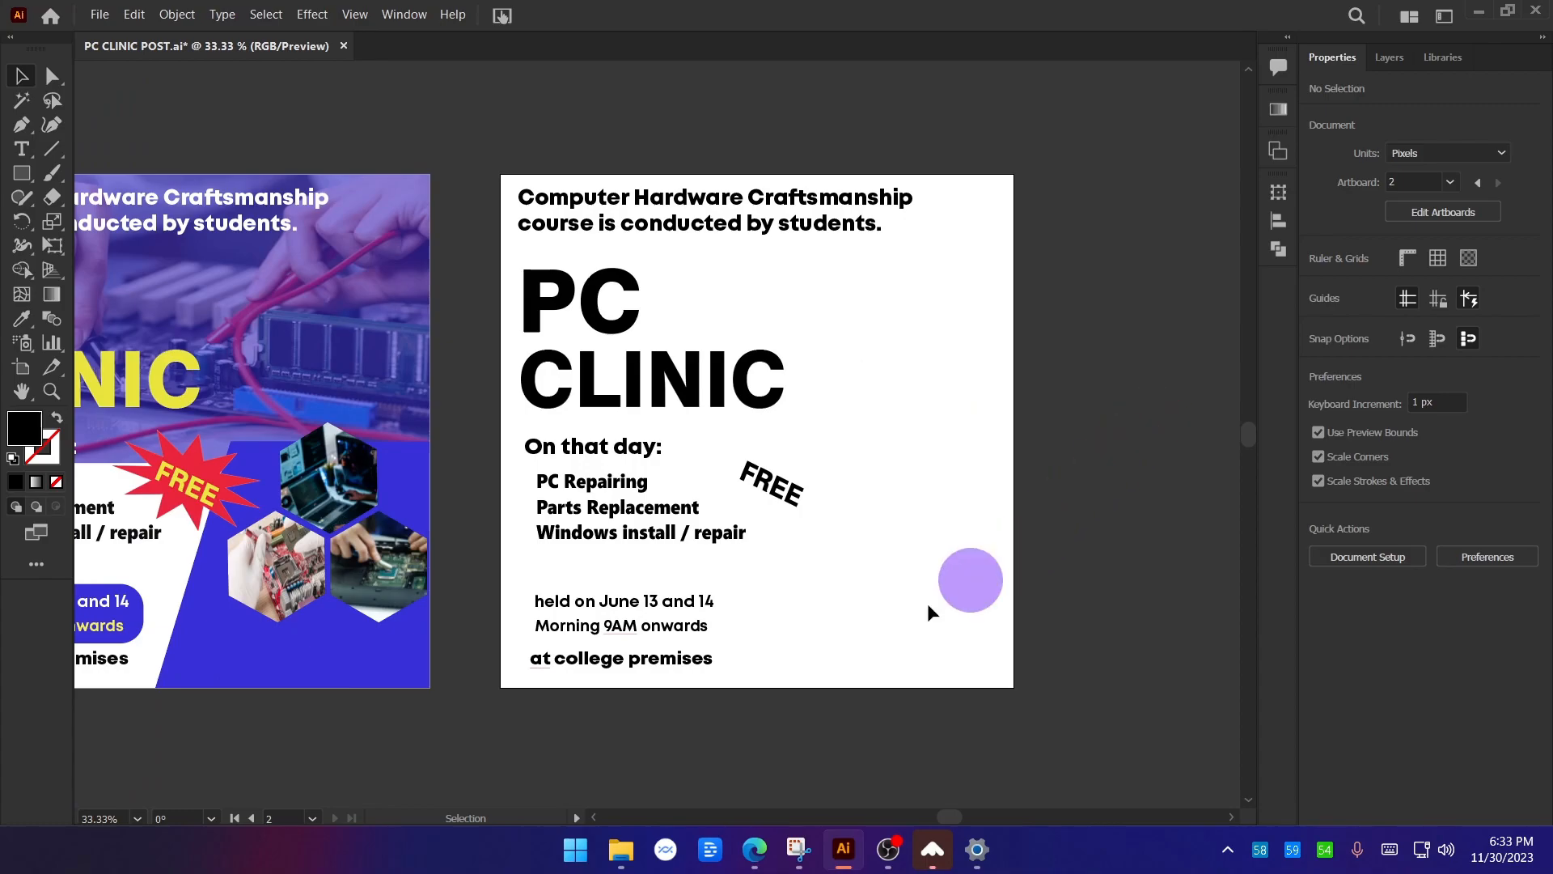
# Switch to the Edge browser and search the web for freepik.
pyautogui.click(757, 853)
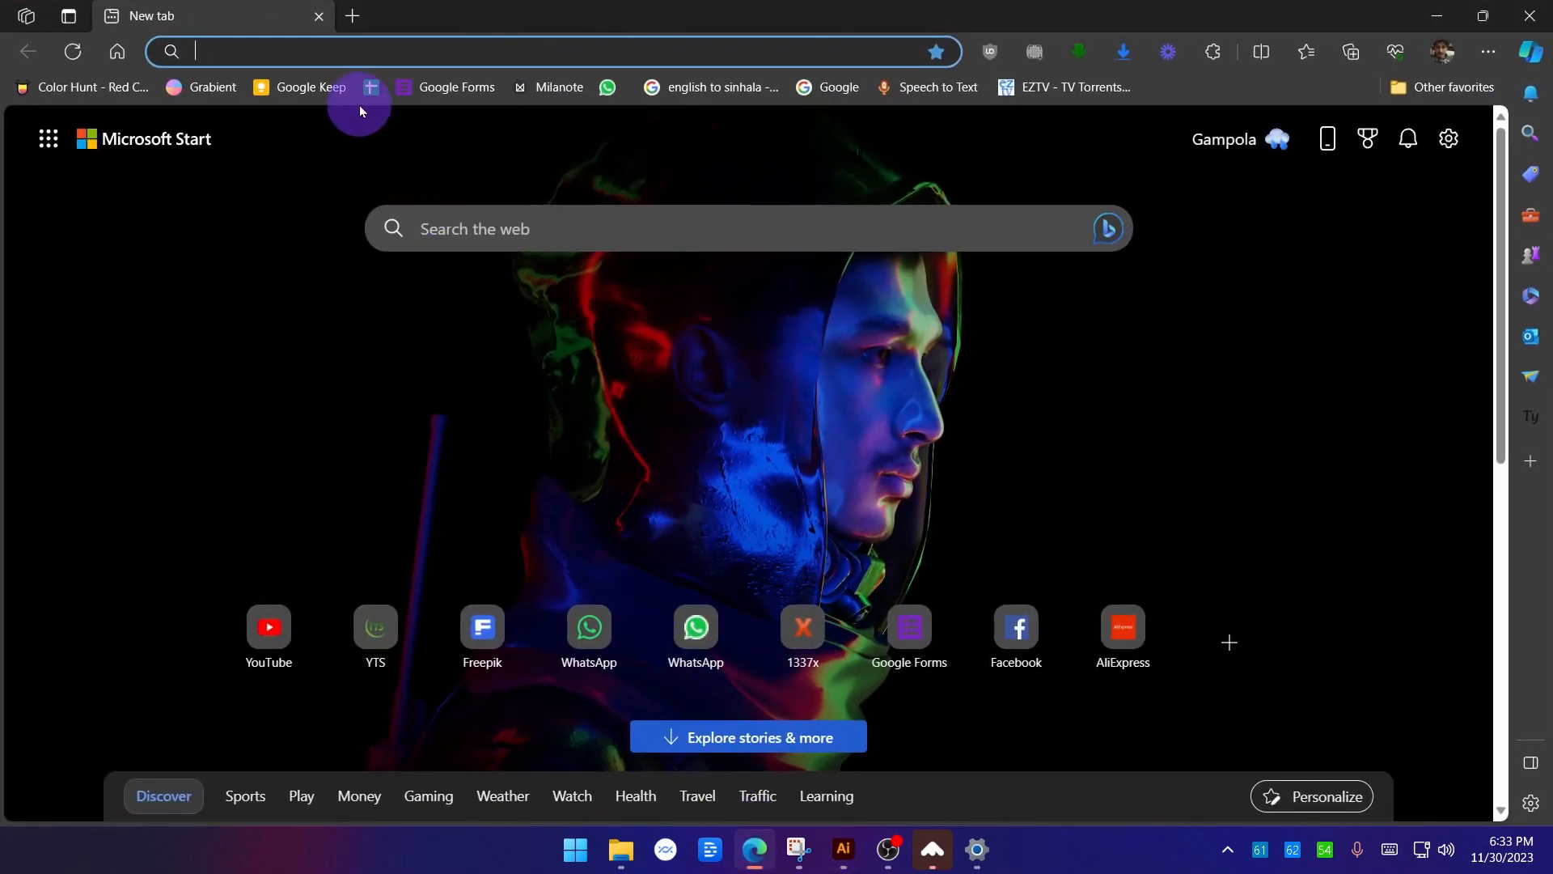
pyautogui.write('free')
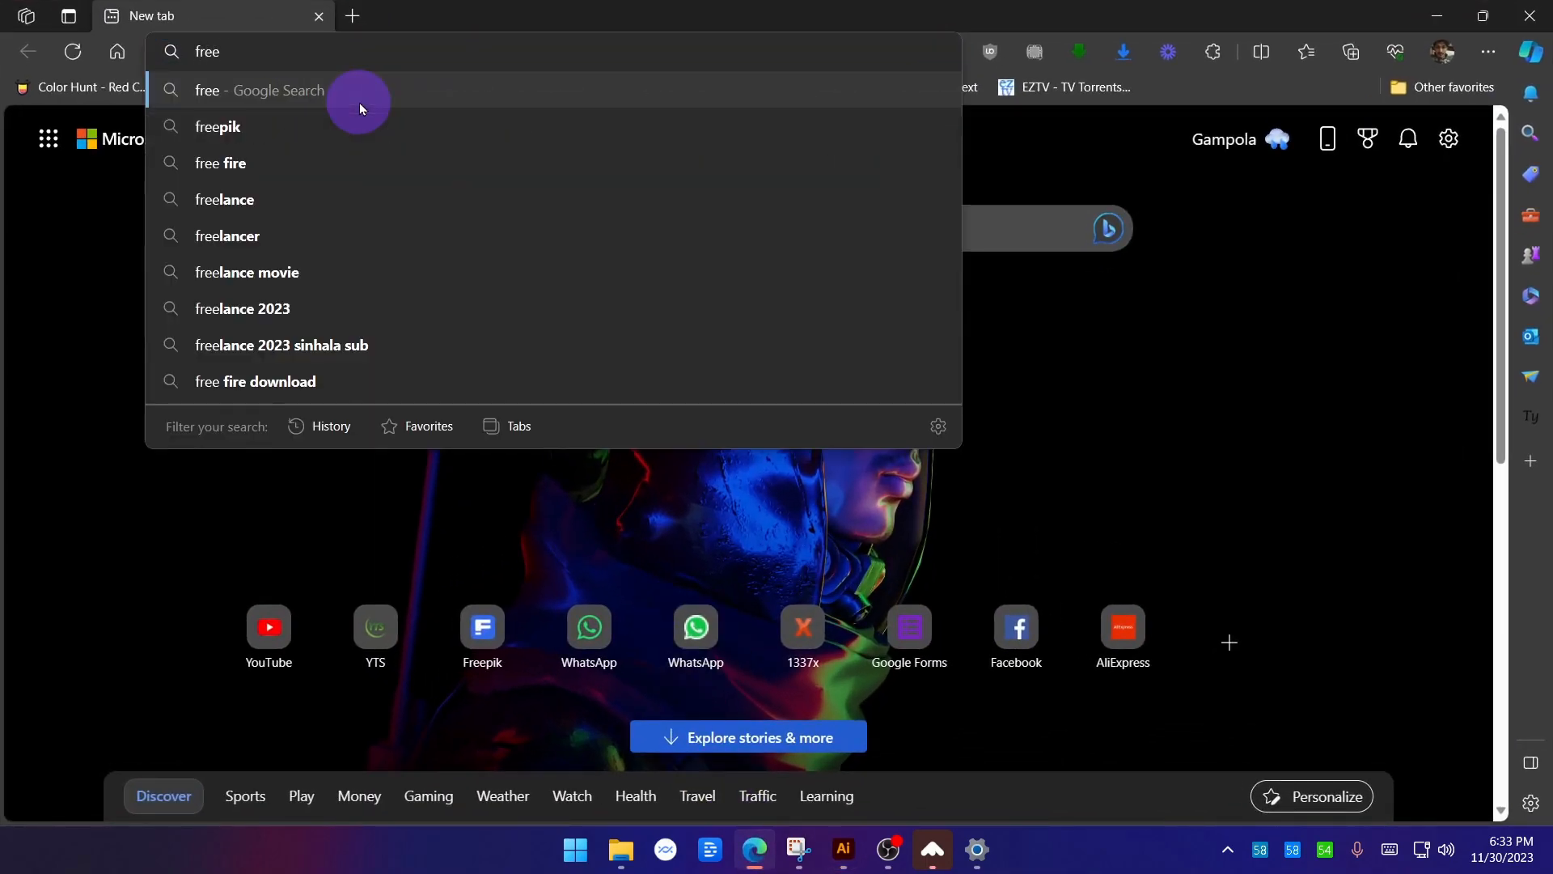
pyautogui.write('pik')
pyautogui.press('Return')
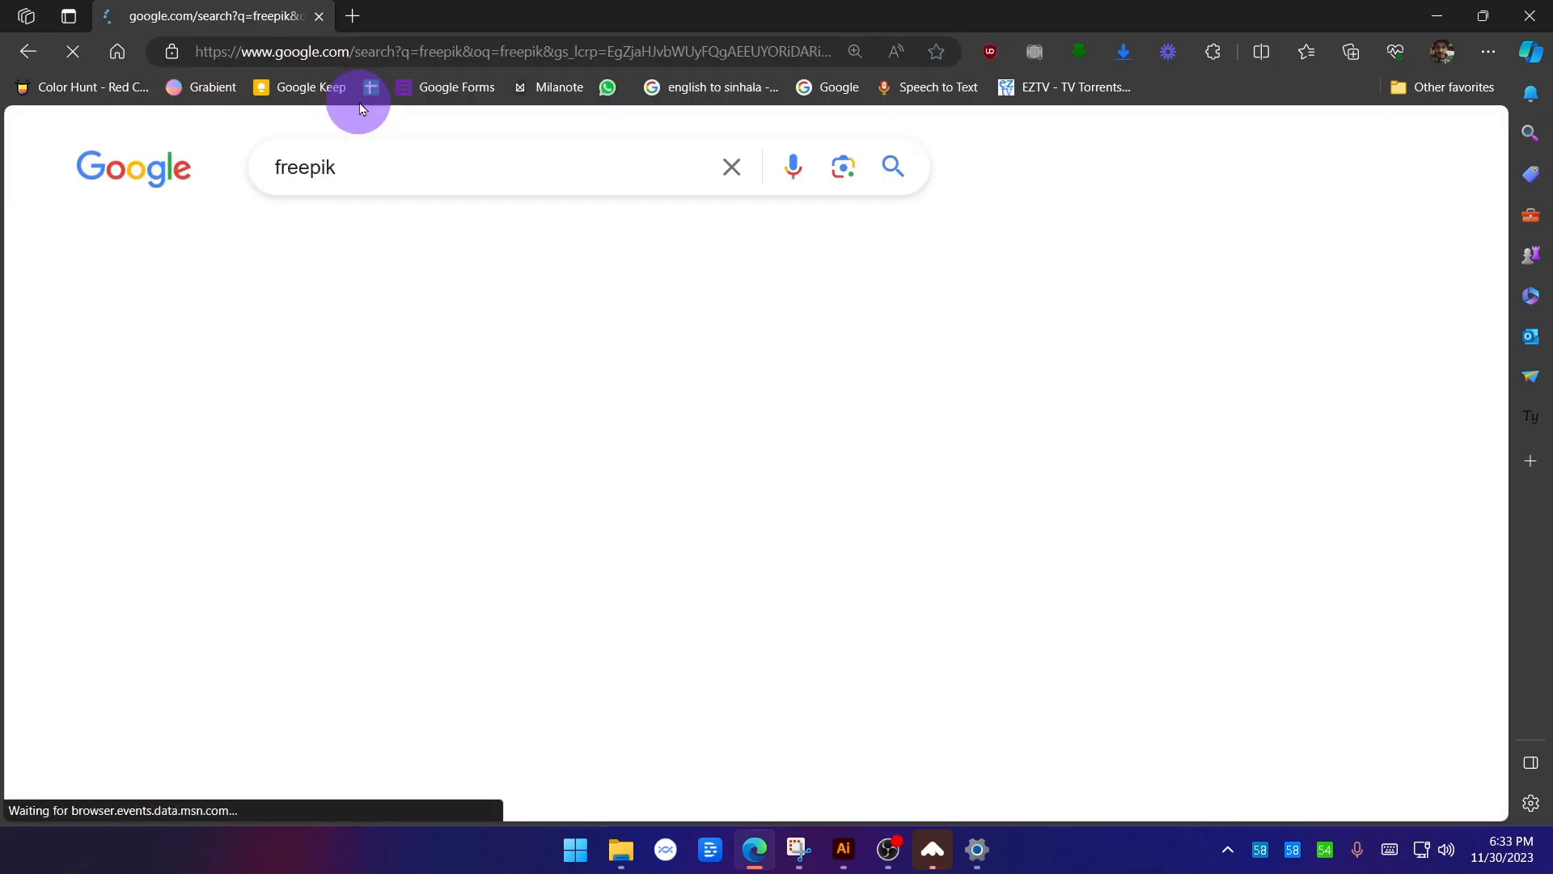
# Search the Freepik site for posts and look through the resulting social media designs.
pyautogui.click(232, 608)
pyautogui.scroll(-1, 71, 600)
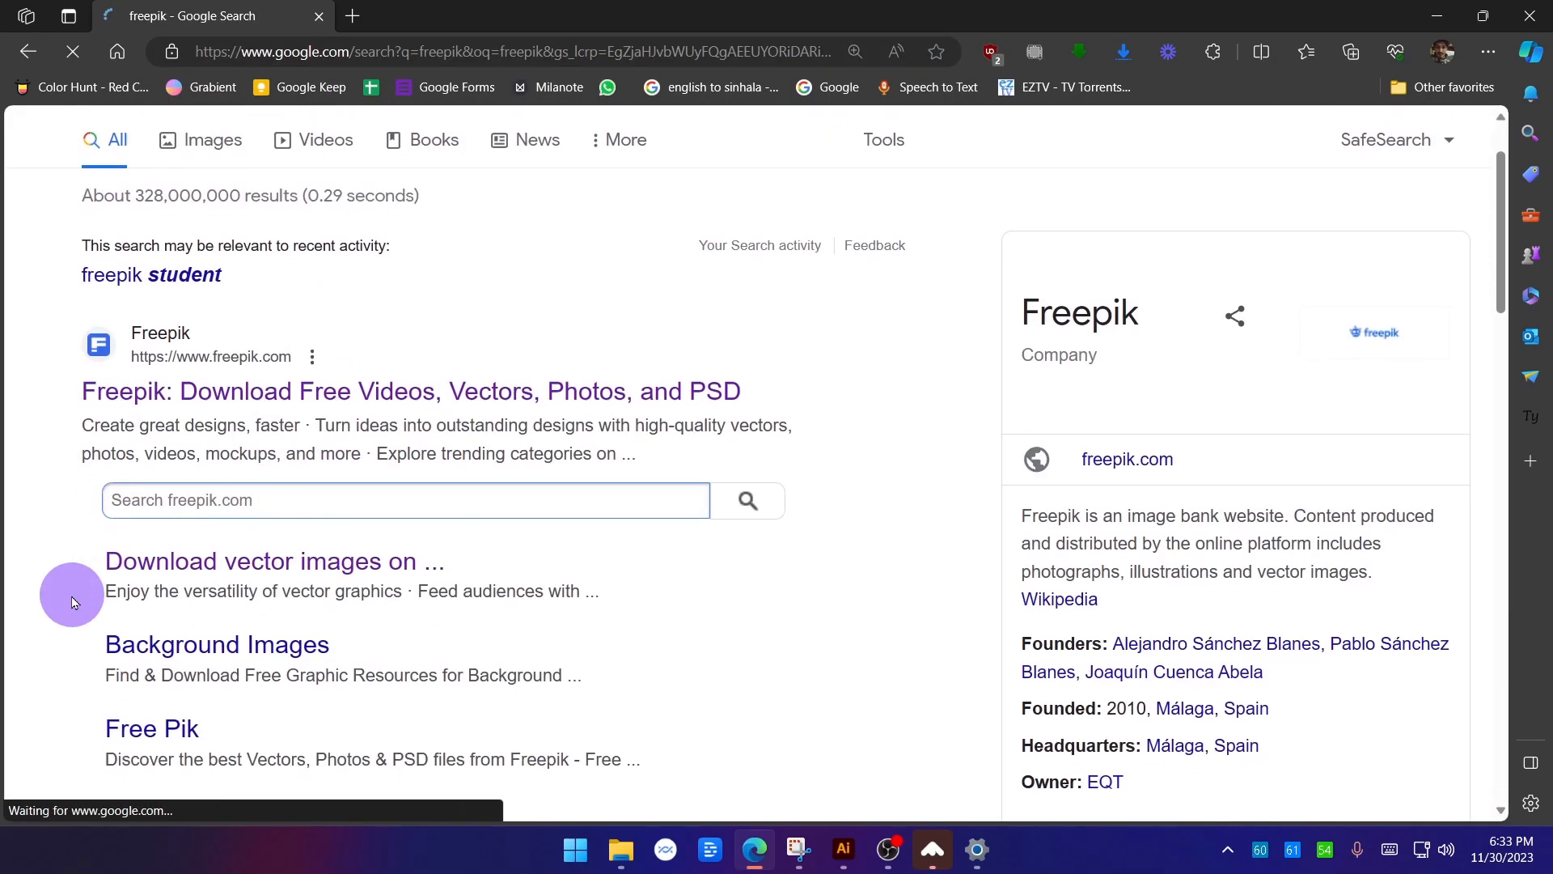
pyautogui.write('posts')
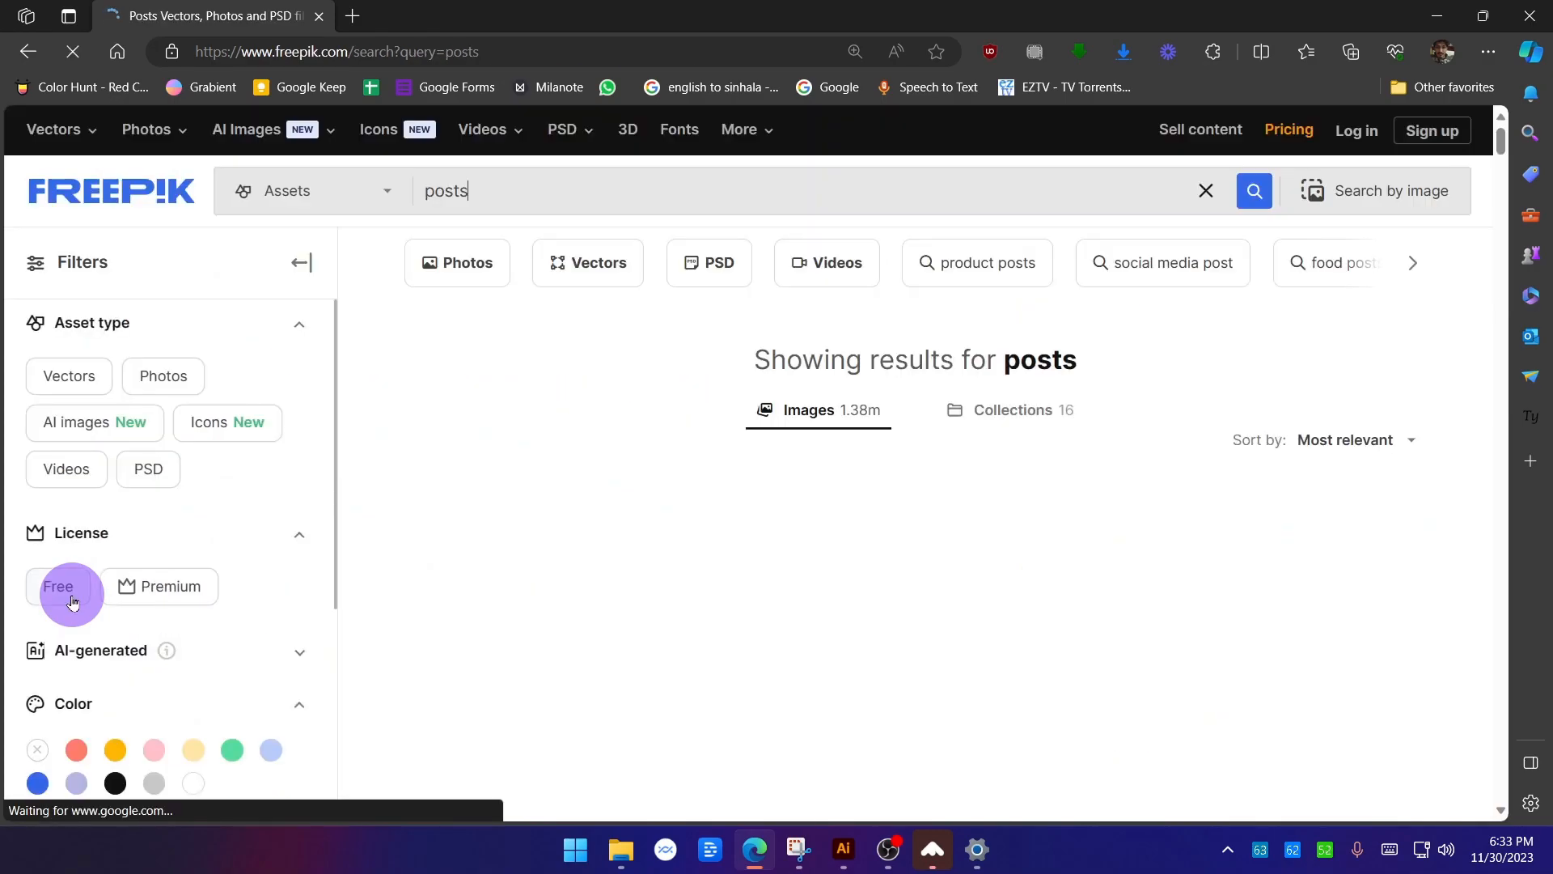
pyautogui.scroll(-1, 639, 423)
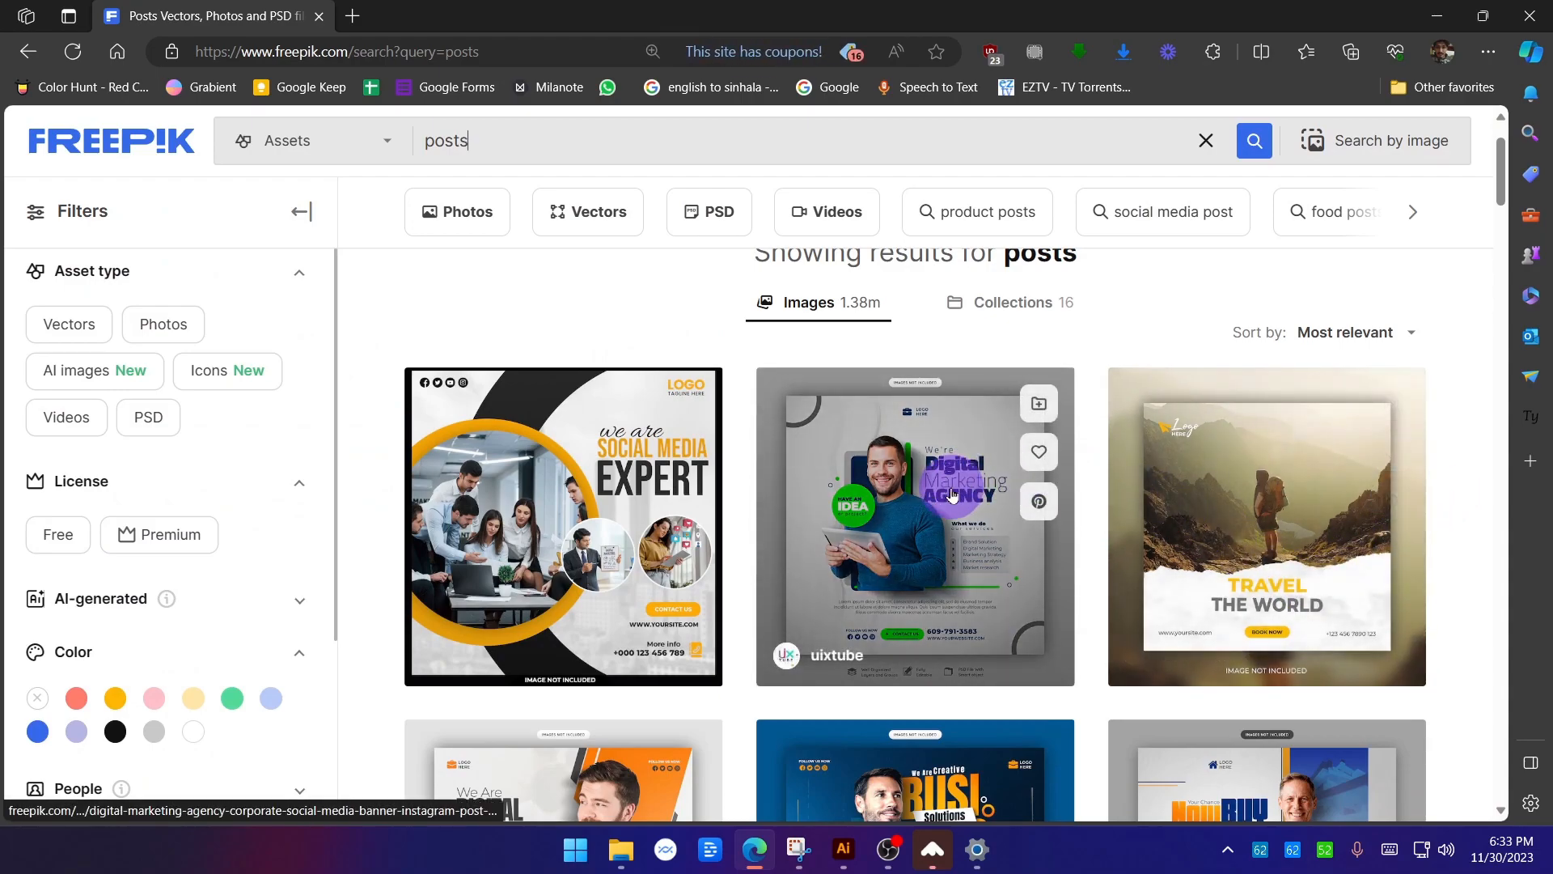
pyautogui.scroll(-3, 1497, 530)
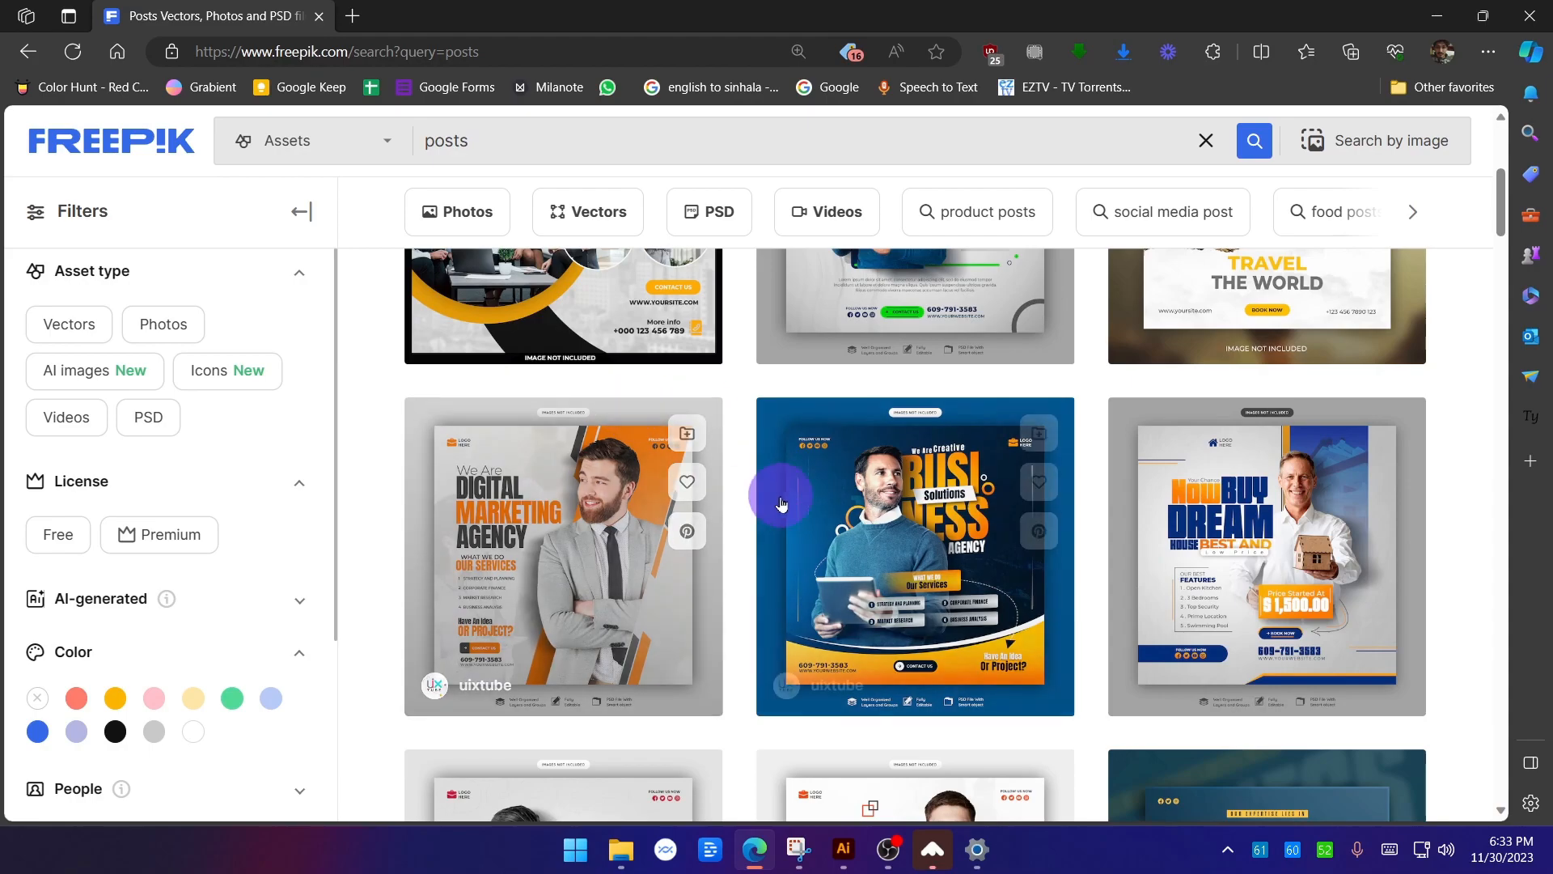
pyautogui.scroll(-2, 791, 486)
pyautogui.scroll(-1, 1062, 477)
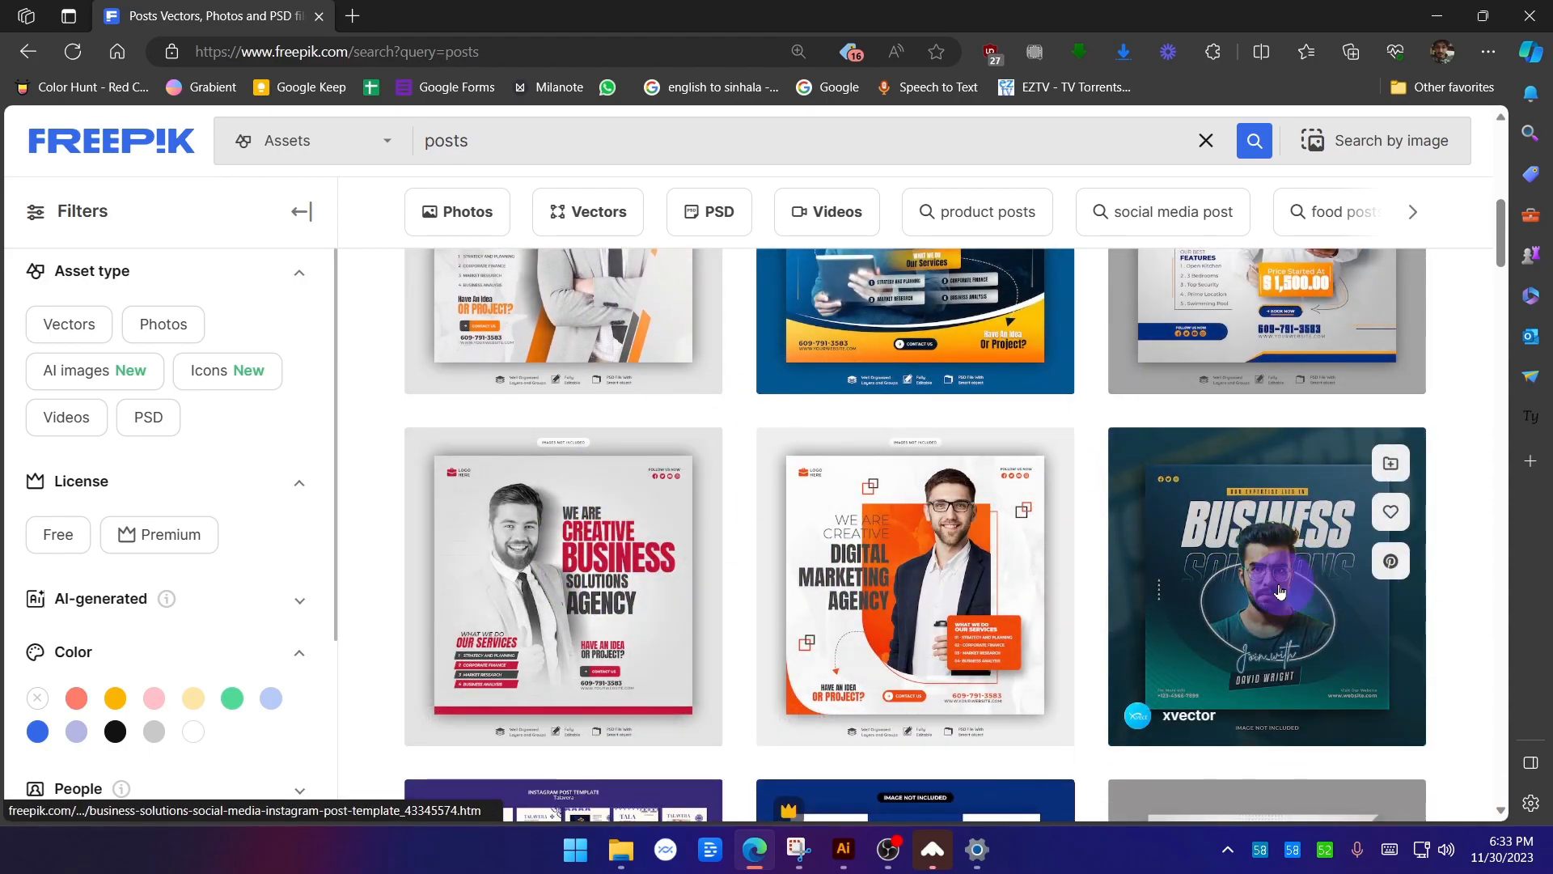
# Look through further business and marketing post designs in the Freepik results.
pyautogui.scroll(-2, 1487, 553)
pyautogui.scroll(-1, 1487, 553)
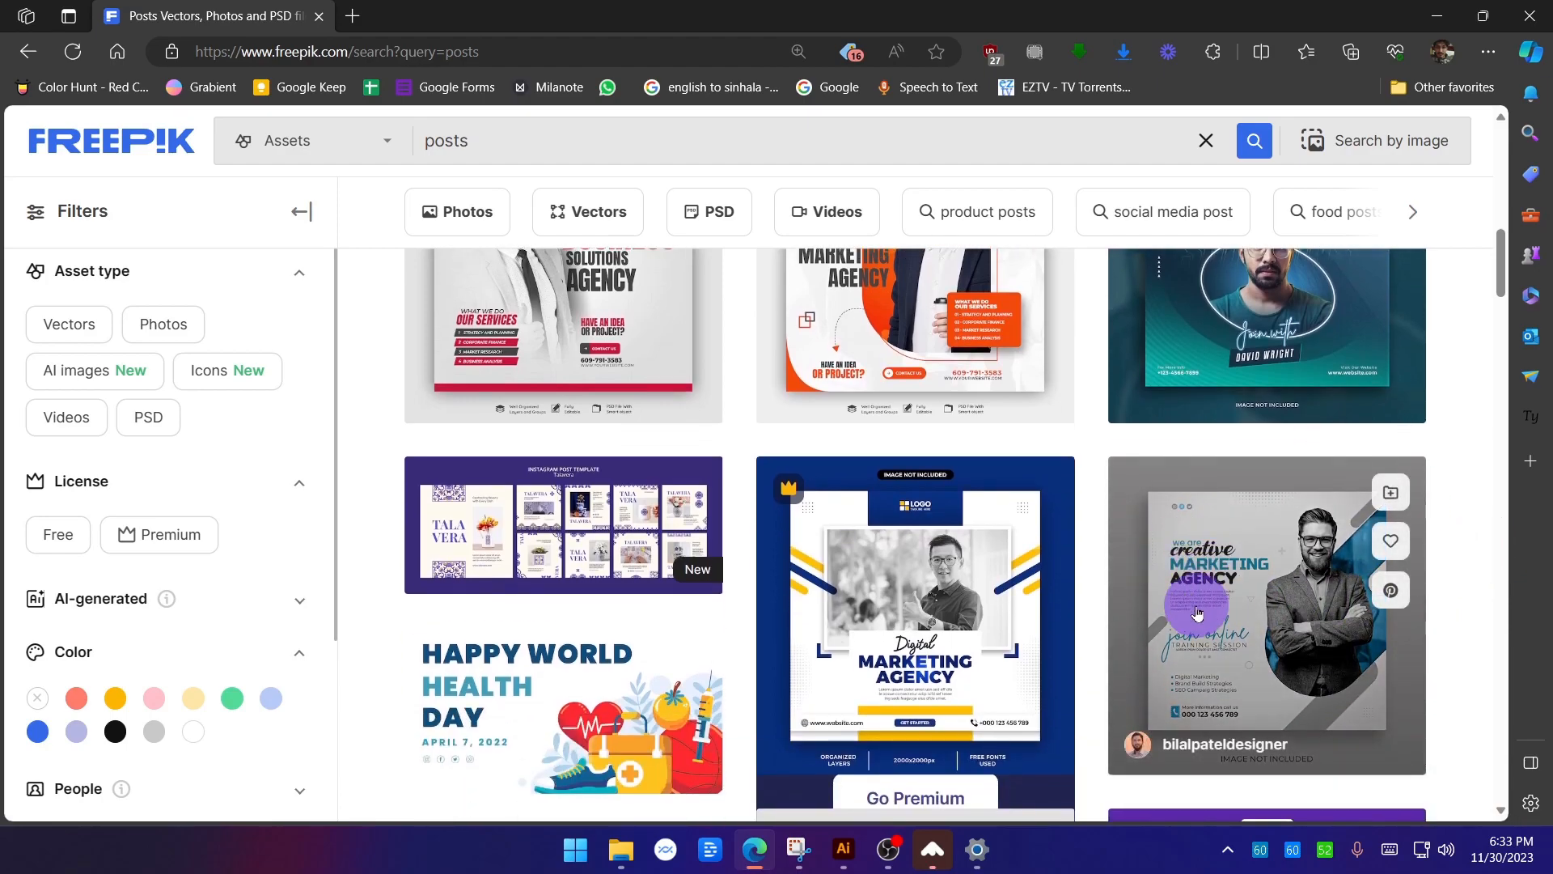
pyautogui.scroll(-2, 922, 643)
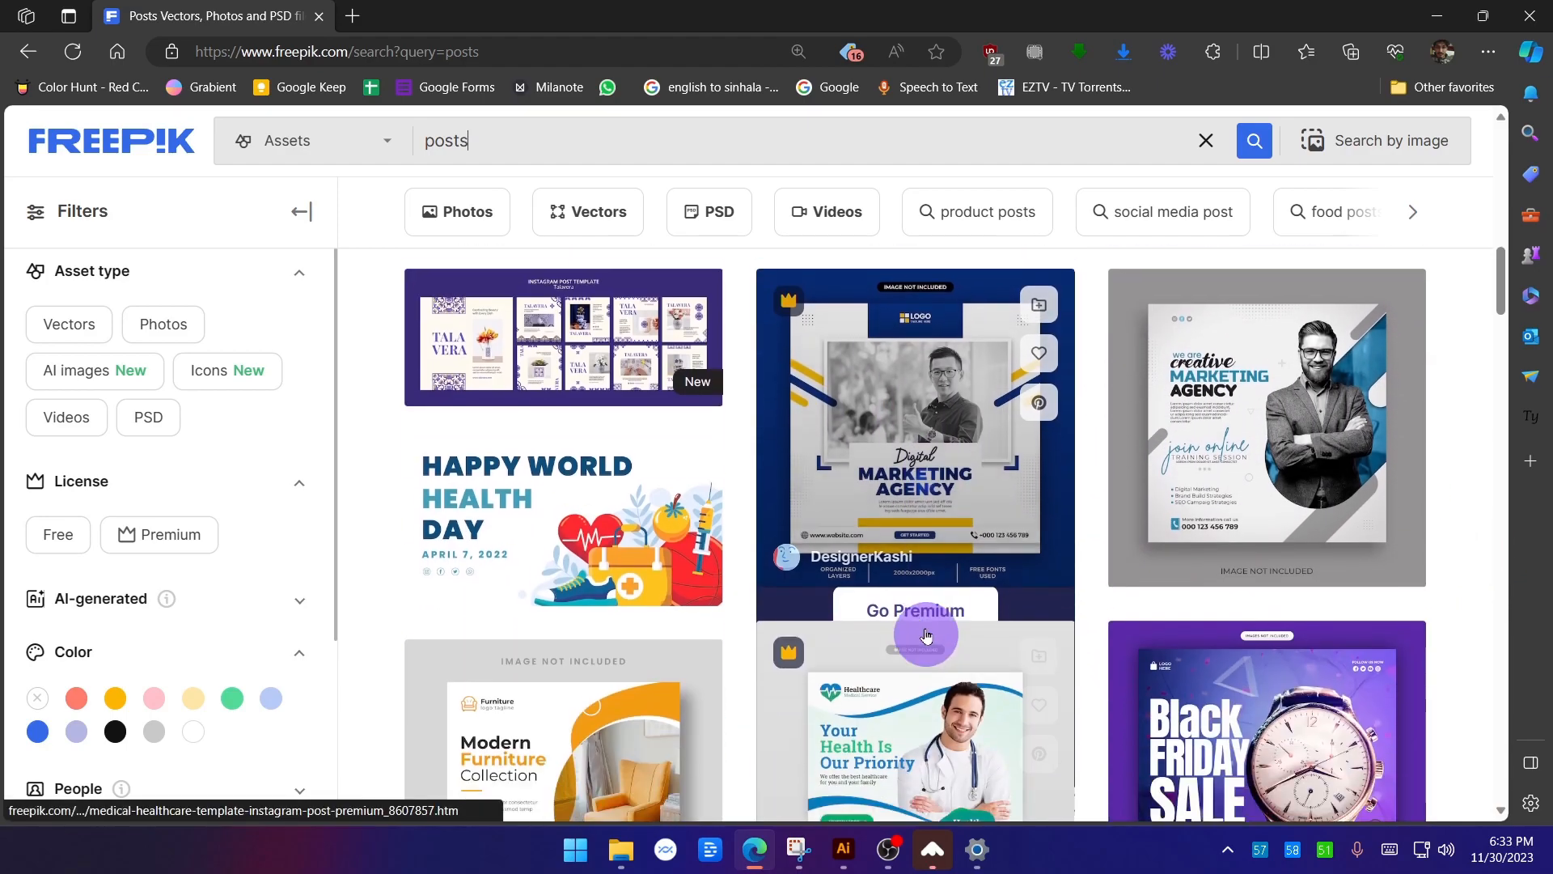
# Switch back to Illustrator and circle the plain black PC CLINIC title with the red screen pen, clearing the mark when done.
pyautogui.hotkey('alt', 'Tab')
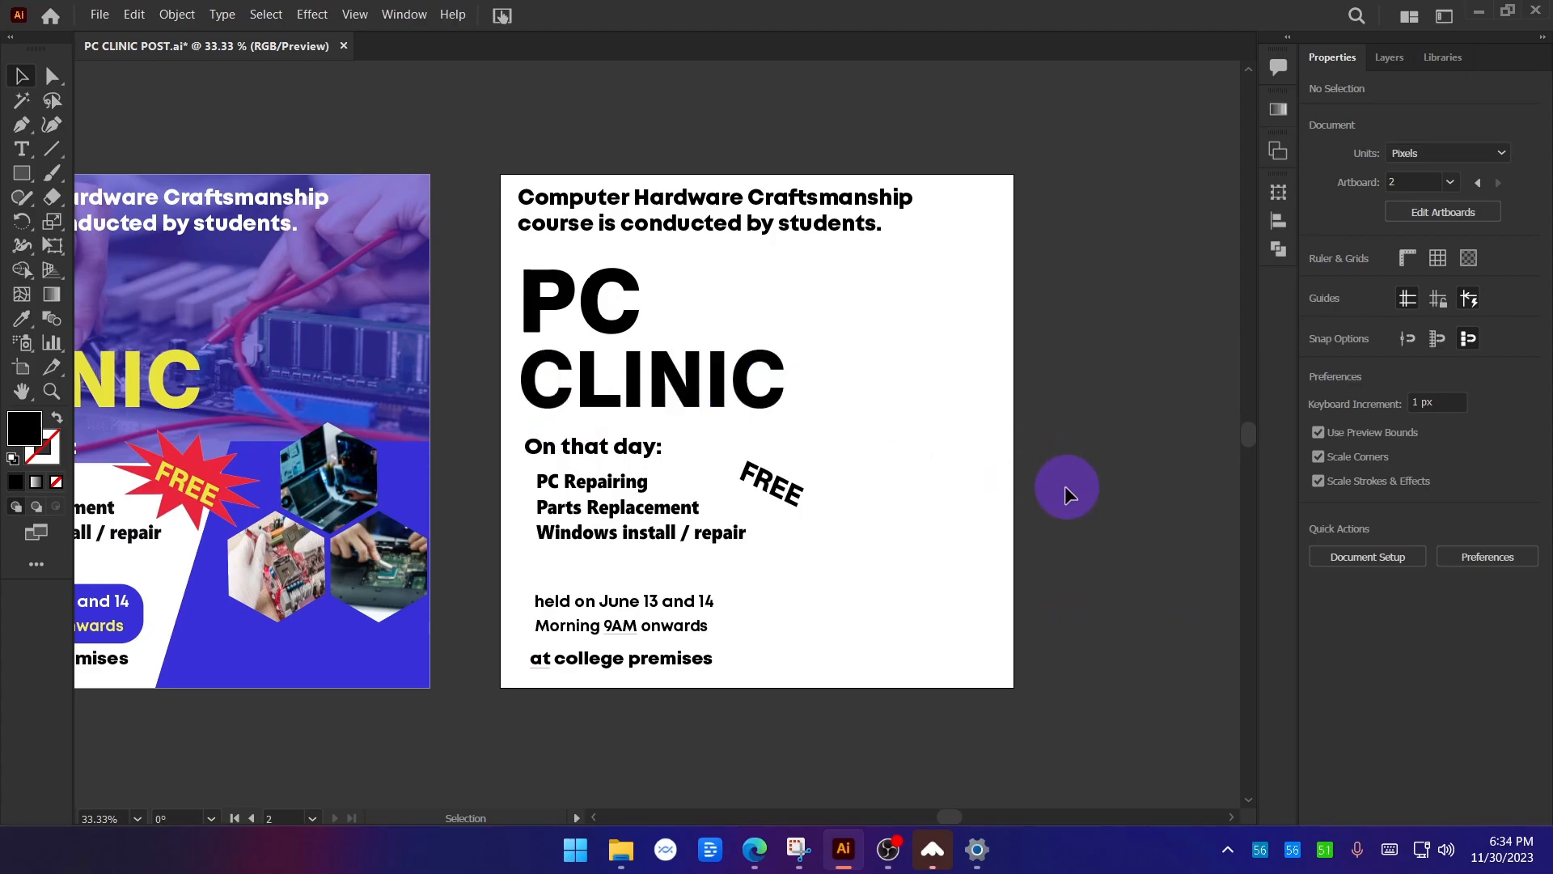
pyautogui.scroll(1, 551, 291)
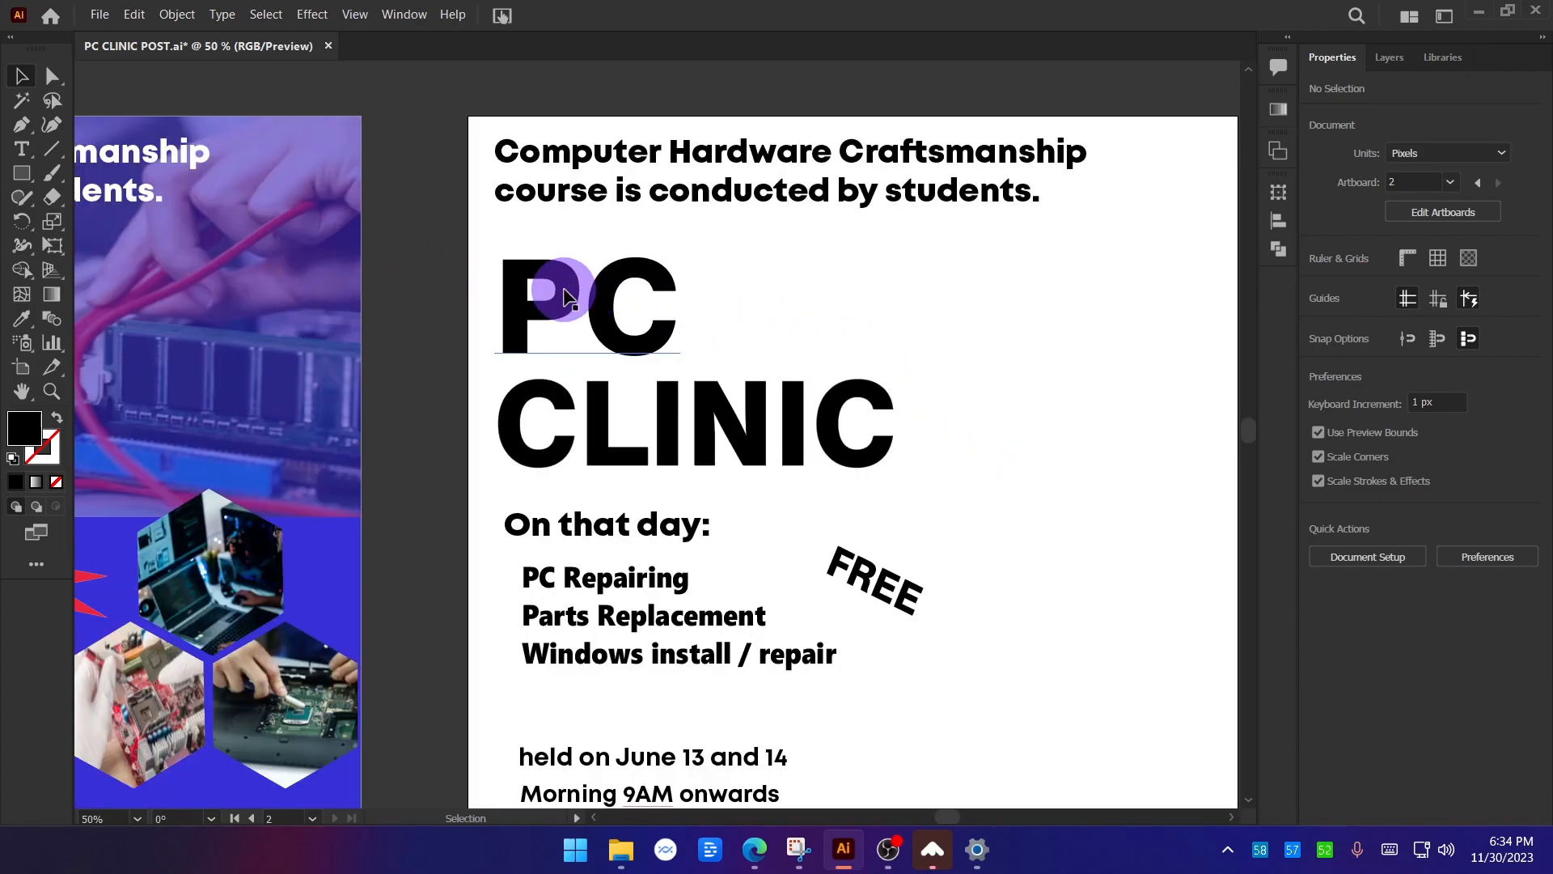
pyautogui.scroll(-1, 657, 276)
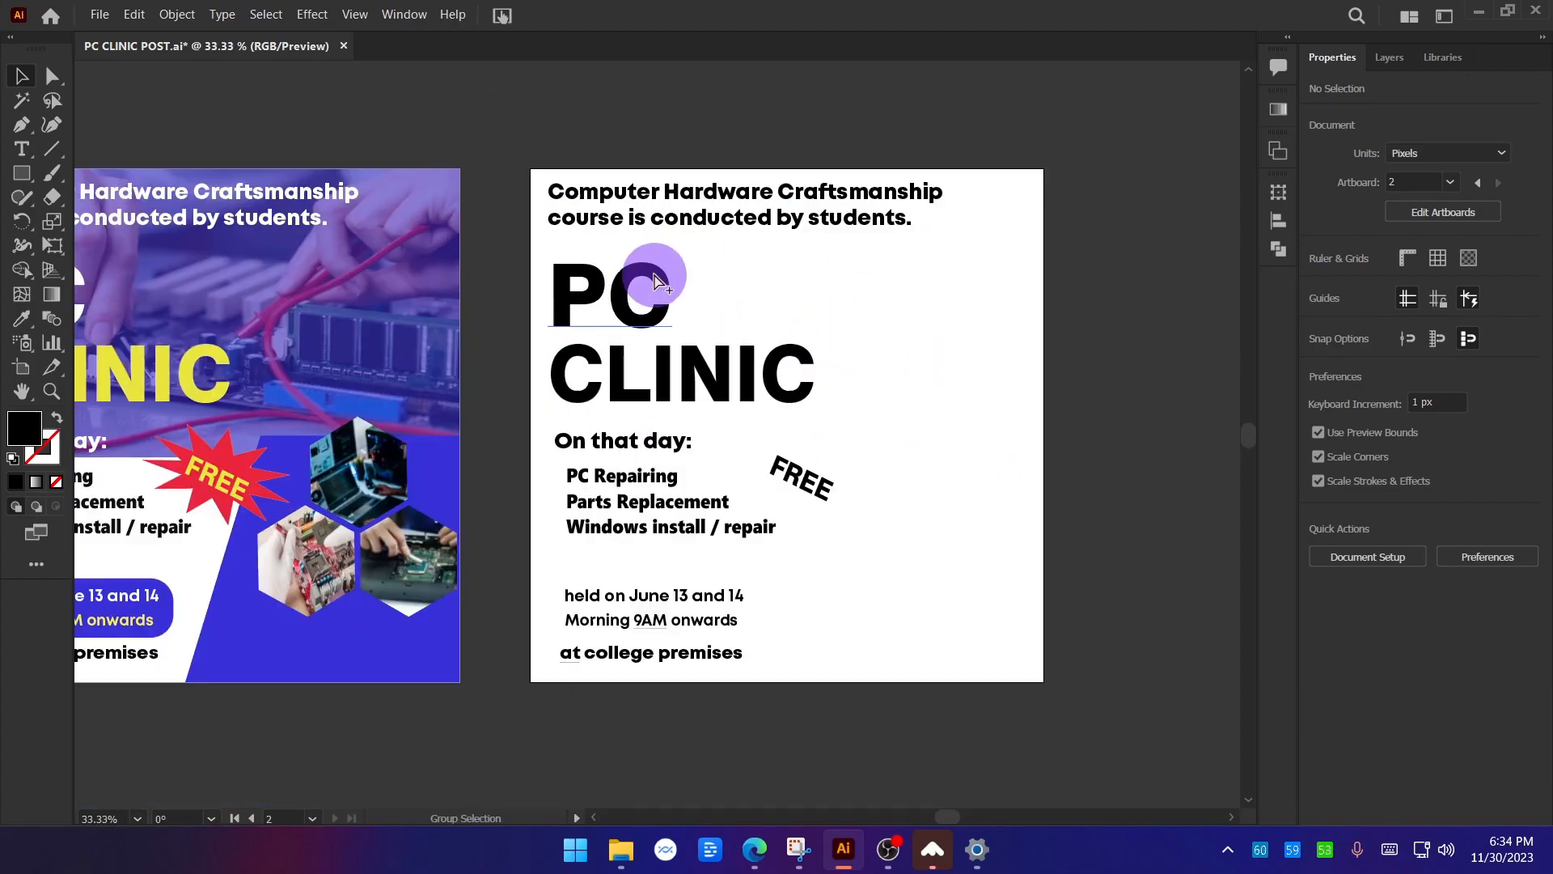
pyautogui.moveTo(999, 369); pyautogui.dragTo(962, 370)
pyautogui.hotkey('ctrl', 'alt', 'g')
pyautogui.moveTo(722, 263)
pyautogui.mouseDown()
pyautogui.moveTo(475, 323)
pyautogui.moveTo(519, 254)
pyautogui.mouseUp()
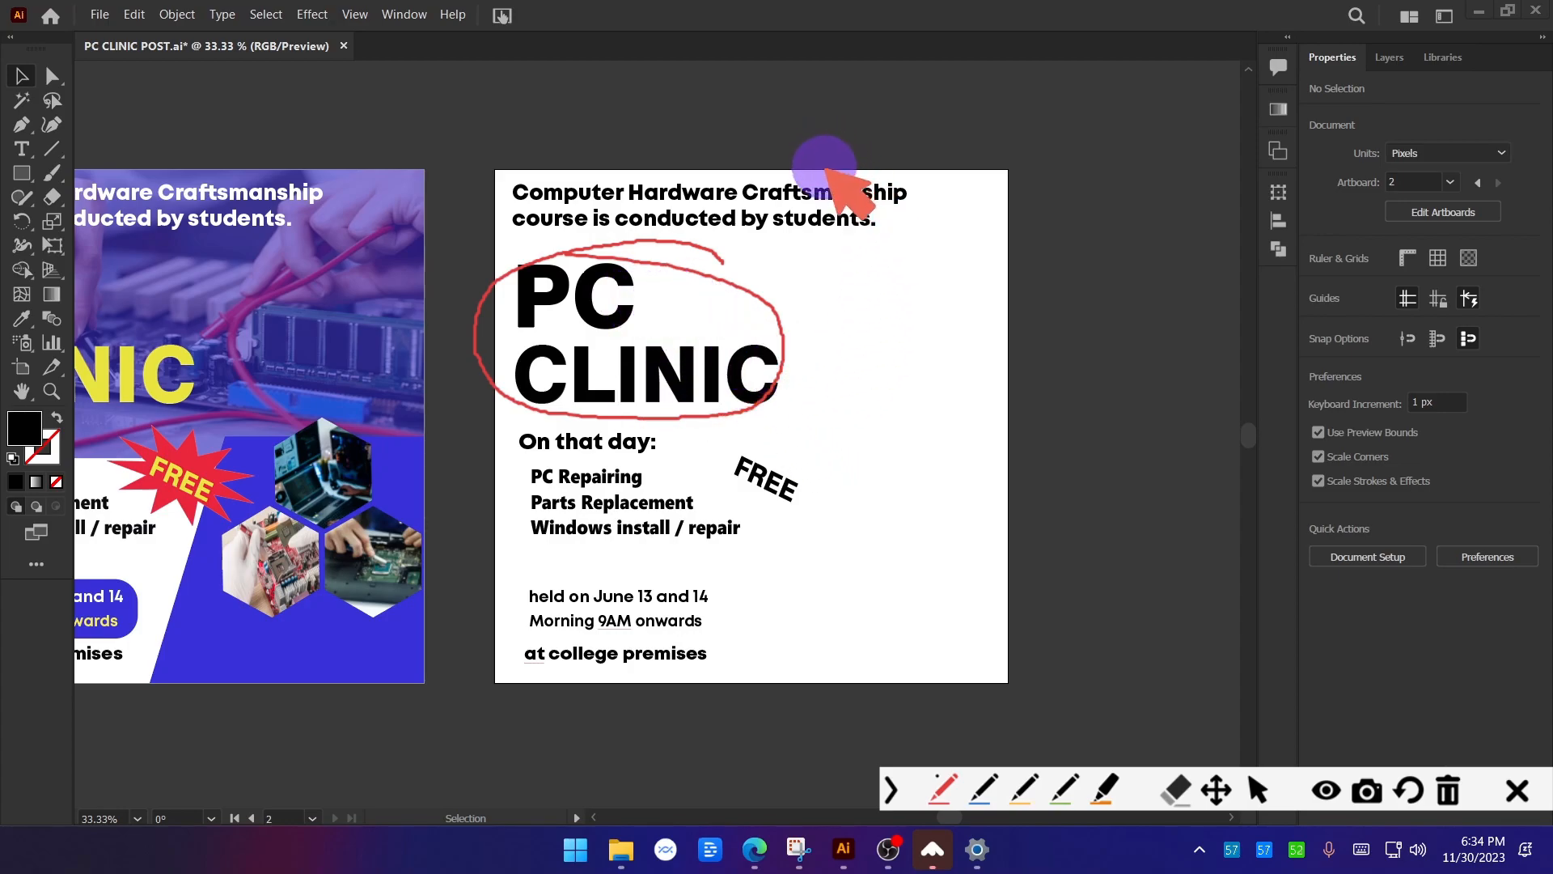
pyautogui.click(1517, 791)
# Move the word PC down closer to CLINIC on the plain text artboard.
pyautogui.scroll(3, 594, 368)
pyautogui.click(579, 195)
pyautogui.moveTo(579, 194); pyautogui.dragTo(591, 221)
pyautogui.scroll(-1, 678, 433)
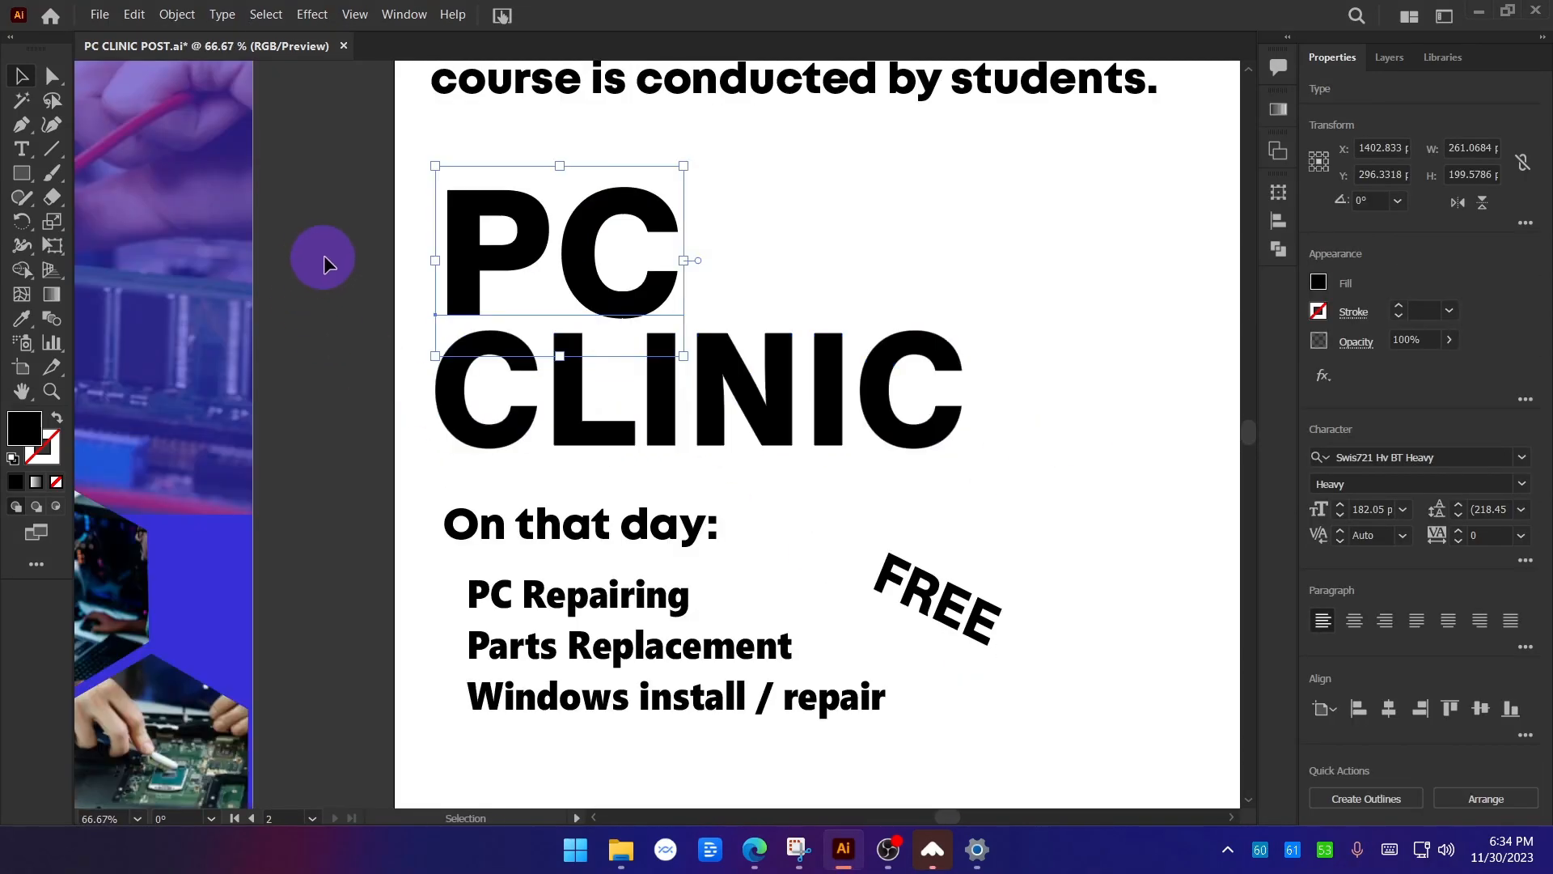
pyautogui.moveTo(318, 260); pyautogui.dragTo(283, 298)
pyautogui.click(264, 186)
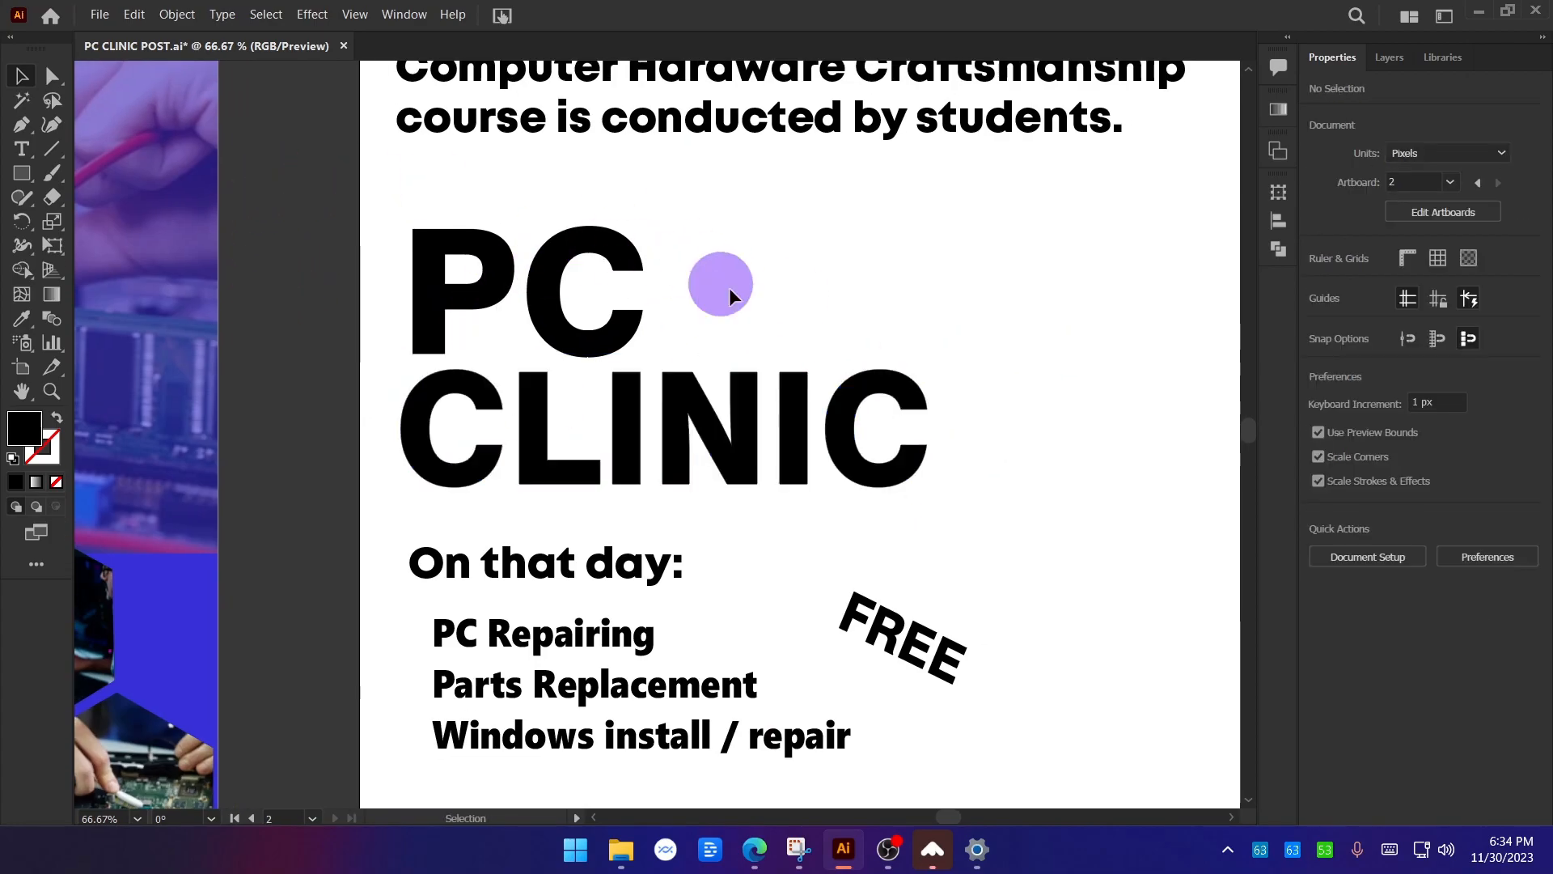
pyautogui.scroll(-2, 673, 268)
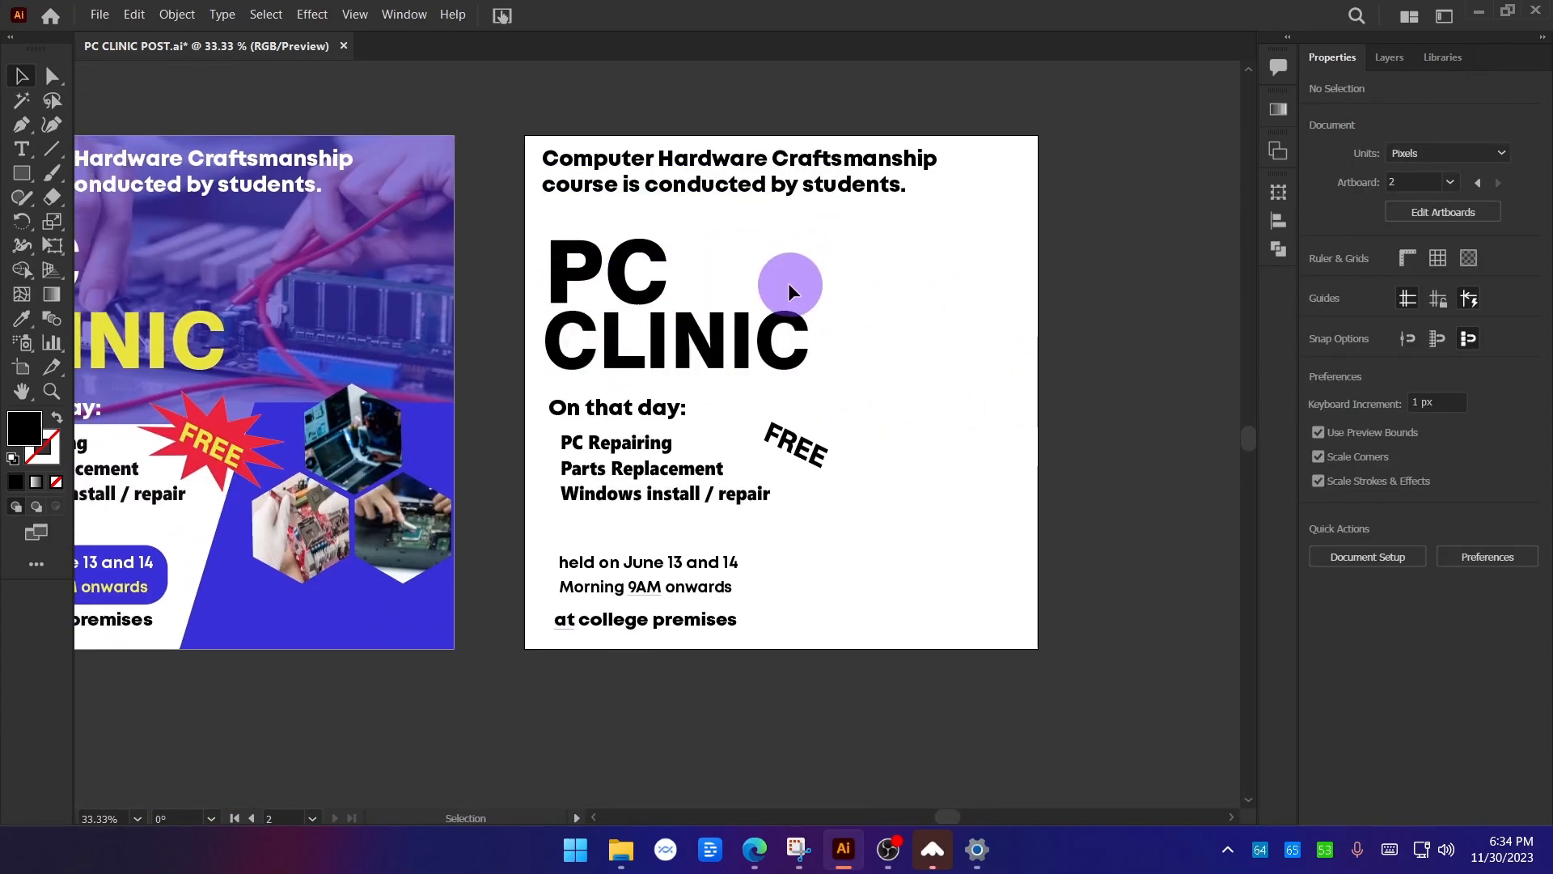
# Mark the photo area around the title on the original poster with the red screen pen and clear the marks.
pyautogui.hscroll(-5, 788, 283)
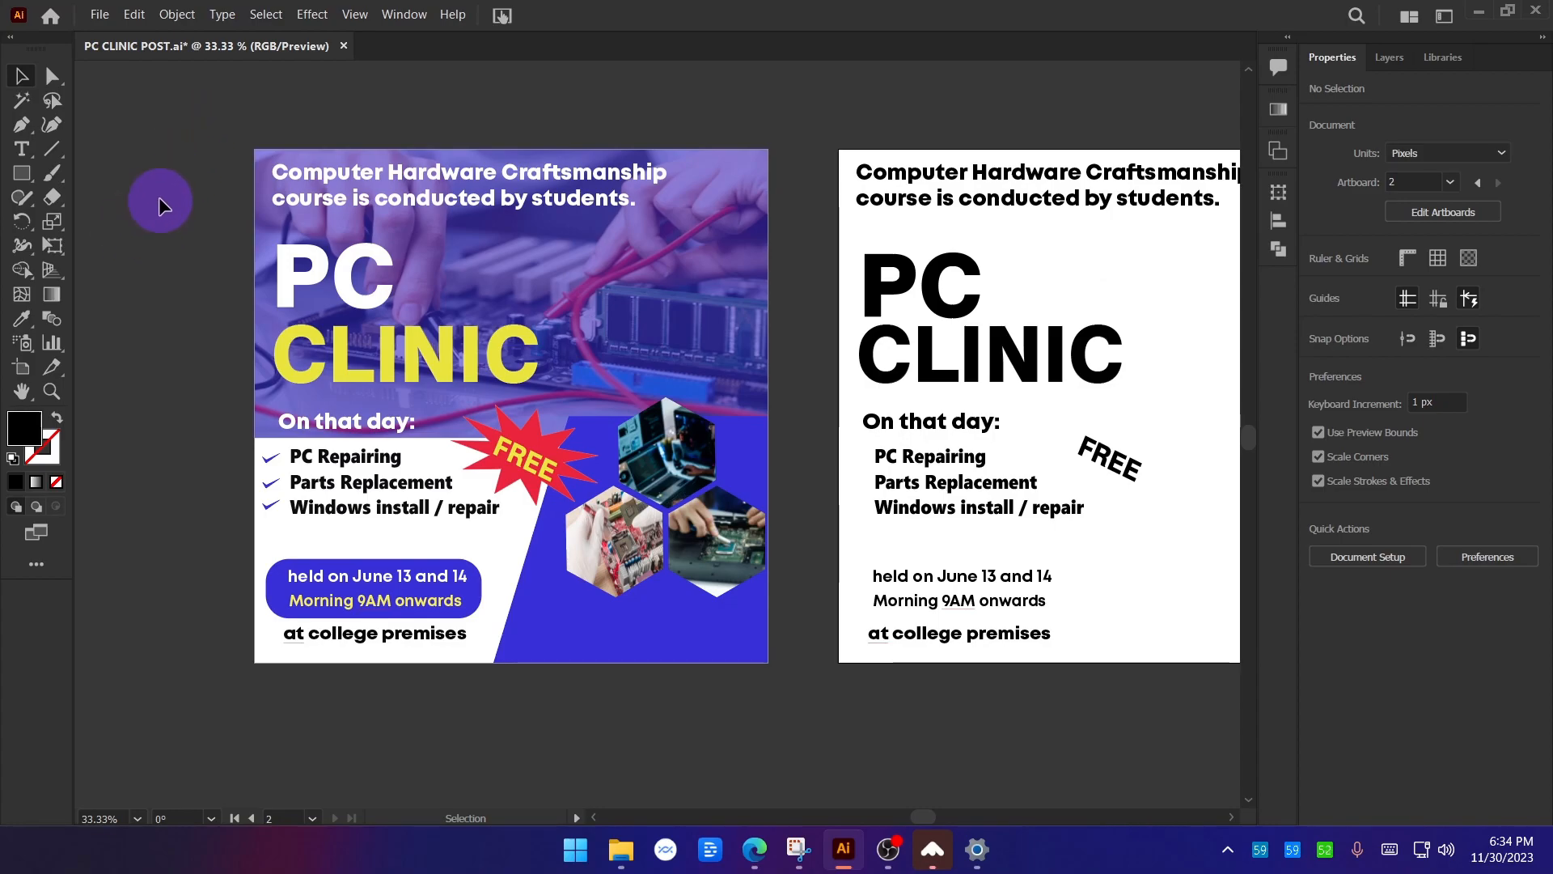
pyautogui.scroll(-1, 194, 307)
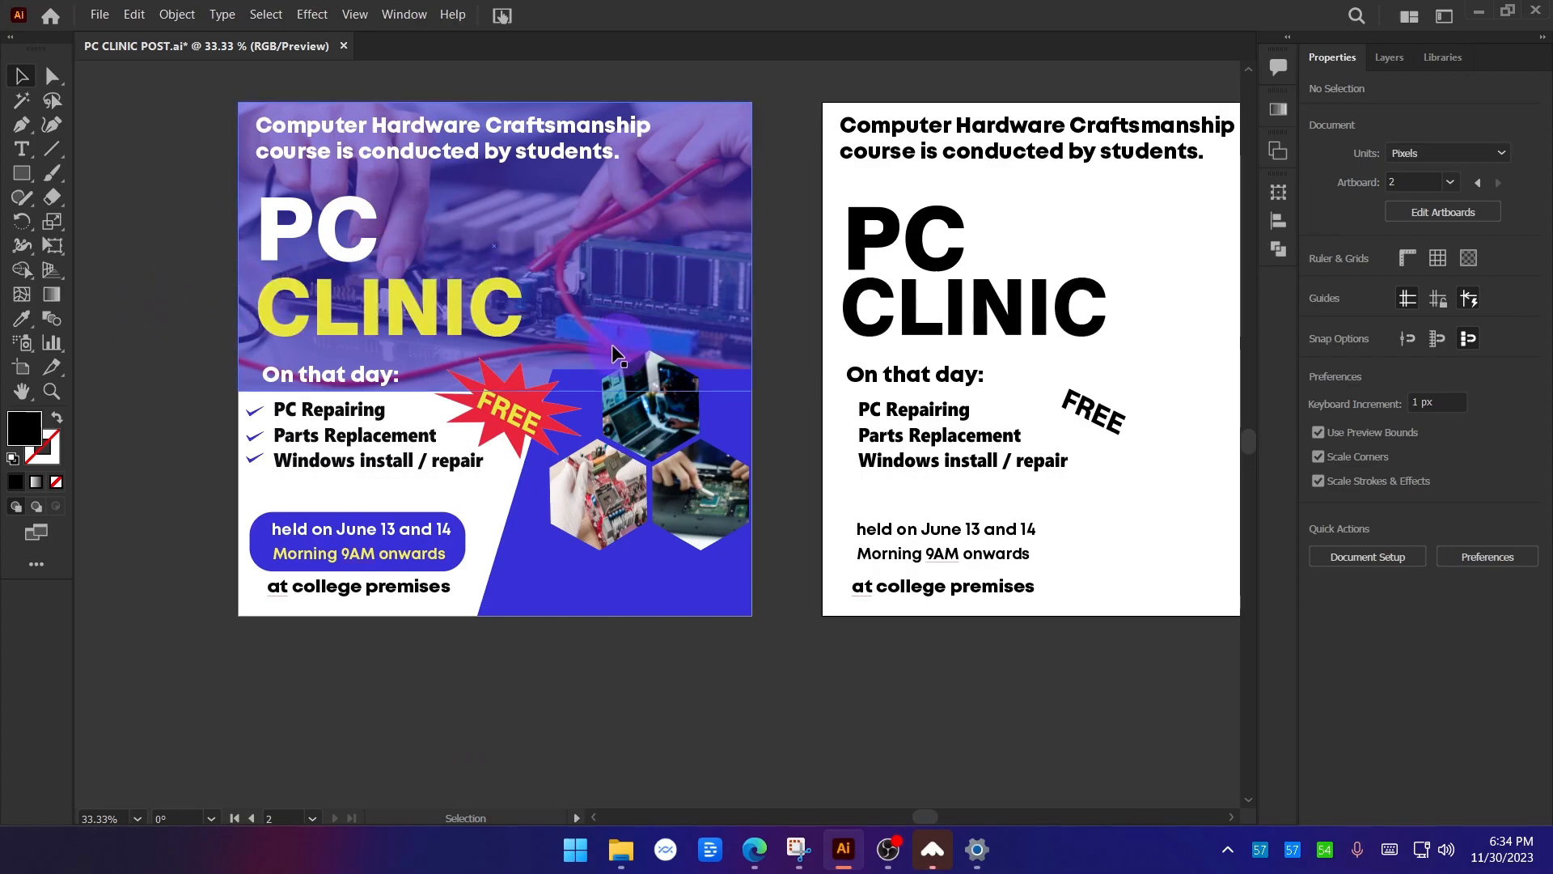
pyautogui.scroll(1, 436, 116)
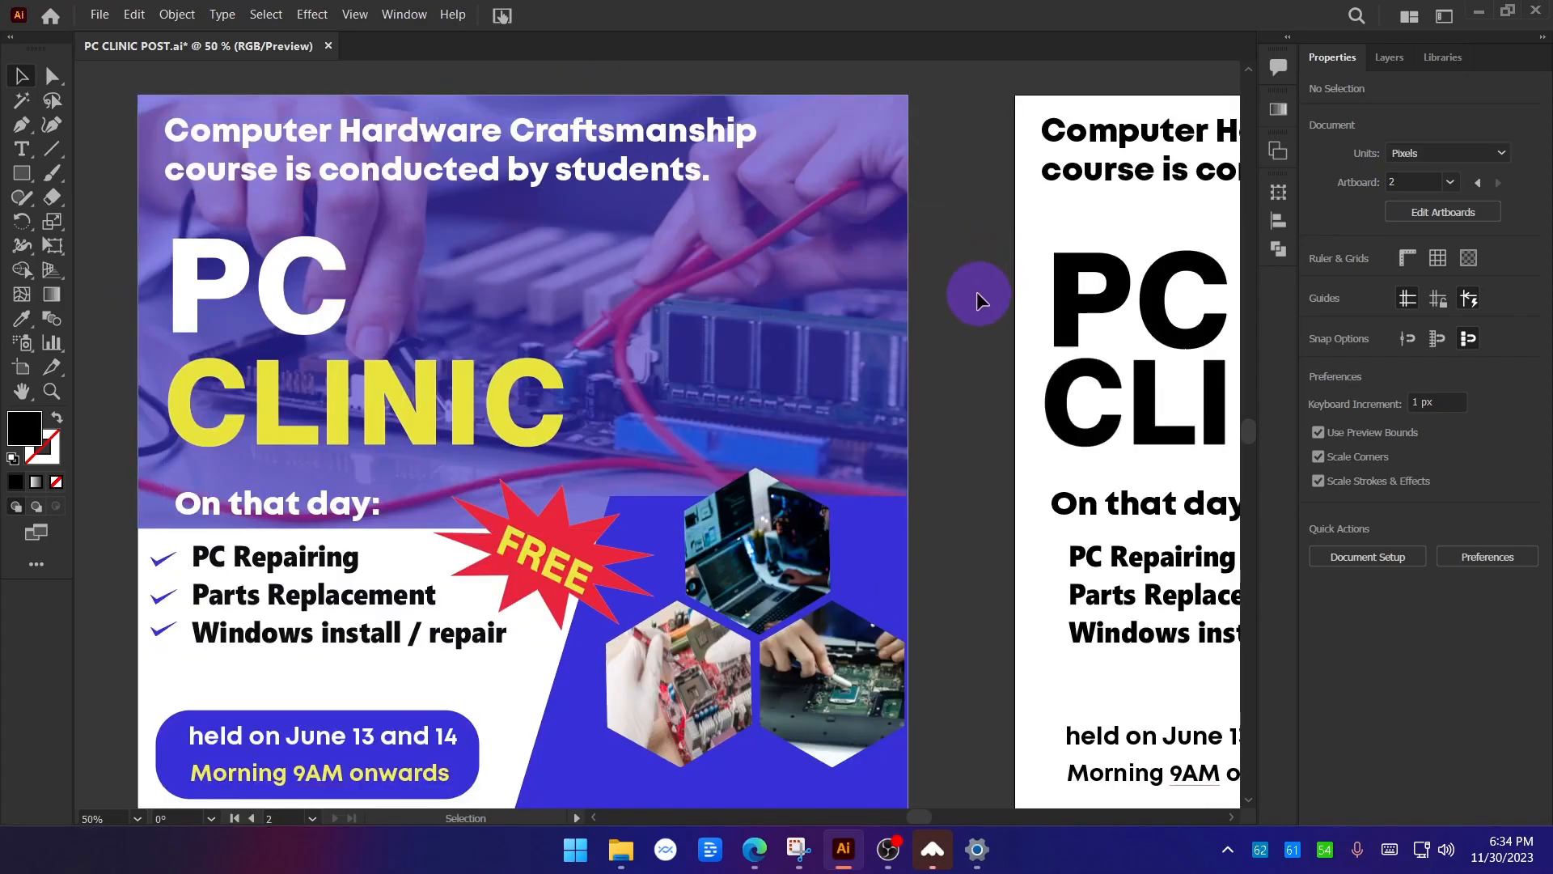
pyautogui.hscroll(-2, 1003, 293)
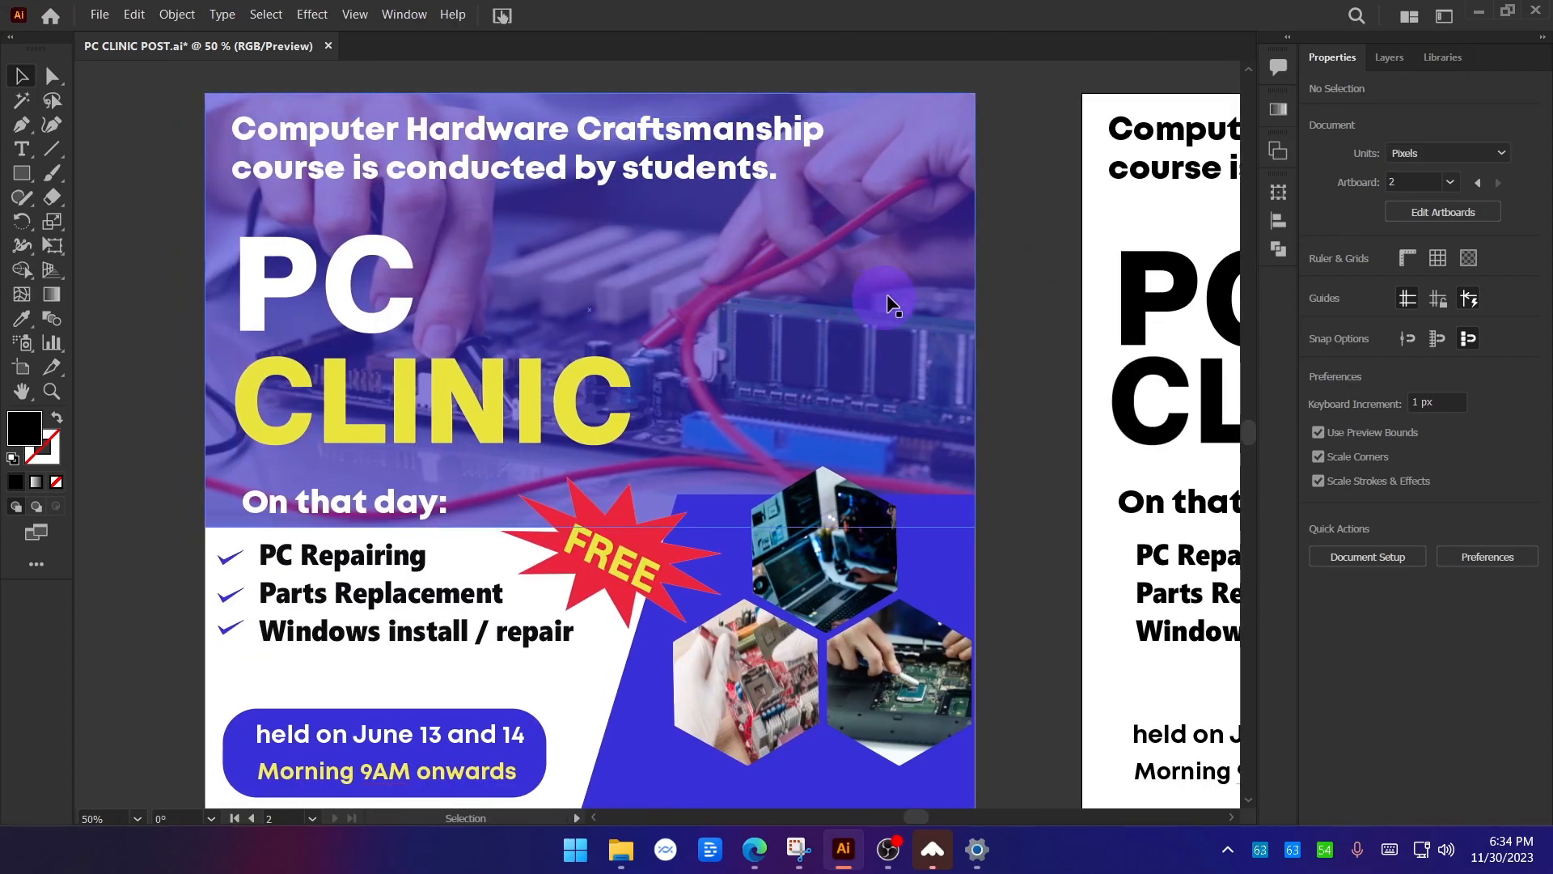
pyautogui.hotkey('ctrl', 'alt', 'g')
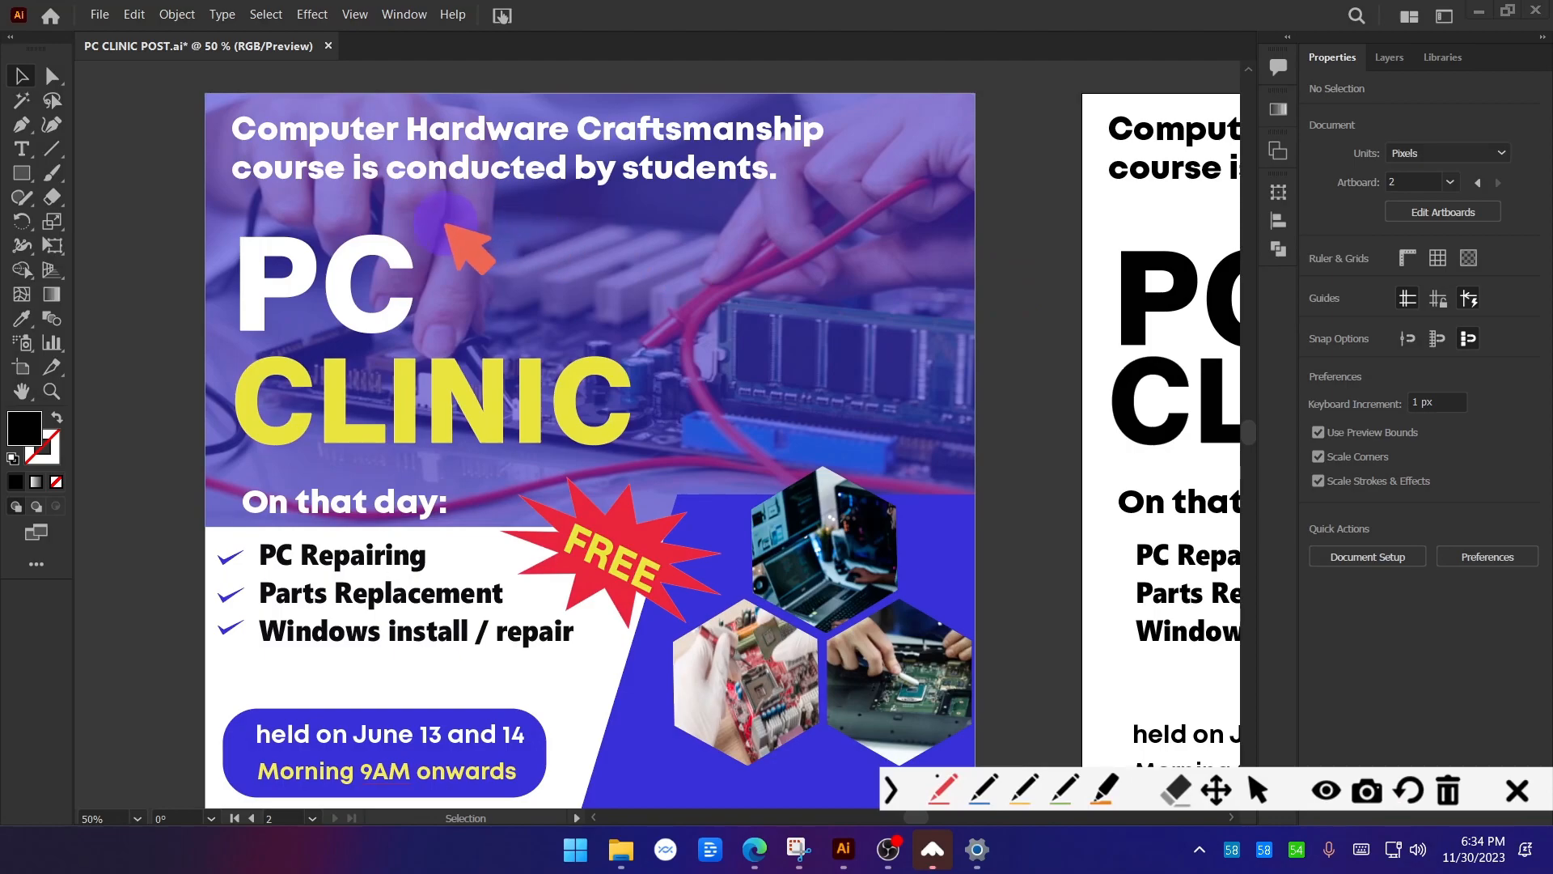
pyautogui.moveTo(443, 299)
pyautogui.mouseDown()
pyautogui.moveTo(485, 332)
pyautogui.moveTo(627, 328)
pyautogui.moveTo(782, 286)
pyautogui.moveTo(890, 389)
pyautogui.moveTo(858, 207)
pyautogui.moveTo(720, 198)
pyautogui.moveTo(484, 283)
pyautogui.moveTo(826, 372)
pyautogui.mouseUp()
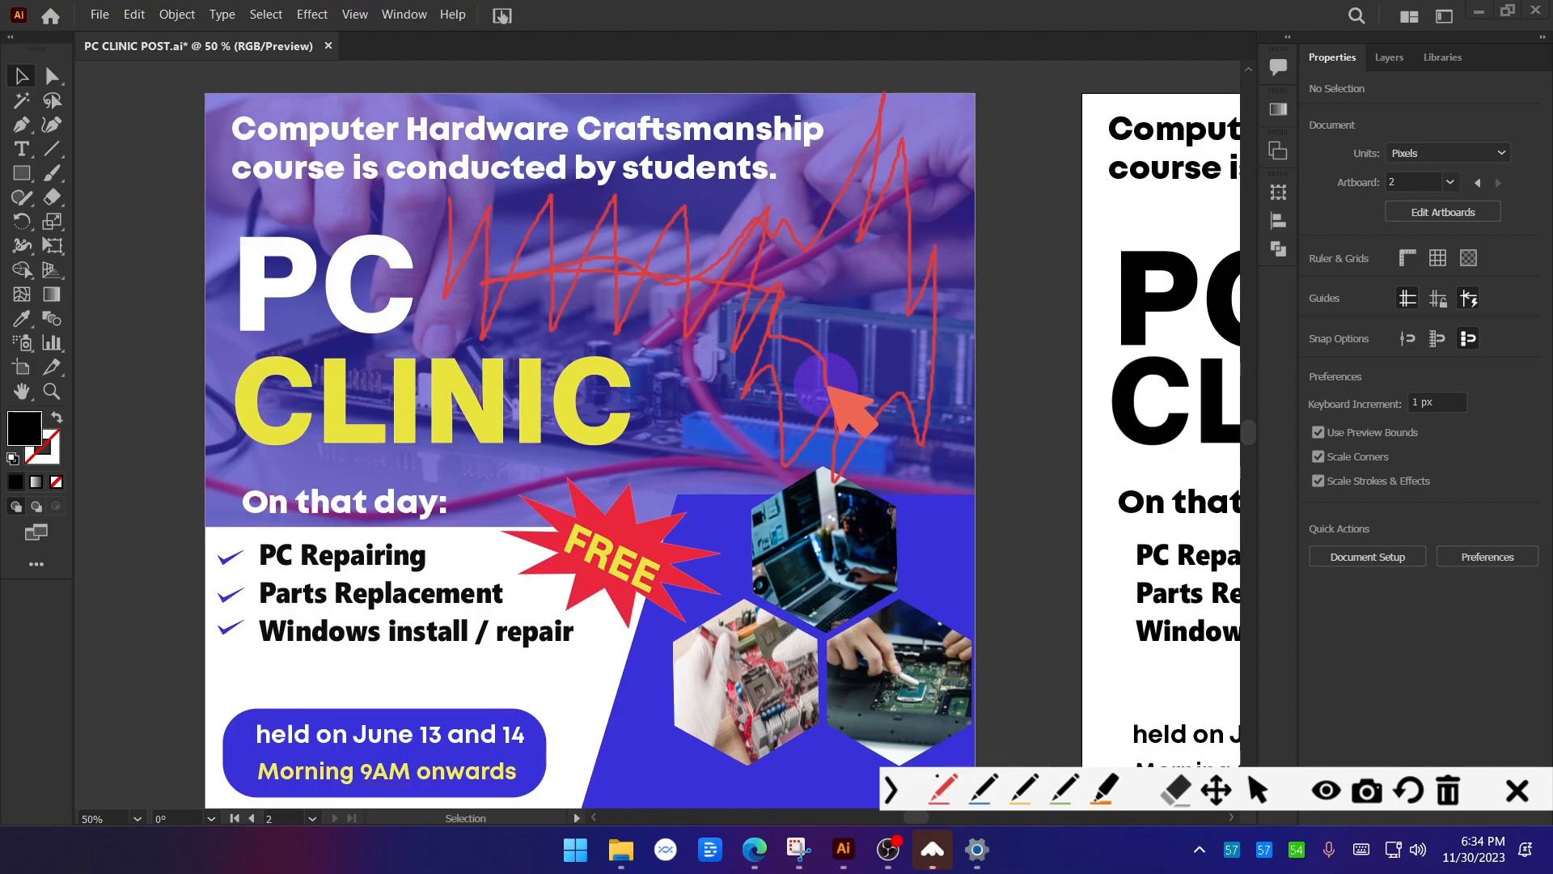
pyautogui.click(1516, 791)
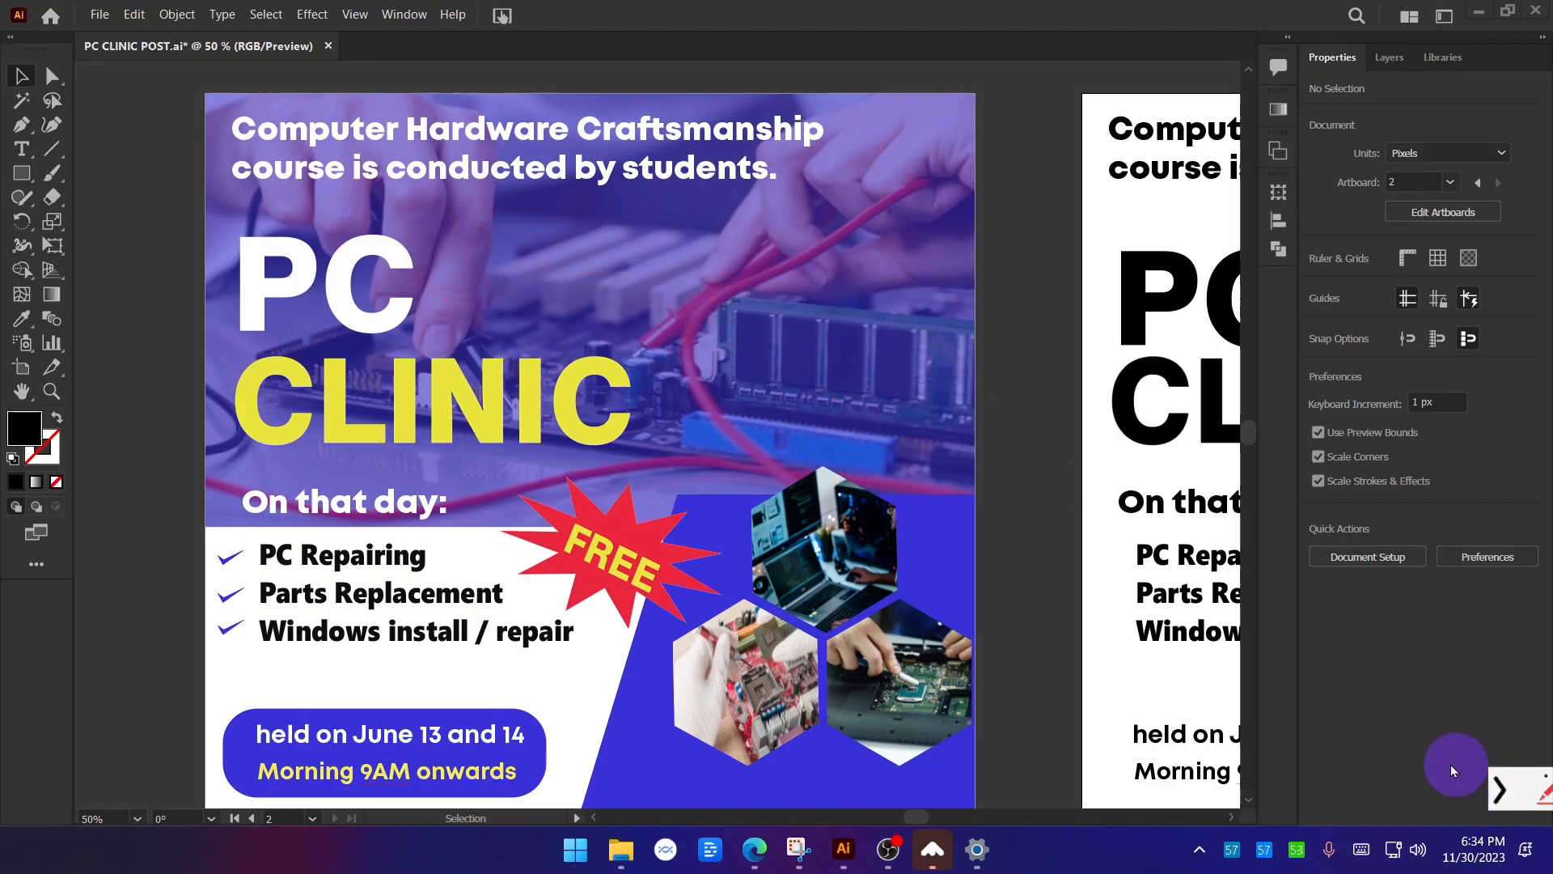
pyautogui.scroll(-1, 988, 323)
pyautogui.moveTo(988, 324); pyautogui.dragTo(857, 304)
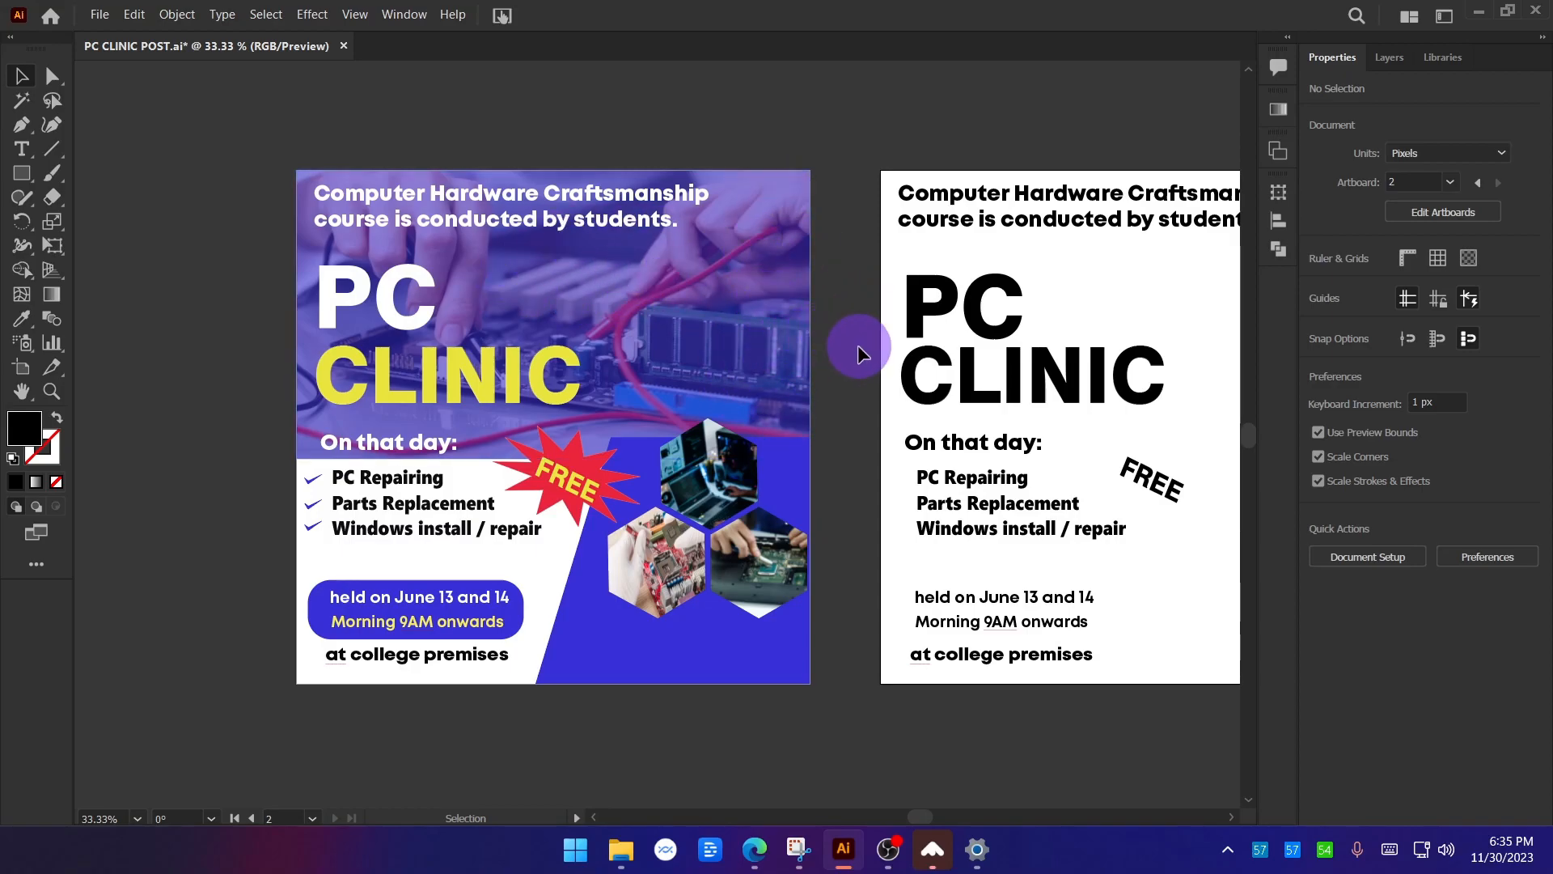
pyautogui.scroll(1, 384, 155)
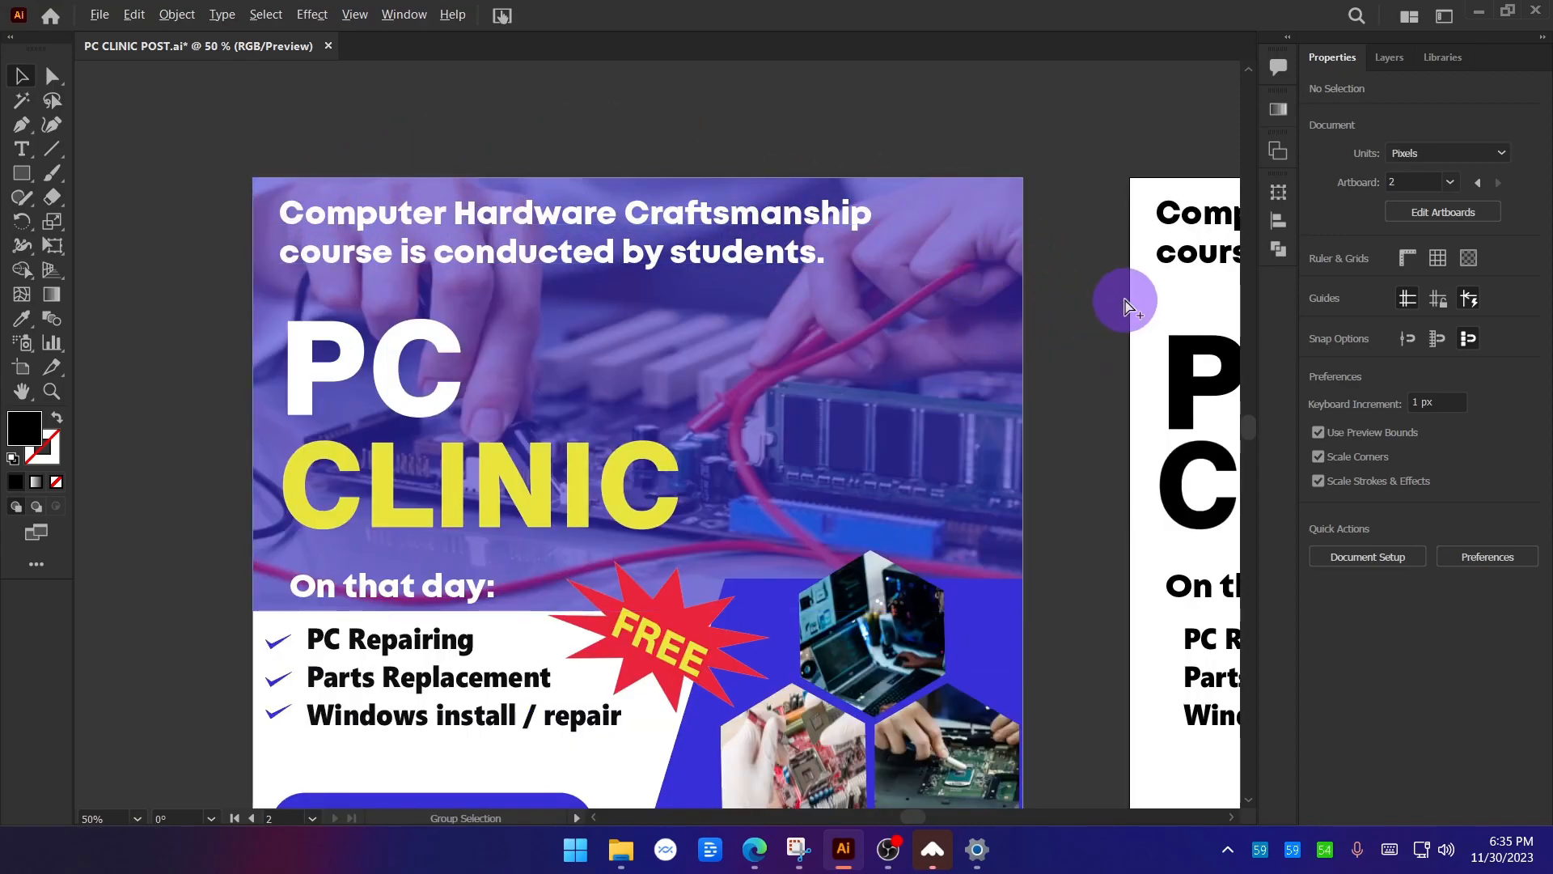
pyautogui.hotkey('ctrl', 'alt', 'g')
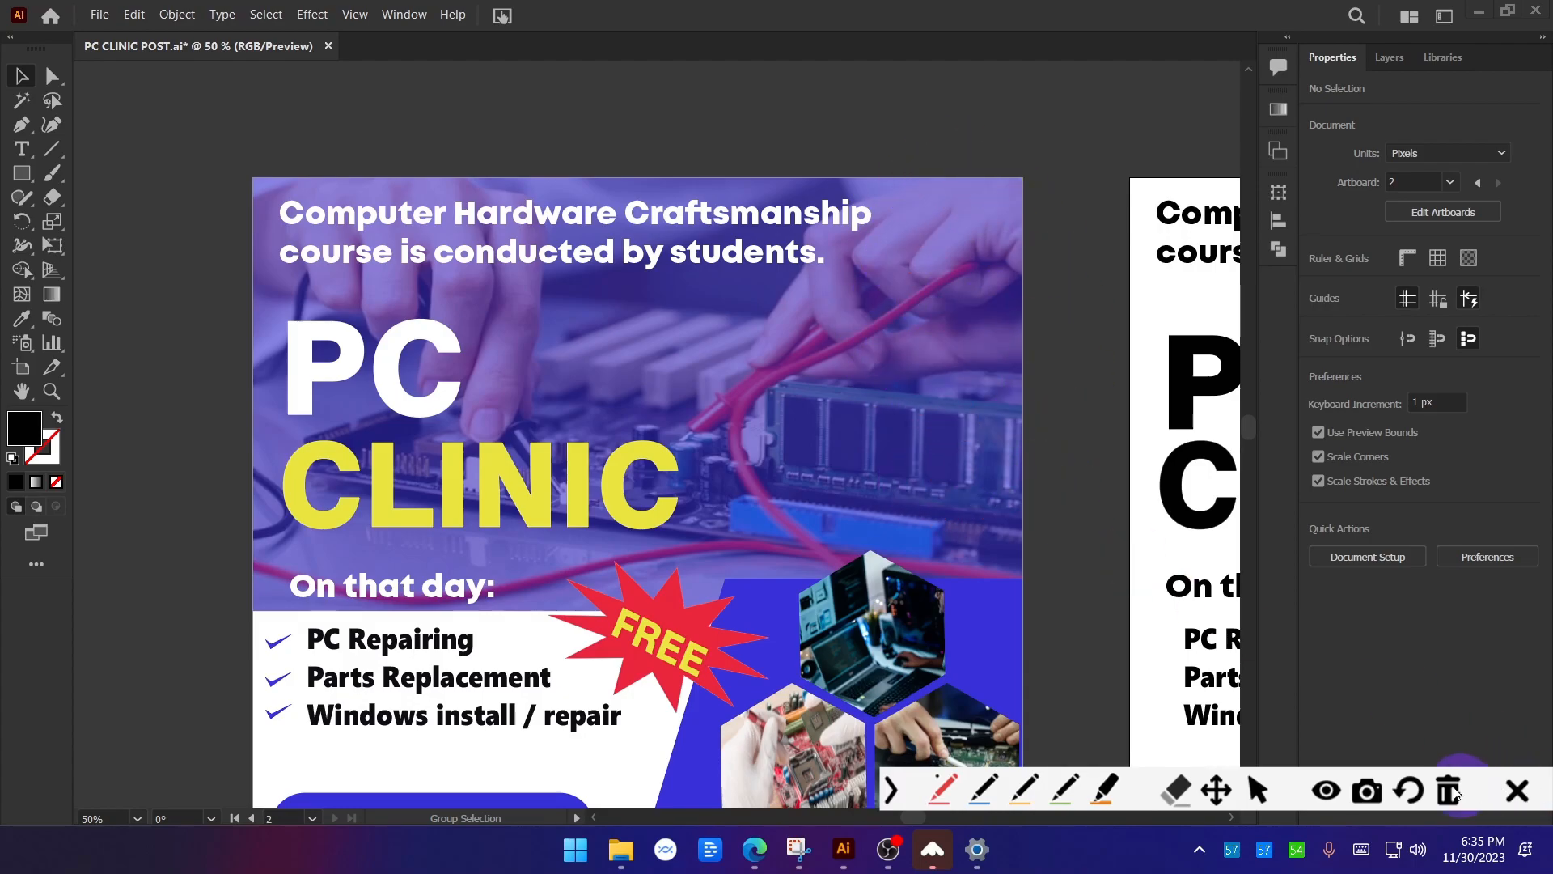
pyautogui.click(1521, 801)
# Duplicate the red motherboard hexagon photo below the original poster and release the copy's hexagonal clipping mask.
pyautogui.scroll(-1, 639, 364)
pyautogui.moveTo(891, 548); pyautogui.dragTo(796, 463)
pyautogui.moveTo(779, 720); pyautogui.dragTo(623, 339)
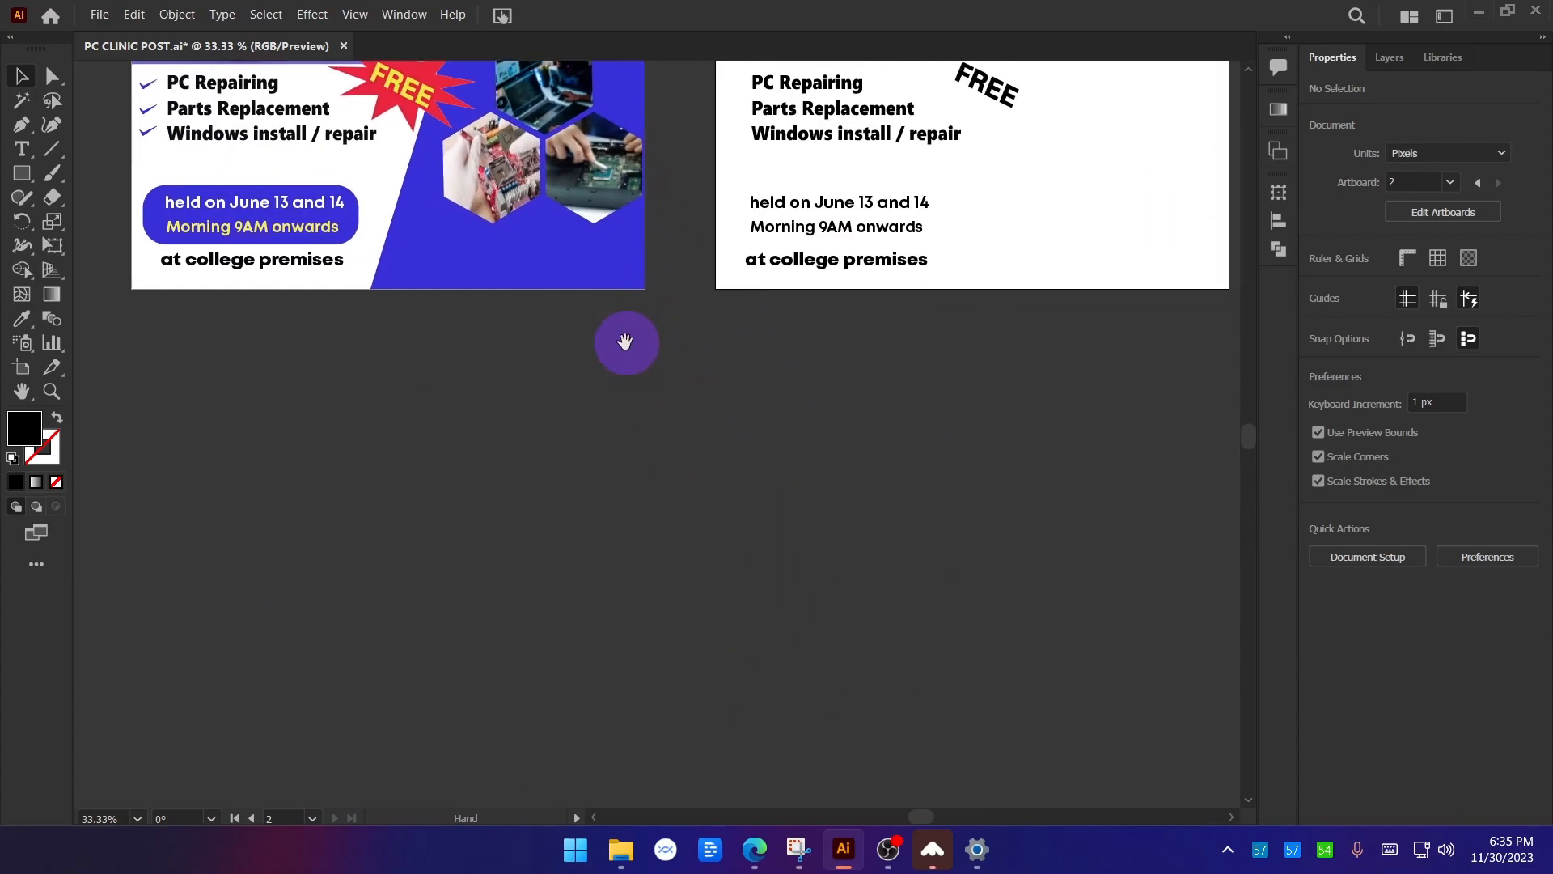
pyautogui.click(589, 172)
pyautogui.moveTo(589, 166); pyautogui.dragTo(673, 219)
pyautogui.moveTo(548, 230); pyautogui.dragTo(539, 613)
pyautogui.rightClick(539, 613)
pyautogui.click(740, 438)
pyautogui.click(743, 526)
# Place the uncropped motherboard photo in the empty space below the two artboards and deselect it.
pyautogui.moveTo(687, 638); pyautogui.dragTo(672, 437)
pyautogui.moveTo(562, 422); pyautogui.dragTo(726, 488)
pyautogui.moveTo(589, 395); pyautogui.dragTo(746, 387)
pyautogui.moveTo(843, 395); pyautogui.dragTo(1002, 493)
pyautogui.moveTo(285, 320); pyautogui.dragTo(389, 483)
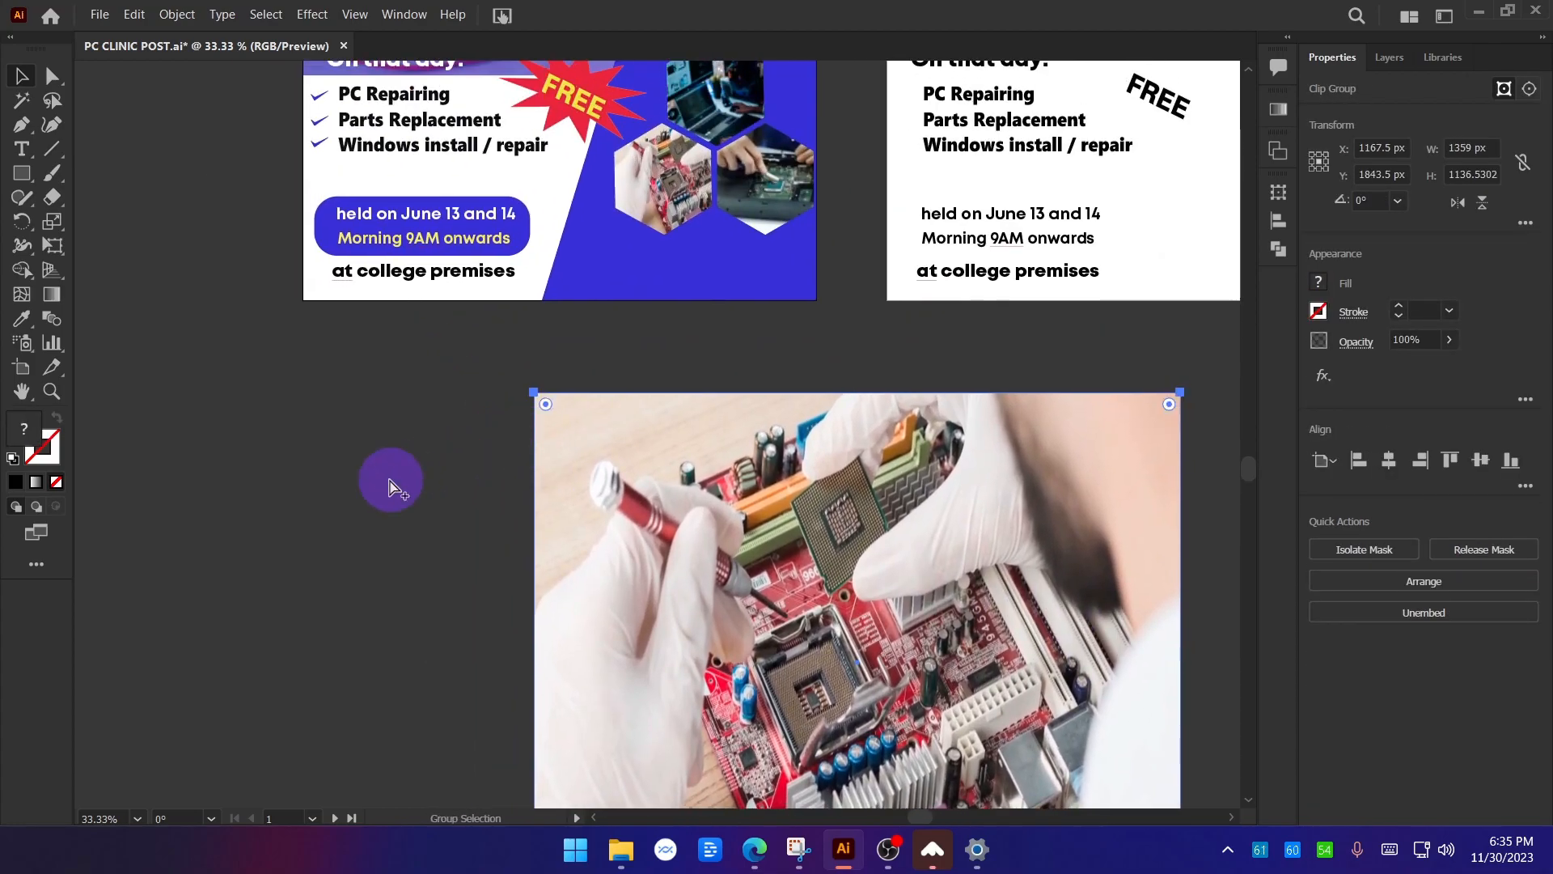
pyautogui.scroll(-2, 388, 483)
pyautogui.click(388, 483)
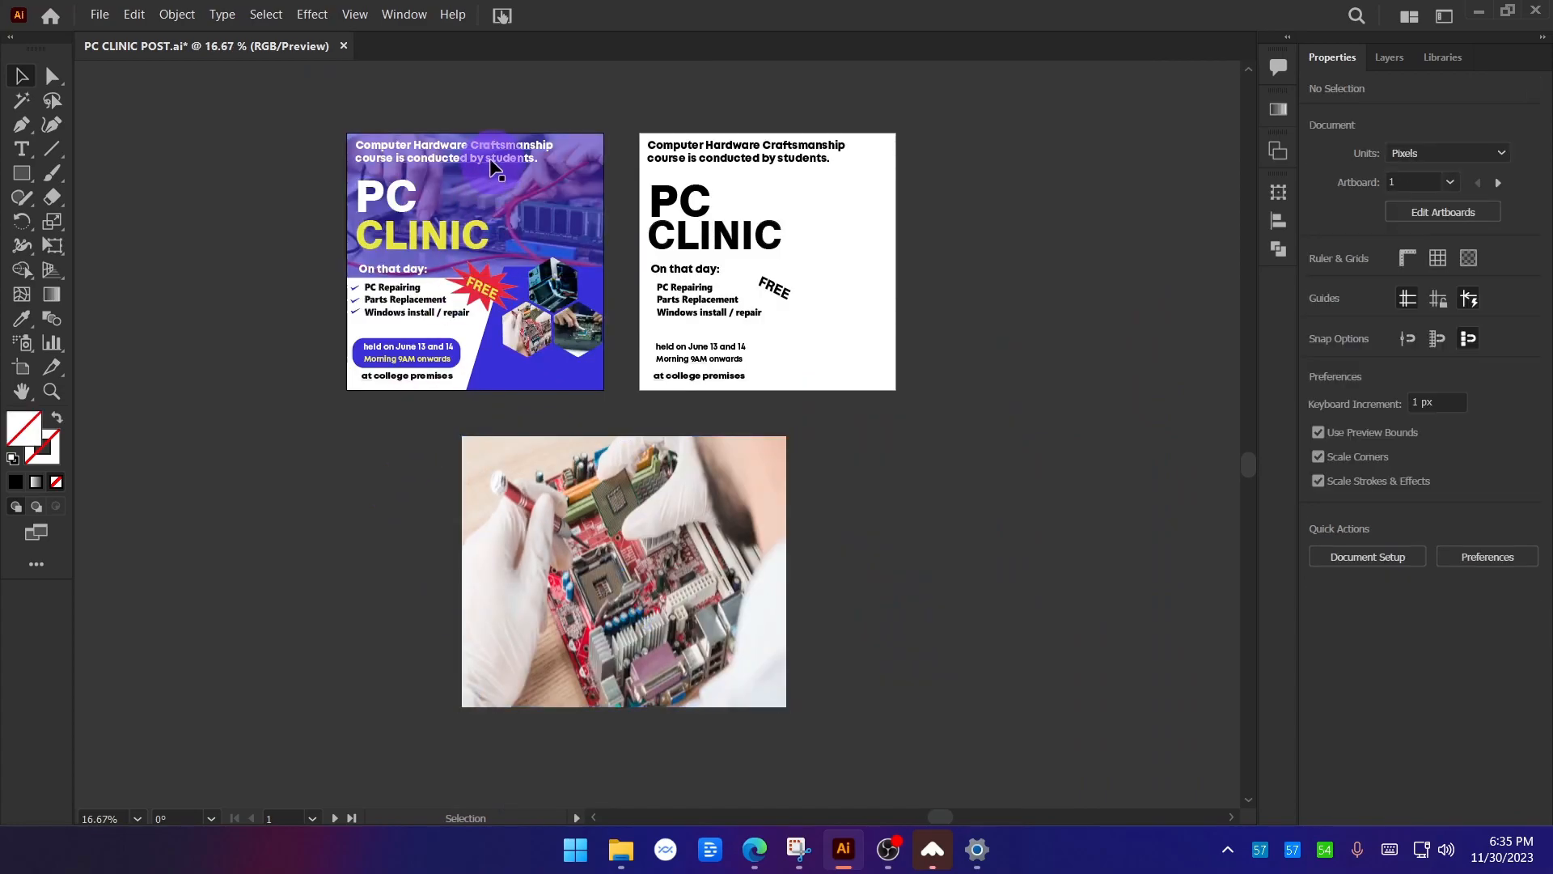
# Copy the original poster's white course line onto the motherboard photo and enlarge the text to 80 pt.
pyautogui.scroll(3, 481, 144)
pyautogui.scroll(-3, 484, 151)
pyautogui.moveTo(487, 152); pyautogui.dragTo(642, 515)
pyautogui.scroll(2, 621, 616)
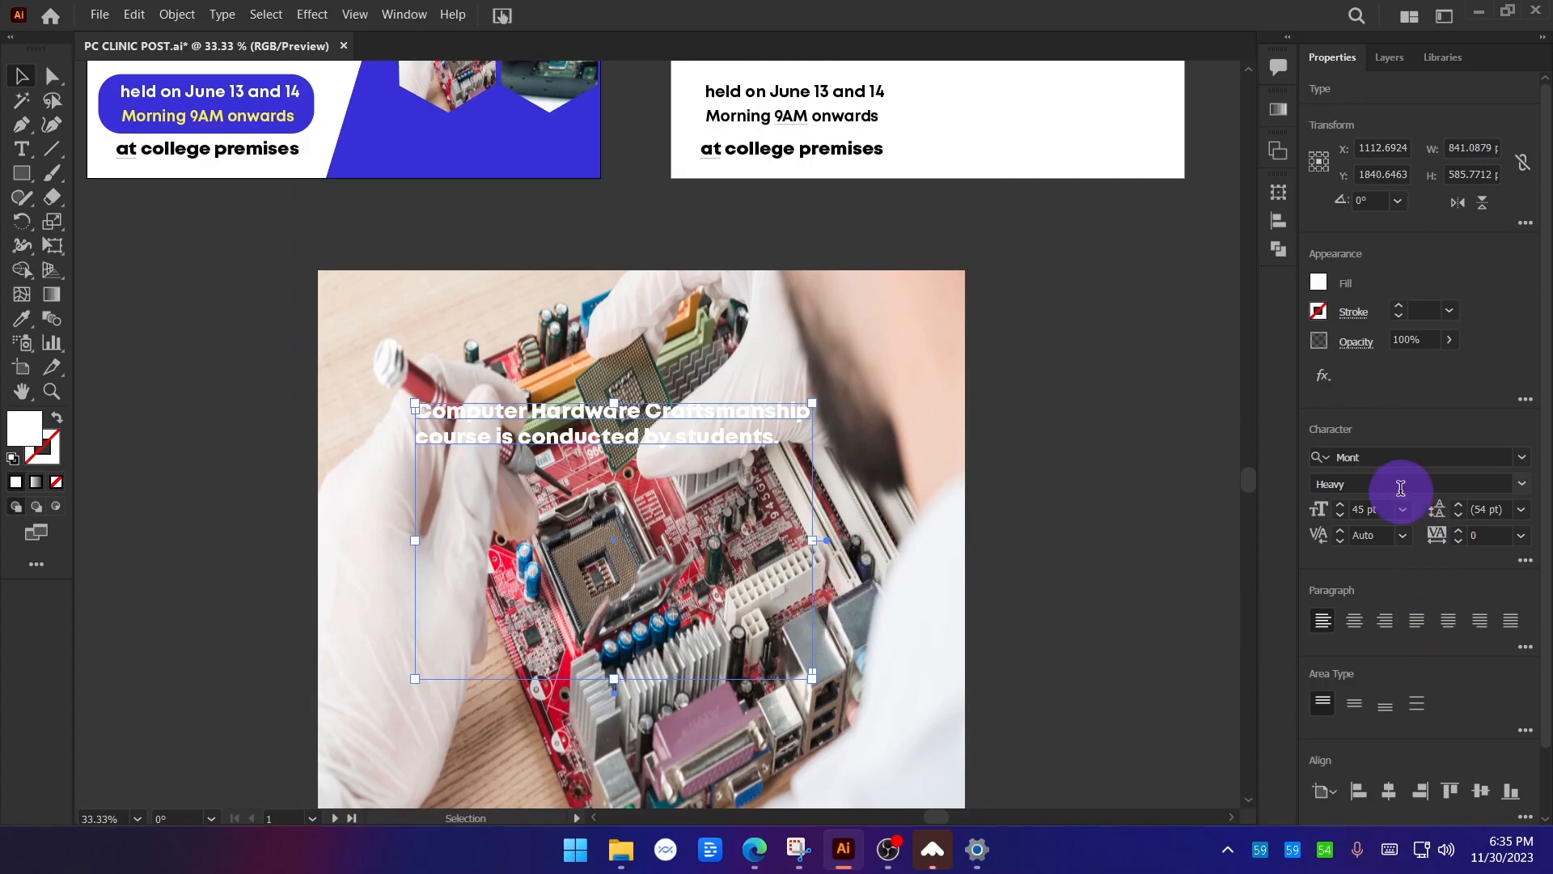
pyautogui.keyDown('shift'); pyautogui.click(1343, 505); pyautogui.keyUp('shift')
pyautogui.keyDown('shift'); pyautogui.click(1343, 505); pyautogui.keyUp('shift')
pyautogui.keyDown('shift'); pyautogui.click(1343, 505); pyautogui.keyUp('shift')
pyautogui.keyDown('shift'); pyautogui.click(1343, 505); pyautogui.keyUp('shift')
pyautogui.click(1066, 595)
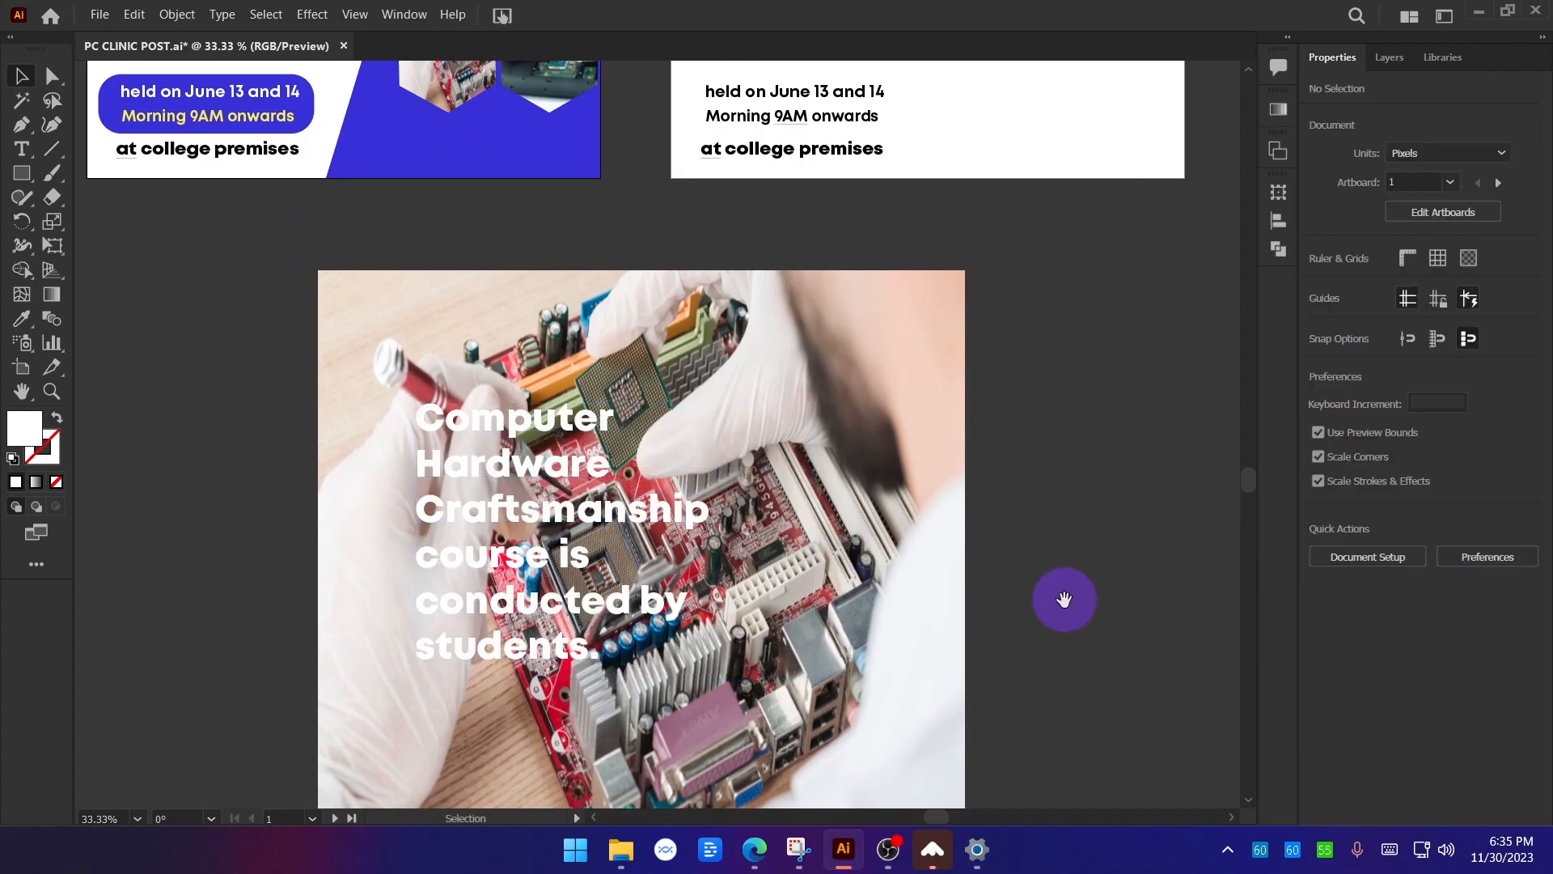
pyautogui.moveTo(1063, 601); pyautogui.dragTo(1050, 424)
pyautogui.scroll(-1, 1035, 437)
pyautogui.scroll(3, 1079, 350)
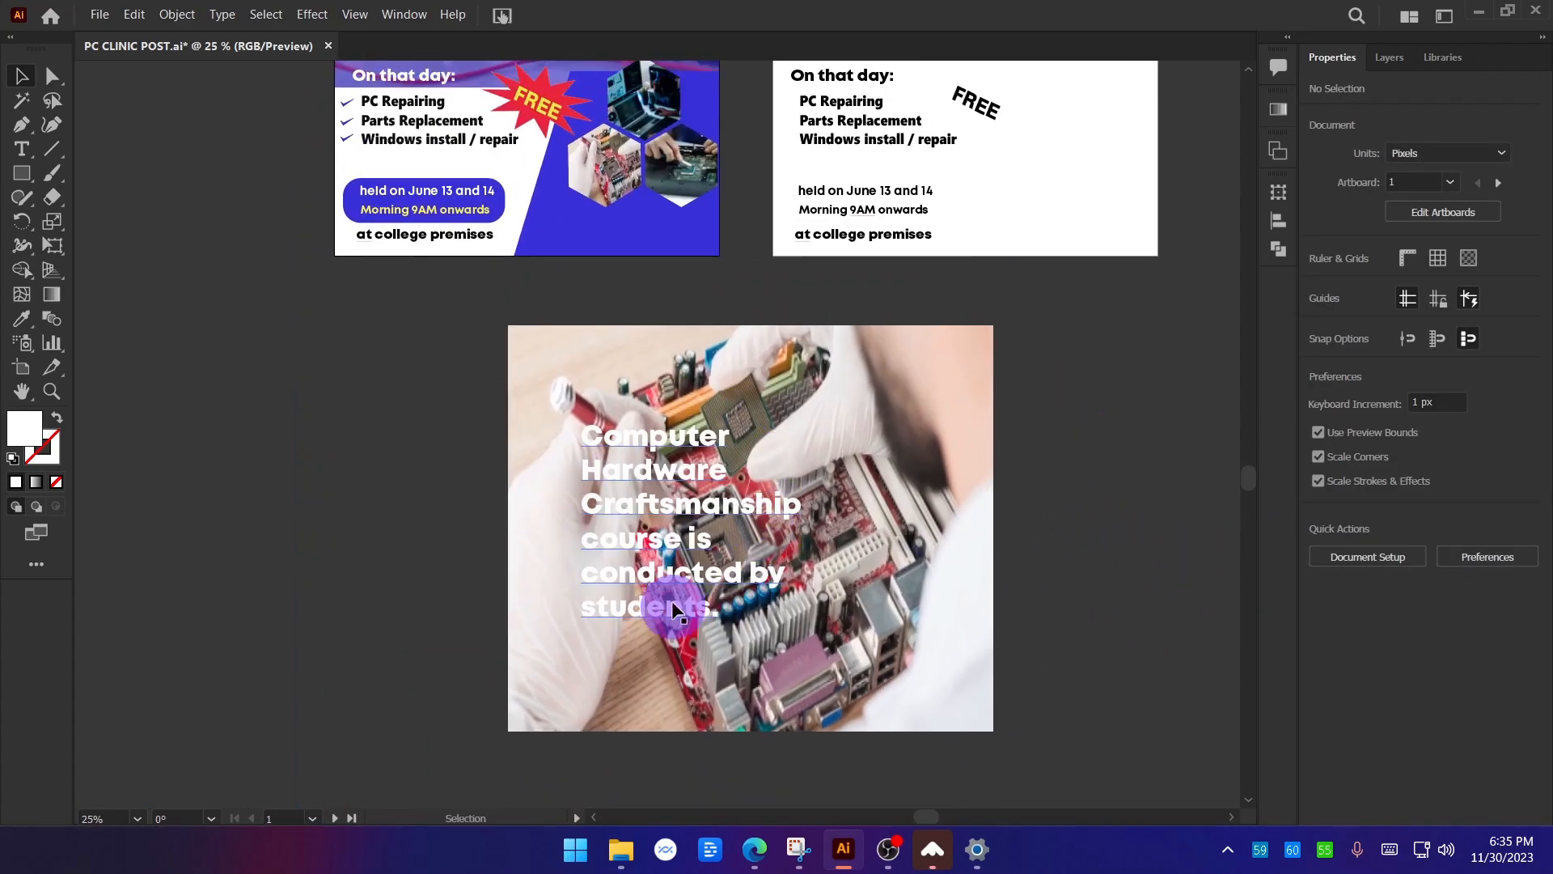
pyautogui.moveTo(1112, 408); pyautogui.dragTo(1117, 635)
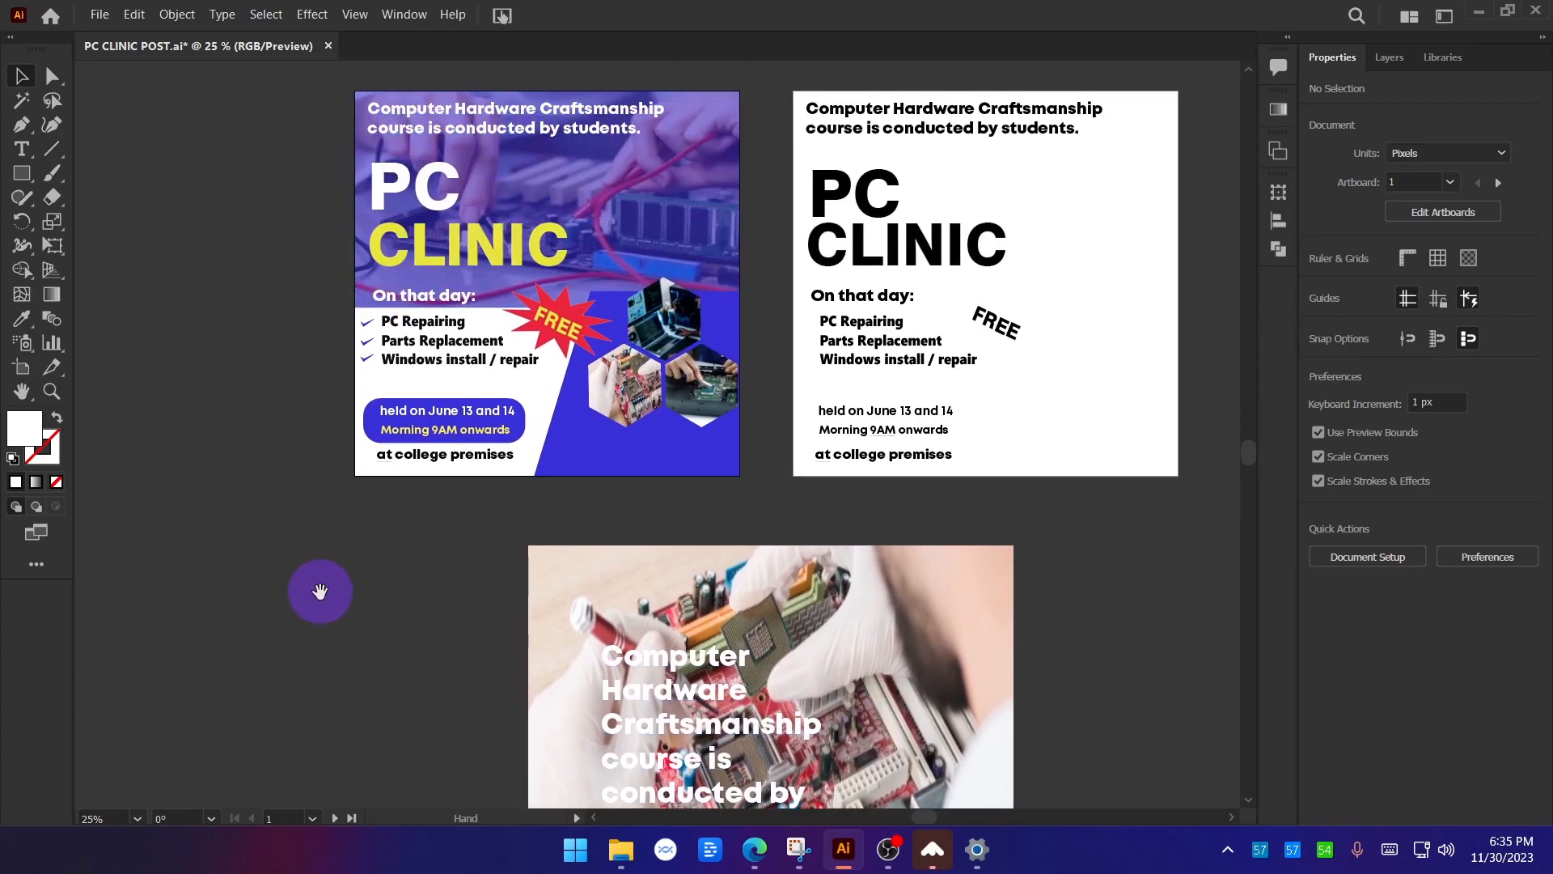
# Draw a white rectangle of about 950 by 990 px over the motherboard photo and position it behind the course text.
pyautogui.moveTo(319, 590); pyautogui.dragTo(235, 348)
pyautogui.scroll(1, 789, 700)
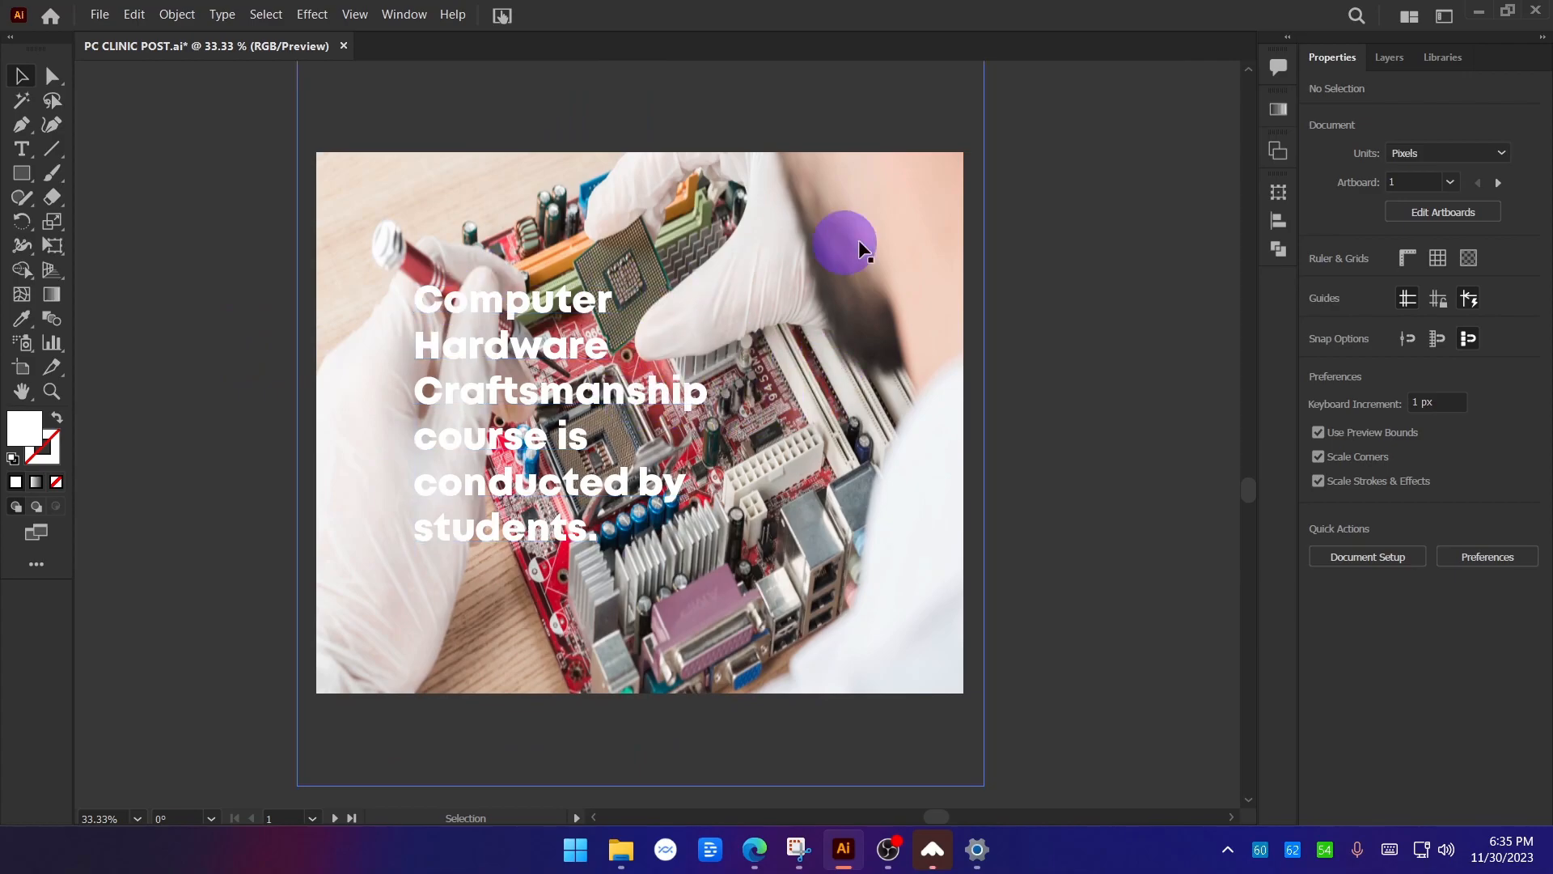
pyautogui.click(22, 183)
pyautogui.moveTo(372, 208); pyautogui.dragTo(825, 680)
pyautogui.click(22, 75)
pyautogui.moveTo(551, 353); pyautogui.dragTo(652, 337)
pyautogui.click(430, 352)
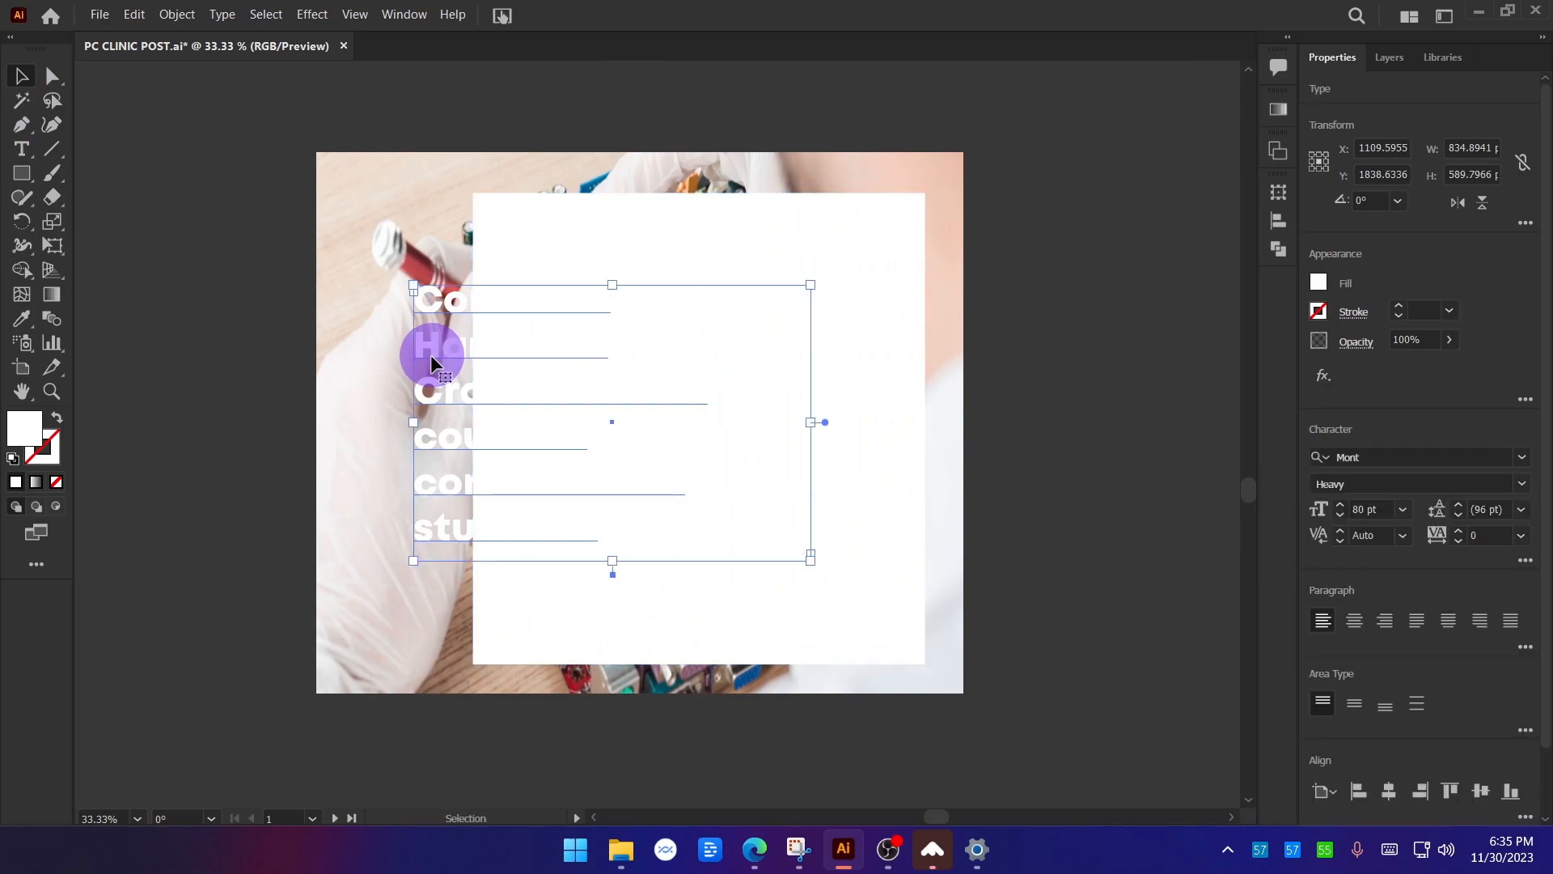
pyautogui.click(209, 393)
pyautogui.moveTo(546, 260); pyautogui.dragTo(474, 249)
# Fill the rectangle behind the course text with blue and lower its opacity to 55%.
pyautogui.click(1319, 283)
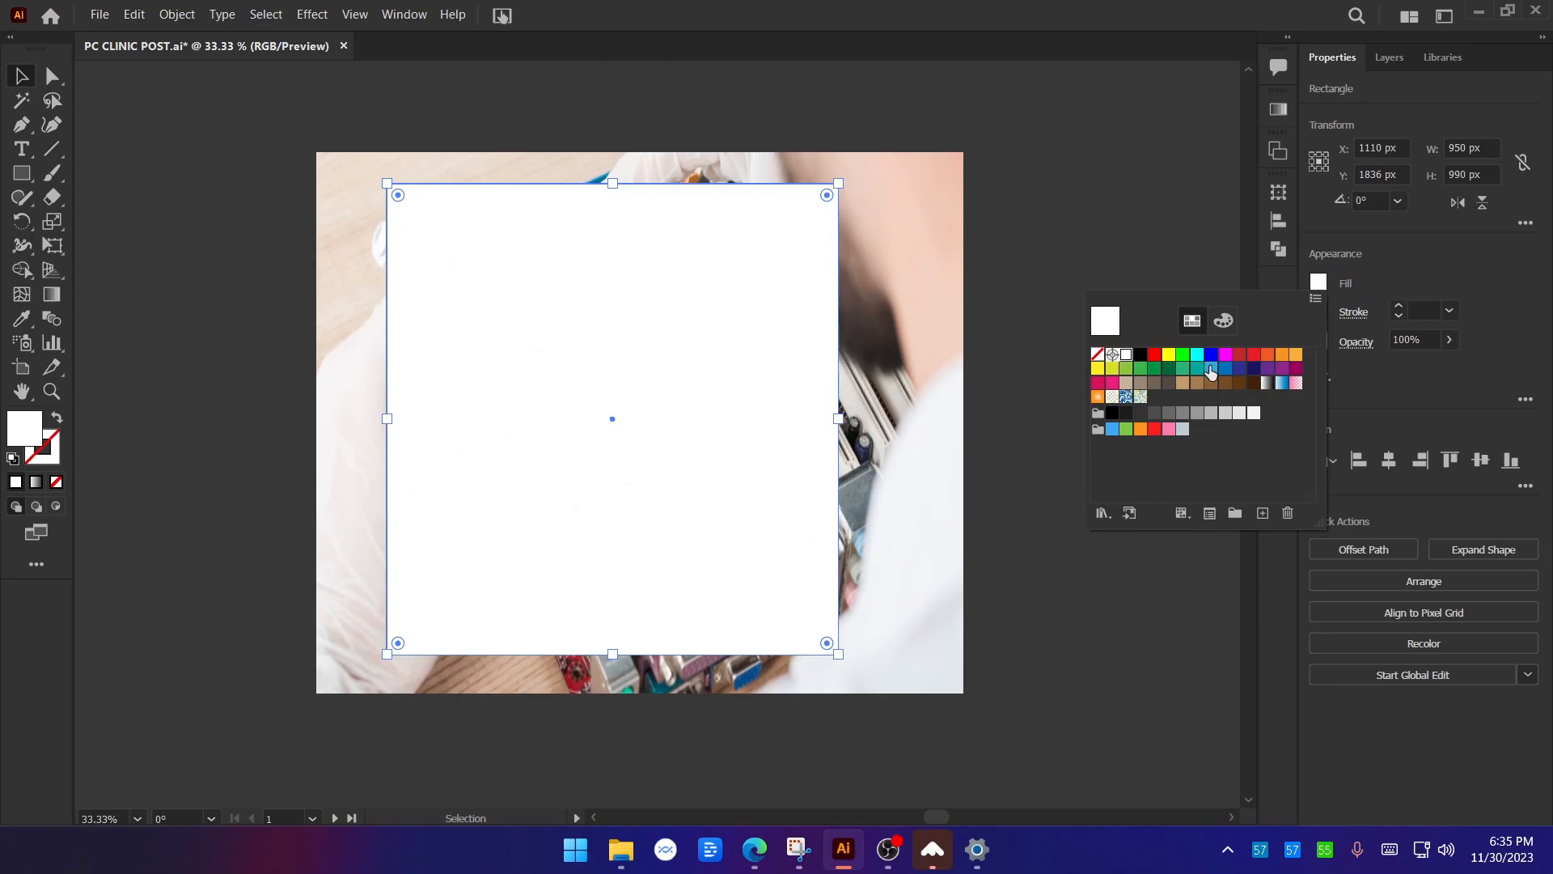
pyautogui.click(1227, 370)
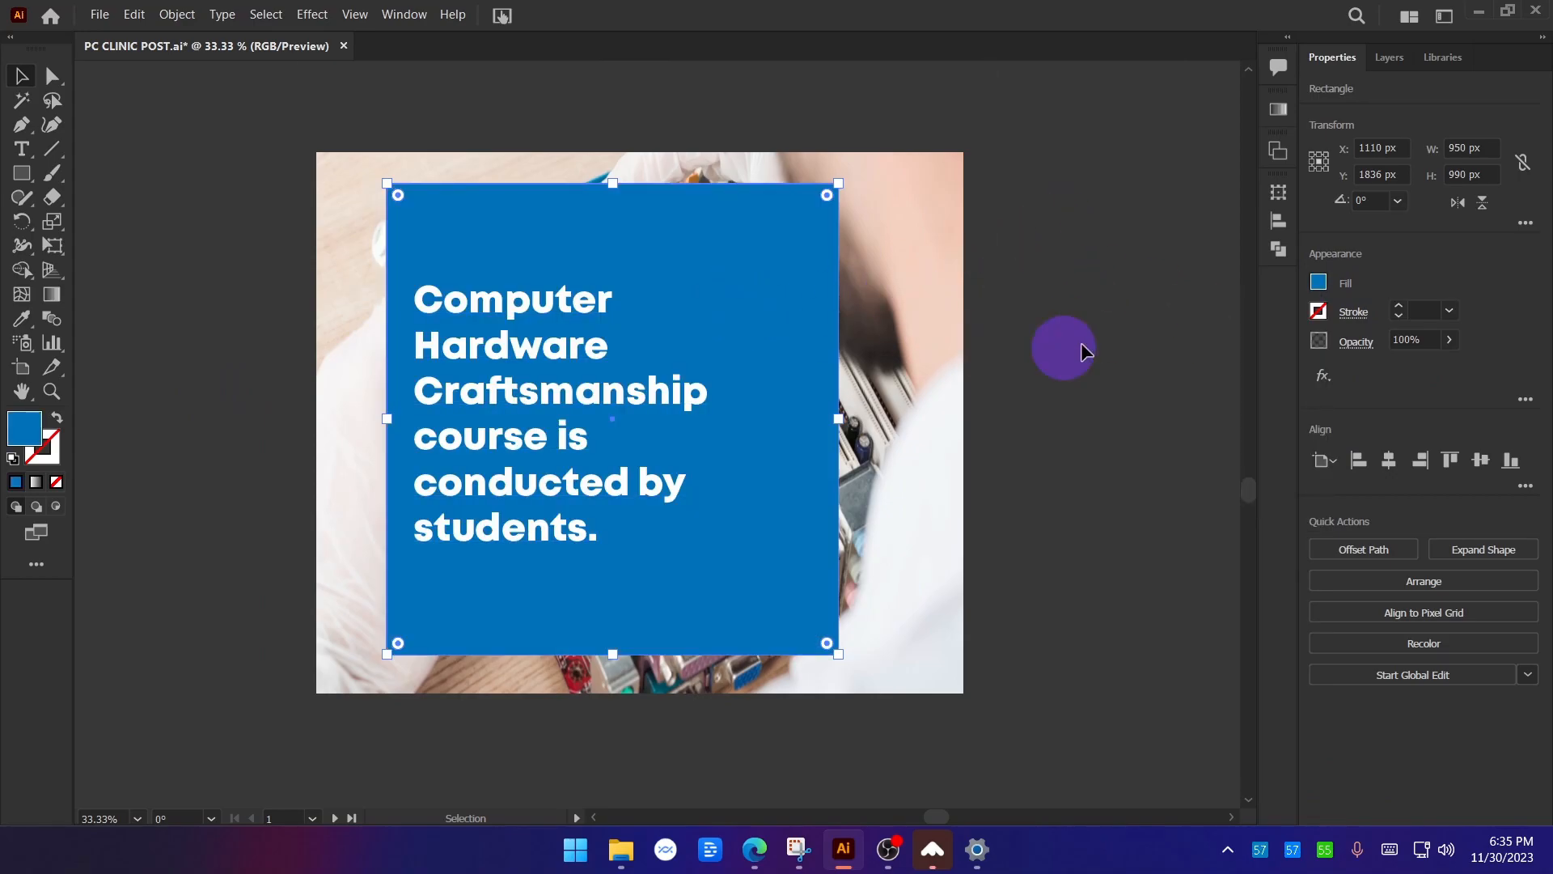
pyautogui.click(1449, 340)
pyautogui.moveTo(1447, 365); pyautogui.dragTo(1406, 371)
pyautogui.click(1158, 430)
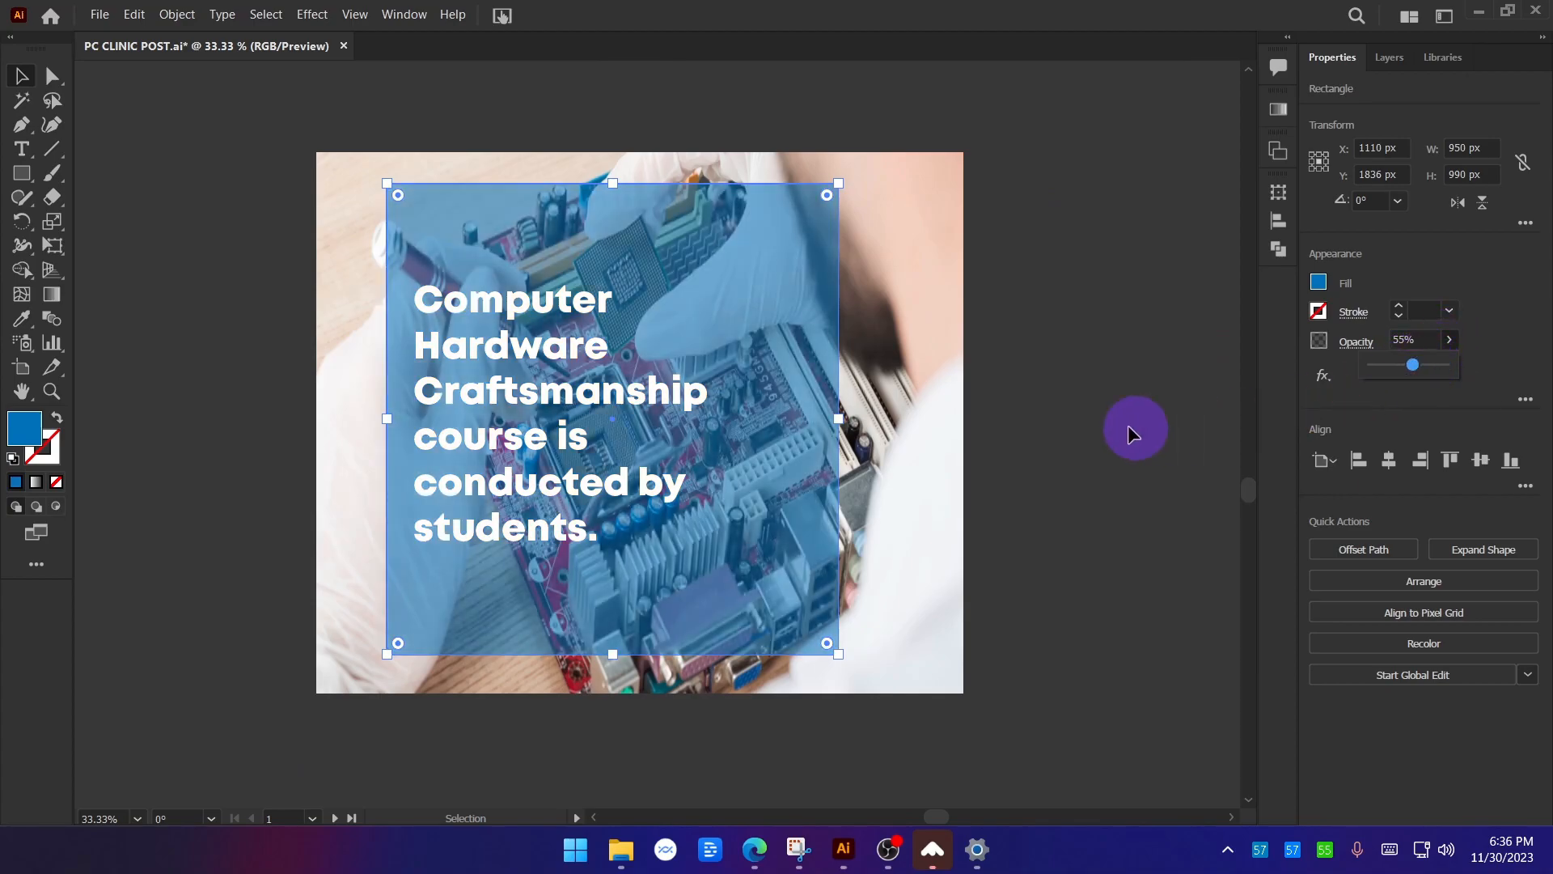
# Compare the blue overlay sample on the motherboard photo with the tinted photo background of the original poster.
pyautogui.moveTo(765, 338)
pyautogui.mouseDown()
pyautogui.moveTo(386, 371)
pyautogui.moveTo(785, 354)
pyautogui.mouseUp()
pyautogui.moveTo(824, 230)
pyautogui.mouseDown()
pyautogui.moveTo(1120, 231)
pyautogui.moveTo(800, 223)
pyautogui.mouseUp()
pyautogui.hotkey('ctrl', '-')
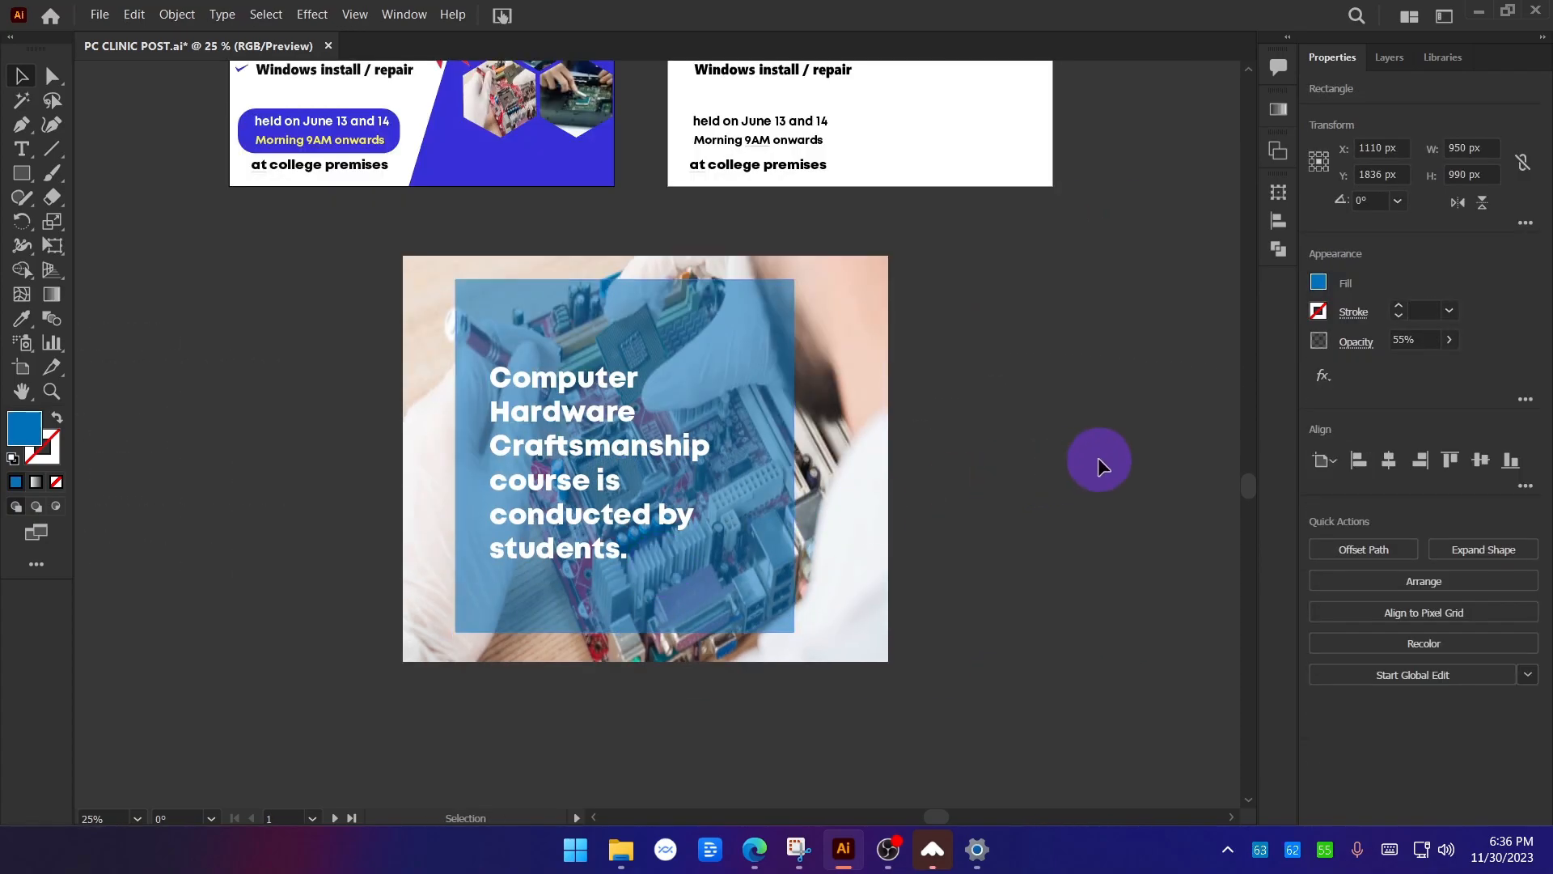
pyautogui.click(1098, 460)
pyautogui.moveTo(1037, 332); pyautogui.dragTo(1021, 611)
pyautogui.scroll(2, 414, 109)
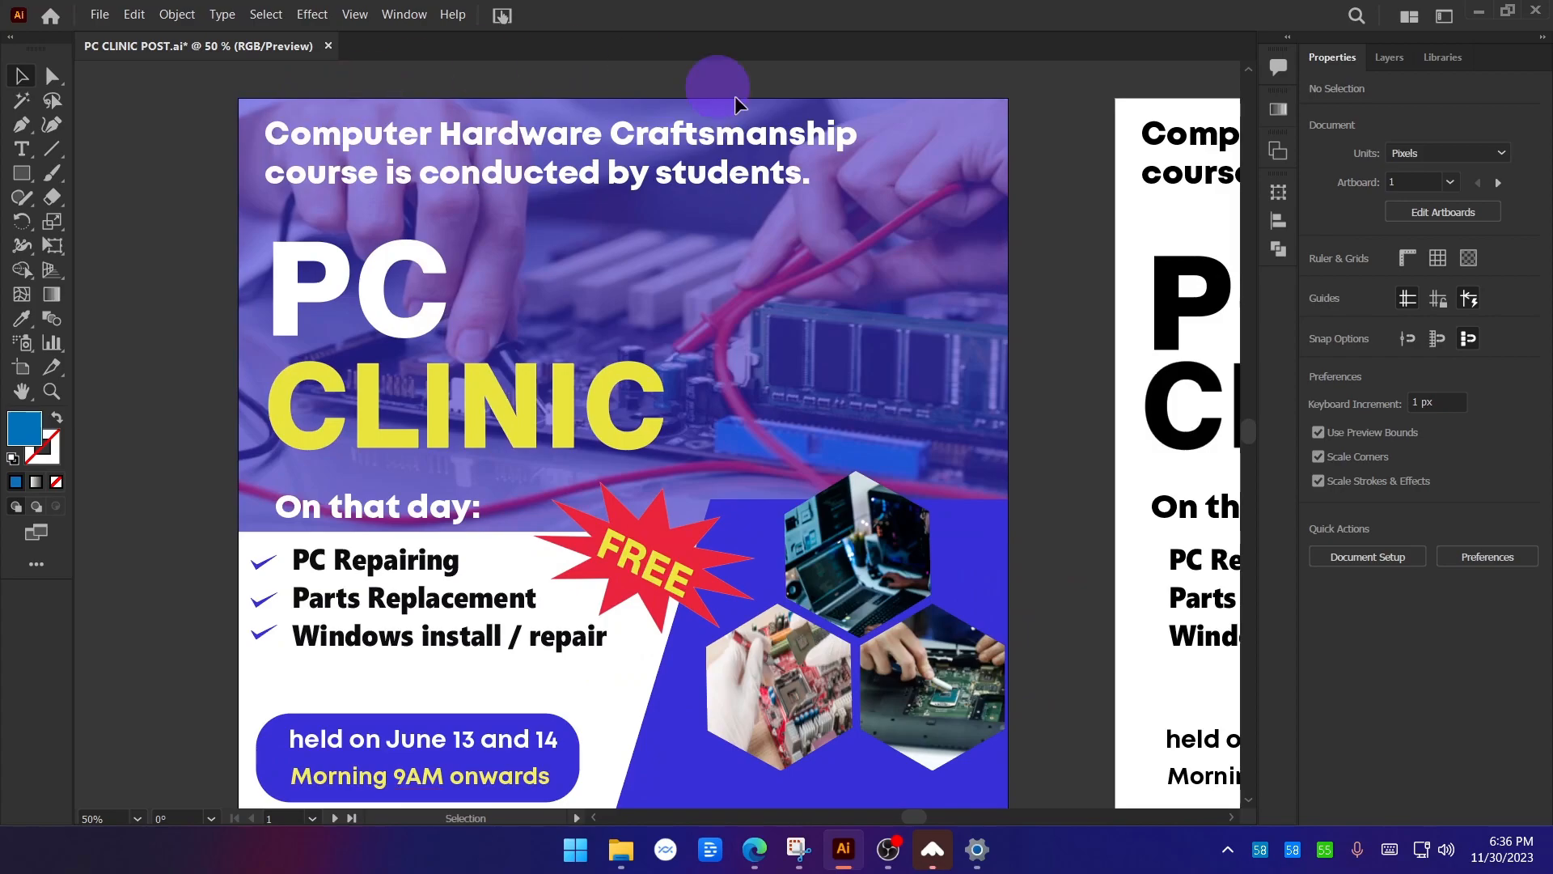
pyautogui.moveTo(771, 142); pyautogui.dragTo(770, 186)
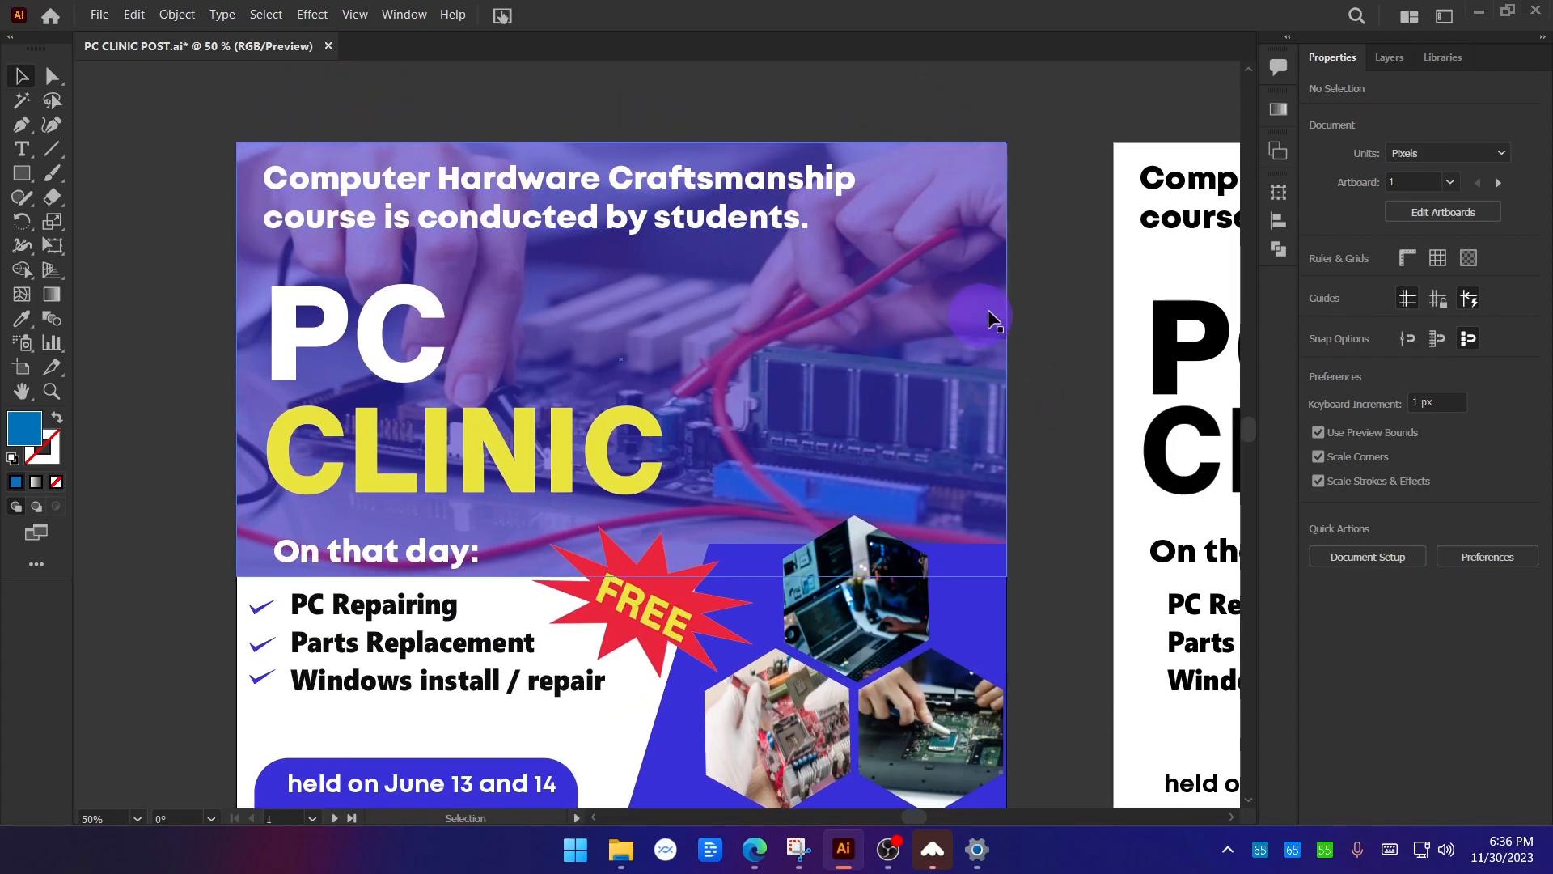
pyautogui.scroll(-1, 612, 277)
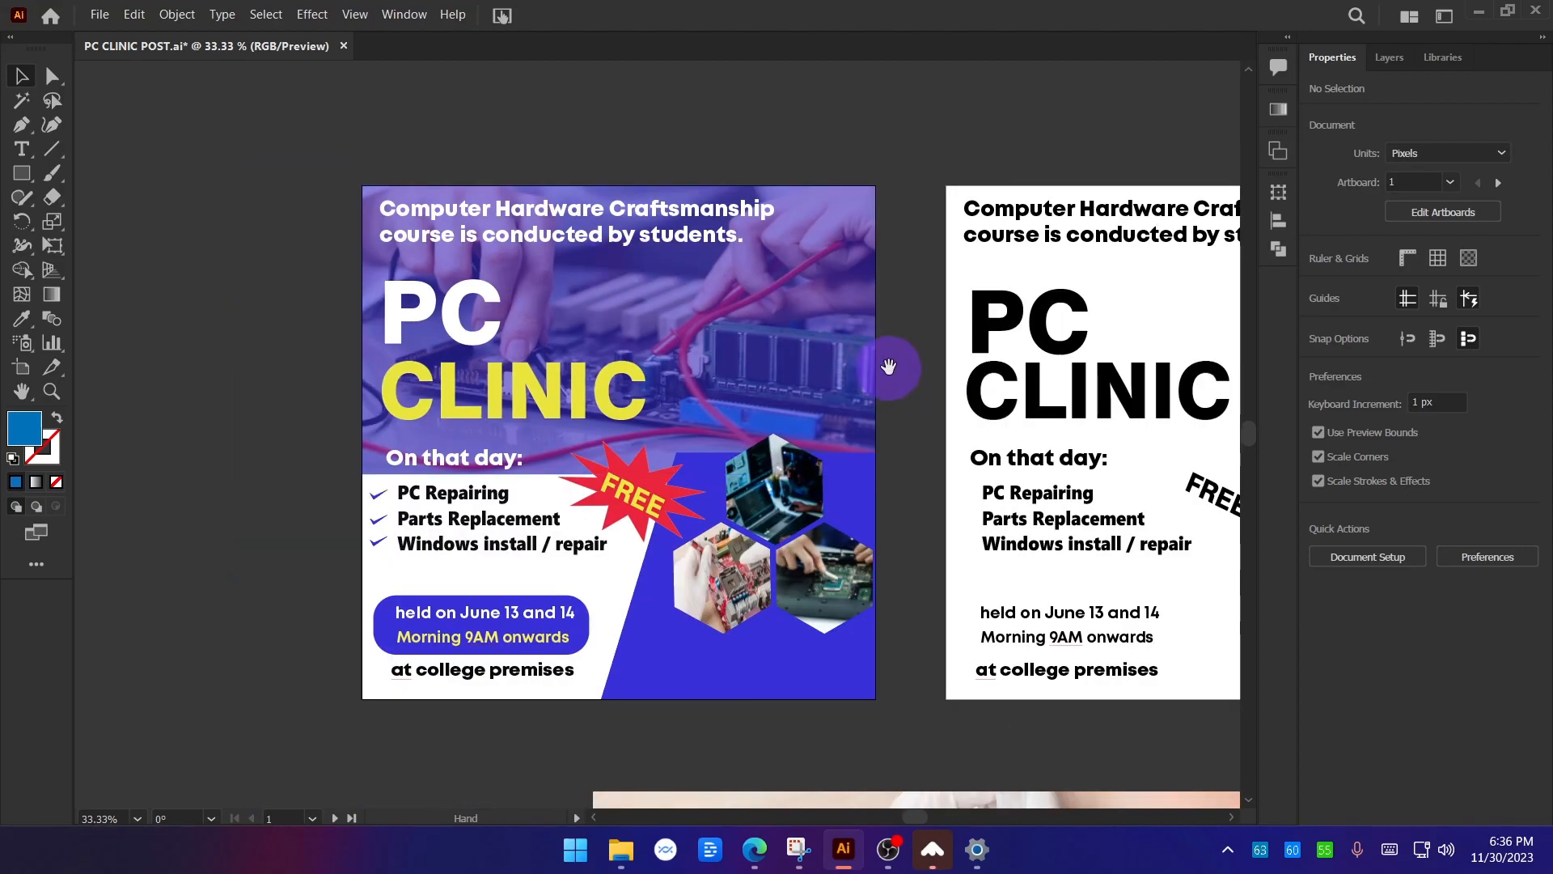
# Review the original poster's tinted header photo, title colours and overall text layout next to the plain-text version.
pyautogui.hscroll(1, 887, 361)
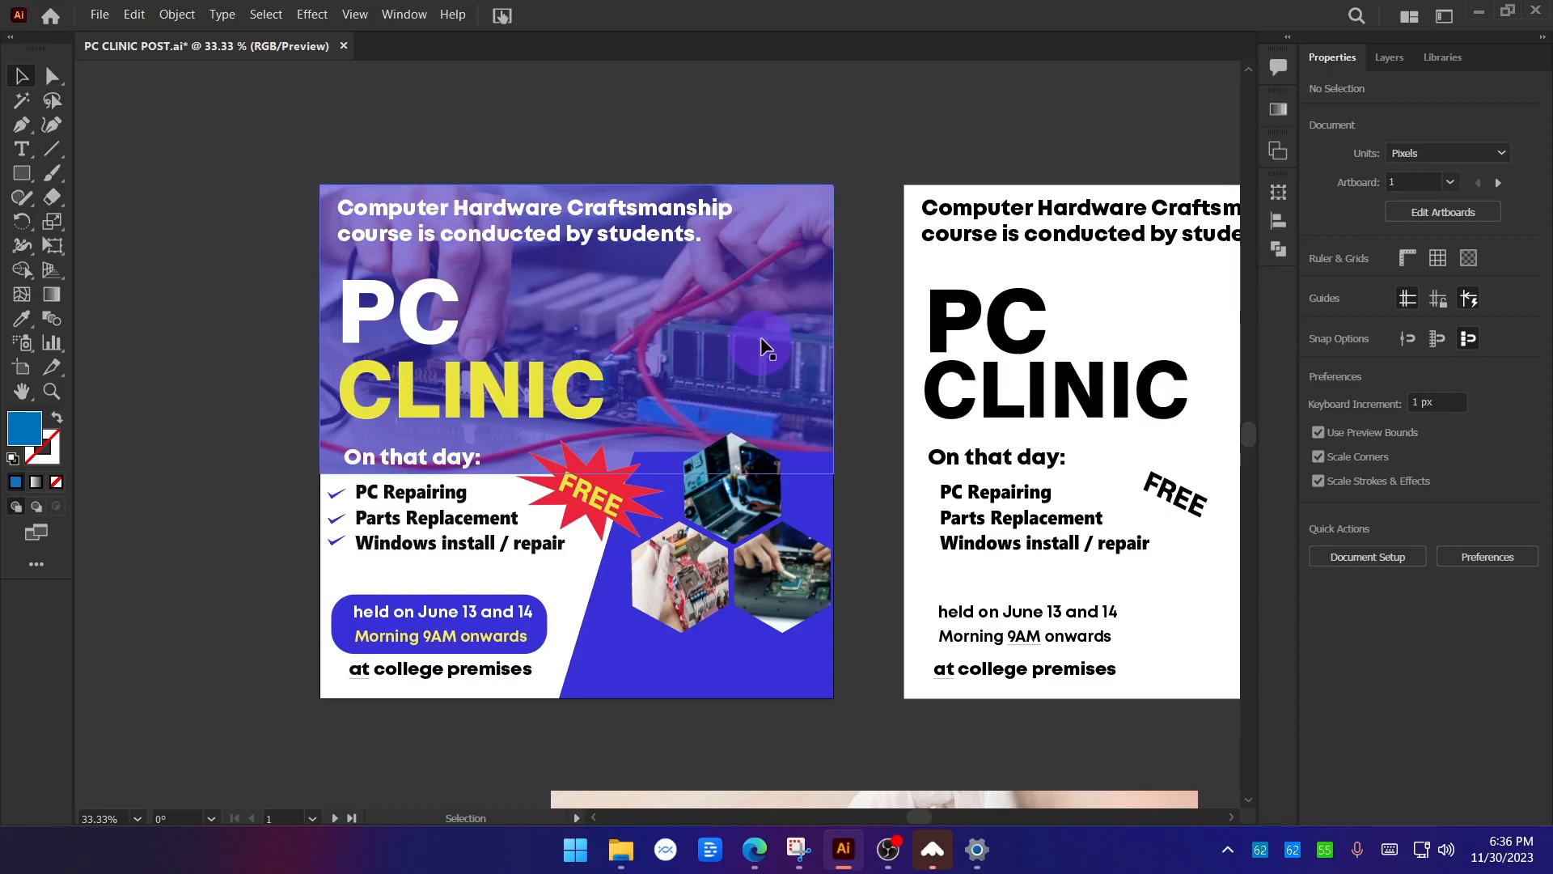
pyautogui.moveTo(1158, 330); pyautogui.dragTo(1103, 270)
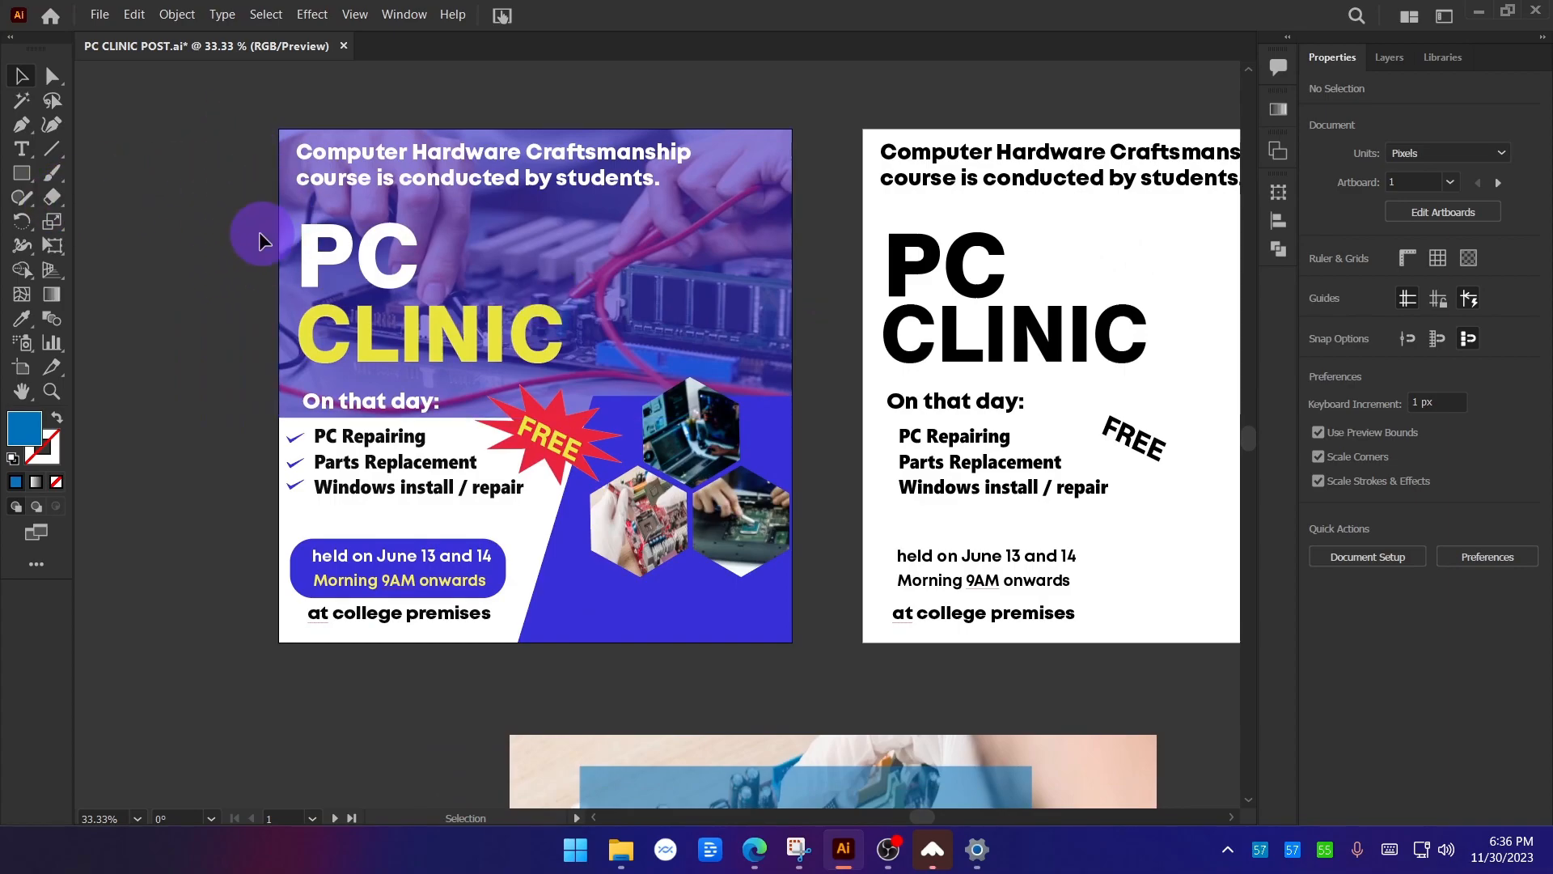
pyautogui.scroll(1, 259, 241)
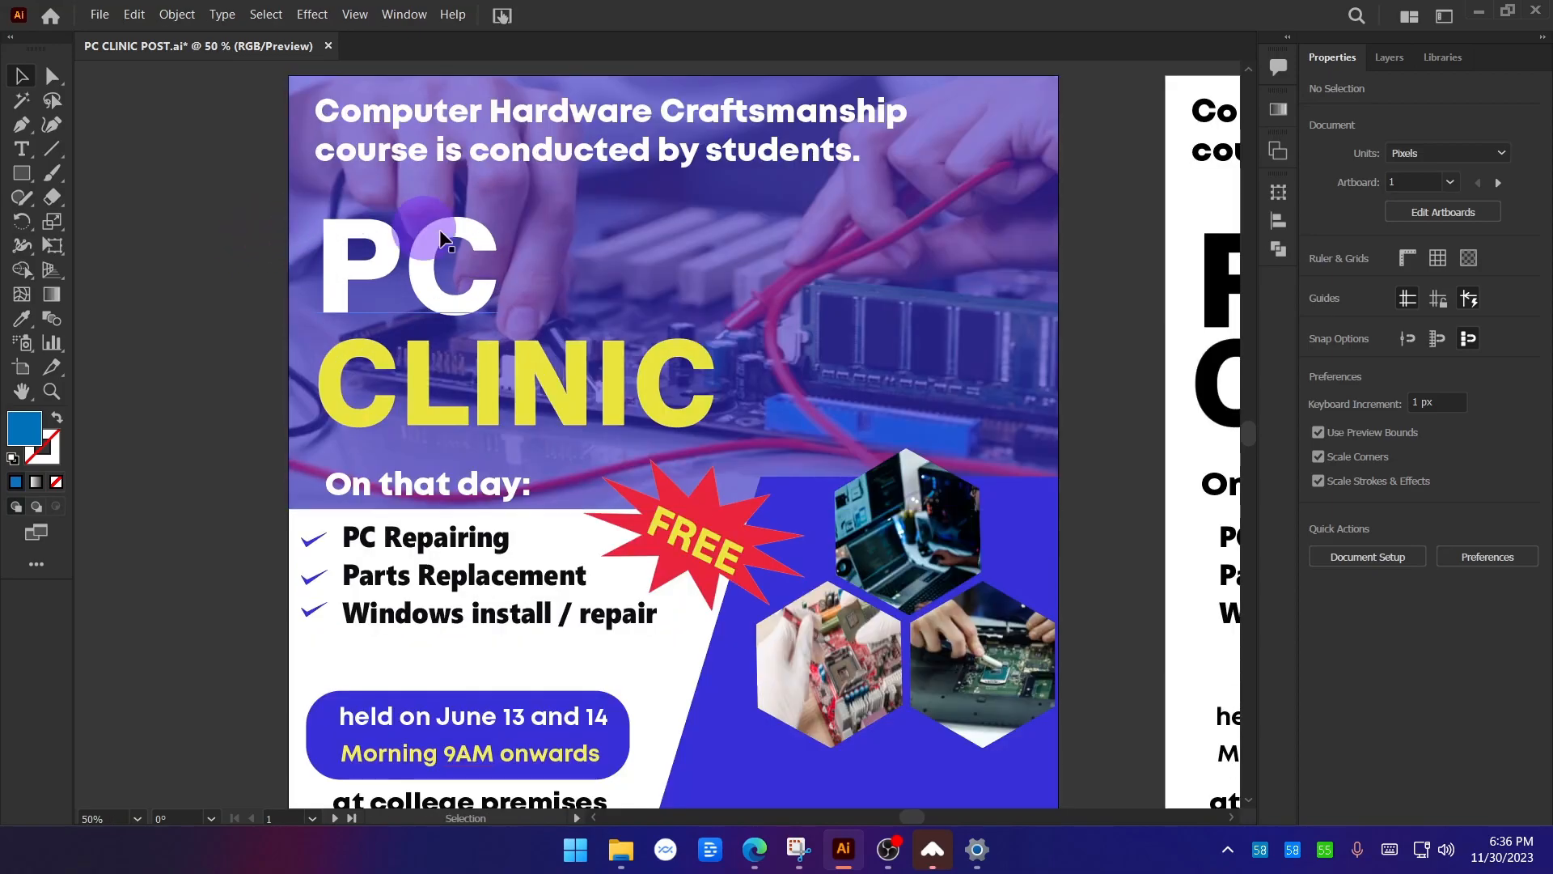
pyautogui.scroll(-1, 523, 547)
pyautogui.moveTo(524, 548); pyautogui.dragTo(515, 413)
pyautogui.hotkey('ctrl', 'alt', 'g')
pyautogui.moveTo(403, 304)
pyautogui.mouseDown()
pyautogui.moveTo(269, 463)
pyautogui.moveTo(627, 430)
pyautogui.moveTo(271, 336)
pyautogui.mouseUp()
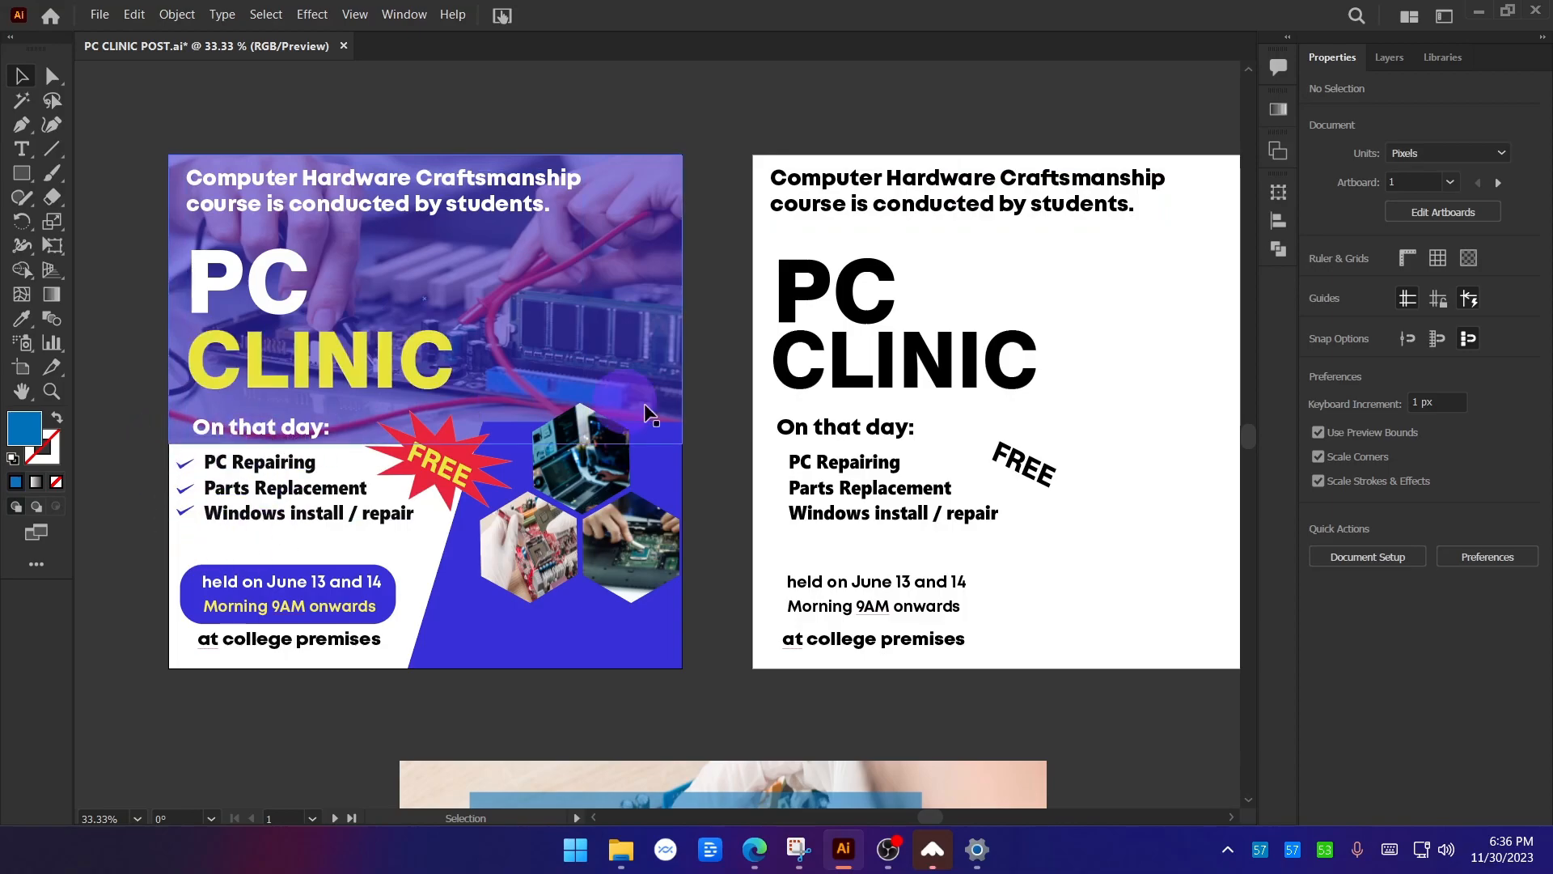
pyautogui.moveTo(719, 460); pyautogui.dragTo(731, 435)
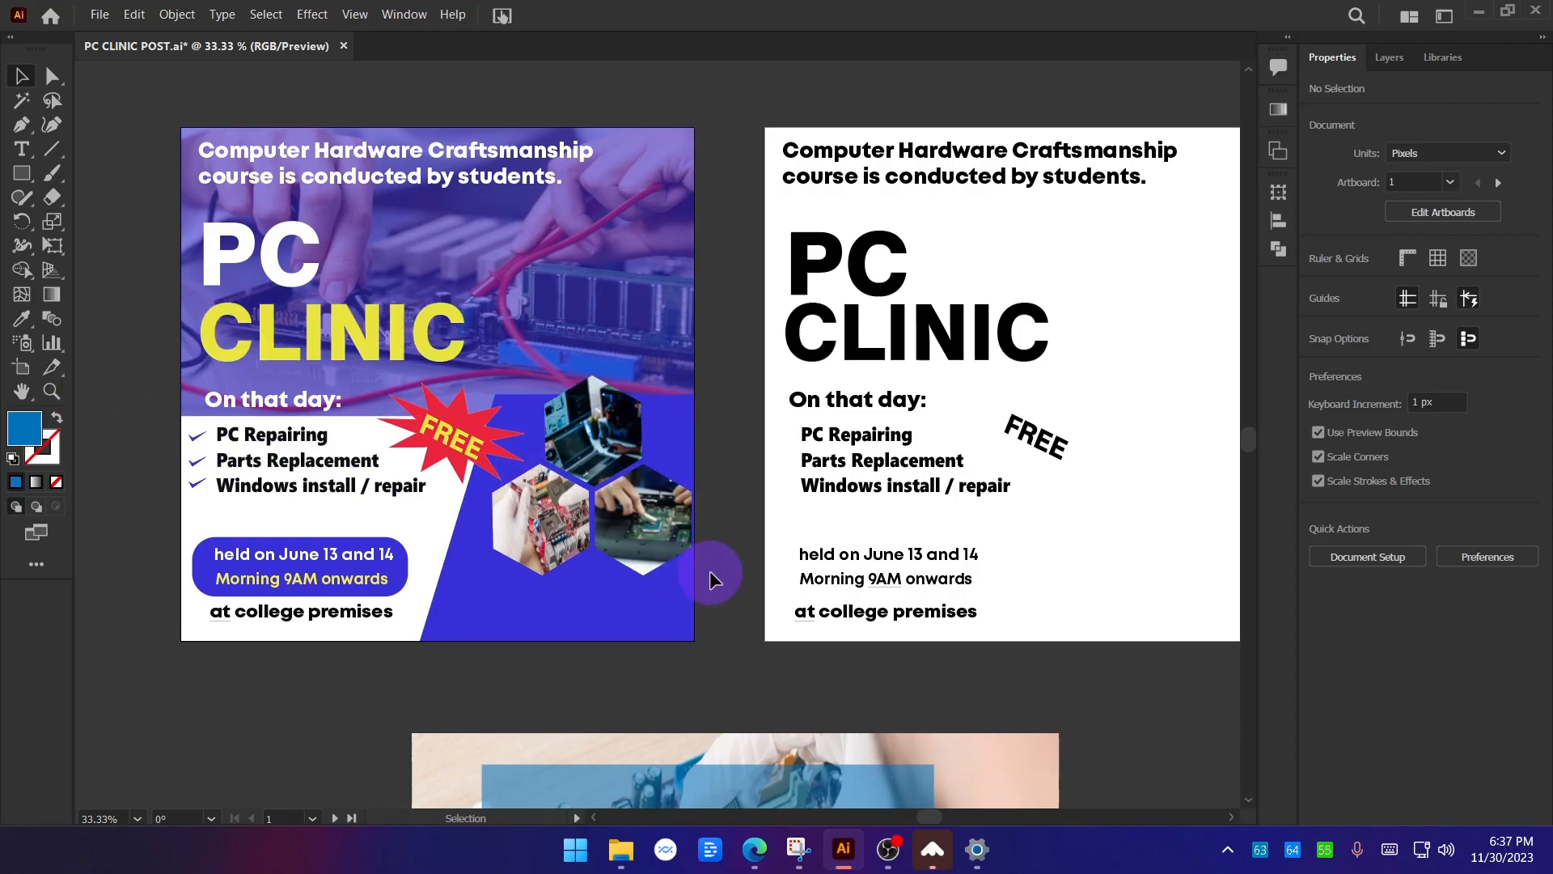
pyautogui.moveTo(740, 454); pyautogui.dragTo(790, 439)
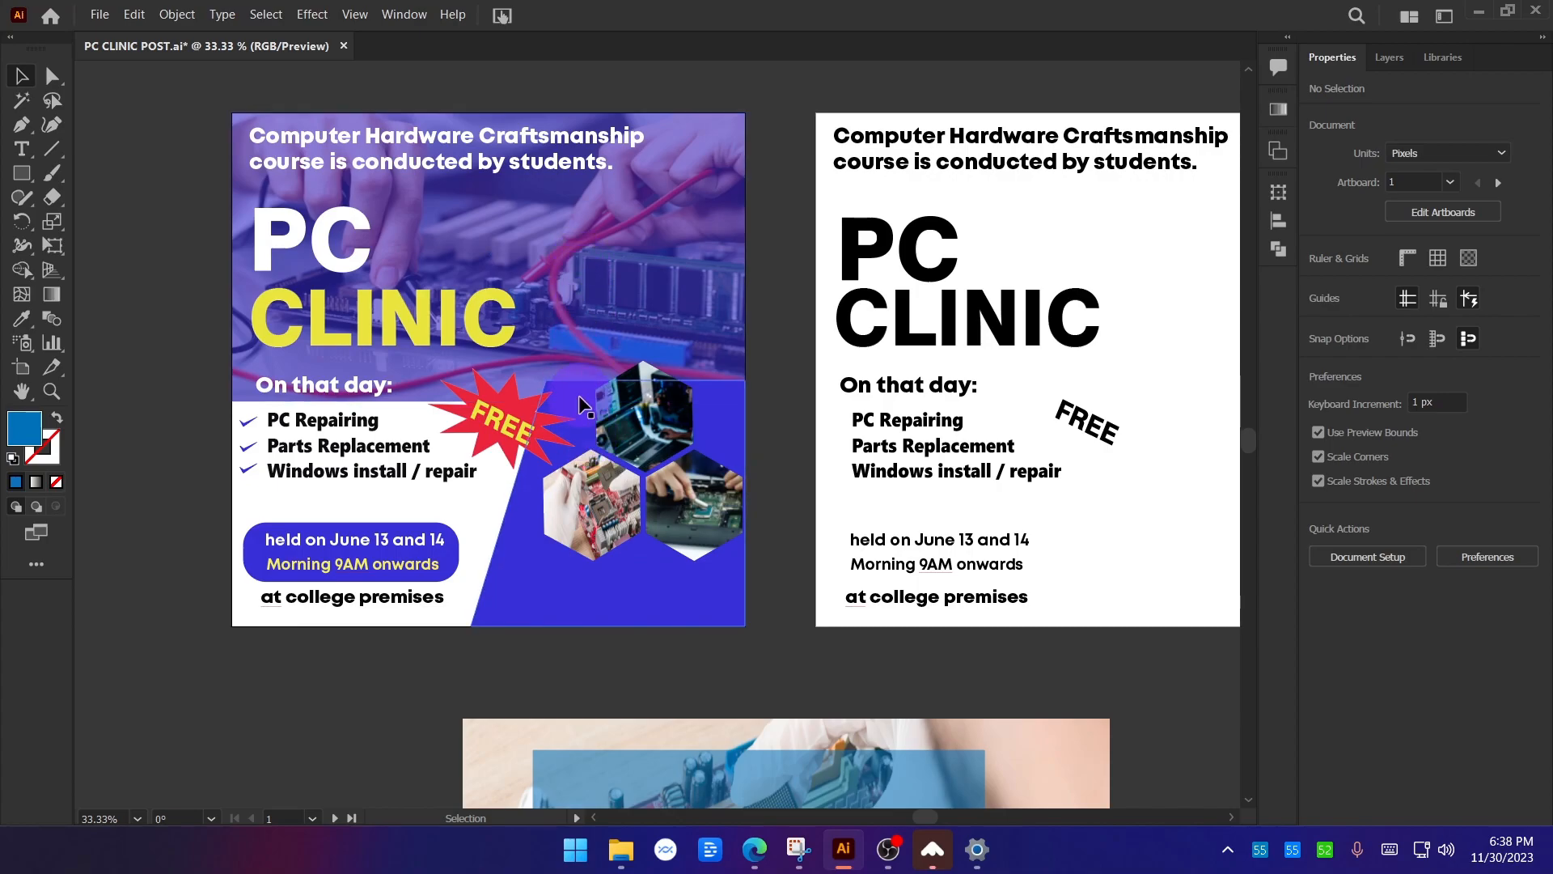
# Examine how the hexagon photos and the blue corner shape are arranged on the original poster.
pyautogui.scroll(2, 688, 465)
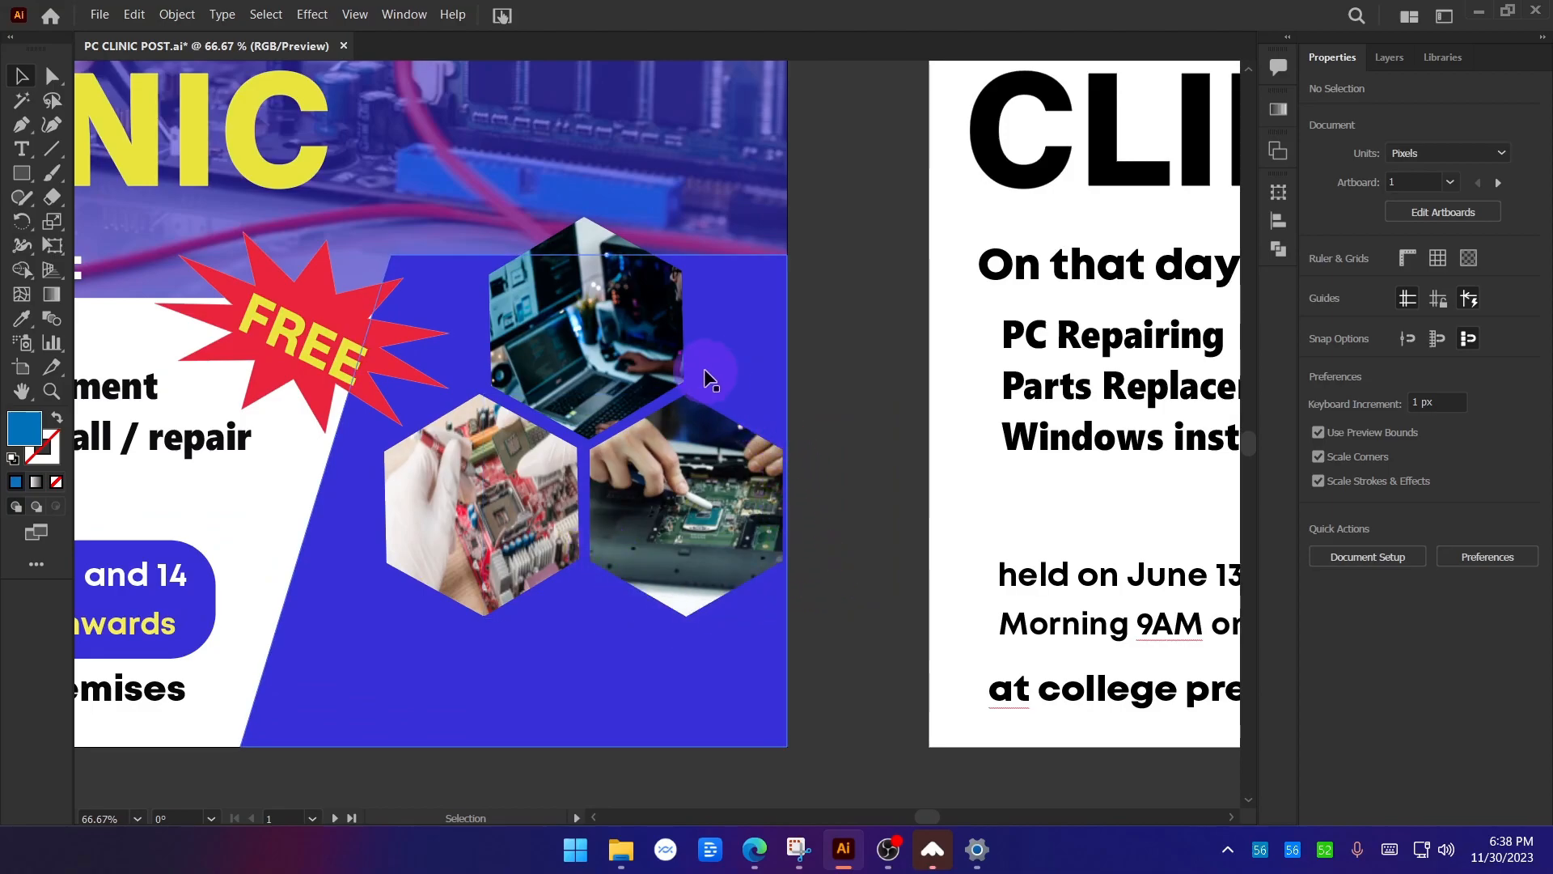
pyautogui.scroll(-2, 495, 449)
pyautogui.moveTo(703, 425); pyautogui.dragTo(539, 478)
pyautogui.moveTo(767, 449); pyautogui.dragTo(1003, 426)
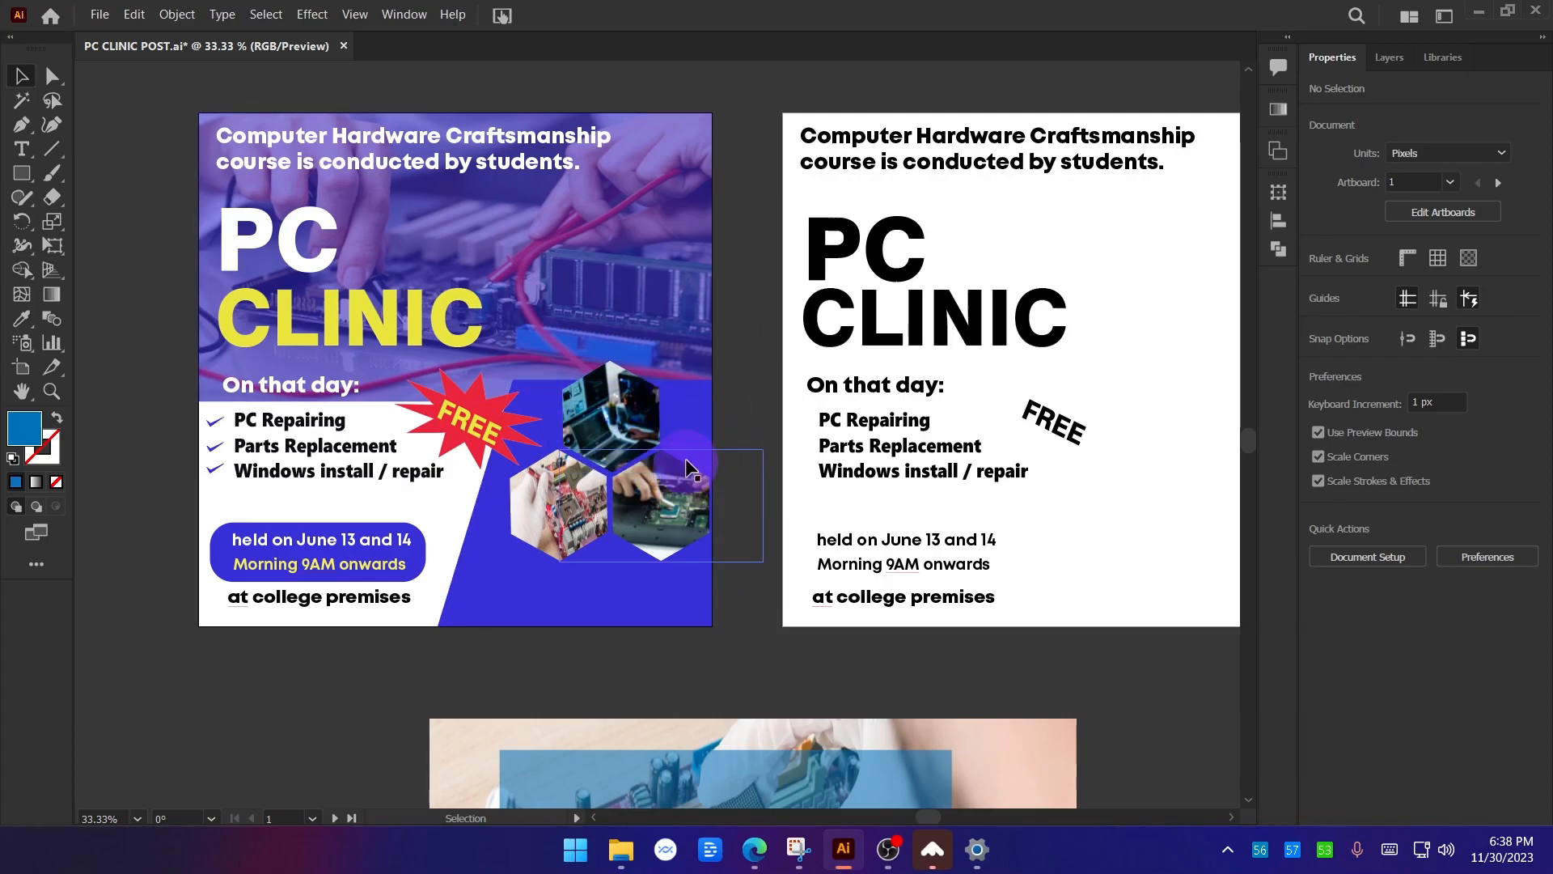
pyautogui.press('space')
pyautogui.moveTo(740, 419); pyautogui.dragTo(847, 435)
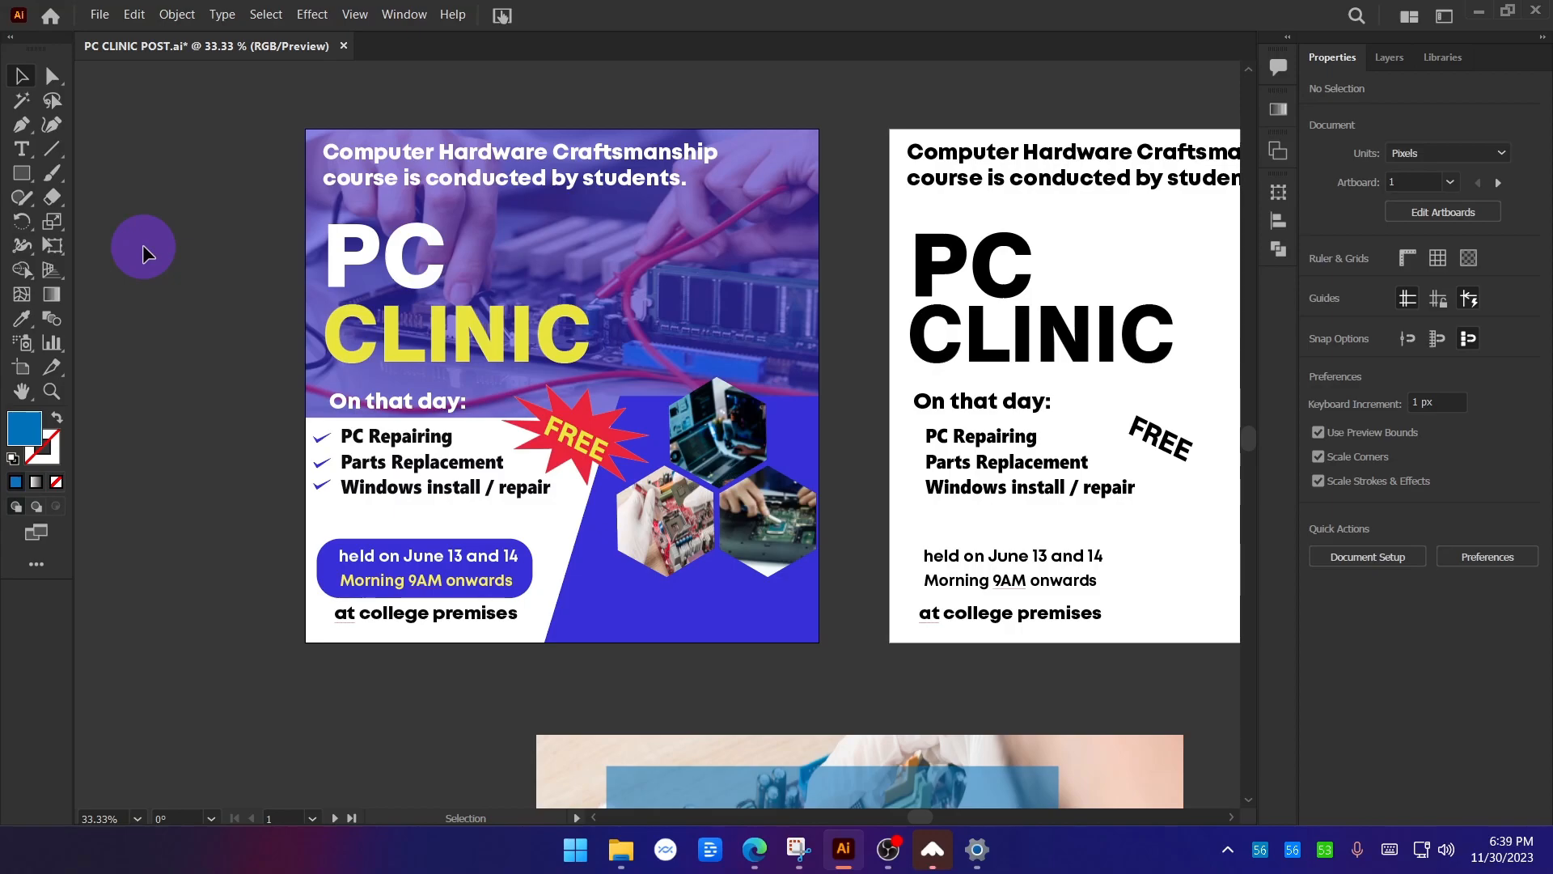
pyautogui.hotkey('ctrl', 'alt', 'g')
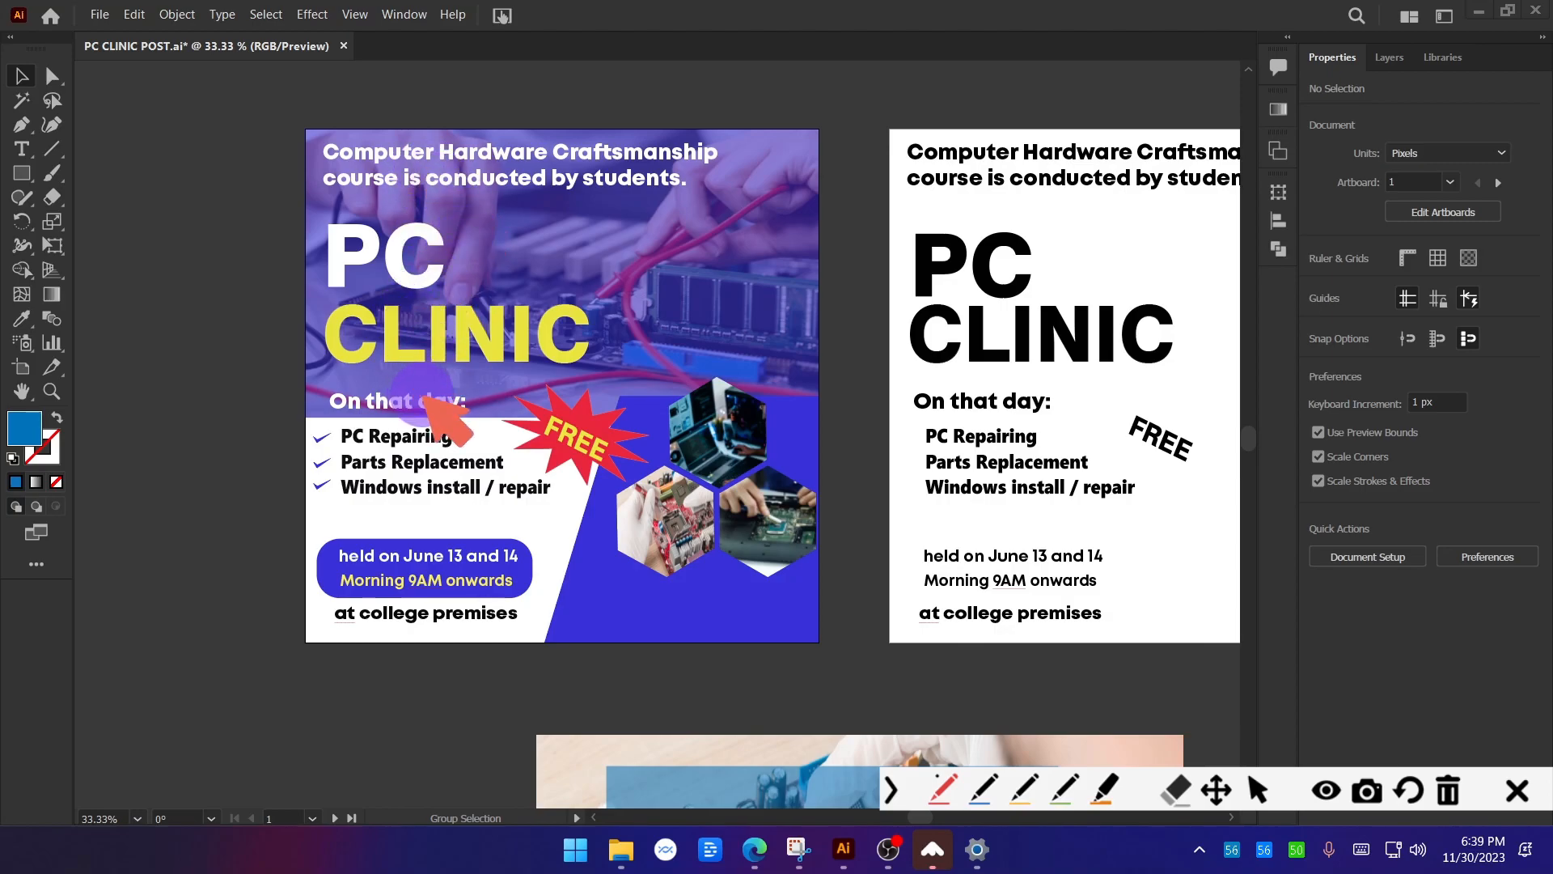
pyautogui.click(1519, 793)
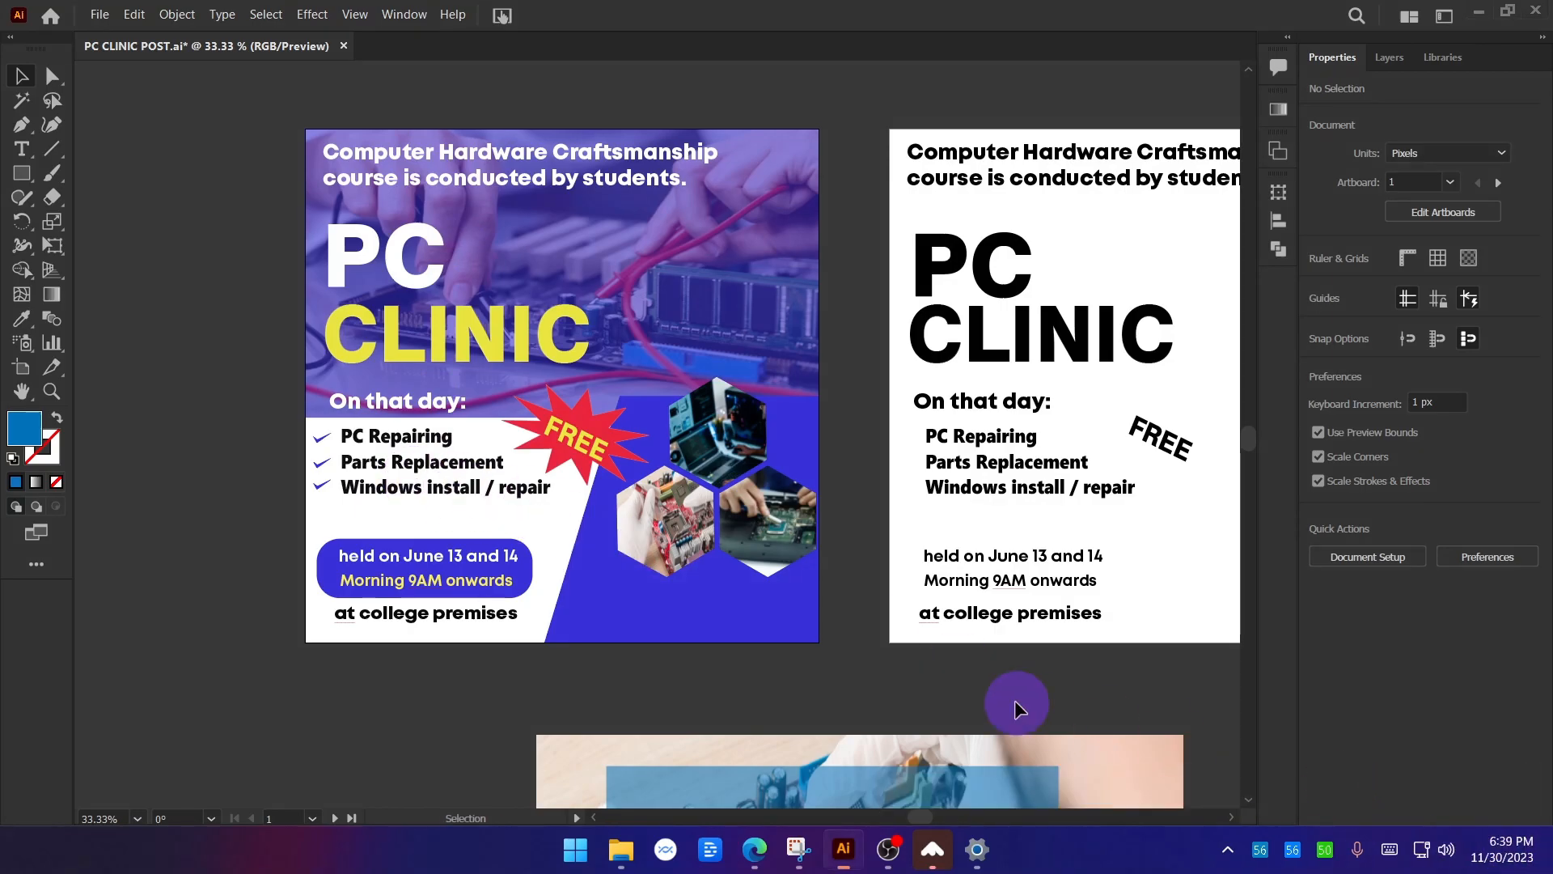
# On the plain-text poster, move "On that day:" directly above the services list, aligned with its left edge, and shift FREE closer beside them.
pyautogui.moveTo(1027, 697)
pyautogui.mouseDown()
pyautogui.moveTo(623, 672)
pyautogui.moveTo(560, 686)
pyautogui.mouseUp()
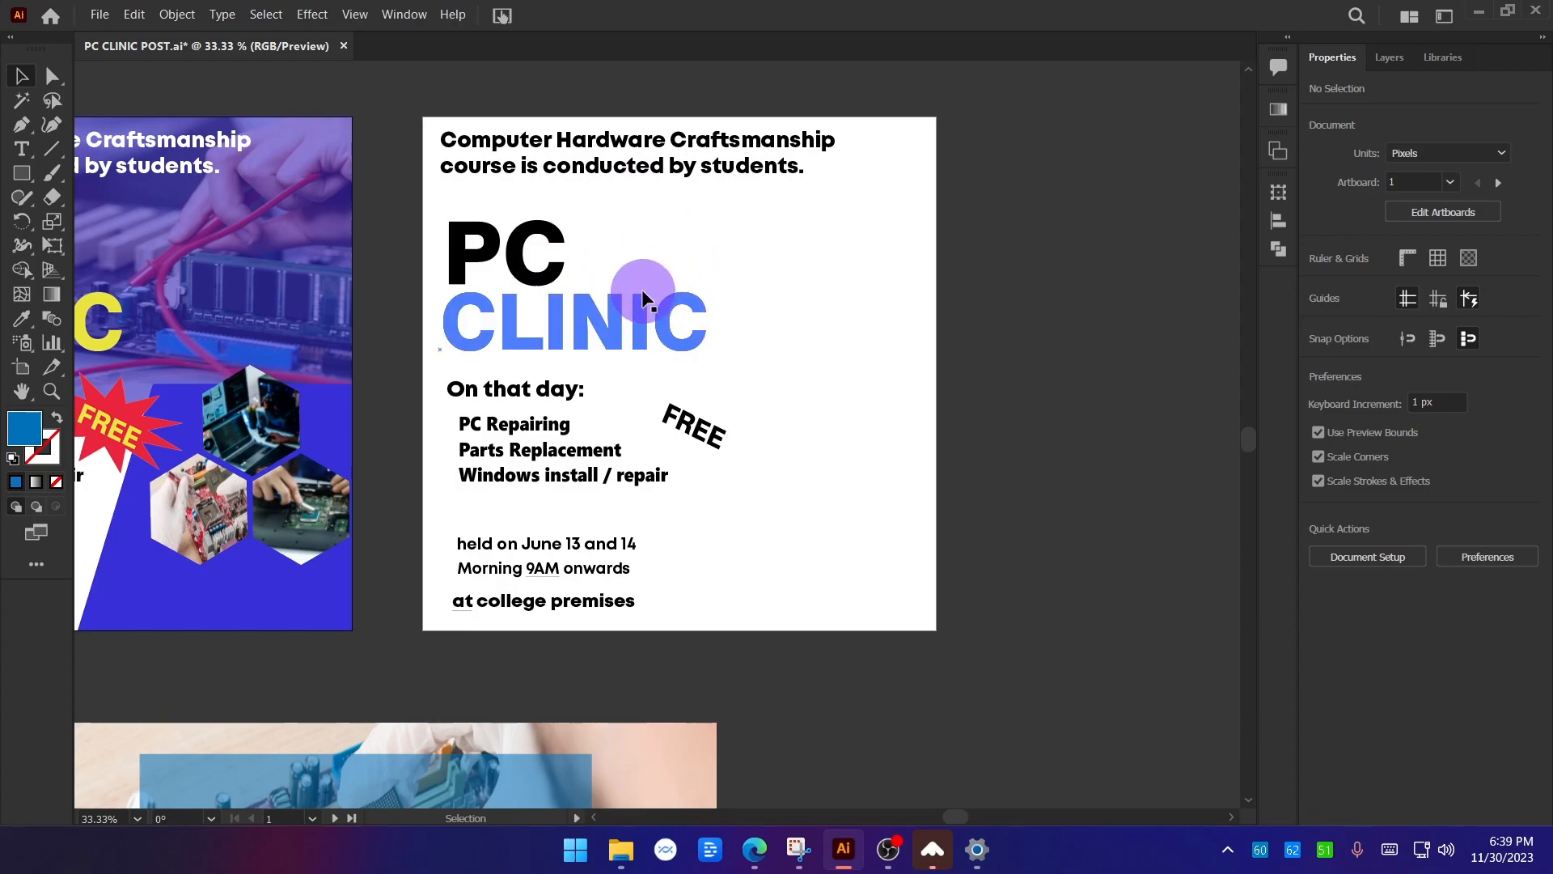
pyautogui.scroll(1, 441, 245)
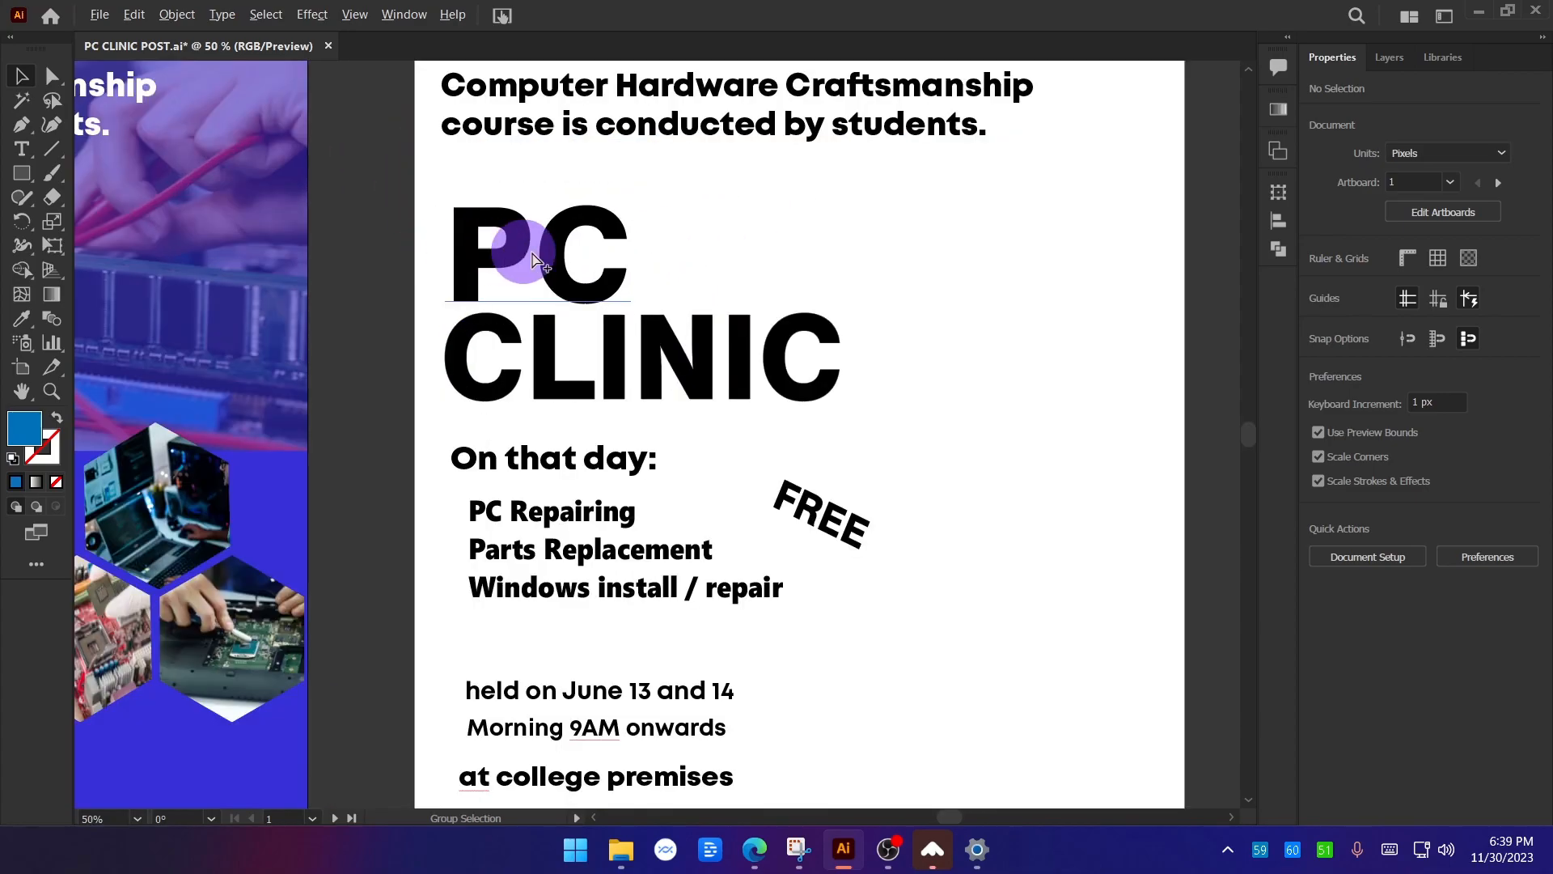
pyautogui.scroll(-1, 522, 258)
pyautogui.scroll(1, 526, 307)
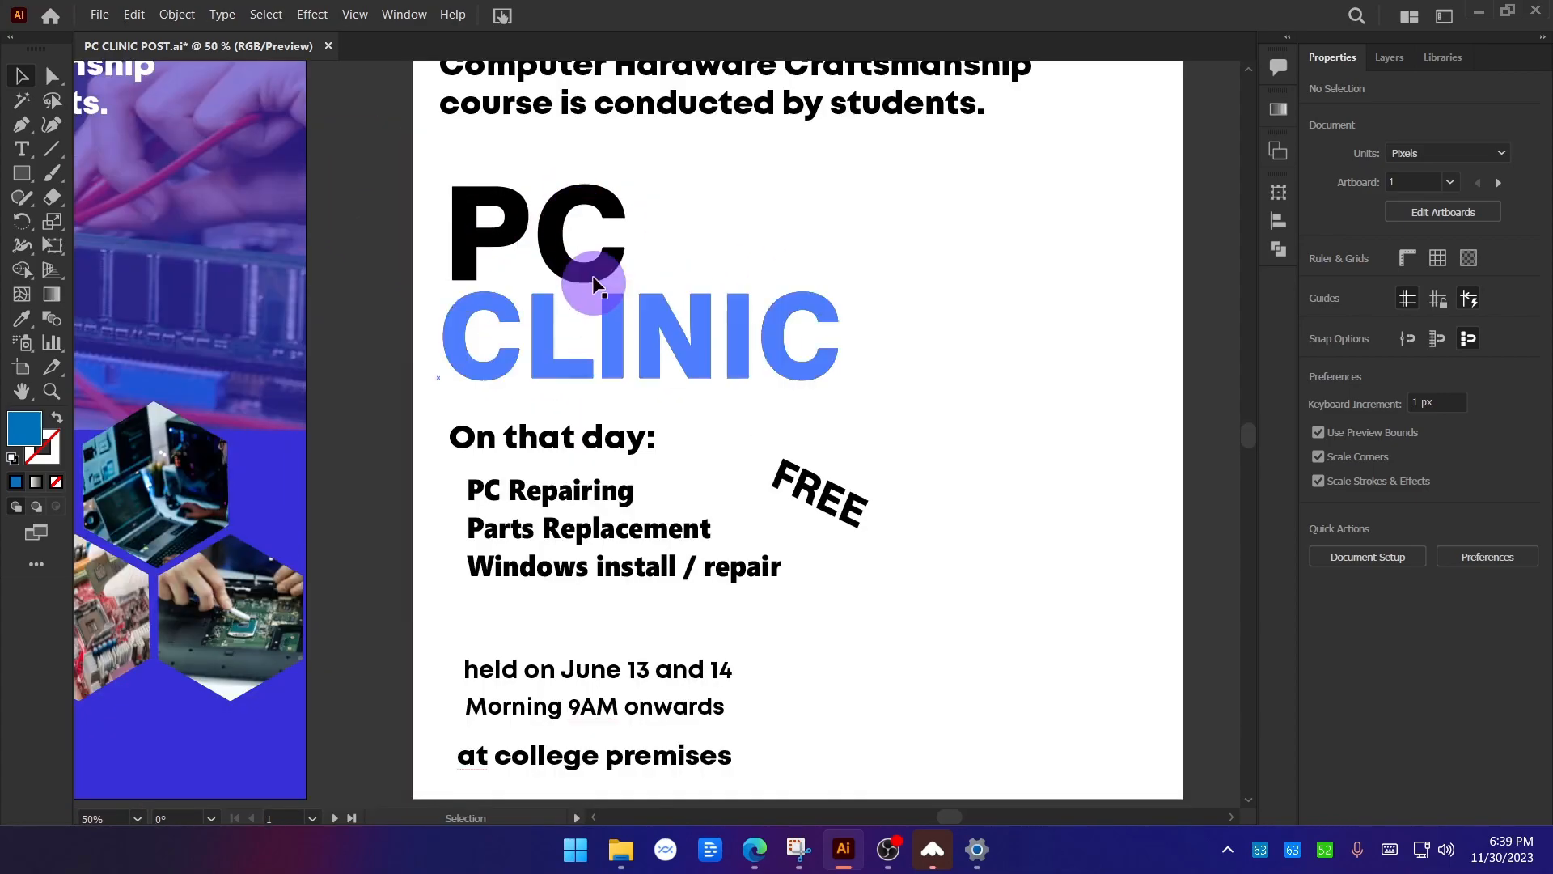
pyautogui.moveTo(664, 257); pyautogui.dragTo(595, 283)
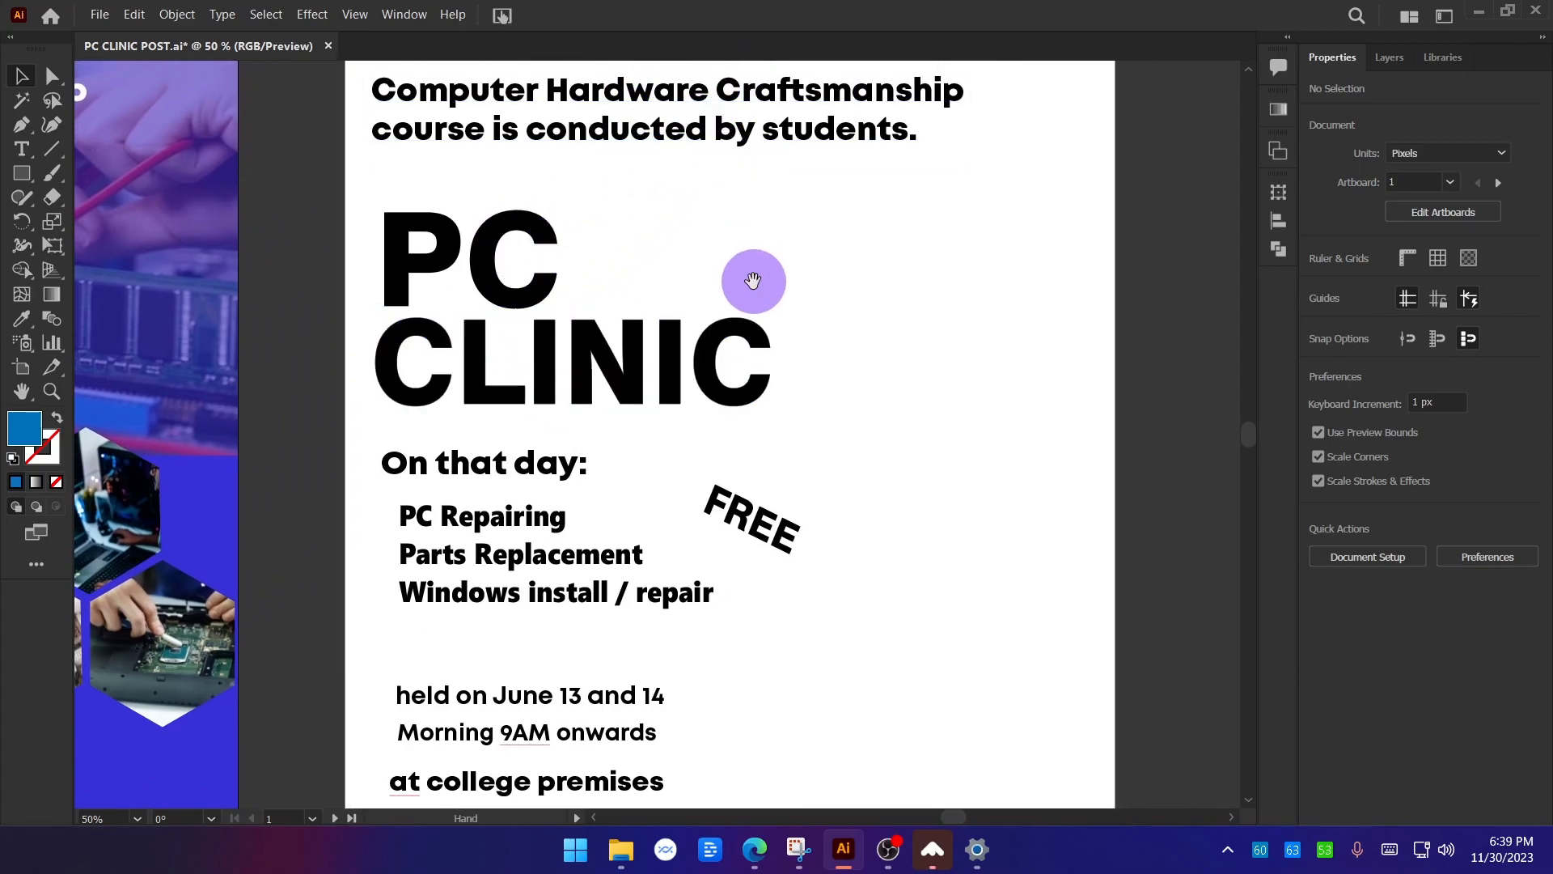
pyautogui.moveTo(754, 280); pyautogui.dragTo(767, 162)
pyautogui.moveTo(522, 368); pyautogui.dragTo(538, 386)
pyautogui.moveTo(795, 418); pyautogui.dragTo(712, 419)
pyautogui.click(882, 460)
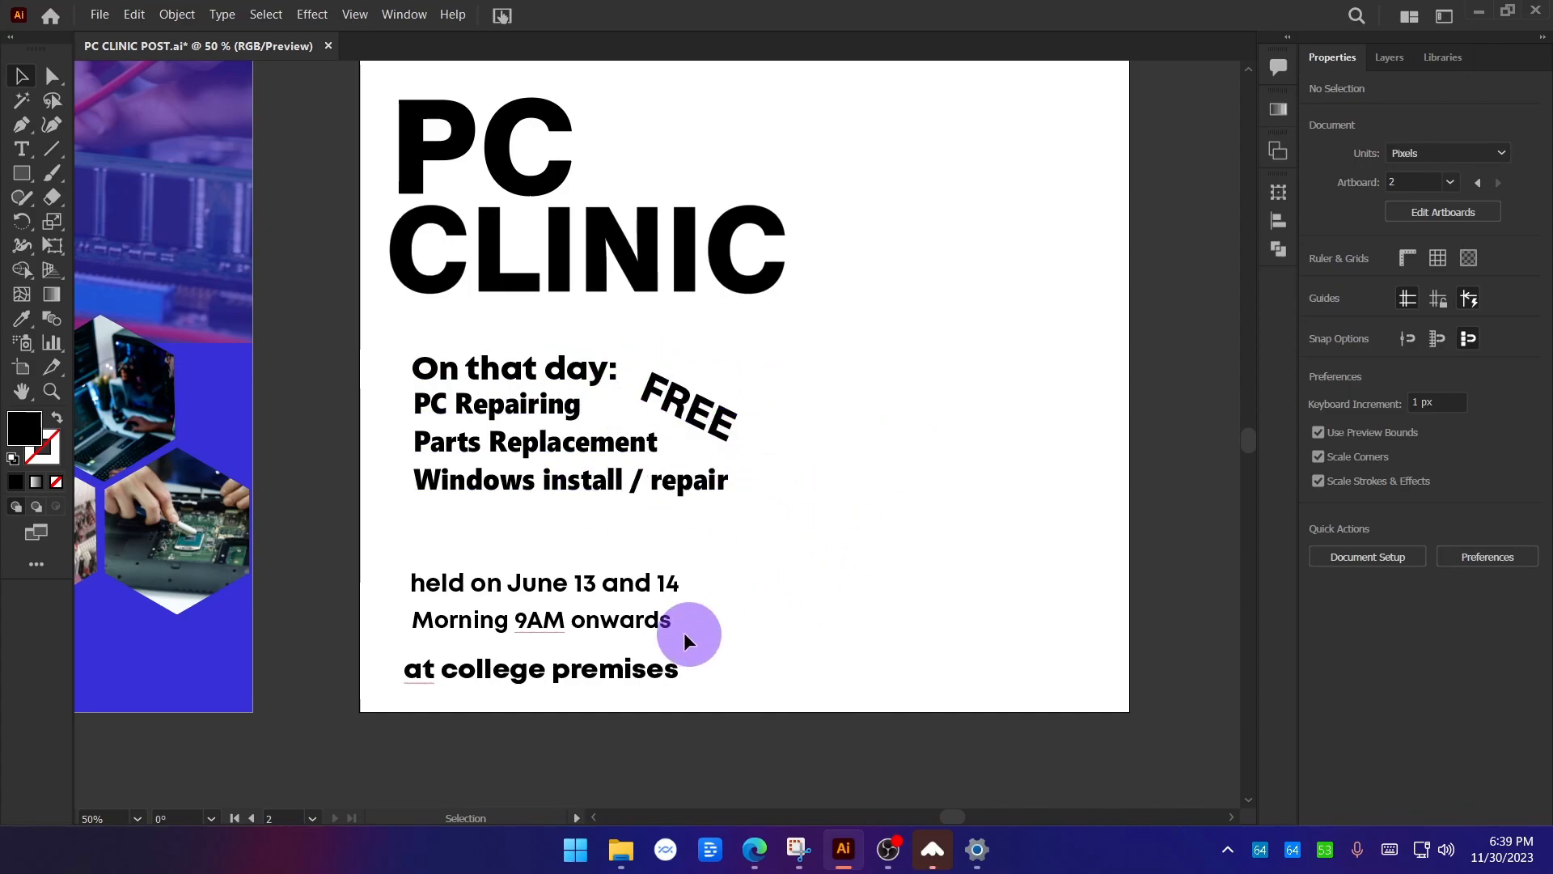
# Move the "at college premises" line up directly beneath "Morning 9AM onwards" and align it with the date lines.
pyautogui.moveTo(575, 668); pyautogui.dragTo(581, 633)
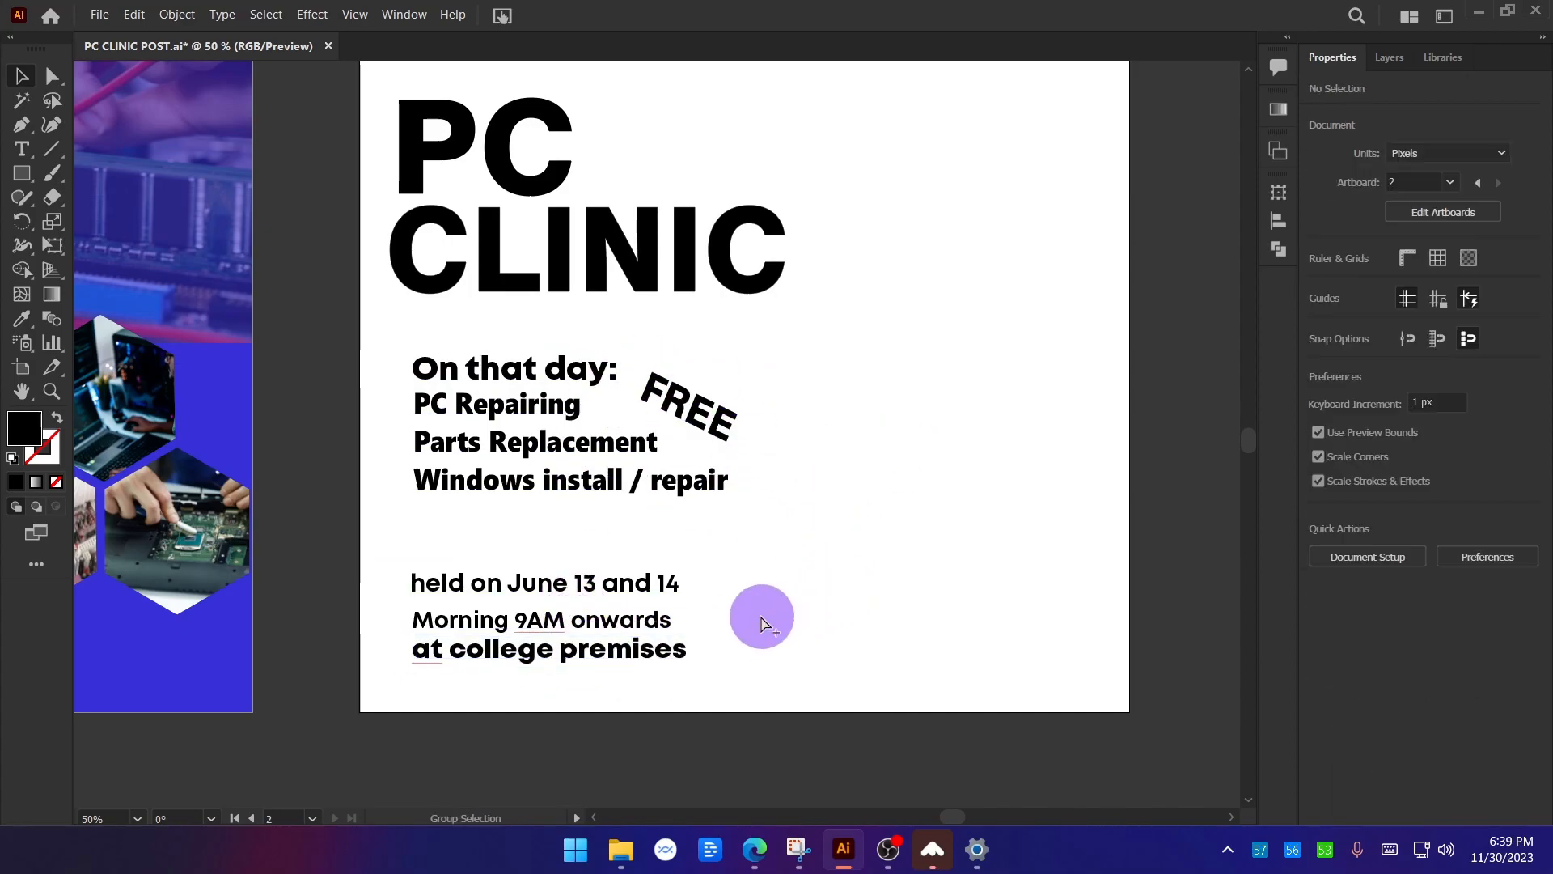
pyautogui.scroll(-1, 755, 618)
pyautogui.scroll(-1, 868, 580)
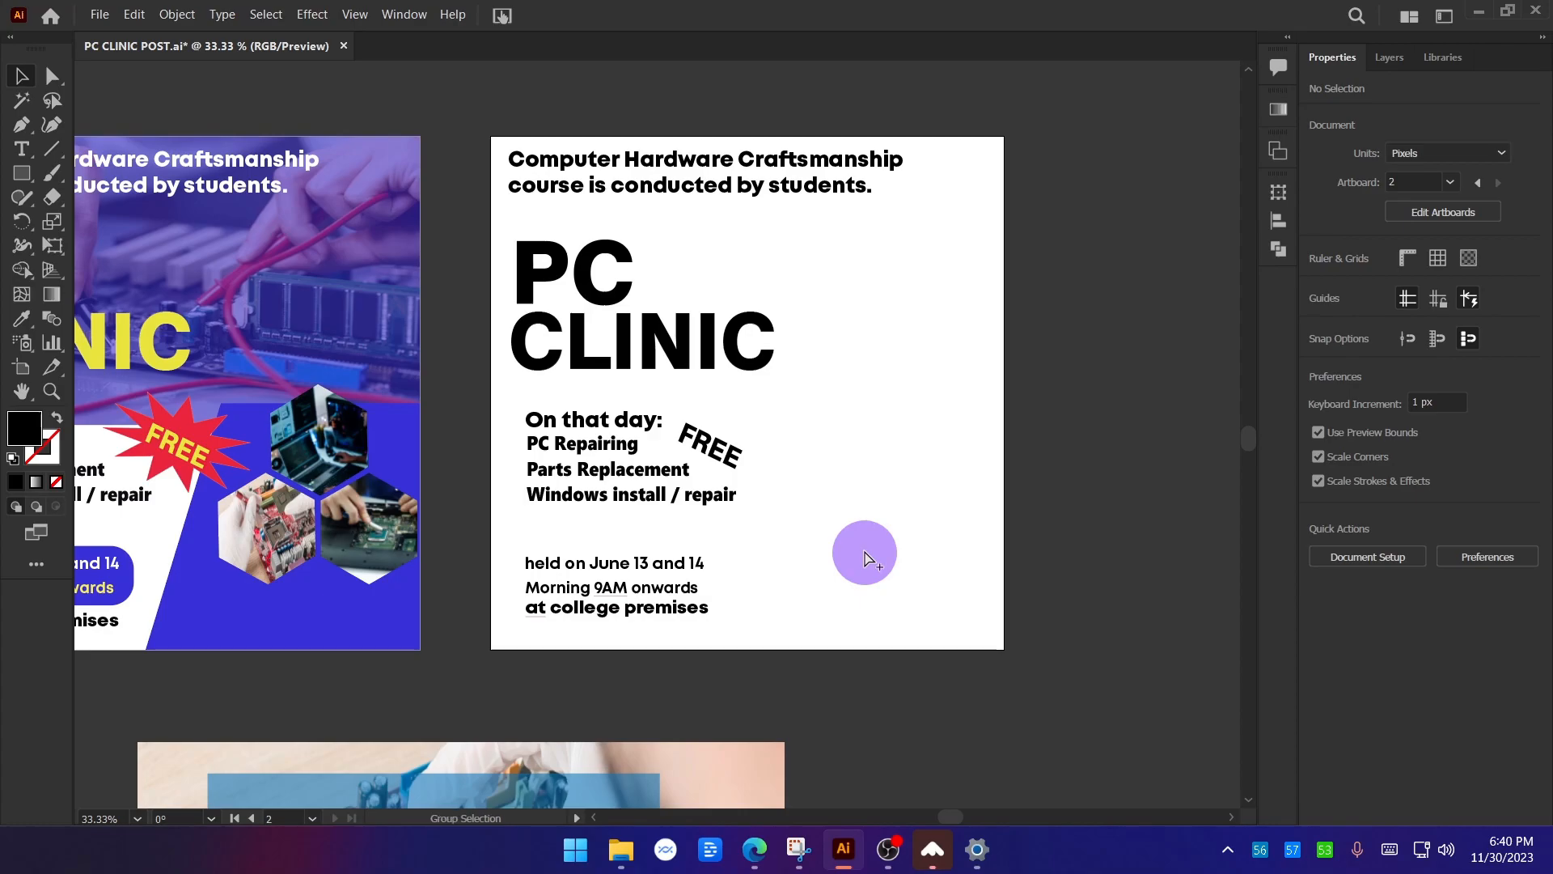
# Circle the four text groups of the plain-text poster with the red screen pen, and close the annotation overlay.
pyautogui.hotkey('ctrl', 'alt', 'g')
pyautogui.moveTo(506, 118)
pyautogui.mouseDown()
pyautogui.moveTo(551, 220)
pyautogui.moveTo(474, 143)
pyautogui.mouseUp()
pyautogui.moveTo(583, 219)
pyautogui.mouseDown()
pyautogui.moveTo(451, 260)
pyautogui.moveTo(804, 330)
pyautogui.moveTo(511, 259)
pyautogui.mouseUp()
pyautogui.moveTo(640, 398)
pyautogui.mouseDown()
pyautogui.moveTo(529, 394)
pyautogui.moveTo(560, 499)
pyautogui.moveTo(754, 491)
pyautogui.moveTo(555, 416)
pyautogui.mouseUp()
pyautogui.moveTo(642, 555)
pyautogui.mouseDown()
pyautogui.moveTo(572, 532)
pyautogui.moveTo(517, 627)
pyautogui.moveTo(758, 611)
pyautogui.moveTo(623, 542)
pyautogui.mouseUp()
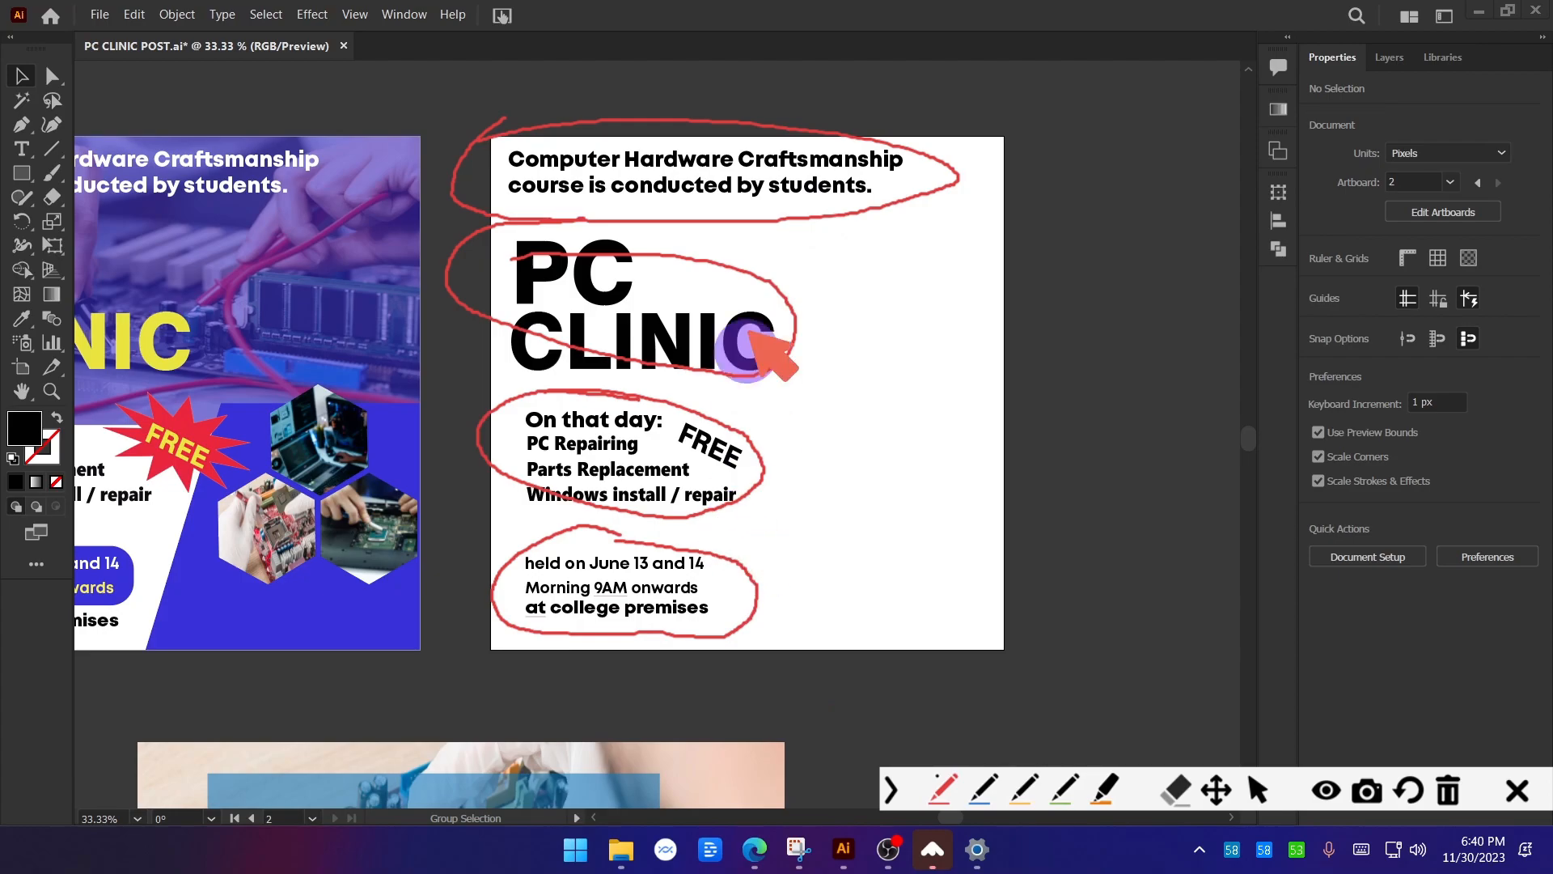
pyautogui.click(1517, 791)
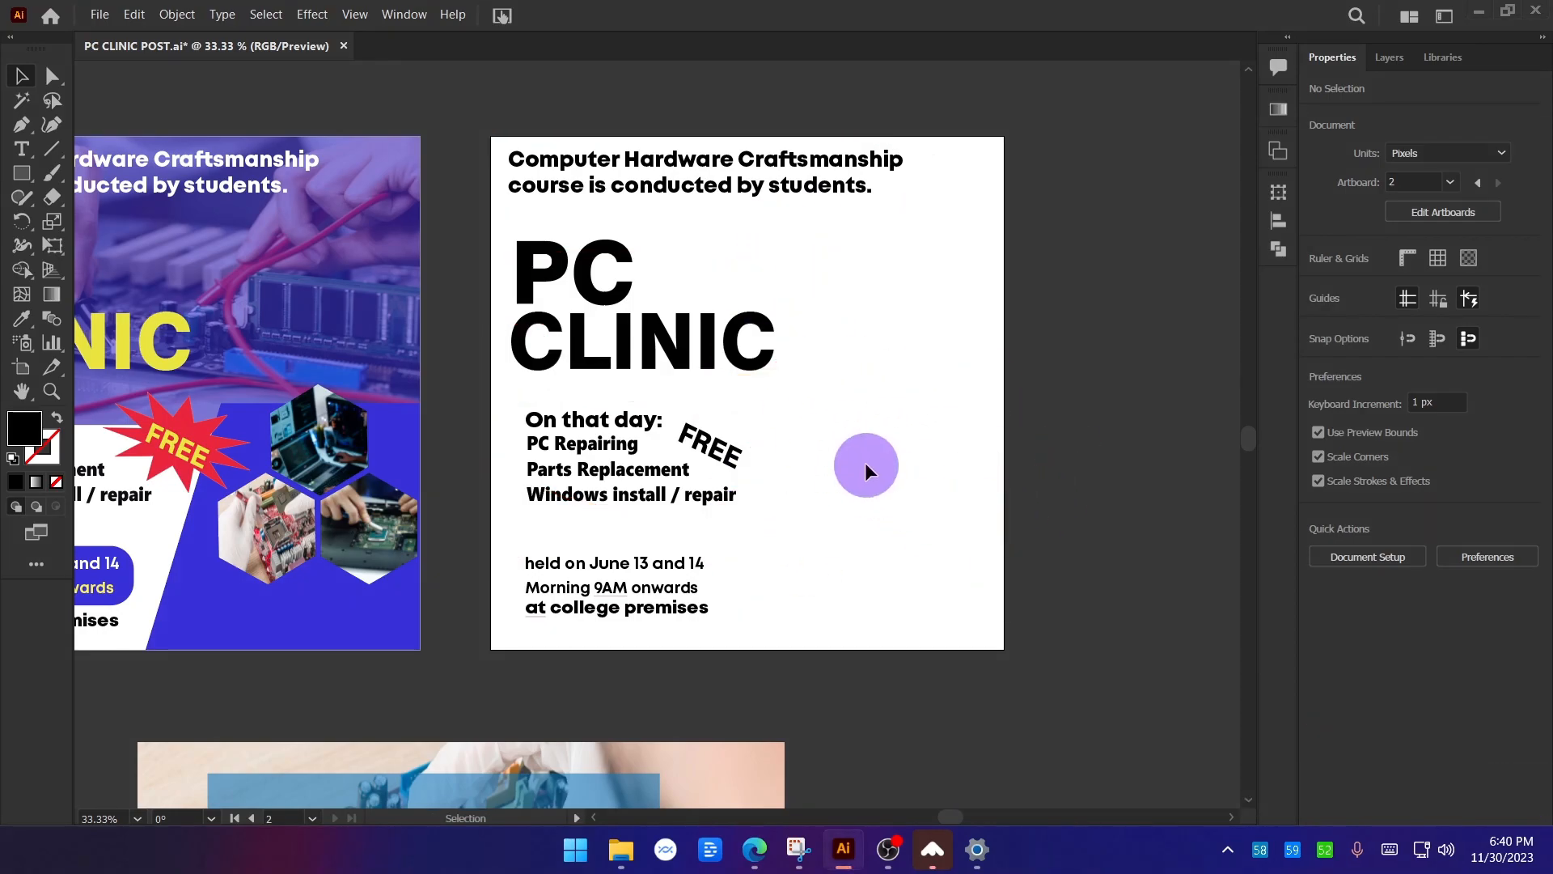
# Move the date and time lines up toward the services list and the "at college premises" line down, leaving a gap between them.
pyautogui.scroll(1, 743, 490)
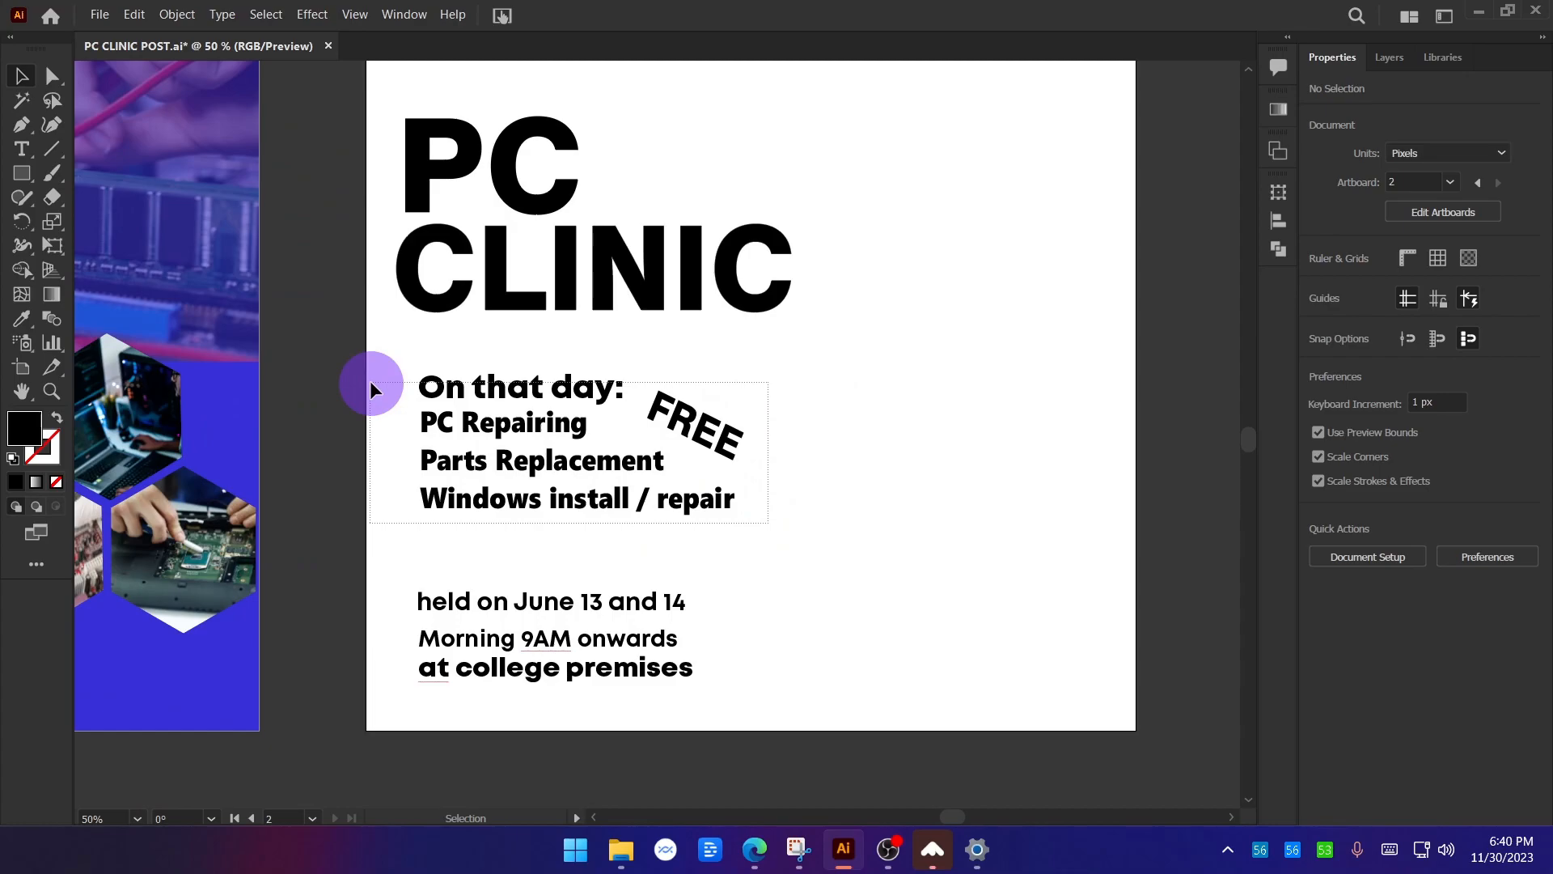
pyautogui.moveTo(768, 523); pyautogui.dragTo(371, 383)
pyautogui.click(848, 486)
pyautogui.moveTo(841, 469); pyautogui.dragTo(849, 497)
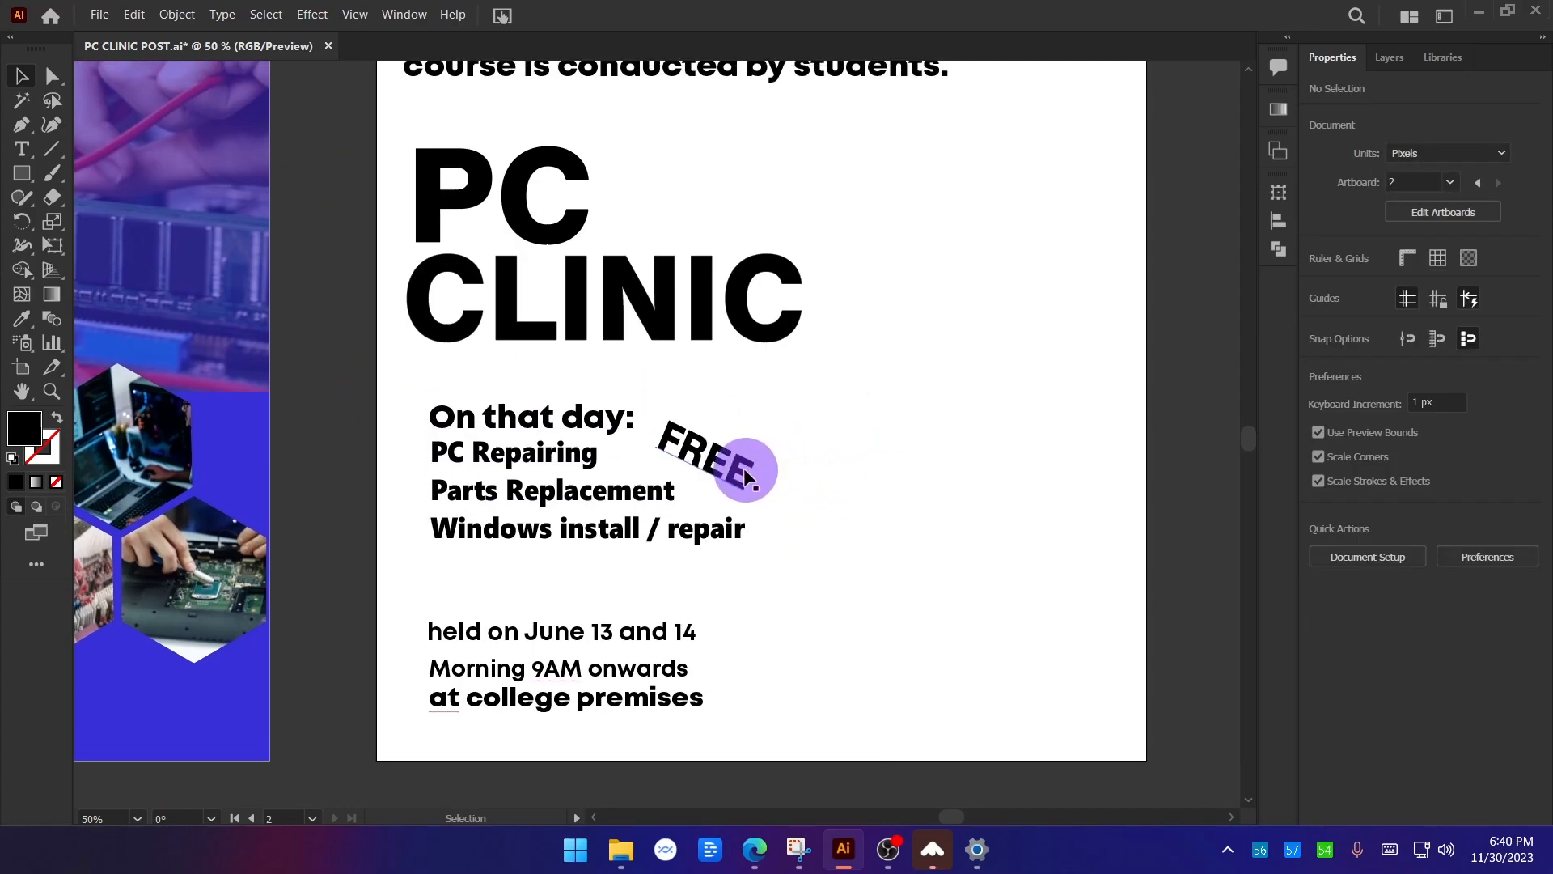
pyautogui.scroll(-3, 590, 566)
pyautogui.scroll(1, 625, 564)
pyautogui.click(625, 564)
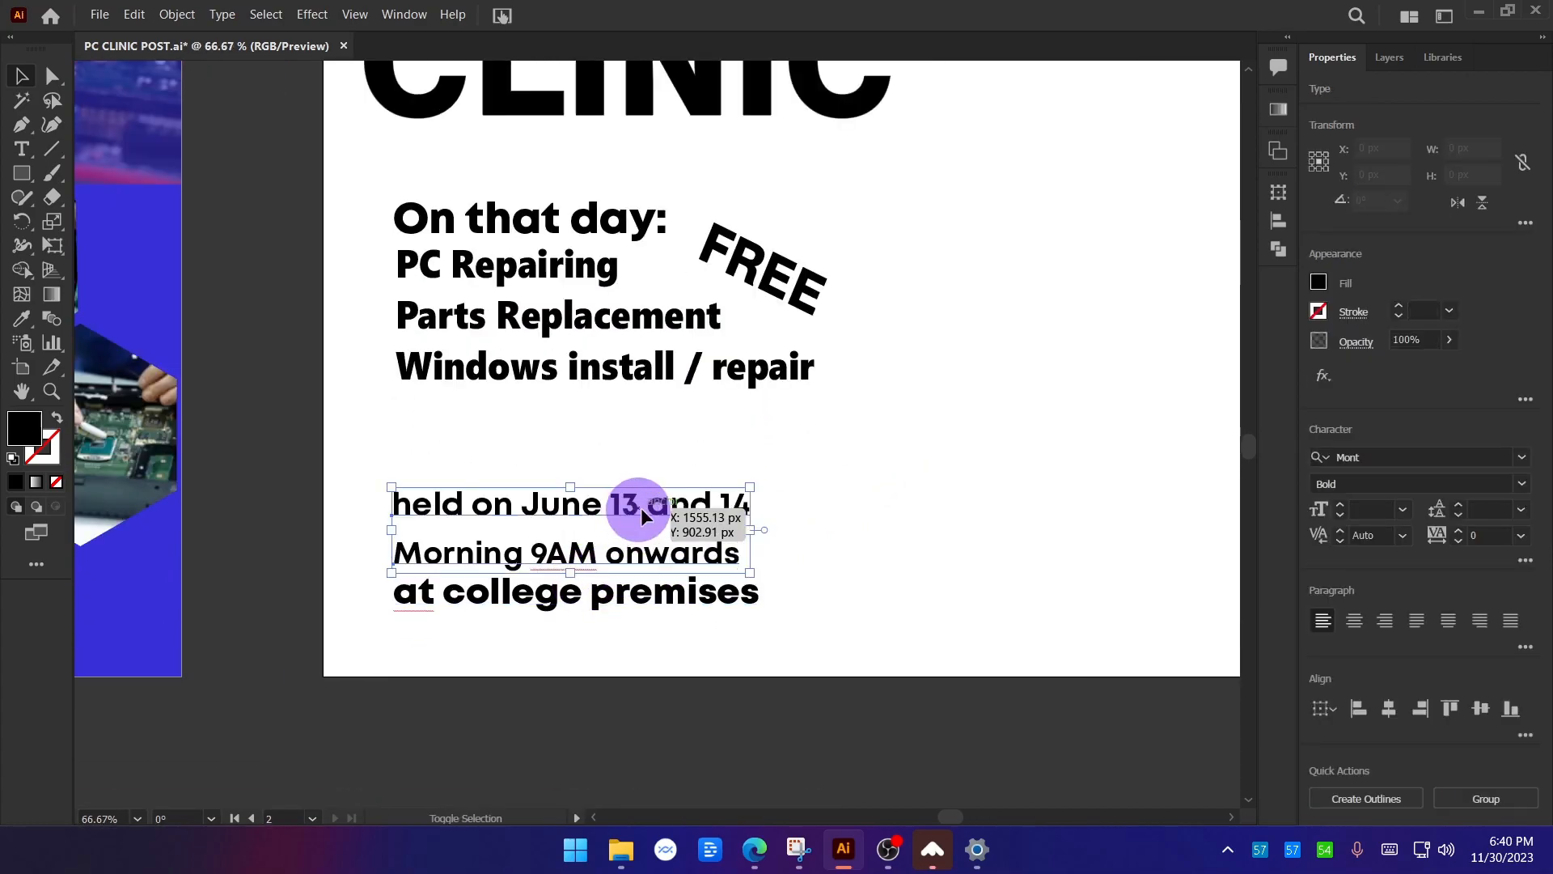
pyautogui.moveTo(676, 502); pyautogui.dragTo(665, 473)
pyautogui.moveTo(675, 588); pyautogui.dragTo(678, 613)
pyautogui.click(895, 599)
pyautogui.moveTo(692, 459); pyautogui.dragTo(694, 477)
pyautogui.click(907, 521)
pyautogui.scroll(-1, 767, 621)
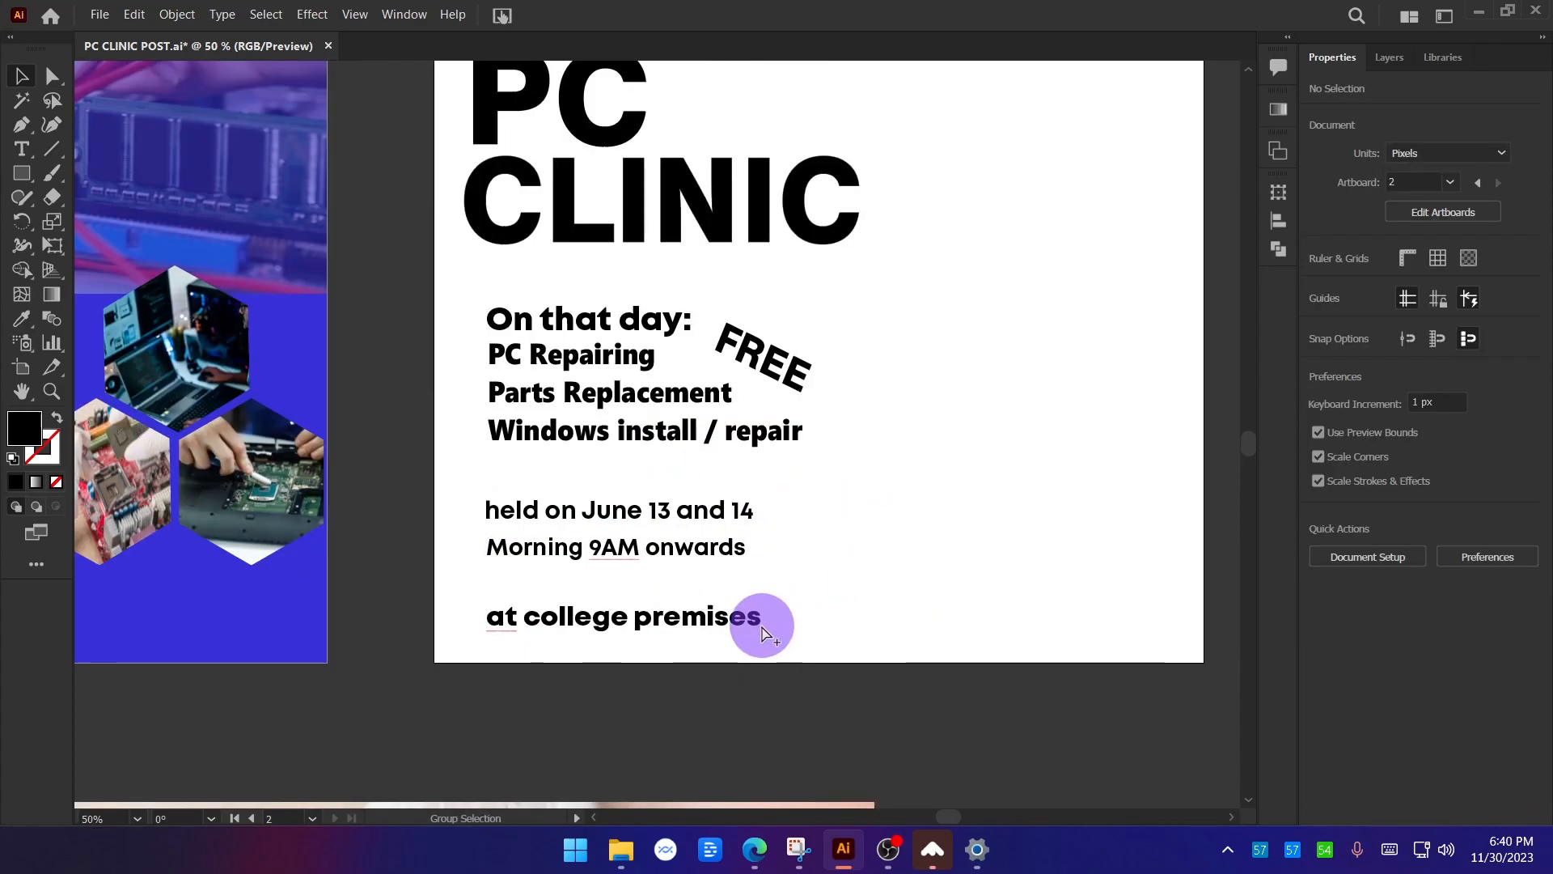
# Move the services list down and the "On that day:" heading up so that the heading stands apart from the list.
pyautogui.scroll(-1, 769, 625)
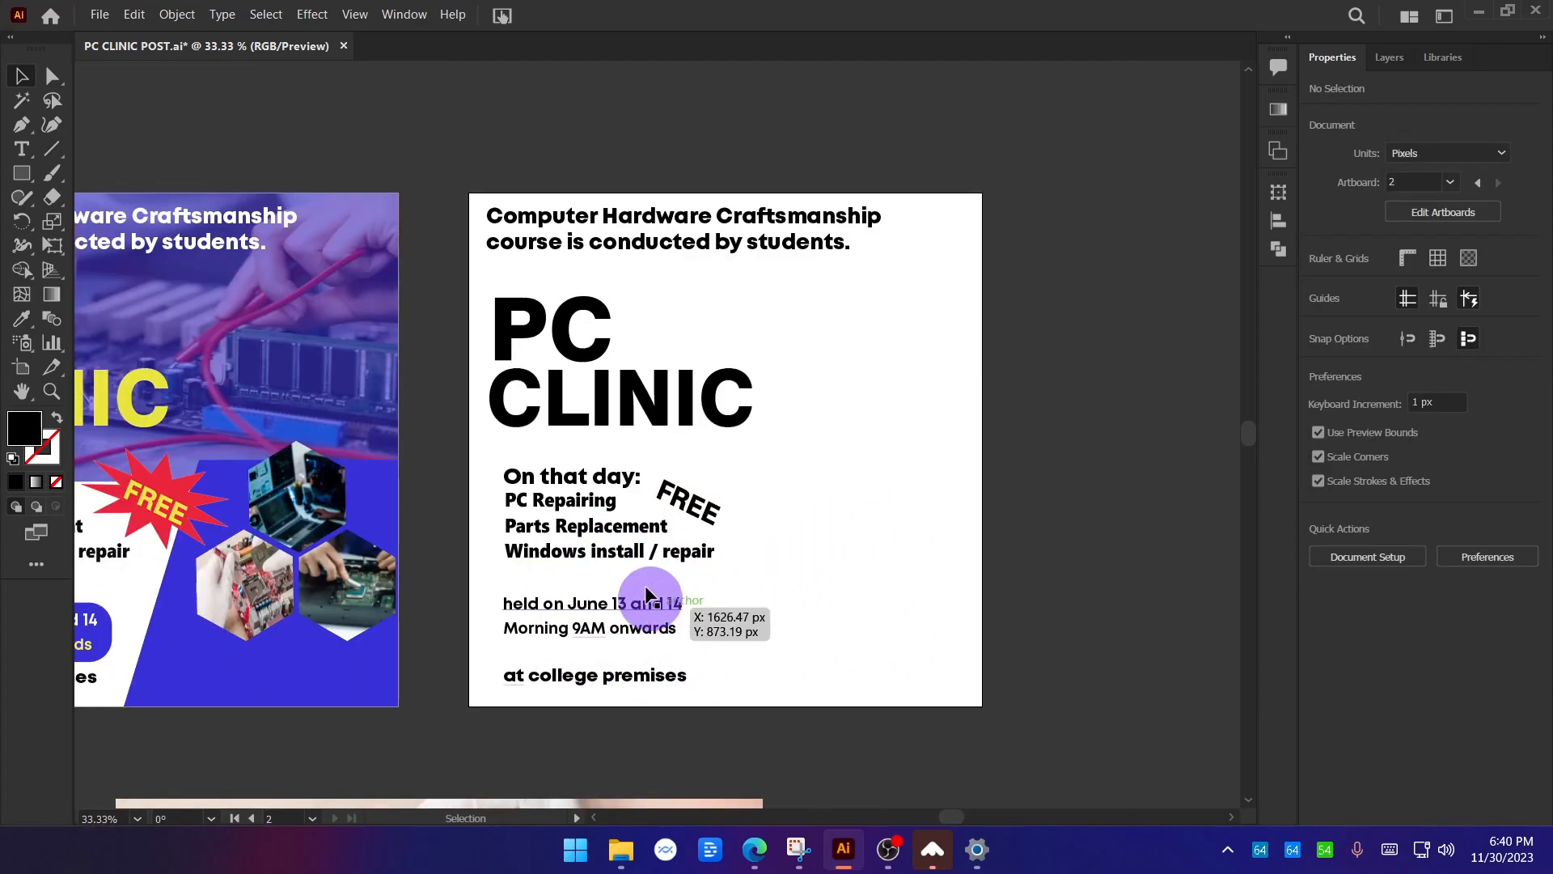
pyautogui.scroll(2, 607, 546)
pyautogui.moveTo(450, 516); pyautogui.dragTo(558, 518)
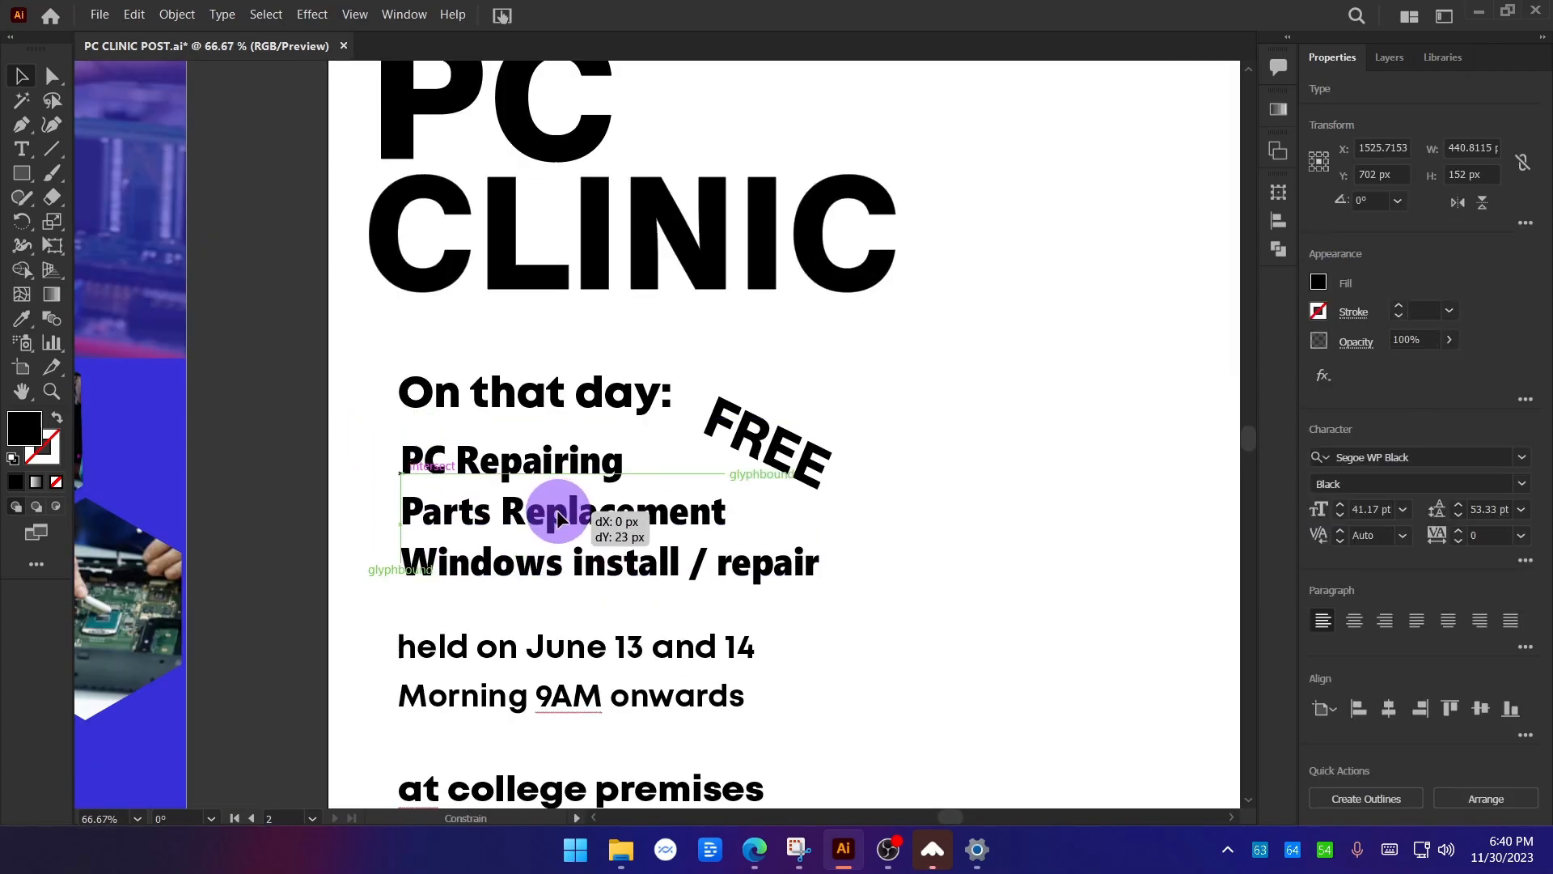
pyautogui.click(506, 356)
pyautogui.moveTo(526, 392); pyautogui.dragTo(525, 372)
pyautogui.click(736, 464)
# Nudge the PC CLINIC title and the "On that day:" heading slightly higher on the plain-text poster.
pyautogui.scroll(-3, 733, 464)
pyautogui.moveTo(898, 487); pyautogui.dragTo(859, 485)
pyautogui.scroll(1, 682, 385)
pyautogui.moveTo(568, 328); pyautogui.dragTo(589, 319)
pyautogui.click(466, 381)
pyautogui.scroll(2, 637, 491)
pyautogui.moveTo(600, 411); pyautogui.dragTo(600, 402)
pyautogui.click(851, 400)
pyautogui.scroll(-1, 880, 443)
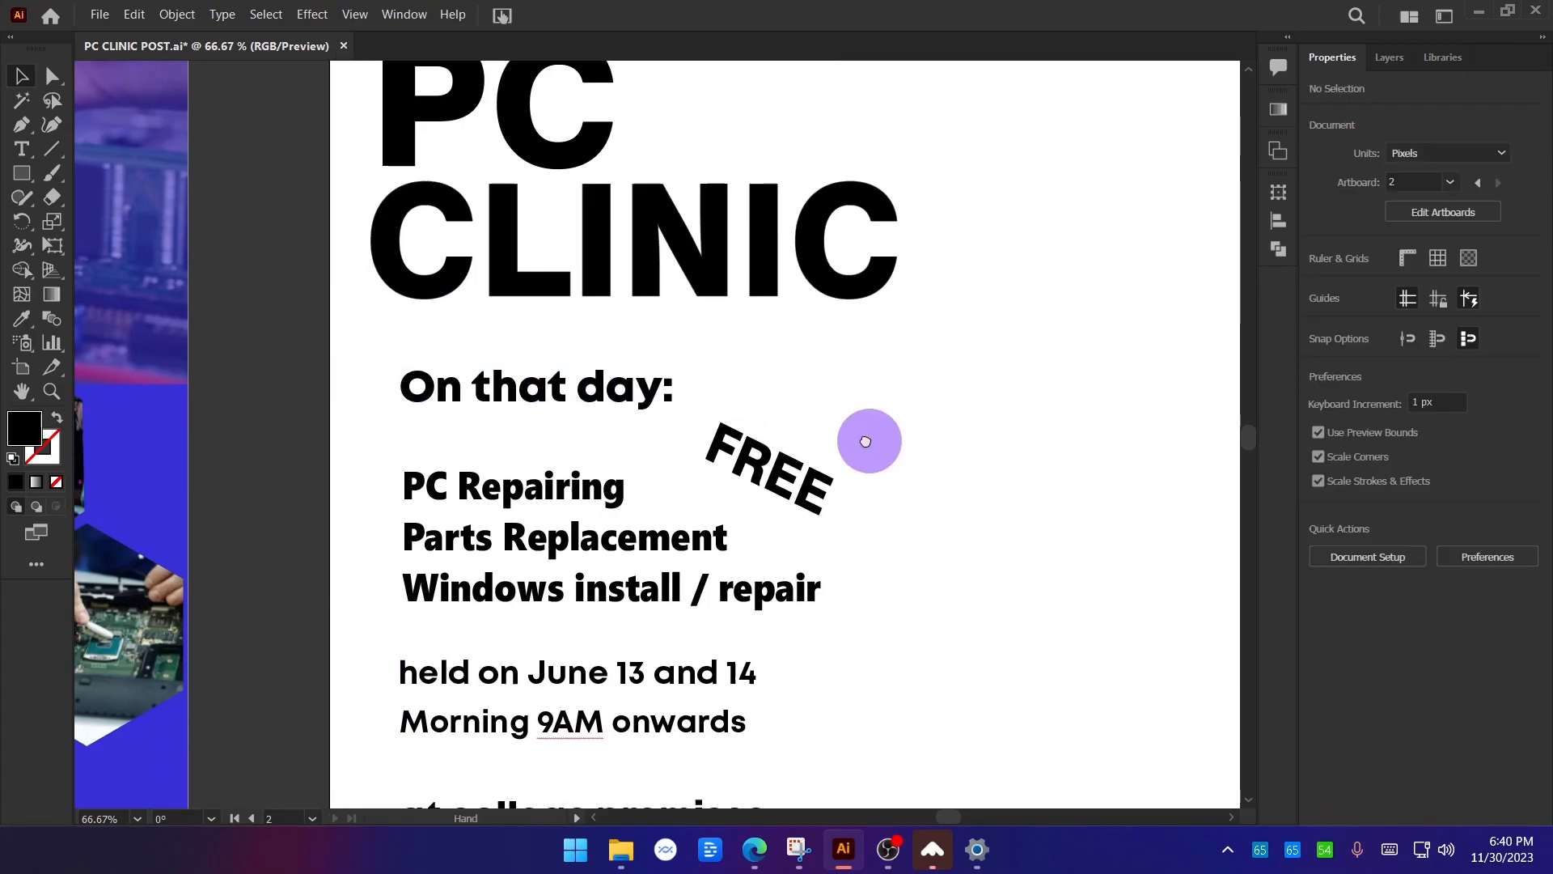
pyautogui.scroll(-1, 718, 473)
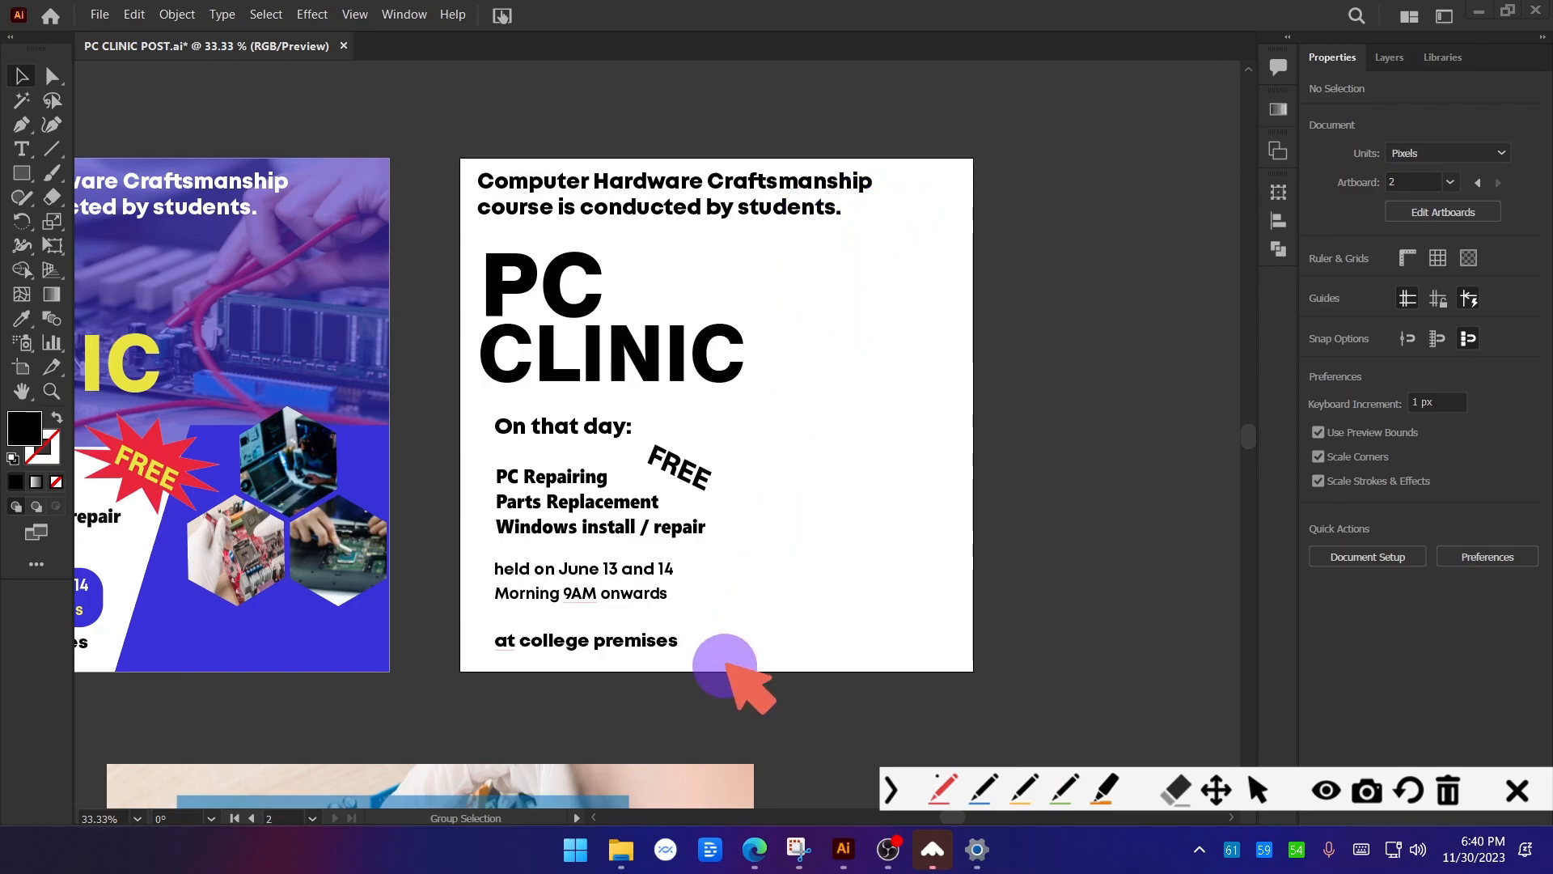
# Circle the title, course line, heading, services, date and venue as six separate blocks with the red screen pen, and close the overlay.
pyautogui.moveTo(878, 174)
pyautogui.mouseDown()
pyautogui.moveTo(734, 220)
pyautogui.moveTo(554, 219)
pyautogui.moveTo(857, 158)
pyautogui.mouseUp()
pyautogui.moveTo(546, 247)
pyautogui.mouseDown()
pyautogui.moveTo(517, 268)
pyautogui.moveTo(725, 390)
pyautogui.moveTo(502, 282)
pyautogui.mouseUp()
pyautogui.moveTo(599, 407); pyautogui.dragTo(453, 421)
pyautogui.moveTo(557, 462)
pyautogui.mouseDown()
pyautogui.moveTo(479, 506)
pyautogui.moveTo(684, 525)
pyautogui.mouseUp()
pyautogui.moveTo(578, 552)
pyautogui.mouseDown()
pyautogui.moveTo(518, 559)
pyautogui.moveTo(518, 591)
pyautogui.moveTo(678, 581)
pyautogui.moveTo(515, 571)
pyautogui.mouseUp()
pyautogui.moveTo(641, 637)
pyautogui.mouseDown()
pyautogui.moveTo(503, 631)
pyautogui.moveTo(563, 659)
pyautogui.moveTo(681, 637)
pyautogui.moveTo(601, 627)
pyautogui.mouseUp()
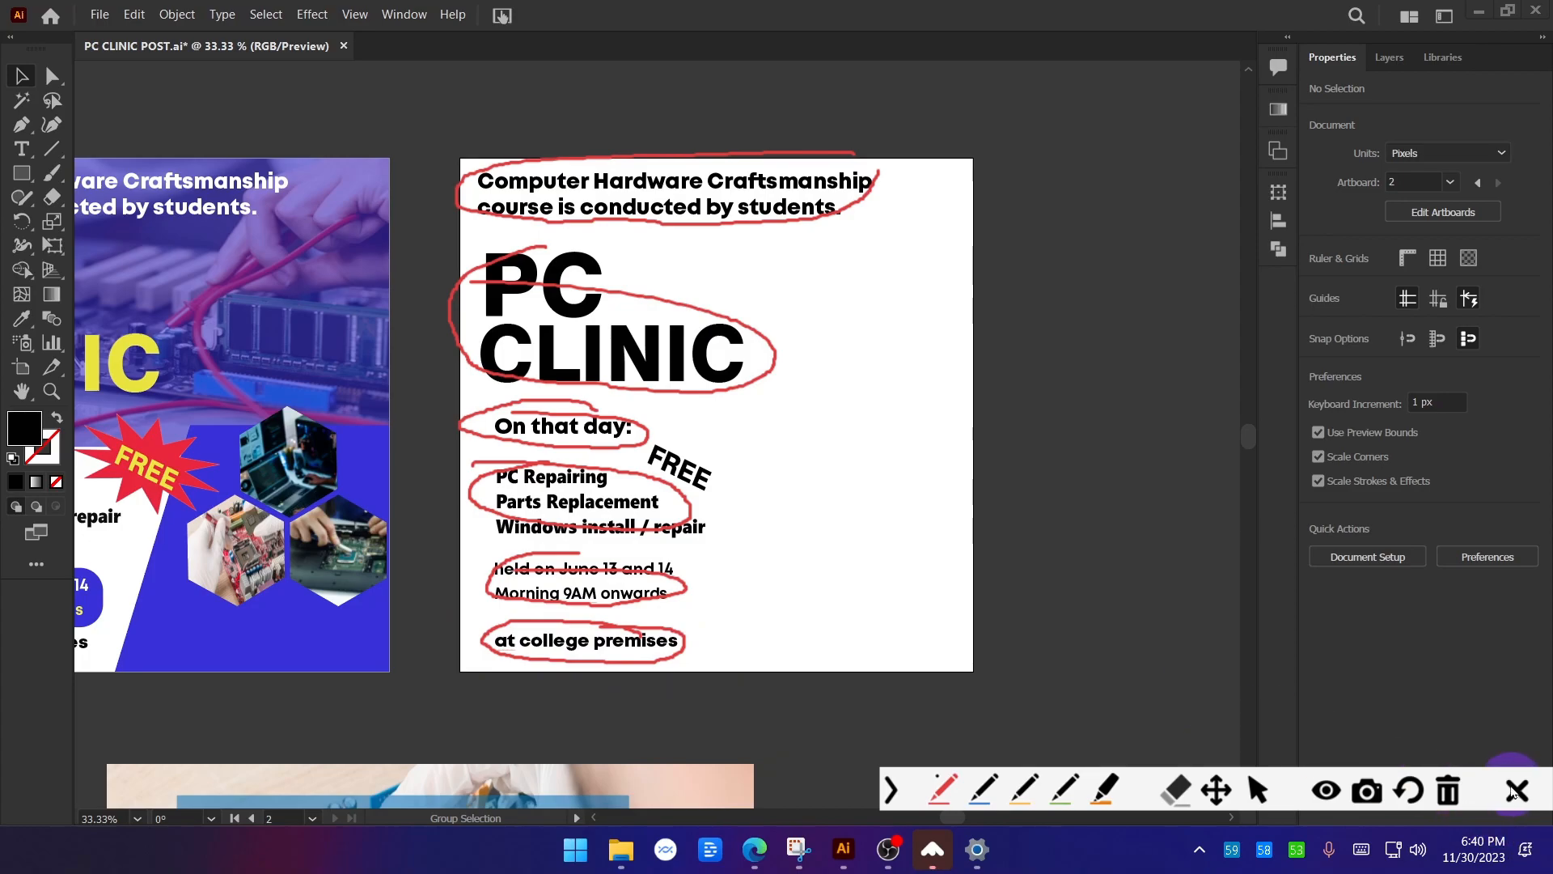
pyautogui.click(1511, 795)
# Move the date and time lines down to the "at college premises" line and "On that day:" down to the services list, regrouping the text.
pyautogui.scroll(2, 596, 648)
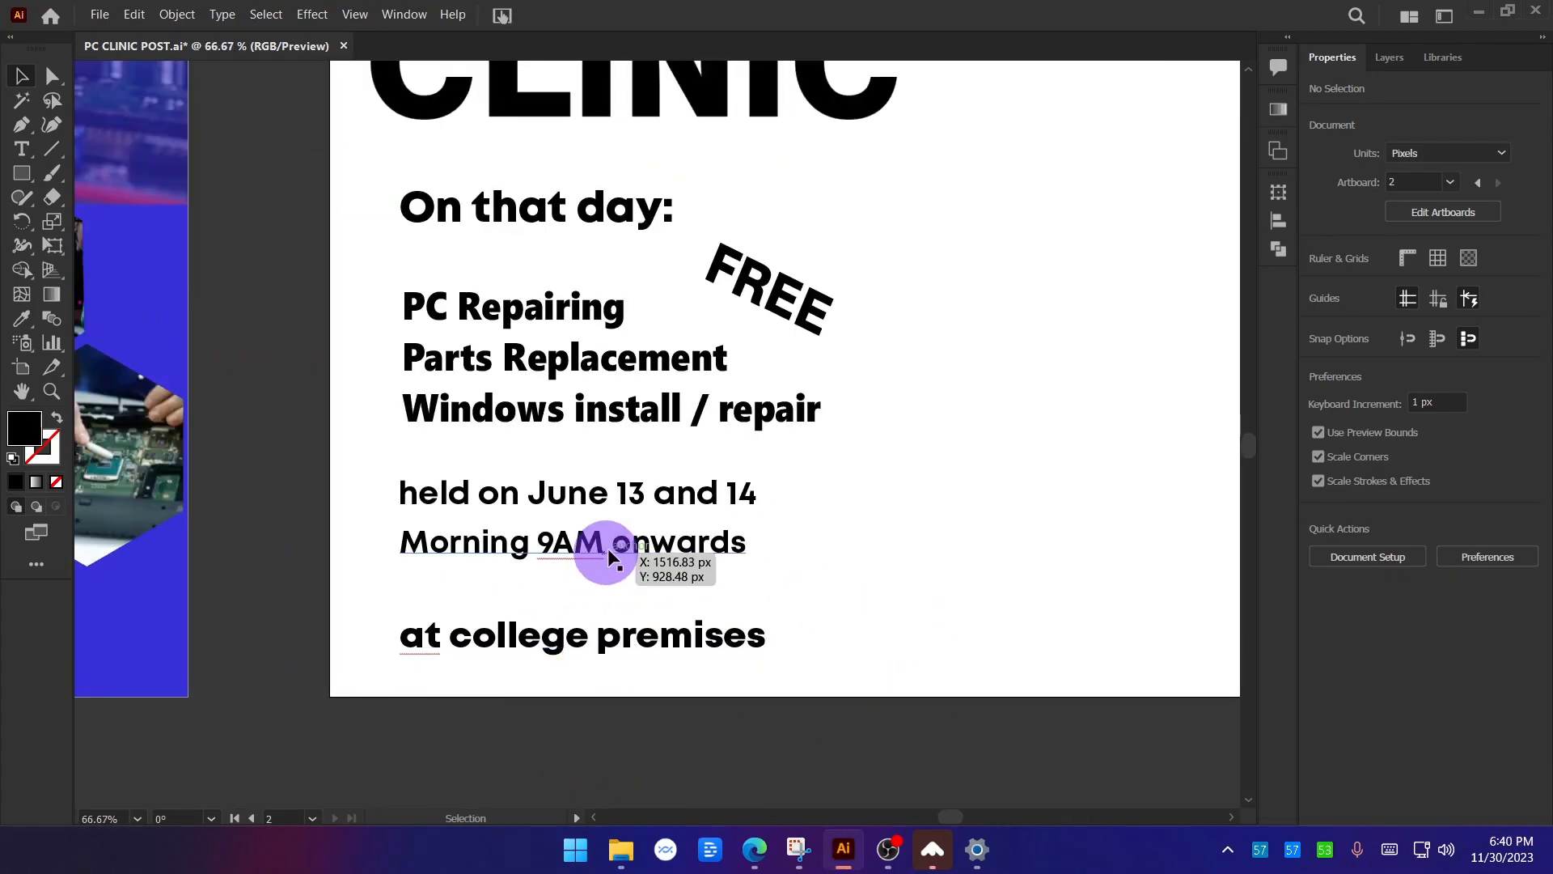
pyautogui.moveTo(677, 494); pyautogui.dragTo(671, 542)
pyautogui.moveTo(602, 290); pyautogui.dragTo(613, 343)
pyautogui.scroll(-2, 766, 532)
pyautogui.moveTo(945, 475); pyautogui.dragTo(892, 478)
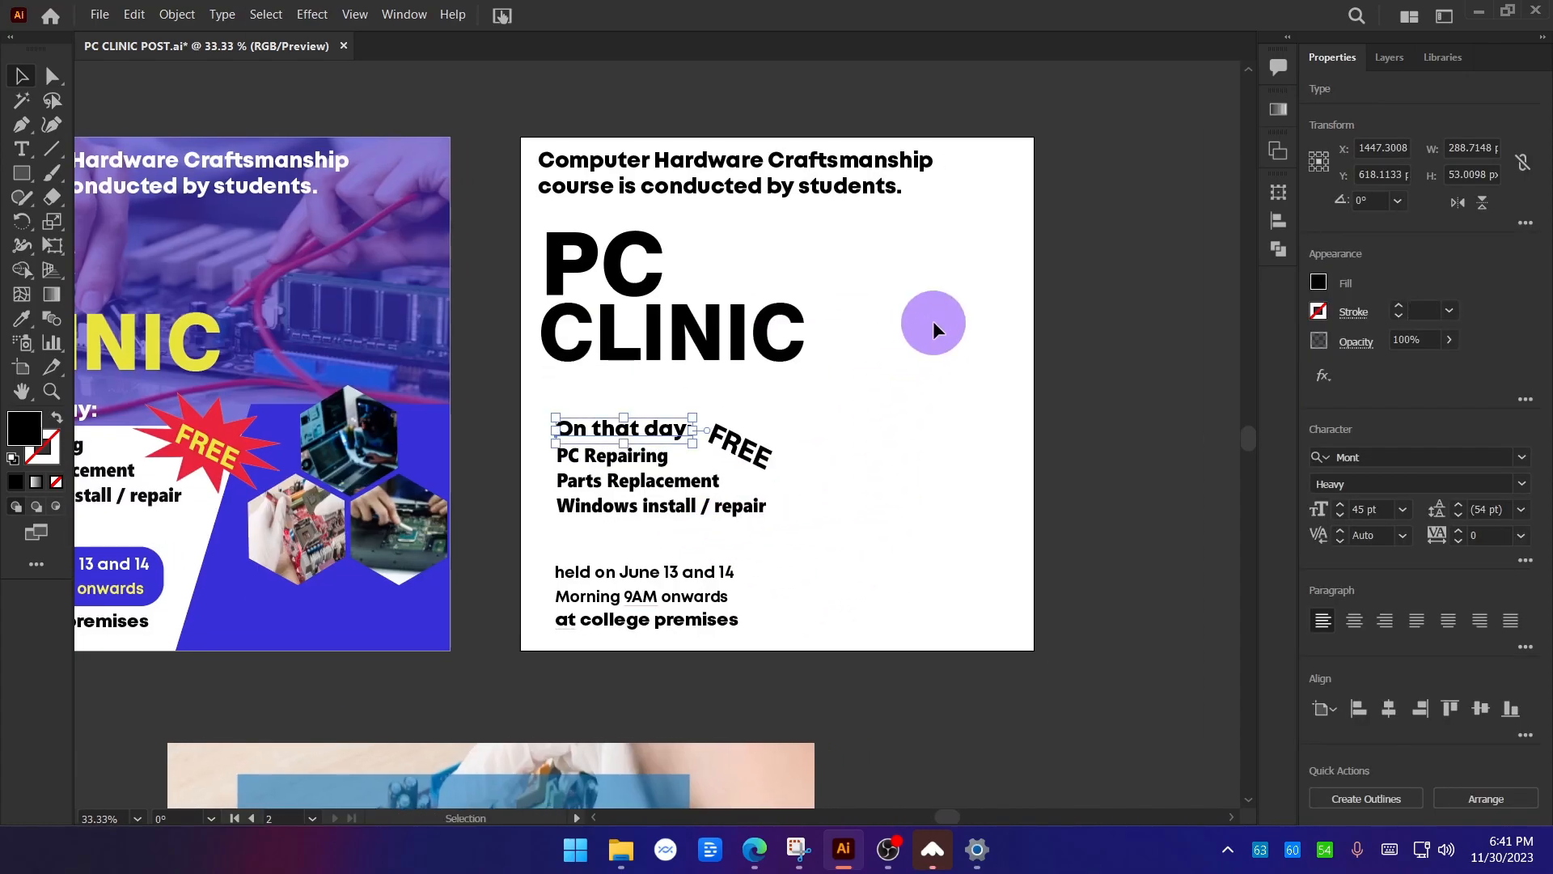
pyautogui.click(933, 327)
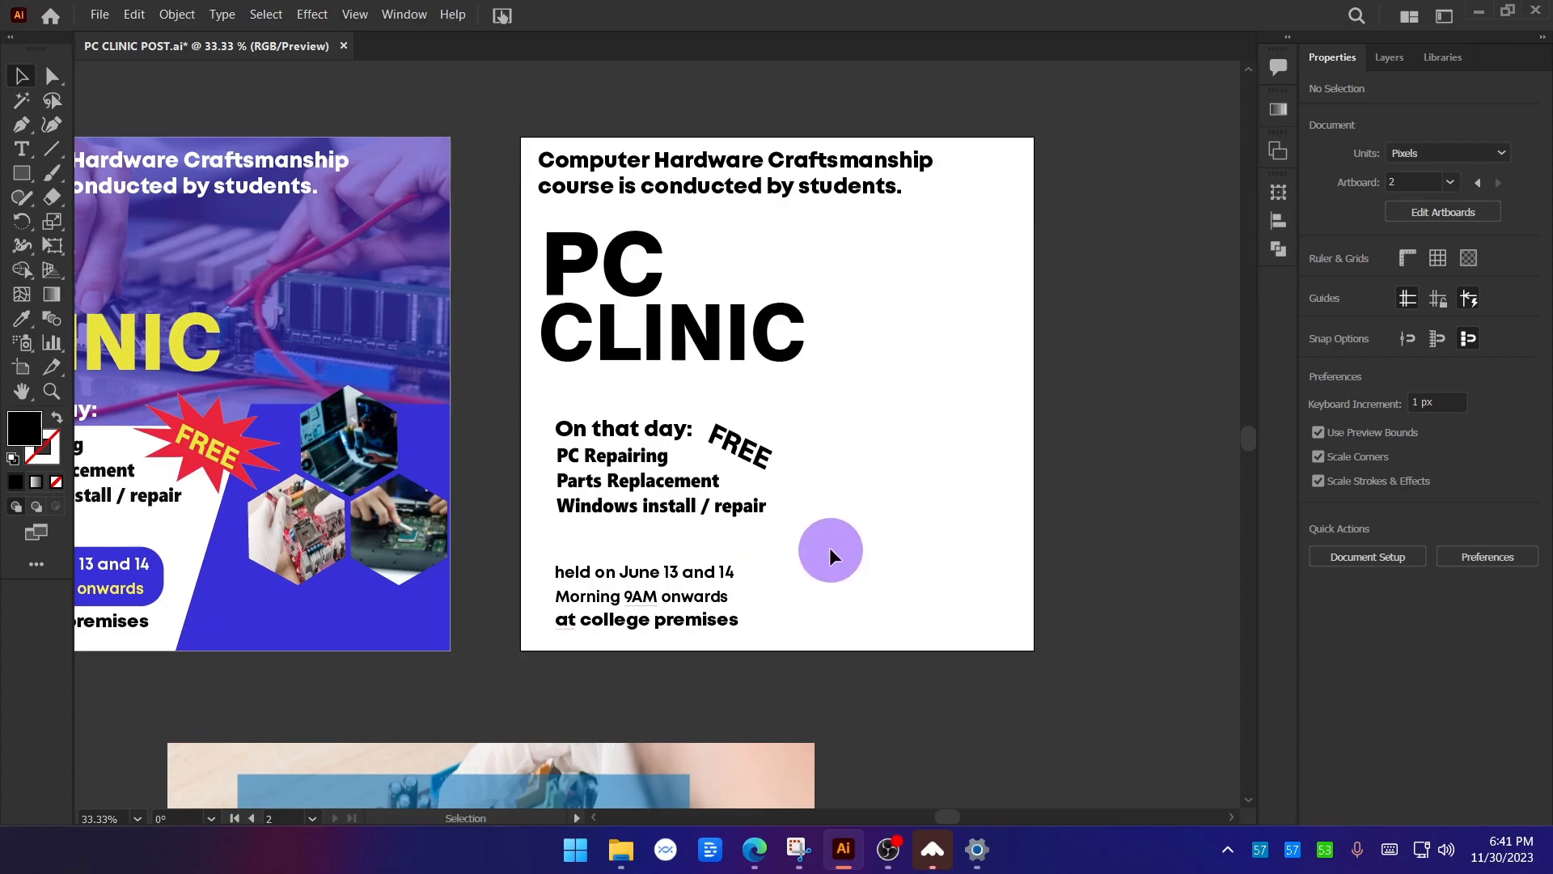
# Inspect the hexagon photos on the original poster and select the topmost one with the laptop.
pyautogui.moveTo(557, 451); pyautogui.dragTo(809, 476)
pyautogui.moveTo(1148, 566)
pyautogui.mouseDown()
pyautogui.moveTo(907, 567)
pyautogui.moveTo(1131, 568)
pyautogui.mouseUp()
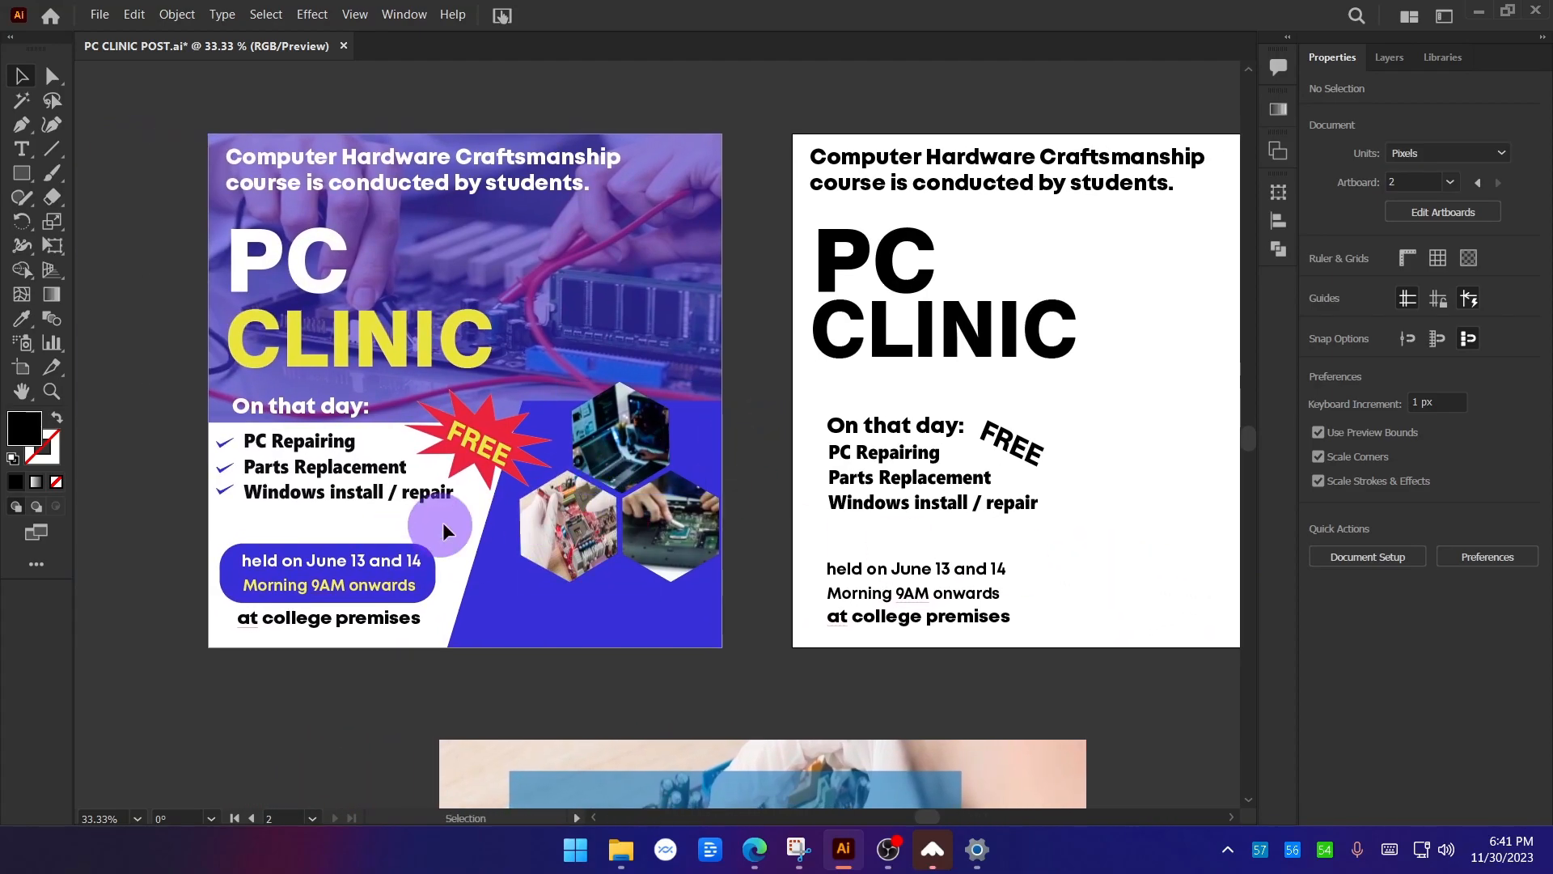
pyautogui.scroll(2, 671, 517)
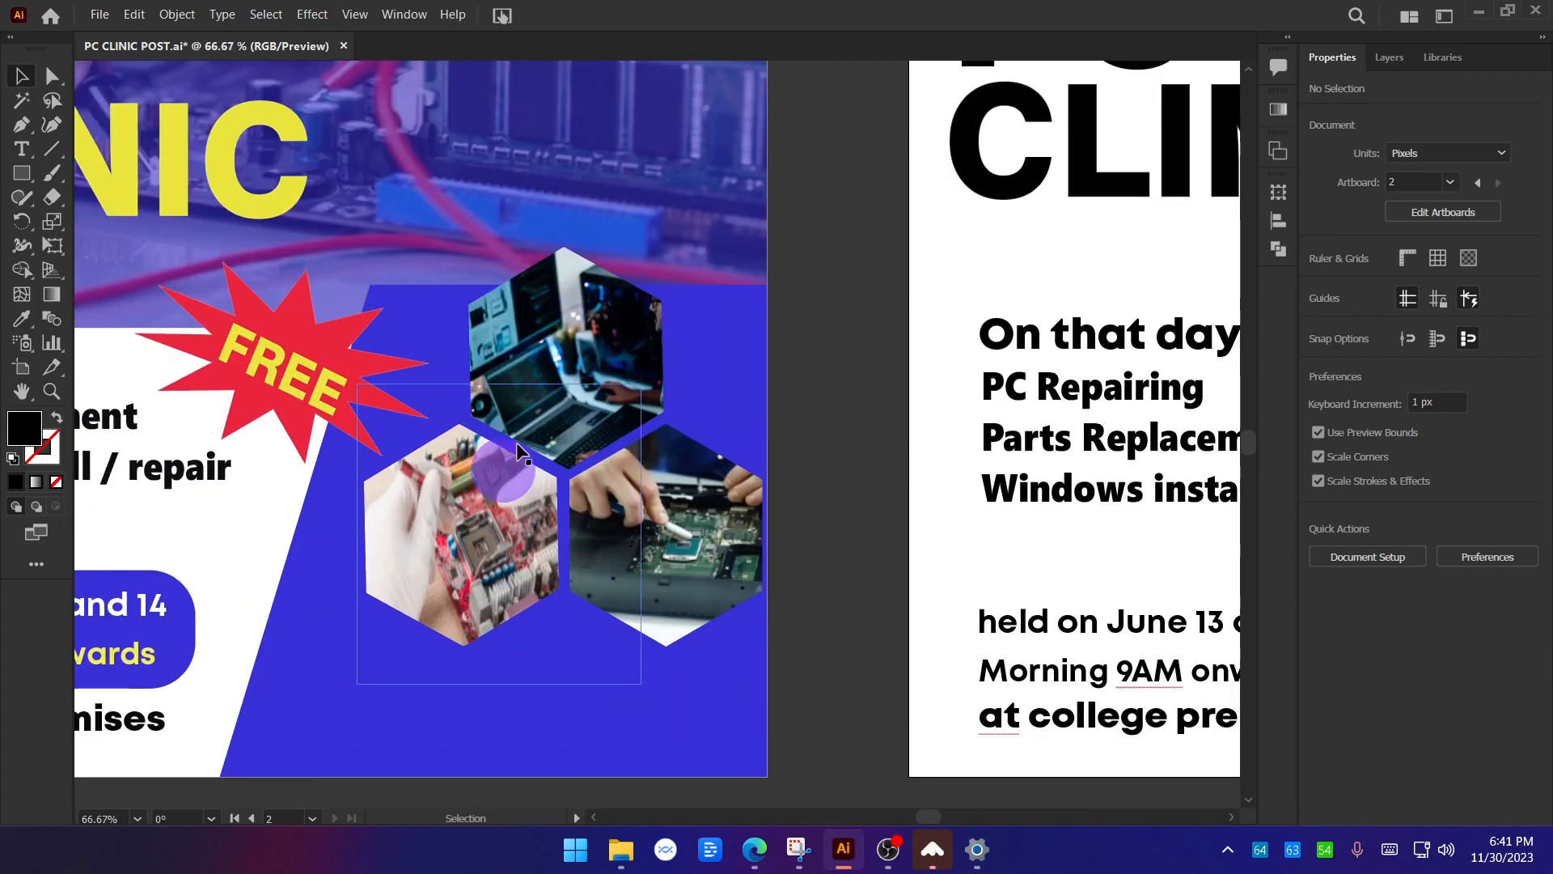
pyautogui.click(604, 360)
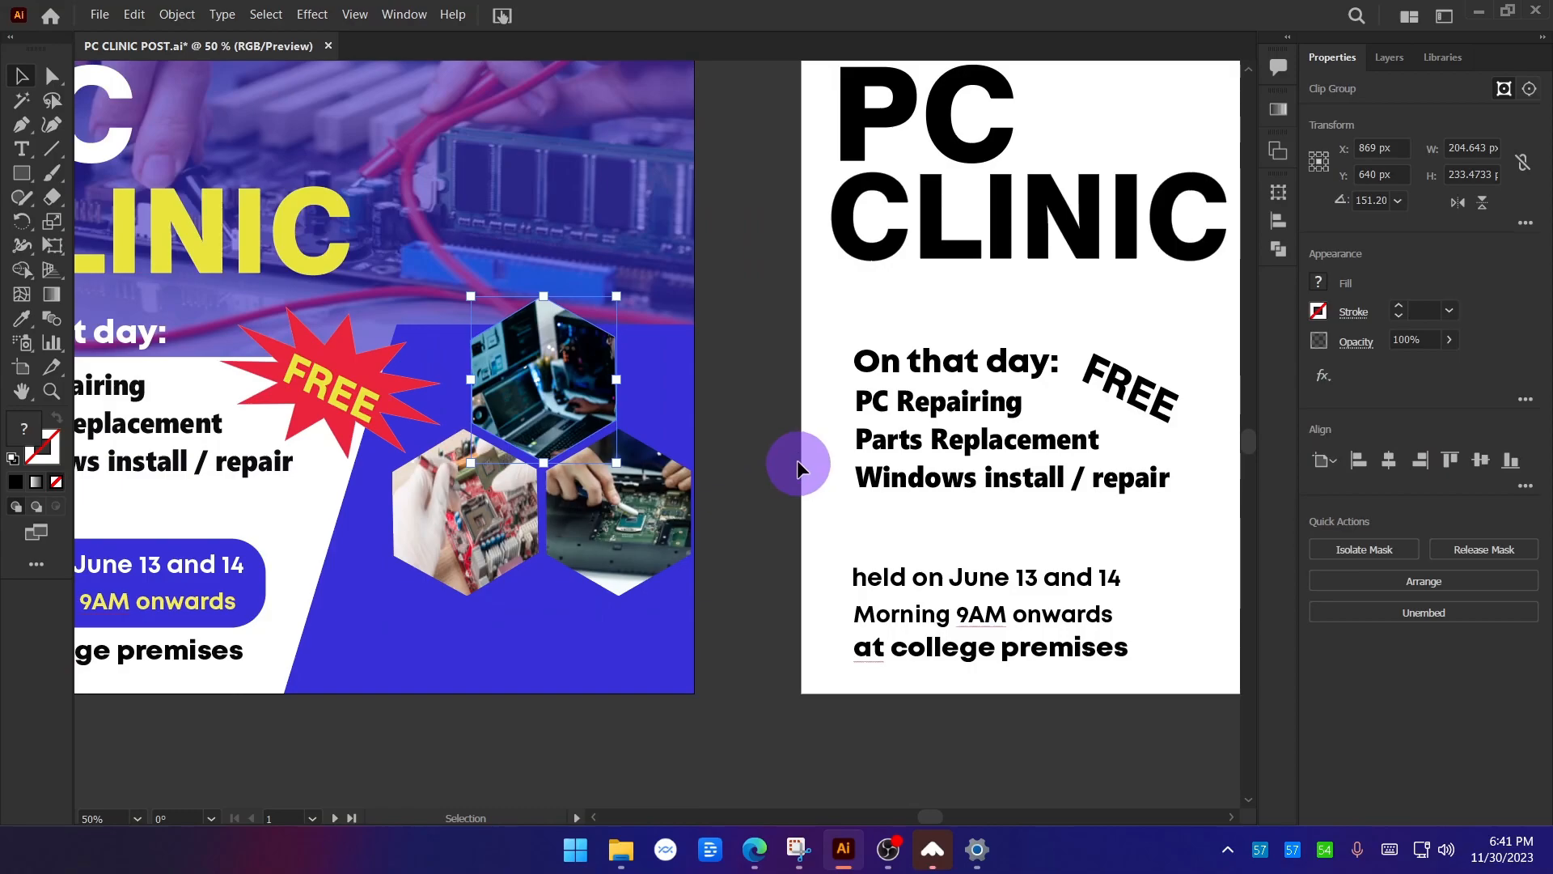
# Examine the original poster's services checklist and each of its three hexagon photos up close, comparing the photos with the listed services.
pyautogui.scroll(1, 415, 459)
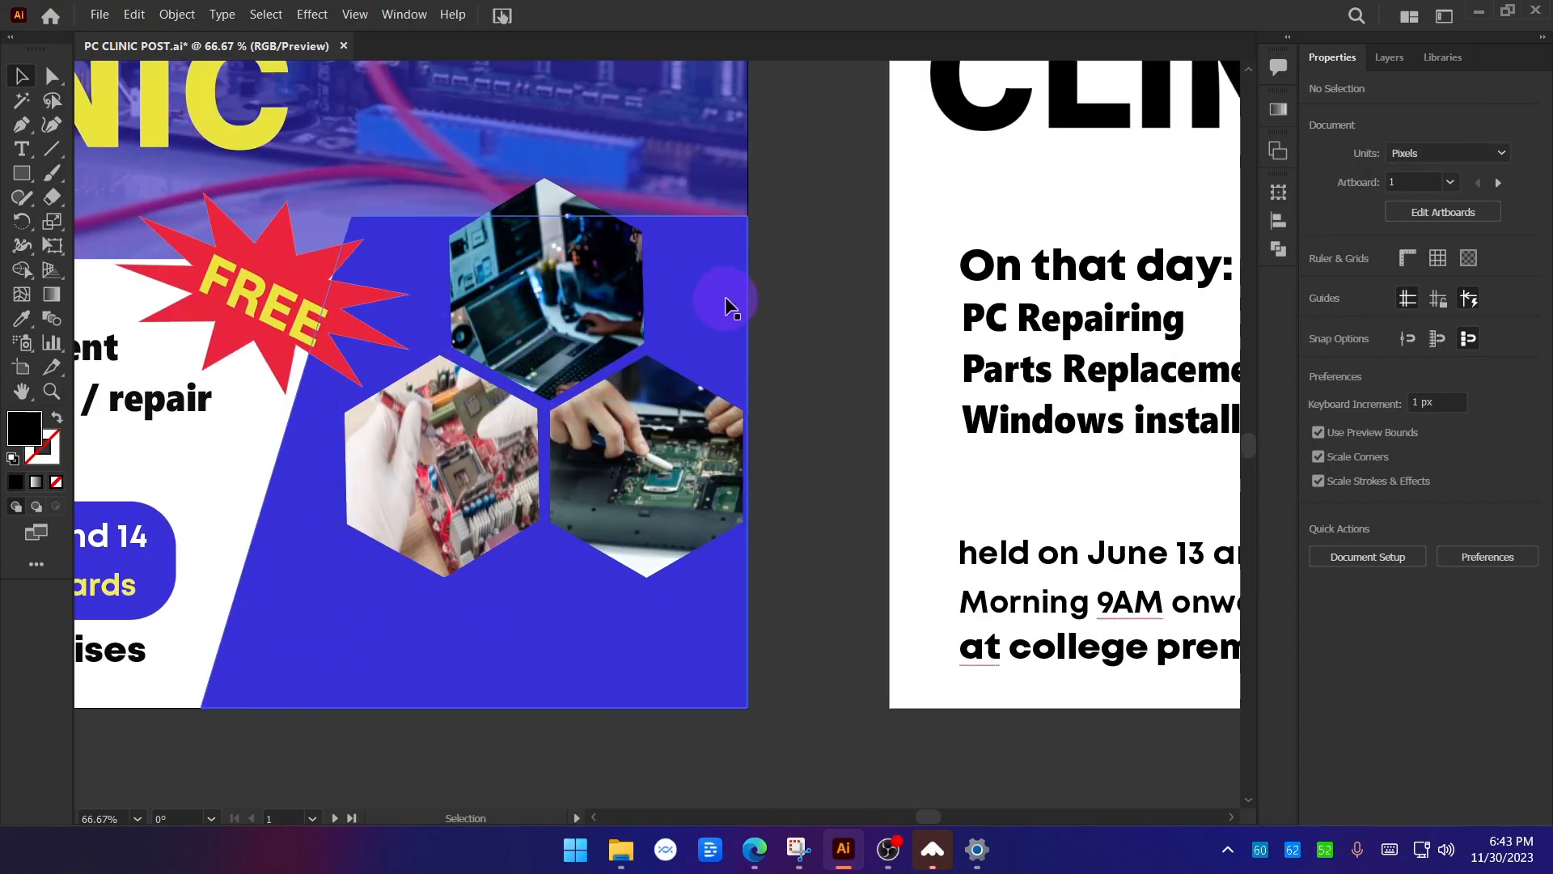
pyautogui.scroll(1, 409, 516)
pyautogui.scroll(-3, 728, 643)
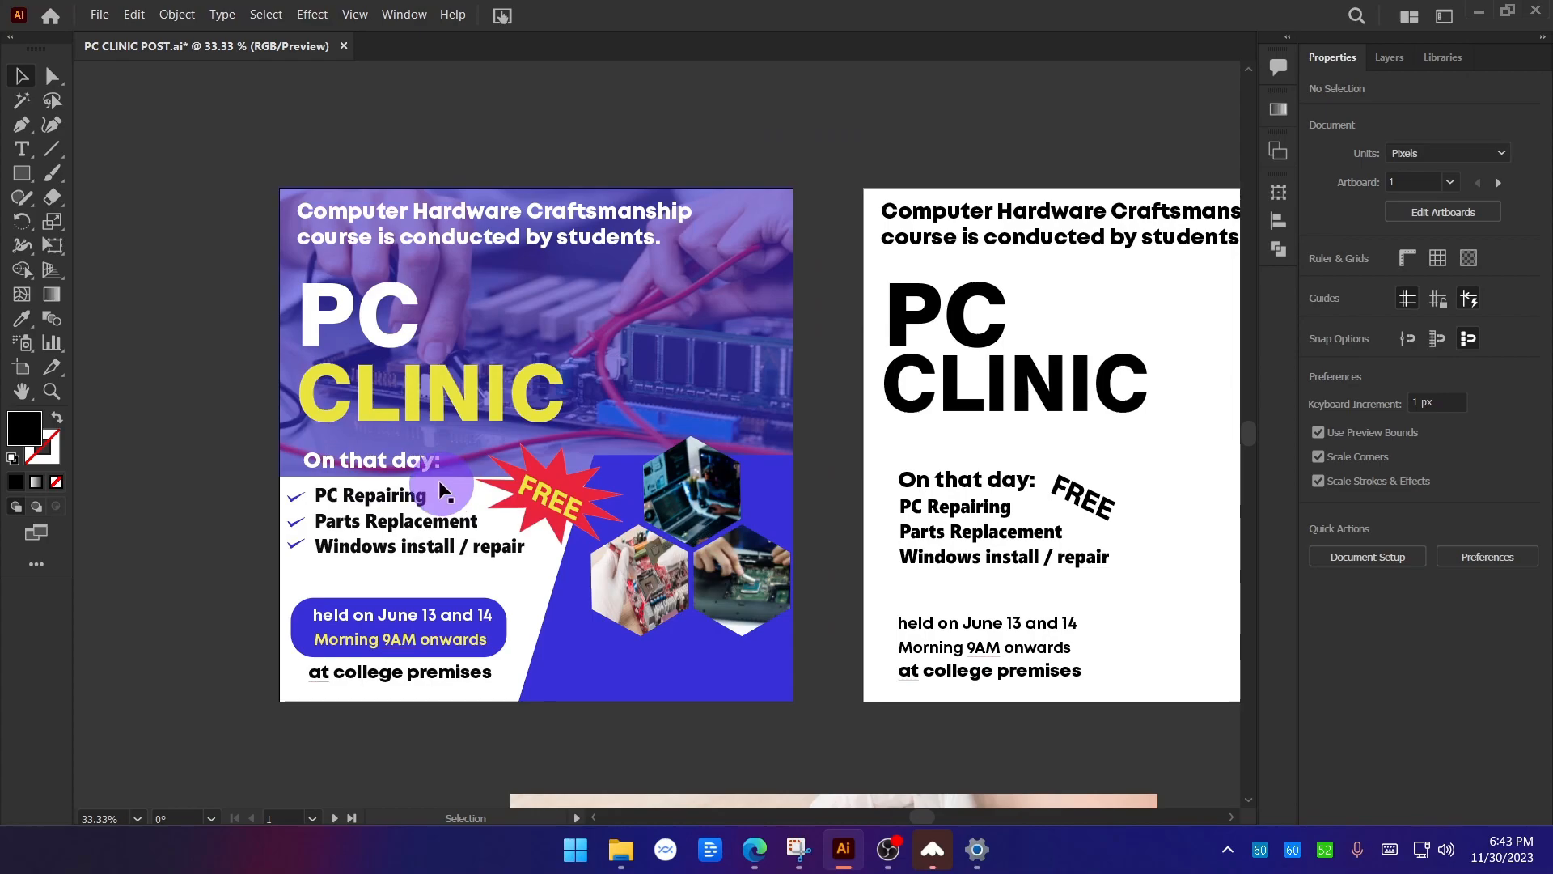
pyautogui.moveTo(287, 451); pyautogui.dragTo(348, 410)
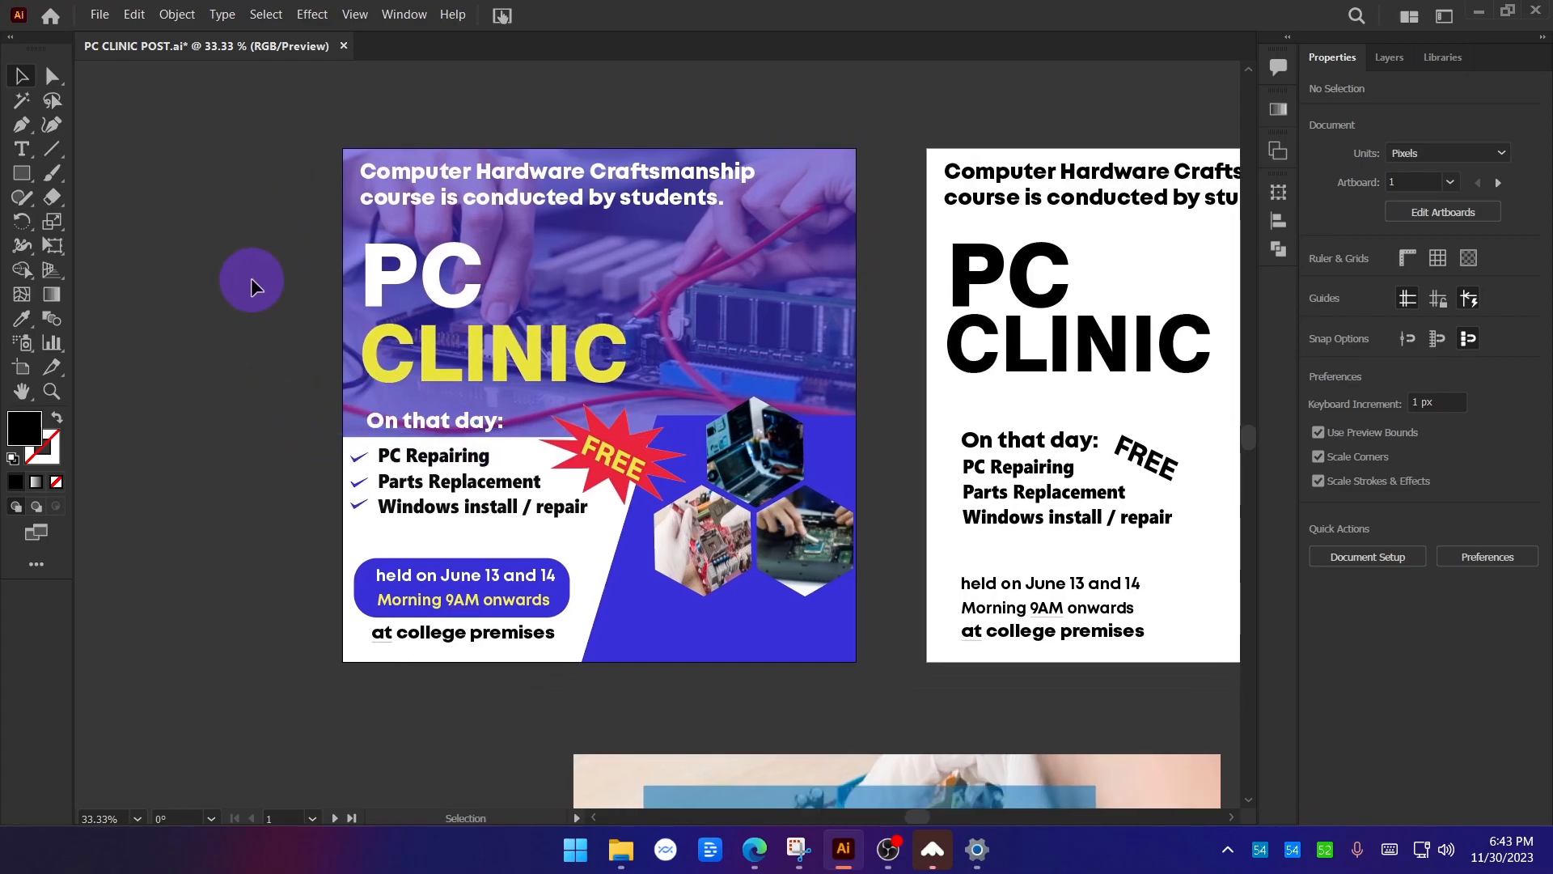
pyautogui.scroll(5, 388, 465)
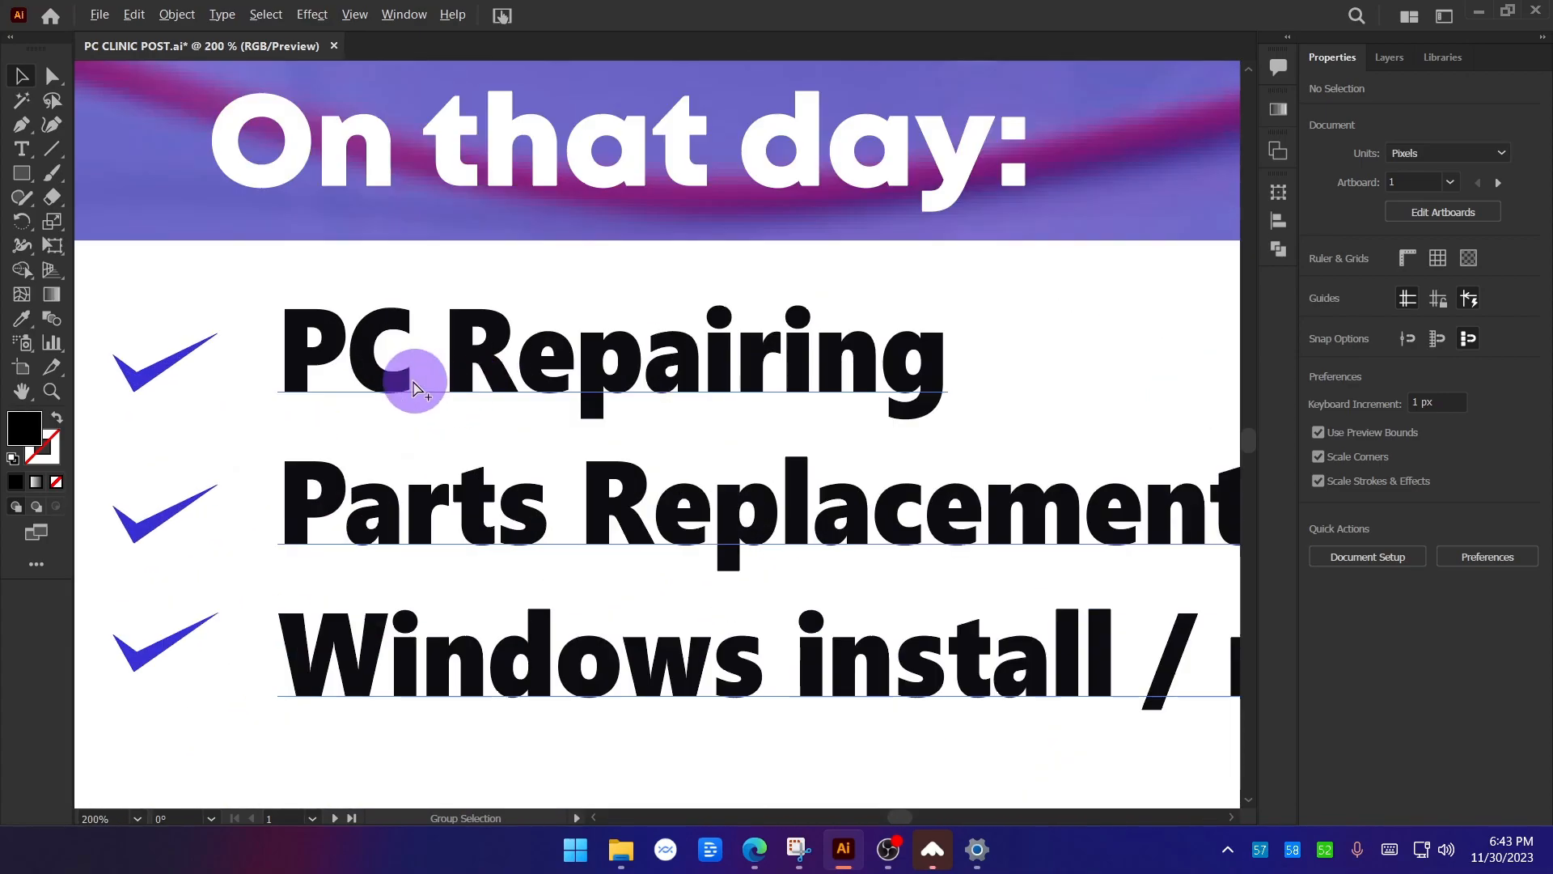
pyautogui.scroll(-4, 518, 397)
pyautogui.moveTo(866, 434); pyautogui.dragTo(476, 417)
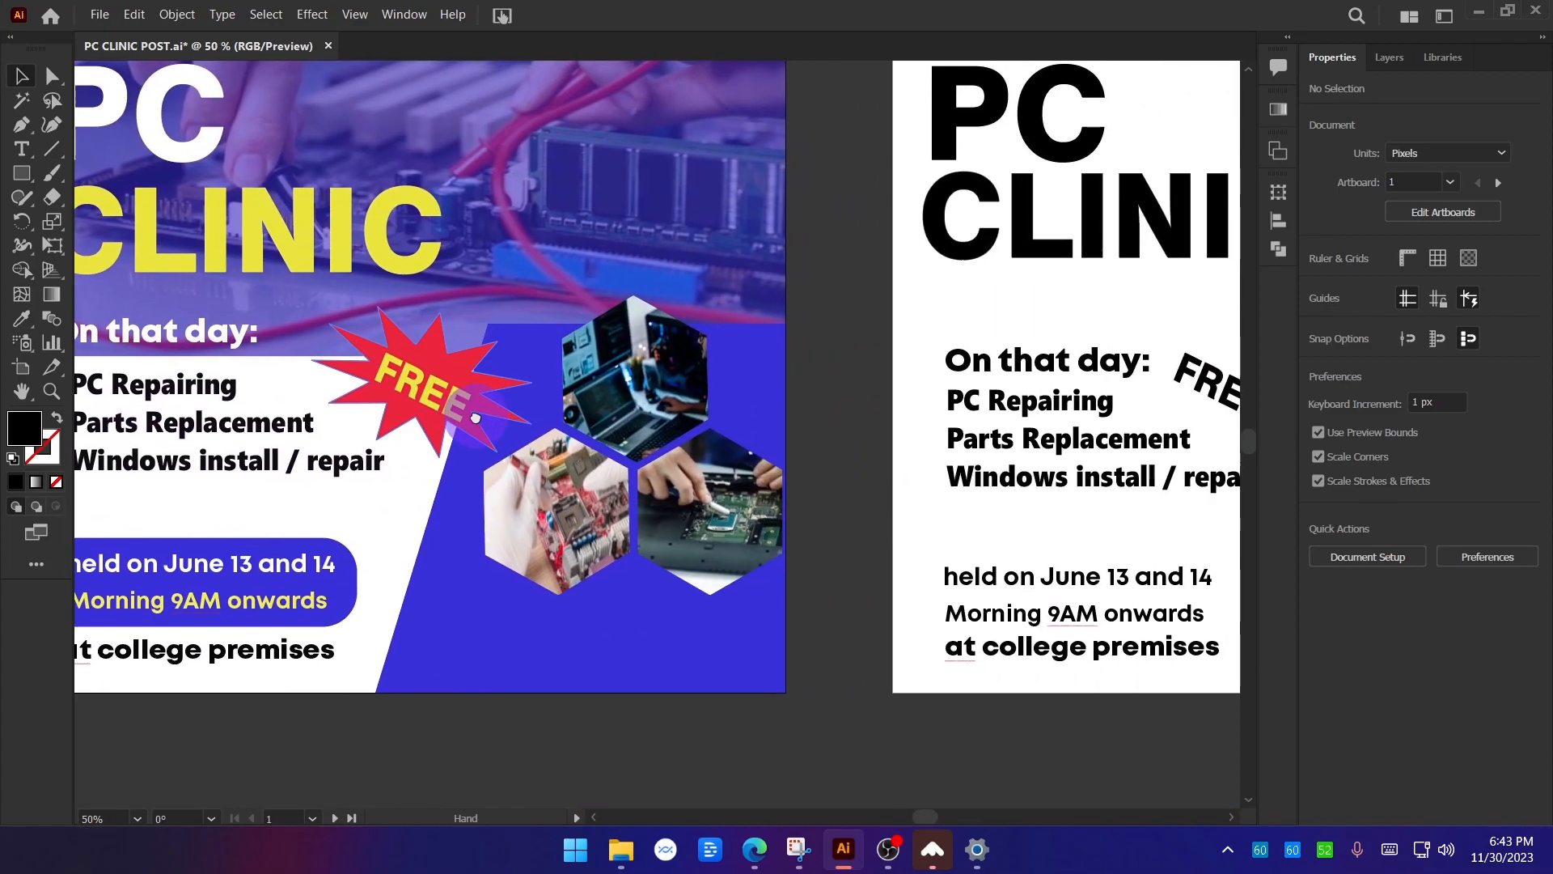
pyautogui.scroll(5, 614, 404)
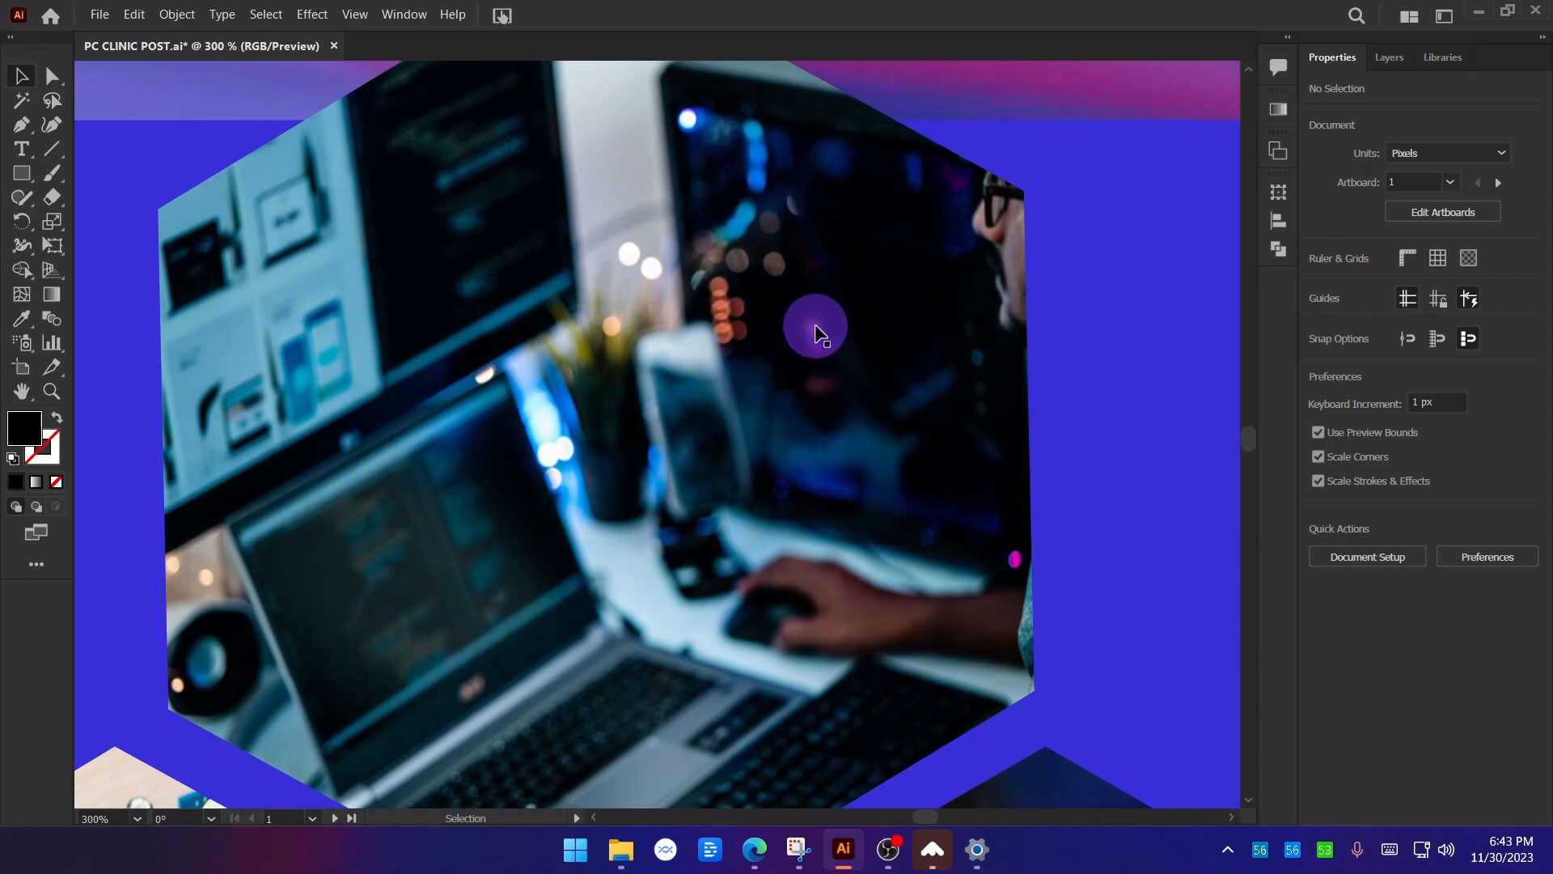
pyautogui.scroll(-4, 538, 329)
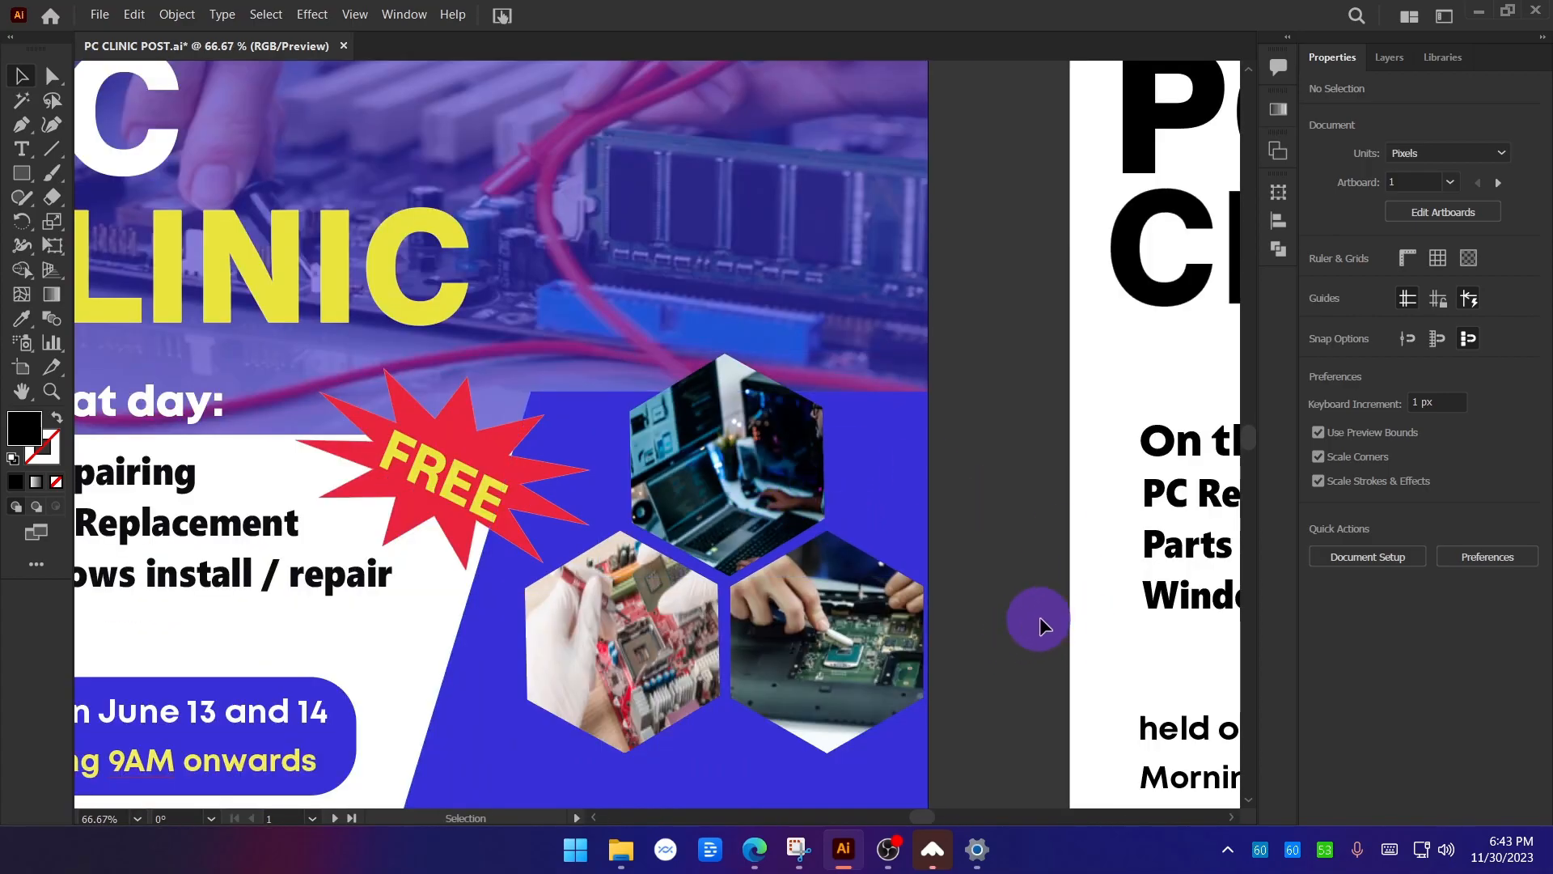
pyautogui.scroll(5, 607, 445)
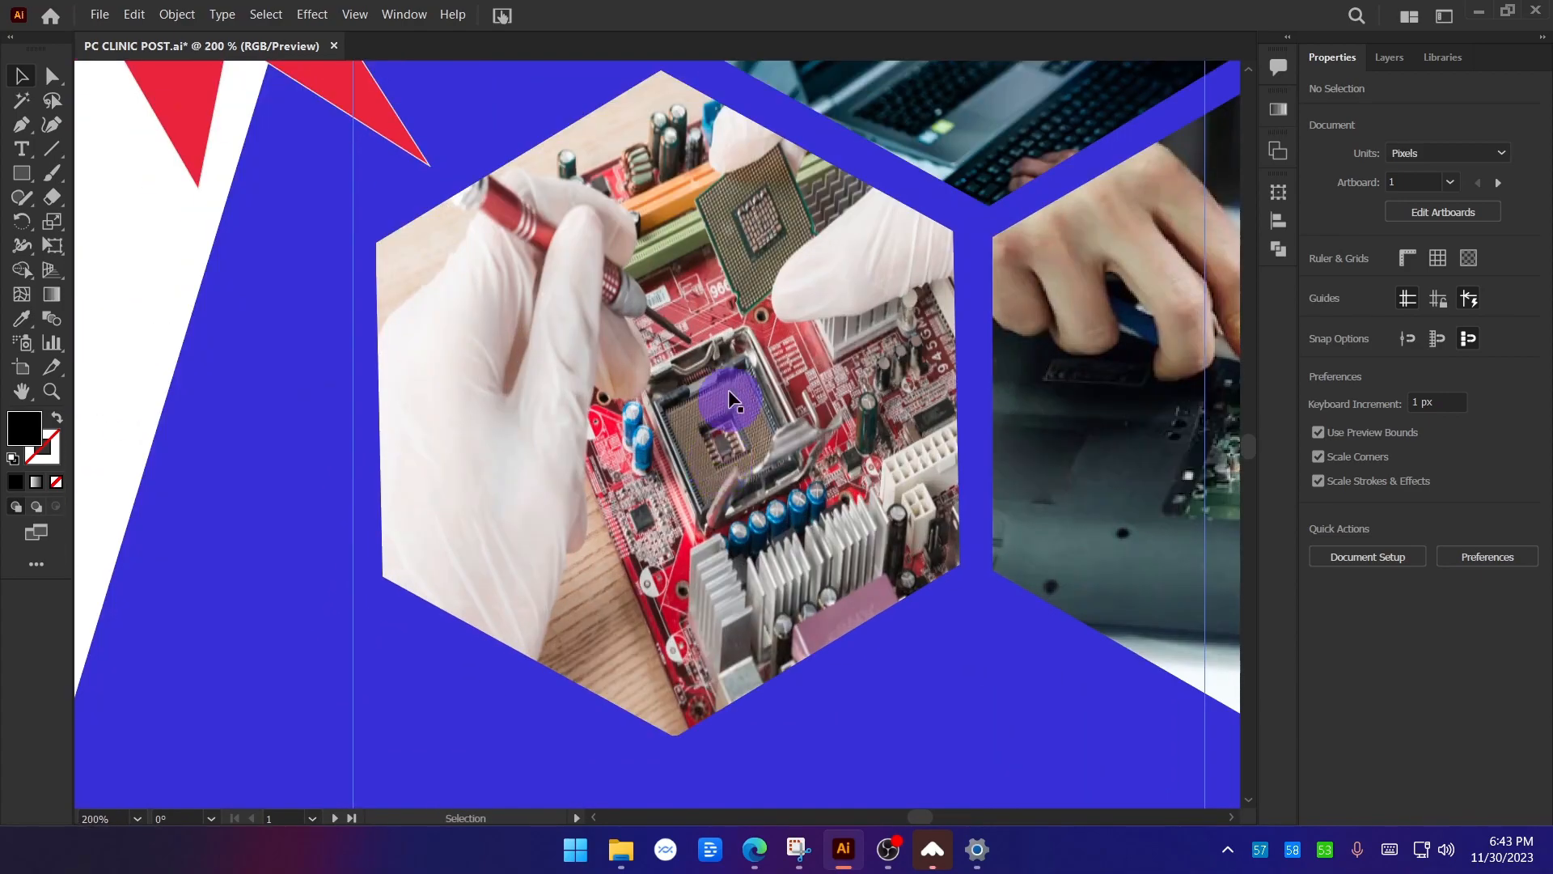
pyautogui.scroll(-3, 462, 398)
pyautogui.scroll(1, 995, 429)
pyautogui.scroll(1, 997, 428)
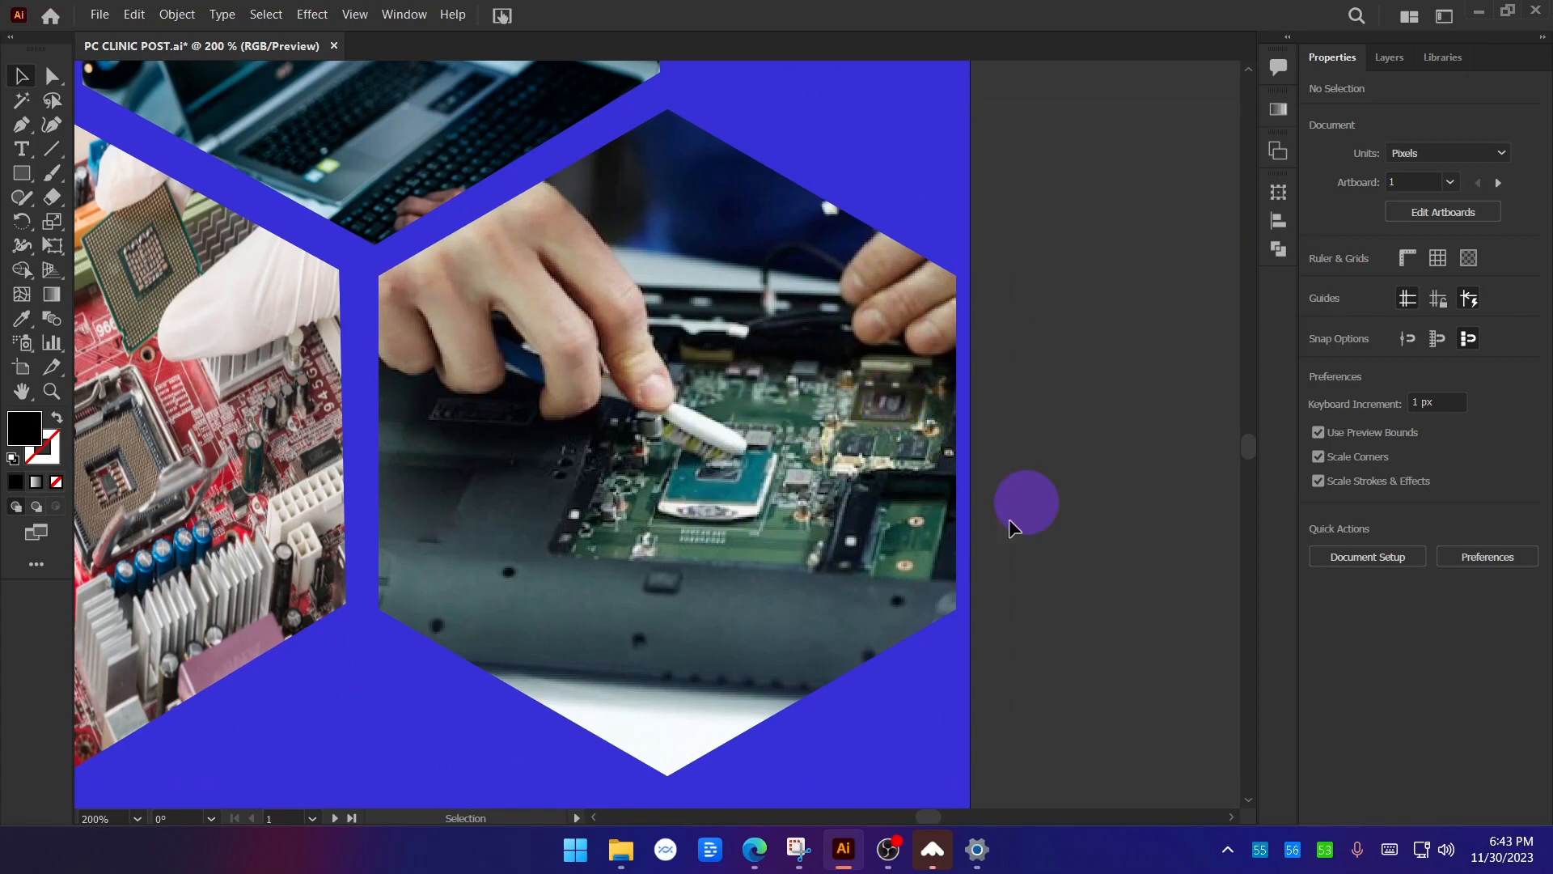
pyautogui.hscroll(-5, 837, 589)
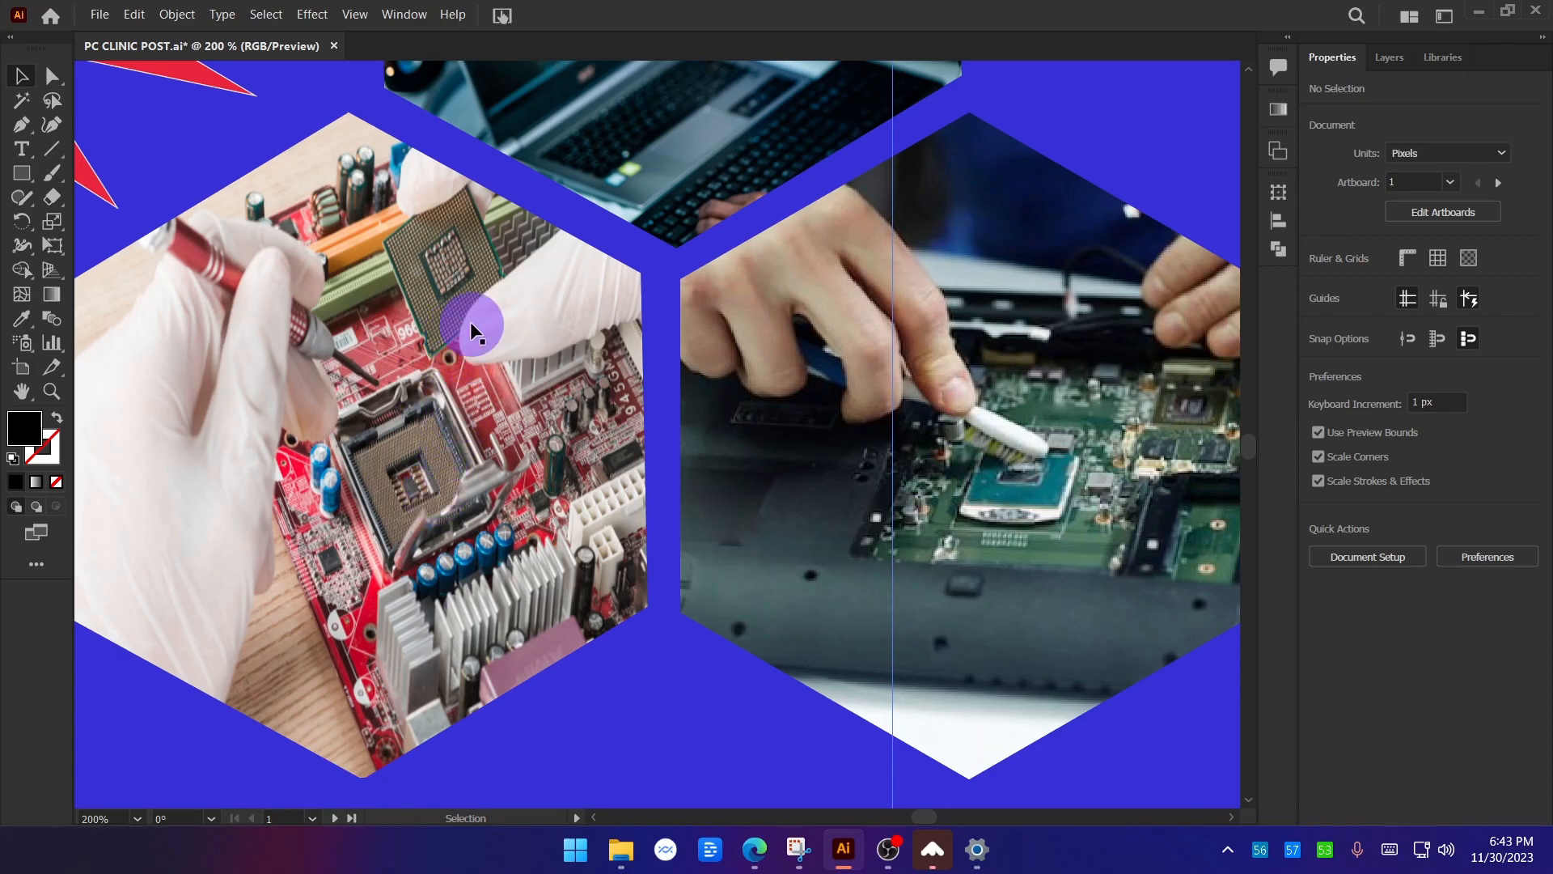
pyautogui.scroll(-5, 603, 581)
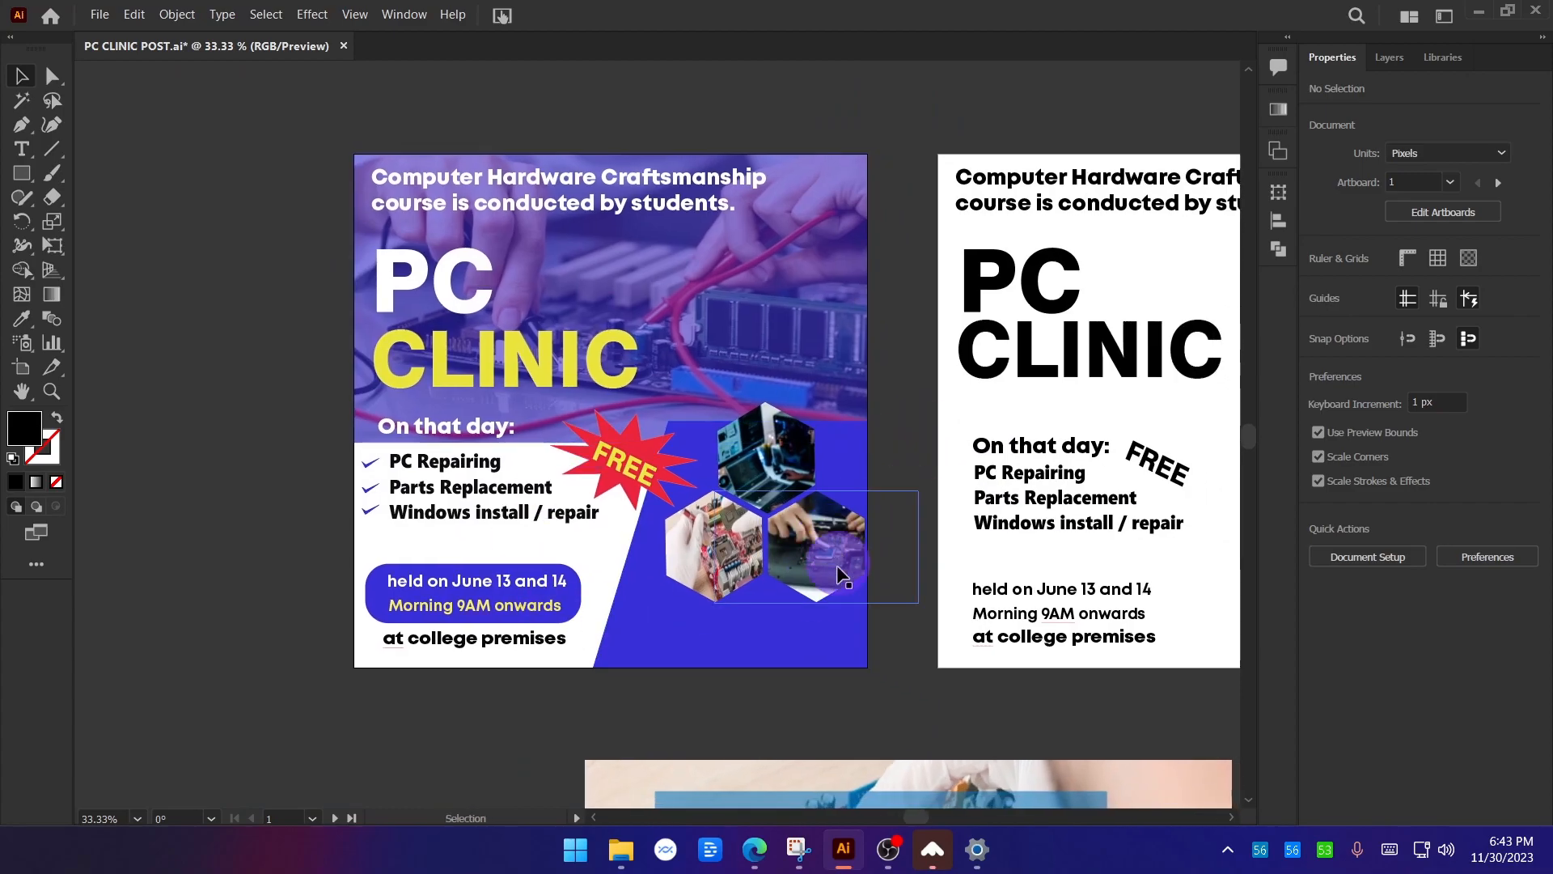
pyautogui.scroll(2, 842, 548)
pyautogui.scroll(3, 929, 388)
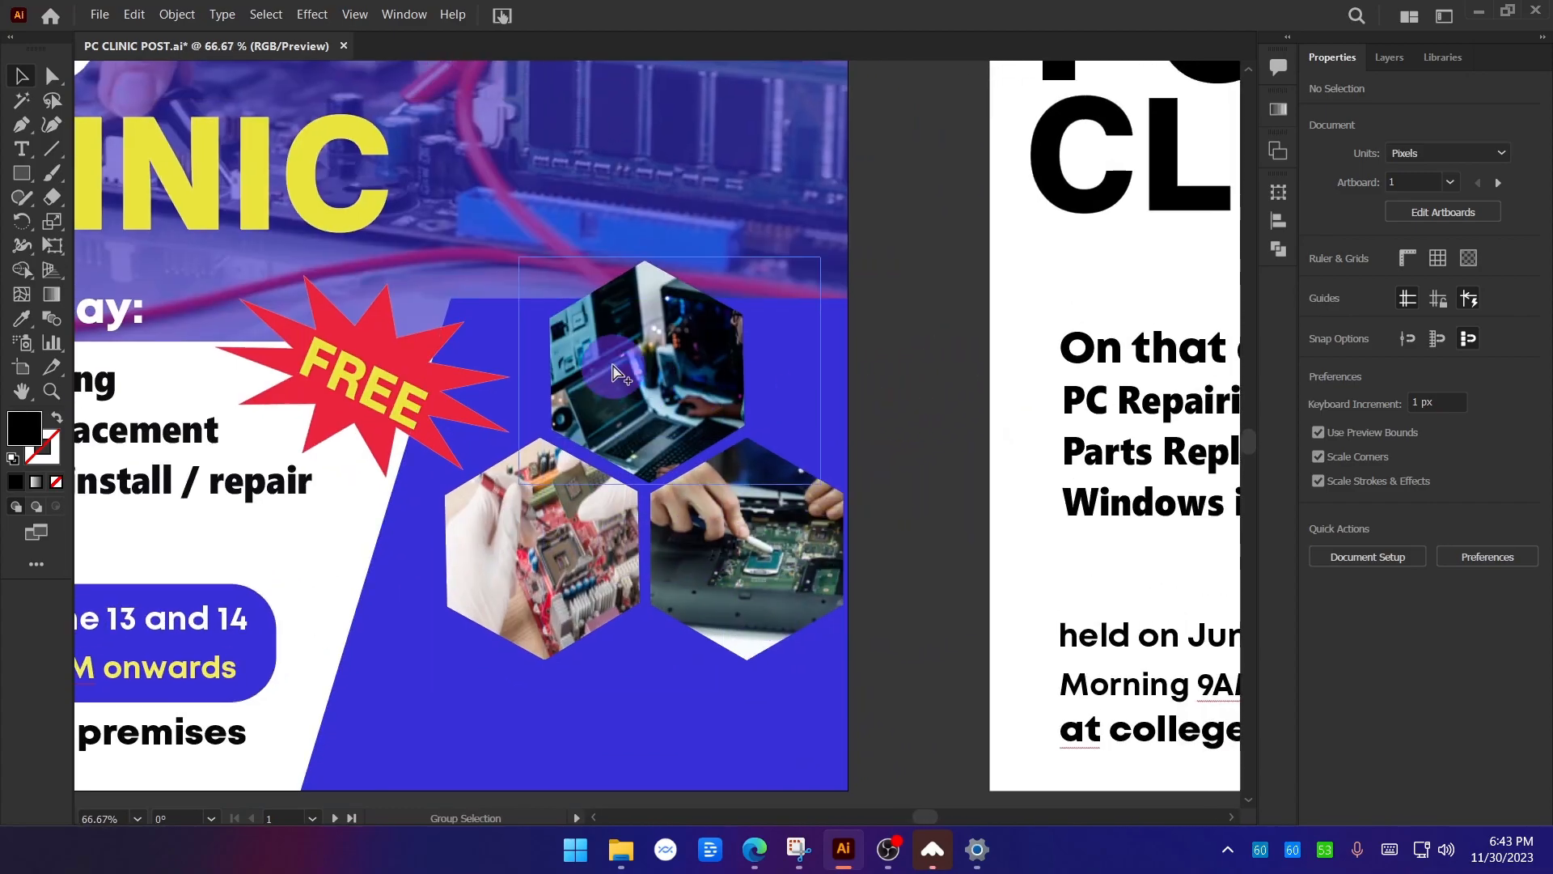
pyautogui.scroll(-5, 484, 350)
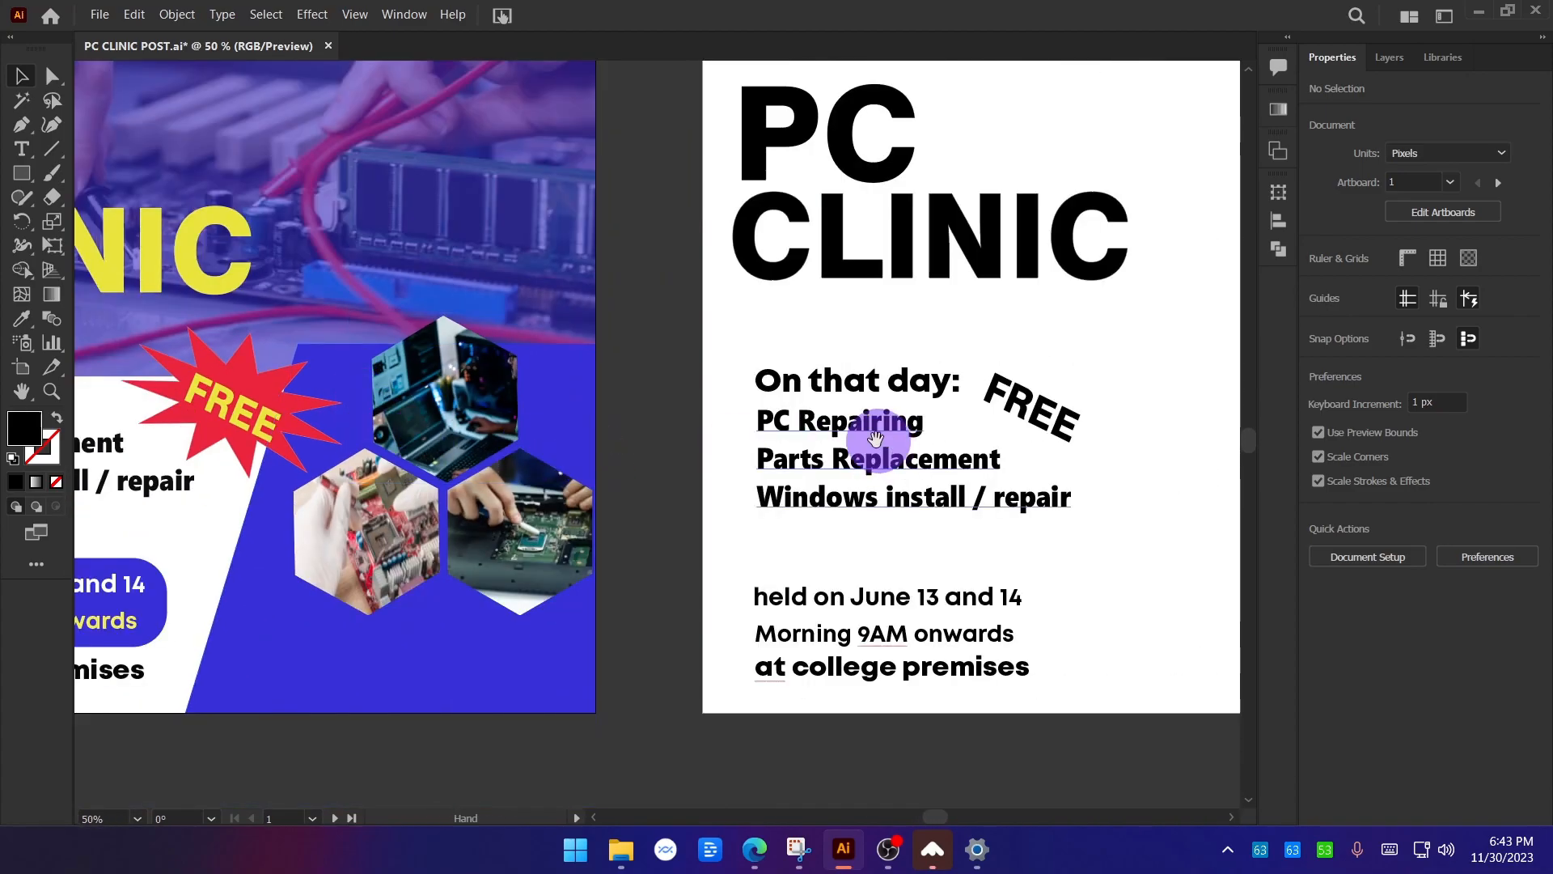
# Draw a black hexagon about 403 × 349 px beside the services list on the plain-text poster and rotate it 90°.
pyautogui.scroll(1, 775, 415)
pyautogui.click(22, 173)
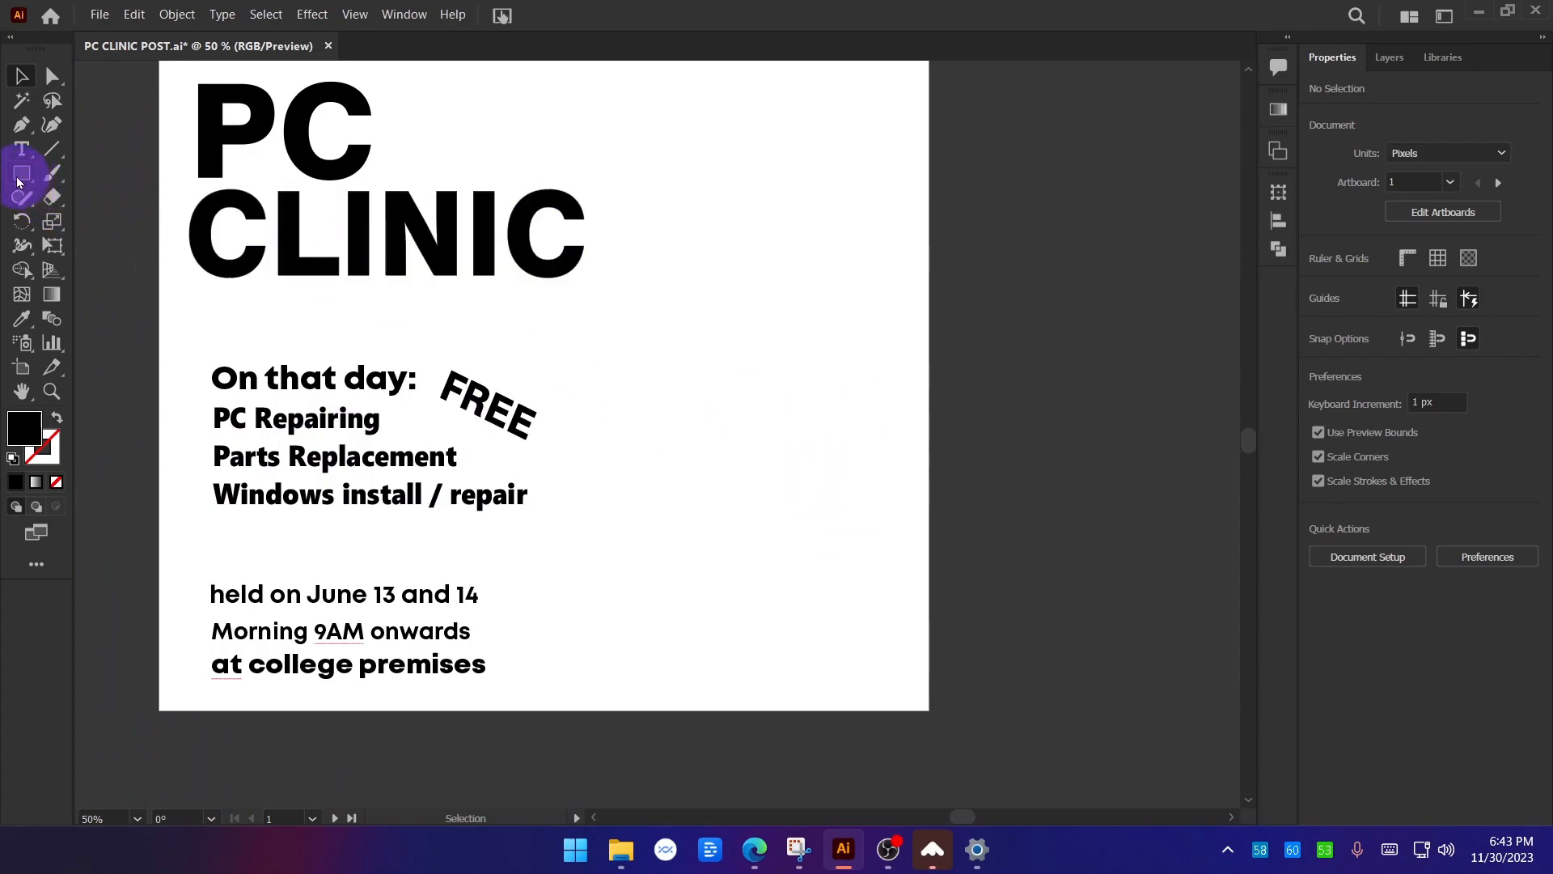
pyautogui.click(124, 247)
pyautogui.moveTo(727, 377); pyautogui.dragTo(801, 500)
pyautogui.click(22, 81)
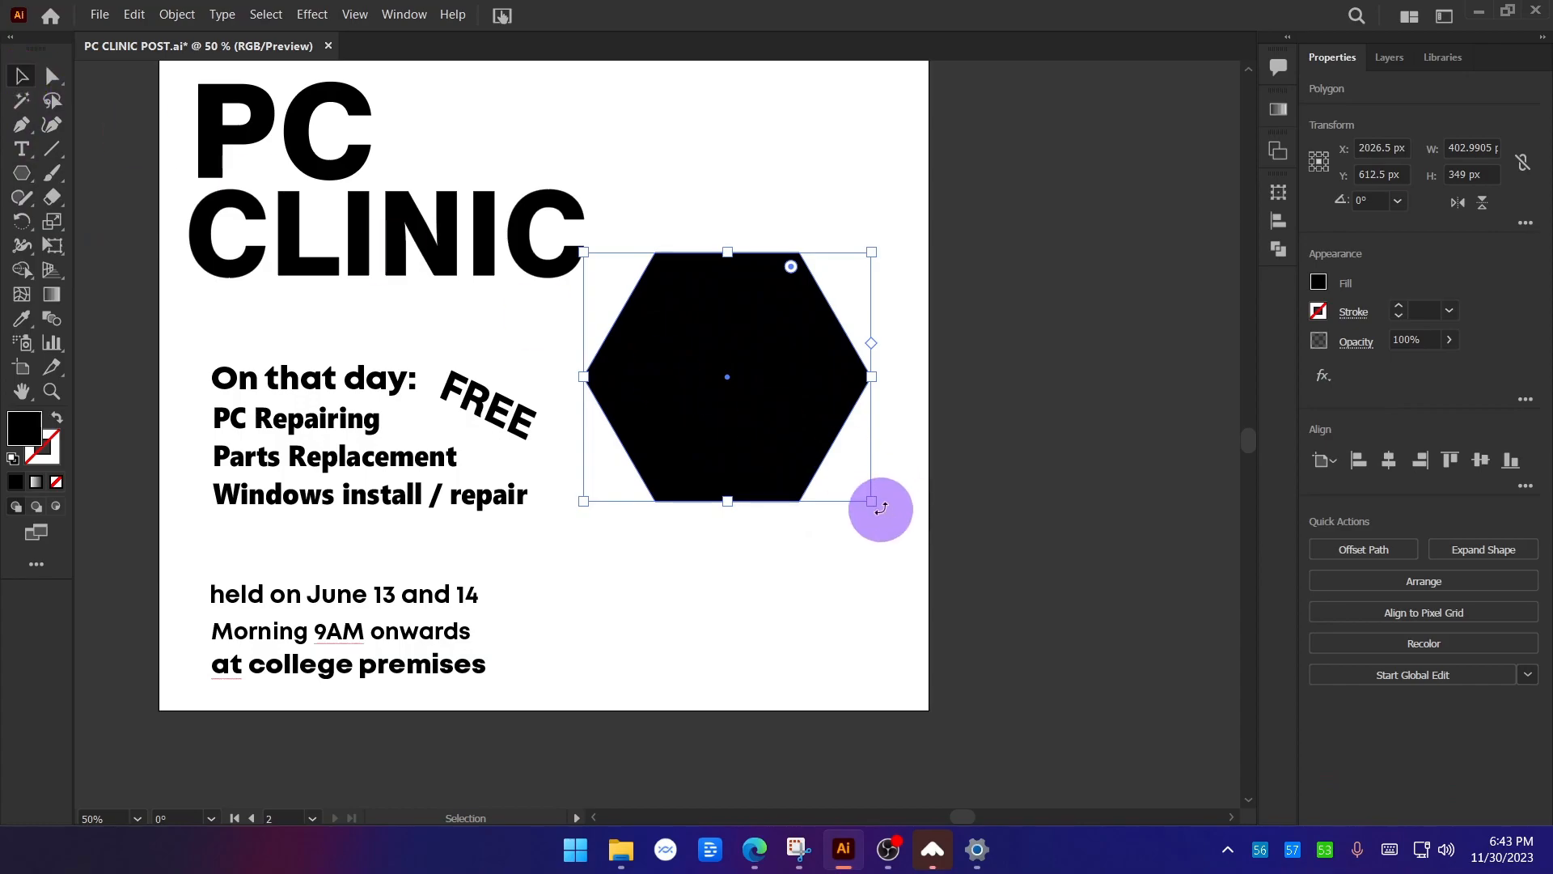
pyautogui.moveTo(889, 460); pyautogui.dragTo(886, 384)
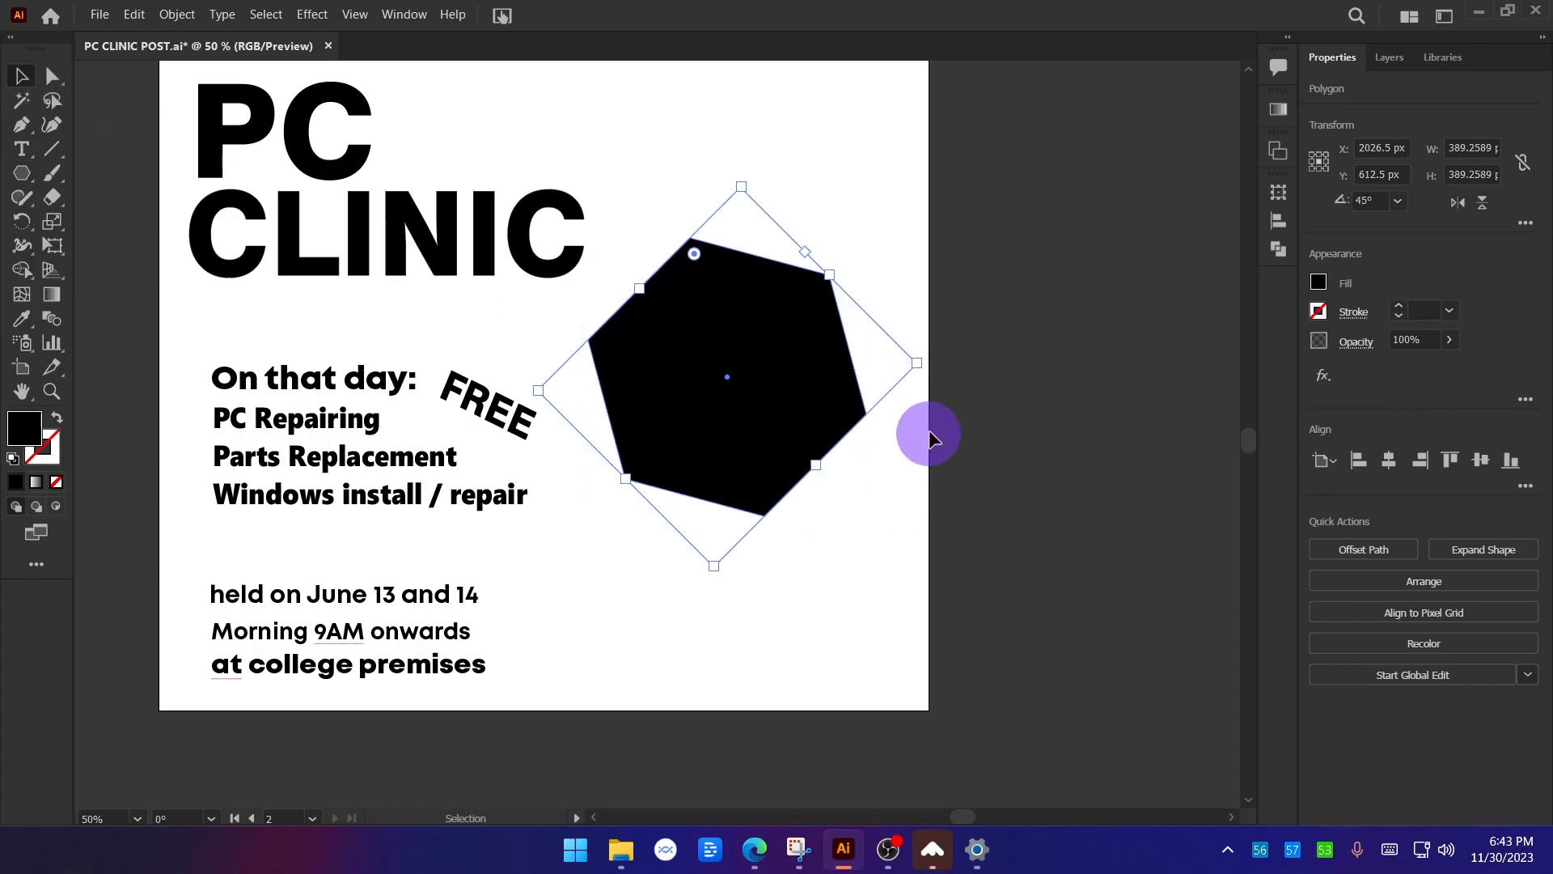
pyautogui.moveTo(909, 304); pyautogui.dragTo(880, 256)
pyautogui.click(1058, 452)
pyautogui.scroll(-2, 1059, 451)
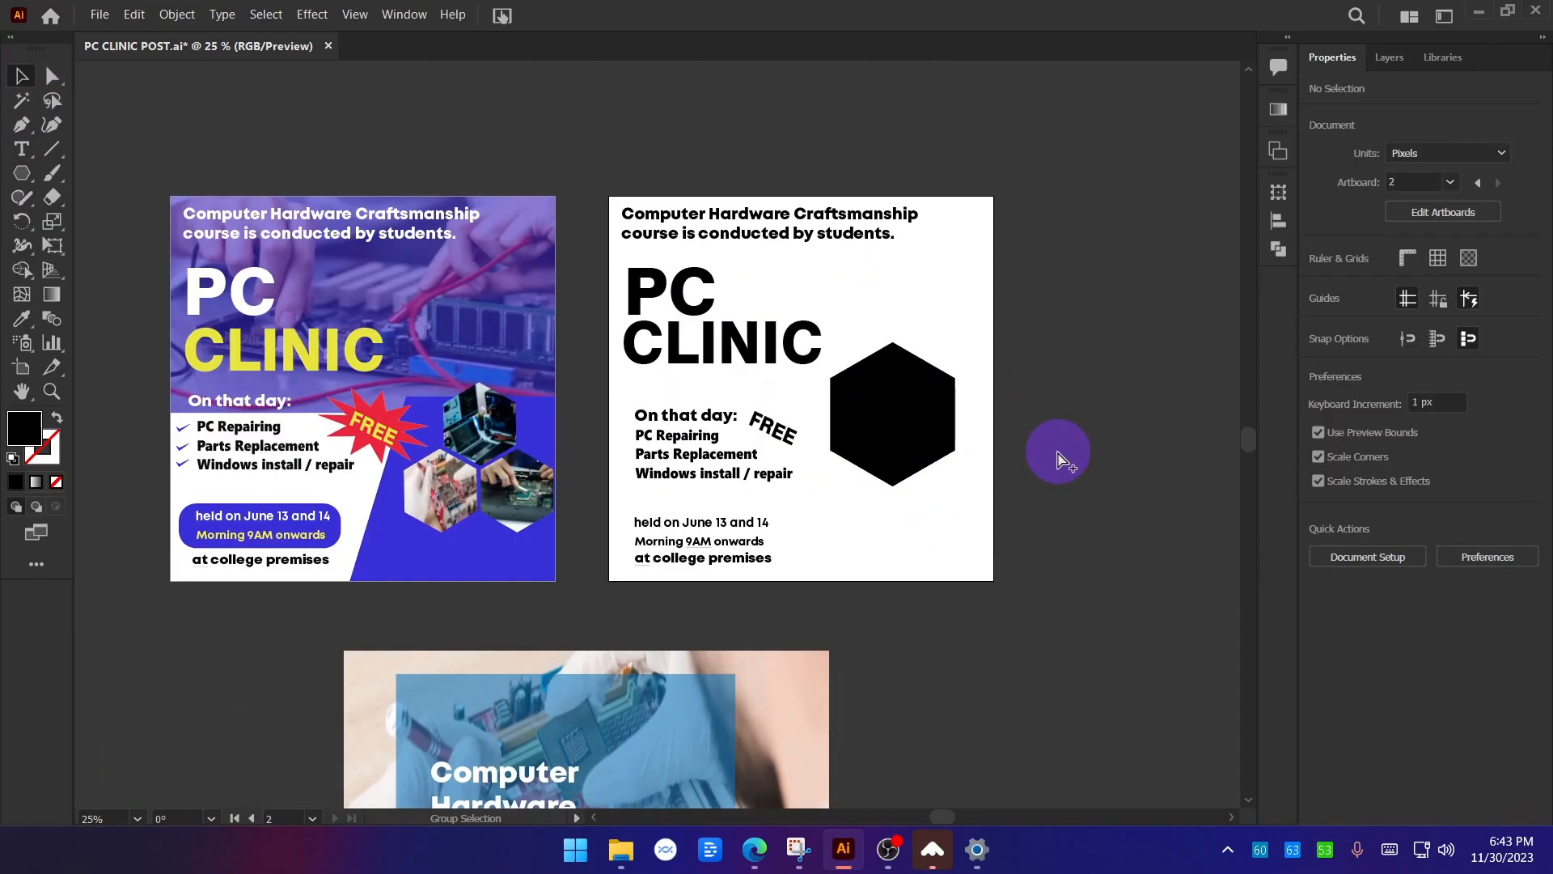
# Scale the hexagon down to about 249 × 288 px and position it in the blank area beside the services list.
pyautogui.scroll(2, 1047, 437)
pyautogui.click(808, 411)
pyautogui.moveTo(810, 371); pyautogui.dragTo(782, 358)
pyautogui.click(946, 458)
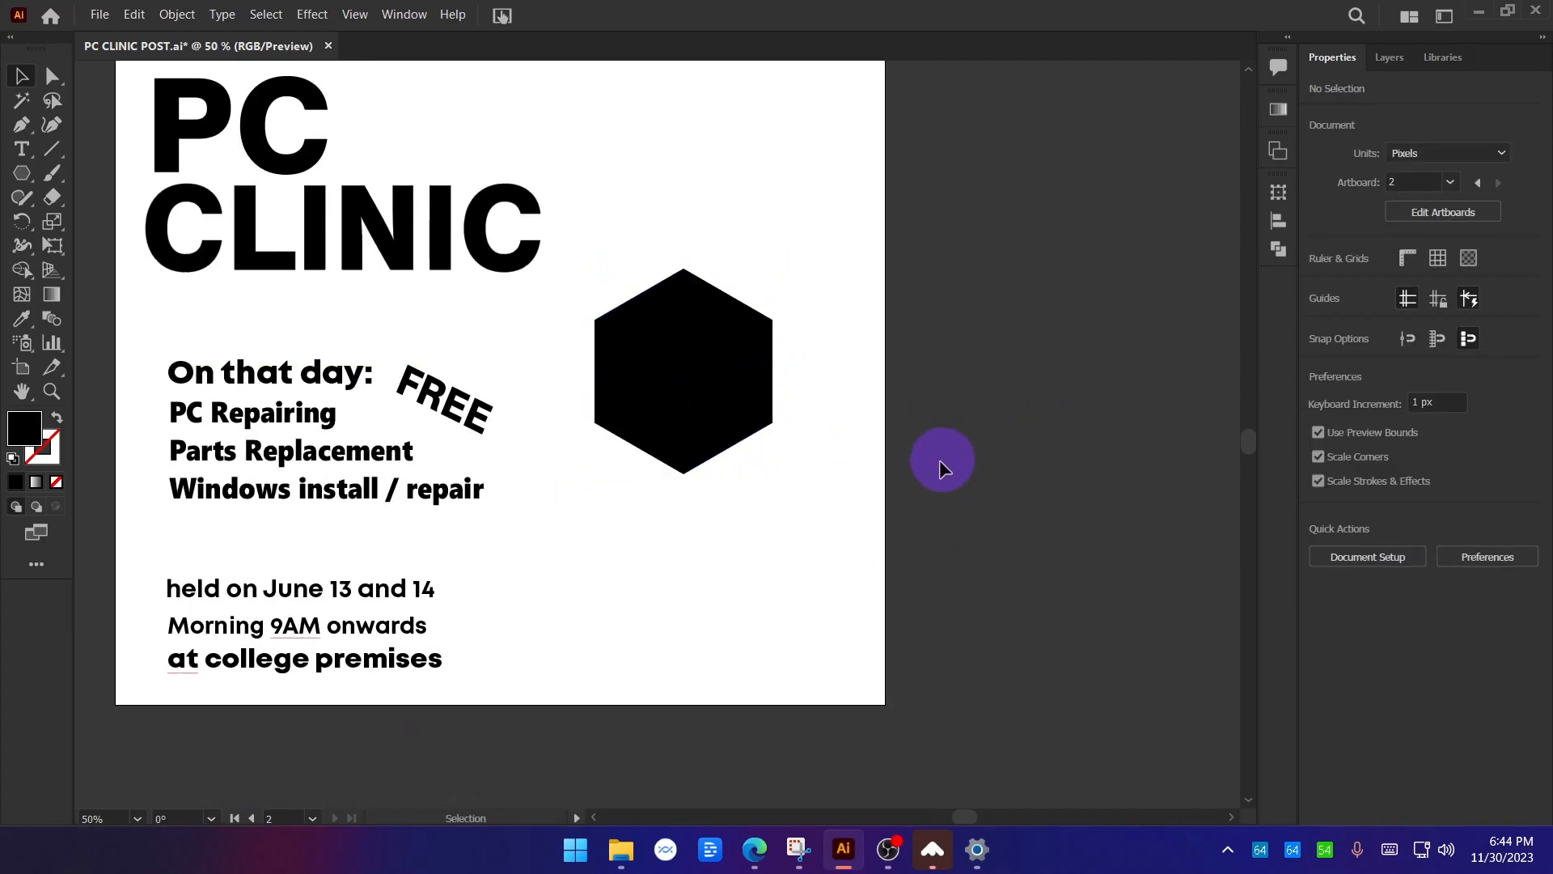
pyautogui.scroll(-2, 942, 460)
pyautogui.moveTo(838, 443)
pyautogui.mouseDown()
pyautogui.moveTo(381, 444)
pyautogui.moveTo(882, 465)
pyautogui.moveTo(818, 446)
pyautogui.mouseUp()
pyautogui.scroll(3, 859, 447)
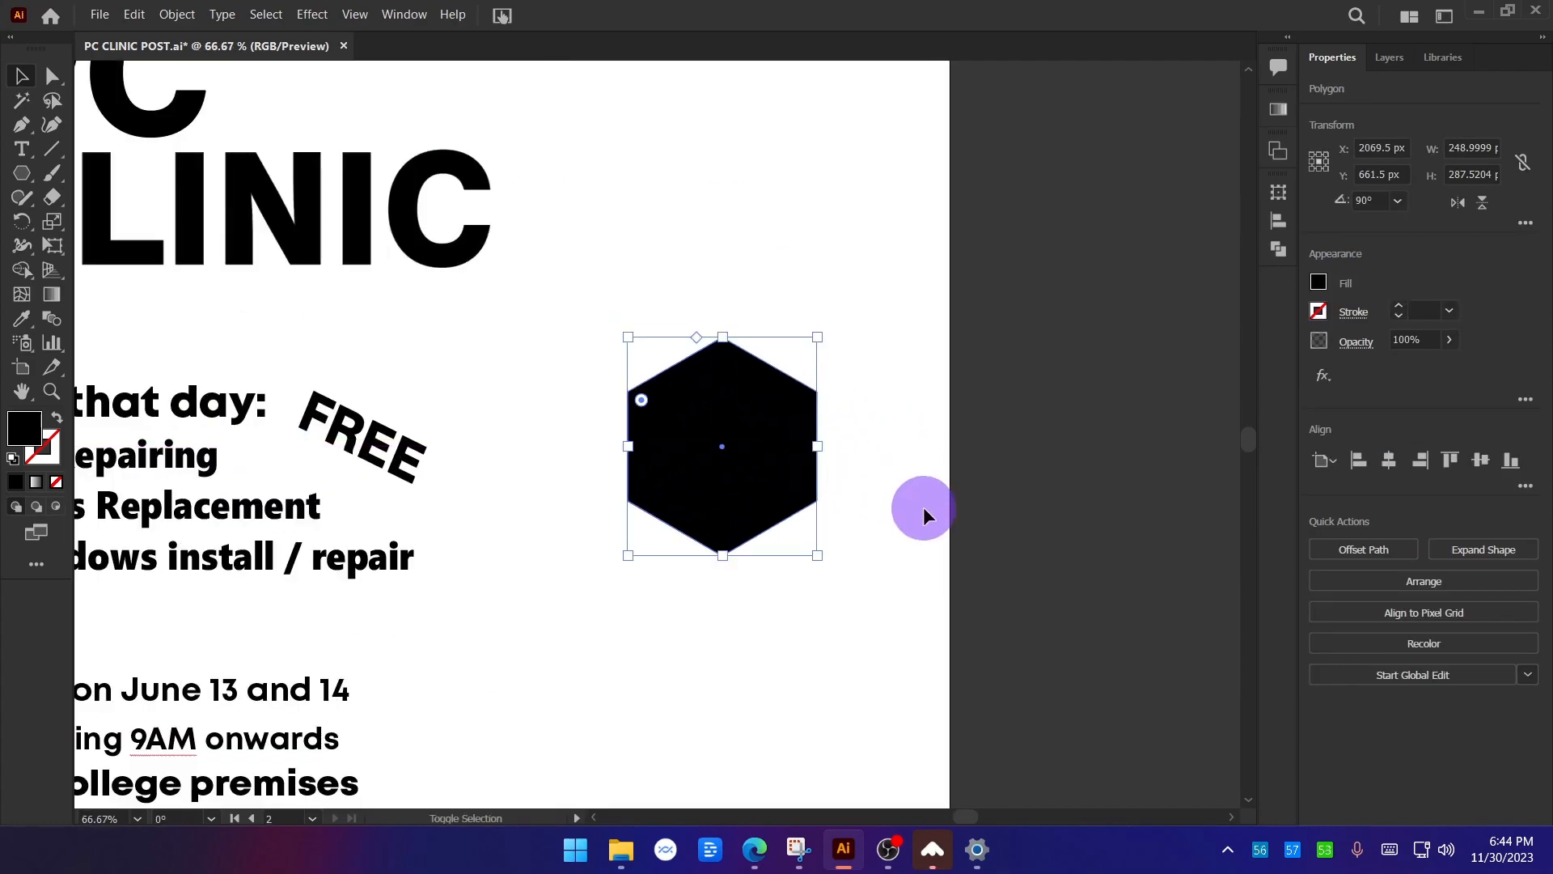
pyautogui.click(910, 510)
# Duplicate the hexagon into a tight cluster of three, one above two, in the poster's lower blank area.
pyautogui.scroll(1, 908, 510)
pyautogui.moveTo(659, 257); pyautogui.dragTo(812, 497)
pyautogui.click(950, 453)
pyautogui.scroll(-3, 1068, 503)
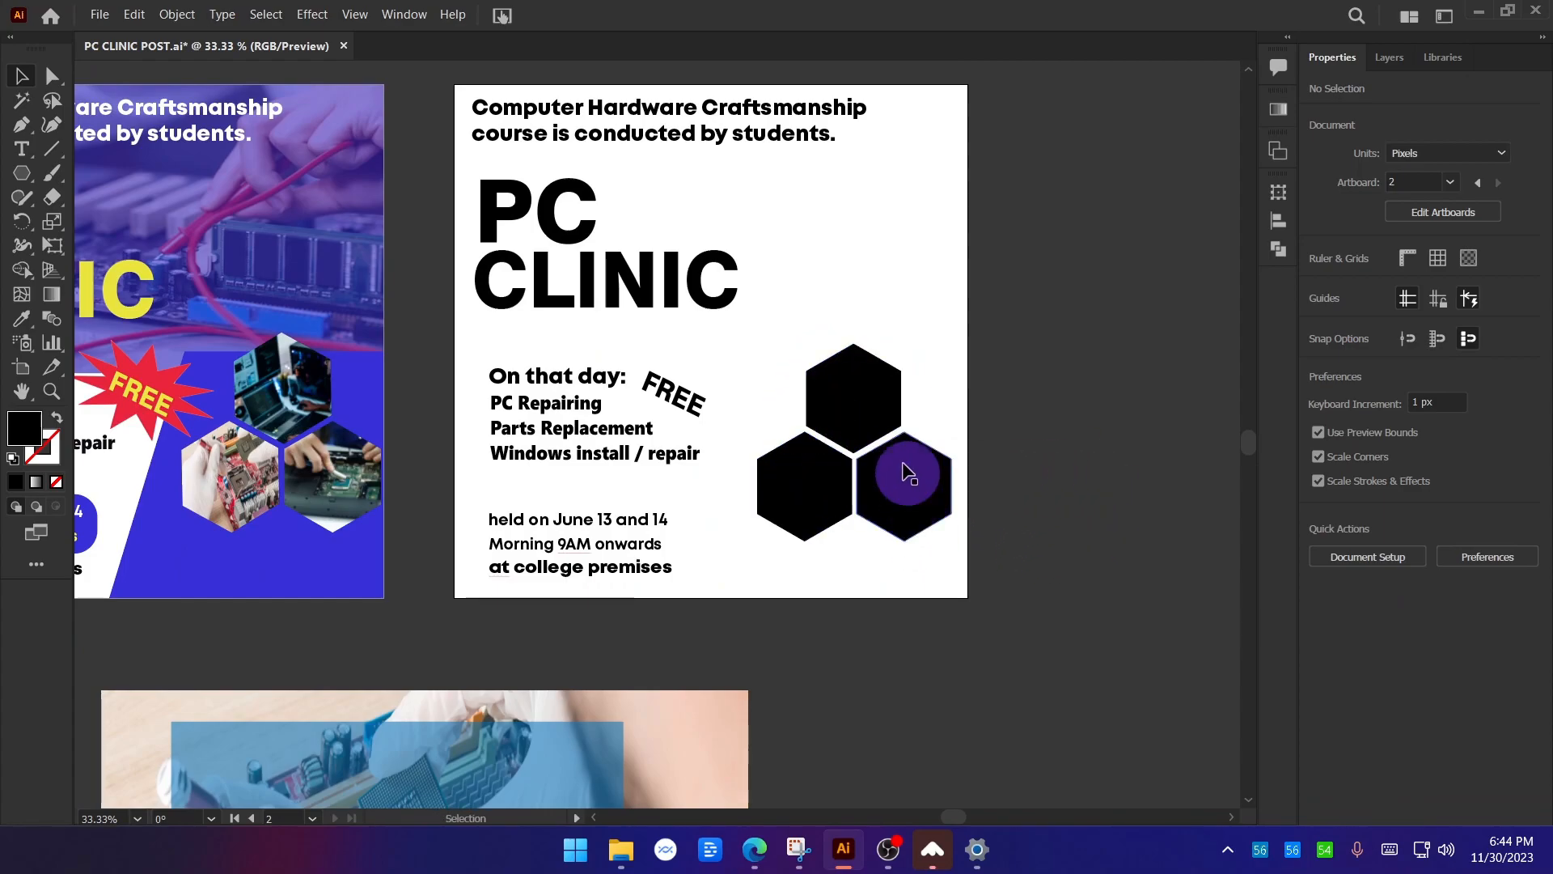
pyautogui.scroll(2, 1027, 479)
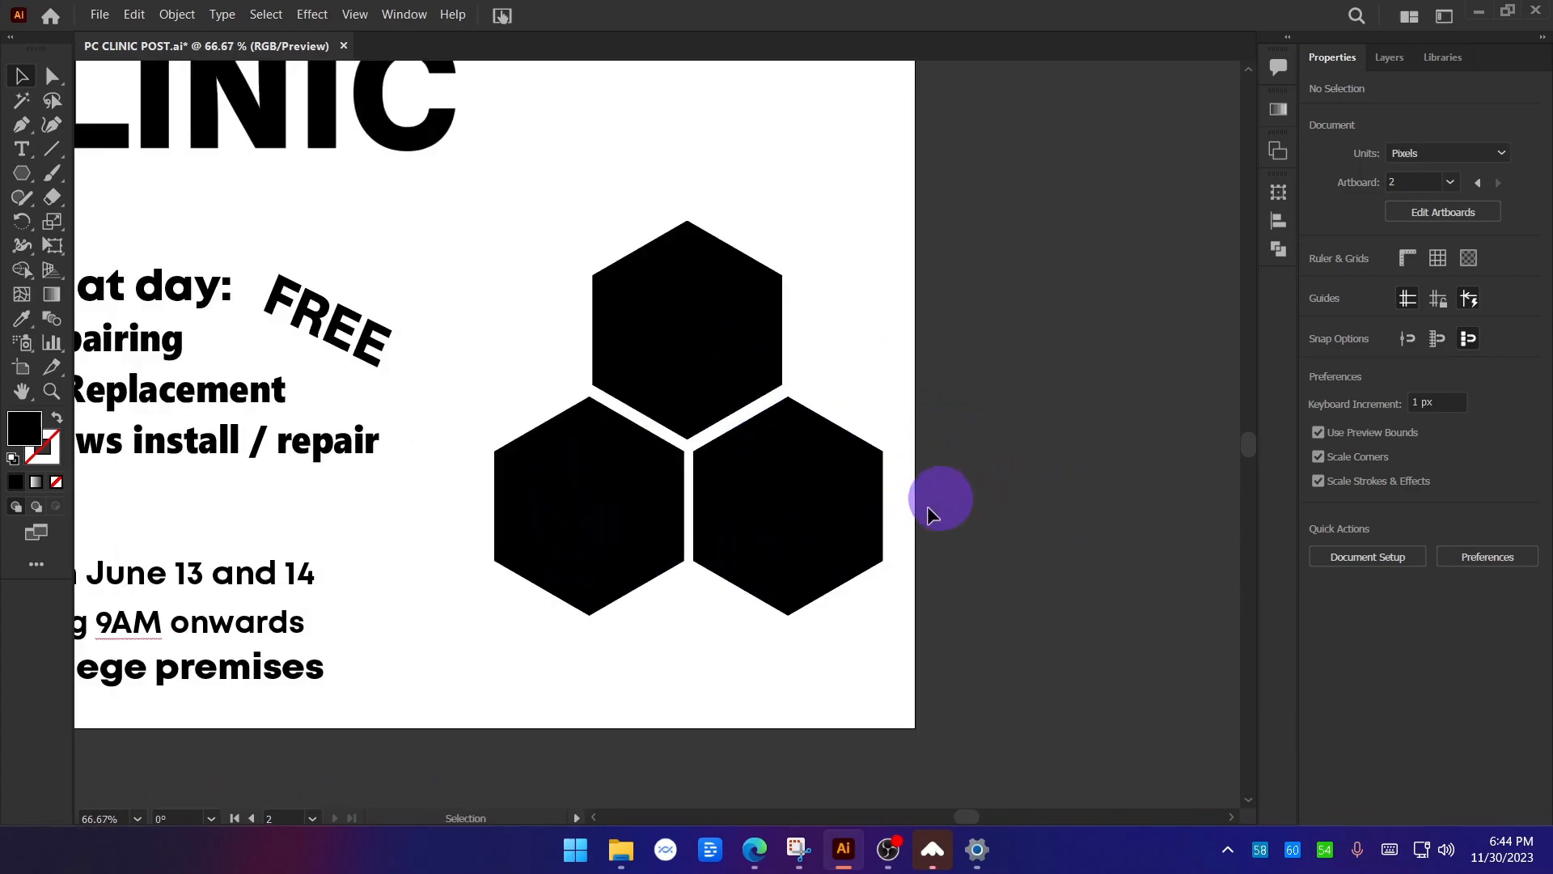
# Switch to Freepik in the Edge browser and search for "pc repair".
pyautogui.click(754, 849)
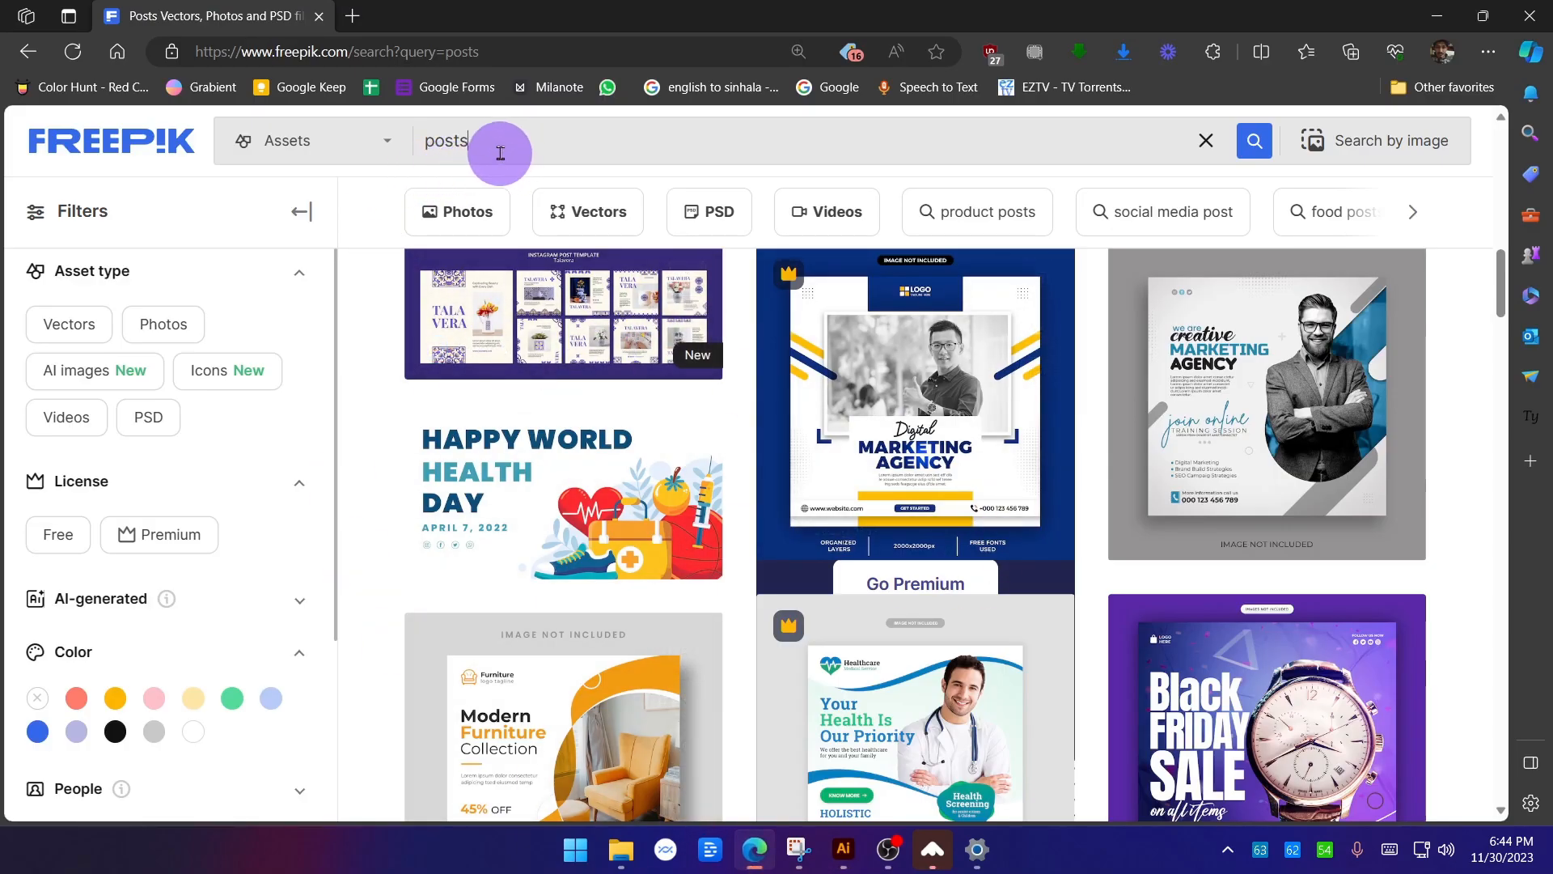
pyautogui.moveTo(502, 140); pyautogui.dragTo(416, 140)
pyautogui.press('Return')
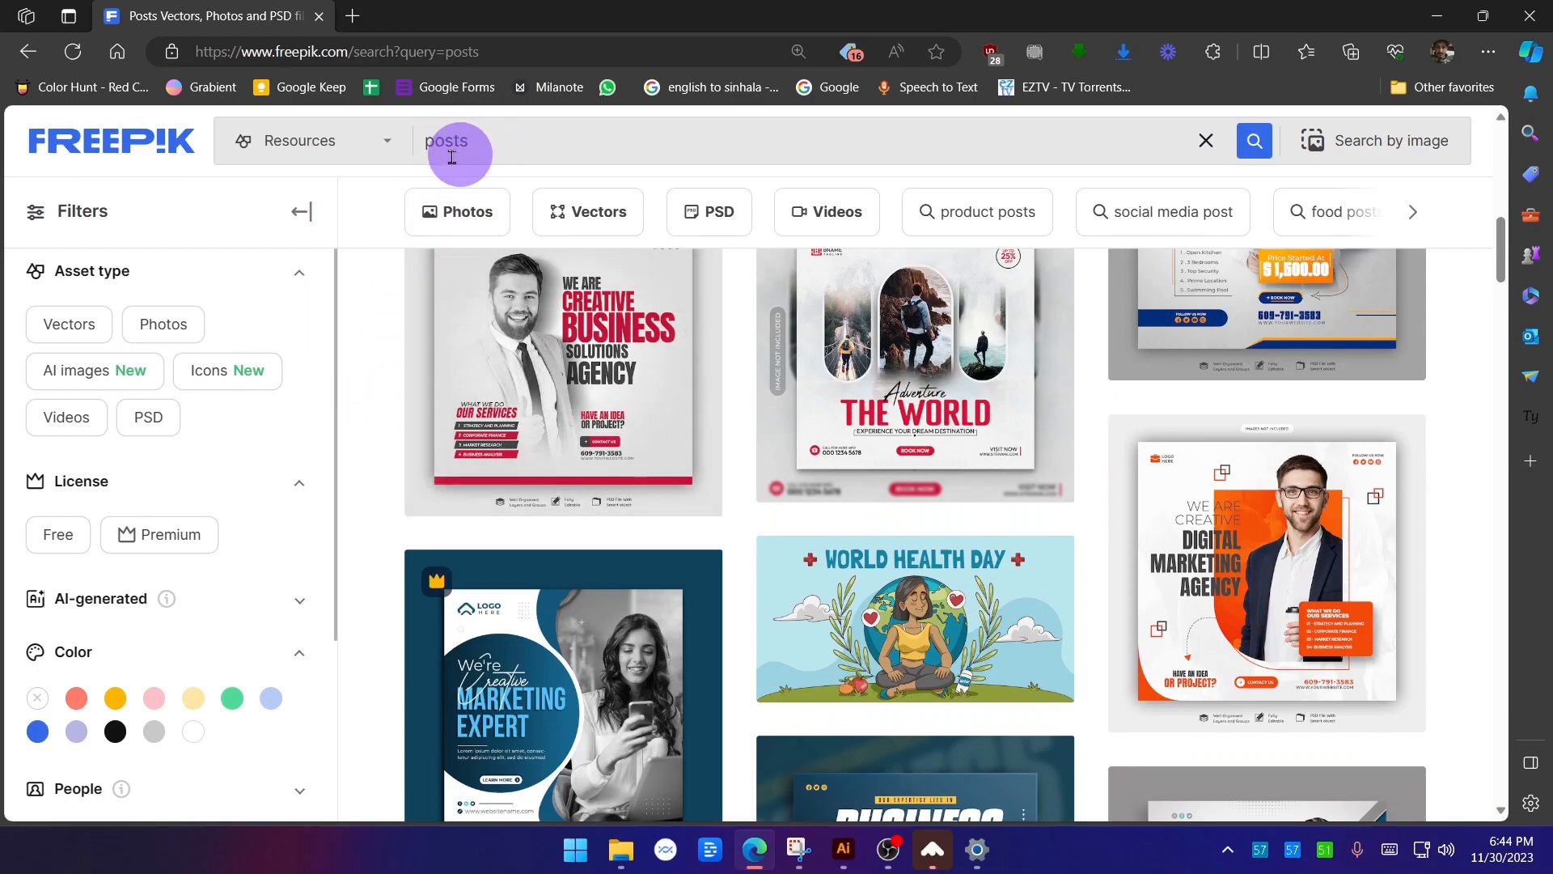
pyautogui.moveTo(545, 155); pyautogui.dragTo(405, 157)
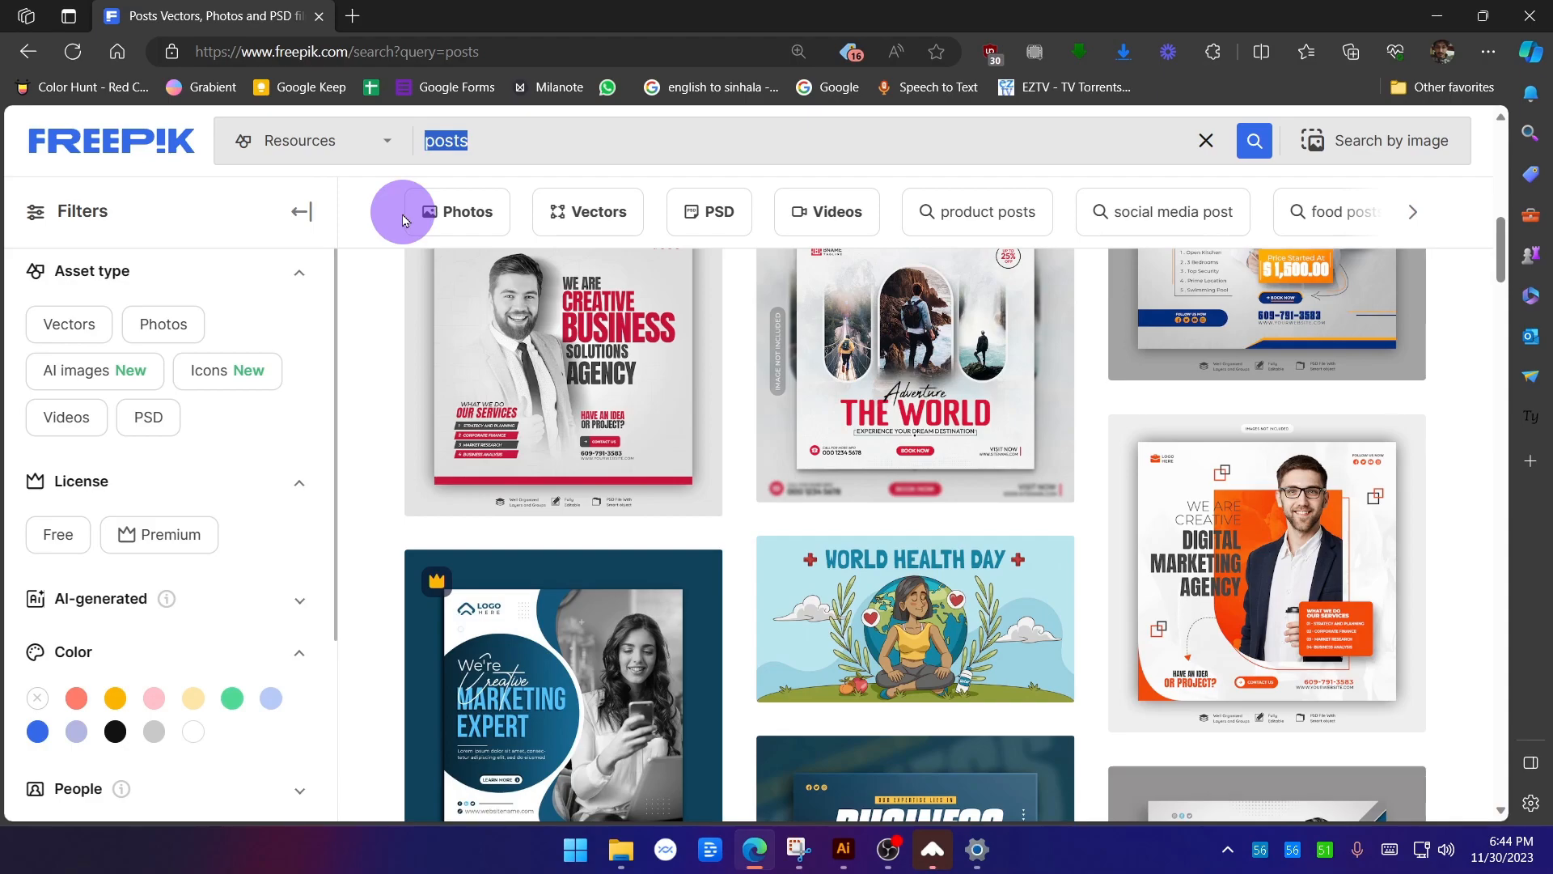
pyautogui.write('pc repair')
pyautogui.press('Return')
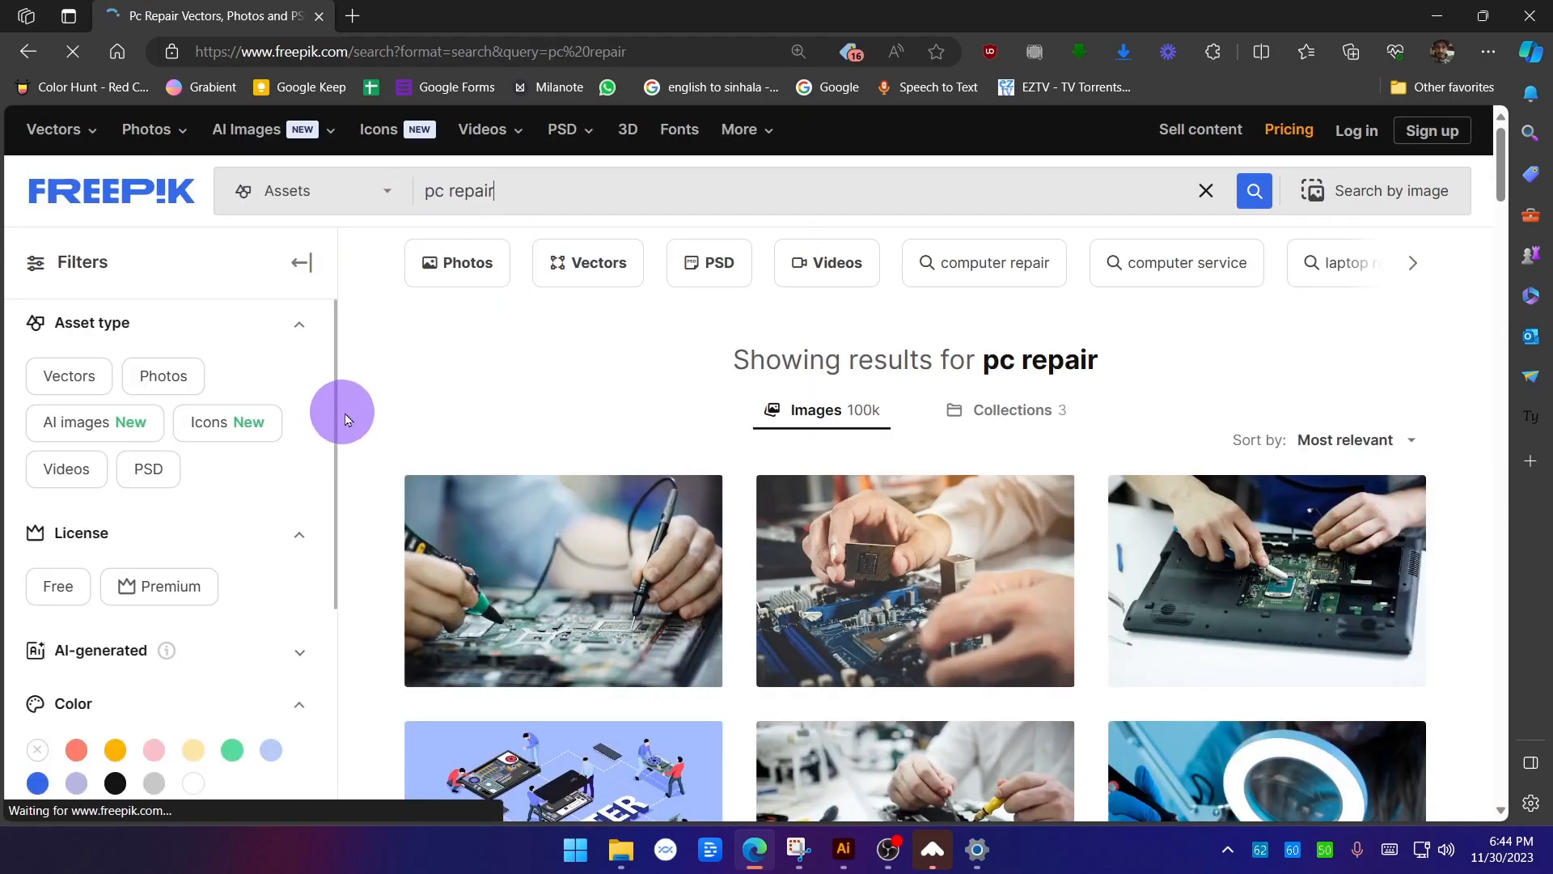
# Browse the pc repair images and open the photo of hands probing a circuit board beside a magnifying glass.
pyautogui.scroll(-1, 1461, 482)
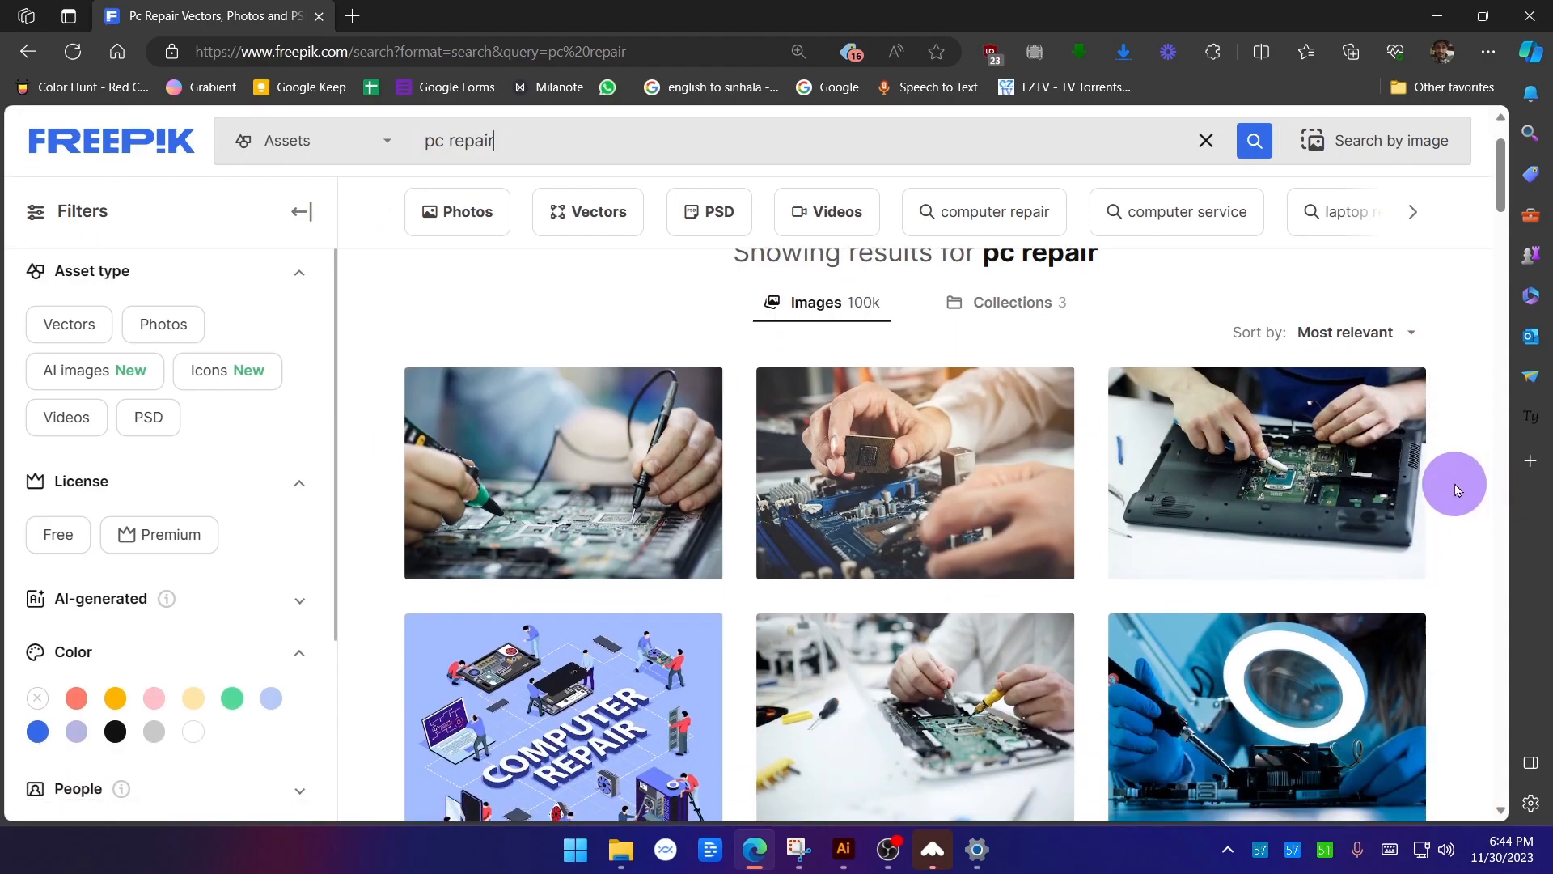
pyautogui.scroll(-5, 1456, 486)
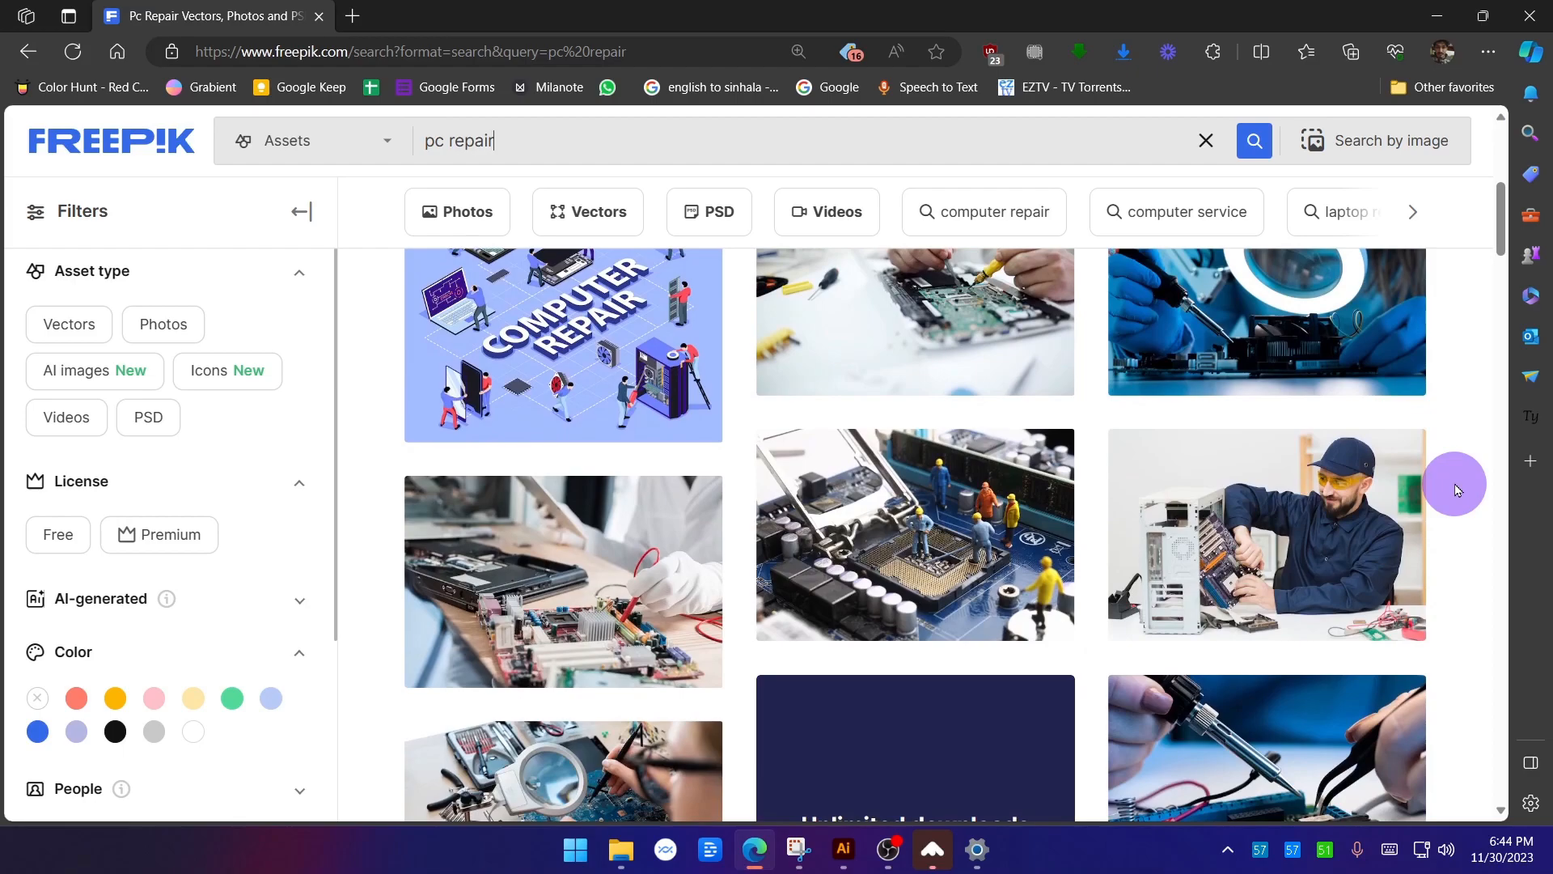
pyautogui.scroll(-3, 1456, 489)
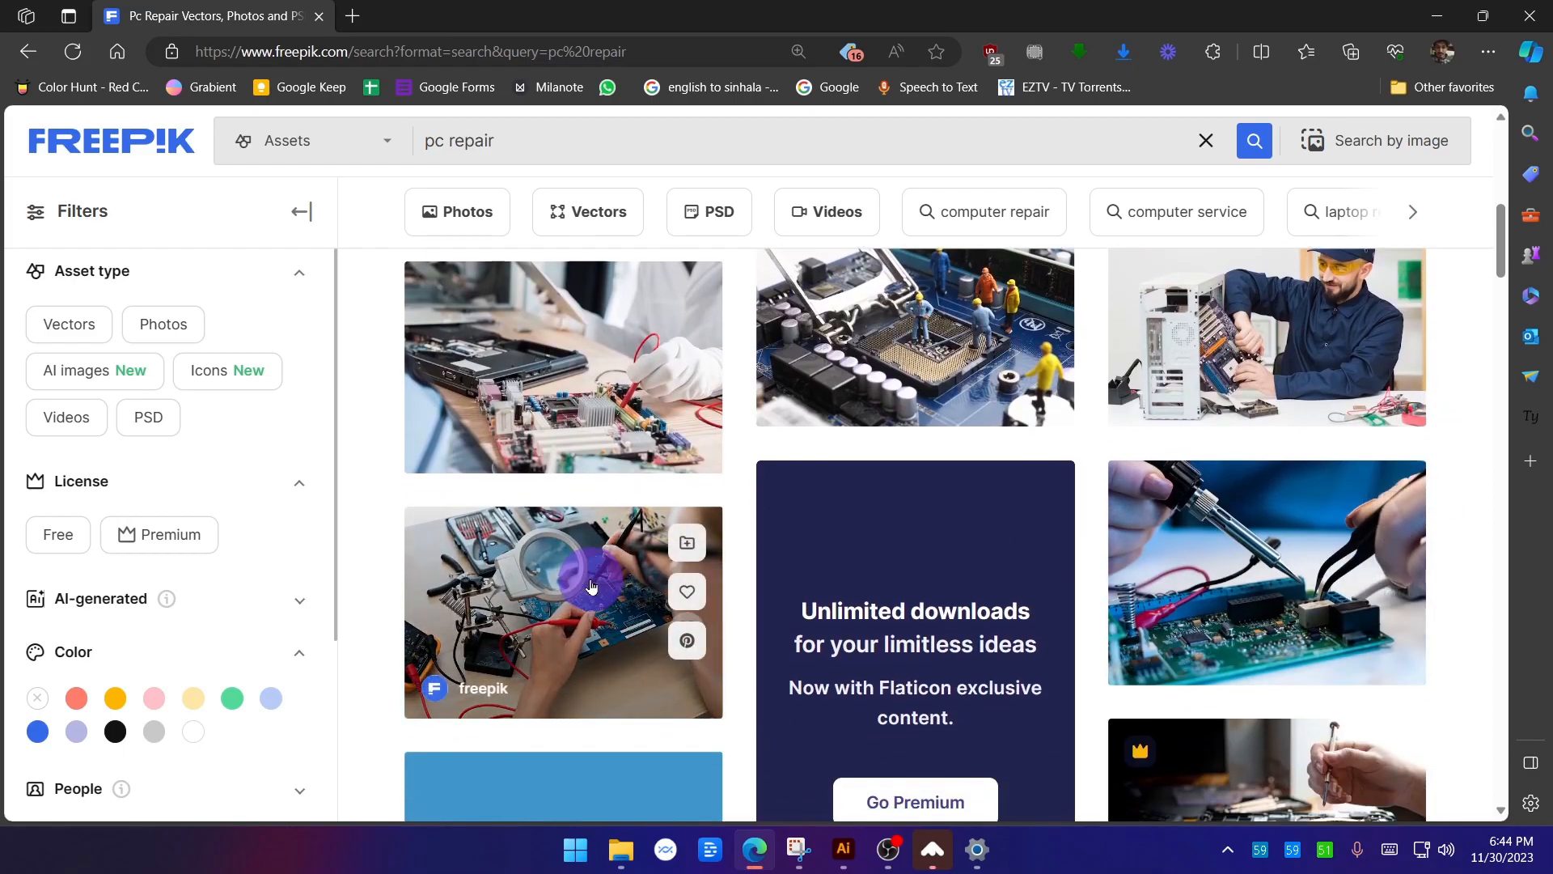
pyautogui.click(591, 588)
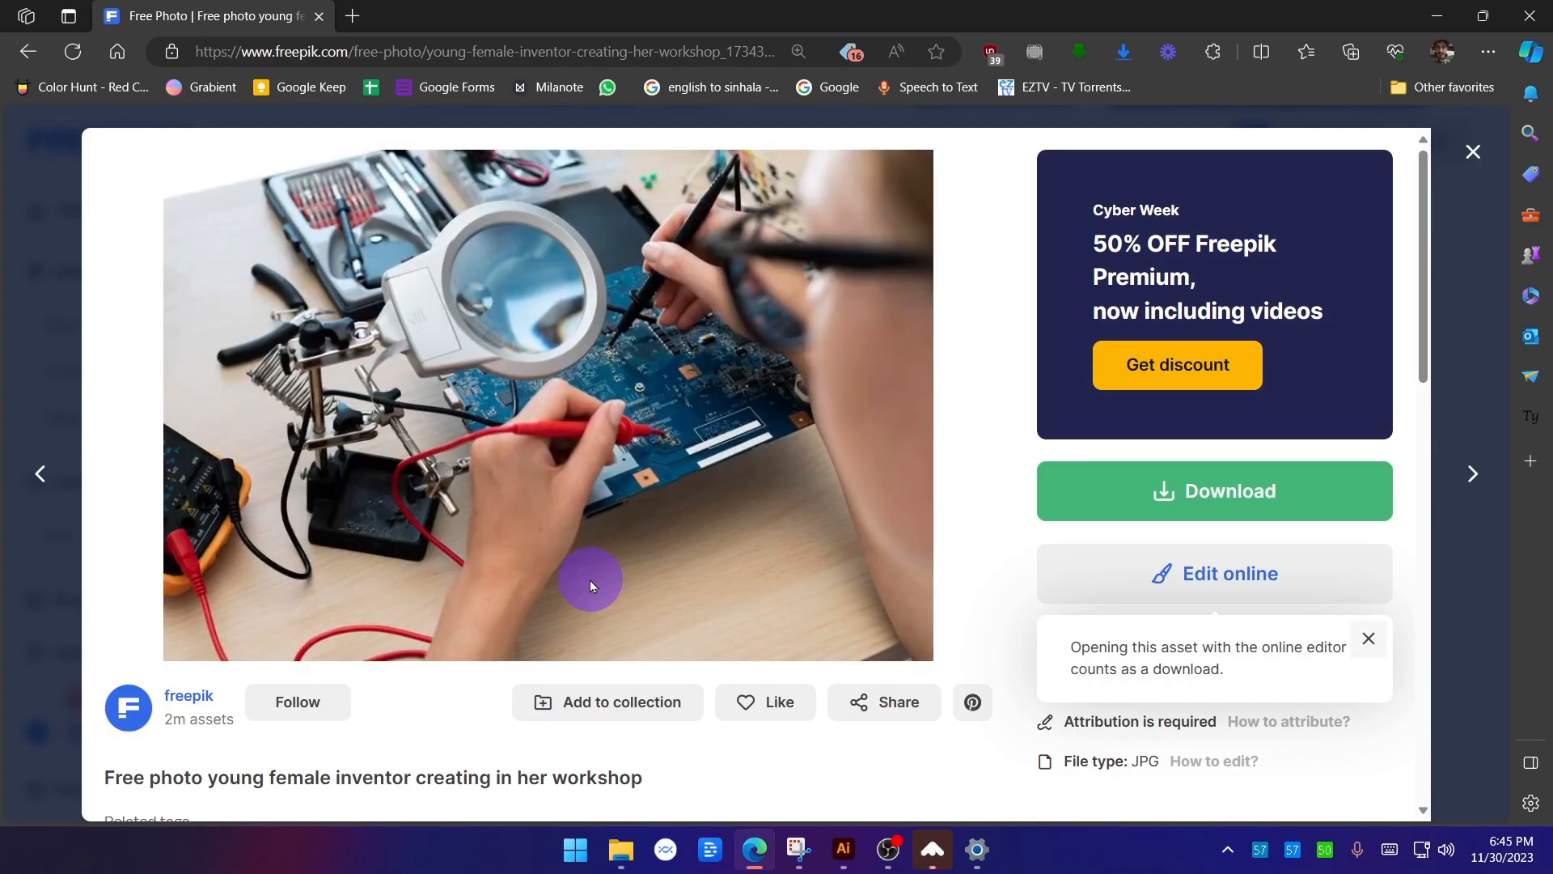
# Circle the toolbox, clamp stand, multimeter, probe and circuit board in the photo with the red screen pen, and close the overlay.
pyautogui.hotkey('ctrl', 'alt', 'g')
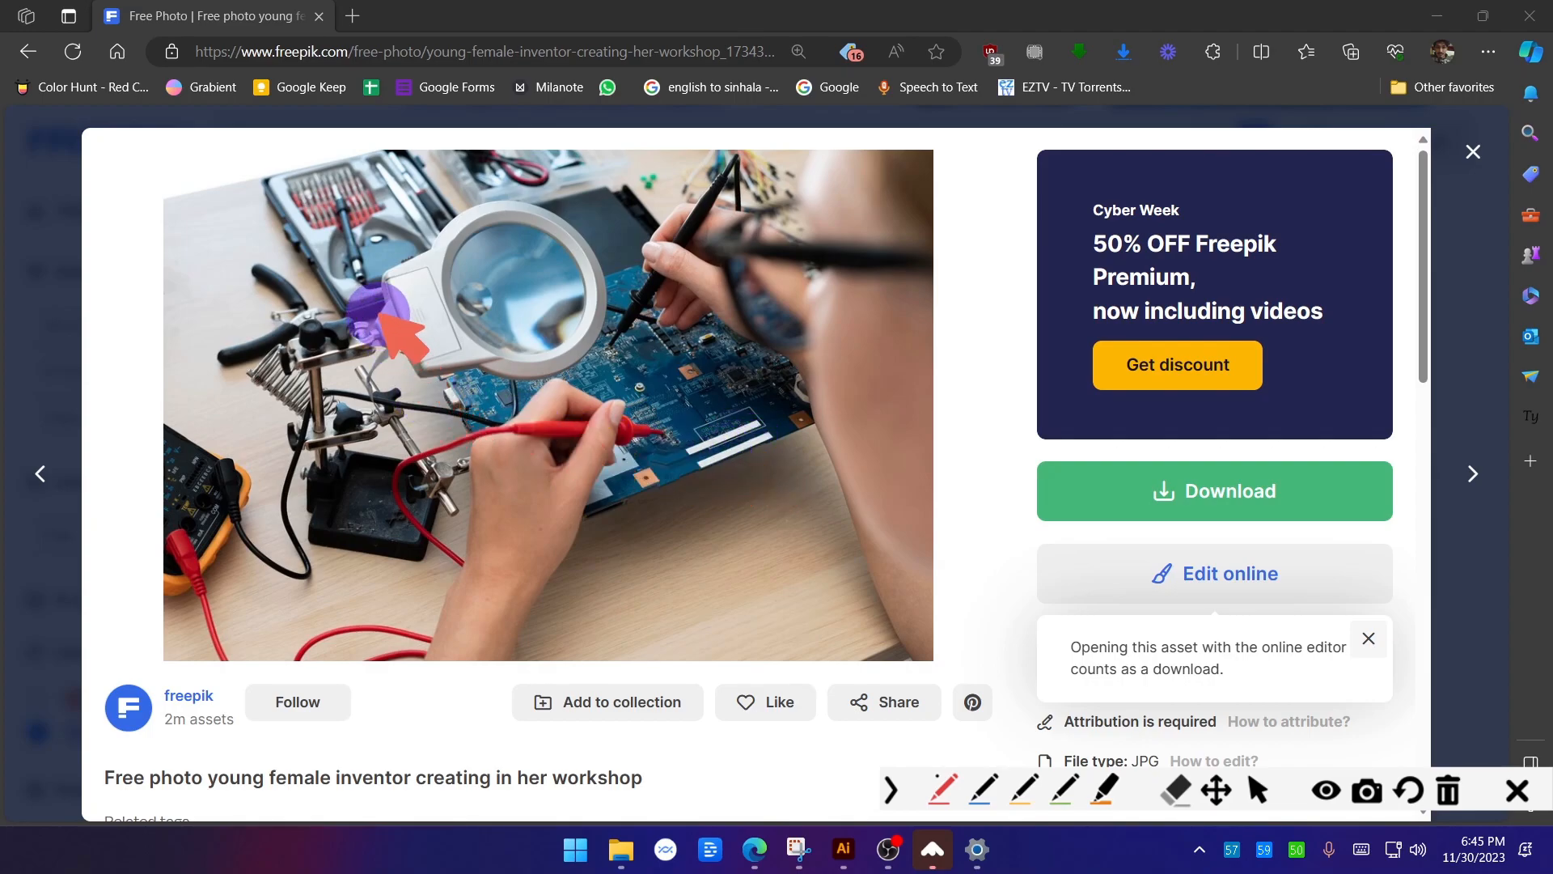
pyautogui.moveTo(370, 323)
pyautogui.mouseDown()
pyautogui.moveTo(327, 348)
pyautogui.moveTo(368, 158)
pyautogui.moveTo(366, 299)
pyautogui.moveTo(404, 178)
pyautogui.mouseUp()
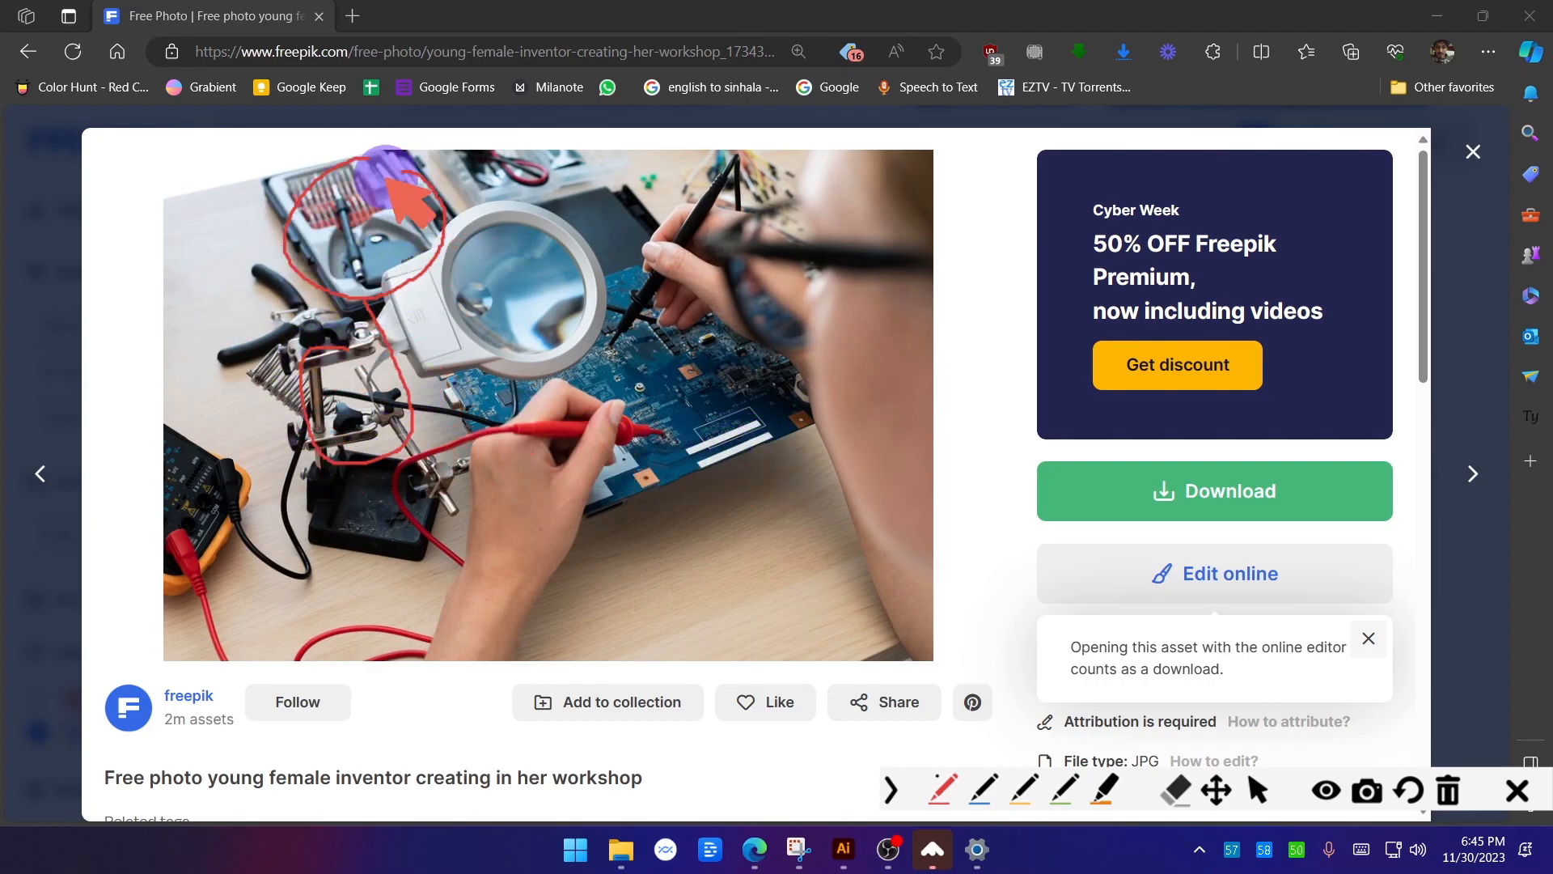
pyautogui.moveTo(732, 142); pyautogui.dragTo(791, 172)
pyautogui.moveTo(174, 414)
pyautogui.mouseDown()
pyautogui.moveTo(193, 596)
pyautogui.moveTo(227, 457)
pyautogui.mouseUp()
pyautogui.moveTo(352, 426); pyautogui.dragTo(416, 524)
pyautogui.moveTo(630, 275)
pyautogui.mouseDown()
pyautogui.moveTo(696, 388)
pyautogui.moveTo(712, 453)
pyautogui.moveTo(599, 320)
pyautogui.mouseUp()
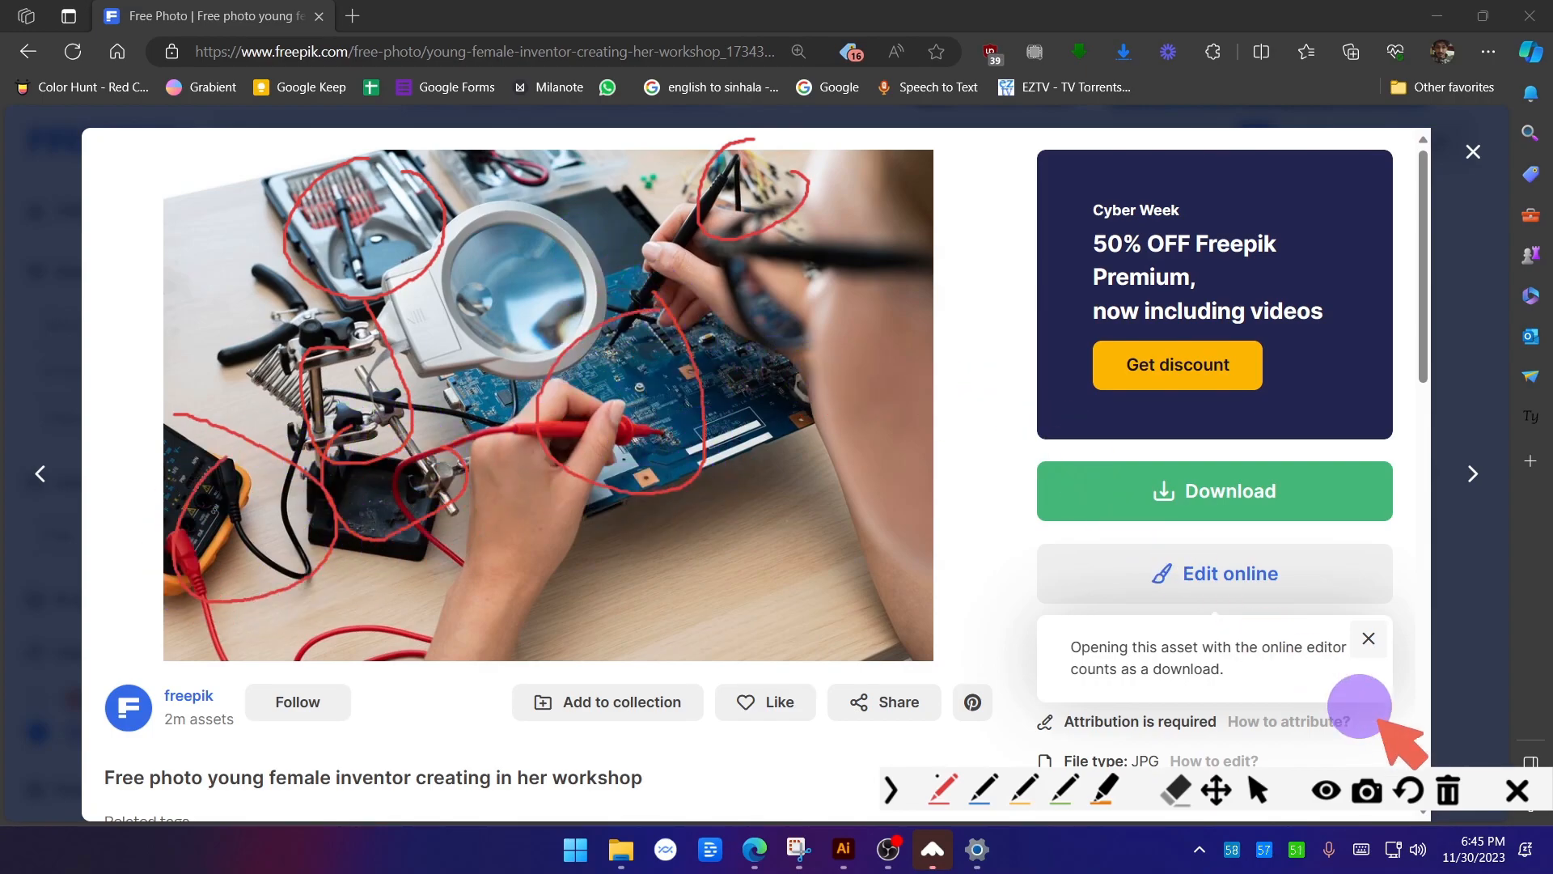
pyautogui.click(1518, 790)
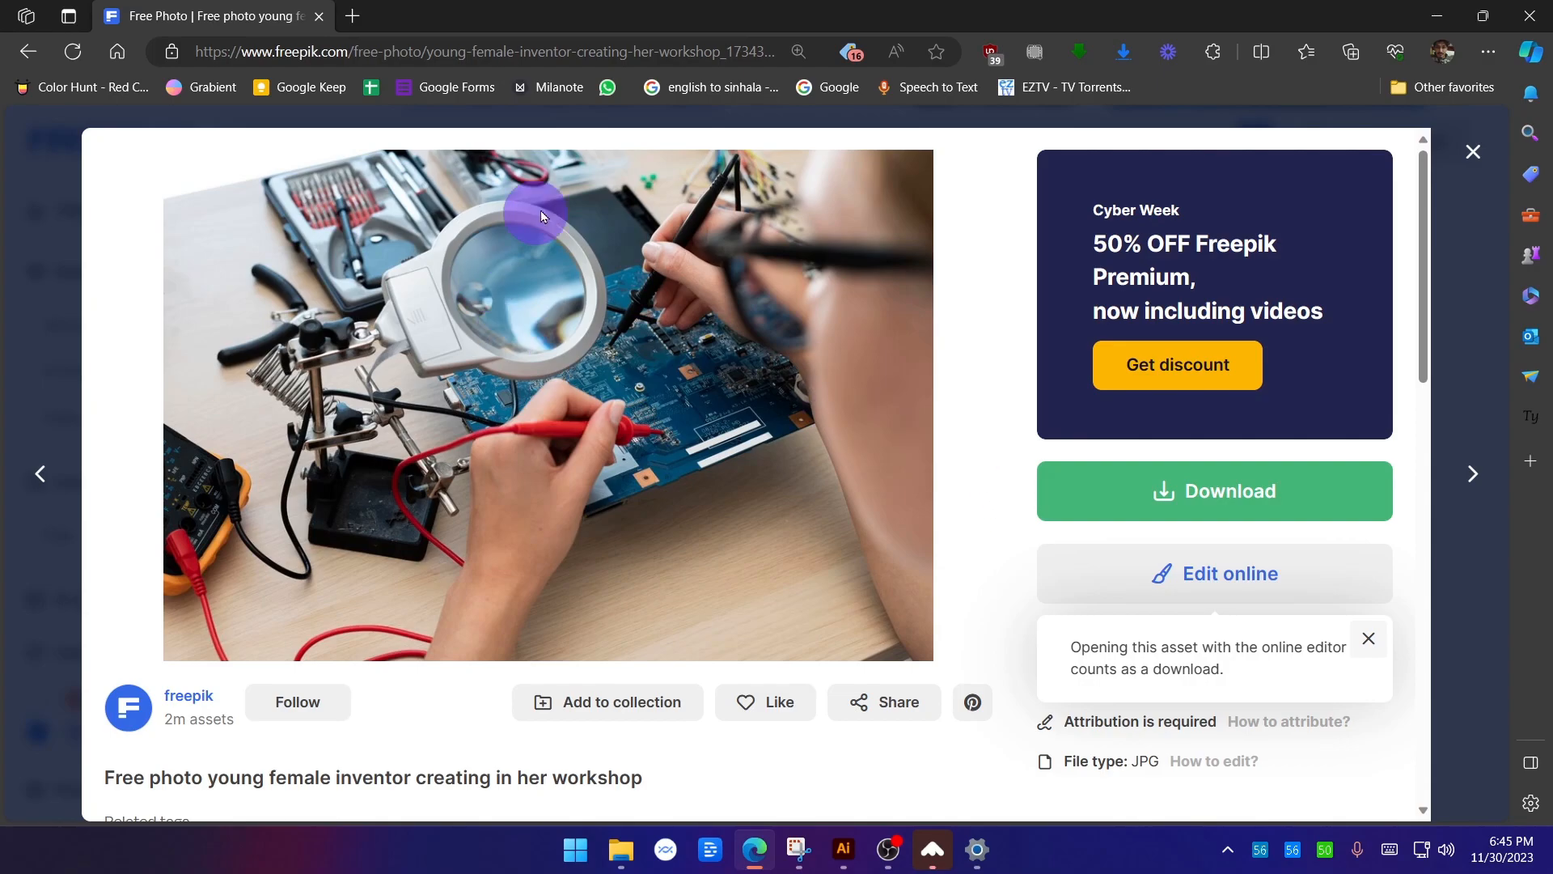
# Close this photo and open the close-up of a soldering iron and tweezers working on a green circuit board.
pyautogui.click(1473, 153)
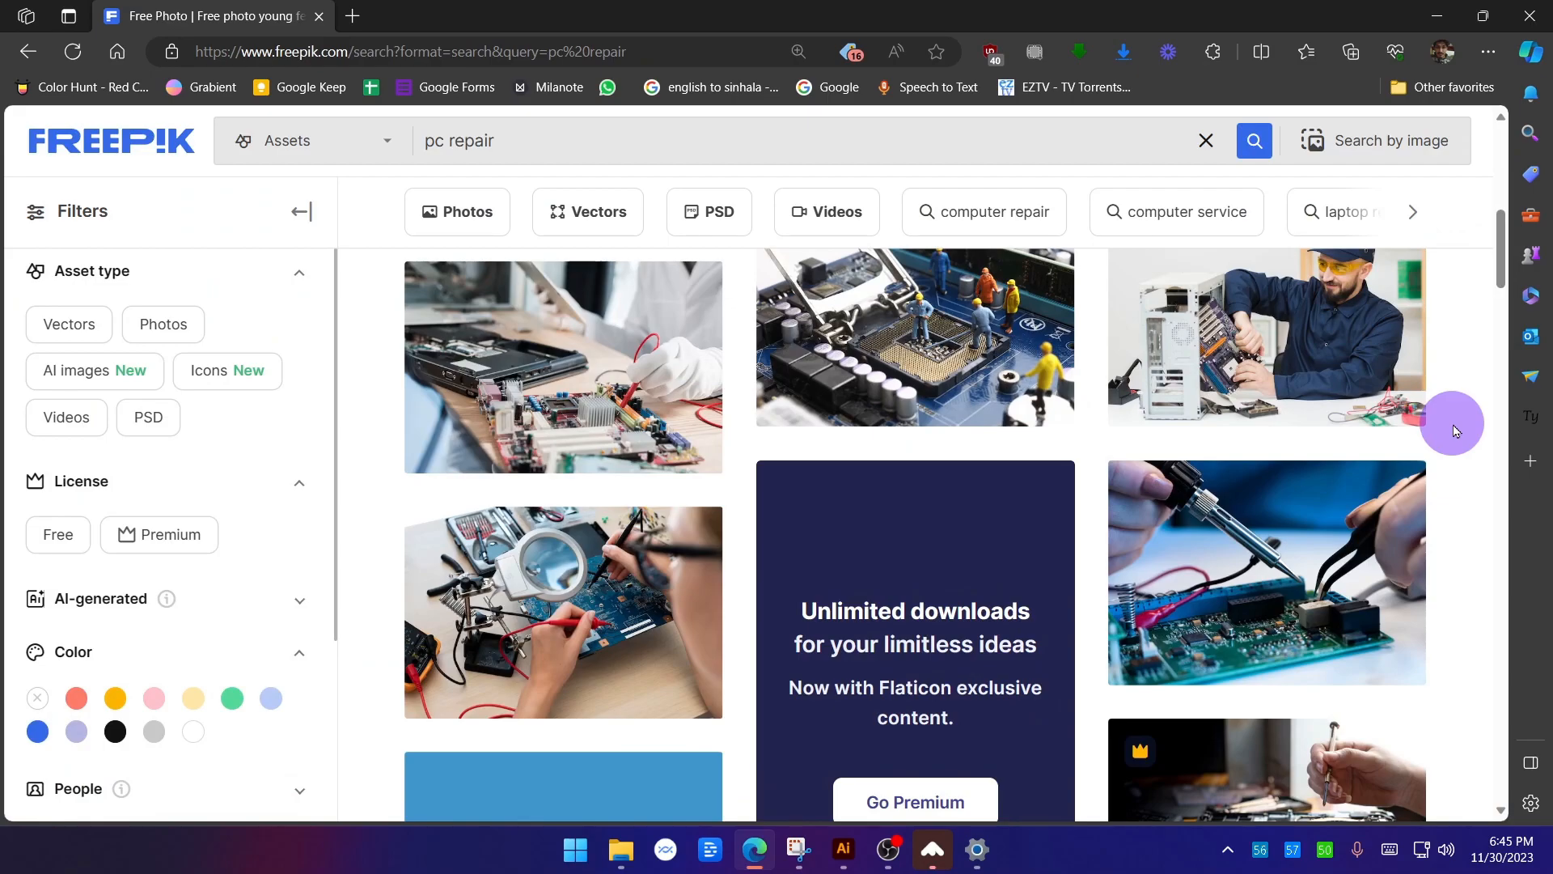
pyautogui.scroll(-3, 1453, 431)
pyautogui.click(1280, 346)
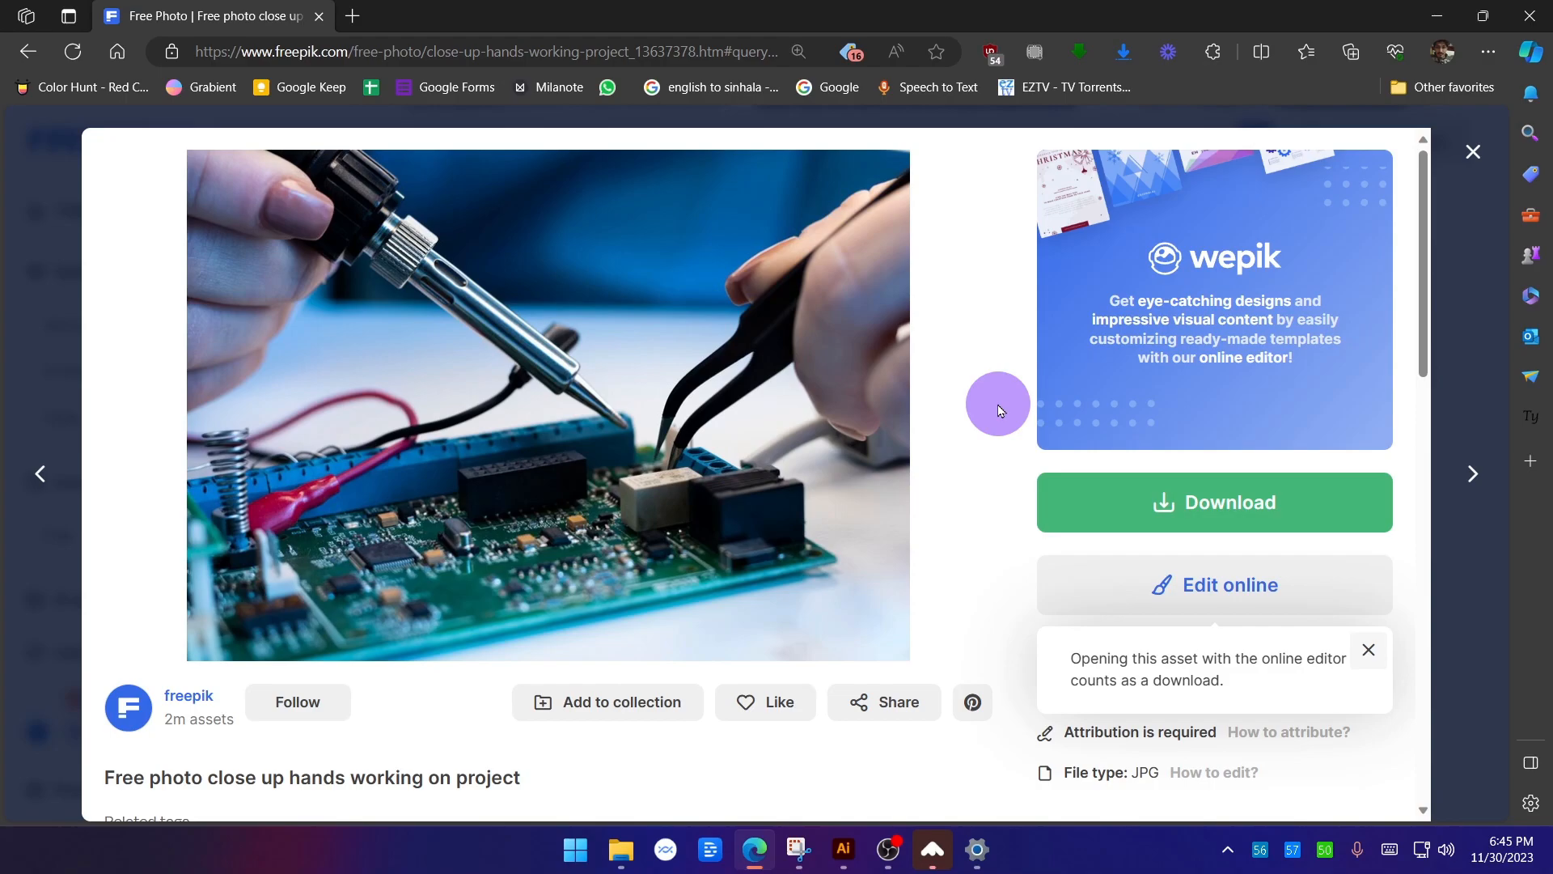
# Close the soldering iron photo and open the photo of a screwdriver held over a disassembled laptop.
pyautogui.click(1475, 152)
pyautogui.scroll(-1, 1474, 489)
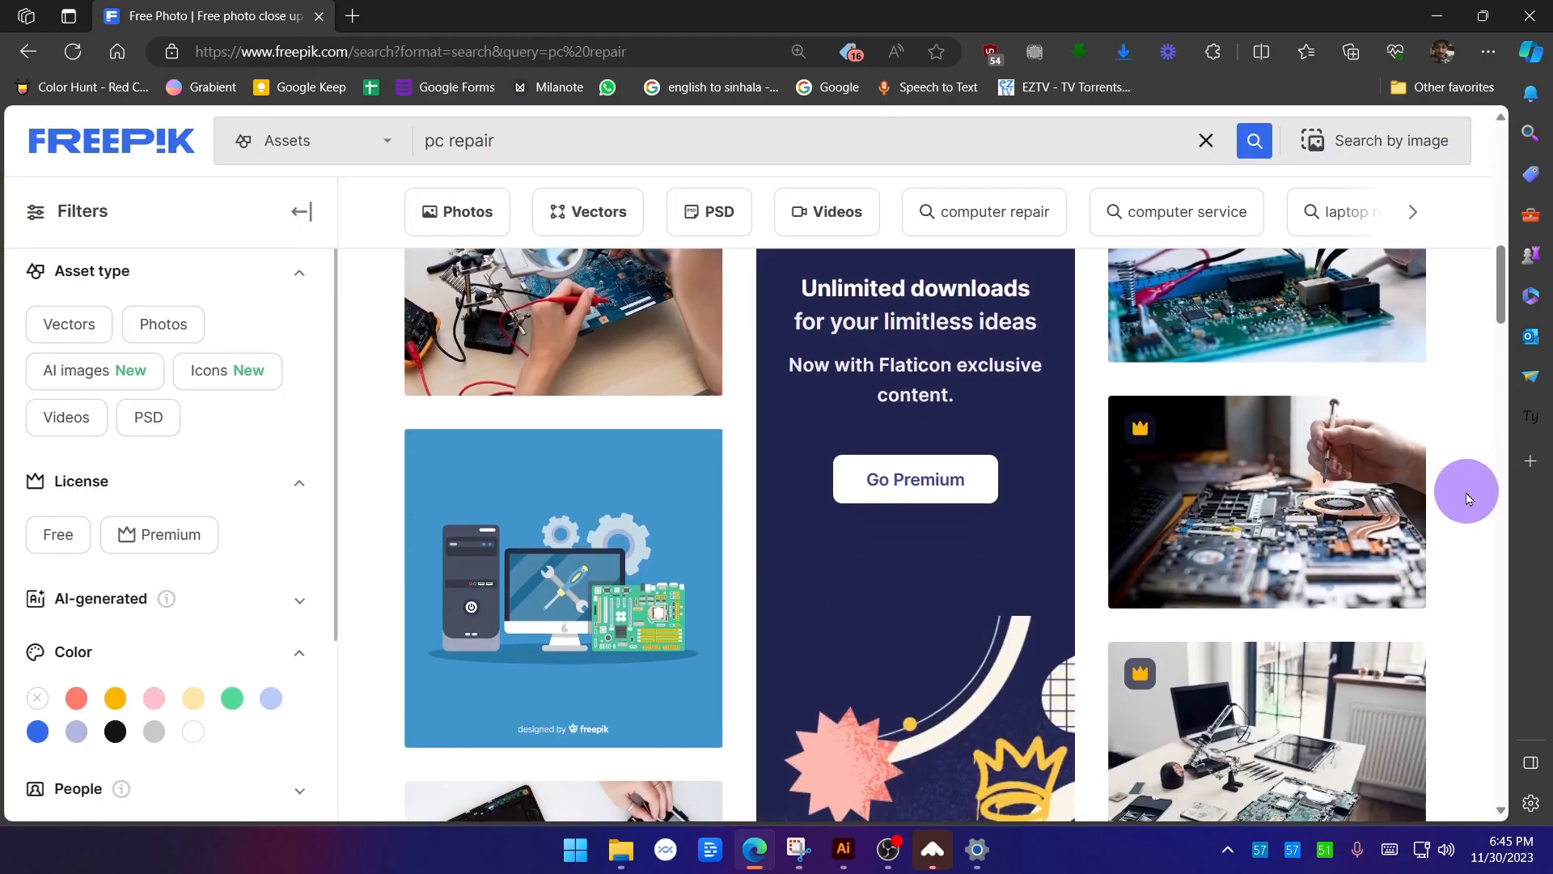
pyautogui.click(1316, 494)
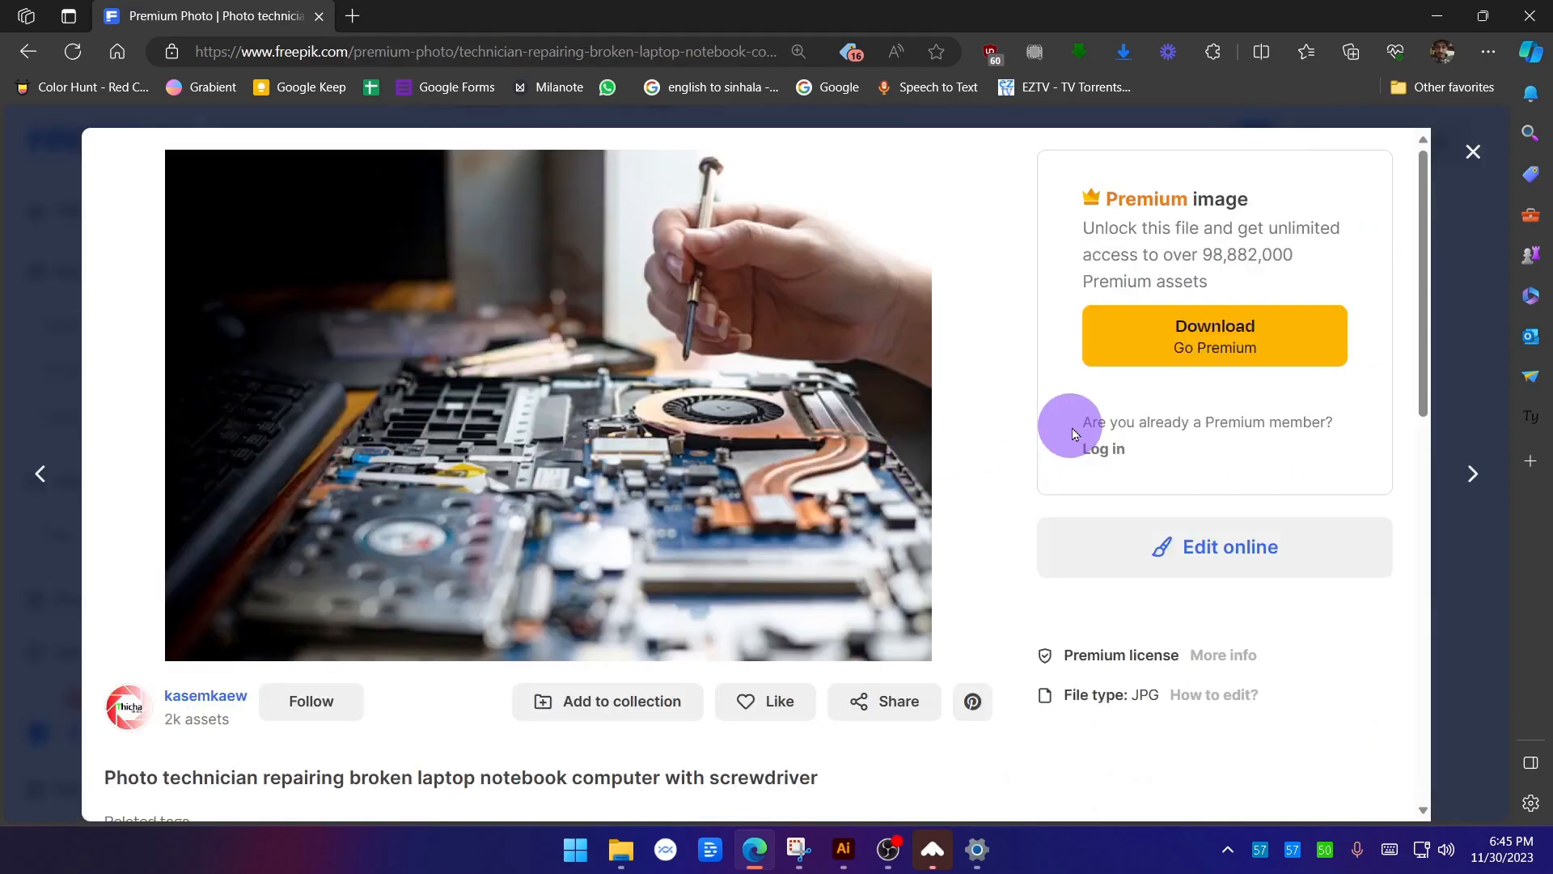
# Circle the band across the laptop's fan and upper motherboard with the red screen pen, and close the overlay.
pyautogui.hotkey('ctrl', 'alt', 'g')
pyautogui.moveTo(870, 391)
pyautogui.mouseDown()
pyautogui.moveTo(281, 381)
pyautogui.moveTo(505, 444)
pyautogui.moveTo(933, 445)
pyautogui.moveTo(795, 394)
pyautogui.mouseUp()
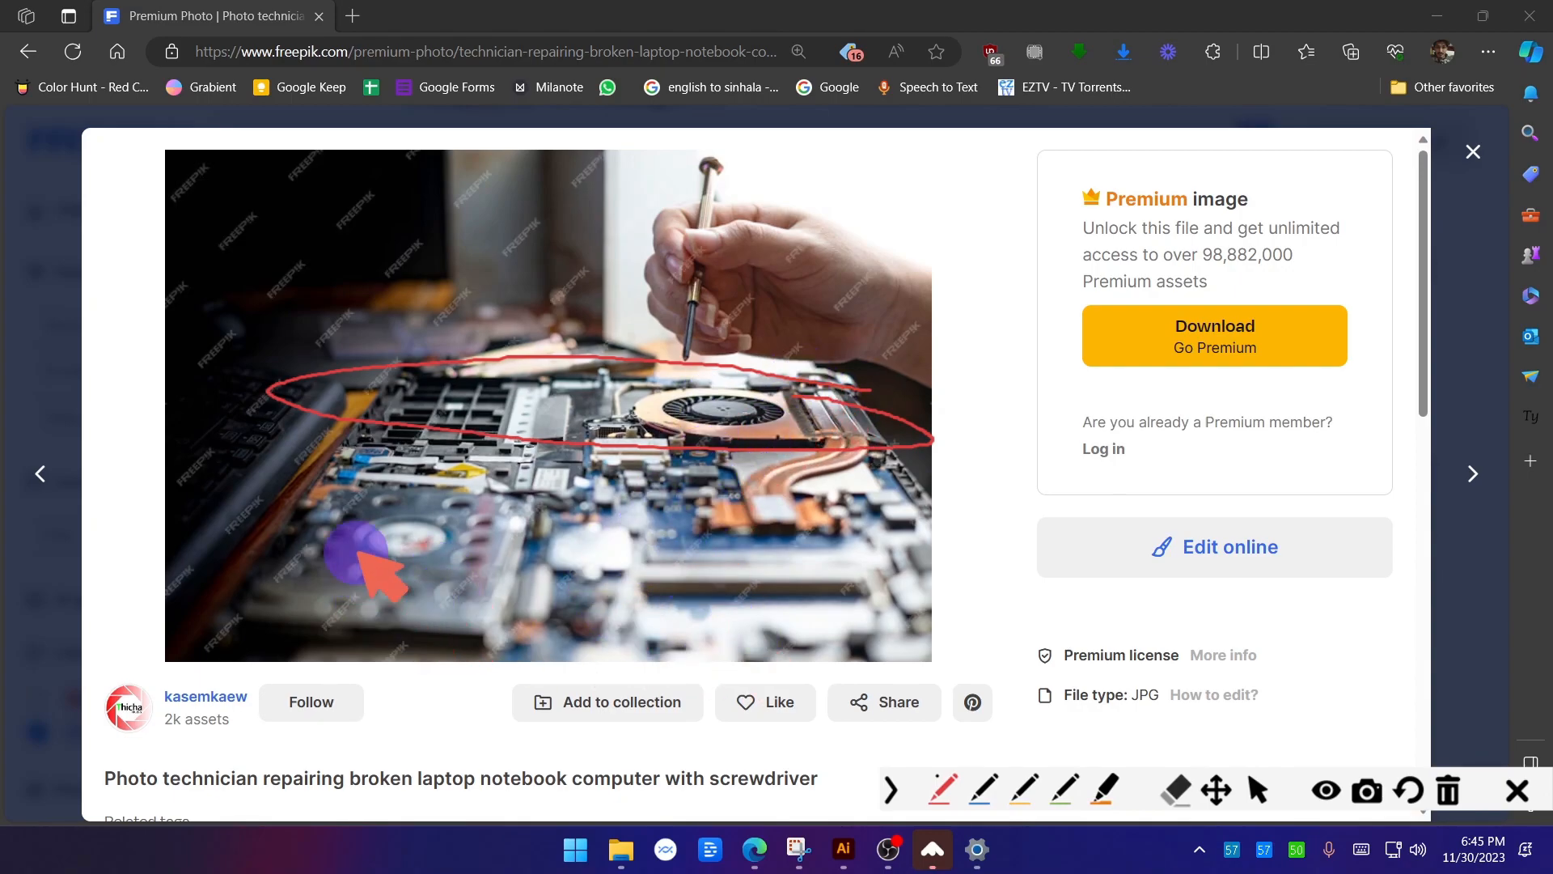
pyautogui.click(1517, 791)
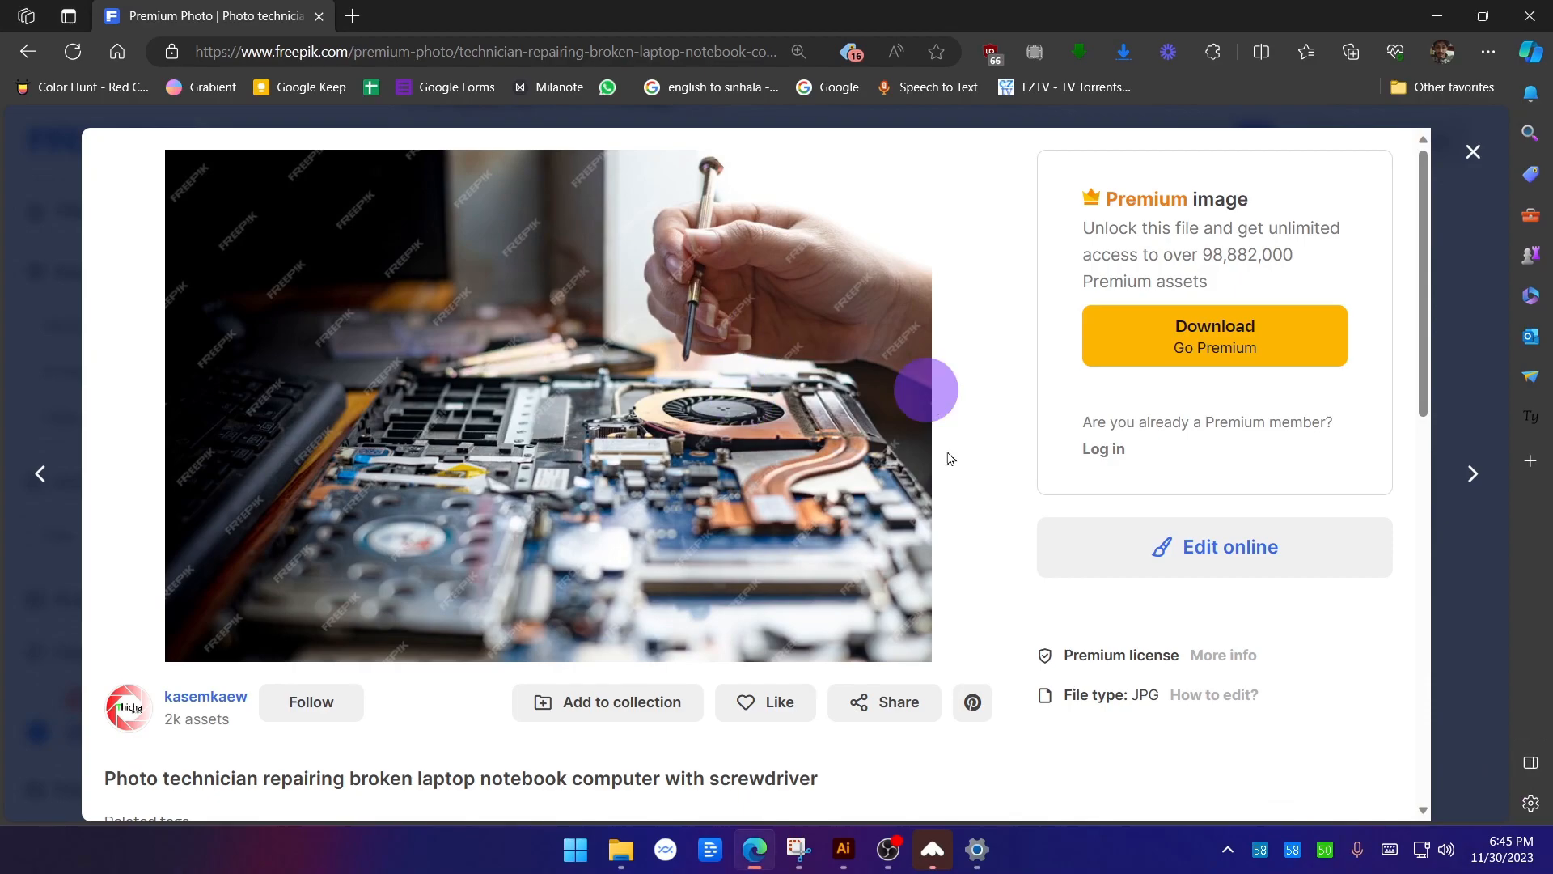
# Close this photo and open the blue-and-purple photo of a technician fixing a motherboard beside an analog meter.
pyautogui.click(1485, 167)
pyautogui.scroll(-5, 1449, 468)
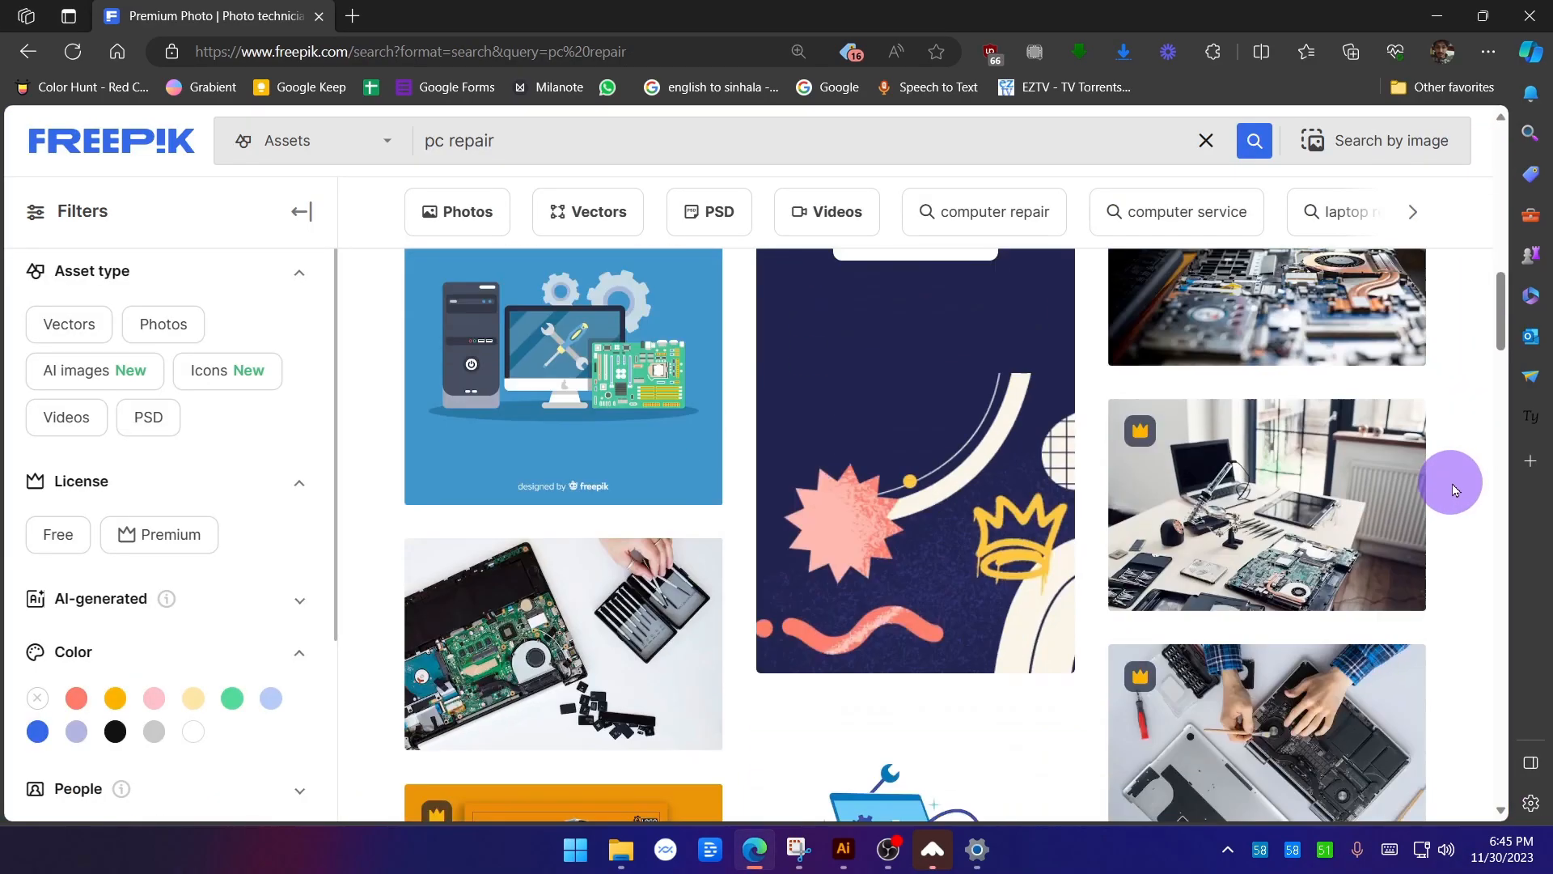
pyautogui.scroll(-7, 1466, 475)
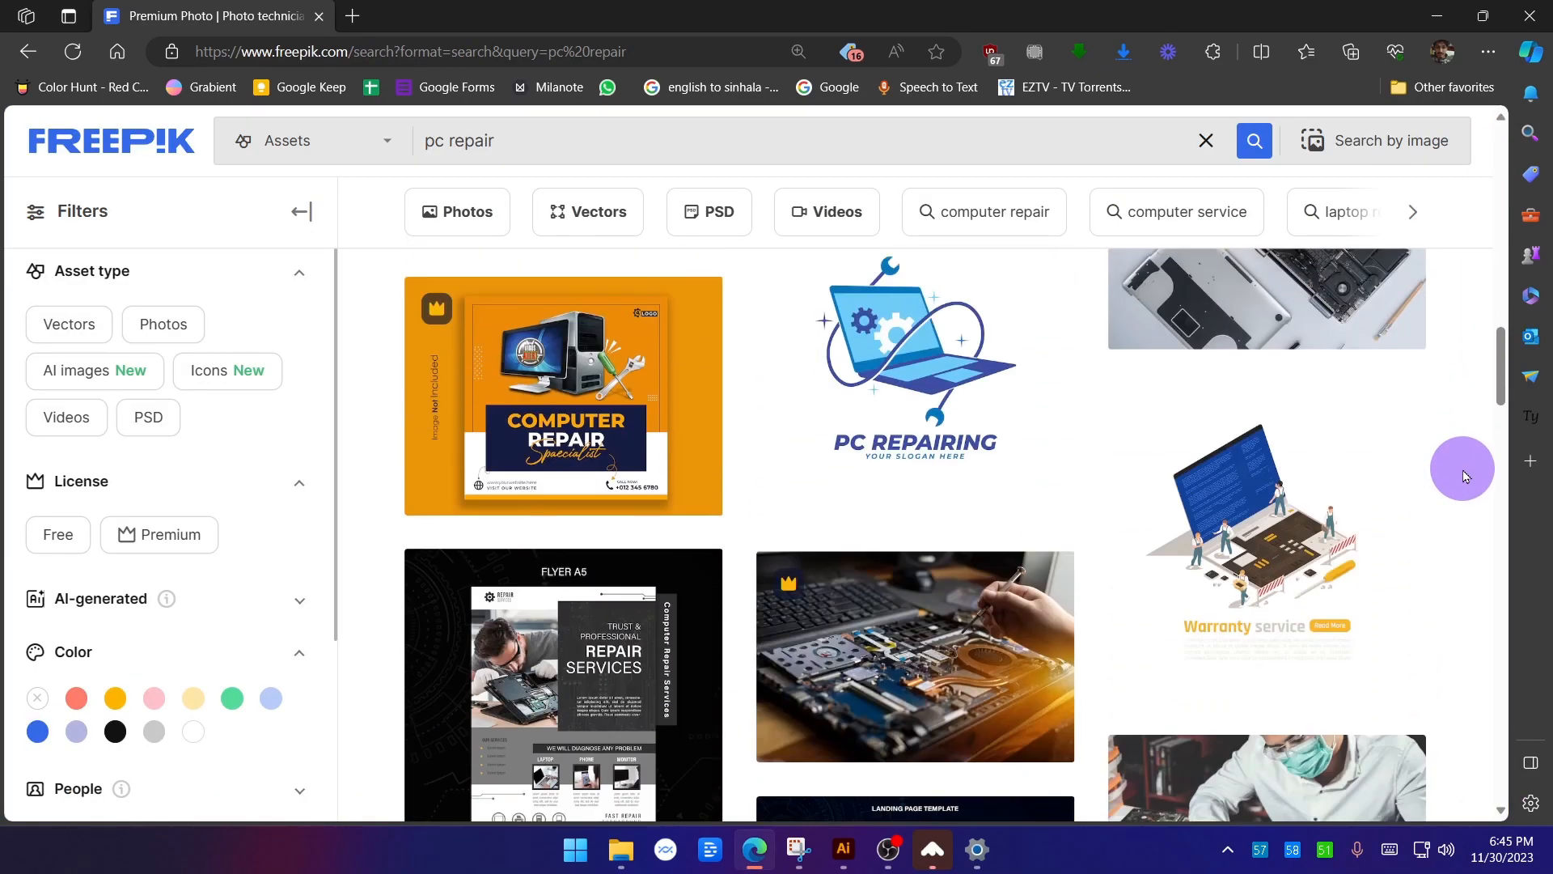
pyautogui.scroll(-5, 1466, 475)
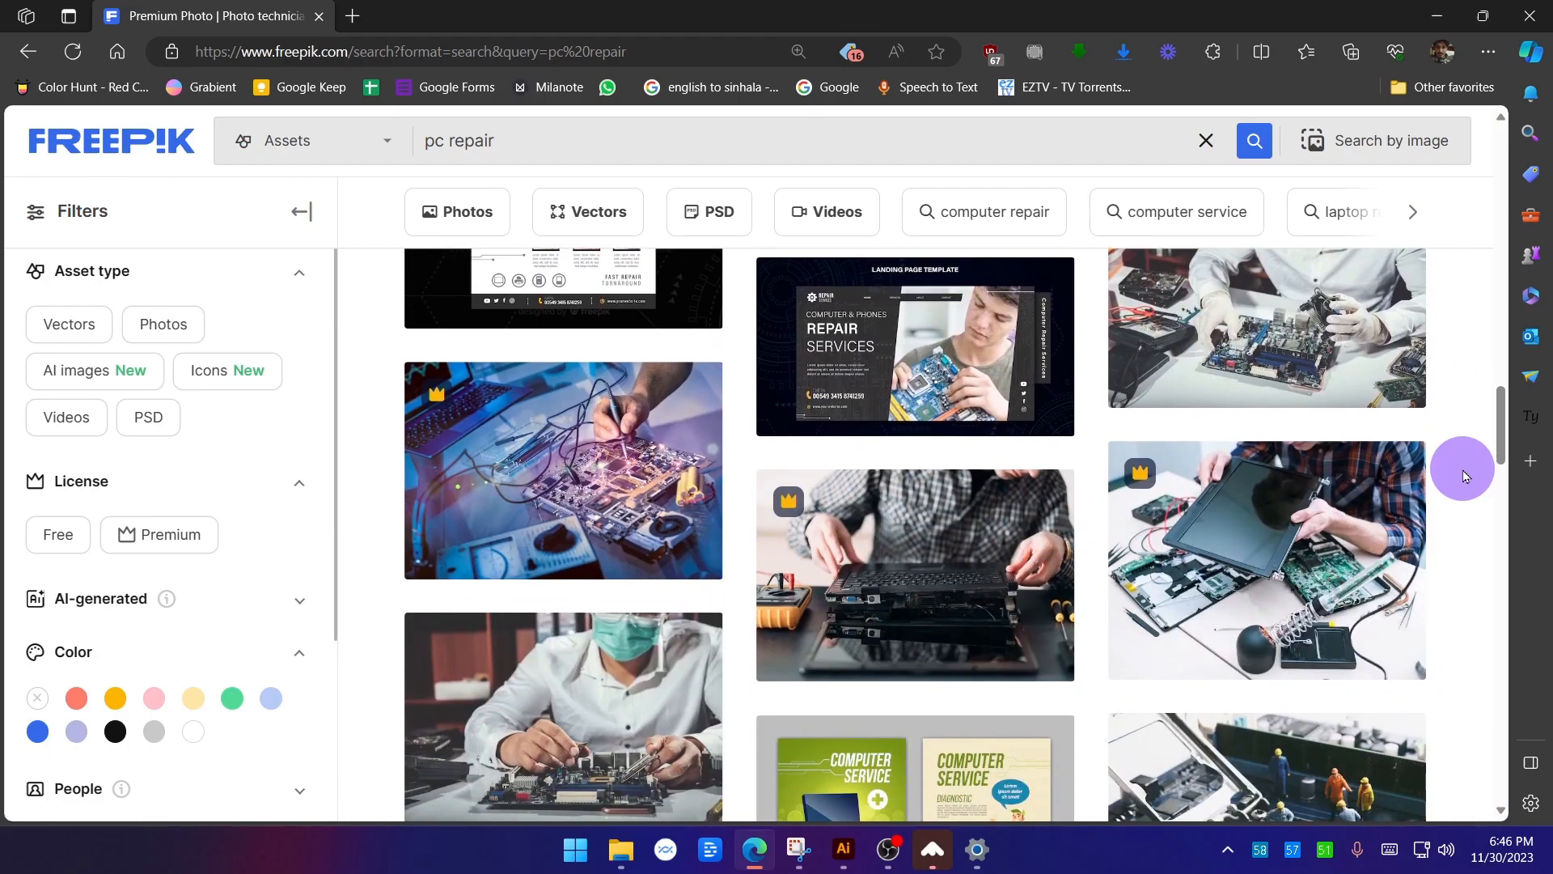
pyautogui.click(512, 436)
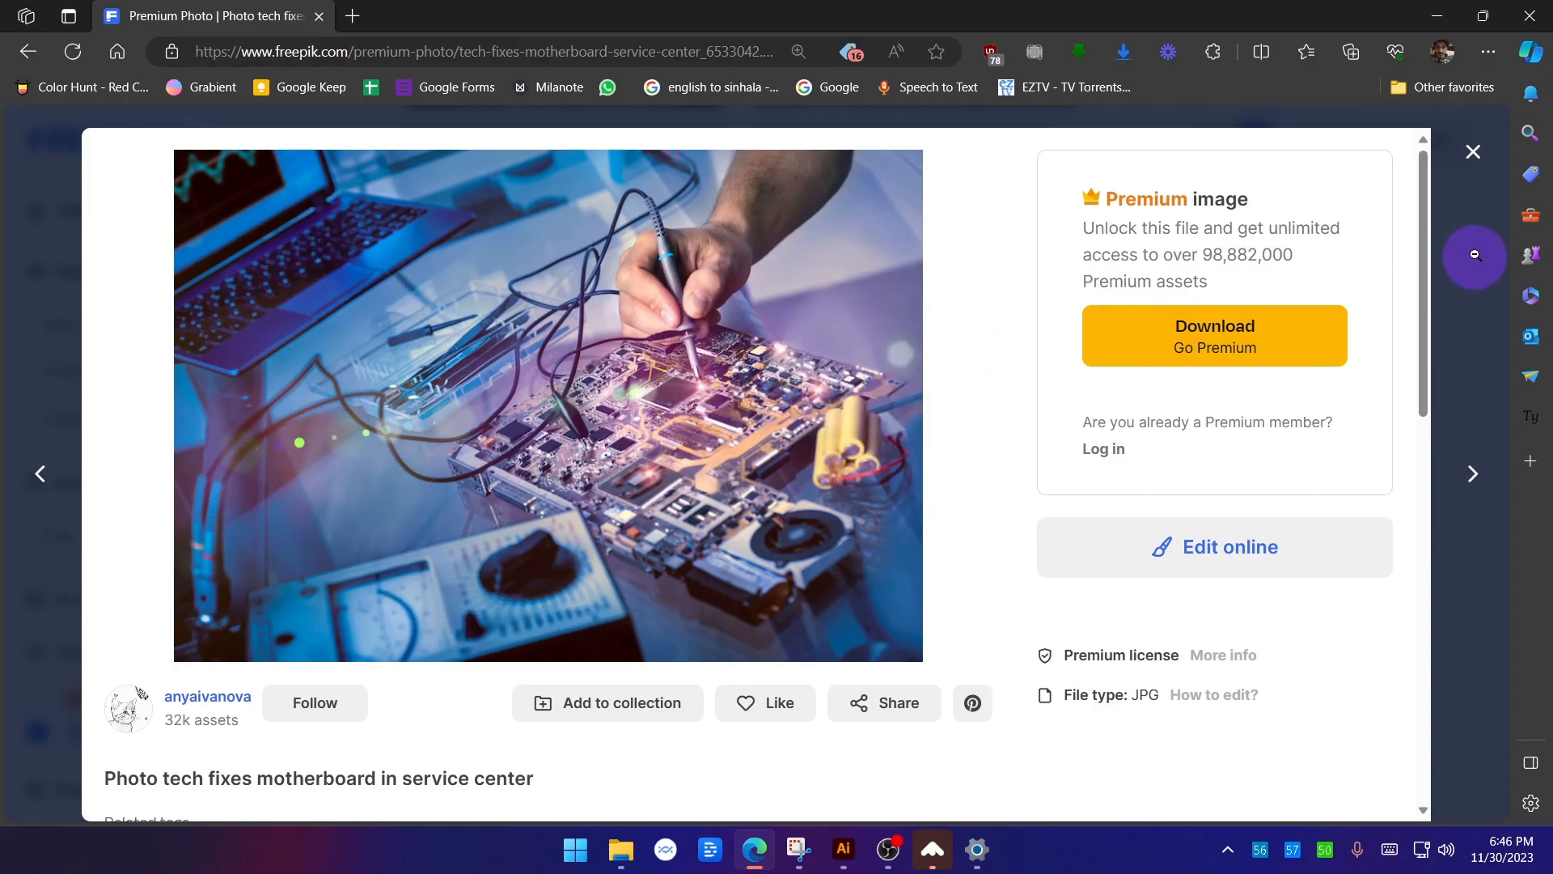
# Return to the pc repair results, browse further, and open the photo of a man in glasses assembling a laptop circuit board.
pyautogui.click(1473, 153)
pyautogui.scroll(-1, 1461, 509)
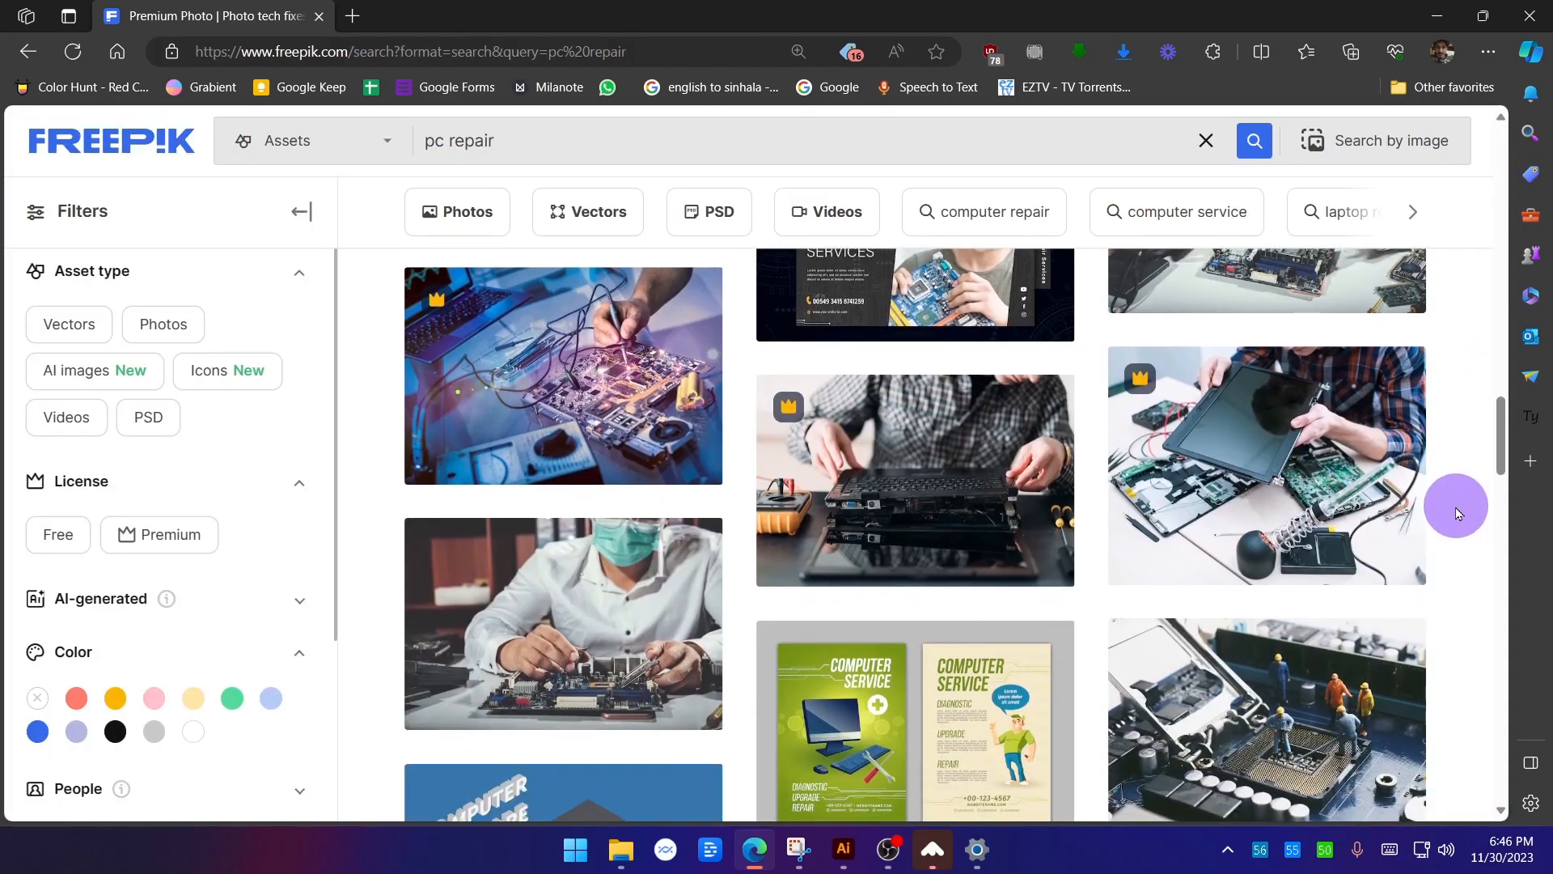
pyautogui.scroll(-1, 1449, 427)
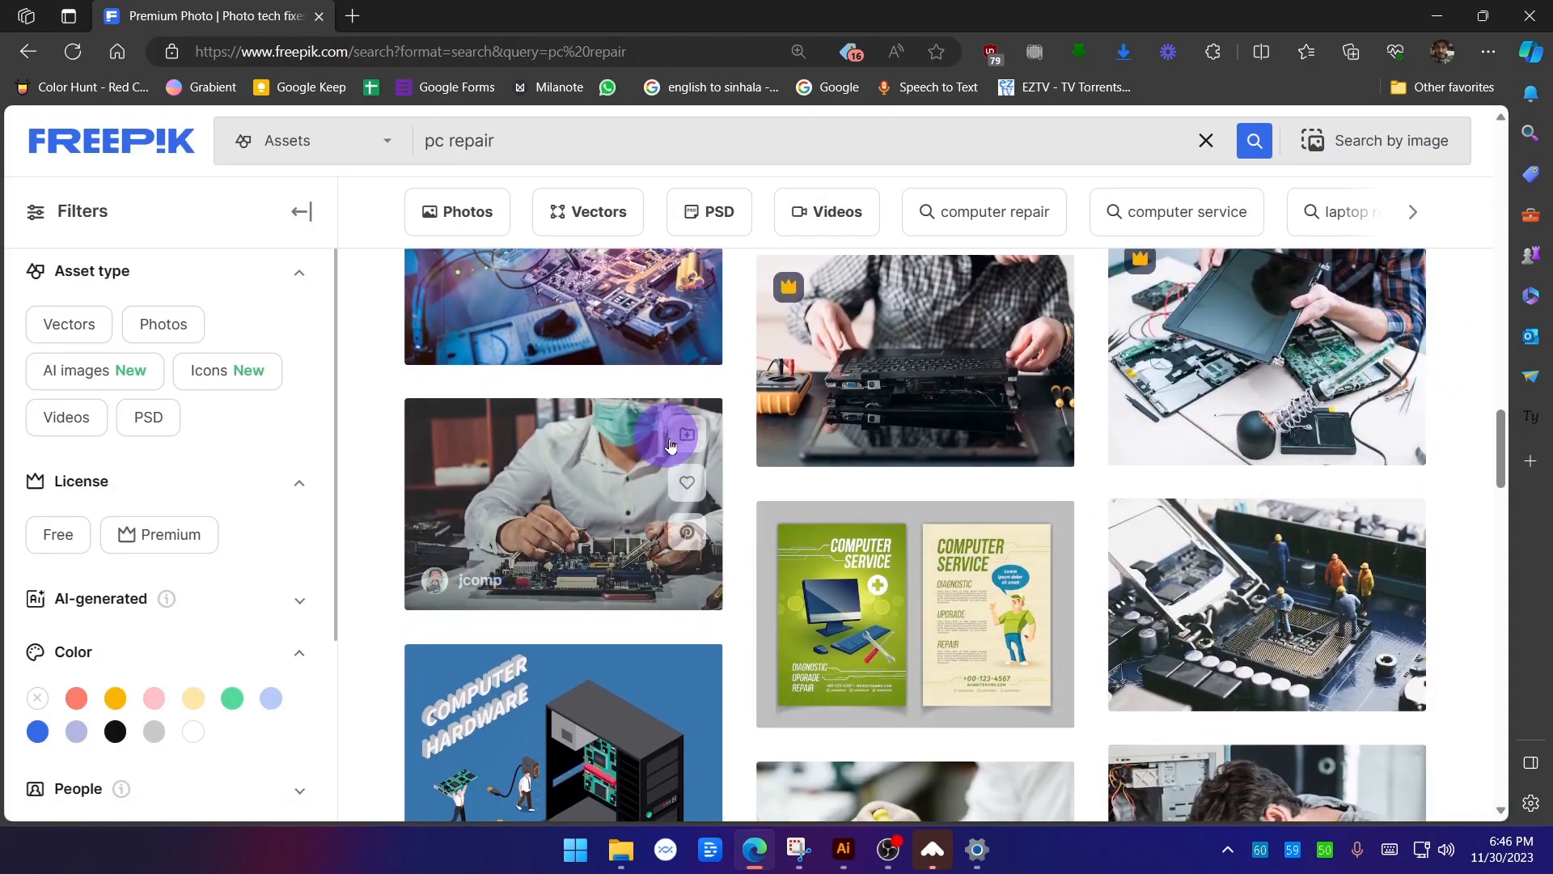
pyautogui.scroll(-3, 1484, 537)
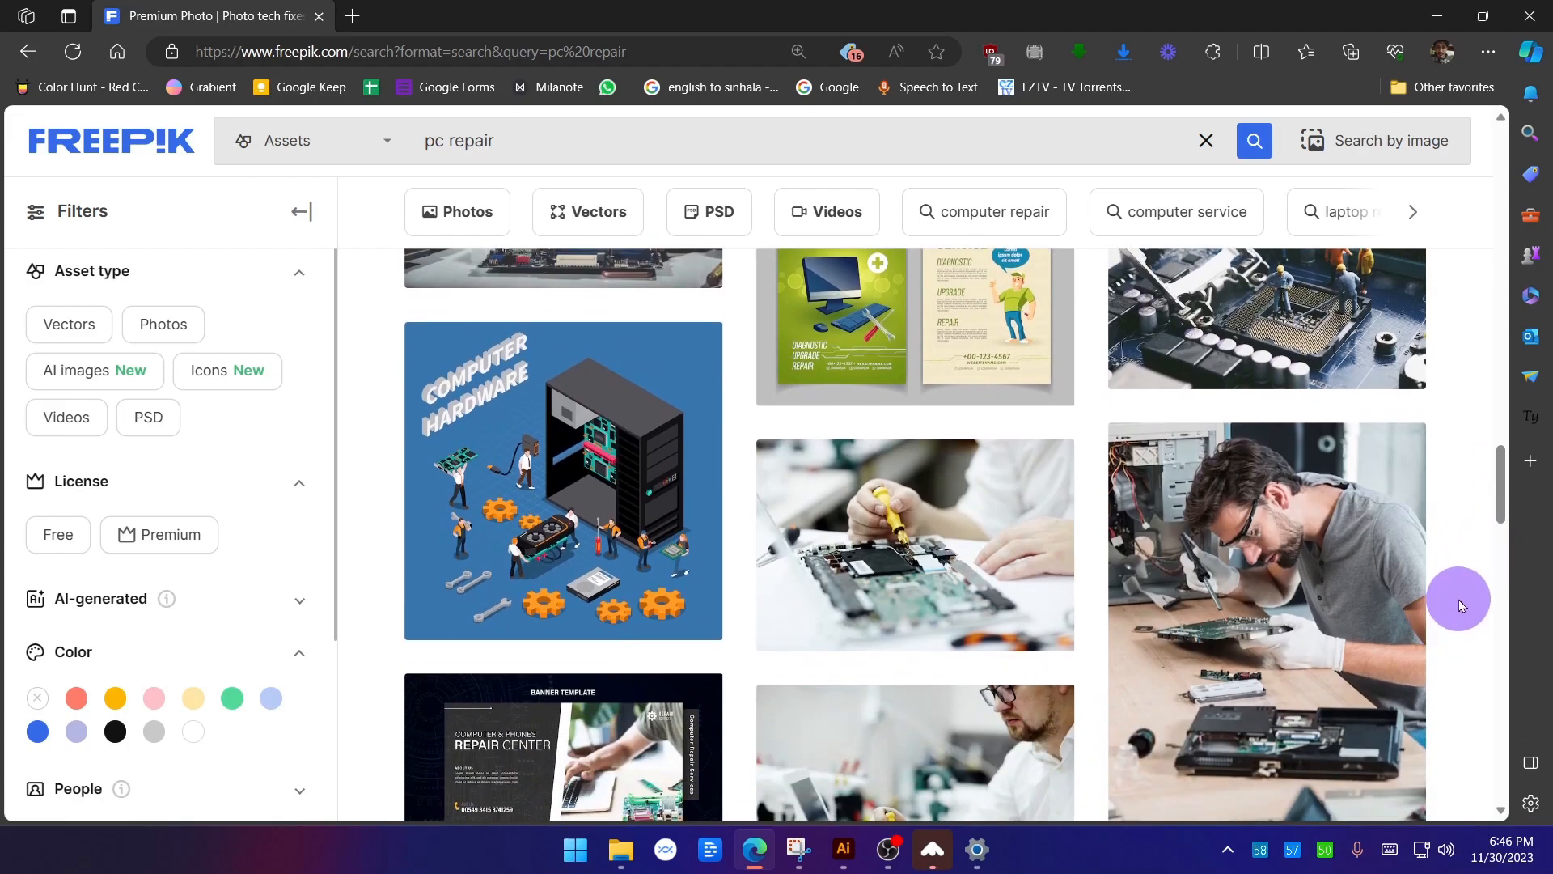
pyautogui.scroll(-4, 1461, 606)
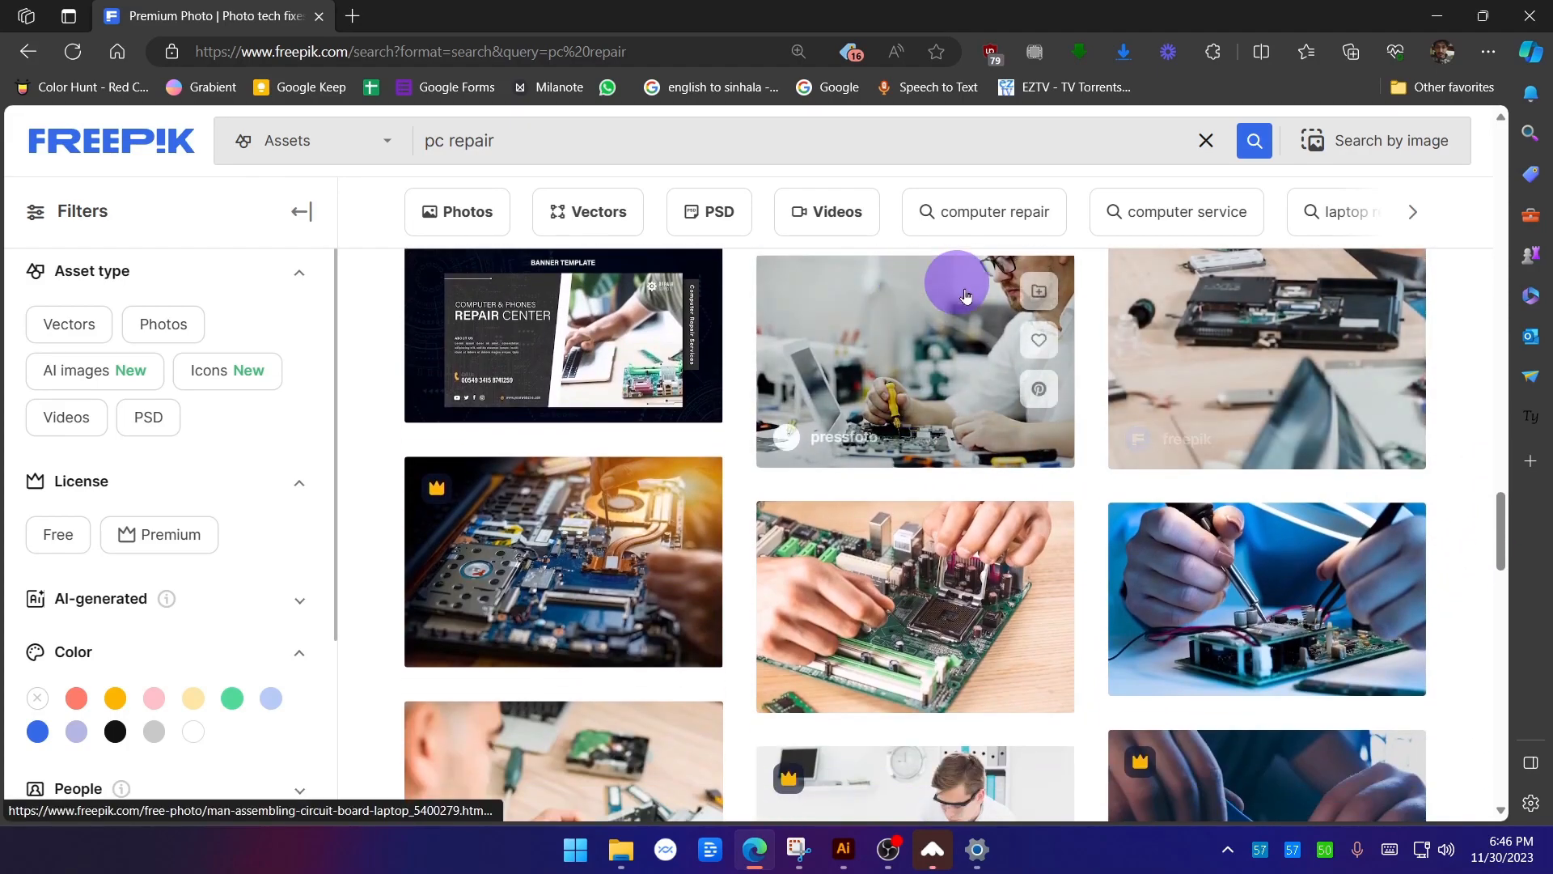
pyautogui.scroll(-1, 1100, 516)
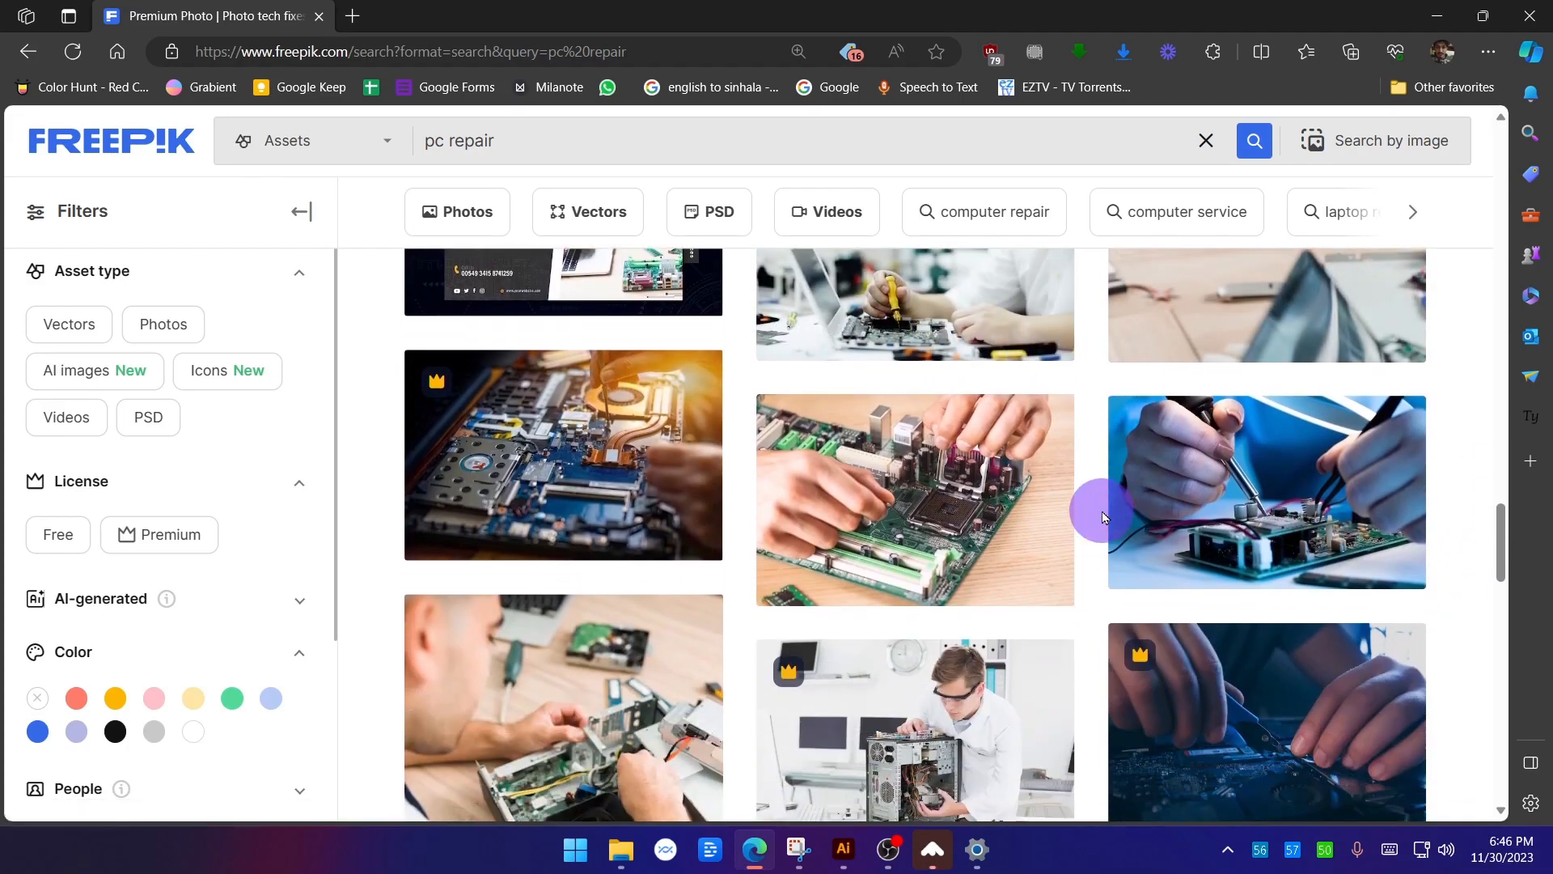
pyautogui.scroll(-1, 1103, 517)
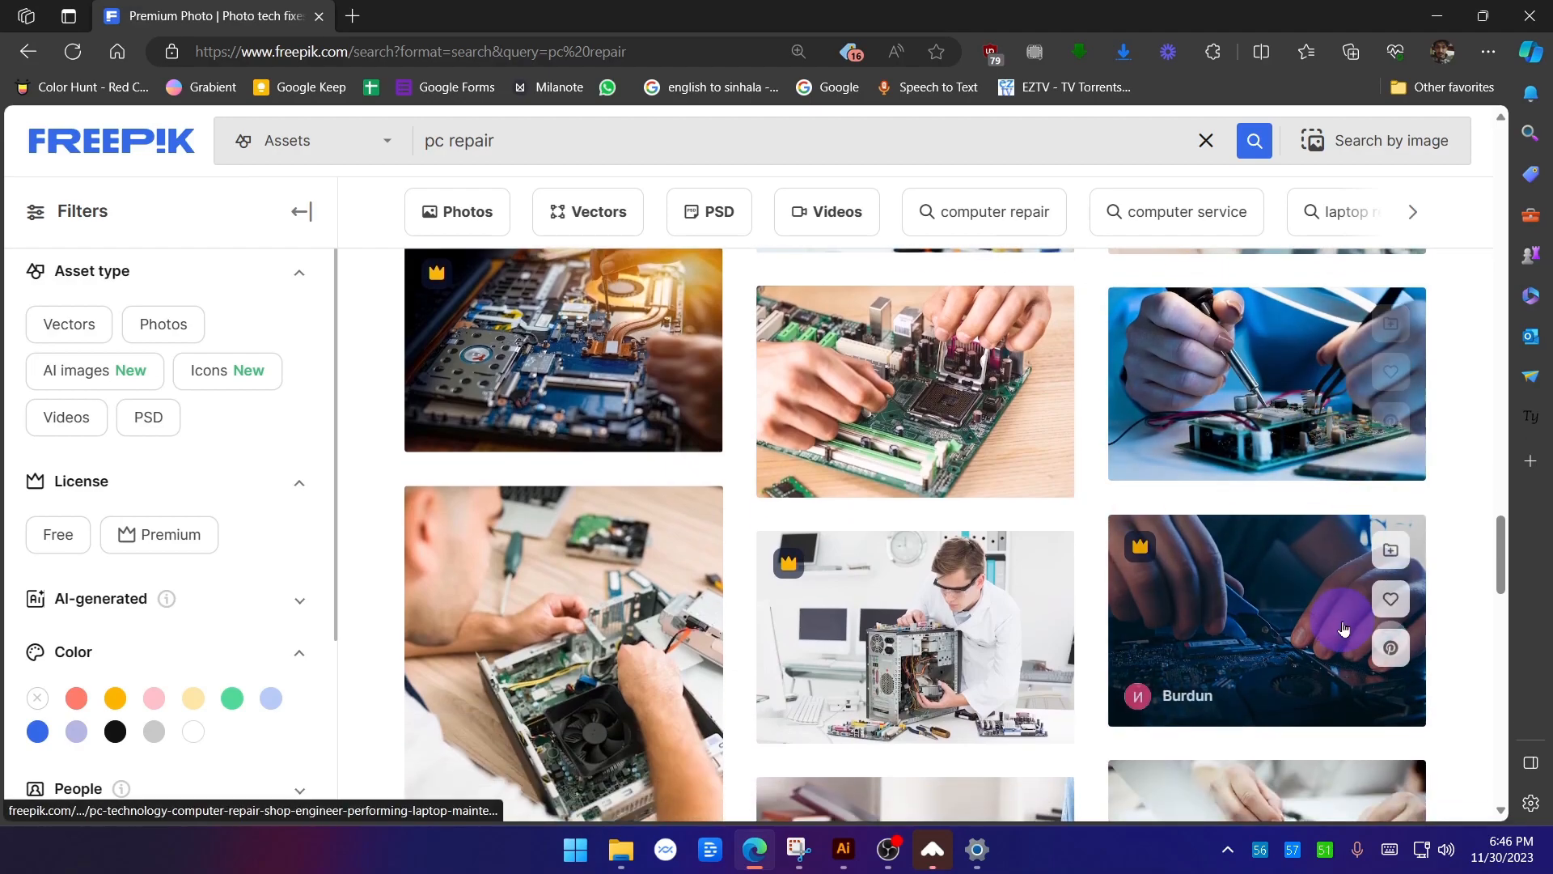
pyautogui.scroll(-2, 1354, 635)
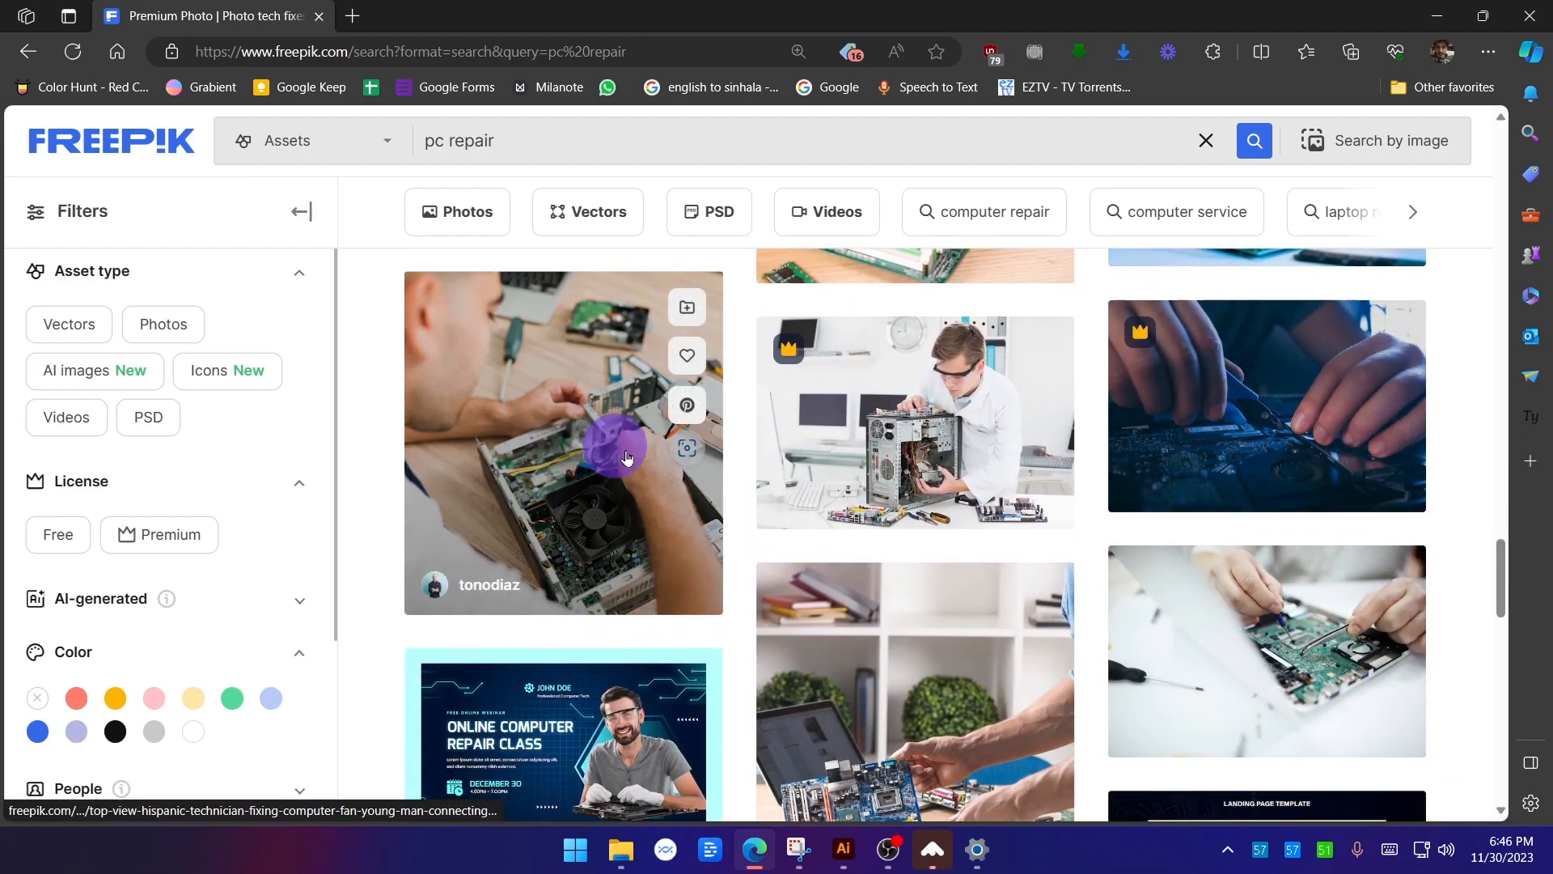
pyautogui.scroll(-5, 728, 502)
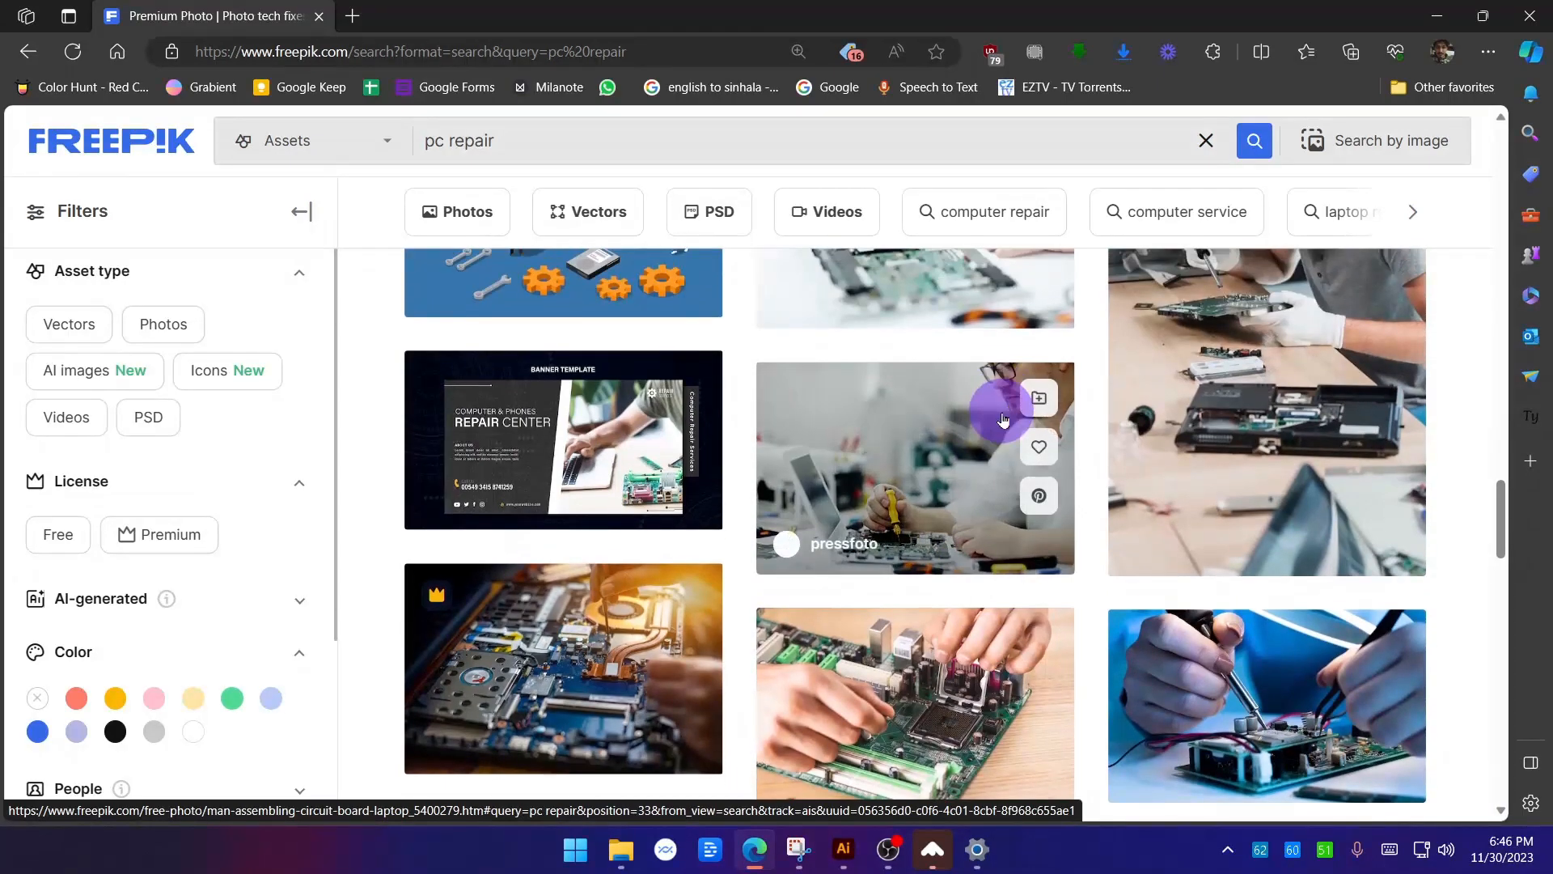
pyautogui.click(1003, 418)
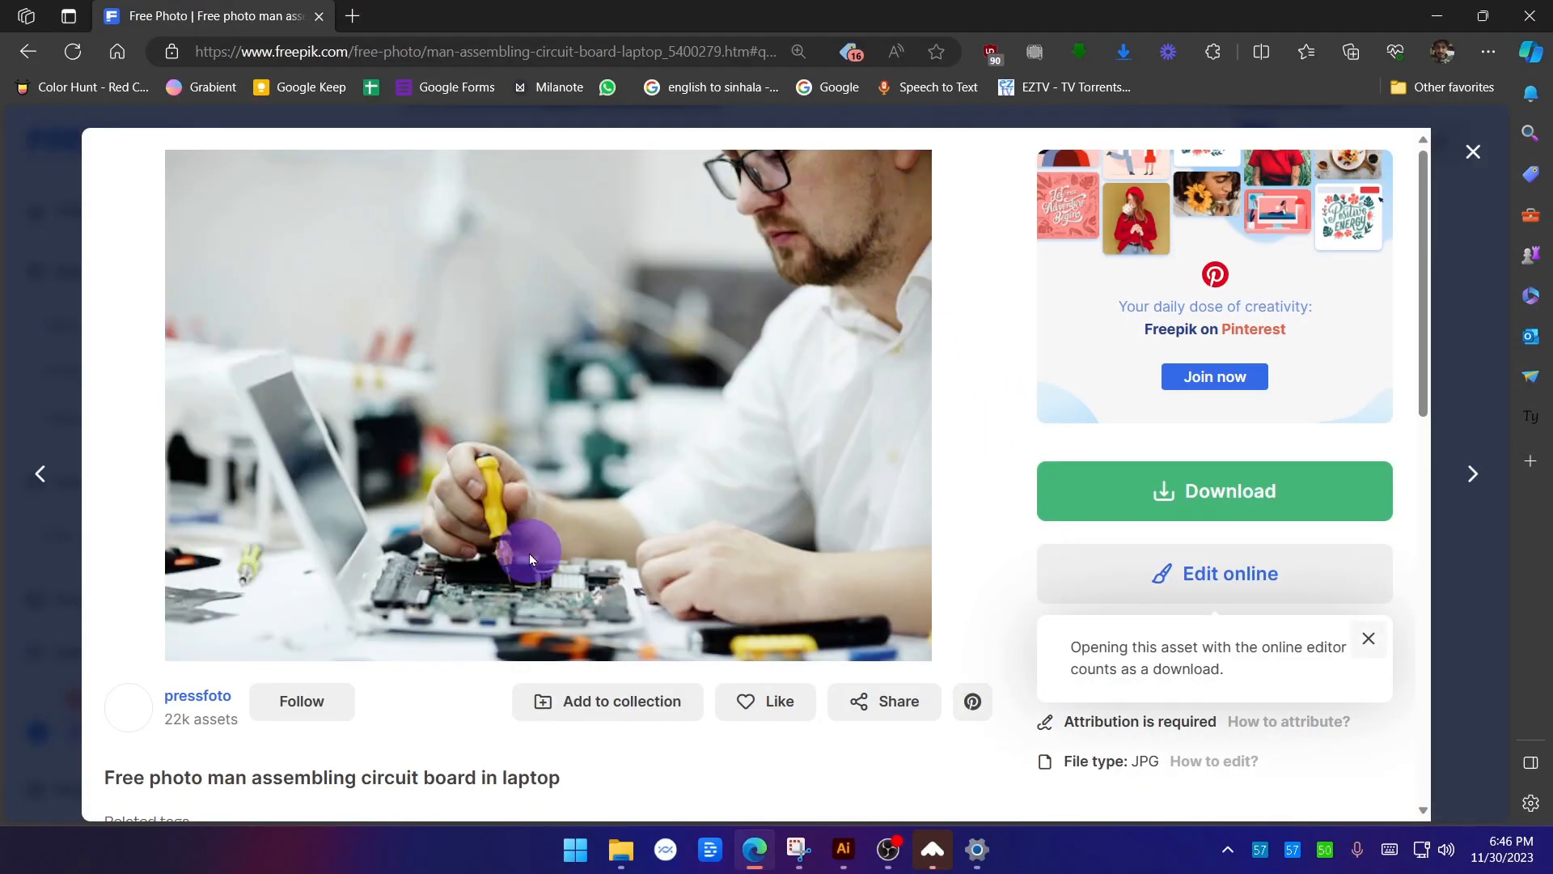
# Close this photo and open the top view of a technician fixing a computer fan.
pyautogui.click(1472, 152)
pyautogui.scroll(-5, 1120, 493)
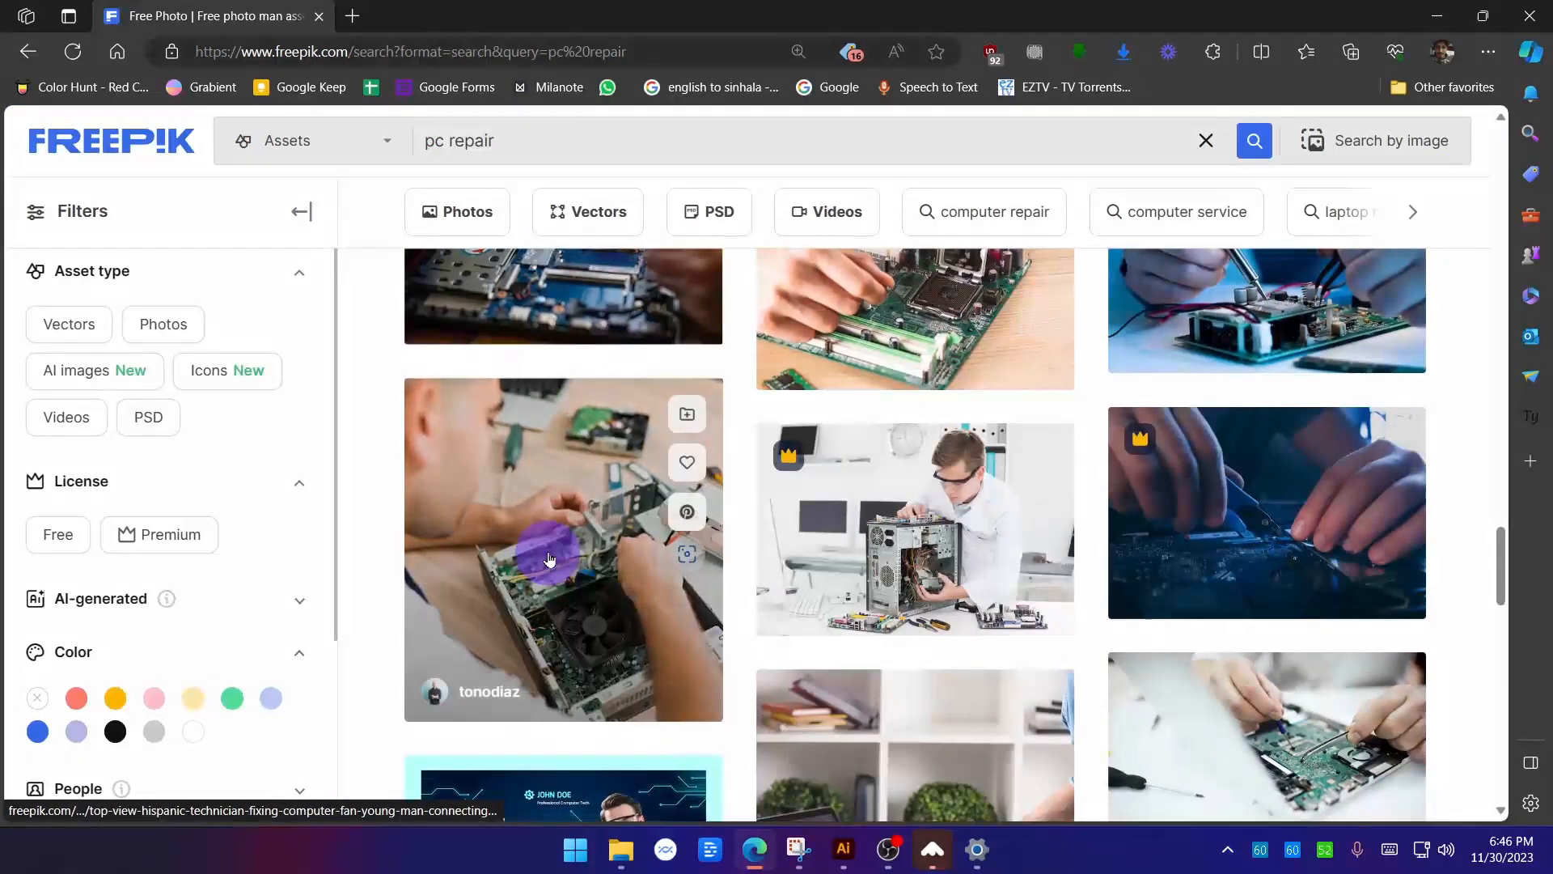
pyautogui.click(548, 557)
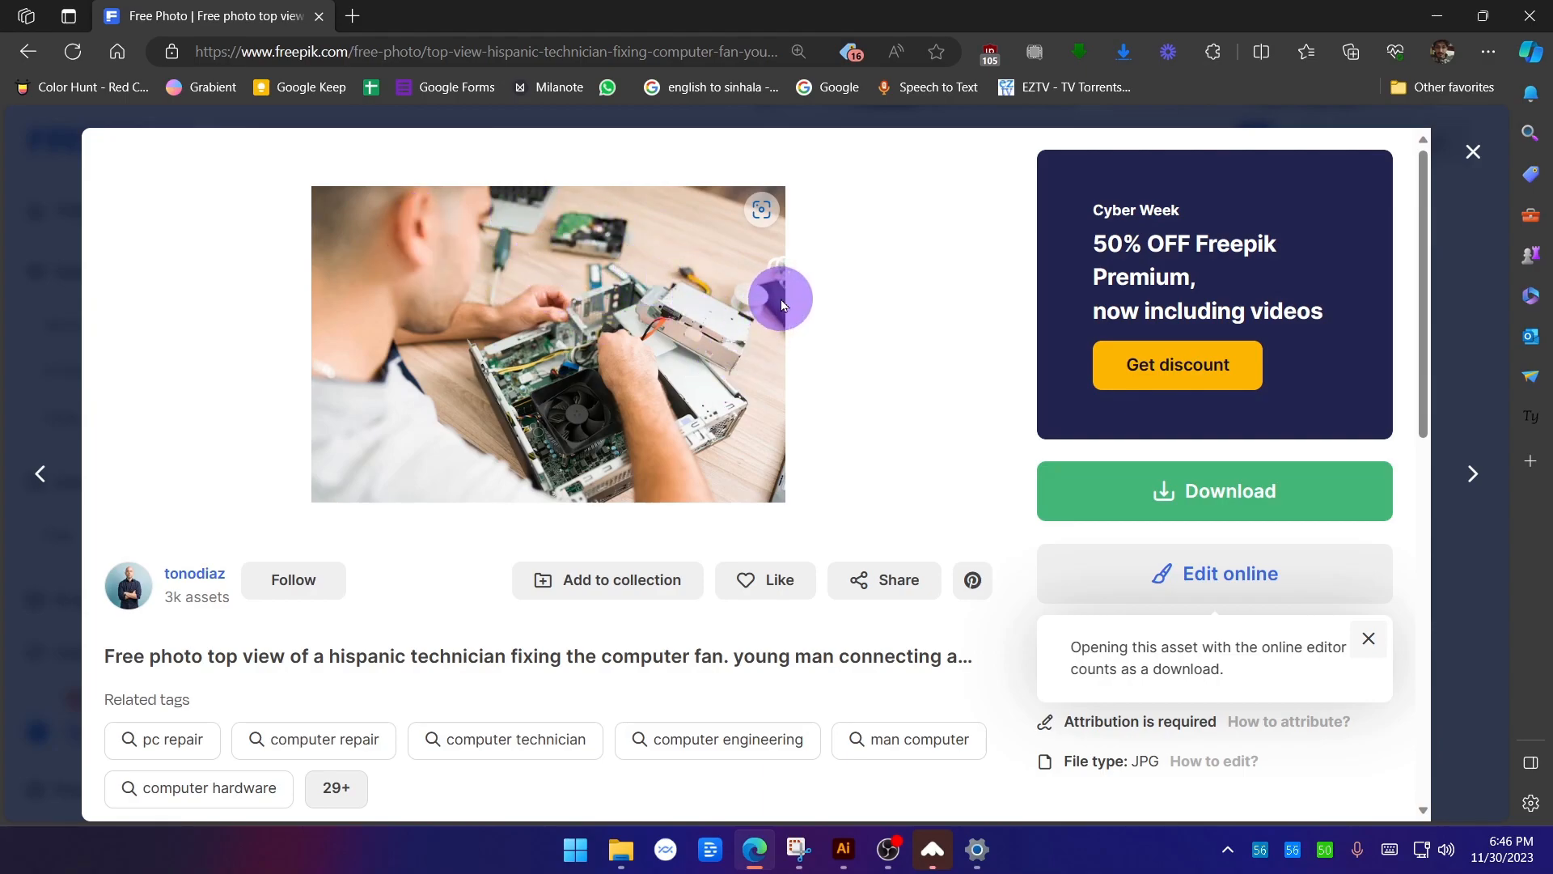
# Mark the loose tools, parts and objects around the computer case with the red screen pen, and close the overlay.
pyautogui.hotkey('ctrl', 'alt', 'g')
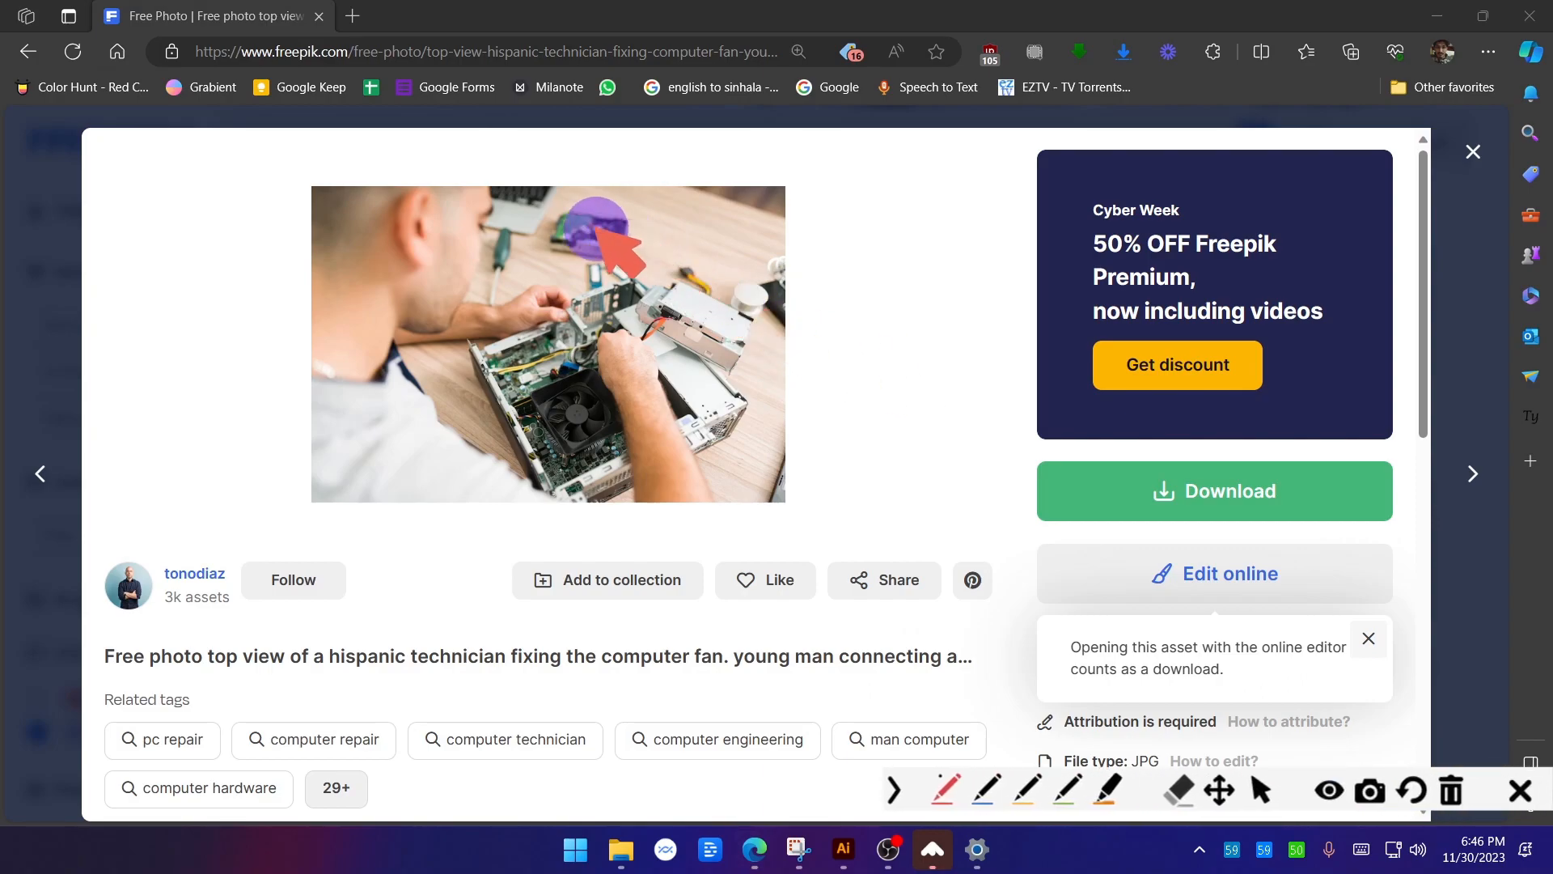
pyautogui.moveTo(608, 217)
pyautogui.mouseDown()
pyautogui.moveTo(558, 229)
pyautogui.moveTo(618, 249)
pyautogui.moveTo(550, 184)
pyautogui.moveTo(537, 232)
pyautogui.moveTo(476, 213)
pyautogui.moveTo(499, 239)
pyautogui.mouseUp()
pyautogui.moveTo(586, 260)
pyautogui.mouseDown()
pyautogui.moveTo(606, 309)
pyautogui.moveTo(598, 270)
pyautogui.mouseUp()
pyautogui.moveTo(611, 259)
pyautogui.mouseDown()
pyautogui.moveTo(675, 303)
pyautogui.moveTo(625, 262)
pyautogui.moveTo(684, 266)
pyautogui.moveTo(742, 316)
pyautogui.moveTo(732, 282)
pyautogui.moveTo(764, 294)
pyautogui.moveTo(793, 263)
pyautogui.mouseUp()
pyautogui.moveTo(465, 348)
pyautogui.mouseDown()
pyautogui.moveTo(640, 276)
pyautogui.moveTo(756, 413)
pyautogui.mouseUp()
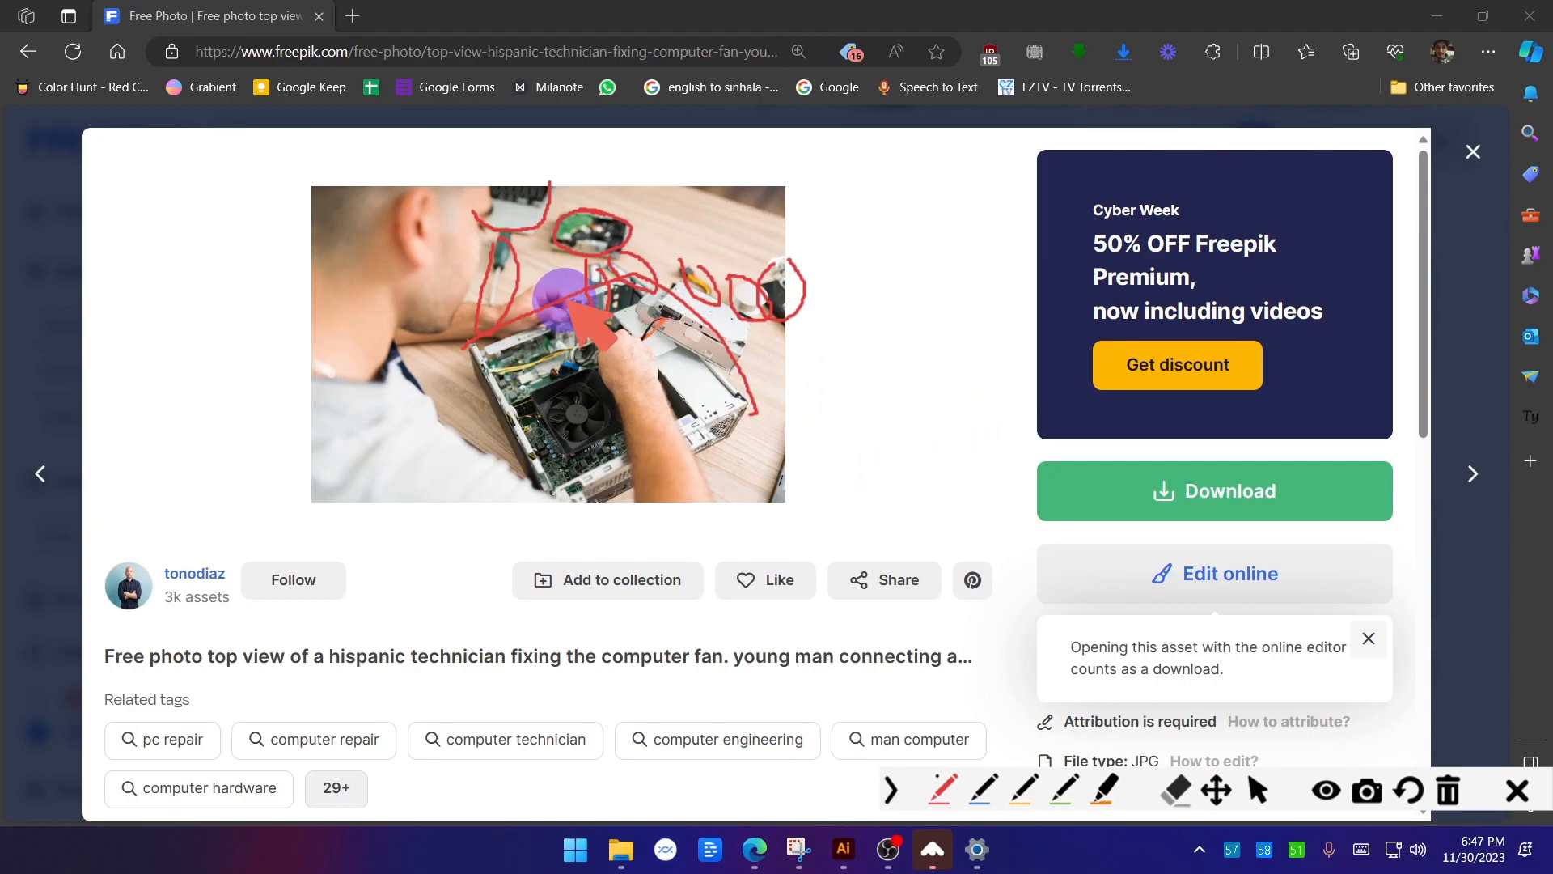
pyautogui.click(1518, 791)
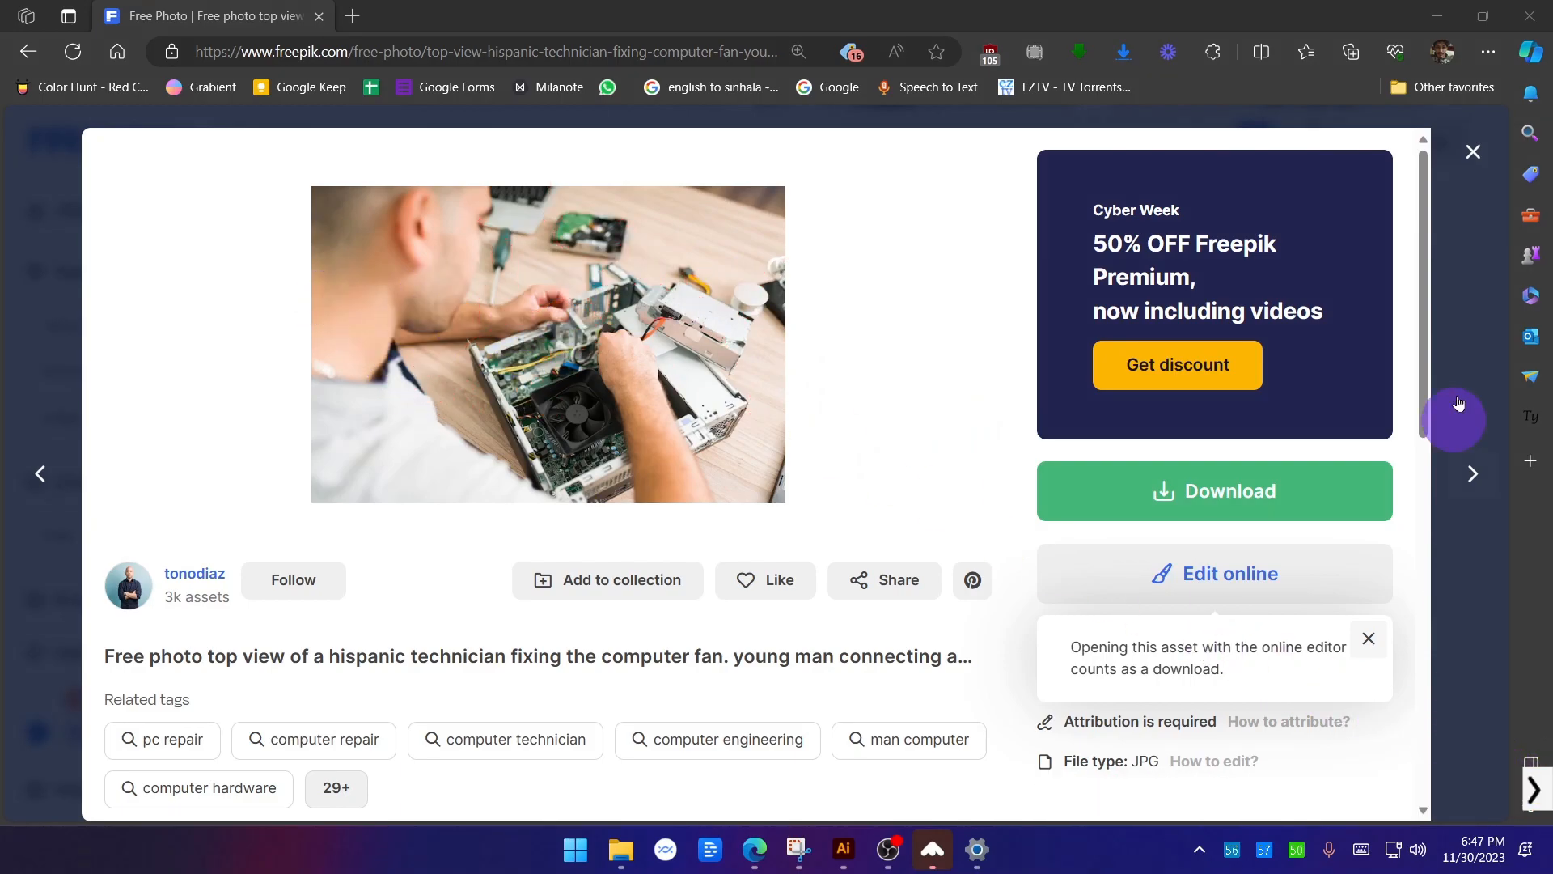
# Return to the results, browse the whole page, and open the photo of a man in a cap repairing a computer tower.
pyautogui.click(1473, 151)
pyautogui.scroll(-4, 1431, 524)
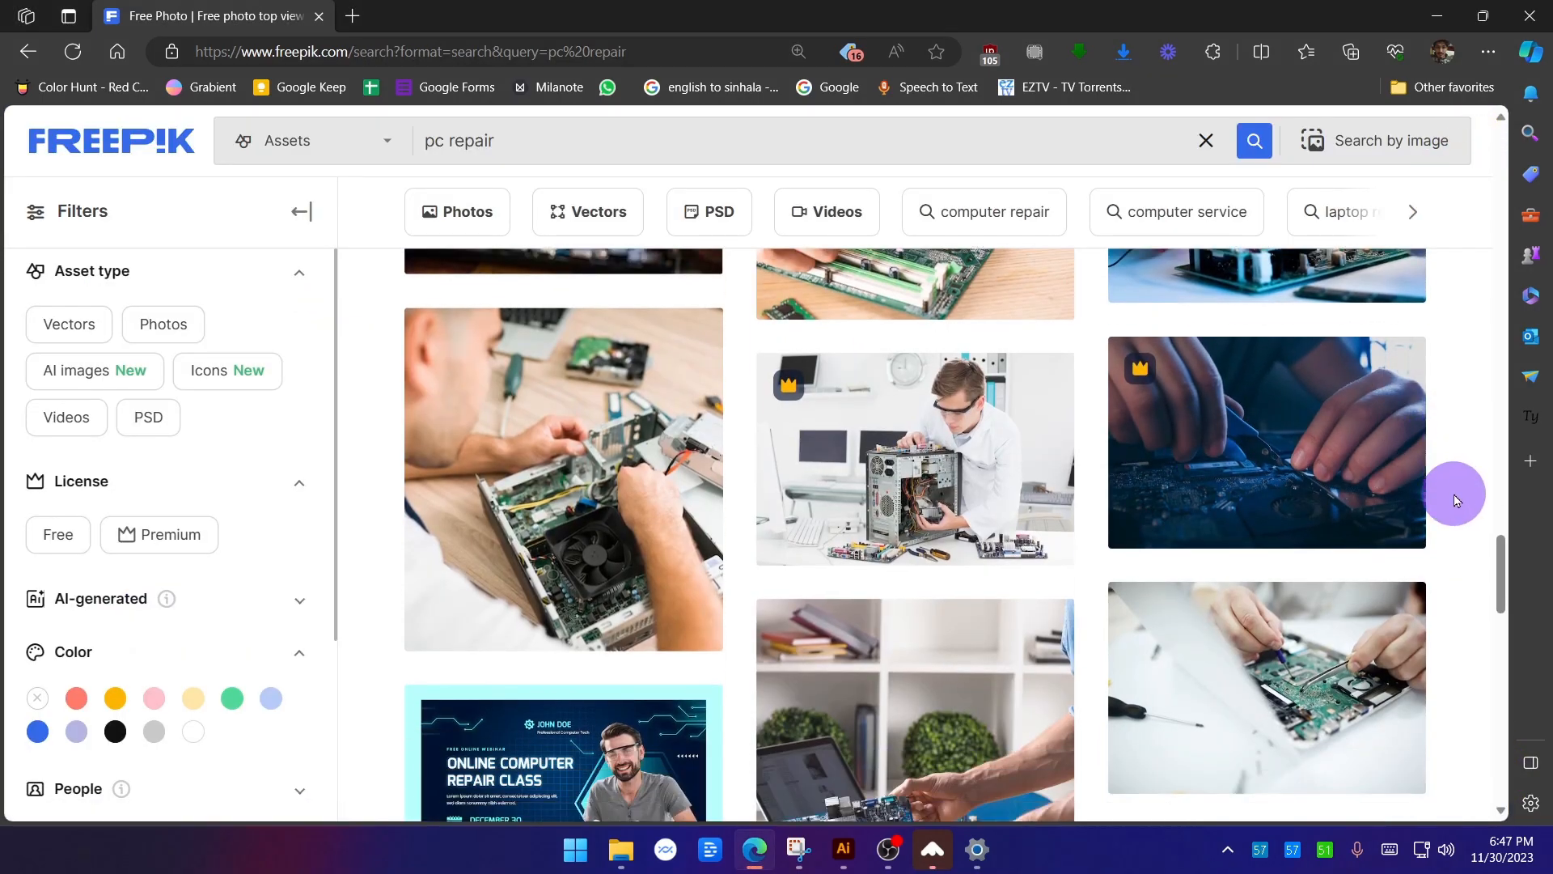
pyautogui.scroll(-3, 1456, 500)
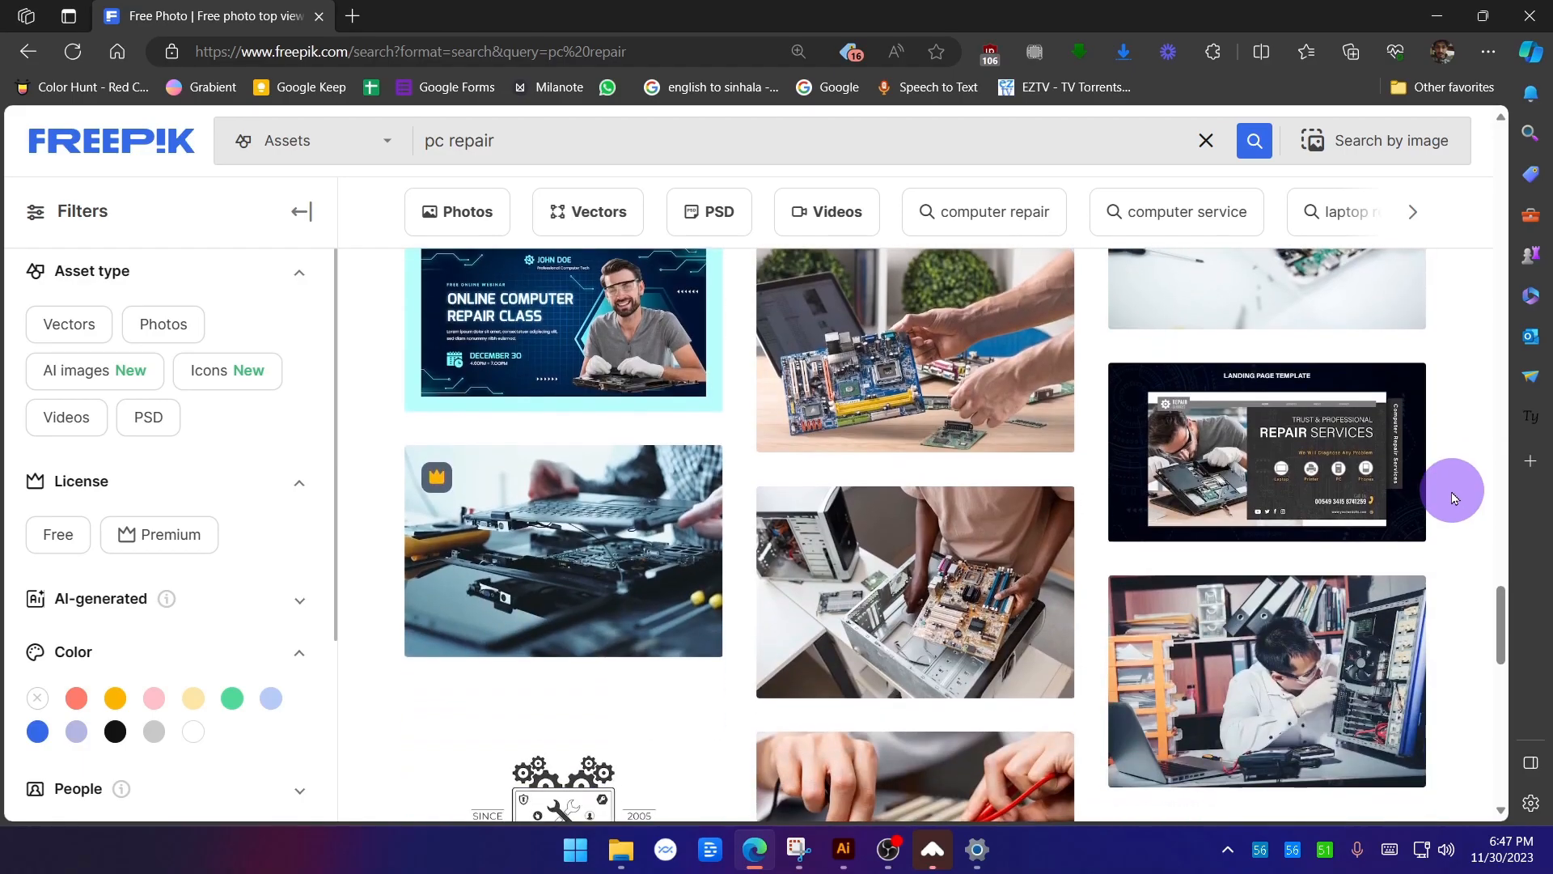
pyautogui.scroll(-10, 1452, 497)
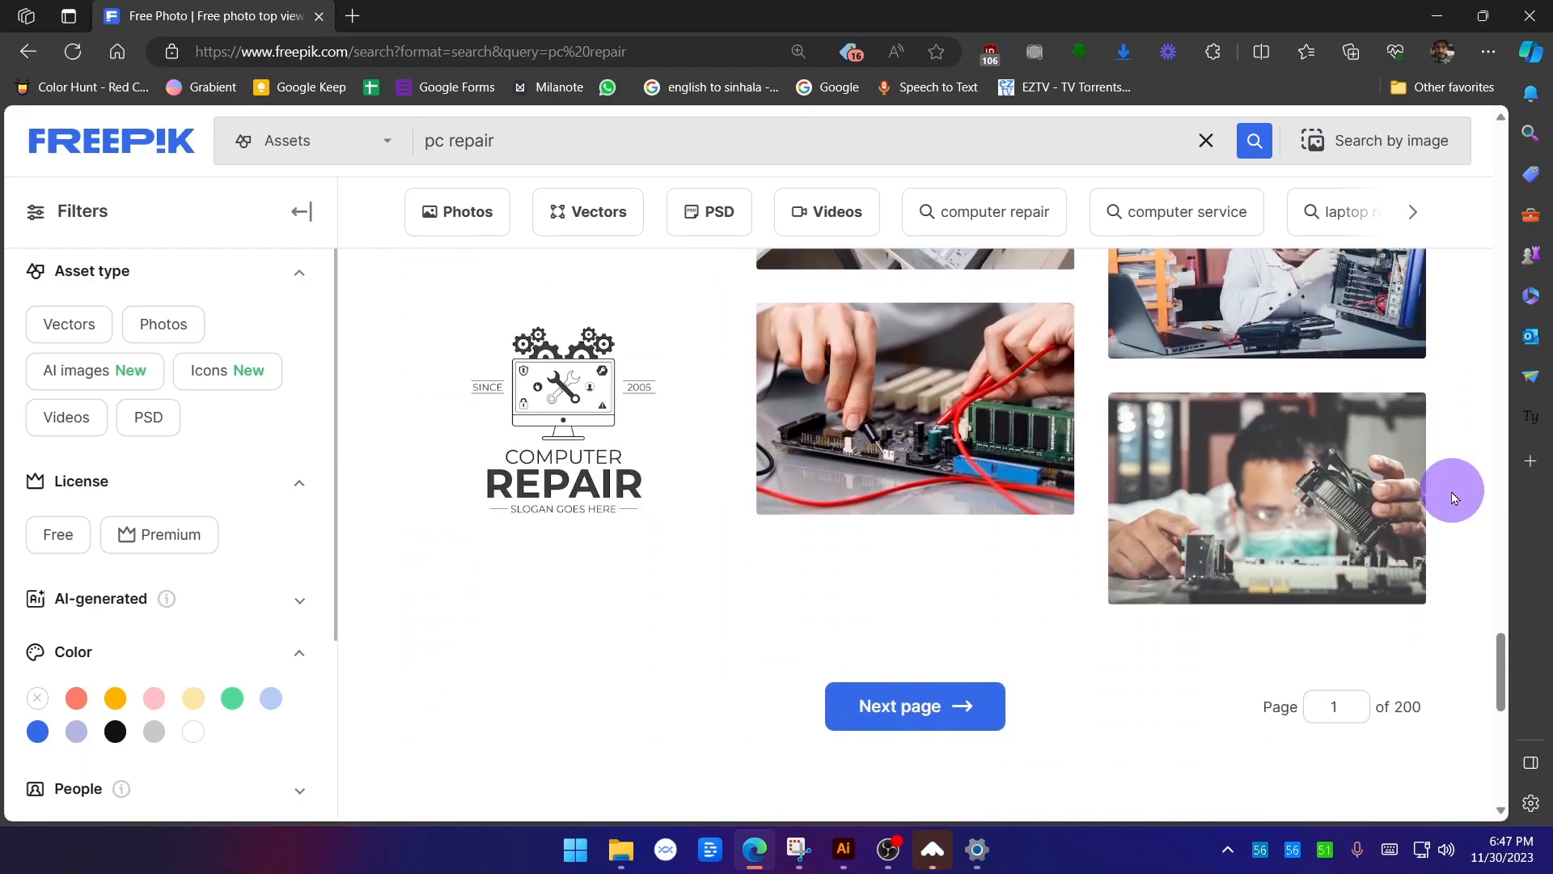
pyautogui.scroll(13, 1452, 493)
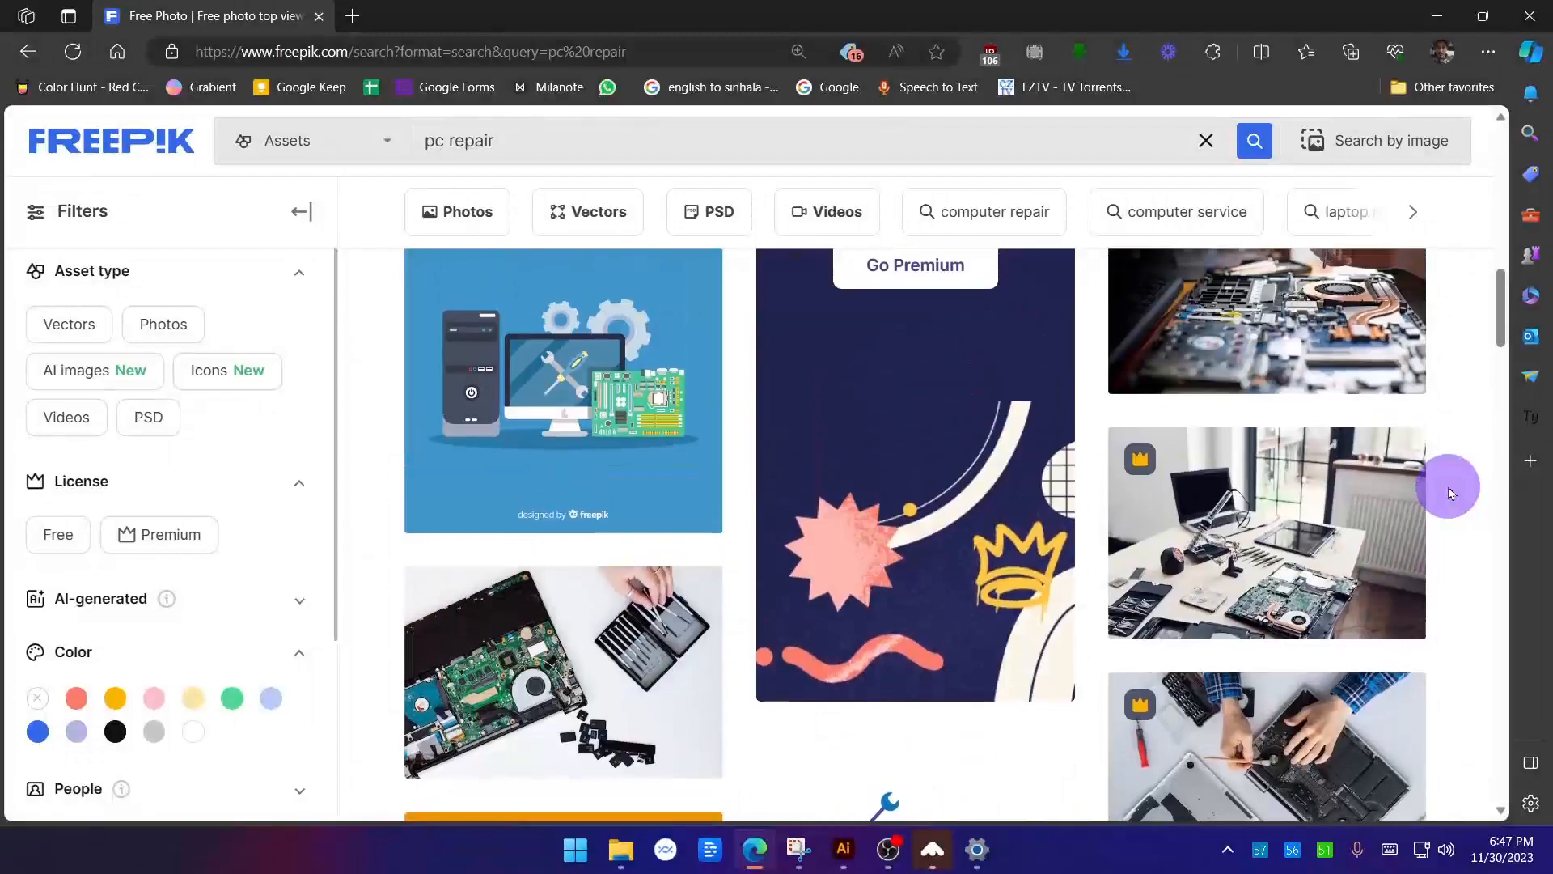
pyautogui.scroll(2, 1451, 490)
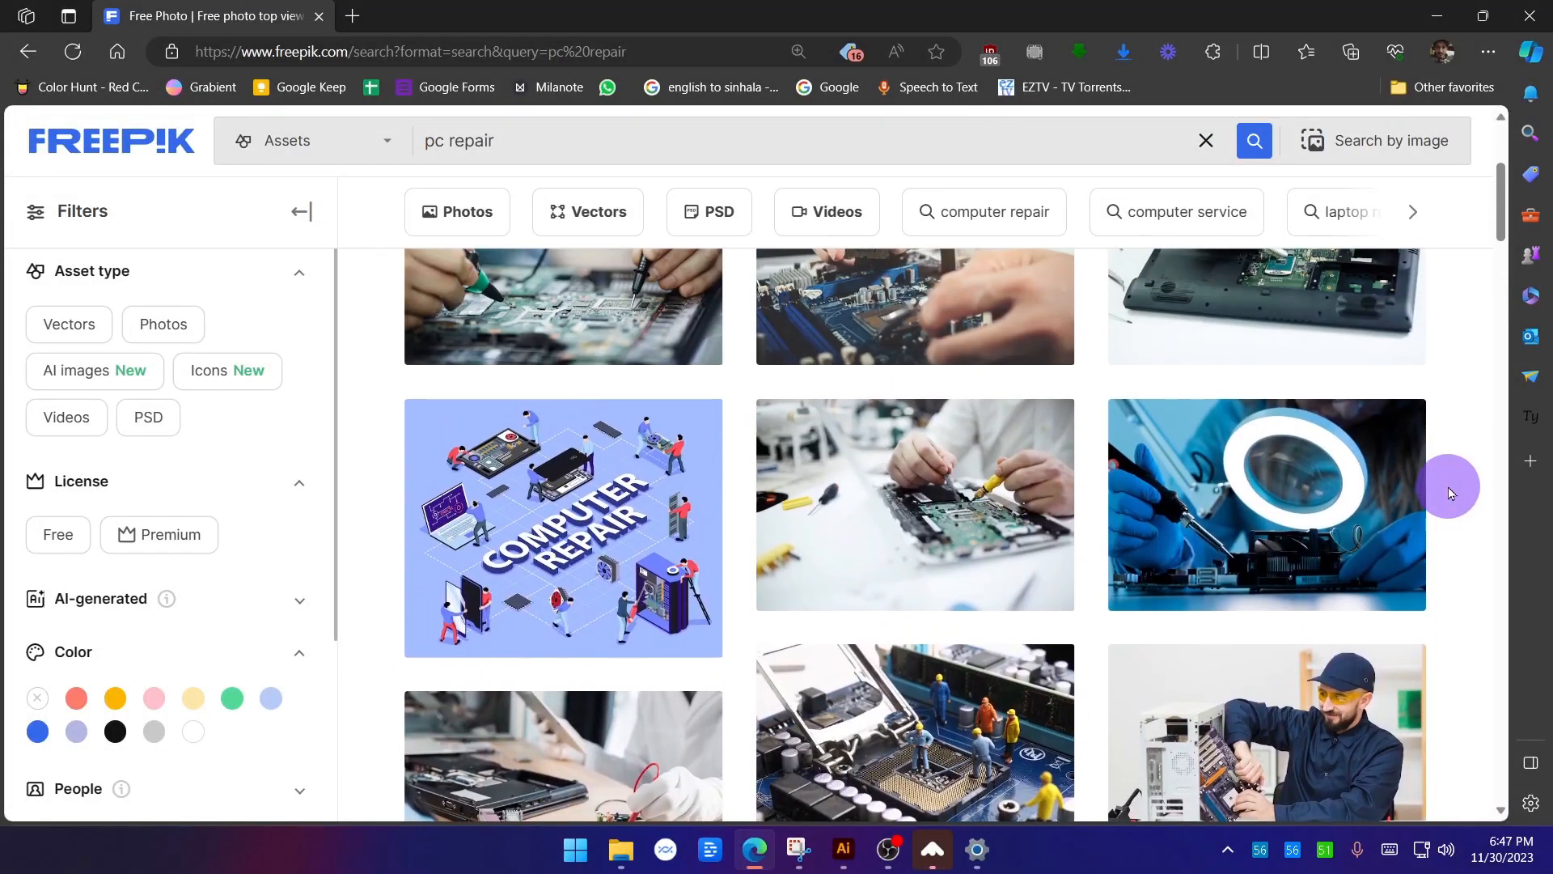
pyautogui.scroll(-2, 1392, 502)
pyautogui.click(1277, 527)
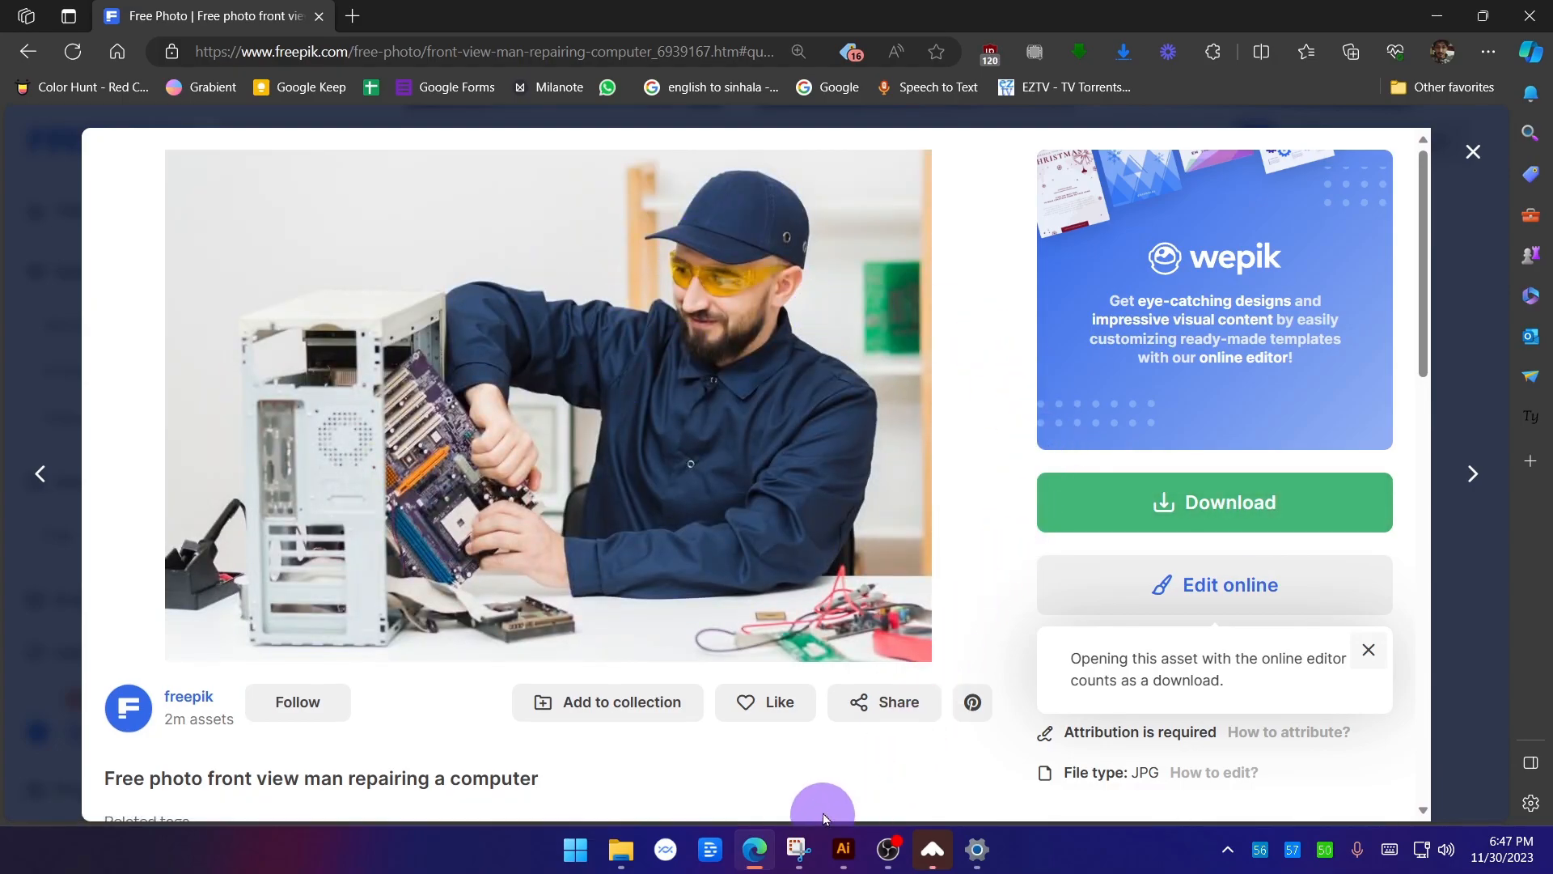
# Switch to the PC Clinic poster in Illustrator, tick the top hexagon frame with the red screen pen, and close the overlay.
pyautogui.click(844, 849)
pyautogui.scroll(-1, 1030, 489)
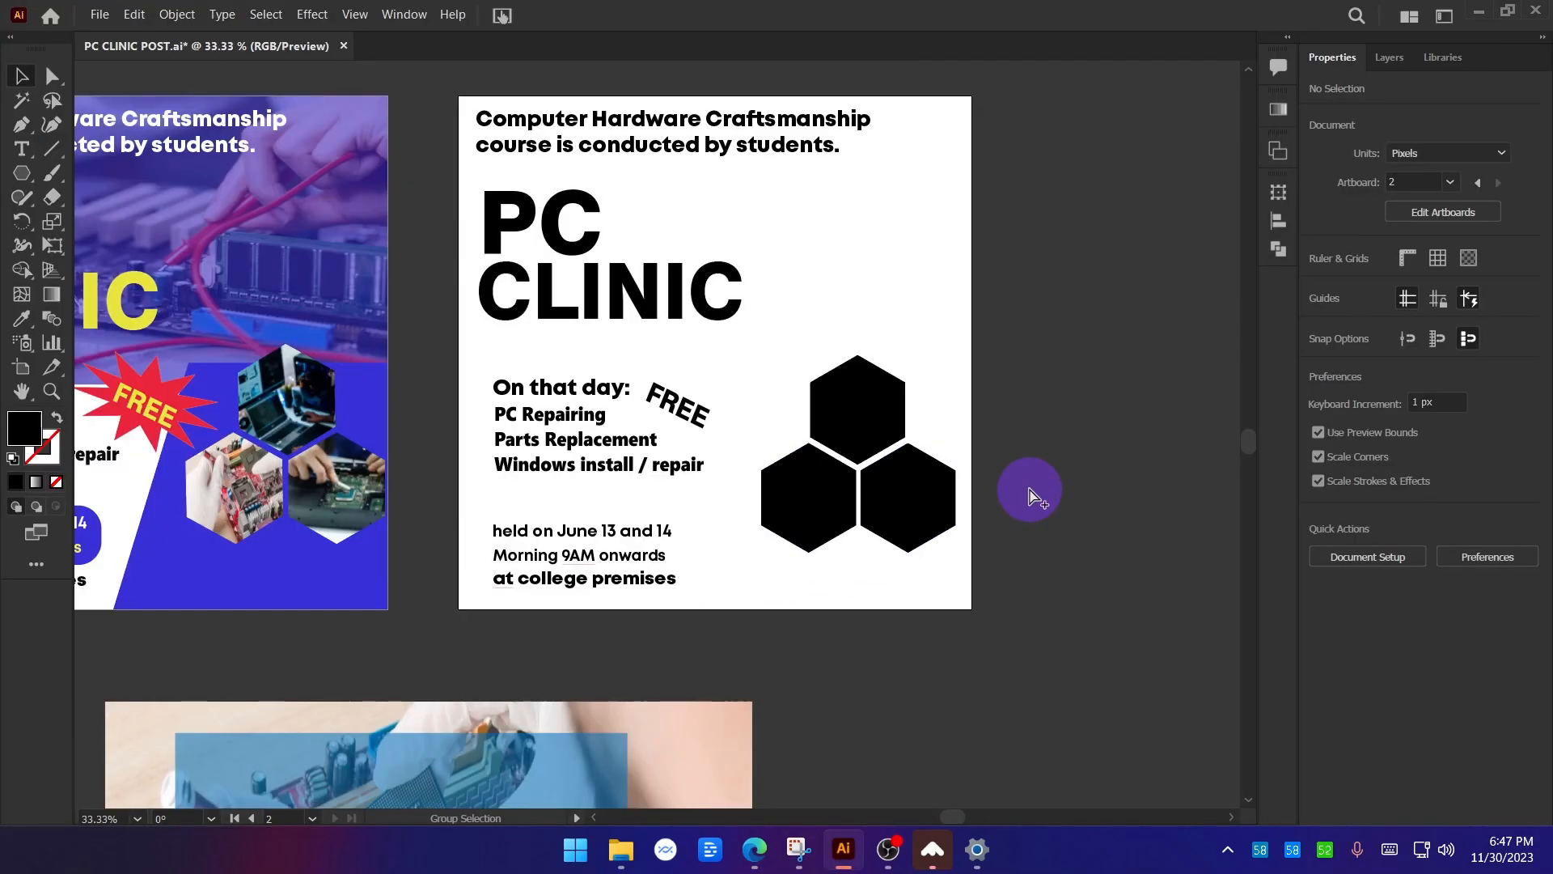
pyautogui.scroll(1, 1021, 443)
pyautogui.scroll(1, 1021, 444)
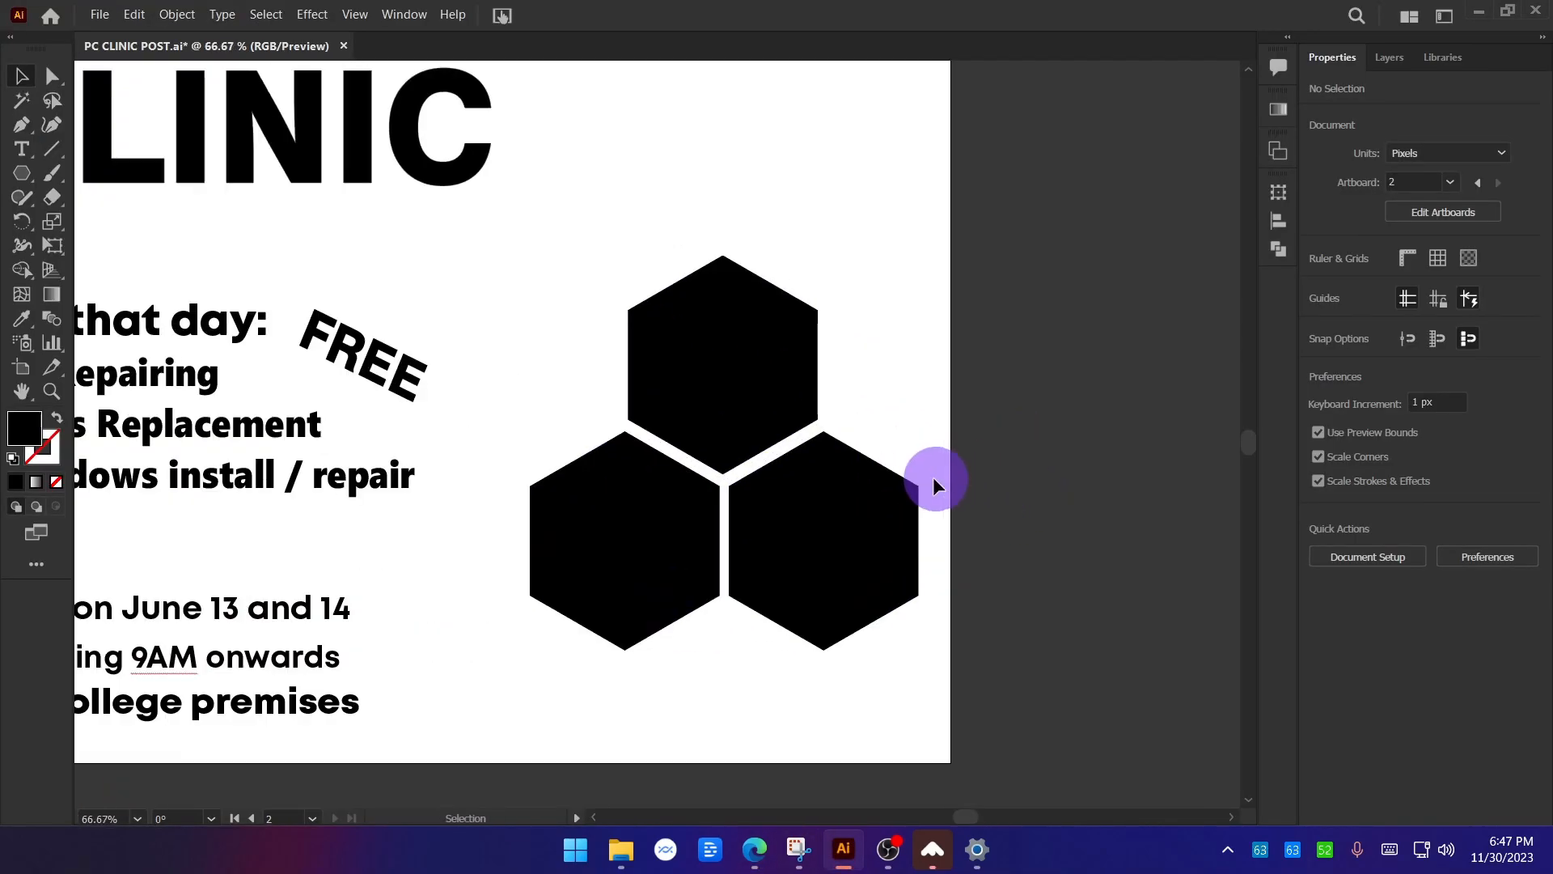
pyautogui.moveTo(704, 357); pyautogui.dragTo(847, 237)
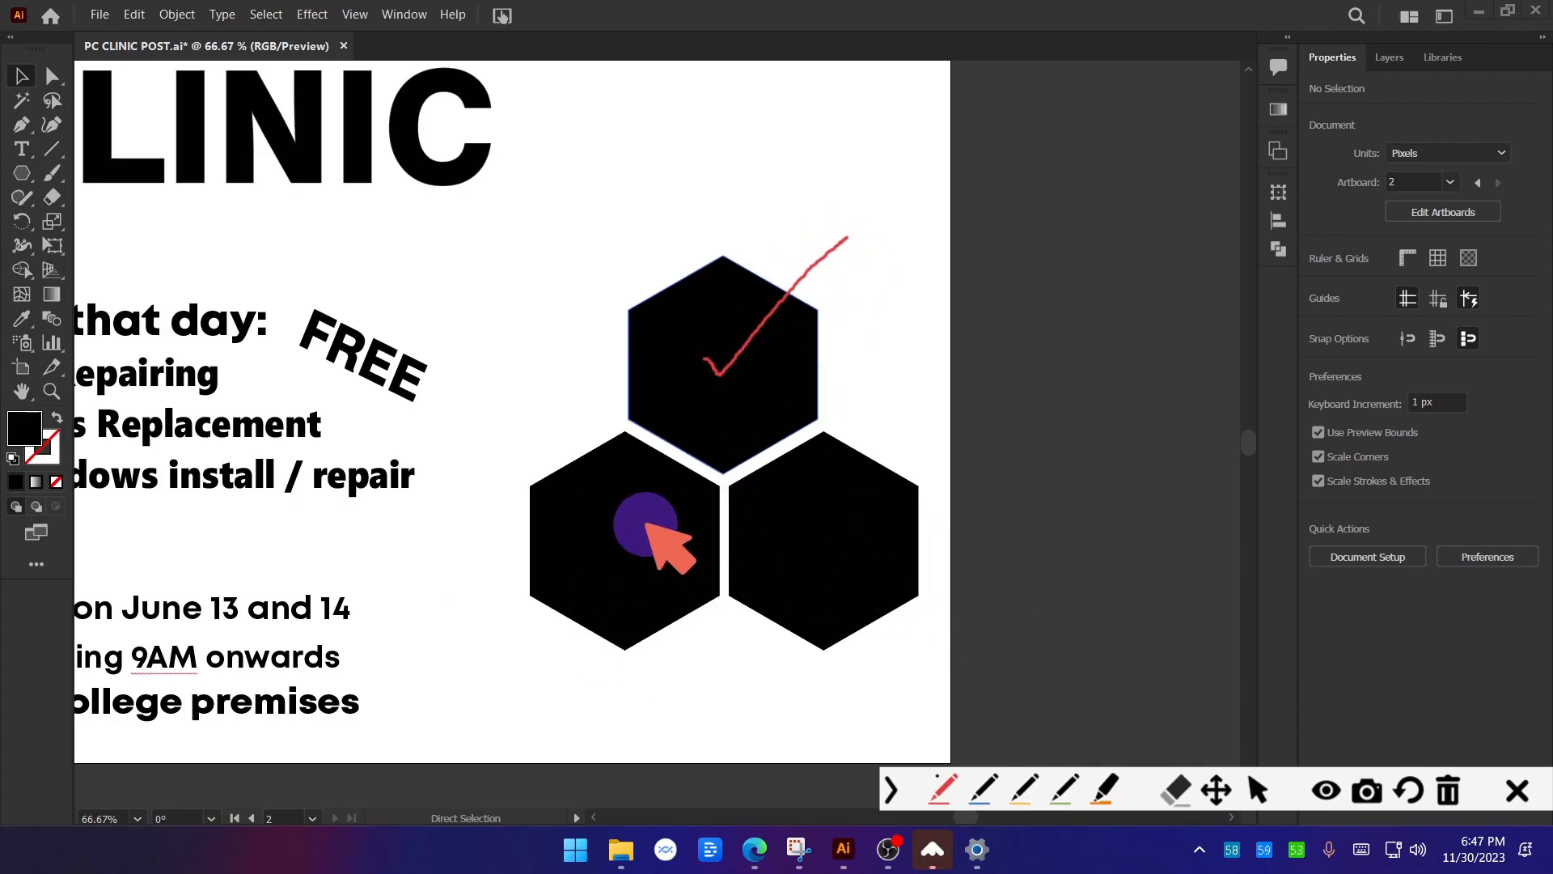
pyautogui.click(1517, 789)
# Switch back to Freepik in Edge, close the open photo, and look through the first pc repair results again.
pyautogui.hotkey('alt', 'Tab')
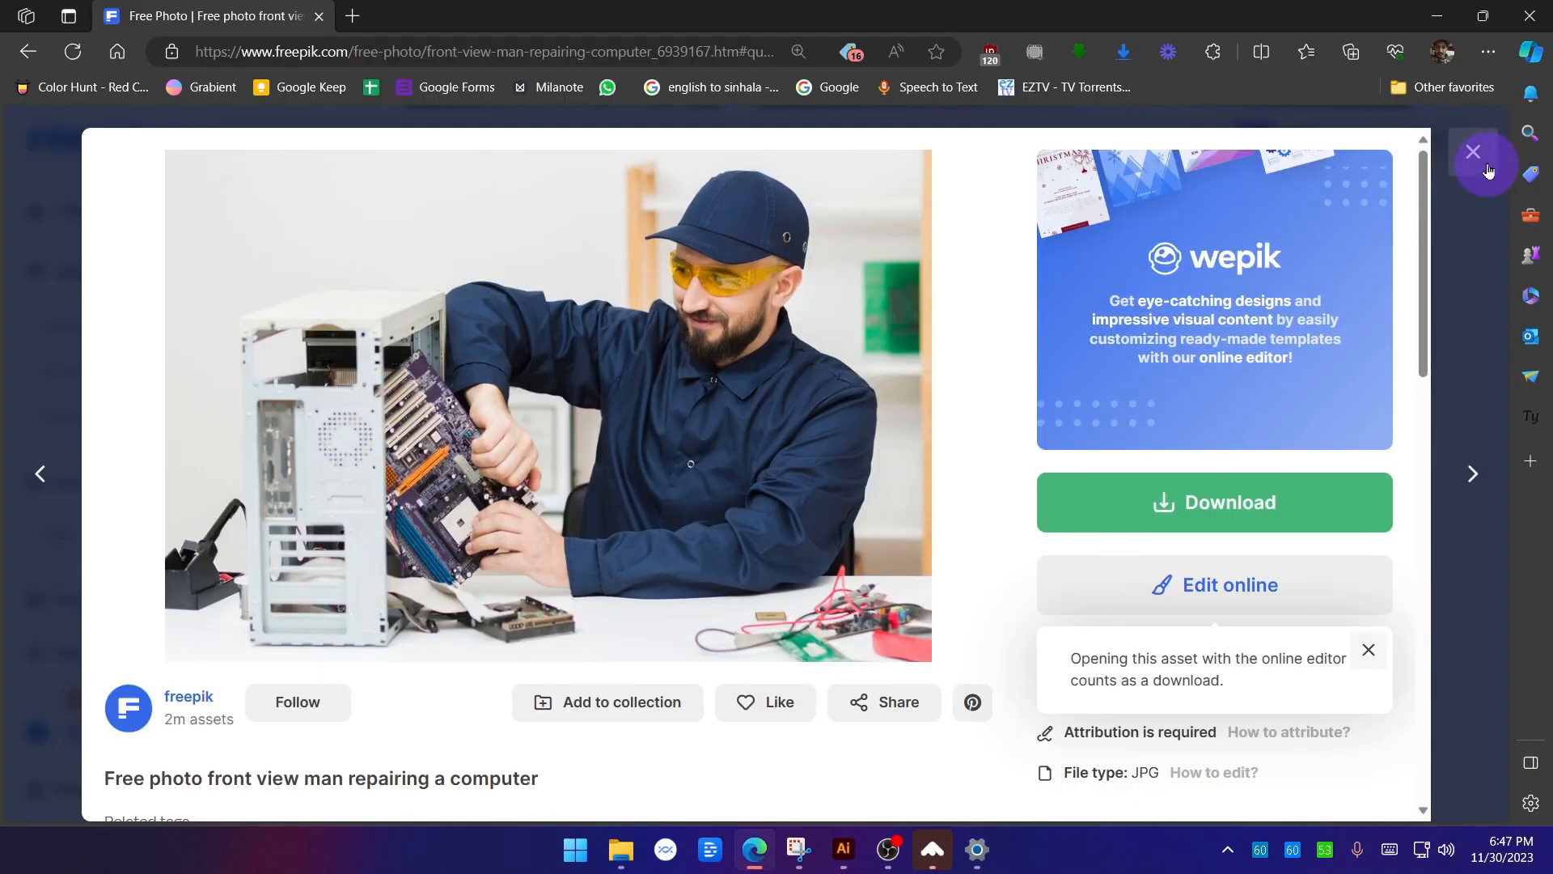
pyautogui.click(1487, 171)
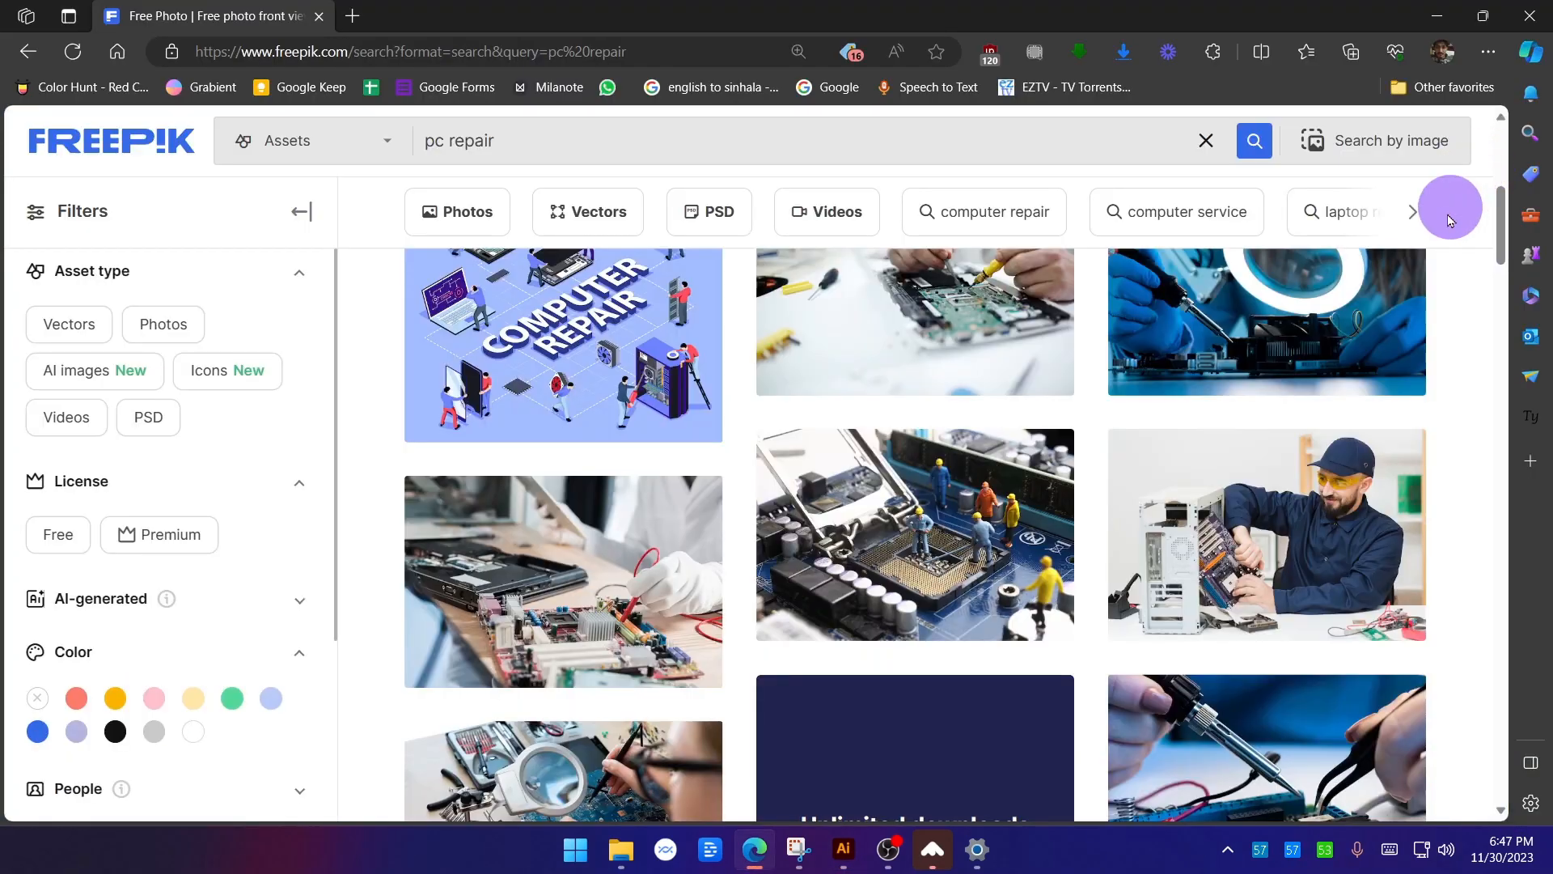
pyautogui.scroll(5, 1456, 441)
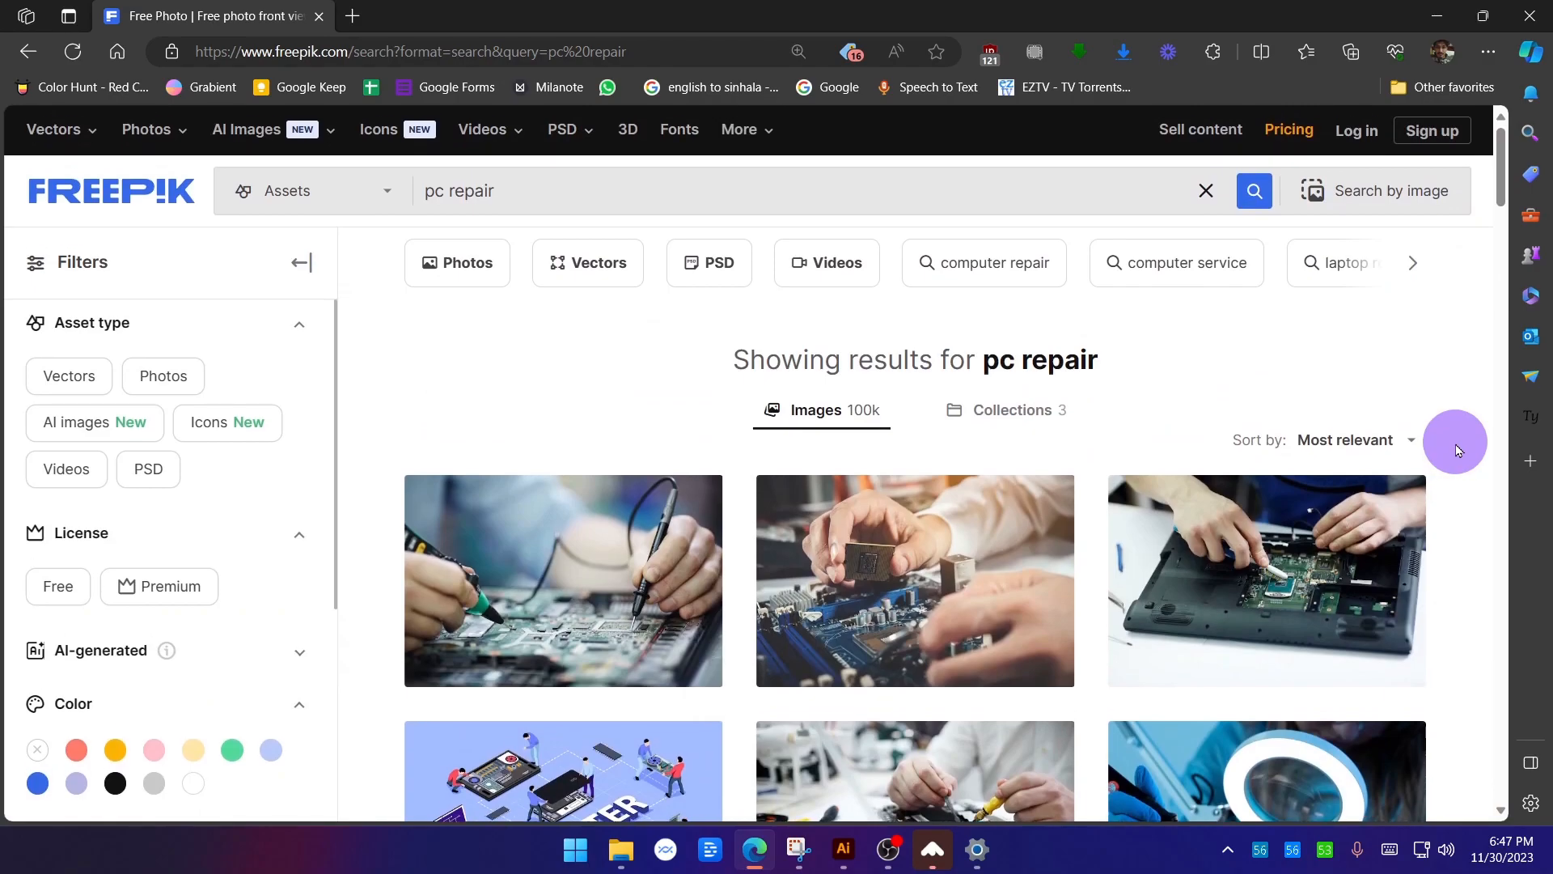
pyautogui.scroll(-3, 1459, 450)
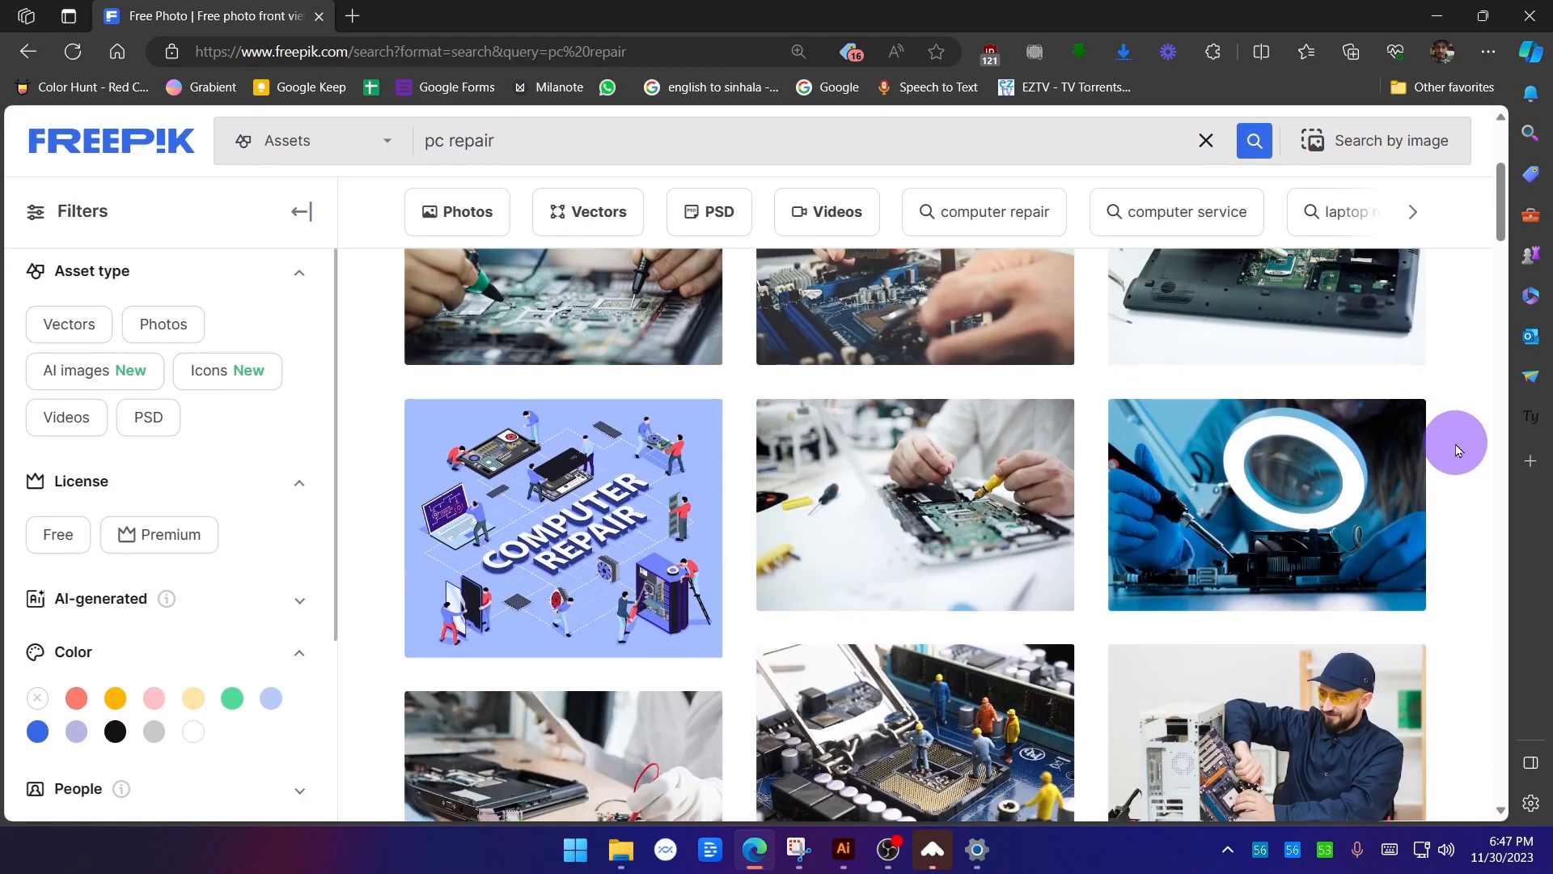
# Open the Freepik home page in a new browser tab and search for leaflet.
pyautogui.scroll(-6, 1459, 450)
pyautogui.scroll(10, 1459, 450)
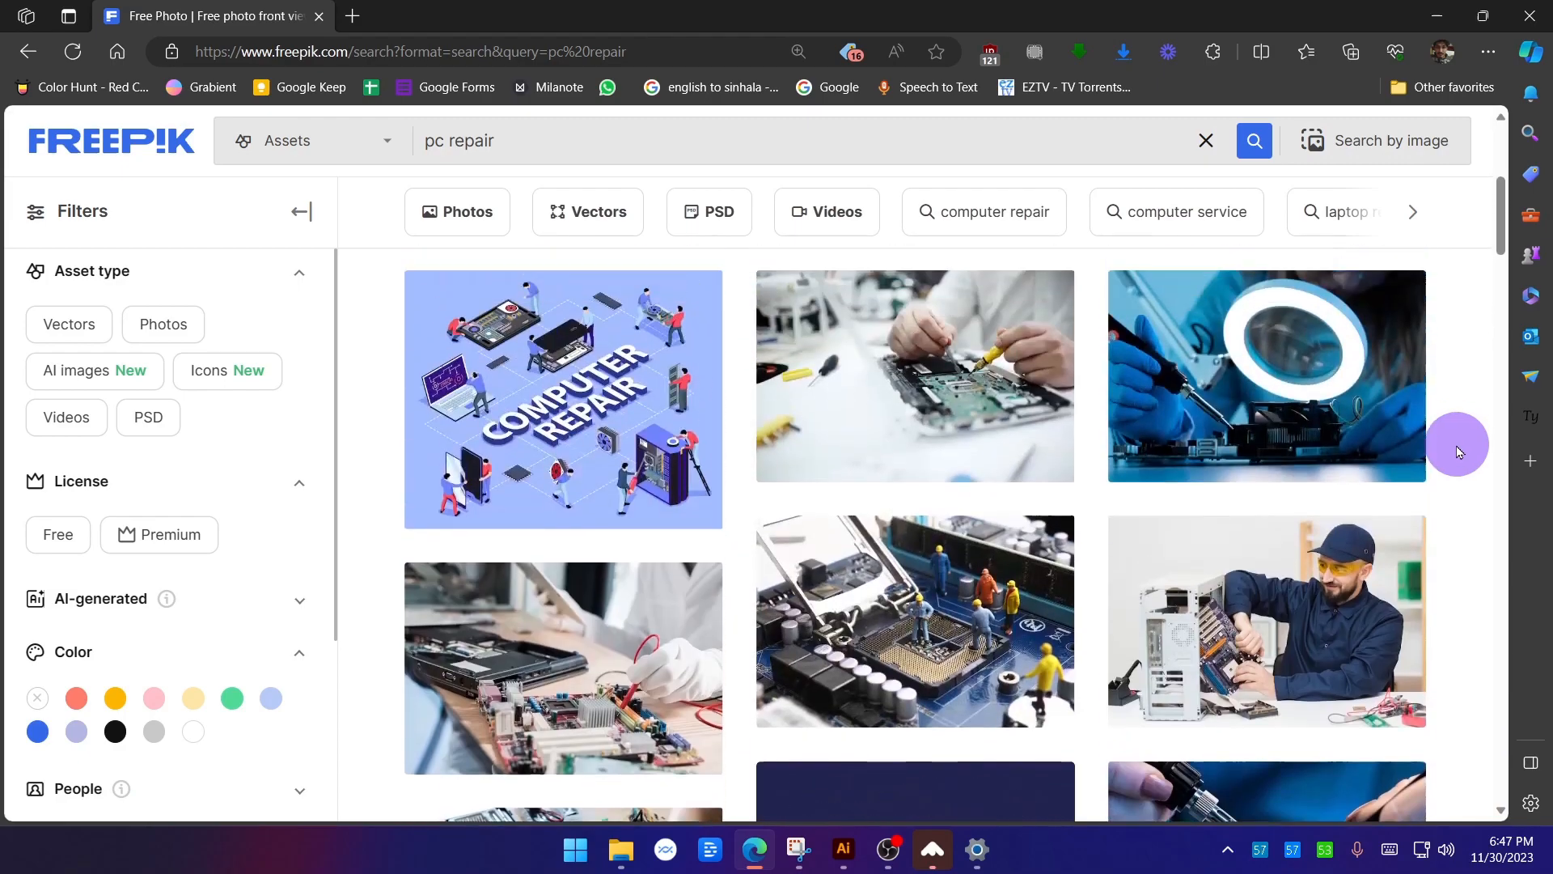
pyautogui.middleClick(118, 199)
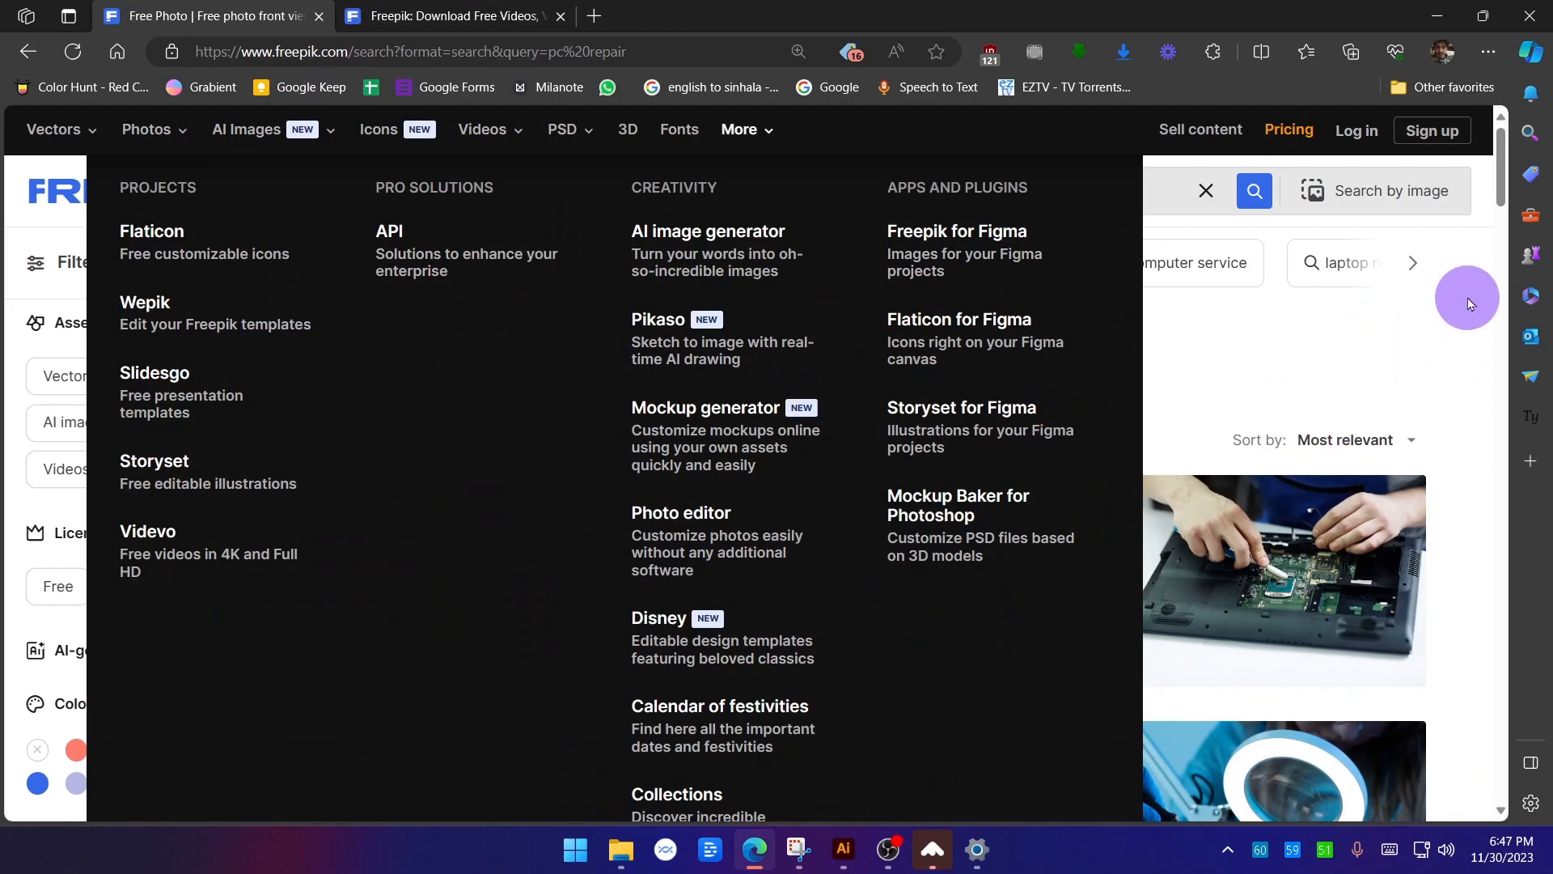
pyautogui.hotkey('ctrl', 'Tab')
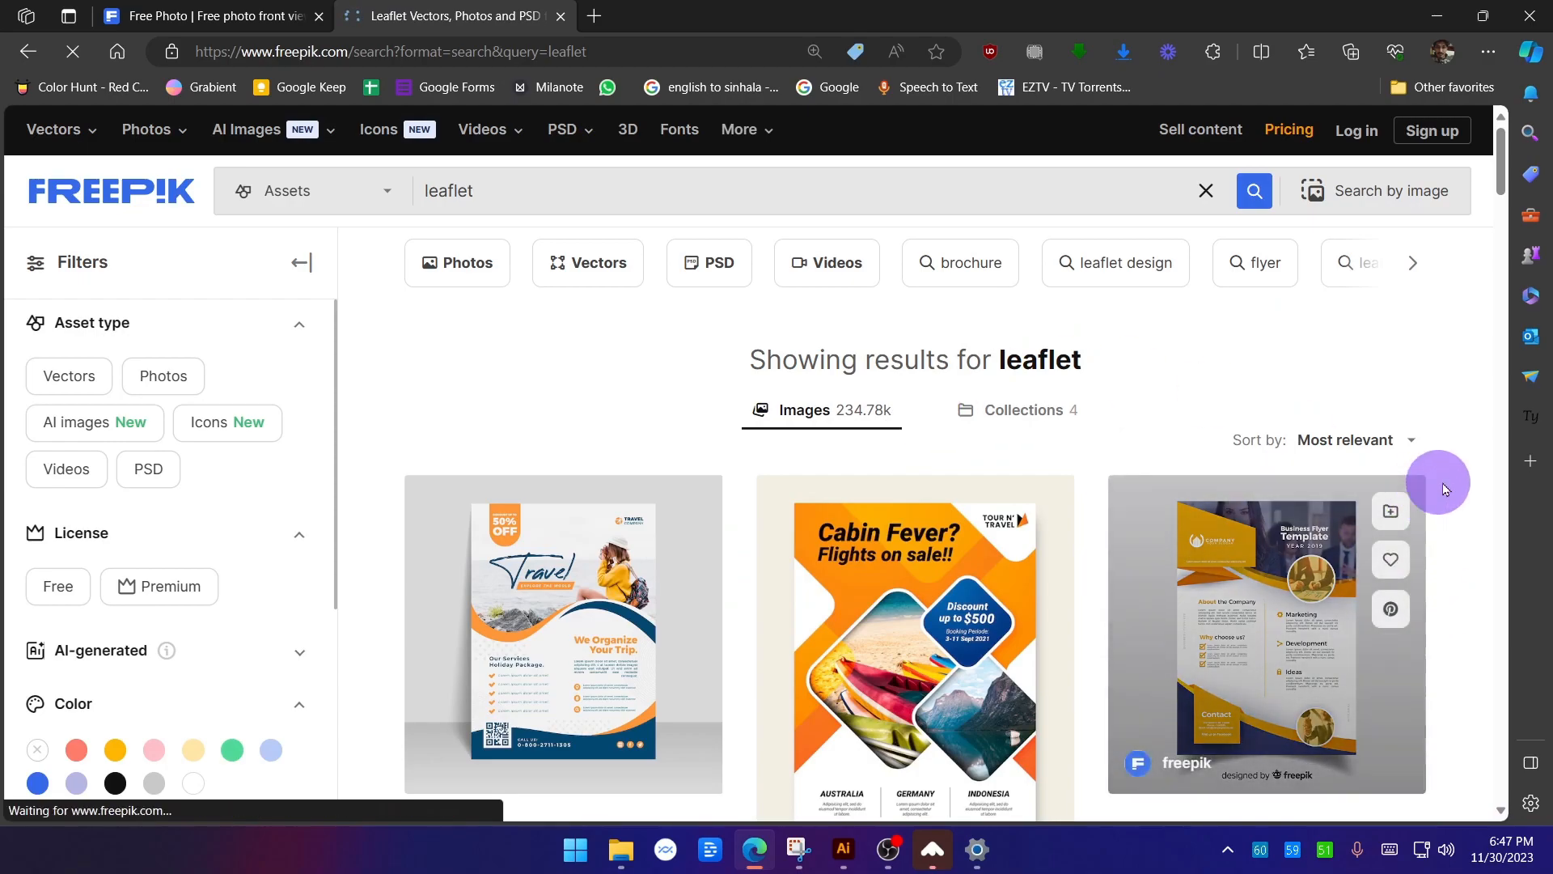
# Browse the first leaflet results and open the paired Explore the World travel flyer design.
pyautogui.scroll(-4, 1495, 478)
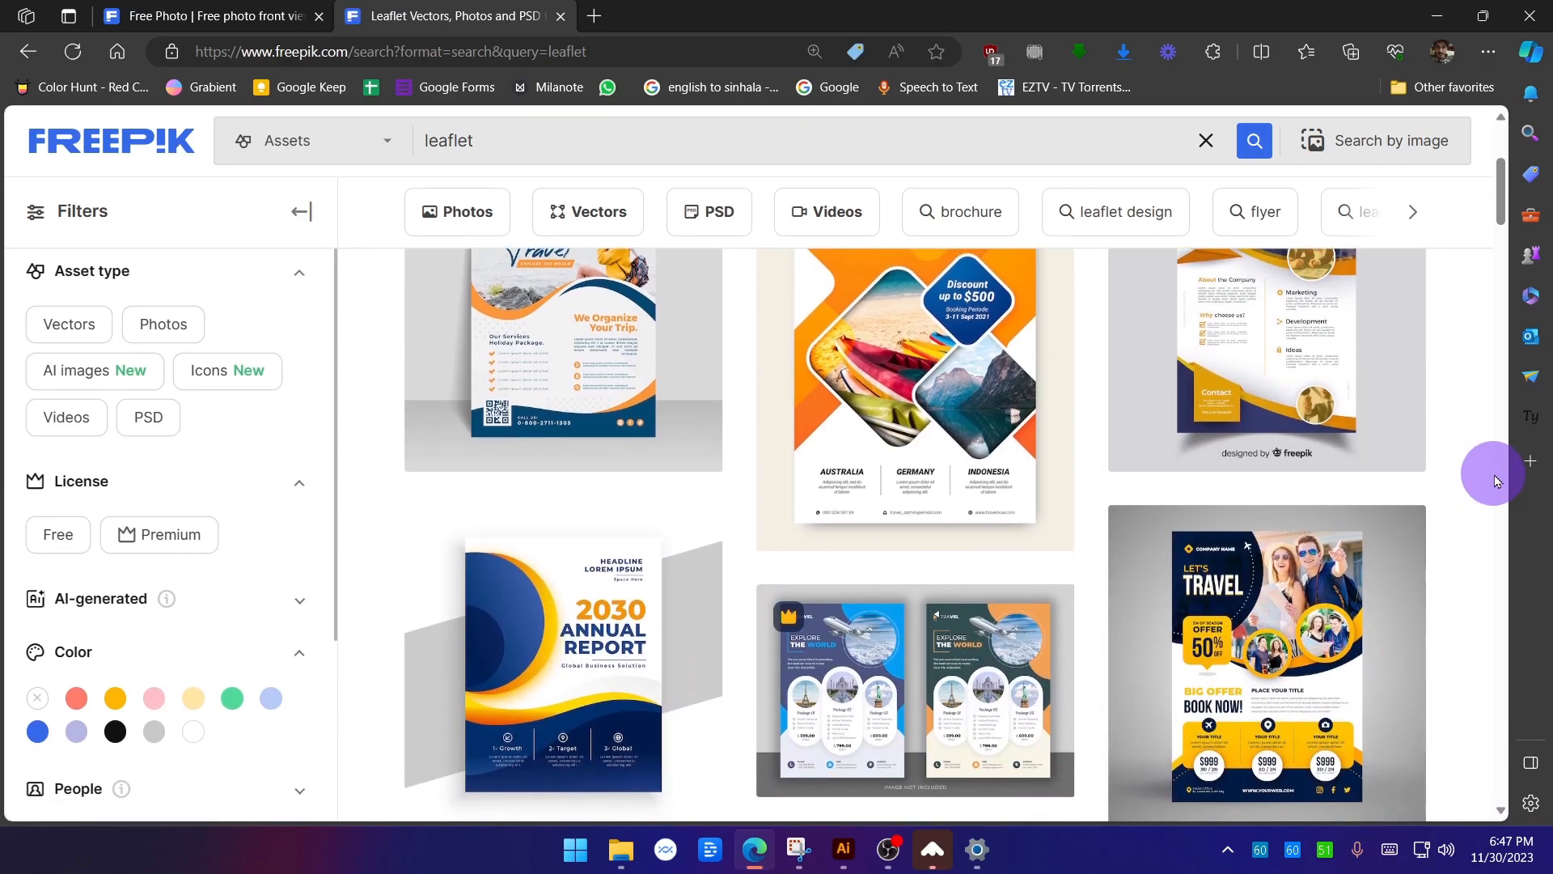
pyautogui.scroll(-1, 1495, 480)
pyautogui.scroll(-1, 1495, 480)
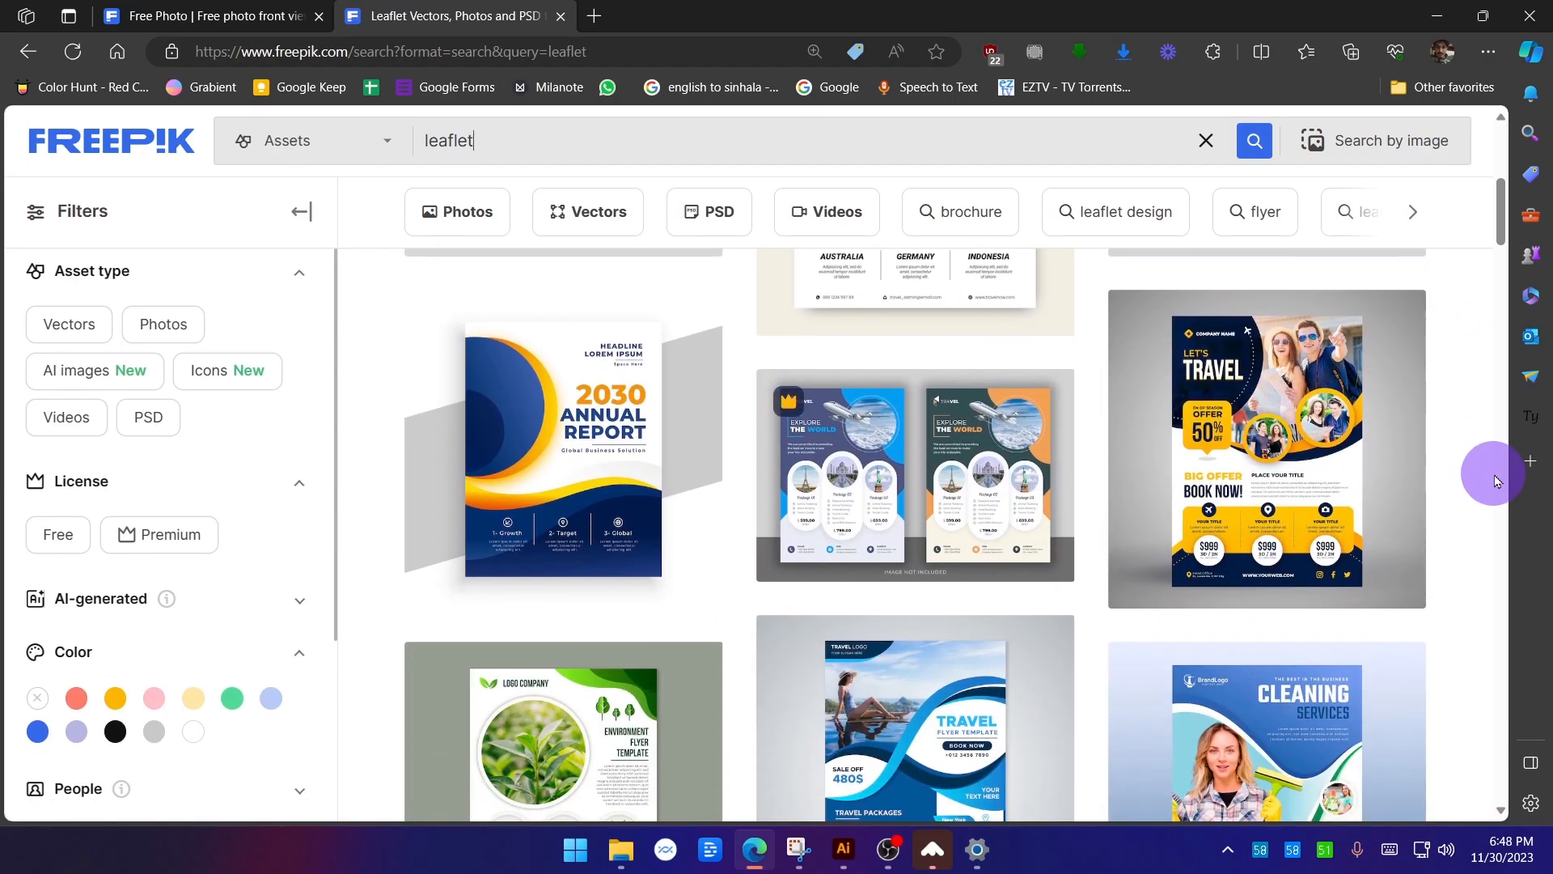
pyautogui.click(922, 438)
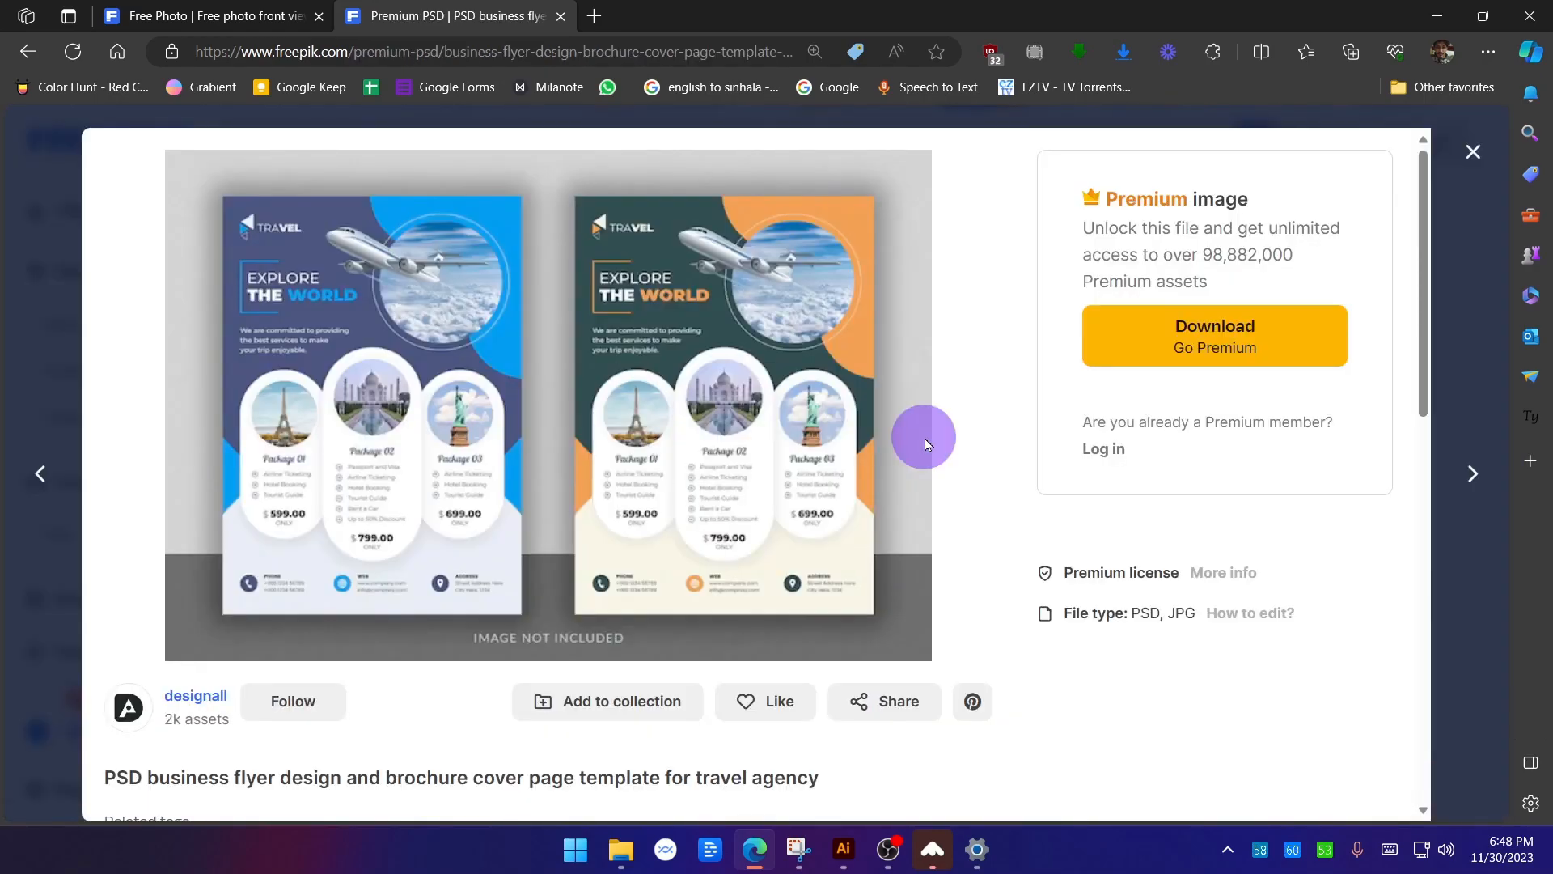
# Circle the round airplane picture on the green Explore the World flyer with the red screen pen, then close the overlay and the preview.
pyautogui.hotkey('ctrl', 'alt', 'g')
pyautogui.moveTo(772, 203)
pyautogui.mouseDown()
pyautogui.moveTo(721, 198)
pyautogui.moveTo(682, 234)
pyautogui.moveTo(740, 332)
pyautogui.moveTo(839, 340)
pyautogui.moveTo(839, 253)
pyautogui.moveTo(761, 217)
pyautogui.mouseUp()
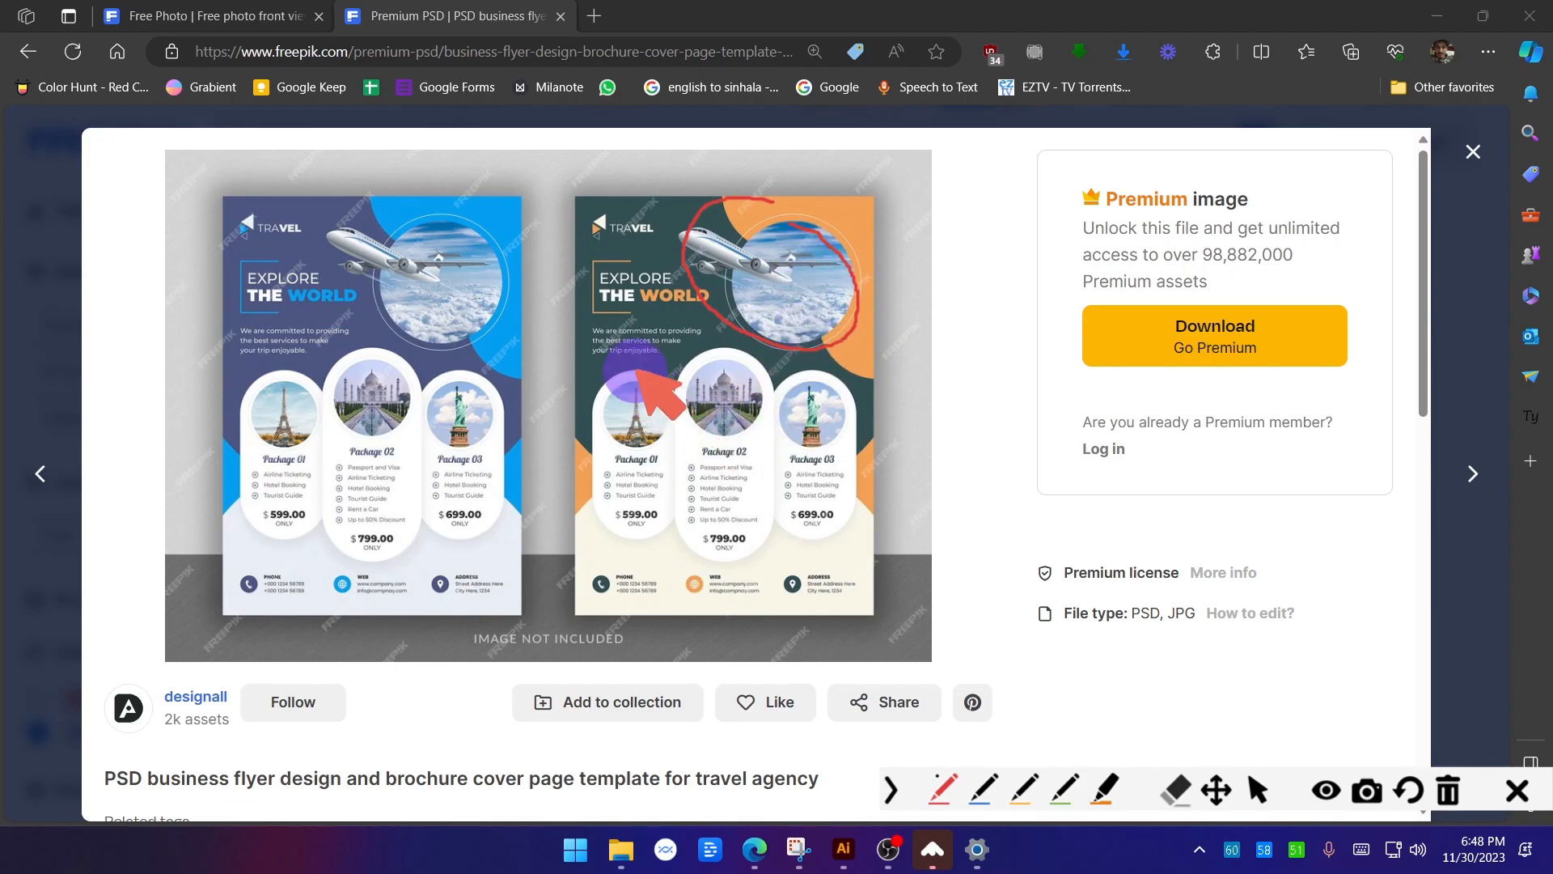
pyautogui.click(1517, 790)
pyautogui.click(1473, 151)
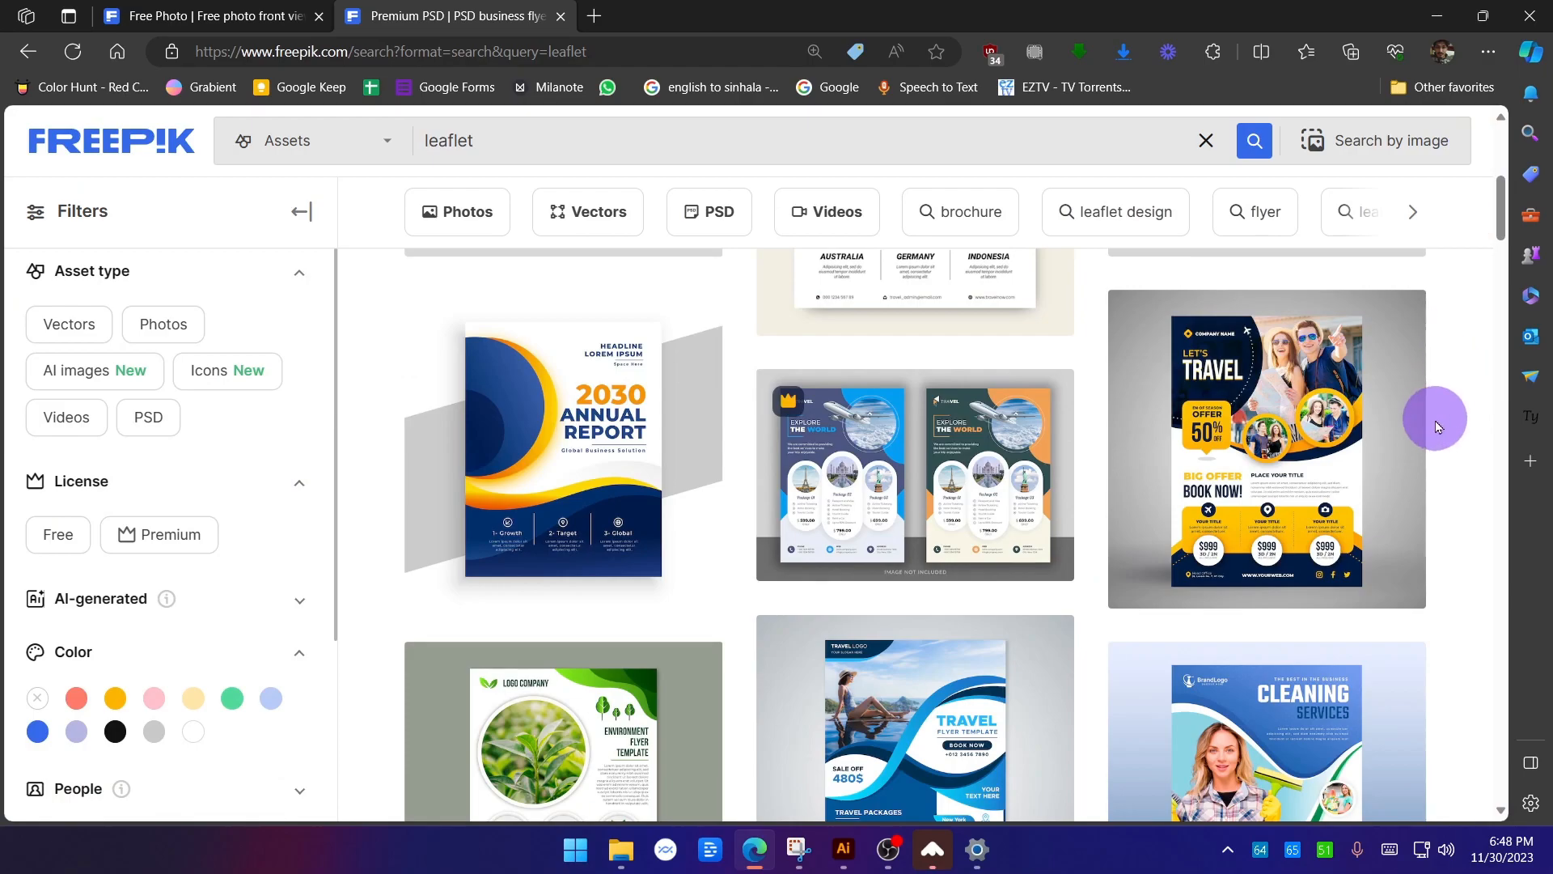
# Open the Cleaning Services flyer to examine its main photo and small round pictures, then close the preview.
pyautogui.scroll(-3, 1436, 427)
pyautogui.click(1285, 445)
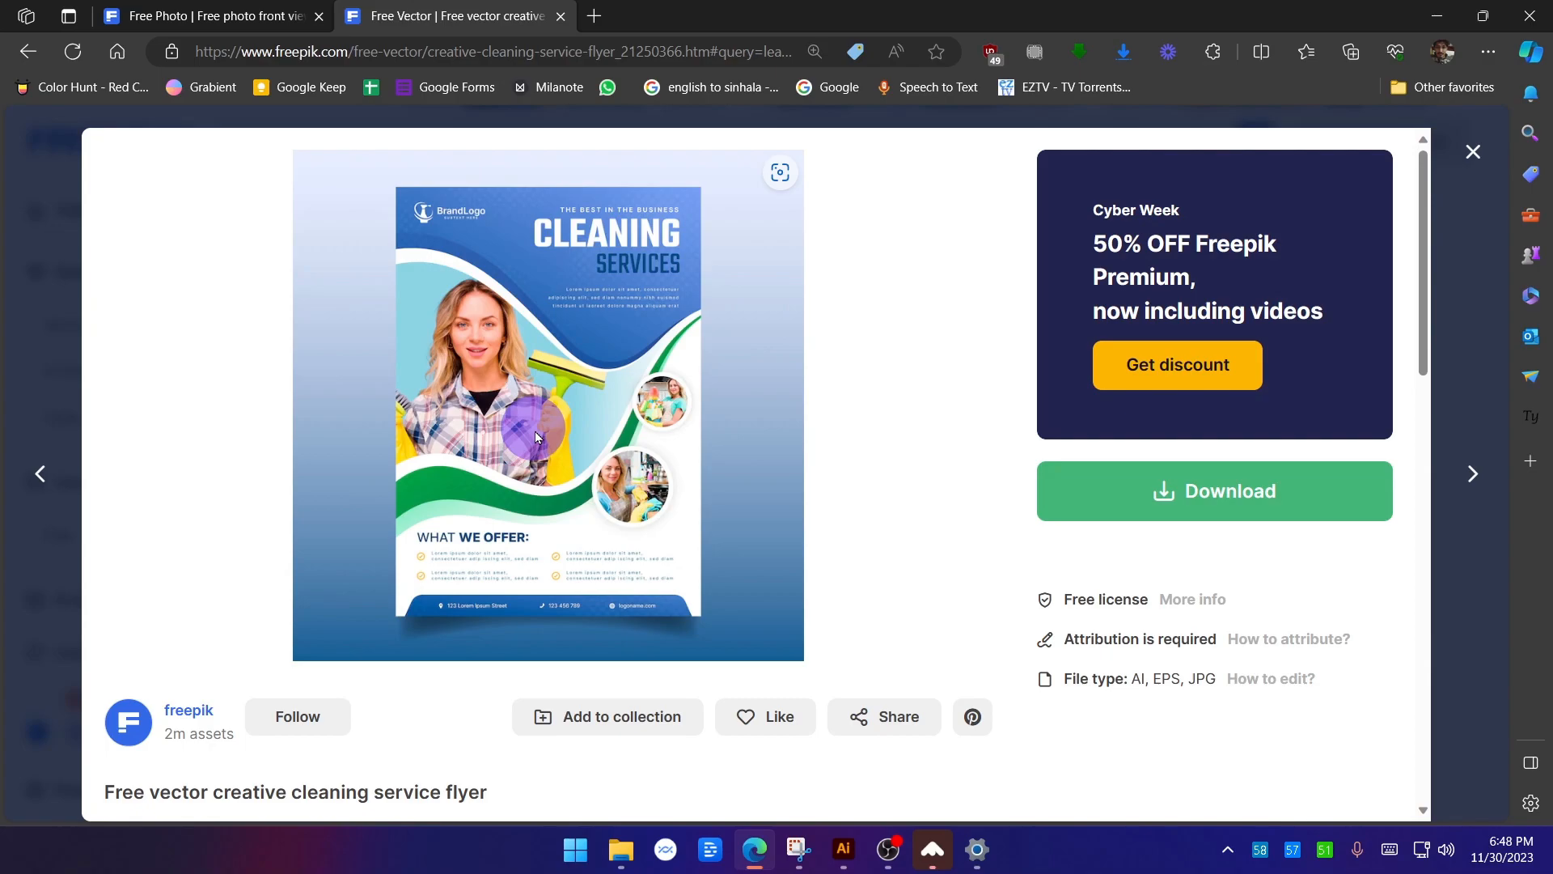
pyautogui.click(1473, 152)
# Browse further down the leaflet results, view the Flyer Business Template pair with the Special Promo badges, and close the preview.
pyautogui.scroll(-3, 1480, 485)
pyautogui.scroll(-10, 1483, 489)
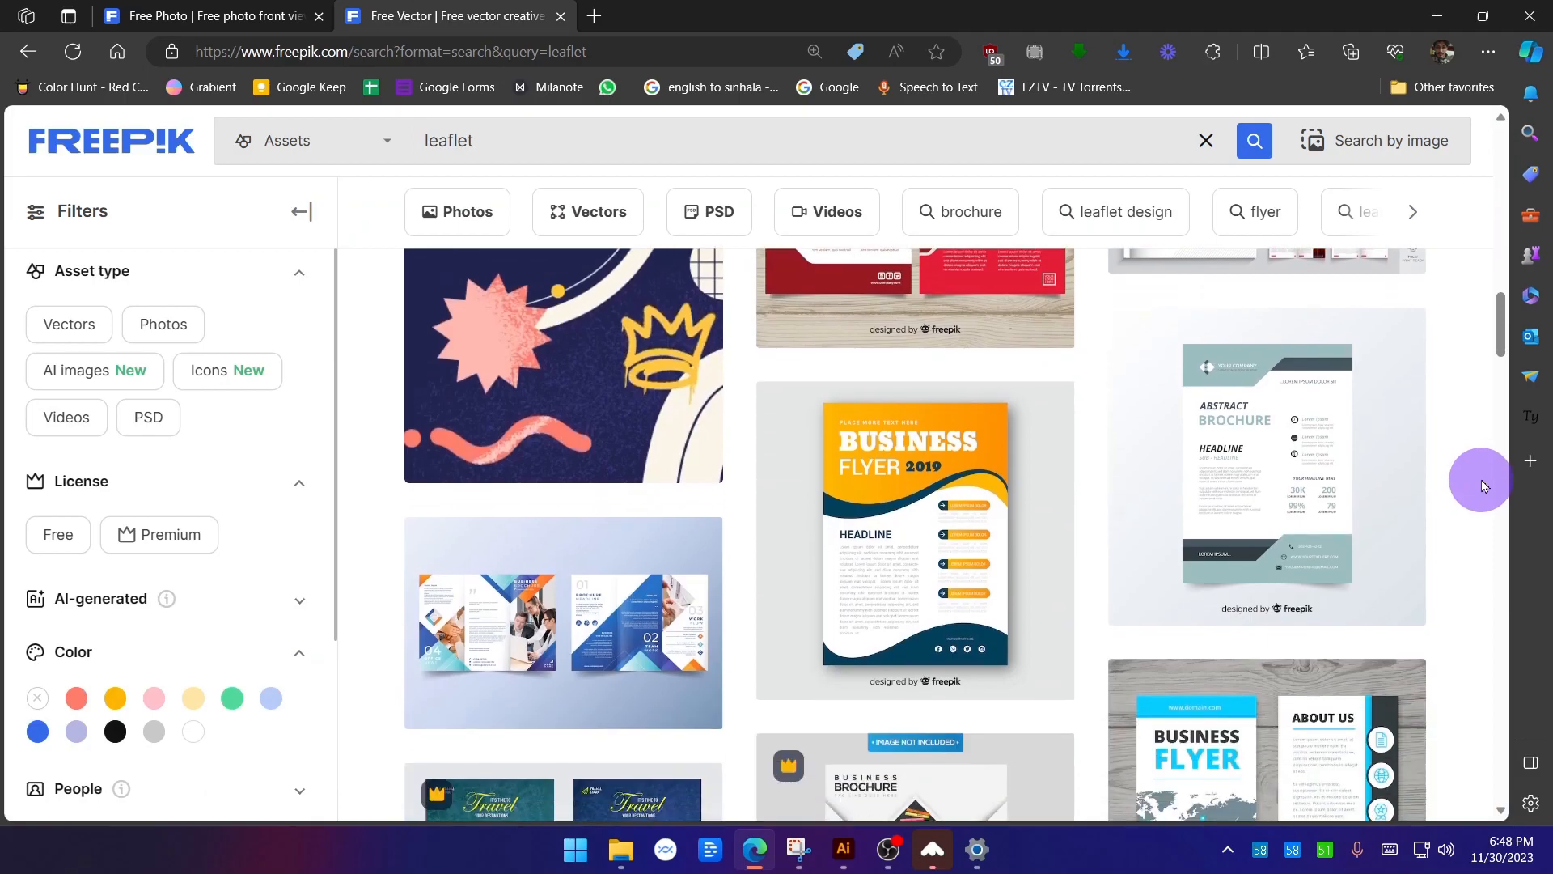
pyautogui.scroll(-3, 1482, 485)
pyautogui.scroll(-5, 1483, 486)
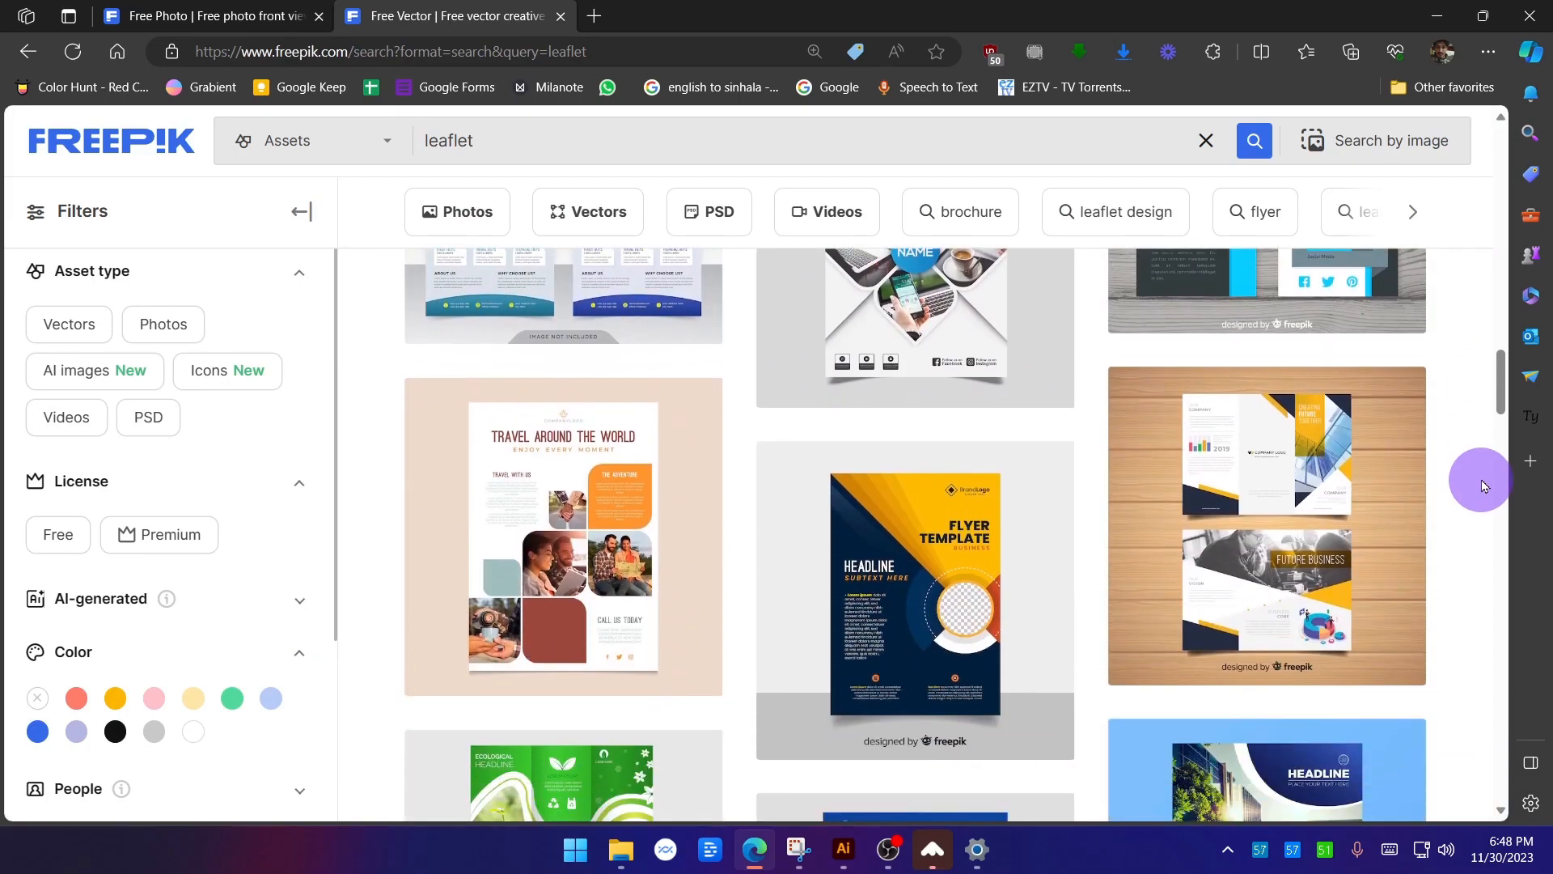
pyautogui.scroll(-2, 1482, 486)
pyautogui.scroll(-10, 1484, 485)
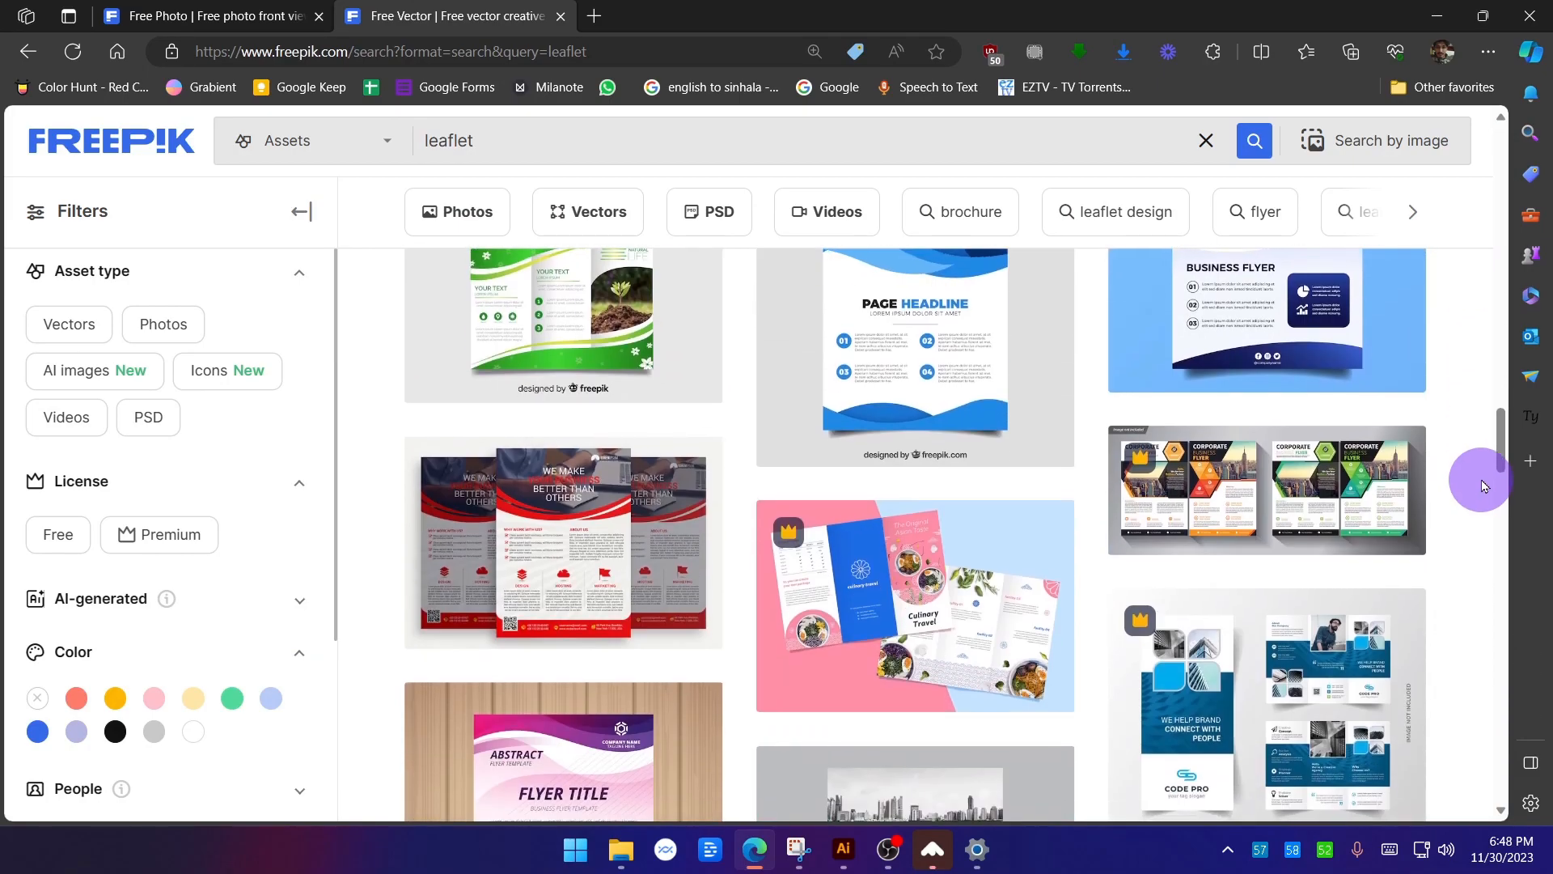
pyautogui.scroll(-5, 1484, 486)
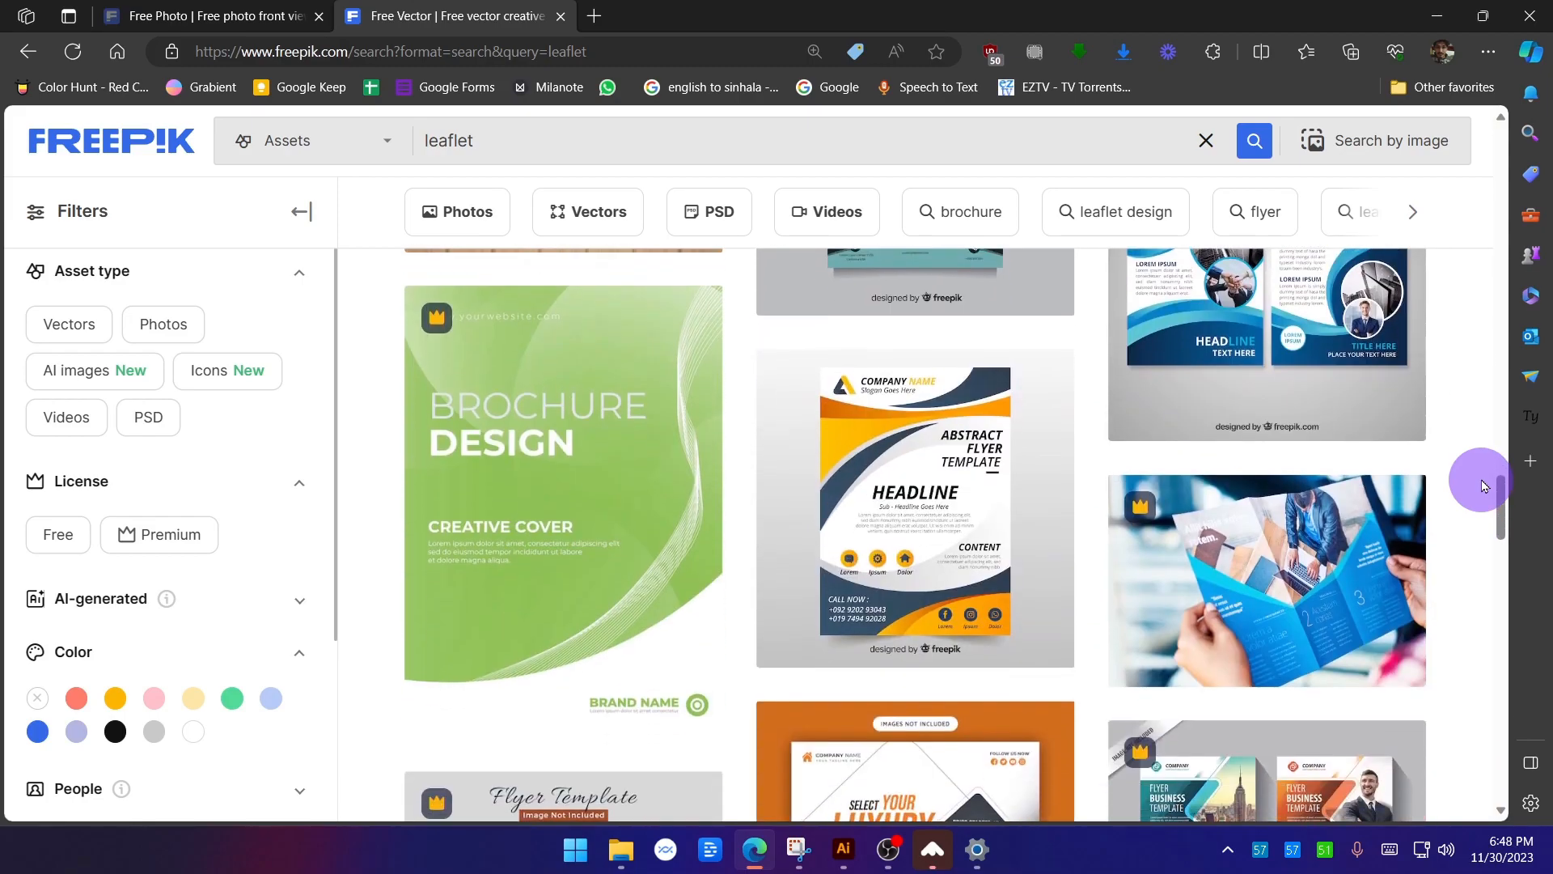
pyautogui.scroll(-2, 1470, 483)
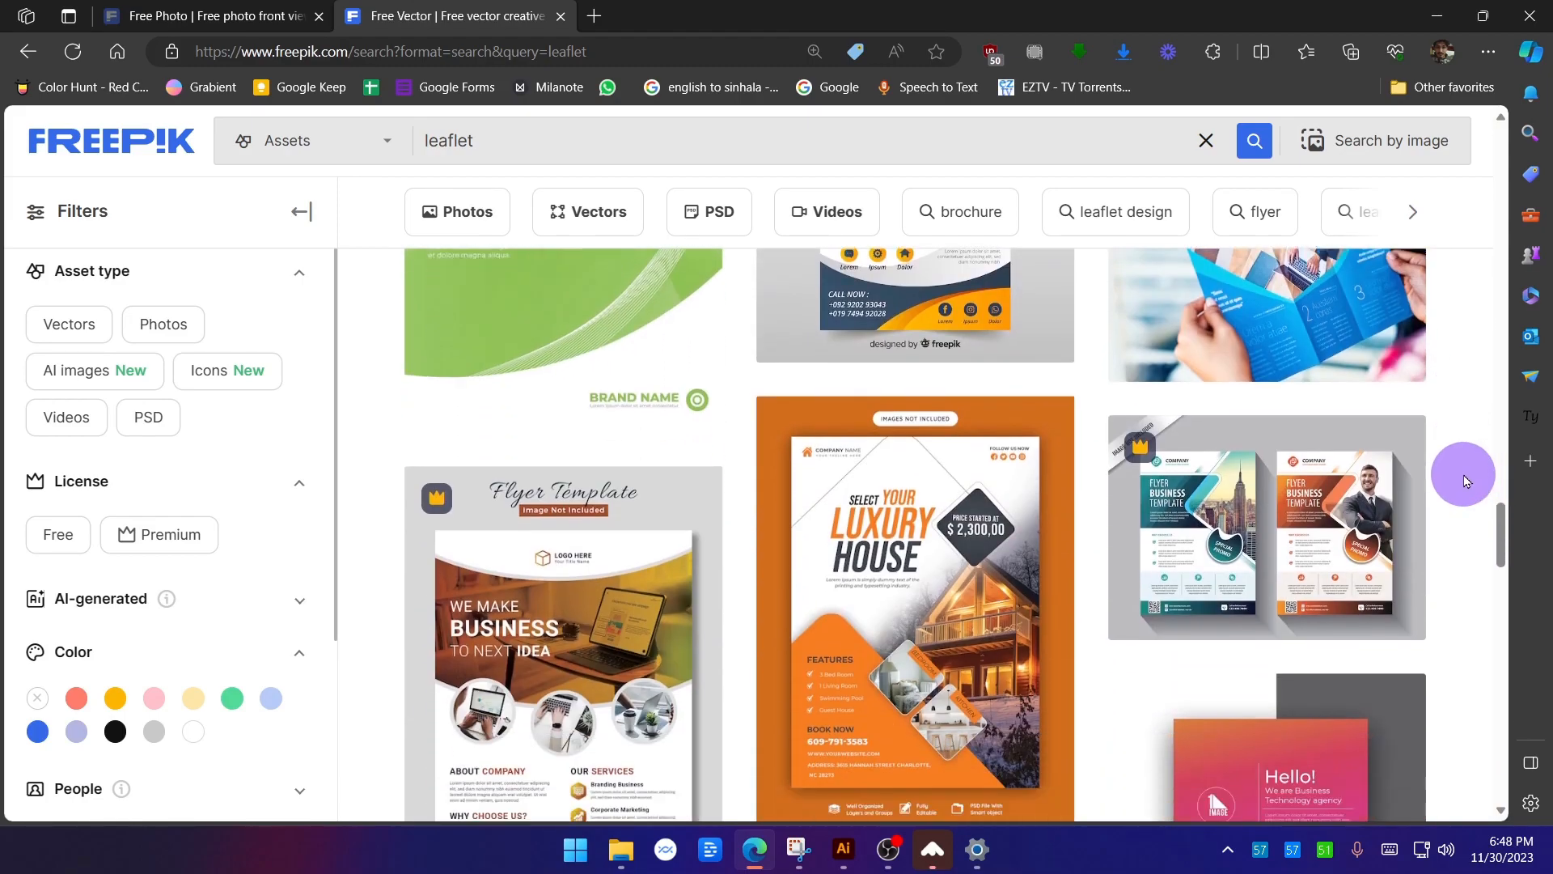
pyautogui.click(1369, 485)
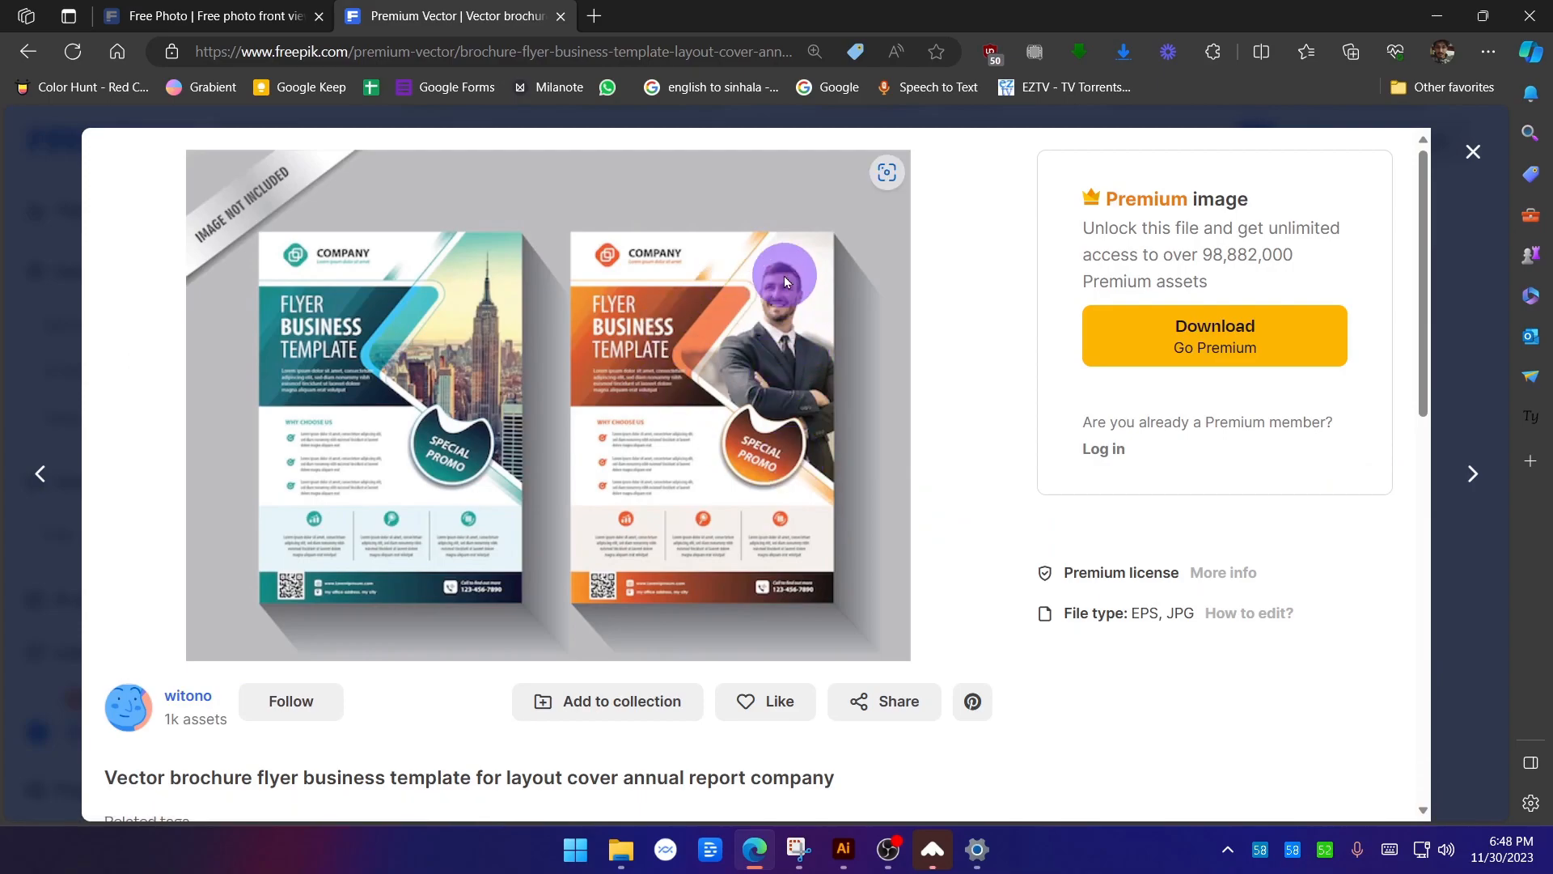
pyautogui.click(1473, 152)
# Find The Elemental Concept flyer further down the results, view it, and close the preview.
pyautogui.scroll(-4, 1450, 542)
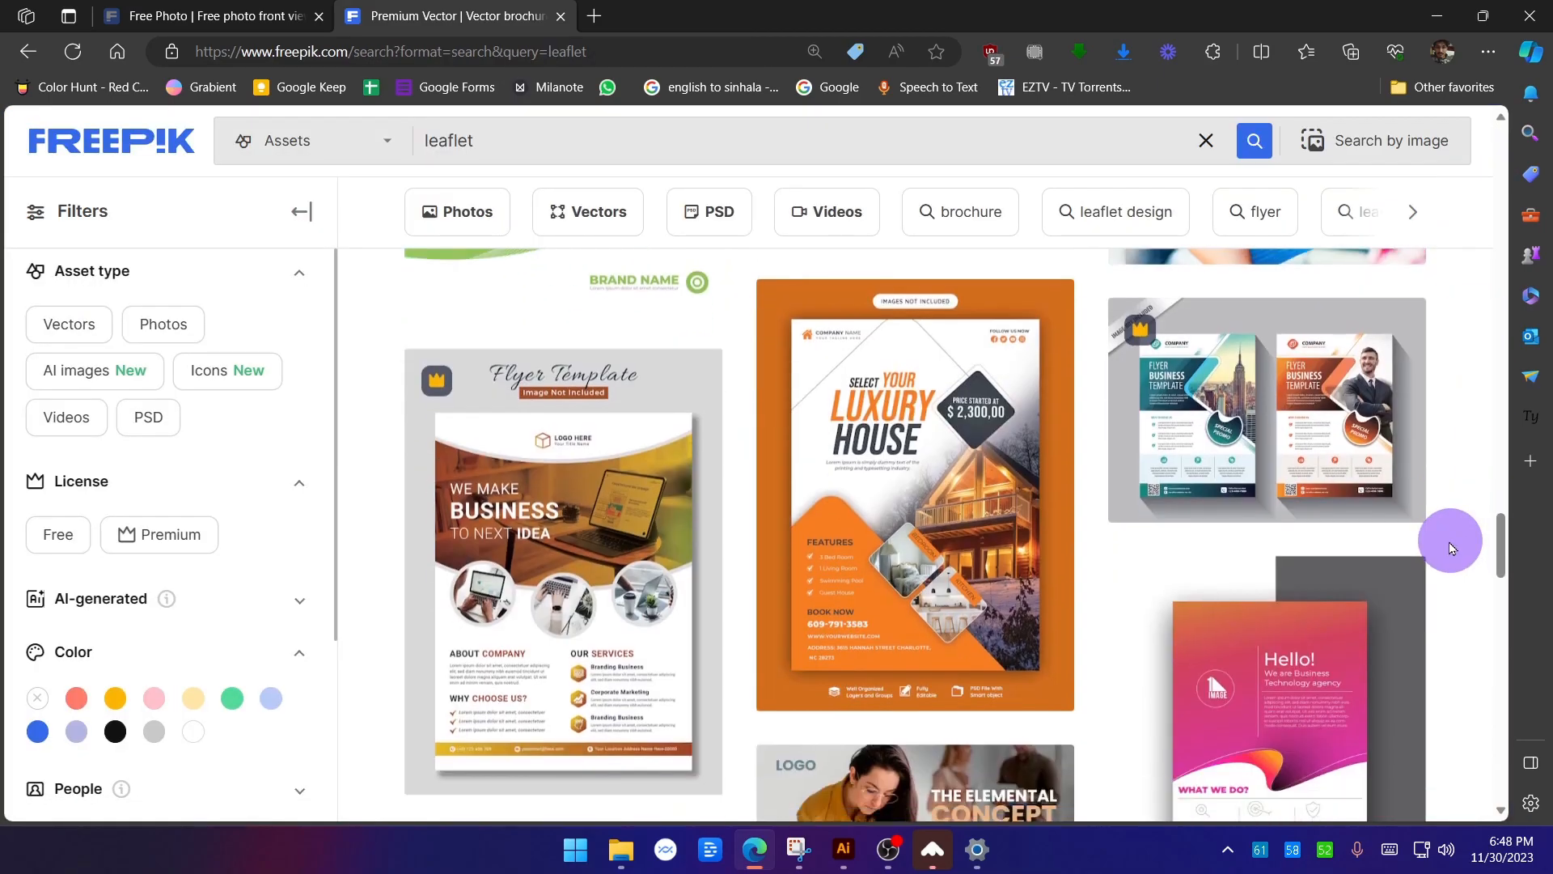
pyautogui.scroll(-3, 1448, 540)
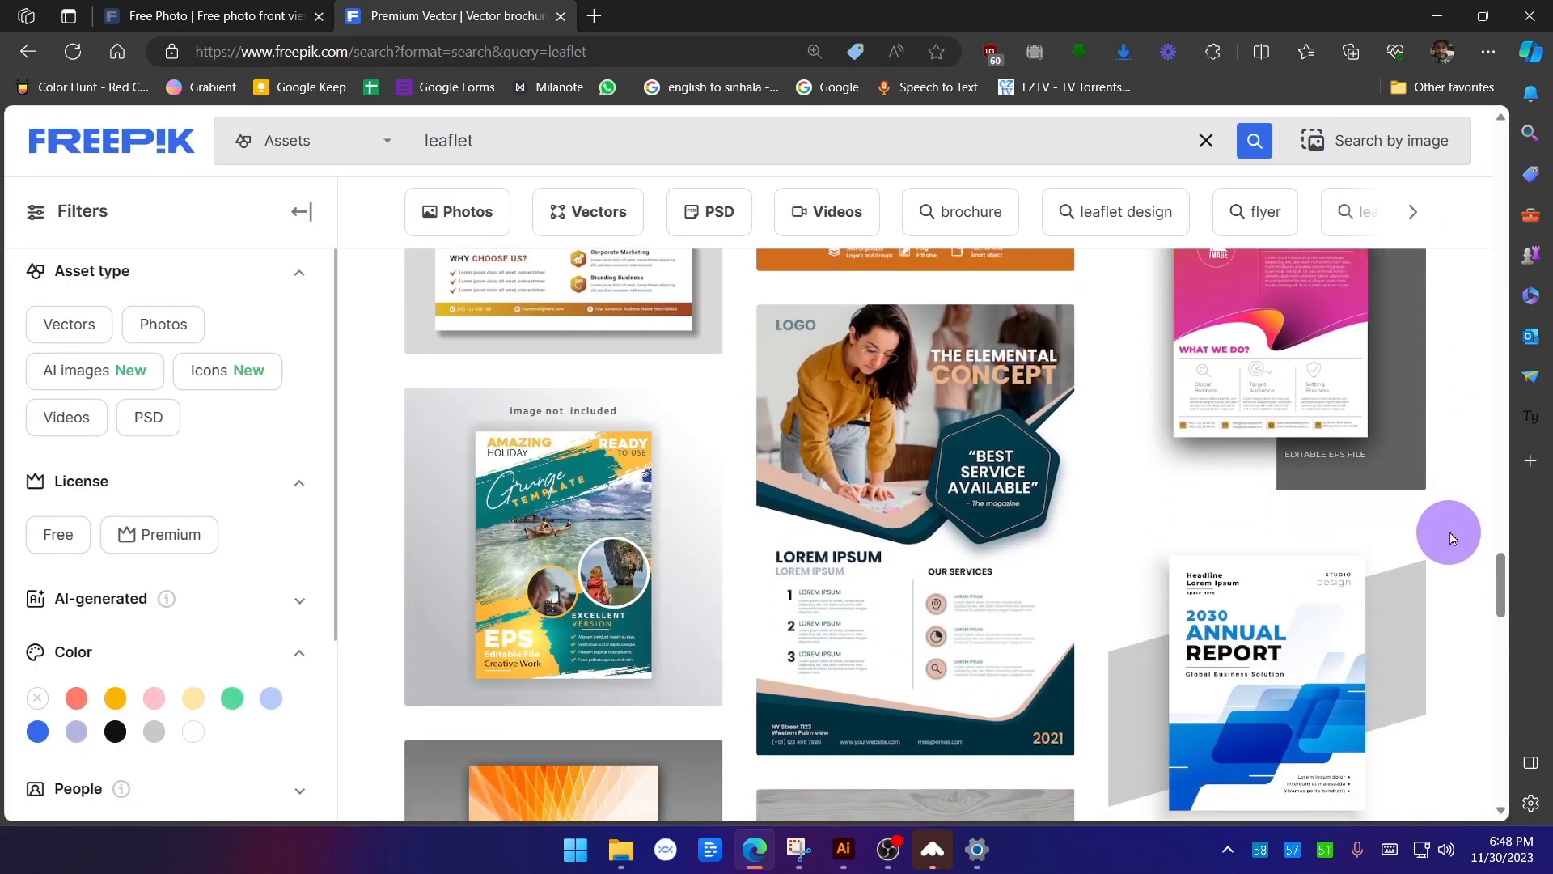
pyautogui.click(824, 373)
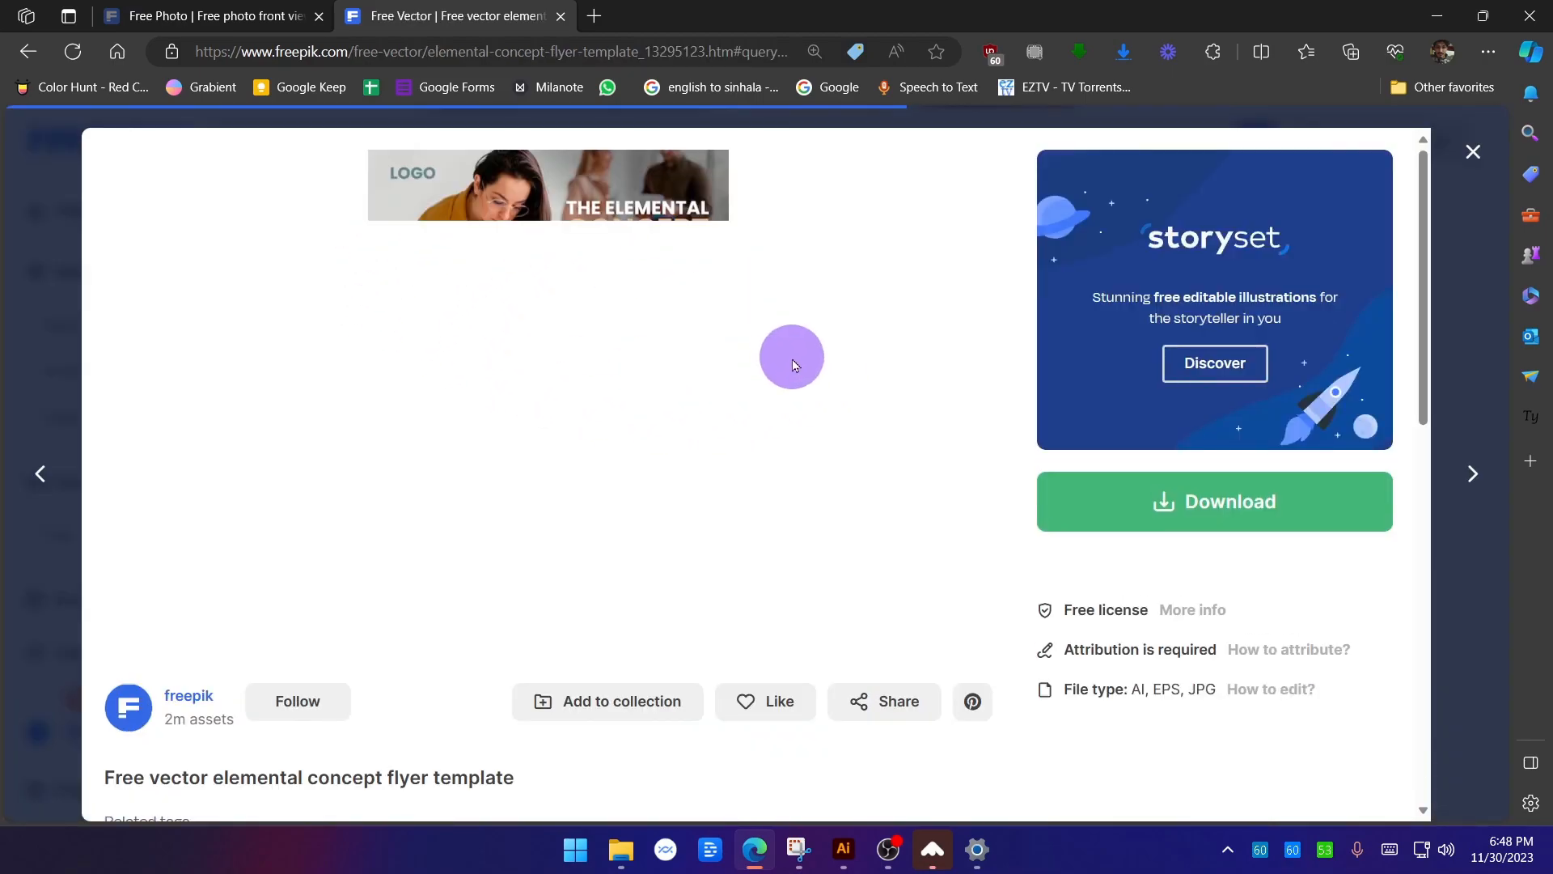
pyautogui.click(1473, 152)
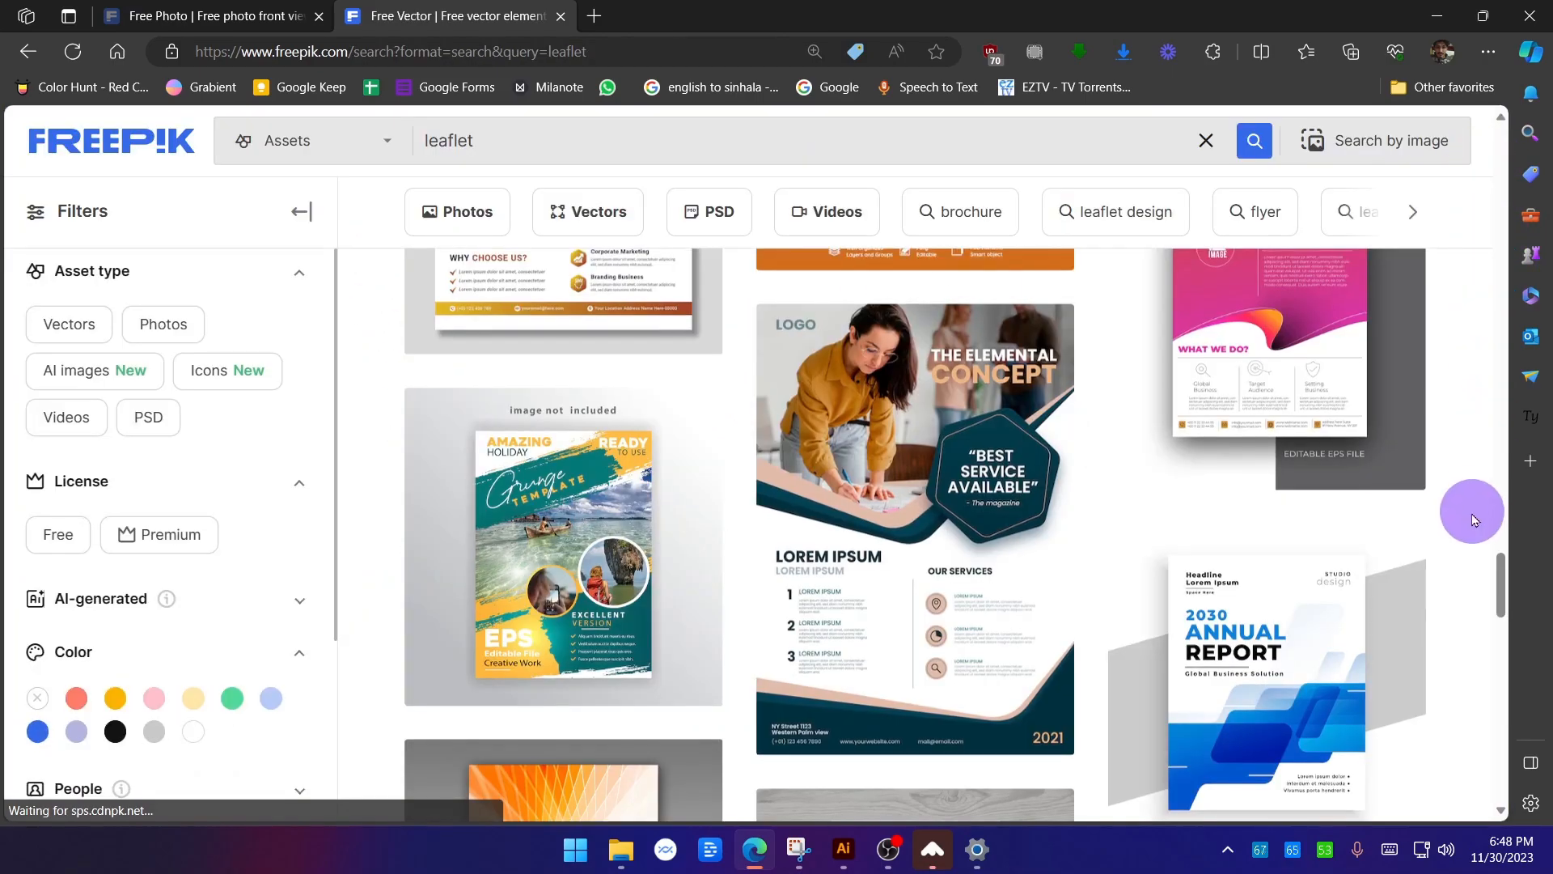
# Find the green Business Conference 2020 flyer in the results, examine its photos, and close the preview.
pyautogui.scroll(-3, 1474, 519)
pyautogui.scroll(-5, 1474, 518)
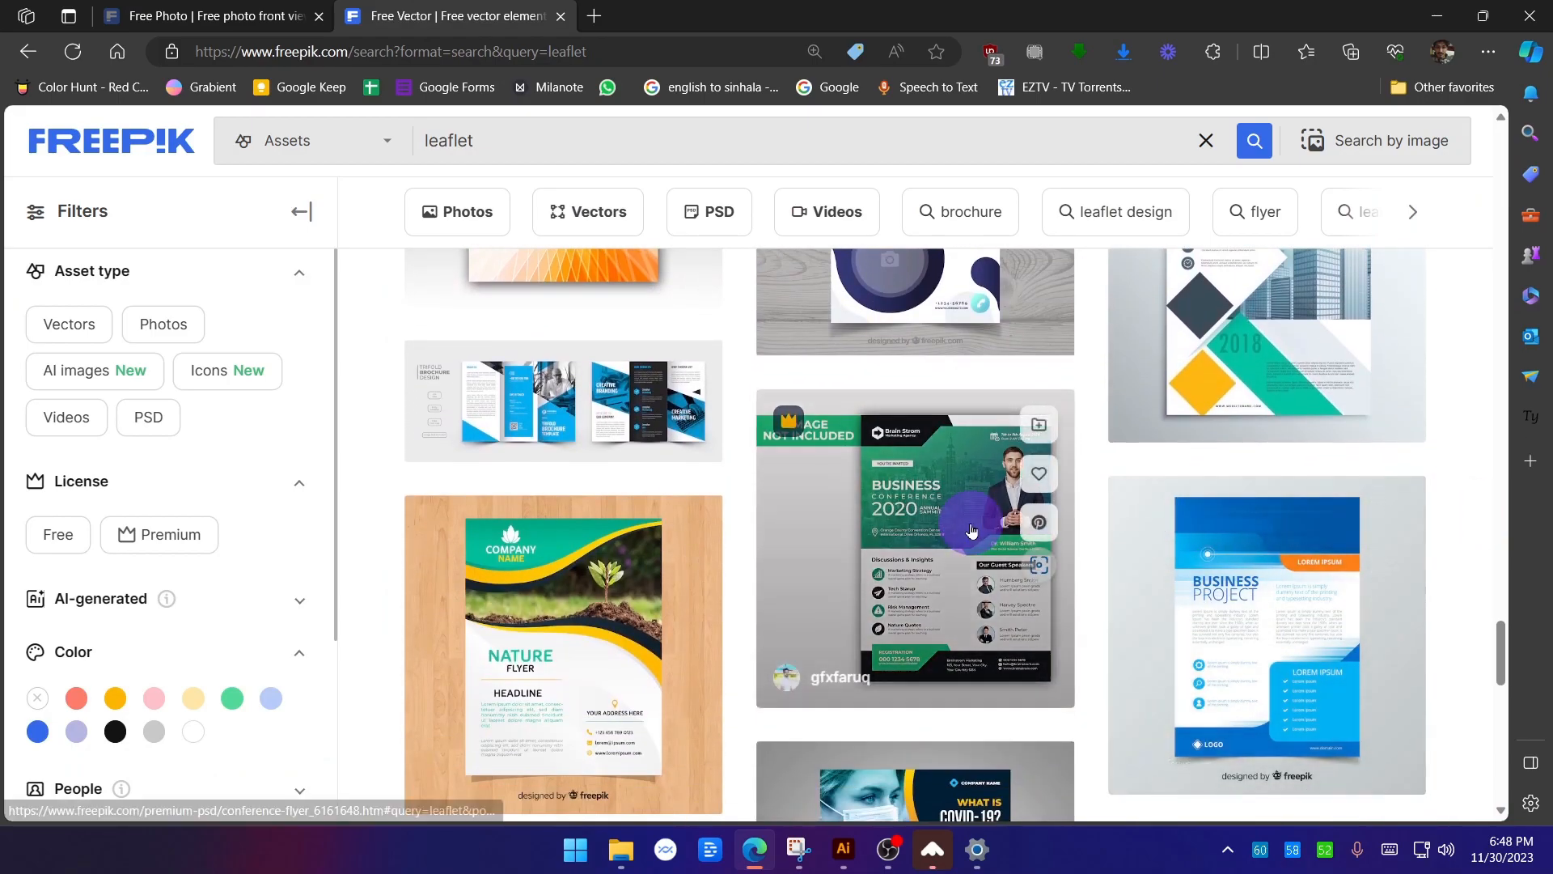
pyautogui.click(972, 531)
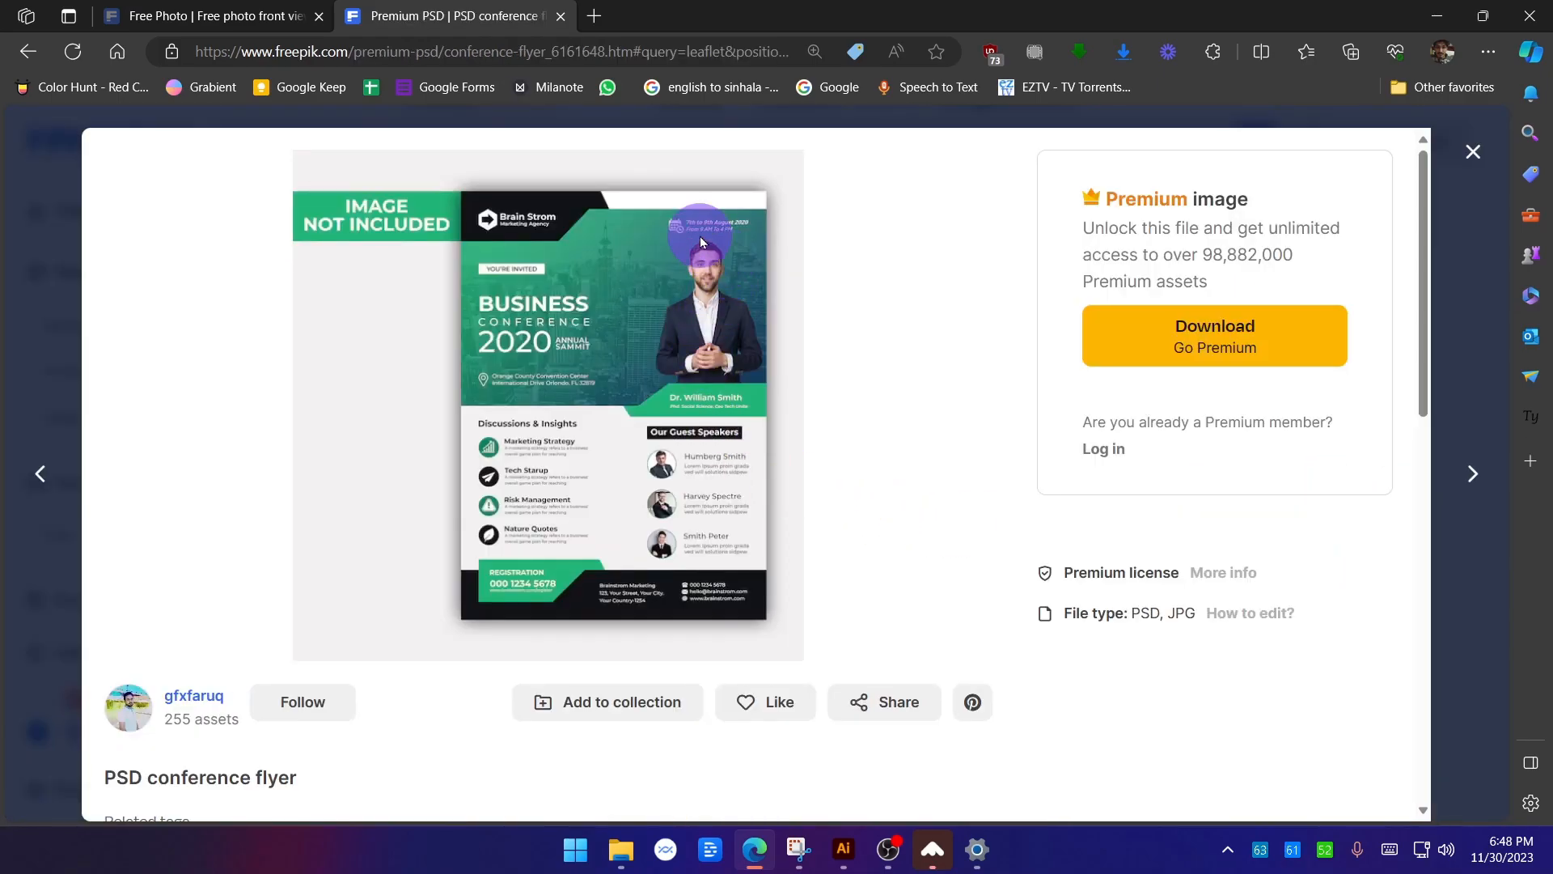
pyautogui.click(1473, 154)
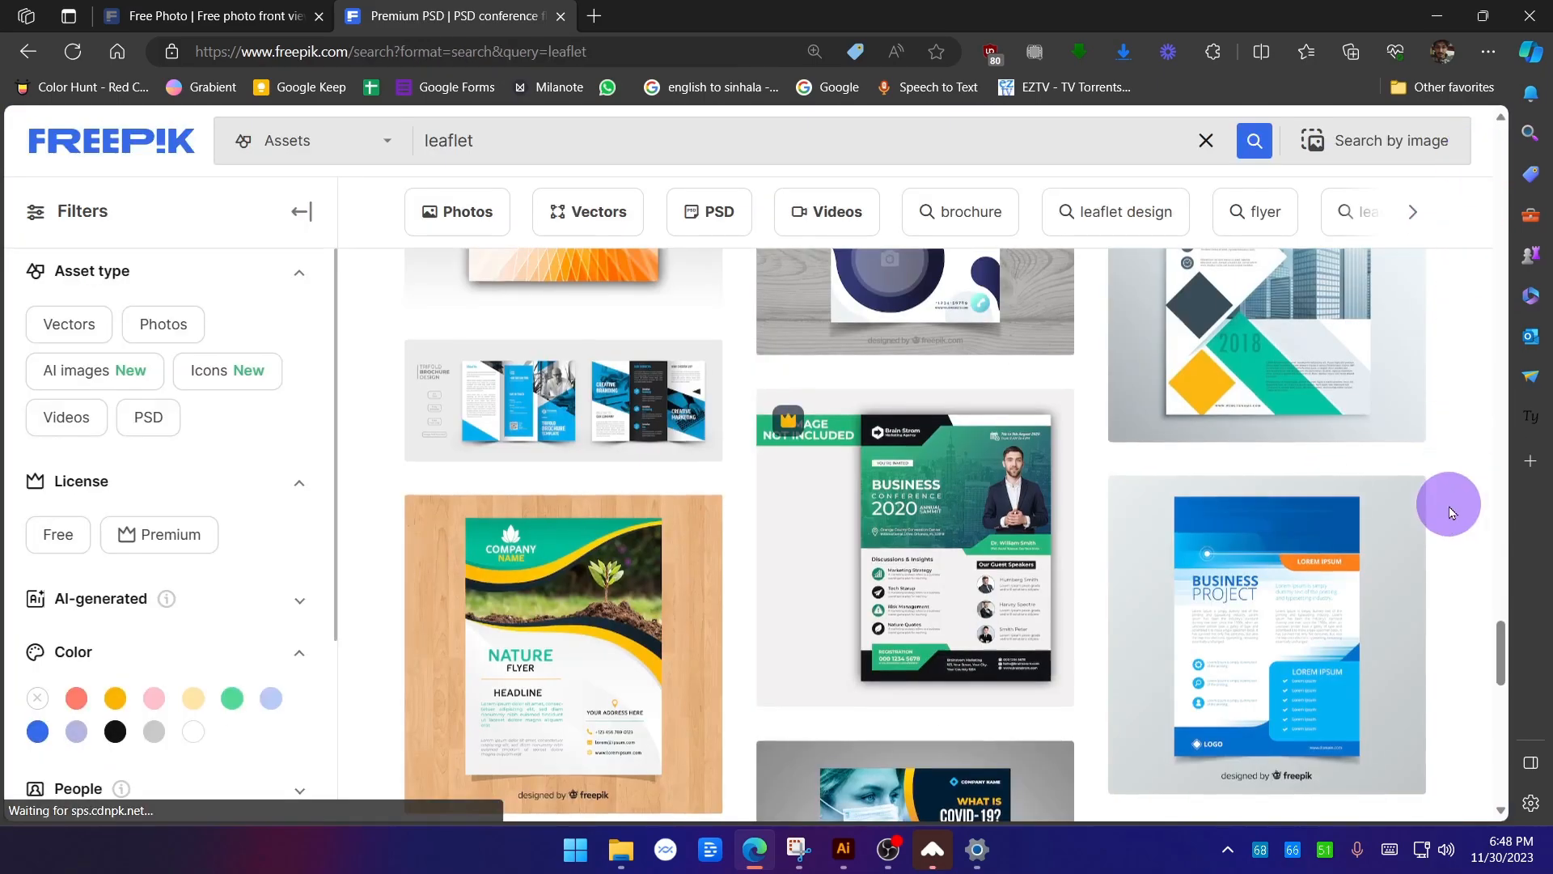
# Look back through the leaflet results up to the first rows, comparing how the flyers use their pictures.
pyautogui.scroll(-4, 1446, 506)
pyautogui.scroll(12, 596, 572)
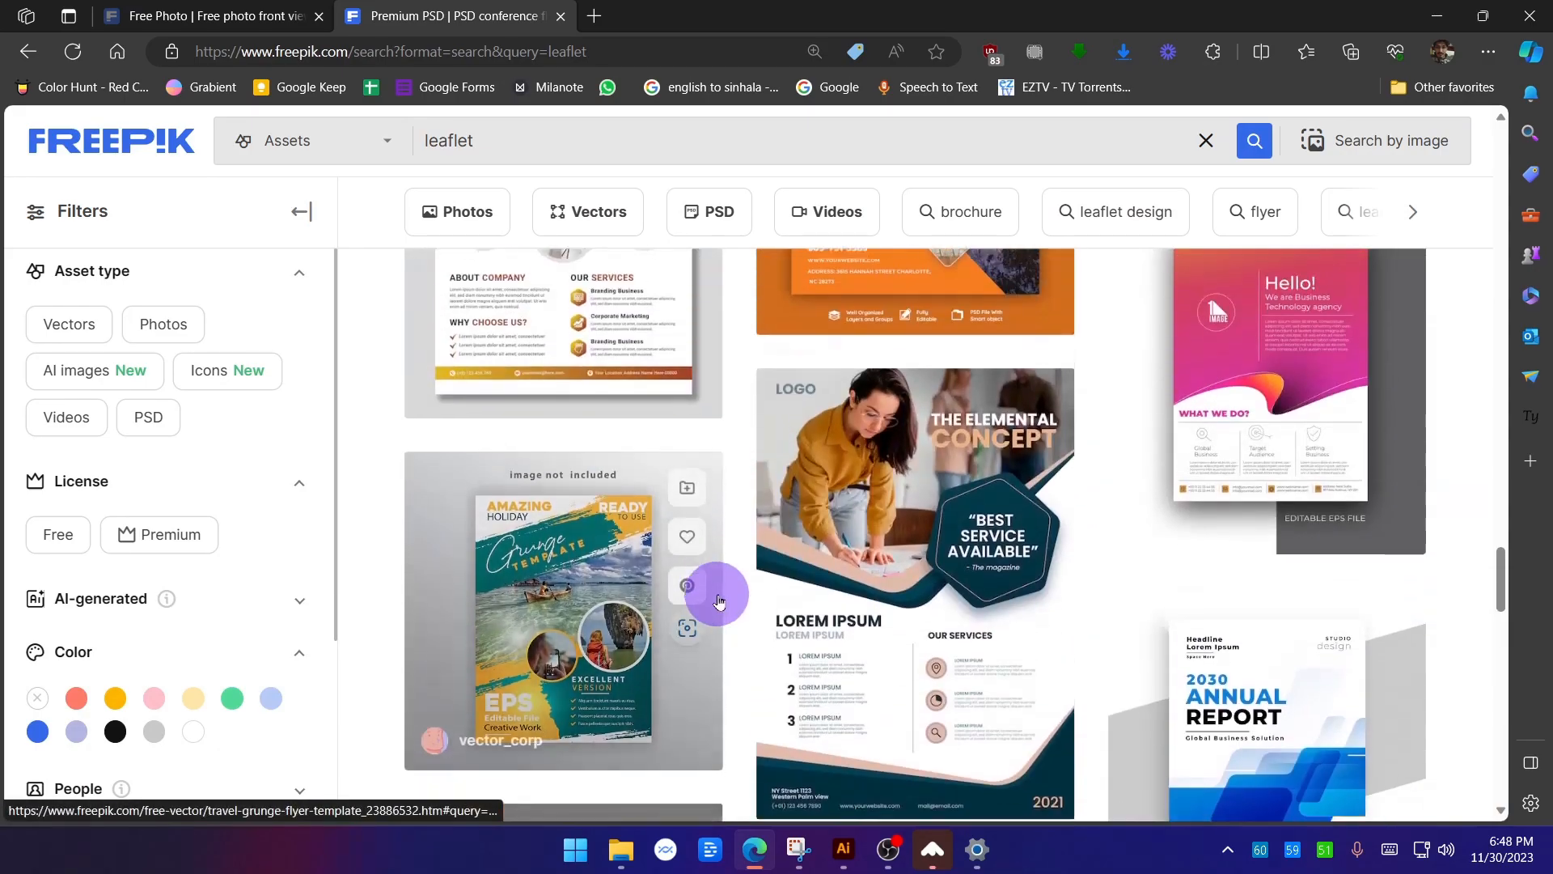
pyautogui.scroll(10, 720, 591)
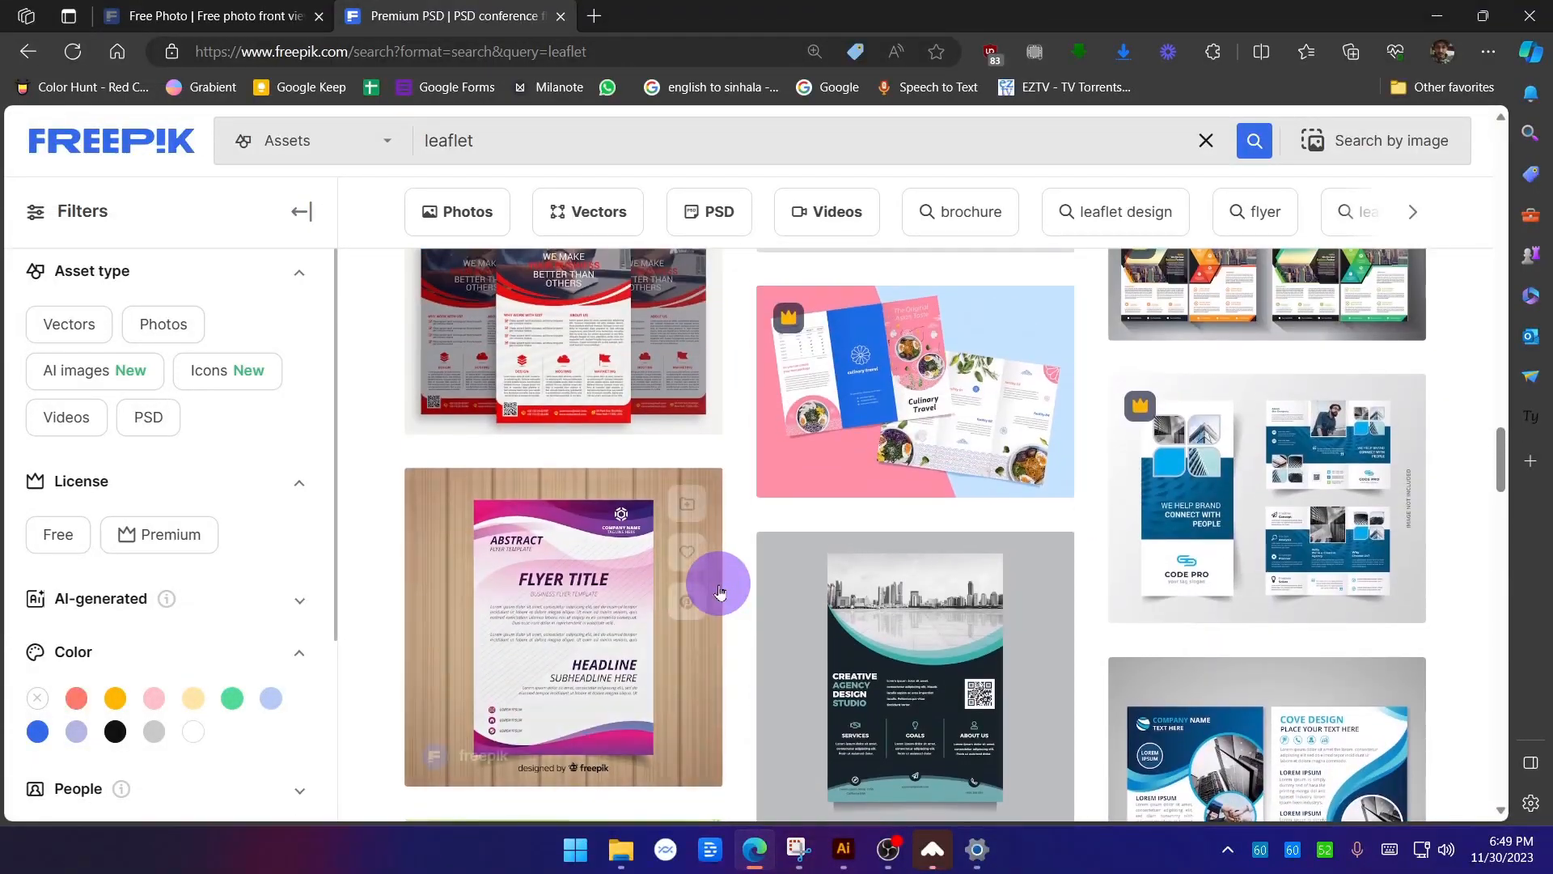
pyautogui.scroll(7, 736, 565)
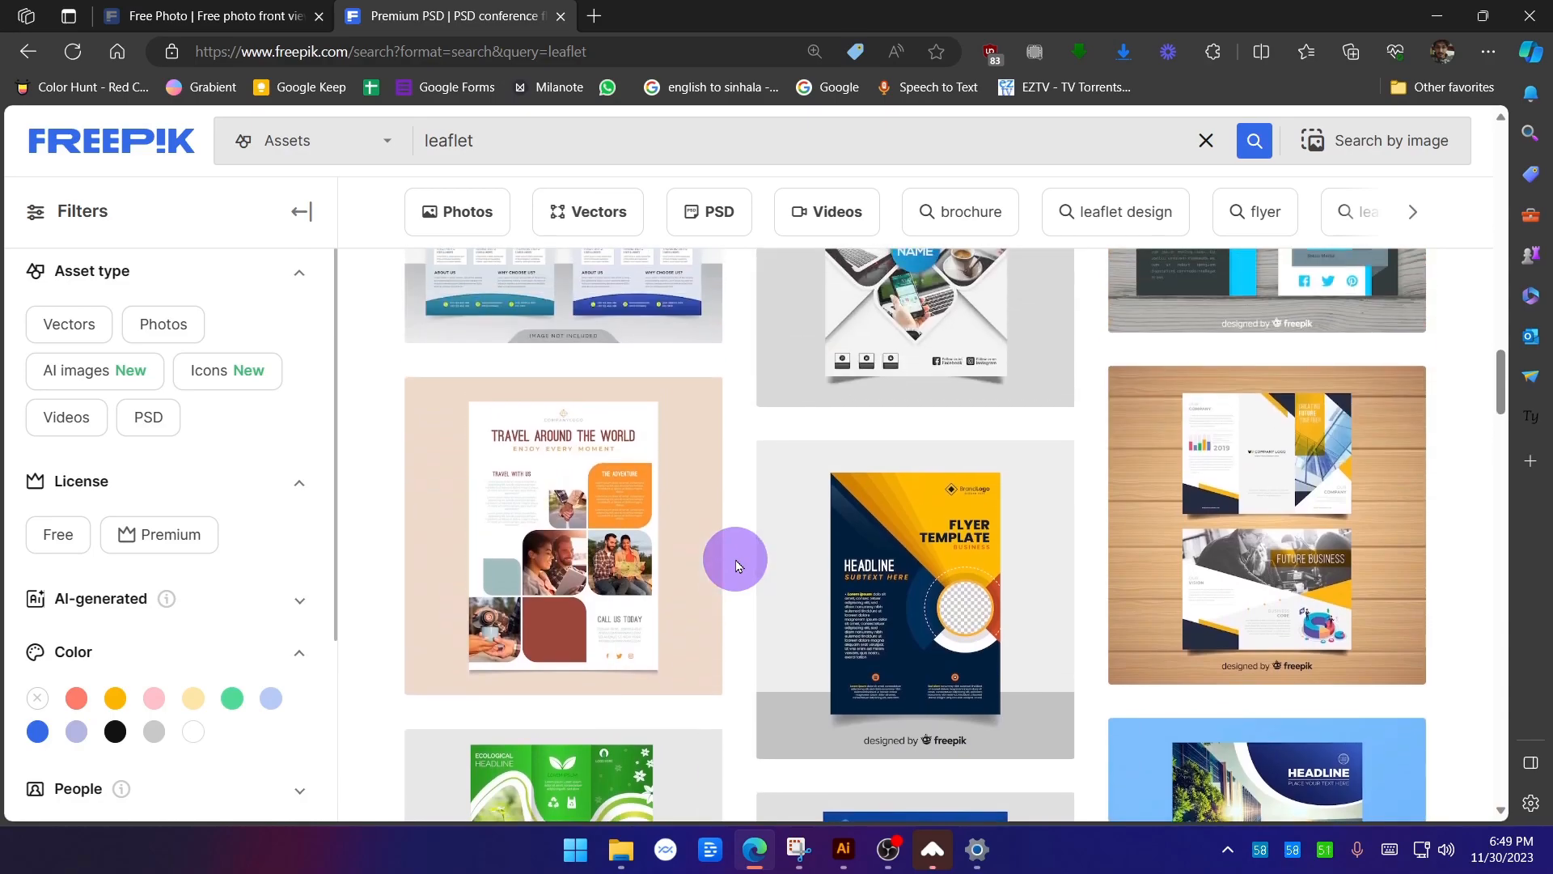
pyautogui.scroll(2, 736, 571)
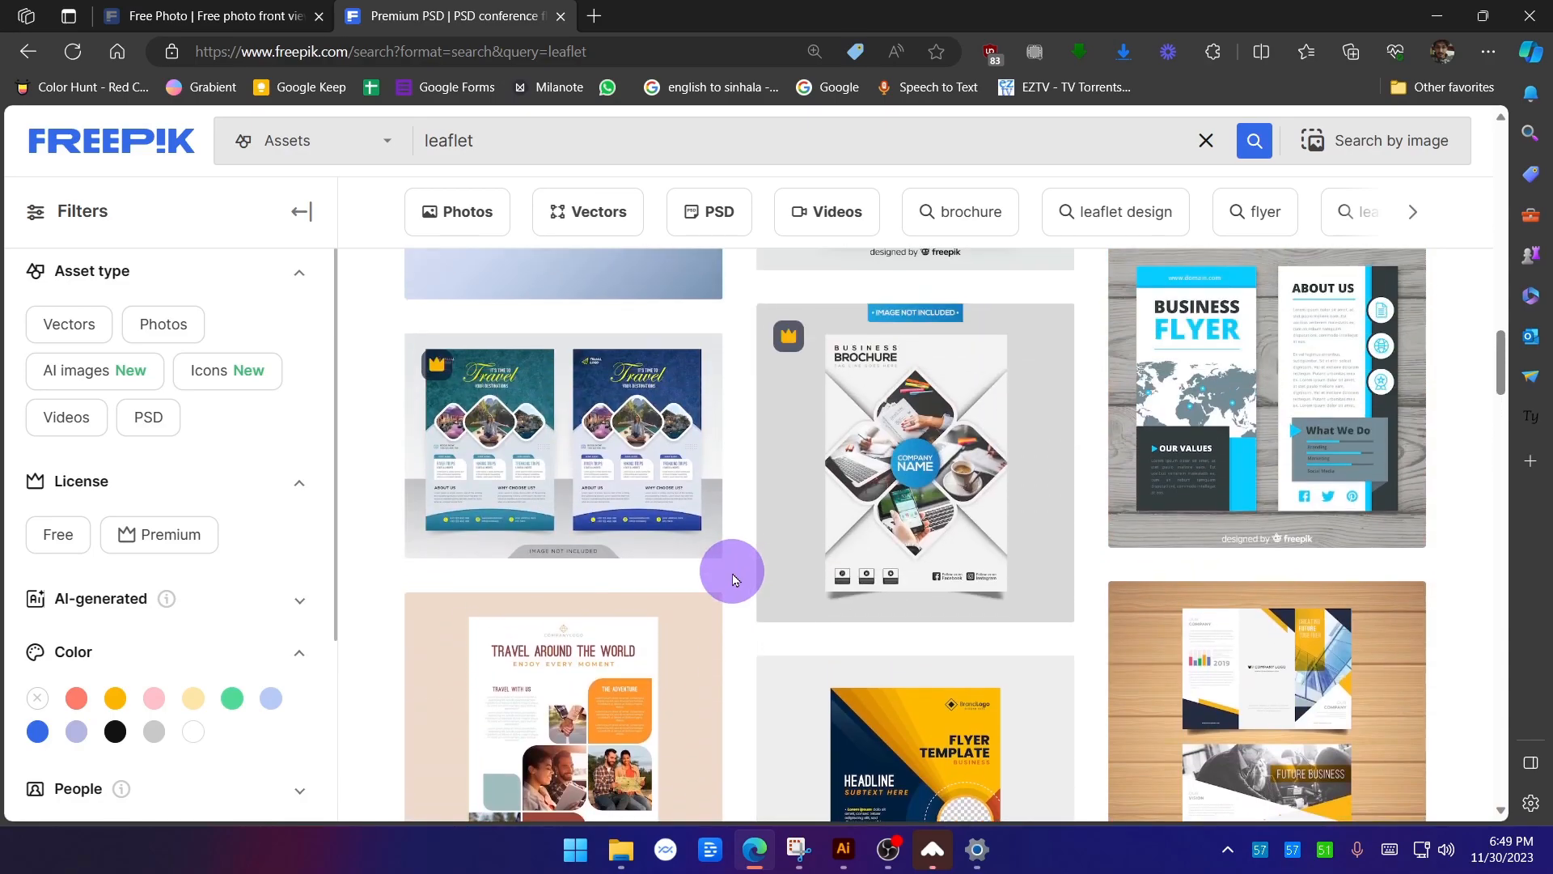
pyautogui.scroll(7, 735, 577)
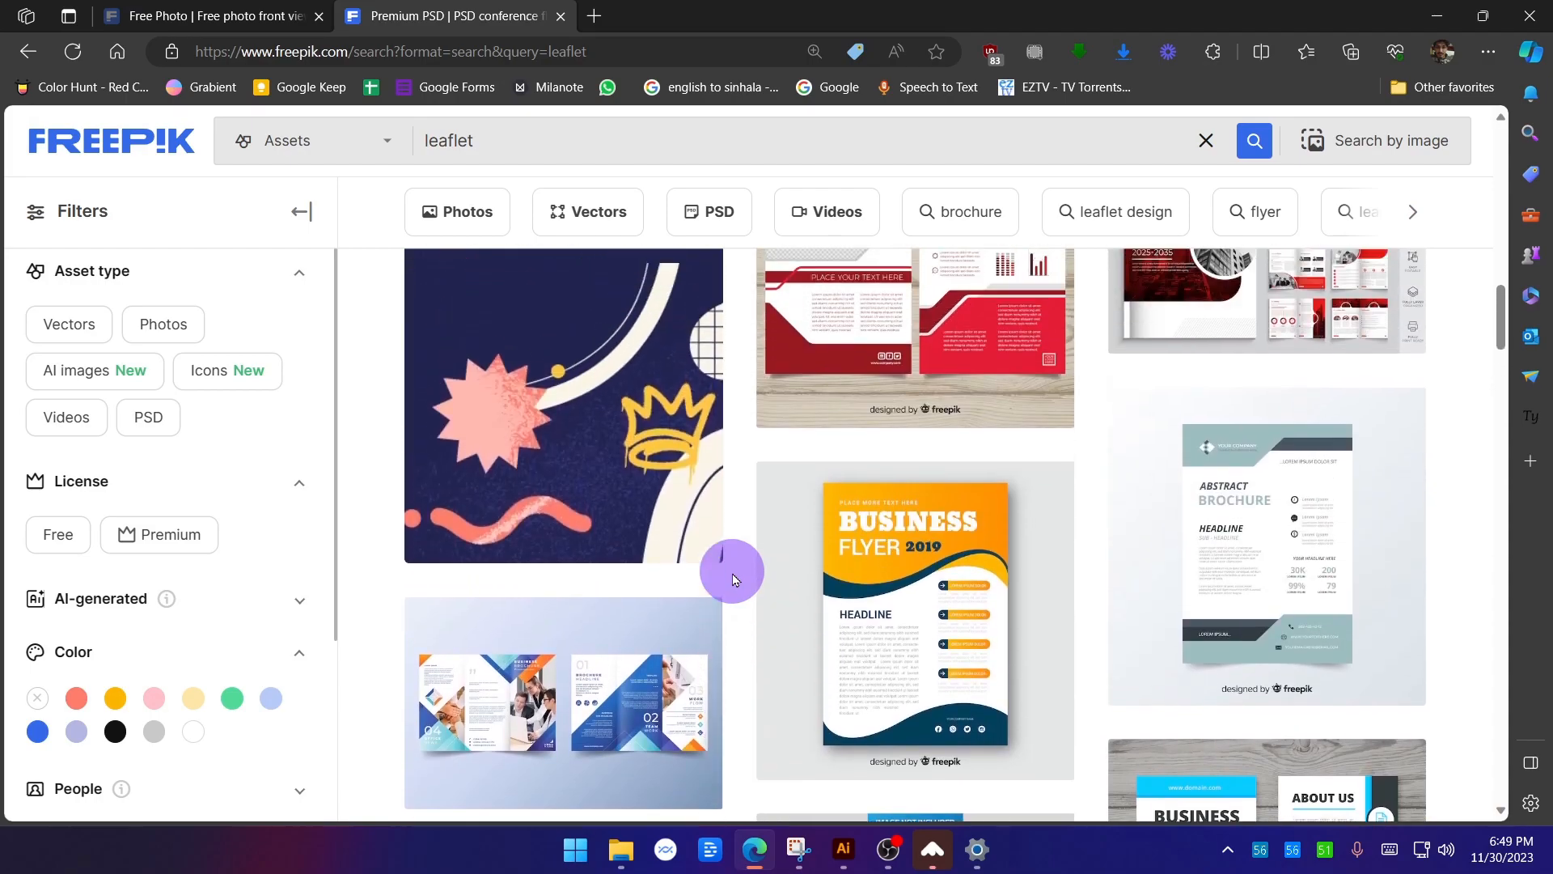
pyautogui.scroll(7, 736, 578)
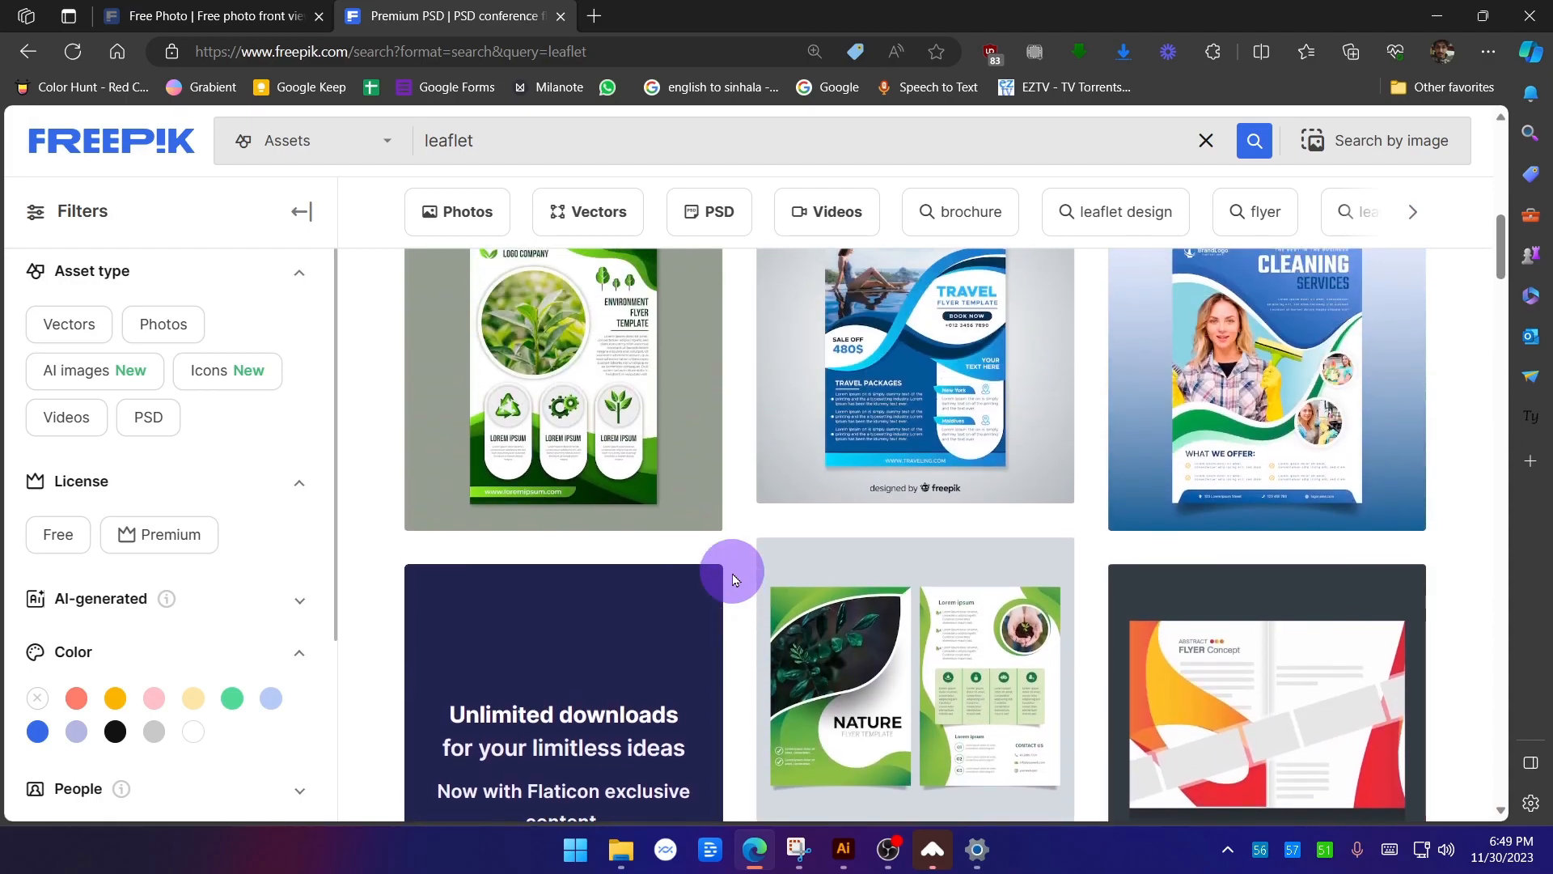
pyautogui.scroll(2, 736, 578)
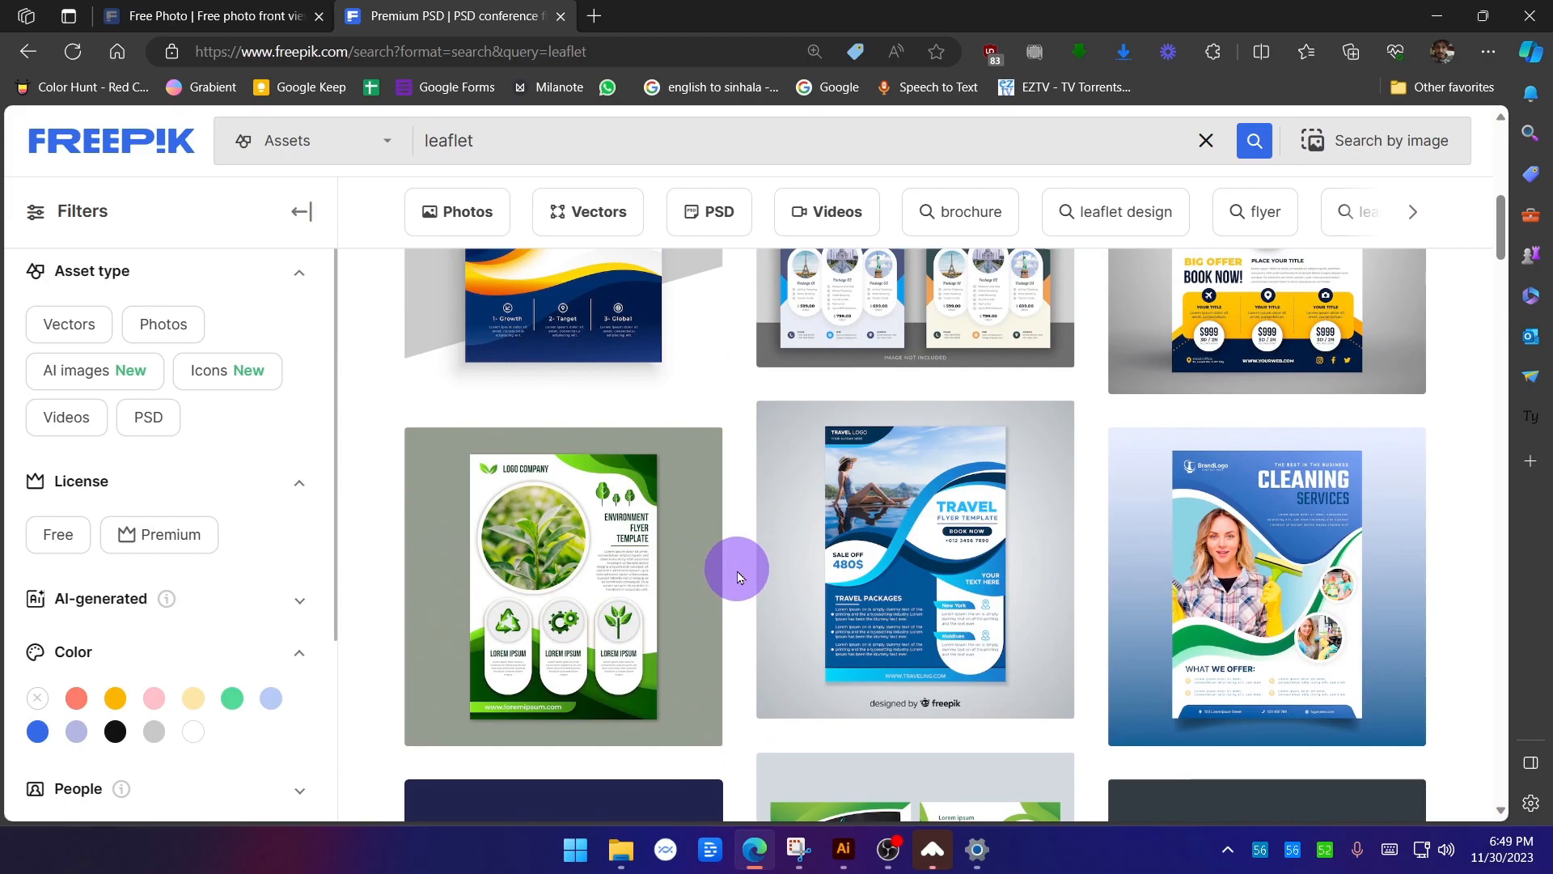
pyautogui.scroll(4, 733, 577)
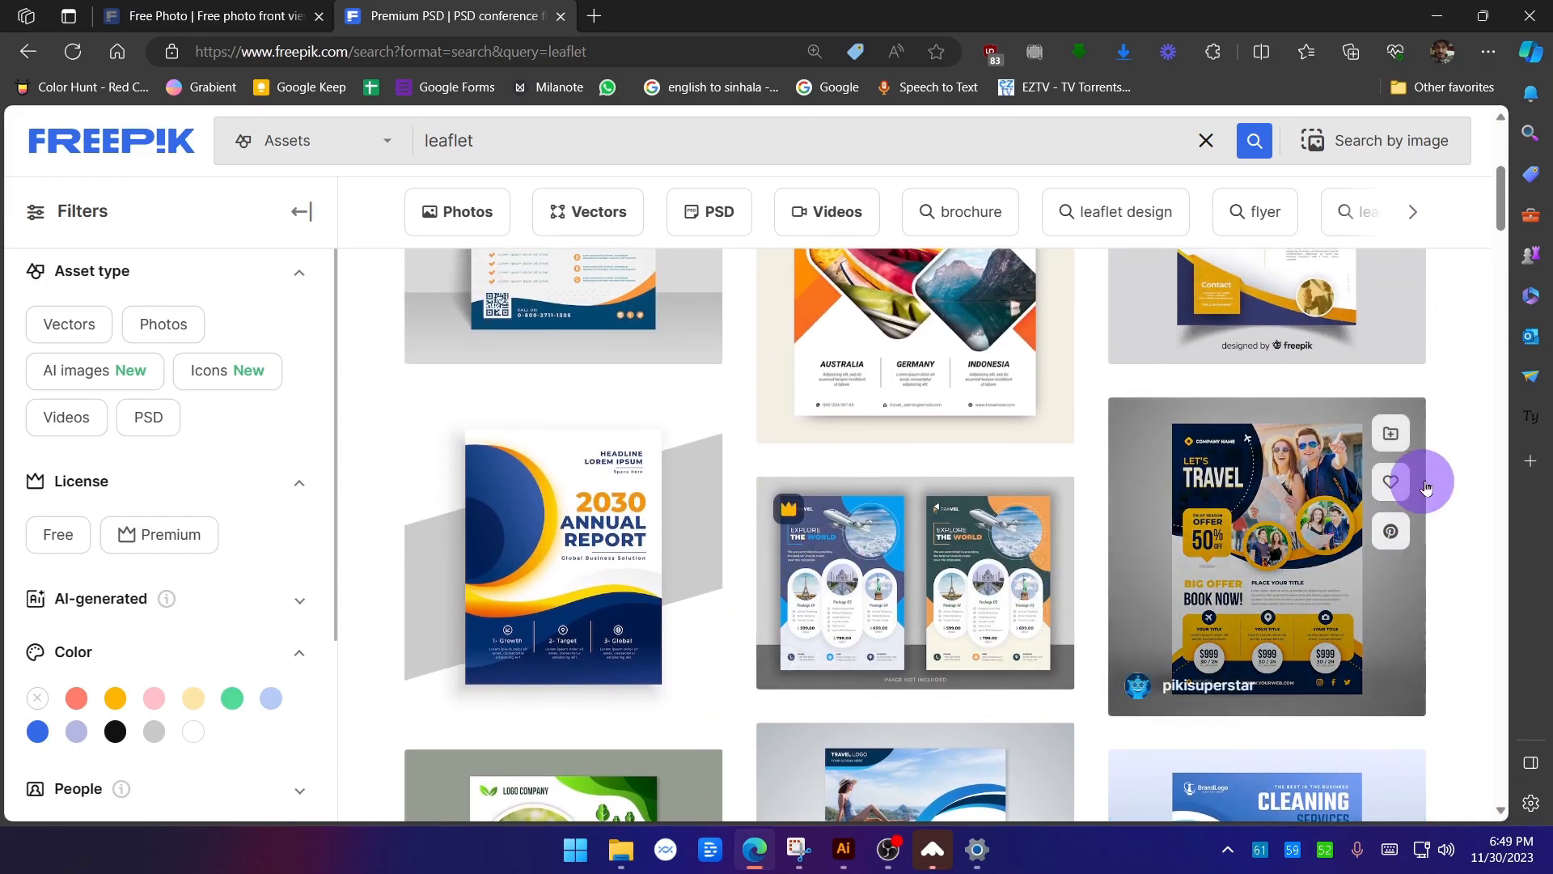
pyautogui.scroll(2, 1457, 495)
pyautogui.scroll(-2, 1460, 499)
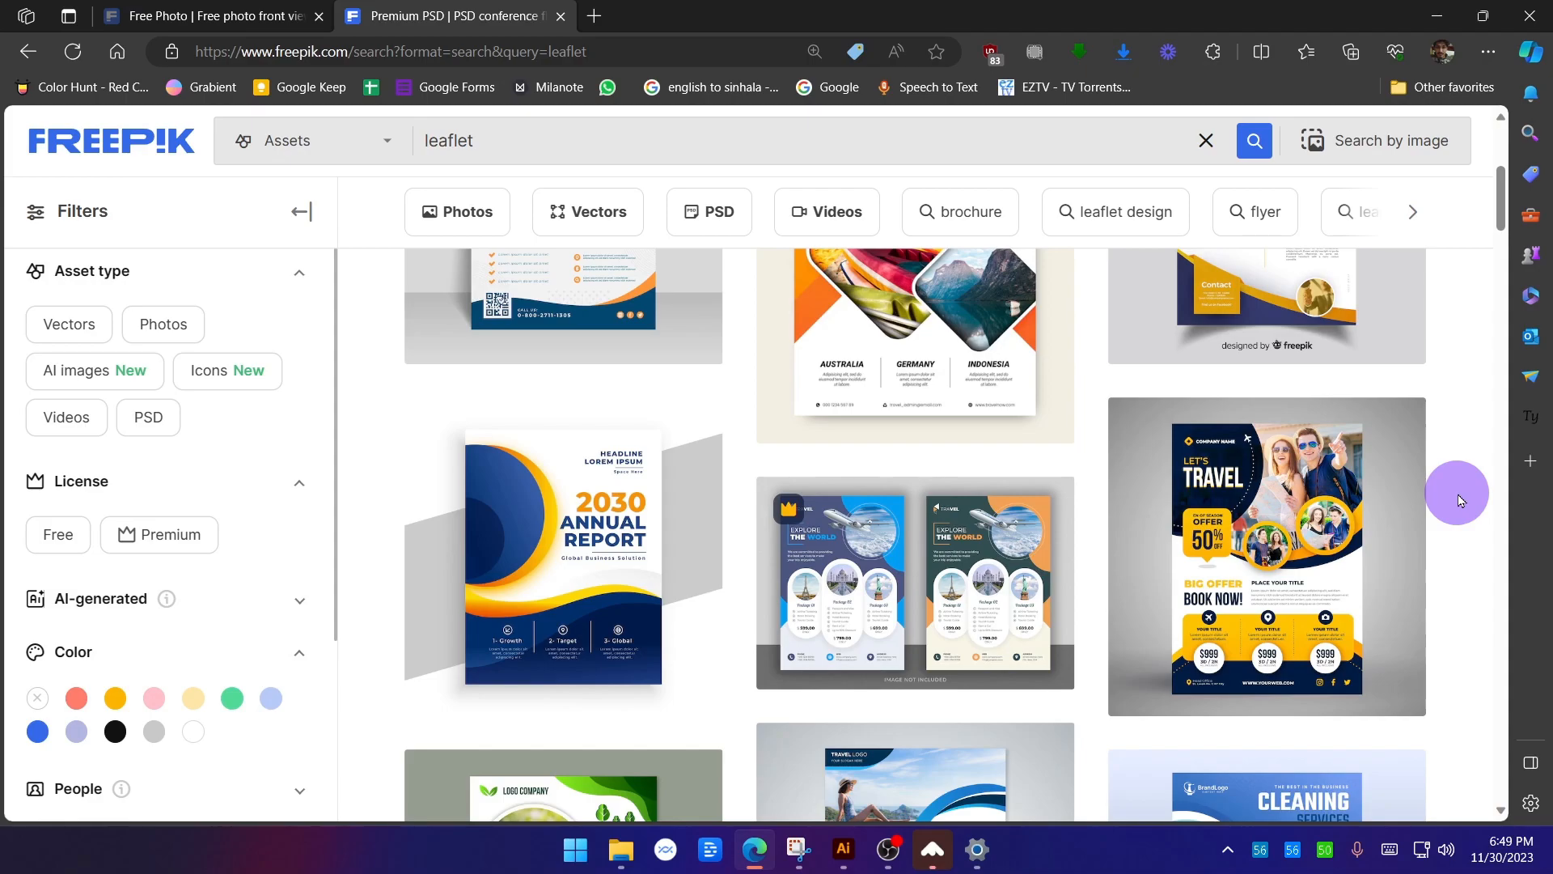
# Examine the photos in the Let's Travel flyer, close its preview, and look over the flyers below it.
pyautogui.click(1311, 522)
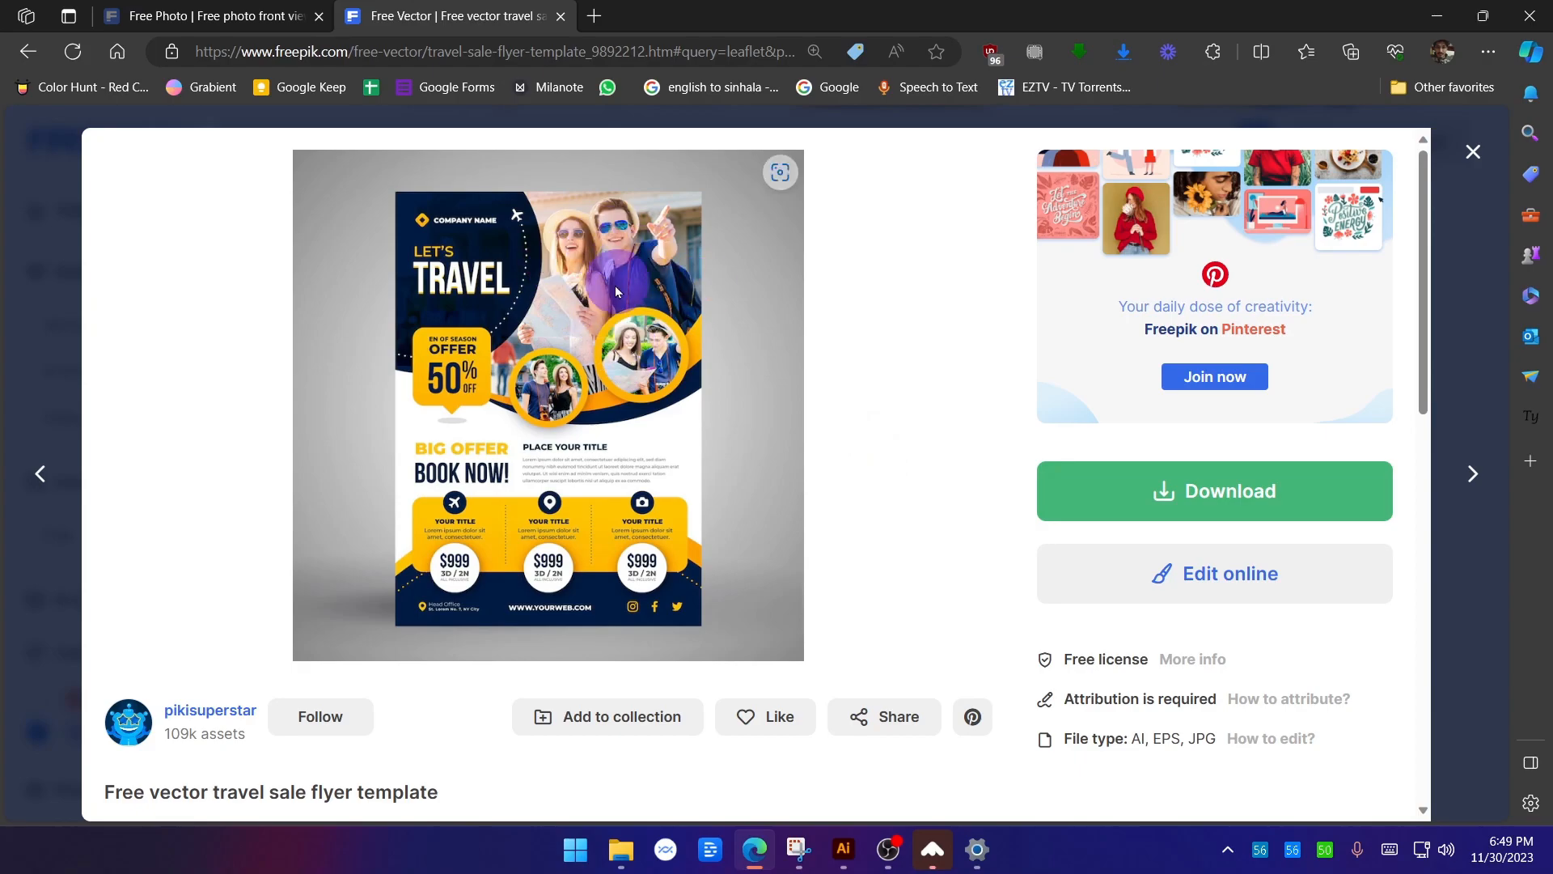
pyautogui.click(1474, 151)
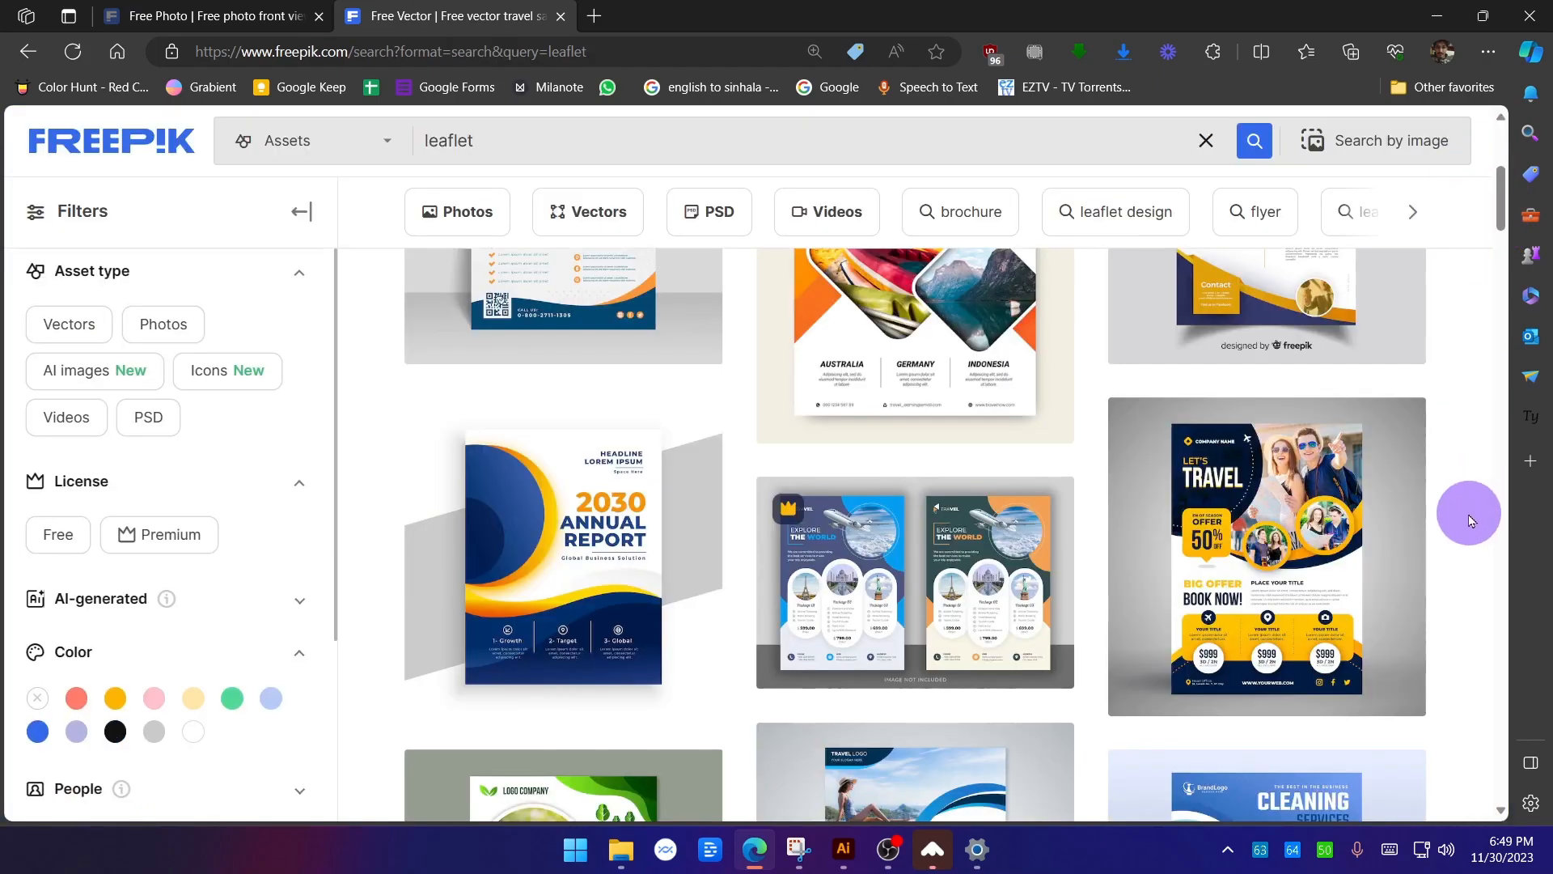
pyautogui.scroll(-6, 1471, 520)
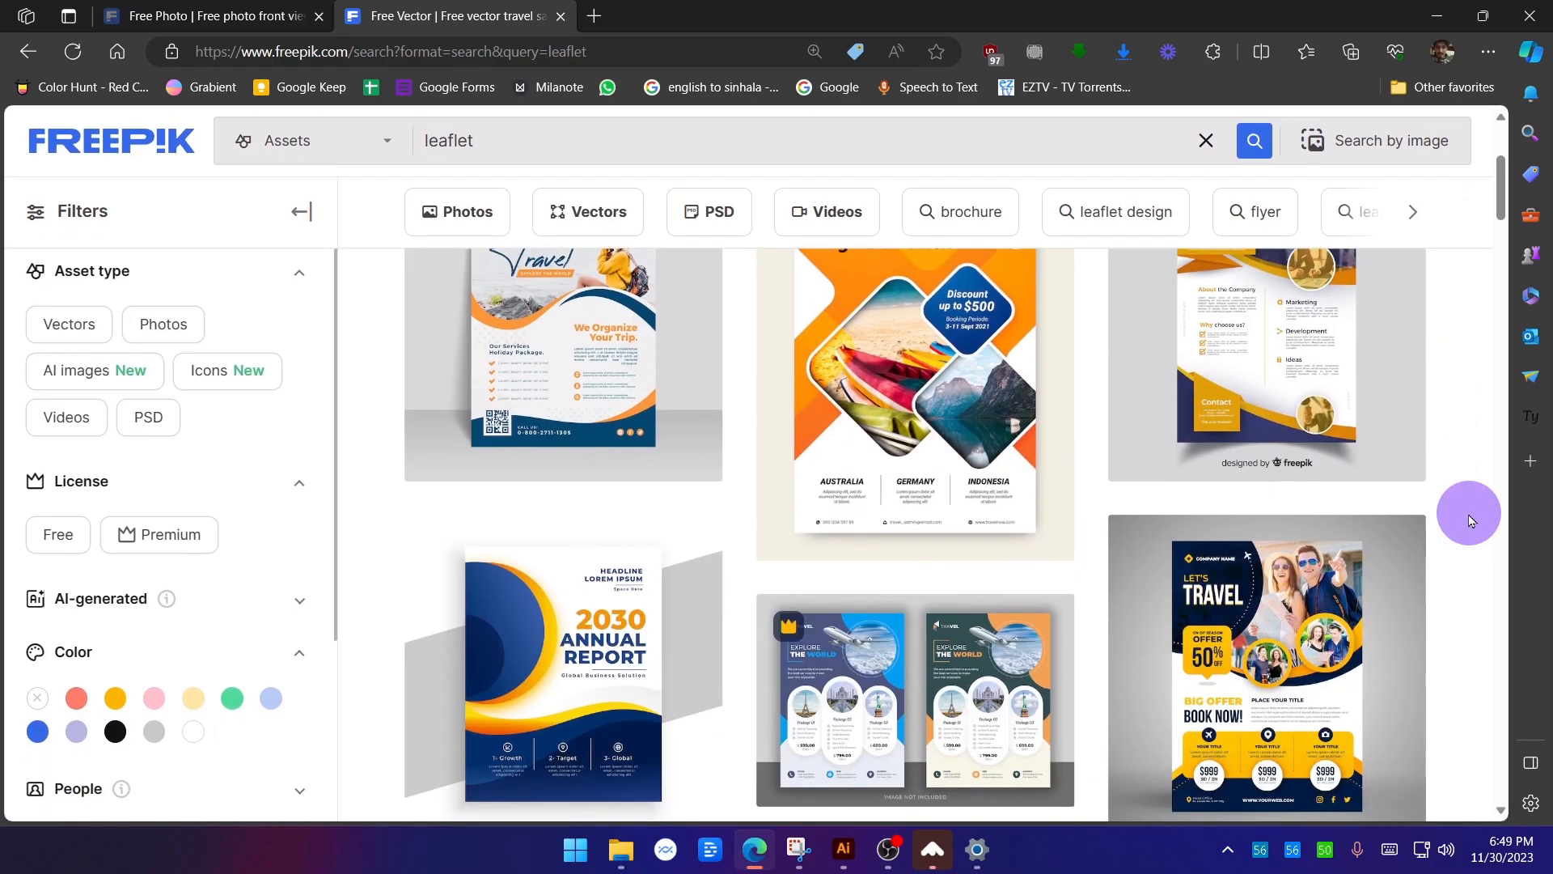
pyautogui.scroll(-3, 1468, 518)
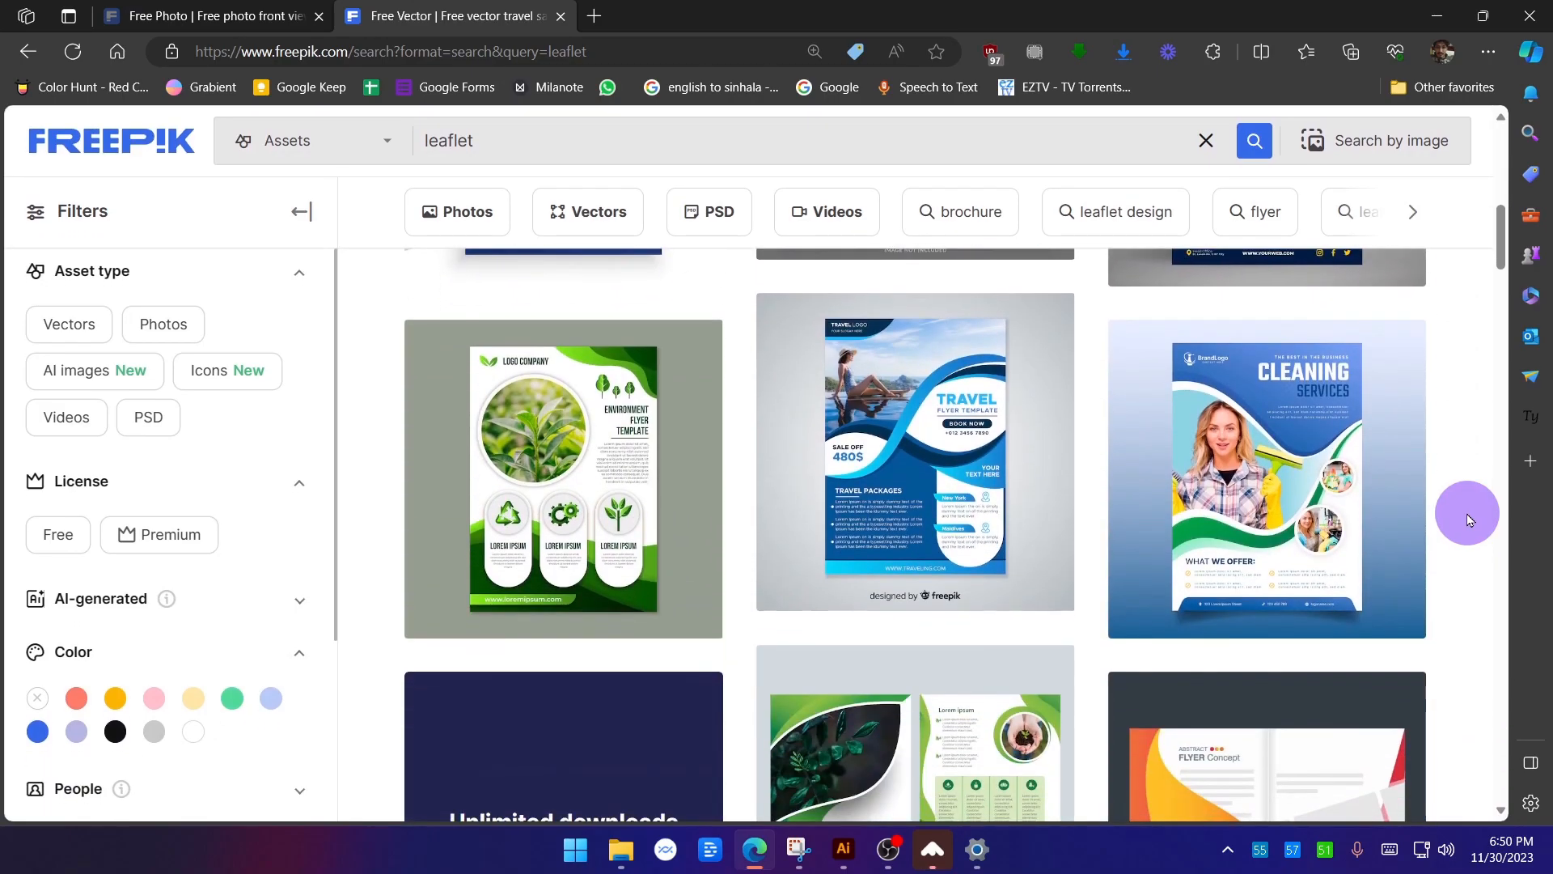
# Look through more of the leaflet results, comparing the photos and frames in the travel and business flyers.
pyautogui.scroll(-5, 1444, 513)
pyautogui.scroll(-8, 1447, 511)
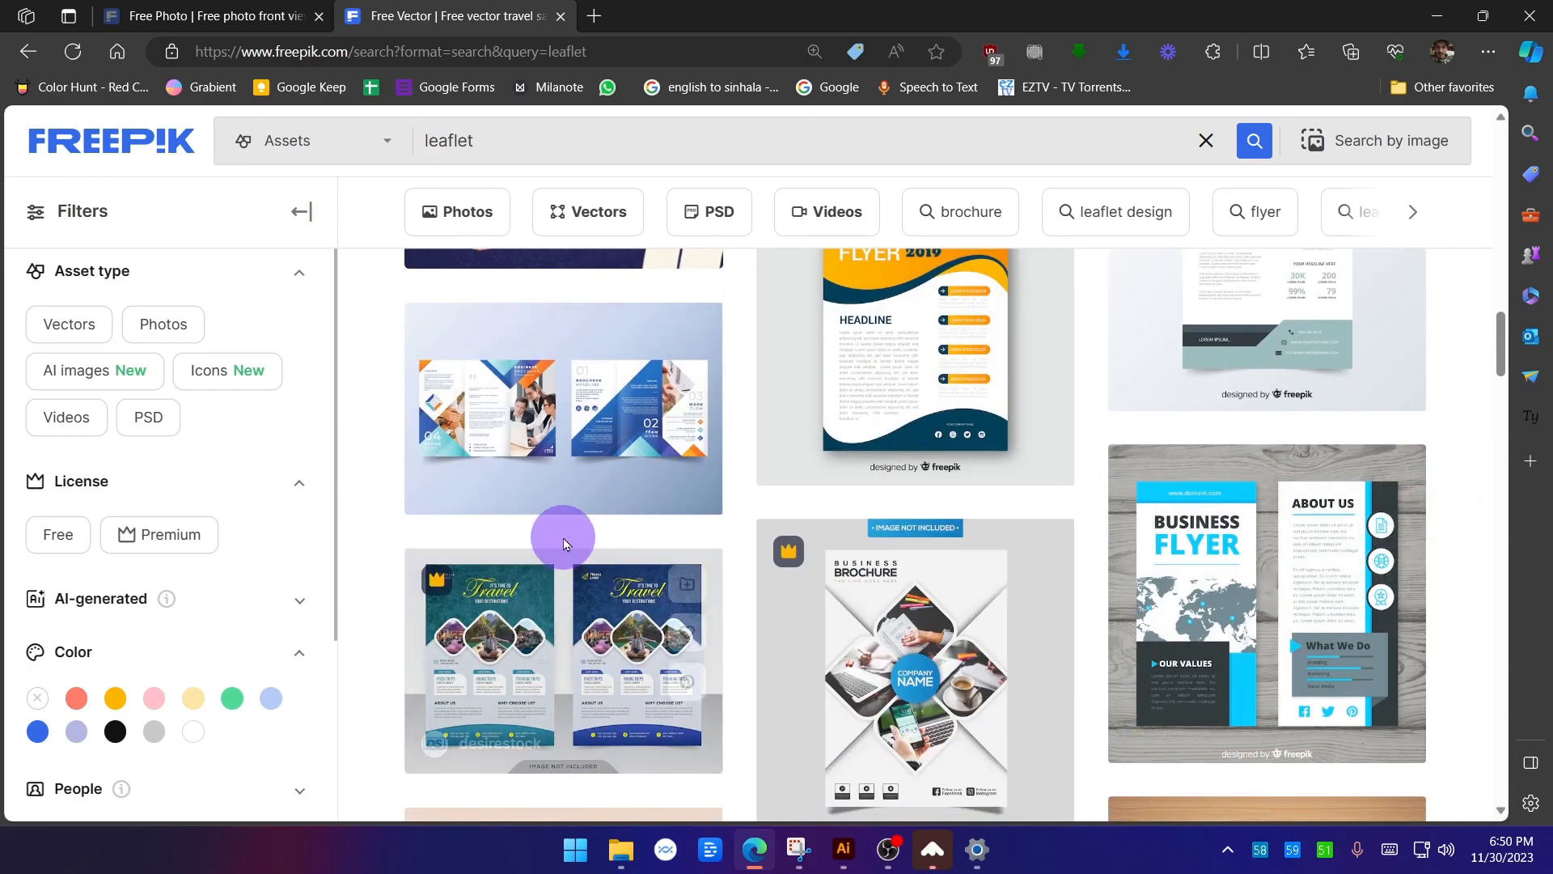
pyautogui.scroll(-3, 534, 493)
pyautogui.scroll(-3, 1444, 473)
pyautogui.scroll(5, 1456, 478)
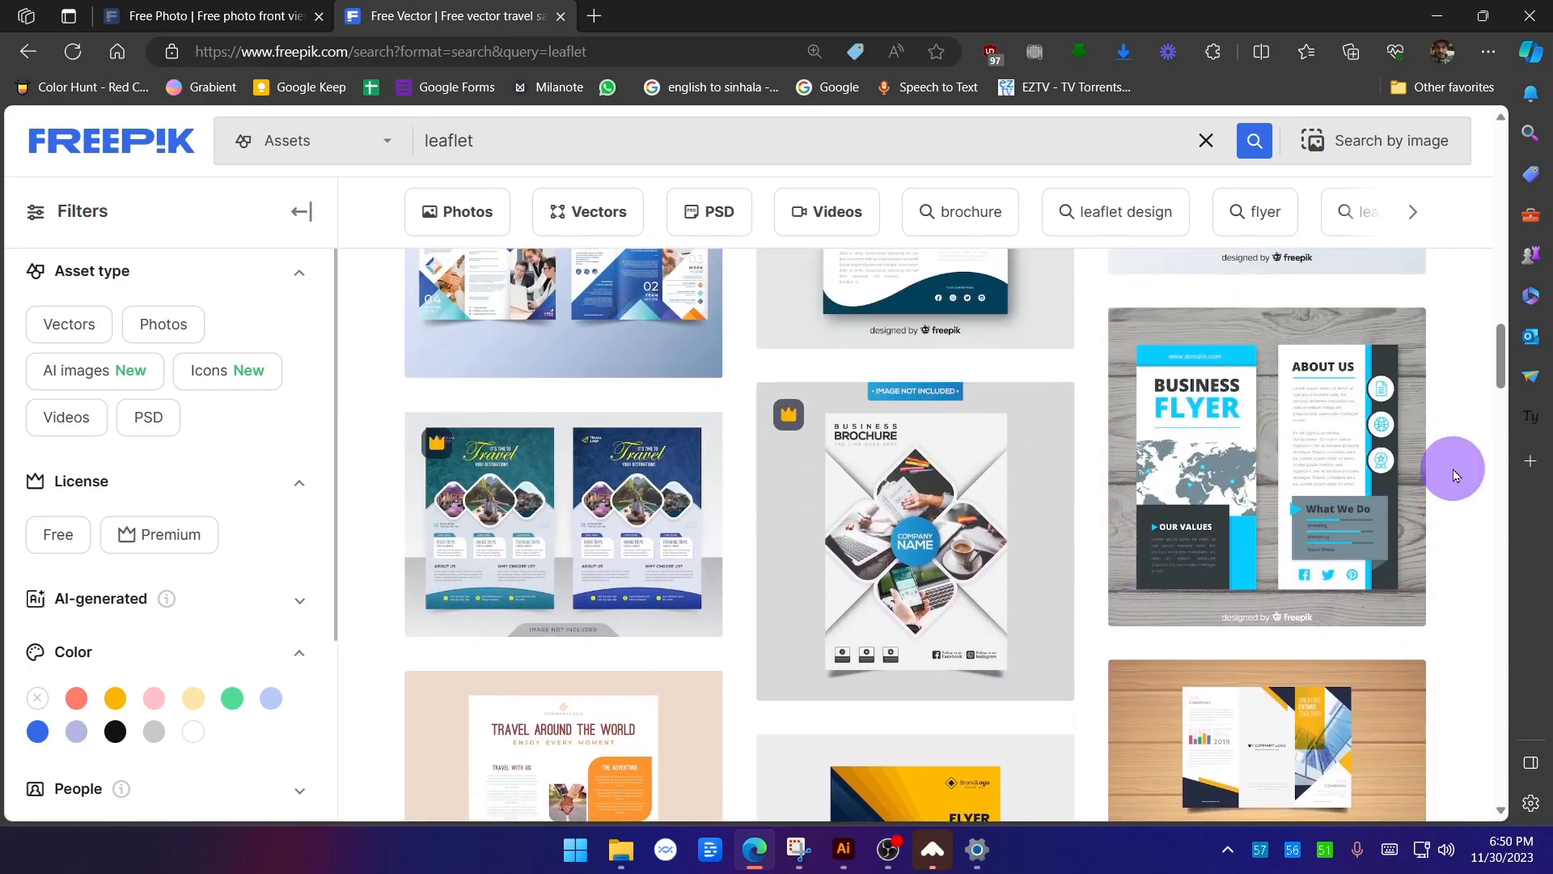
# Return to the pc repair results, examine the photo of the capped man repairing a computer, and close its preview.
pyautogui.hotkey('alt', 'Tab')
pyautogui.scroll(-5, 1473, 520)
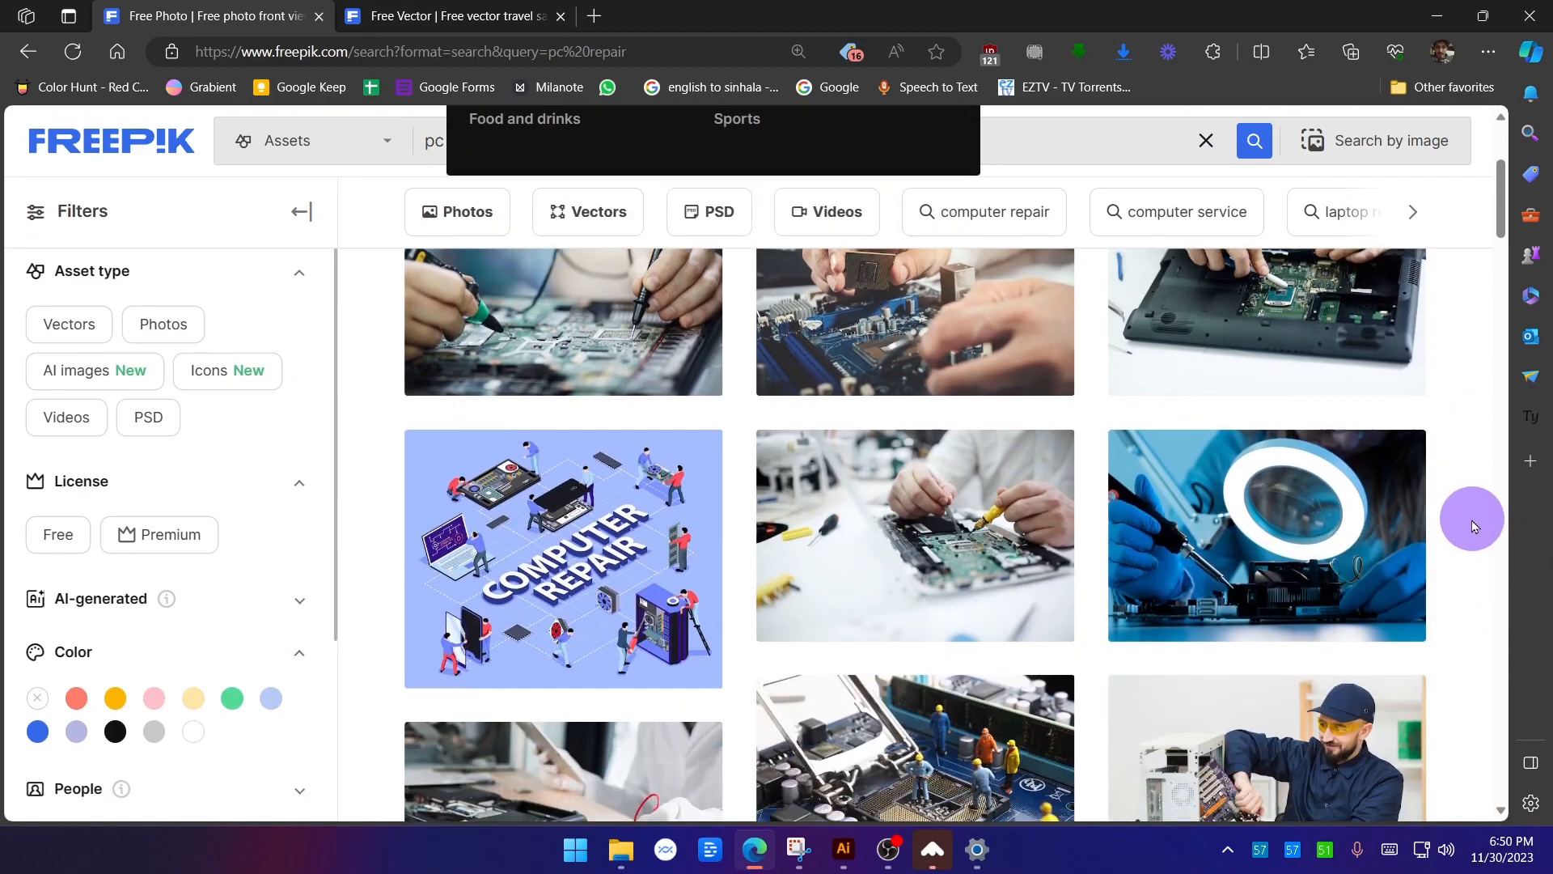
pyautogui.click(1320, 495)
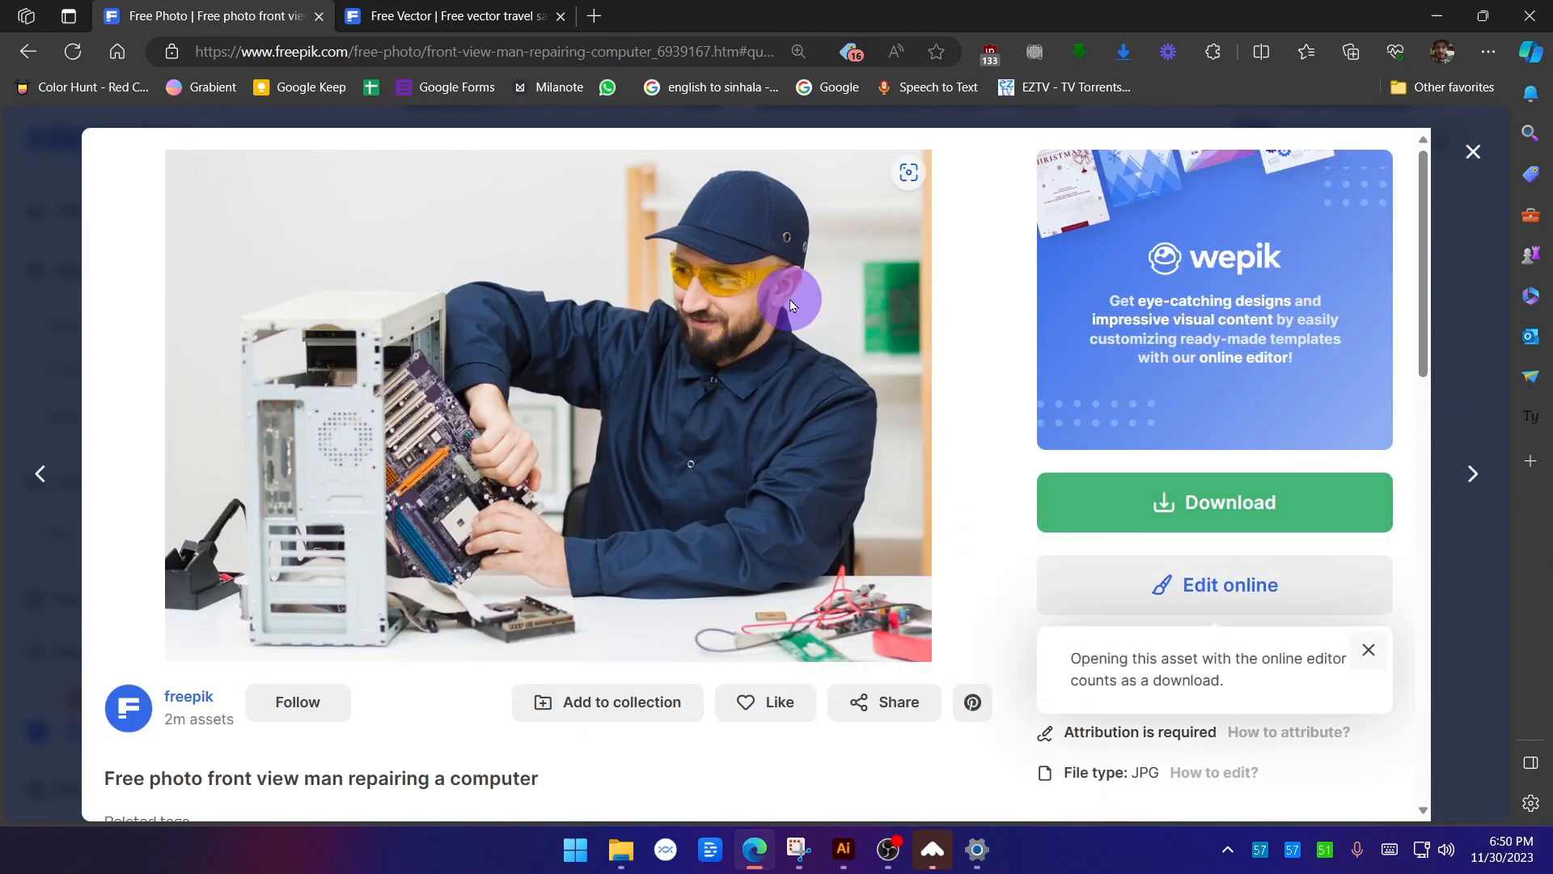
pyautogui.click(1473, 151)
# Find the black A5 Repair Services flyer further down the pc repair results, examine its main photo, and close the preview.
pyautogui.scroll(-1, 1464, 509)
pyautogui.scroll(-12, 1466, 512)
pyautogui.scroll(-5, 1464, 510)
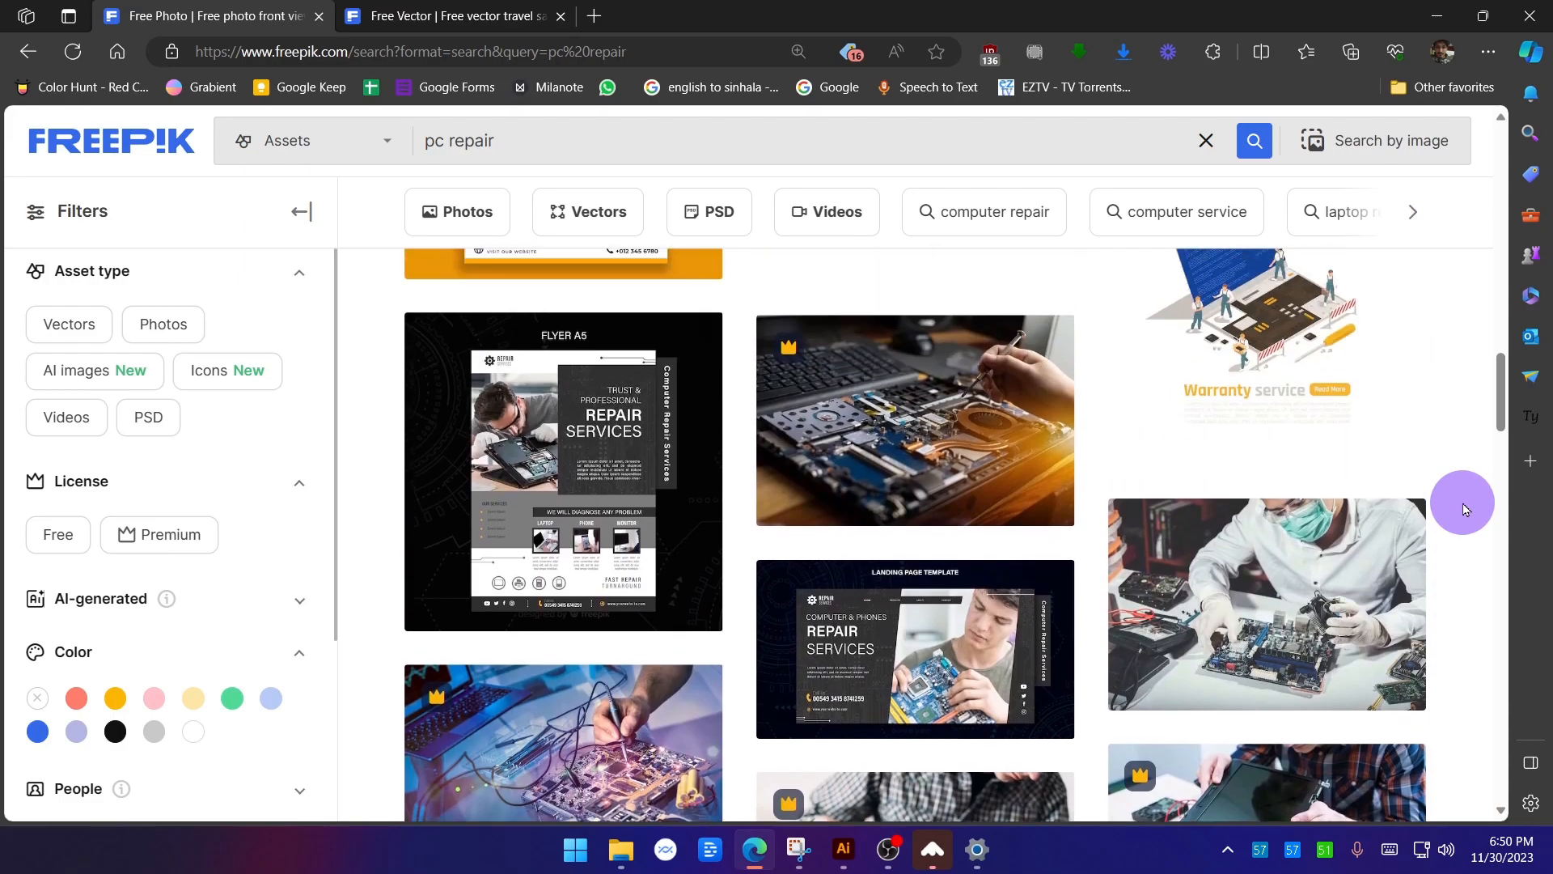
pyautogui.click(538, 496)
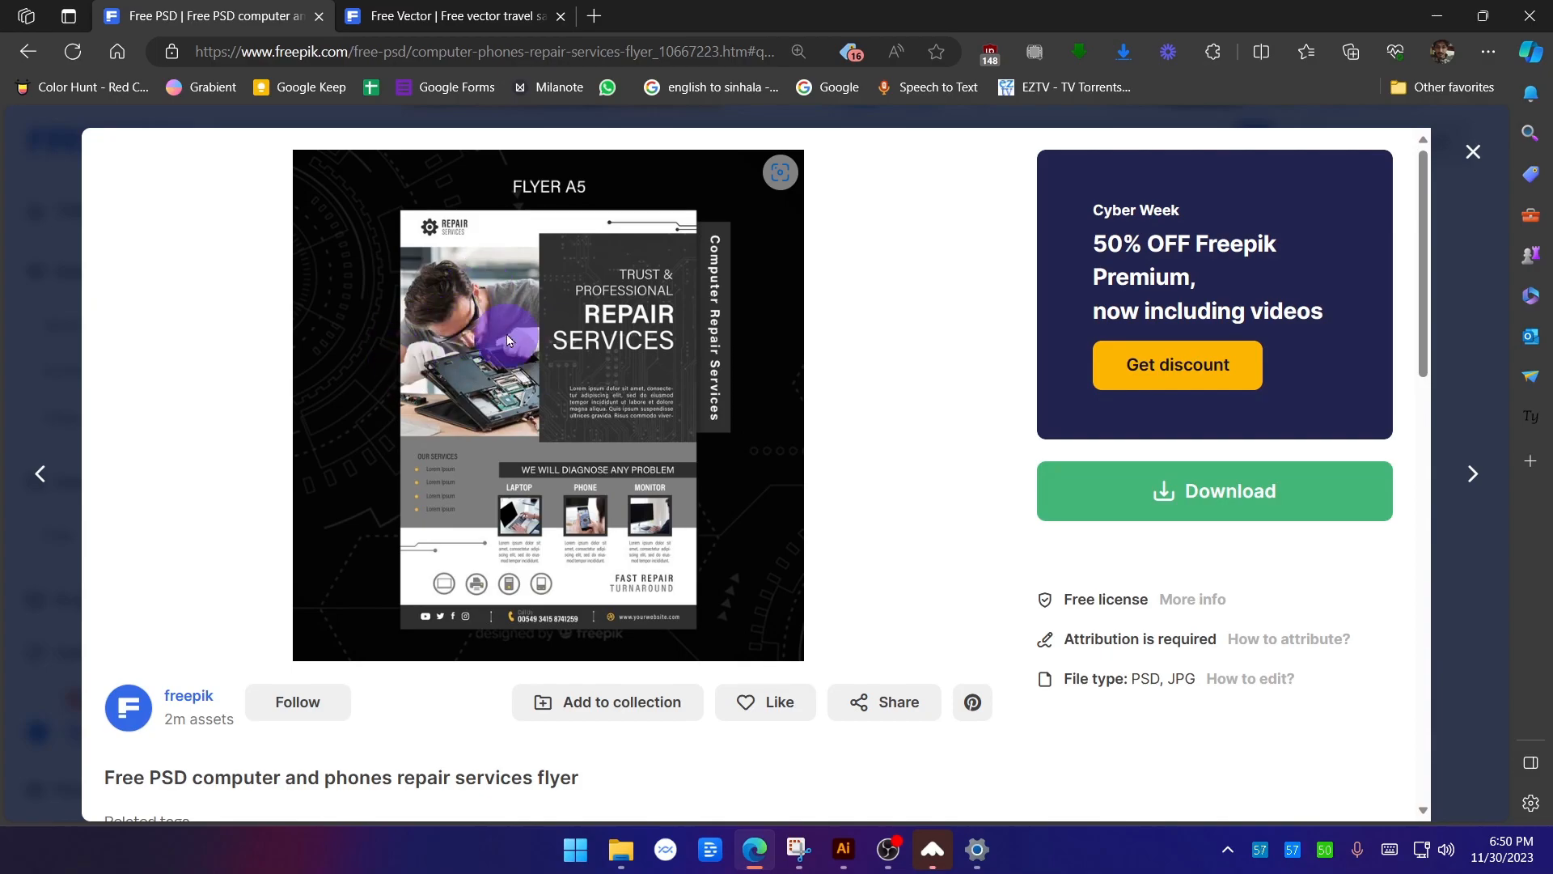
pyautogui.click(1473, 152)
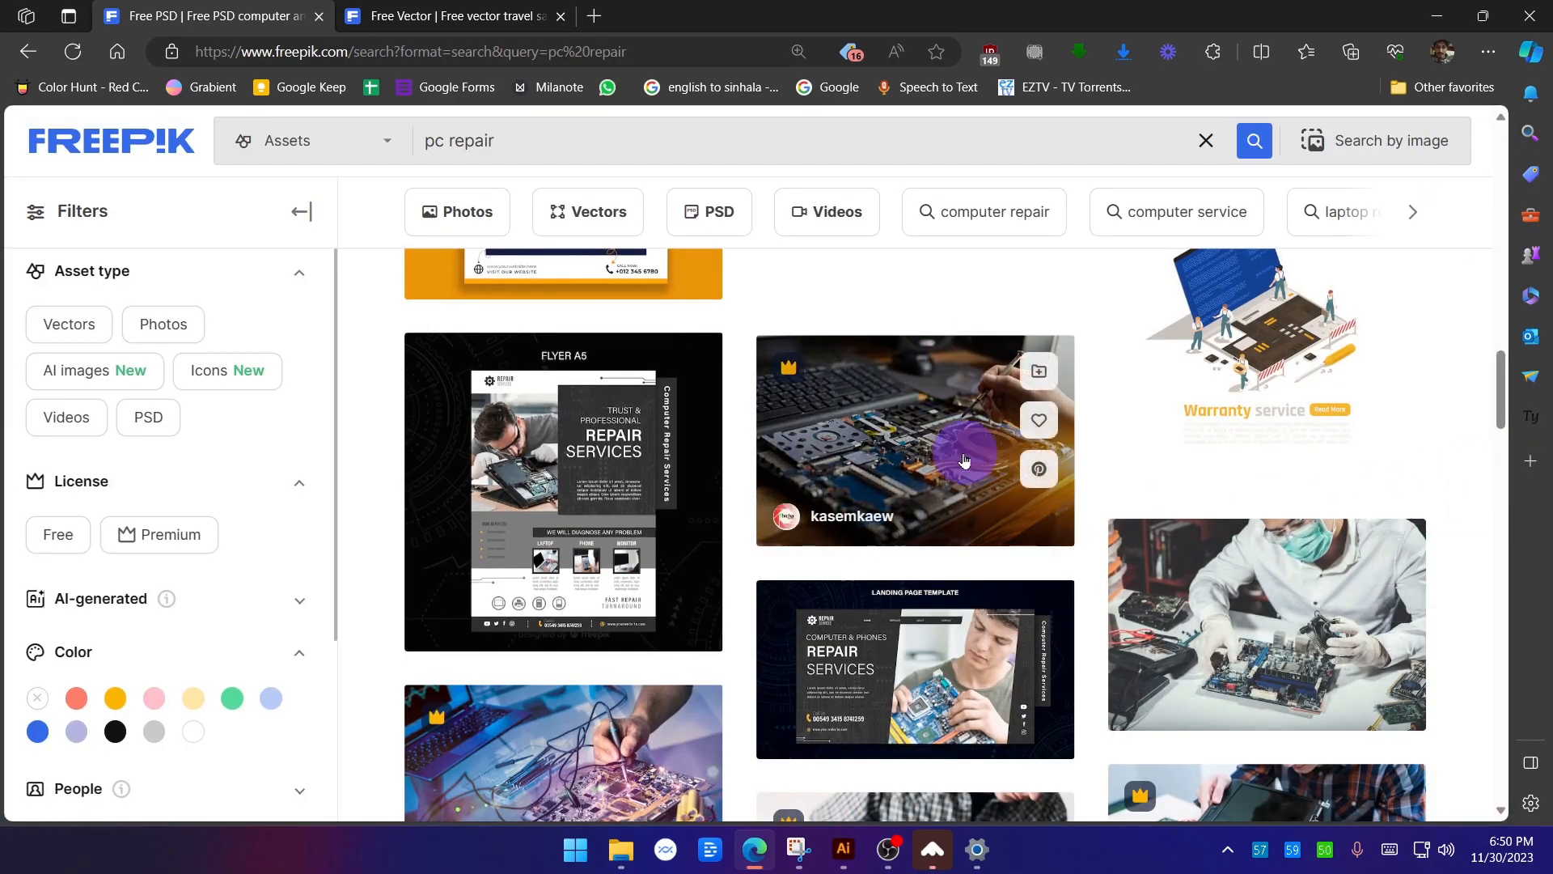
# Compare the photo of a broken laptop repaired with a screwdriver against the A5 Repair Services flyer, closing each preview.
pyautogui.click(938, 450)
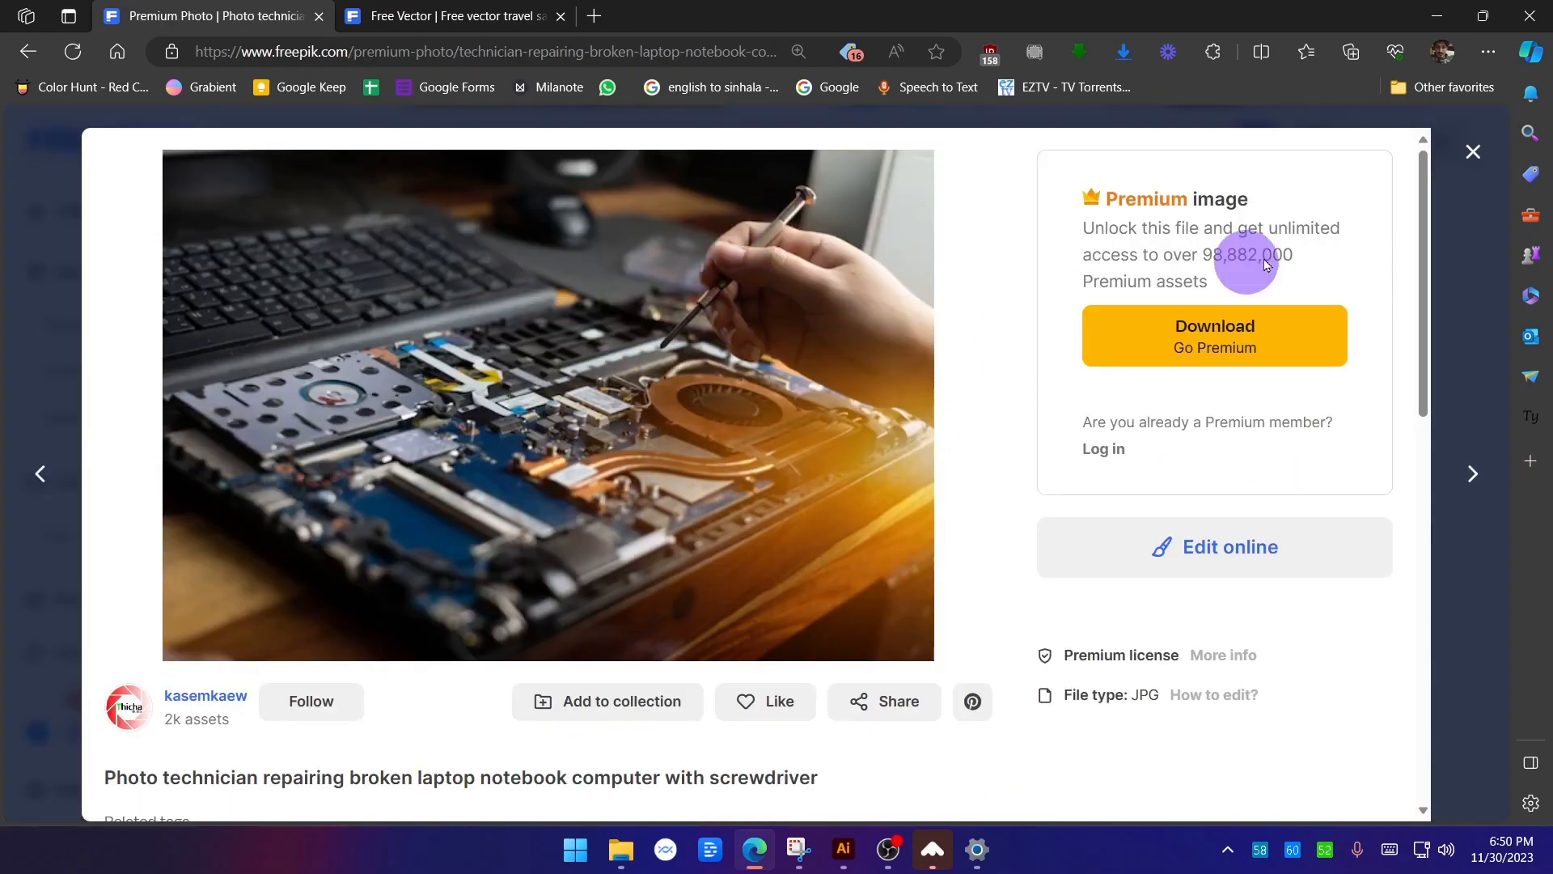
pyautogui.click(1473, 151)
pyautogui.click(553, 454)
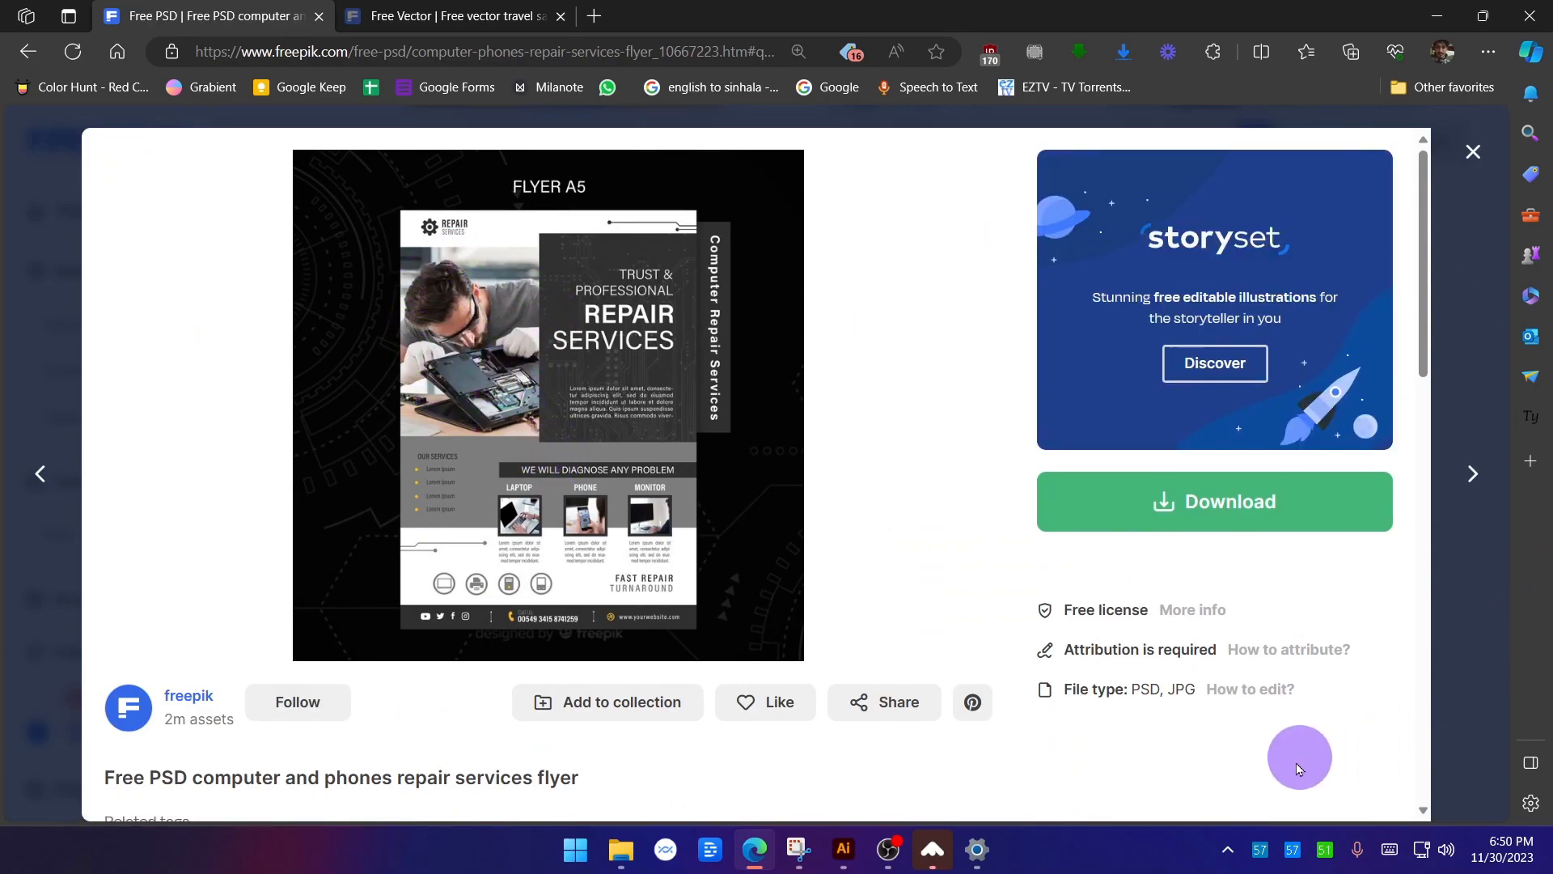
pyautogui.click(1473, 152)
pyautogui.click(512, 447)
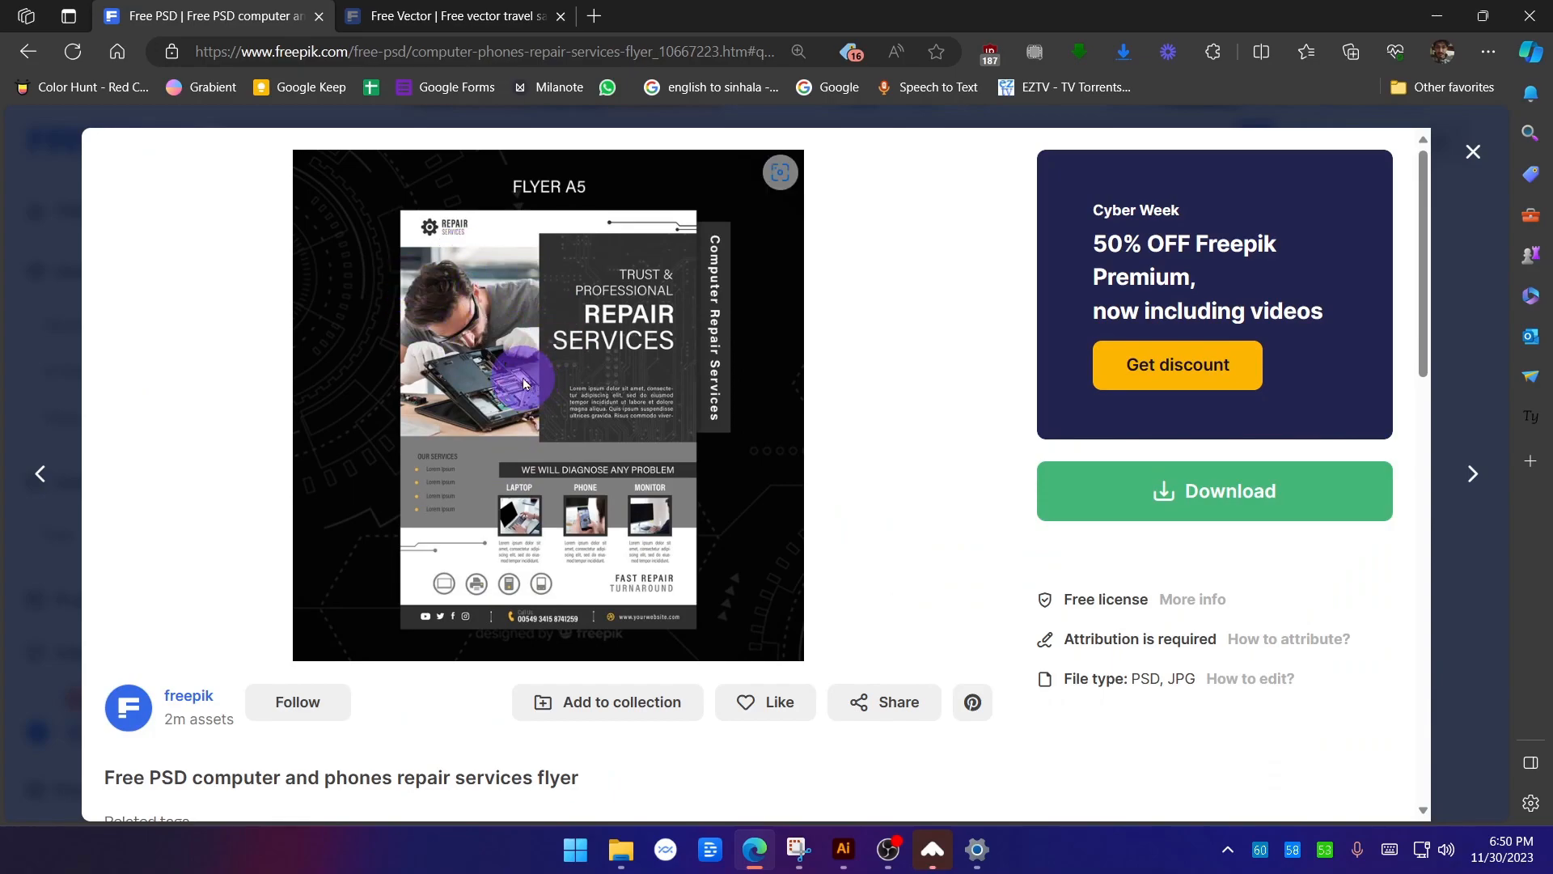
pyautogui.click(1474, 151)
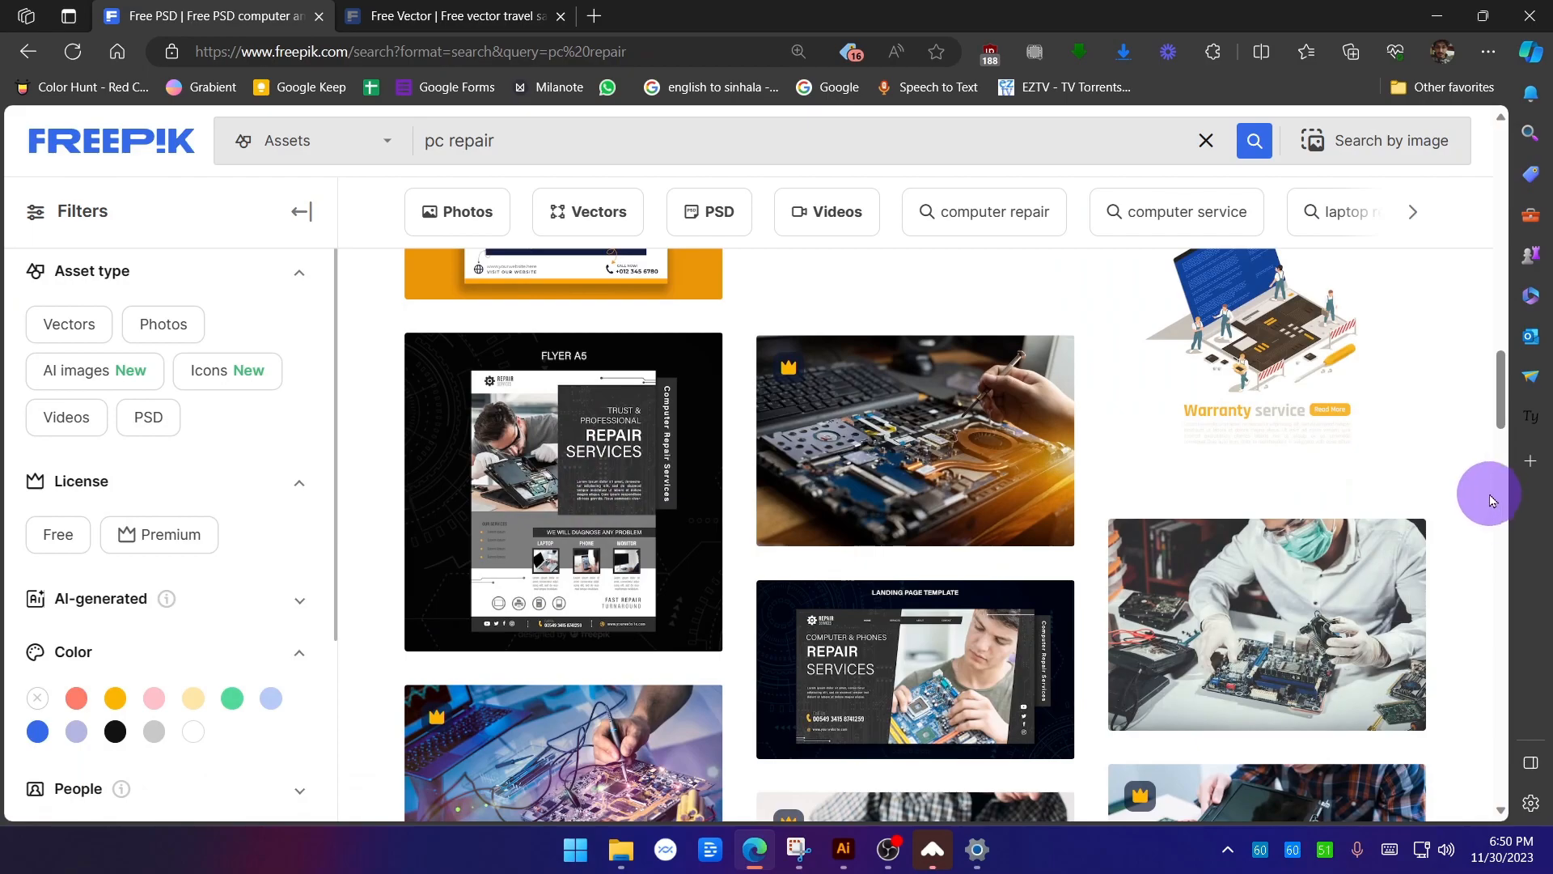
# Look through the remaining pc repair results for clear photos of technicians and computer parts.
pyautogui.scroll(-4, 676, 474)
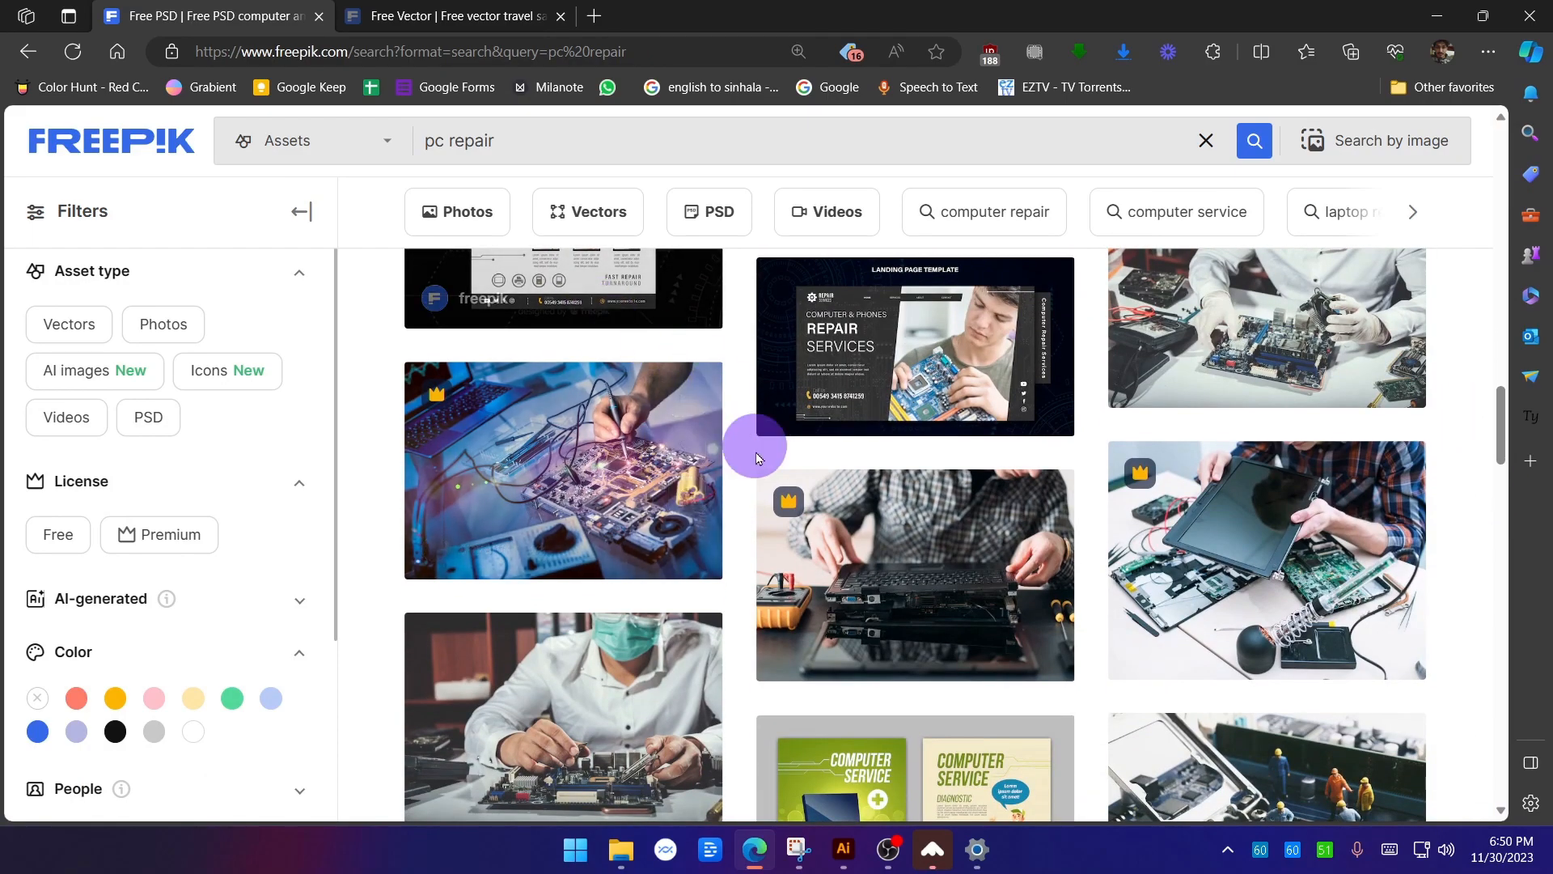
pyautogui.scroll(3, 739, 416)
pyautogui.scroll(-10, 1449, 429)
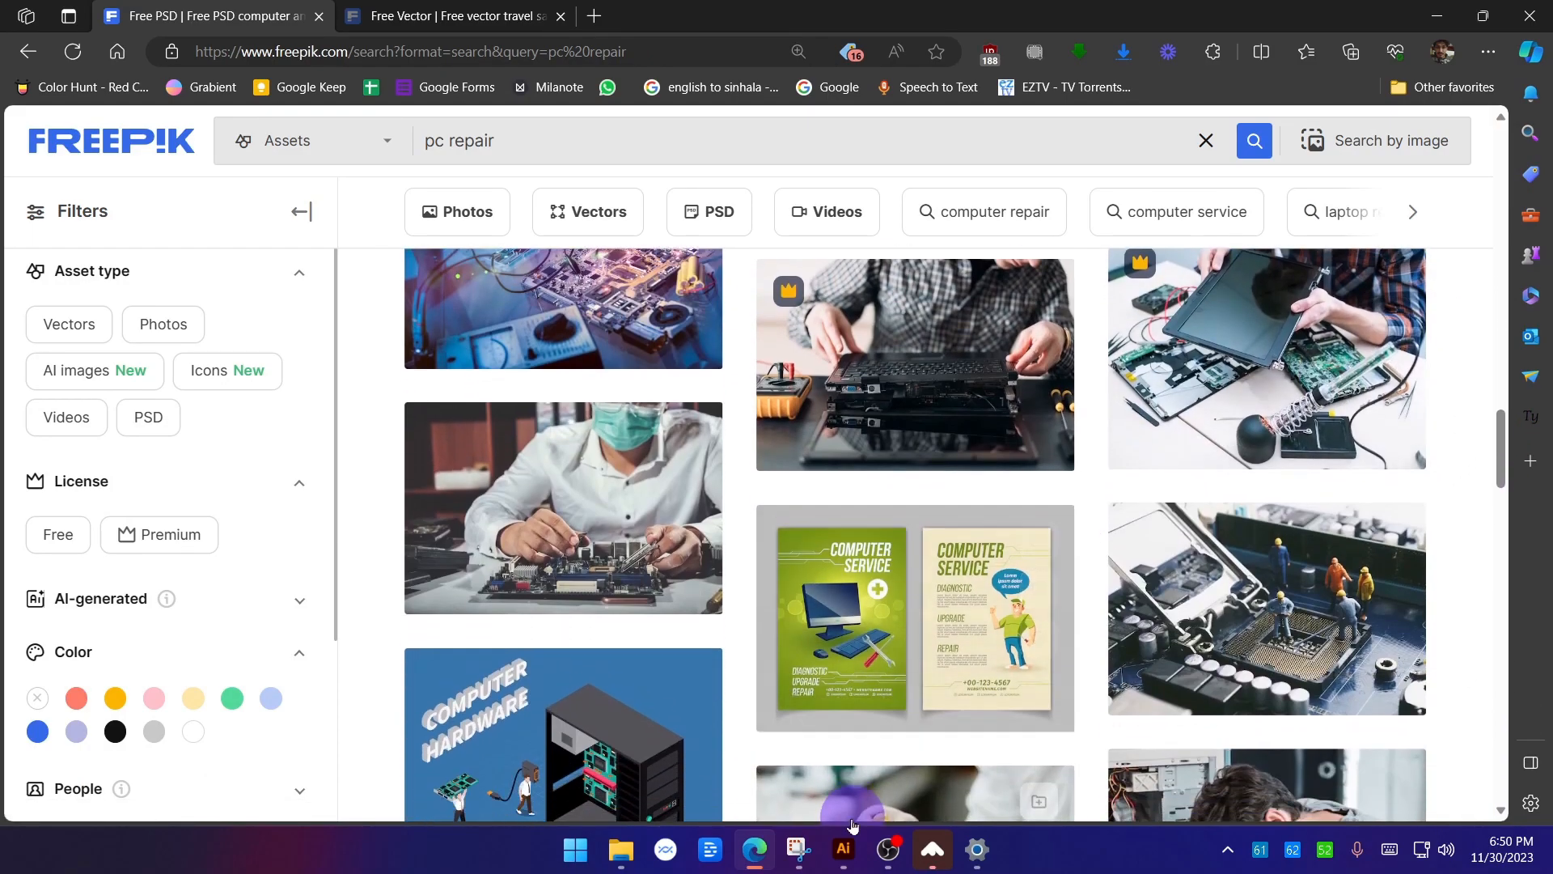
pyautogui.scroll(-4, 737, 360)
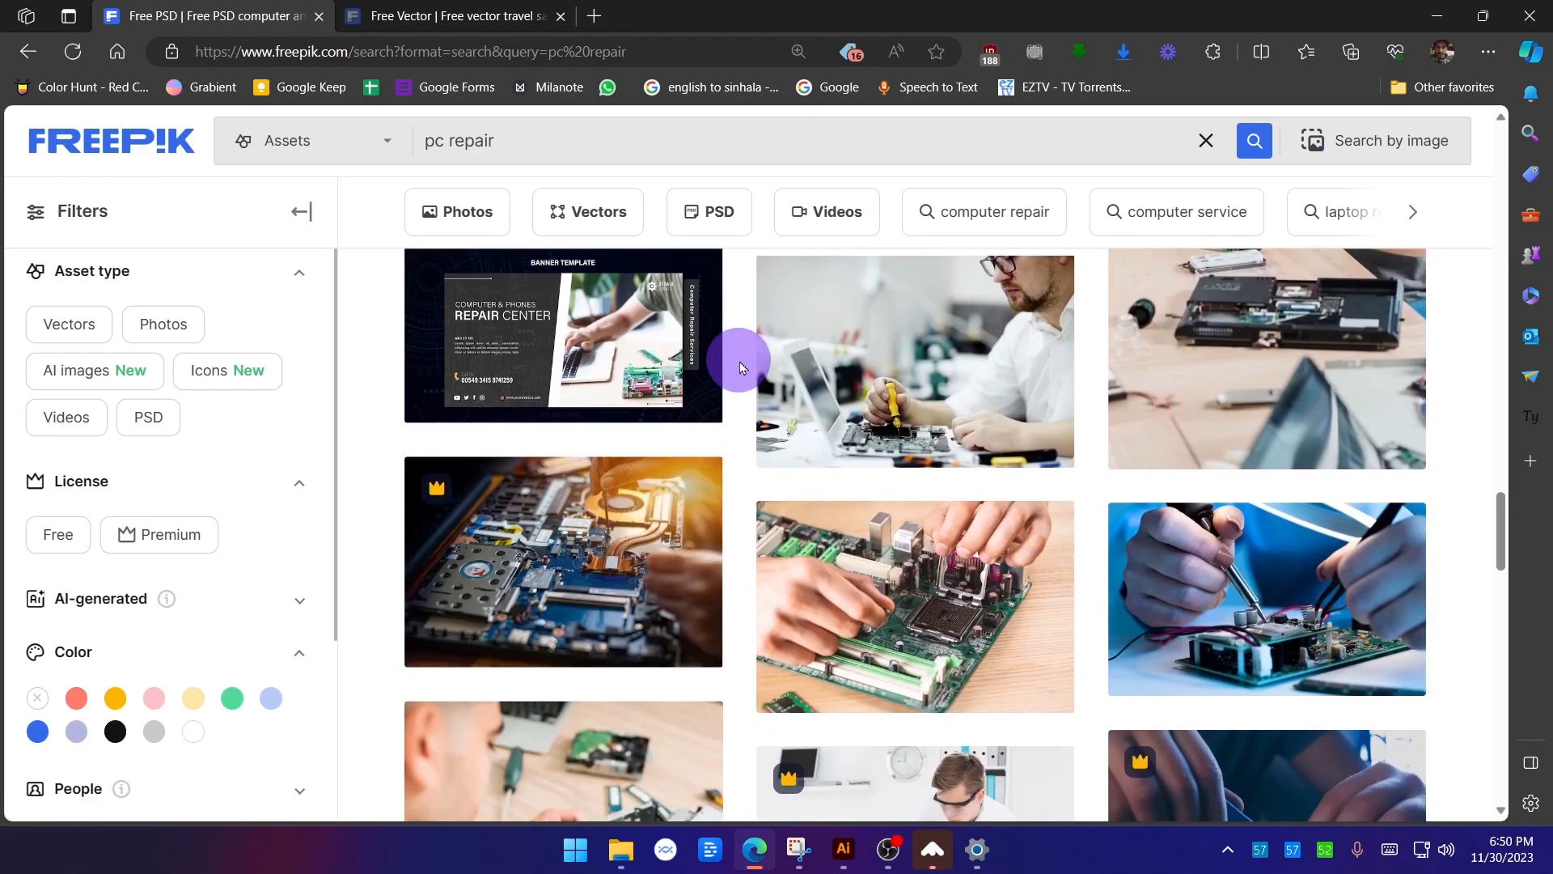
pyautogui.scroll(-8, 740, 367)
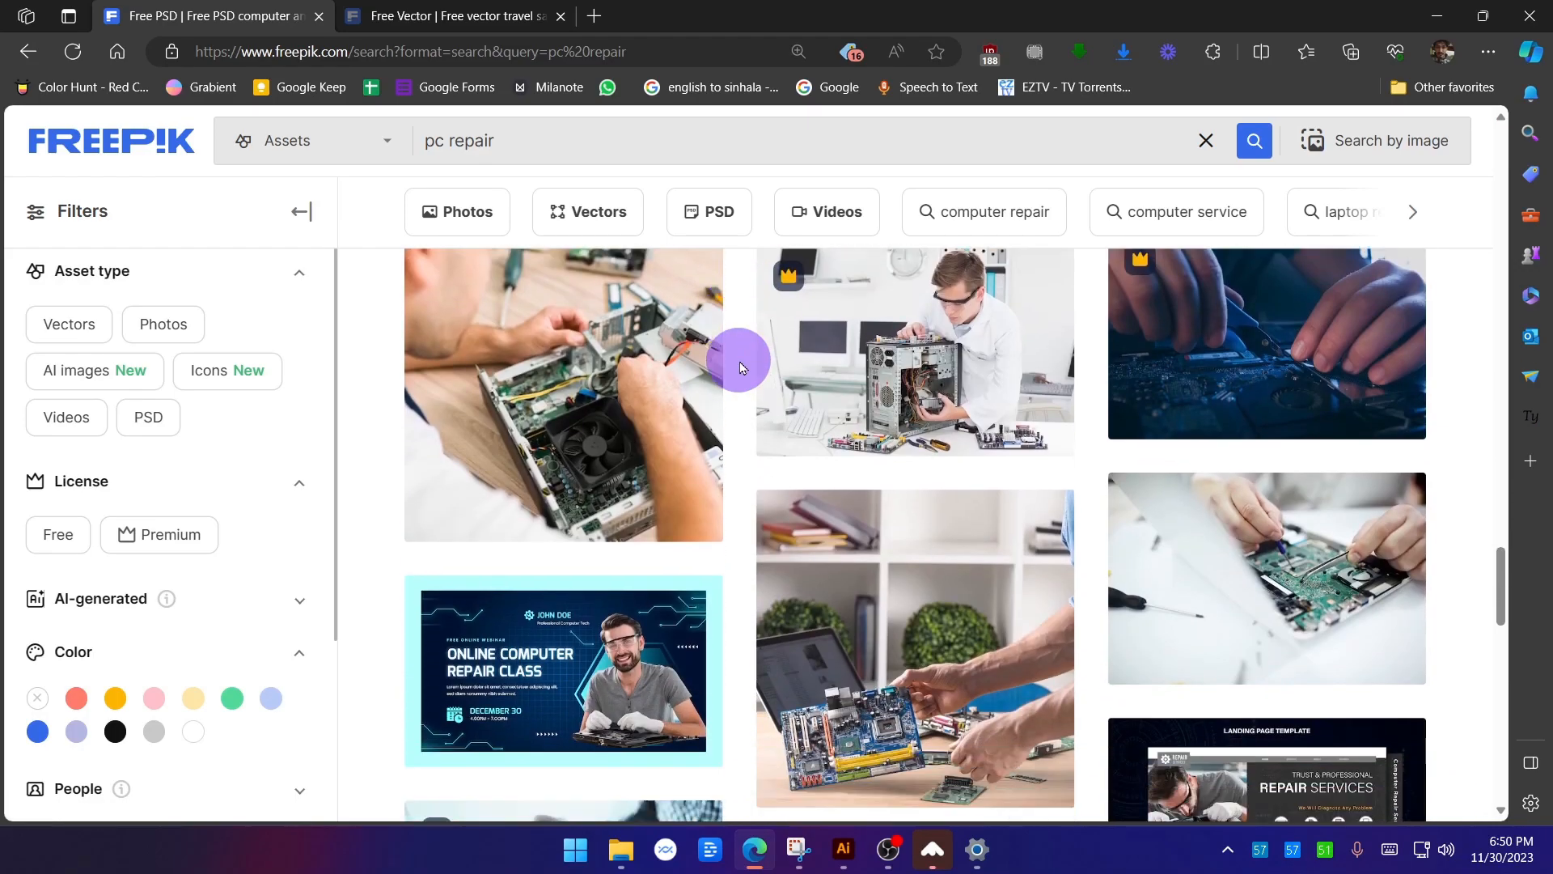
pyautogui.scroll(-3, 740, 366)
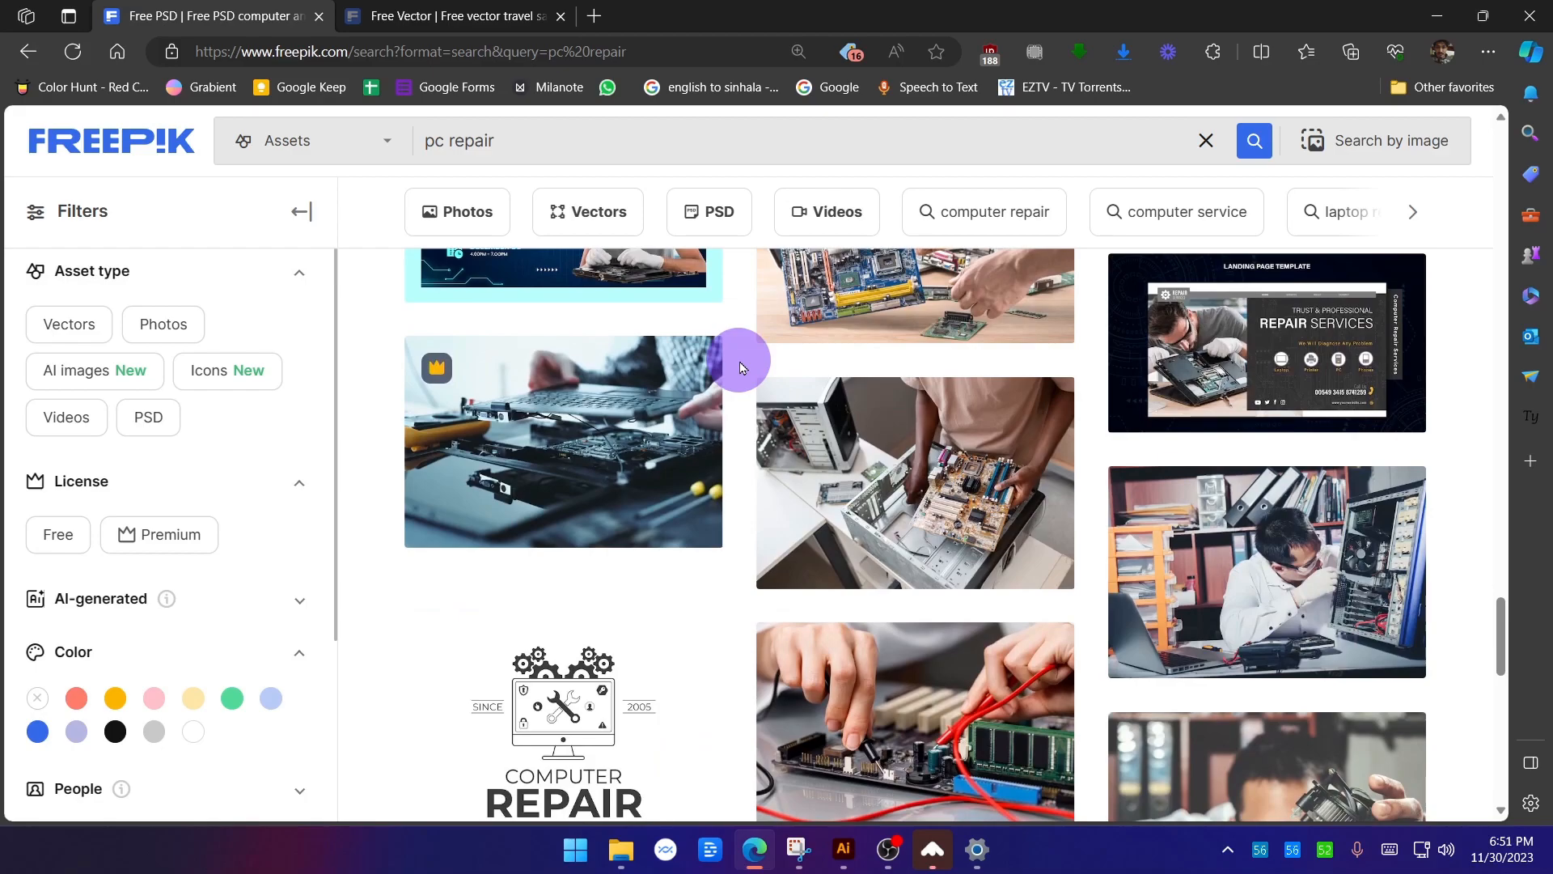
# Search for "pc doctor" and look through the resulting photos and illustrations.
pyautogui.scroll(8, 740, 368)
pyautogui.click(545, 146)
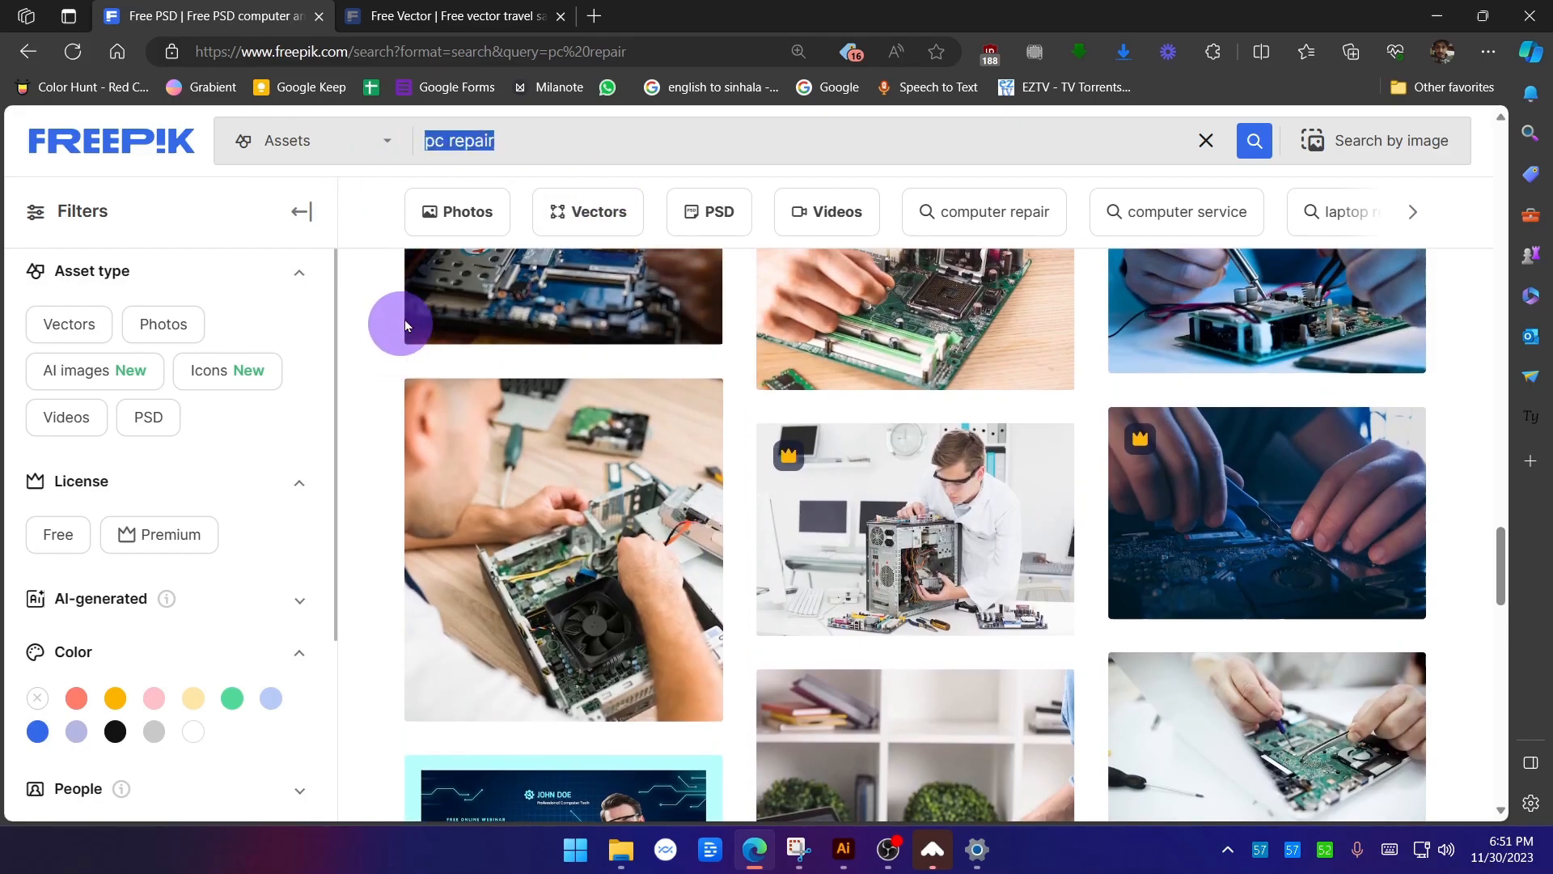
pyautogui.write('pc doctor')
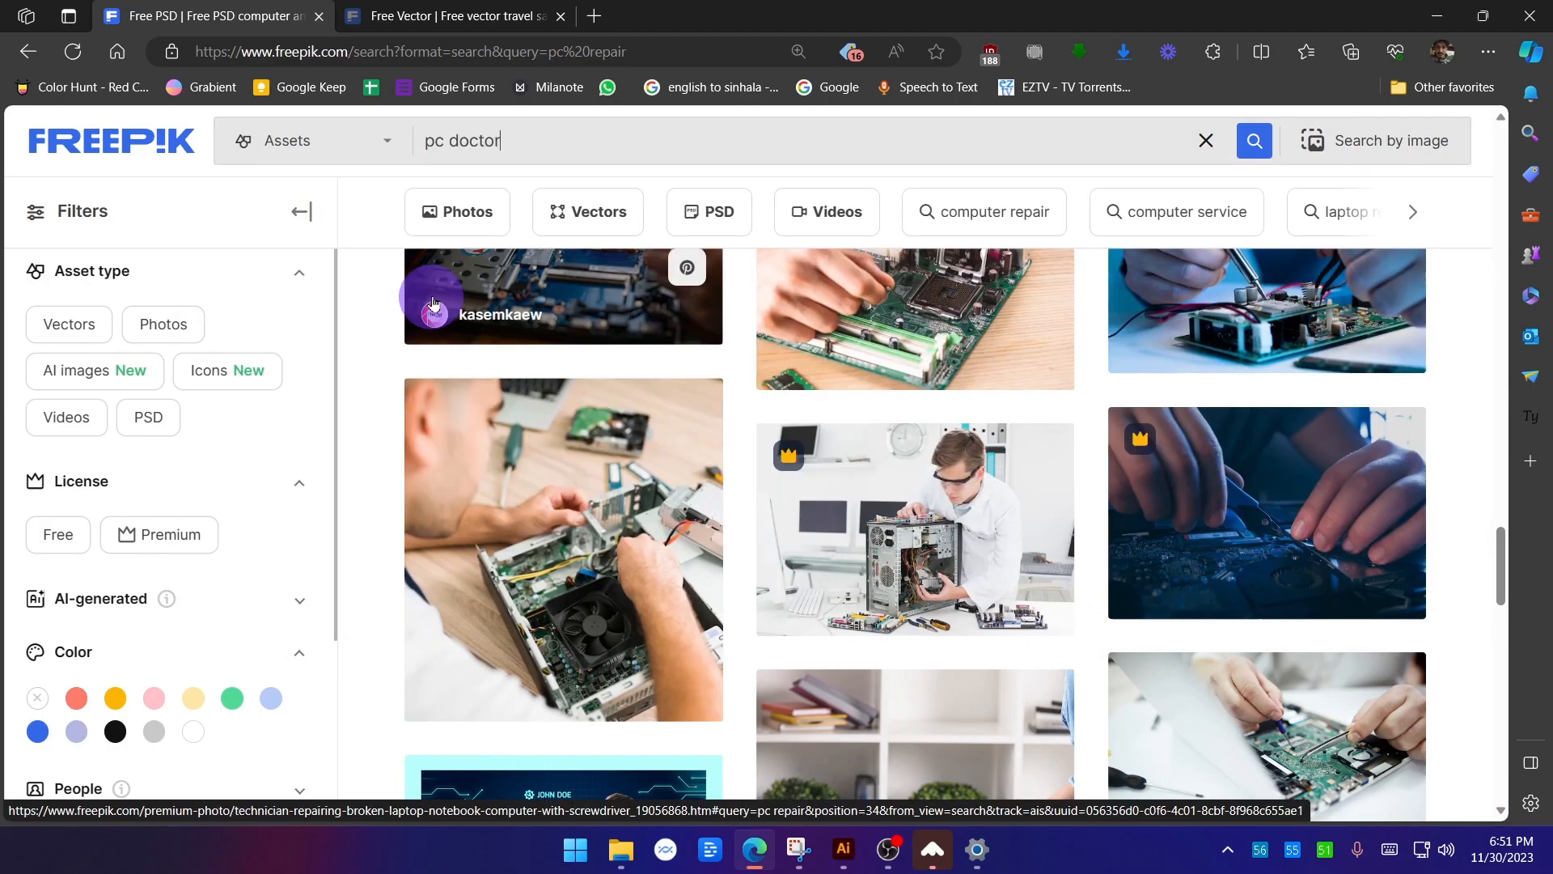
pyautogui.press('Return')
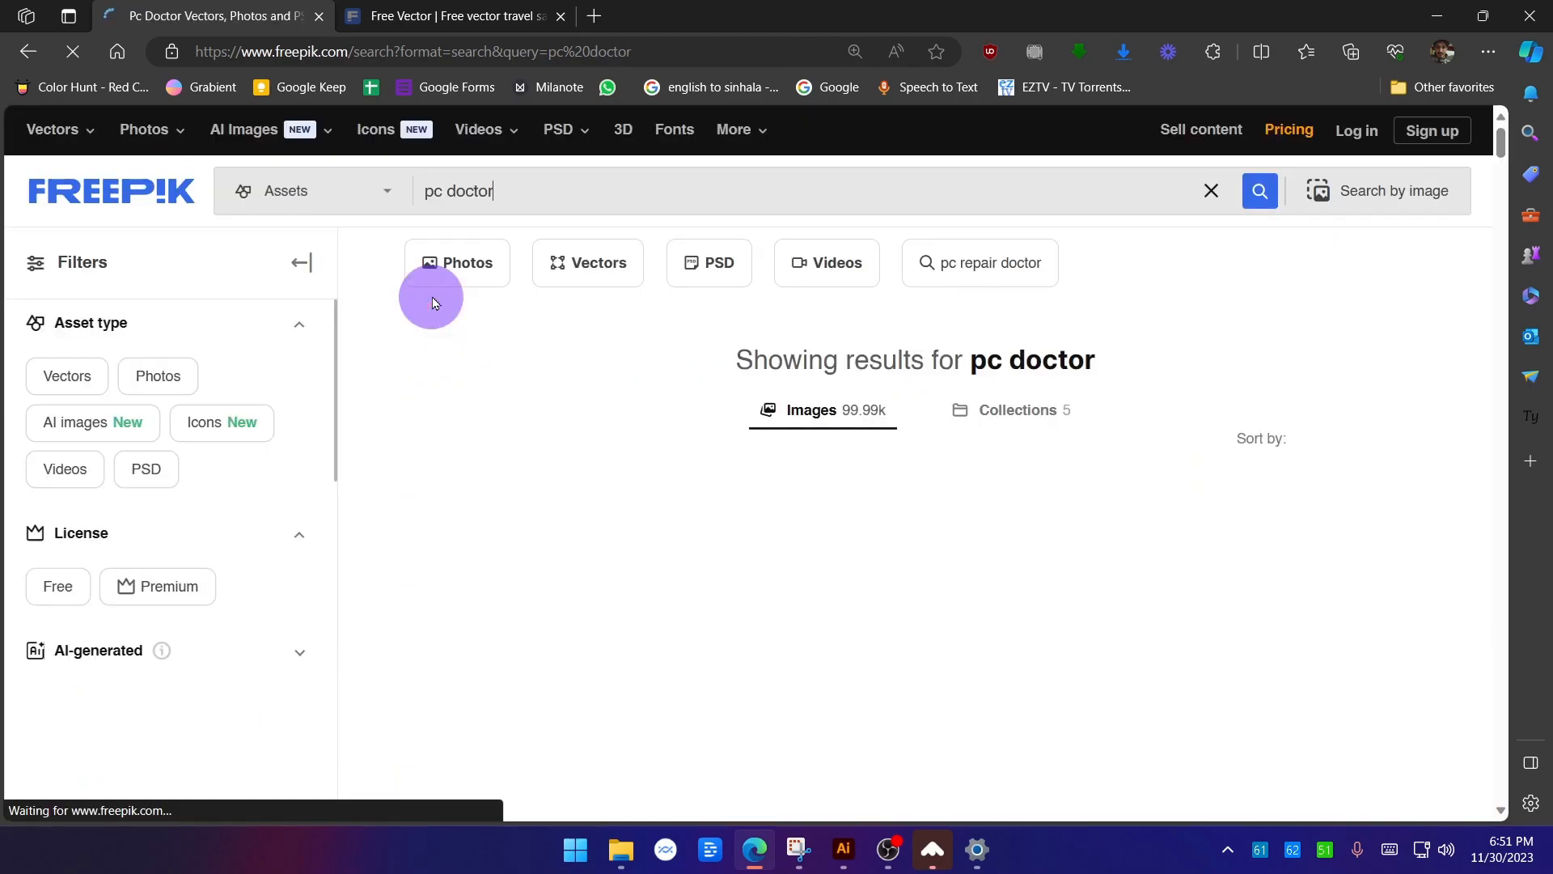
pyautogui.scroll(-5, 1462, 550)
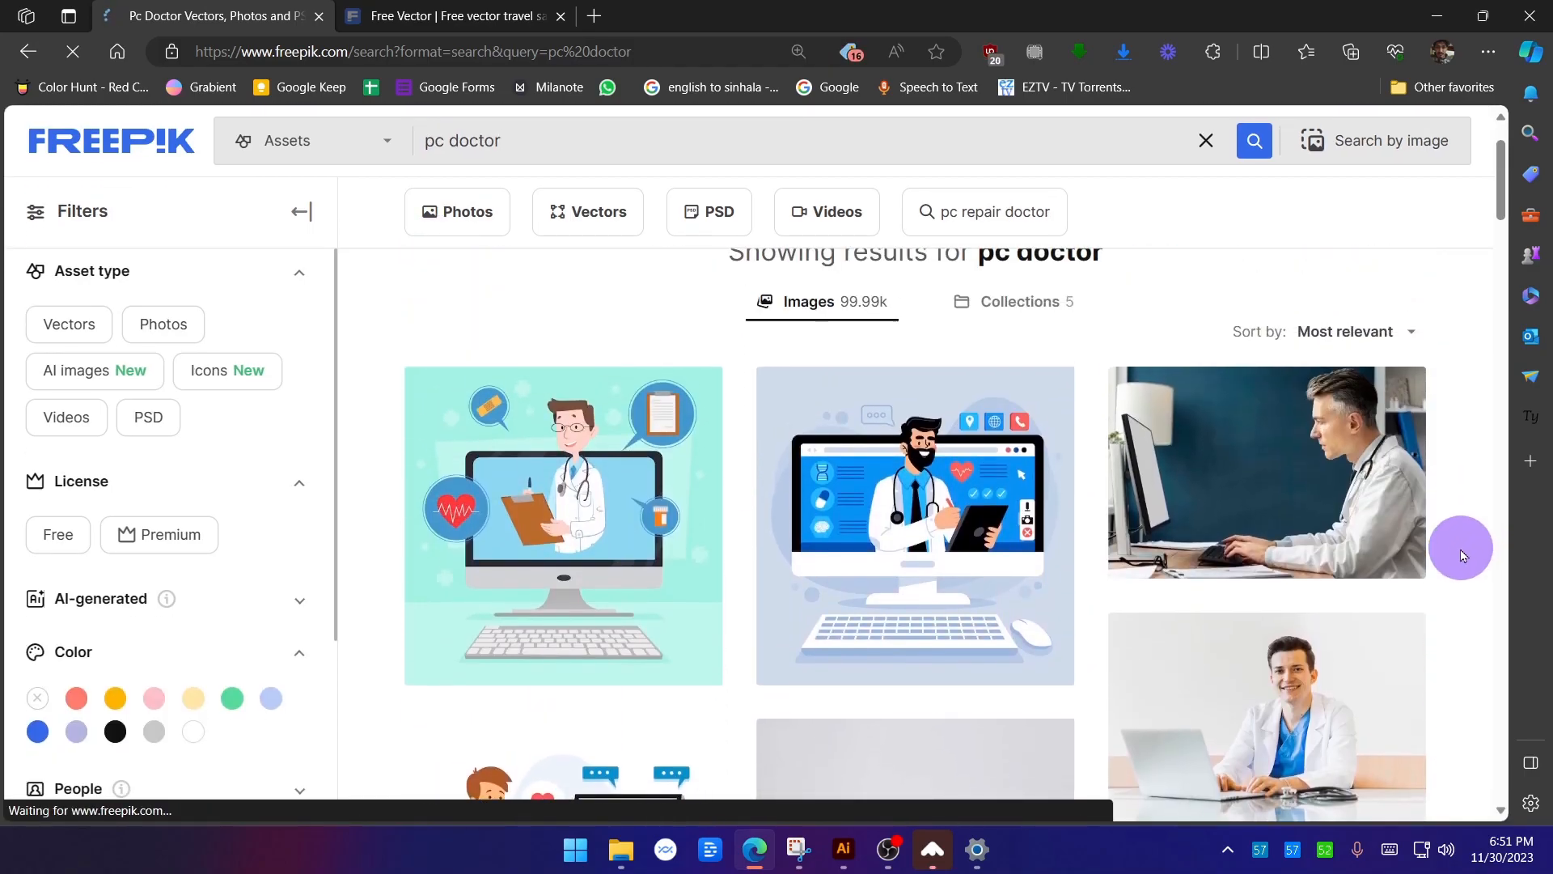
pyautogui.scroll(-10, 1463, 555)
pyautogui.scroll(-8, 1463, 555)
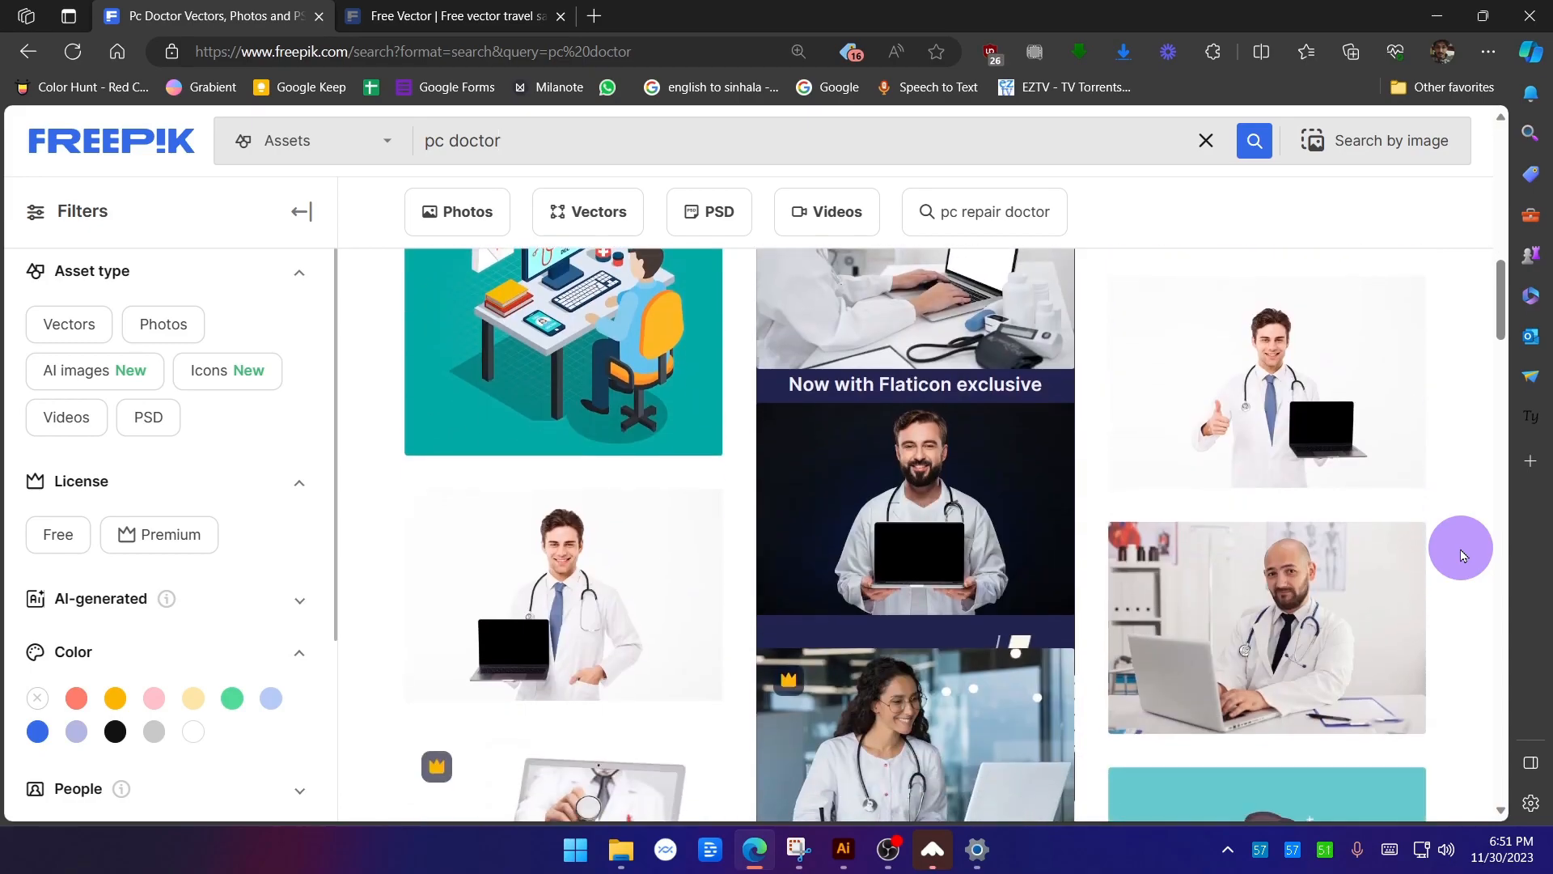
pyautogui.scroll(-4, 1463, 555)
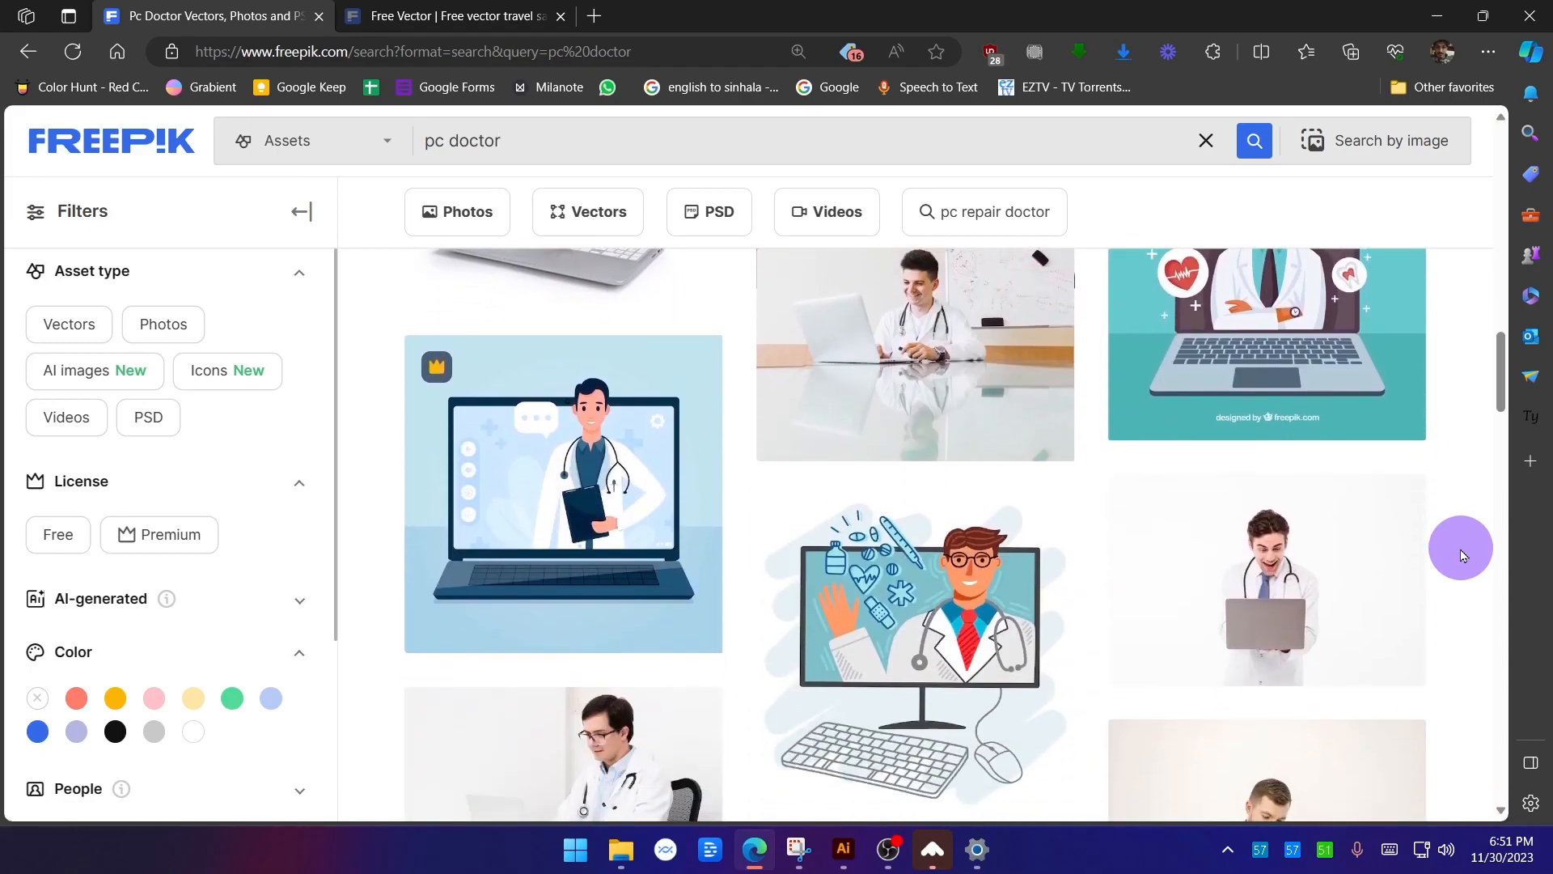
pyautogui.scroll(-10, 1462, 555)
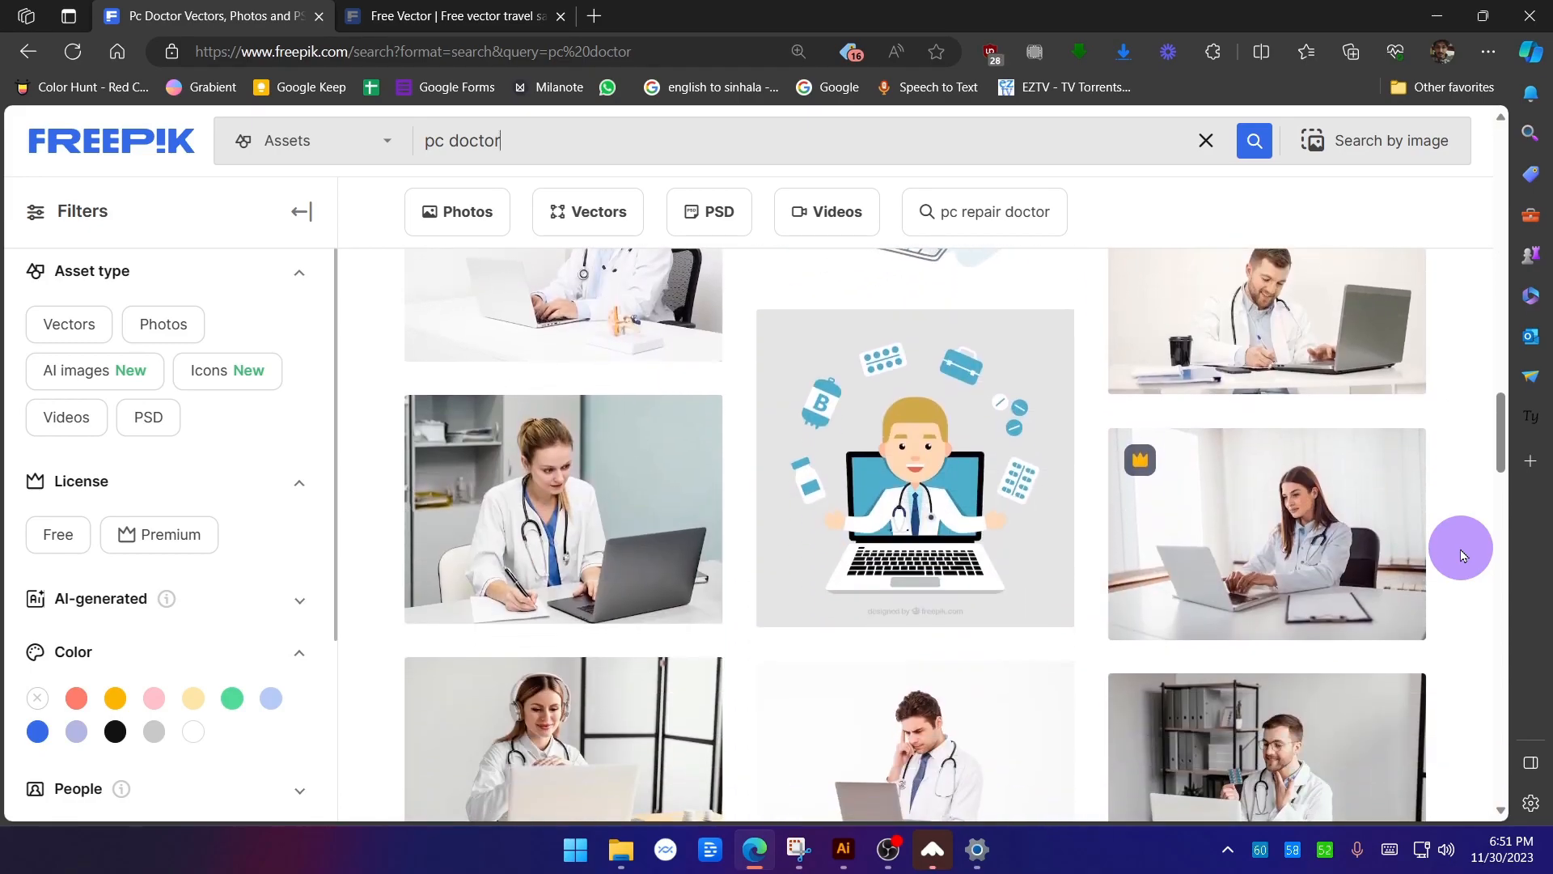
pyautogui.scroll(-3, 1463, 555)
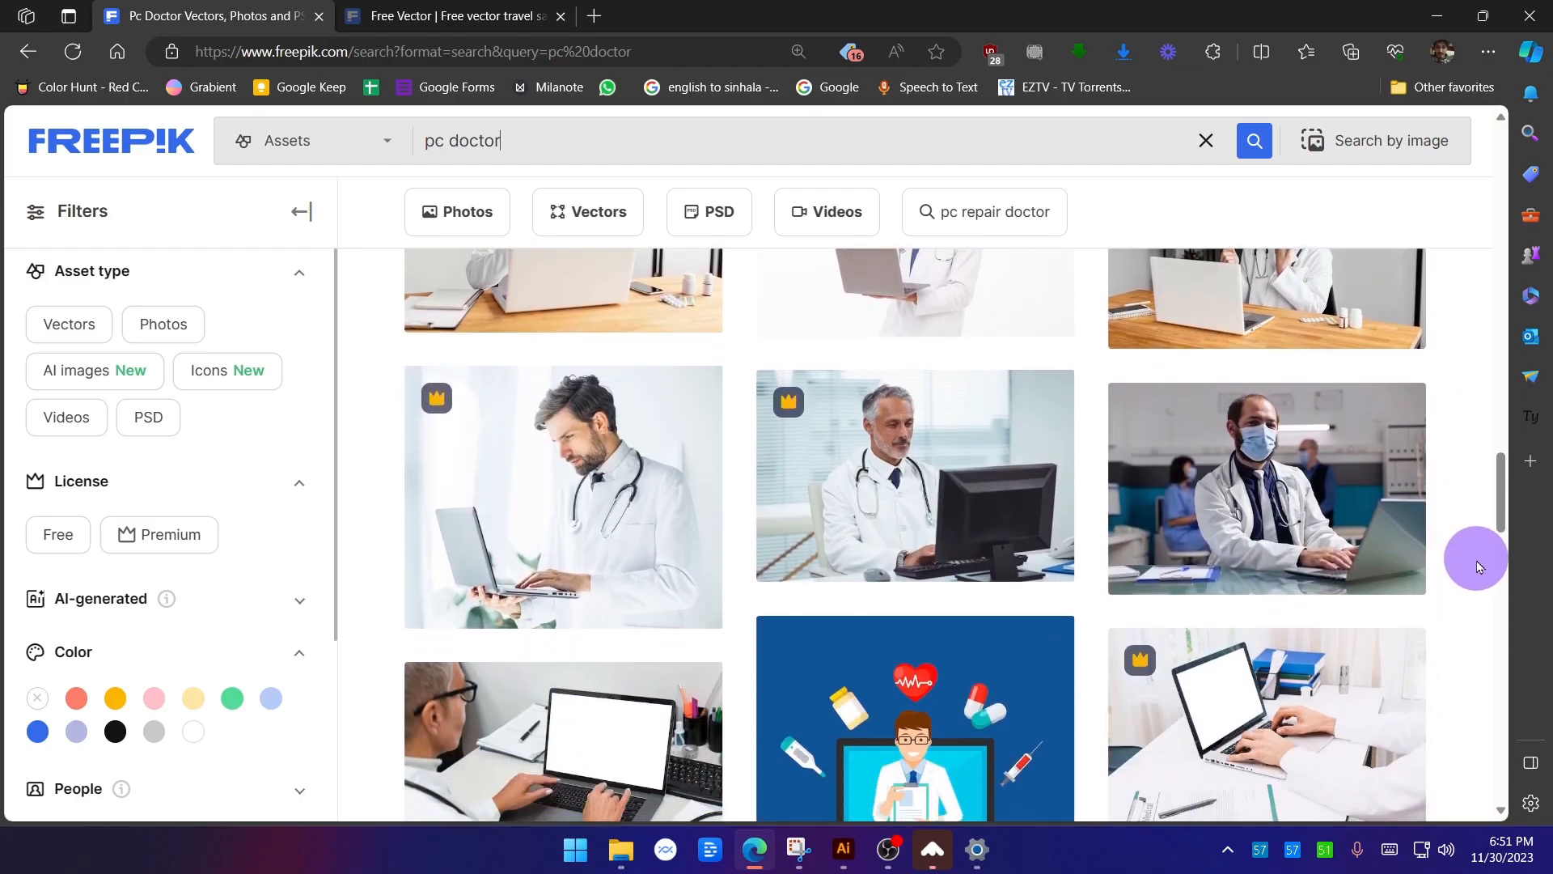
# Refine the search to "pc doctor repair" and look through the first rows of photos.
pyautogui.scroll(8, 1476, 566)
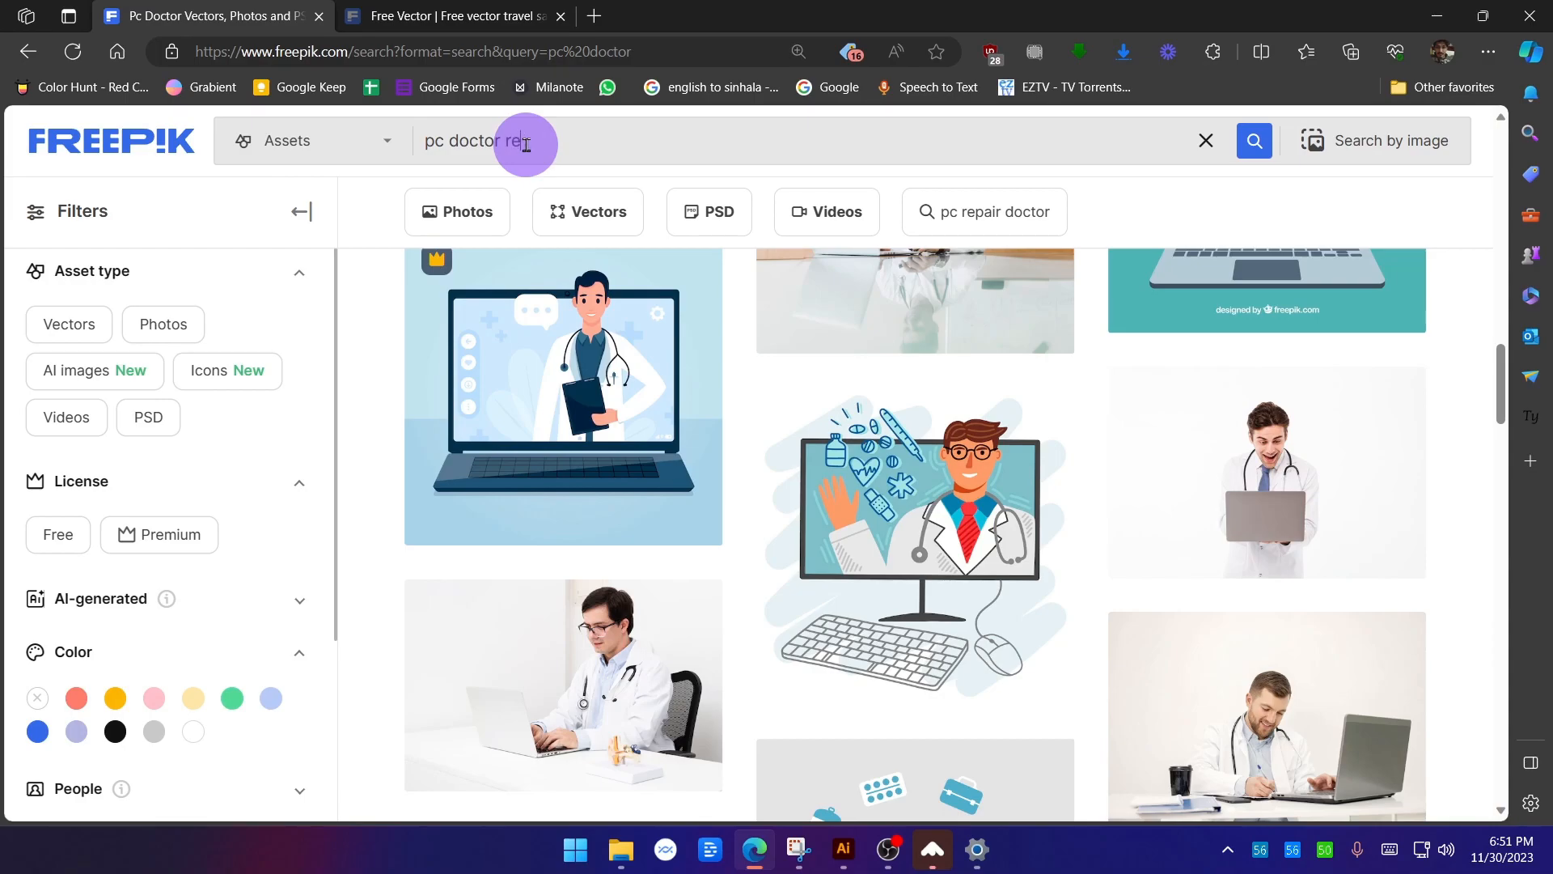
pyautogui.press('Return')
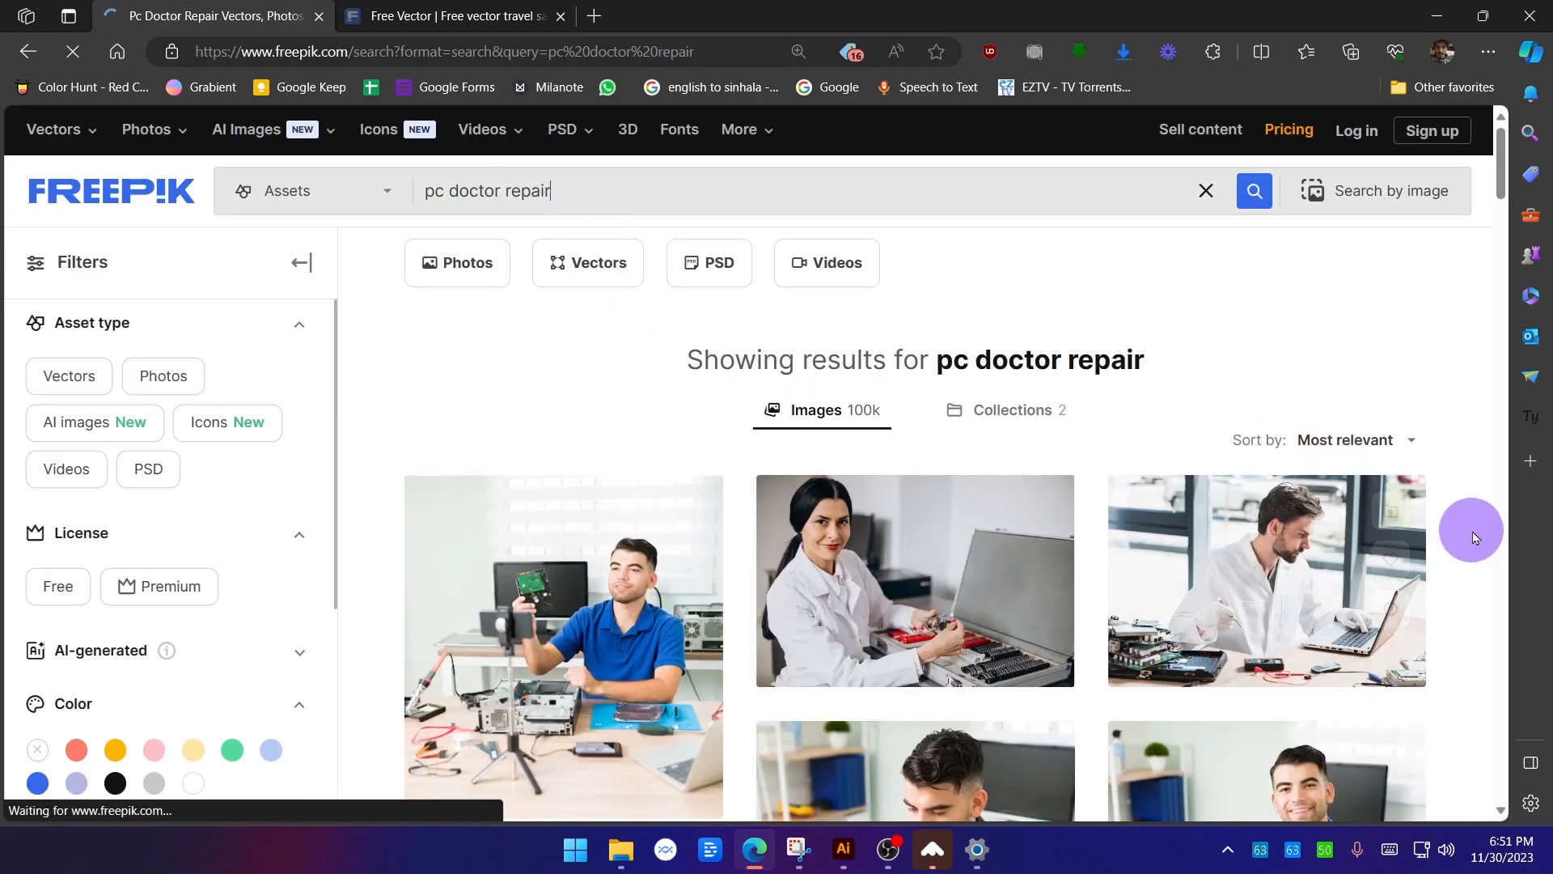
pyautogui.scroll(-10, 1474, 537)
pyautogui.scroll(-5, 1474, 537)
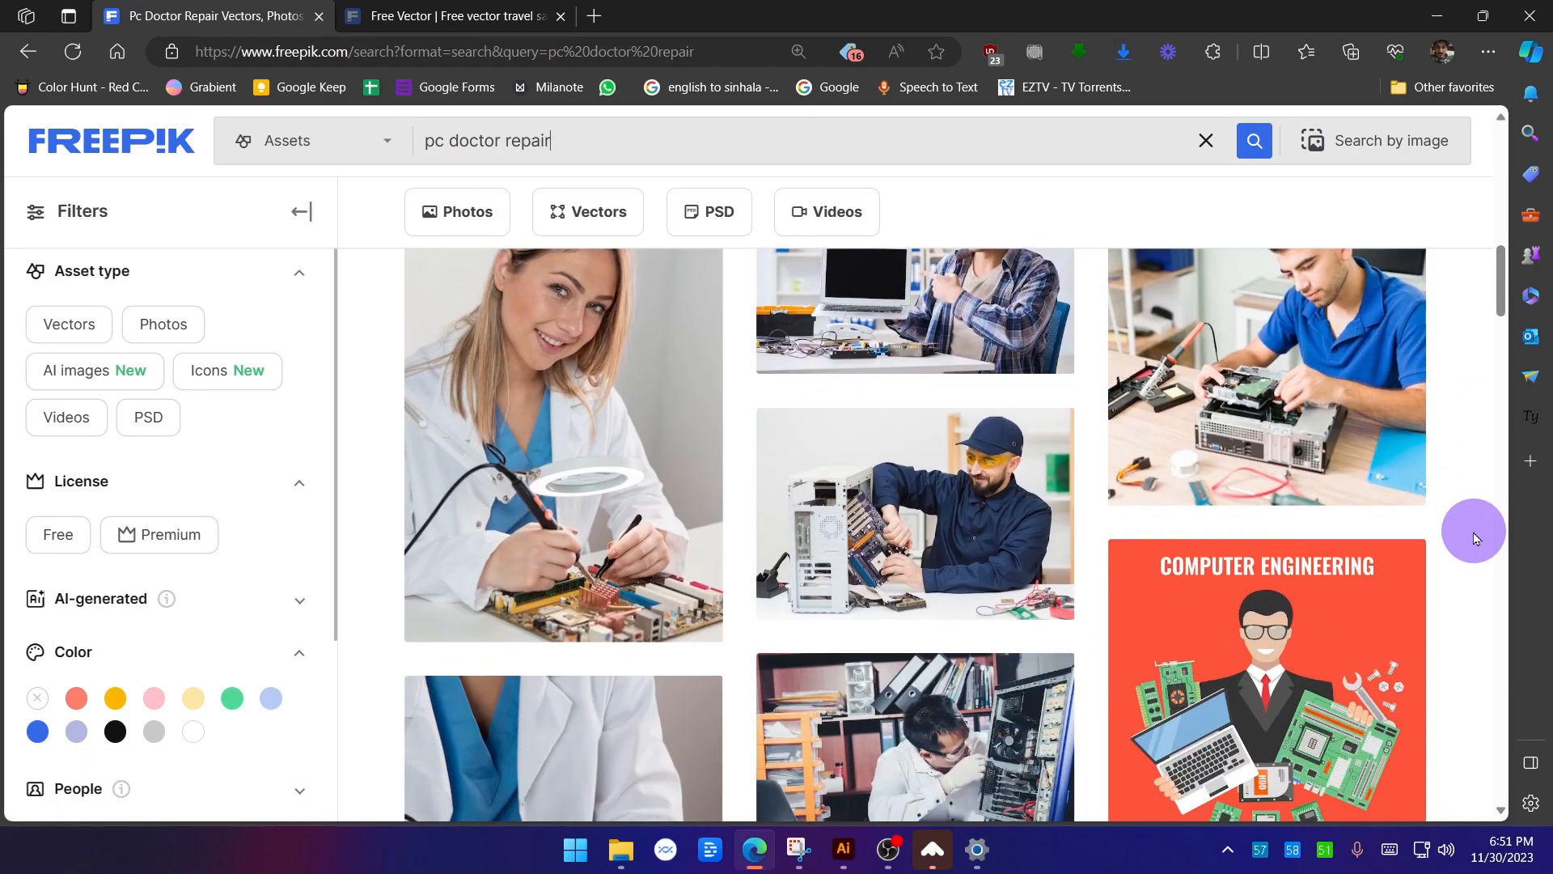
pyautogui.scroll(-10, 1474, 537)
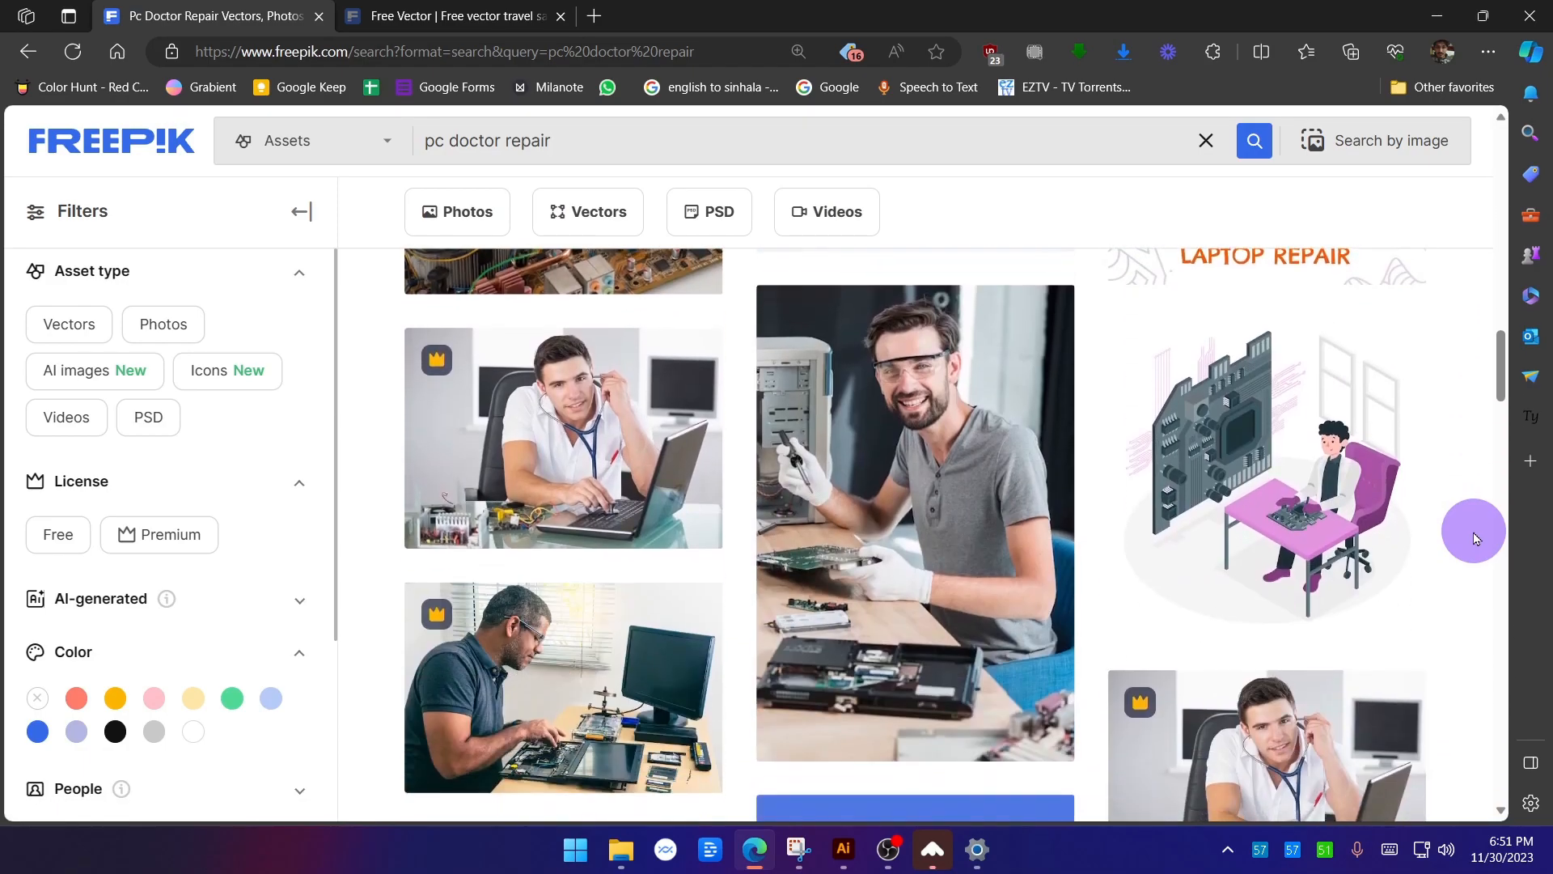
# Examine the photo of the computer engineer with a stethoscope, close its preview, and look through the rest of the results page.
pyautogui.click(563, 432)
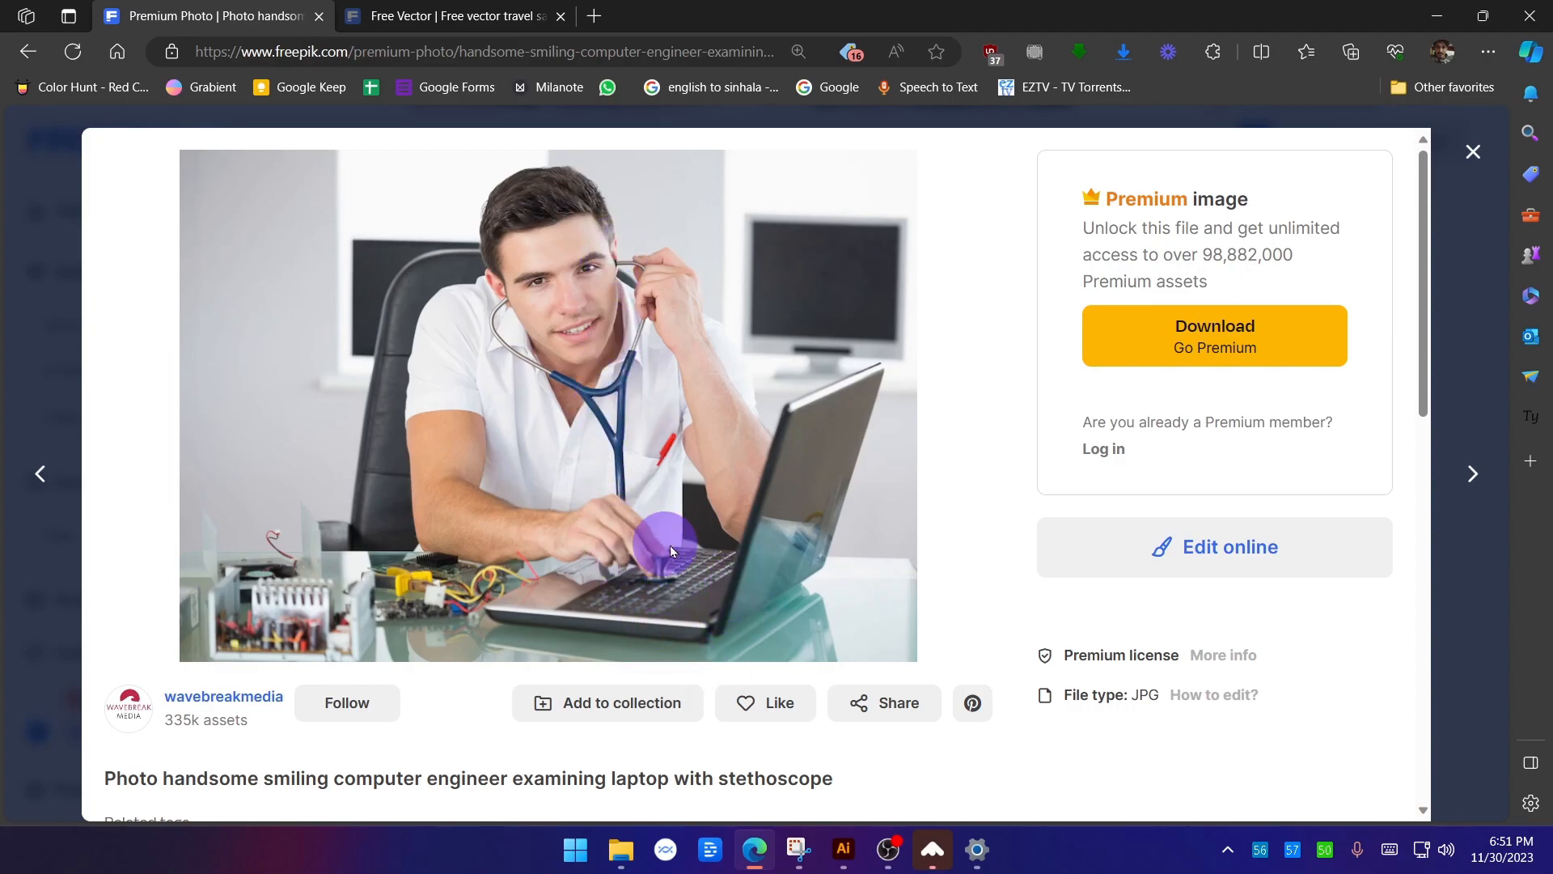
pyautogui.click(1473, 152)
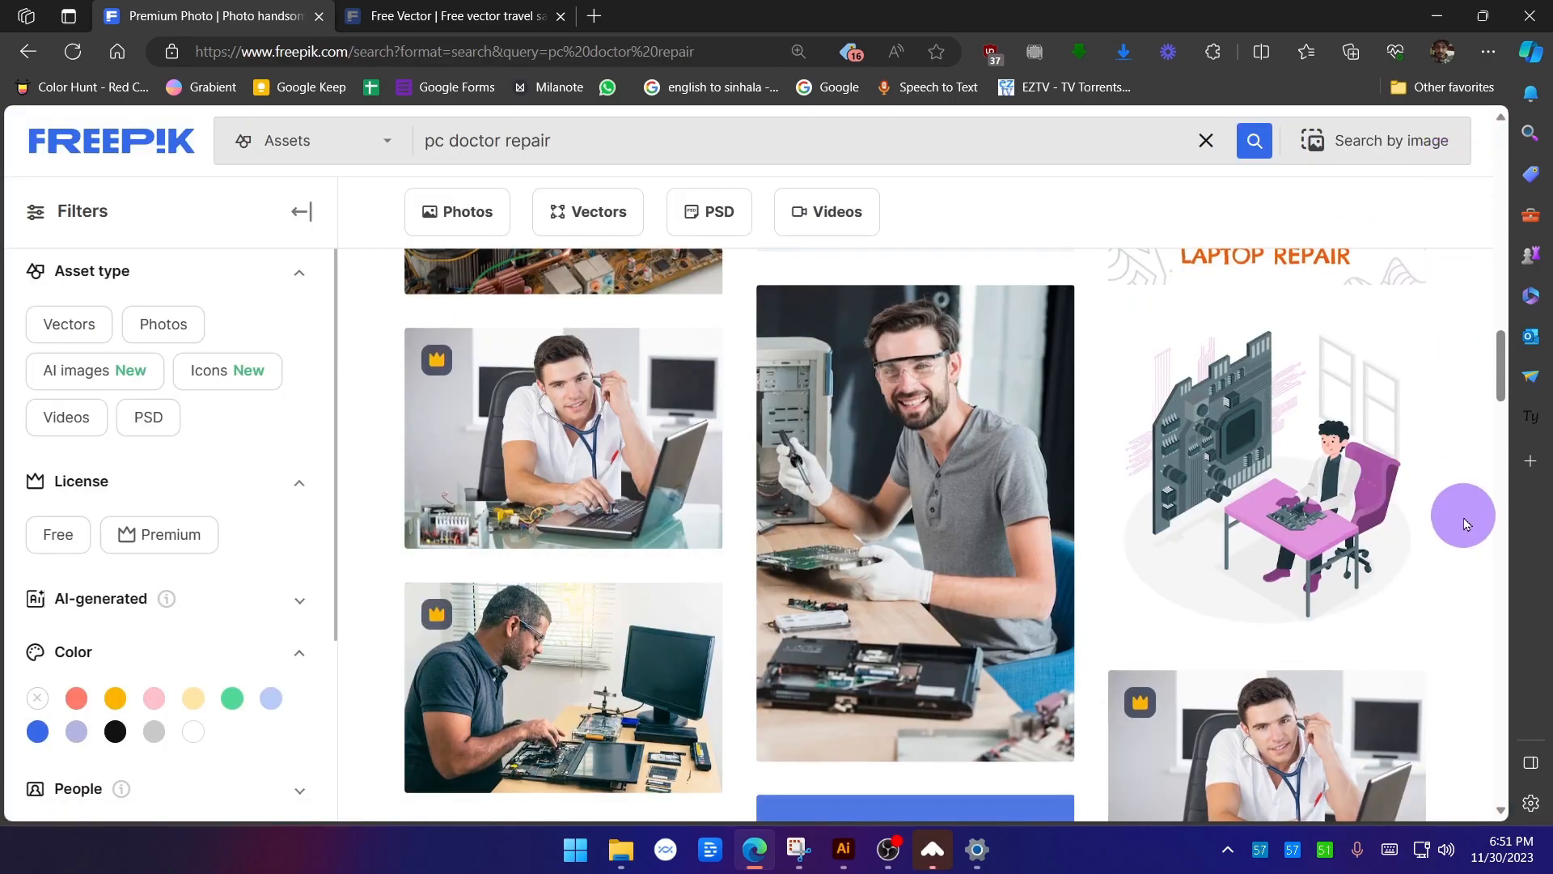
pyautogui.scroll(-3, 1467, 524)
pyautogui.scroll(-8, 1466, 523)
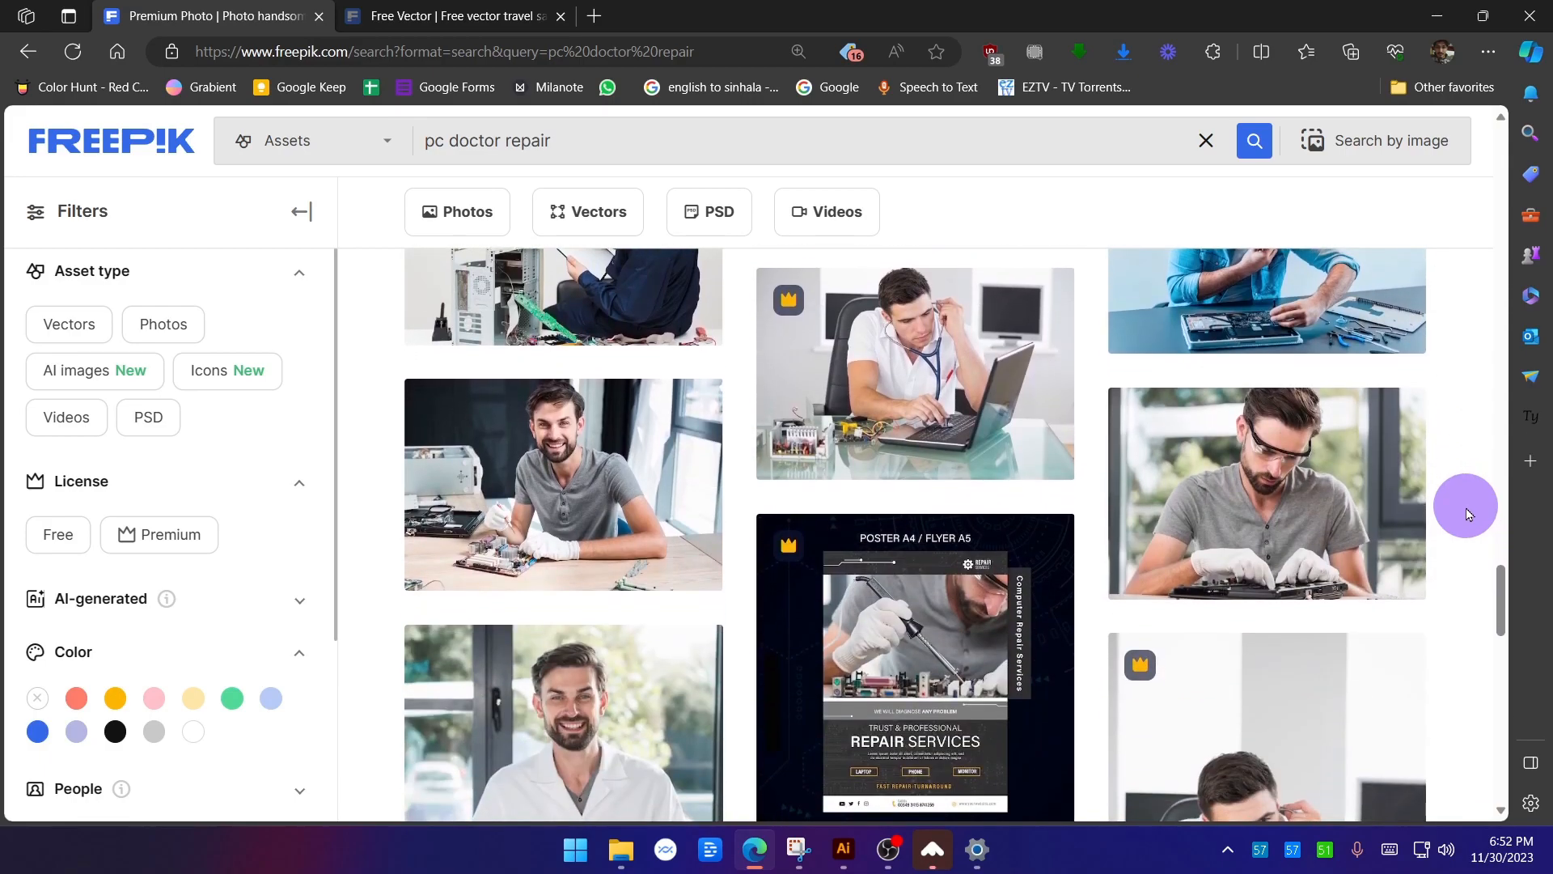
pyautogui.scroll(-10, 1464, 511)
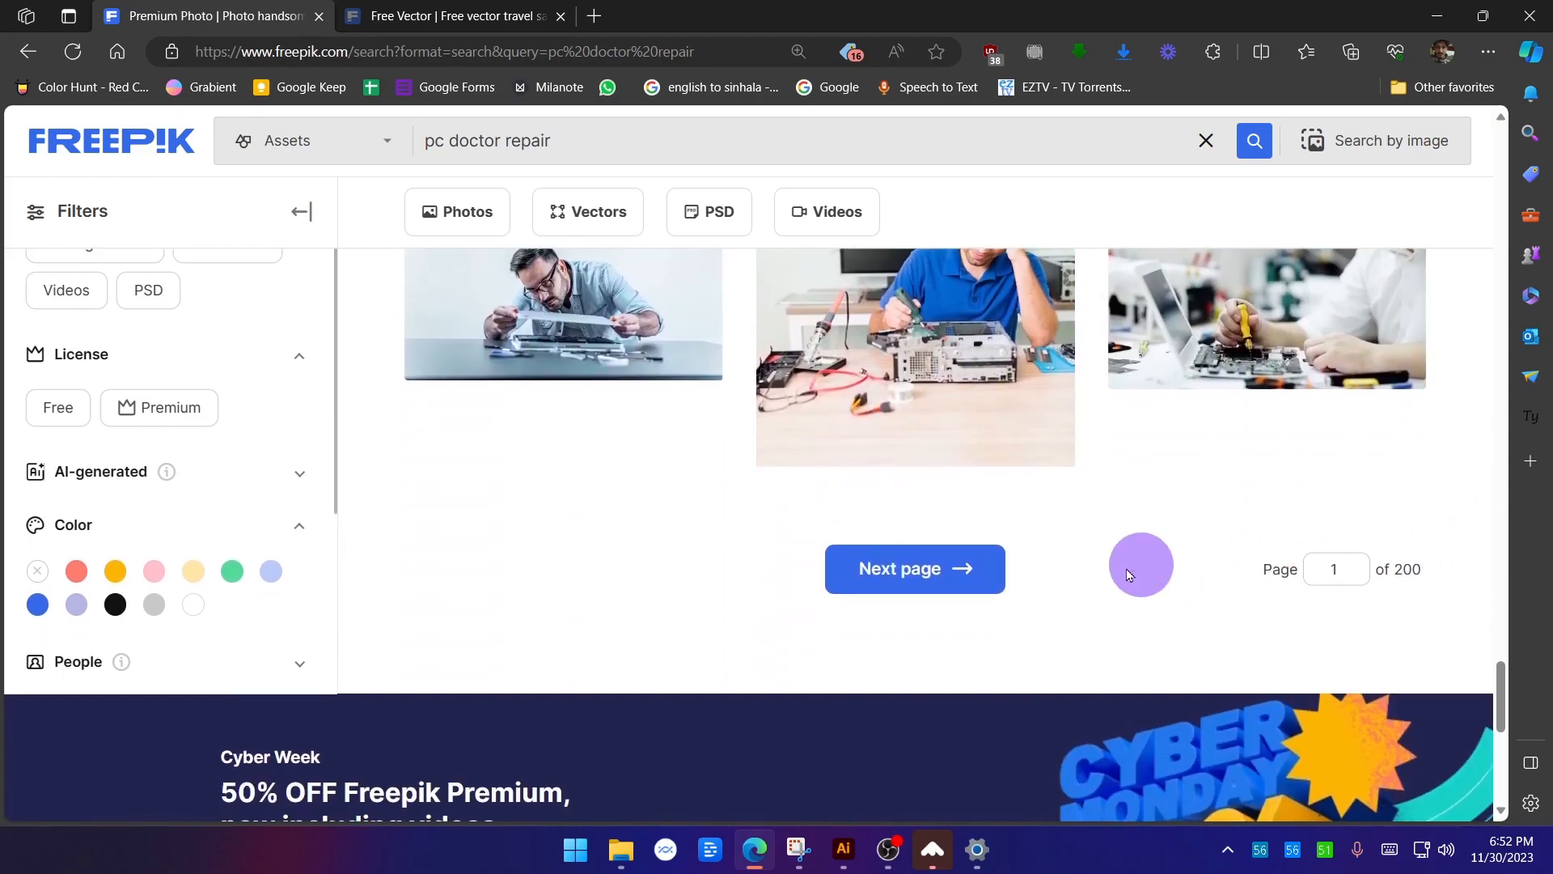
# Go to the second page of the pc doctor repair results and look through its photos.
pyautogui.click(978, 570)
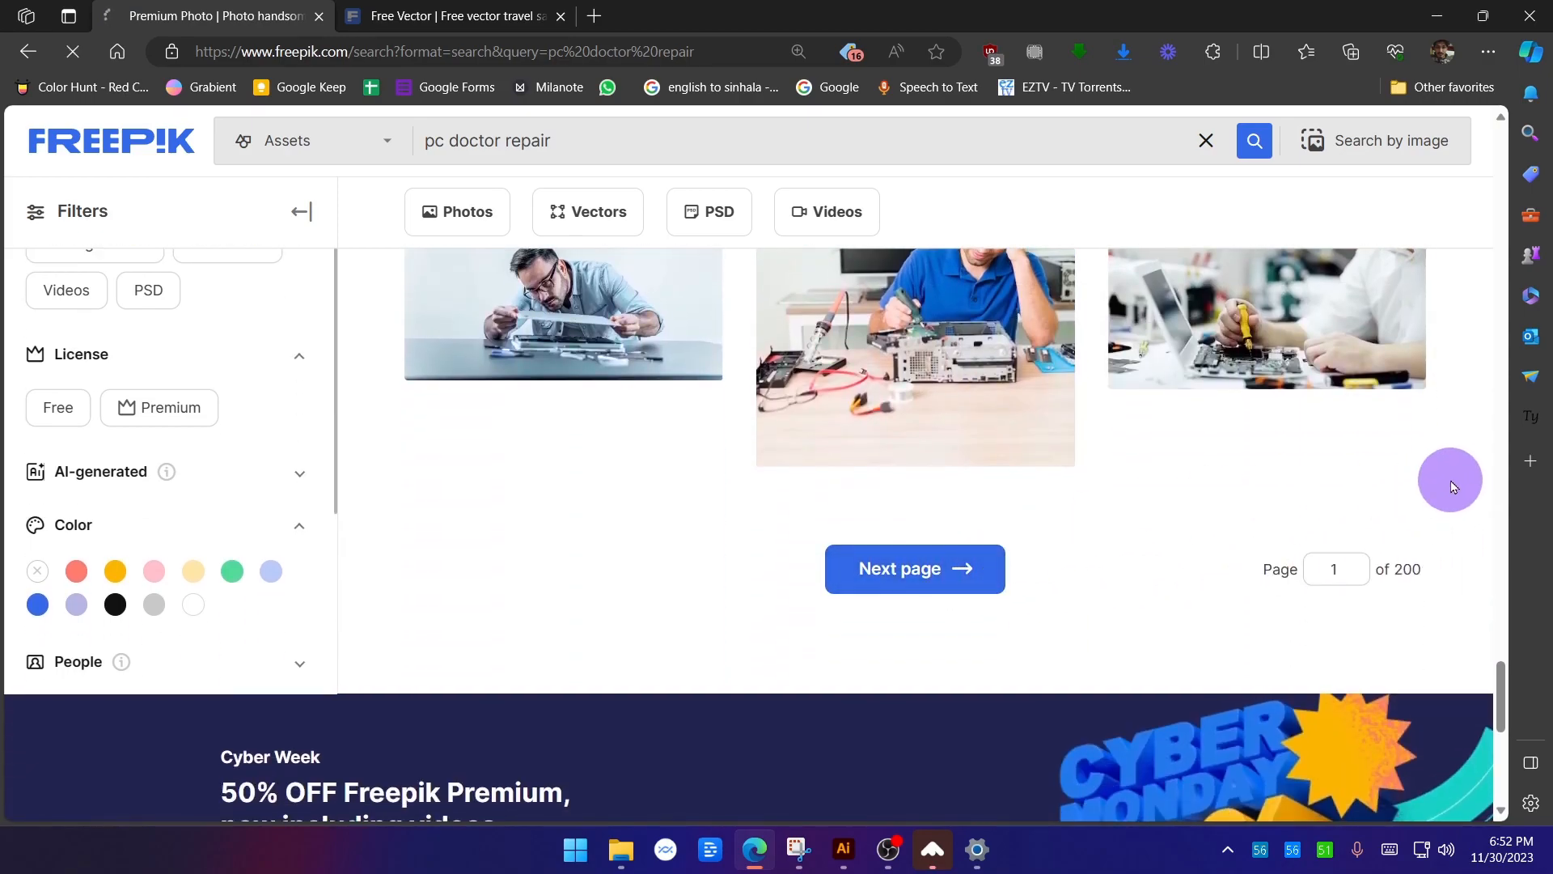
pyautogui.scroll(-2, 1453, 484)
pyautogui.scroll(-10, 1452, 485)
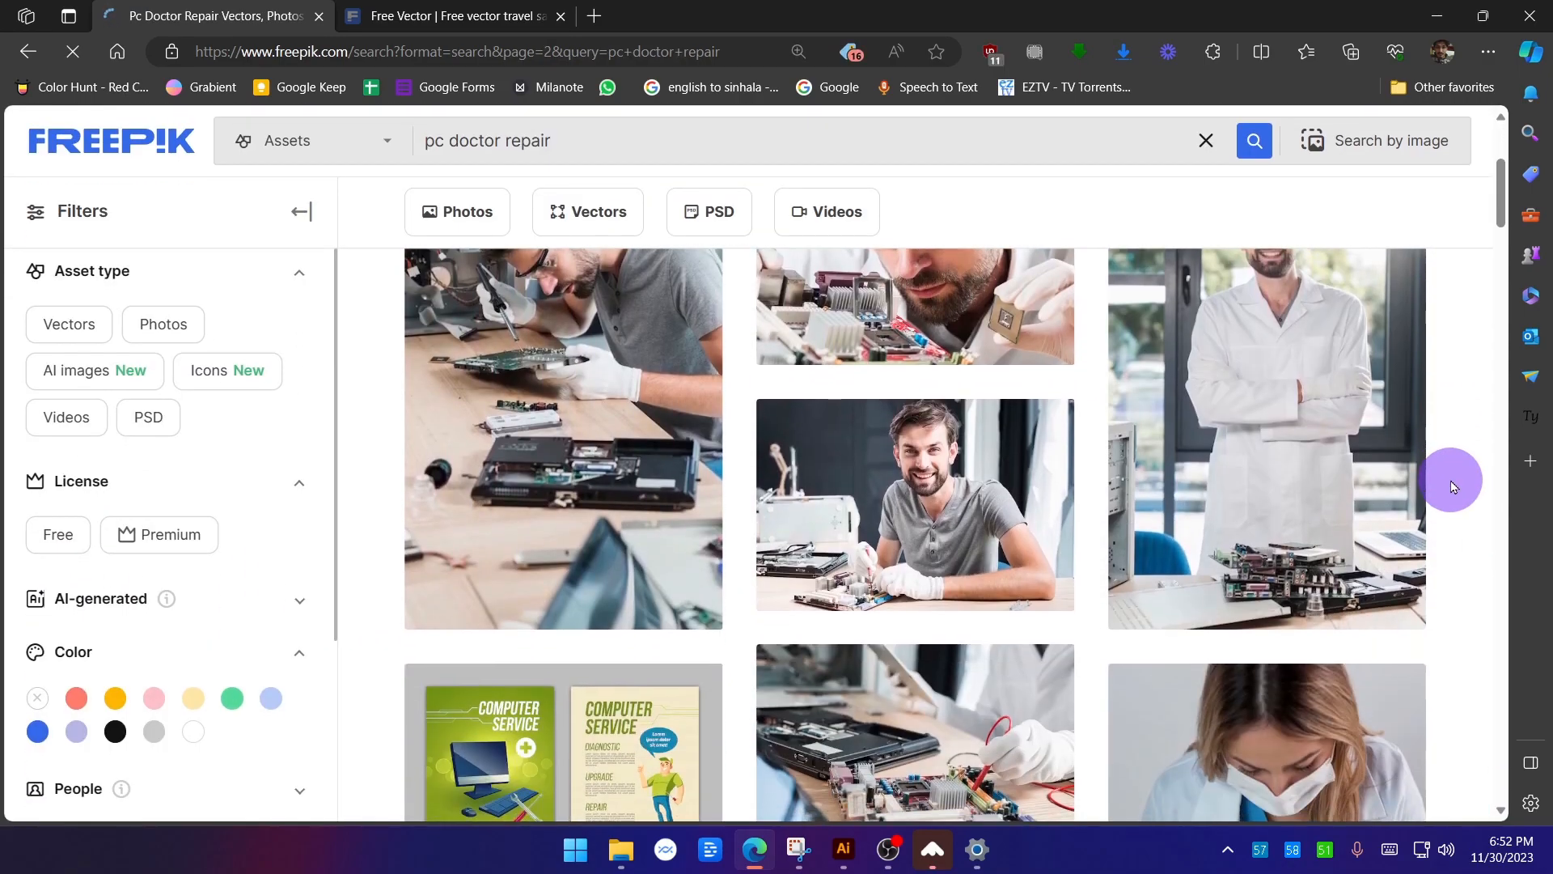
pyautogui.scroll(-10, 1452, 486)
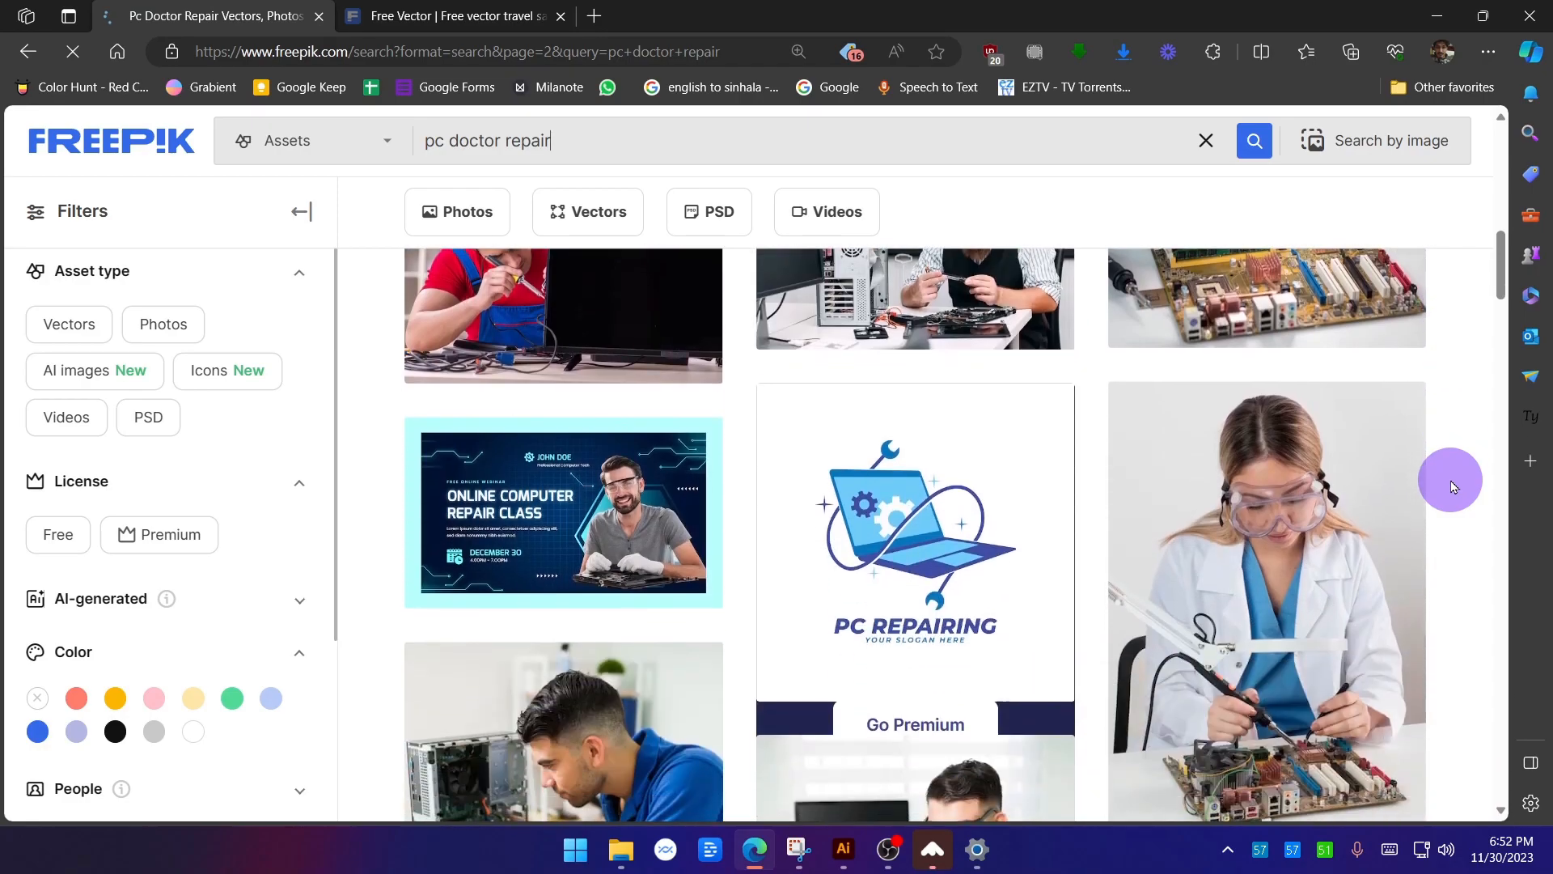
# Look through the next pc doctor repair results, open the photo of the technician with a stethoscope beside an open PC, and check its related images.
pyautogui.scroll(-10, 1452, 485)
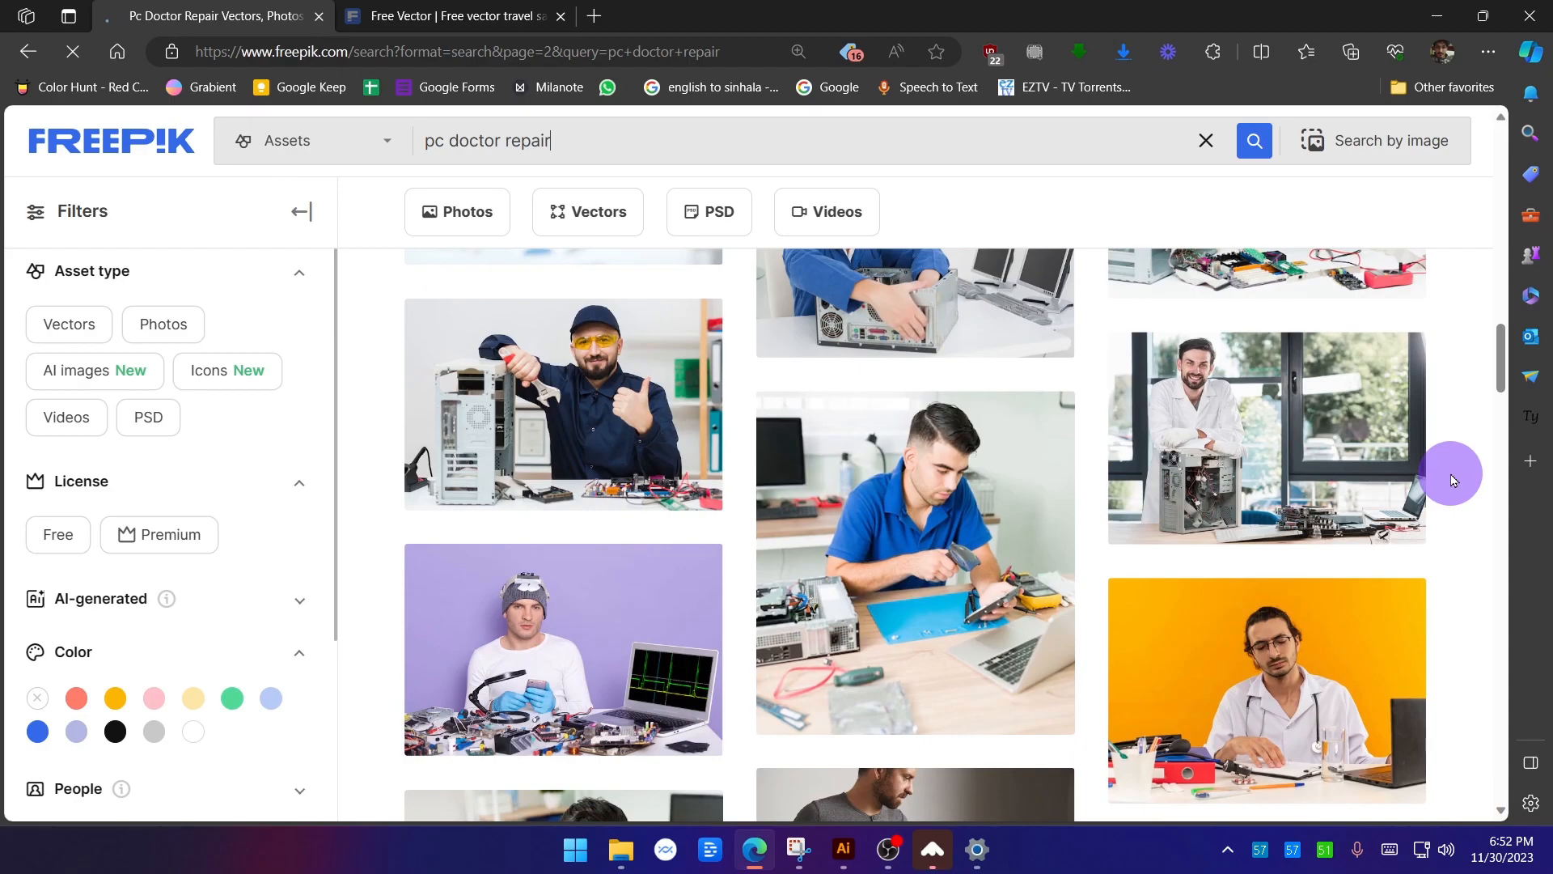
pyautogui.scroll(-10, 1453, 480)
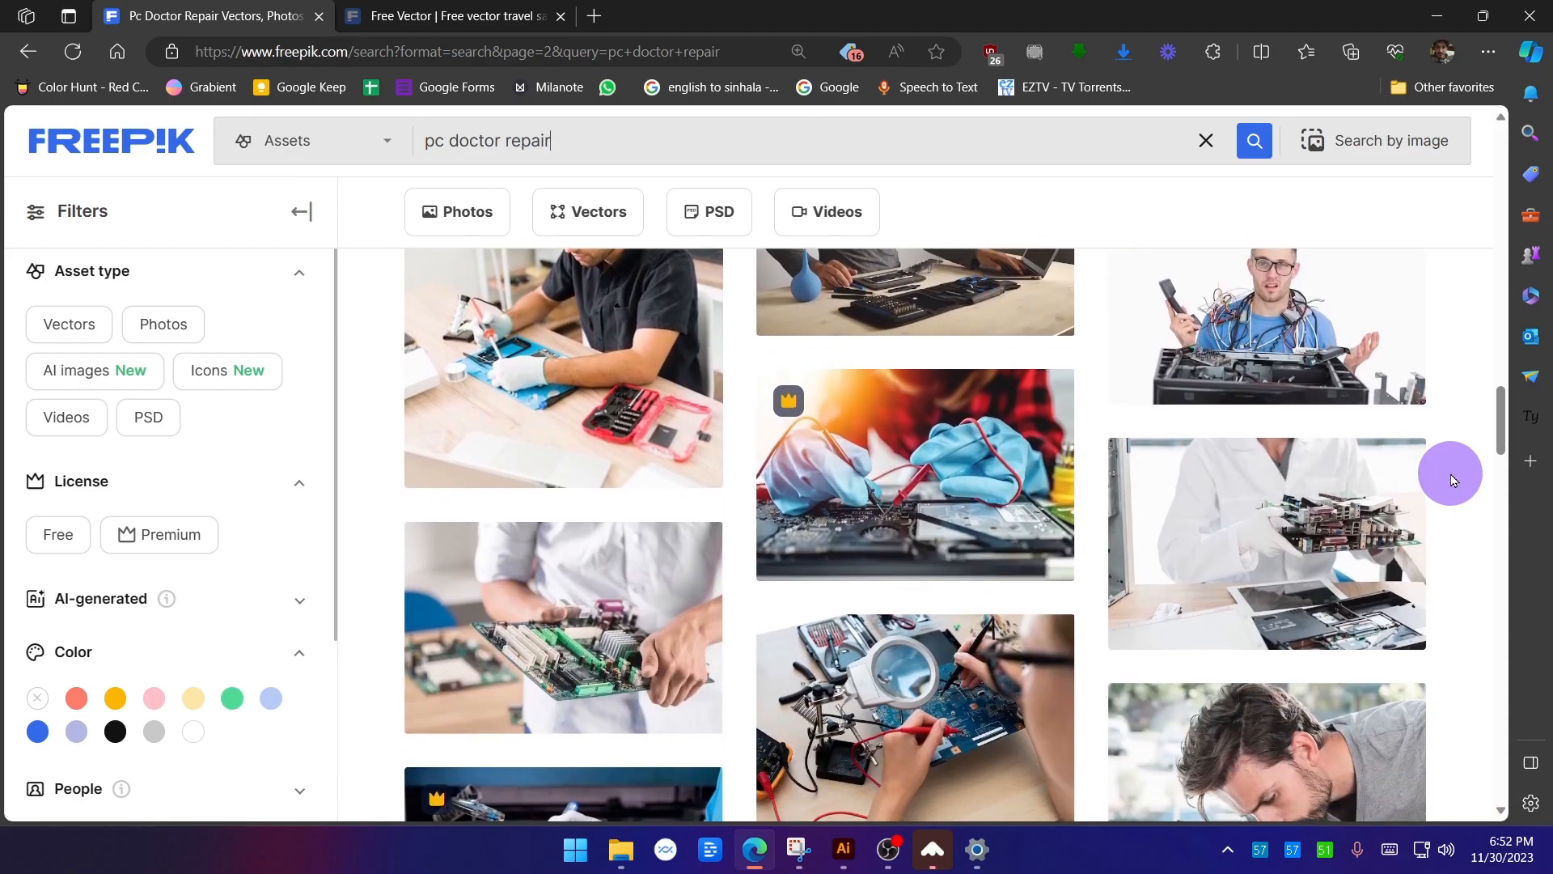
pyautogui.scroll(-2, 1452, 480)
pyautogui.scroll(-5, 1452, 480)
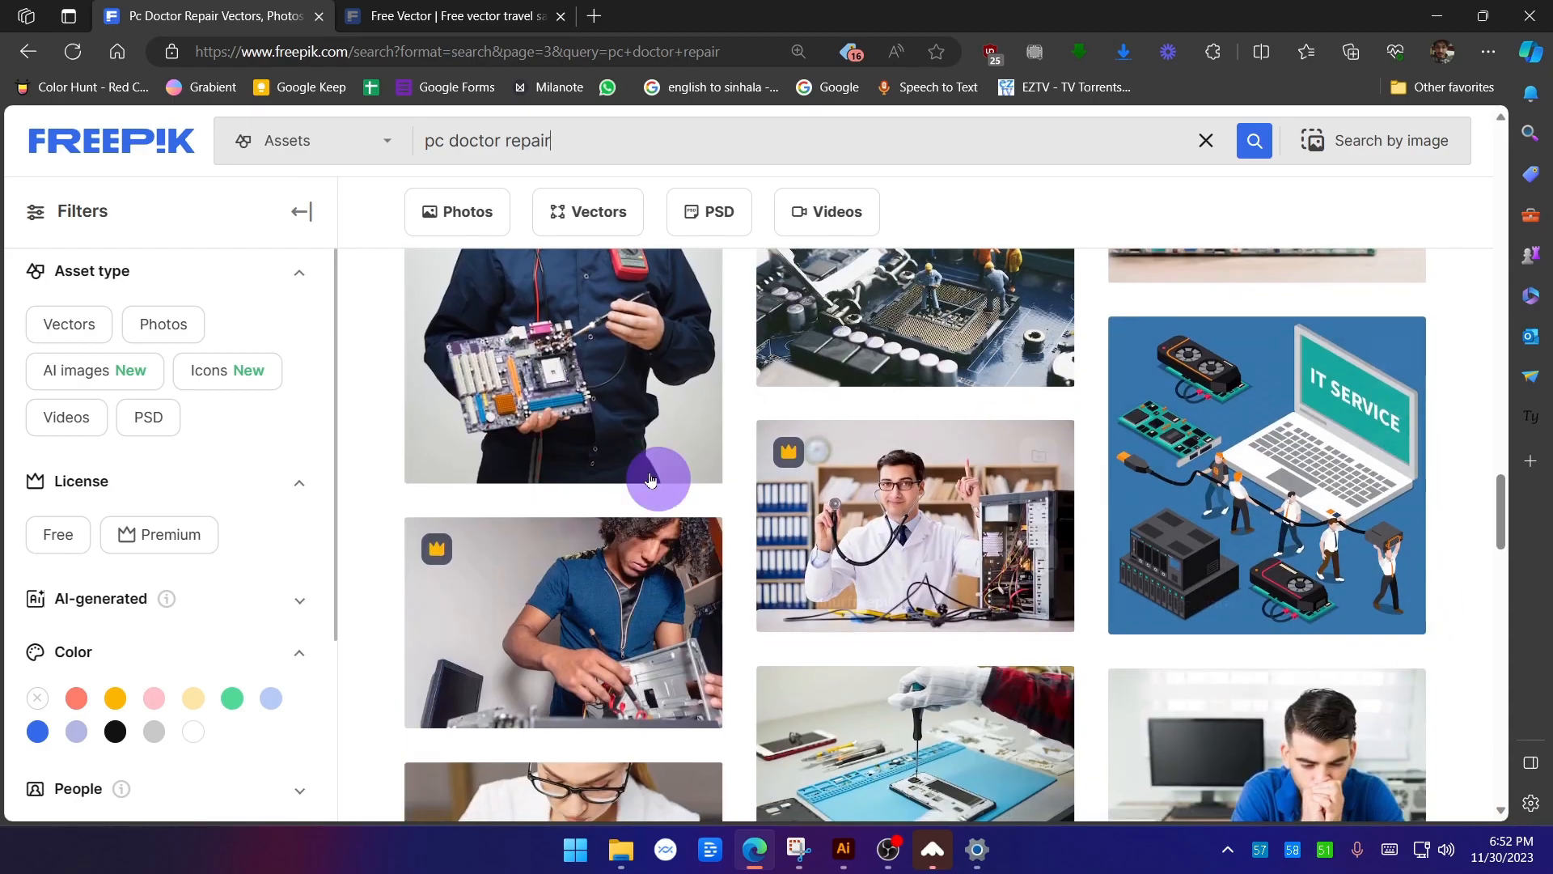
pyautogui.click(861, 526)
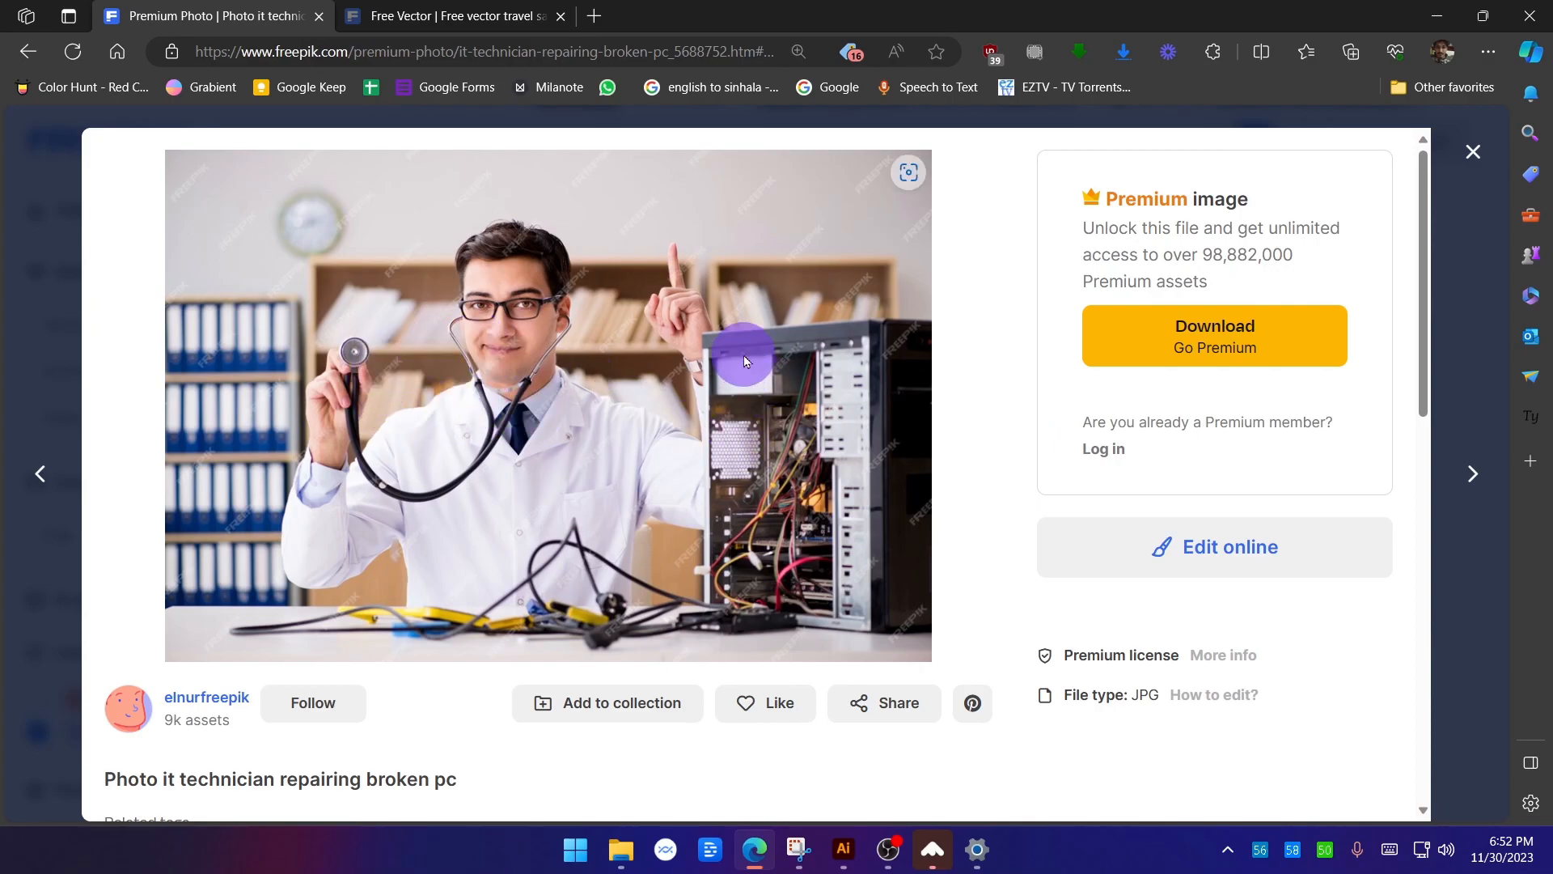
pyautogui.scroll(-10, 1002, 461)
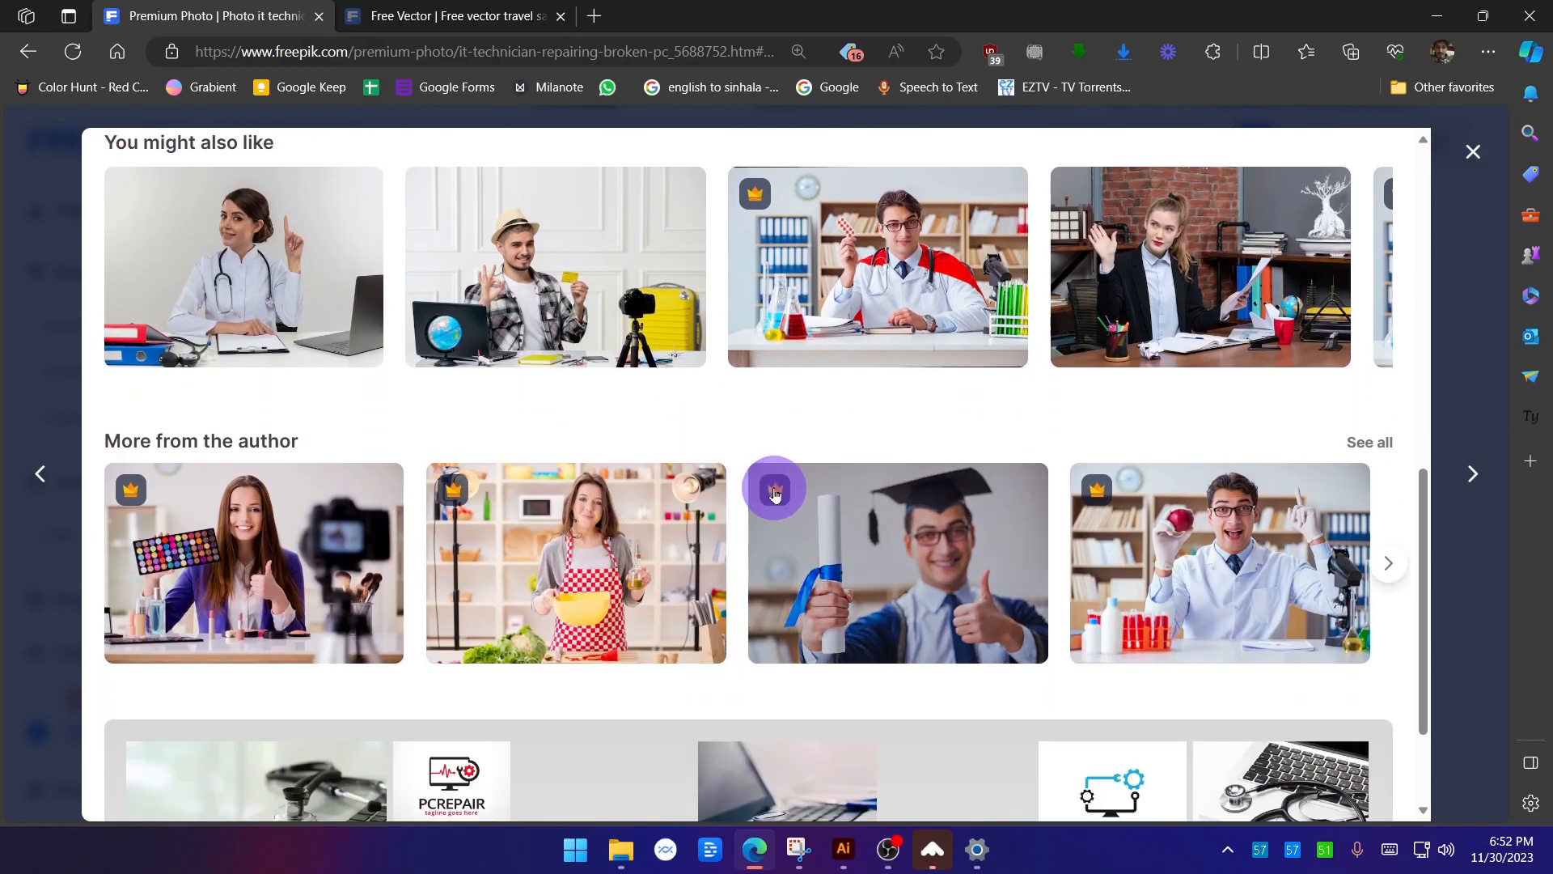
pyautogui.scroll(10, 818, 537)
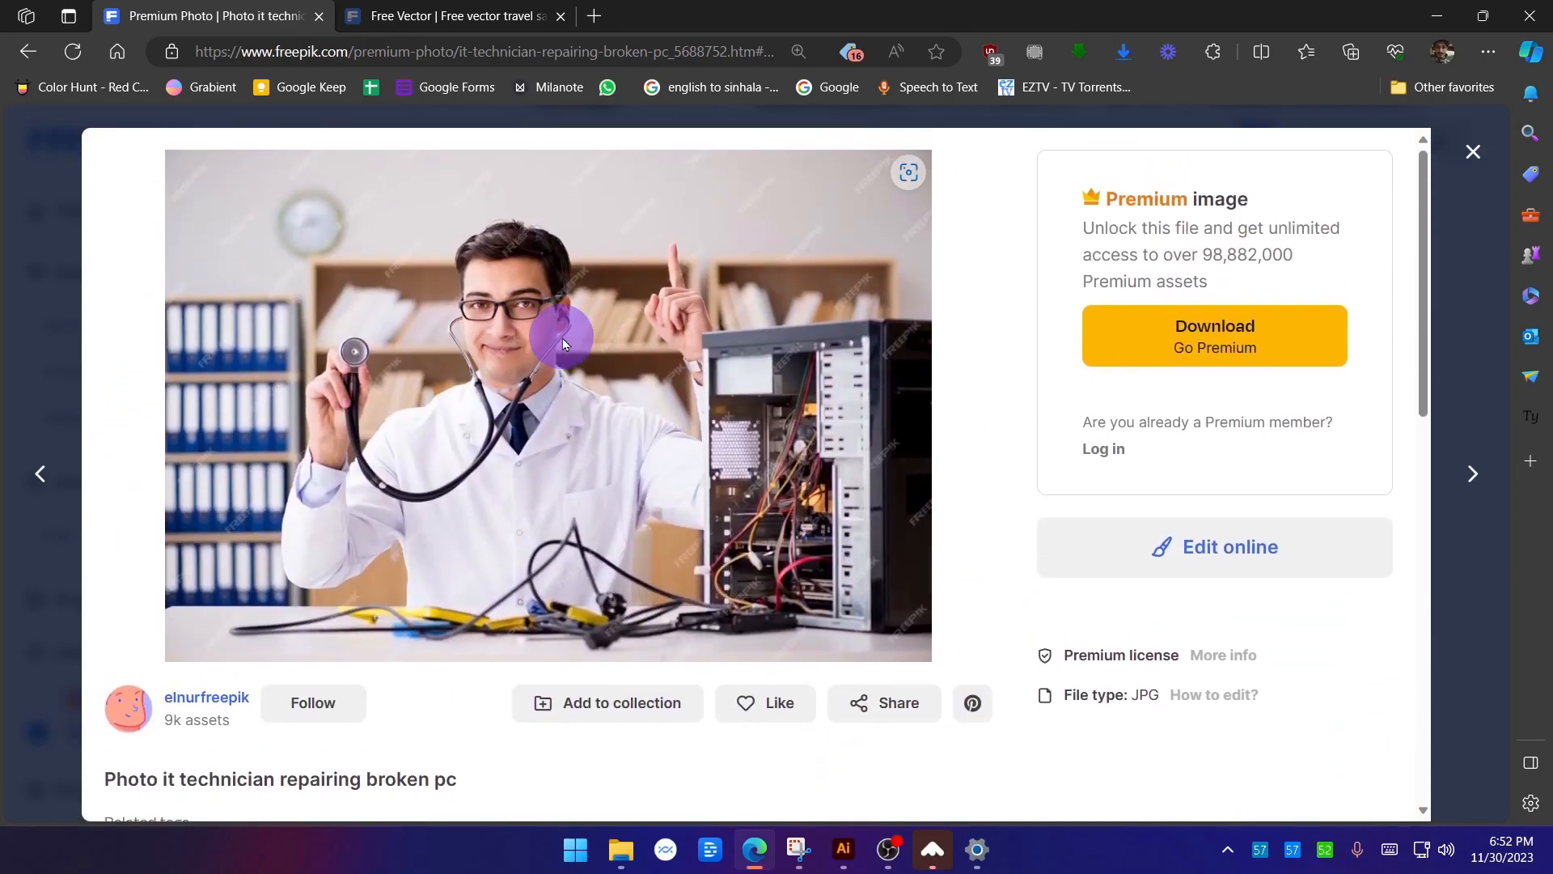
# Mark the stethoscope and its link to the open PC in red on screen, discard the annotation, and close the photo preview.
pyautogui.hotkey('ctrl', 'alt', 'g')
pyautogui.moveTo(356, 323)
pyautogui.mouseDown()
pyautogui.moveTo(389, 355)
pyautogui.moveTo(357, 395)
pyautogui.moveTo(389, 360)
pyautogui.moveTo(537, 430)
pyautogui.moveTo(722, 413)
pyautogui.moveTo(749, 380)
pyautogui.moveTo(709, 381)
pyautogui.moveTo(772, 421)
pyautogui.mouseUp()
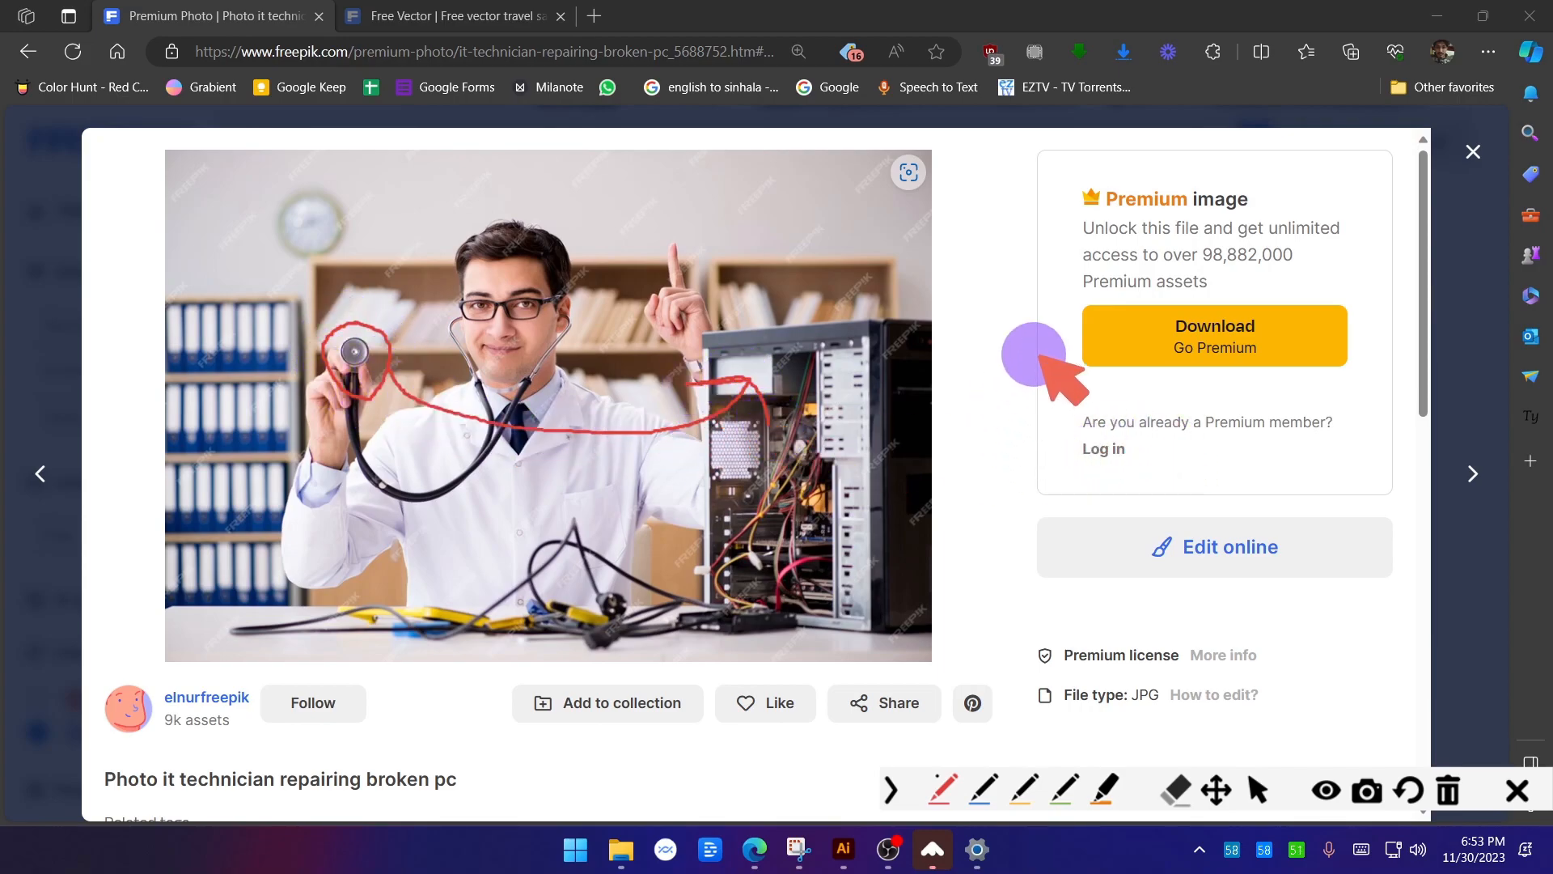
pyautogui.click(1513, 795)
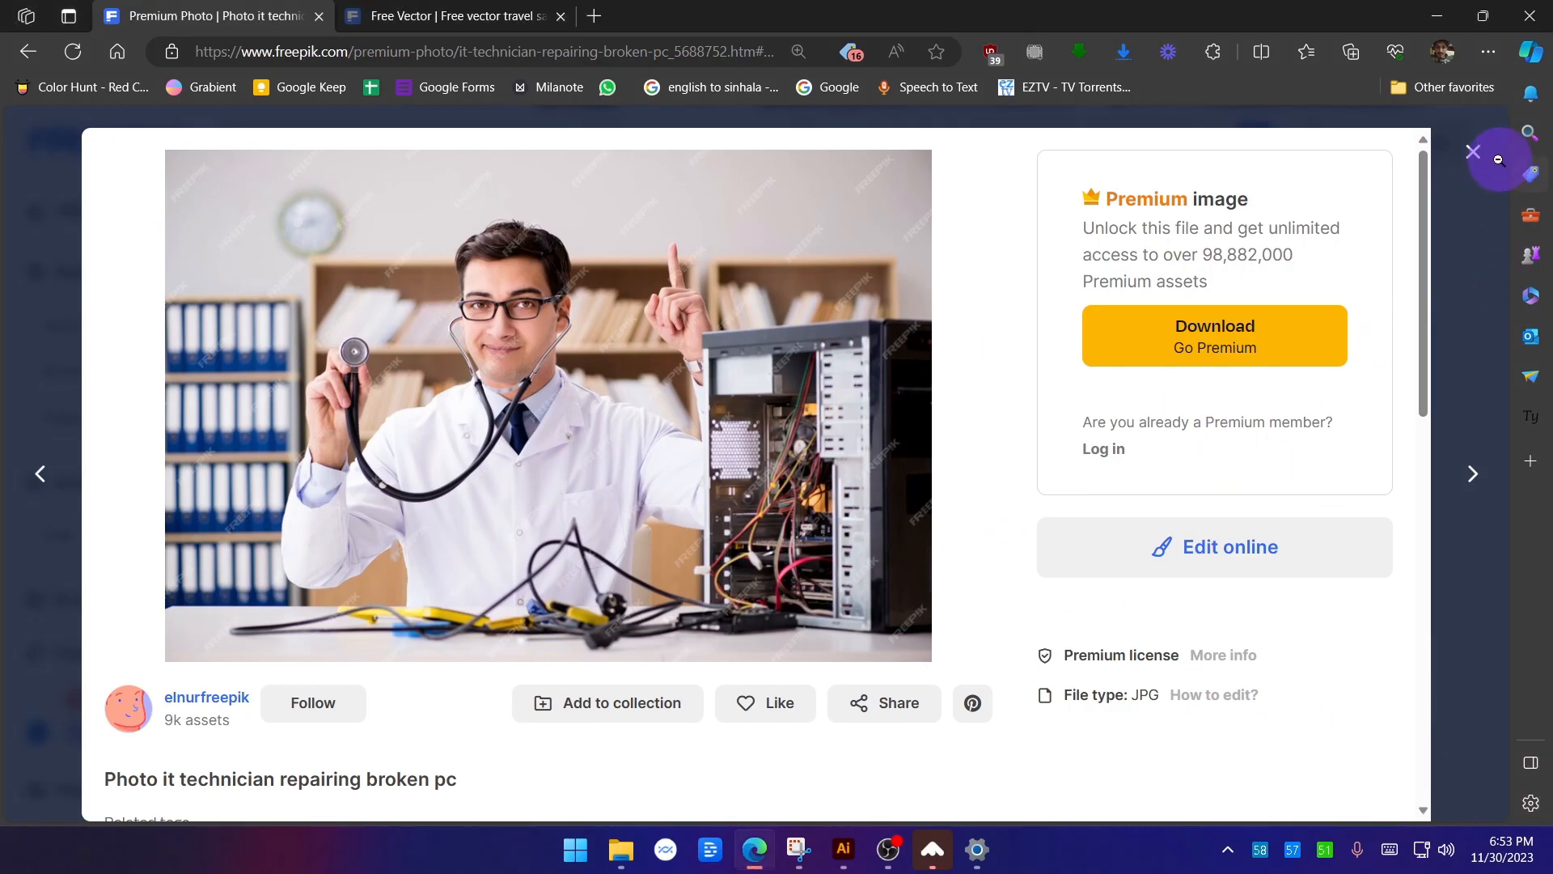
pyautogui.click(1474, 154)
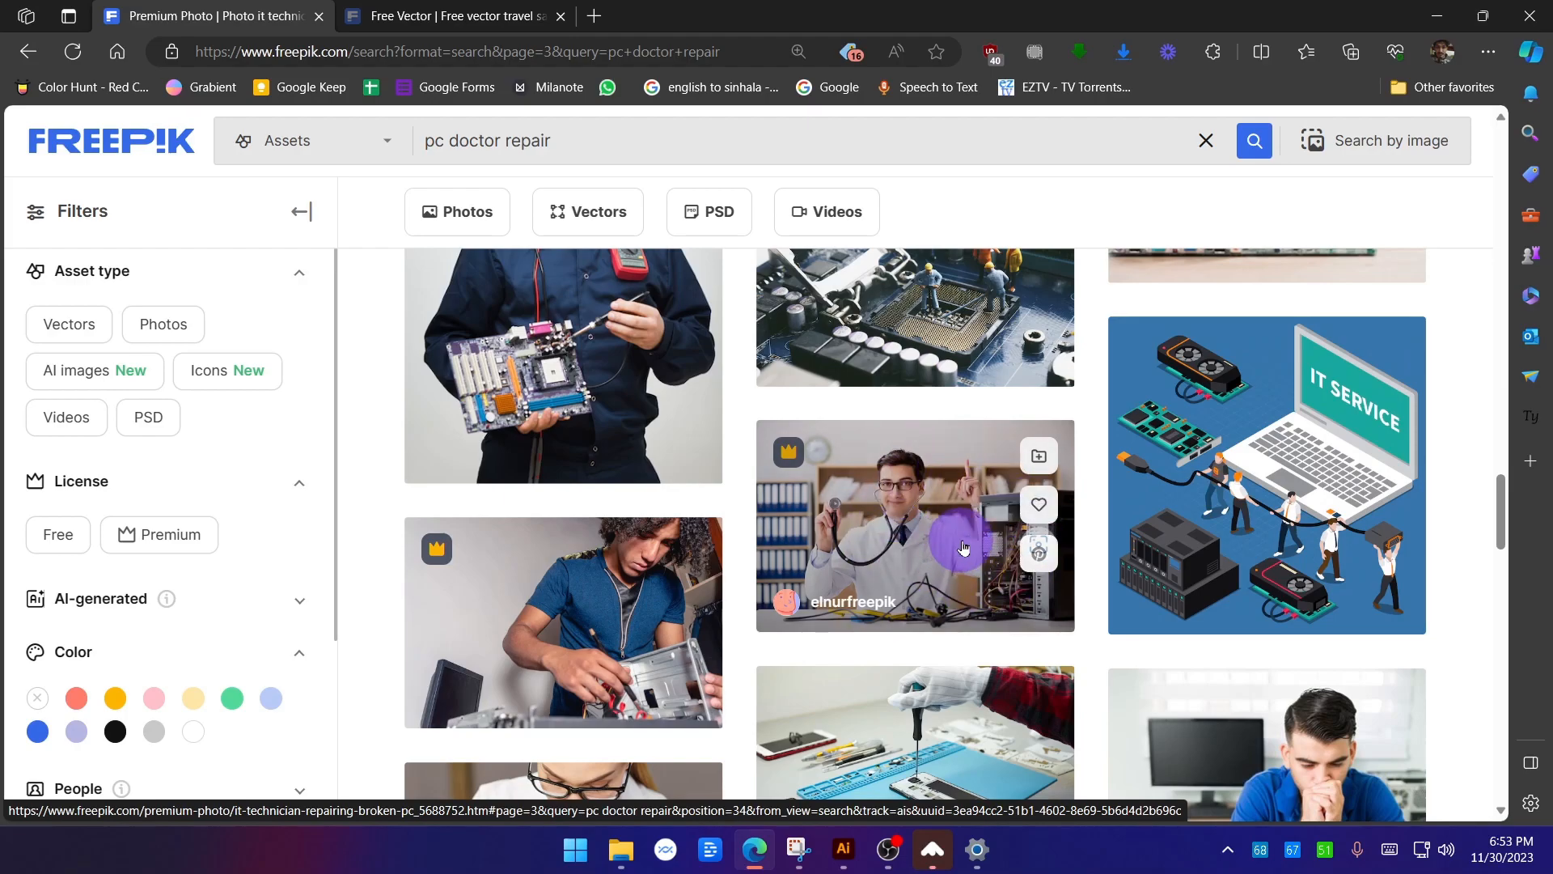
# Reopen the stethoscope technician photo, save it to the Desktop as it-technician-repairing-broken-pc_85869-9155.jpg, and close the preview.
pyautogui.click(894, 487)
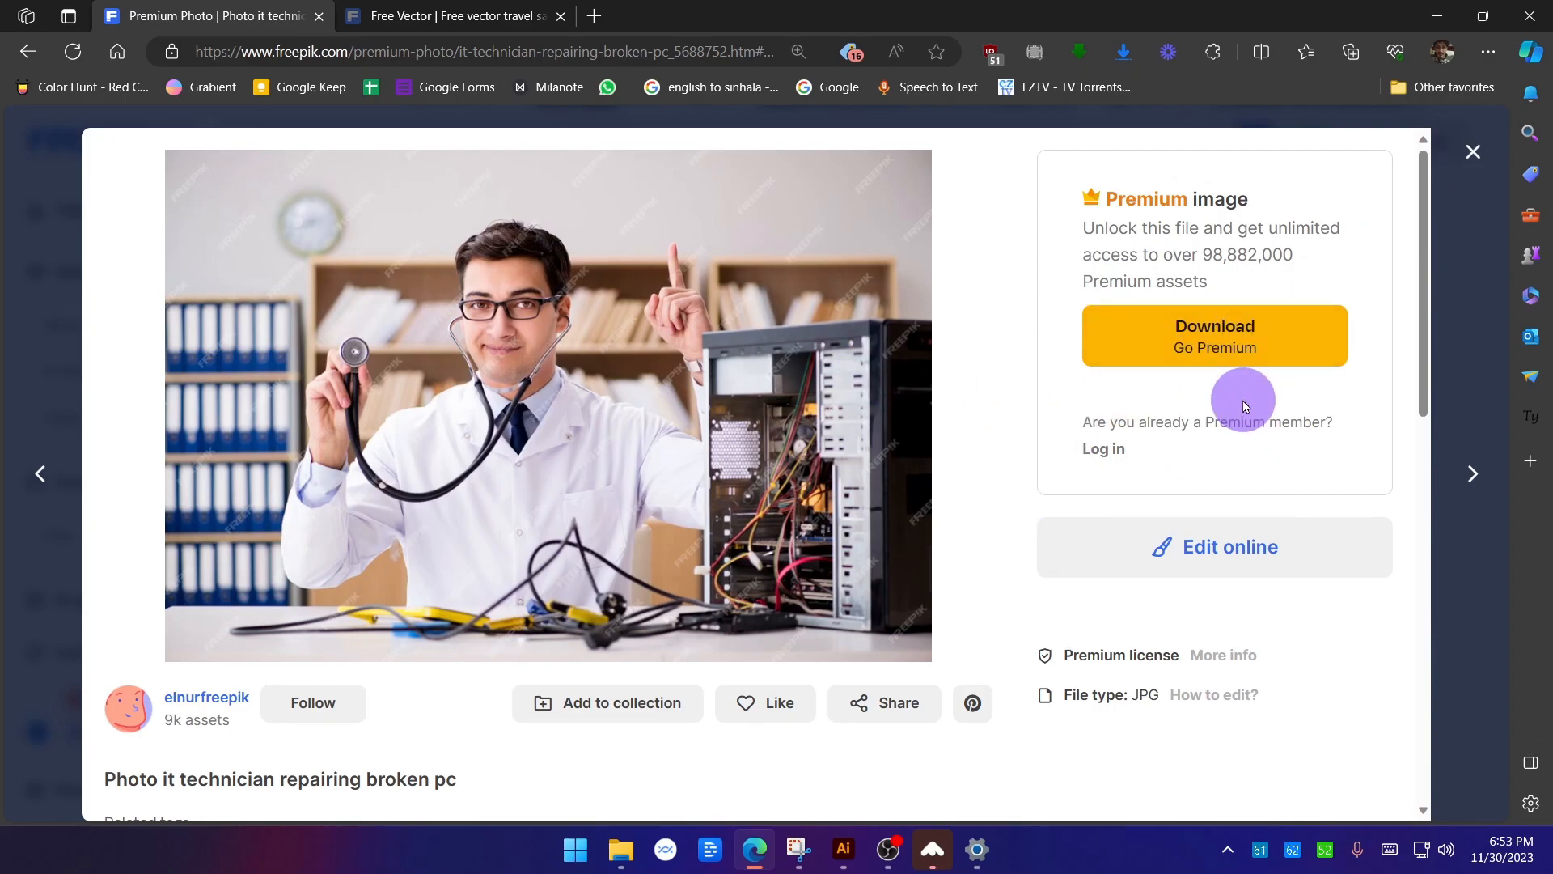
pyautogui.rightClick(530, 301)
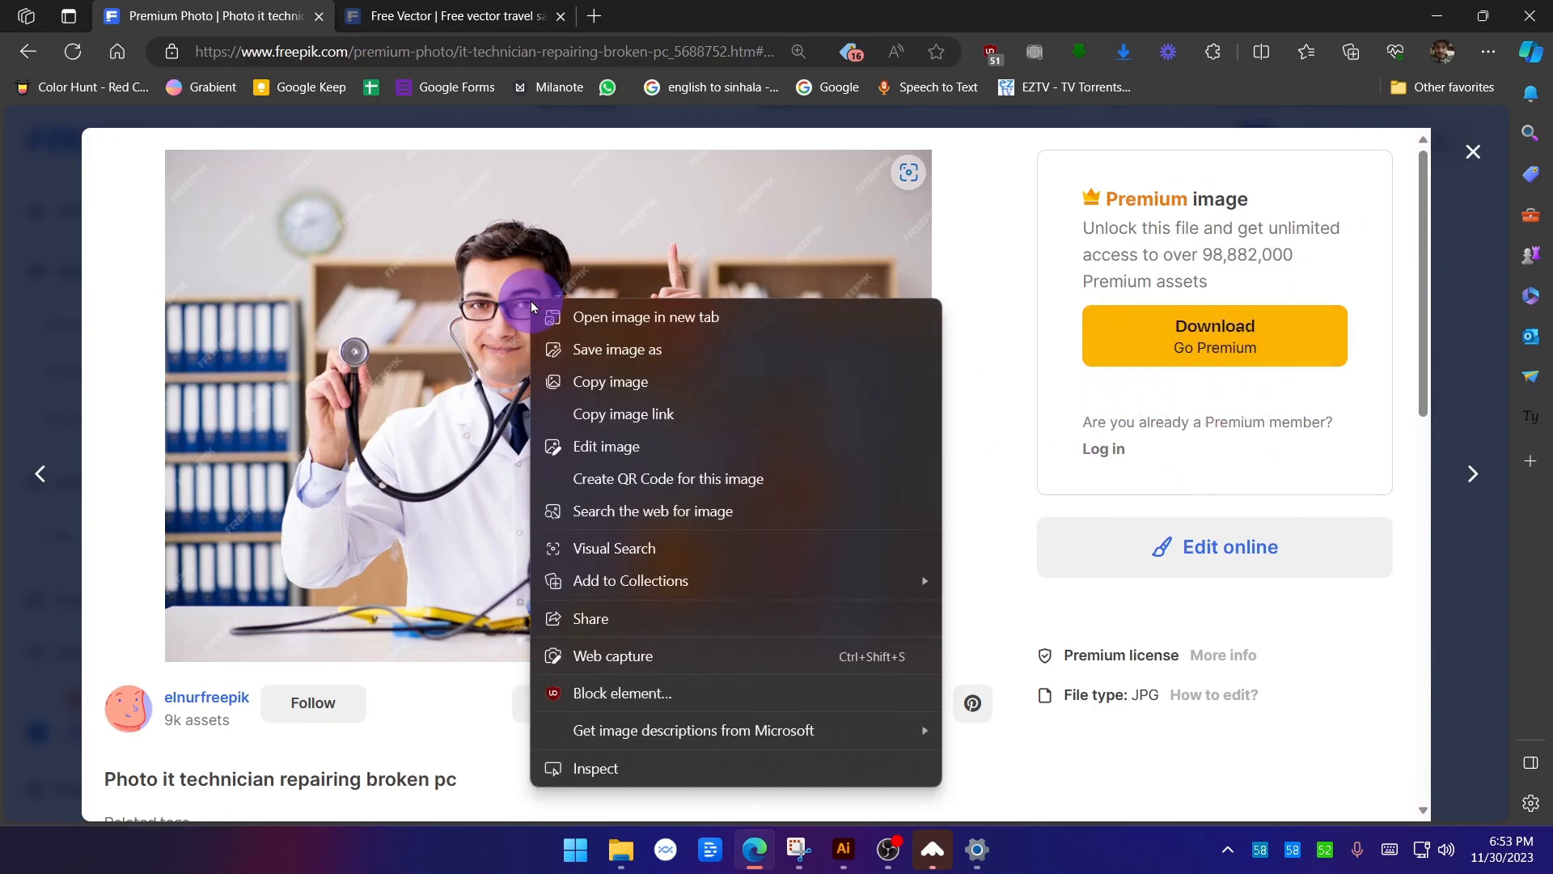
pyautogui.click(599, 349)
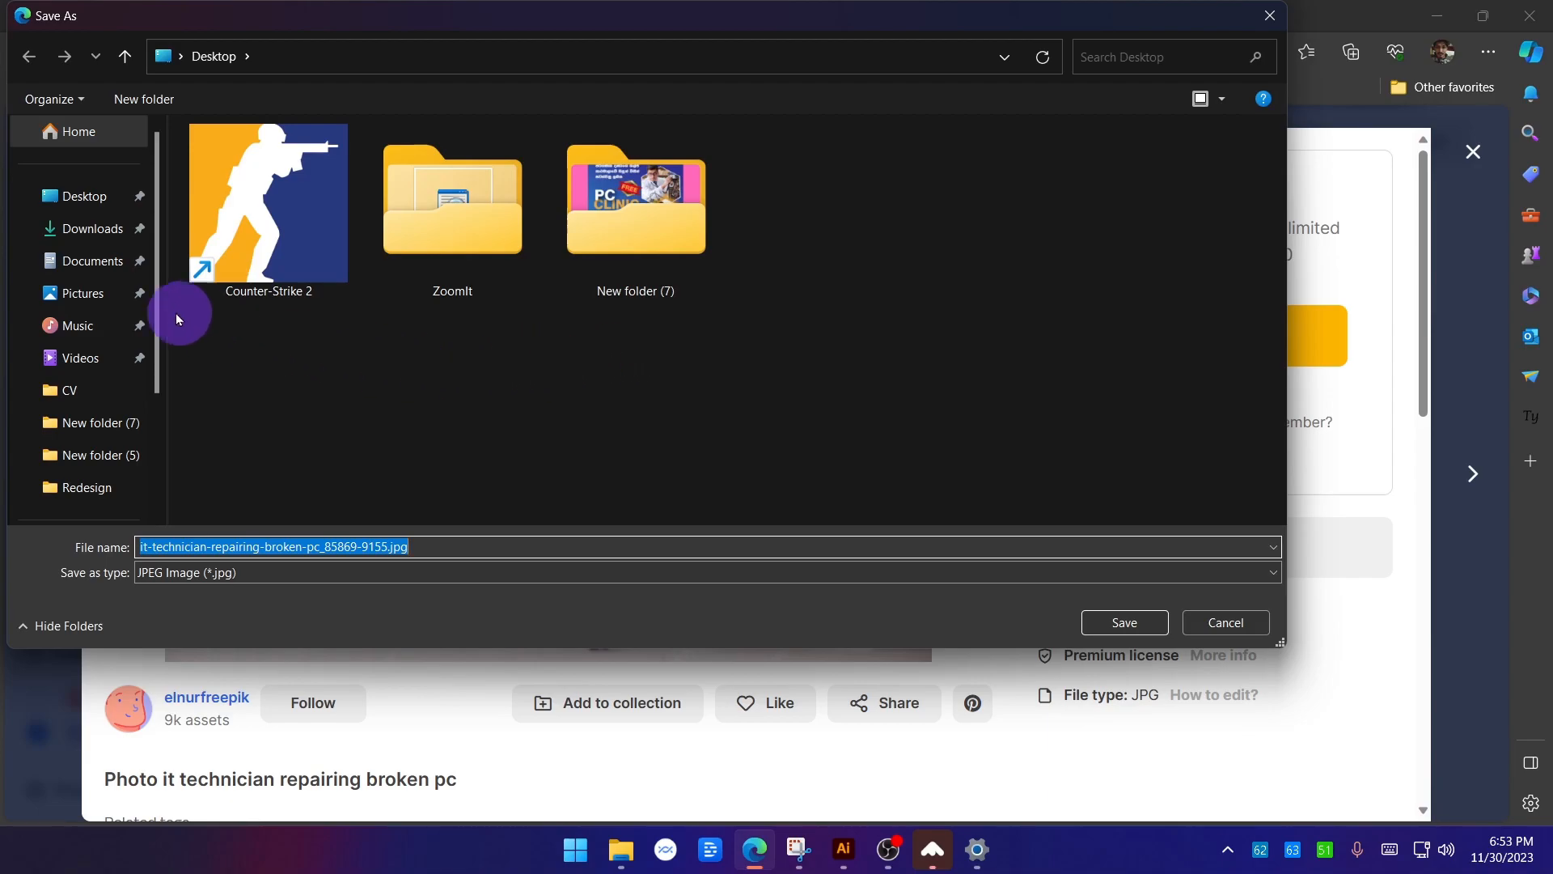
pyautogui.click(85, 196)
pyautogui.click(1126, 628)
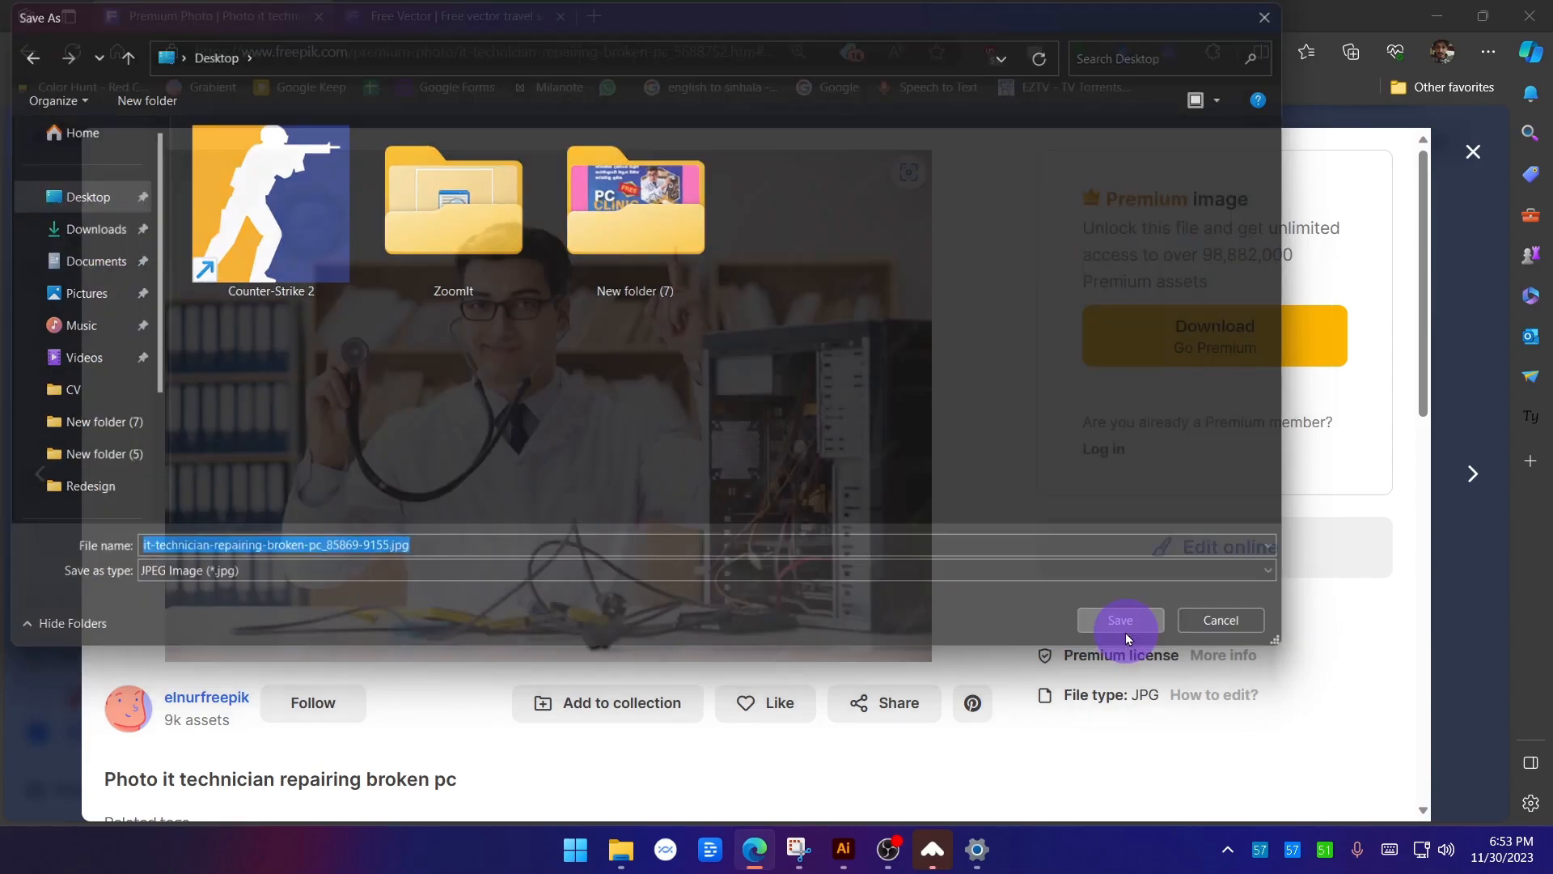
pyautogui.click(1469, 152)
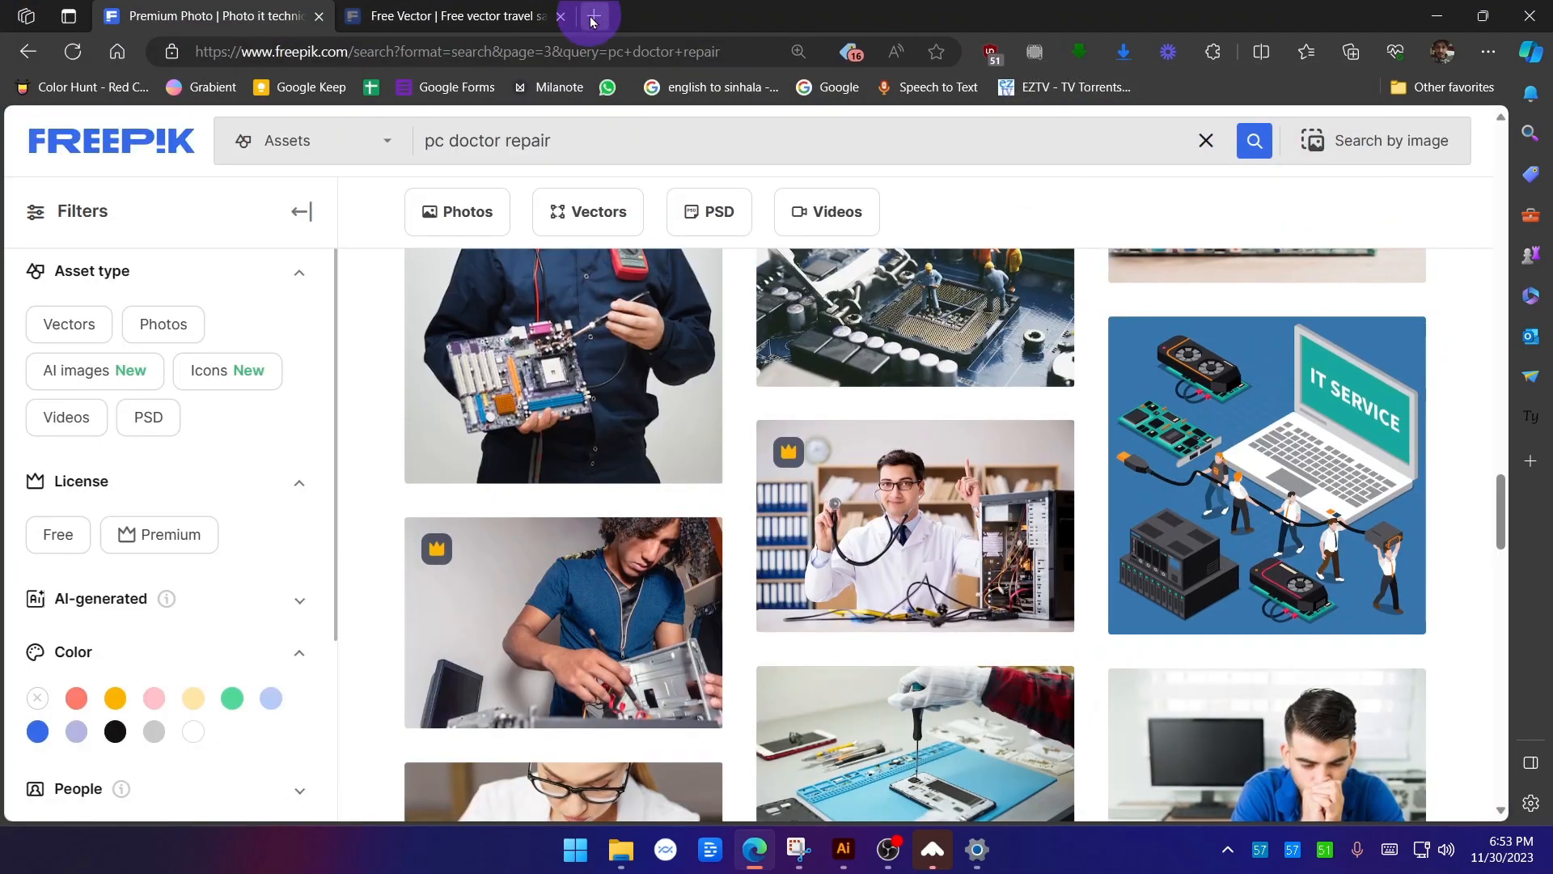
# Search for "google images" in a new browser tab and open the Google Images site.
pyautogui.click(591, 16)
pyautogui.write('google images')
pyautogui.press('Return')
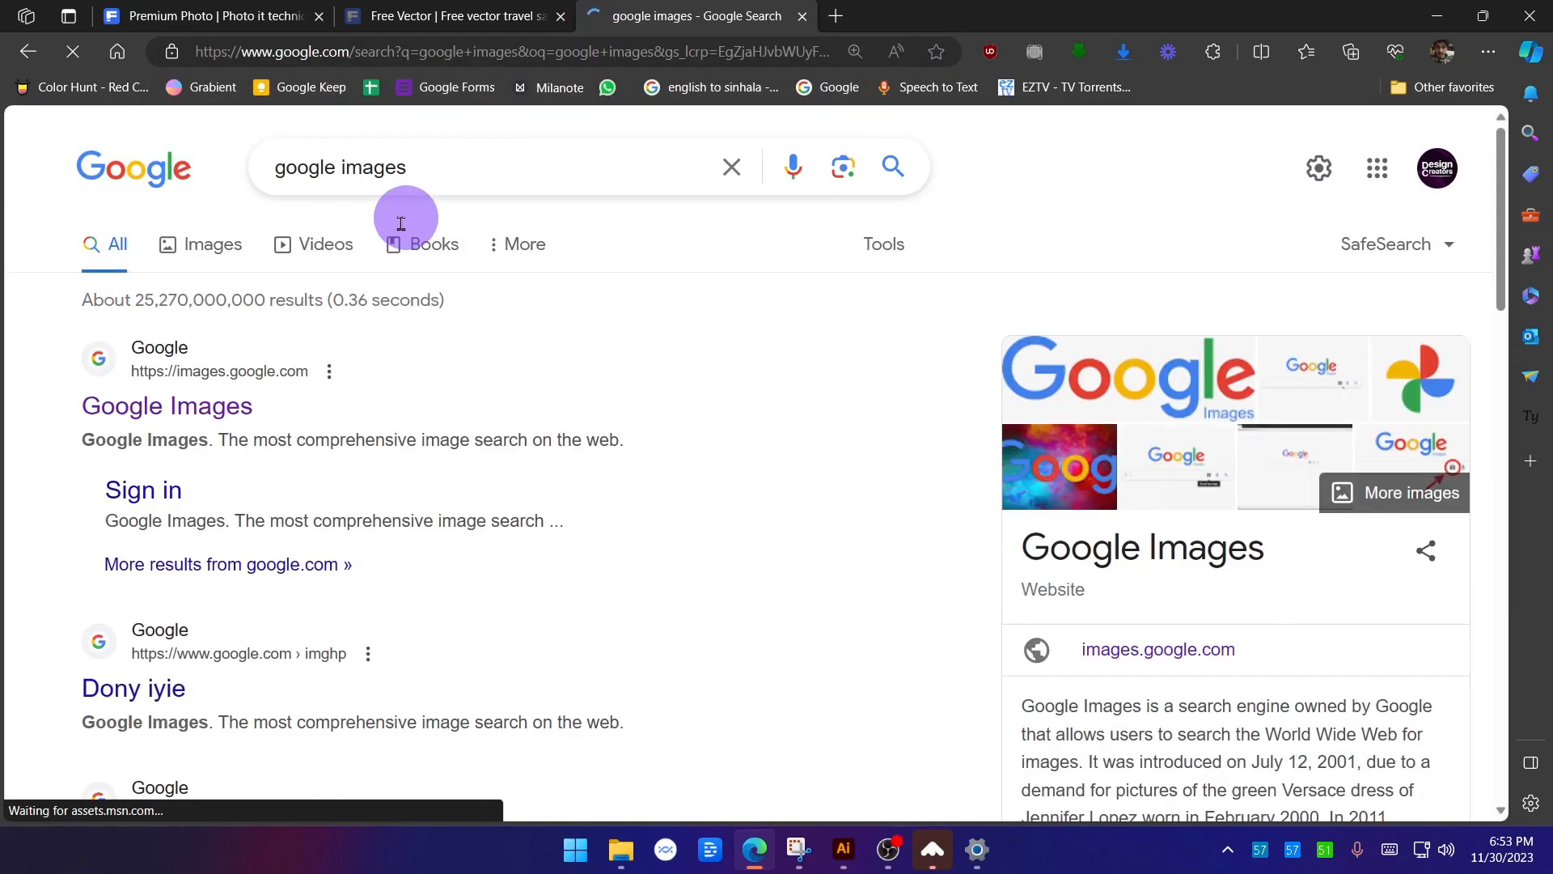
pyautogui.click(165, 407)
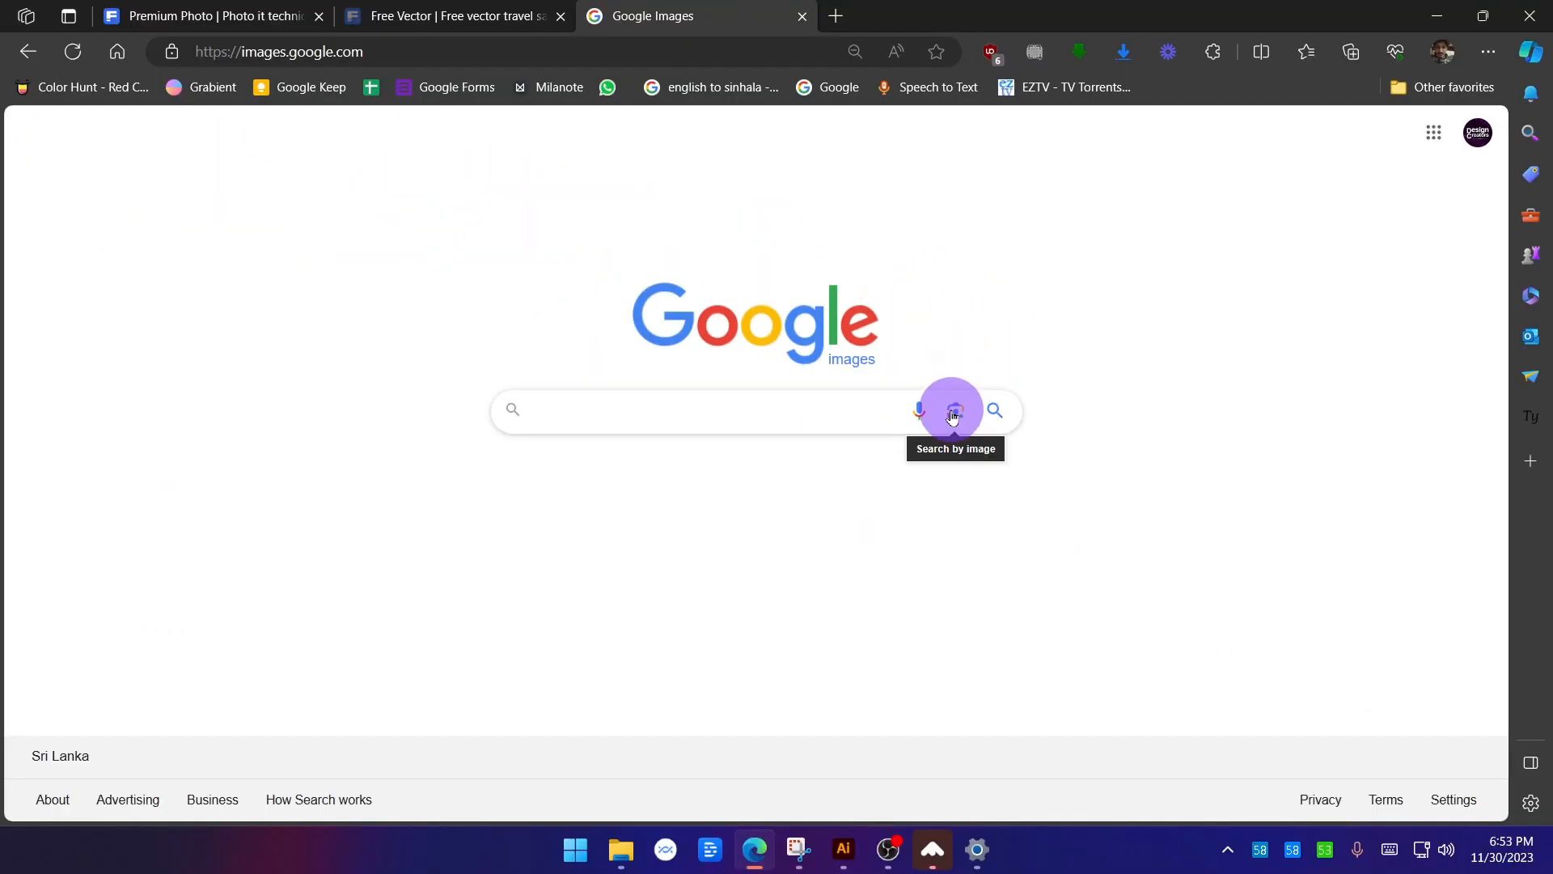
# Run a Google reverse image search using the technician photo saved on the Desktop.
pyautogui.click(936, 402)
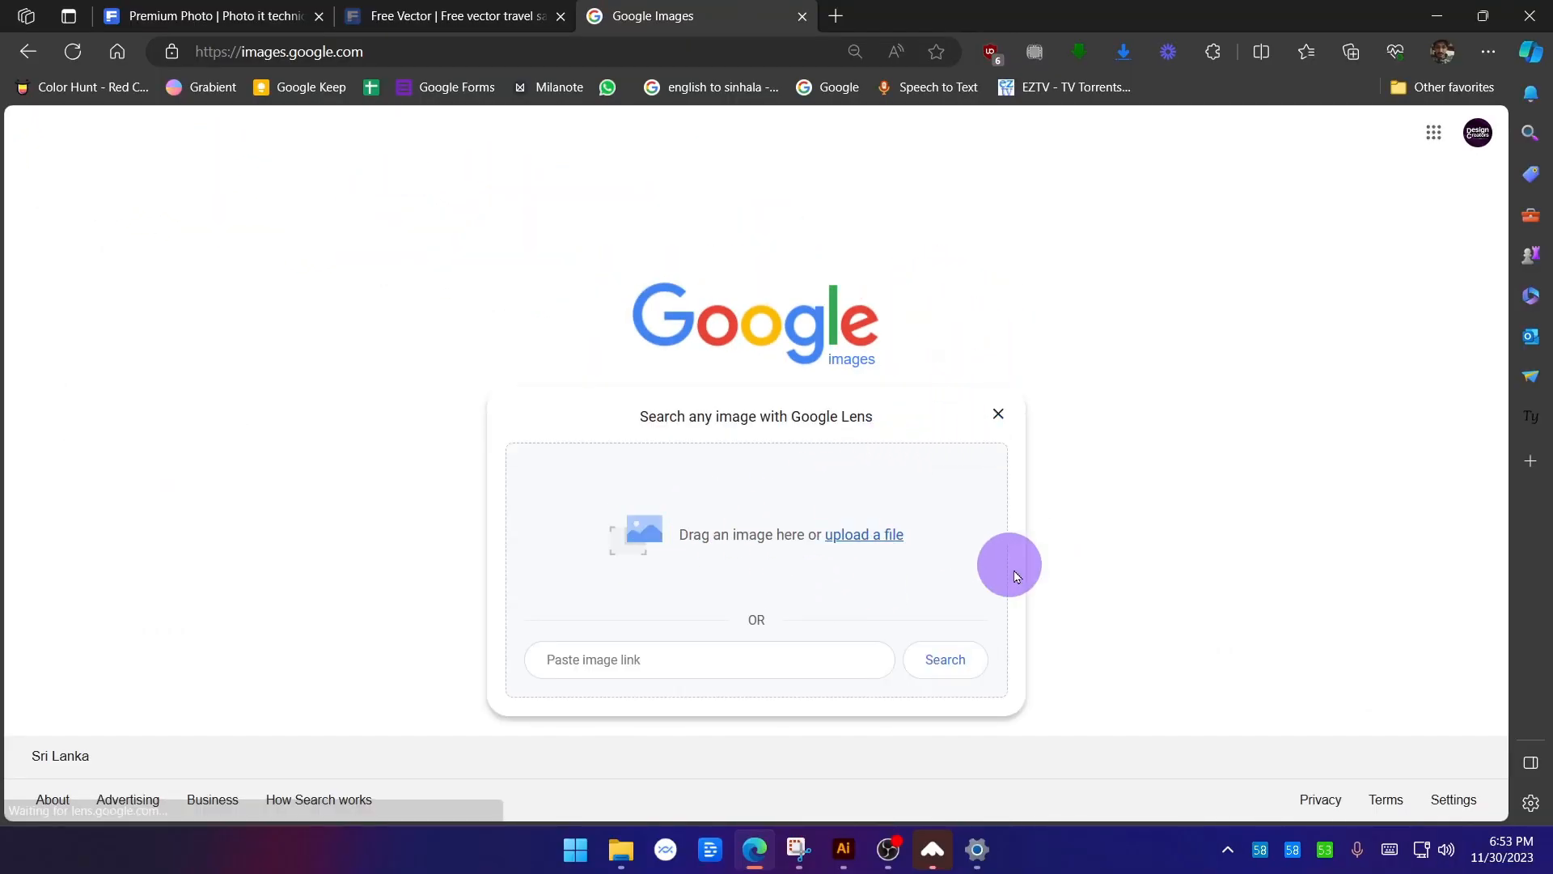
pyautogui.click(880, 536)
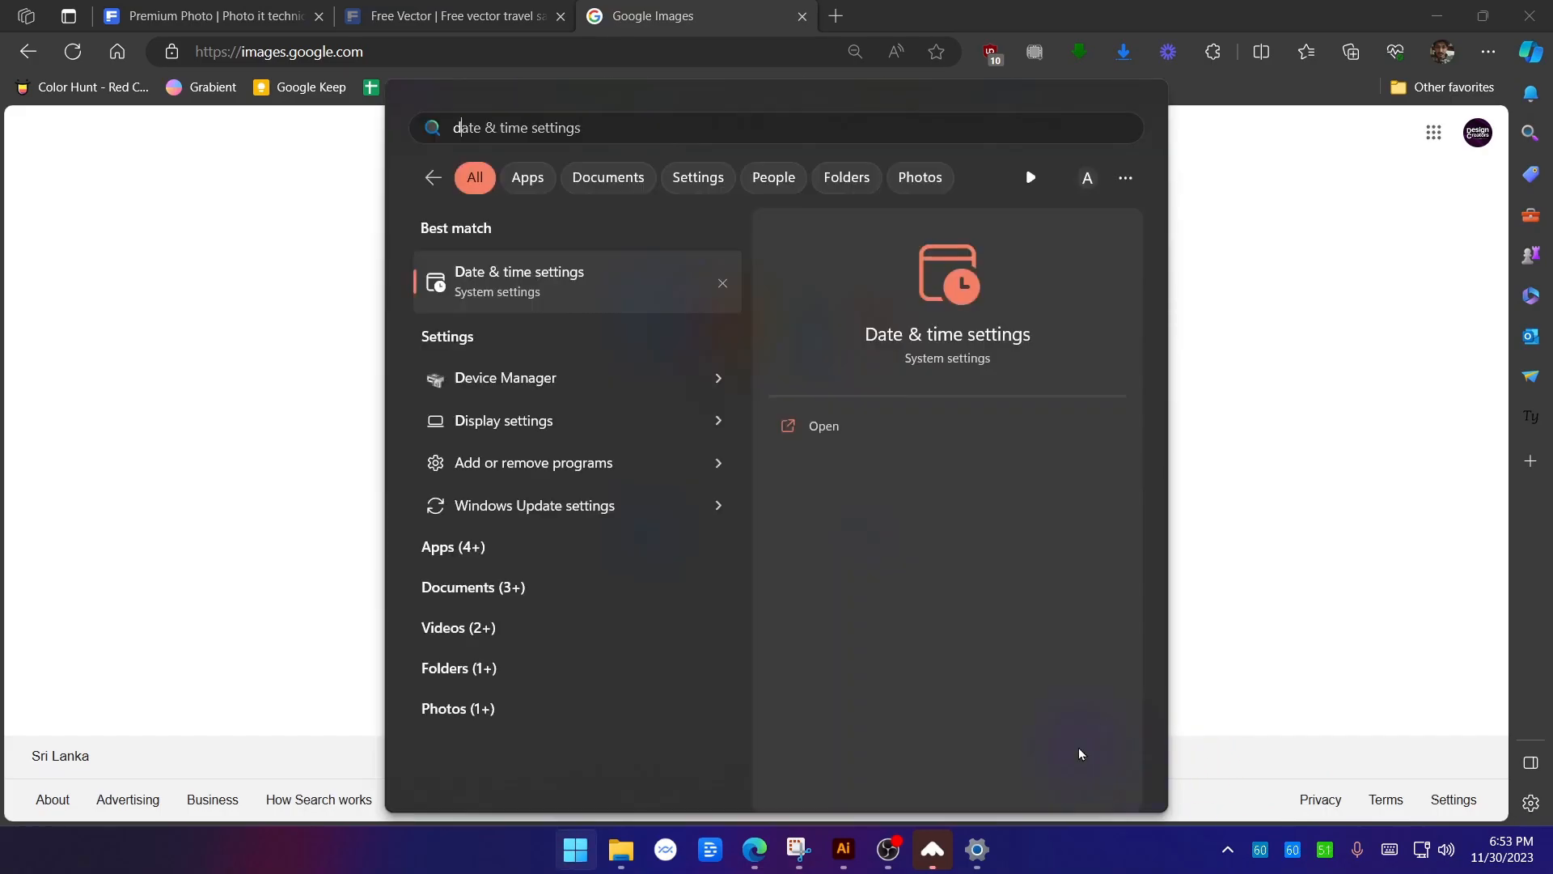
pyautogui.click(1068, 726)
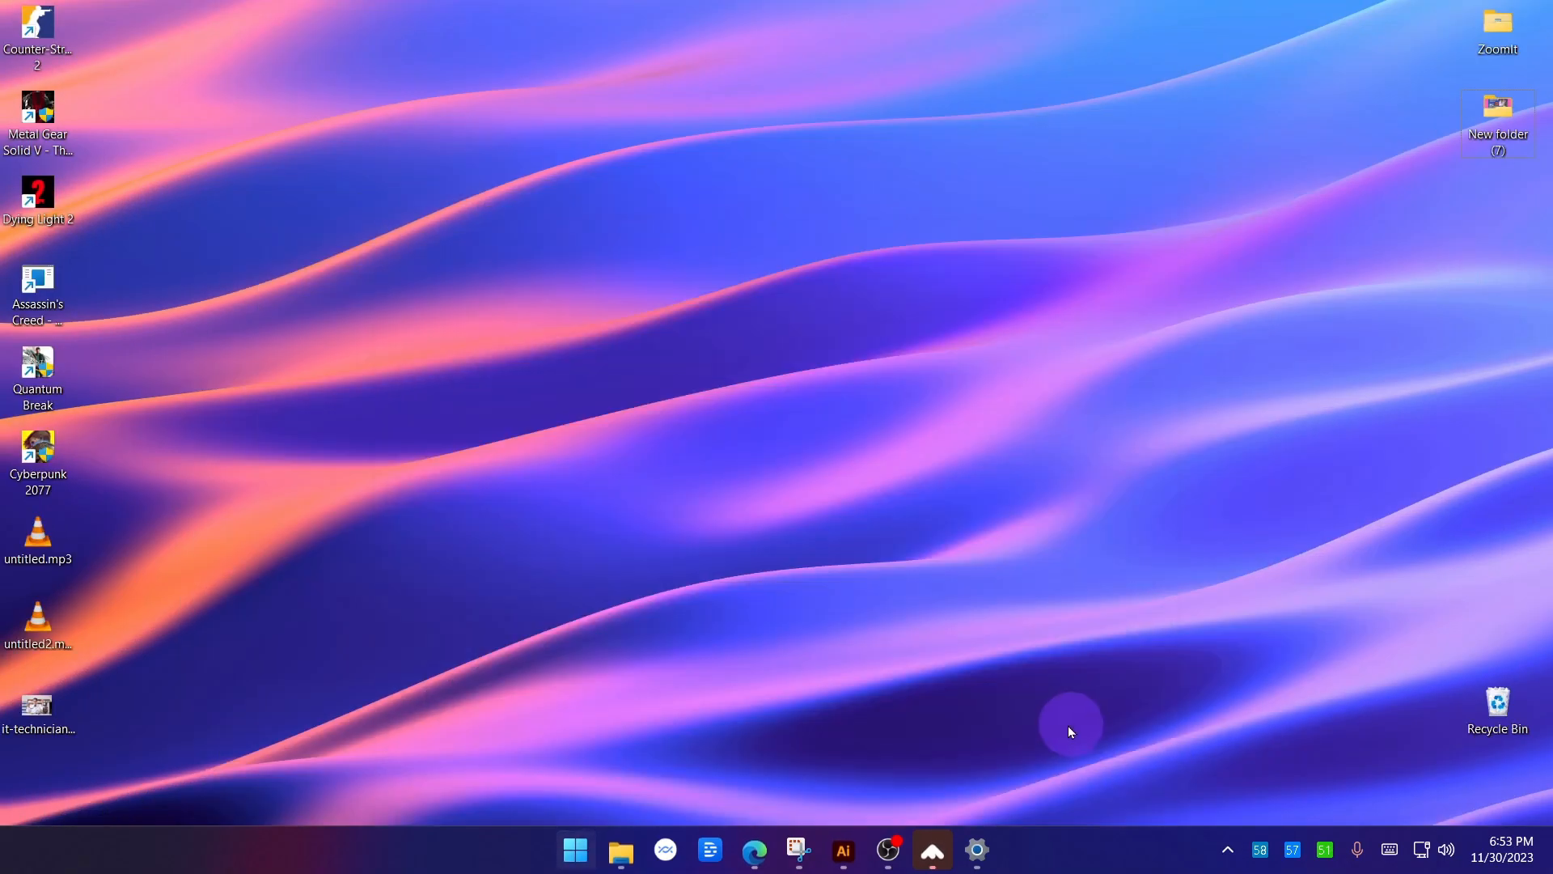
pyautogui.moveTo(35, 706); pyautogui.dragTo(794, 496)
pyautogui.hotkey('alt', 'Tab')
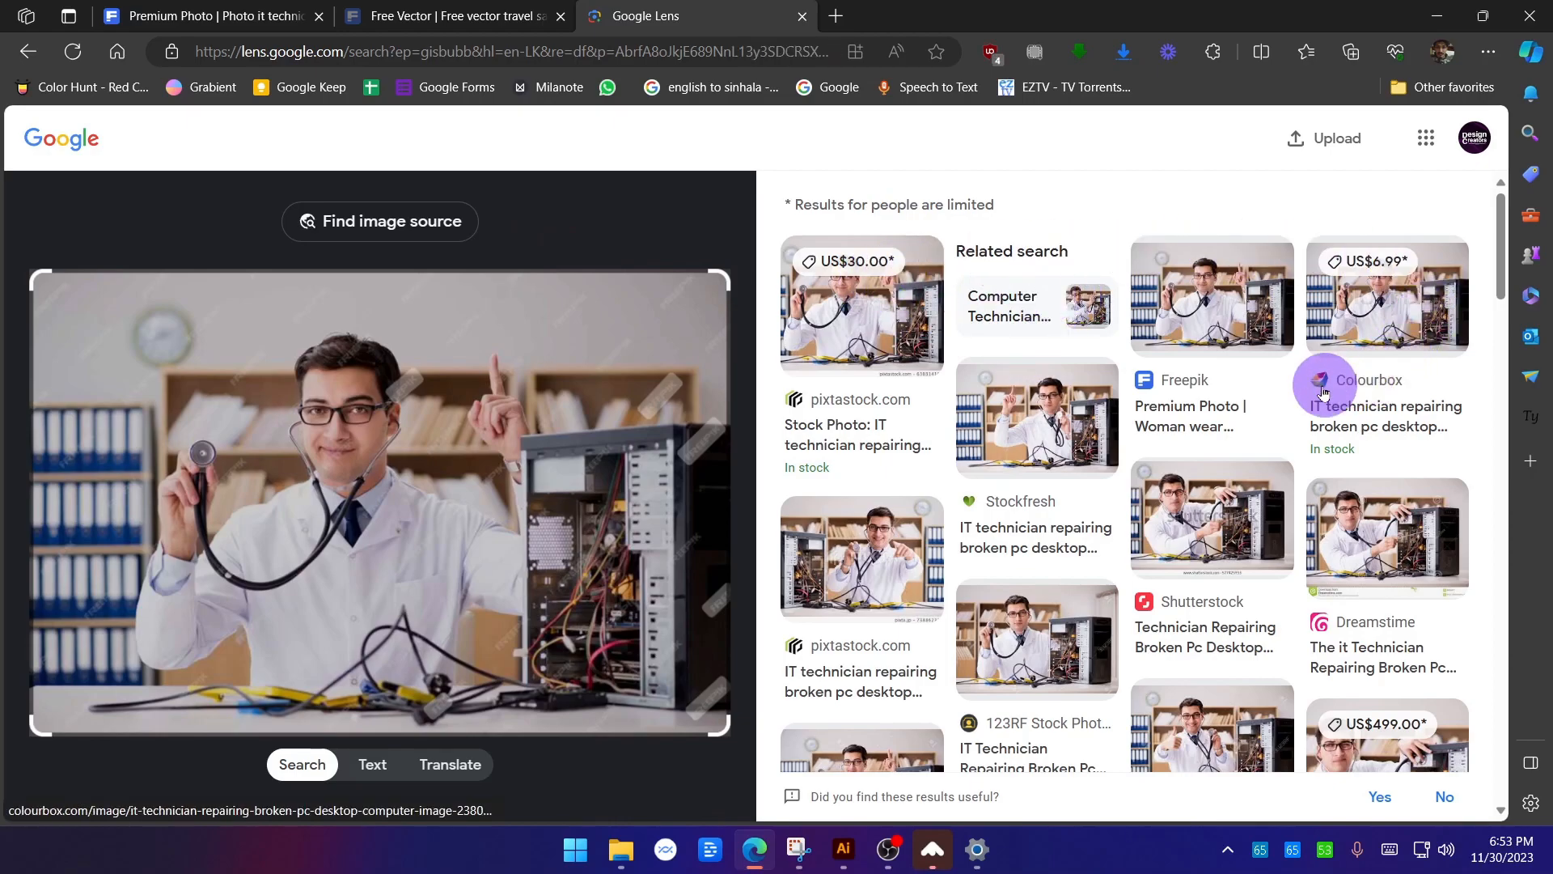
# Examine the Shutterstock and Dreamstime versions of the technician photo, dismiss the sign-up prompt, and return to the Google Lens results.
pyautogui.click(1207, 509)
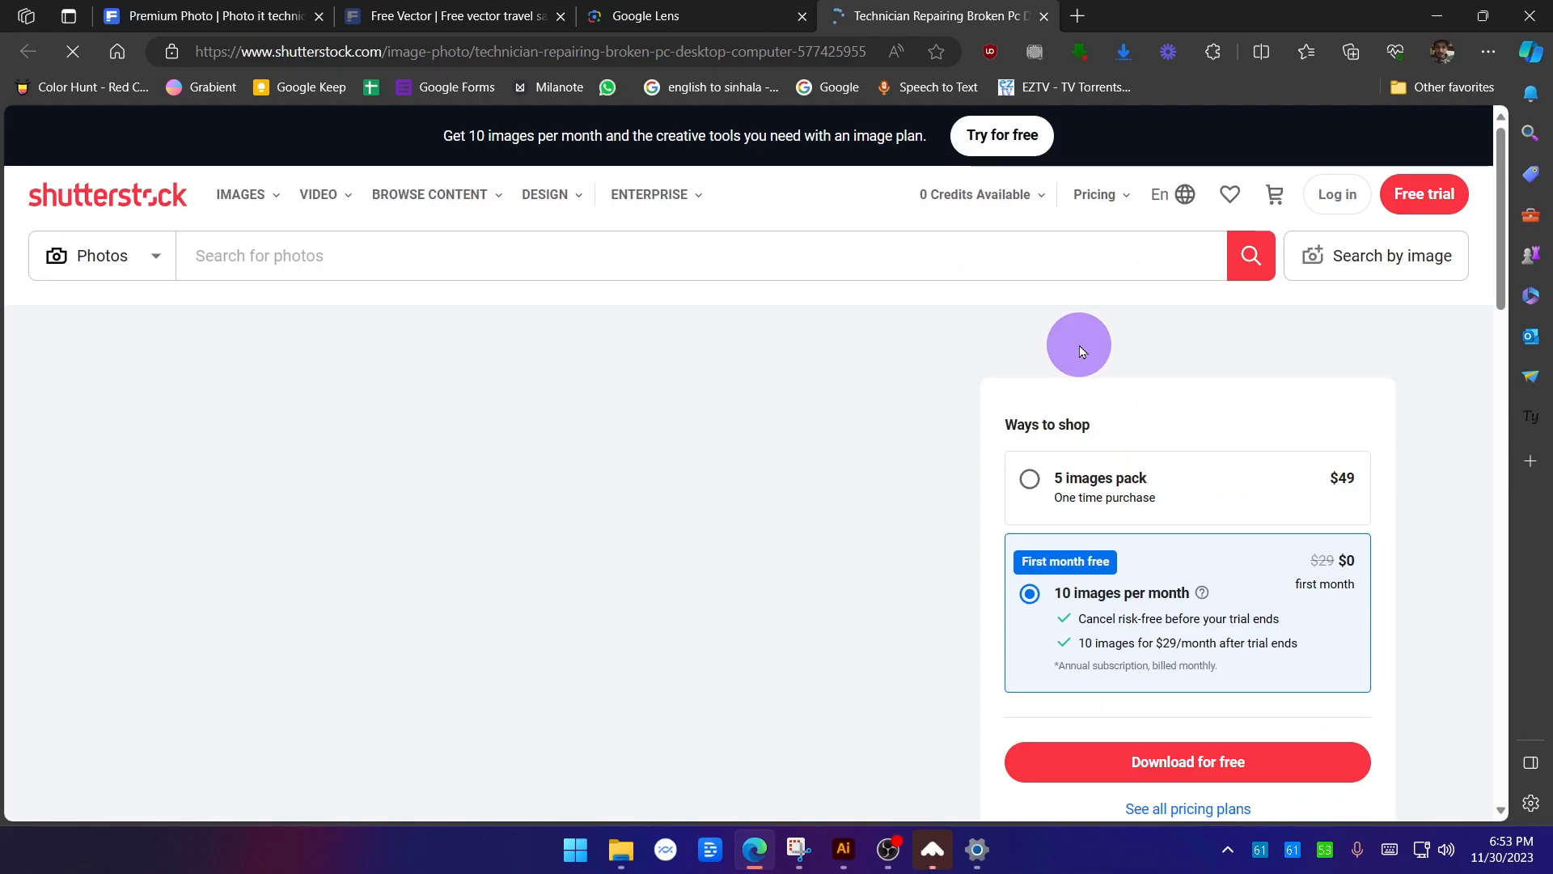
pyautogui.scroll(-3, 561, 487)
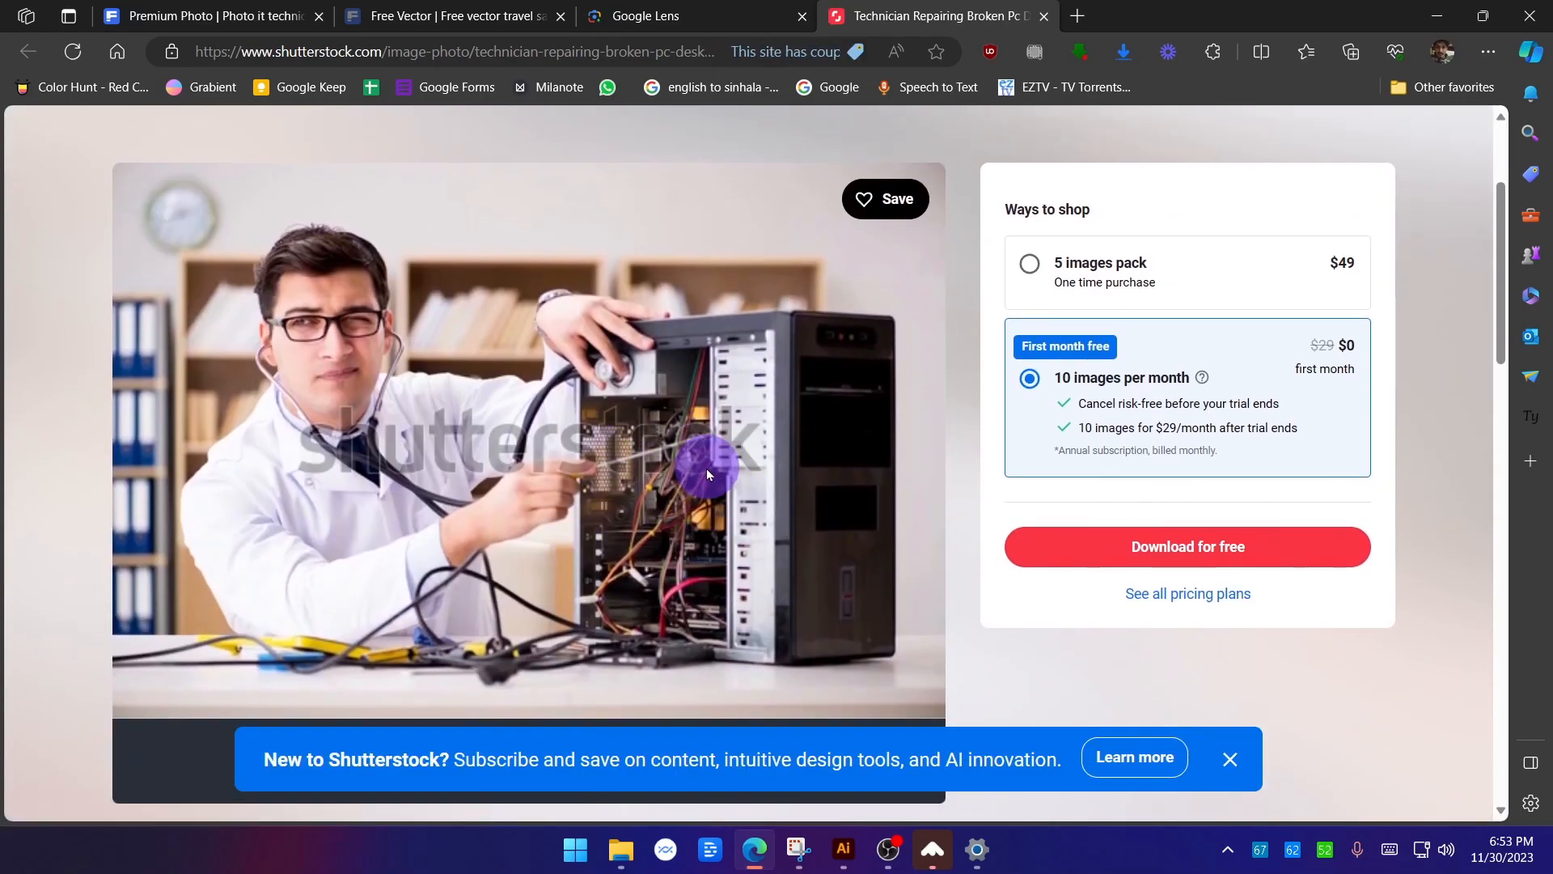
pyautogui.click(696, 15)
pyautogui.click(1379, 550)
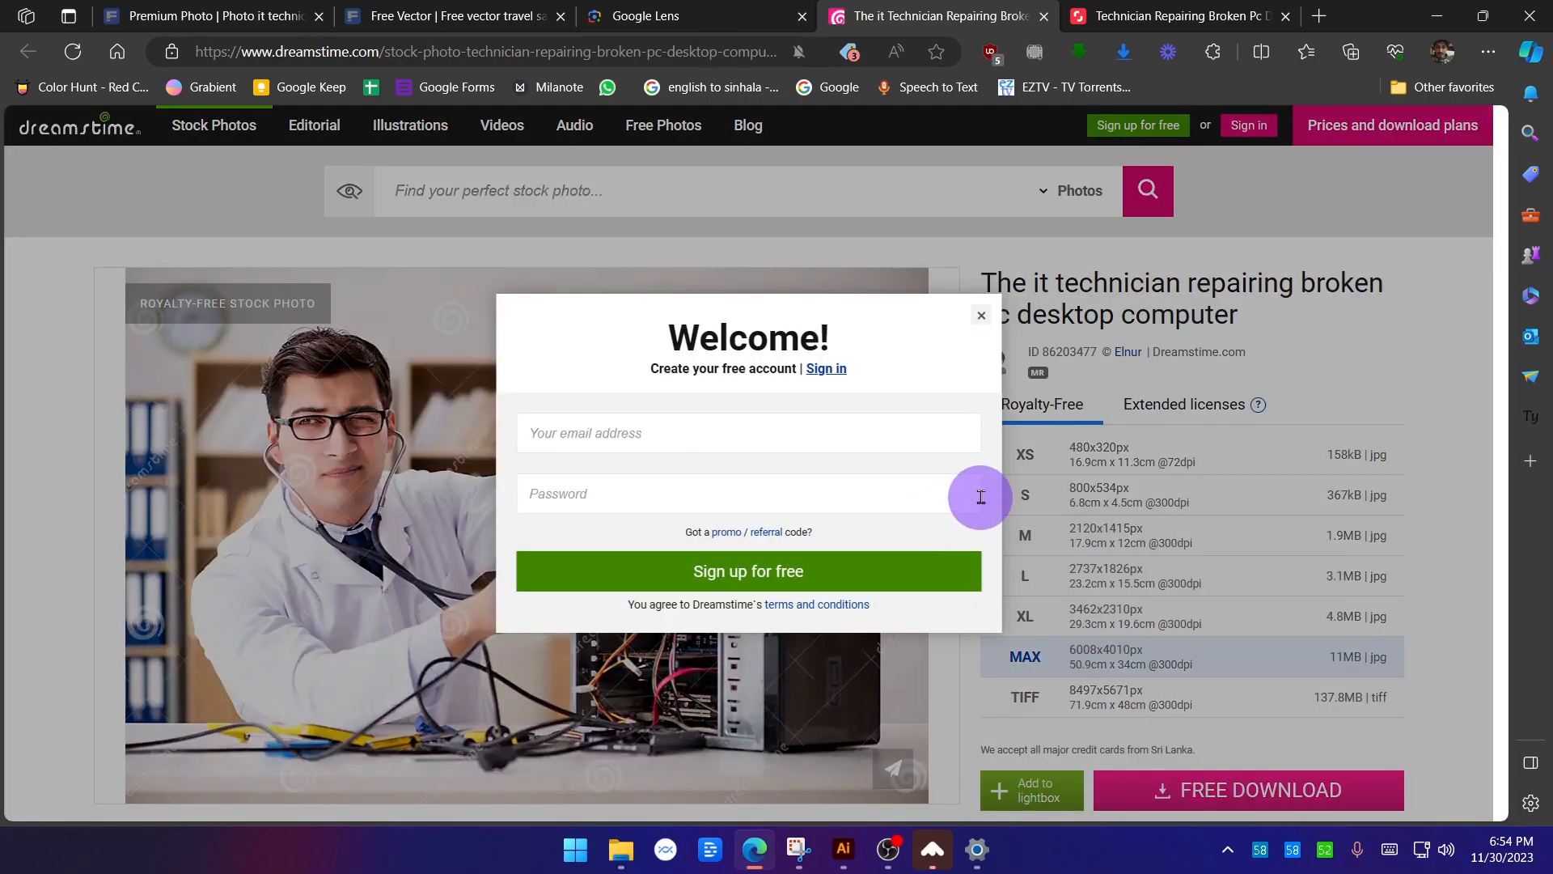
pyautogui.click(982, 316)
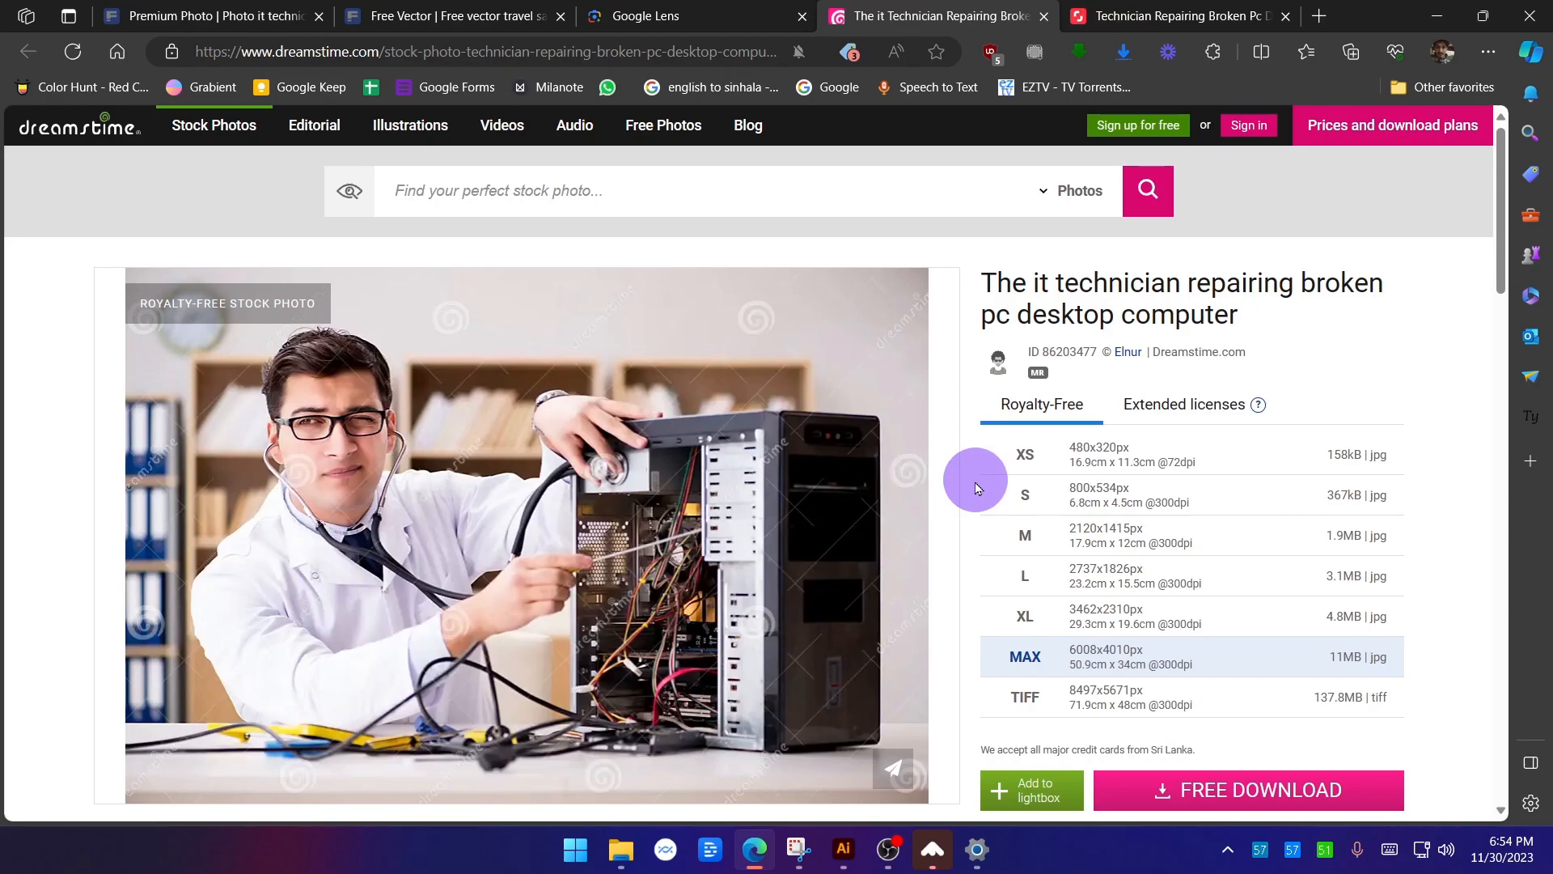
pyautogui.click(720, 15)
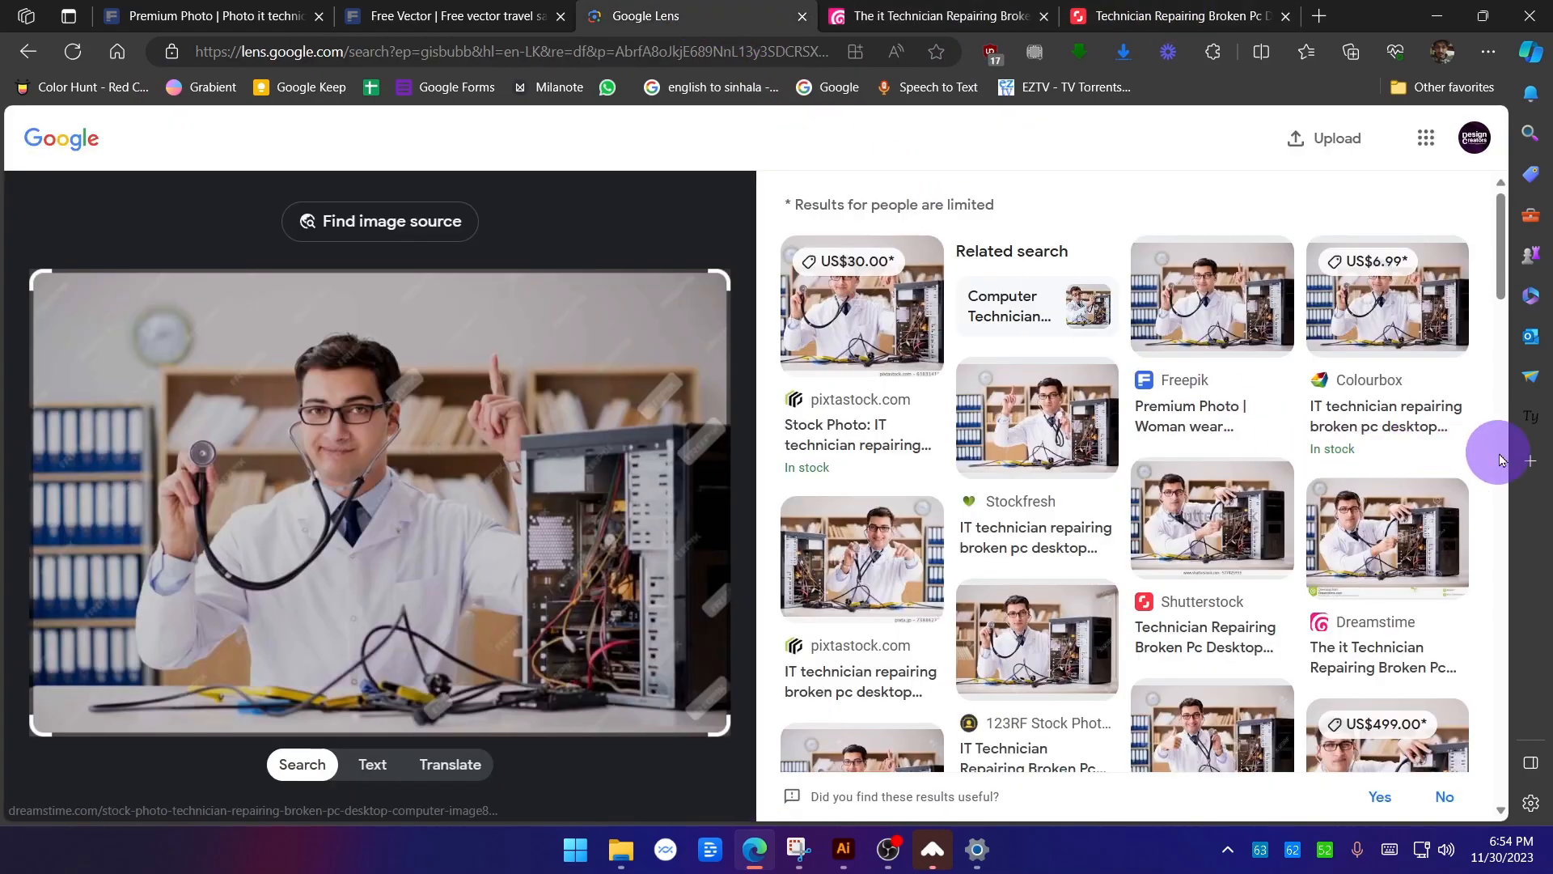
# Look through more visually similar matches and open the CrushPixel photo of the technician holding a stethoscope to the PC.
pyautogui.scroll(-1, 1499, 460)
pyautogui.scroll(-3, 1503, 462)
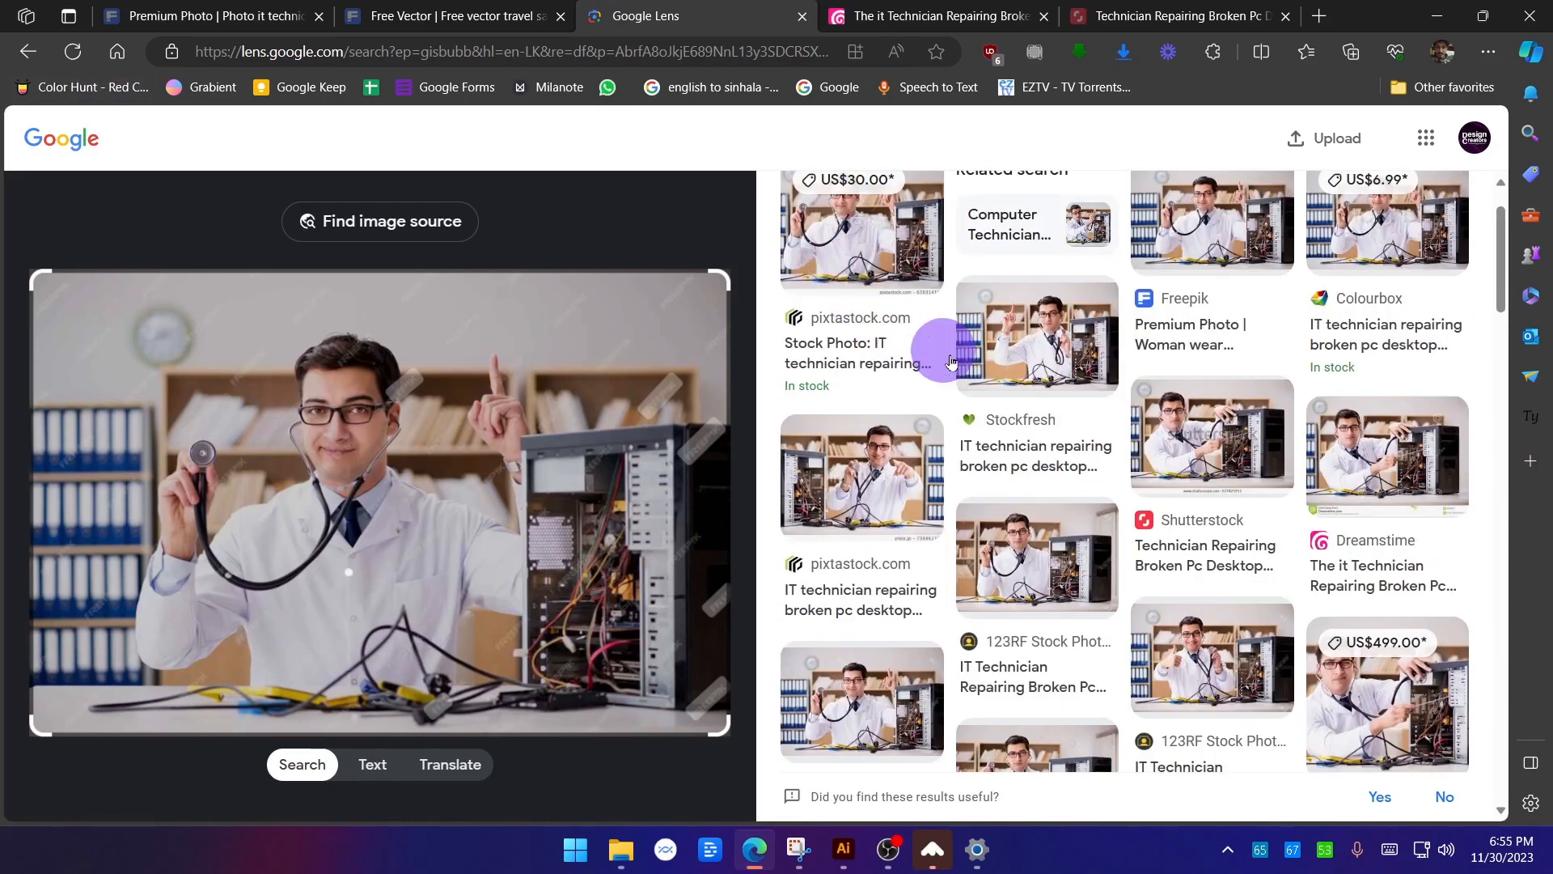
pyautogui.scroll(-1, 1206, 487)
pyautogui.scroll(-10, 1206, 487)
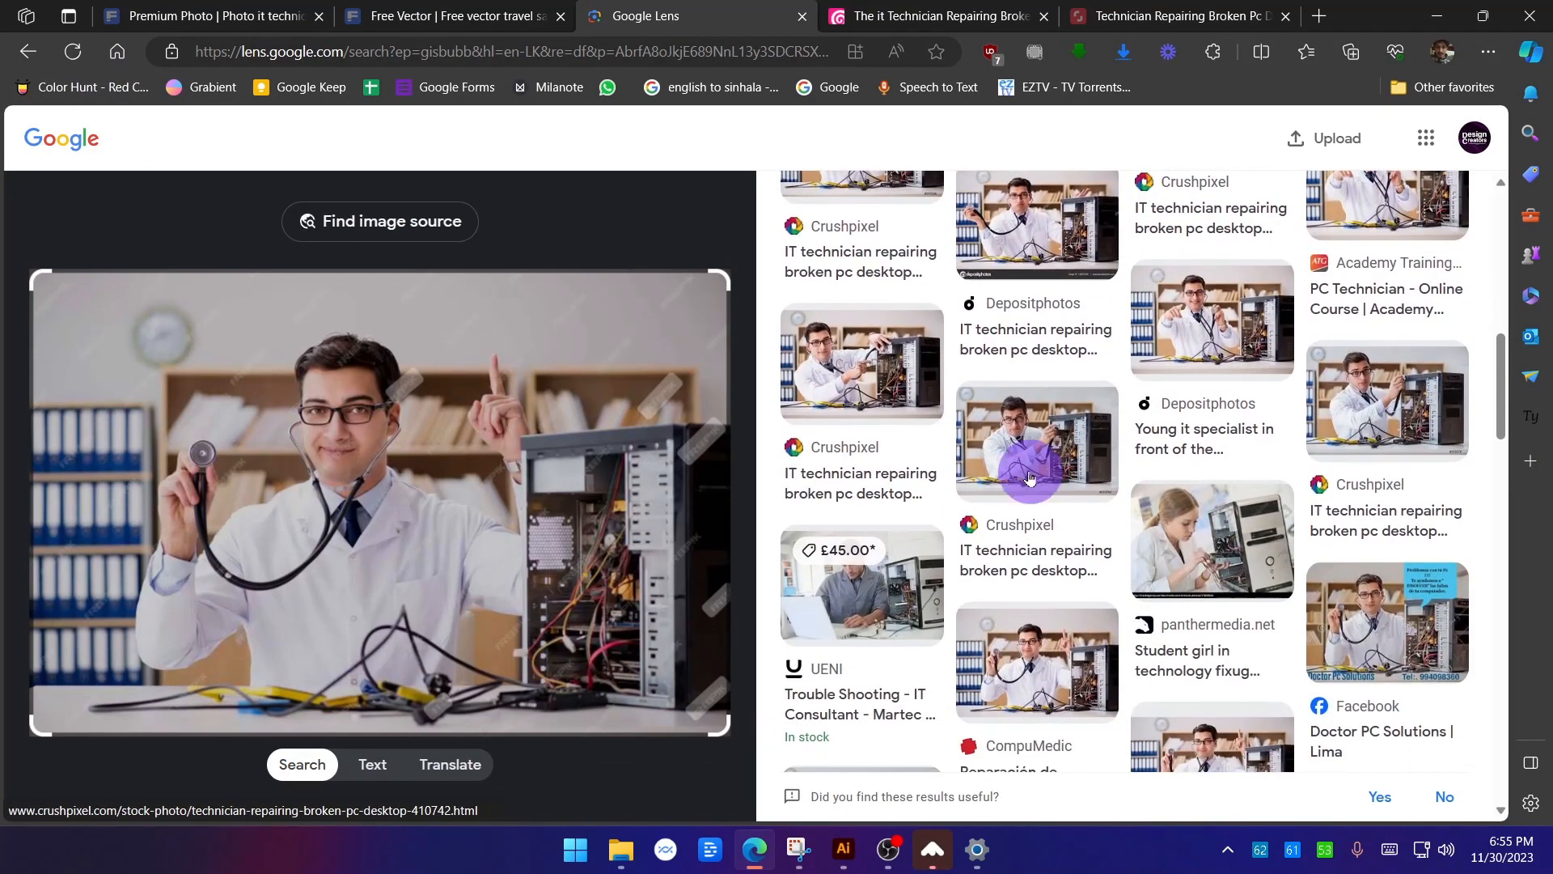
pyautogui.click(1050, 439)
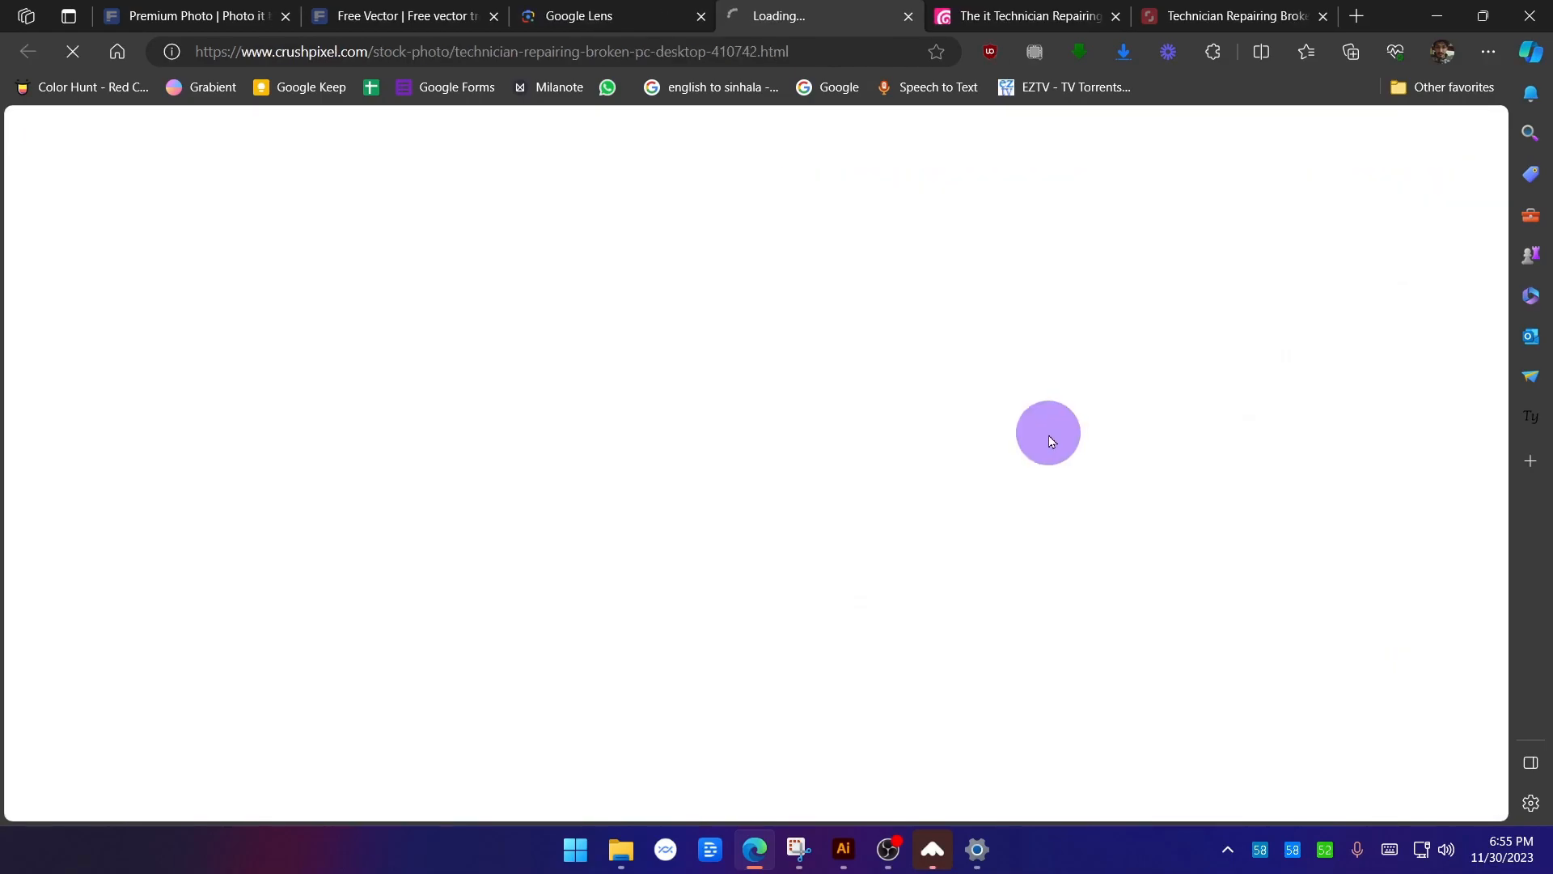
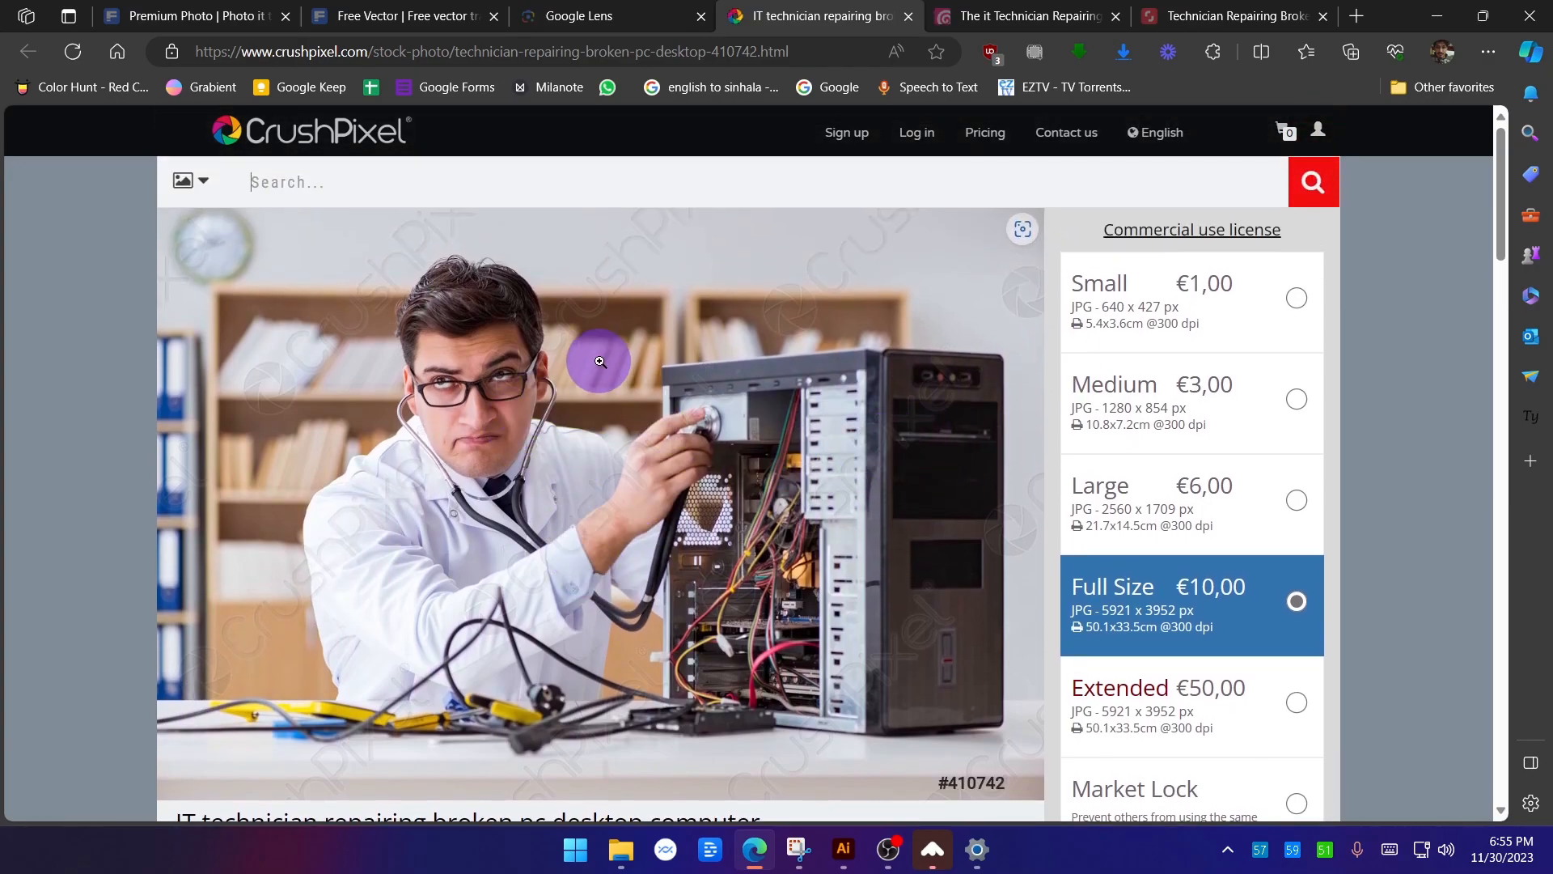
# Save the CrushPixel technician photo to the Desktop as technician-repairing-broken-pc-desktop-410742.jpg.
pyautogui.rightClick(599, 362)
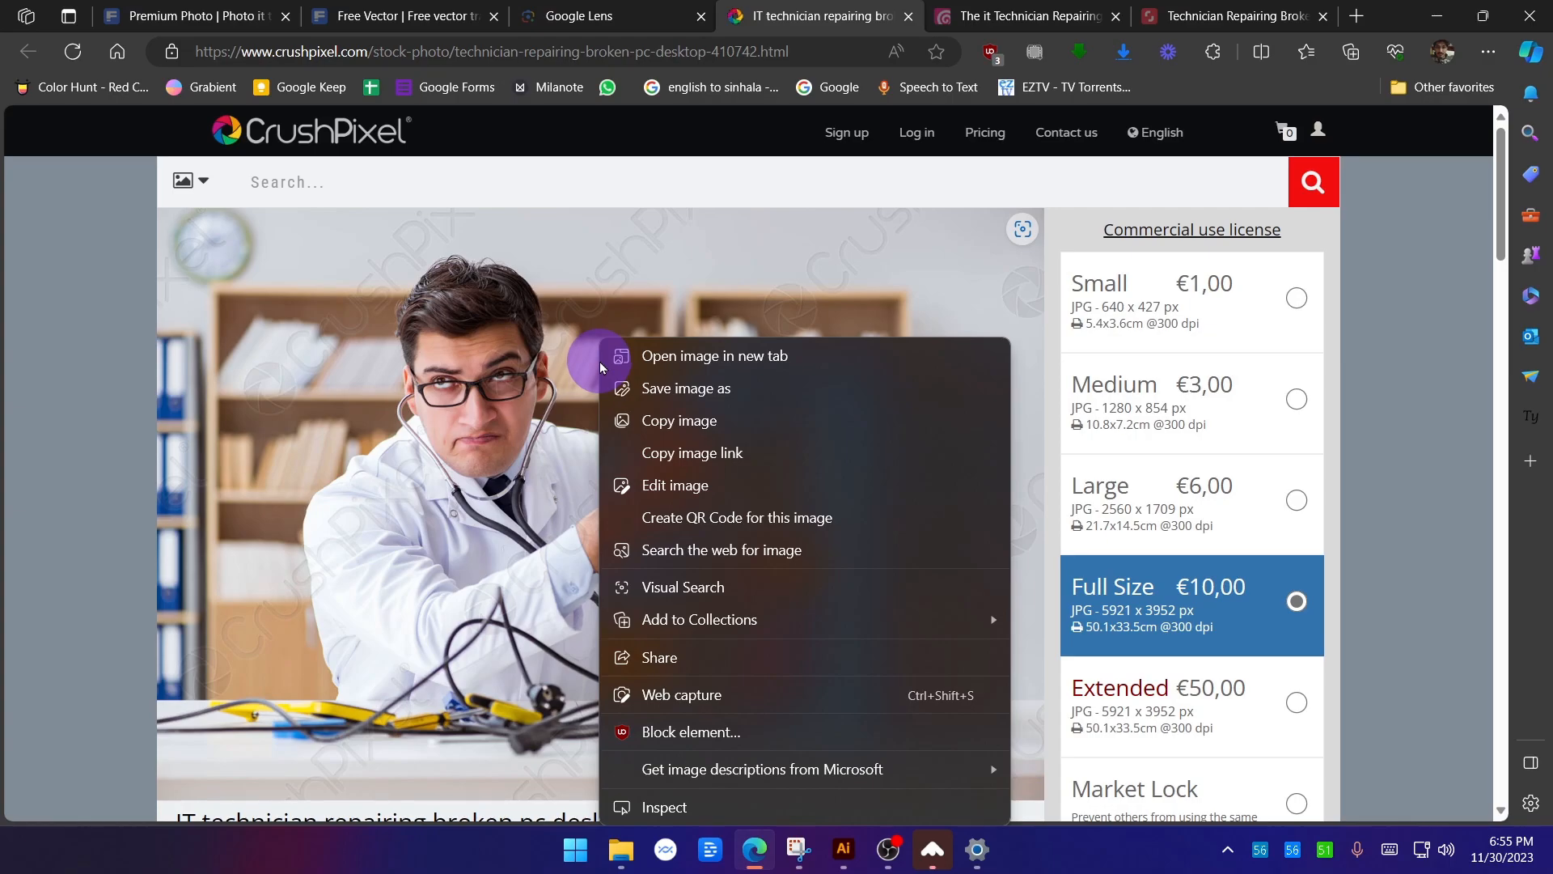
pyautogui.click(667, 391)
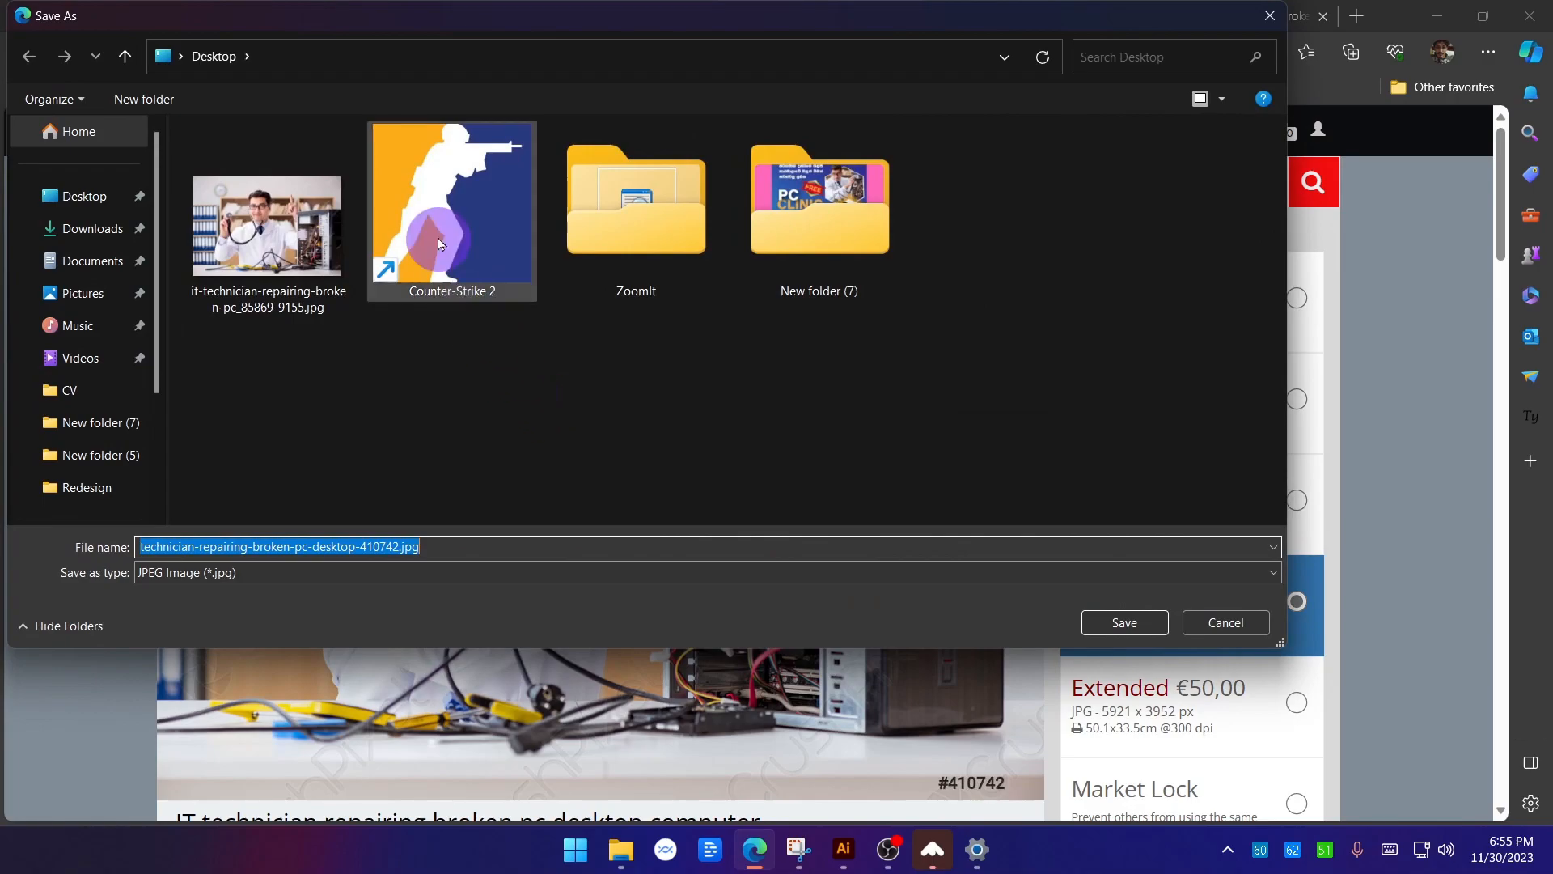
pyautogui.click(1110, 623)
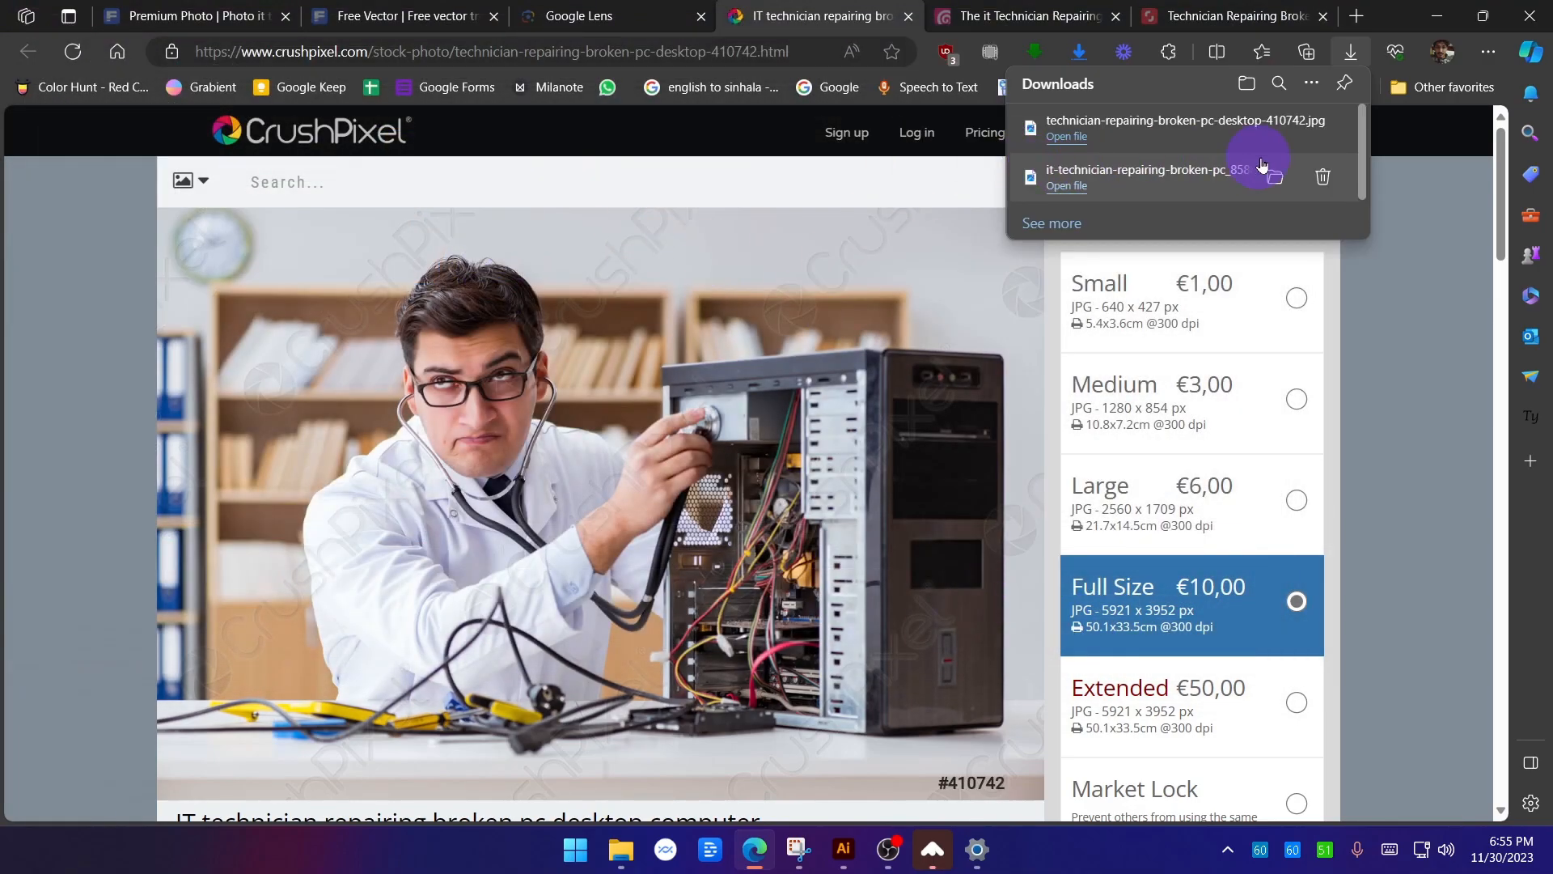
# Replace the Dreamstime page with the Yandex home page in the same browser tab.
pyautogui.click(1021, 16)
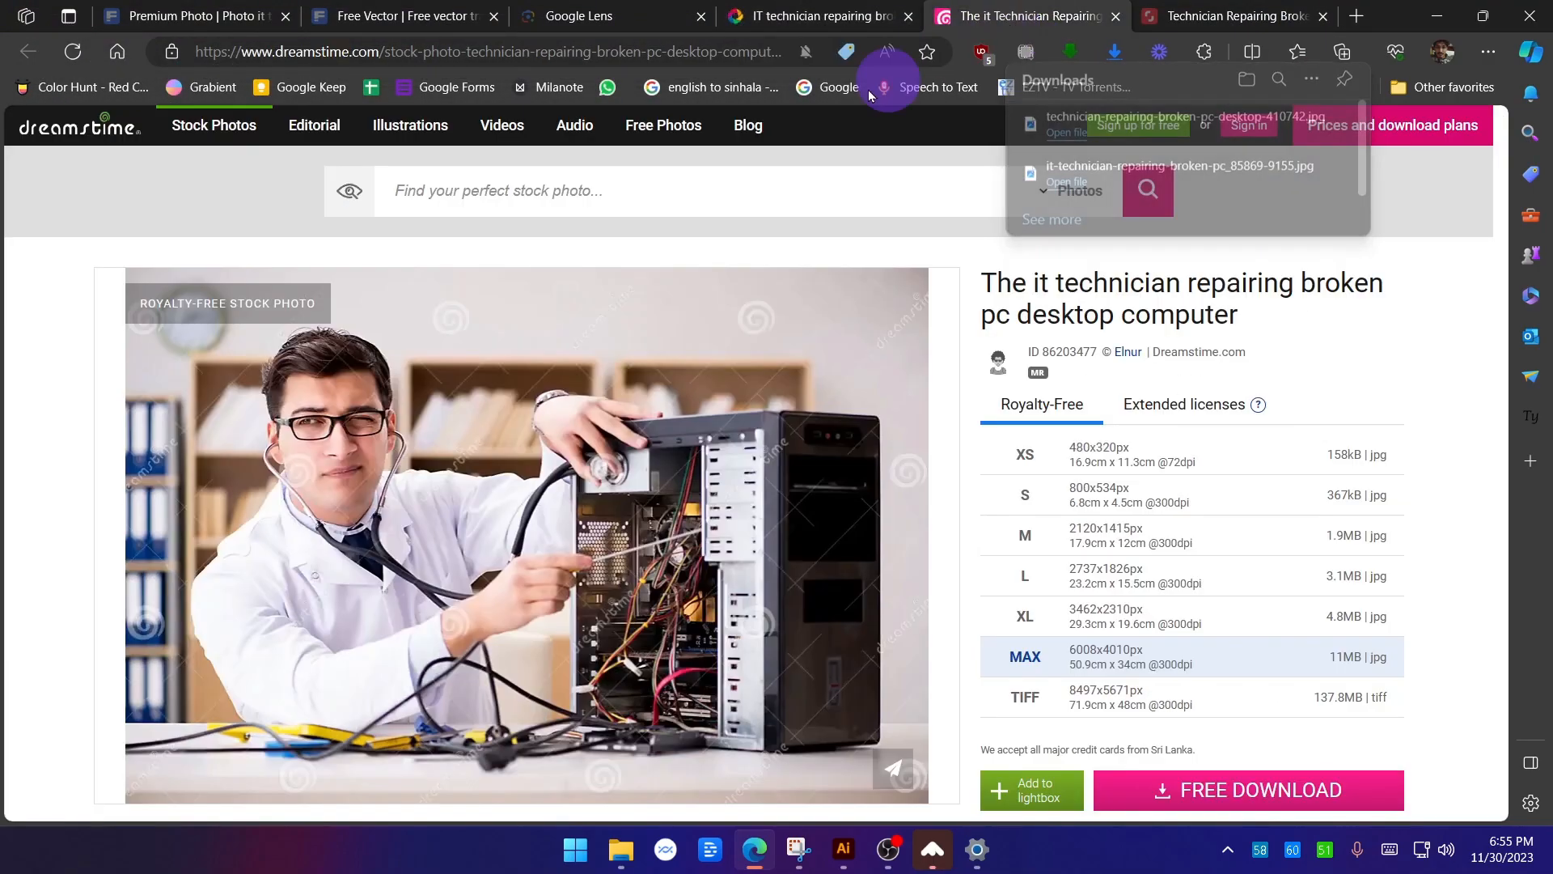
pyautogui.click(476, 55)
pyautogui.write('yandex')
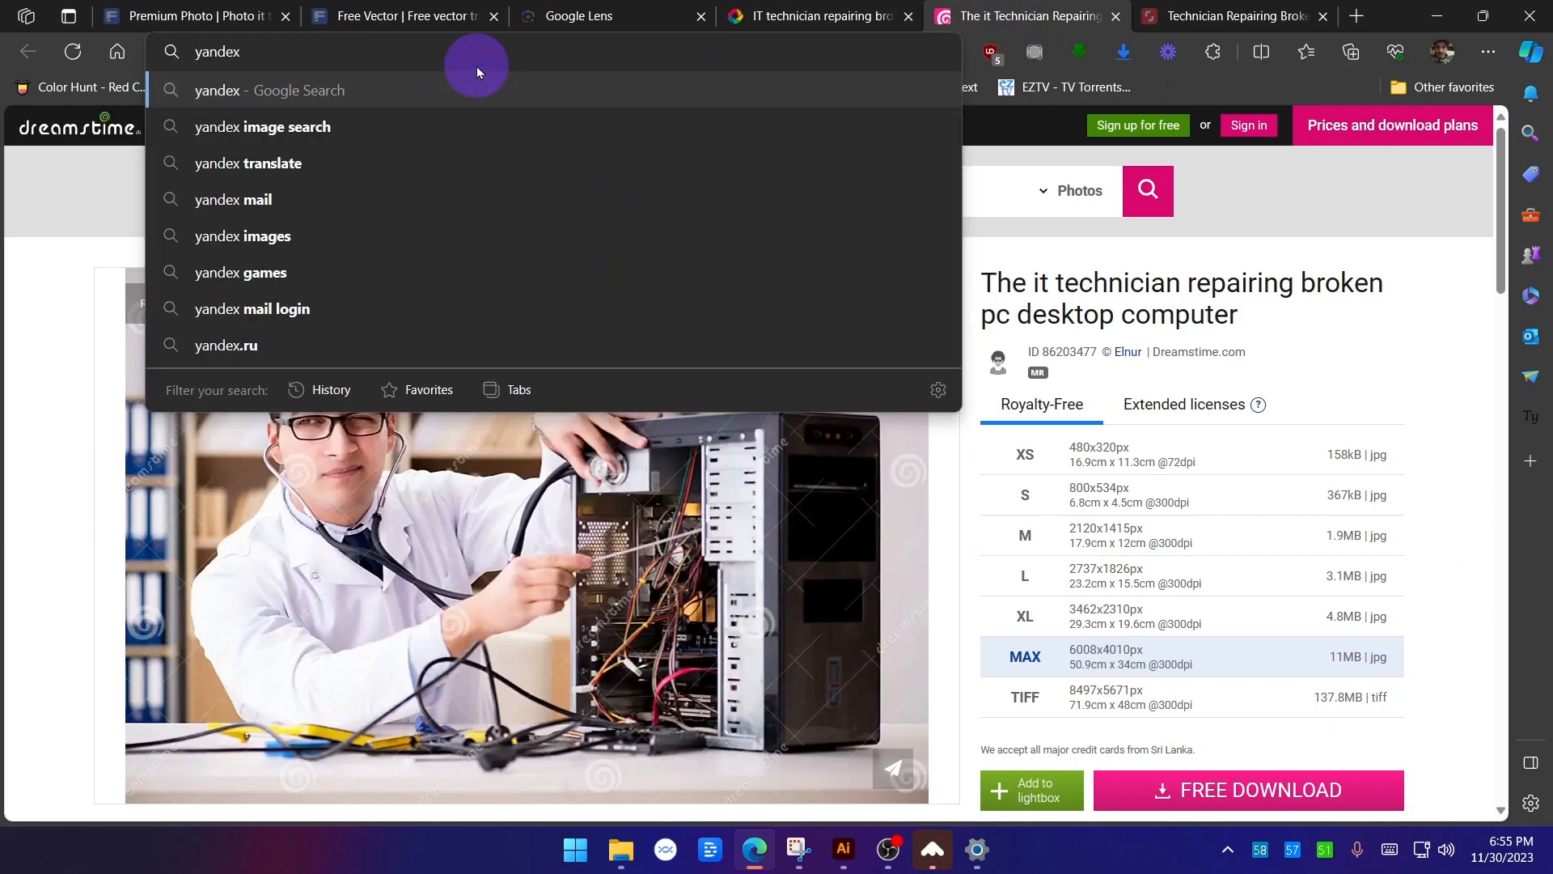
pyautogui.press('Return')
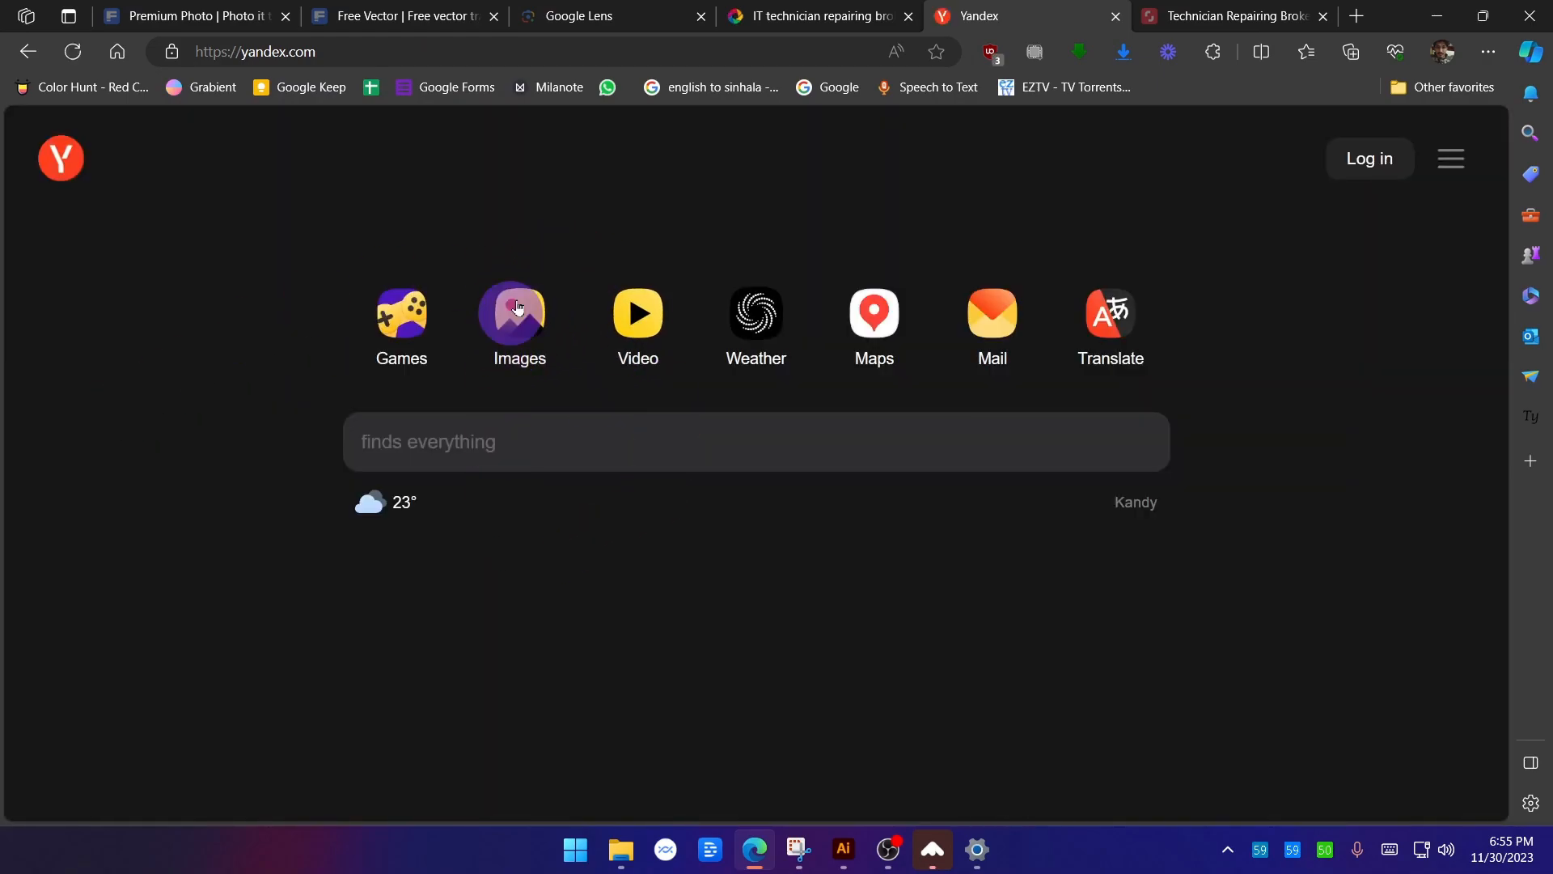
# Run a Yandex Images visual search with technician-repairing-broken-pc-desktop-410742.jpg from the Desktop.
pyautogui.click(521, 313)
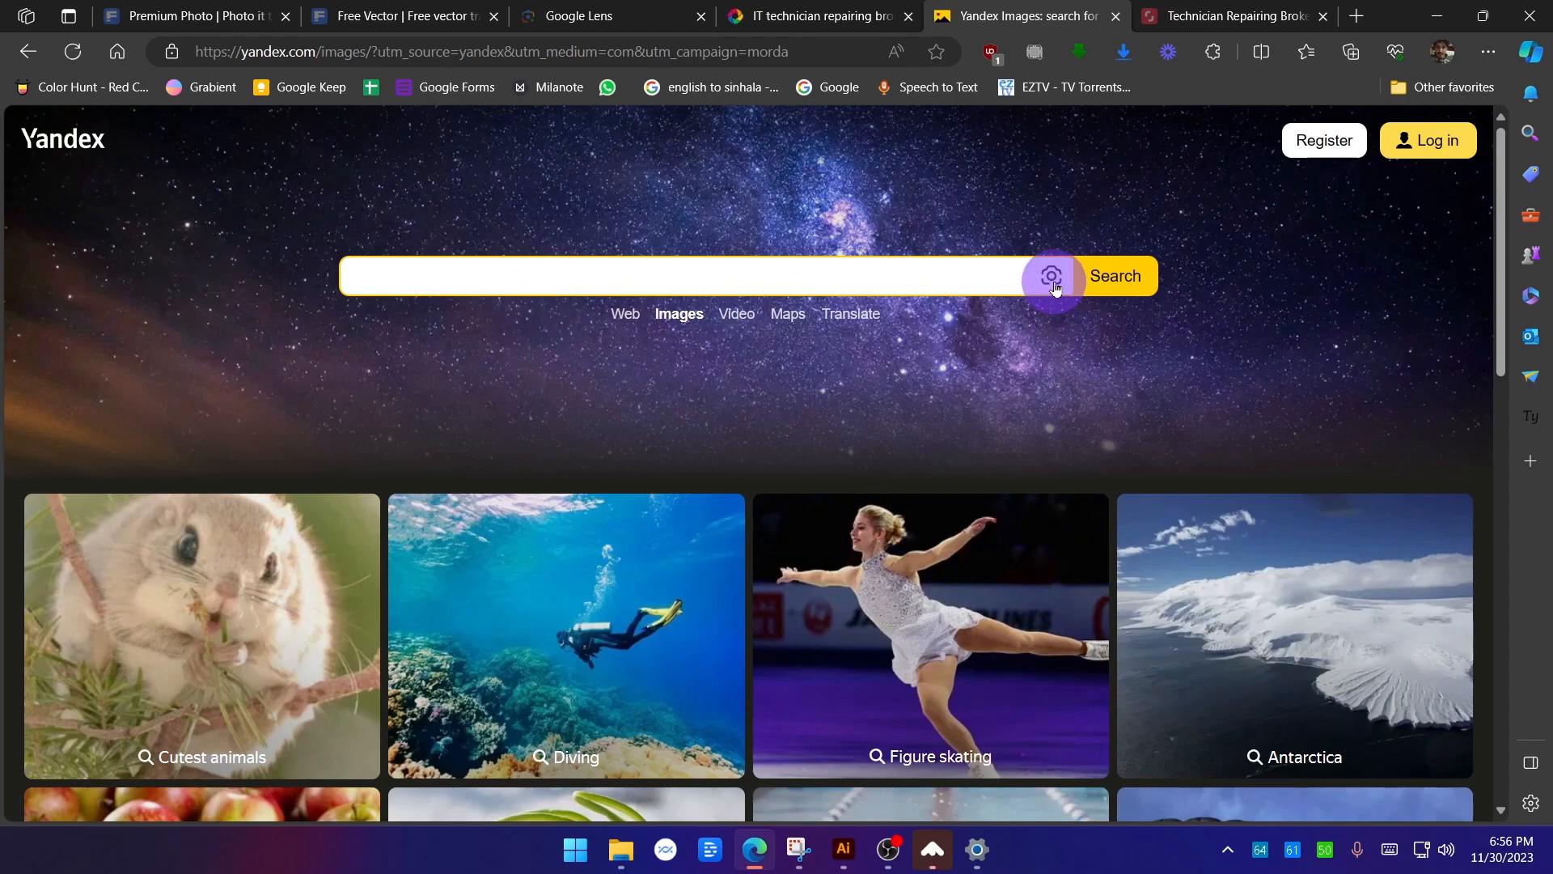
pyautogui.click(1052, 278)
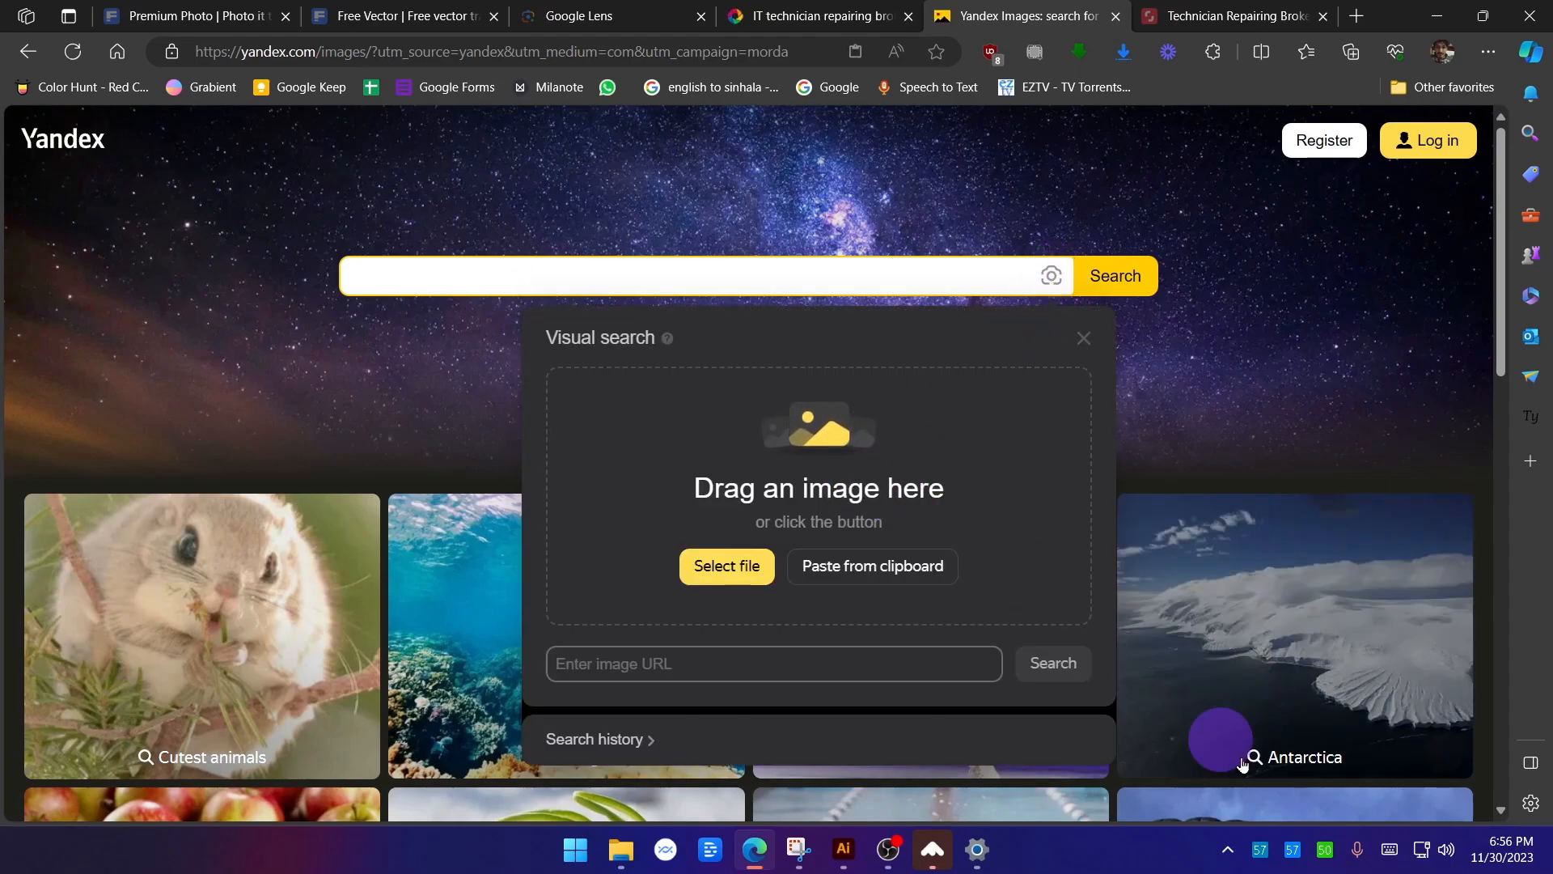
pyautogui.press('super+d')
pyautogui.moveTo(120, 31); pyautogui.dragTo(714, 403)
pyautogui.hotkey('alt', 'Tab')
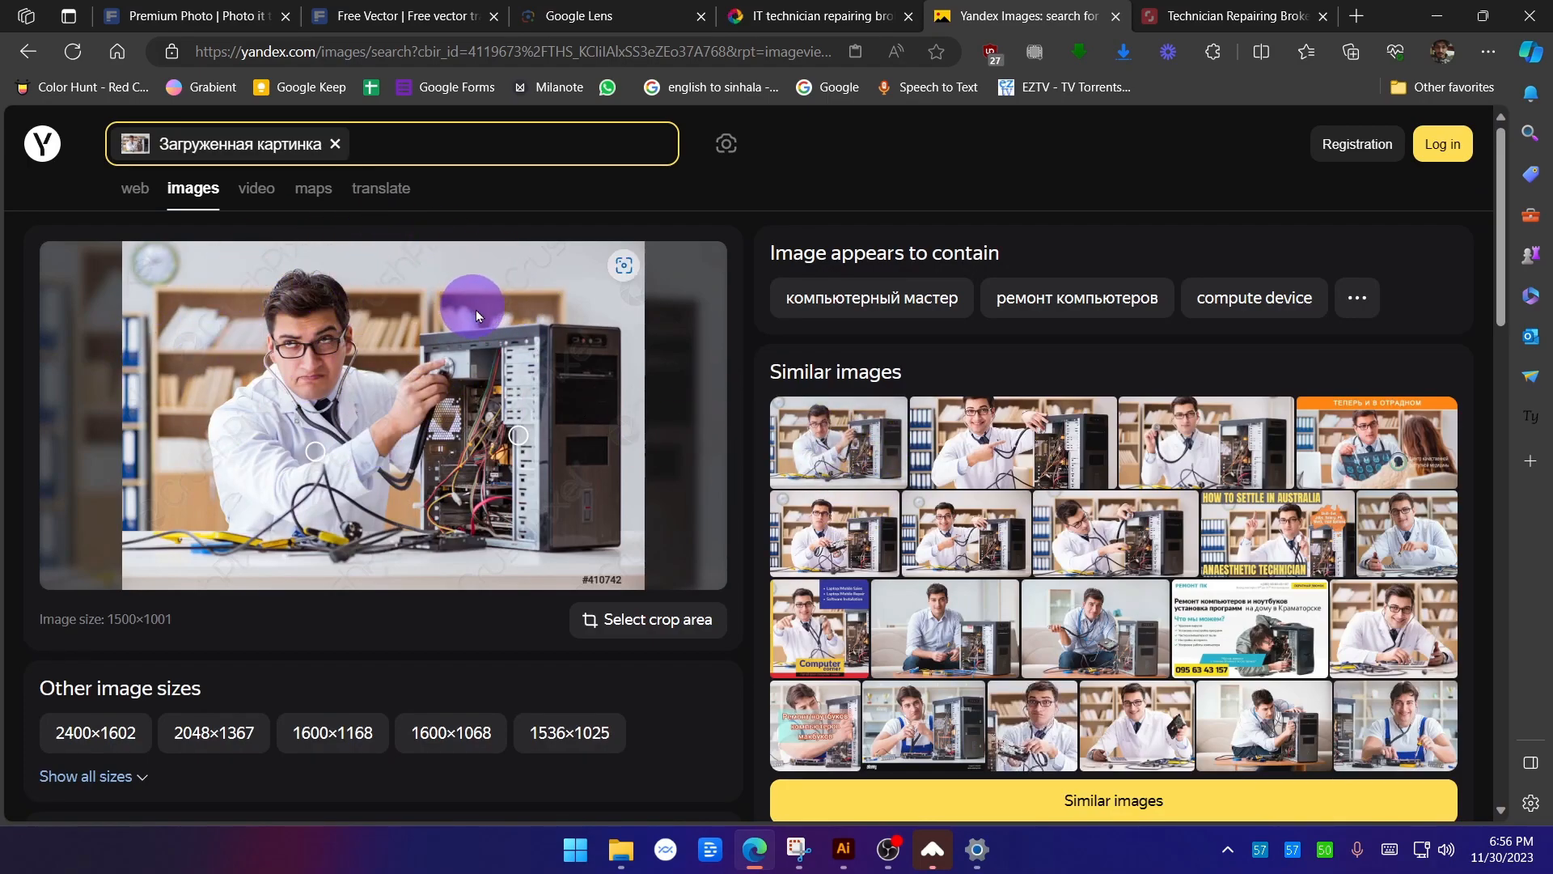
# Circle the first similar image in red with the screen annotation pen, and close the annotation tool.
pyautogui.hotkey('ctrl', 'alt', 'g')
pyautogui.moveTo(912, 383)
pyautogui.mouseDown()
pyautogui.moveTo(765, 404)
pyautogui.moveTo(772, 472)
pyautogui.moveTo(909, 394)
pyautogui.mouseUp()
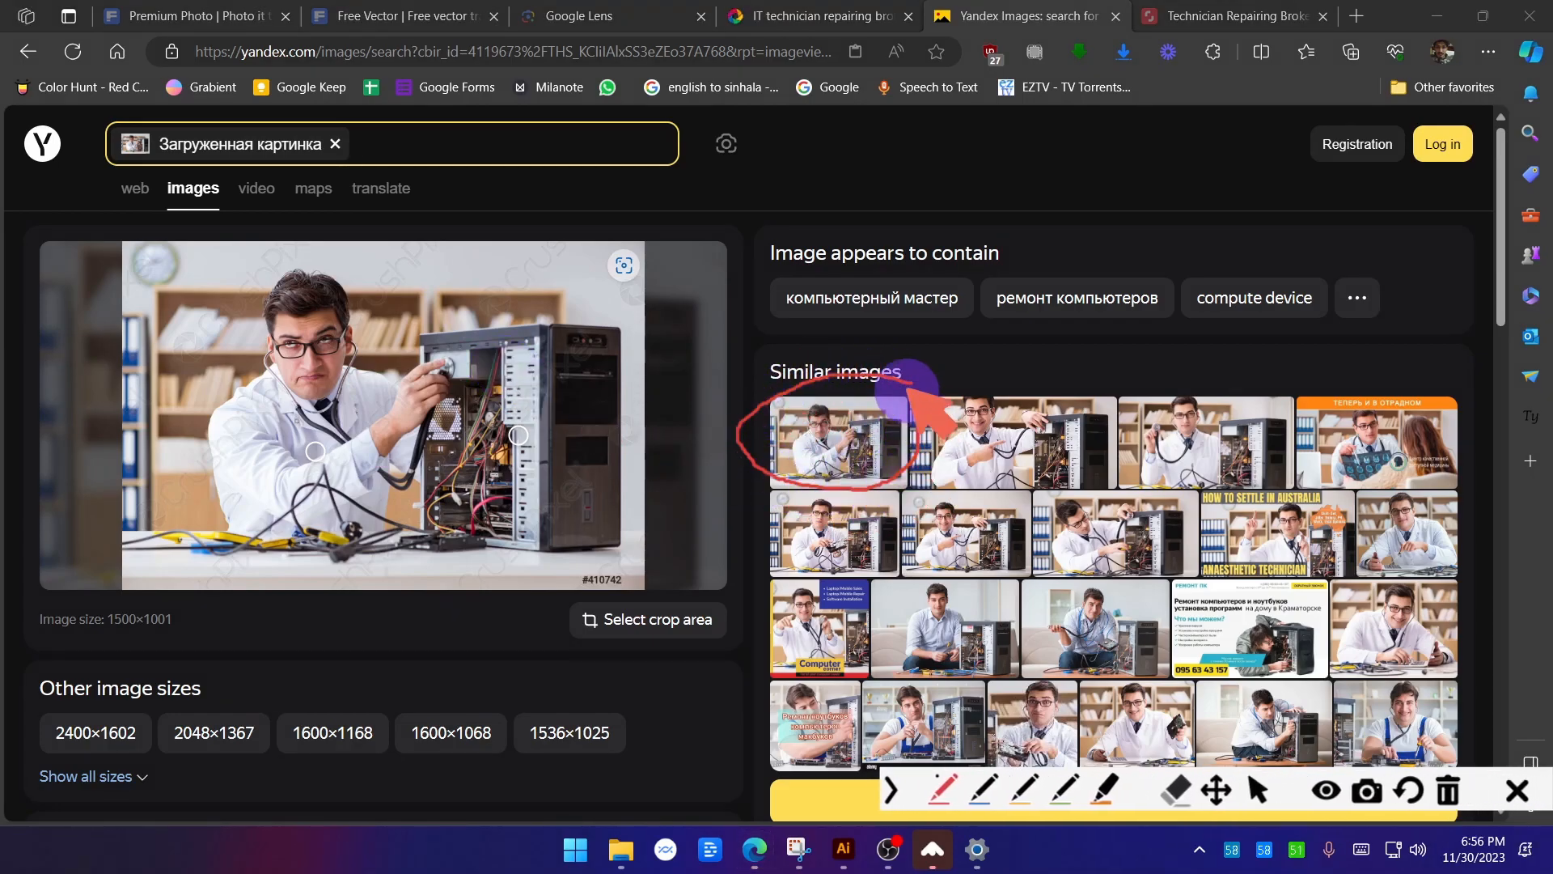
pyautogui.click(1518, 792)
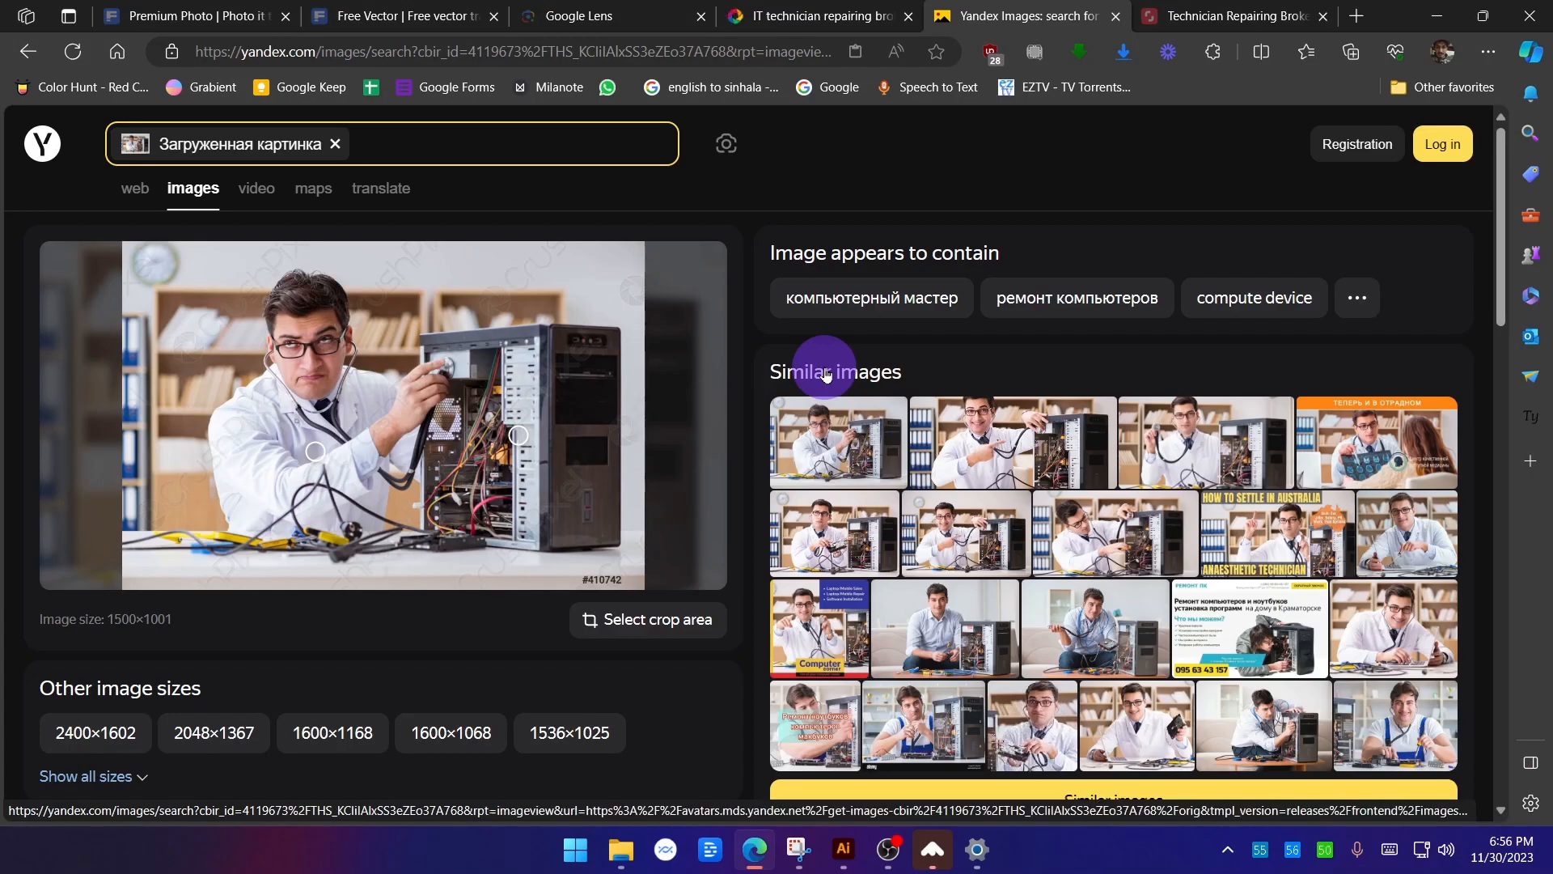
# Open the first similar image, the technician holding a stethoscope to the PC, in its 2400×1602 version.
pyautogui.click(835, 444)
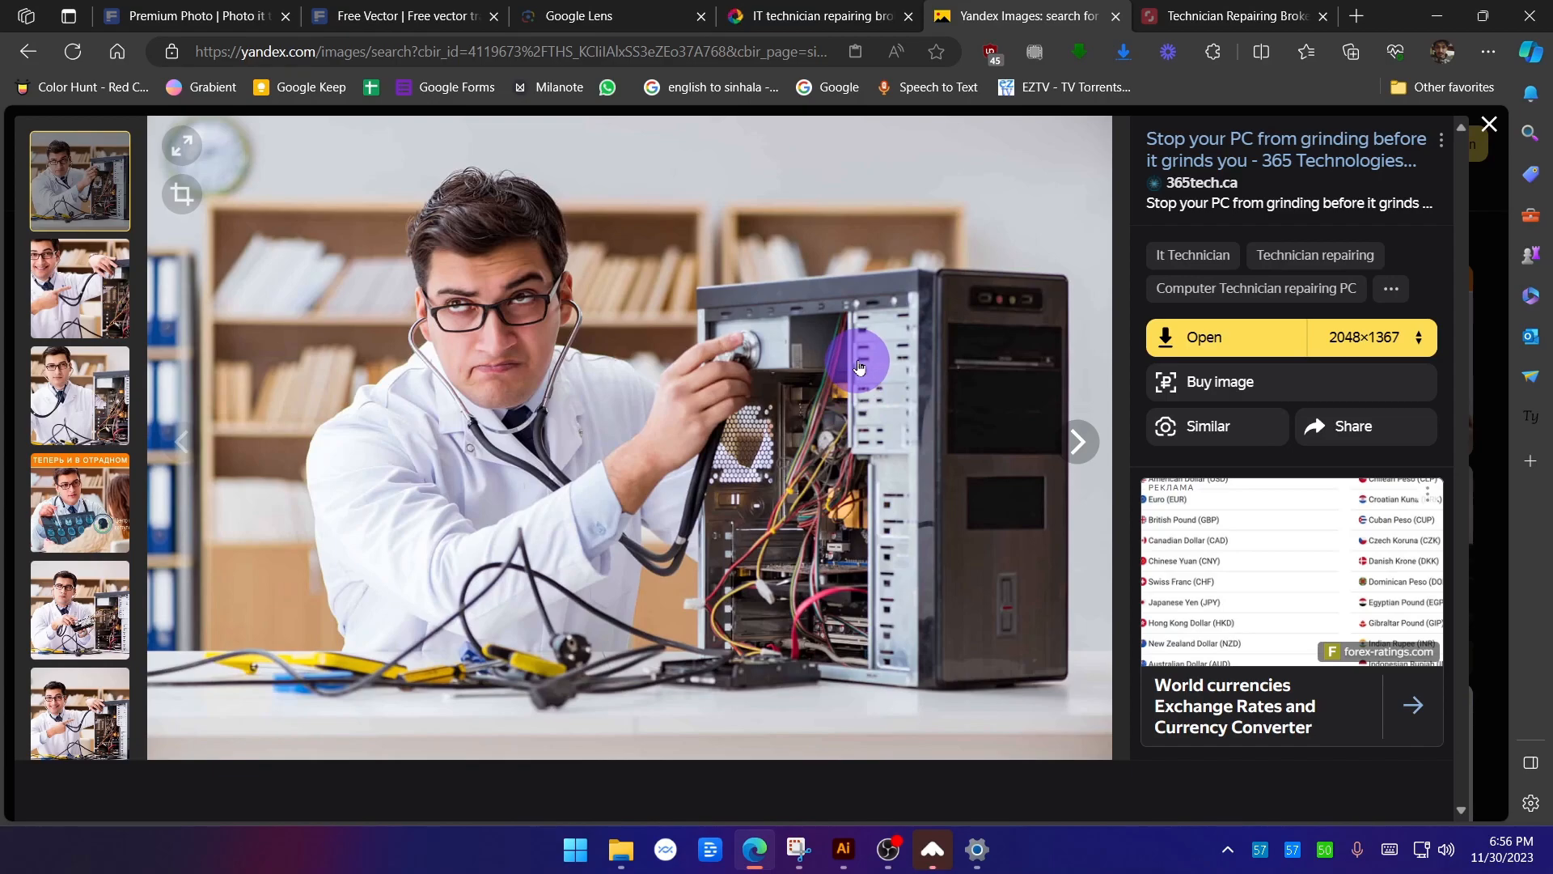
pyautogui.click(1401, 344)
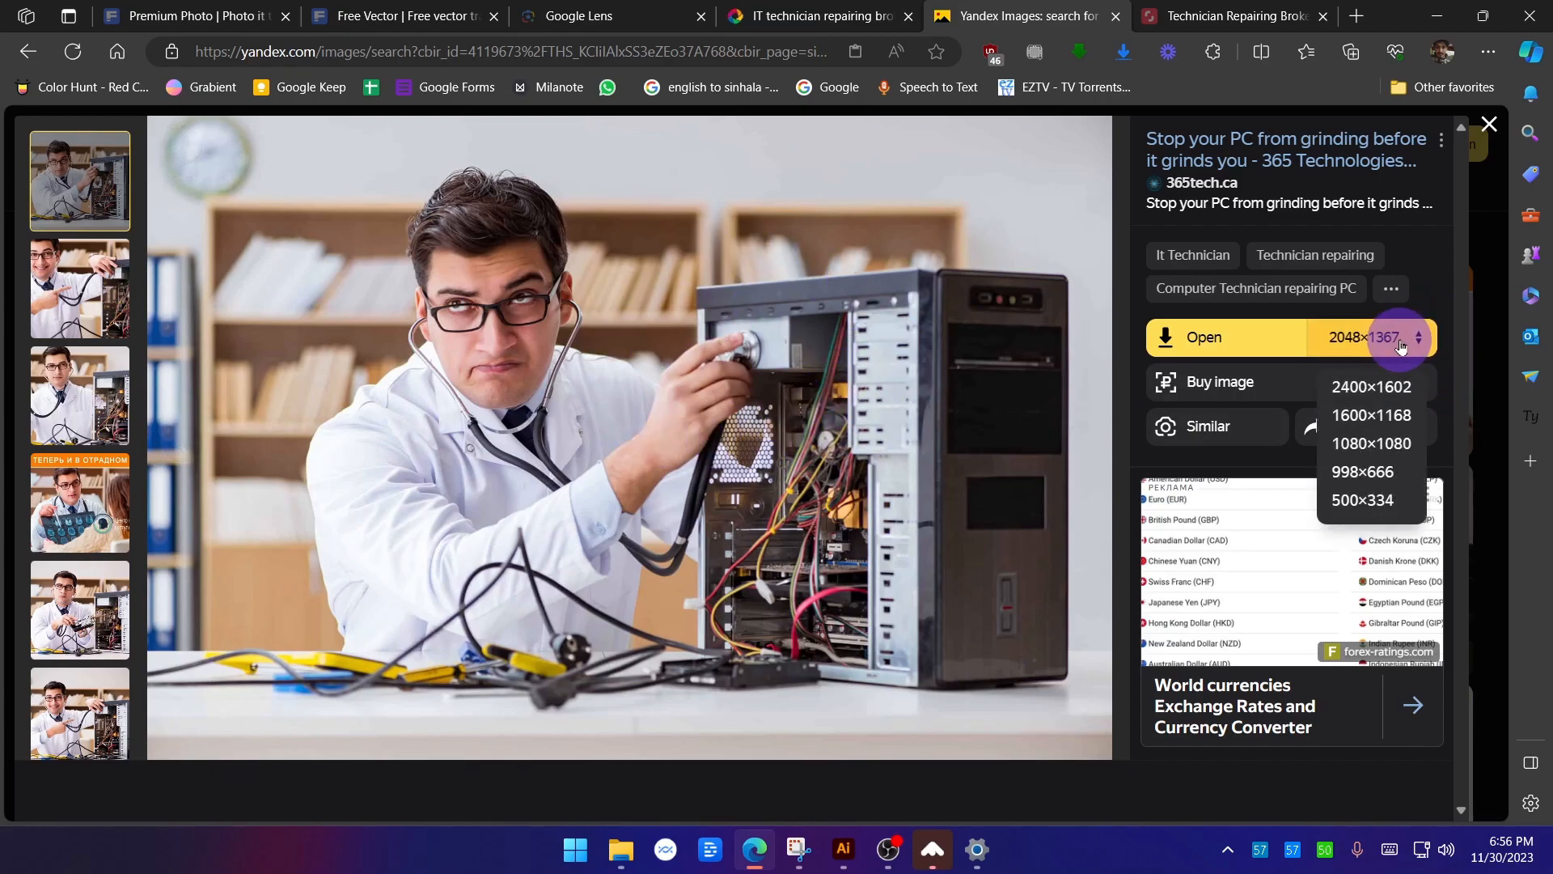
pyautogui.click(1379, 387)
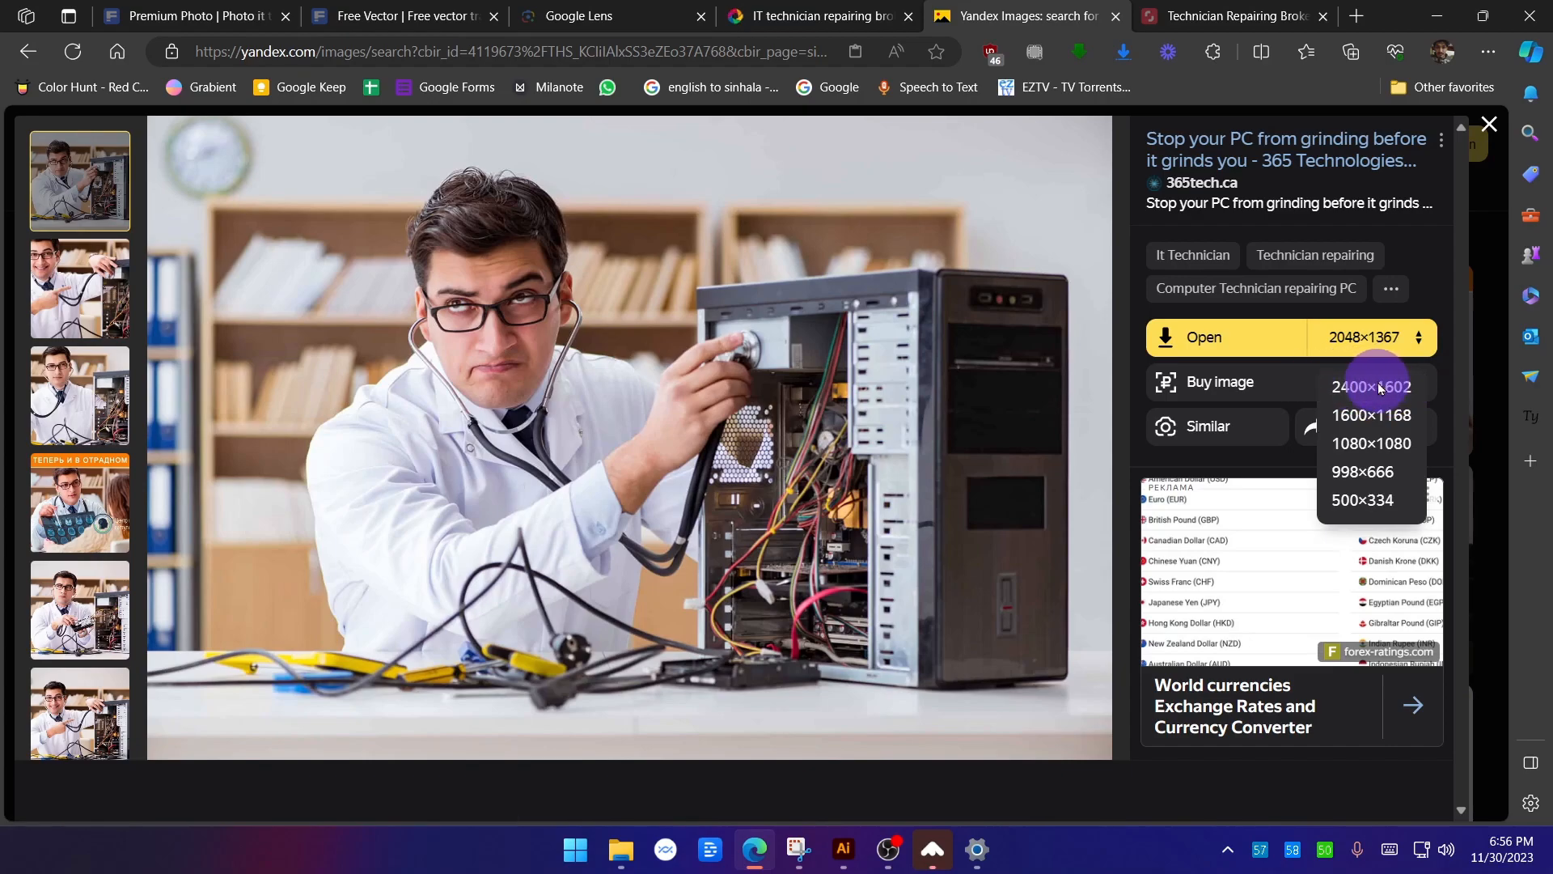
# Save the full-size technician photo to the Desktop as a WEBP file named final.
pyautogui.rightClick(791, 294)
pyautogui.click(873, 326)
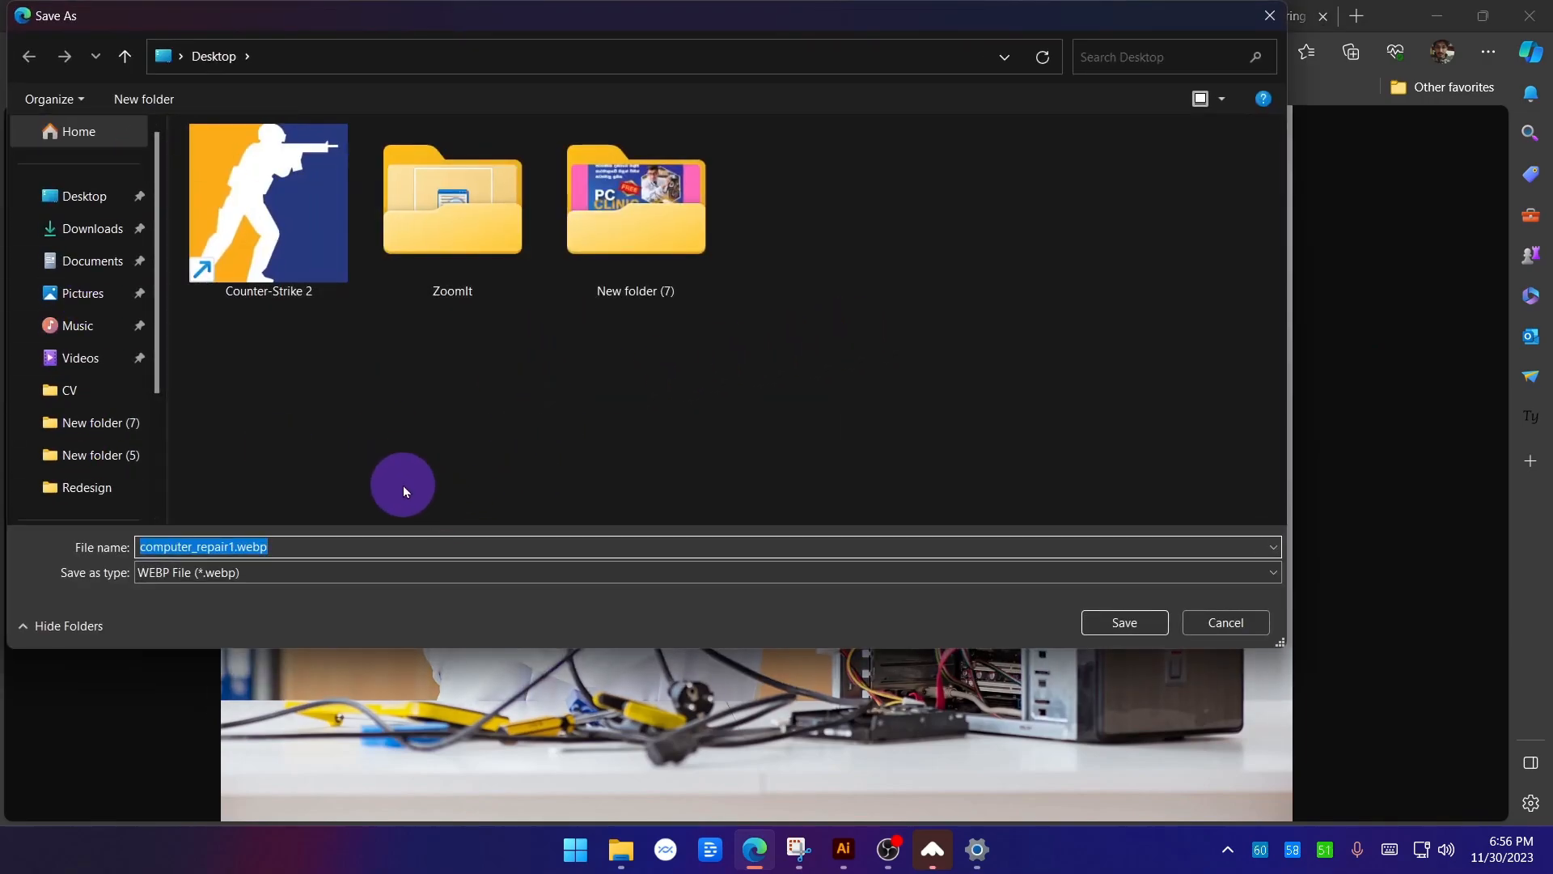
pyautogui.write('final')
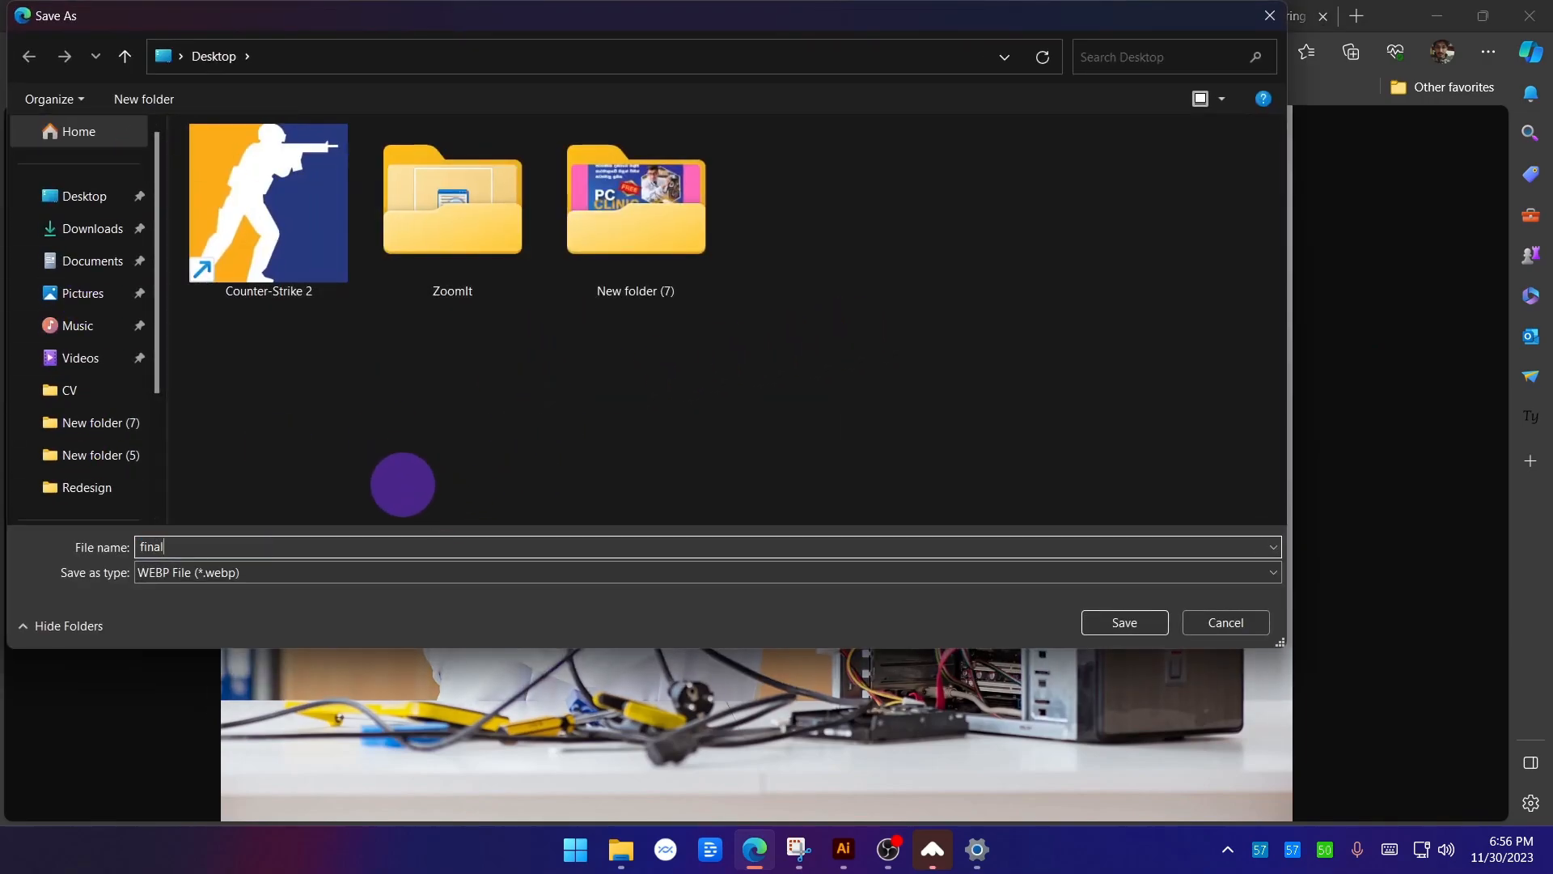
pyautogui.click(299, 574)
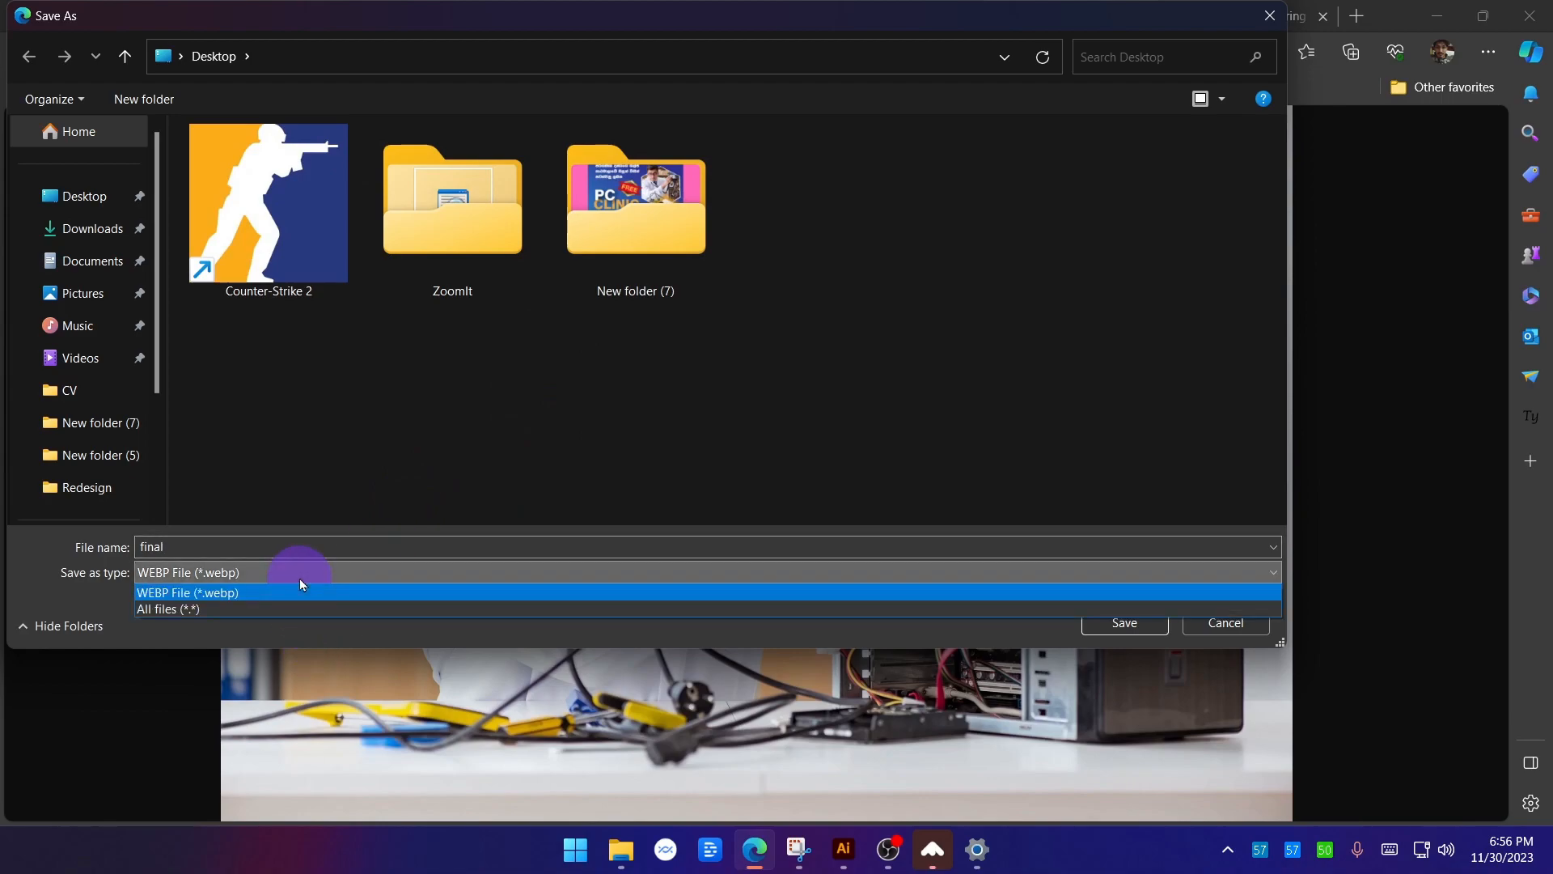
pyautogui.click(160, 591)
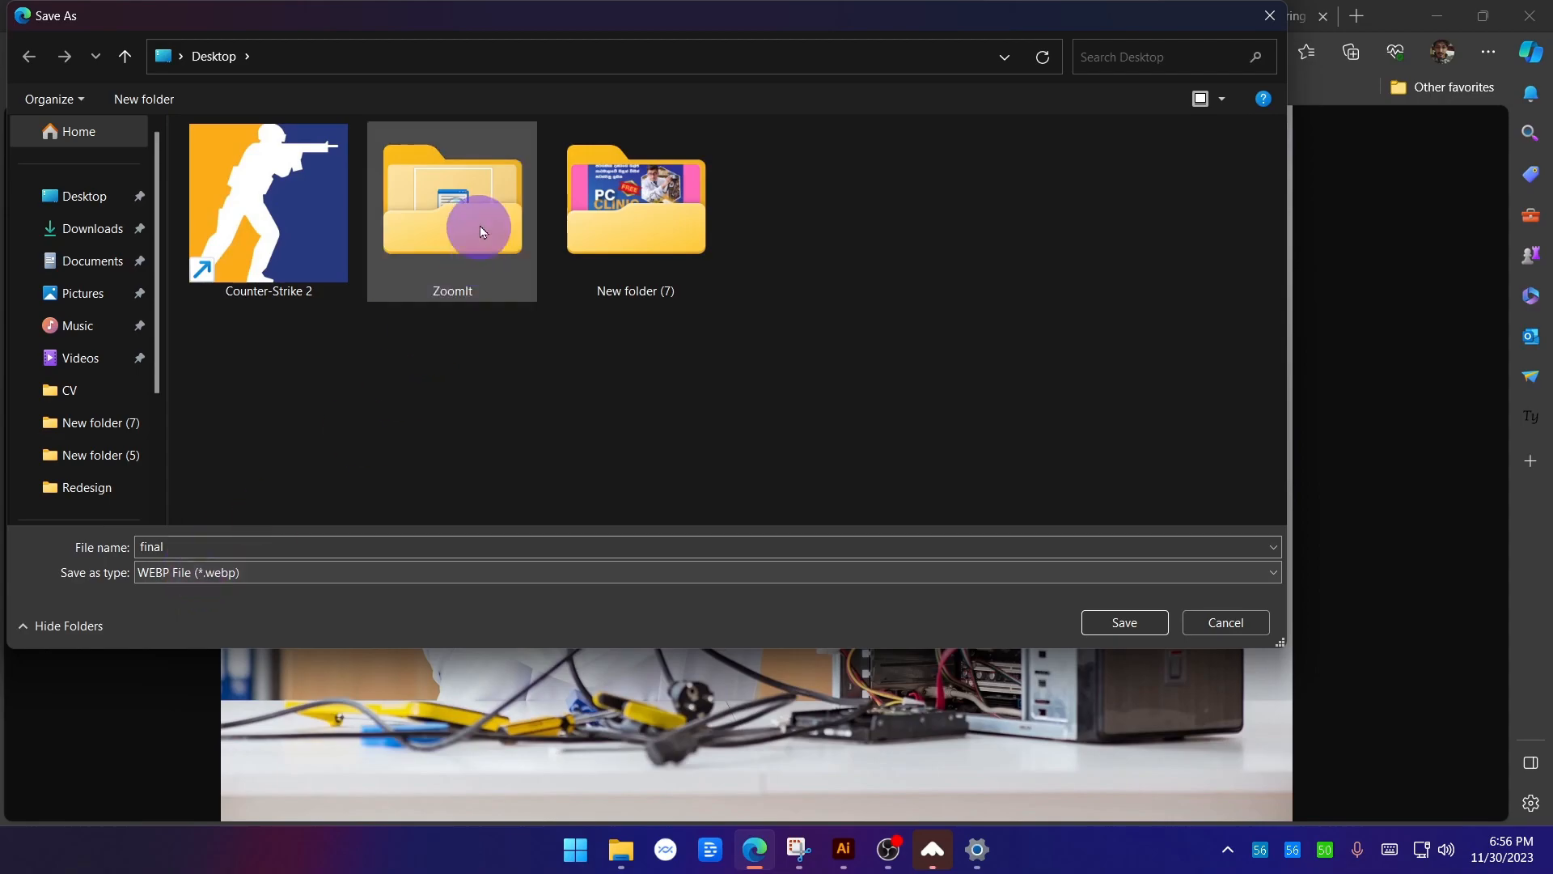
pyautogui.moveTo(528, 17); pyautogui.dragTo(609, 150)
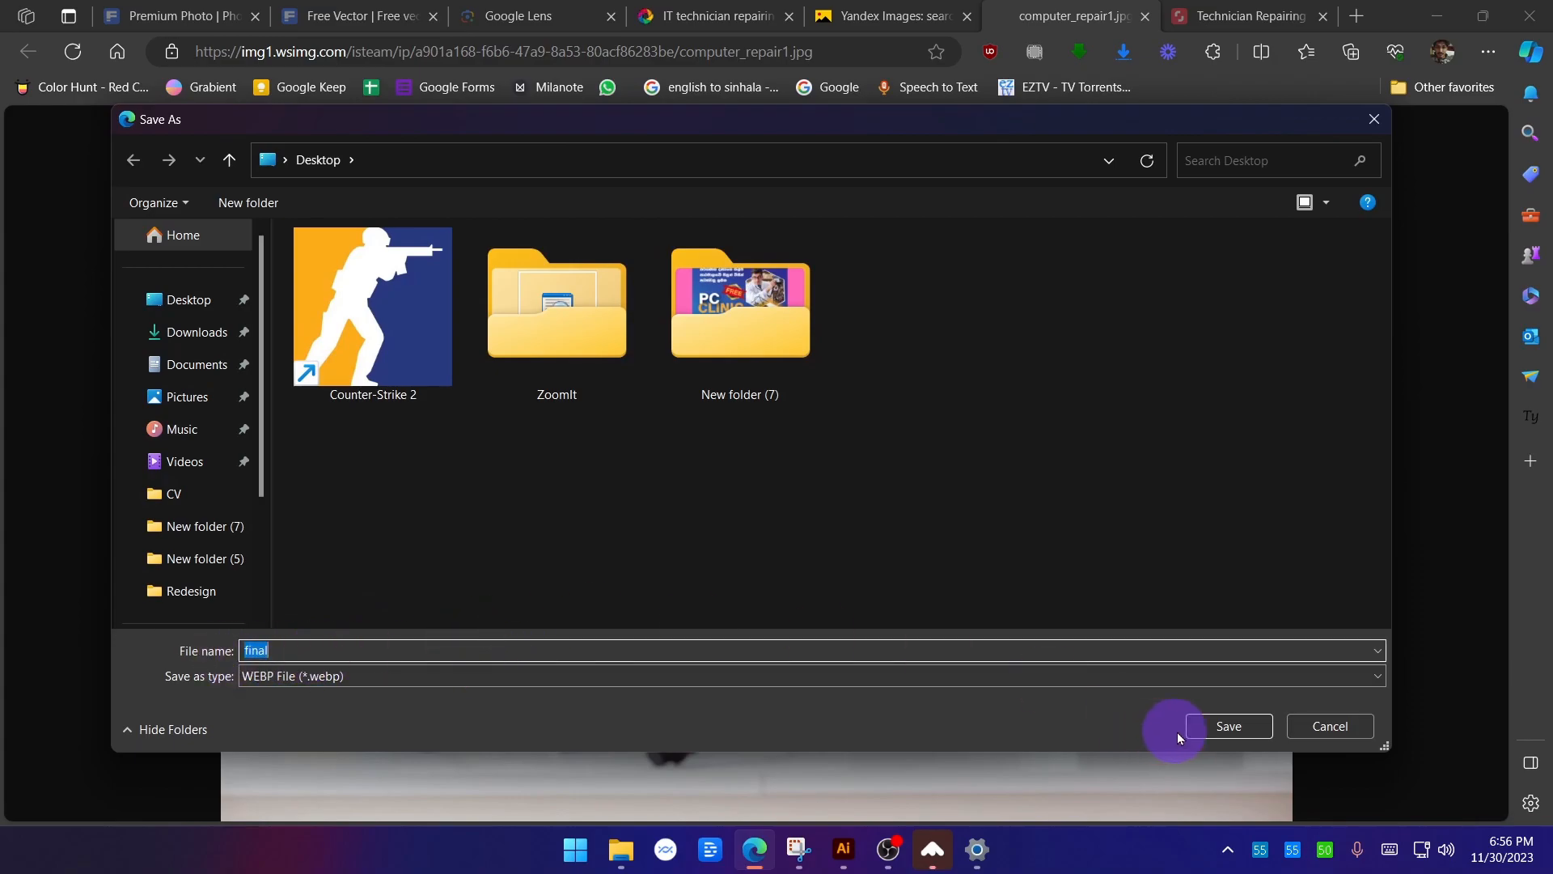
pyautogui.click(1218, 725)
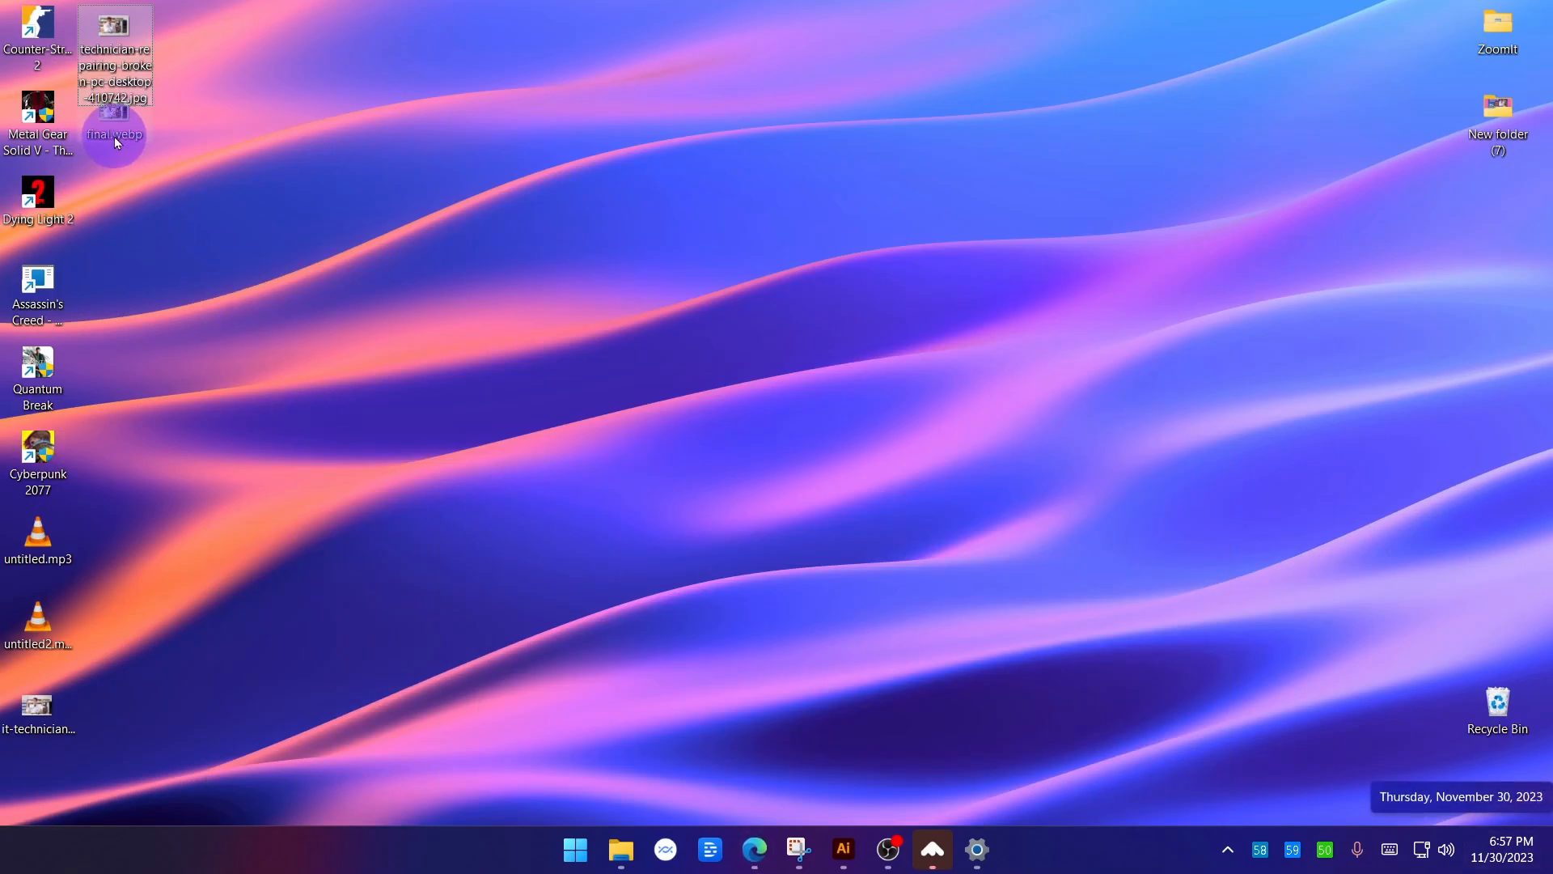
# Move final.webp to an empty area in the middle of the desktop and open it in Paint.
pyautogui.moveTo(114, 138); pyautogui.dragTo(694, 301)
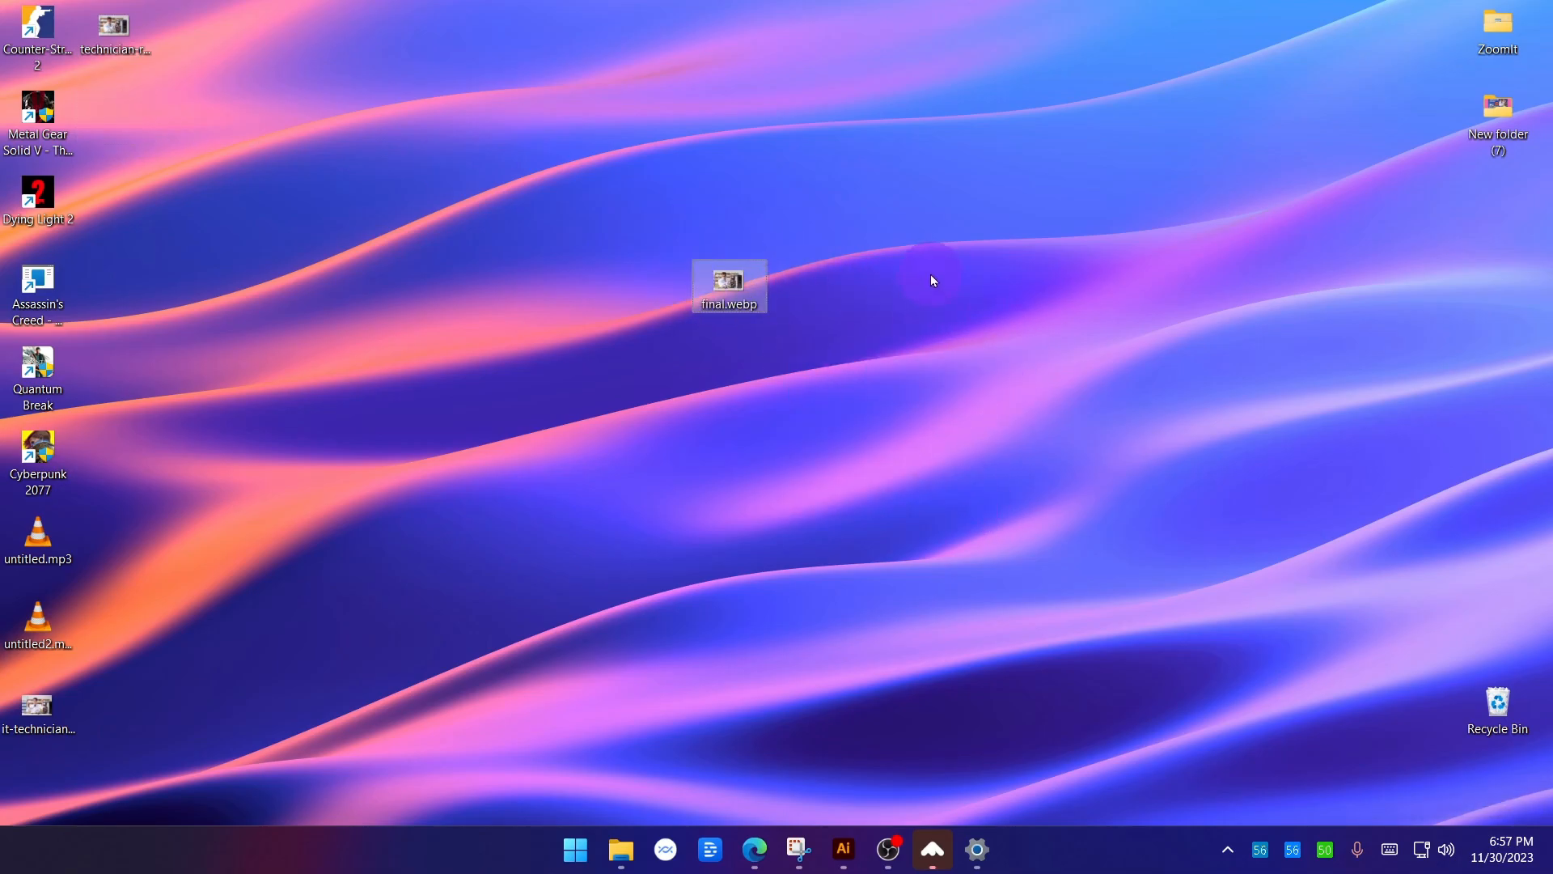
pyautogui.rightClick(729, 283)
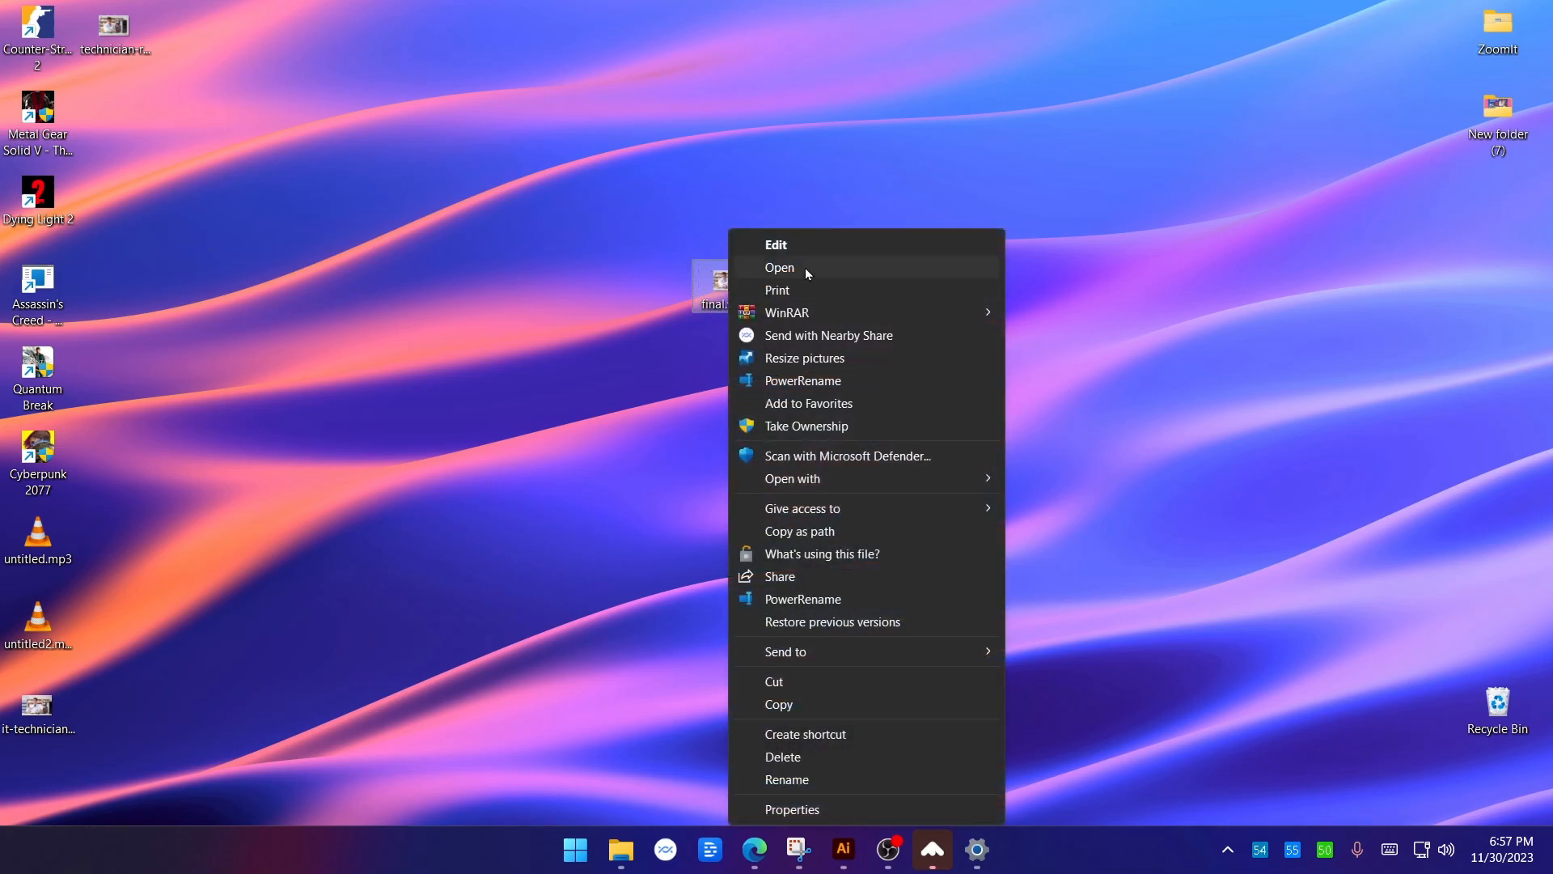
pyautogui.moveTo(910, 479)
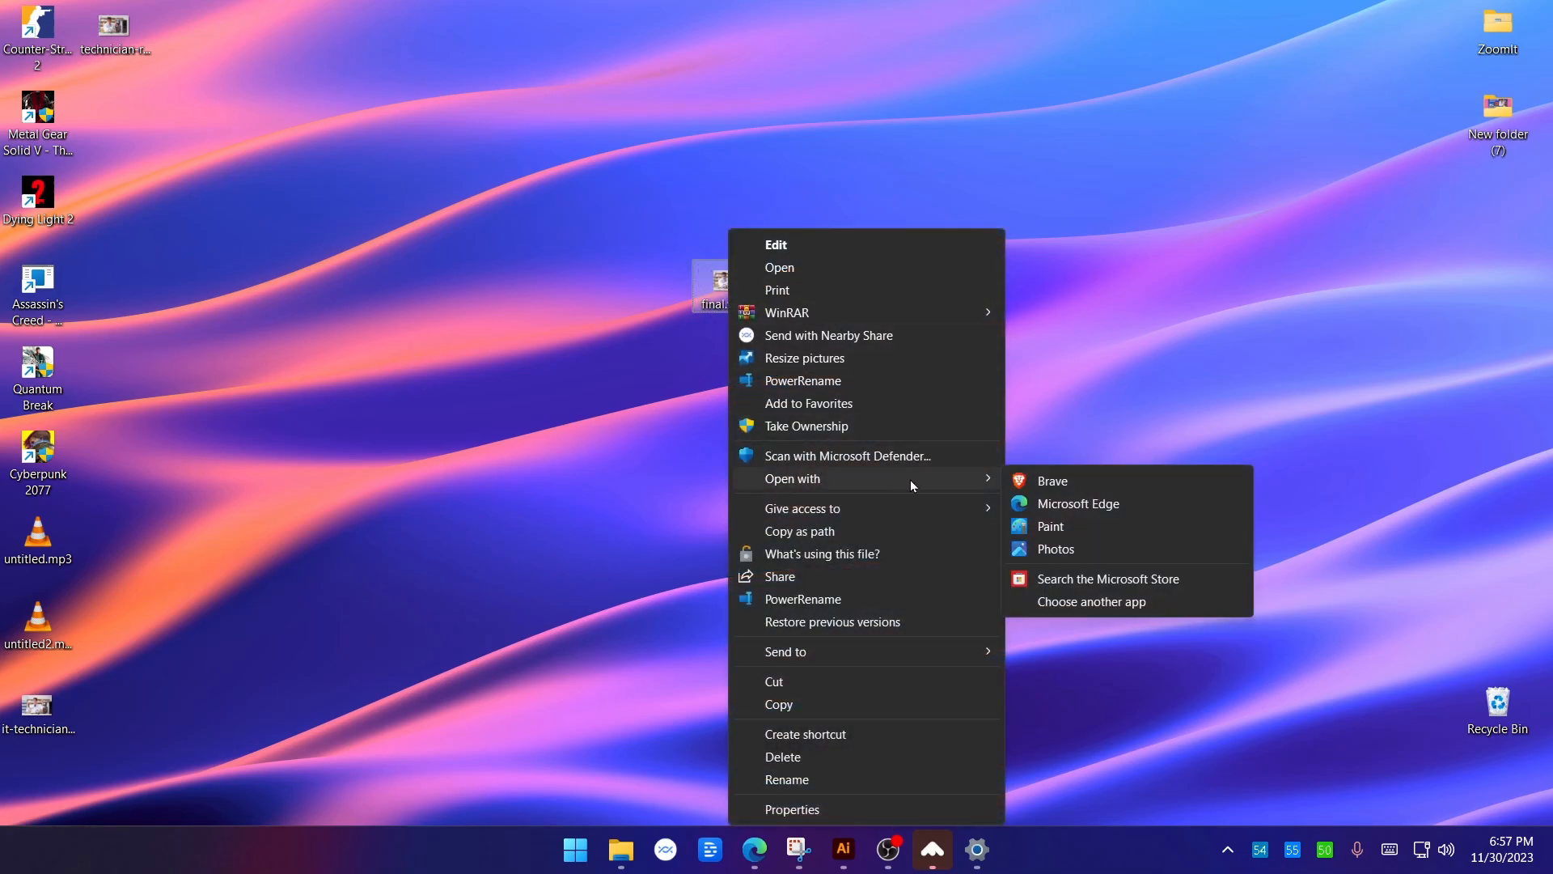
pyautogui.click(1104, 527)
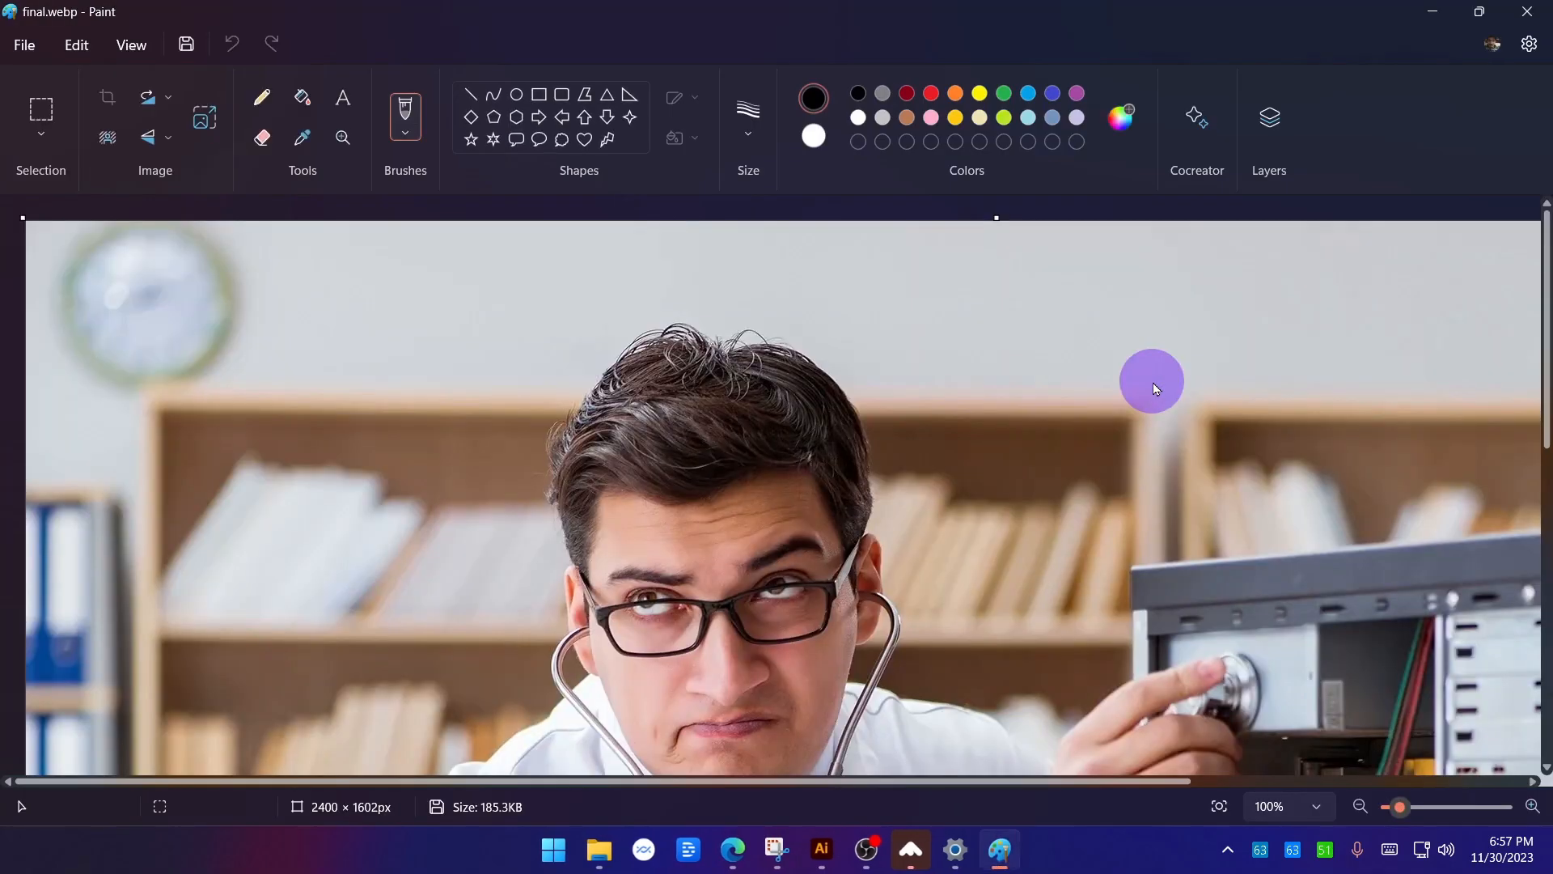
# Save the photo to the Desktop in JPEG format as final.jpg and close Paint.
pyautogui.click(189, 46)
pyautogui.click(697, 604)
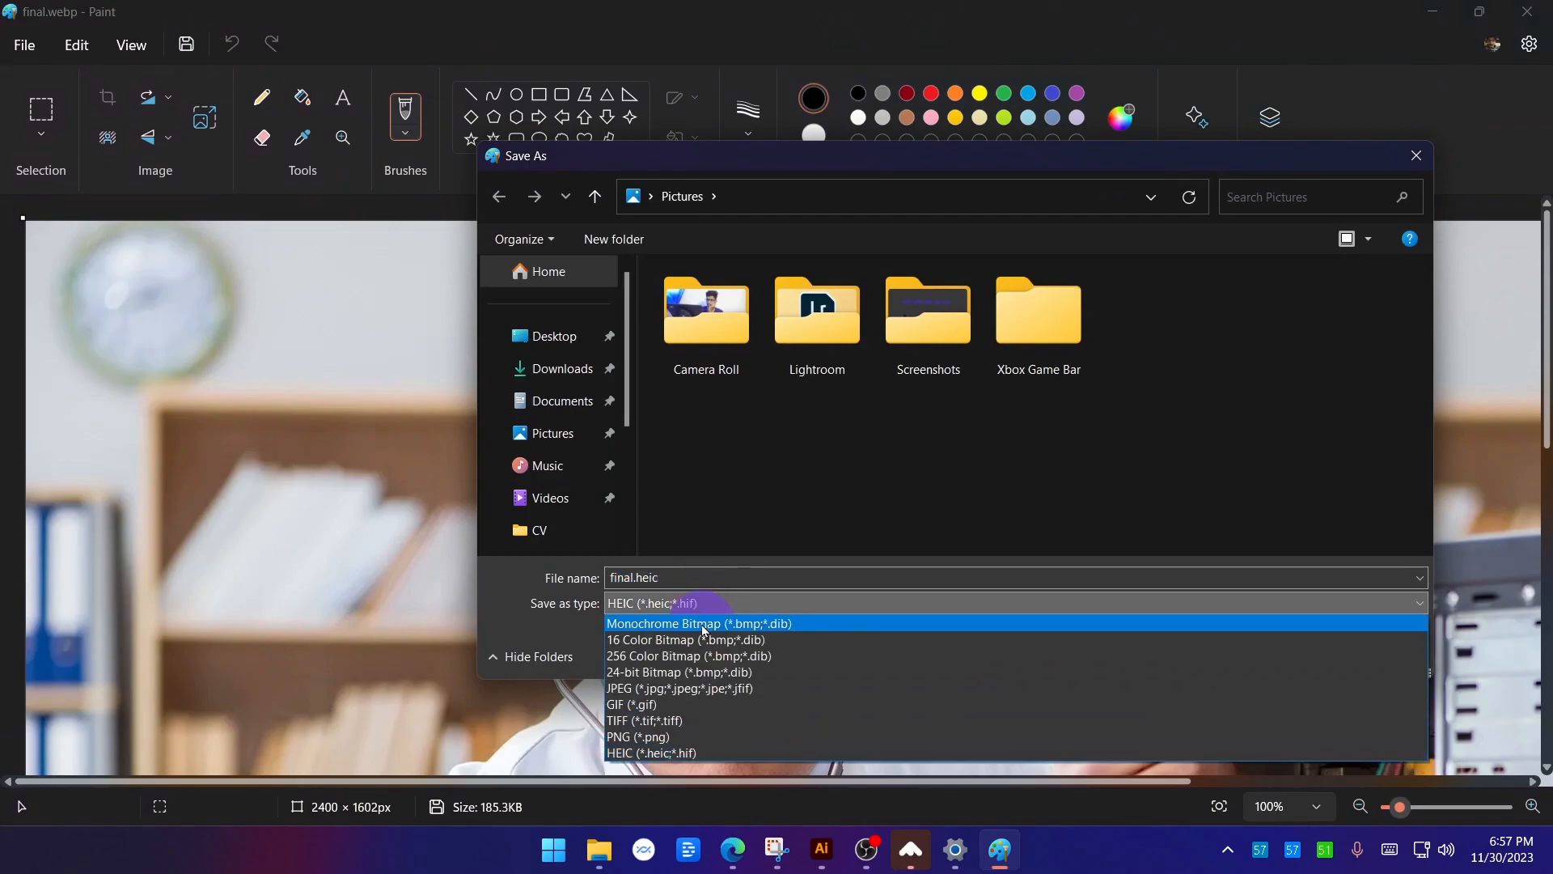
pyautogui.click(702, 688)
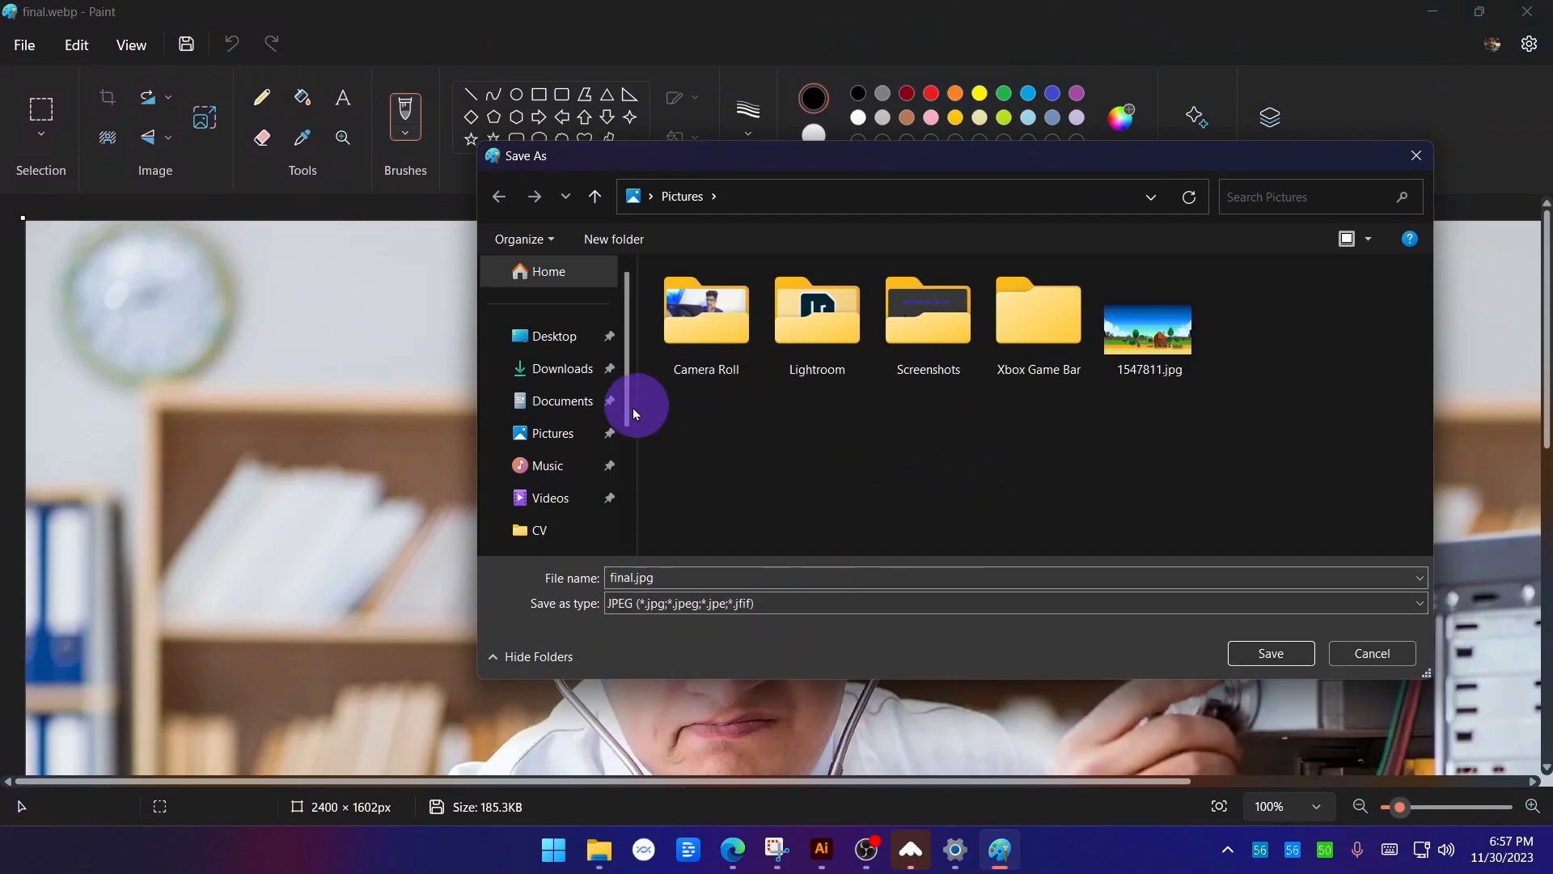
pyautogui.click(555, 335)
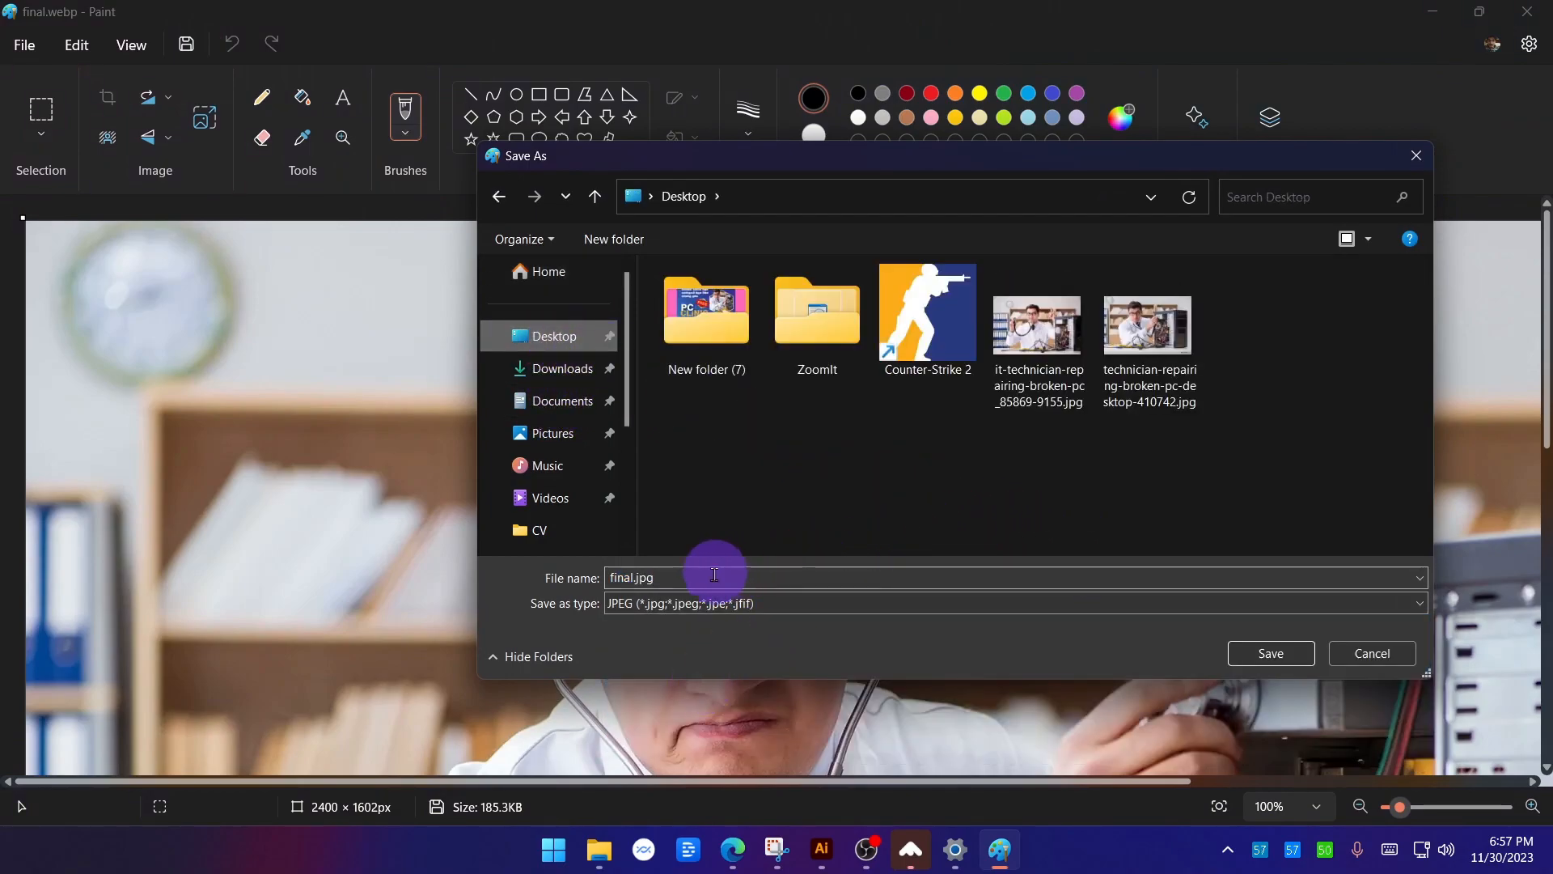
pyautogui.click(1272, 652)
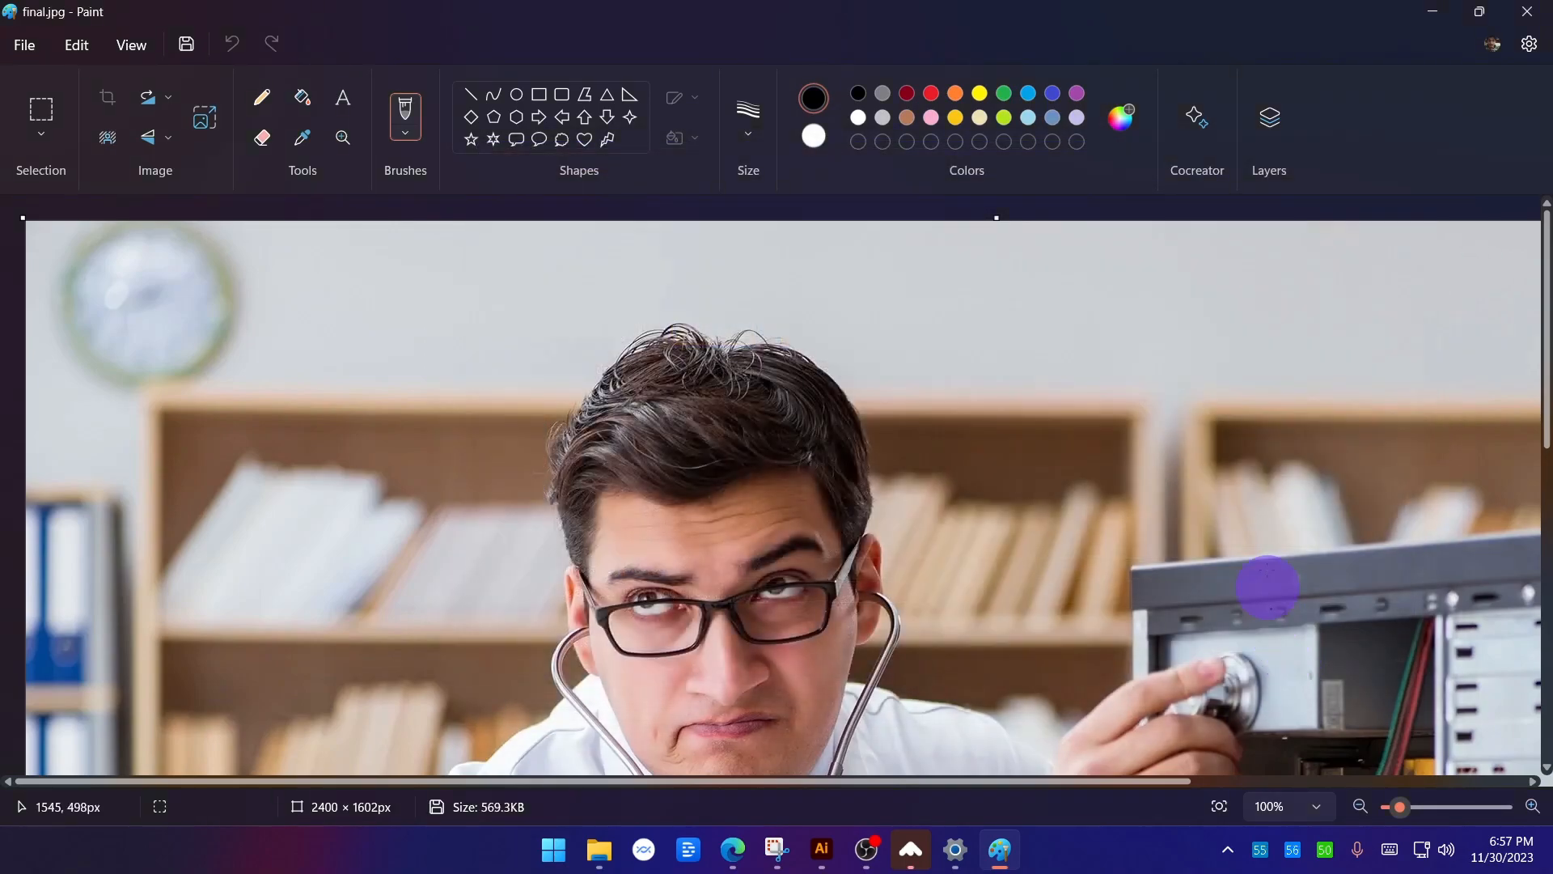
pyautogui.click(1528, 11)
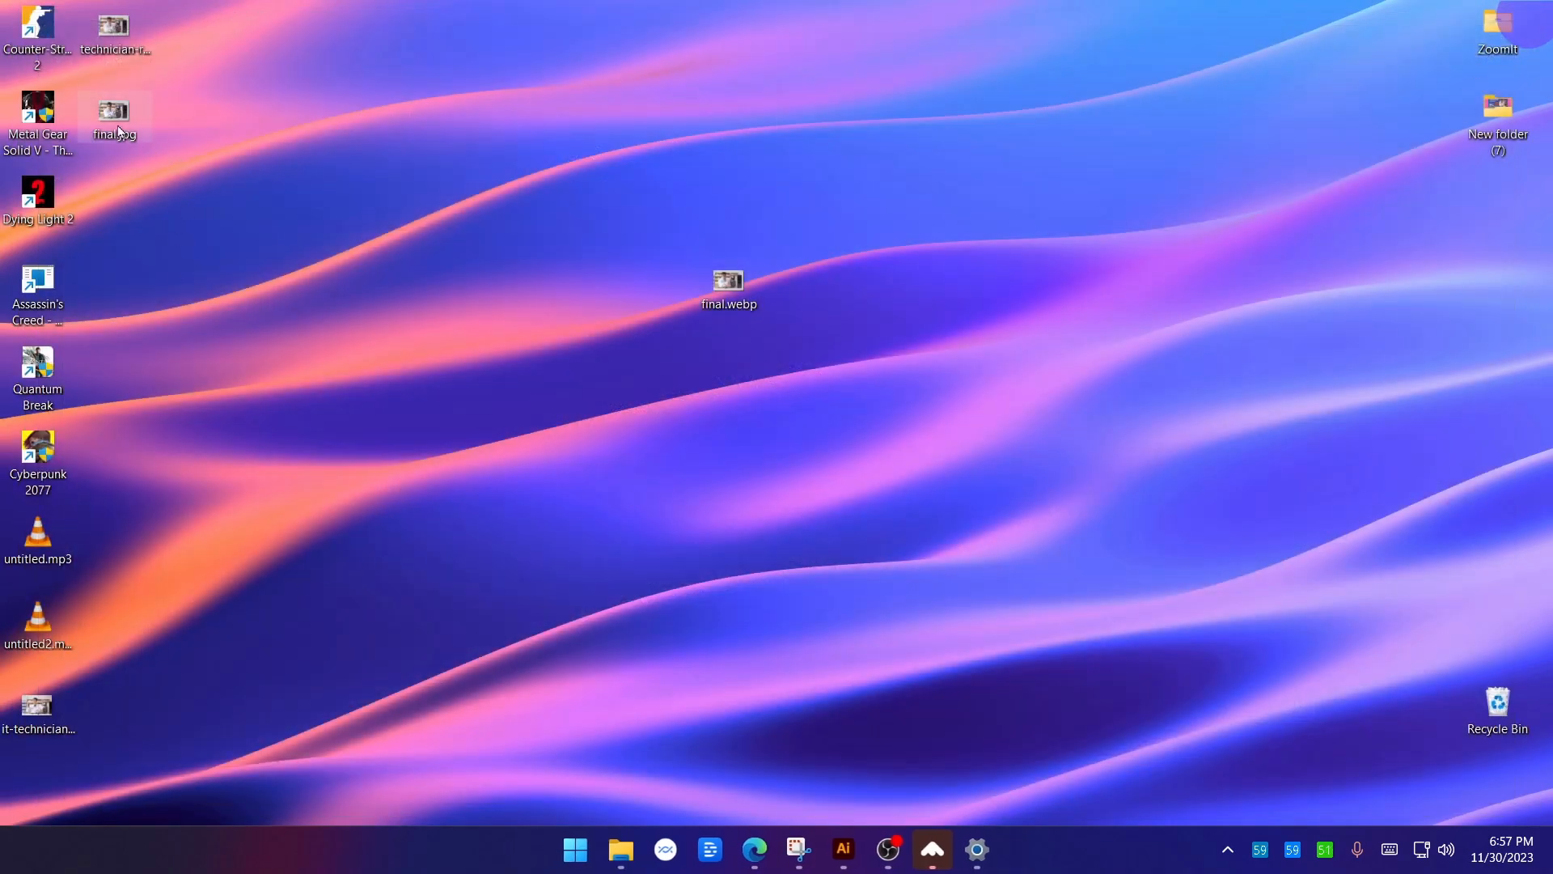
# Delete final.webp from the desktop, keeping the JPEG copy.
pyautogui.moveTo(1030, 330); pyautogui.dragTo(1070, 314)
pyautogui.moveTo(658, 163); pyautogui.dragTo(788, 390)
pyautogui.press('Delete')
# Place final.jpg in the middle of the desktop and open it for viewing.
pyautogui.moveTo(1017, 295); pyautogui.dragTo(790, 305)
pyautogui.doubleClick(805, 287)
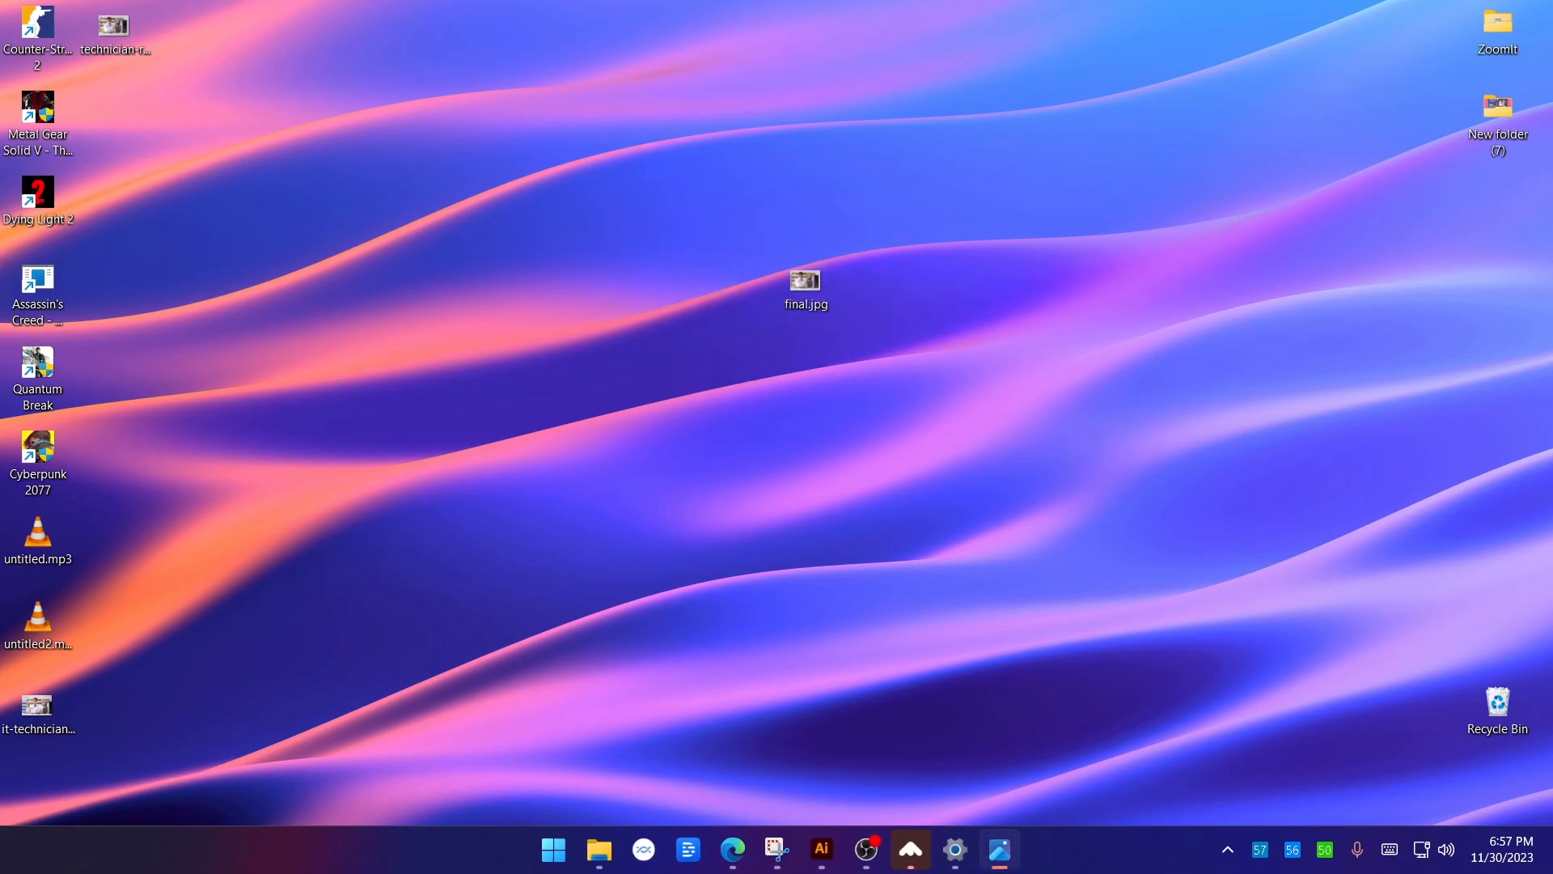
# Inspect the image final.jpg up close in the photo viewer and close it.
pyautogui.moveTo(1552, 594); pyautogui.dragTo(1064, 3)
pyautogui.scroll(5, 618, 271)
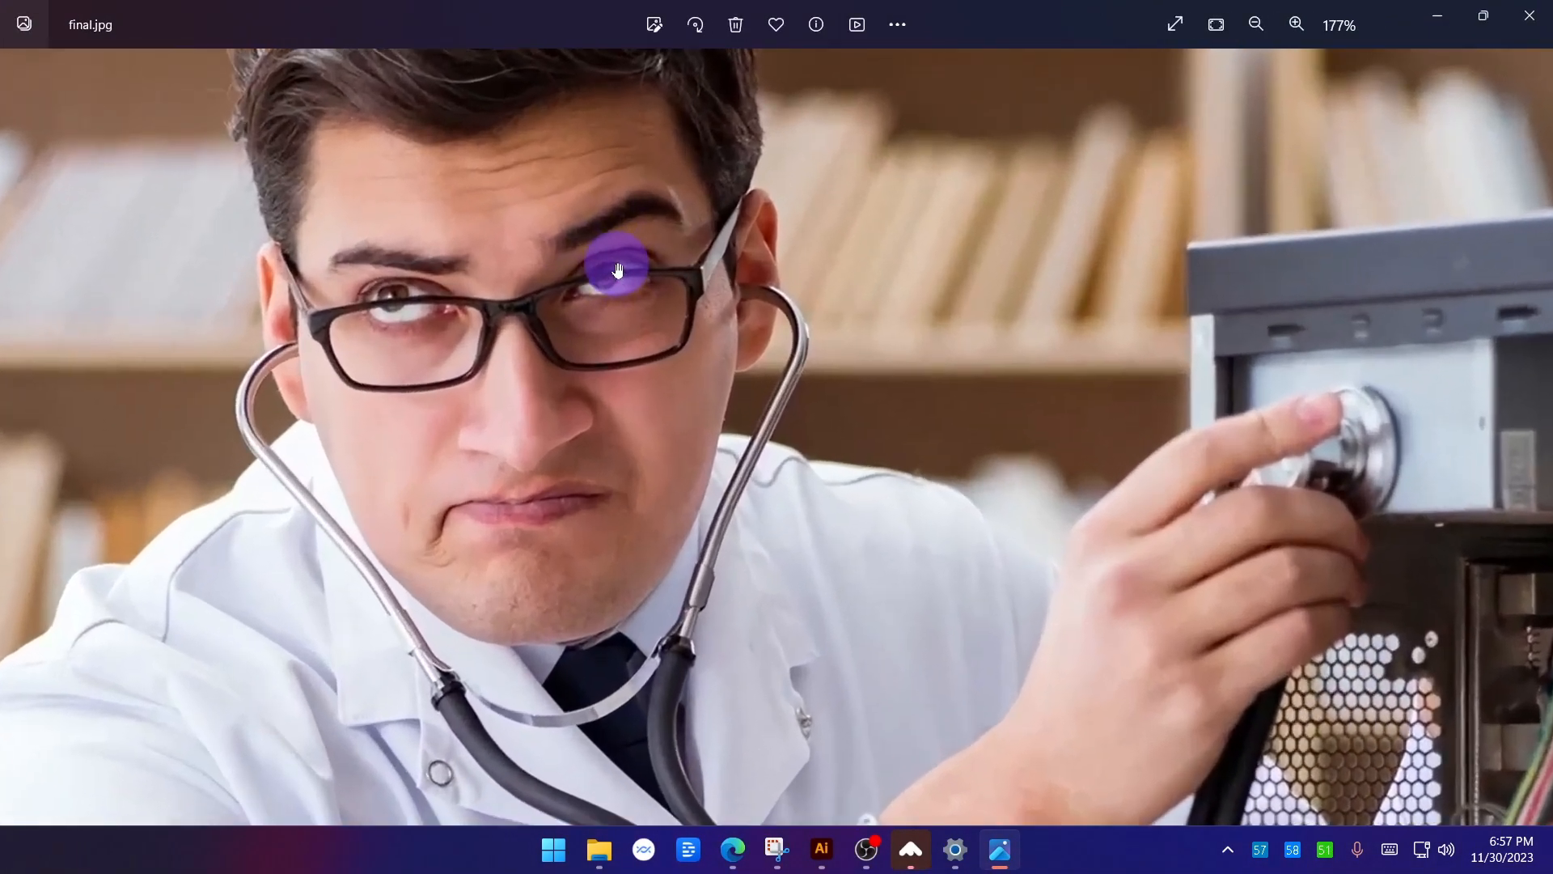
pyautogui.scroll(-5, 618, 268)
pyautogui.click(1526, 11)
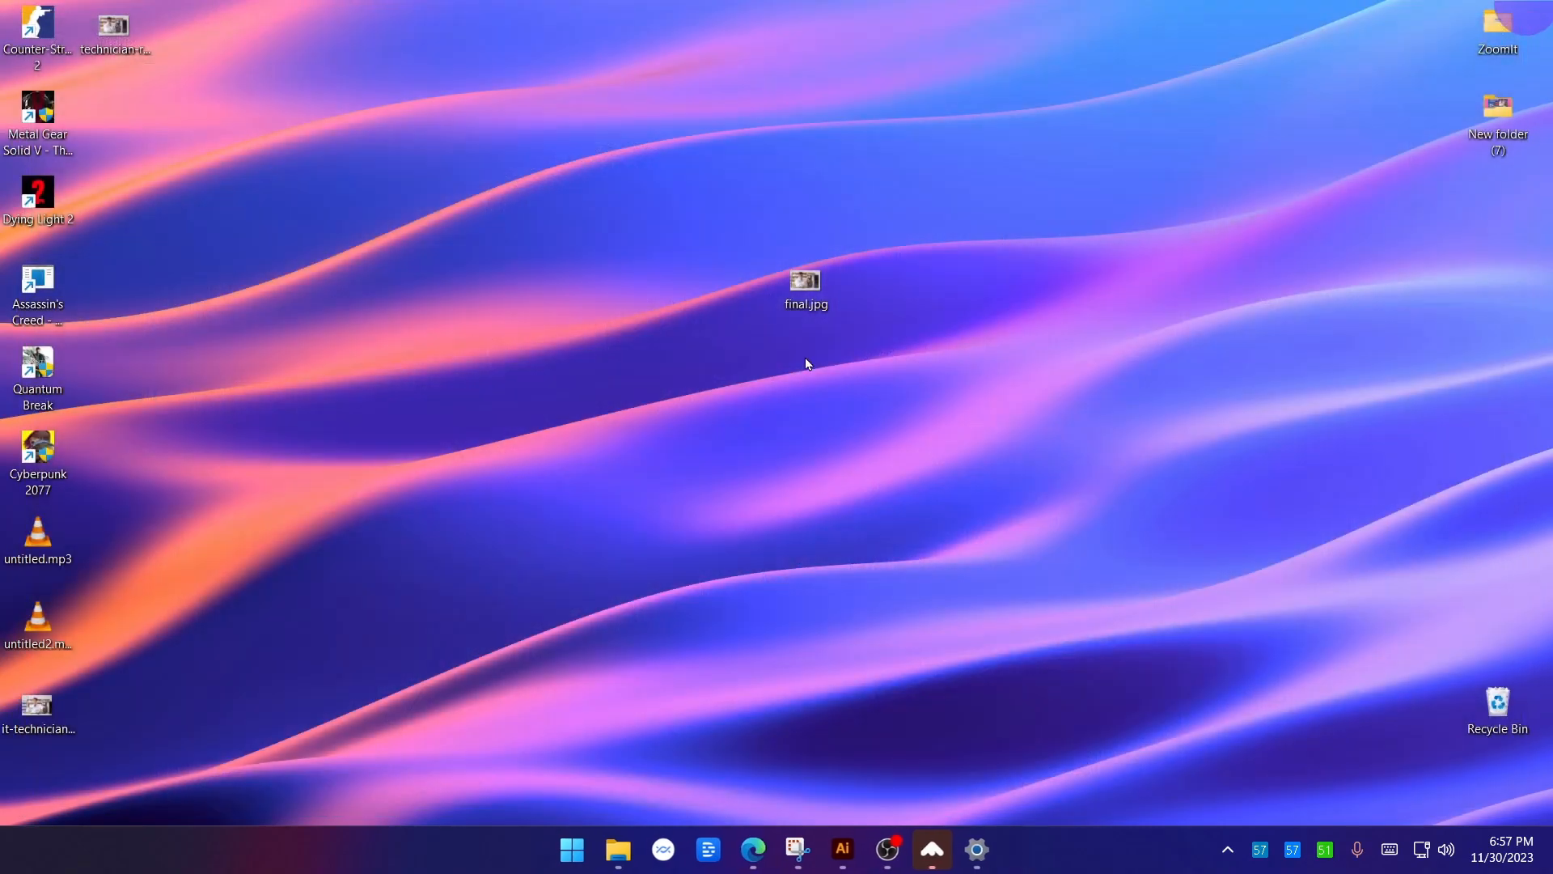
# Place final.jpg from the desktop into the PC CLINIC POST.ai document in Illustrator.
pyautogui.hotkey('alt', 'Tab')
pyautogui.moveTo(903, 332); pyautogui.dragTo(810, 332)
pyautogui.press('Tab')
pyautogui.press('Tab')
pyautogui.press('Tab')
pyautogui.press('Tab')
# Scale the placed technician photo to about 239 × 159 px and position it behind the top hexagon on artboard 2.
pyautogui.scroll(-3, 746, 321)
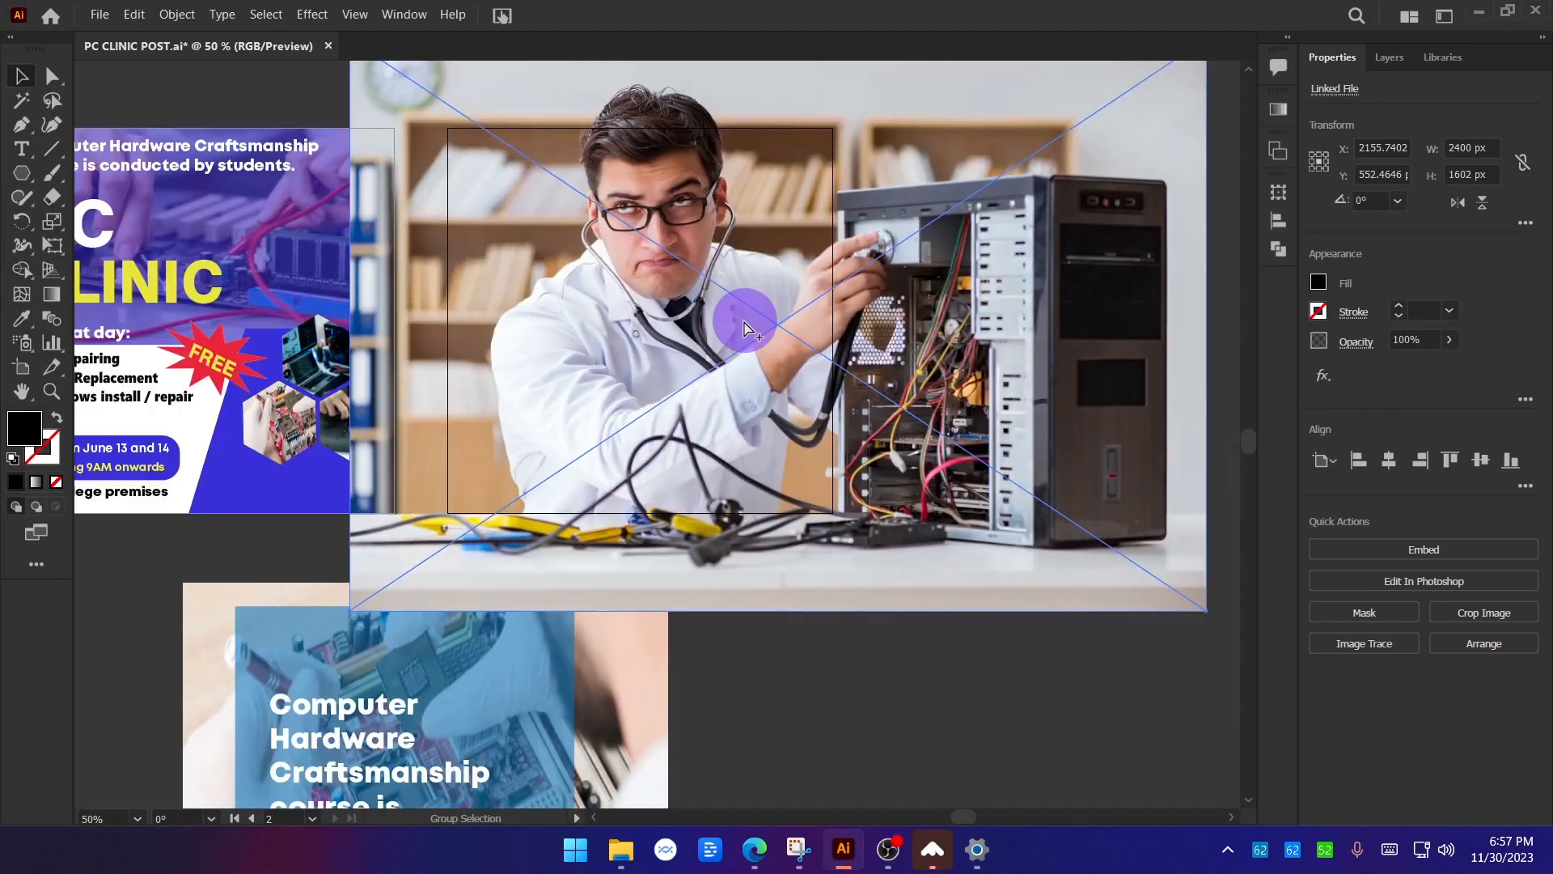
pyautogui.moveTo(1058, 328); pyautogui.dragTo(790, 308)
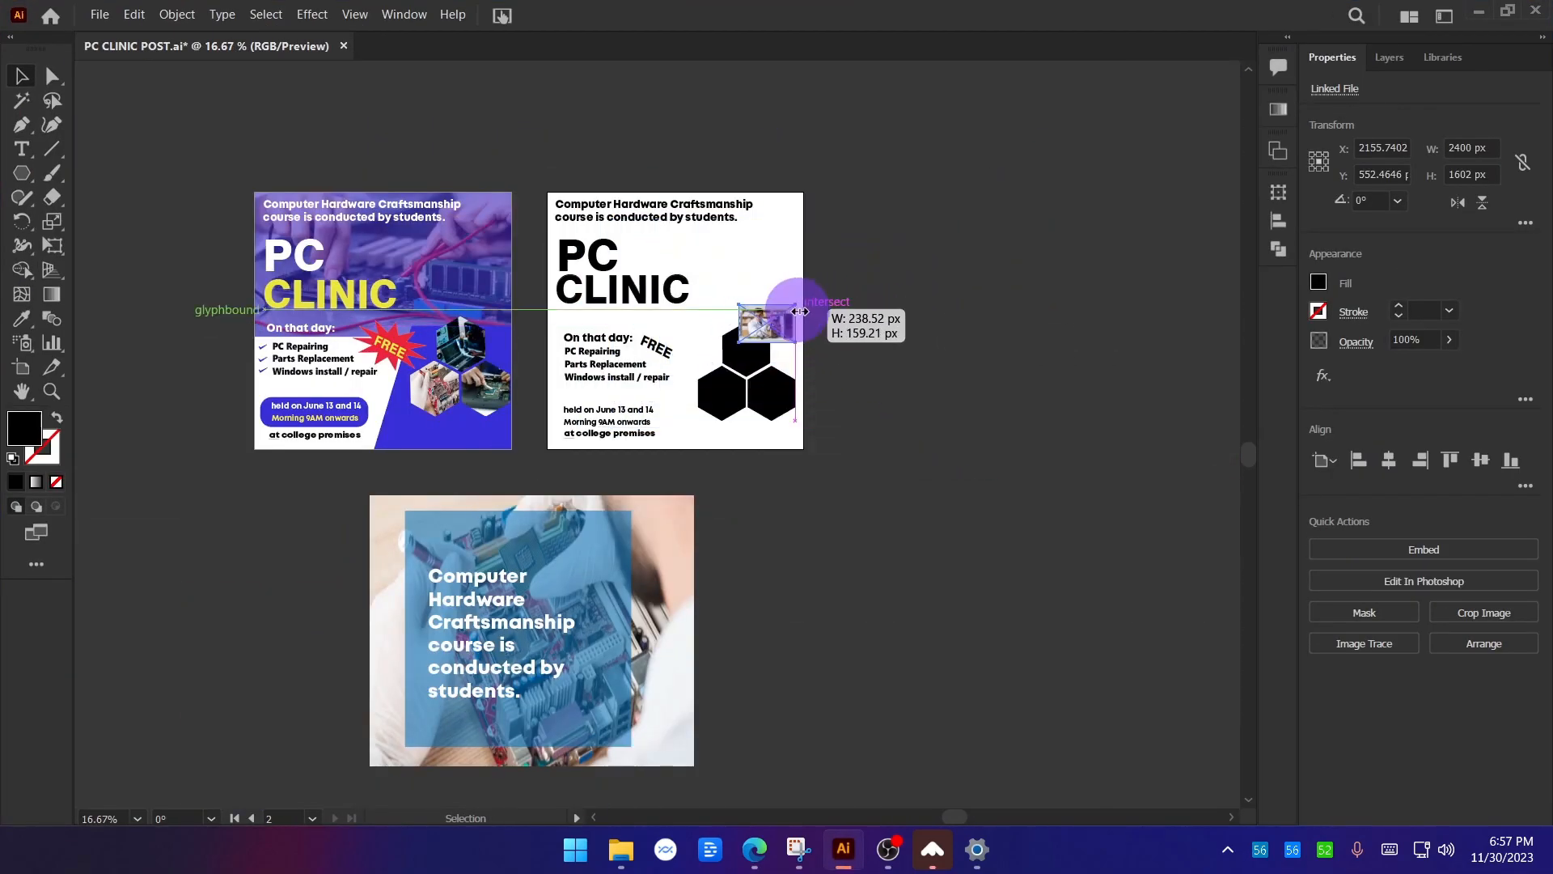
pyautogui.scroll(5, 791, 307)
pyautogui.moveTo(884, 216); pyautogui.dragTo(770, 233)
pyautogui.hotkey('ctrl', '[')
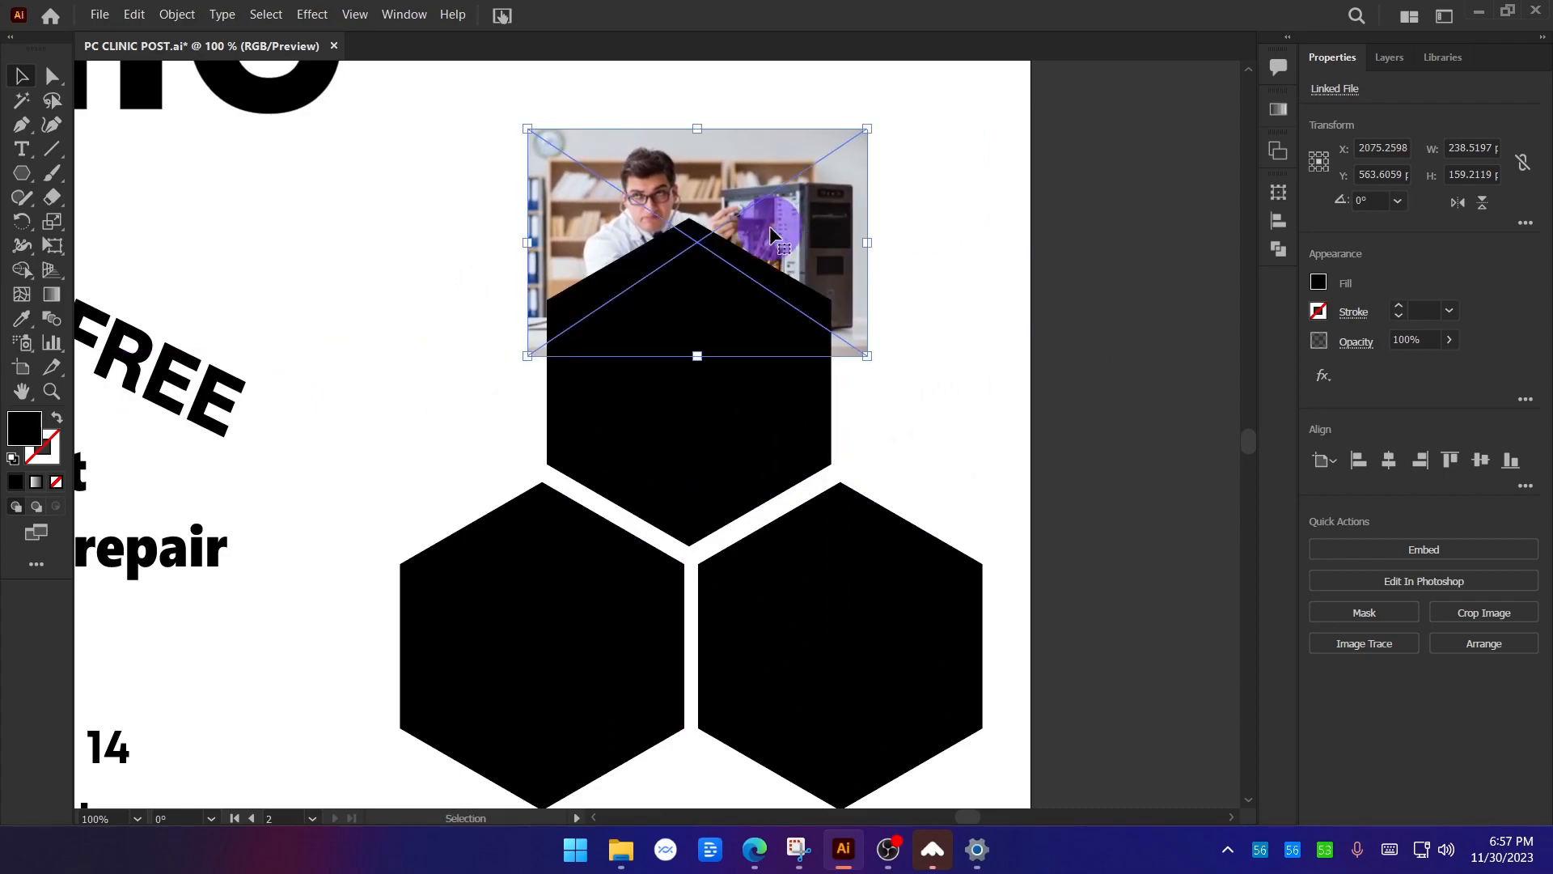
# Make a clipping mask from the top hexagon and the technician photo.
pyautogui.keyDown('shift'); pyautogui.click(742, 347); pyautogui.keyUp('shift')
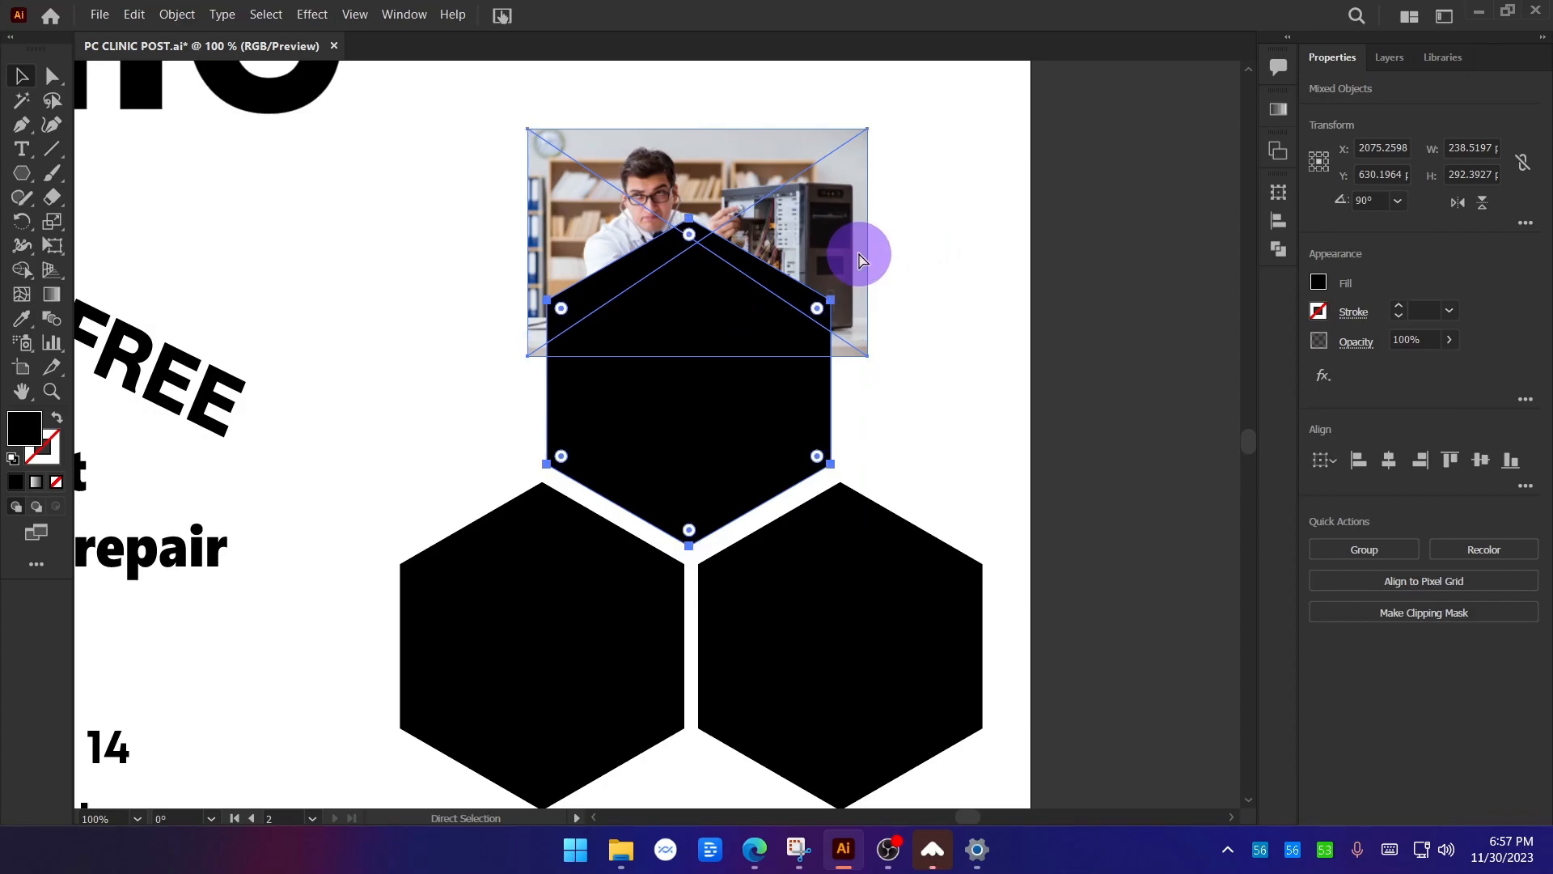
pyautogui.hotkey('ctrl', '7')
pyautogui.click(916, 308)
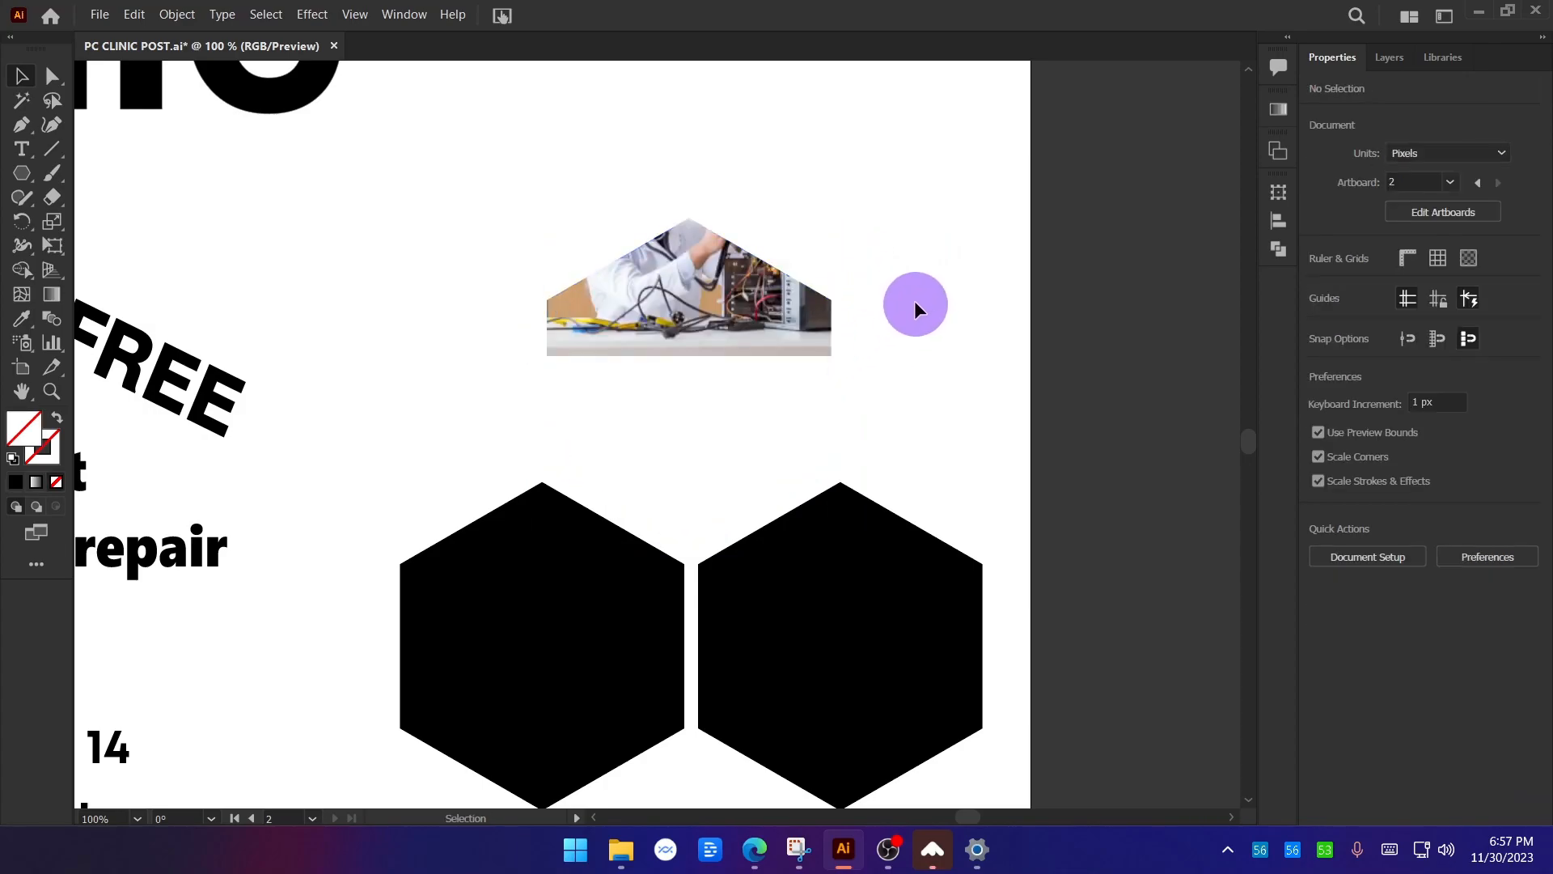
# Inside the clip group, reposition and enlarge the technician photo until it fills the top hexagon, and leave isolation mode.
pyautogui.click(739, 327)
pyautogui.doubleClick(739, 322)
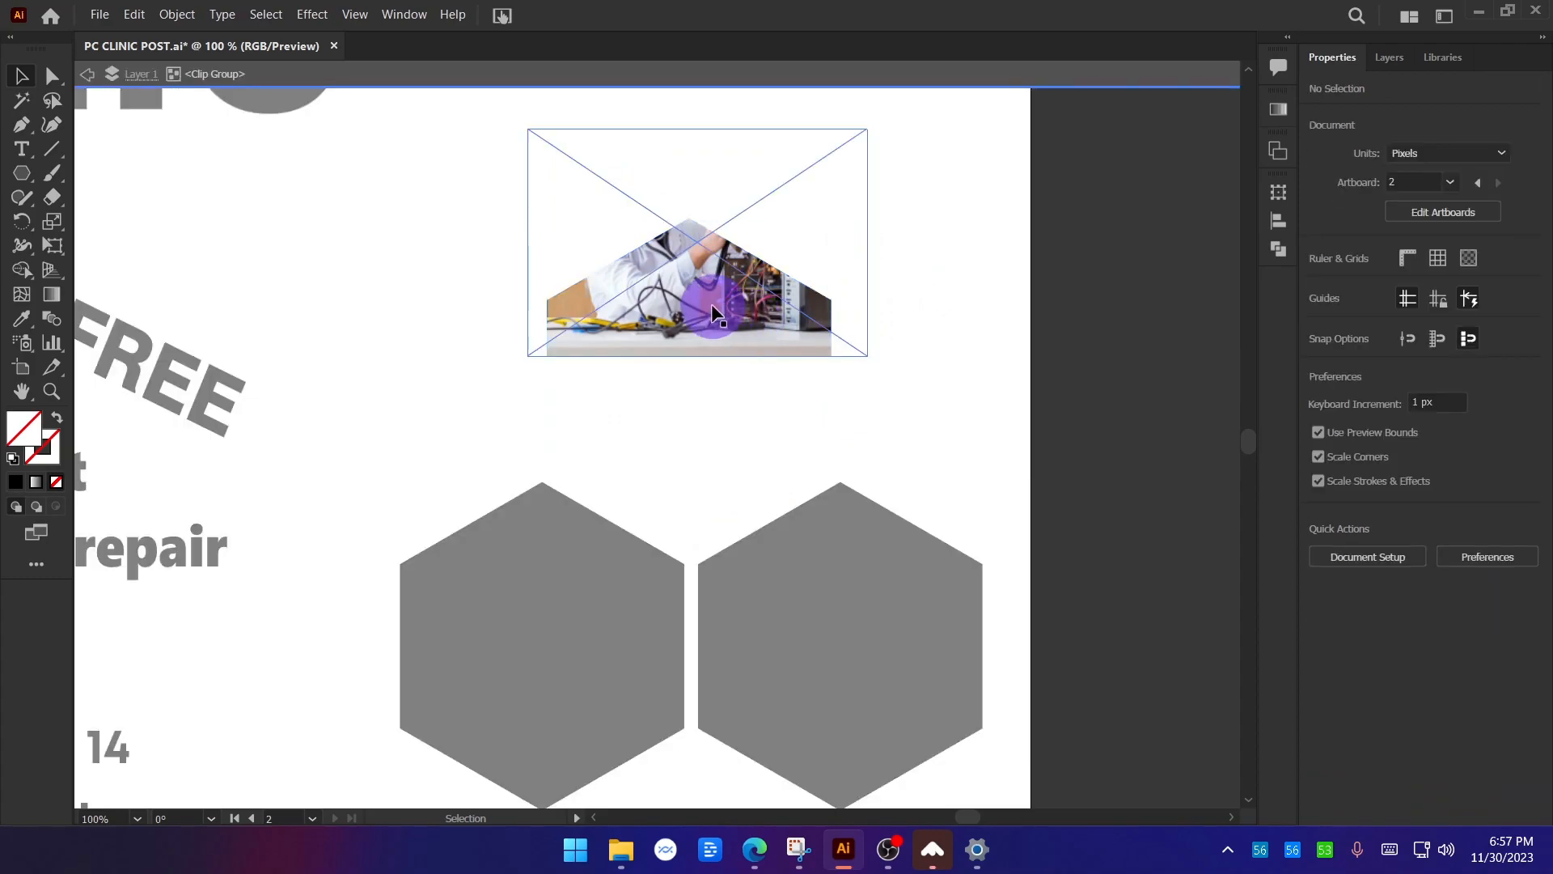
pyautogui.moveTo(704, 364); pyautogui.dragTo(731, 560)
pyautogui.moveTo(732, 285); pyautogui.dragTo(756, 349)
pyautogui.moveTo(724, 194); pyautogui.dragTo(725, 215)
pyautogui.moveTo(721, 624); pyautogui.dragTo(725, 550)
pyautogui.doubleClick(1033, 402)
pyautogui.hotkey('ctrl', '-')
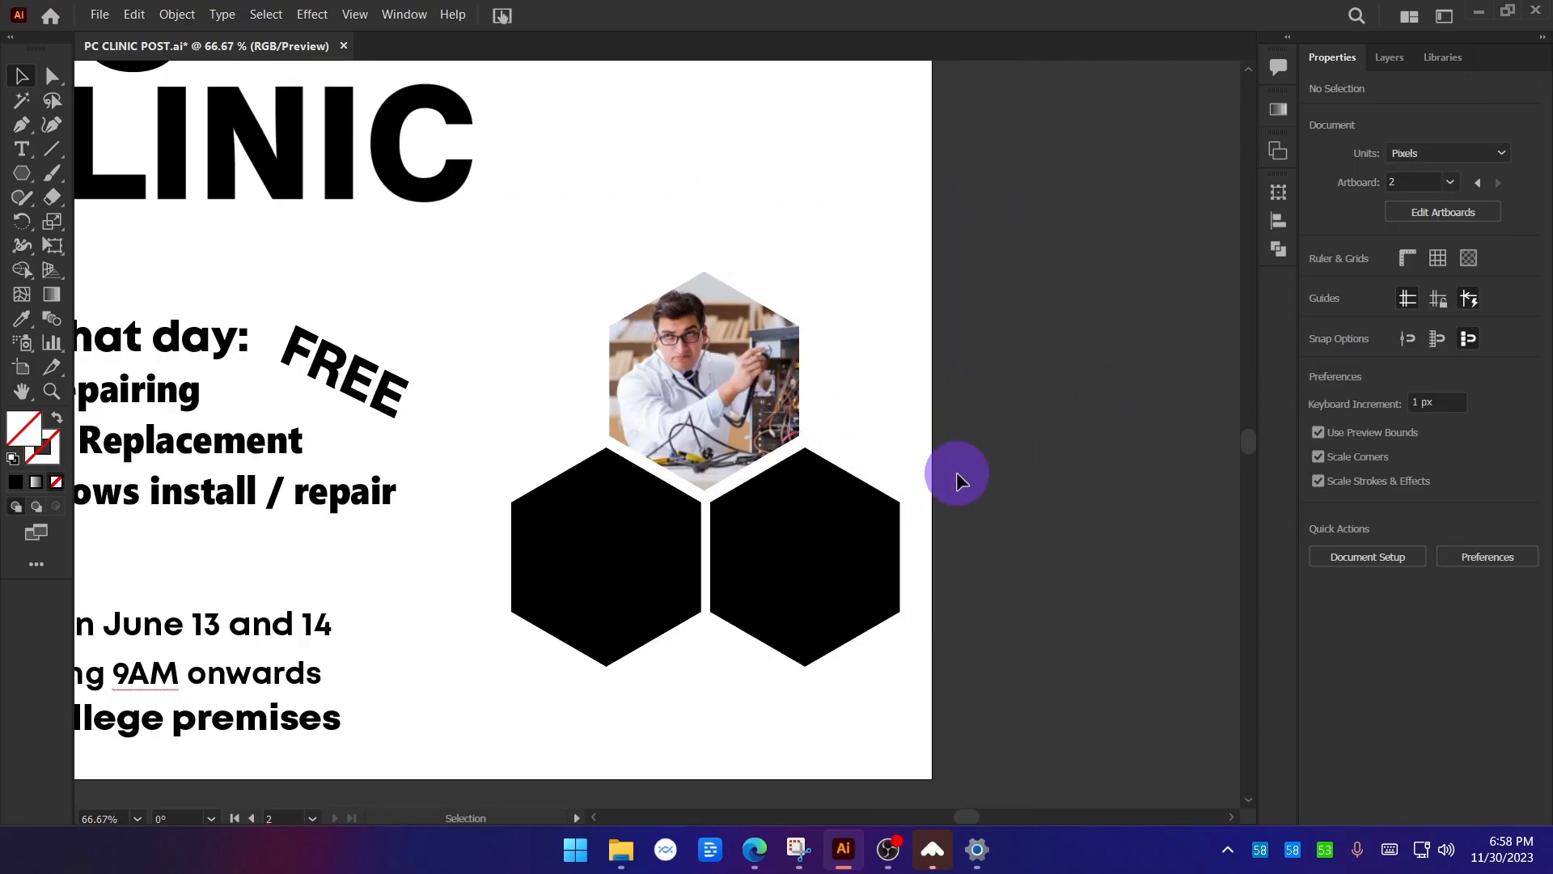
pyautogui.moveTo(992, 456); pyautogui.dragTo(1051, 413)
pyautogui.scroll(1, 851, 283)
pyautogui.scroll(-1, 722, 359)
# Switch to the browser and search Freepik for "pc repair".
pyautogui.moveTo(755, 850)
pyautogui.click(757, 777)
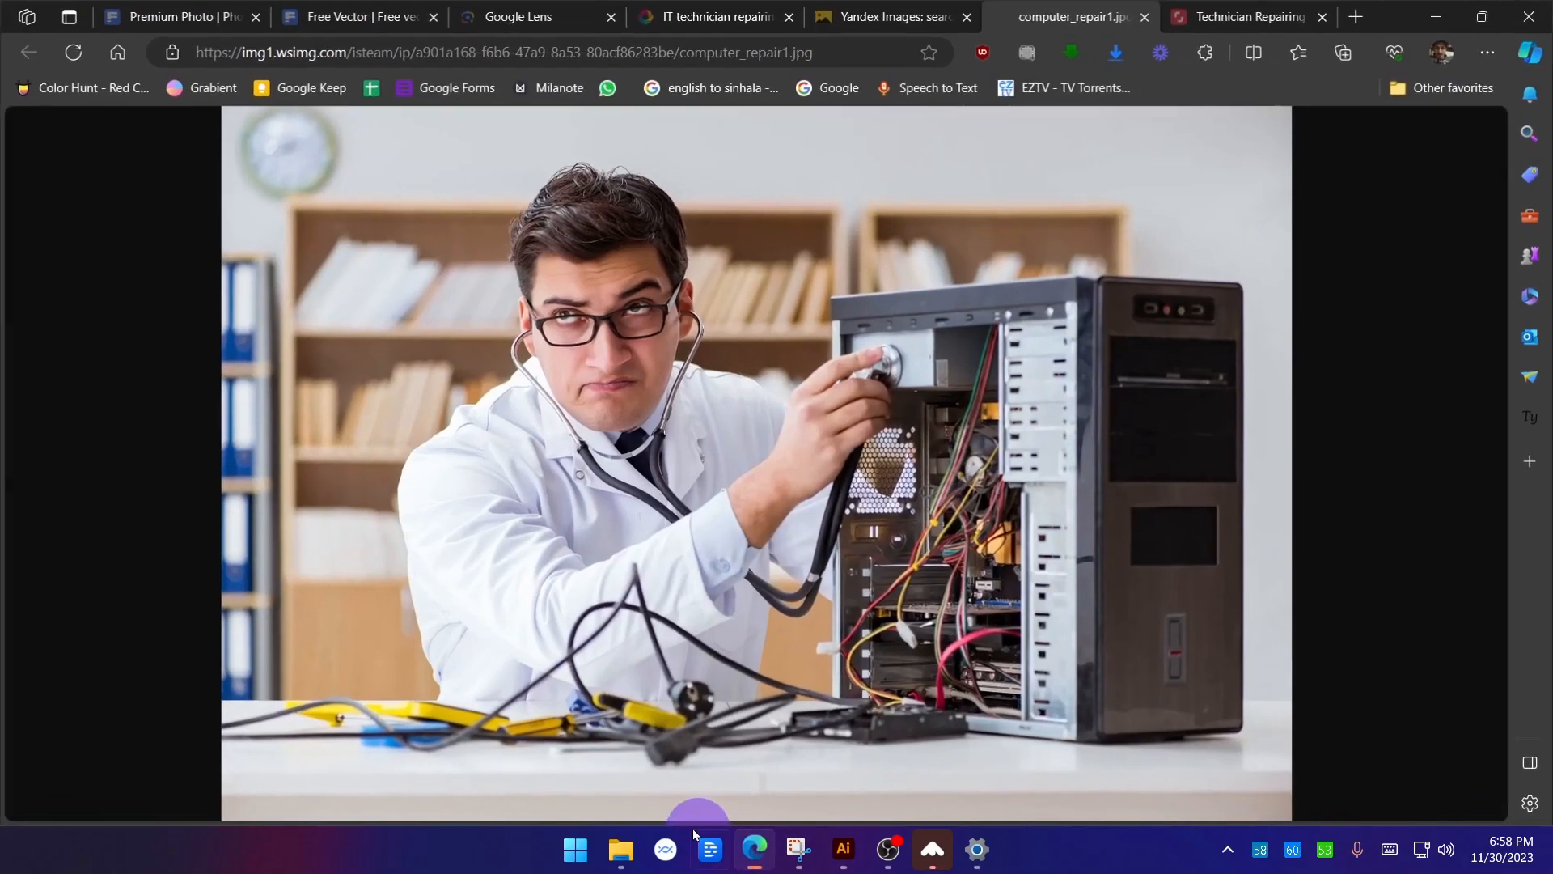
pyautogui.click(130, 15)
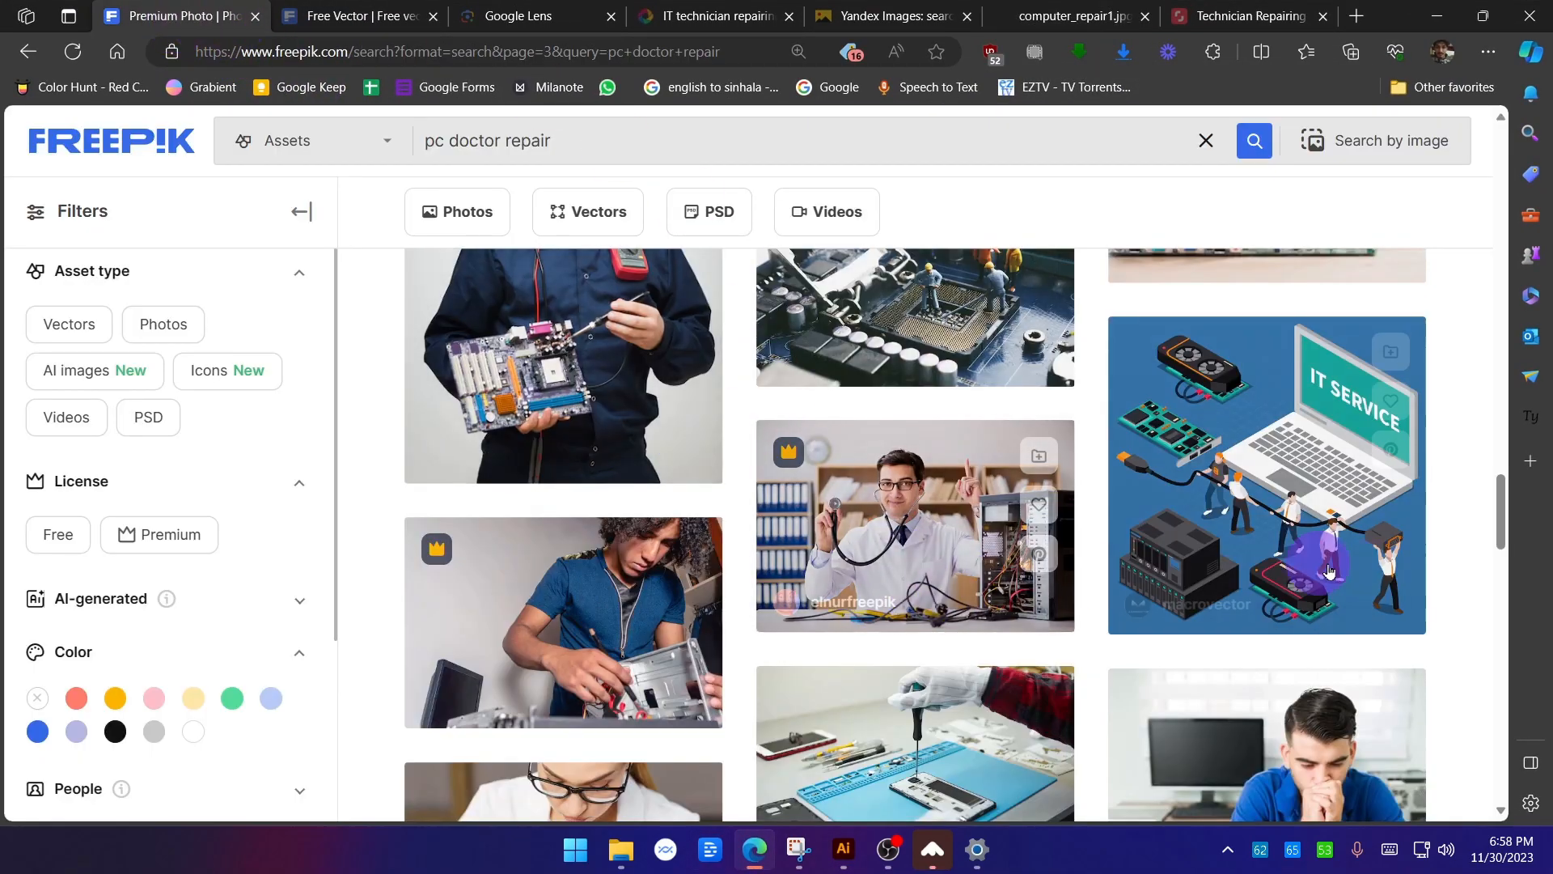
pyautogui.scroll(10, 1450, 540)
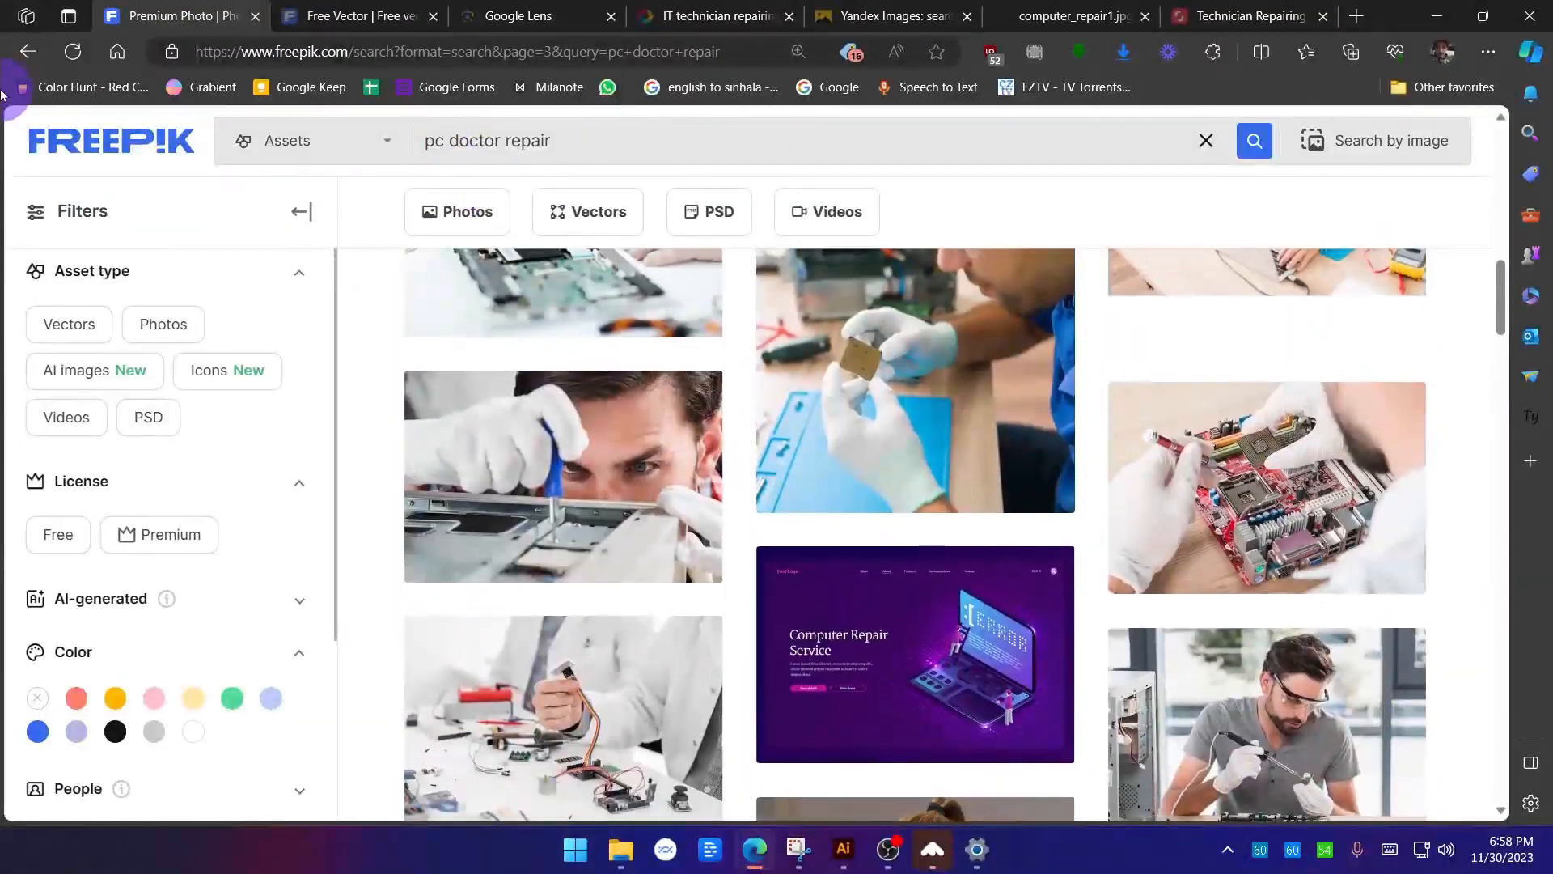
pyautogui.rightClick(27, 50)
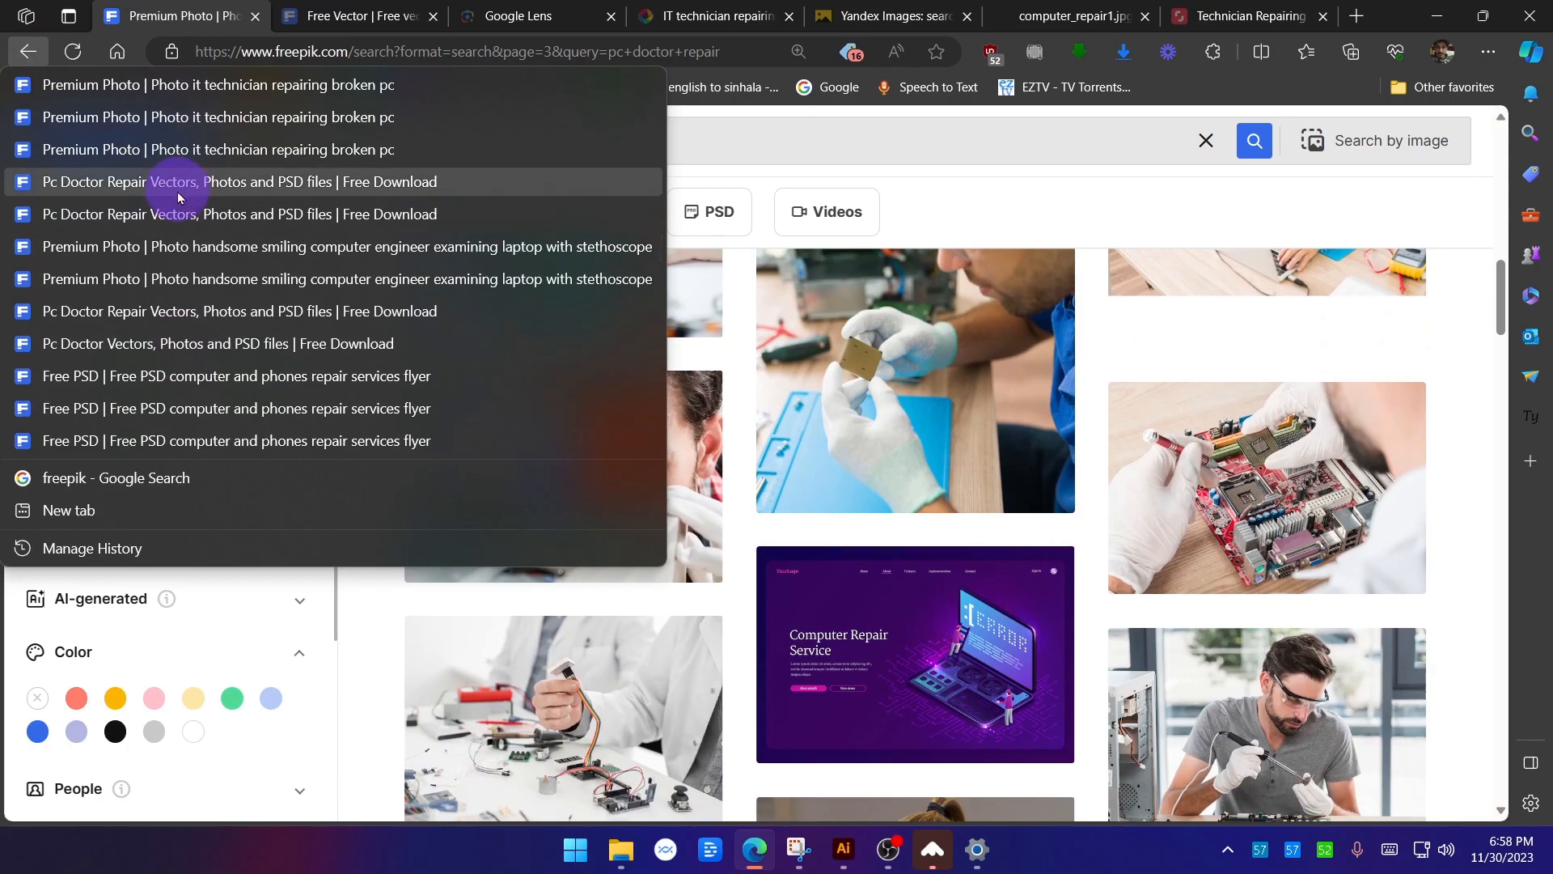
pyautogui.click(162, 377)
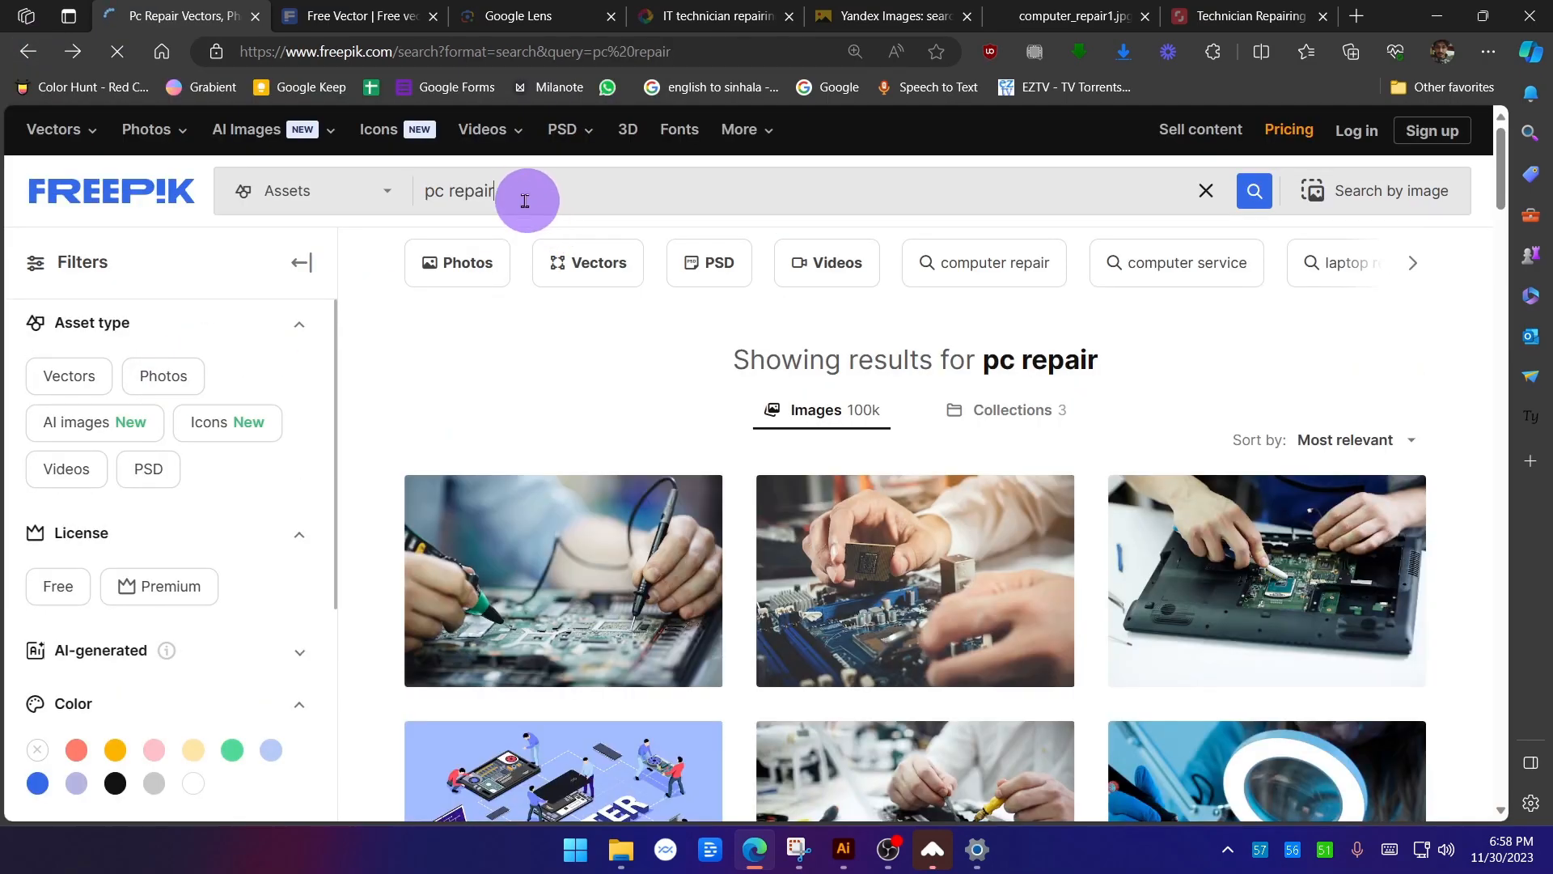
# Open the free photo of hands soldering a green circuit board in the results and copy the image.
pyautogui.scroll(-3, 360, 464)
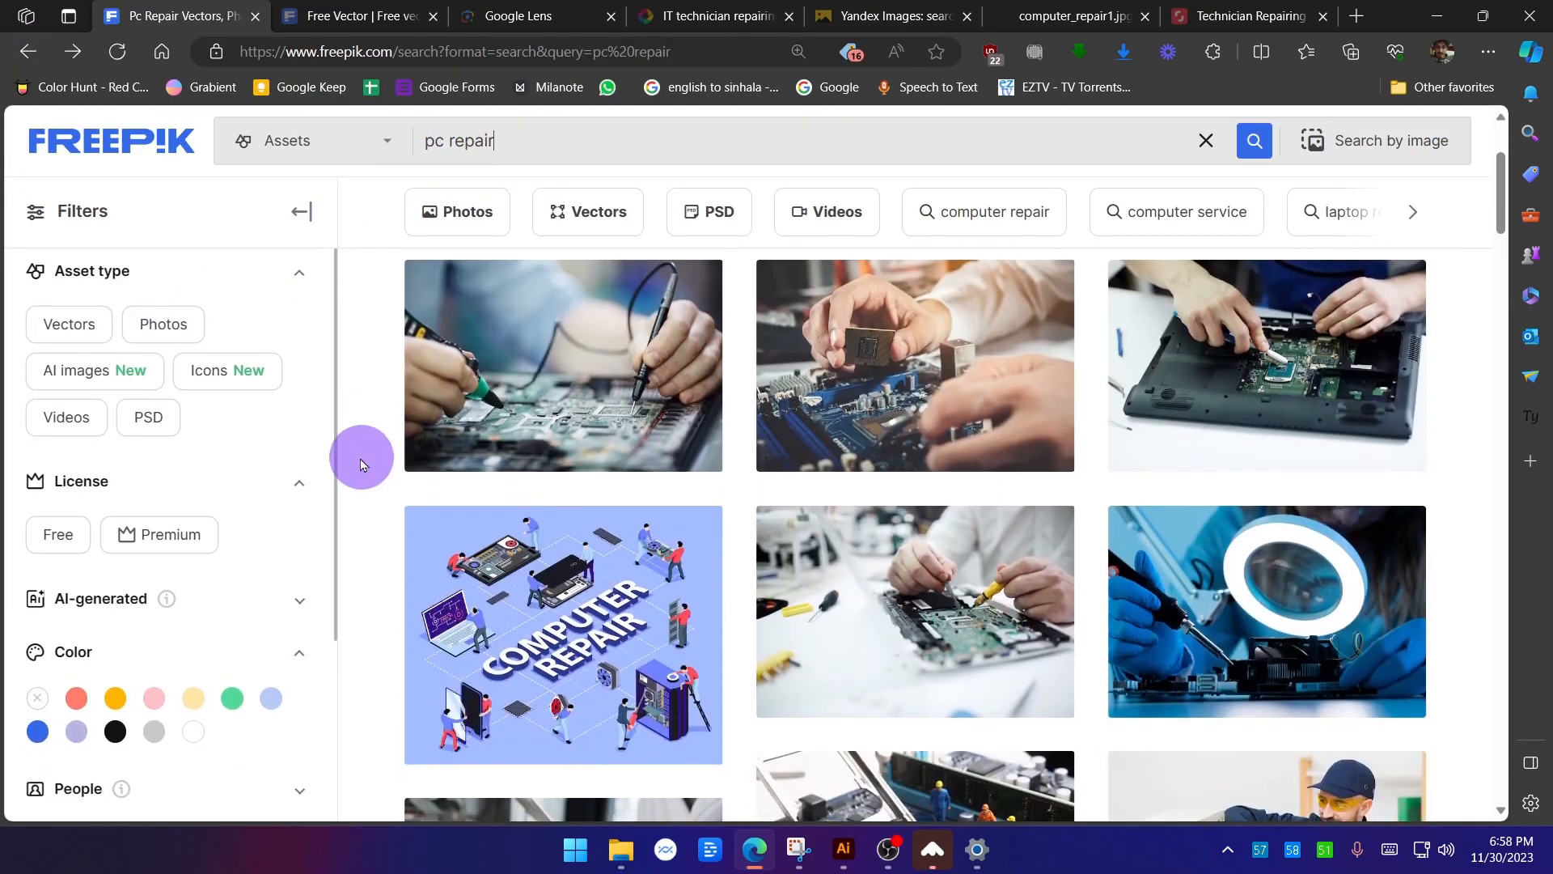
pyautogui.scroll(-6, 361, 462)
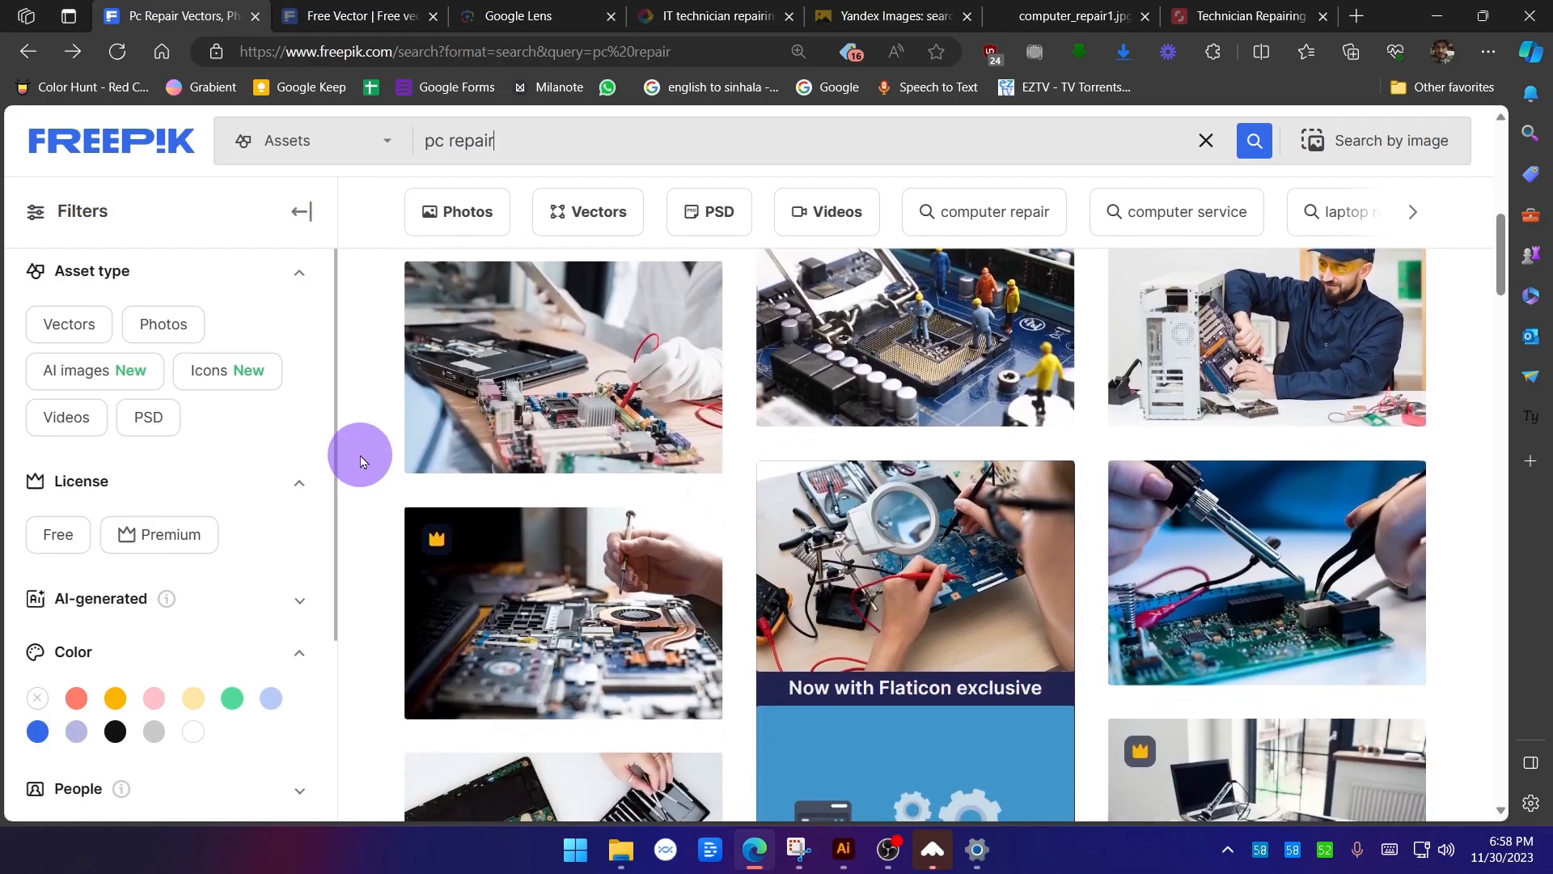
pyautogui.click(1149, 518)
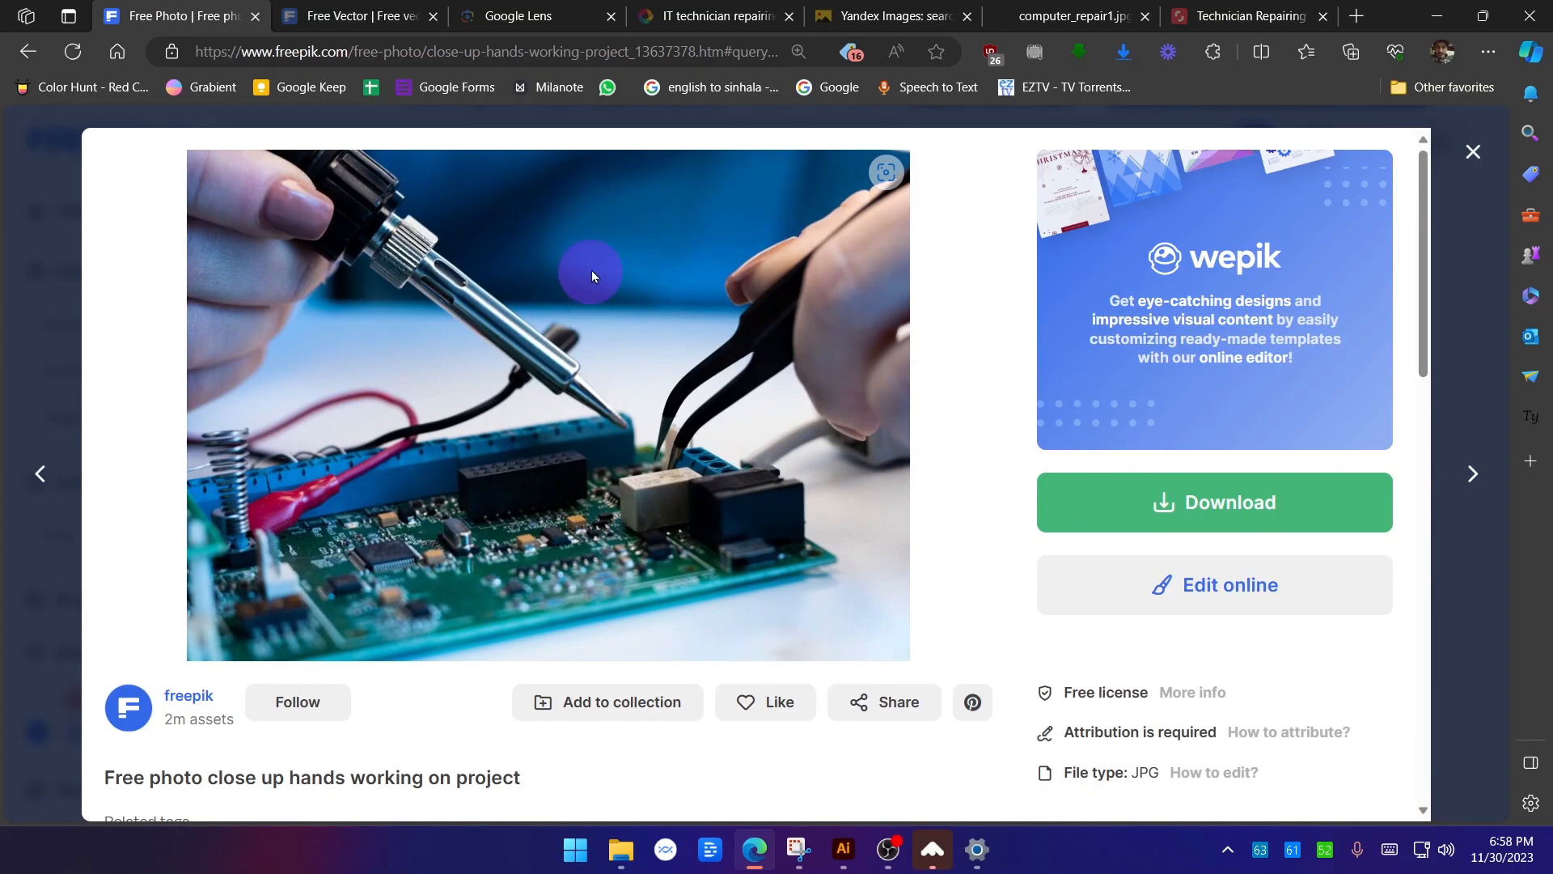
pyautogui.rightClick(657, 296)
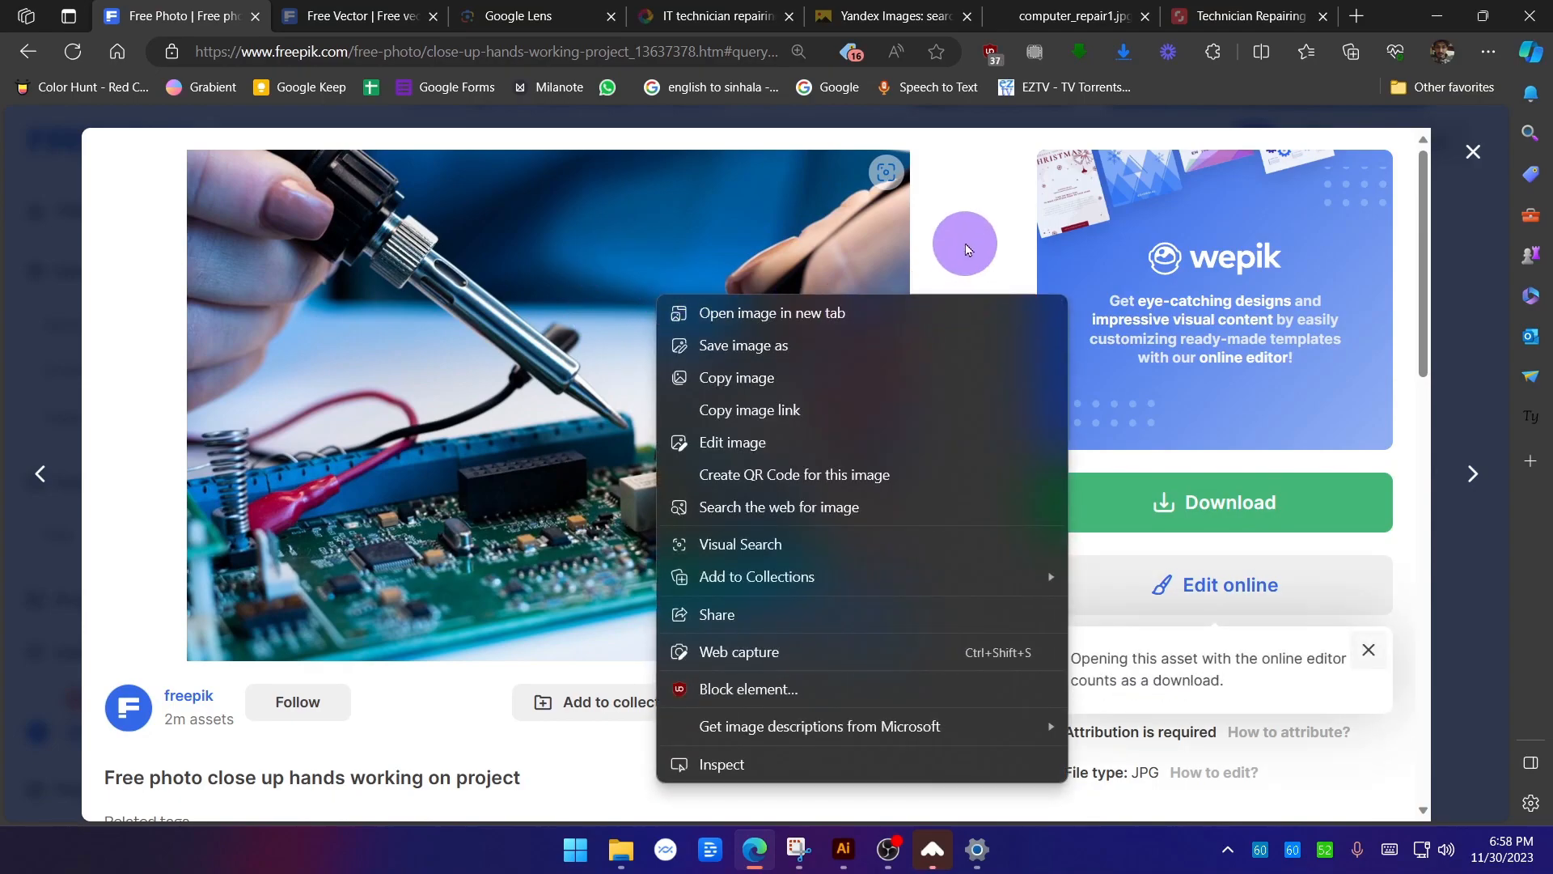
pyautogui.click(965, 249)
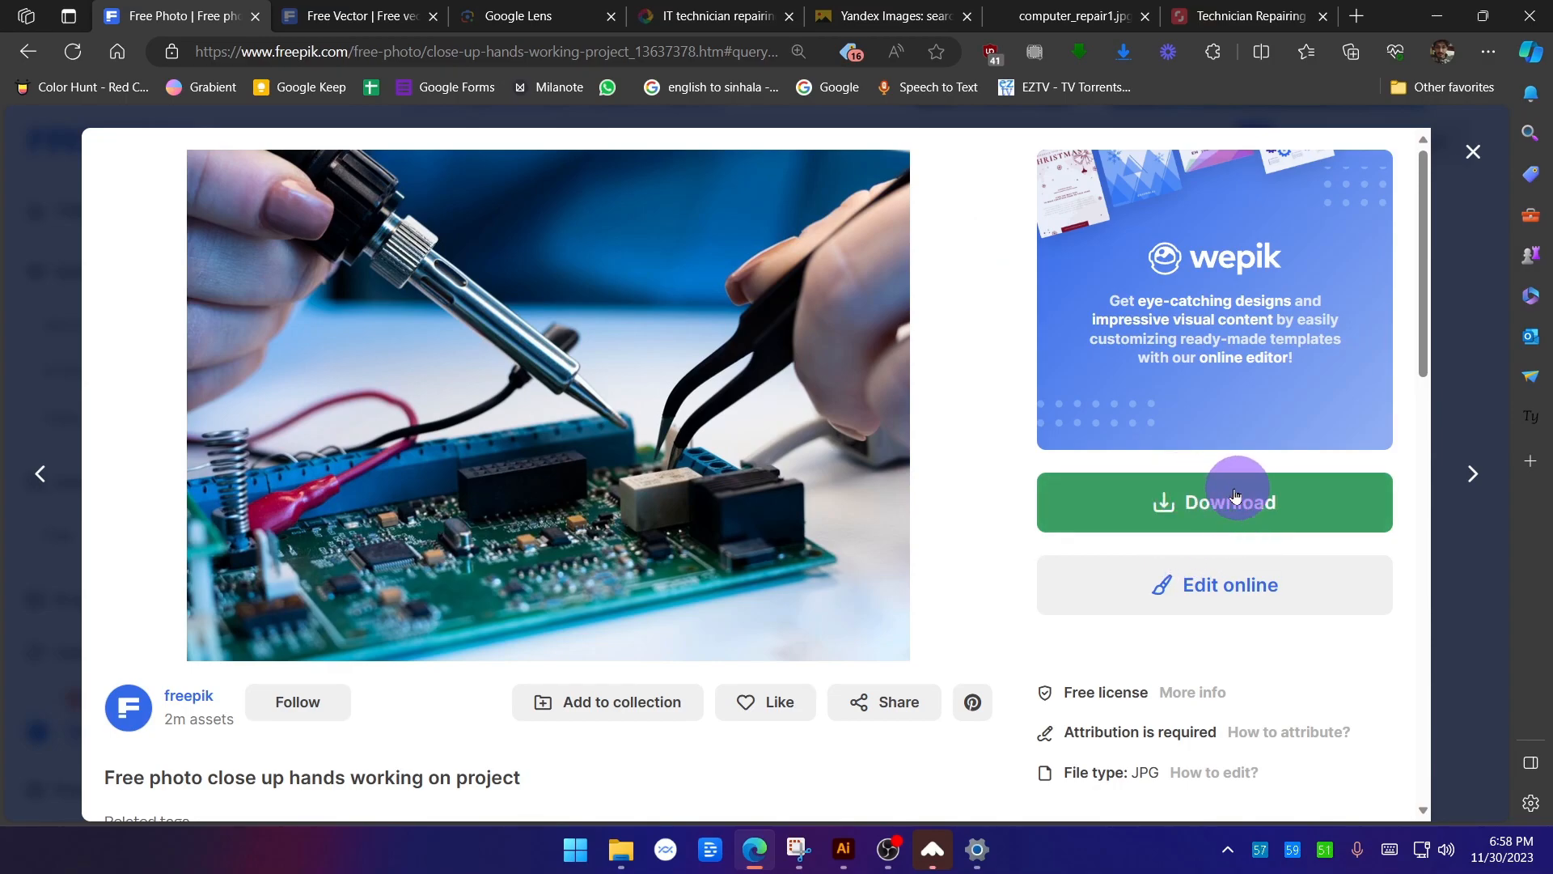
pyautogui.rightClick(551, 336)
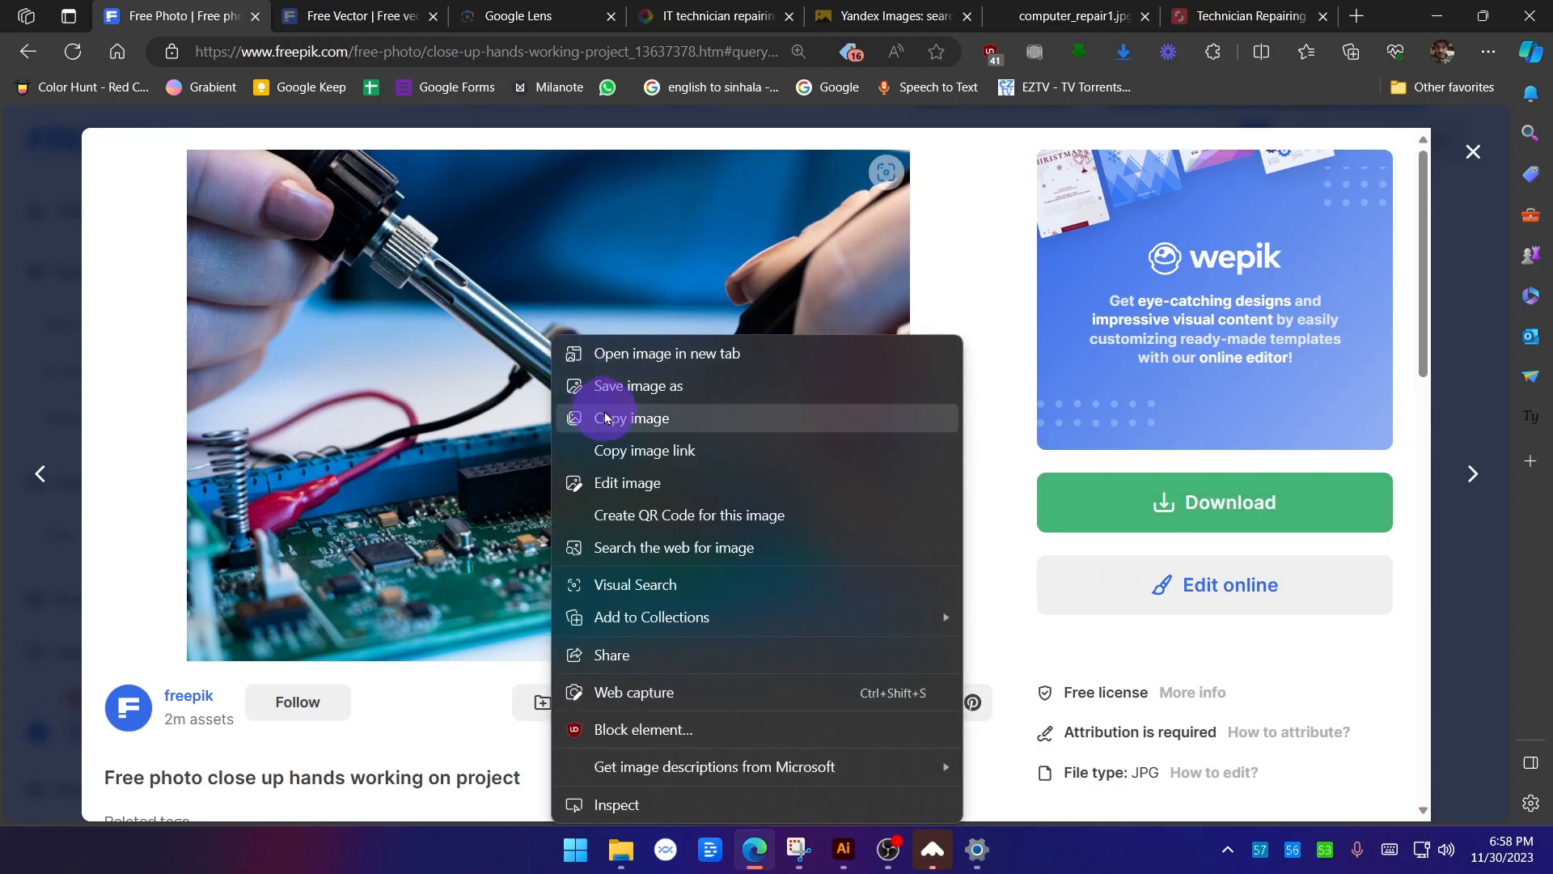
pyautogui.click(607, 418)
# Switch to Illustrator, paste the soldering photo and position it behind the lower-left hexagon.
pyautogui.click(843, 852)
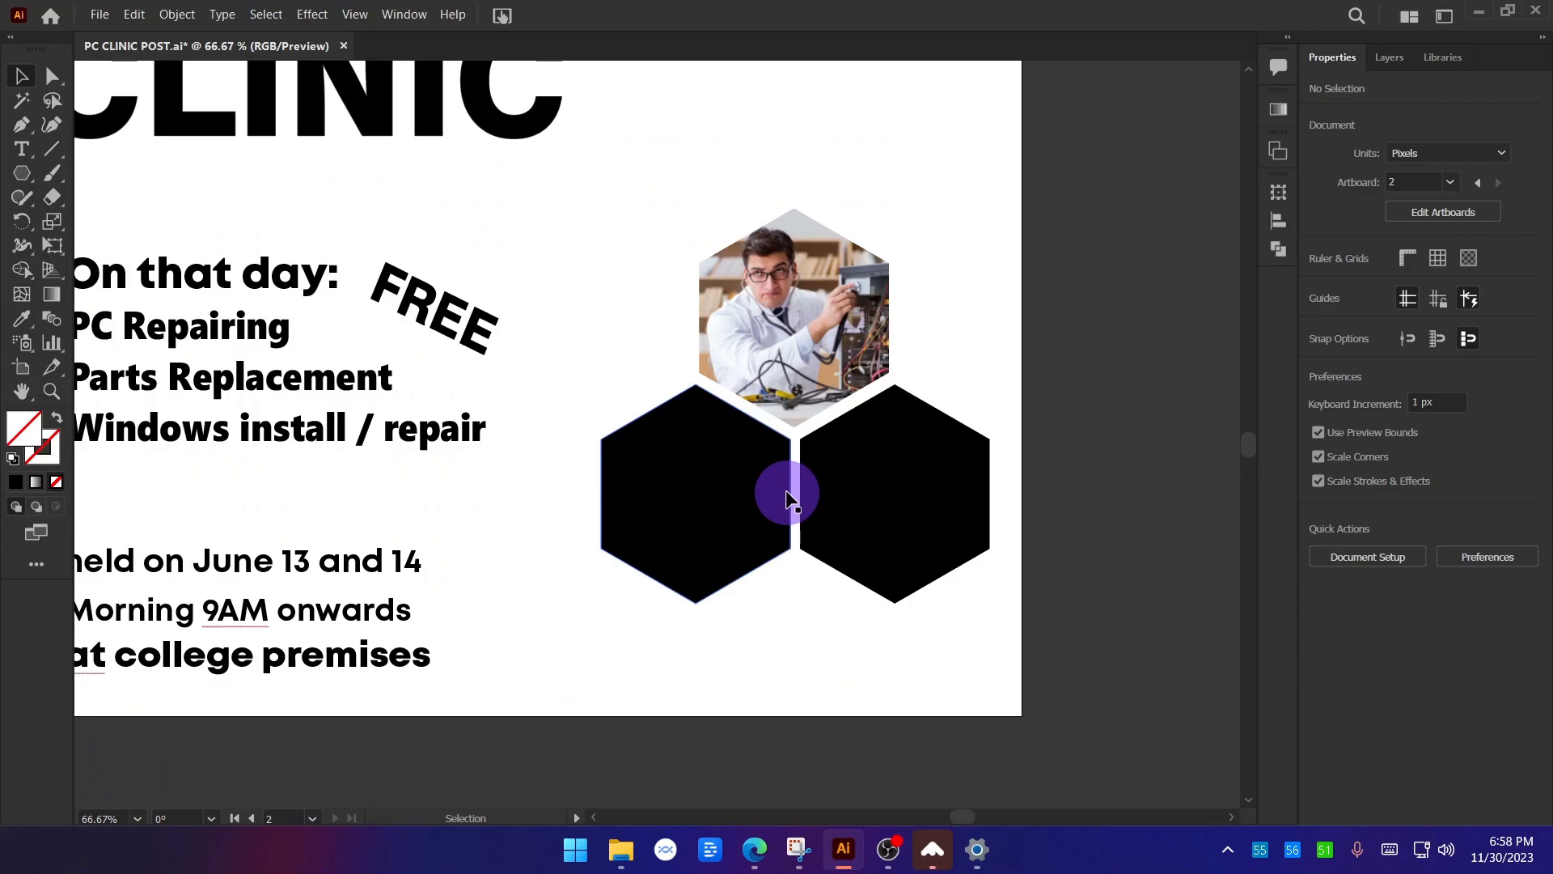
pyautogui.hotkey('ctrl', 'v')
pyautogui.hotkey('ctrl', '-')
pyautogui.hotkey('ctrl', '-')
pyautogui.moveTo(909, 415); pyautogui.dragTo(696, 287)
pyautogui.hotkey('ctrl', '[')
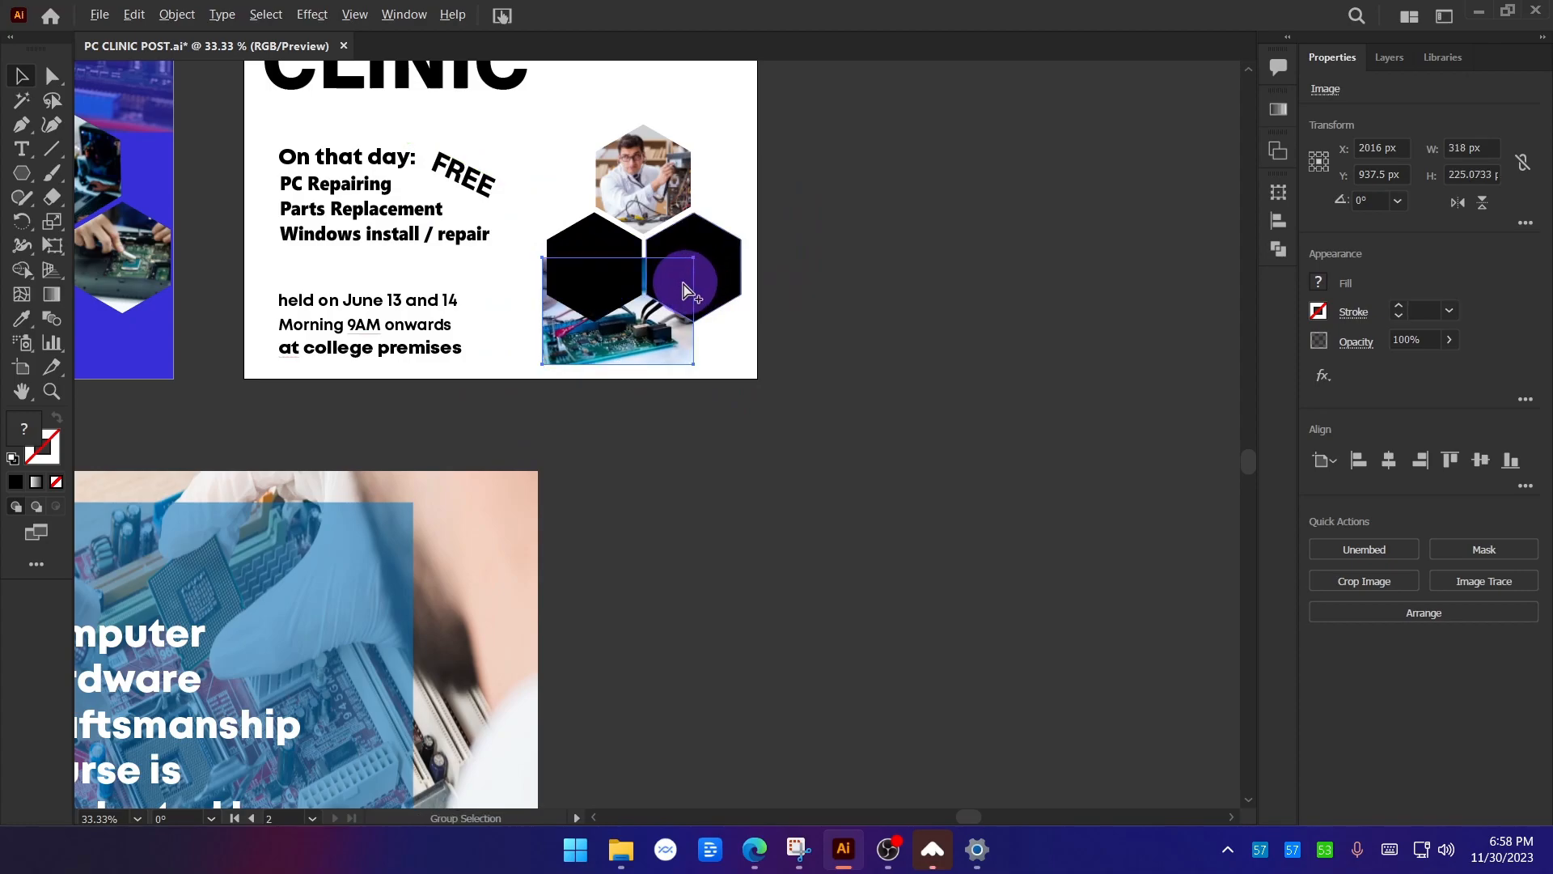
pyautogui.scroll(3, 620, 246)
pyautogui.moveTo(642, 546); pyautogui.dragTo(591, 443)
# Make a clipping mask from the lower-left hexagon and the soldering photo.
pyautogui.keyDown('shift'); pyautogui.click(497, 383); pyautogui.keyUp('shift')
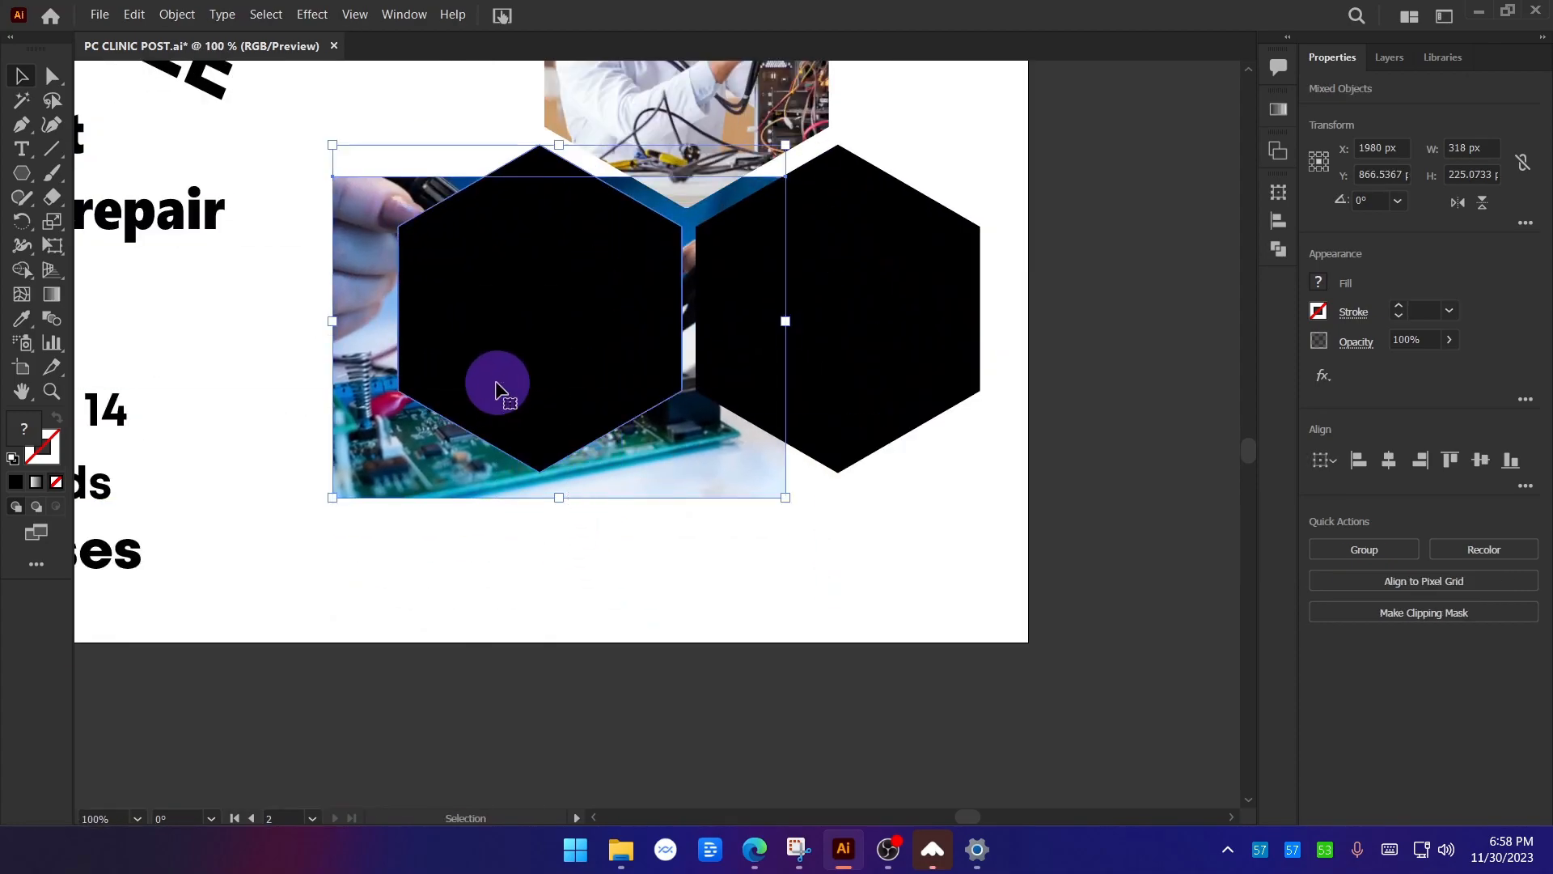
pyautogui.hotkey('ctrl', '7')
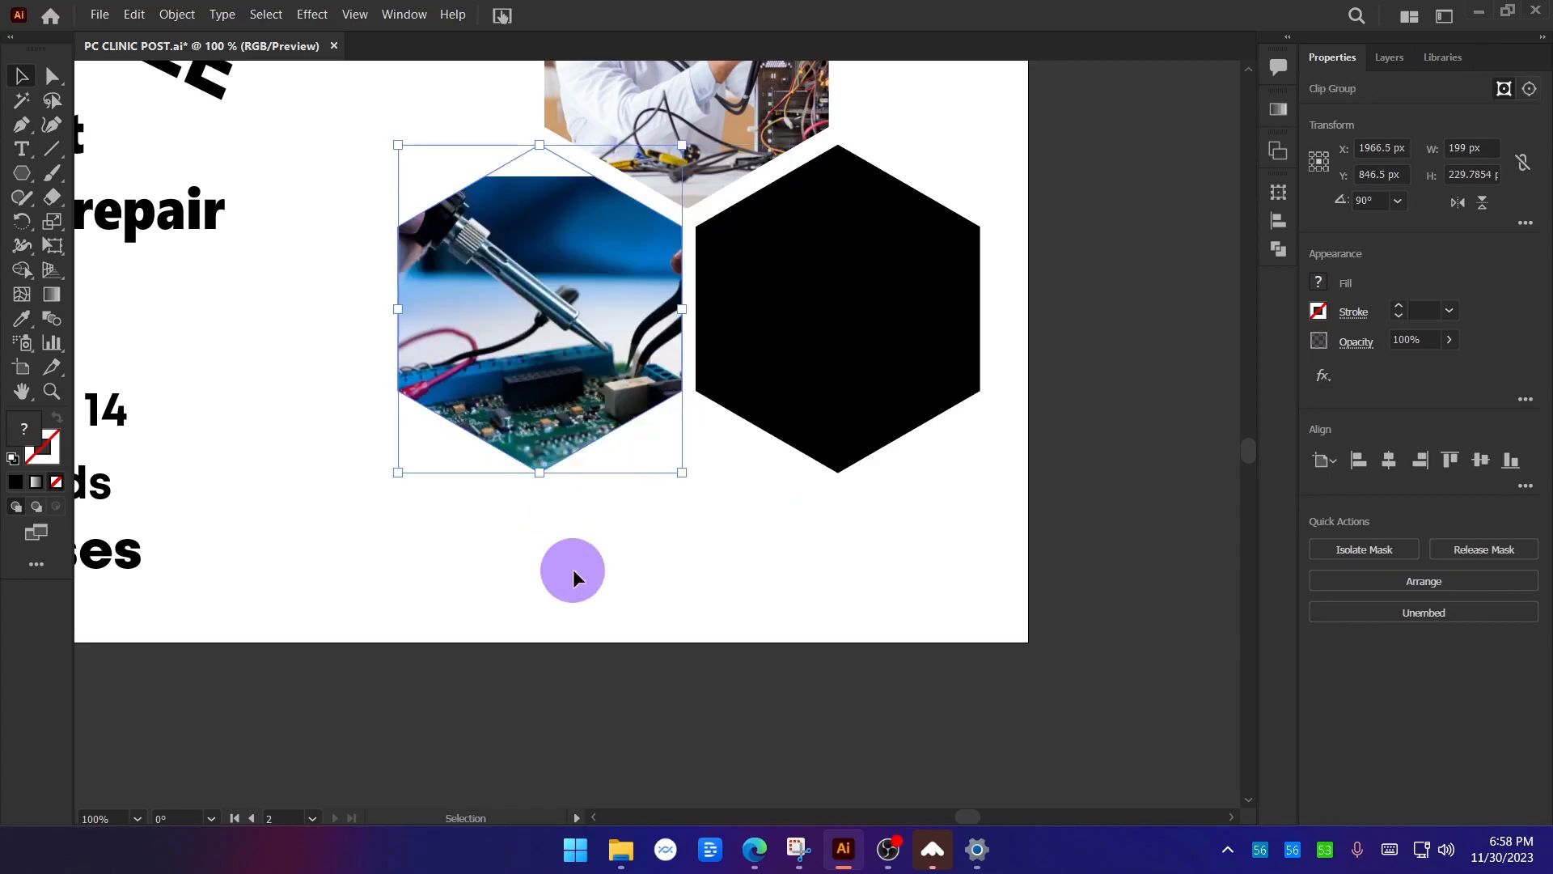
pyautogui.click(634, 611)
# Inside the clip group, shift and stretch the soldering photo until it fills the lower-left hexagon, and leave isolation mode.
pyautogui.doubleClick(527, 335)
pyautogui.moveTo(587, 260); pyautogui.dragTo(581, 230)
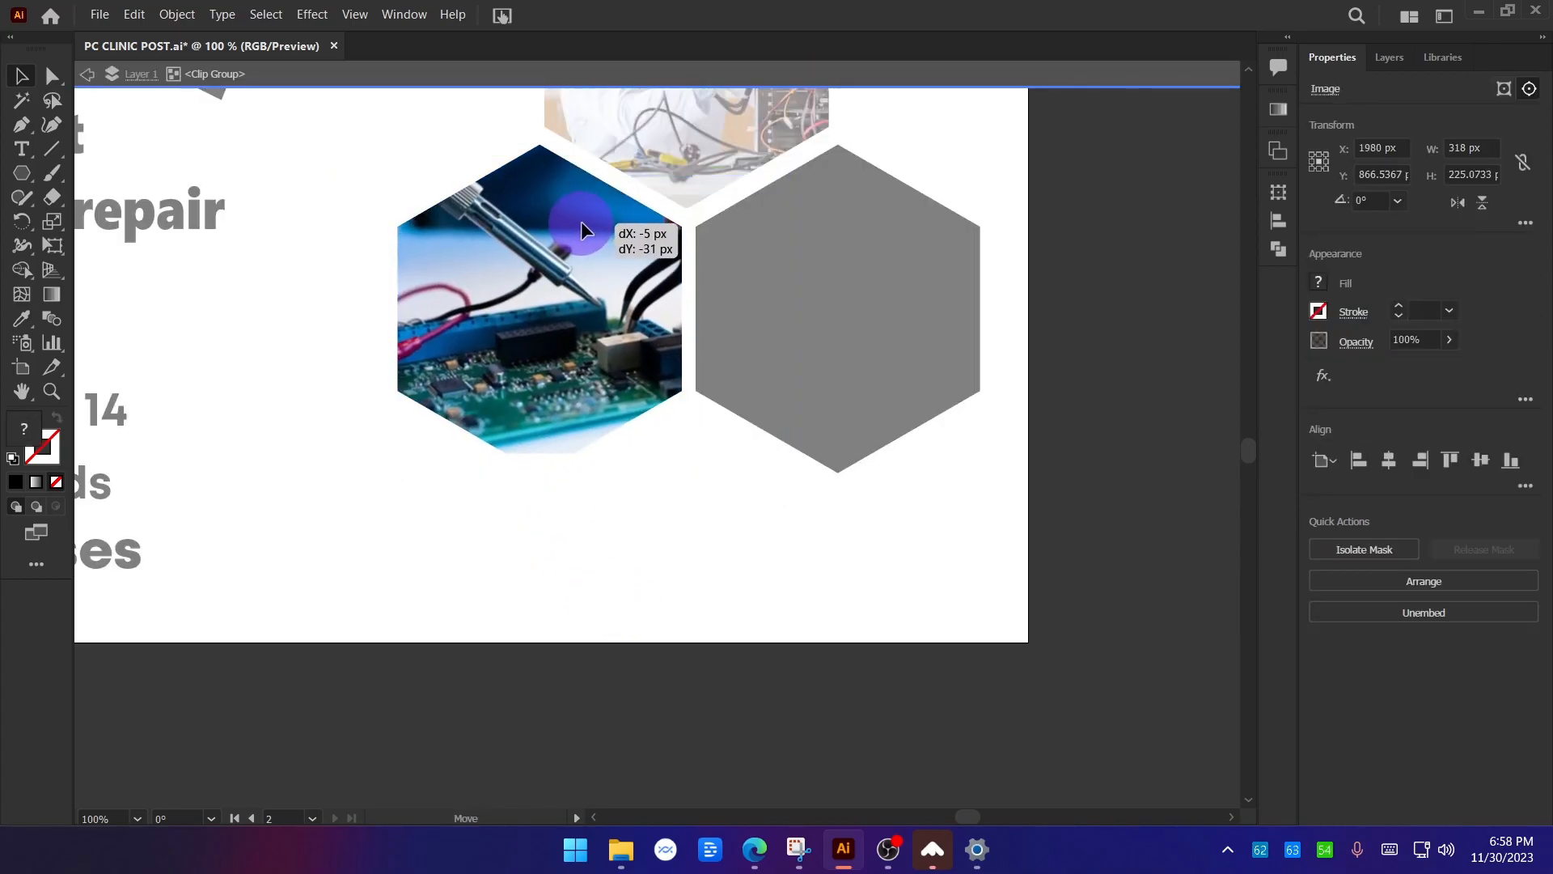
pyautogui.moveTo(550, 451); pyautogui.dragTo(544, 485)
pyautogui.doubleClick(648, 576)
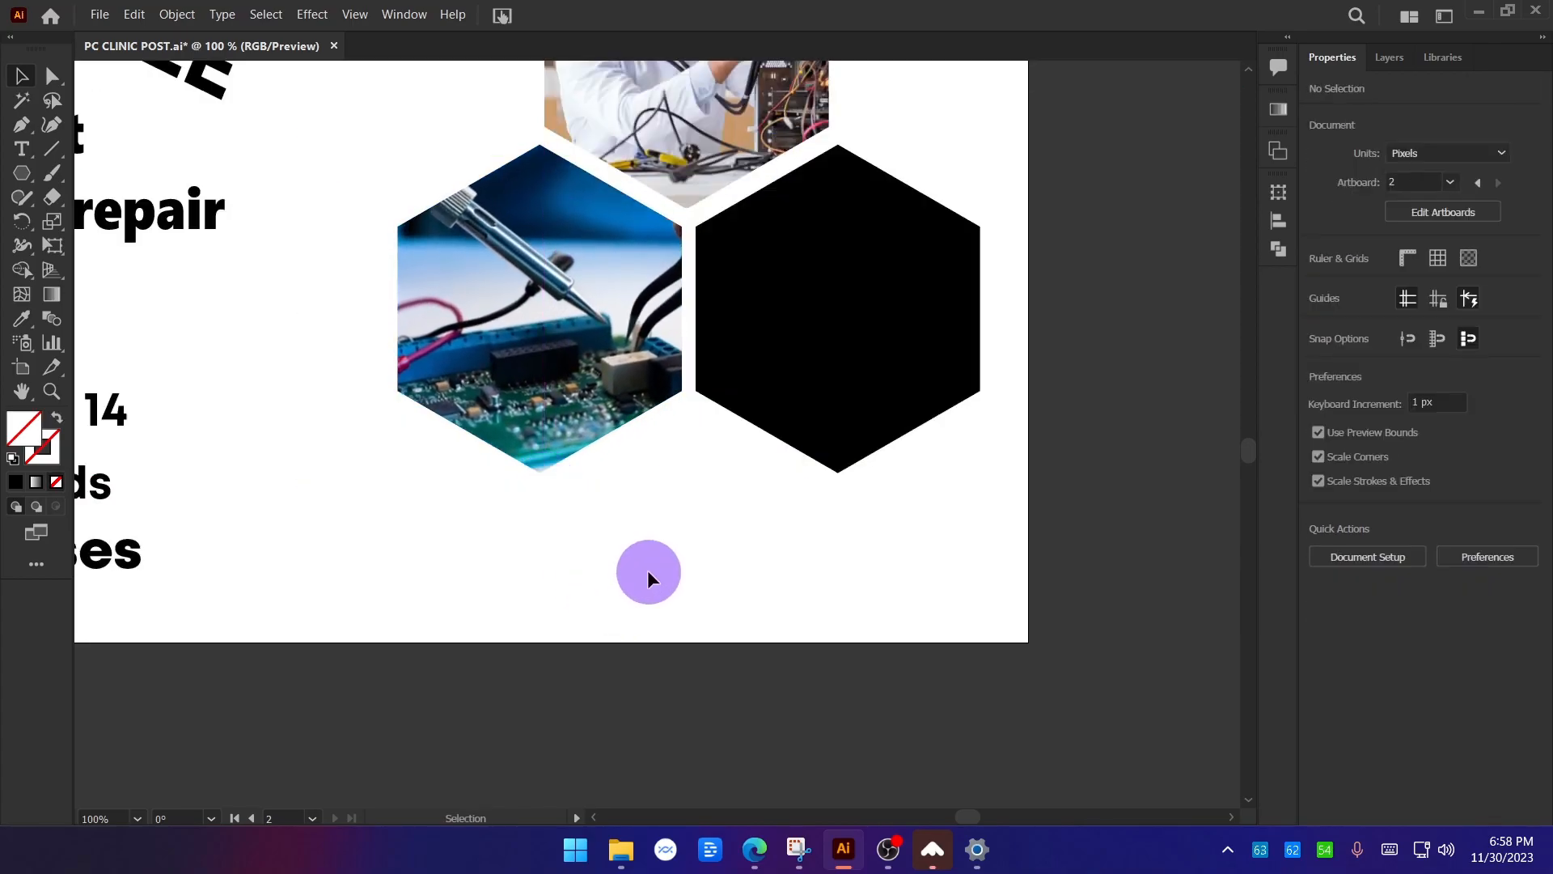
pyautogui.click(650, 344)
pyautogui.doubleClick(649, 338)
pyautogui.moveTo(628, 313); pyautogui.dragTo(554, 312)
pyautogui.click(709, 582)
pyautogui.doubleClick(780, 543)
# Switch to the browser and close the soldering photo's details to return to the Freepik "pc repair" results.
pyautogui.hotkey('alt', 'Tab')
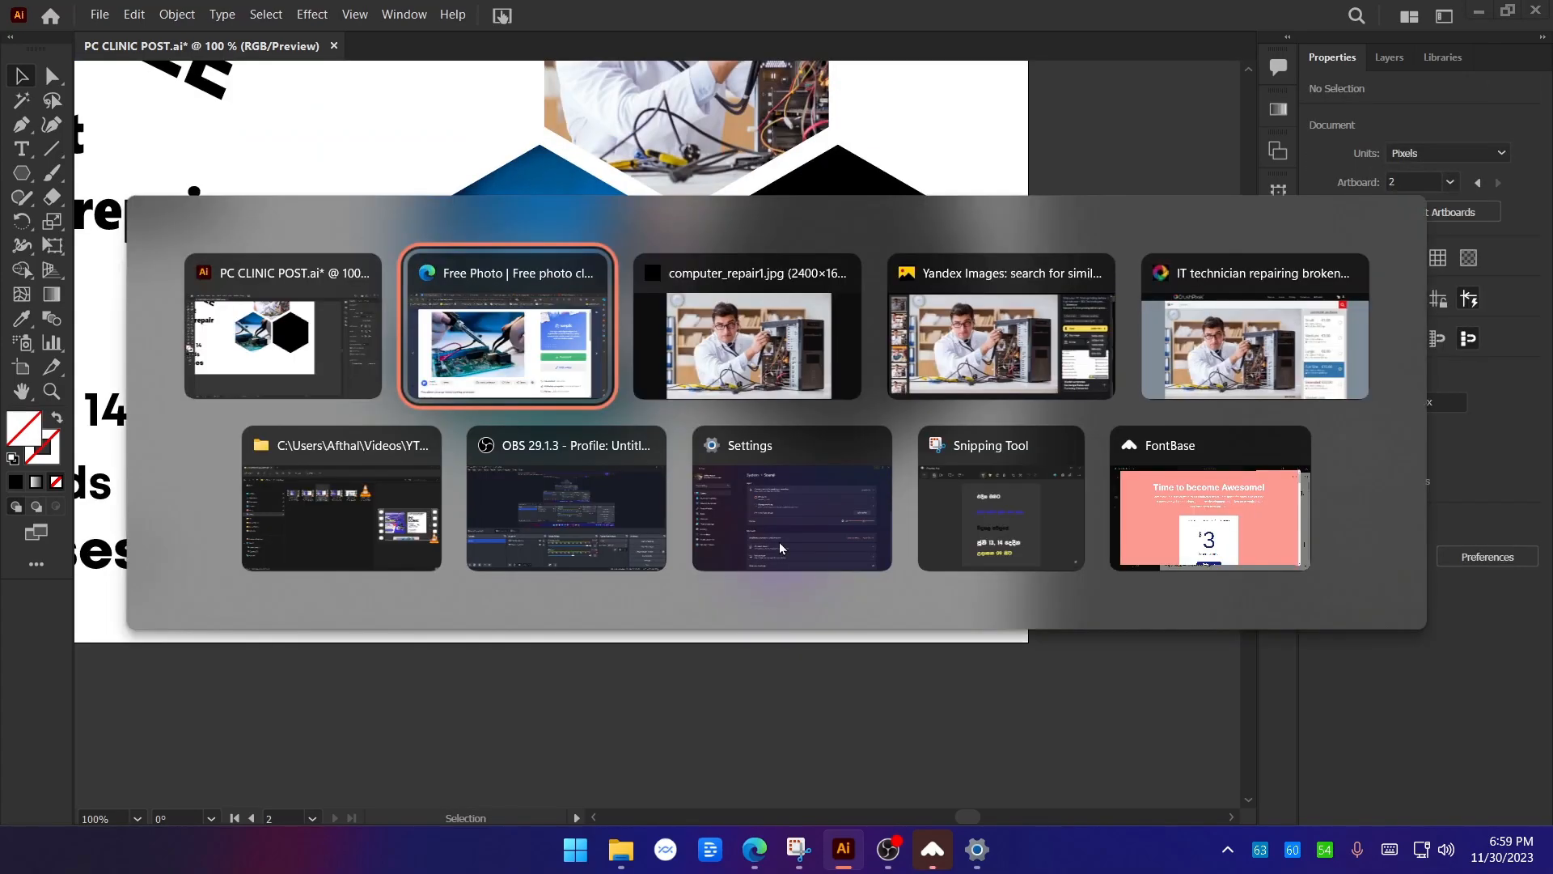
pyautogui.scroll(-5, 1363, 453)
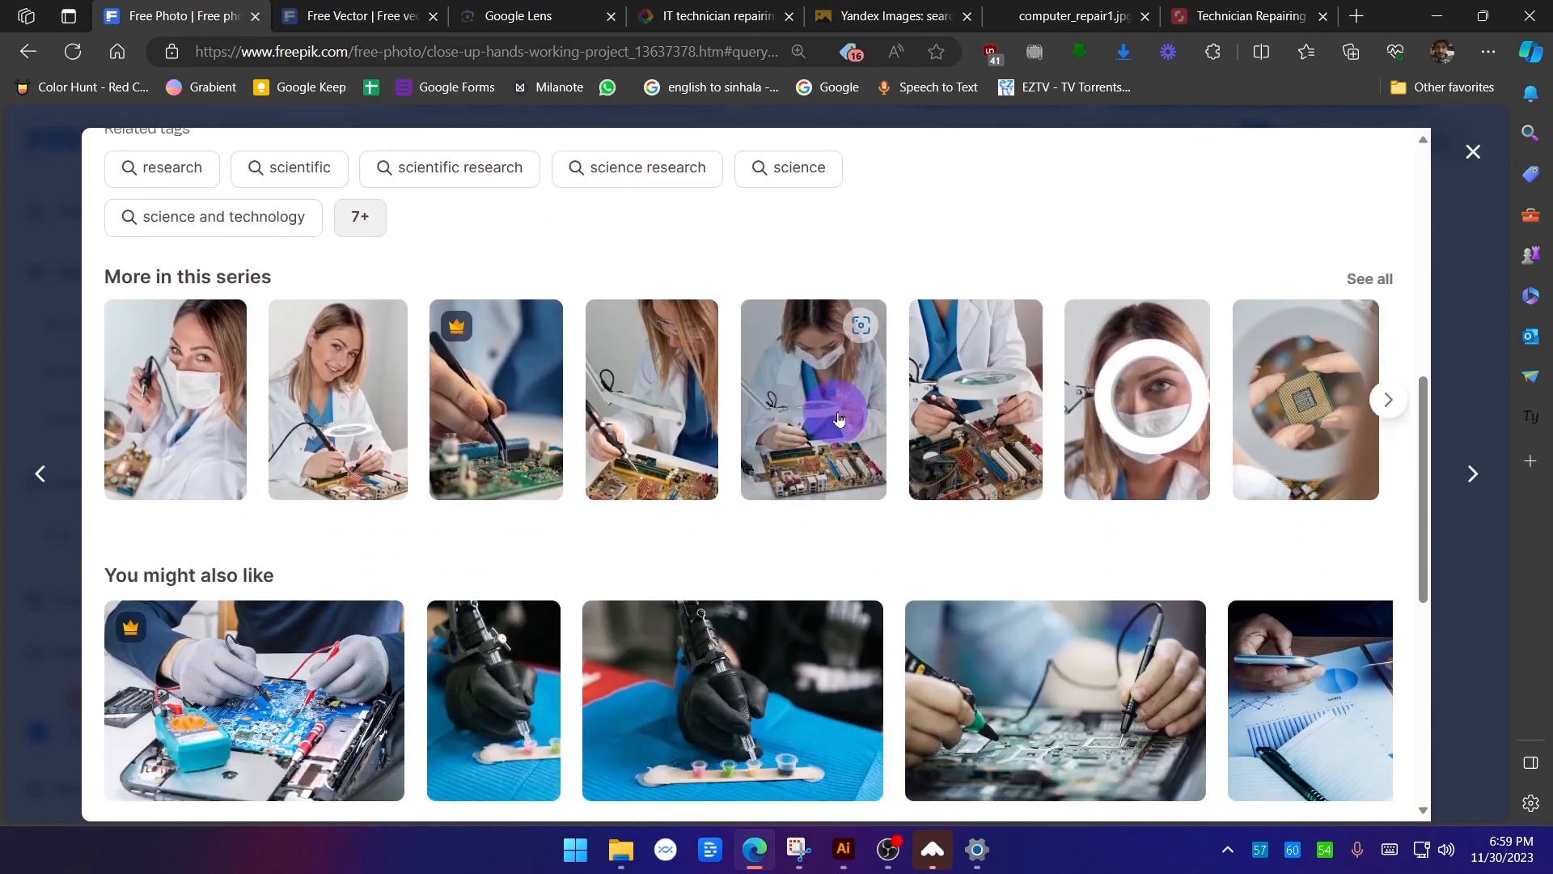
pyautogui.scroll(5, 1363, 453)
pyautogui.click(1473, 151)
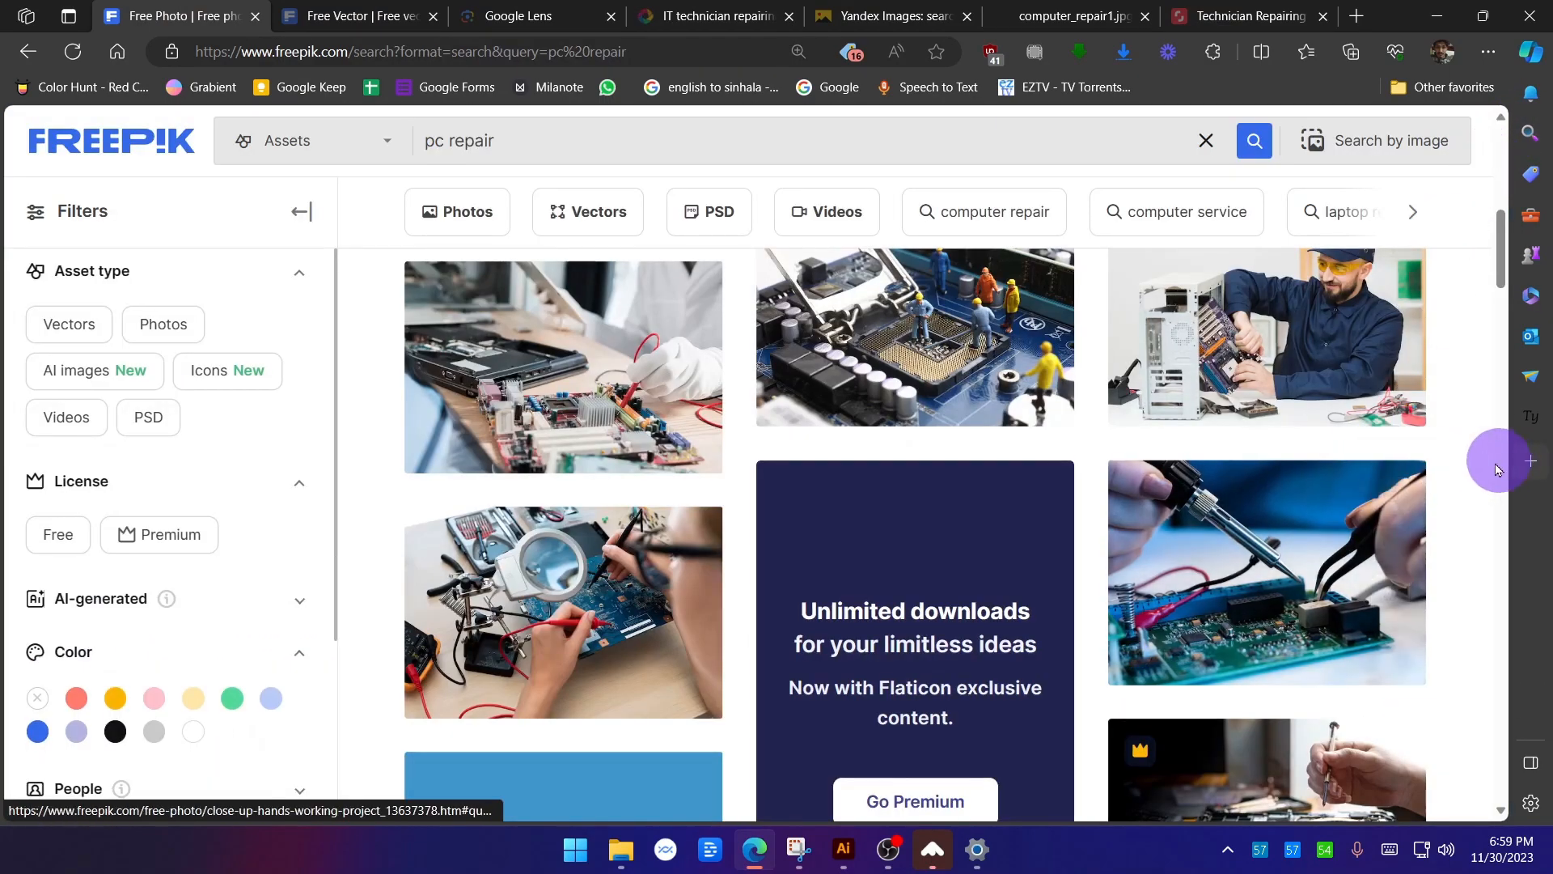
# Browse the "pc repair" results for another photo and open the one of a young technician working on a broken computer.
pyautogui.scroll(-10, 1476, 462)
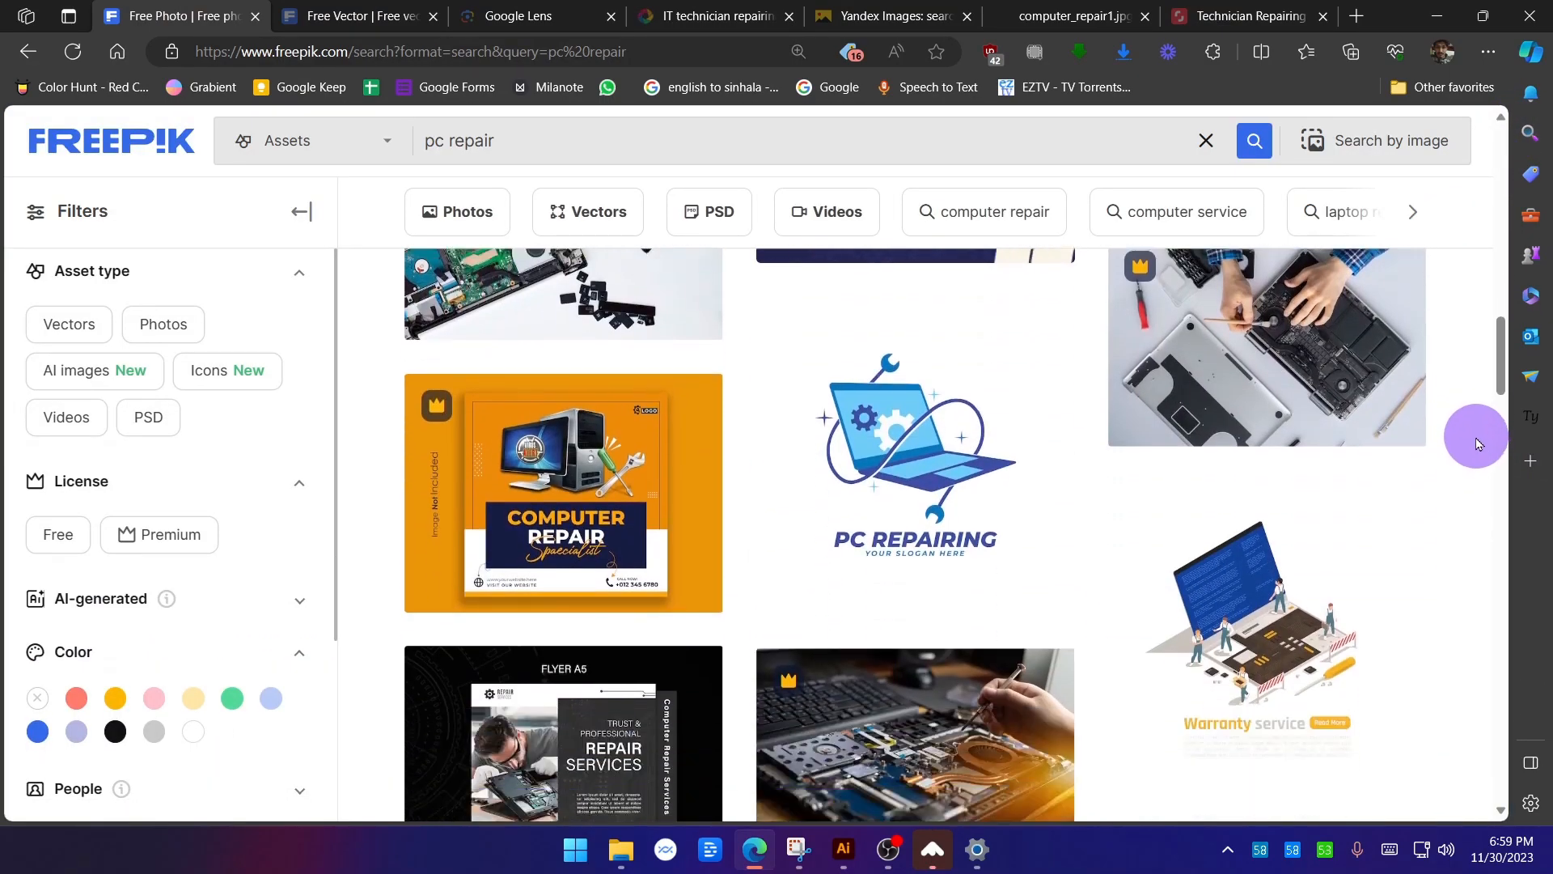
pyautogui.scroll(-10, 1454, 442)
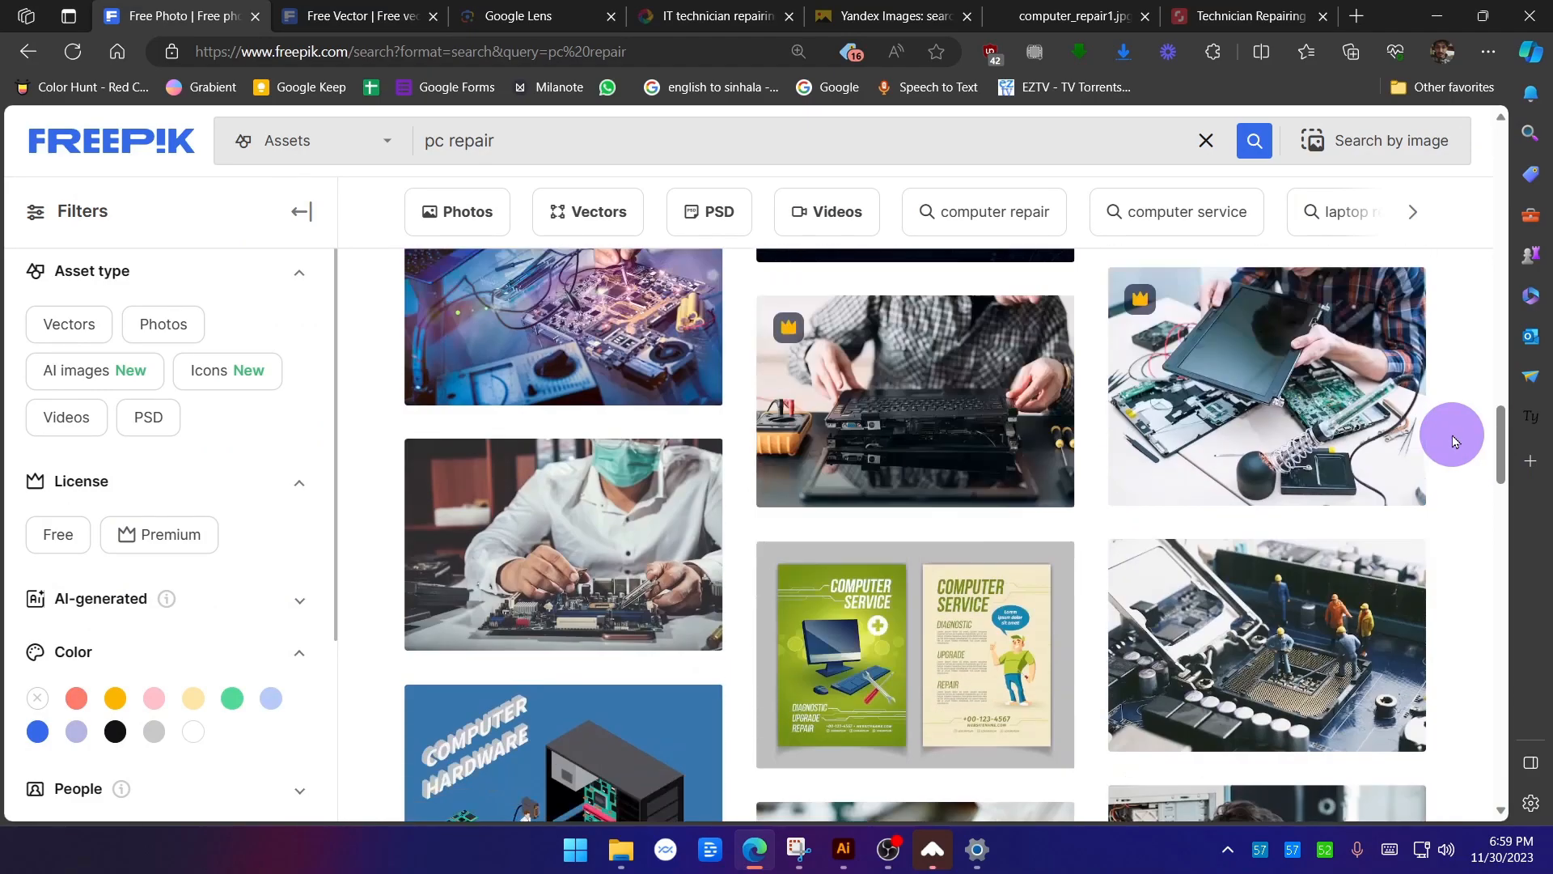
pyautogui.scroll(-5, 1453, 442)
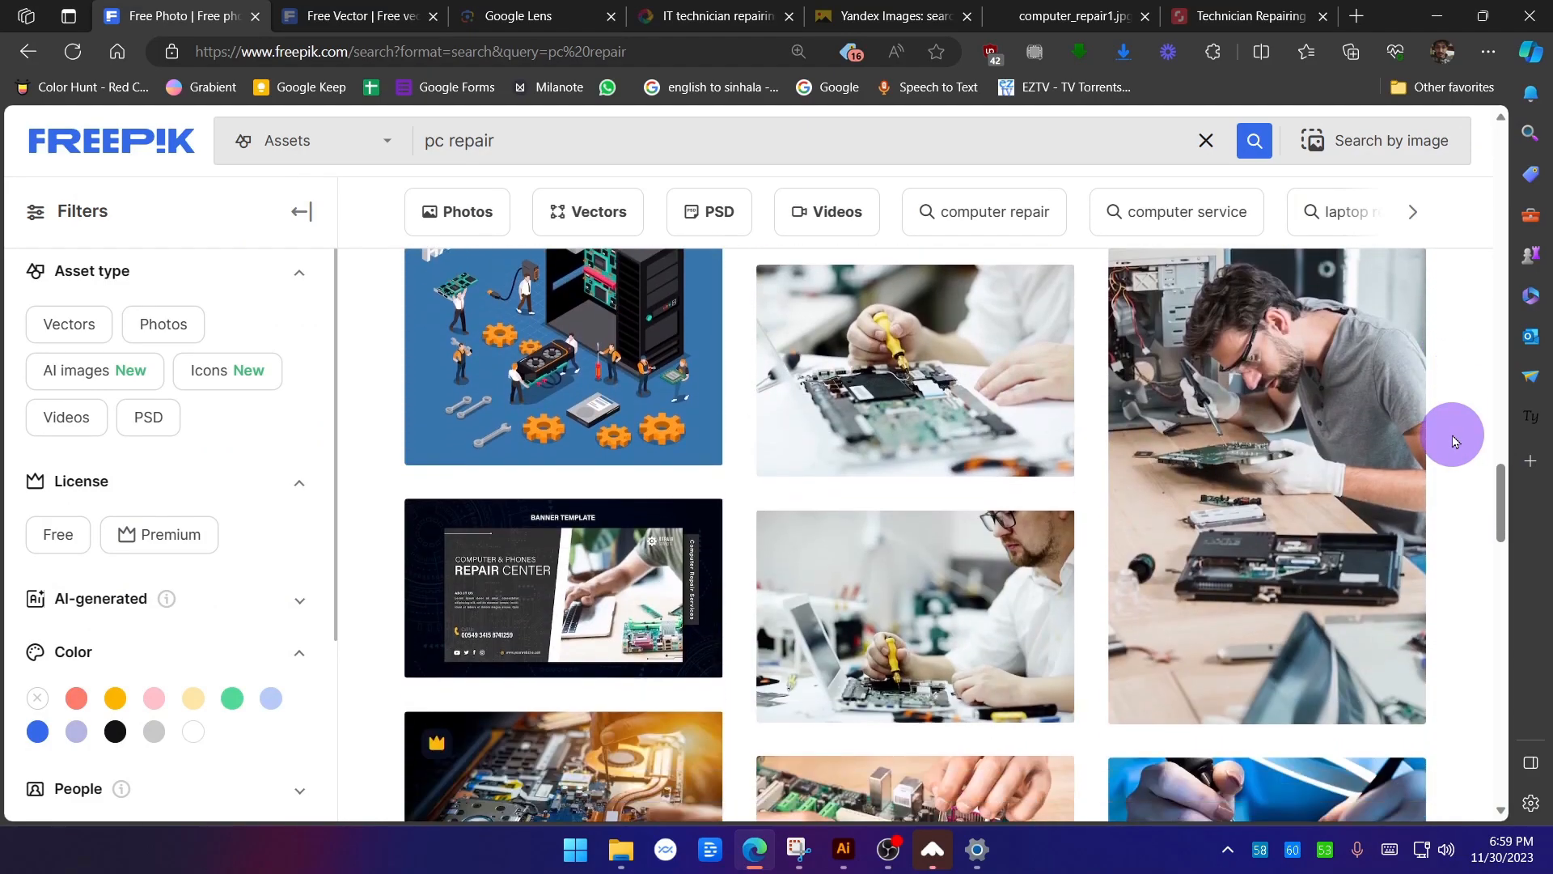
pyautogui.scroll(2, 1454, 442)
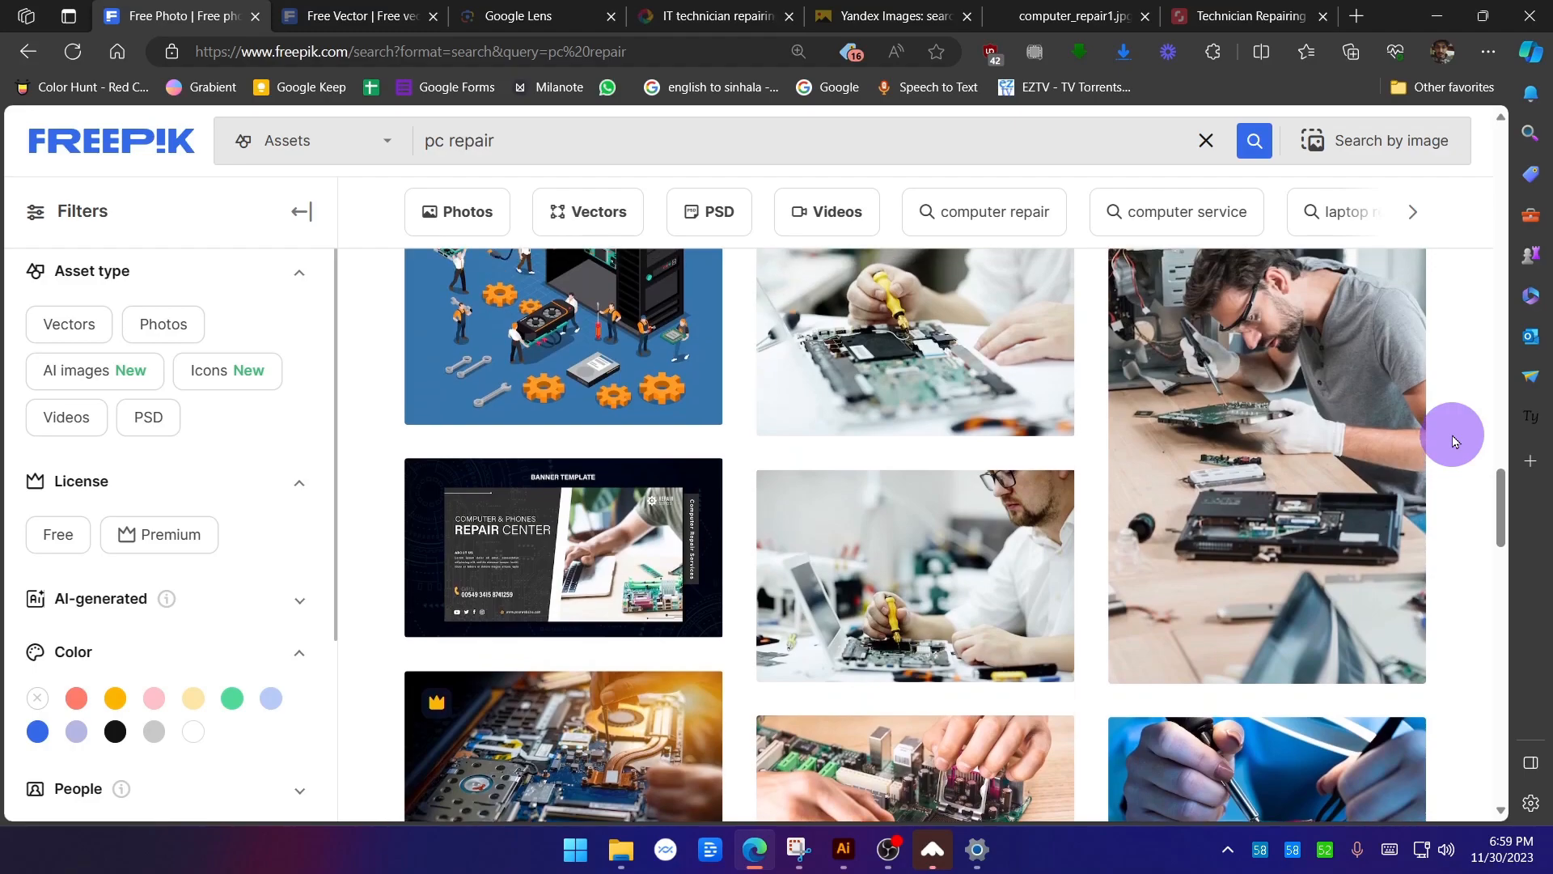
pyautogui.scroll(-7, 1289, 388)
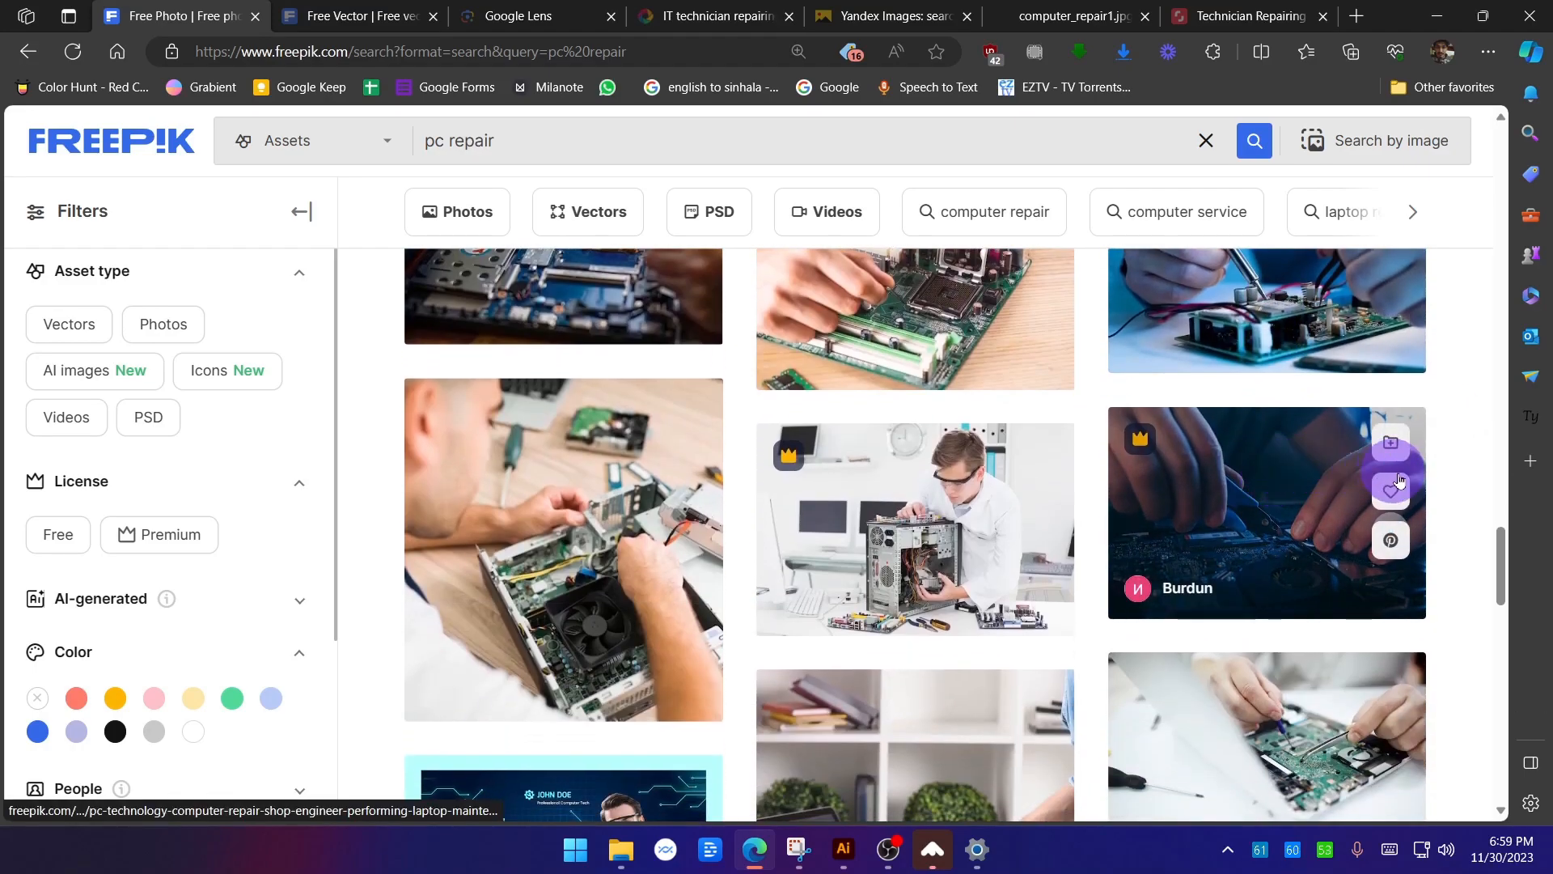
pyautogui.click(979, 506)
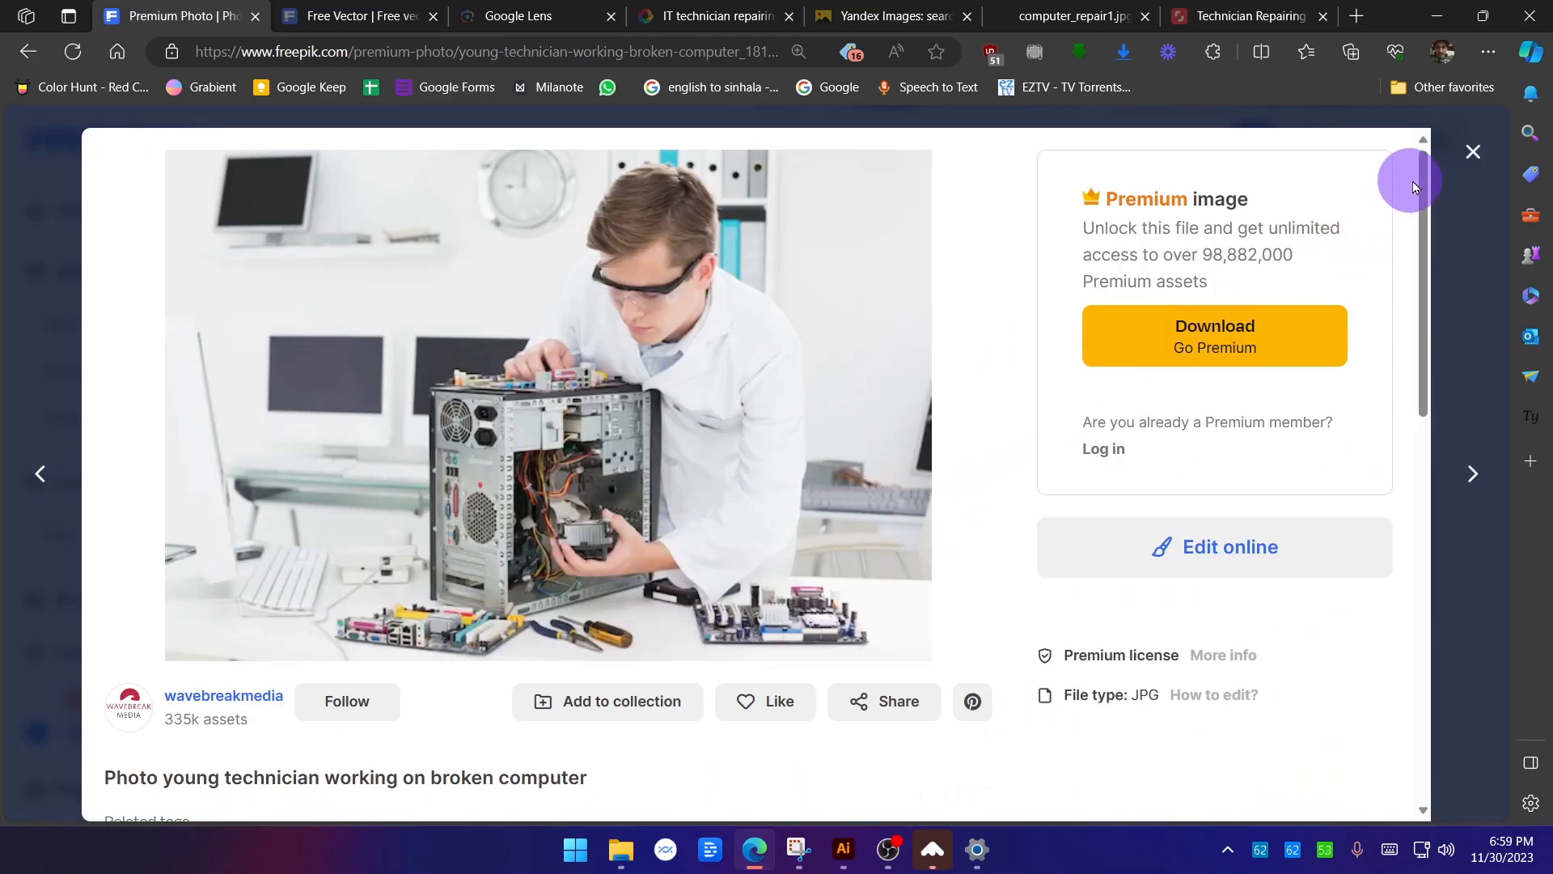
# Close the premium photo's details and open the free photo of a male technician repairing a computer motherboard on a wooden desk.
pyautogui.click(1471, 154)
pyautogui.scroll(-5, 1404, 544)
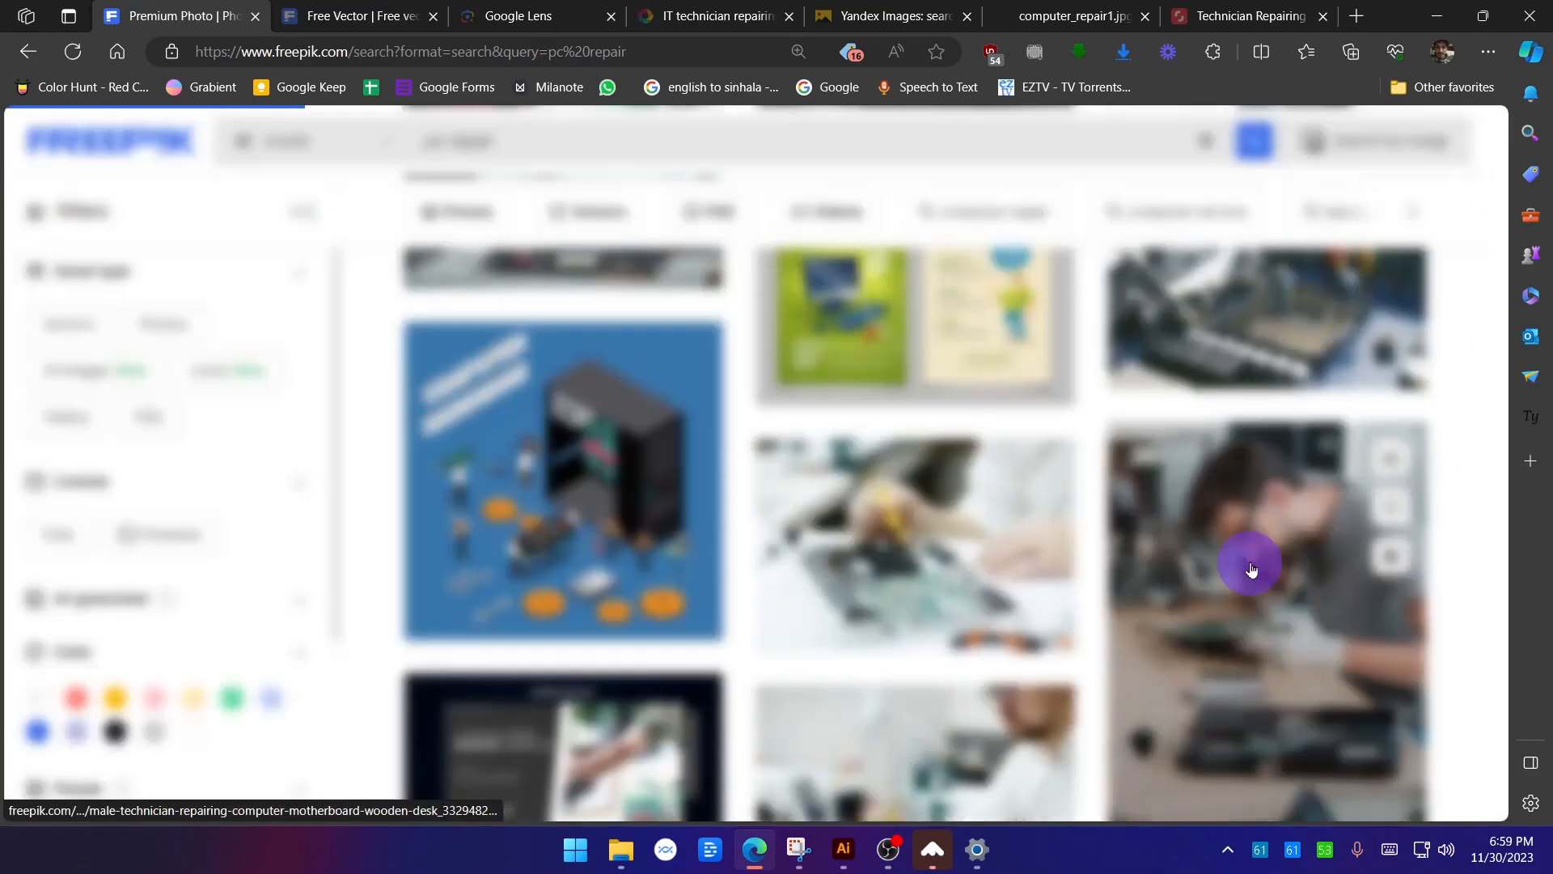
pyautogui.click(1248, 555)
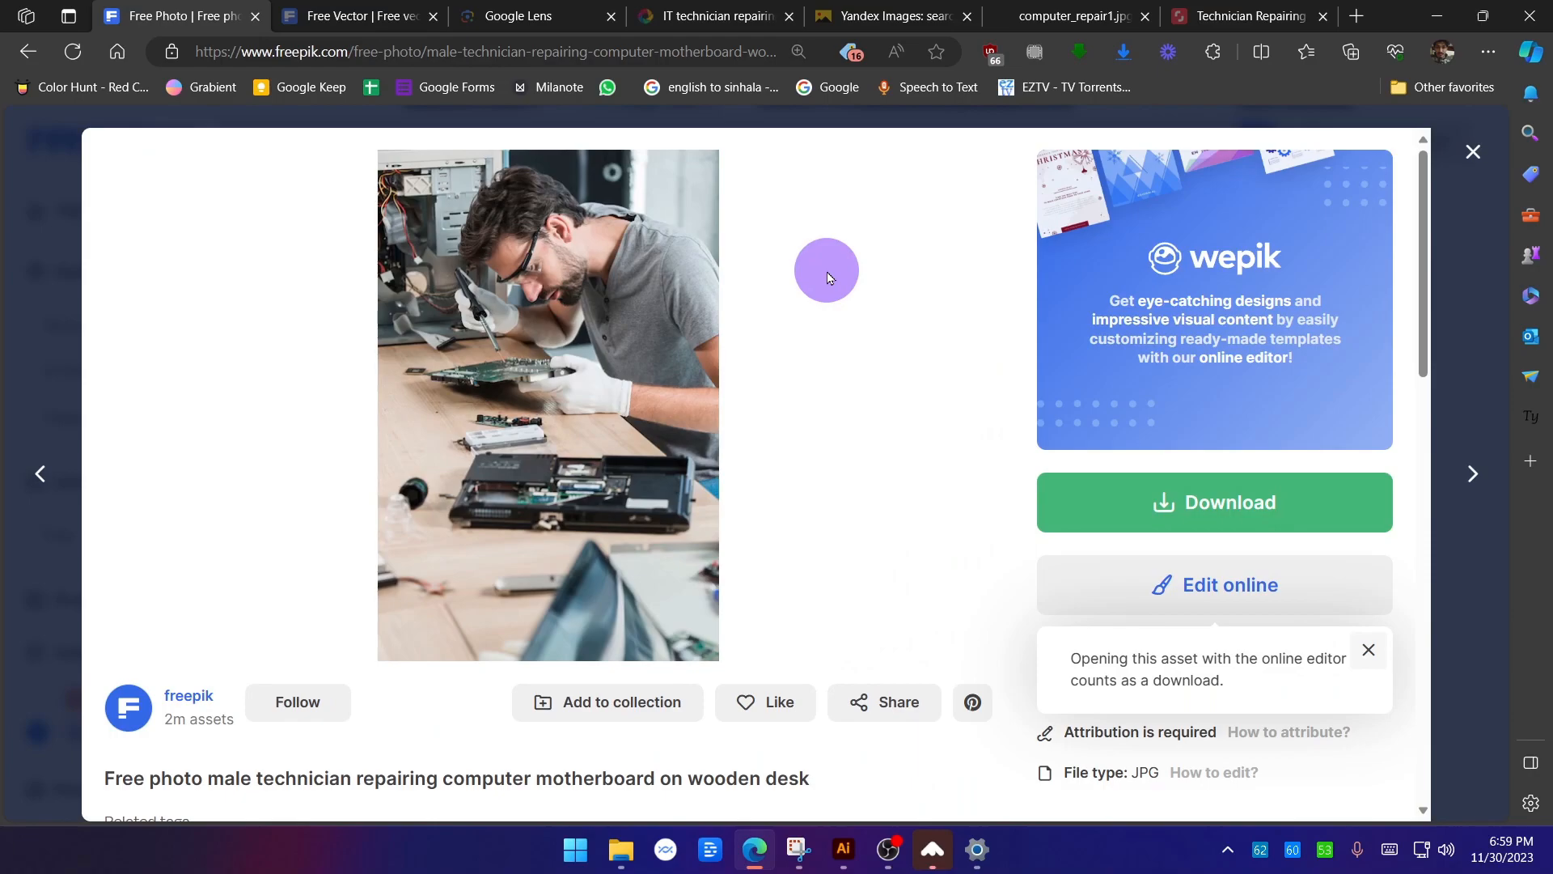
# Sketch a hexagonal crop outline over the technician in the photo with the screen annotation pen and close the annotation tool.
pyautogui.hotkey('ctrl', 'alt', 'g')
pyautogui.moveTo(445, 212)
pyautogui.mouseDown()
pyautogui.moveTo(560, 214)
pyautogui.moveTo(453, 216)
pyautogui.moveTo(384, 289)
pyautogui.moveTo(449, 410)
pyautogui.moveTo(579, 413)
pyautogui.moveTo(584, 214)
pyautogui.mouseUp()
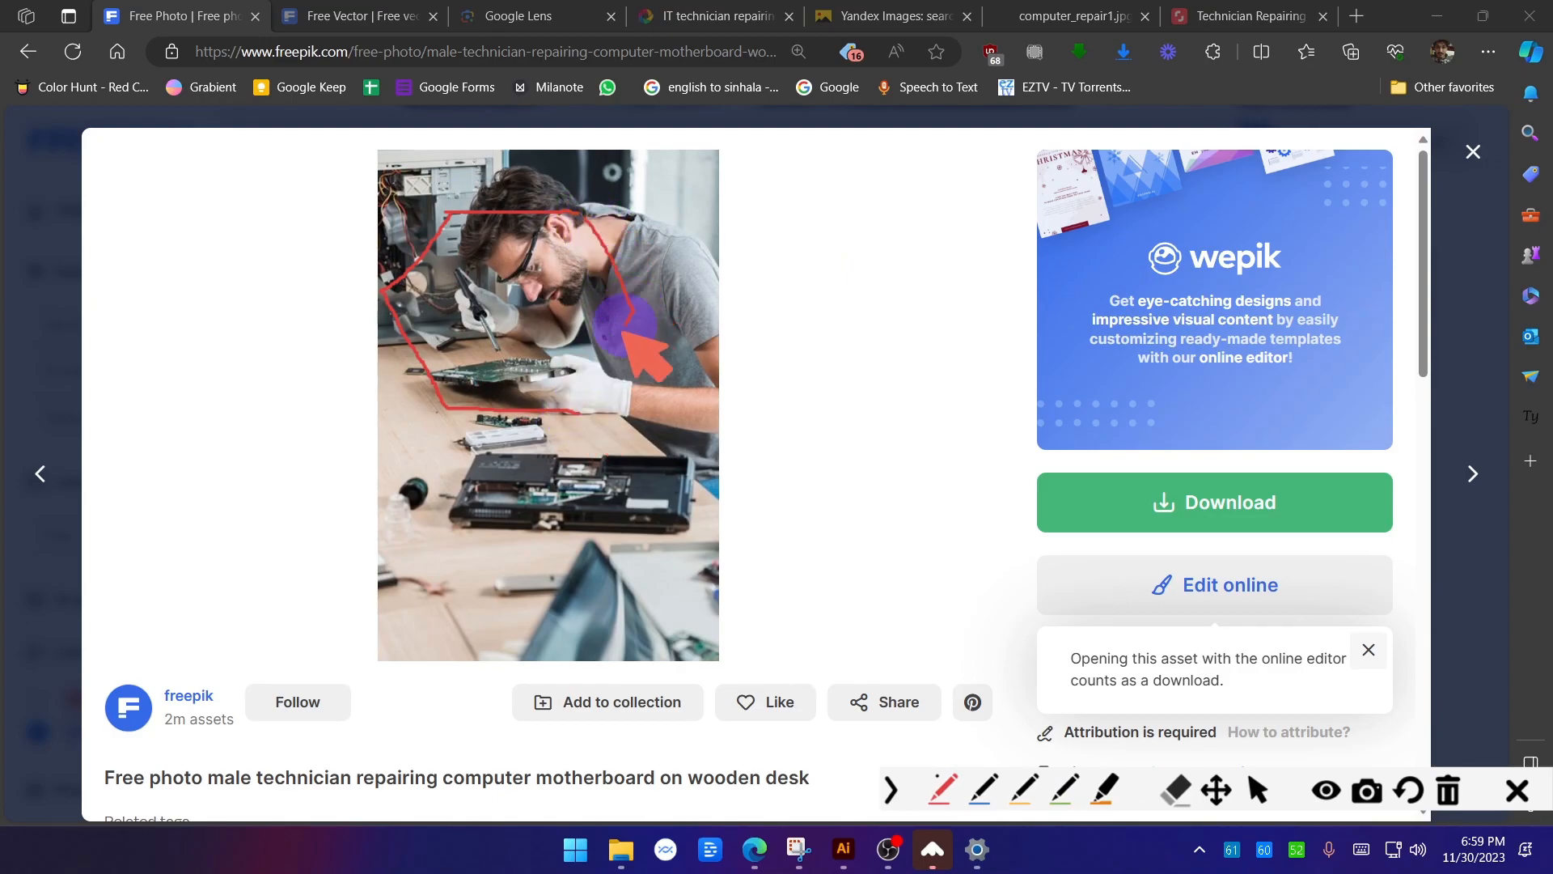
pyautogui.click(1518, 790)
# Copy the technician photo and paste it into the PC CLINIC POST document in Illustrator.
pyautogui.rightClick(527, 253)
pyautogui.click(603, 322)
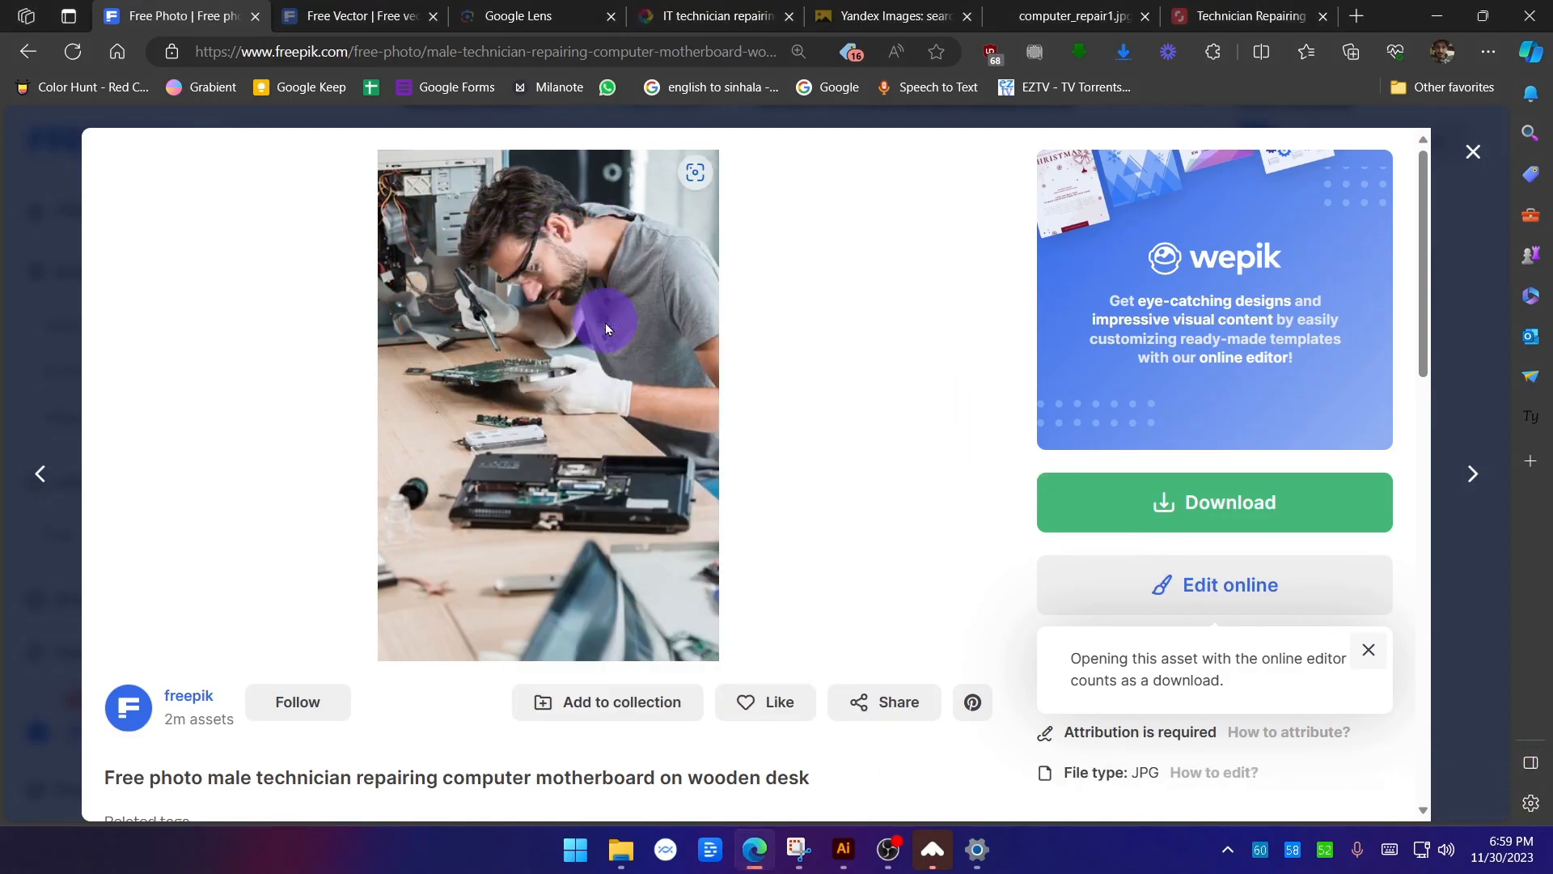
pyautogui.click(843, 849)
pyautogui.hotkey('ctrl', 'v')
# Place the technician photo over the lower-right black hexagon and make a clipping mask from the two.
pyautogui.moveTo(756, 440); pyautogui.dragTo(941, 420)
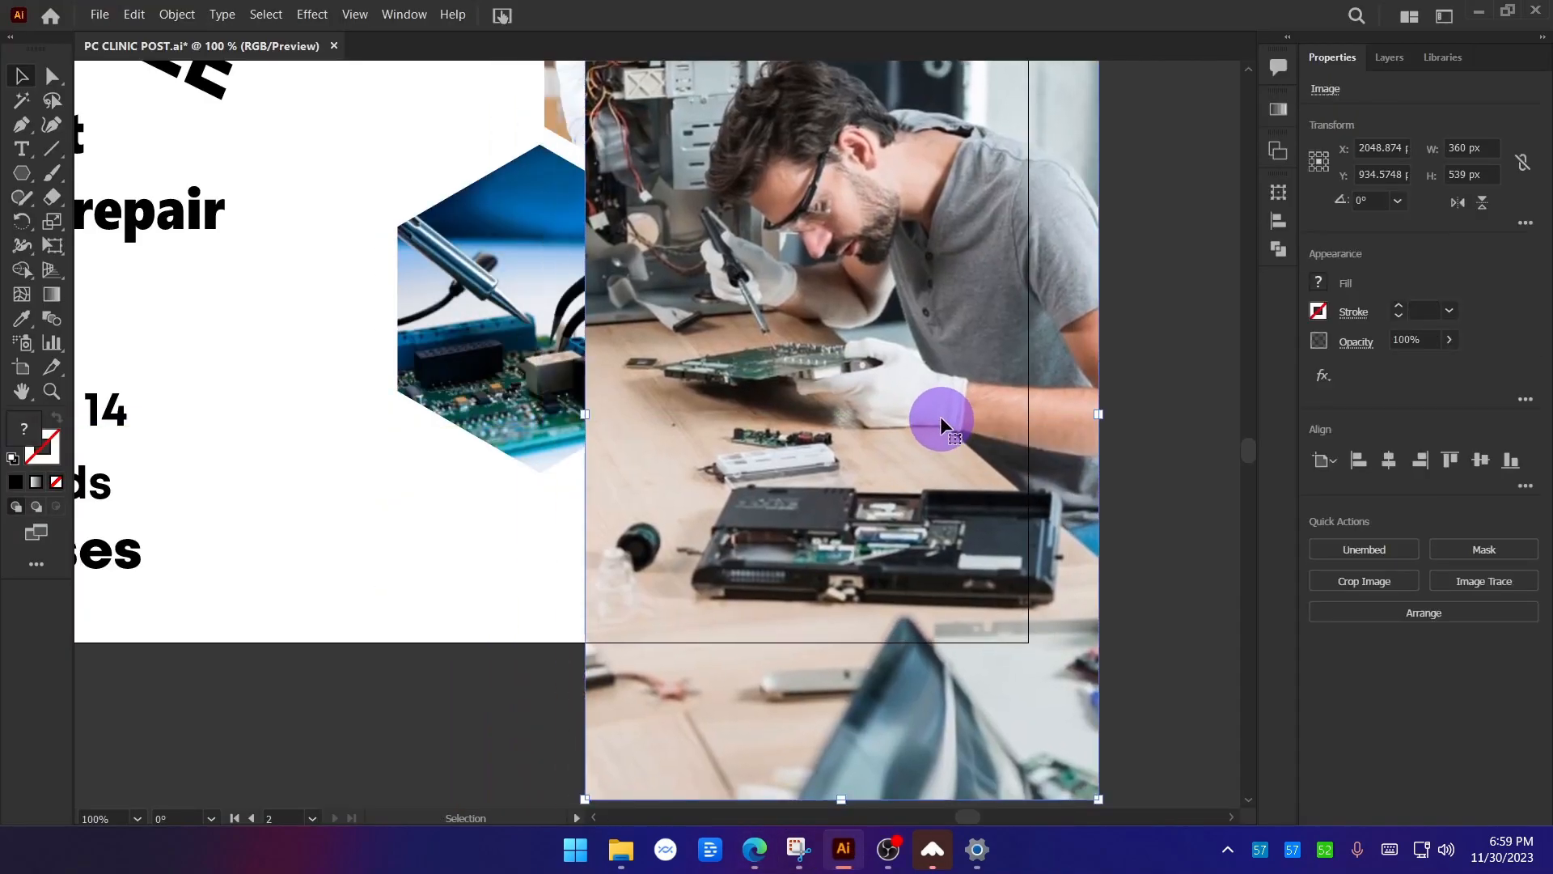
pyautogui.hscroll(3, 922, 404)
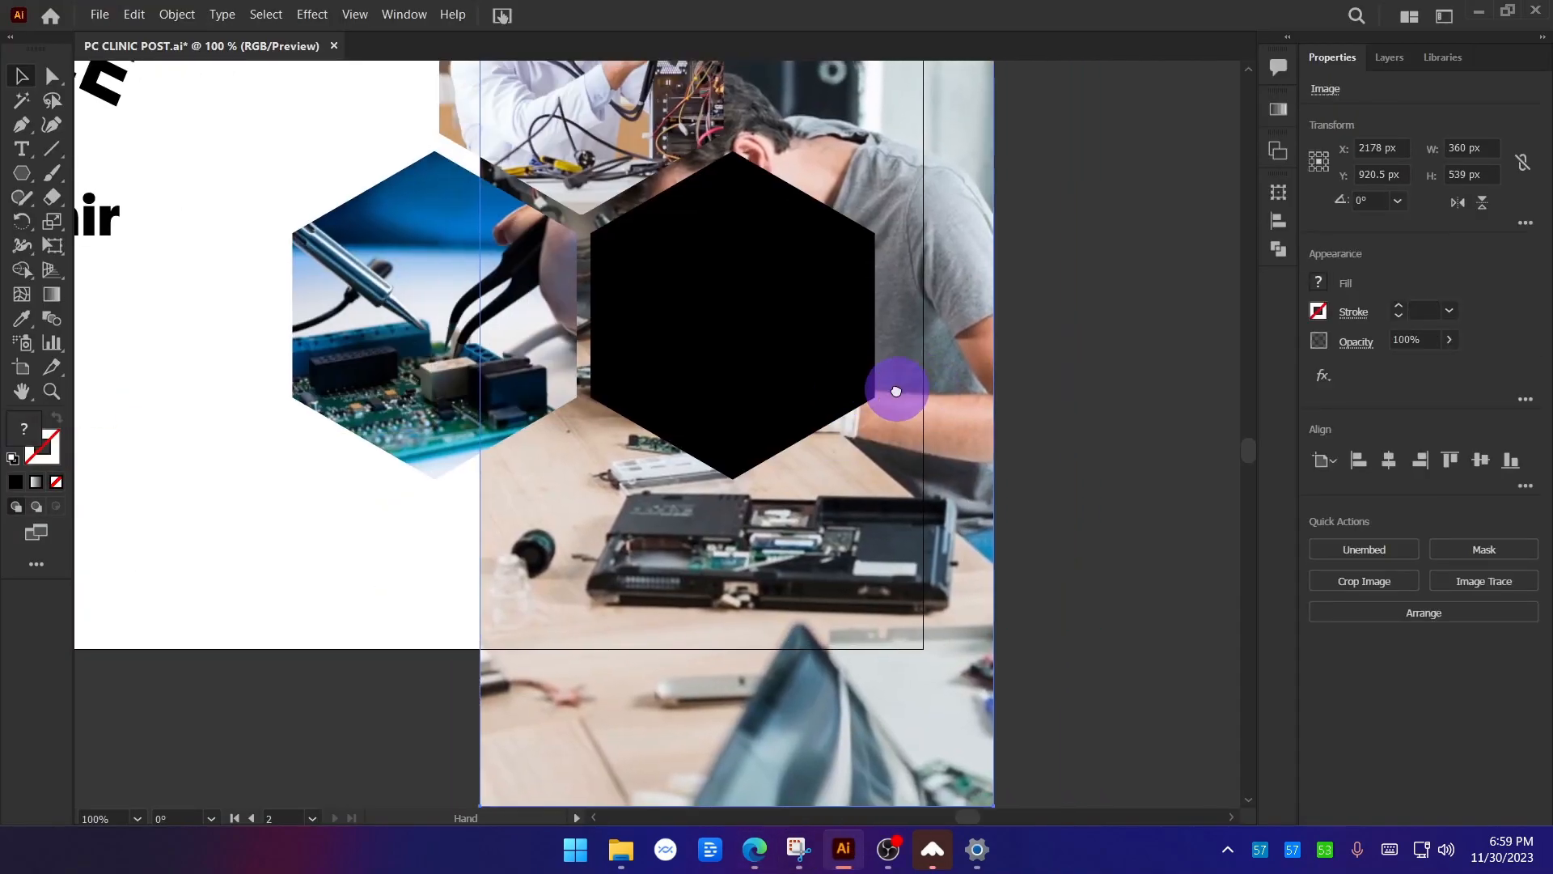
pyautogui.keyDown('shift'); pyautogui.click(809, 380); pyautogui.keyUp('shift')
pyautogui.hotkey('ctrl', '7')
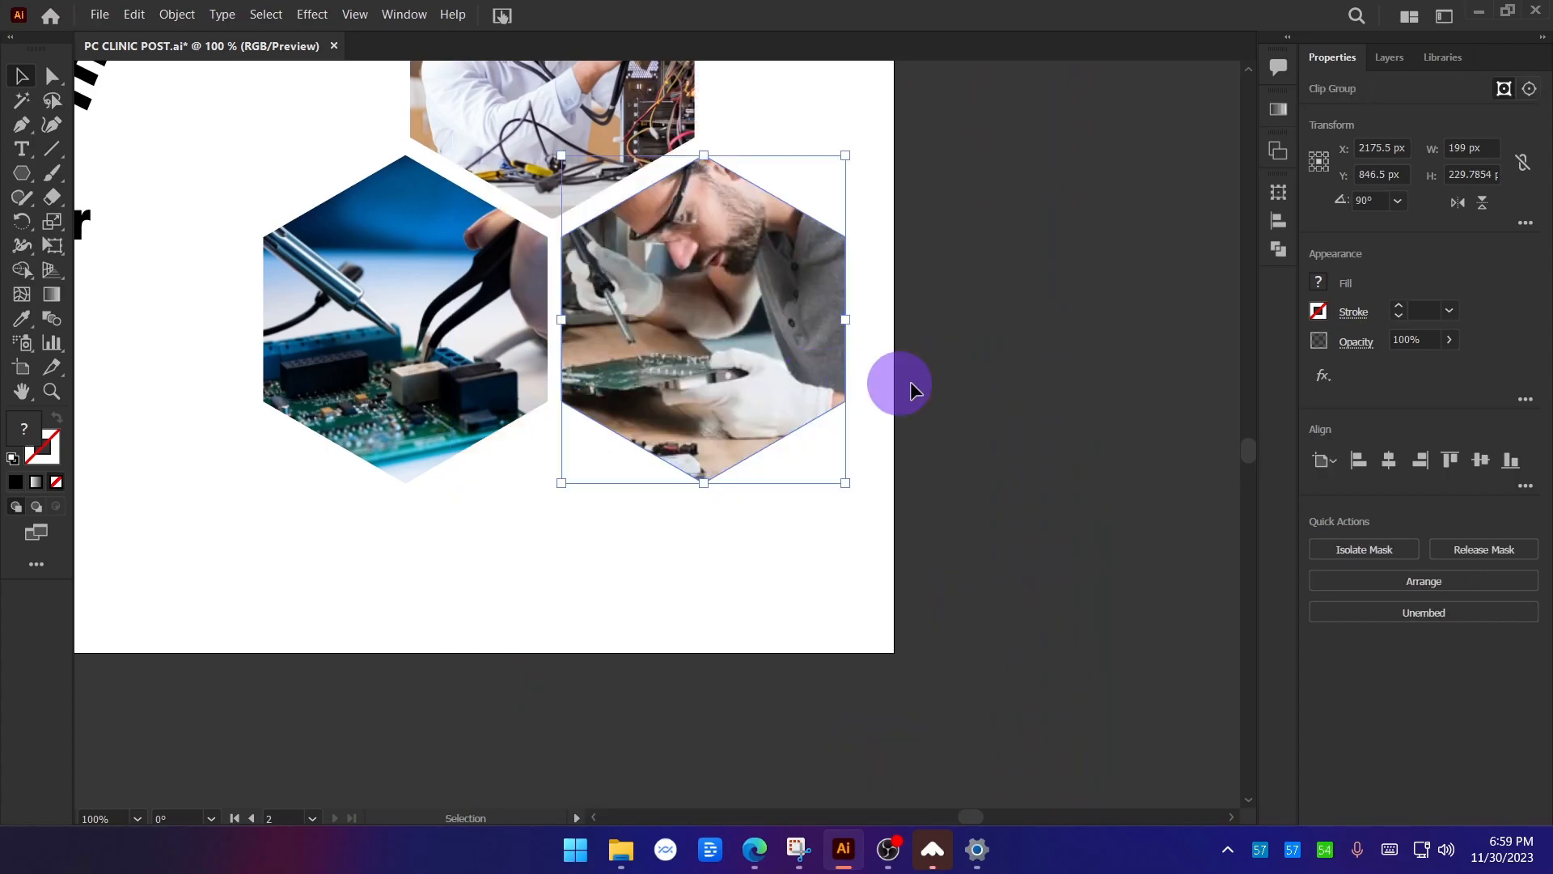
# Inside the clip group, shrink and reposition the technician photo until the man and desk fill the lower-right hexagon, and leave isolation mode.
pyautogui.click(1025, 381)
pyautogui.doubleClick(692, 350)
pyautogui.click(753, 336)
pyautogui.moveTo(965, 414); pyautogui.dragTo(857, 409)
pyautogui.moveTo(708, 342); pyautogui.dragTo(703, 309)
pyautogui.moveTo(703, 603); pyautogui.dragTo(696, 597)
pyautogui.click(1050, 436)
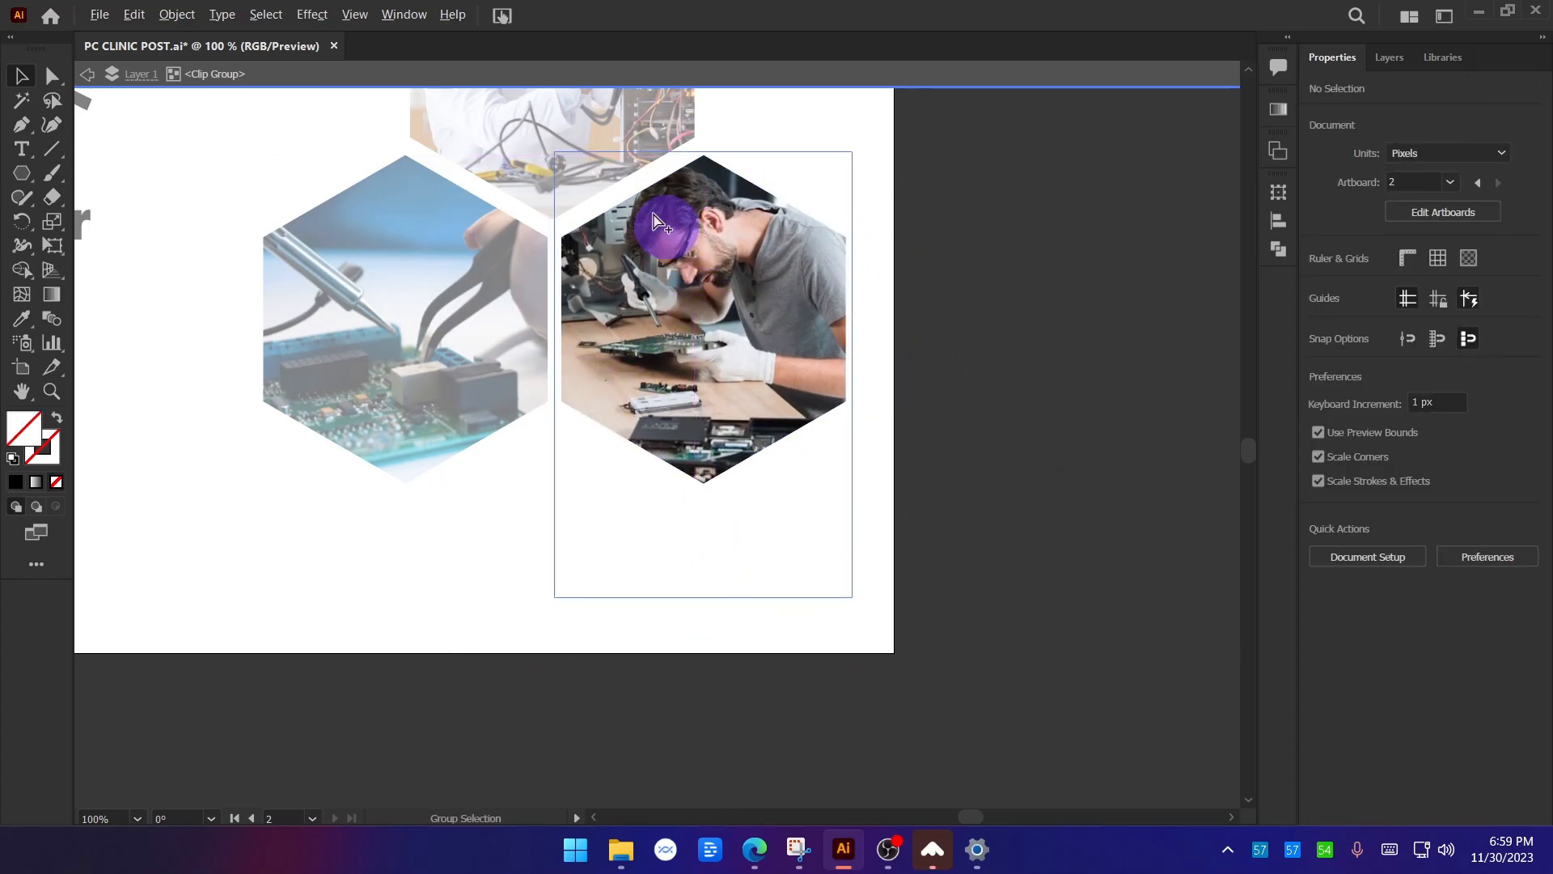
pyautogui.scroll(2, 901, 267)
pyautogui.doubleClick(976, 276)
# Inspect the clipped hexagon photos up close and compare them with the hexagons of the purple reference poster.
pyautogui.scroll(3, 422, 214)
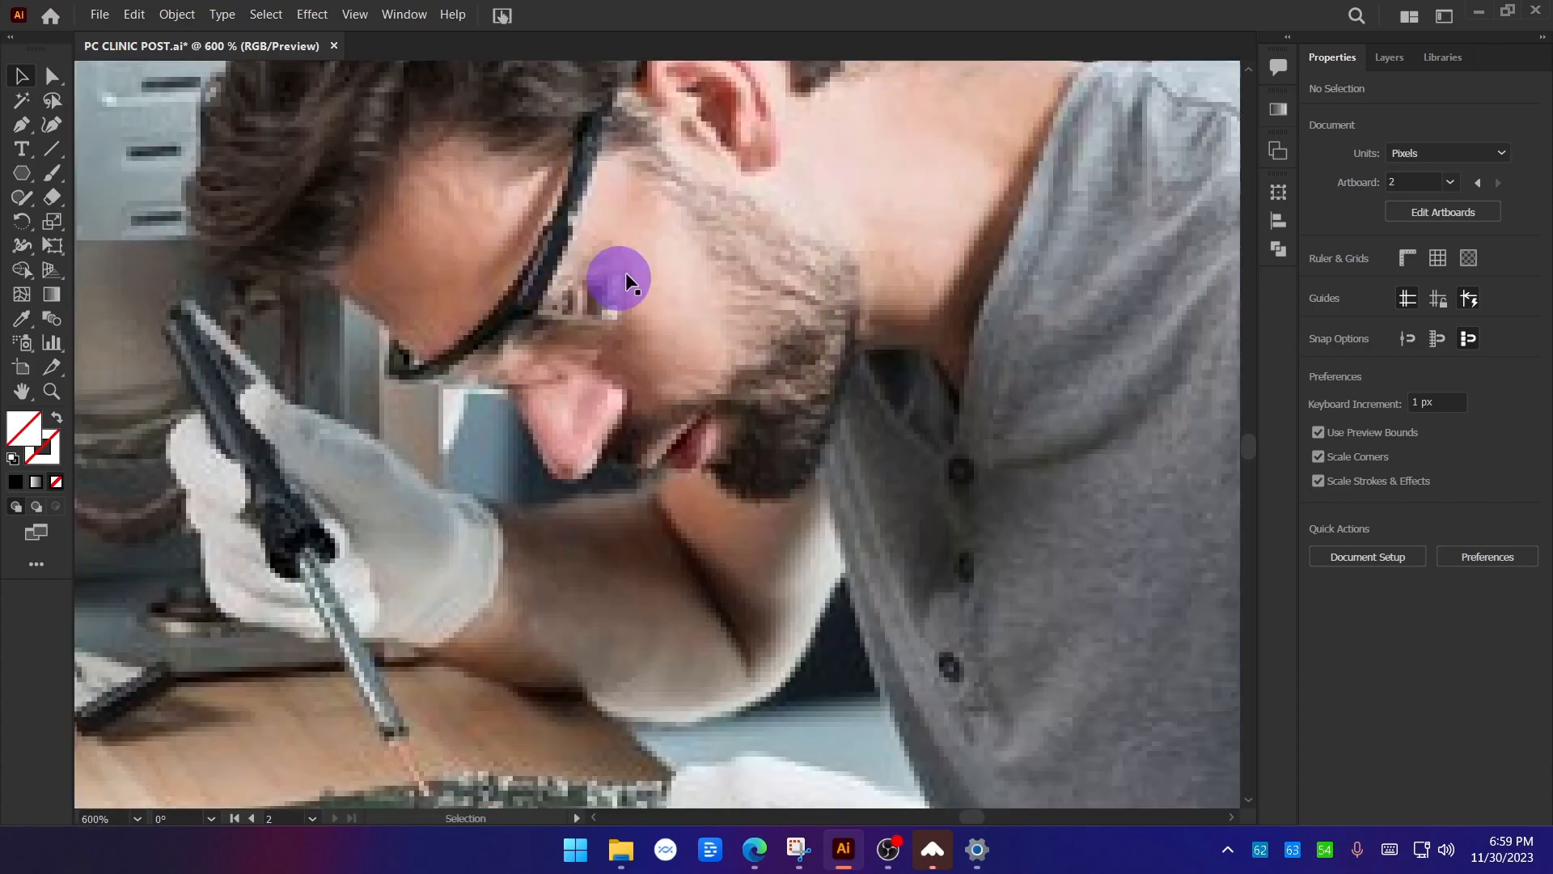
pyautogui.scroll(-5, 579, 304)
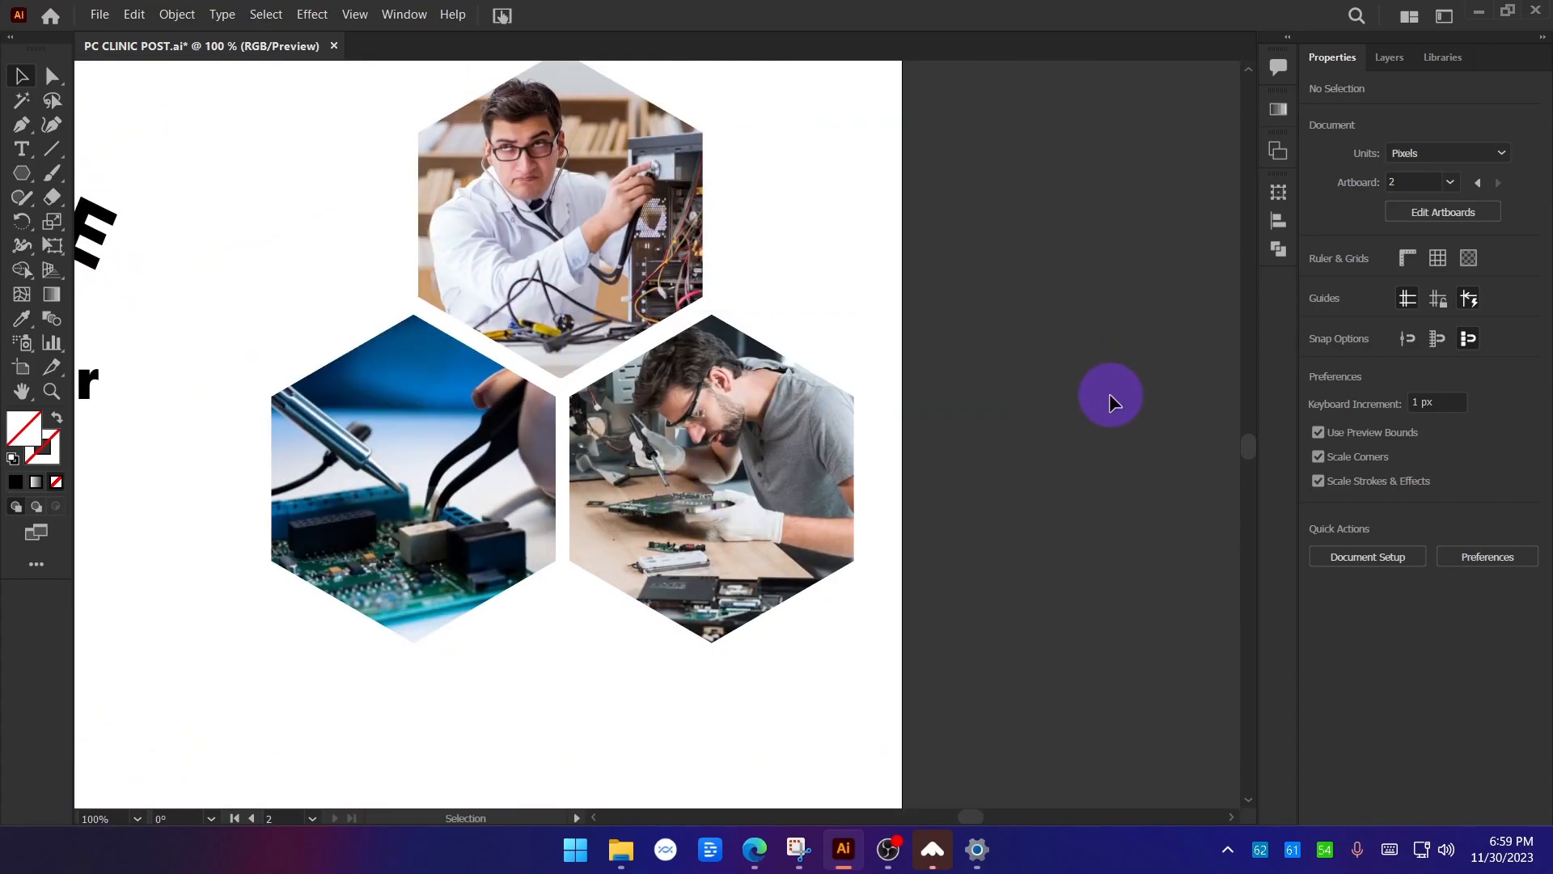
pyautogui.click(753, 847)
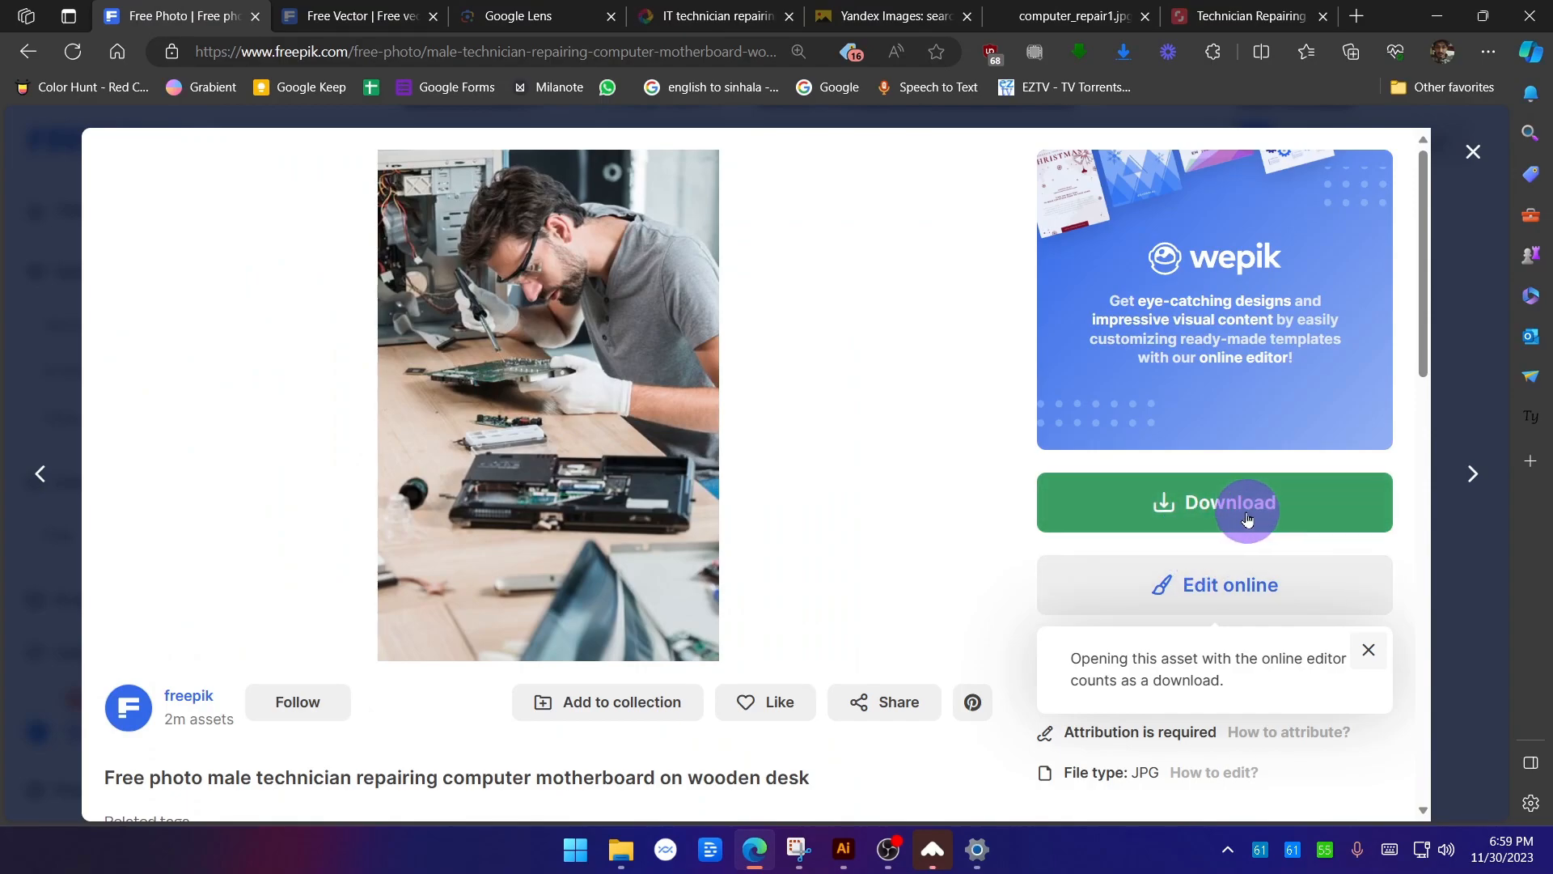
pyautogui.hotkey('alt', 'Tab')
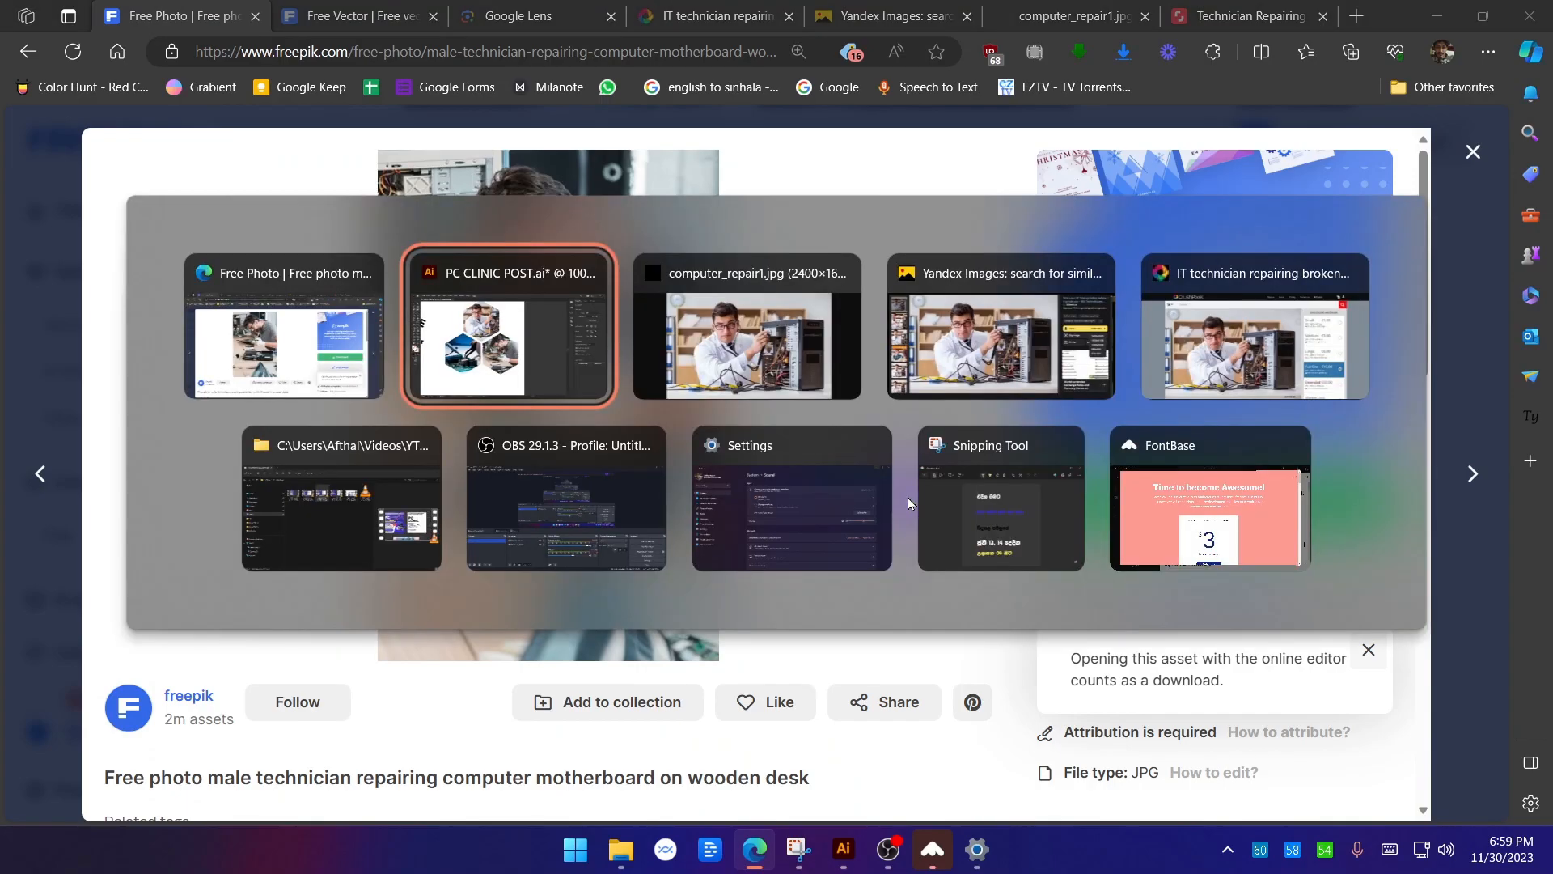
pyautogui.scroll(-3, 1010, 478)
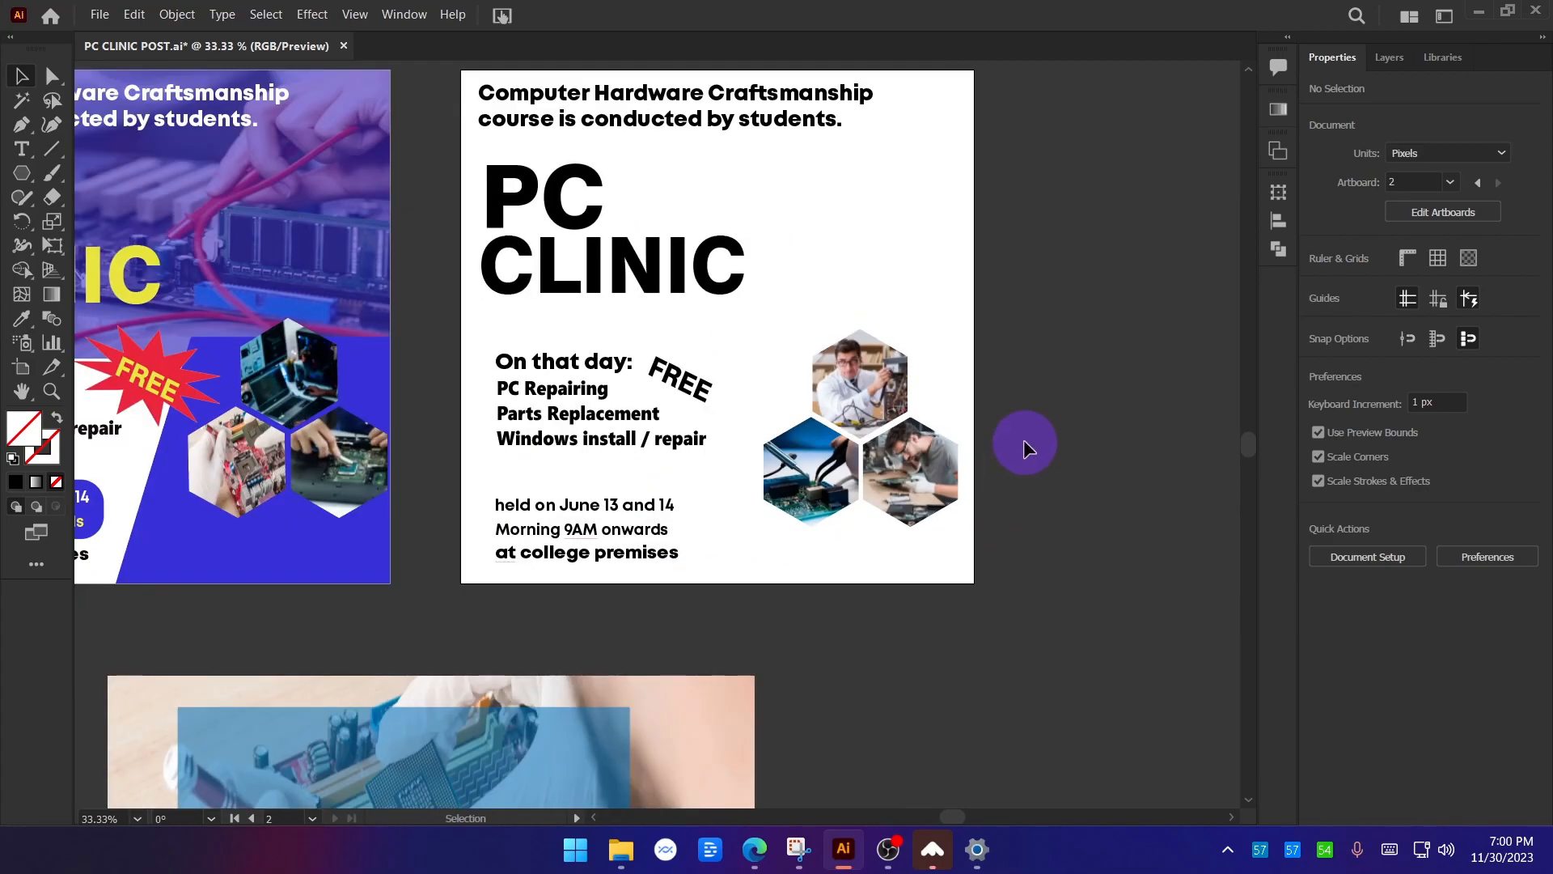
pyautogui.scroll(1, 1022, 445)
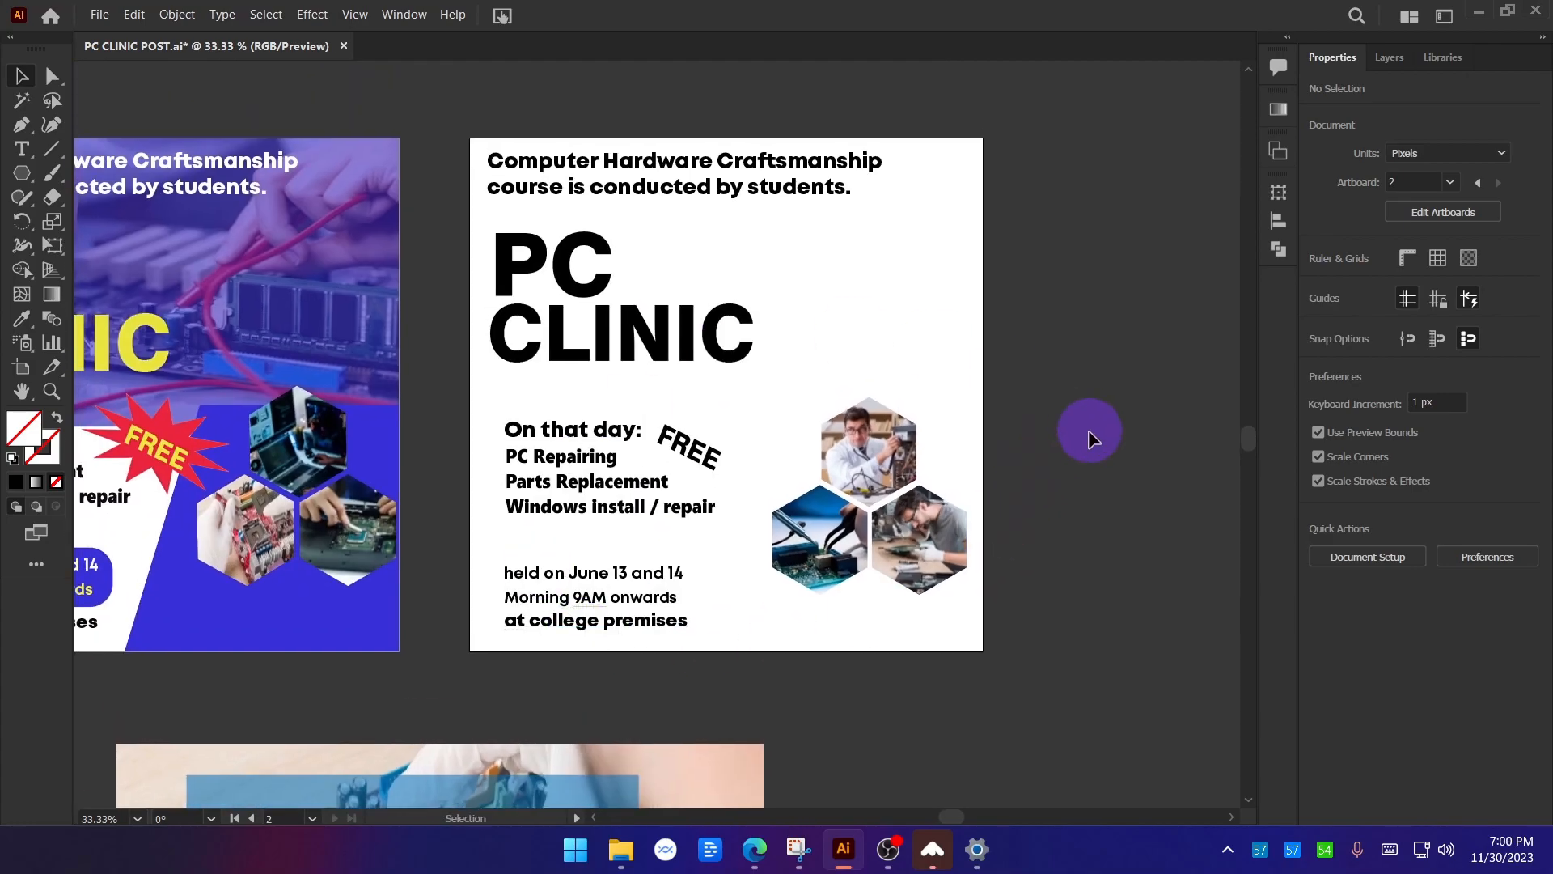
pyautogui.scroll(3, 162, 526)
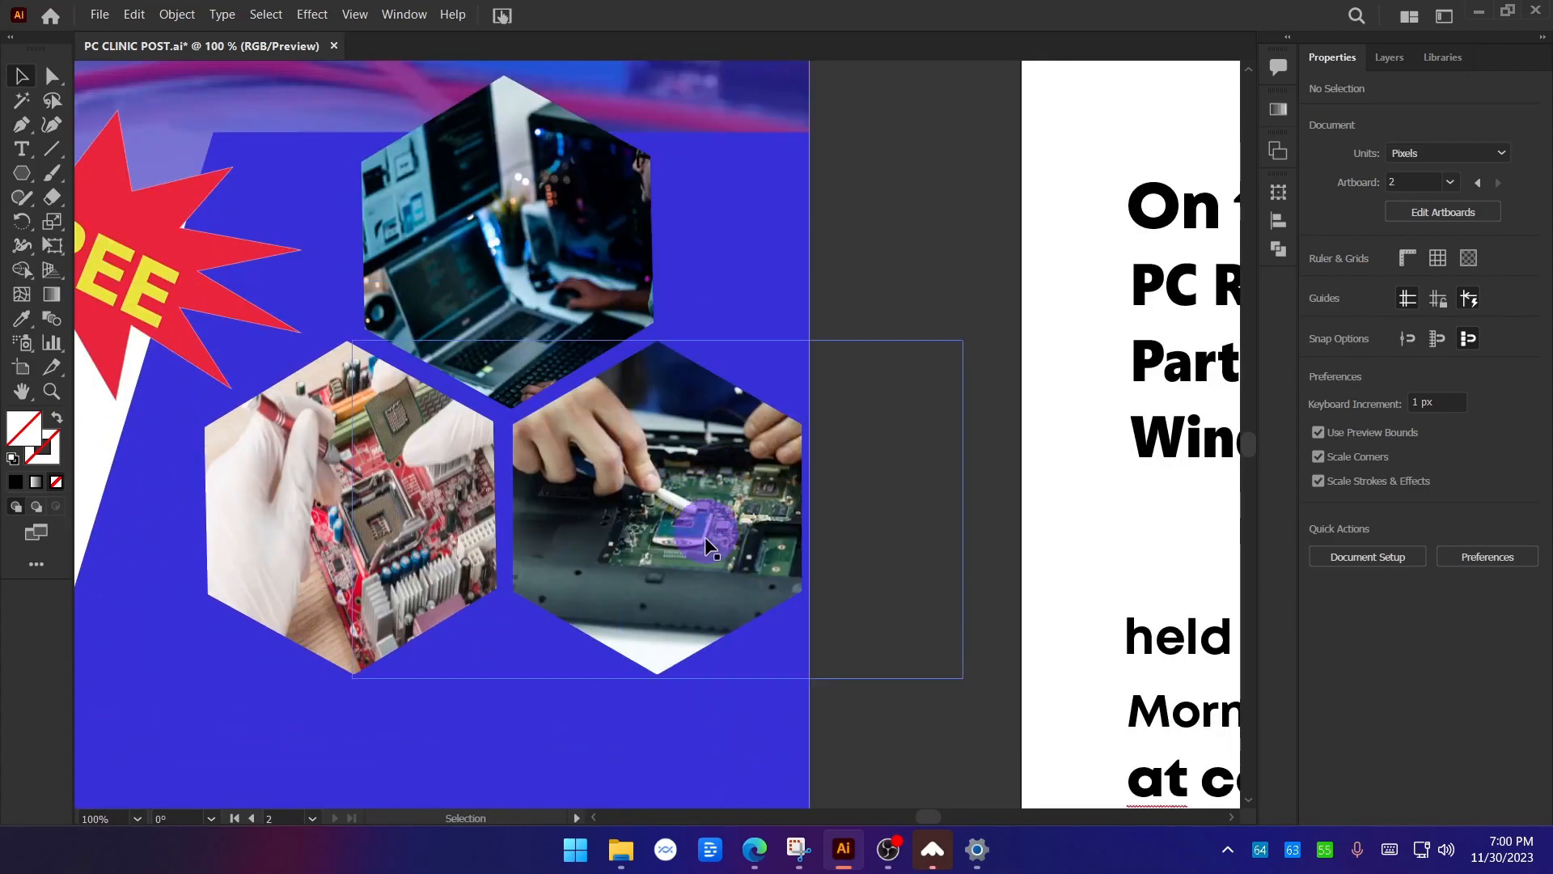
pyautogui.scroll(-3, 635, 497)
pyautogui.scroll(2, 922, 494)
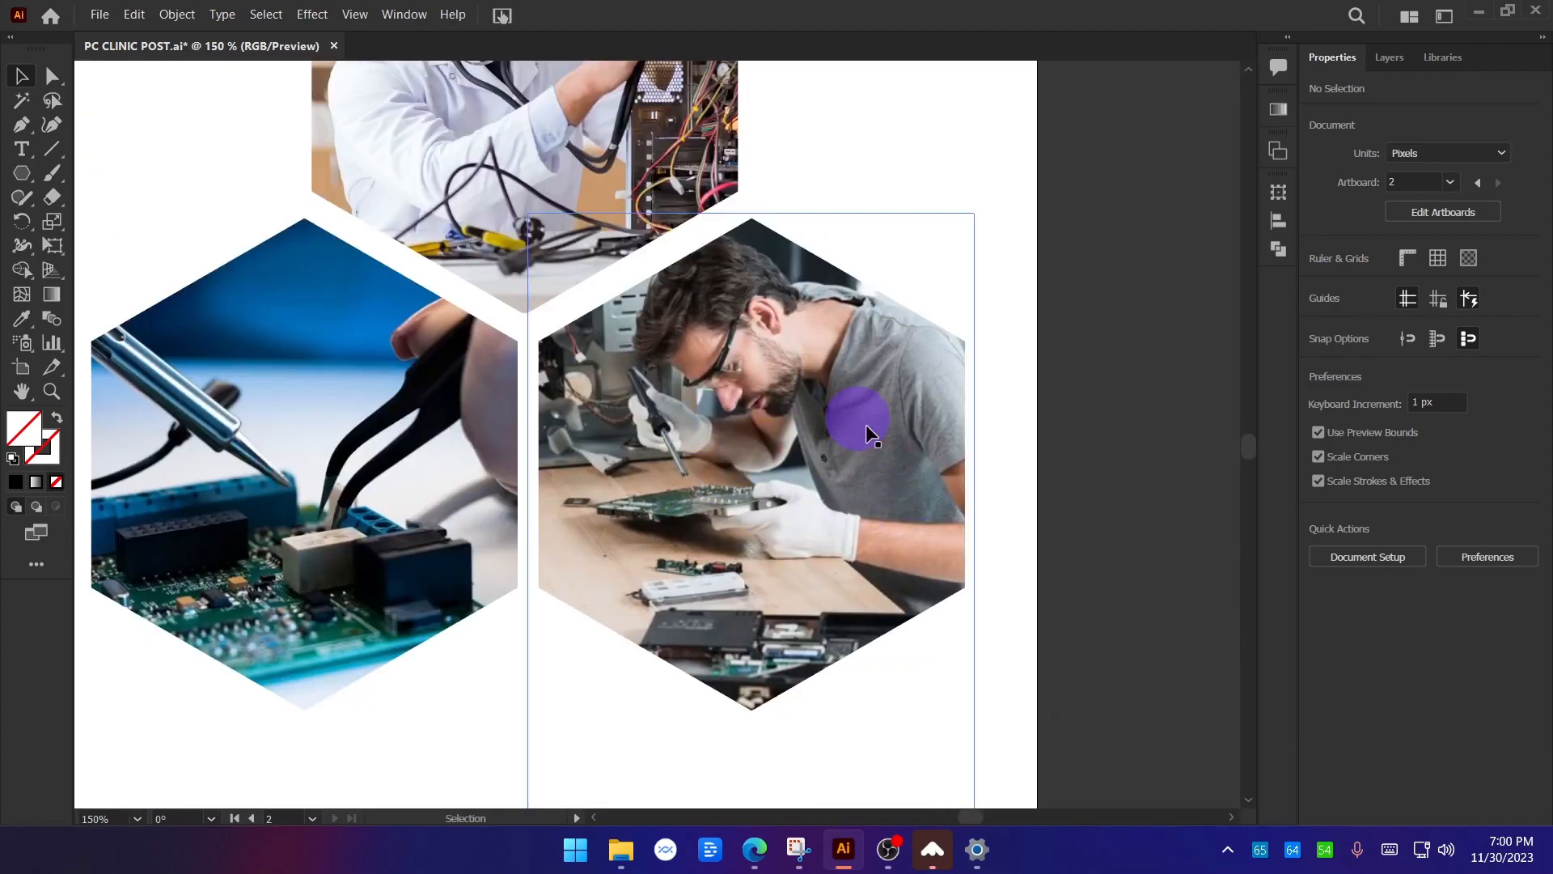
pyautogui.scroll(-4, 849, 485)
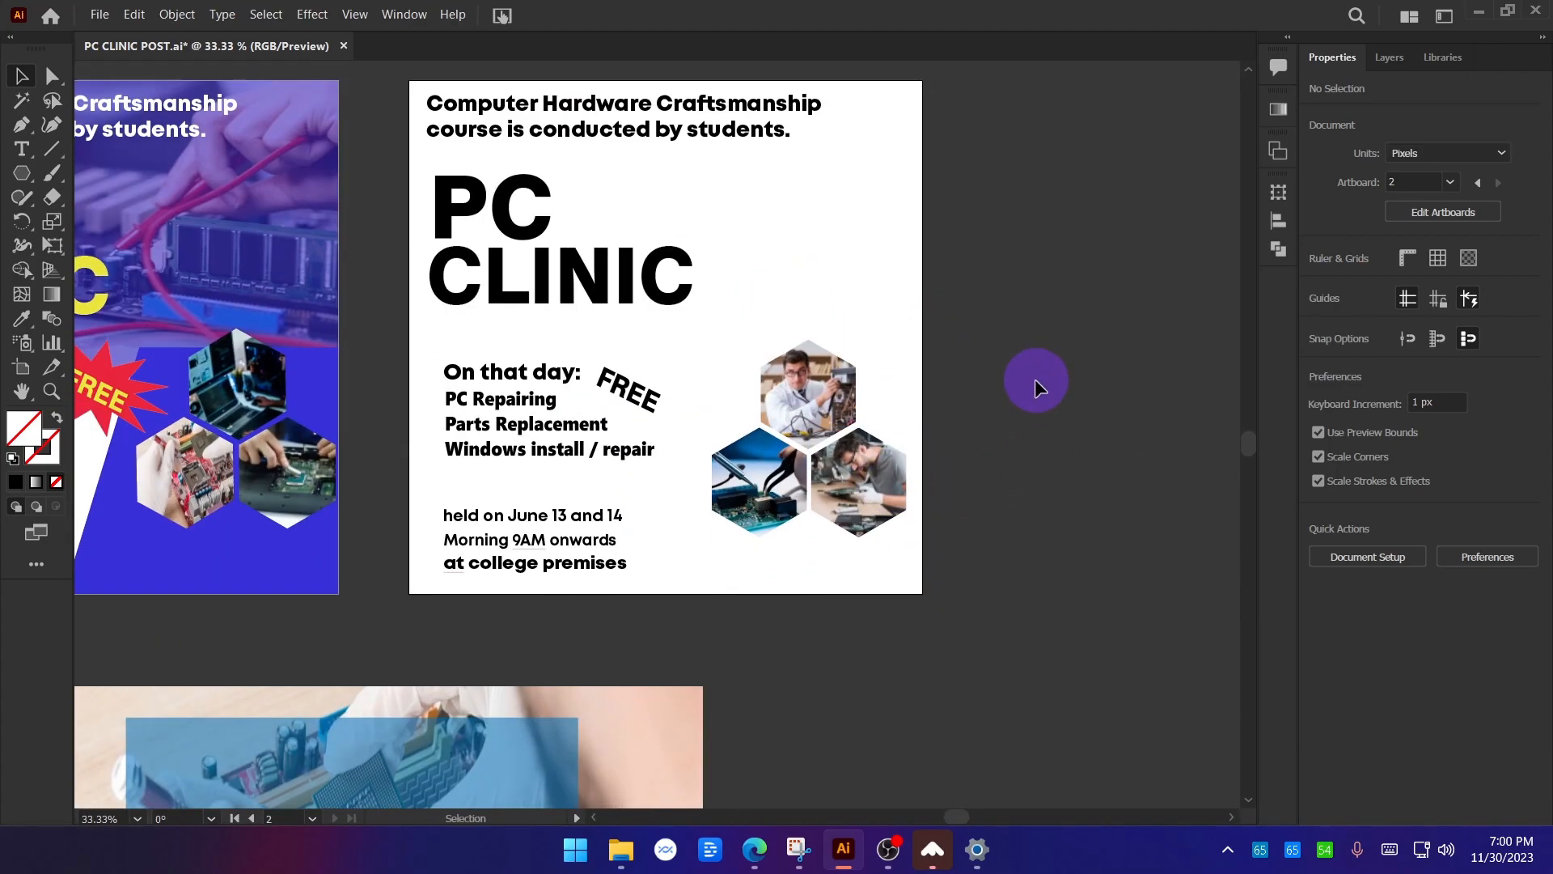
# Switch to the browser, close the photo's details, and open the blue vertical business flyer template from the Freepik "leaflet" results.
pyautogui.click(755, 849)
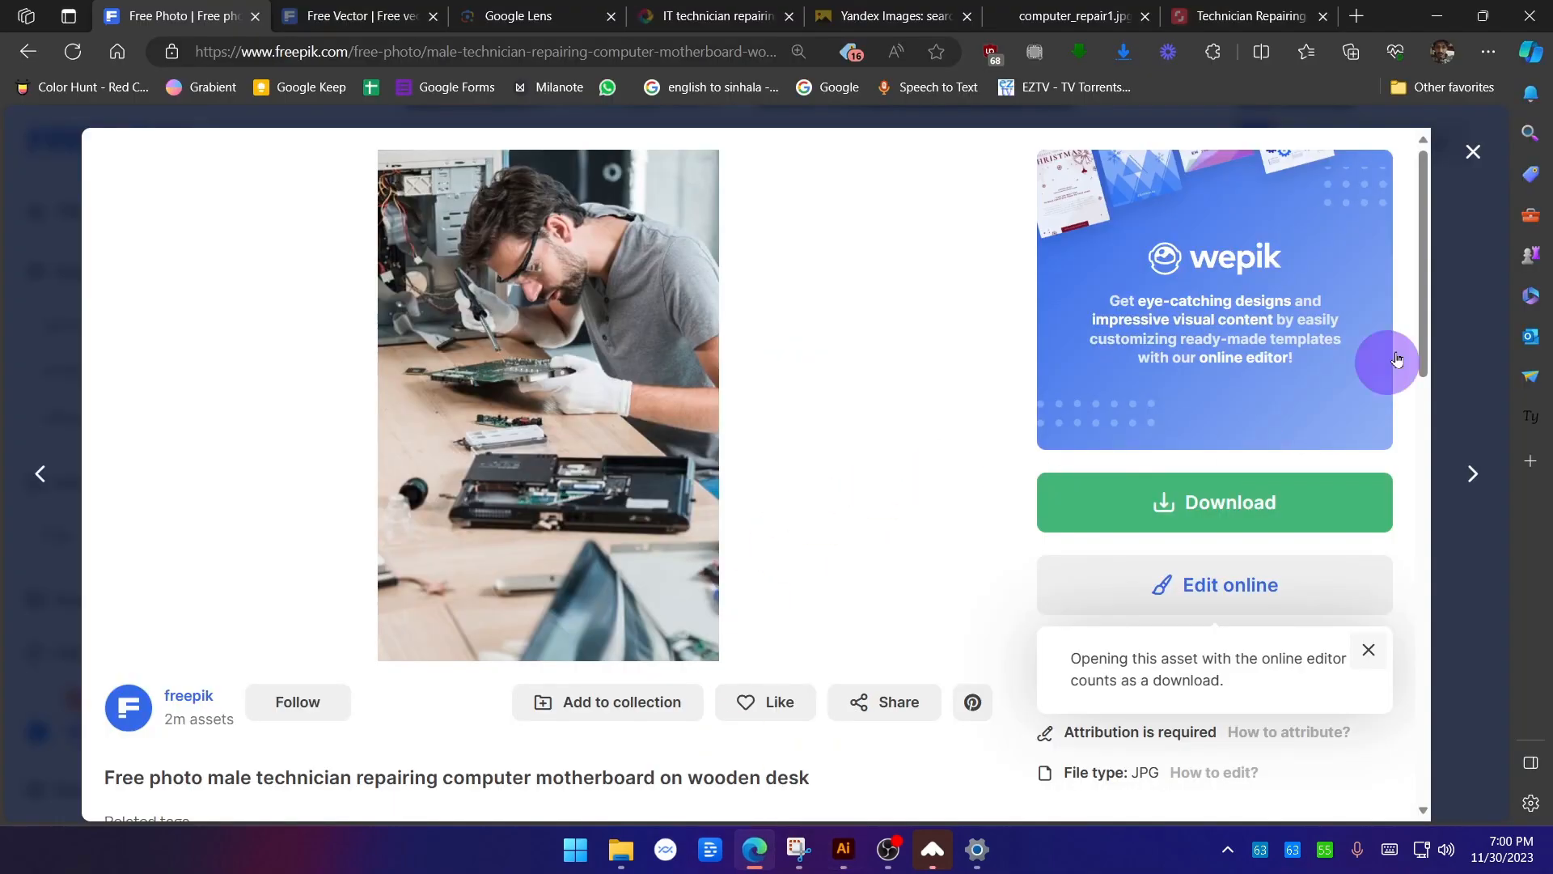
pyautogui.click(1468, 153)
pyautogui.click(334, 31)
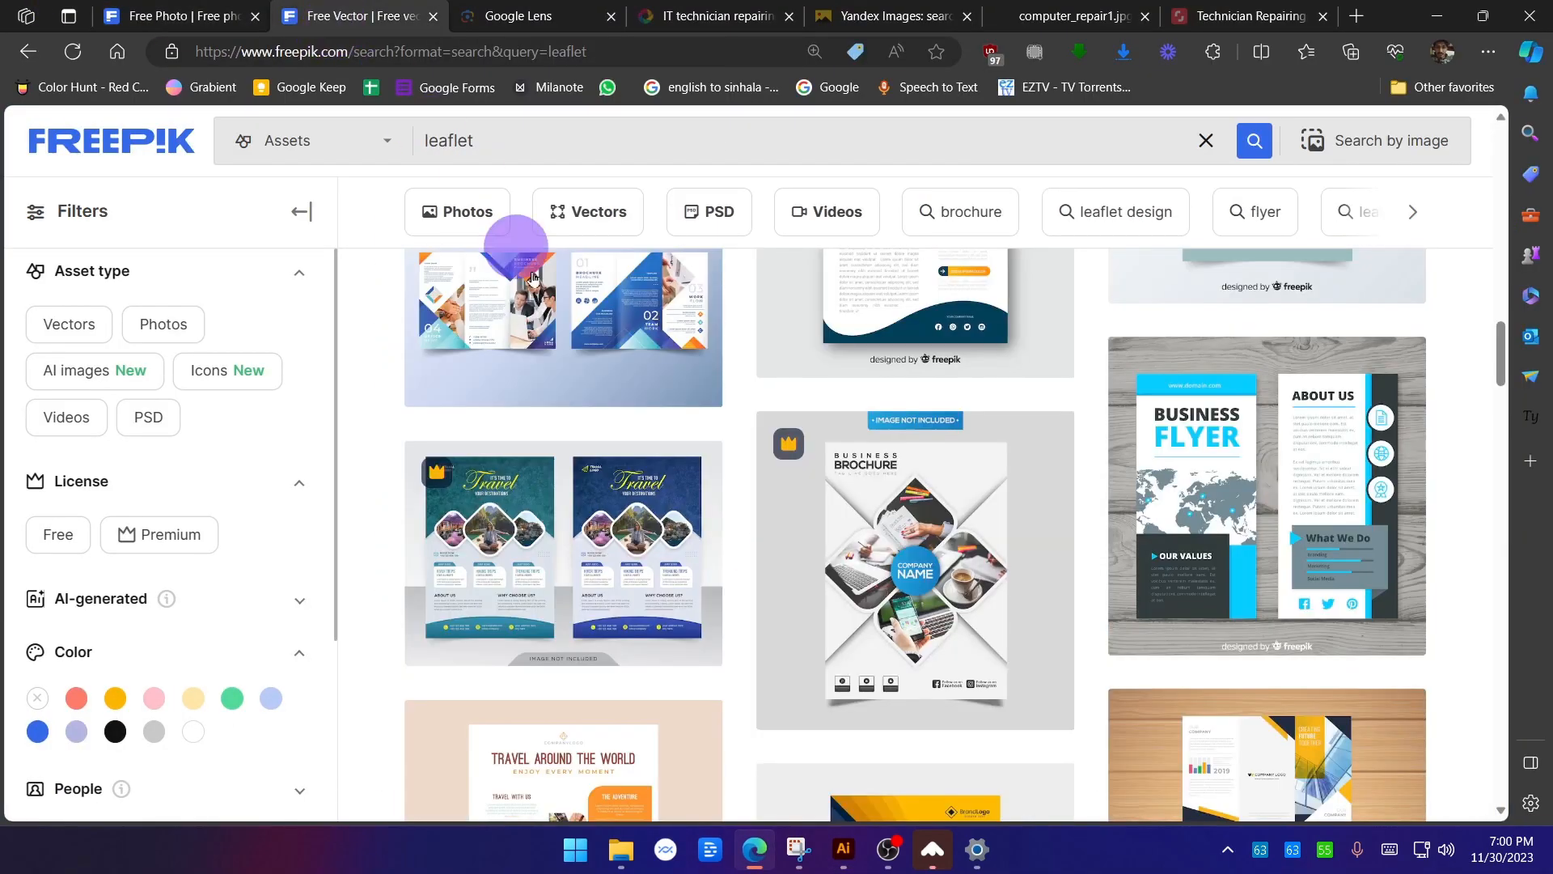
pyautogui.scroll(-4, 1456, 530)
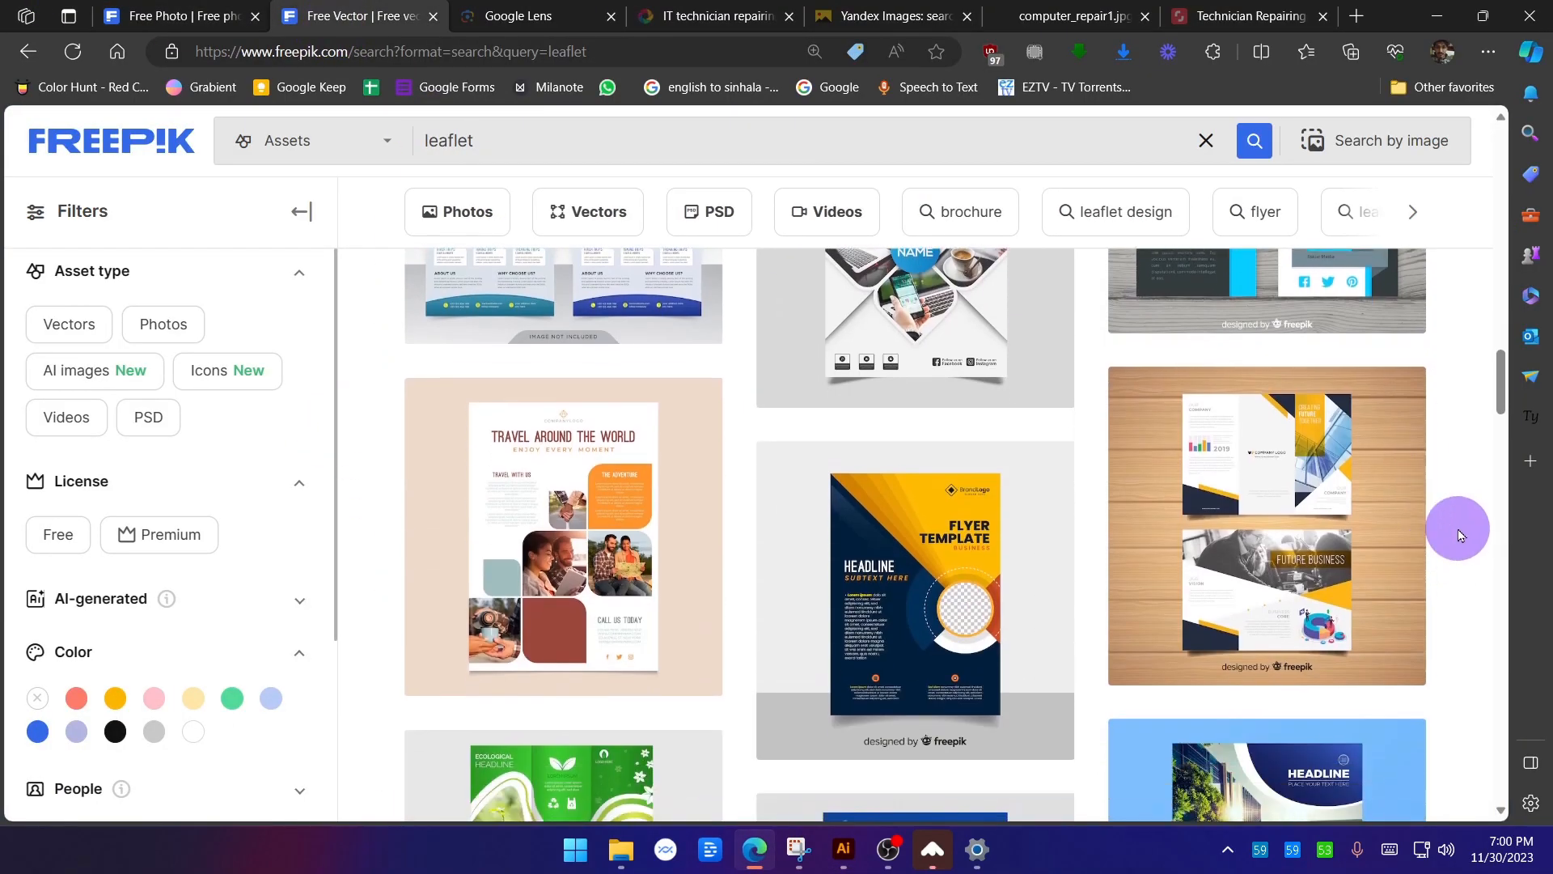
pyautogui.scroll(-4, 1462, 531)
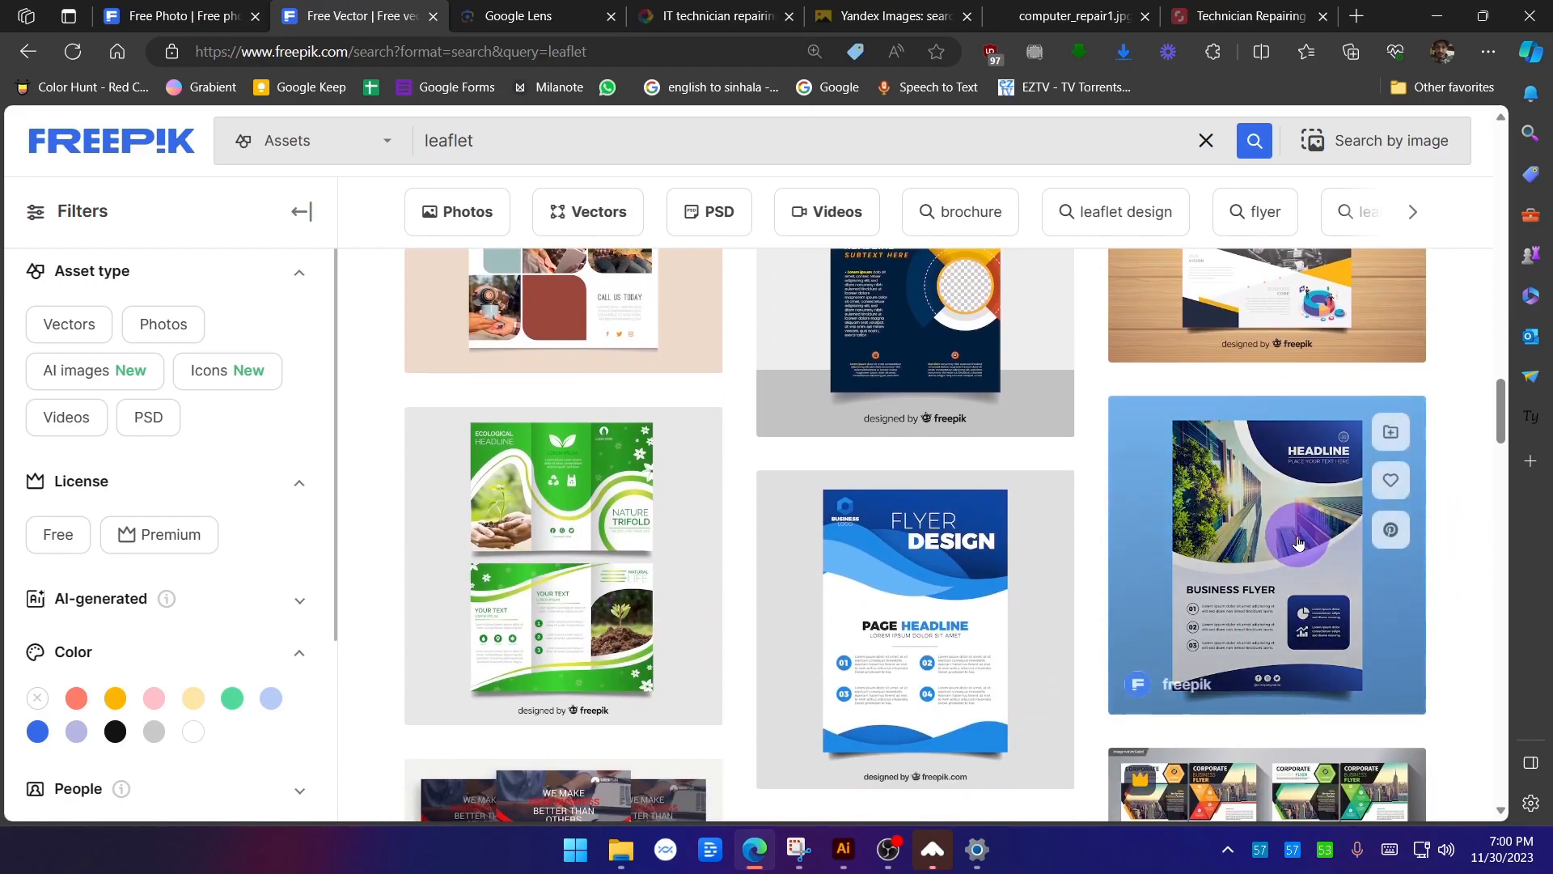
pyautogui.click(1299, 542)
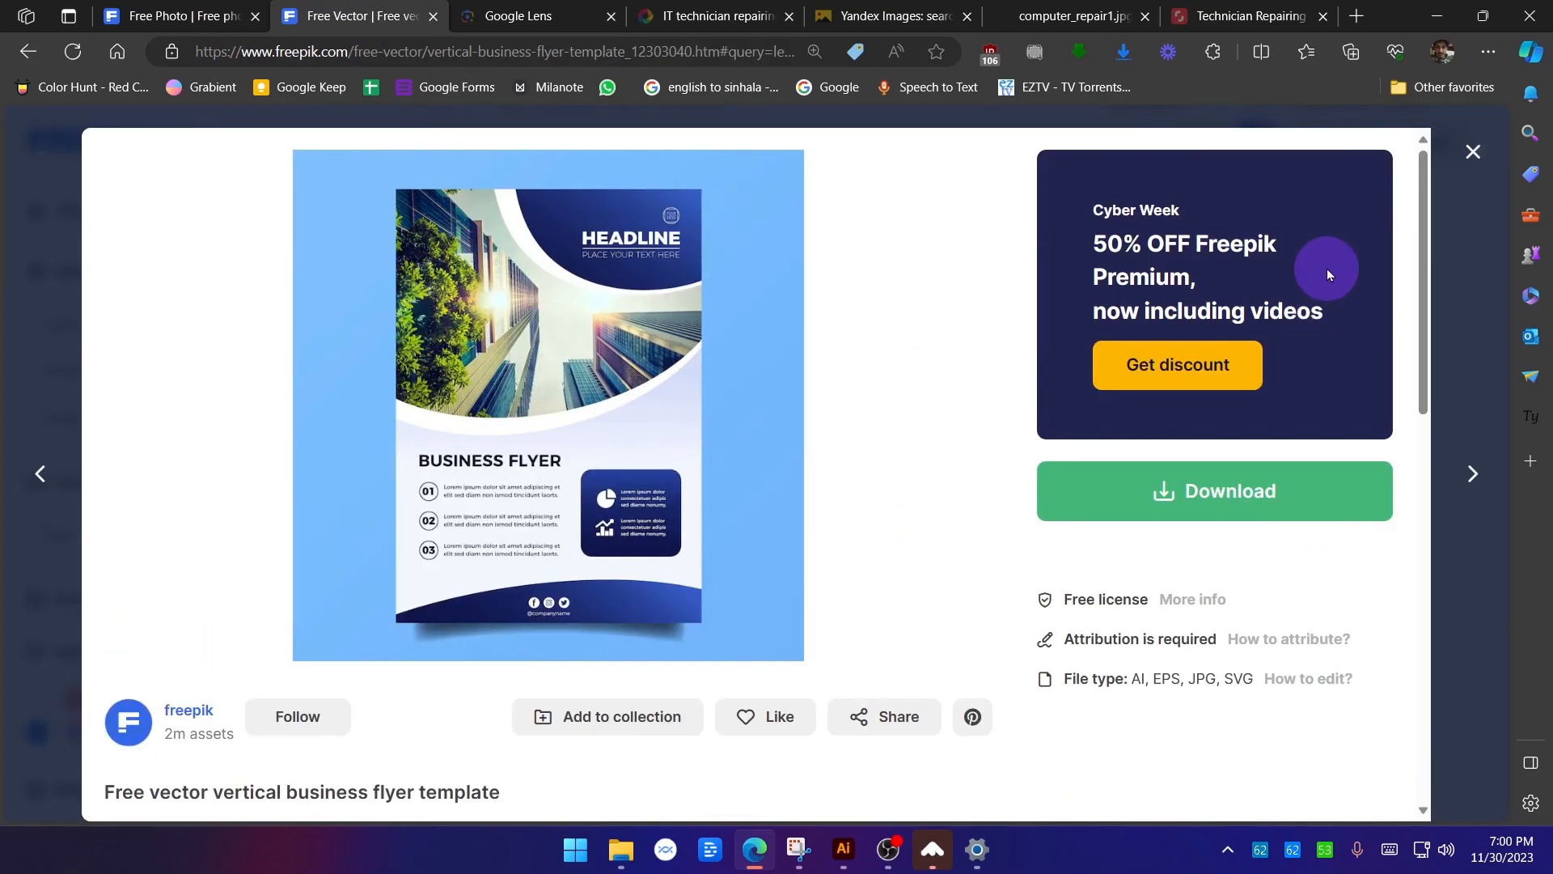
# Return to the "leaflet" results, browse further for layout ideas, and open the orange real estate luxury house flyer.
pyautogui.click(1471, 153)
pyautogui.scroll(-5, 1457, 486)
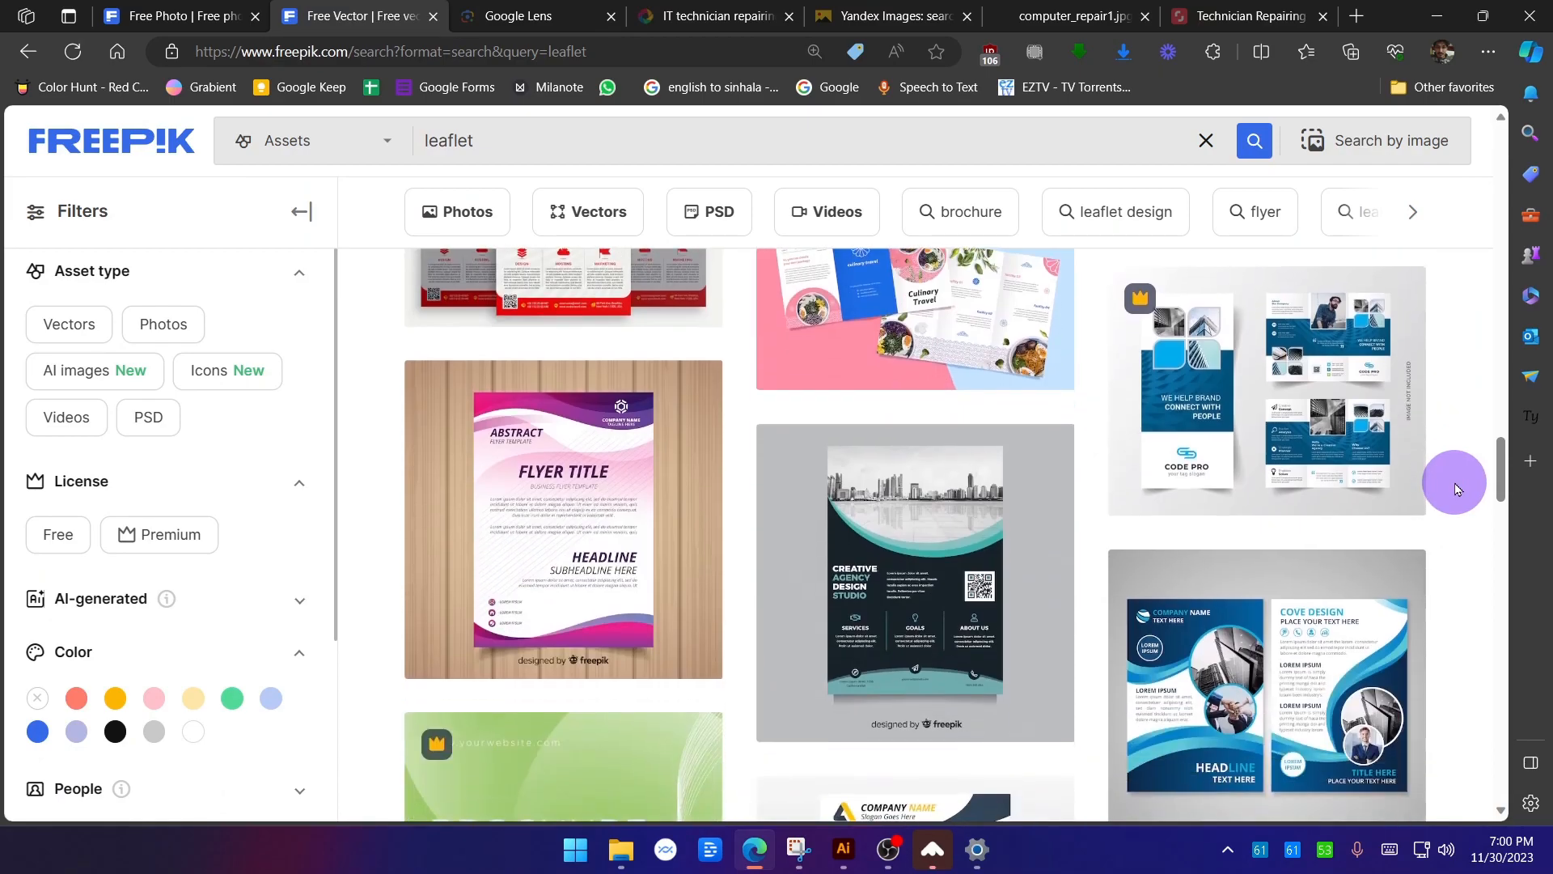
pyautogui.scroll(-4, 1052, 526)
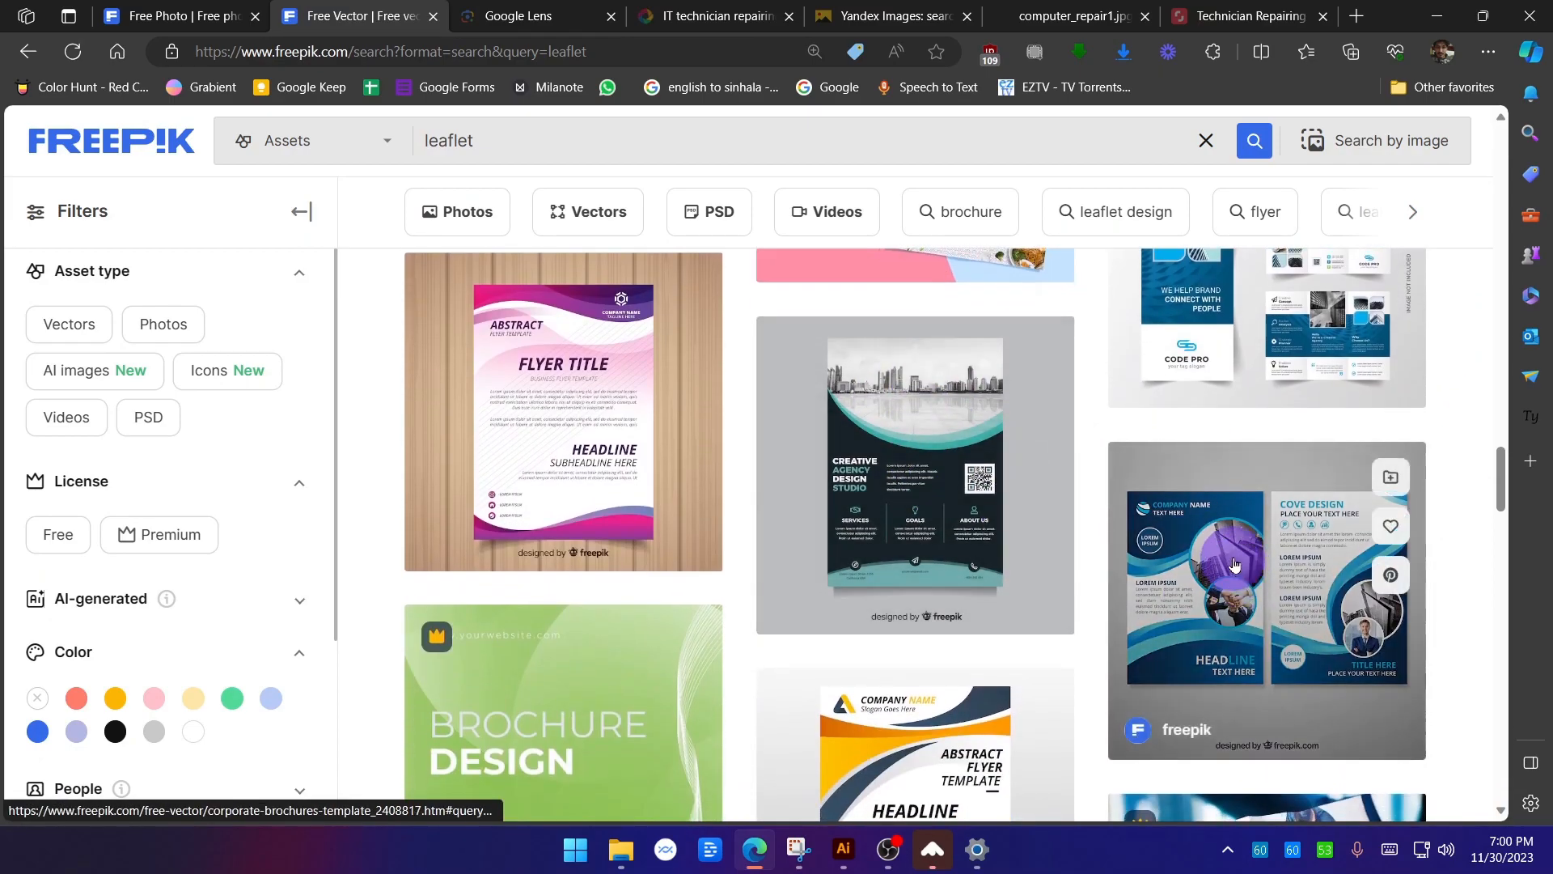
pyautogui.scroll(-1, 1245, 581)
pyautogui.scroll(-5, 1329, 549)
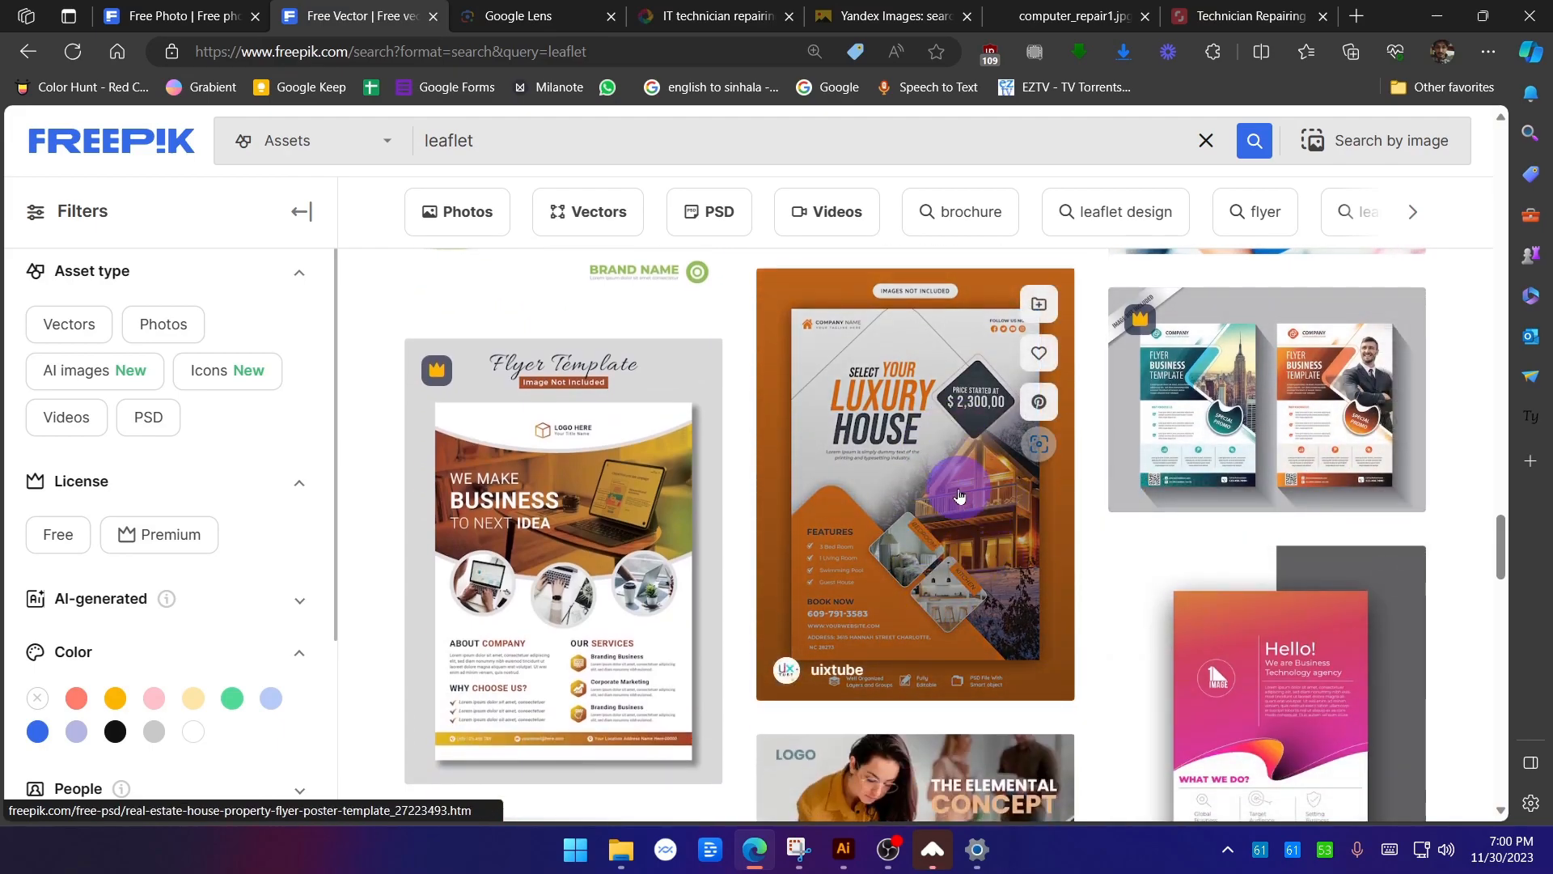
pyautogui.click(959, 496)
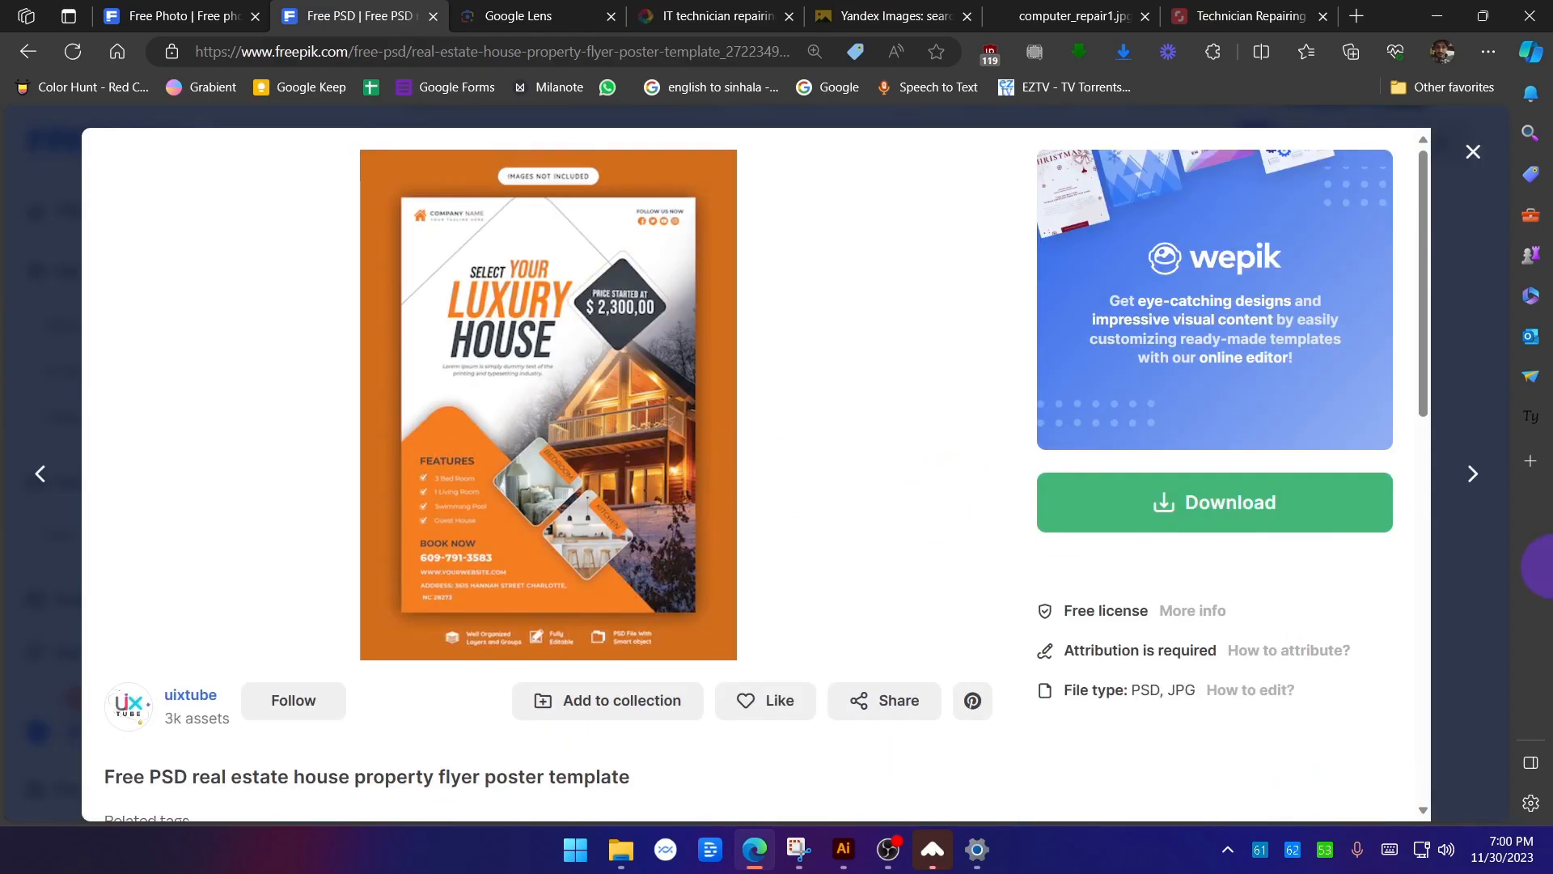
# Close the luxury house flyer, view the two-version flyer business template, and browse more "leaflet" designs for photo layouts.
pyautogui.click(1470, 153)
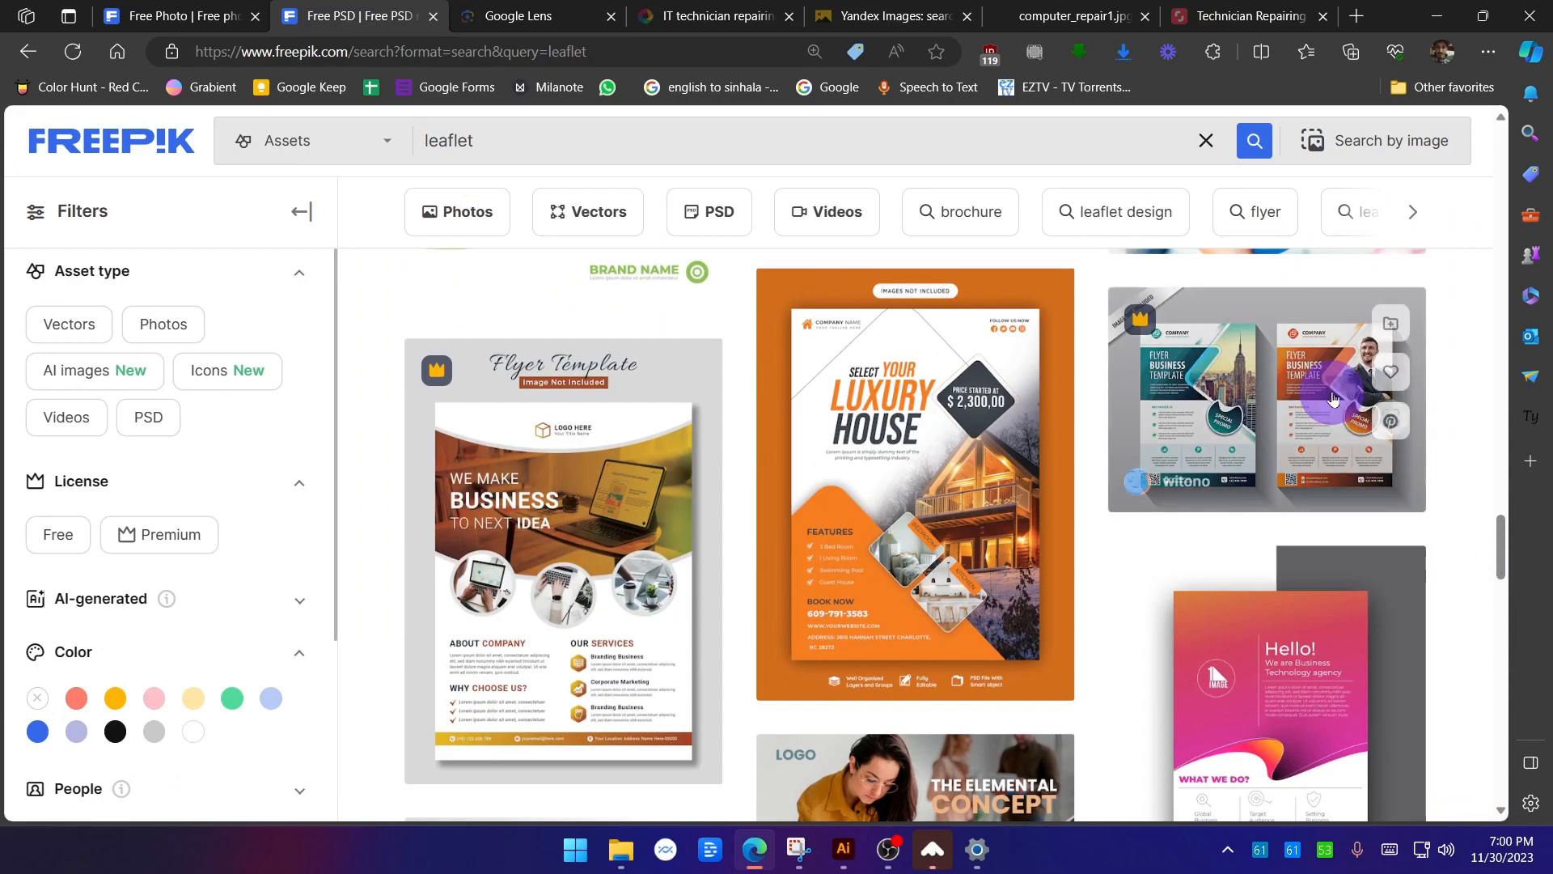
pyautogui.click(1331, 397)
pyautogui.click(1473, 152)
pyautogui.scroll(-7, 1149, 566)
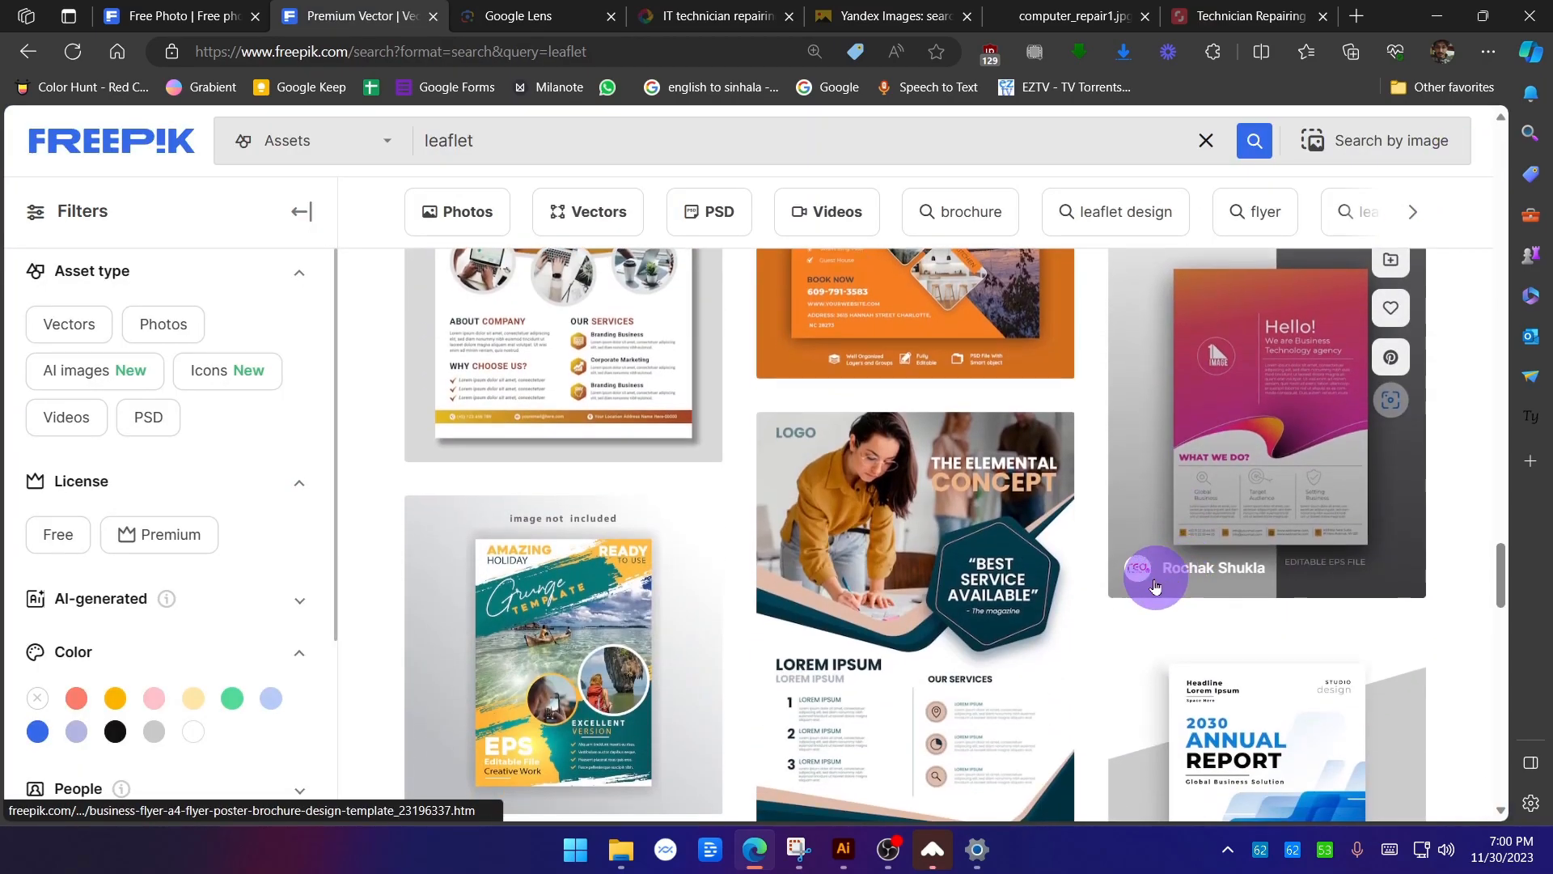
pyautogui.scroll(-7, 901, 593)
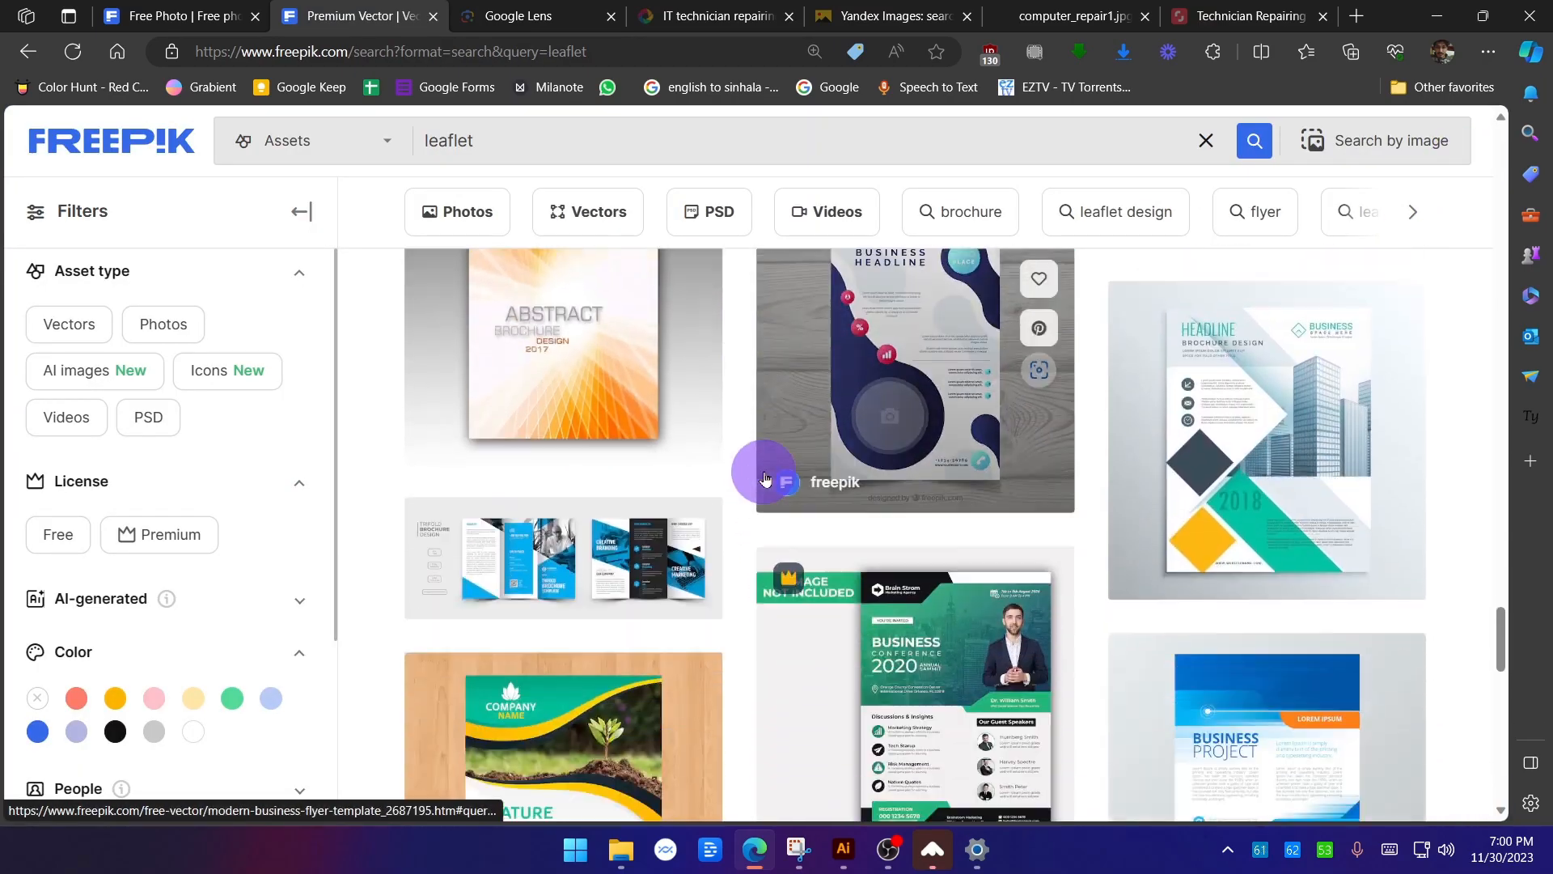
pyautogui.scroll(-4, 764, 477)
pyautogui.scroll(2, 764, 477)
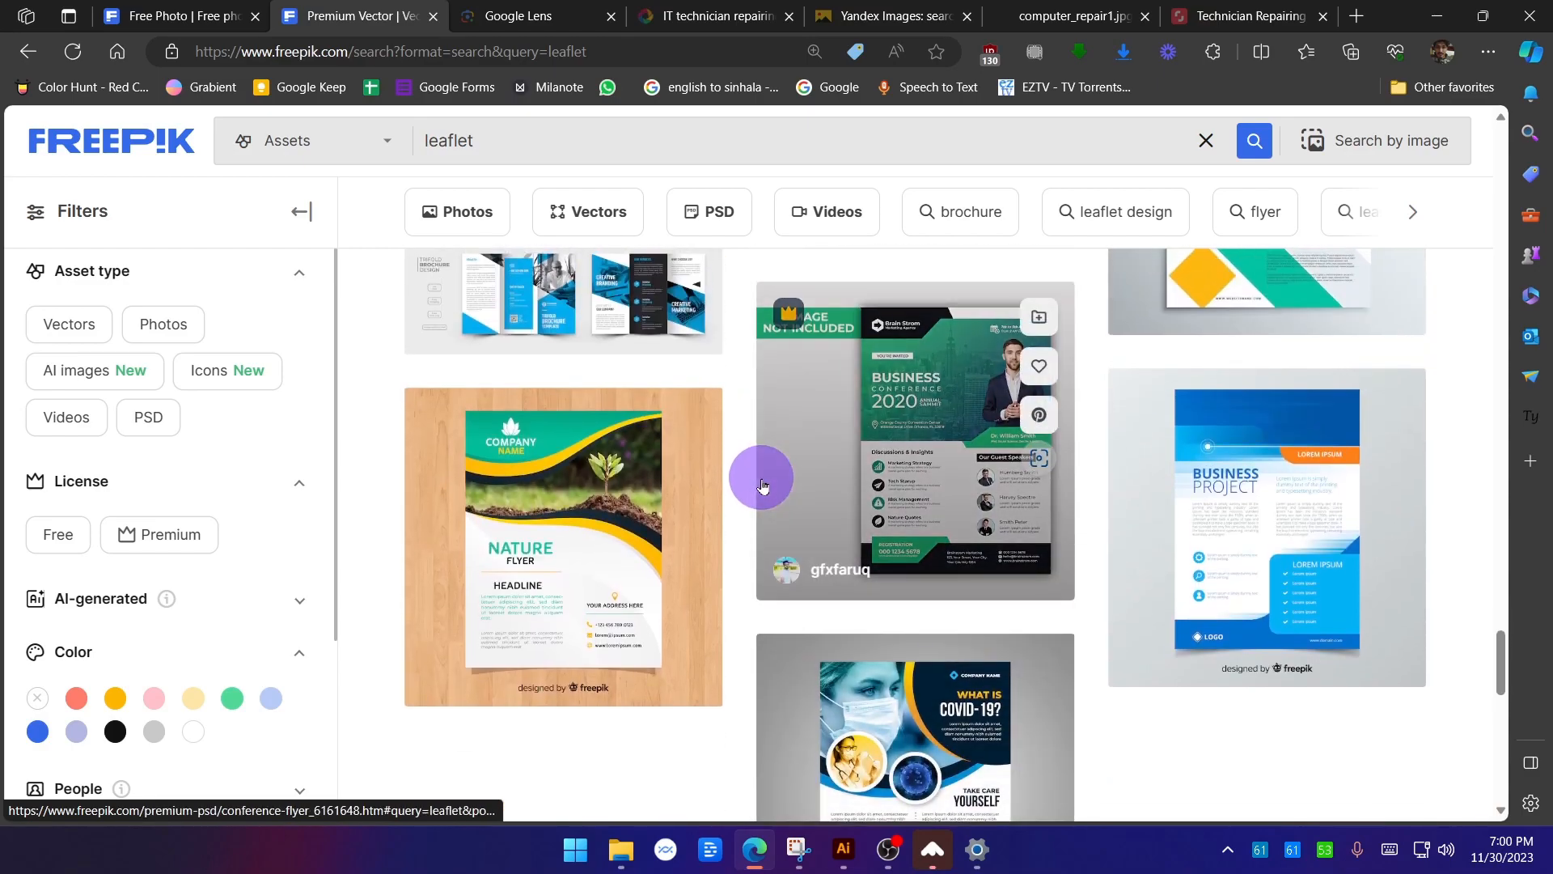
# Switch back to Illustrator, enlarge the three hexagon photos together to nearly the white poster's height, and shift the cluster along its right side.
pyautogui.hotkey('alt', 'Tab')
pyautogui.hotkey('alt', 'Tab')
pyautogui.moveTo(770, 327); pyautogui.dragTo(1017, 405)
pyautogui.hscroll(3, 1032, 396)
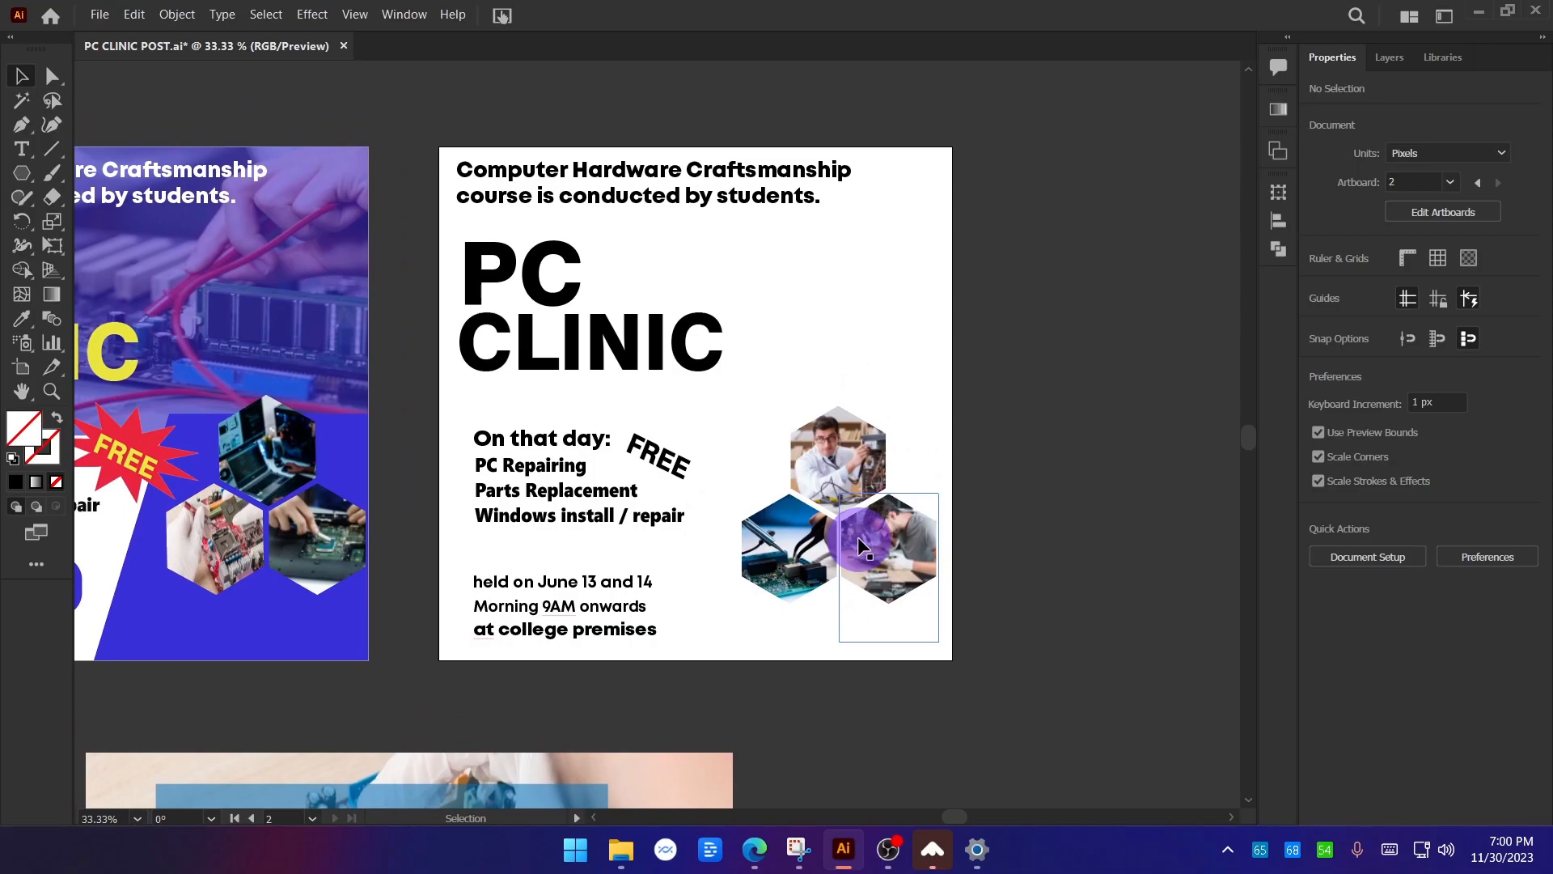
pyautogui.click(868, 487)
pyautogui.moveTo(847, 407); pyautogui.dragTo(885, 161)
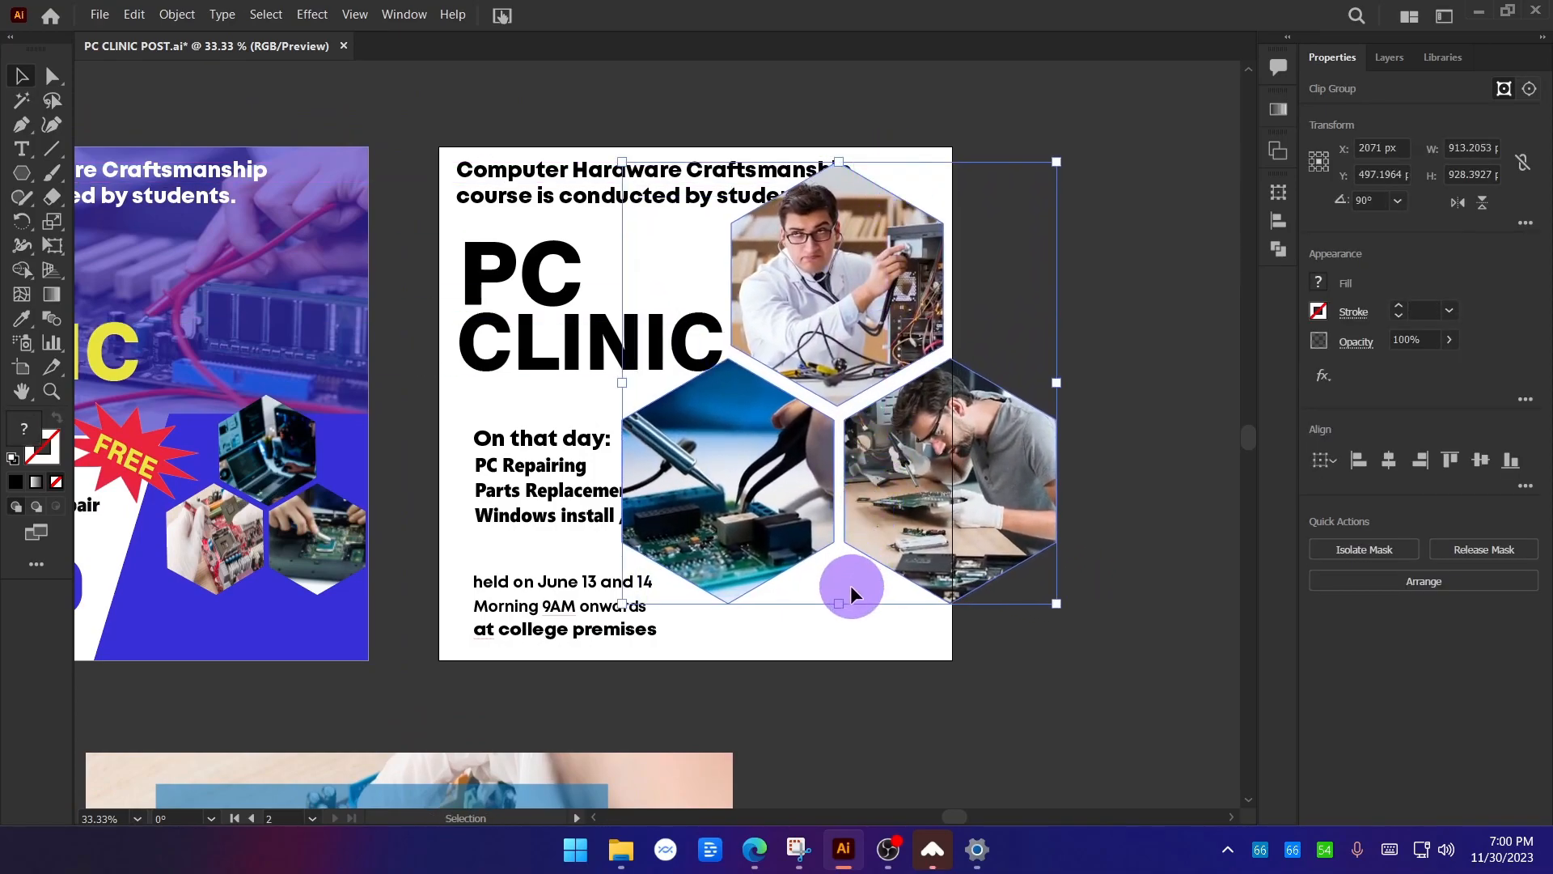
pyautogui.moveTo(841, 603); pyautogui.dragTo(845, 662)
pyautogui.moveTo(911, 318); pyautogui.dragTo(884, 328)
pyautogui.click(1116, 302)
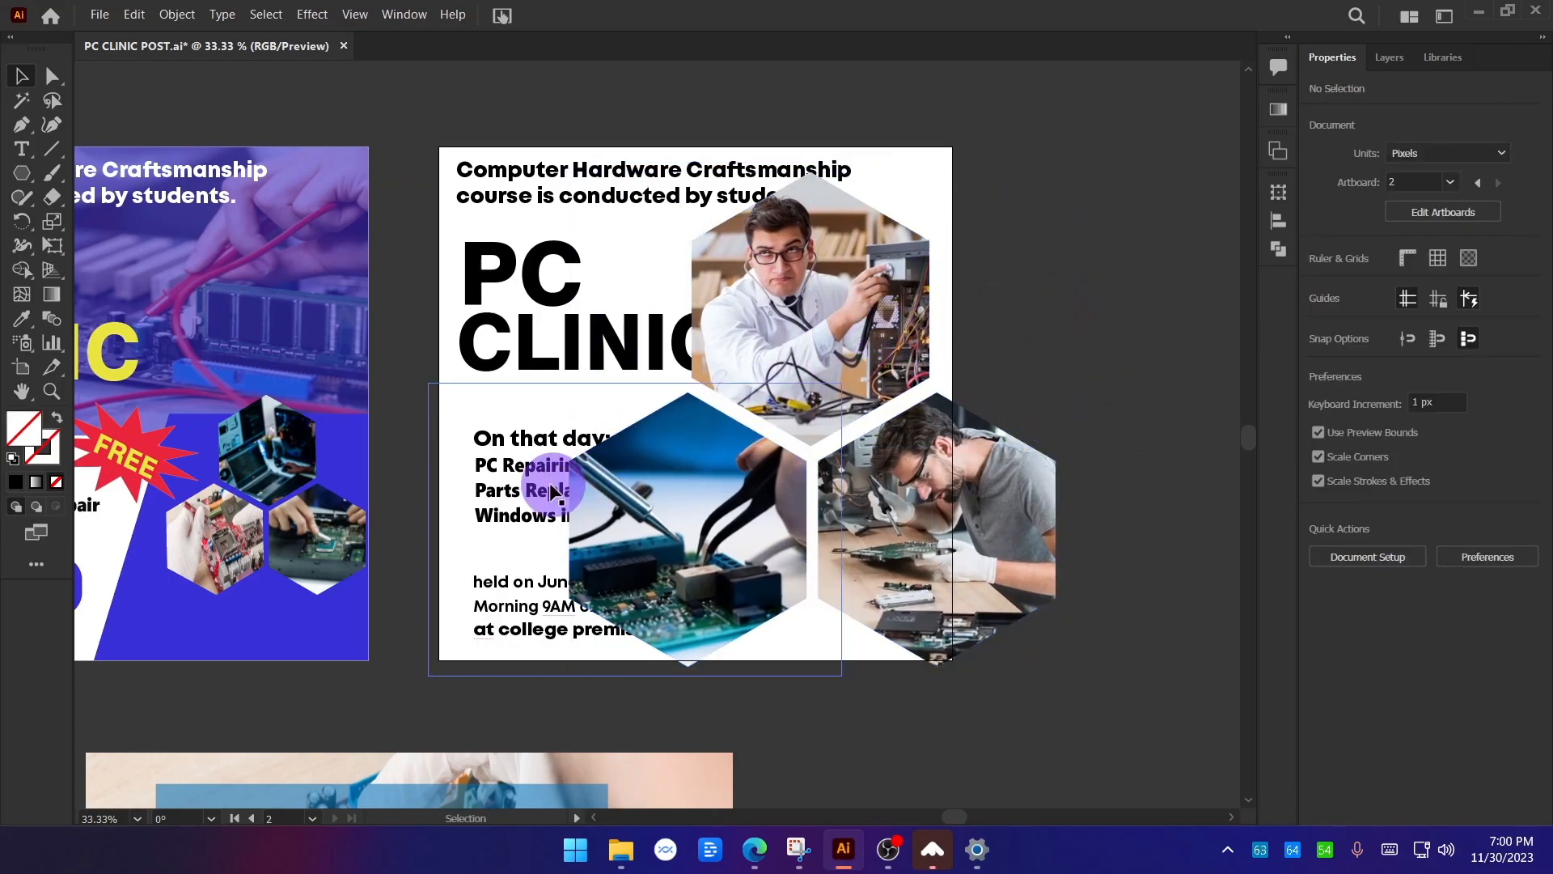
pyautogui.scroll(1, 425, 515)
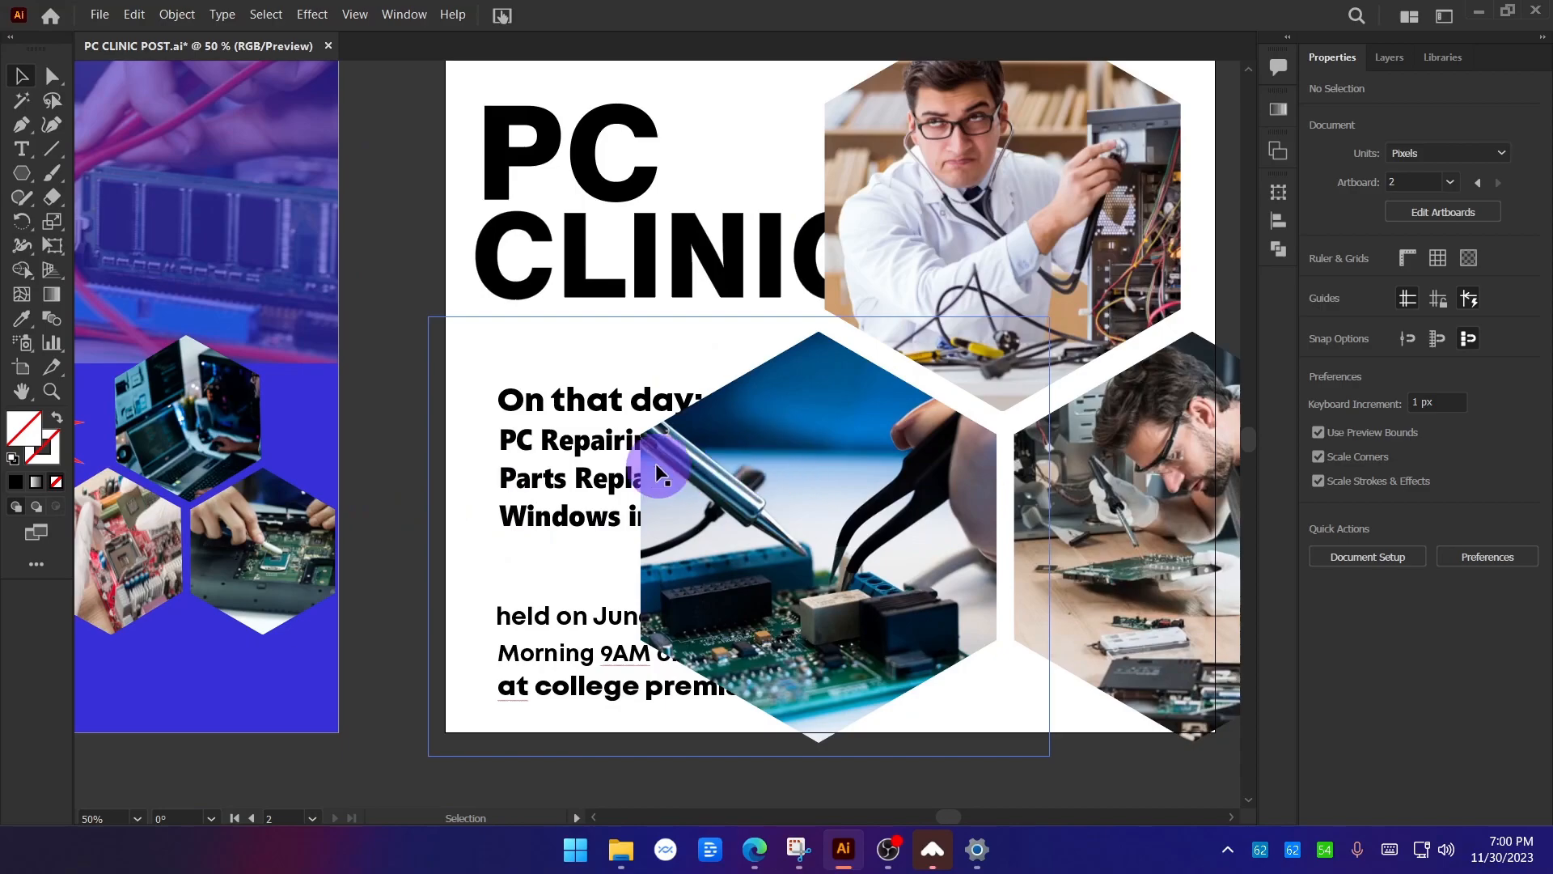
pyautogui.moveTo(575, 476); pyautogui.dragTo(579, 456)
pyautogui.hotkey('ctrl', 'z')
pyautogui.moveTo(906, 444); pyautogui.dragTo(771, 432)
pyautogui.scroll(-1, 559, 648)
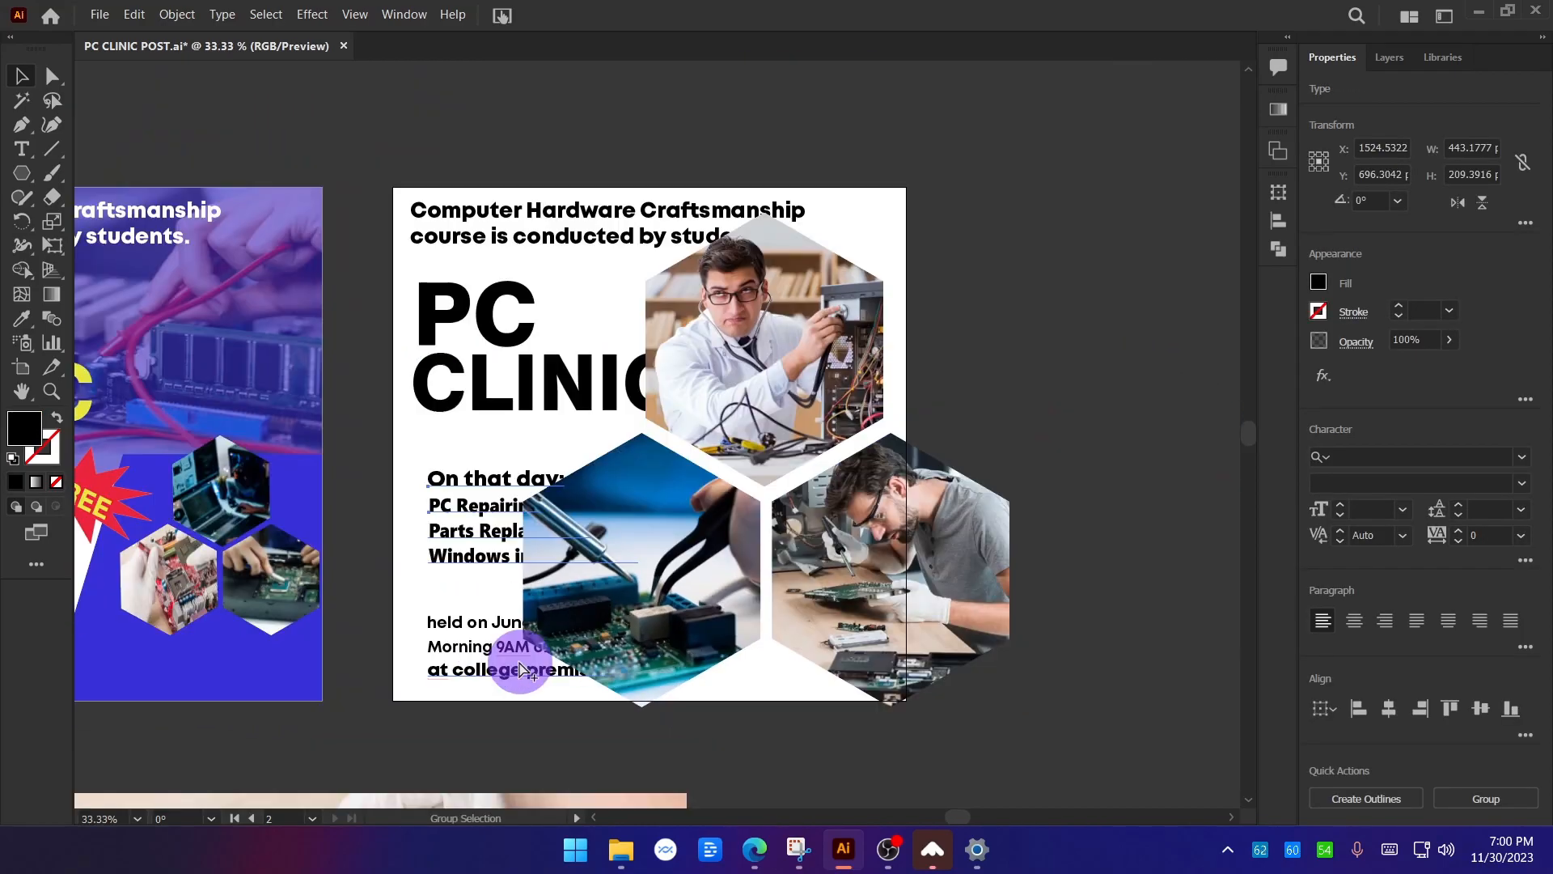
pyautogui.moveTo(1126, 423); pyautogui.dragTo(1104, 391)
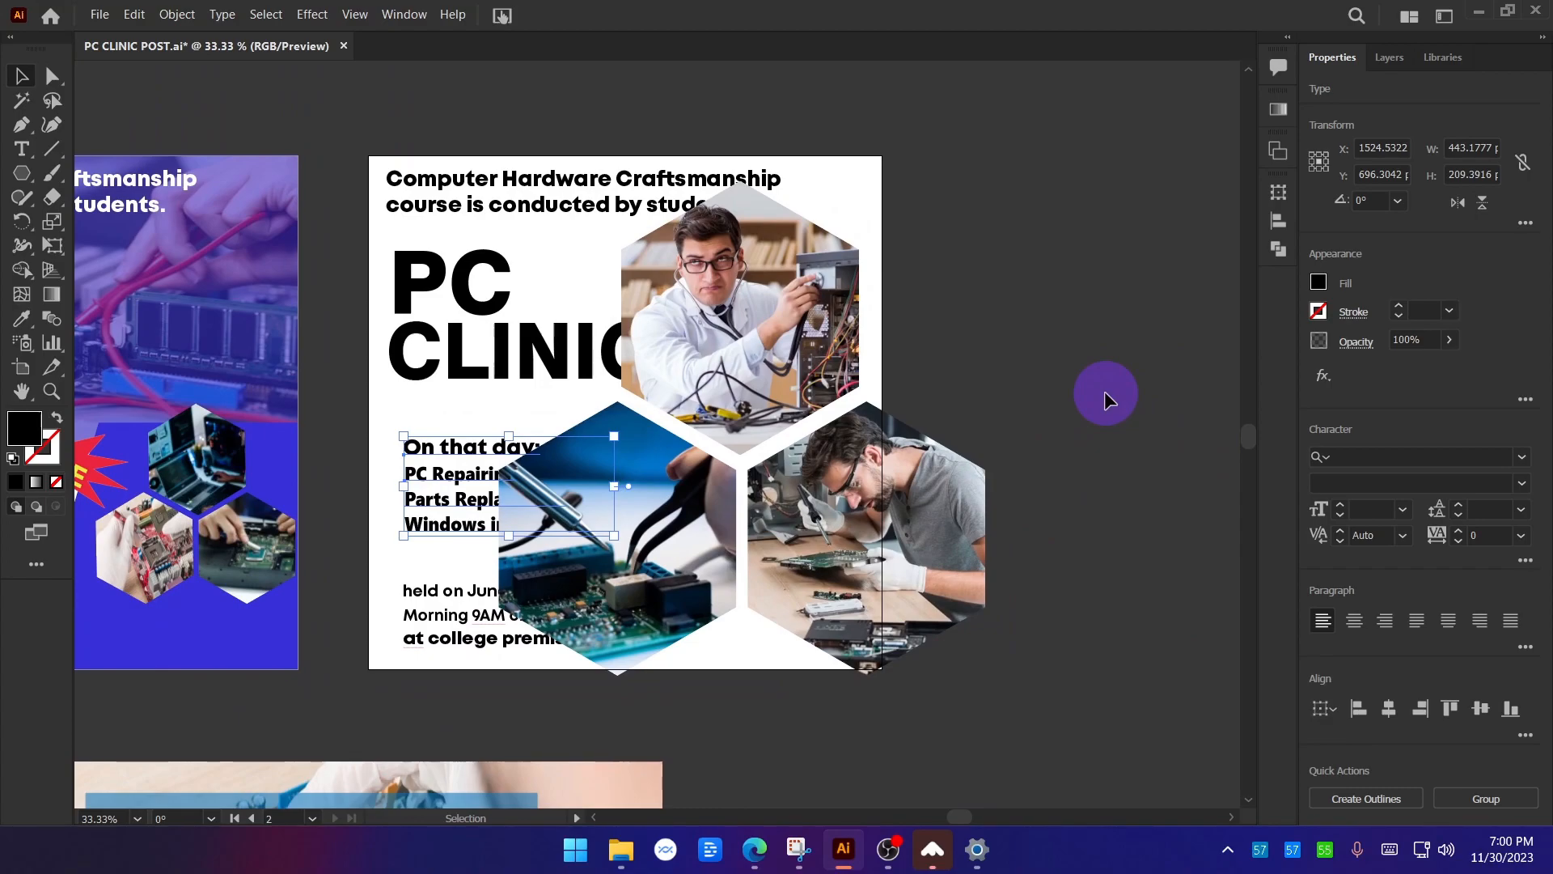
# Shrink the two lower hexagon photos together to about 490 px wide and move them up beneath the large technician-with-stethoscope hexagon.
pyautogui.click(884, 605)
pyautogui.scroll(1, 860, 635)
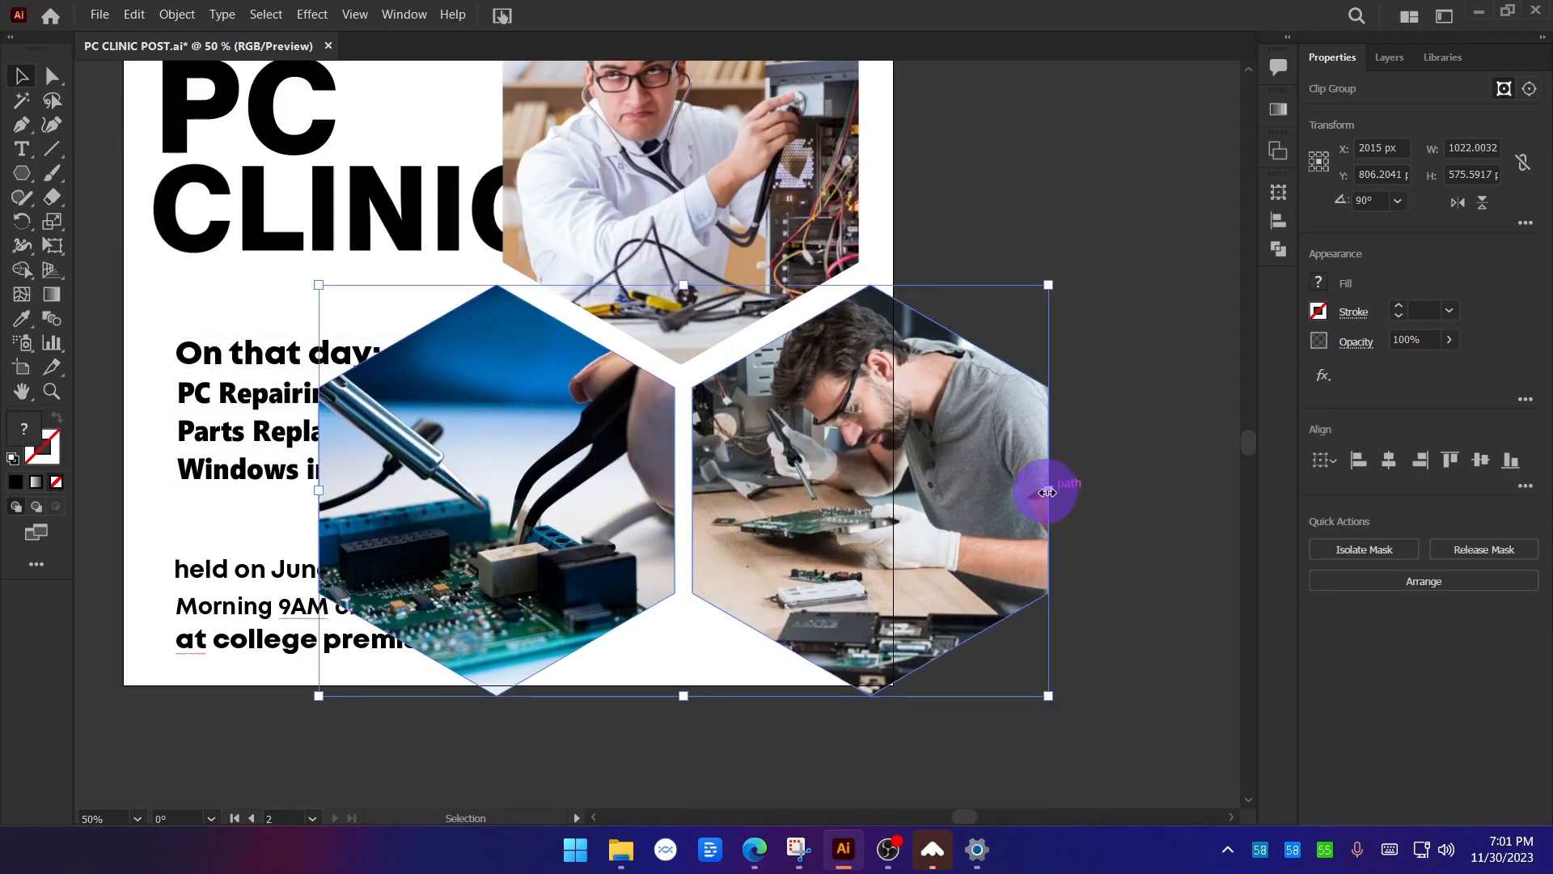
pyautogui.moveTo(1047, 492); pyautogui.dragTo(860, 475)
pyautogui.moveTo(753, 490); pyautogui.dragTo(754, 427)
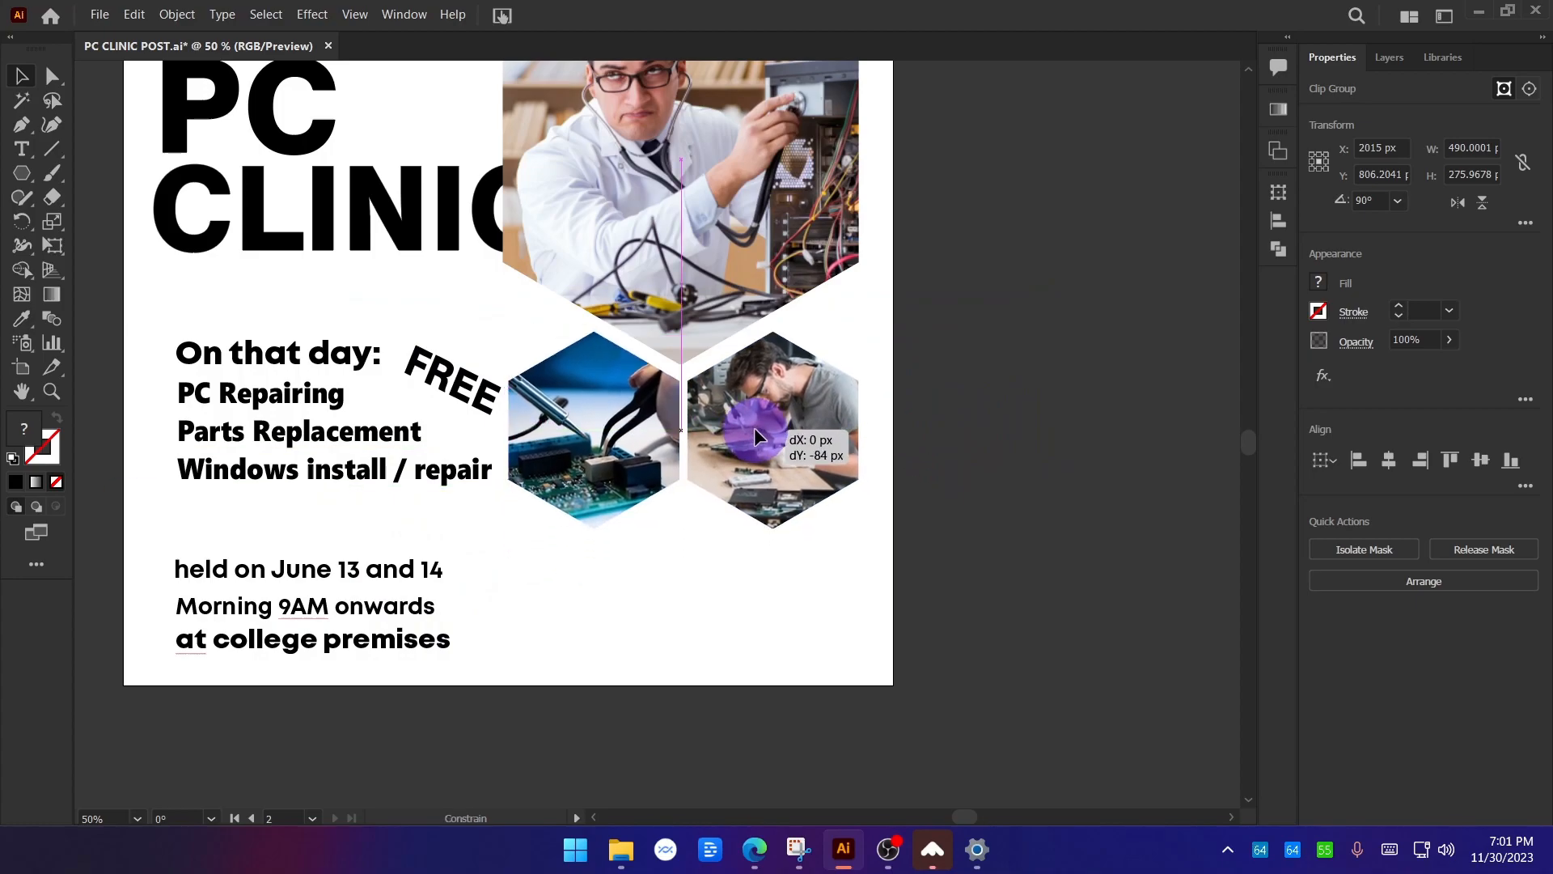
pyautogui.click(936, 449)
pyautogui.scroll(-2, 1023, 567)
pyautogui.scroll(-2, 1041, 484)
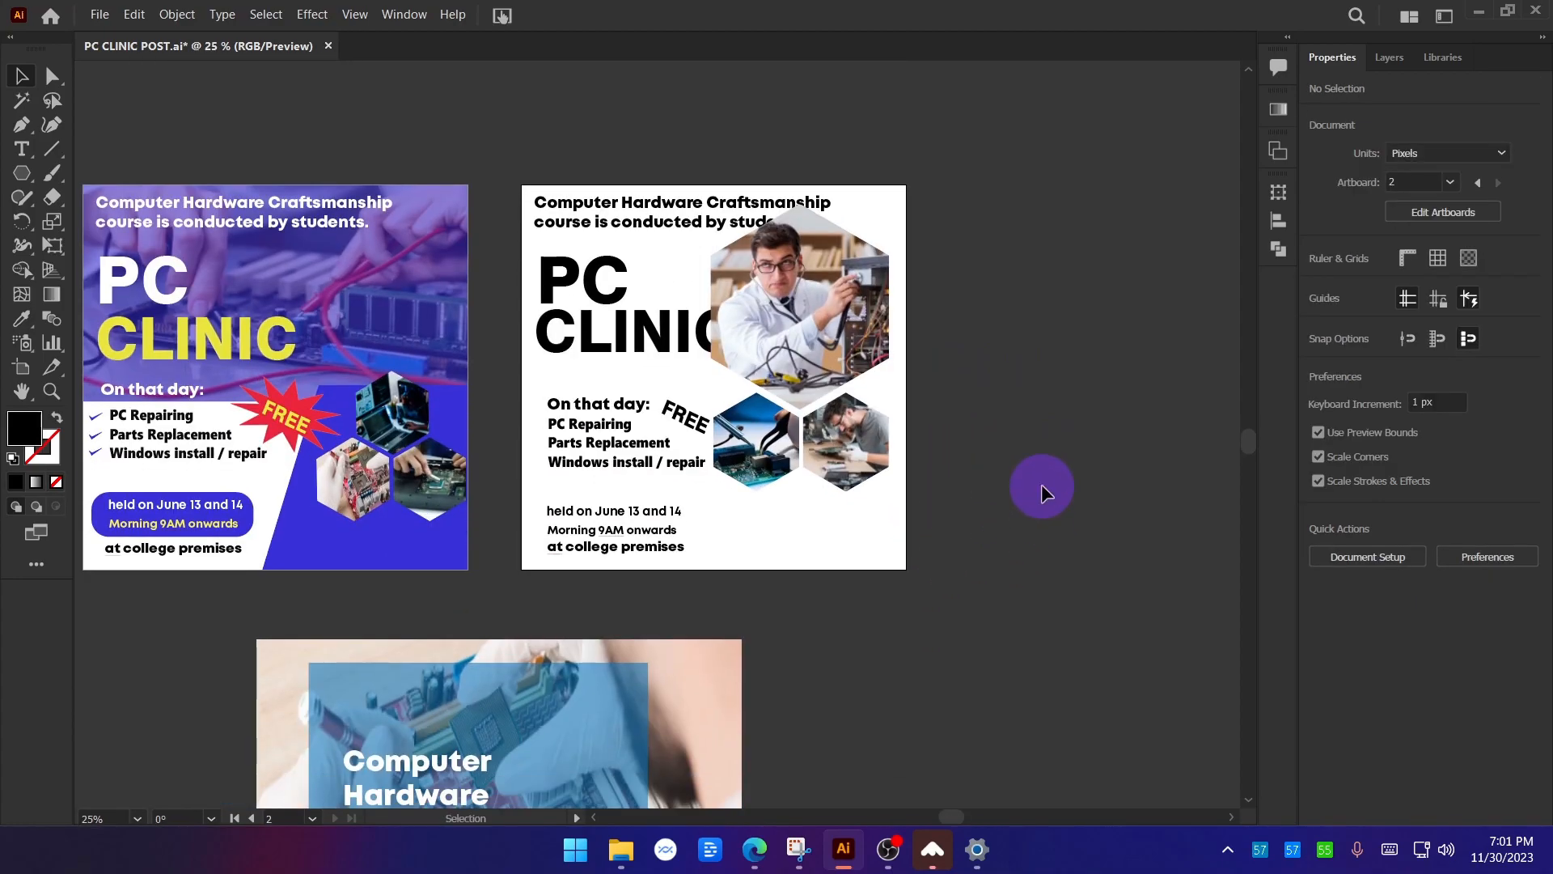
pyautogui.scroll(1, 928, 415)
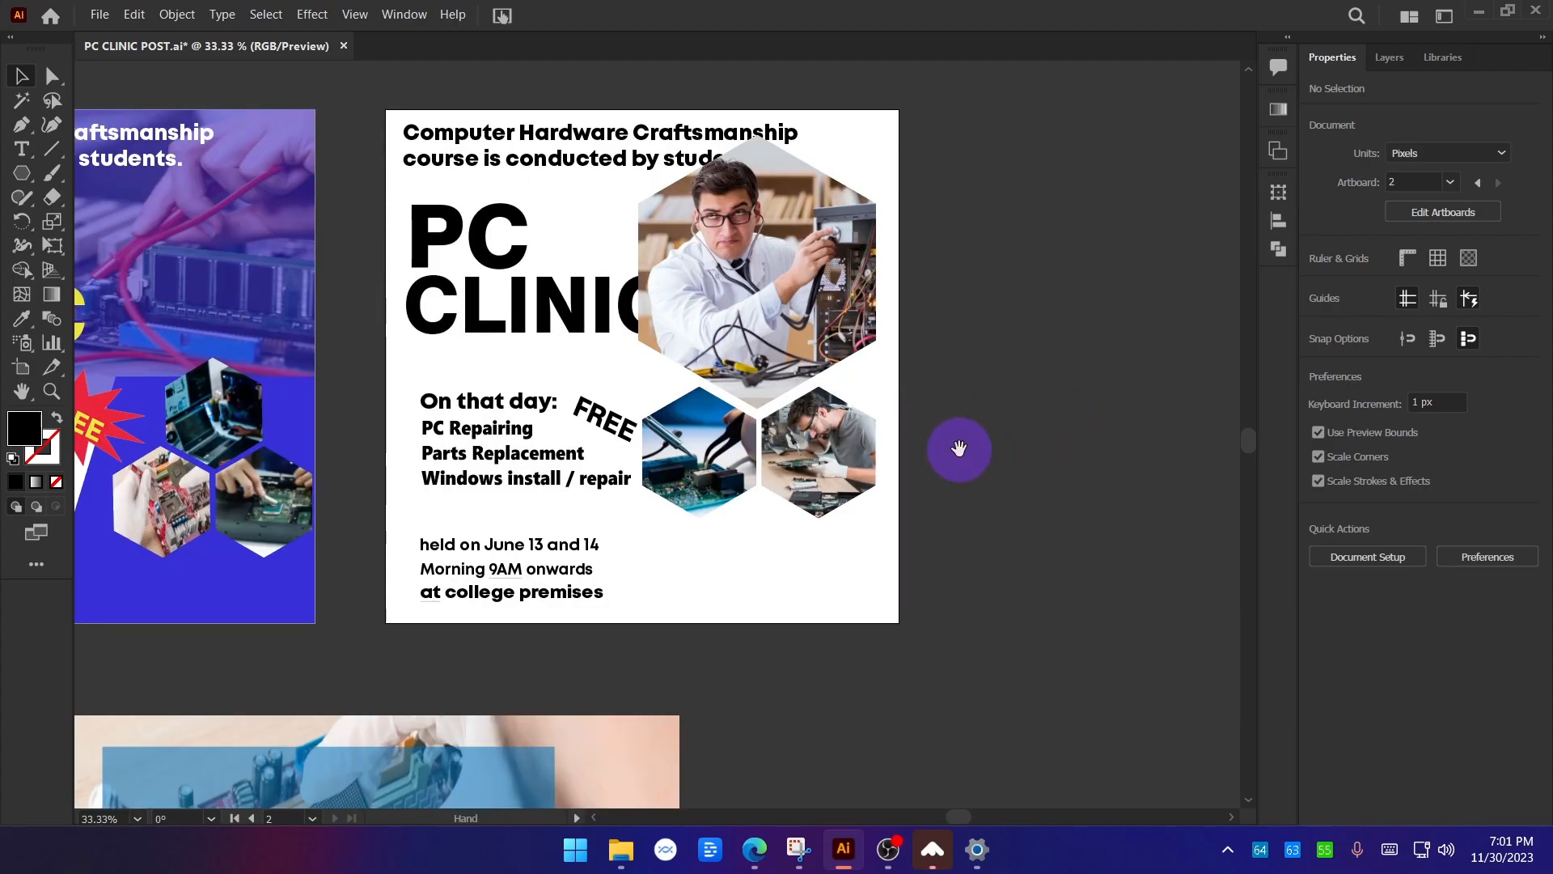
pyautogui.moveTo(959, 449); pyautogui.dragTo(798, 425)
pyautogui.click(22, 367)
pyautogui.moveTo(530, 348); pyautogui.dragTo(463, 440)
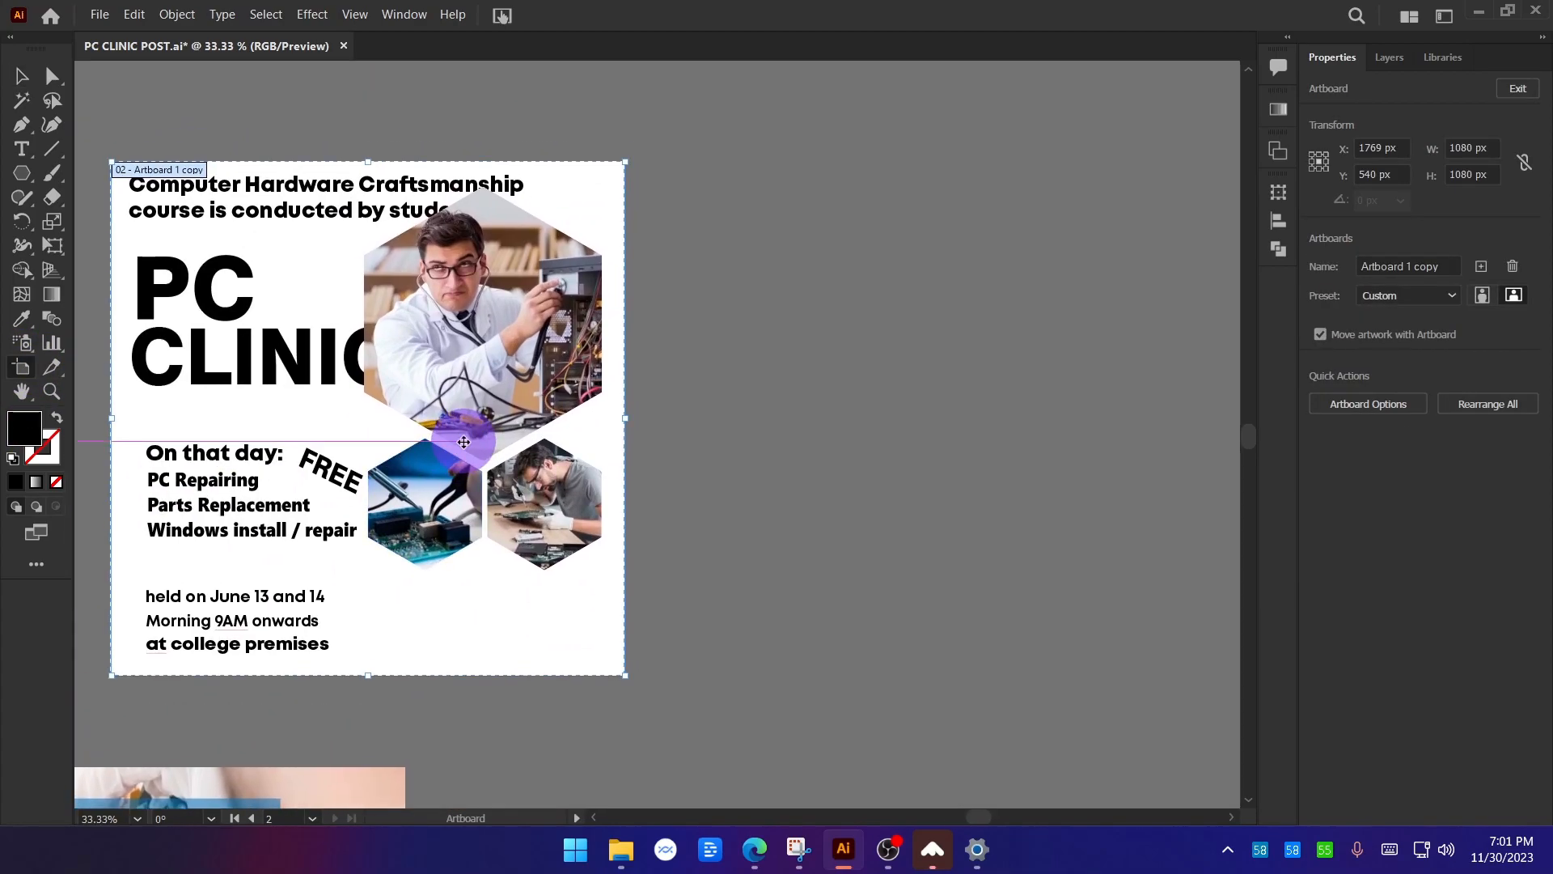
pyautogui.scroll(-1, 414, 404)
pyautogui.click(21, 75)
# Bring the CLINIC title text in front of the large hexagon photo on the white poster.
pyautogui.click(401, 139)
pyautogui.hscroll(-3, 508, 343)
pyautogui.scroll(1, 518, 340)
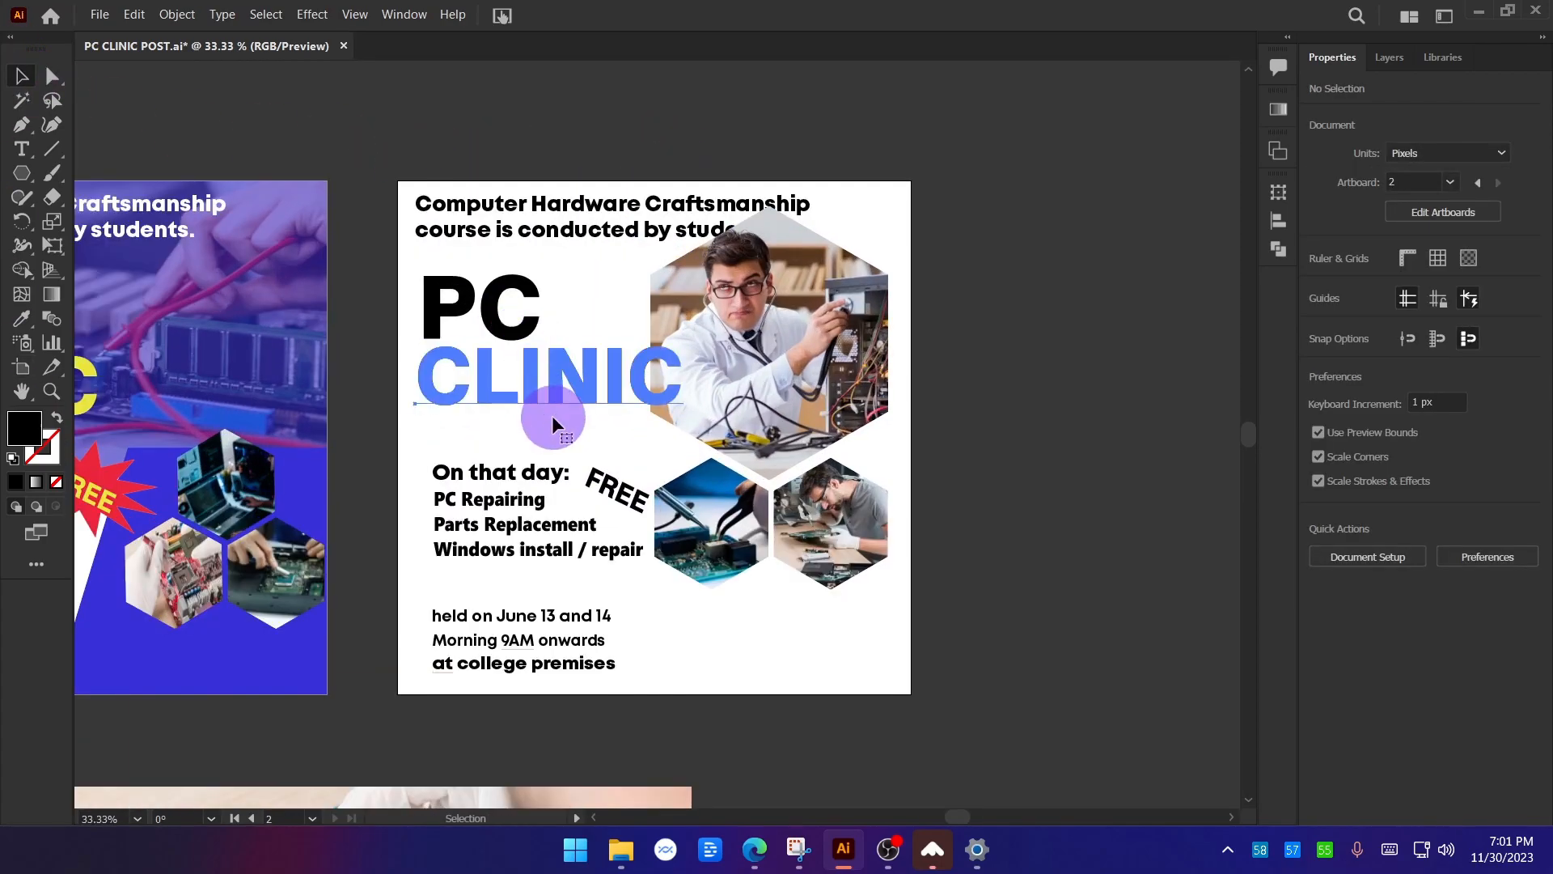
pyautogui.click(551, 415)
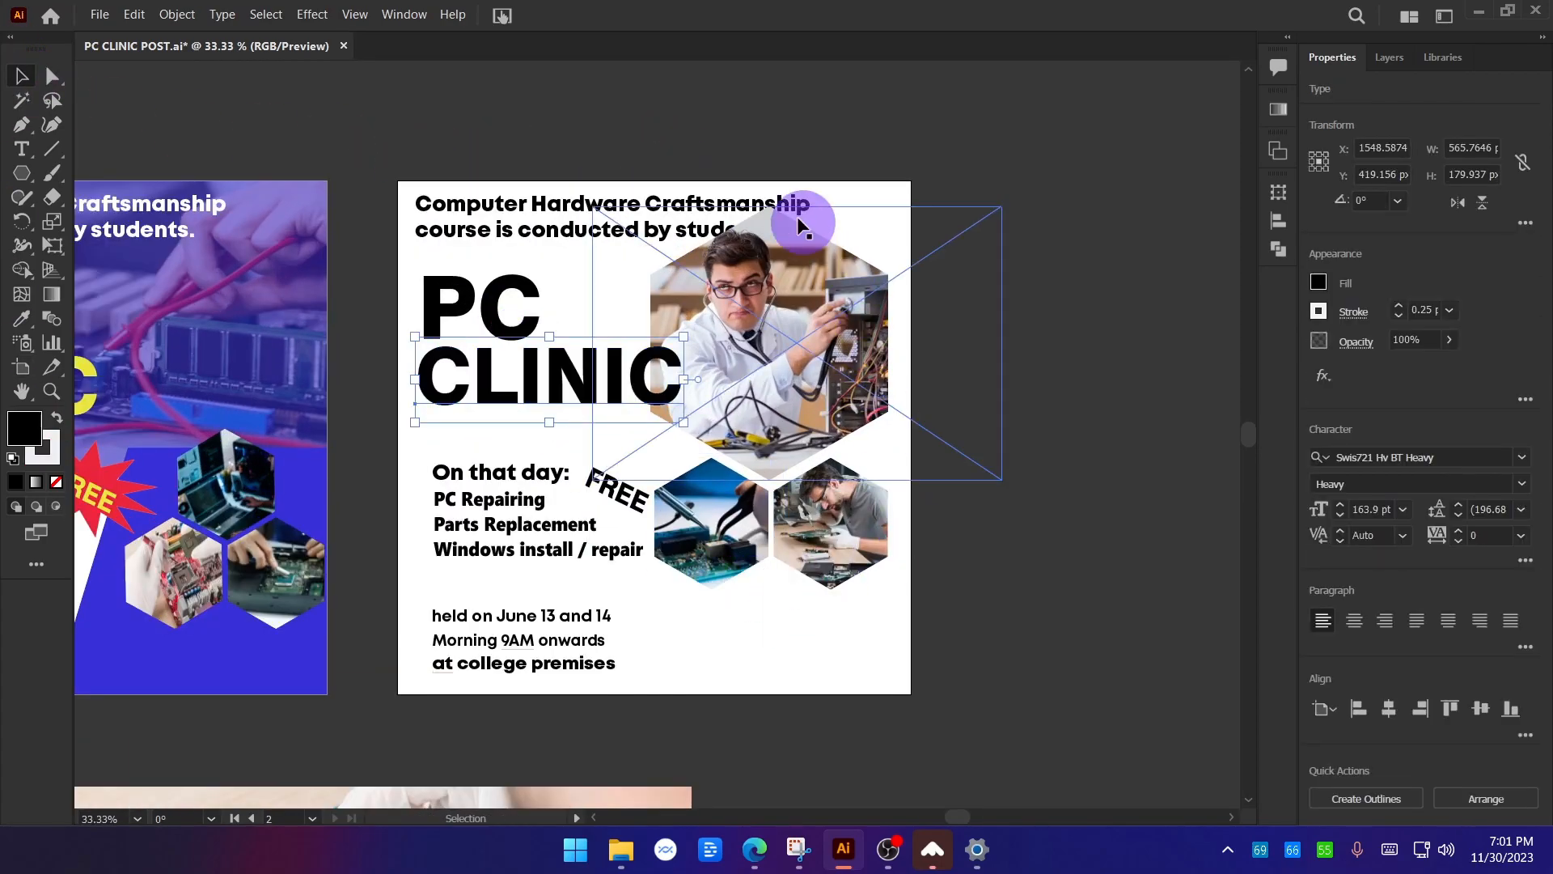
pyautogui.click(707, 115)
pyautogui.scroll(2, 450, 427)
pyautogui.moveTo(665, 475); pyautogui.dragTo(575, 509)
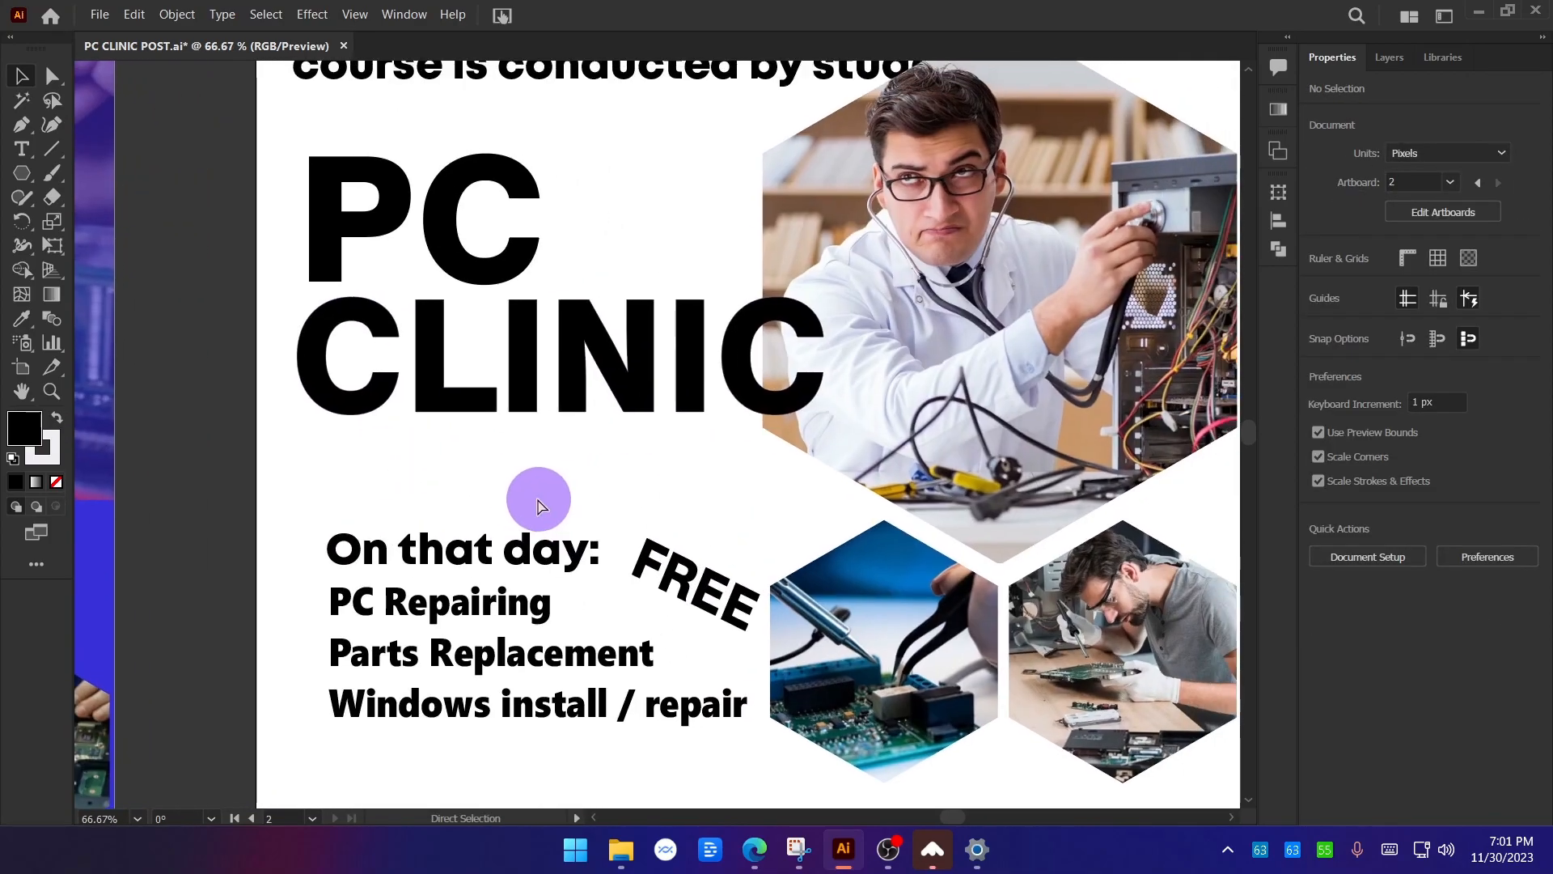
pyautogui.scroll(-1, 536, 498)
pyautogui.moveTo(1148, 469); pyautogui.dragTo(1094, 446)
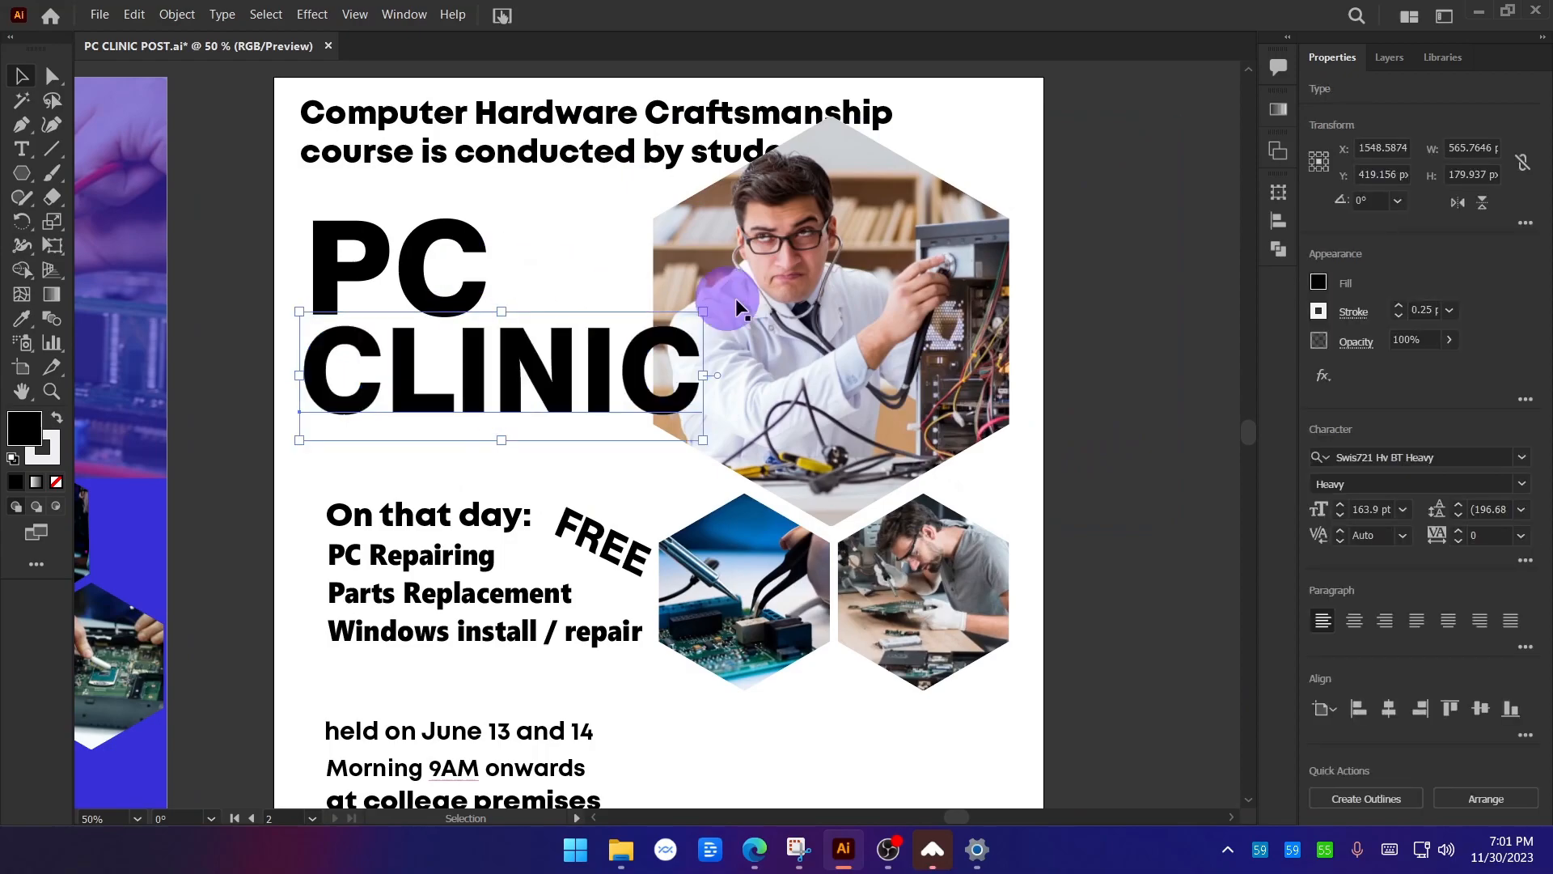
# Reduce the large hexagon photo to clear the heading and shift it down close to the two small hexagons.
pyautogui.click(872, 134)
pyautogui.moveTo(834, 114); pyautogui.dragTo(836, 148)
pyautogui.click(1098, 379)
pyautogui.moveTo(863, 366); pyautogui.dragTo(862, 377)
pyautogui.click(1088, 437)
pyautogui.moveTo(1134, 441); pyautogui.dragTo(1066, 386)
# Scale the PC and CLINIC titles together to about 453 px wide and reposition them clear of the large photo.
pyautogui.click(450, 315)
pyautogui.keyDown('shift'); pyautogui.click(388, 220); pyautogui.keyUp('shift')
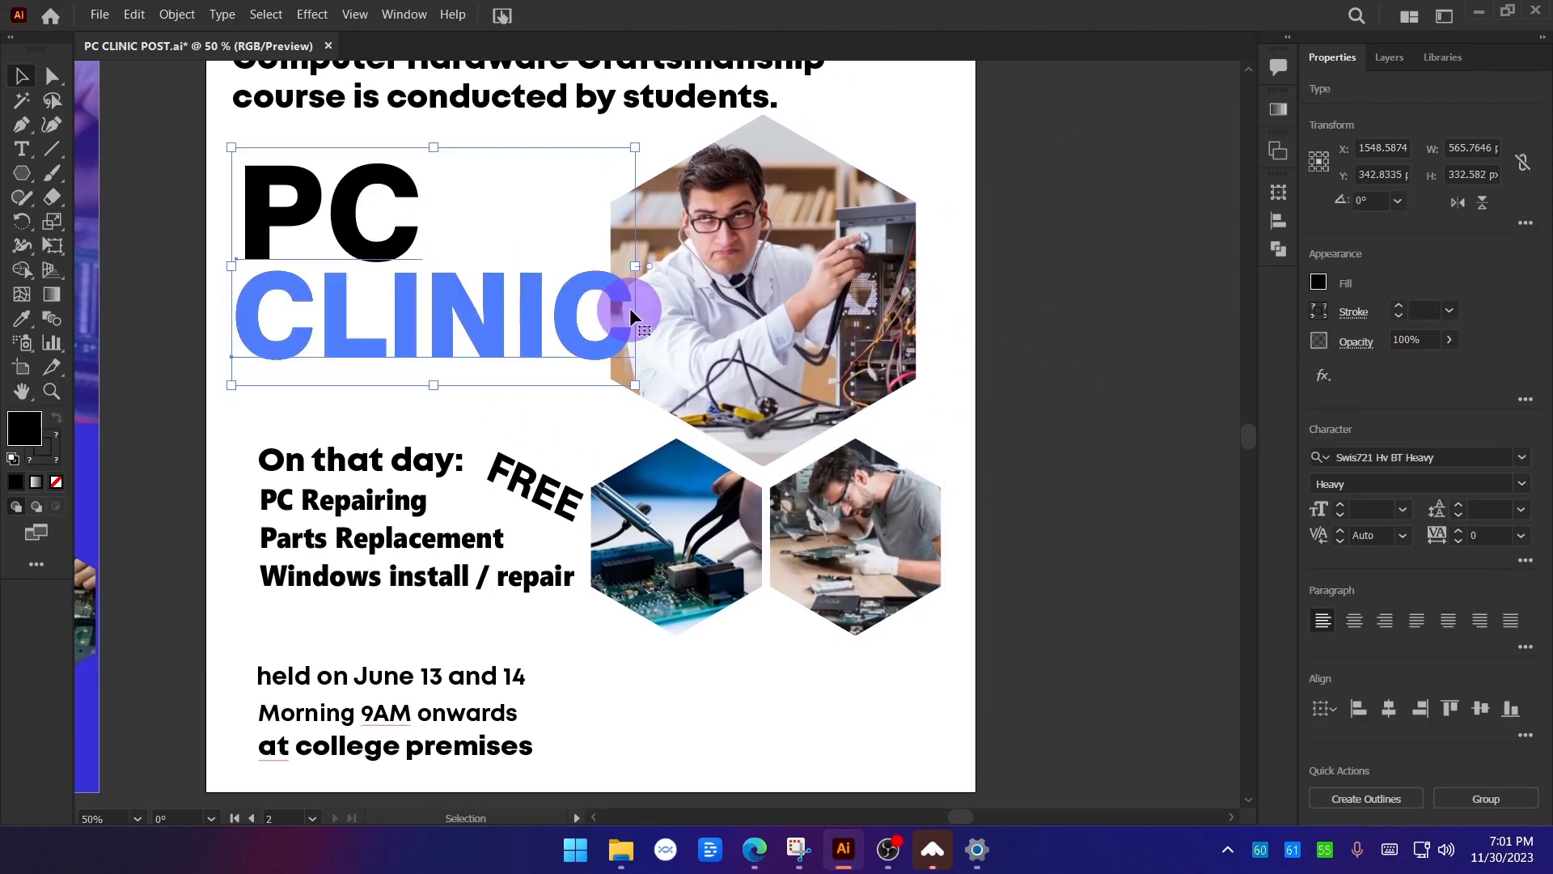
pyautogui.moveTo(636, 266); pyautogui.dragTo(595, 267)
pyautogui.scroll(-1, 745, 372)
pyautogui.click(1072, 421)
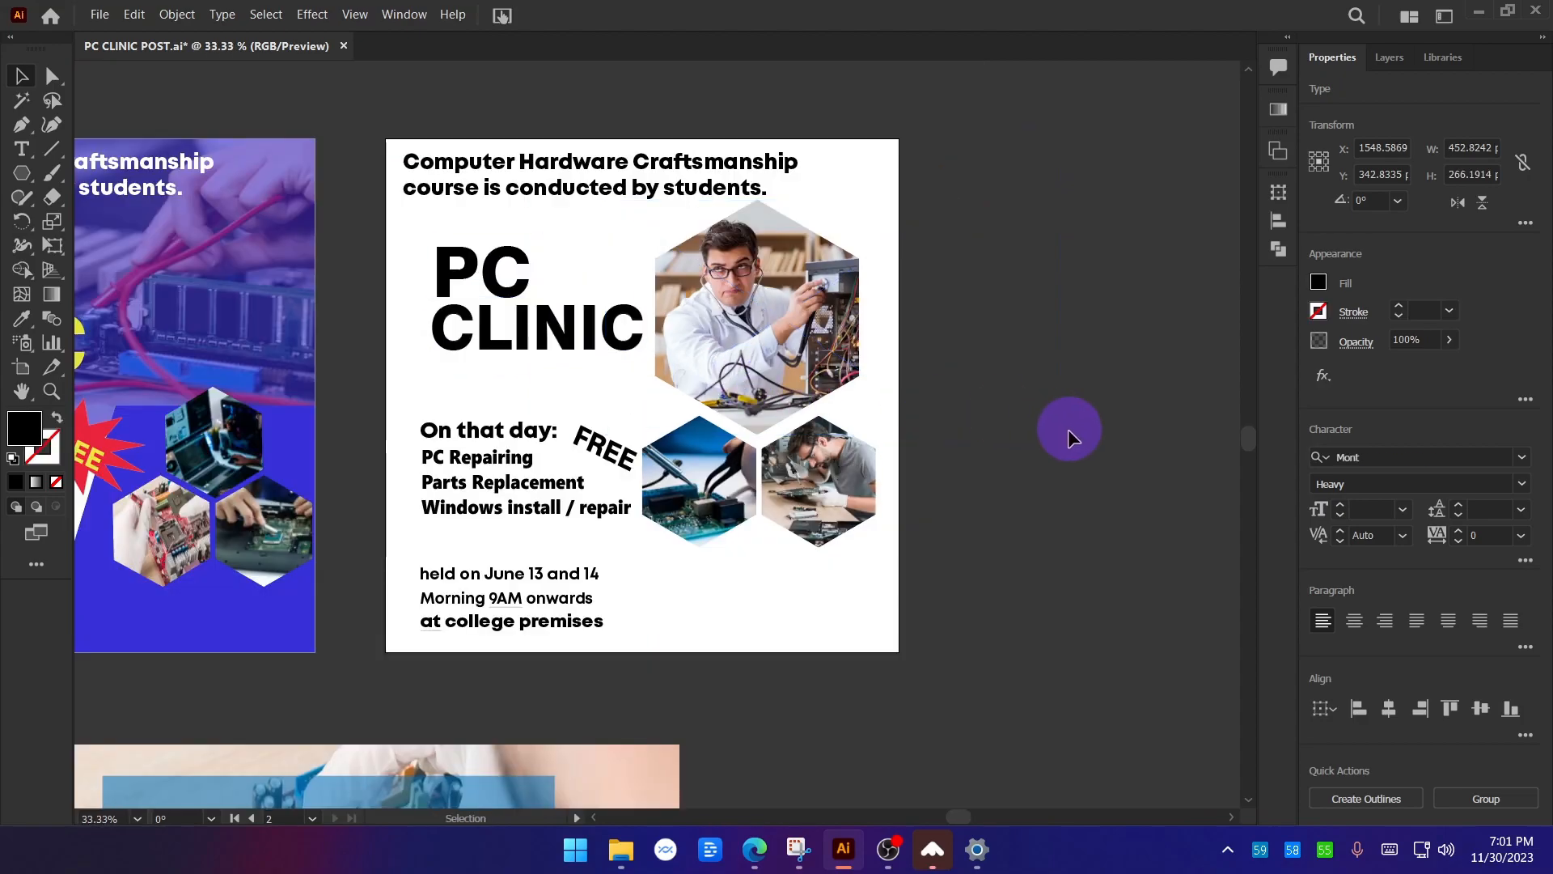
pyautogui.moveTo(1071, 421); pyautogui.dragTo(1119, 398)
pyautogui.click(585, 304)
pyautogui.keyDown('shift'); pyautogui.click(555, 238); pyautogui.keyUp('shift')
pyautogui.moveTo(590, 301); pyautogui.dragTo(585, 316)
pyautogui.click(1120, 398)
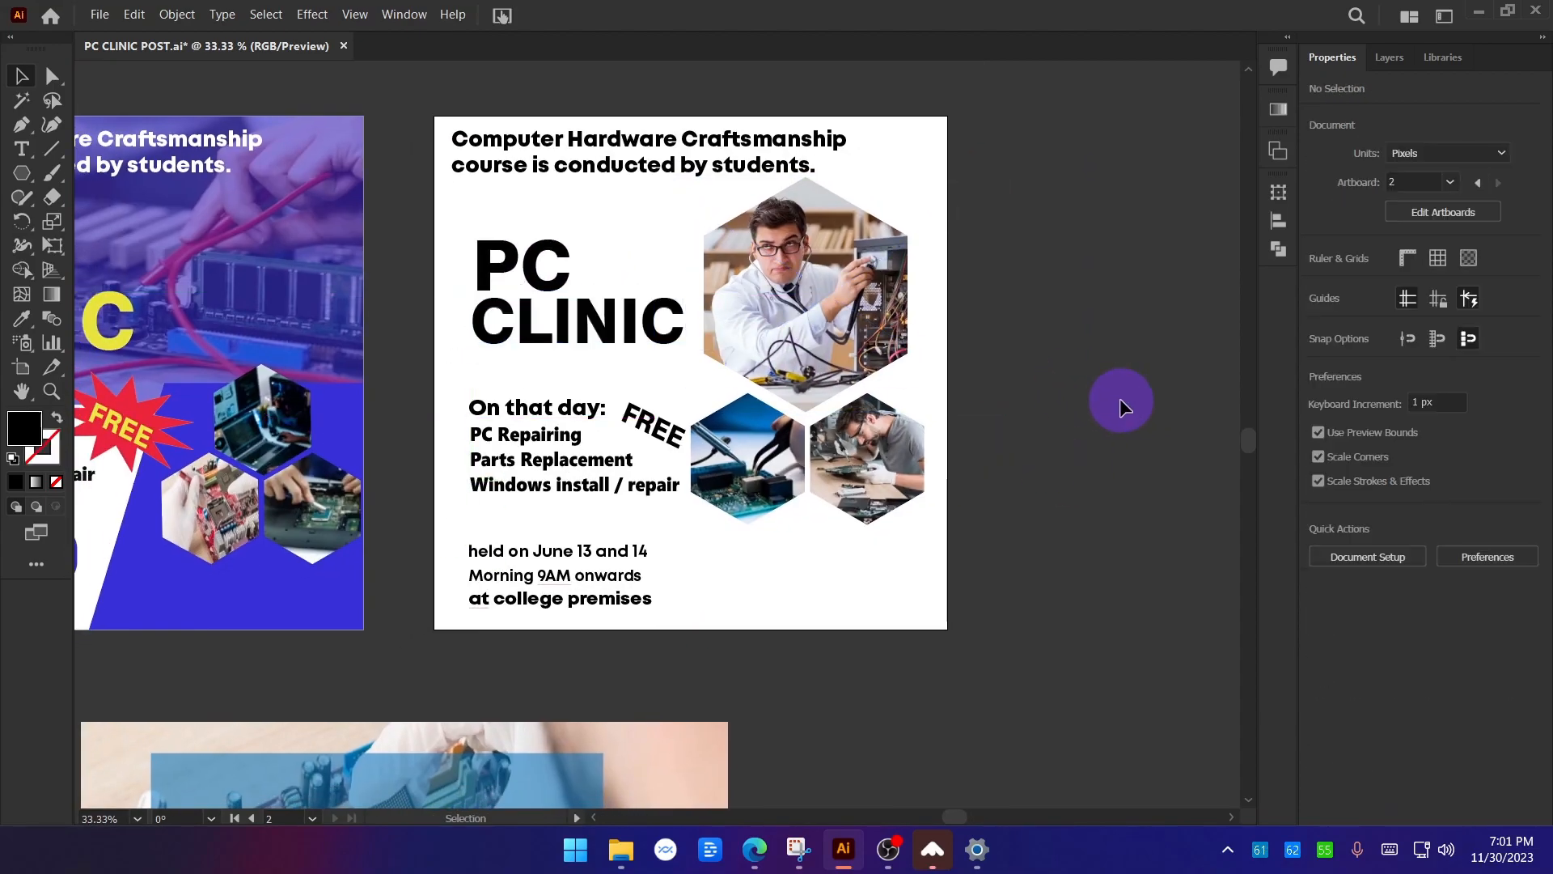
# Duplicate the white PC Clinic artboard with its artwork beside the original.
pyautogui.moveTo(1120, 398); pyautogui.dragTo(741, 430)
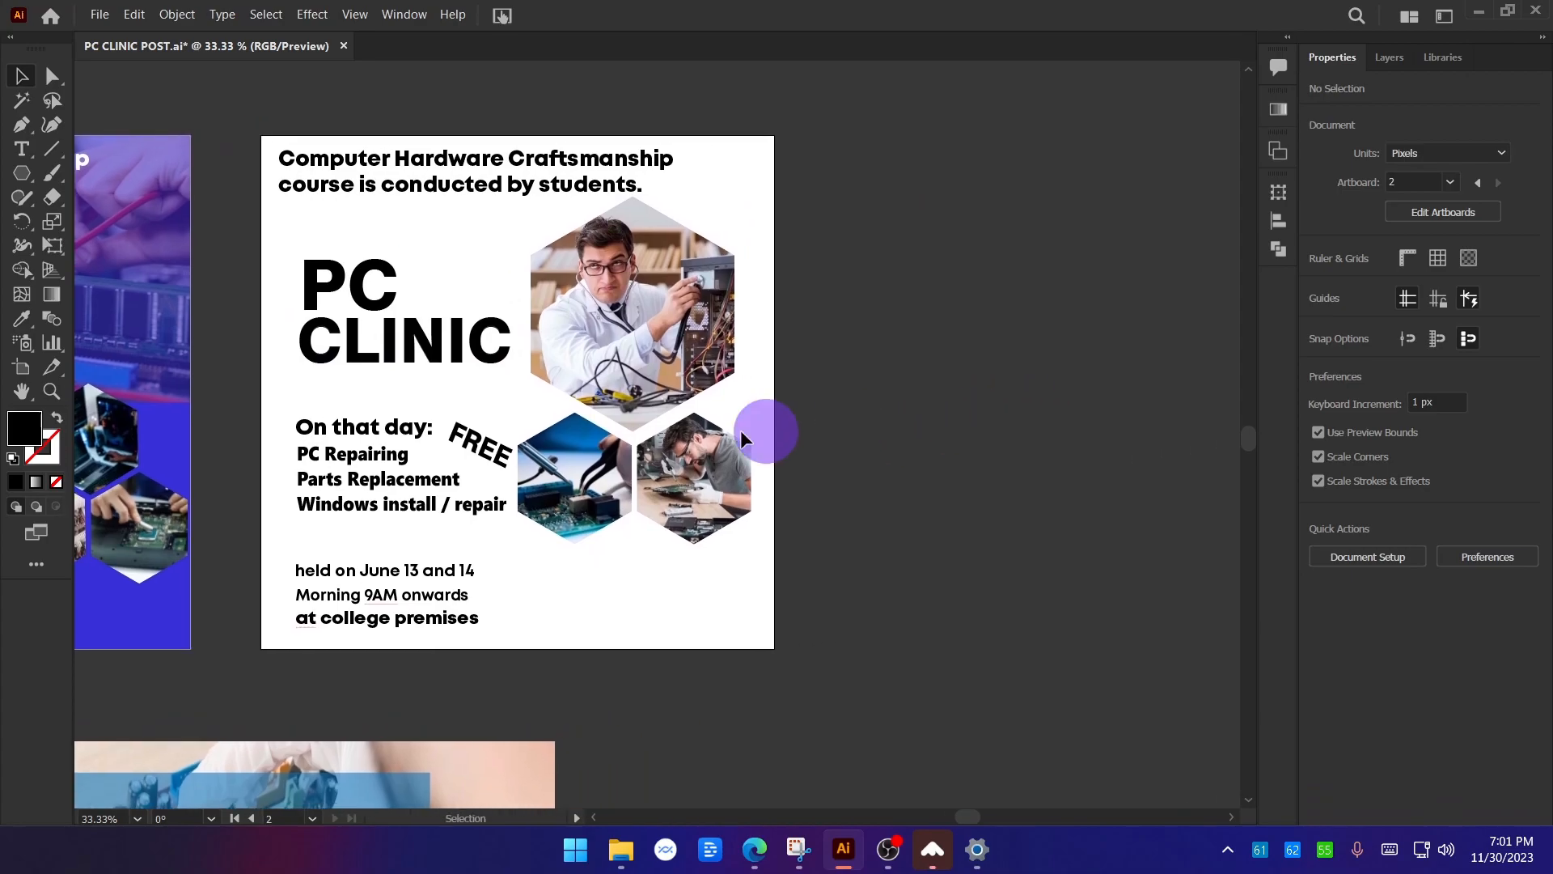
pyautogui.click(21, 368)
pyautogui.moveTo(558, 405); pyautogui.dragTo(595, 372)
pyautogui.click(22, 75)
pyautogui.scroll(1, 755, 397)
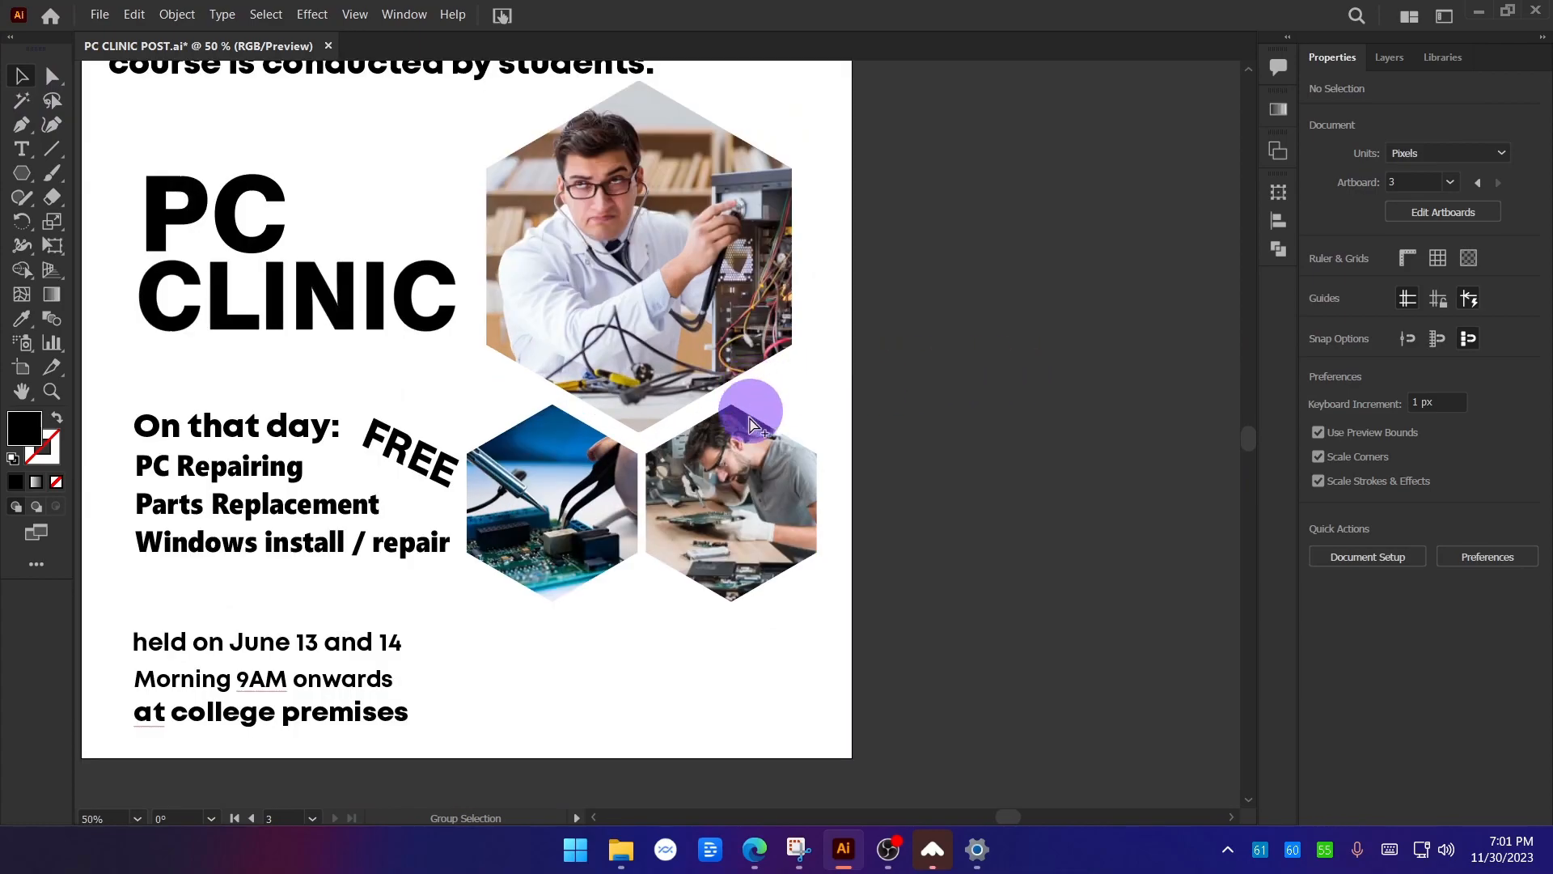
# Nudge the large hexagon photo on the copied artboard slightly down toward the two small hexagons.
pyautogui.click(717, 516)
pyautogui.keyDown('shift'); pyautogui.click(571, 487); pyautogui.keyUp('shift')
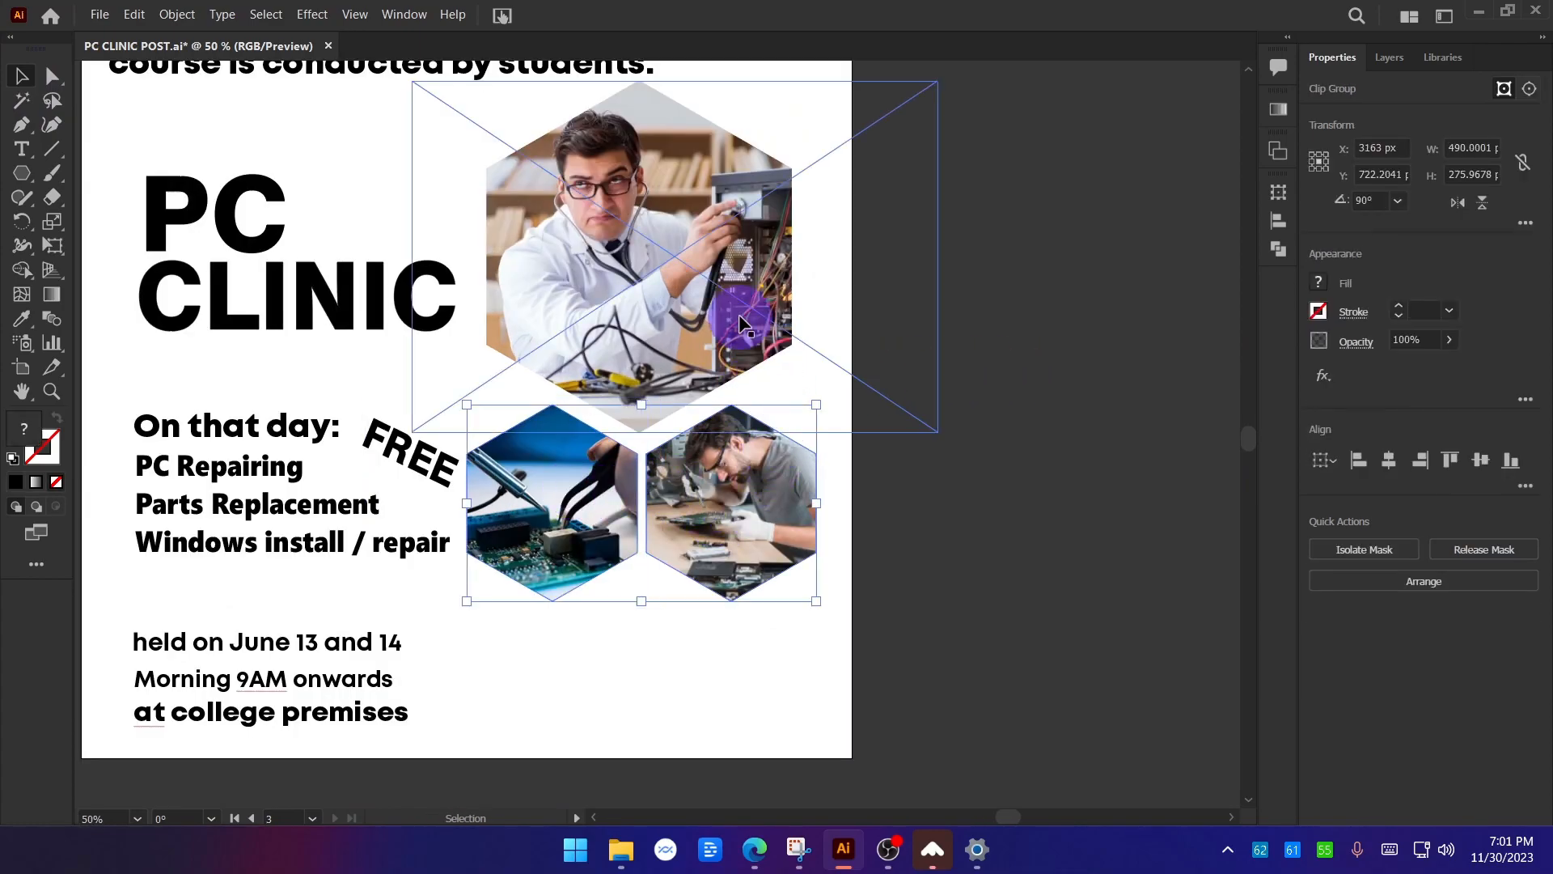
pyautogui.click(906, 542)
pyautogui.scroll(1, 637, 515)
pyautogui.moveTo(702, 269); pyautogui.dragTo(704, 291)
pyautogui.click(1007, 479)
# Shrink the two small hexagon photos together to 332 px wide and shift them right beneath the large photo.
pyautogui.click(797, 507)
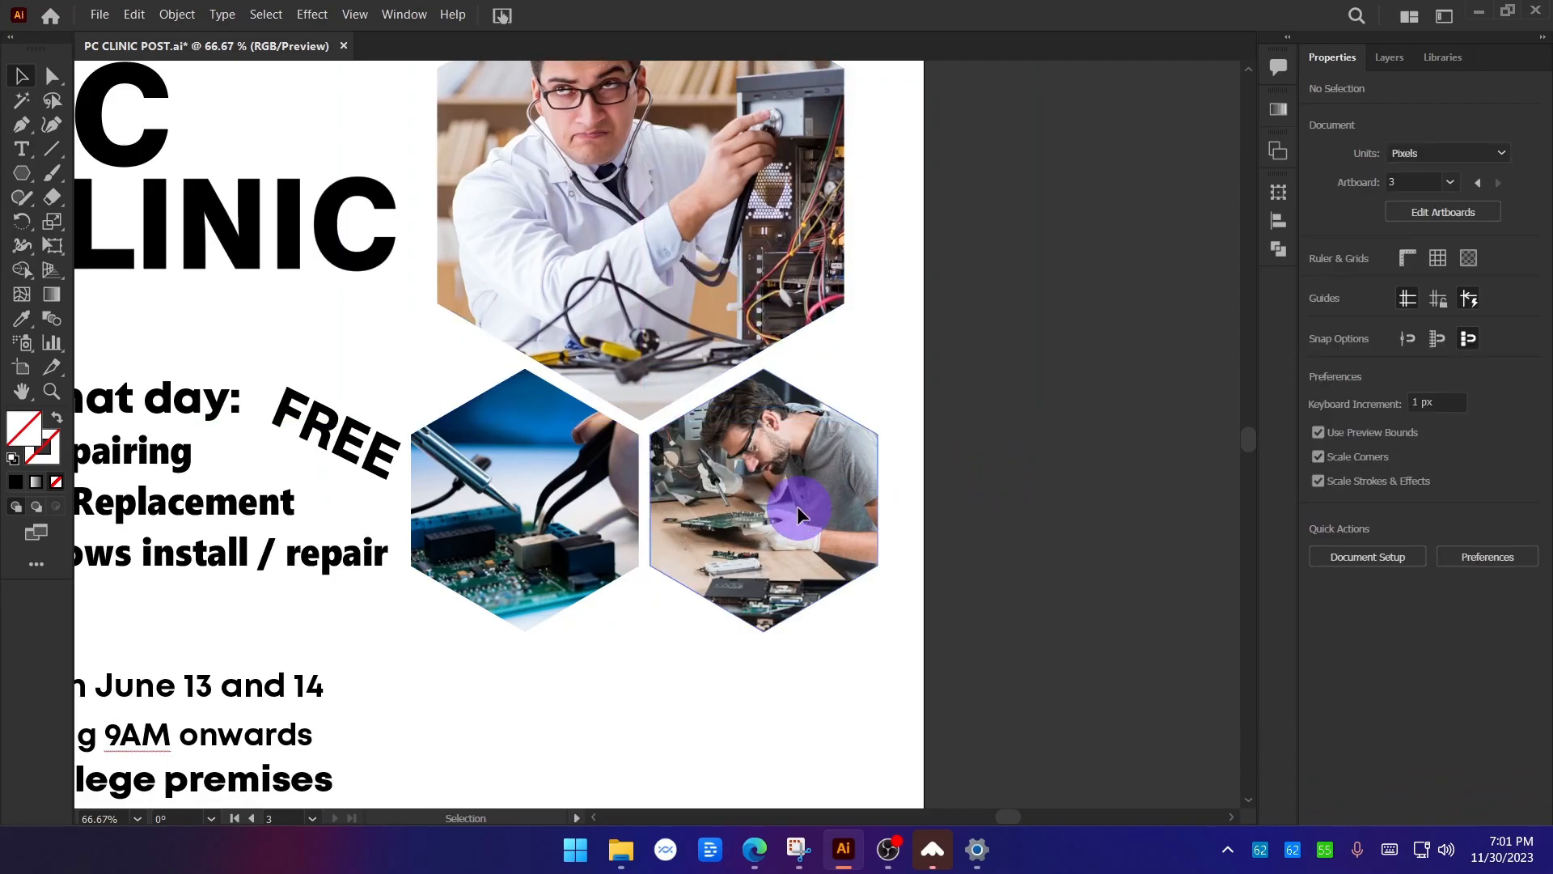
pyautogui.keyDown('shift'); pyautogui.click(574, 498); pyautogui.keyUp('shift')
pyautogui.scroll(-1, 598, 510)
pyautogui.moveTo(808, 506); pyautogui.dragTo(777, 510)
pyautogui.moveTo(647, 512); pyautogui.dragTo(771, 495)
pyautogui.moveTo(869, 551); pyautogui.dragTo(922, 594)
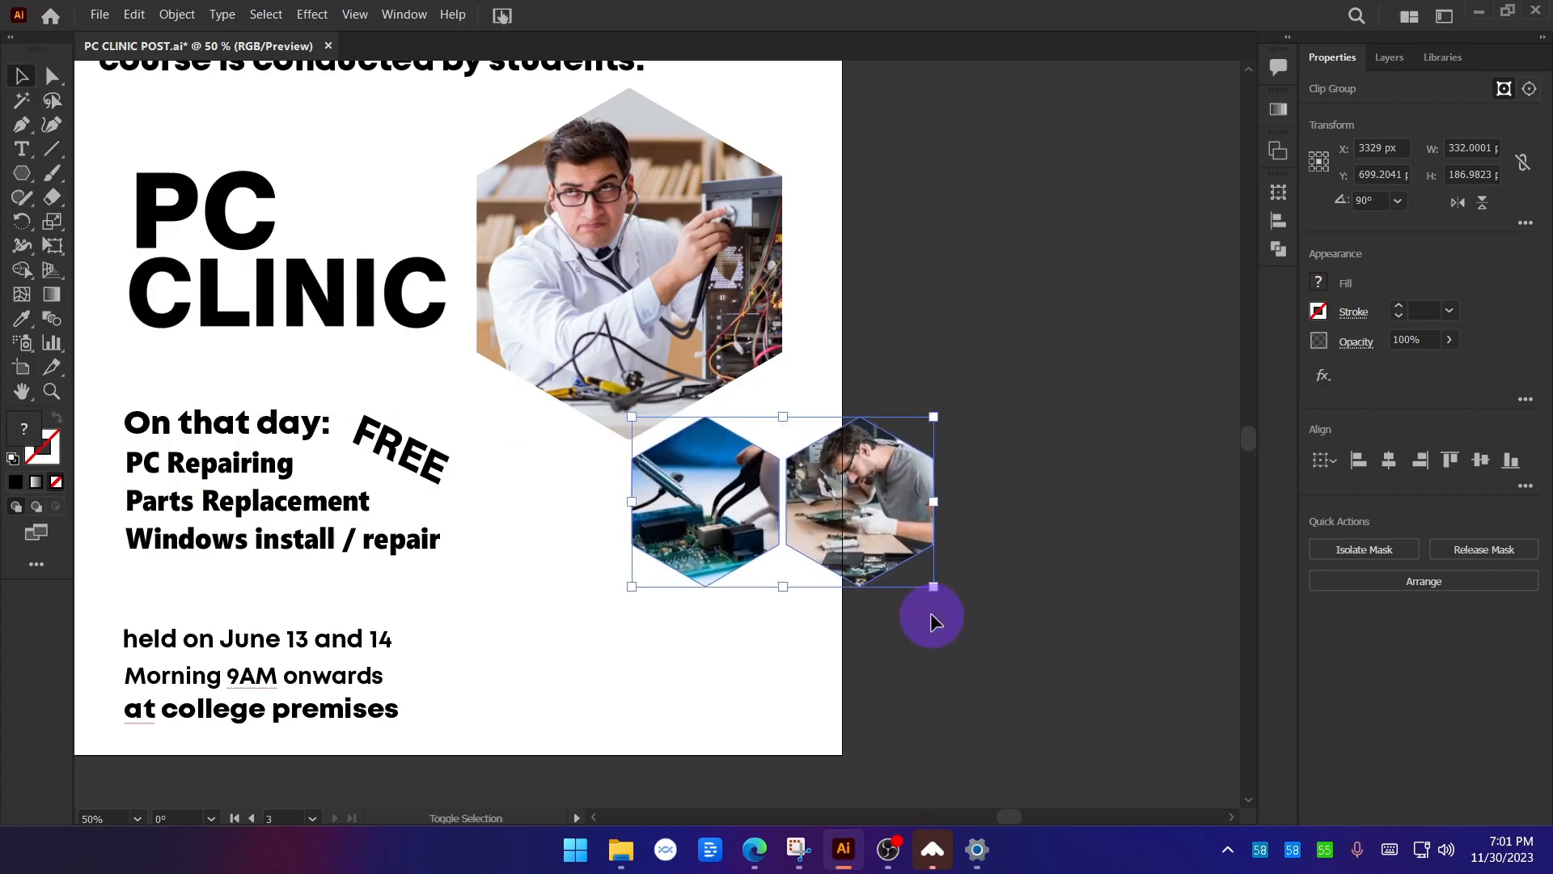
pyautogui.click(930, 615)
# Stack the seated technician hexagon below the soldering hexagon and move the three-photo column up inside the artboard.
pyautogui.moveTo(889, 488); pyautogui.dragTo(736, 671)
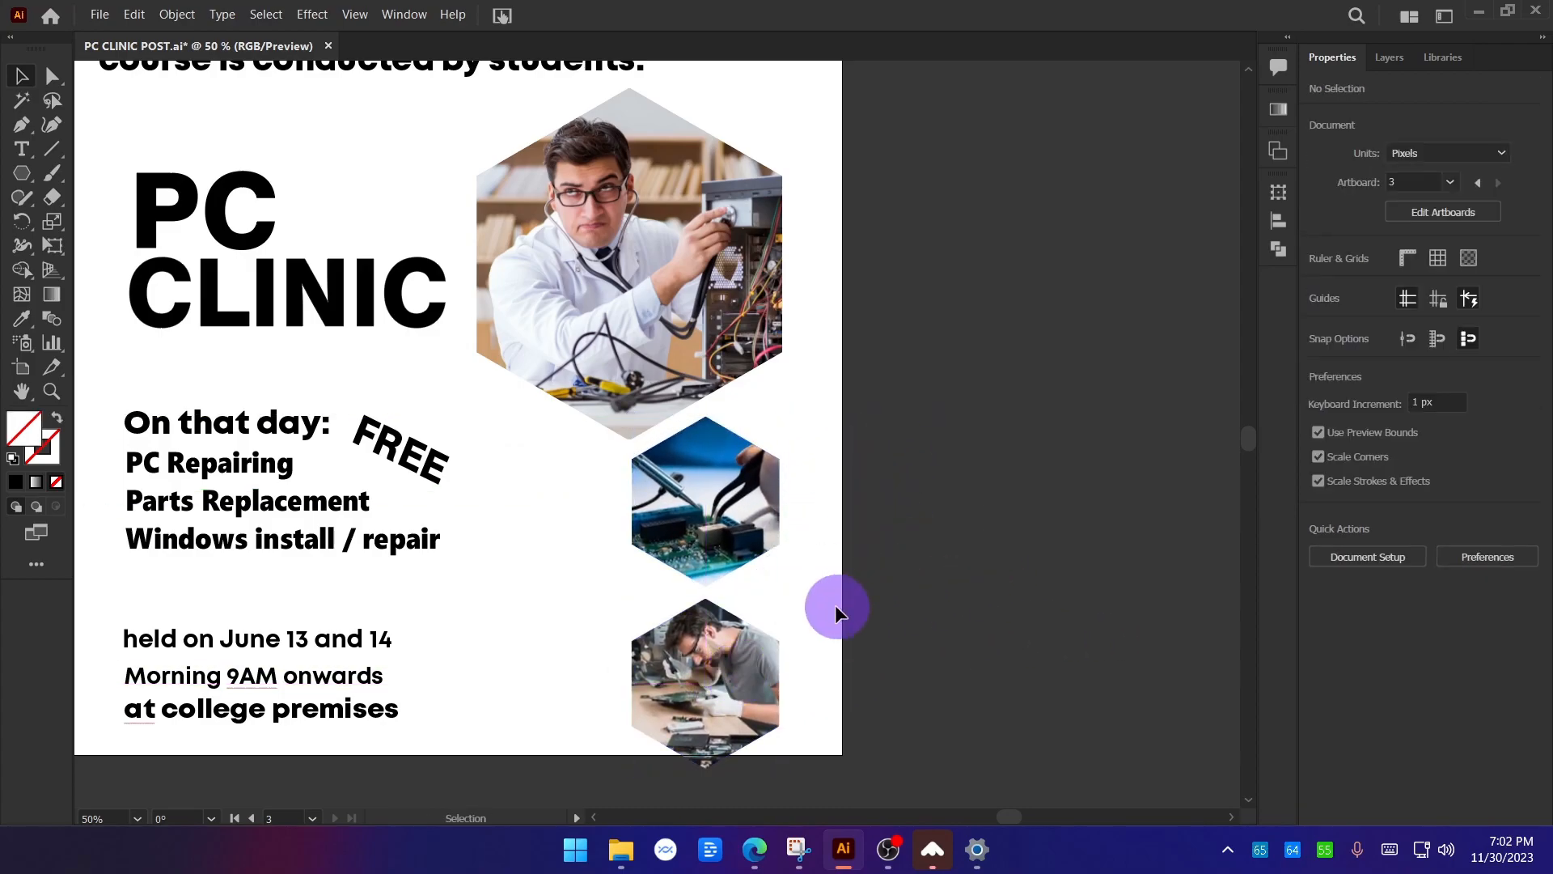
pyautogui.scroll(-1, 834, 604)
pyautogui.click(717, 398)
pyautogui.moveTo(716, 398); pyautogui.dragTo(717, 359)
pyautogui.click(965, 437)
# Reduce the font size of the "Computer Hardware Craftsmanship" heading so it clears the large hexagon photo.
pyautogui.click(515, 250)
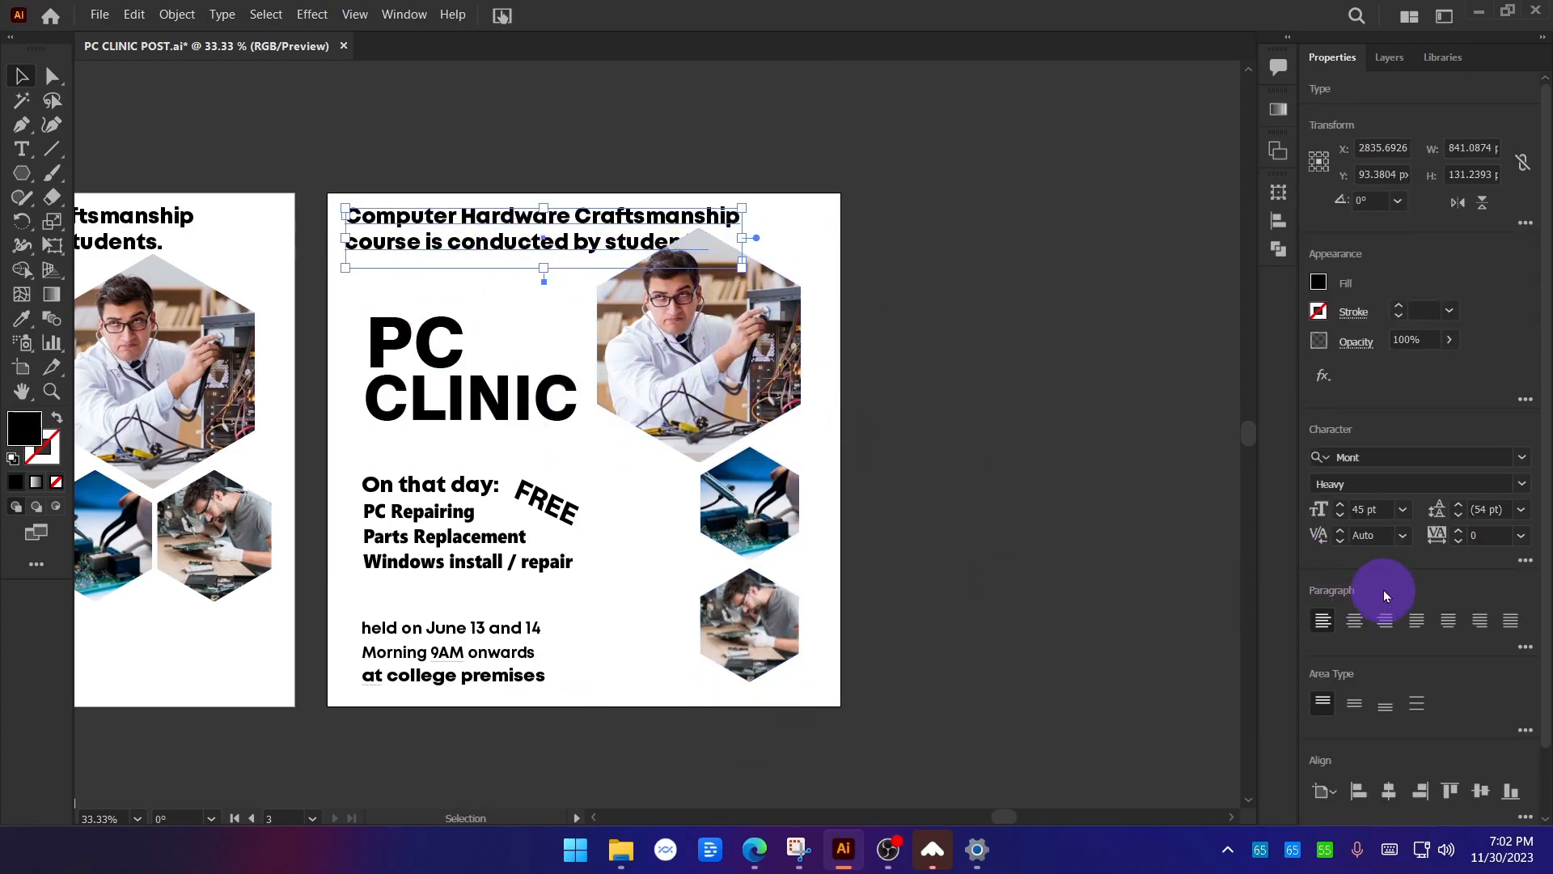
pyautogui.click(1342, 517)
pyautogui.click(1342, 517)
pyautogui.click(1046, 414)
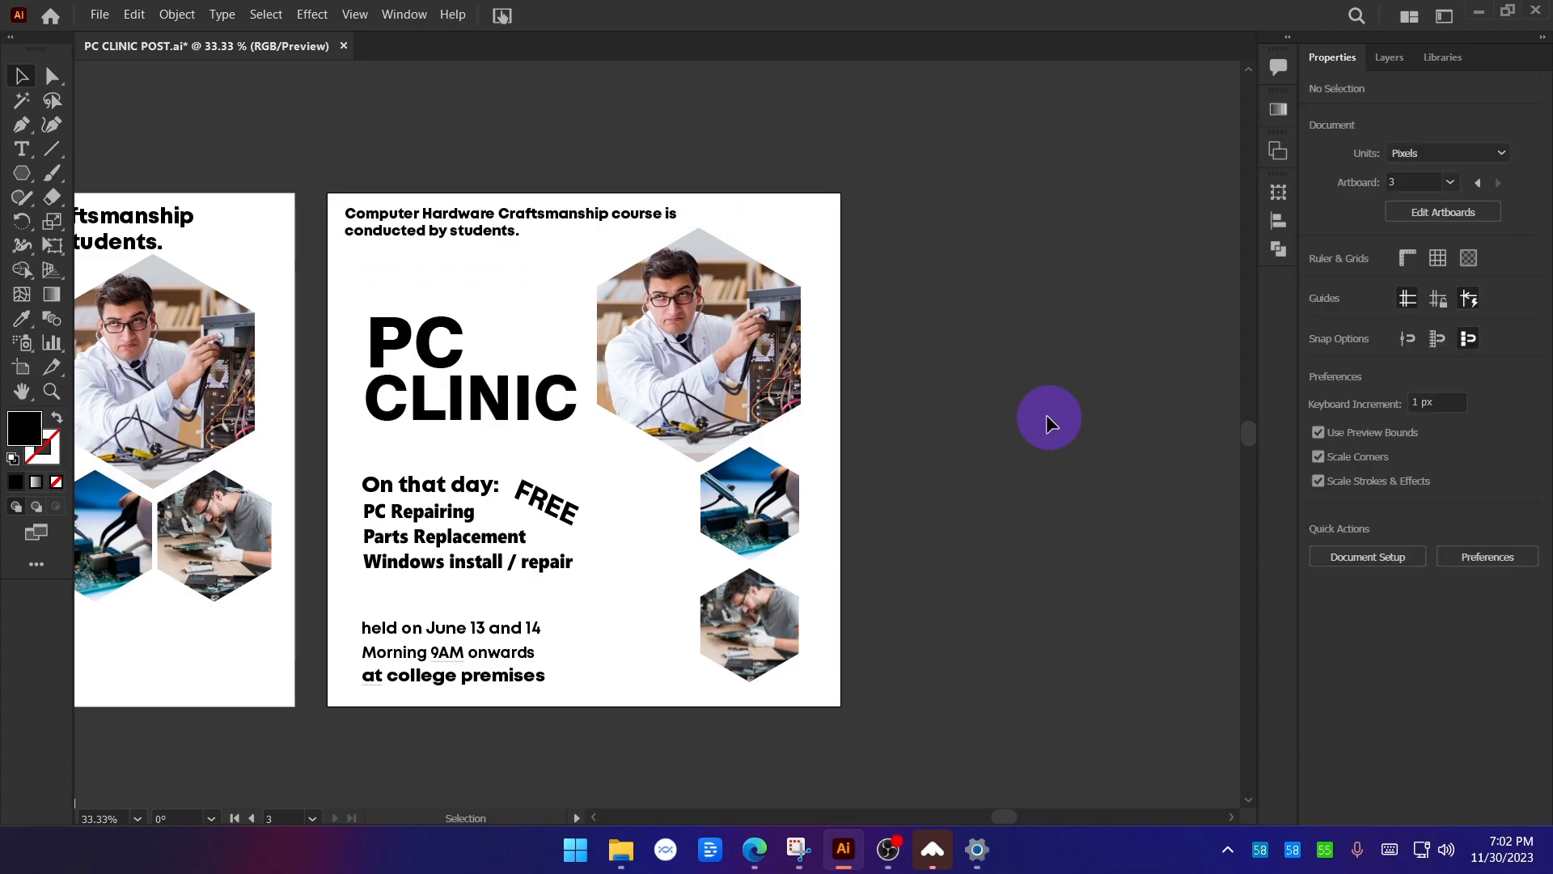
# Duplicate the stacked-photo artboard with its artwork to its right as another layout variant.
pyautogui.moveTo(915, 478); pyautogui.dragTo(696, 397)
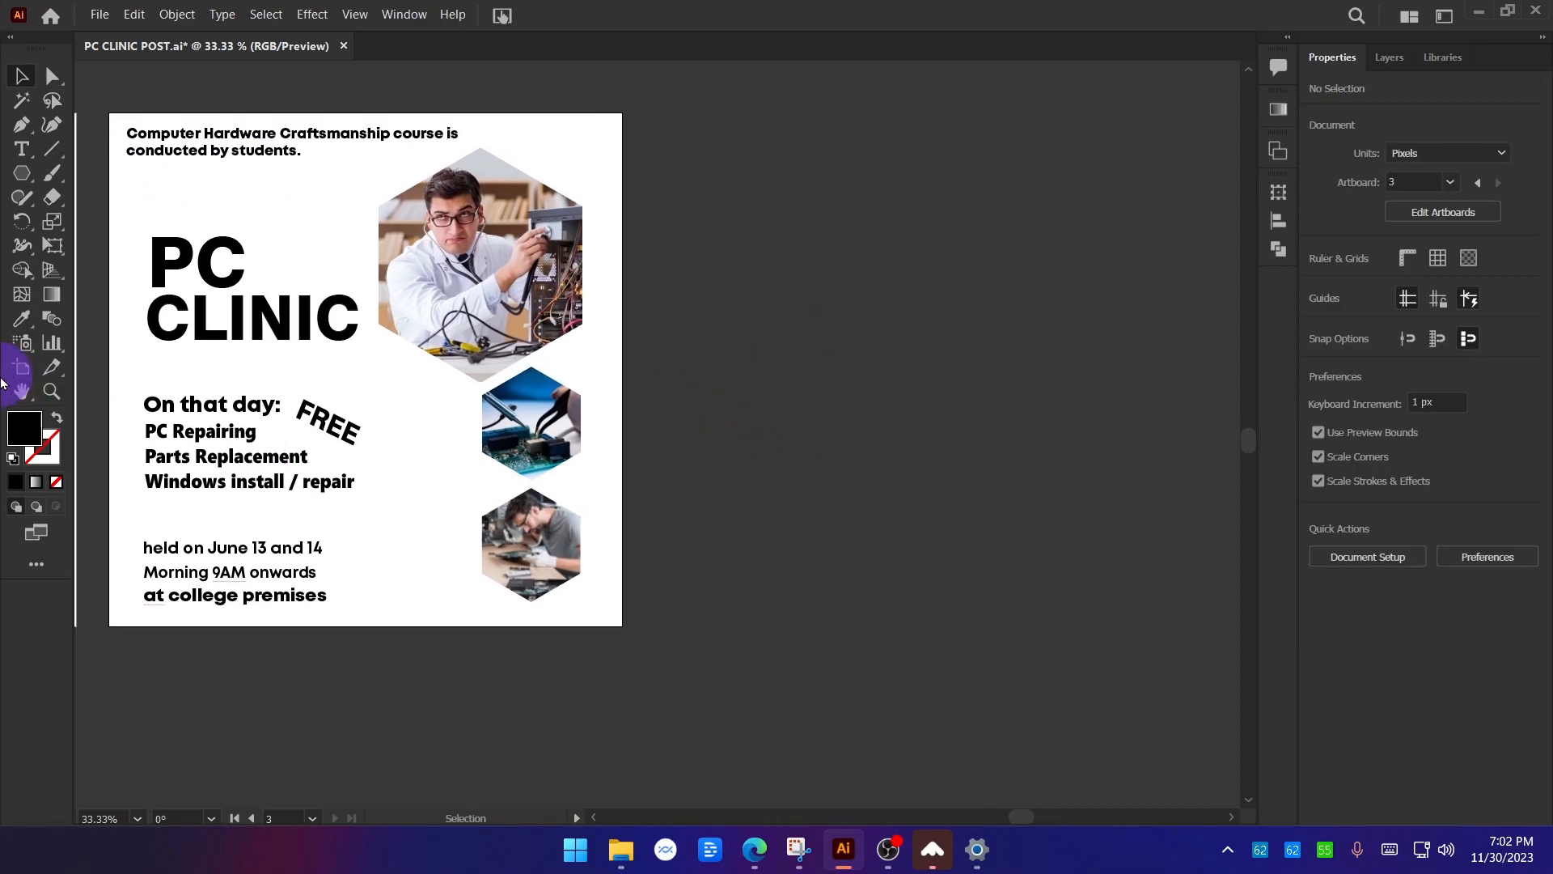
pyautogui.click(17, 372)
pyautogui.moveTo(383, 424); pyautogui.dragTo(972, 421)
pyautogui.moveTo(948, 366); pyautogui.dragTo(535, 382)
pyautogui.click(24, 74)
pyautogui.hotkey('ctrl', '=')
pyautogui.moveTo(712, 436); pyautogui.dragTo(564, 434)
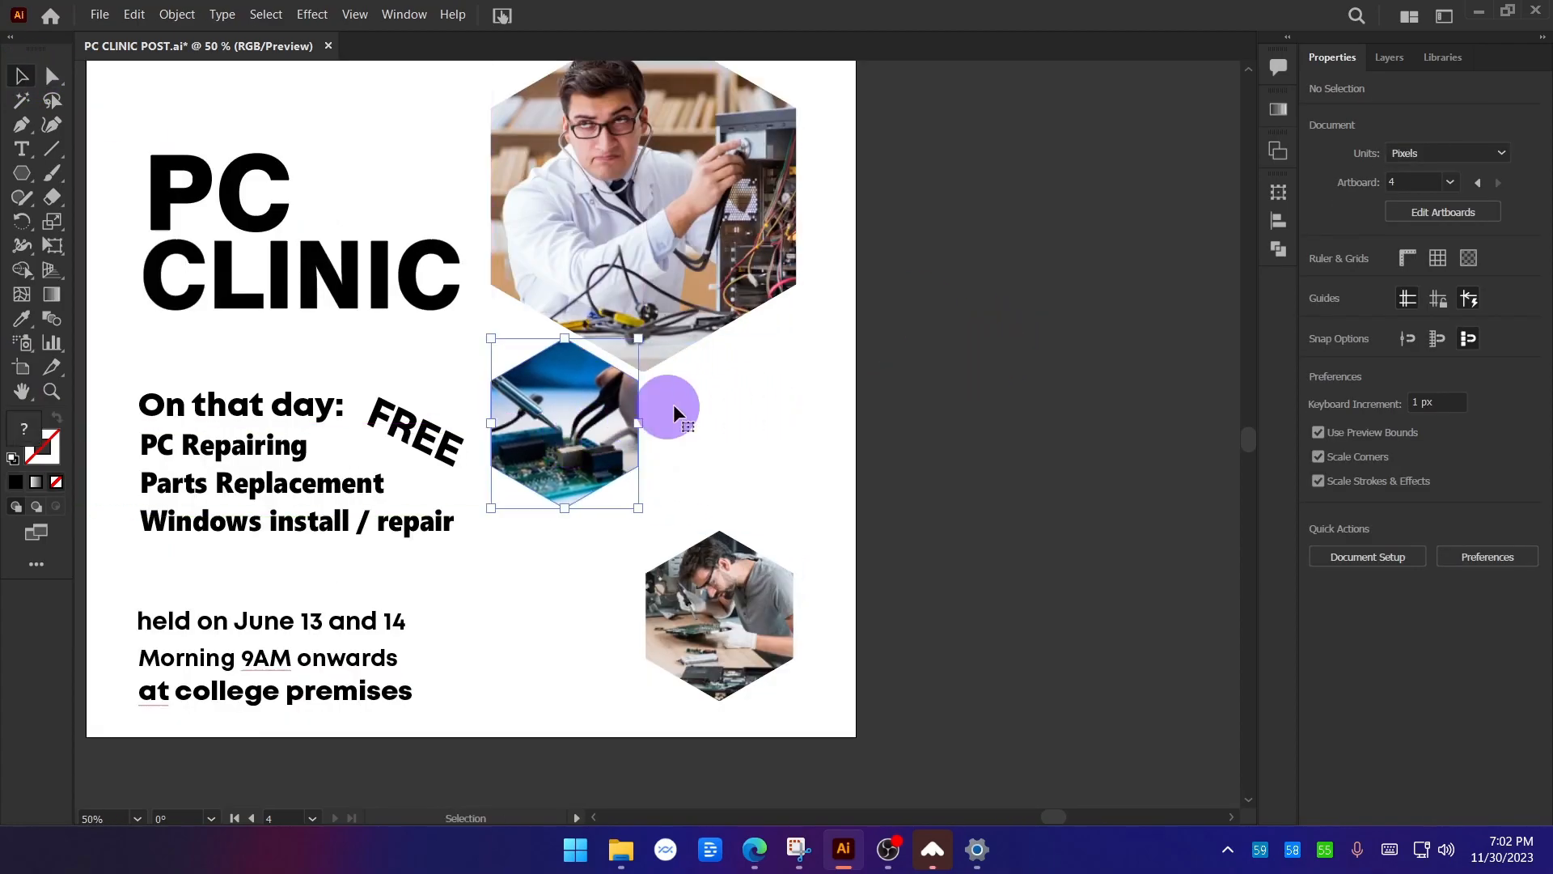
pyautogui.moveTo(755, 424); pyautogui.dragTo(609, 482)
pyautogui.click(608, 482)
pyautogui.moveTo(421, 486); pyautogui.dragTo(576, 497)
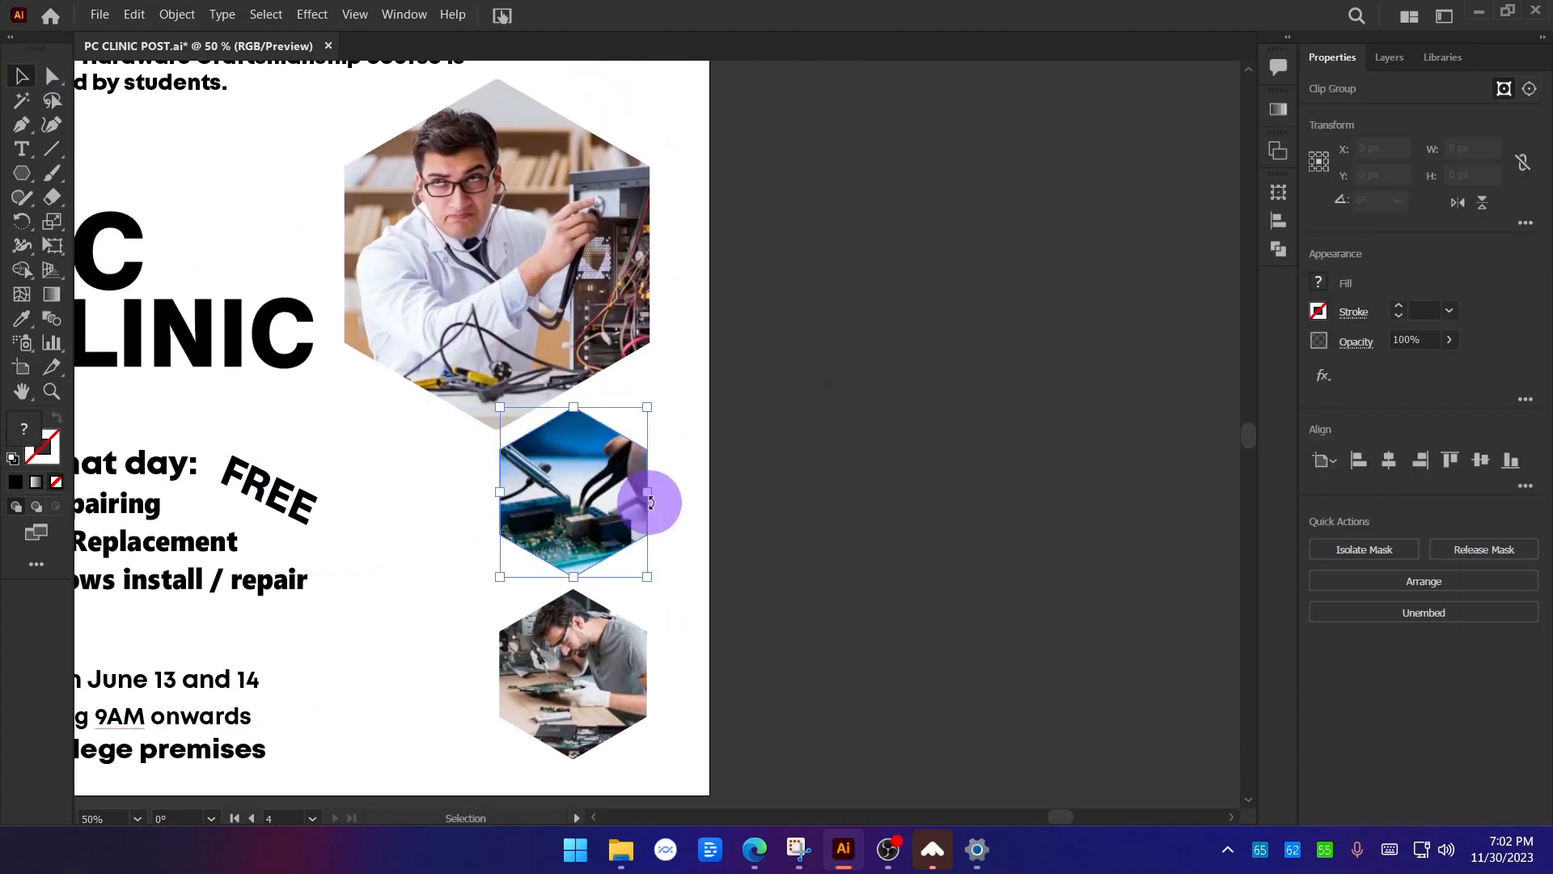
pyautogui.click(739, 484)
# Move the seated technician hexagon above the large photo and shift the large and soldering hexagons down, placing the large photo between them.
pyautogui.moveTo(608, 667); pyautogui.dragTo(623, 72)
pyautogui.moveTo(596, 187); pyautogui.dragTo(587, 334)
pyautogui.click(813, 285)
pyautogui.moveTo(563, 242); pyautogui.dragTo(560, 183)
pyautogui.moveTo(769, 658); pyautogui.dragTo(592, 318)
pyautogui.scroll(-1, 568, 227)
pyautogui.keyDown('shift'); pyautogui.click(487, 218); pyautogui.keyUp('shift')
pyautogui.click(832, 438)
pyautogui.scroll(-1, 846, 638)
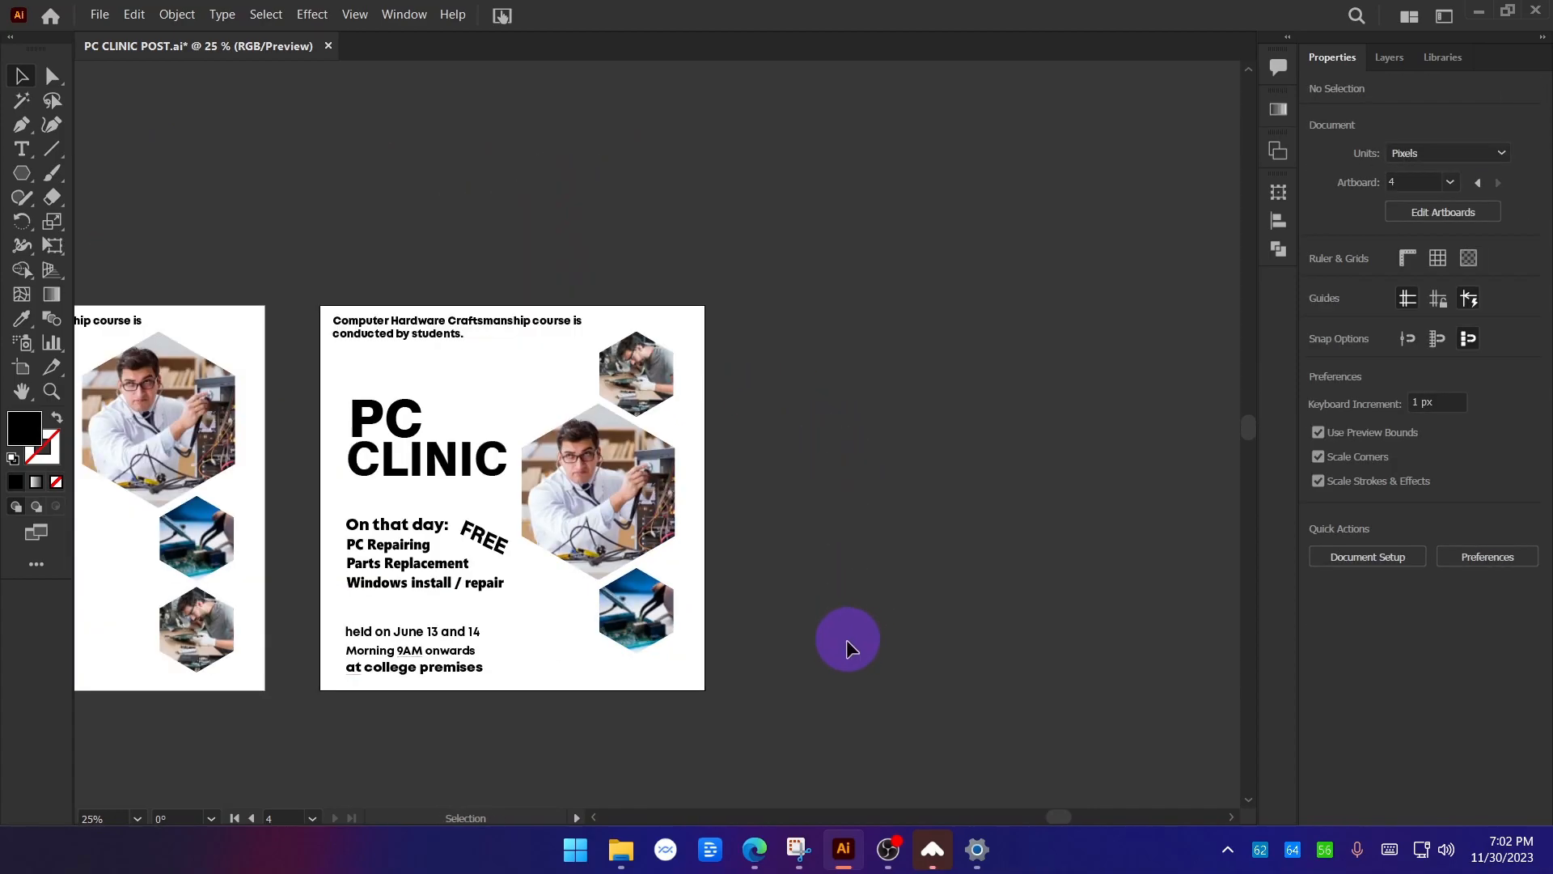
# Compare the photo and text arrangements of the three white poster variants.
pyautogui.moveTo(786, 686); pyautogui.dragTo(1181, 613)
pyautogui.scroll(-1, 834, 638)
pyautogui.moveTo(719, 731); pyautogui.dragTo(848, 614)
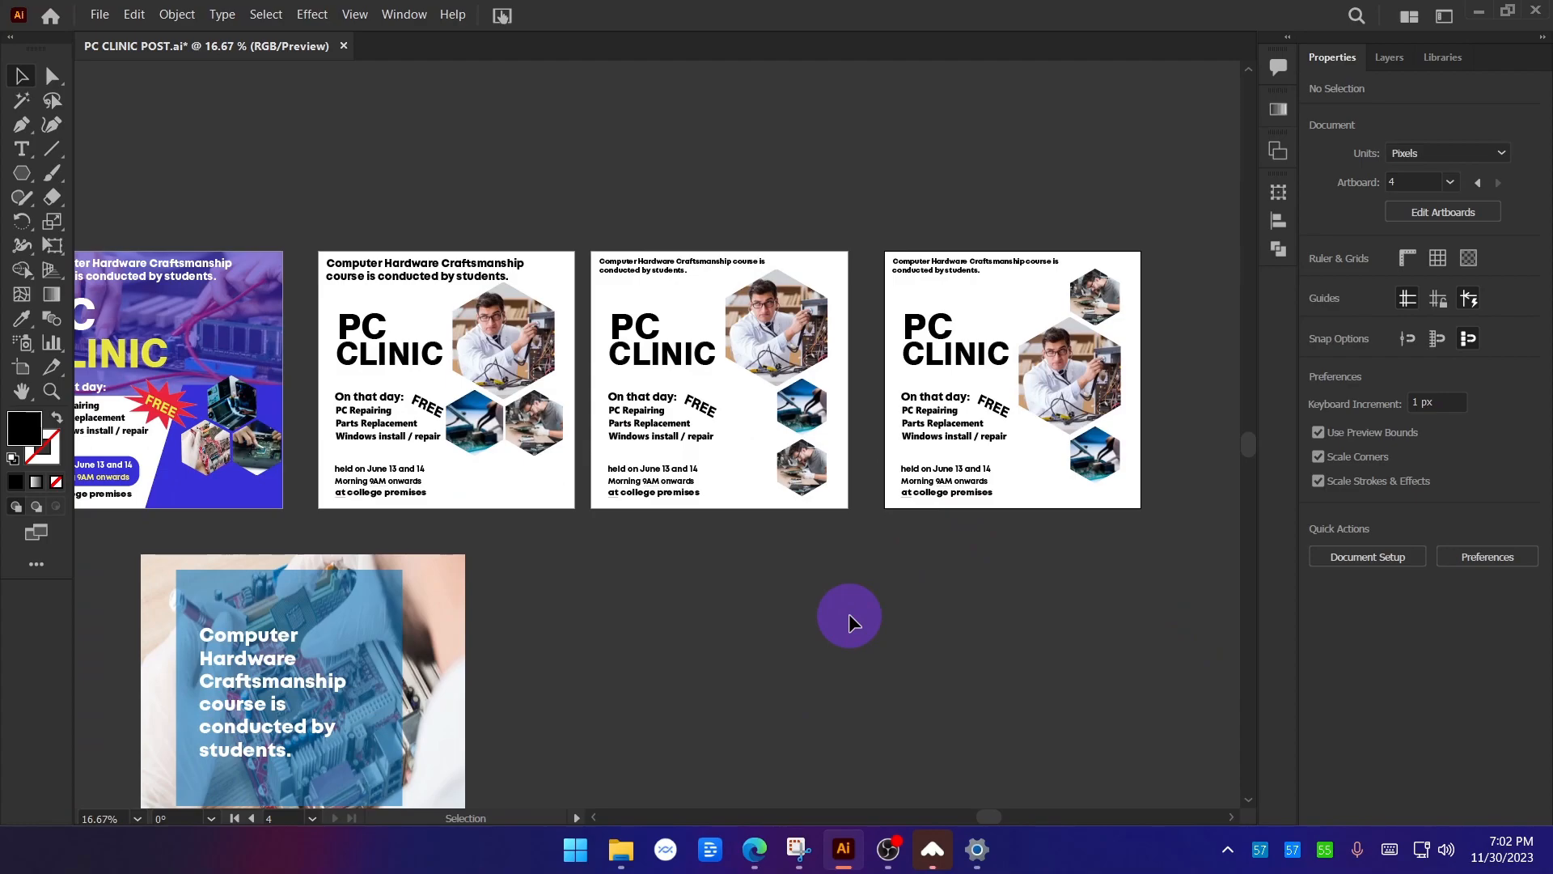
pyautogui.scroll(1, 600, 347)
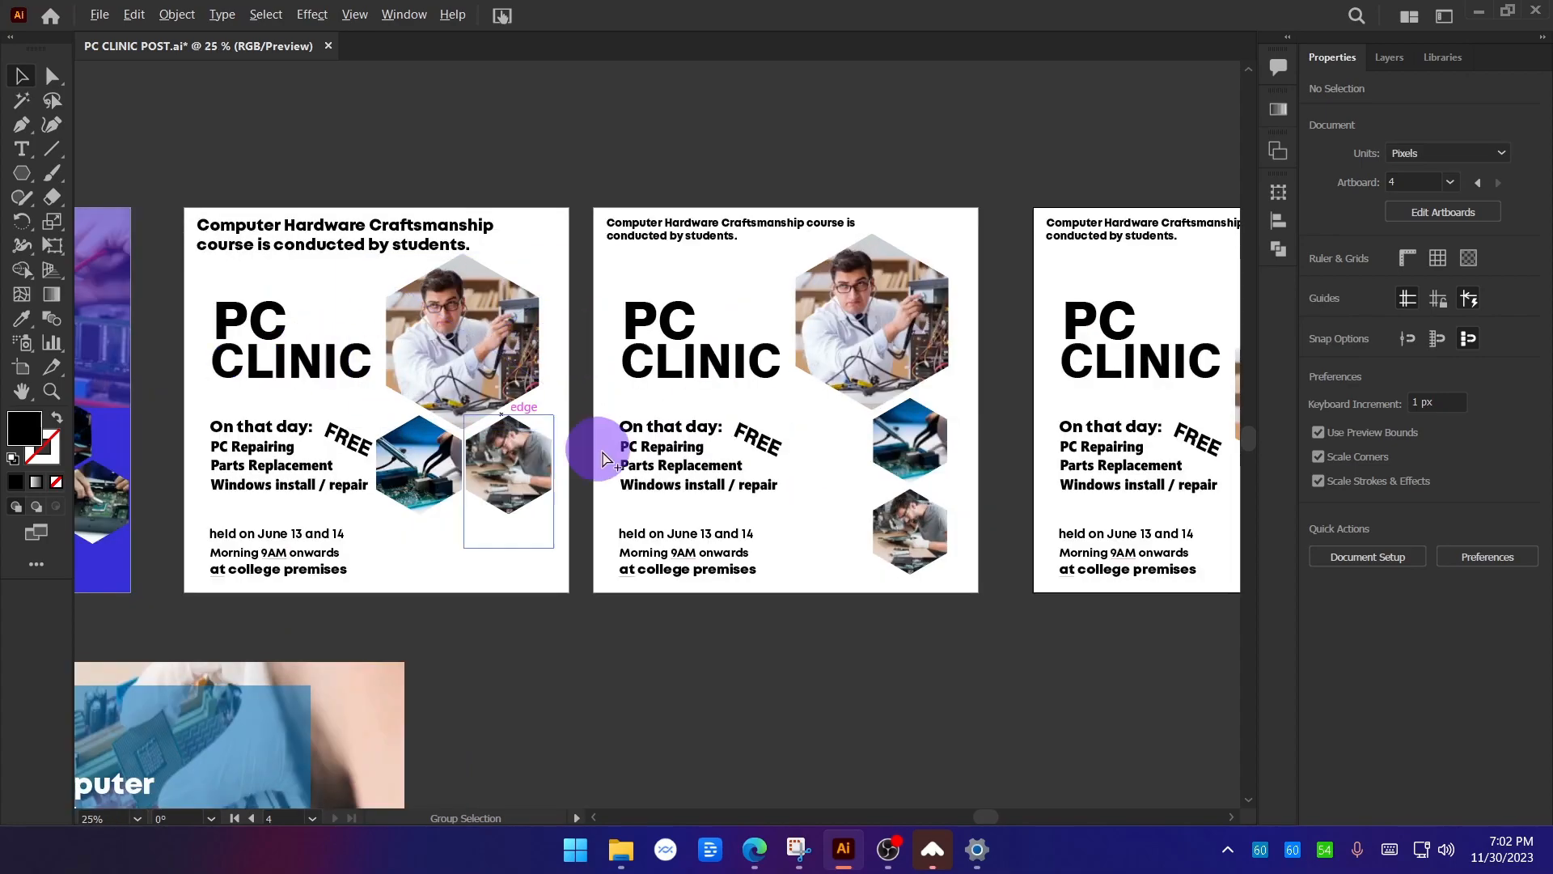
pyautogui.moveTo(1068, 590); pyautogui.dragTo(845, 582)
pyautogui.click(424, 471)
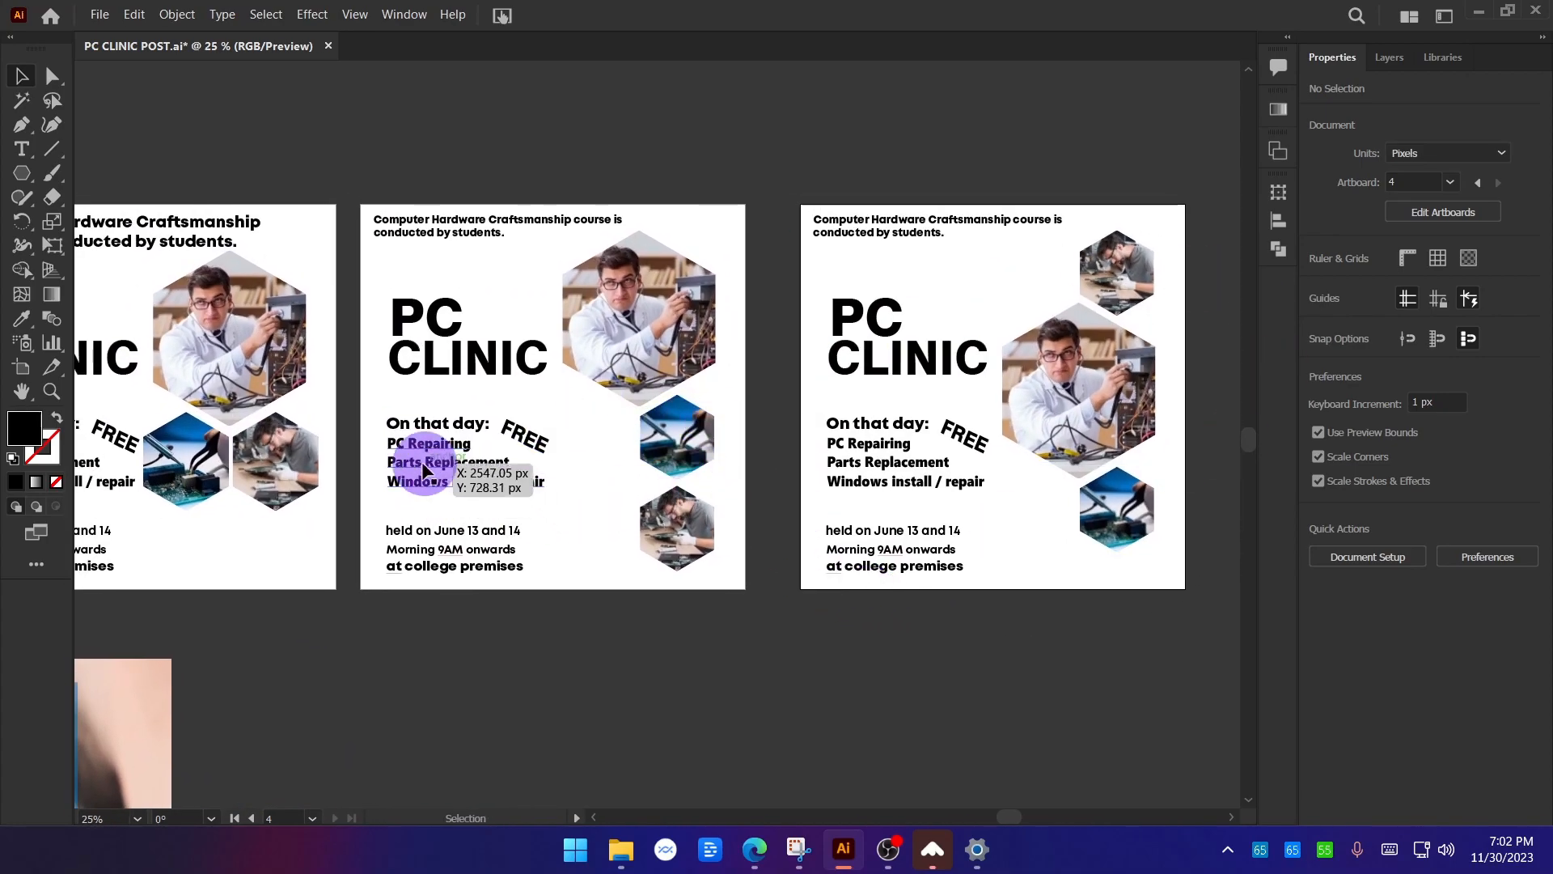
pyautogui.scroll(1, 425, 471)
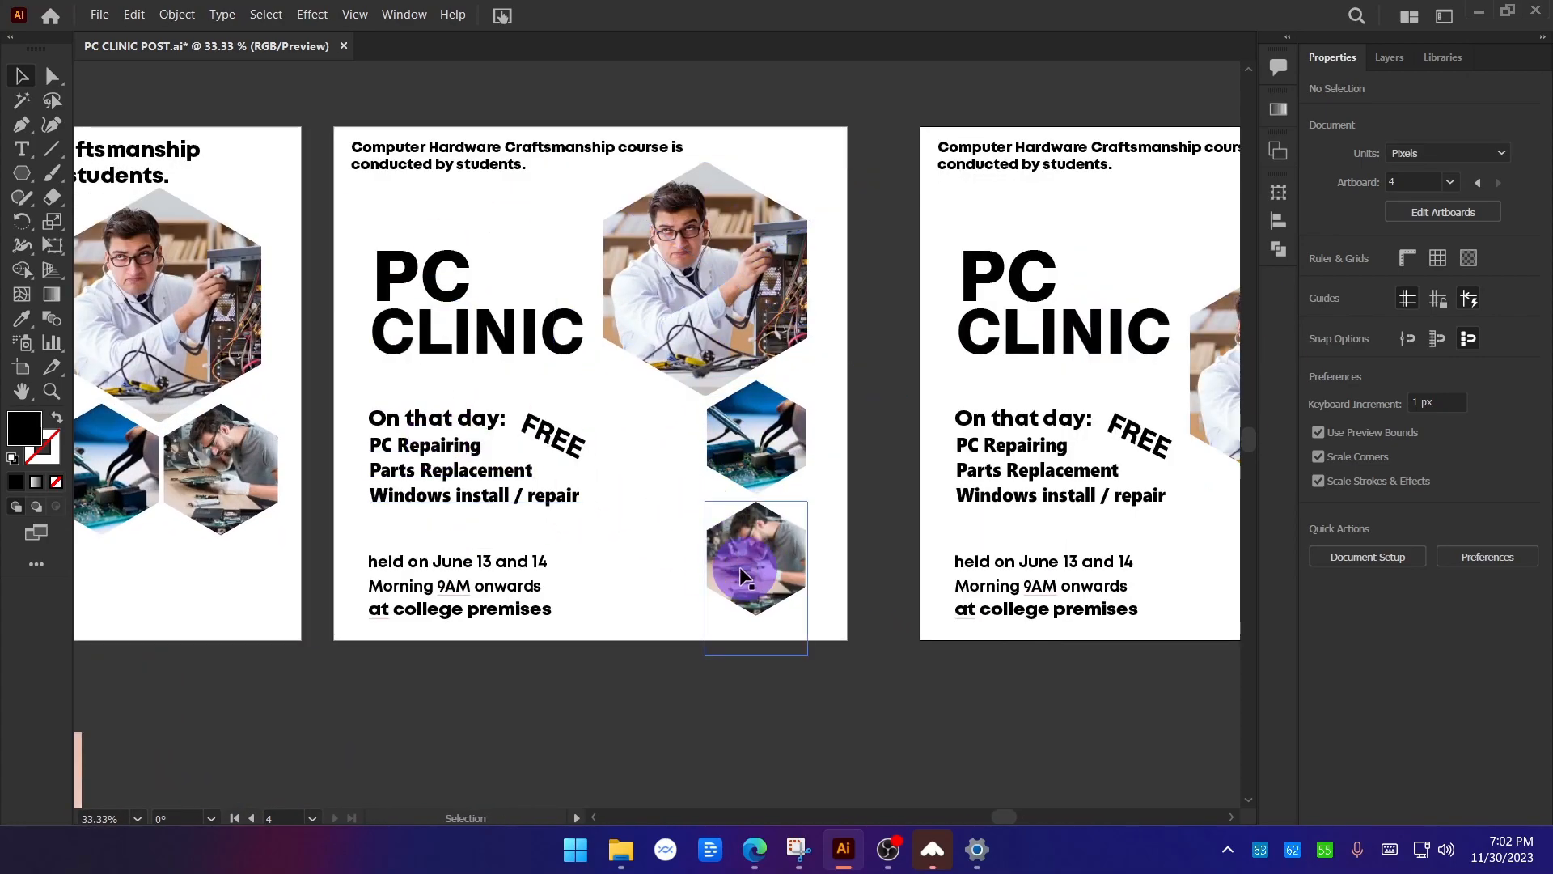
# Outline the empty area beside the small hexagons of the middle variant in red with the screen annotation pen, and close the annotation.
pyautogui.hotkey('ctrl', 'alt', 'g')
pyautogui.moveTo(605, 366)
pyautogui.mouseDown()
pyautogui.moveTo(695, 445)
pyautogui.moveTo(697, 618)
pyautogui.moveTo(578, 631)
pyautogui.moveTo(587, 436)
pyautogui.moveTo(608, 358)
pyautogui.mouseUp()
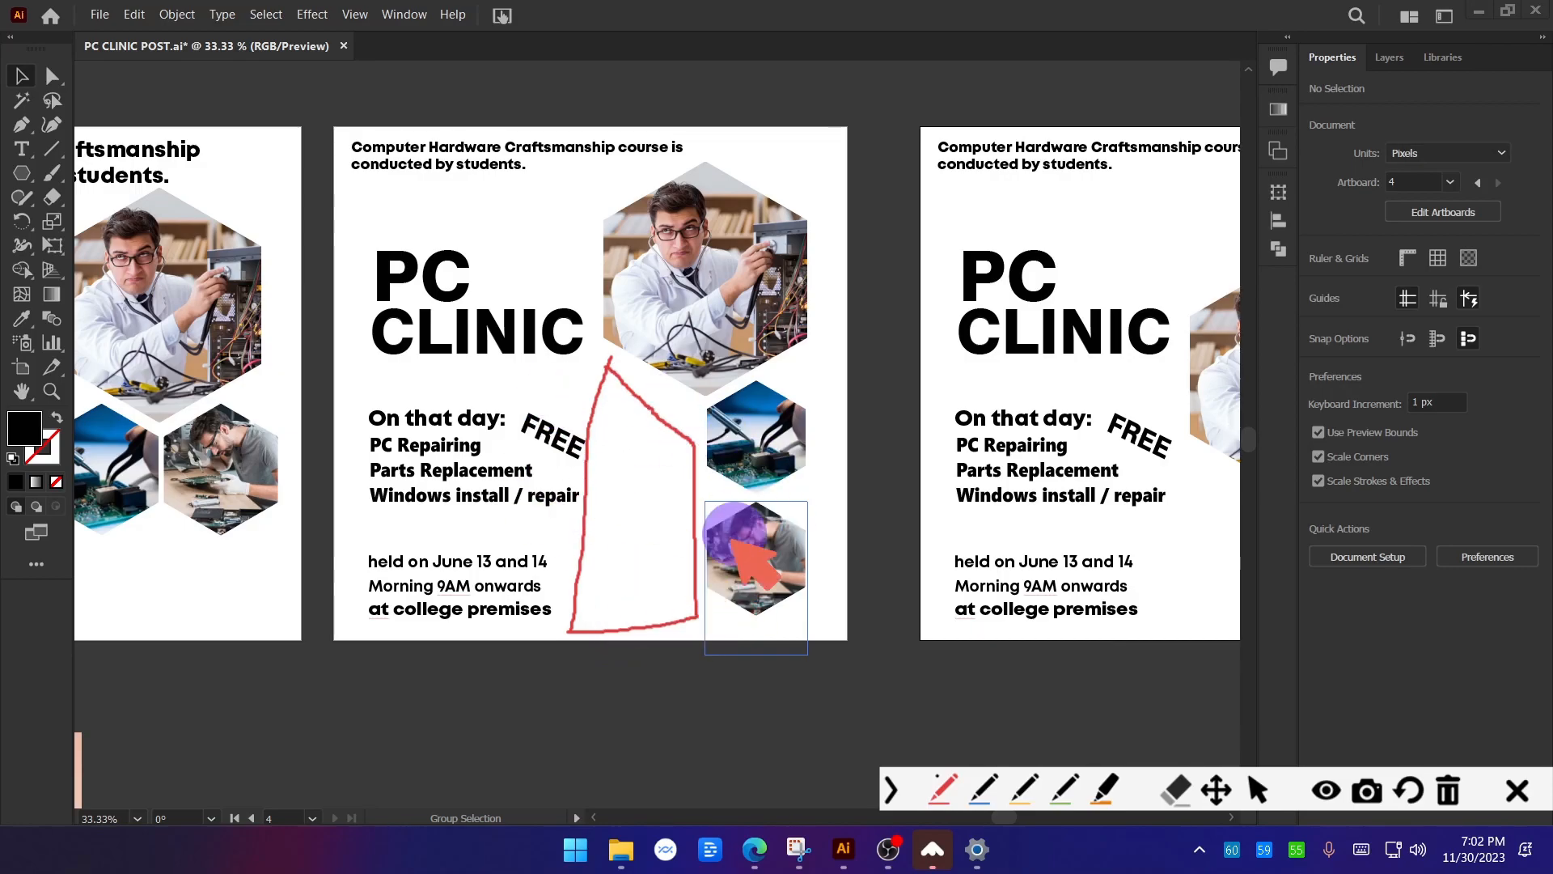
pyautogui.click(1517, 788)
# Delete the artboards of the first and third white poster variants, keeping the middle variant's artboard.
pyautogui.scroll(-1, 748, 581)
pyautogui.moveTo(338, 554); pyautogui.dragTo(624, 511)
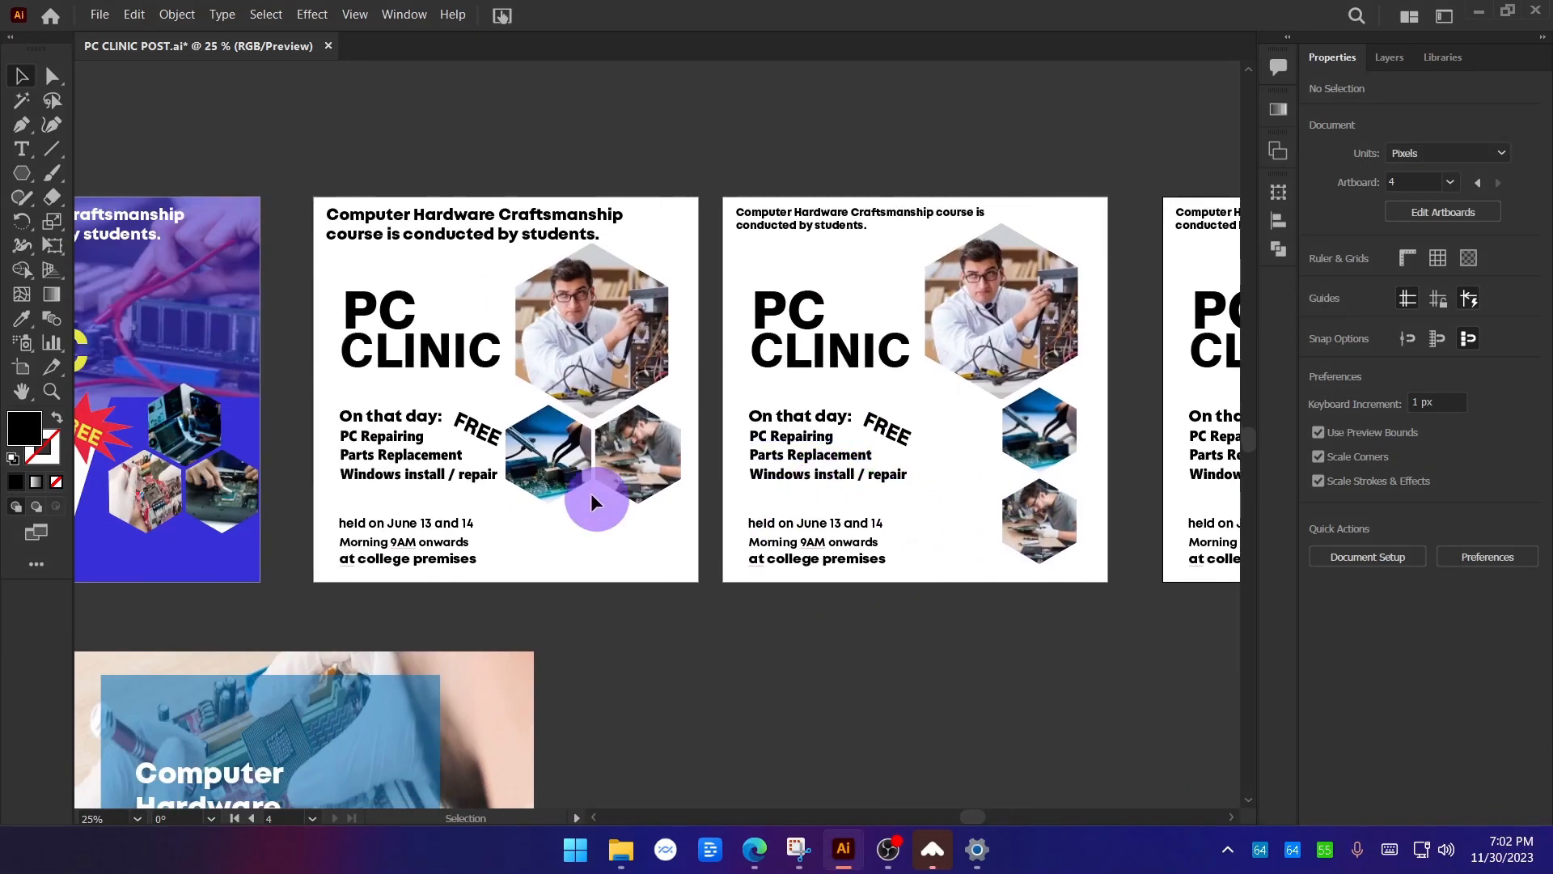
pyautogui.click(21, 369)
pyautogui.click(358, 463)
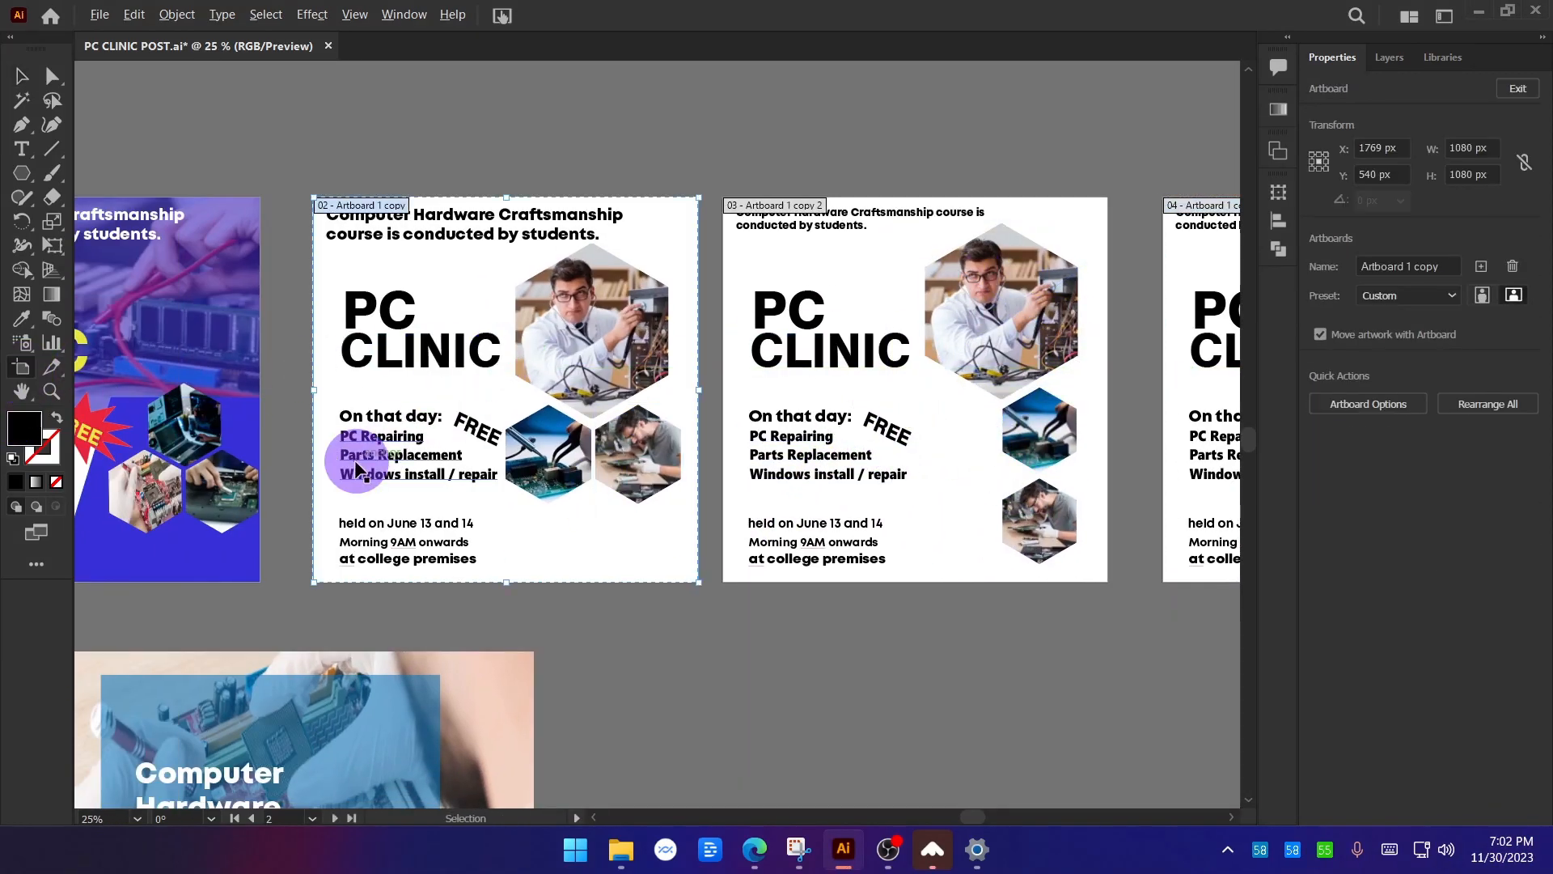
pyautogui.scroll(-1, 358, 463)
pyautogui.keyDown('shift'); pyautogui.click(1055, 425); pyautogui.keyUp('shift')
pyautogui.press('Delete')
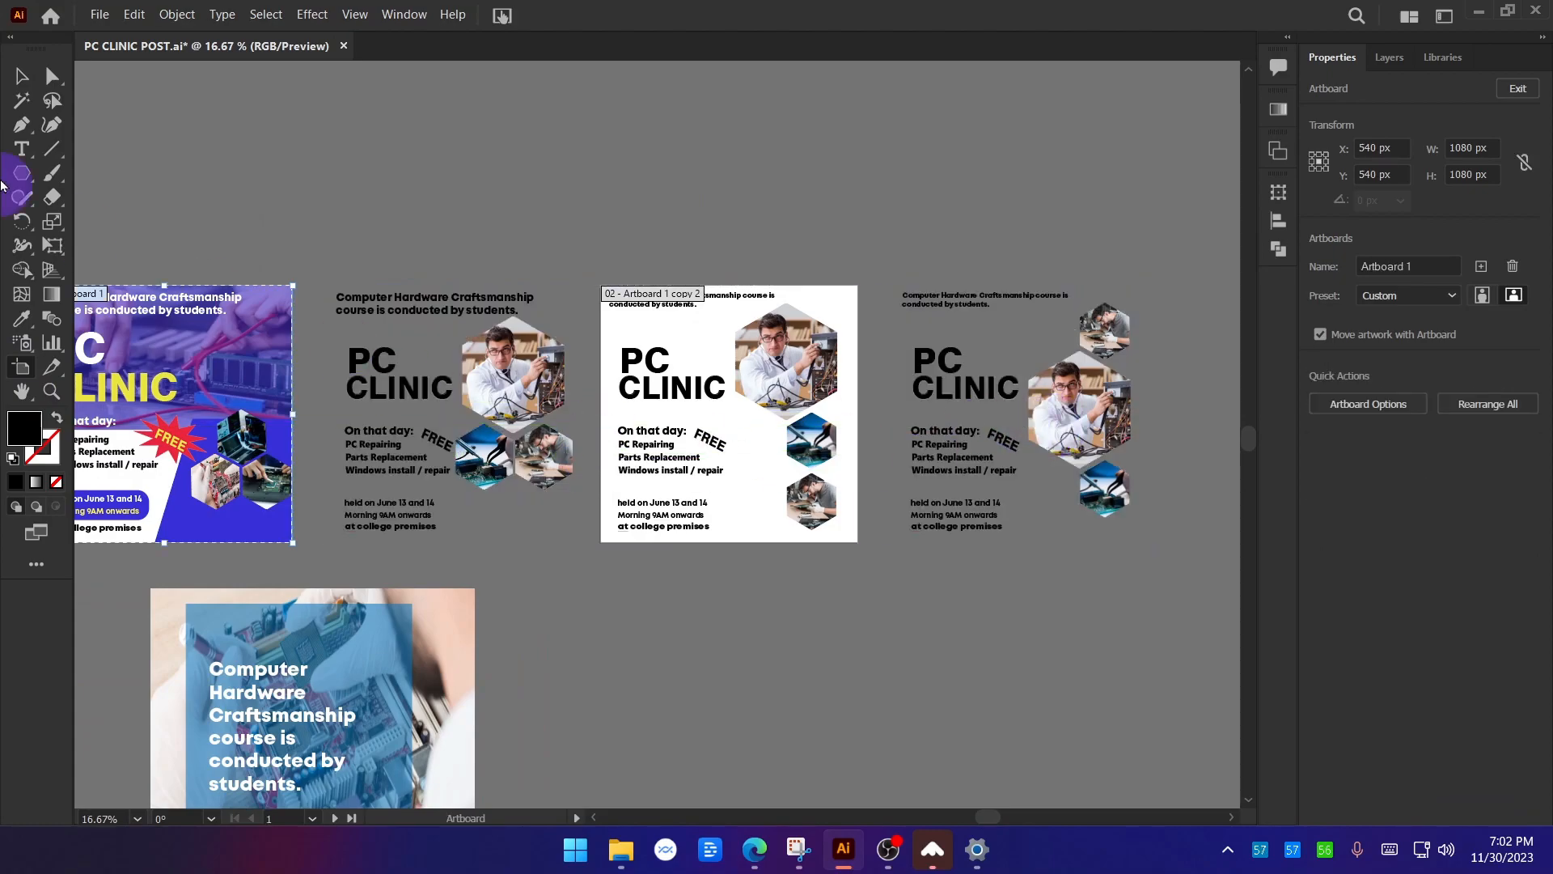
# Delete the leftover text and photos of the first and third poster variants on both sides of the white artboard.
pyautogui.click(21, 76)
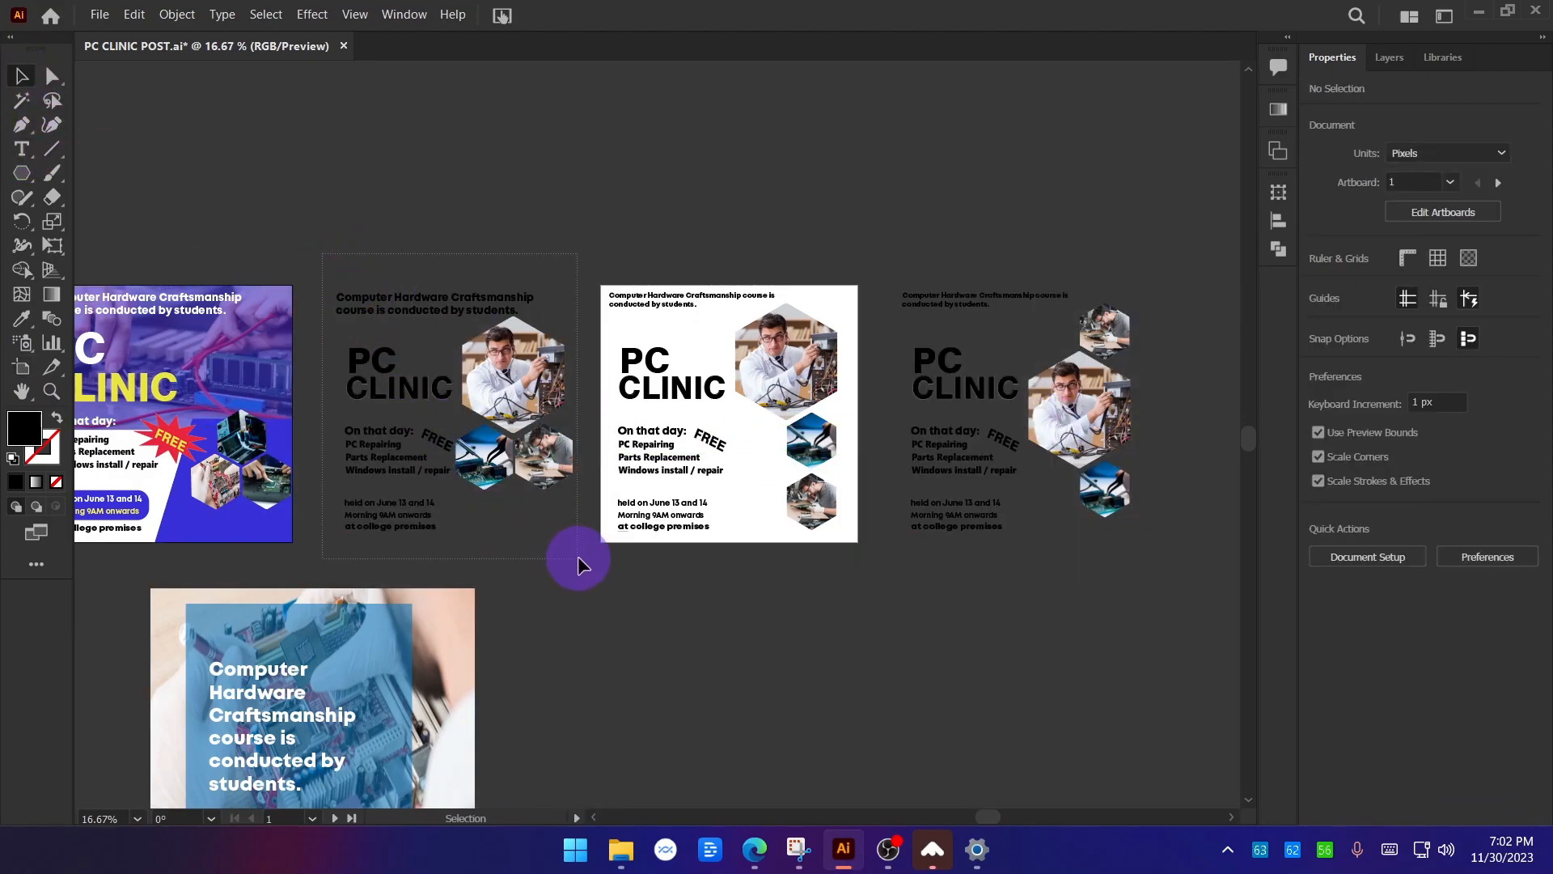
pyautogui.moveTo(578, 559); pyautogui.dragTo(579, 559)
pyautogui.moveTo(1069, 516); pyautogui.dragTo(1080, 526)
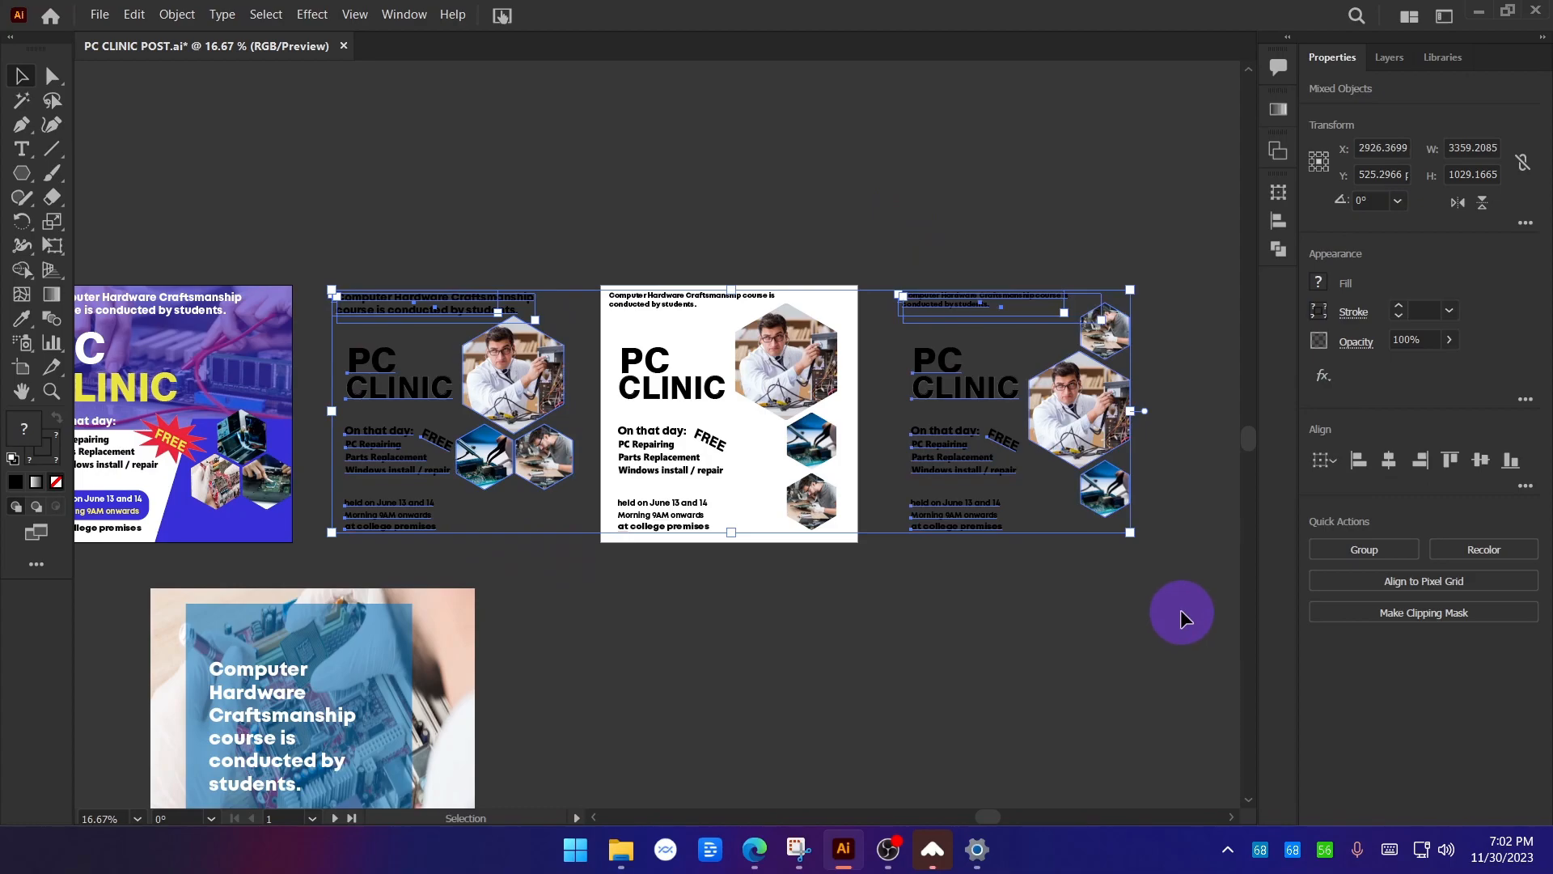
pyautogui.press('Delete')
pyautogui.moveTo(537, 461); pyautogui.dragTo(637, 444)
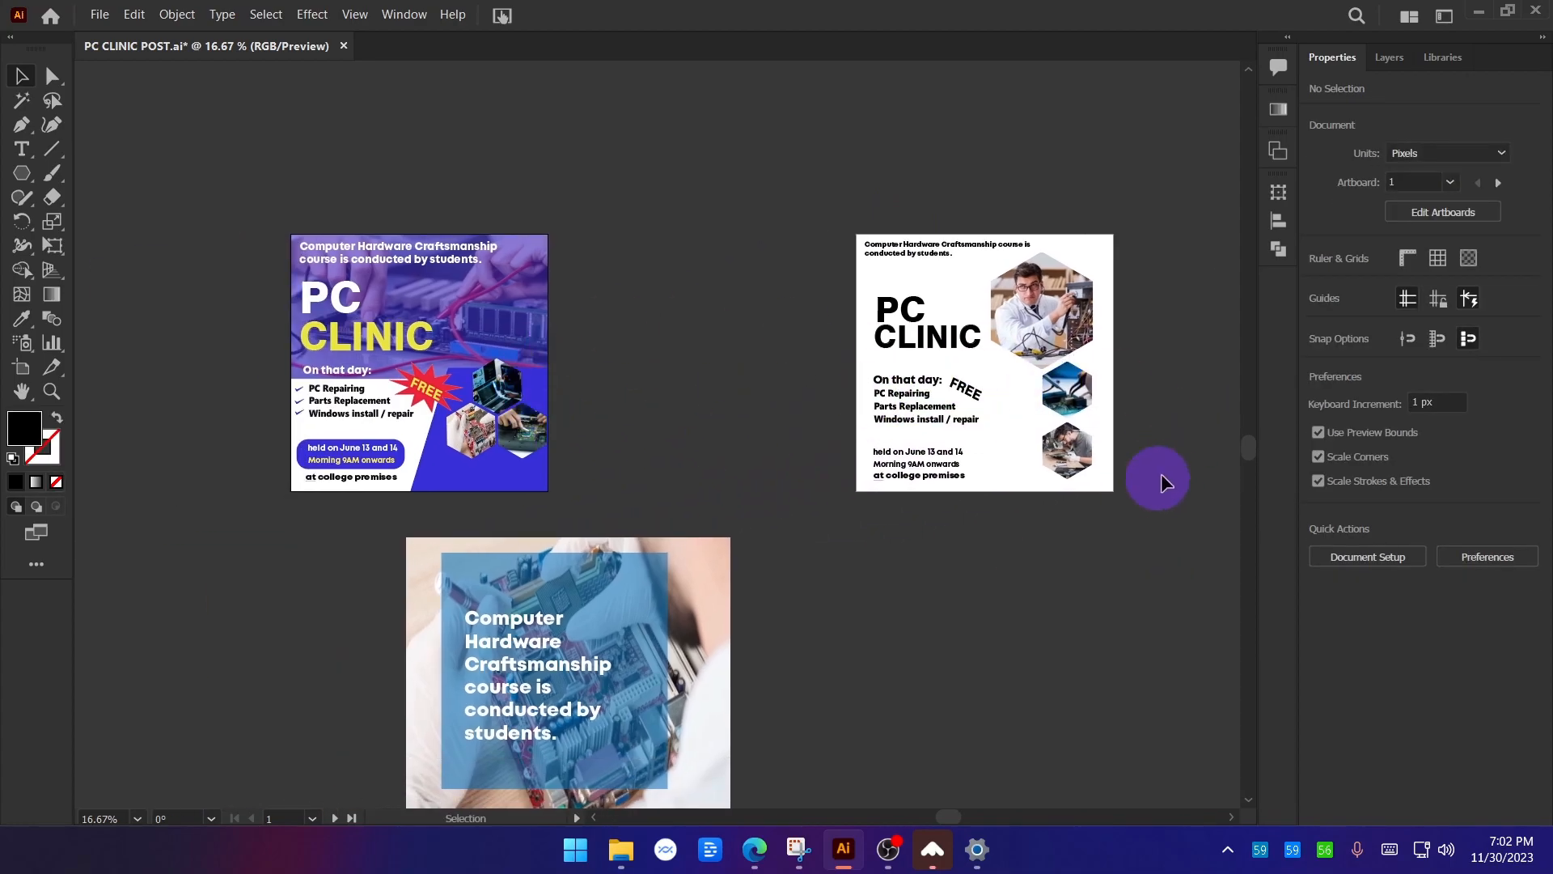
pyautogui.moveTo(1161, 316); pyautogui.dragTo(955, 373)
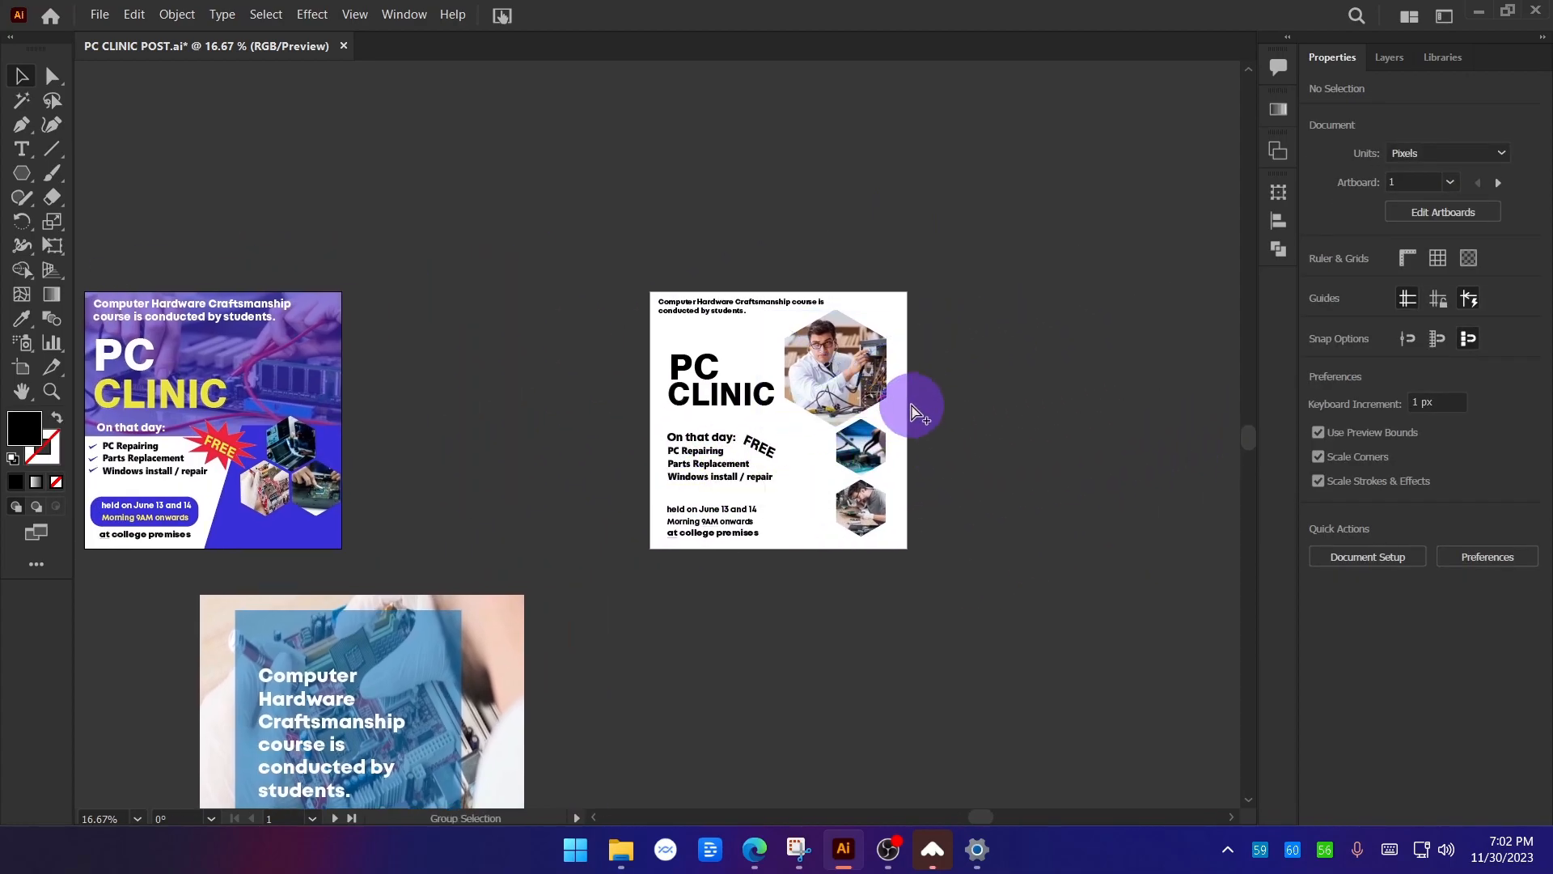
pyautogui.keyDown('alt'); pyautogui.scroll(2, 915, 413); pyautogui.keyUp('alt')
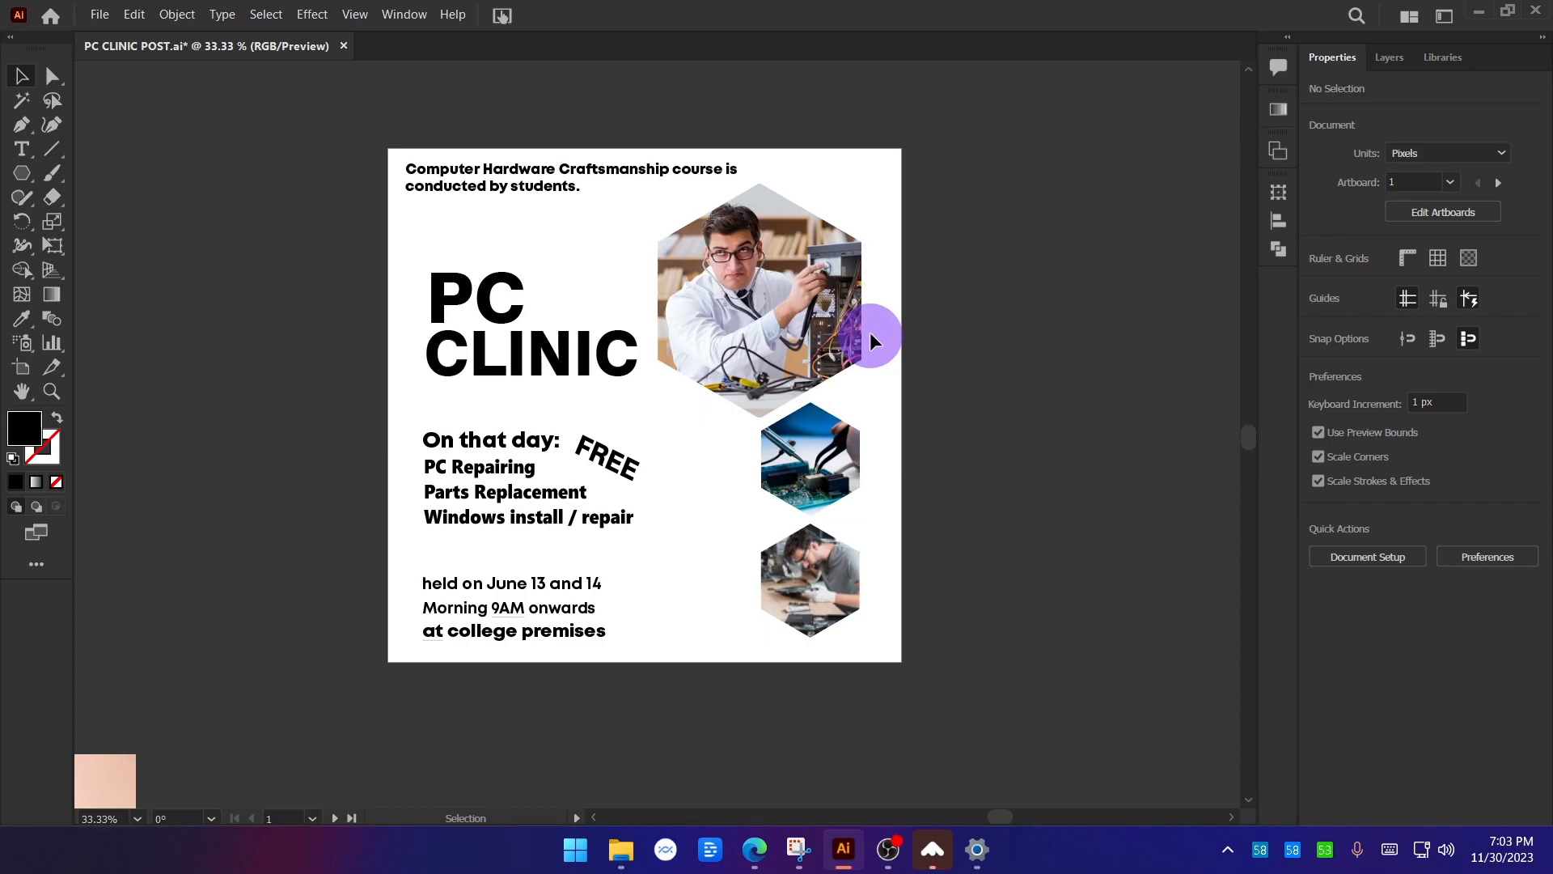
# Switch to the browser and examine the travel grunge flyer template among Freepik's leaflet results for how its photos are framed.
pyautogui.click(754, 848)
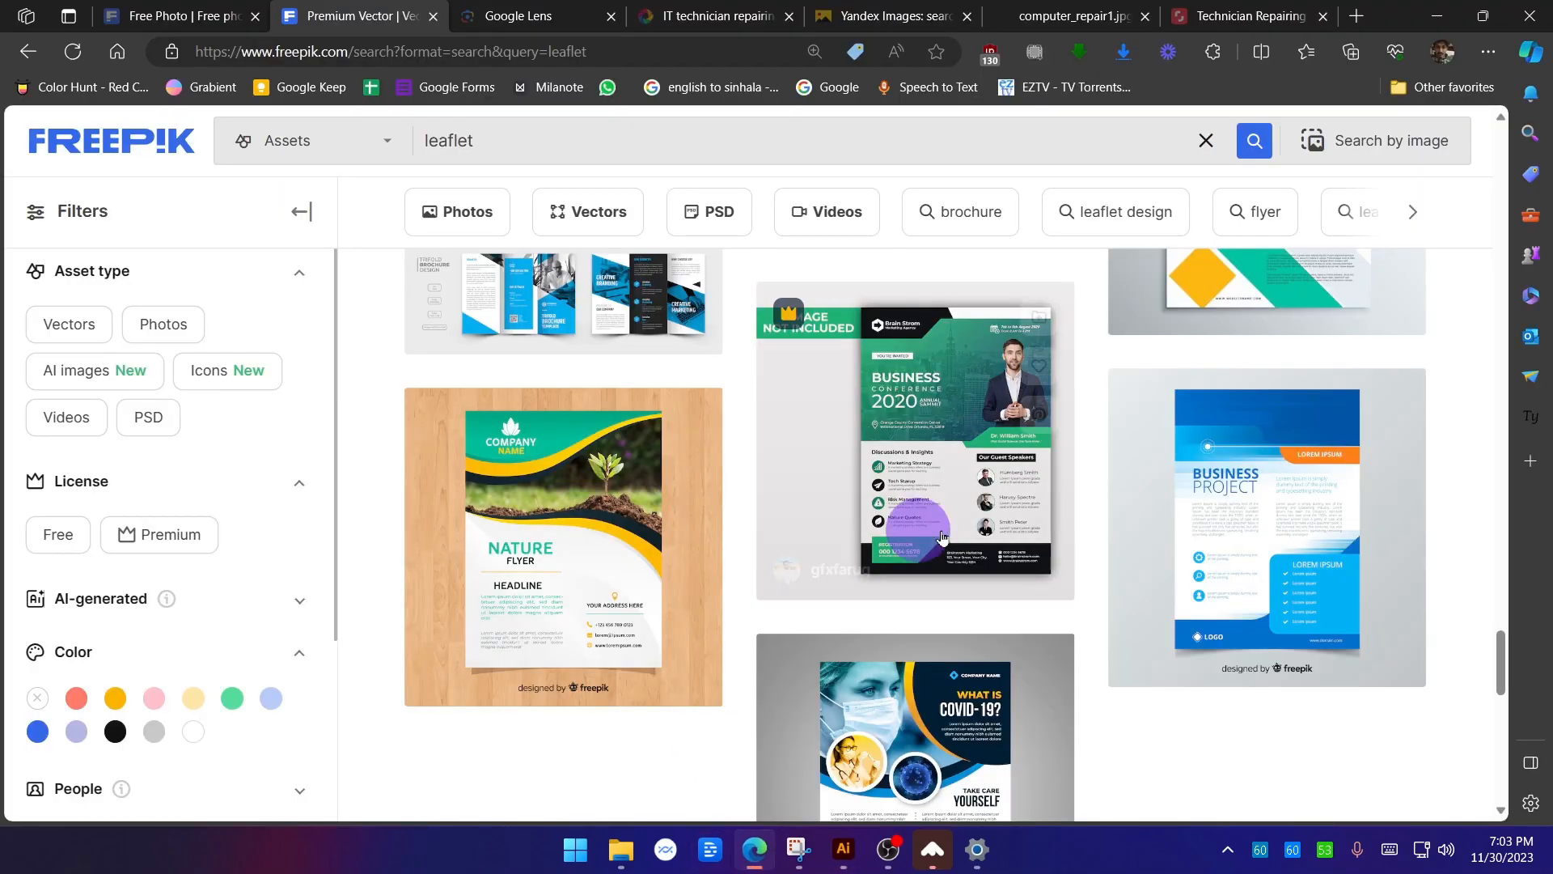
pyautogui.scroll(4, 1092, 611)
pyautogui.scroll(4, 1092, 611)
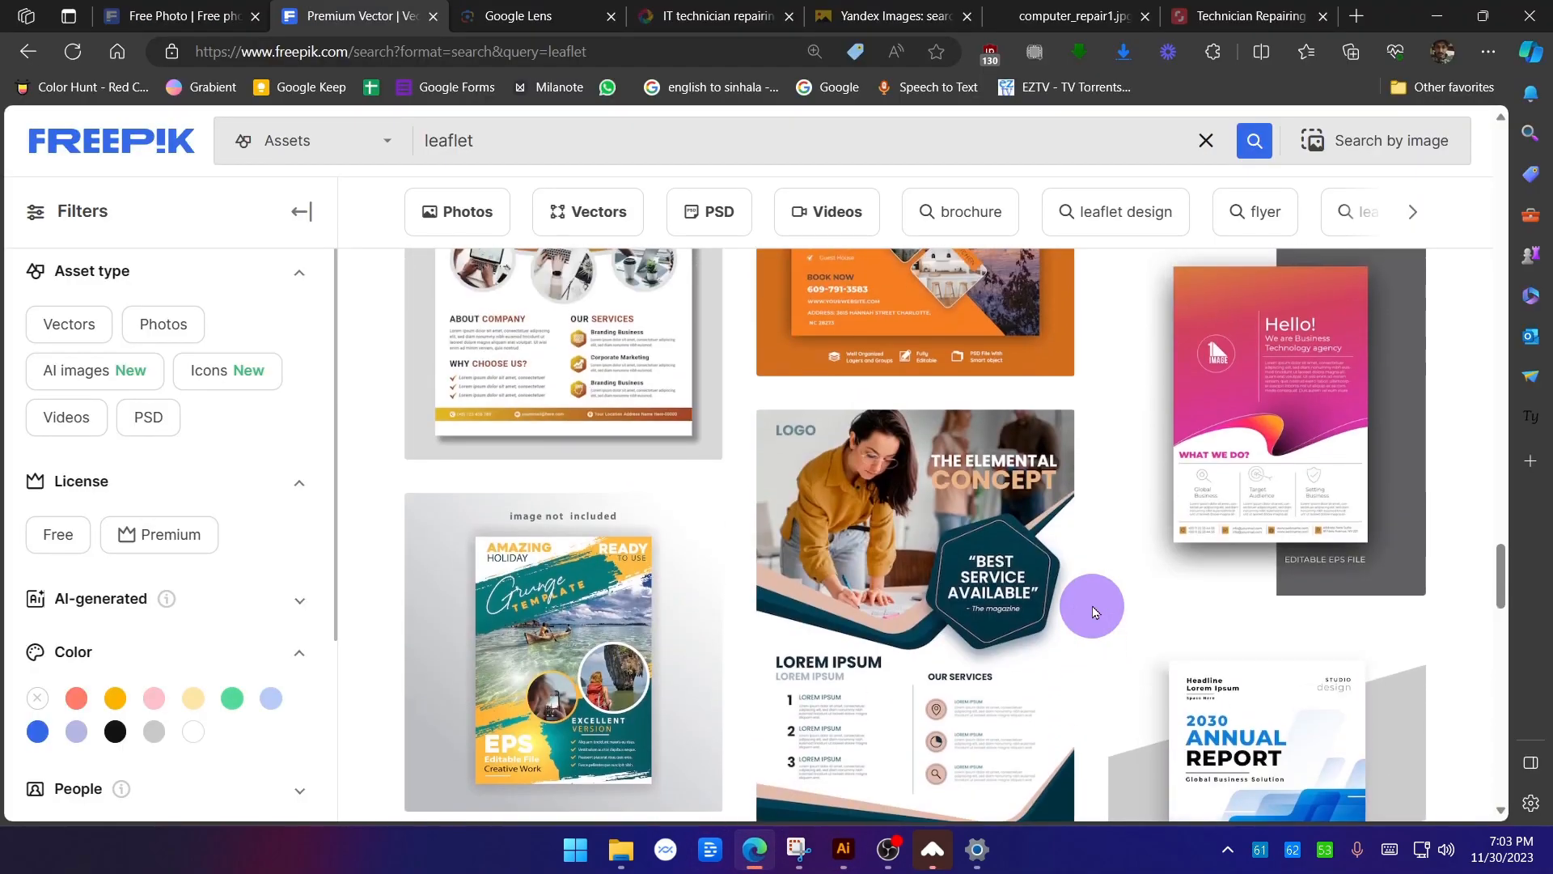
pyautogui.scroll(-1, 766, 627)
pyautogui.click(577, 522)
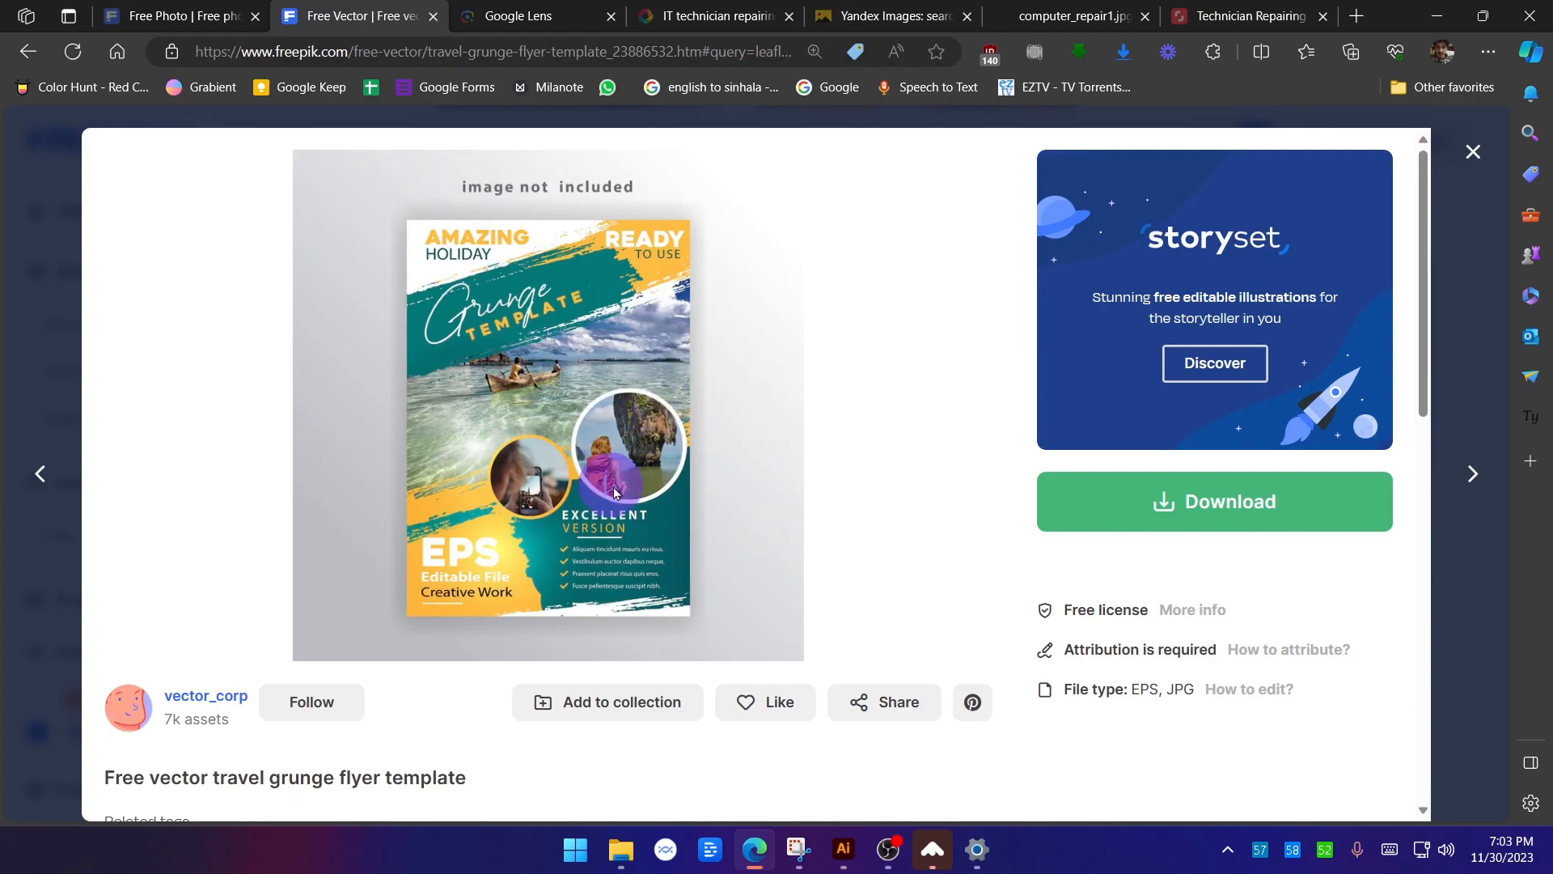
pyautogui.click(1473, 151)
# Examine the photo shapes and frames in the corporate brochures template and the Code Pro trifold brochure.
pyautogui.scroll(5, 1407, 416)
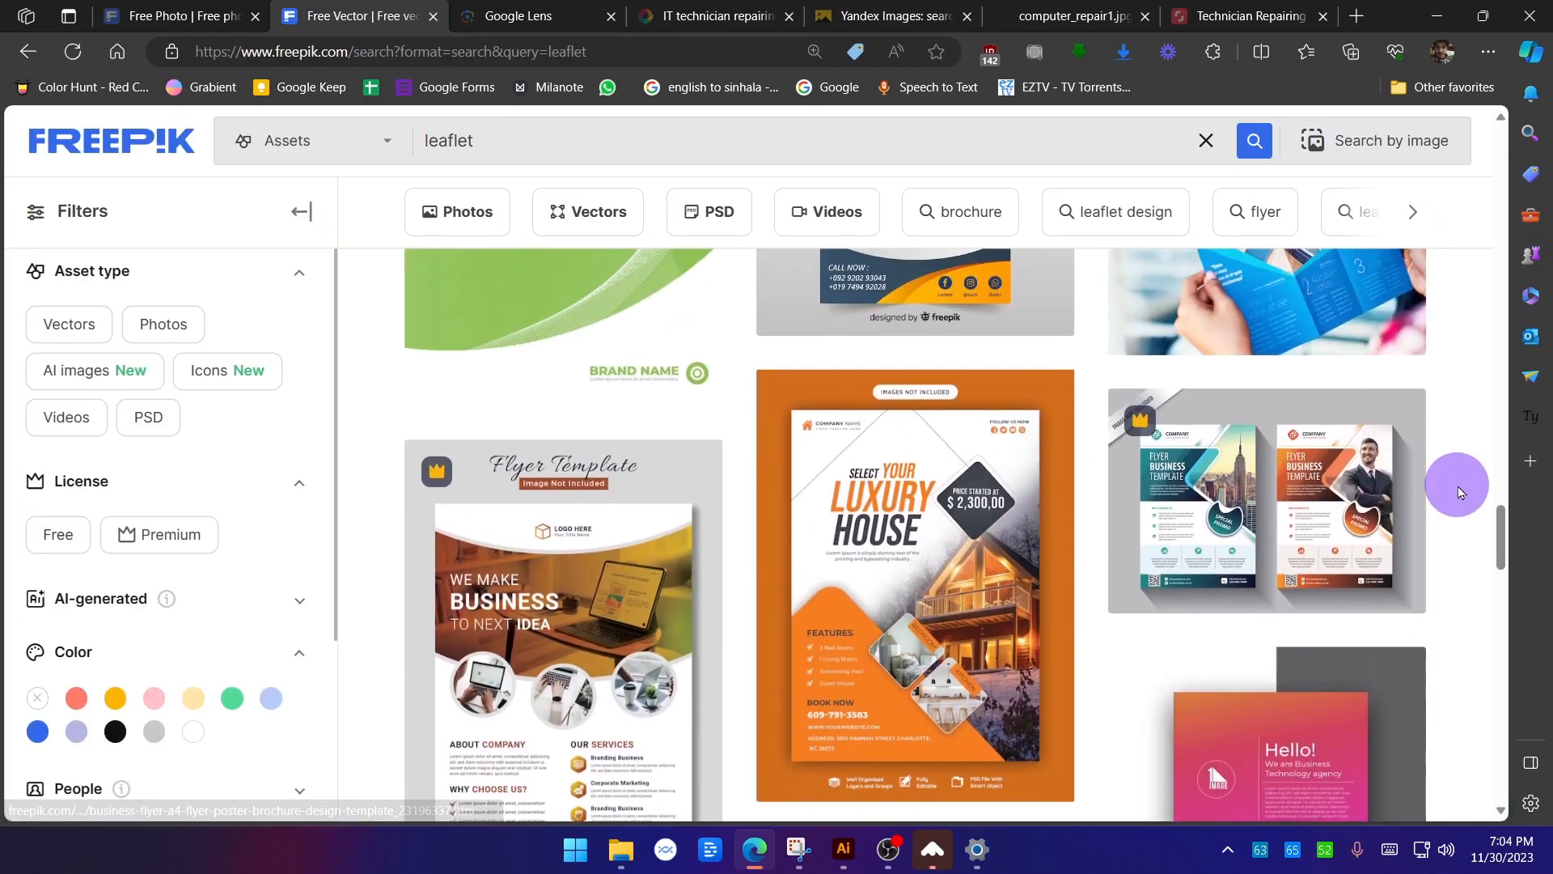
pyautogui.scroll(6, 1456, 489)
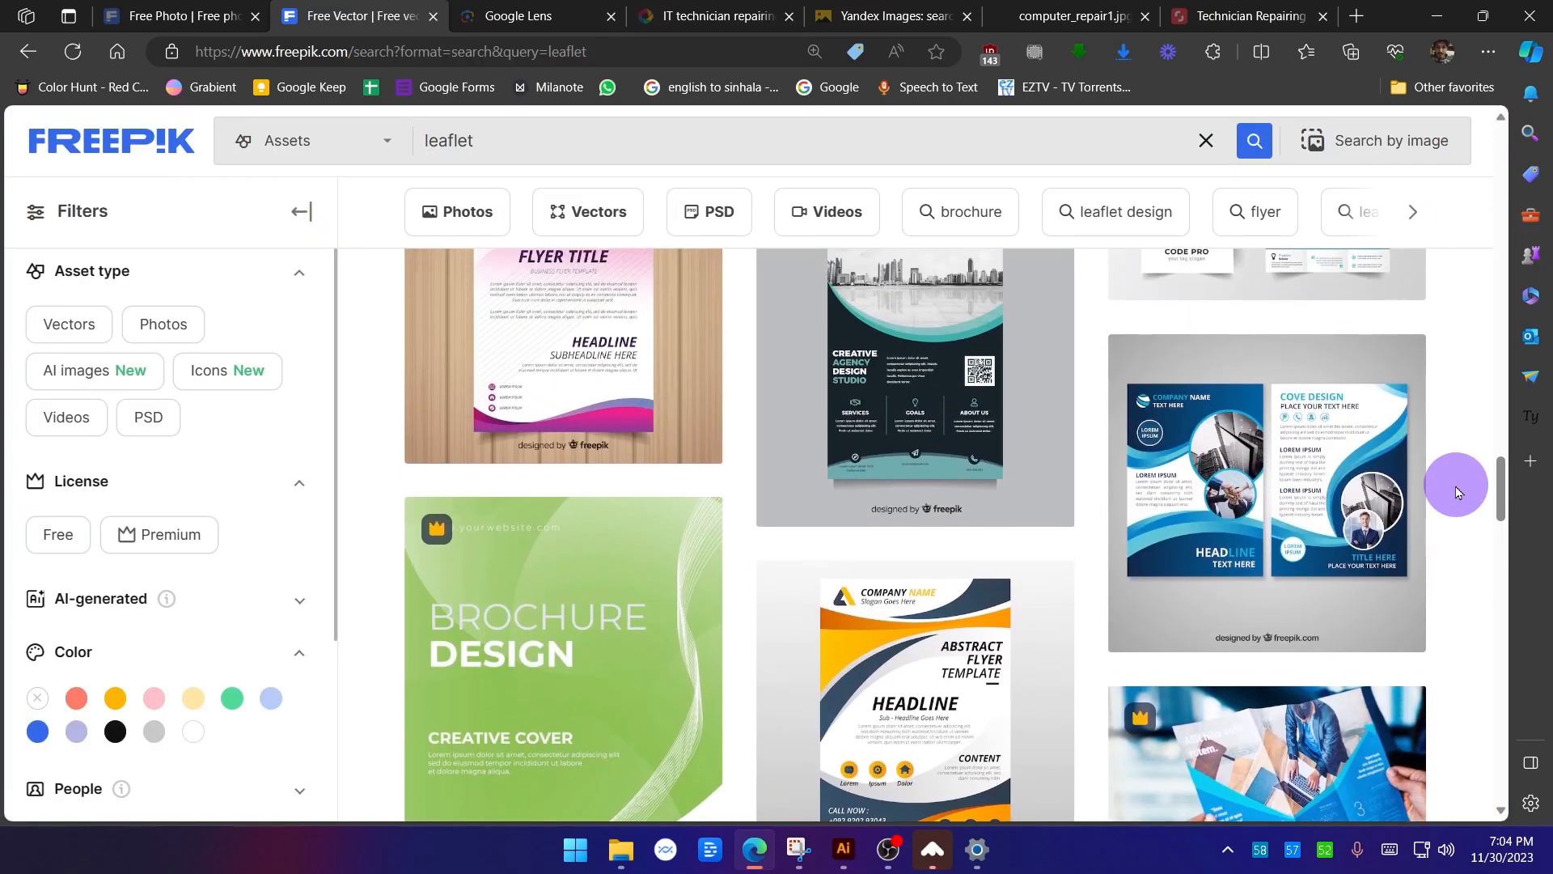
pyautogui.click(1185, 500)
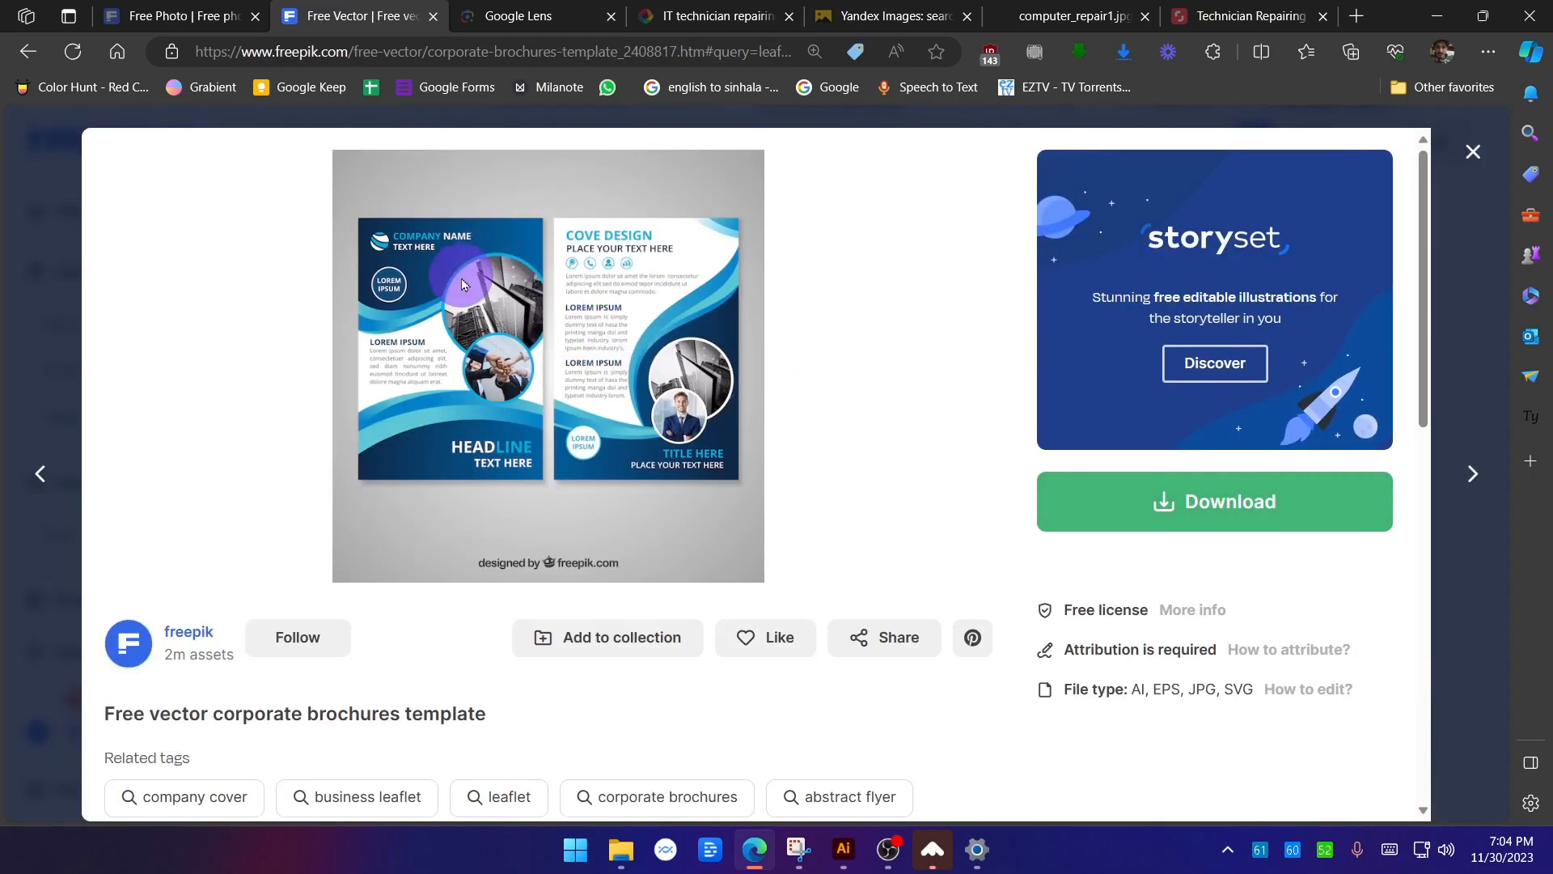
pyautogui.click(1472, 151)
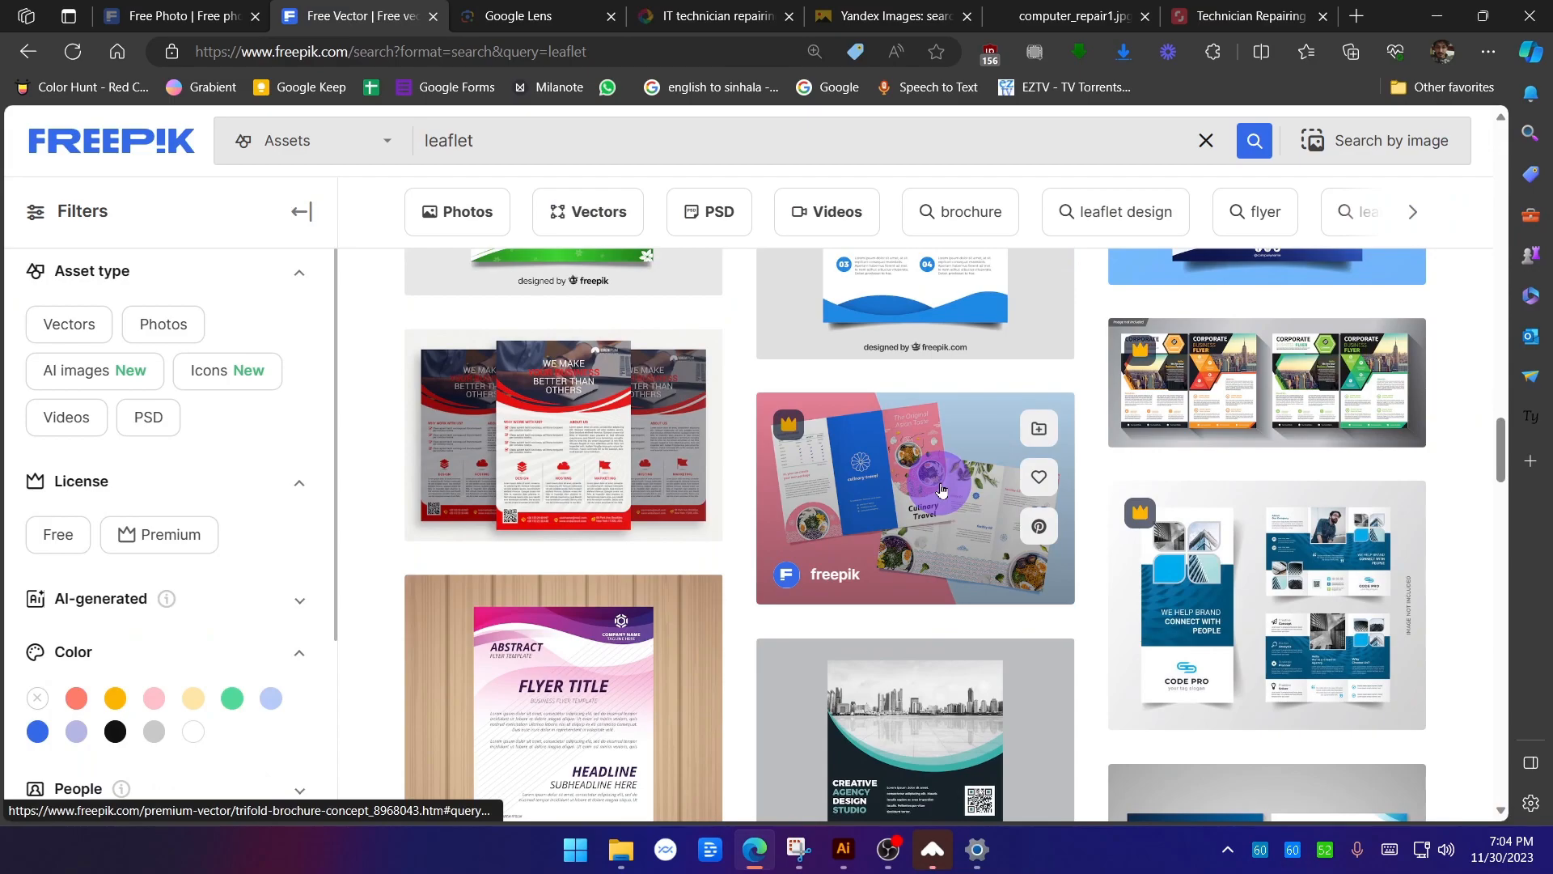
pyautogui.click(1176, 637)
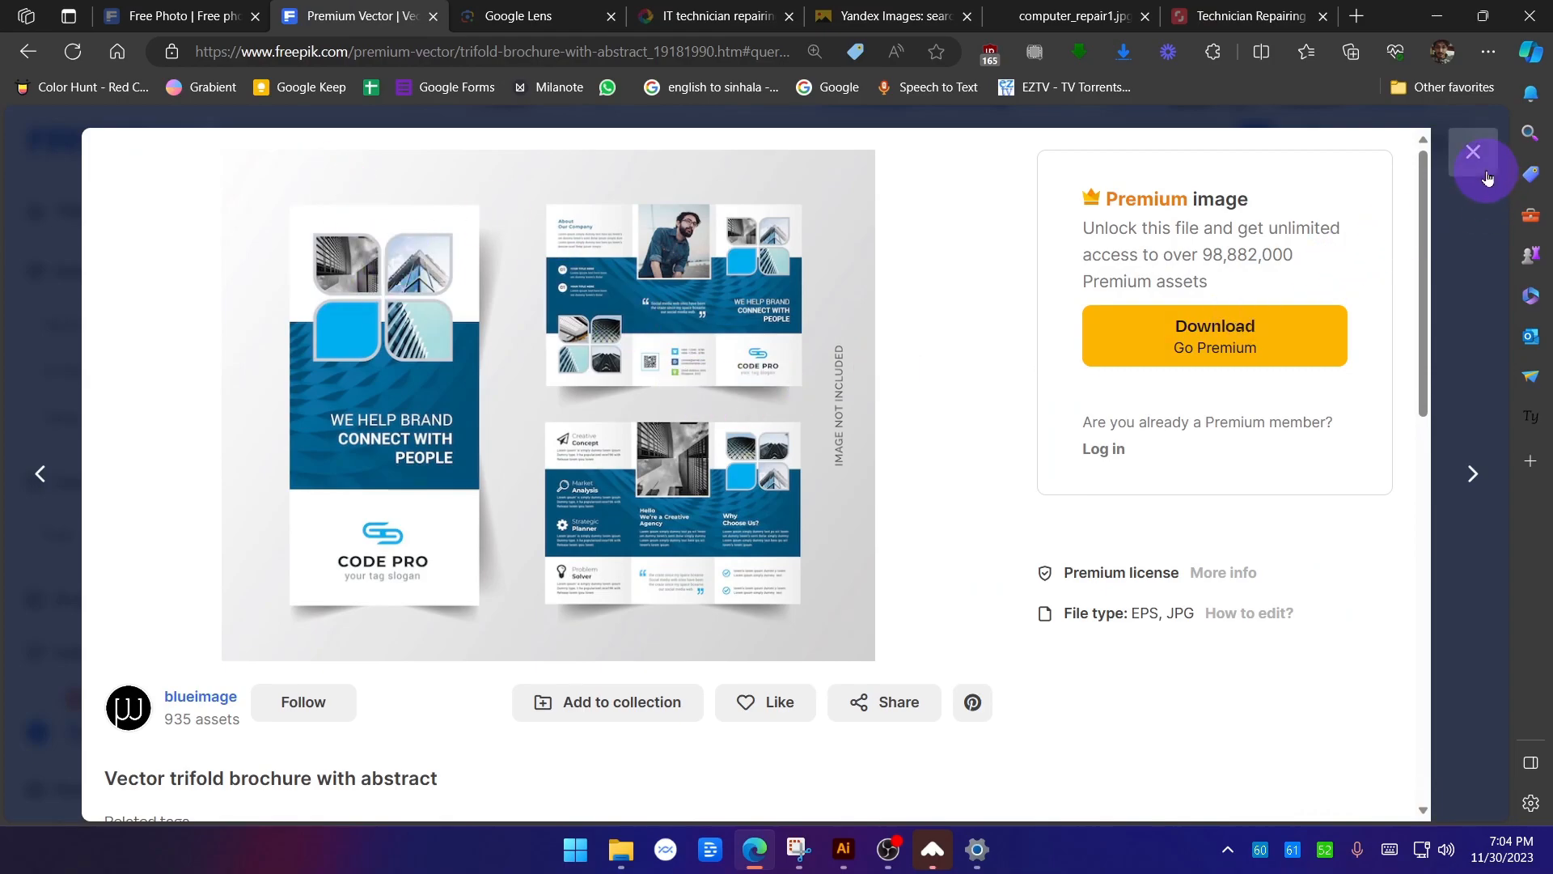
pyautogui.click(1473, 151)
# Browse the remaining leaflet results for layout ideas and return to the poster in Illustrator.
pyautogui.scroll(5, 963, 526)
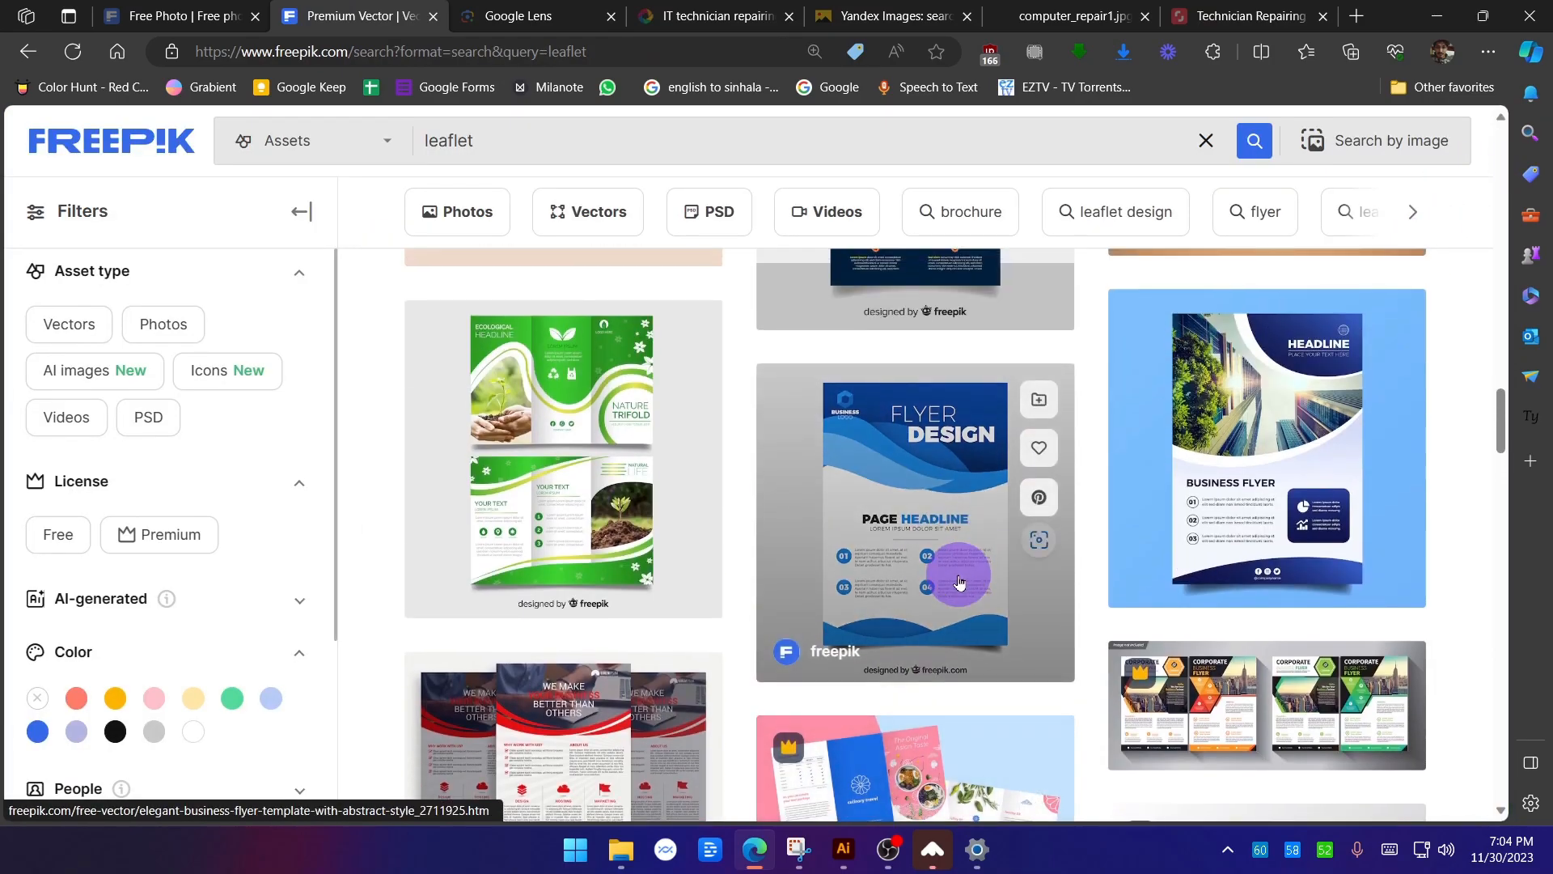
pyautogui.scroll(6, 959, 581)
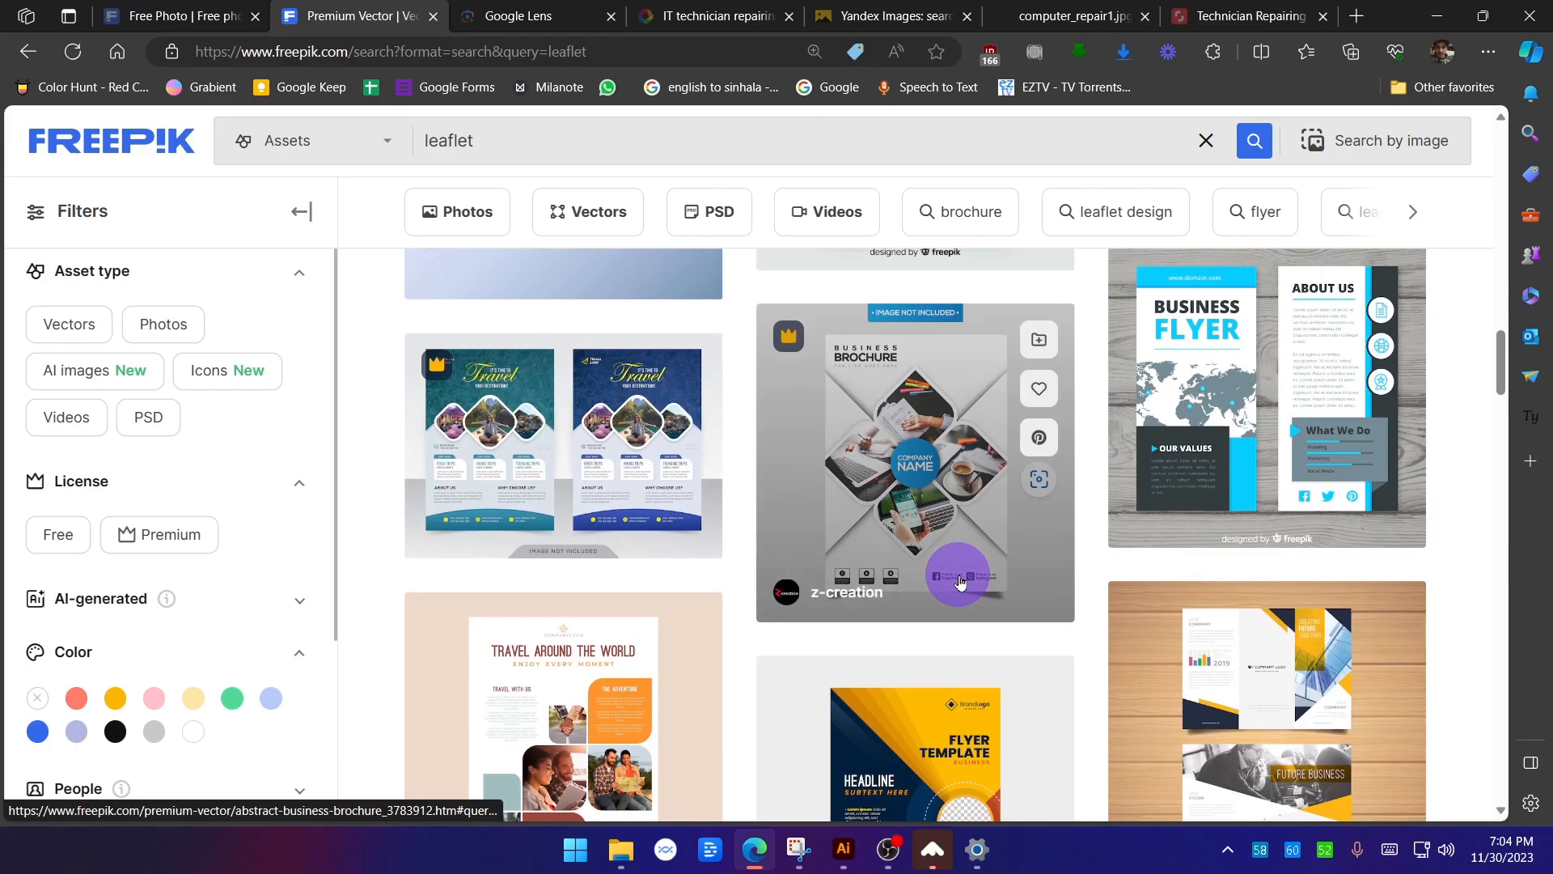
pyautogui.scroll(5, 1214, 486)
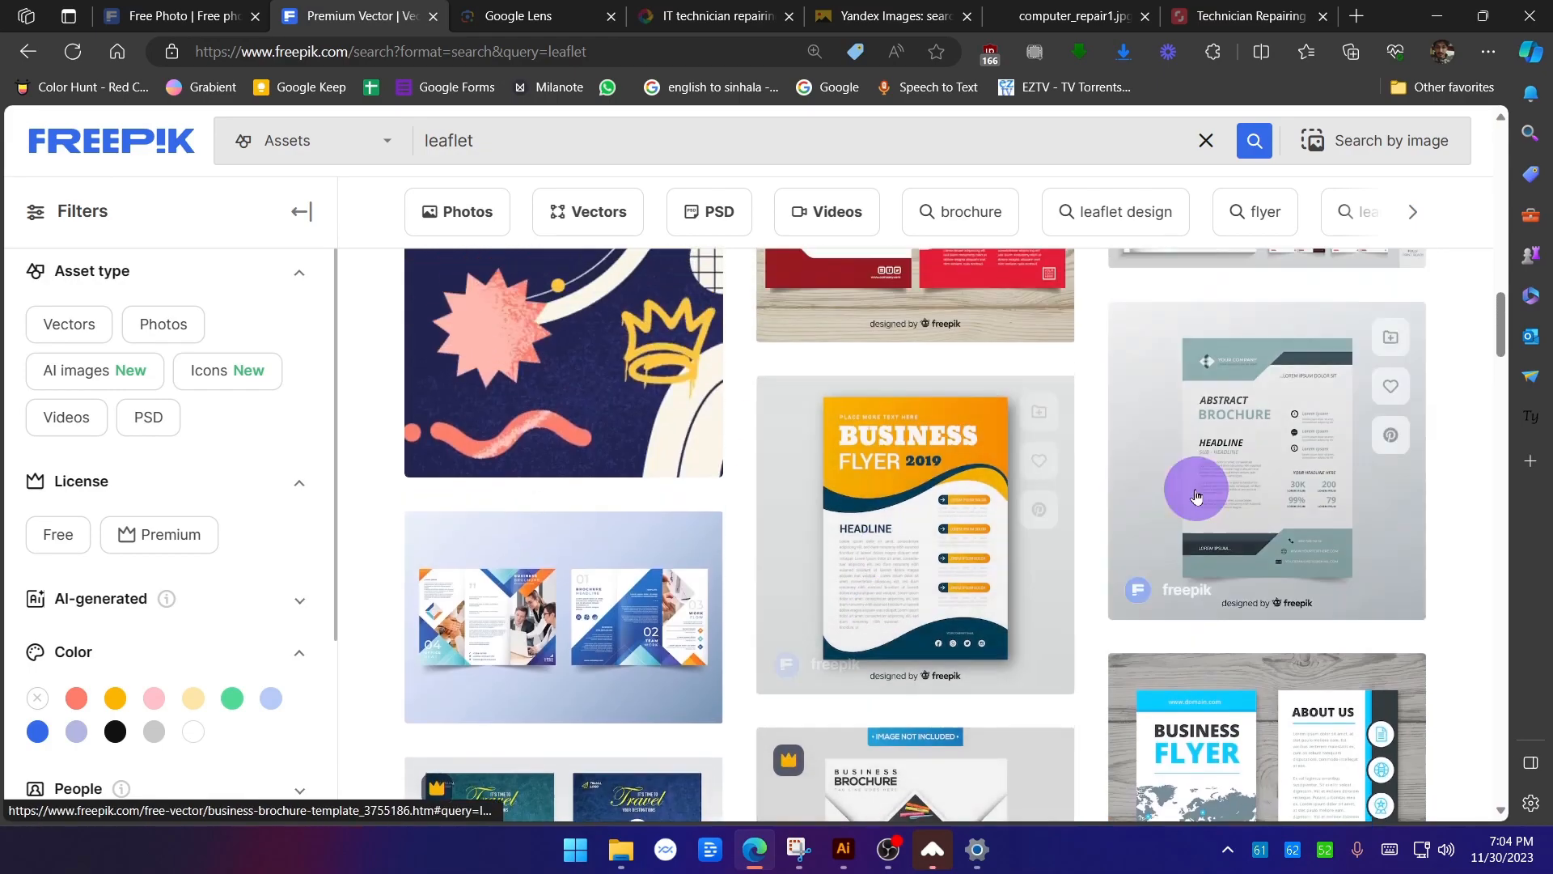
pyautogui.scroll(4, 1414, 495)
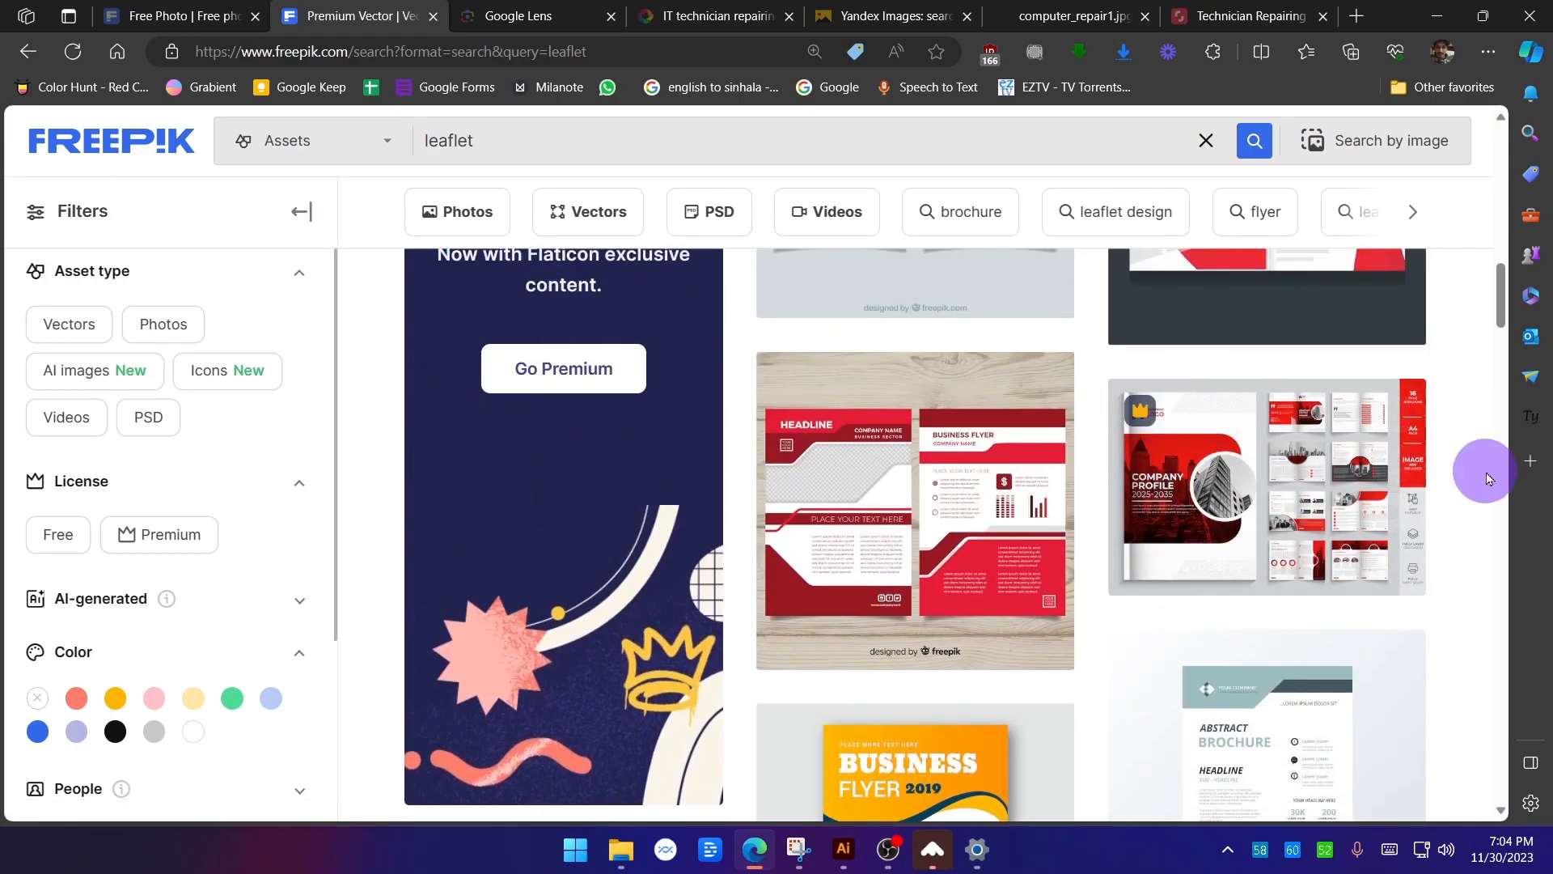
pyautogui.hotkey('alt', 'Tab')
pyautogui.hotkey('alt', 'Tab')
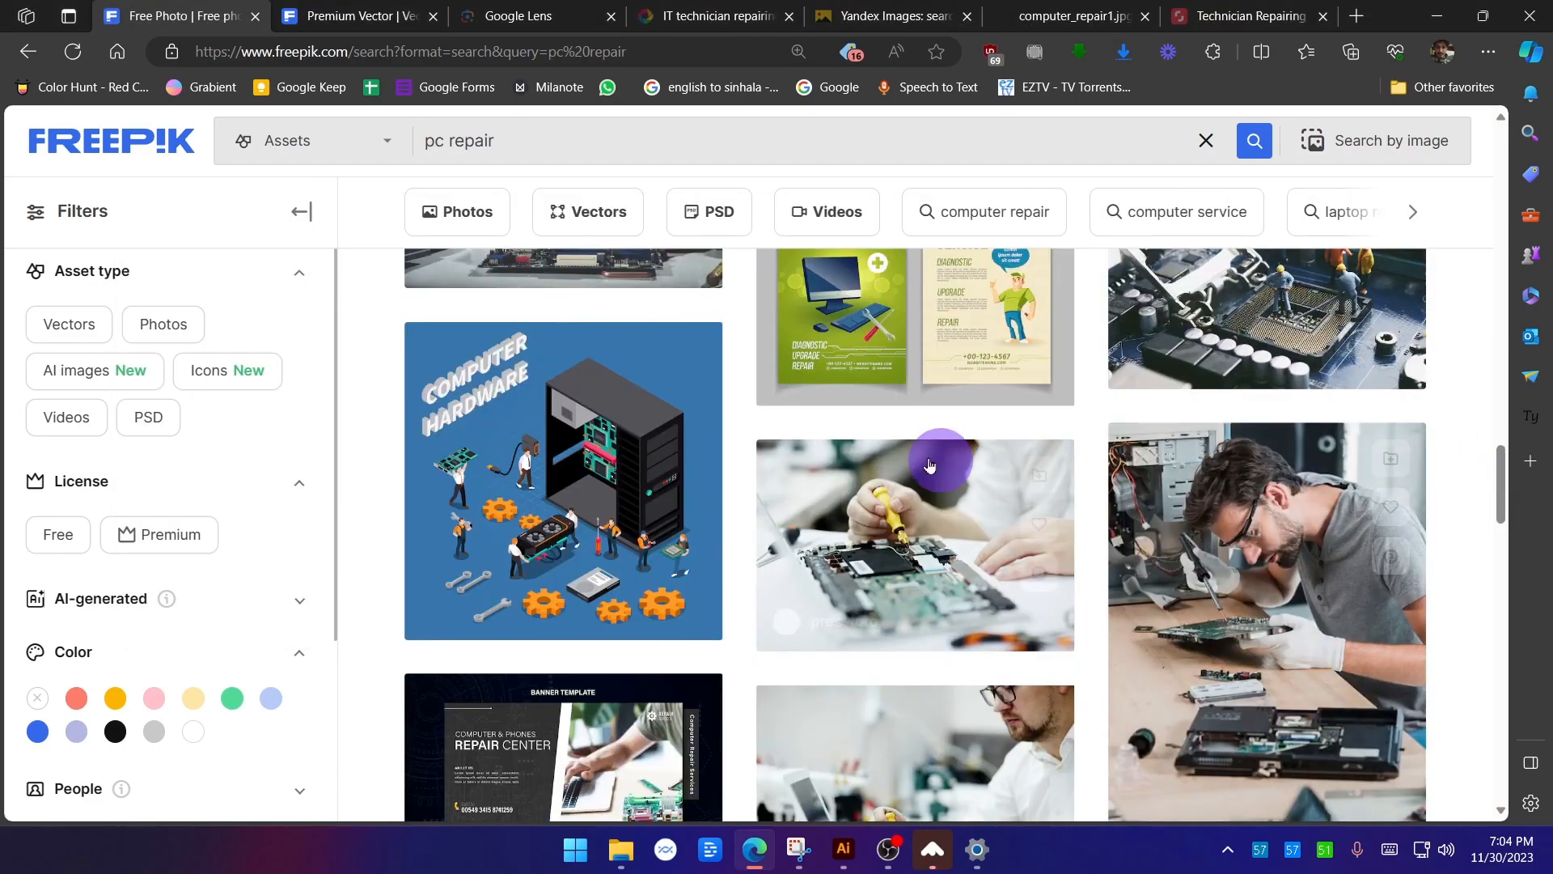
pyautogui.hotkey('alt', 'Tab')
pyautogui.click(670, 381)
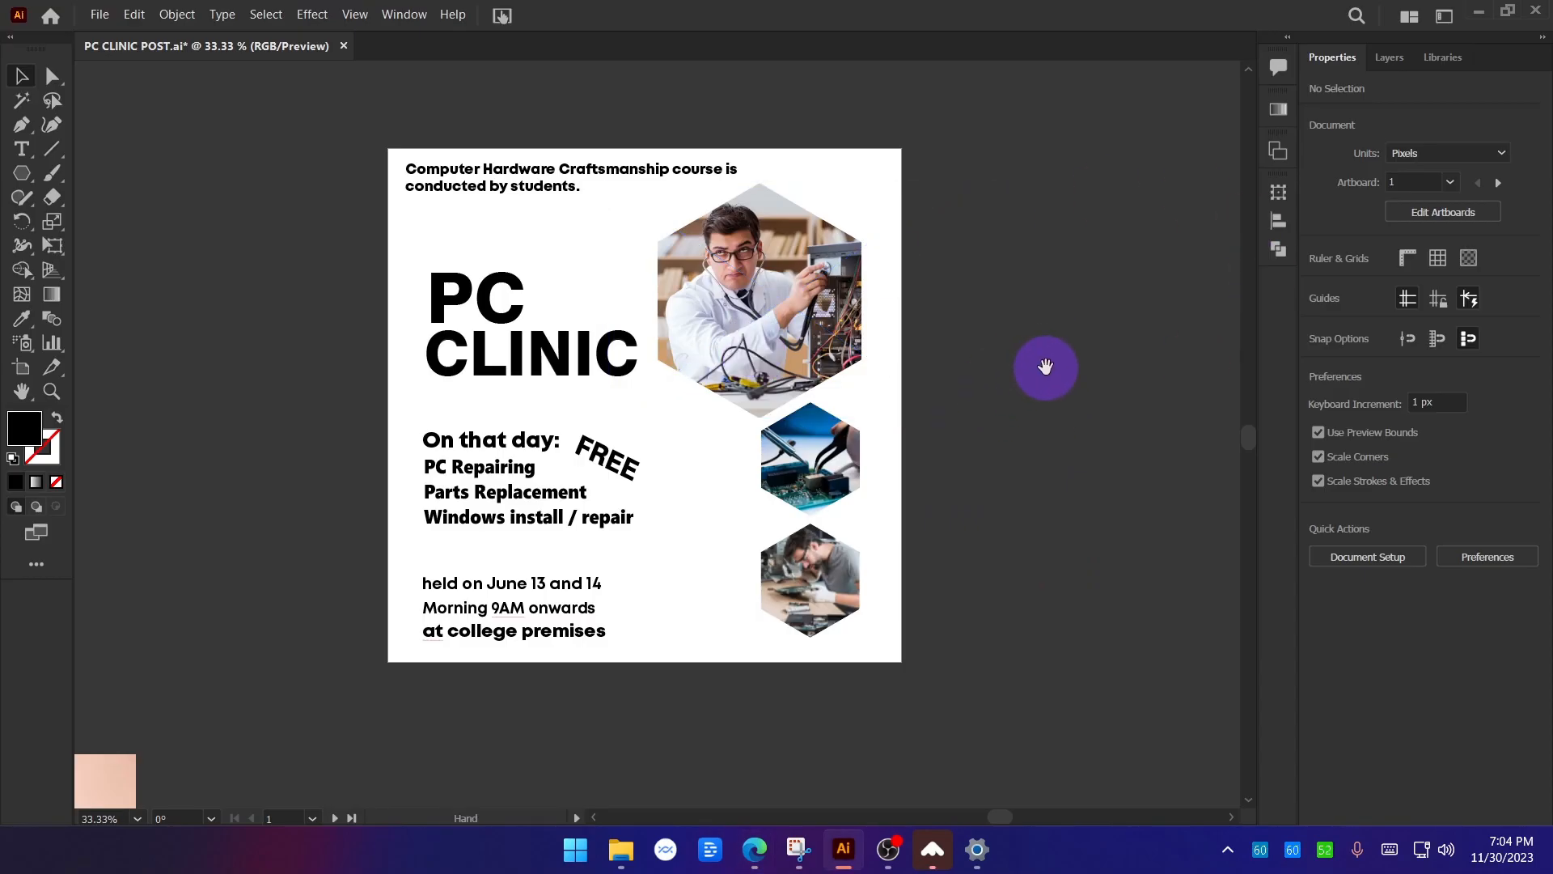
# Copy the hexagon clipping path of the large technician photo and paste it in place behind the photo.
pyautogui.moveTo(1045, 367); pyautogui.dragTo(1008, 356)
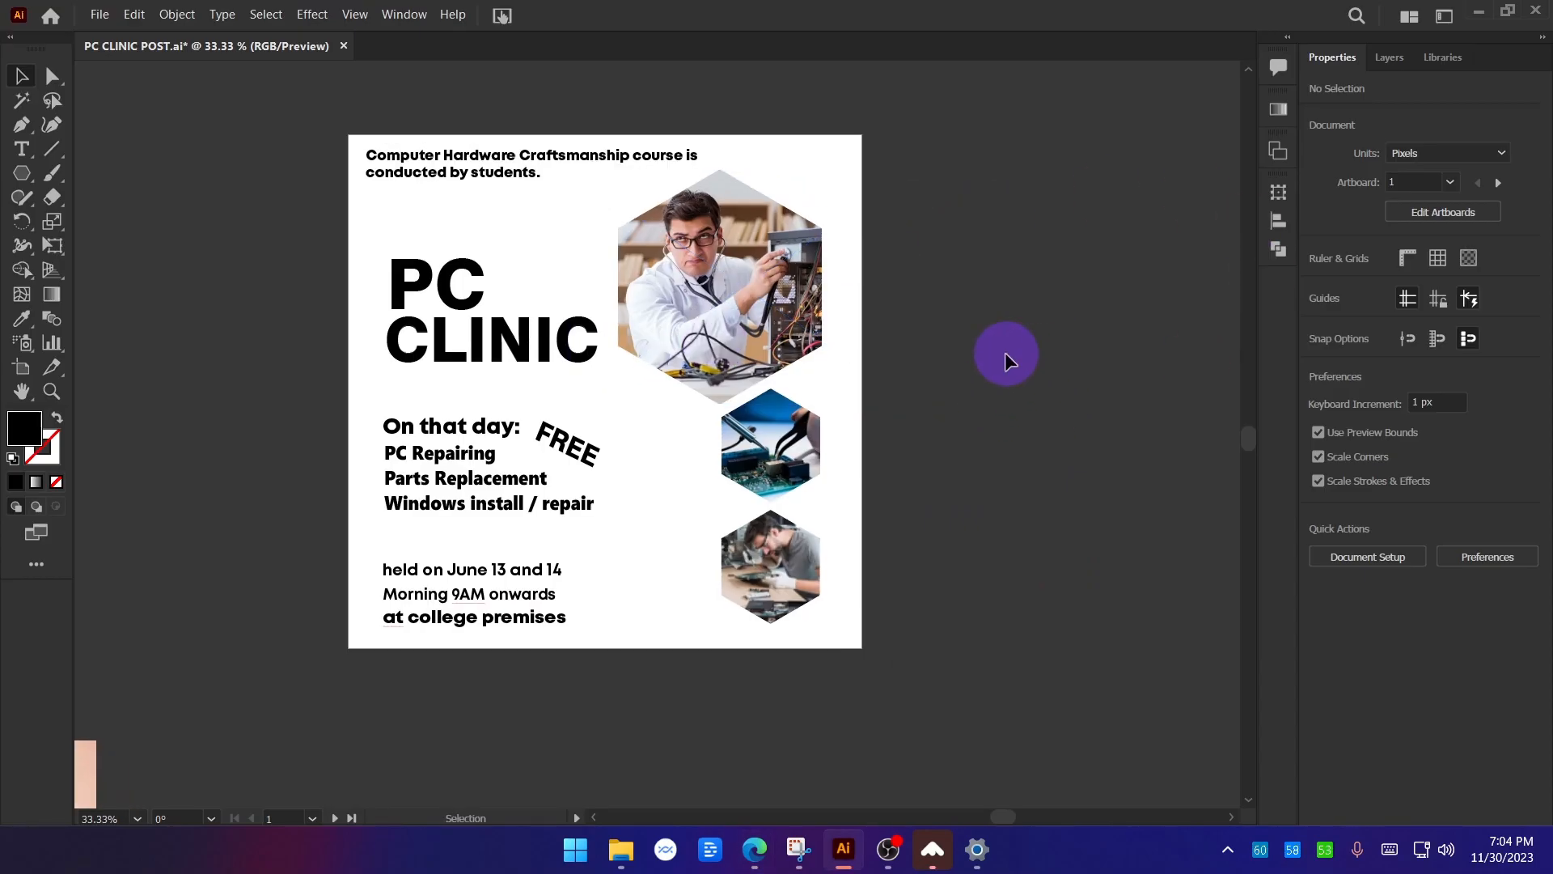
pyautogui.scroll(1, 859, 271)
pyautogui.click(698, 229)
pyautogui.moveTo(711, 202); pyautogui.dragTo(730, 203)
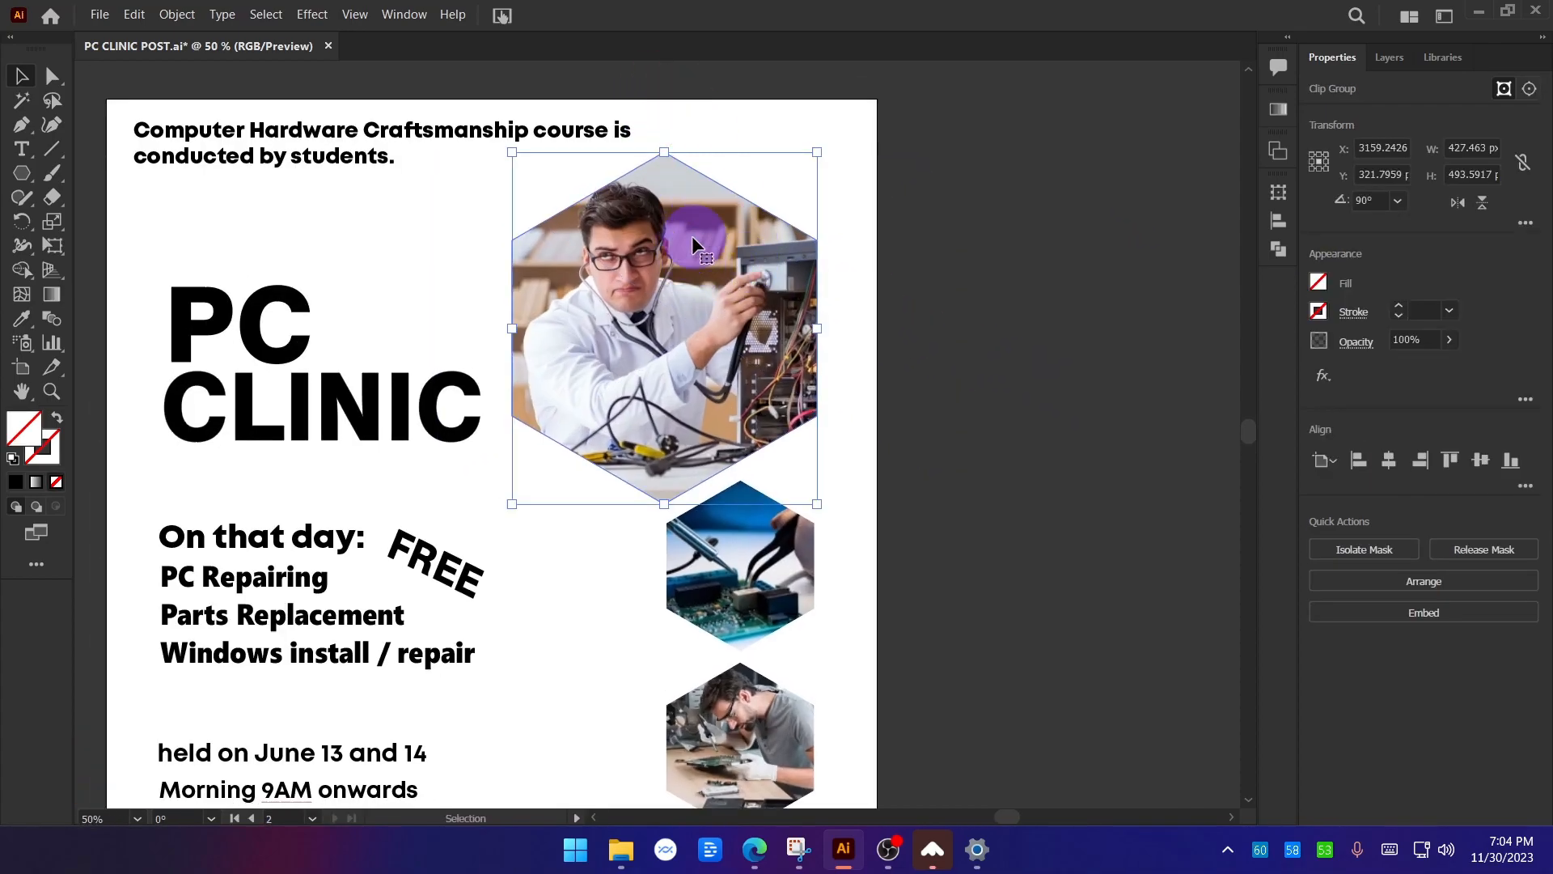
pyautogui.doubleClick(673, 239)
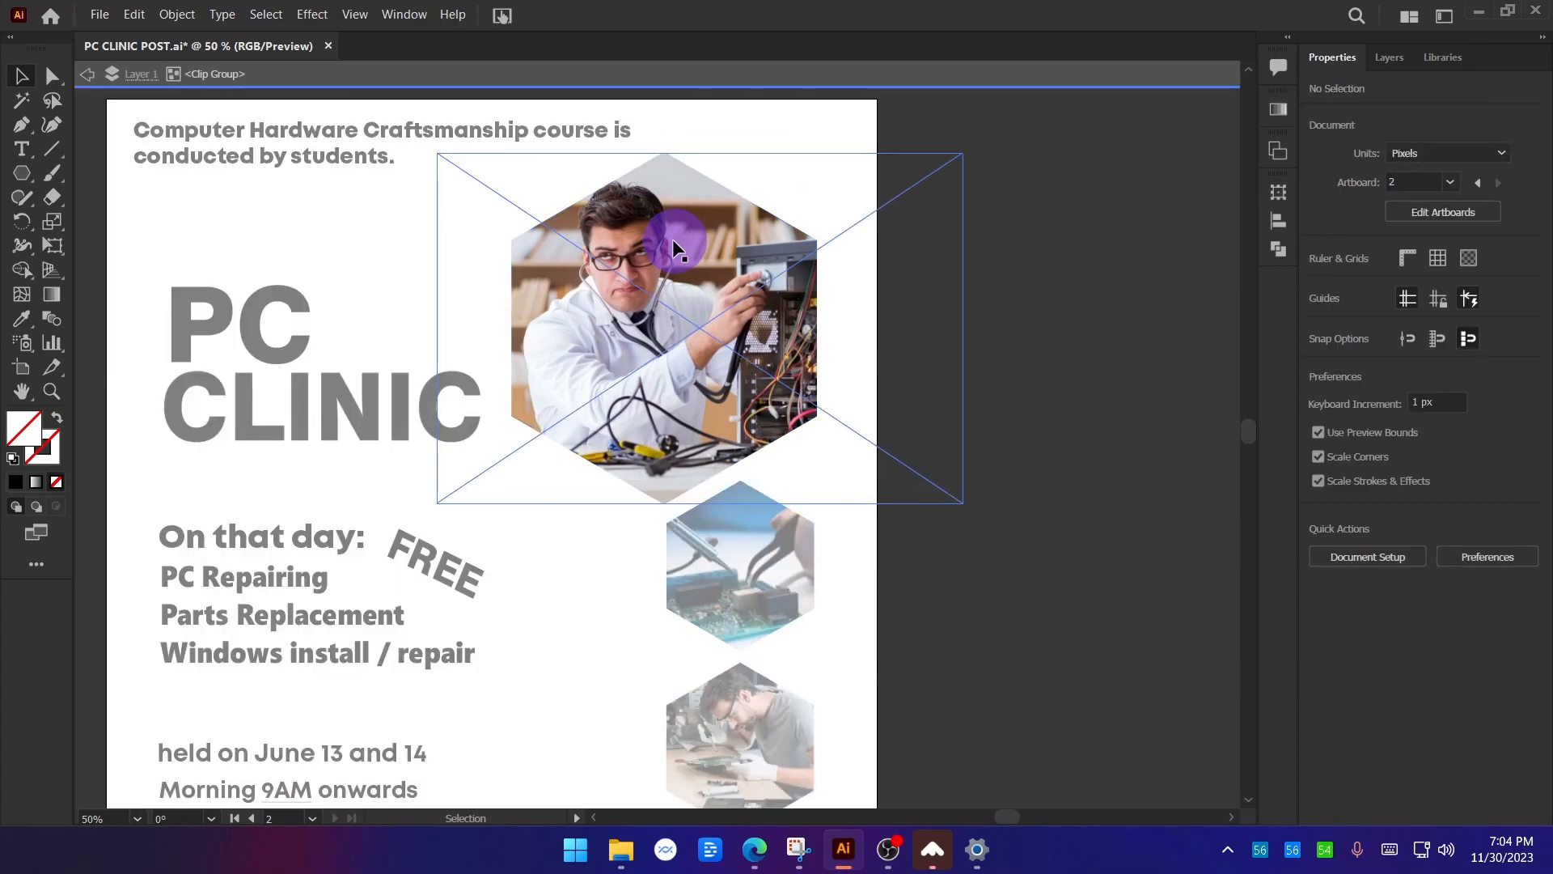
pyautogui.click(733, 190)
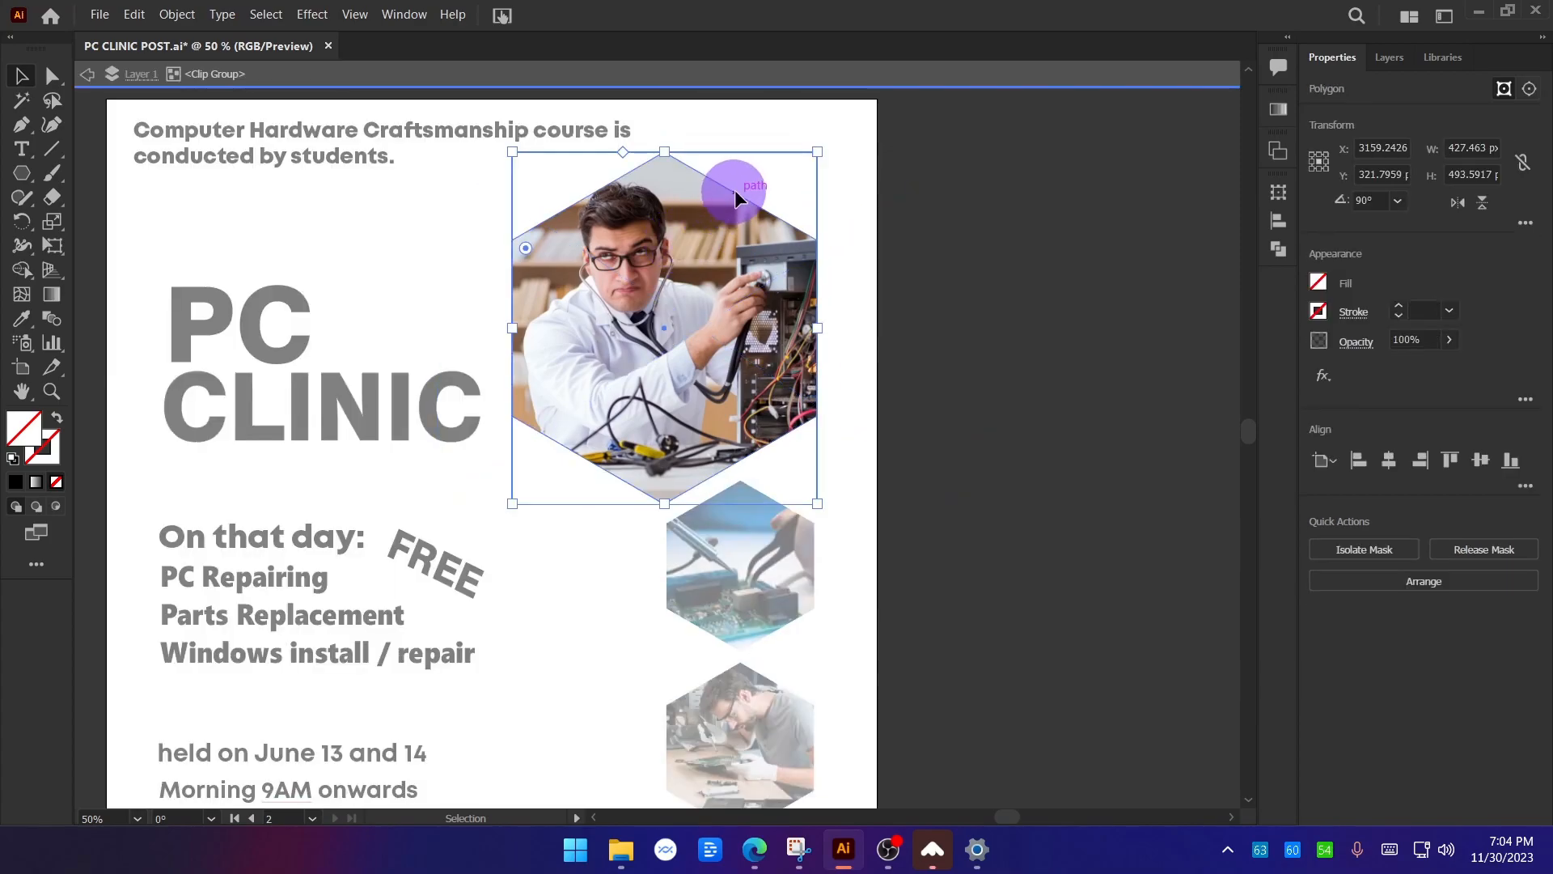
pyautogui.click(911, 172)
pyautogui.click(745, 197)
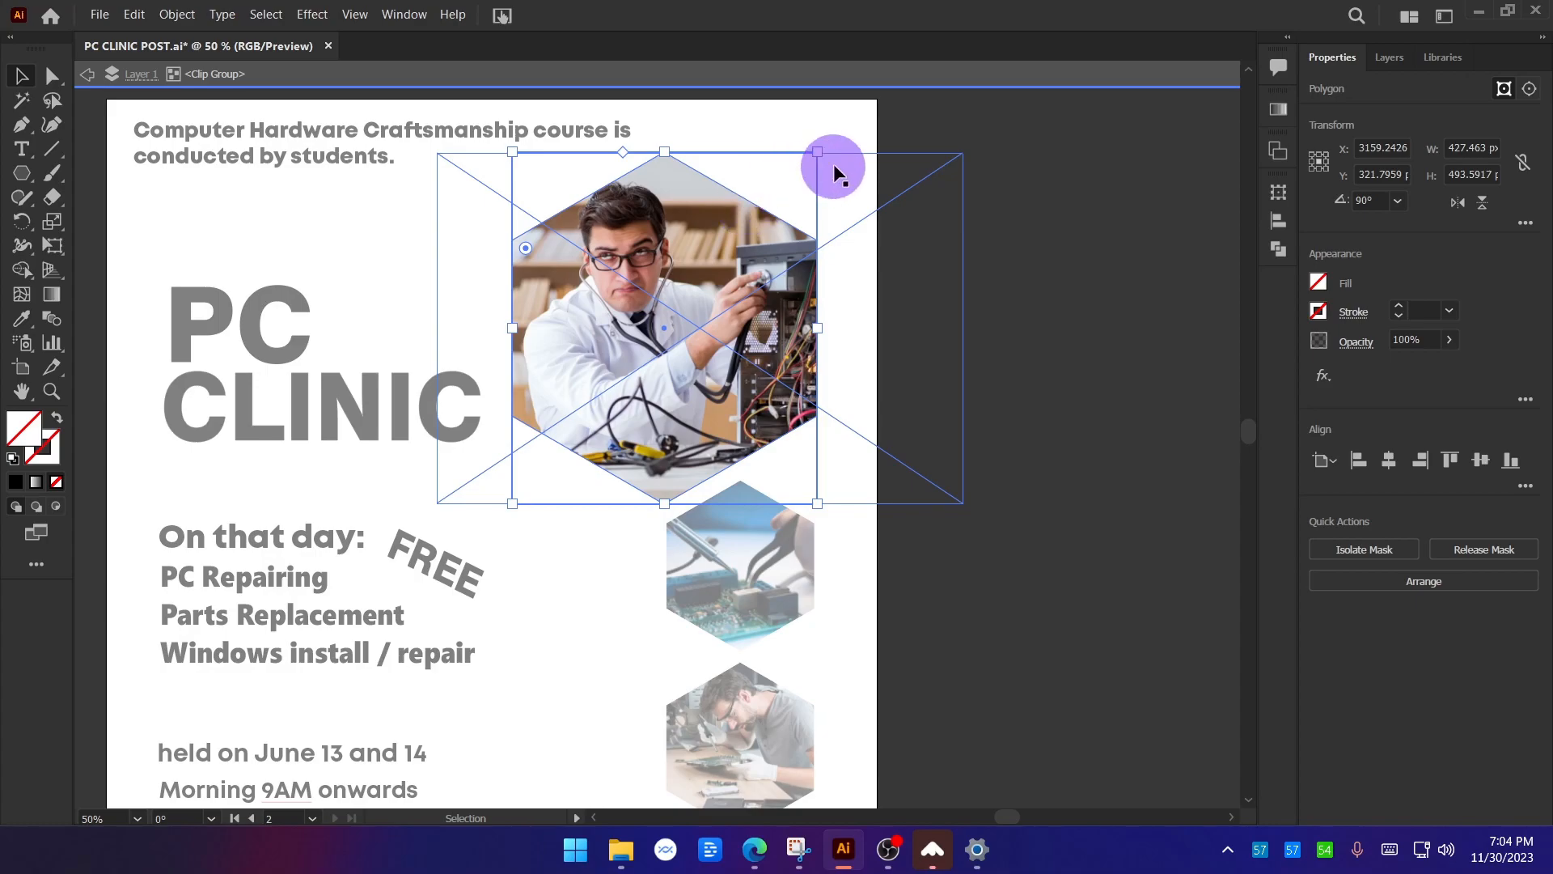
pyautogui.doubleClick(1070, 342)
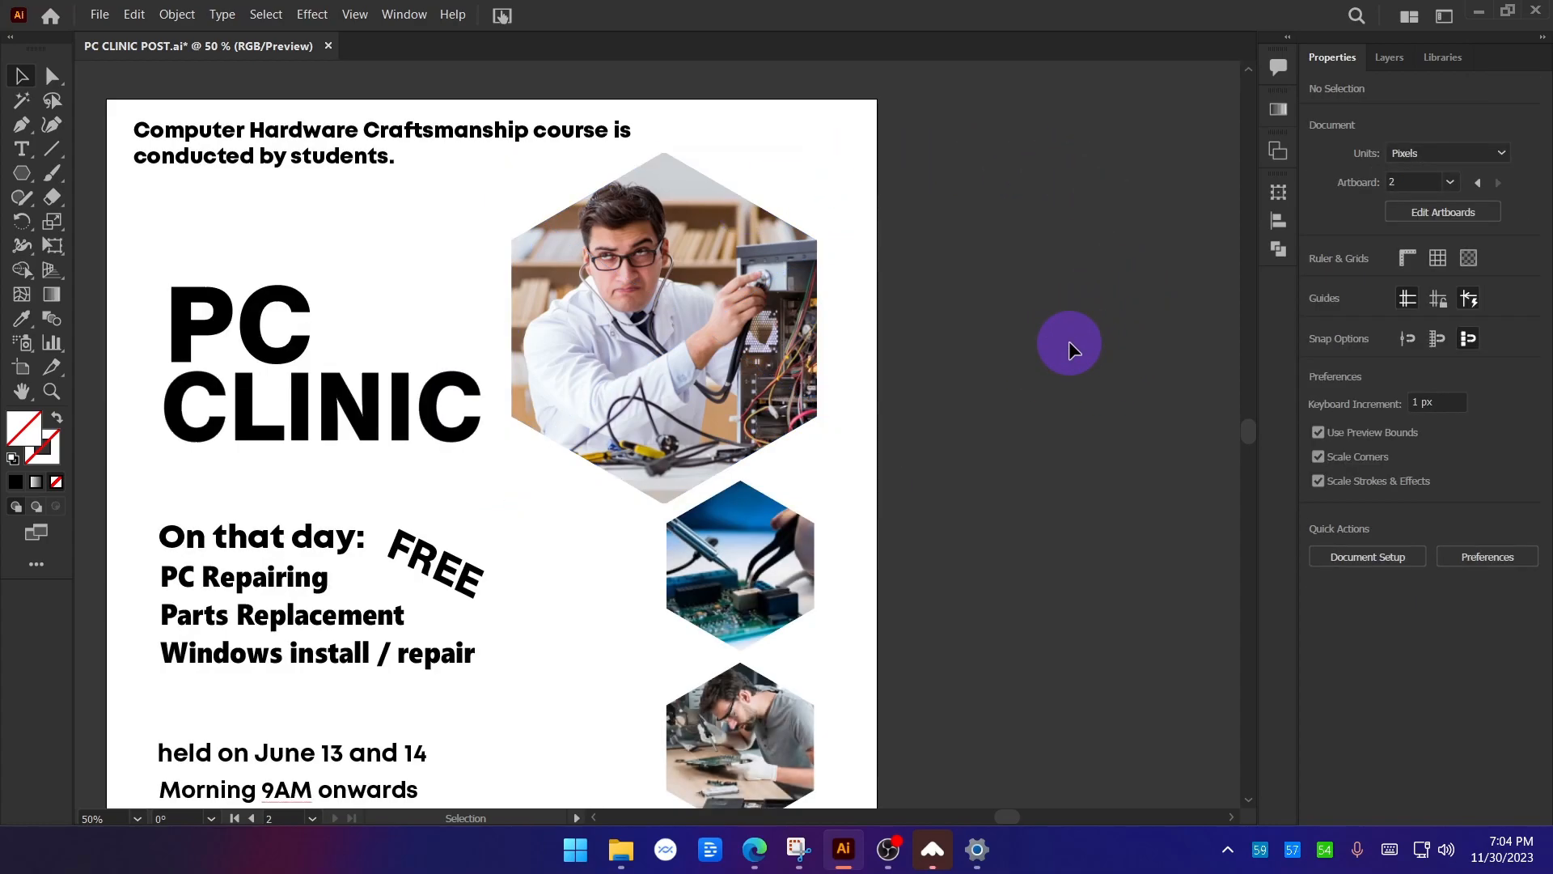
pyautogui.hotkey('ctrl', 'z')
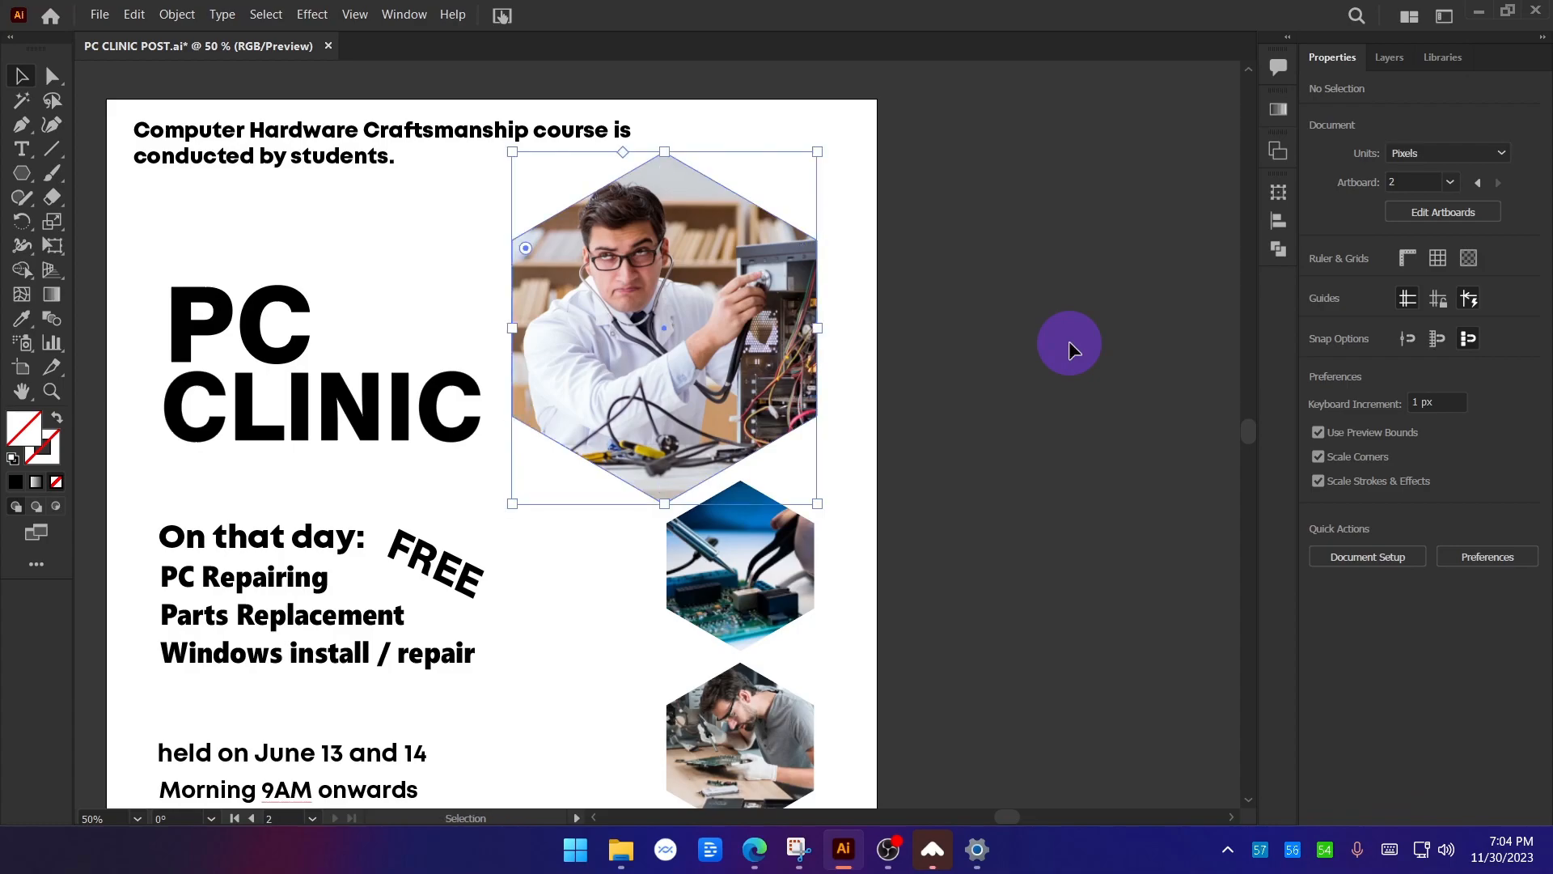
# Fill the hexagon copy with red and enlarge it slightly from its centre to frame the large technician photo.
pyautogui.click(1319, 283)
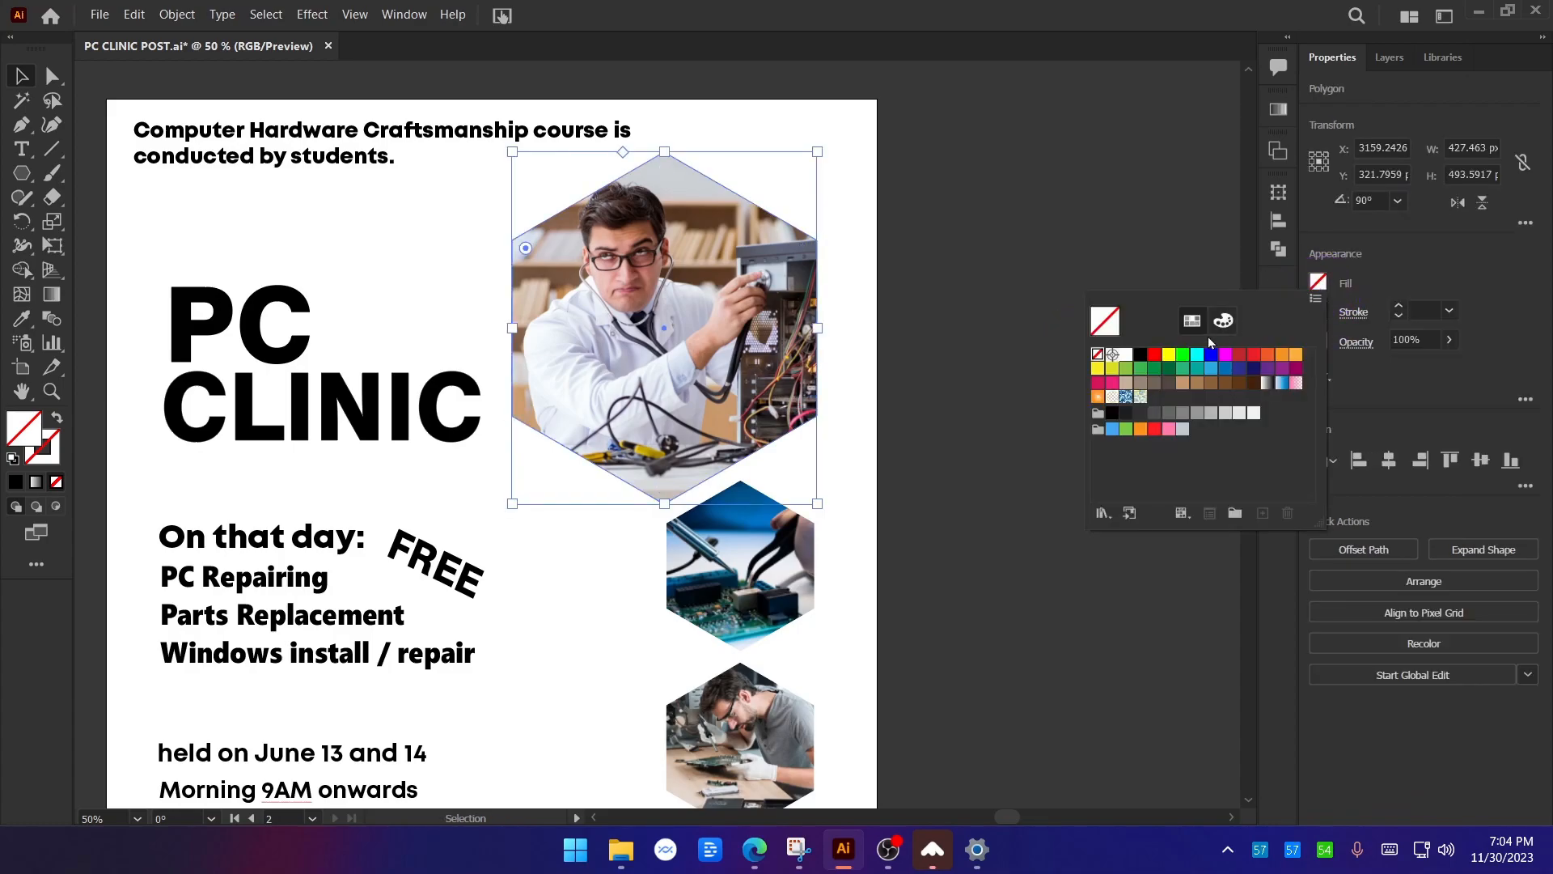
pyautogui.click(1155, 354)
pyautogui.click(822, 327)
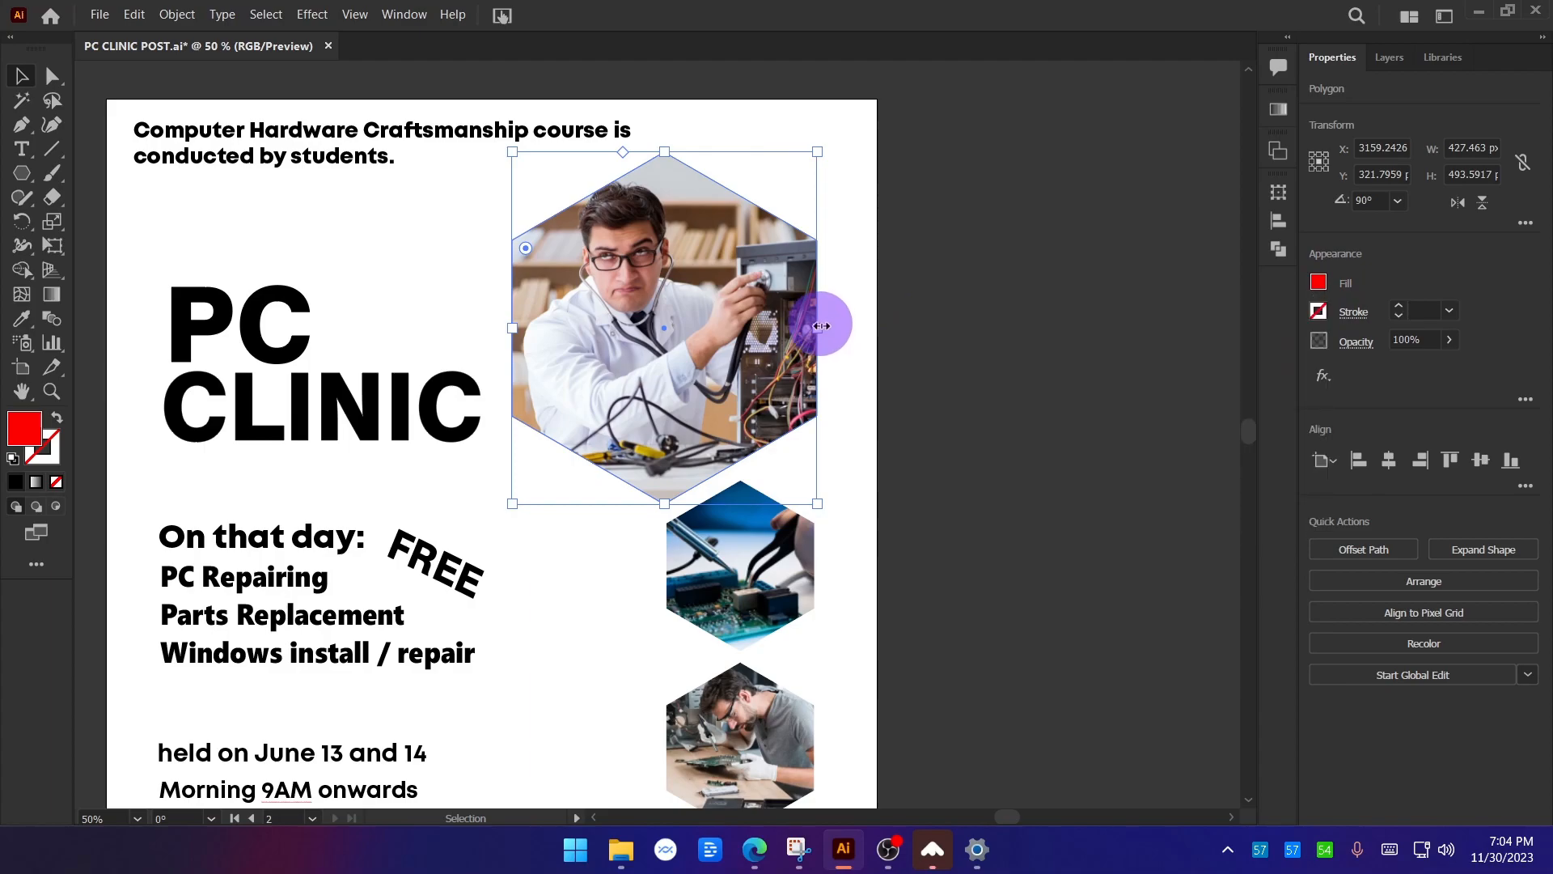
pyautogui.moveTo(822, 326)
pyautogui.mouseDown()
pyautogui.moveTo(840, 325)
pyautogui.moveTo(826, 327)
pyautogui.mouseUp()
pyautogui.click(987, 428)
# Copy the soldering photo's hexagon clipping path, paste it in place behind the photo, and enlarge it from the centre to about 220 × 254 px.
pyautogui.scroll(-1, 1006, 492)
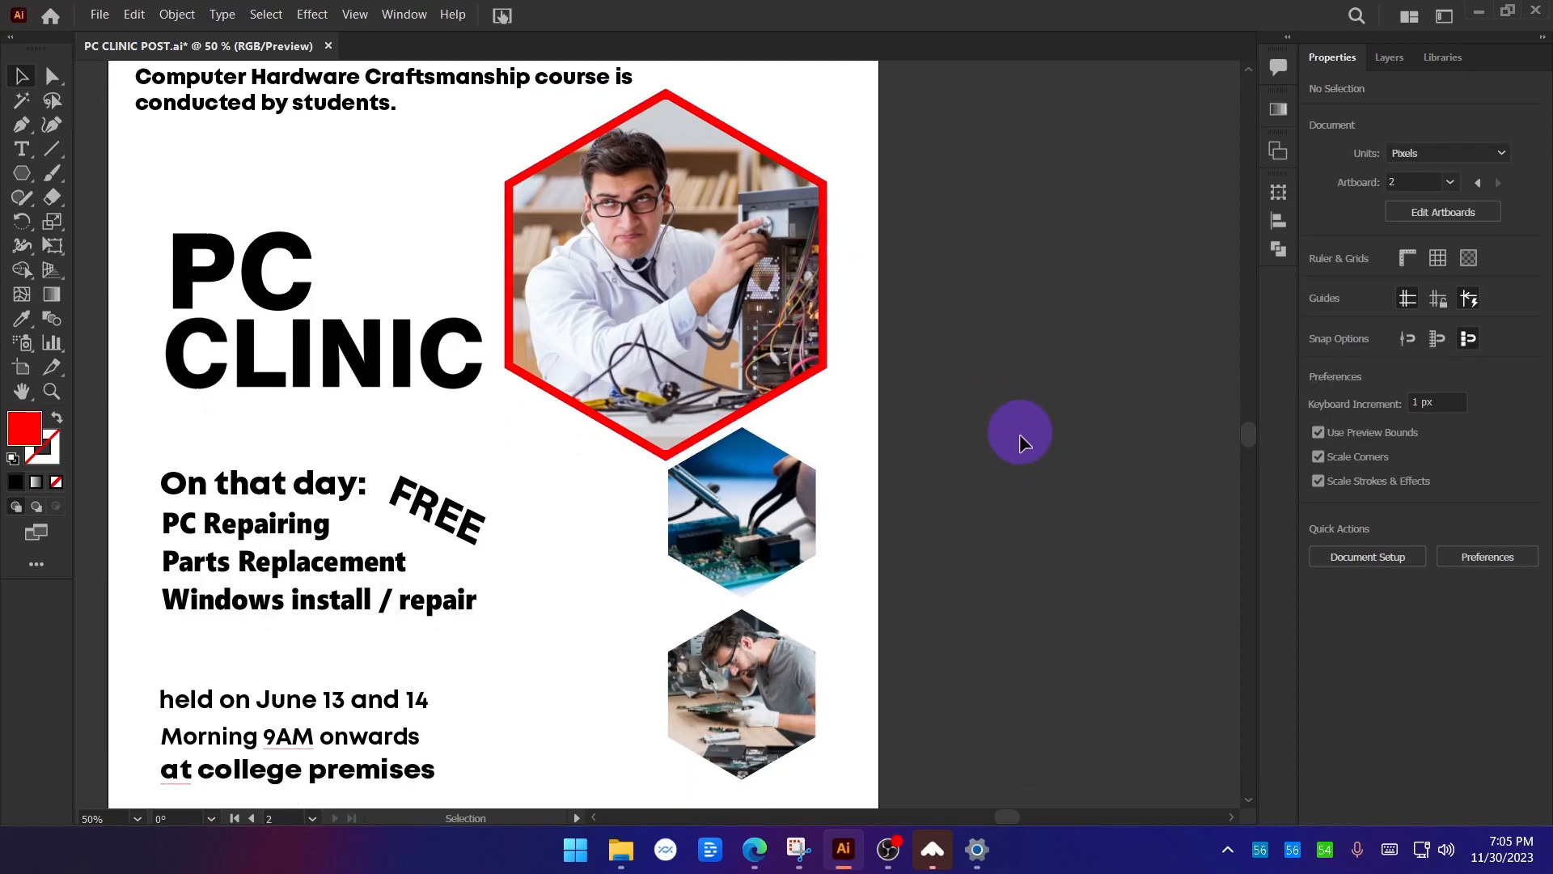
pyautogui.moveTo(953, 620); pyautogui.dragTo(895, 485)
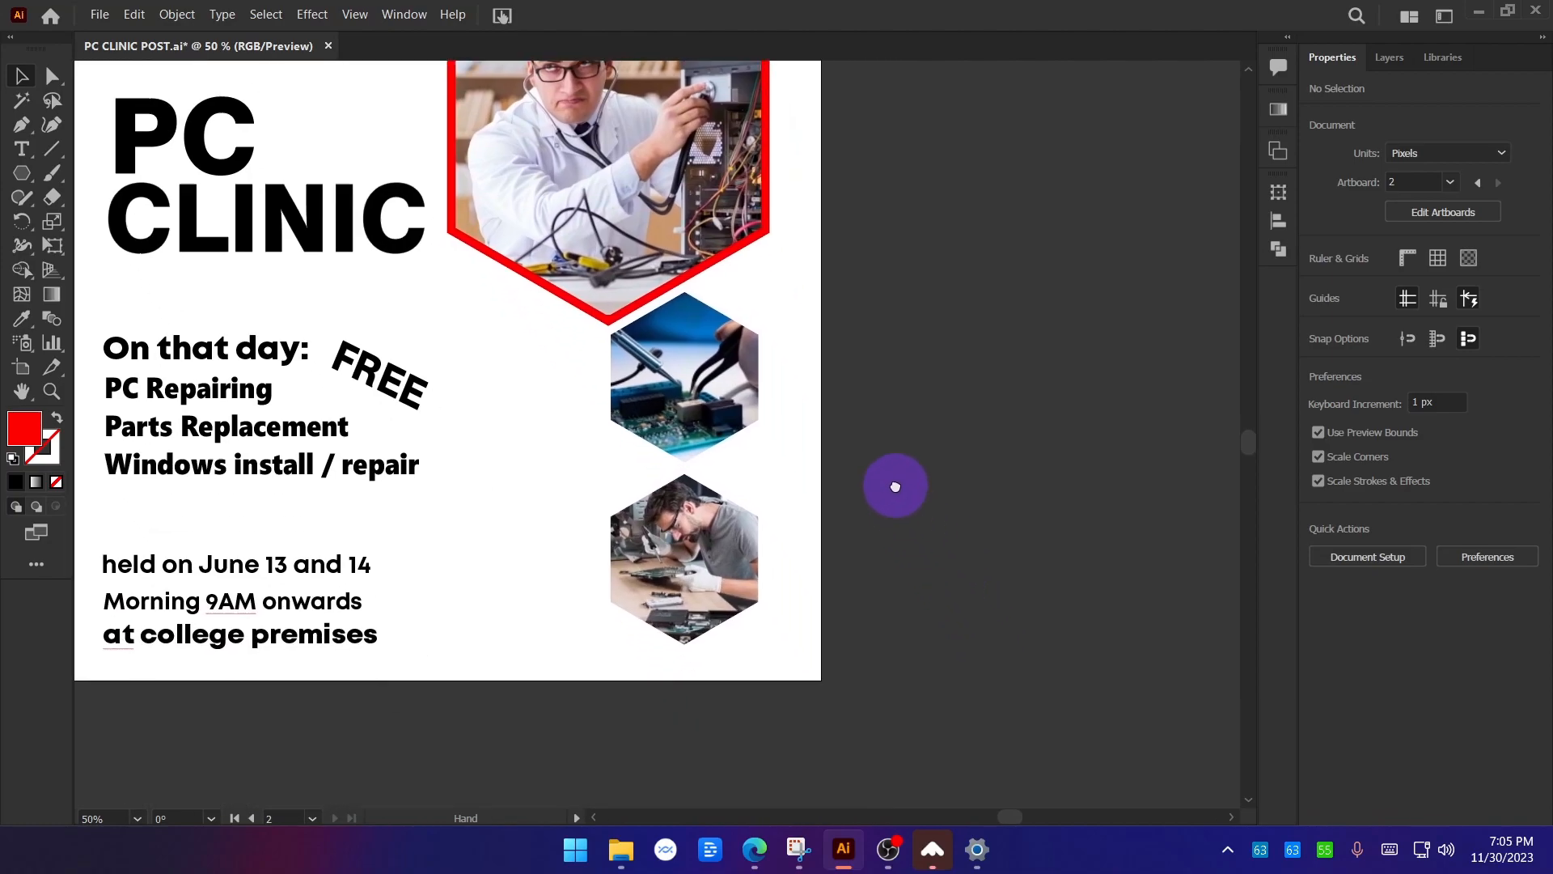
pyautogui.scroll(2, 745, 378)
pyautogui.doubleClick(688, 356)
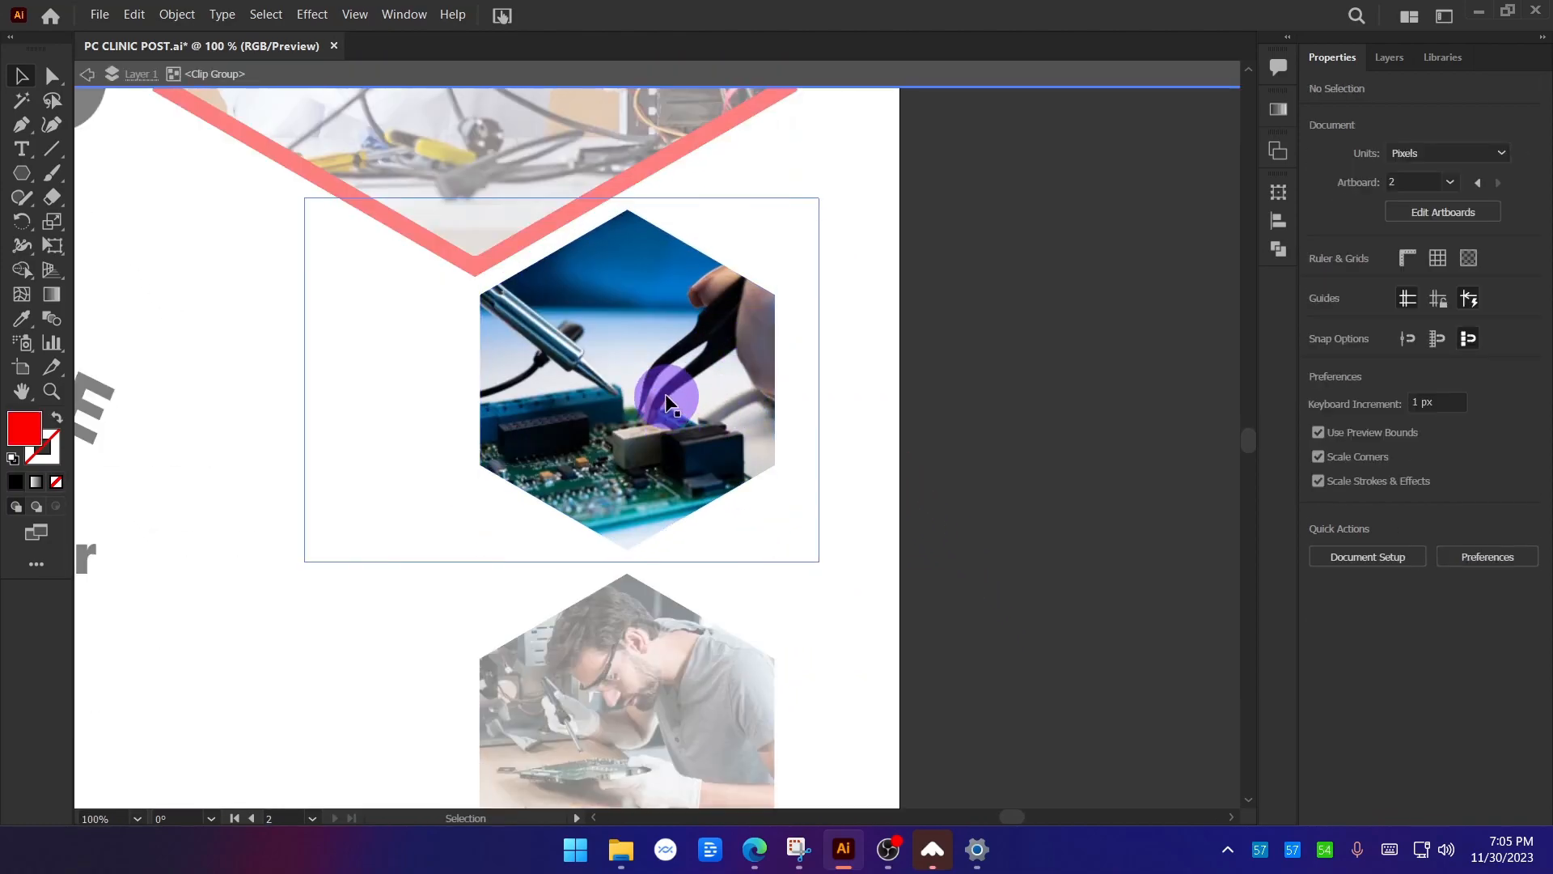
pyautogui.click(721, 259)
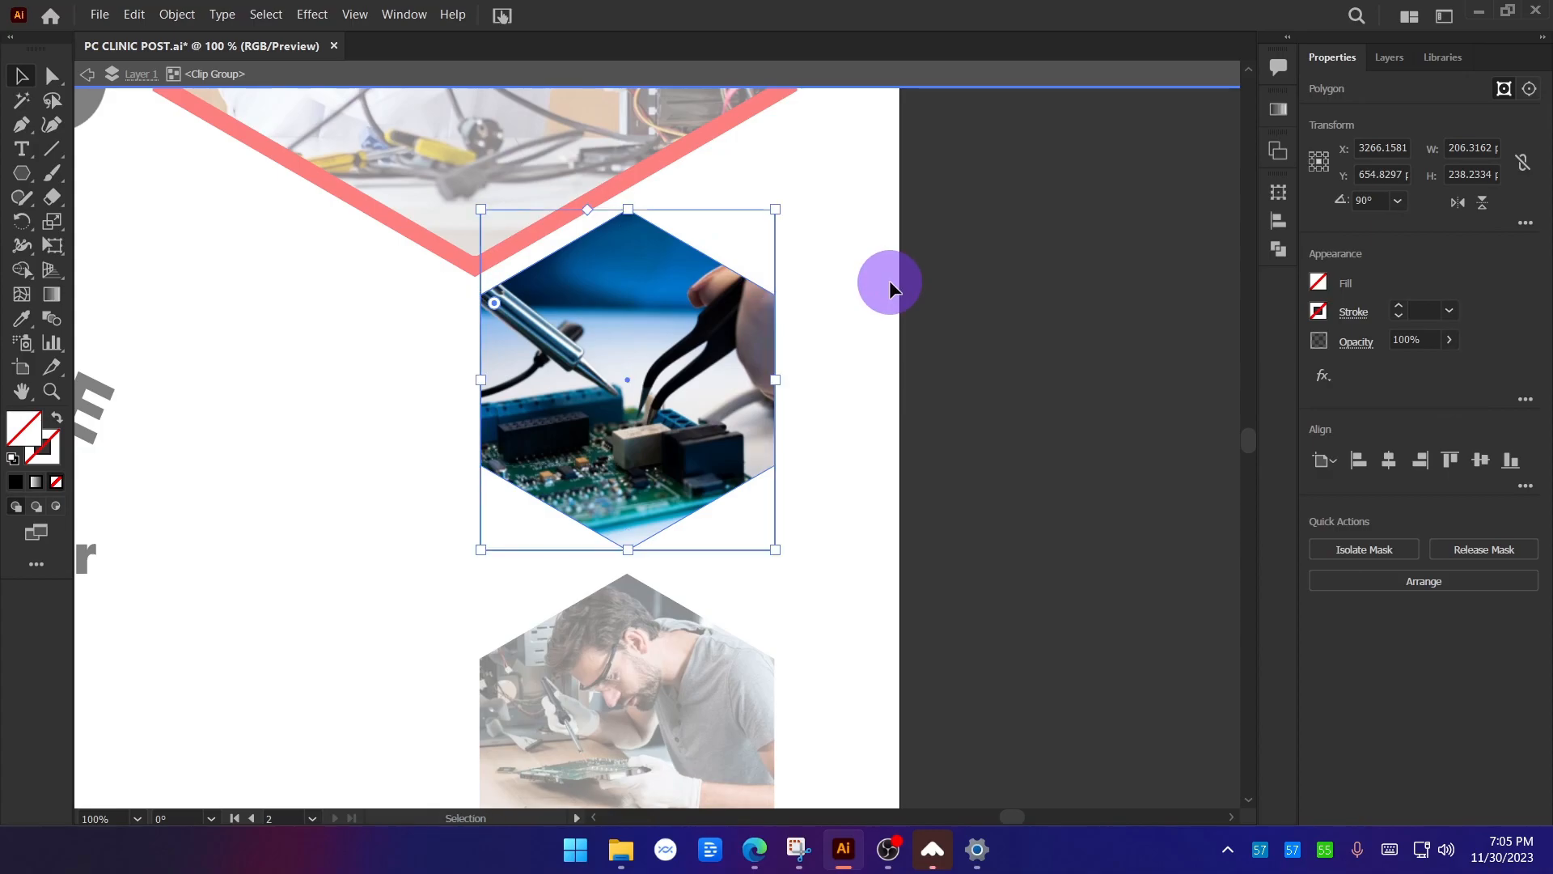
pyautogui.doubleClick(1134, 488)
pyautogui.hotkey('ctrl', 'f')
pyautogui.moveTo(781, 382); pyautogui.dragTo(790, 373)
# Try several swatches on the hexagon behind the soldering photo and fill it with bright green.
pyautogui.click(1318, 281)
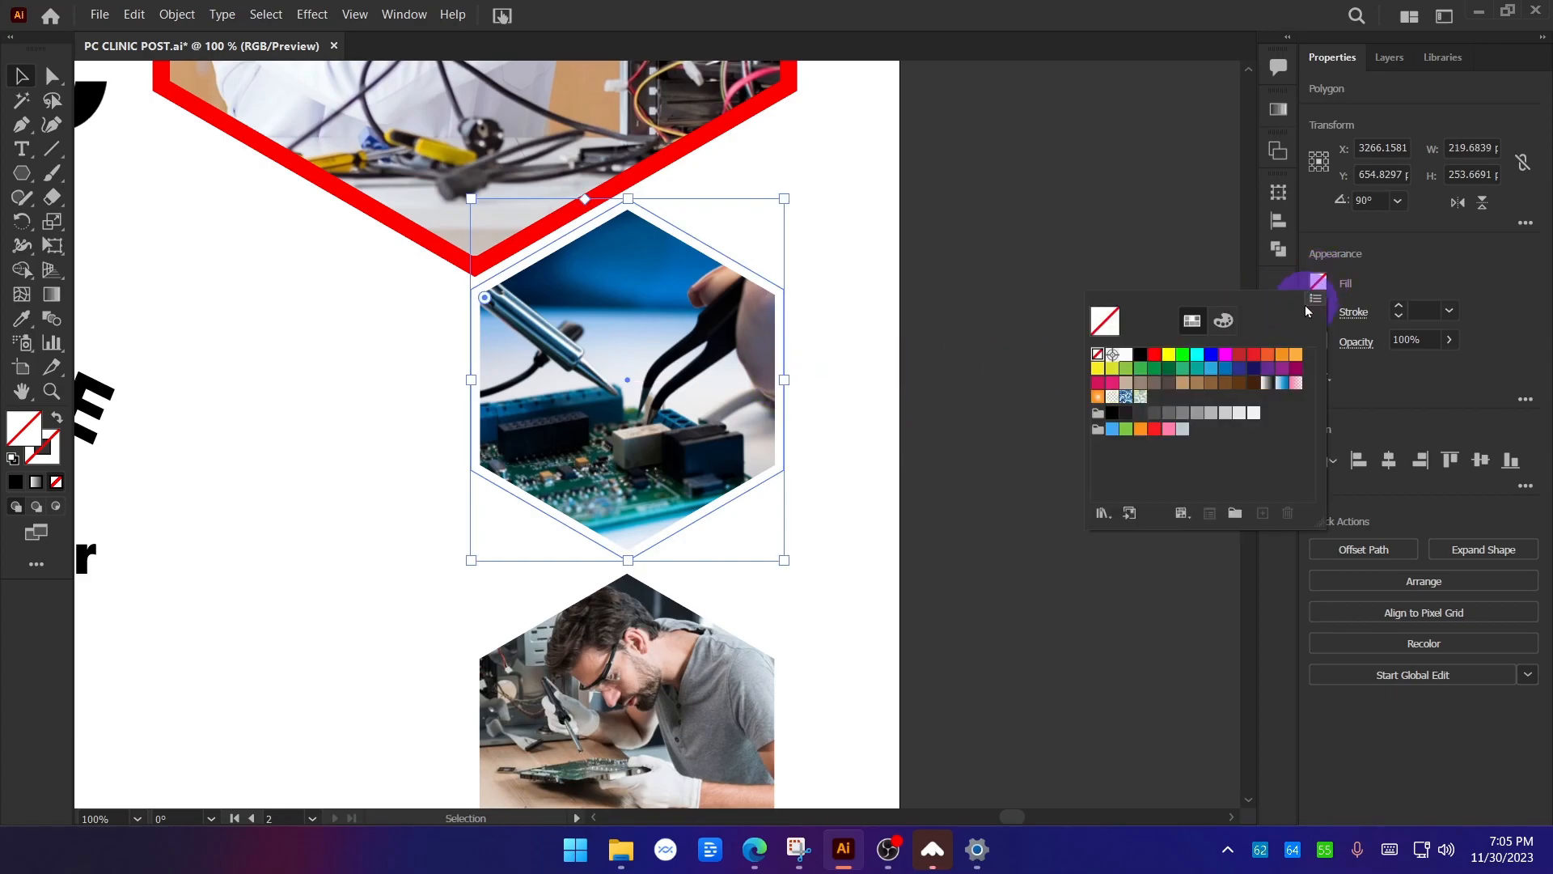
pyautogui.click(1226, 369)
pyautogui.click(1195, 369)
pyautogui.click(1169, 355)
pyautogui.click(1182, 356)
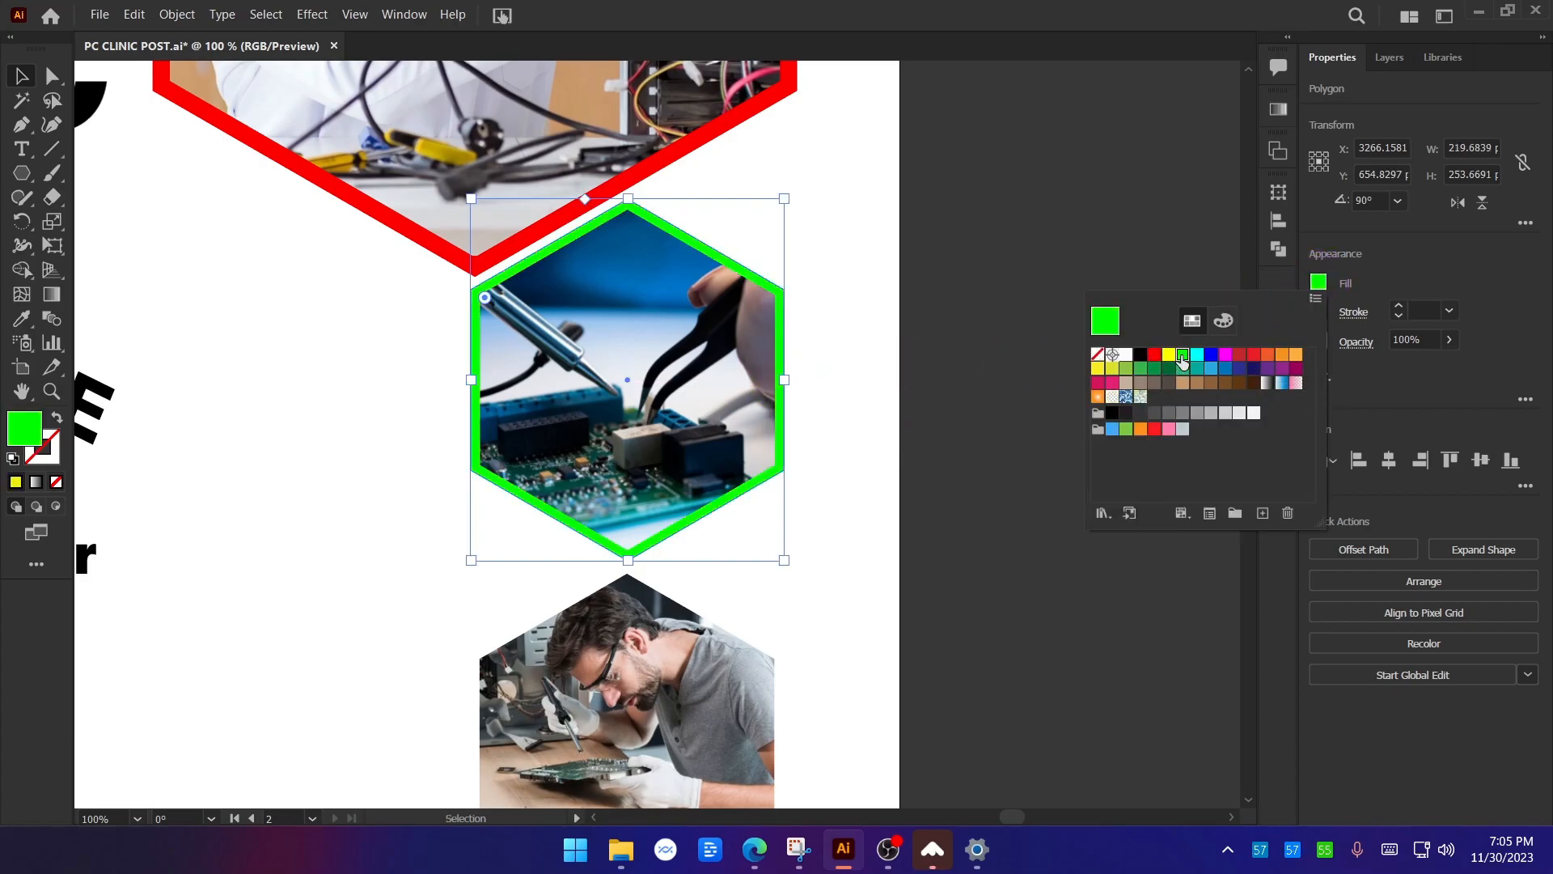
pyautogui.click(915, 350)
# Examine the red and green hexagon borders and the gap between the two framed photos.
pyautogui.moveTo(970, 423); pyautogui.dragTo(834, 396)
pyautogui.click(964, 381)
pyautogui.scroll(-1, 858, 354)
pyautogui.click(635, 273)
pyautogui.scroll(3, 640, 271)
pyautogui.moveTo(905, 252); pyautogui.dragTo(908, 250)
pyautogui.click(911, 269)
pyautogui.scroll(-3, 886, 261)
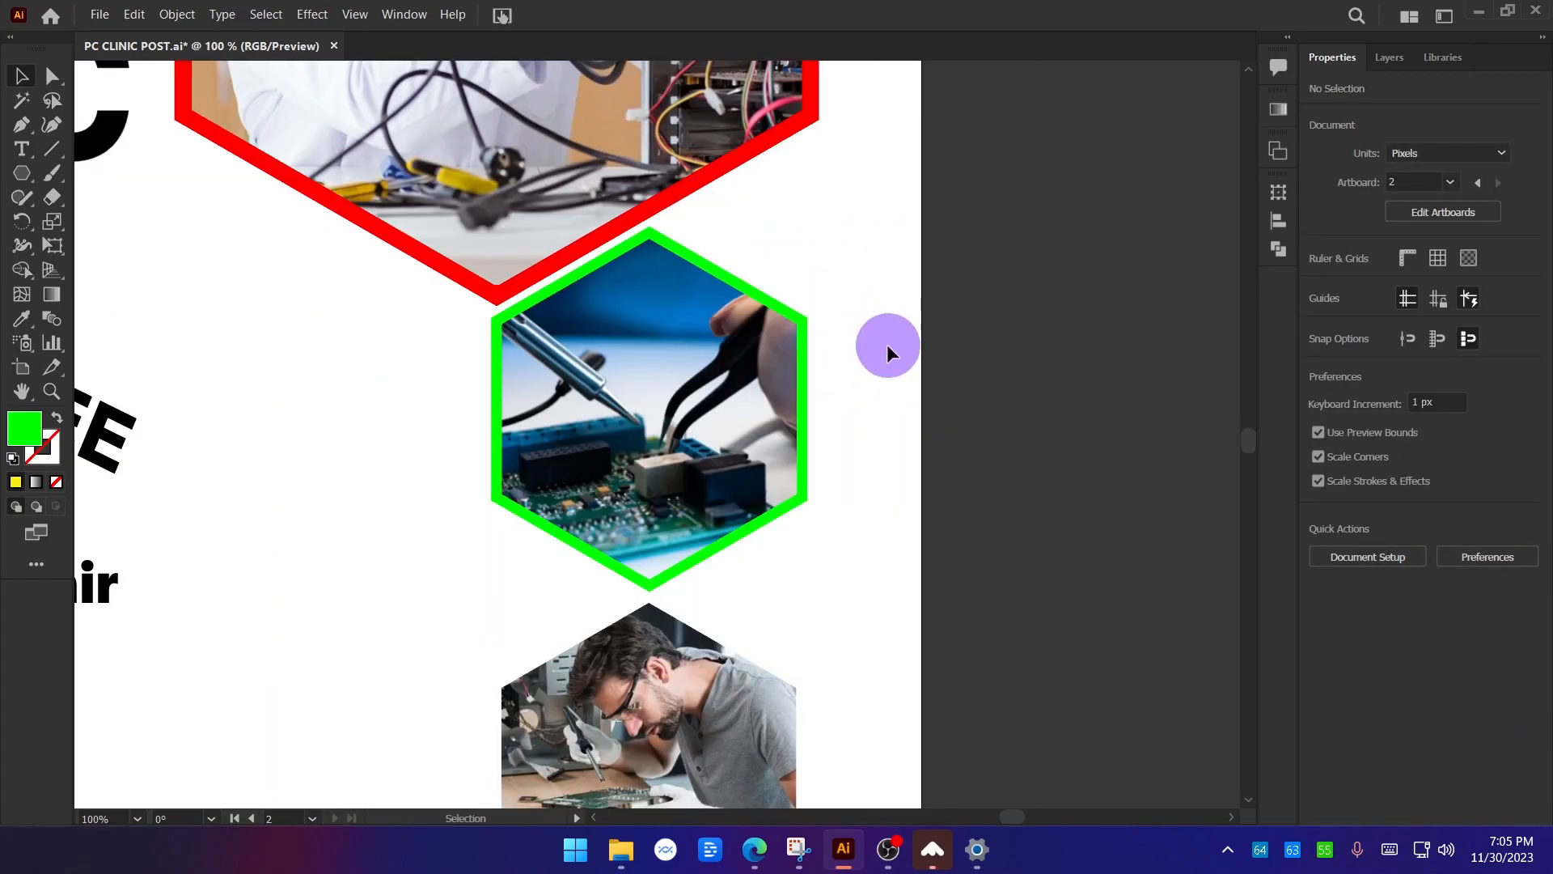
# Duplicate the green hexagon border from the soldering photo and place the copy around the bottom photo of the man in grey.
pyautogui.scroll(-3, 886, 338)
pyautogui.moveTo(798, 134); pyautogui.dragTo(818, 502)
pyautogui.click(915, 522)
pyautogui.scroll(-2, 908, 542)
pyautogui.click(859, 550)
pyautogui.click(963, 548)
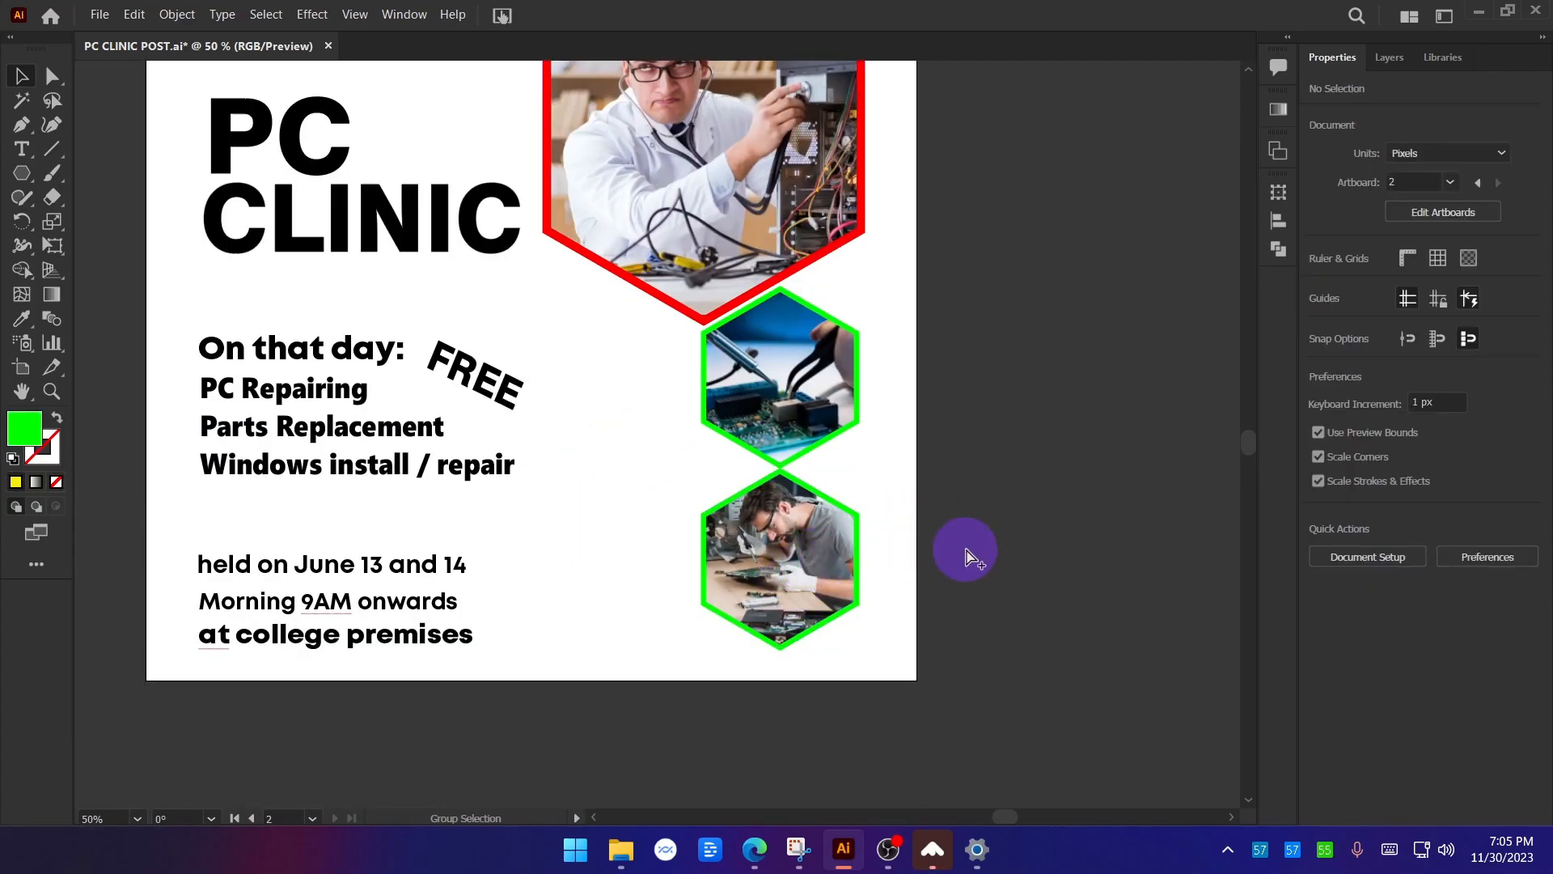
pyautogui.scroll(-1, 1004, 534)
pyautogui.moveTo(686, 337); pyautogui.dragTo(683, 363)
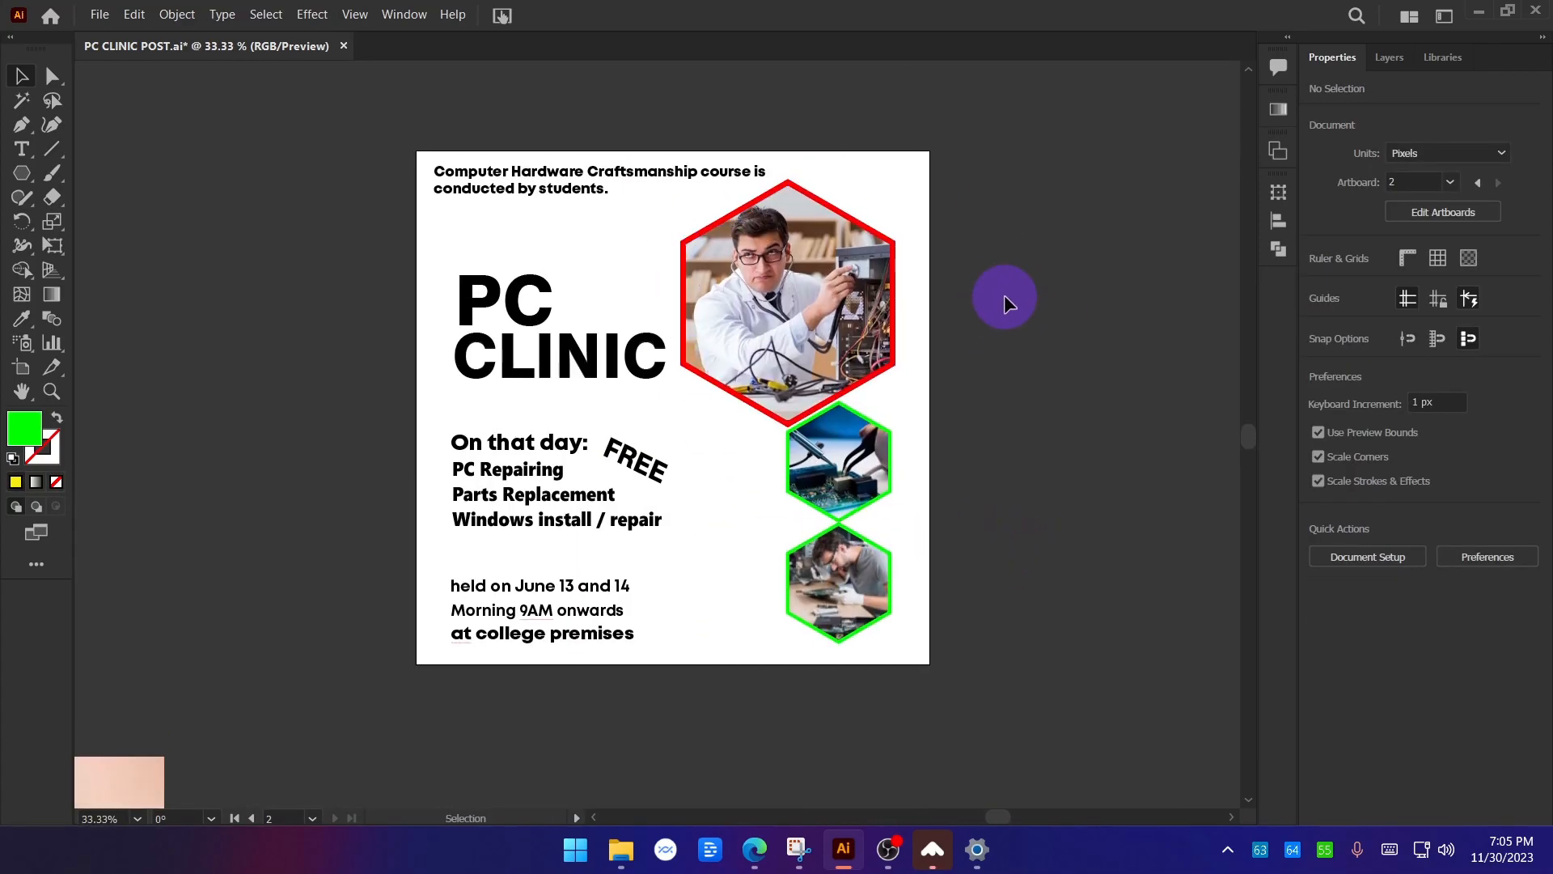
pyautogui.scroll(3, 877, 246)
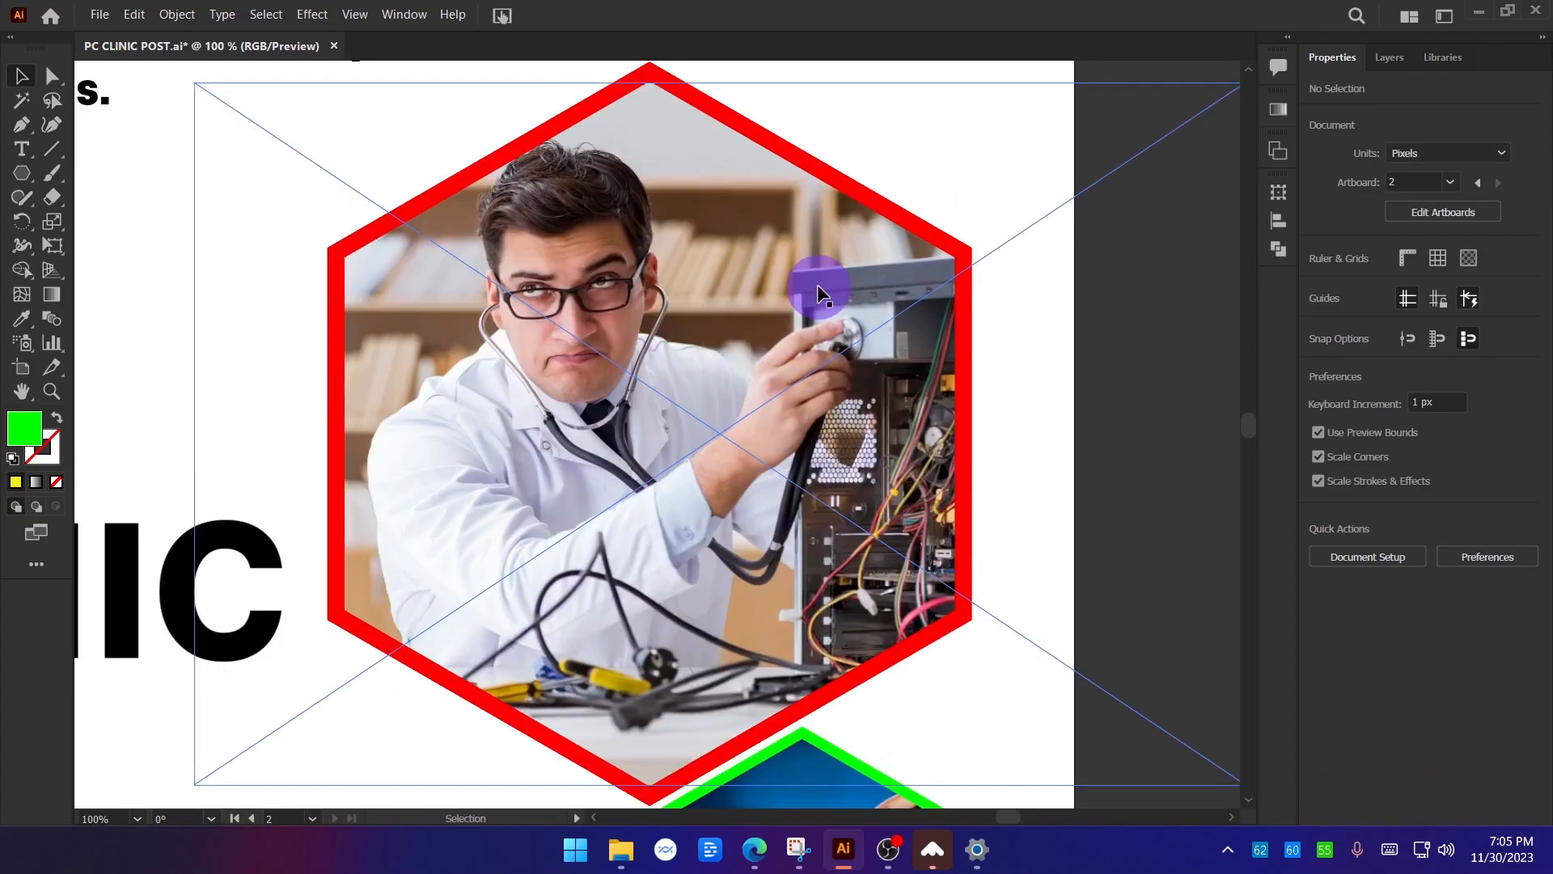
# Switch to the browser's Freepik leaflet results and examine how the flyer designs arrange and frame their photos.
pyautogui.click(756, 846)
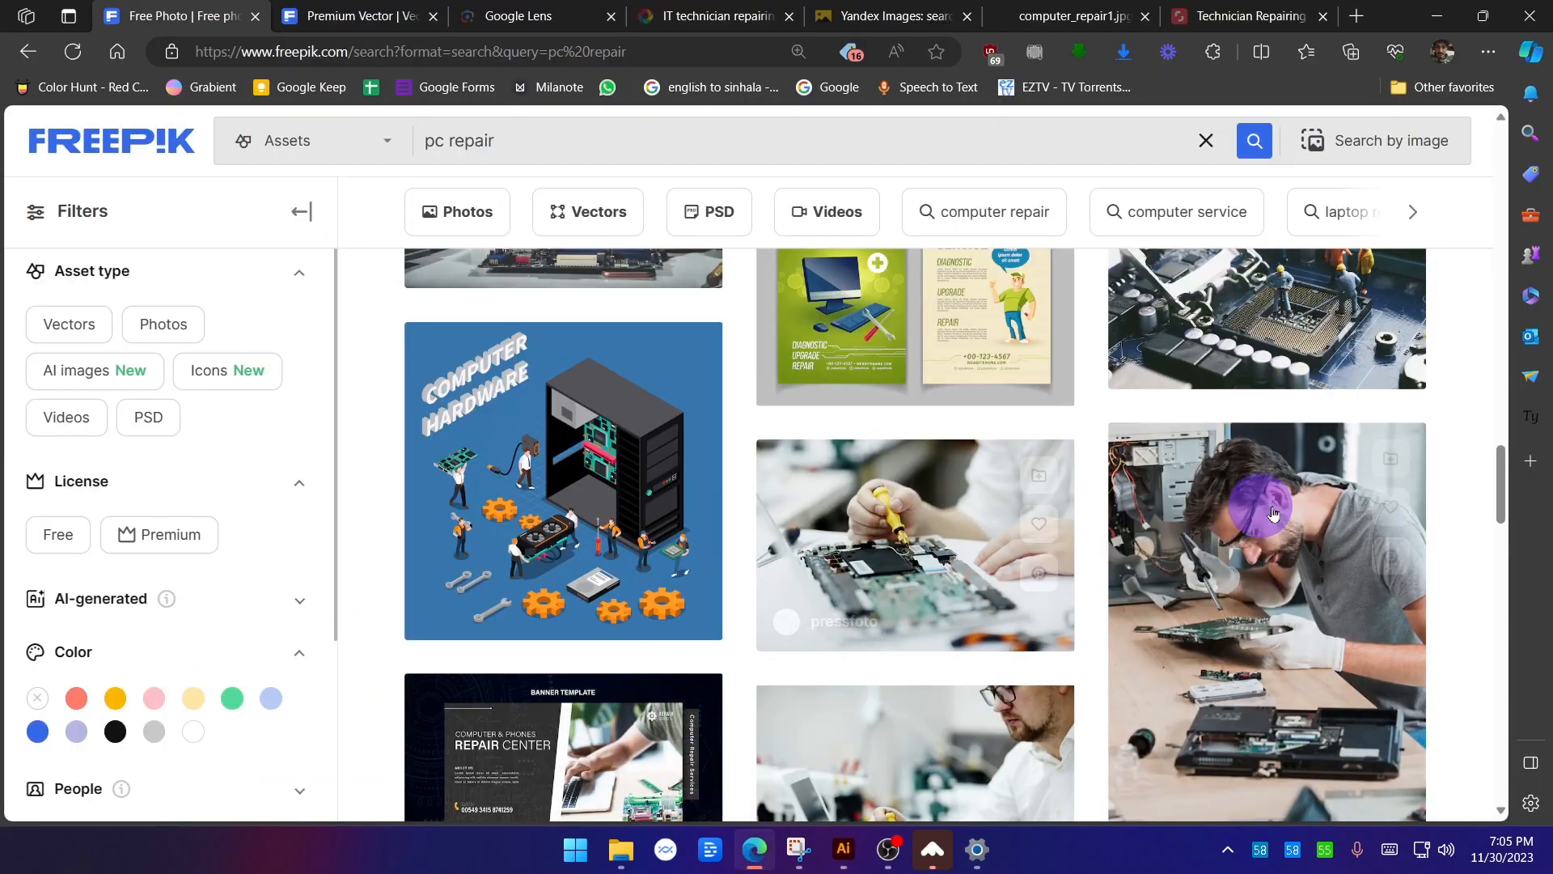
pyautogui.click(374, 21)
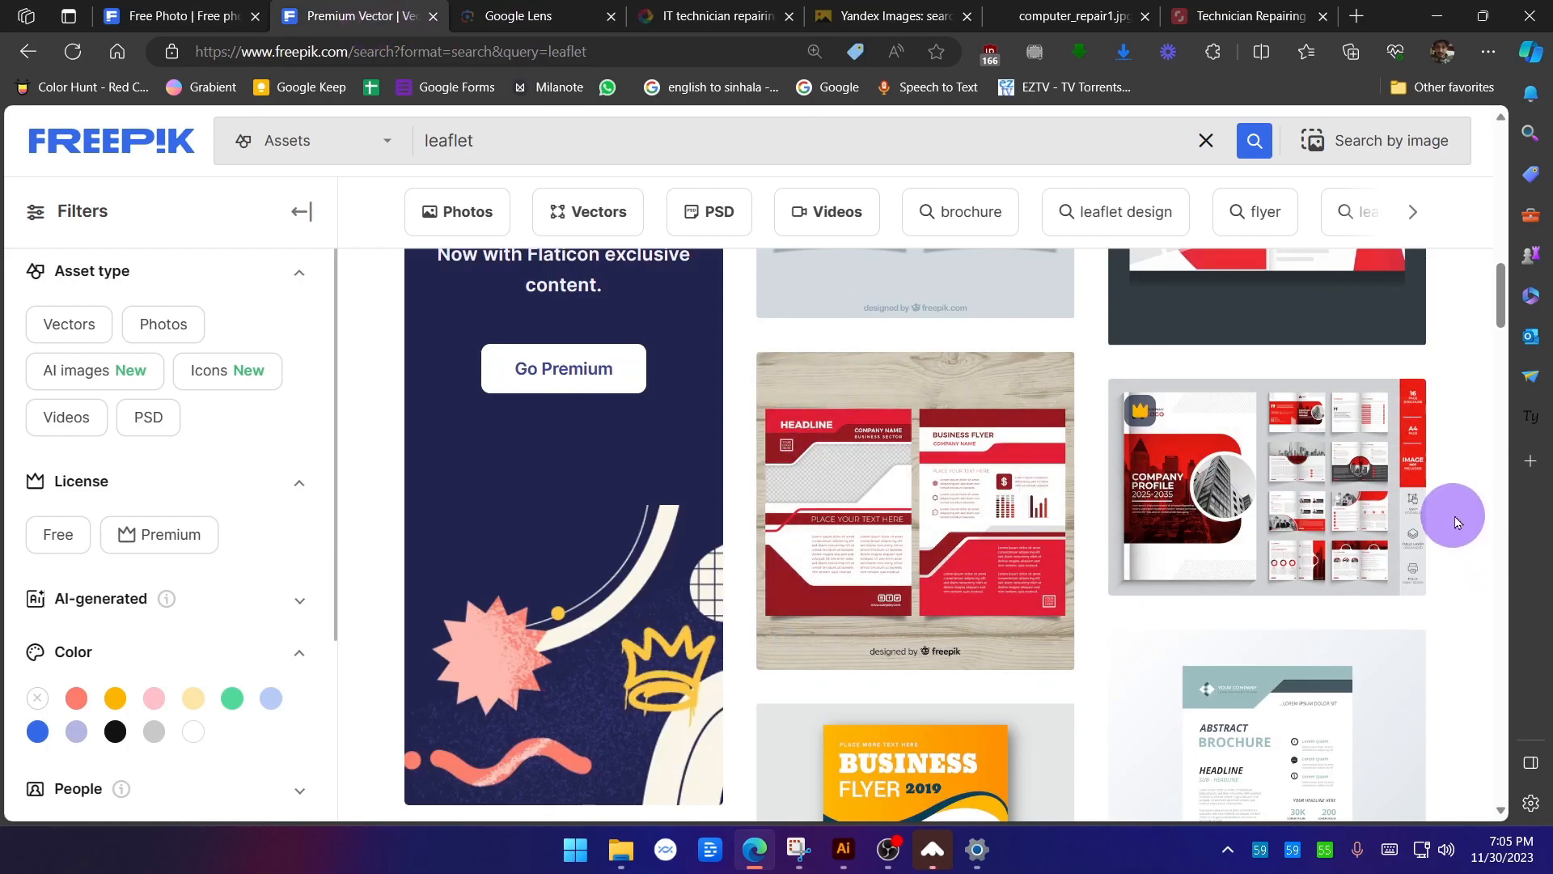
pyautogui.scroll(-15, 1454, 522)
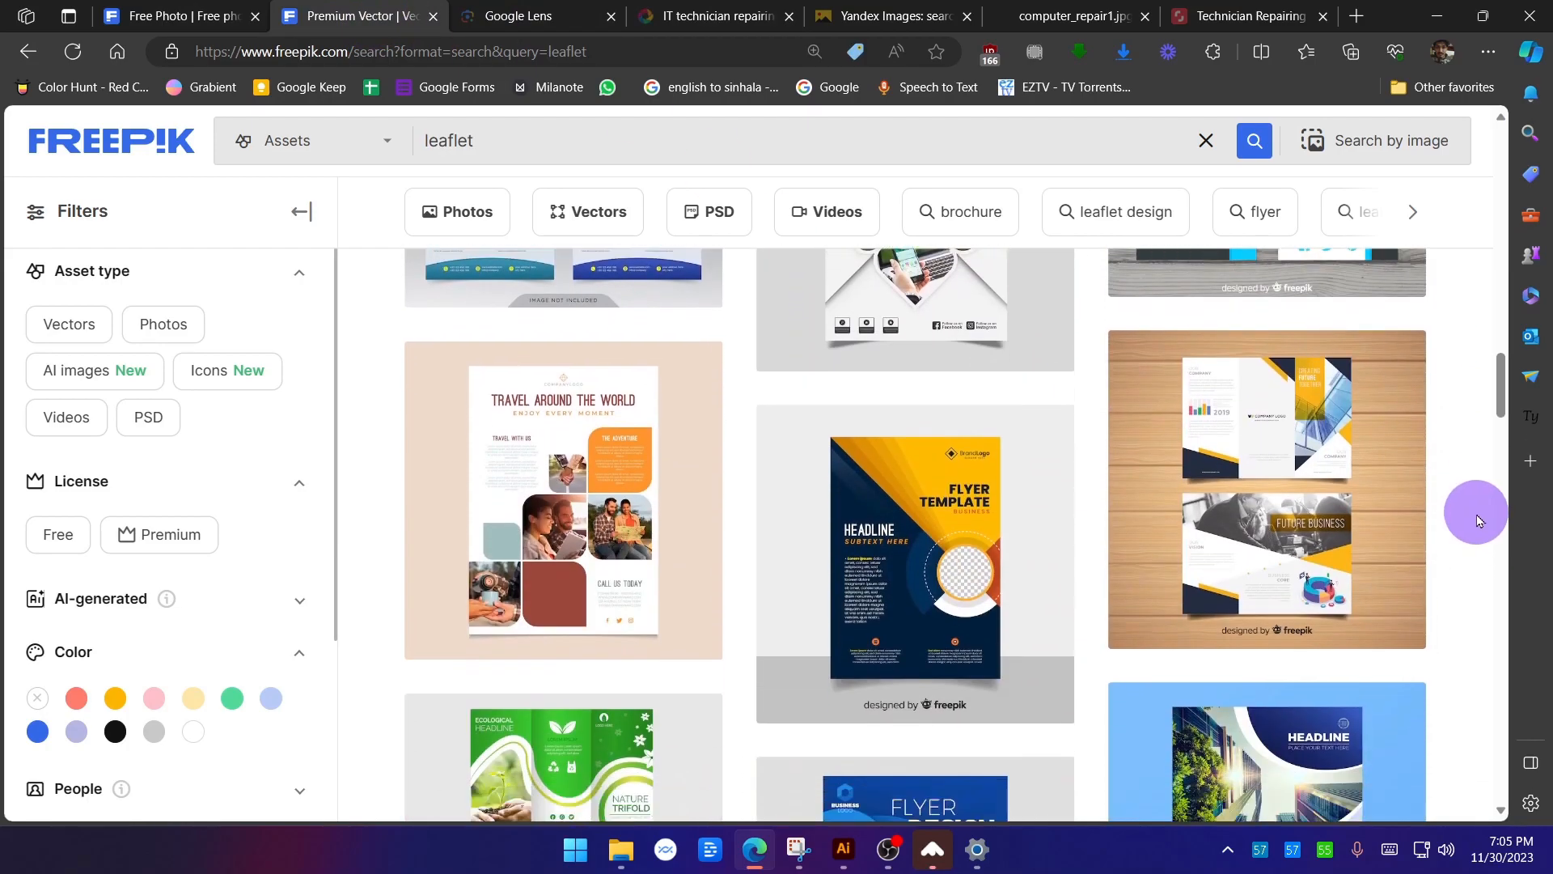
pyautogui.scroll(-12, 1476, 520)
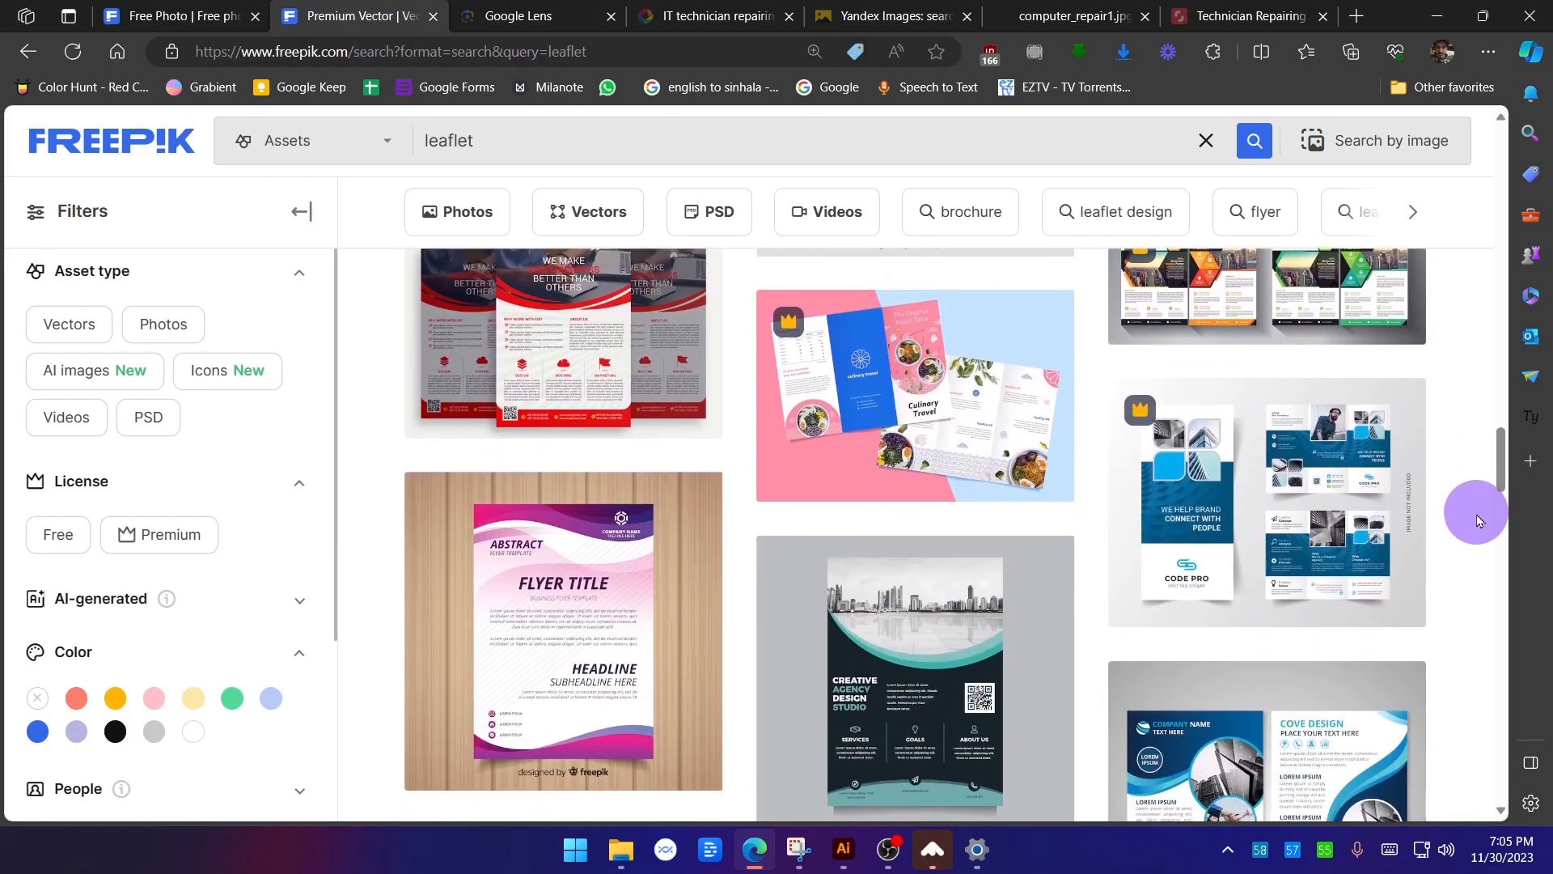
pyautogui.scroll(-10, 1476, 520)
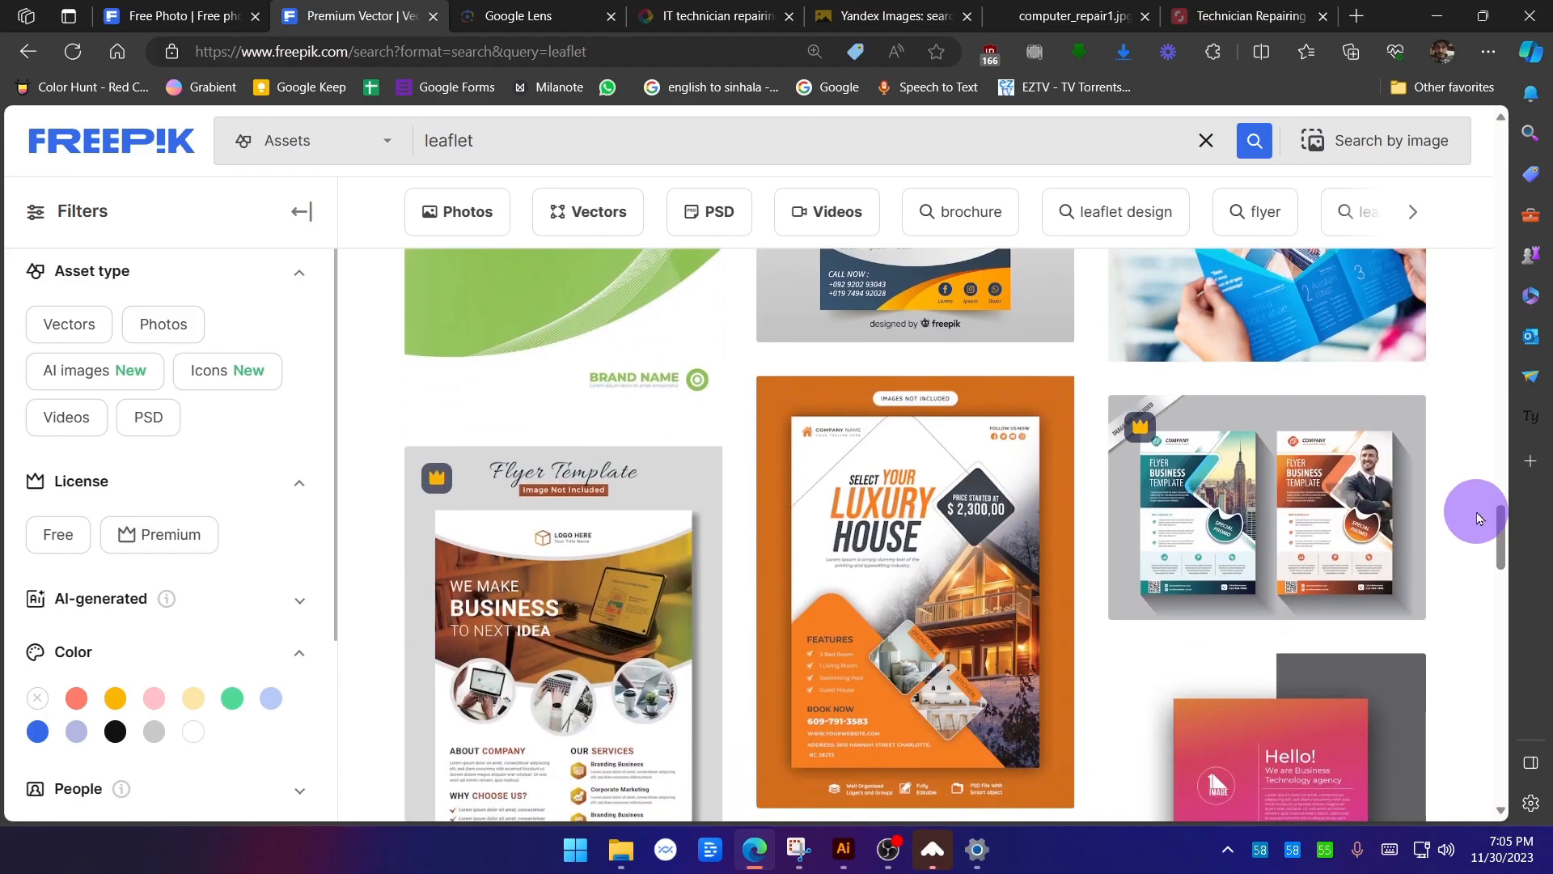
pyautogui.scroll(-12, 1476, 518)
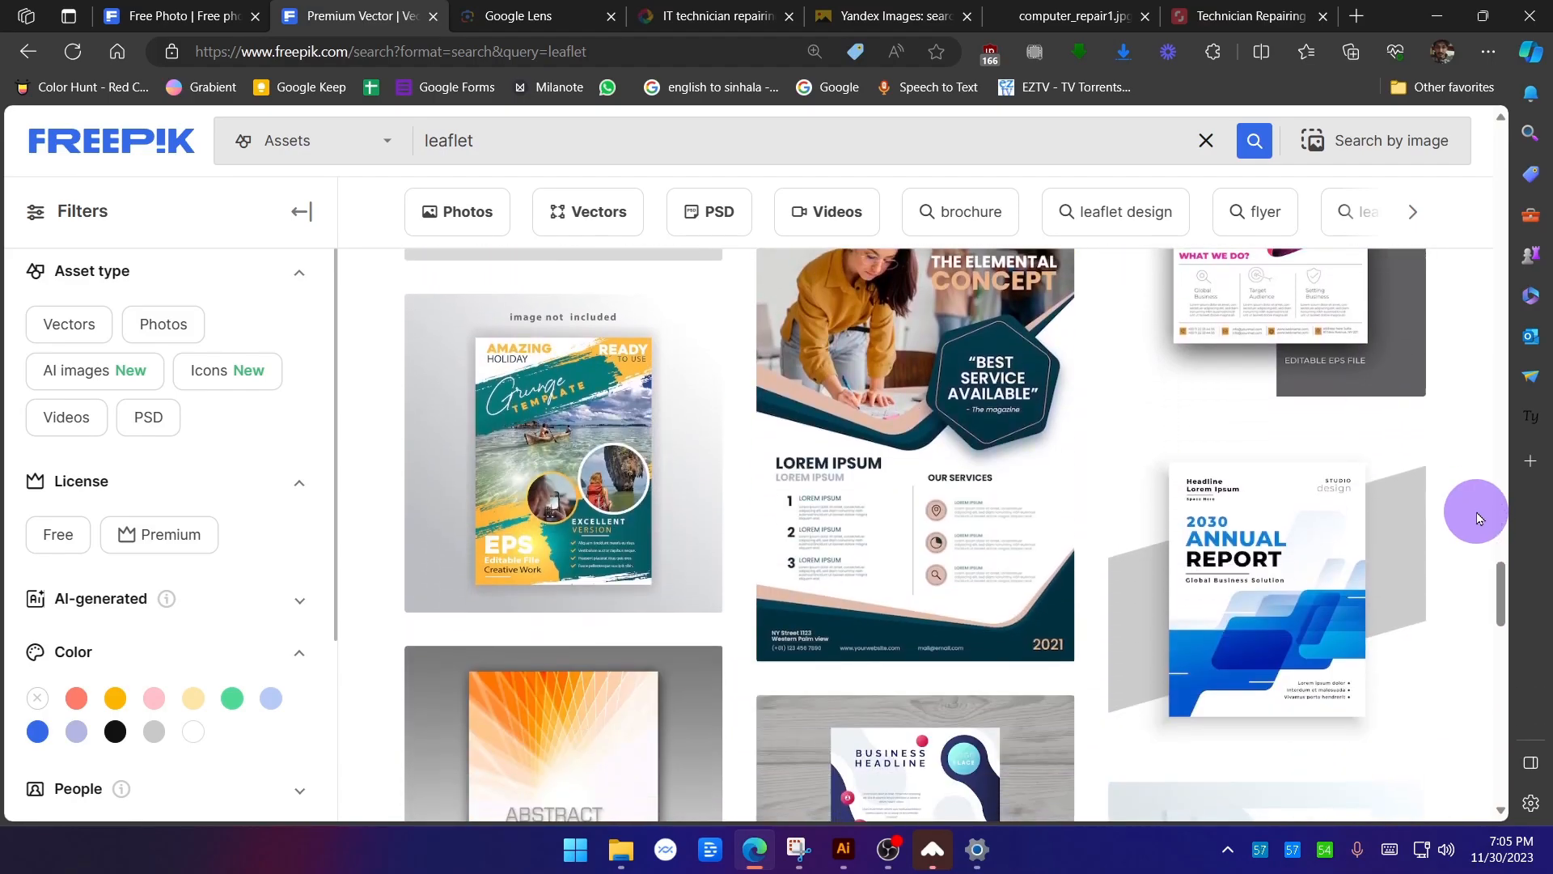
pyautogui.scroll(-12, 1476, 517)
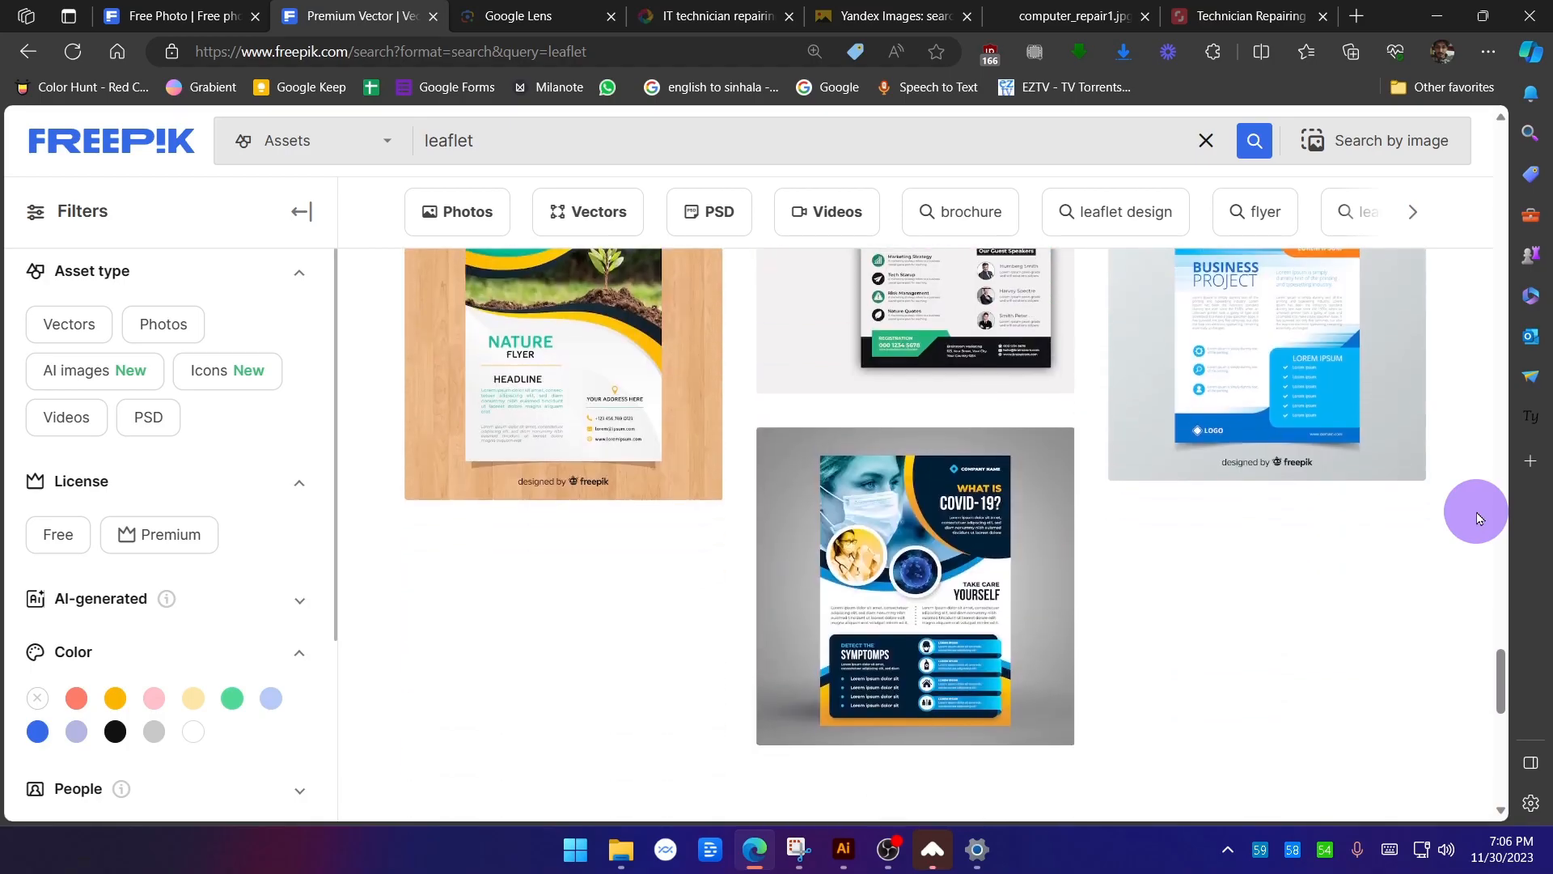
pyautogui.scroll(15, 1477, 518)
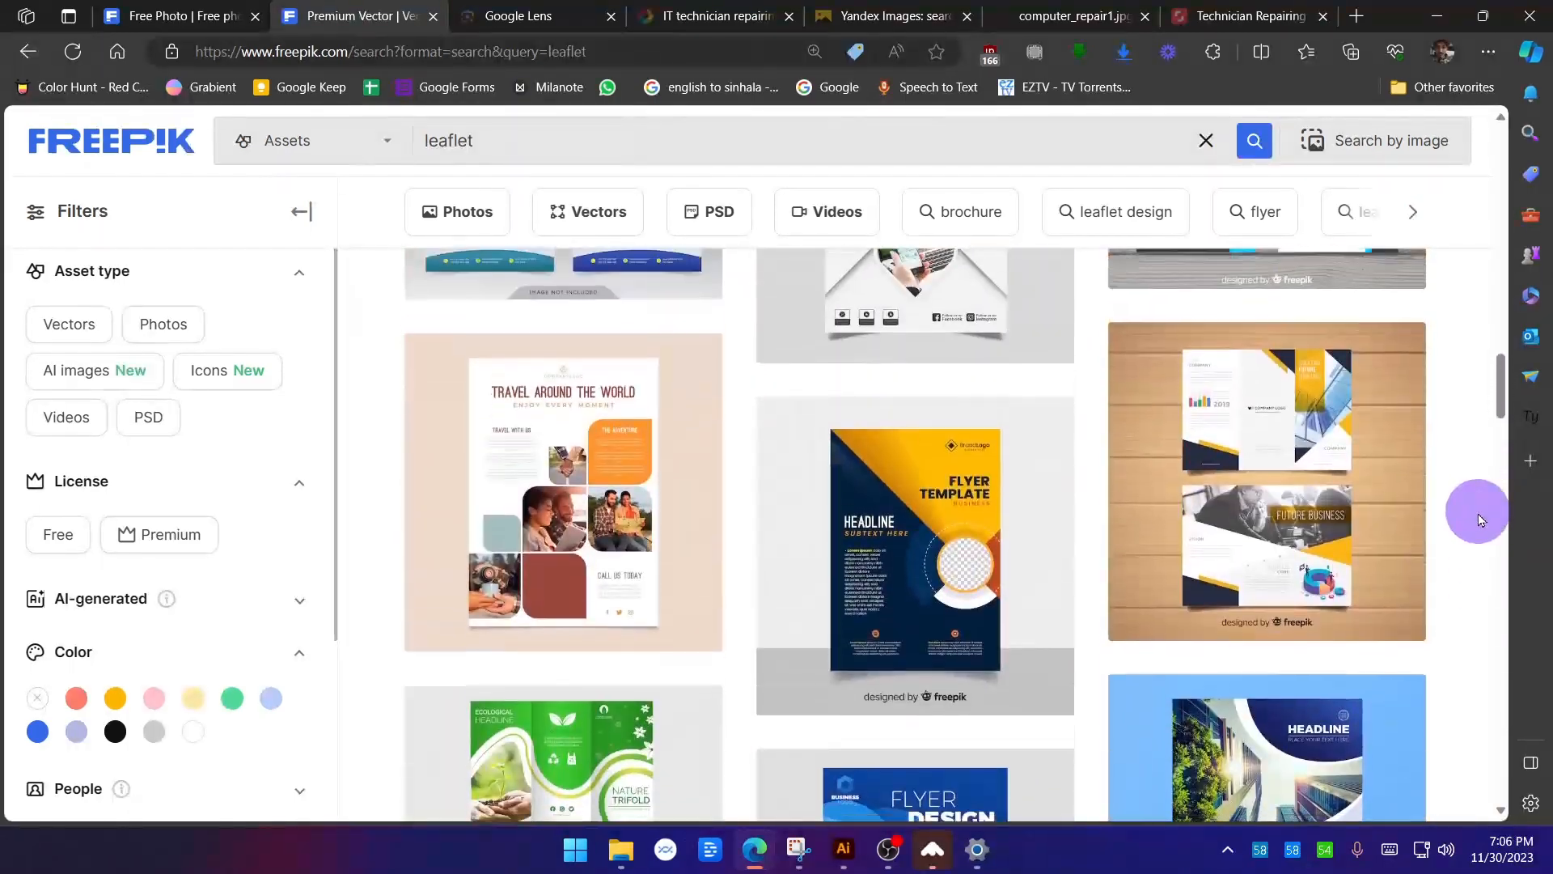
pyautogui.scroll(10, 1478, 518)
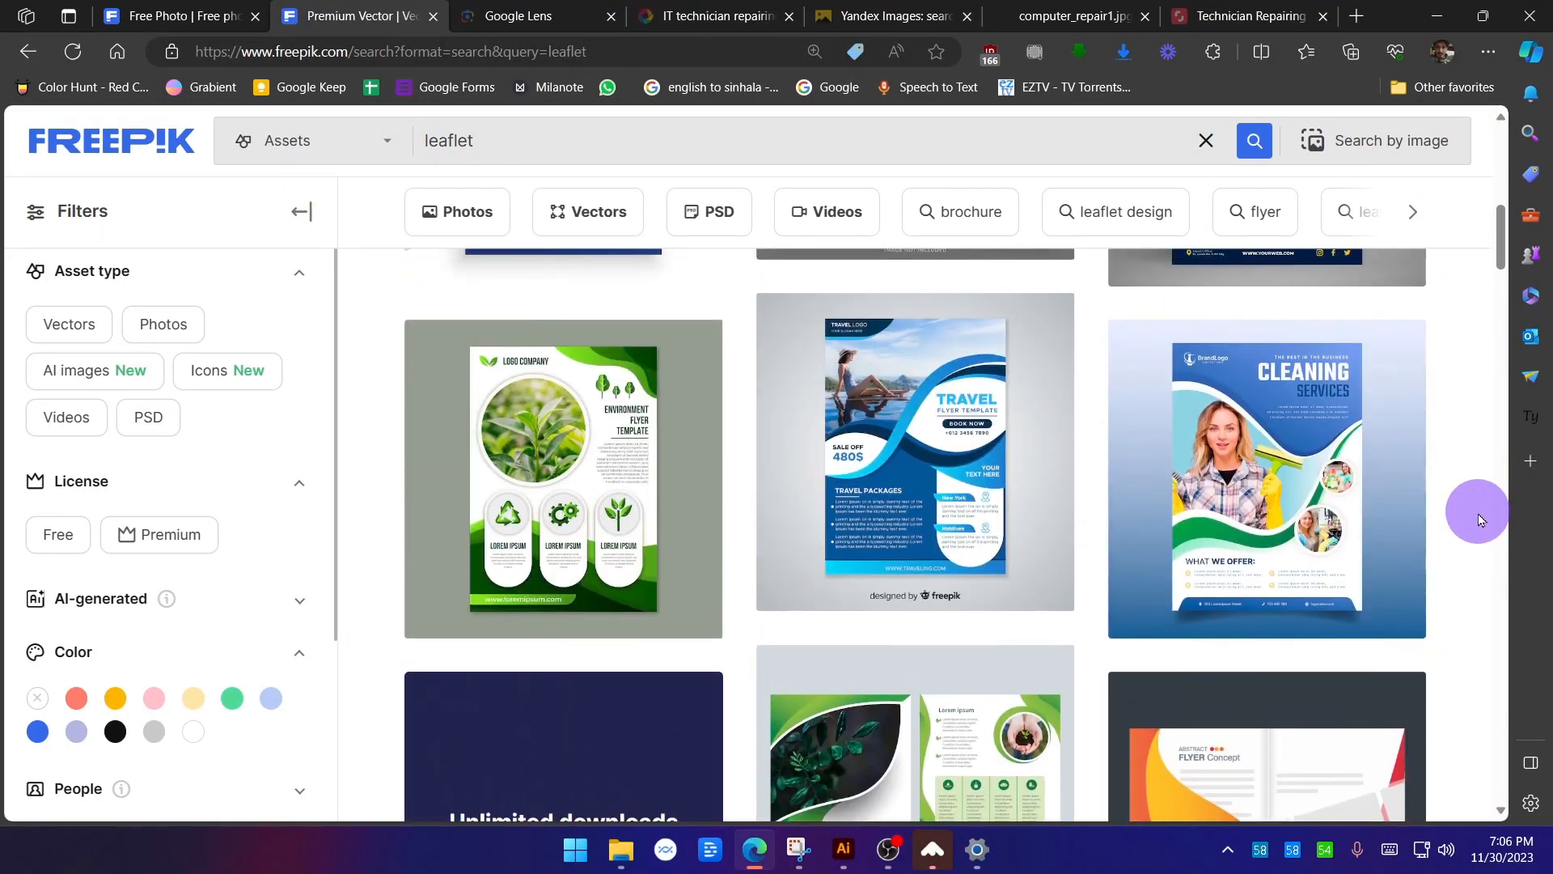
pyautogui.scroll(5, 1479, 519)
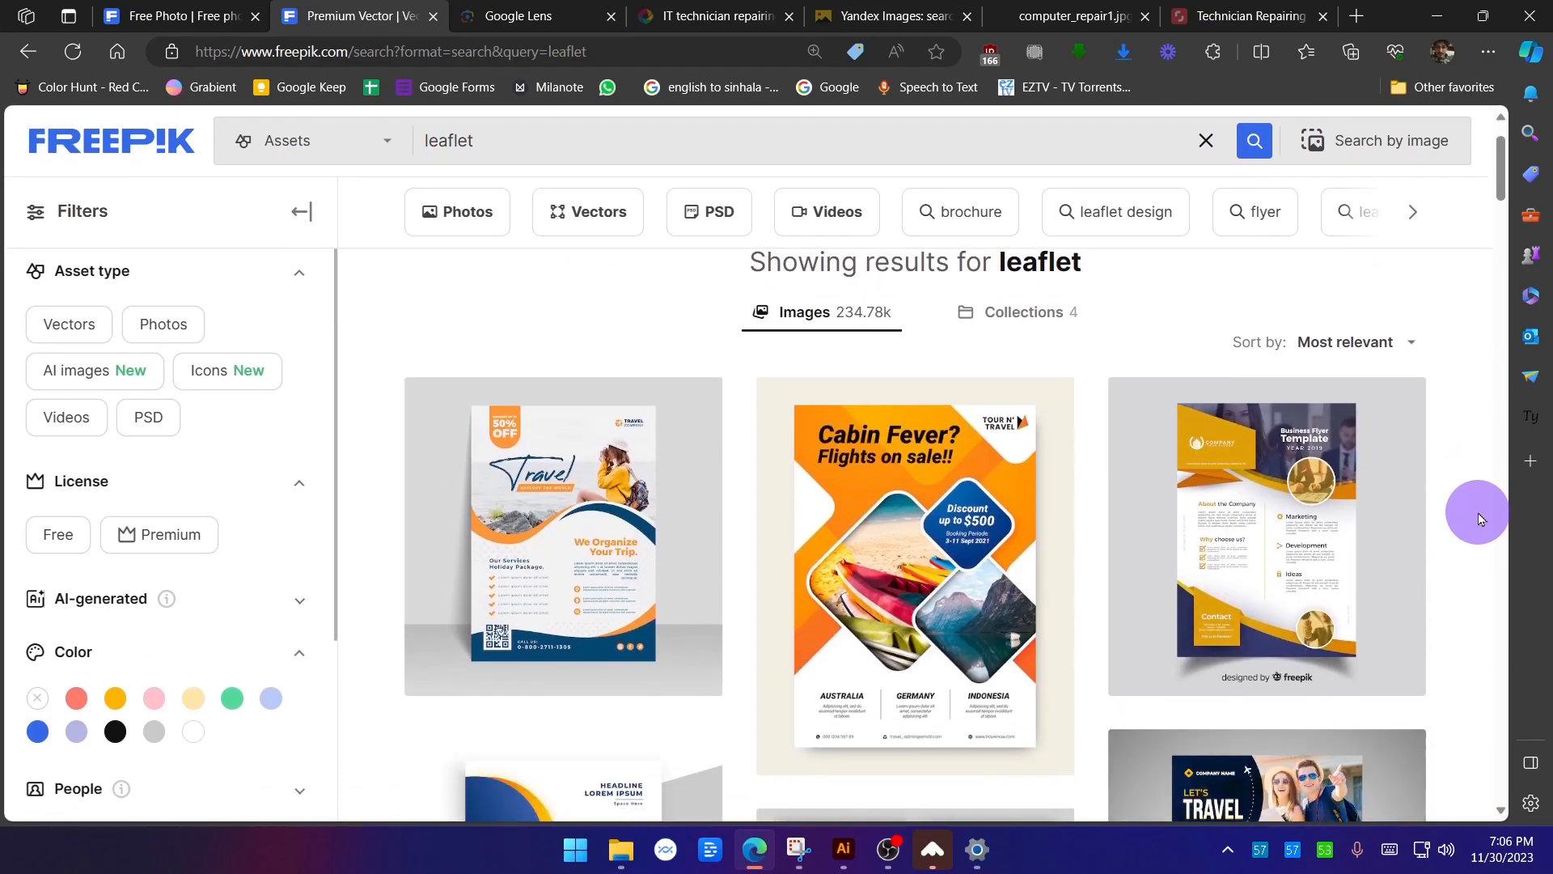
pyautogui.scroll(-6, 1478, 518)
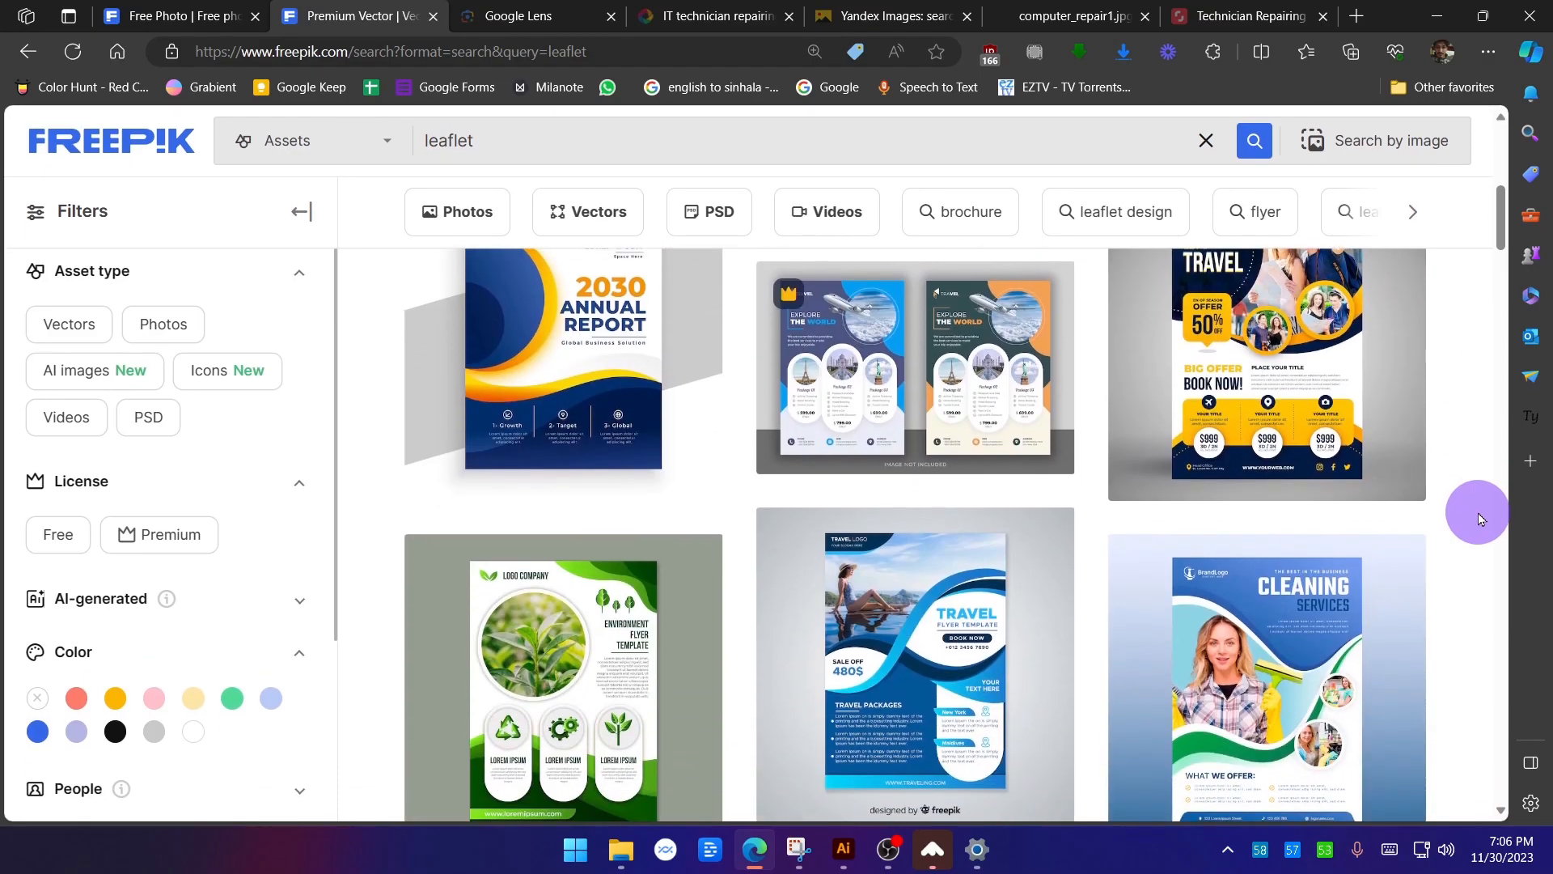
# Switch back to Illustrator and examine the large technician photo inside its red hexagon border.
pyautogui.hotkey('alt', 'Tab')
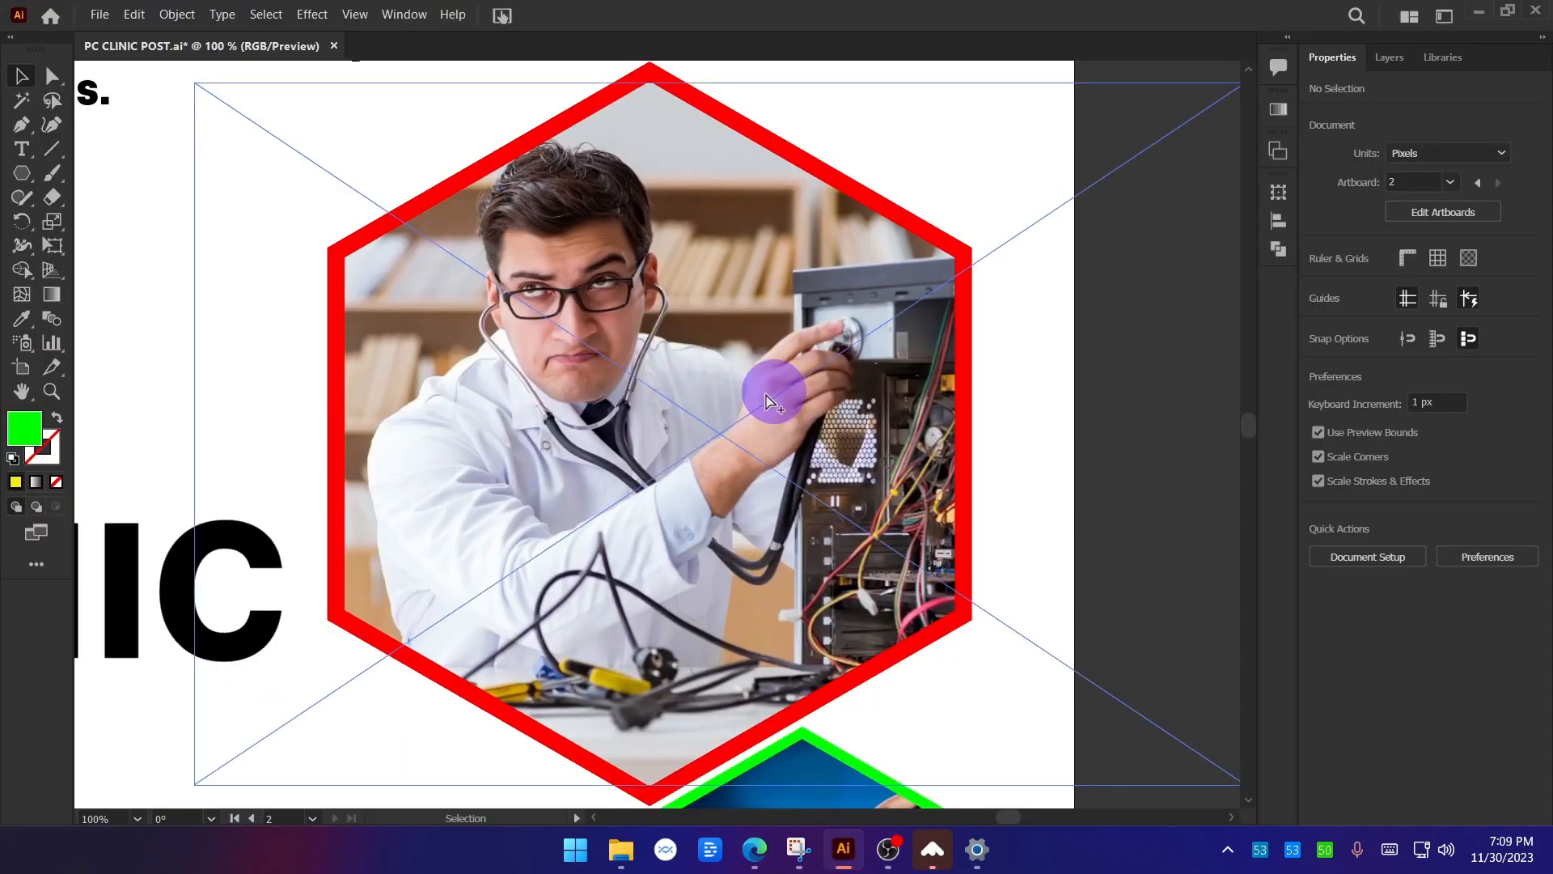
pyautogui.hotkey('ctrl', '-')
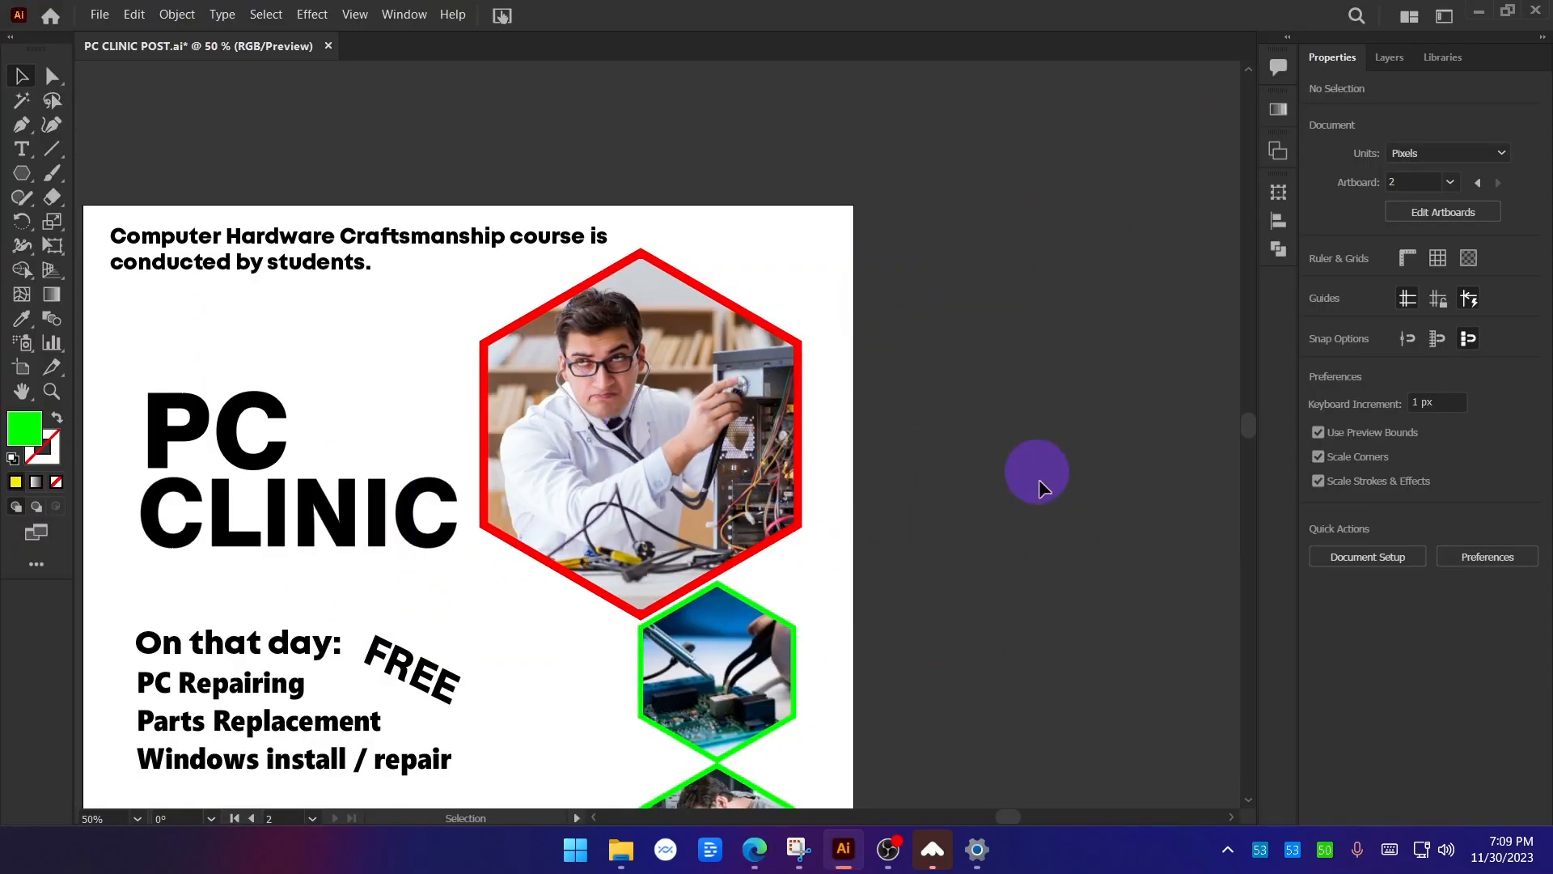
pyautogui.scroll(1, 544, 259)
pyautogui.scroll(1, 712, 372)
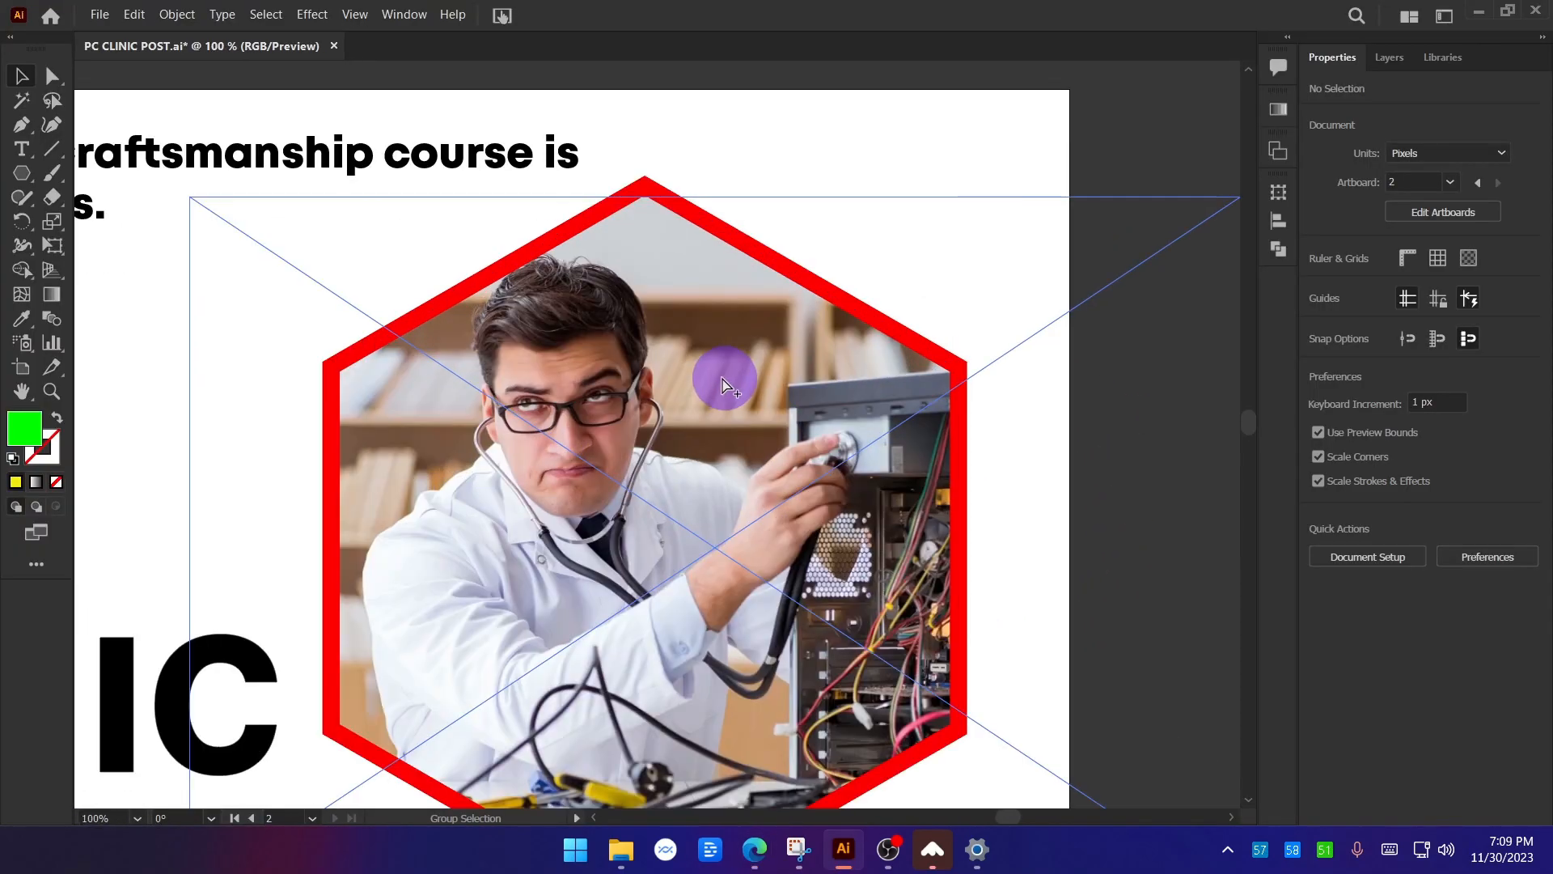
pyautogui.scroll(-1, 651, 378)
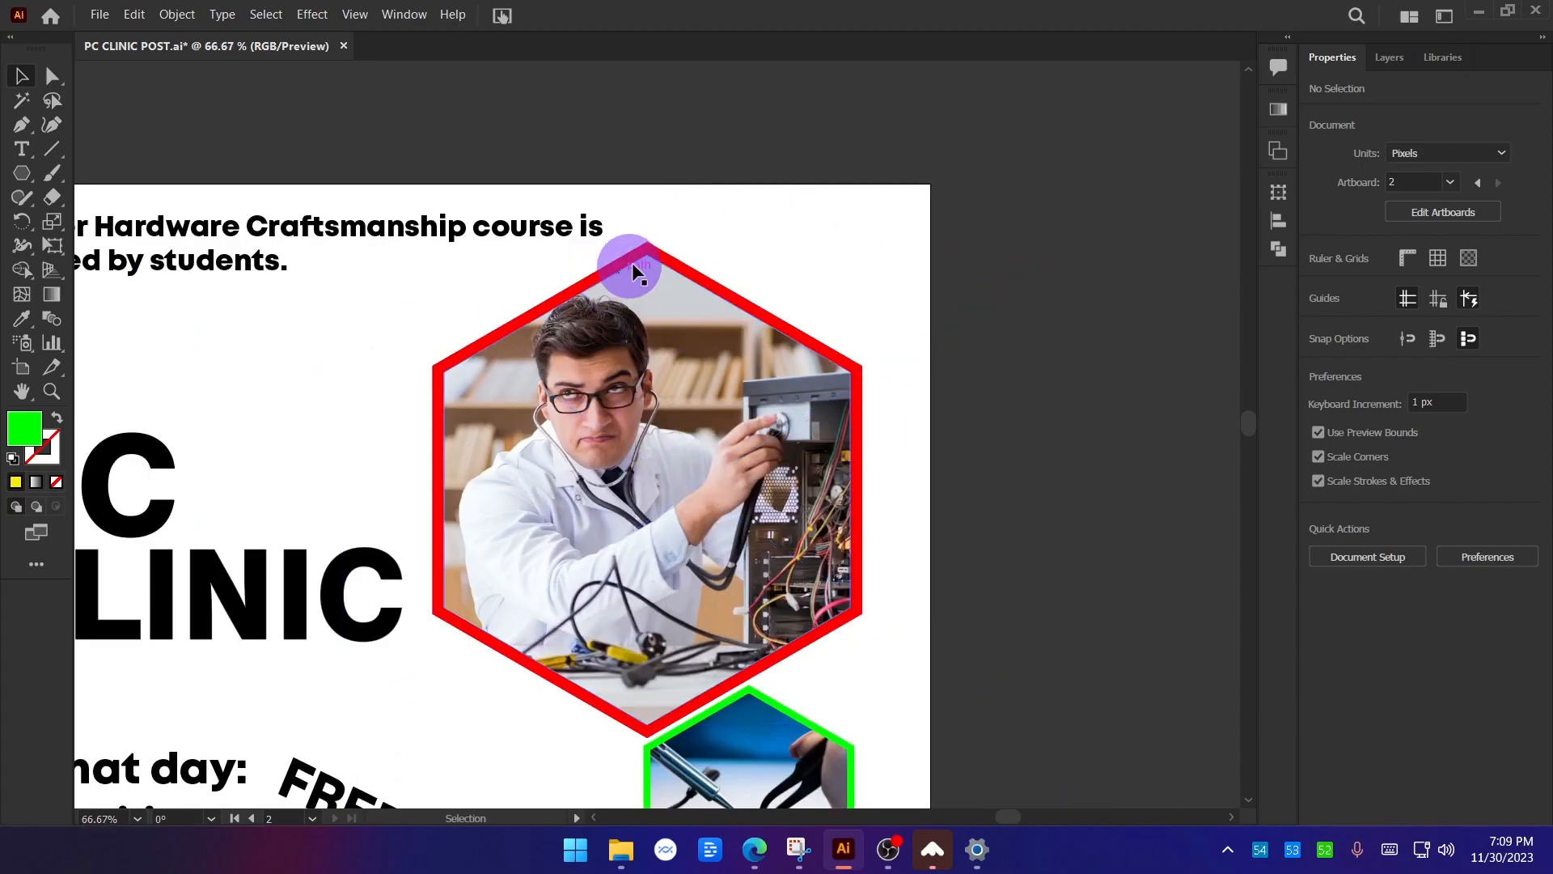
# Mark the area around and above the technician's head with a temporary red pen arc crossing the hexagon border, and close the drawing overlay.
pyautogui.hotkey('ctrl', 'alt', 'g')
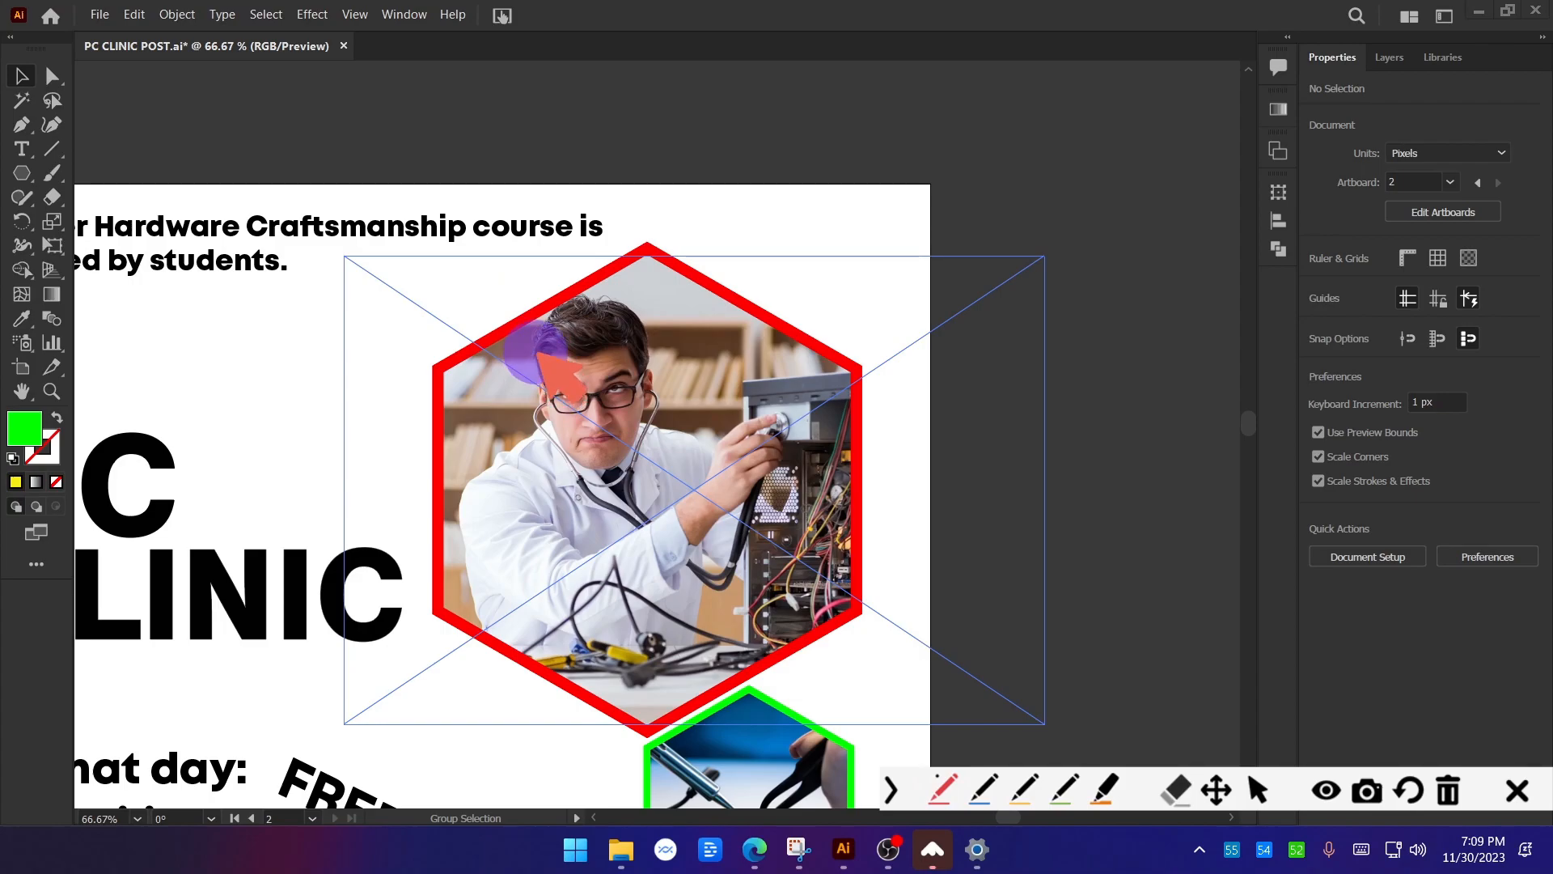
pyautogui.moveTo(537, 338)
pyautogui.mouseDown()
pyautogui.moveTo(538, 271)
pyautogui.moveTo(593, 235)
pyautogui.moveTo(644, 297)
pyautogui.moveTo(649, 364)
pyautogui.mouseUp()
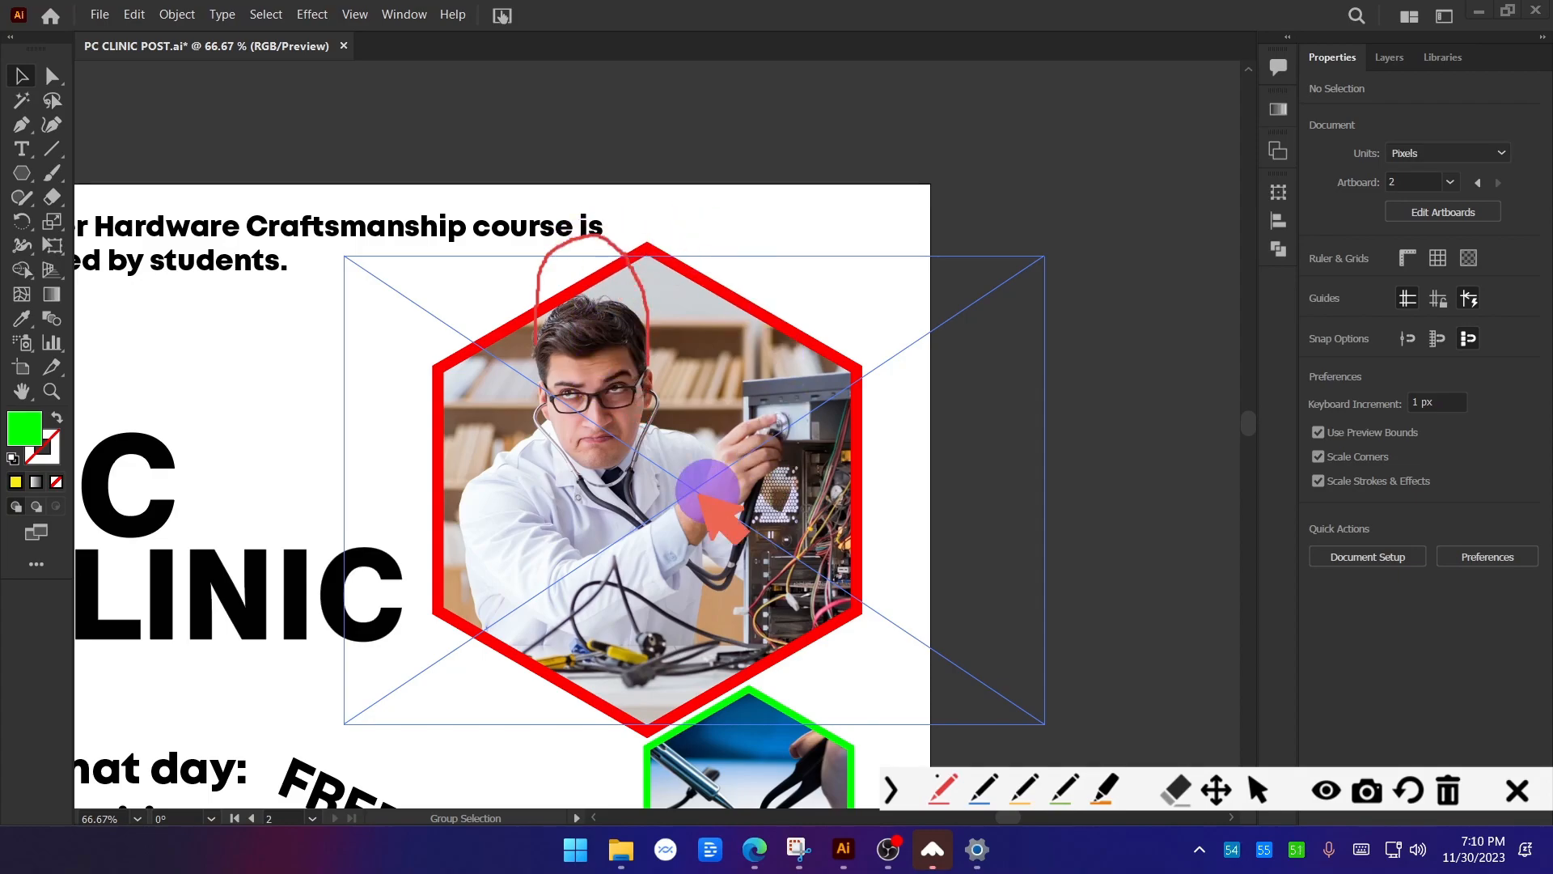
pyautogui.click(1517, 792)
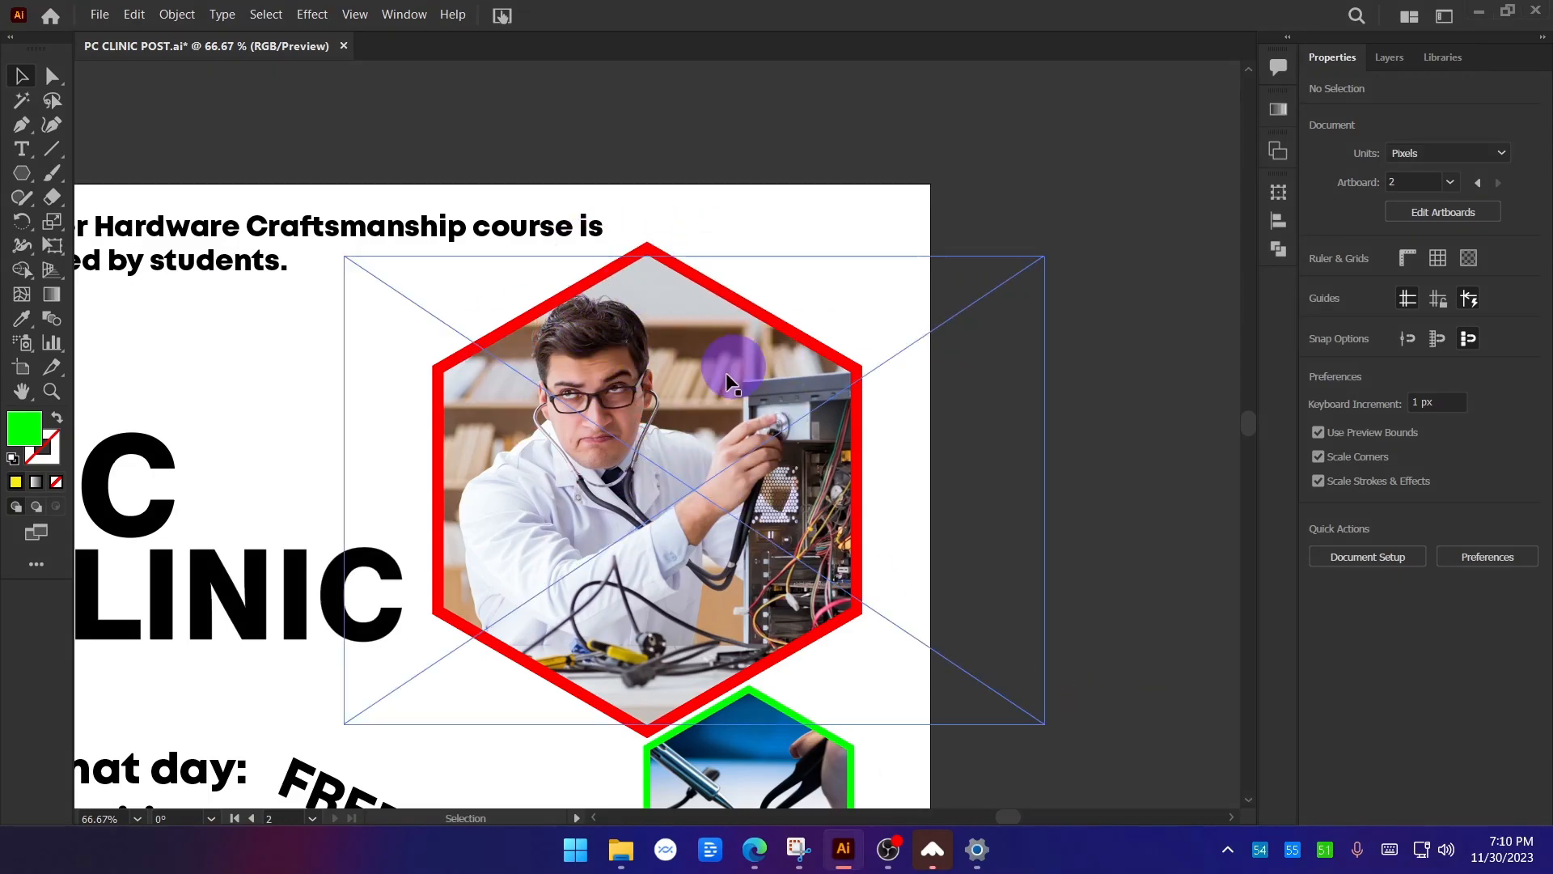
pyautogui.scroll(-1, 697, 248)
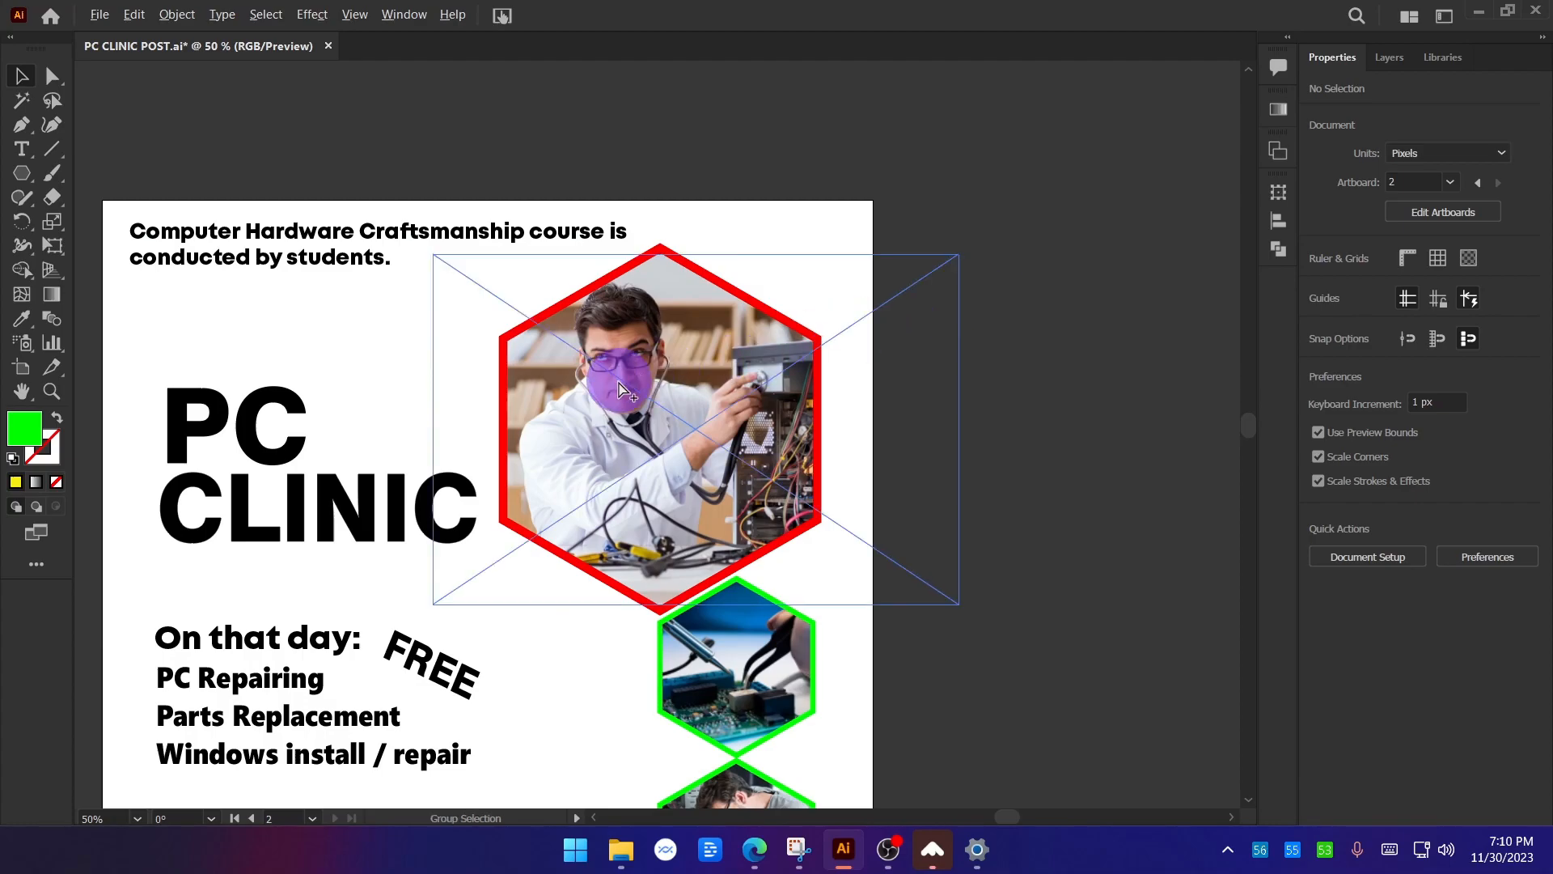
pyautogui.scroll(1, 620, 385)
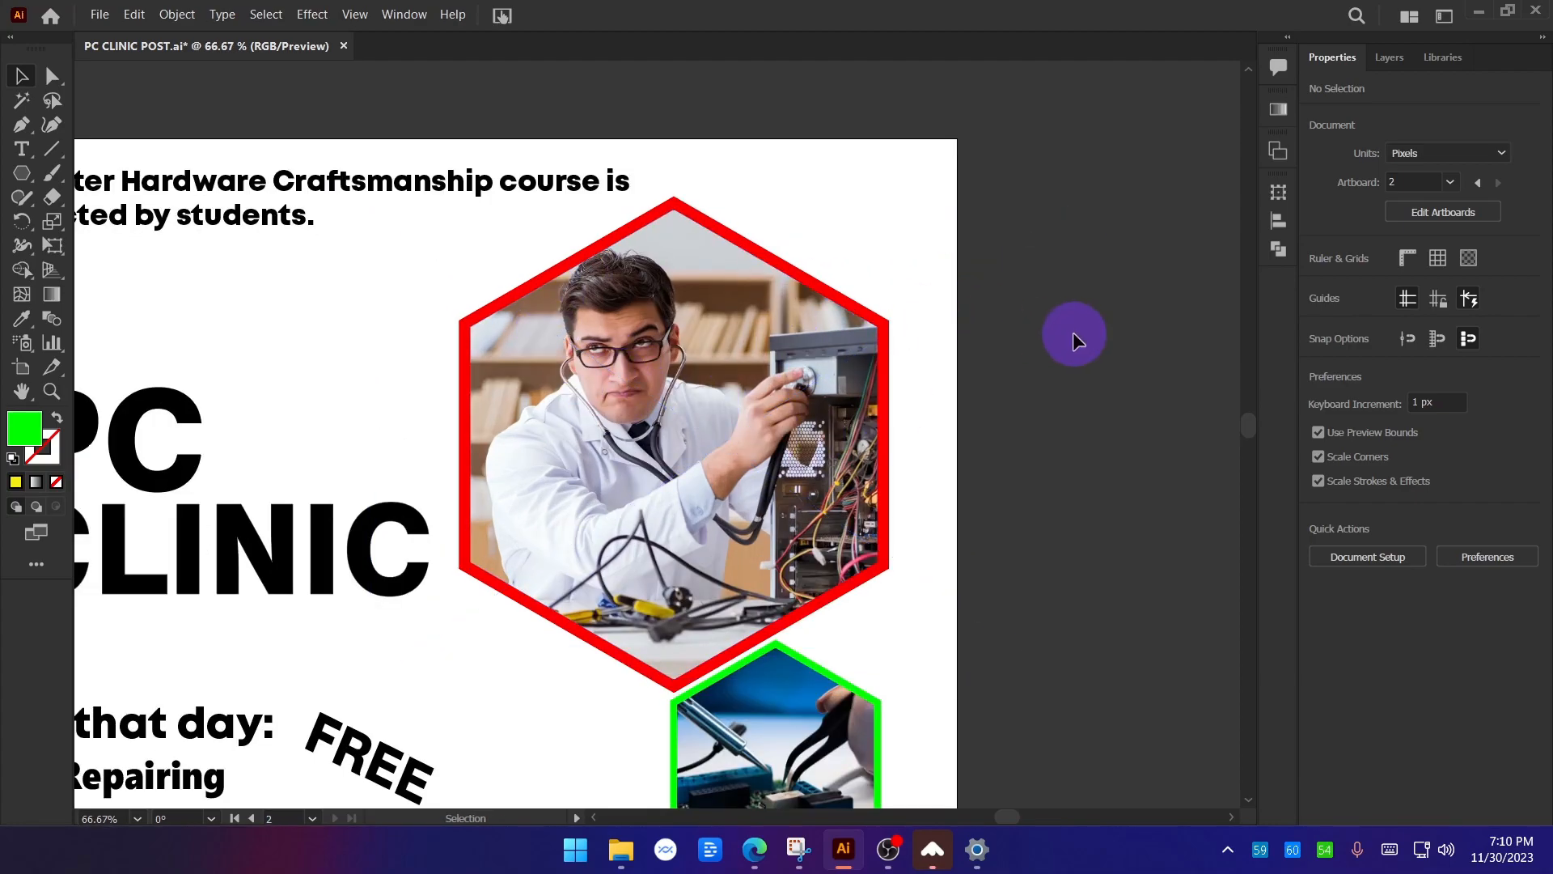
pyautogui.scroll(-1, 642, 359)
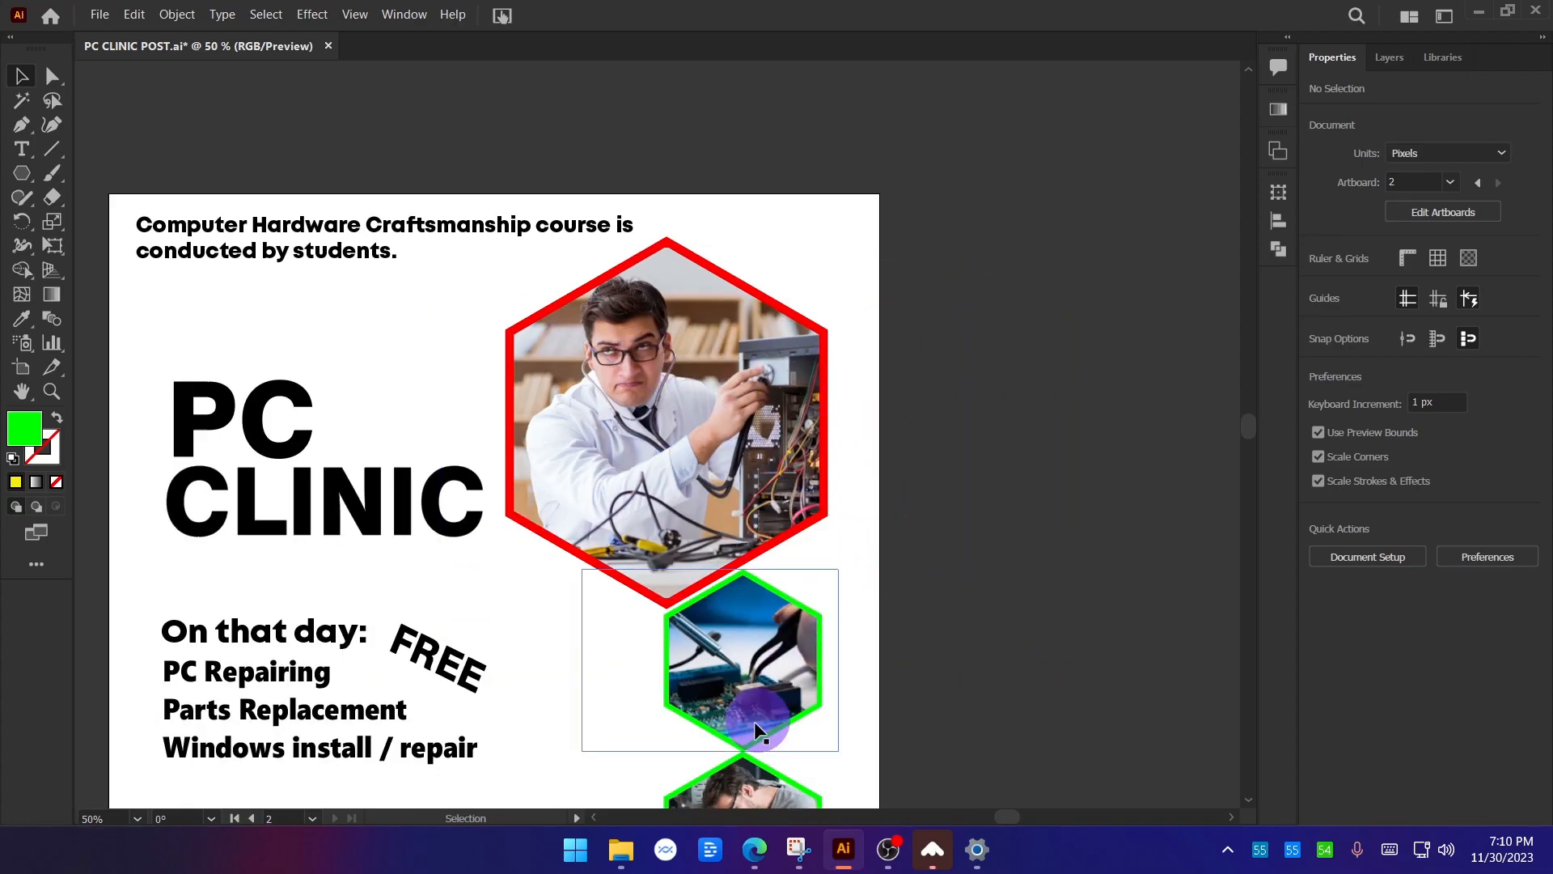
# Start Photoshop and open final.jpg from the desktop in it.
pyautogui.moveTo(629, 838)
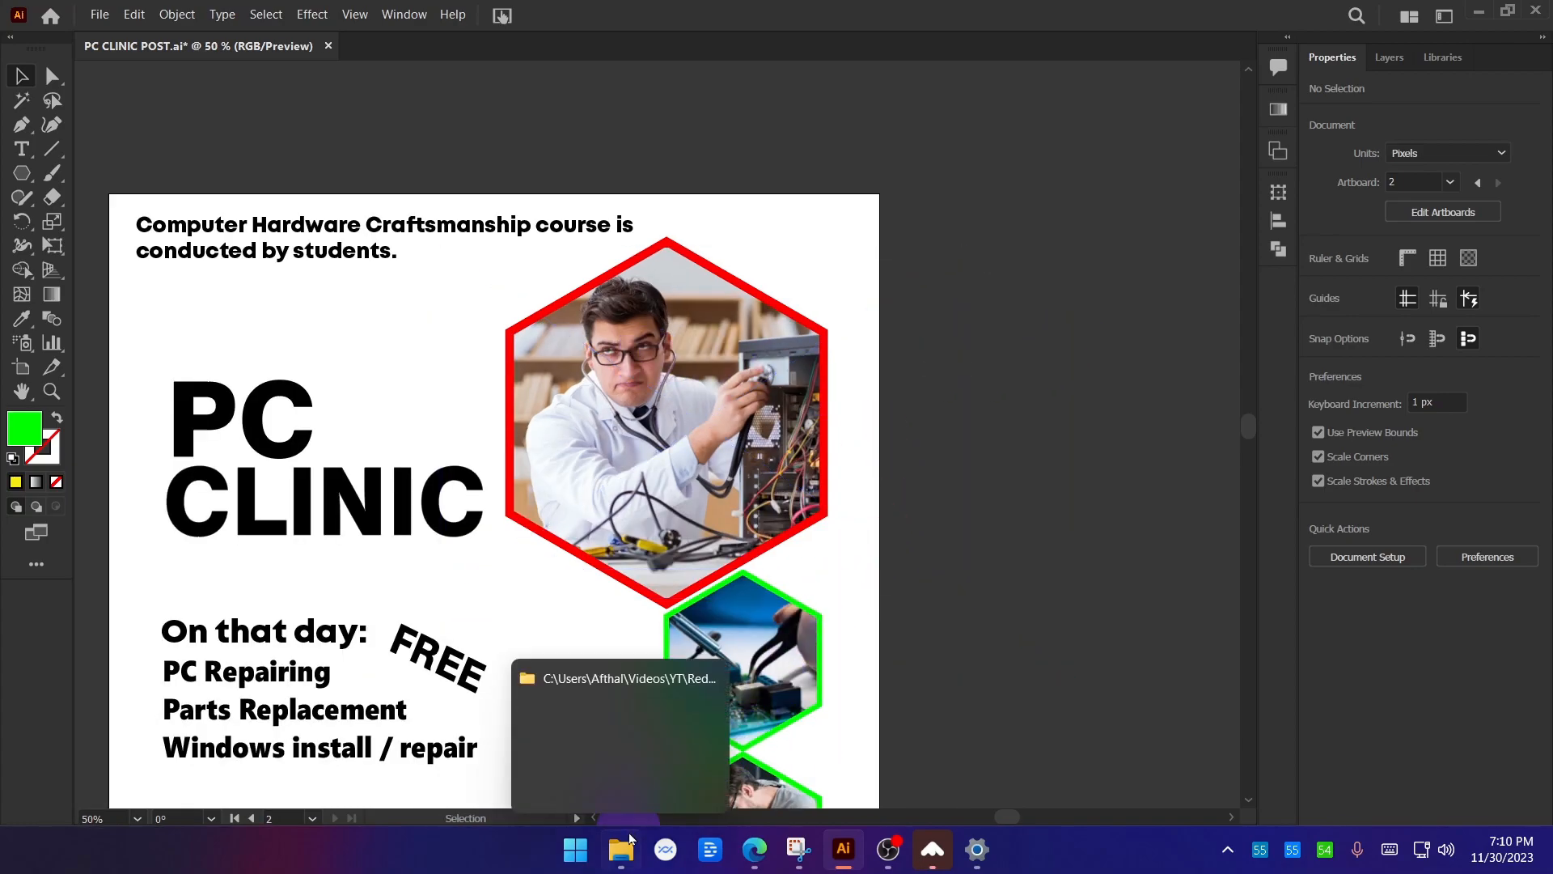
pyautogui.click(1547, 869)
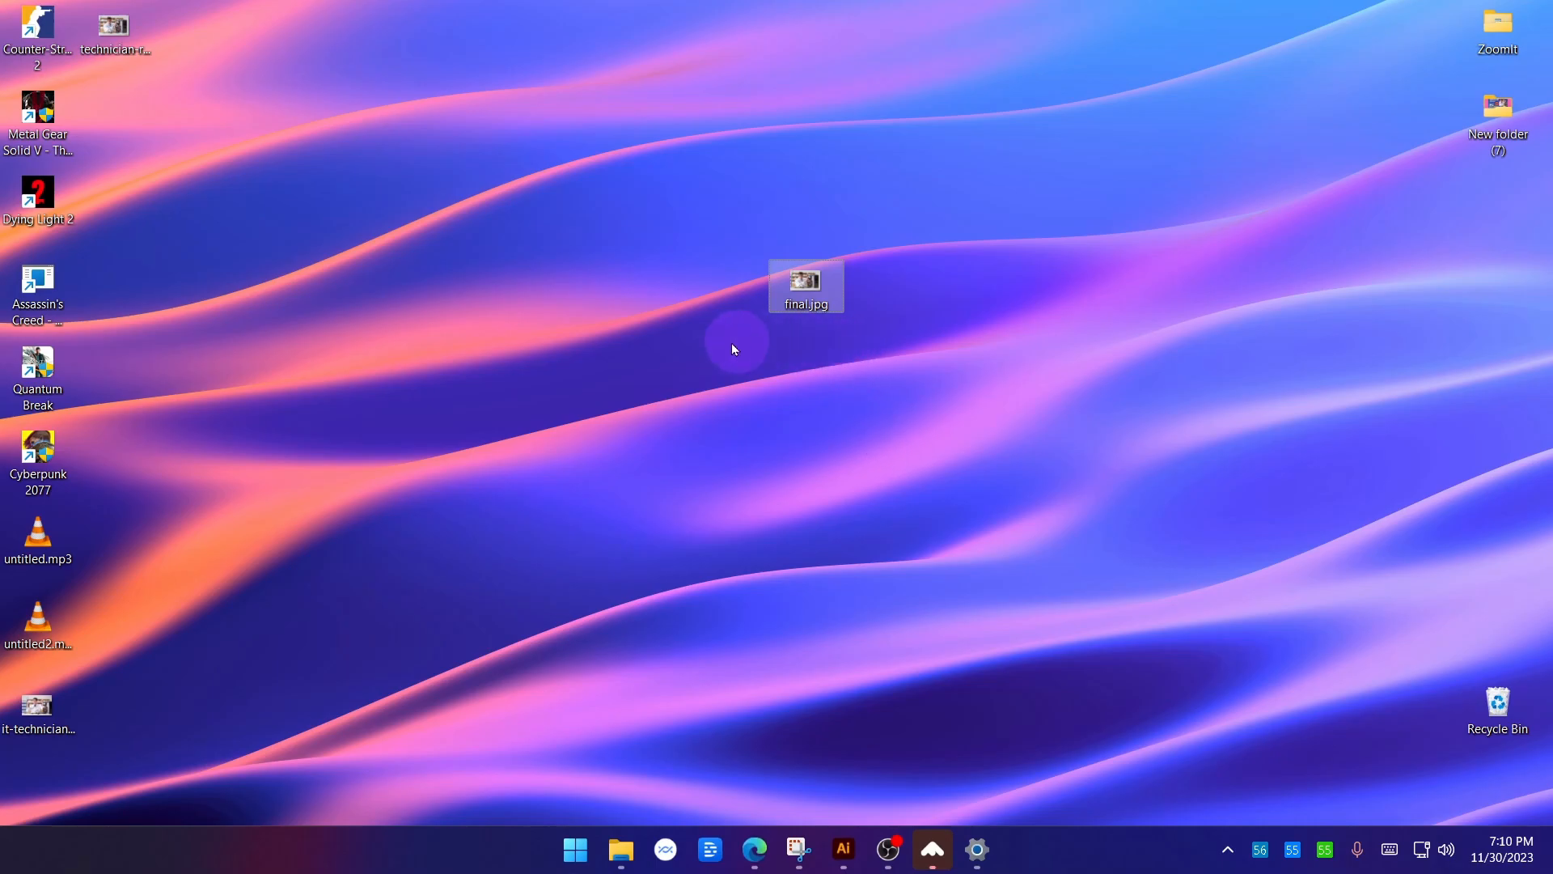
pyautogui.click(612, 737)
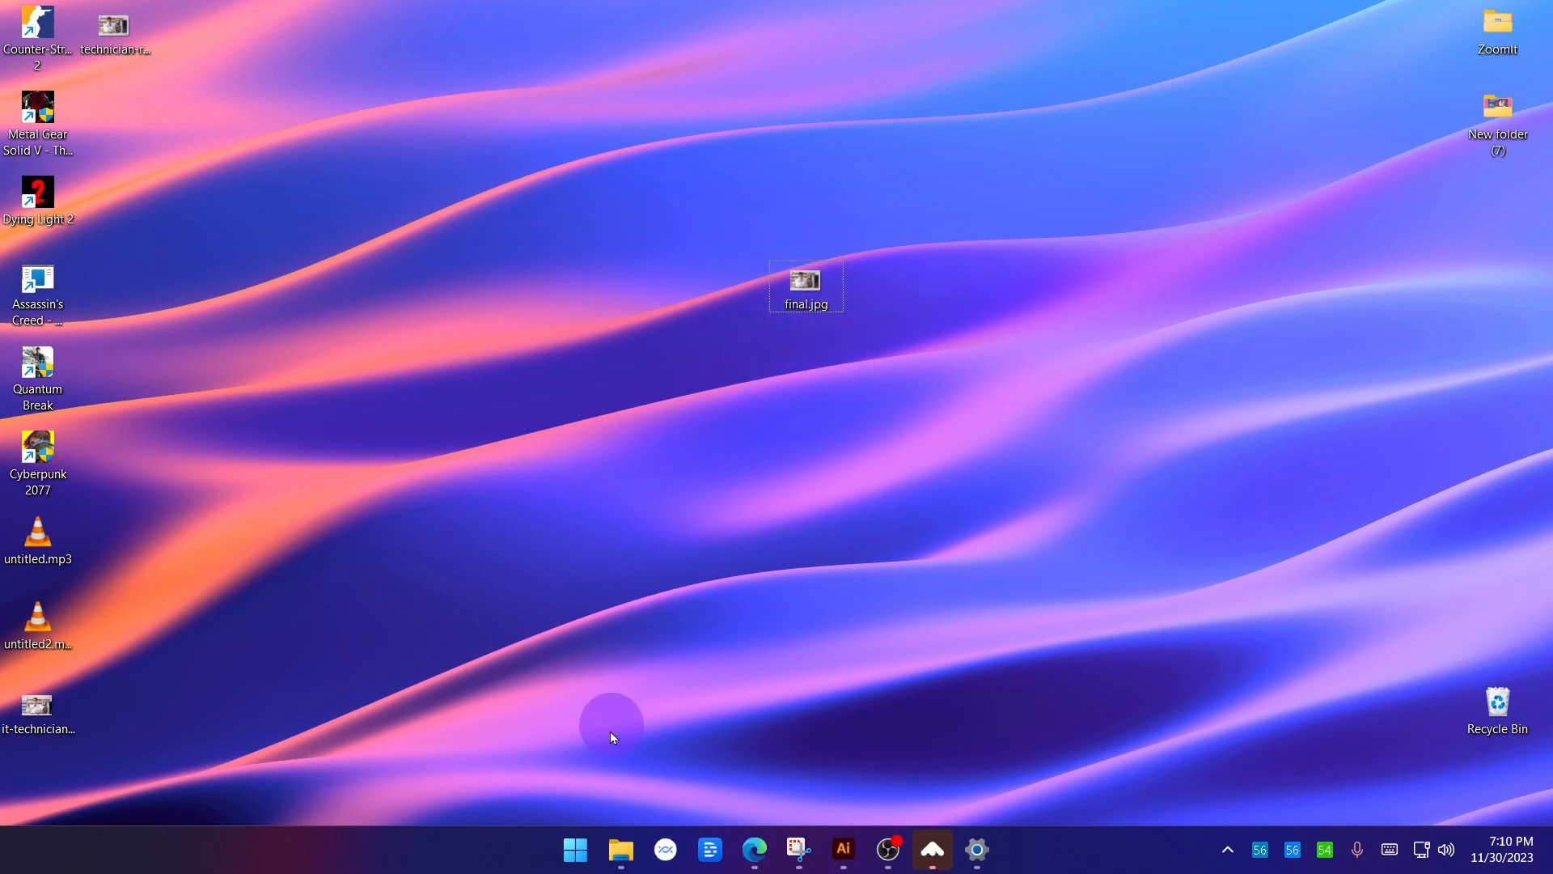
pyautogui.click(583, 853)
pyautogui.click(817, 423)
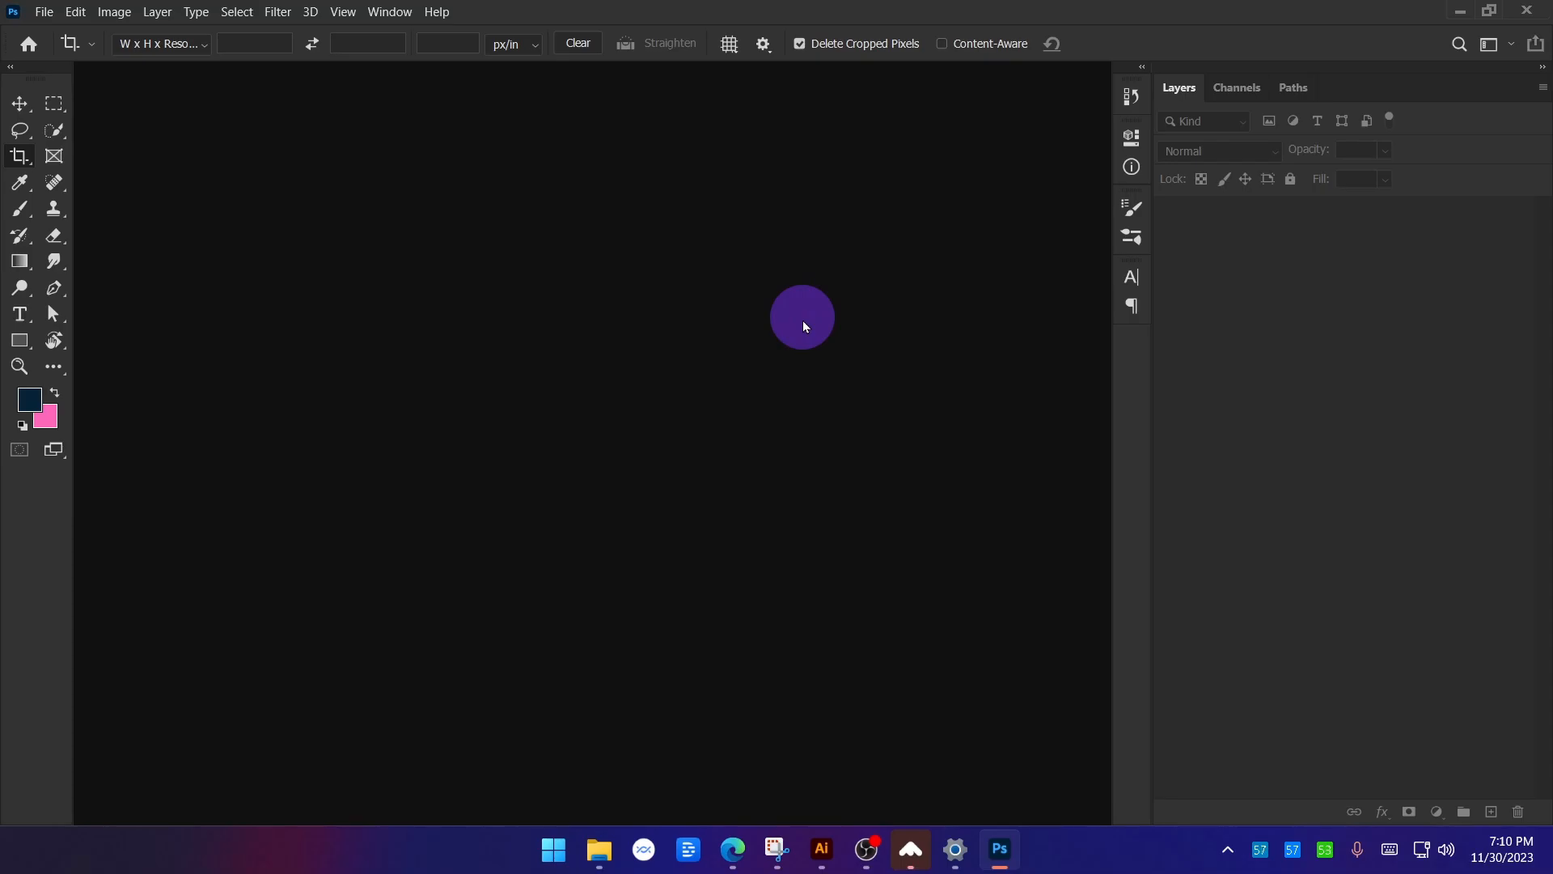
pyautogui.click(1460, 13)
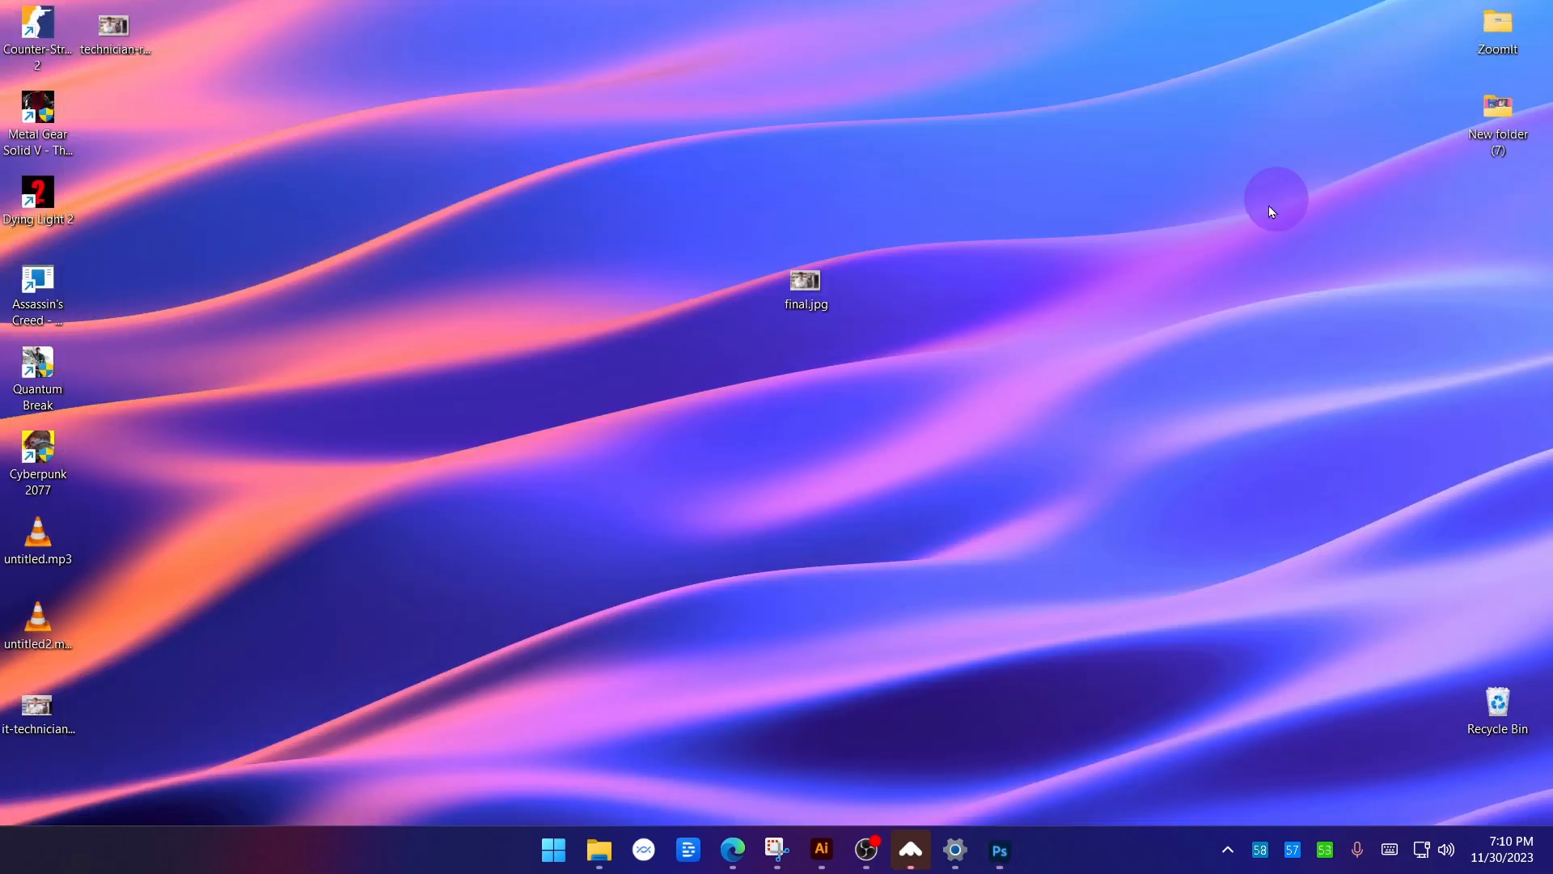
pyautogui.hotkey('alt', 'Tab')
pyautogui.moveTo(812, 285); pyautogui.dragTo(542, 354)
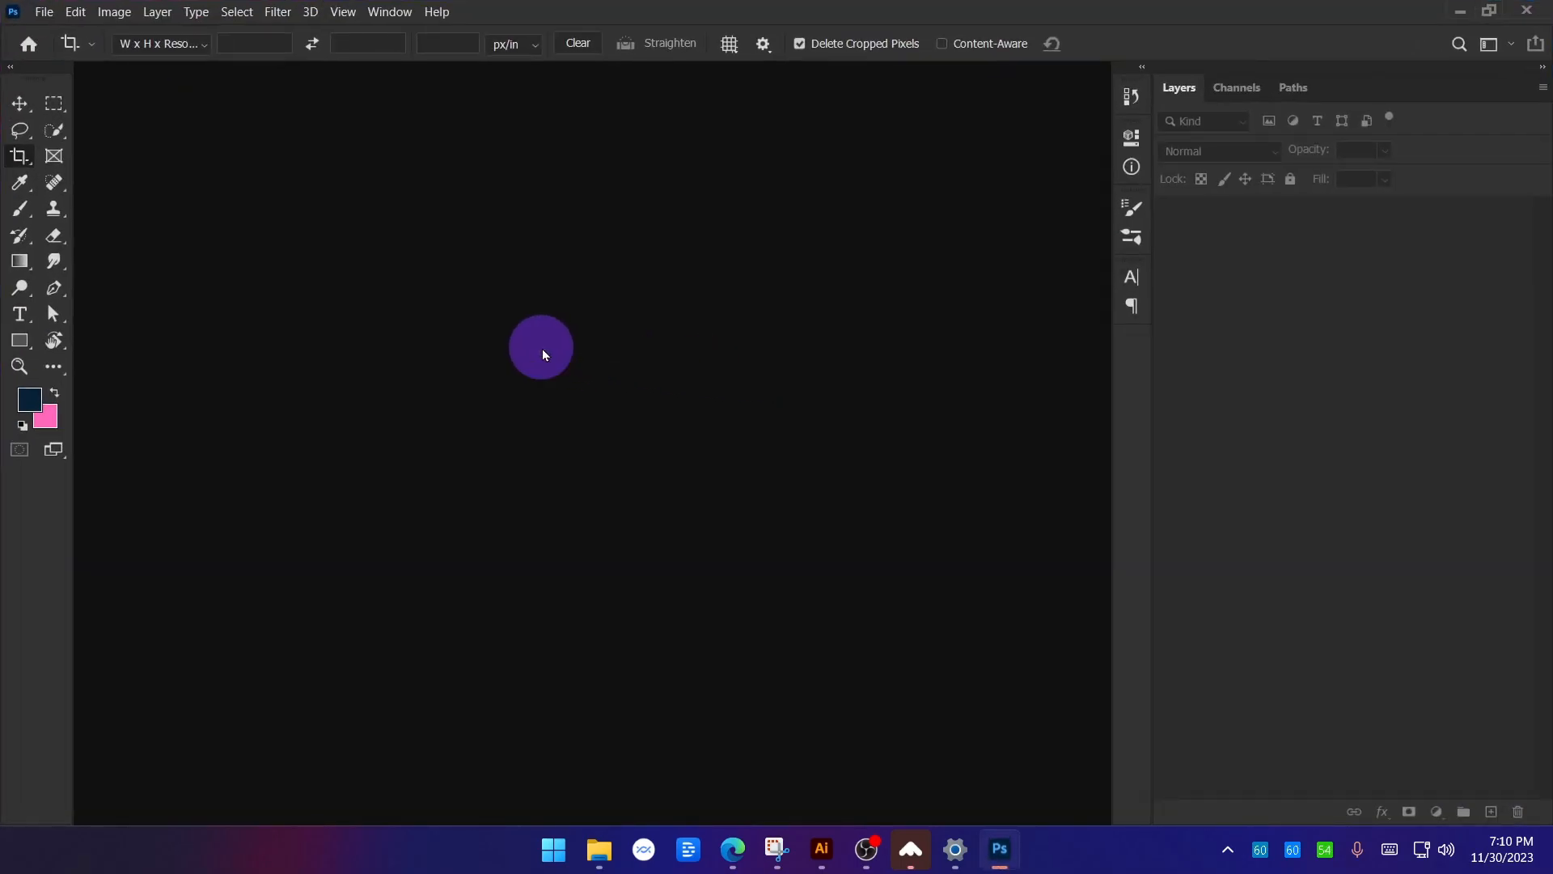
# Select the technician in final.jpg with the Quick Selection tool's Select Subject, and open the selection in Select and Mask.
pyautogui.rightClick(54, 137)
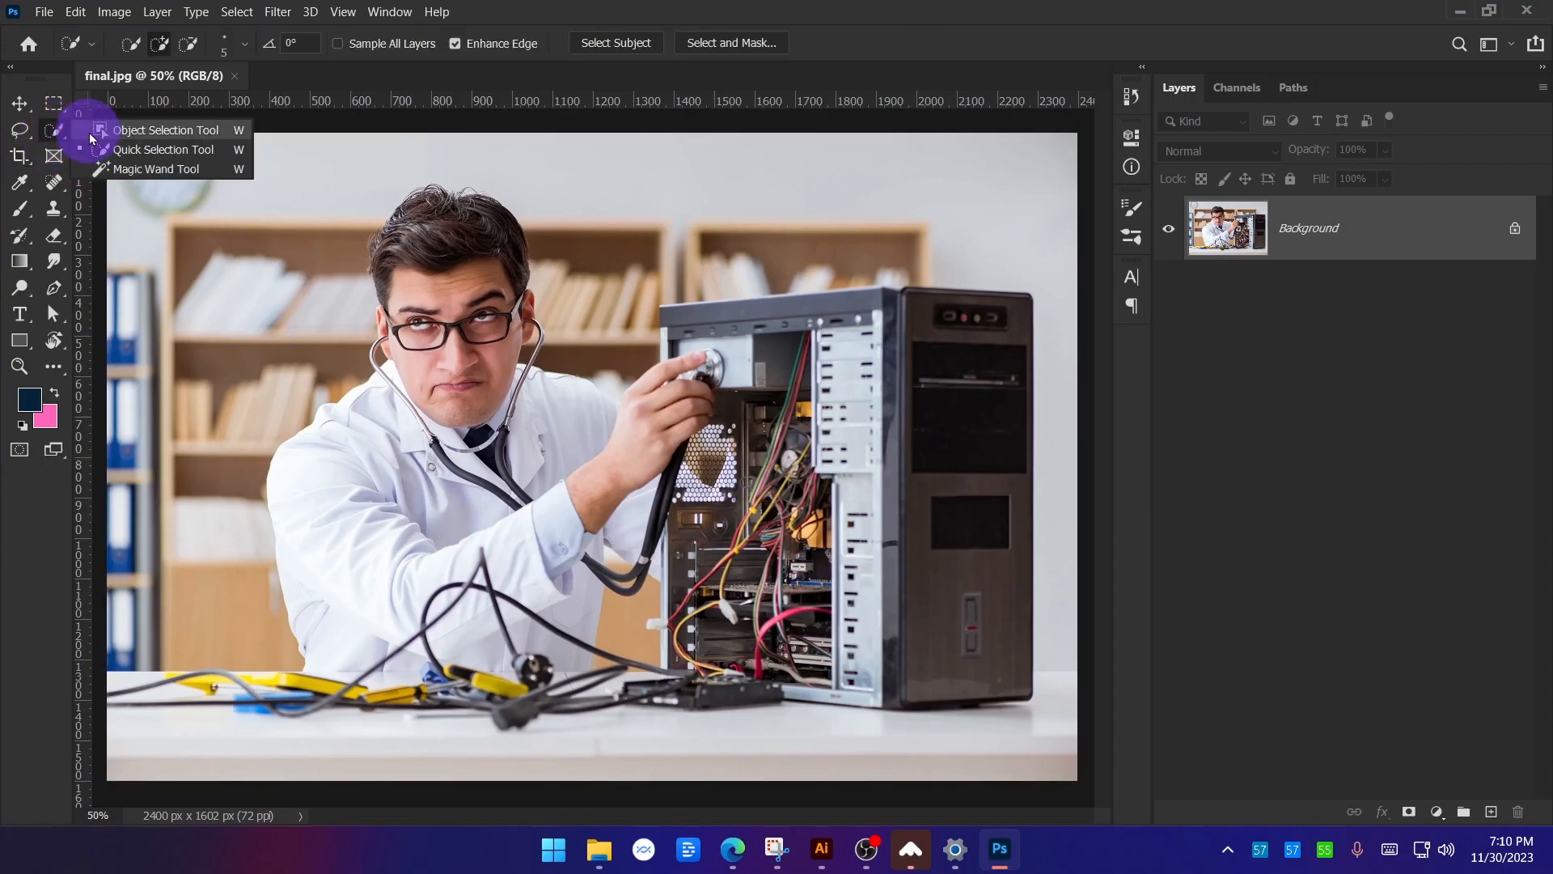
pyautogui.click(127, 161)
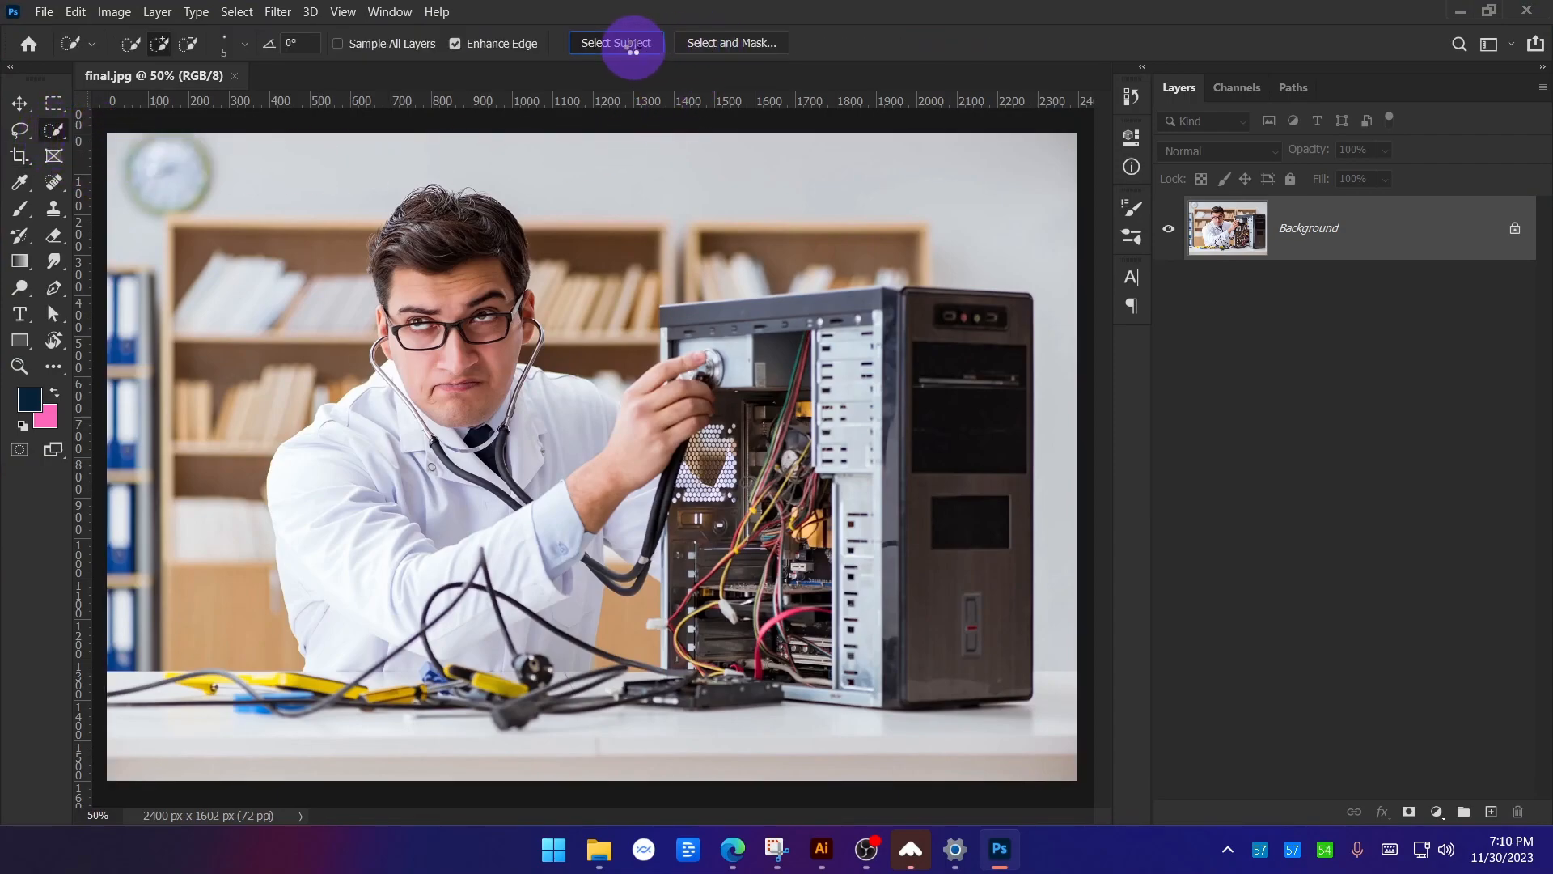
pyautogui.click(632, 45)
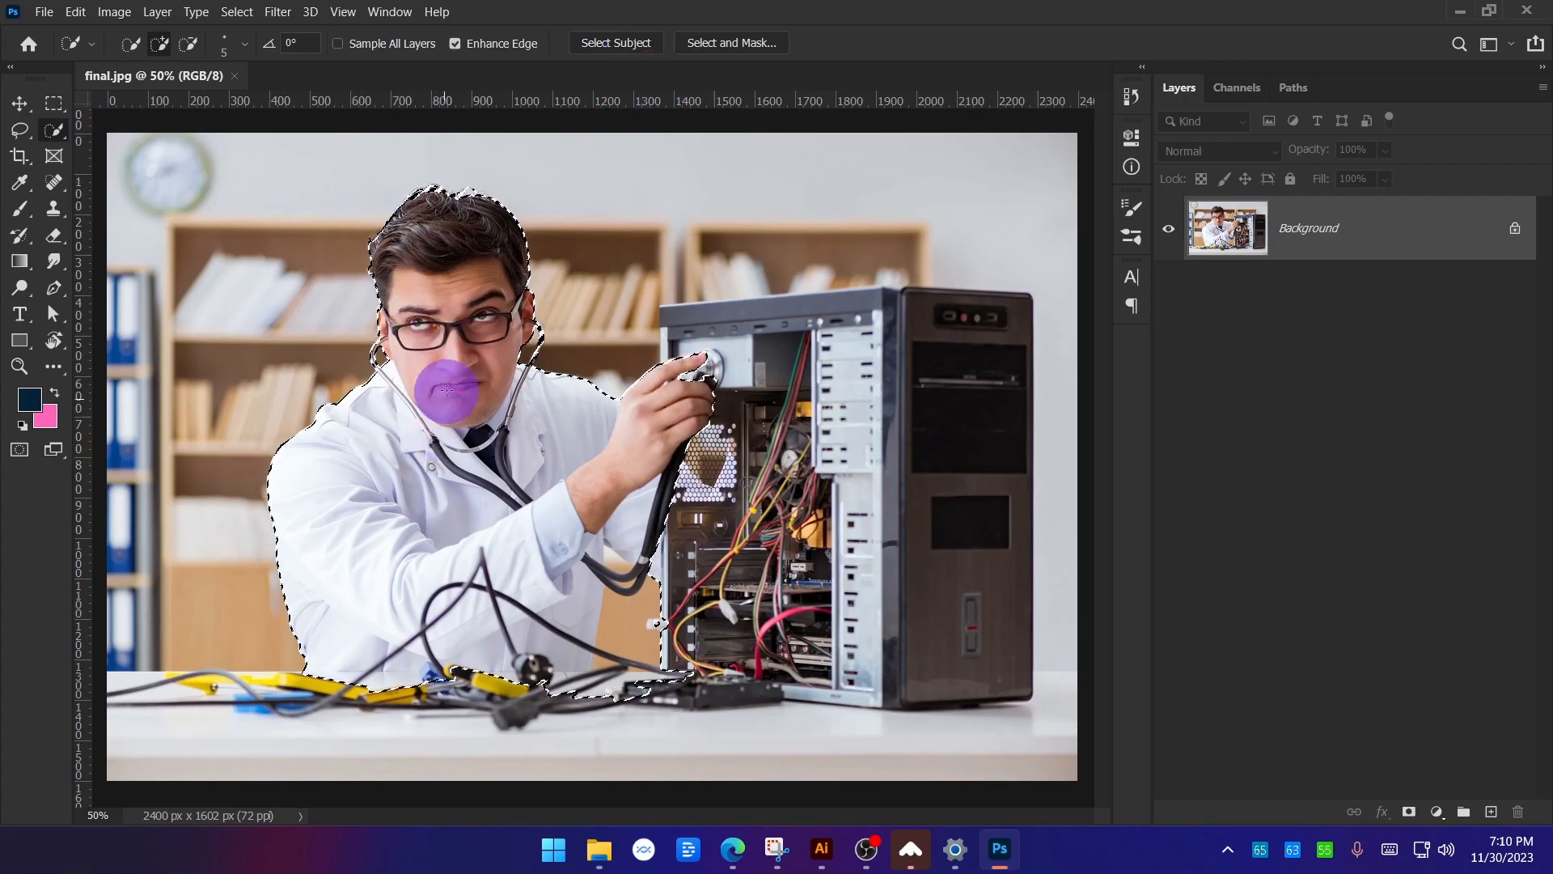
pyautogui.scroll(5, 376, 186)
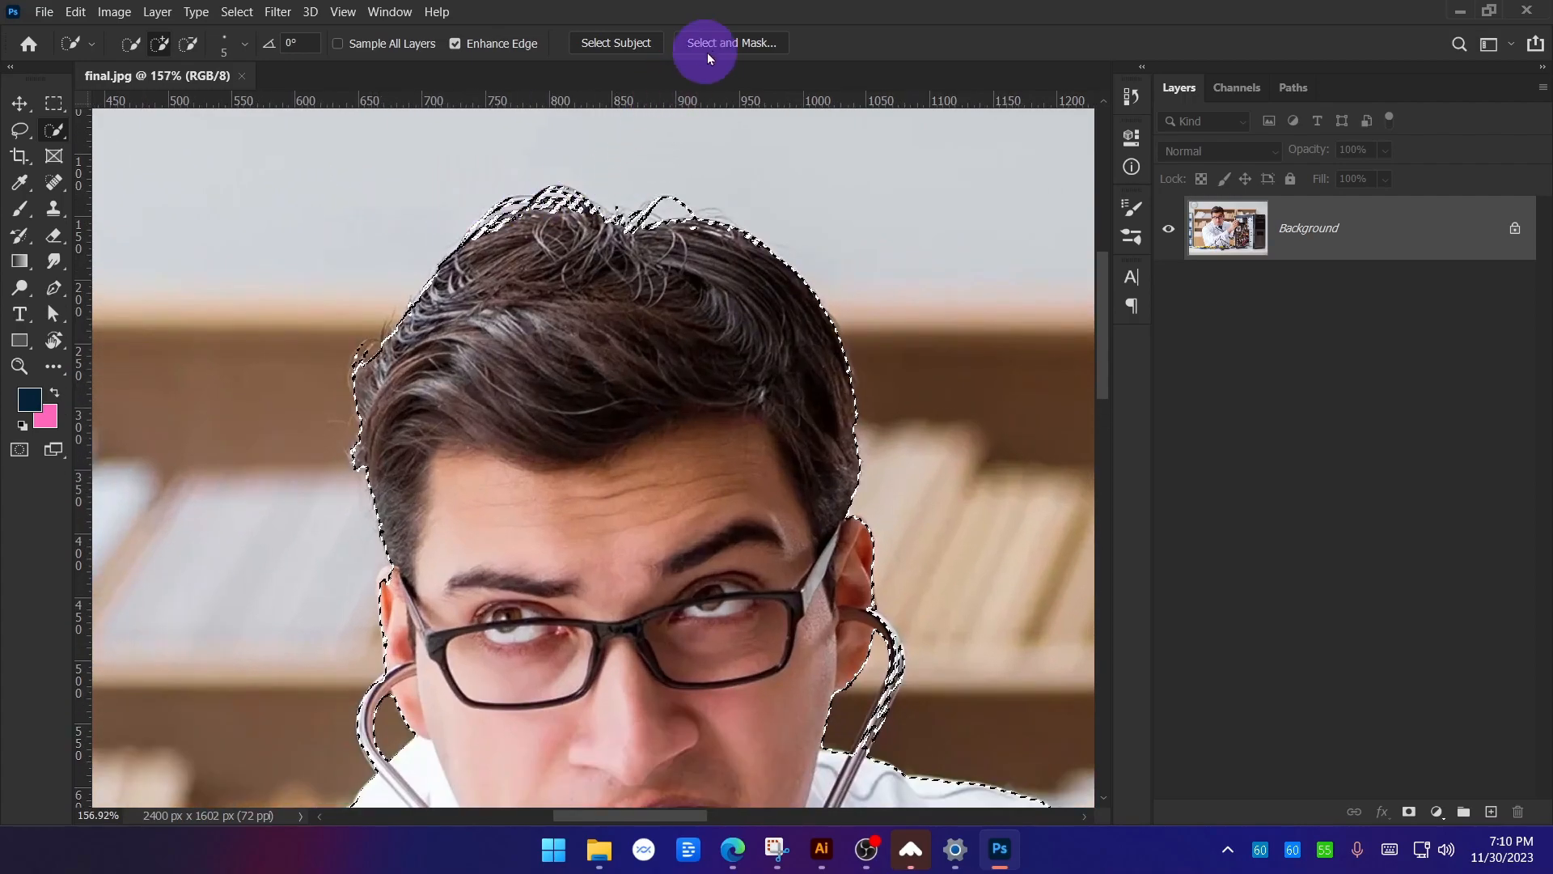
pyautogui.click(730, 42)
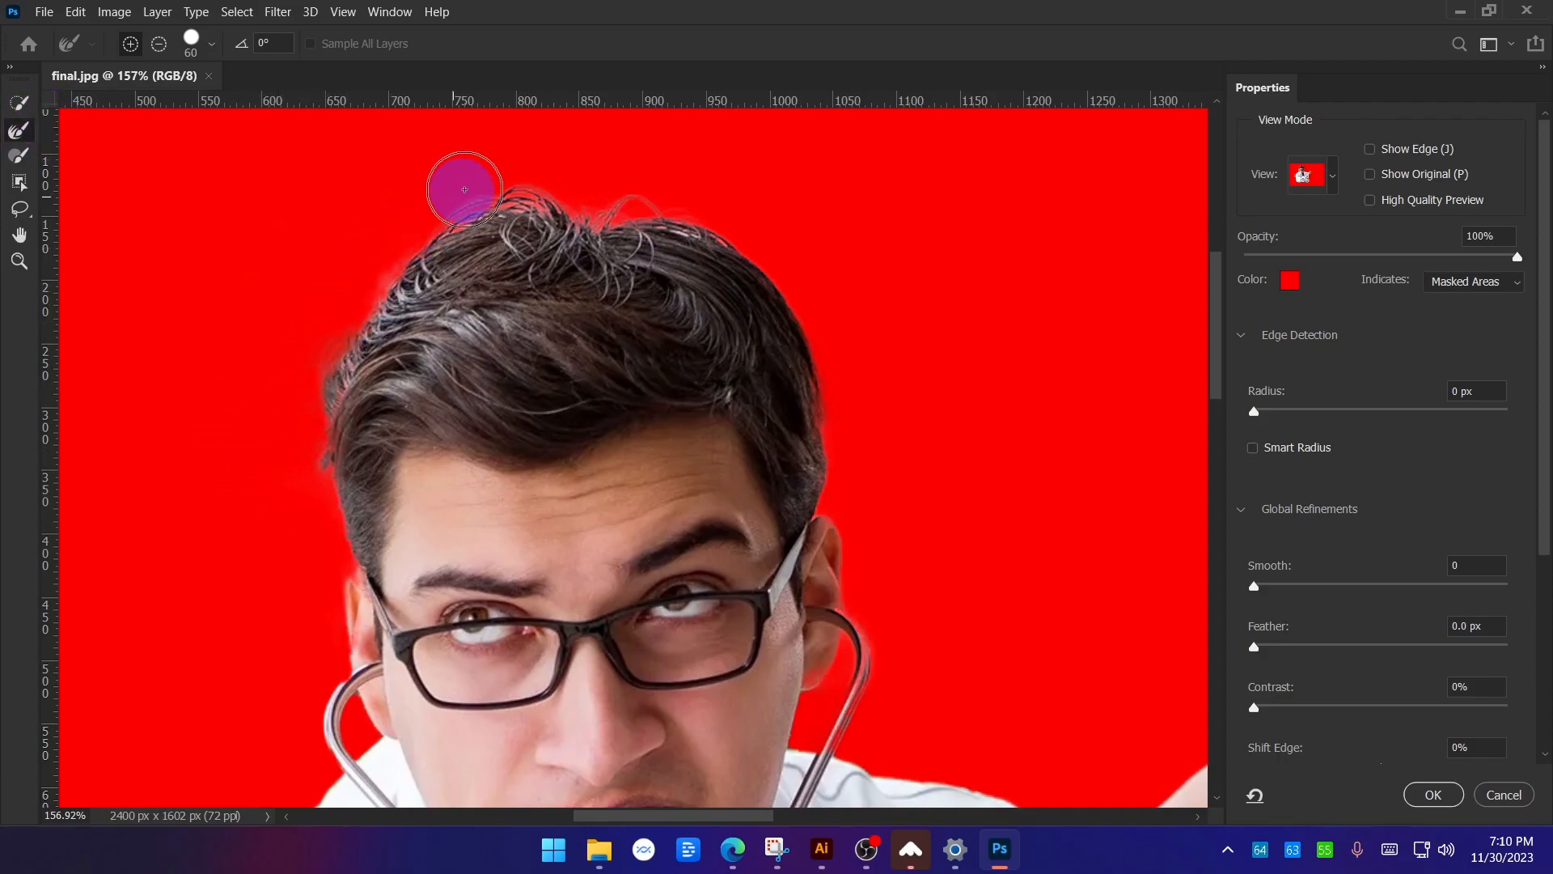
# Finish refining the technician's hair edge and output the selection to a new layer with layer mask.
pyautogui.moveTo(687, 180); pyautogui.dragTo(687, 206)
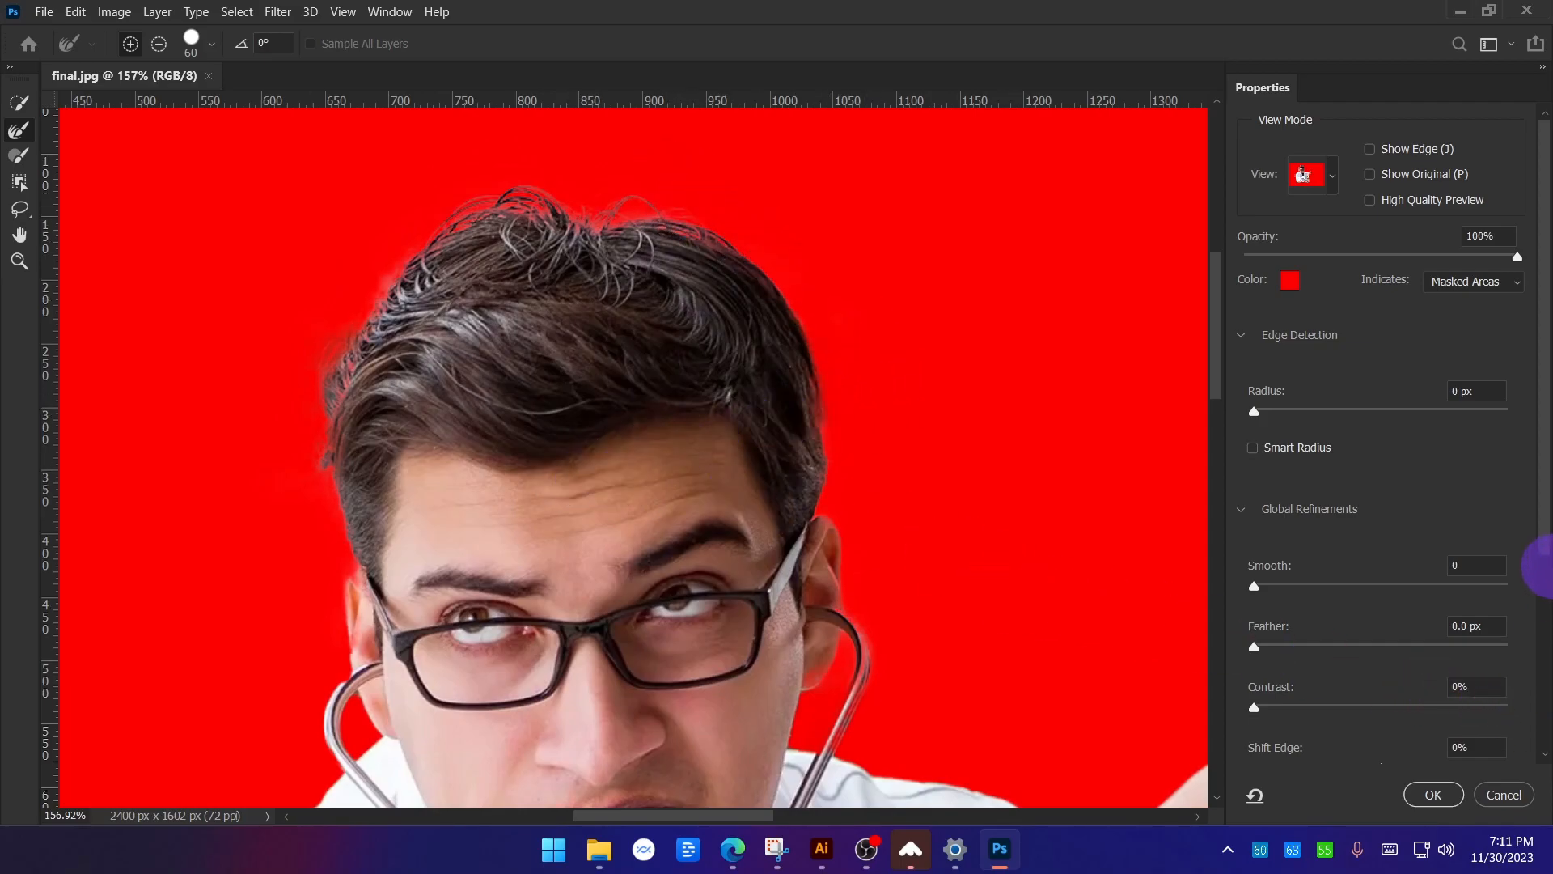
pyautogui.moveTo(1545, 477); pyautogui.dragTo(1546, 701)
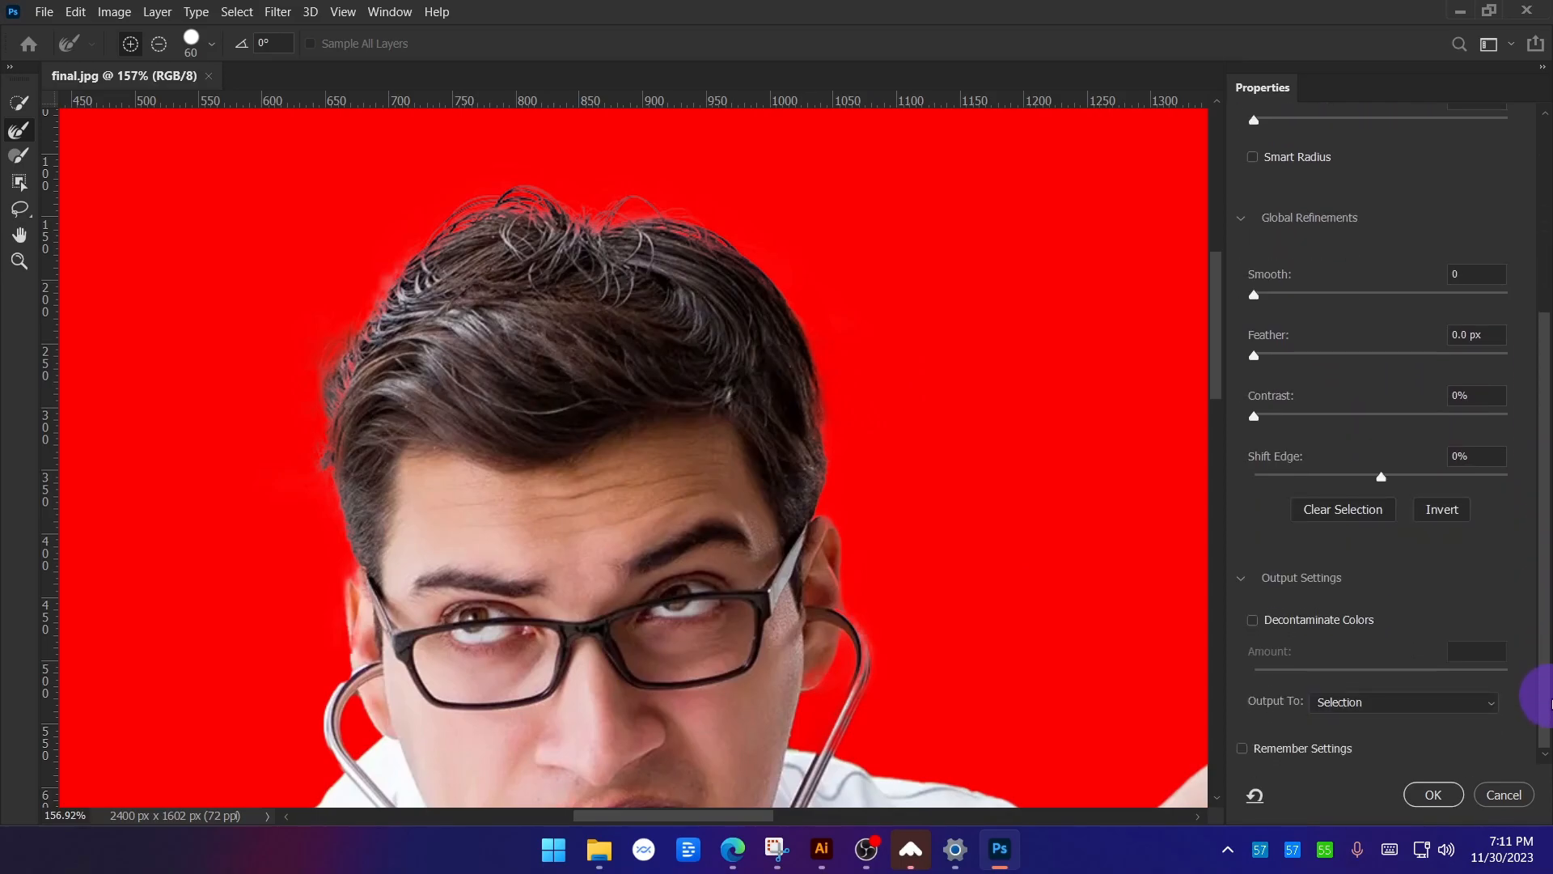
pyautogui.click(1407, 703)
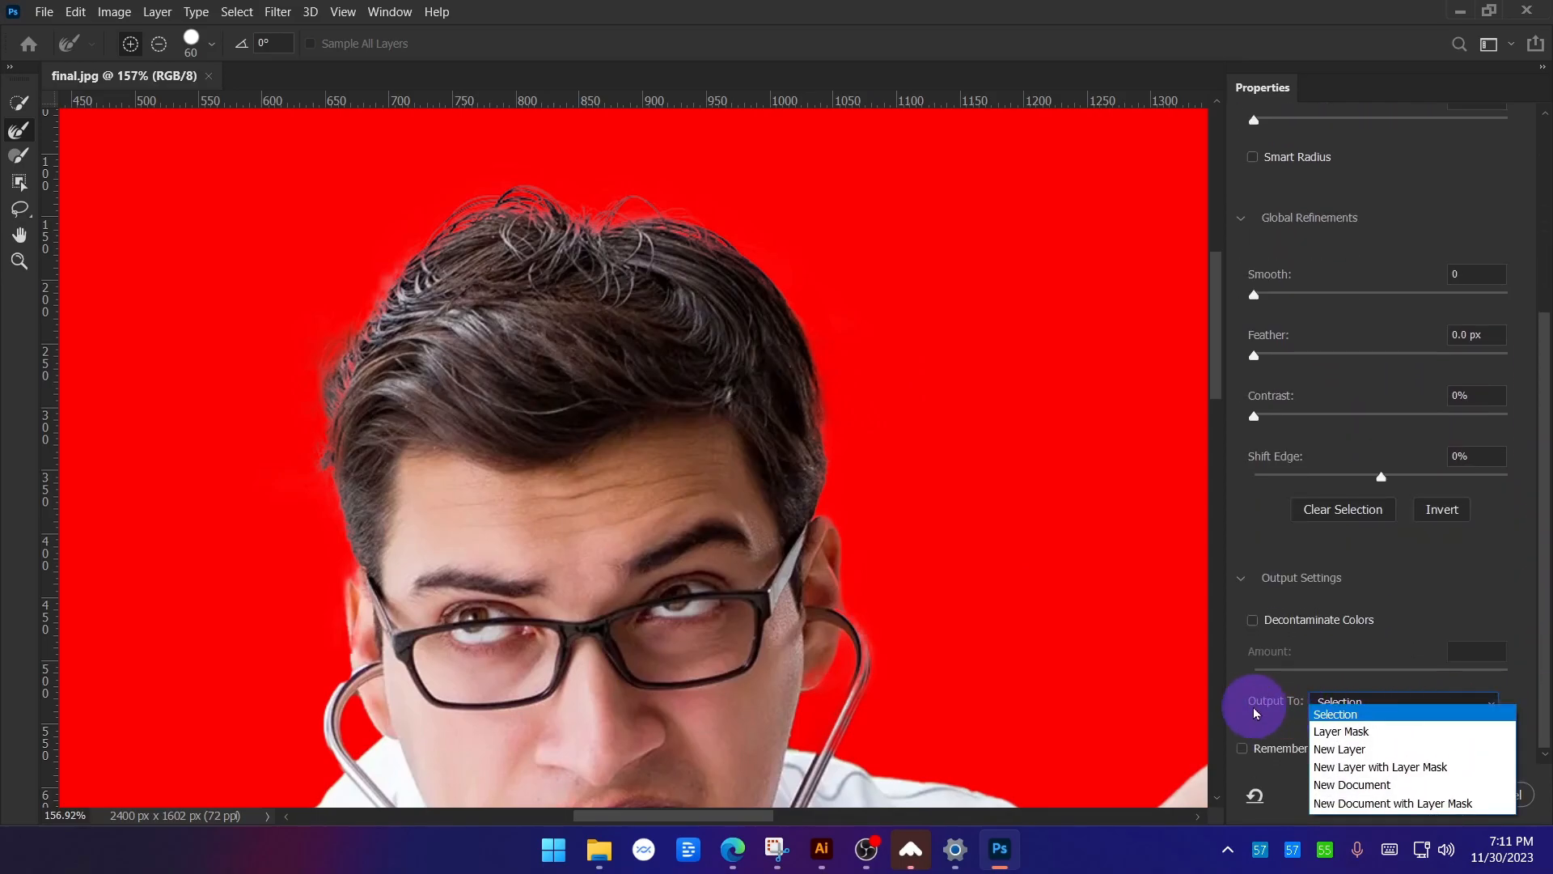
pyautogui.click(1383, 773)
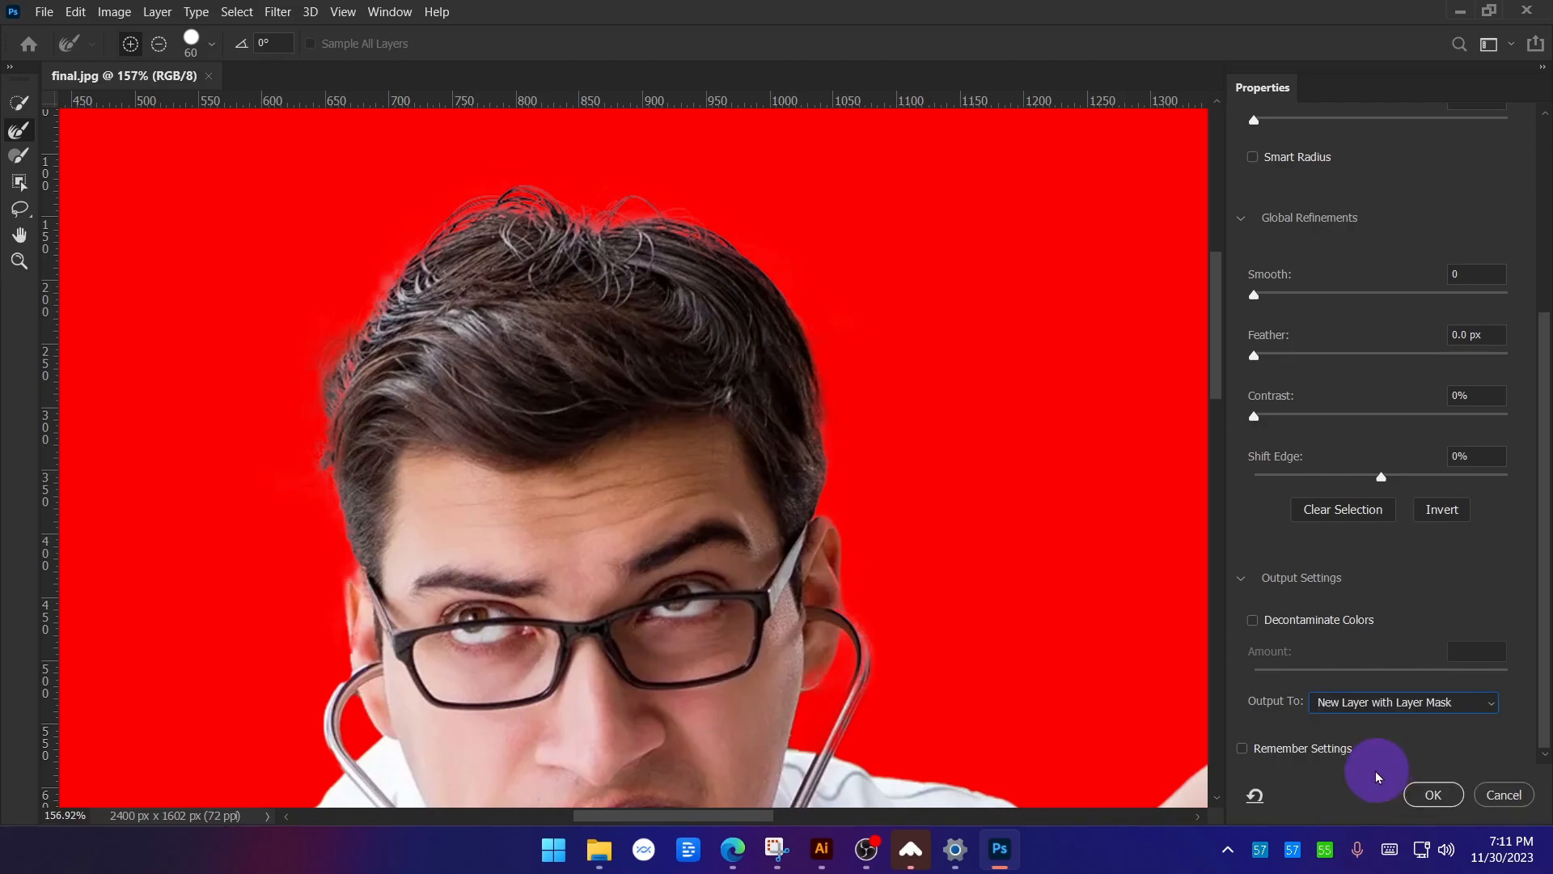
pyautogui.click(1421, 792)
pyautogui.scroll(-5, 694, 208)
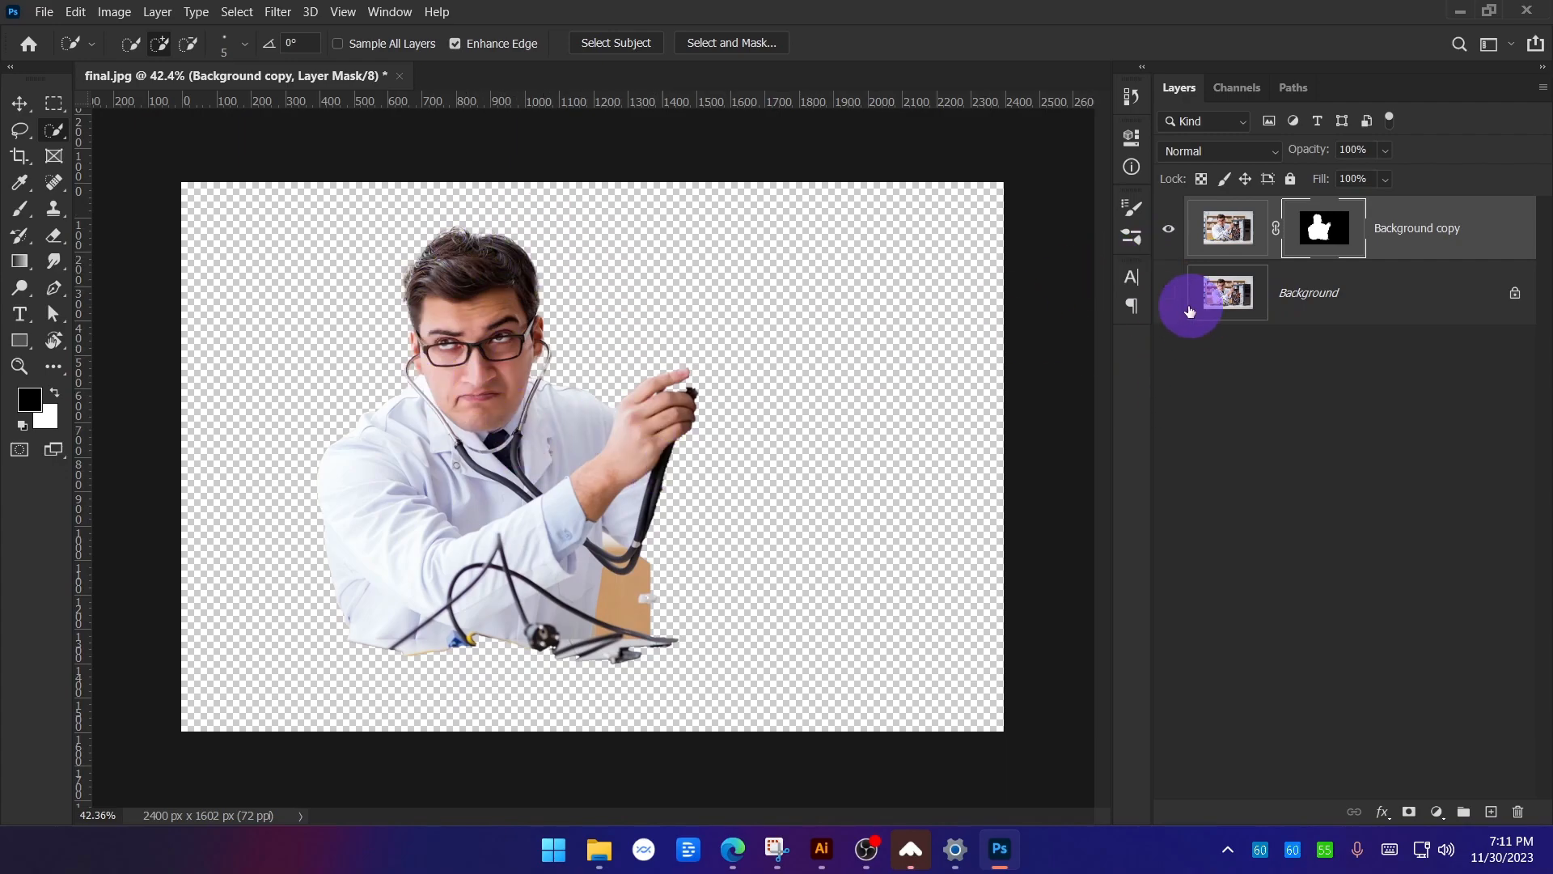
# Compare the cutout with the original photo by toggling the Background layer's visibility, leaving that layer hidden.
pyautogui.click(1169, 292)
pyautogui.click(1169, 293)
pyautogui.click(1169, 295)
pyautogui.click(1169, 294)
pyautogui.click(1170, 294)
pyautogui.click(1170, 295)
pyautogui.click(1170, 295)
pyautogui.click(1169, 294)
pyautogui.click(1170, 294)
pyautogui.click(1170, 295)
pyautogui.click(1170, 294)
pyautogui.click(1170, 295)
pyautogui.click(1170, 294)
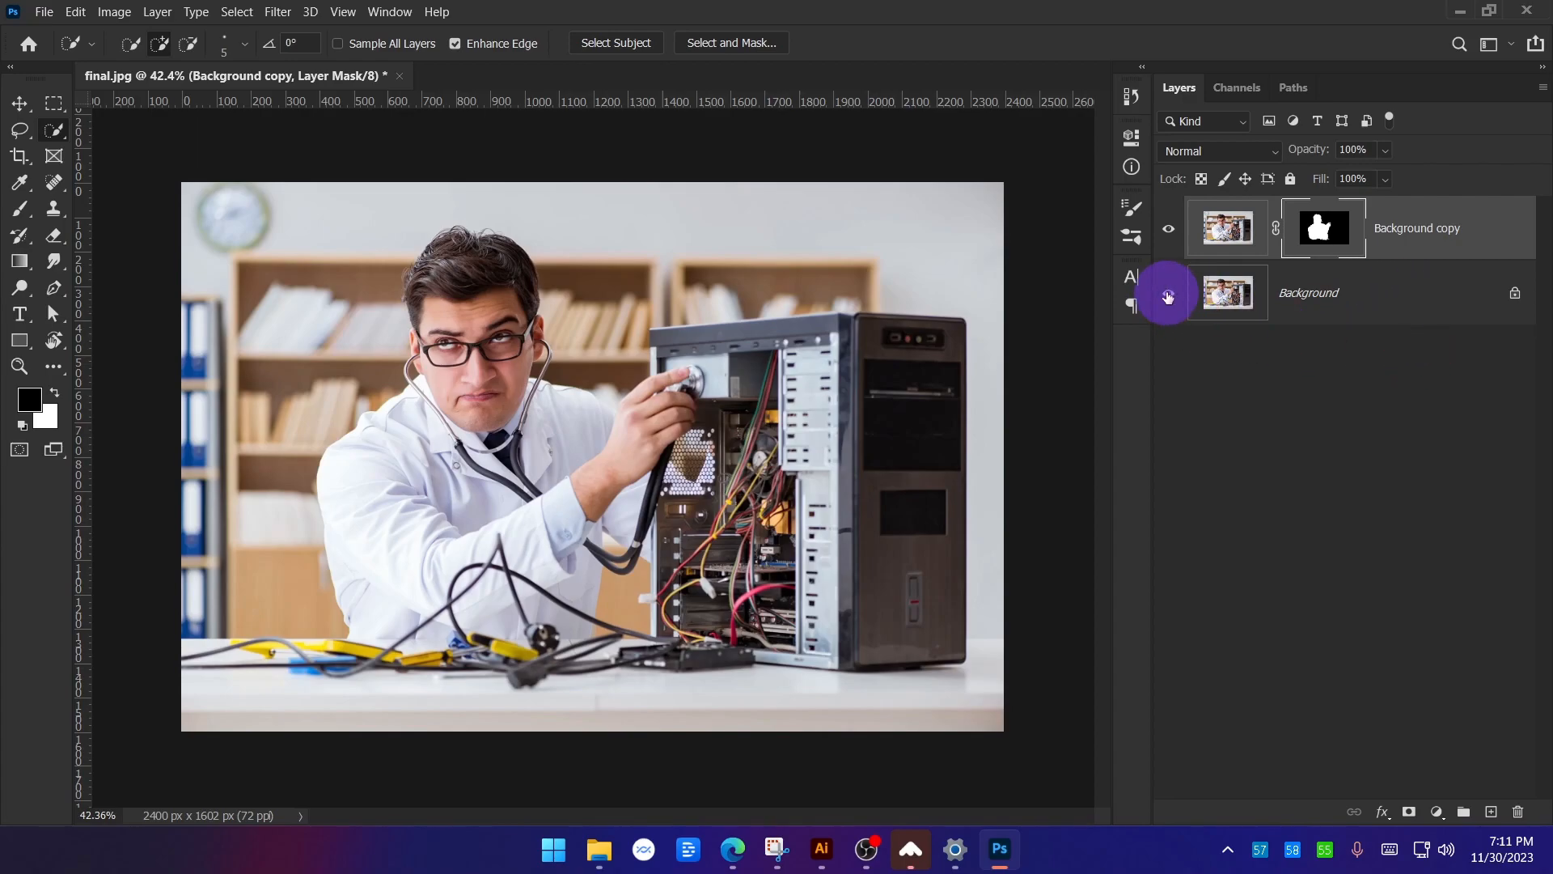
pyautogui.click(1170, 295)
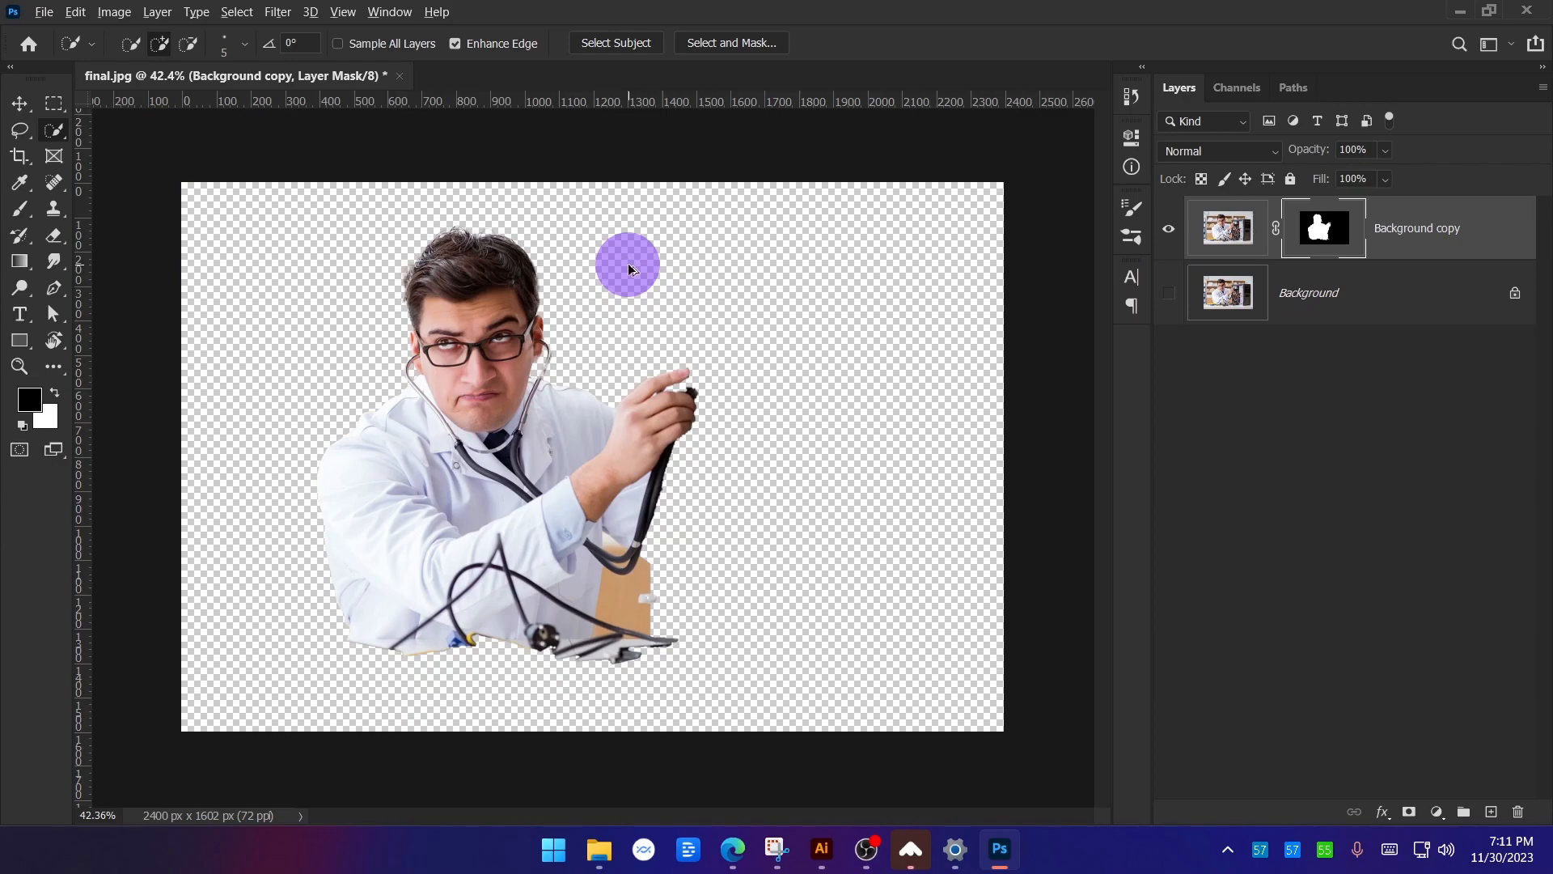
# Export the transparent technician cutout with Save for Web as a PNG-24 named 1 on the desktop.
pyautogui.hotkey('ctrl', 'alt', 'shift', 's')
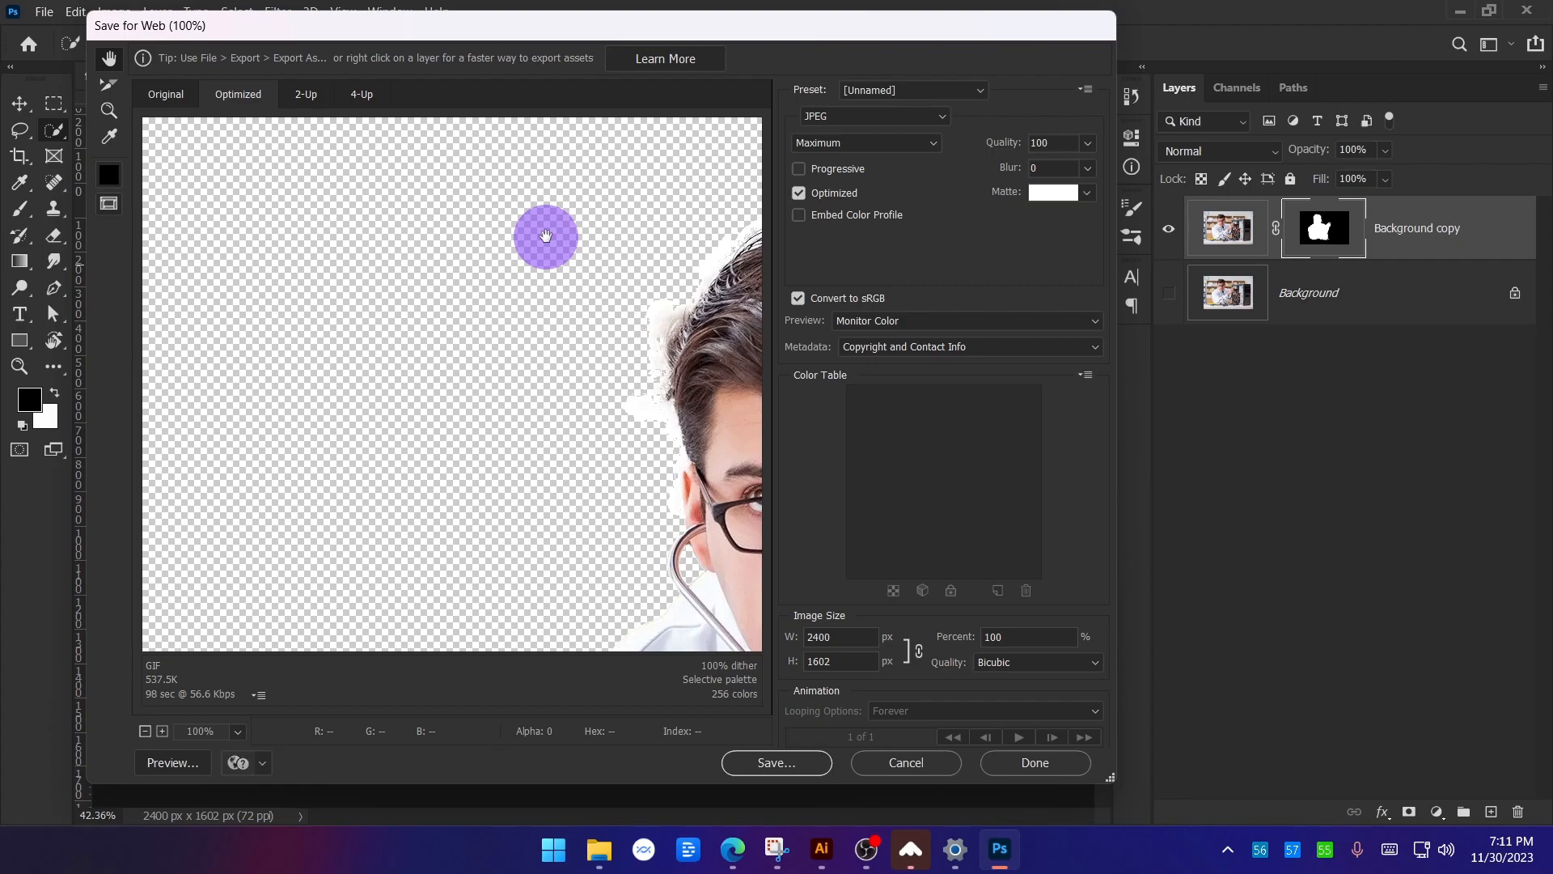
pyautogui.click(870, 116)
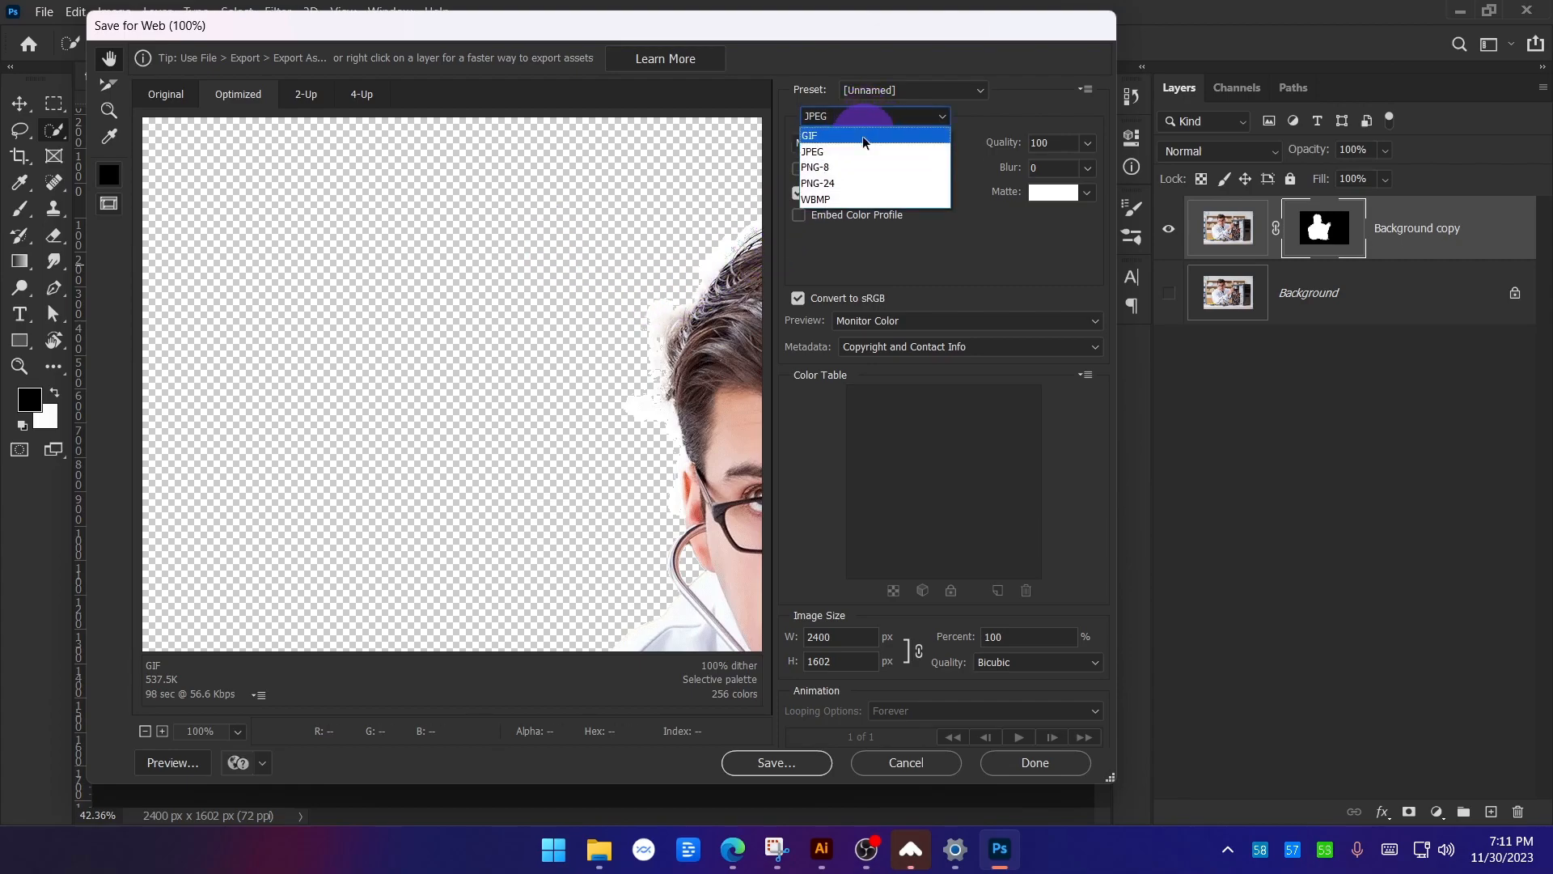
pyautogui.click(858, 185)
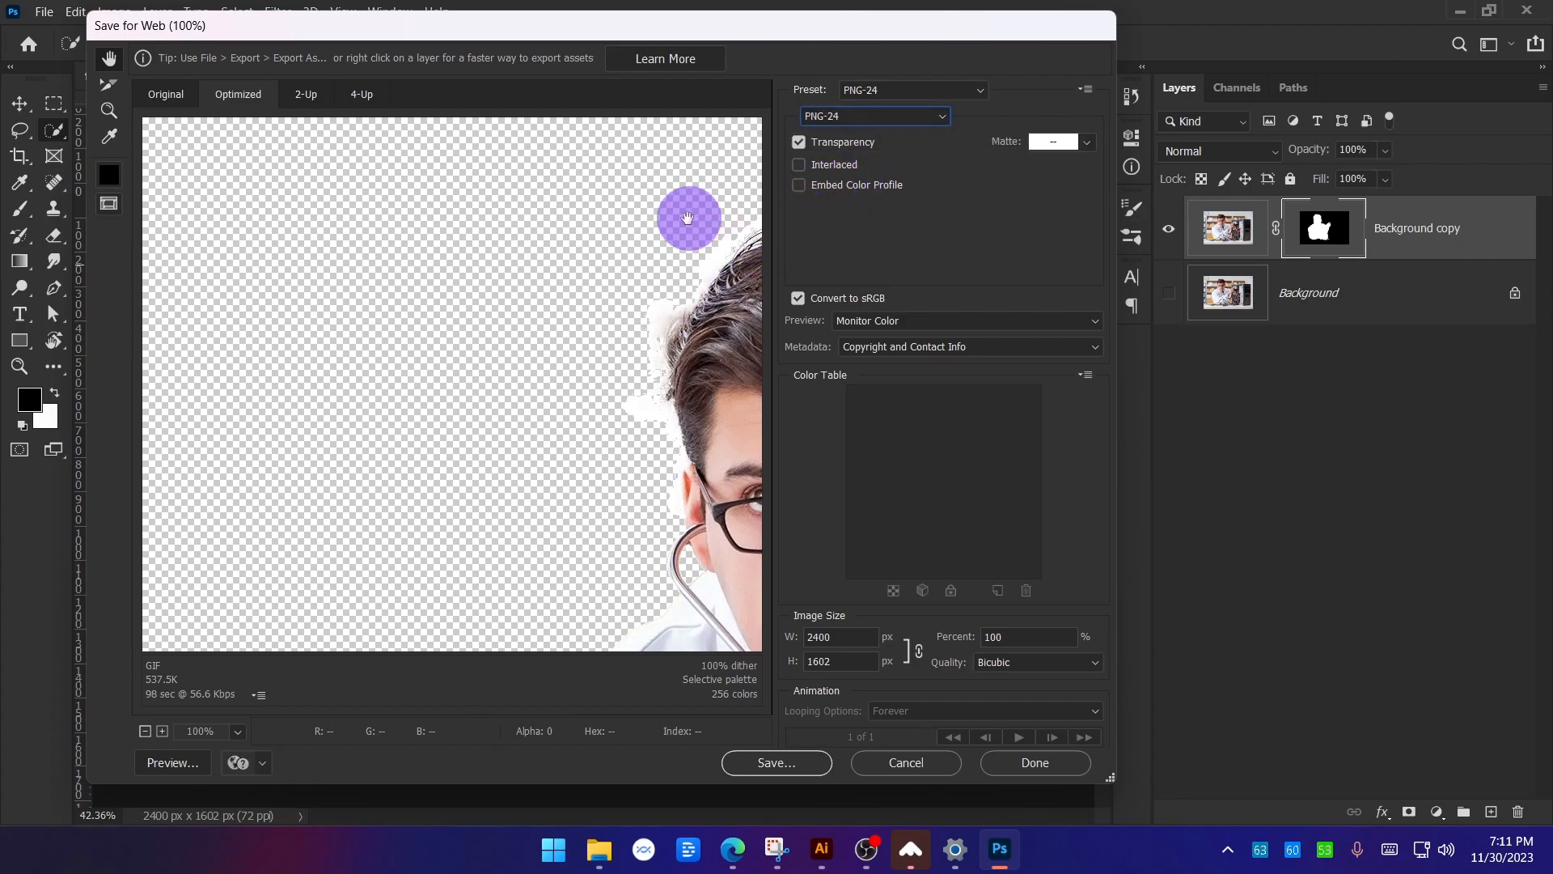
pyautogui.moveTo(687, 236); pyautogui.dragTo(298, 183)
pyautogui.click(174, 94)
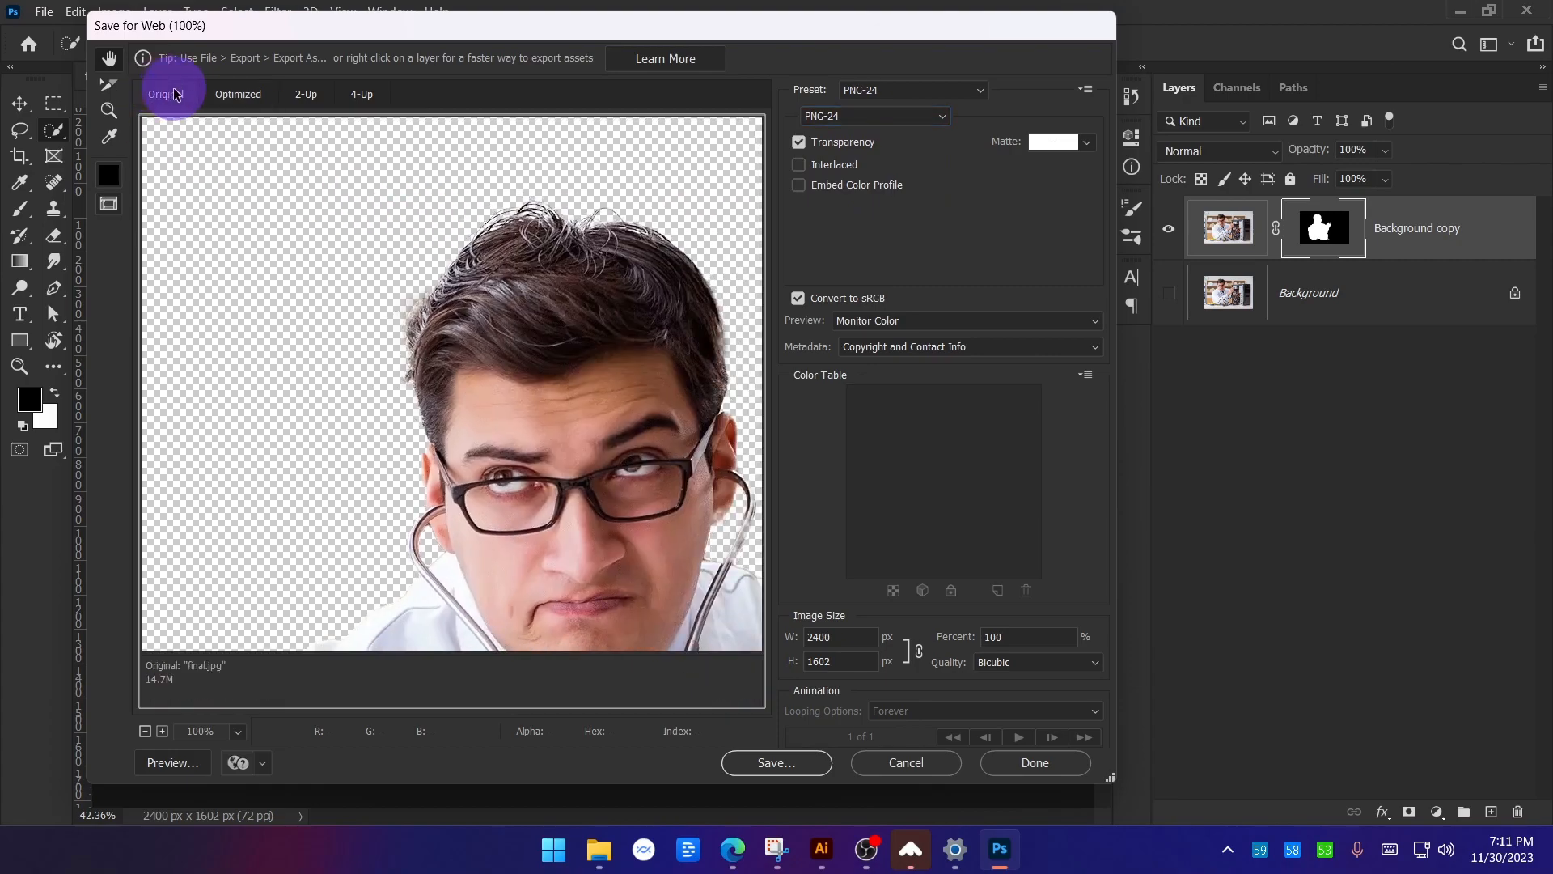
pyautogui.click(789, 763)
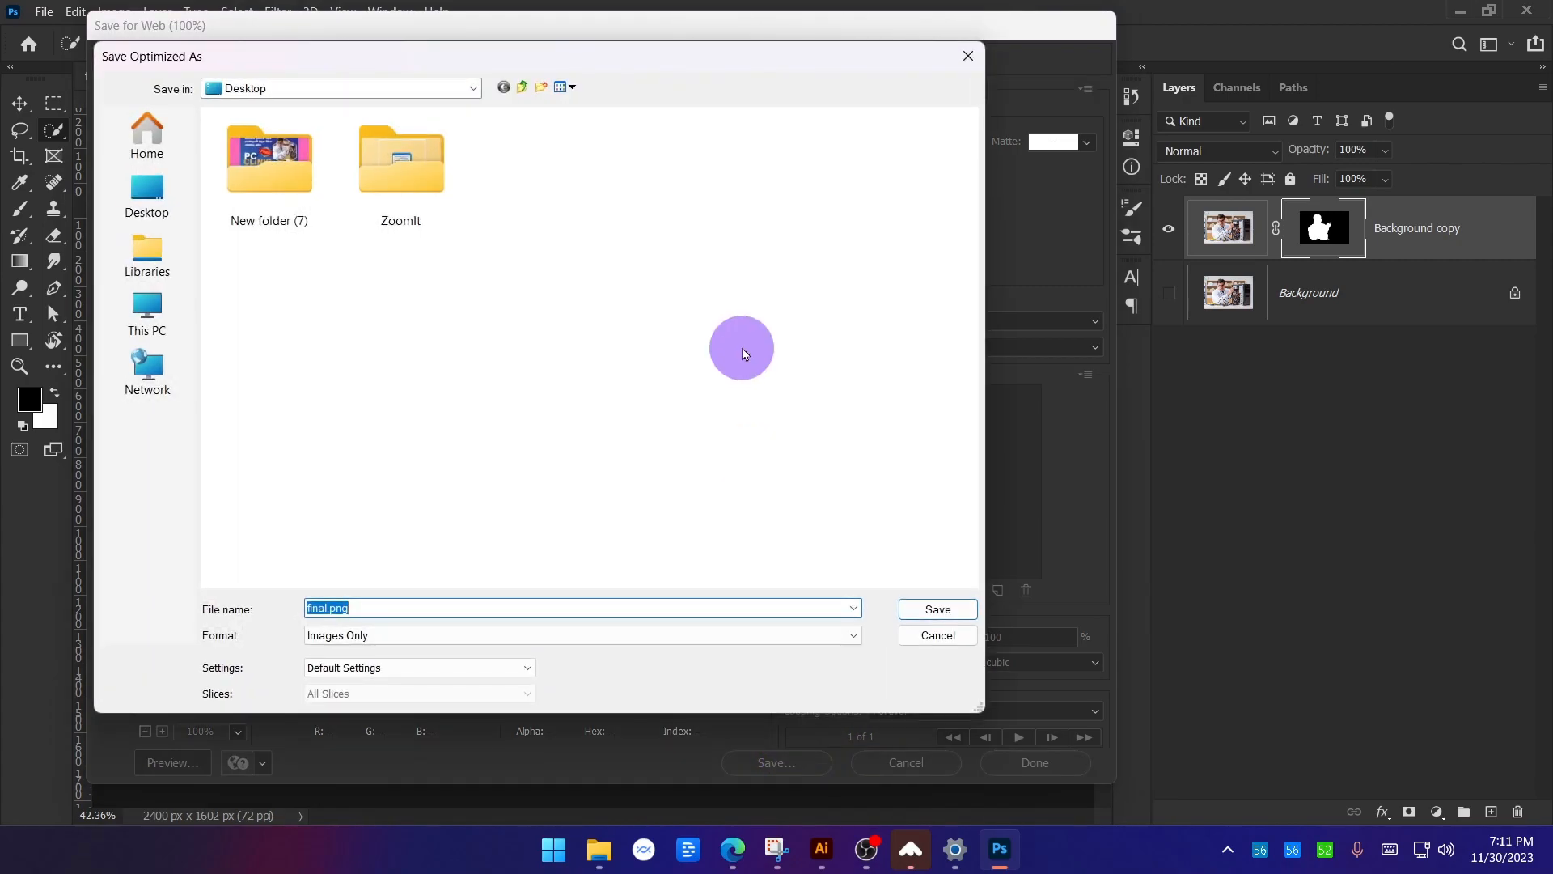
pyautogui.click(150, 199)
pyautogui.write('1')
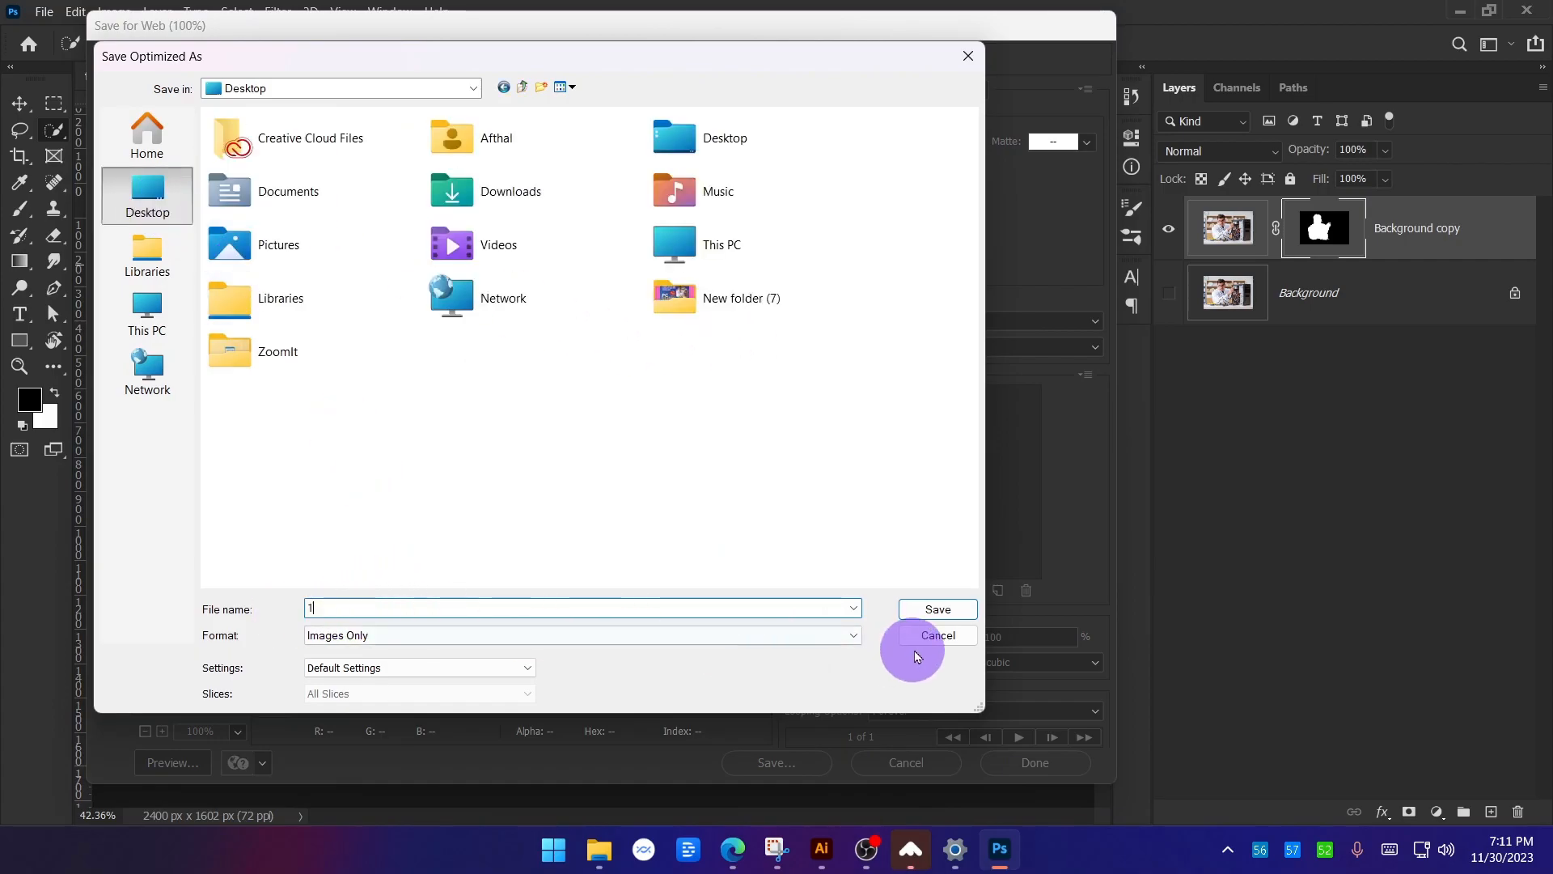
pyautogui.click(938, 609)
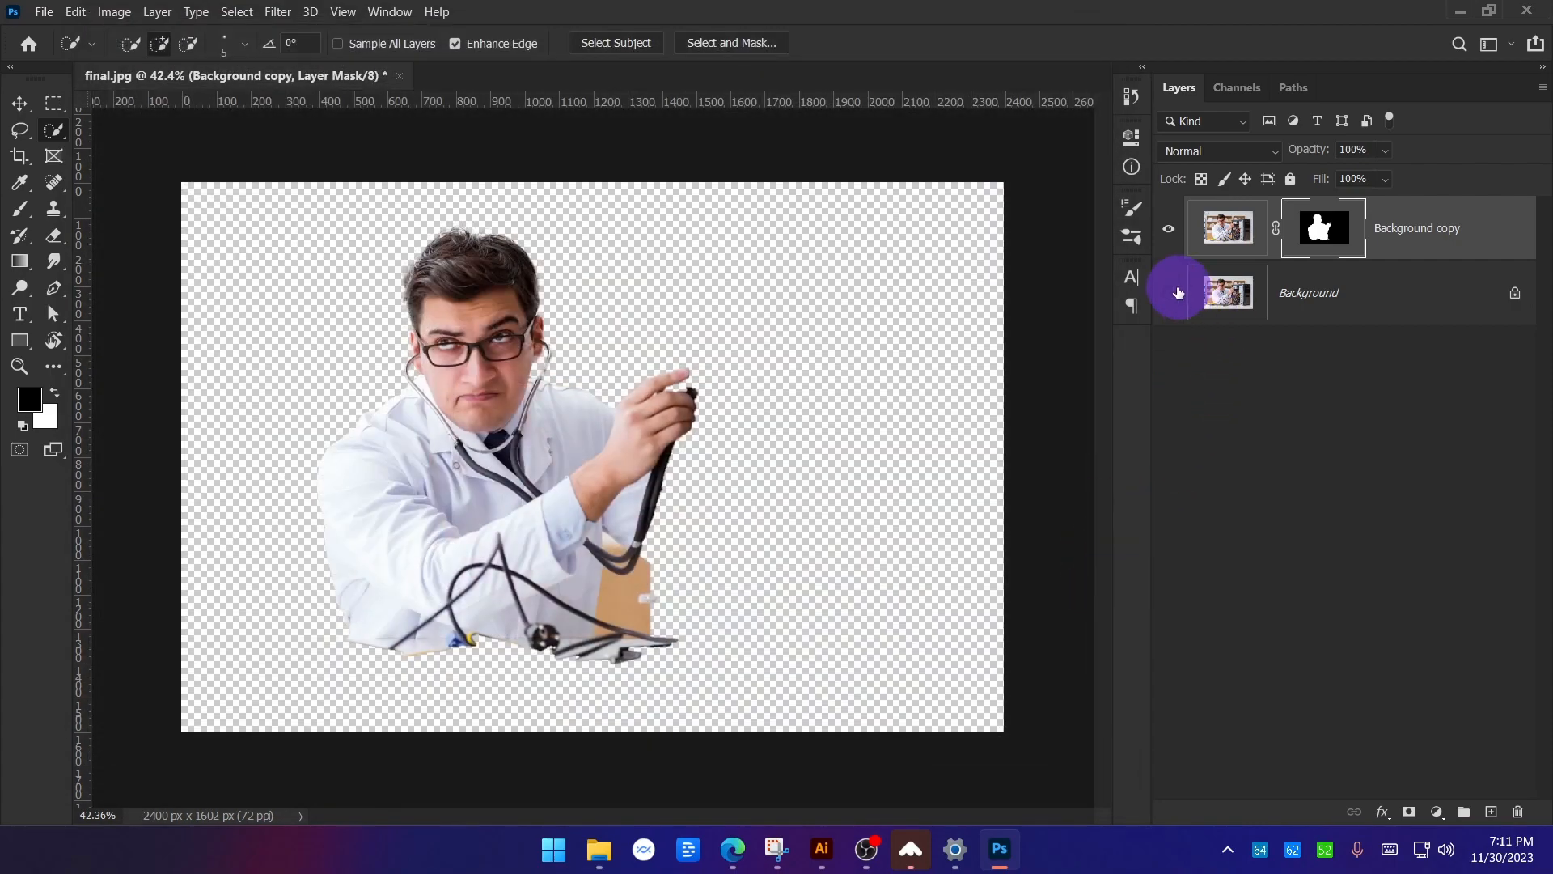
# Show the Background layer and export the full photo with Save for Web as a PNG-24 named 2 on the desktop.
pyautogui.click(1172, 293)
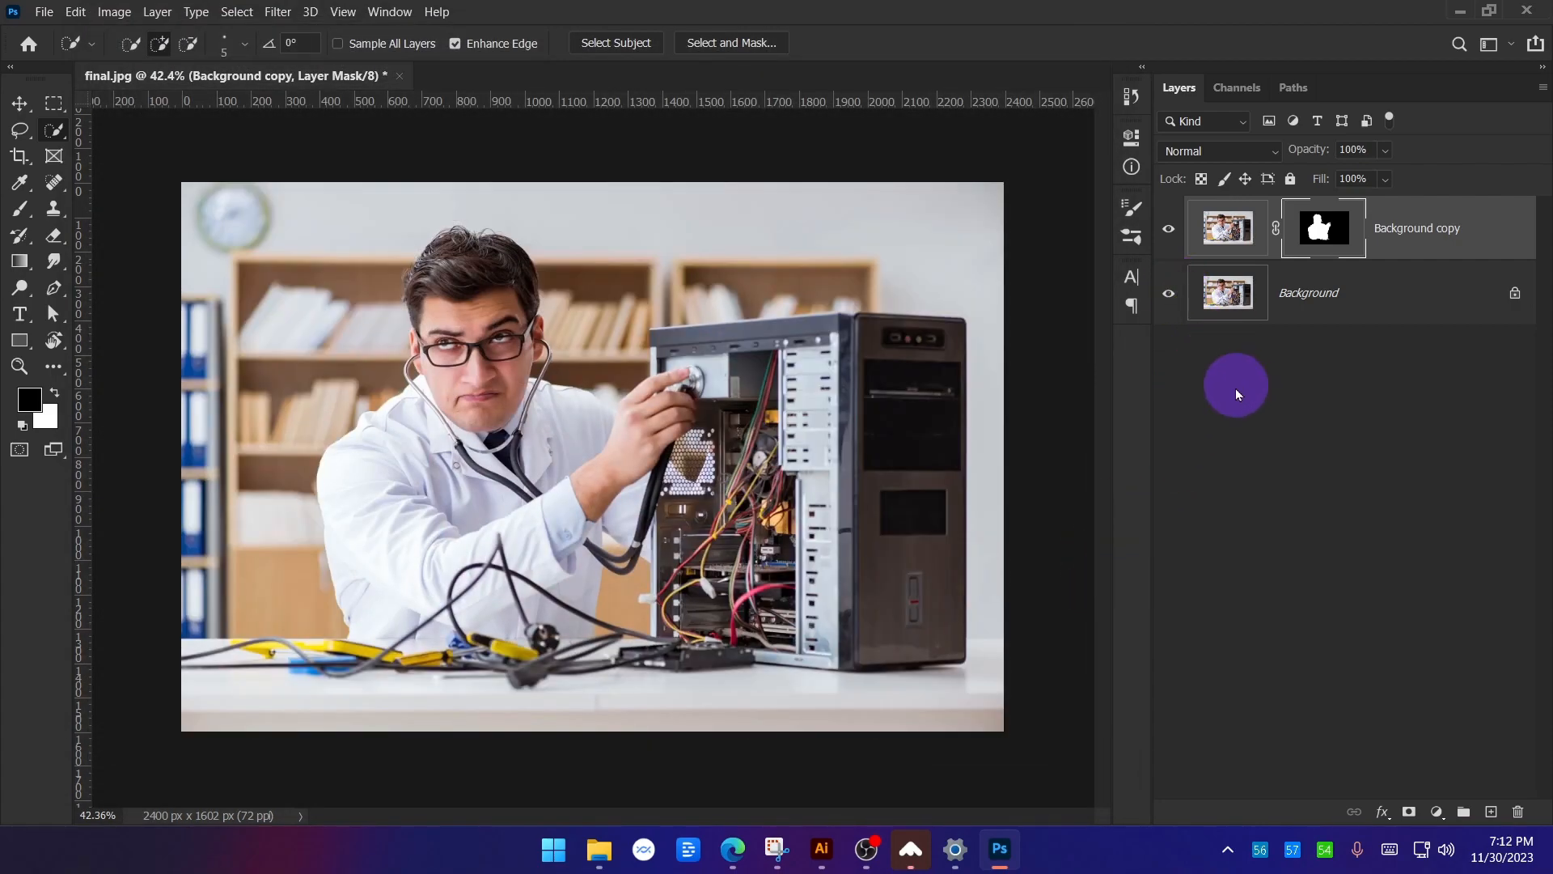
pyautogui.hotkey('ctrl', 'alt', 'shift', 's')
pyautogui.click(167, 102)
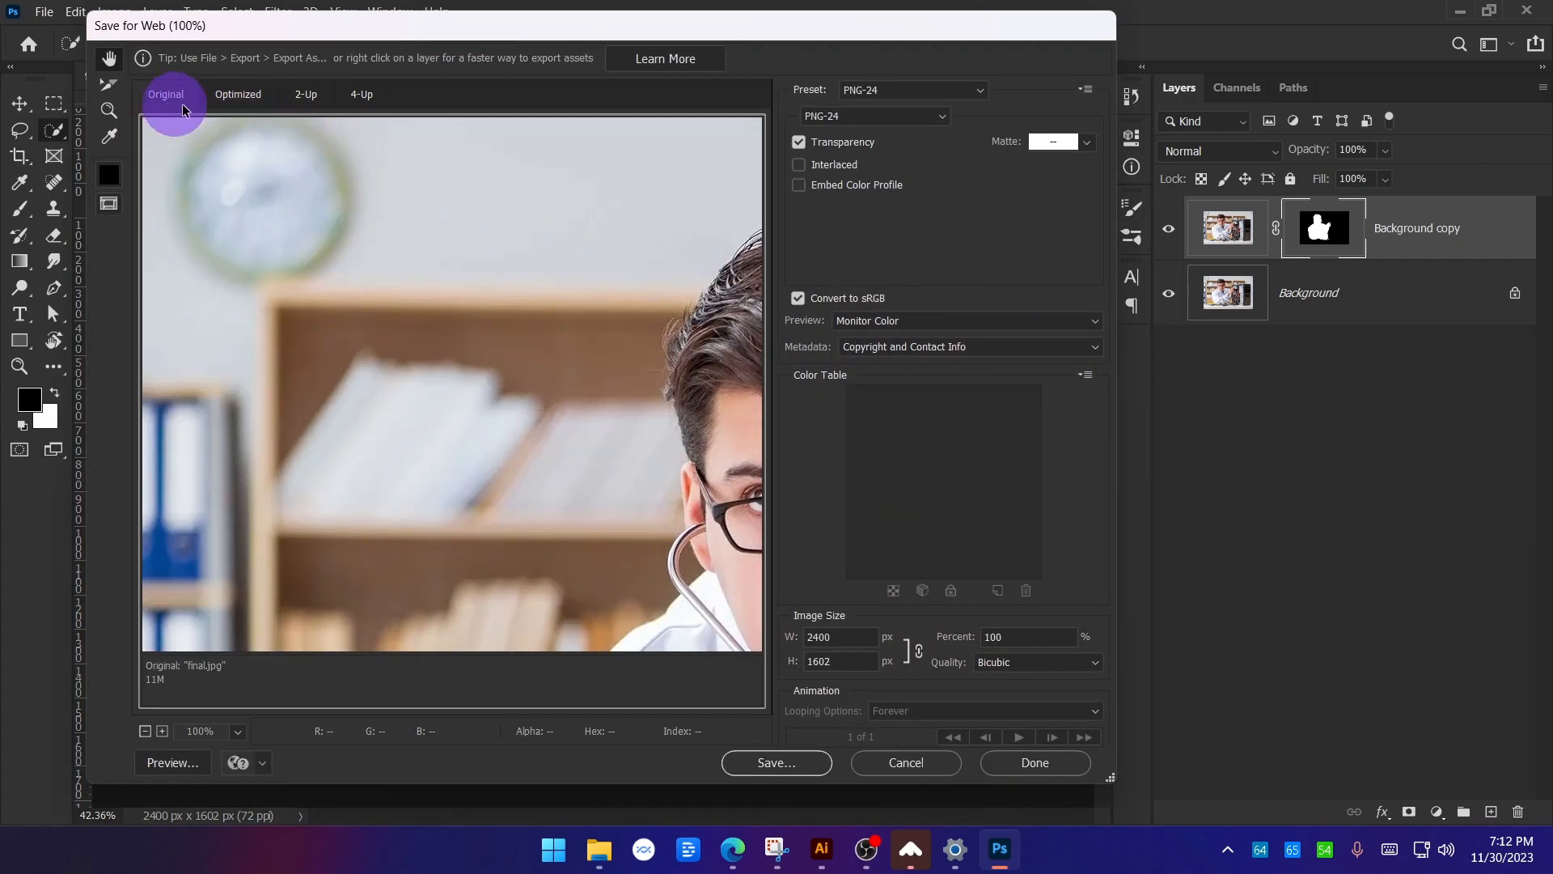
pyautogui.click(811, 760)
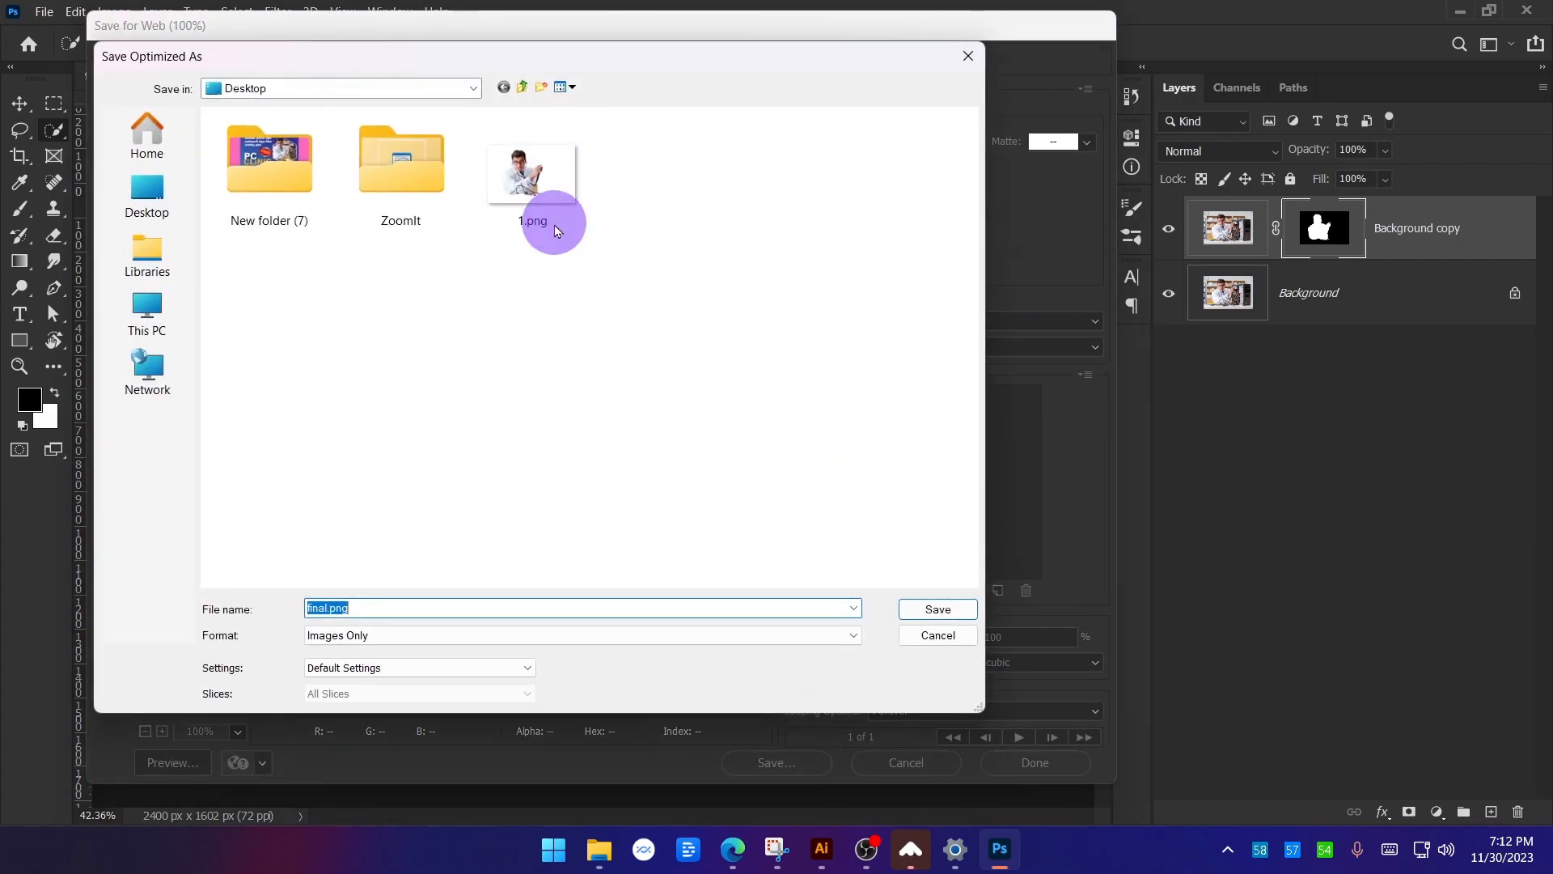
pyautogui.write('2')
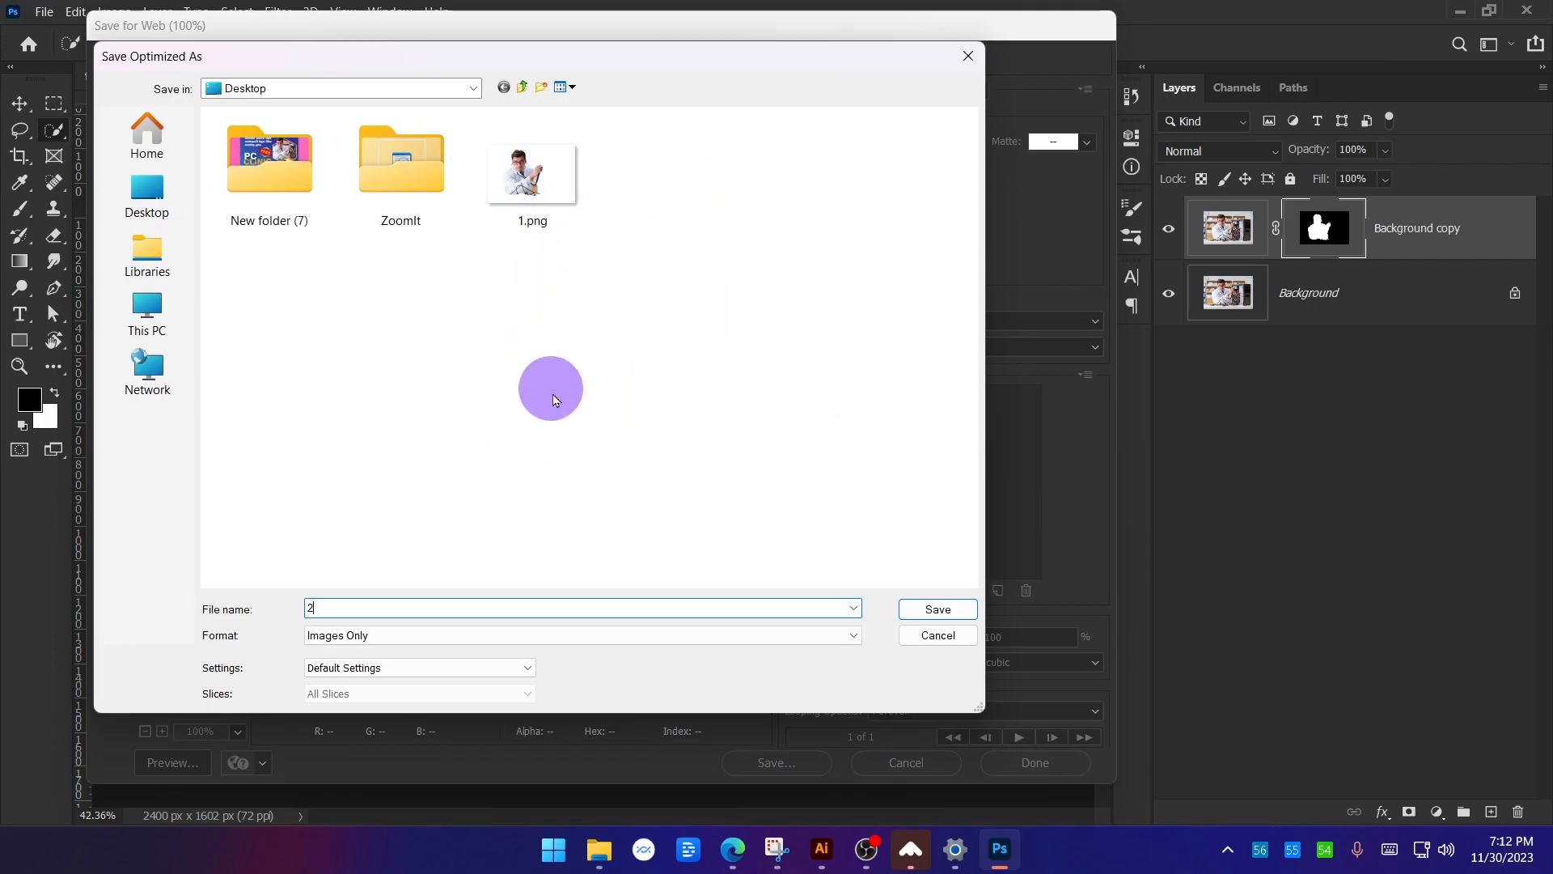
pyautogui.click(968, 611)
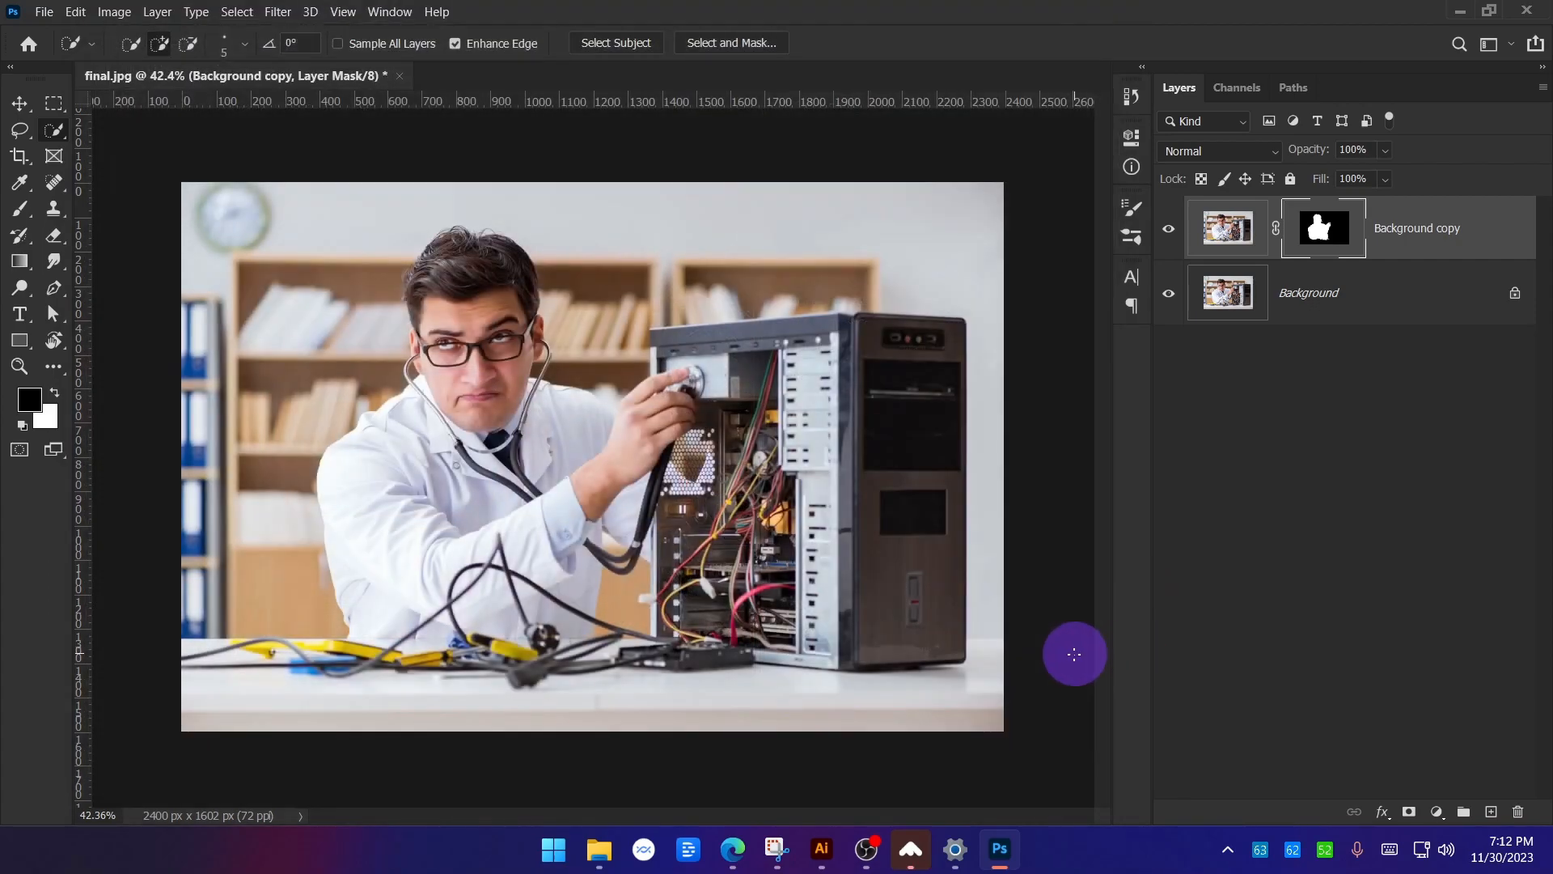
# Place the exported images 1.png and 2.png from the desktop into the PC CLINIC POST document in Illustrator.
pyautogui.press('super')
pyautogui.write('d')
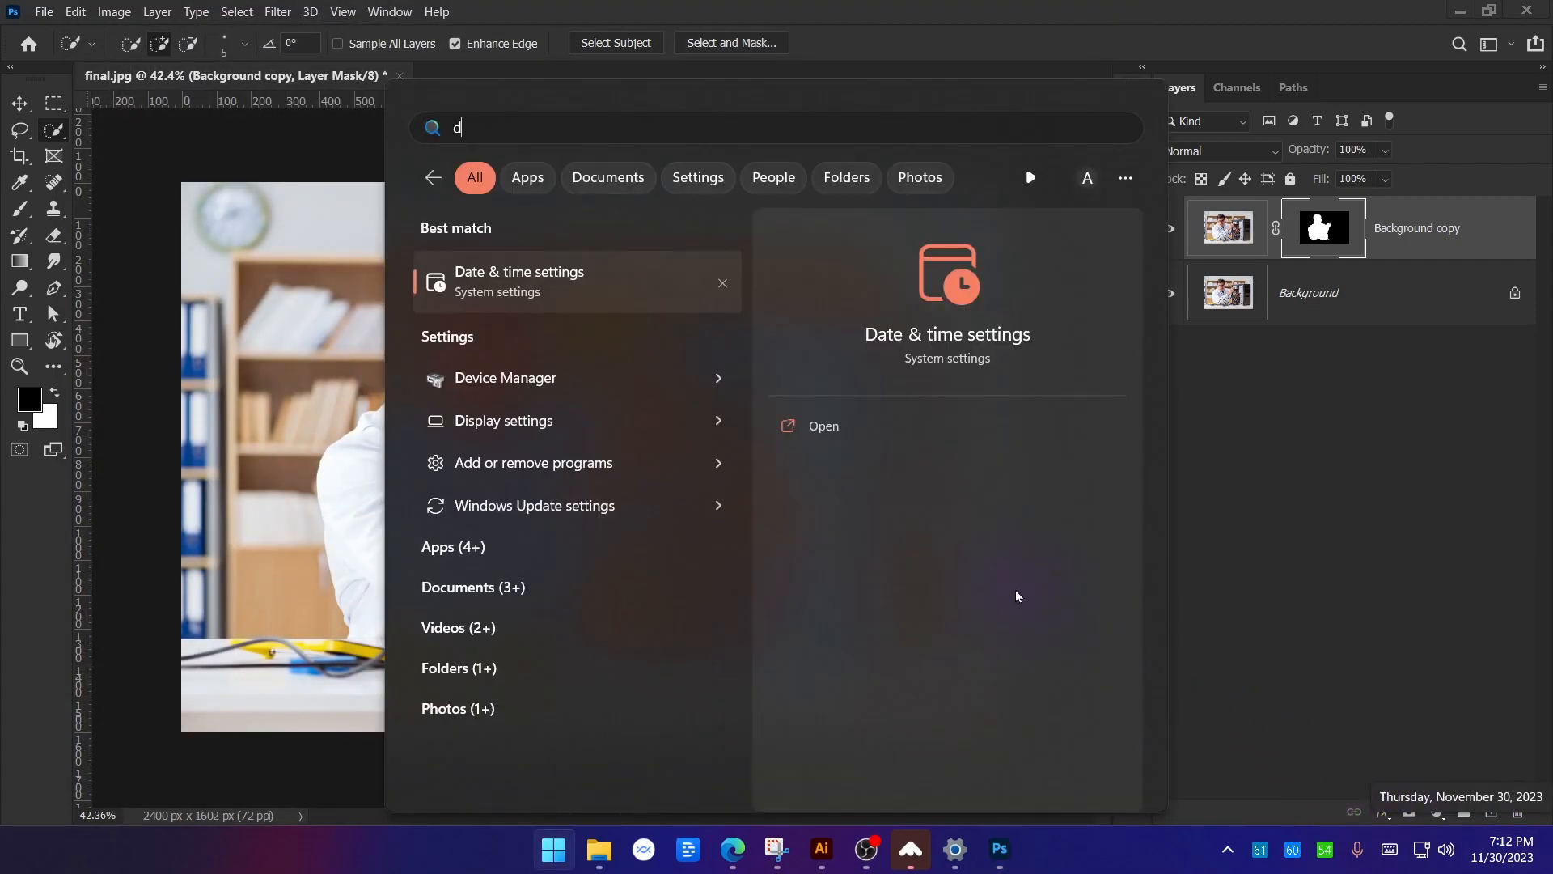
pyautogui.press('super+d')
pyautogui.moveTo(159, 231); pyautogui.dragTo(628, 305)
pyautogui.moveTo(680, 168); pyautogui.dragTo(608, 258)
pyautogui.moveTo(577, 204); pyautogui.dragTo(1025, 469)
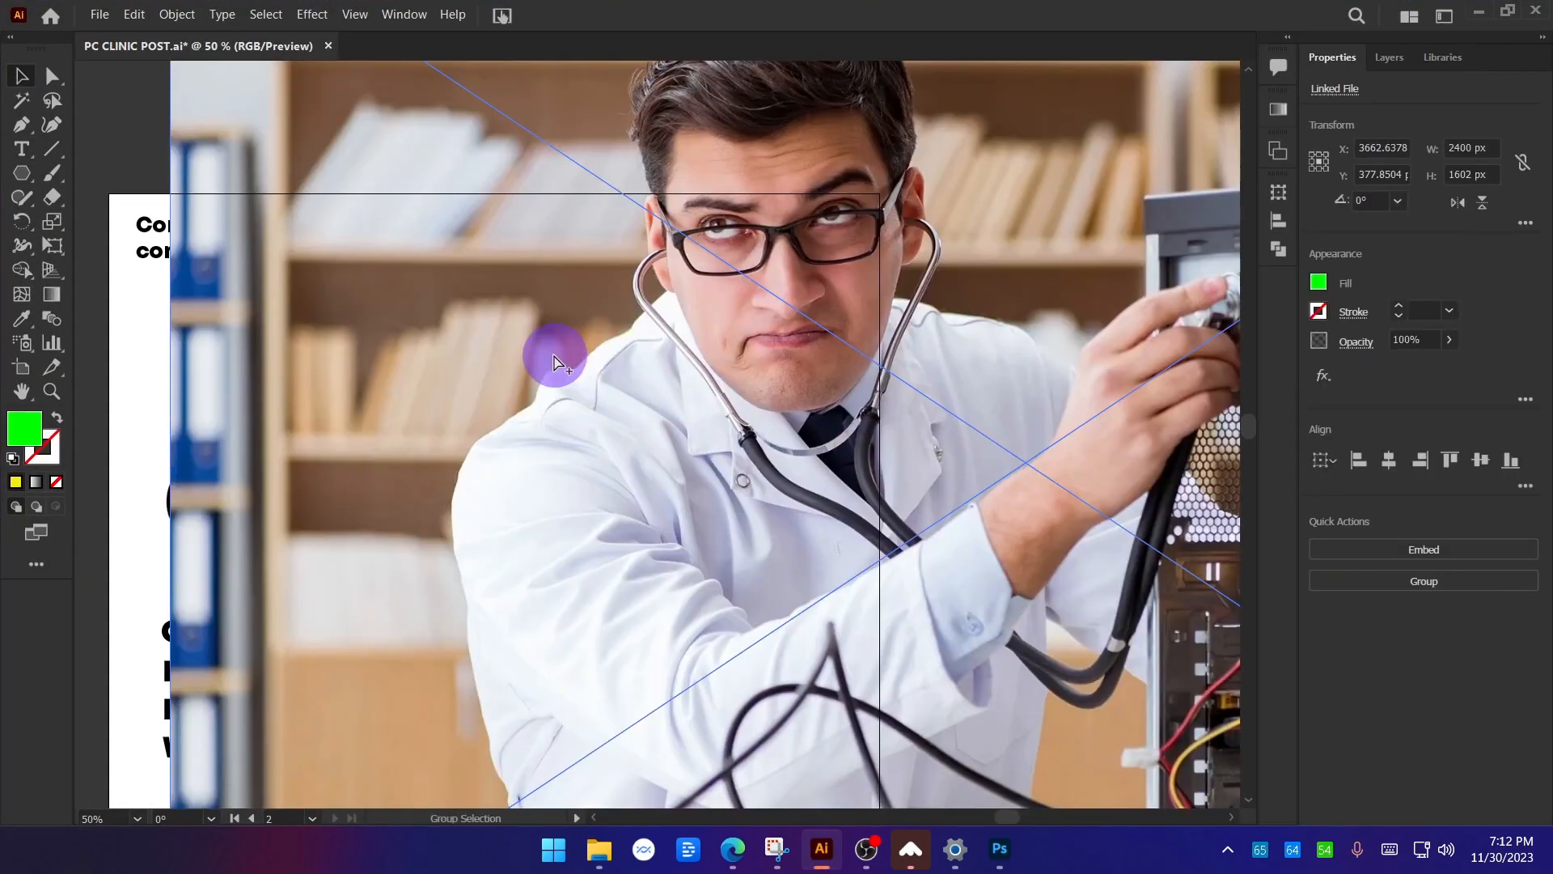
# Move the two overlapping technician images together onto the empty canvas to the right of the poster artboard.
pyautogui.scroll(-4, 555, 357)
pyautogui.moveTo(808, 381); pyautogui.dragTo(594, 281)
pyautogui.moveTo(516, 252); pyautogui.dragTo(811, 363)
pyautogui.click(808, 198)
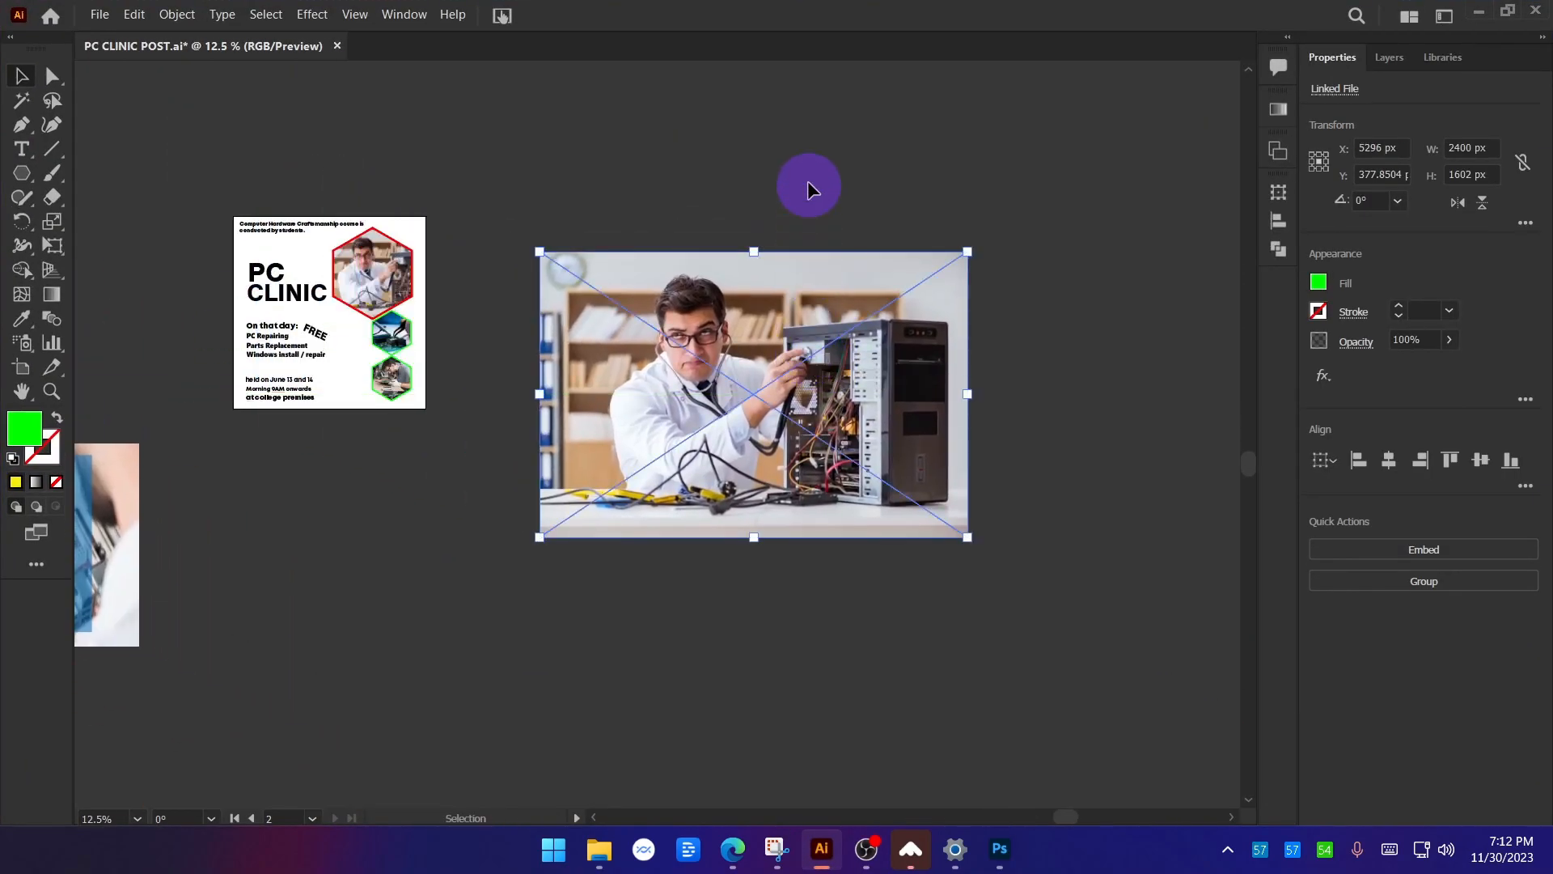
pyautogui.scroll(2, 808, 357)
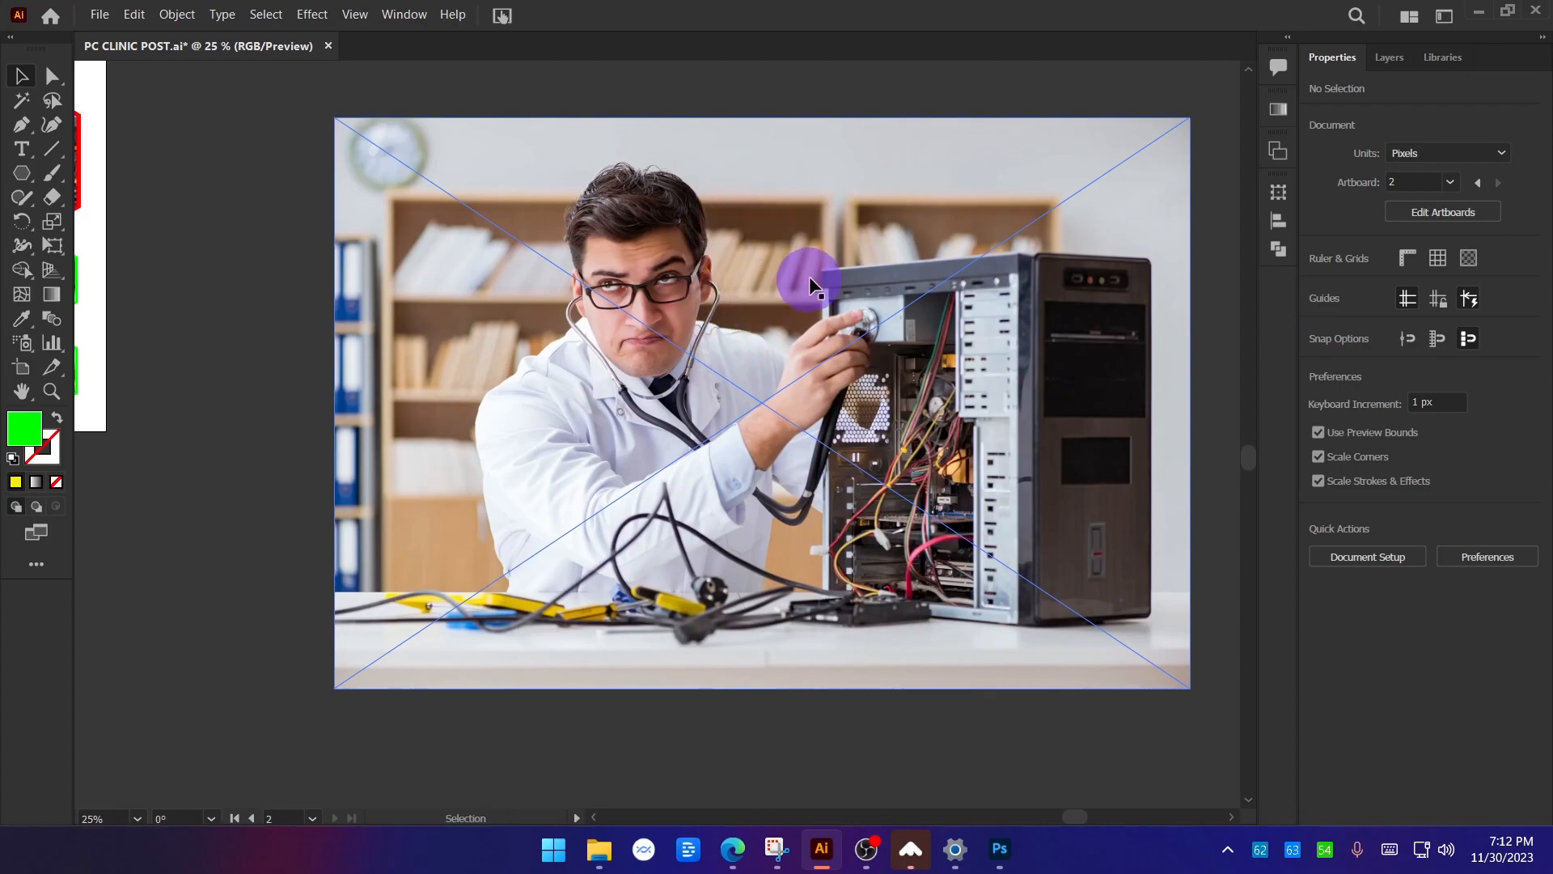
pyautogui.moveTo(799, 281); pyautogui.dragTo(770, 310)
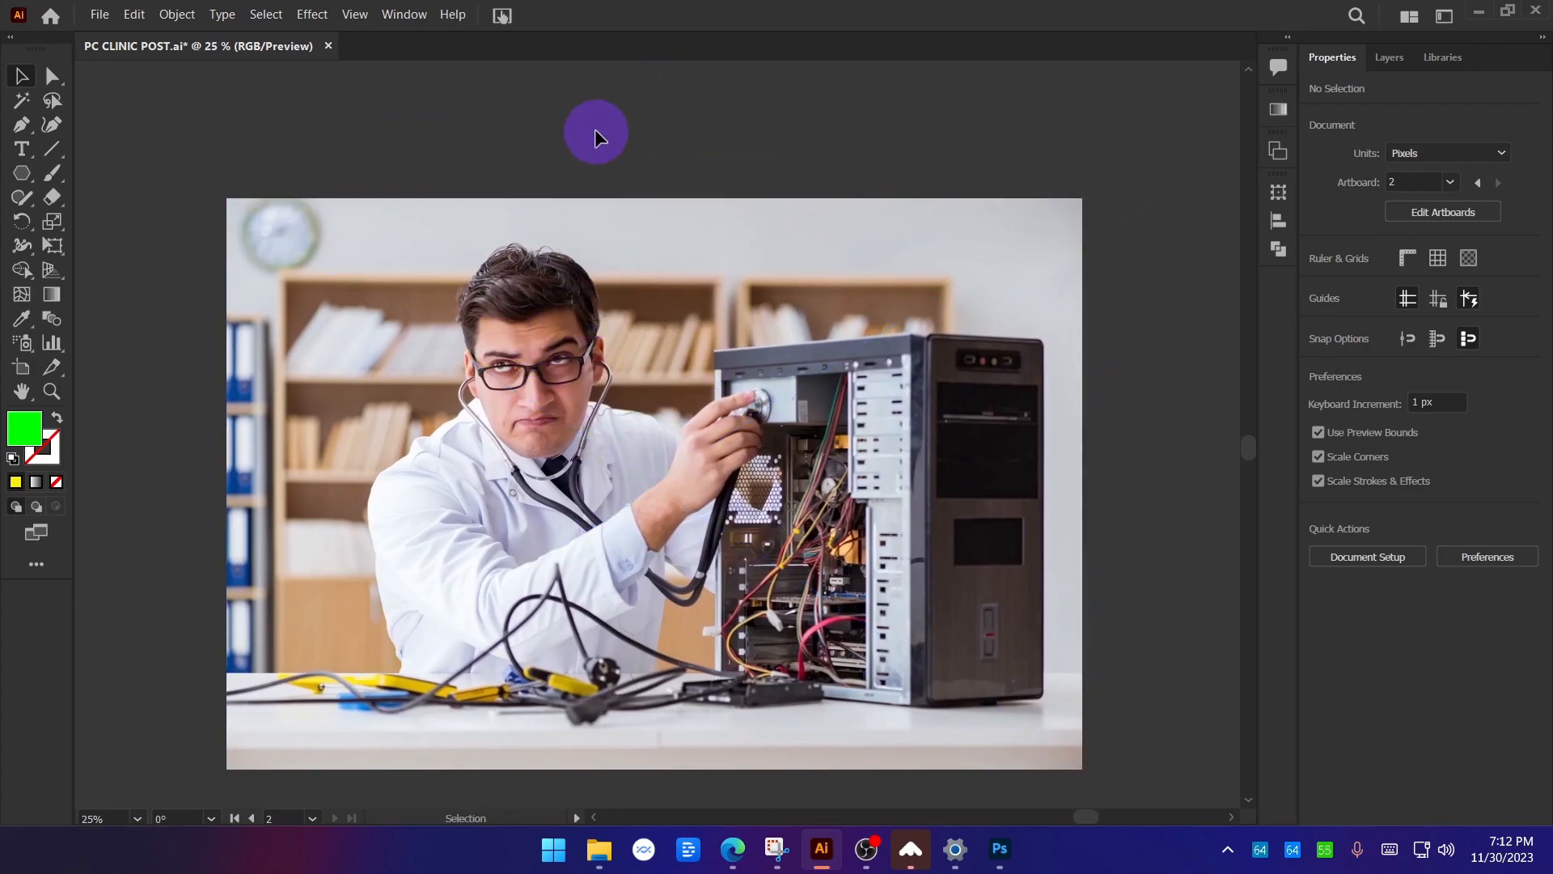
# Check which technician image lies on top by moving it aside several times and undoing each move.
pyautogui.moveTo(522, 335); pyautogui.dragTo(750, 208)
pyautogui.hotkey('ctrl', 'z')
pyautogui.scroll(-1, 587, 391)
pyautogui.moveTo(550, 379); pyautogui.dragTo(792, 281)
pyautogui.hotkey('ctrl', 'z')
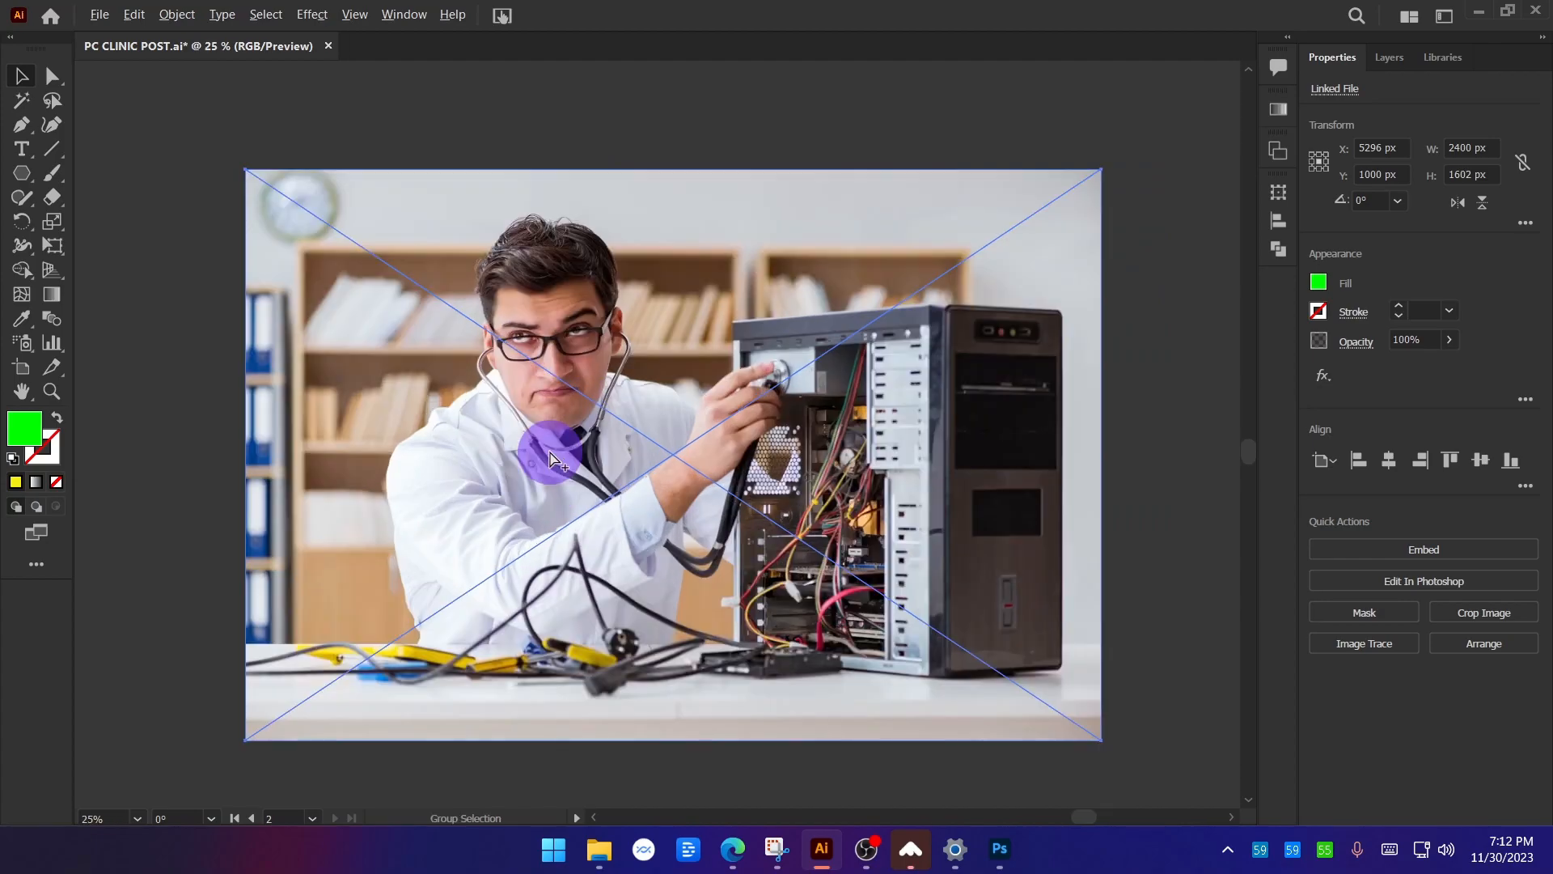
pyautogui.scroll(1, 547, 429)
pyautogui.click(680, 153)
pyautogui.moveTo(566, 333); pyautogui.dragTo(940, 323)
pyautogui.hotkey('ctrl', 'z')
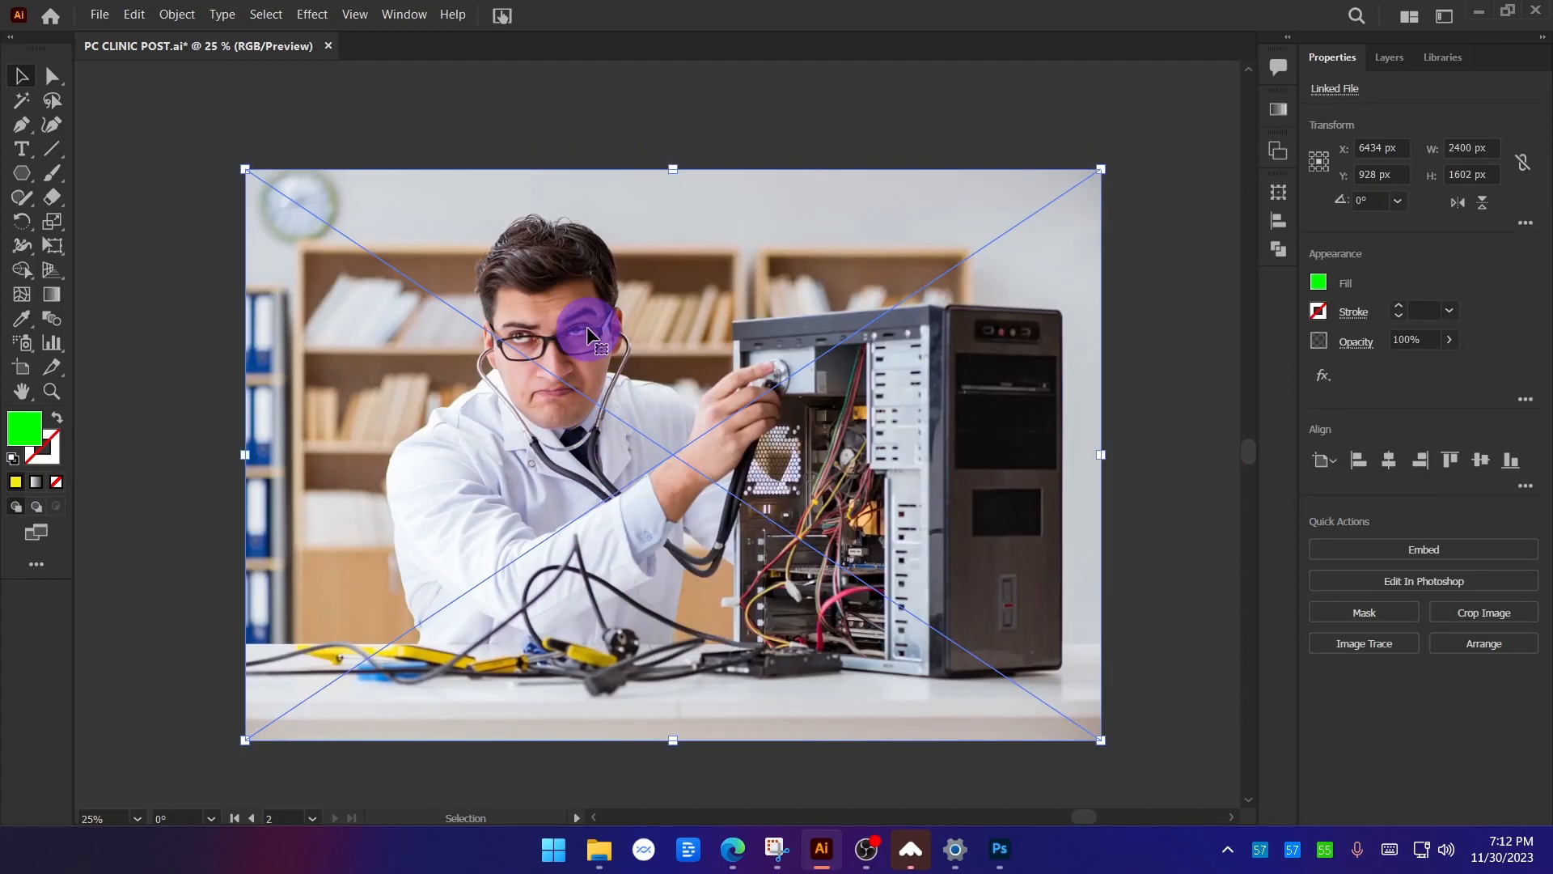
pyautogui.moveTo(731, 286); pyautogui.dragTo(1019, 281)
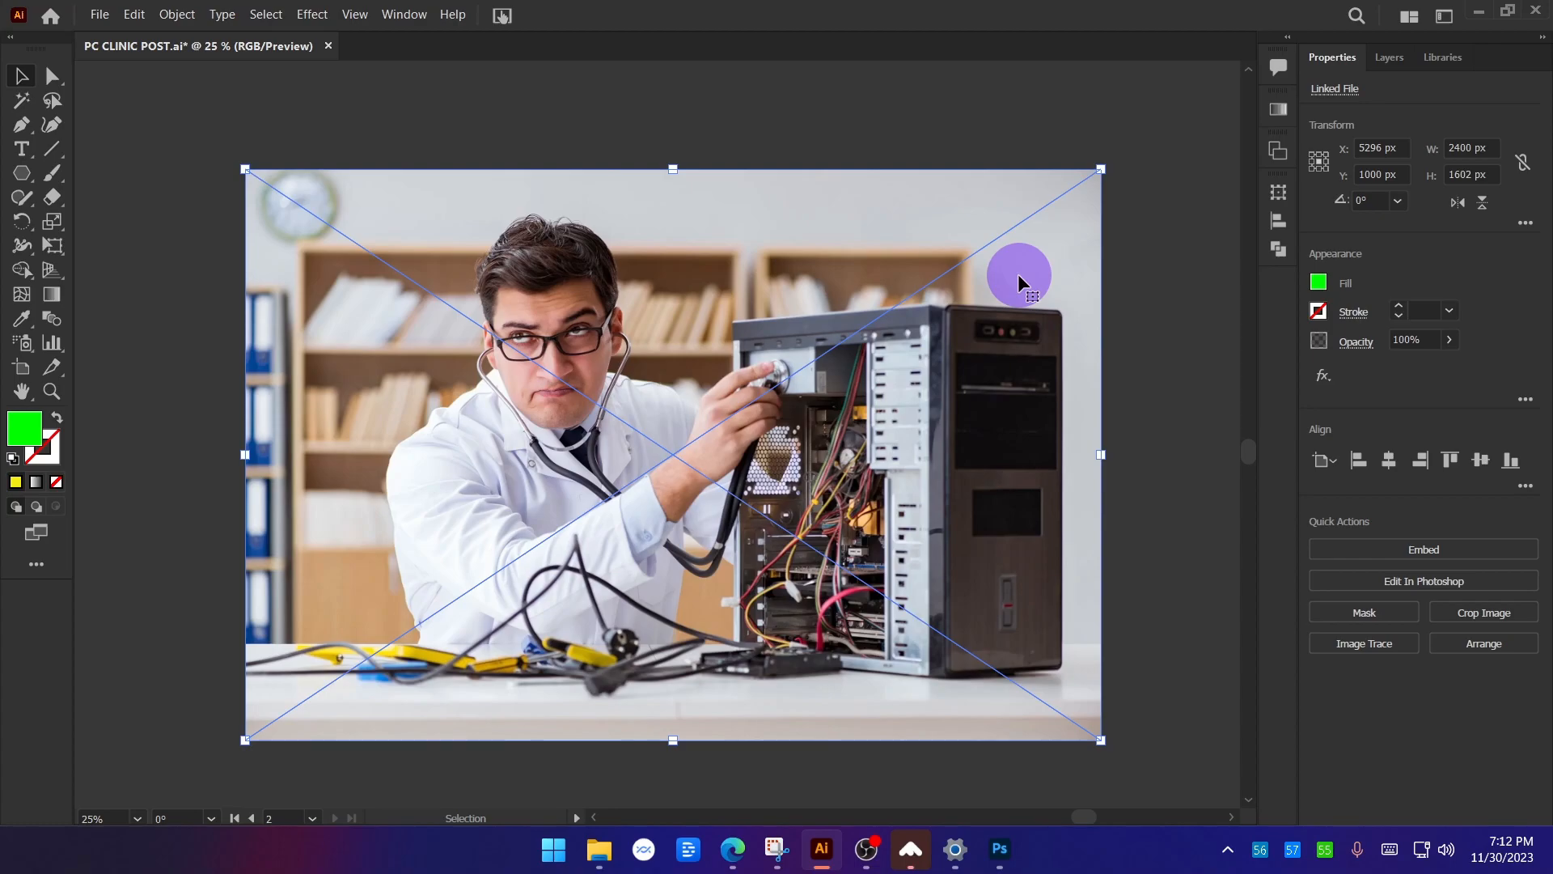
# Close the drawing overlay and send the selected full technician photo to the back.
pyautogui.rightClick(671, 292)
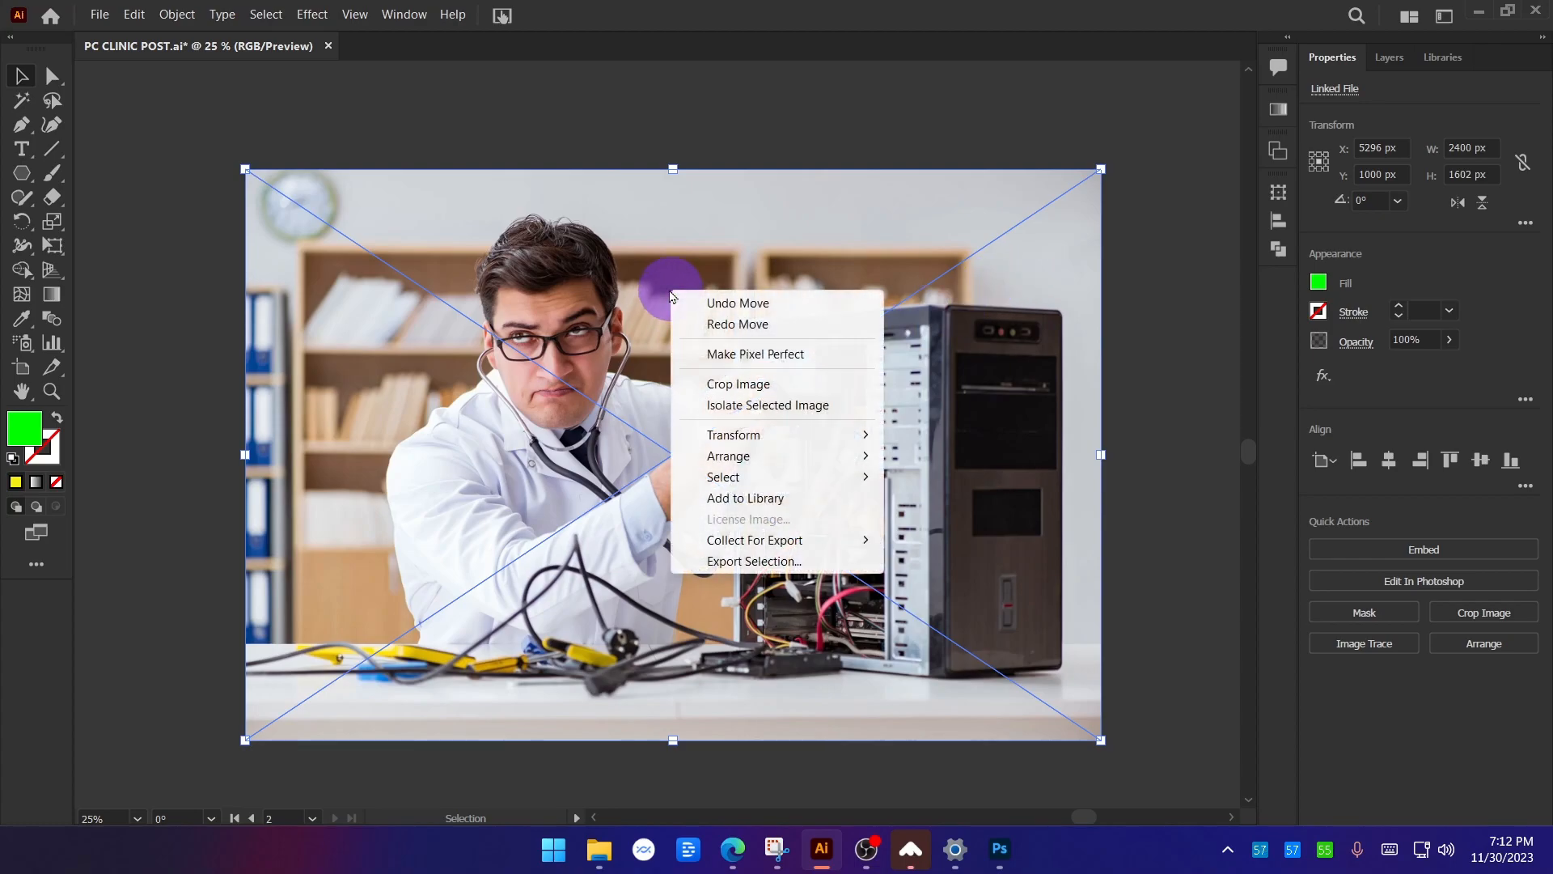
pyautogui.hotkey('ctrl', 'alt', 'g')
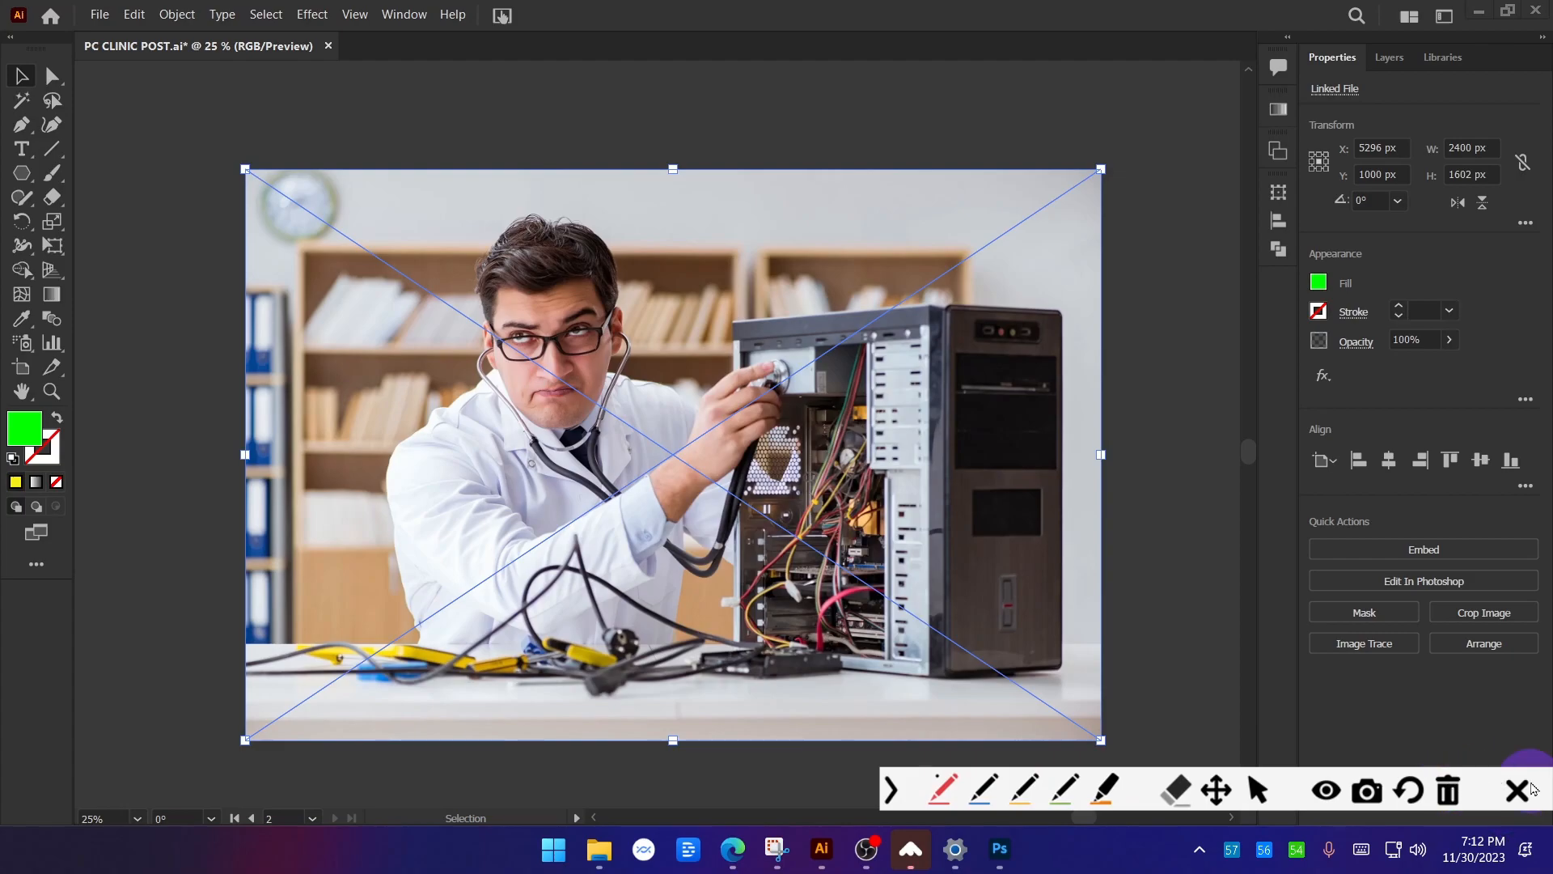
pyautogui.click(1521, 789)
pyautogui.rightClick(740, 397)
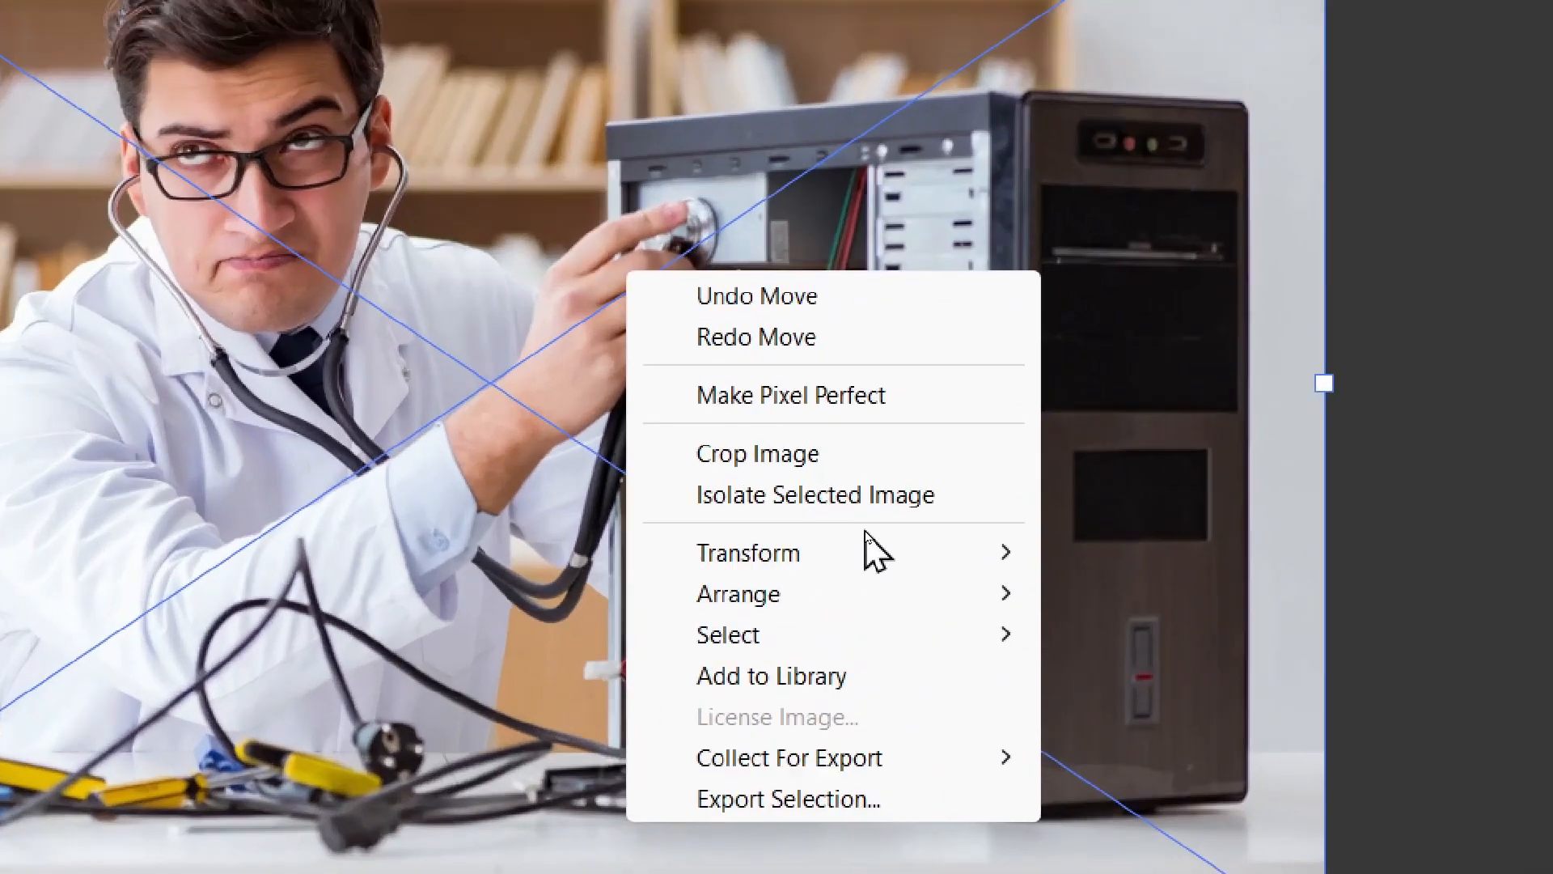
pyautogui.moveTo(791, 592)
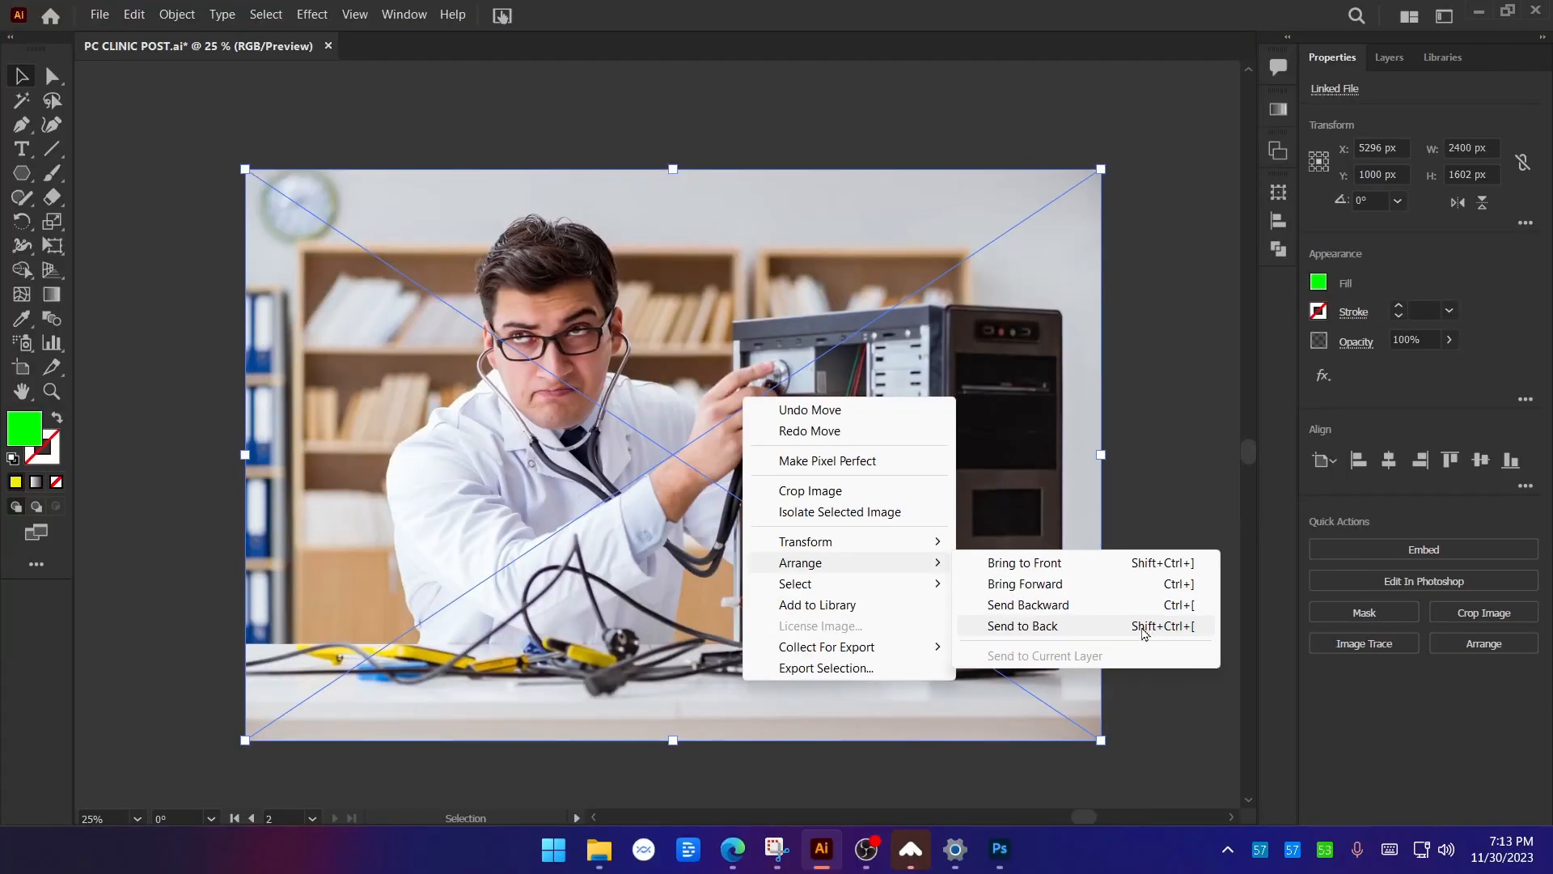
pyautogui.click(1154, 638)
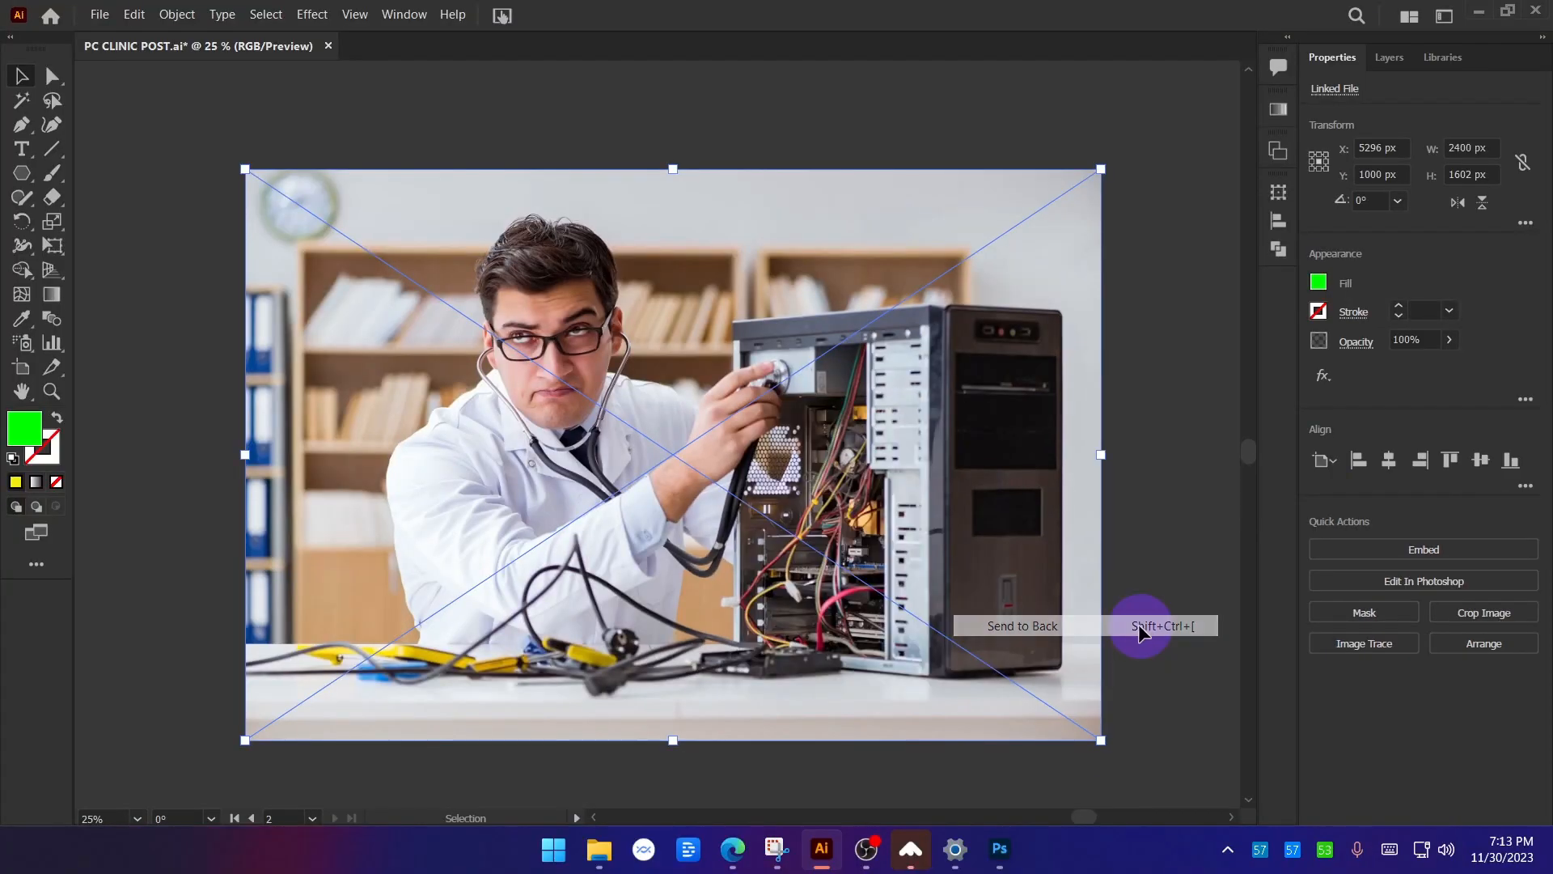
# Check the new stacking order by moving the technician images aside and undoing the moves.
pyautogui.click(775, 214)
pyautogui.moveTo(775, 214); pyautogui.dragTo(817, 327)
pyautogui.hotkey('ctrl', 'z')
pyautogui.moveTo(585, 359); pyautogui.dragTo(1165, 411)
pyautogui.hotkey('ctrl', 'z')
pyautogui.moveTo(539, 309); pyautogui.dragTo(775, 453)
pyautogui.hotkey('ctrl', 'z')
# Draw a hexagon about 1241 by 1075 px over the technician with the Polygon tool.
pyautogui.scroll(-1, 774, 452)
pyautogui.click(684, 224)
pyautogui.hscroll(-4, 712, 212)
pyautogui.scroll(1, 796, 444)
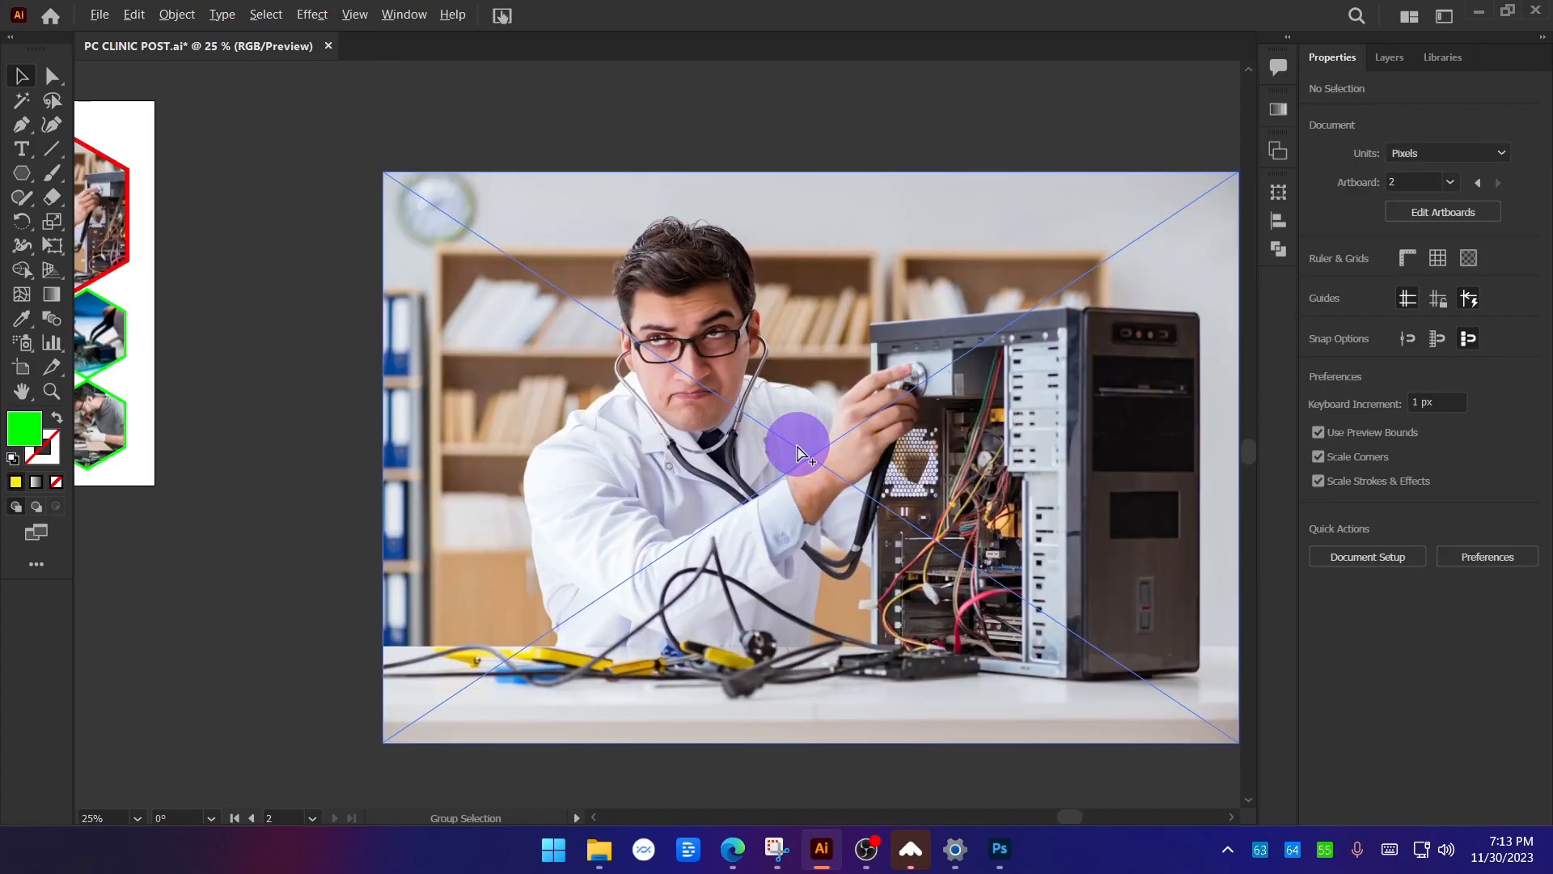
pyautogui.click(26, 185)
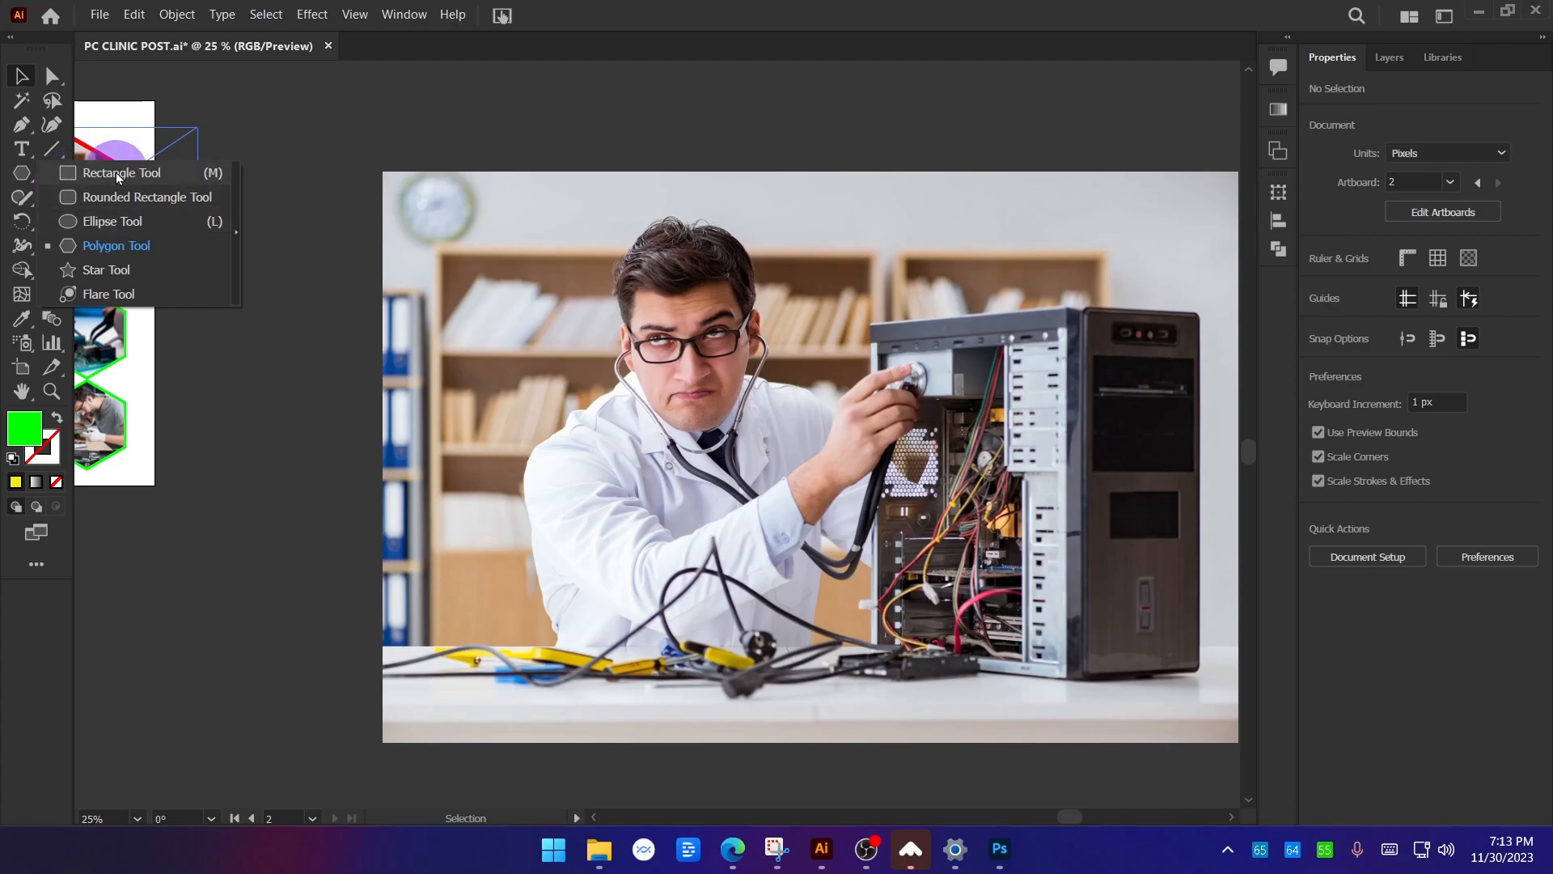
pyautogui.click(113, 245)
pyautogui.moveTo(704, 434); pyautogui.dragTo(841, 619)
pyautogui.click(22, 75)
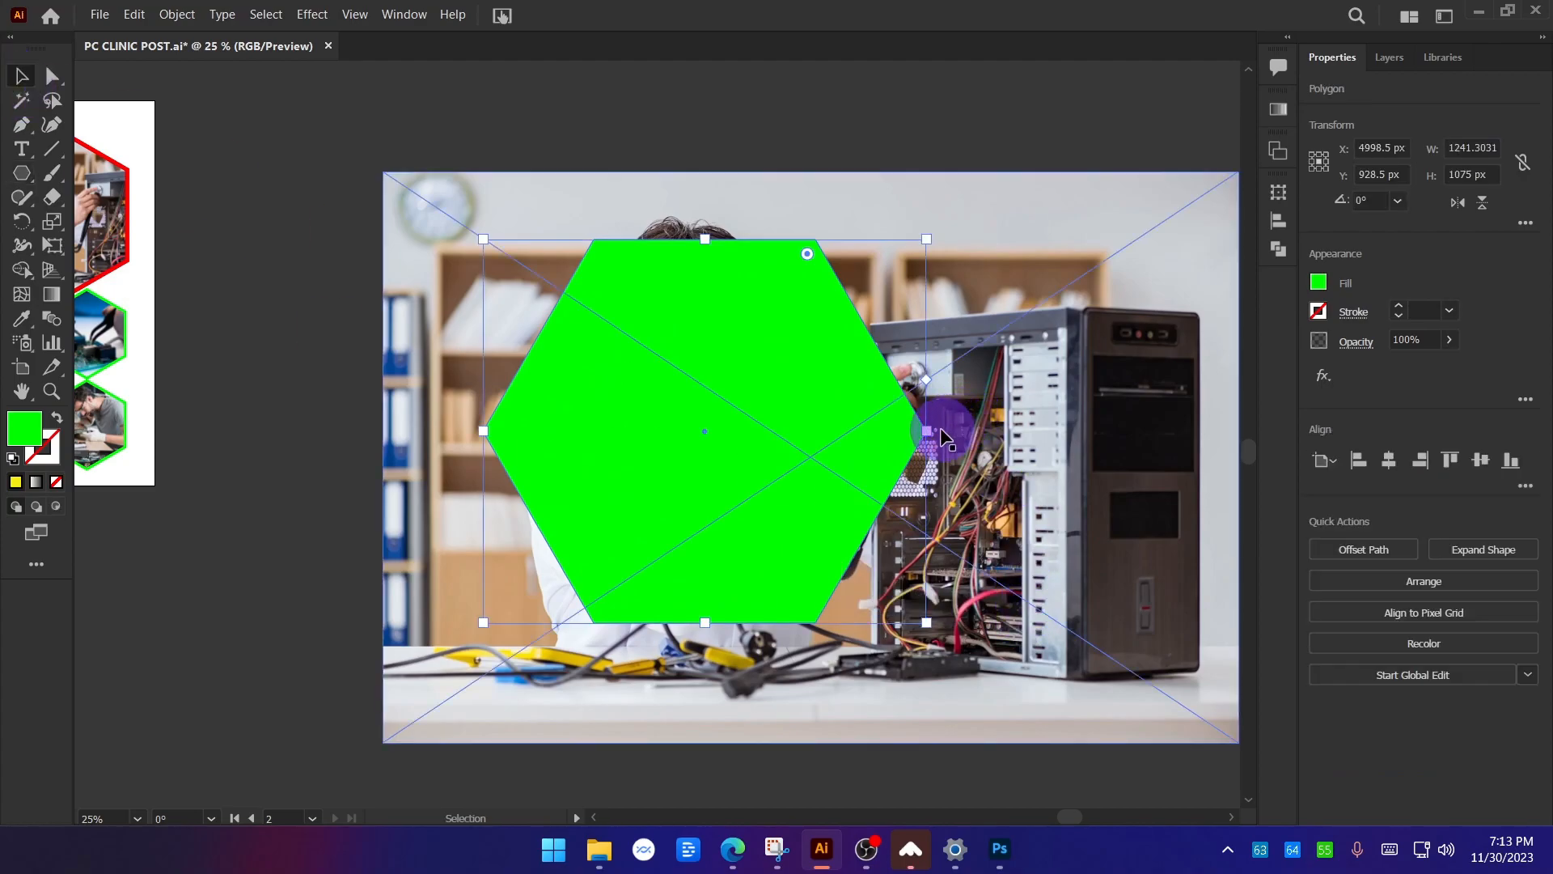
# Rotate the green hexagon 90° and lower its opacity to 49%.
pyautogui.moveTo(938, 430); pyautogui.dragTo(742, 201)
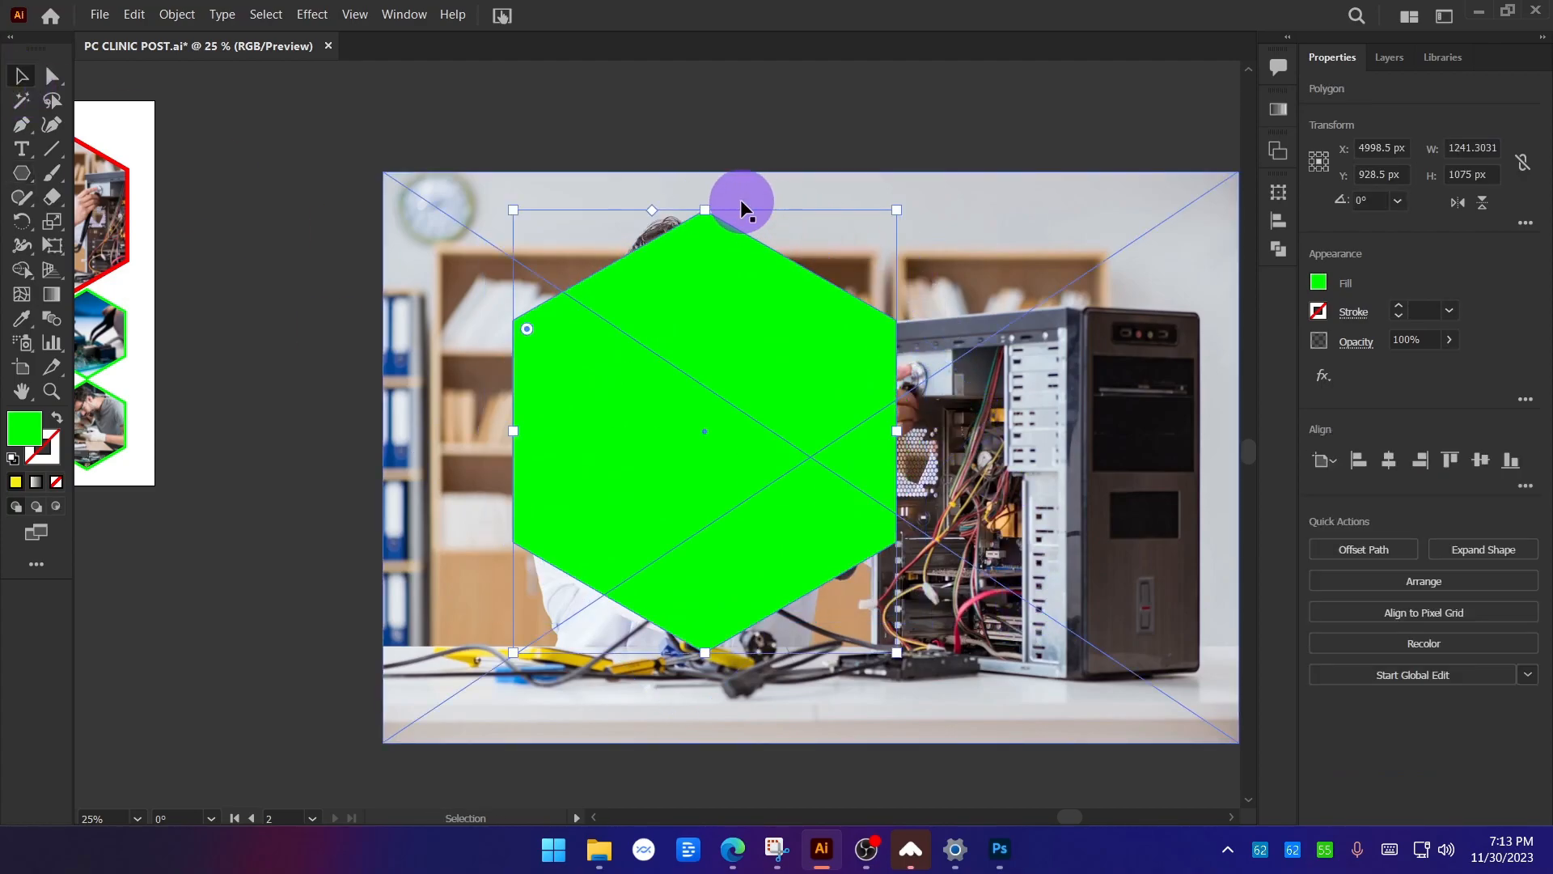
pyautogui.moveTo(1433, 369); pyautogui.dragTo(1409, 370)
pyautogui.click(894, 154)
pyautogui.moveTo(940, 139); pyautogui.dragTo(795, 107)
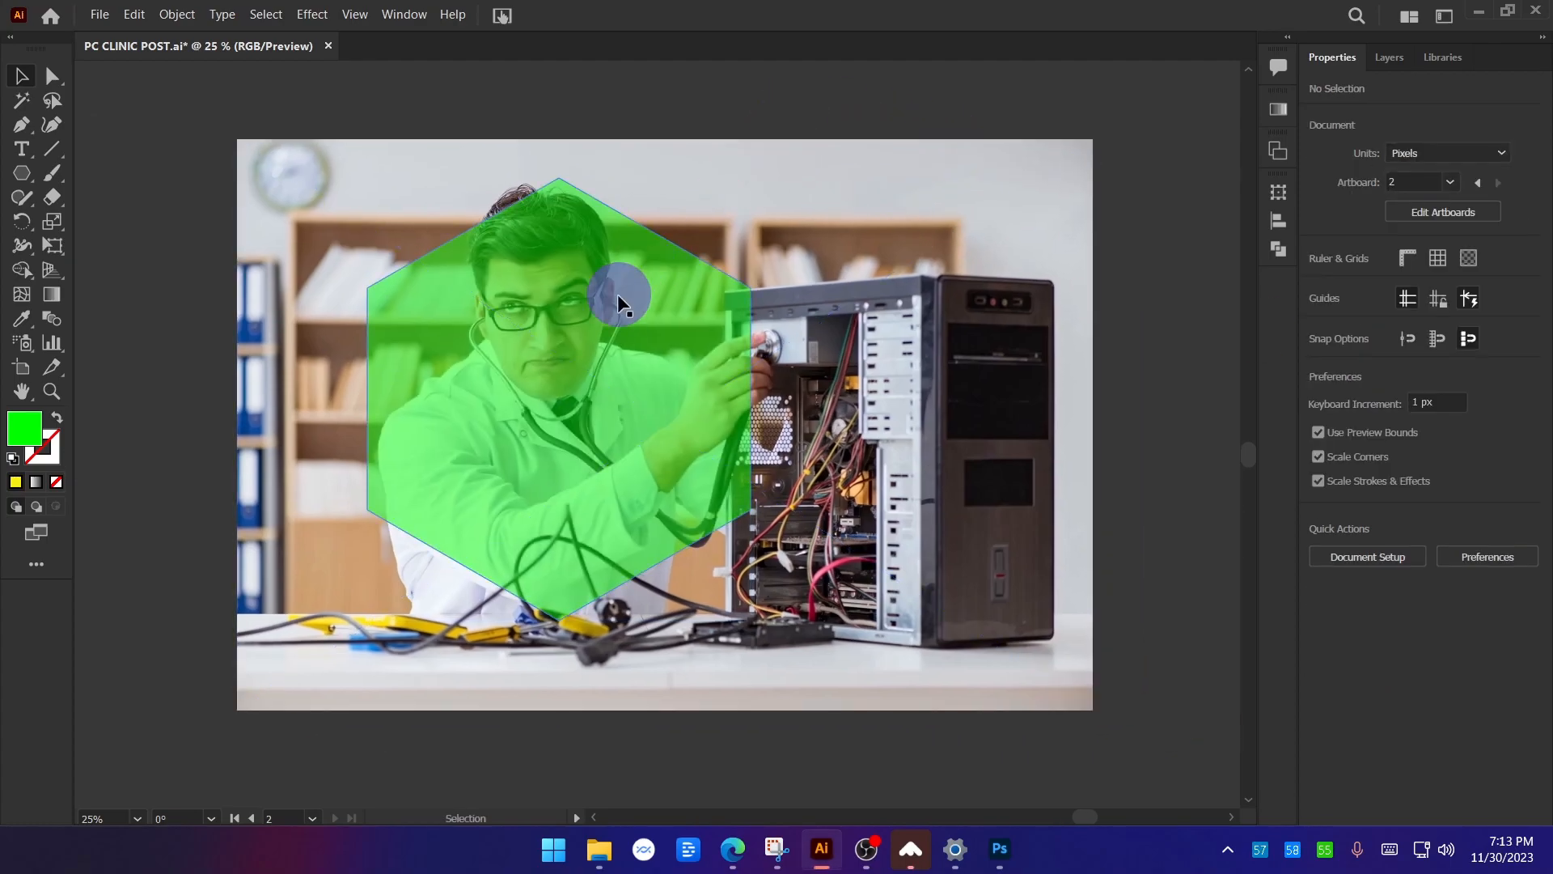
# Move and scale the hexagon to about 1196 by 1381 px, leaving the technician's hair above its edge.
pyautogui.moveTo(620, 304); pyautogui.dragTo(655, 350)
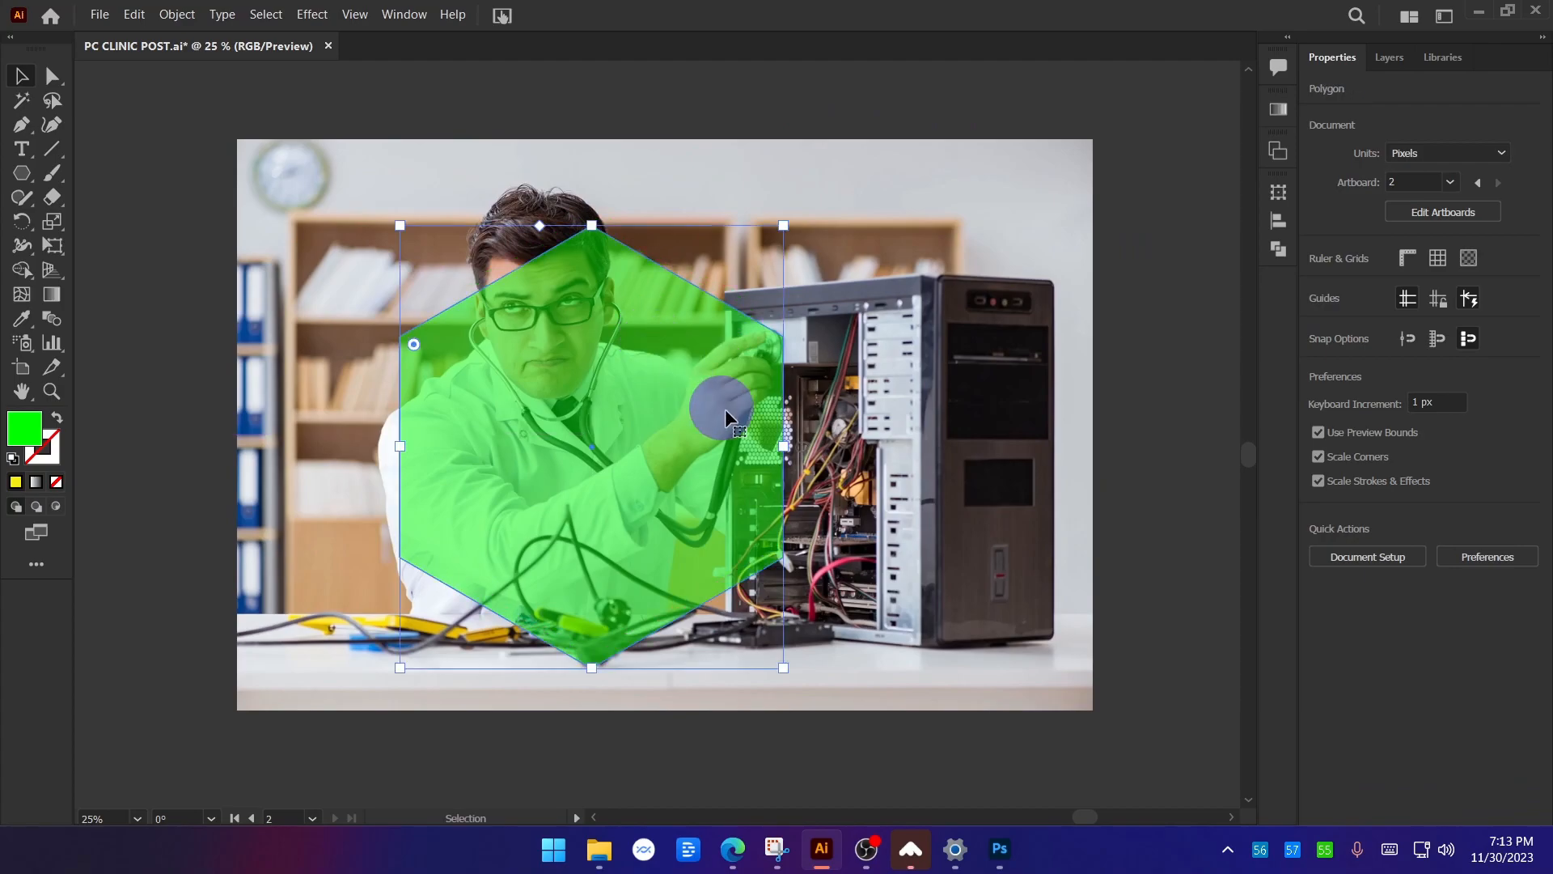
pyautogui.moveTo(789, 447); pyautogui.dragTo(842, 433)
pyautogui.moveTo(687, 388); pyautogui.dragTo(684, 347)
pyautogui.moveTo(629, 186); pyautogui.dragTo(639, 219)
pyautogui.moveTo(657, 323); pyautogui.dragTo(669, 323)
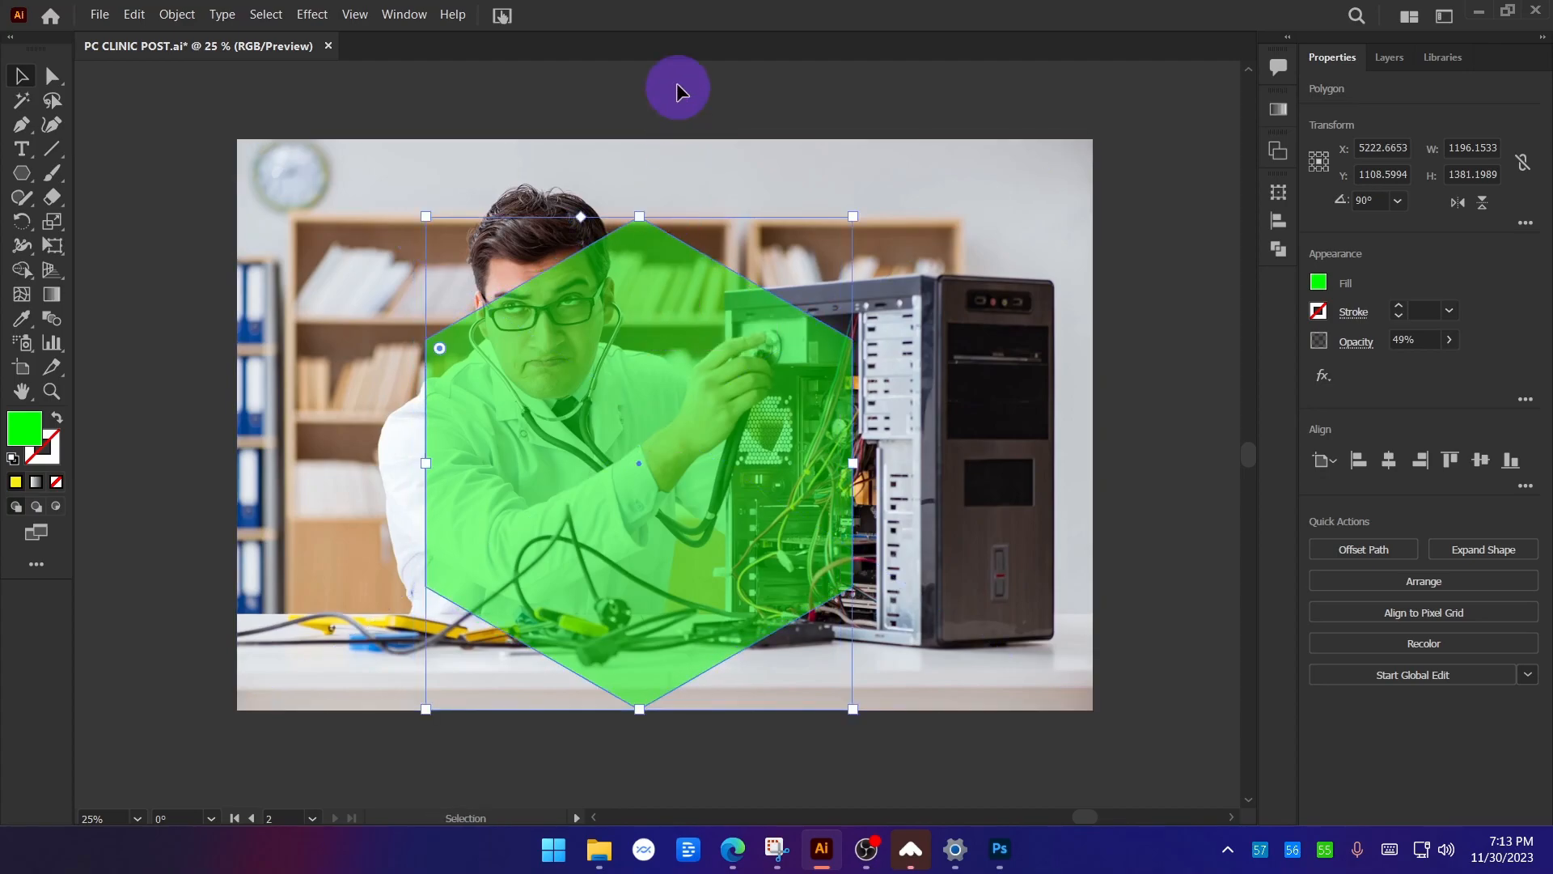
pyautogui.click(521, 163)
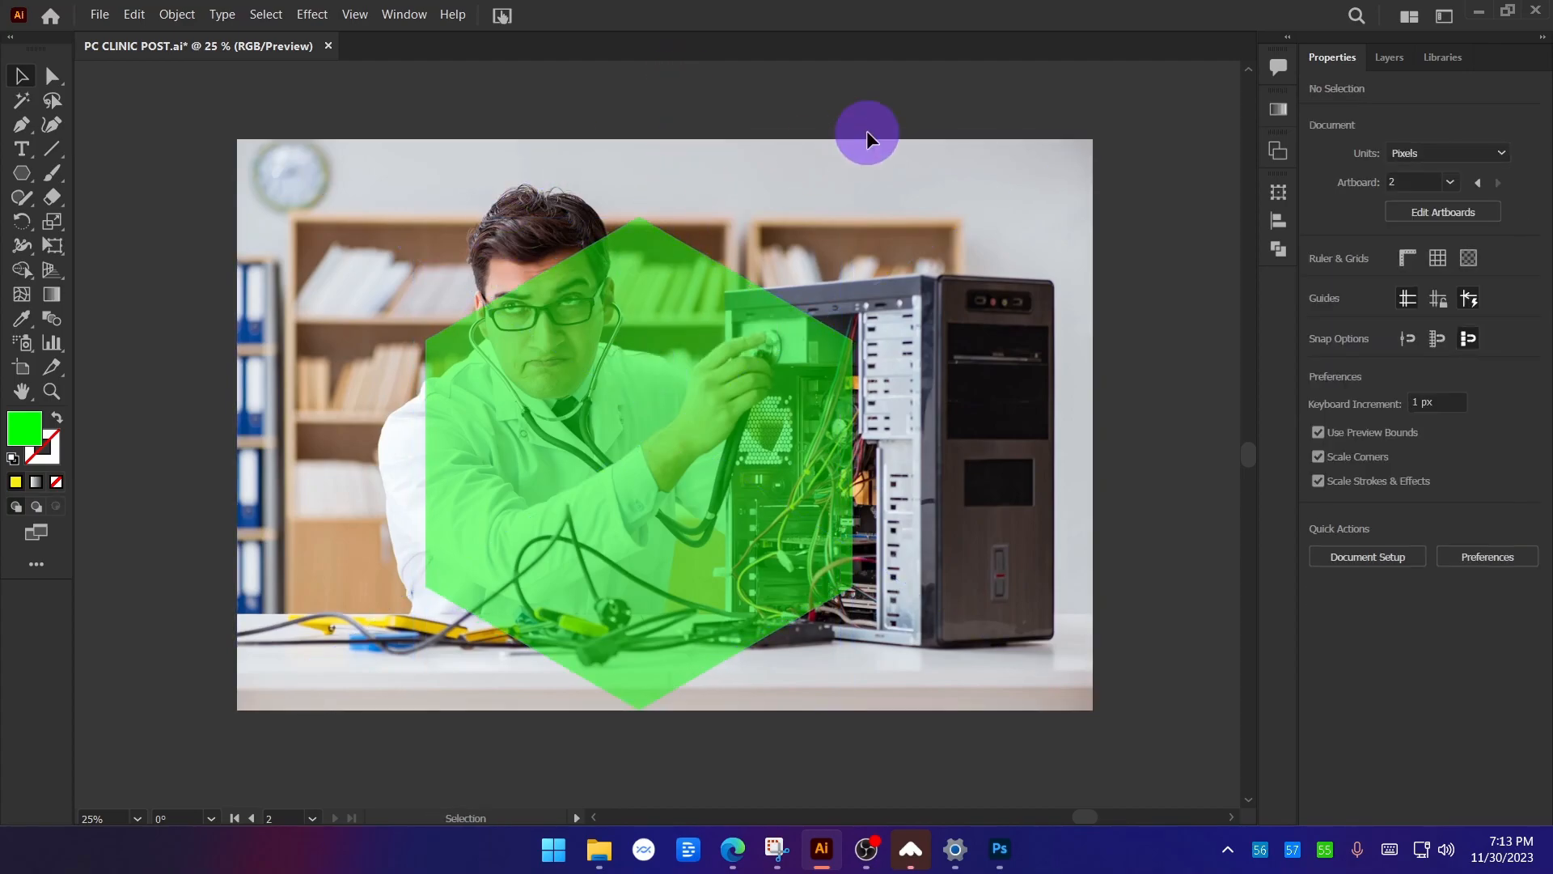
# Set the hexagon's opacity to 100%.
pyautogui.click(704, 388)
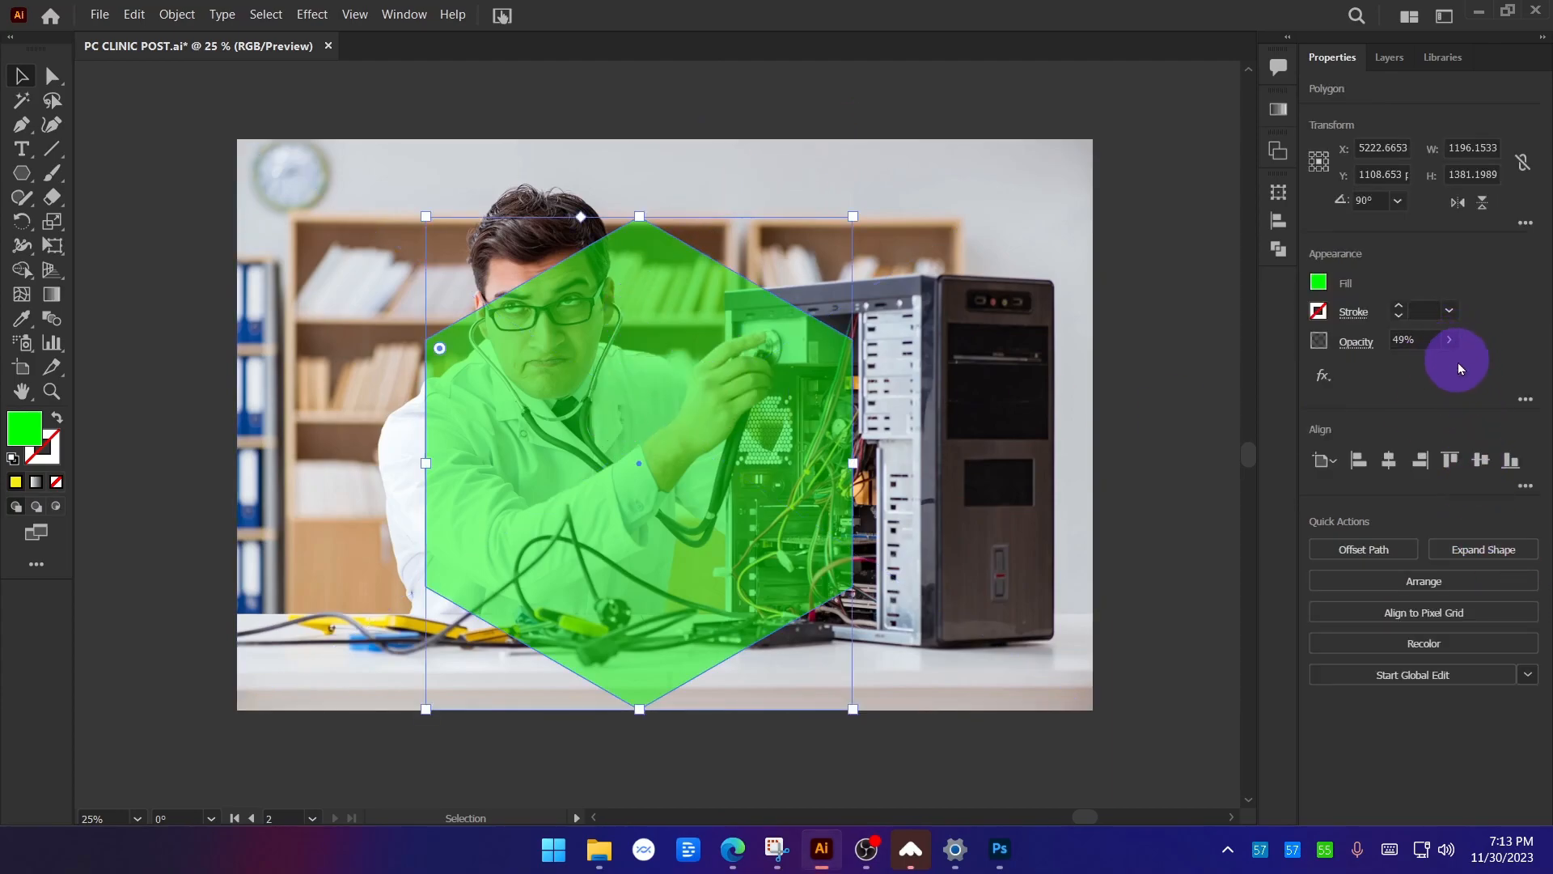
pyautogui.click(1449, 340)
pyautogui.moveTo(1439, 364); pyautogui.dragTo(1526, 362)
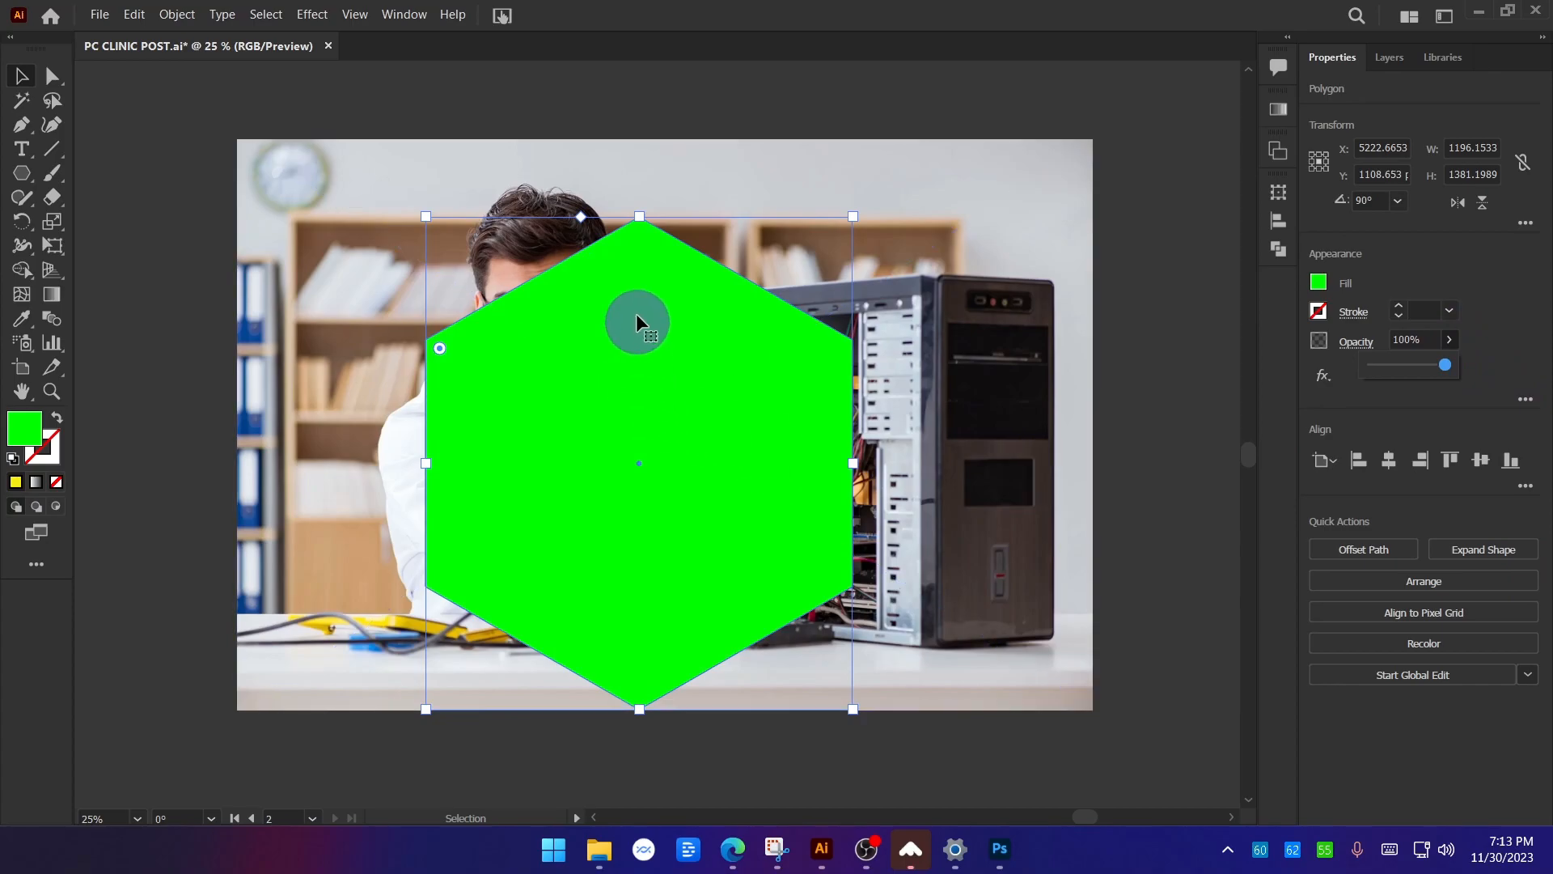
# Check the stacking of the technician's cutout, full photo and hexagon by moving them aside and undoing the moves.
pyautogui.keyDown('shift'); pyautogui.click(997, 250); pyautogui.keyUp('shift')
pyautogui.moveTo(997, 249); pyautogui.dragTo(1155, 281)
pyautogui.hotkey('ctrl', 'z')
pyautogui.scroll(-1, 802, 396)
pyautogui.click(937, 155)
pyautogui.moveTo(968, 273); pyautogui.dragTo(1189, 454)
pyautogui.hotkey('ctrl', 'z')
pyautogui.hotkey('ctrl', 'z')
pyautogui.moveTo(998, 382); pyautogui.dragTo(1088, 481)
pyautogui.hotkey('ctrl', 'z')
pyautogui.click(1108, 360)
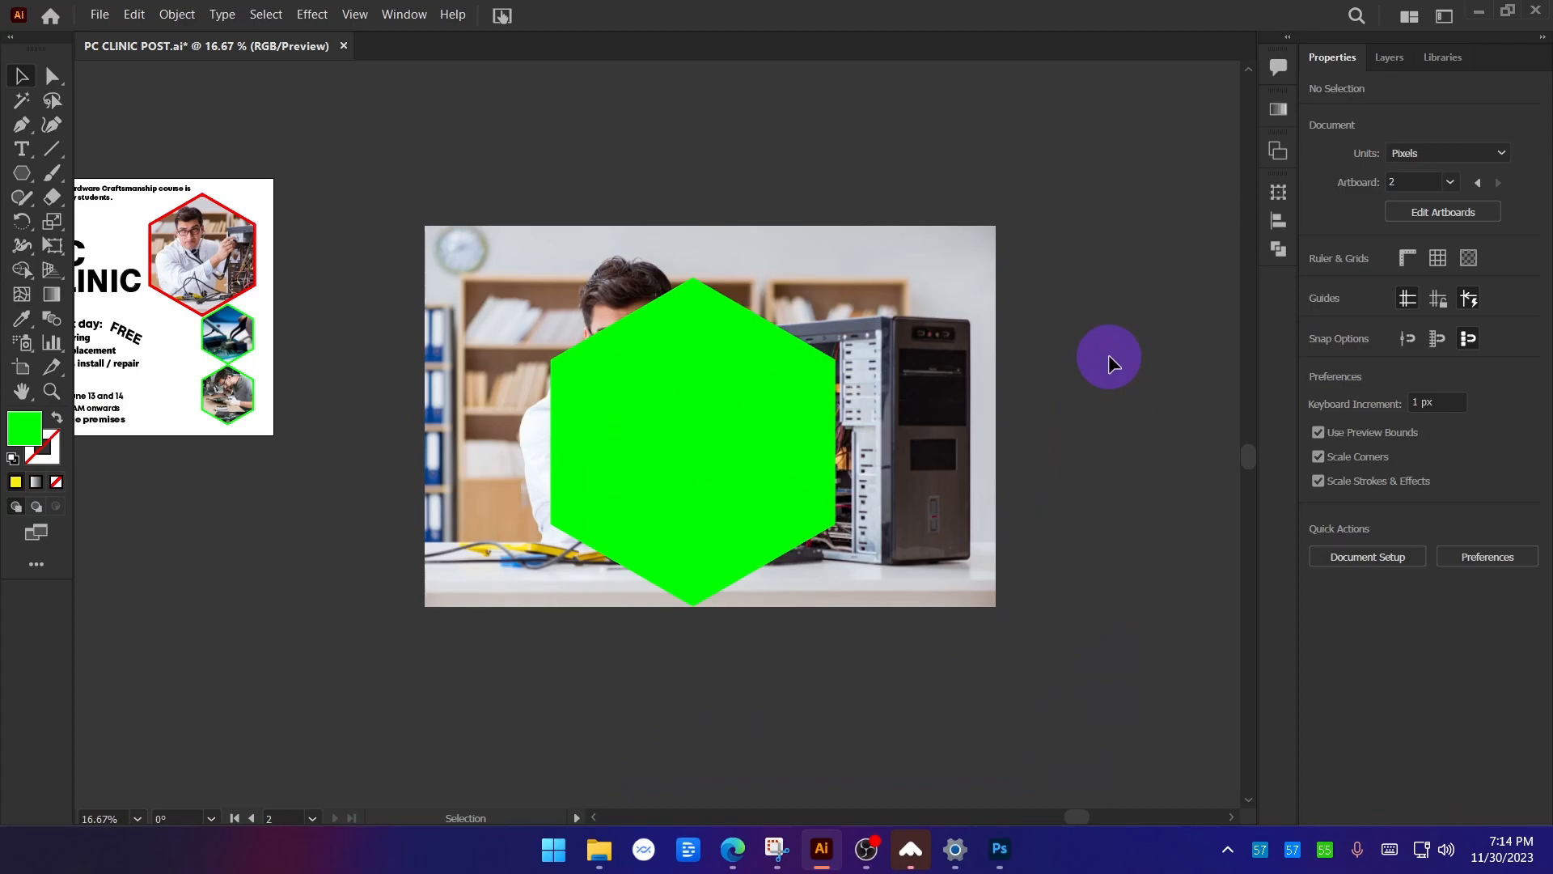
pyautogui.moveTo(908, 323); pyautogui.dragTo(1023, 148)
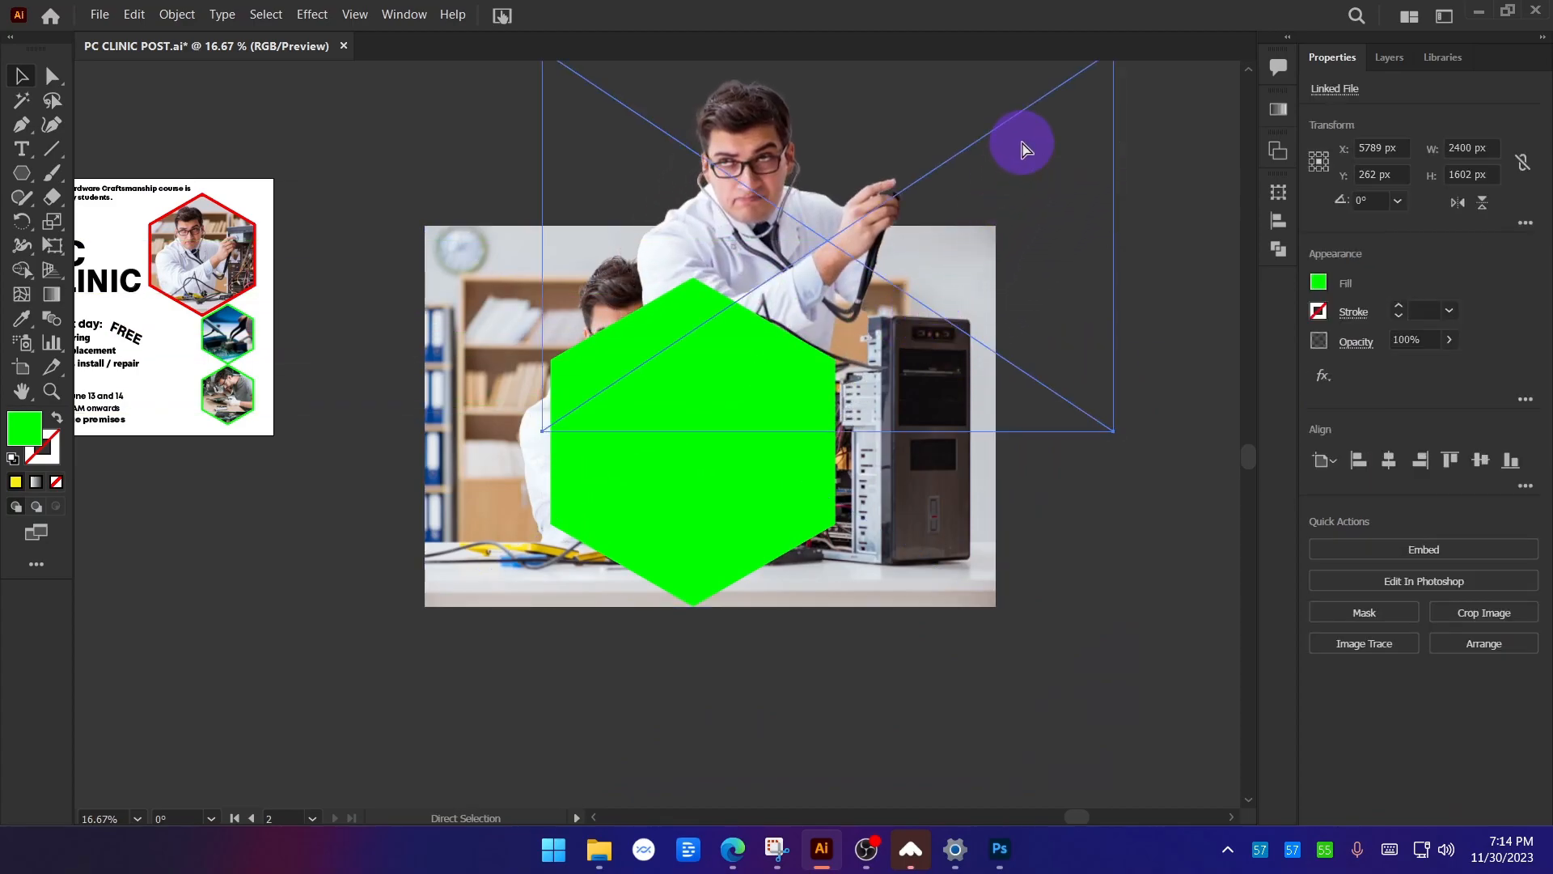
pyautogui.hotkey('ctrl', 'z')
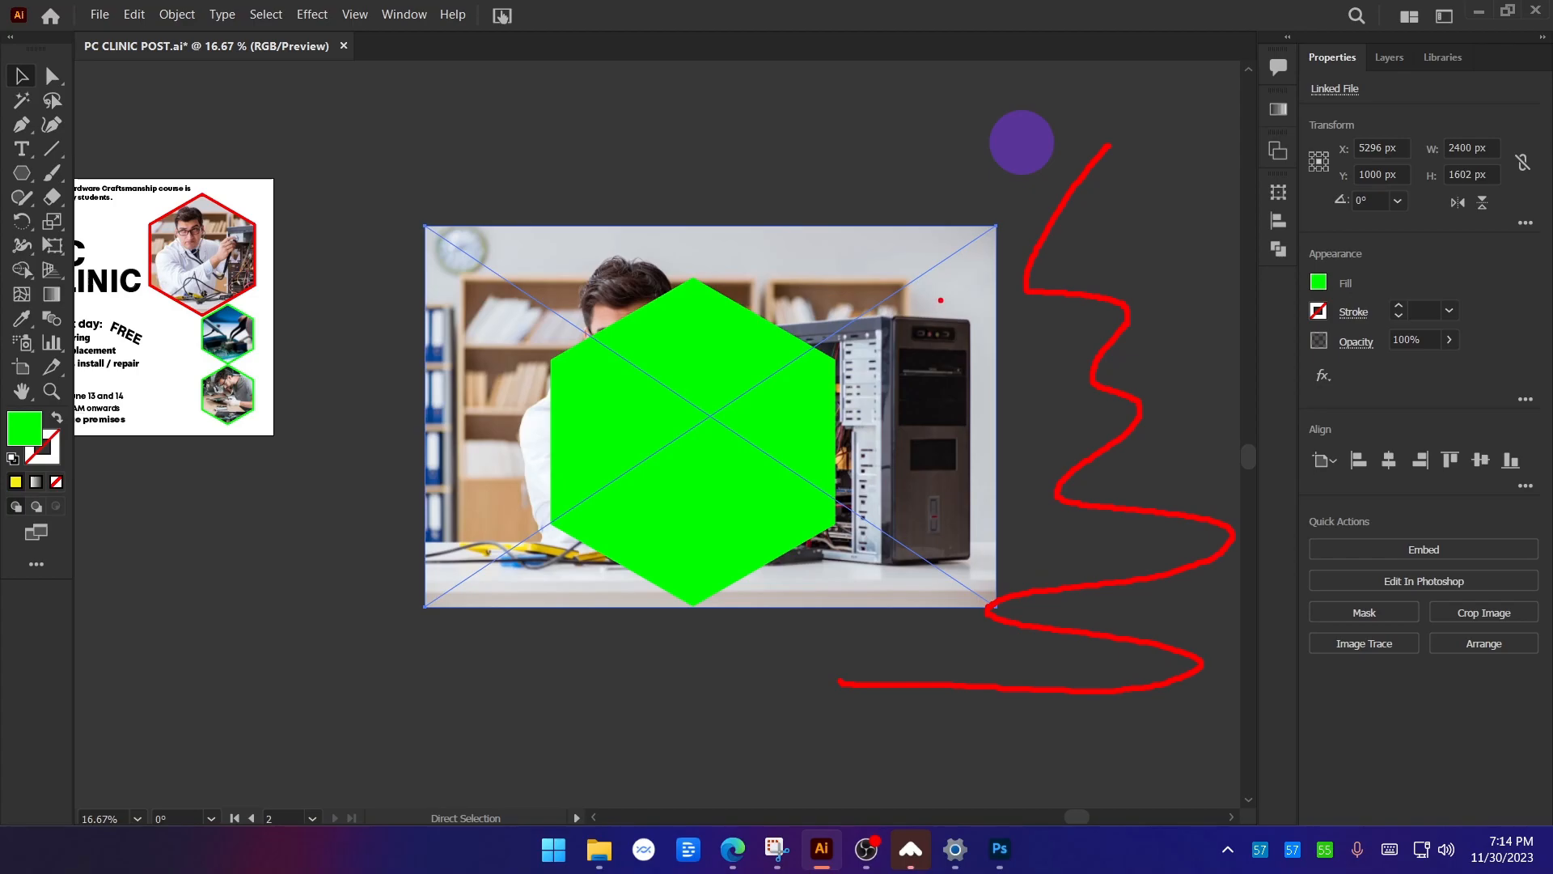
# Close the drawing overlay and lock the technician's cutout in the layer list.
pyautogui.press('Escape')
pyautogui.click(1051, 371)
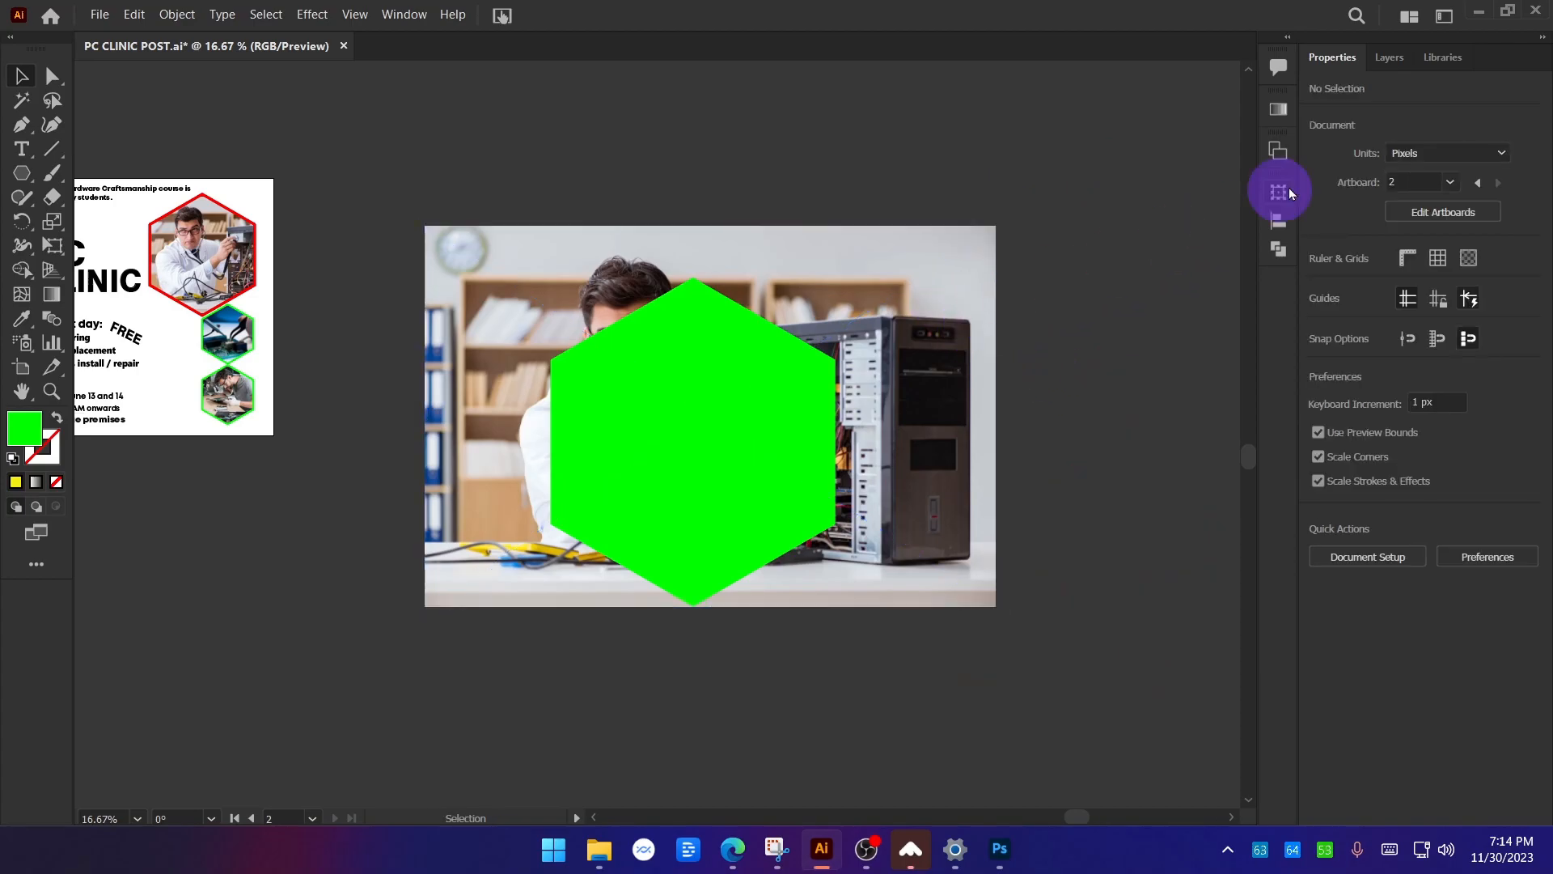
pyautogui.click(1400, 68)
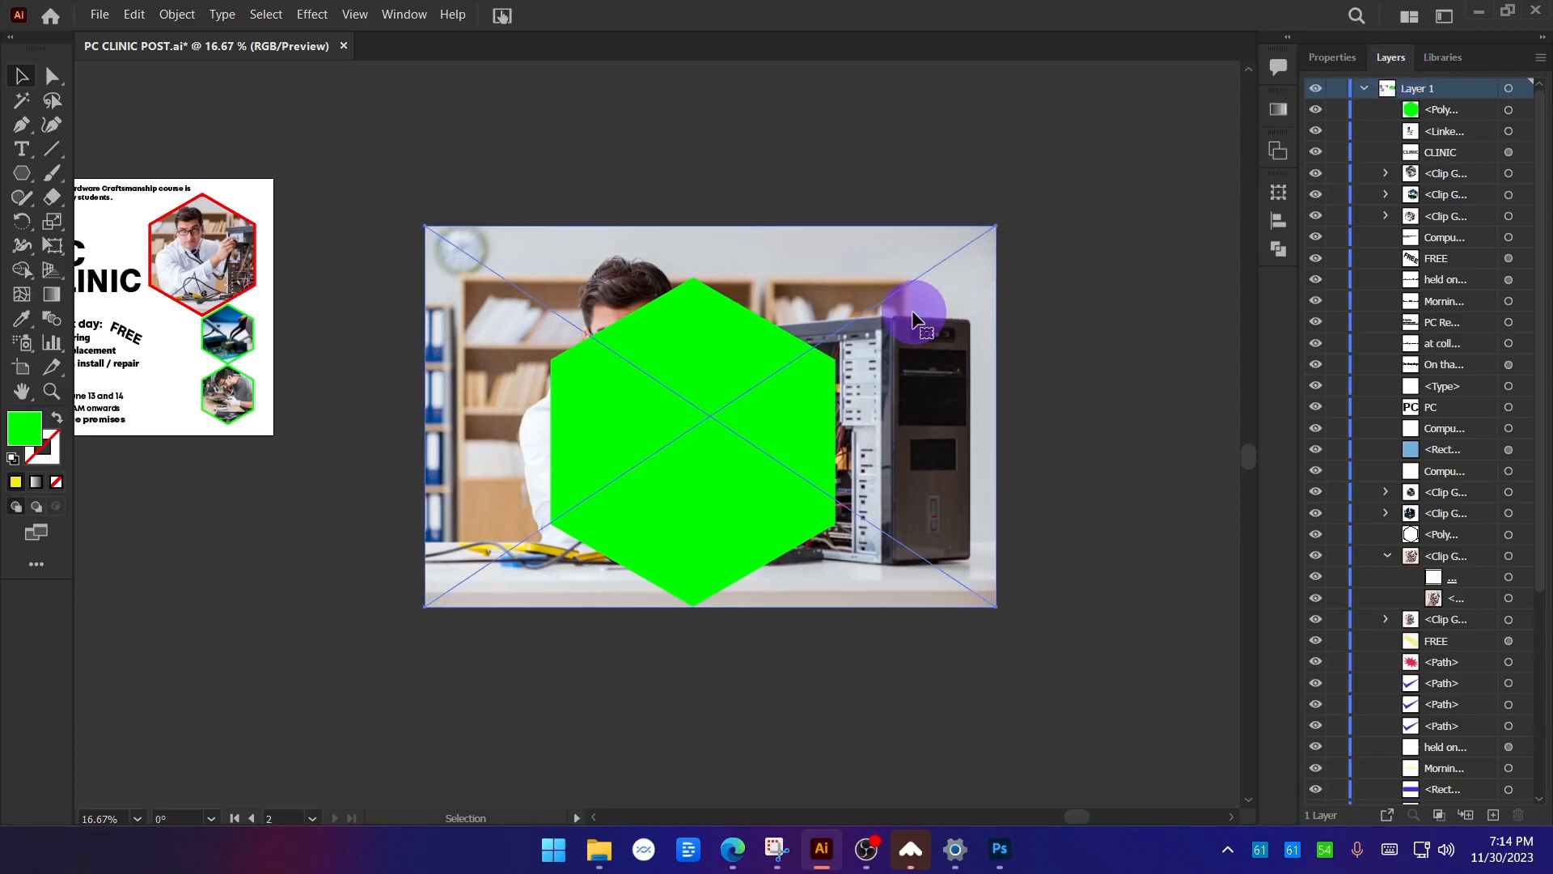
pyautogui.moveTo(914, 312); pyautogui.dragTo(964, 144)
pyautogui.hotkey('ctrl', 'z')
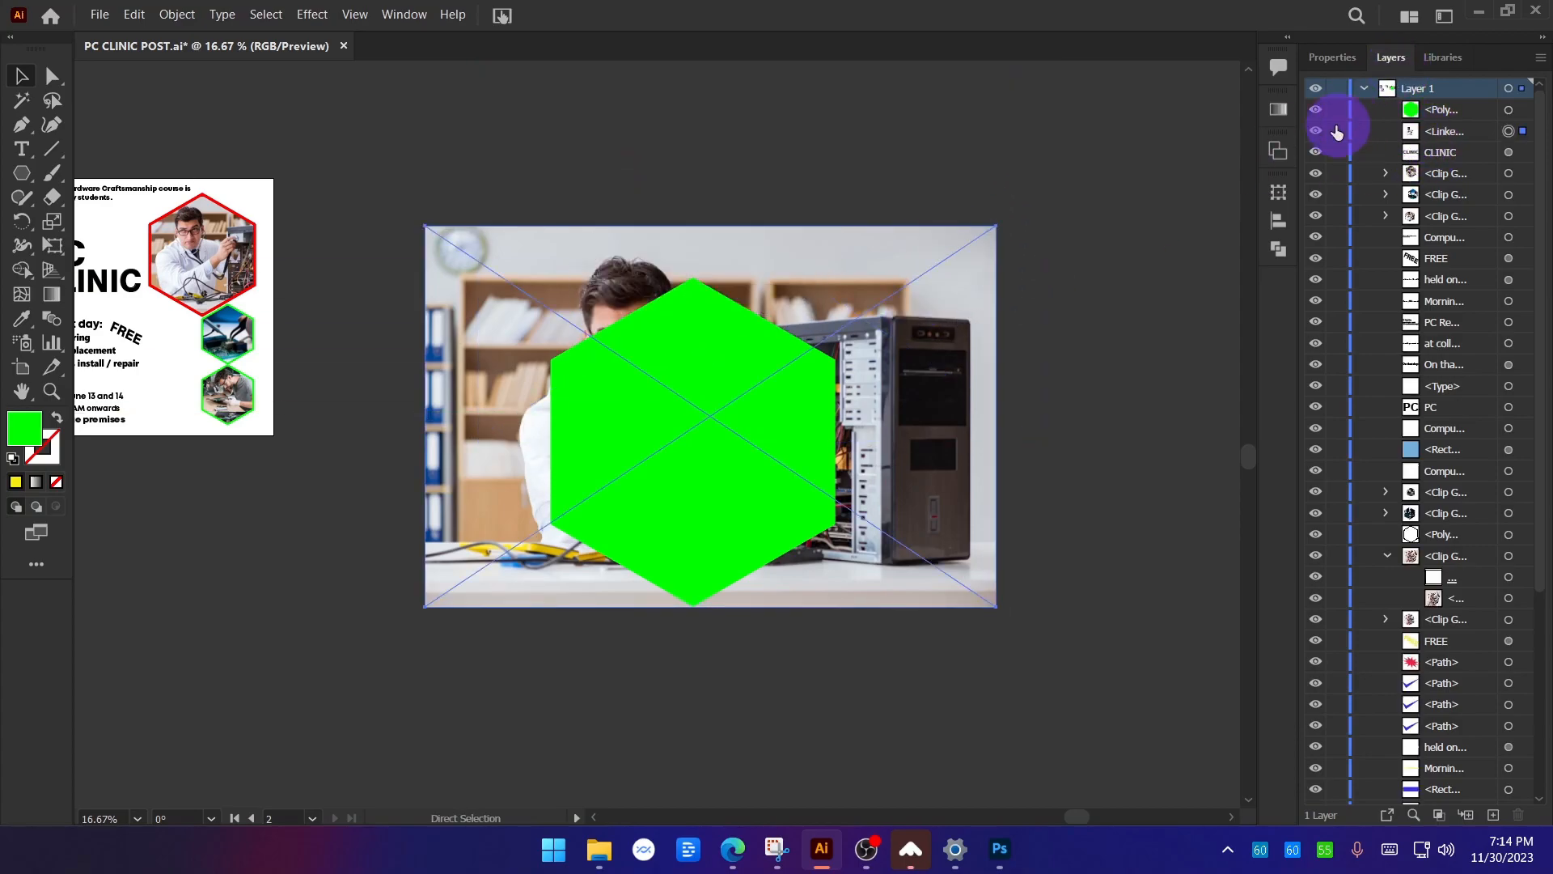
pyautogui.click(1337, 131)
# Select the hexagon together with the full photo and make a clipping mask from them.
pyautogui.click(770, 415)
pyautogui.moveTo(771, 414); pyautogui.dragTo(1133, 276)
pyautogui.hotkey('ctrl', 'z')
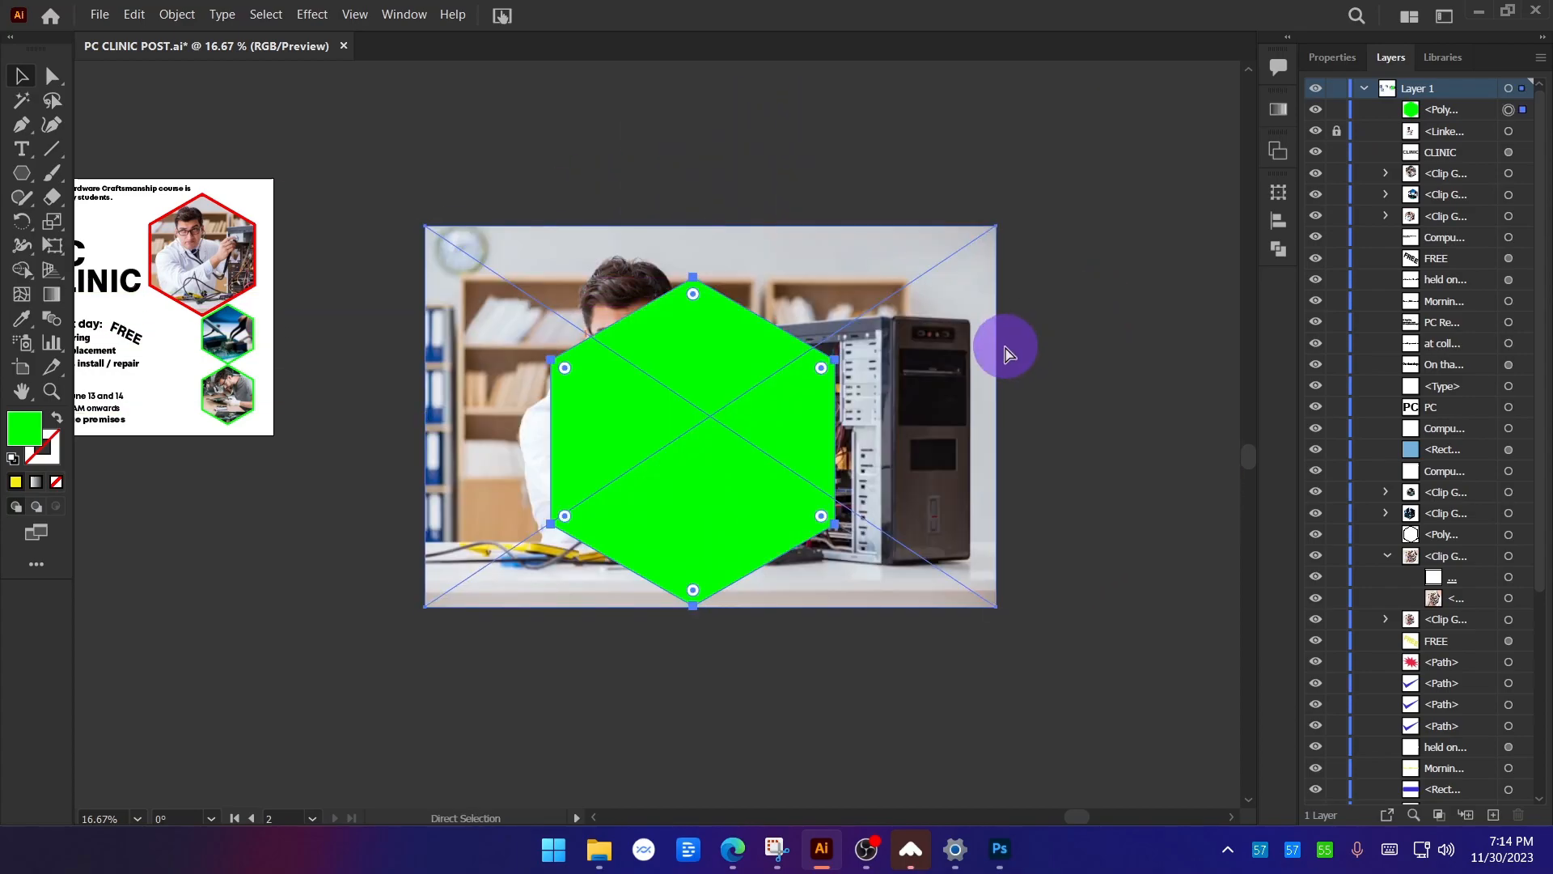
pyautogui.hotkey('ctrl', '7')
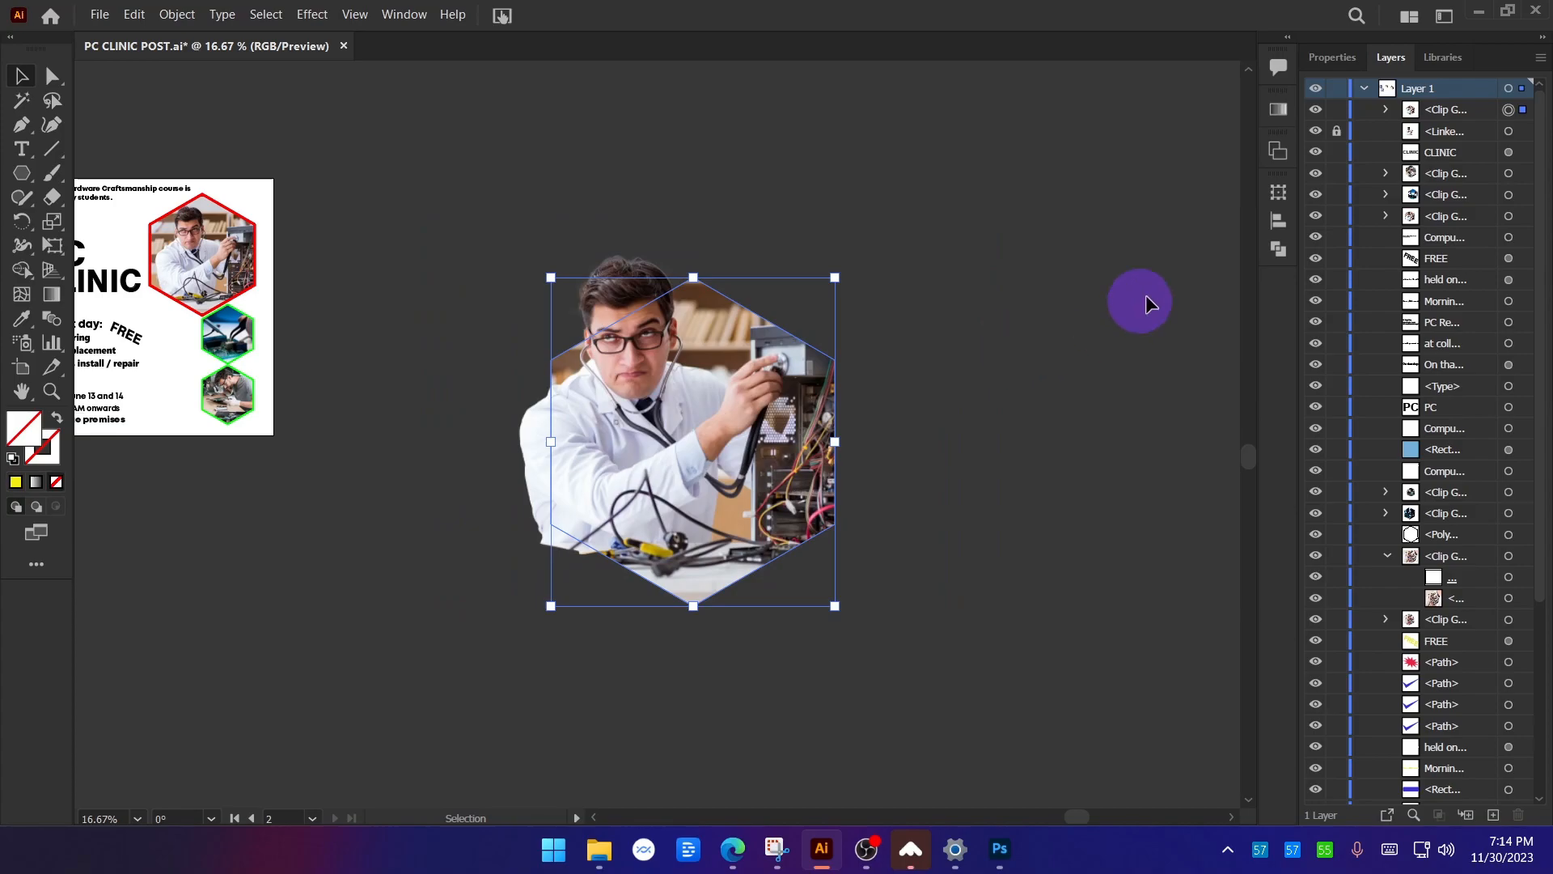
# Unlock the technician's cutout and check how it overlaps the masked photo, undoing any test move.
pyautogui.click(790, 596)
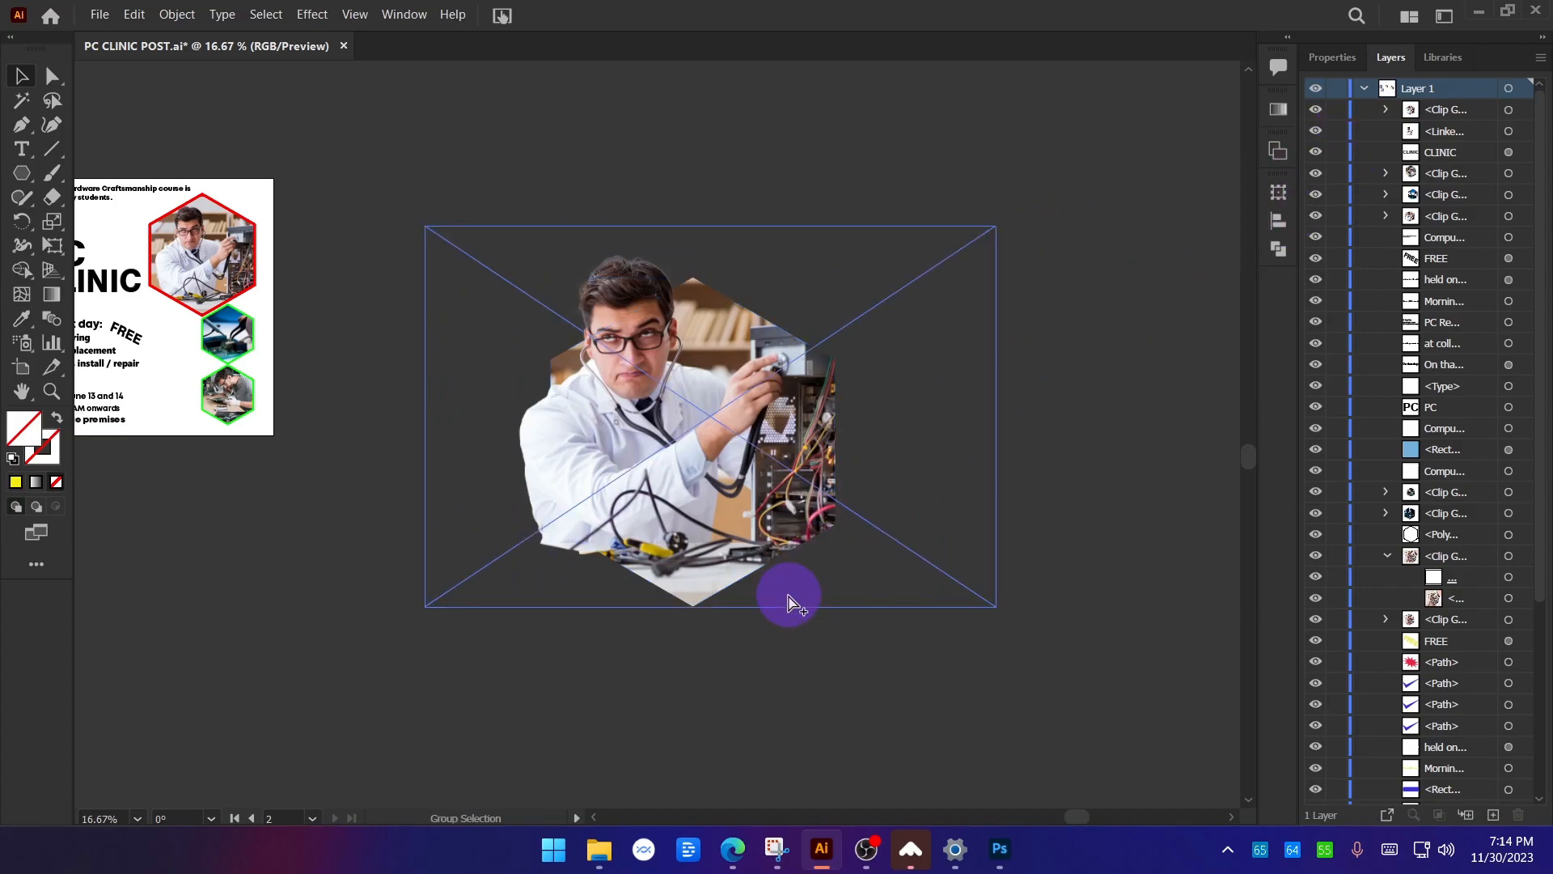
pyautogui.scroll(1, 791, 596)
pyautogui.scroll(-1, 544, 575)
pyautogui.moveTo(555, 357); pyautogui.dragTo(343, 239)
pyautogui.hotkey('ctrl', 'z')
pyautogui.hotkey('ctrl', 'z')
pyautogui.scroll(2, 468, 562)
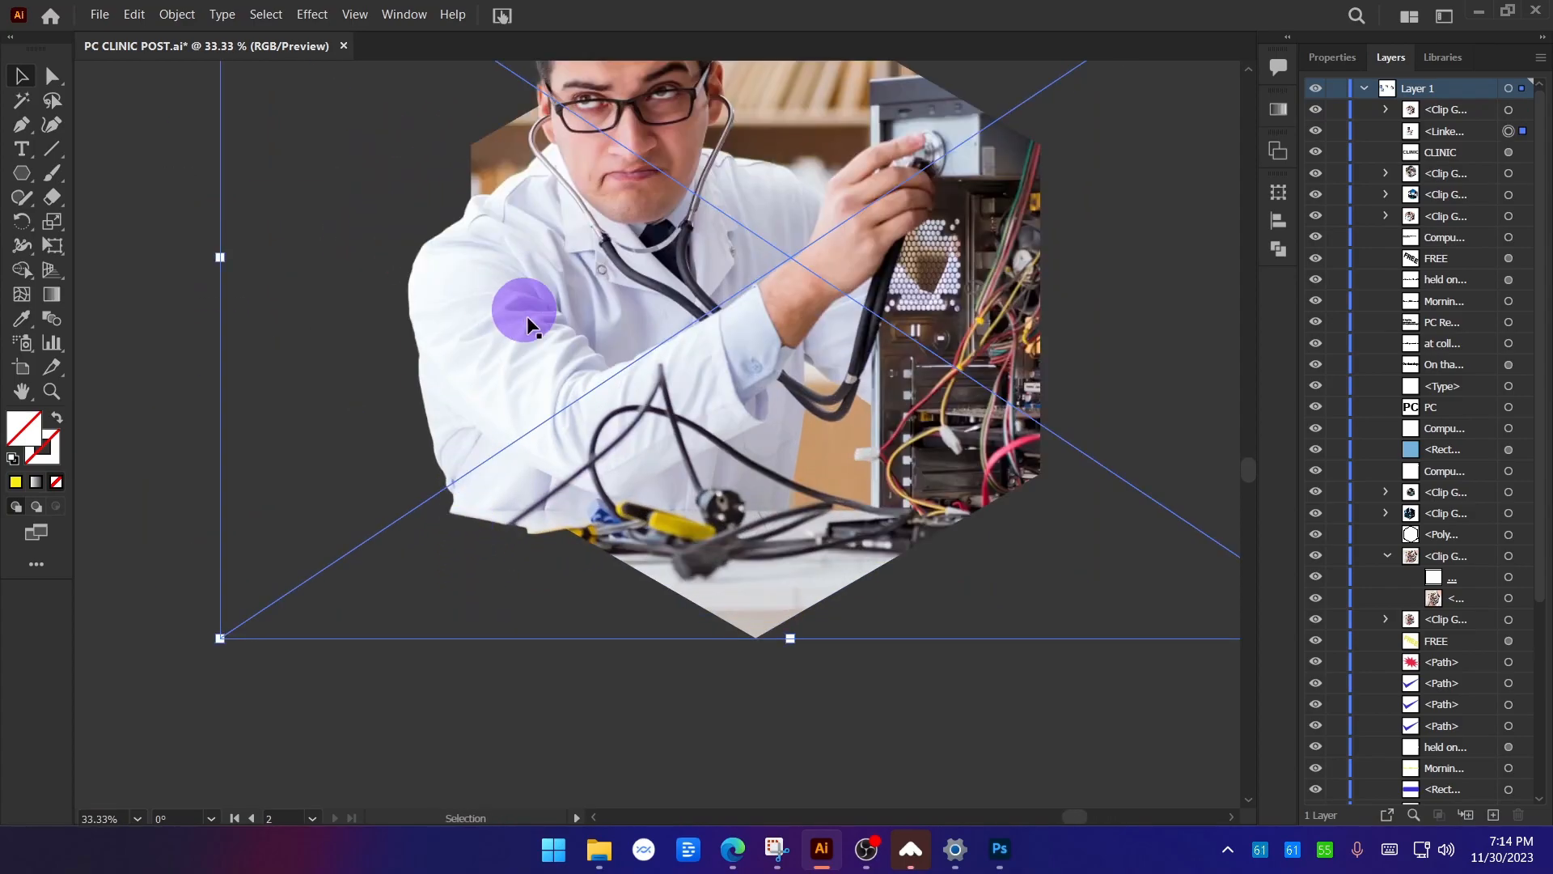
pyautogui.scroll(-2, 534, 571)
pyautogui.scroll(2, 498, 518)
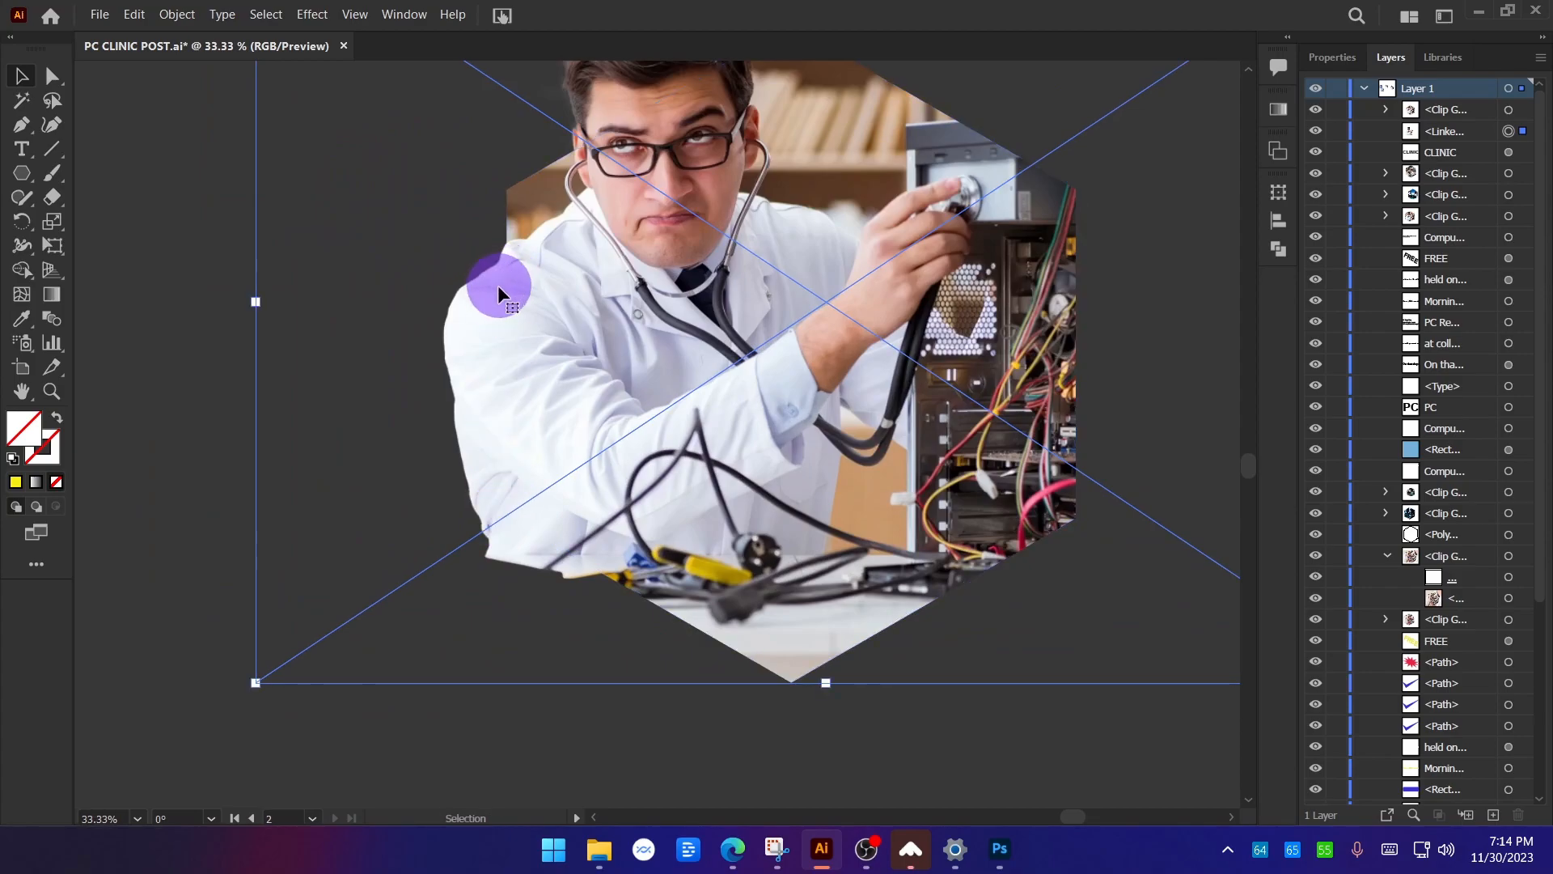
pyautogui.scroll(-2, 498, 283)
pyautogui.moveTo(602, 280); pyautogui.dragTo(565, 253)
pyautogui.scroll(3, 592, 322)
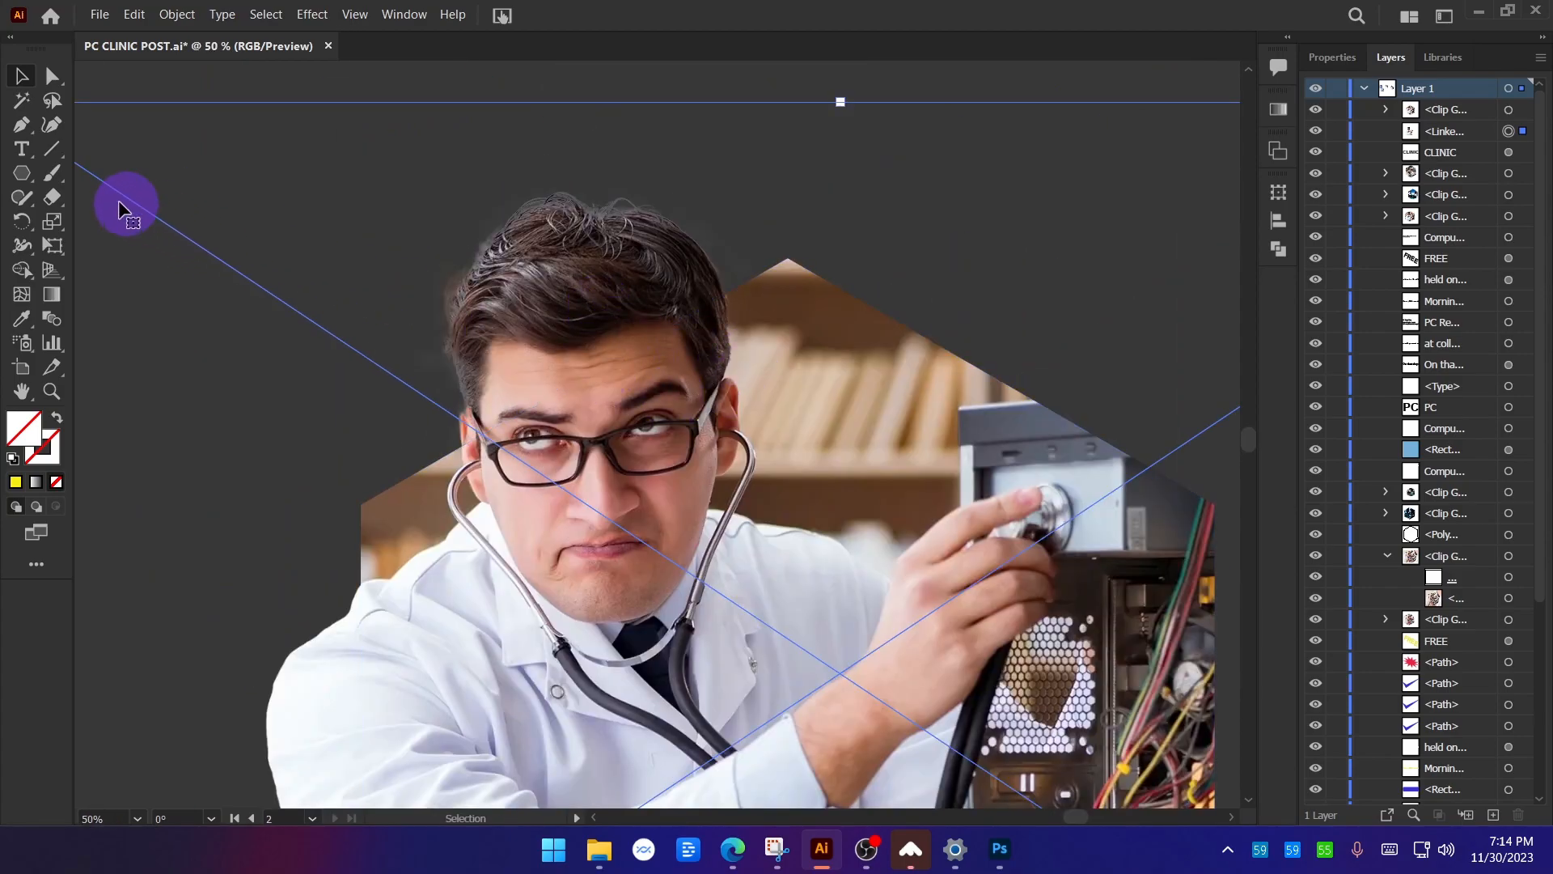
# Draw a rectangle over the technician's head and adjust its sides to 555 by 648 px.
pyautogui.moveTo(22, 172); pyautogui.dragTo(77, 174)
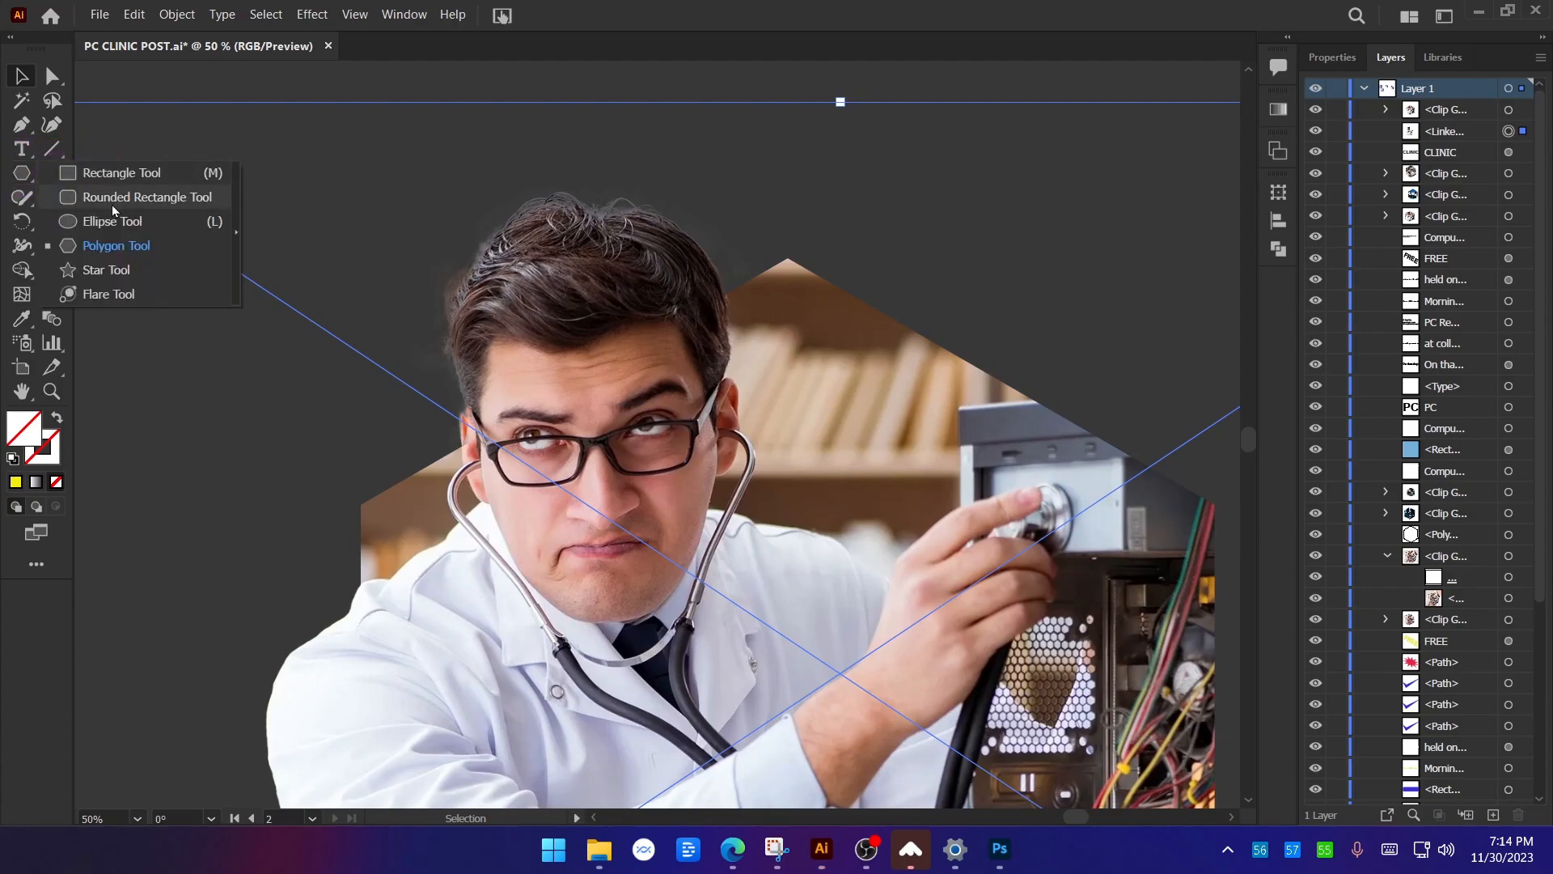
pyautogui.click(121, 172)
pyautogui.scroll(-1, 450, 405)
pyautogui.moveTo(387, 215); pyautogui.dragTo(723, 522)
pyautogui.click(20, 78)
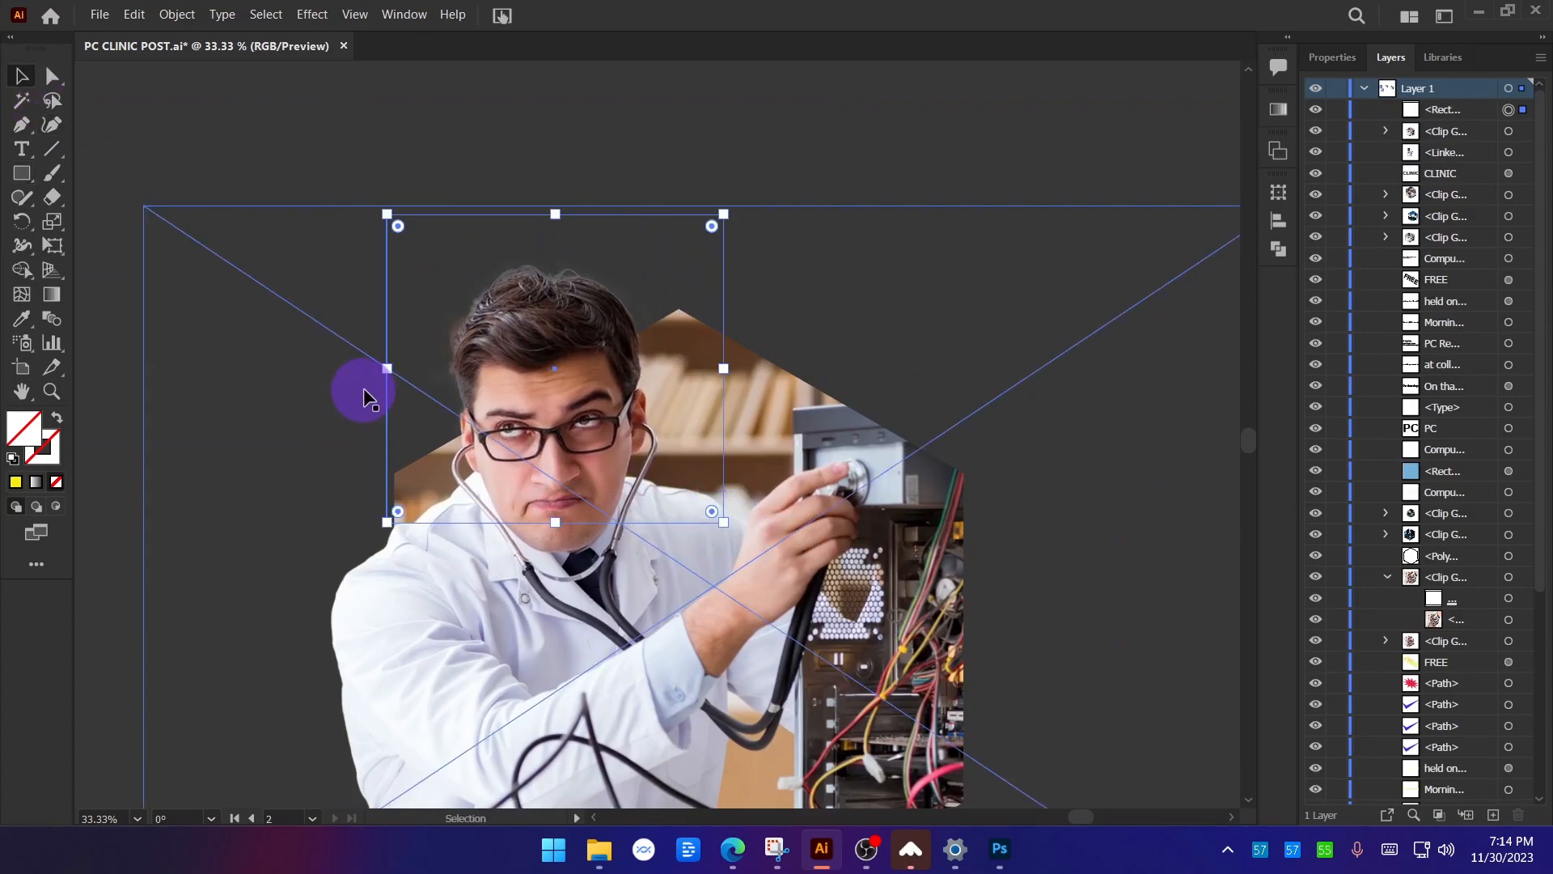
pyautogui.moveTo(388, 367); pyautogui.dragTo(419, 368)
pyautogui.moveTo(730, 370); pyautogui.dragTo(683, 360)
pyautogui.hotkey('ctrl', '-')
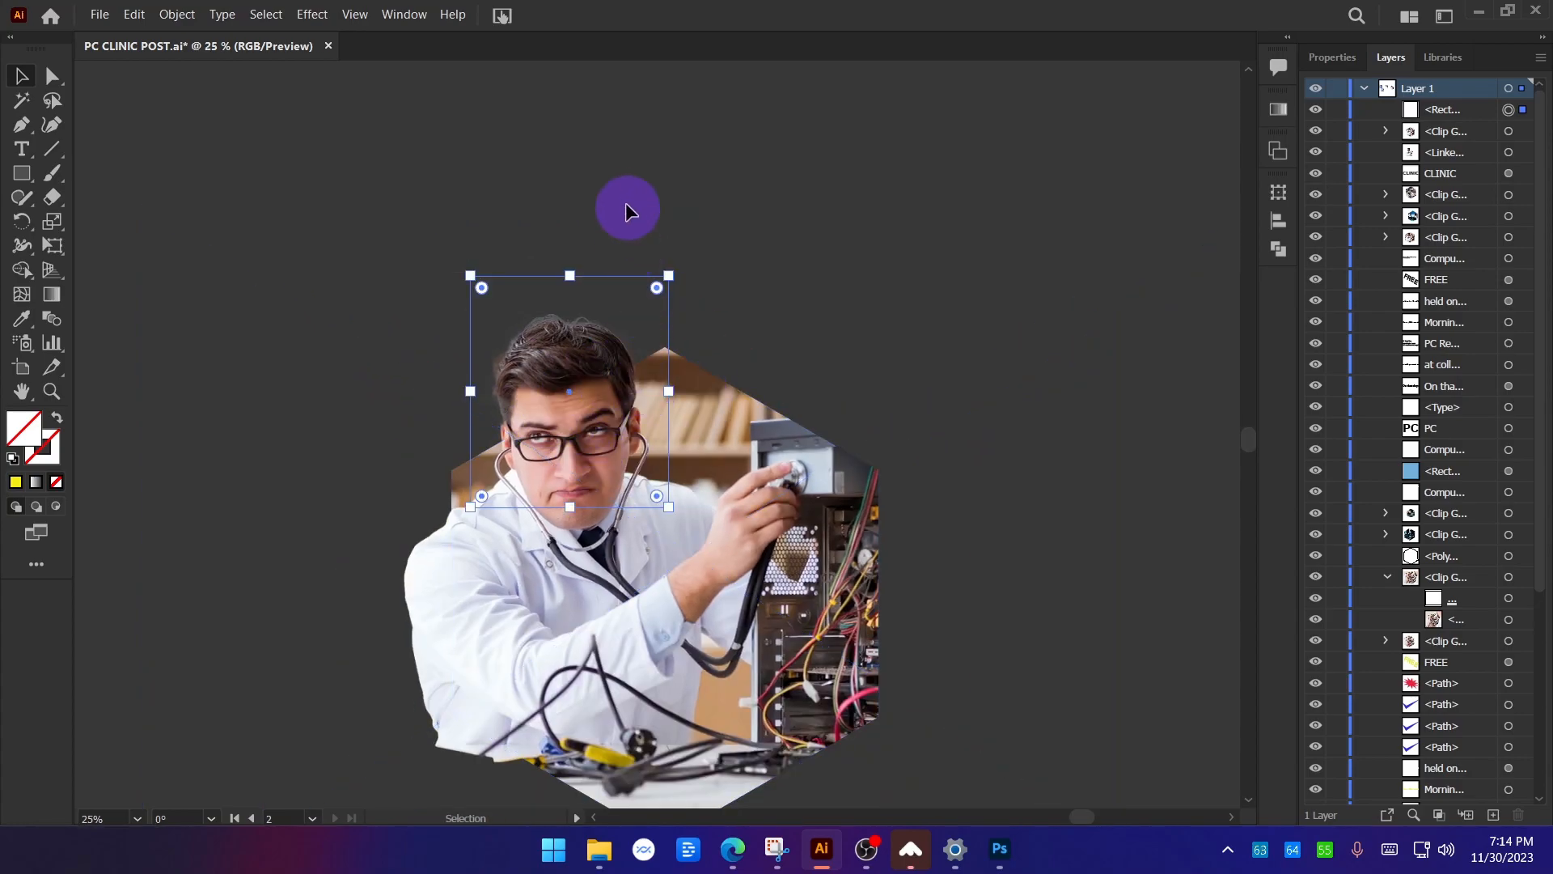
# Fill the rectangle over the head with magenta.
pyautogui.click(557, 279)
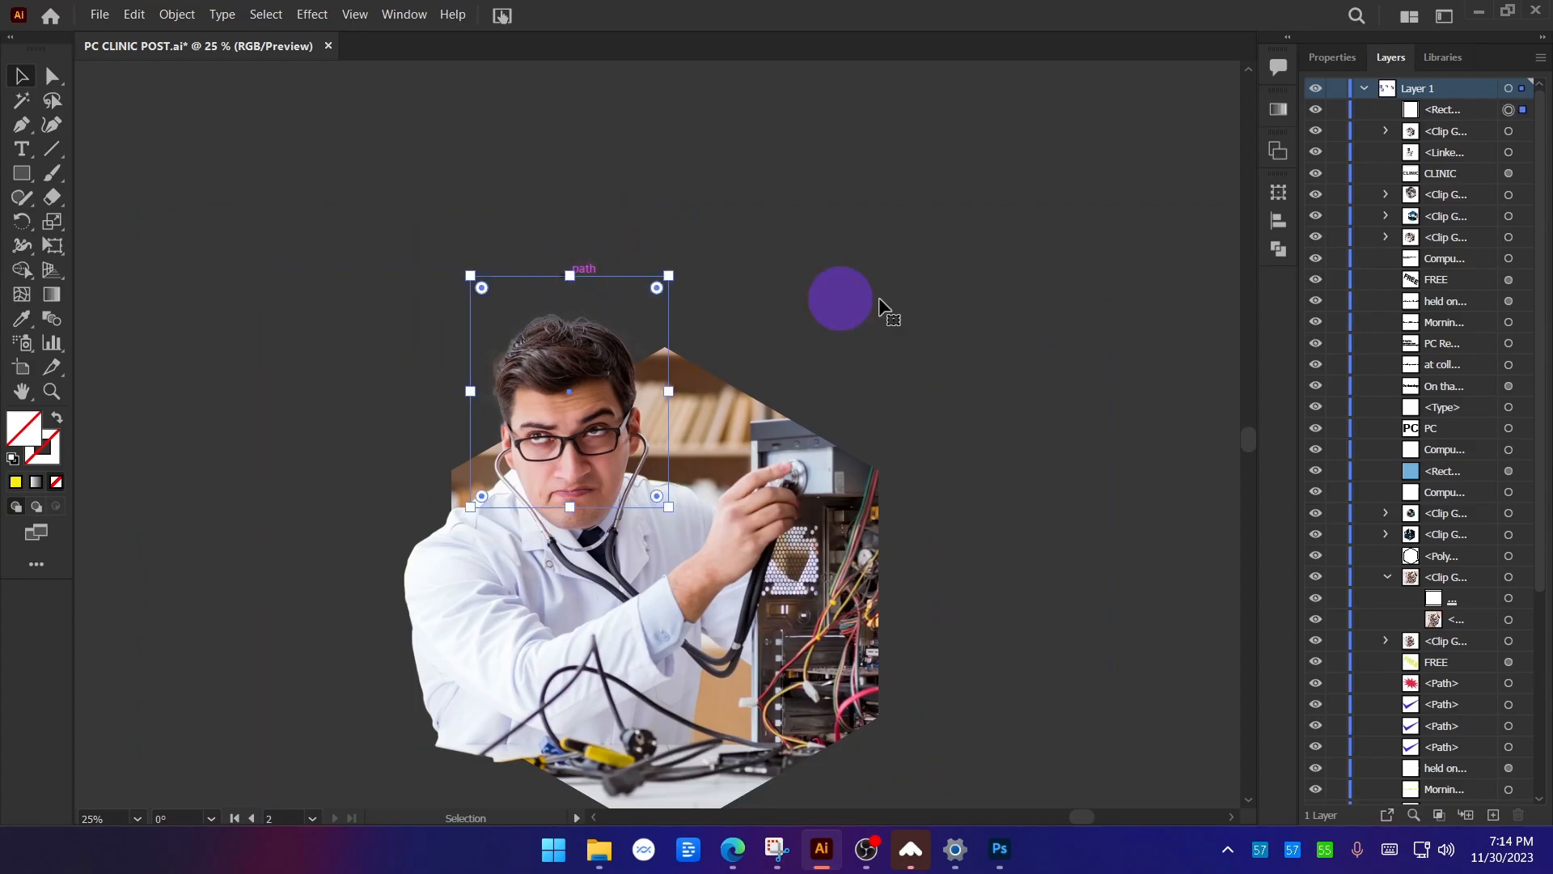
pyautogui.click(1356, 69)
pyautogui.click(1319, 282)
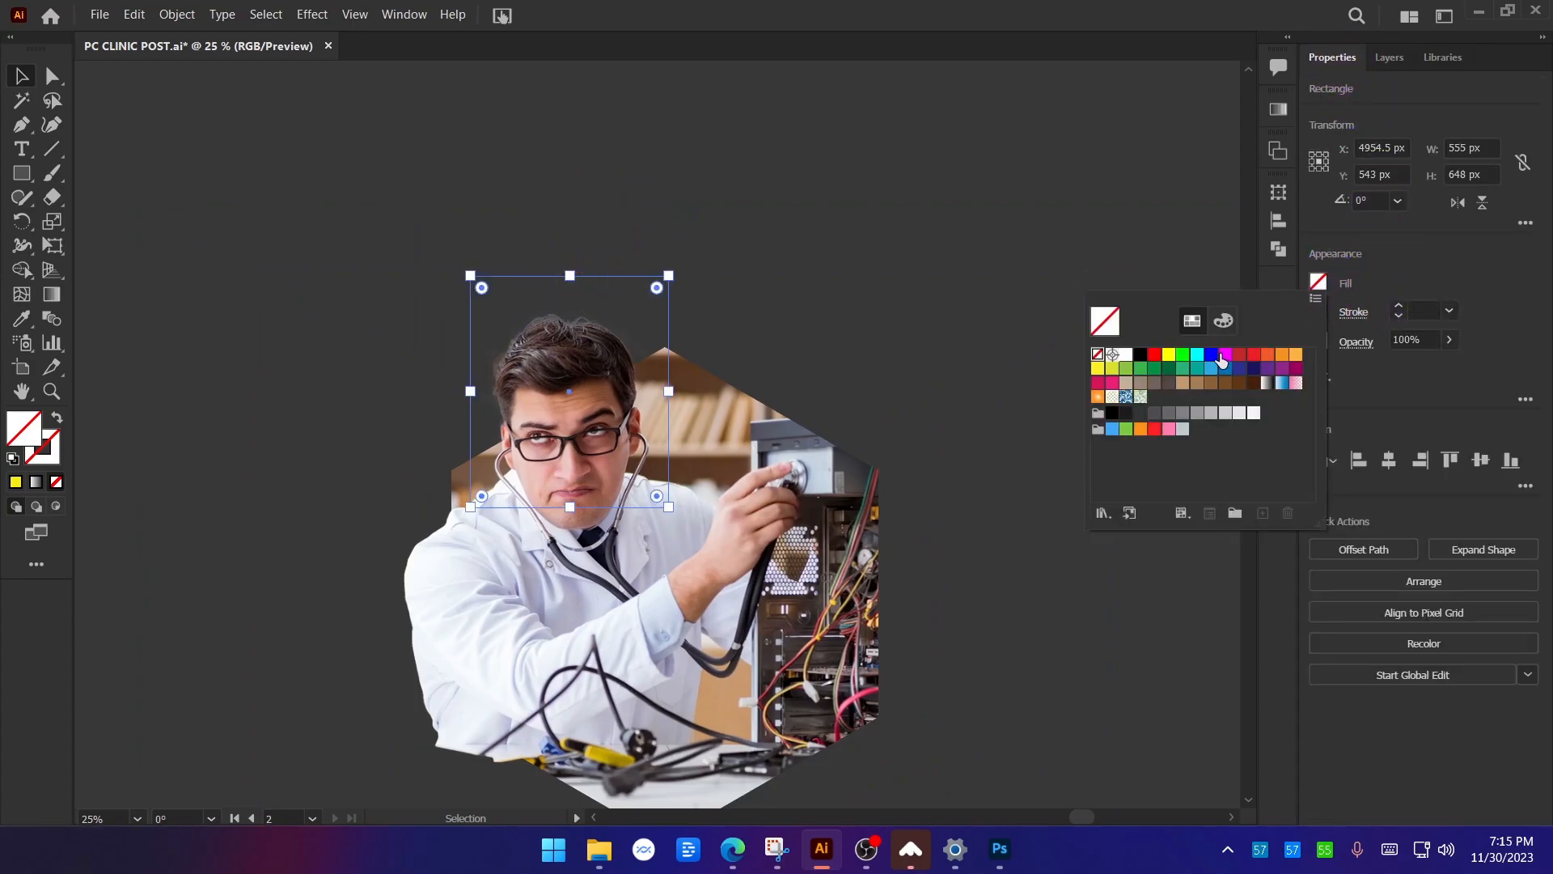
pyautogui.click(1205, 344)
# Select the technician's cutout together with the magenta rectangle and make a clipping mask that keeps only the head.
pyautogui.keyDown('shift'); pyautogui.click(755, 306); pyautogui.keyUp('shift')
pyautogui.scroll(-1, 756, 305)
pyautogui.moveTo(798, 333); pyautogui.dragTo(976, 247)
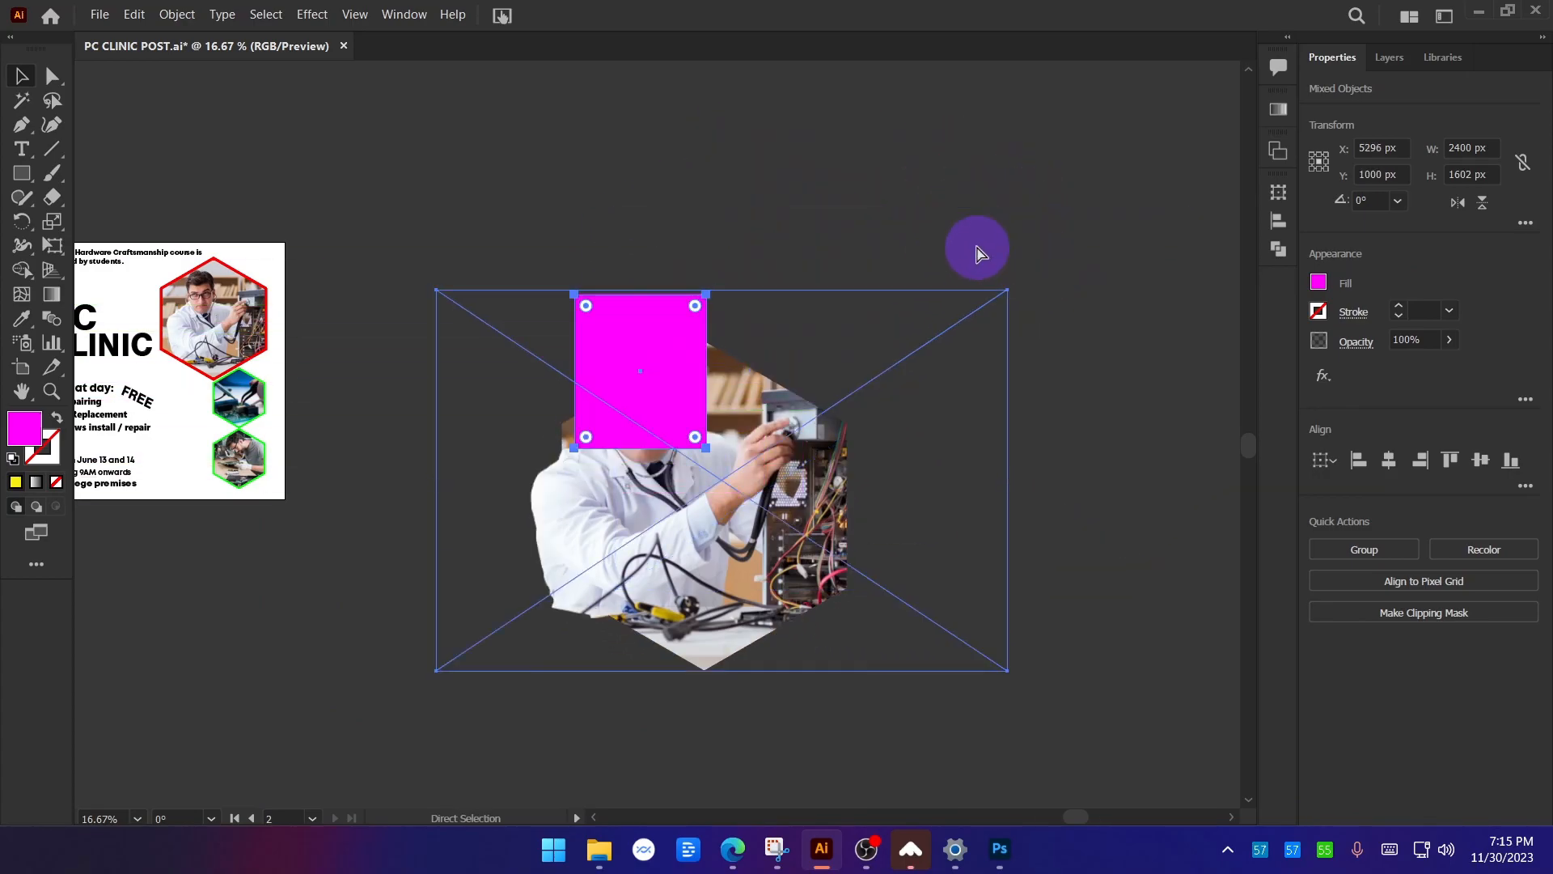
pyautogui.hotkey('ctrl', '7')
pyautogui.click(973, 264)
# Check the masked head by moving it aside, return it to its place, and examine it against the hexagon photo.
pyautogui.scroll(1, 848, 714)
pyautogui.scroll(-1, 602, 458)
pyautogui.moveTo(603, 463); pyautogui.dragTo(818, 100)
pyautogui.scroll(2, 833, 81)
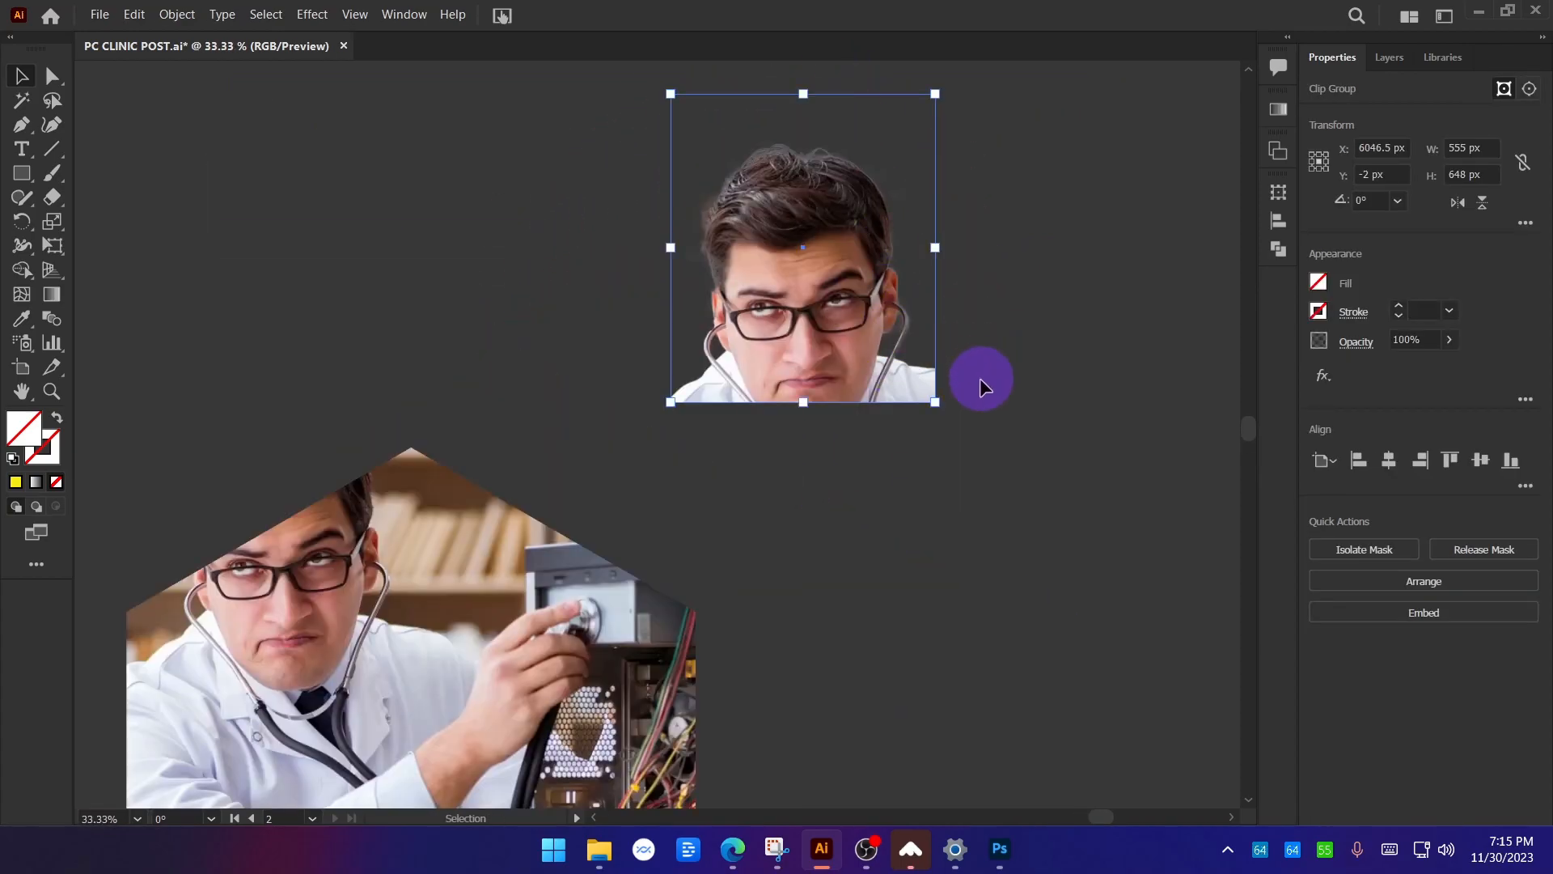
pyautogui.scroll(-2, 717, 253)
pyautogui.moveTo(718, 253)
pyautogui.mouseDown()
pyautogui.moveTo(458, 378)
pyautogui.moveTo(352, 513)
pyautogui.moveTo(424, 599)
pyautogui.moveTo(372, 524)
pyautogui.moveTo(381, 465)
pyautogui.moveTo(503, 645)
pyautogui.moveTo(391, 628)
pyautogui.moveTo(621, 669)
pyautogui.mouseUp()
pyautogui.scroll(1, 426, 669)
pyautogui.hotkey('ctrl', 'alt', 'g')
pyautogui.click(1515, 792)
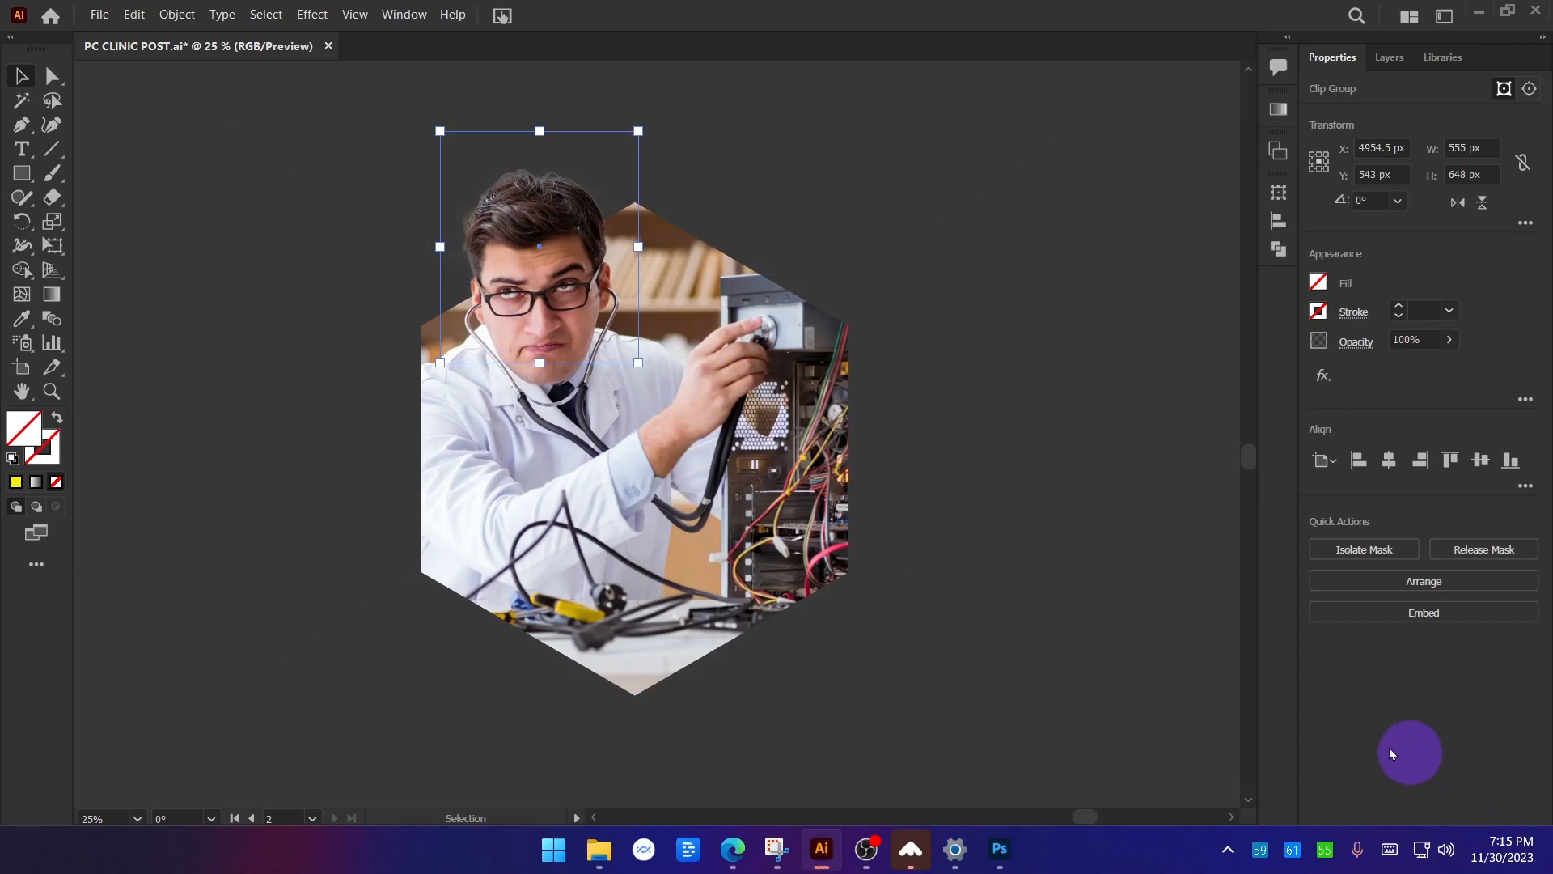
pyautogui.scroll(-1, 850, 566)
pyautogui.click(999, 245)
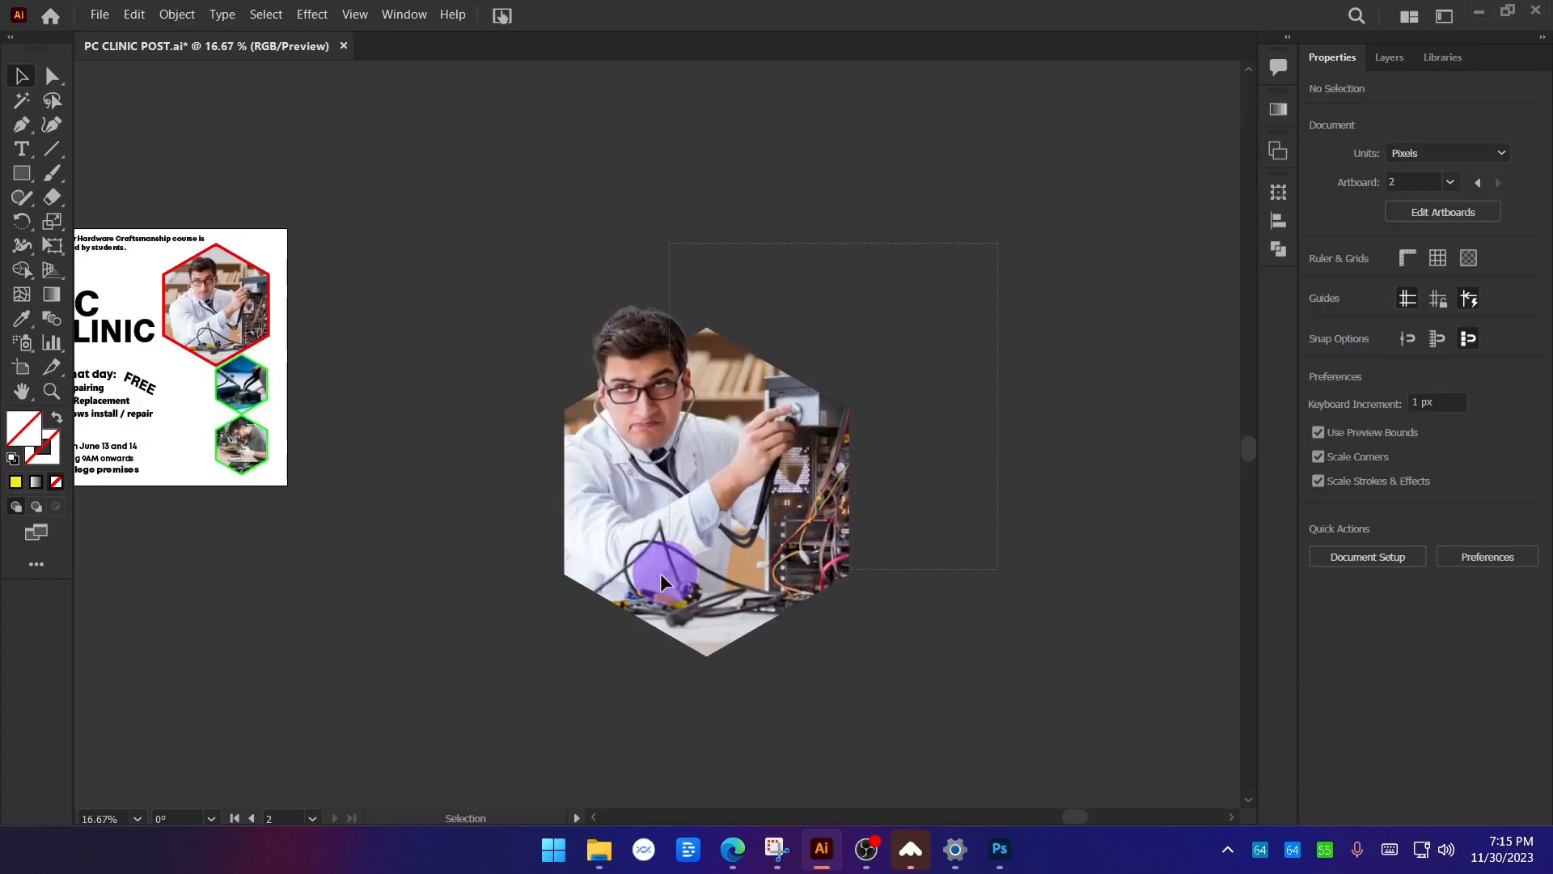
pyautogui.moveTo(502, 701); pyautogui.dragTo(501, 700)
pyautogui.click(887, 722)
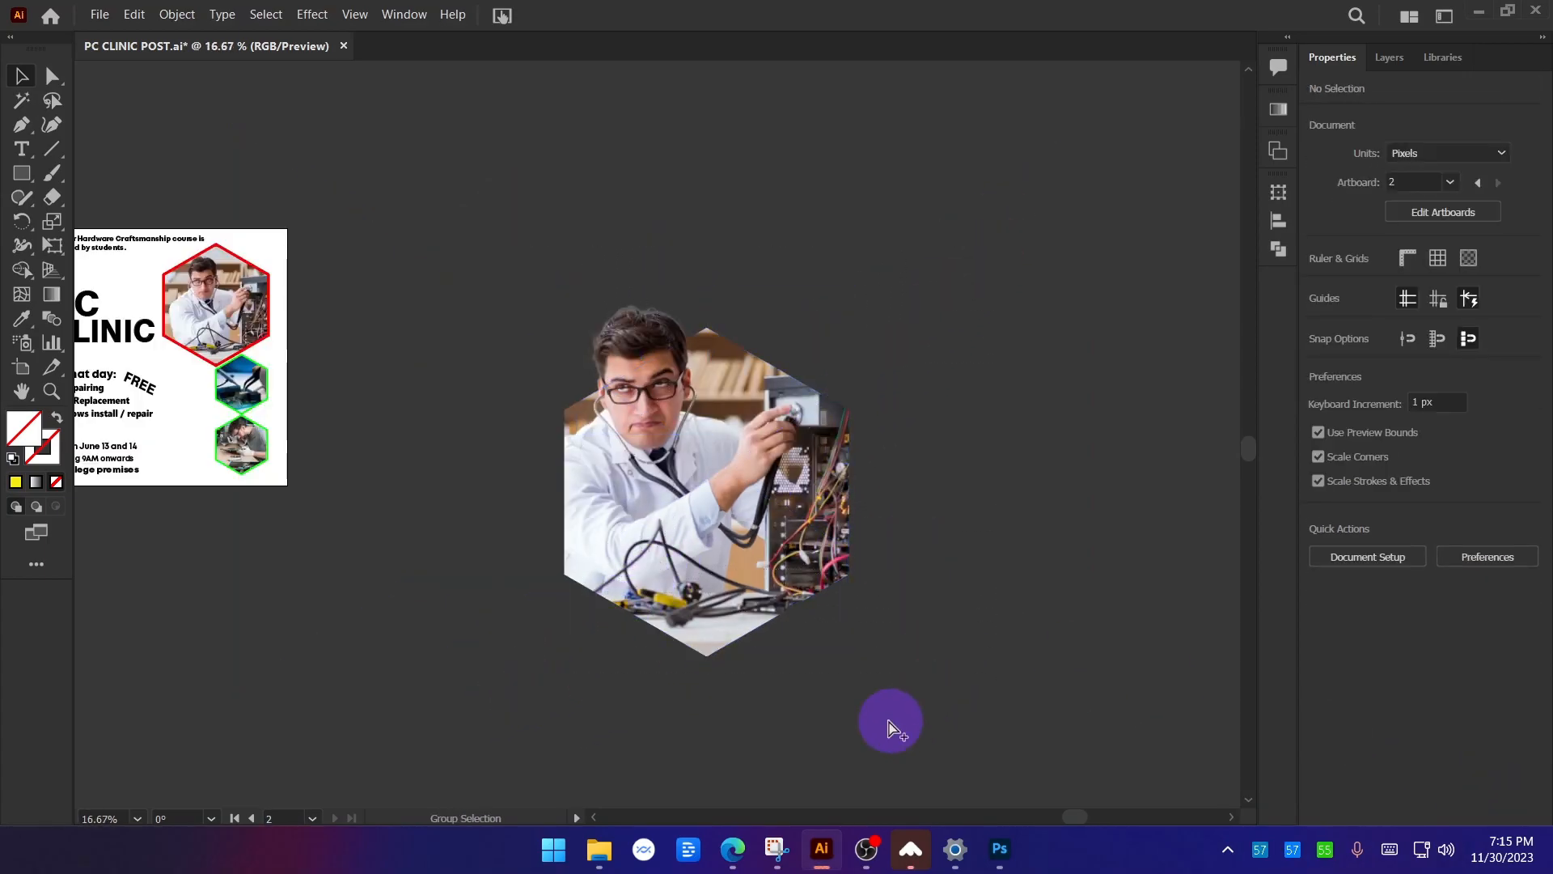
pyautogui.scroll(1, 888, 722)
pyautogui.scroll(1, 886, 214)
pyautogui.doubleClick(771, 264)
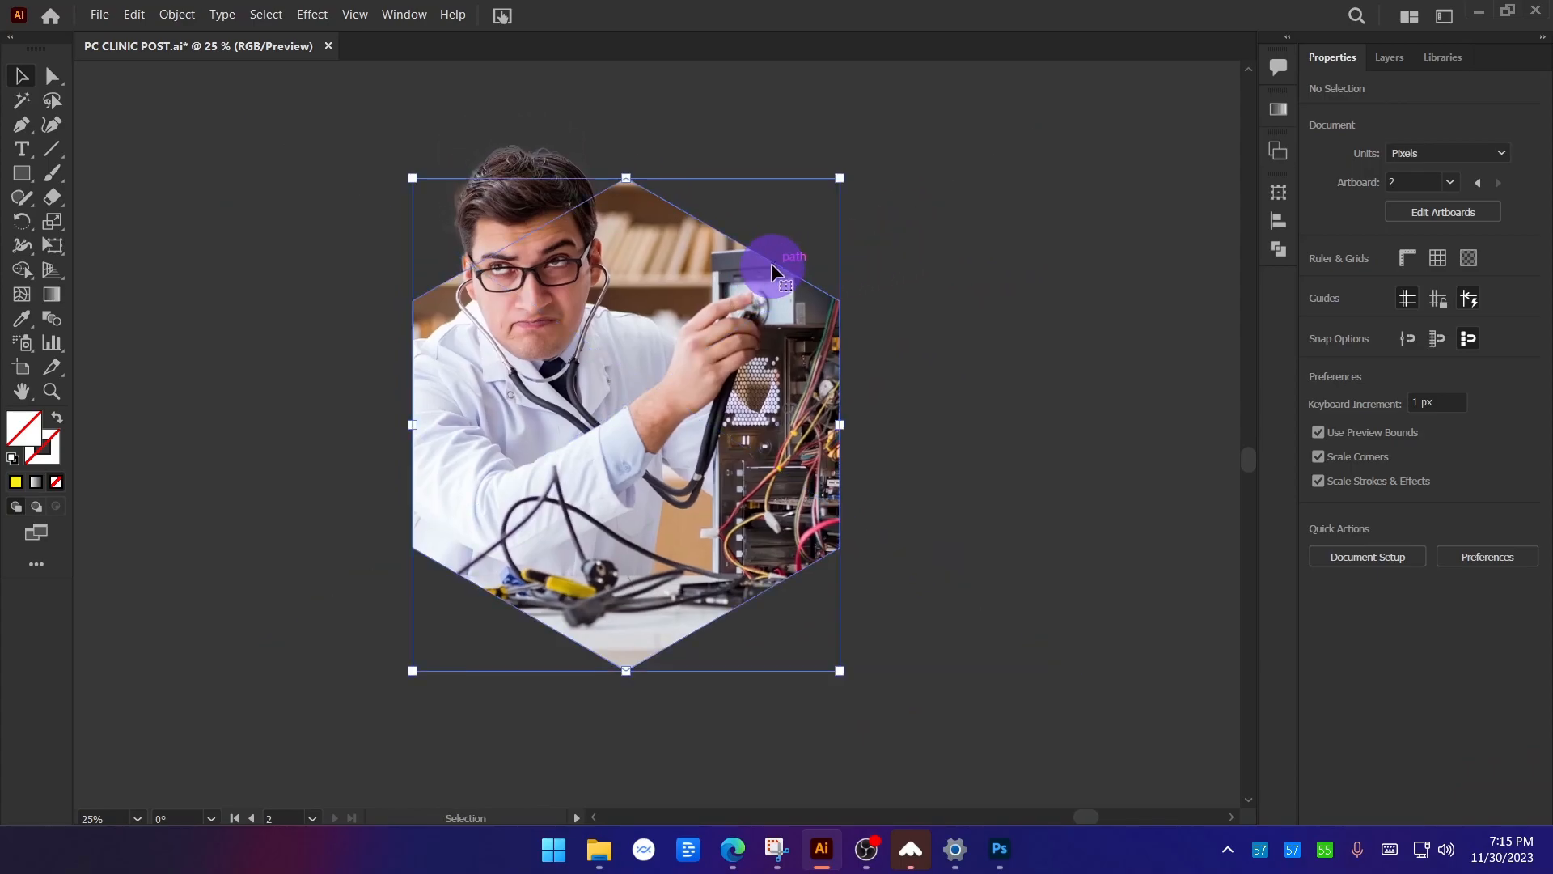
pyautogui.click(775, 264)
pyautogui.moveTo(779, 267)
pyautogui.mouseDown()
pyautogui.moveTo(883, 226)
pyautogui.moveTo(786, 272)
pyautogui.mouseUp()
pyautogui.hotkey('ctrl', 'z')
pyautogui.doubleClick(787, 273)
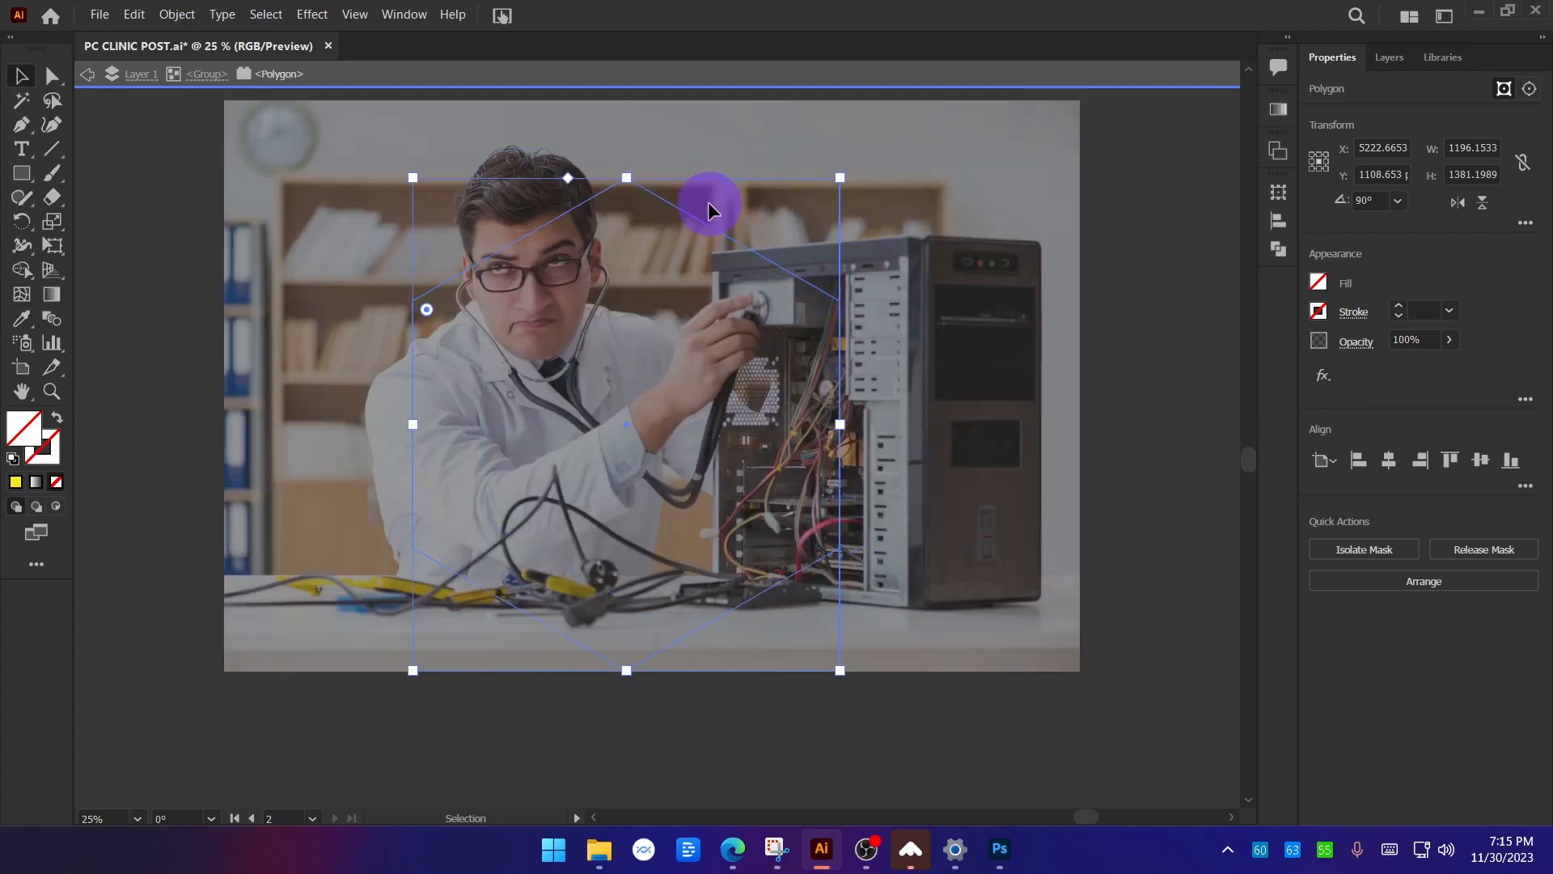
pyautogui.press('a')
pyautogui.press('v')
pyautogui.doubleClick(1204, 350)
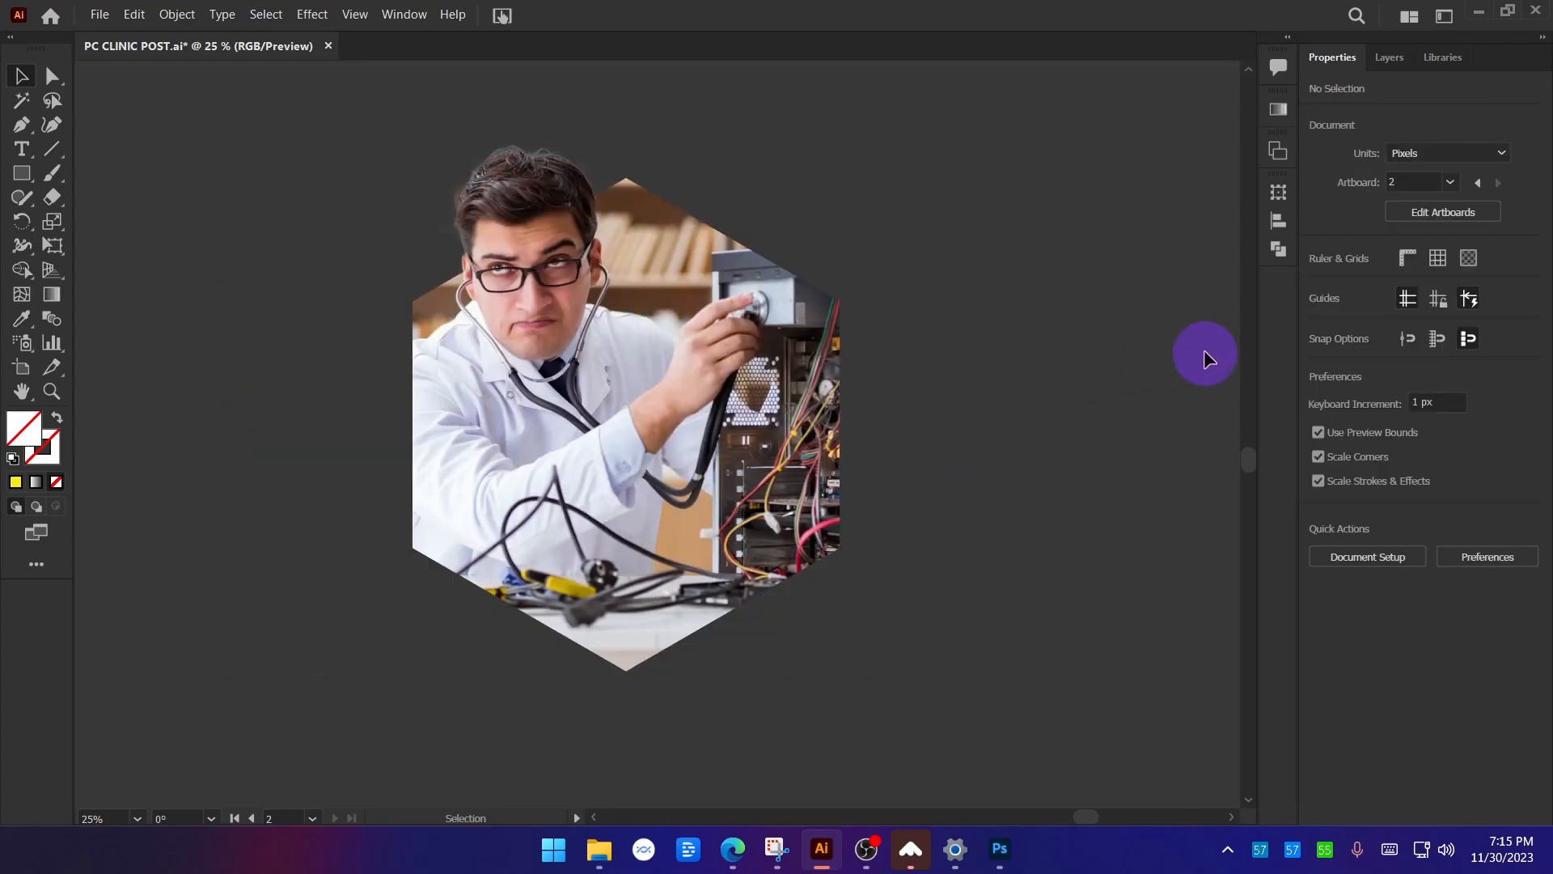
pyautogui.hotkey('ctrl', 'a')
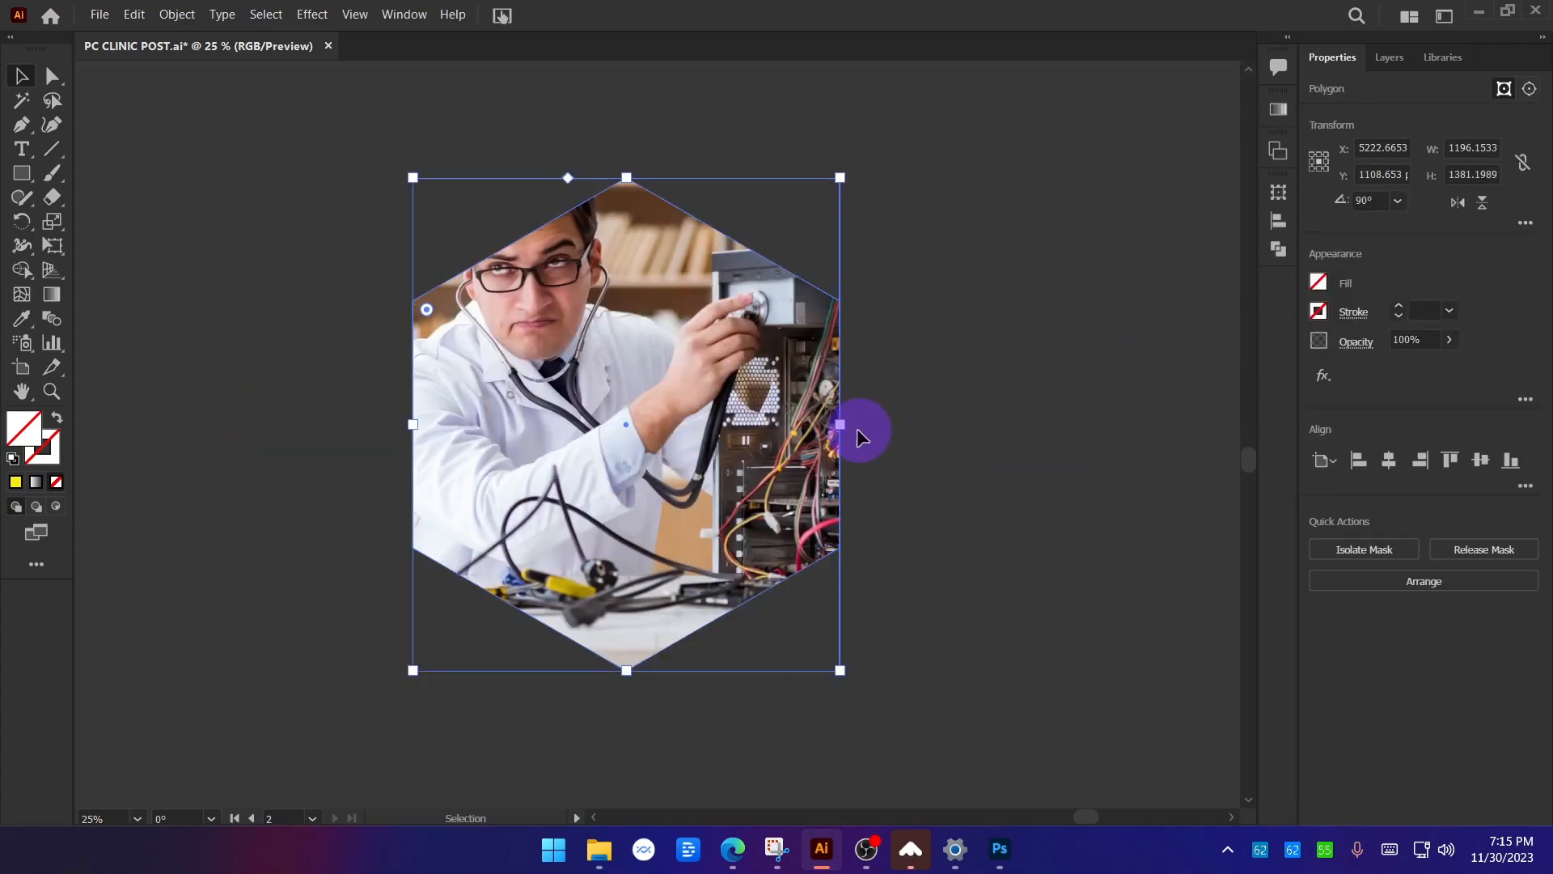
pyautogui.moveTo(843, 427); pyautogui.dragTo(881, 435)
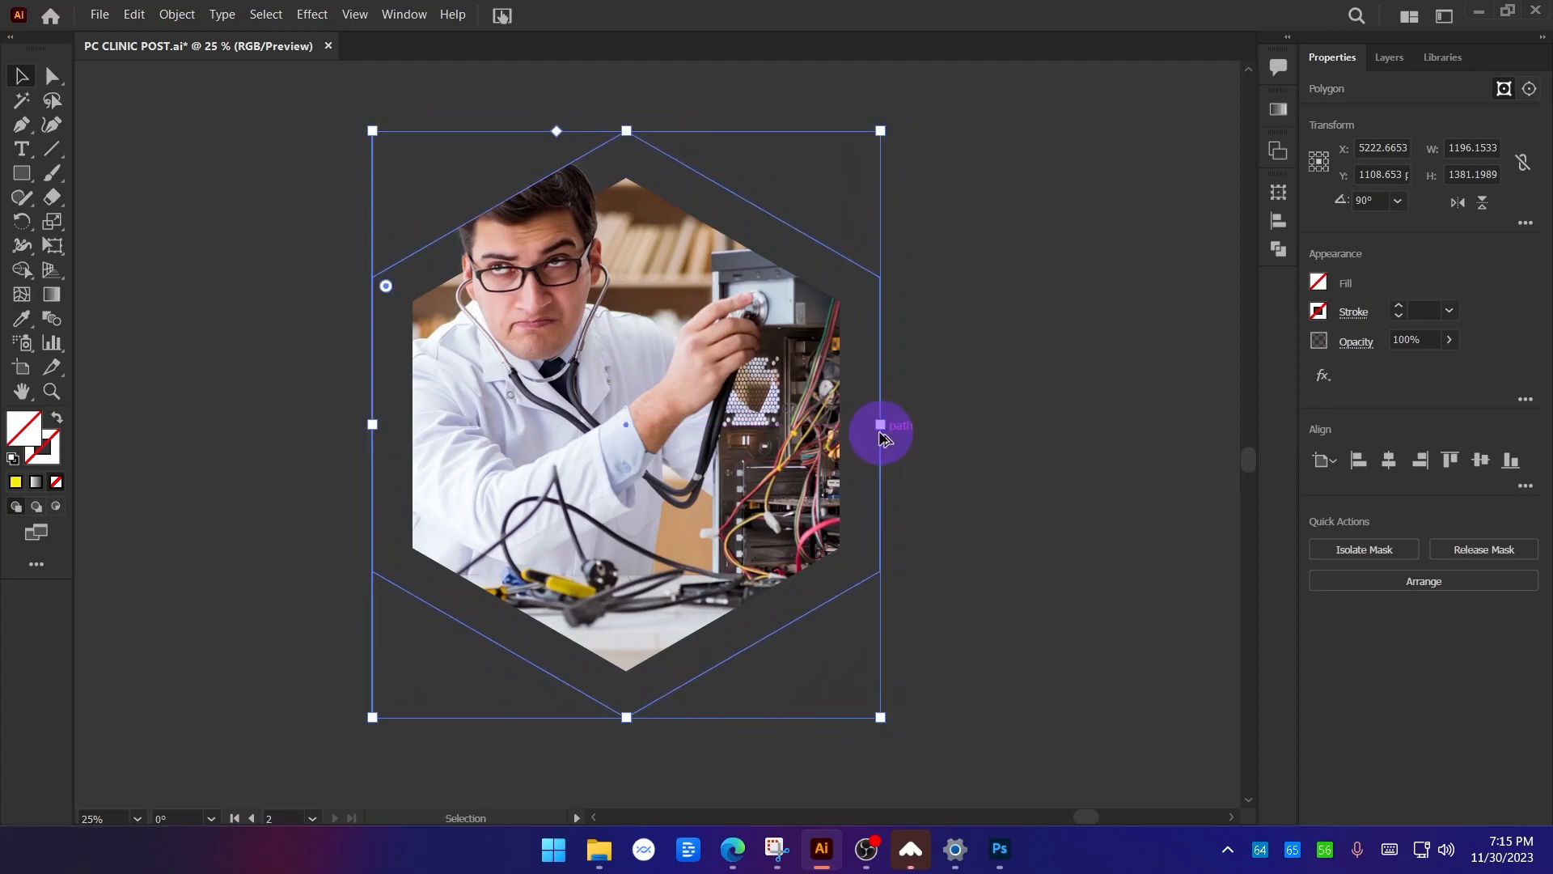
pyautogui.press('a')
pyautogui.click(1015, 397)
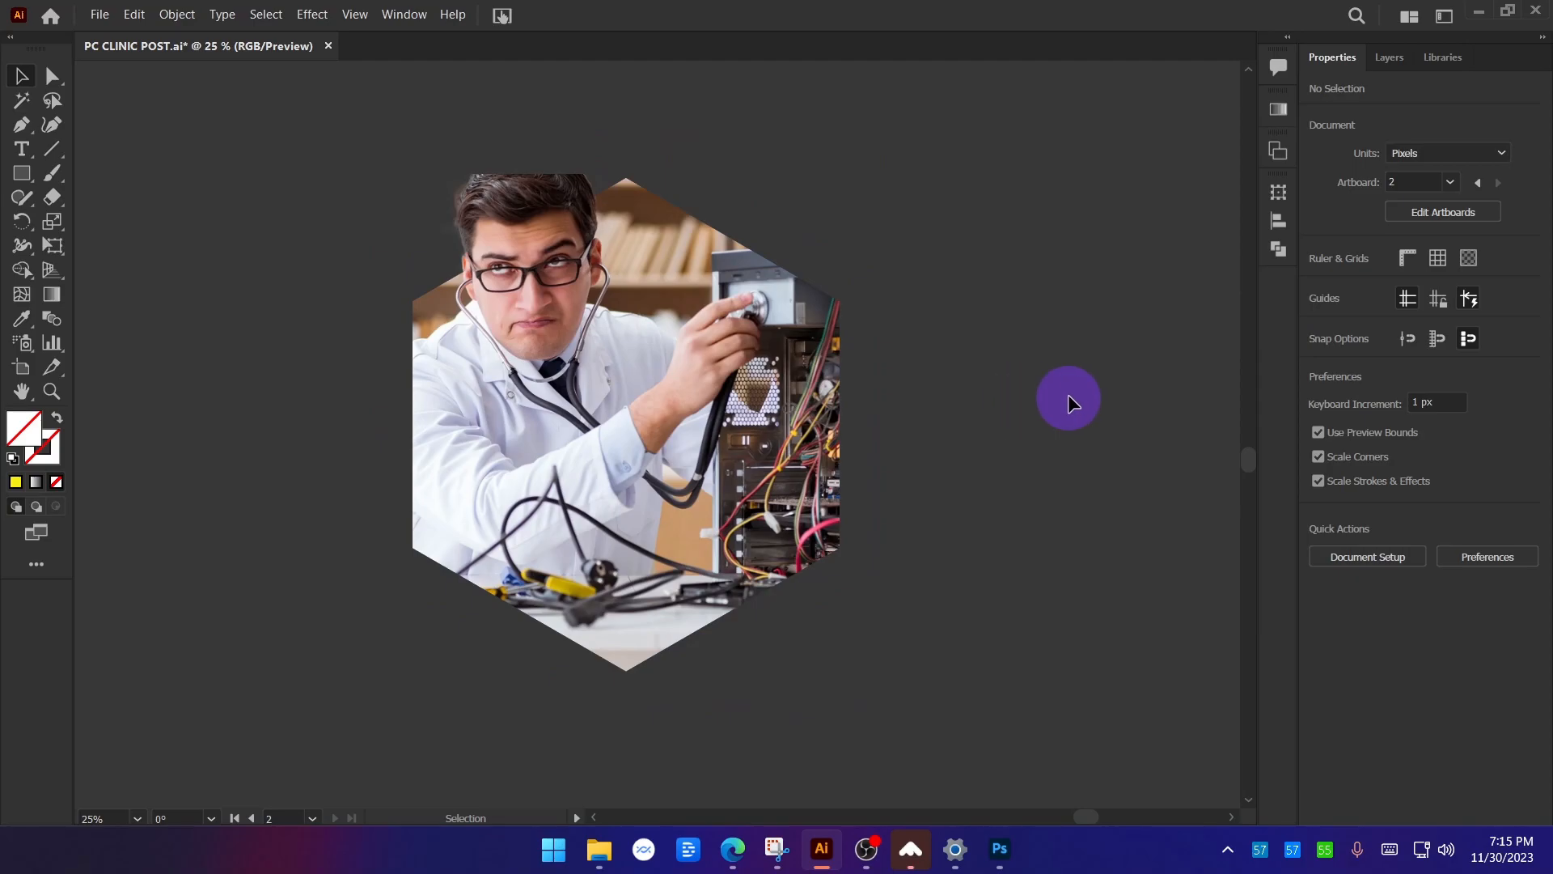
pyautogui.scroll(-3, 783, 496)
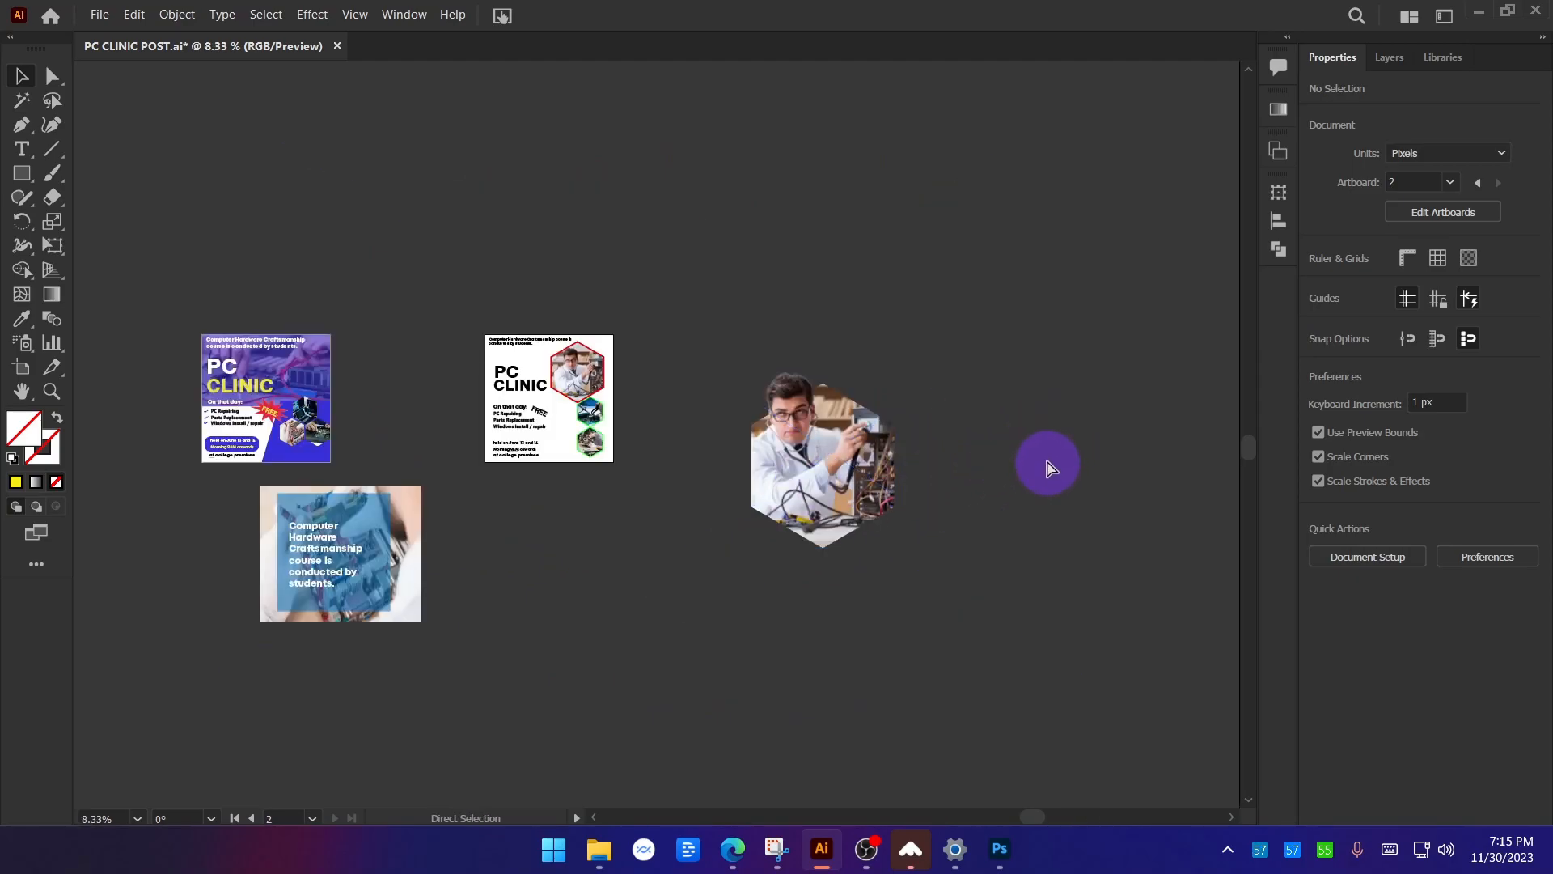
pyautogui.hotkey('ctrl', 'z')
pyautogui.hotkey('ctrl', 'z')
pyautogui.scroll(2, 1035, 473)
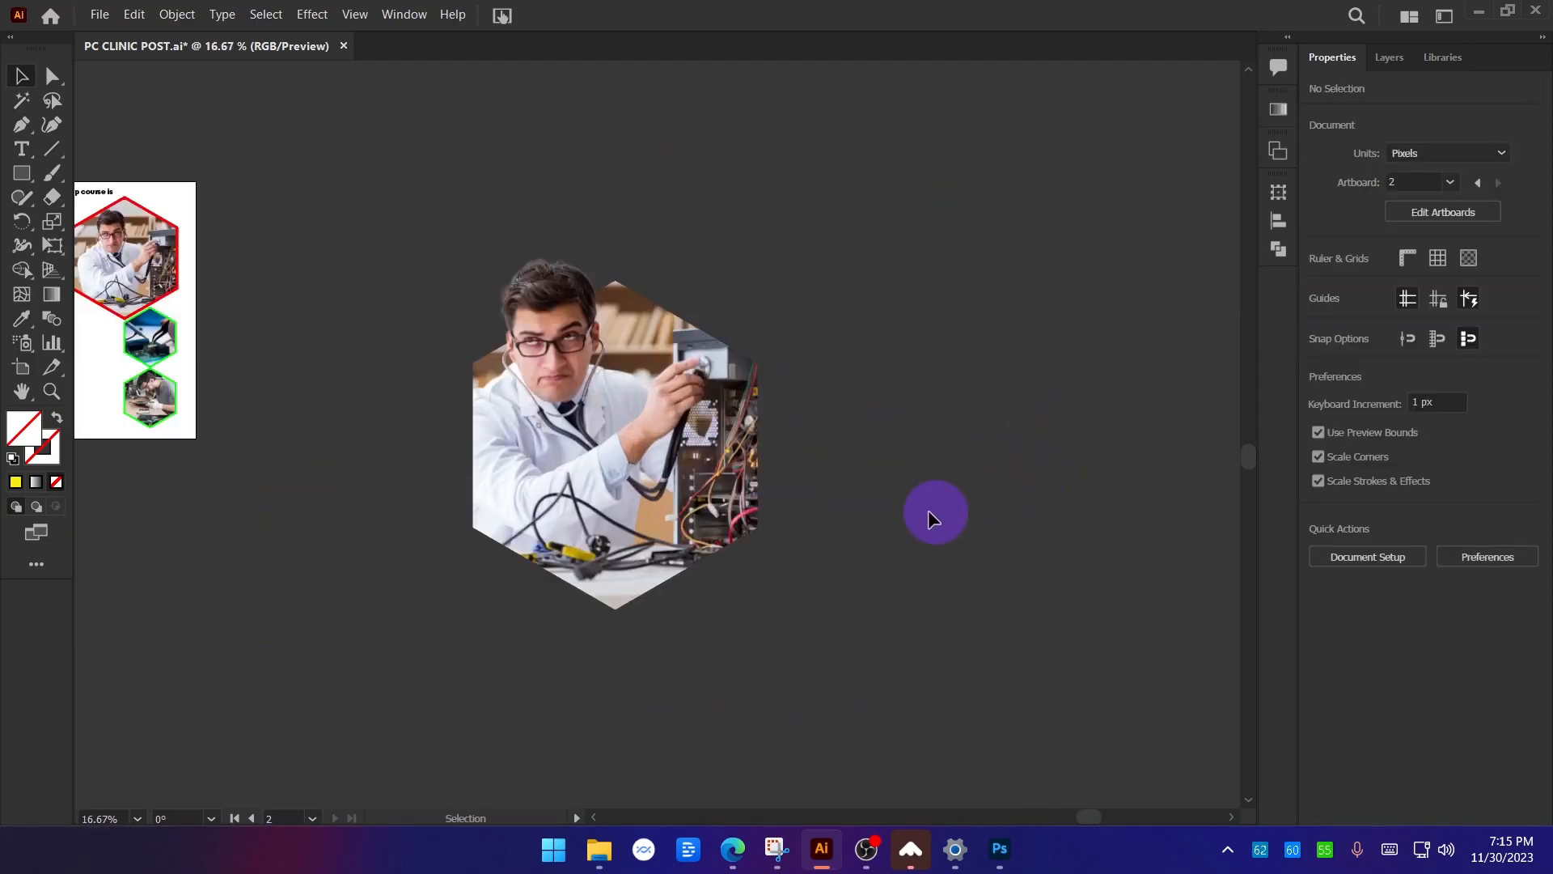
pyautogui.scroll(1, 587, 446)
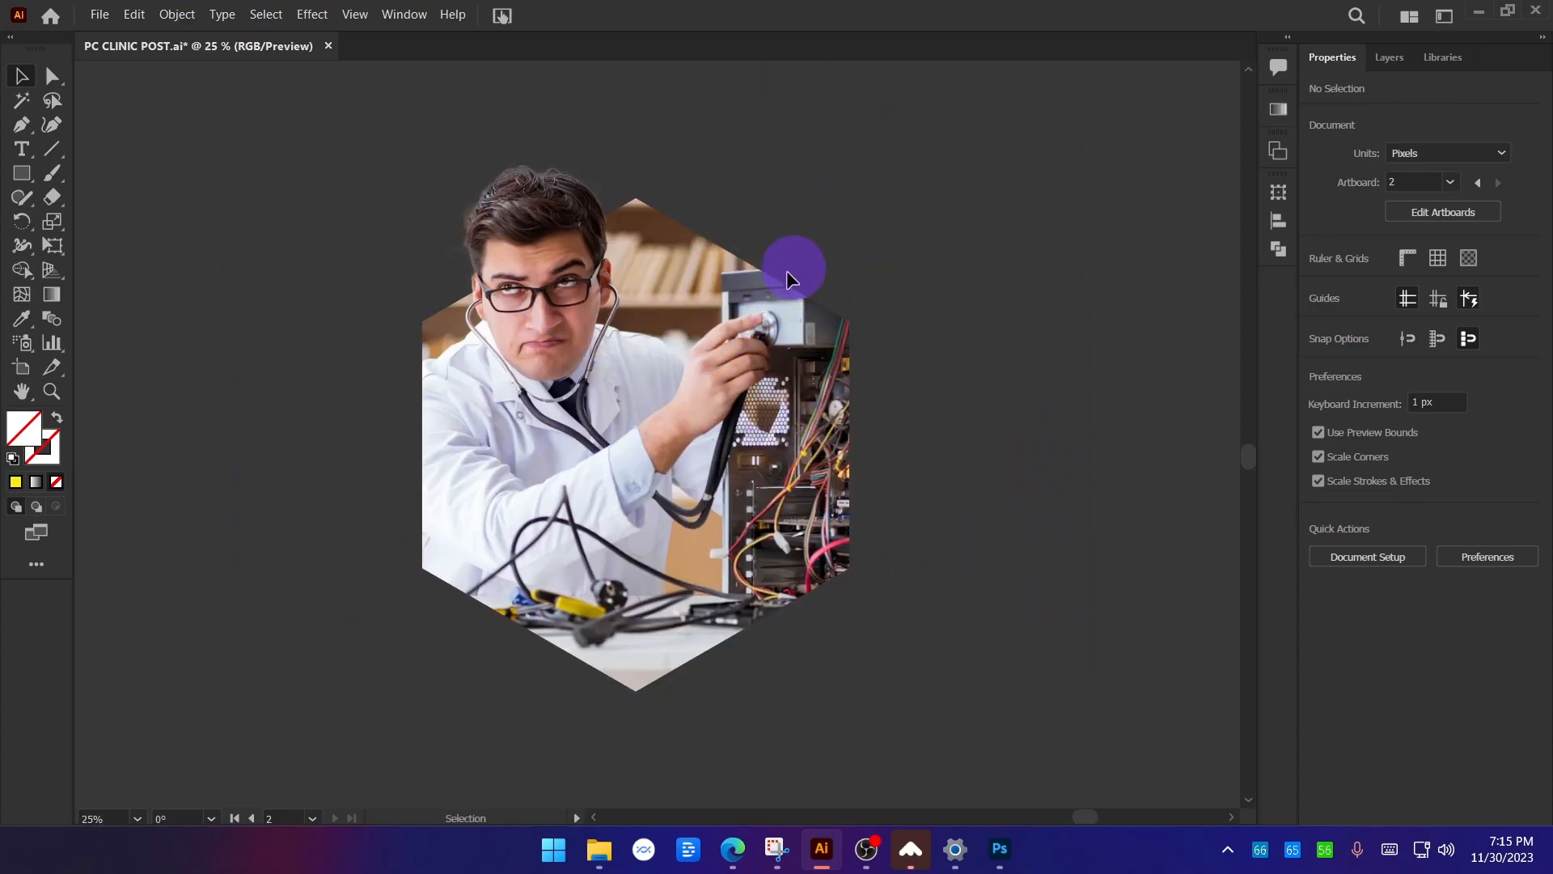
pyautogui.moveTo(713, 327); pyautogui.dragTo(814, 449)
pyautogui.hotkey('ctrl', 'z')
# Copy the hexagon mask path out of its clip group, paste it in place behind the photo and enlarge it to about 1289 by 1488 px.
pyautogui.doubleClick(778, 370)
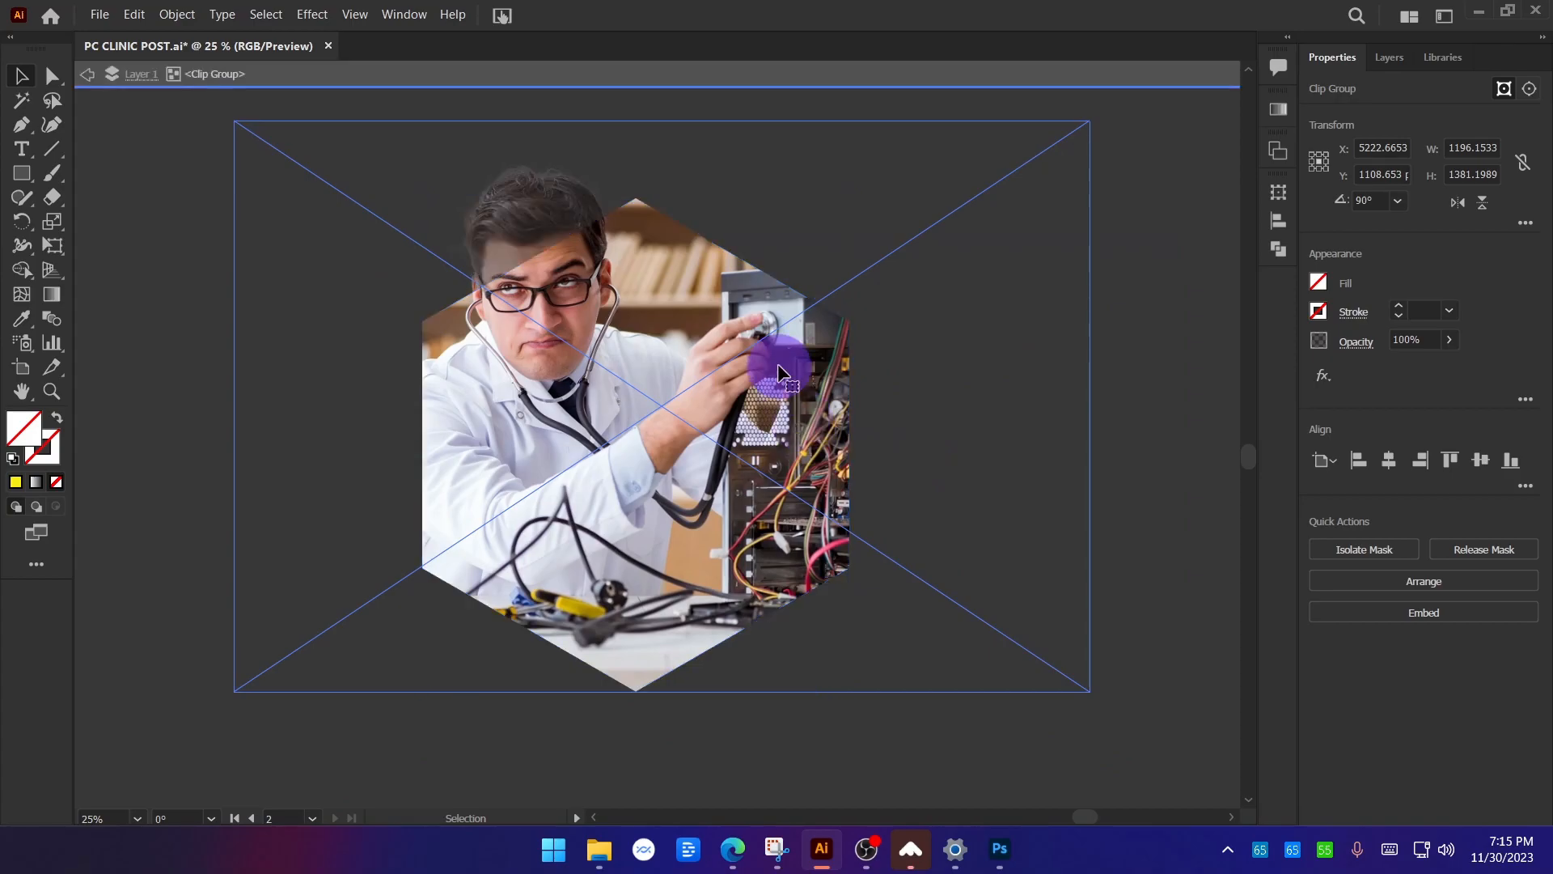
pyautogui.click(790, 291)
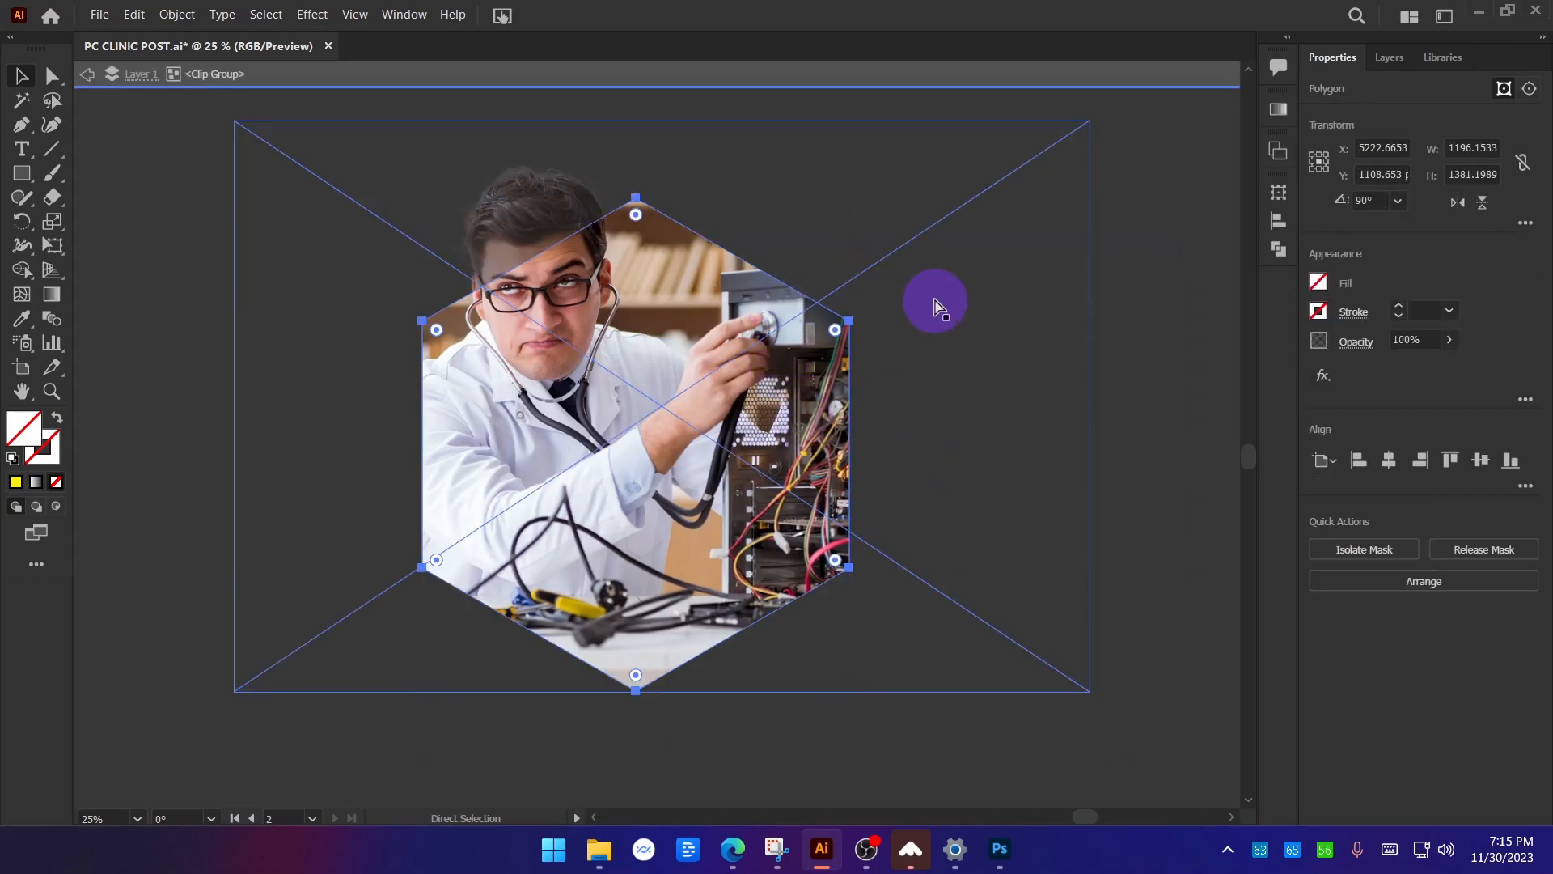
pyautogui.doubleClick(1170, 355)
pyautogui.hotkey('ctrl', 'f')
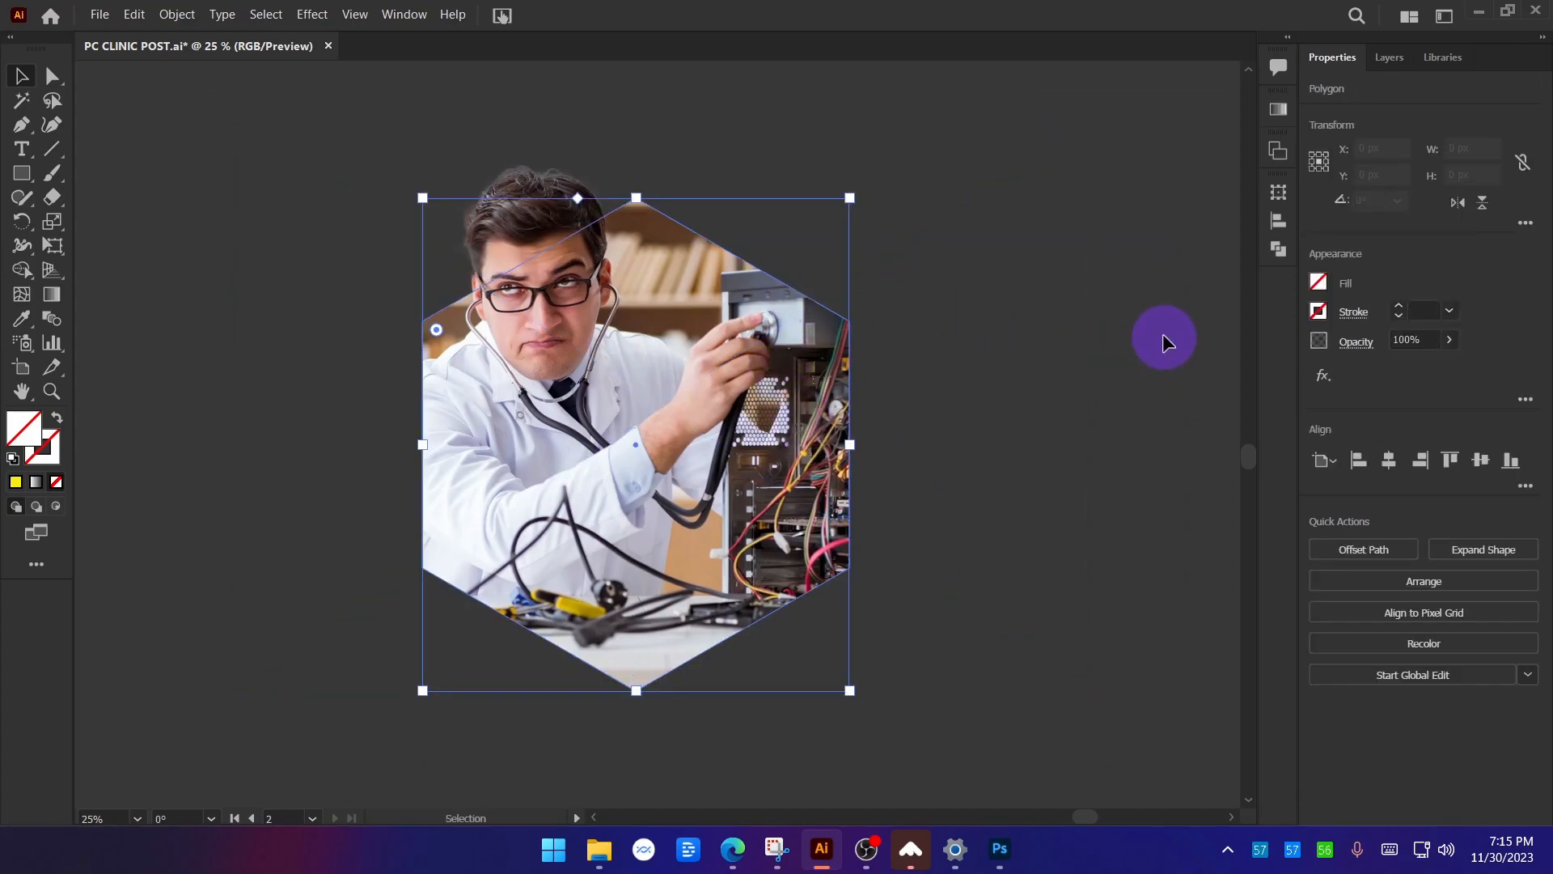
pyautogui.moveTo(851, 445); pyautogui.dragTo(867, 445)
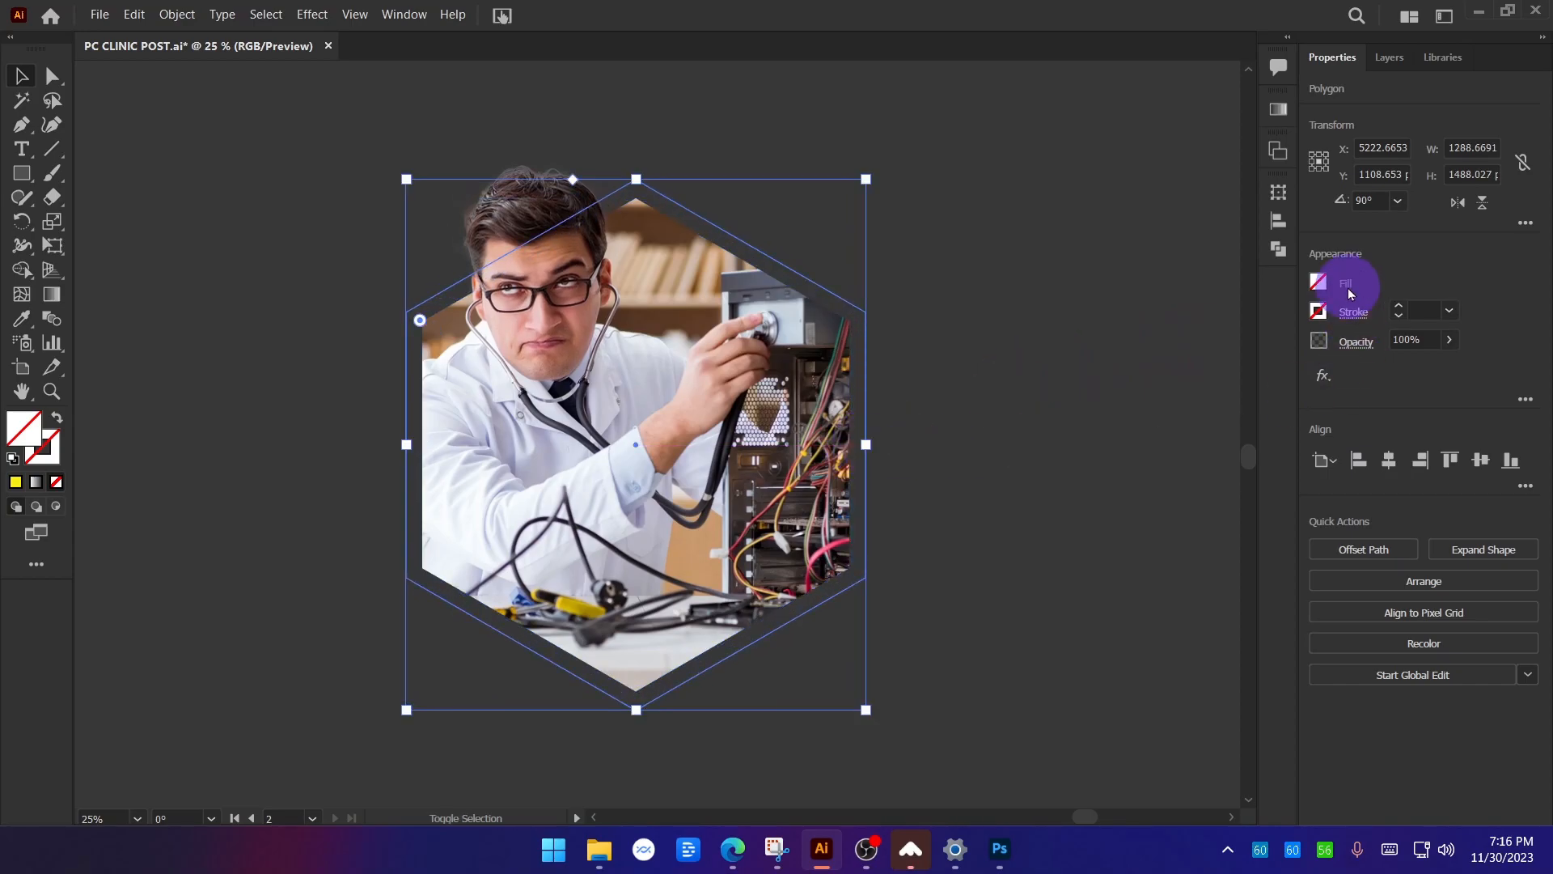
# Fill the enlarged hexagon with blue so it forms a border around the technician photo.
pyautogui.click(1319, 283)
pyautogui.click(1224, 378)
pyautogui.click(1026, 192)
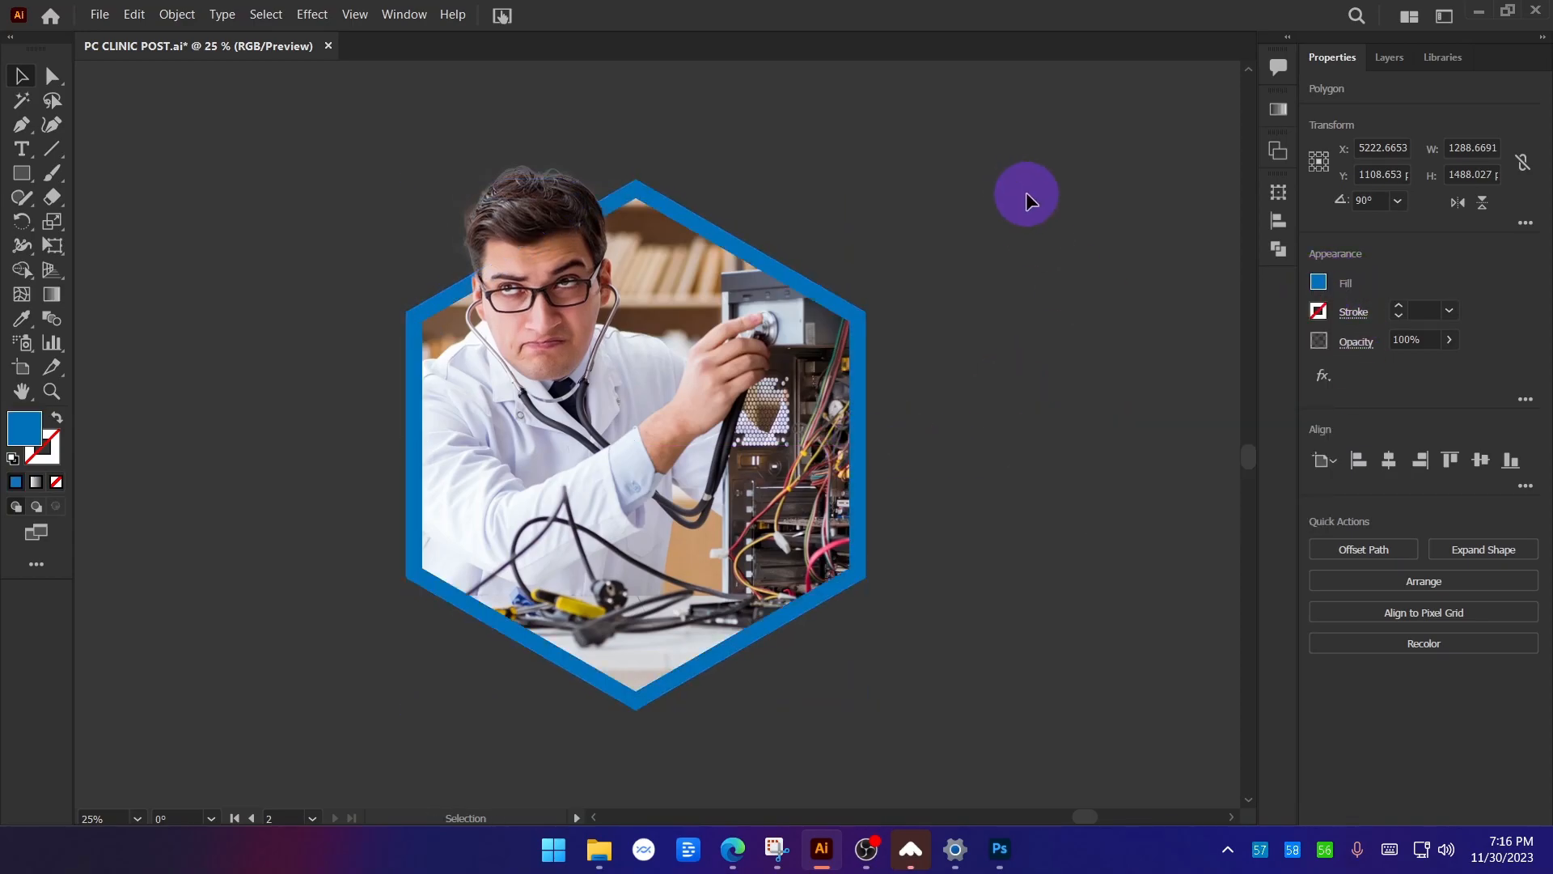
# Delete the old red-framed technician hexagon from the white PC CLINIC poster.
pyautogui.scroll(-1, 1023, 250)
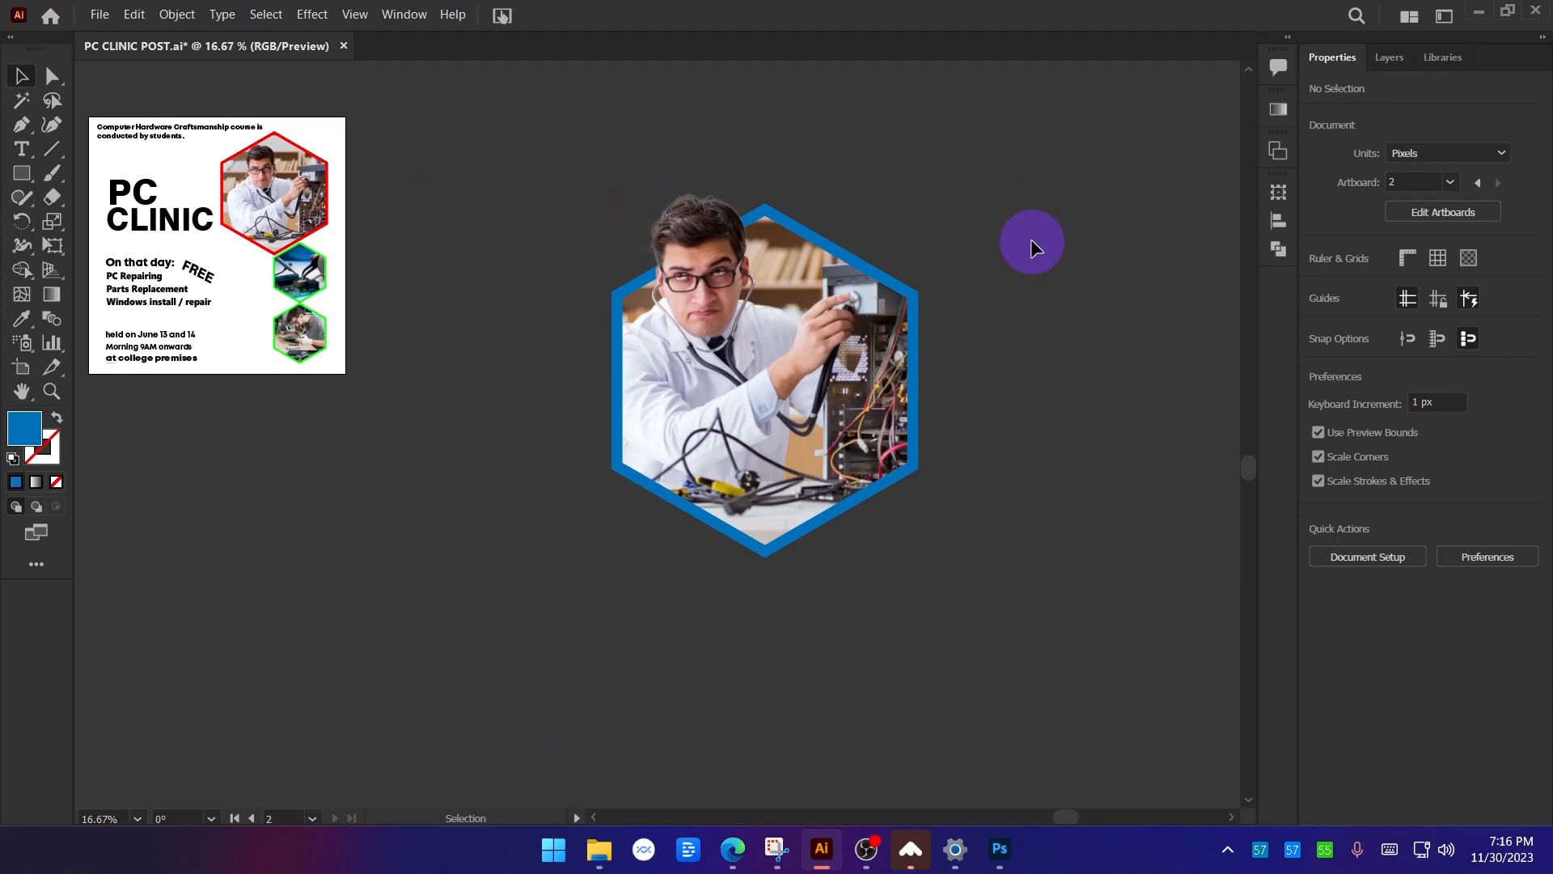
pyautogui.scroll(2, 444, 287)
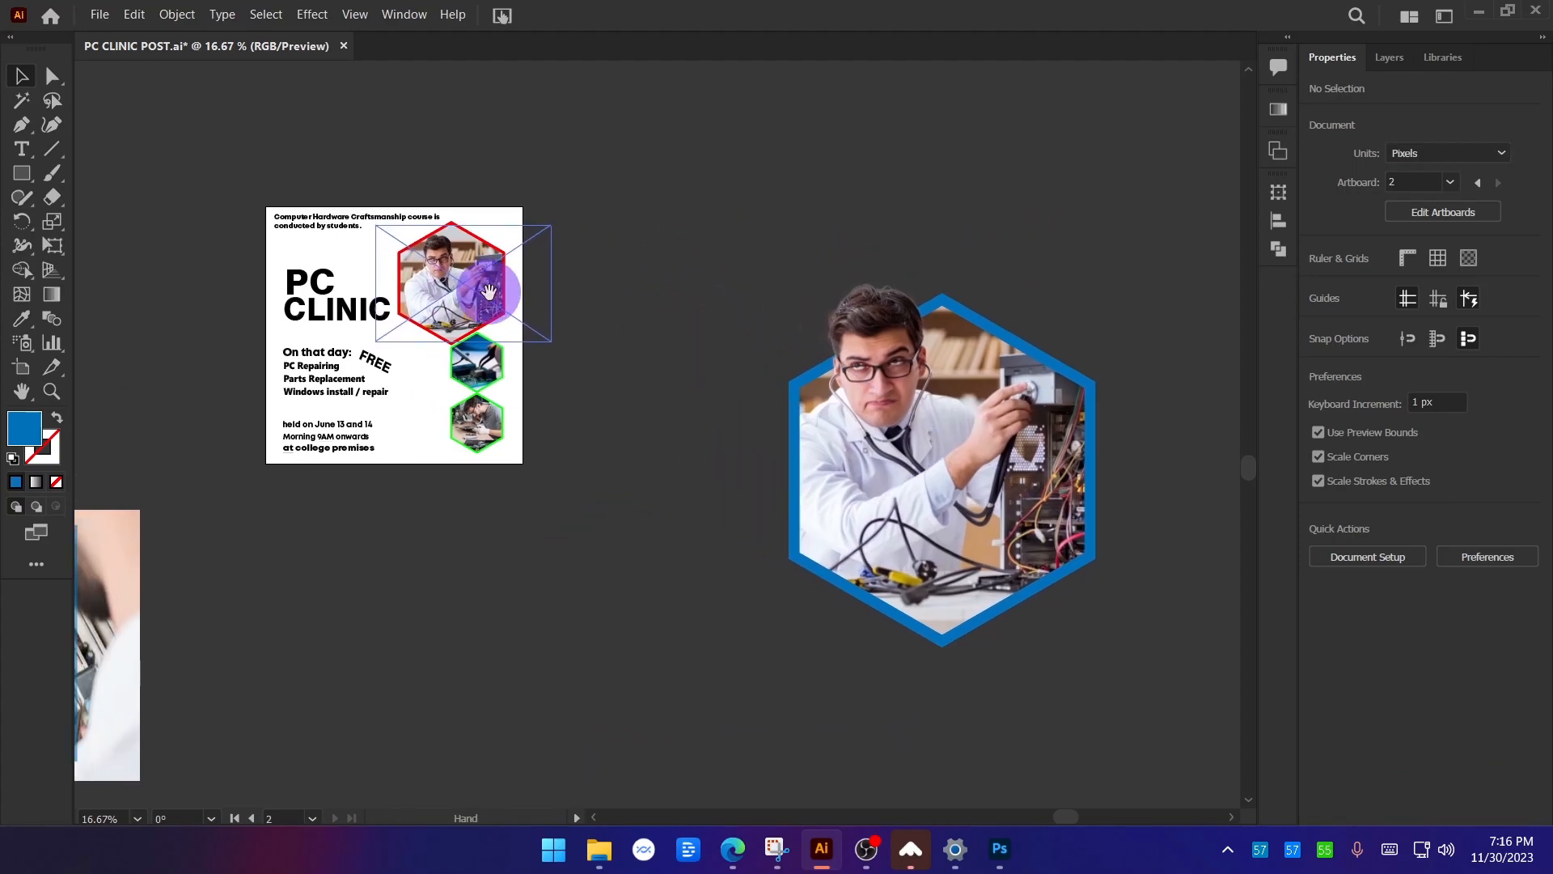
pyautogui.click(521, 318)
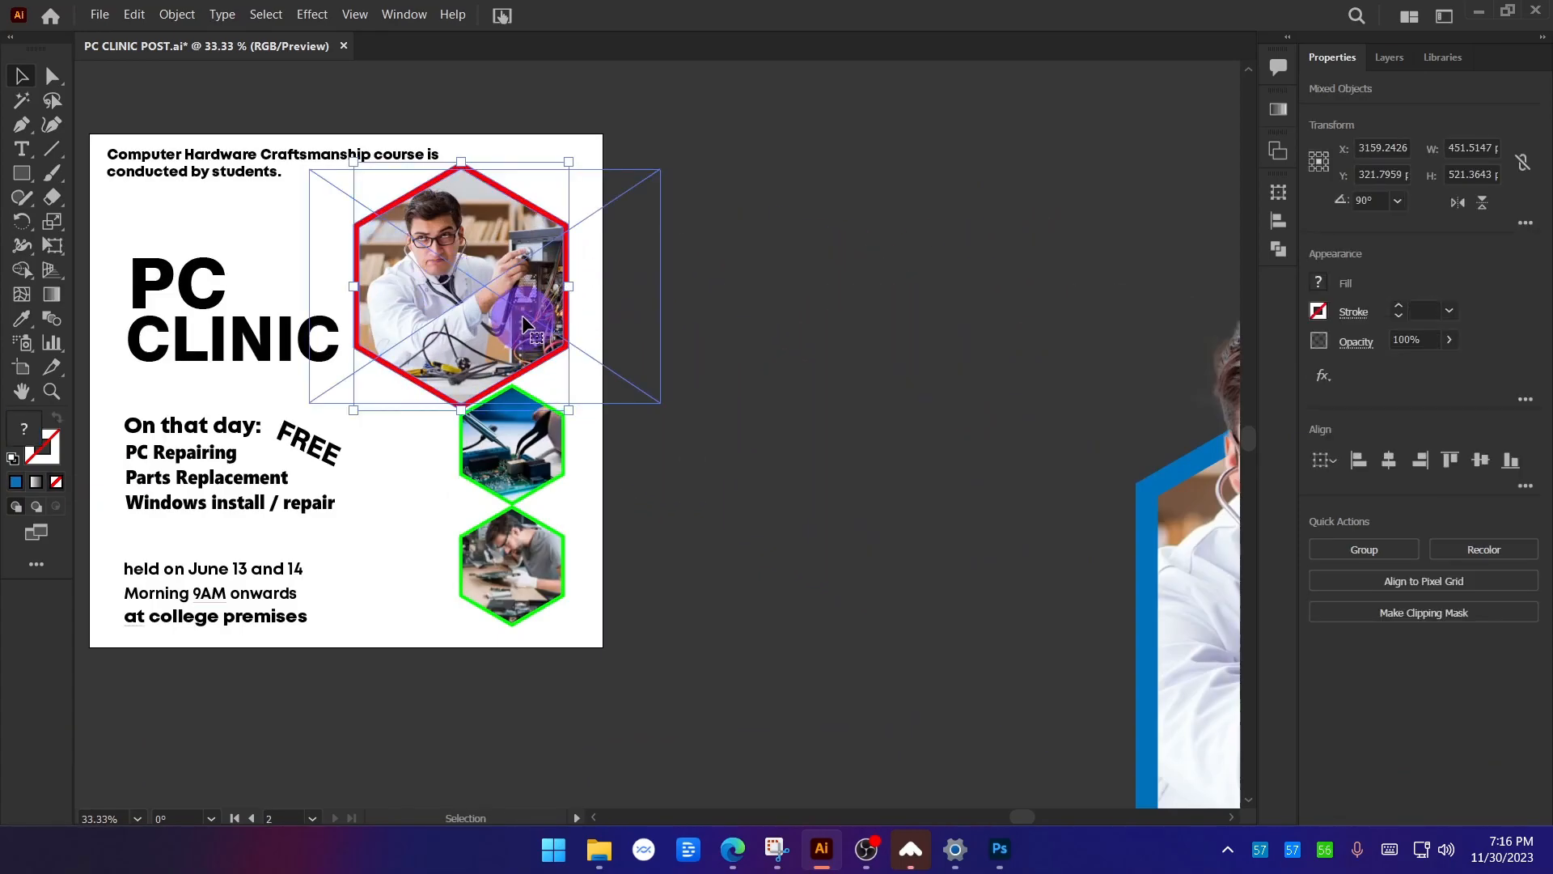
pyautogui.press('Delete')
# Move the blue-framed technician composition closer to the white poster.
pyautogui.scroll(-1, 624, 322)
pyautogui.moveTo(1181, 507); pyautogui.dragTo(497, 324)
pyautogui.moveTo(719, 350); pyautogui.dragTo(950, 409)
pyautogui.click(1160, 367)
# Select the masked head together with the hexagon photo, test that they move together, and group them in their original position.
pyautogui.click(639, 233)
pyautogui.keyDown('shift'); pyautogui.click(809, 364); pyautogui.keyUp('shift')
pyautogui.scroll(-2, 814, 354)
pyautogui.moveTo(815, 353); pyautogui.dragTo(863, 495)
pyautogui.hotkey('ctrl', 'z')
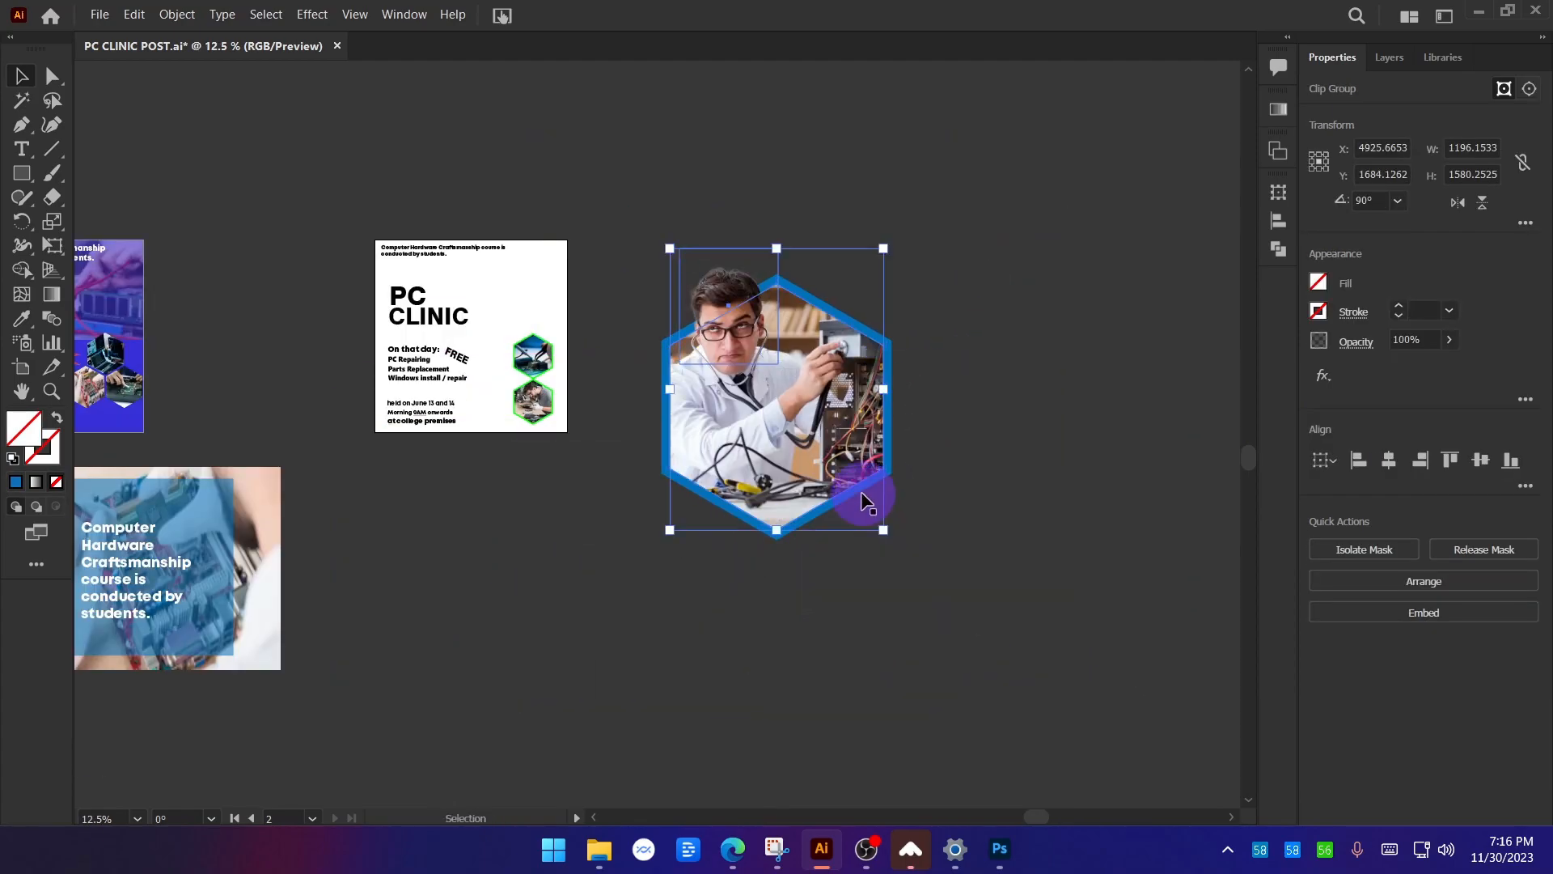
pyautogui.scroll(1, 822, 387)
pyautogui.scroll(1, 822, 394)
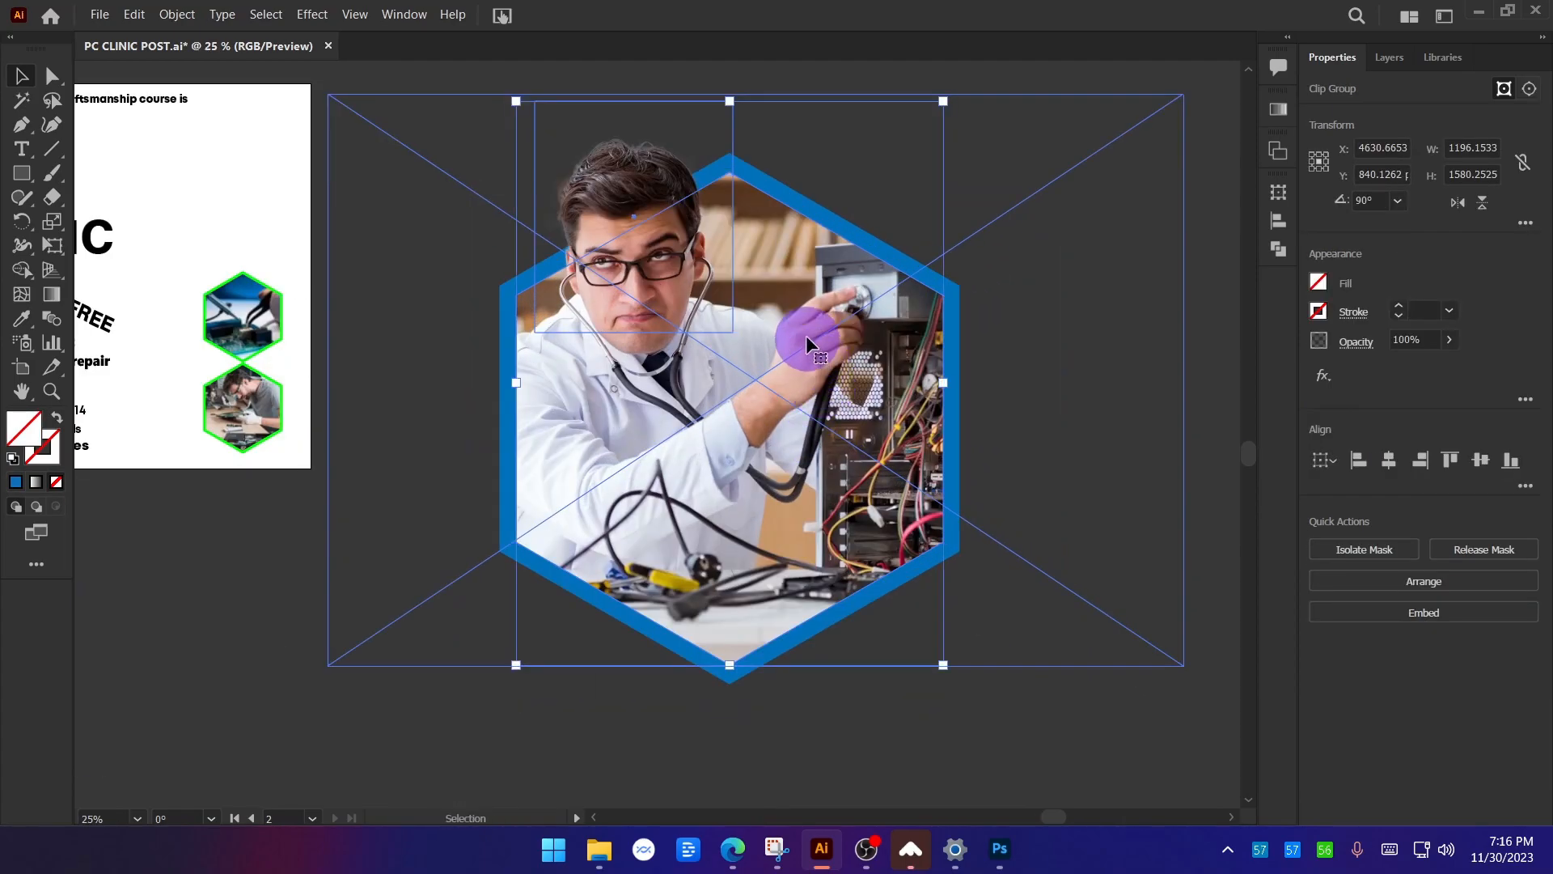
pyautogui.moveTo(799, 319); pyautogui.dragTo(817, 354)
pyautogui.hotkey('ctrl', 'z')
pyautogui.hotkey('ctrl', 'g')
# Select the technician group with its blue frame, move it onto the white poster and shrink it to about 411 by 521 px.
pyautogui.scroll(-1, 837, 415)
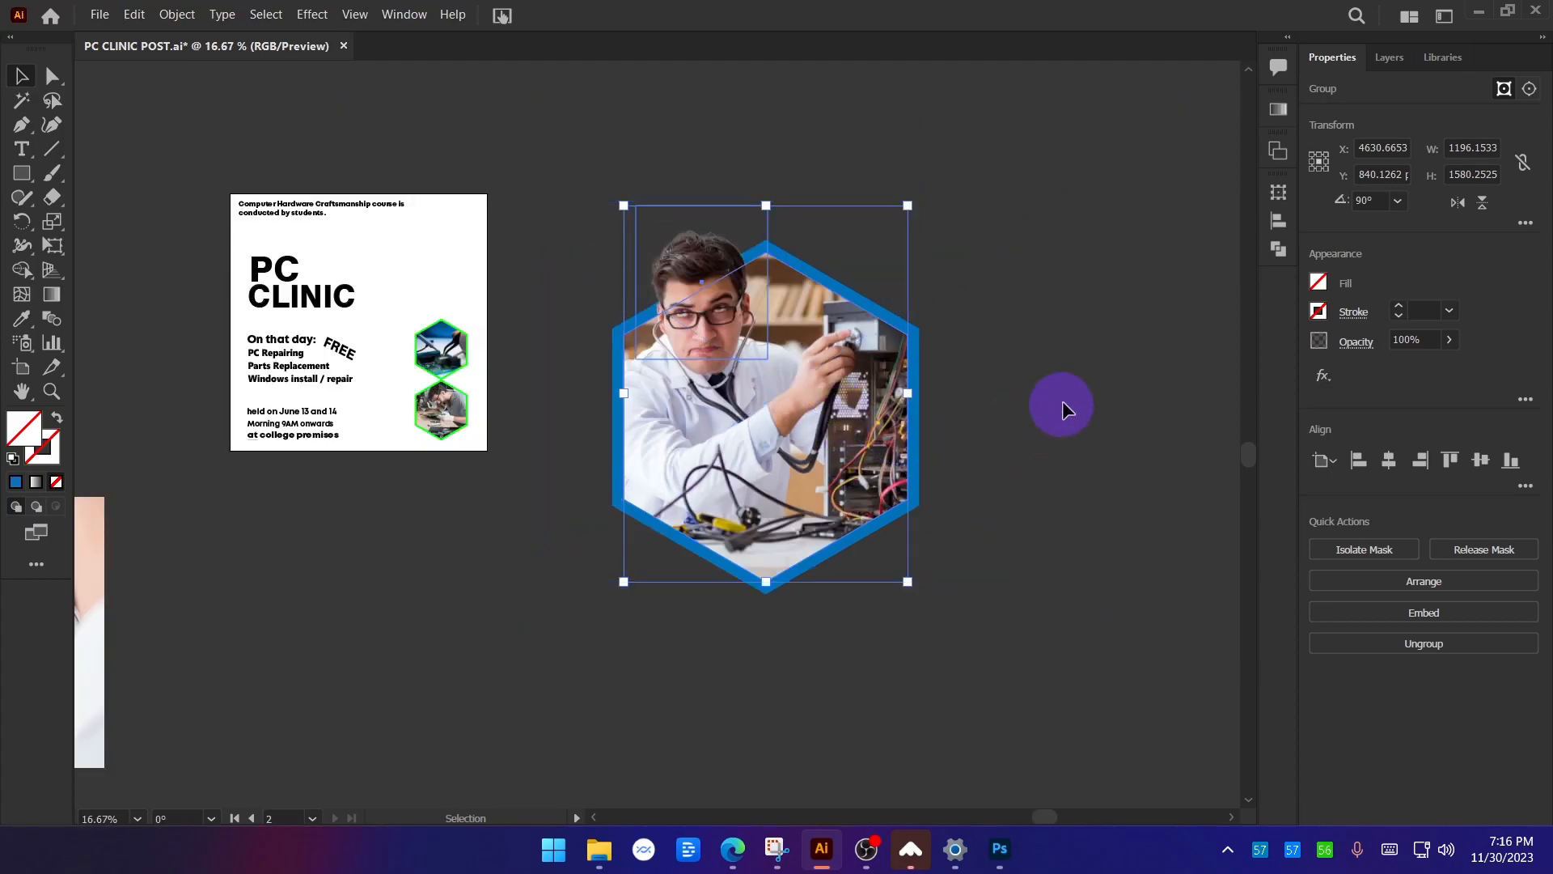
pyautogui.click(1095, 322)
pyautogui.moveTo(705, 525); pyautogui.dragTo(526, 381)
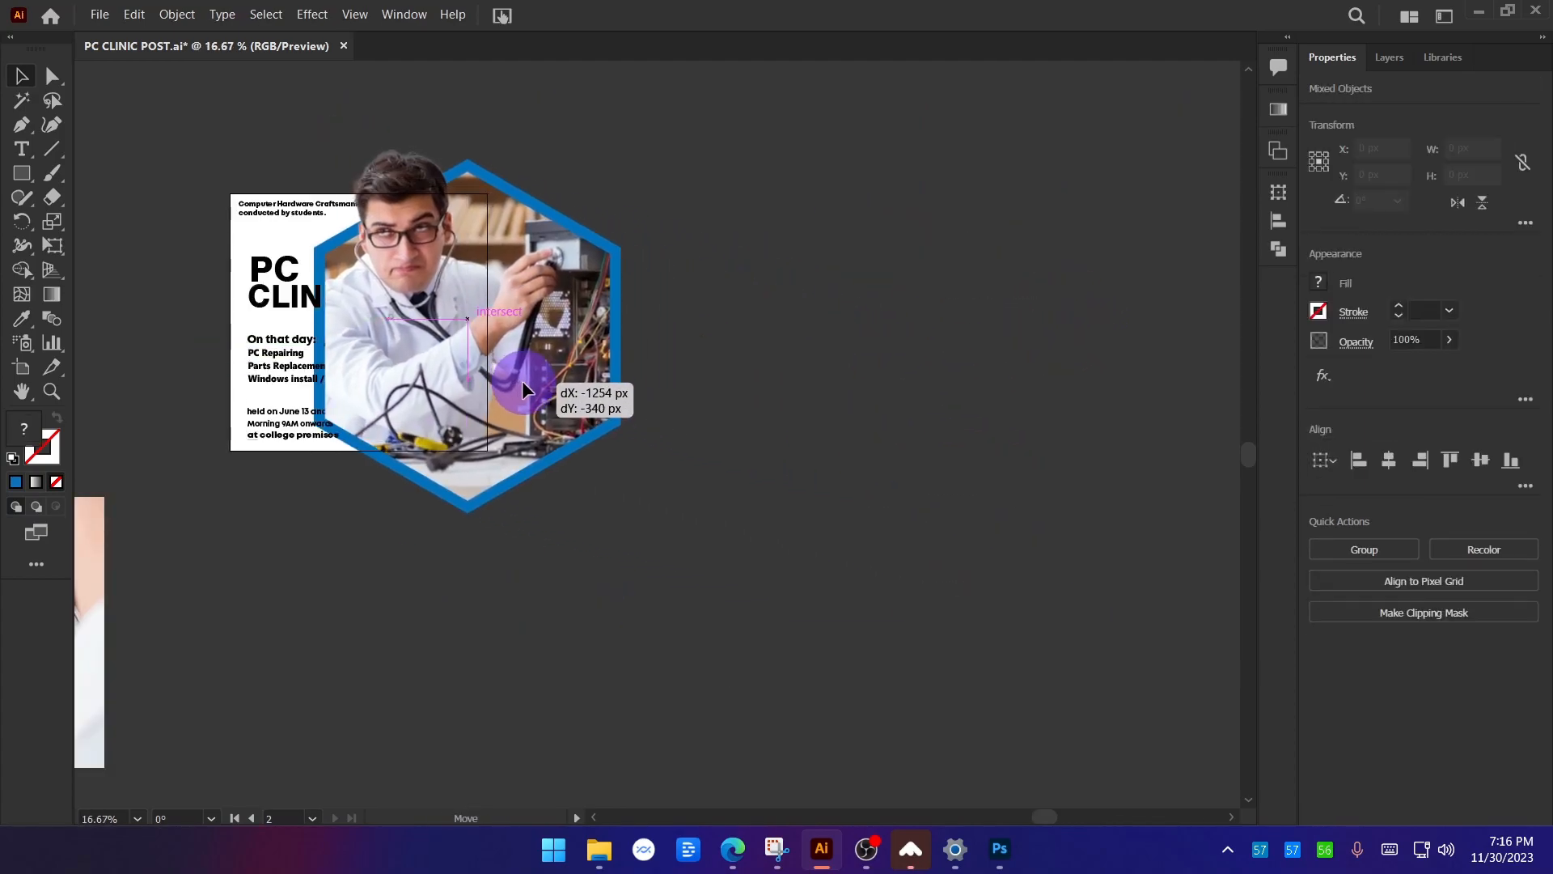
pyautogui.moveTo(617, 312); pyautogui.dragTo(511, 316)
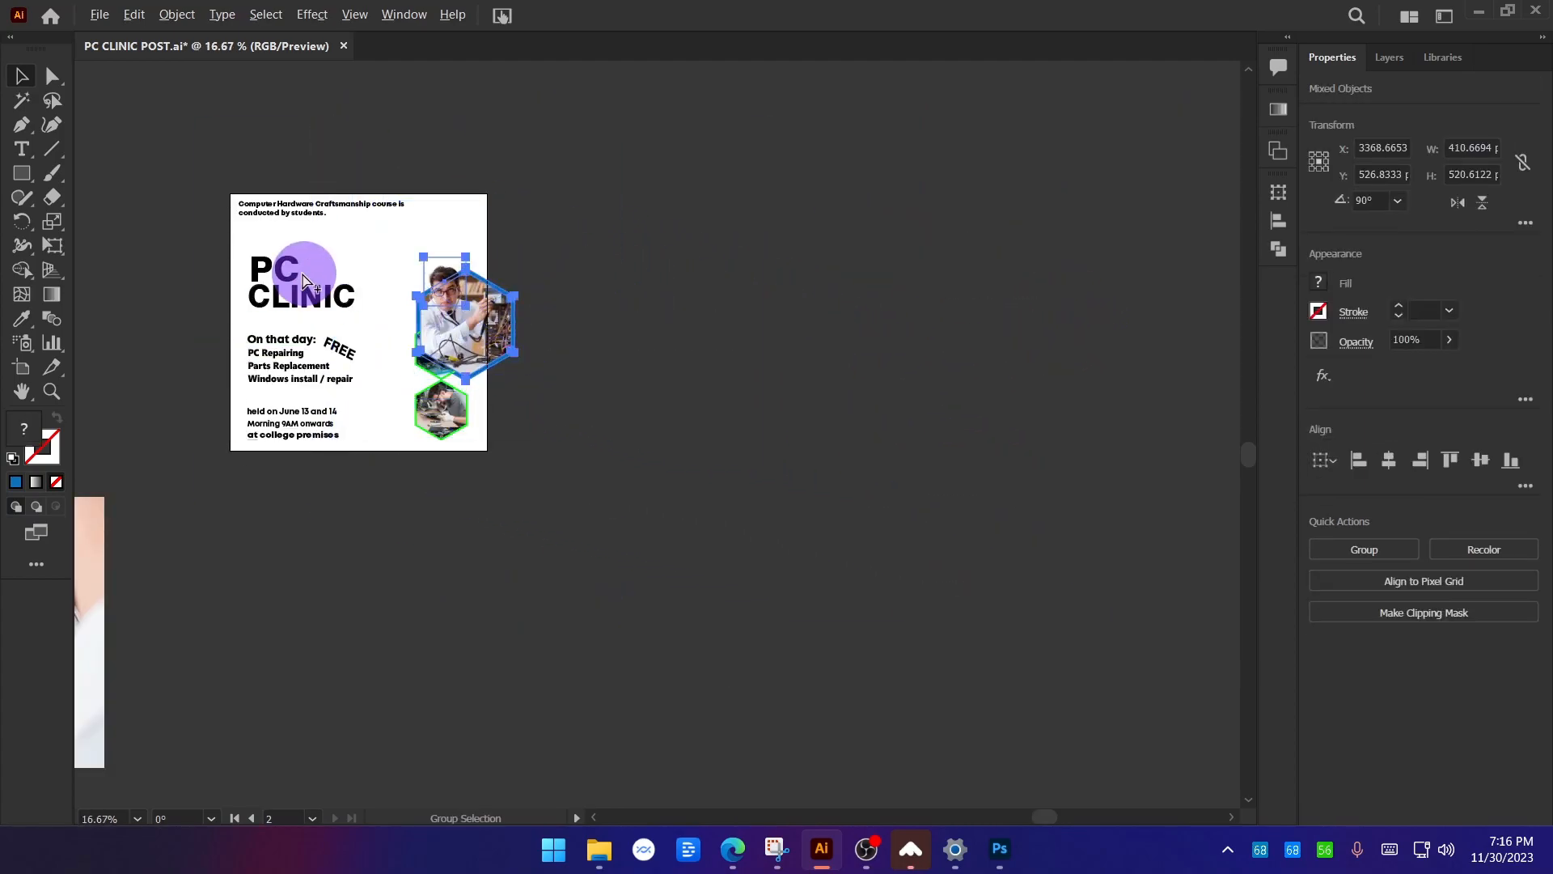
# Place the technician hexagon in the poster's upper-right area beside the title and enlarge it slightly.
pyautogui.scroll(2, 304, 273)
pyautogui.moveTo(647, 367); pyautogui.dragTo(556, 273)
pyautogui.moveTo(558, 275); pyautogui.dragTo(689, 293)
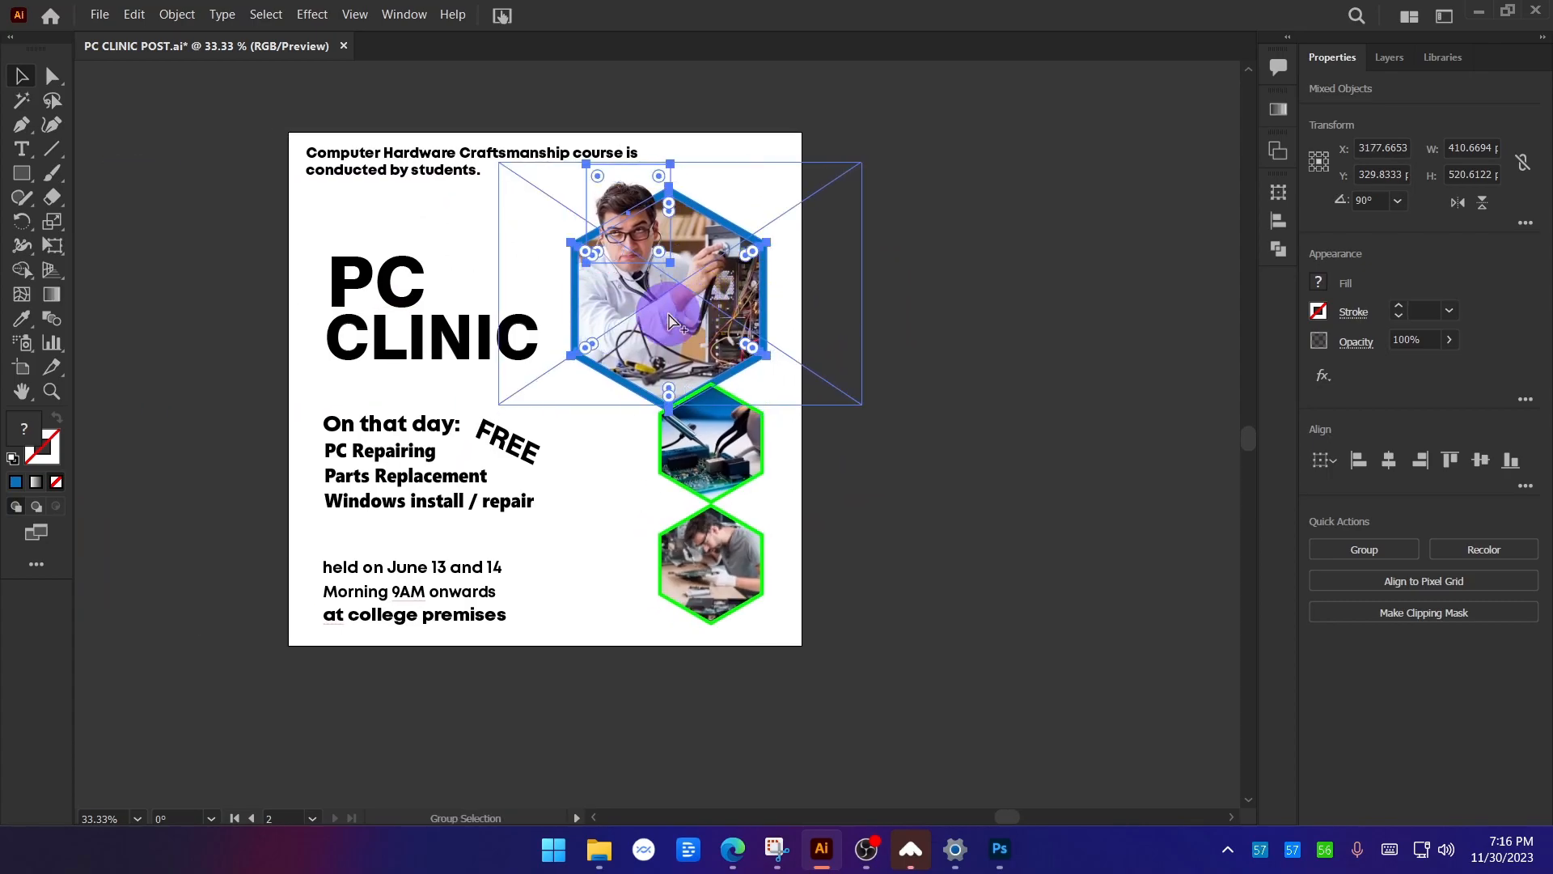
pyautogui.moveTo(571, 289)
pyautogui.mouseDown()
pyautogui.moveTo(550, 292)
pyautogui.moveTo(568, 302)
pyautogui.mouseUp()
pyautogui.click(1105, 312)
# Bring the two small green-framed hexagons to the front and move them up over the large hexagon's lower edge.
pyautogui.moveTo(1016, 395); pyautogui.dragTo(1099, 398)
pyautogui.scroll(2, 842, 568)
pyautogui.moveTo(904, 606); pyautogui.dragTo(726, 370)
pyautogui.hotkey('ctrl', 'shift', ']')
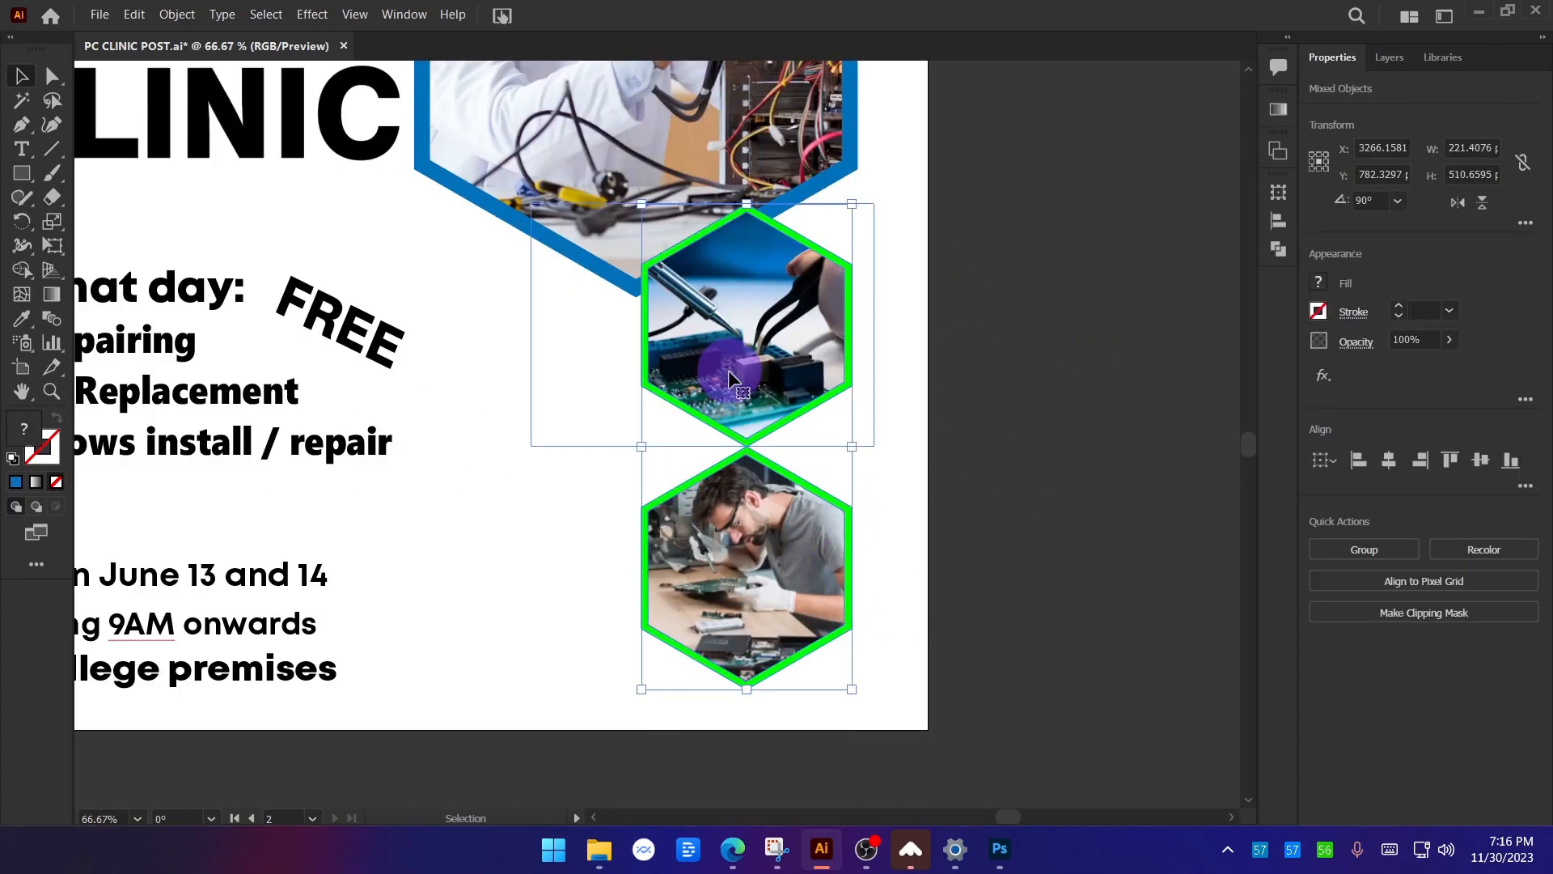
pyautogui.moveTo(760, 386); pyautogui.dragTo(765, 262)
pyautogui.scroll(-1, 772, 411)
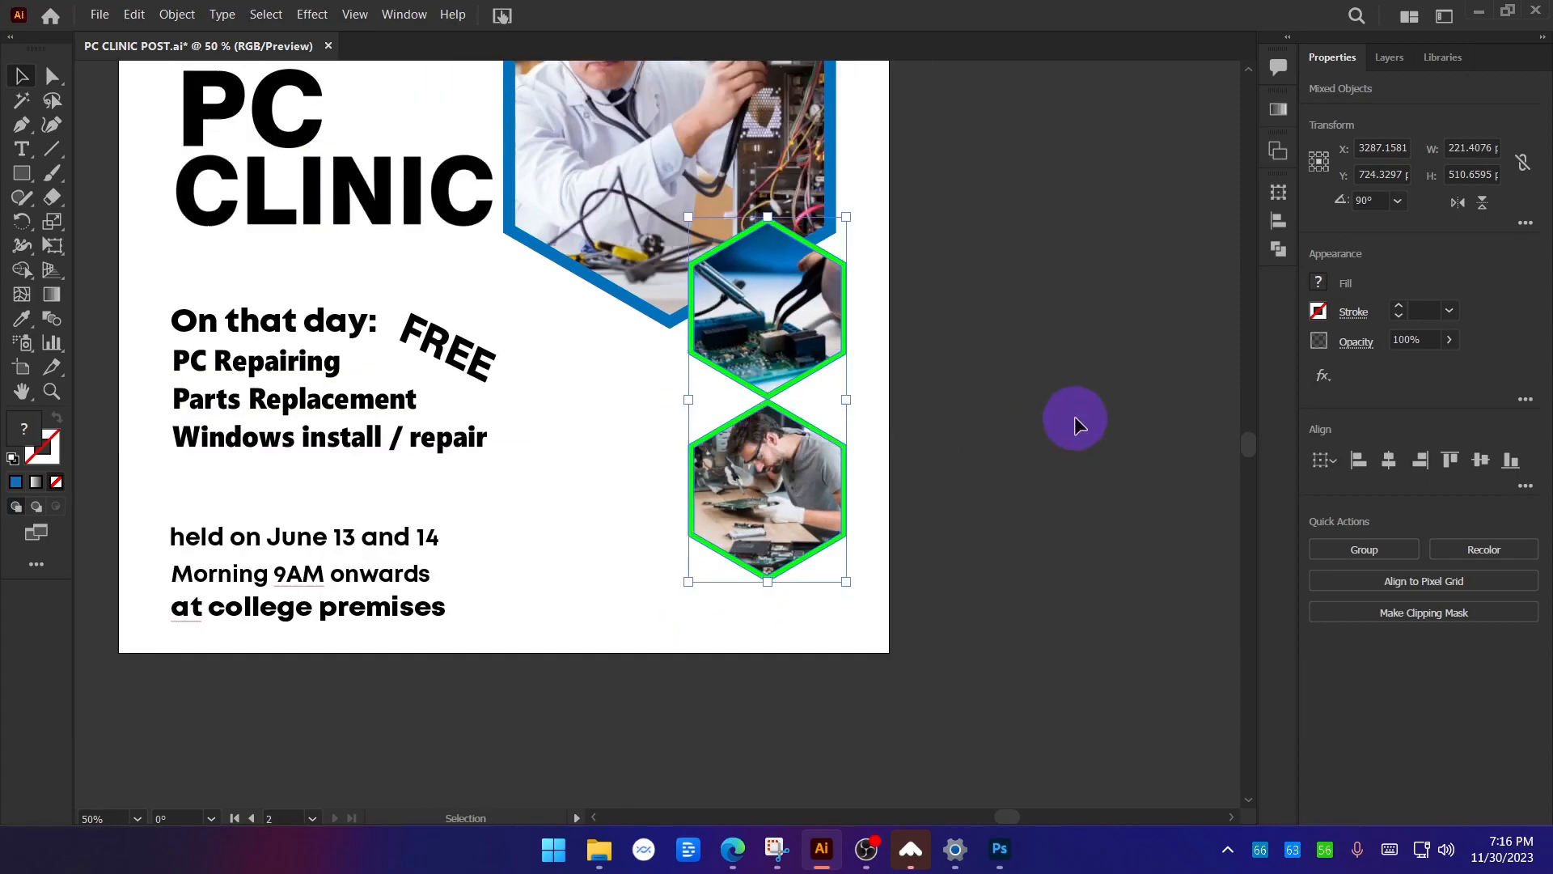
pyautogui.click(1074, 417)
# Shift the small hexagons left and move the lower one up until it overlaps the upper one.
pyautogui.moveTo(1050, 344); pyautogui.dragTo(1103, 475)
pyautogui.moveTo(950, 653); pyautogui.dragTo(845, 369)
pyautogui.moveTo(838, 355); pyautogui.dragTo(793, 366)
pyautogui.moveTo(811, 423); pyautogui.dragTo(786, 340)
pyautogui.moveTo(837, 461); pyautogui.dragTo(769, 482)
pyautogui.moveTo(768, 482); pyautogui.dragTo(761, 415)
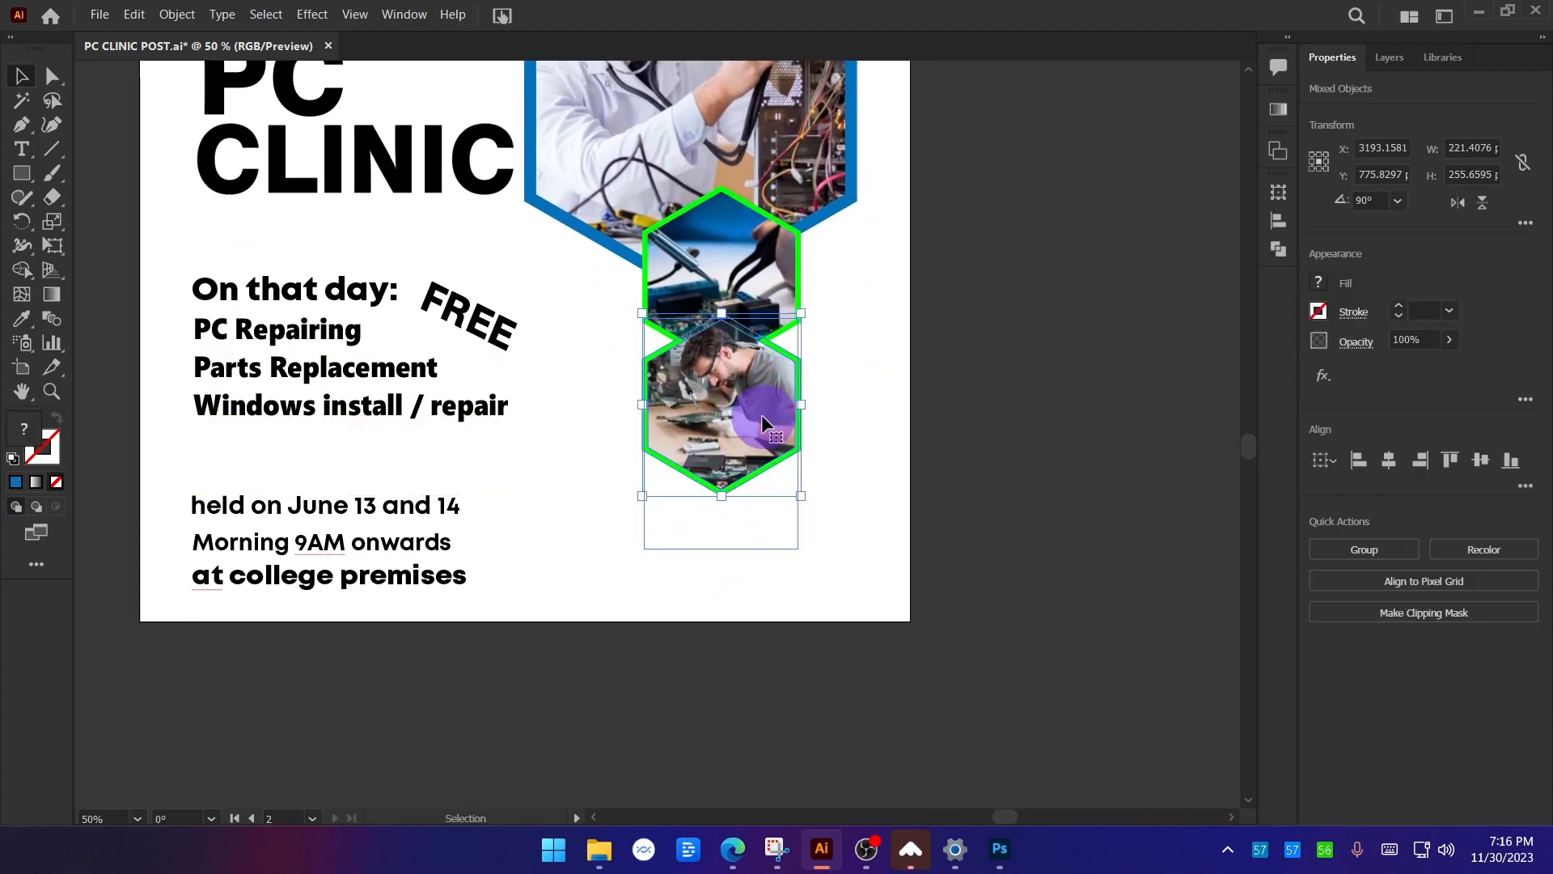
pyautogui.moveTo(760, 414); pyautogui.dragTo(760, 415)
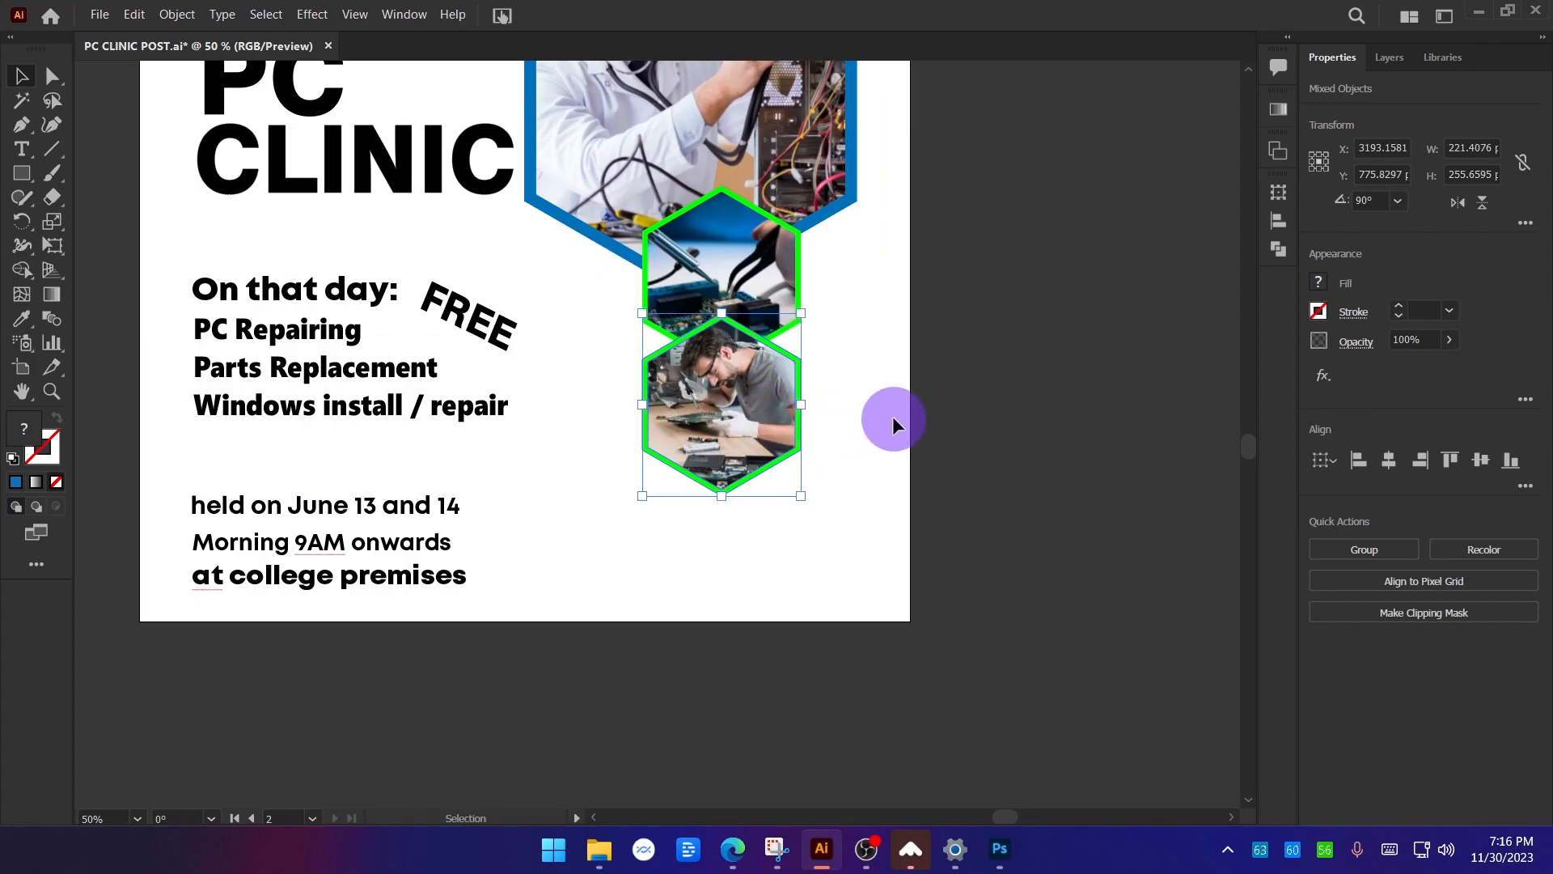
# Enlarge the two overlapping small hexagons together to about 275 by 539 px.
pyautogui.moveTo(859, 485); pyautogui.dragTo(813, 432)
pyautogui.moveTo(708, 302); pyautogui.dragTo(709, 303)
pyautogui.moveTo(722, 492); pyautogui.dragTo(743, 573)
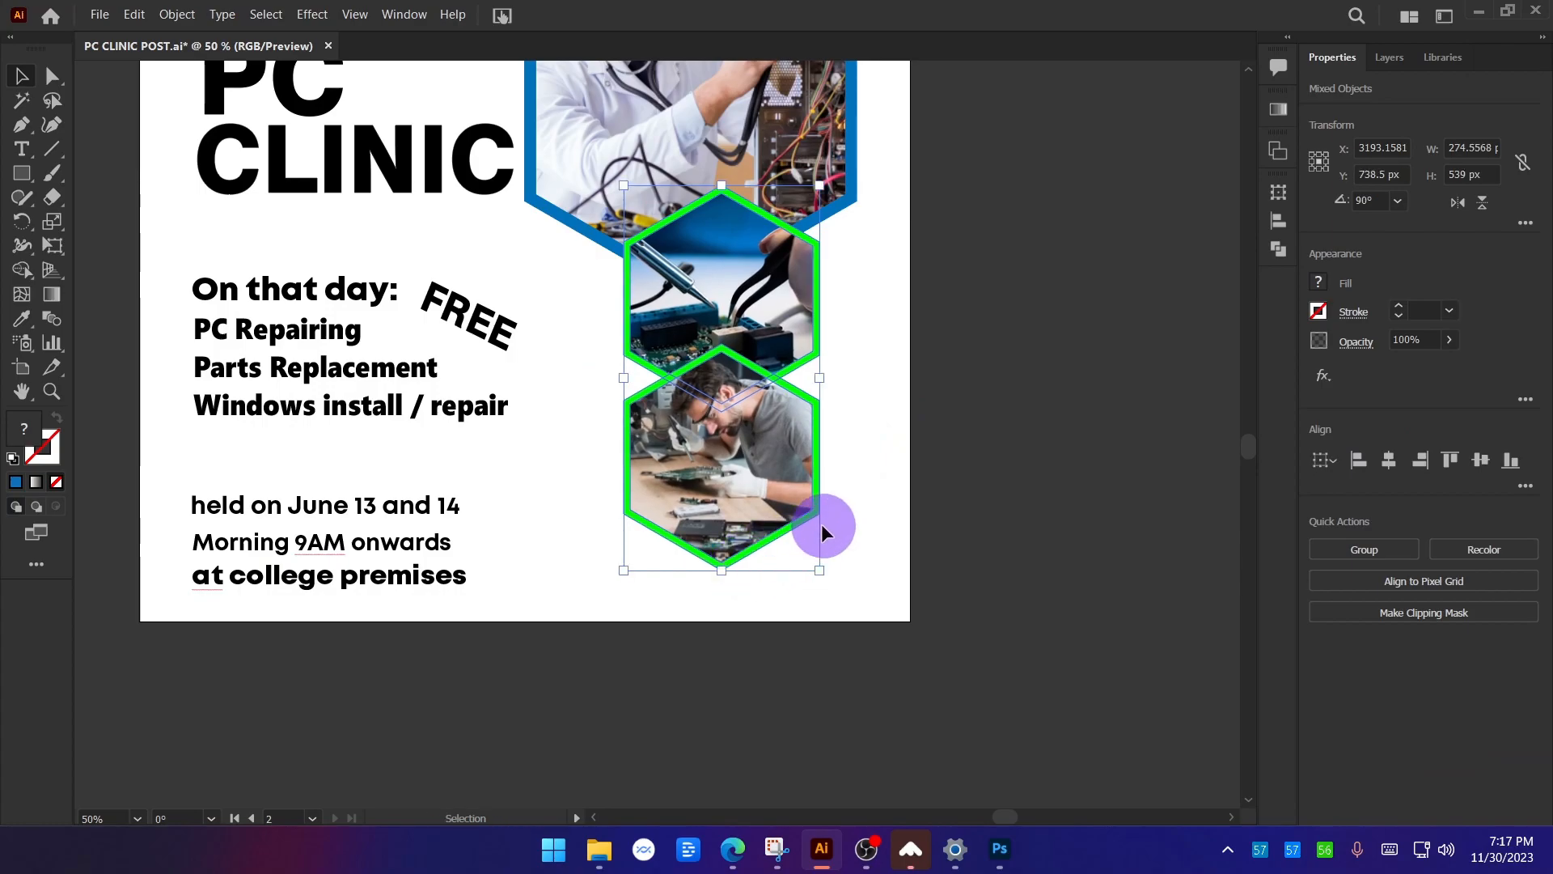
pyautogui.scroll(-1, 822, 525)
pyautogui.click(1014, 420)
# Move the two small hexagons right to line up with the large hexagon's right side.
pyautogui.moveTo(999, 370); pyautogui.dragTo(1011, 409)
pyautogui.scroll(1, 882, 564)
pyautogui.moveTo(881, 562); pyautogui.dragTo(797, 384)
pyautogui.click(994, 421)
pyautogui.scroll(-1, 949, 534)
pyautogui.moveTo(995, 475); pyautogui.dragTo(1009, 510)
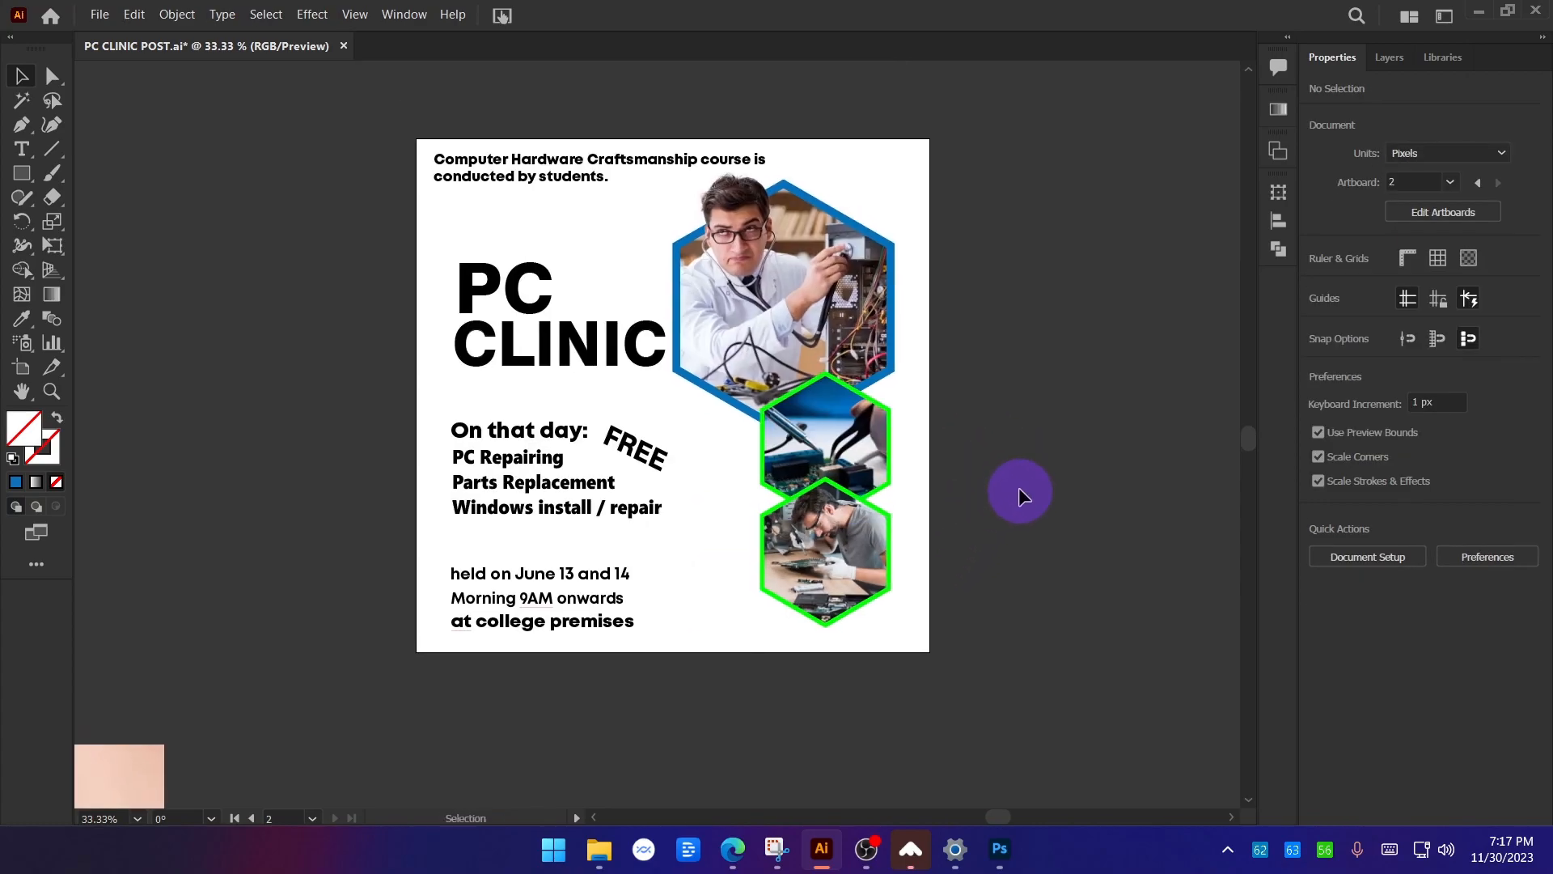
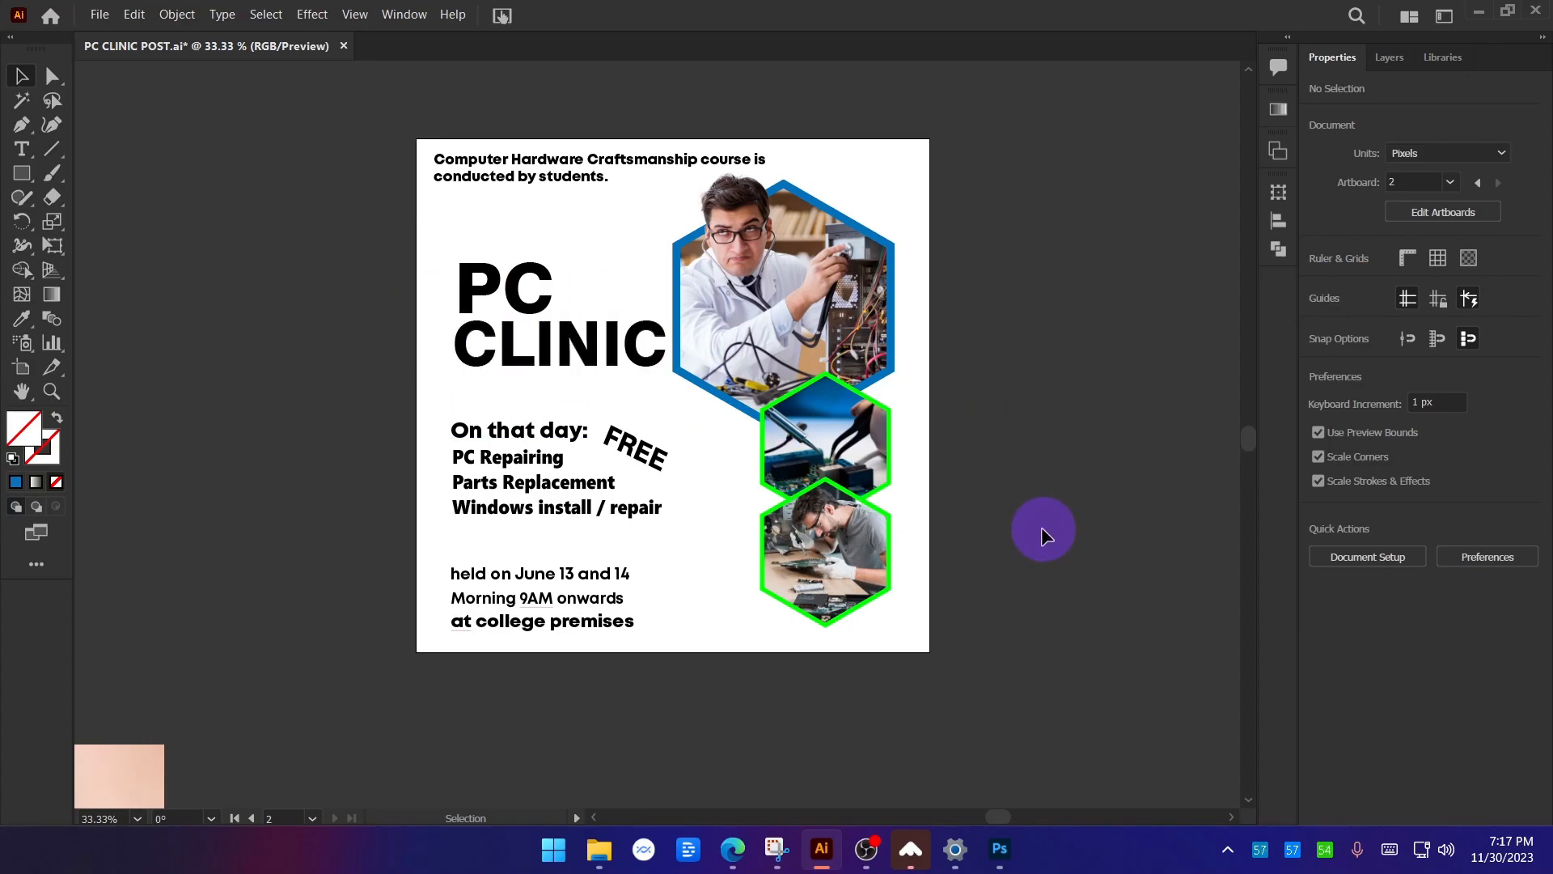
# After viewing the first poster for reference, draw a rectangle of 913 by 1536 px over the white poster's right side.
pyautogui.scroll(-2, 1043, 534)
pyautogui.moveTo(569, 548); pyautogui.dragTo(797, 426)
pyautogui.scroll(2, 567, 279)
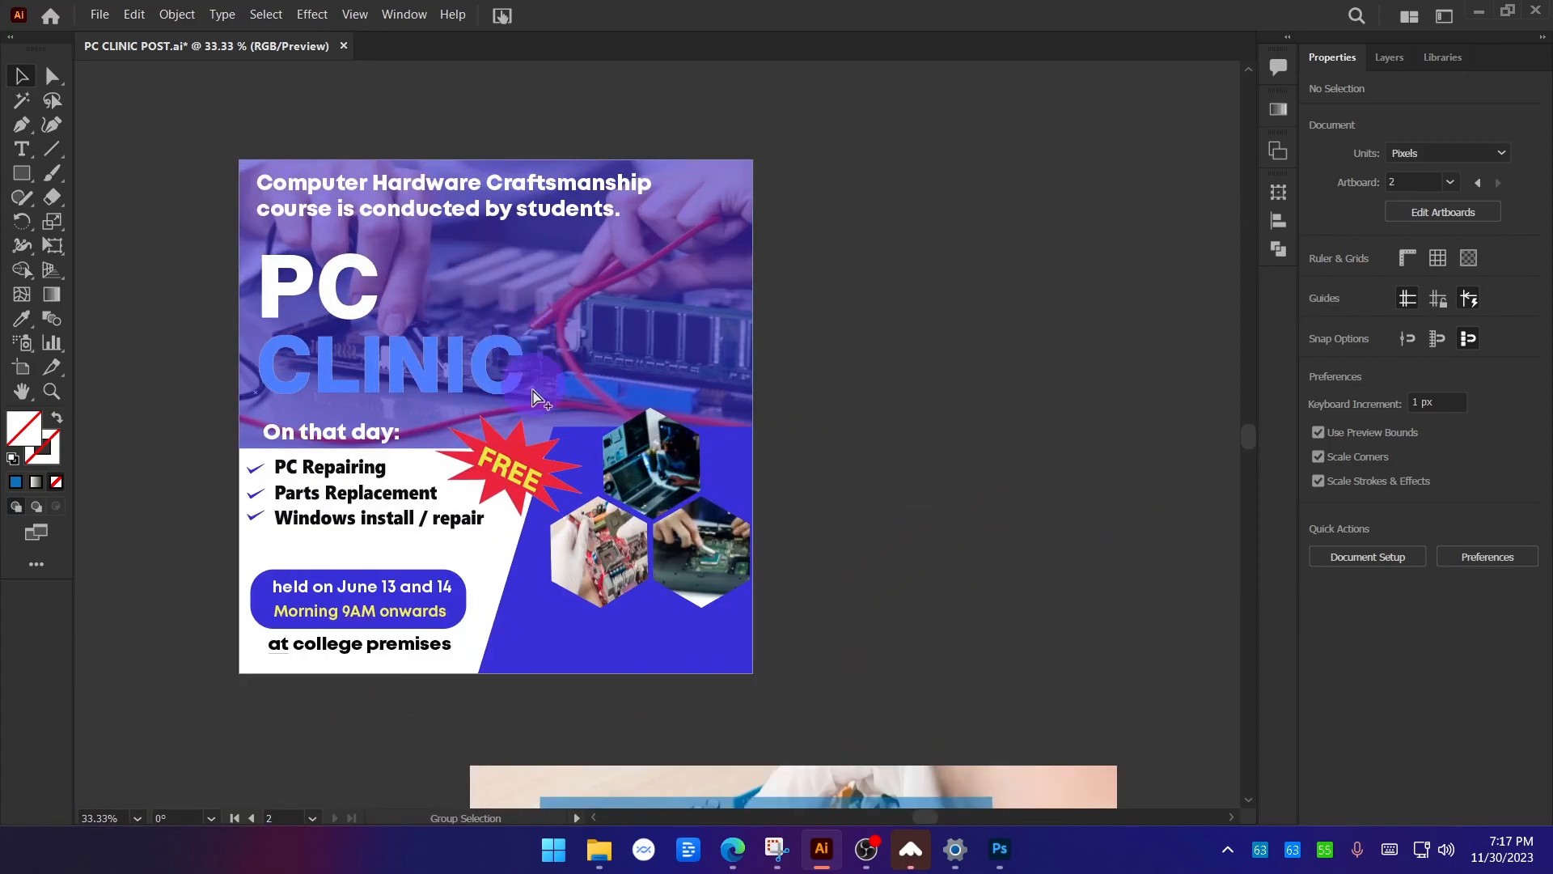
pyautogui.scroll(-2, 333, 552)
pyautogui.moveTo(747, 551); pyautogui.dragTo(374, 520)
pyautogui.scroll(2, 648, 470)
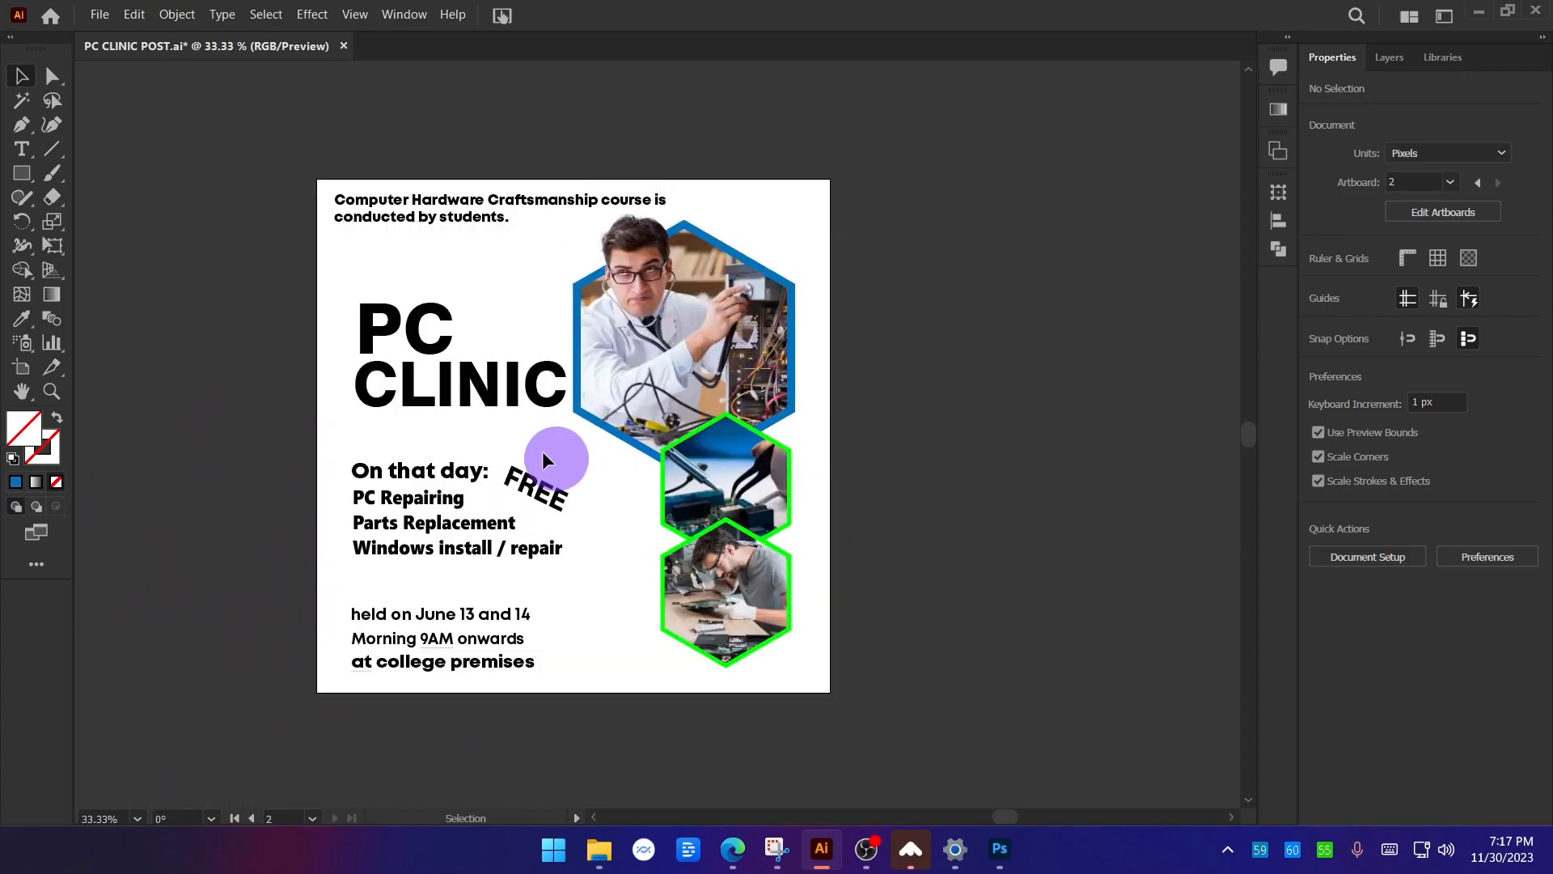
pyautogui.click(25, 177)
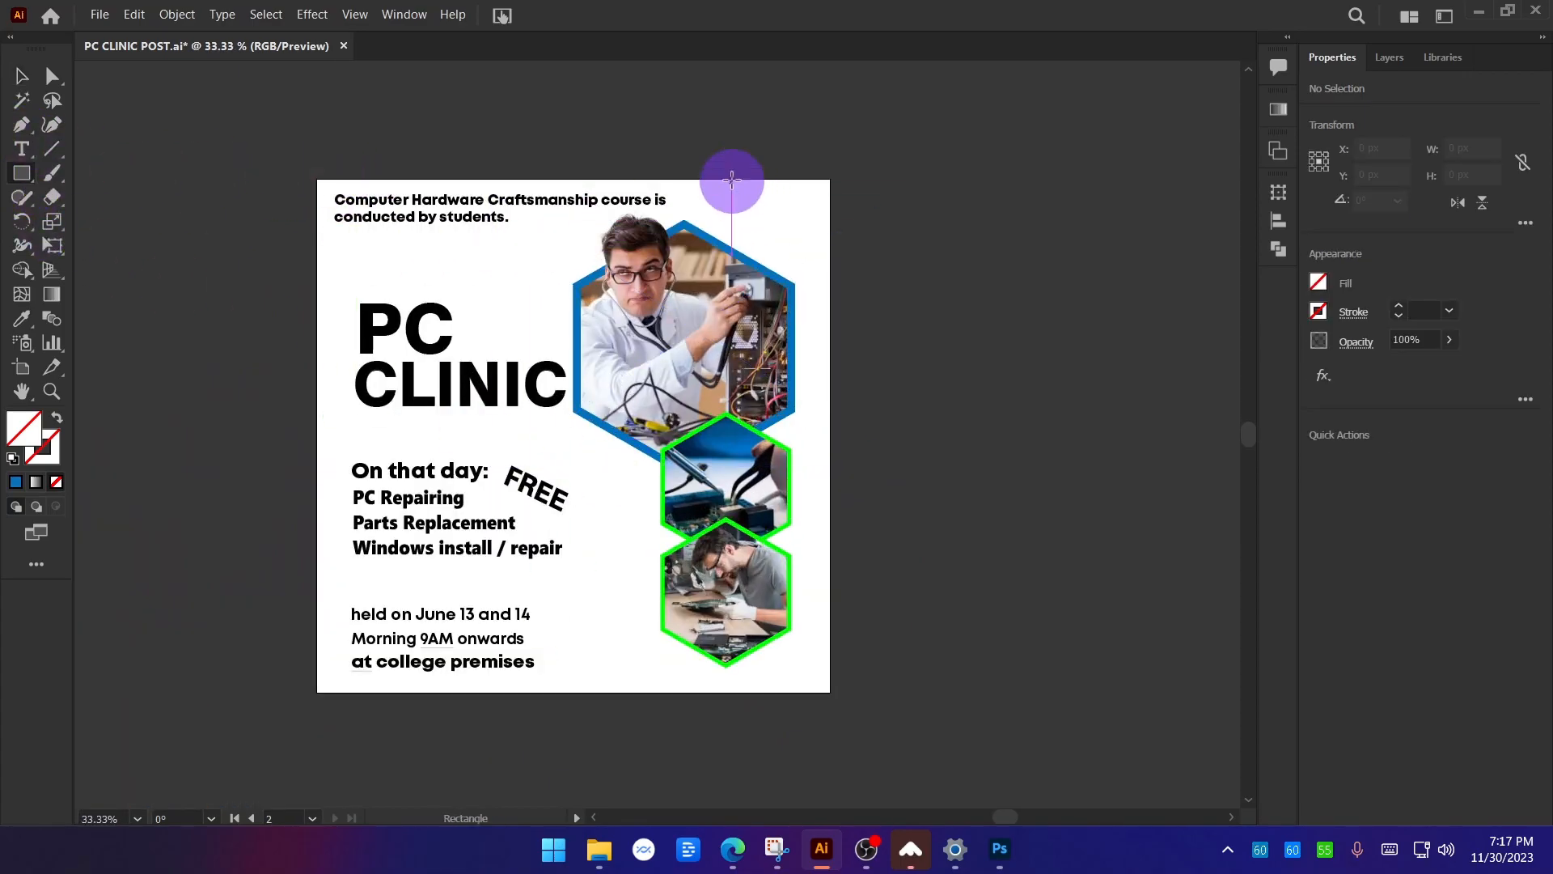
pyautogui.scroll(-2, 731, 259)
pyautogui.moveTo(863, 162); pyautogui.dragTo(1080, 528)
# Fill the rectangle with the violet-blue sampled from the first poster and send it behind the text and hexagons.
pyautogui.press('i')
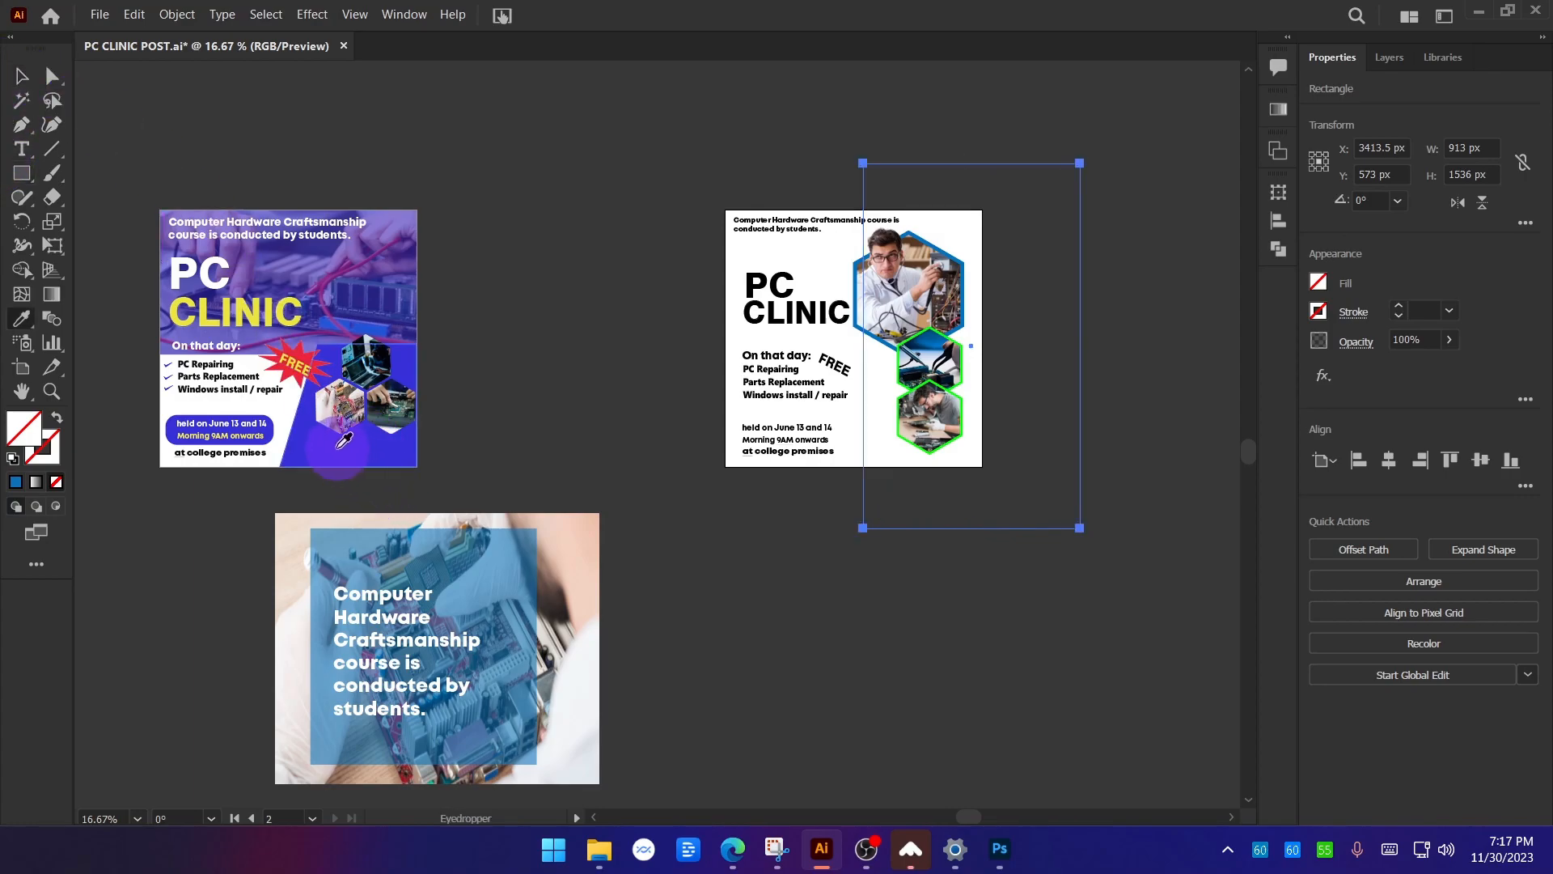
pyautogui.click(336, 445)
pyautogui.click(25, 81)
pyautogui.hotkey('ctrl', '[')
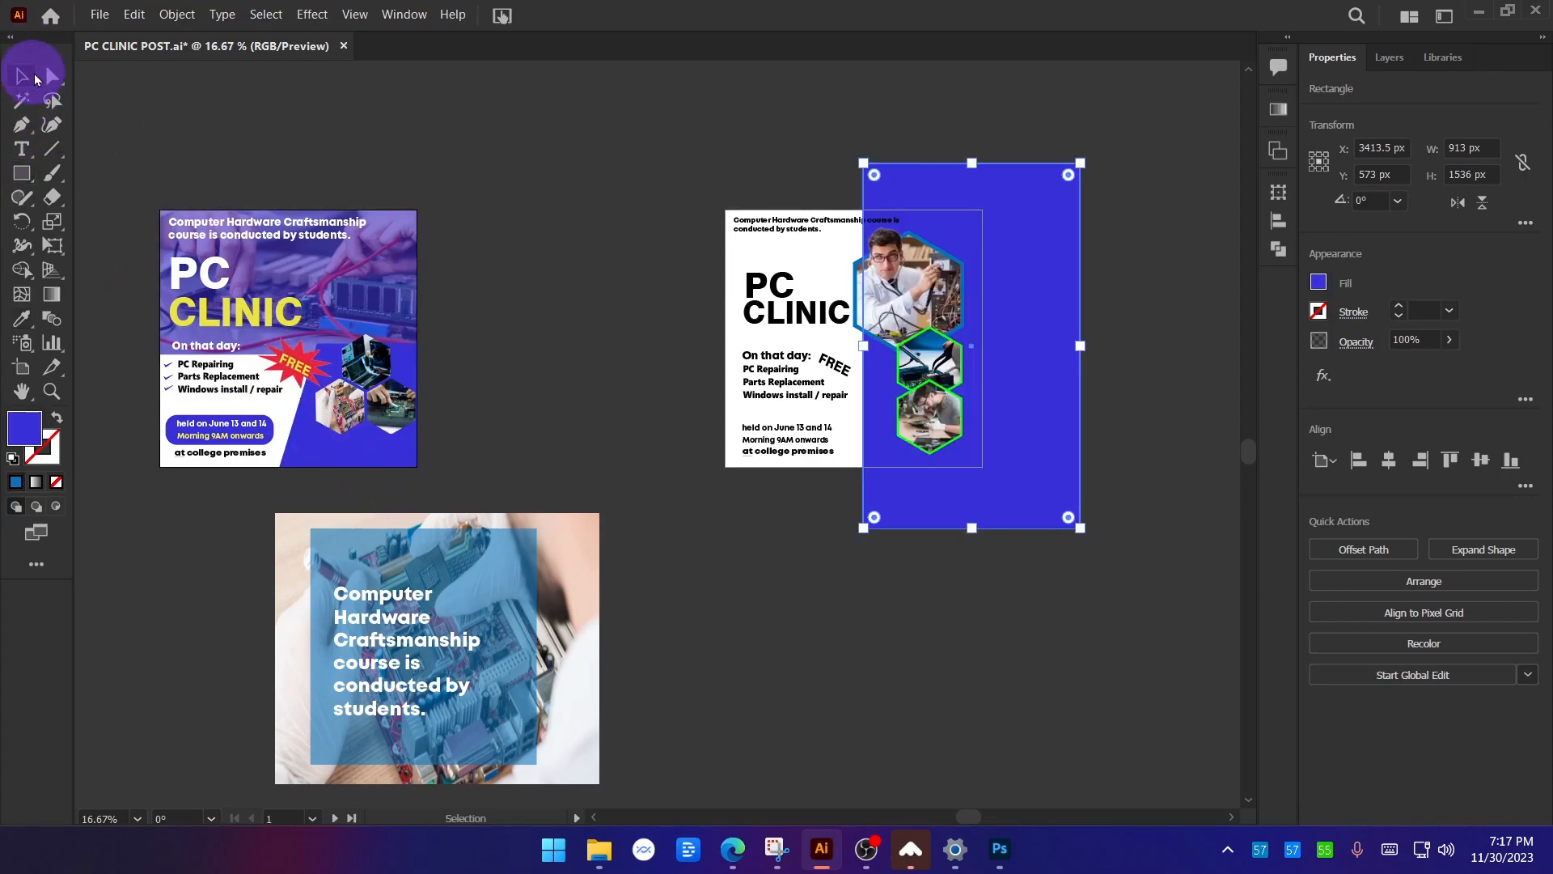
pyautogui.click(576, 217)
# Tilt the violet-blue rectangle into a diagonal panel on the poster's right side and turn on Trim View.
pyautogui.scroll(1, 1052, 442)
pyautogui.moveTo(1052, 442); pyautogui.dragTo(945, 505)
pyautogui.click(813, 215)
pyautogui.moveTo(1008, 131); pyautogui.dragTo(1080, 184)
pyautogui.click(1155, 485)
pyautogui.scroll(-1, 1155, 485)
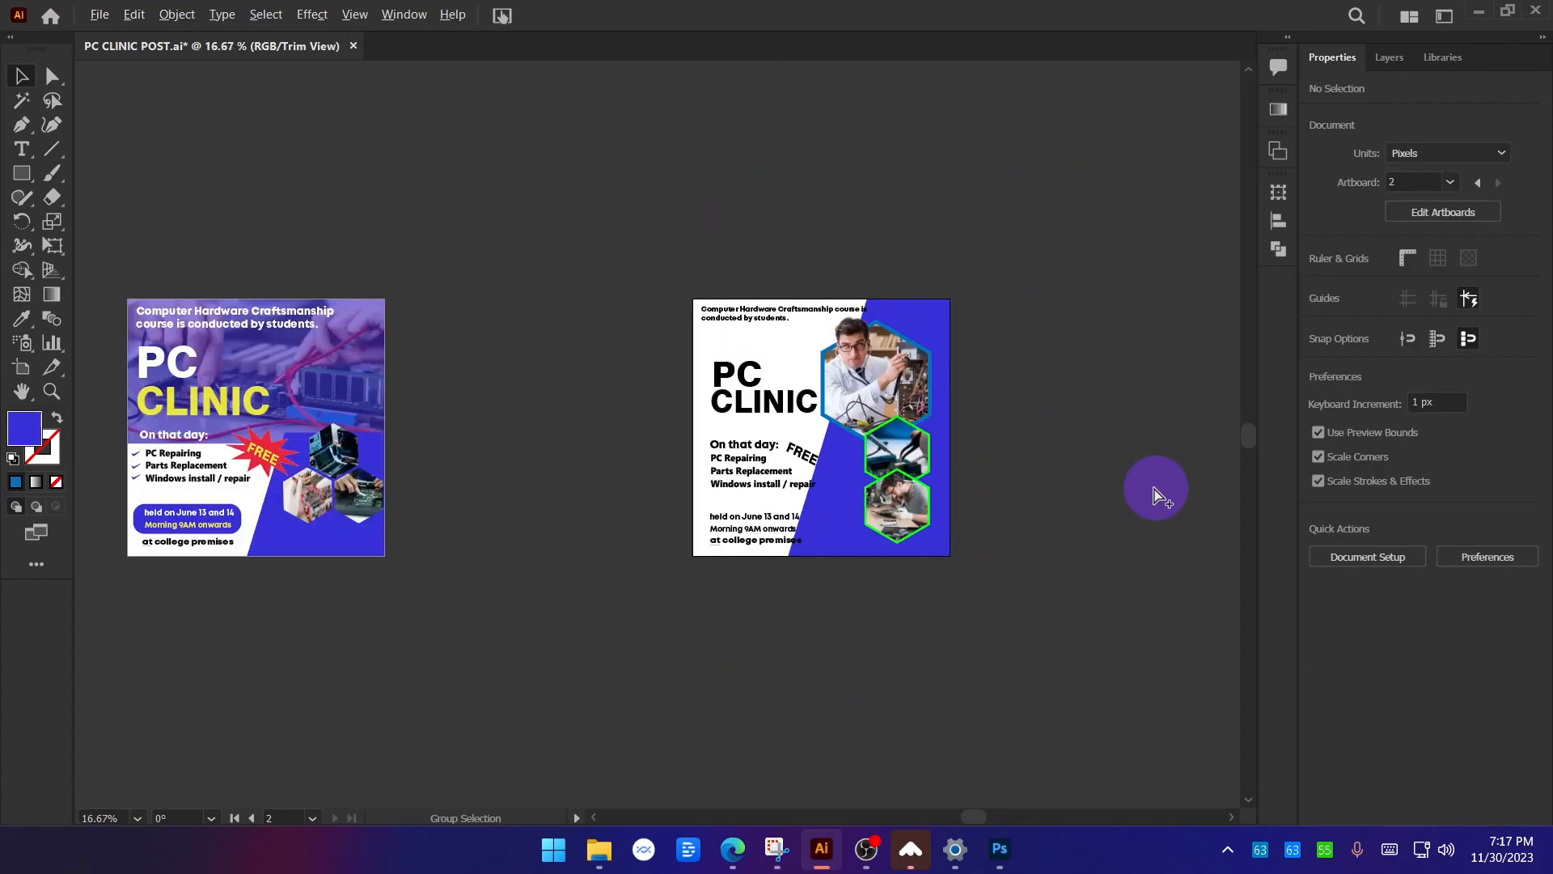
# Shift the tilted panel right to clear the poster's text and compare the layout with the first poster.
pyautogui.scroll(2, 845, 513)
pyautogui.moveTo(862, 458); pyautogui.dragTo(886, 521)
pyautogui.click(409, 498)
pyautogui.scroll(-1, 409, 498)
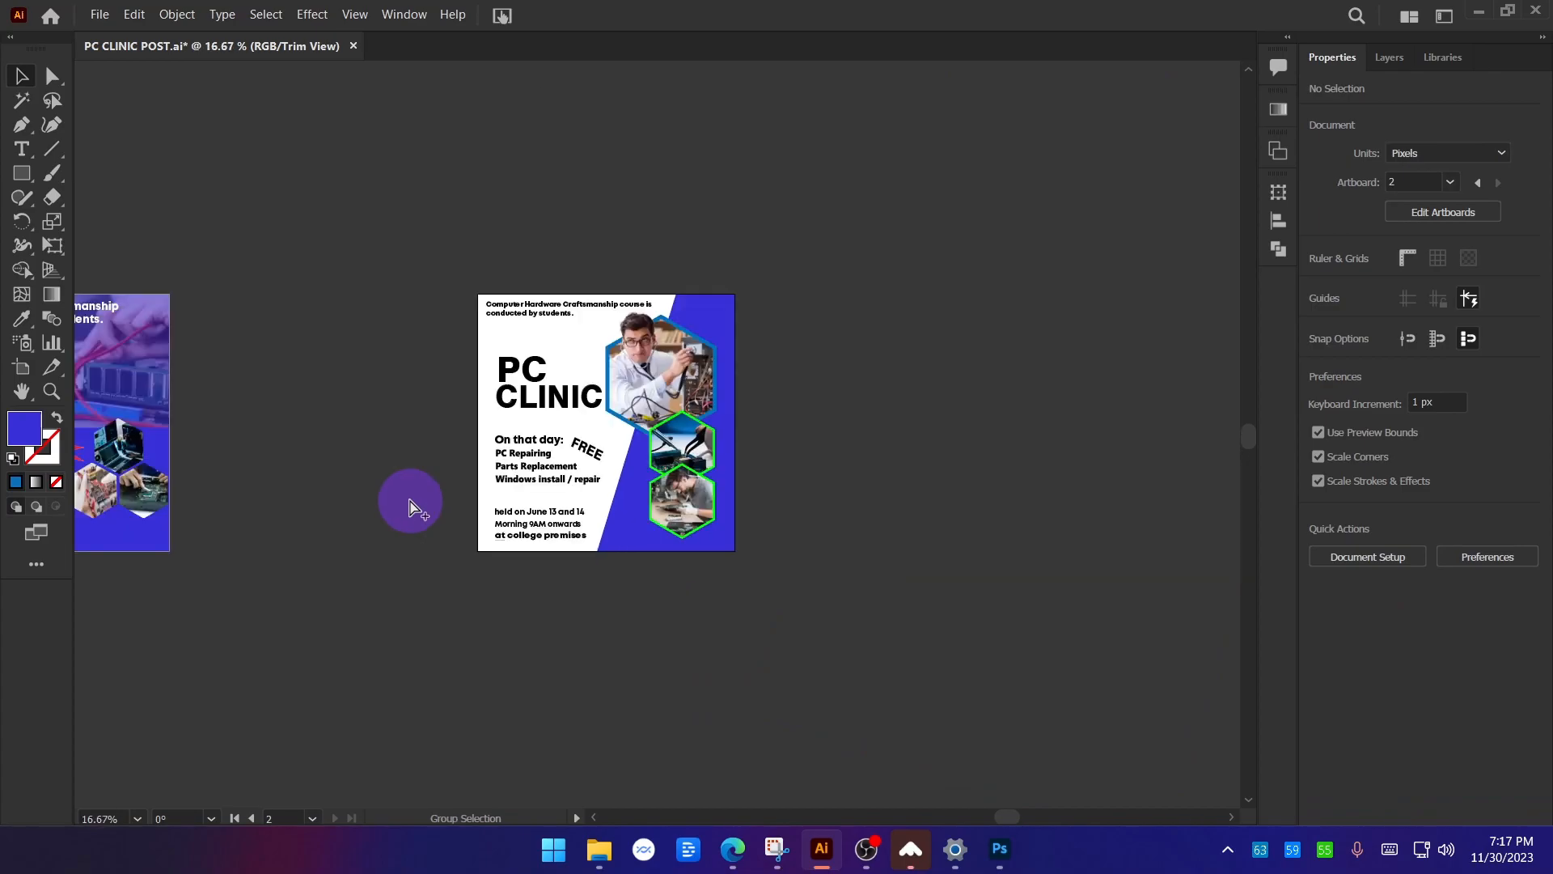
pyautogui.moveTo(410, 506); pyautogui.dragTo(745, 478)
pyautogui.scroll(1, 1198, 394)
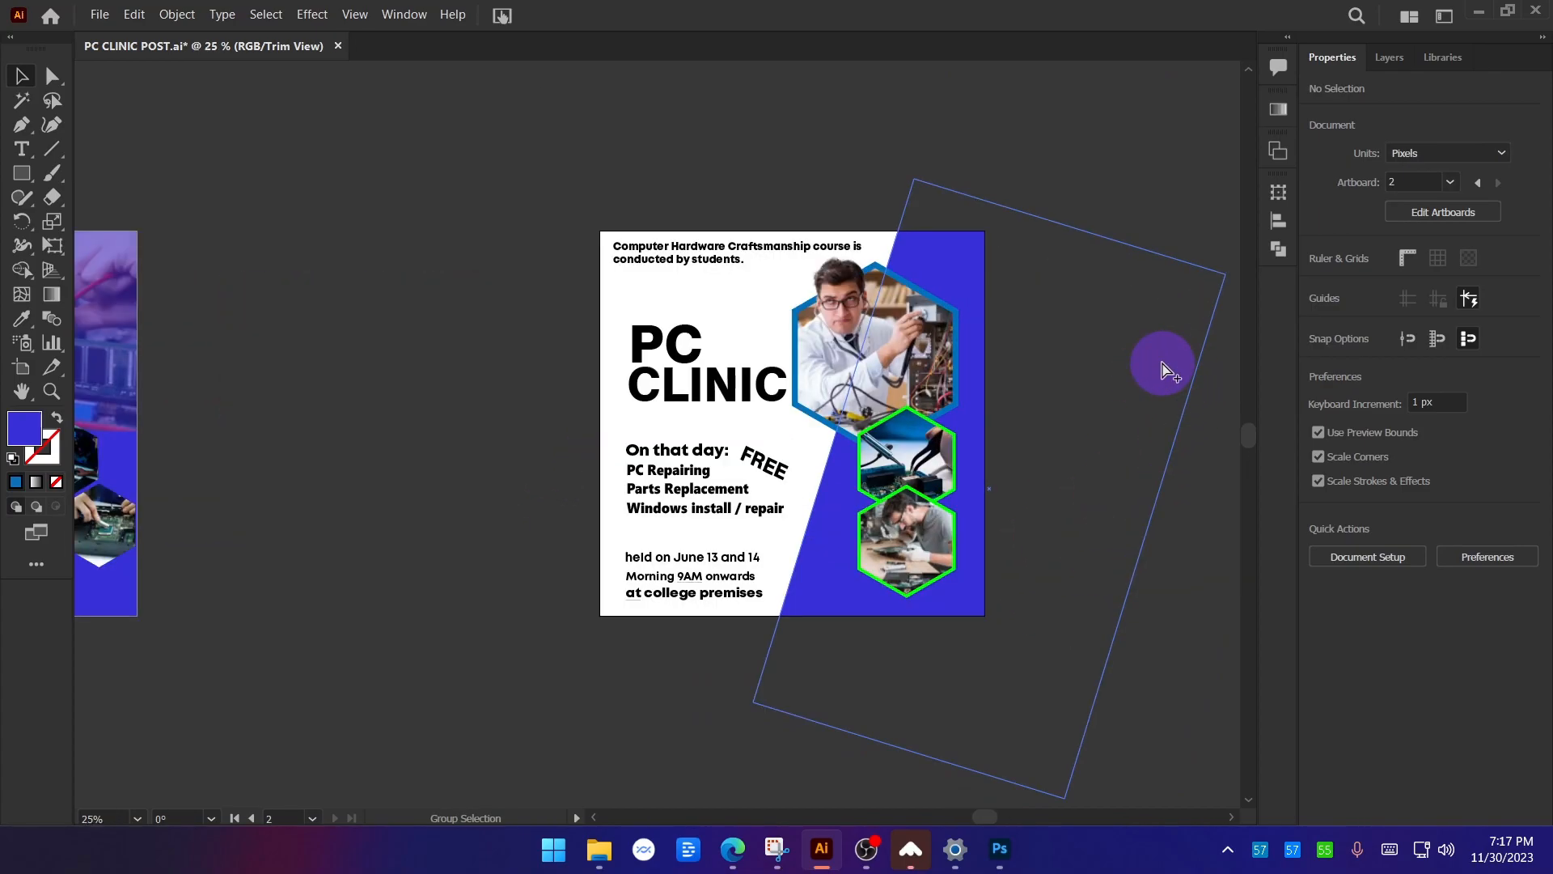
# Recolor the slanted panel to a medium blue swatch and compare the poster with the first one.
pyautogui.click(963, 250)
pyautogui.click(1318, 282)
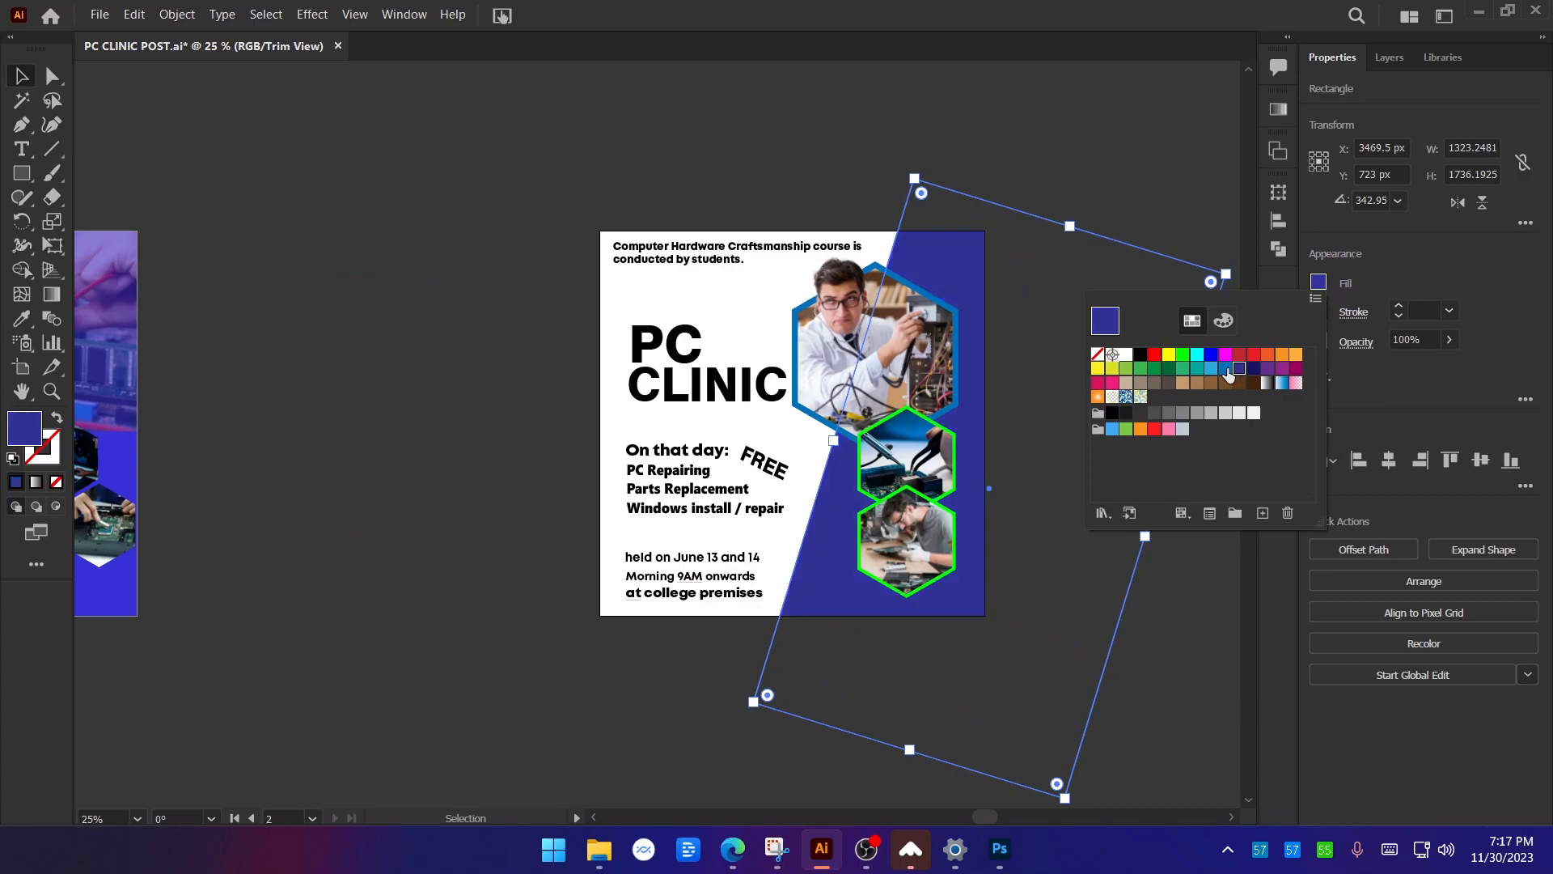
pyautogui.click(1224, 375)
pyautogui.click(888, 159)
pyautogui.moveTo(900, 142); pyautogui.dragTo(819, 142)
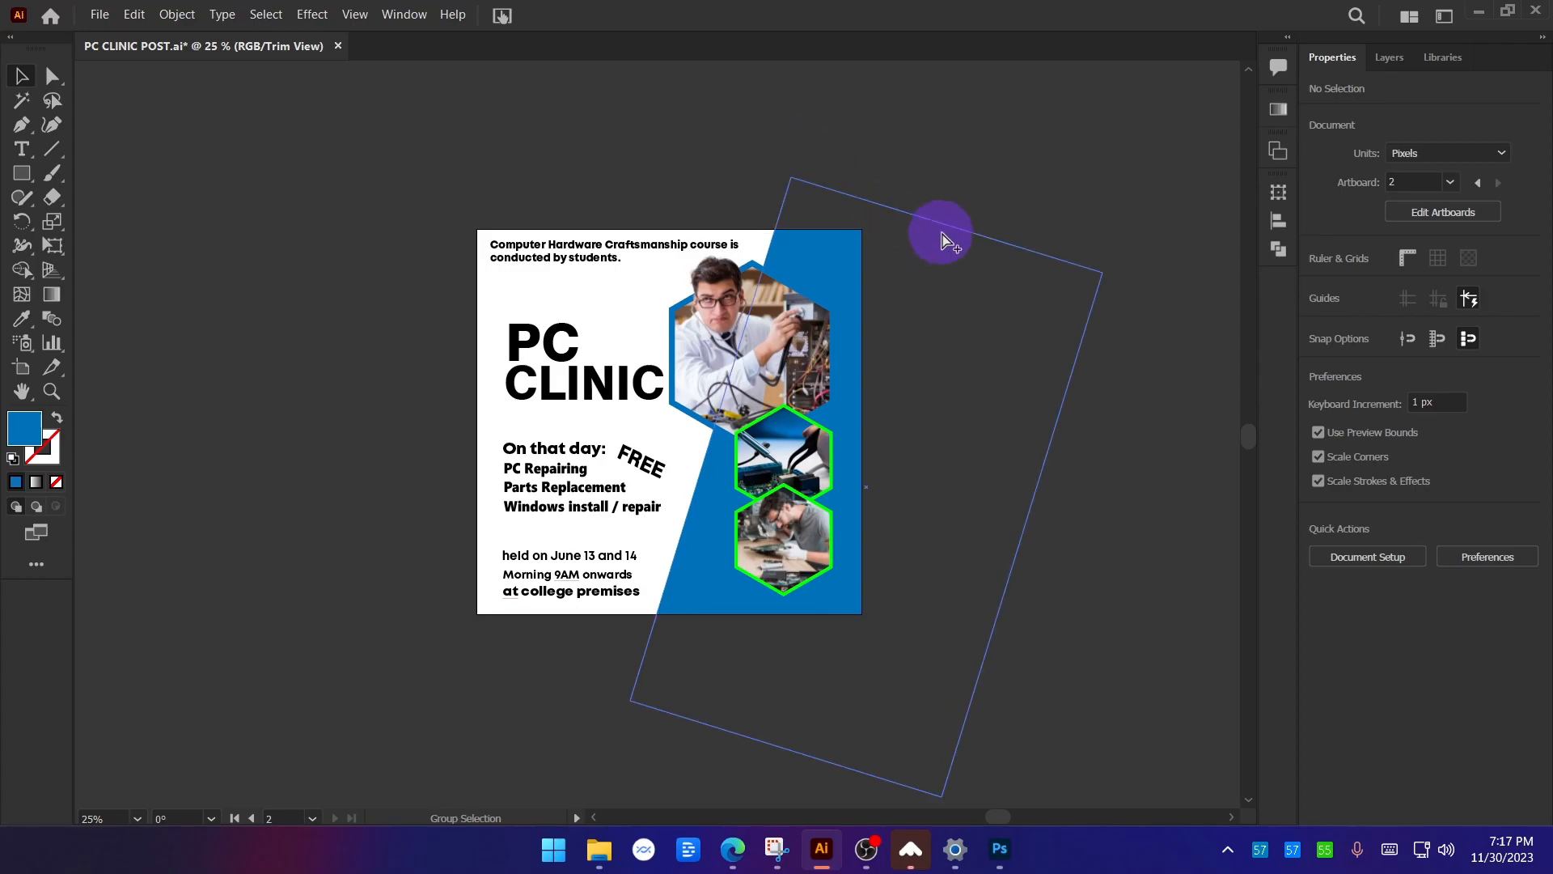
pyautogui.scroll(-1, 956, 255)
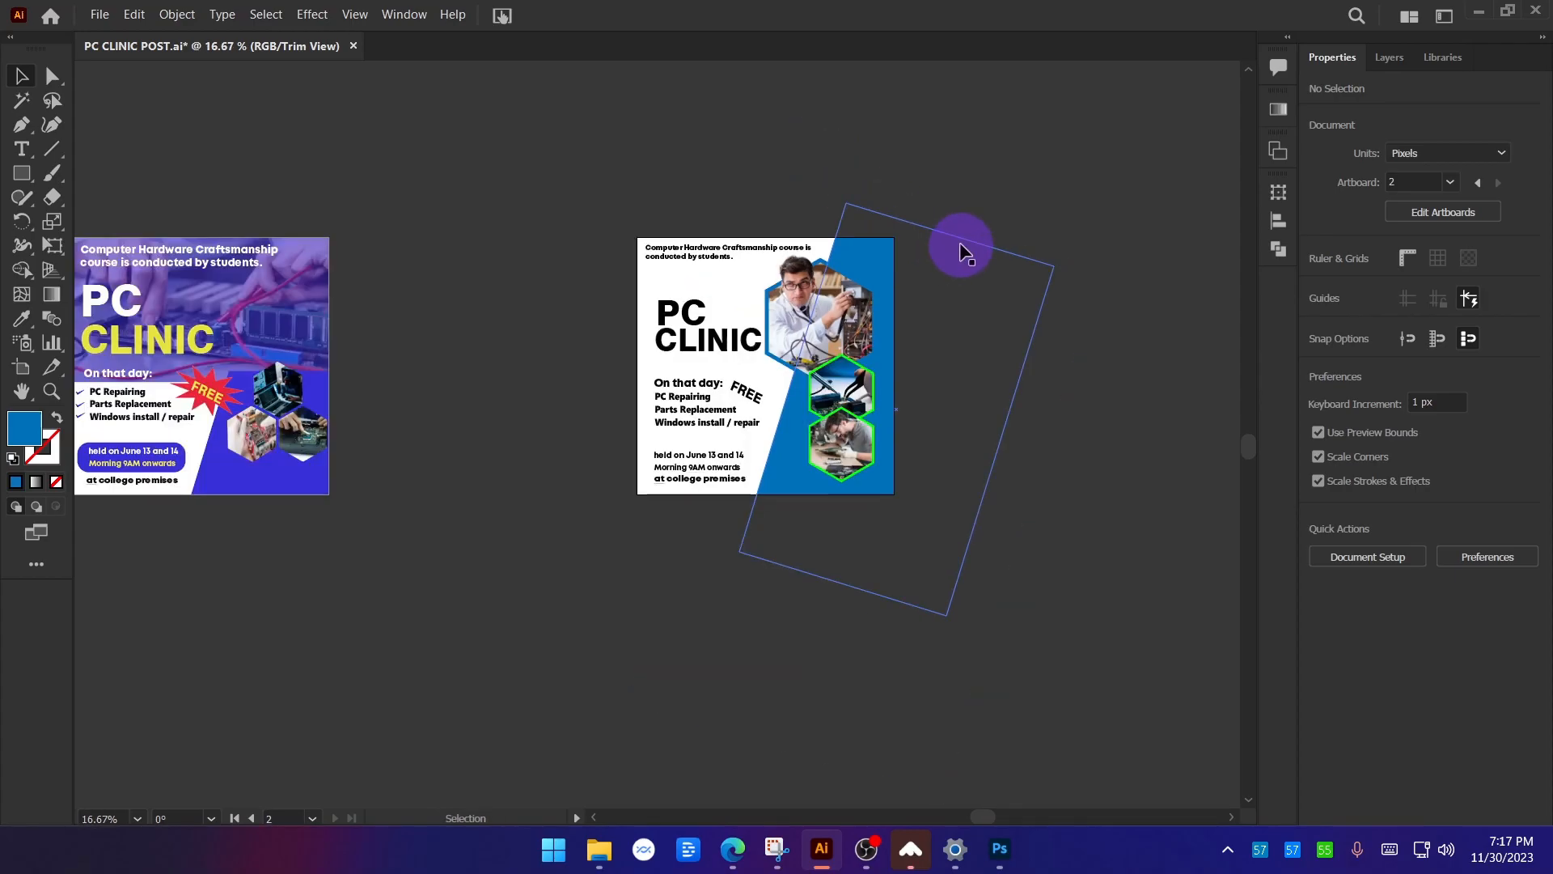
pyautogui.scroll(1, 961, 253)
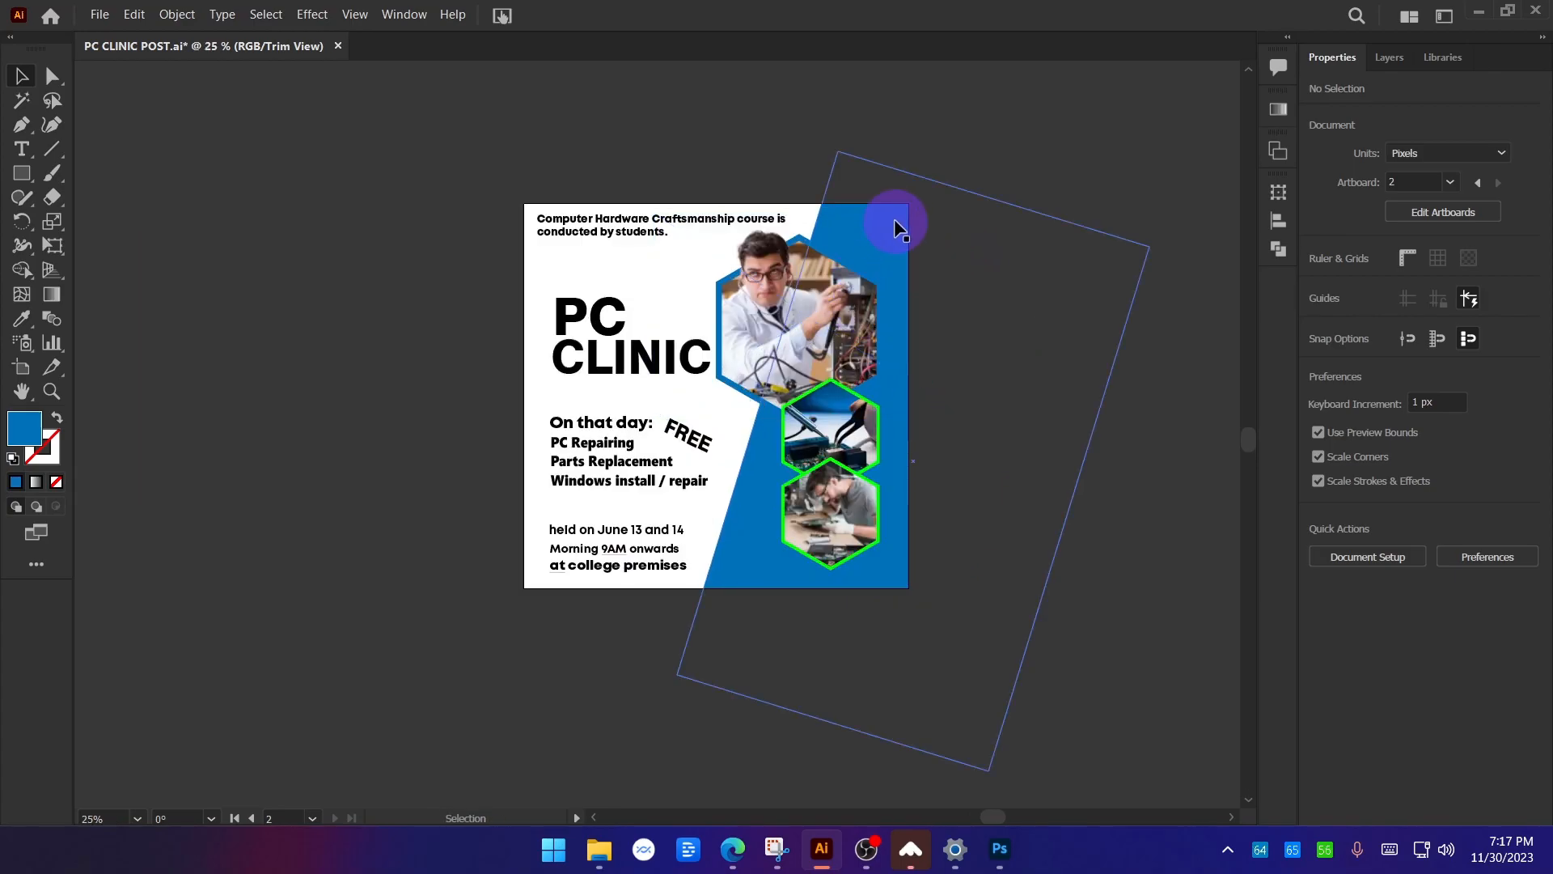
# Delete the slanted blue panel from the second poster and turn off Trim View.
pyautogui.click(872, 171)
pyautogui.press('Delete')
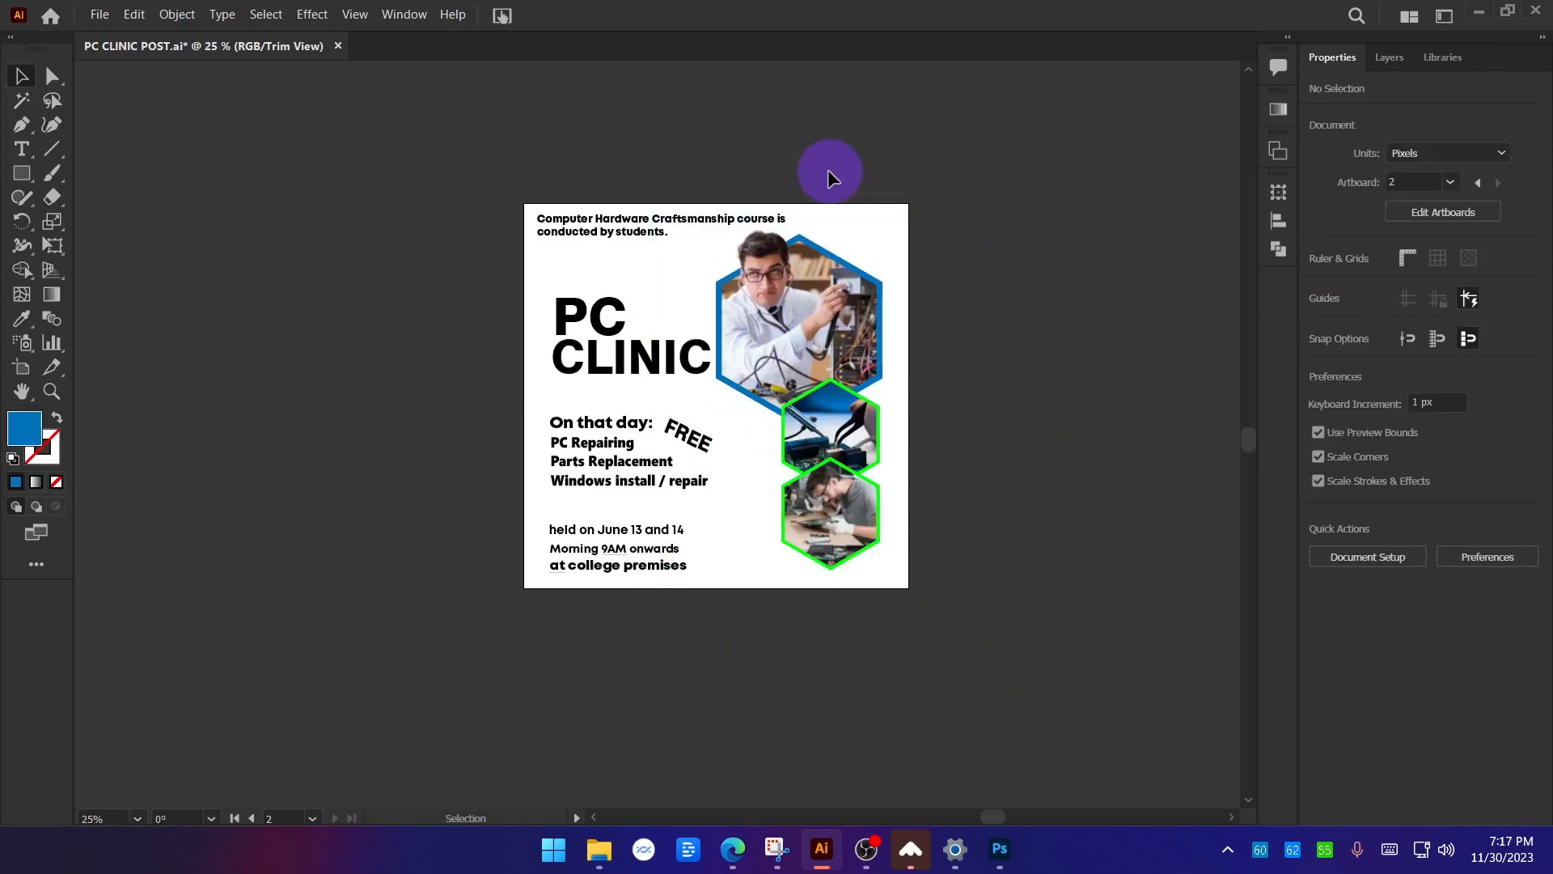
pyautogui.hotkey('ctrl', ';')
# Draw a 1080 by 1080 px rectangle covering the whole second artboard.
pyautogui.click(24, 171)
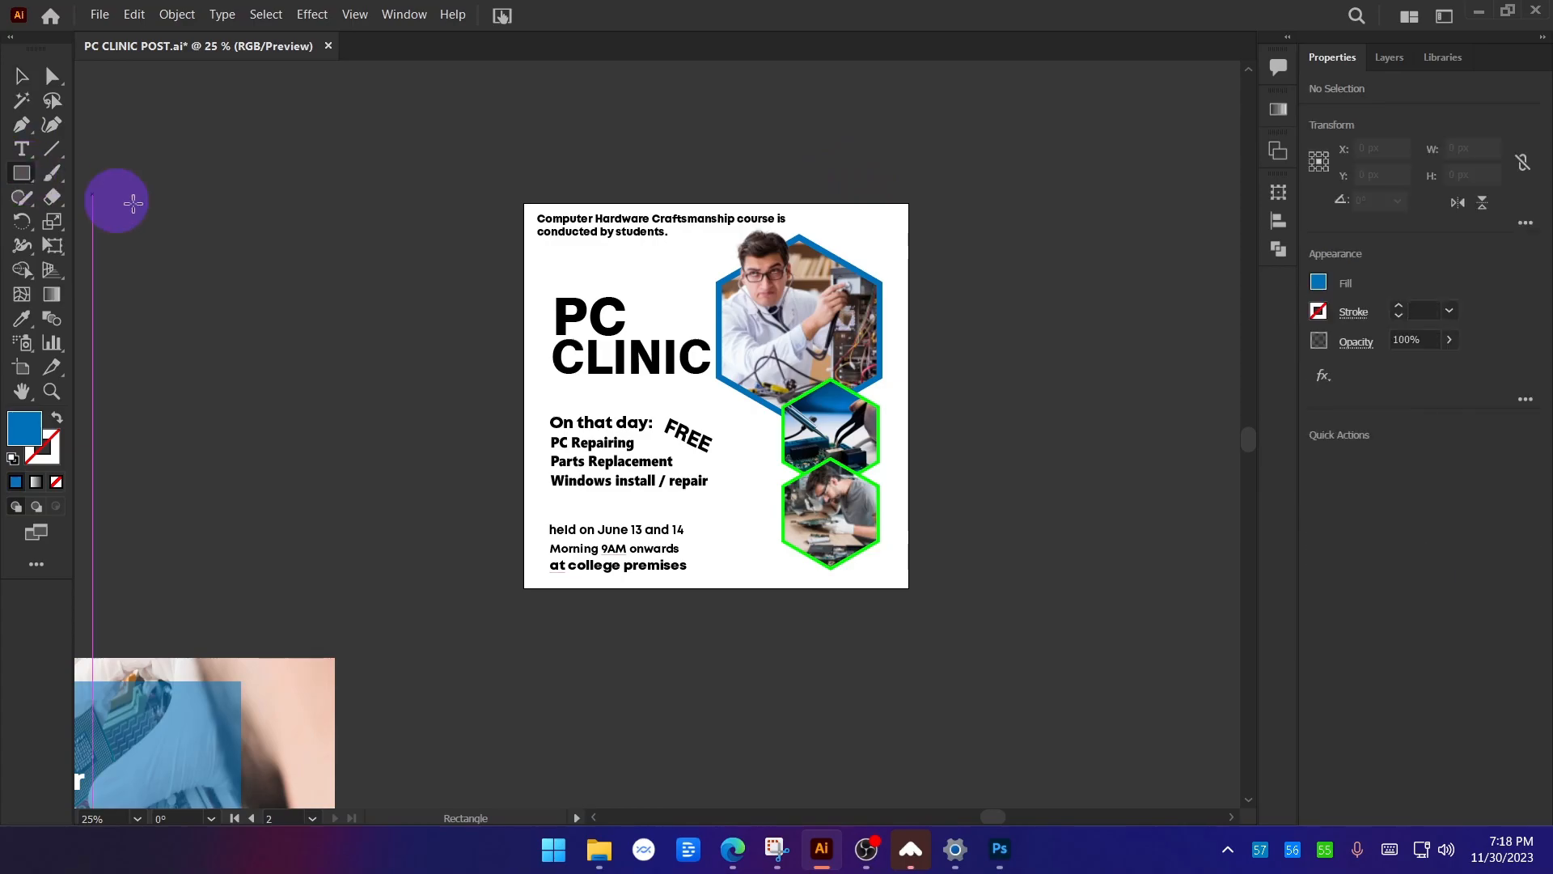
pyautogui.moveTo(524, 204); pyautogui.dragTo(908, 588)
pyautogui.click(22, 77)
pyautogui.moveTo(489, 340); pyautogui.dragTo(857, 344)
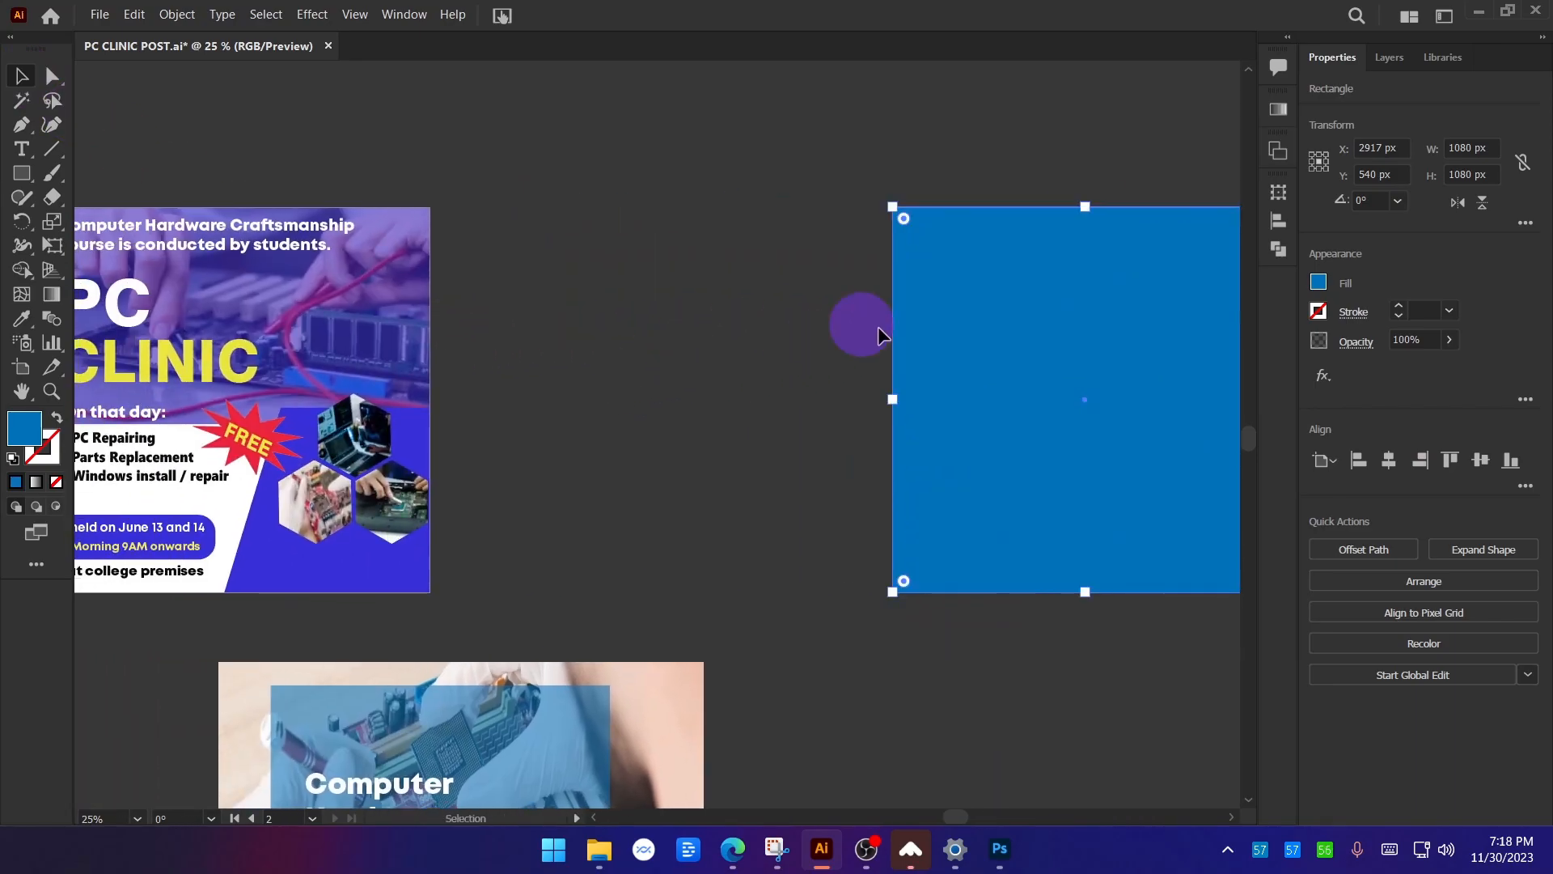
pyautogui.moveTo(1029, 399); pyautogui.dragTo(739, 389)
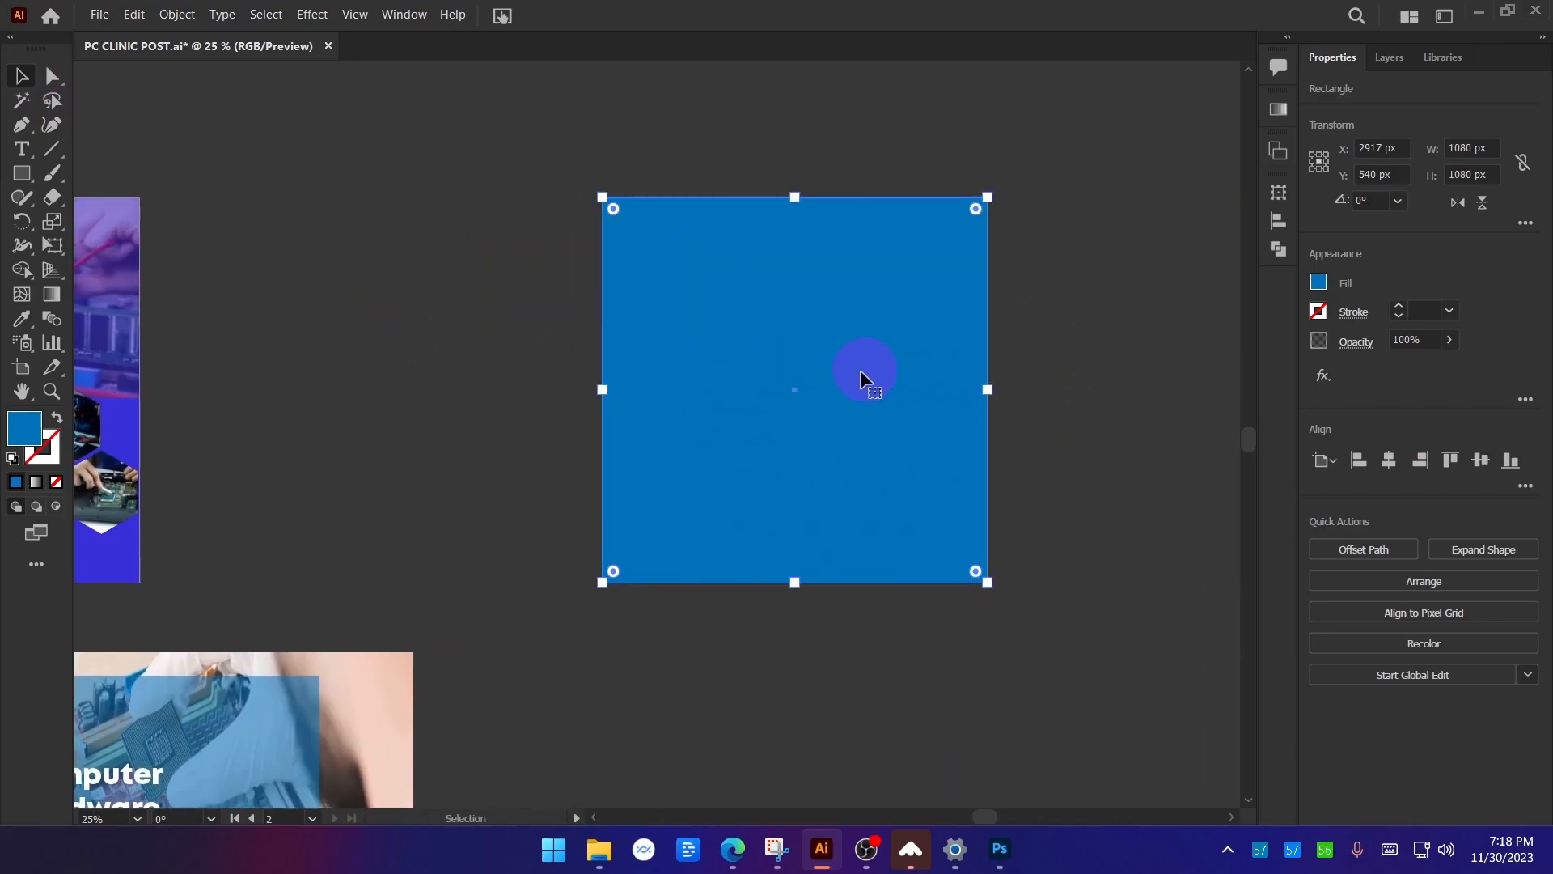
# Fill the full-artboard square with a linear gradient running from medium blue to lighter sky blue.
pyautogui.click(1278, 110)
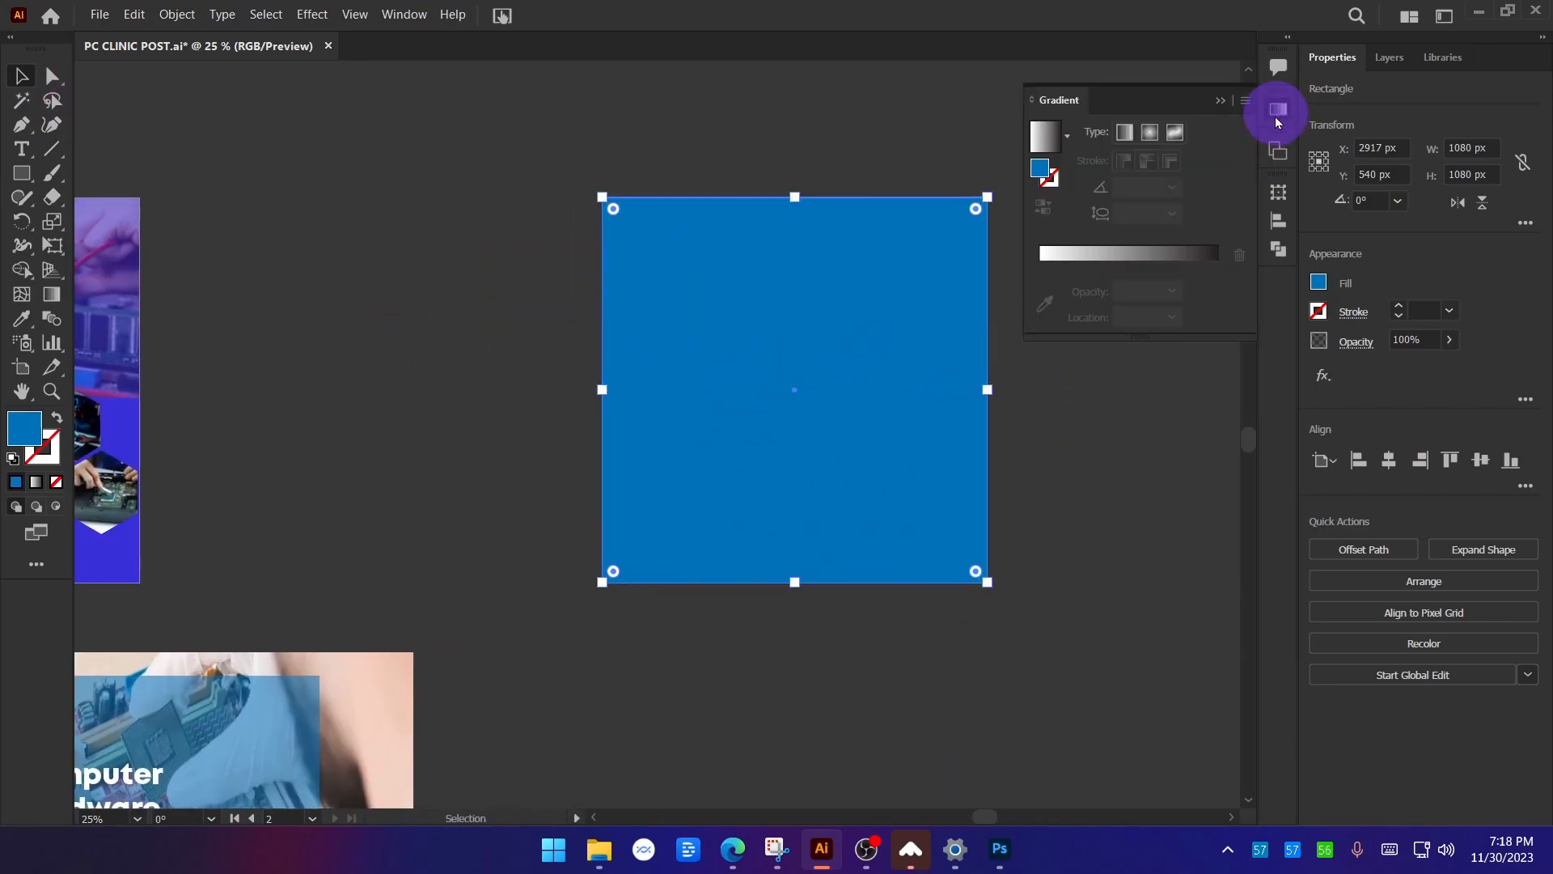
pyautogui.click(1130, 257)
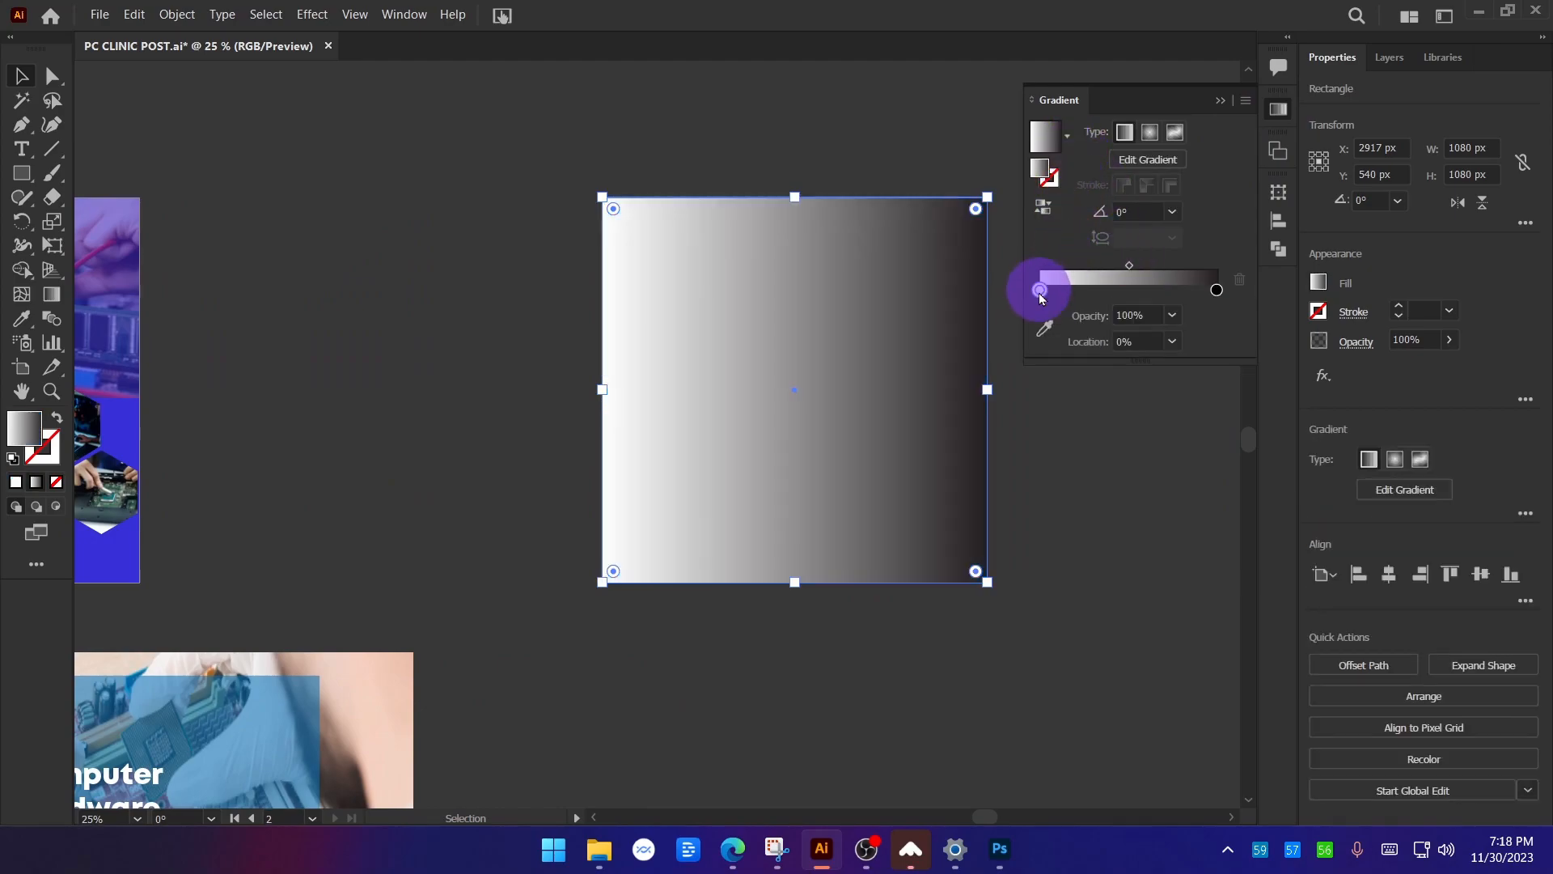
pyautogui.doubleClick(1040, 290)
pyautogui.click(958, 407)
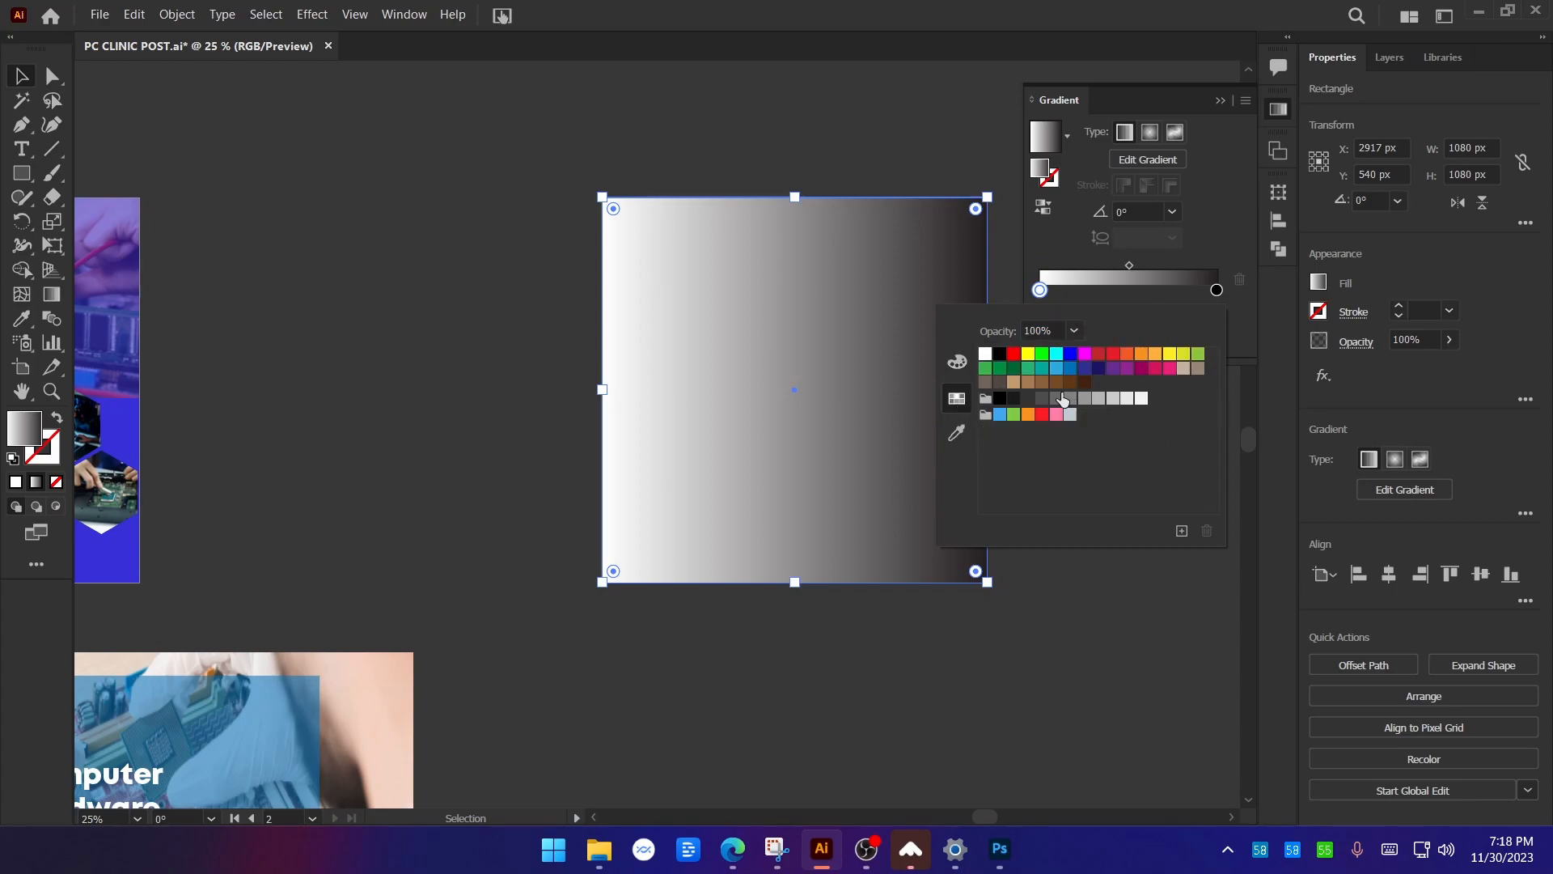
pyautogui.click(1072, 371)
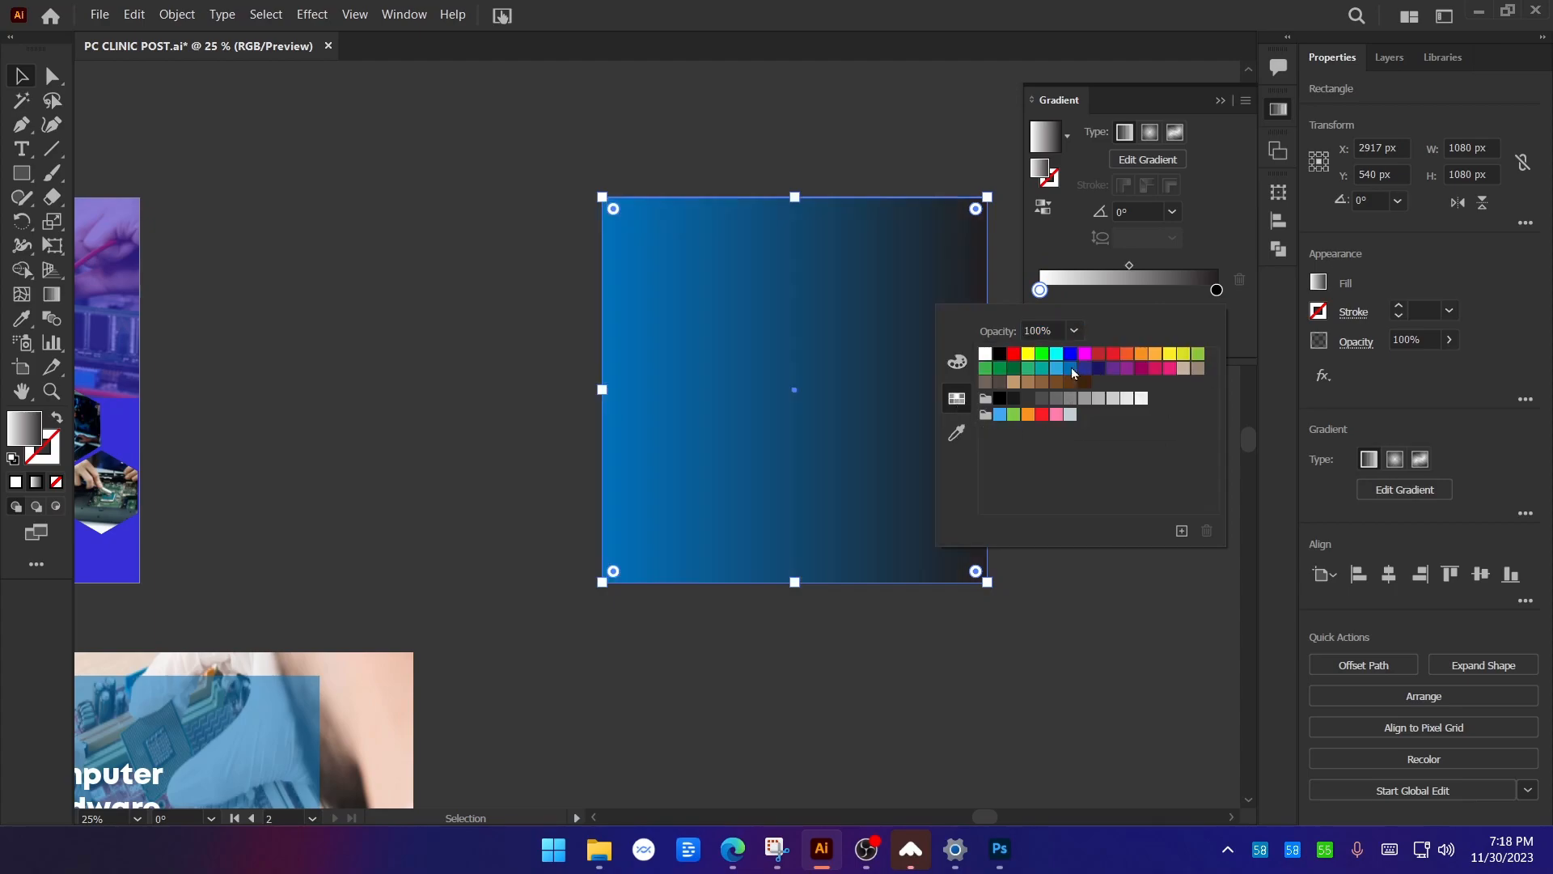
pyautogui.doubleClick(1217, 290)
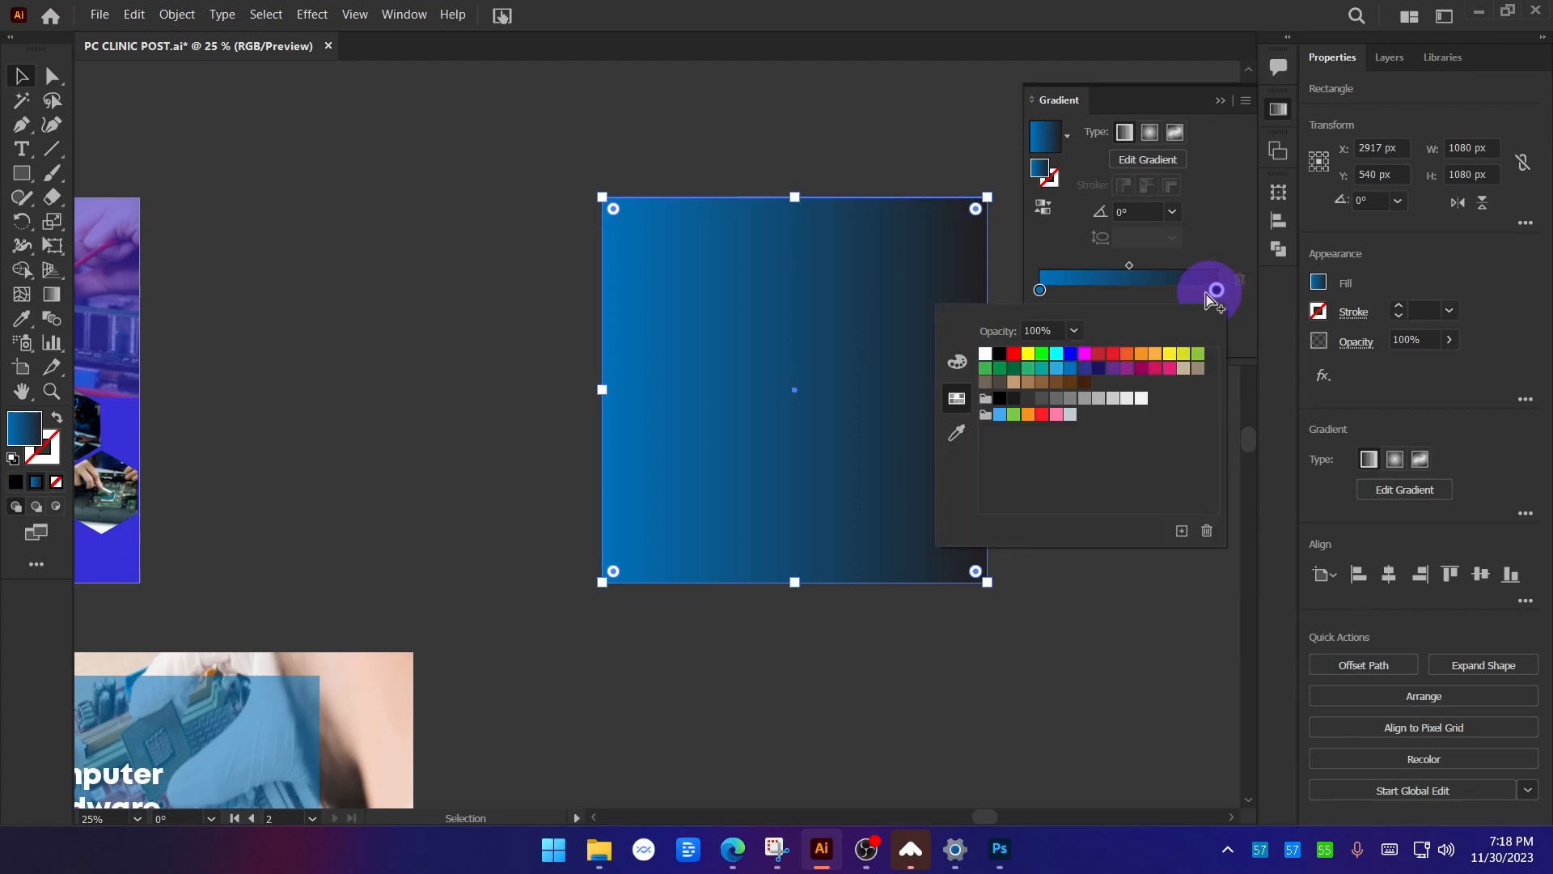
pyautogui.click(1054, 369)
pyautogui.click(912, 136)
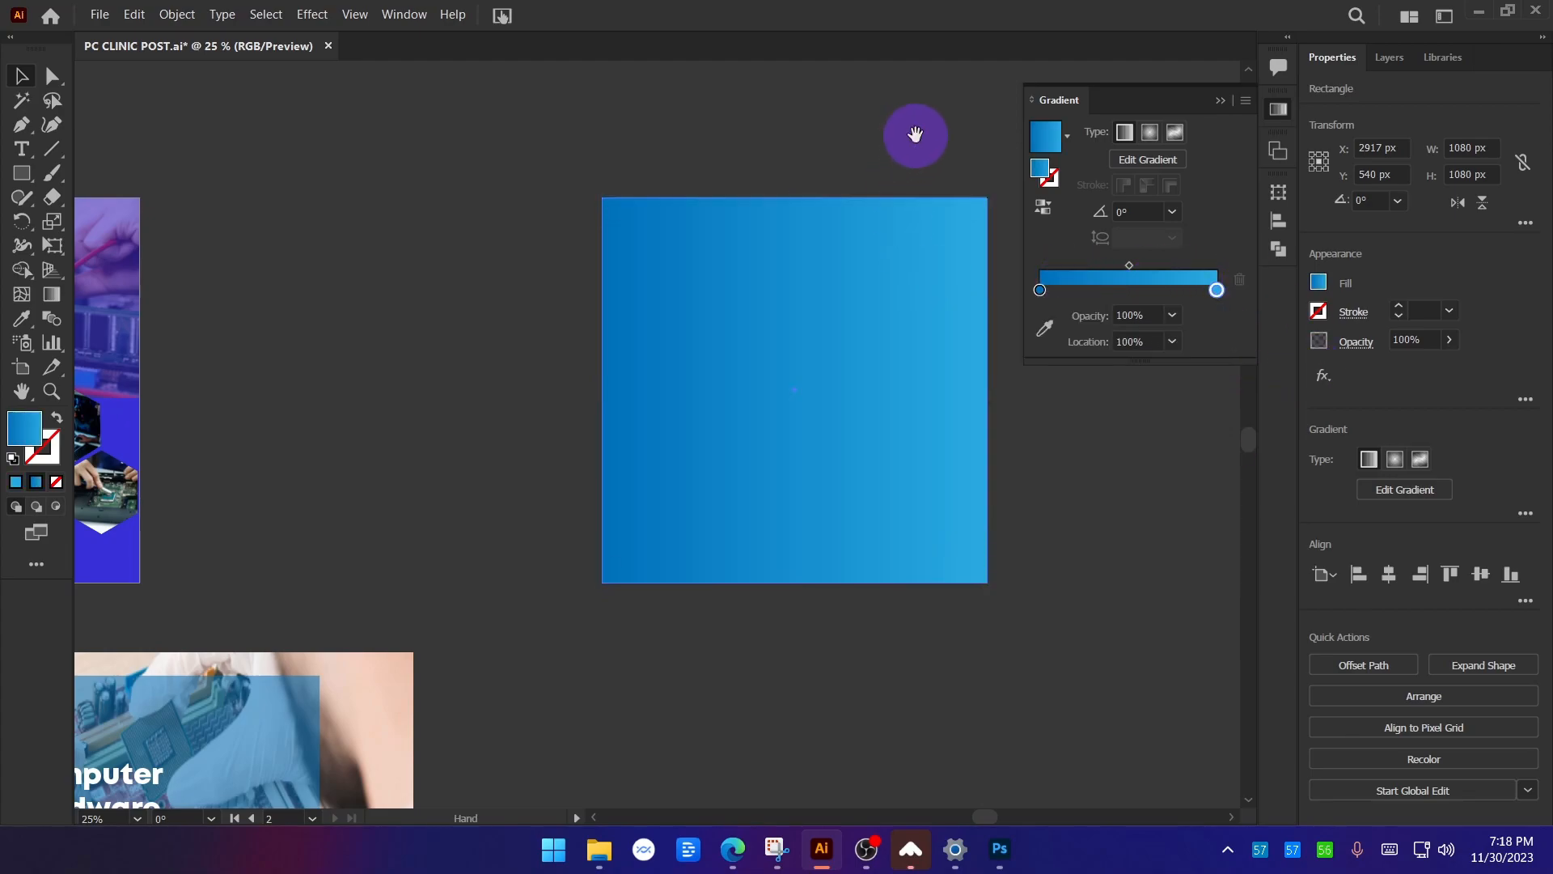
pyautogui.moveTo(912, 136); pyautogui.dragTo(732, 147)
pyautogui.click(842, 121)
# Try a radial gradient on the square, reverse the gradient's colors and return it to the linear type.
pyautogui.click(670, 349)
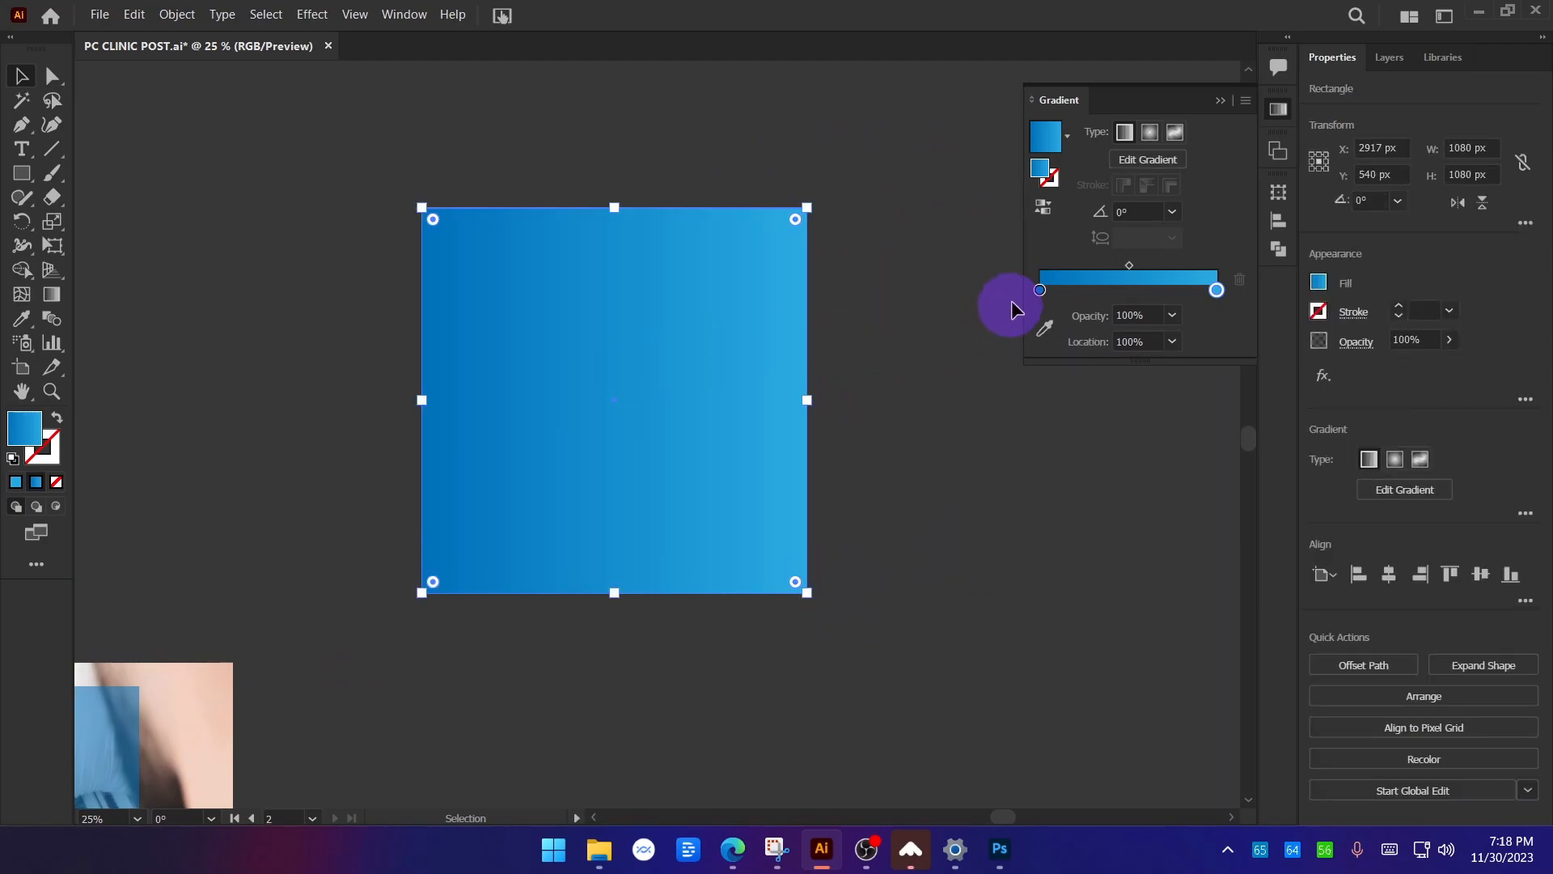
pyautogui.click(1150, 132)
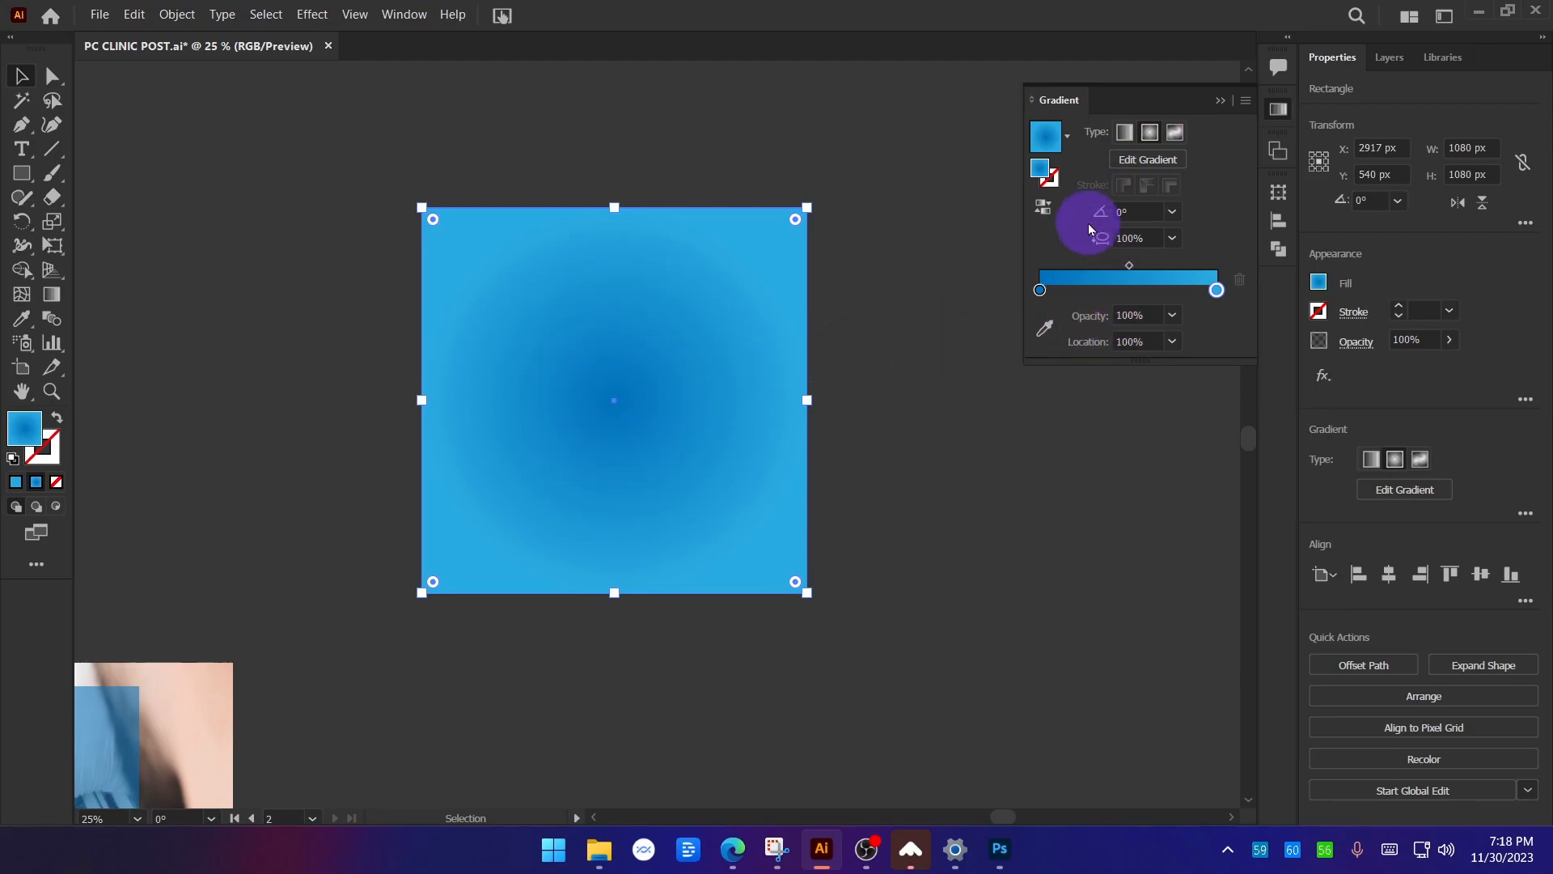
pyautogui.click(1043, 211)
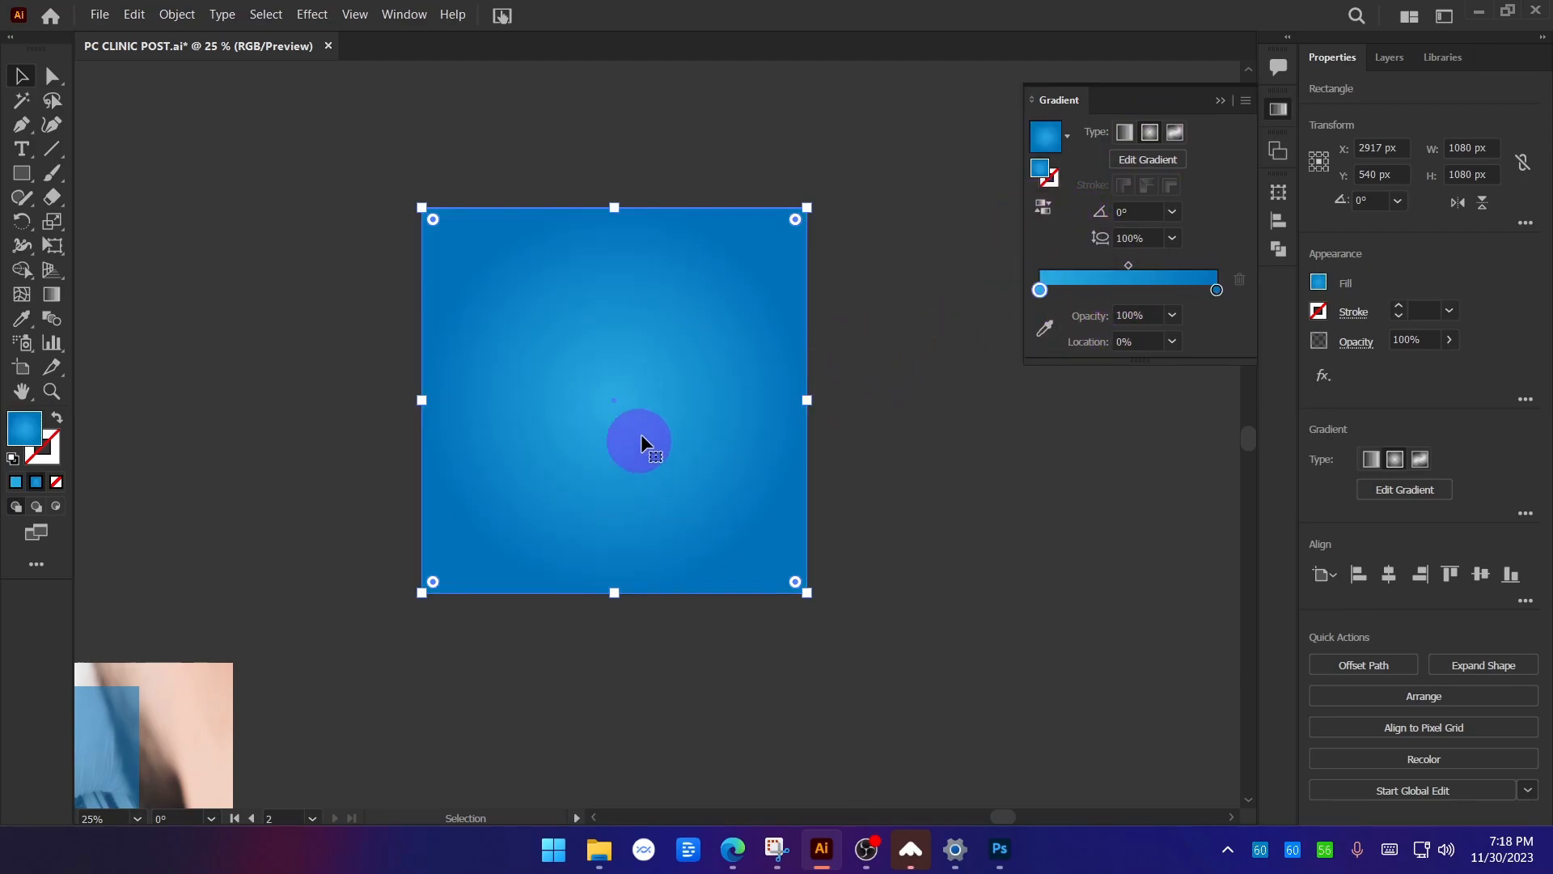
pyautogui.hotkey('ctrl', 'alt', 'g')
pyautogui.moveTo(581, 381)
pyautogui.mouseDown()
pyautogui.moveTo(617, 374)
pyautogui.moveTo(642, 430)
pyautogui.moveTo(622, 376)
pyautogui.mouseUp()
pyautogui.moveTo(714, 198)
pyautogui.mouseDown()
pyautogui.moveTo(440, 499)
pyautogui.moveTo(569, 259)
pyautogui.moveTo(879, 483)
pyautogui.mouseUp()
pyautogui.click(1516, 789)
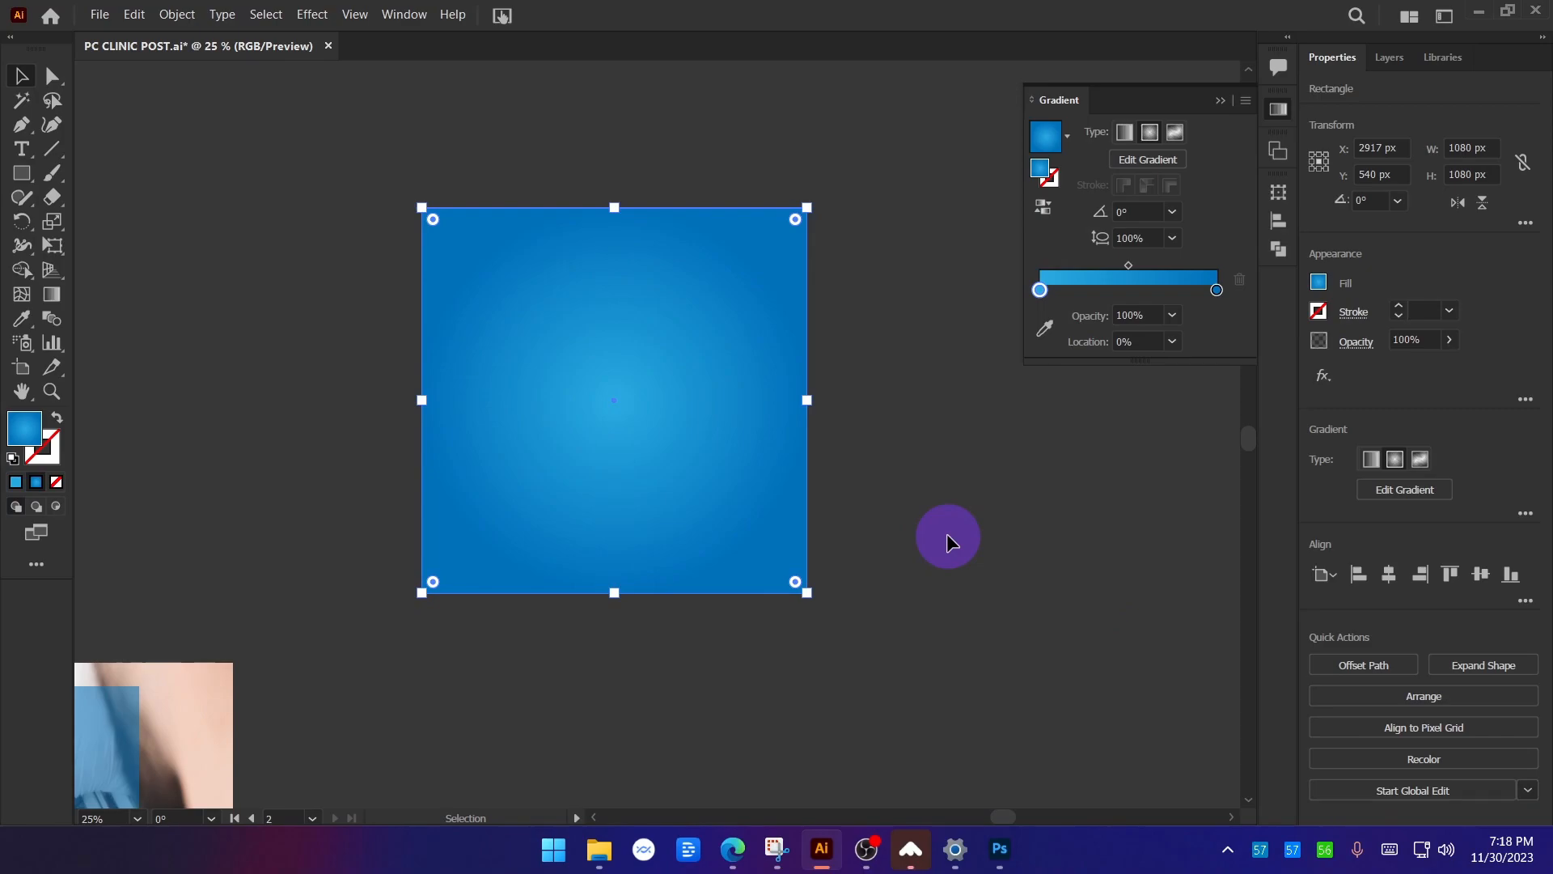
pyautogui.click(1124, 139)
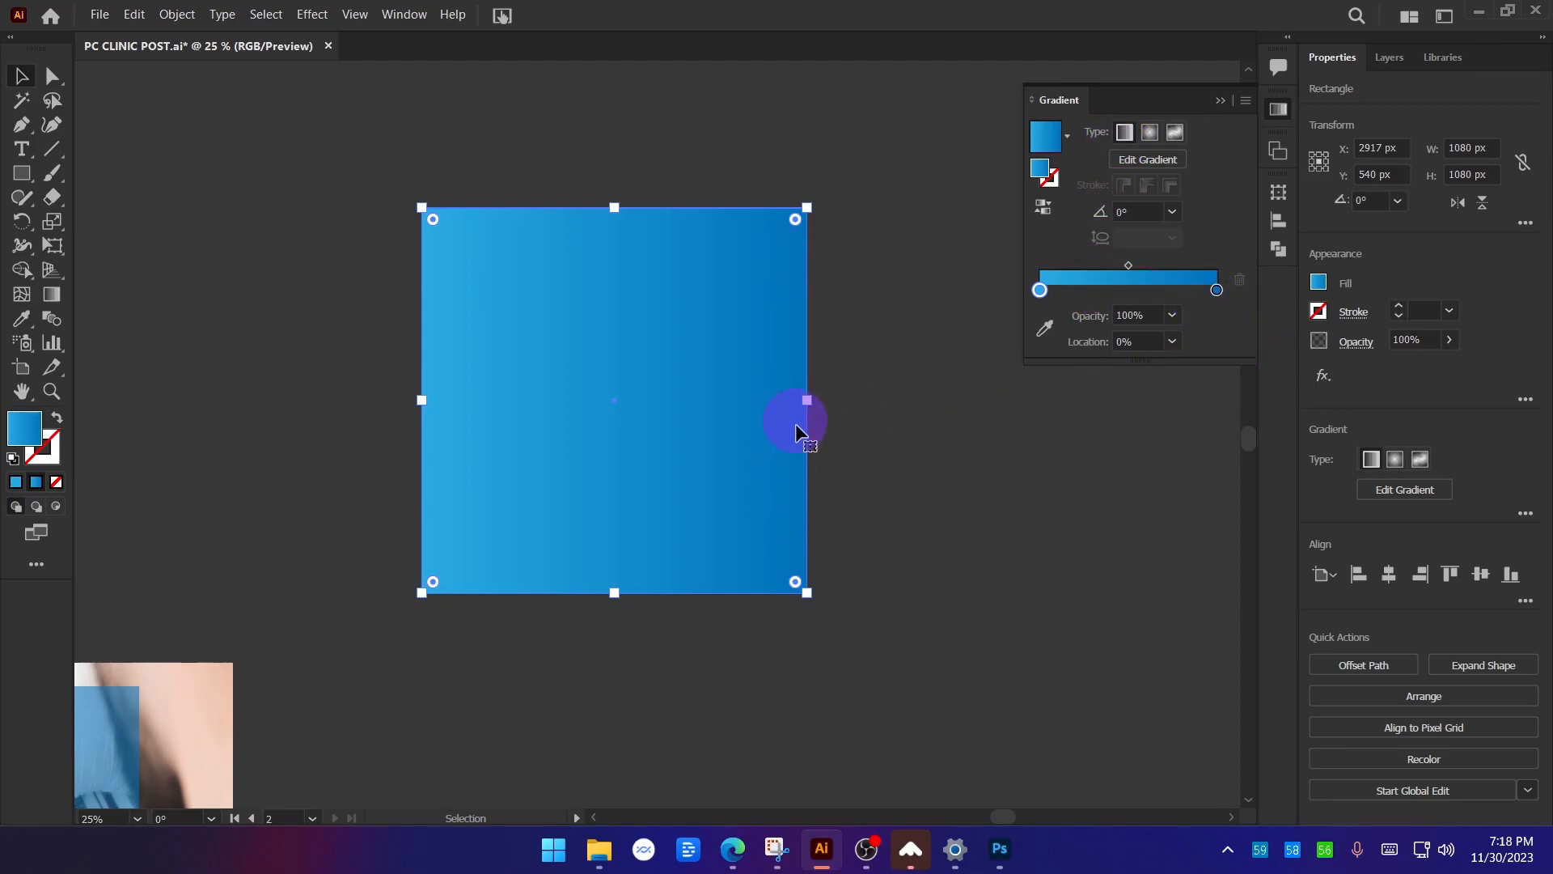
# Set the gradient's darker end stop to a vivid blue, RGB 28, 65, 226 (#1c41e2).
pyautogui.doubleClick(1216, 289)
pyautogui.click(956, 364)
pyautogui.moveTo(1095, 401); pyautogui.dragTo(1141, 437)
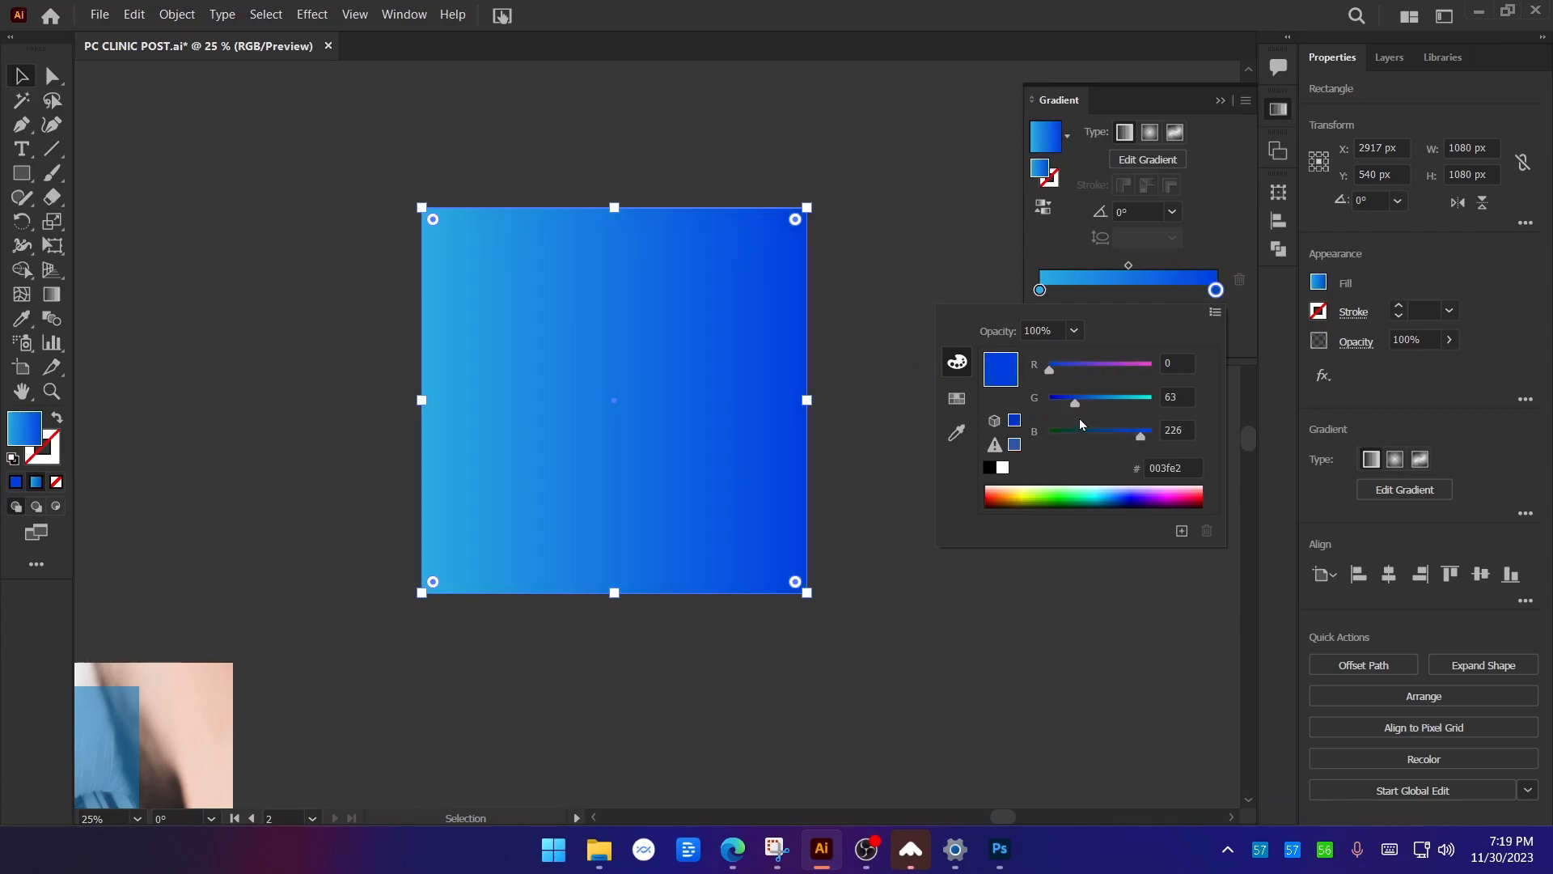
pyautogui.moveTo(1055, 371); pyautogui.dragTo(1076, 404)
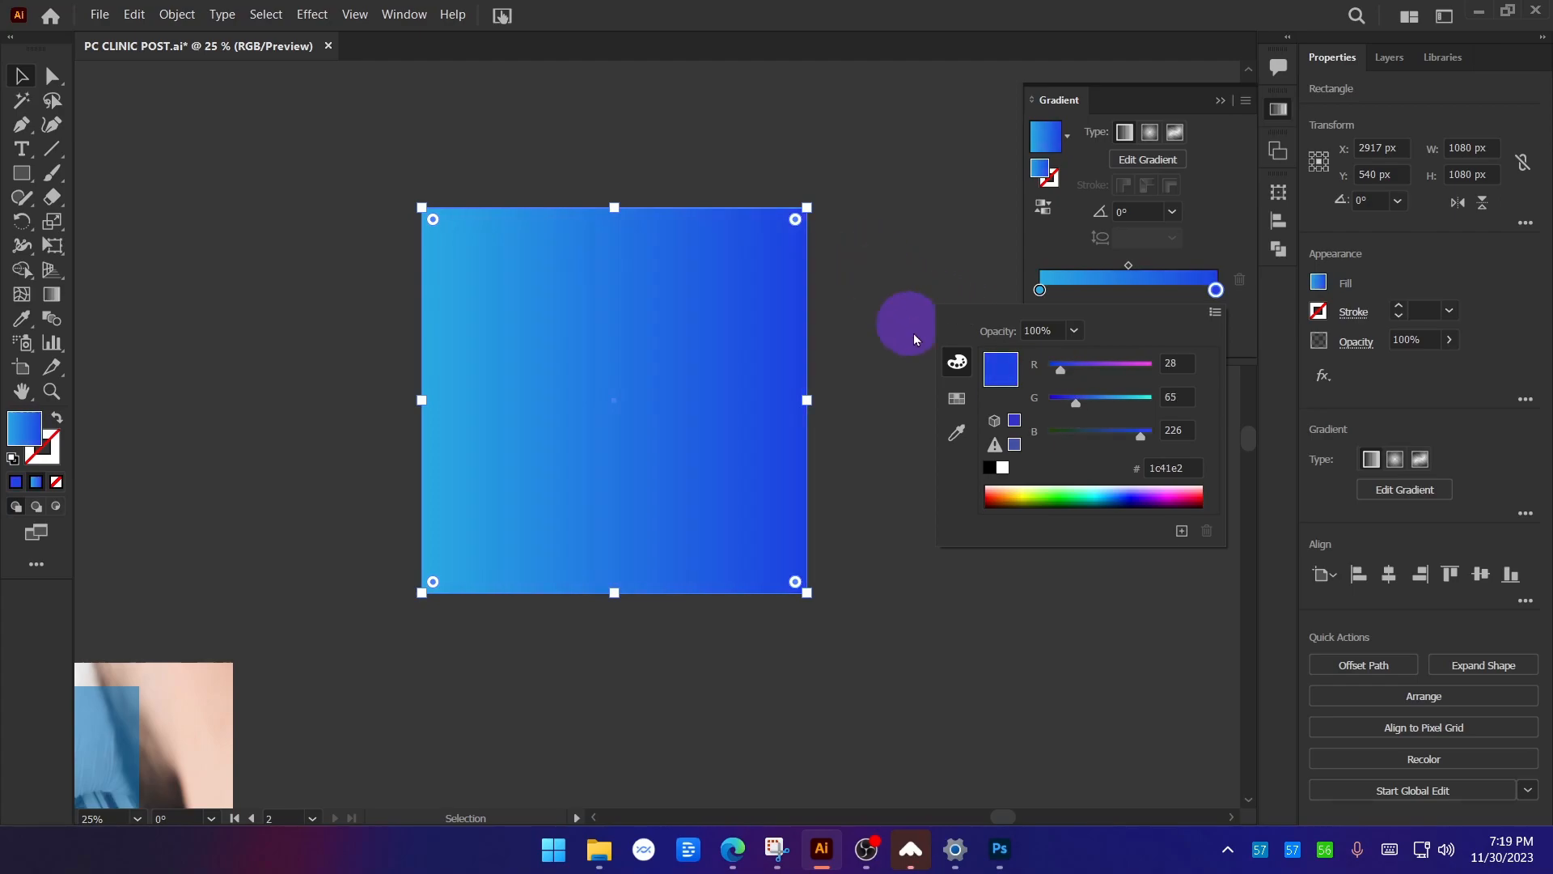
pyautogui.click(874, 241)
pyautogui.click(934, 293)
# Send the gradient square behind all the text and hexagons of the second poster.
pyautogui.scroll(-2, 889, 402)
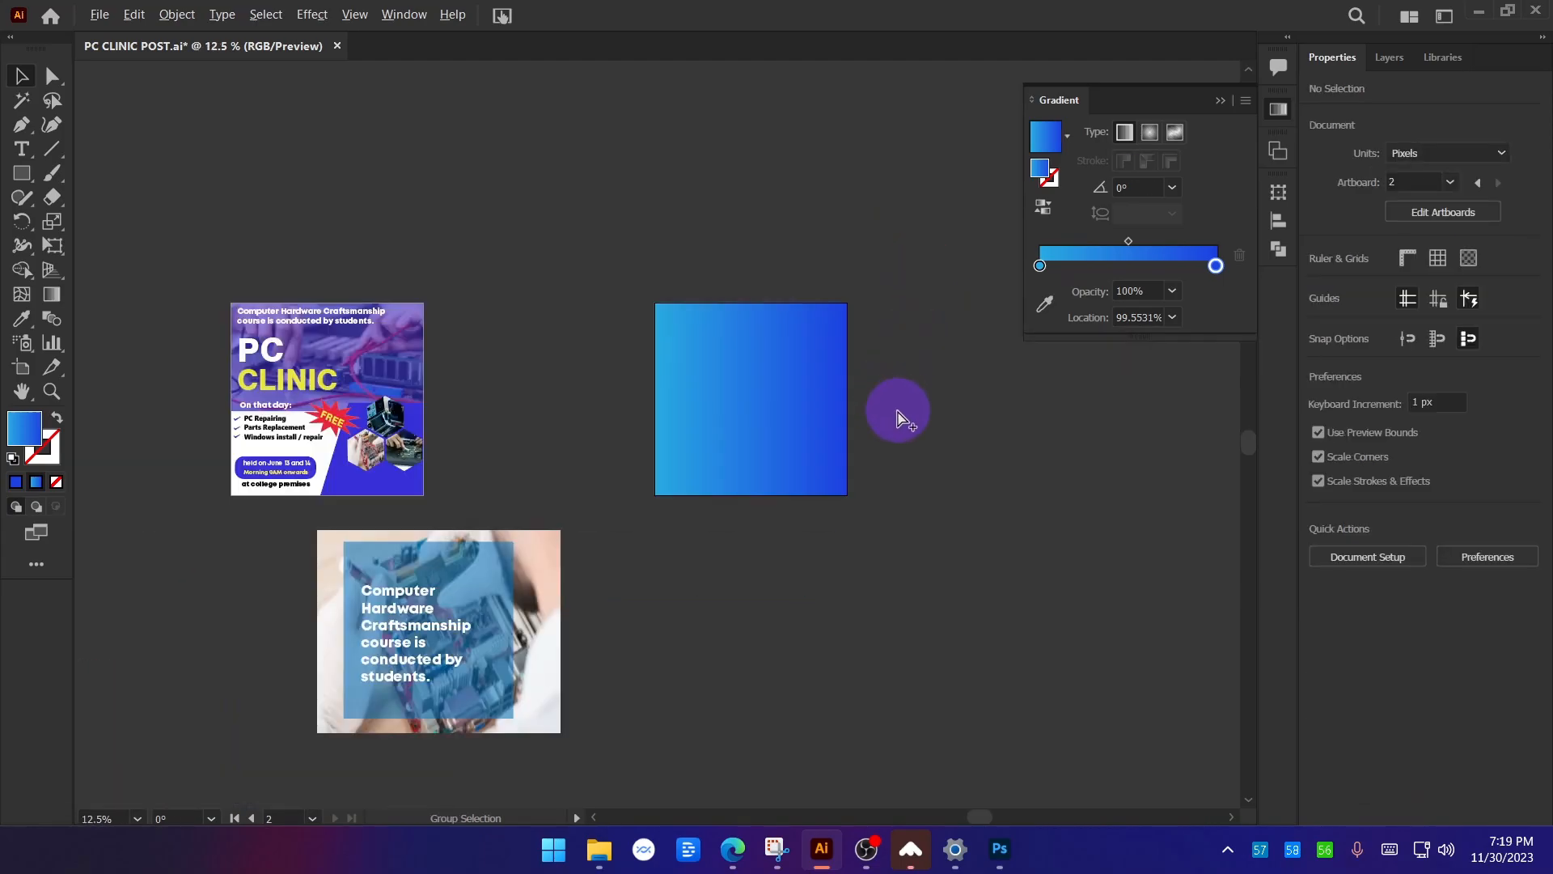
pyautogui.scroll(1, 898, 418)
pyautogui.click(714, 342)
pyautogui.scroll(1, 714, 340)
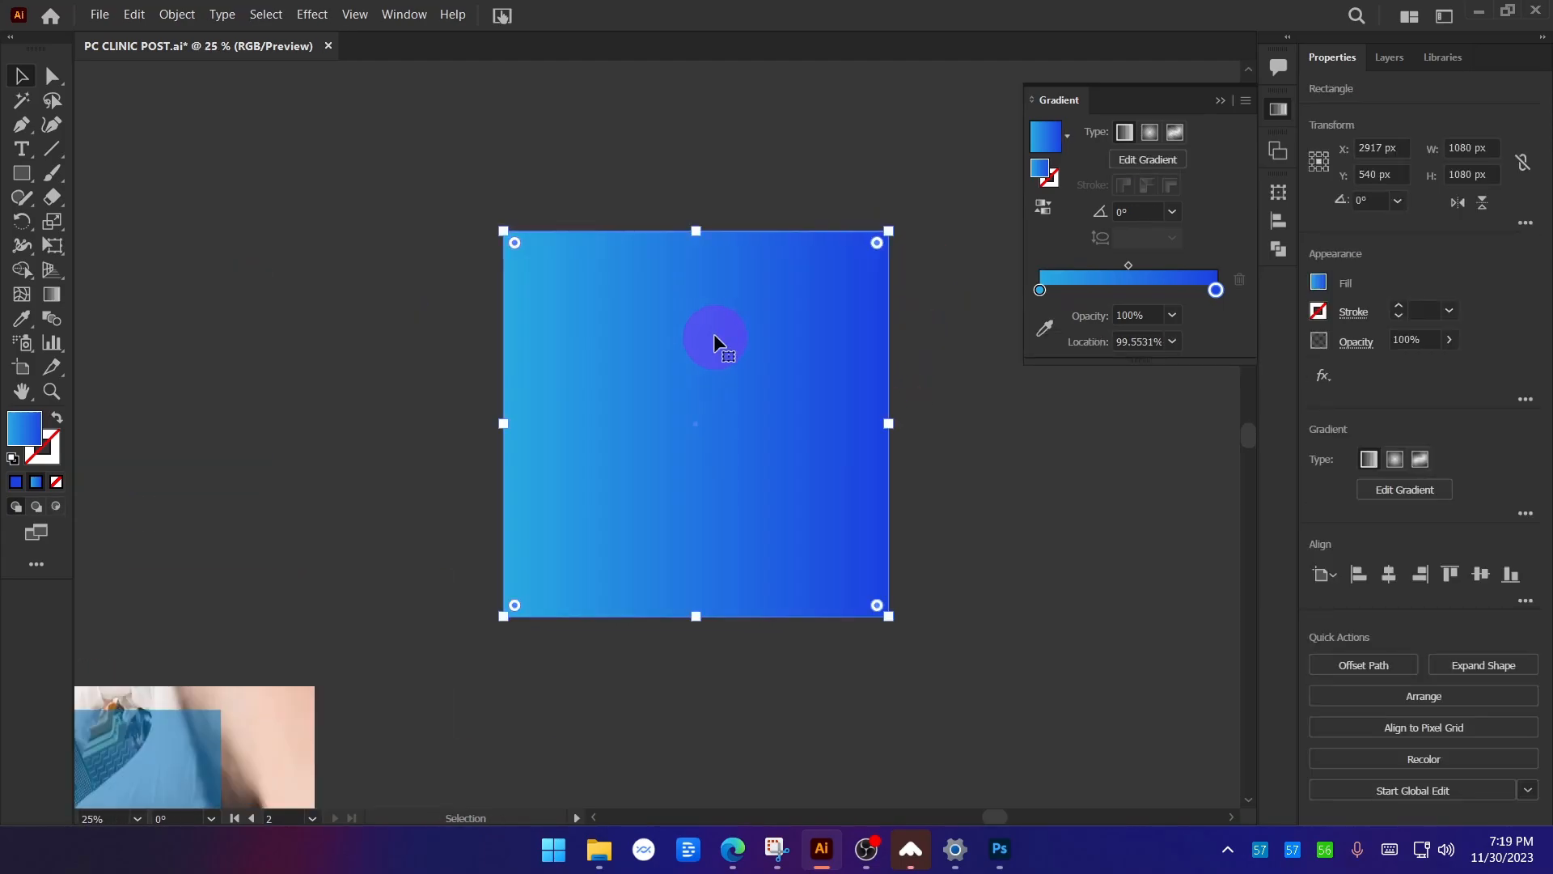
pyautogui.hotkey('ctrl', 'shift', '[')
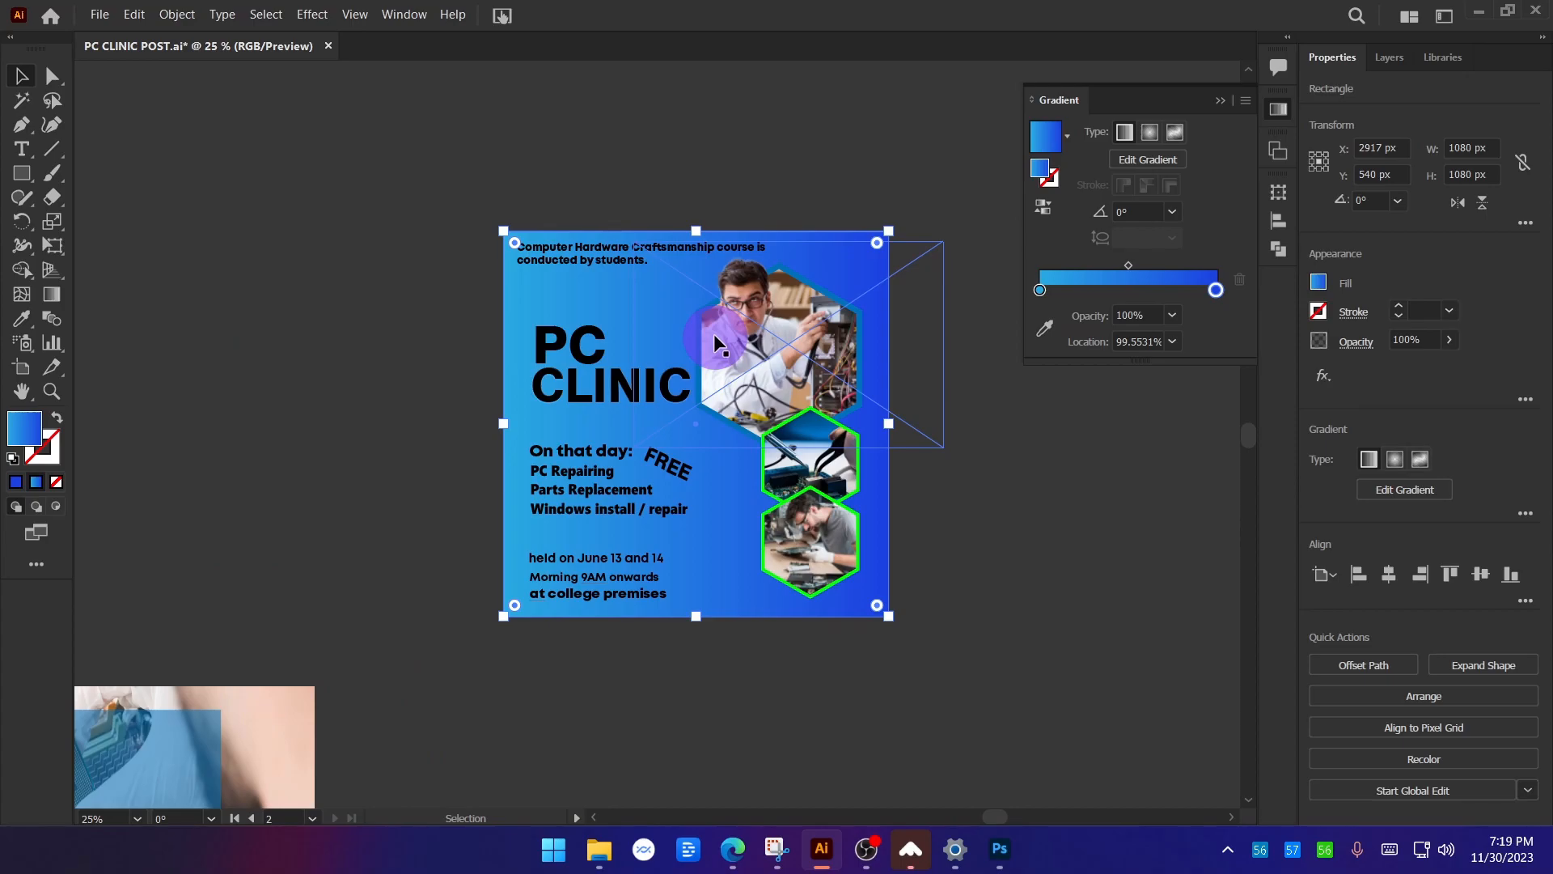
pyautogui.click(1016, 531)
# Switch the gradient's dark blue end stop to HSB and darken it to 58.82% brightness.
pyautogui.click(860, 248)
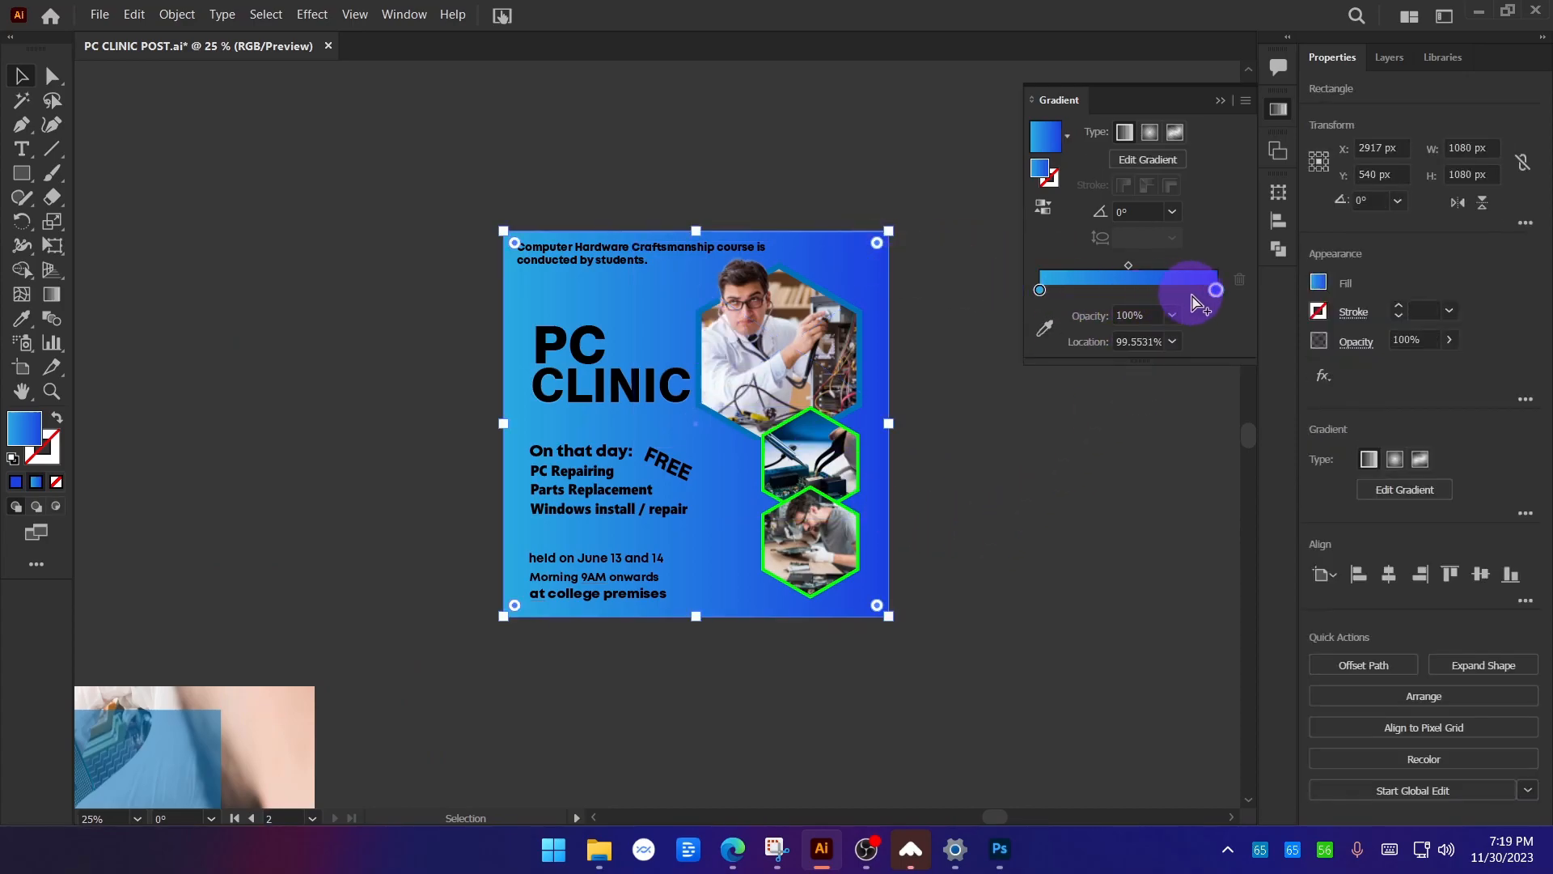
pyautogui.doubleClick(1215, 290)
pyautogui.click(1214, 312)
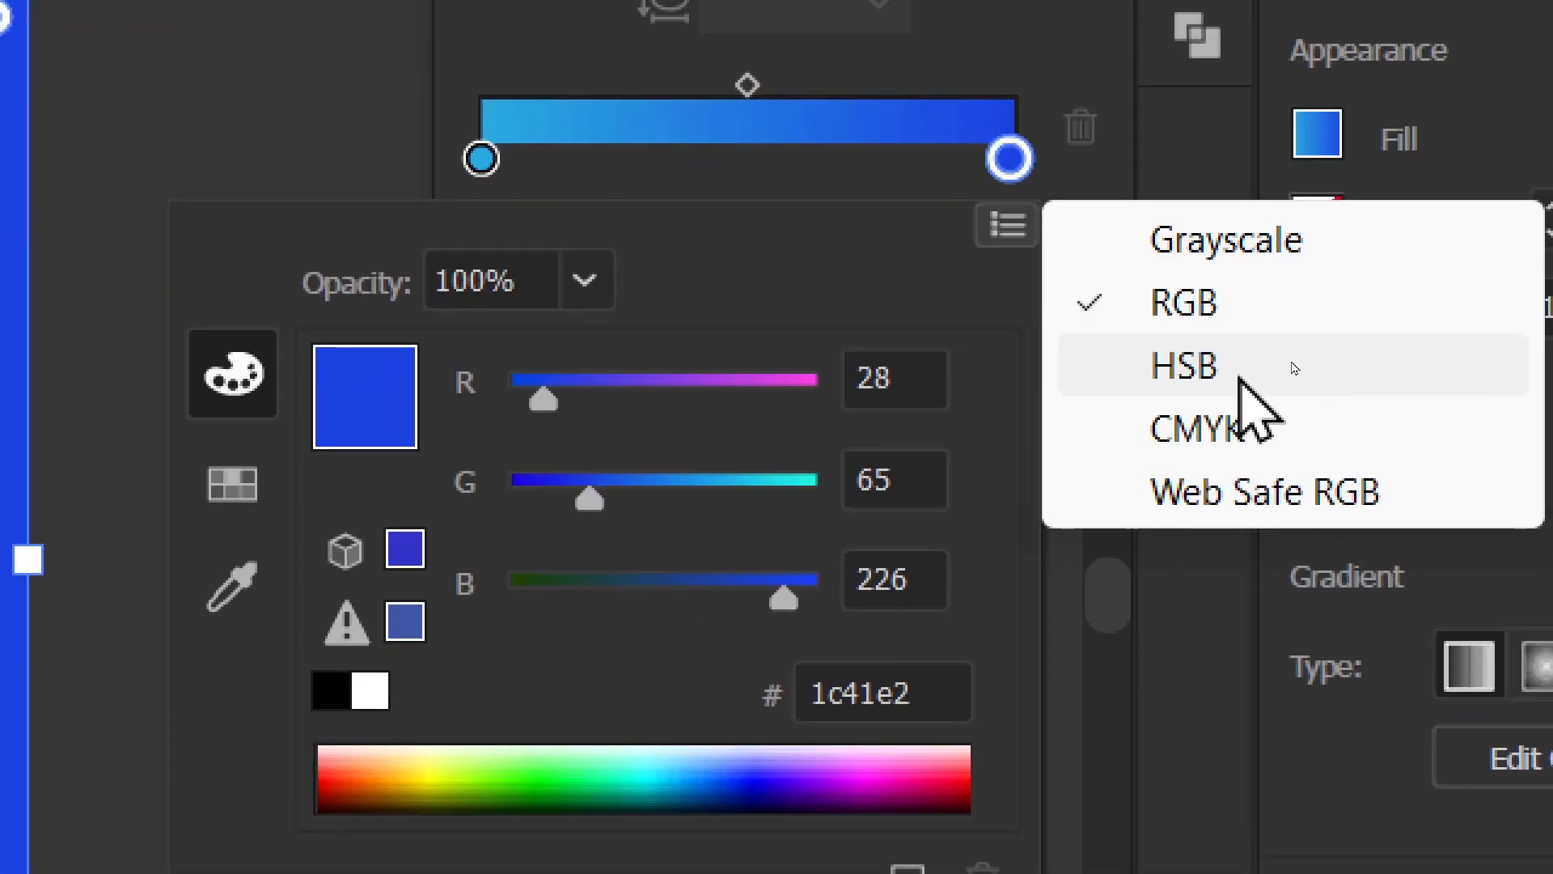
pyautogui.click(1240, 374)
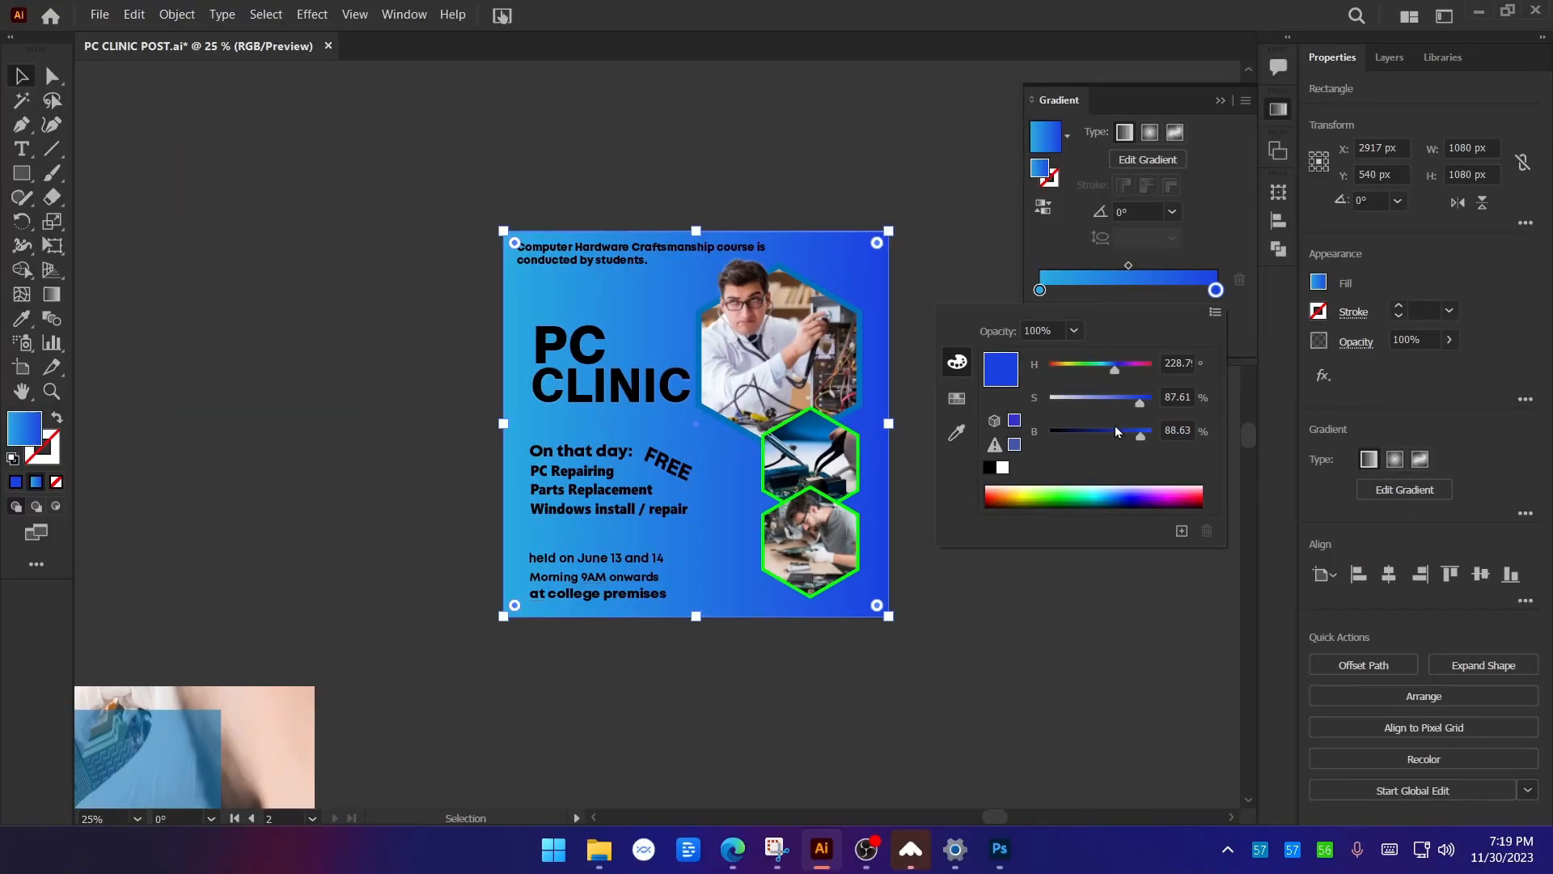
pyautogui.moveTo(1141, 438); pyautogui.dragTo(1109, 439)
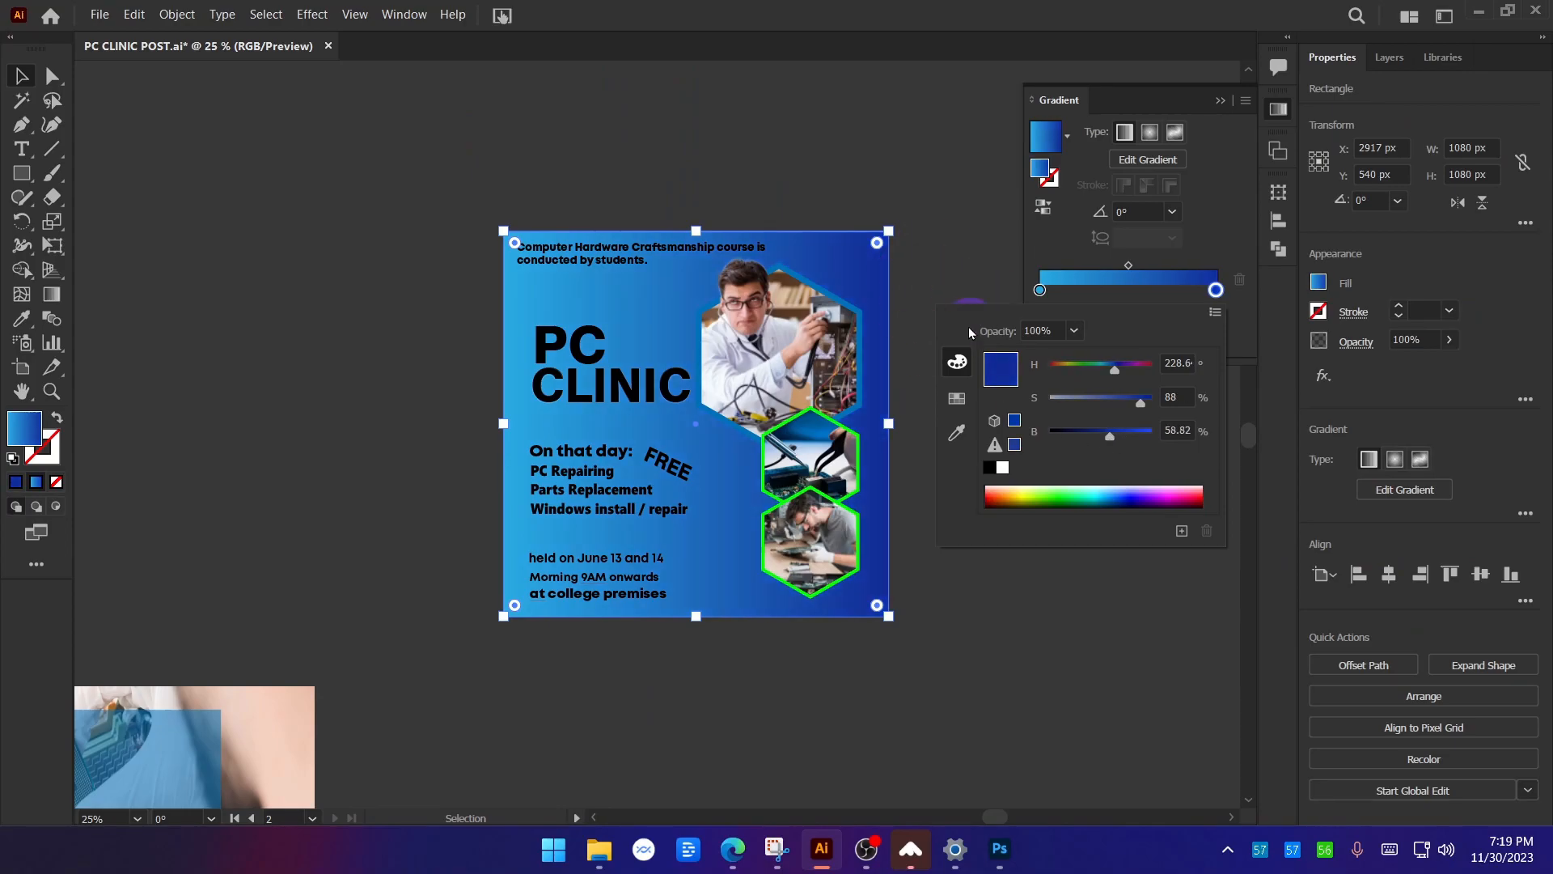
pyautogui.click(960, 265)
pyautogui.click(1001, 429)
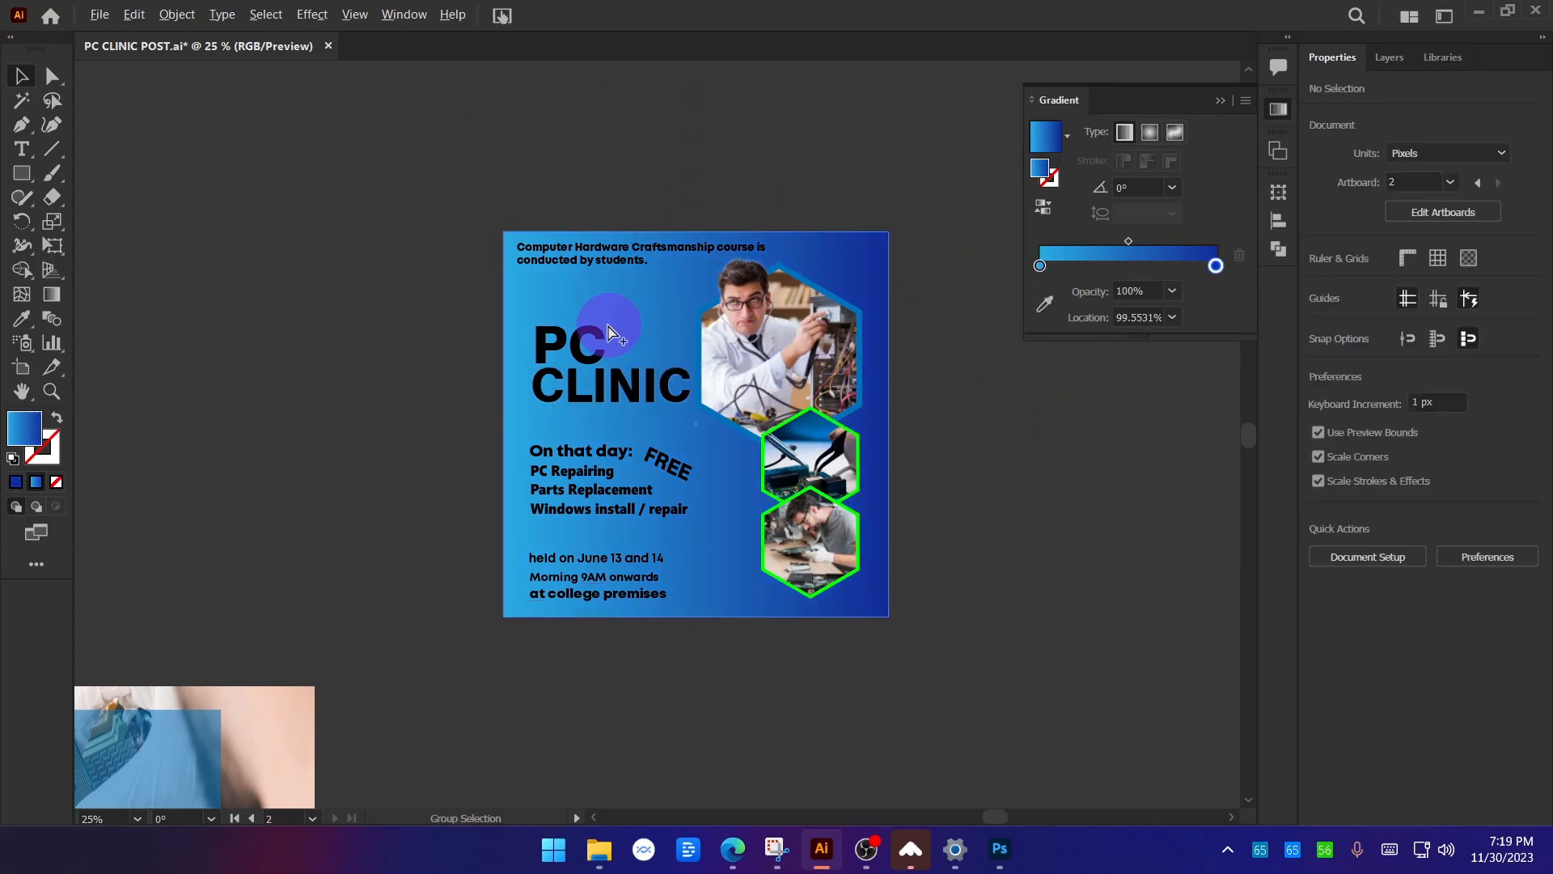
# Redraw the blue background rectangle's linear gradient diagonally from the lower-left corner to the upper-right corner, at about 48°.
pyautogui.scroll(1, 606, 324)
pyautogui.click(919, 237)
pyautogui.moveTo(932, 249); pyautogui.dragTo(799, 91)
pyautogui.hotkey('ctrl', 'z')
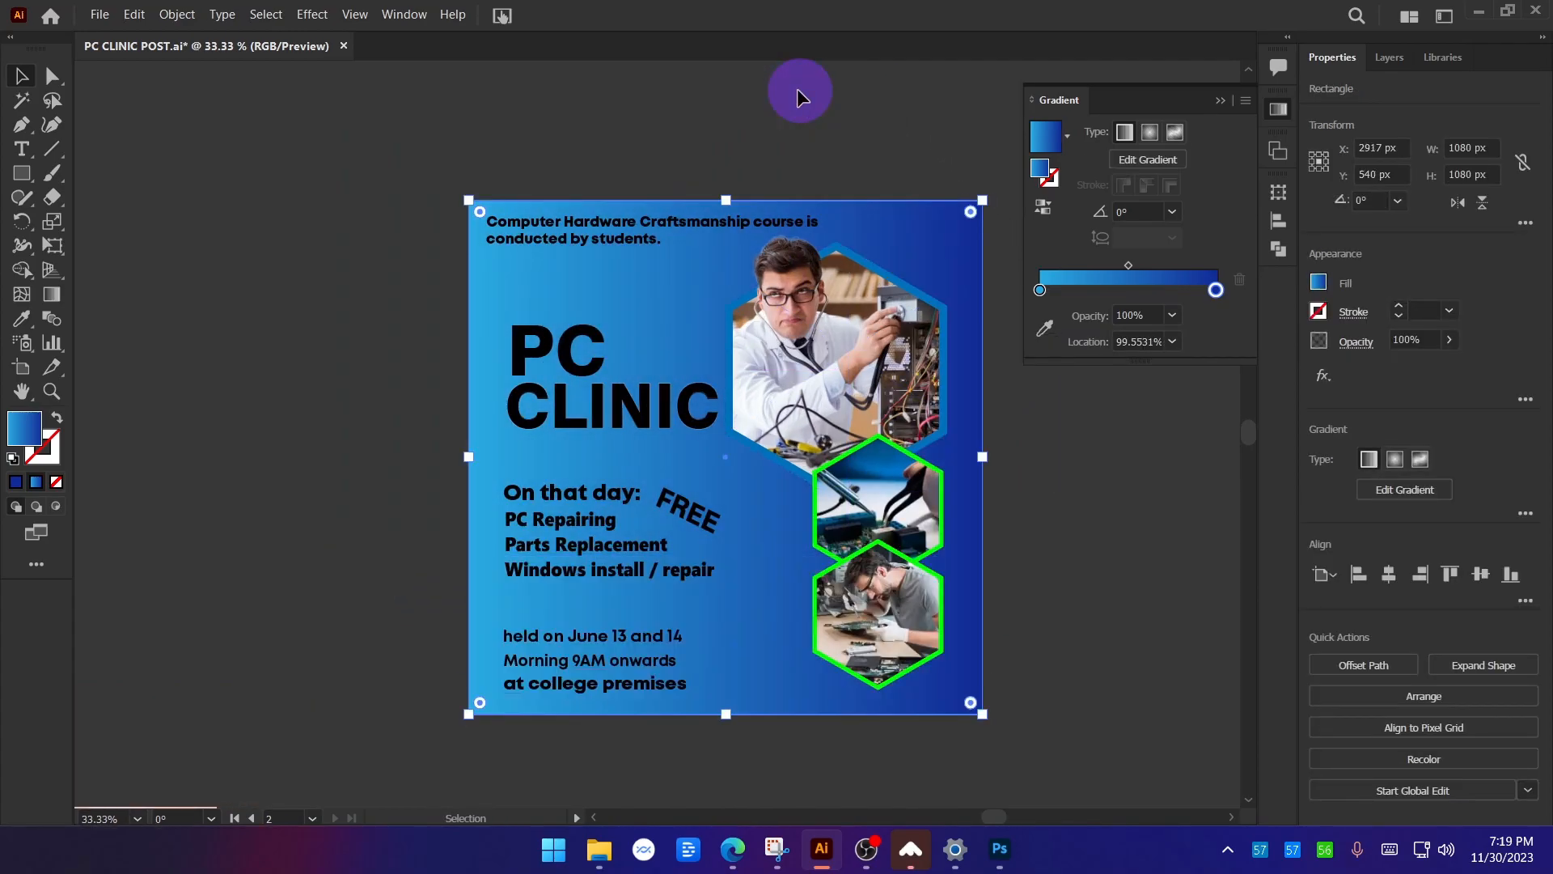
pyautogui.press('g')
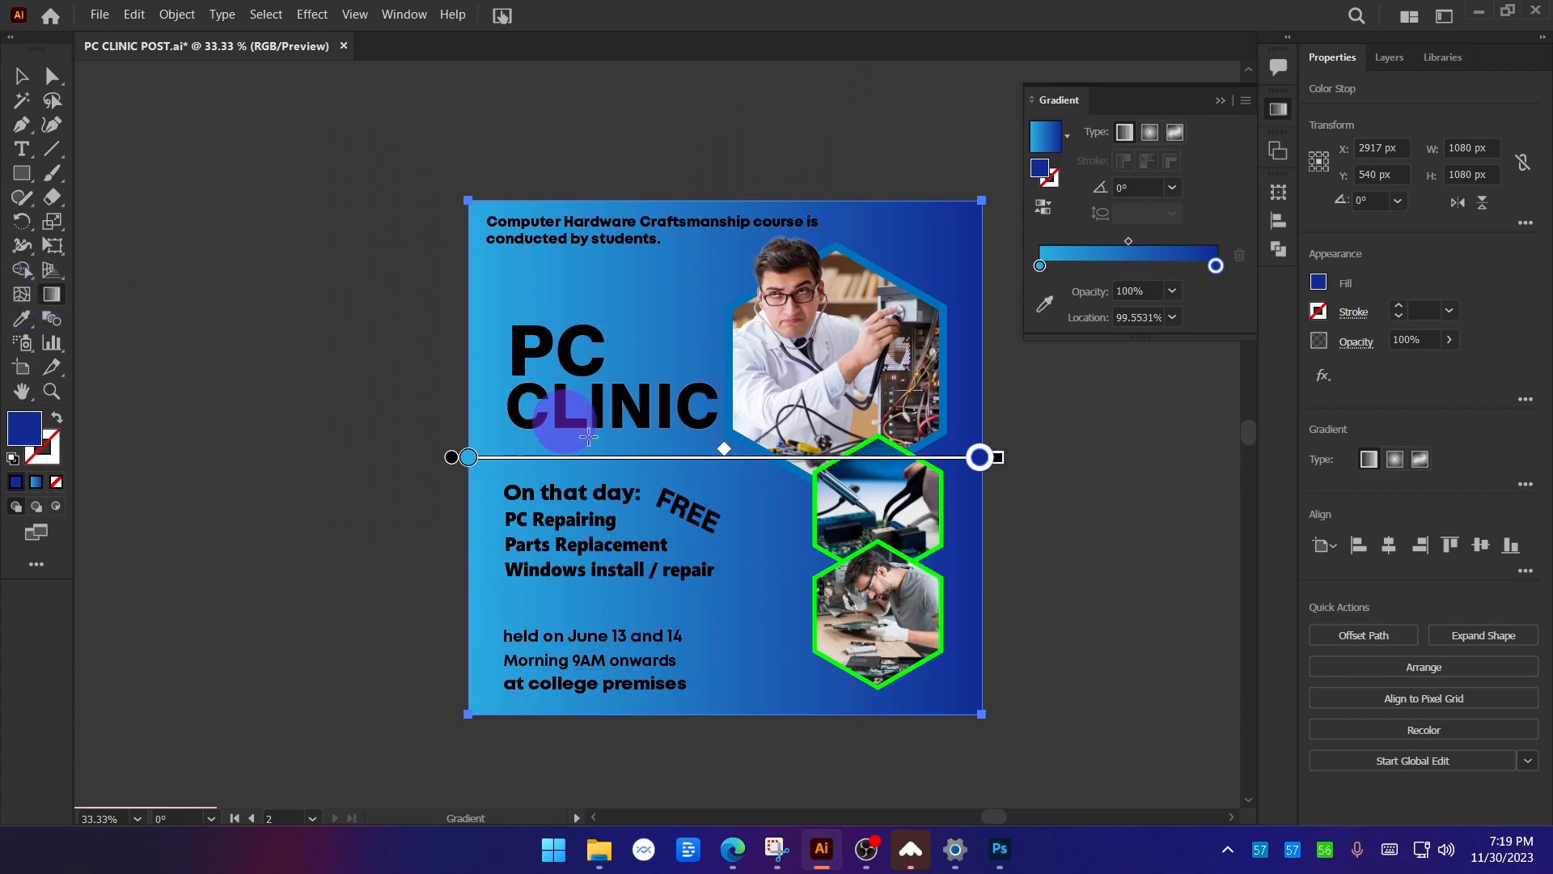
pyautogui.moveTo(478, 705); pyautogui.dragTo(929, 229)
pyautogui.moveTo(585, 197); pyautogui.dragTo(895, 756)
pyautogui.moveTo(511, 723); pyautogui.dragTo(968, 216)
pyautogui.click(22, 75)
pyautogui.click(229, 312)
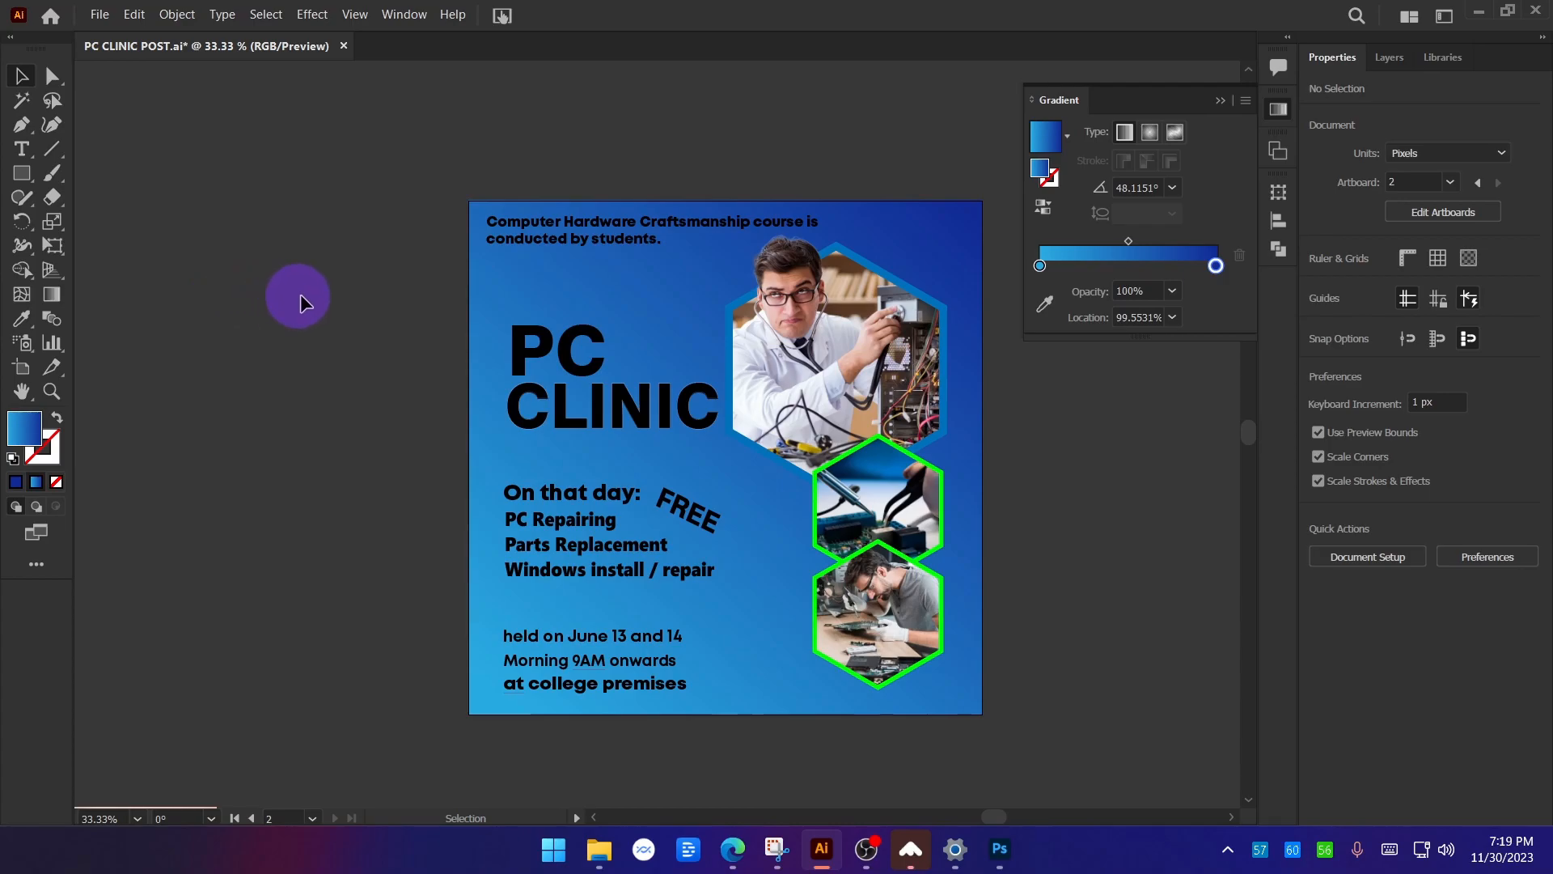
# Select all the text on the blue gradient poster and fill it with white.
pyautogui.moveTo(388, 333); pyautogui.dragTo(368, 284)
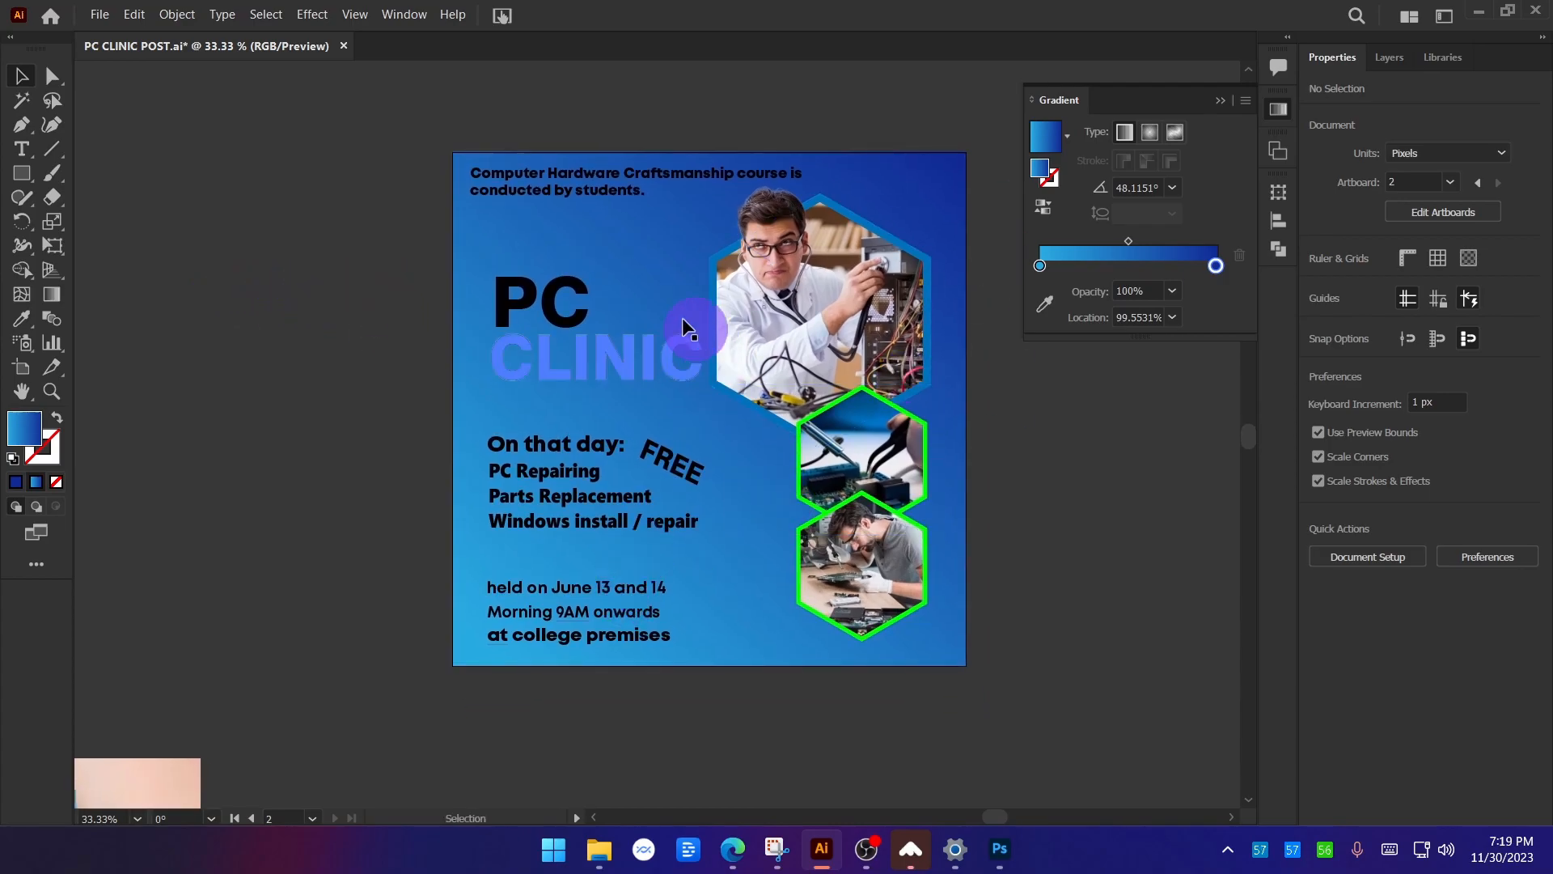
pyautogui.click(585, 367)
pyautogui.keyDown('shift'); pyautogui.click(590, 192); pyautogui.keyUp('shift')
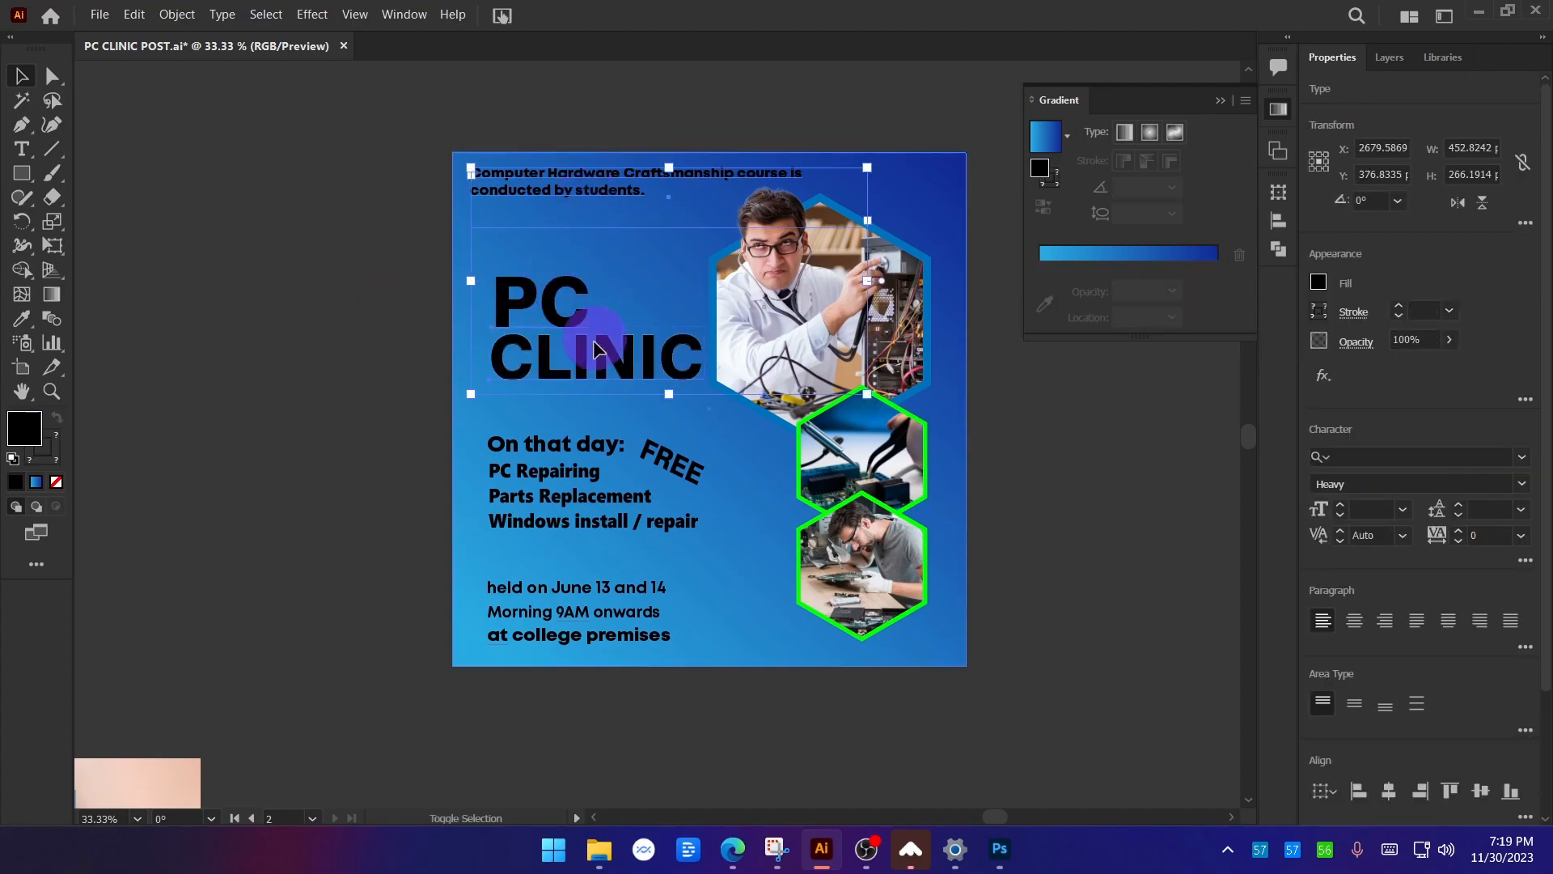
pyautogui.keyDown('shift'); pyautogui.click(654, 464); pyautogui.keyUp('shift')
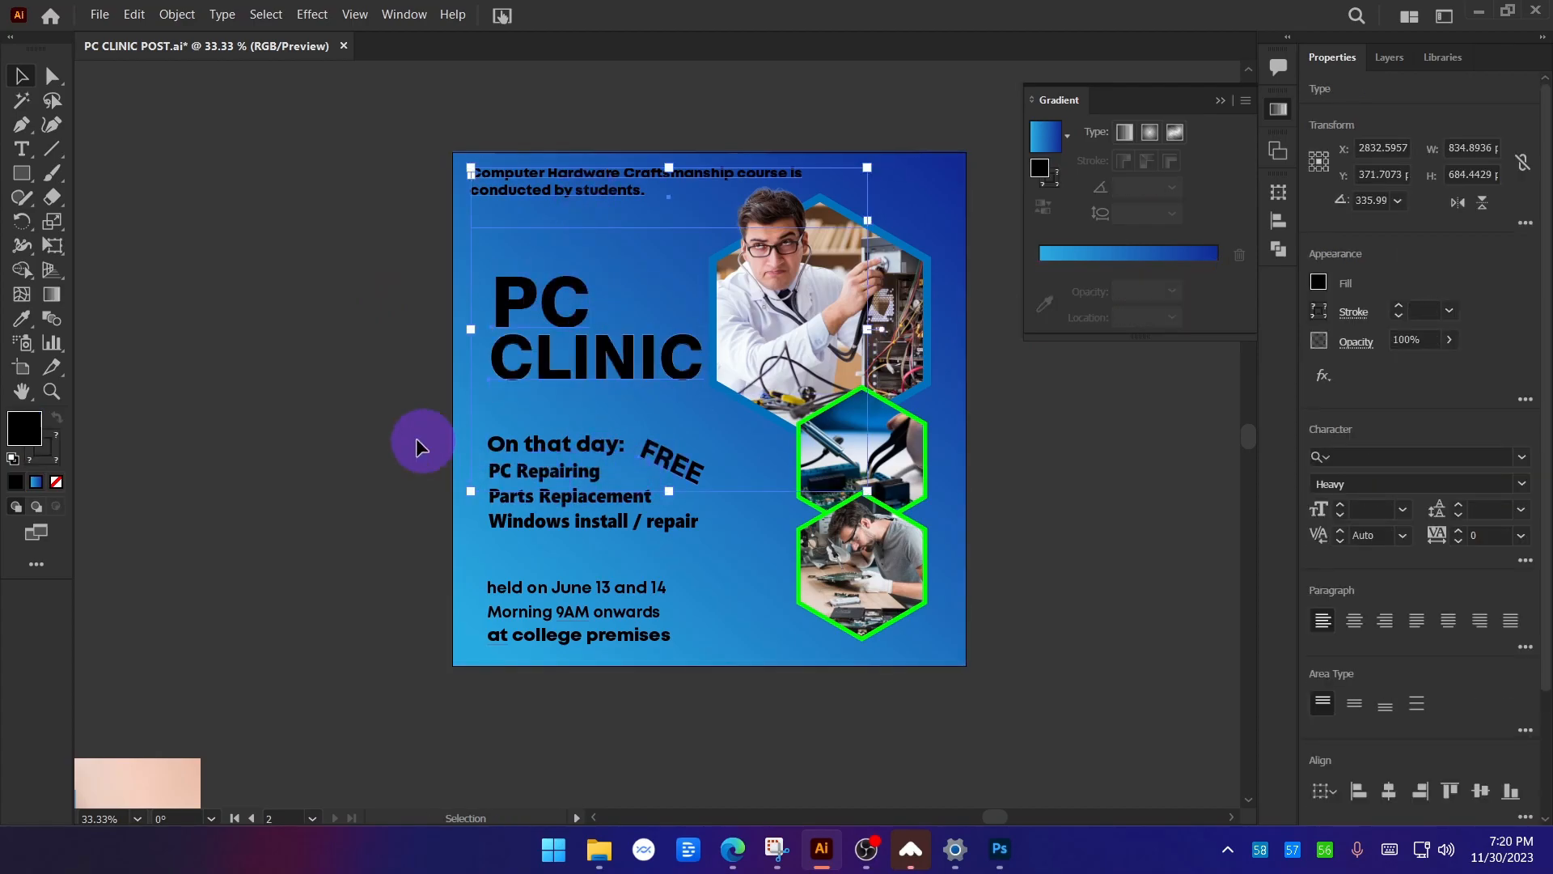
pyautogui.click(394, 434)
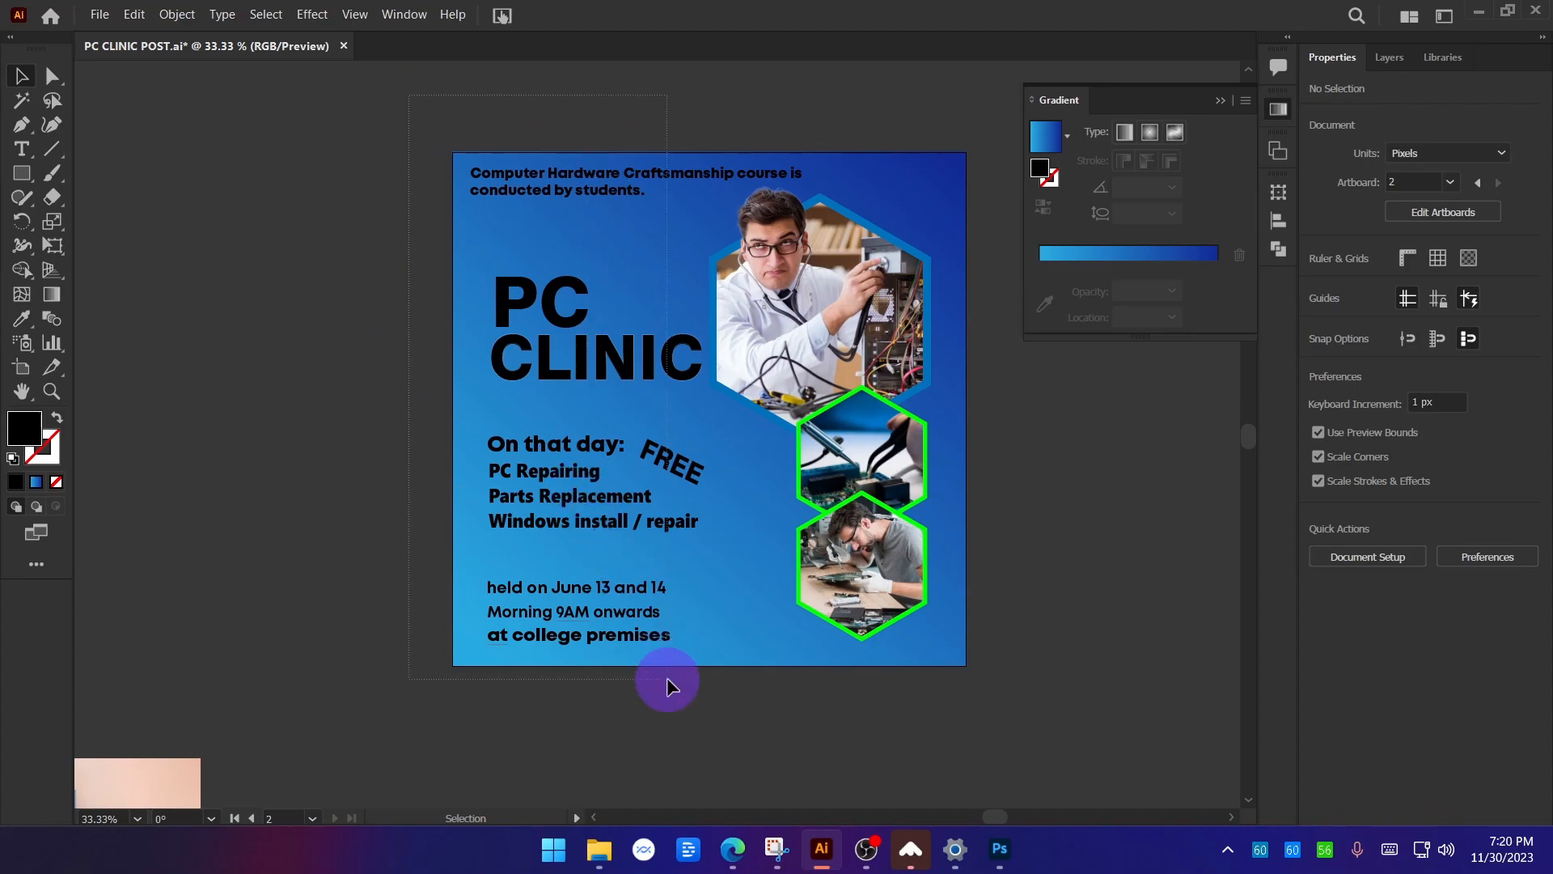
pyautogui.moveTo(667, 678); pyautogui.dragTo(667, 678)
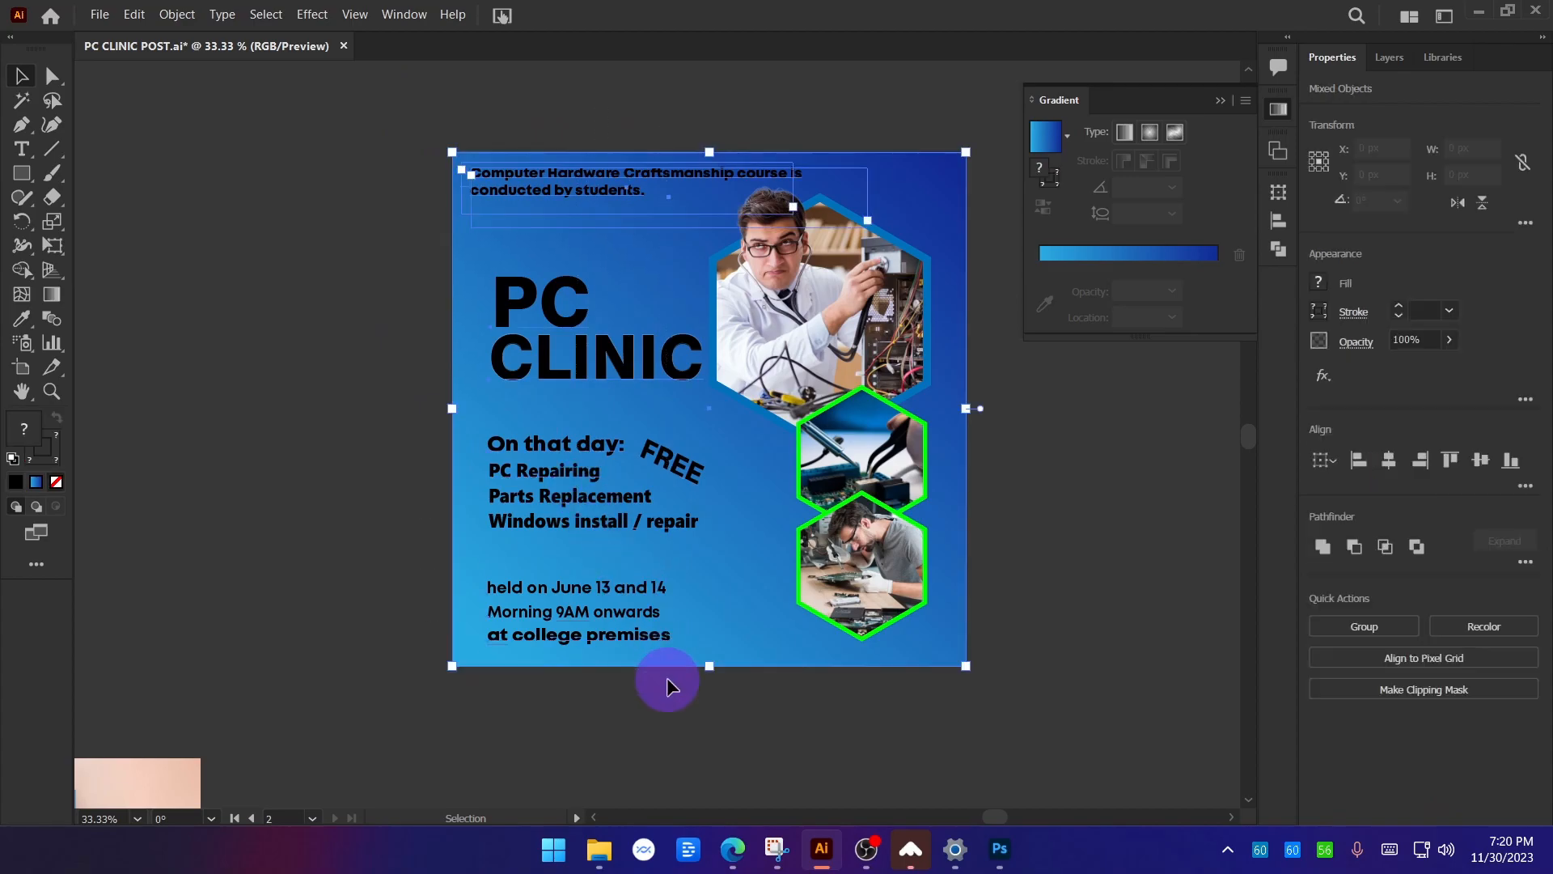
pyautogui.click(1320, 285)
pyautogui.click(1127, 356)
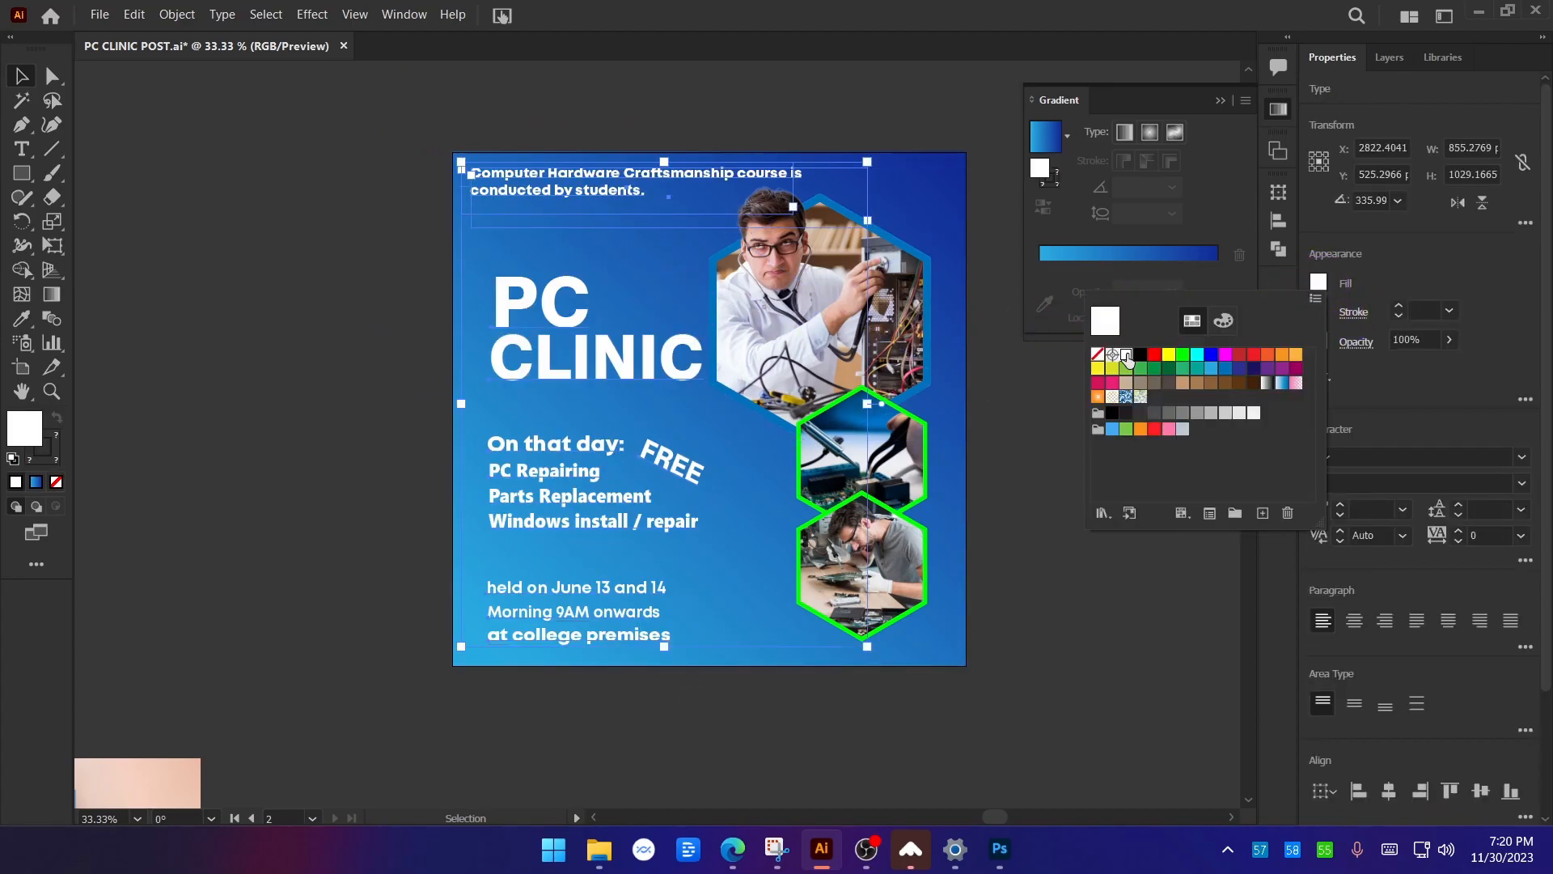
pyautogui.click(1069, 688)
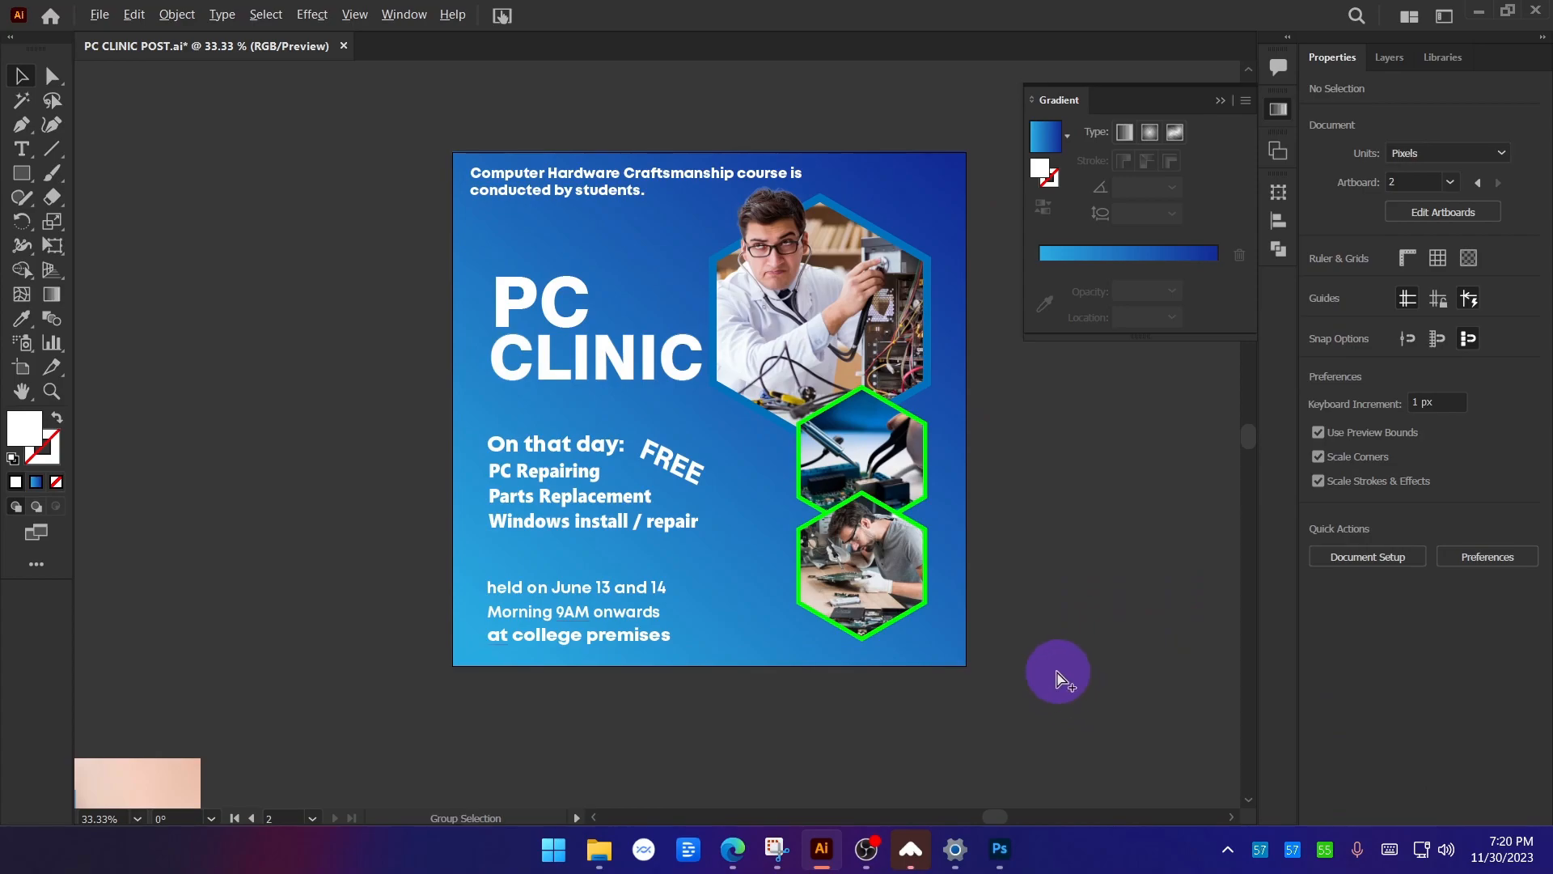
# Move the purple poster's artboard close beside the blue poster and collapse the Gradient panel.
pyautogui.scroll(-2, 1059, 676)
pyautogui.moveTo(832, 747); pyautogui.dragTo(786, 586)
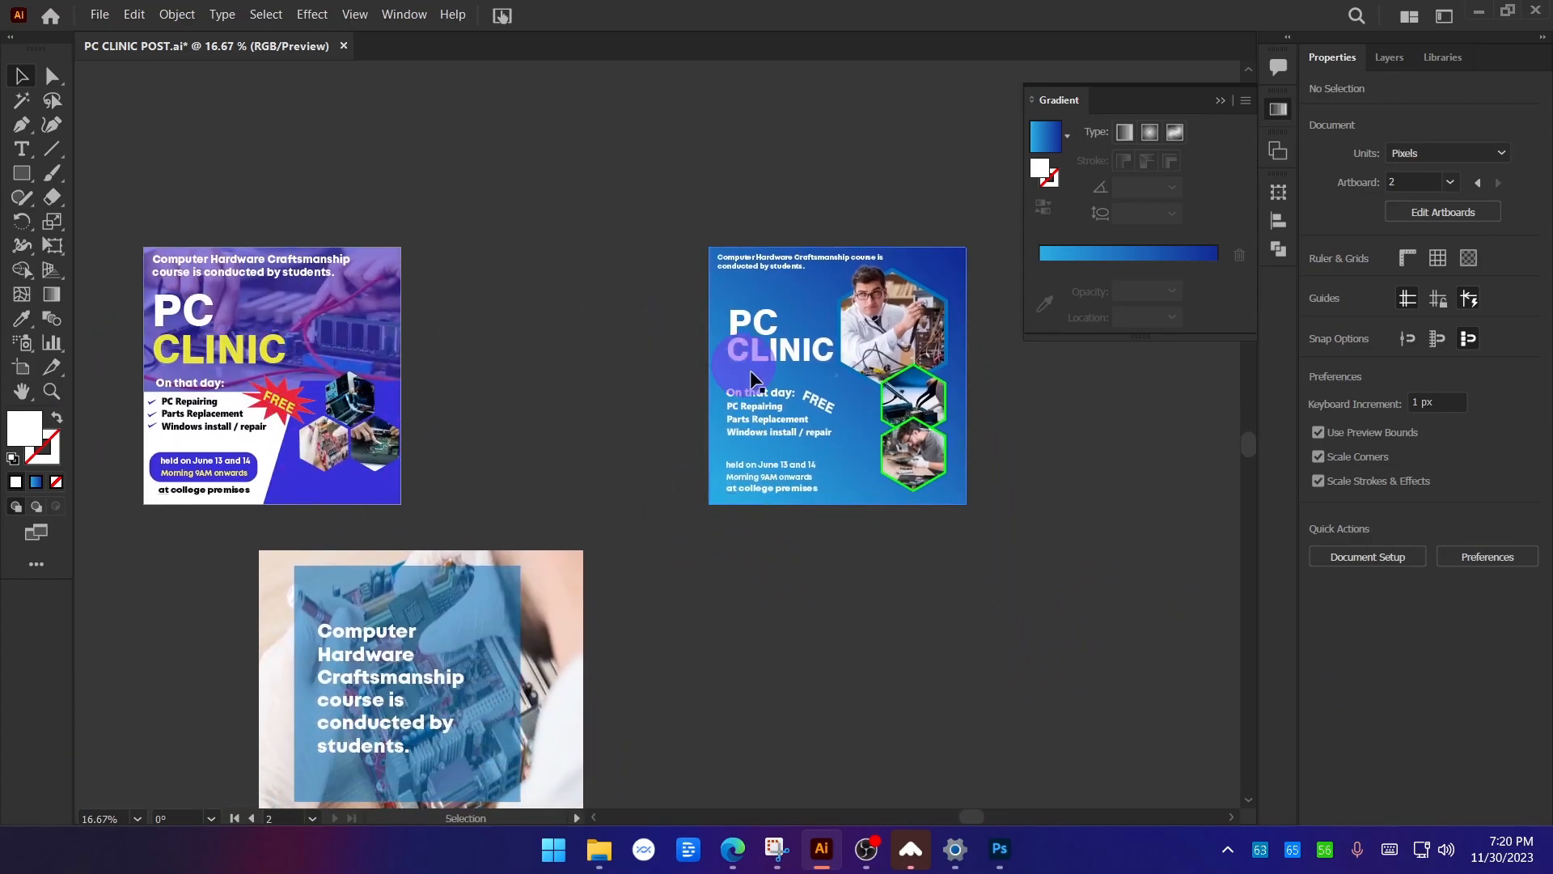
pyautogui.click(21, 366)
pyautogui.moveTo(294, 376); pyautogui.dragTo(570, 376)
pyautogui.click(24, 81)
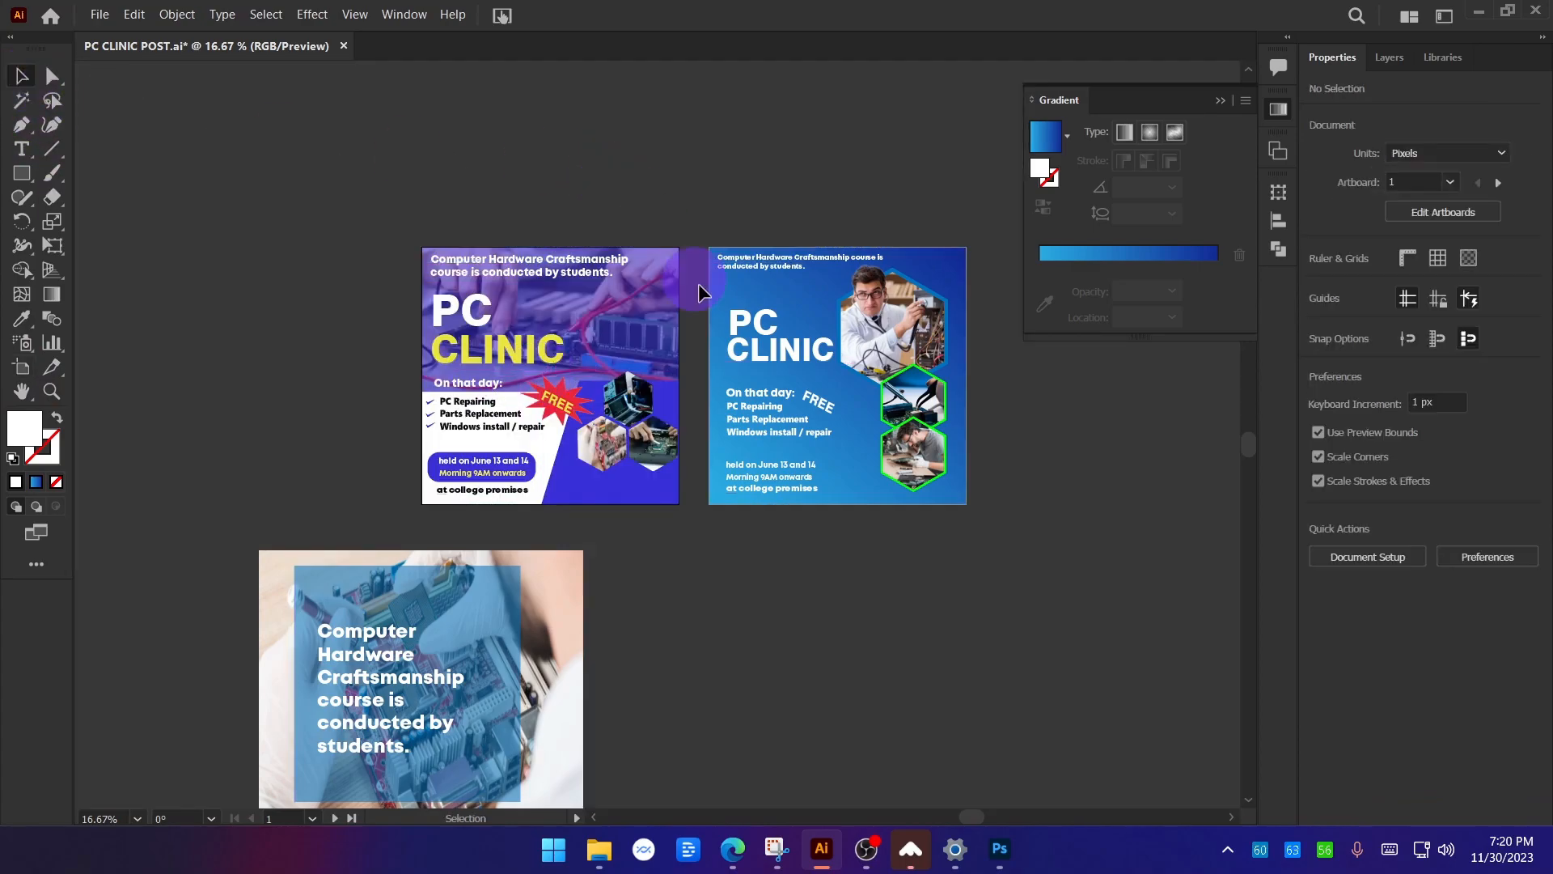
pyautogui.scroll(1, 815, 339)
pyautogui.click(1223, 103)
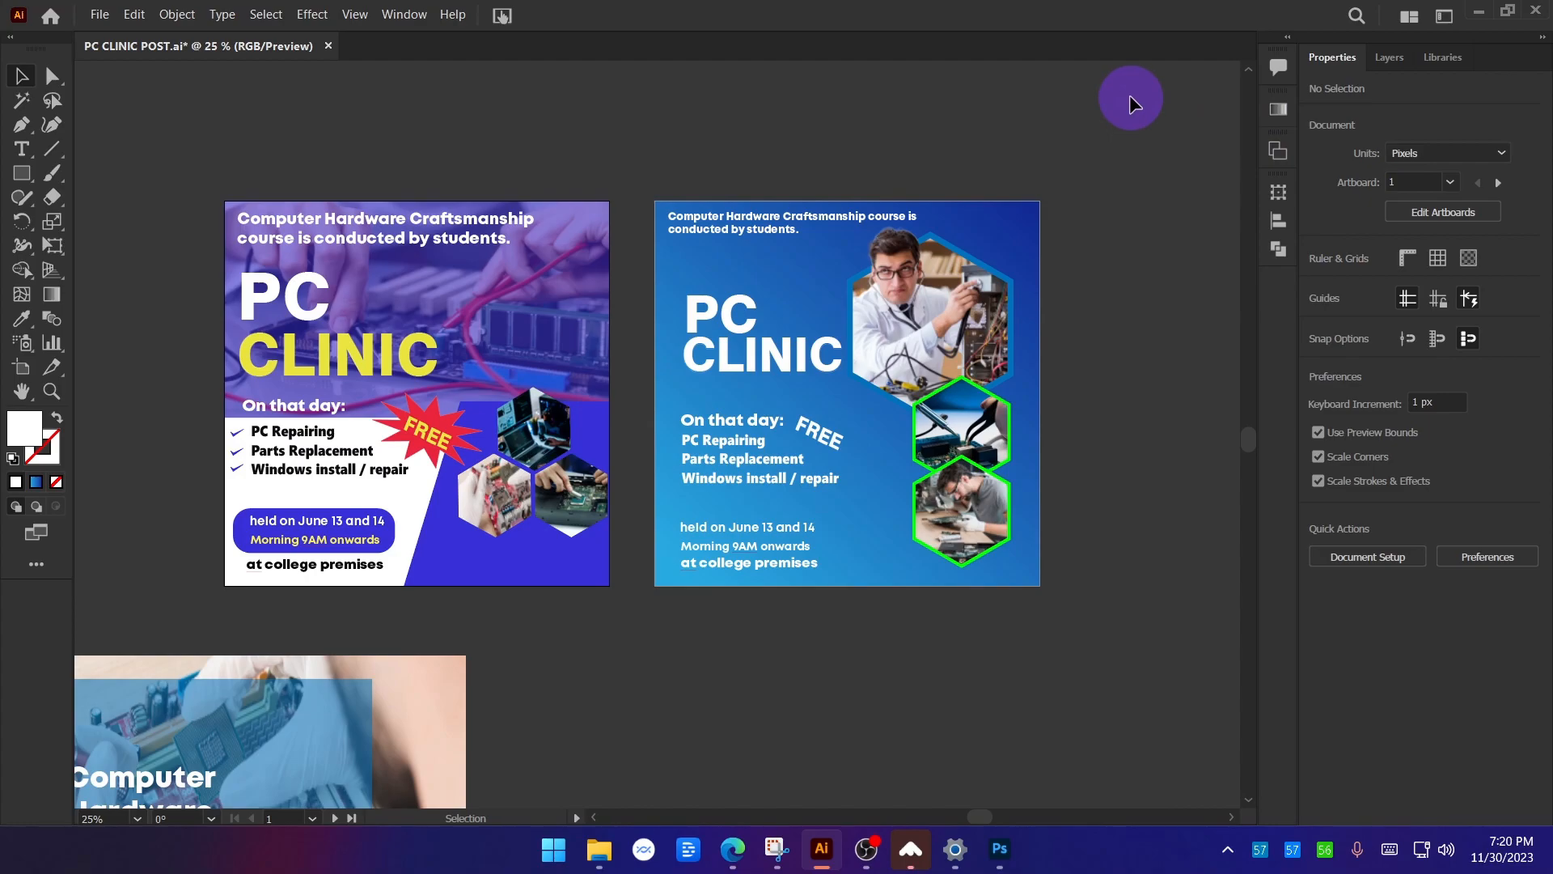
# Fill the word CLINIC on the blue poster with the light orange swatch.
pyautogui.scroll(1, 1100, 362)
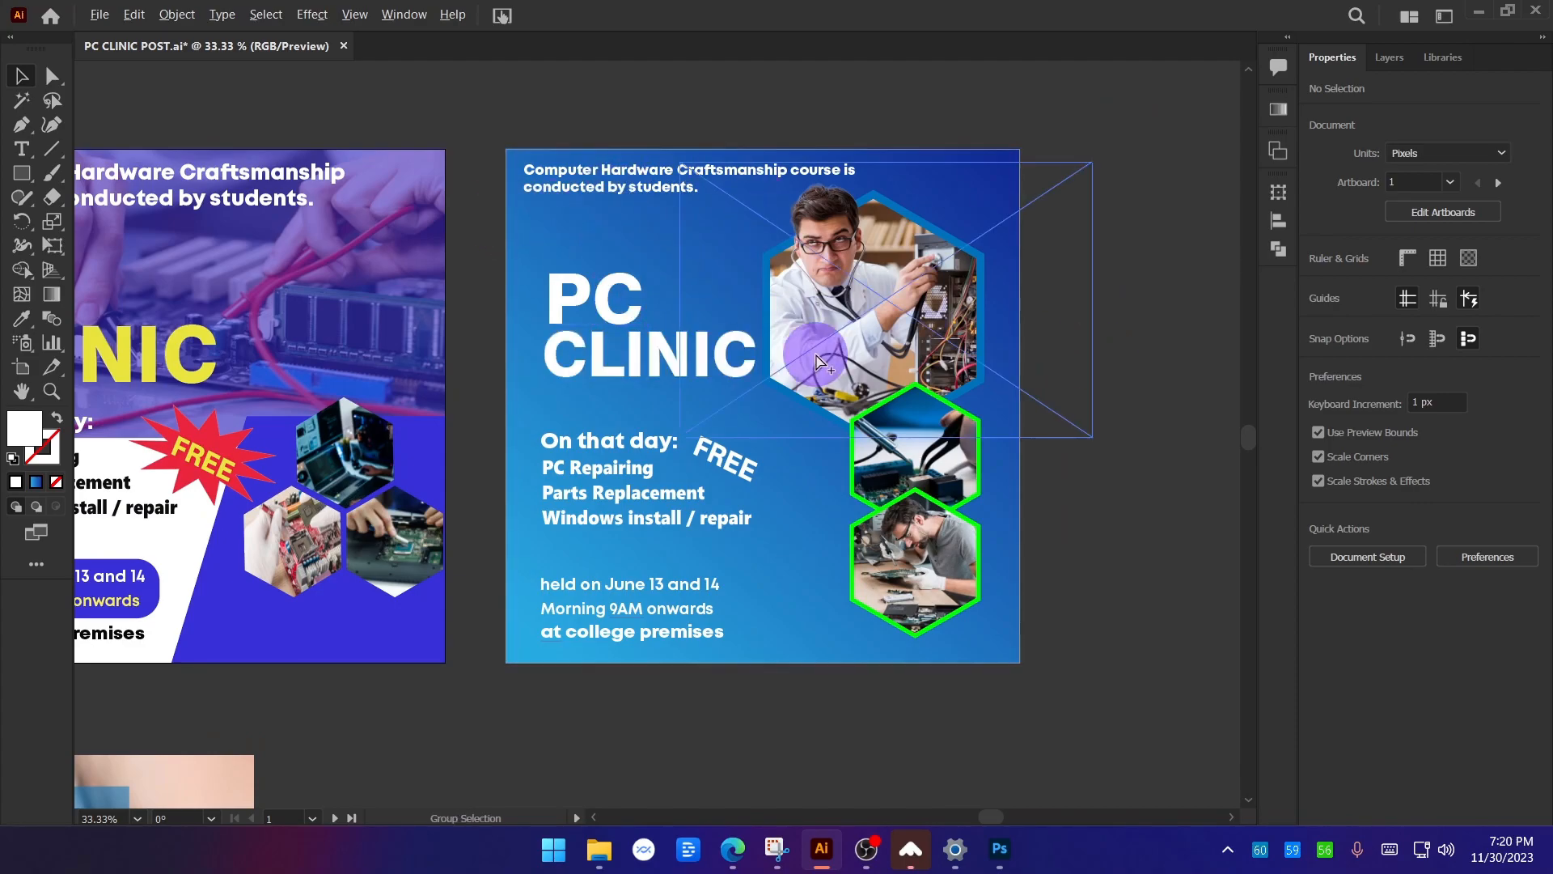
pyautogui.scroll(-2, 817, 360)
pyautogui.scroll(2, 562, 387)
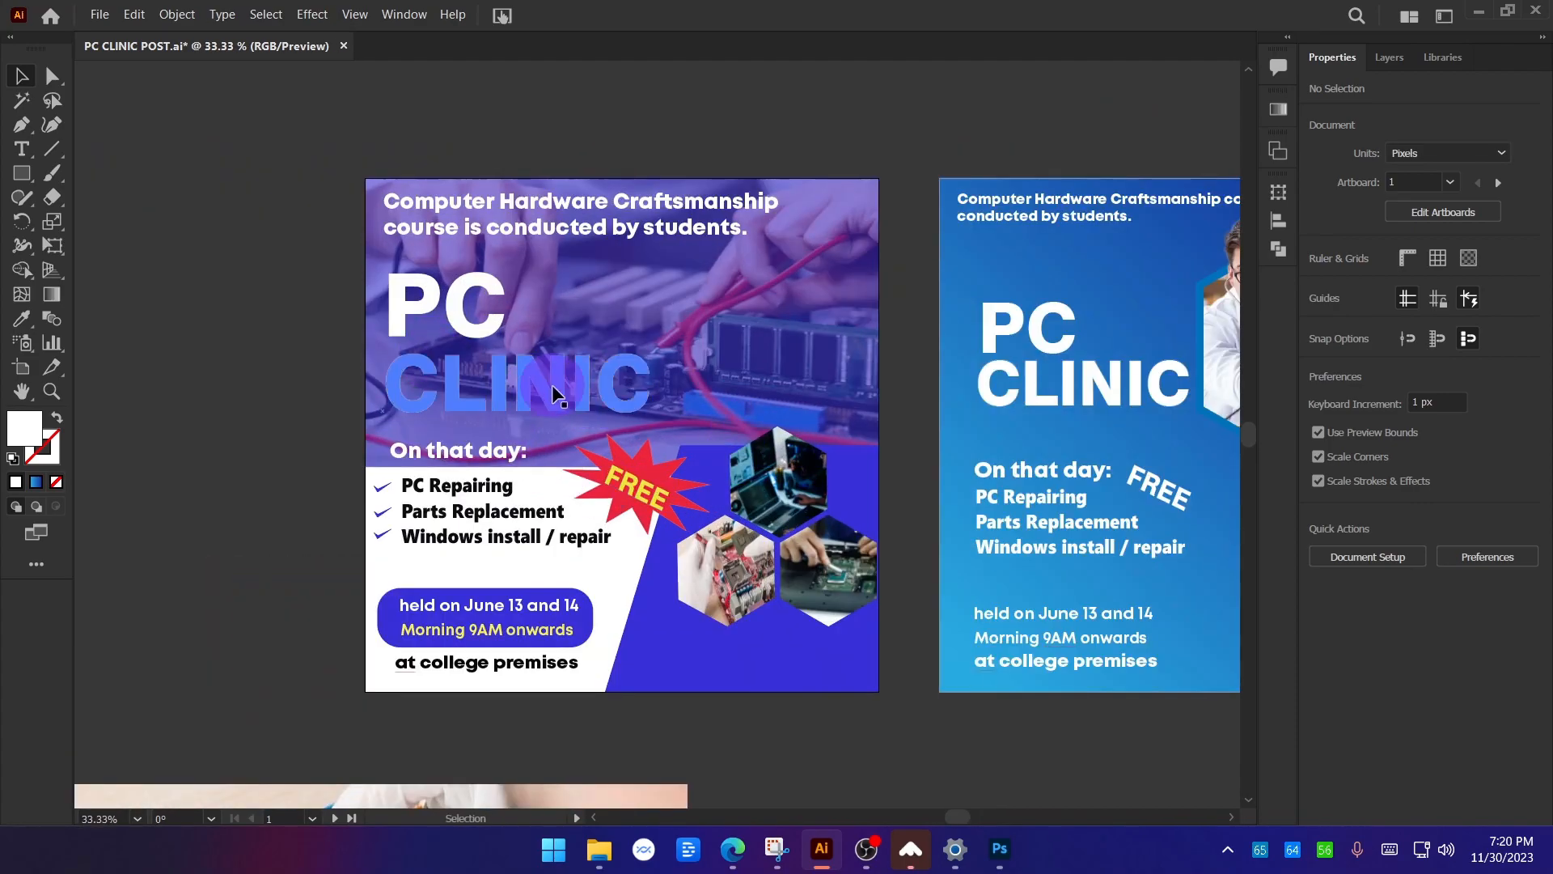
pyautogui.hscroll(5, 641, 348)
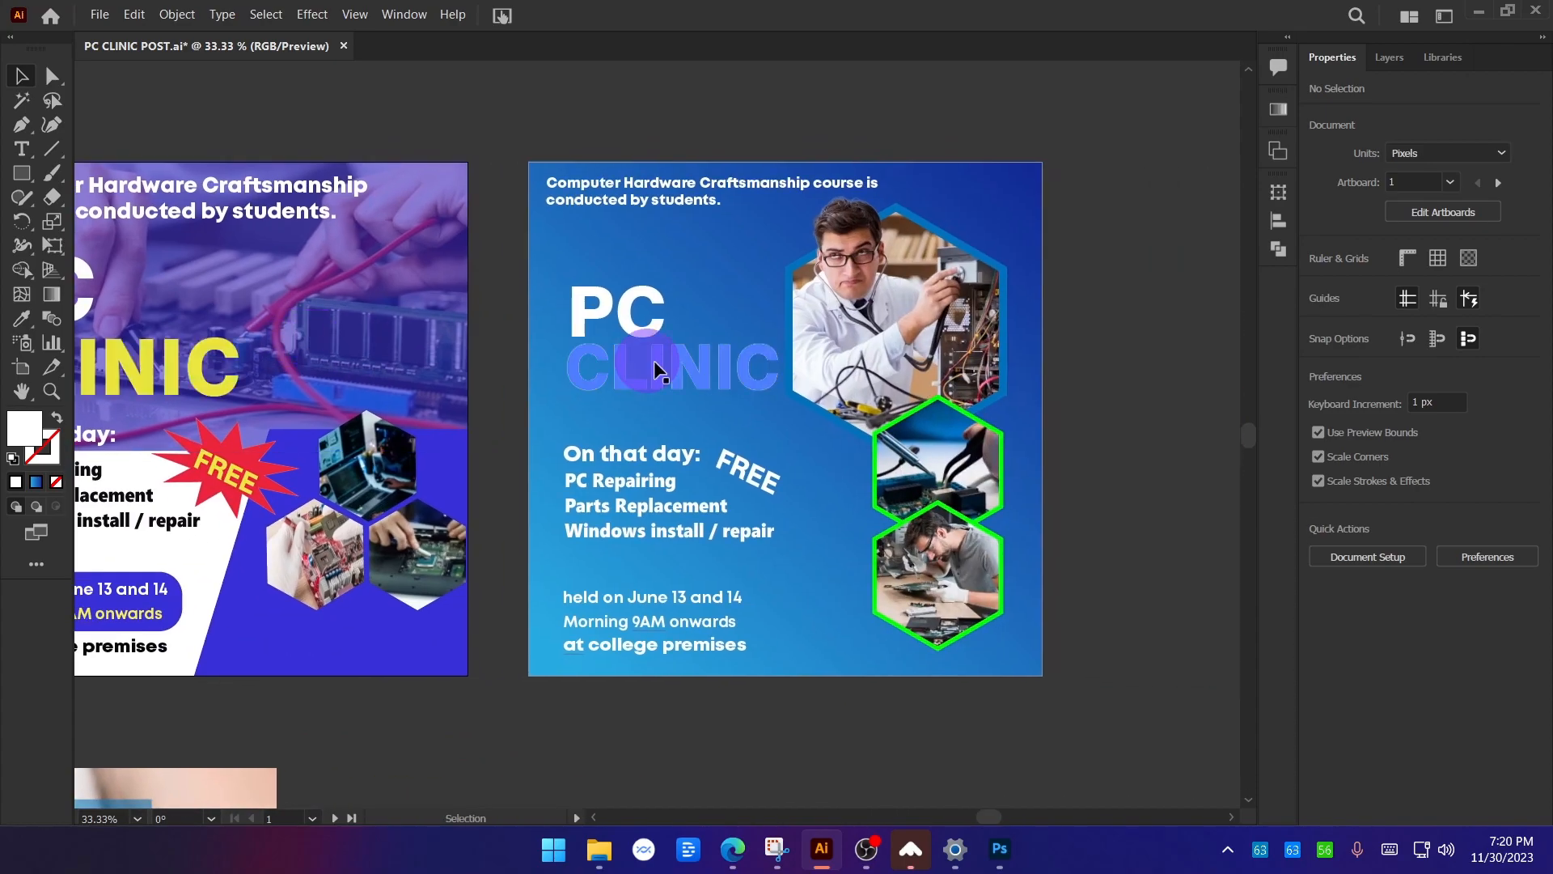
pyautogui.scroll(1, 745, 386)
pyautogui.click(725, 375)
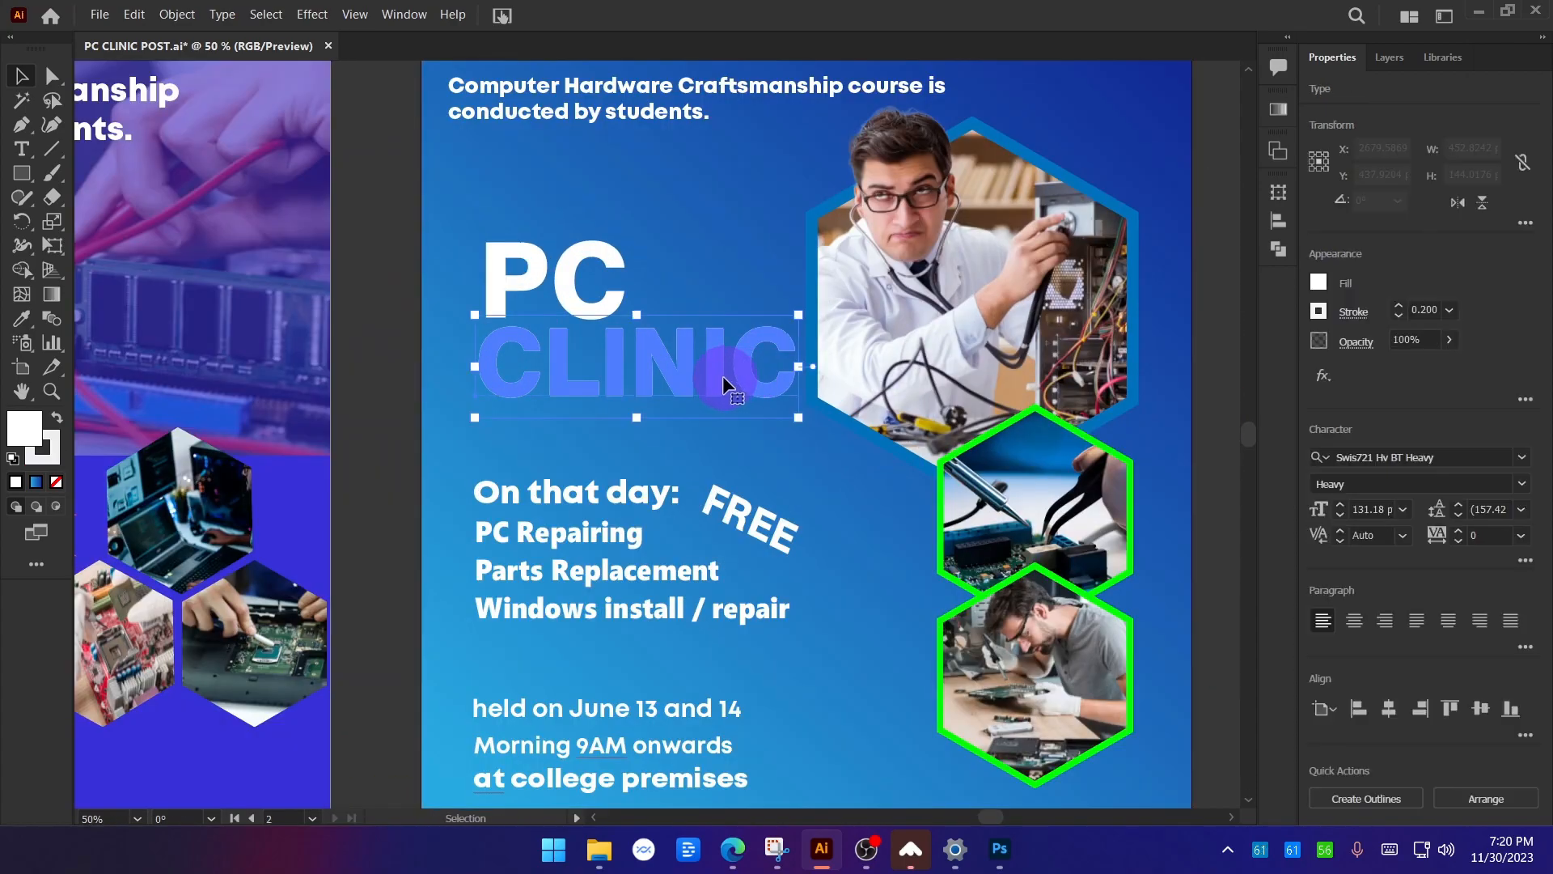
pyautogui.click(1317, 285)
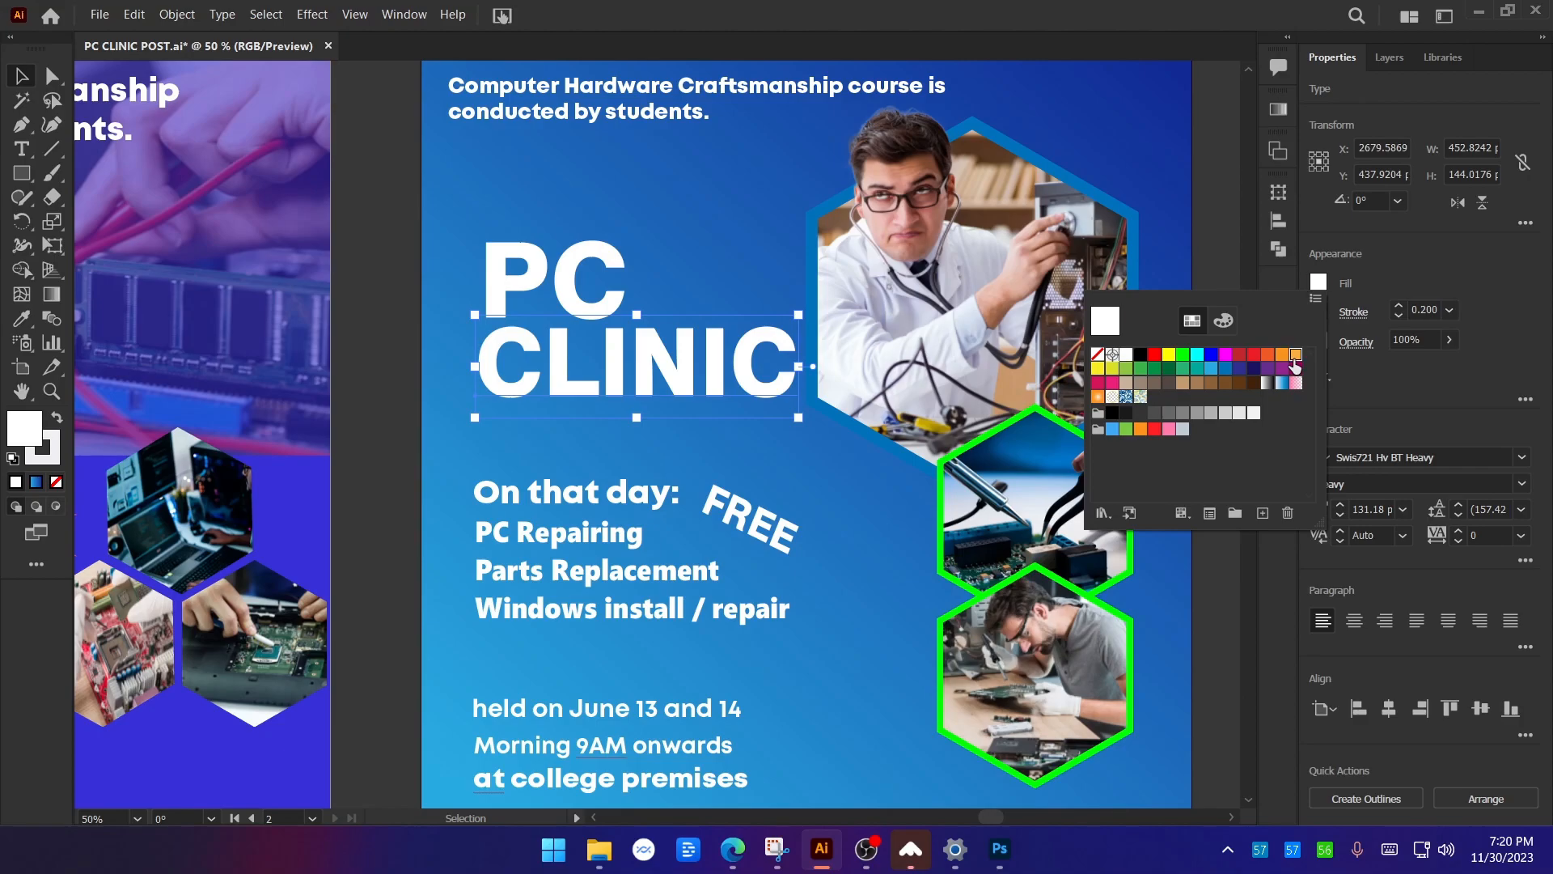
pyautogui.click(1295, 356)
pyautogui.click(392, 322)
pyautogui.scroll(-1, 709, 424)
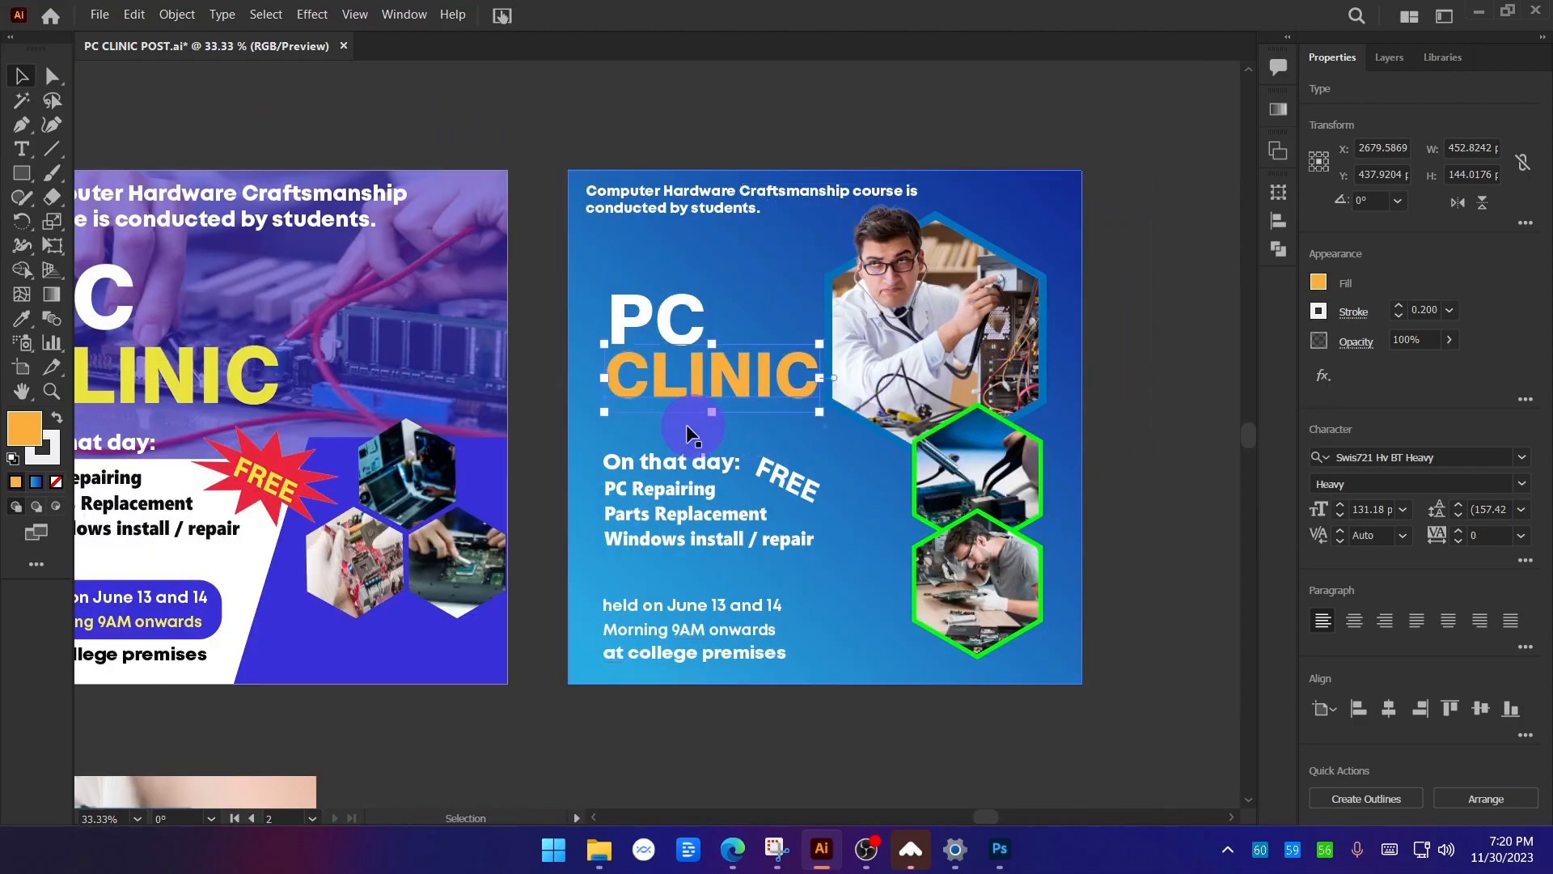
# Try the purple poster's yellow CLINIC text above the blue poster's heading for comparison, and remove it.
pyautogui.hscroll(-5, 709, 424)
pyautogui.click(457, 133)
pyautogui.moveTo(358, 375); pyautogui.dragTo(1003, 285)
pyautogui.scroll(1, 1021, 287)
pyautogui.click(891, 113)
pyautogui.moveTo(954, 74); pyautogui.dragTo(889, 102)
pyautogui.moveTo(832, 285)
pyautogui.mouseDown()
pyautogui.moveTo(882, 235)
pyautogui.moveTo(851, 286)
pyautogui.mouseUp()
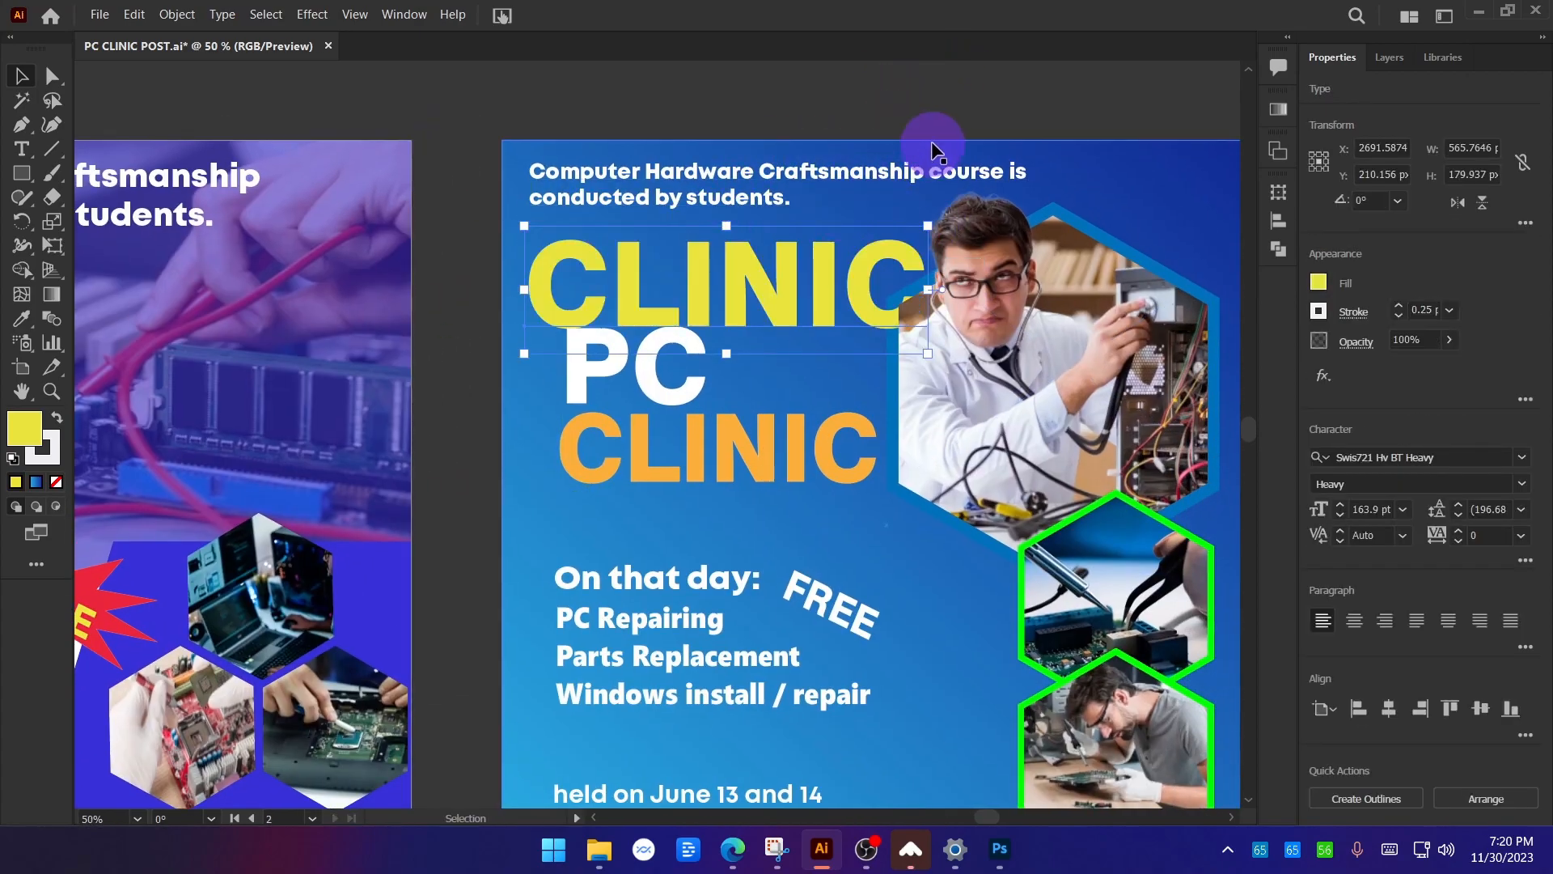
pyautogui.press('Delete')
pyautogui.scroll(-1, 928, 129)
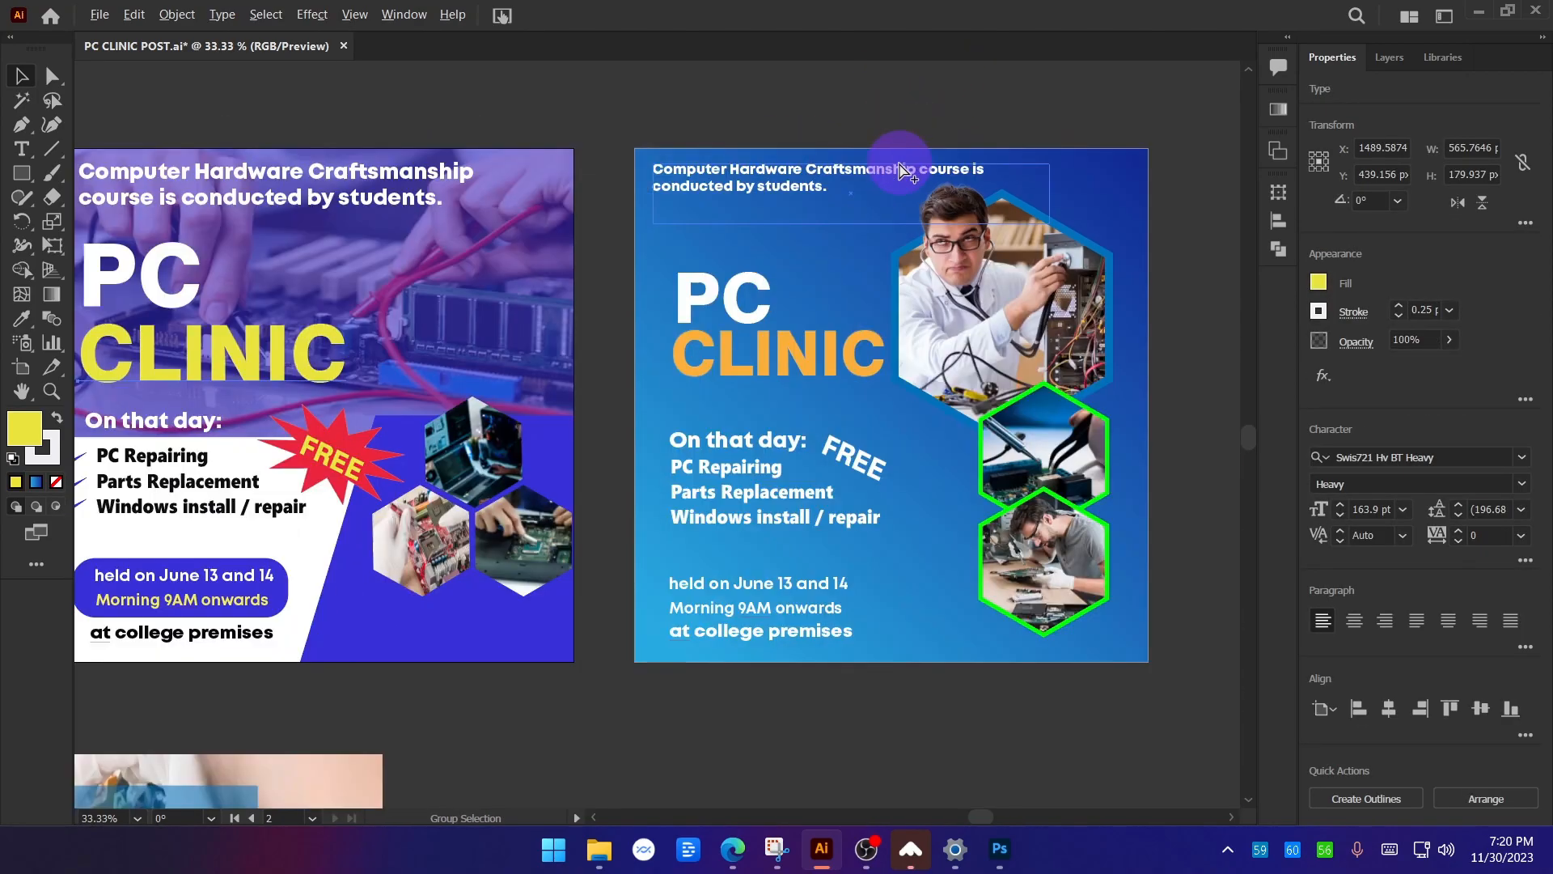
# Try lowering the blue poster's PC text so it overlaps the top of CLINIC, and undo the move.
pyautogui.moveTo(866, 121); pyautogui.dragTo(939, 166)
pyautogui.click(931, 102)
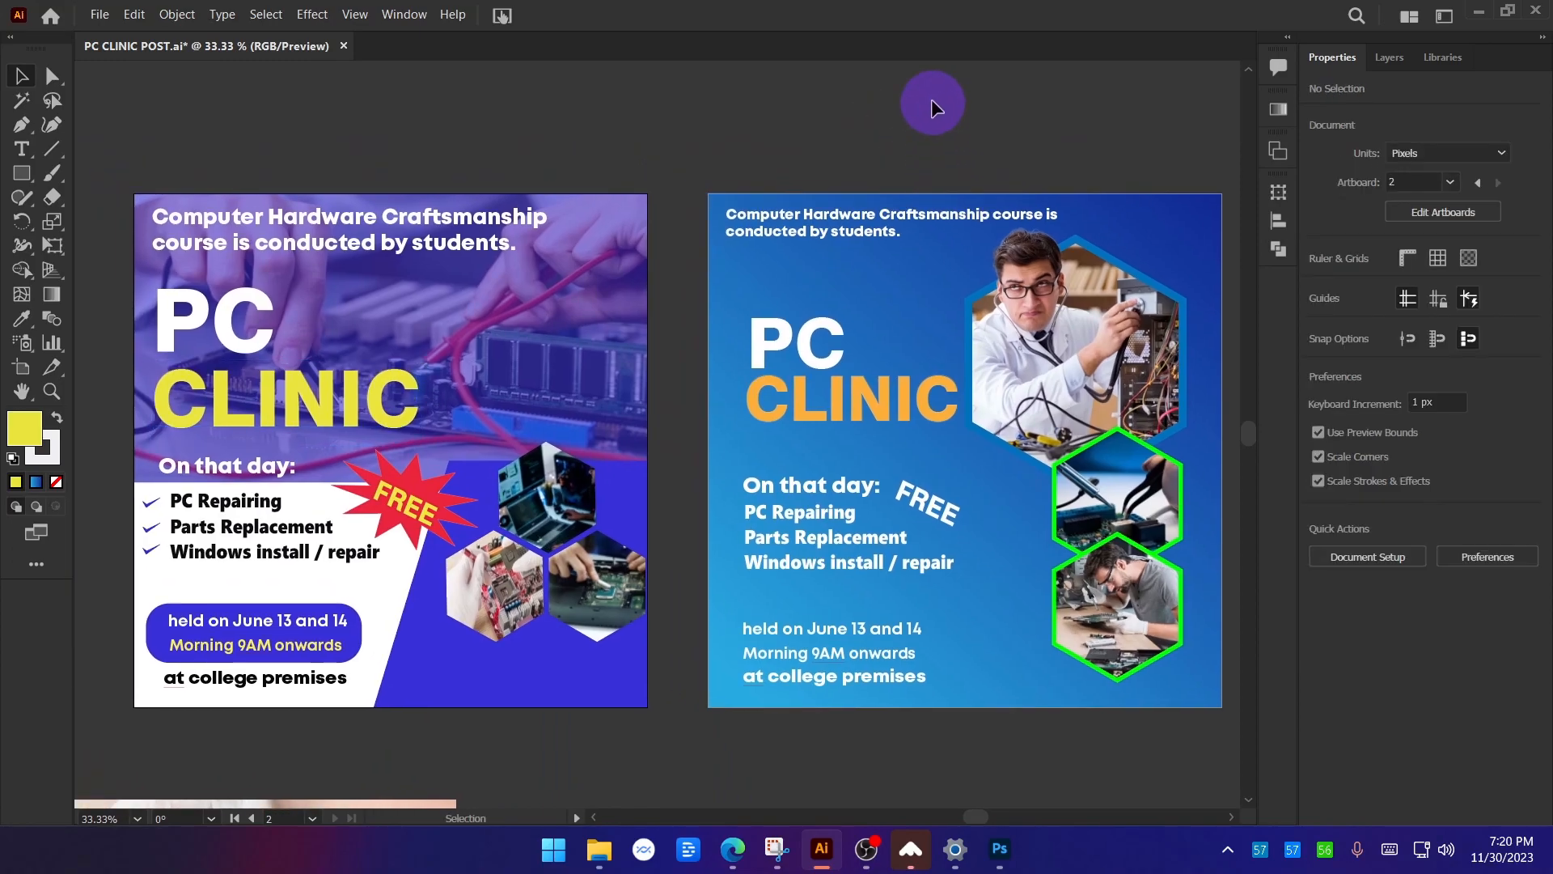
pyautogui.scroll(2, 765, 311)
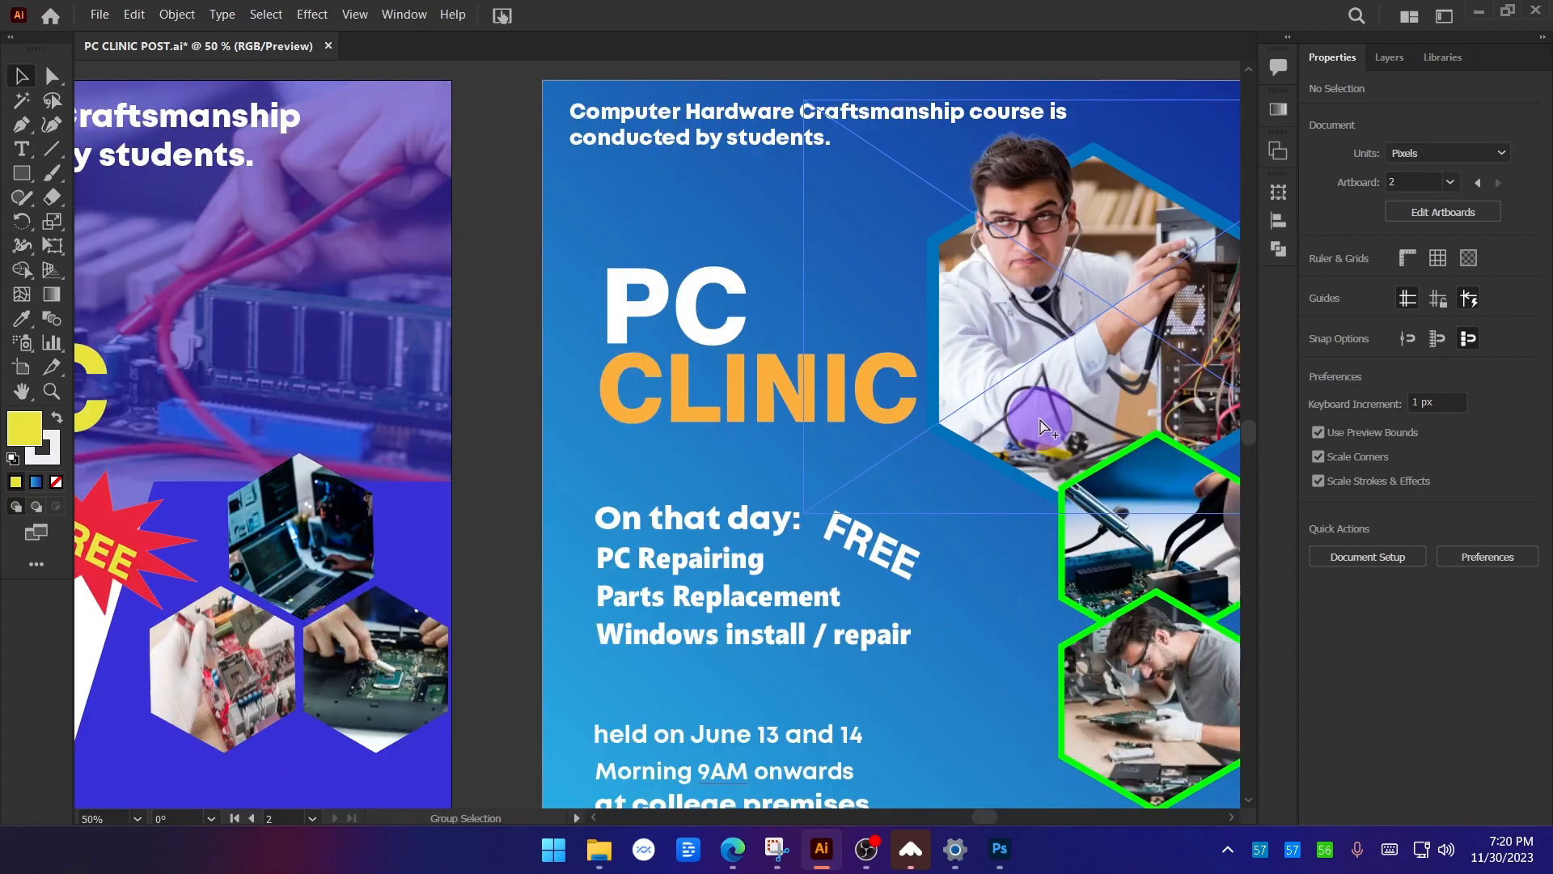
pyautogui.click(675, 344)
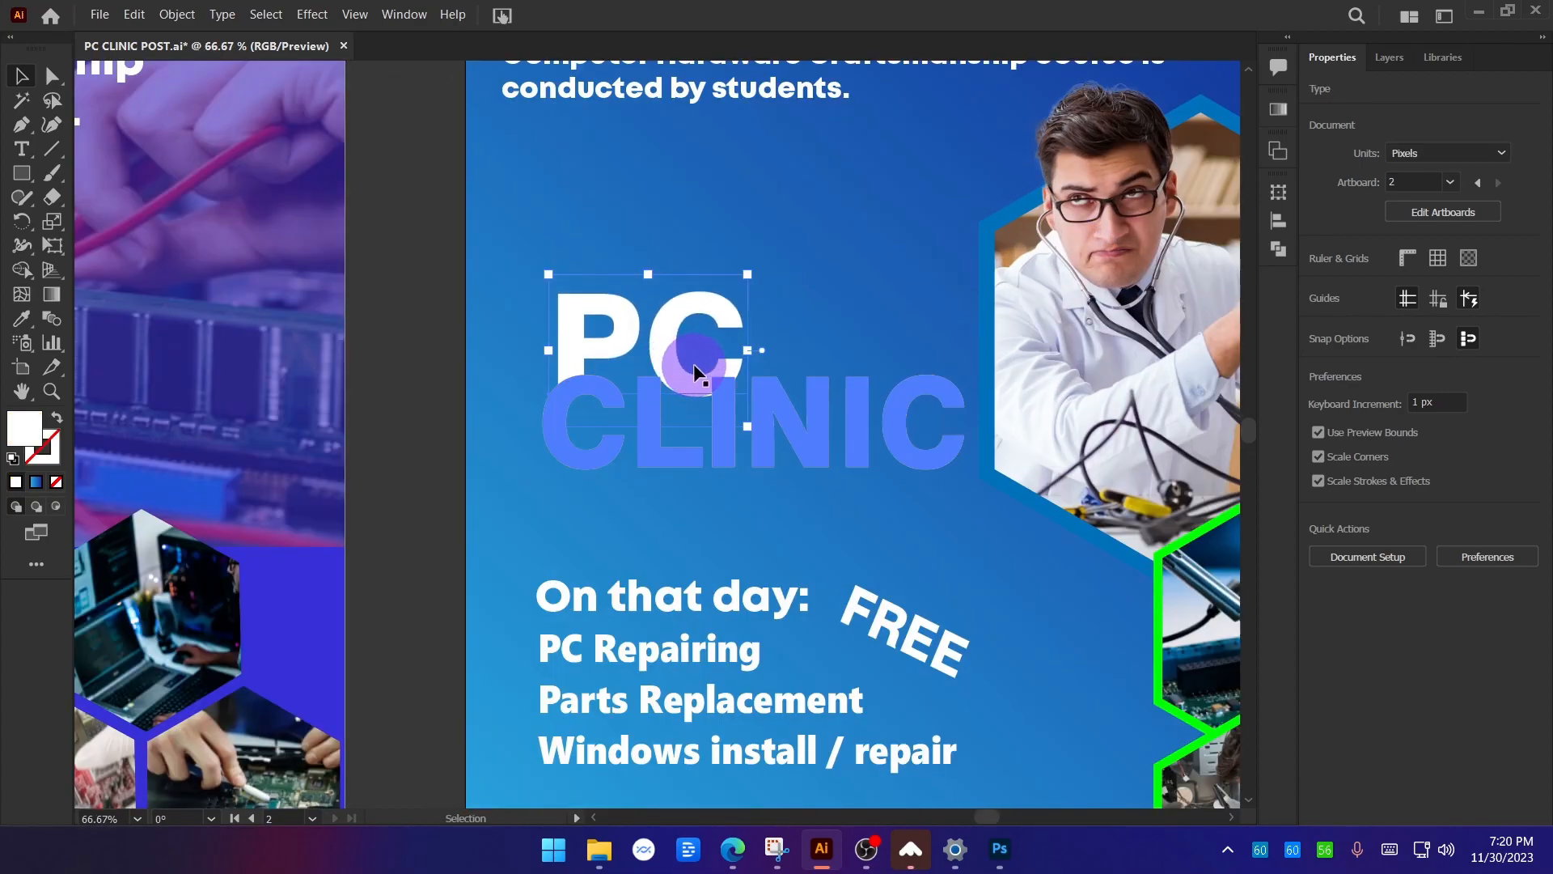
pyautogui.moveTo(672, 341); pyautogui.dragTo(674, 371)
pyautogui.click(429, 419)
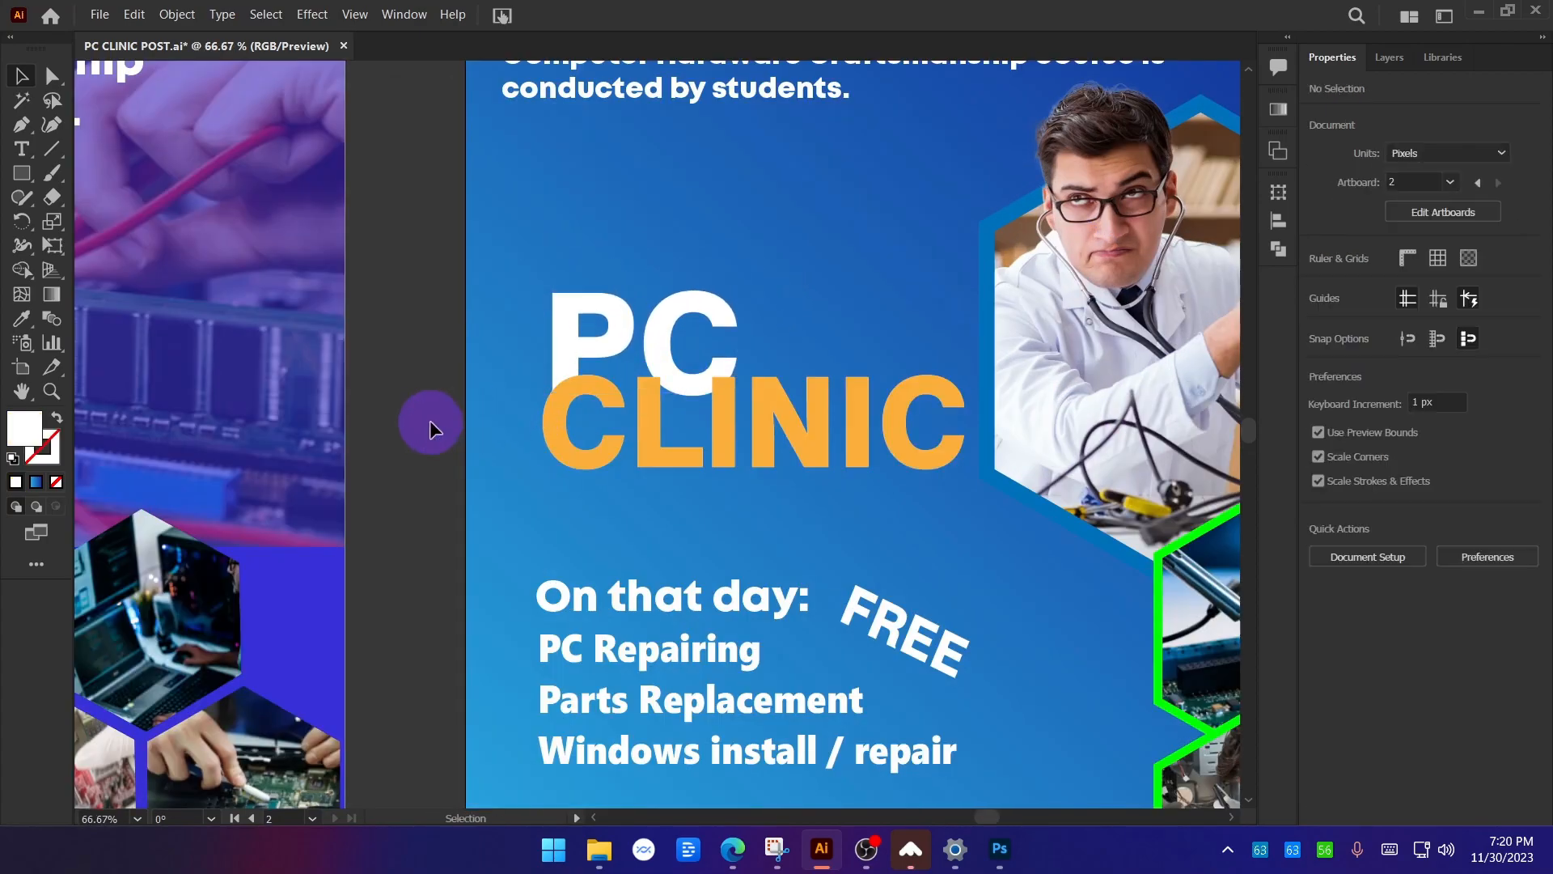
pyautogui.hotkey('ctrl', 'z')
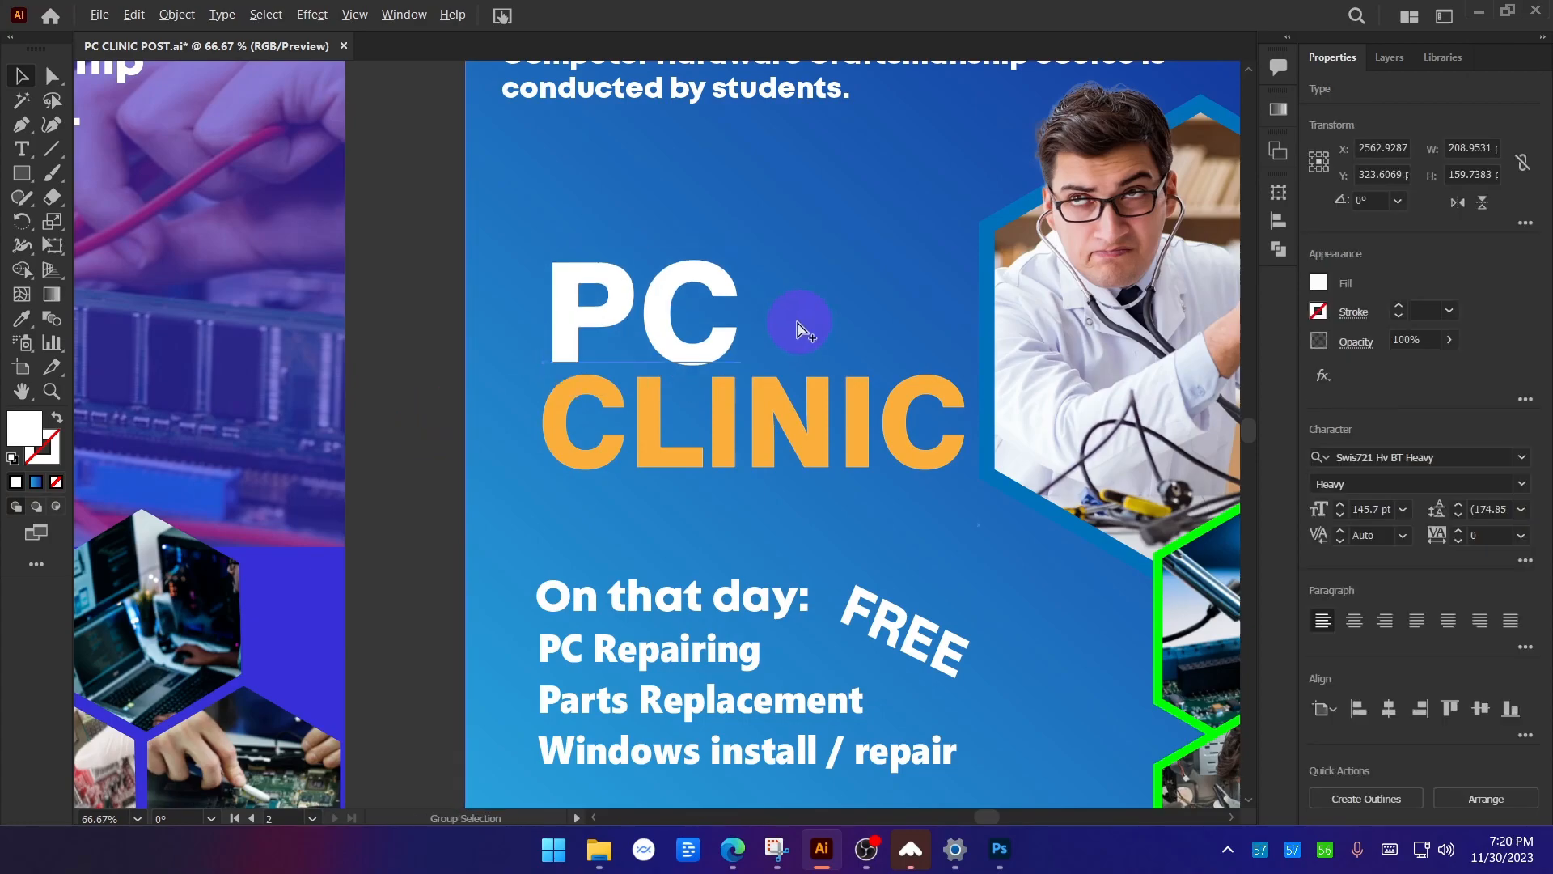
# Enlarge the blue poster's PC text to about 163.55 pt and place it slightly overlapping the top of CLINIC.
pyautogui.scroll(2, 796, 323)
pyautogui.moveTo(678, 316); pyautogui.dragTo(731, 316)
pyautogui.moveTo(579, 336); pyautogui.dragTo(567, 381)
pyautogui.scroll(-1, 670, 514)
pyautogui.click(201, 410)
# Apply a Drop Shadow effect to the PC text in Multiply mode with 75% opacity, 7 px offsets and 20 px blur.
pyautogui.moveTo(693, 526); pyautogui.dragTo(707, 469)
pyautogui.click(634, 400)
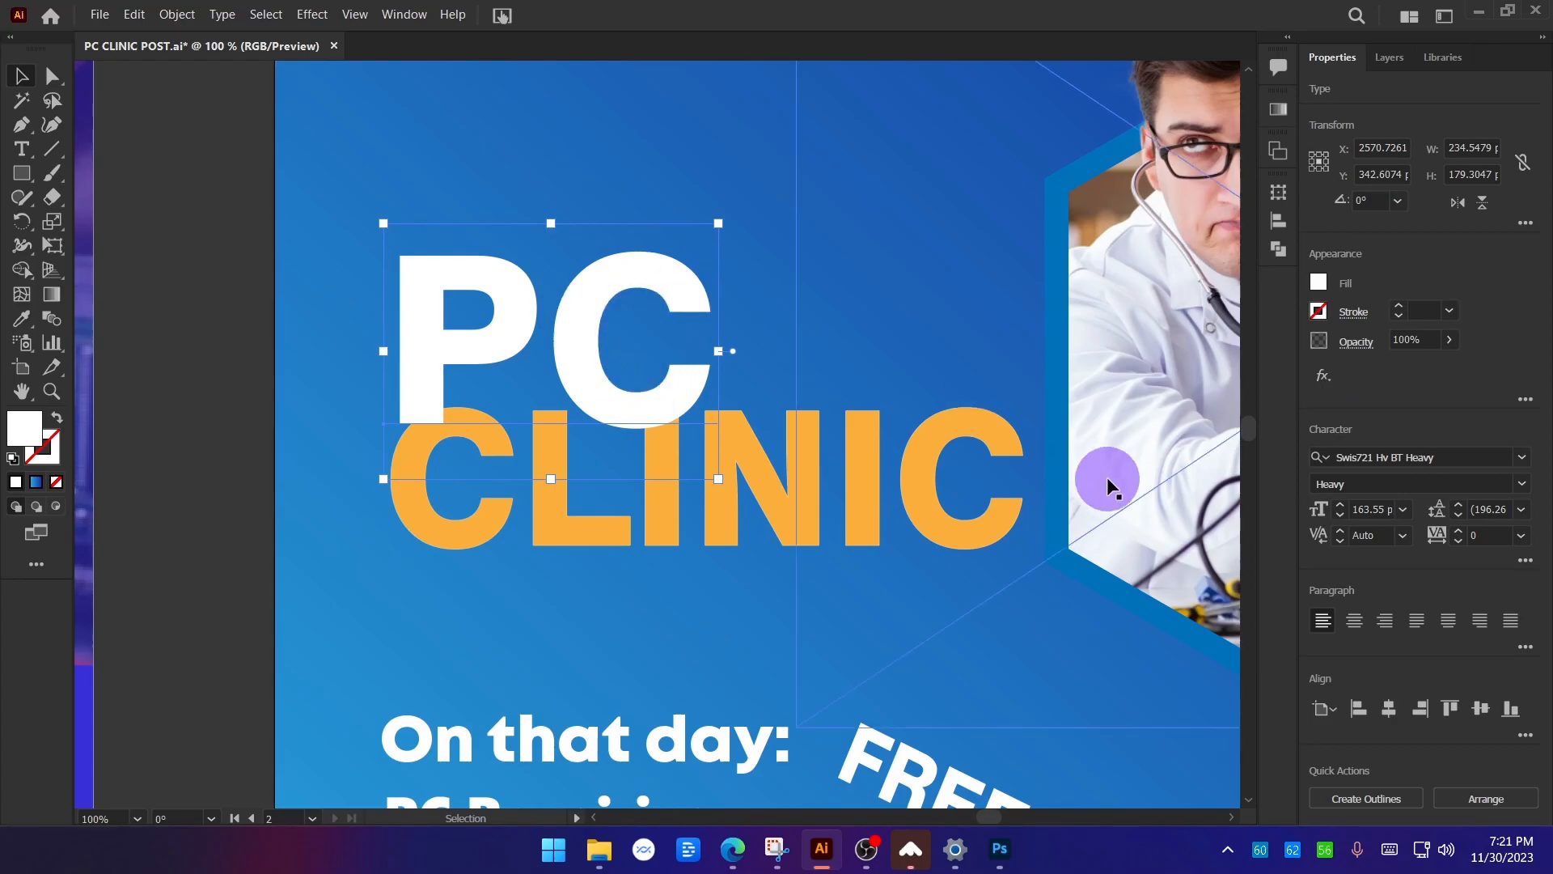
pyautogui.click(1323, 375)
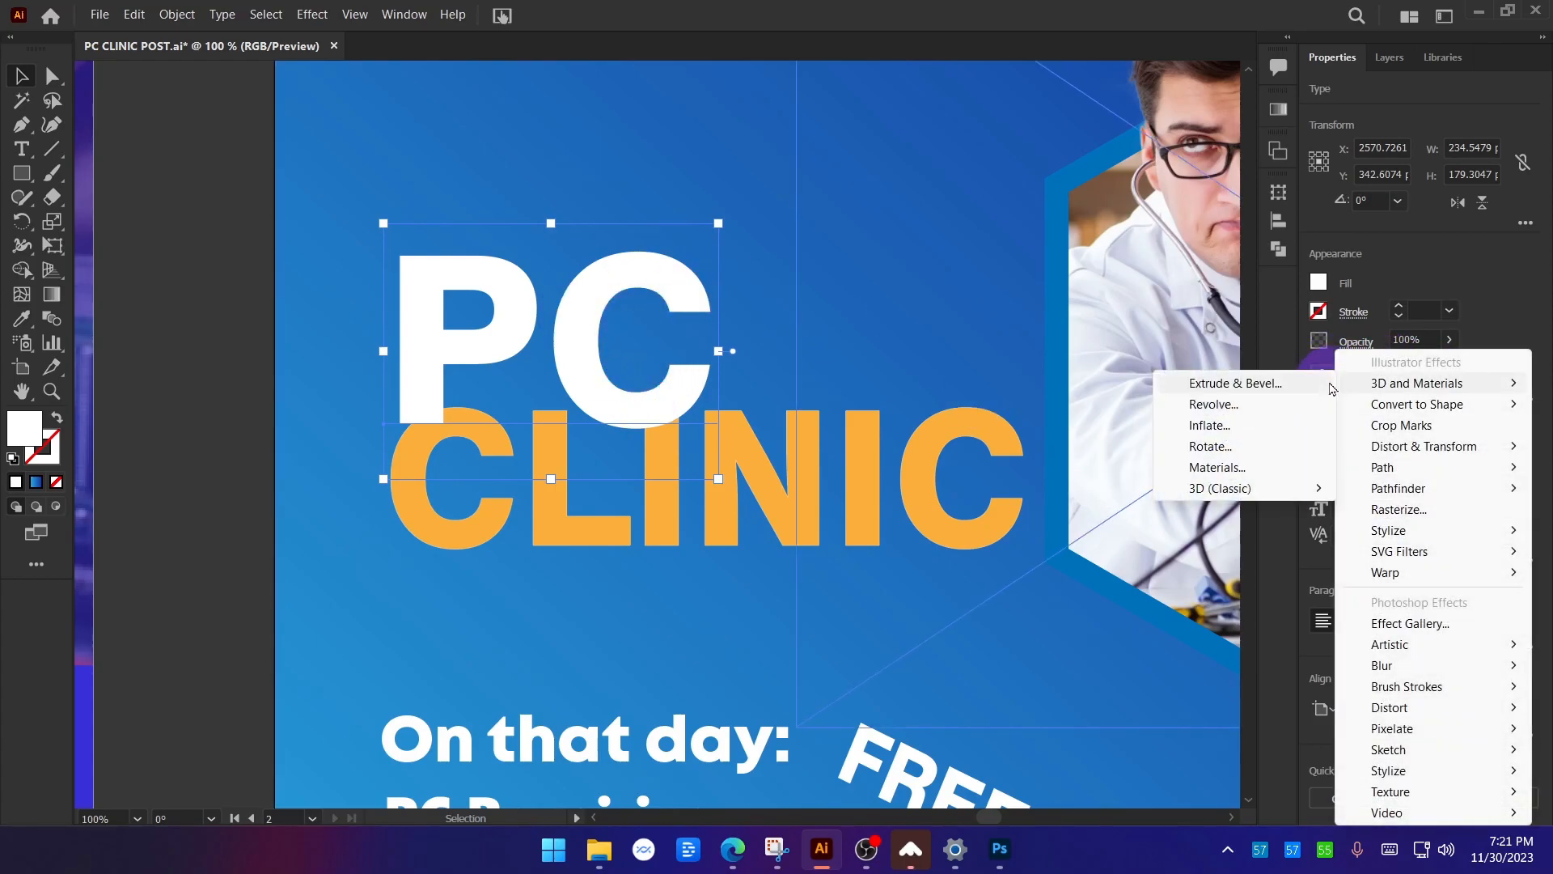
pyautogui.moveTo(1423, 530)
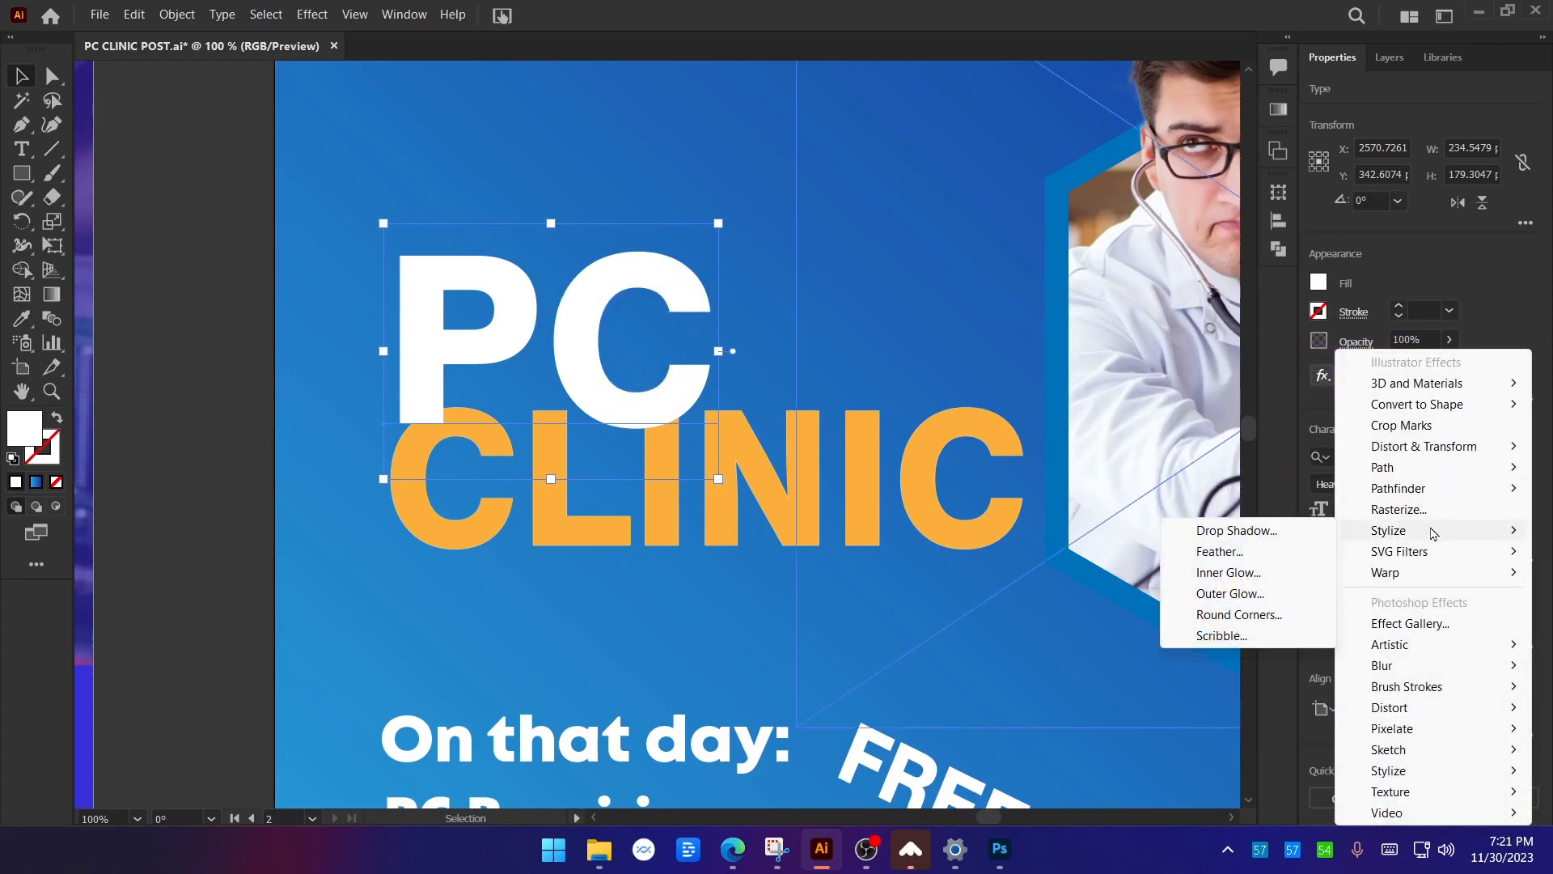
pyautogui.click(1287, 536)
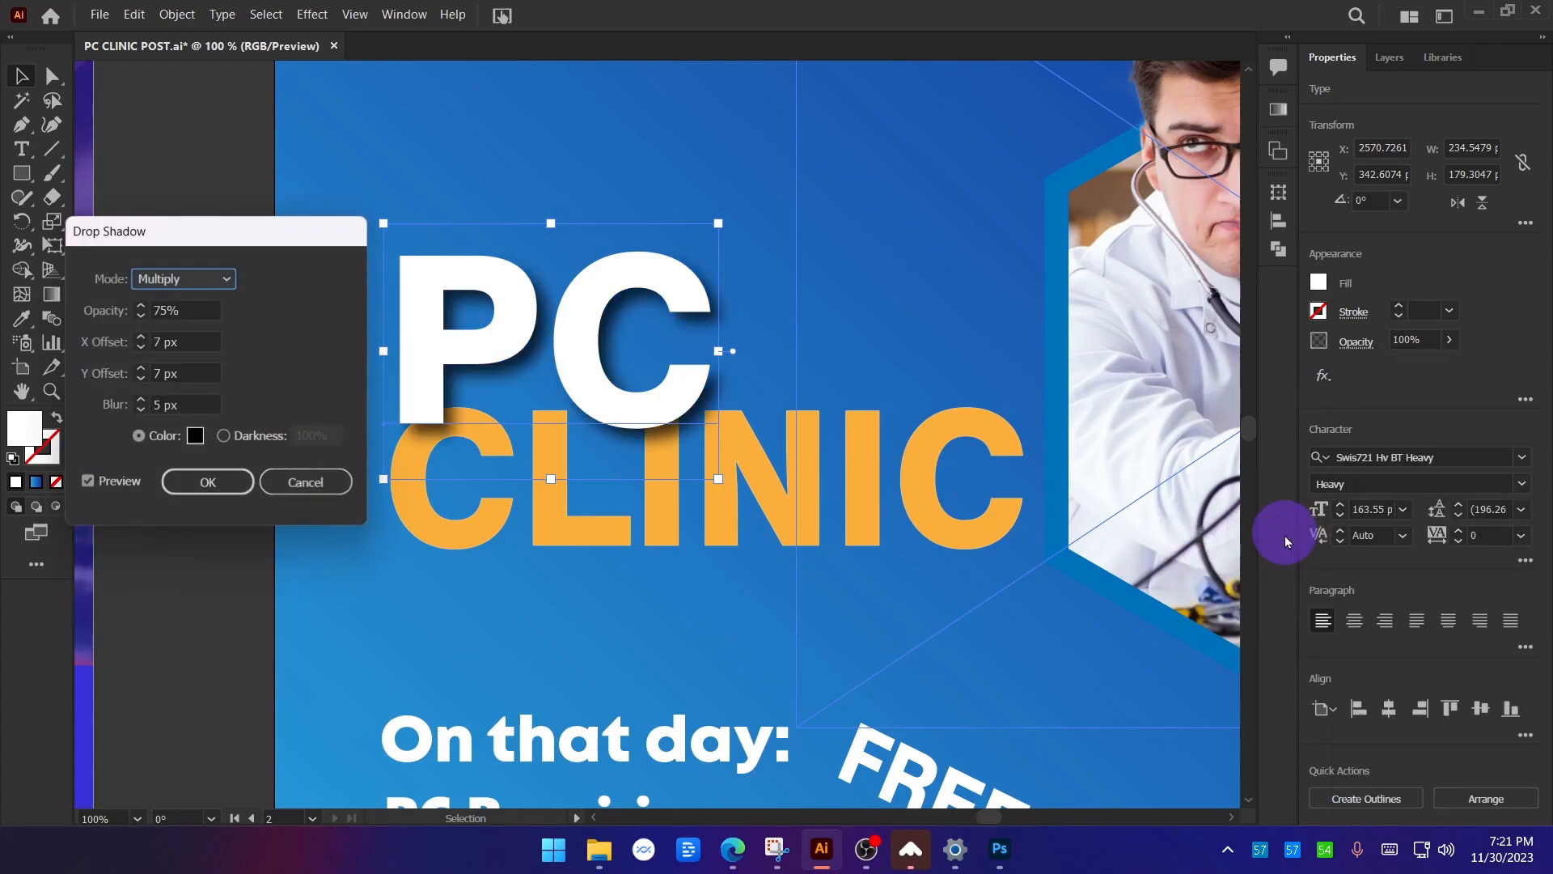
pyautogui.click(142, 402)
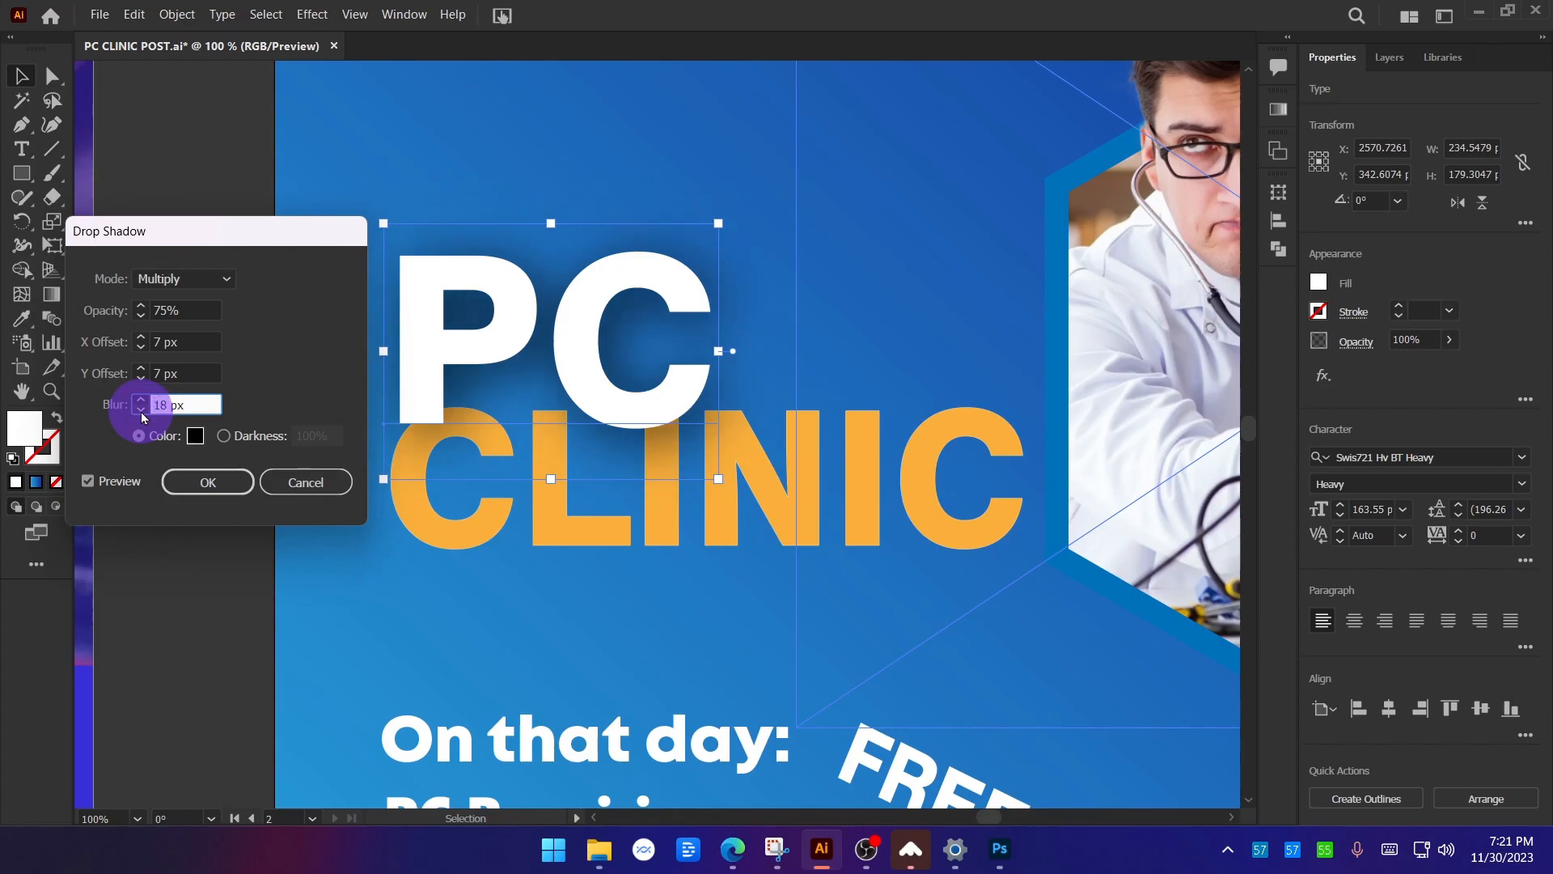
pyautogui.click(141, 411)
pyautogui.click(142, 401)
pyautogui.click(143, 401)
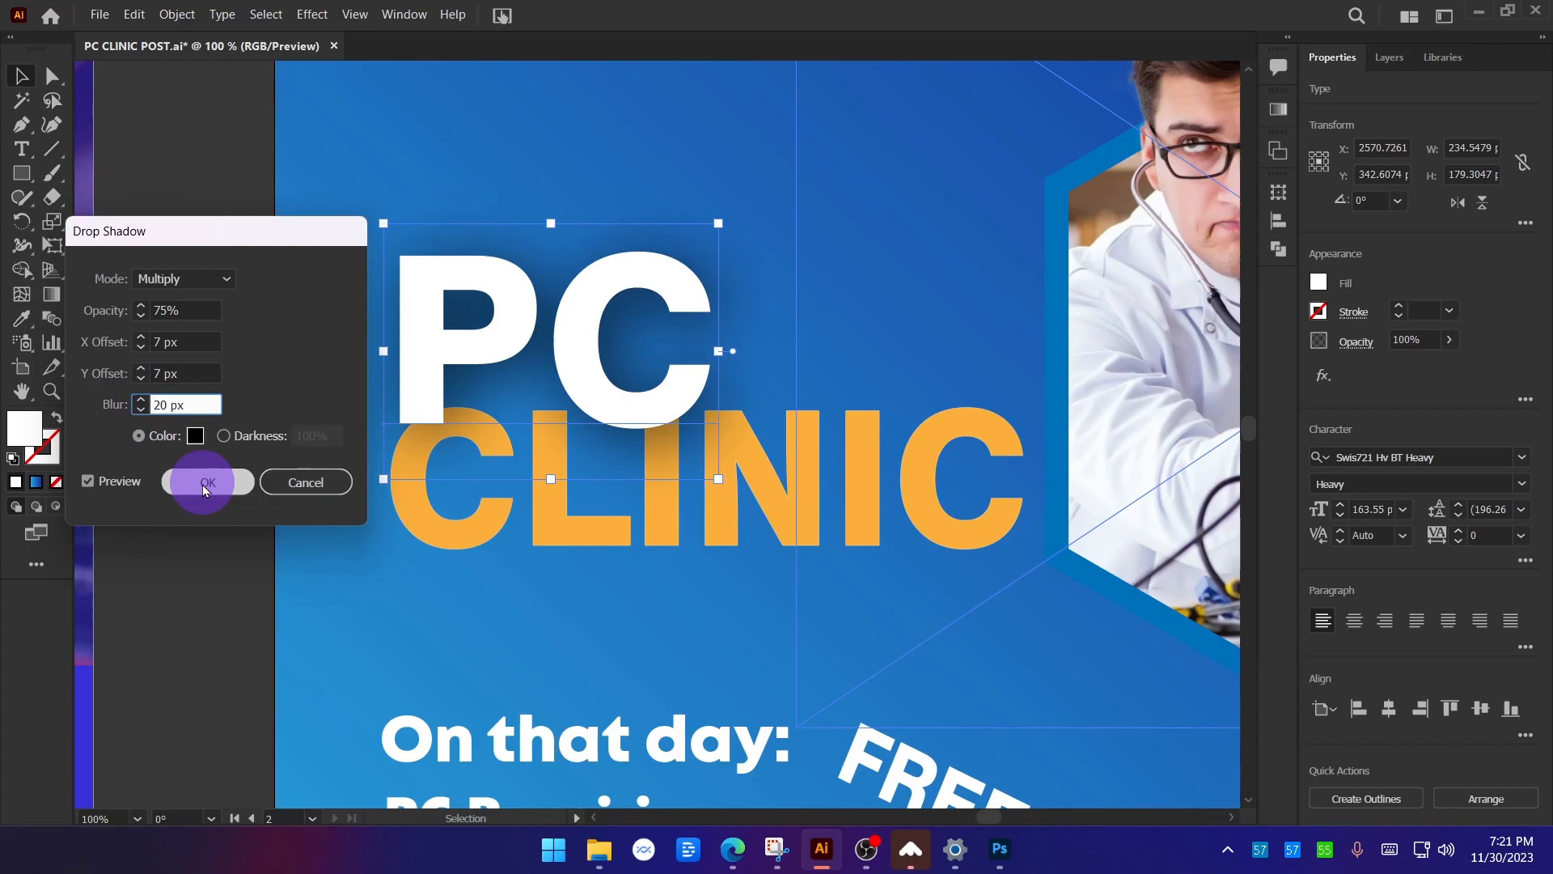
pyautogui.moveTo(263, 234); pyautogui.dragTo(433, 129)
pyautogui.click(393, 380)
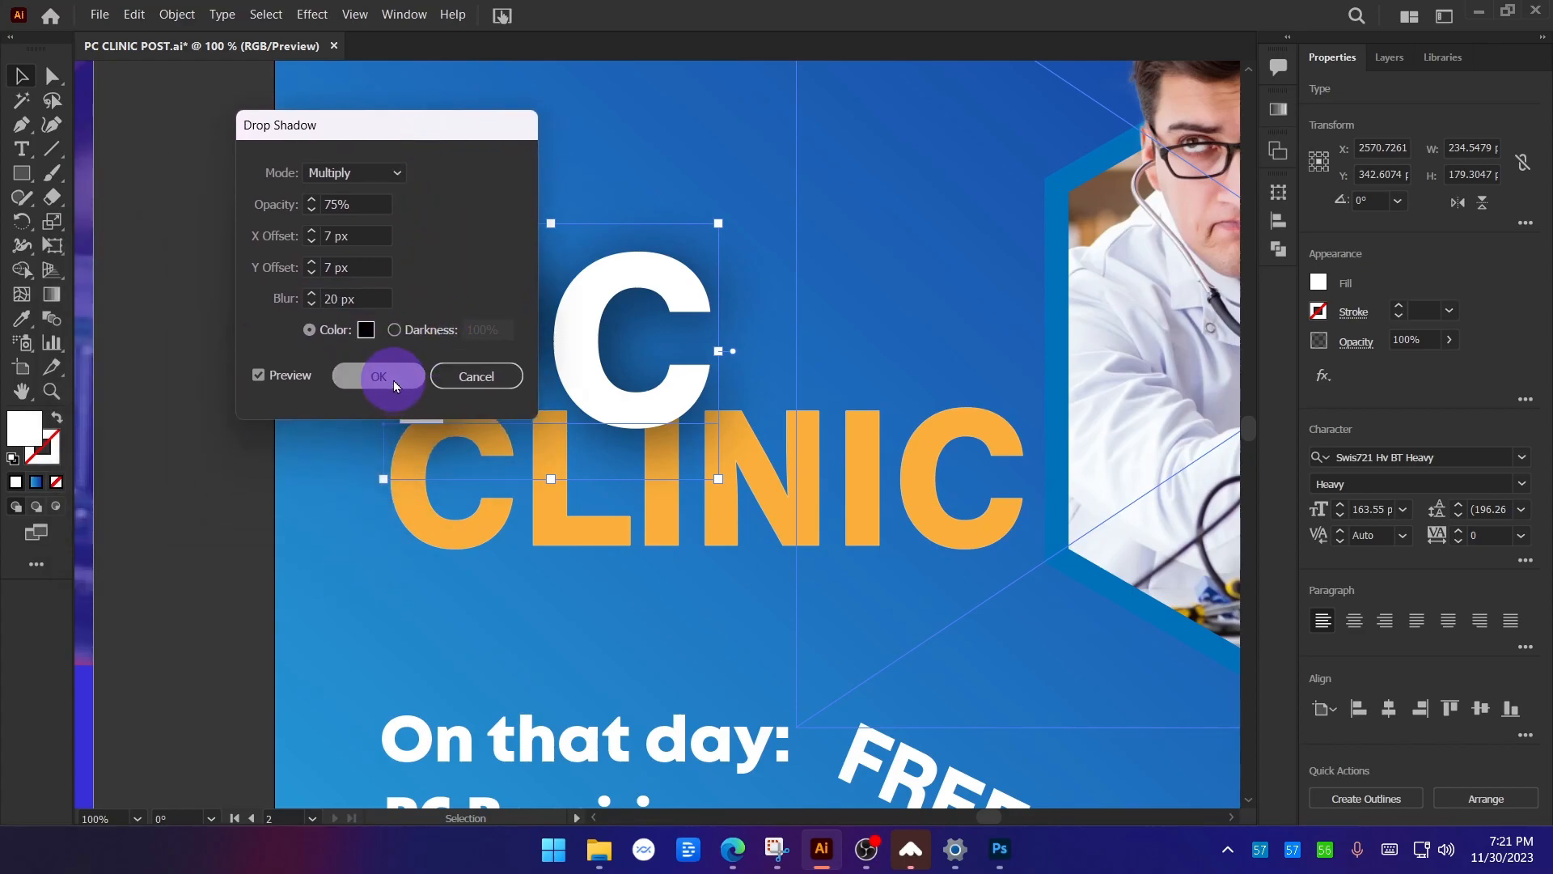
pyautogui.click(223, 390)
# Move the shadowed PC text up slightly so it sits just above CLINIC without overlapping.
pyautogui.scroll(-2, 649, 401)
pyautogui.moveTo(1012, 422); pyautogui.dragTo(948, 430)
pyautogui.scroll(-2, 826, 274)
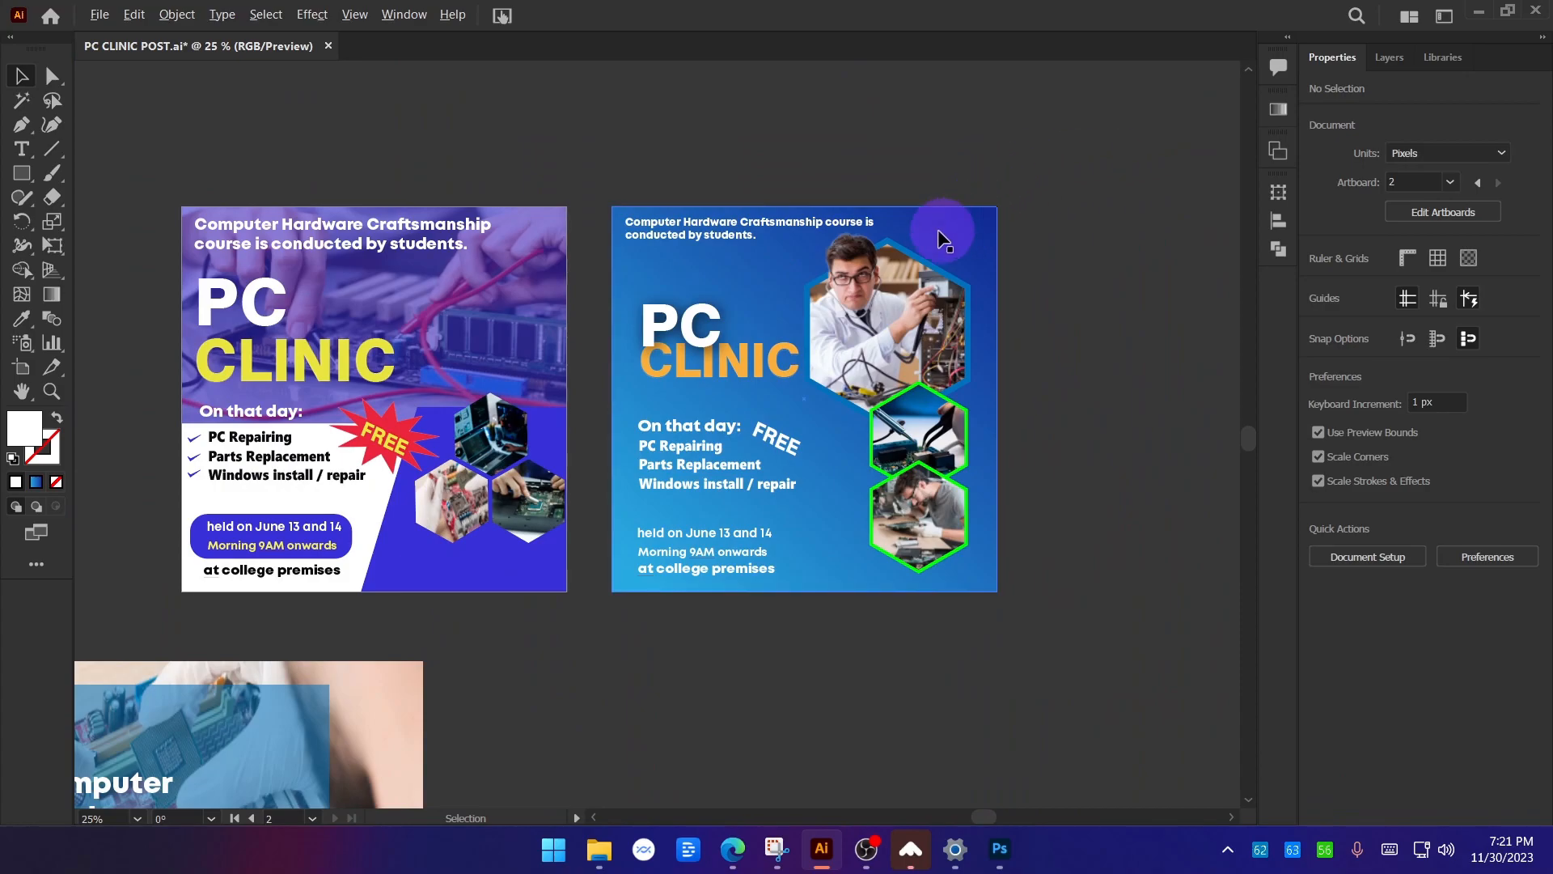
pyautogui.scroll(2, 828, 354)
pyautogui.moveTo(544, 297); pyautogui.dragTo(542, 275)
pyautogui.scroll(-3, 340, 326)
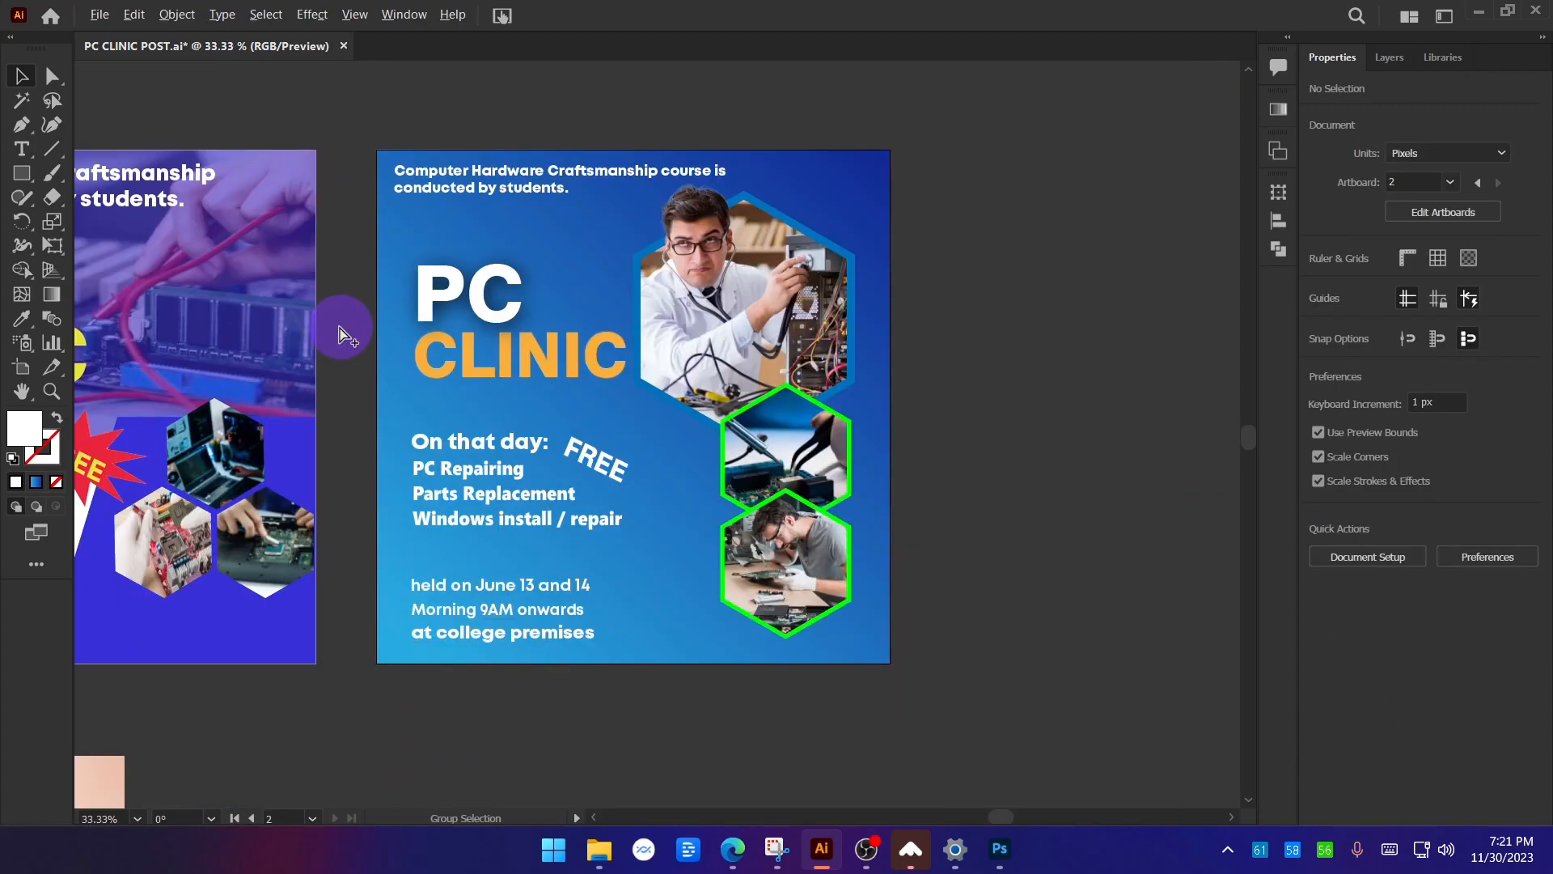
# Lower the blue poster's PC text slightly so it overlaps the top of CLINIC.
pyautogui.scroll(3, 340, 326)
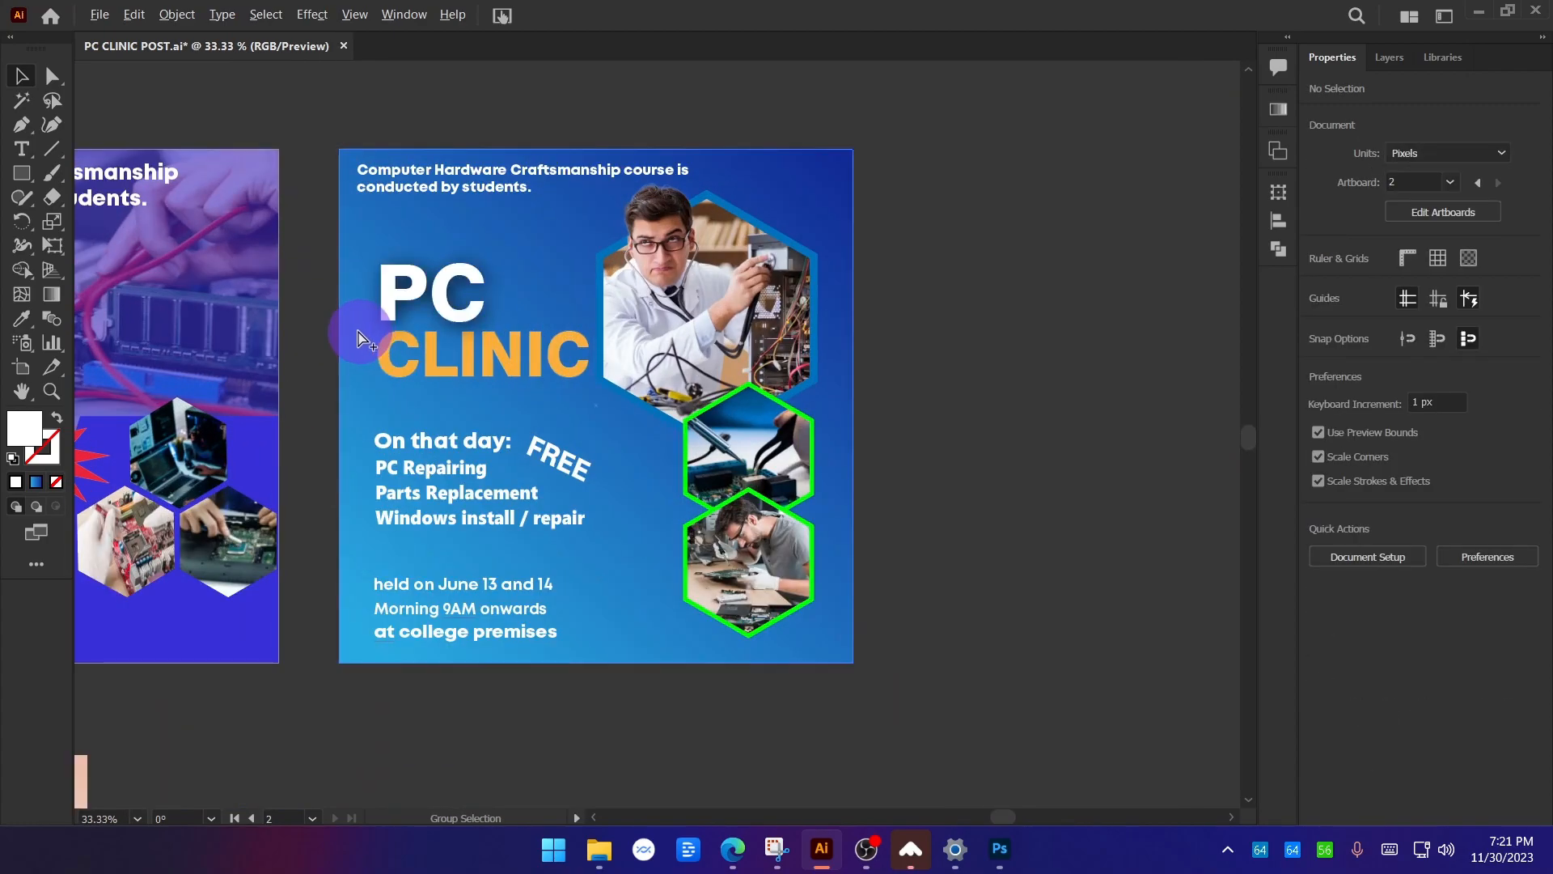
pyautogui.moveTo(308, 324); pyautogui.dragTo(331, 332)
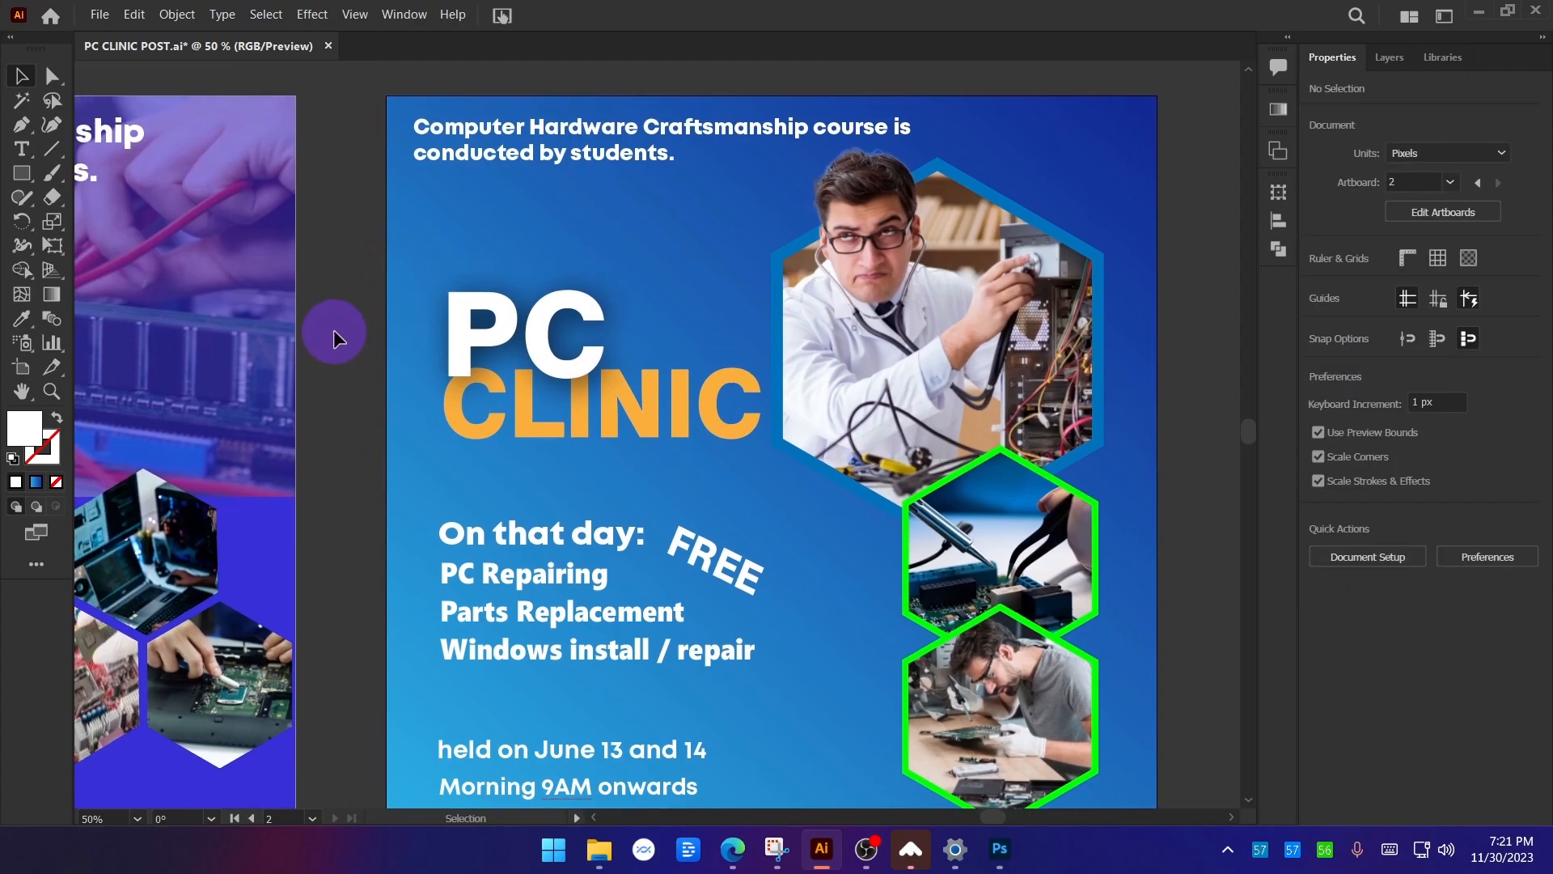
pyautogui.press('space')
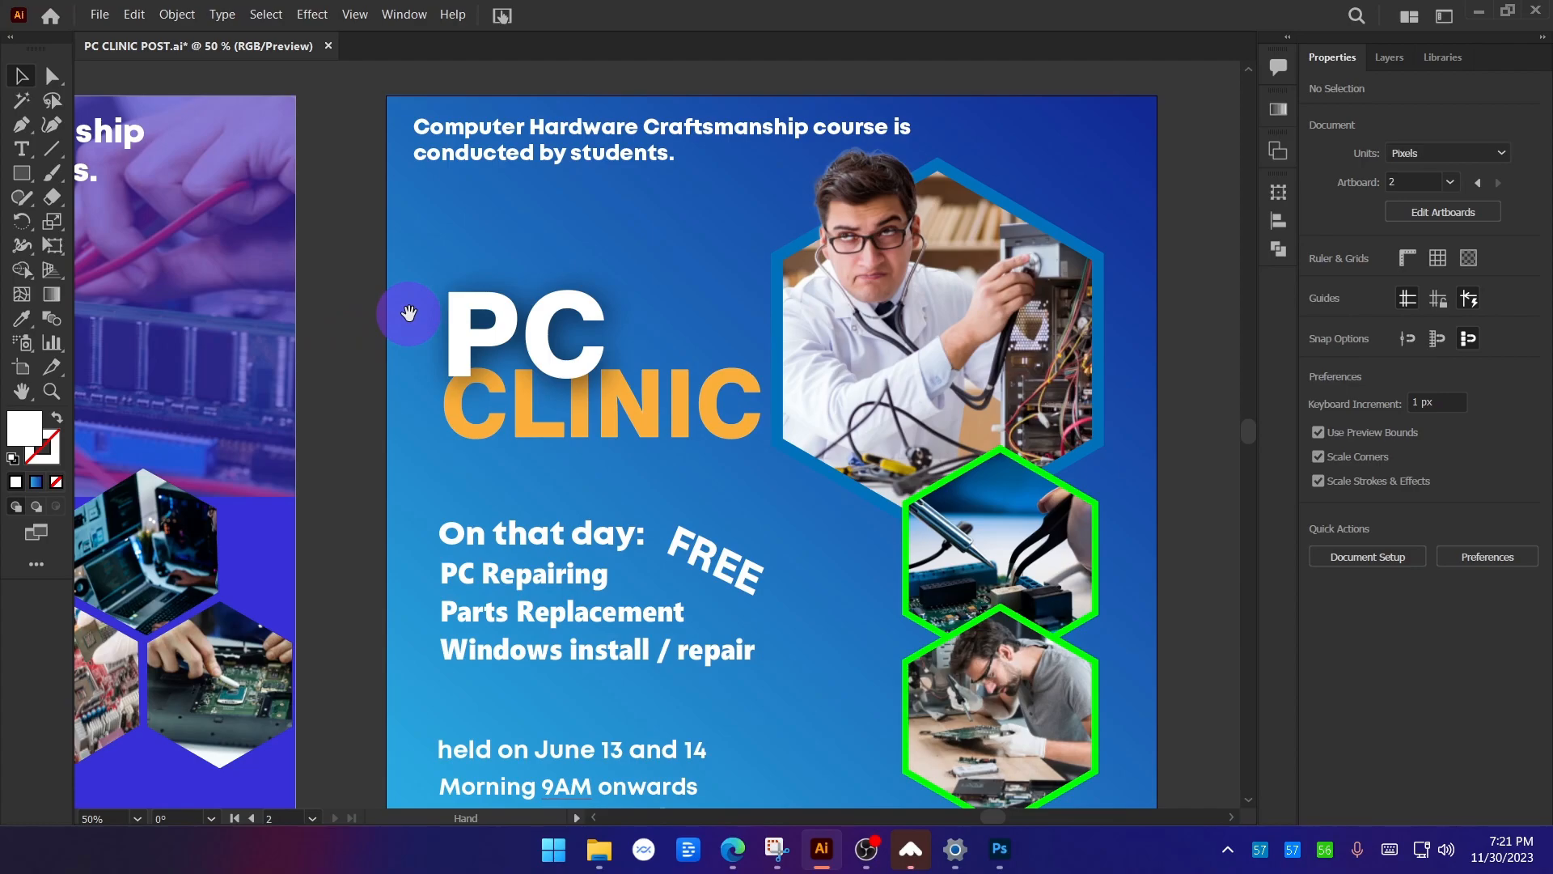
pyautogui.moveTo(408, 313); pyautogui.dragTo(360, 313)
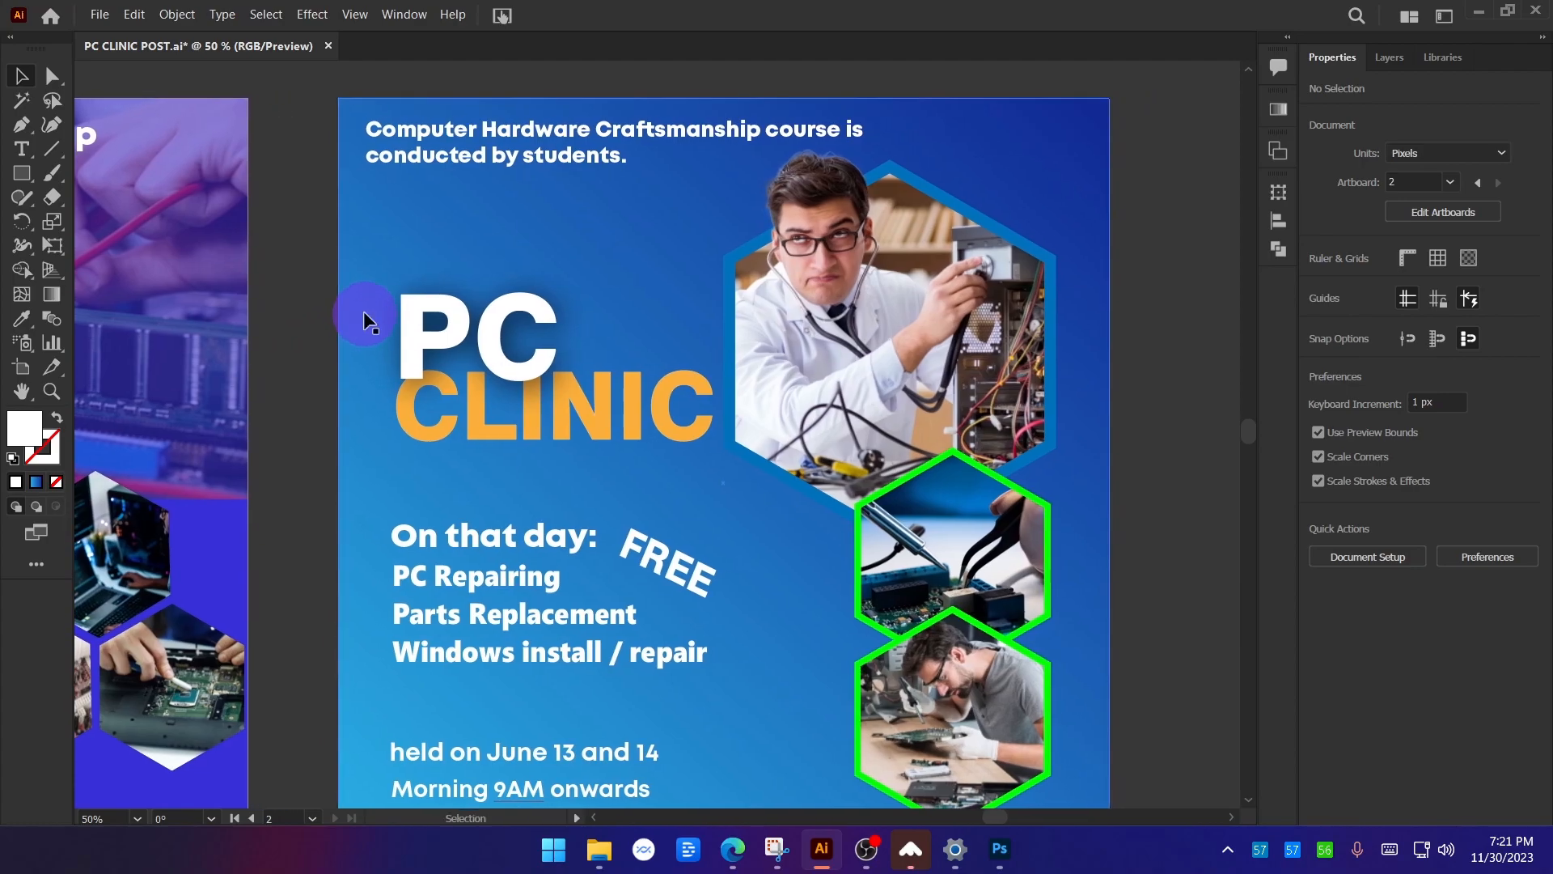
# Try moving the introductory course text inward from the blue poster's upper corner.
pyautogui.click(554, 155)
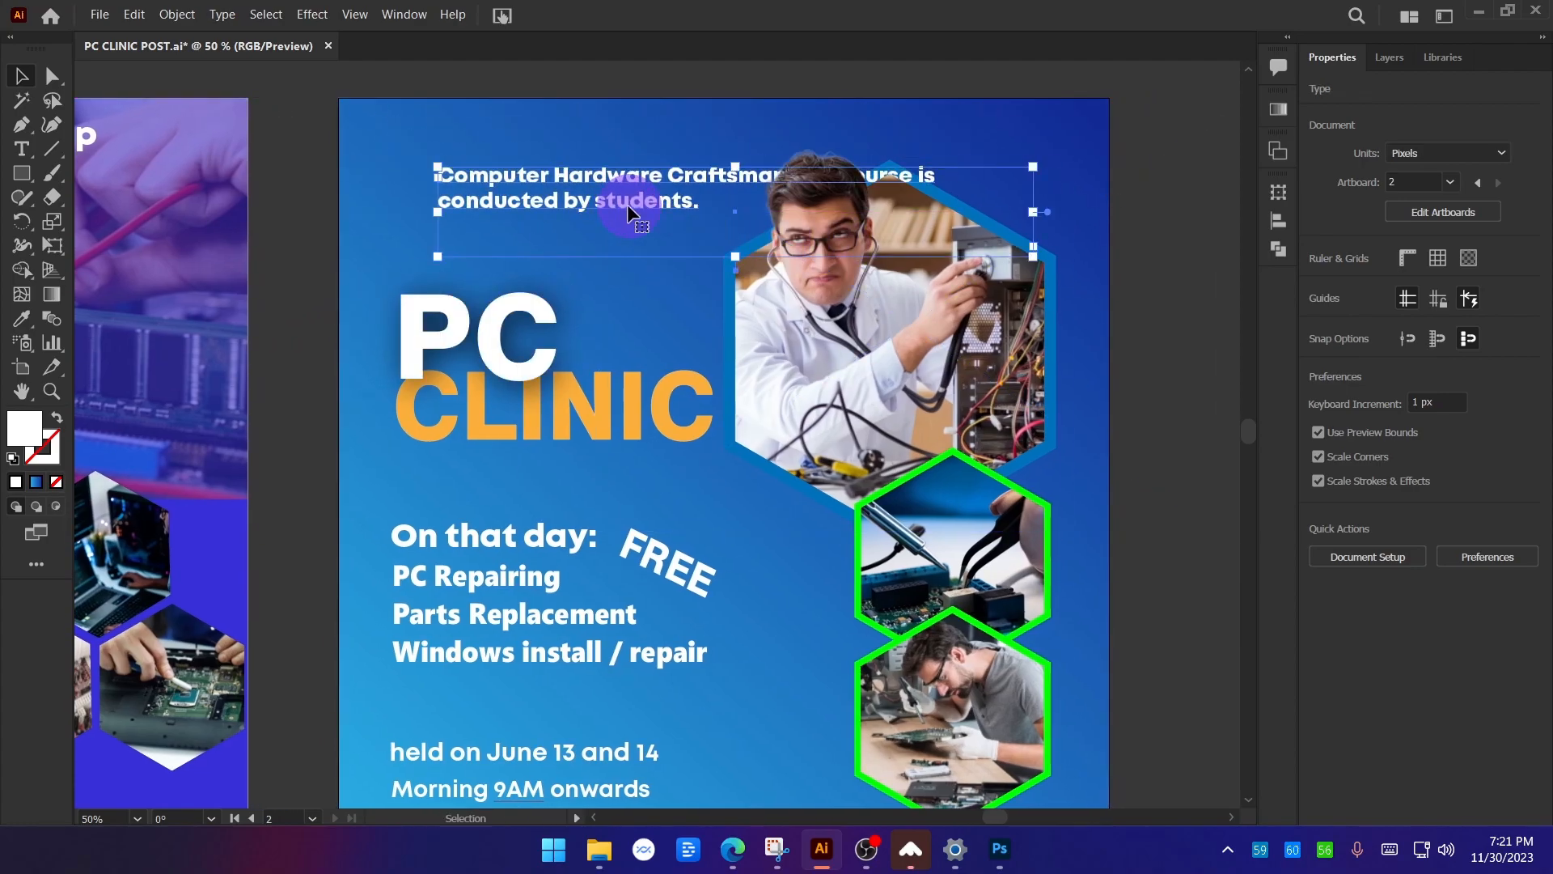
pyautogui.moveTo(479, 121); pyautogui.dragTo(519, 244)
pyautogui.click(497, 151)
# Examine the introductory text's spacing from the blue poster's top edge and its line running above the technician photo.
pyautogui.scroll(4, 460, 217)
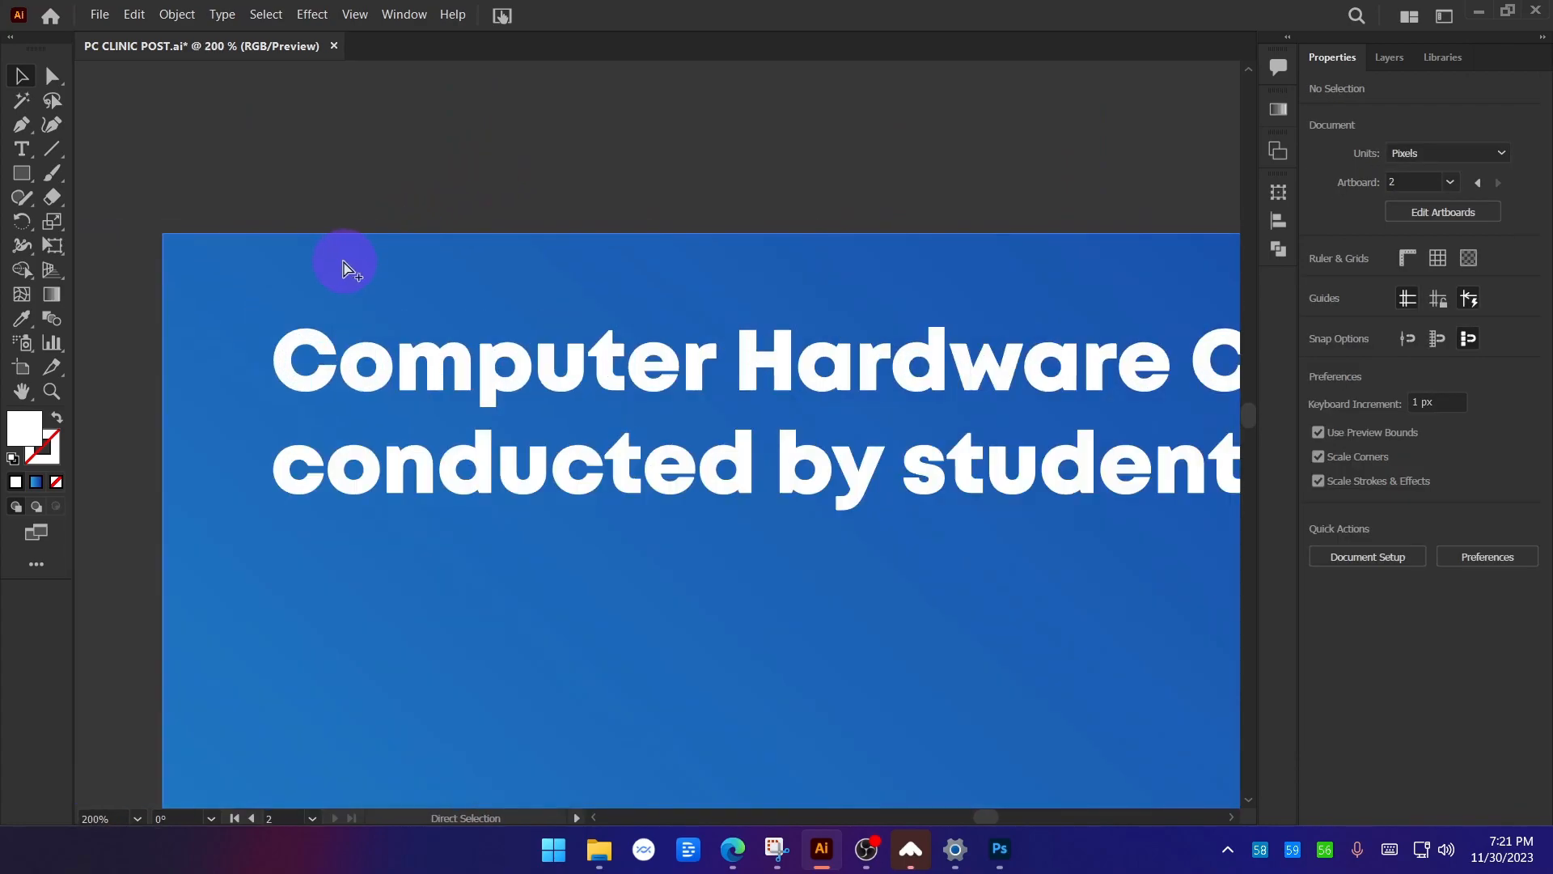
pyautogui.hotkey('ctrl', 'alt', 'g')
pyautogui.moveTo(301, 232); pyautogui.dragTo(302, 325)
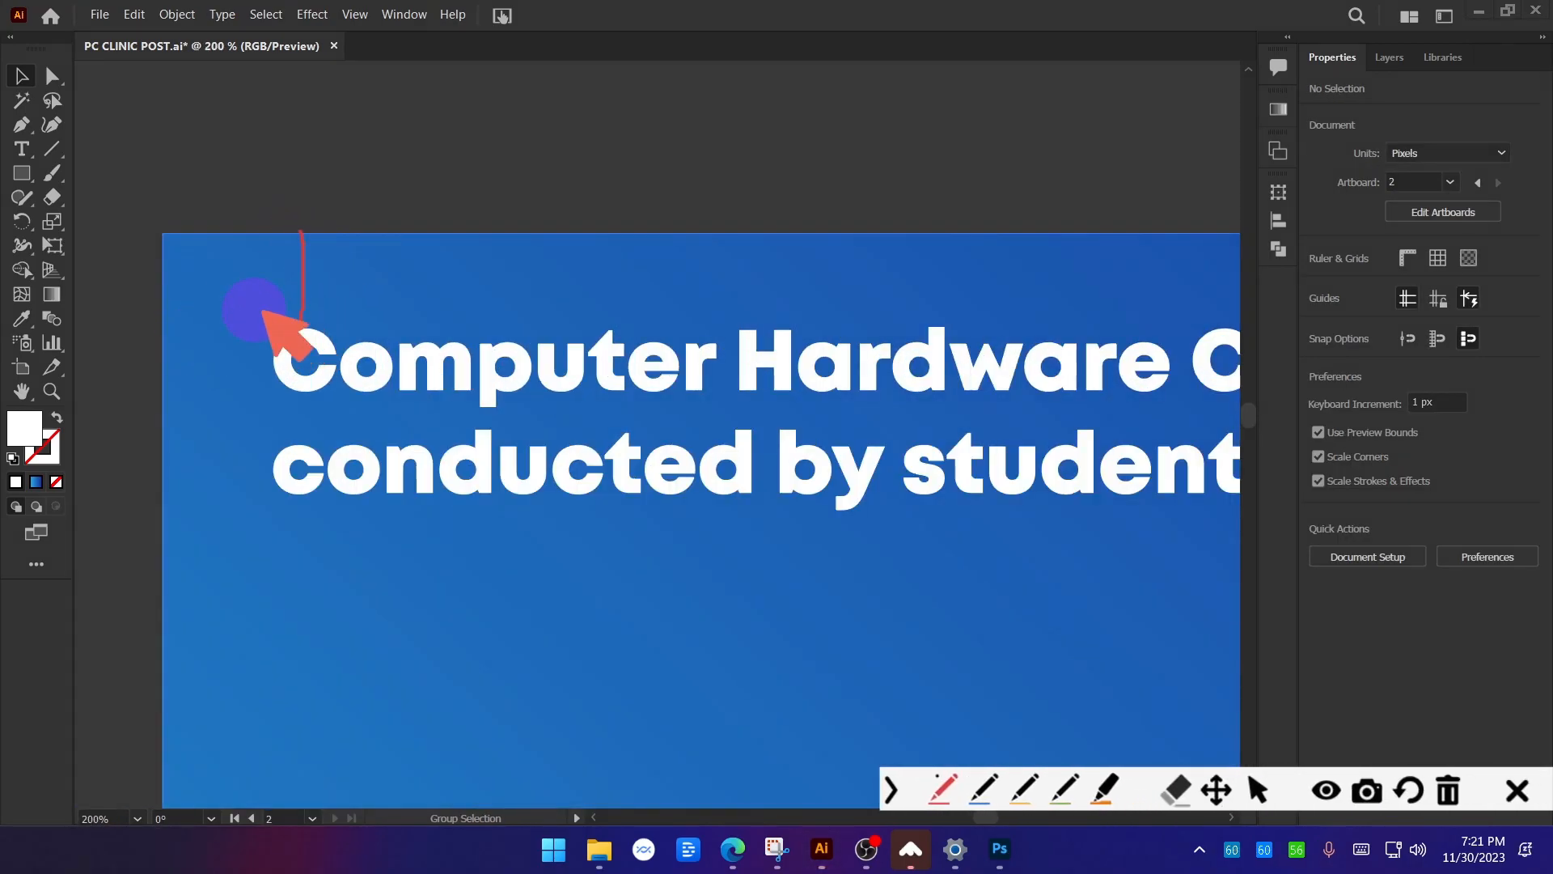
pyautogui.click(1517, 790)
pyautogui.scroll(-4, 617, 256)
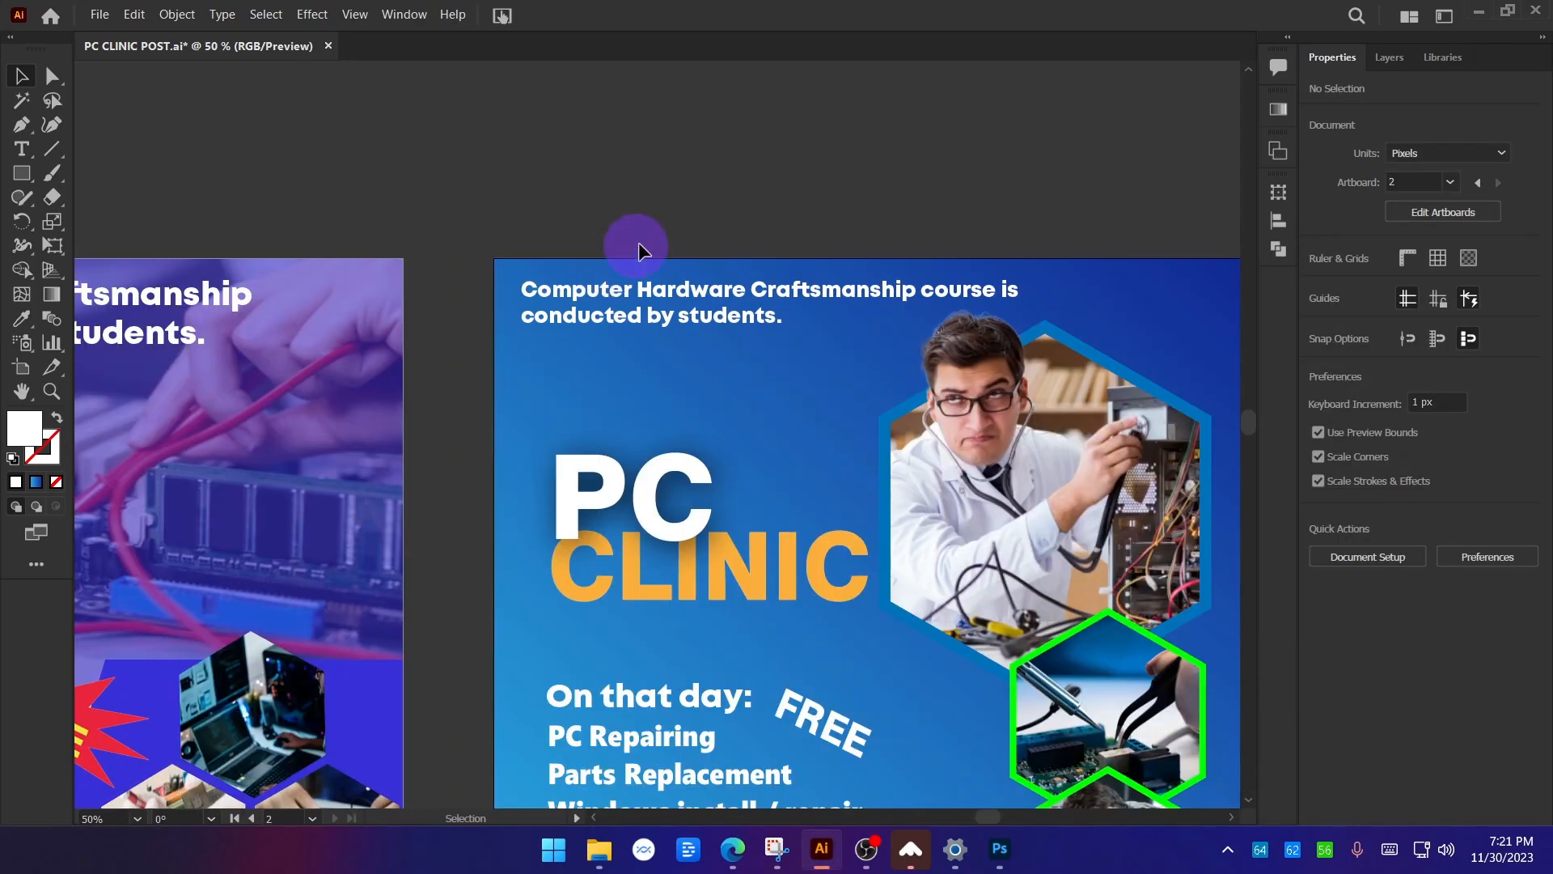
pyautogui.moveTo(719, 195); pyautogui.dragTo(683, 172)
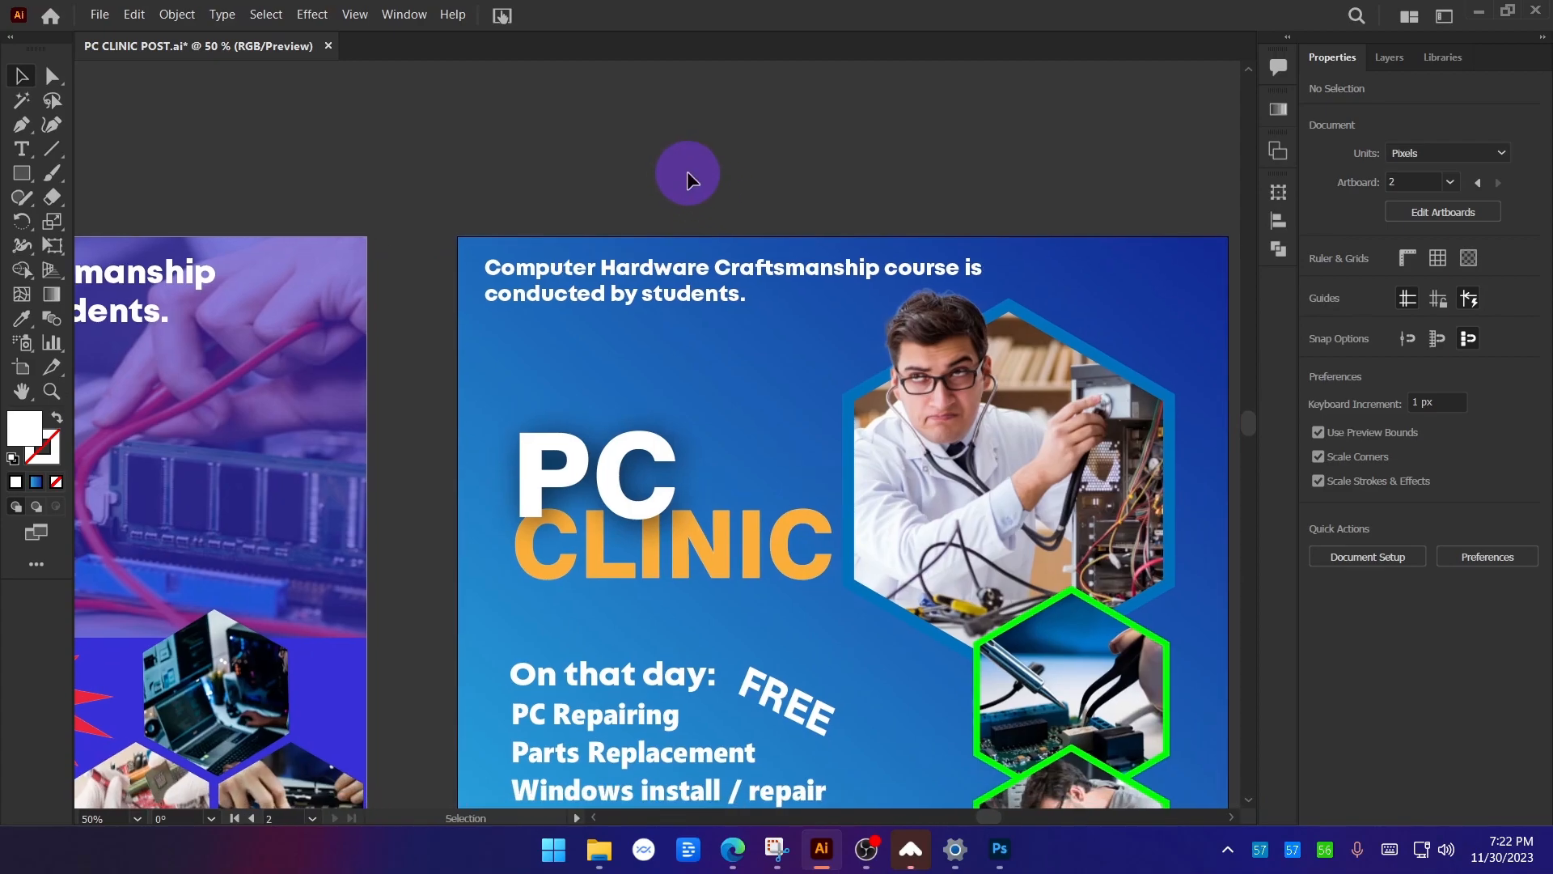
pyautogui.click(696, 267)
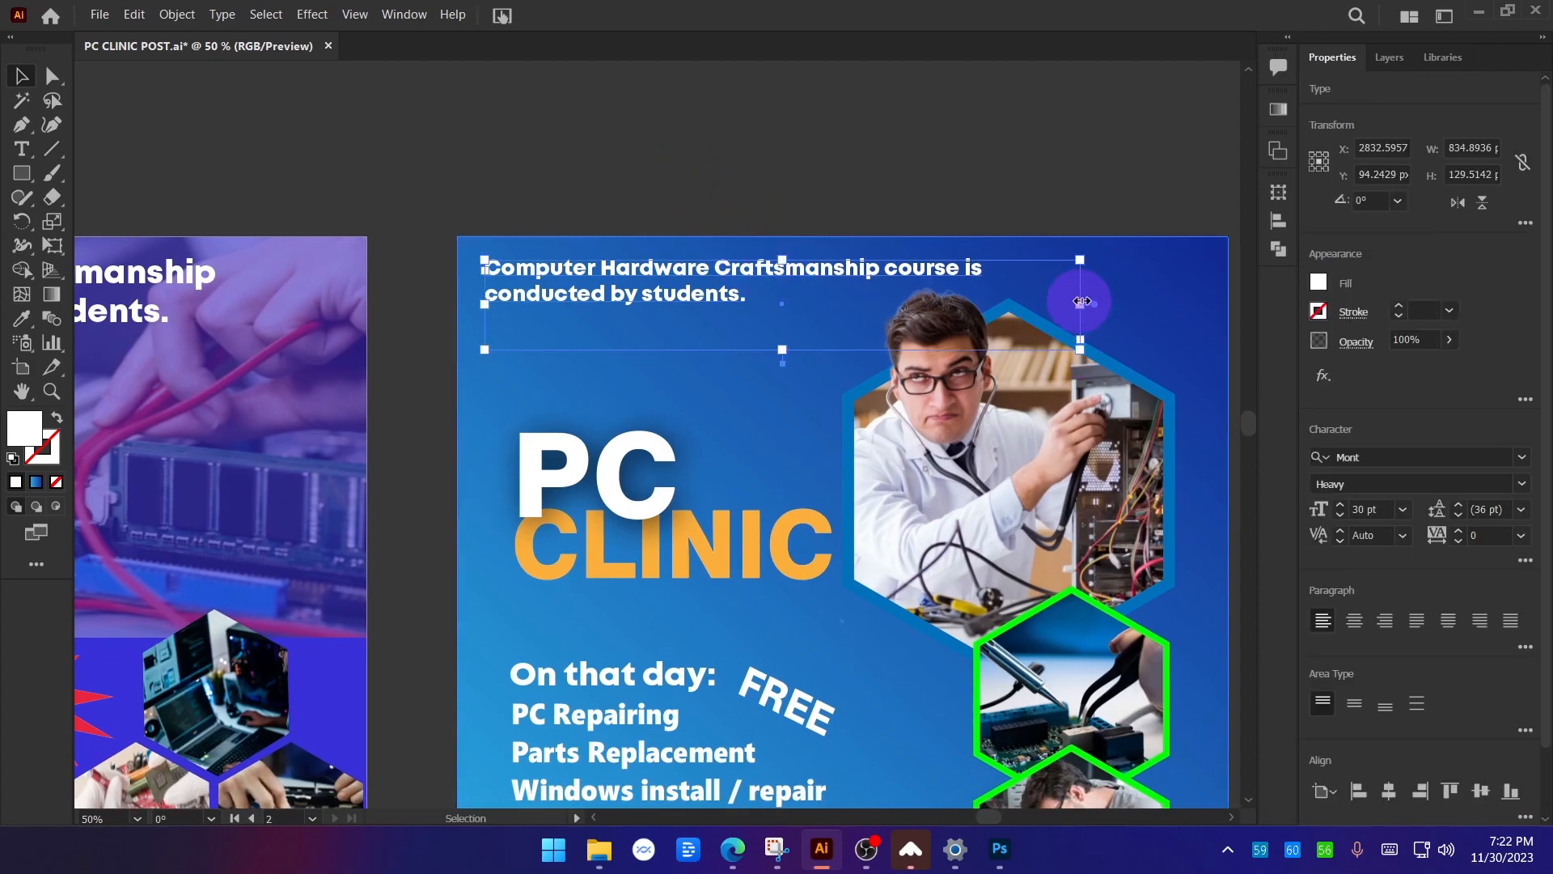
pyautogui.moveTo(968, 171); pyautogui.dragTo(822, 163)
pyautogui.click(908, 139)
pyautogui.hotkey('ctrl', 'alt', 'g')
pyautogui.moveTo(643, 267); pyautogui.dragTo(937, 261)
pyautogui.click(1522, 791)
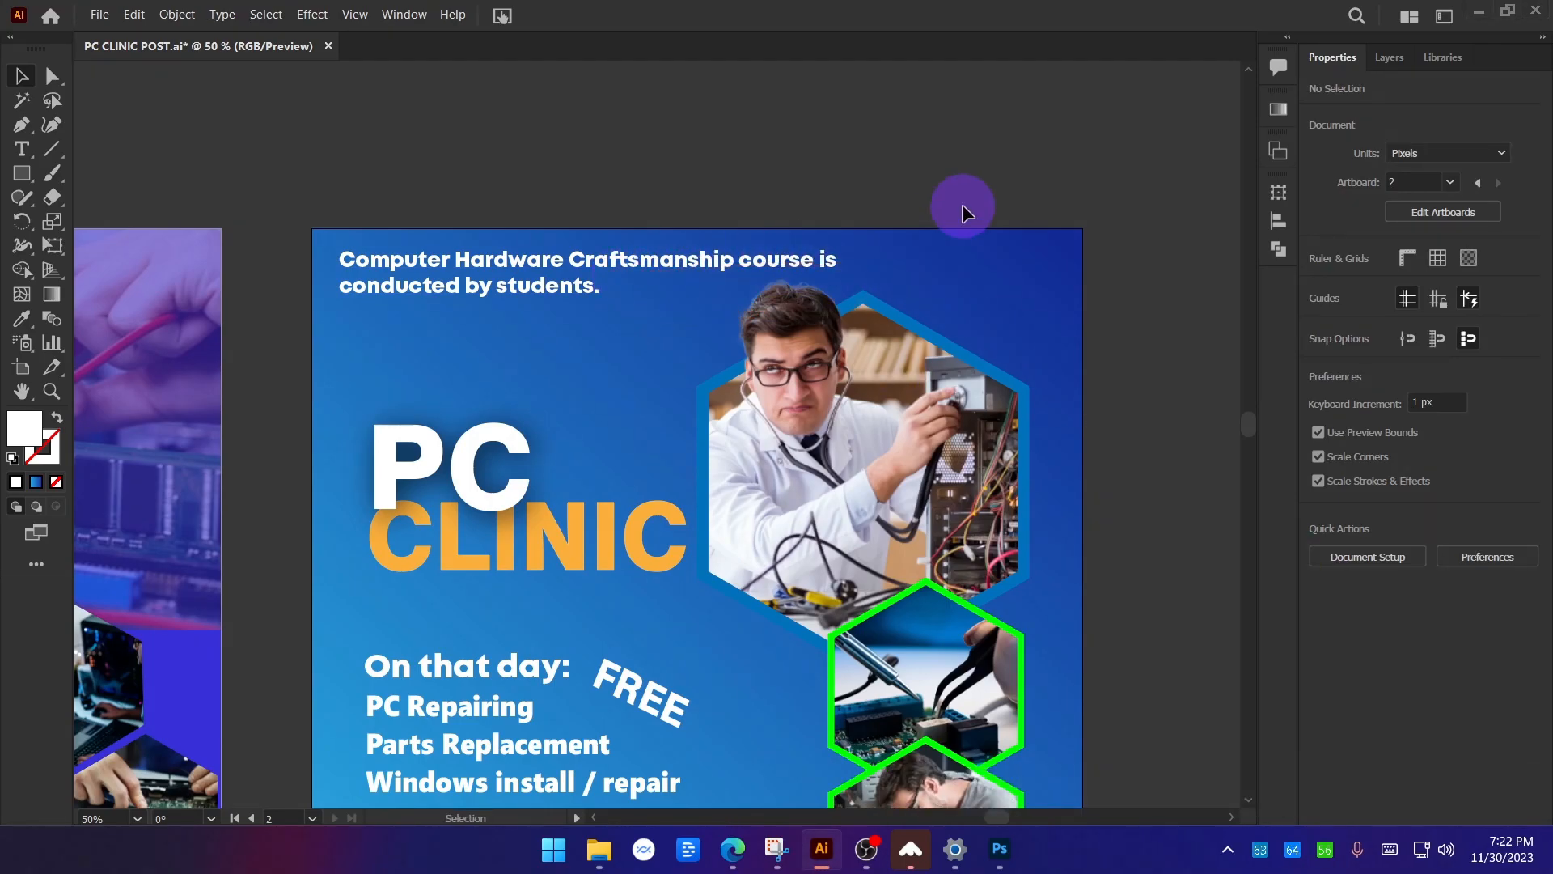
# Narrow the introductory text frame to about 422 px so it wraps onto three lines, and align it above PC CLINIC.
pyautogui.click(796, 269)
pyautogui.click(560, 215)
pyautogui.click(565, 265)
pyautogui.moveTo(934, 296); pyautogui.dragTo(644, 292)
pyautogui.click(586, 188)
pyautogui.moveTo(591, 179); pyautogui.dragTo(614, 119)
pyautogui.moveTo(488, 220); pyautogui.dragTo(522, 248)
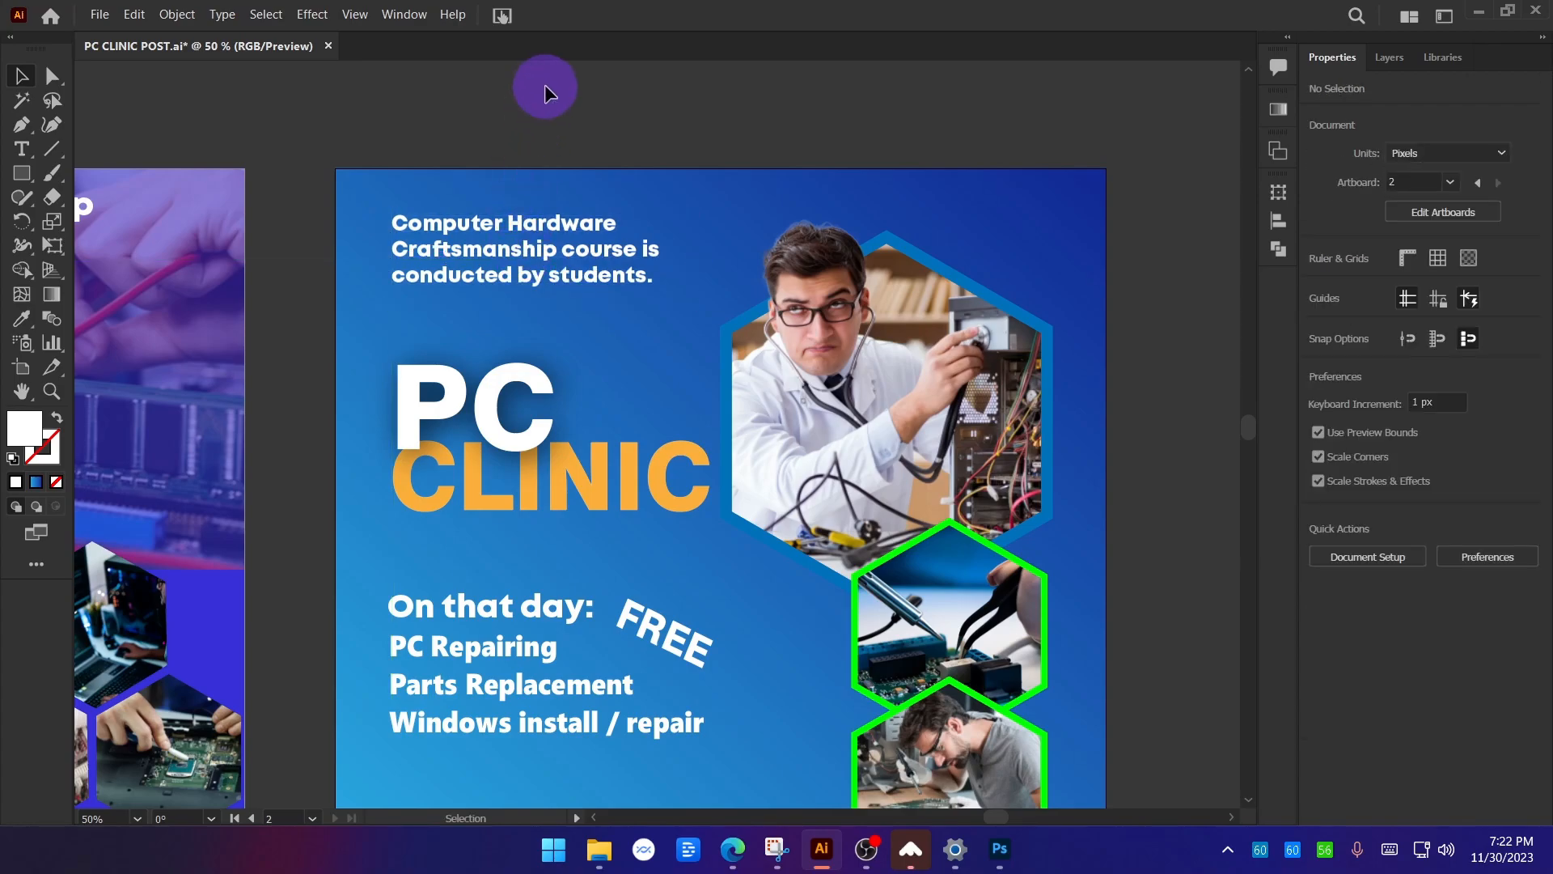
# Draw a white rectangle about 79 by 163 px filling the gap between the blue poster's left edge and the introductory text.
pyautogui.scroll(-1, 546, 85)
pyautogui.scroll(3, 430, 154)
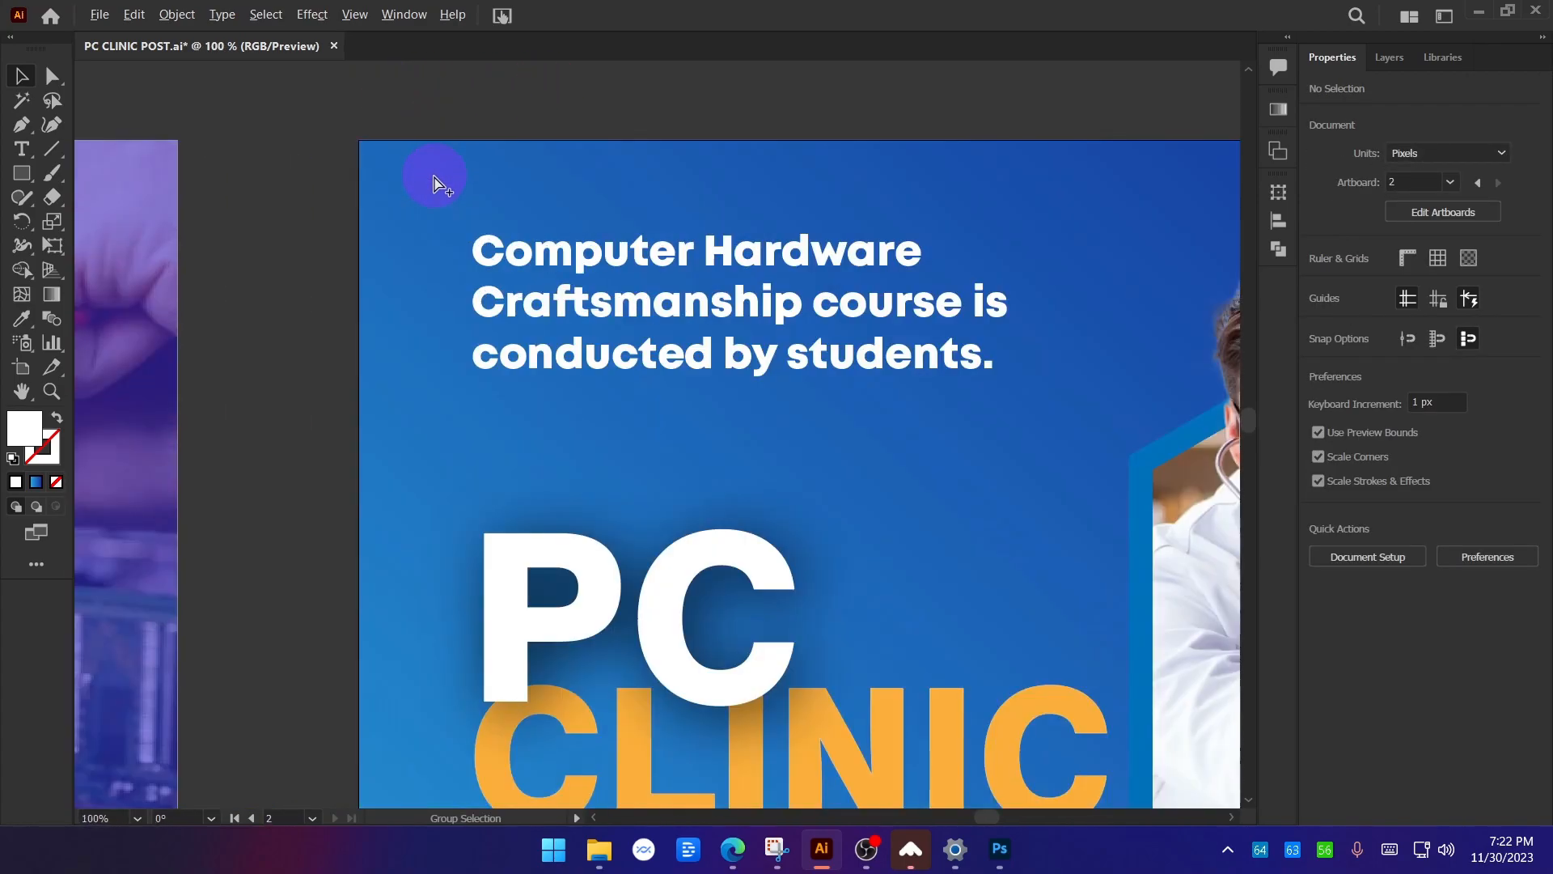
pyautogui.hotkey('ctrl', 'alt', 'g')
pyautogui.click(18, 172)
pyautogui.moveTo(359, 221)
pyautogui.mouseDown()
pyautogui.moveTo(363, 399)
pyautogui.moveTo(429, 412)
pyautogui.moveTo(468, 388)
pyautogui.moveTo(475, 230)
pyautogui.moveTo(309, 220)
pyautogui.mouseUp()
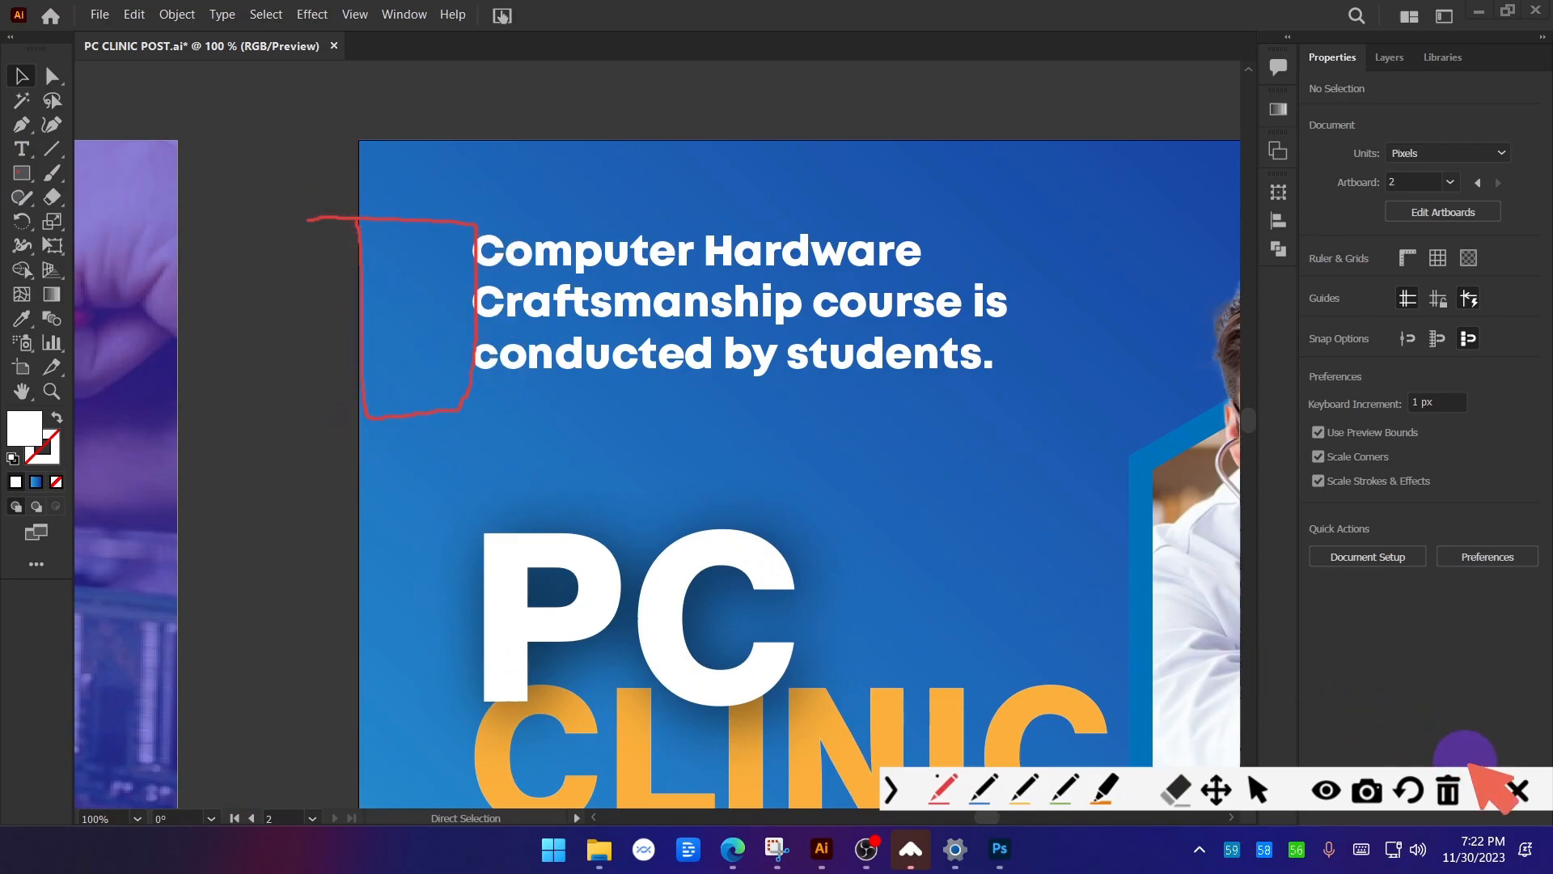
pyautogui.click(1517, 790)
pyautogui.rightClick(22, 172)
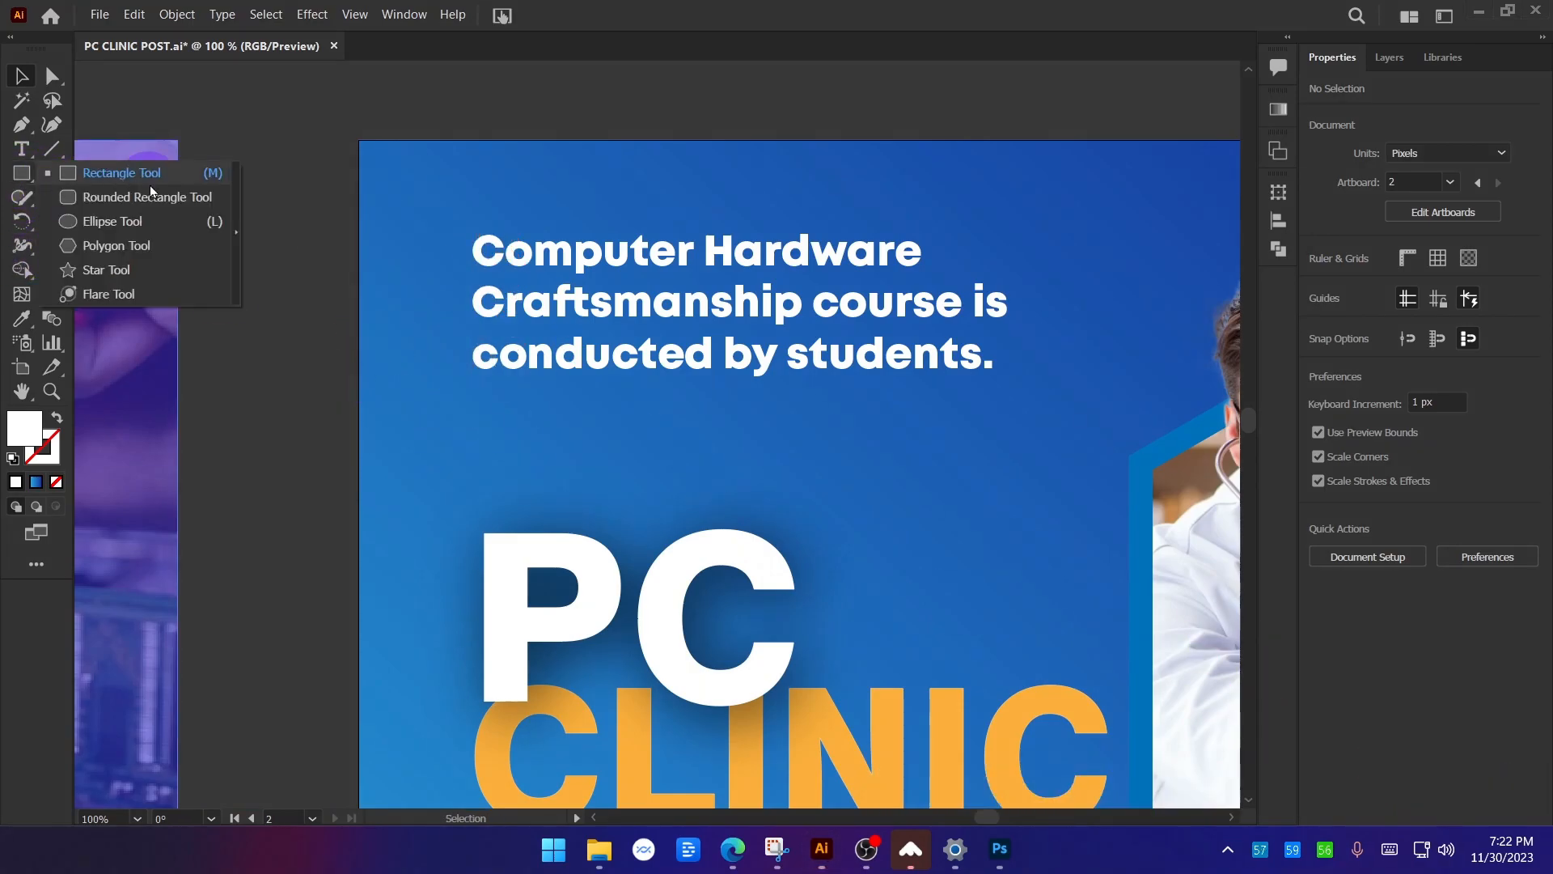
pyautogui.click(121, 174)
pyautogui.moveTo(360, 234); pyautogui.dragTo(472, 466)
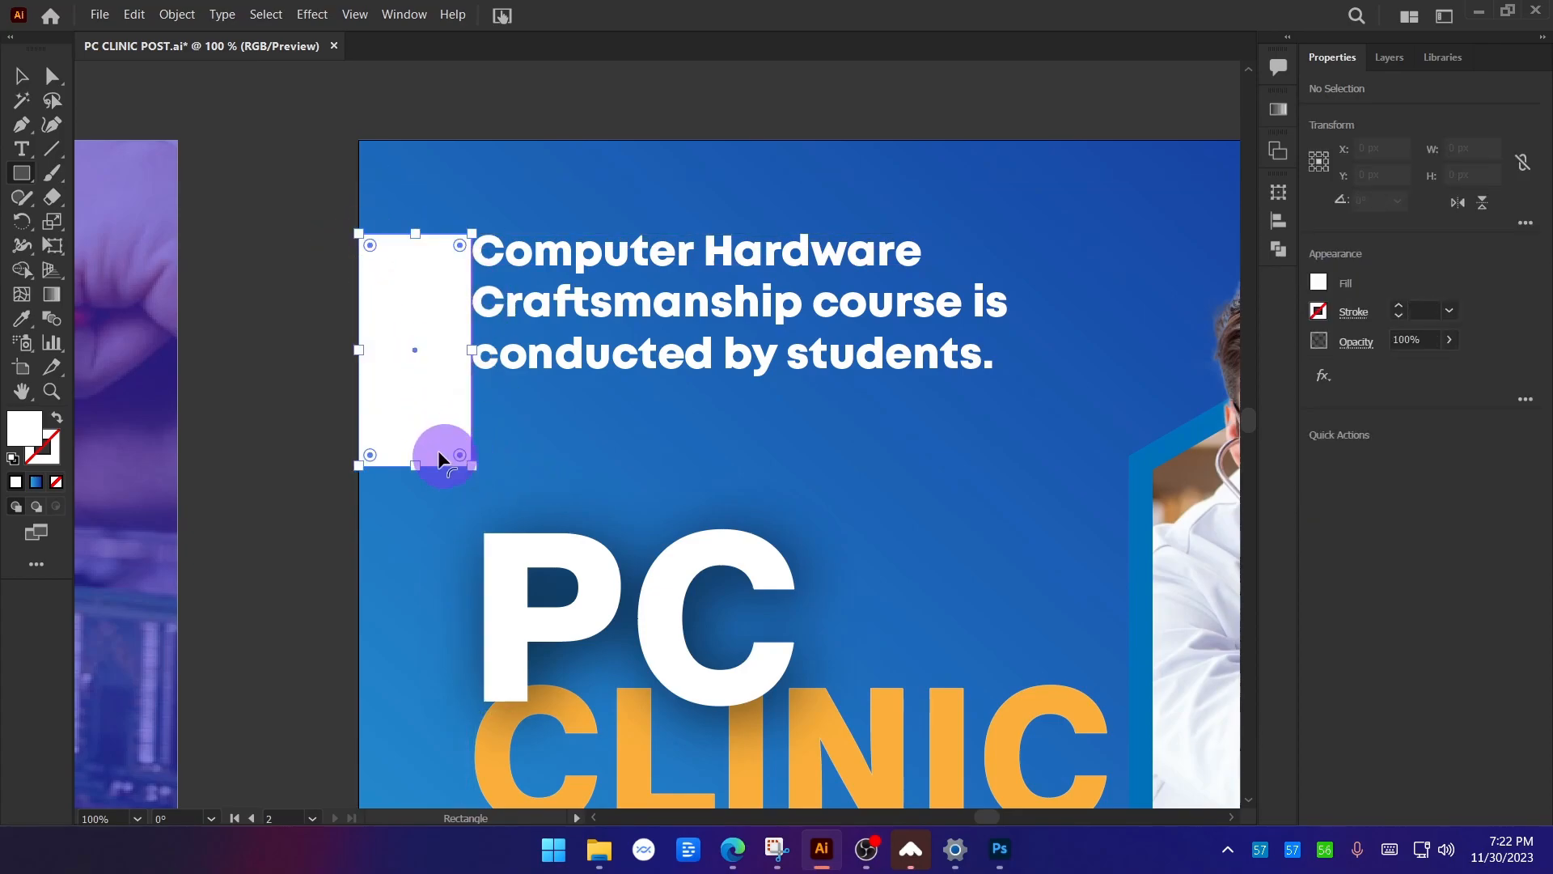
# Rotate the white rectangle to lie horizontally, use it to gauge the introductory text's top margin, and park it above the poster.
pyautogui.click(20, 74)
pyautogui.click(226, 182)
pyautogui.moveTo(429, 283); pyautogui.dragTo(554, 185)
pyautogui.moveTo(602, 111); pyautogui.dragTo(752, 181)
pyautogui.scroll(2, 548, 284)
pyautogui.moveTo(548, 284); pyautogui.dragTo(625, 341)
pyautogui.moveTo(610, 420); pyautogui.dragTo(611, 428)
pyautogui.click(614, 149)
pyautogui.scroll(-2, 619, 211)
pyautogui.moveTo(619, 219)
pyautogui.mouseDown()
pyautogui.moveTo(600, 245)
pyautogui.moveTo(526, 149)
pyautogui.mouseUp()
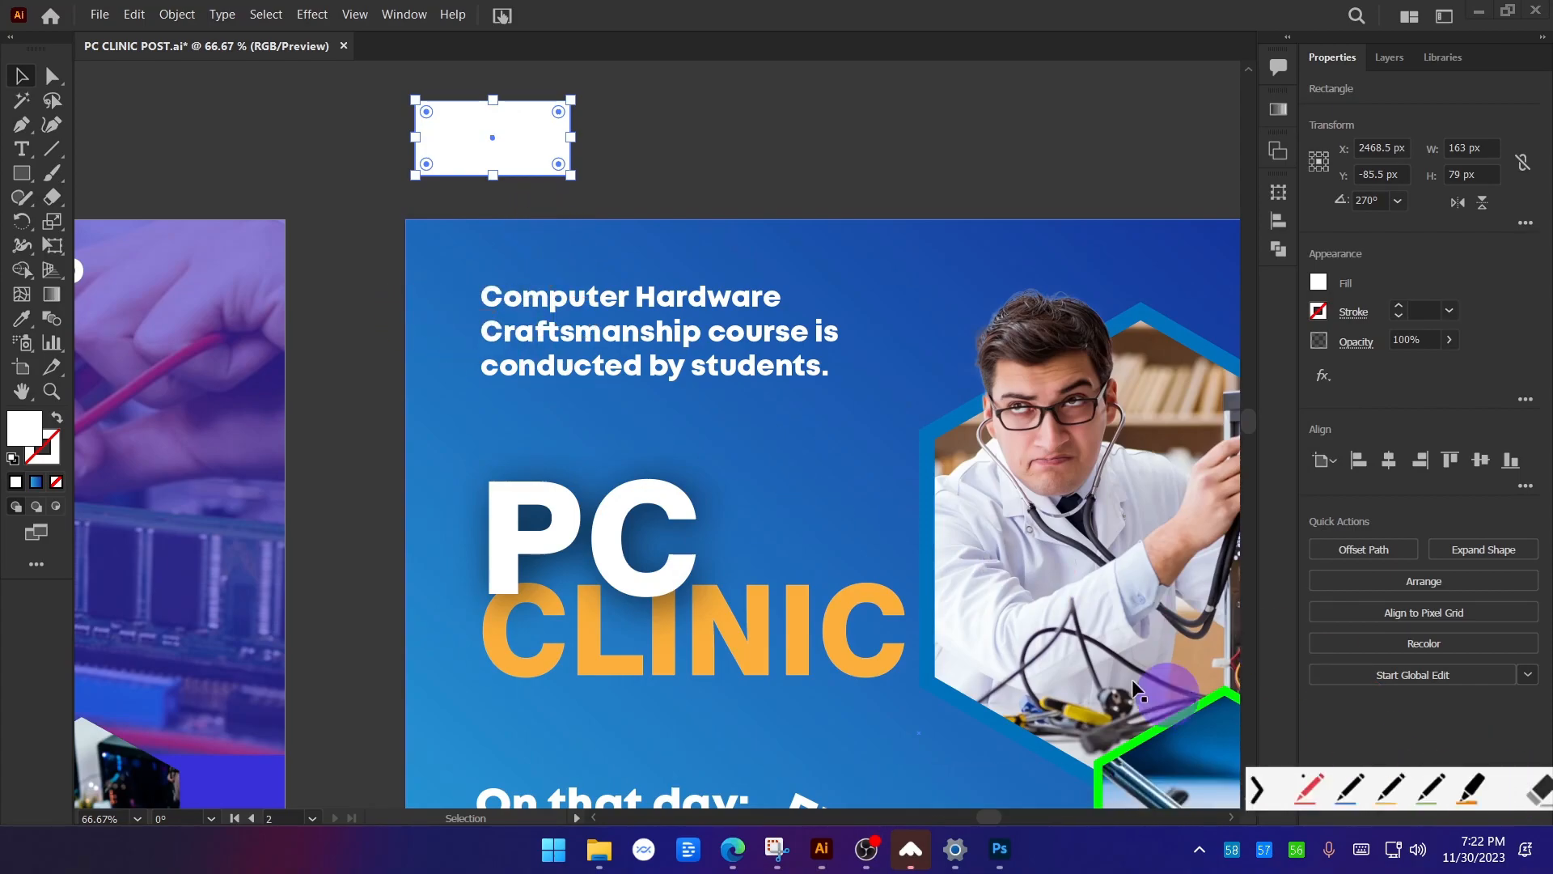
pyautogui.scroll(-3, 506, 320)
pyautogui.click(793, 234)
pyautogui.moveTo(804, 246); pyautogui.dragTo(807, 232)
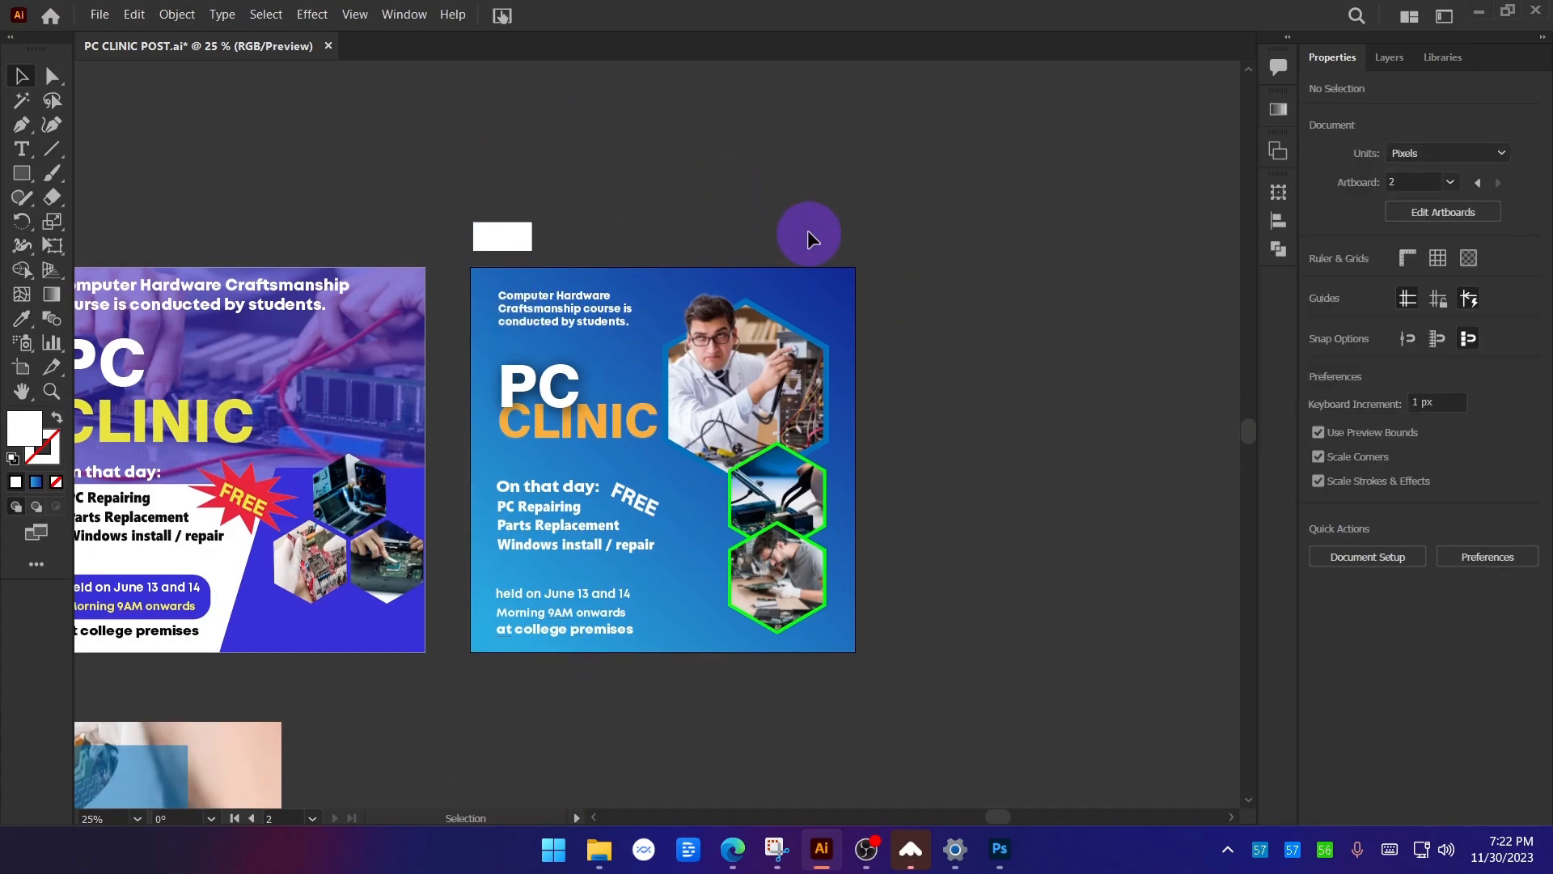
# Increase the blue poster's introductory text size to 34 pt.
pyautogui.scroll(1, 502, 445)
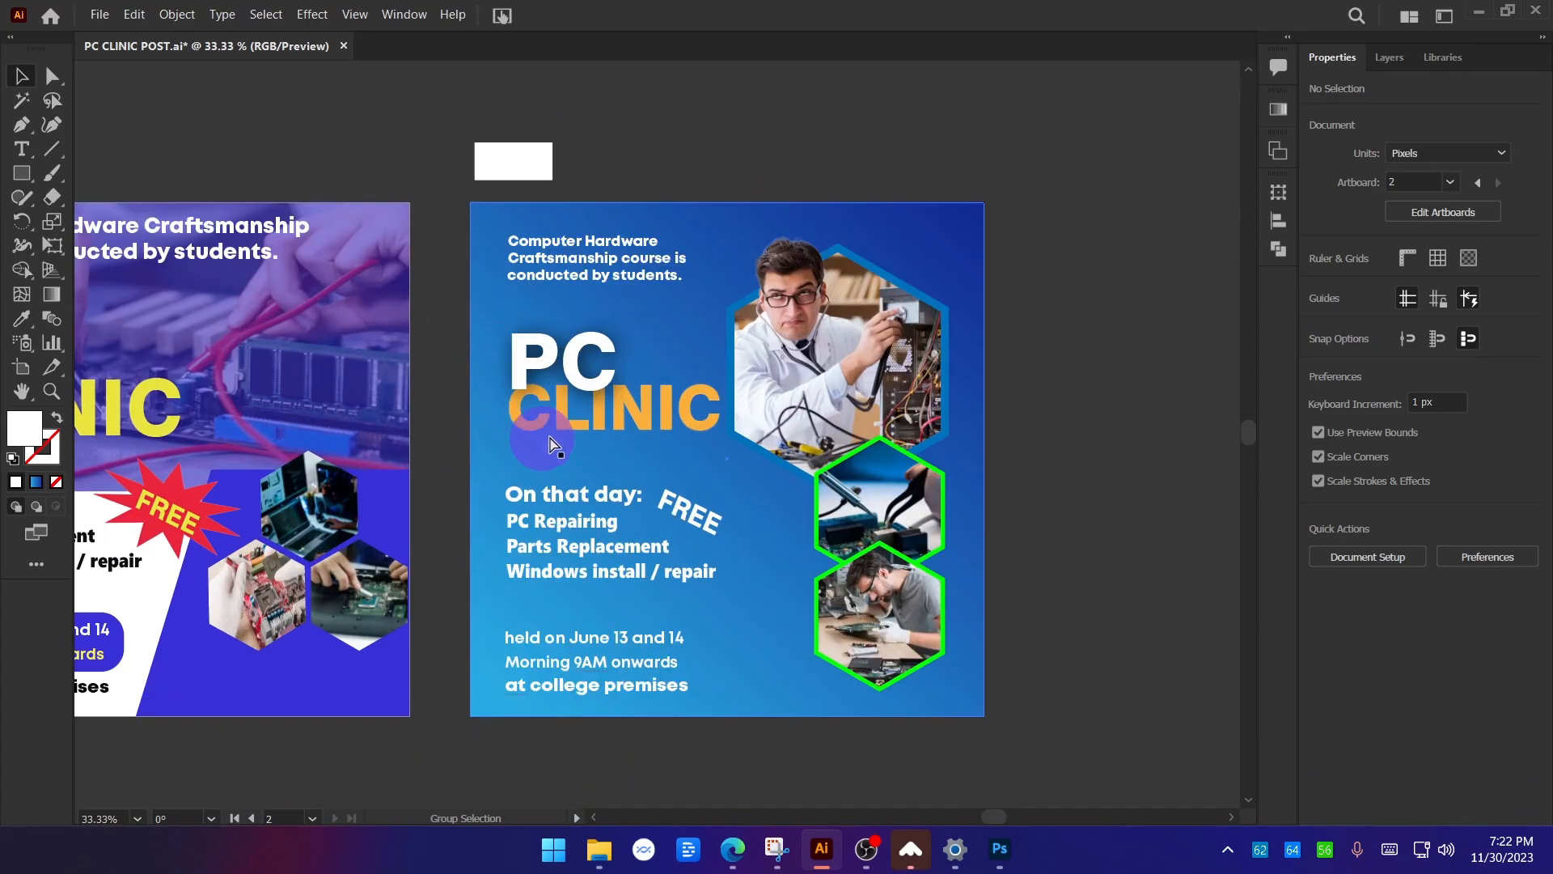
pyautogui.scroll(1, 686, 306)
pyautogui.click(628, 274)
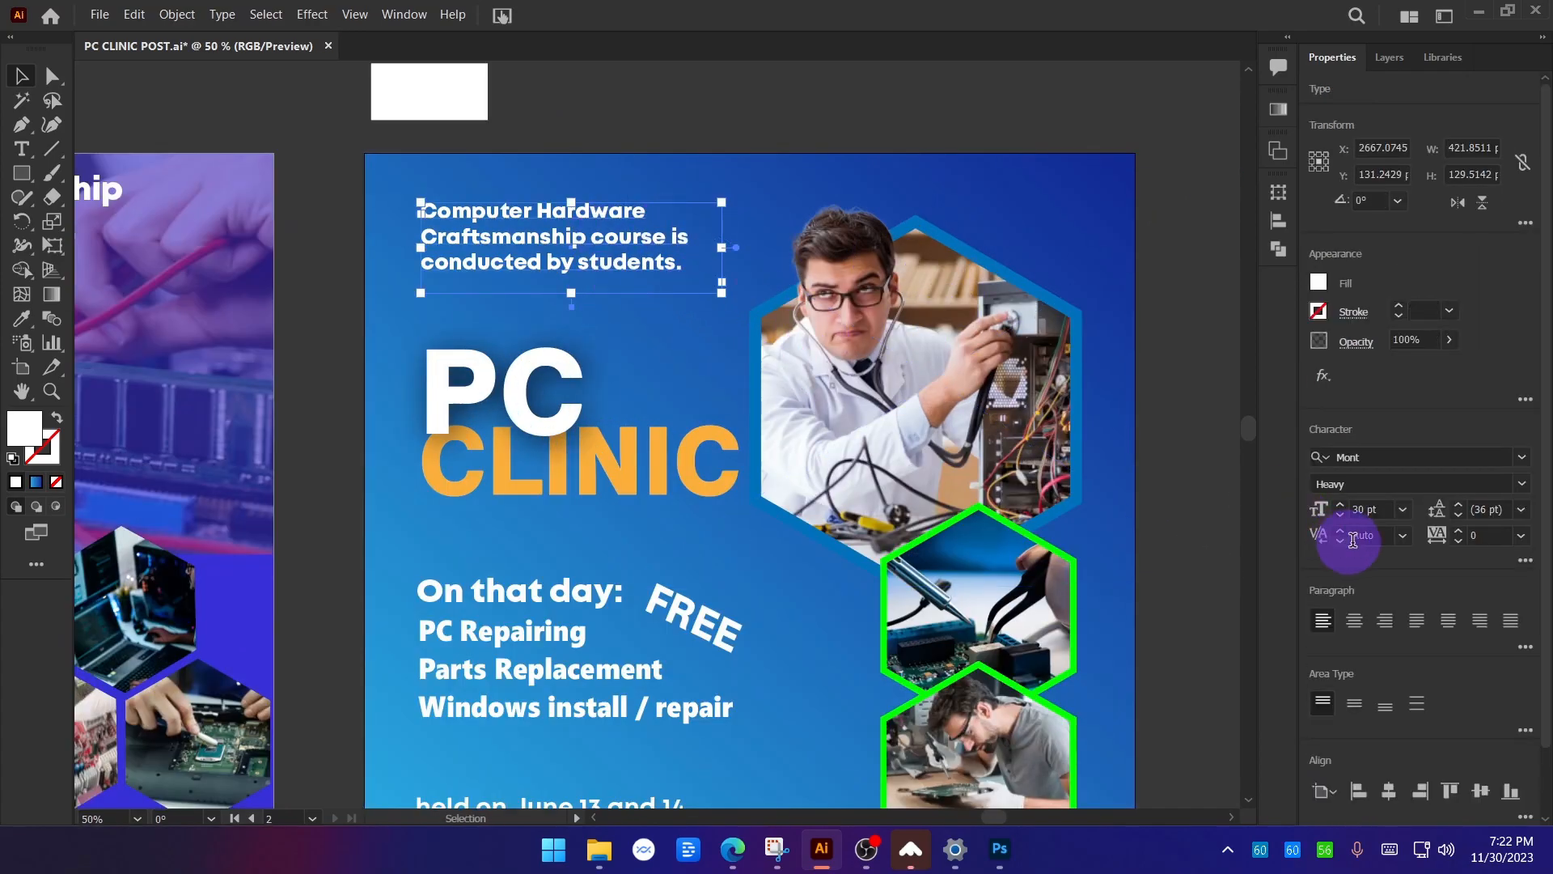
pyautogui.click(1340, 505)
pyautogui.click(1341, 505)
pyautogui.click(1341, 504)
pyautogui.click(1340, 504)
pyautogui.click(634, 85)
# Set the introductory text's font style to Regular and look over its extended character options.
pyautogui.click(597, 268)
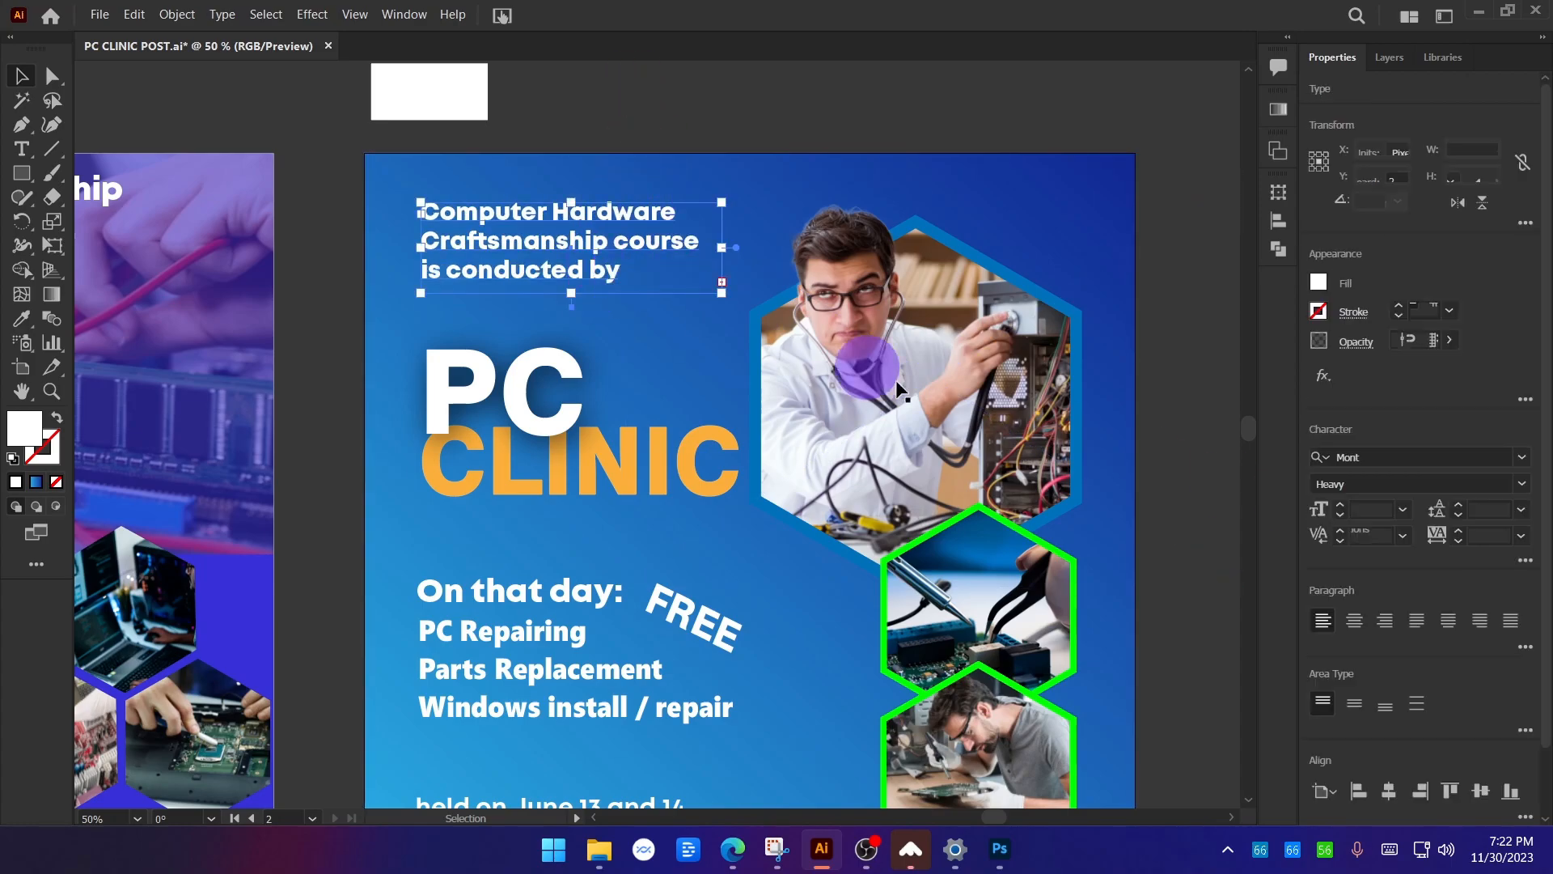
pyautogui.click(1519, 485)
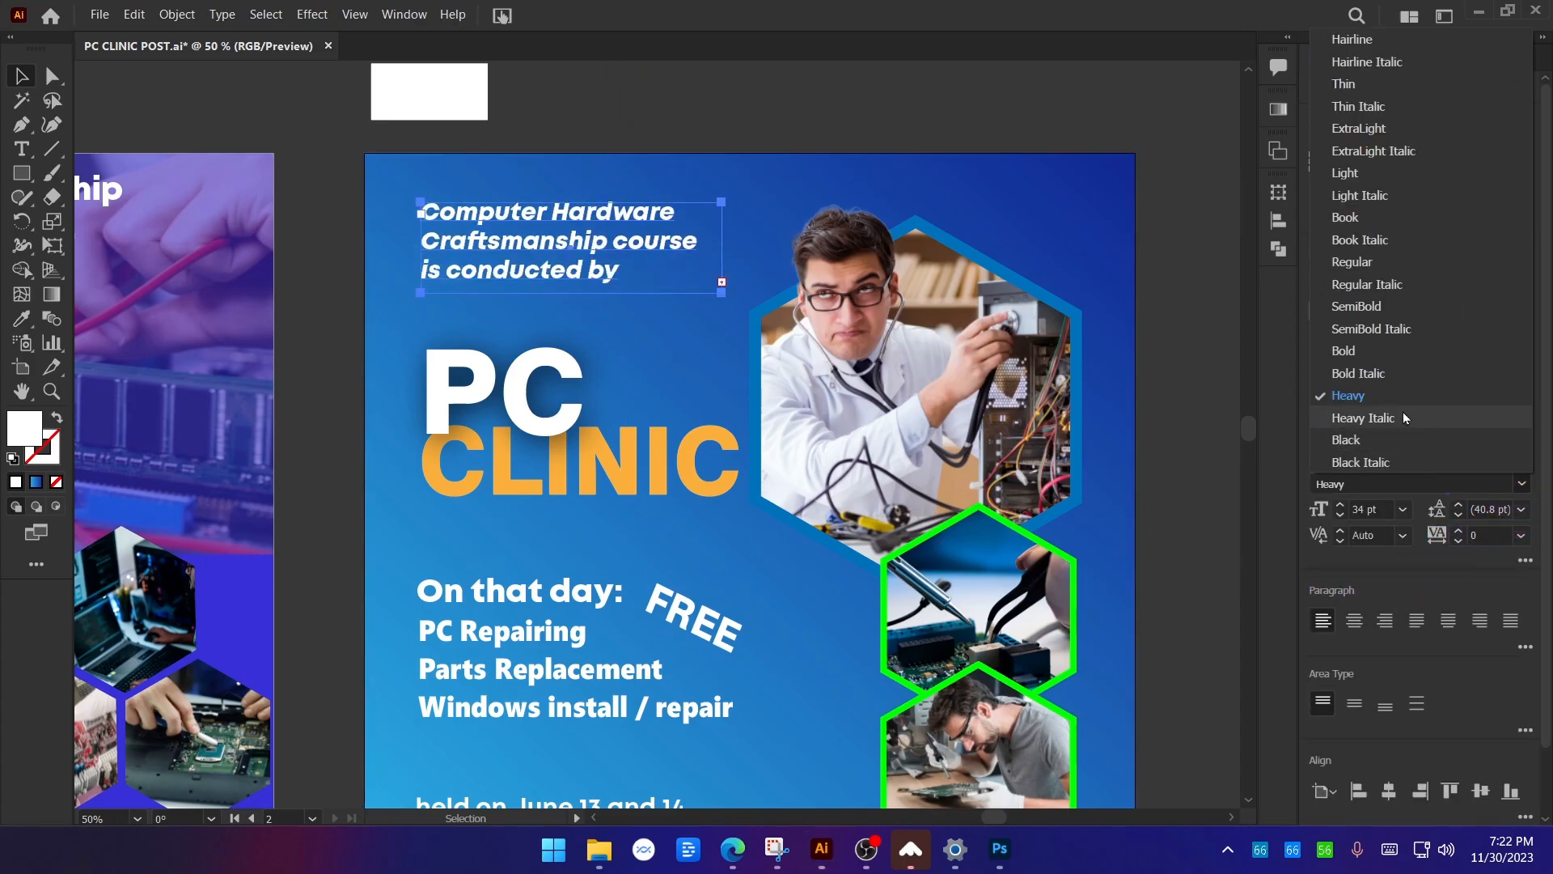
pyautogui.click(1383, 274)
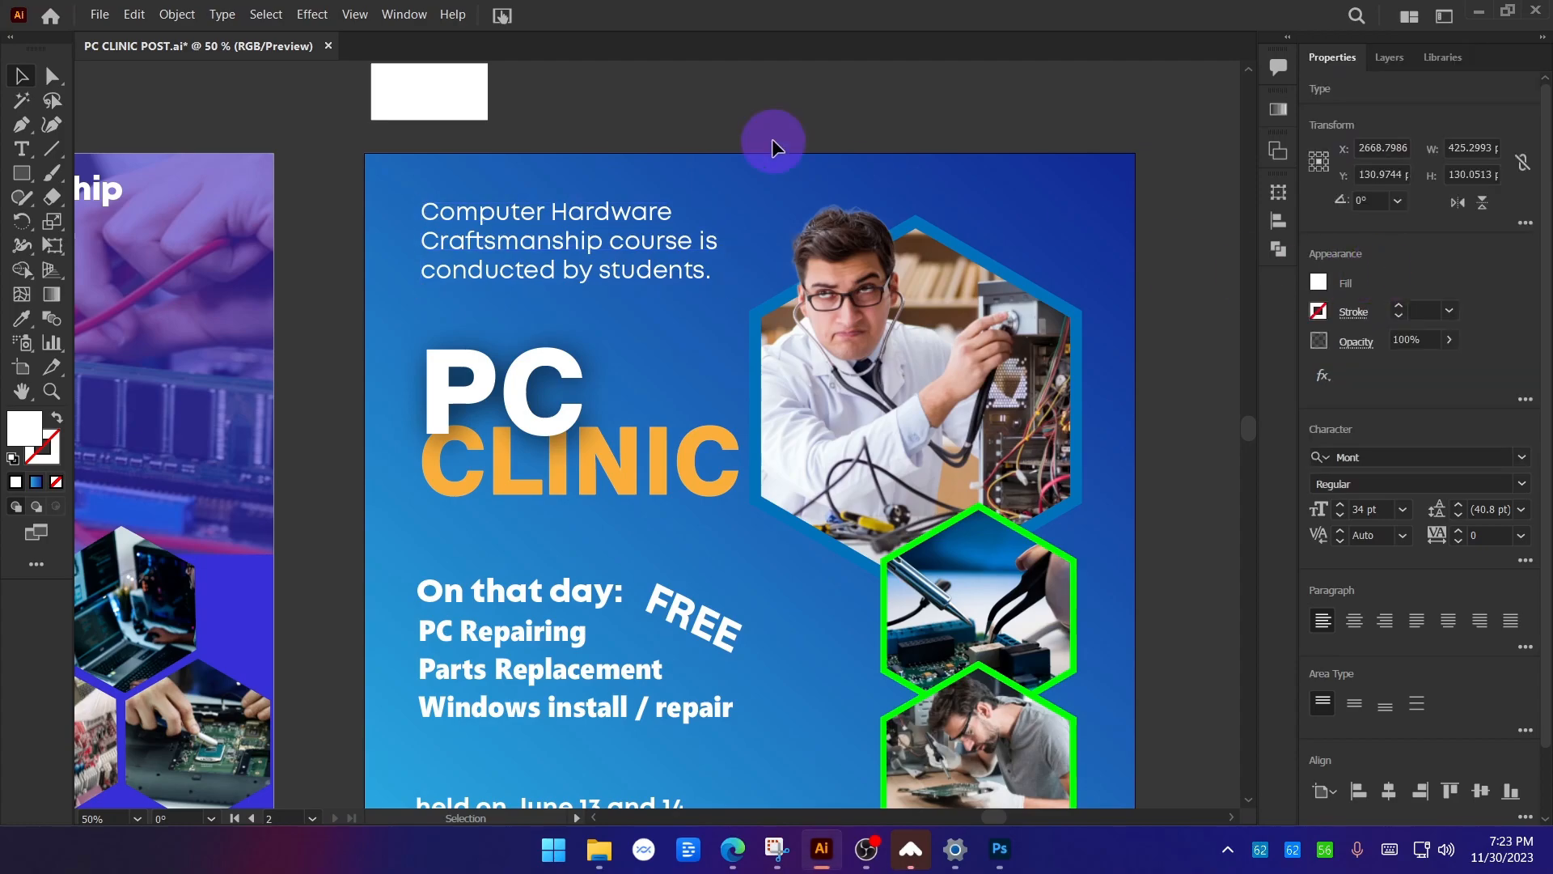
pyautogui.click(772, 139)
pyautogui.click(664, 235)
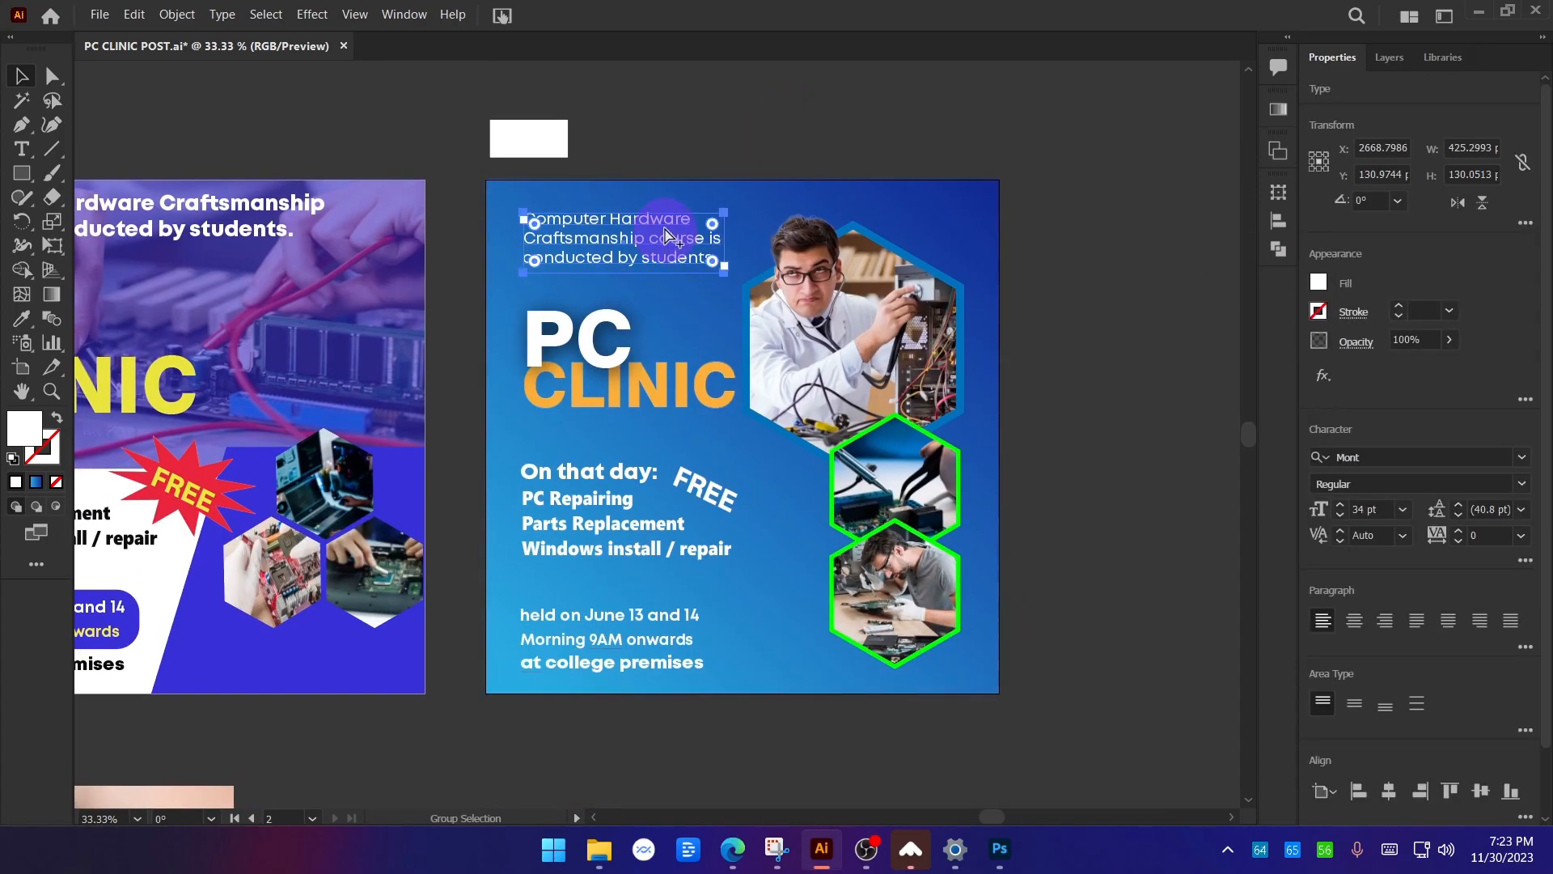
pyautogui.hotkey('ctrl', '=')
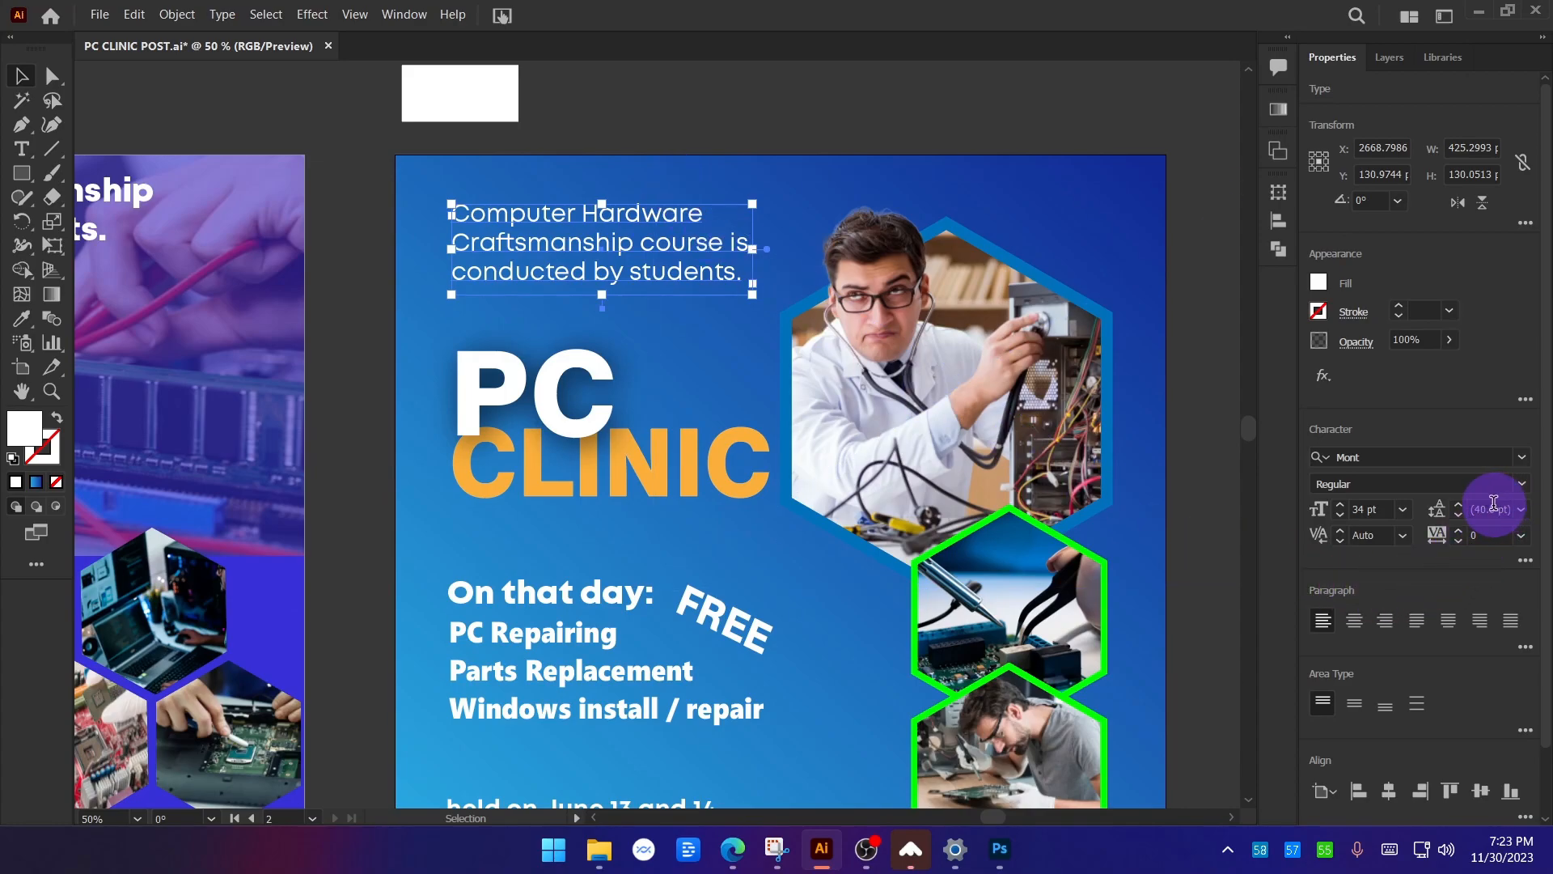
pyautogui.click(1526, 561)
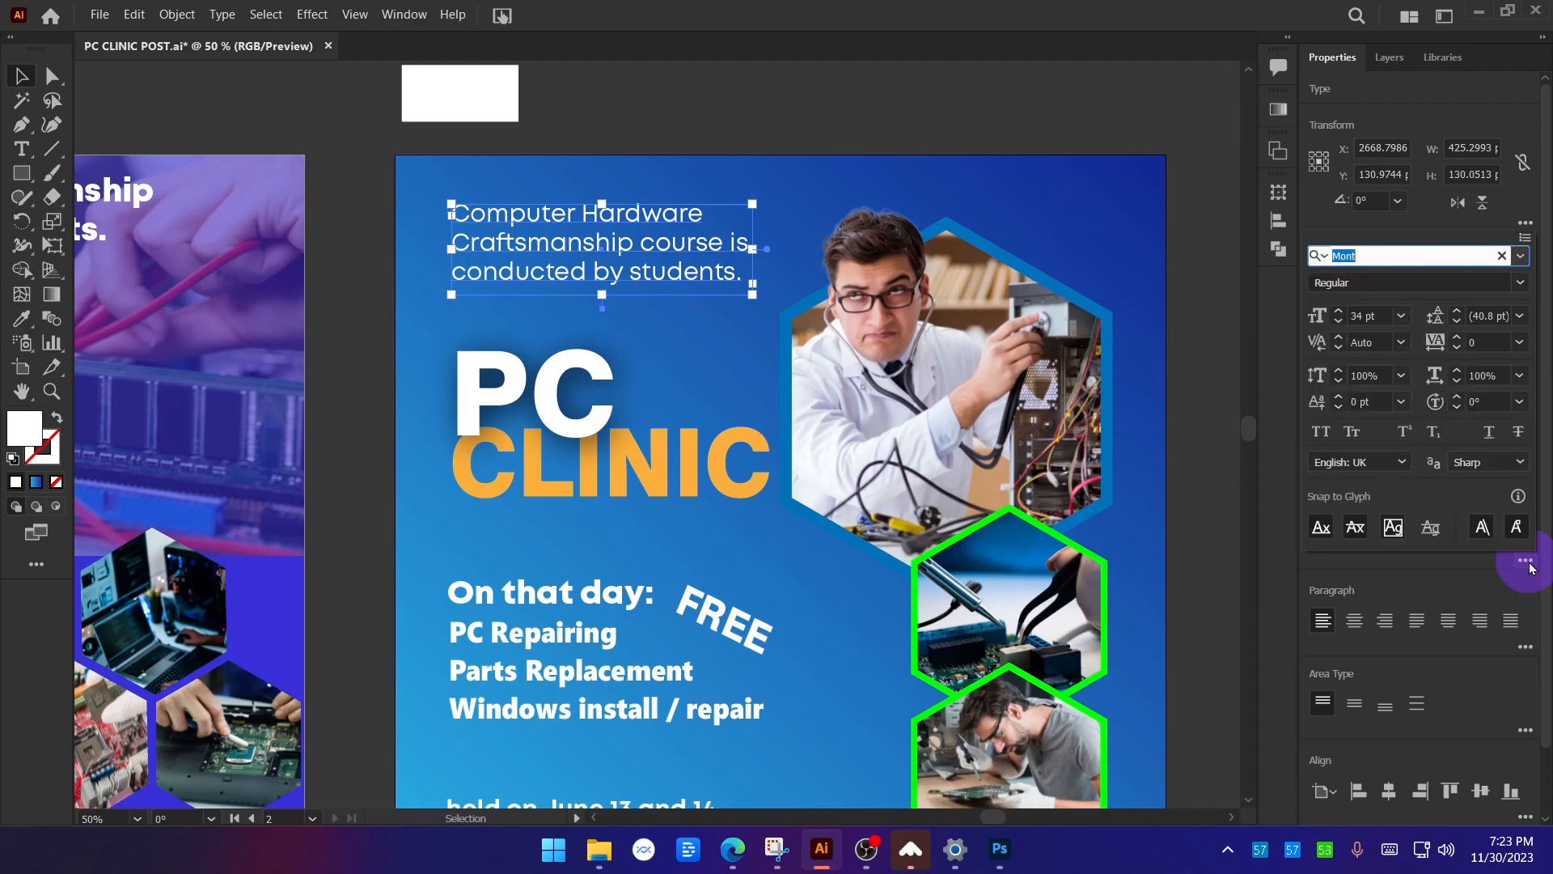
pyautogui.click(669, 86)
pyautogui.scroll(-1, 669, 87)
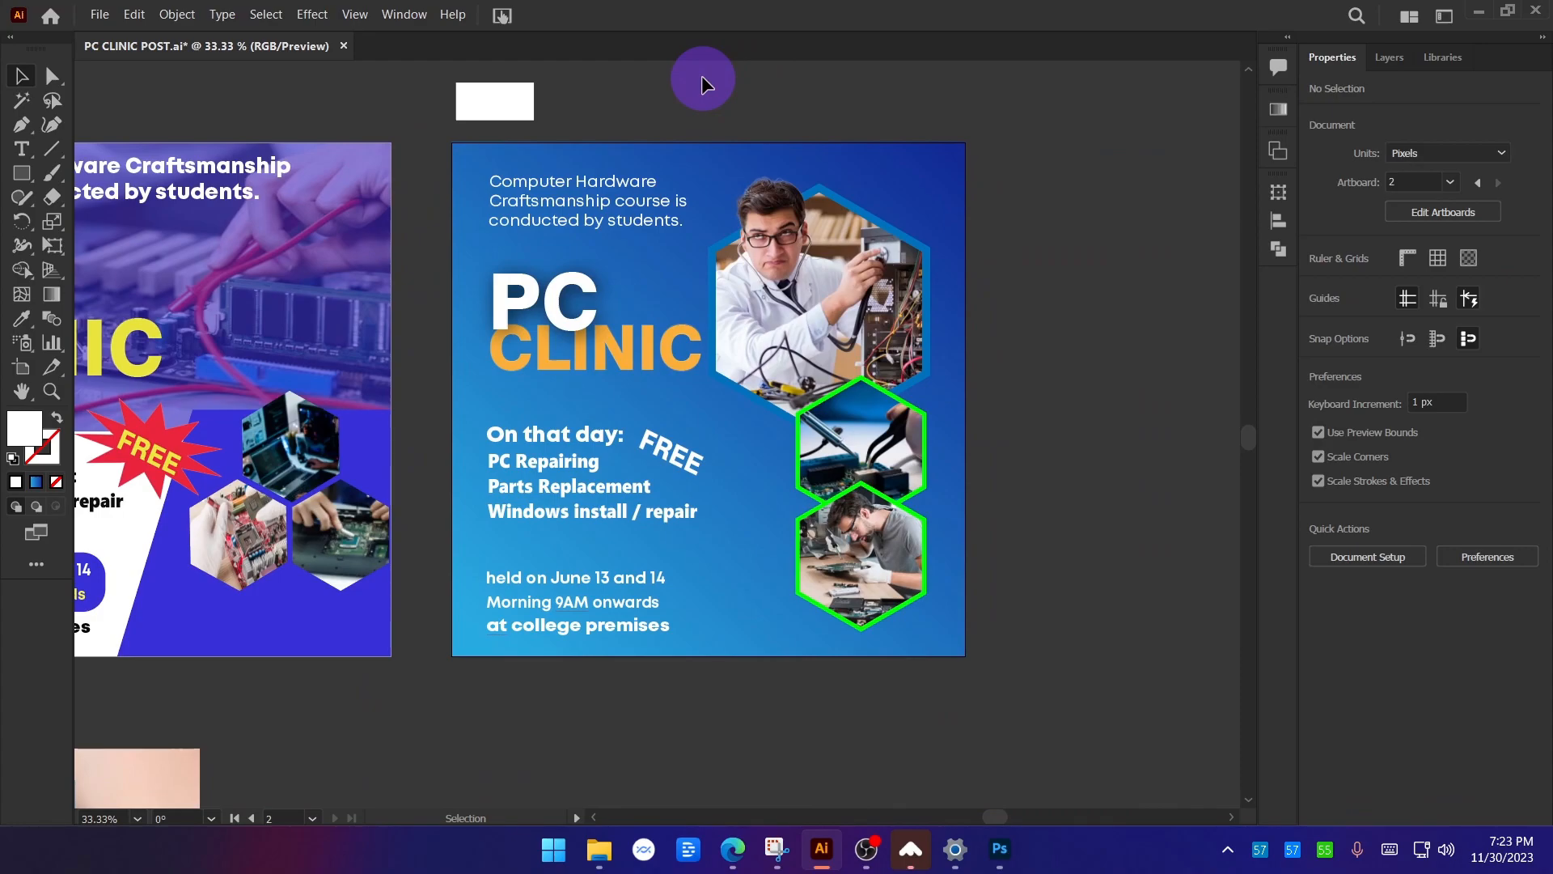
# Change the introductory text's font to Poppins Light.
pyautogui.click(663, 198)
pyautogui.click(1385, 455)
pyautogui.write('popp')
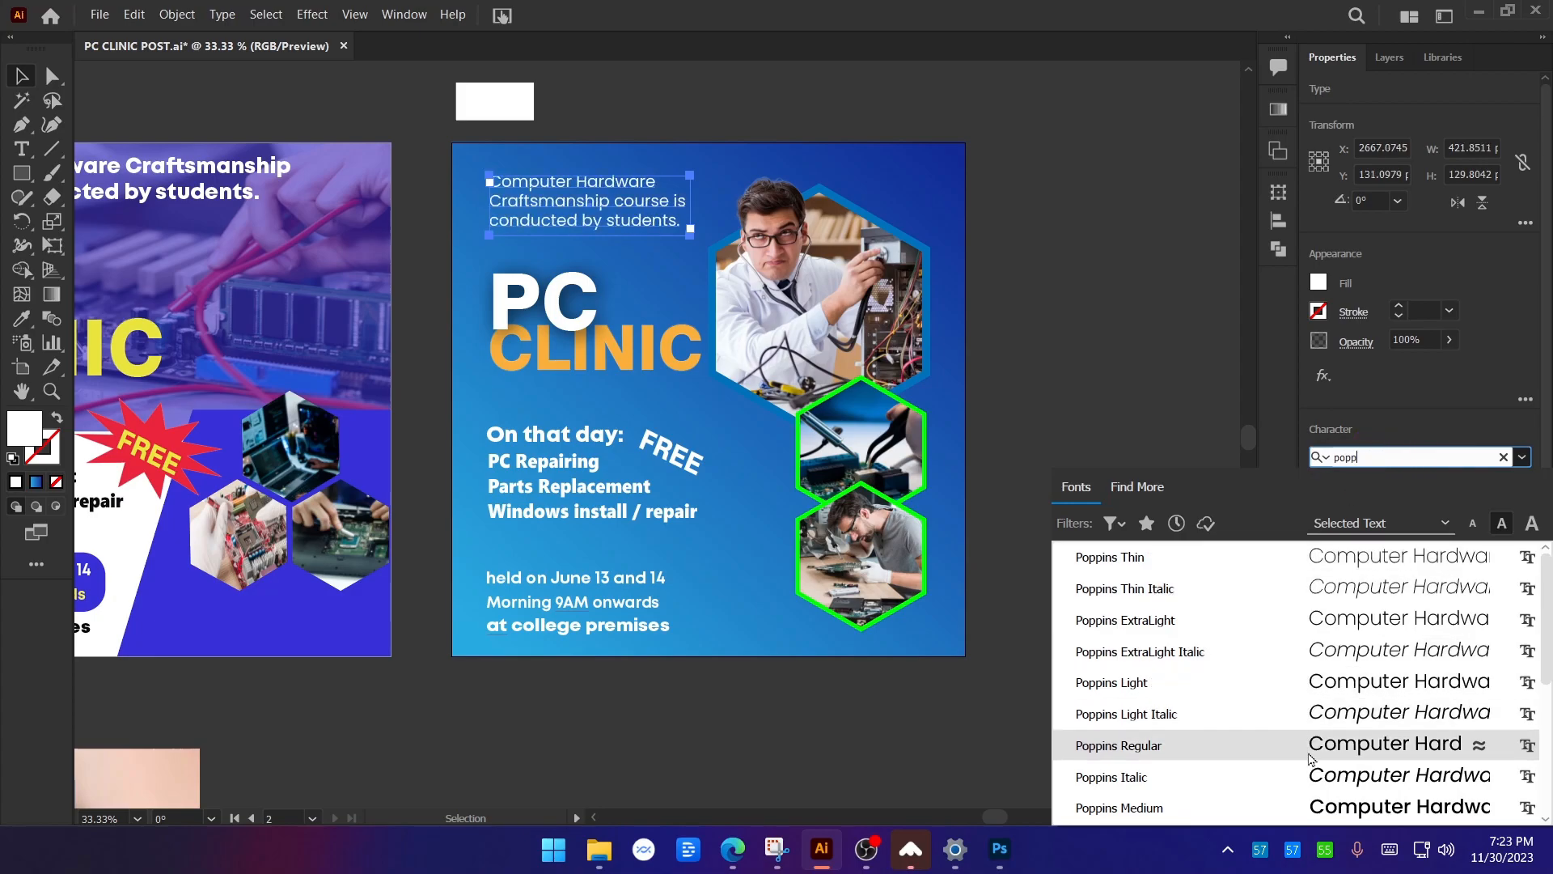
pyautogui.click(1071, 351)
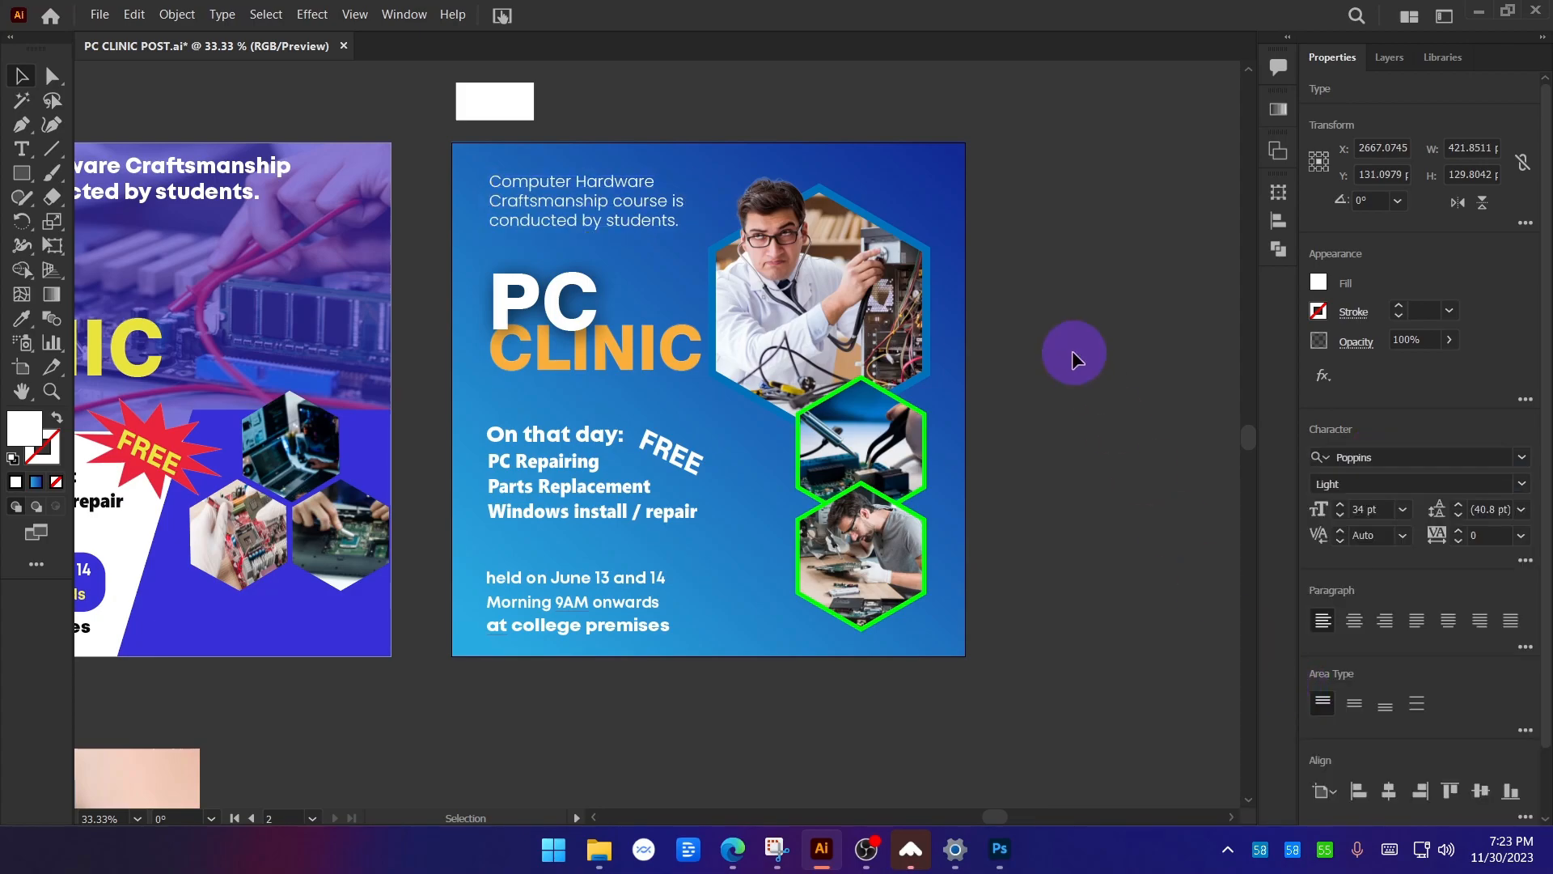
pyautogui.scroll(1, 527, 87)
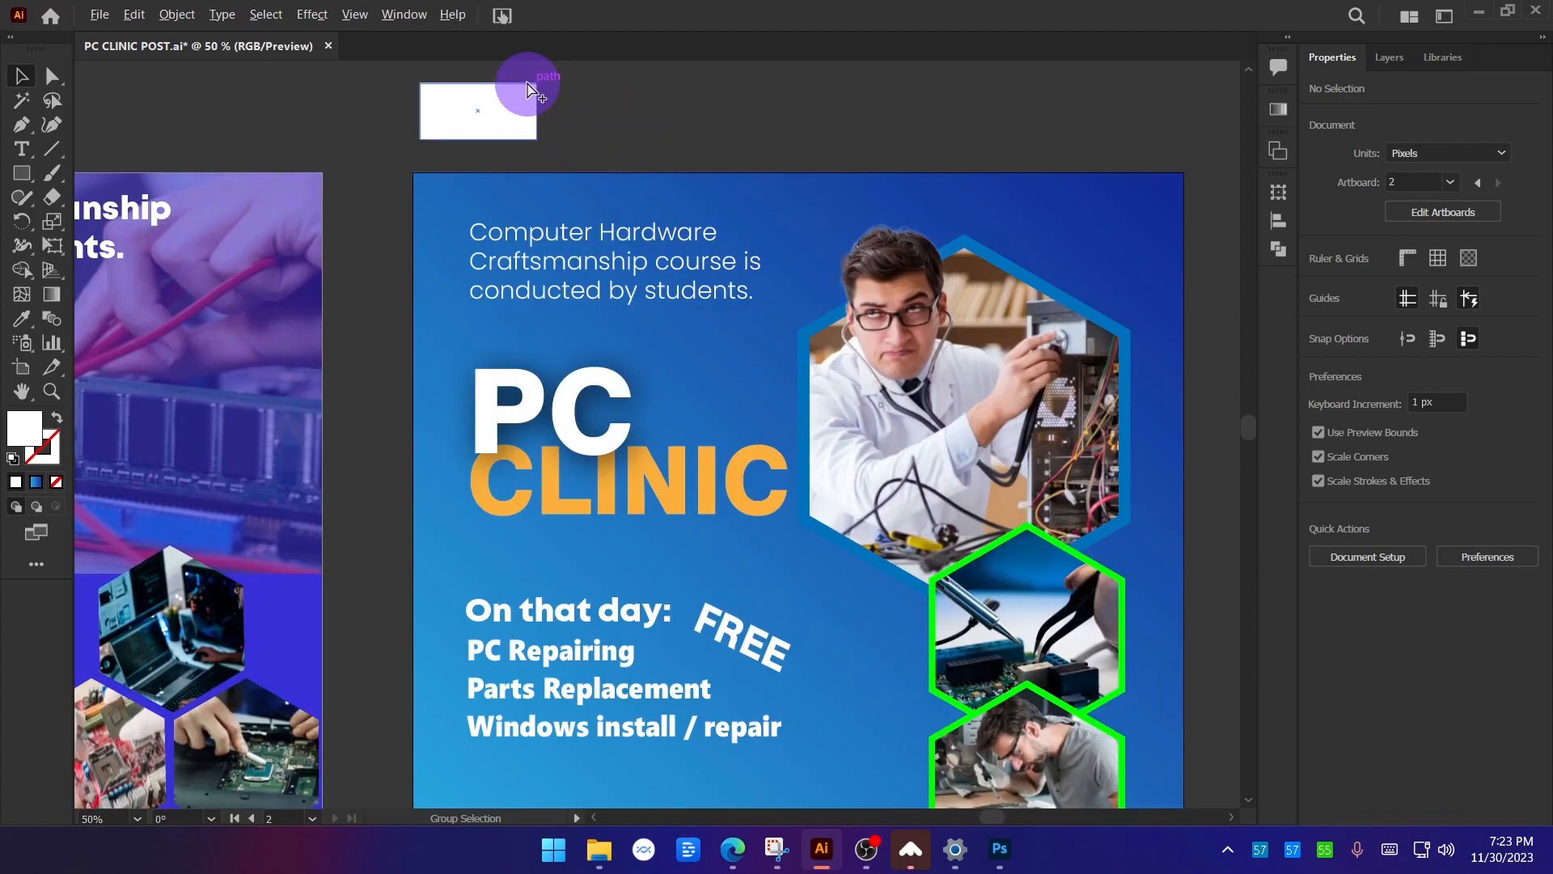
pyautogui.scroll(-1, 678, 113)
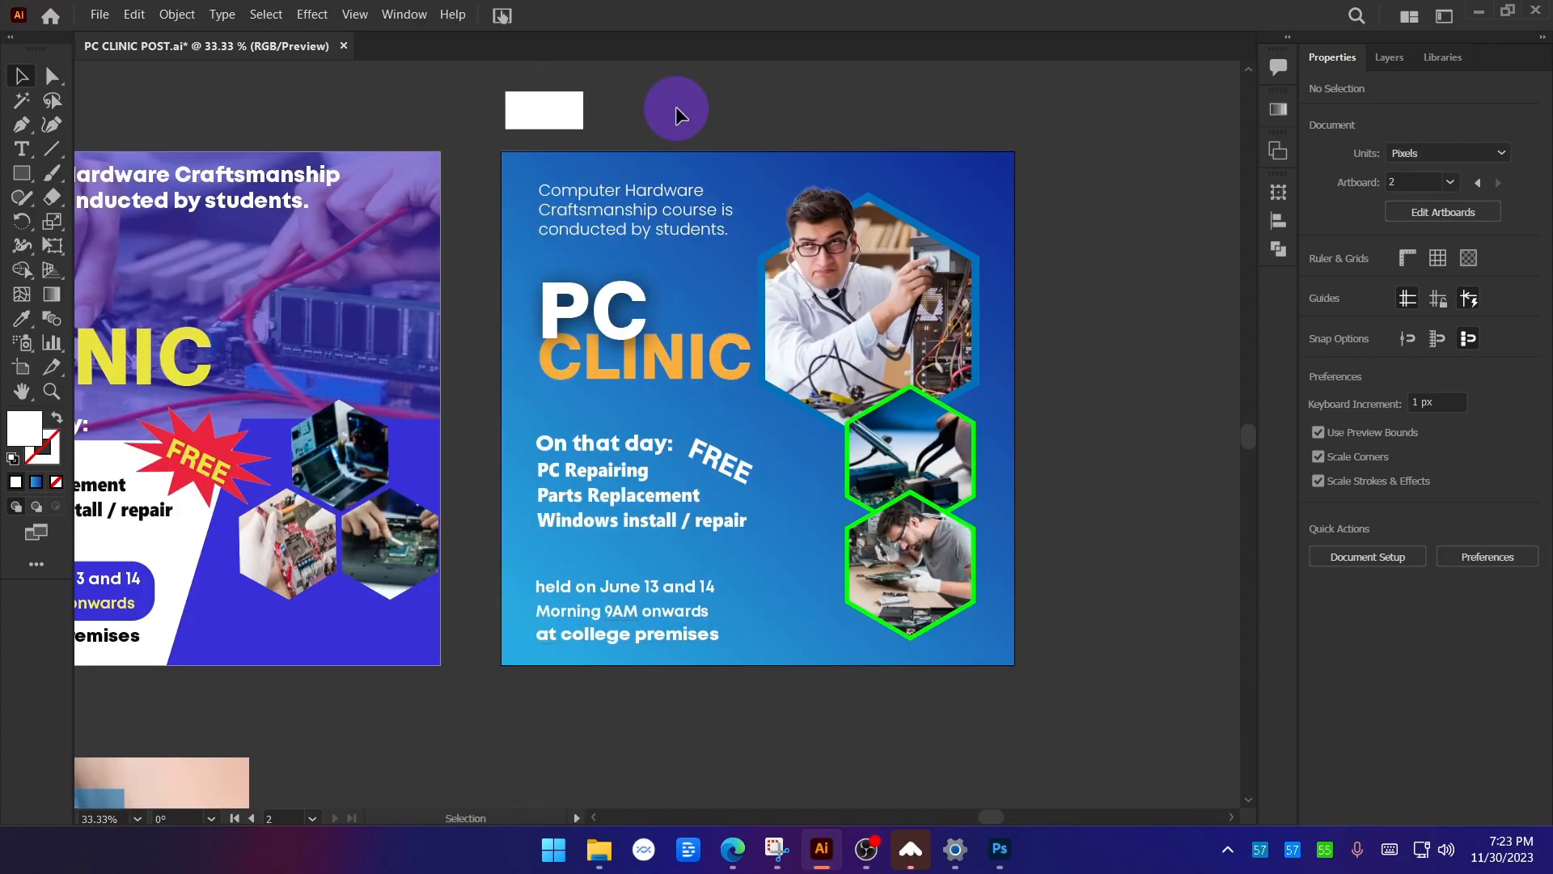
# Set the introductory text's Poppins font style to Medium.
pyautogui.click(681, 202)
pyautogui.click(1522, 484)
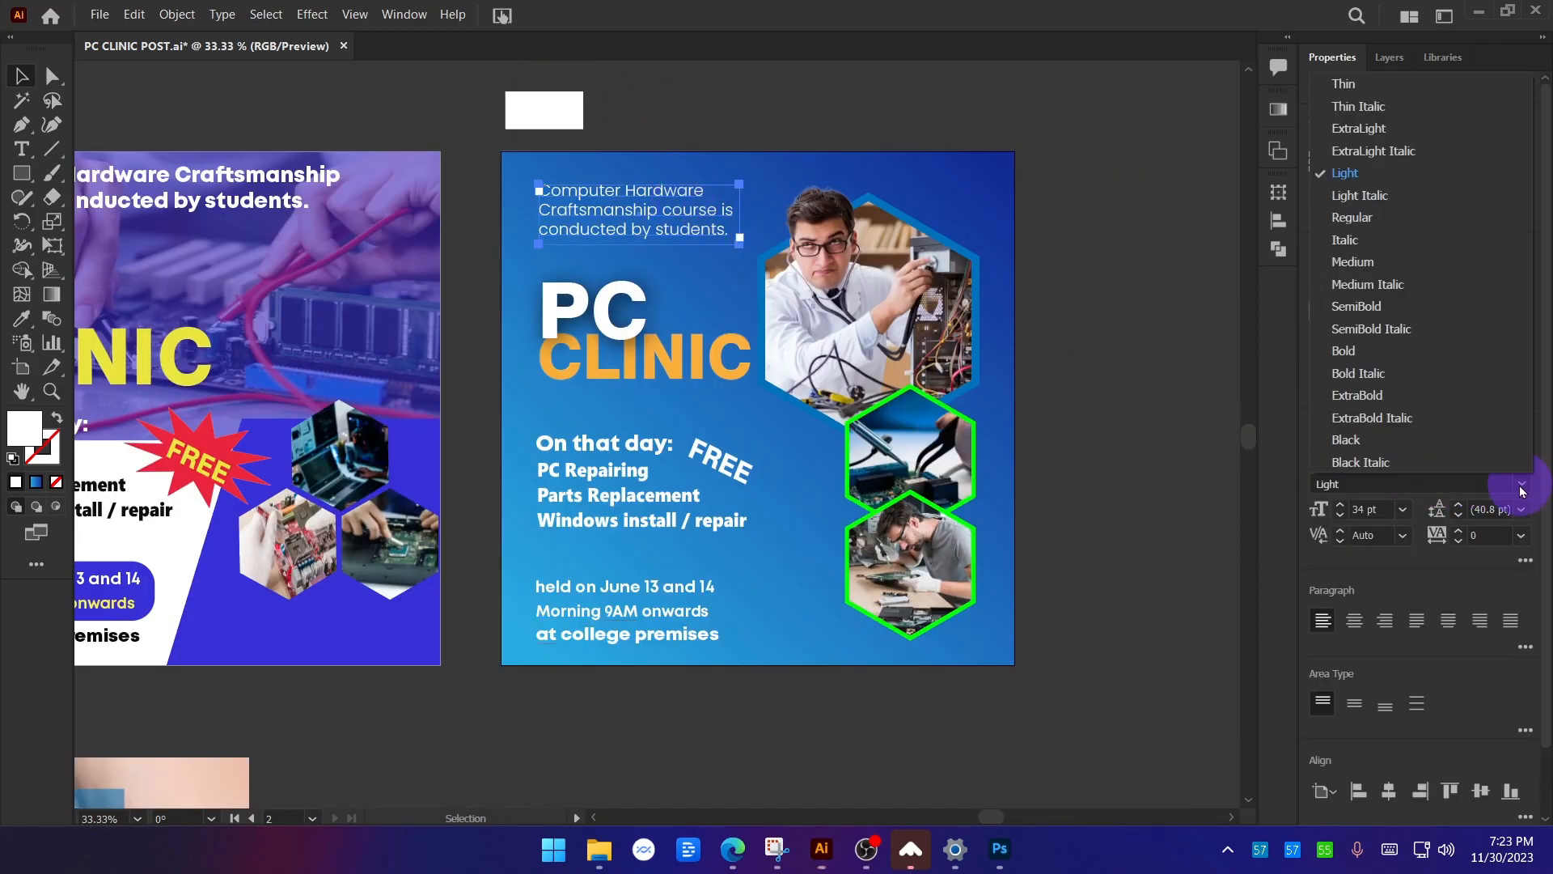
pyautogui.click(1361, 263)
pyautogui.click(1075, 170)
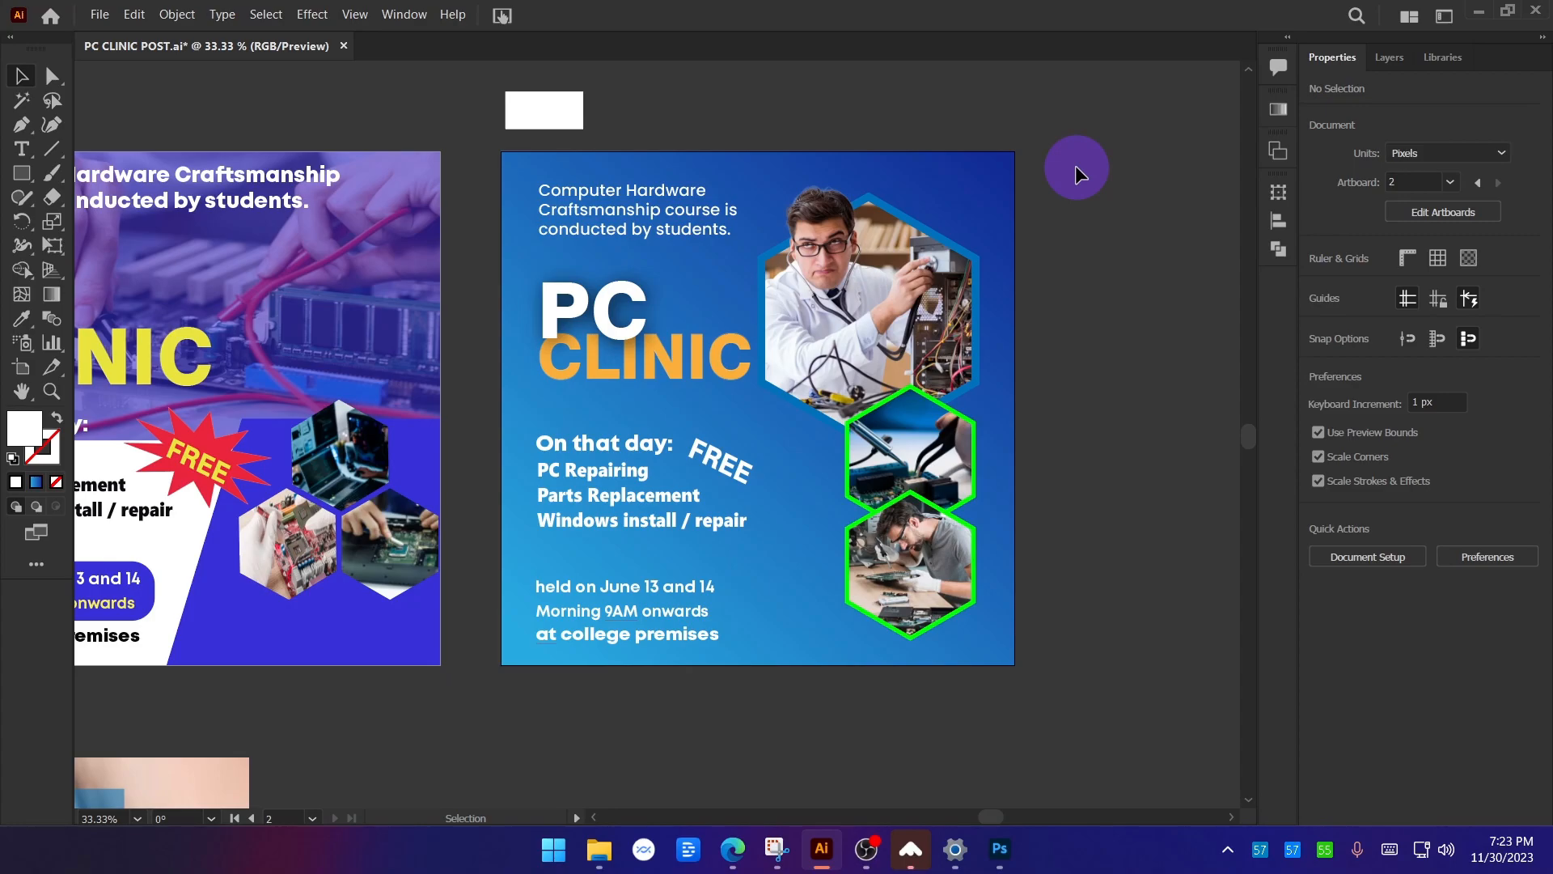
# Try moving the blue hexagon frame behind the main technician photo up and outward, and undo the move.
pyautogui.scroll(1, 1077, 203)
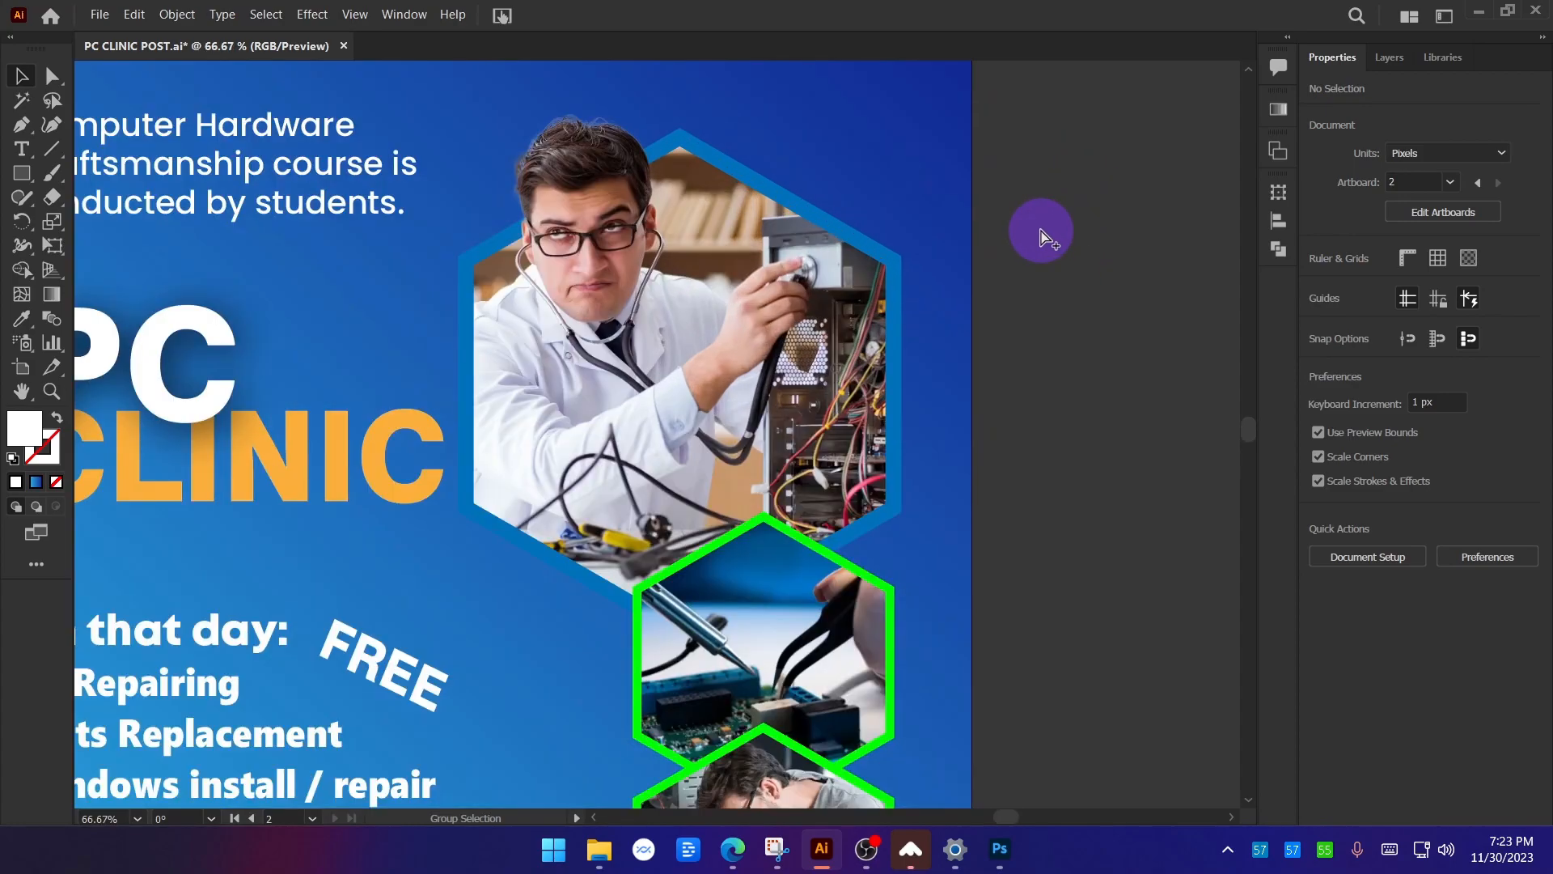
pyautogui.moveTo(881, 246); pyautogui.dragTo(922, 187)
pyautogui.hotkey('ctrl', 'z')
pyautogui.click(1018, 235)
pyautogui.scroll(-1, 1110, 260)
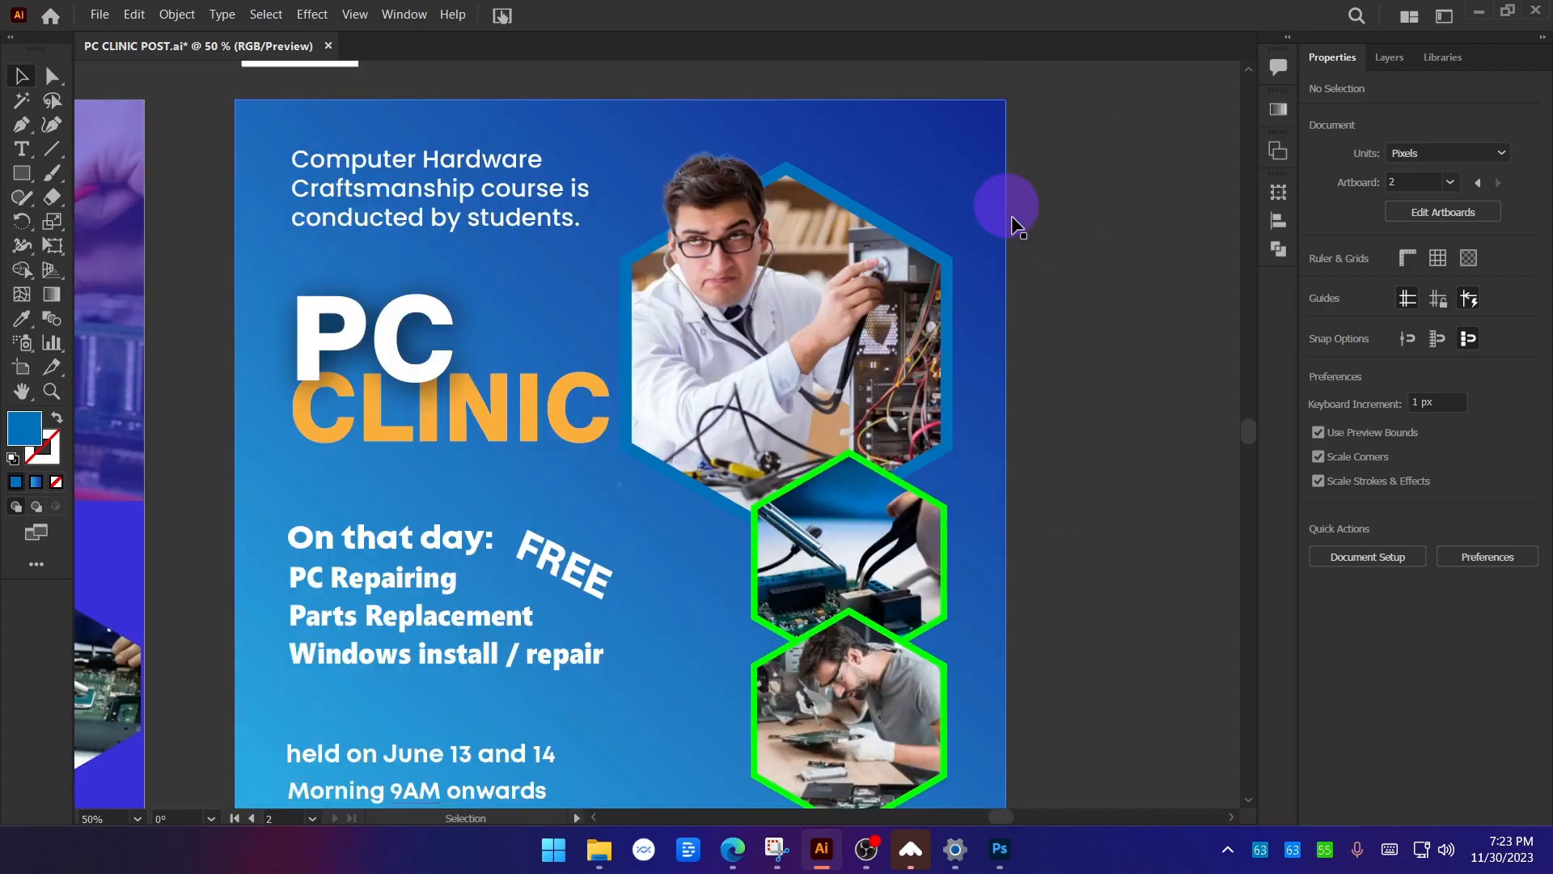
# Change the fill of the blue hexagon frame behind the main technician photo to white.
pyautogui.click(934, 254)
pyautogui.click(1318, 282)
pyautogui.click(1127, 353)
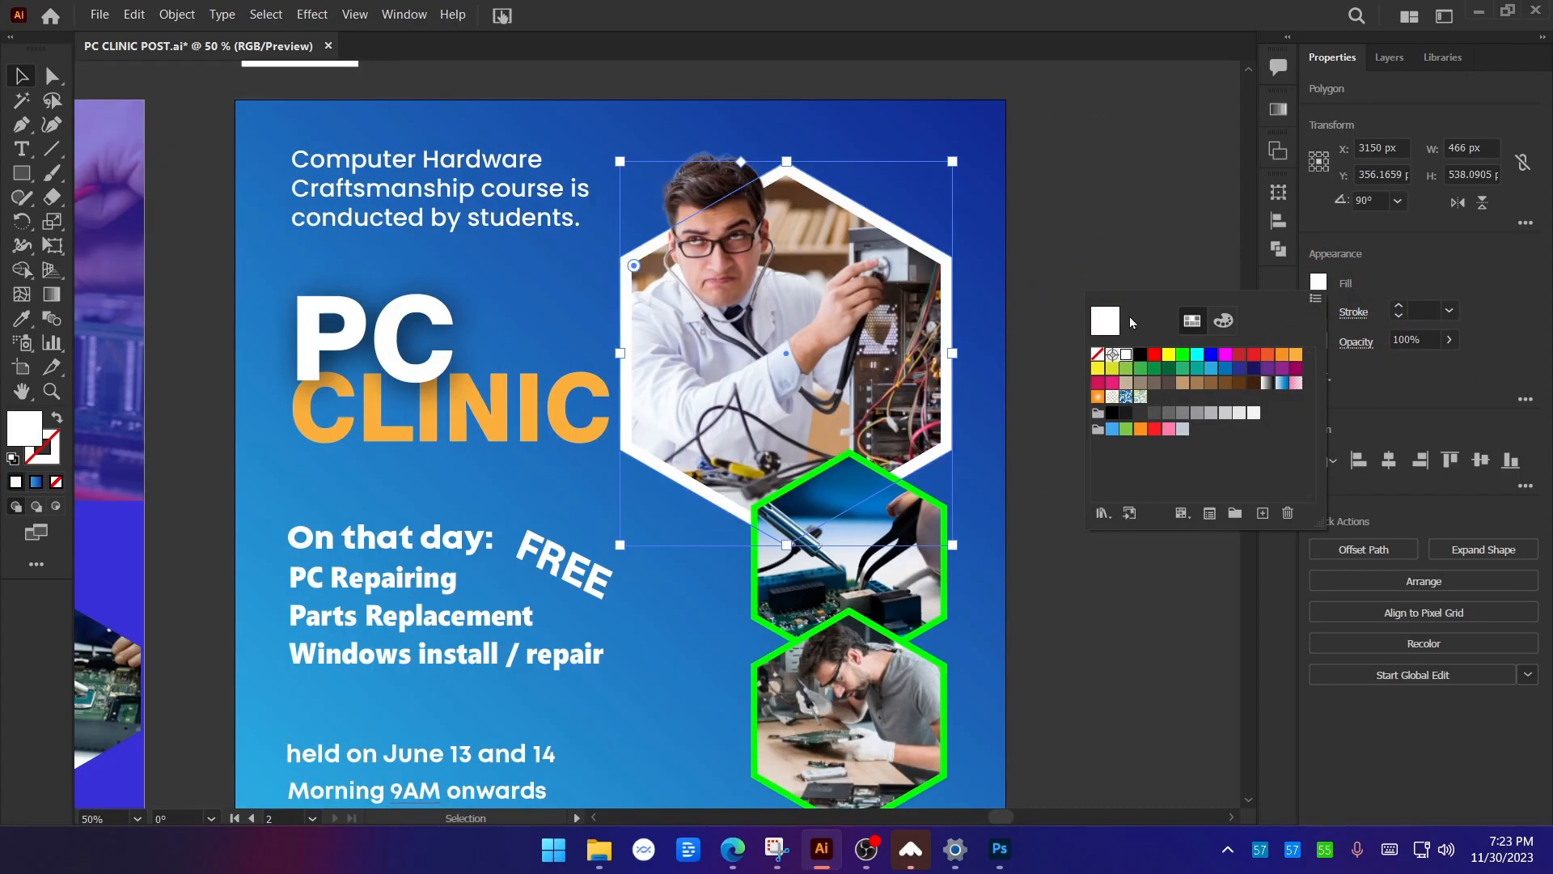
pyautogui.click(1112, 193)
pyautogui.scroll(-1, 1108, 194)
pyautogui.moveTo(1095, 194); pyautogui.dragTo(1033, 206)
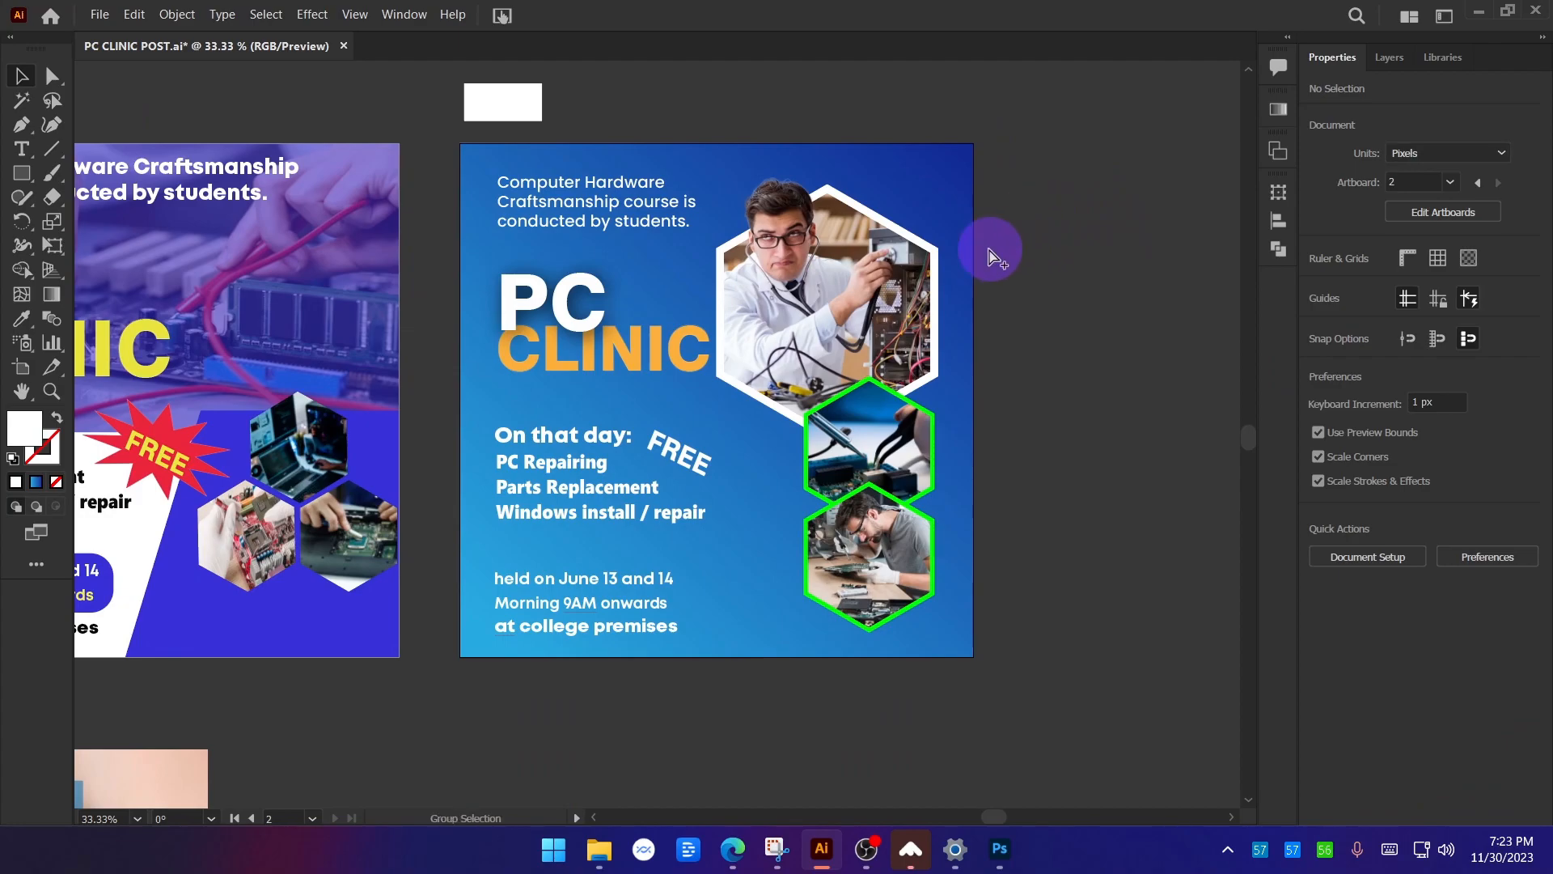
# Shrink the white hexagon frame around the main photo to about 450 by 520 px for a thinner border.
pyautogui.scroll(2, 994, 257)
pyautogui.click(907, 328)
pyautogui.scroll(1, 898, 364)
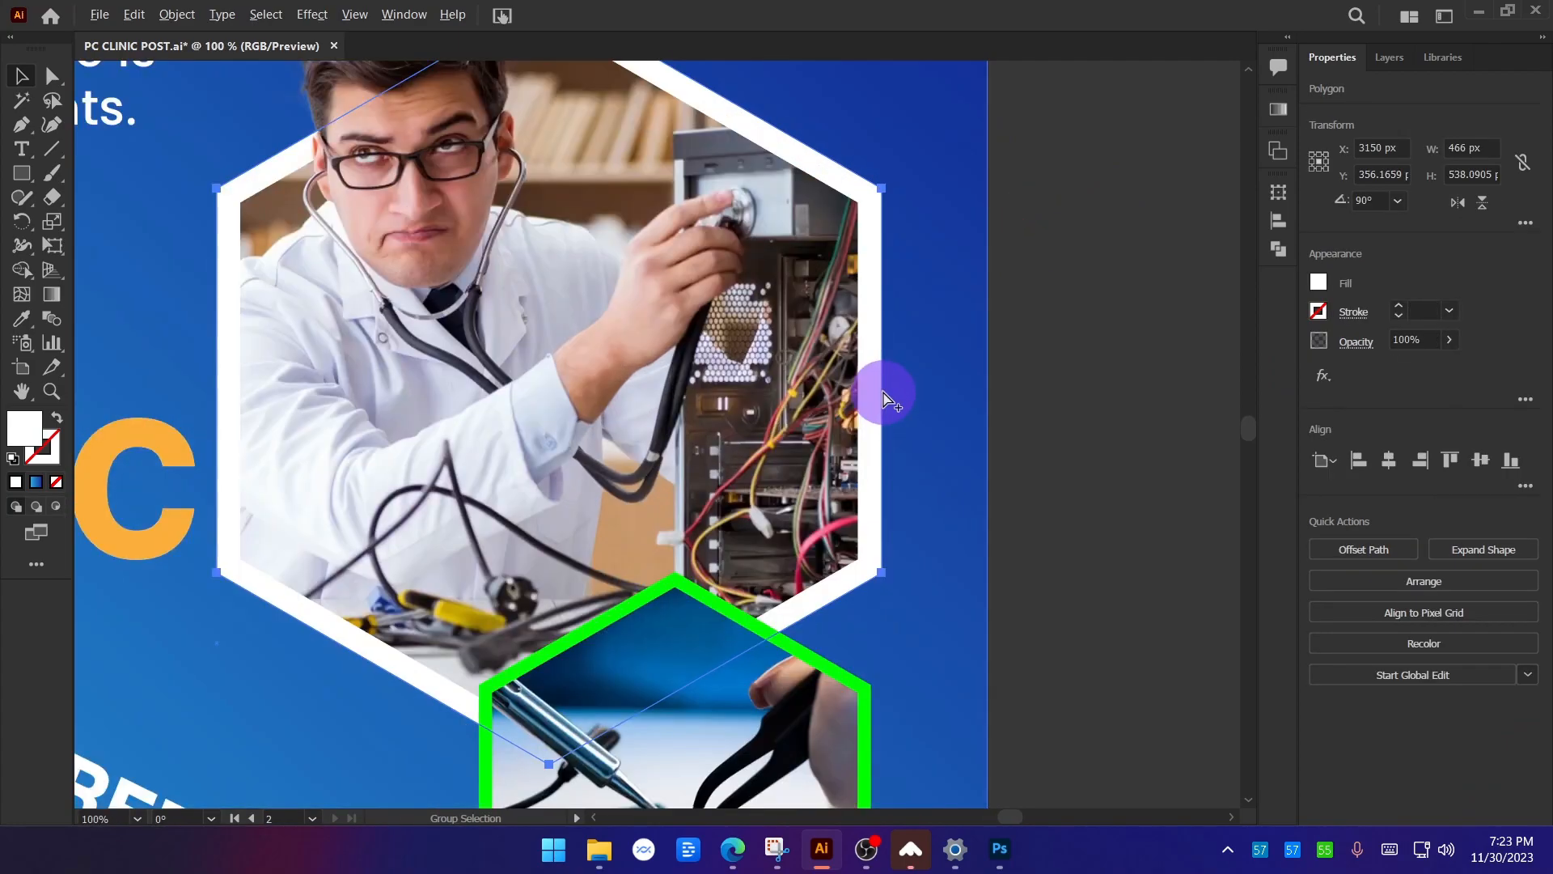
pyautogui.scroll(1, 883, 393)
pyautogui.moveTo(884, 377); pyautogui.dragTo(869, 379)
pyautogui.scroll(-2, 880, 374)
pyautogui.click(1078, 325)
pyautogui.moveTo(1063, 390)
pyautogui.mouseDown()
pyautogui.moveTo(1098, 380)
pyautogui.moveTo(1074, 377)
pyautogui.mouseUp()
pyautogui.scroll(-2, 1098, 374)
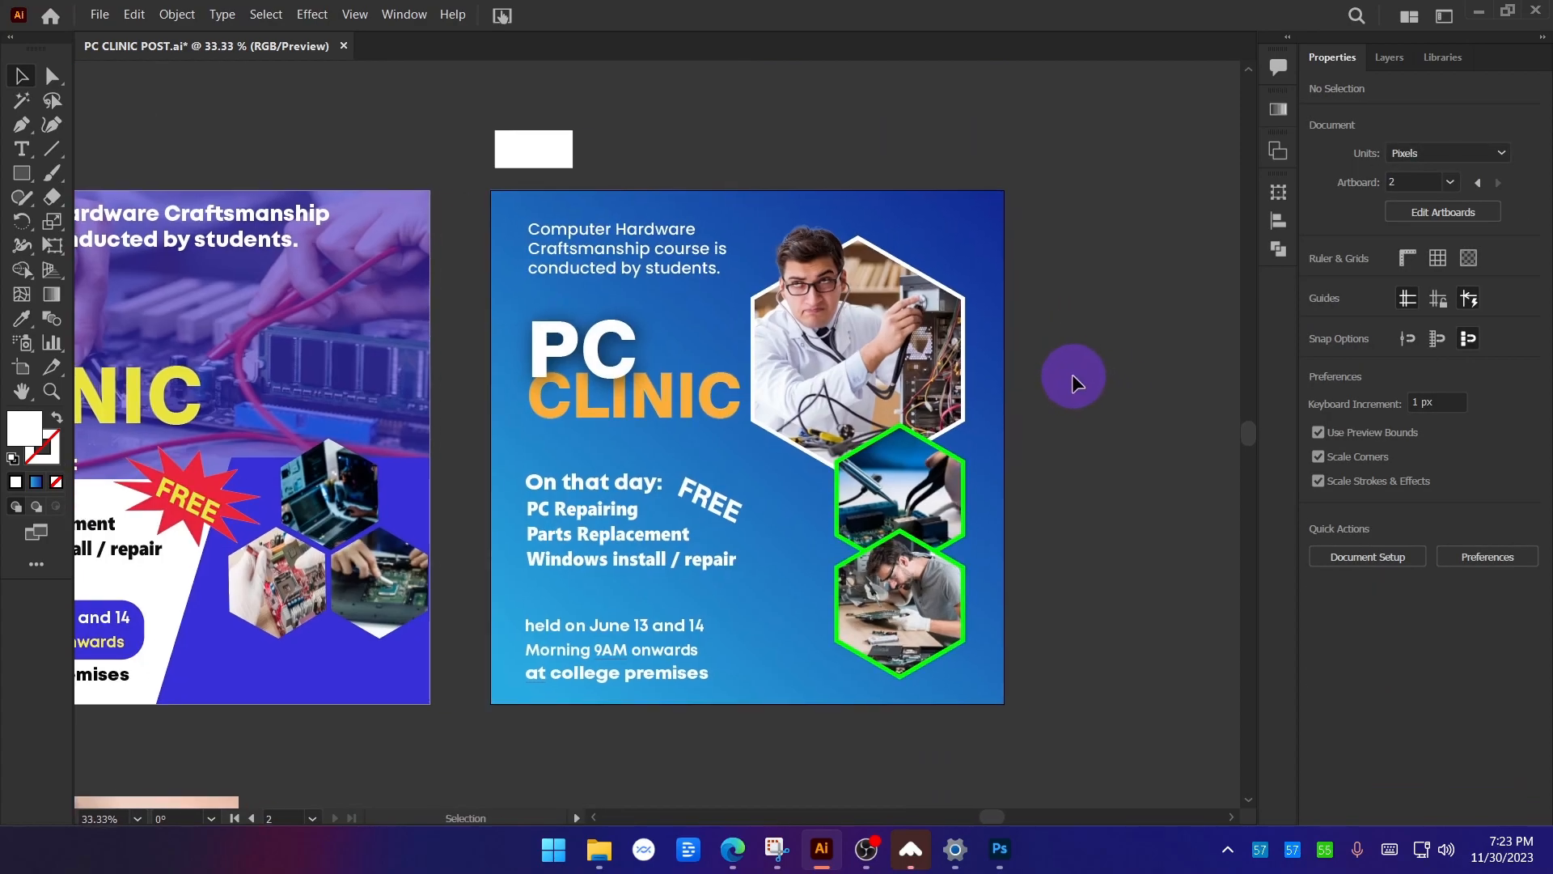
# Set the blending mode of the white hexagon frame around the main photo to Overlay.
pyautogui.scroll(2, 1052, 288)
pyautogui.moveTo(917, 275); pyautogui.dragTo(929, 255)
pyautogui.hotkey('ctrl', 'z')
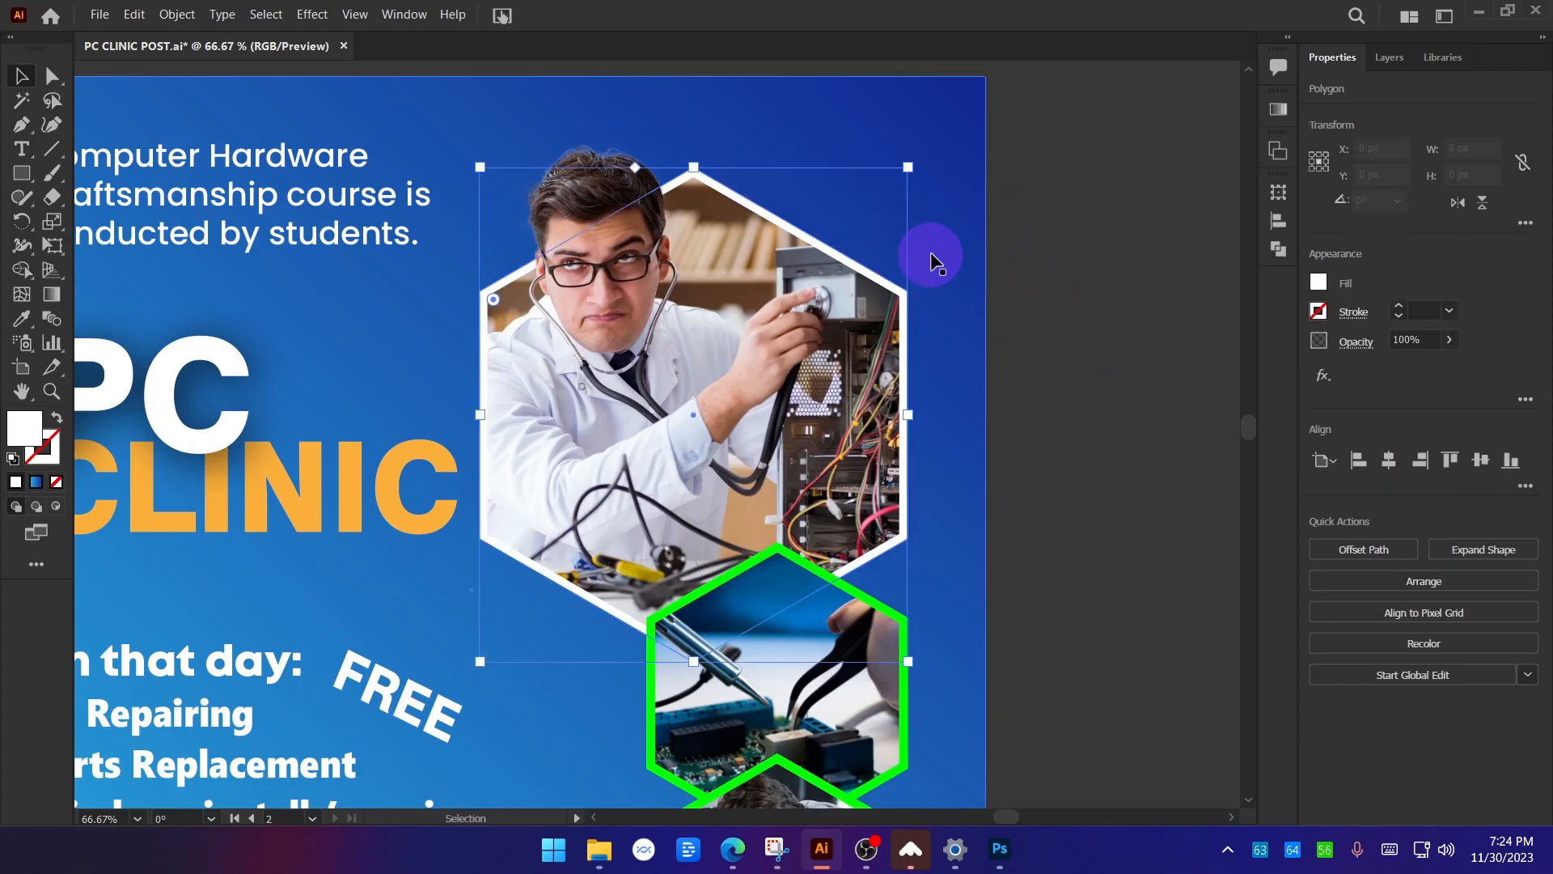
pyautogui.click(1360, 342)
pyautogui.click(1217, 379)
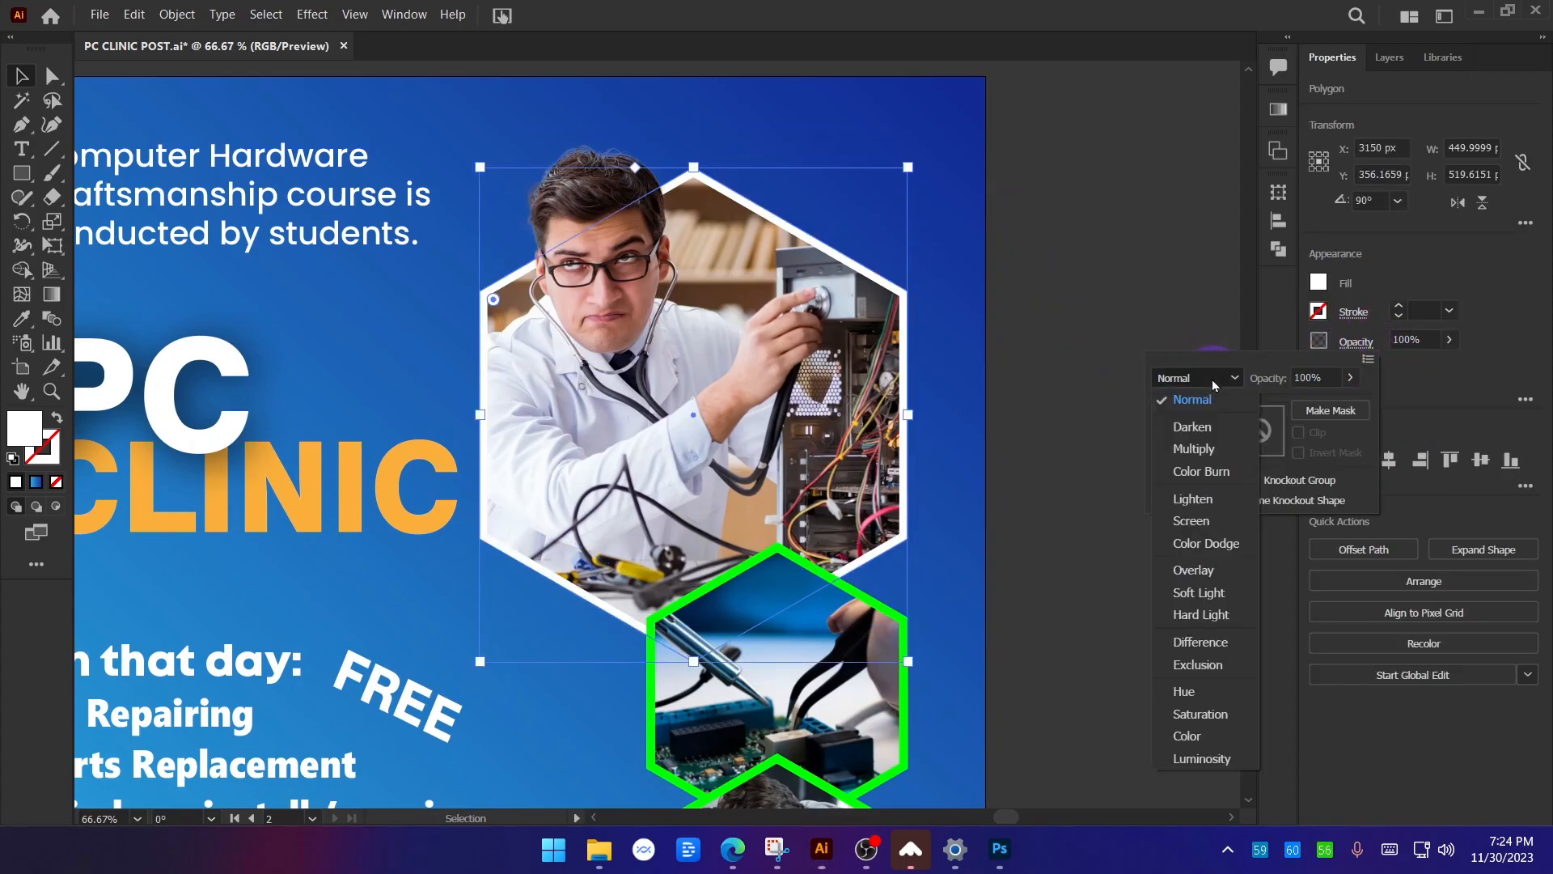
pyautogui.click(1215, 422)
pyautogui.click(1206, 378)
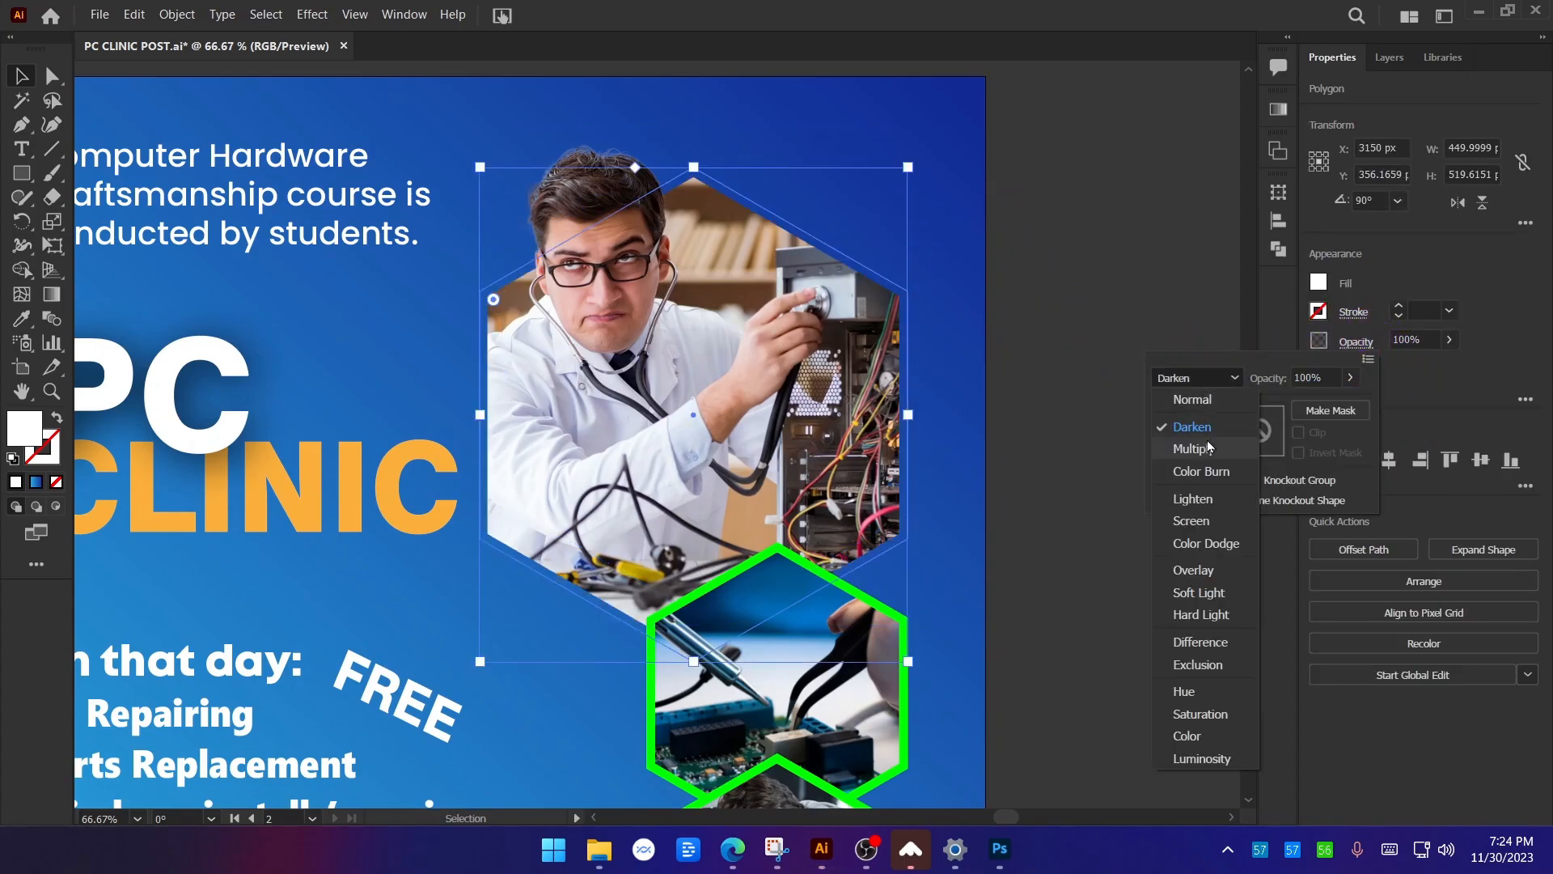
pyautogui.click(1205, 575)
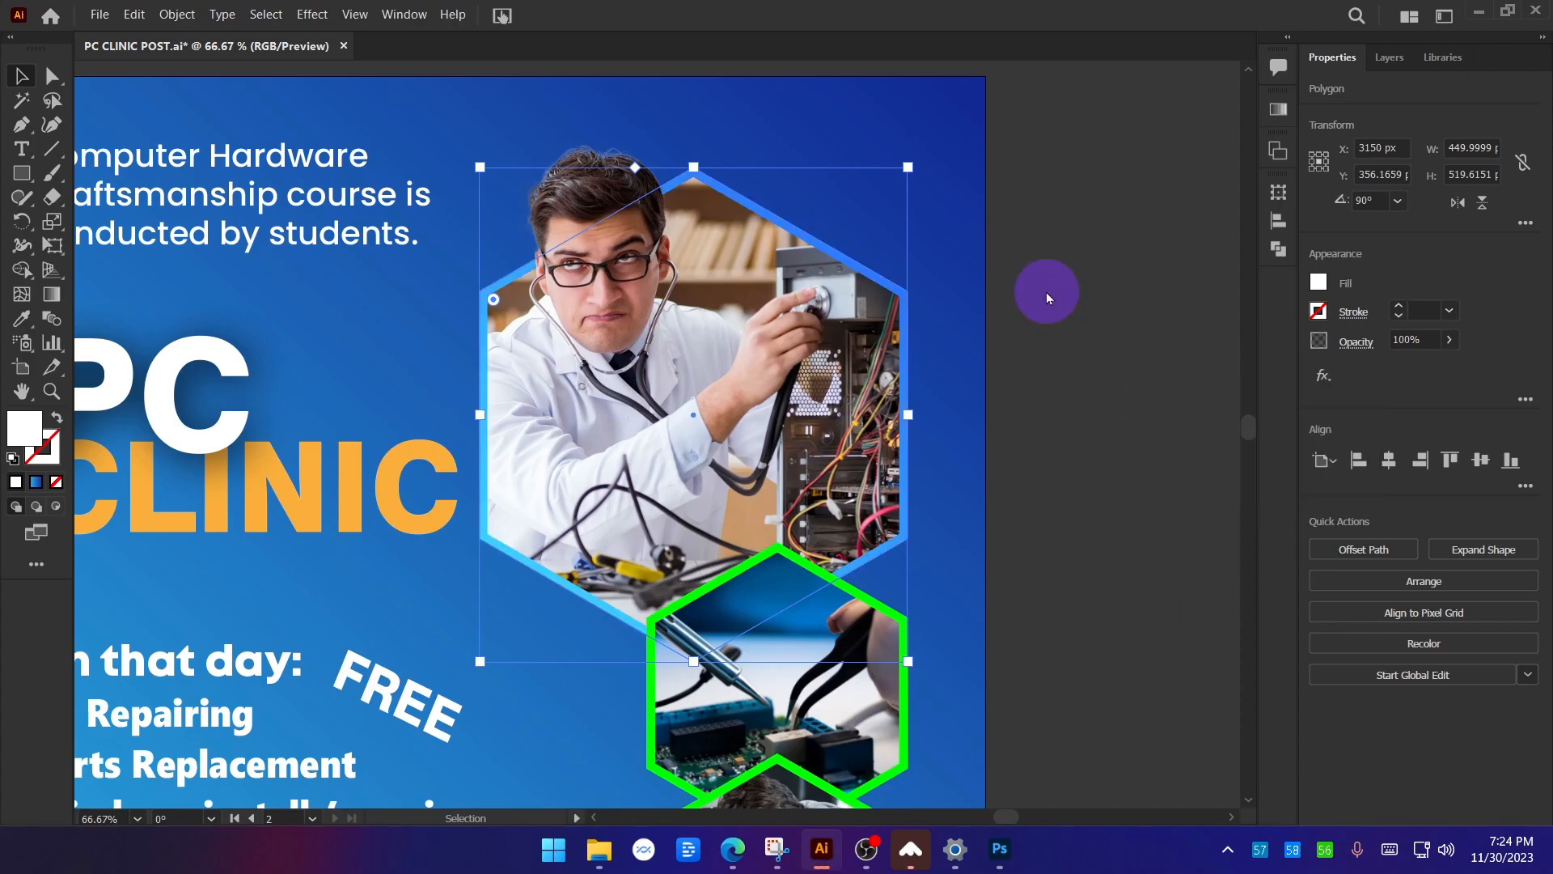
pyautogui.click(1080, 261)
pyautogui.scroll(-1, 1080, 260)
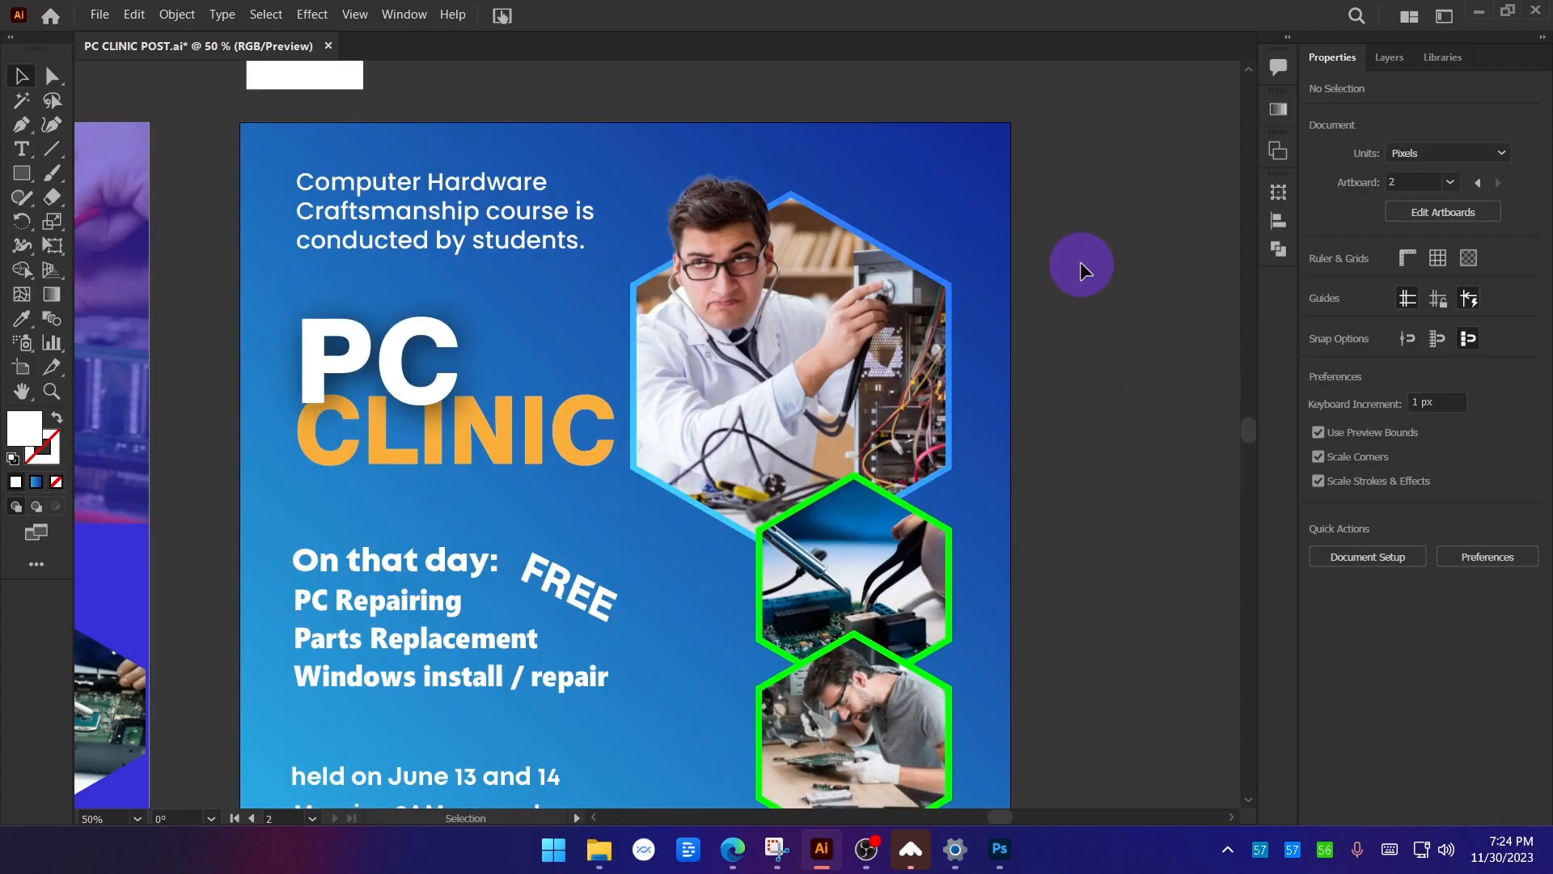
pyautogui.hotkey('ctrl', 'alt', 'g')
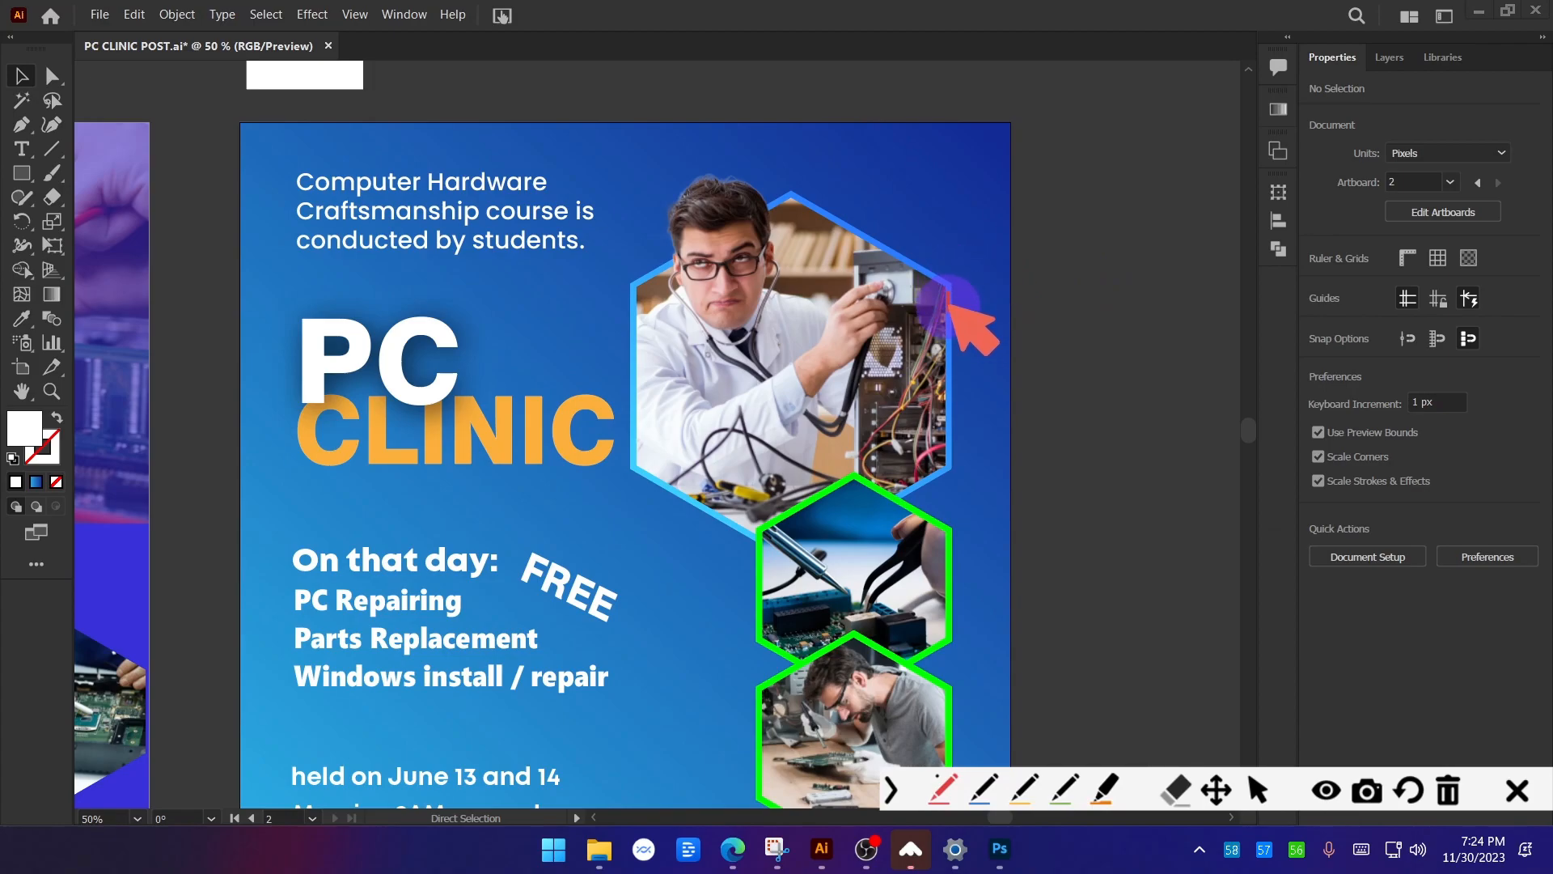
pyautogui.moveTo(952, 322); pyautogui.dragTo(950, 300)
pyautogui.moveTo(632, 422); pyautogui.dragTo(650, 449)
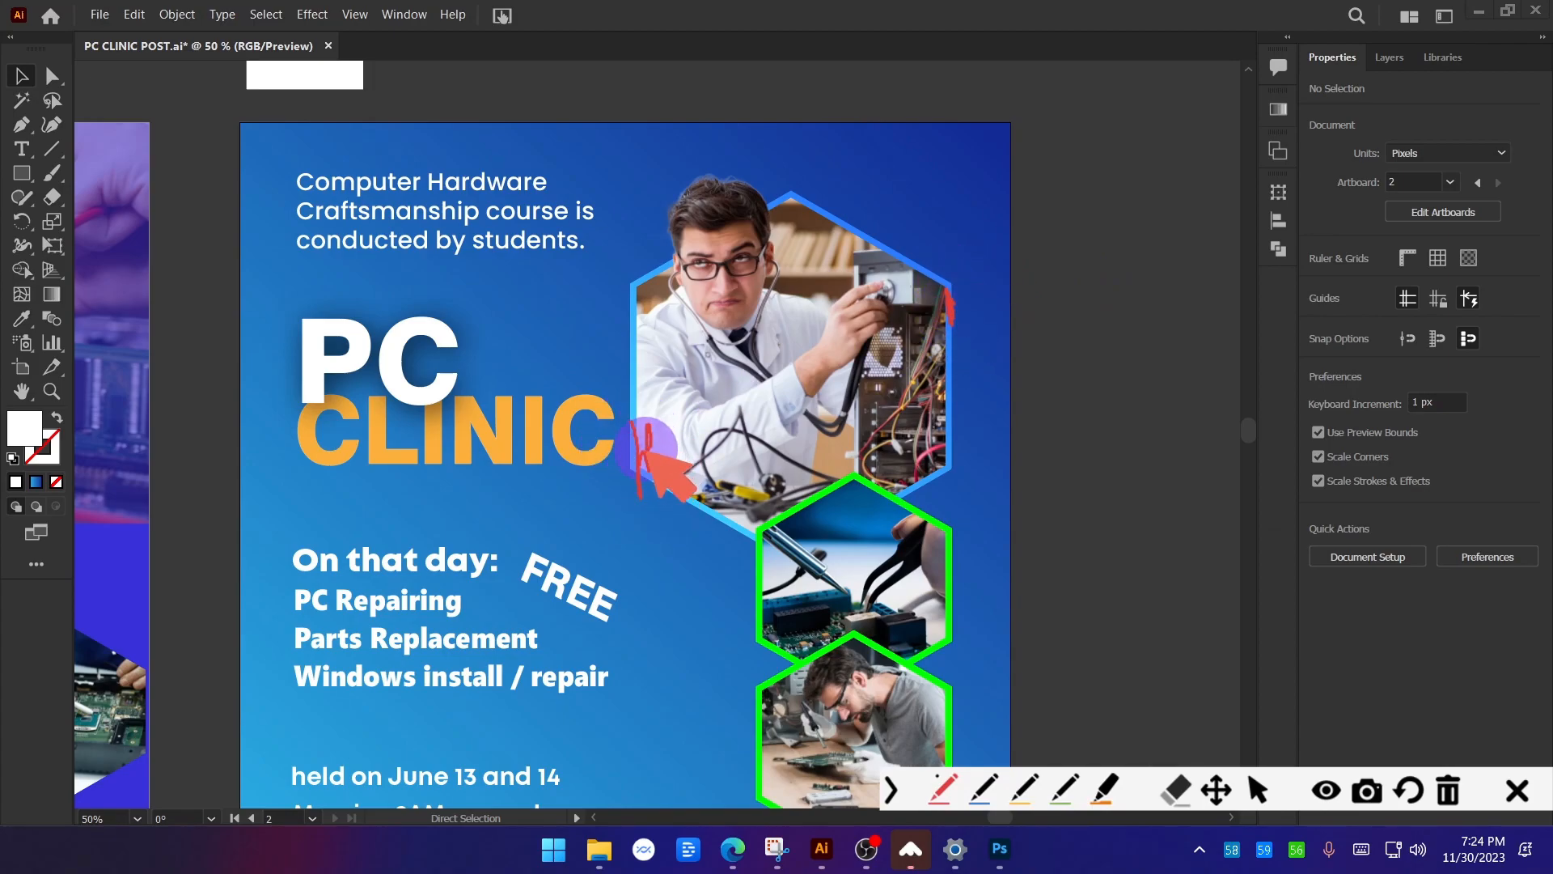
pyautogui.click(1517, 790)
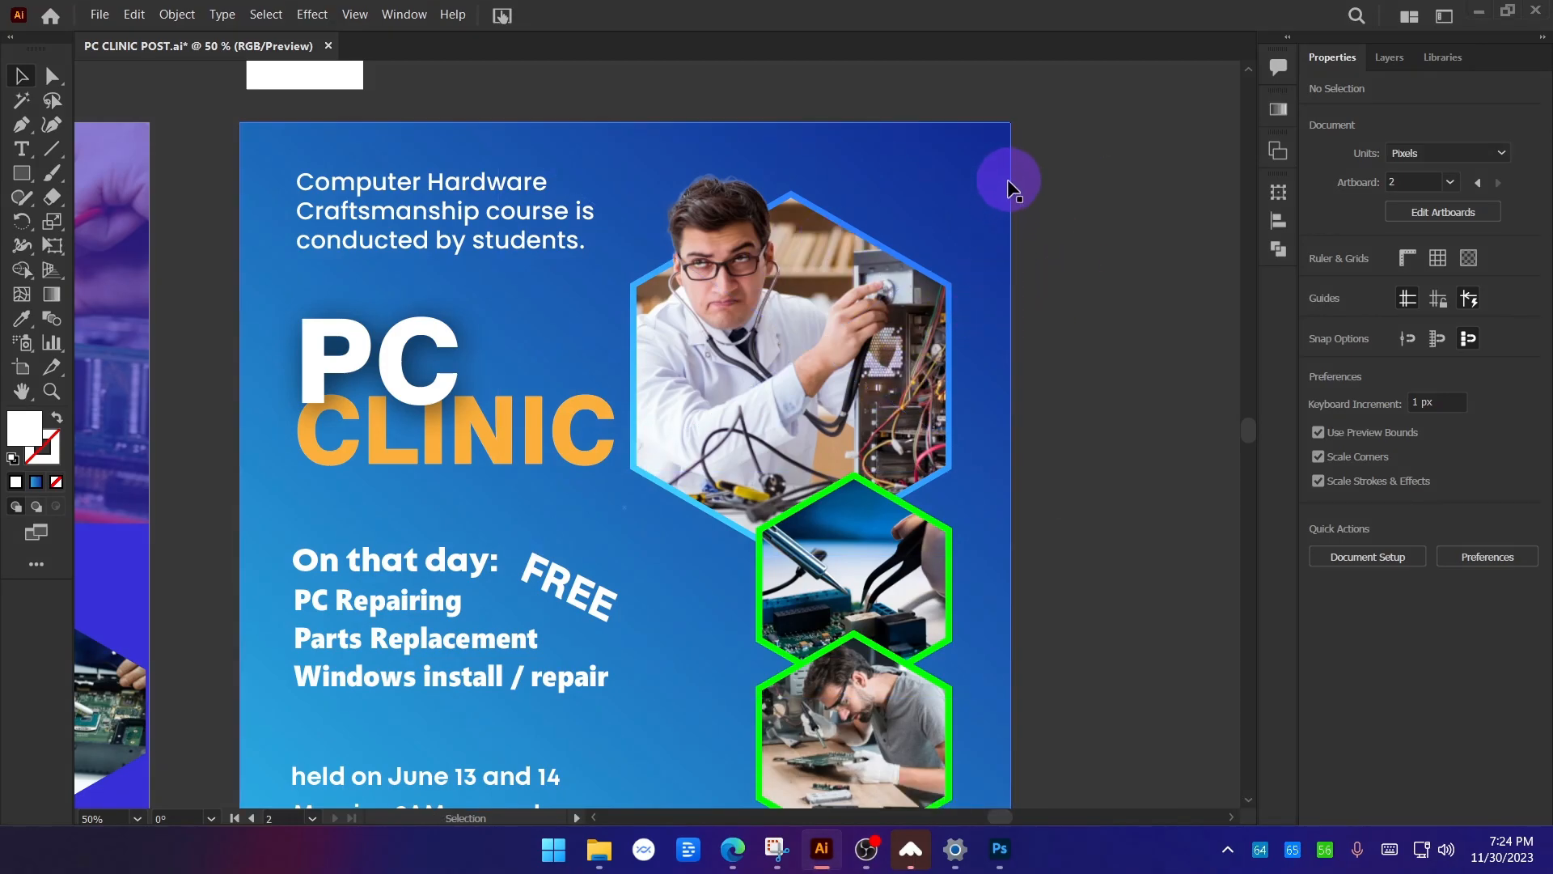
# Enlarge the Overlay hexagon frame around the main photo slightly to thicken its border.
pyautogui.scroll(-1, 1021, 267)
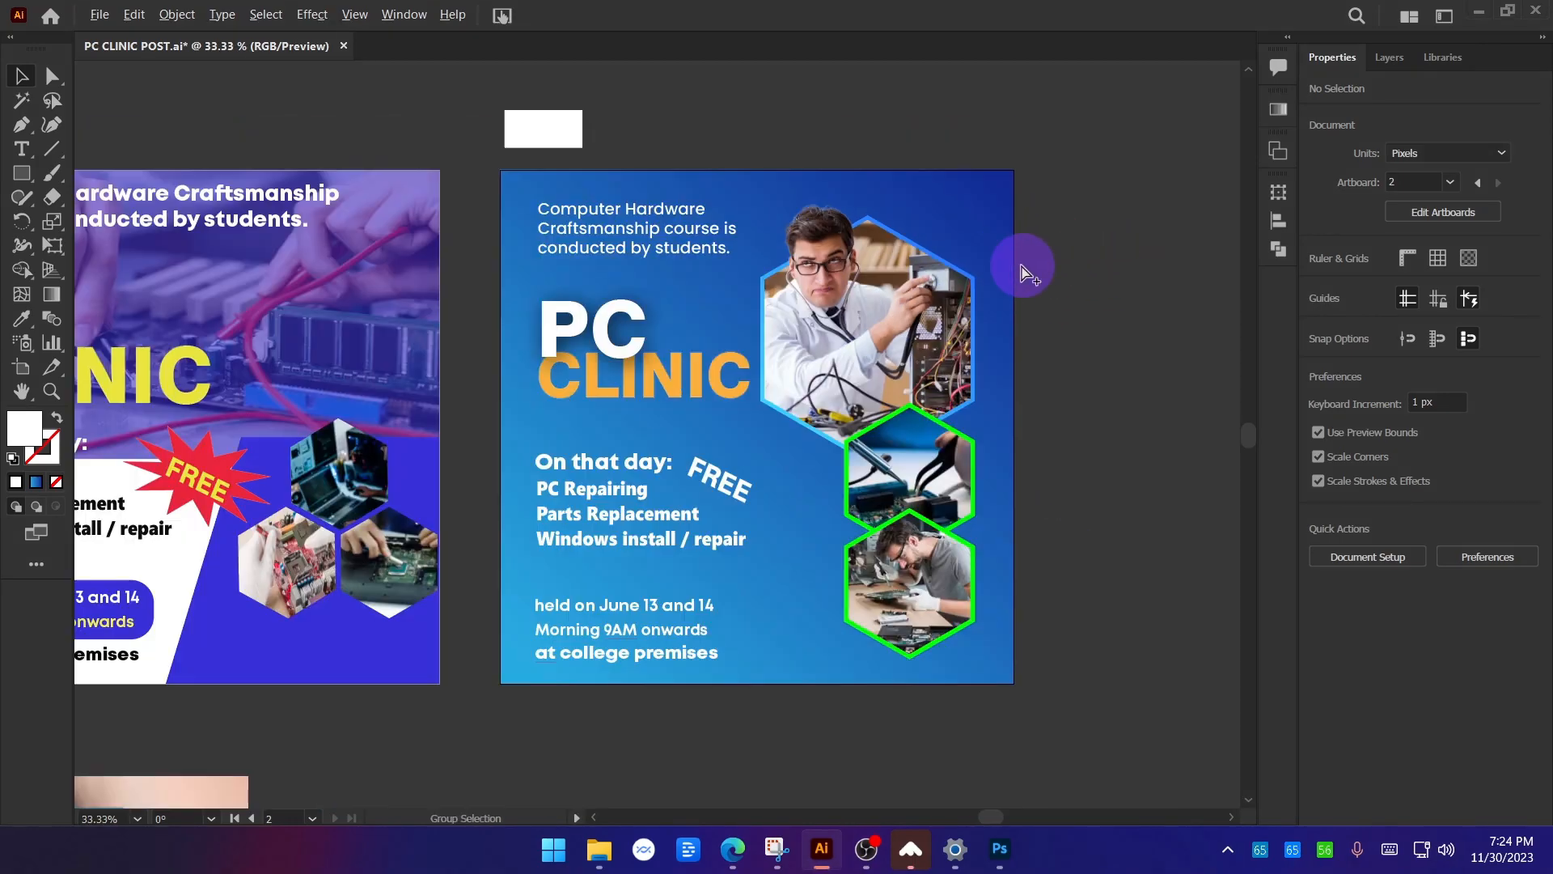
pyautogui.moveTo(1102, 386); pyautogui.dragTo(1048, 381)
pyautogui.scroll(3, 1029, 285)
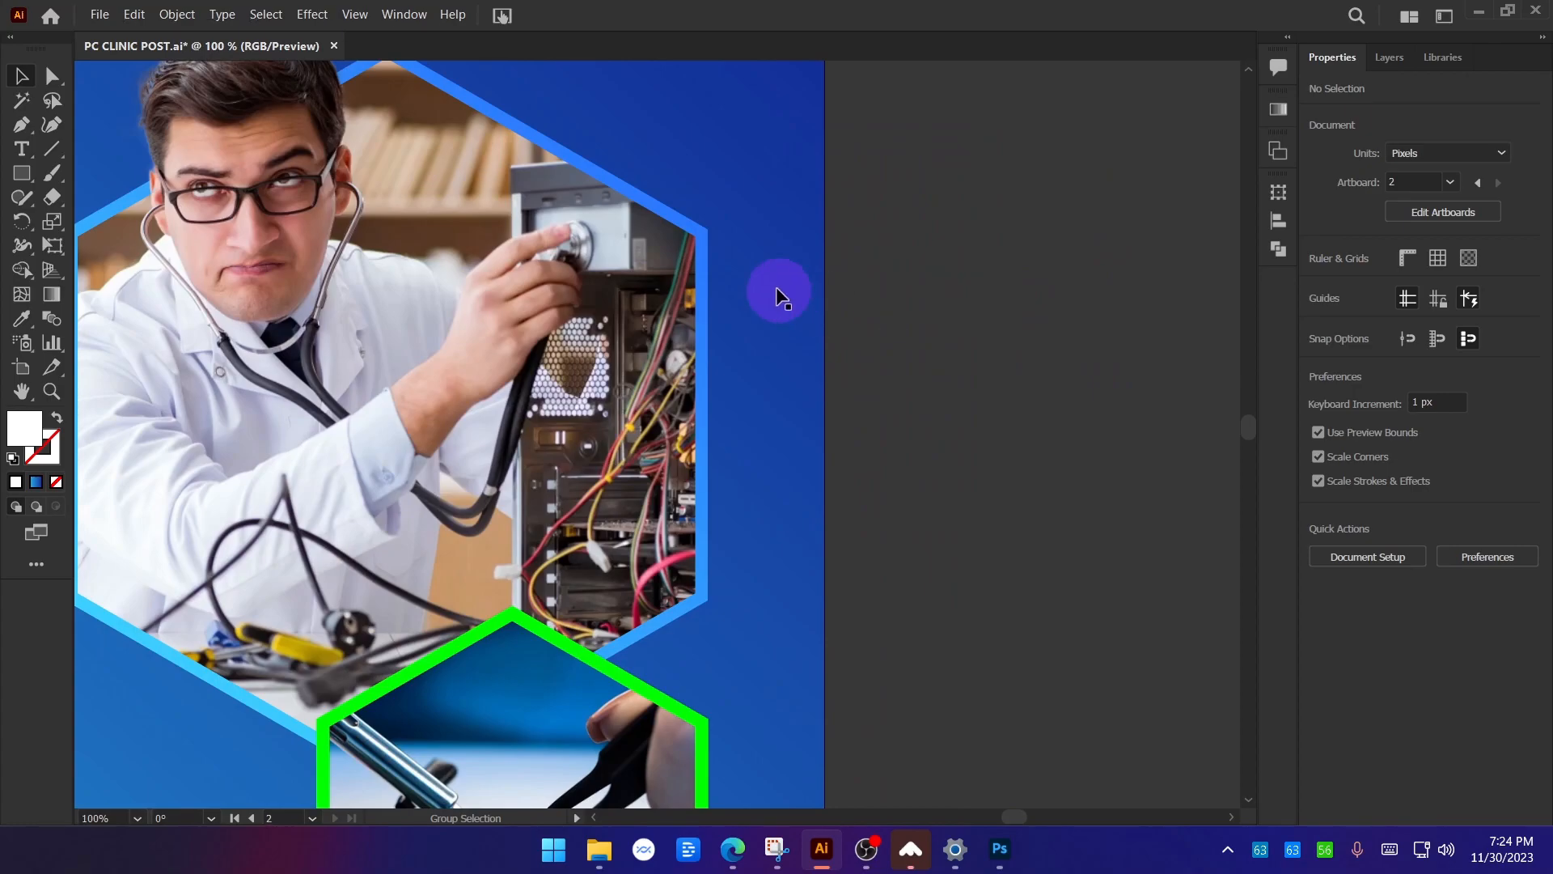
pyautogui.click(705, 253)
pyautogui.moveTo(707, 416); pyautogui.dragTo(718, 420)
pyautogui.click(899, 367)
pyautogui.scroll(-3, 932, 348)
pyautogui.press('space')
pyautogui.moveTo(1050, 452); pyautogui.dragTo(1093, 417)
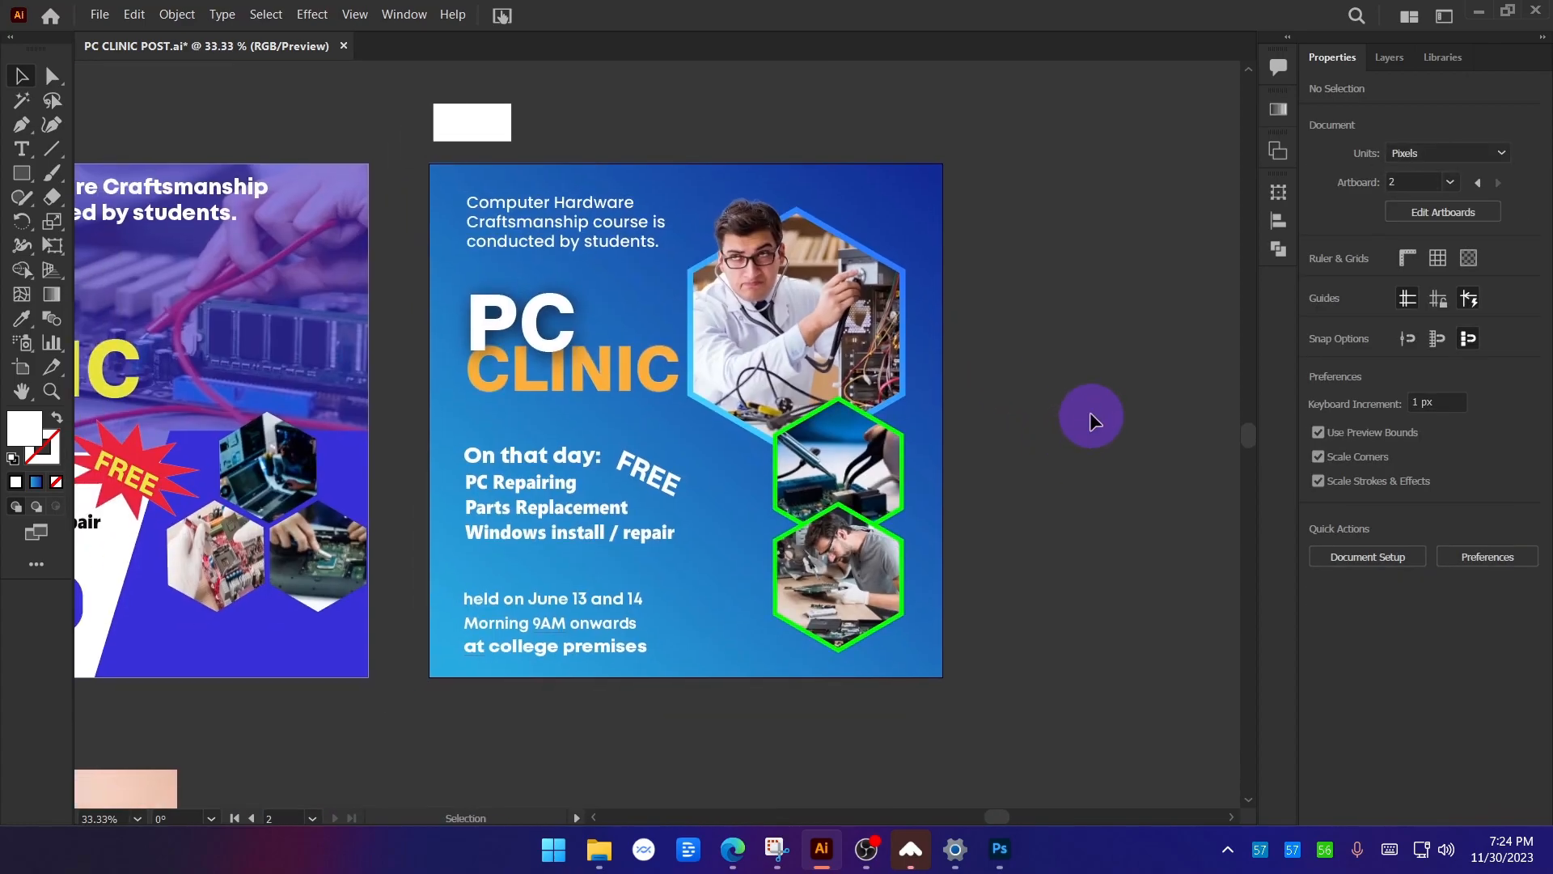
# Change the font of the three-line services list beginning "PC Repairing" to Poppins Medium.
pyautogui.press('space')
pyautogui.moveTo(562, 379); pyautogui.dragTo(814, 351)
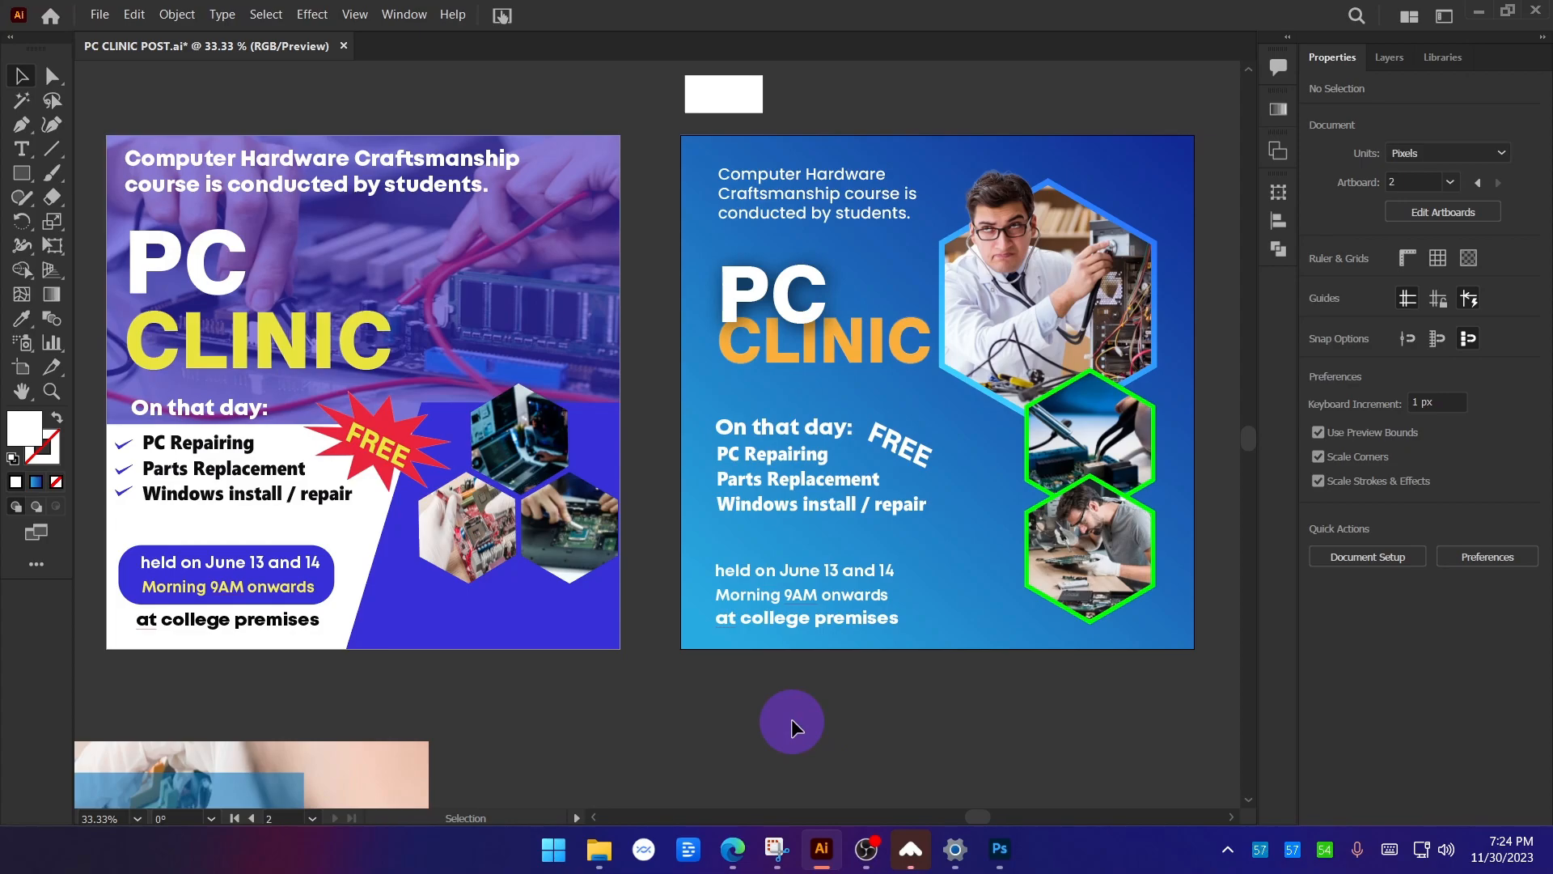
pyautogui.scroll(2, 964, 527)
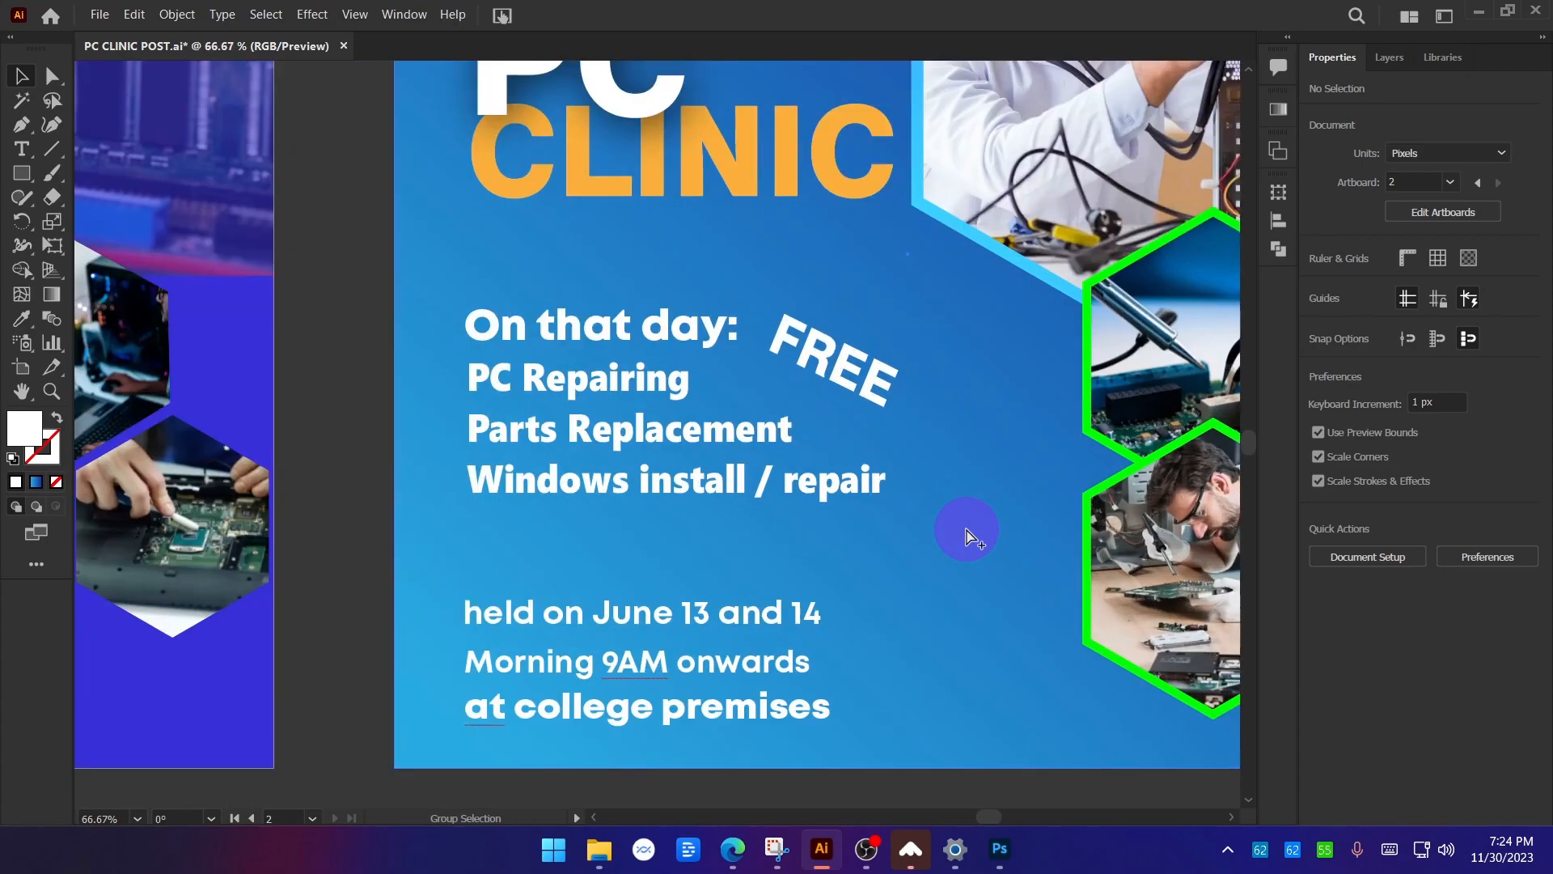
pyautogui.moveTo(679, 444); pyautogui.dragTo(798, 510)
pyautogui.hotkey('ctrl', 'z')
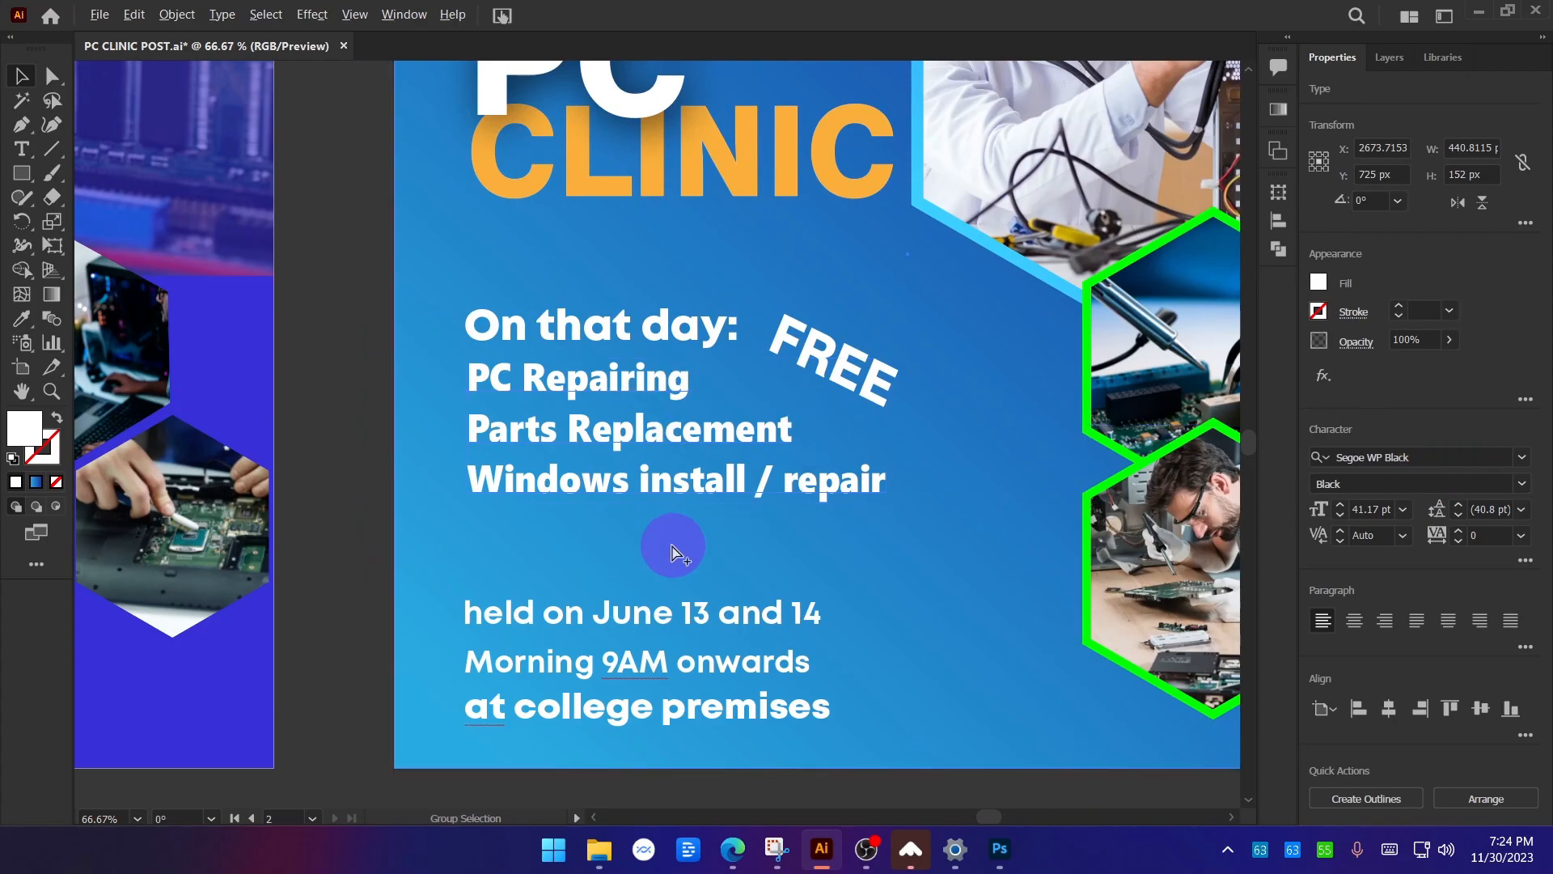
pyautogui.click(1439, 458)
pyautogui.write('po')
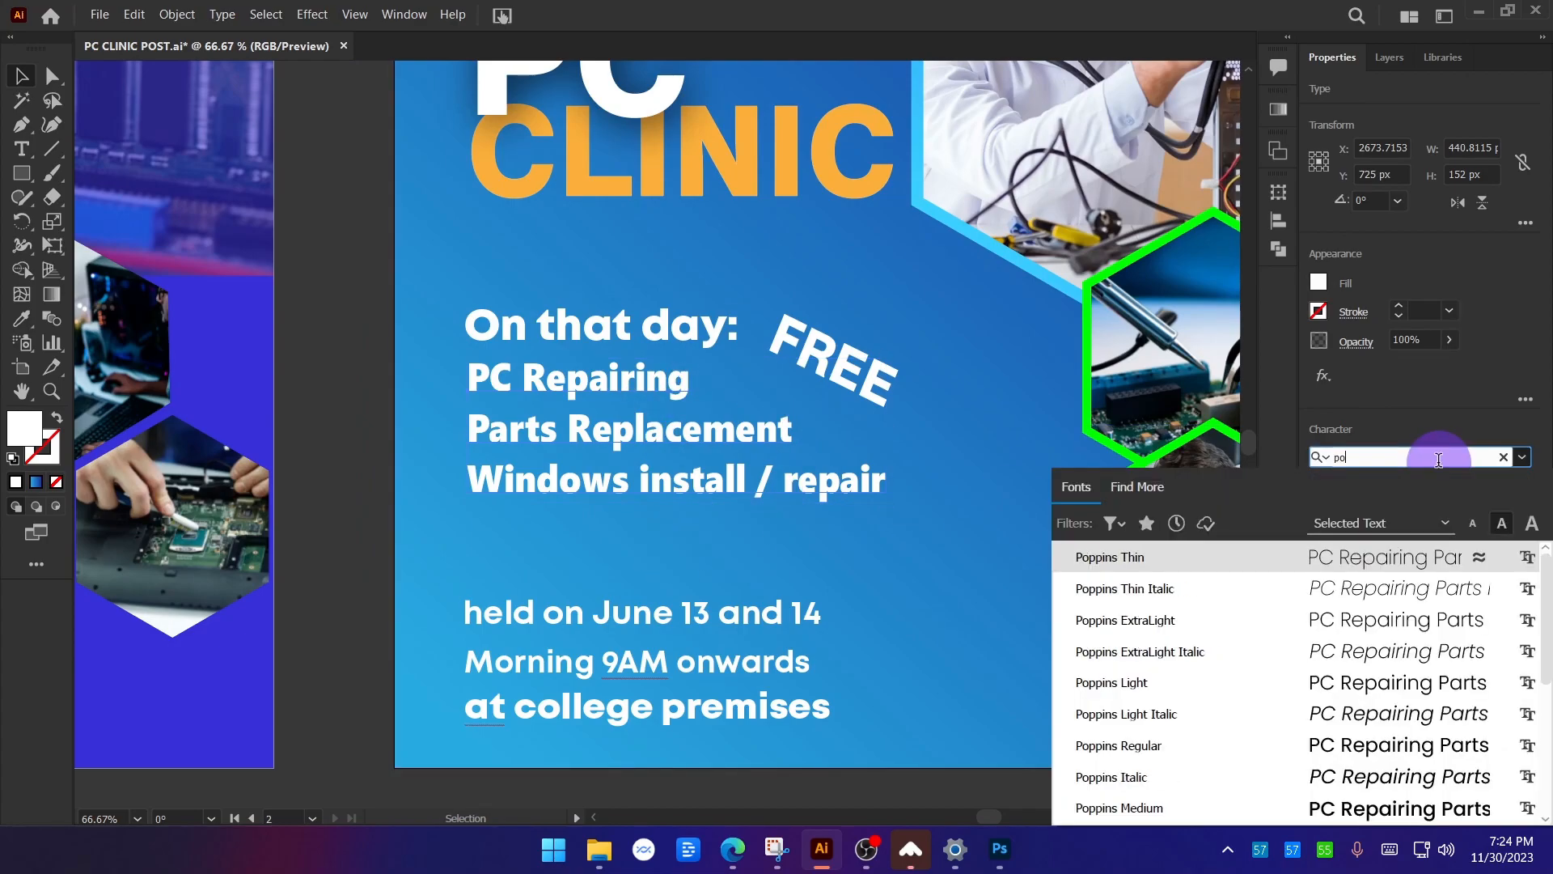
pyautogui.write('pp')
pyautogui.click(1382, 809)
pyautogui.hotkey('ctrl', '+')
pyautogui.hotkey('ctrl', '+')
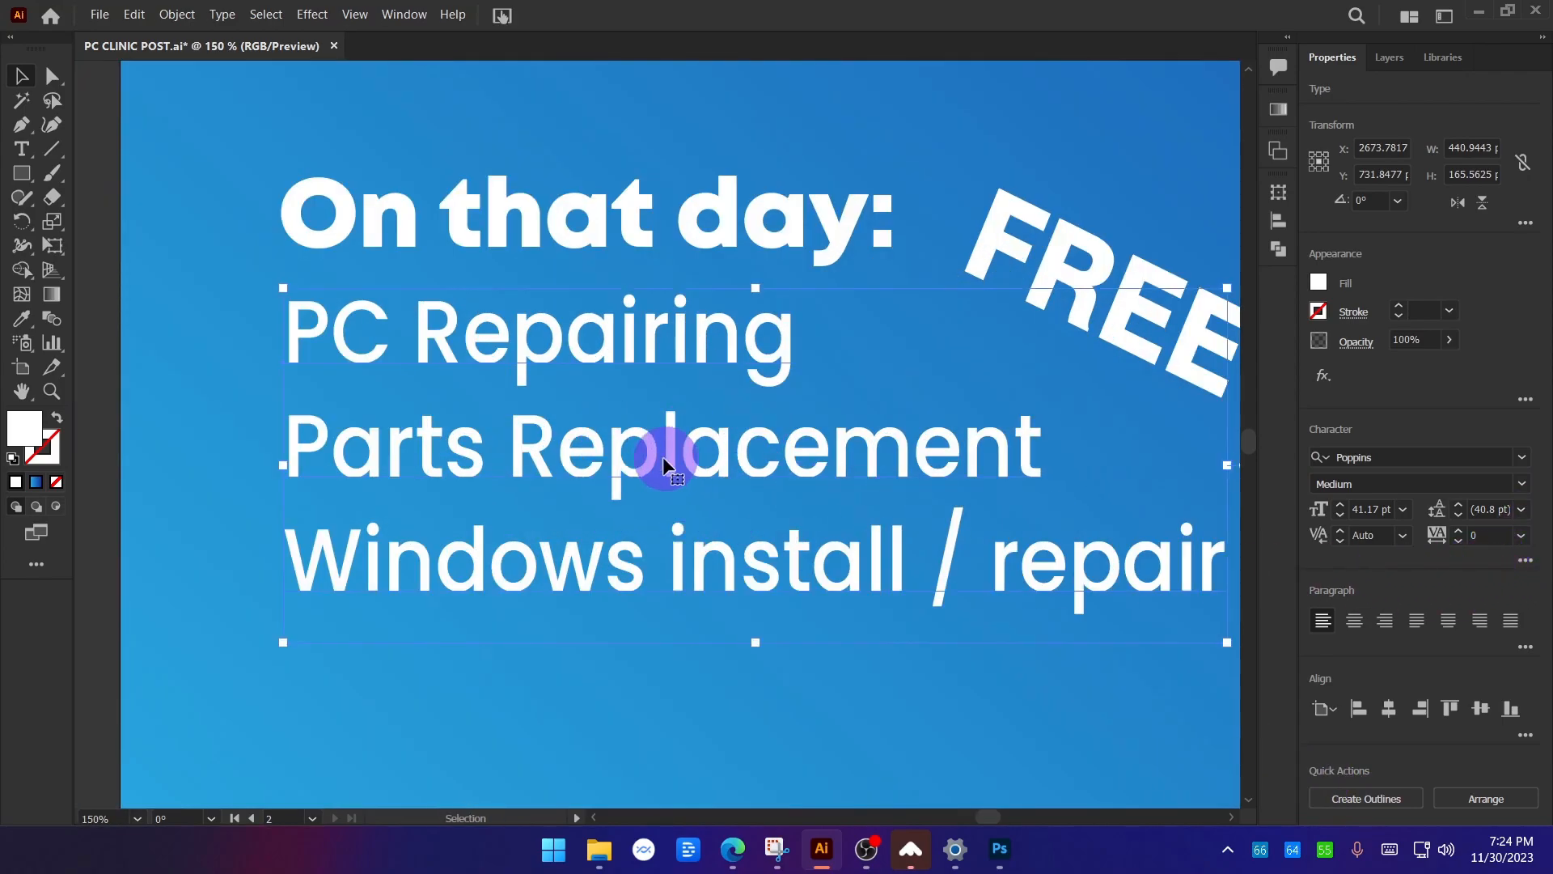
# Set the horizontal scale of the services list text to 100%.
pyautogui.moveTo(759, 289); pyautogui.dragTo(768, 114)
pyautogui.hotkey('ctrl', 'z')
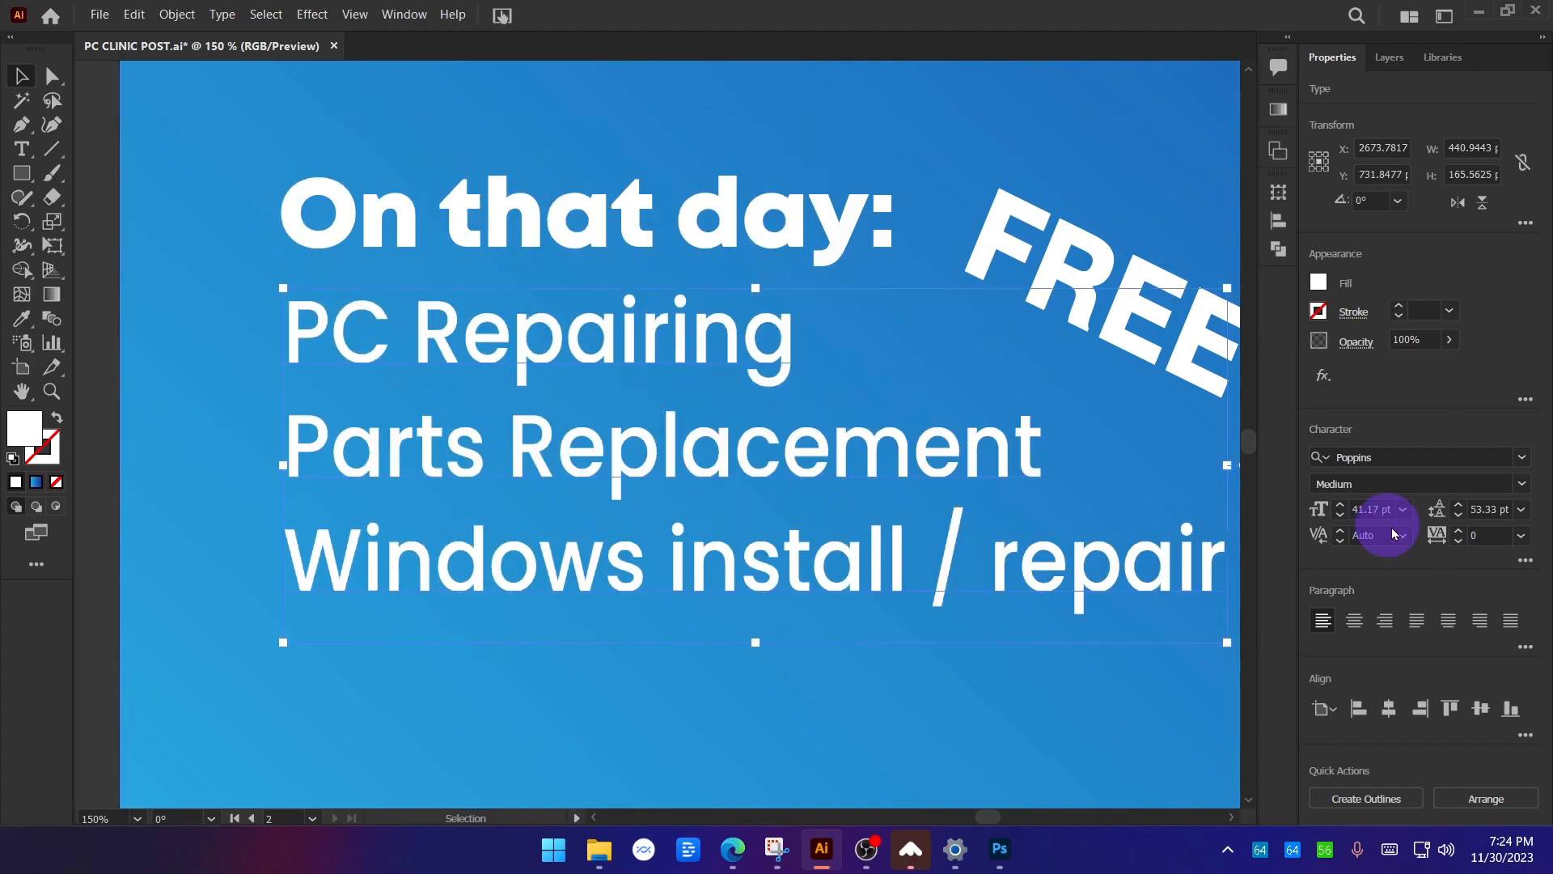
pyautogui.click(1525, 560)
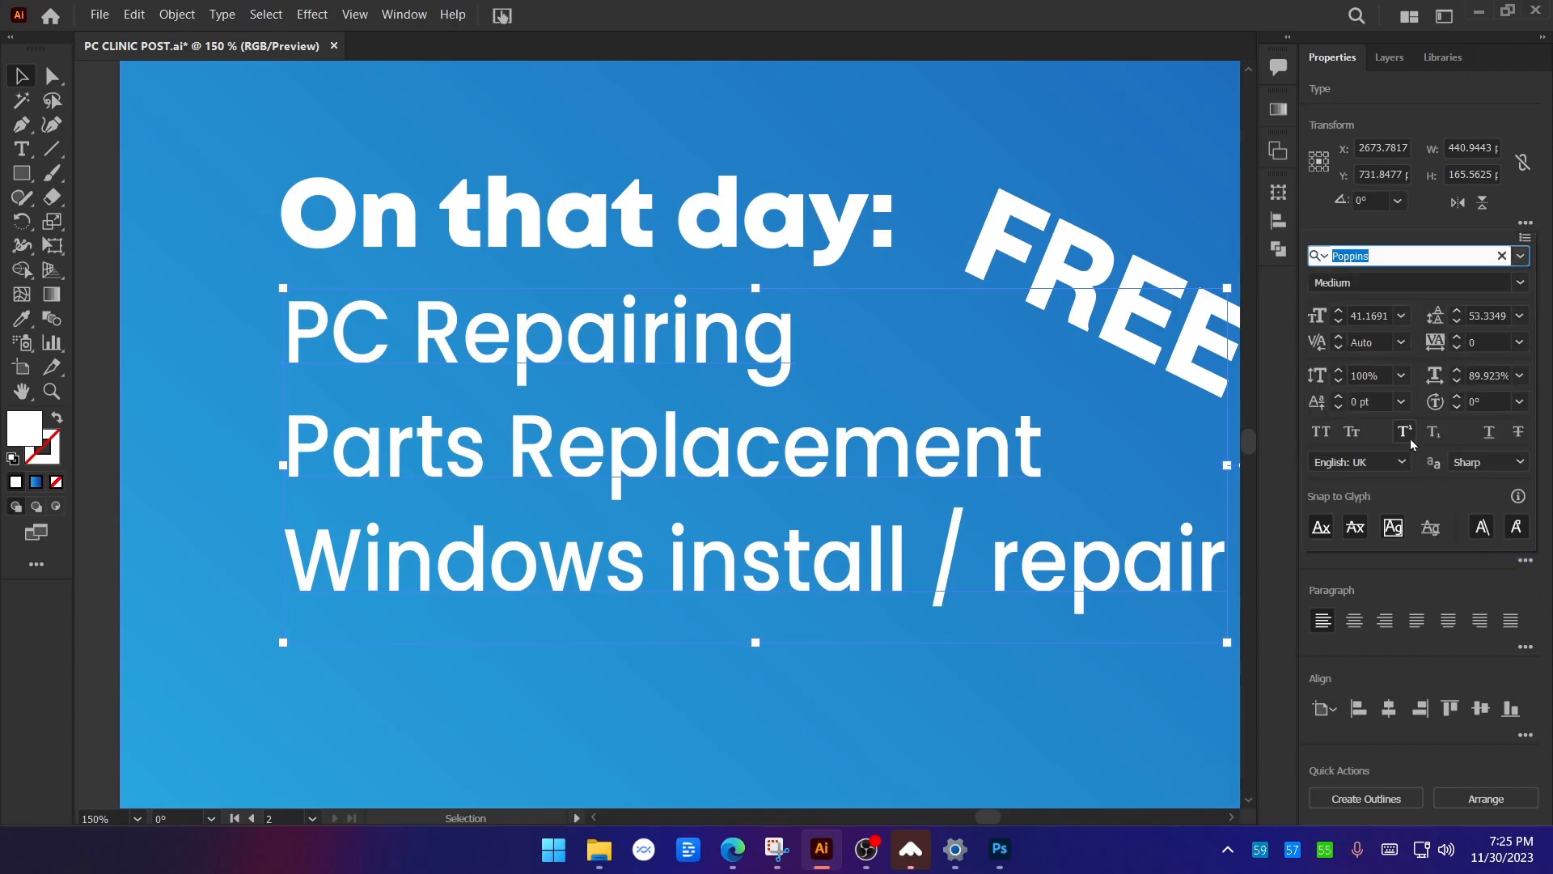
pyautogui.click(1468, 372)
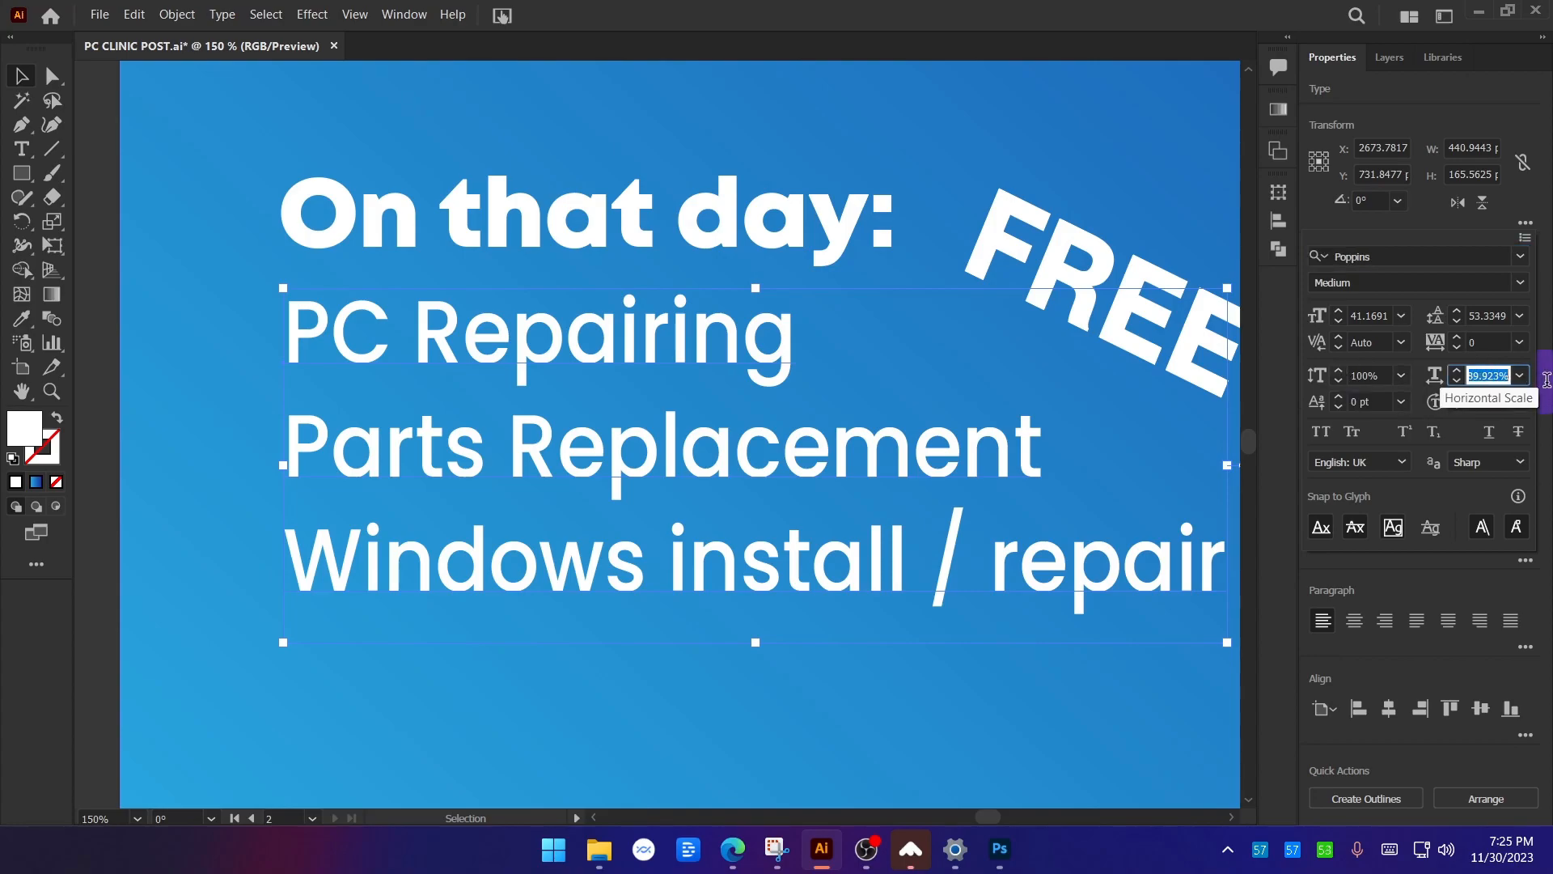
pyautogui.write('100')
pyautogui.click(1433, 603)
pyautogui.scroll(-1, 496, 502)
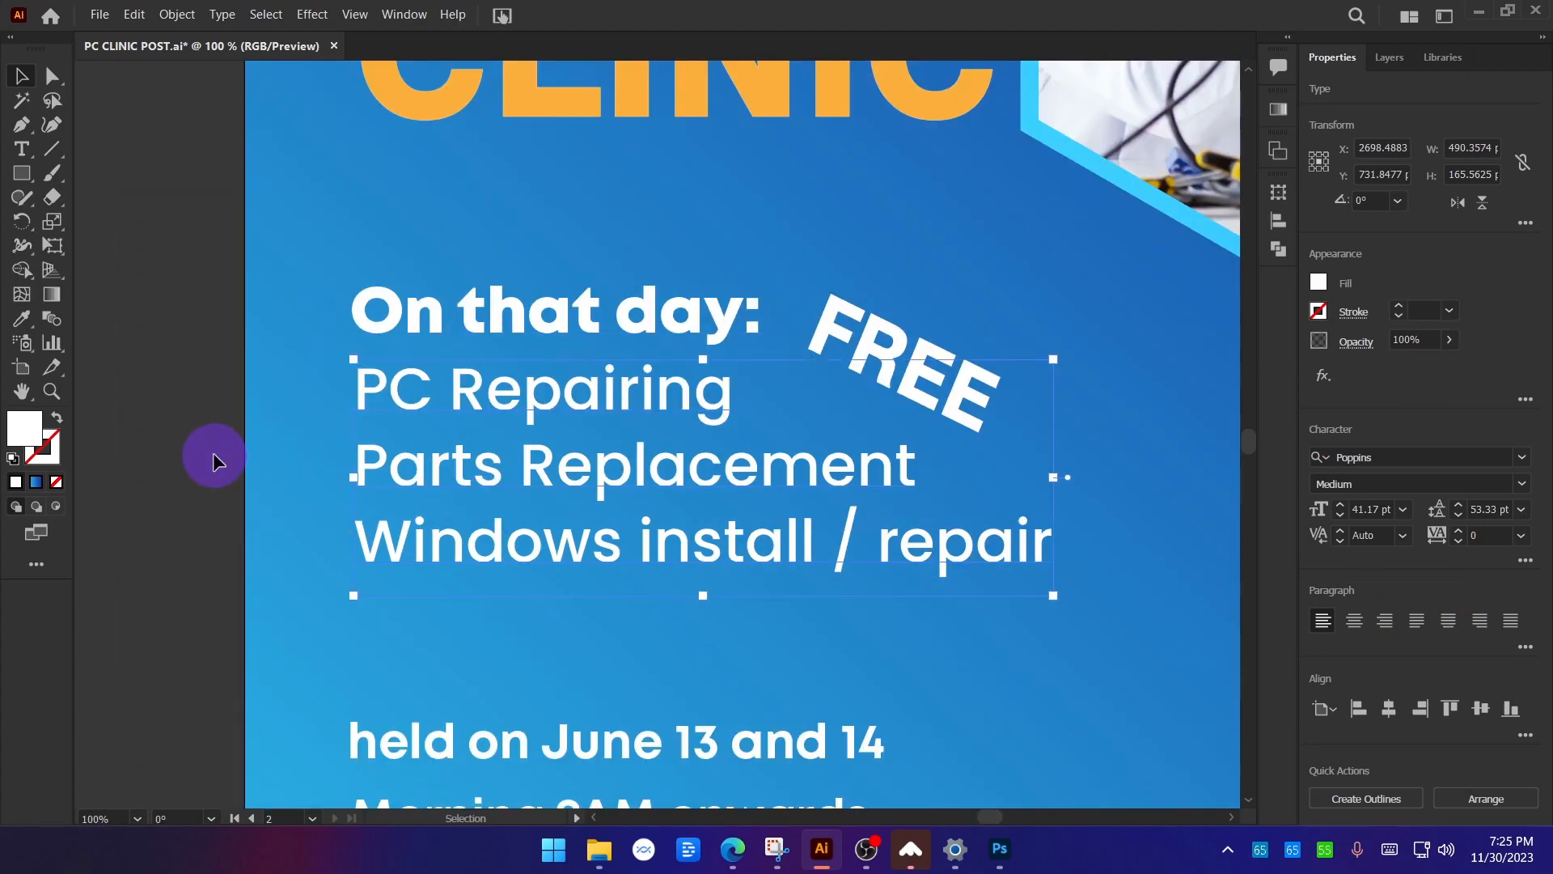
pyautogui.click(212, 454)
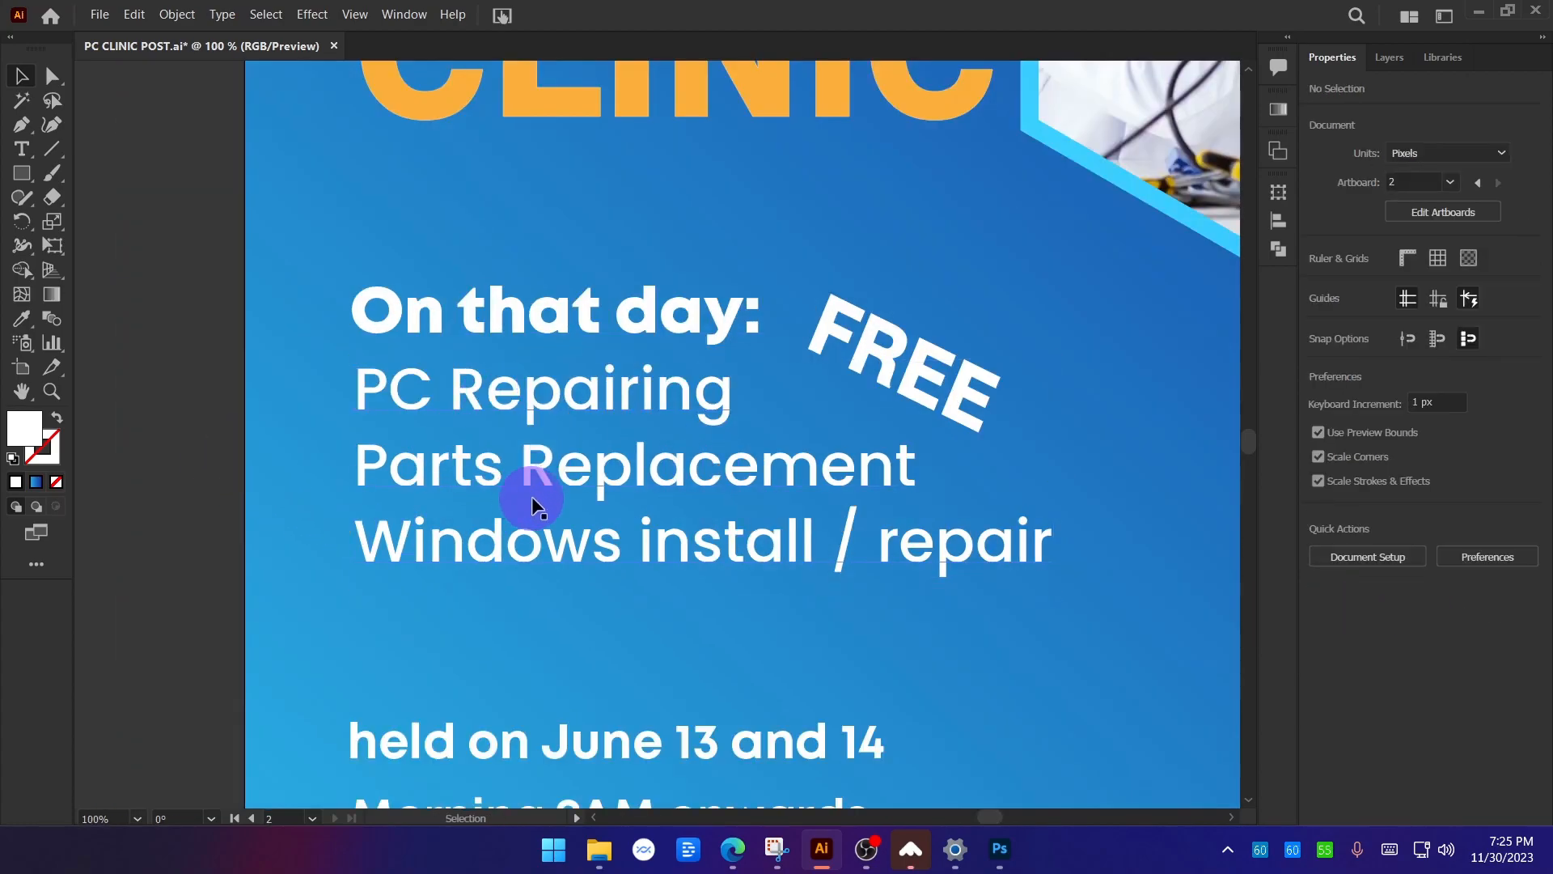
# Copy the services list's Poppins Medium formatting onto "On that day:", "FREE" and the date, time and venue lines with the Eyedropper.
pyautogui.scroll(-1, 523, 495)
pyautogui.click(697, 372)
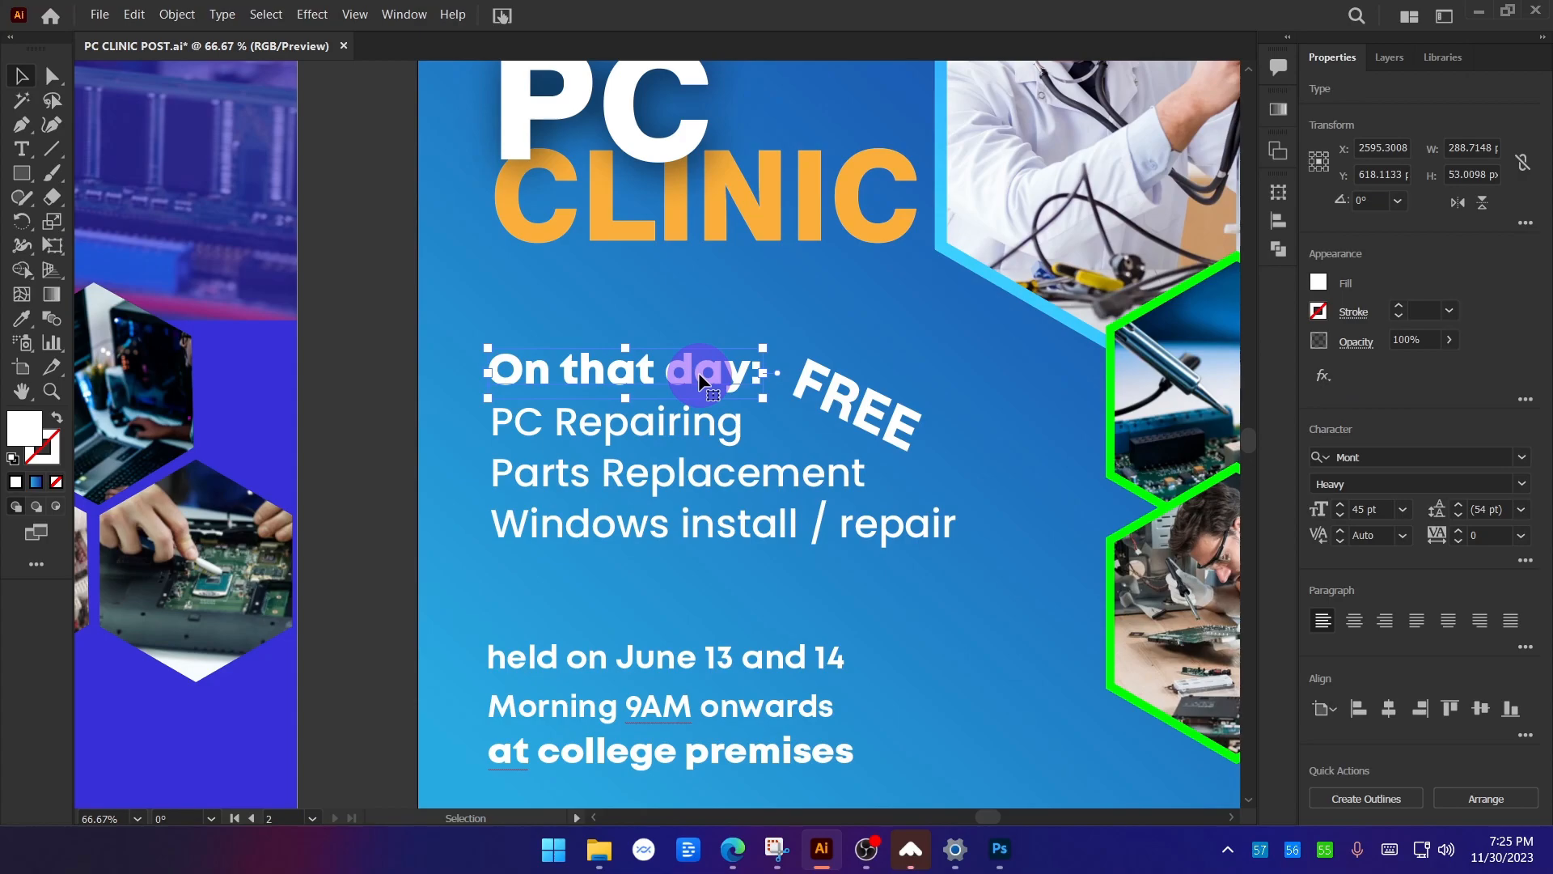
pyautogui.keyDown('shift'); pyautogui.click(836, 409); pyautogui.keyUp('shift')
pyautogui.keyDown('shift'); pyautogui.click(760, 644); pyautogui.keyUp('shift')
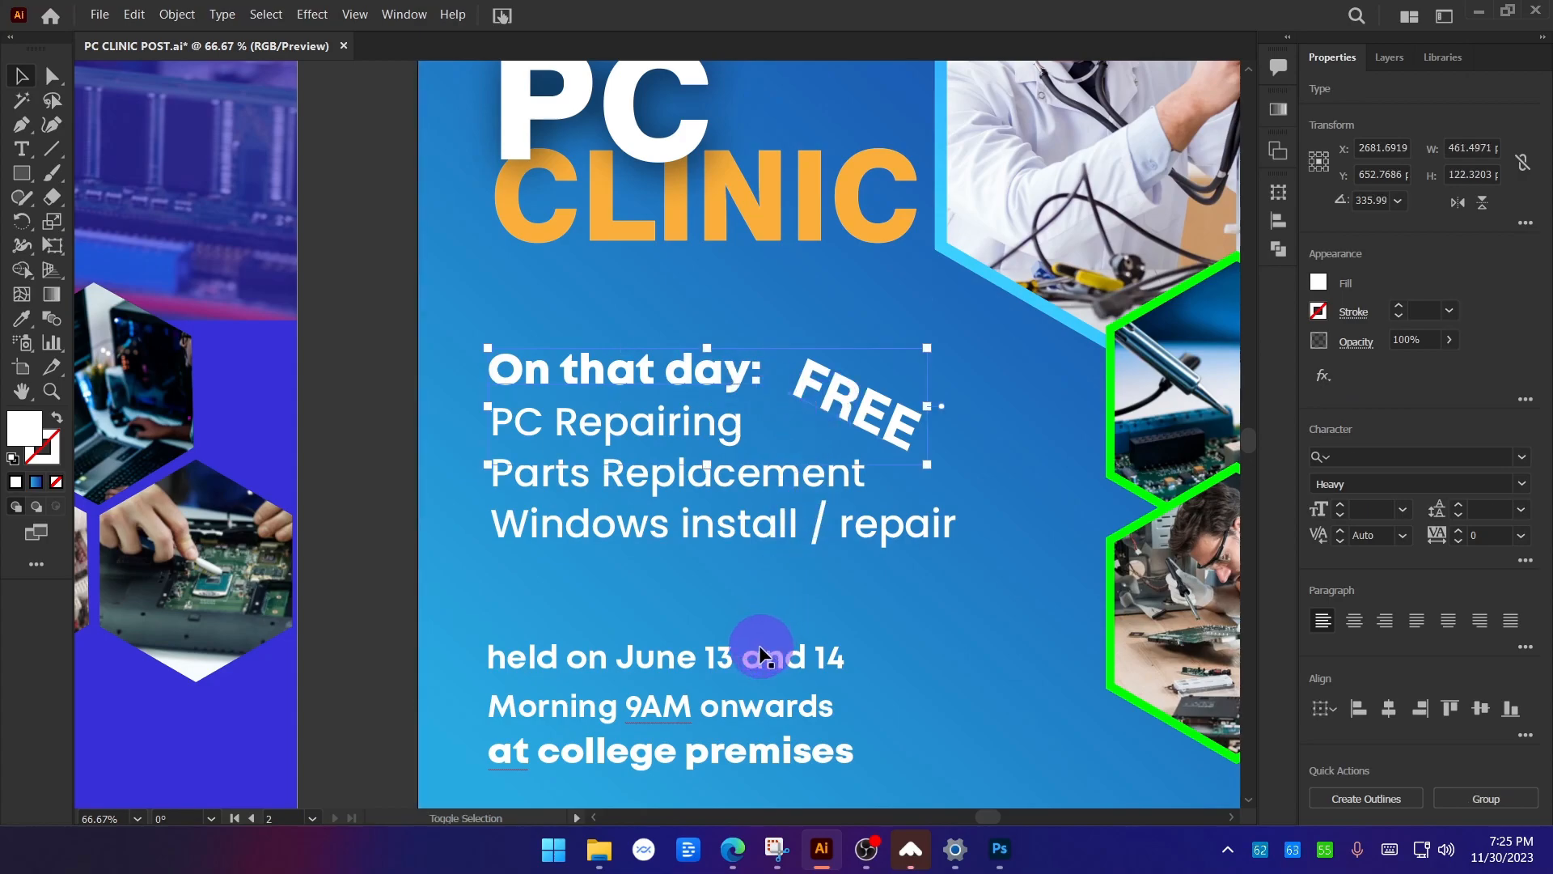
pyautogui.keyDown('shift'); pyautogui.click(757, 715); pyautogui.keyUp('shift')
pyautogui.press('i')
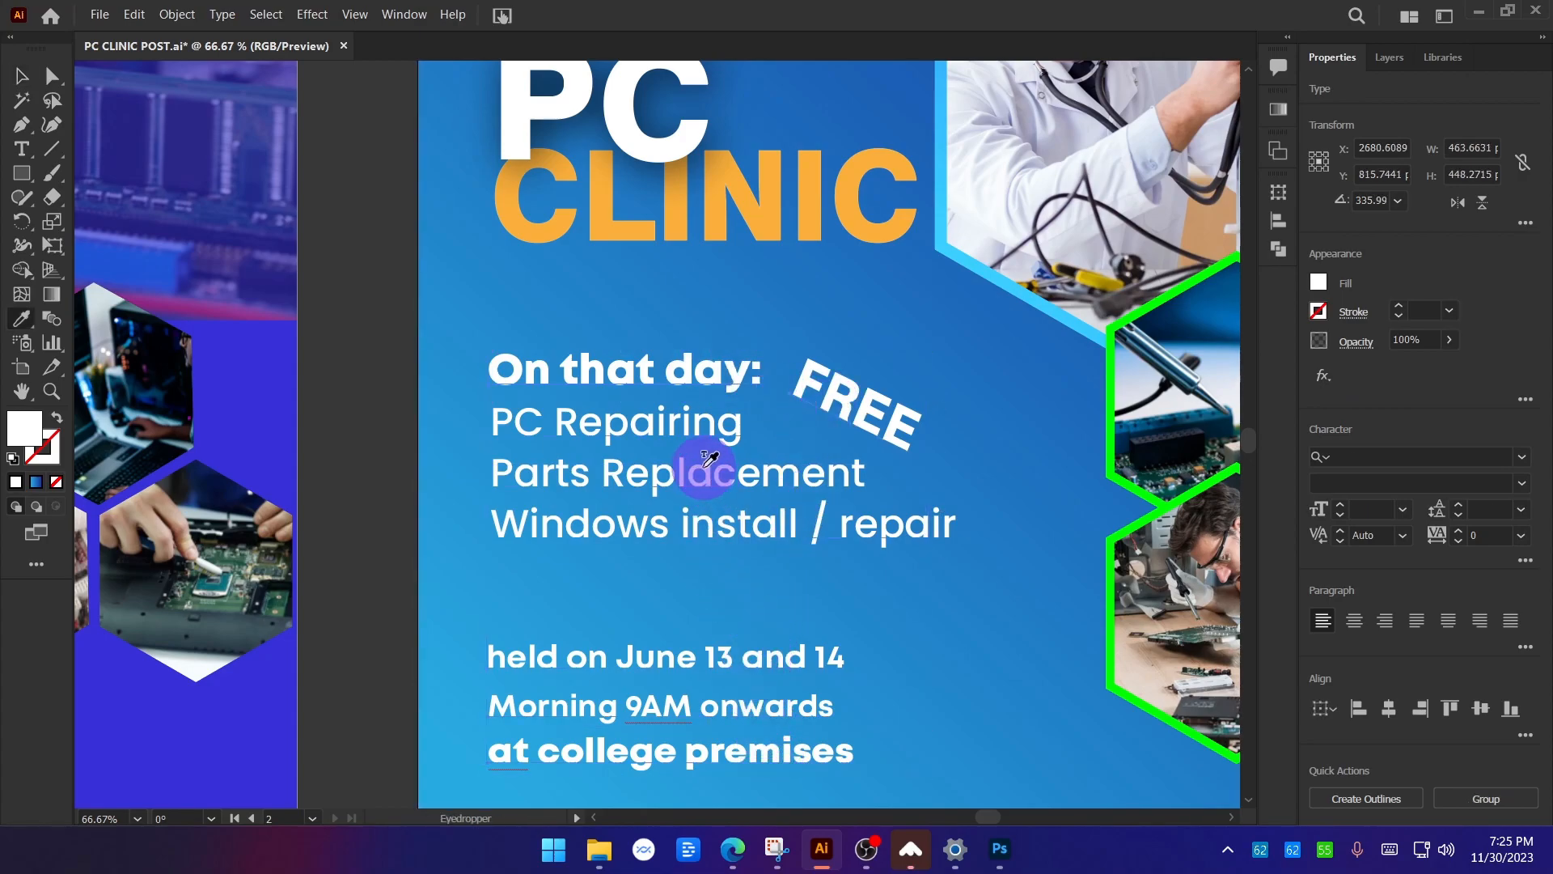
pyautogui.click(705, 426)
pyautogui.click(183, 201)
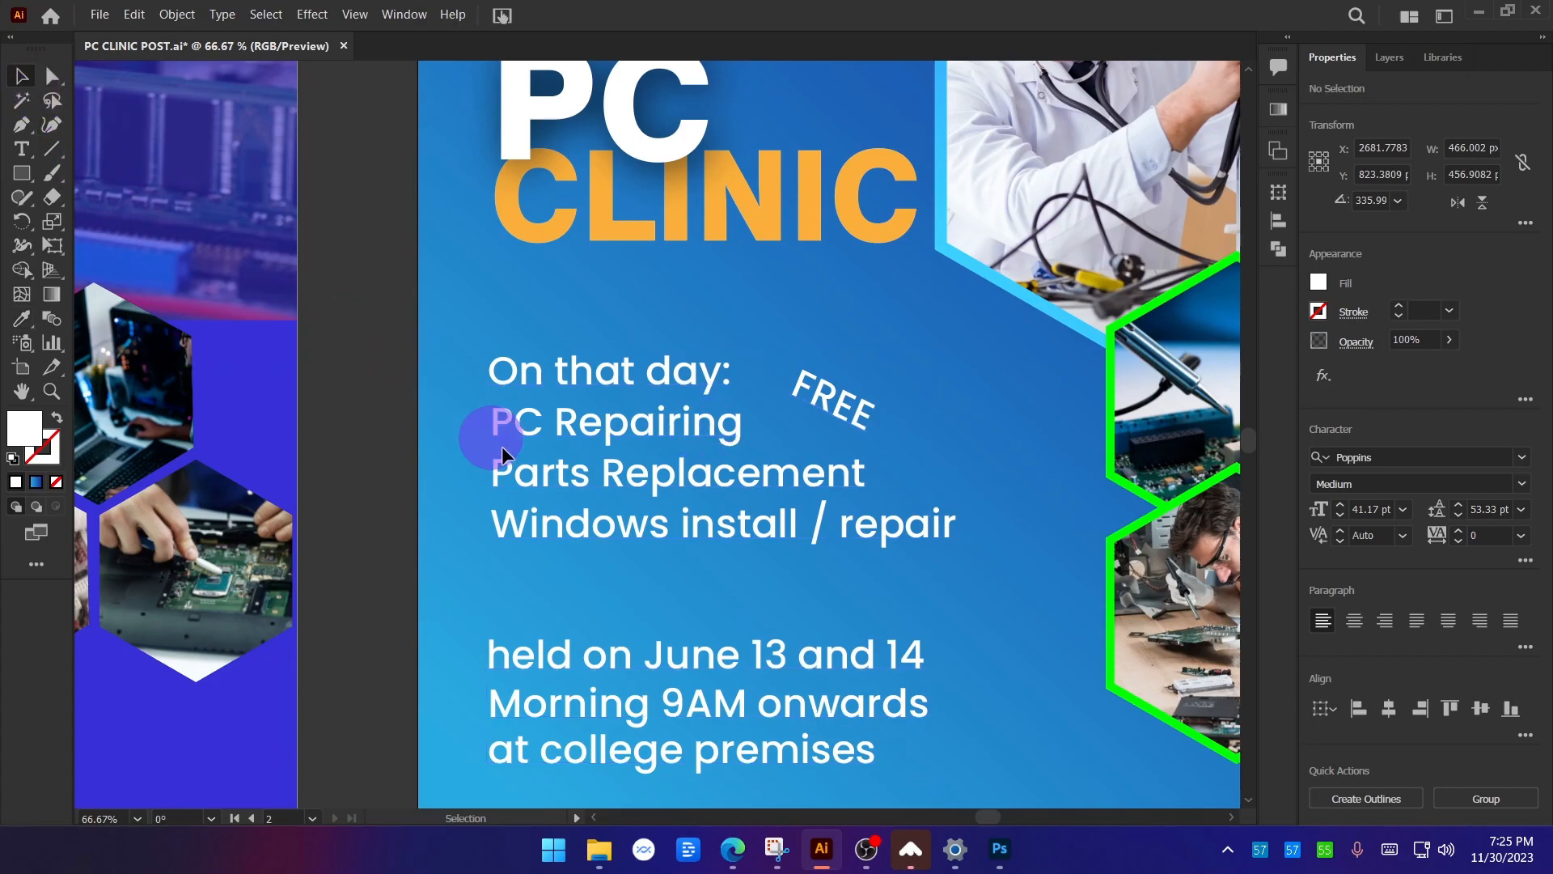
# Change the font of both heading words, "PC" and "CLINIC", to Poppins ExtraBold.
pyautogui.scroll(-2, 625, 541)
pyautogui.click(612, 313)
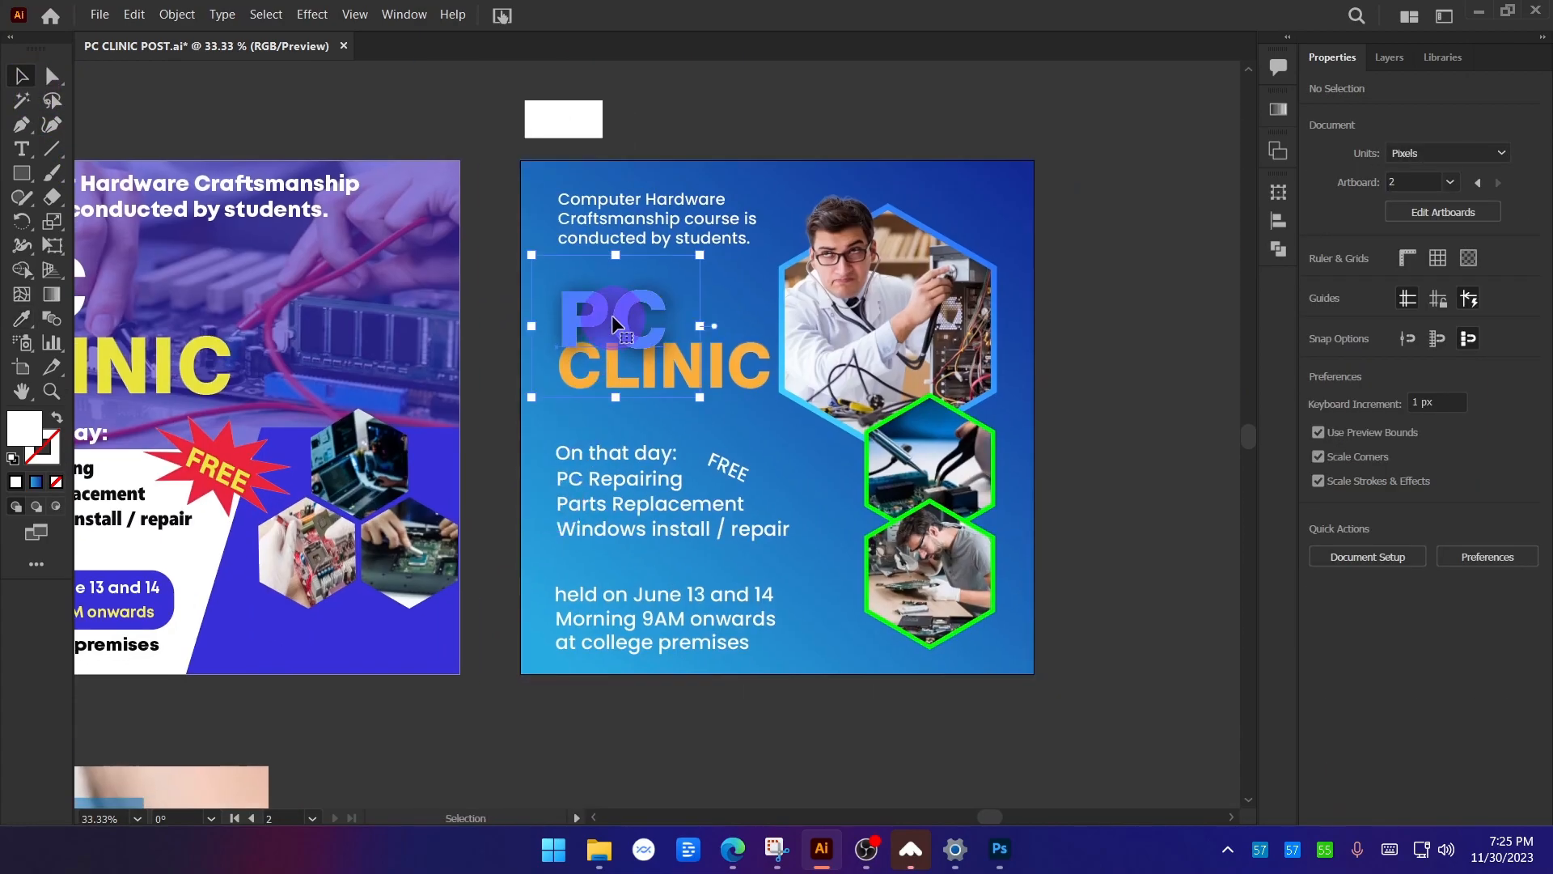
pyautogui.keyDown('shift'); pyautogui.click(736, 374); pyautogui.keyUp('shift')
pyautogui.click(1463, 461)
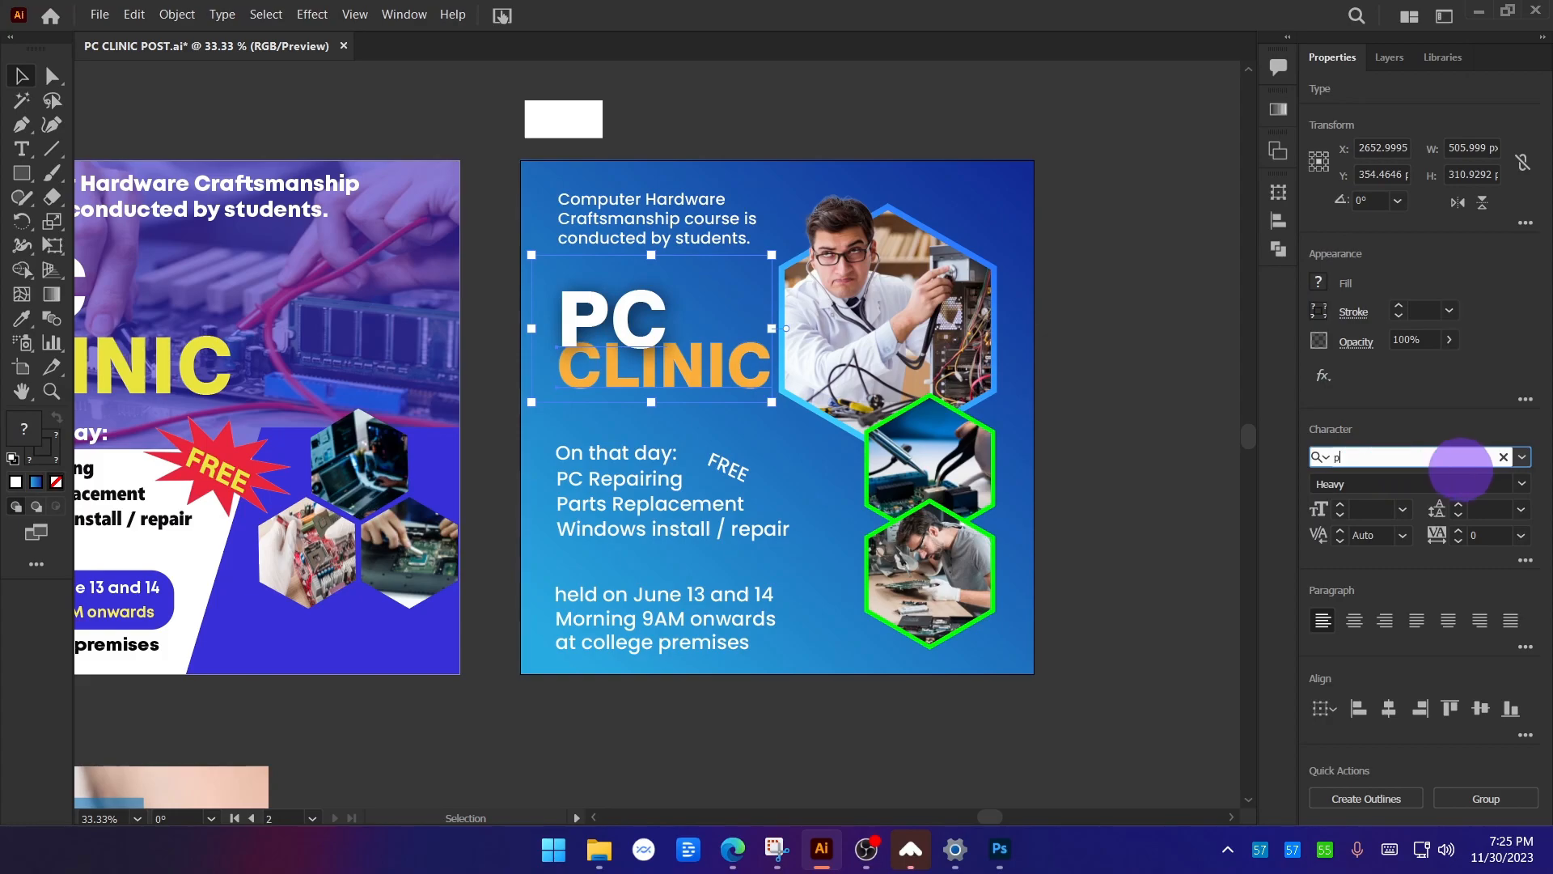
pyautogui.write('popp')
pyautogui.scroll(-3, 1359, 728)
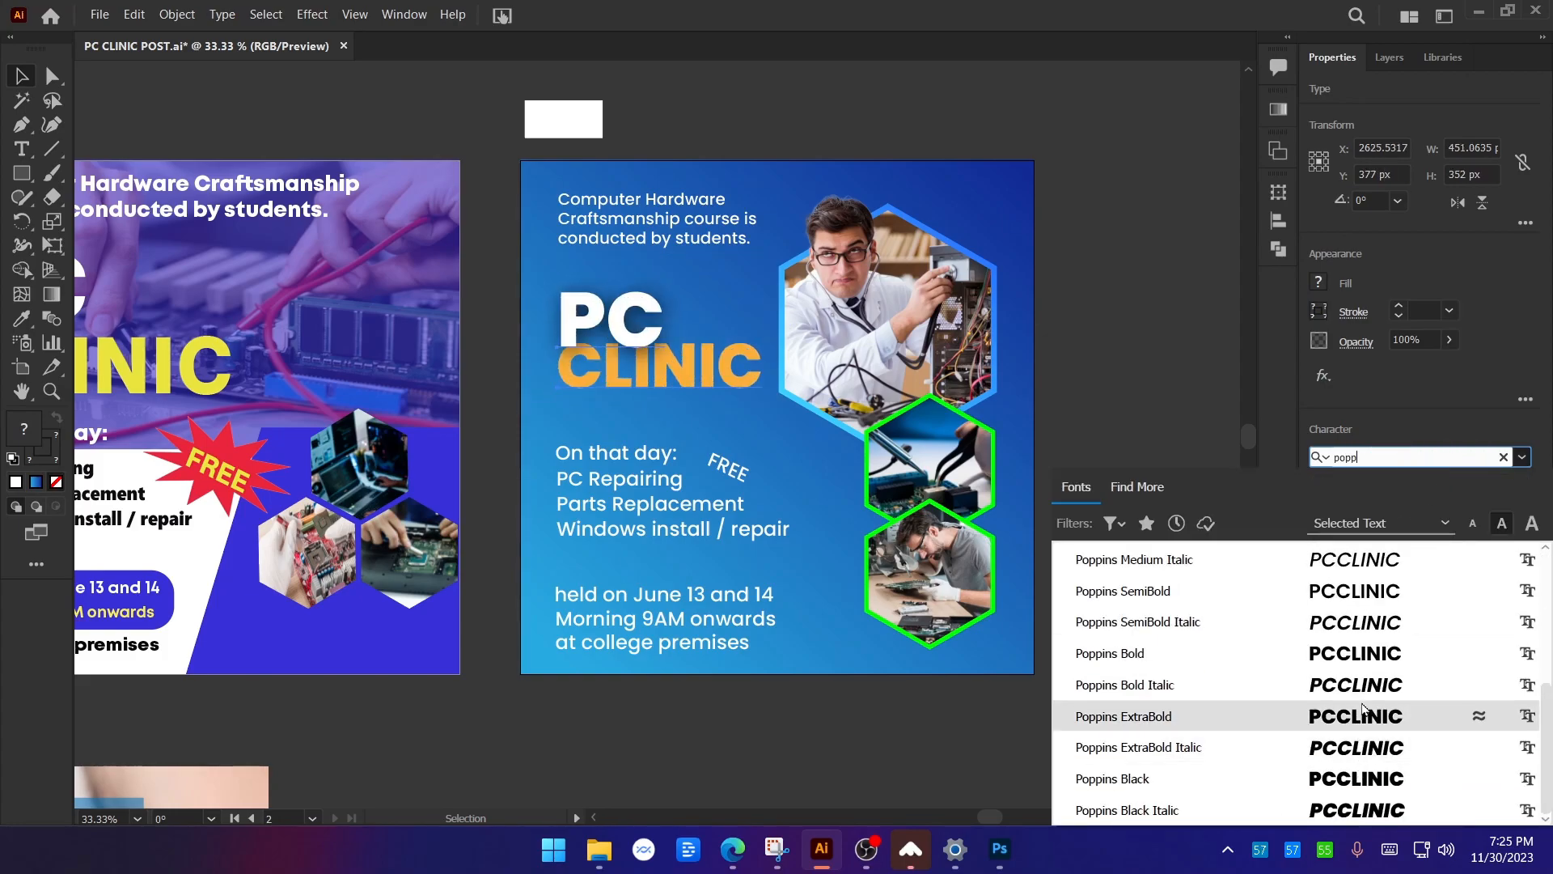
pyautogui.click(1363, 712)
pyautogui.click(1141, 402)
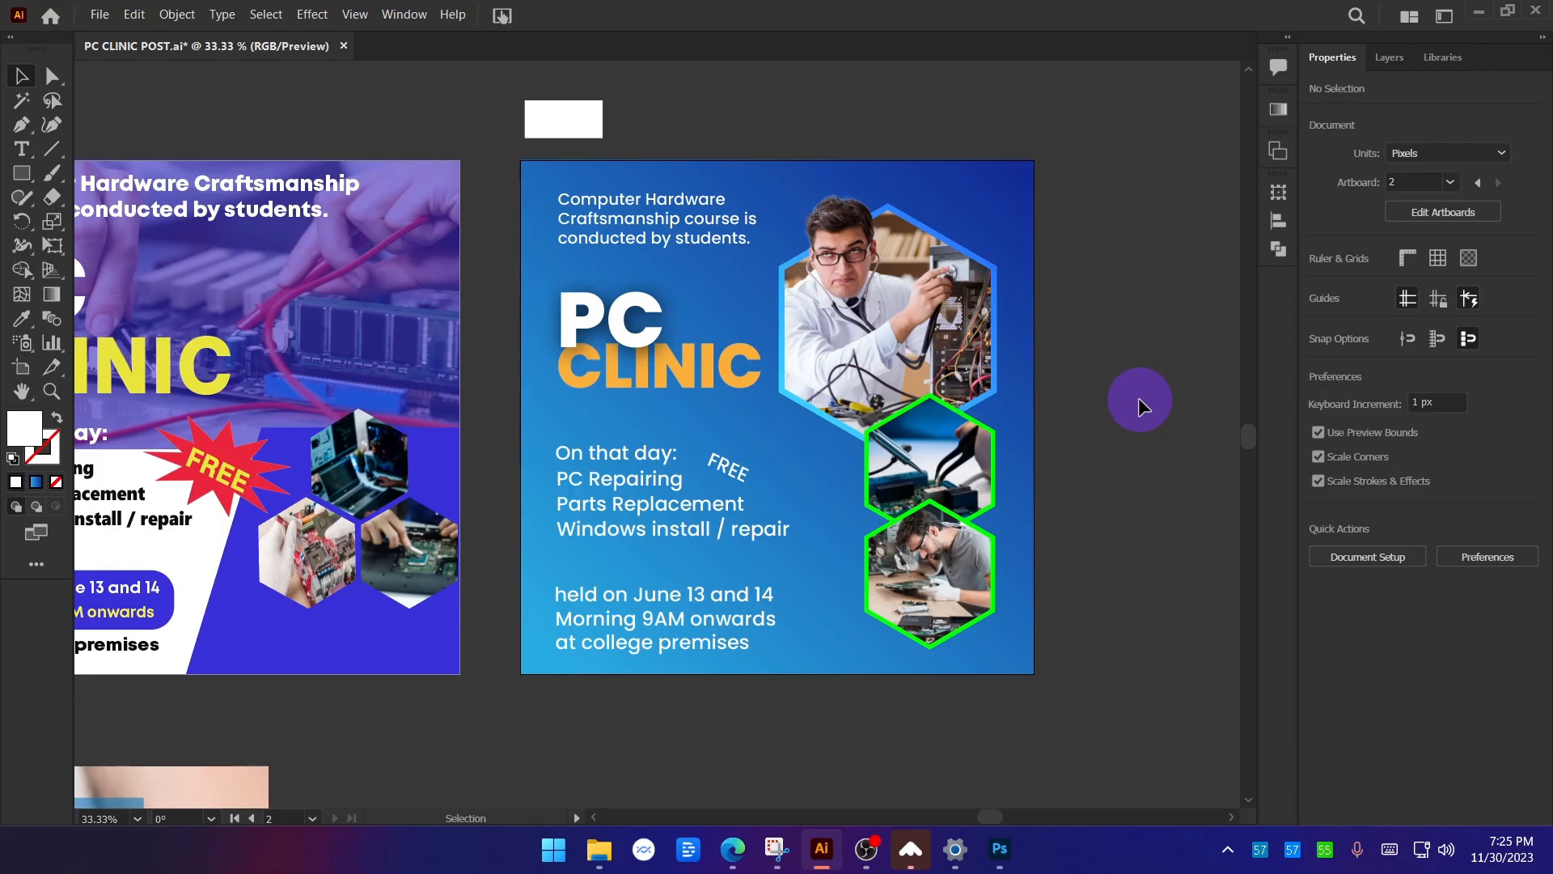
# Set the "On that day:" line to Poppins Bold and enlarge it proportionally to about 48.88 pt.
pyautogui.scroll(1, 491, 558)
pyautogui.moveTo(506, 397); pyautogui.dragTo(424, 363)
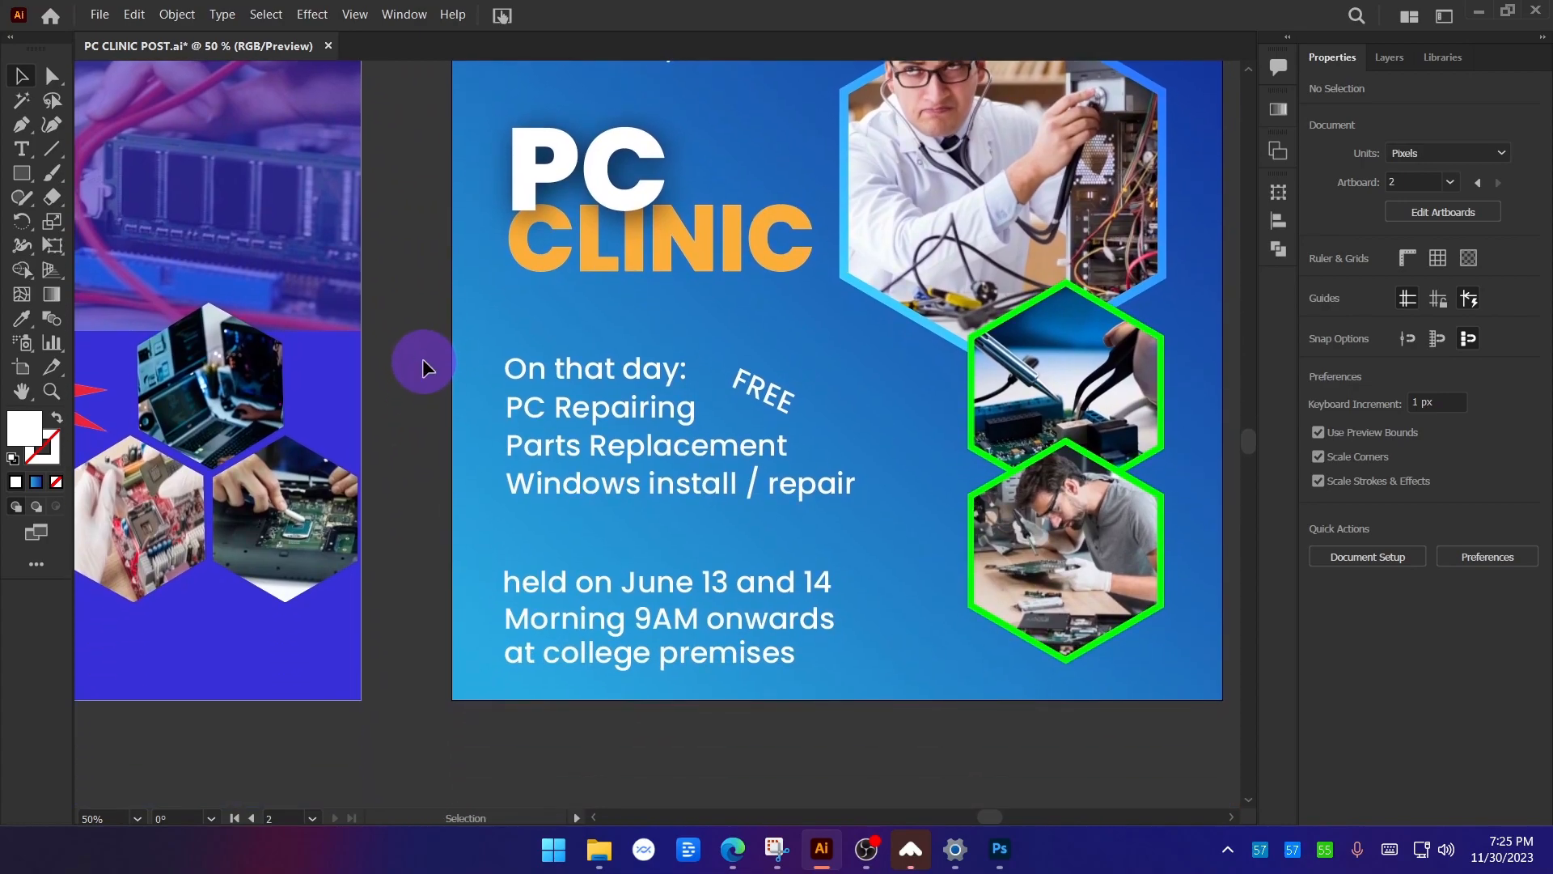
pyautogui.scroll(1, 643, 370)
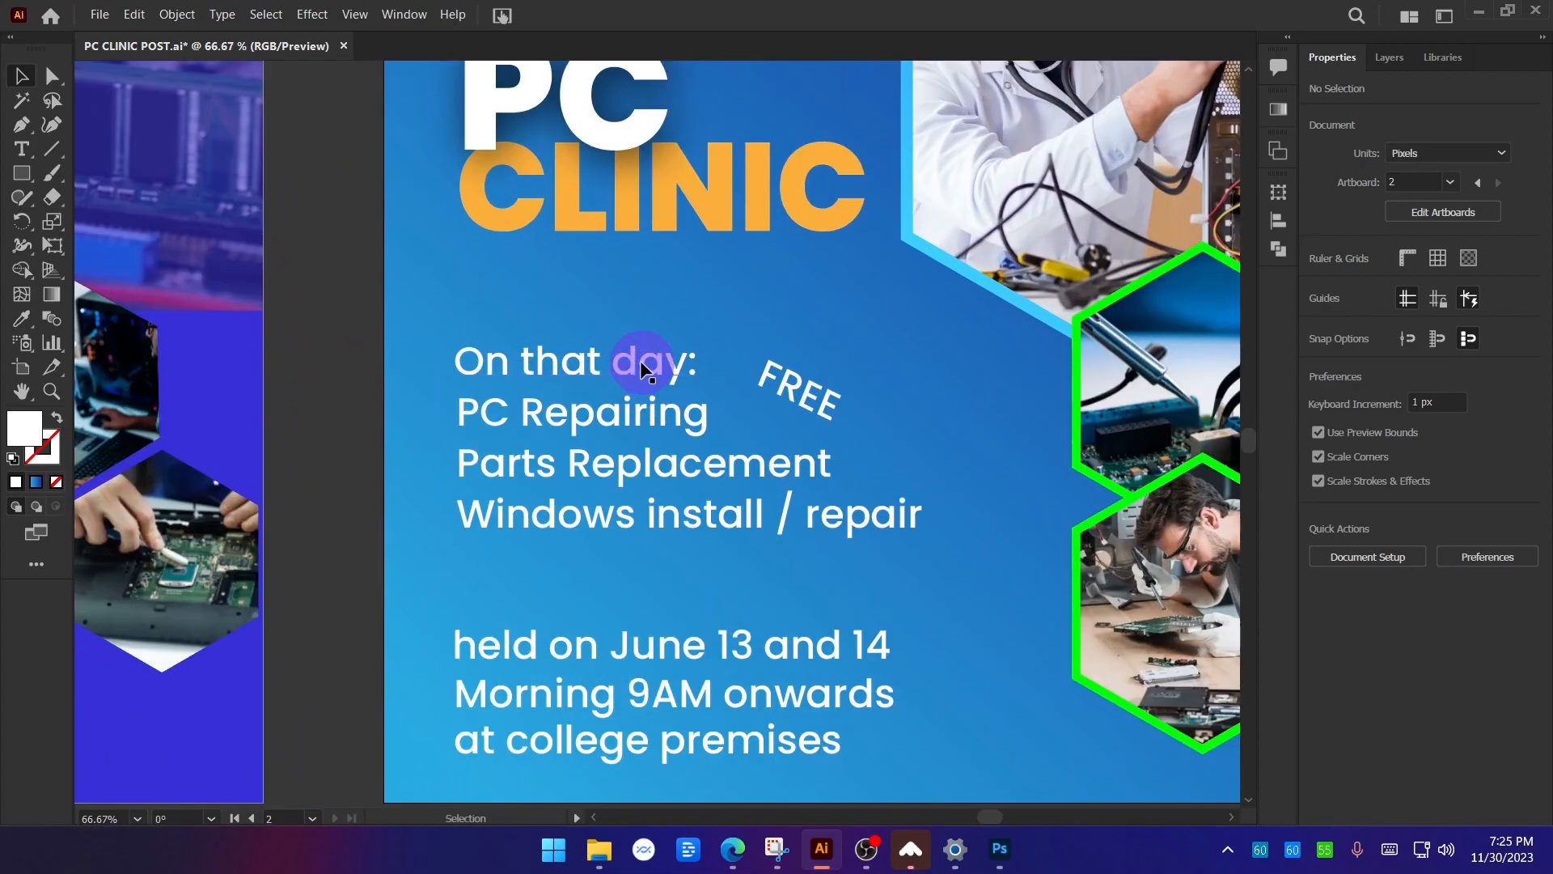
pyautogui.click(671, 360)
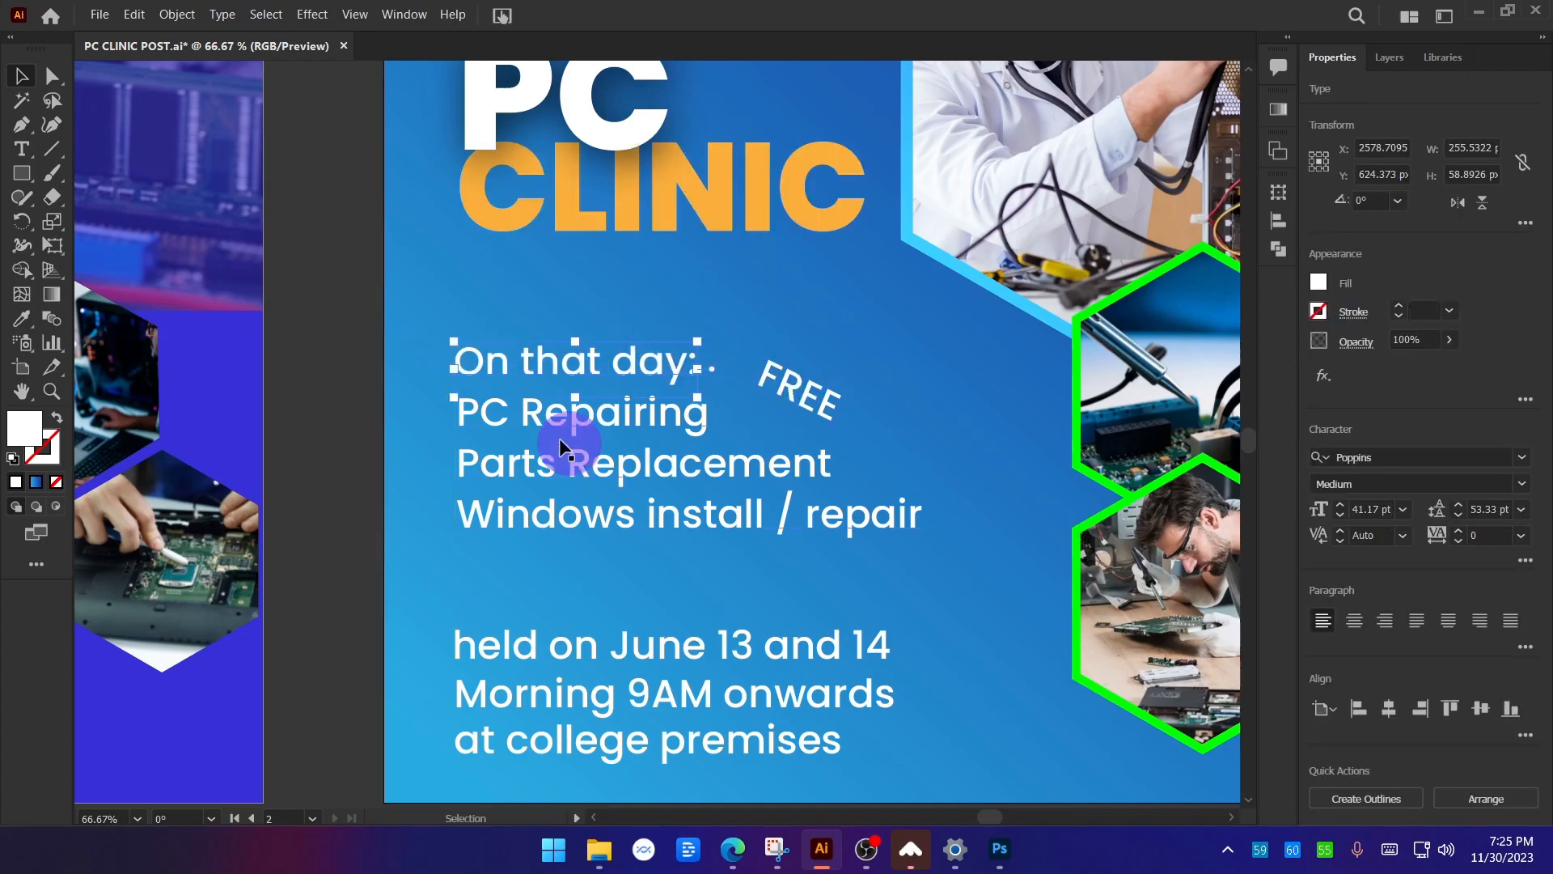
pyautogui.scroll(1, 498, 378)
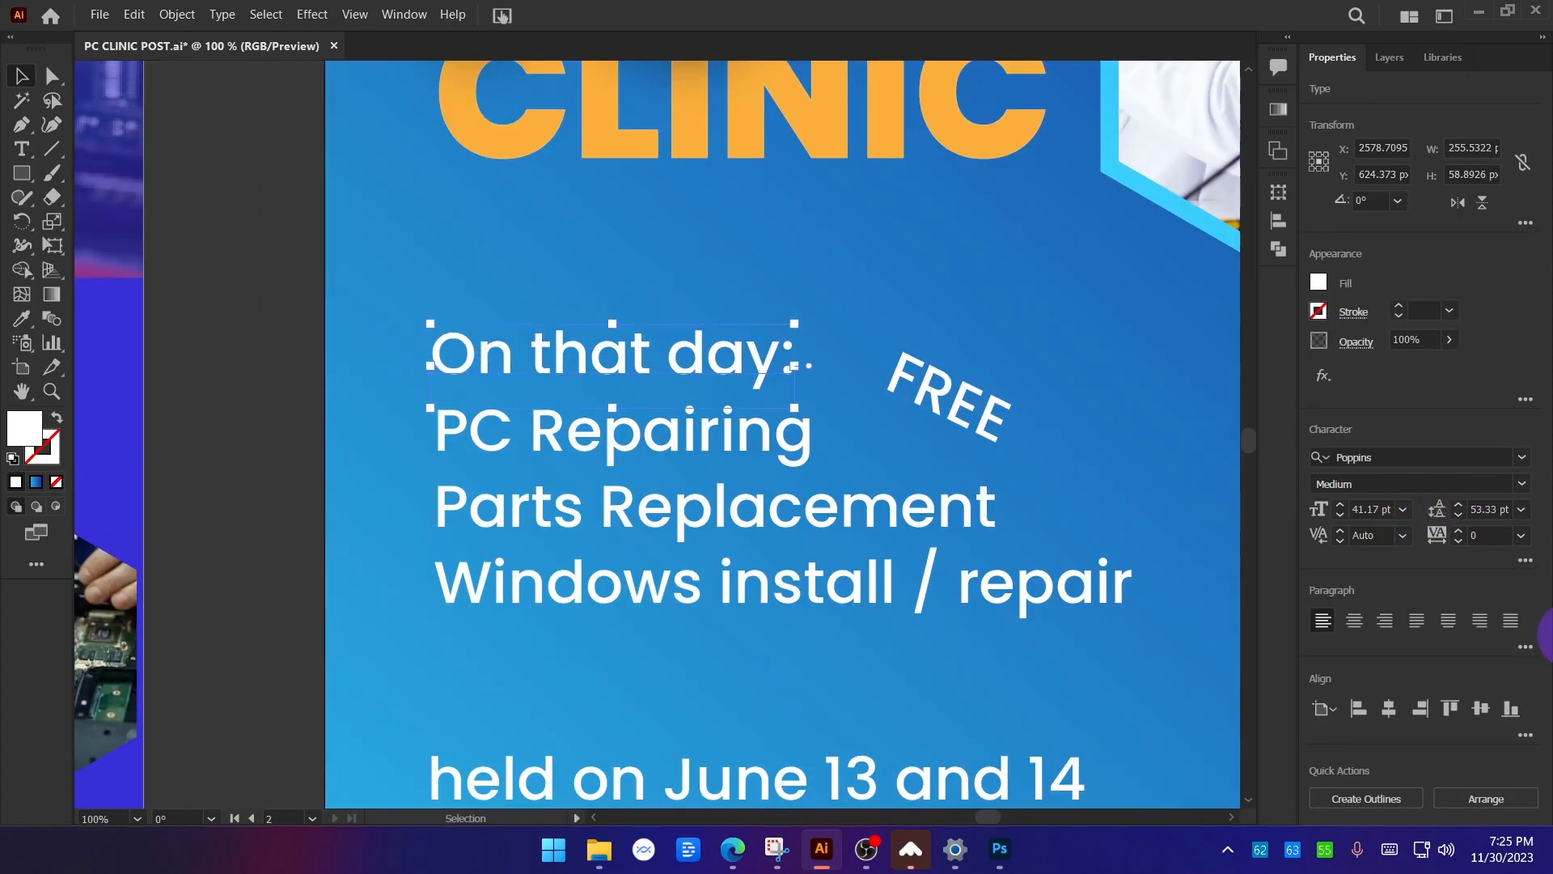
pyautogui.click(1521, 483)
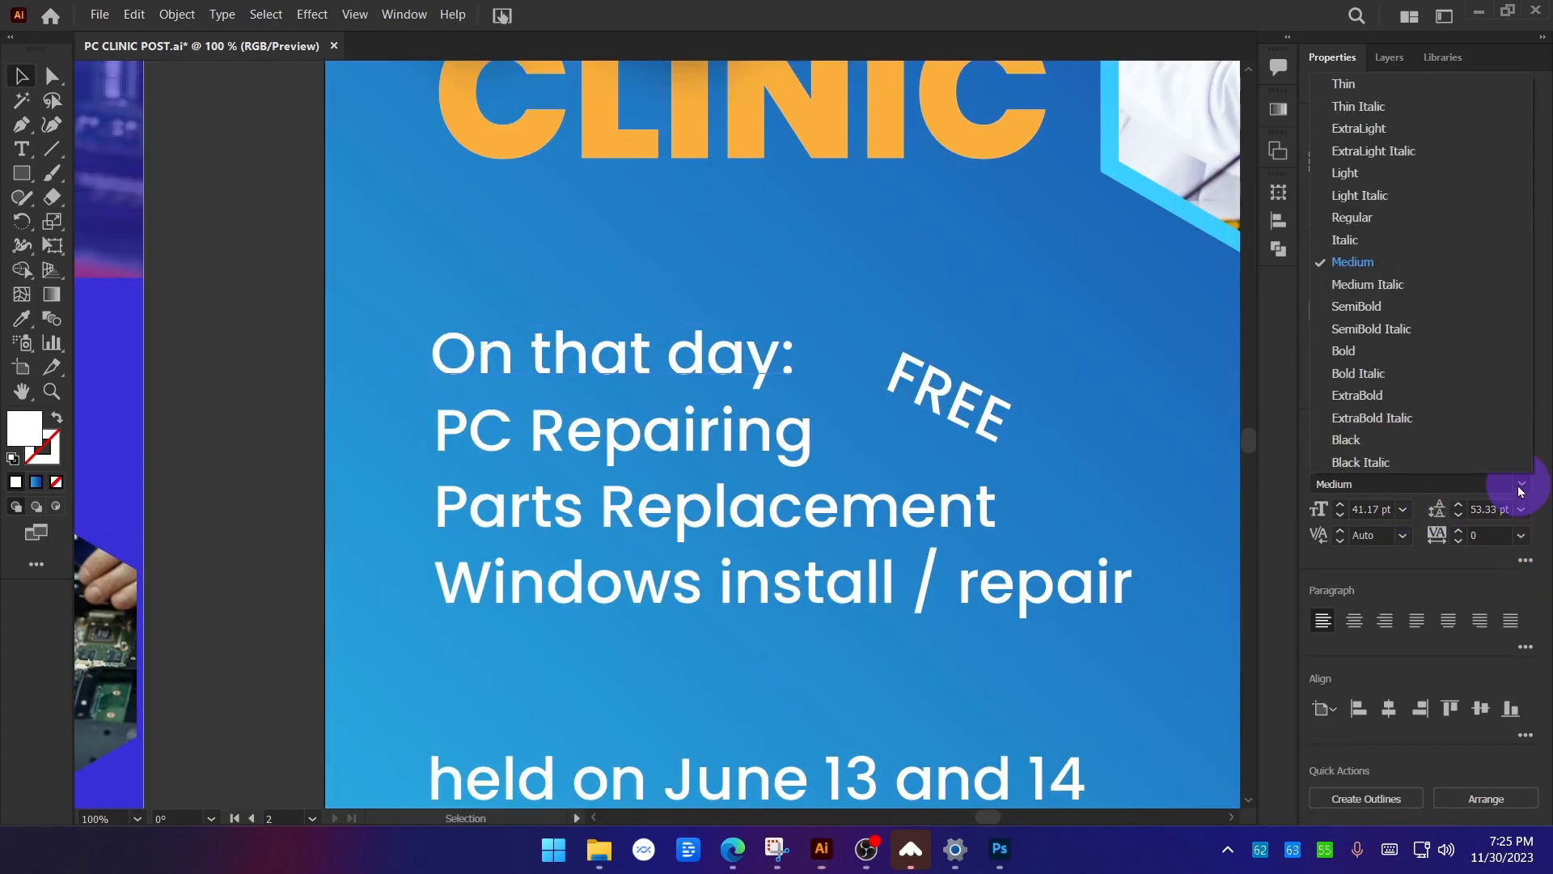
pyautogui.click(1385, 350)
pyautogui.moveTo(837, 362); pyautogui.dragTo(873, 364)
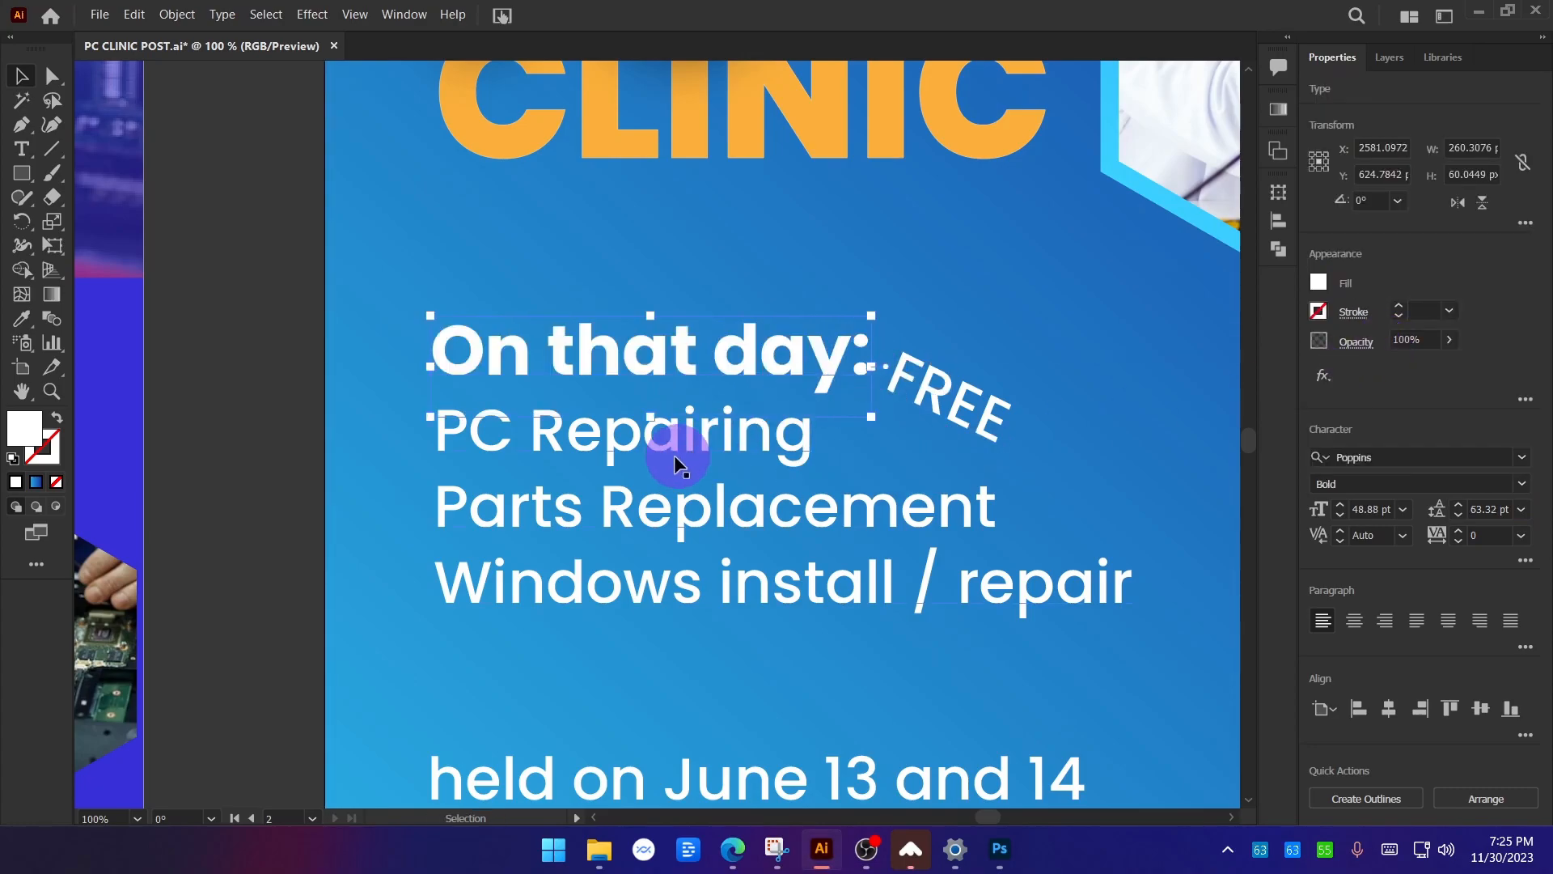
# Scale the three-line services list down proportionally to about 34.31 pt.
pyautogui.scroll(-1, 668, 462)
pyautogui.click(490, 471)
pyautogui.click(743, 495)
pyautogui.moveTo(979, 500); pyautogui.dragTo(896, 502)
pyautogui.click(405, 444)
# Move the slanted "FREE" text off the second poster onto the empty canvas beside it.
pyautogui.moveTo(890, 430); pyautogui.dragTo(1105, 336)
pyautogui.scroll(-2, 908, 418)
pyautogui.click(1052, 392)
pyautogui.click(1116, 468)
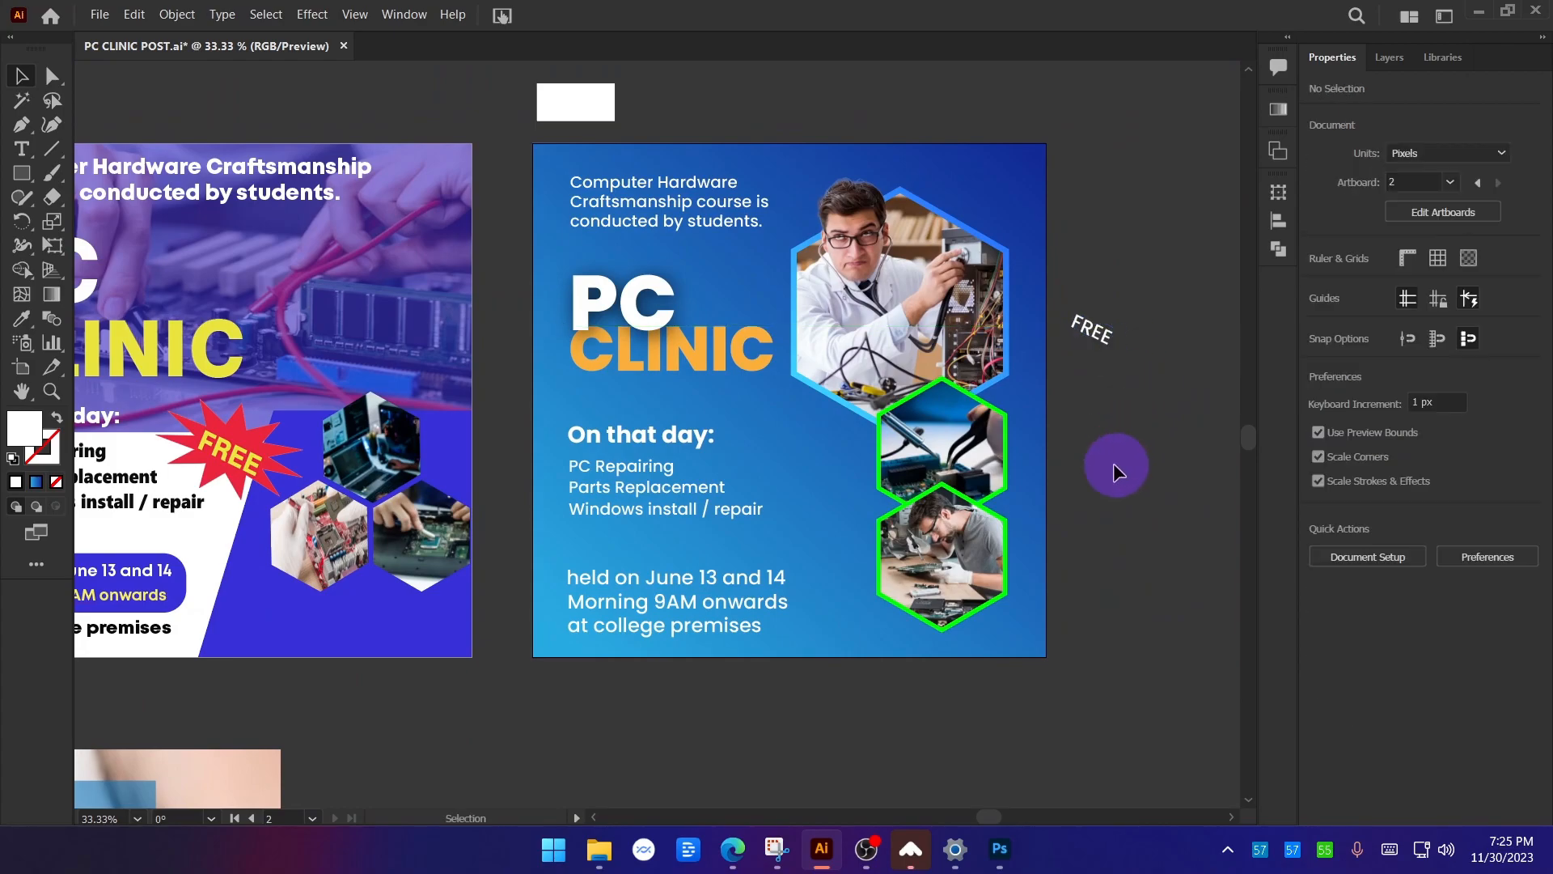
# Indent the services list slightly to the right of the "On that day:" line, leaving room for bullet icons.
pyautogui.scroll(1, 623, 550)
pyautogui.scroll(-1, 623, 550)
pyautogui.moveTo(732, 635); pyautogui.dragTo(932, 551)
pyautogui.moveTo(952, 605); pyautogui.dragTo(866, 629)
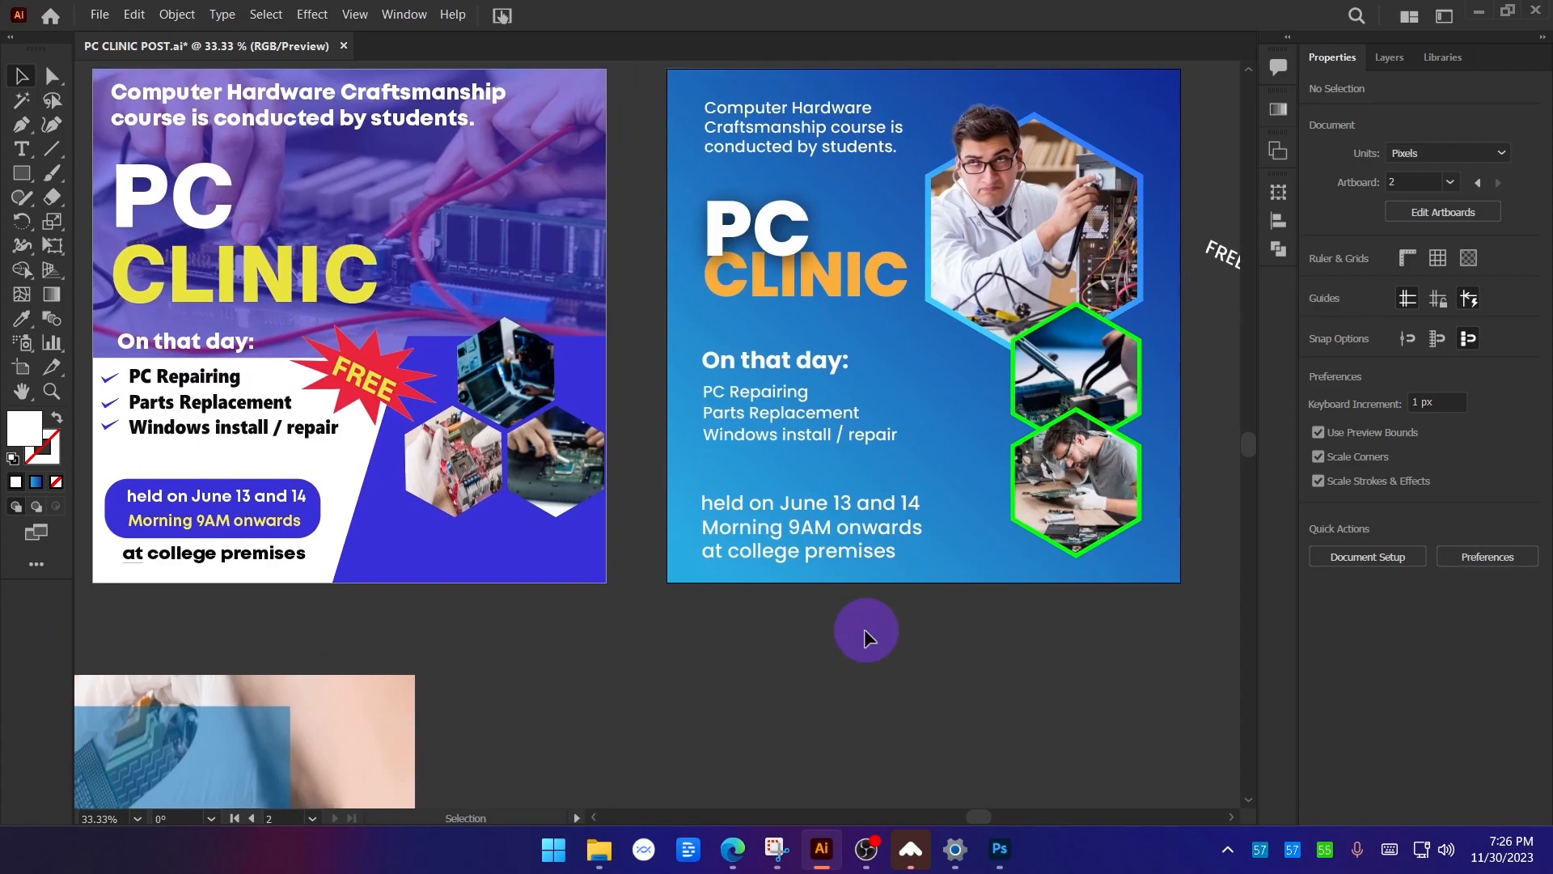
pyautogui.scroll(2, 881, 437)
pyautogui.moveTo(551, 401); pyautogui.dragTo(590, 392)
pyautogui.scroll(3, 493, 380)
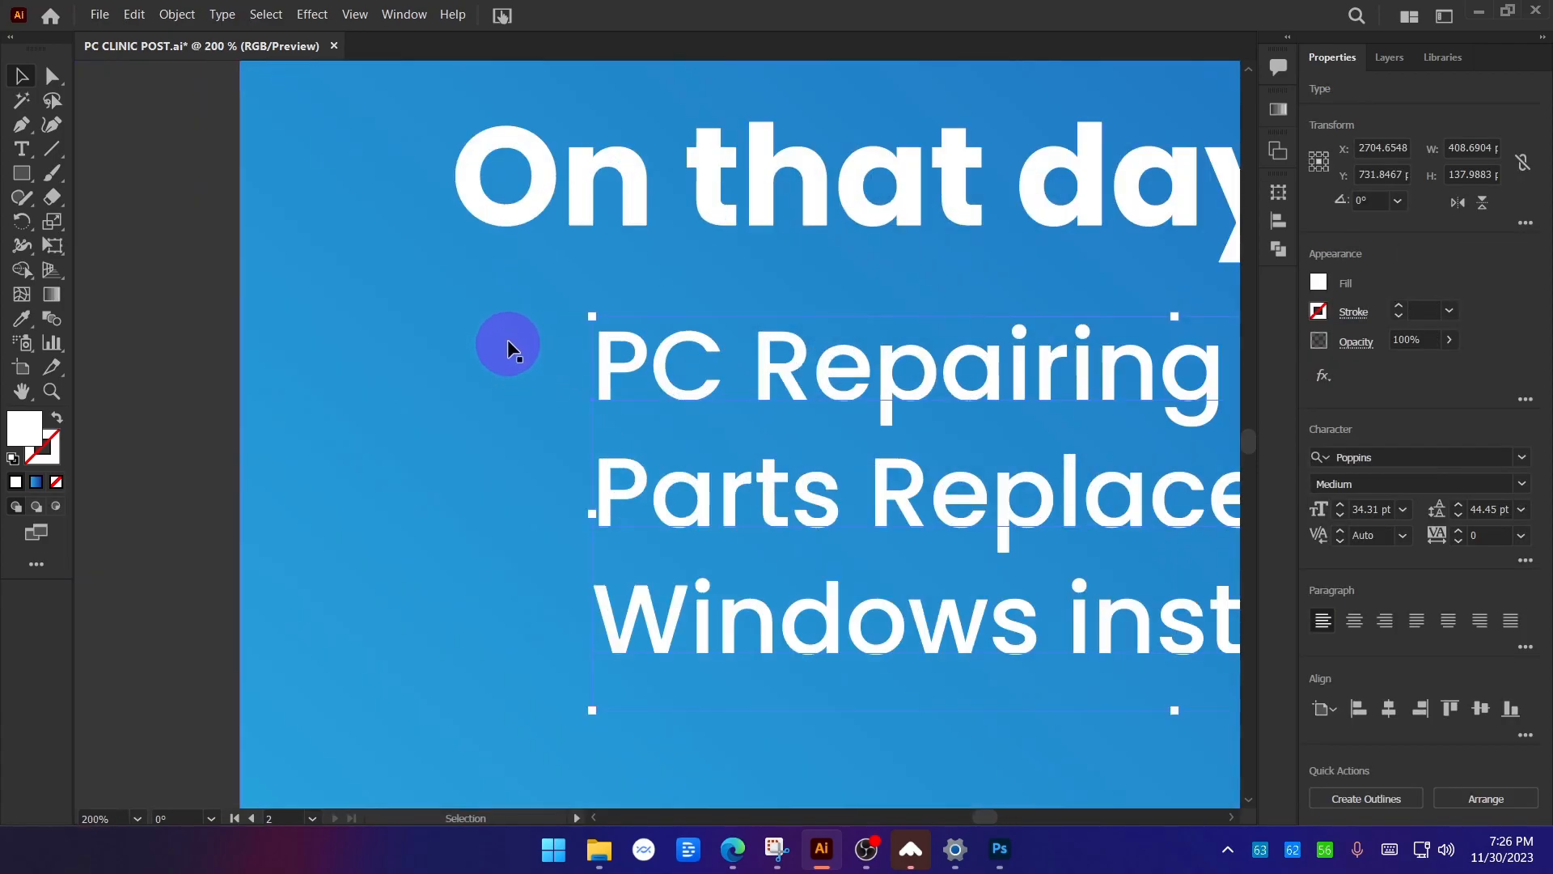
pyautogui.scroll(-3, 537, 361)
pyautogui.click(462, 485)
pyautogui.scroll(-1, 627, 562)
pyautogui.moveTo(627, 562); pyautogui.dragTo(746, 439)
pyautogui.scroll(1, 746, 438)
# Increase the leading of the three-line services list slightly.
pyautogui.click(775, 386)
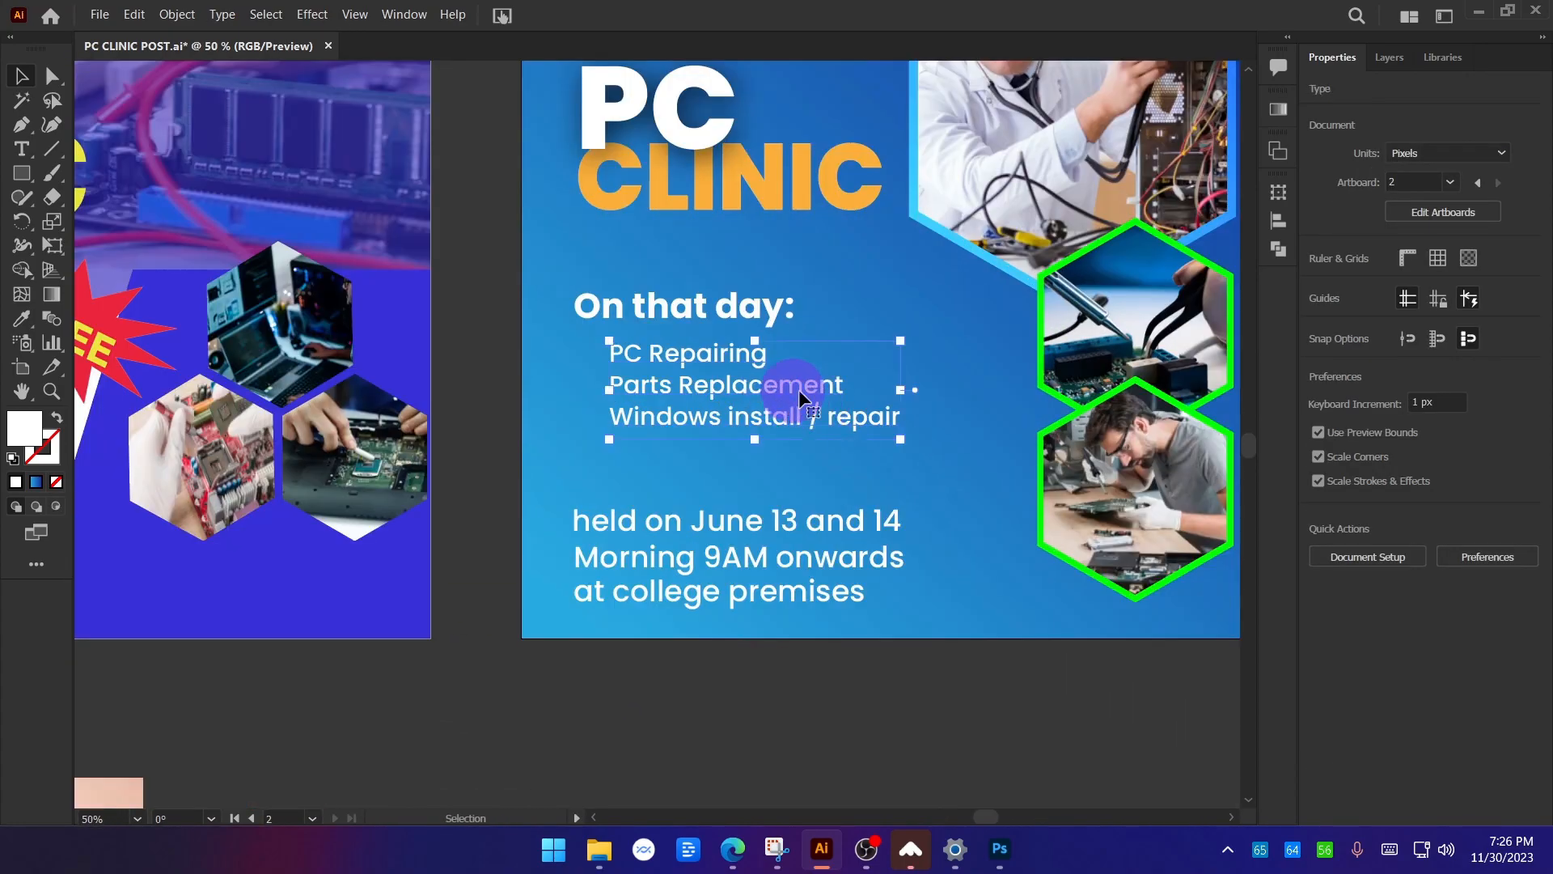
pyautogui.click(1457, 507)
pyautogui.click(1457, 507)
pyautogui.click(1457, 506)
pyautogui.click(1457, 506)
pyautogui.click(1457, 506)
pyautogui.click(1457, 506)
pyautogui.click(1002, 705)
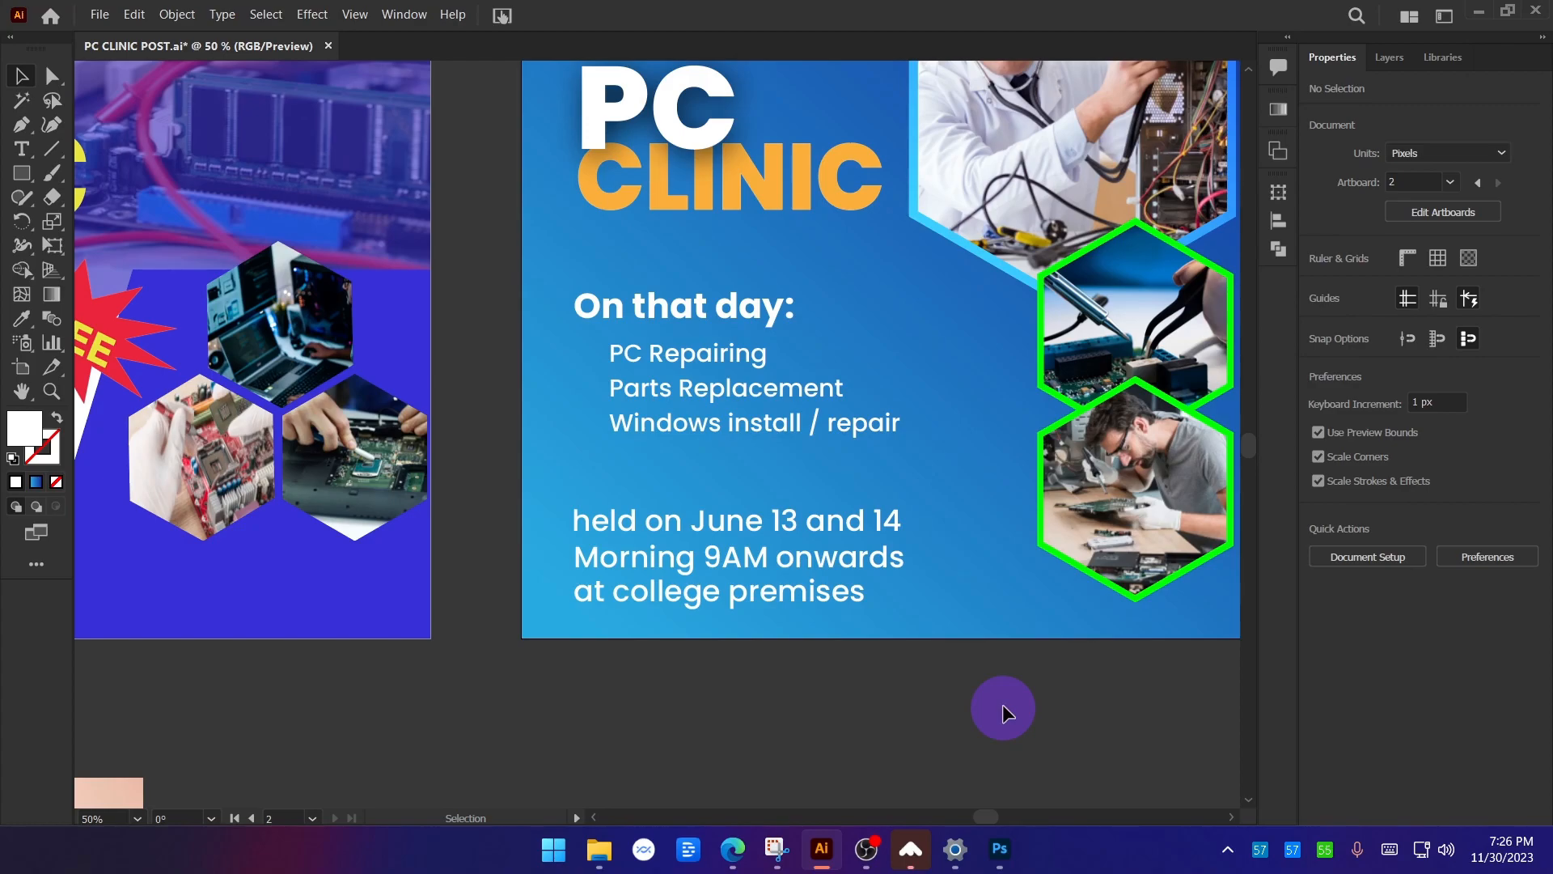
# Check the tick marks on the first poster's list, switch to the web browser, search for "flat icon" and open the Flaticon site.
pyautogui.moveTo(396, 427); pyautogui.dragTo(1002, 400)
pyautogui.scroll(4, 296, 318)
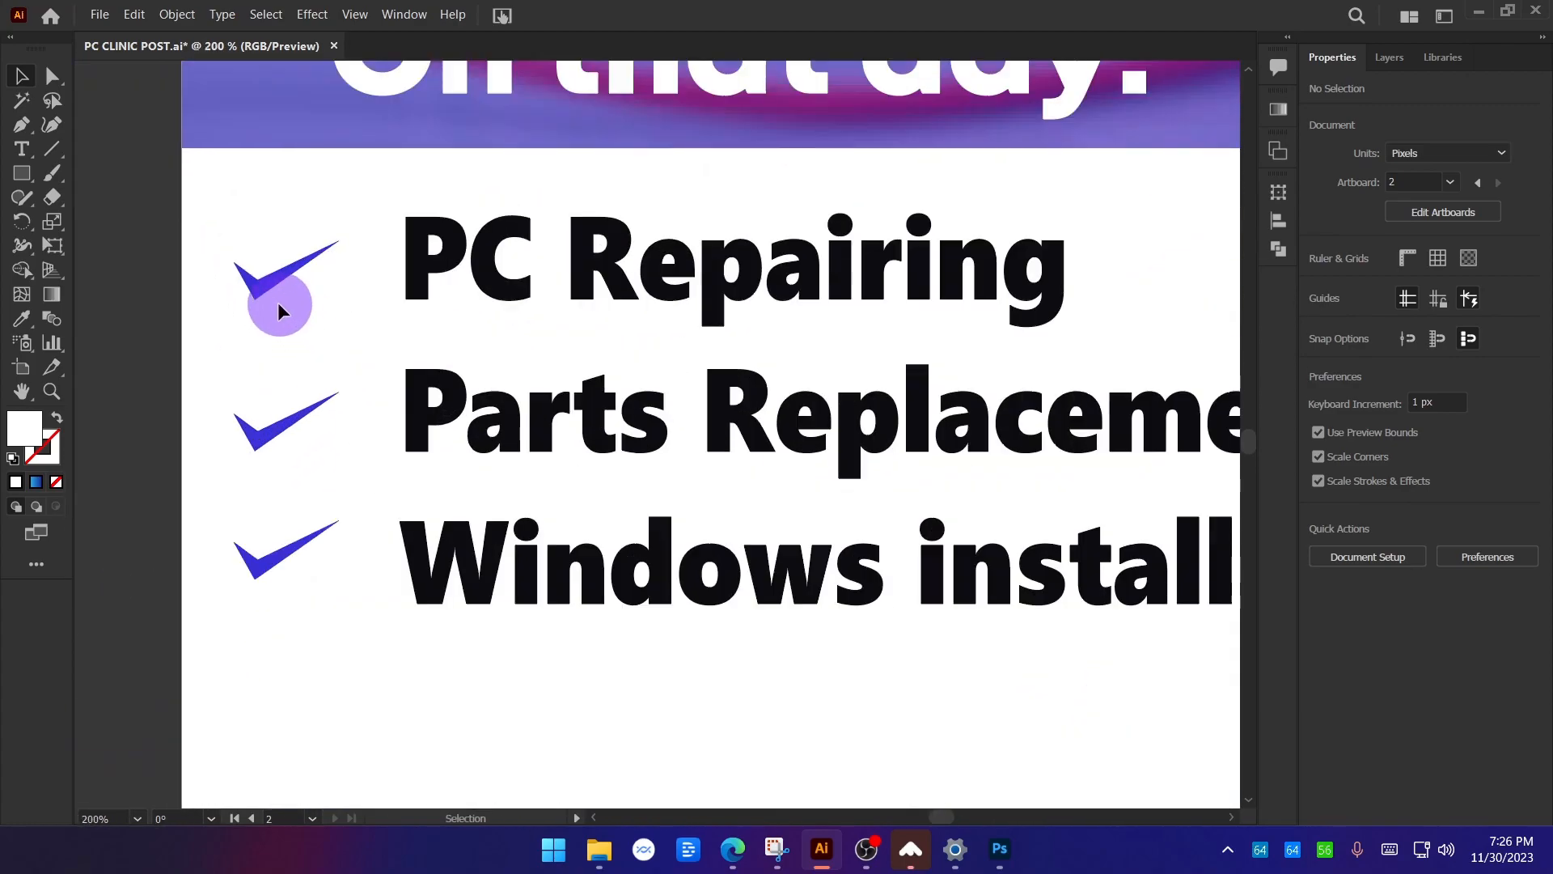
pyautogui.scroll(-4, 235, 335)
pyautogui.moveTo(1044, 458); pyautogui.dragTo(416, 423)
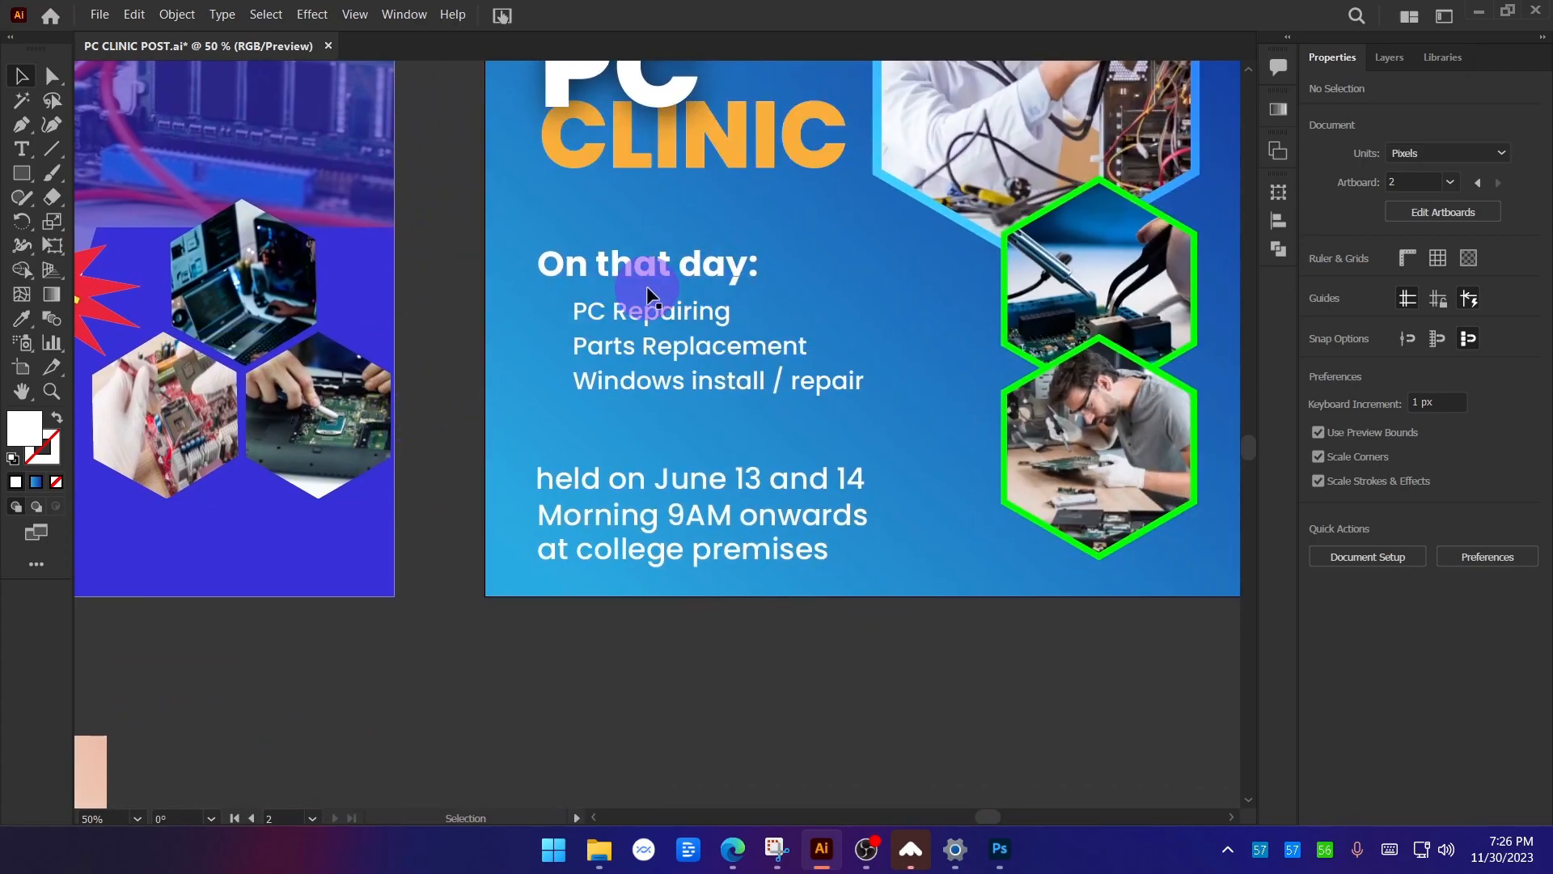
pyautogui.click(732, 849)
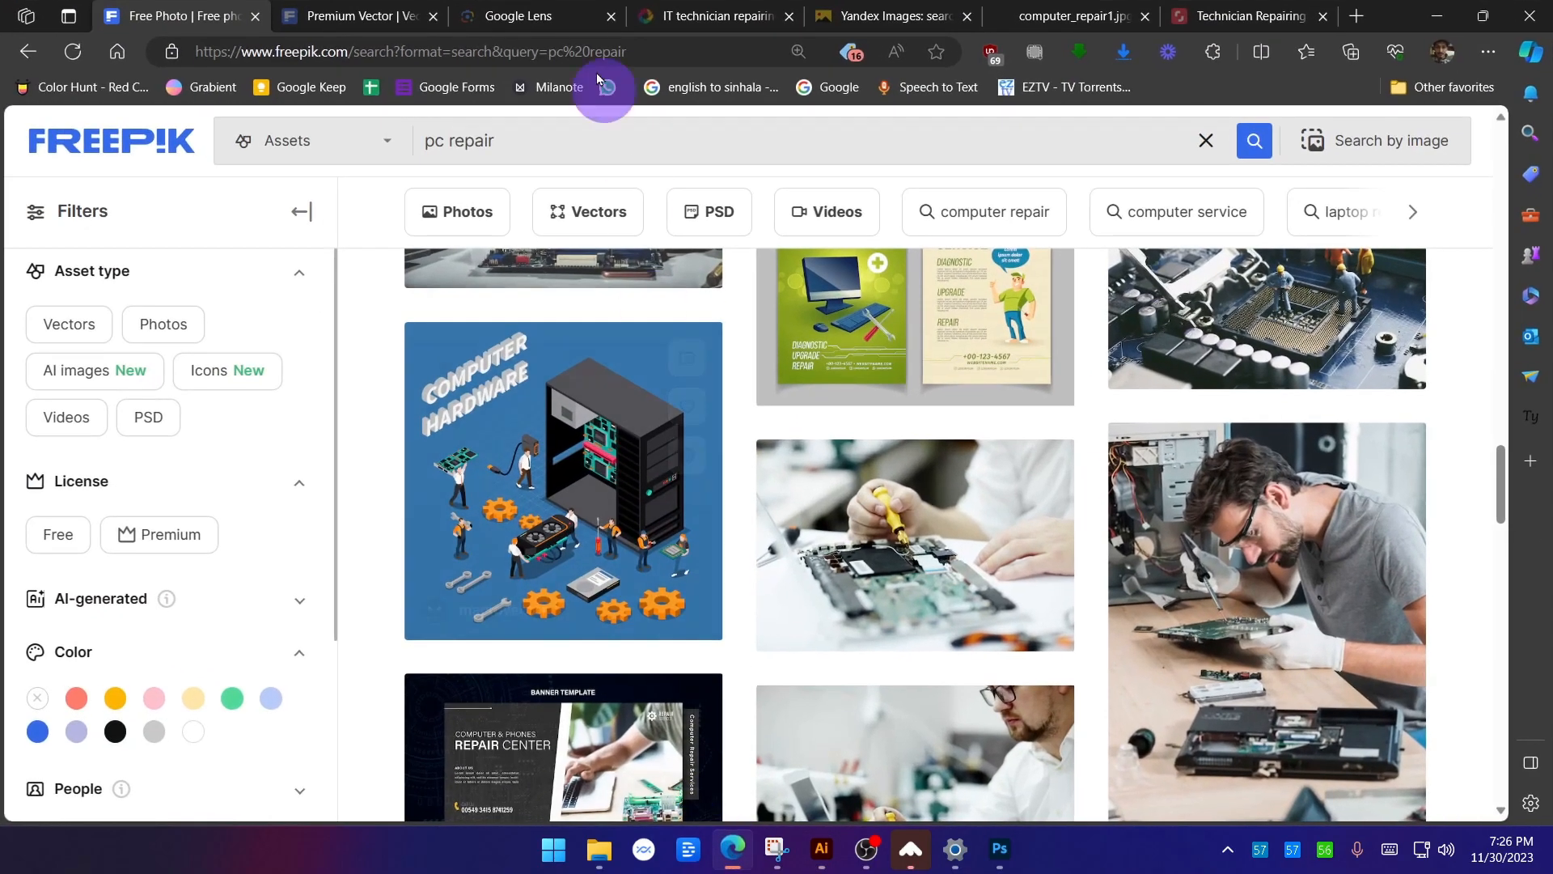
pyautogui.click(364, 16)
pyautogui.click(426, 58)
pyautogui.write('fla')
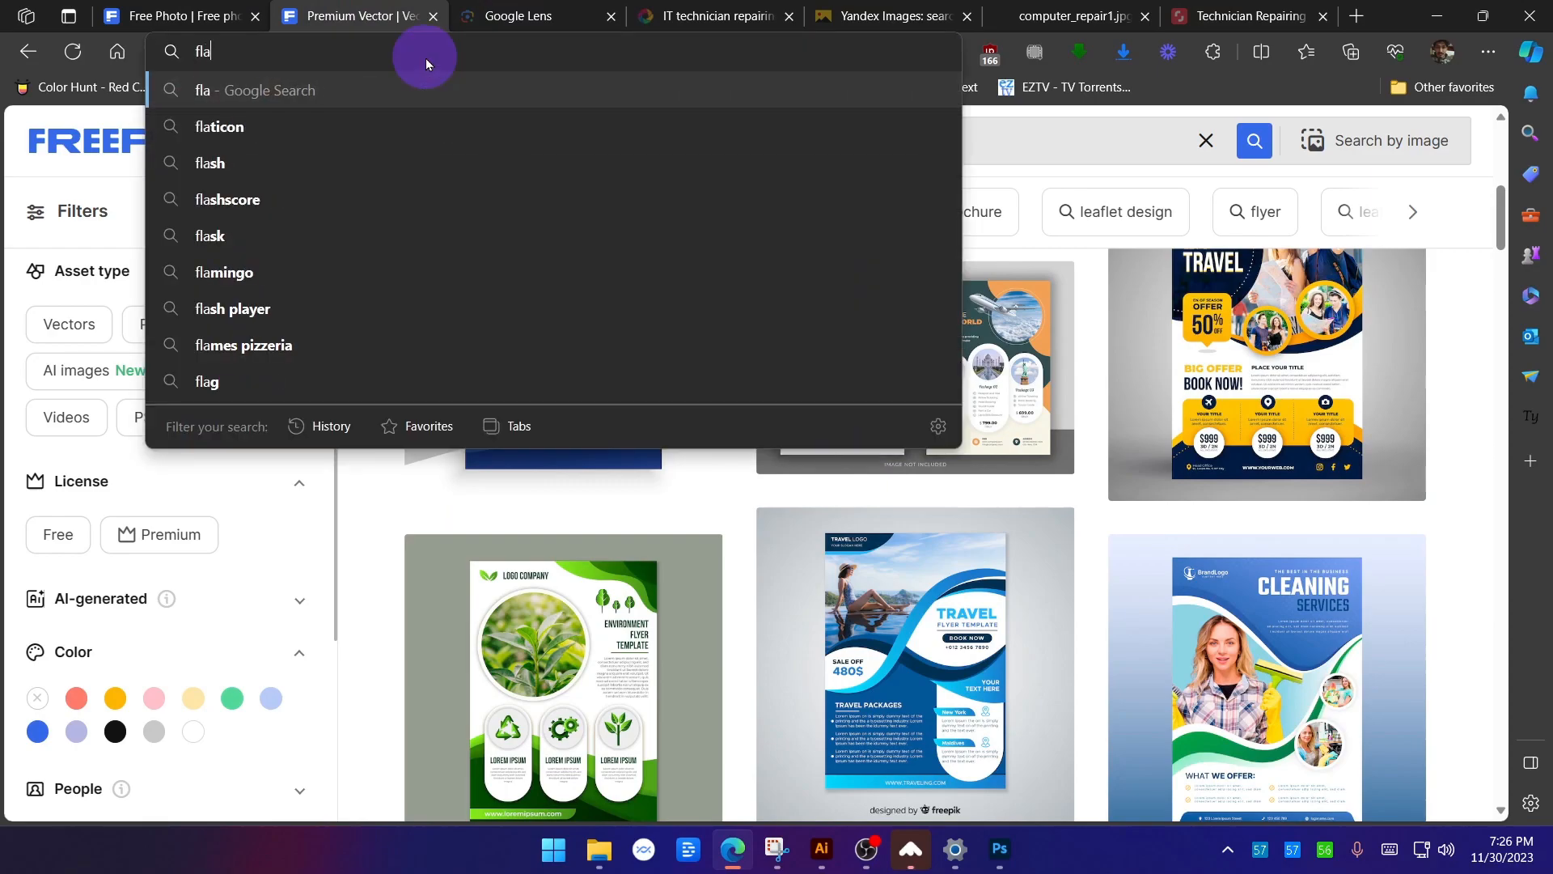
pyautogui.write('t icon')
pyautogui.press('Return')
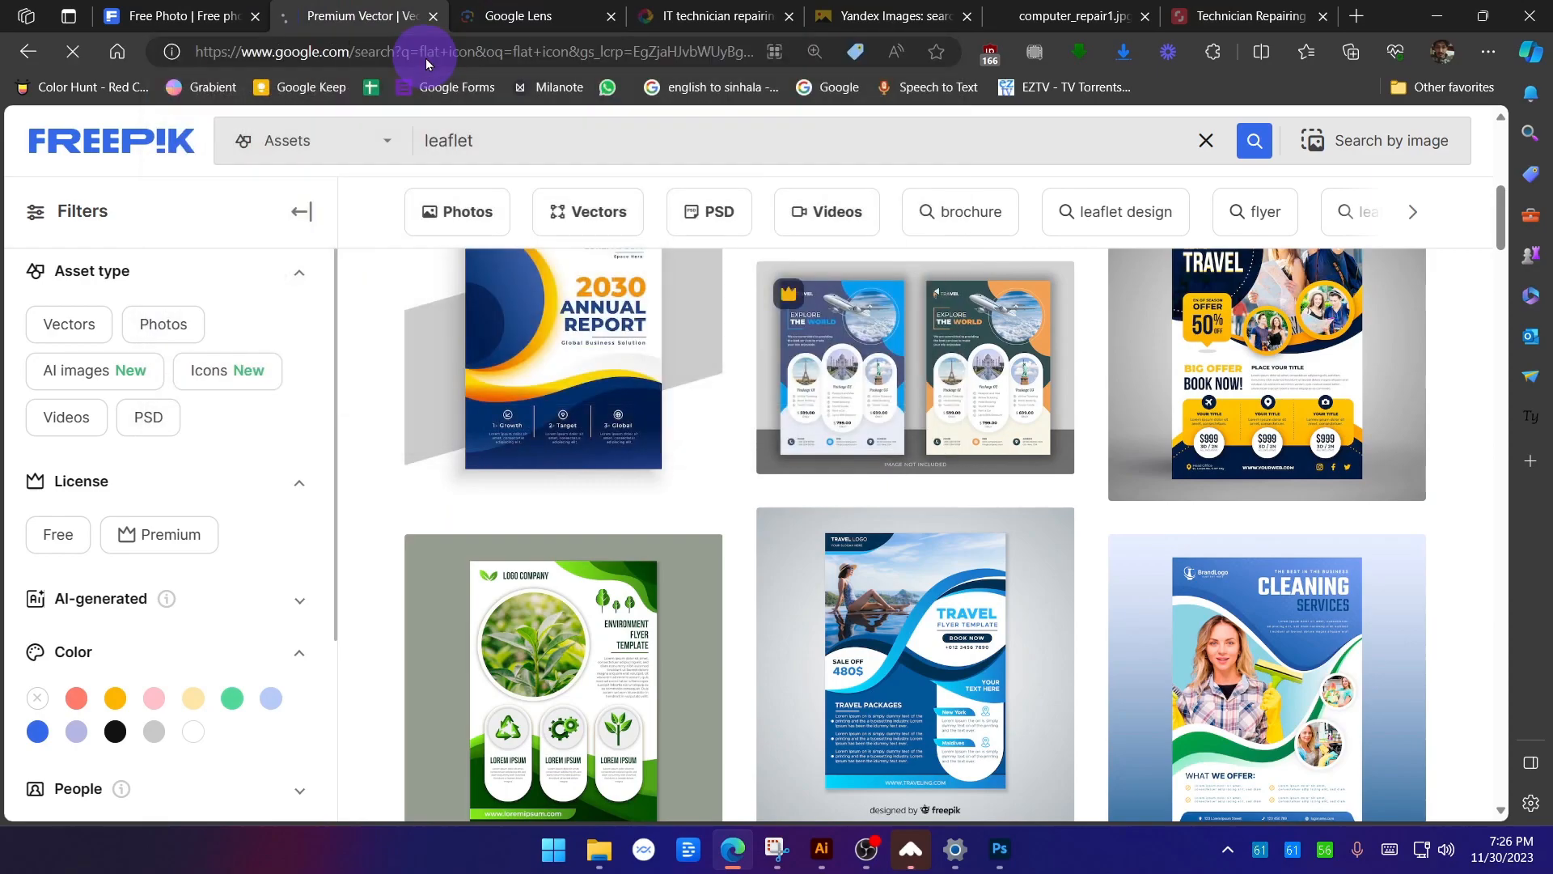
pyautogui.click(123, 407)
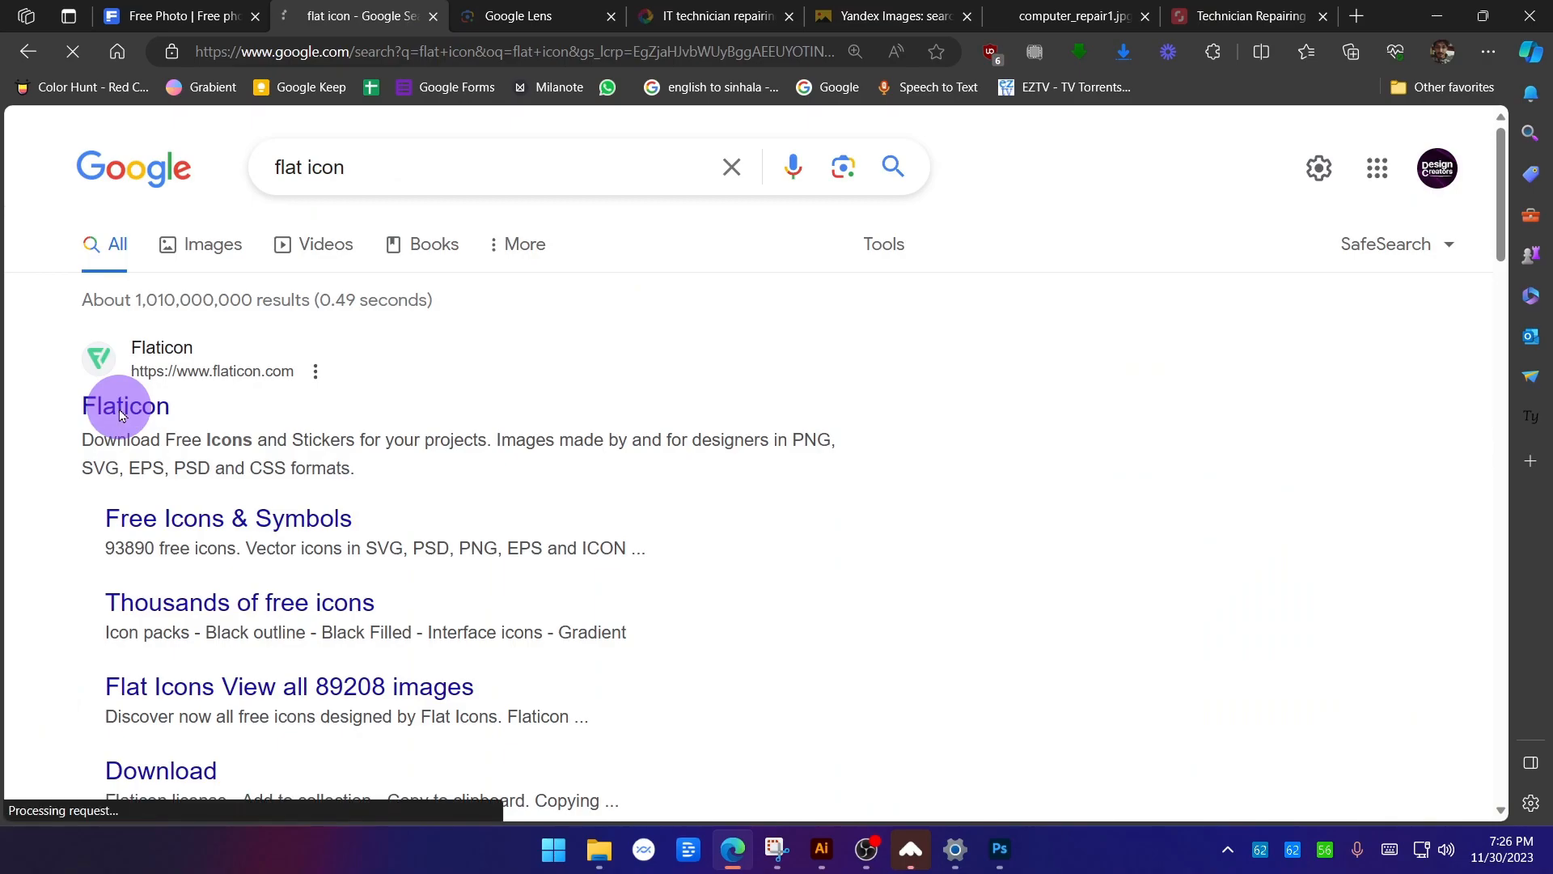
# Search Flaticon for "tick" and examine the resulting icons for a suitable check mark style.
pyautogui.click(563, 442)
pyautogui.write('tick')
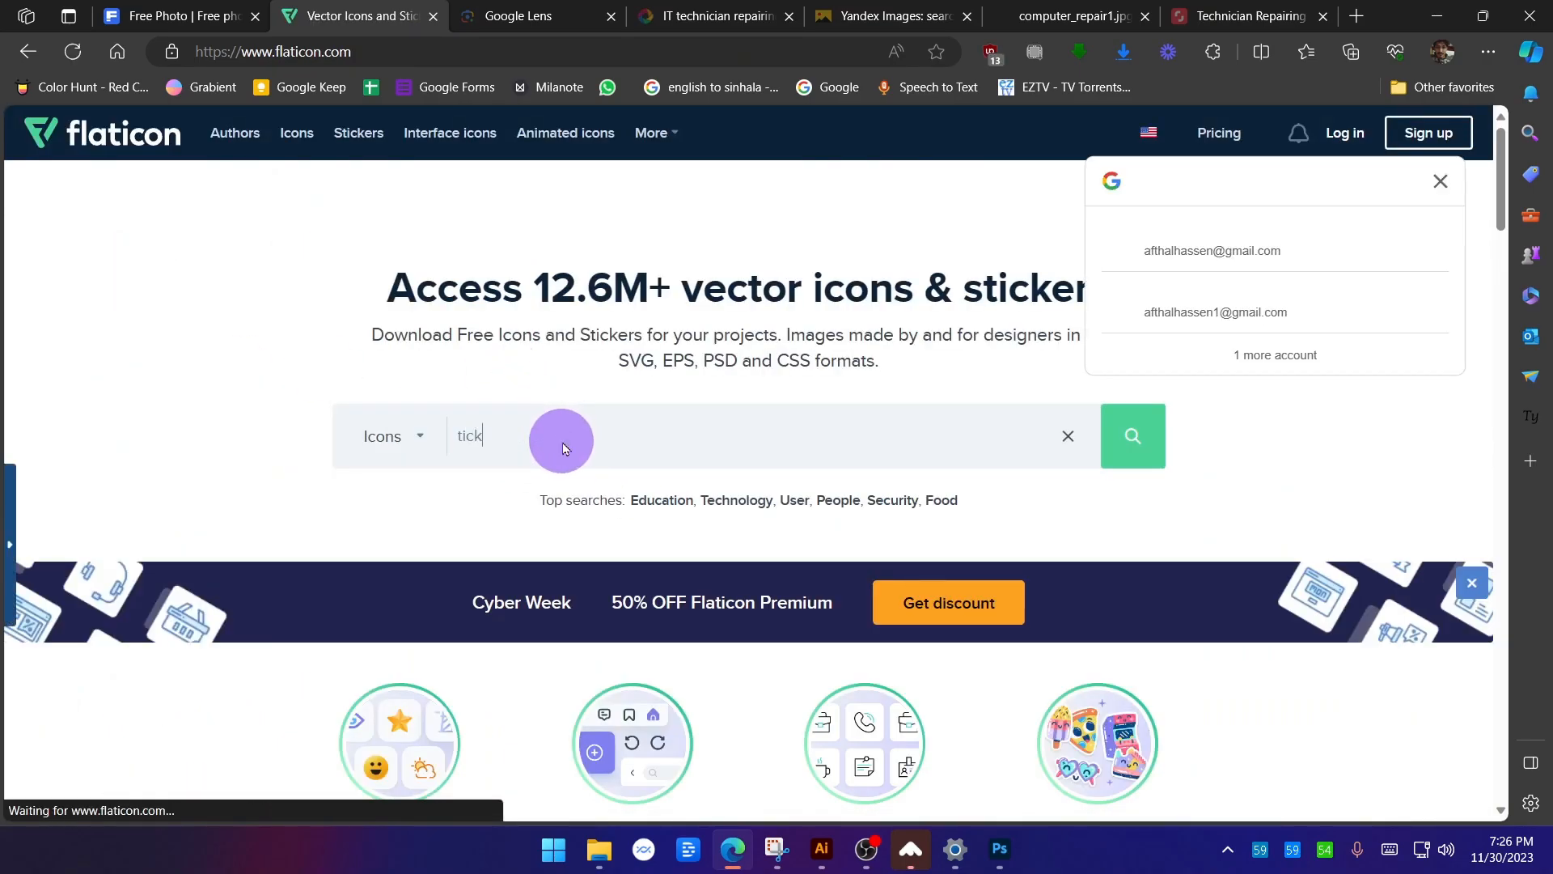
pyautogui.press('Return')
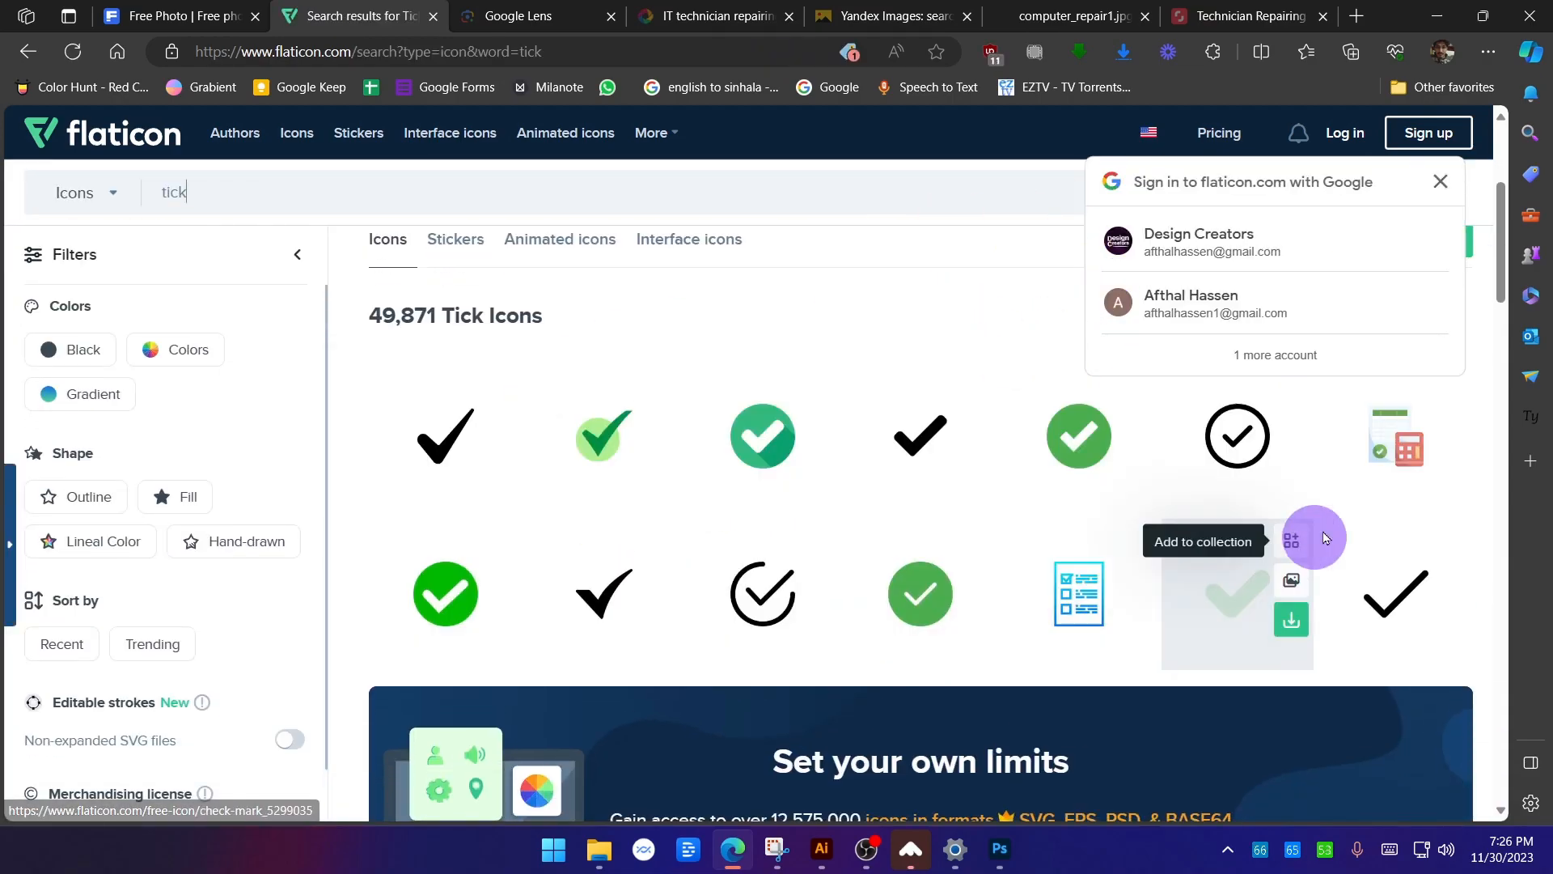
pyautogui.scroll(-1, 1474, 497)
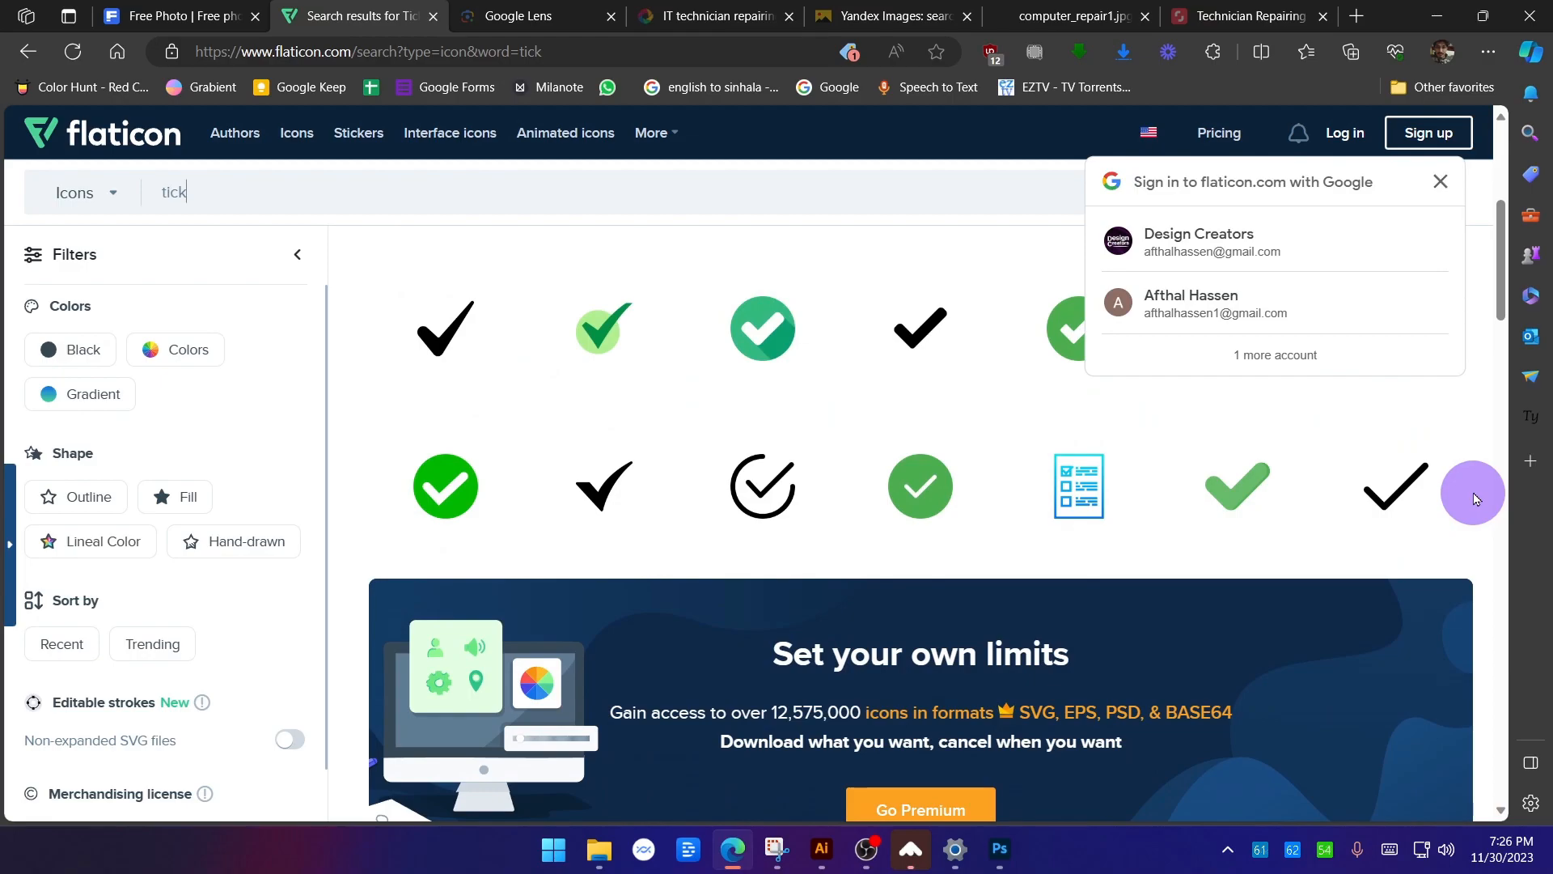
pyautogui.scroll(-7, 1474, 497)
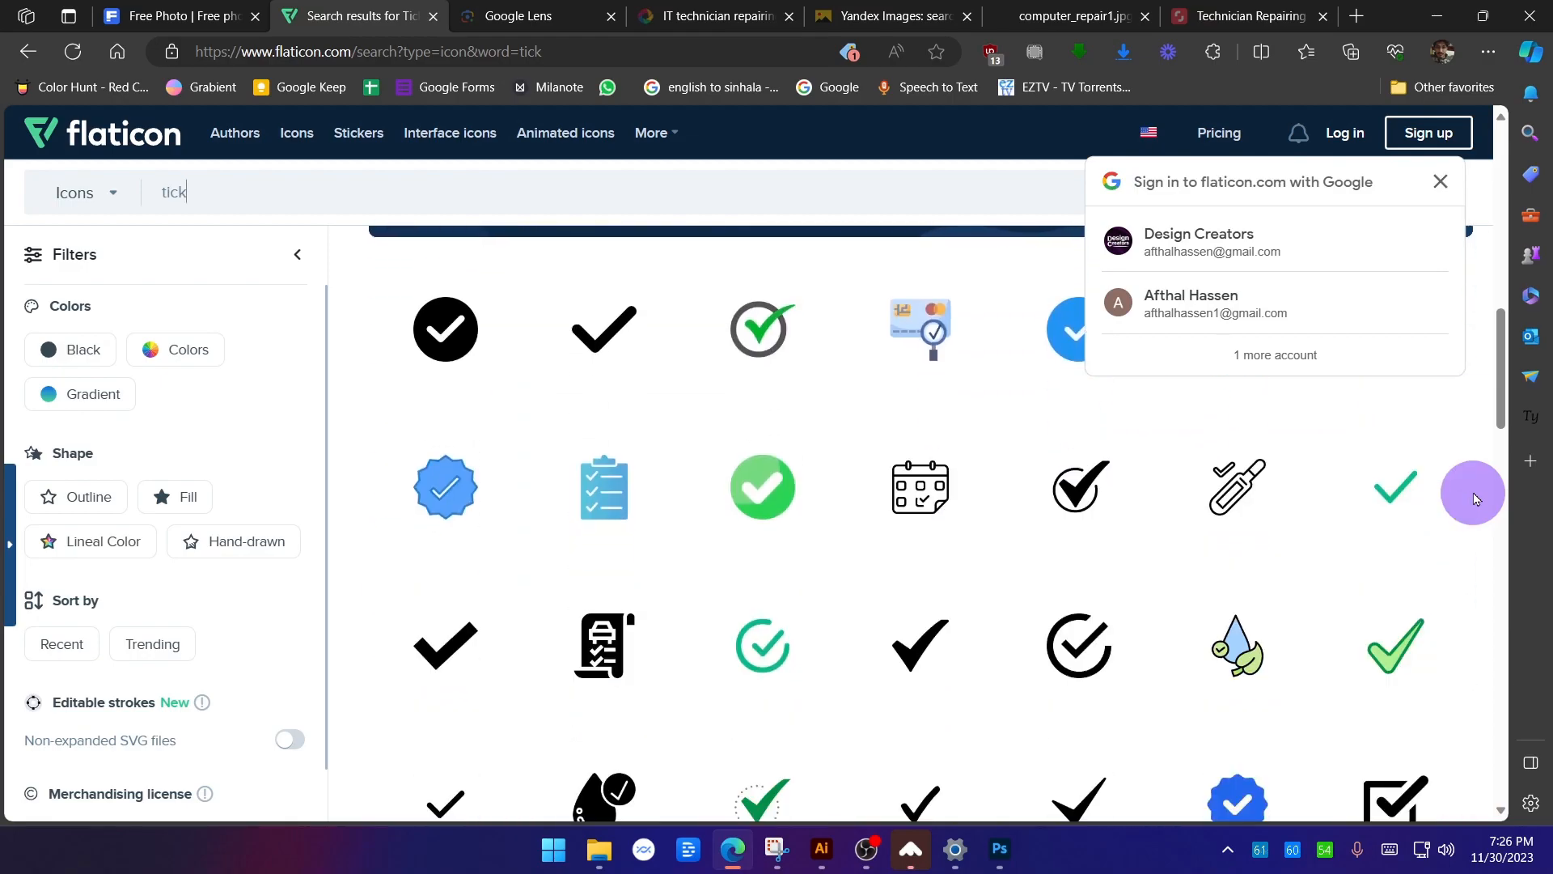
pyautogui.scroll(1, 1474, 497)
pyautogui.click(1393, 460)
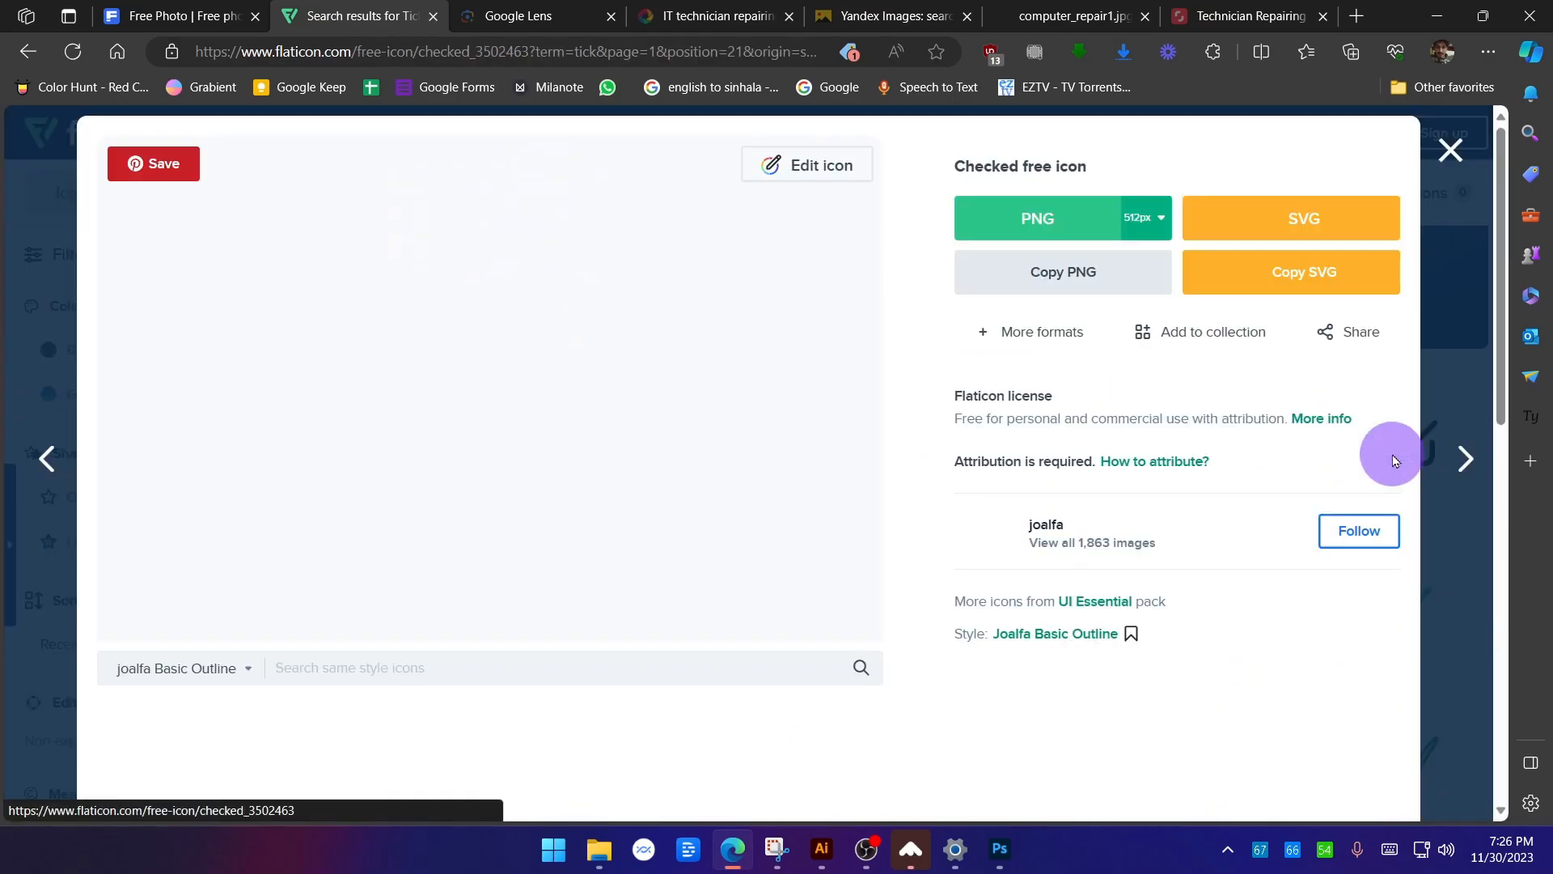
pyautogui.click(1450, 151)
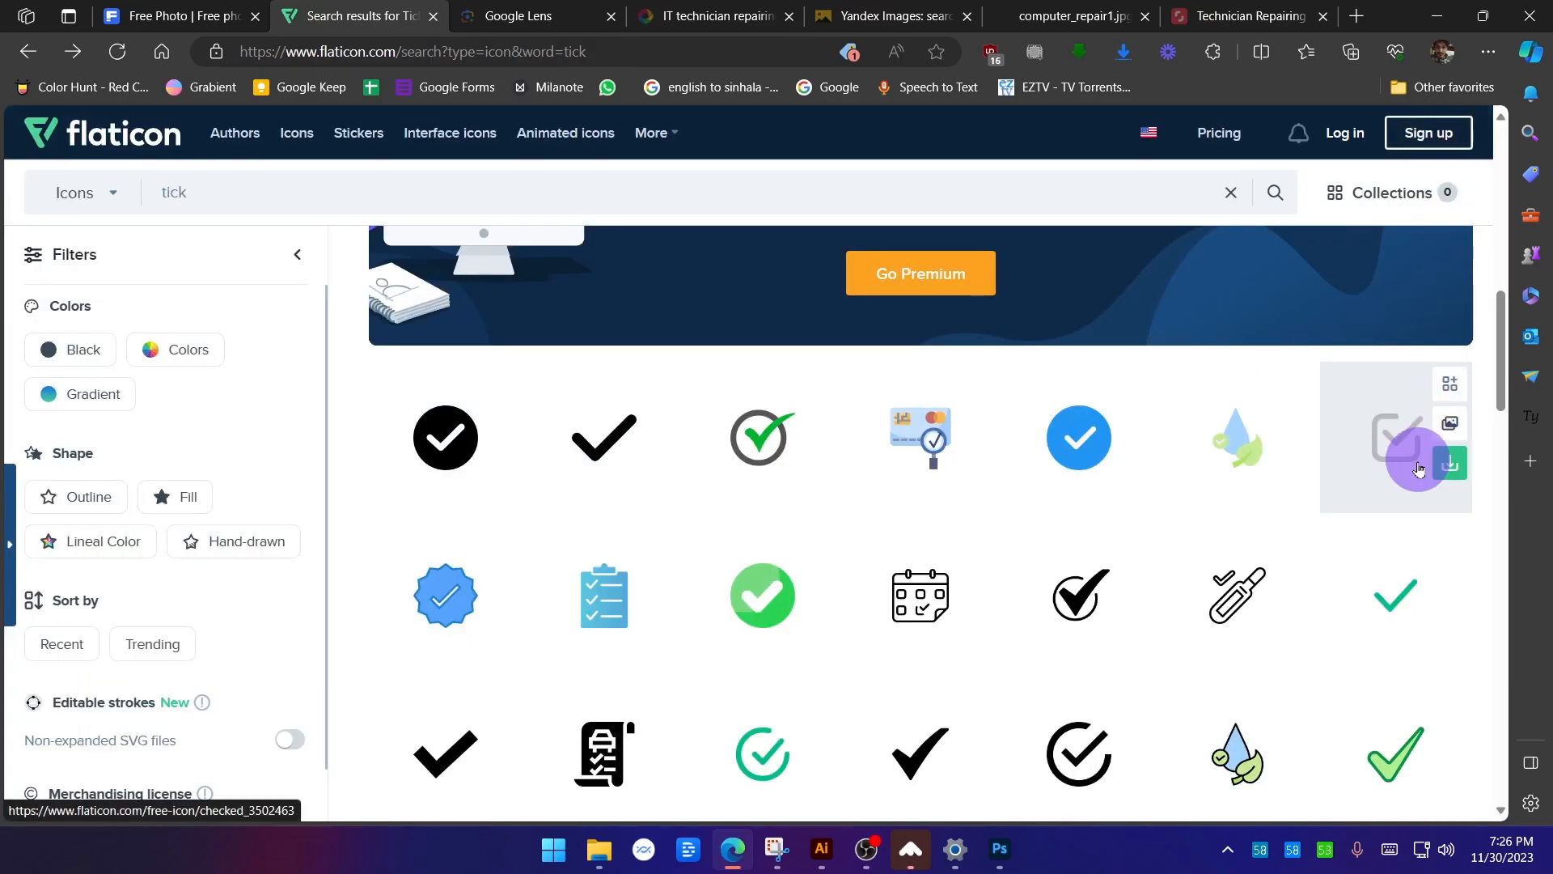
pyautogui.scroll(-1, 1103, 652)
pyautogui.scroll(-2, 1109, 458)
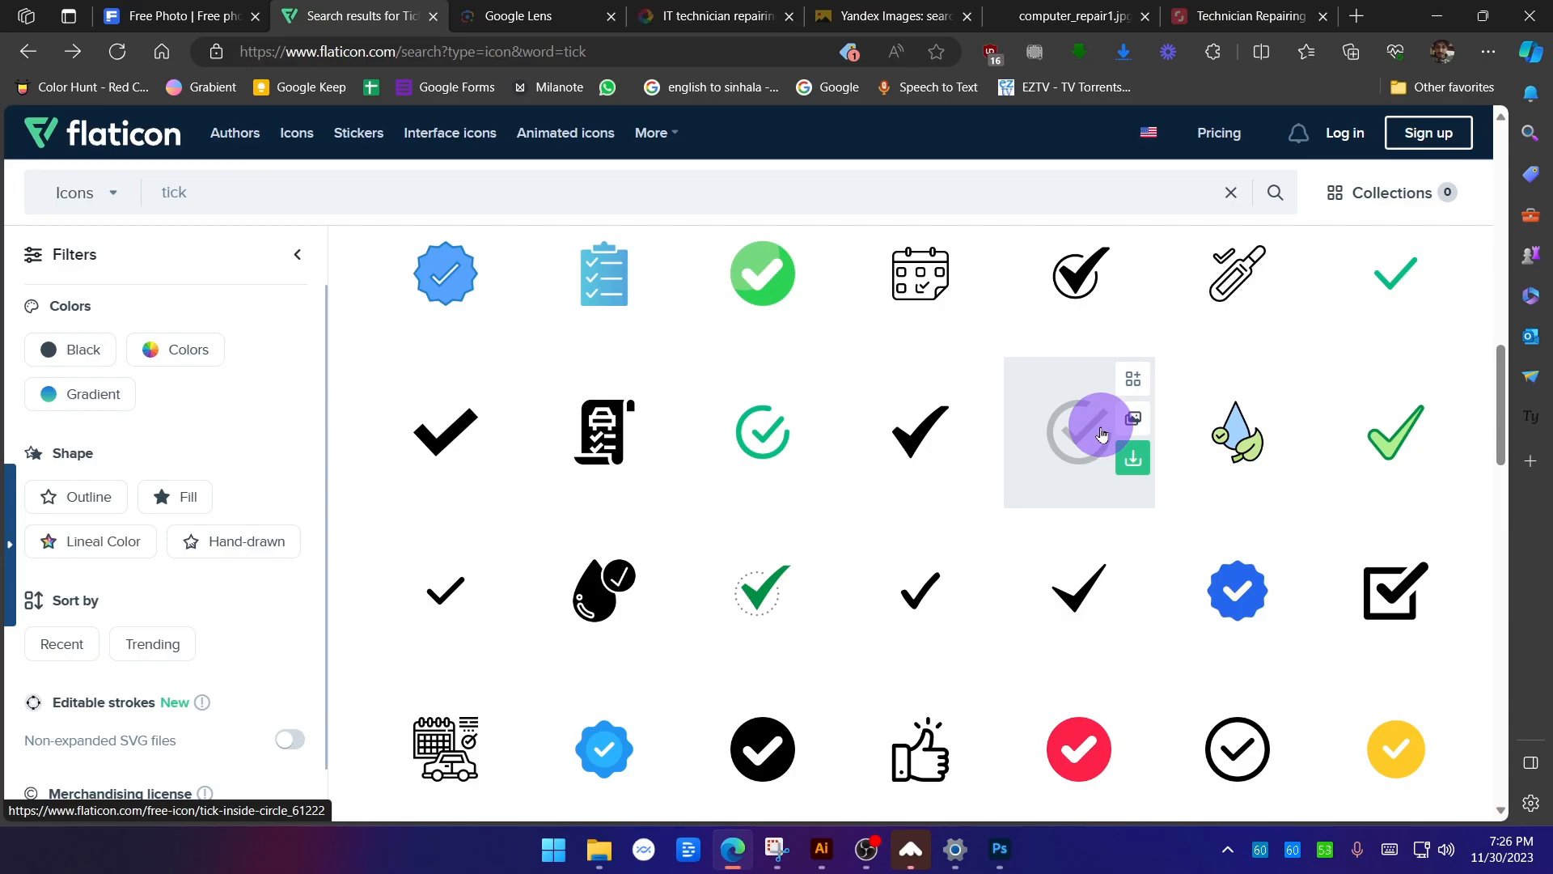
# Switch back to Illustrator and draw a 36 px circle with the Ellipse Tool beside the "PC Repairing" line.
pyautogui.hotkey('alt', 'Tab')
pyautogui.scroll(5, 531, 312)
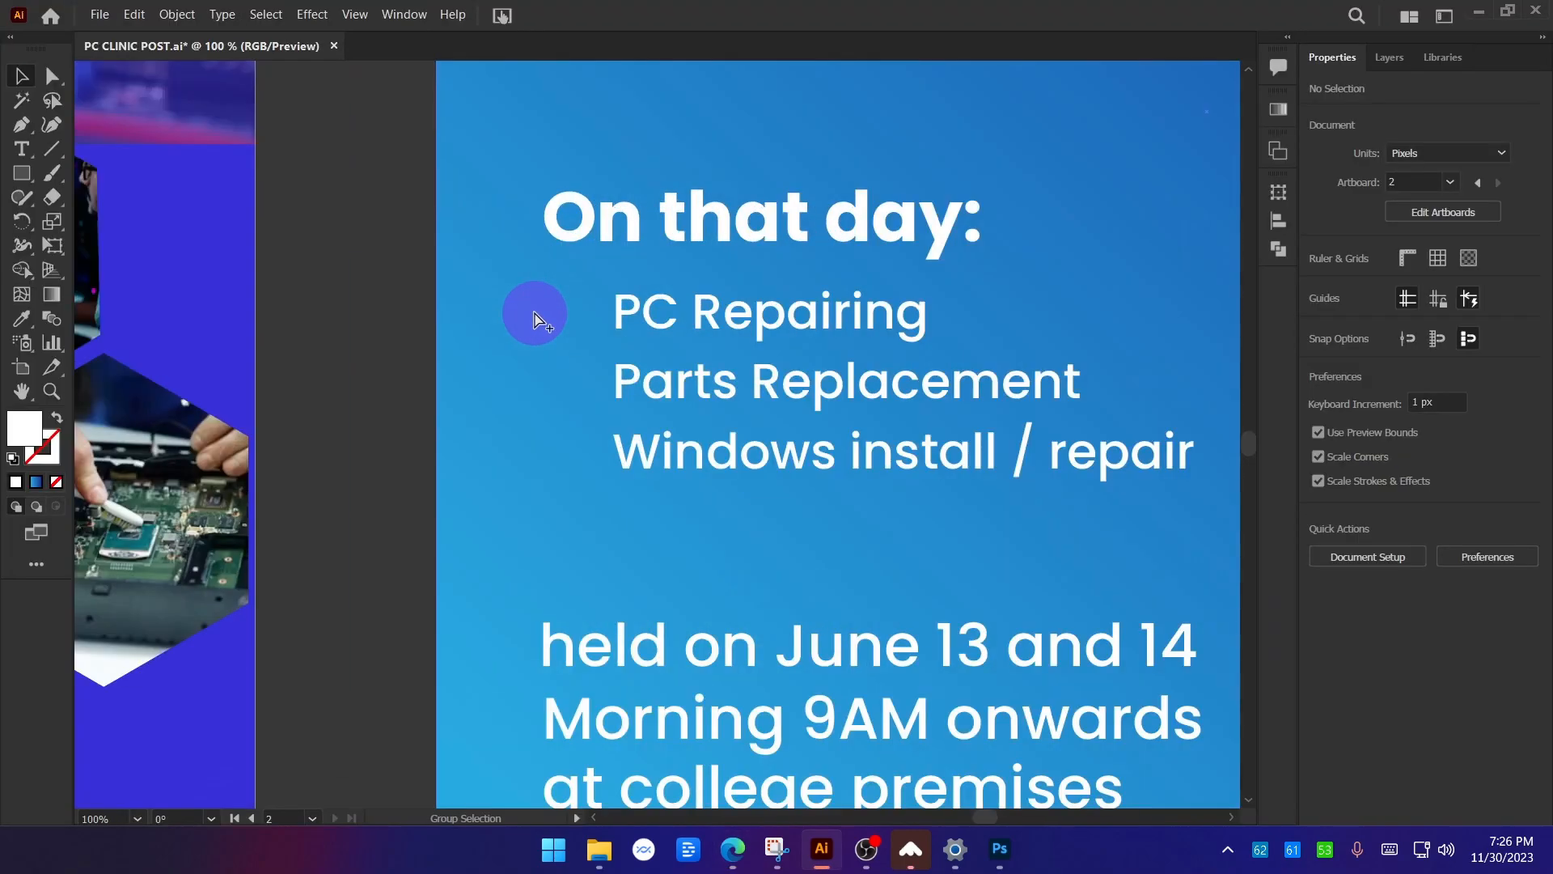
pyautogui.click(21, 173)
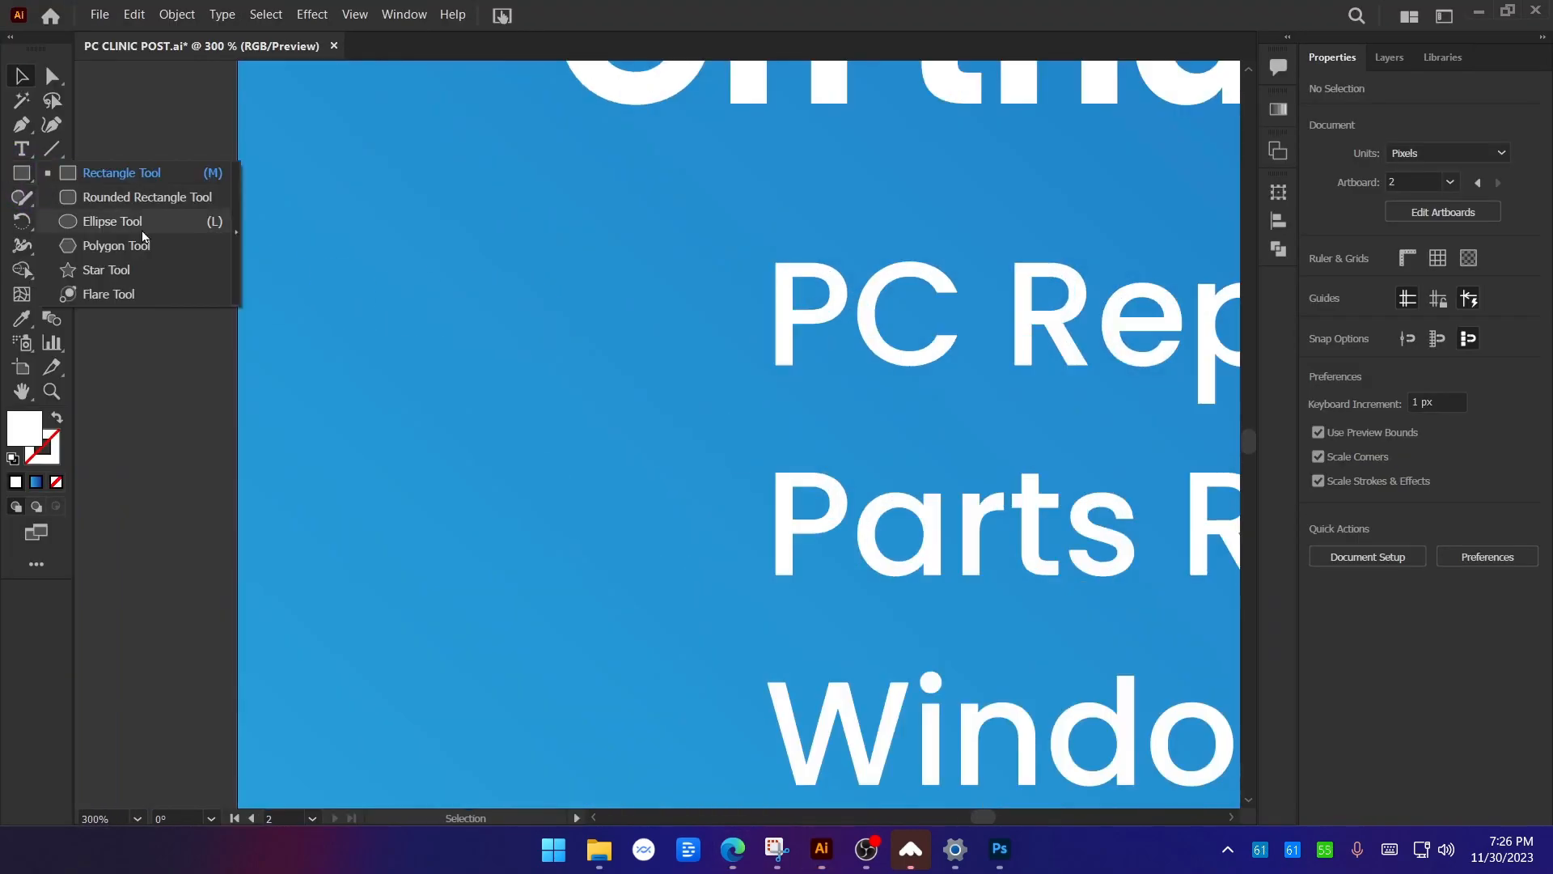
pyautogui.click(112, 221)
pyautogui.moveTo(516, 305); pyautogui.dragTo(572, 381)
pyautogui.click(26, 79)
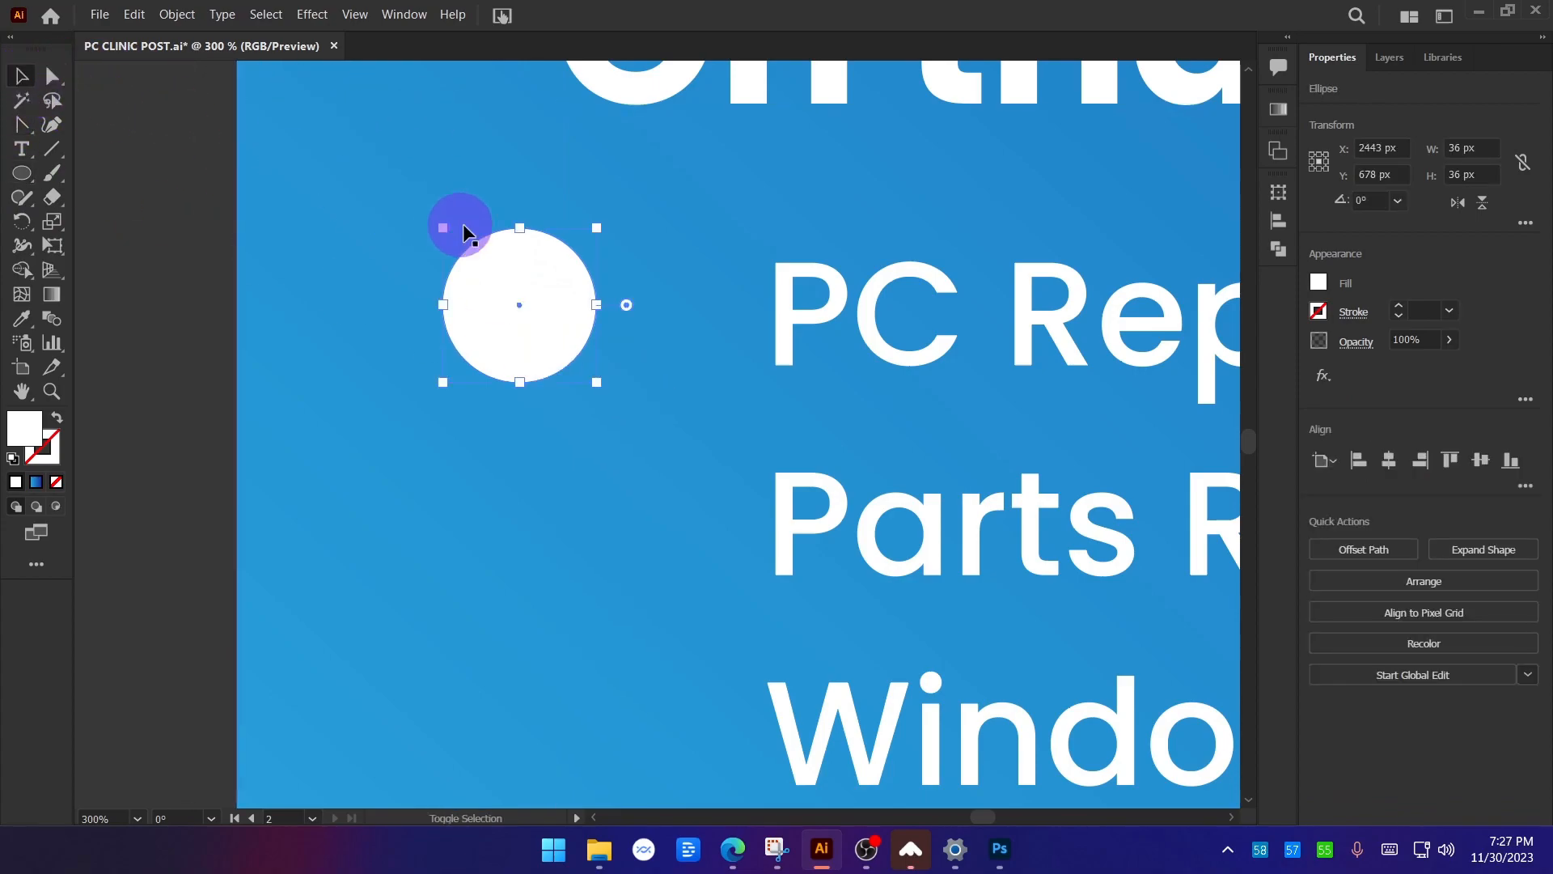
# Swap the circle's fill and stroke to make it a white outline, and set the stroke weight to 5 pt.
pyautogui.hotkey('shift', 'x')
pyautogui.click(1397, 305)
pyautogui.click(1397, 305)
pyautogui.click(1397, 305)
pyautogui.click(1397, 305)
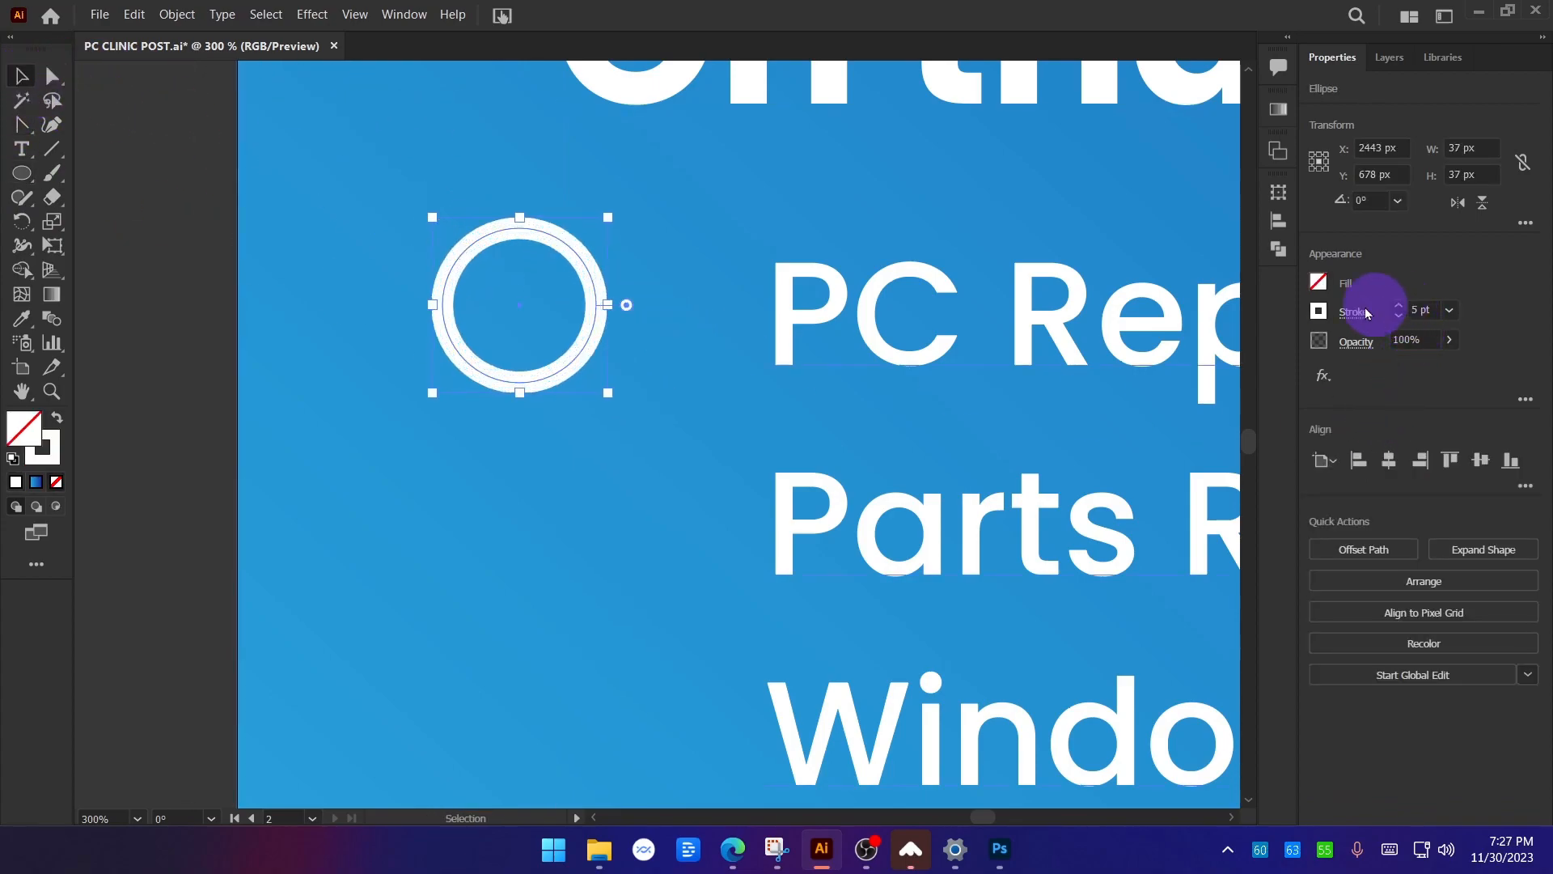
pyautogui.click(167, 258)
# Draw a horizontal rectangle about 19 by 5 px below the circle and give it a white fill without stroke.
pyautogui.scroll(1, 330, 176)
pyautogui.moveTo(22, 173); pyautogui.dragTo(99, 173)
pyautogui.moveTo(564, 317)
pyautogui.mouseDown()
pyautogui.moveTo(678, 347)
pyautogui.moveTo(508, 612)
pyautogui.mouseUp()
pyautogui.click(17, 76)
pyautogui.hotkey('shift', 'x')
pyautogui.scroll(2, 503, 686)
# Duplicate the white bar, turn the copy upright, stretch it to about 33 px and join both bars into an L shape.
pyautogui.moveTo(522, 550); pyautogui.dragTo(527, 416)
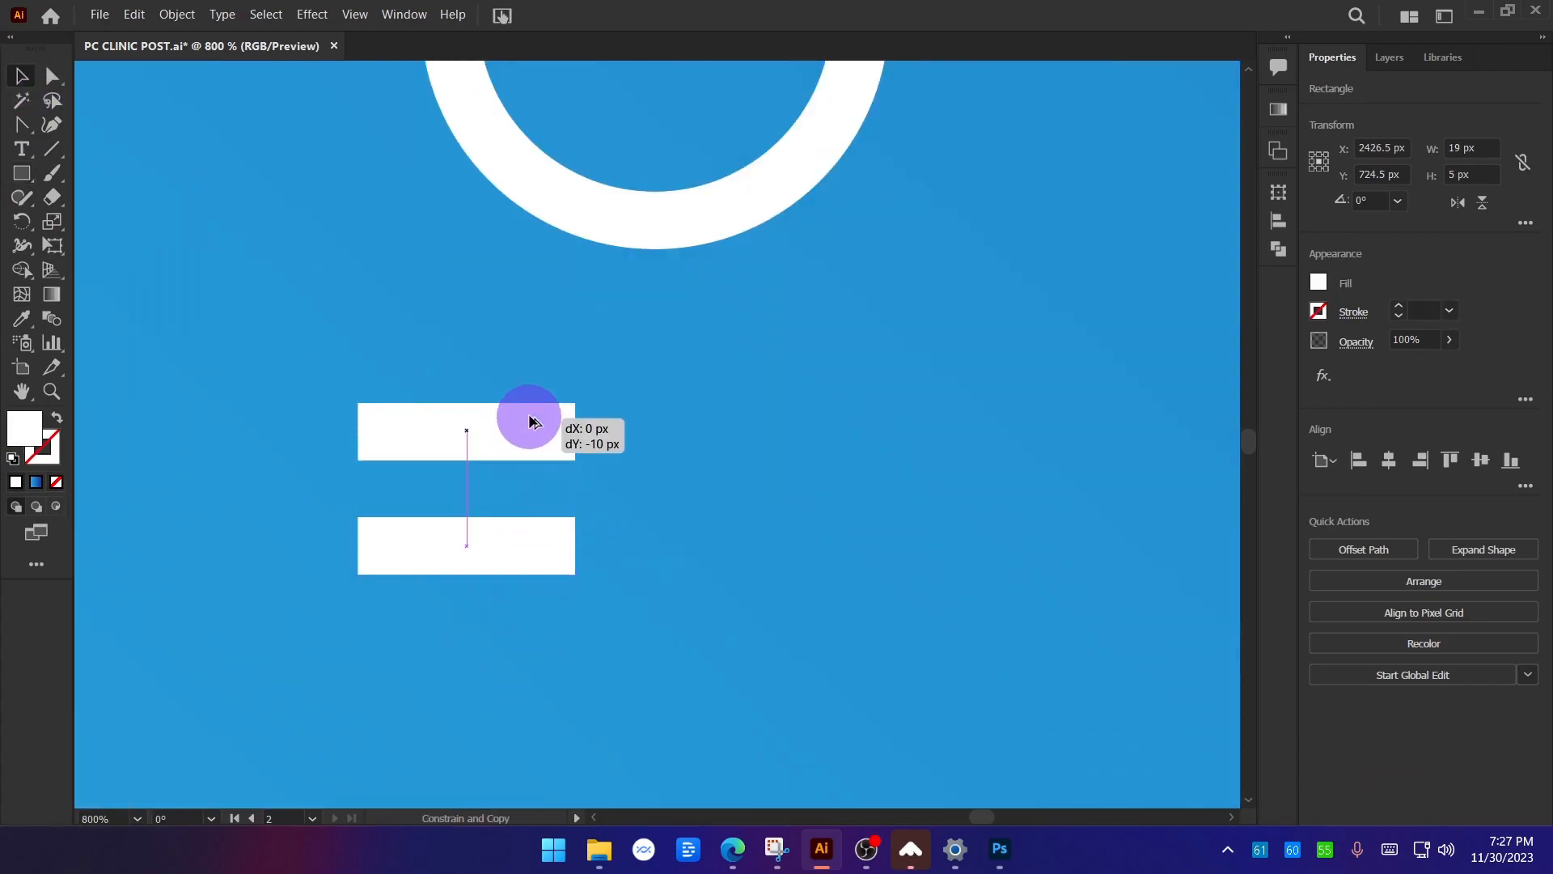
pyautogui.moveTo(569, 484); pyautogui.dragTo(520, 319)
pyautogui.moveTo(465, 469); pyautogui.dragTo(545, 494)
pyautogui.moveTo(547, 357); pyautogui.dragTo(546, 197)
pyautogui.keyDown('shift'); pyautogui.click(477, 540); pyautogui.keyUp('shift')
# Rotate the two joined bars 45° into a tick below the circle and fully round their corners.
pyautogui.scroll(-1, 542, 546)
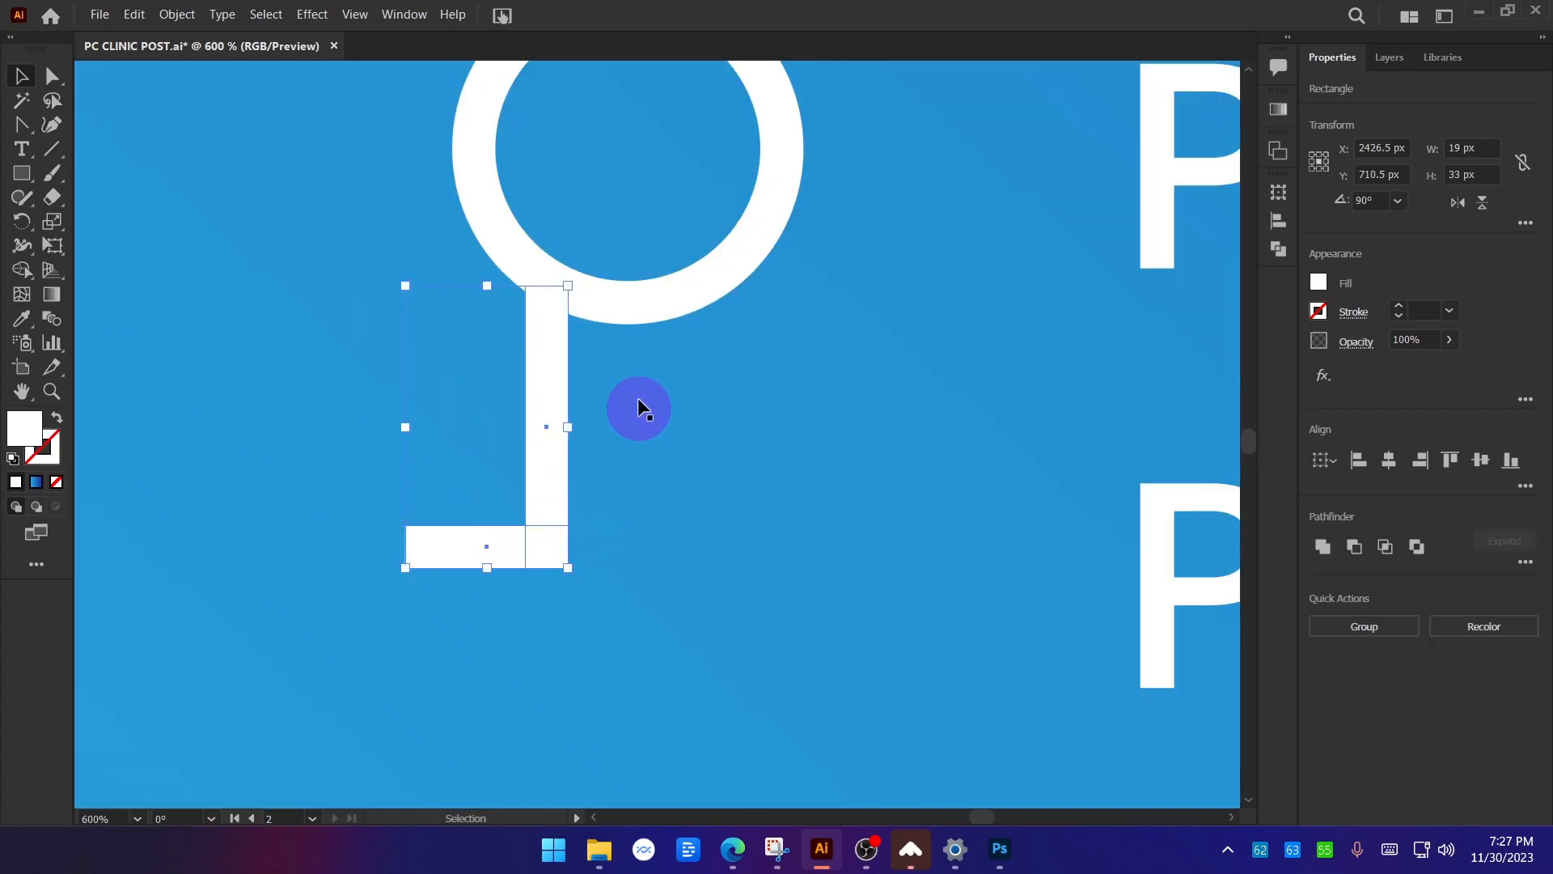
pyautogui.moveTo(579, 277); pyautogui.dragTo(682, 394)
pyautogui.moveTo(563, 434); pyautogui.dragTo(726, 492)
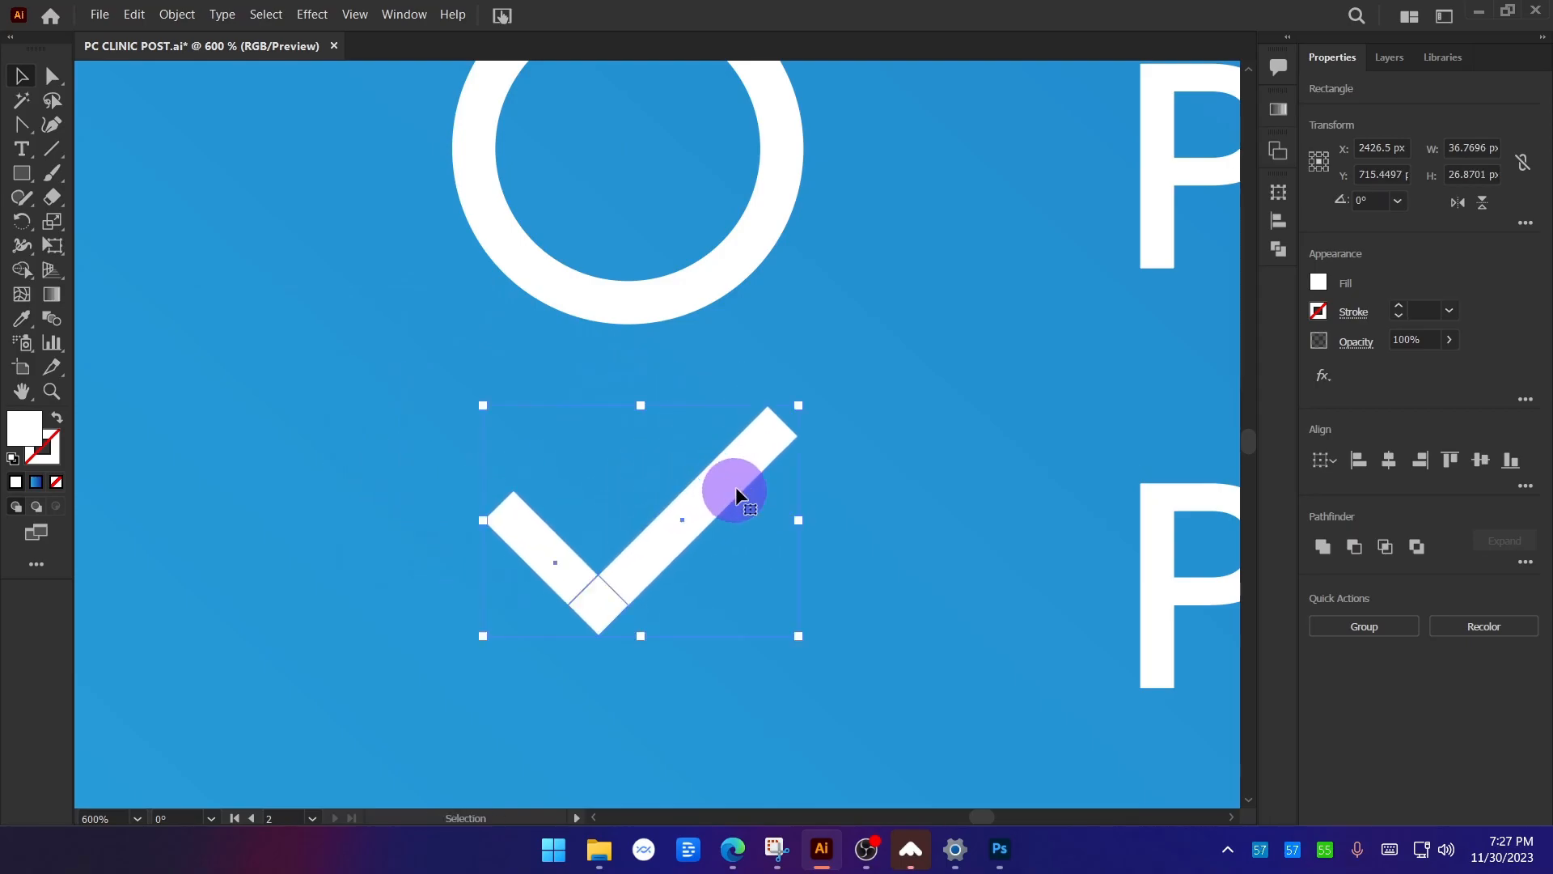
pyautogui.moveTo(769, 427); pyautogui.dragTo(657, 333)
pyautogui.click(656, 333)
pyautogui.scroll(-3, 684, 486)
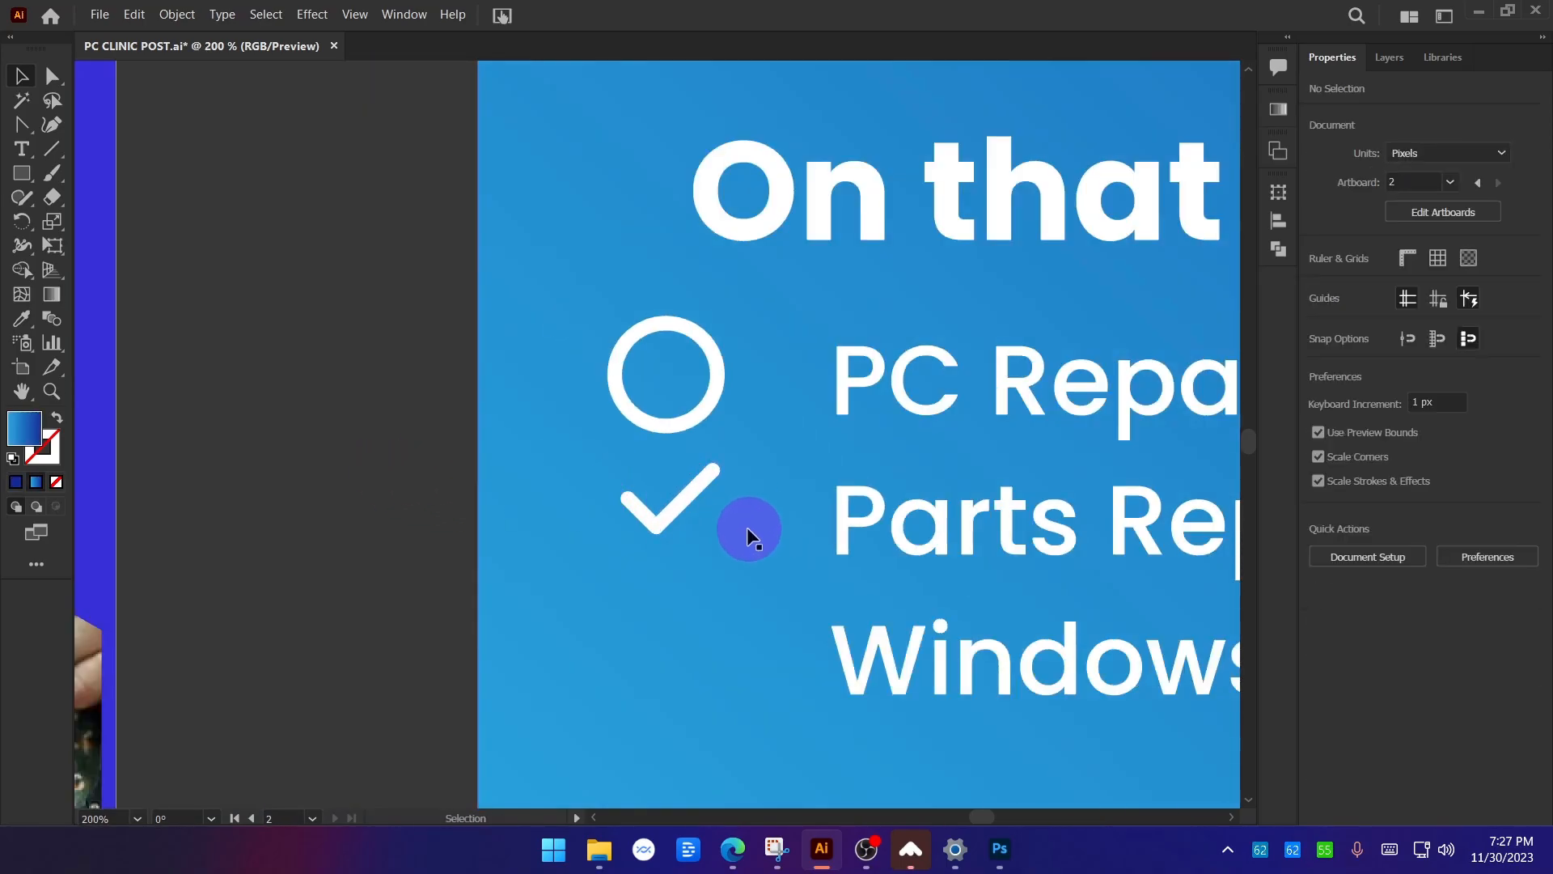
# Undo the tick's latest edits back to the upright L shape made of two square-cornered bars.
pyautogui.scroll(4, 746, 526)
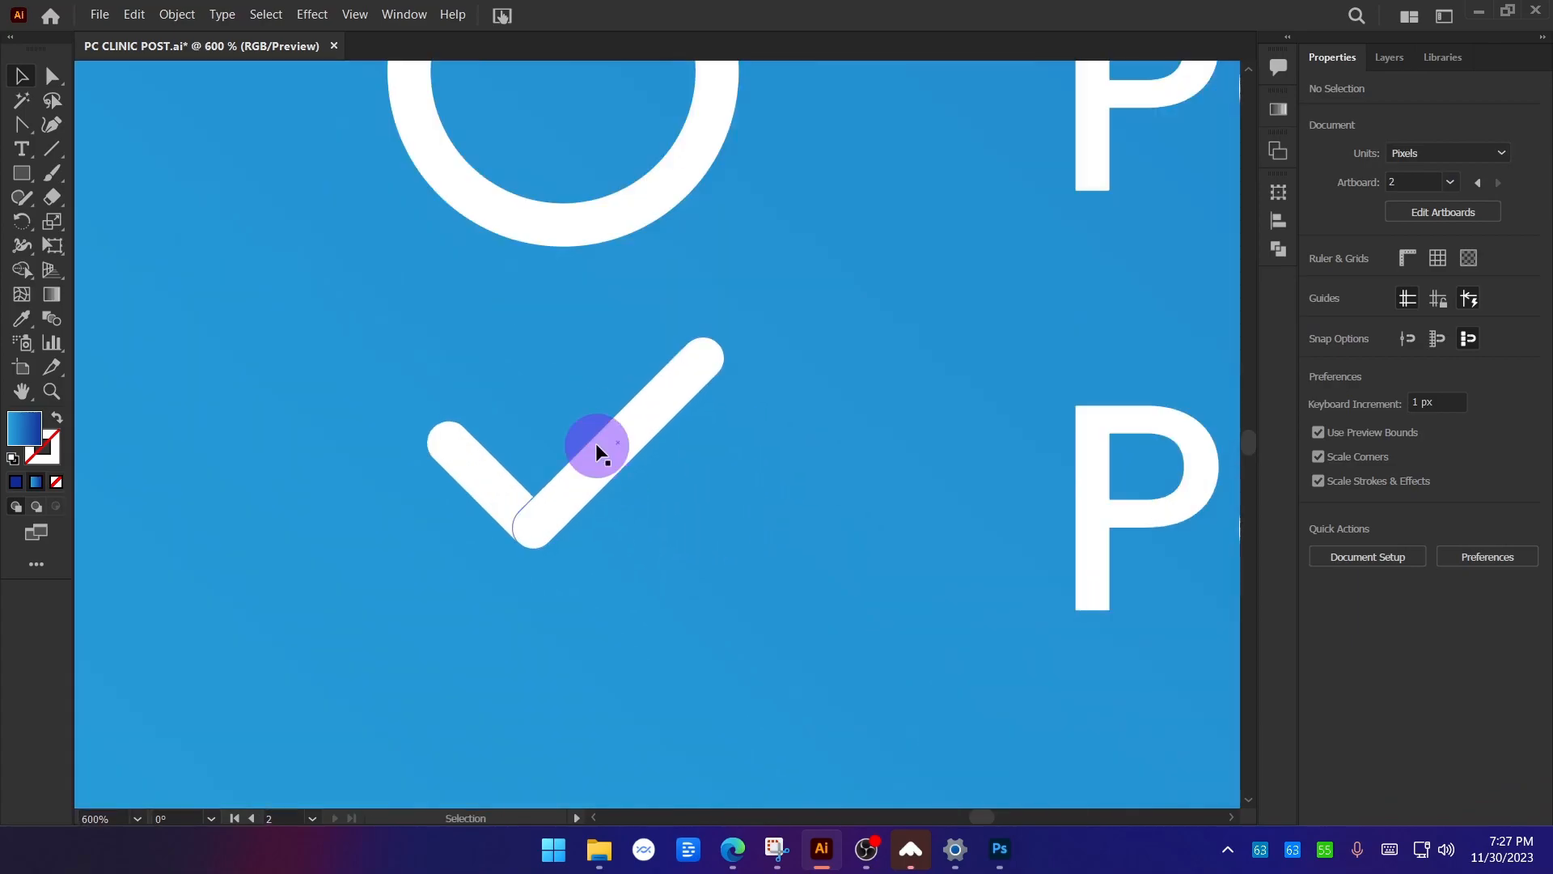
pyautogui.click(596, 445)
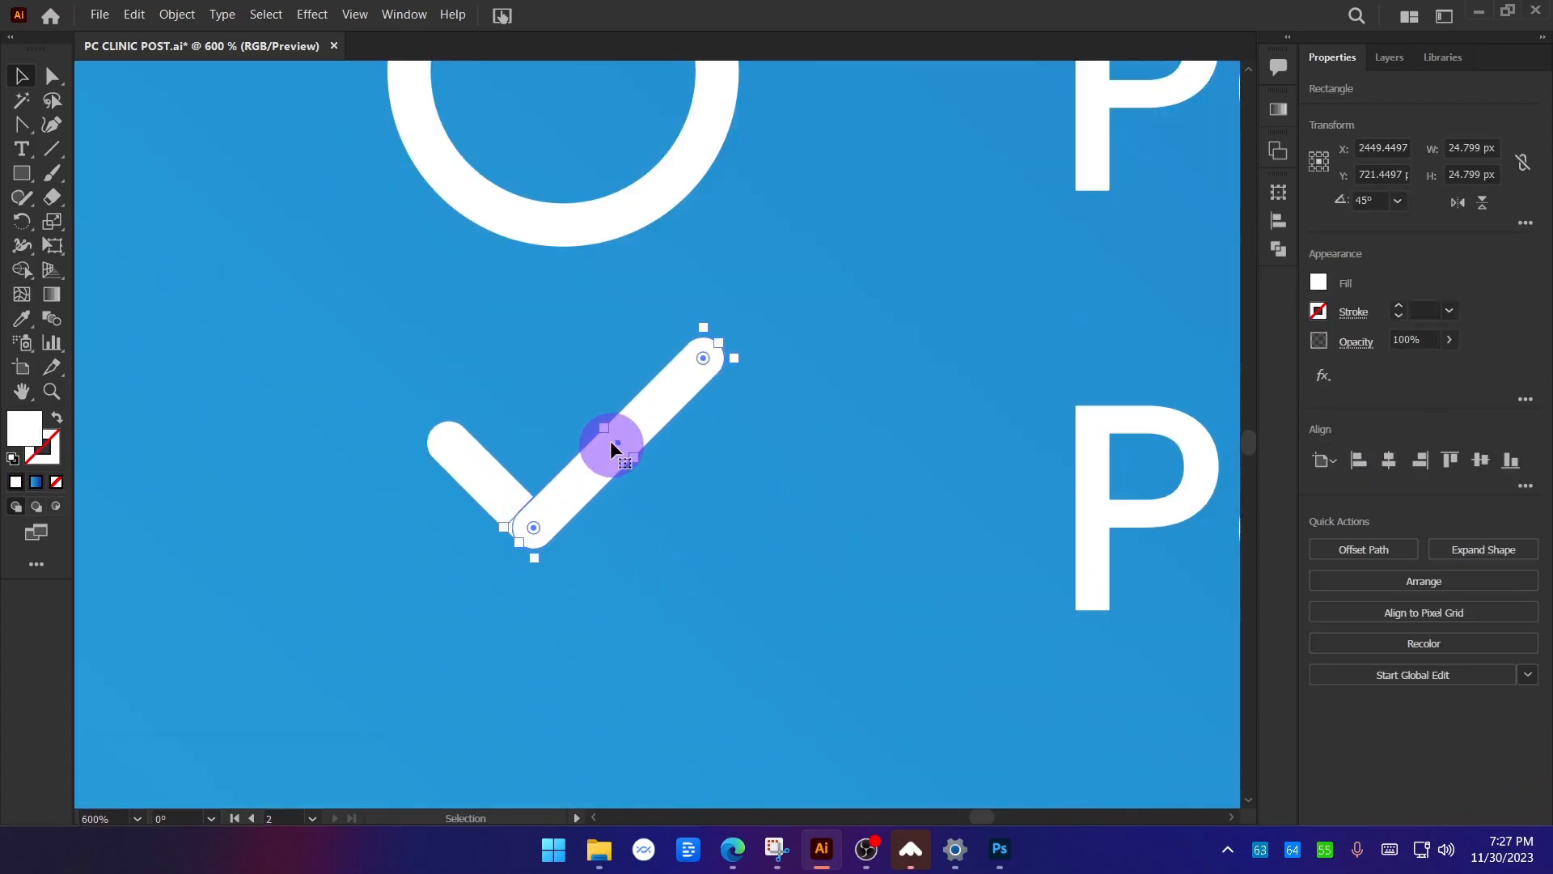
pyautogui.moveTo(607, 427); pyautogui.dragTo(600, 416)
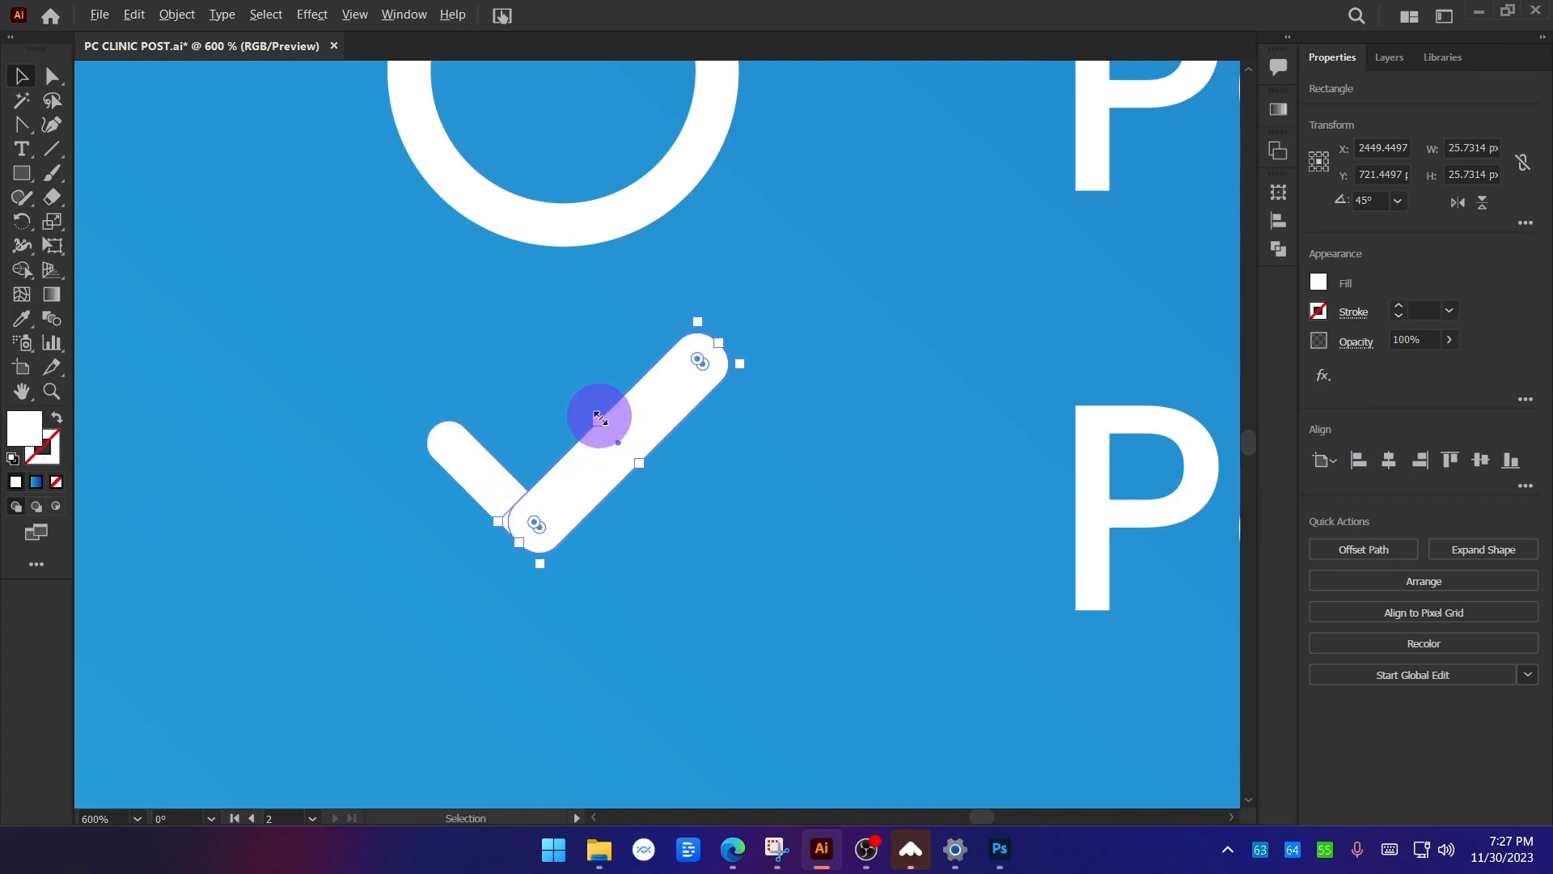
pyautogui.hotkey('ctrl', 'z')
pyautogui.hotkey('ctrl', 'z')
pyautogui.hotkey('ctrl', 'z')
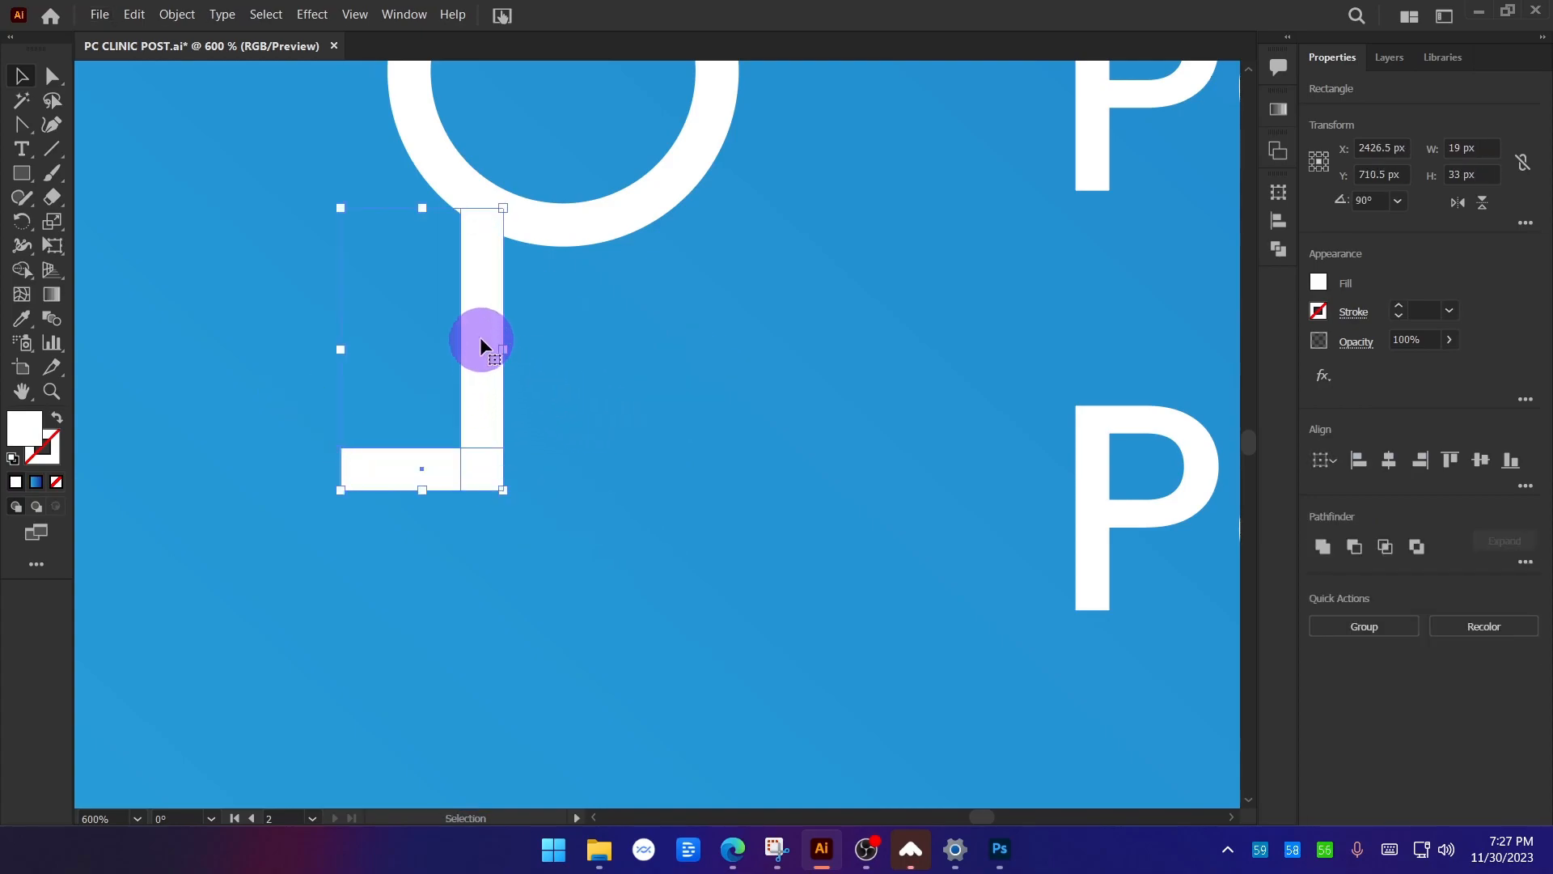
# Make the L shape's horizontal white bar thicker and delete its upright bar.
pyautogui.click(364, 333)
pyautogui.scroll(1, 364, 333)
pyautogui.click(429, 493)
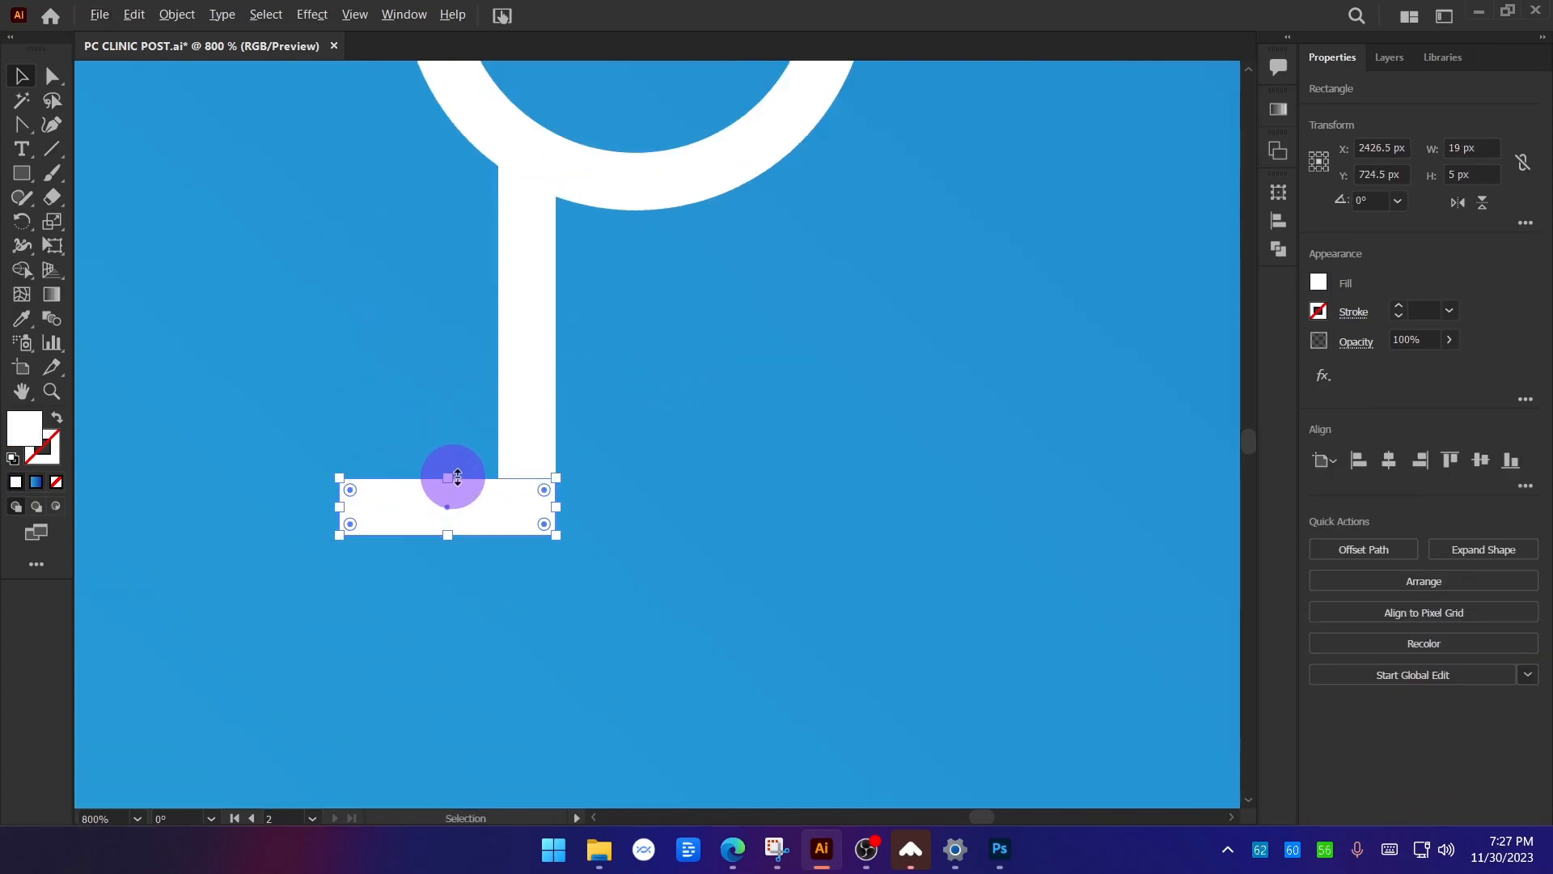
pyautogui.moveTo(457, 477); pyautogui.dragTo(461, 423)
pyautogui.click(523, 429)
pyautogui.press('Delete')
# Rebuild the tick from two thick white bars joined at a right angle, rotated 45° with fully rounded corners.
pyautogui.moveTo(566, 460); pyautogui.dragTo(495, 318)
pyautogui.moveTo(461, 456); pyautogui.dragTo(523, 479)
pyautogui.moveTo(515, 330); pyautogui.dragTo(811, 397)
pyautogui.keyDown('shift'); pyautogui.click(399, 520); pyautogui.keyUp('shift')
pyautogui.scroll(-2, 530, 542)
pyautogui.click(169, 482)
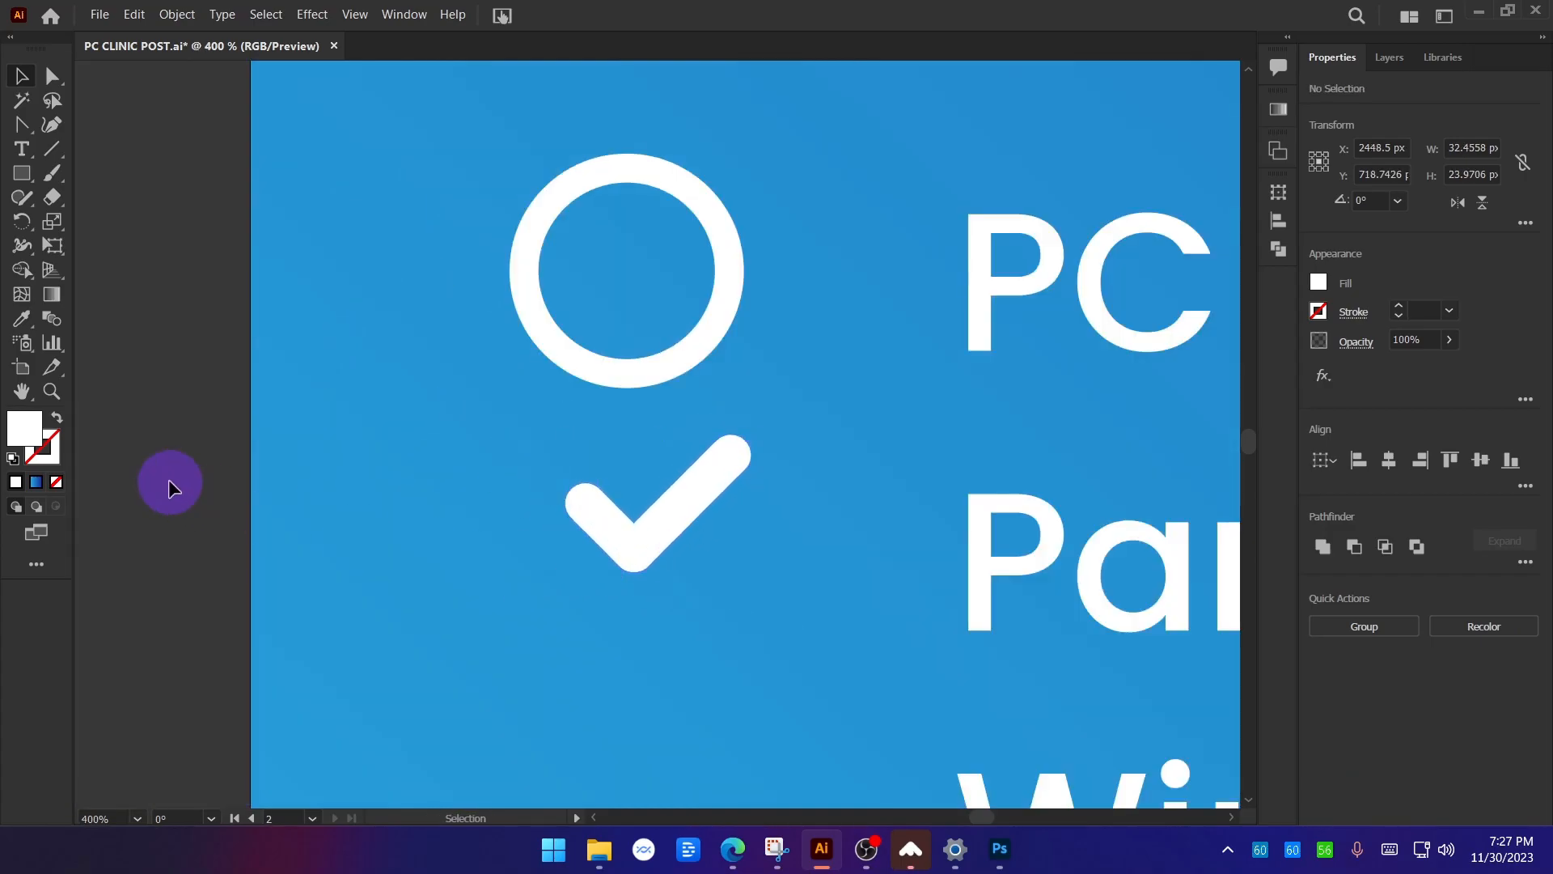
# Enlarge both arms of the tick slightly and move the tick into the circle outline.
pyautogui.click(666, 474)
pyautogui.click(694, 505)
pyautogui.keyDown('shift'); pyautogui.click(608, 519); pyautogui.keyUp('shift')
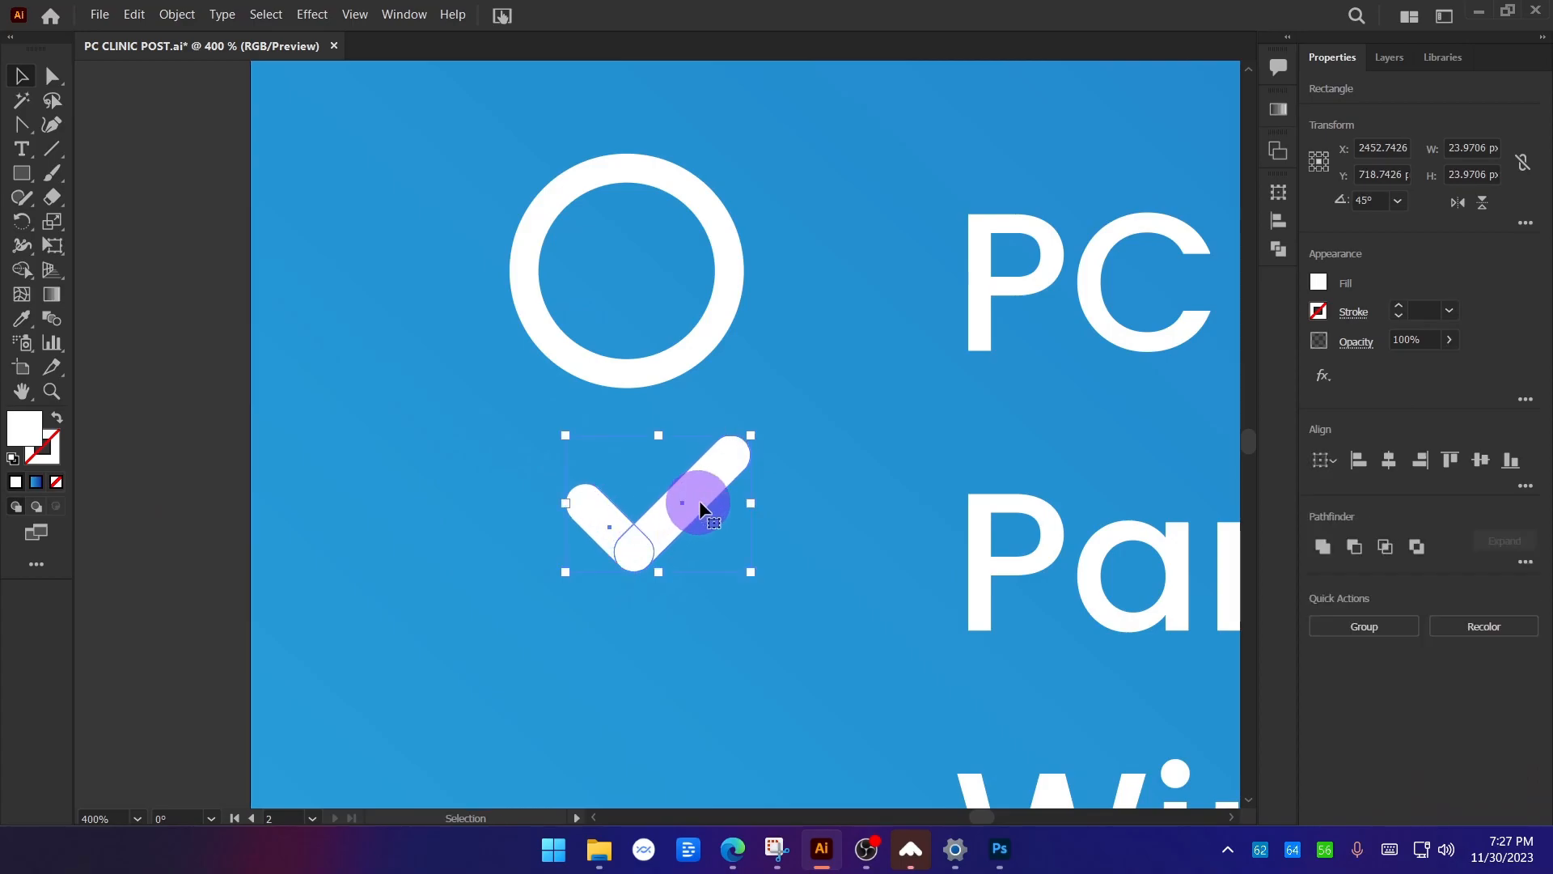
pyautogui.scroll(2, 728, 506)
pyautogui.moveTo(764, 502); pyautogui.dragTo(716, 506)
pyautogui.scroll(-2, 594, 557)
pyautogui.moveTo(588, 547); pyautogui.dragTo(632, 256)
pyautogui.scroll(-3, 469, 396)
pyautogui.click(188, 424)
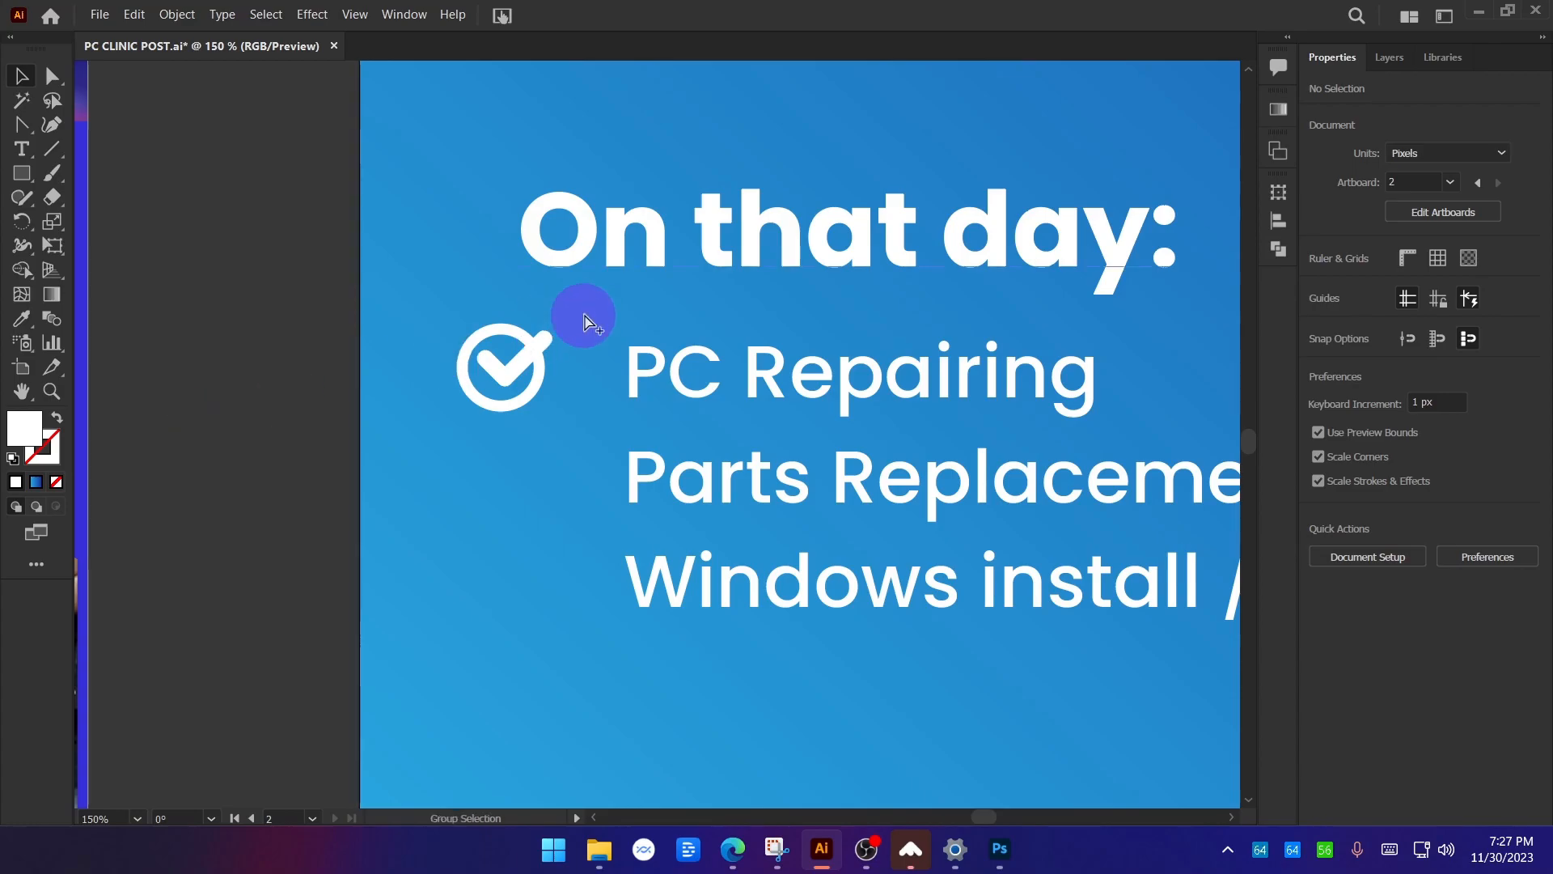
# Set the stroke weight of the circle around the tick to 3 pt.
pyautogui.scroll(3, 585, 322)
pyautogui.click(507, 289)
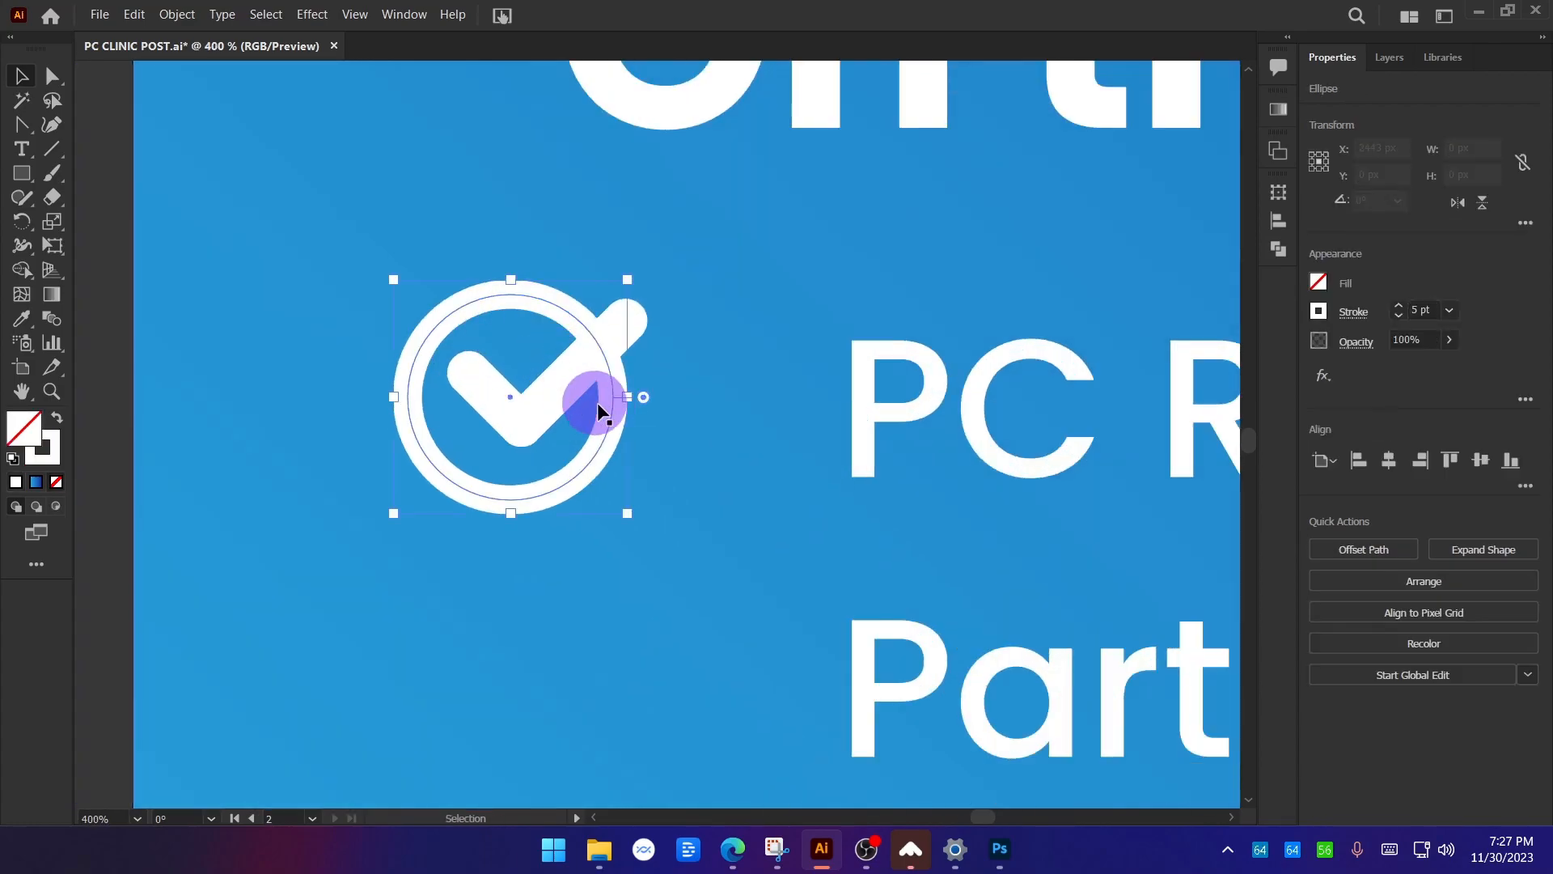
pyautogui.click(1402, 317)
pyautogui.click(1399, 316)
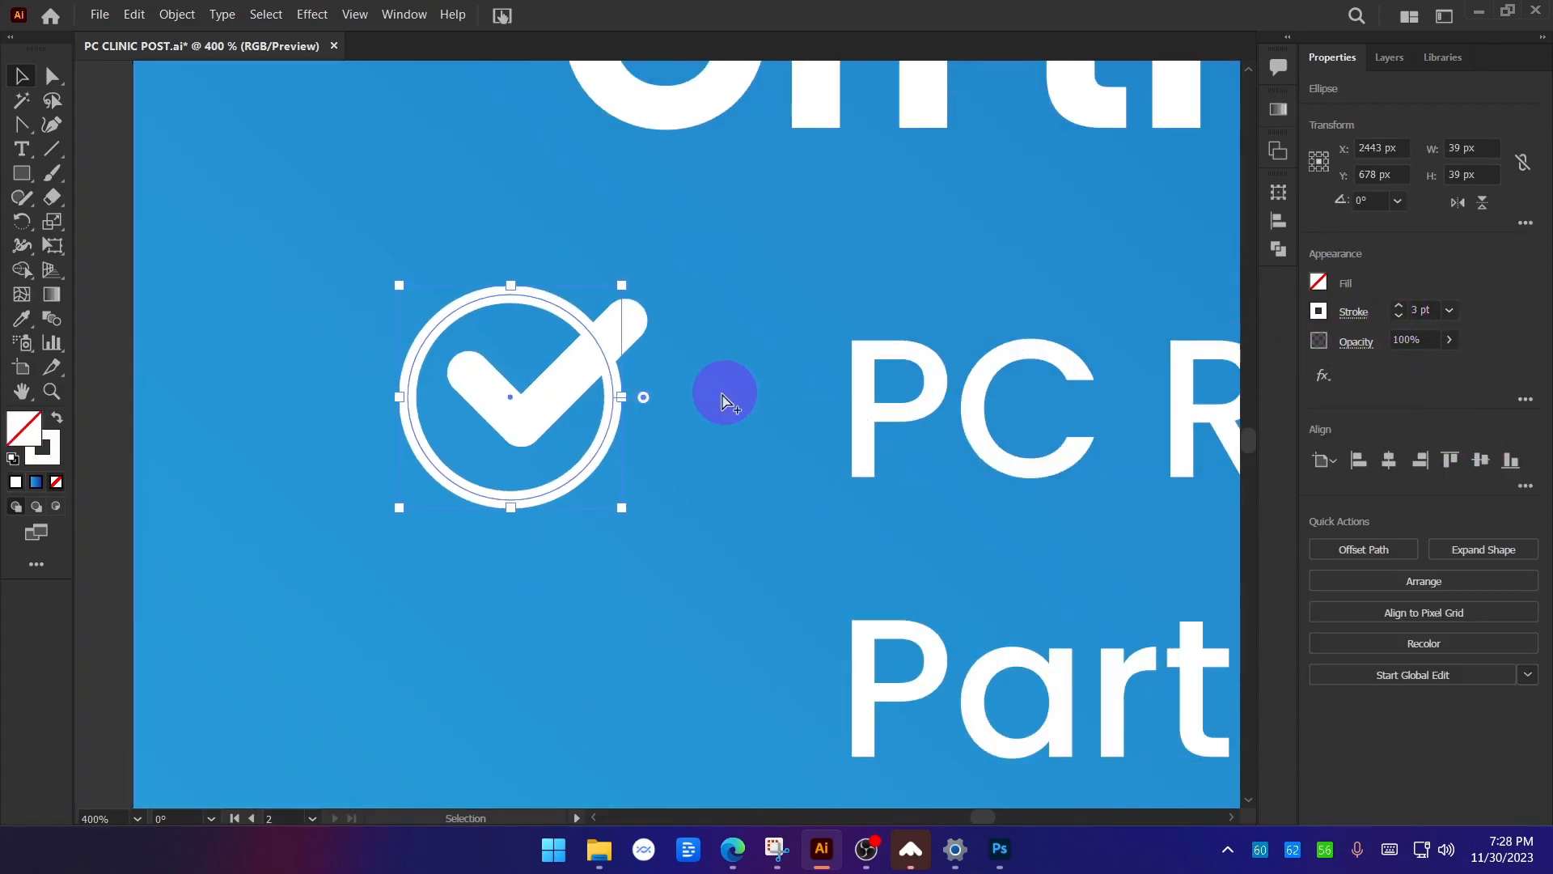
pyautogui.scroll(-3, 716, 390)
pyautogui.click(631, 393)
pyautogui.scroll(3, 627, 393)
pyautogui.keyDown('shift'); pyautogui.click(710, 401); pyautogui.keyUp('shift')
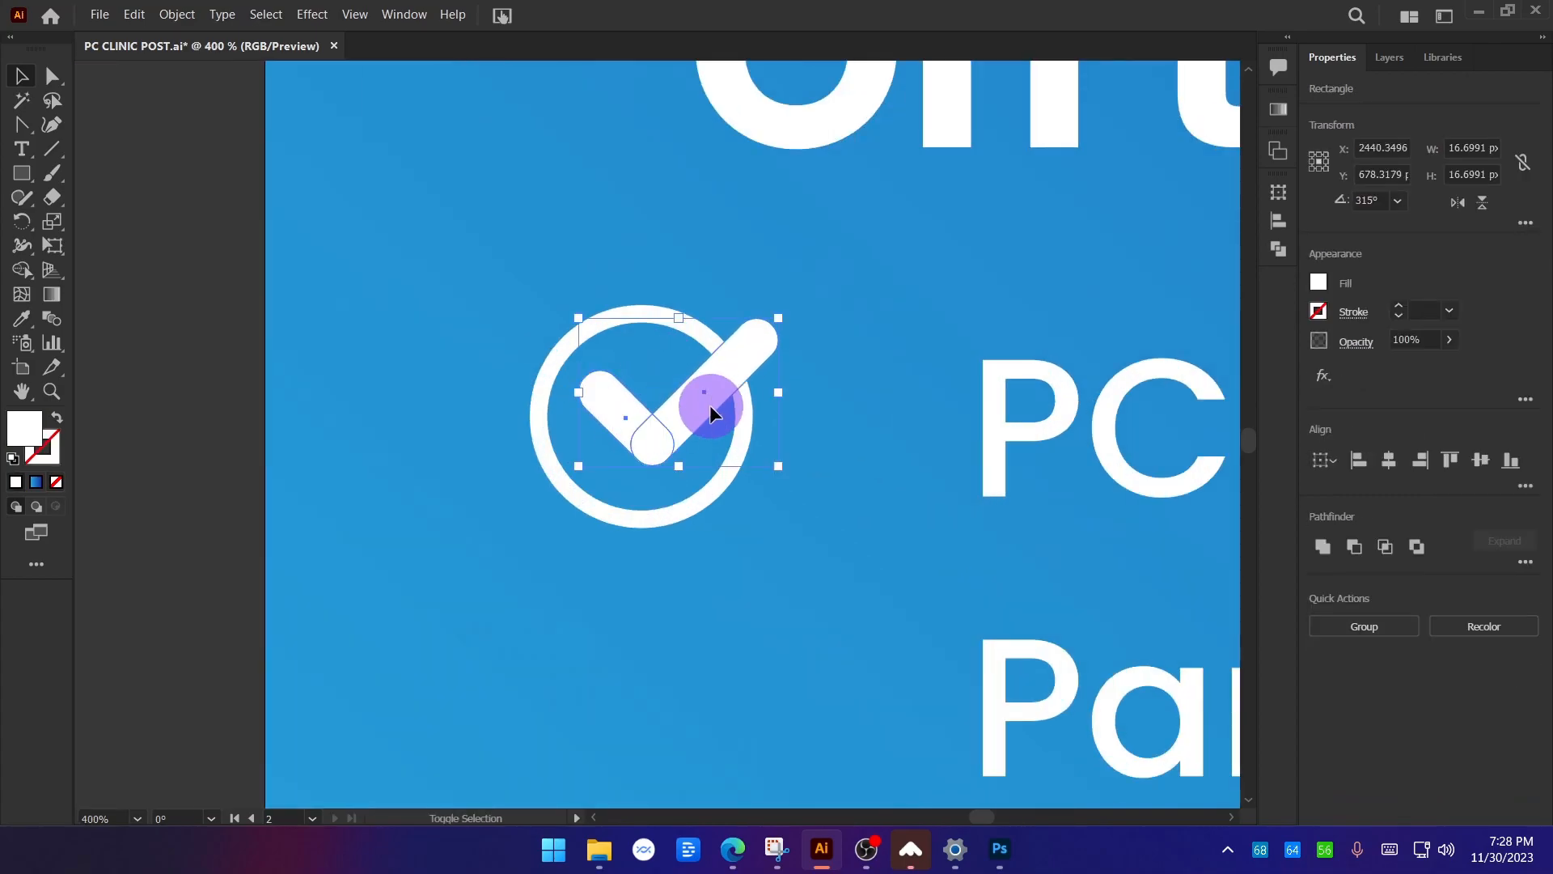
pyautogui.scroll(2, 710, 400)
pyautogui.click(251, 402)
# Try extending the tick's long arm by moving its outer end diagonally 6 px outward, and undo it.
pyautogui.click(785, 309)
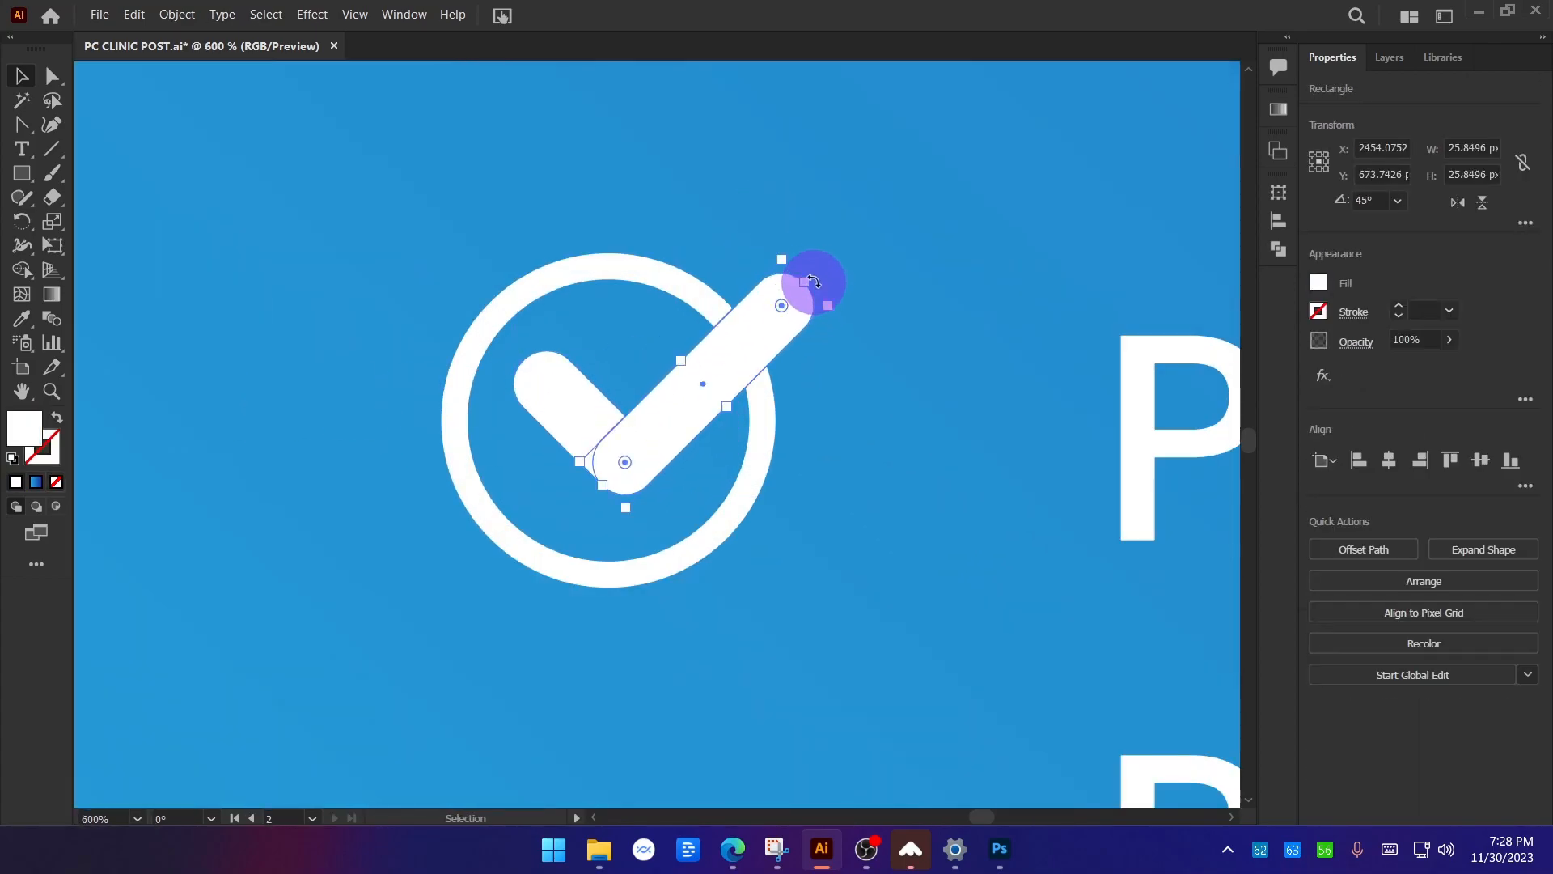
pyautogui.scroll(3, 821, 275)
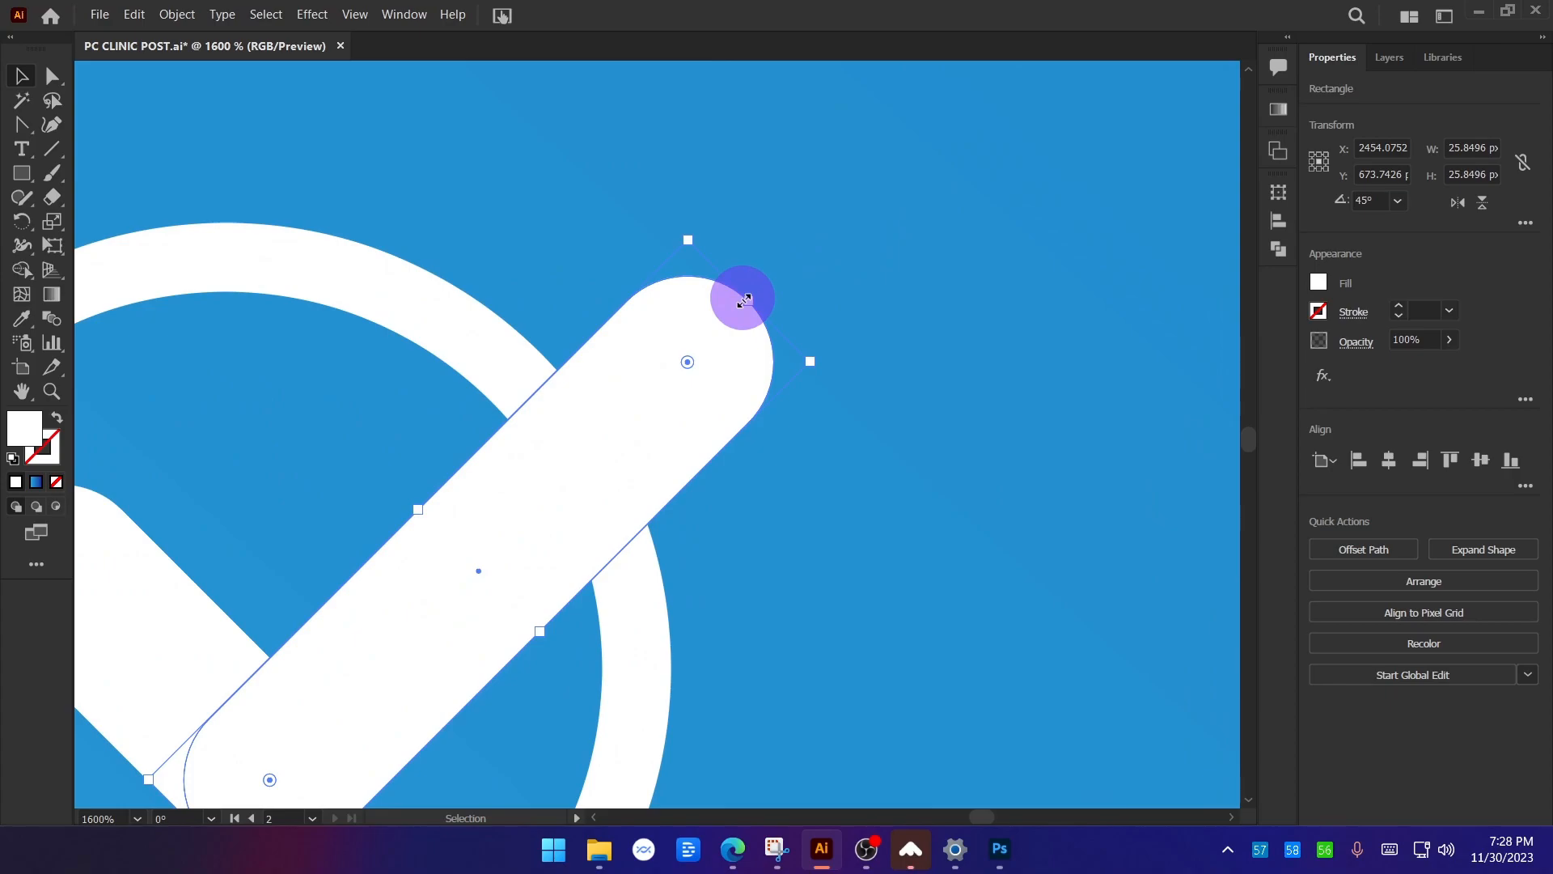
pyautogui.press('a')
pyautogui.press('v')
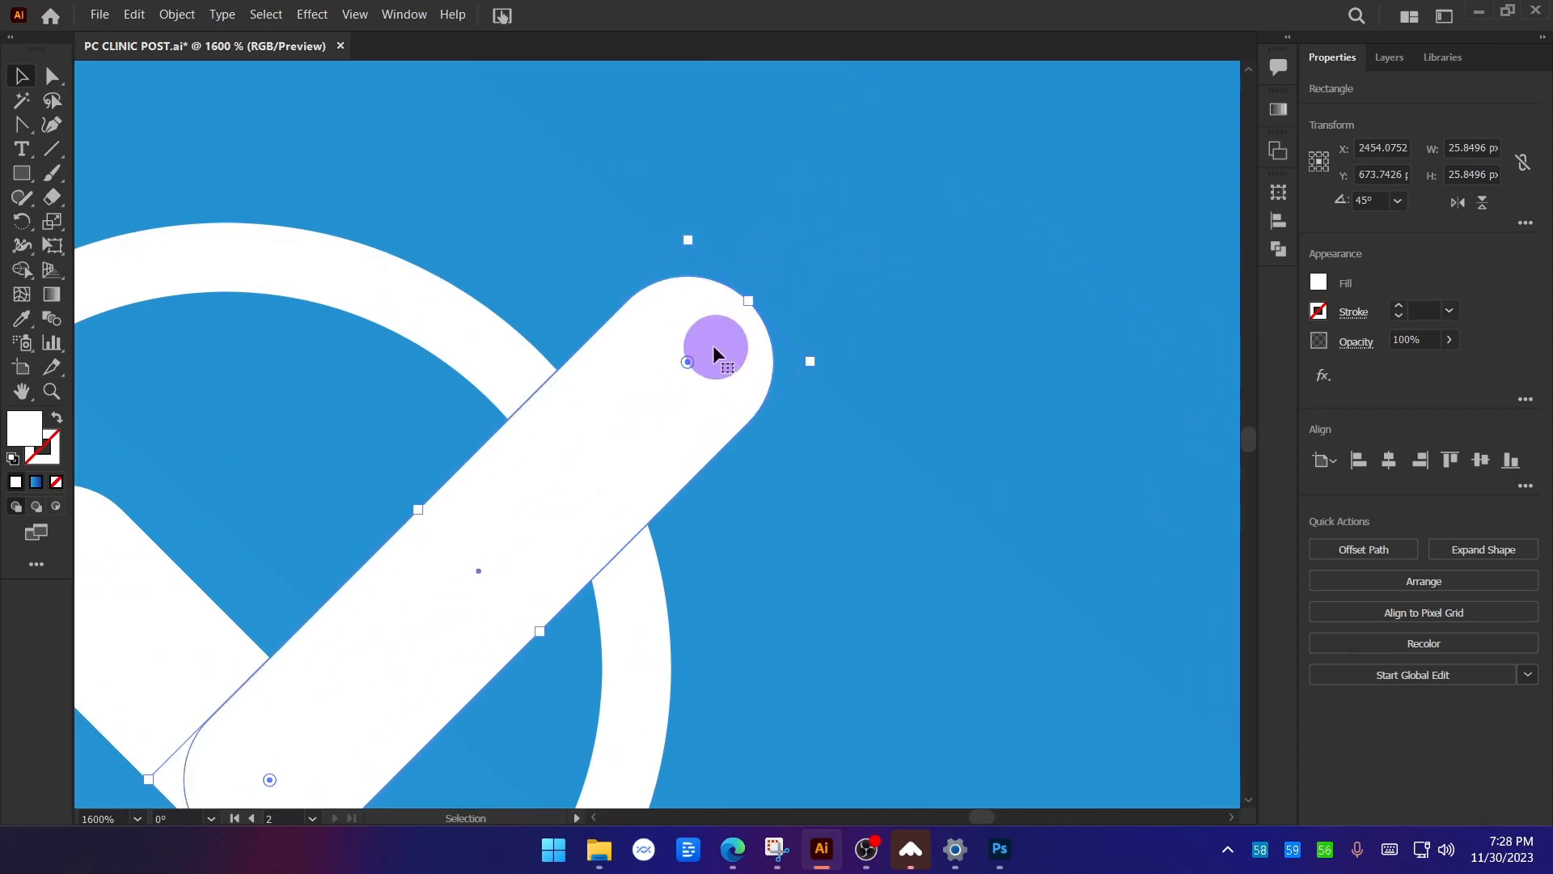
pyautogui.doubleClick(711, 345)
pyautogui.press('a')
pyautogui.moveTo(633, 198); pyautogui.dragTo(884, 166)
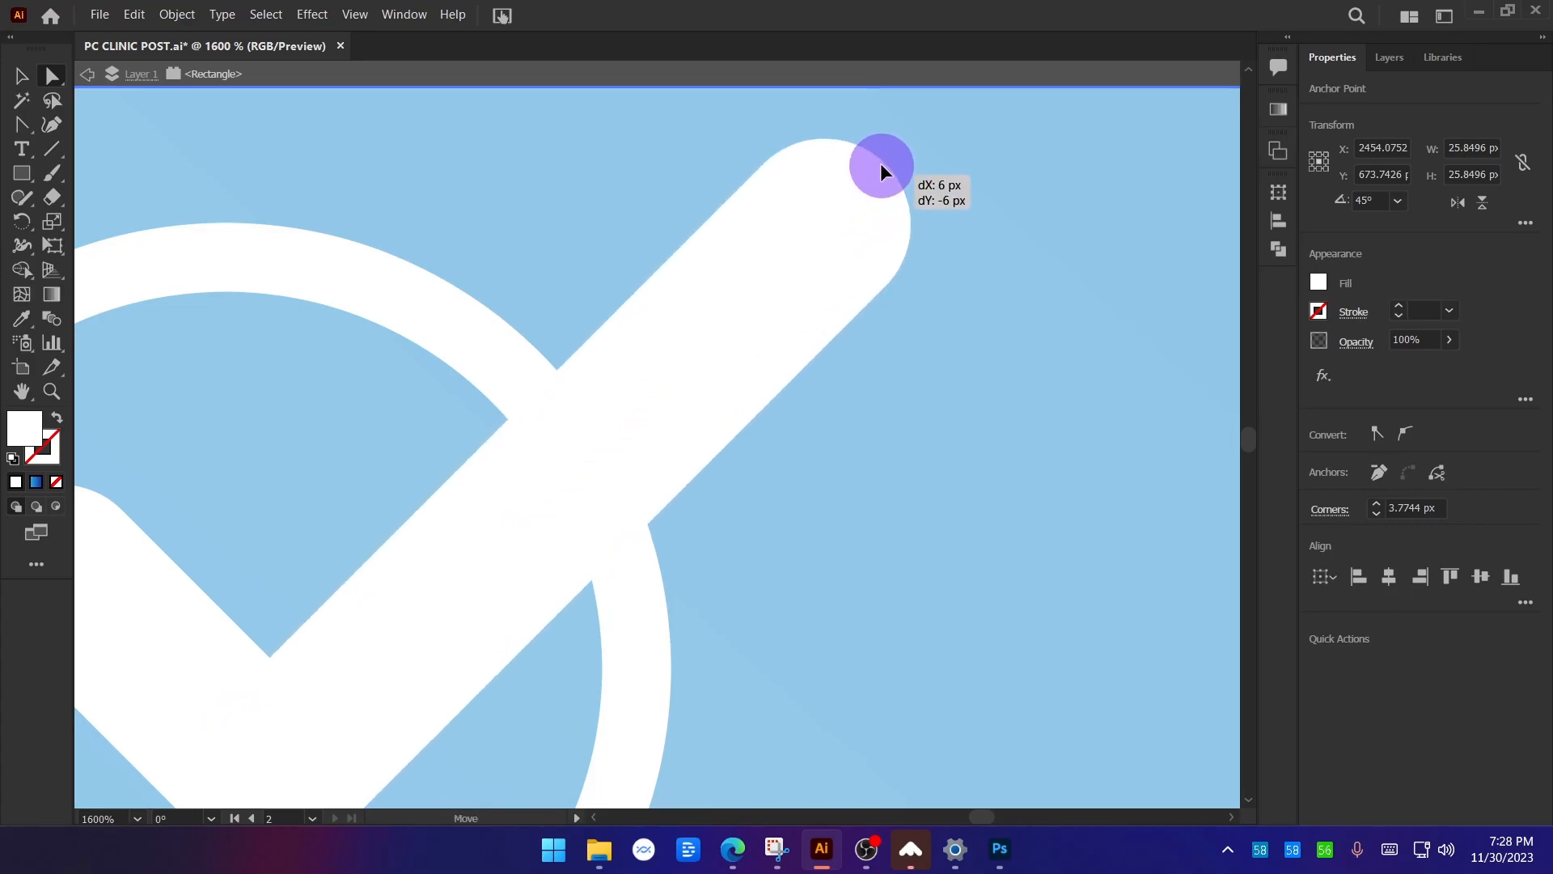
pyautogui.scroll(-3, 682, 288)
pyautogui.scroll(-4, 644, 383)
pyautogui.press('v')
pyautogui.doubleClick(386, 441)
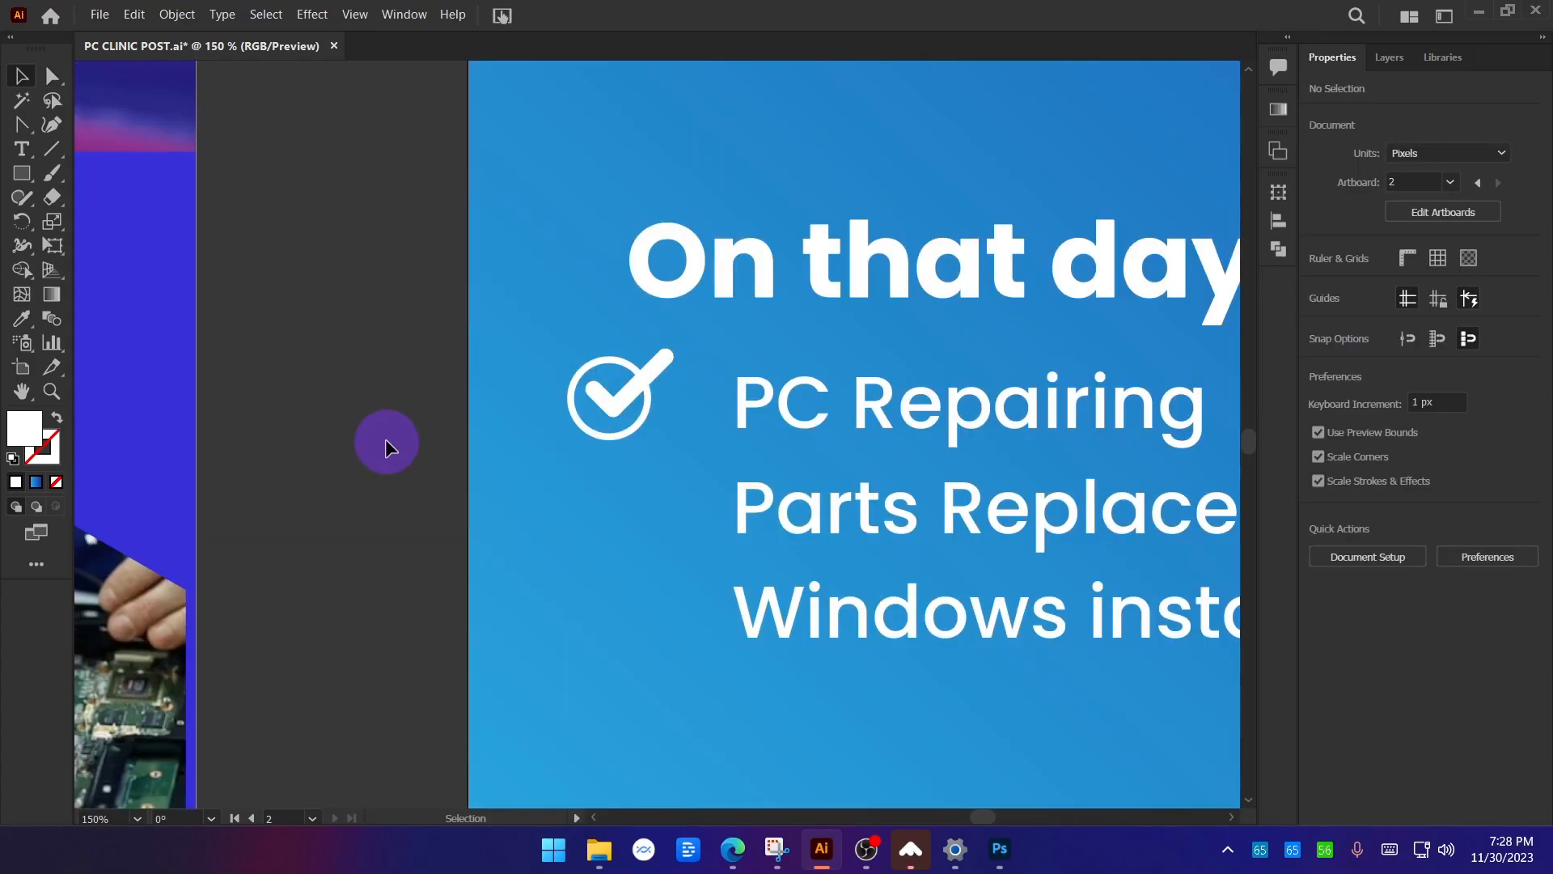
pyautogui.scroll(-2, 386, 441)
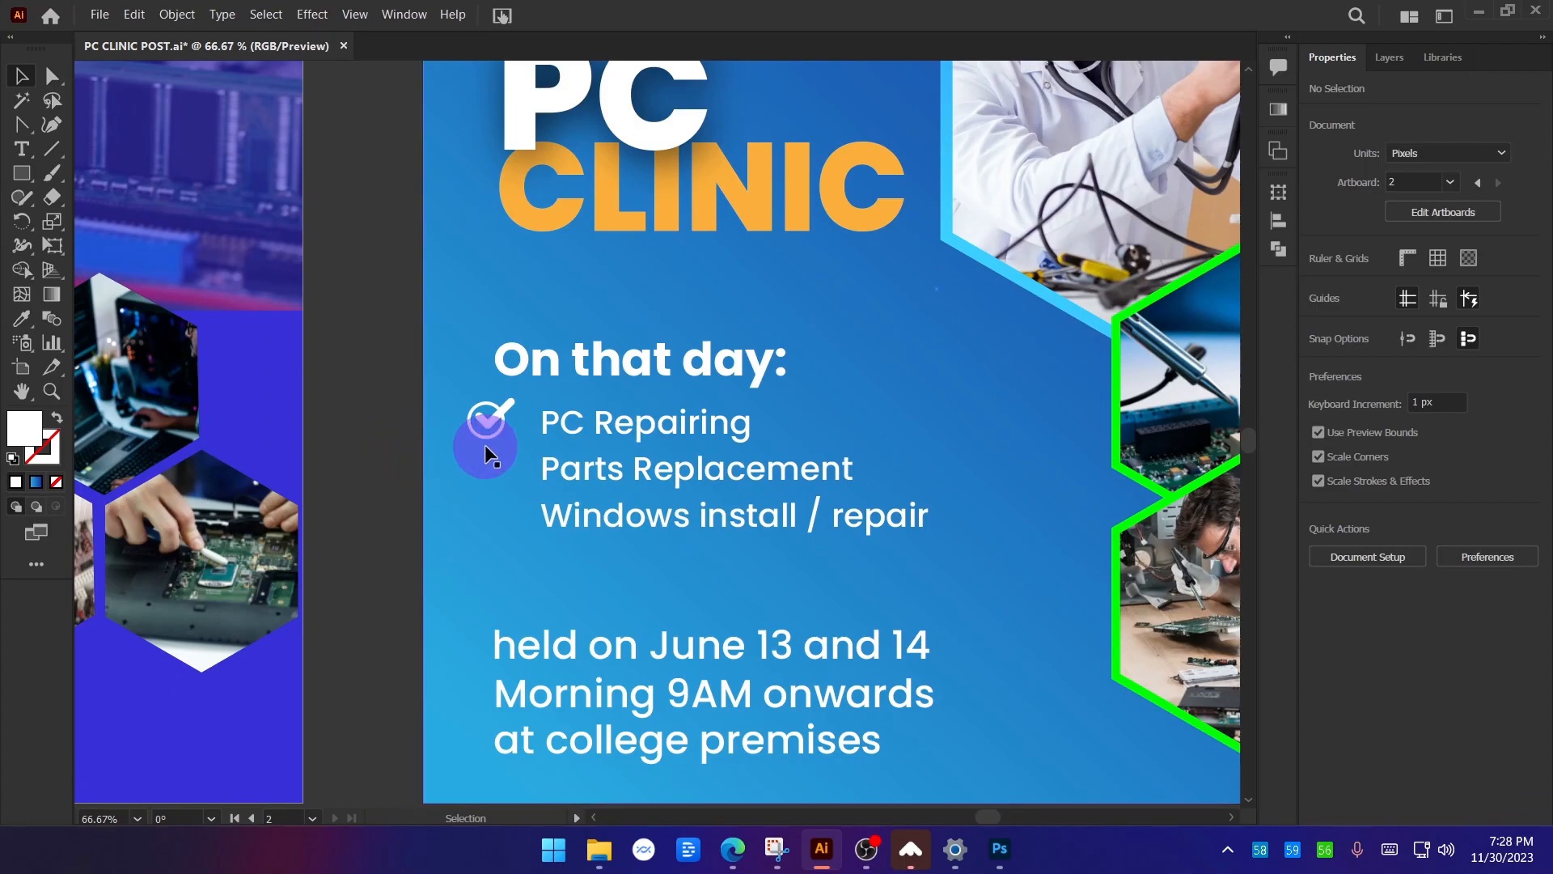
pyautogui.scroll(6, 489, 424)
pyautogui.hotkey('ctrl', 'z')
pyautogui.hotkey('ctrl', 'z')
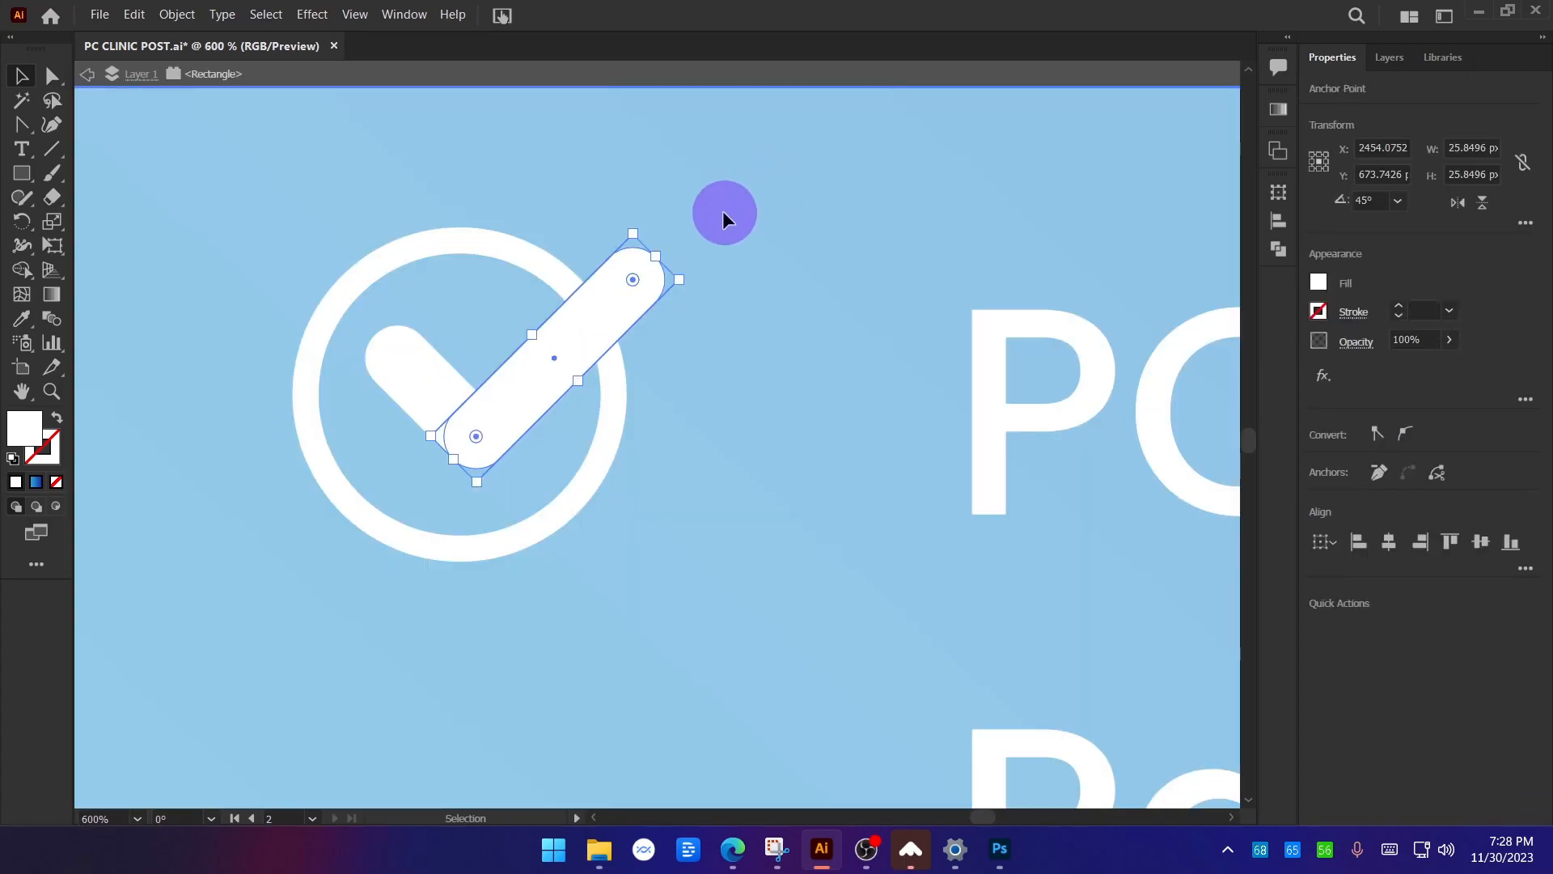
# Extend the tick's long arm by moving its outer end anchors about 2 px right and 2 px up.
pyautogui.scroll(2, 724, 216)
pyautogui.press('a')
pyautogui.moveTo(457, 245); pyautogui.dragTo(717, 420)
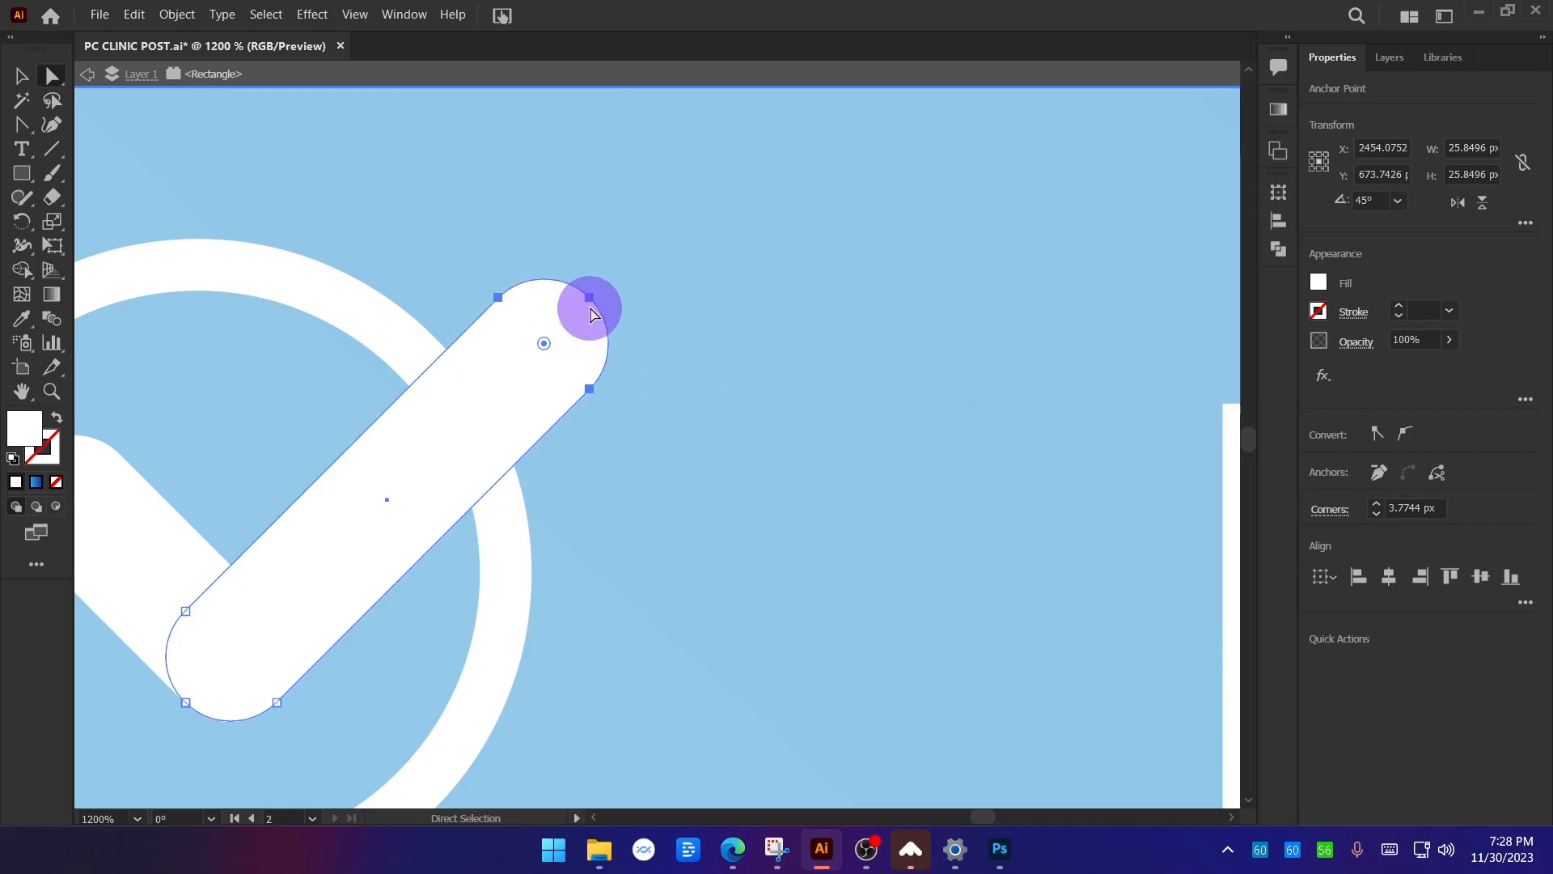
pyautogui.moveTo(591, 300); pyautogui.dragTo(623, 267)
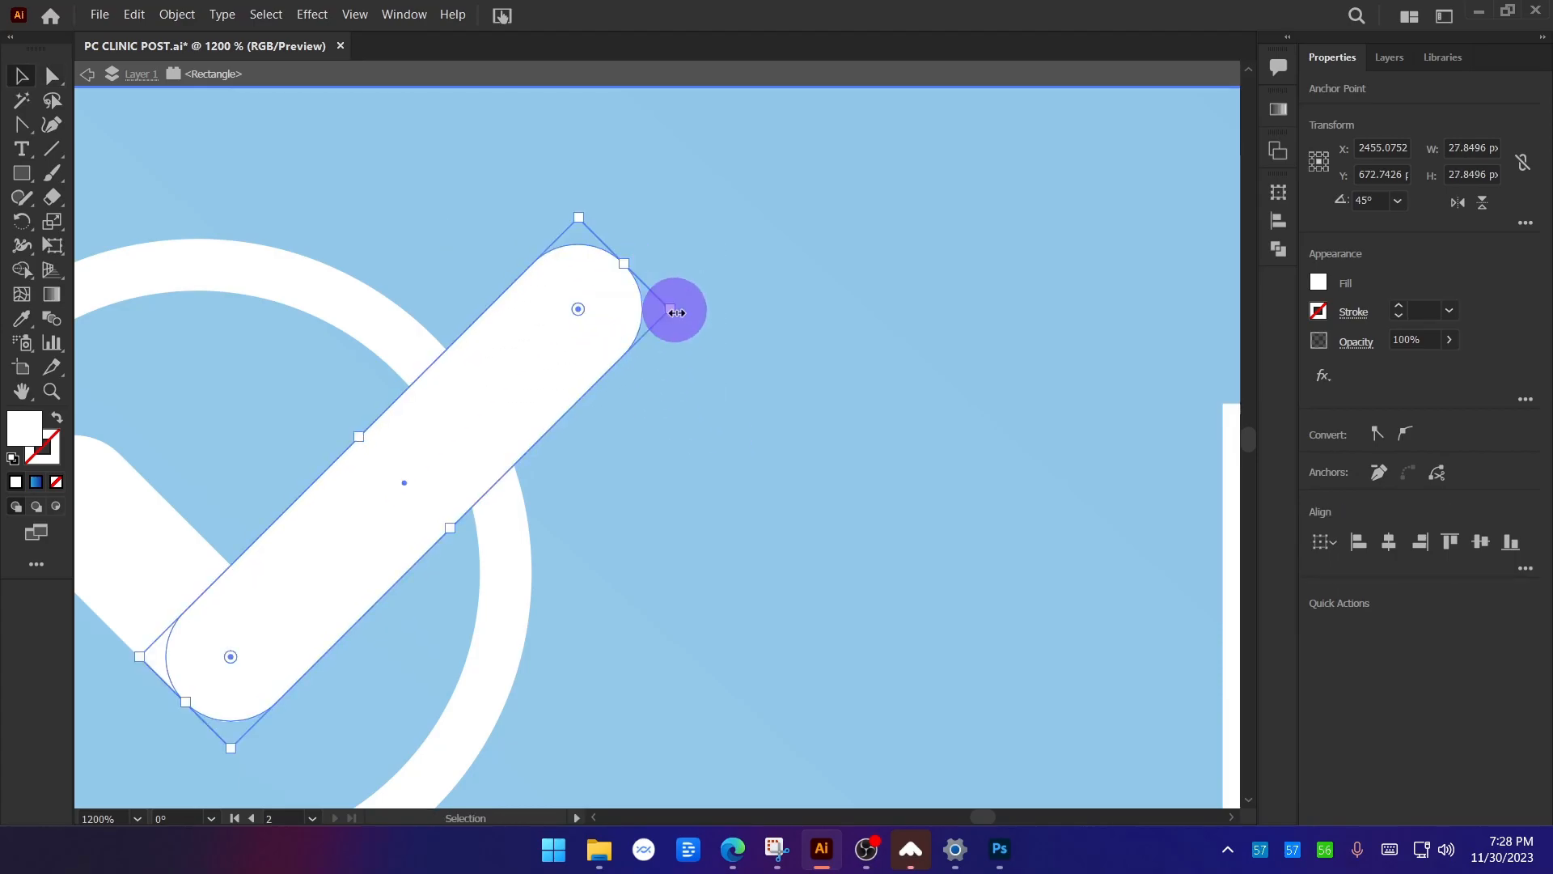
pyautogui.scroll(-6, 546, 364)
pyautogui.doubleClick(351, 352)
# Draw a small rectangle over the tick's long arm, tilt it to about 311° and fill it with blue.
pyautogui.scroll(4, 555, 375)
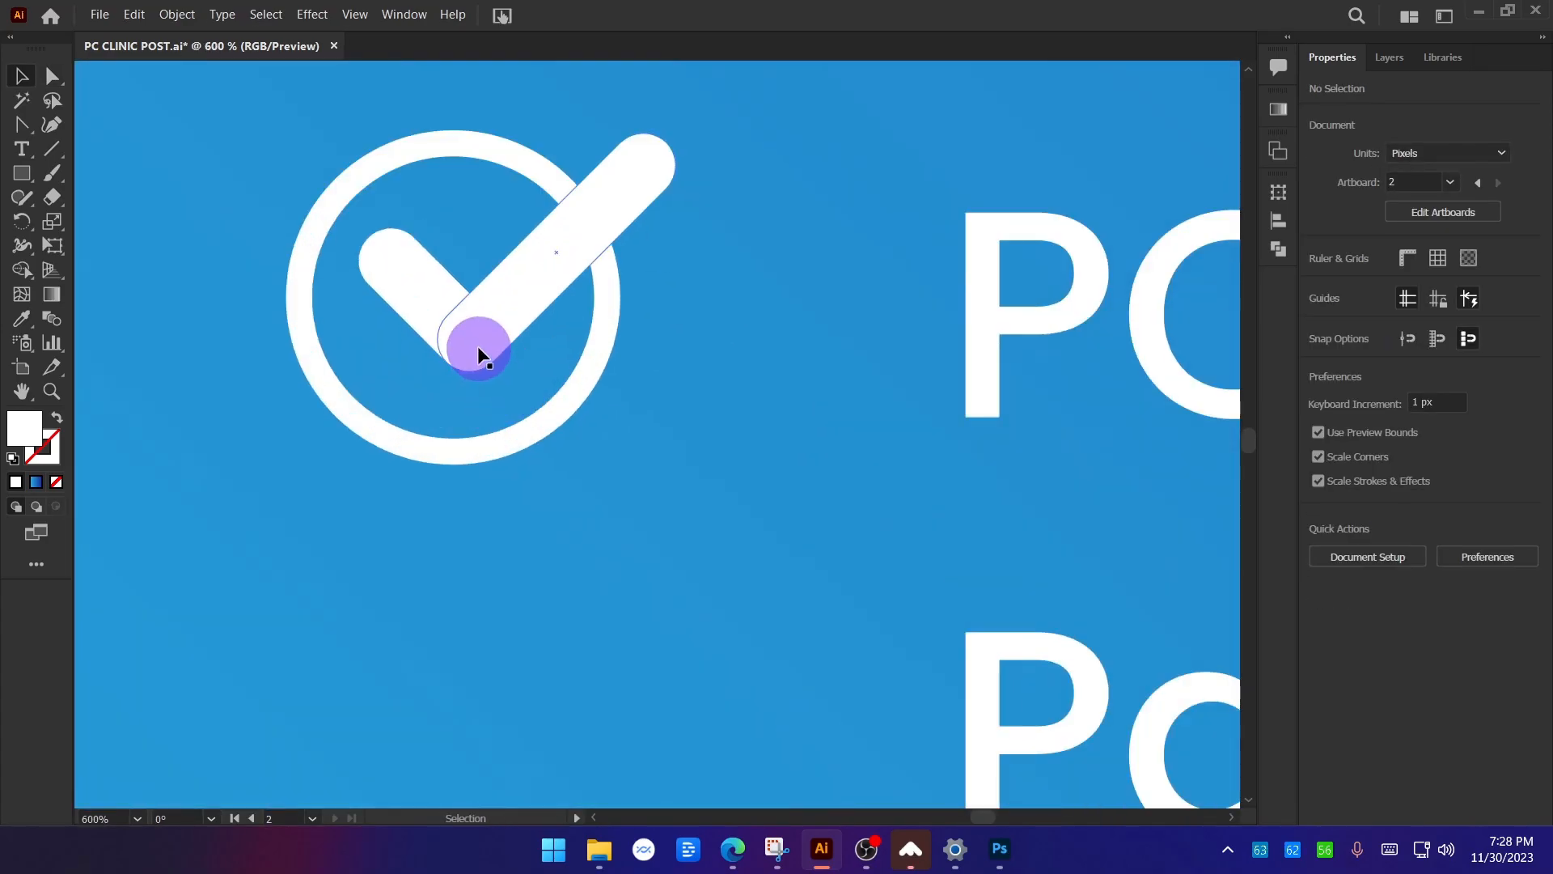
pyautogui.click(18, 175)
pyautogui.moveTo(539, 143)
pyautogui.mouseDown()
pyautogui.moveTo(684, 313)
pyautogui.moveTo(676, 336)
pyautogui.moveTo(590, 369)
pyautogui.mouseUp()
pyautogui.click(16, 91)
pyautogui.moveTo(652, 235); pyautogui.dragTo(615, 226)
pyautogui.moveTo(531, 162); pyautogui.dragTo(543, 173)
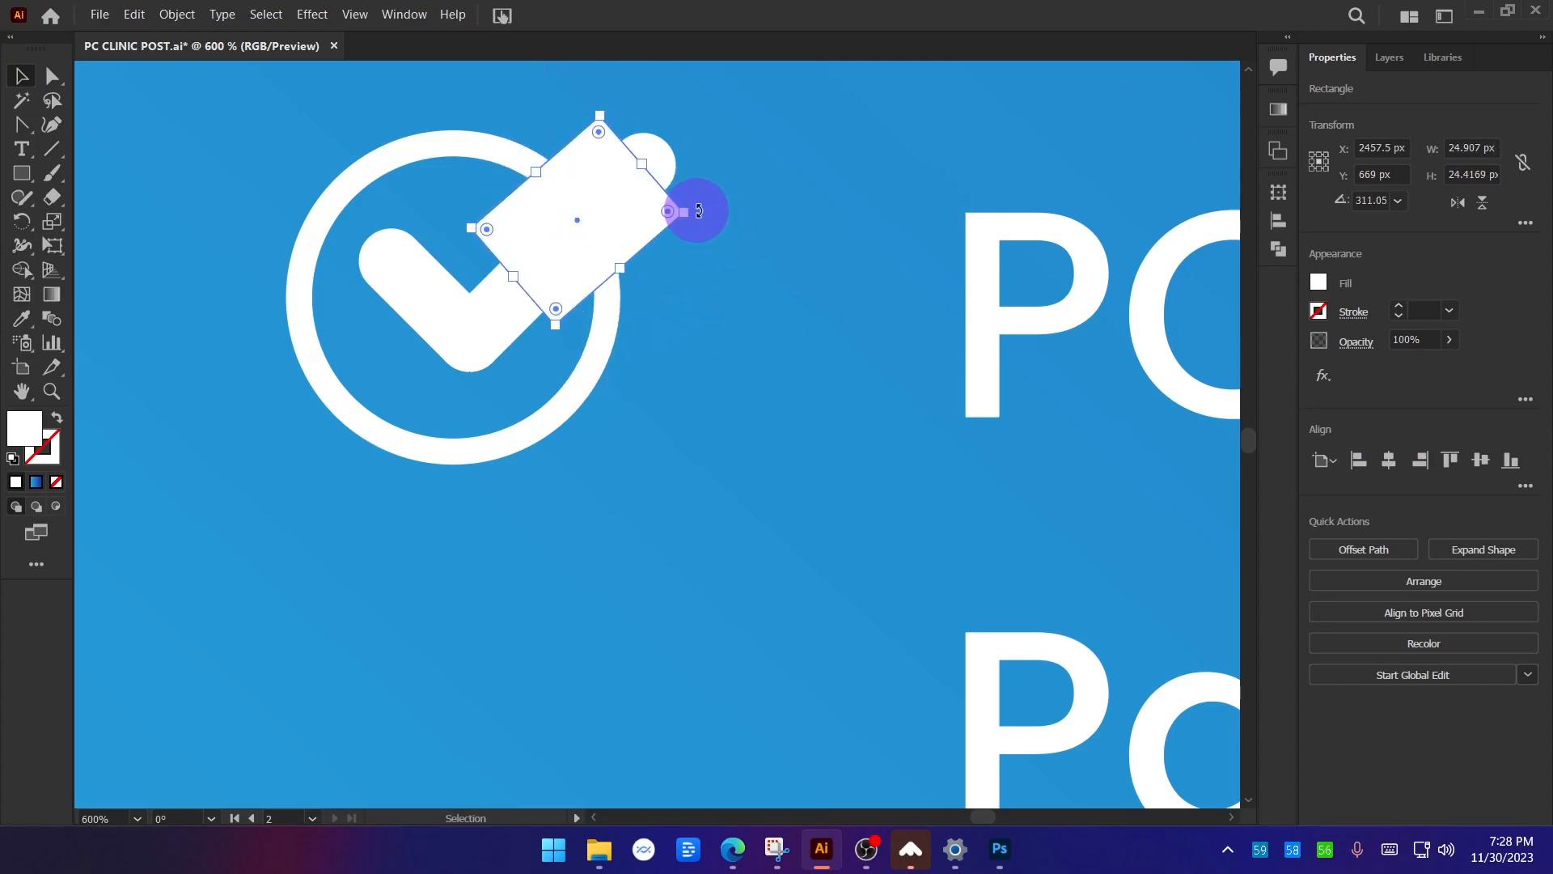
pyautogui.click(1319, 282)
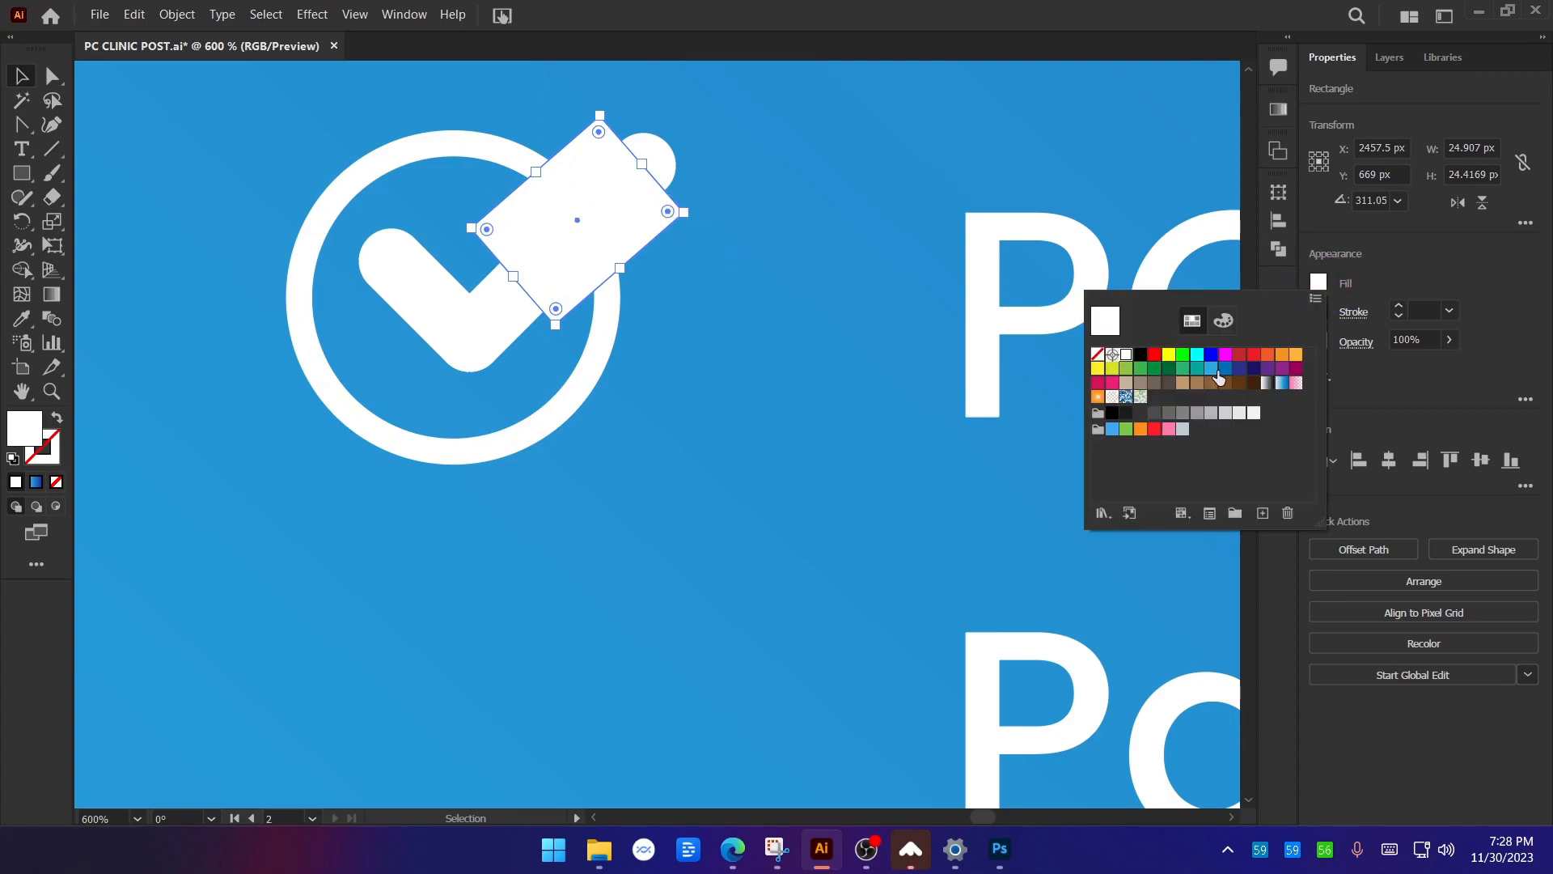
pyautogui.click(1220, 371)
# Bring both arms of the white tick to the front, above the blue rectangle.
pyautogui.click(440, 329)
pyautogui.keyDown('shift'); pyautogui.click(427, 303); pyautogui.keyUp('shift')
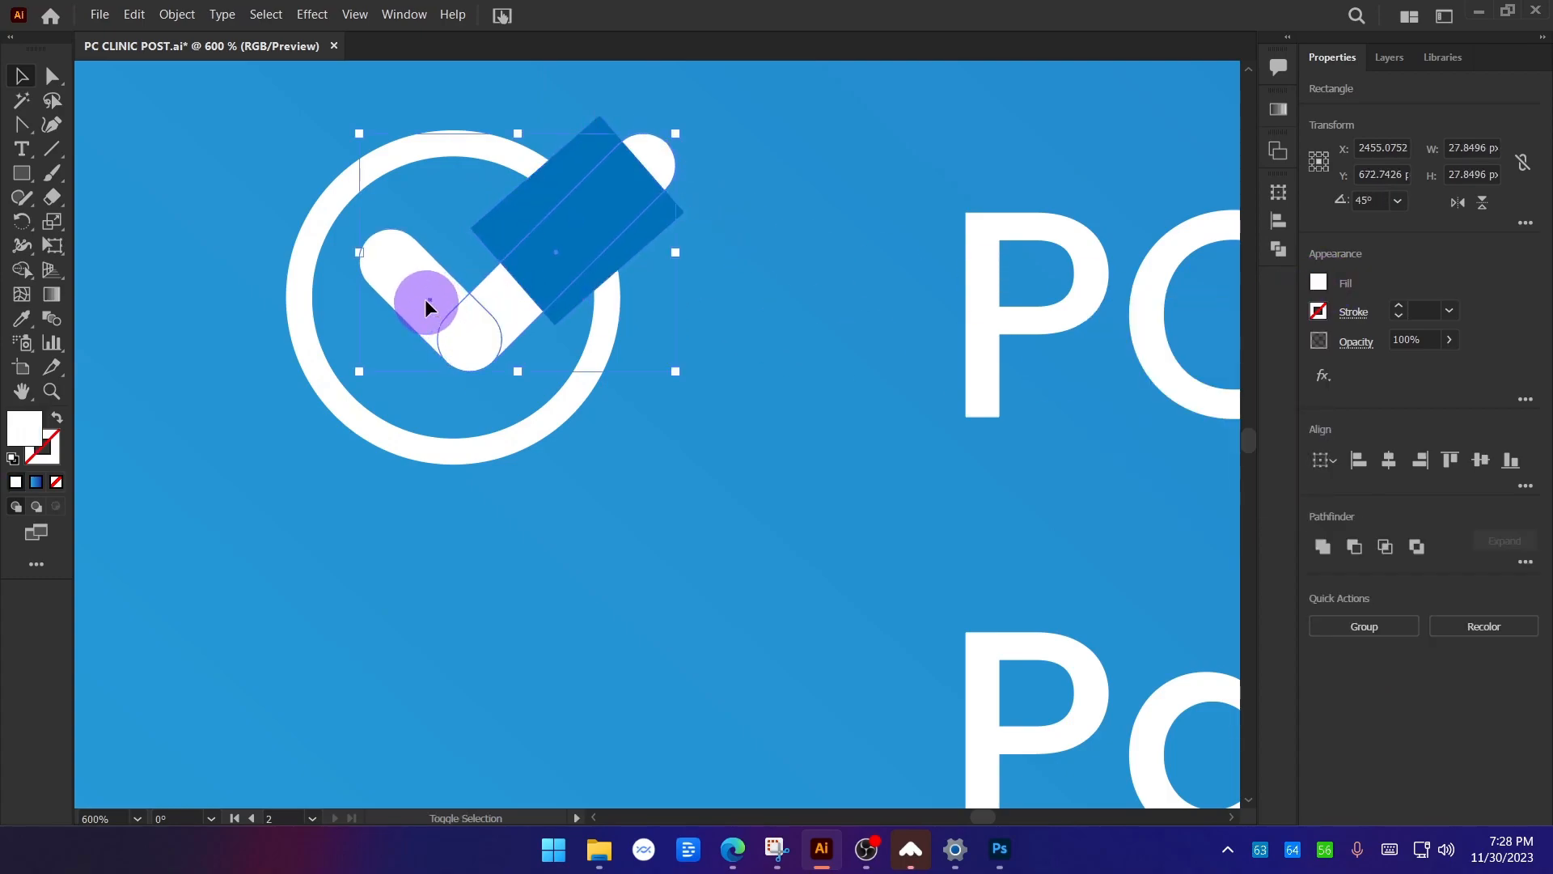
pyautogui.hotkey('ctrl', 'shift', ']')
pyautogui.scroll(-3, 486, 392)
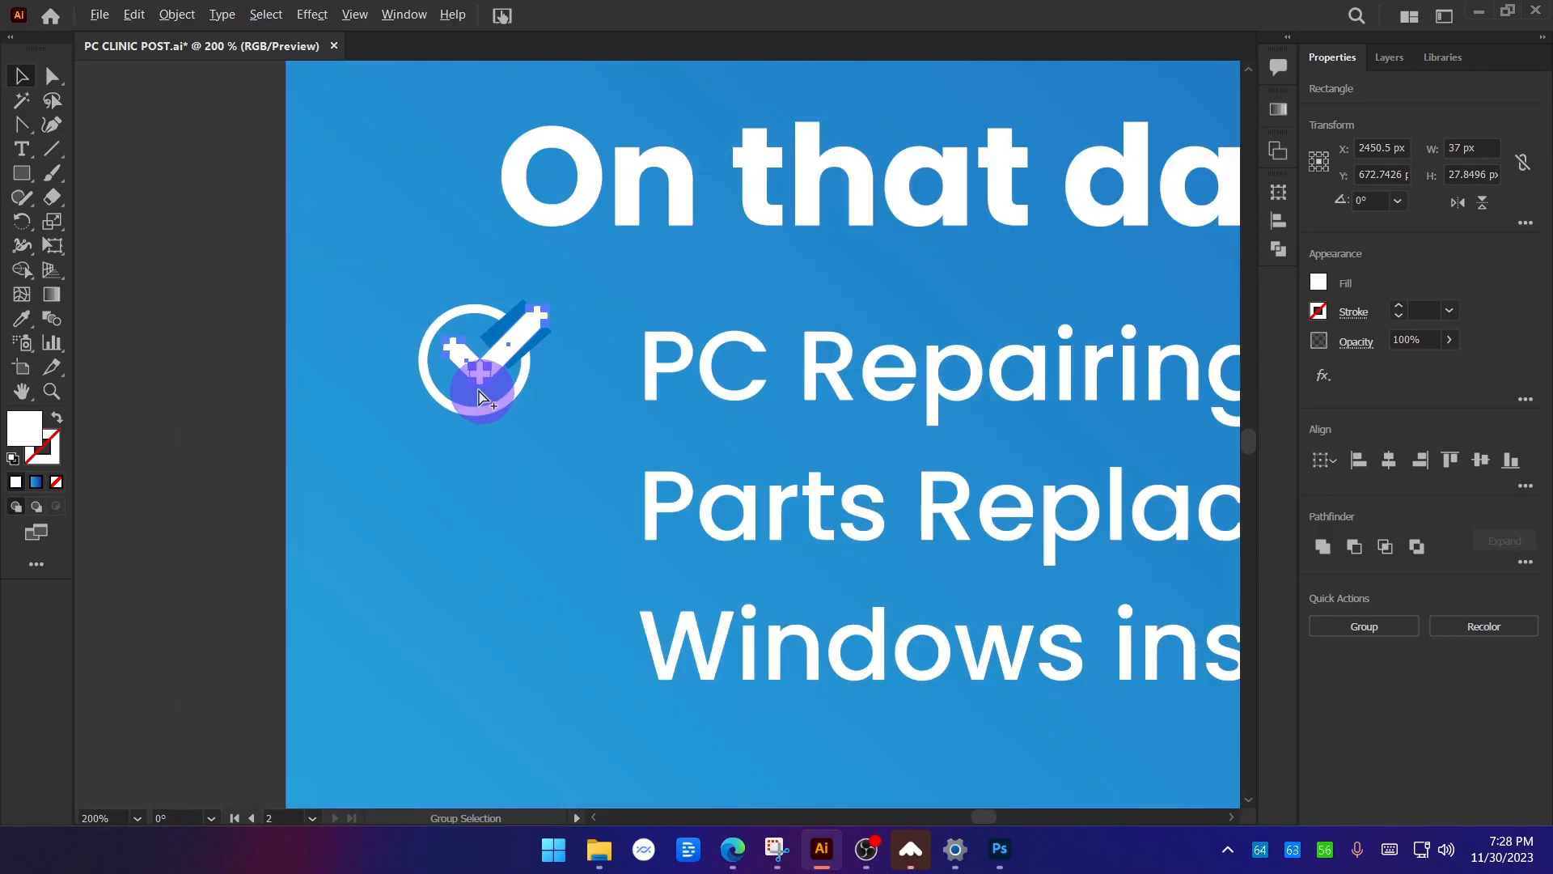
pyautogui.click(208, 371)
# Adjust the size and position of the blue rectangle behind the tick's long arm so it masks the circle there.
pyautogui.scroll(4, 529, 346)
pyautogui.click(537, 340)
pyautogui.moveTo(645, 270); pyautogui.dragTo(611, 339)
pyautogui.moveTo(671, 276); pyautogui.dragTo(675, 302)
pyautogui.scroll(-4, 611, 396)
pyautogui.click(285, 393)
pyautogui.scroll(-1, 283, 391)
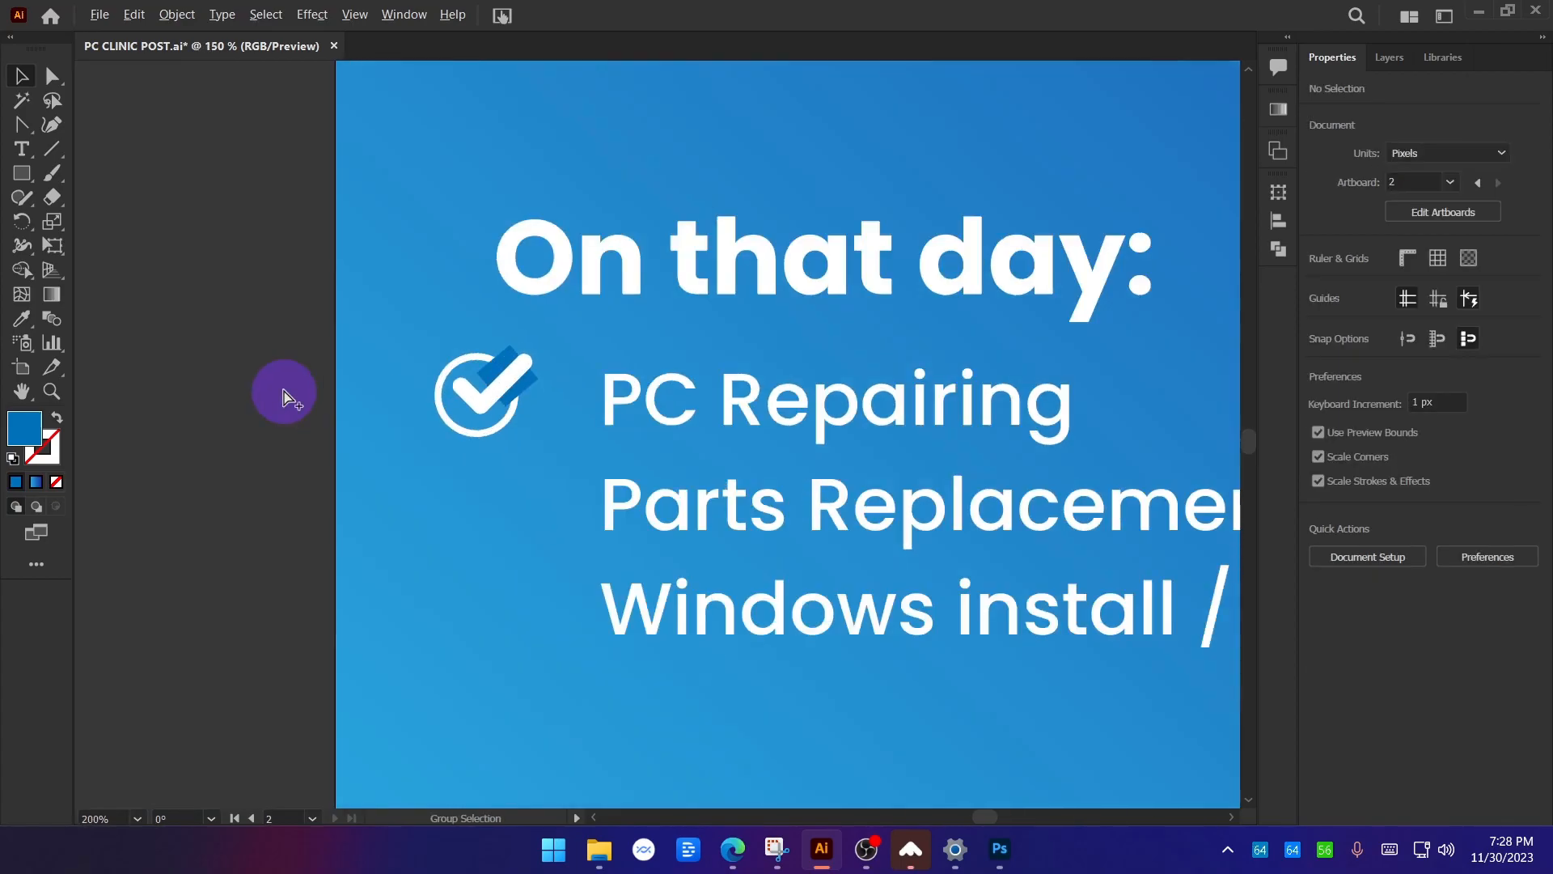
# Reduce the stroke weight of the circle around the tick to make its outline thinner.
pyautogui.scroll(-3, 279, 421)
pyautogui.scroll(1, 363, 325)
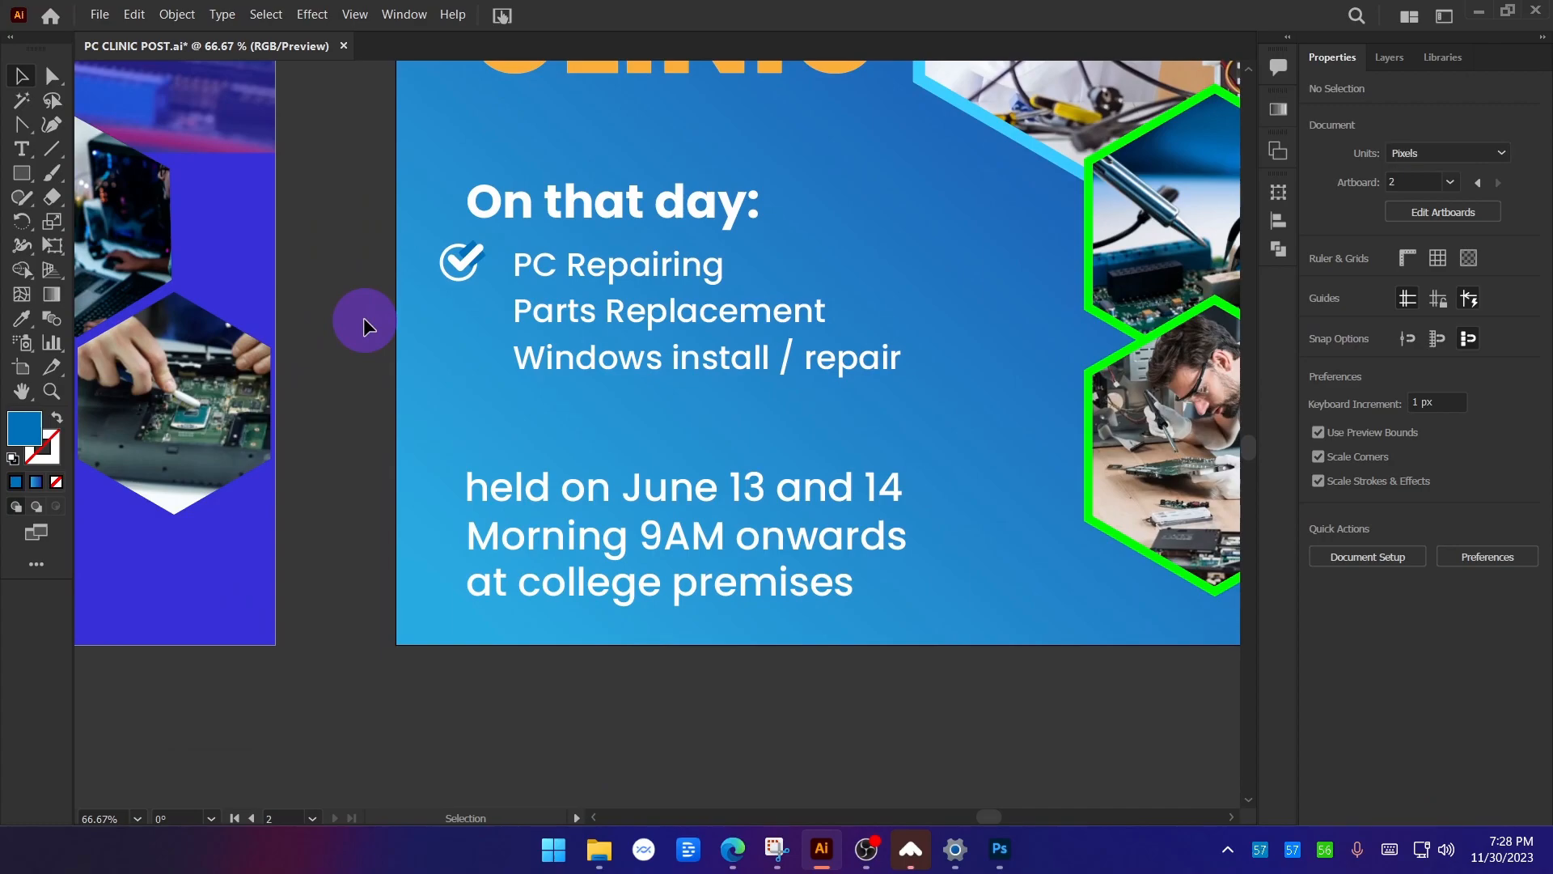
pyautogui.scroll(4, 453, 253)
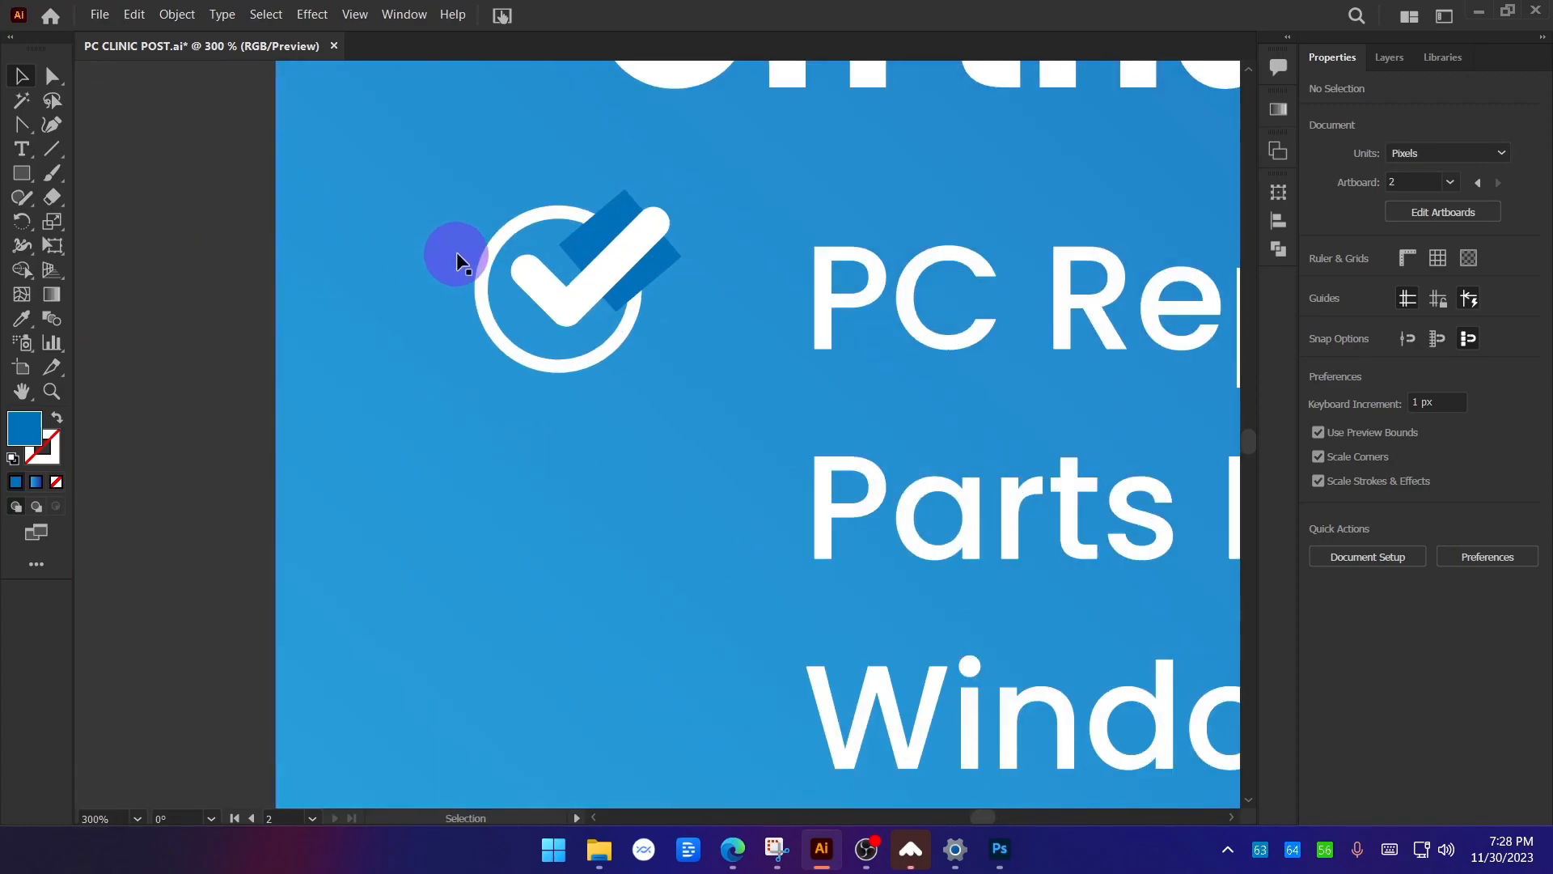
pyautogui.click(488, 258)
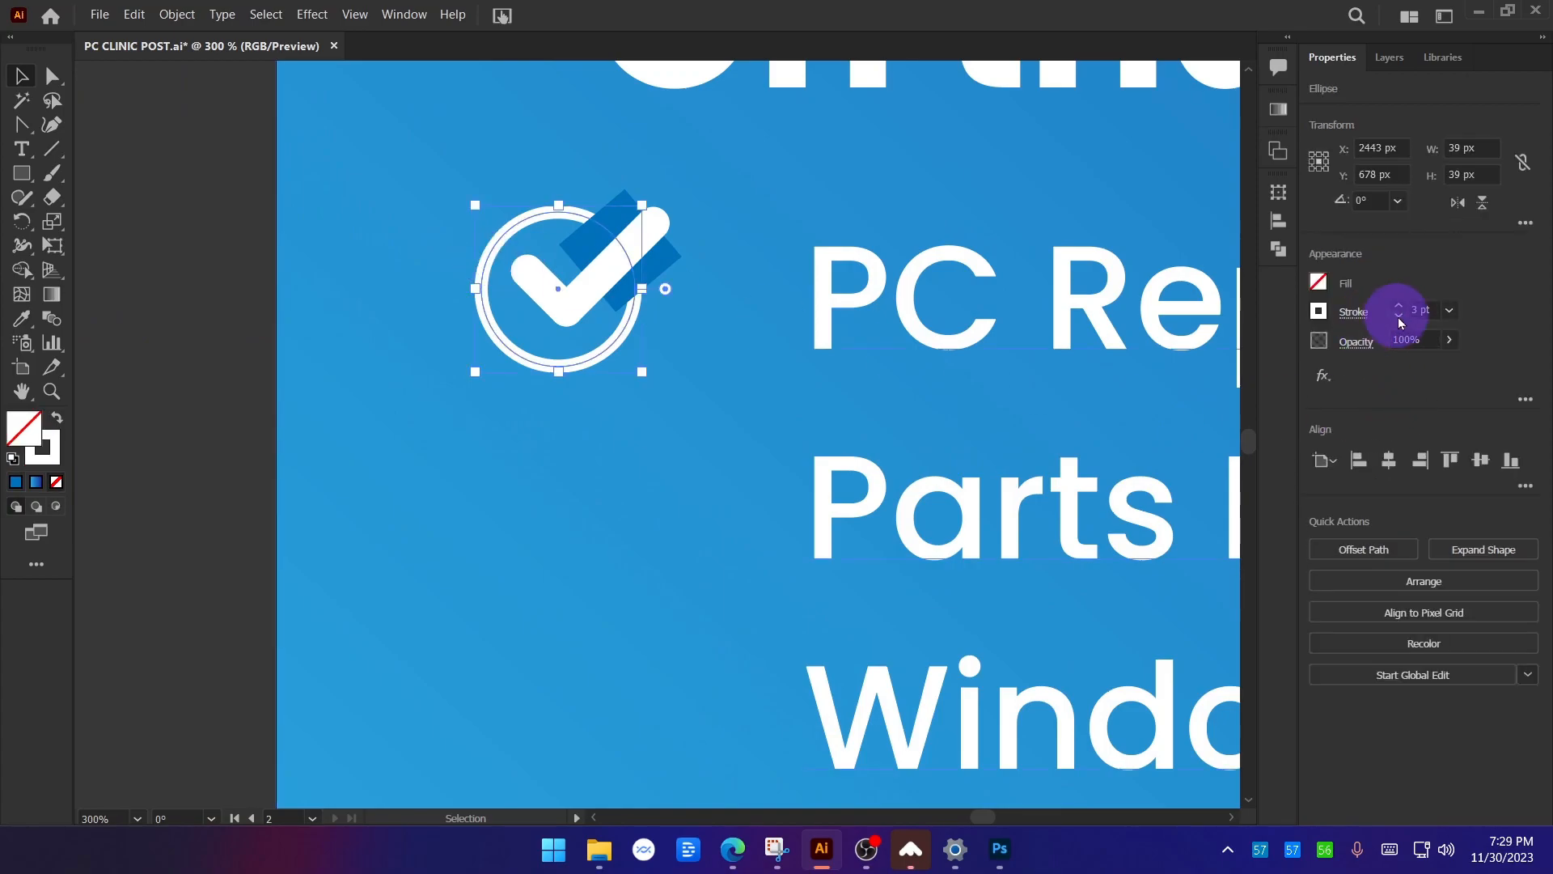
pyautogui.click(208, 319)
pyautogui.scroll(-4, 501, 483)
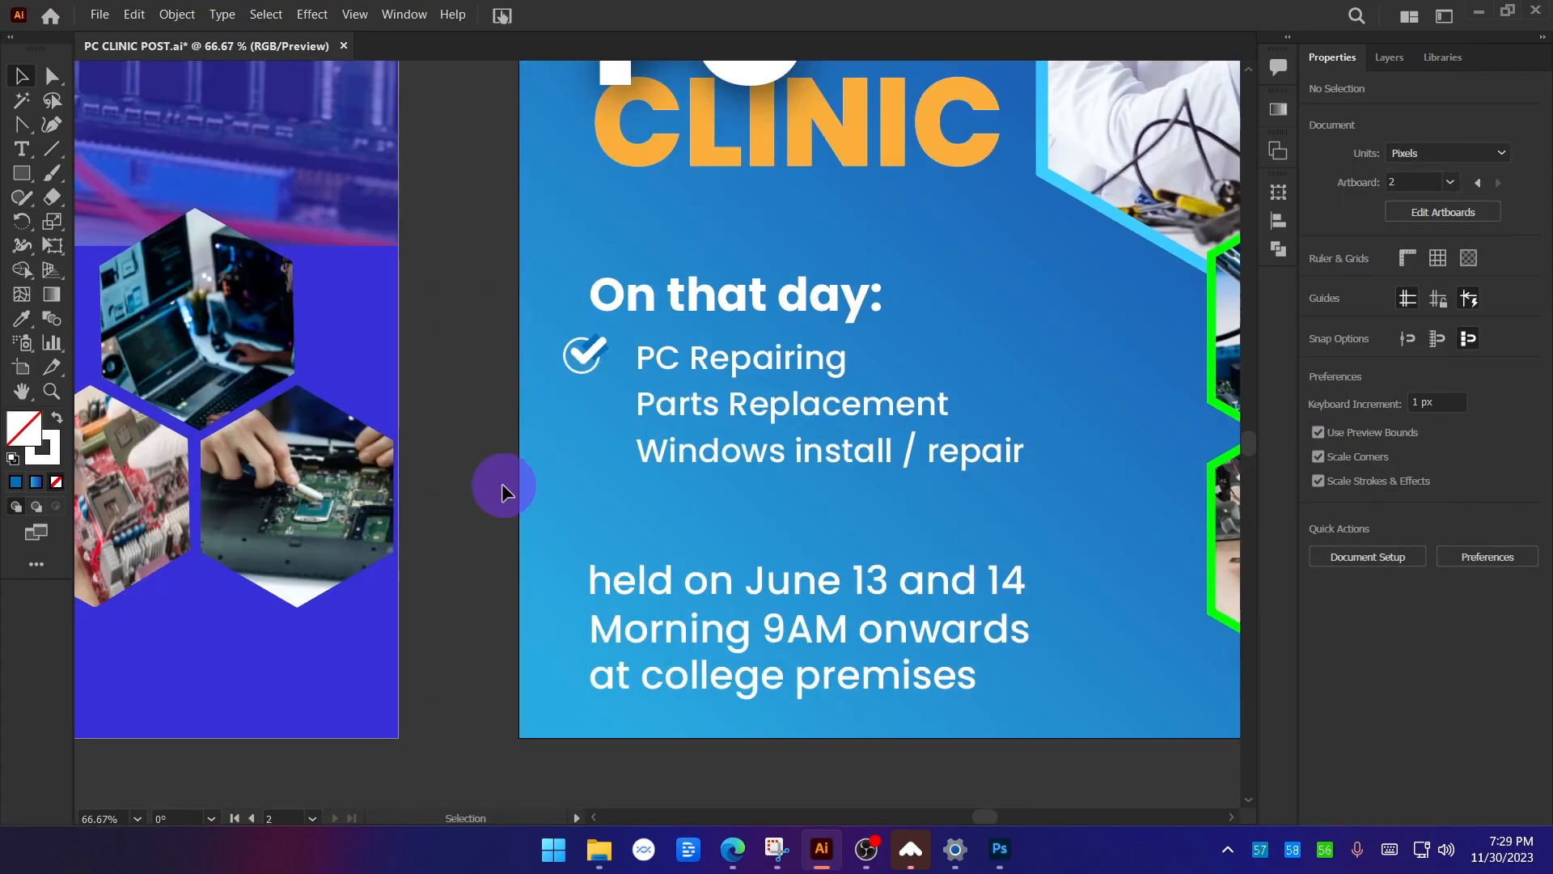
# Switch to the browser and examine the circled tick icons in the Flaticon results as a style reference.
pyautogui.scroll(-2, 502, 483)
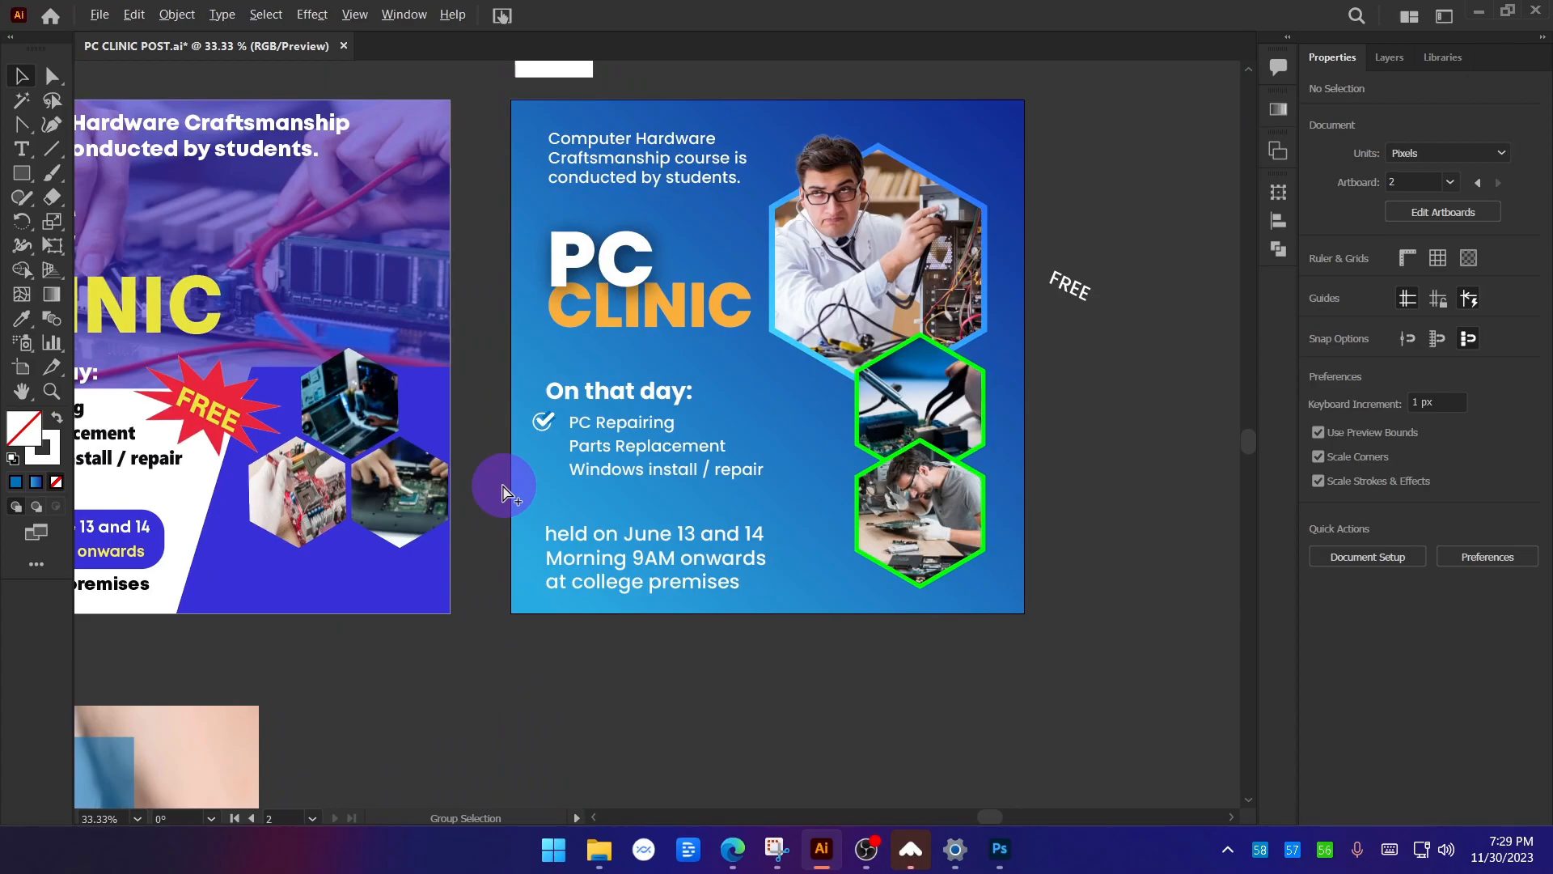
pyautogui.scroll(6, 528, 466)
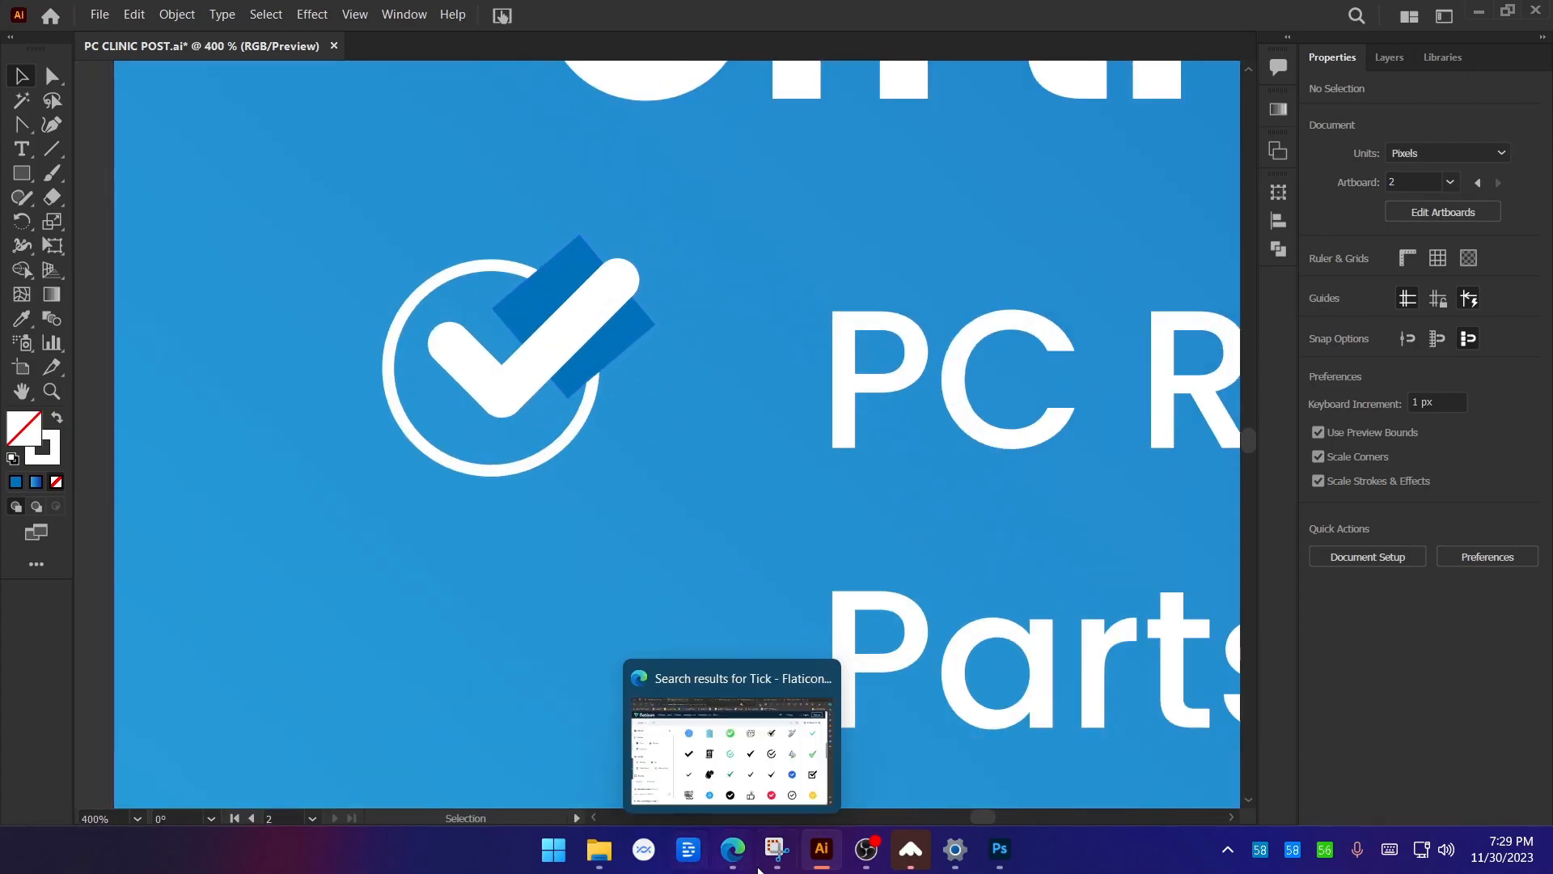
pyautogui.click(732, 848)
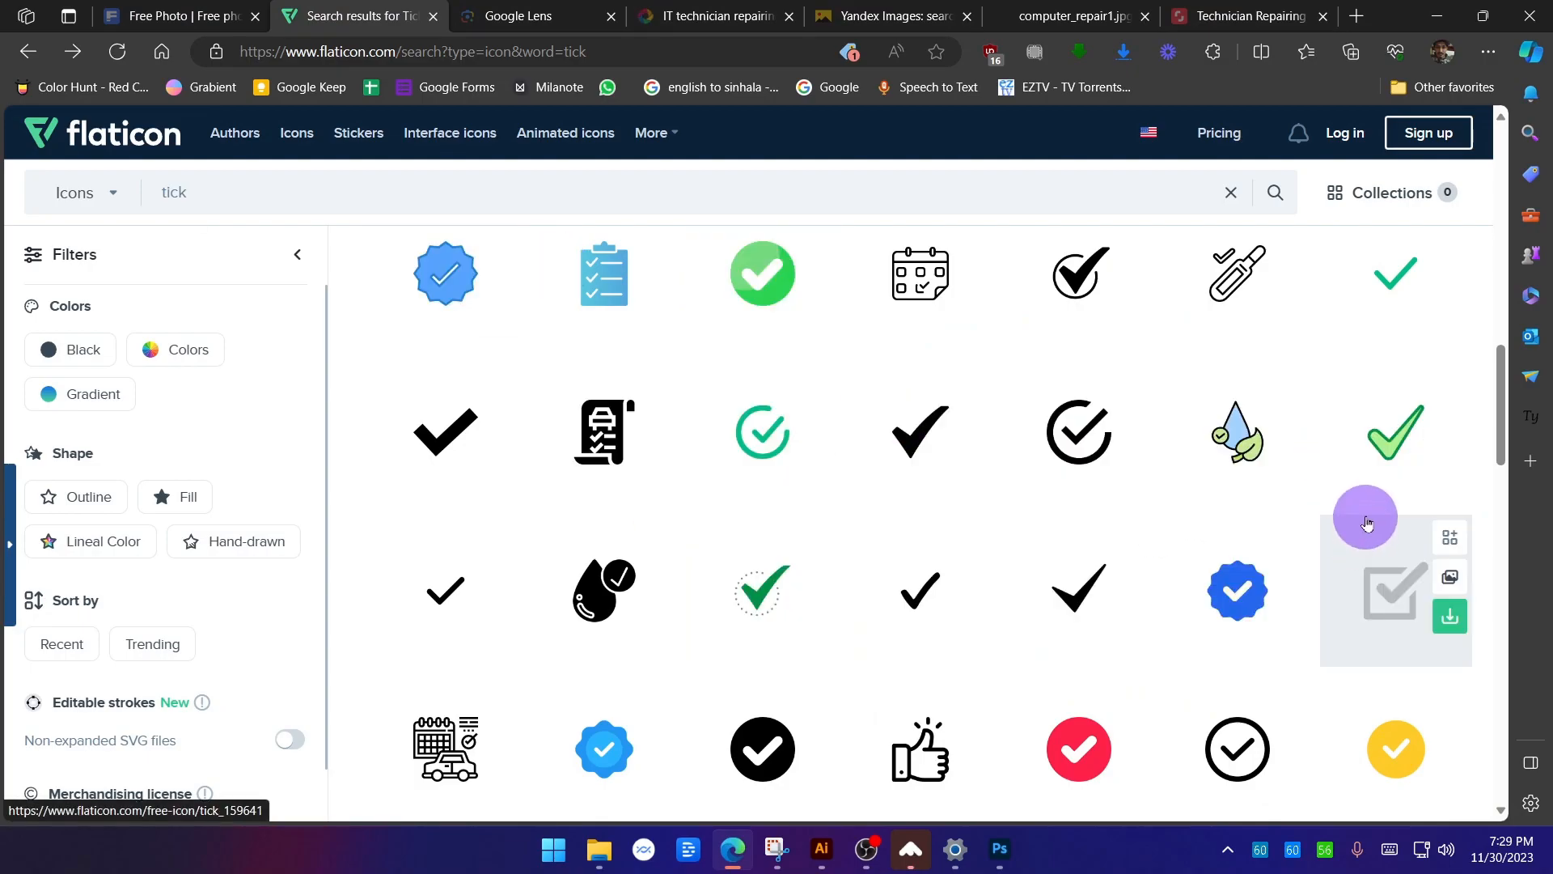
pyautogui.scroll(-3, 1359, 510)
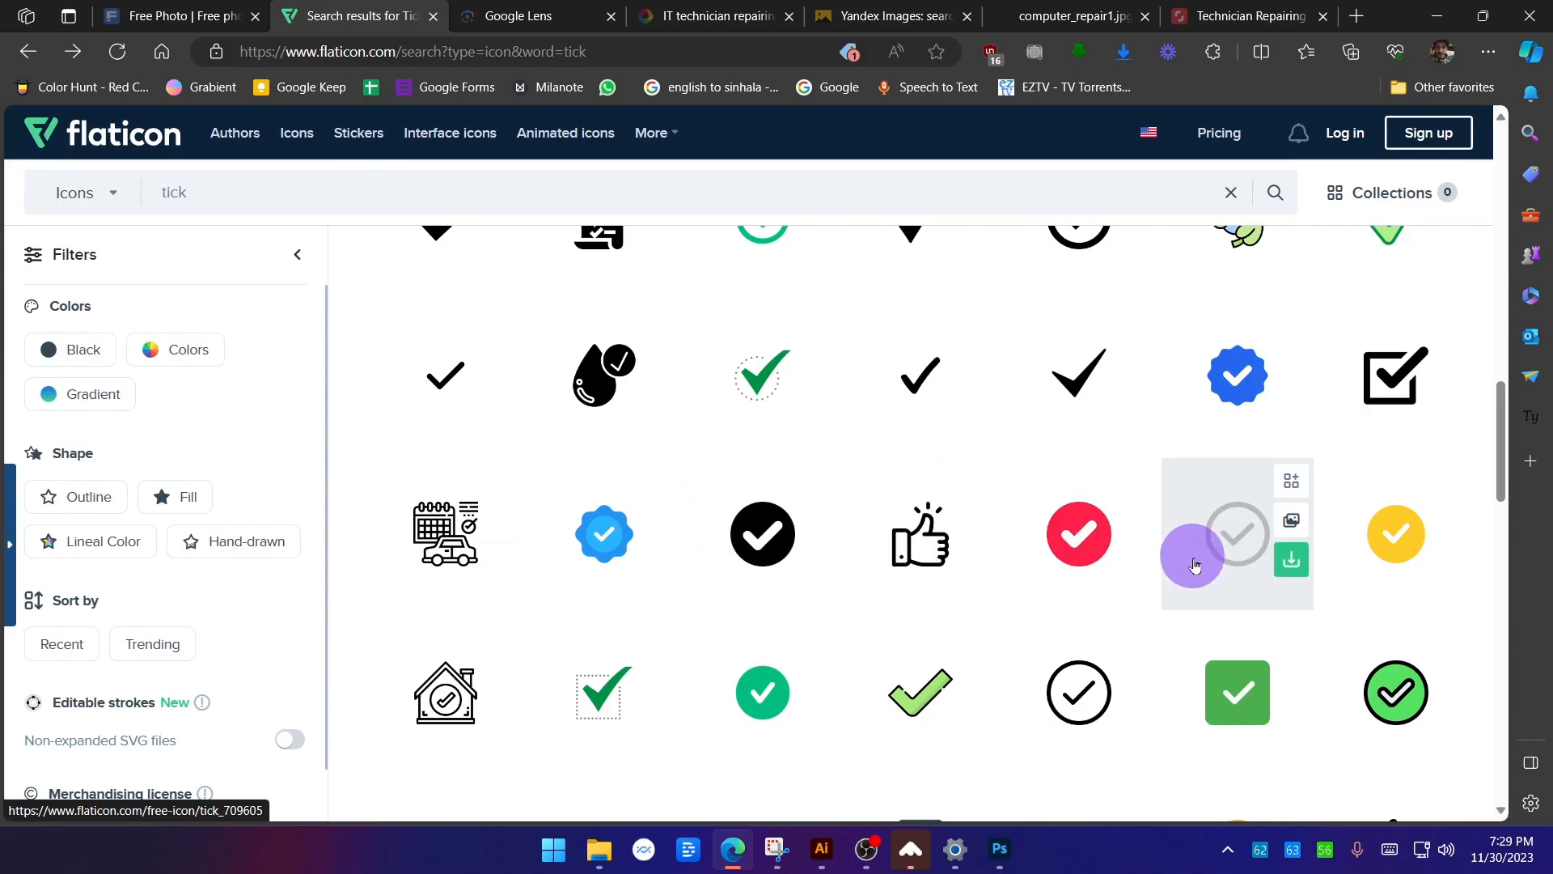
pyautogui.scroll(-6, 502, 486)
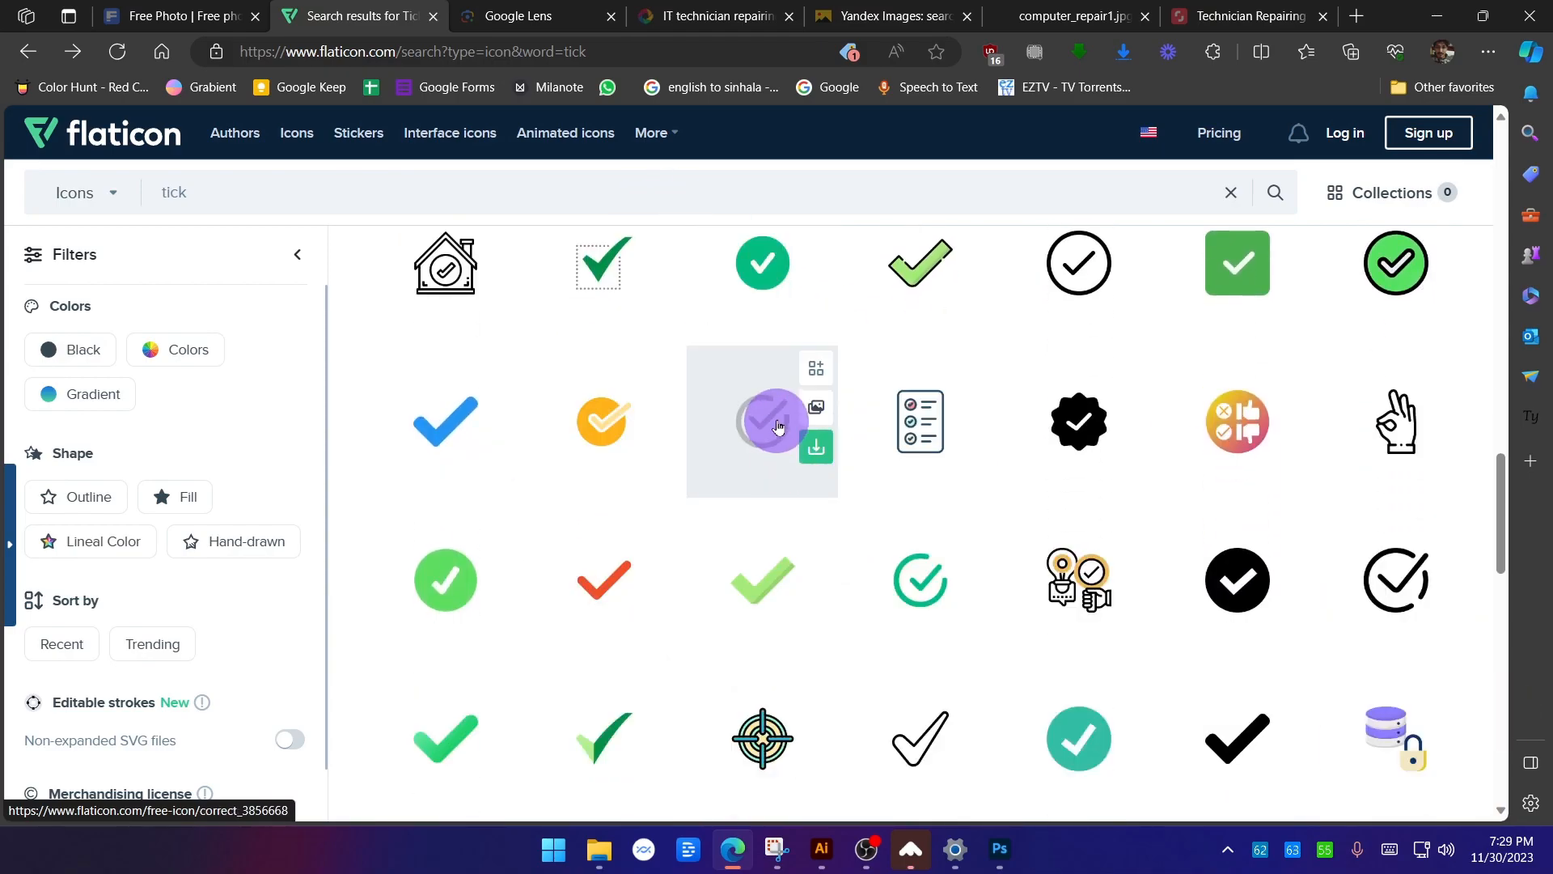
pyautogui.scroll(-1, 777, 421)
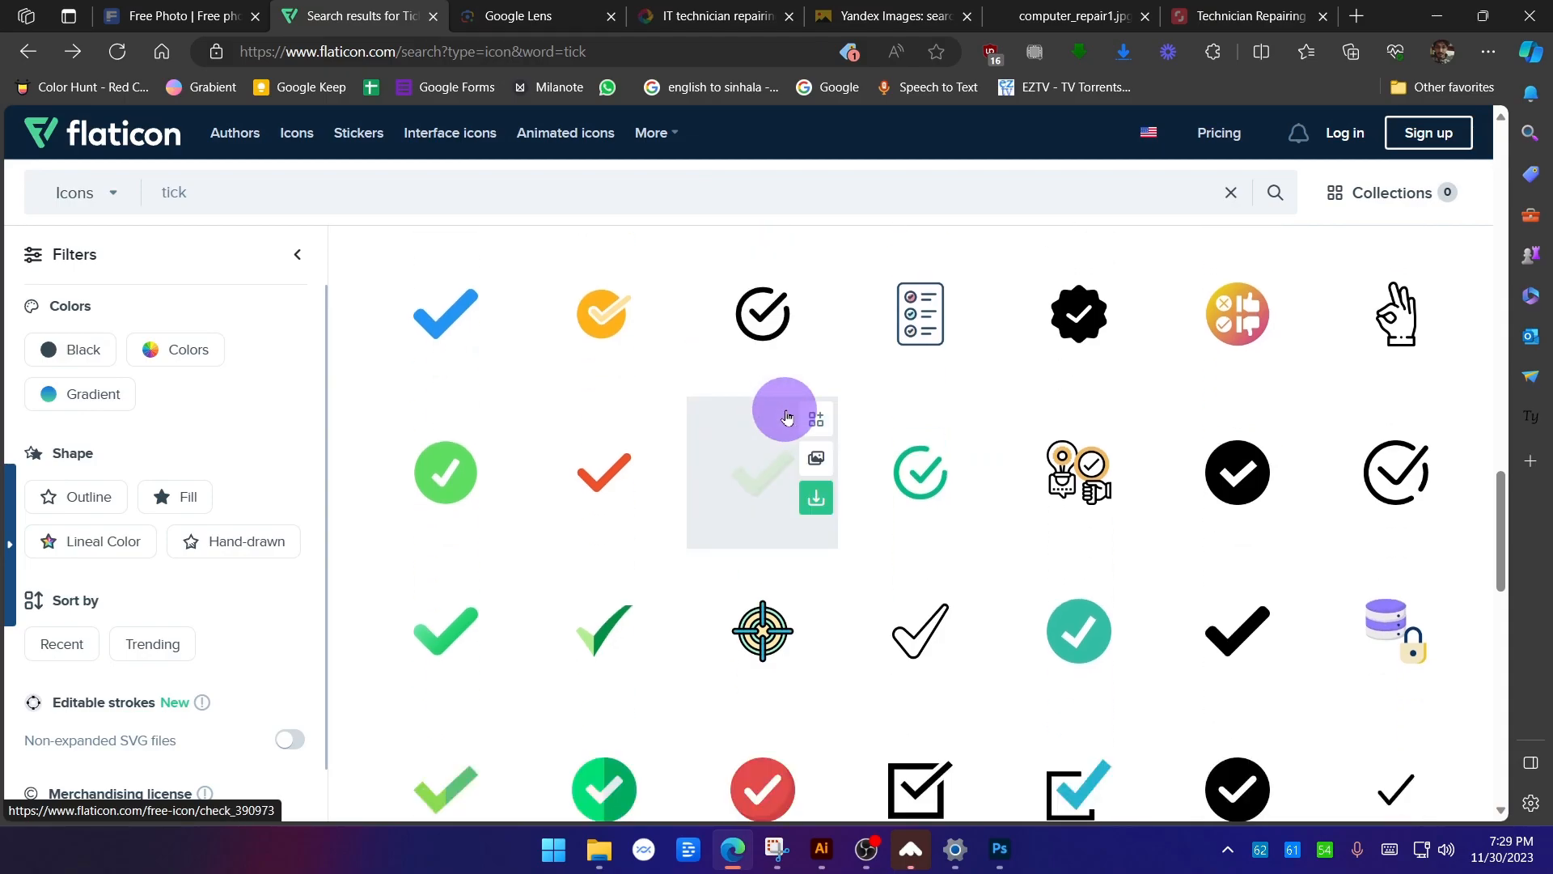
pyautogui.hotkey('alt', 'Tab')
# Cut away the part of the tick's circle that lies inside the blue rectangle with the Shape Builder tool.
pyautogui.scroll(3, 502, 319)
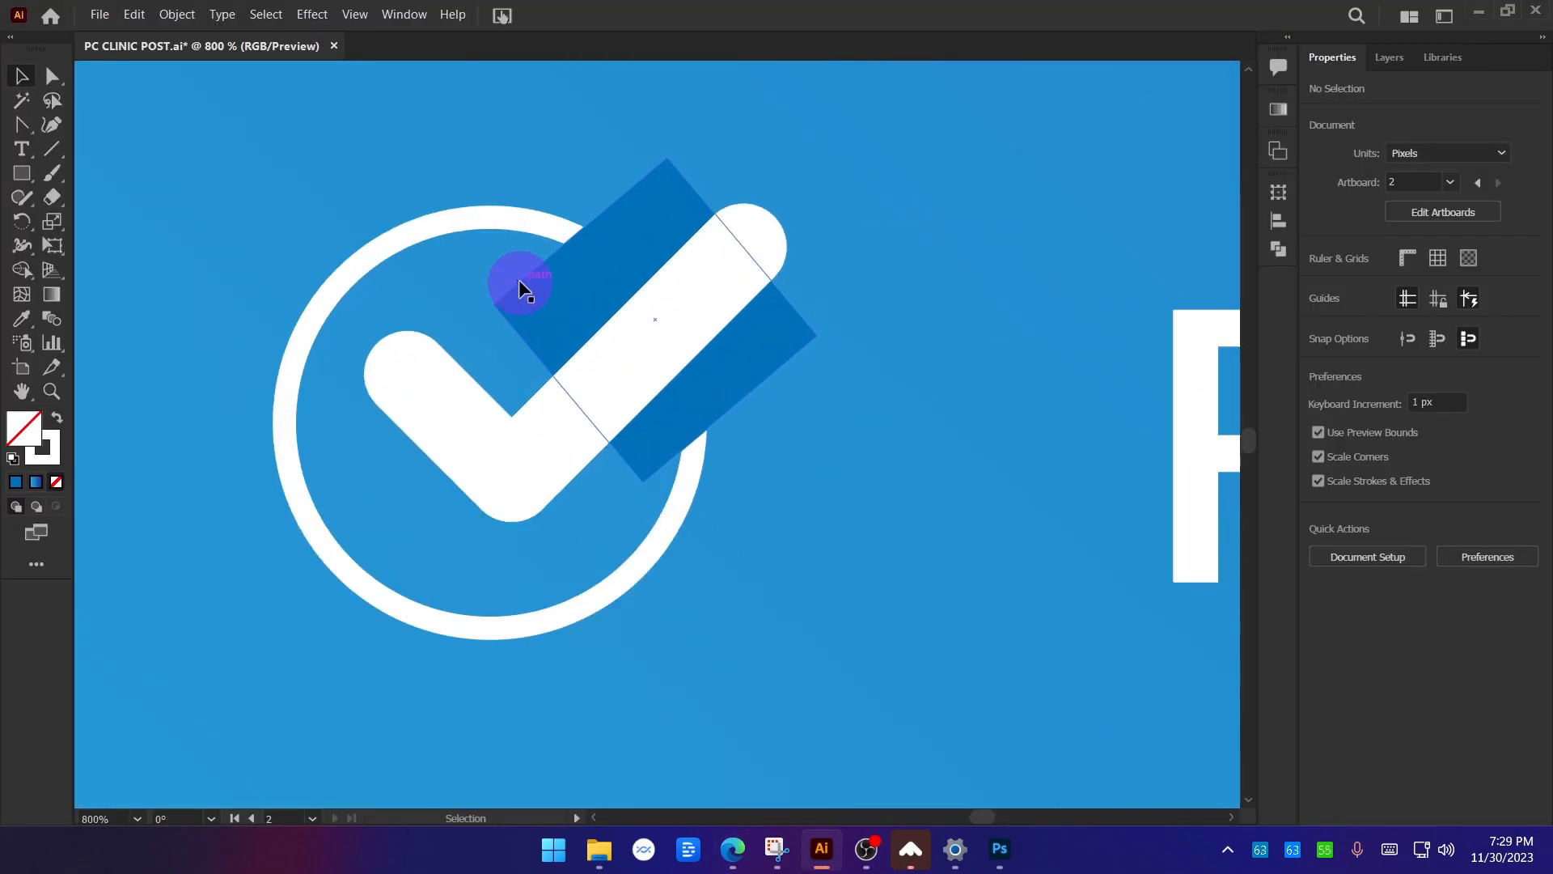
pyautogui.click(542, 221)
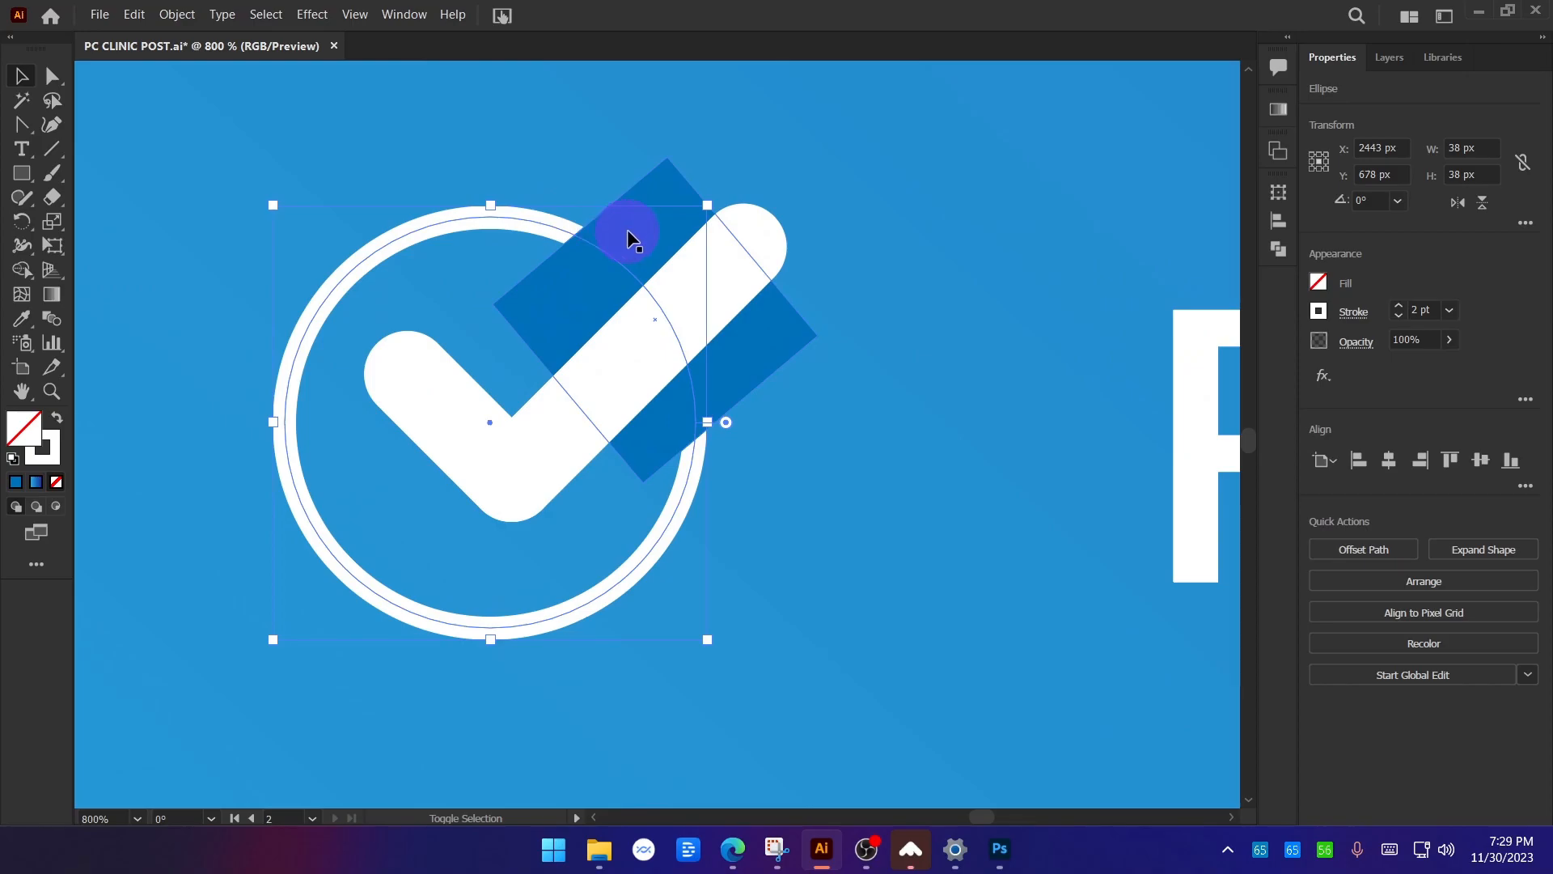
pyautogui.keyDown('shift'); pyautogui.click(648, 235); pyautogui.keyUp('shift')
pyautogui.moveTo(650, 239); pyautogui.dragTo(625, 136)
pyautogui.hotkey('ctrl', 'z')
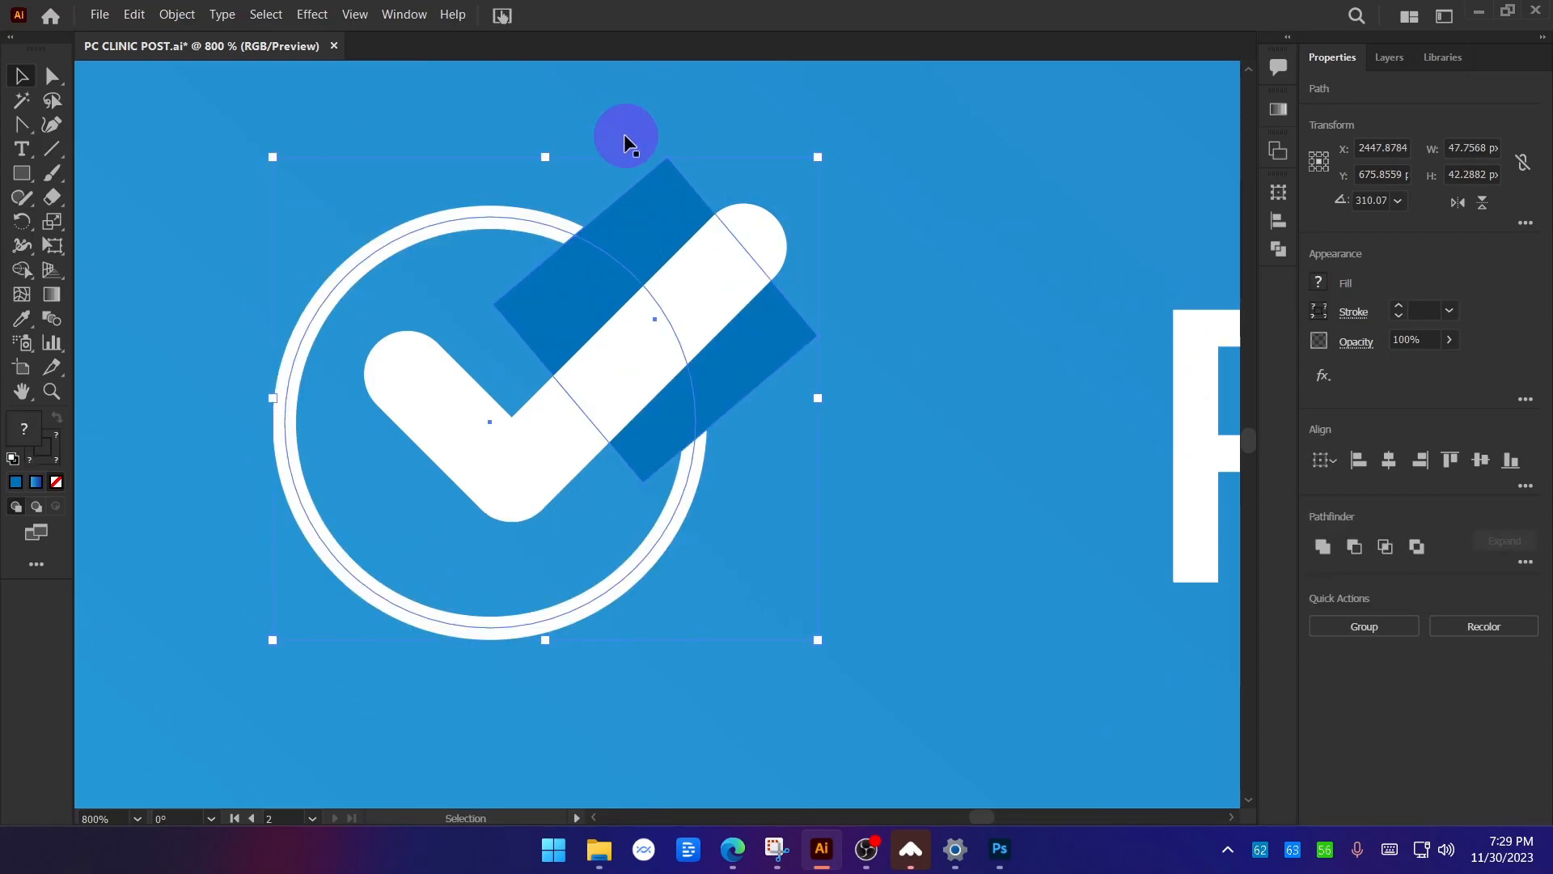
pyautogui.hotkey('shift', 'm')
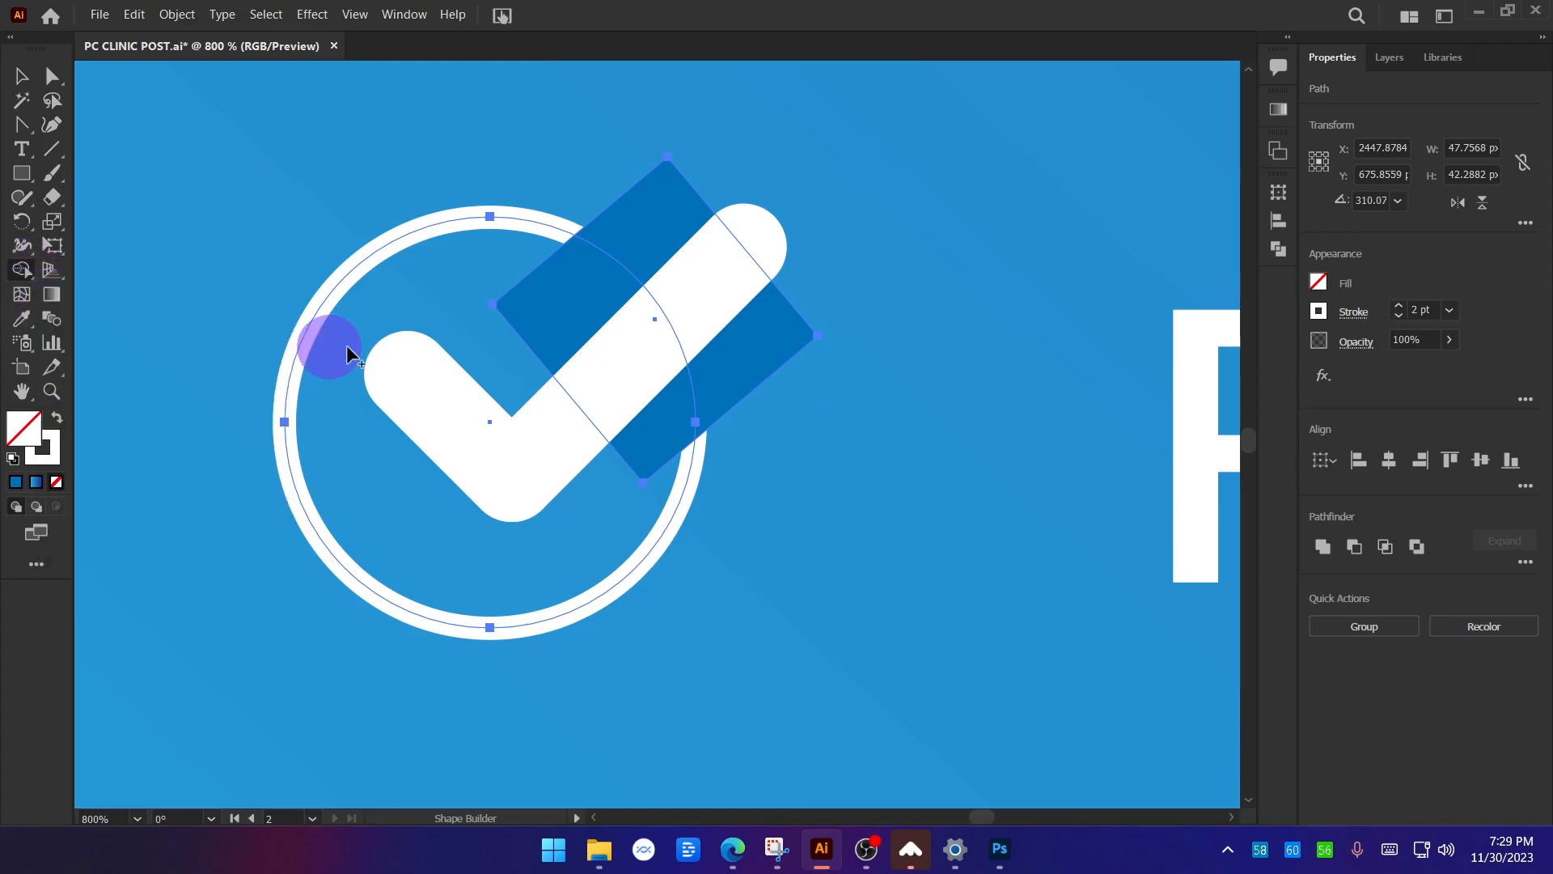
pyautogui.click(605, 254)
# Pull the blue masking rectangle away from the tick icon and delete it.
pyautogui.click(22, 76)
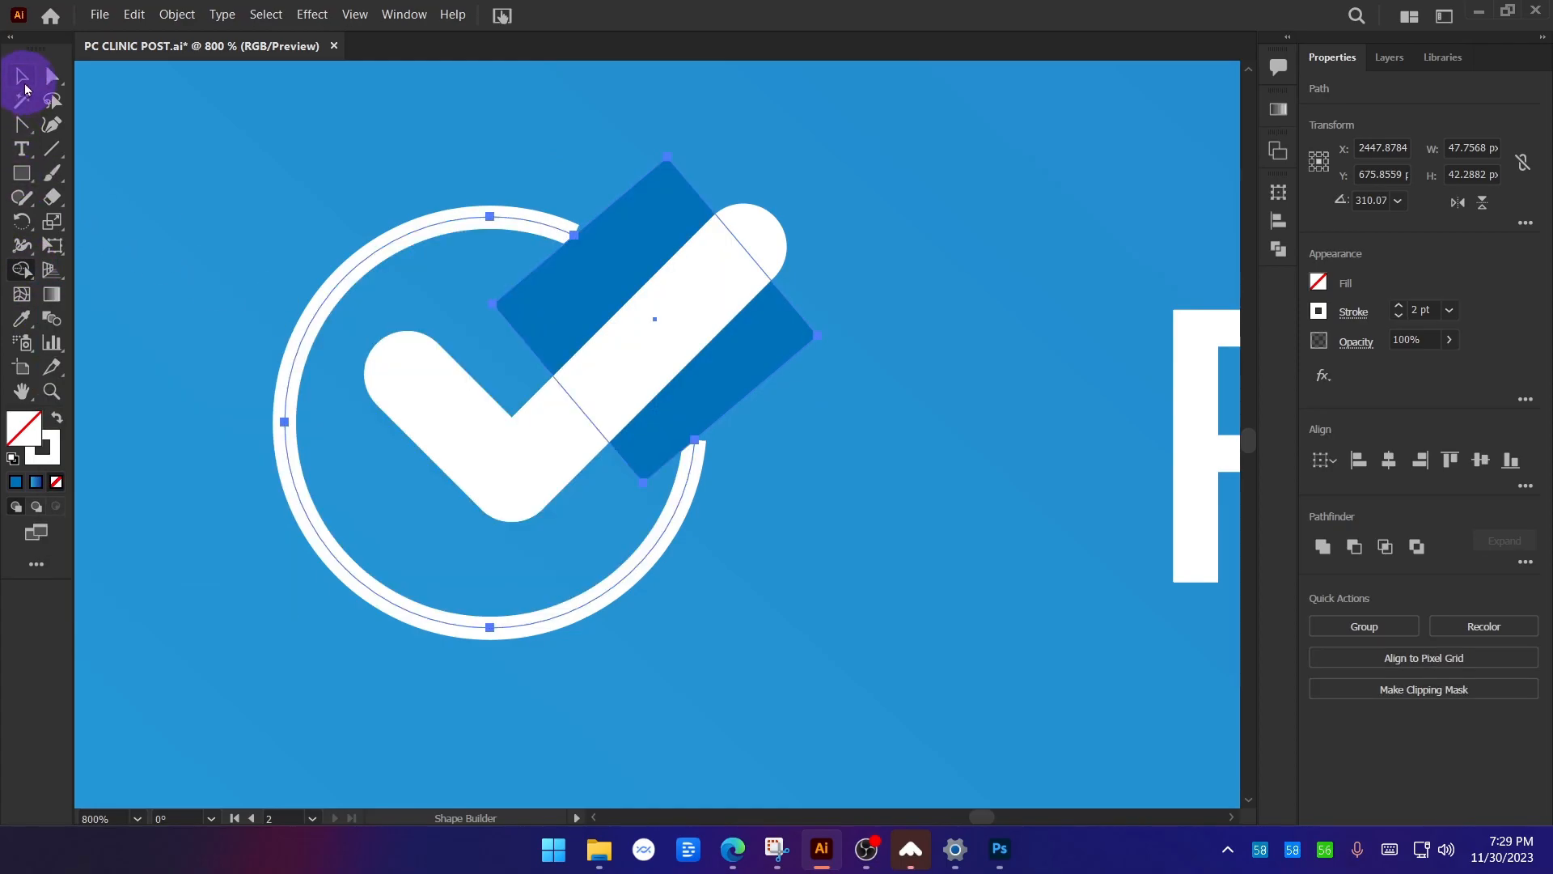
pyautogui.click(650, 220)
pyautogui.moveTo(651, 220); pyautogui.dragTo(903, 322)
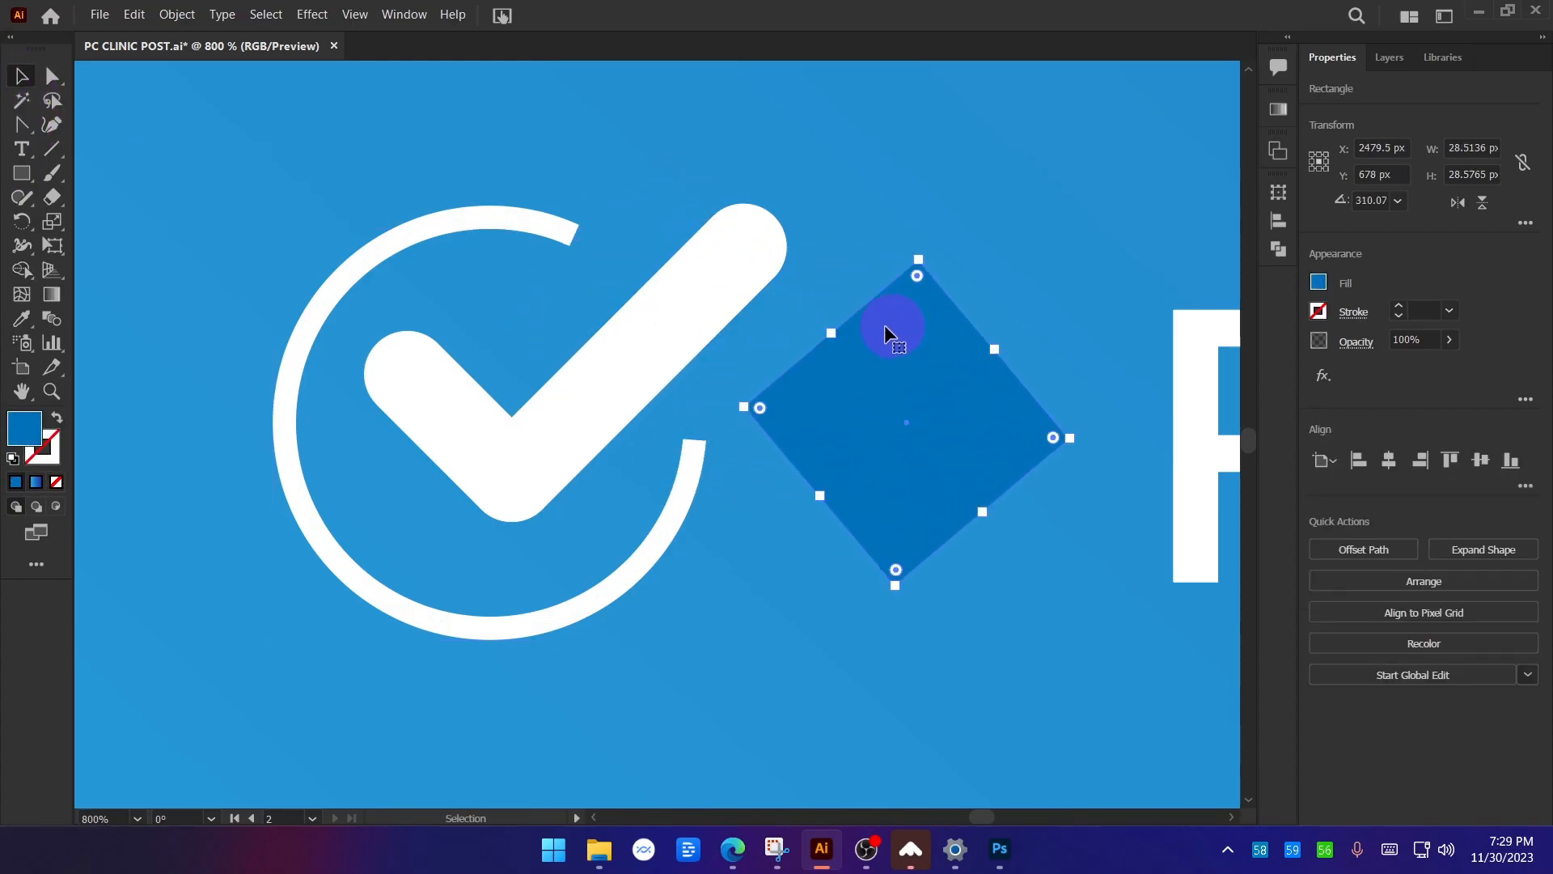
pyautogui.press('Delete')
pyautogui.scroll(-7, 703, 363)
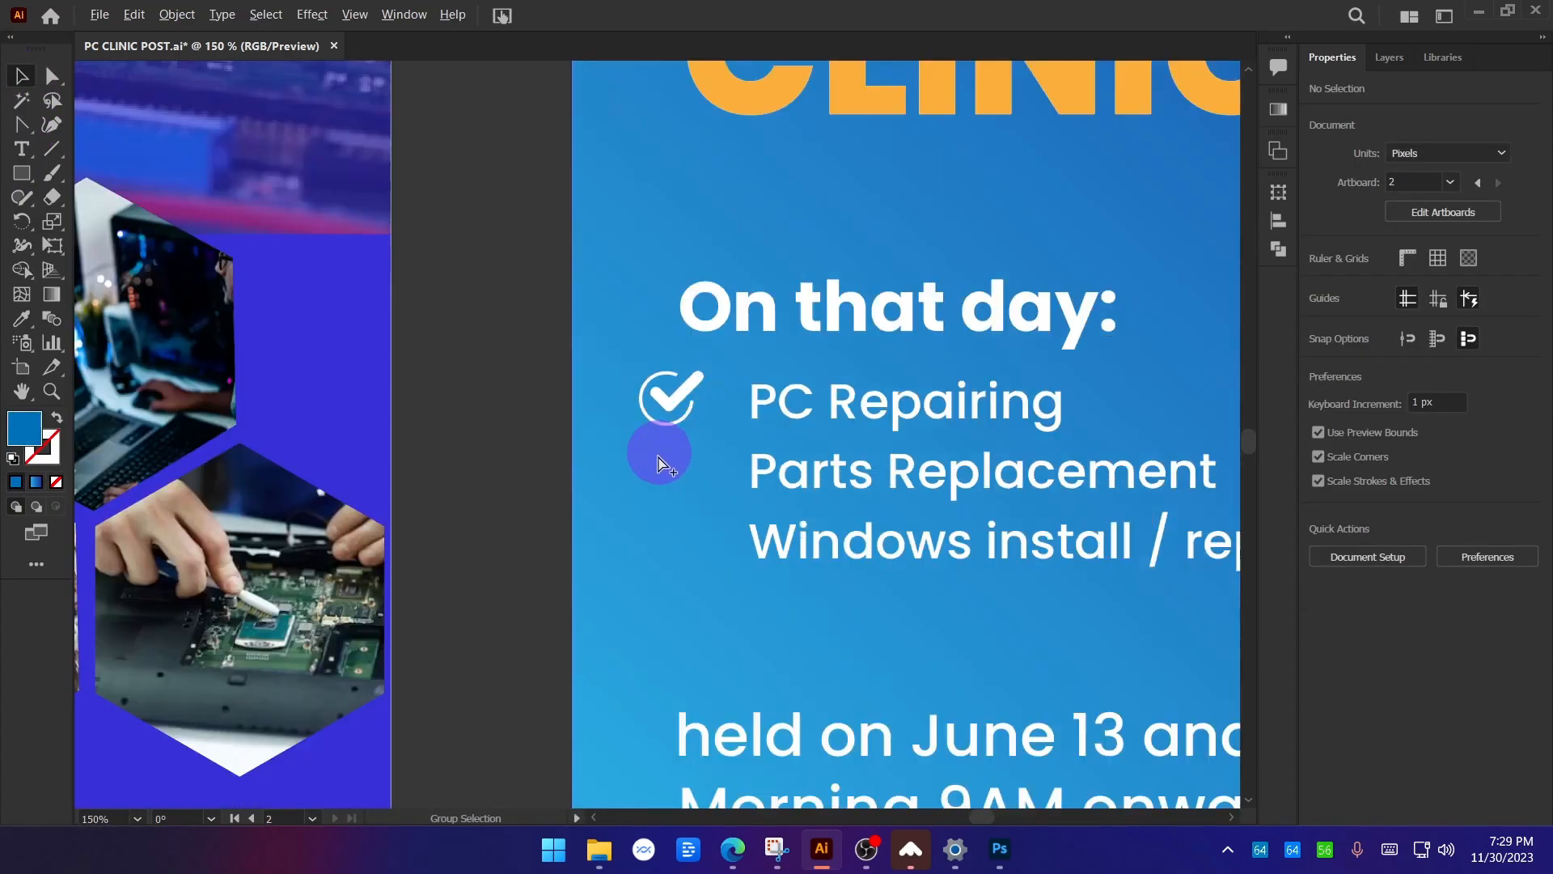
pyautogui.scroll(-2, 495, 516)
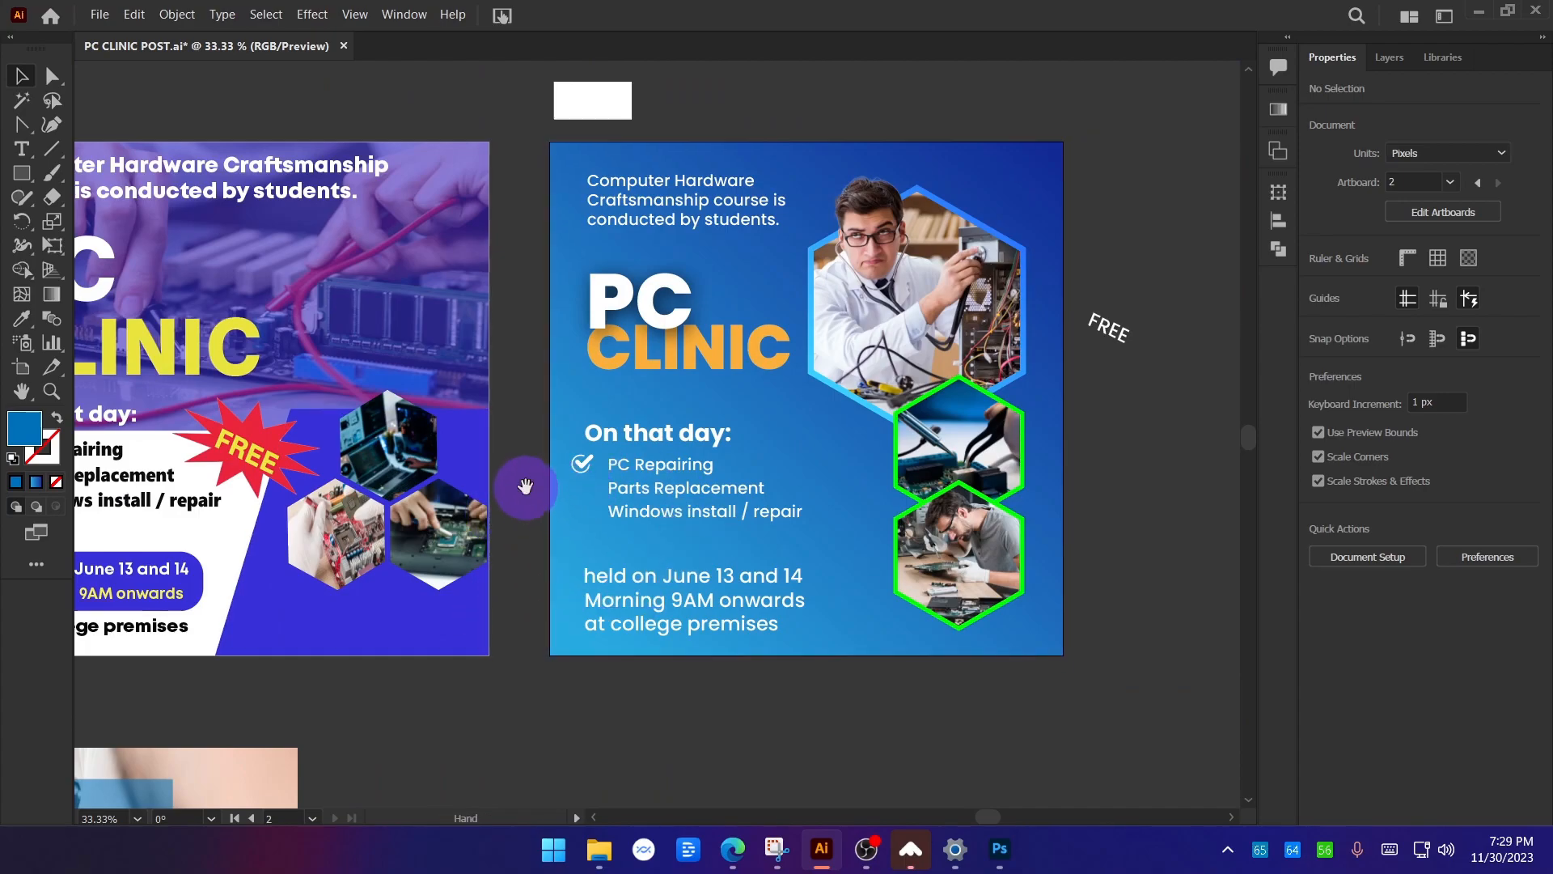
pyautogui.moveTo(525, 488); pyautogui.dragTo(640, 498)
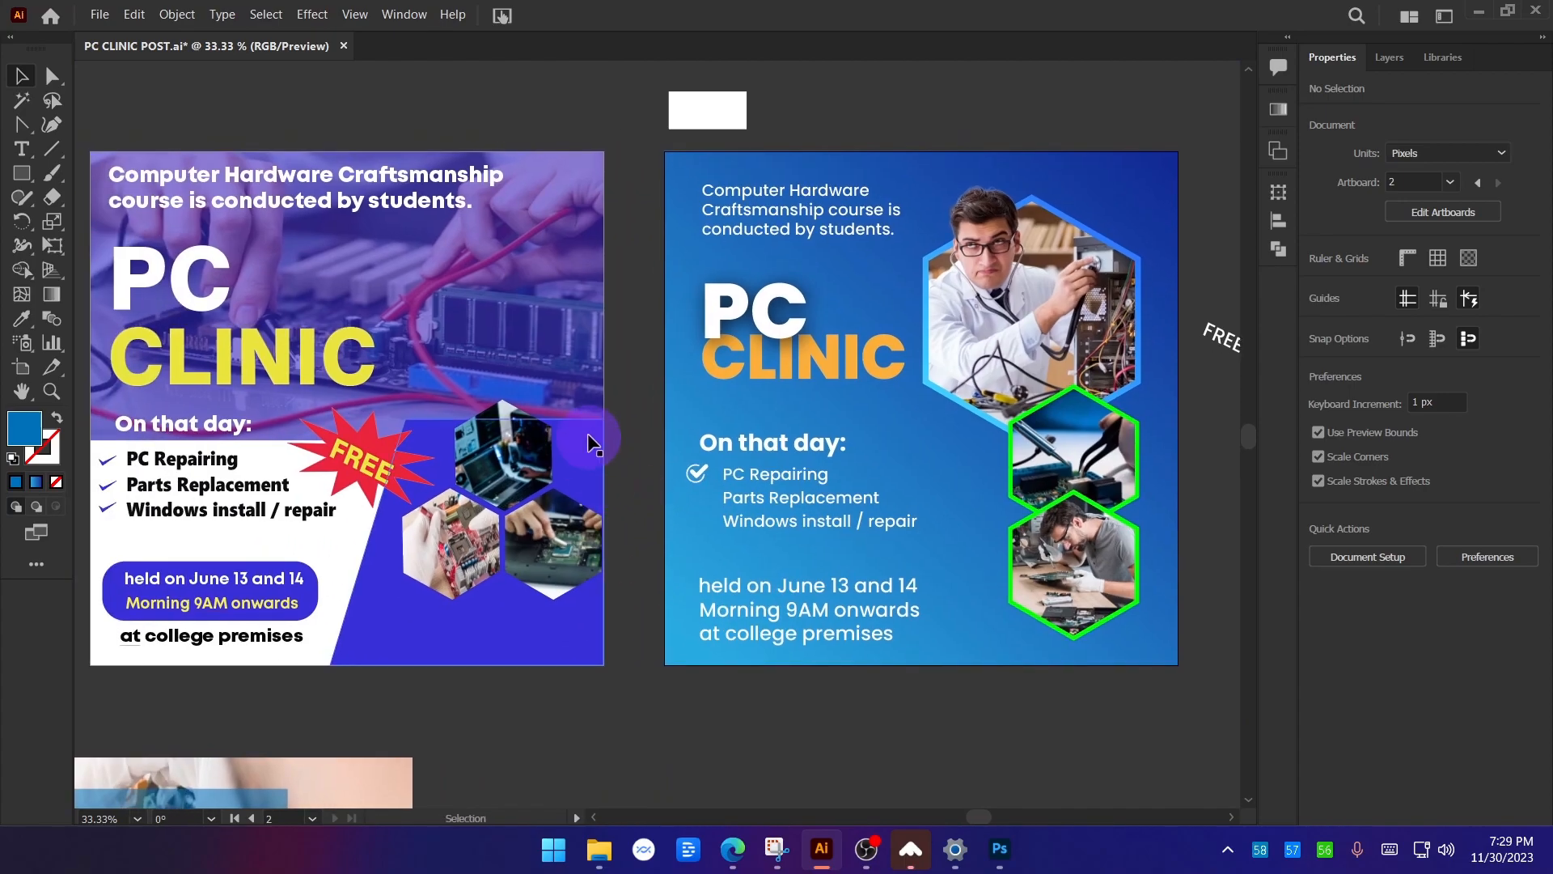
pyautogui.moveTo(588, 443); pyautogui.dragTo(757, 450)
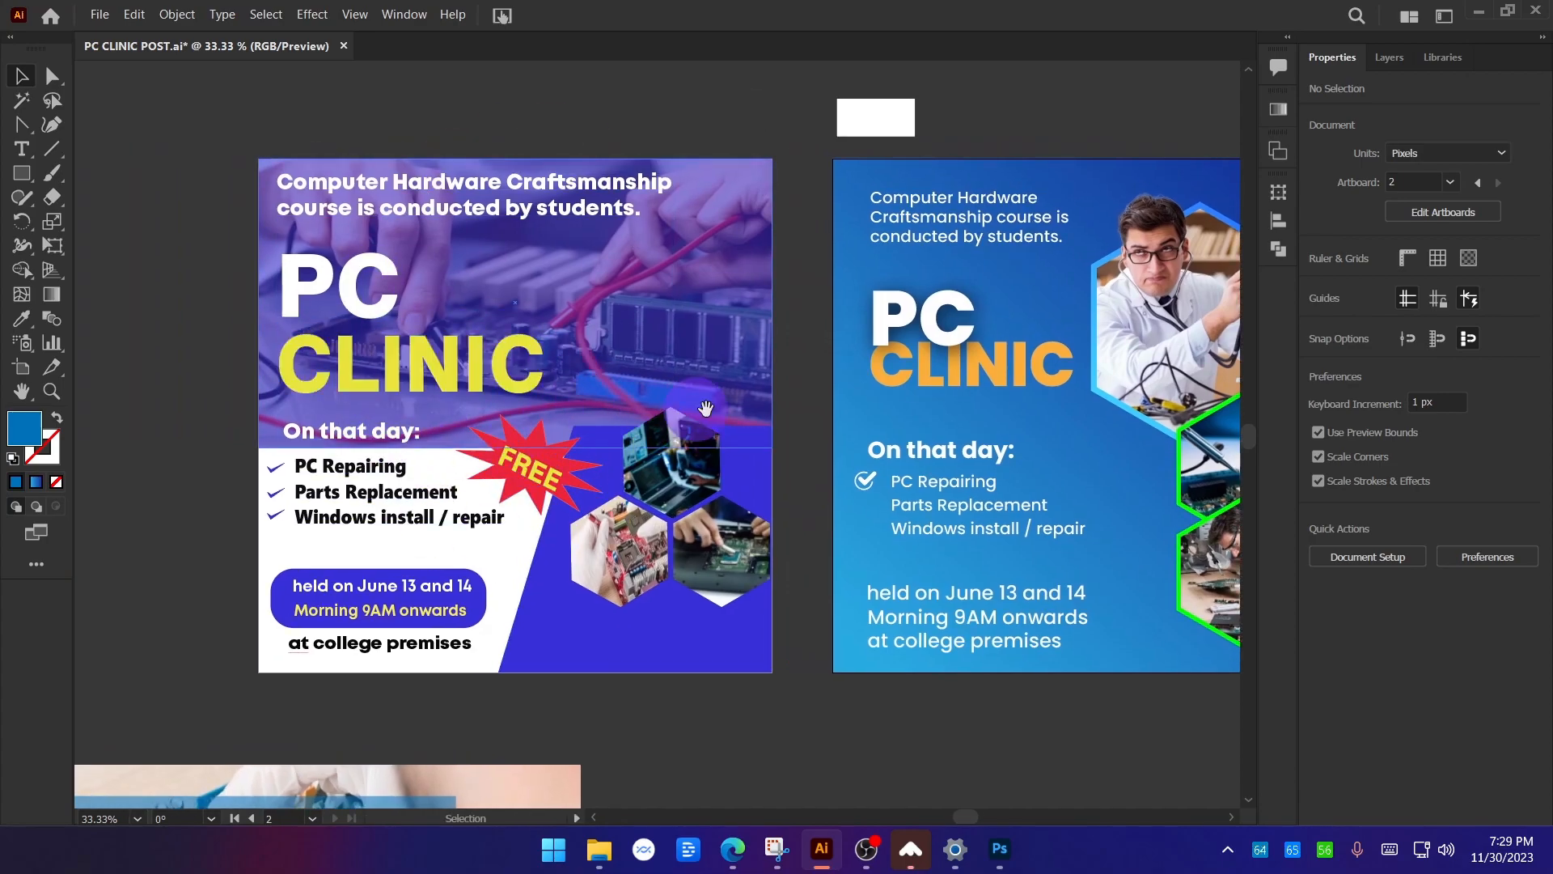
pyautogui.moveTo(745, 398); pyautogui.dragTo(350, 416)
# Expand both arms of the tick and its open circle into filled shapes.
pyautogui.keyDown('alt'); pyautogui.scroll(3, 449, 541); pyautogui.keyUp('alt')
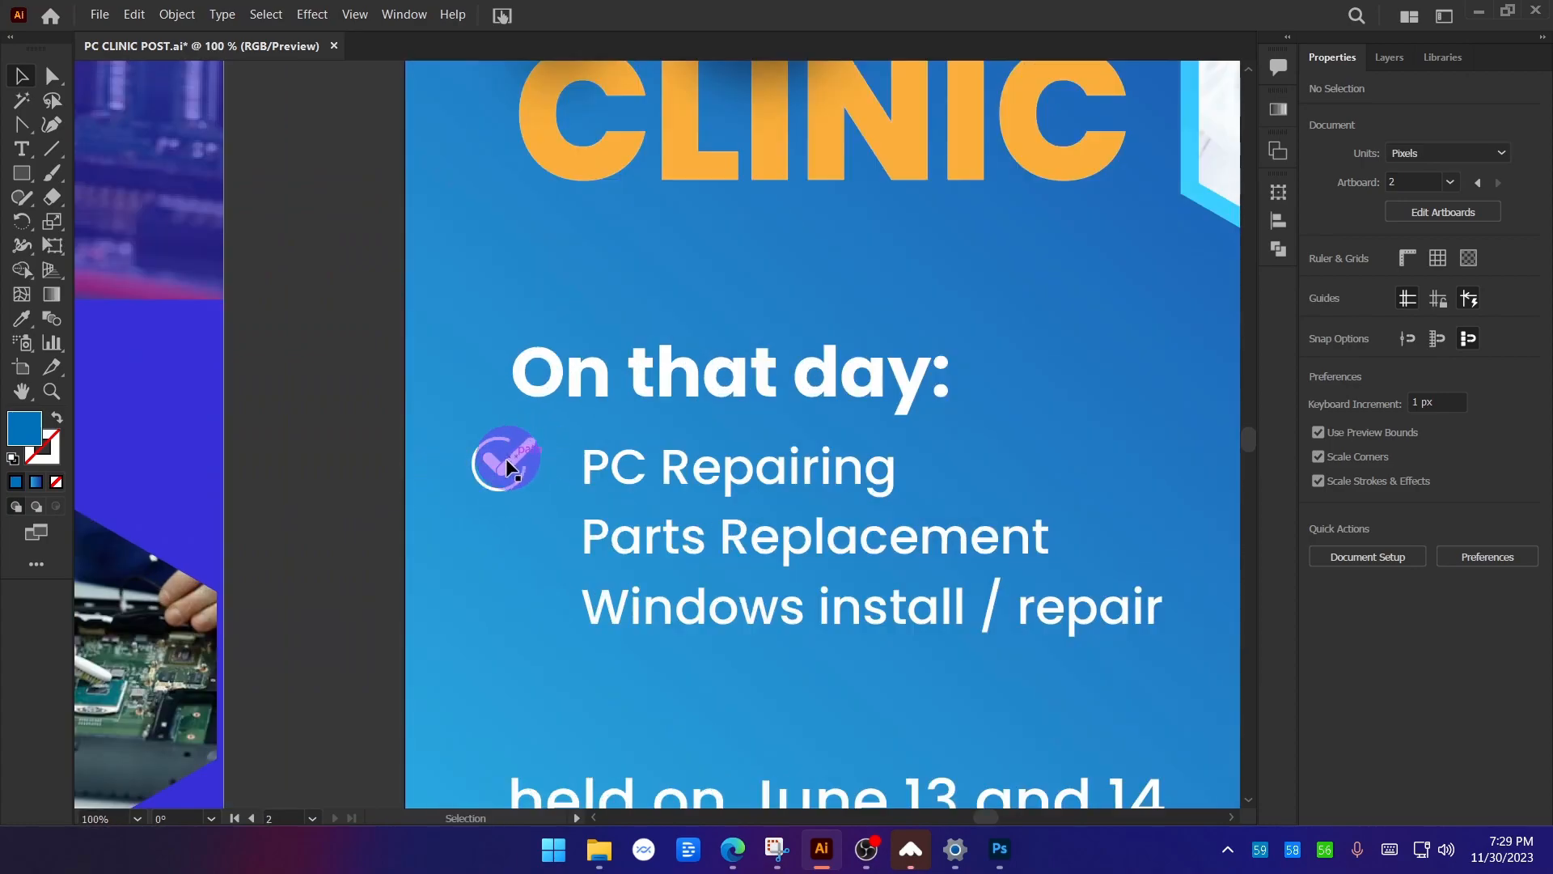
pyautogui.keyDown('alt'); pyautogui.scroll(4, 509, 451); pyautogui.keyUp('alt')
pyautogui.click(491, 417)
pyautogui.keyDown('shift'); pyautogui.click(572, 392); pyautogui.keyUp('shift')
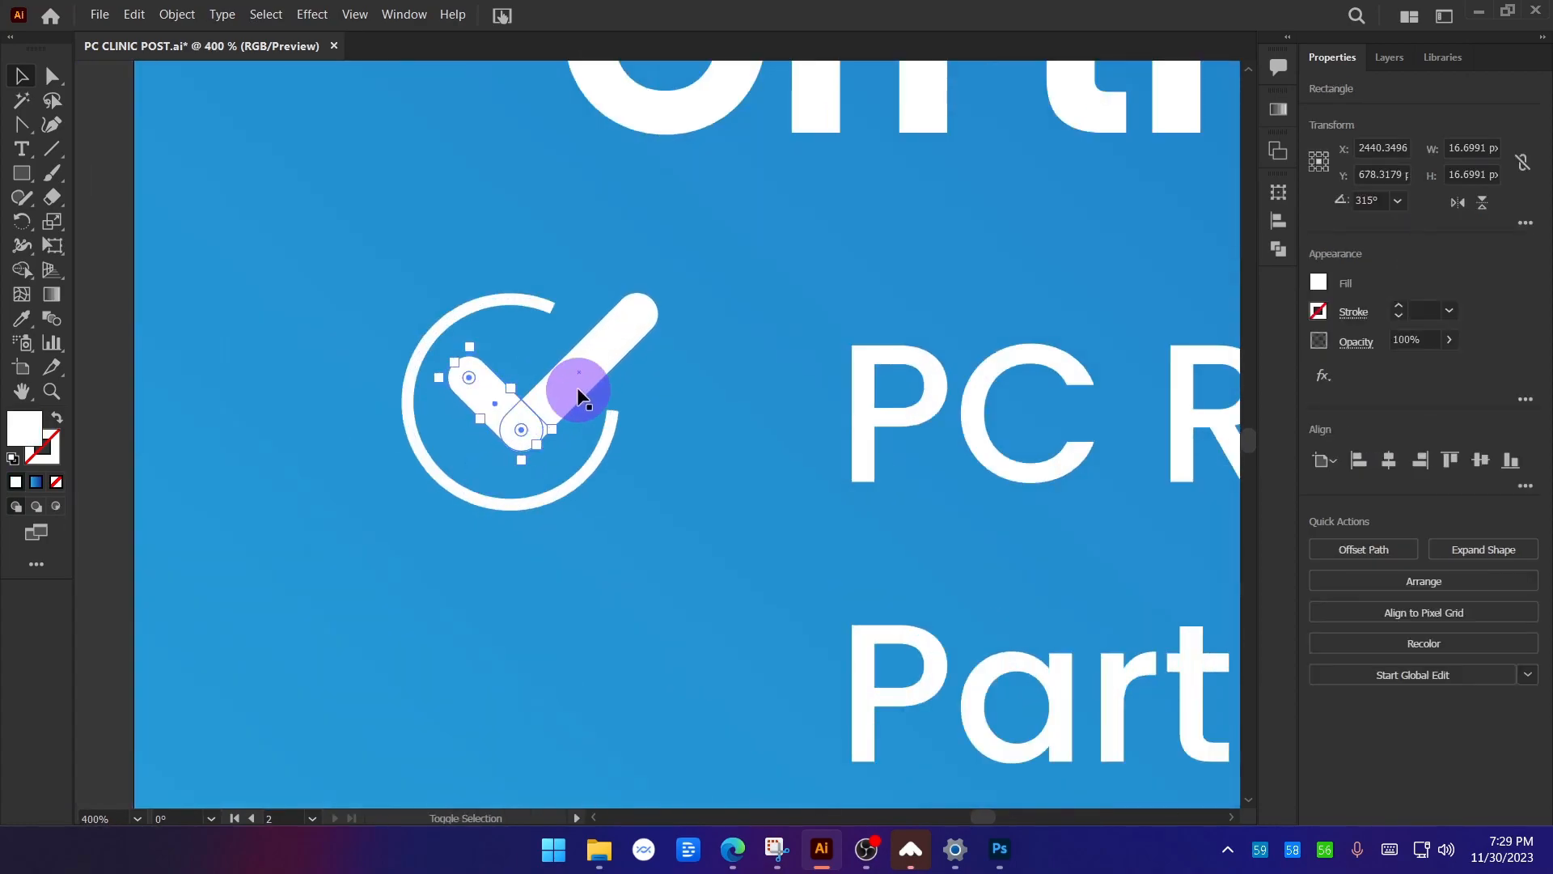
pyautogui.keyDown('shift'); pyautogui.click(537, 301); pyautogui.keyUp('shift')
pyautogui.click(181, 30)
pyautogui.click(226, 243)
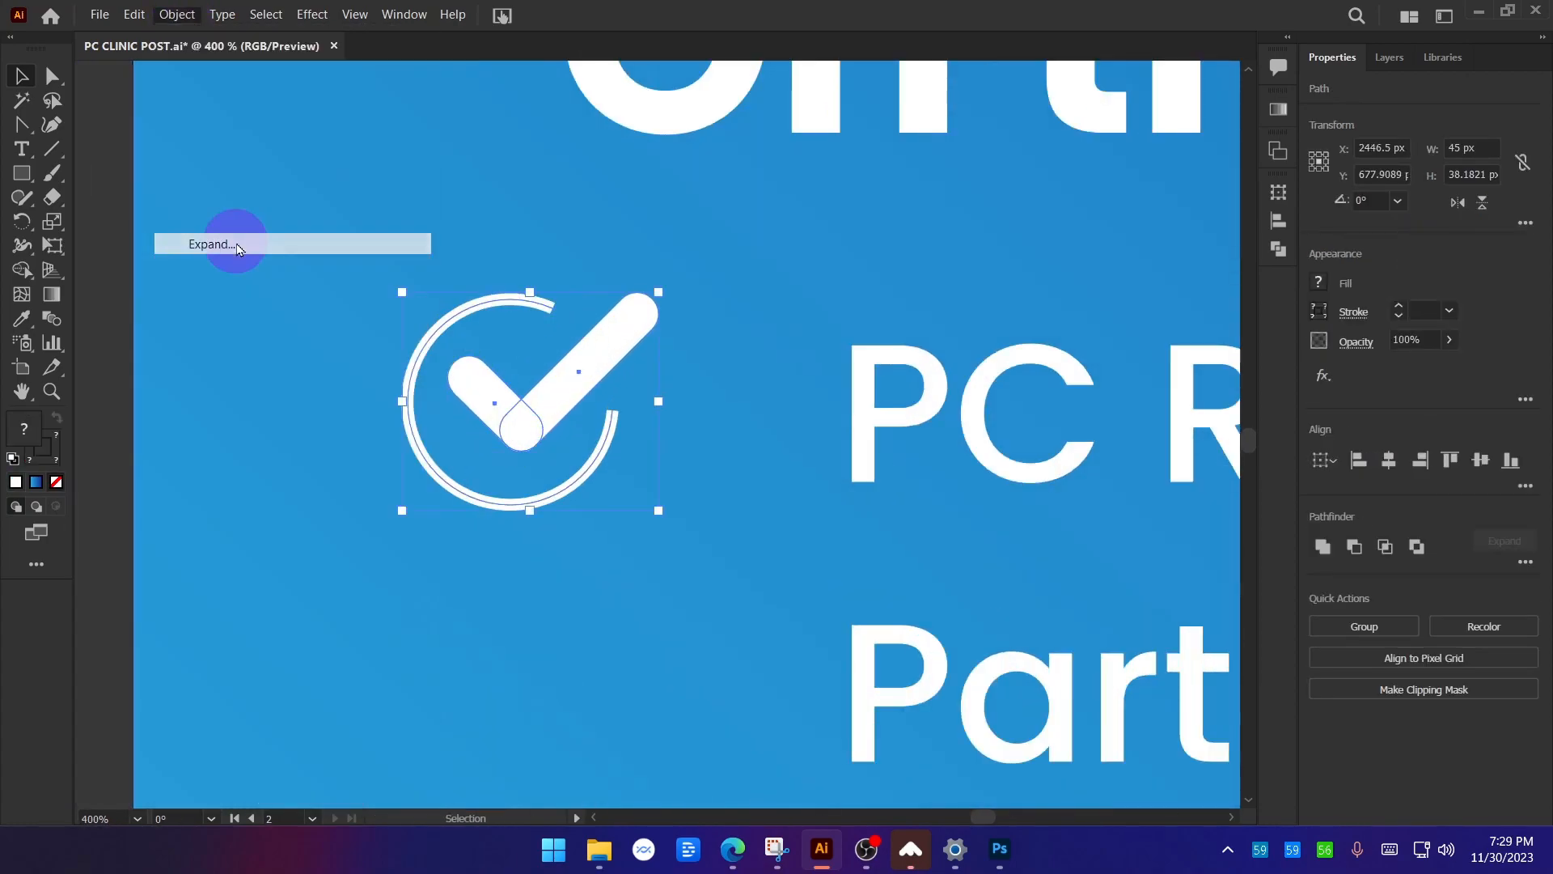
pyautogui.click(940, 566)
pyautogui.keyDown('alt'); pyautogui.scroll(-4, 620, 586); pyautogui.keyUp('alt')
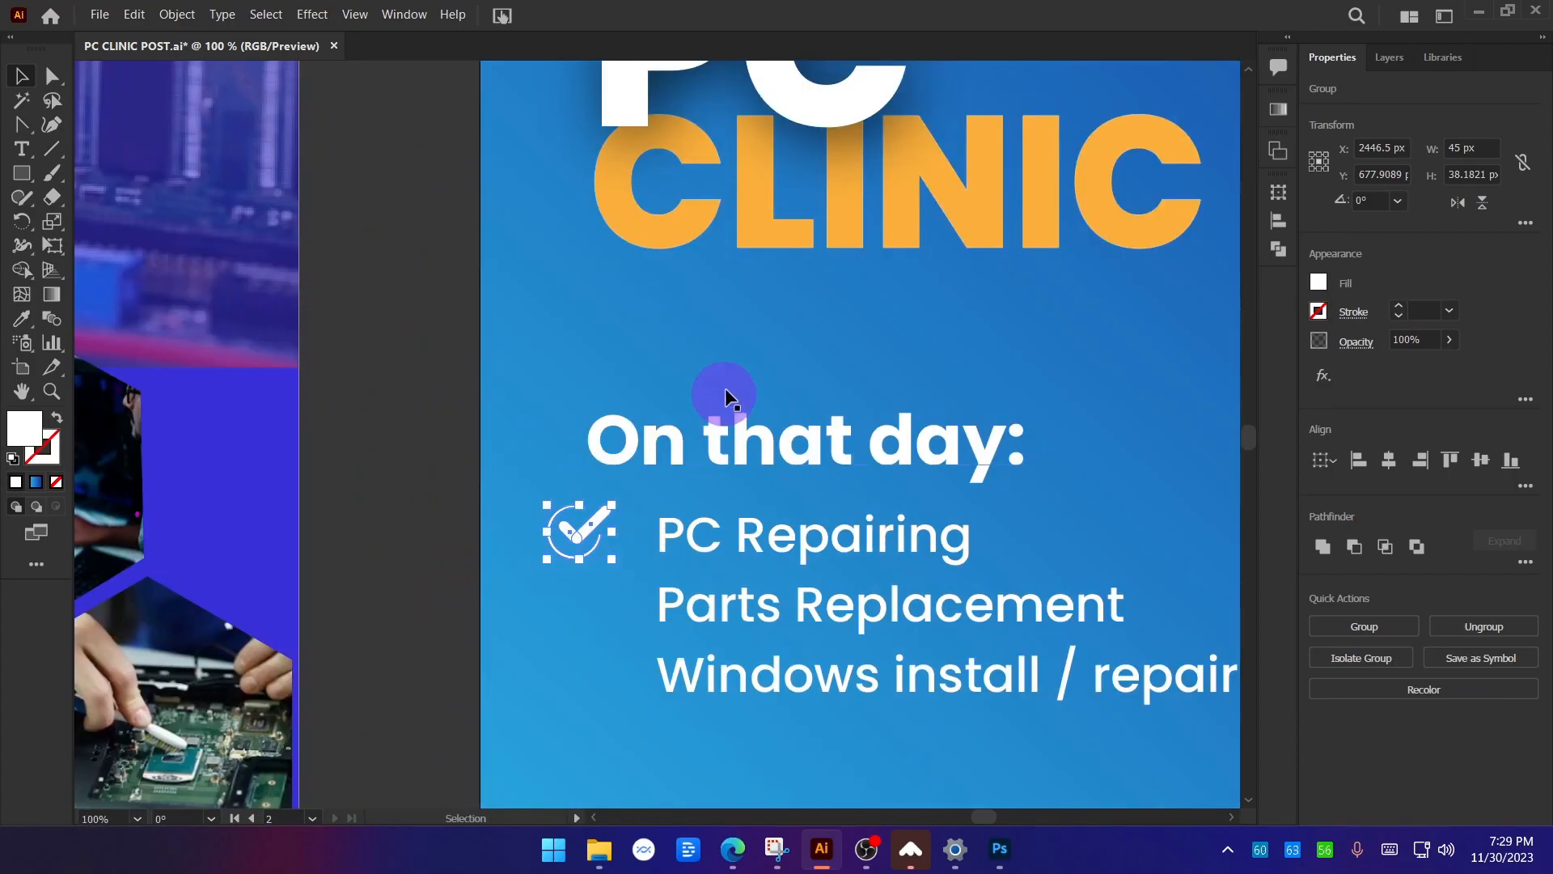
# Recolour both tick arms and the open circle with the orange of the word CLINIC using the Eyedropper.
pyautogui.press('i')
pyautogui.click(22, 76)
pyautogui.click(432, 390)
pyautogui.keyDown('alt'); pyautogui.scroll(4, 597, 591); pyautogui.keyUp('alt')
pyautogui.click(551, 373)
pyautogui.keyDown('shift'); pyautogui.click(483, 343); pyautogui.keyUp('shift')
pyautogui.keyDown('shift'); pyautogui.click(500, 255); pyautogui.keyUp('shift')
pyautogui.hotkey('ctrl', 'g')
pyautogui.keyDown('alt'); pyautogui.scroll(-3, 582, 550); pyautogui.keyUp('alt')
pyautogui.press('i')
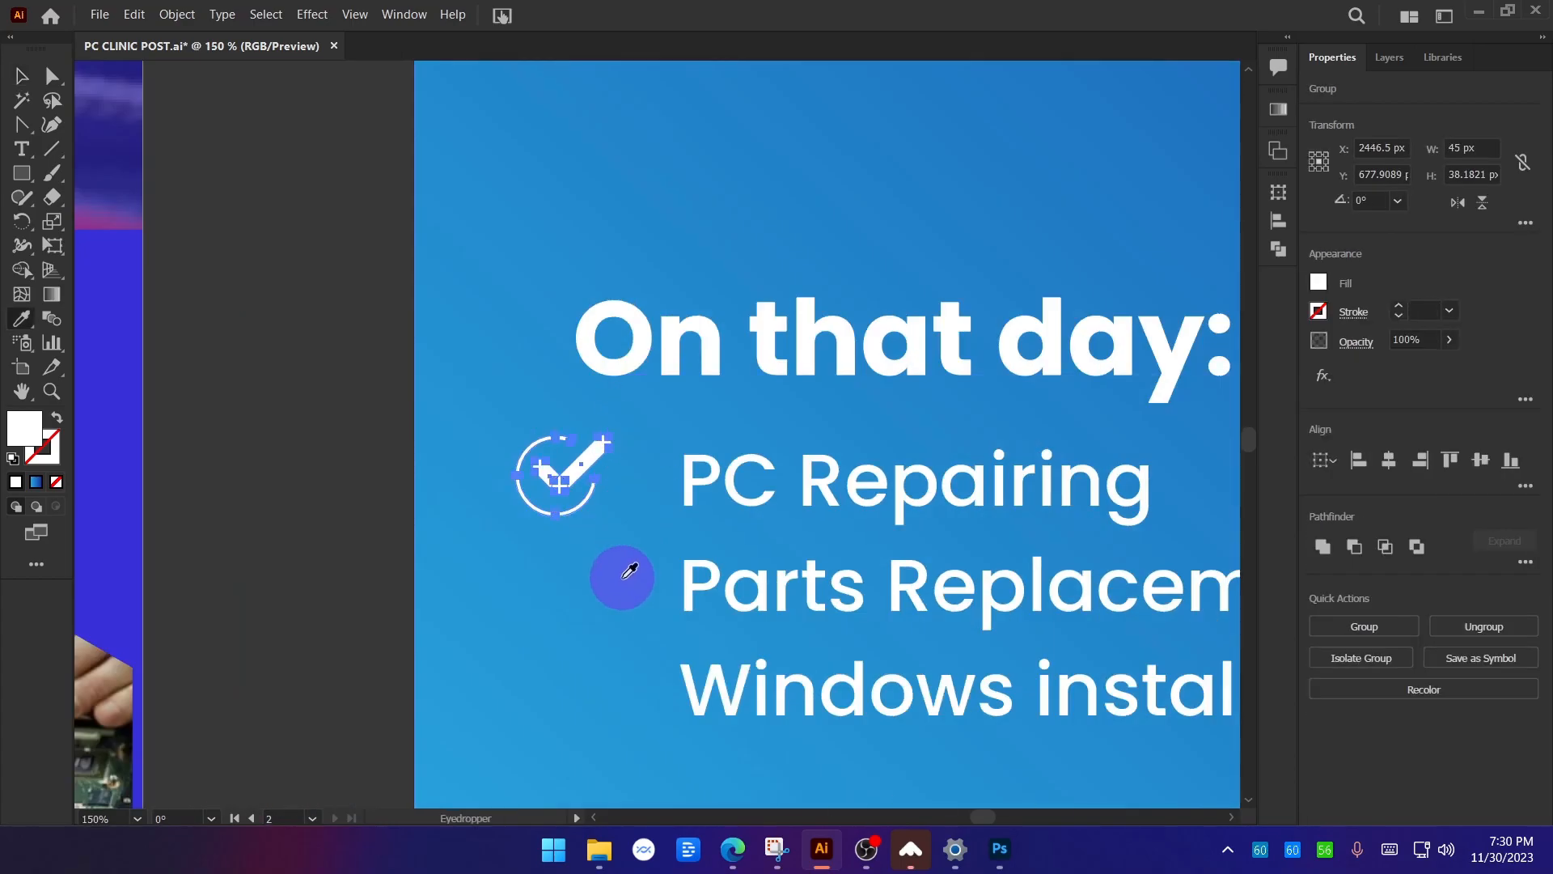
pyautogui.keyDown('alt'); pyautogui.scroll(-3, 624, 580); pyautogui.keyUp('alt')
pyautogui.click(809, 356)
pyautogui.click(21, 76)
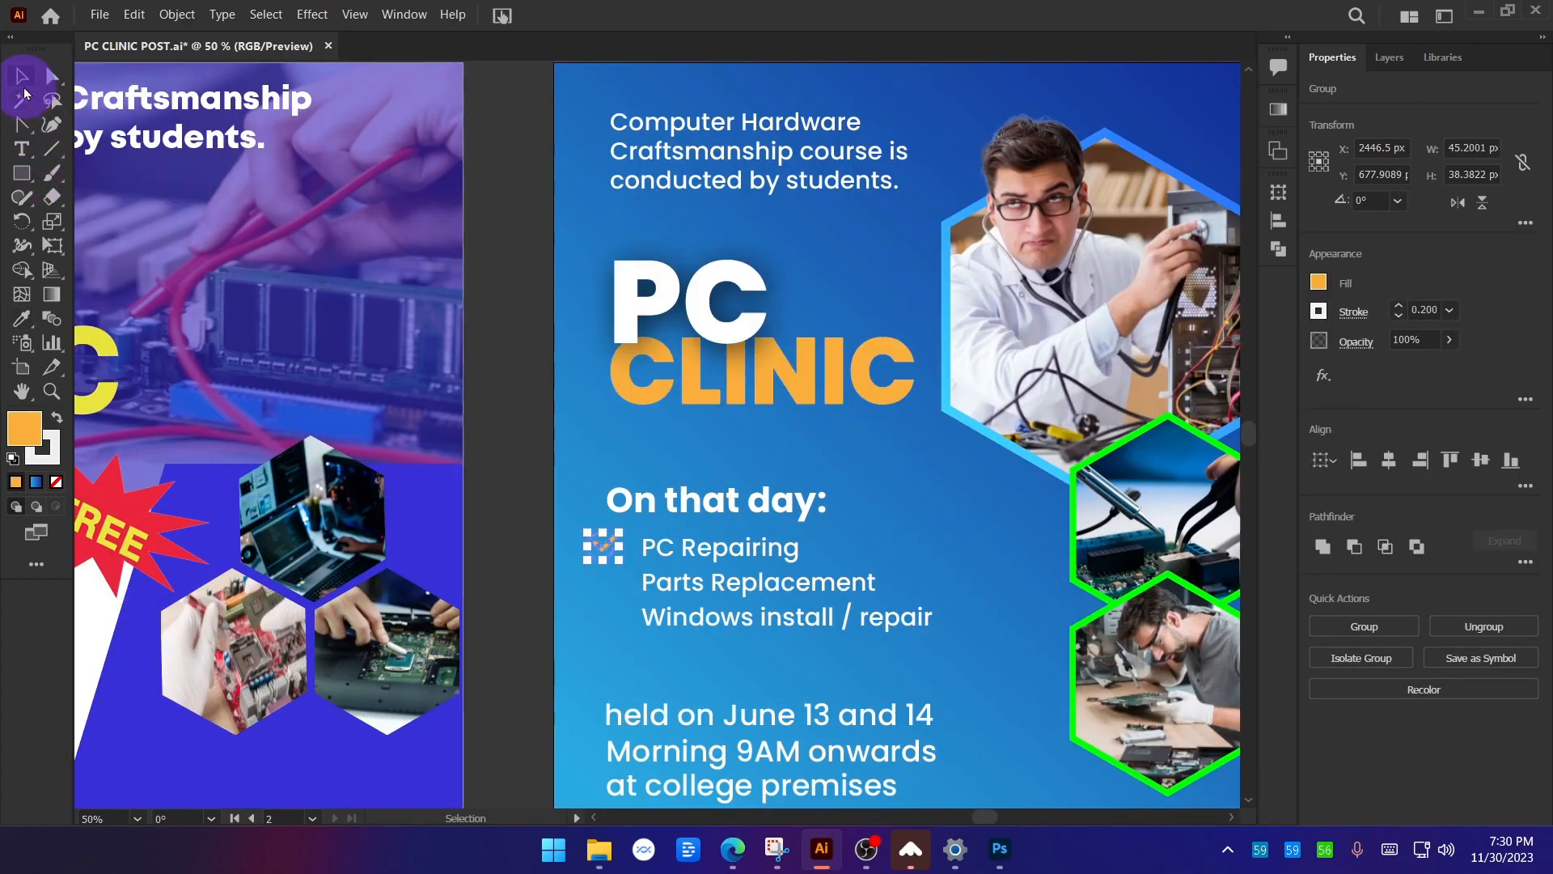
pyautogui.click(469, 468)
pyautogui.click(502, 594)
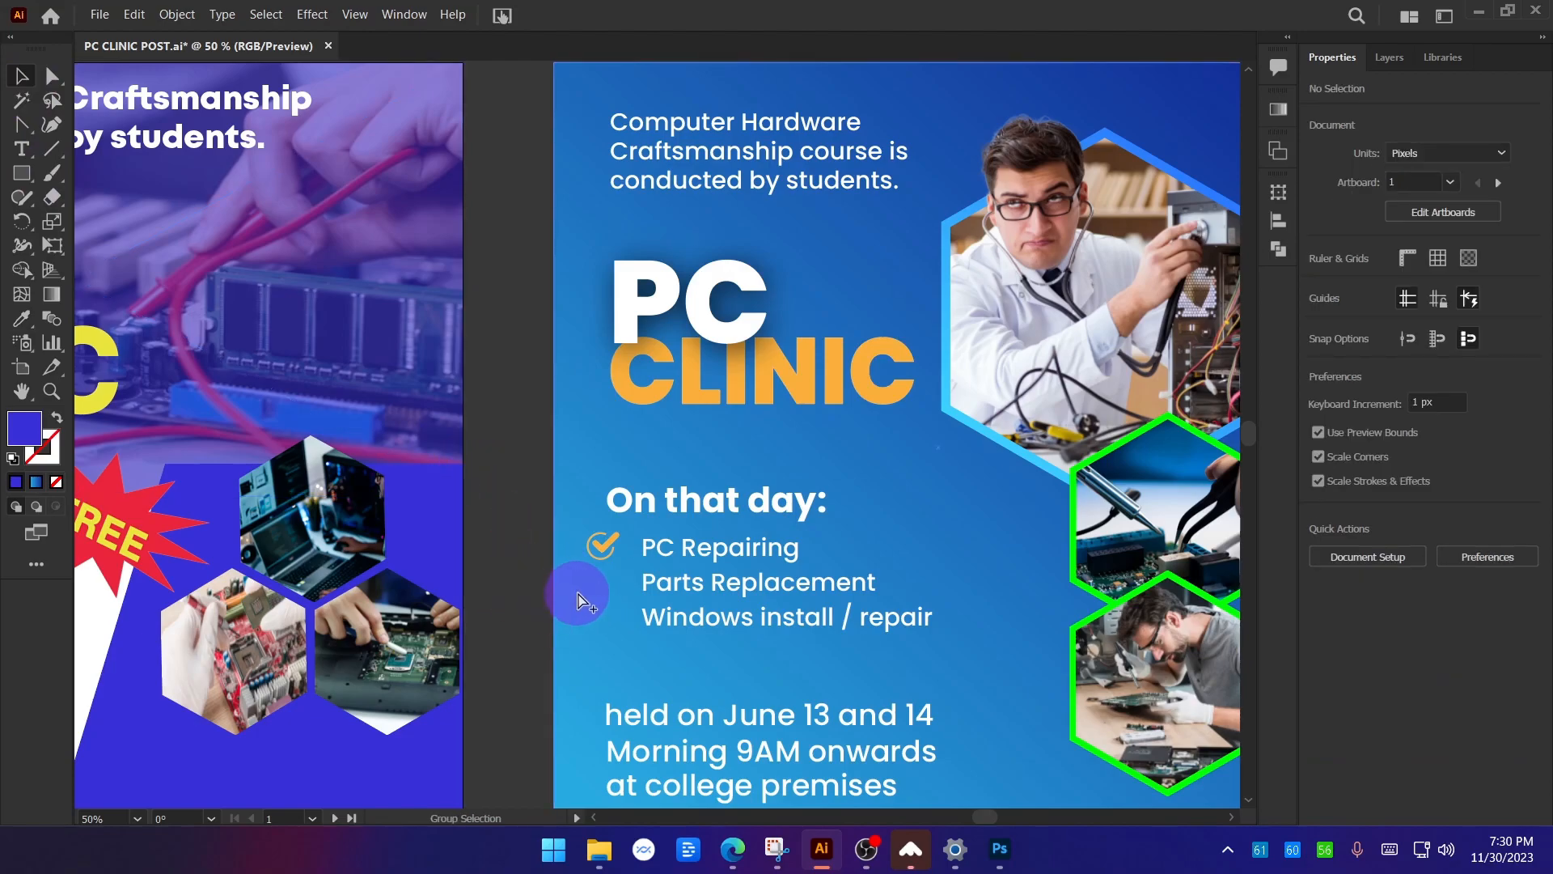
# Remove the stroke from the orange tick's arms and circle, and group all the parts into one icon.
pyautogui.keyDown('alt'); pyautogui.scroll(3, 610, 638); pyautogui.keyUp('alt')
pyautogui.keyDown('alt'); pyautogui.scroll(6, 520, 76); pyautogui.keyUp('alt')
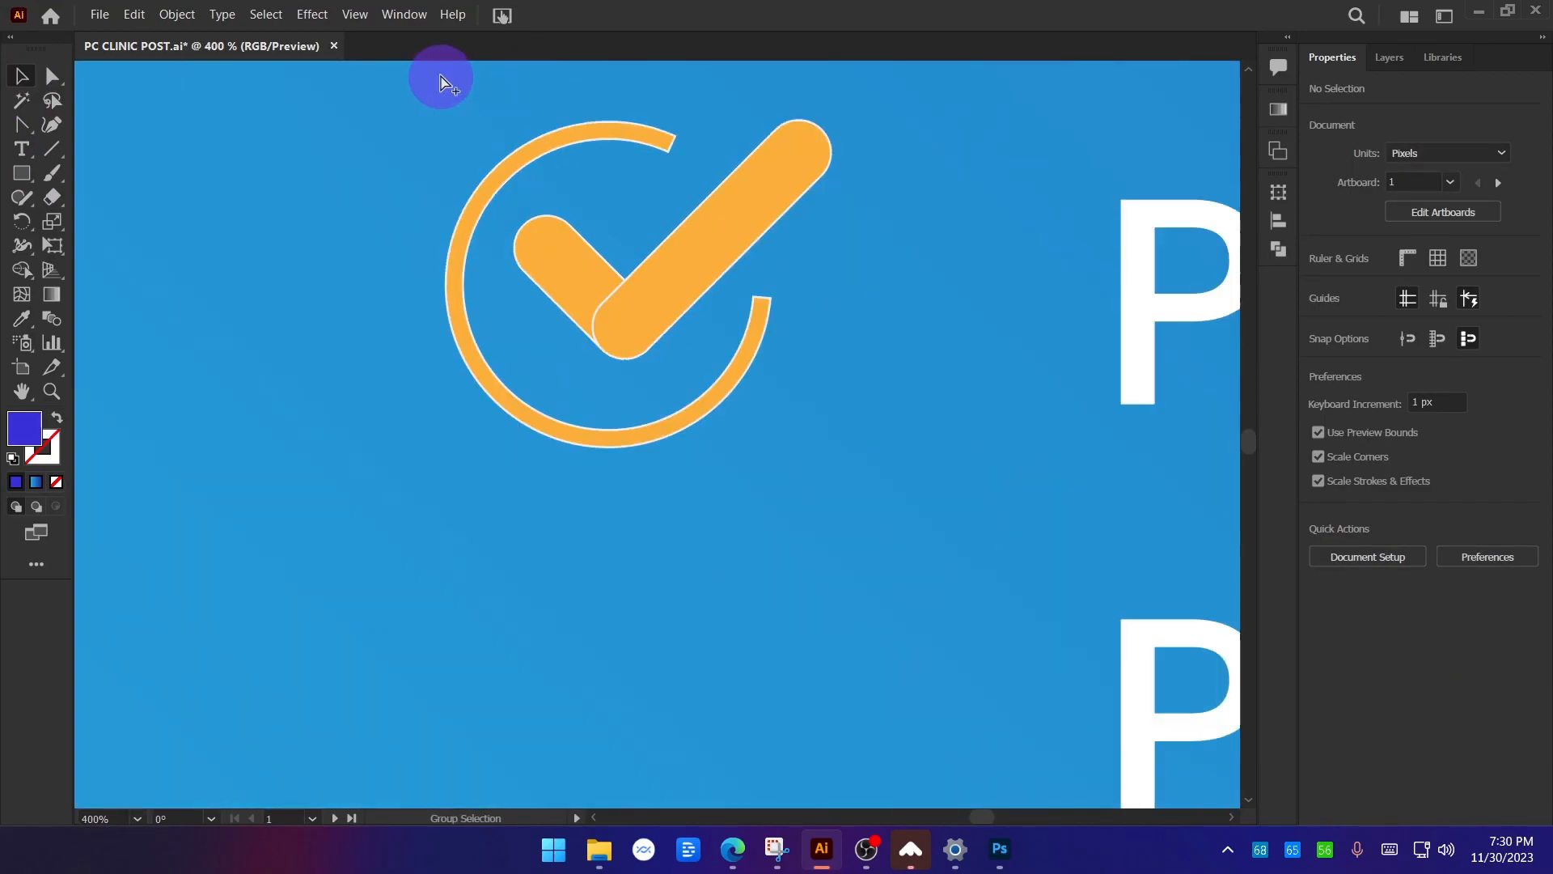
pyautogui.click(745, 269)
pyautogui.keyDown('shift'); pyautogui.click(548, 319); pyautogui.keyUp('shift')
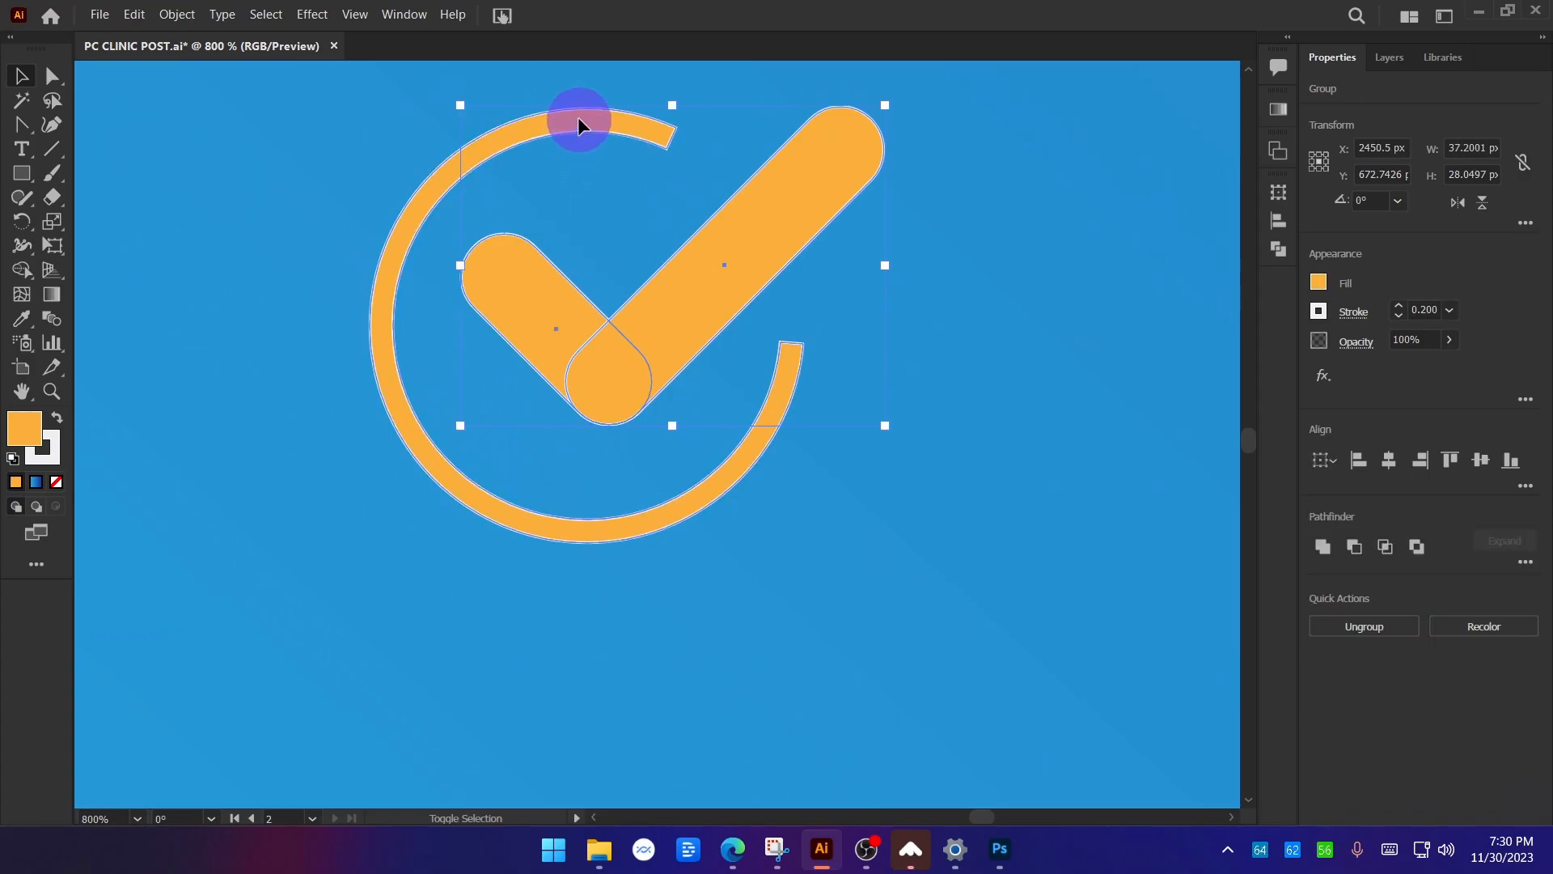
pyautogui.keyDown('shift'); pyautogui.click(582, 121); pyautogui.keyUp('shift')
pyautogui.click(1318, 311)
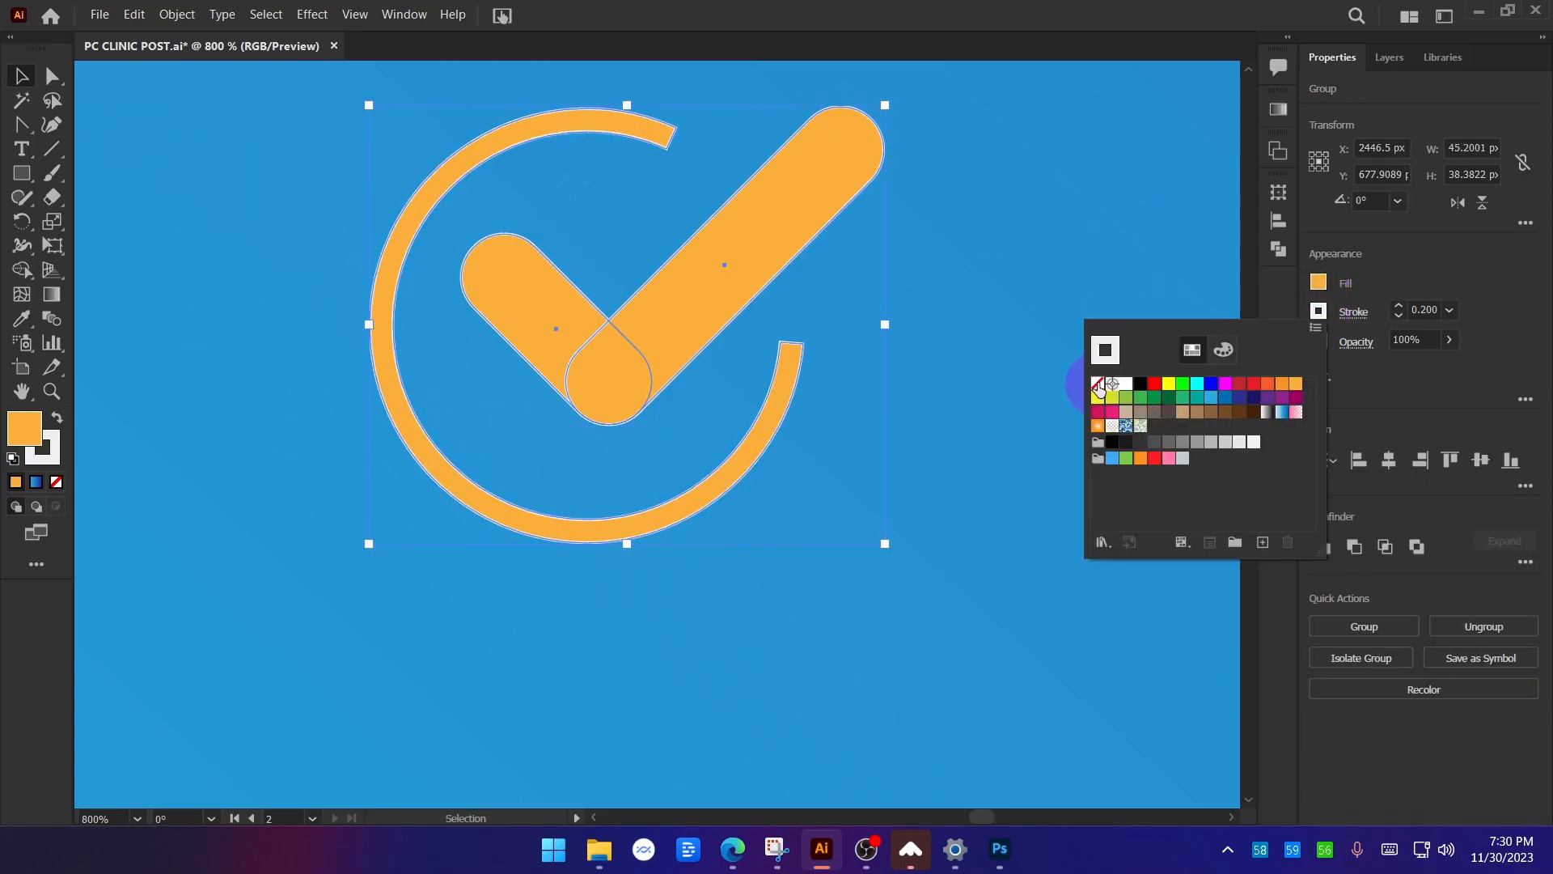
pyautogui.click(1098, 384)
pyautogui.click(725, 277)
pyautogui.moveTo(794, 231); pyautogui.dragTo(795, 276)
pyautogui.hotkey('ctrl', 'g')
# Scale the grouped orange tick icon down to a very small size beside the PC Repairing line.
pyautogui.scroll(-4, 631, 386)
pyautogui.click(308, 430)
pyautogui.moveTo(672, 361); pyautogui.dragTo(820, 369)
pyautogui.scroll(3, 815, 359)
pyautogui.moveTo(901, 417); pyautogui.dragTo(384, 417)
pyautogui.scroll(-6, 448, 489)
pyautogui.click(234, 469)
pyautogui.moveTo(396, 612); pyautogui.dragTo(460, 511)
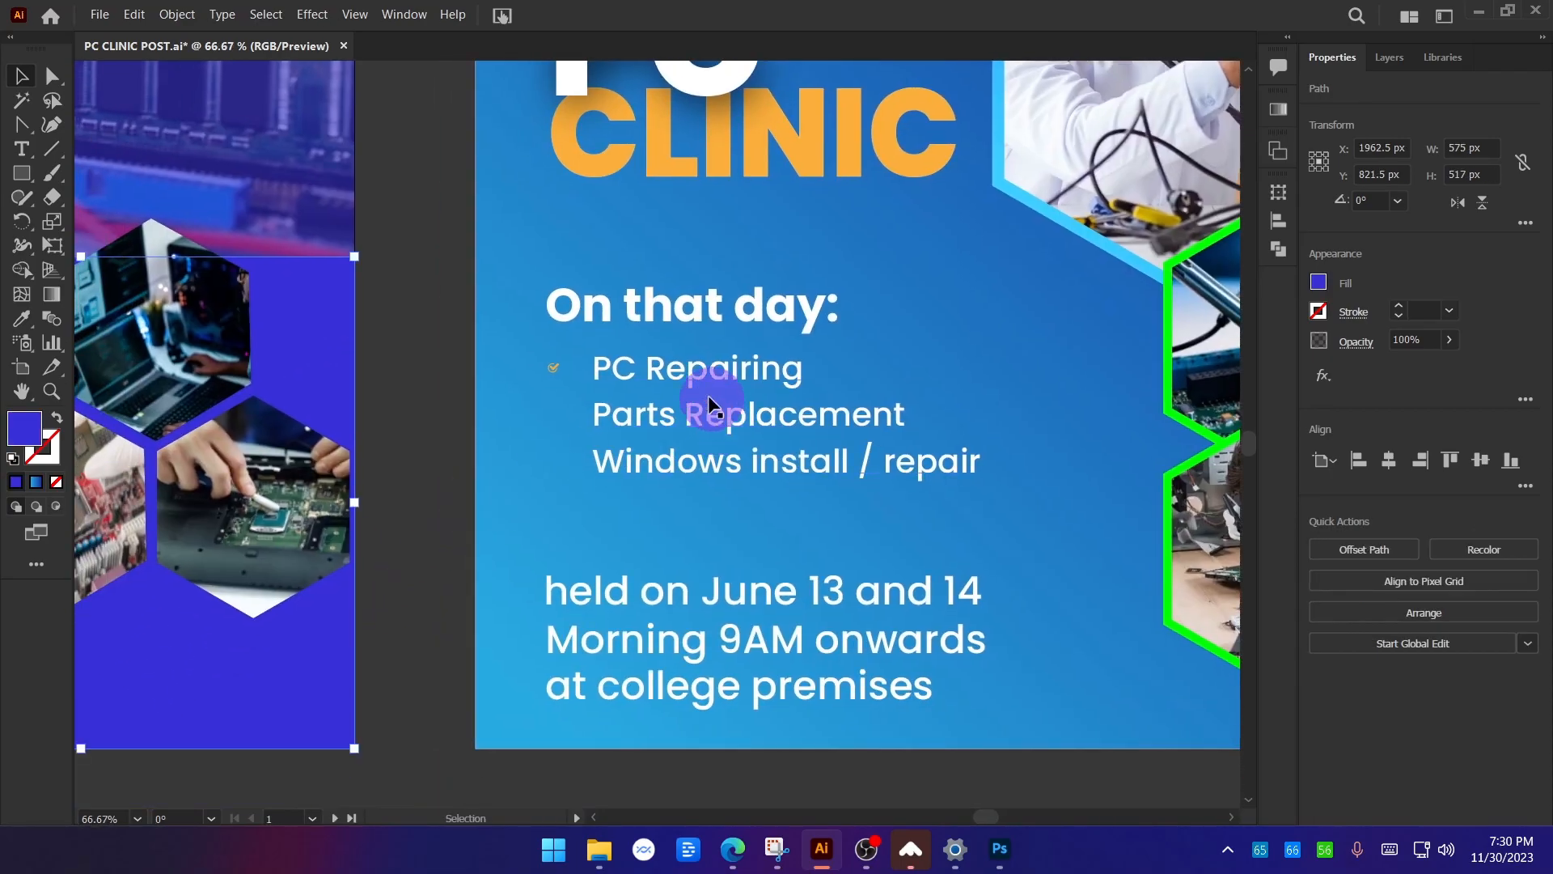
# Enlarge the tiny orange tick icon beside PC Repairing to about 69 px wide.
pyautogui.scroll(3, 508, 356)
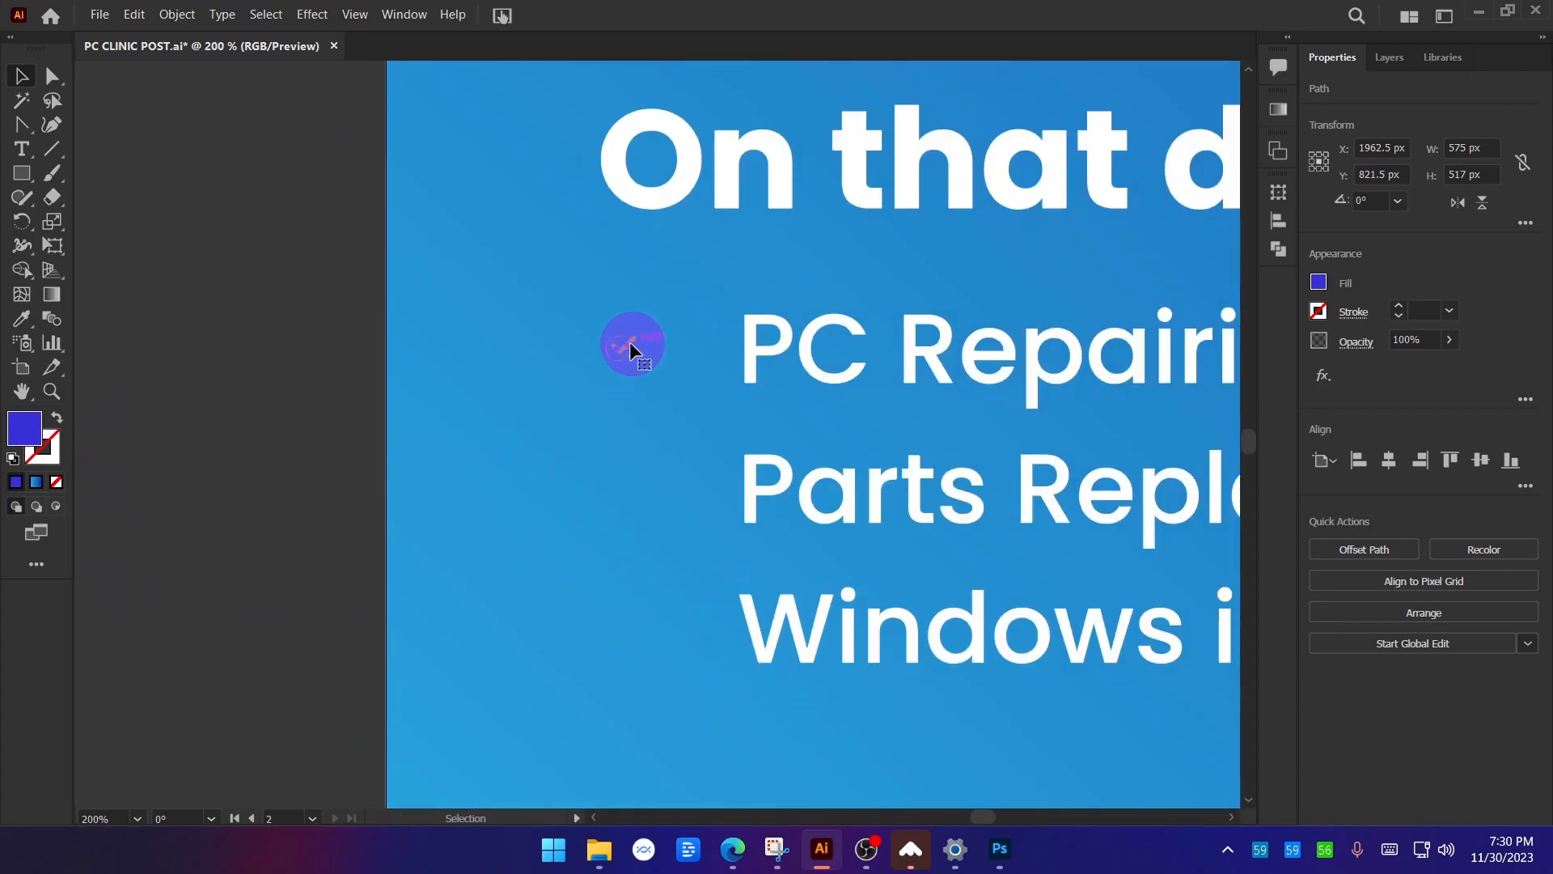
pyautogui.click(629, 344)
pyautogui.moveTo(643, 348); pyautogui.dragTo(722, 359)
pyautogui.click(405, 399)
pyautogui.scroll(-4, 405, 403)
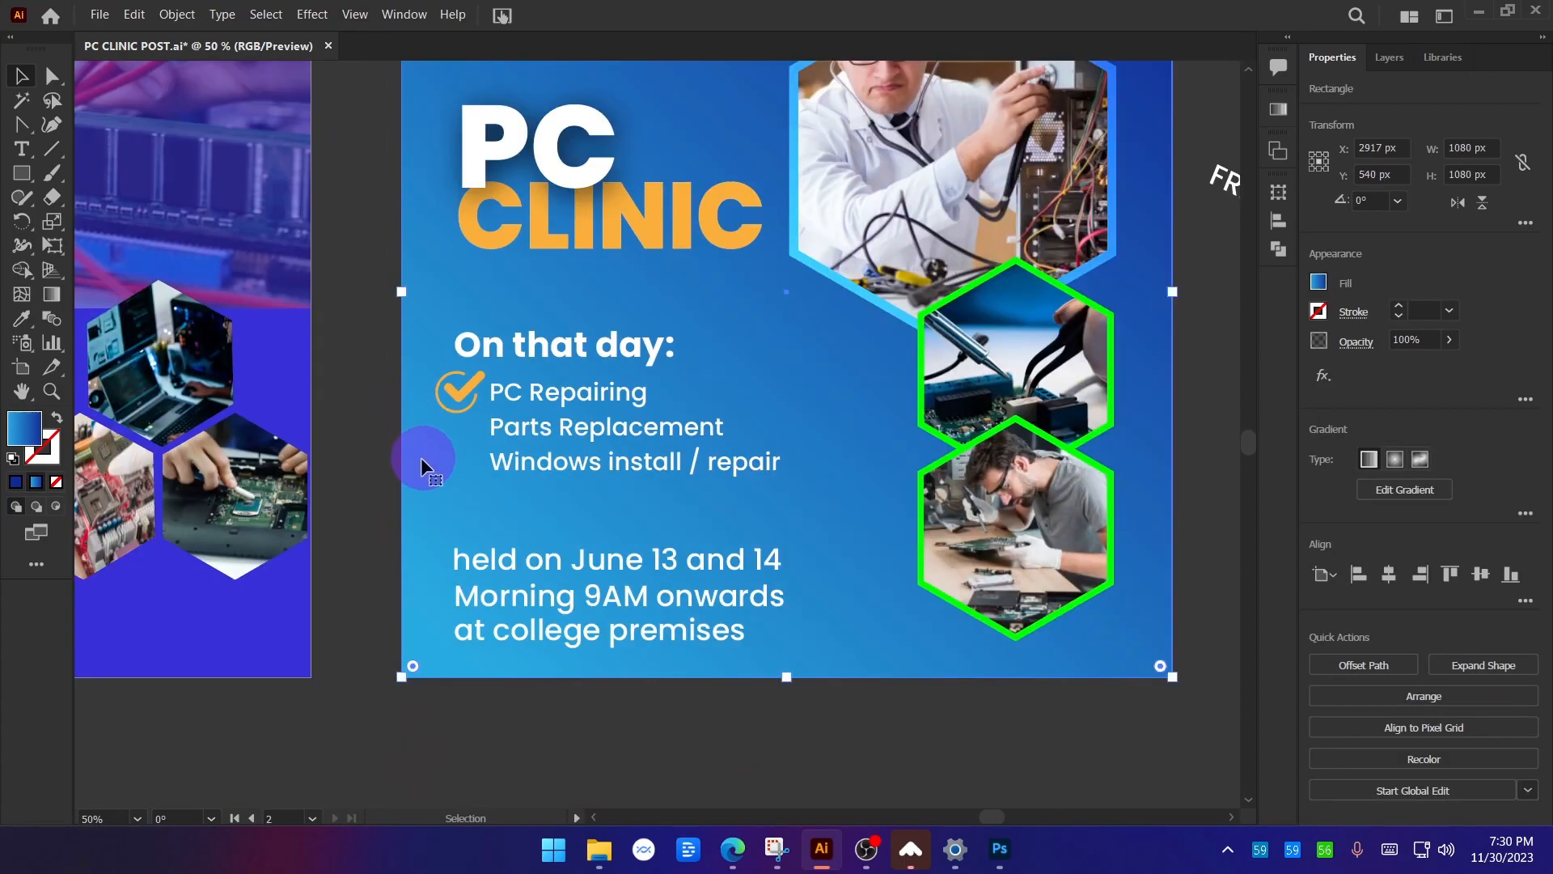
# Shrink the orange tick icon to about 29 × 25 px so it matches the height of the PC Repairing text.
pyautogui.scroll(4, 462, 387)
pyautogui.click(561, 417)
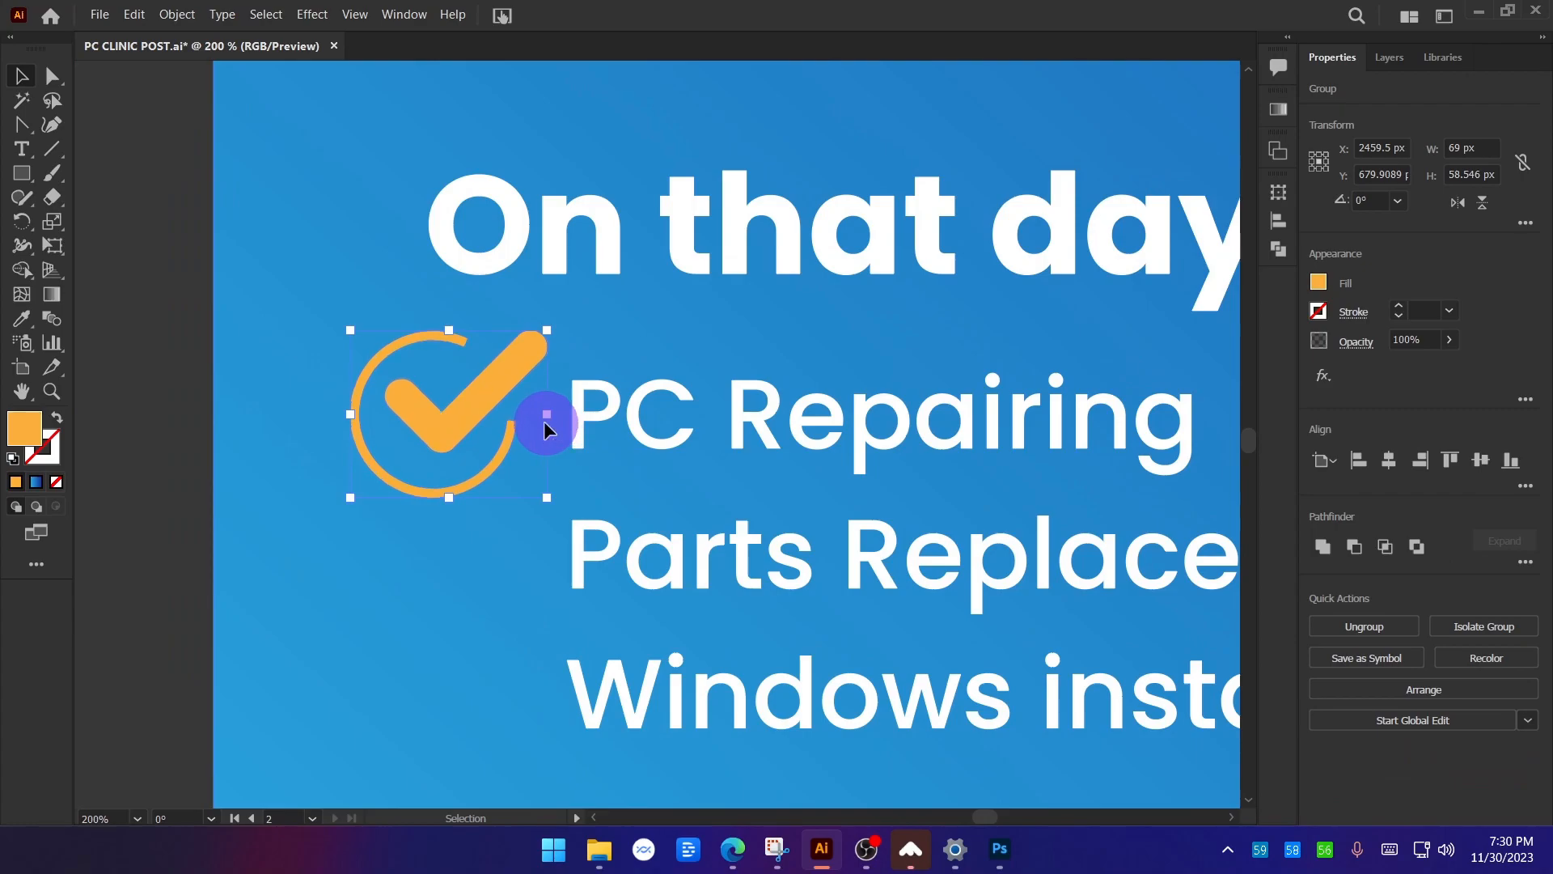
pyautogui.scroll(2, 540, 406)
pyautogui.moveTo(649, 410); pyautogui.dragTo(565, 416)
pyautogui.moveTo(495, 406); pyautogui.dragTo(746, 392)
pyautogui.moveTo(709, 309); pyautogui.dragTo(709, 409)
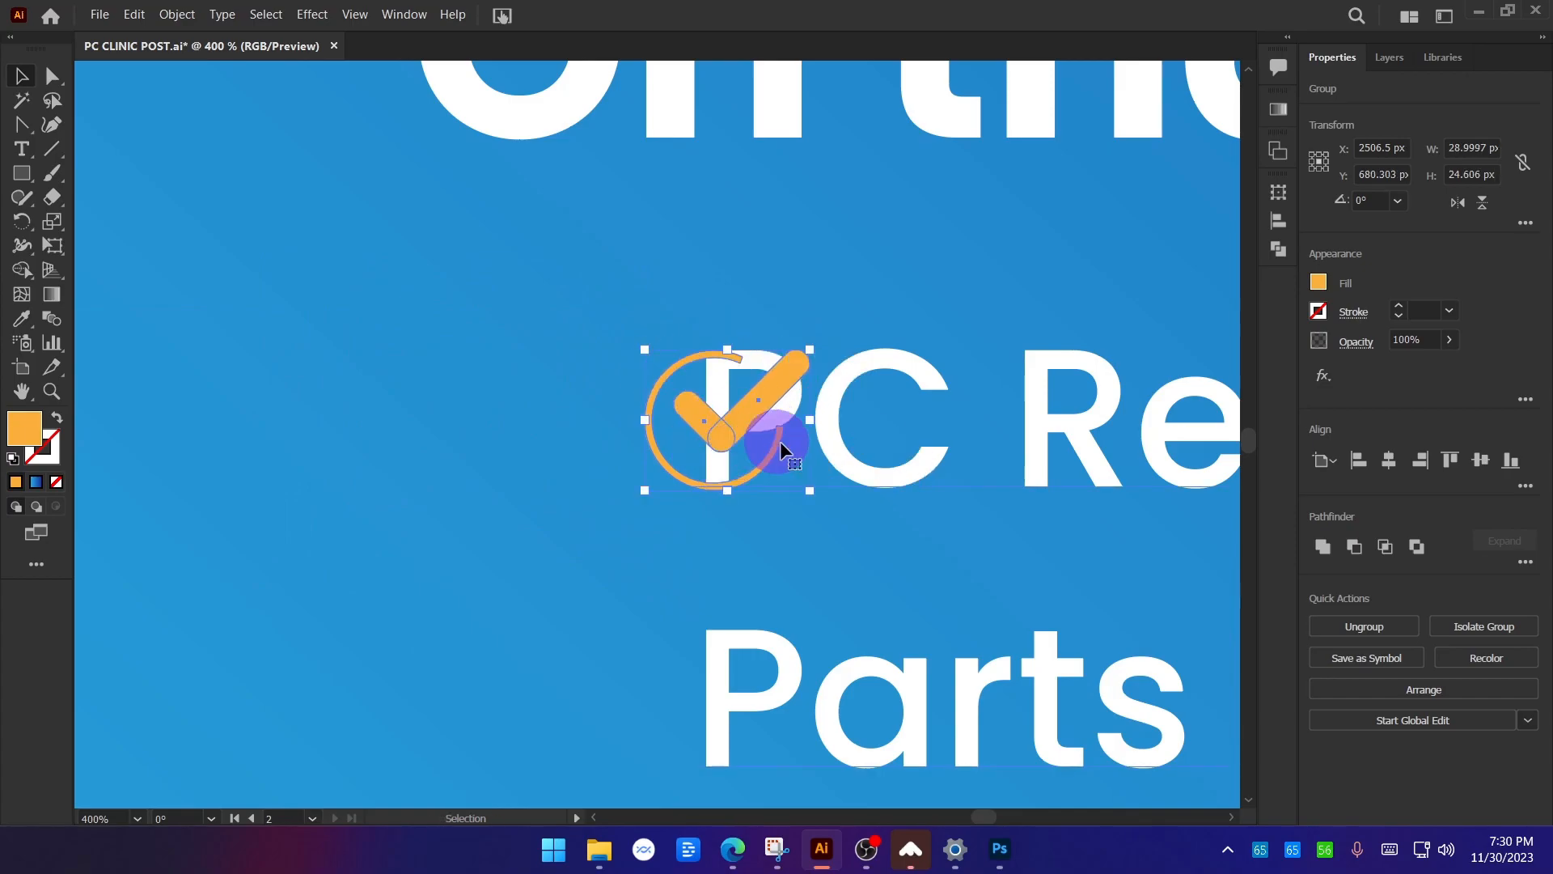
# Place the orange tick icon in front of PC Repairing, in line with the left edge of the On that day heading.
pyautogui.scroll(2, 764, 439)
pyautogui.moveTo(749, 352); pyautogui.dragTo(589, 347)
pyautogui.scroll(-3, 783, 348)
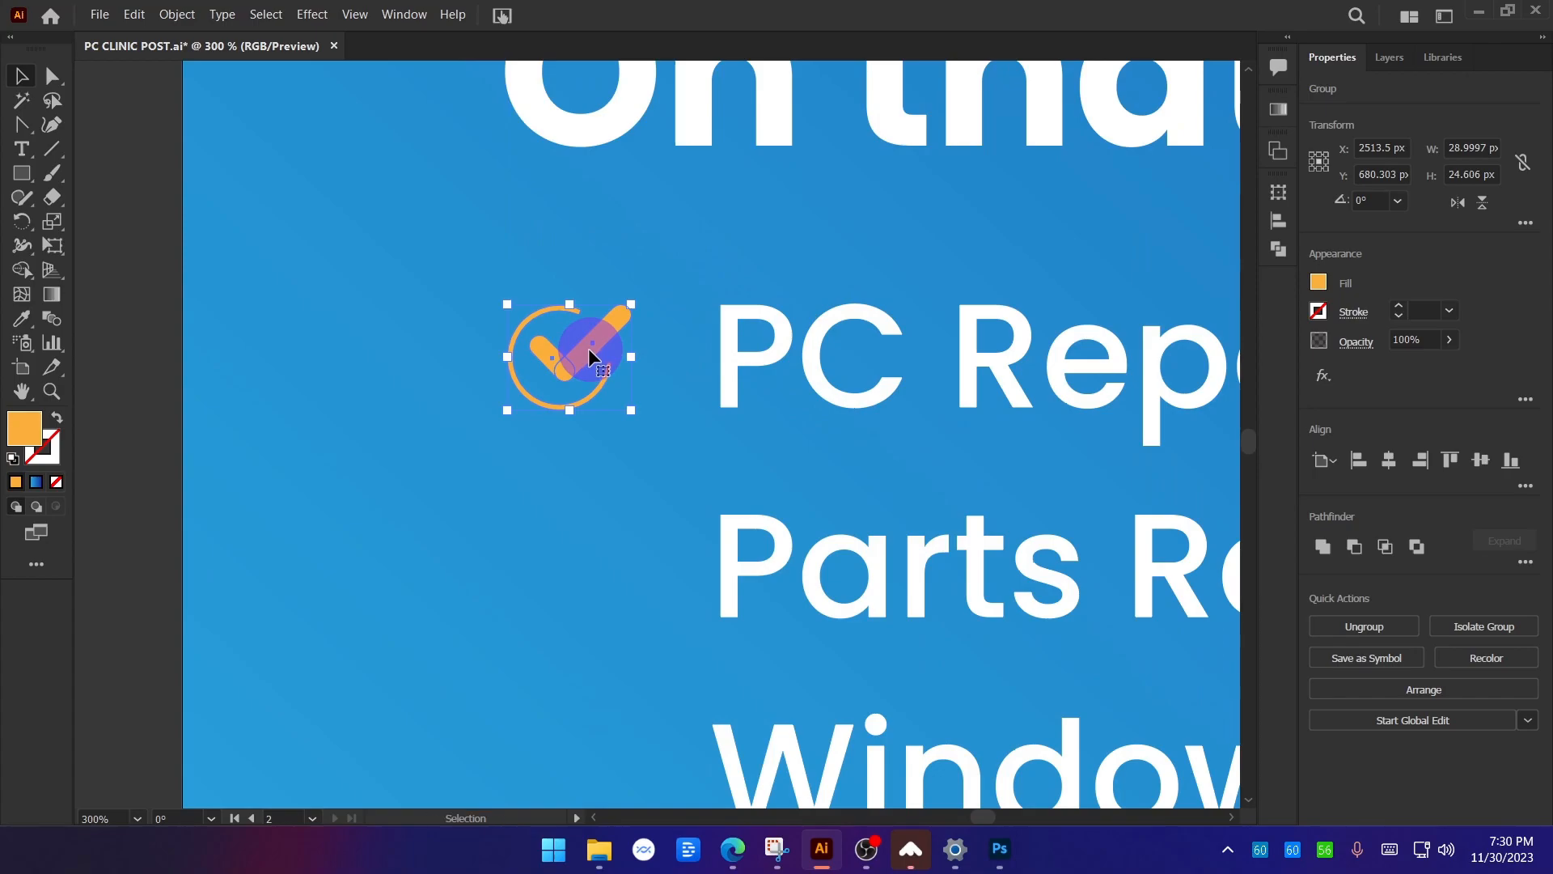
pyautogui.scroll(-6, 376, 391)
pyautogui.click(376, 391)
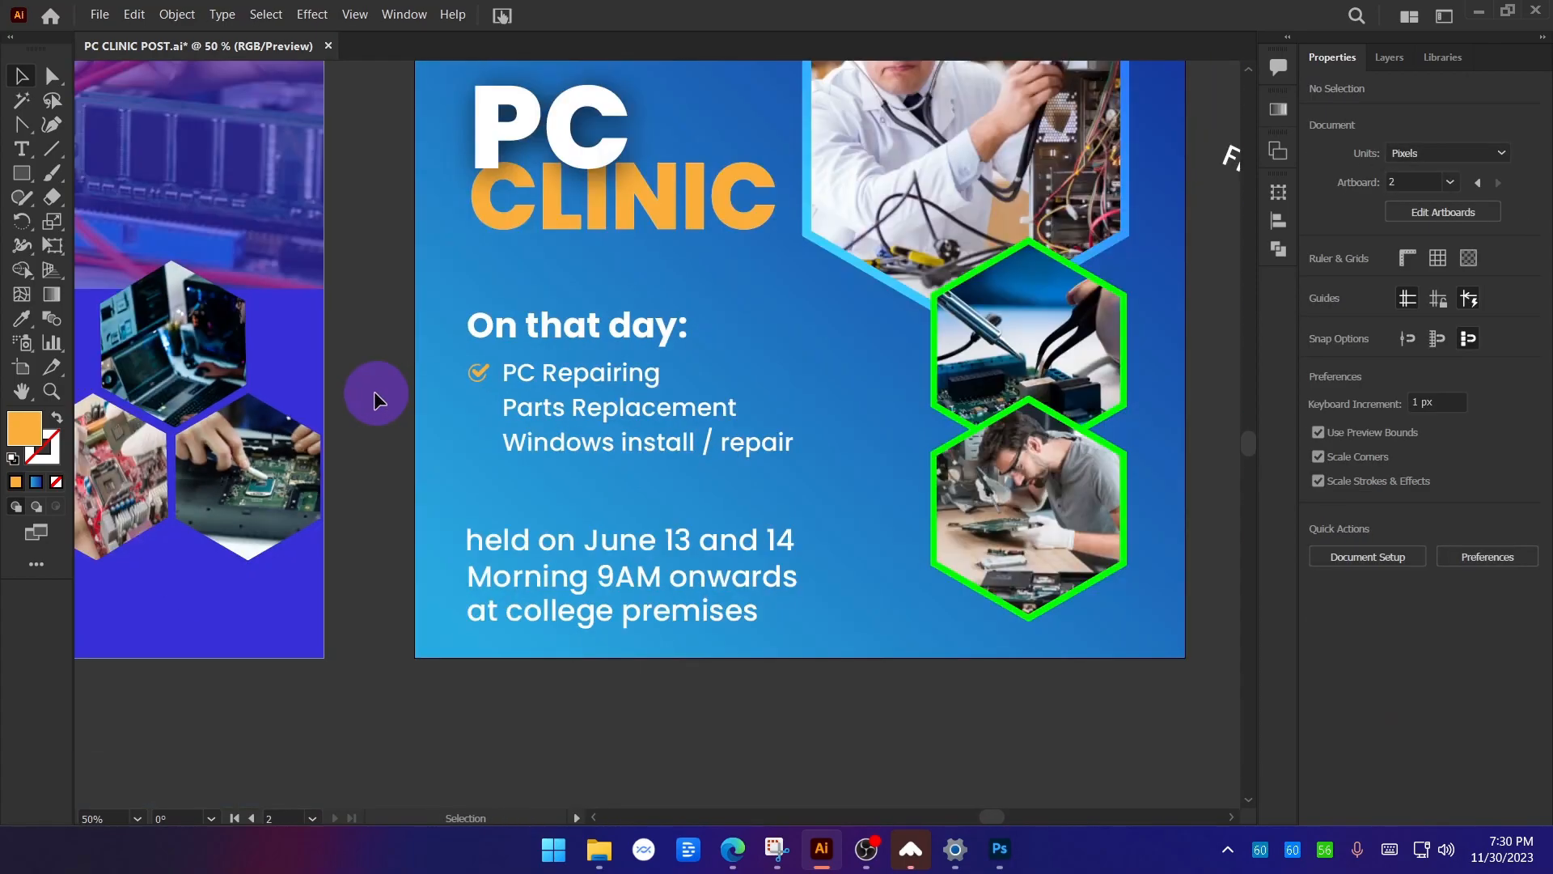
# Fine-tune the position of the orange tick icon in front of PC Repairing, keeping it under the left edge of the On that day heading.
pyautogui.scroll(8, 485, 368)
pyautogui.click(484, 367)
pyautogui.moveTo(634, 370); pyautogui.dragTo(647, 365)
pyautogui.scroll(-8, 624, 364)
pyautogui.click(422, 400)
pyautogui.scroll(-2, 422, 400)
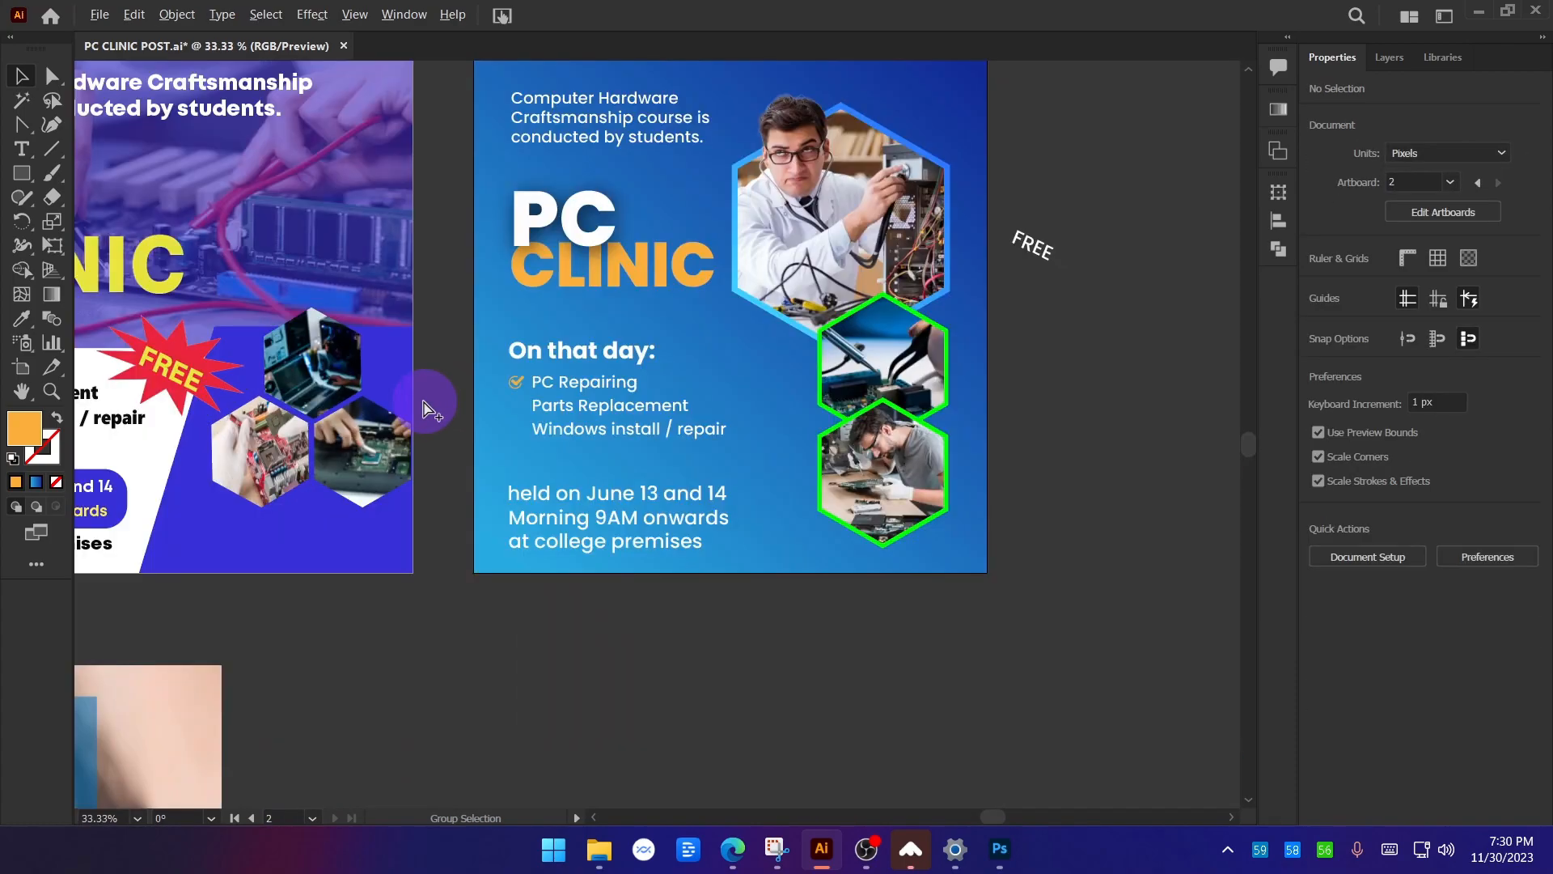
pyautogui.scroll(6, 505, 388)
pyautogui.moveTo(641, 329); pyautogui.dragTo(836, 297)
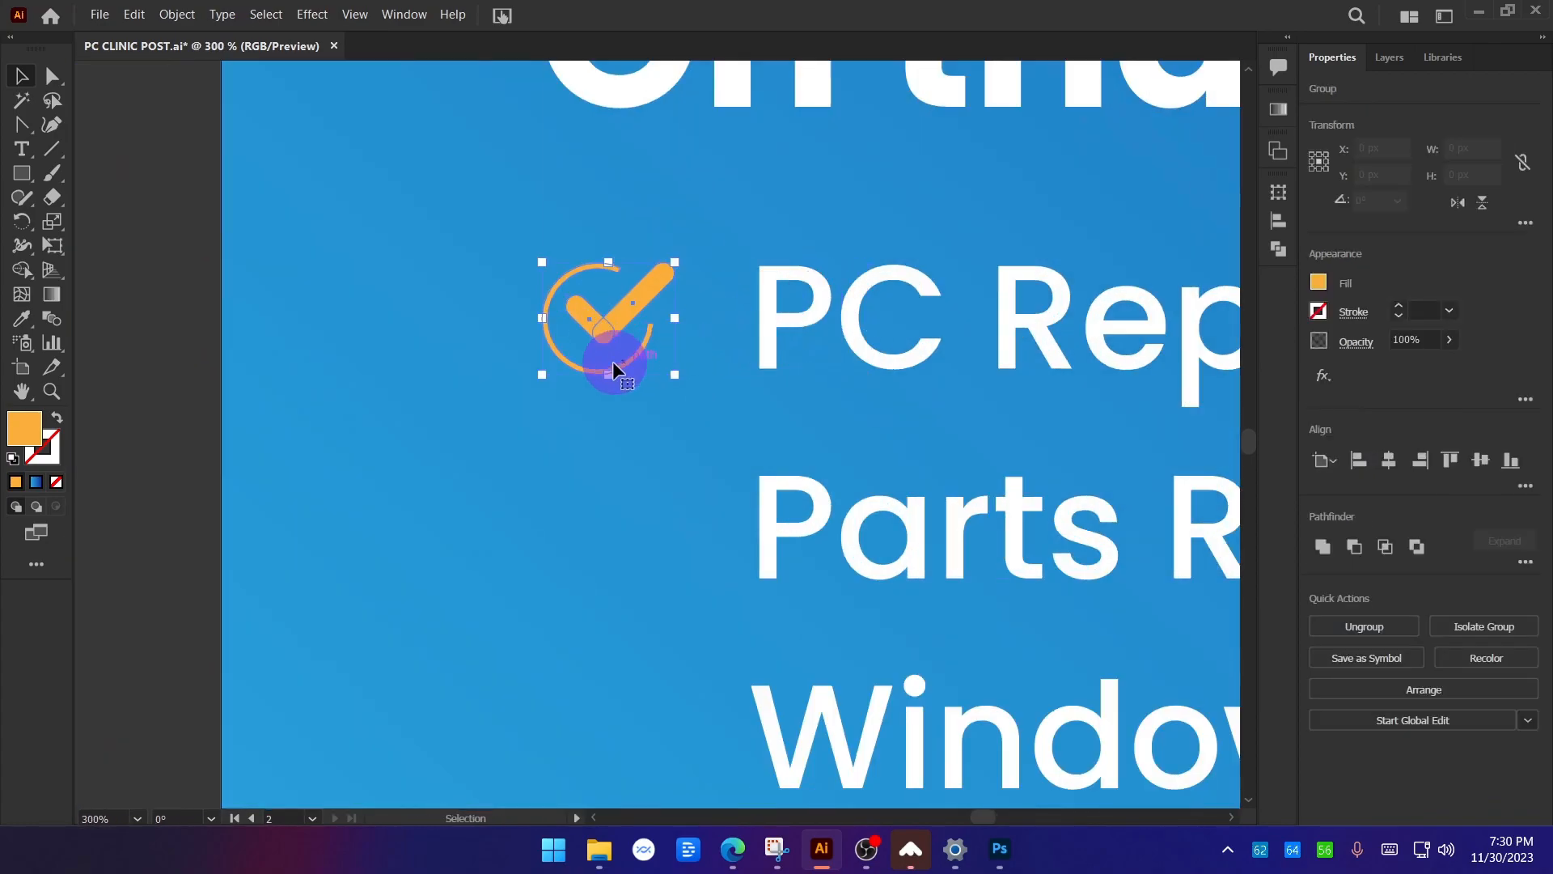
pyautogui.scroll(-4, 449, 445)
pyautogui.click(450, 454)
pyautogui.scroll(-1, 450, 453)
pyautogui.scroll(-1, 450, 453)
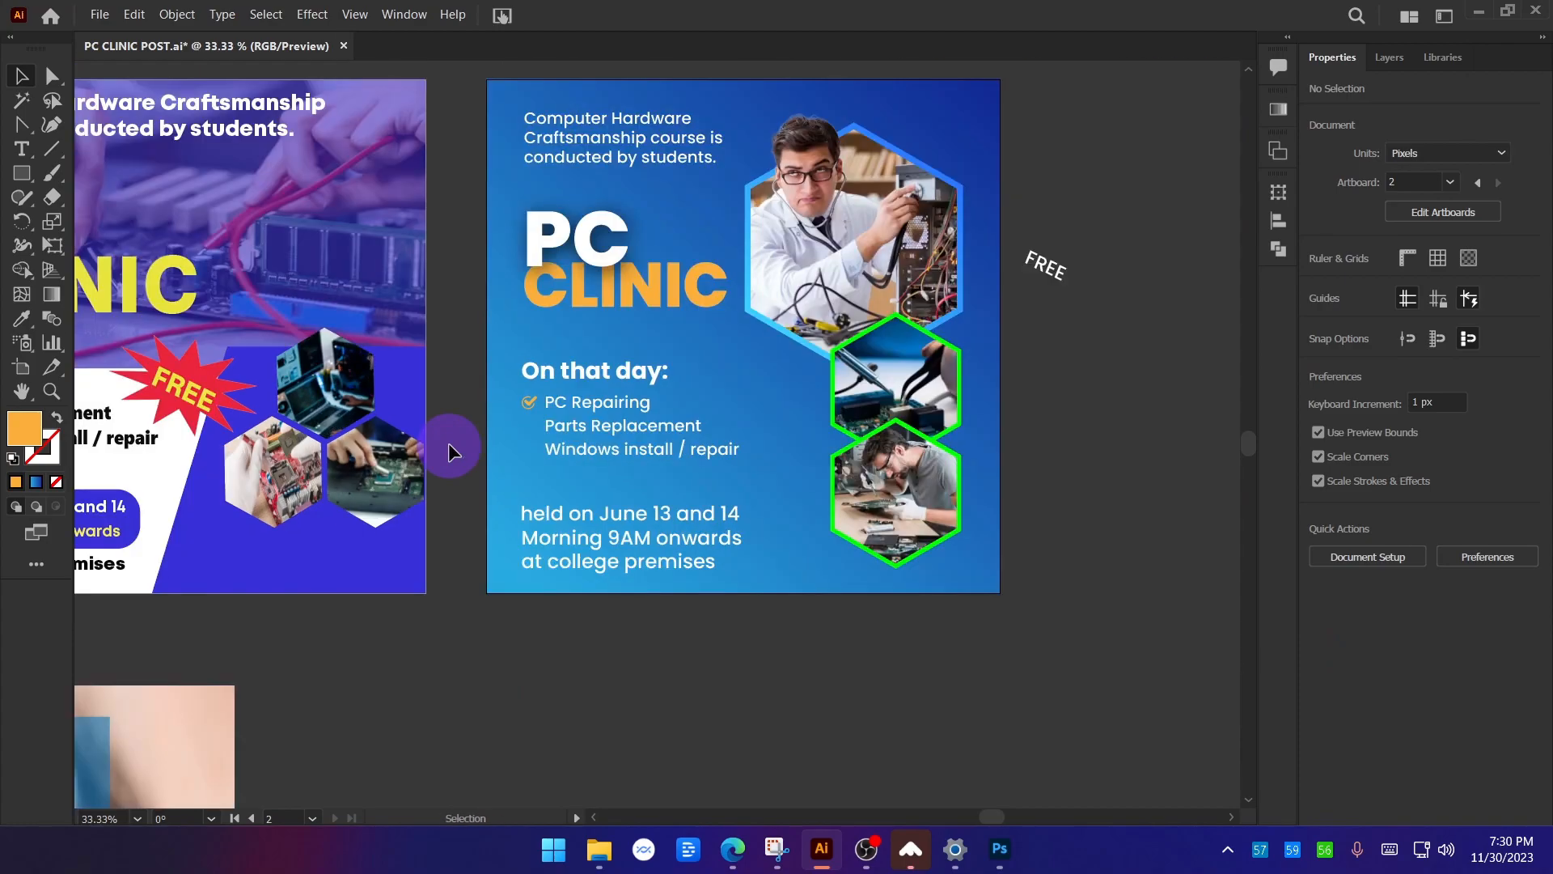
# Enlarge the orange tick icon slightly to about 33 × 28 px and realign it with the PC Repairing line.
pyautogui.scroll(7, 518, 412)
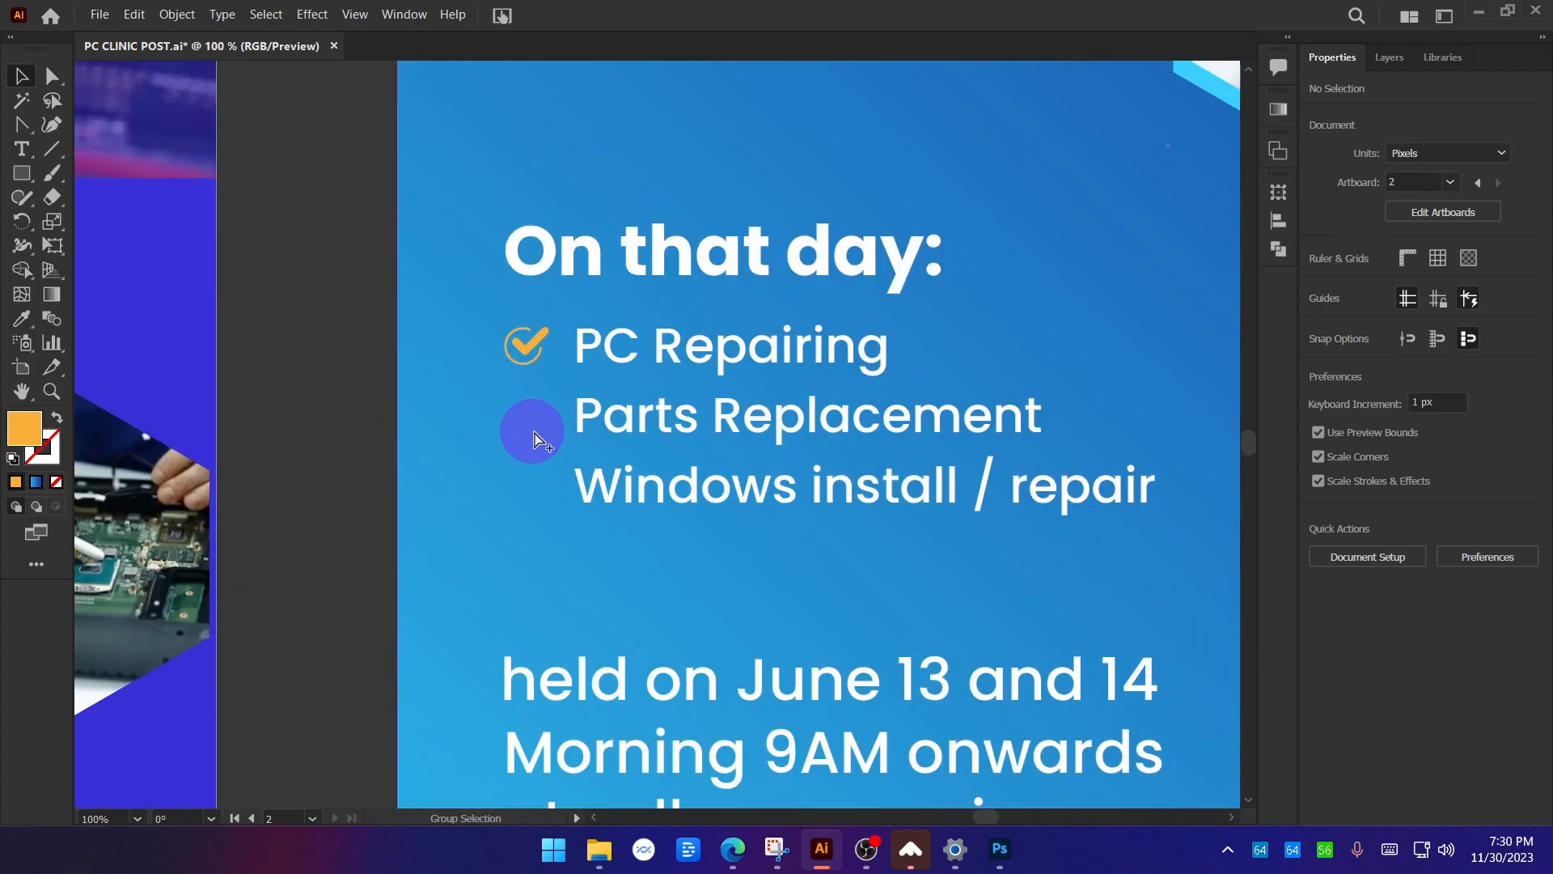
pyautogui.click(534, 301)
pyautogui.scroll(3, 534, 301)
pyautogui.moveTo(642, 430); pyautogui.dragTo(651, 428)
pyautogui.scroll(-2, 502, 357)
pyautogui.moveTo(485, 357)
pyautogui.mouseDown()
pyautogui.moveTo(820, 343)
pyautogui.moveTo(837, 356)
pyautogui.moveTo(459, 353)
pyautogui.moveTo(487, 349)
pyautogui.mouseUp()
pyautogui.scroll(-2, 469, 358)
pyautogui.scroll(-3, 468, 358)
pyautogui.click(324, 361)
pyautogui.scroll(3, 462, 368)
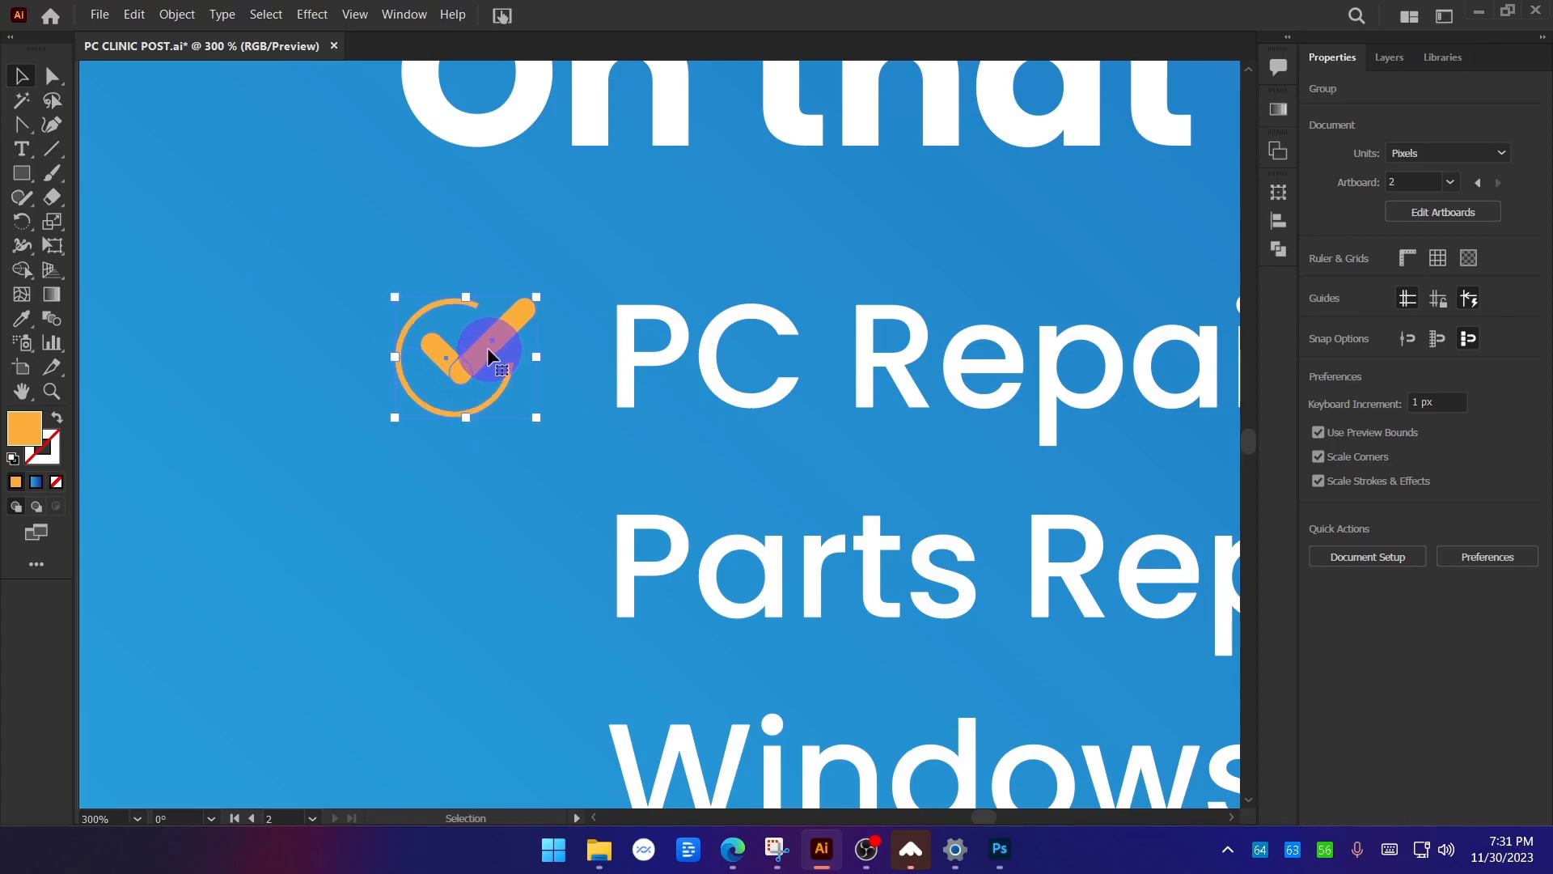
pyautogui.scroll(-3, 487, 356)
pyautogui.click(267, 358)
# Mark the shared left edge of the On that day heading and tick icon with a red on-screen line, and clear the annotation.
pyautogui.hotkey('ctrl', 'alt', 'g')
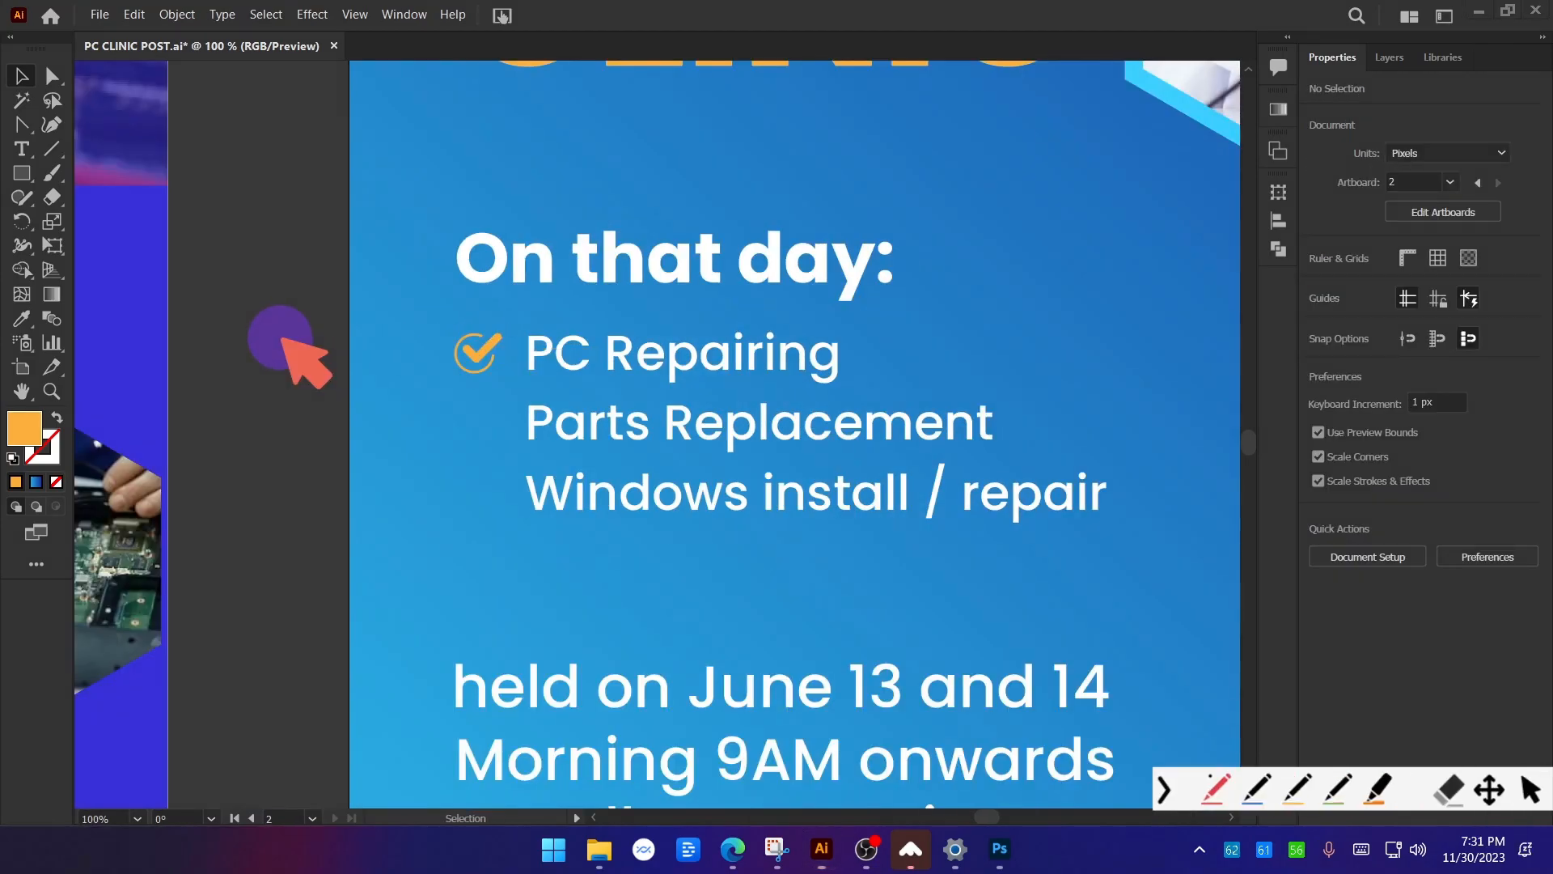
pyautogui.moveTo(451, 198); pyautogui.dragTo(446, 576)
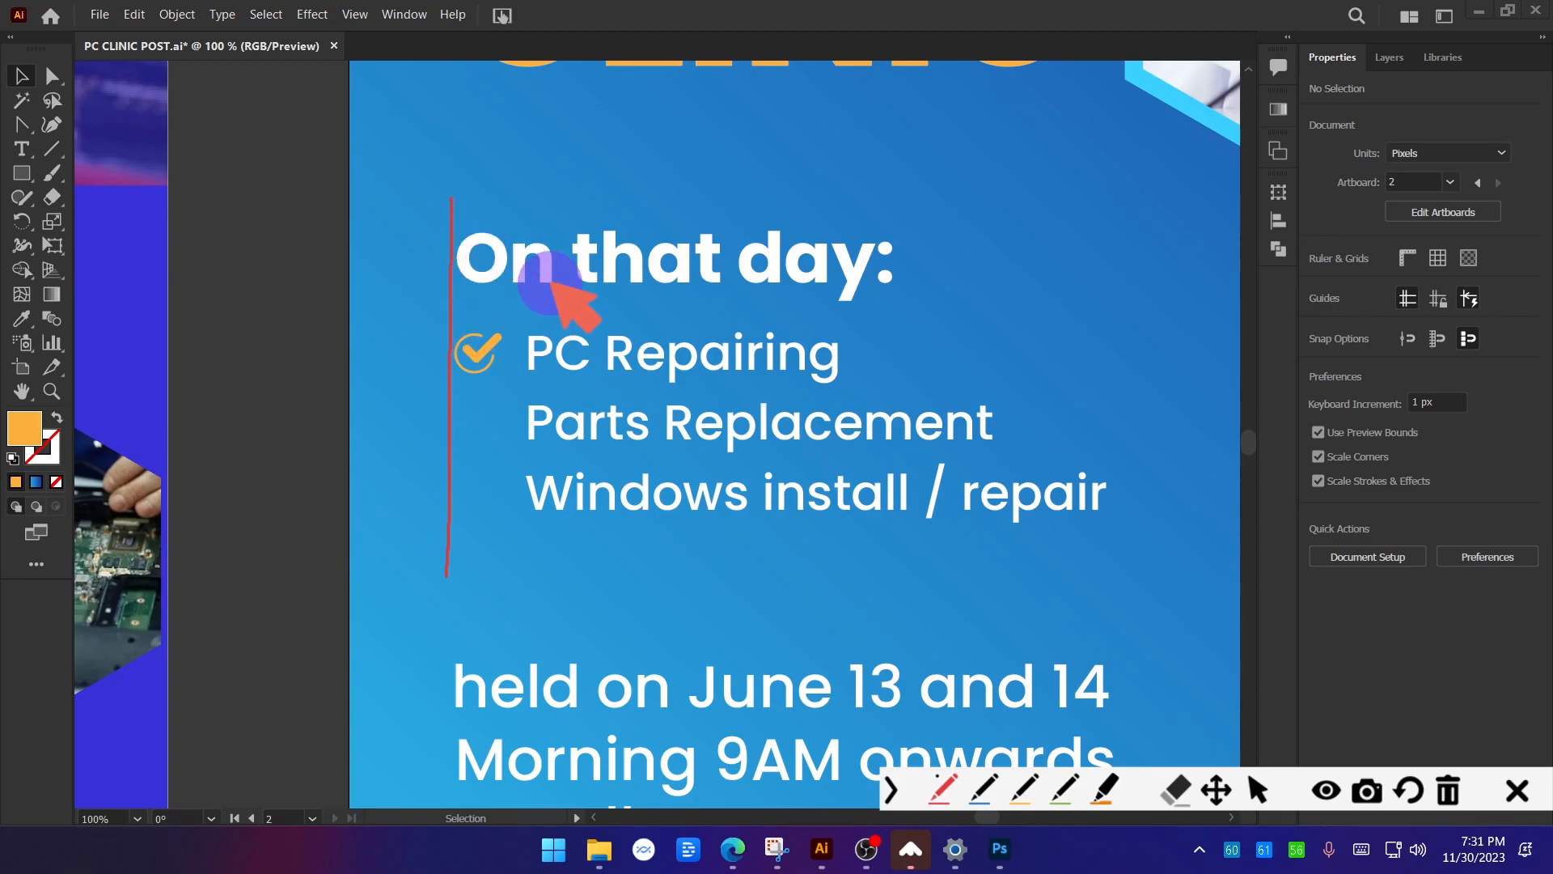
pyautogui.click(1518, 791)
# Duplicate the orange tick icon in front of Parts Replacement and Windows install / repair, aligned below the first tick.
pyautogui.scroll(3, 406, 378)
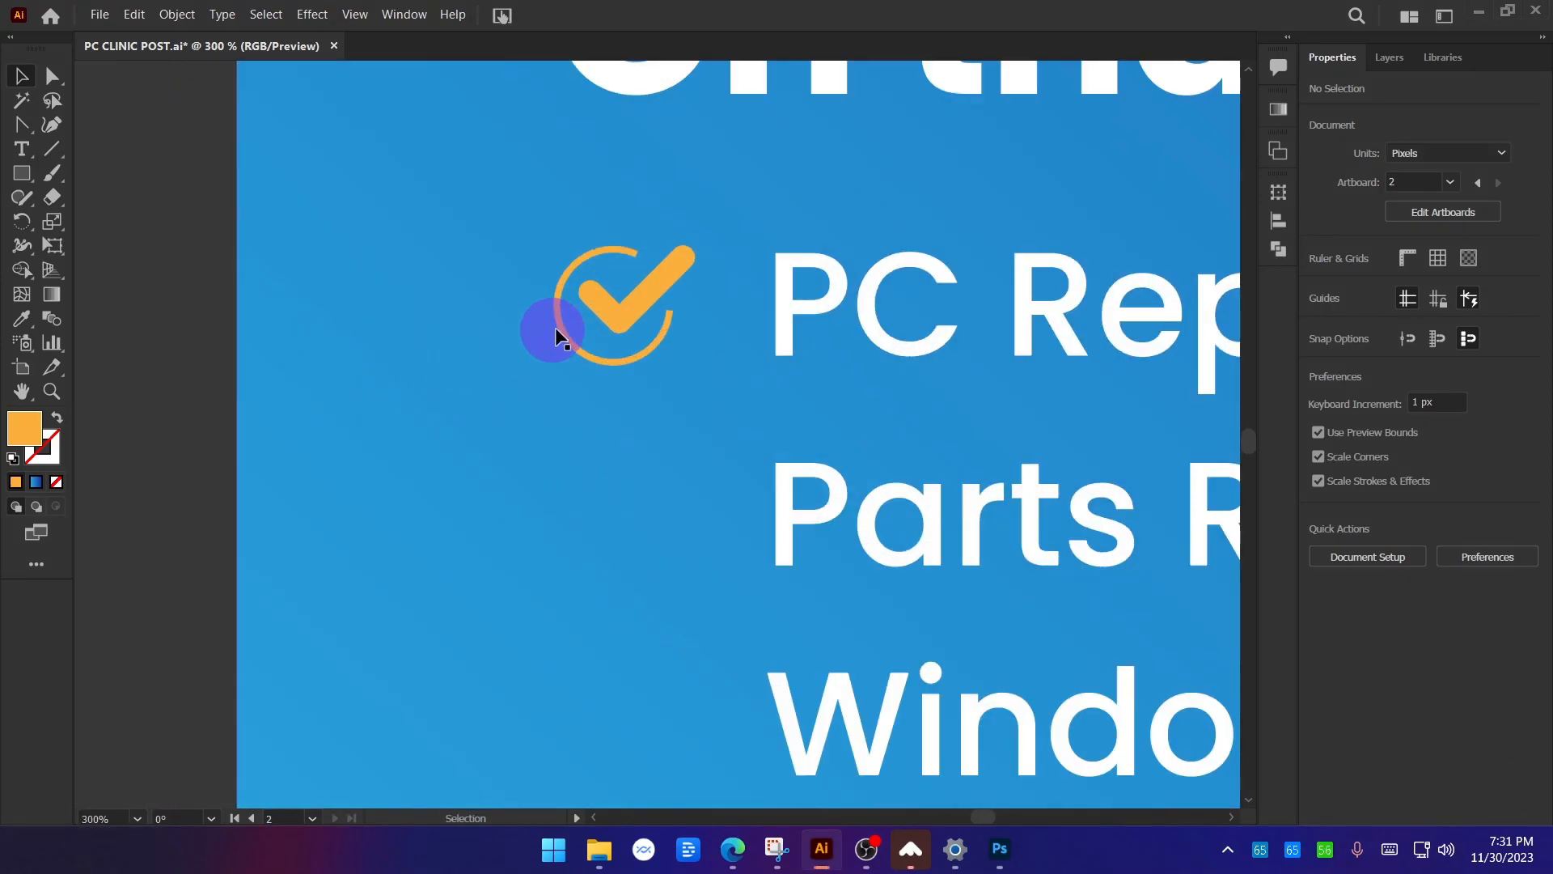
pyautogui.moveTo(626, 318); pyautogui.dragTo(816, 287)
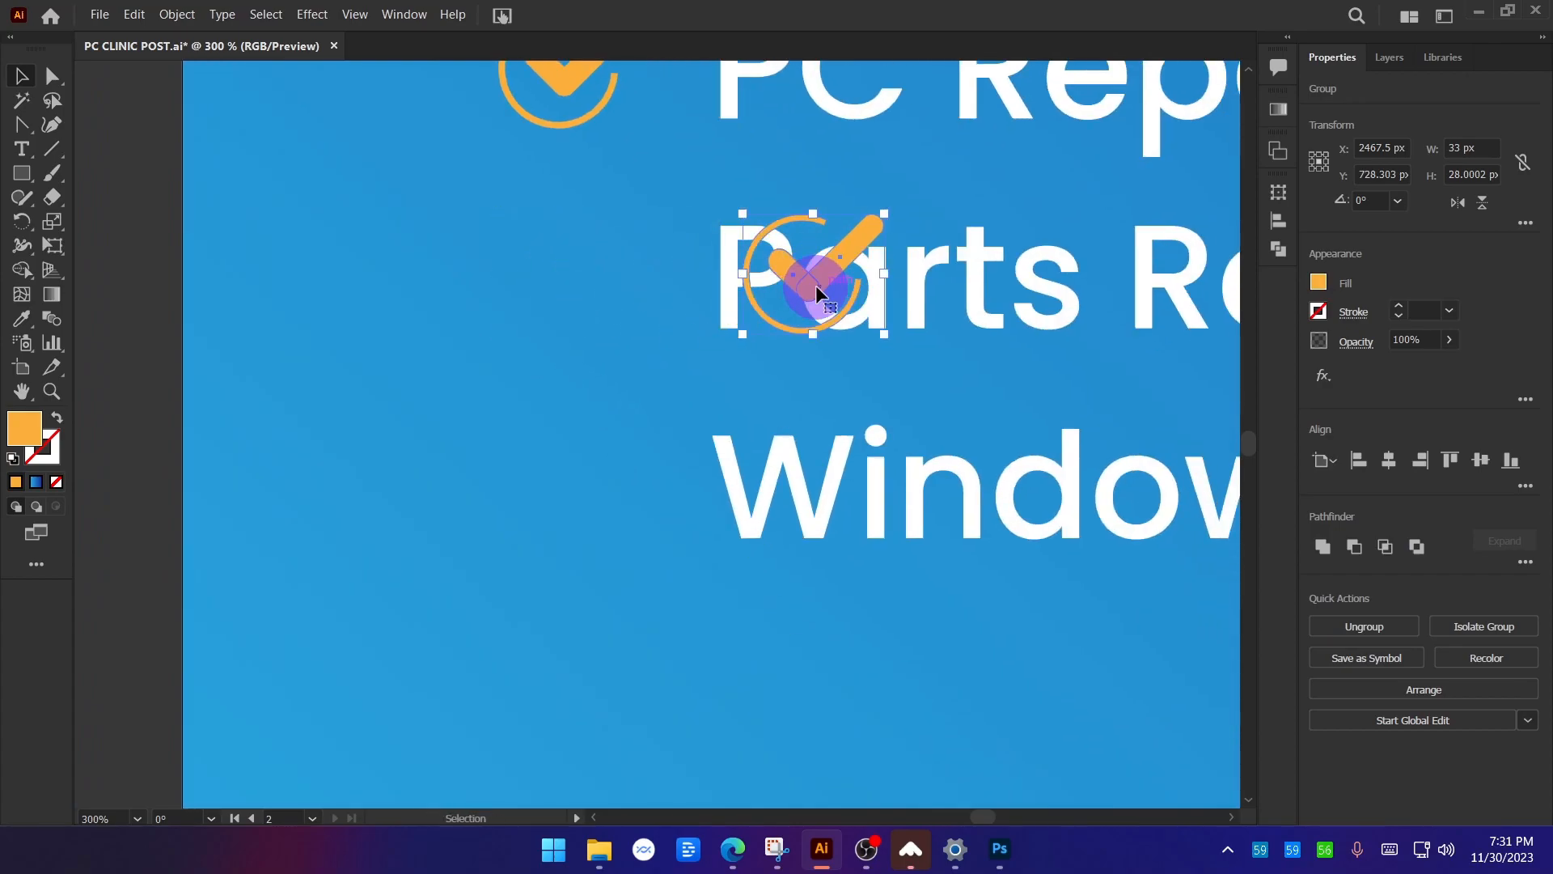
pyautogui.hotkey('ctrl', 'z')
pyautogui.moveTo(579, 288); pyautogui.dragTo(893, 499)
pyautogui.hotkey('ctrl', 'z')
pyautogui.scroll(-4, 585, 485)
pyautogui.click(452, 485)
pyautogui.scroll(-2, 453, 478)
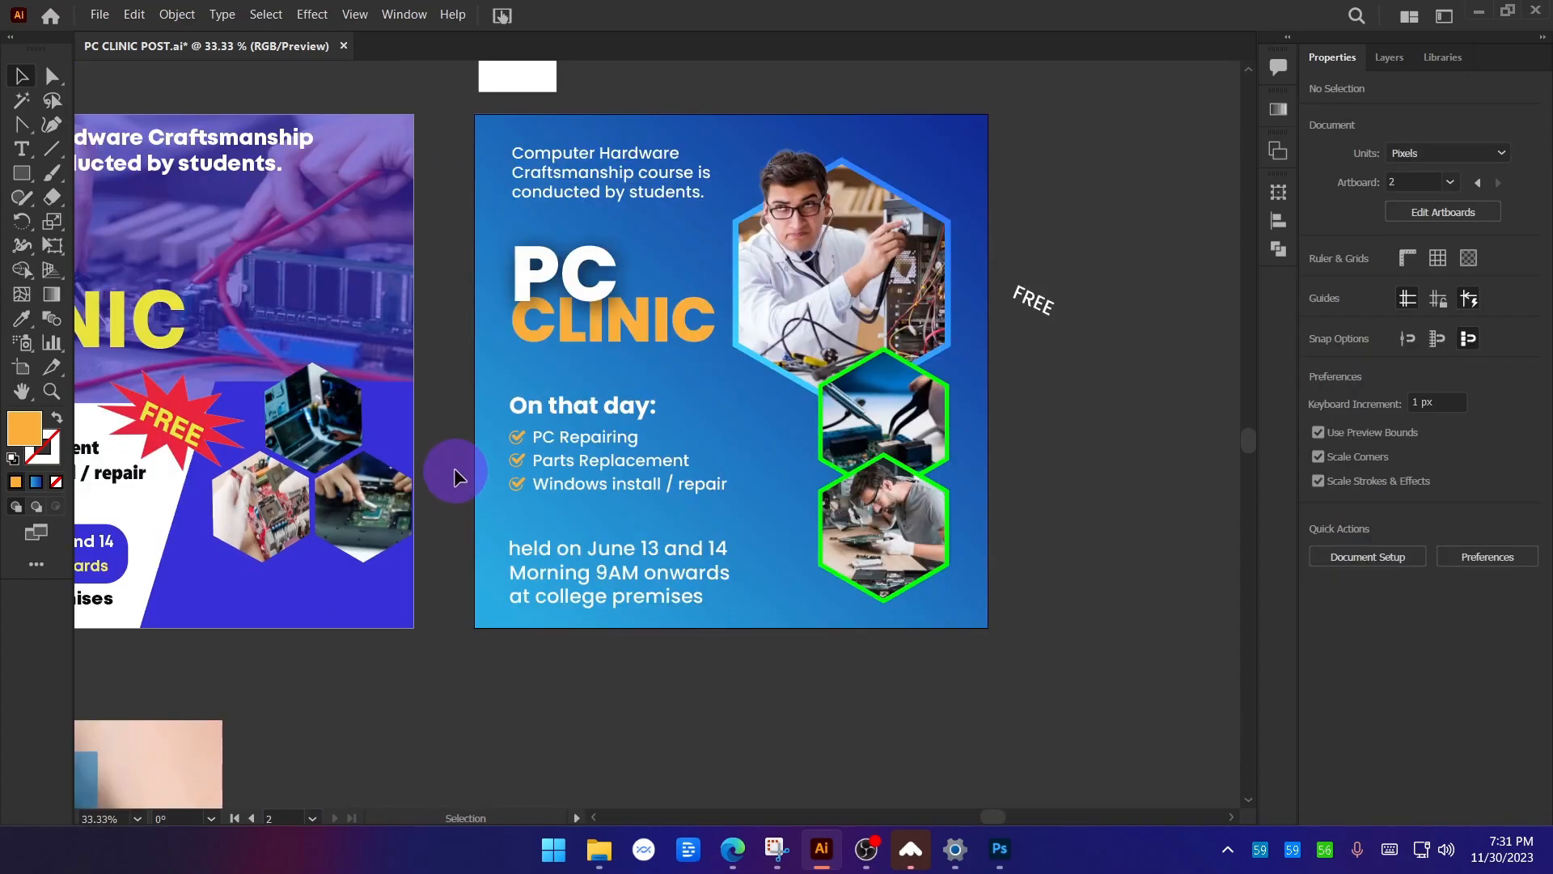
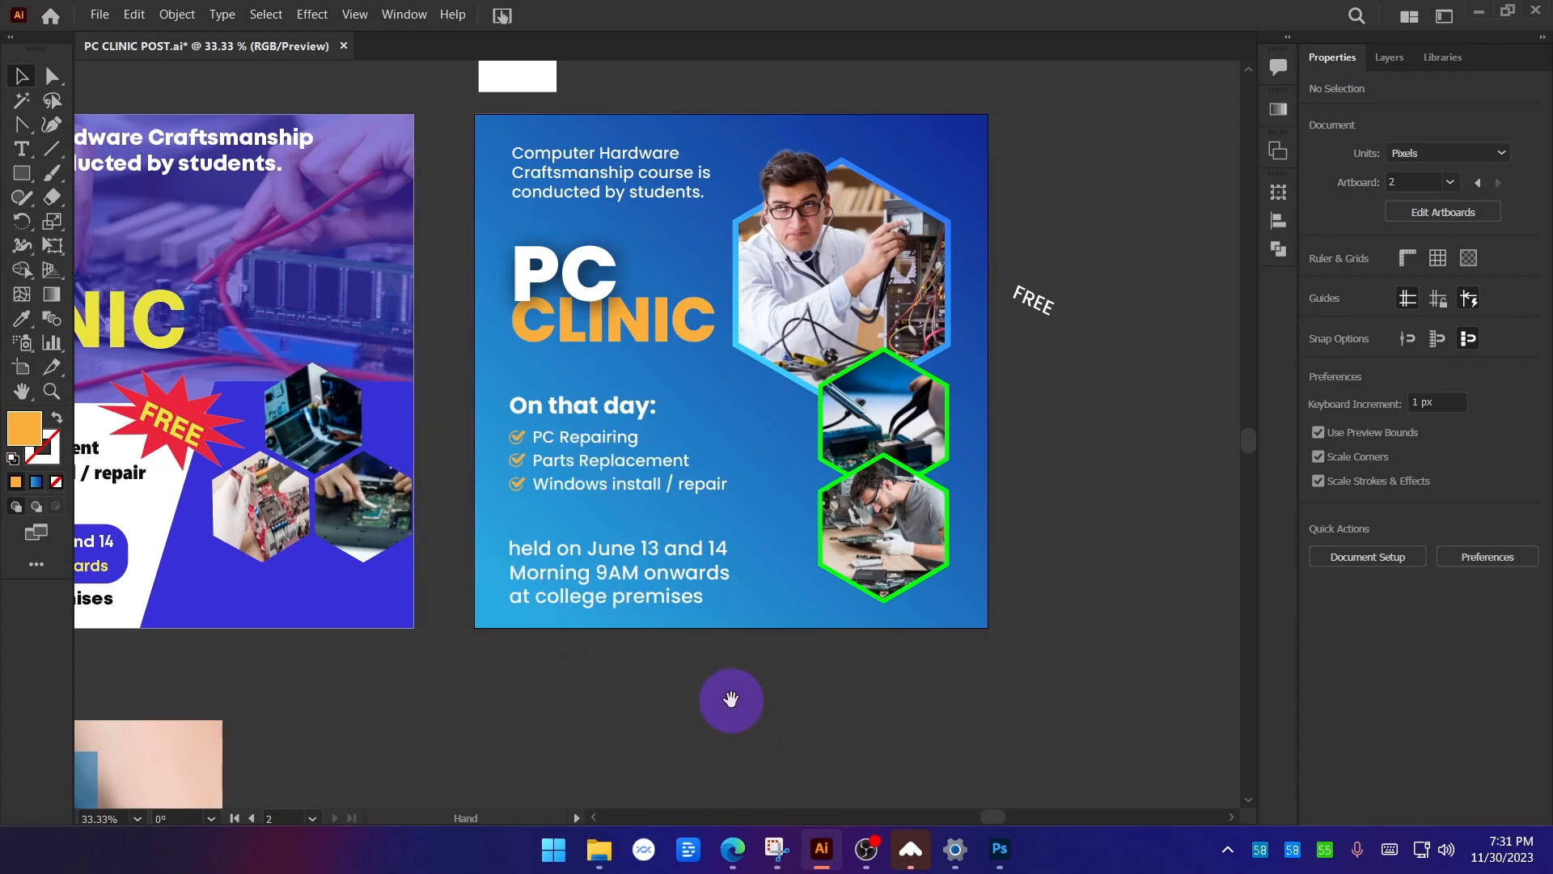
# Move the date, time and venue lines together off the blue poster onto the empty canvas below it.
pyautogui.moveTo(731, 701); pyautogui.dragTo(742, 555)
pyautogui.scroll(3, 677, 364)
pyautogui.click(718, 290)
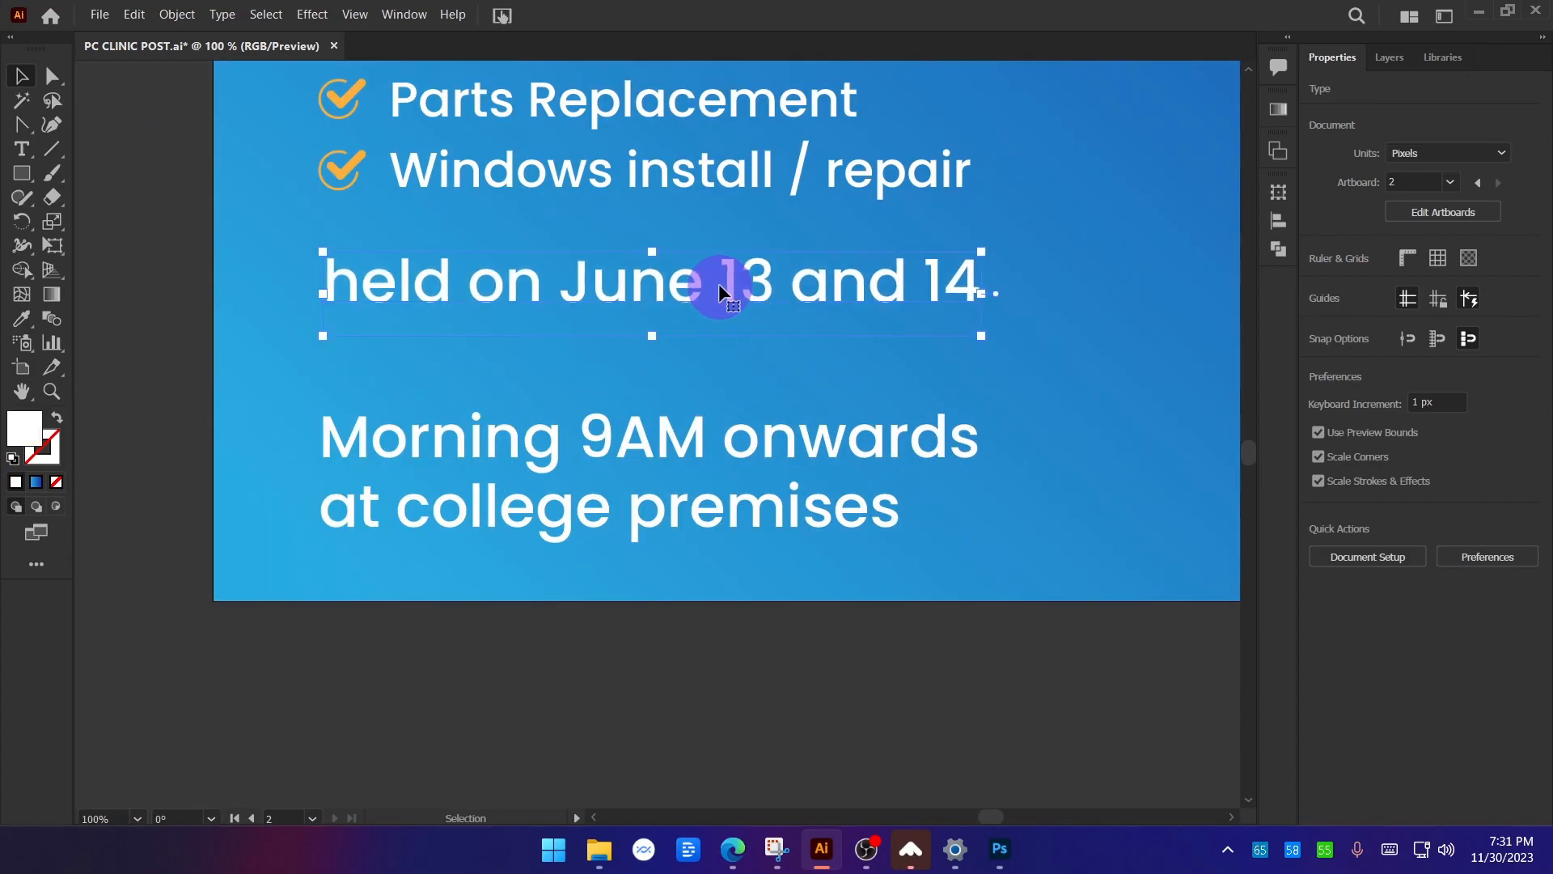
pyautogui.hotkey('ctrl', 'z')
pyautogui.moveTo(721, 305); pyautogui.dragTo(710, 164)
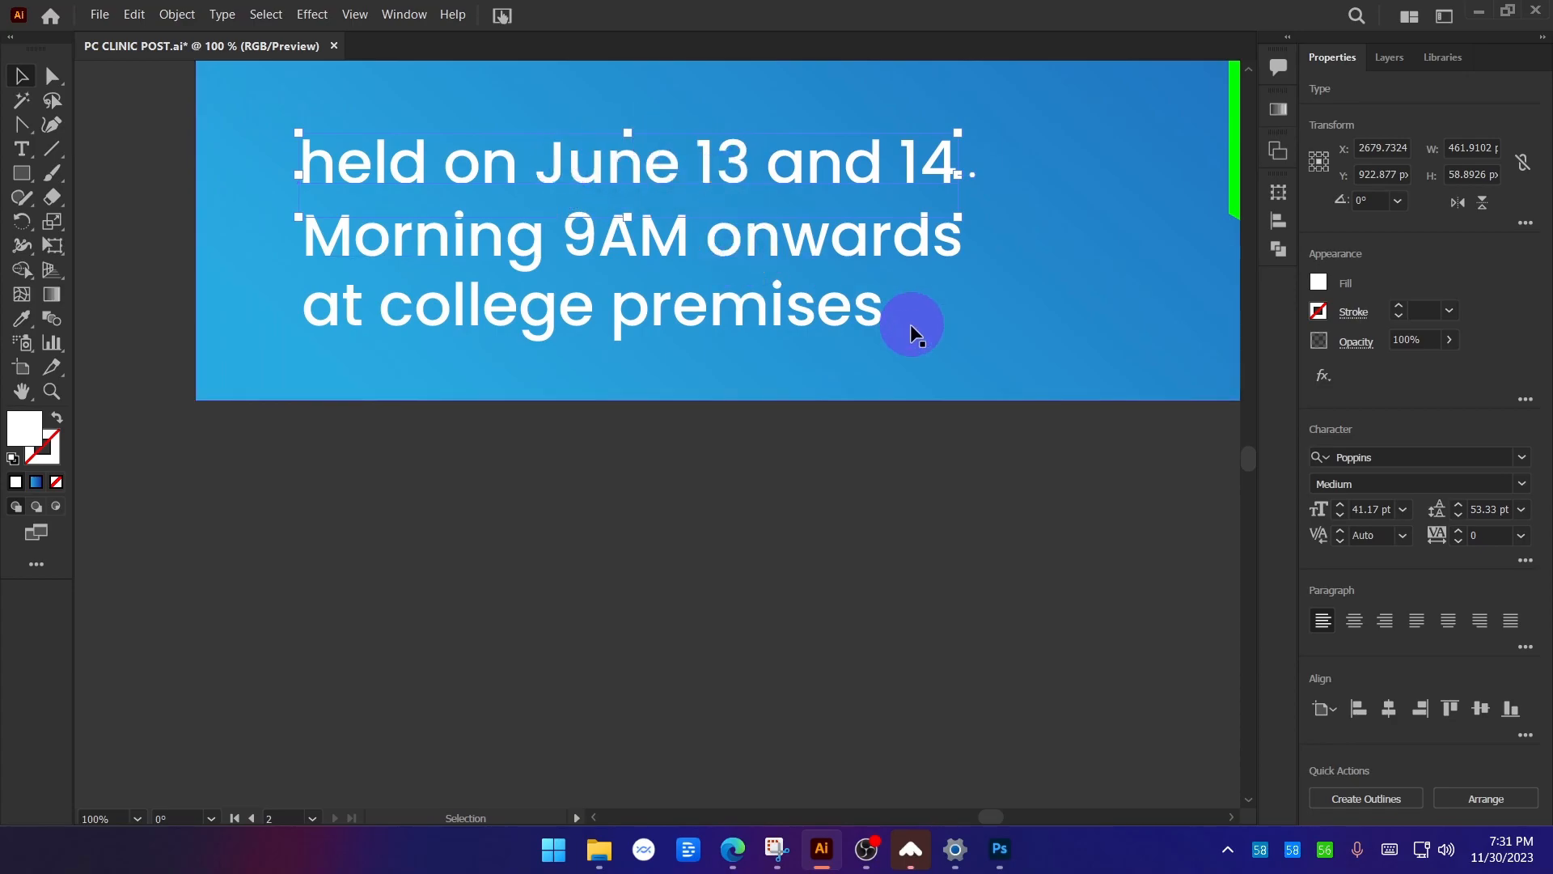
pyautogui.moveTo(910, 324); pyautogui.dragTo(814, 249)
pyautogui.moveTo(722, 311); pyautogui.dragTo(772, 712)
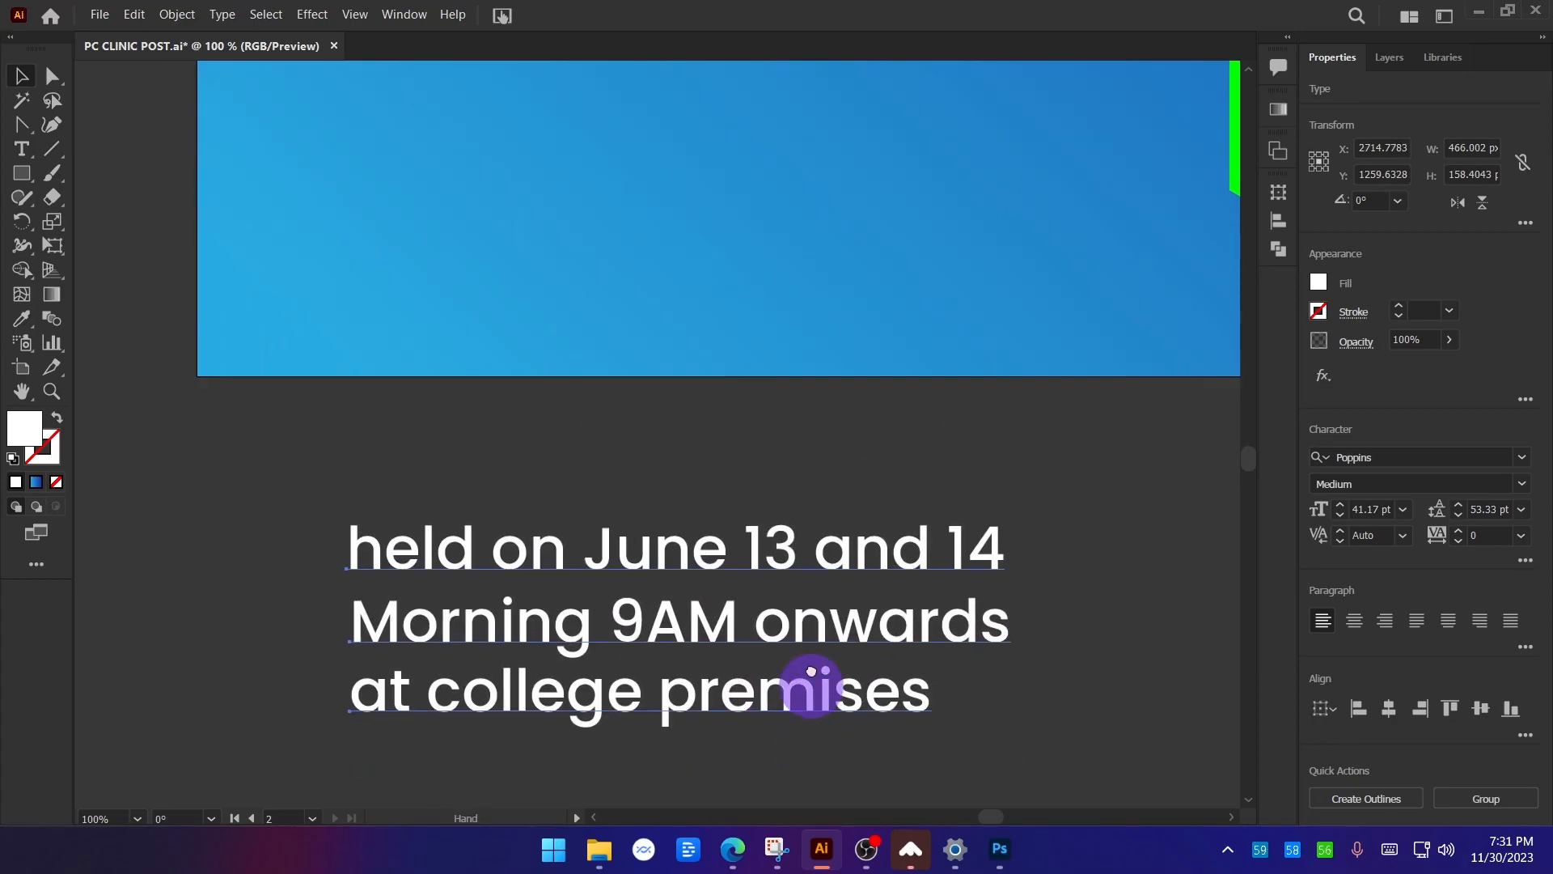
pyautogui.scroll(-4, 930, 631)
pyautogui.click(1082, 555)
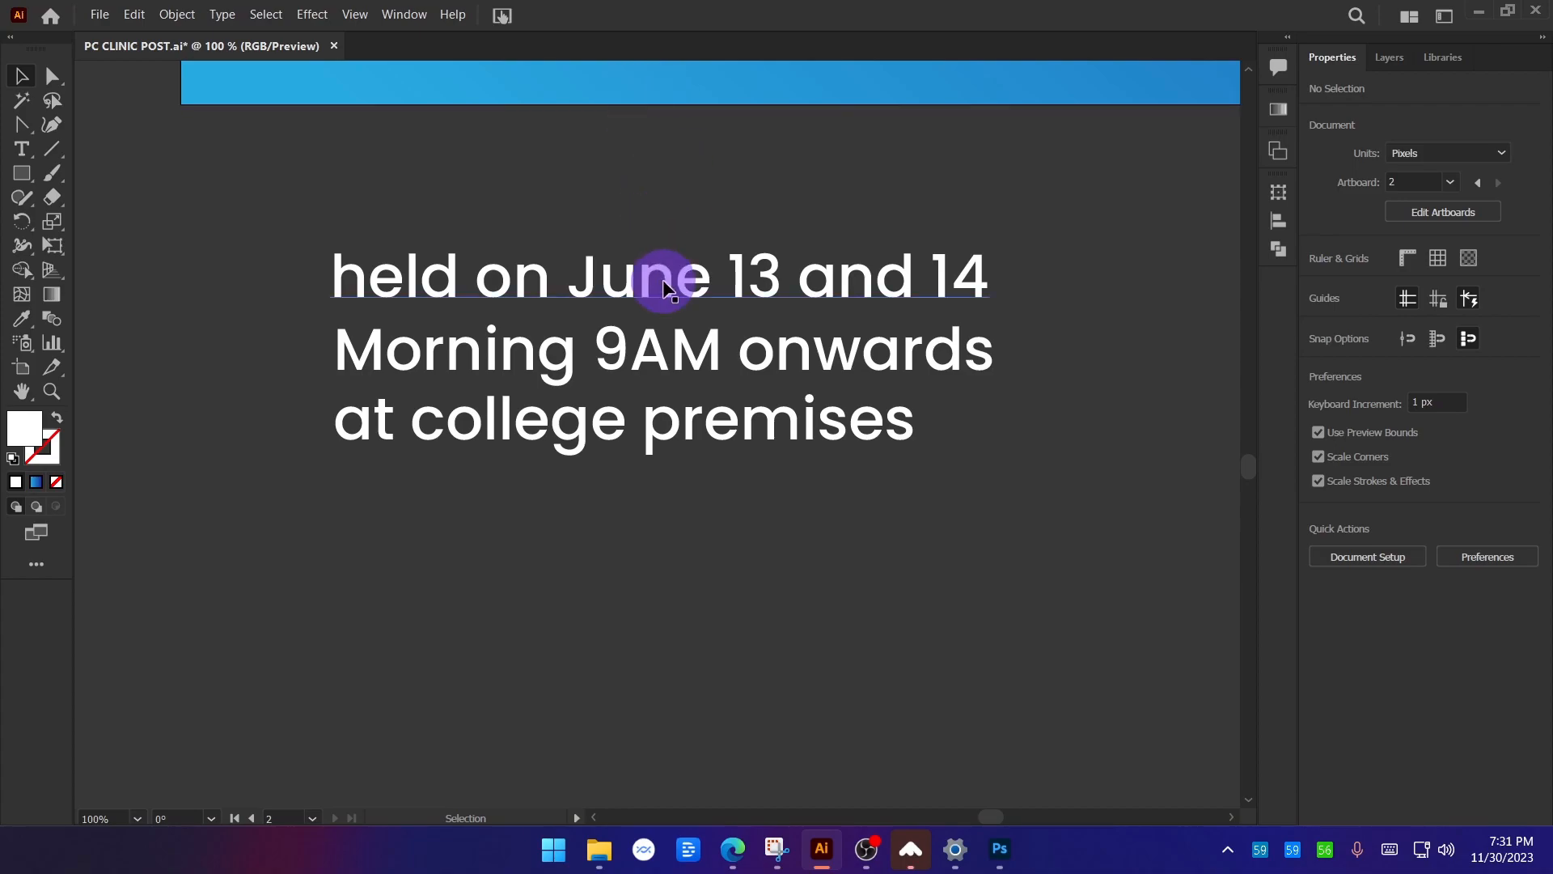
# Separate the date line below the other two and shorten its text to "June 13 , 14".
pyautogui.moveTo(665, 287); pyautogui.dragTo(665, 629)
pyautogui.scroll(-3, 791, 392)
pyautogui.doubleClick(584, 377)
pyautogui.moveTo(585, 376); pyautogui.dragTo(333, 378)
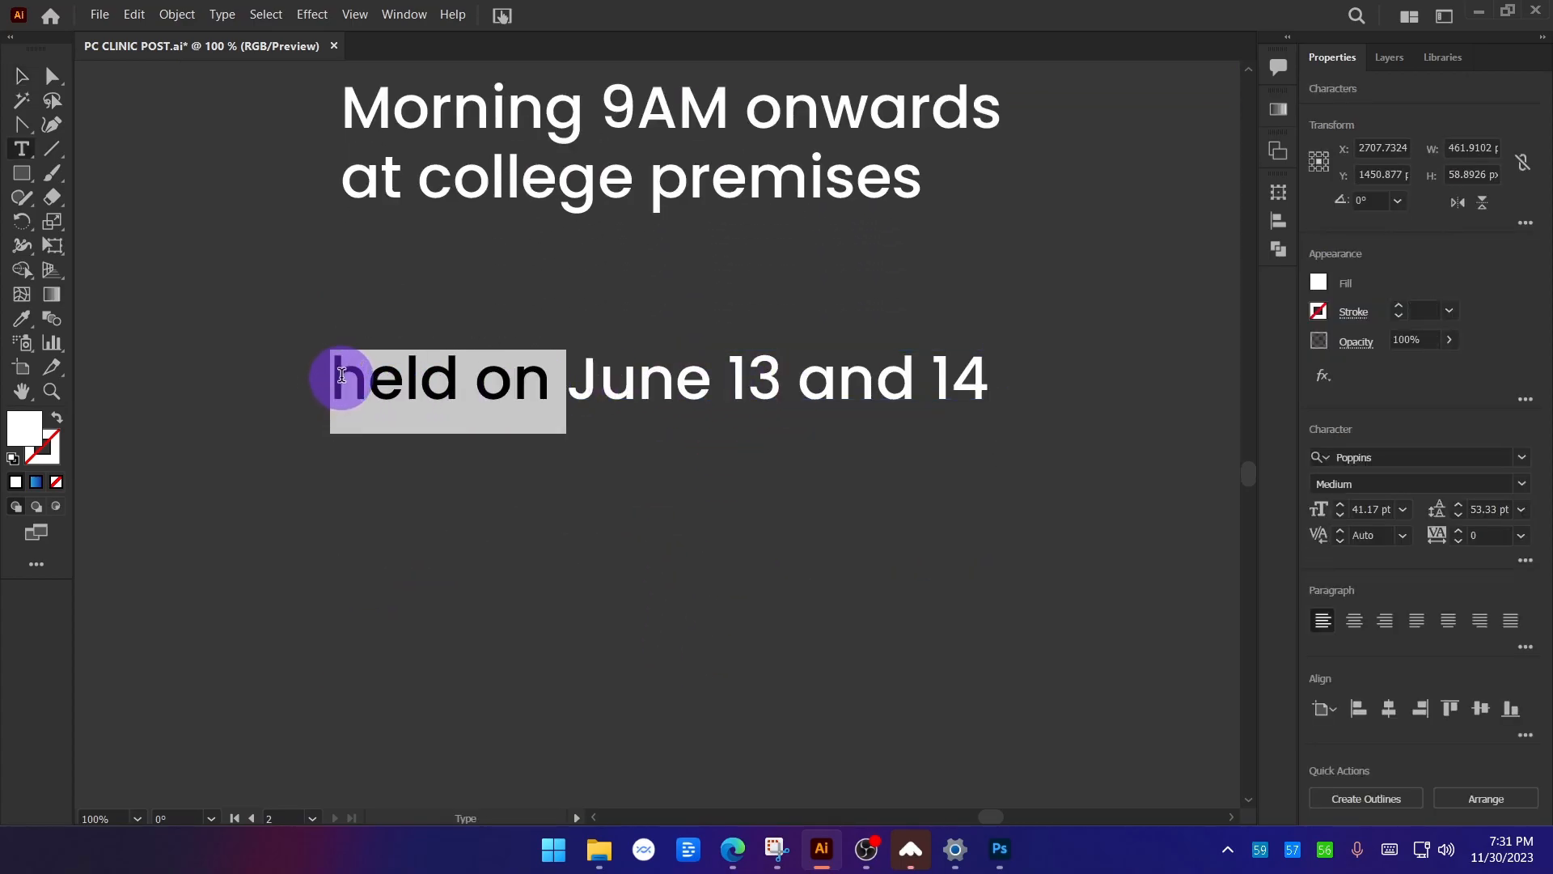
pyautogui.press('BackSpace')
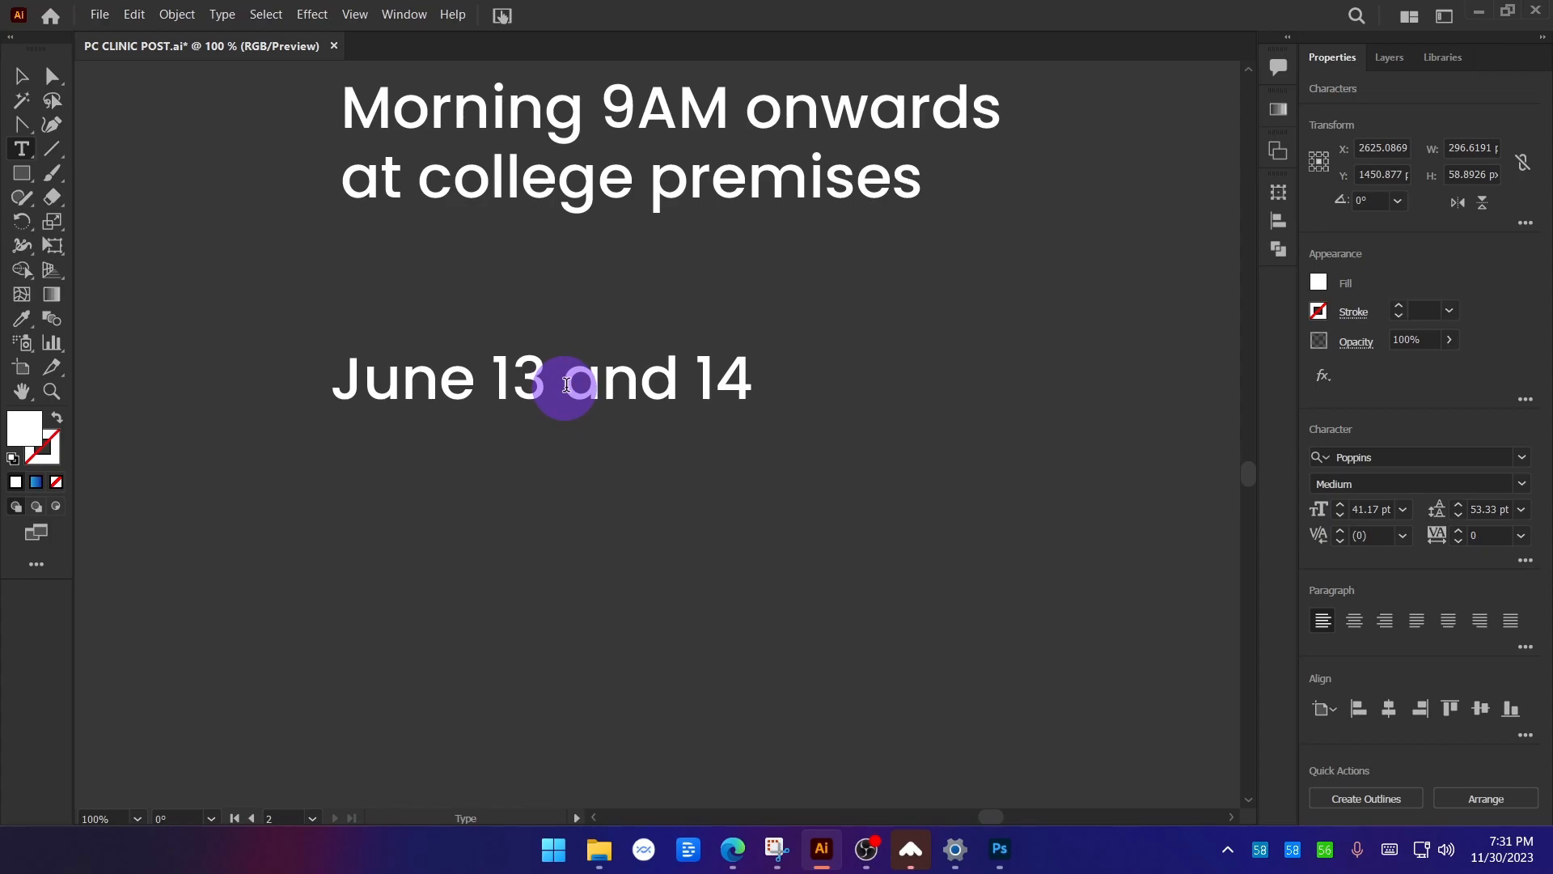
pyautogui.moveTo(567, 384); pyautogui.dragTo(677, 388)
pyautogui.press('BackSpace')
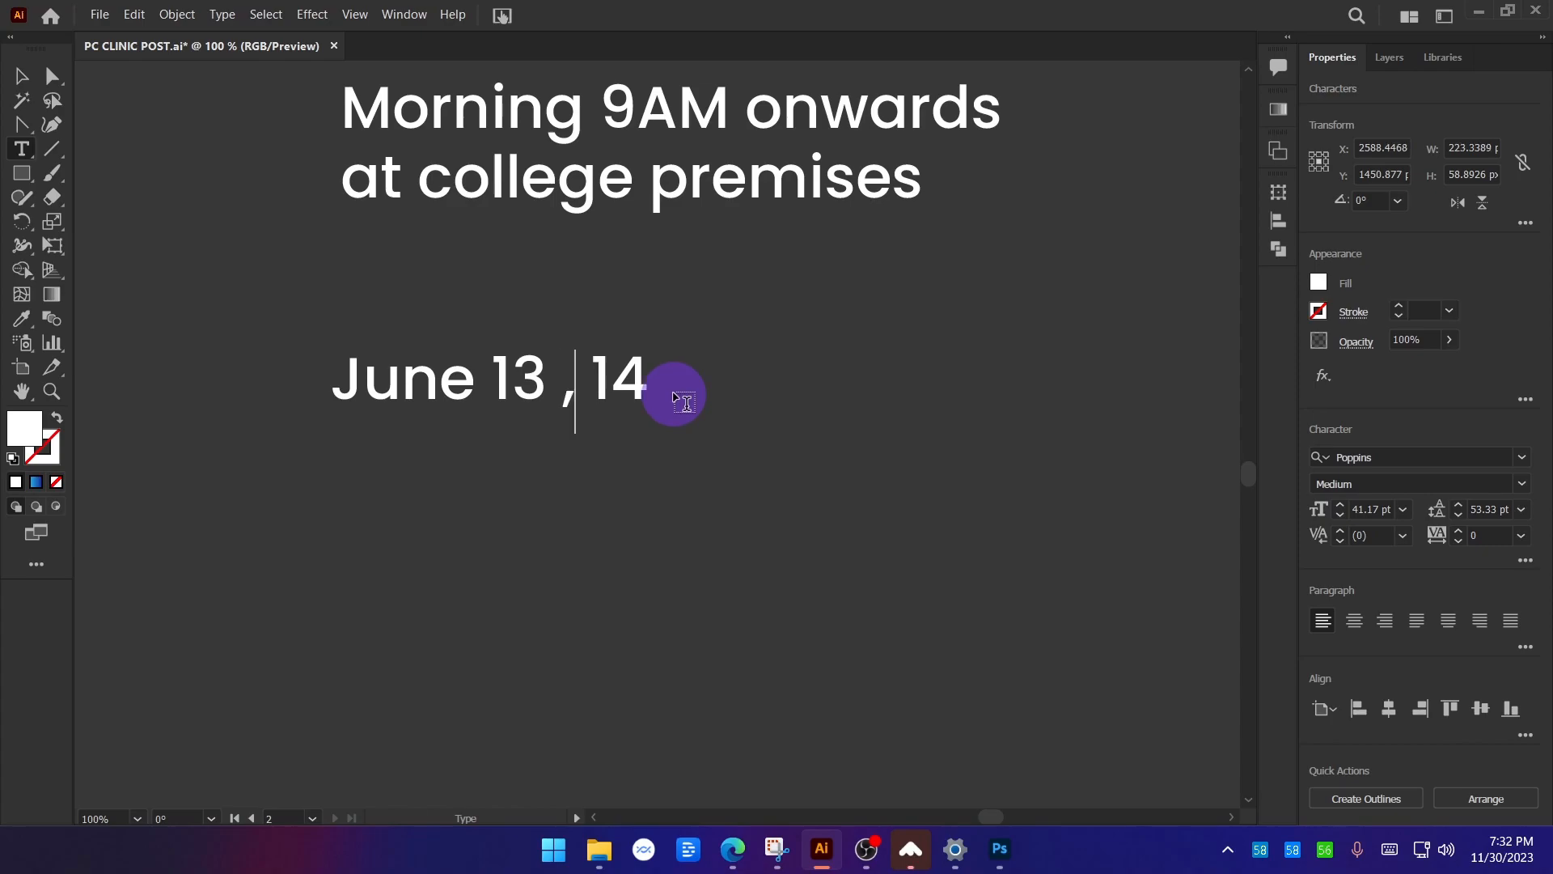
pyautogui.click(22, 76)
pyautogui.moveTo(486, 396); pyautogui.dragTo(706, 450)
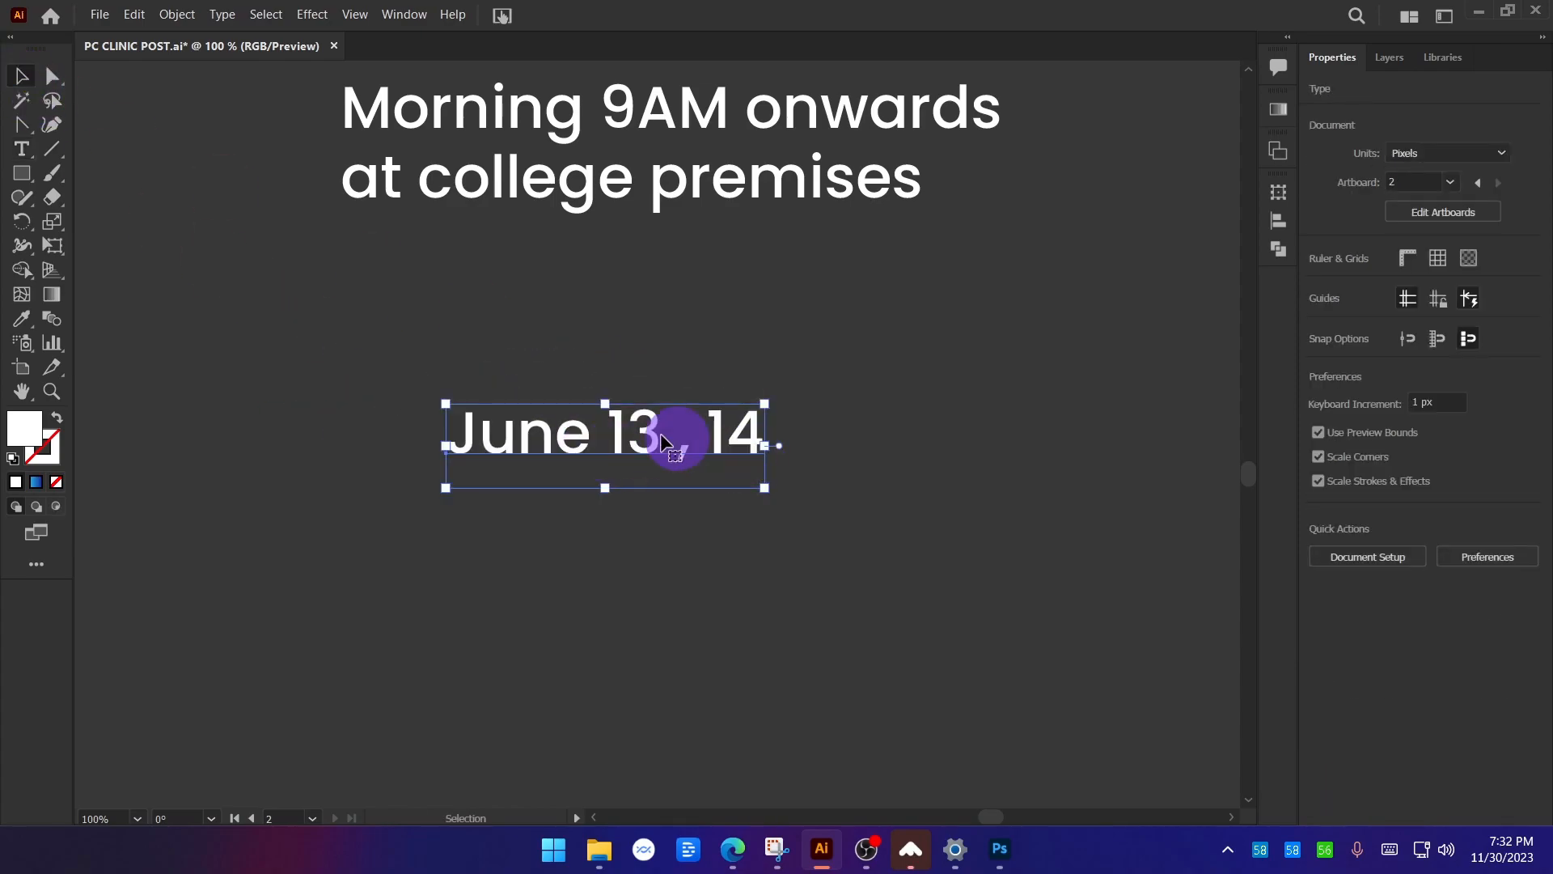
# Move the time line beneath the June date and shorten its text to "9AM onwards".
pyautogui.moveTo(676, 124); pyautogui.dragTo(683, 634)
pyautogui.scroll(-3, 683, 635)
pyautogui.doubleClick(745, 408)
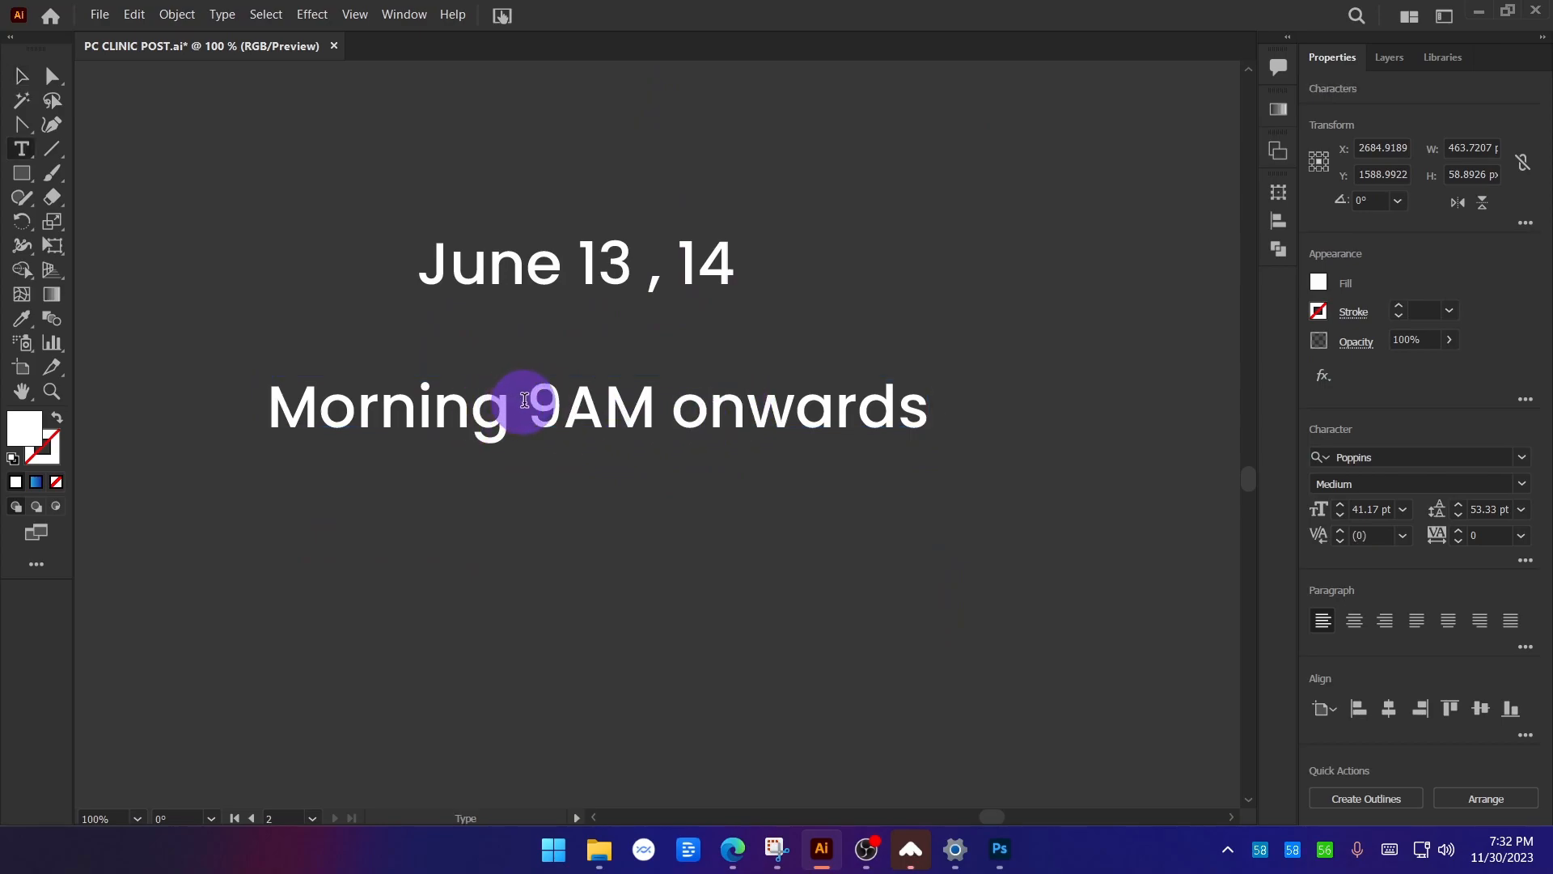
pyautogui.moveTo(524, 399); pyautogui.dragTo(382, 409)
pyautogui.press('BackSpace')
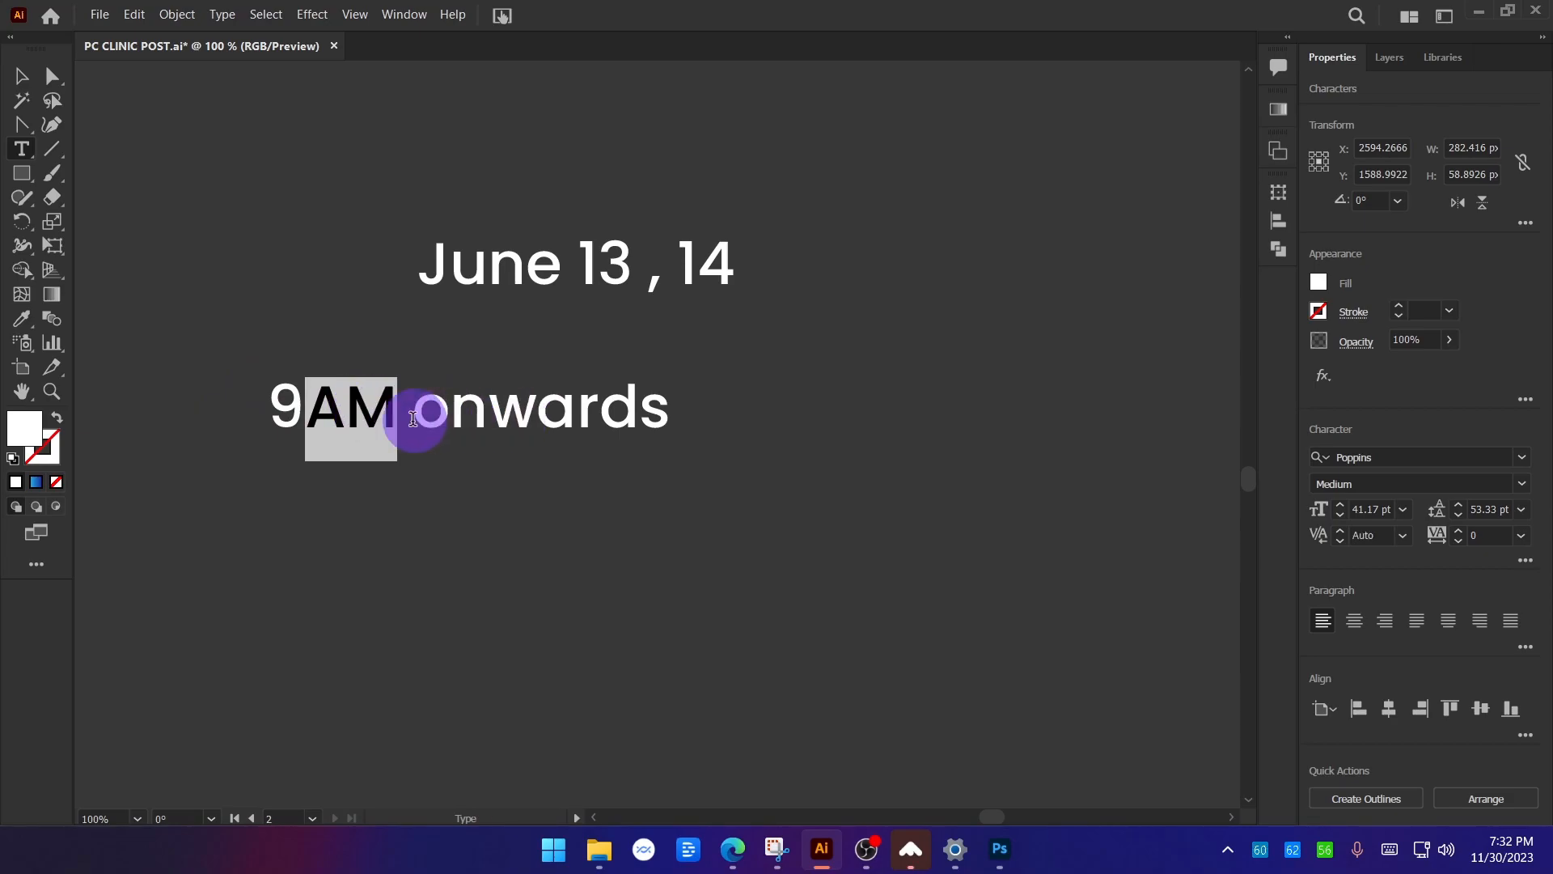
pyautogui.click(23, 85)
pyautogui.click(738, 527)
pyautogui.scroll(-1, 741, 527)
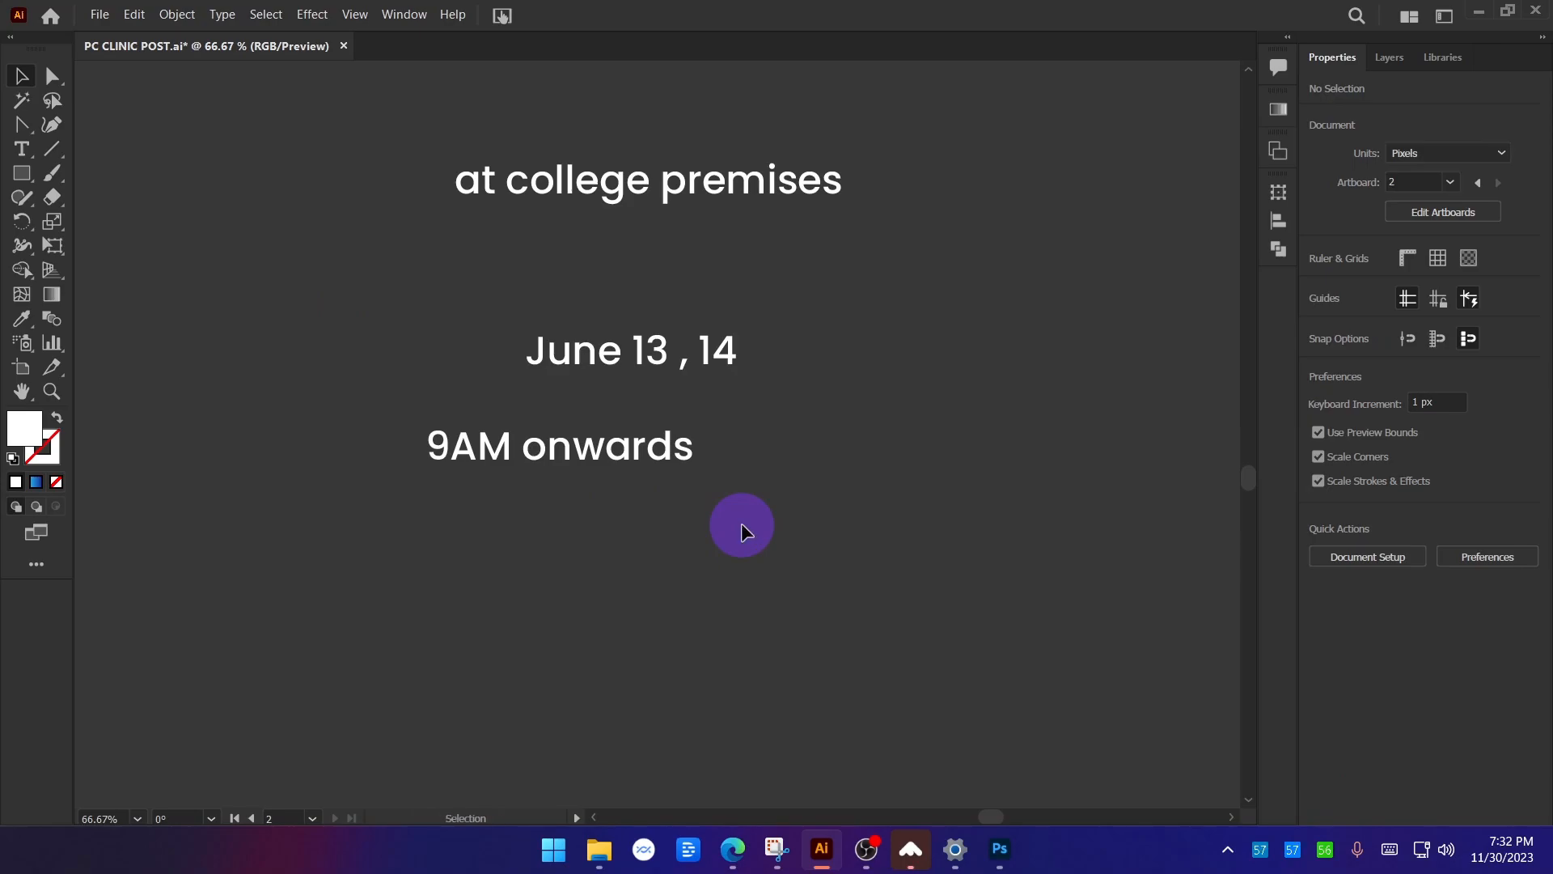
# Place the "at college premises" line below "9AM onwards" and shift "9AM onwards" roughly under the middle of the date.
pyautogui.moveTo(596, 190); pyautogui.dragTo(600, 444)
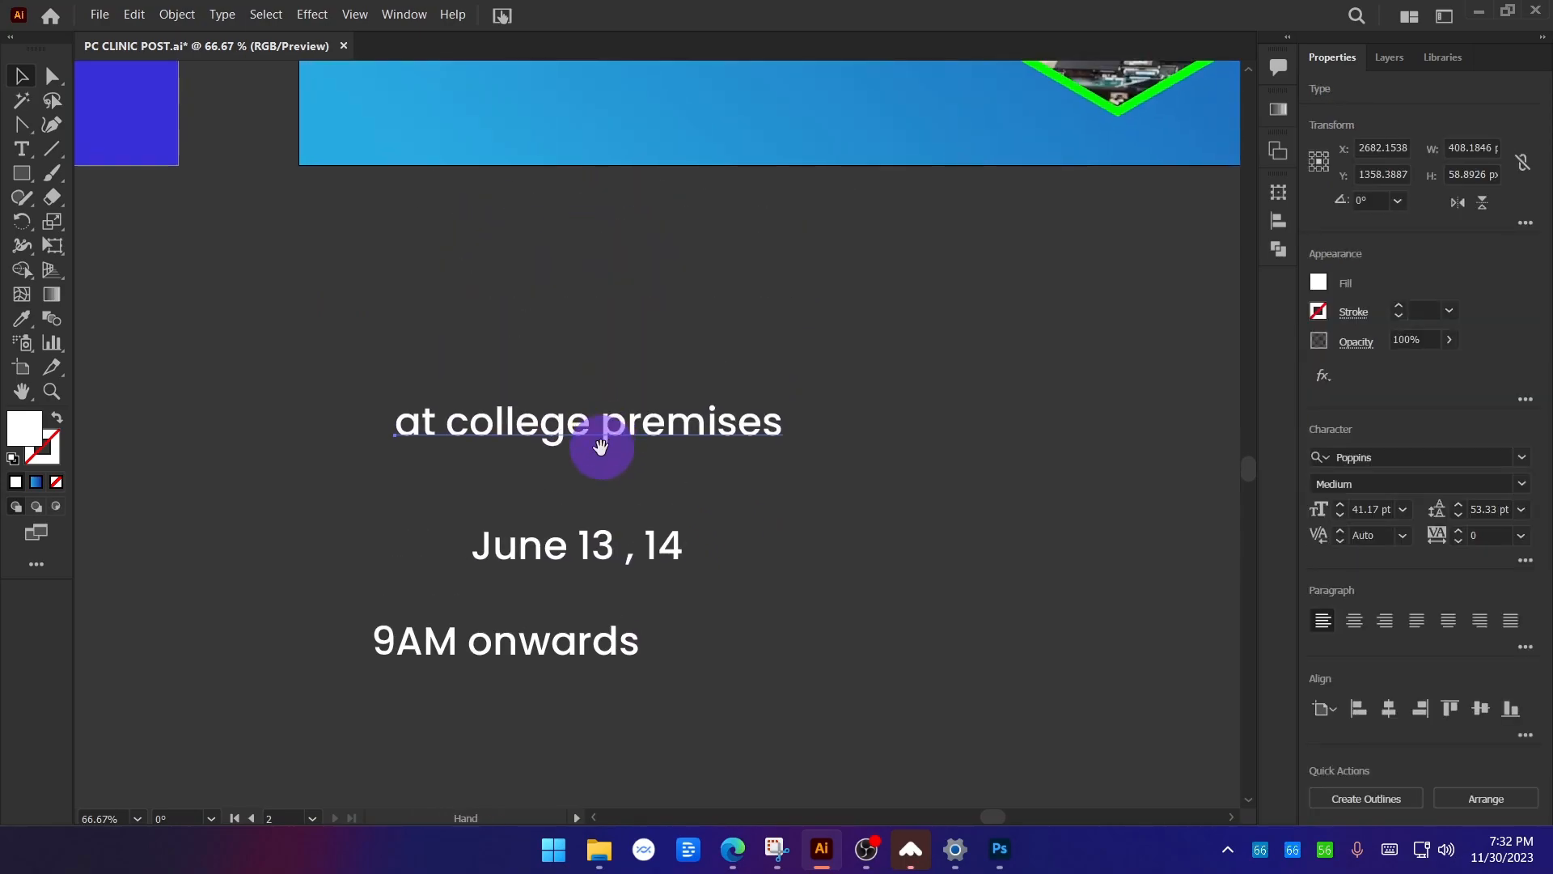
pyautogui.scroll(-2, 614, 453)
pyautogui.click(745, 432)
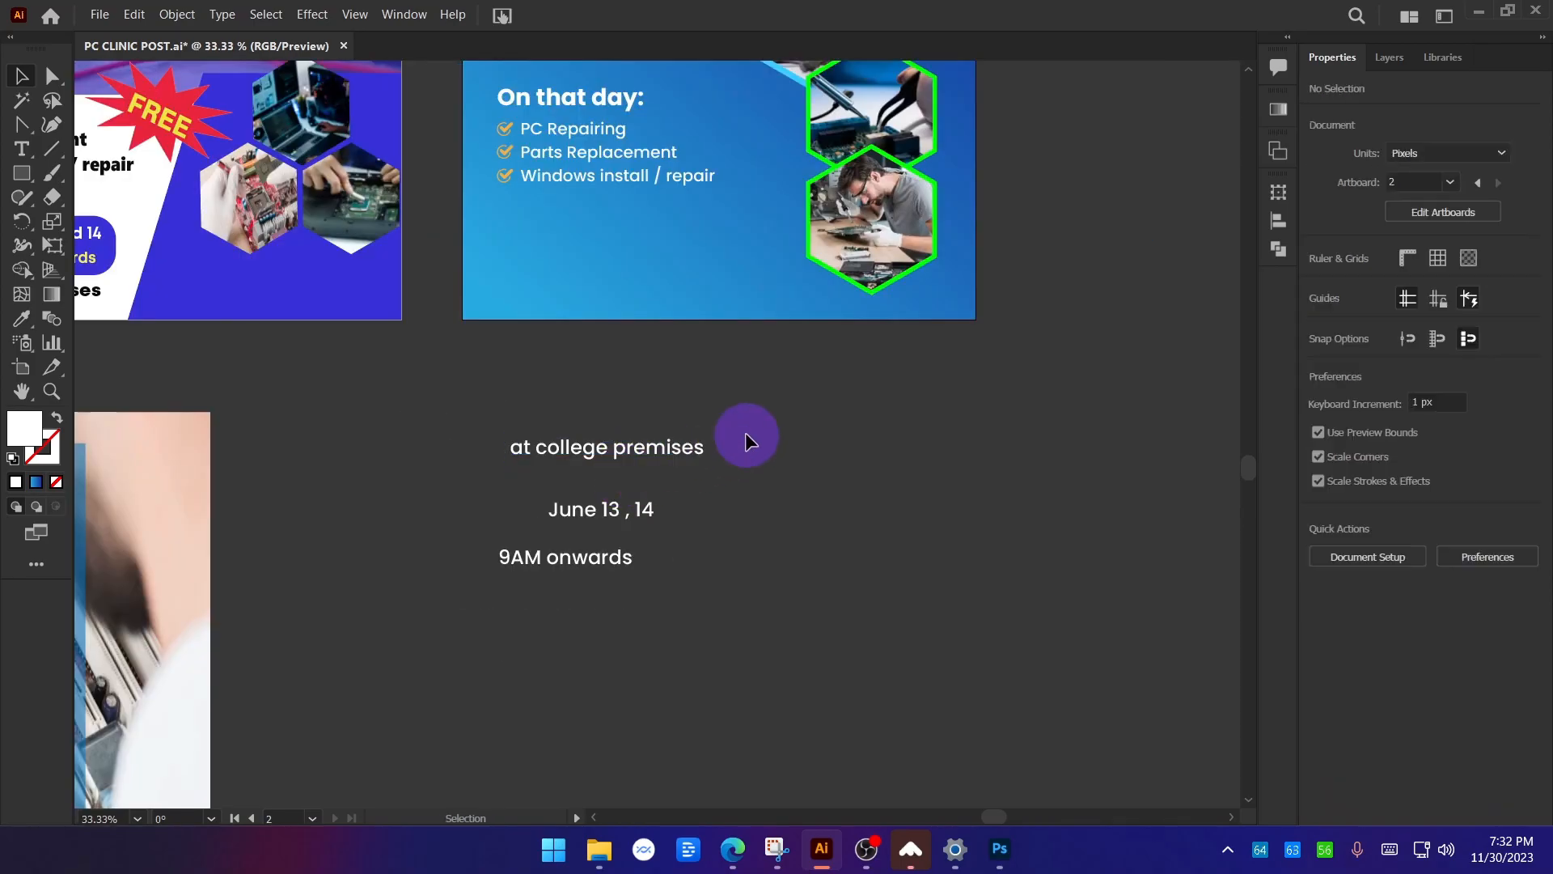
pyautogui.moveTo(662, 452); pyautogui.dragTo(661, 603)
pyautogui.click(847, 556)
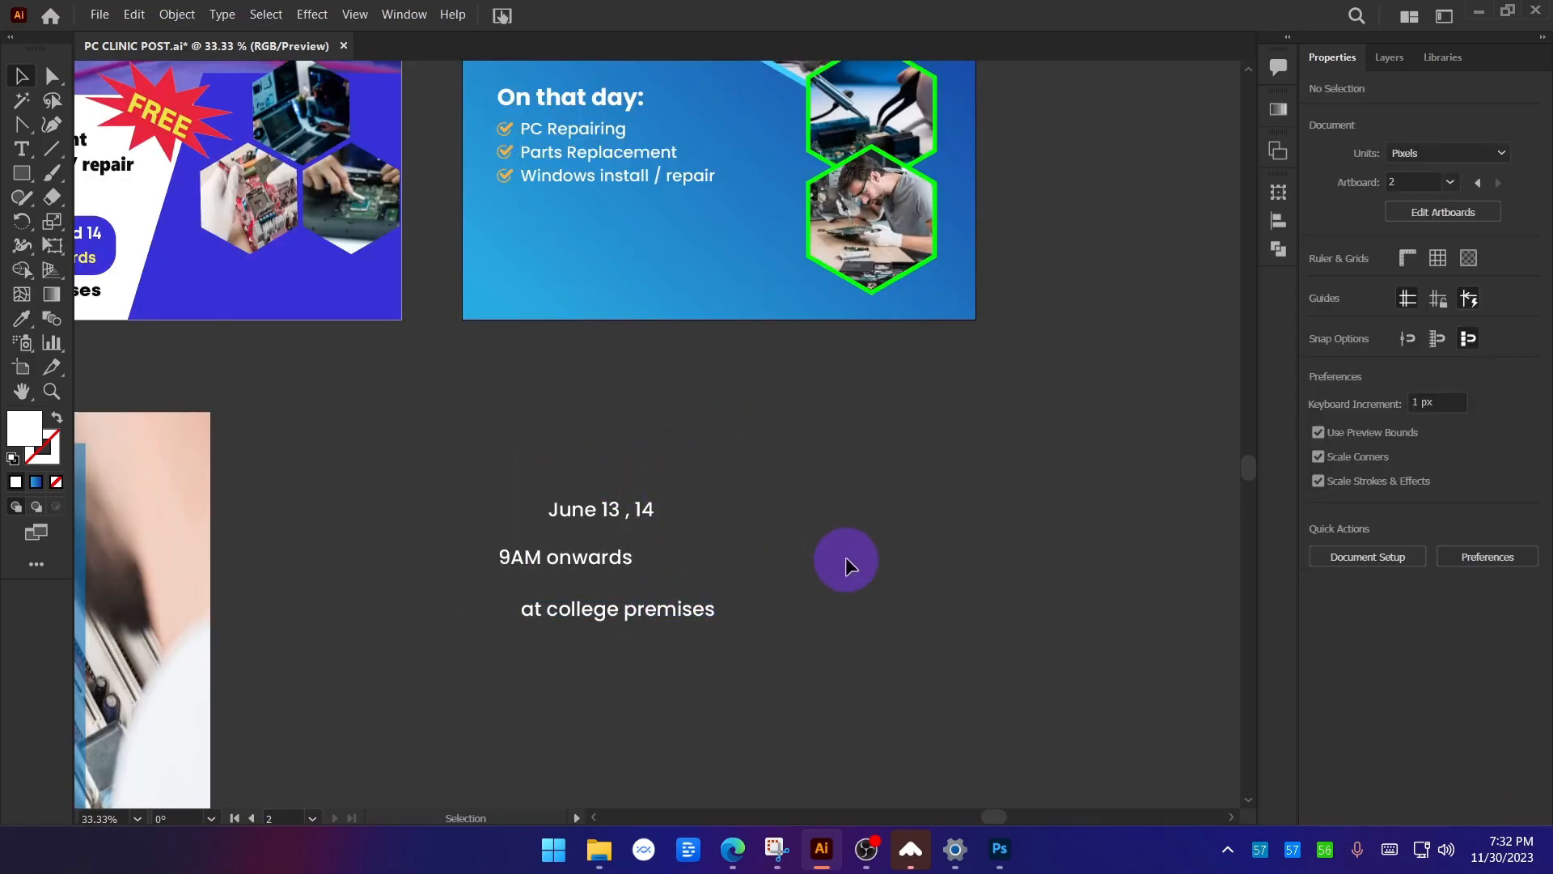
pyautogui.scroll(-1, 631, 556)
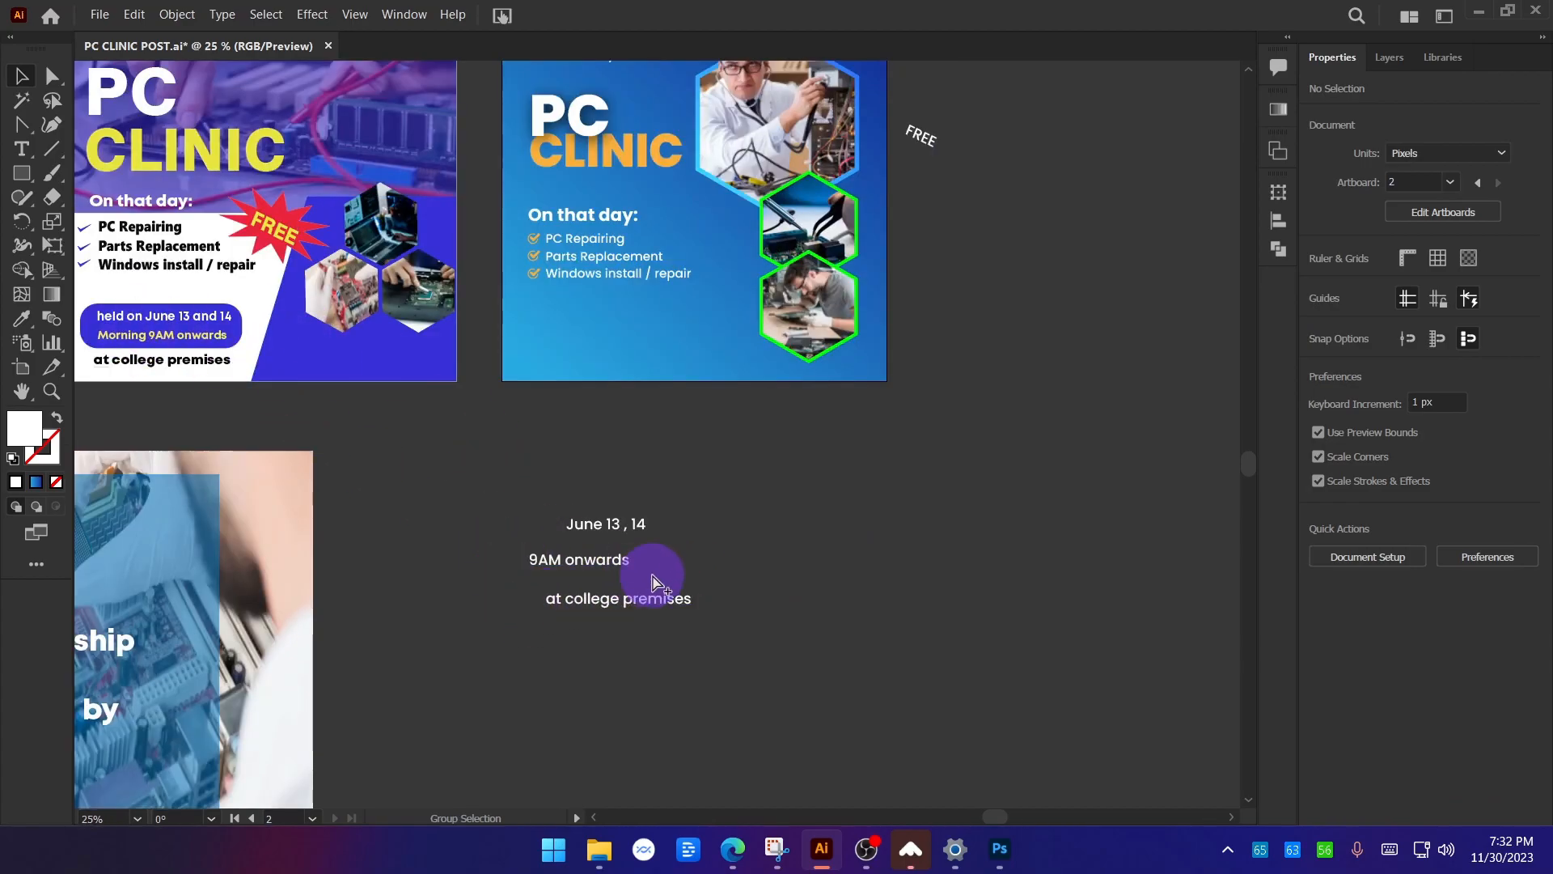
pyautogui.scroll(4, 576, 562)
pyautogui.moveTo(625, 511); pyautogui.dragTo(701, 510)
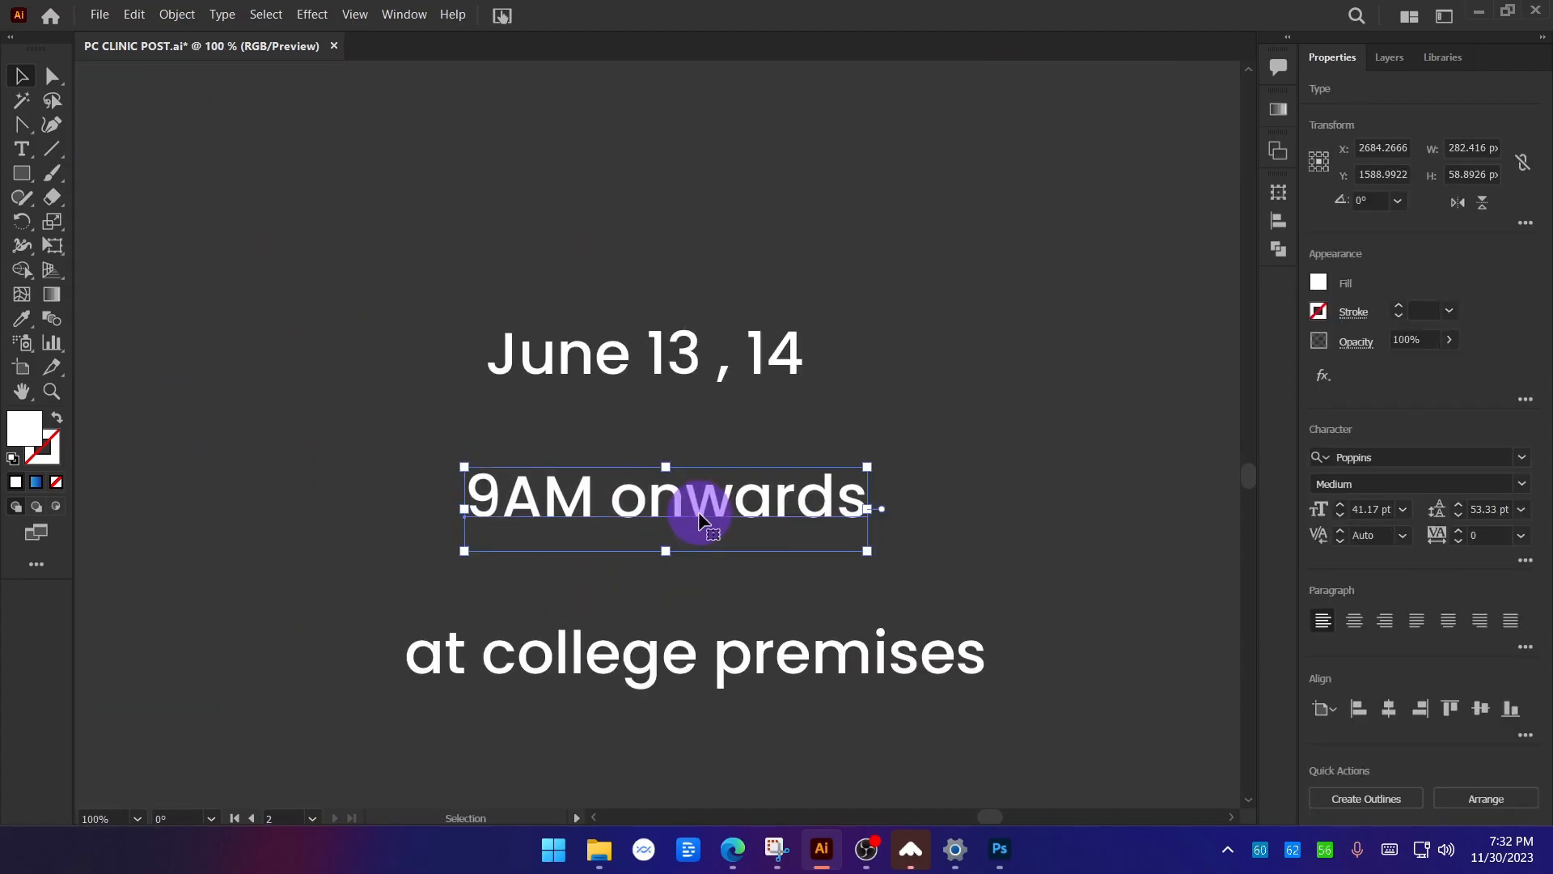
# Remove the comma and spaces between 13 and 14 in the June date text.
pyautogui.doubleClick(682, 362)
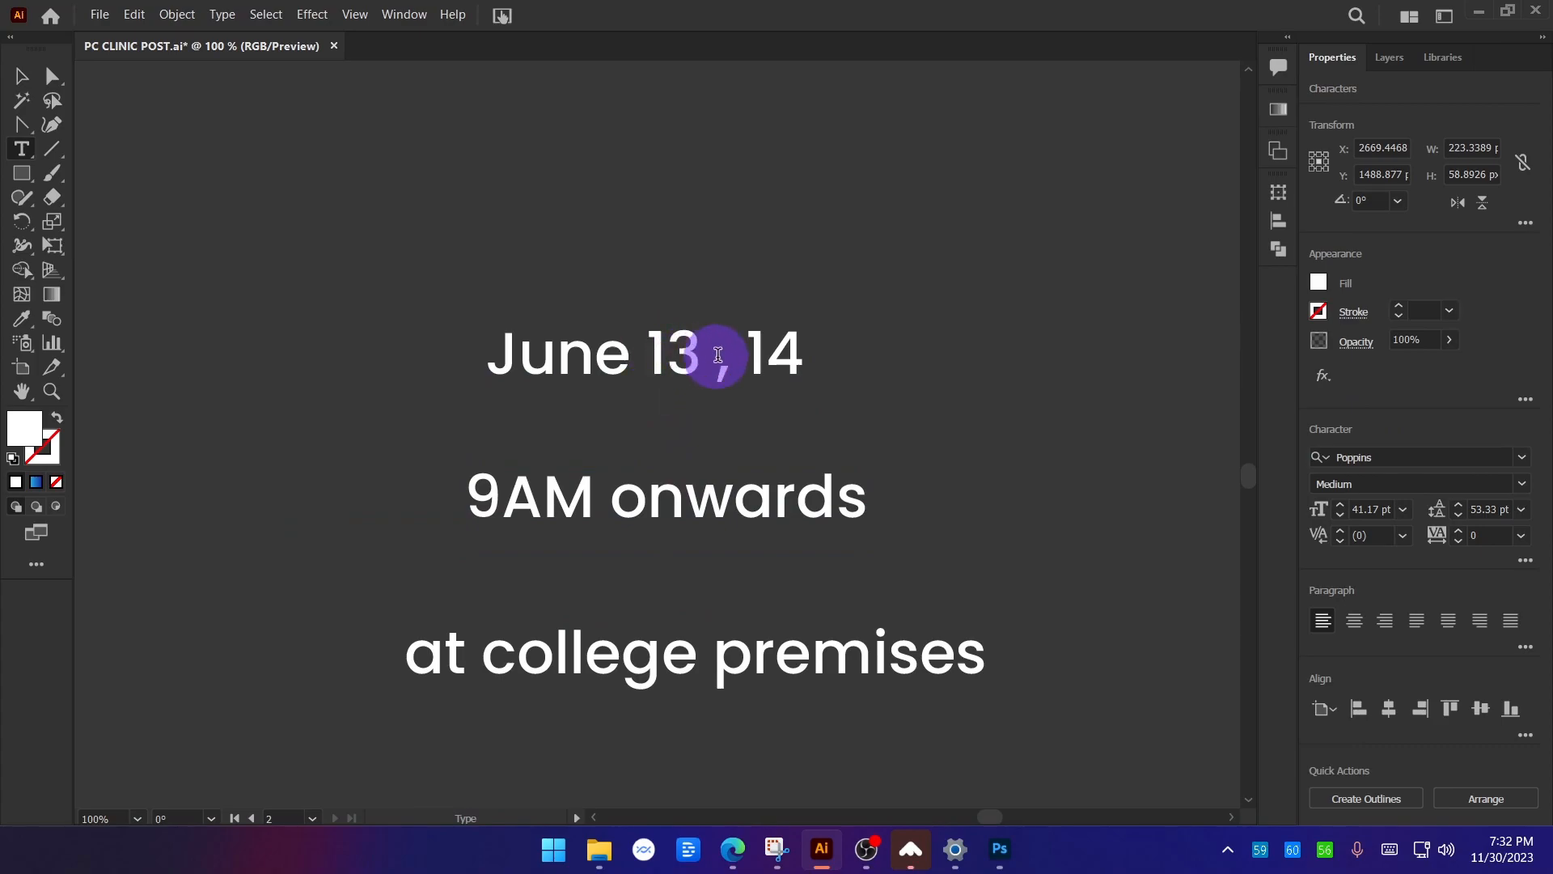
pyautogui.moveTo(728, 356); pyautogui.dragTo(686, 349)
pyautogui.press('BackSpace')
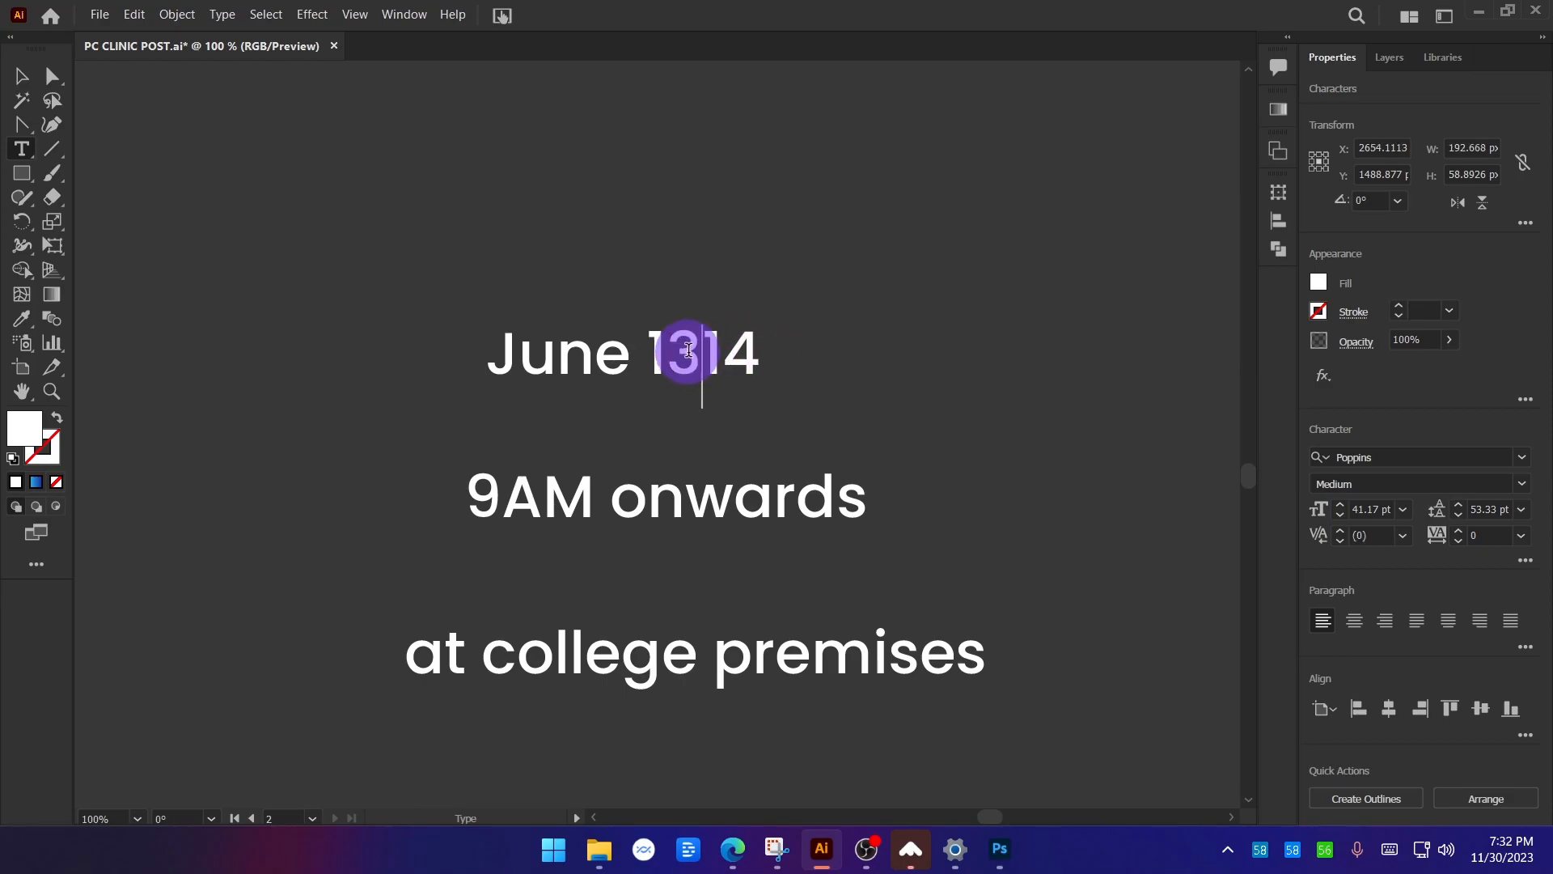
# Put a space between 13 and 14 and split "13 14" off into a separate text object above June.
pyautogui.moveTo(648, 350); pyautogui.dragTo(803, 349)
pyautogui.hotkey('ctrl', 'c')
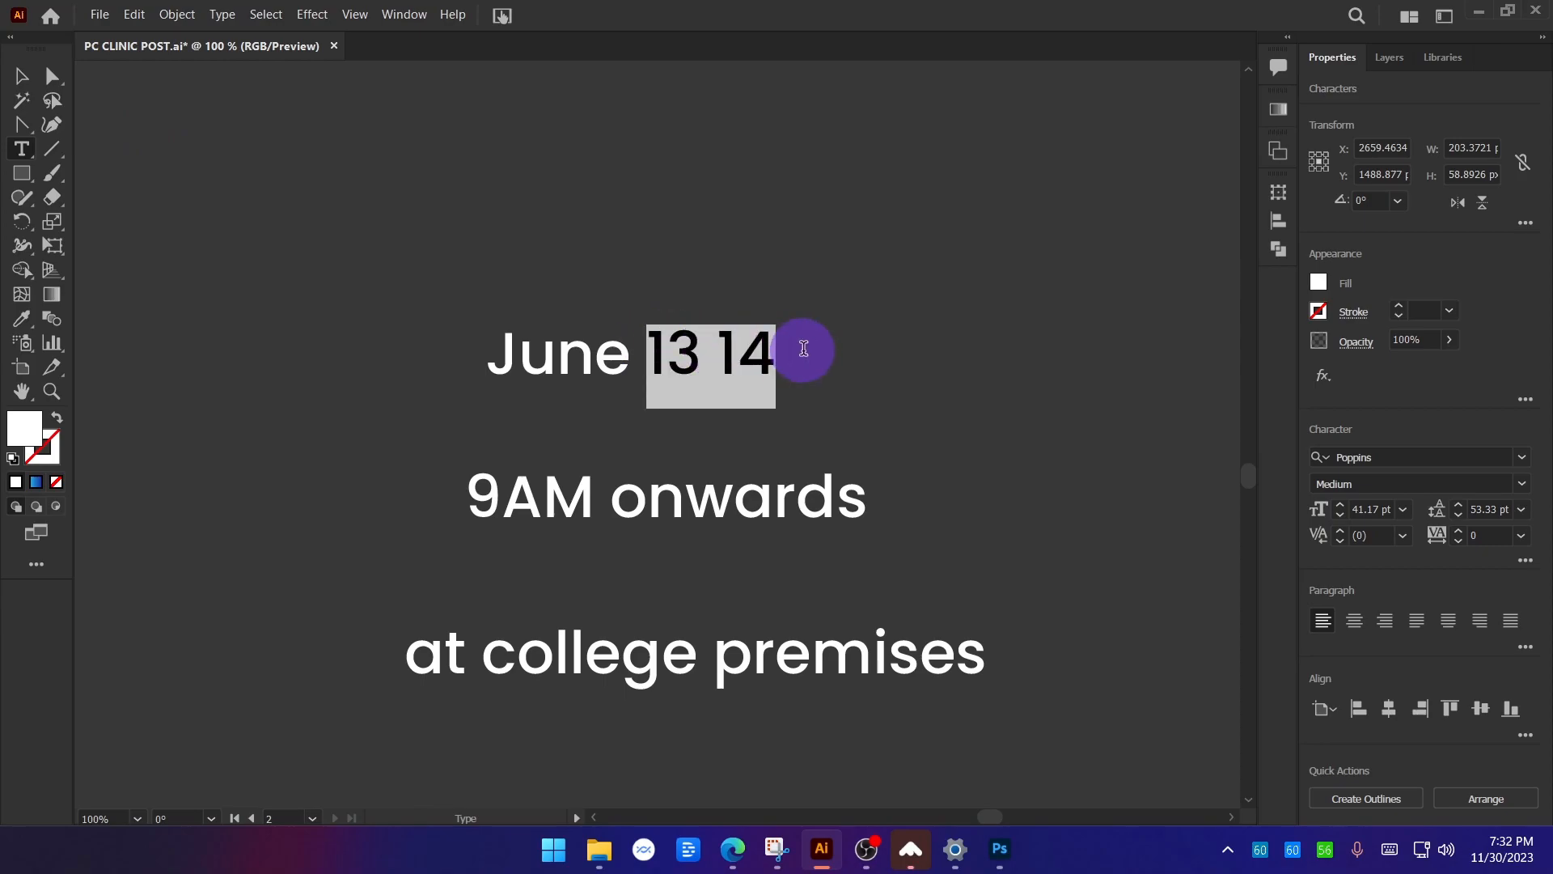
pyautogui.press('BackSpace')
pyautogui.click(21, 76)
pyautogui.click(396, 250)
pyautogui.click(27, 152)
pyautogui.click(440, 215)
pyautogui.hotkey('ctrl', 'v')
pyautogui.click(22, 75)
# Enlarge the "13 14" text to about 69.35 pt and set its Poppins style to Bold.
pyautogui.moveTo(569, 209); pyautogui.dragTo(713, 252)
pyautogui.click(1521, 483)
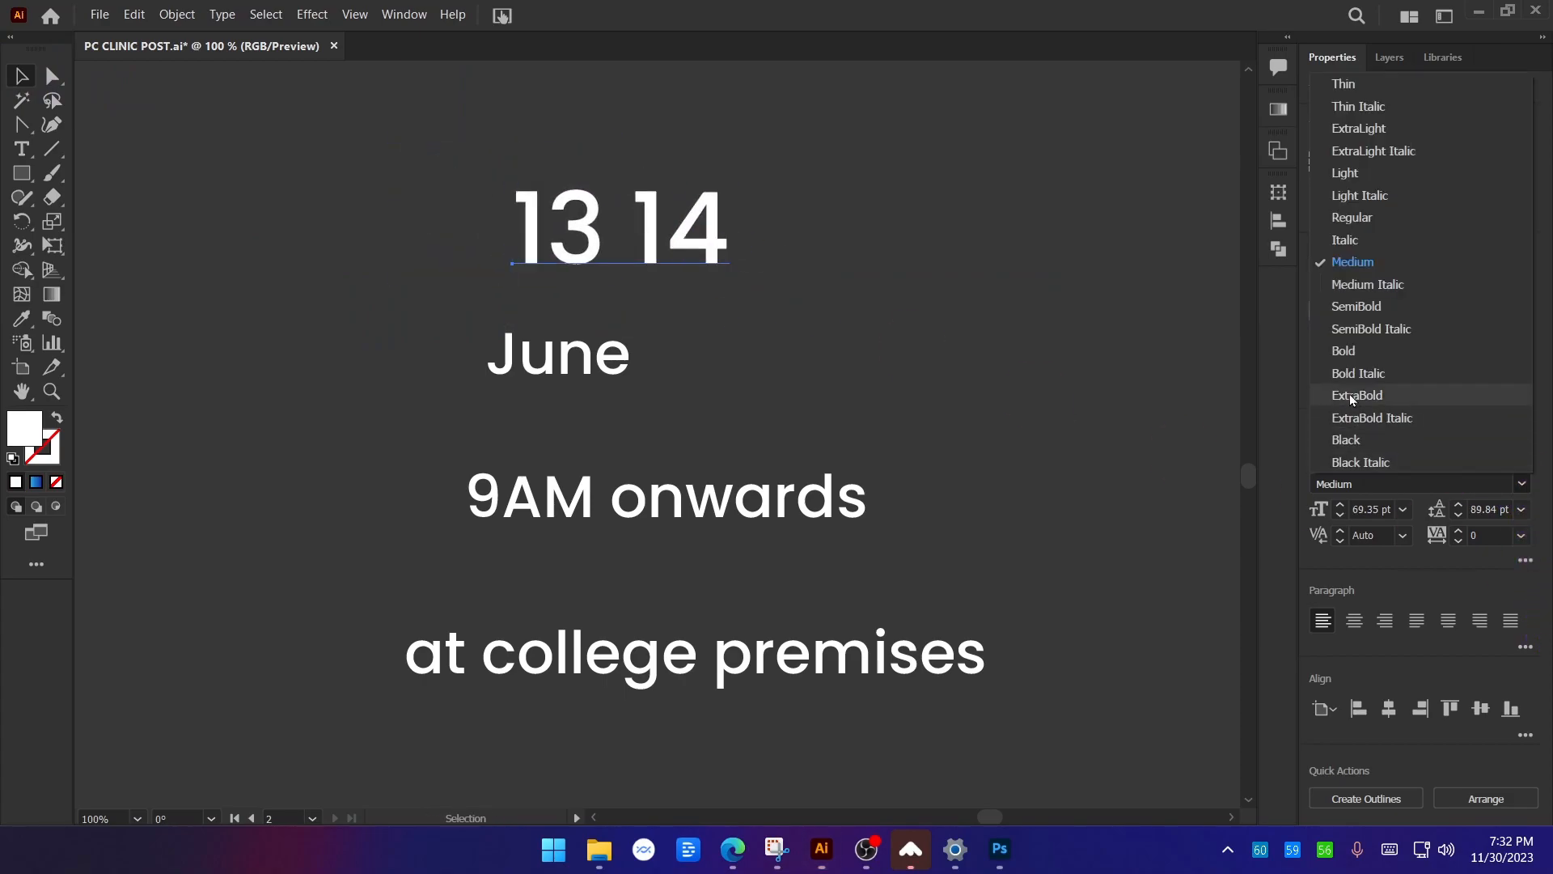
pyautogui.click(1358, 350)
pyautogui.click(768, 344)
# Move the word June up directly beneath the bold "13 14" numbers.
pyautogui.moveTo(552, 351); pyautogui.dragTo(608, 302)
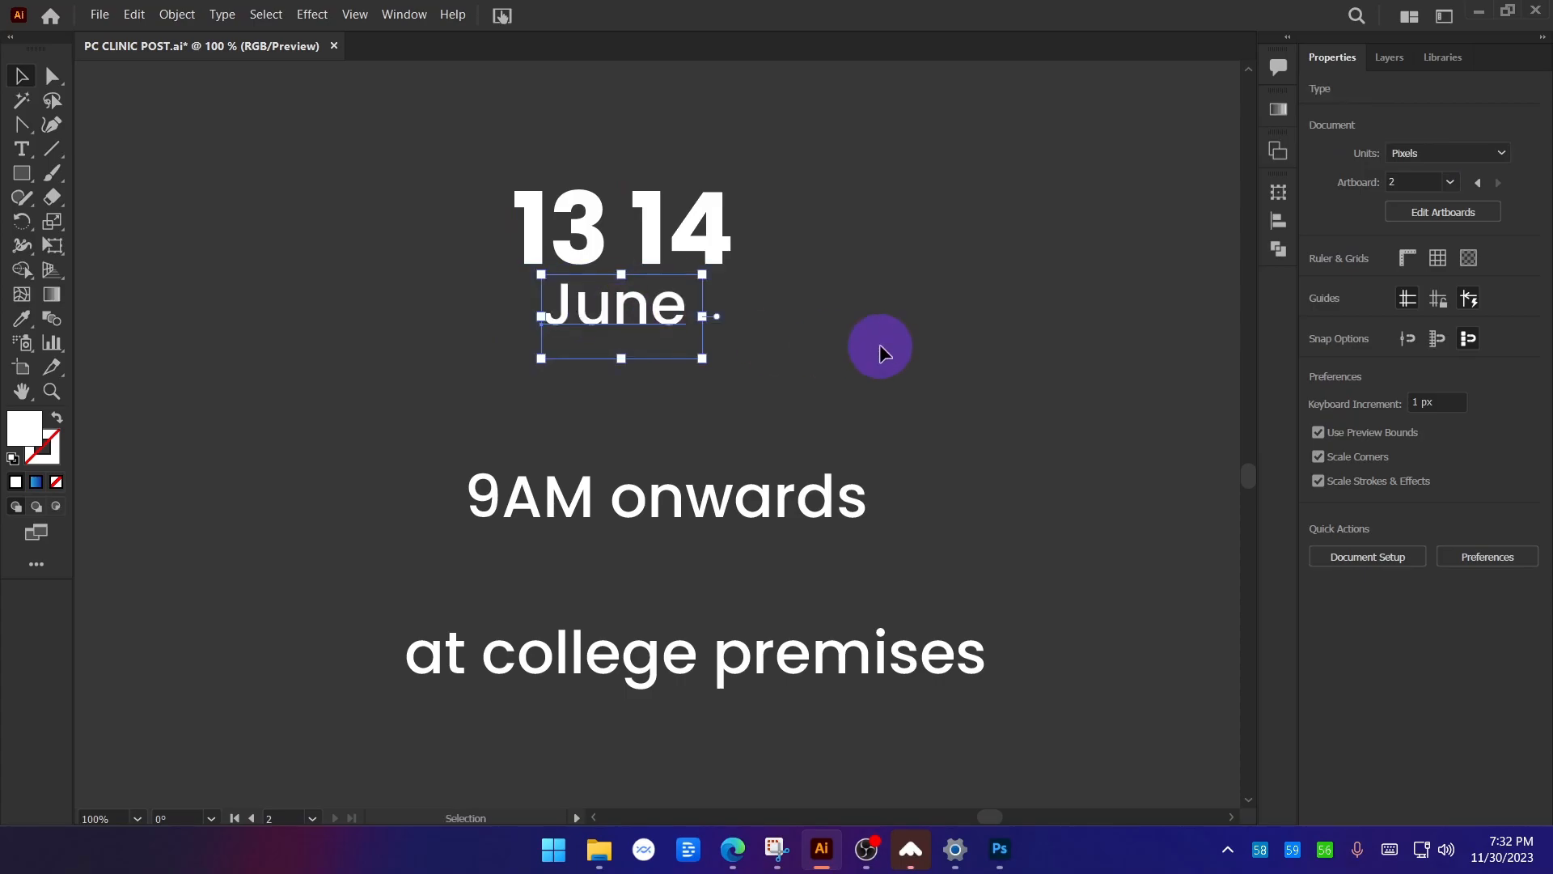
pyautogui.click(880, 344)
pyautogui.scroll(-3, 762, 381)
pyautogui.scroll(-1, 813, 422)
pyautogui.scroll(5, 795, 382)
# Scale up the word June to about the width of "13 14" and align it closely beneath the numbers.
pyautogui.click(634, 420)
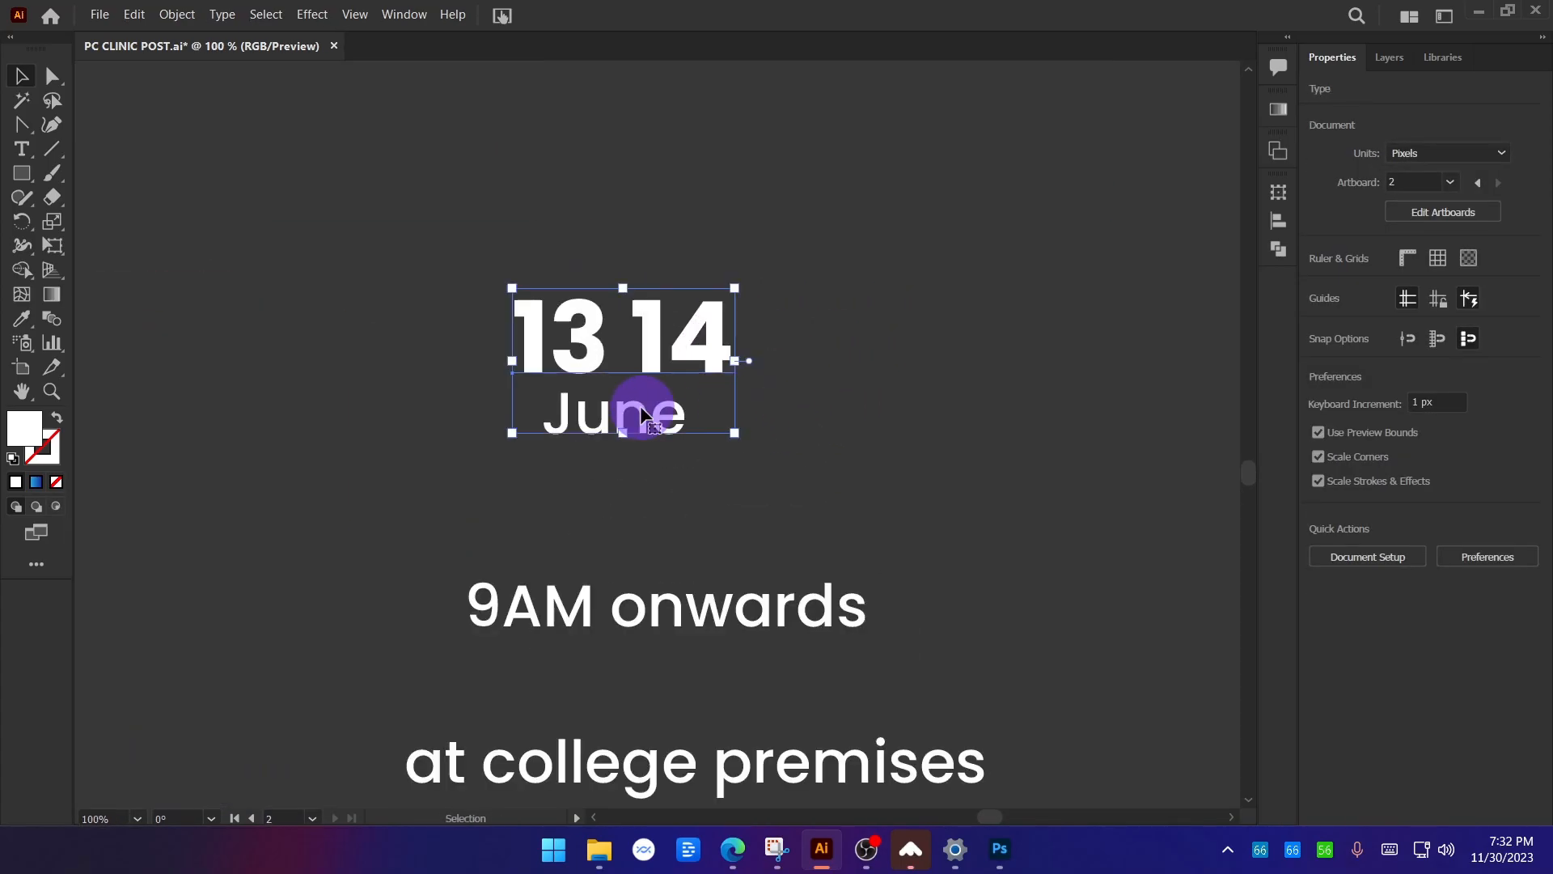
pyautogui.moveTo(600, 421); pyautogui.dragTo(558, 353)
pyautogui.moveTo(672, 374); pyautogui.dragTo(760, 375)
pyautogui.click(920, 396)
pyautogui.moveTo(639, 362); pyautogui.dragTo(643, 358)
pyautogui.click(861, 409)
pyautogui.scroll(-3, 791, 452)
pyautogui.scroll(-3, 792, 458)
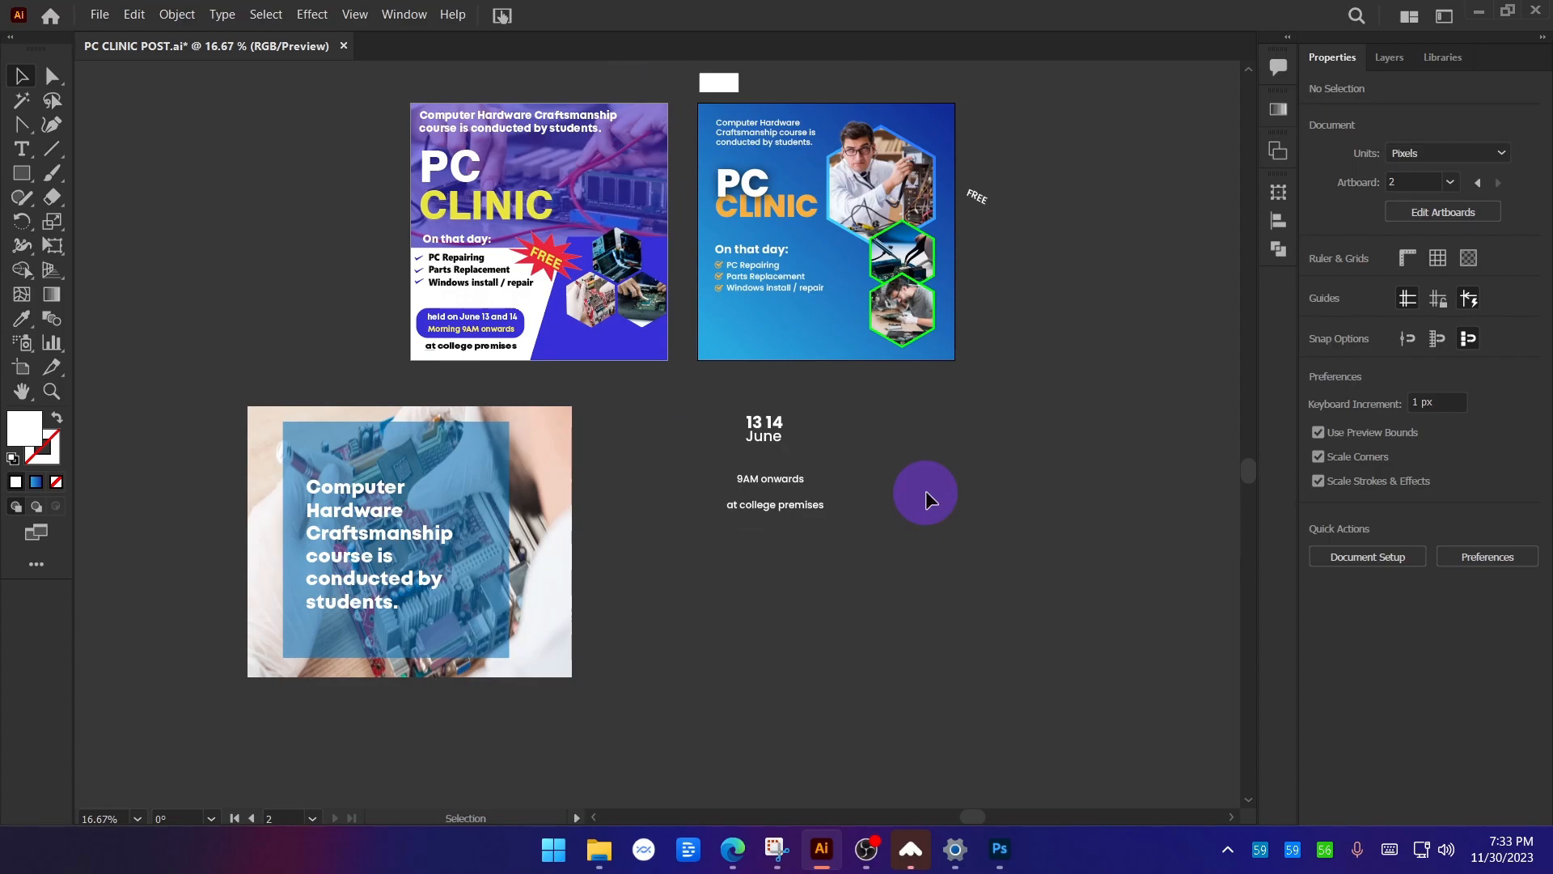
pyautogui.scroll(5, 822, 451)
pyautogui.moveTo(574, 313); pyautogui.dragTo(571, 304)
pyautogui.scroll(-3, 809, 380)
# Delete the word "onwards" from the "9AM onwards" text and move the remaining "9AM" up.
pyautogui.click(596, 419)
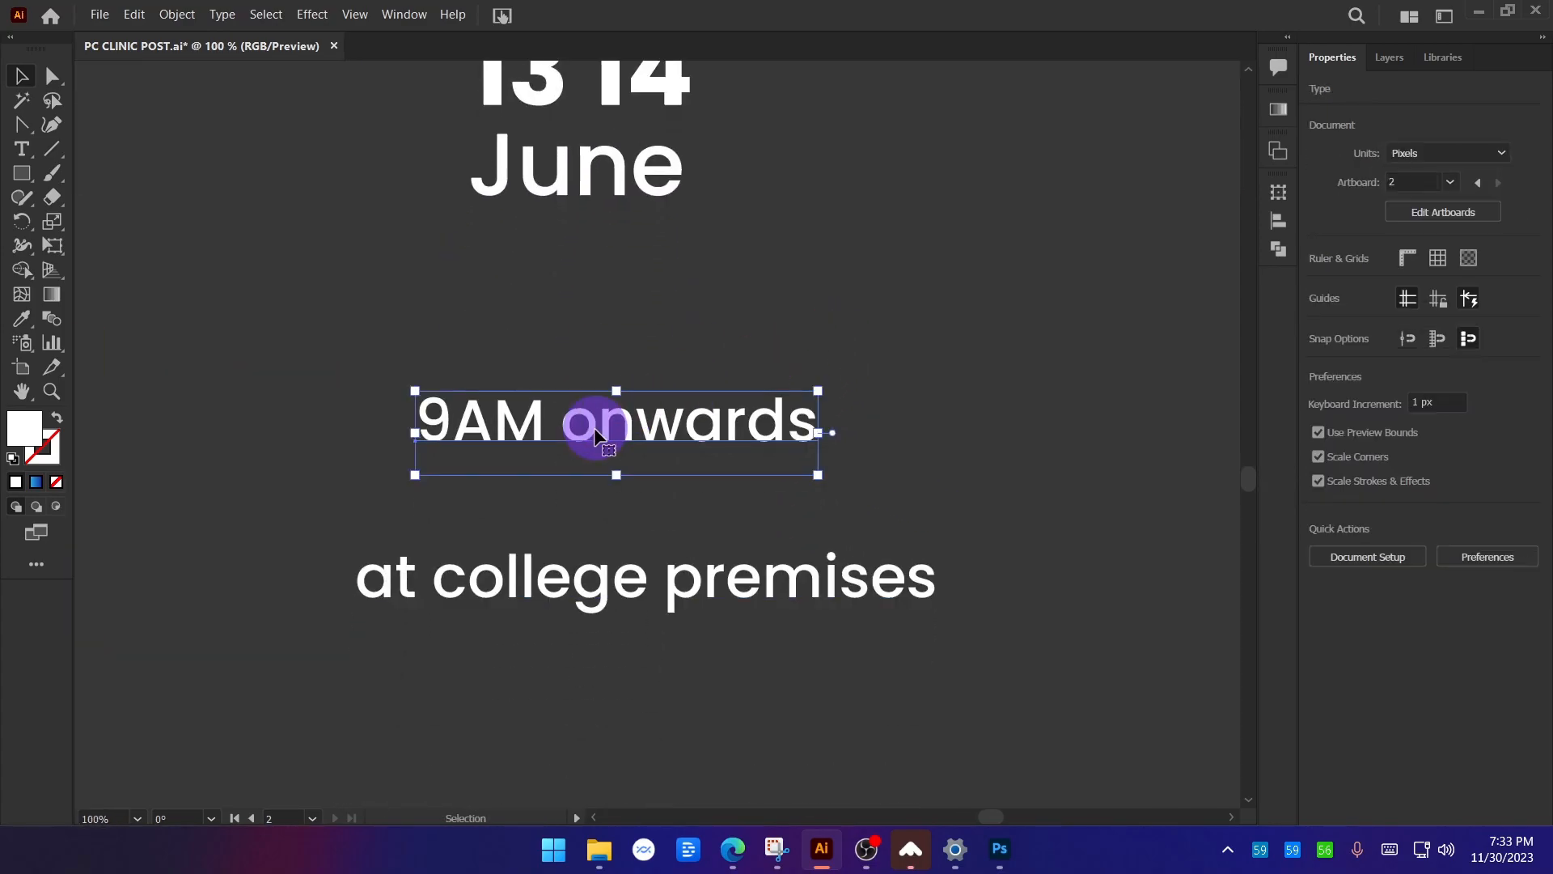
pyautogui.doubleClick(550, 419)
pyautogui.click(452, 422)
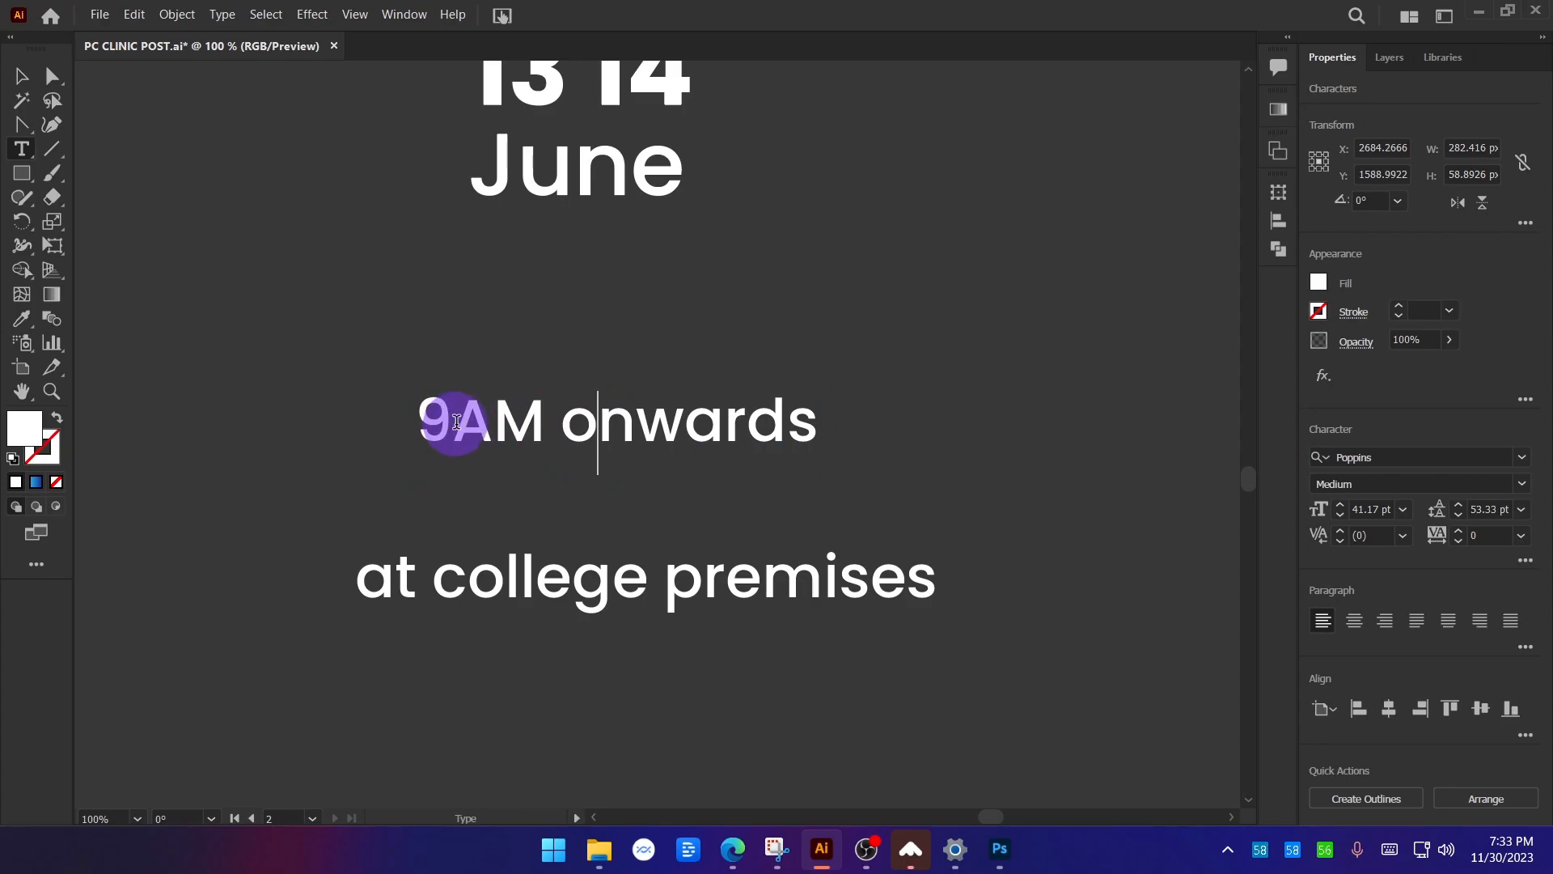
pyautogui.scroll(1, 456, 421)
pyautogui.moveTo(615, 409); pyautogui.dragTo(1073, 435)
pyautogui.press('BackSpace')
pyautogui.click(22, 76)
pyautogui.moveTo(596, 428); pyautogui.dragTo(692, 306)
# Add a separate text object reading "onwards" below "9AM".
pyautogui.click(337, 339)
pyautogui.click(22, 148)
pyautogui.click(486, 420)
pyautogui.write('onwards')
pyautogui.click(22, 76)
# Delete "AM" from the "9AM" text so that only the 9 is left.
pyautogui.click(731, 316)
pyautogui.click(718, 267)
pyautogui.doubleClick(649, 245)
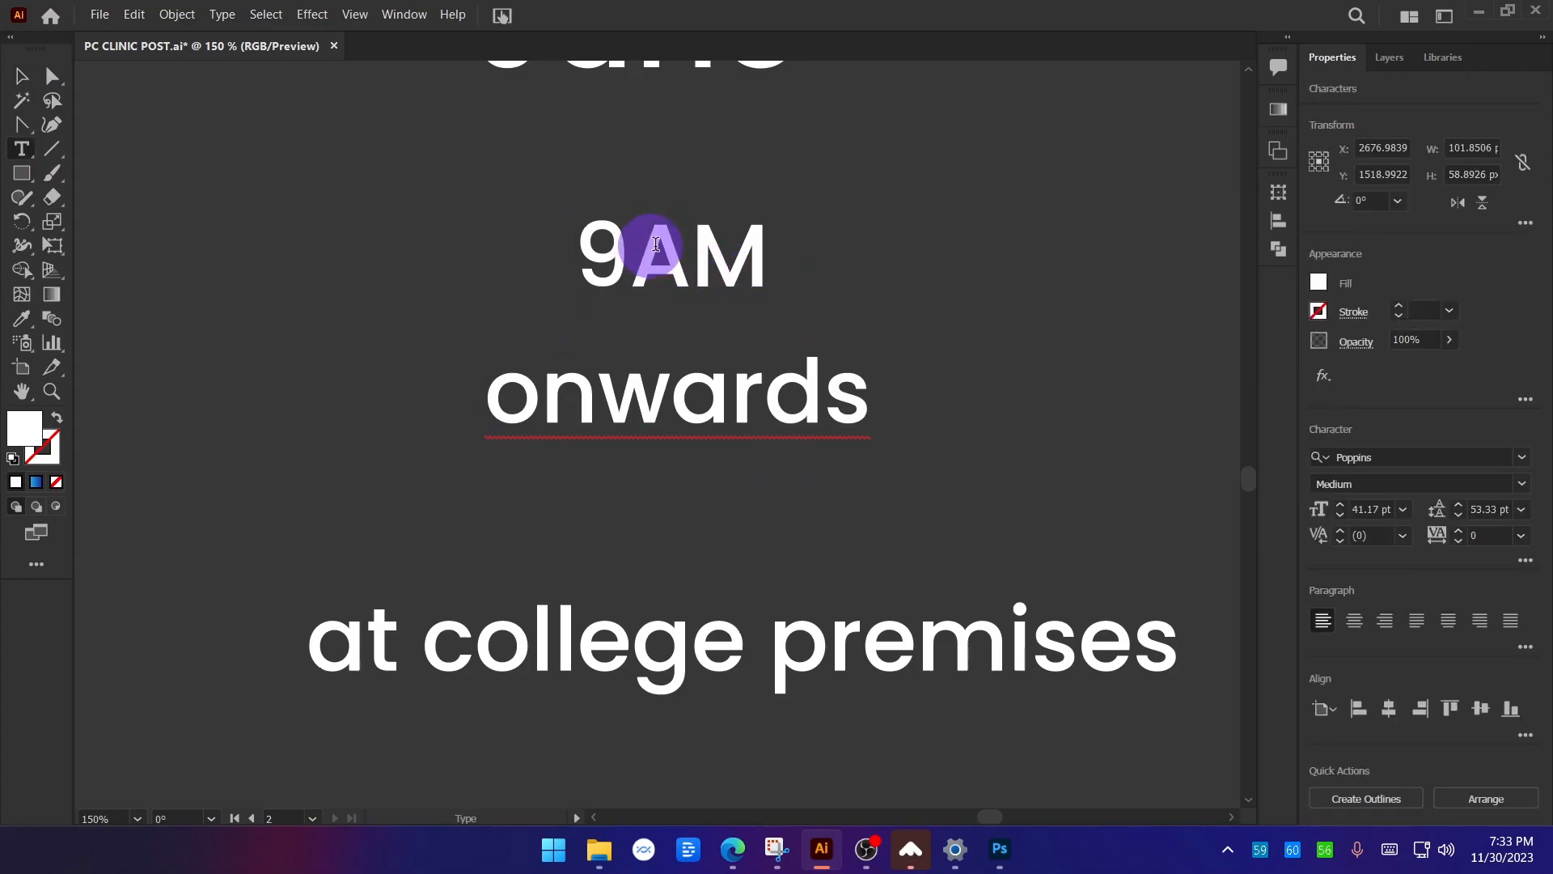
pyautogui.moveTo(647, 244); pyautogui.dragTo(759, 257)
pyautogui.press('BackSpace')
pyautogui.click(22, 76)
pyautogui.click(180, 216)
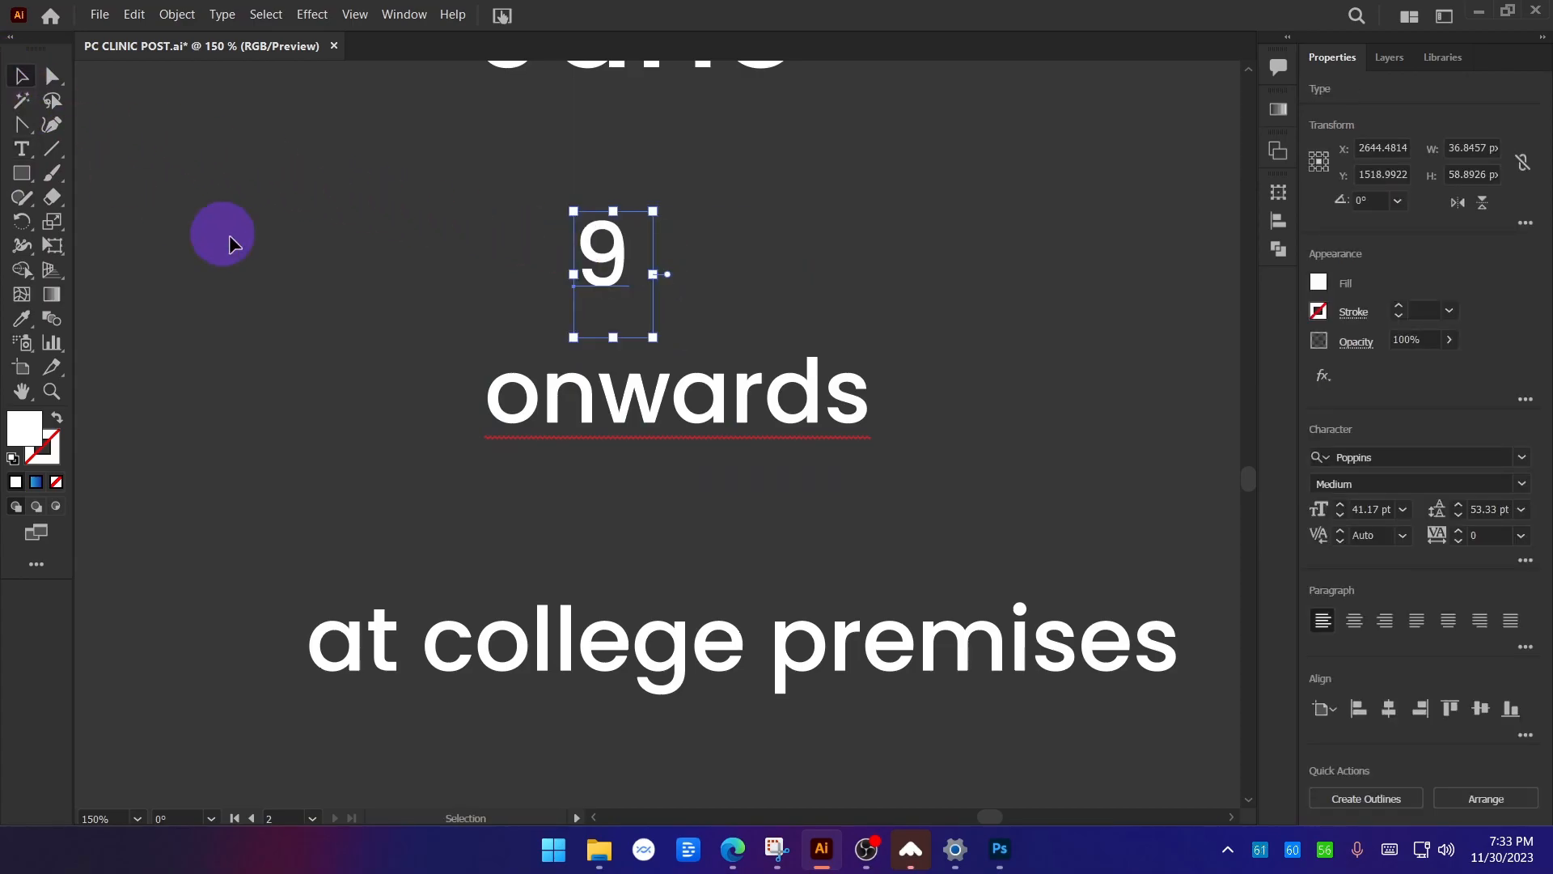
# Duplicate the 9 to its right and change the copy's text to "AM".
pyautogui.moveTo(606, 251); pyautogui.dragTo(704, 275)
pyautogui.doubleClick(704, 271)
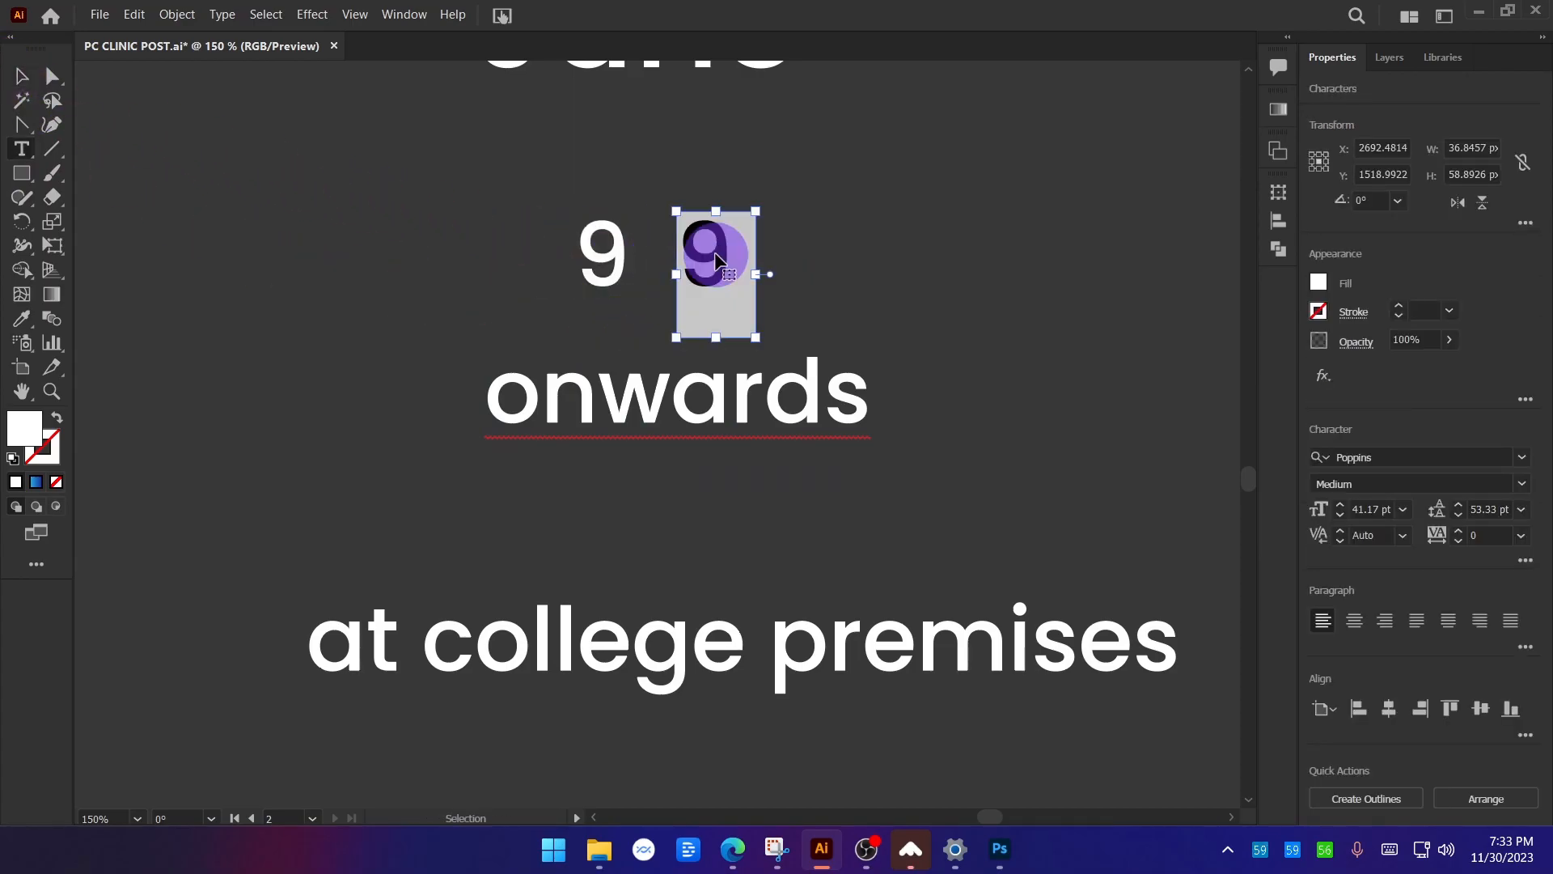
pyautogui.write('AM')
pyautogui.click(22, 76)
pyautogui.click(264, 194)
# Shrink the "AM" text and place it like a superscript at the upper right of the 9.
pyautogui.scroll(2, 740, 195)
pyautogui.click(788, 332)
pyautogui.moveTo(895, 354); pyautogui.dragTo(534, 249)
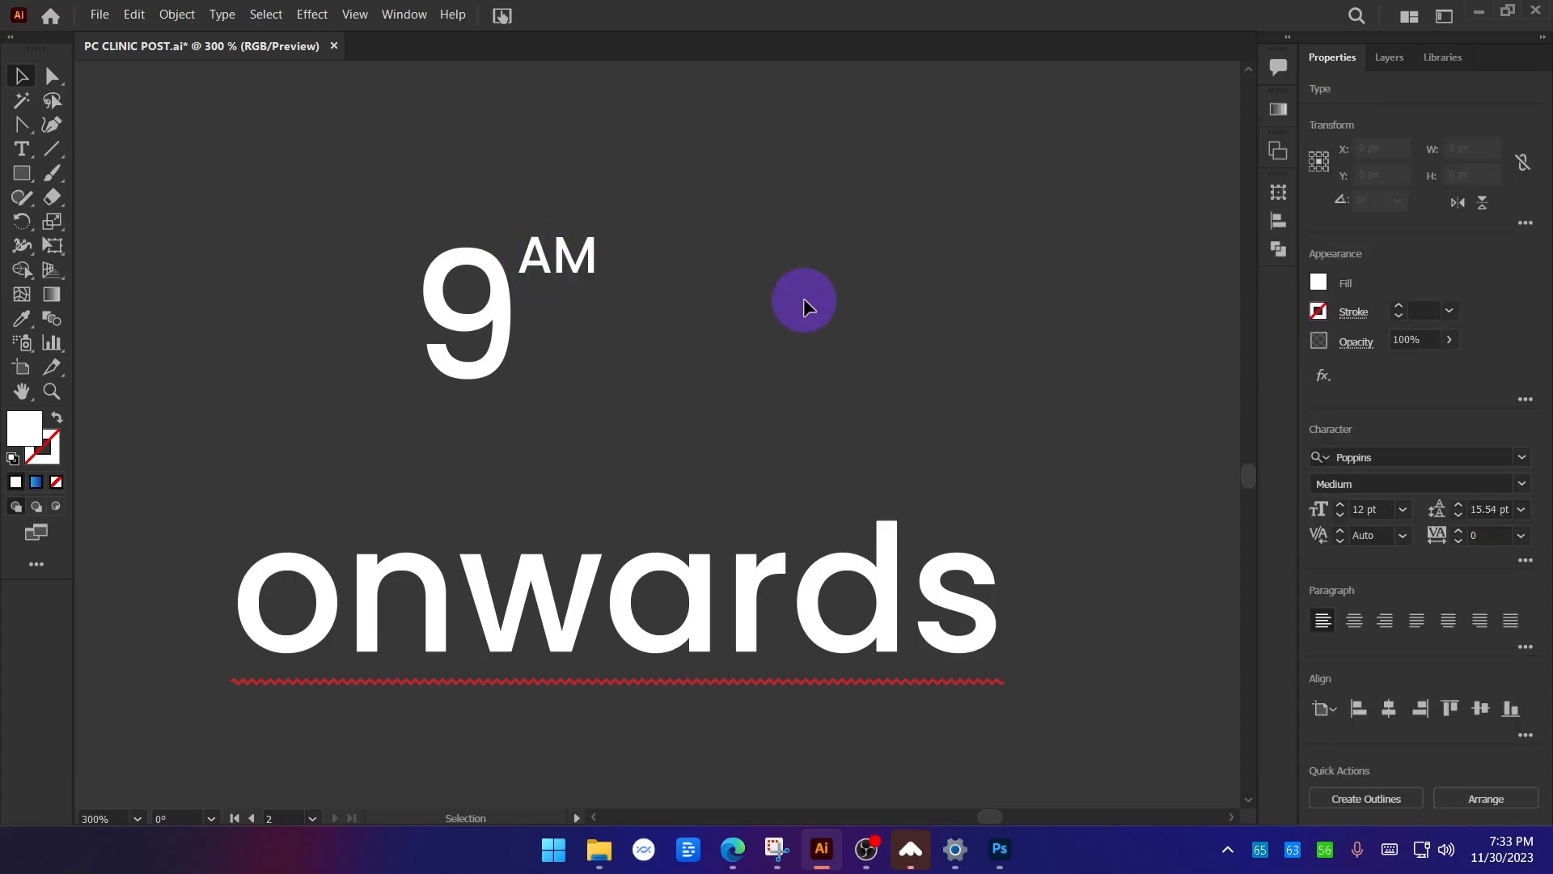
pyautogui.click(804, 300)
pyautogui.scroll(-3, 801, 322)
pyautogui.scroll(6, 769, 314)
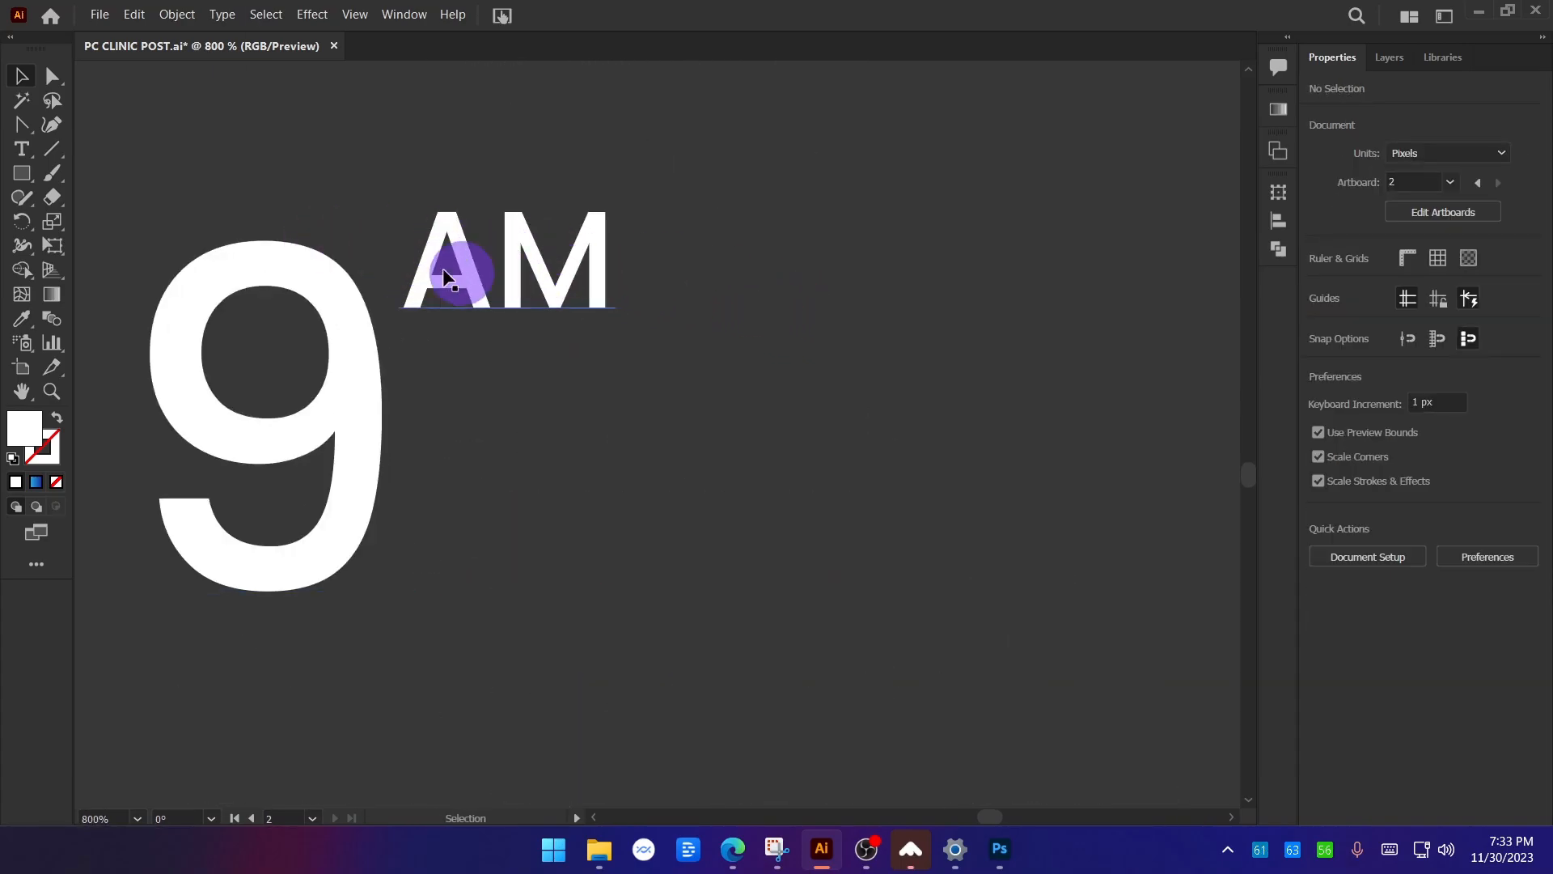
pyautogui.click(507, 283)
pyautogui.scroll(-8, 832, 405)
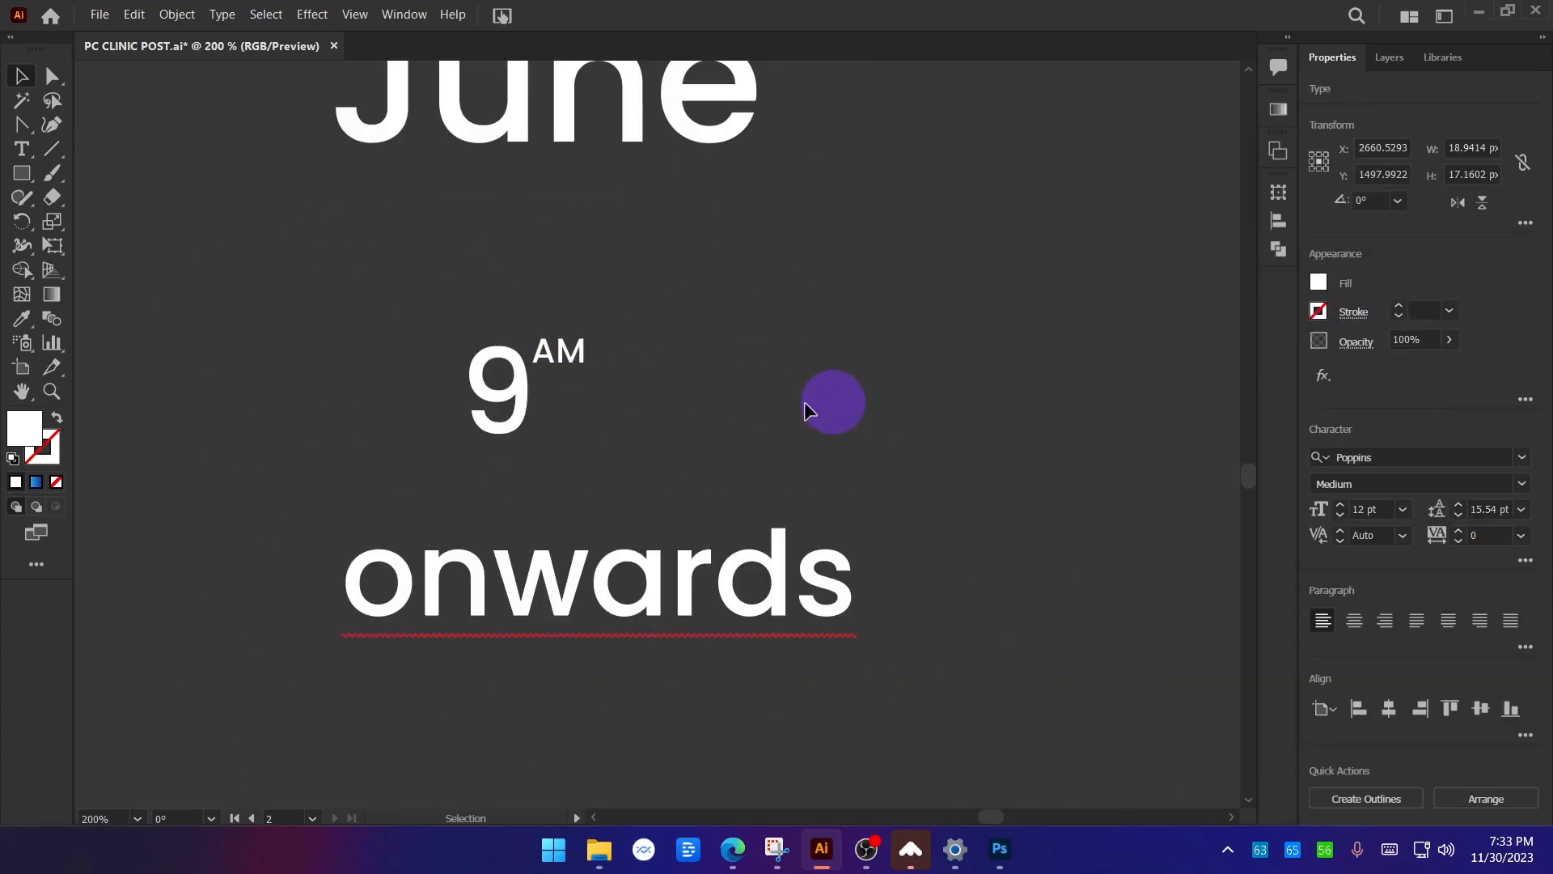
pyautogui.click(742, 395)
pyautogui.scroll(5, 682, 407)
pyautogui.click(686, 272)
pyautogui.moveTo(728, 272); pyautogui.dragTo(739, 275)
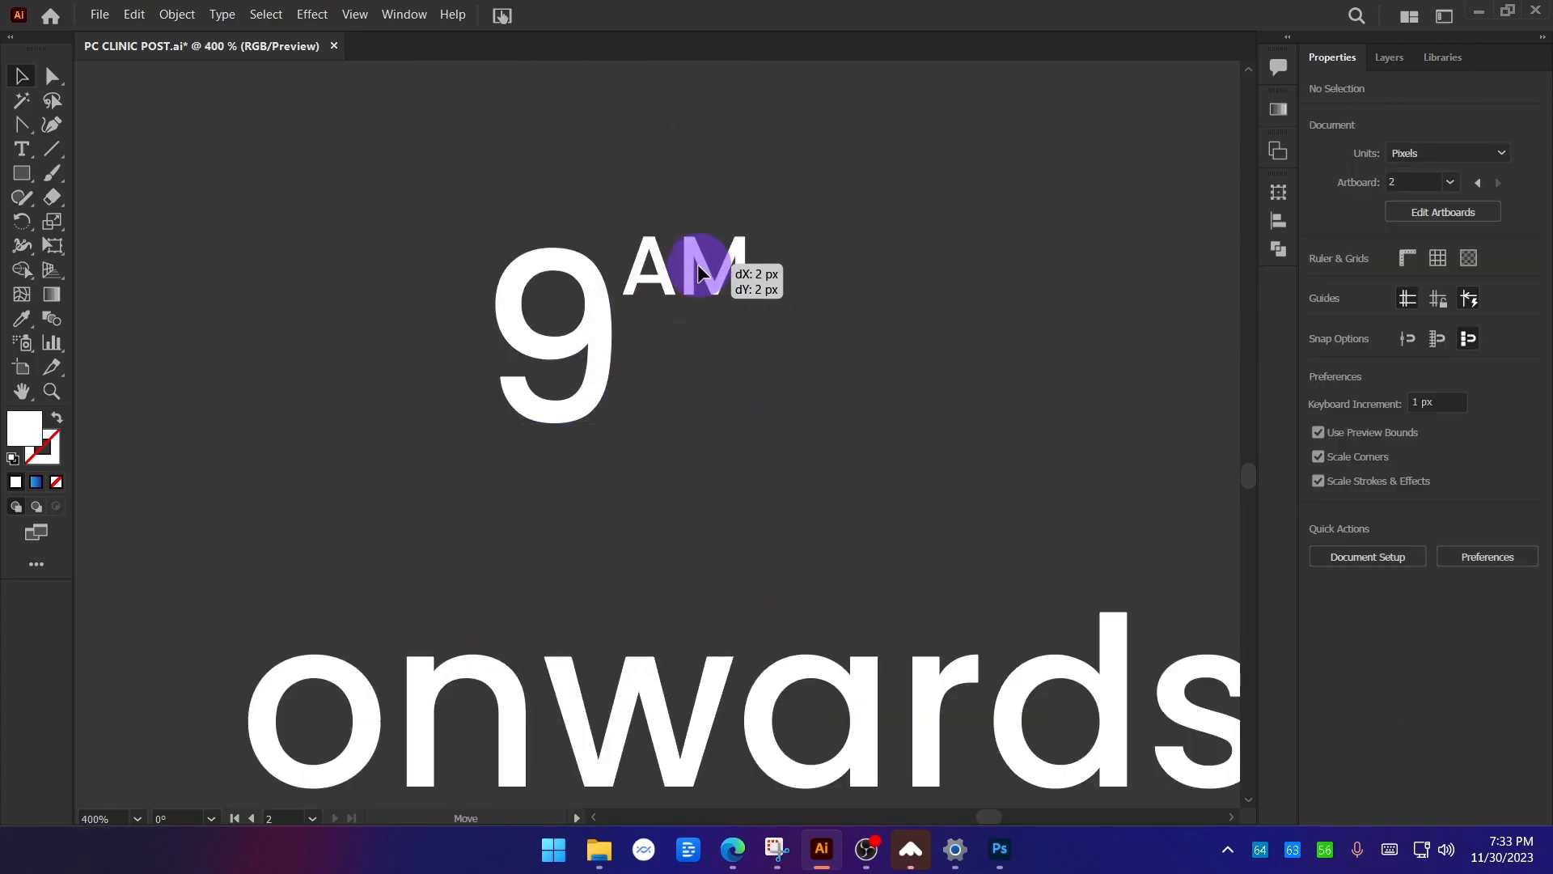
# Move the 9 and its "AM" to the right of the June date text and enlarge them together.
pyautogui.scroll(-3, 631, 340)
pyautogui.click(681, 365)
pyautogui.moveTo(681, 366); pyautogui.dragTo(839, 357)
pyautogui.scroll(-3, 616, 366)
pyautogui.moveTo(606, 339); pyautogui.dragTo(866, 337)
pyautogui.click(1086, 437)
pyautogui.moveTo(1080, 417); pyautogui.dragTo(778, 396)
# Place "onwards" beneath "AM" beside the large 9 and move "AM" straight down closer to it.
pyautogui.moveTo(354, 380); pyautogui.dragTo(665, 338)
pyautogui.click(744, 413)
pyautogui.scroll(-2, 752, 422)
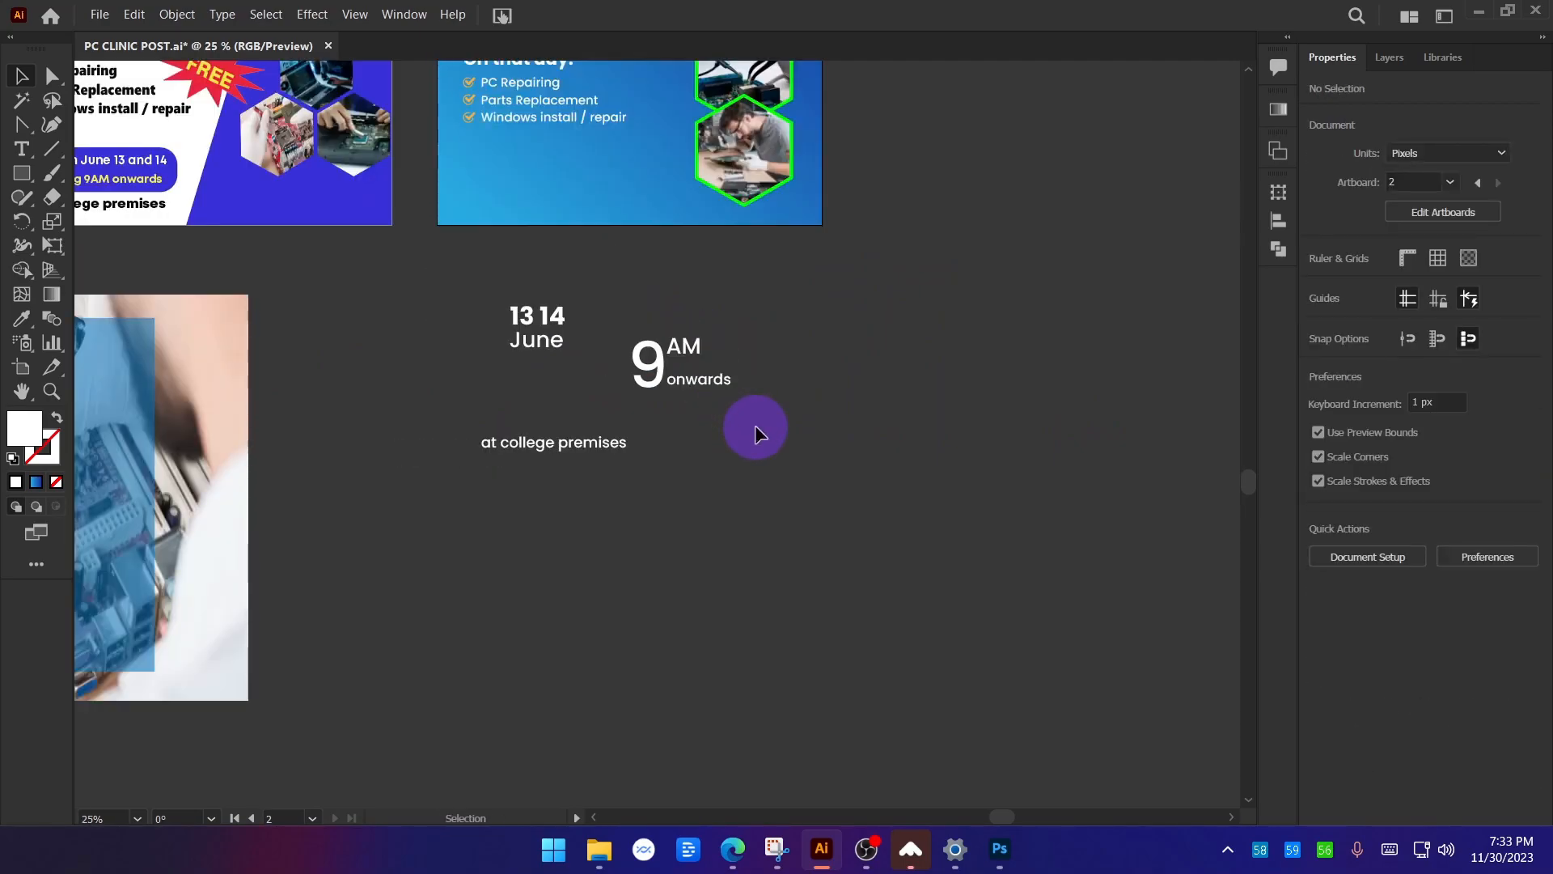
pyautogui.scroll(4, 678, 362)
pyautogui.click(732, 319)
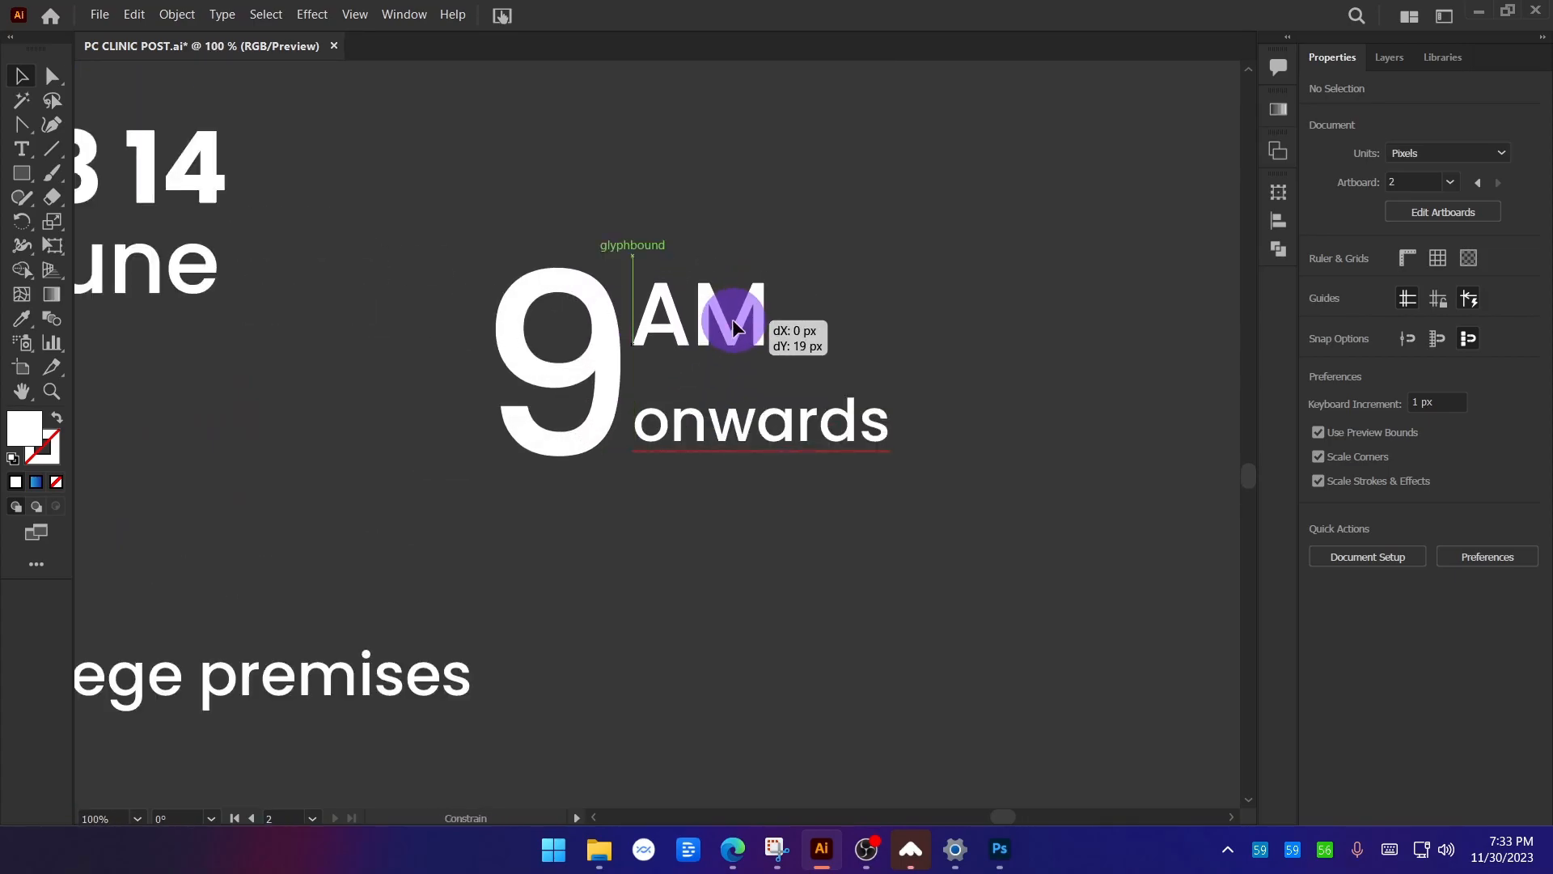
# Enlarge "onwards" to about the letter size of "AM" and stack the two lines left-aligned beside the 9.
pyautogui.click(813, 421)
pyautogui.moveTo(891, 434); pyautogui.dragTo(1037, 430)
pyautogui.click(851, 571)
pyautogui.moveTo(778, 423); pyautogui.dragTo(766, 400)
pyautogui.click(735, 332)
pyautogui.moveTo(731, 310)
pyautogui.mouseDown()
pyautogui.moveTo(753, 306)
pyautogui.moveTo(731, 304)
pyautogui.mouseUp()
pyautogui.keyDown('shift'); pyautogui.click(734, 312); pyautogui.keyUp('shift')
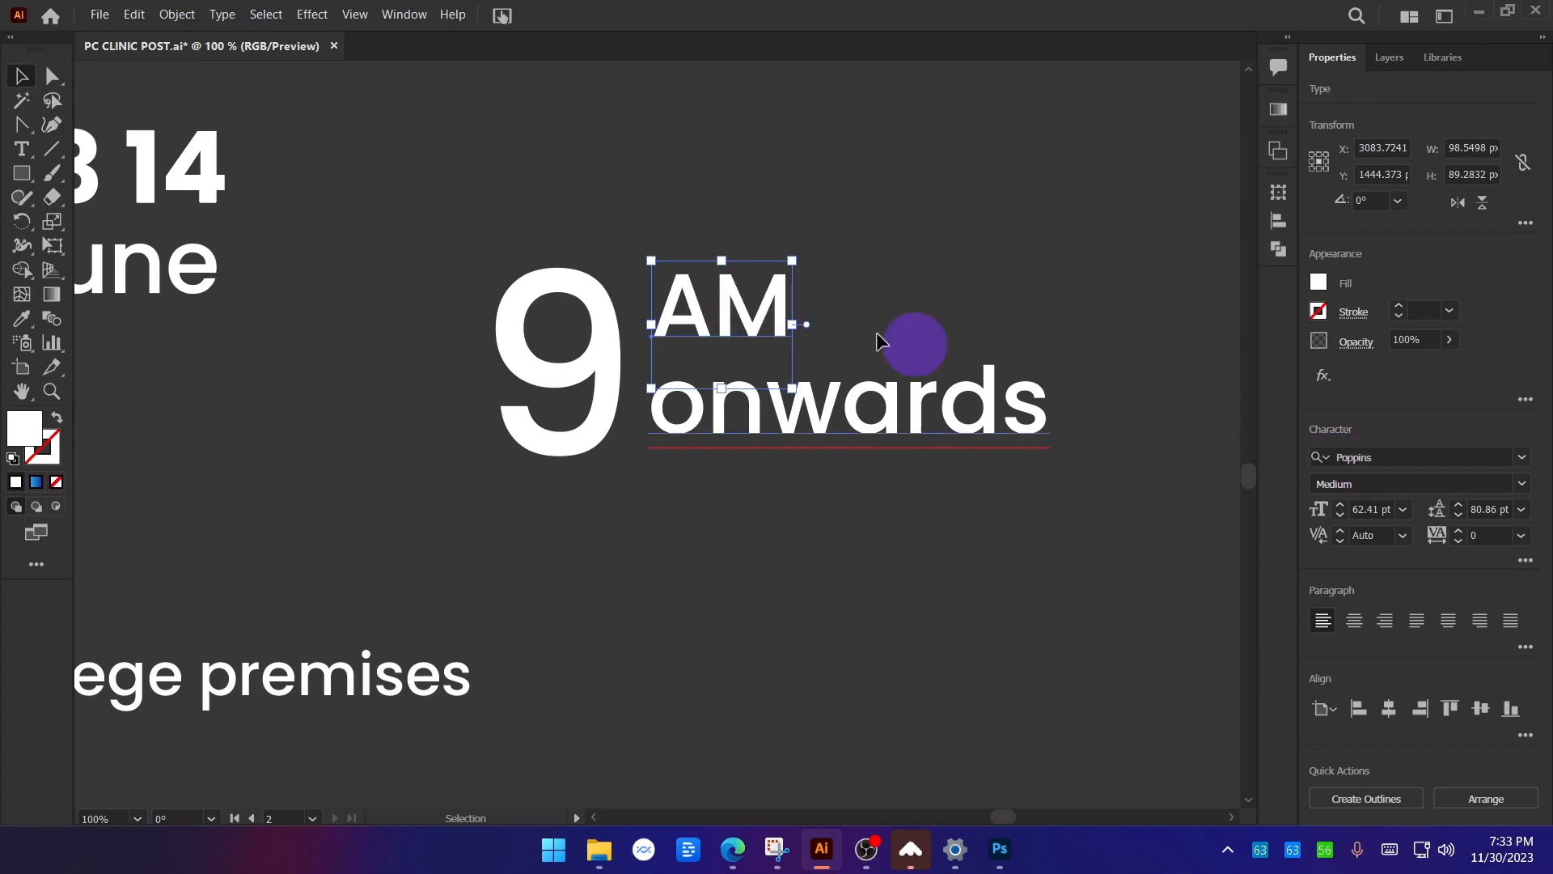
# Change the "AM" text beside the 9 to lowercase "am".
pyautogui.click(222, 15)
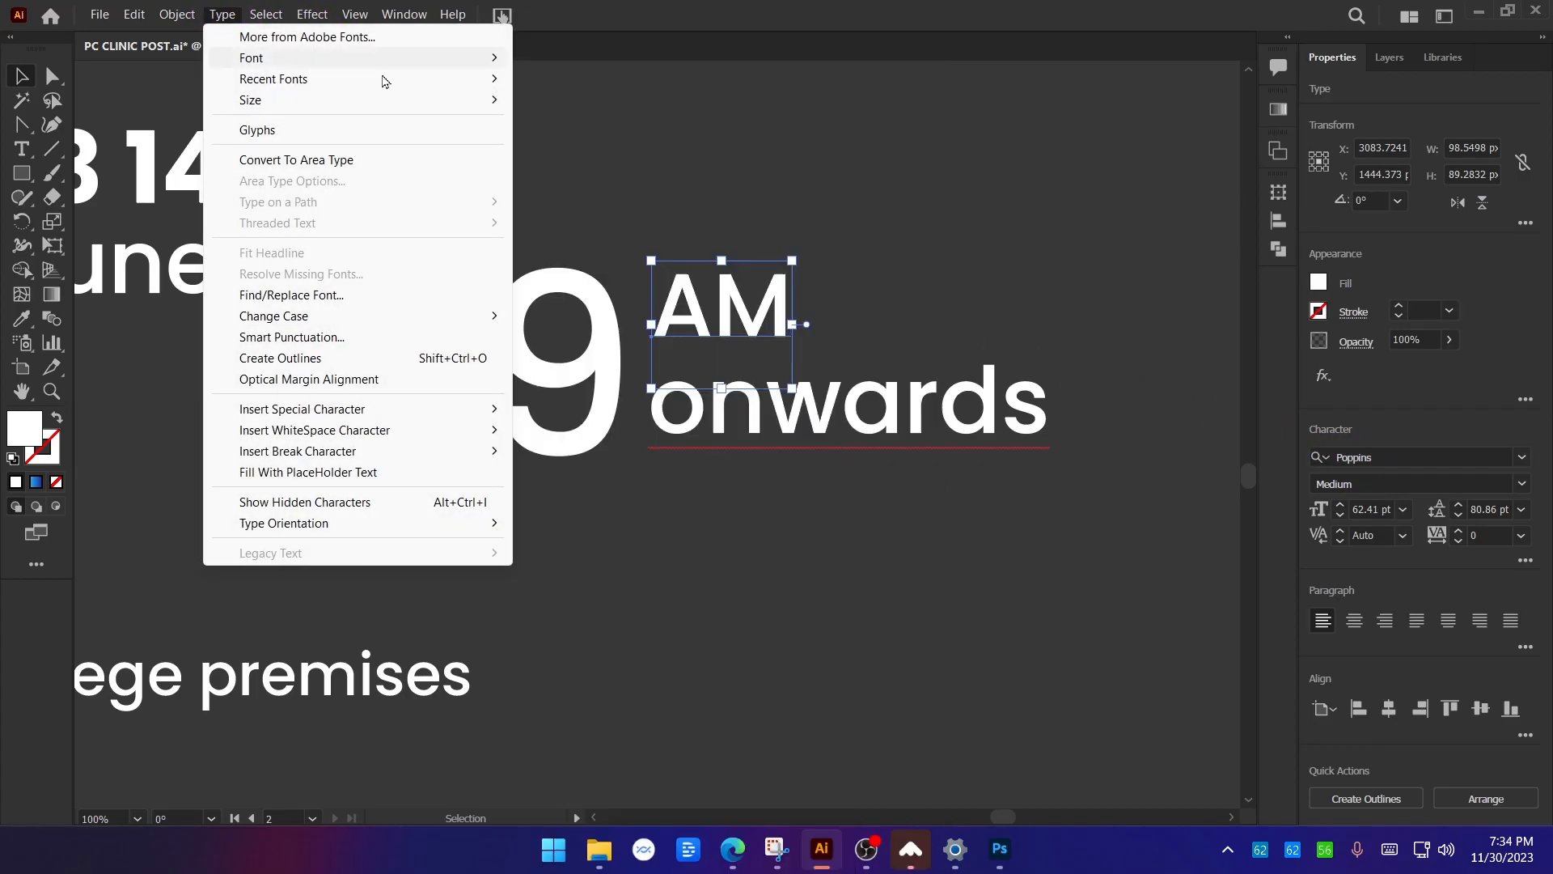
pyautogui.moveTo(477, 316)
pyautogui.click(602, 355)
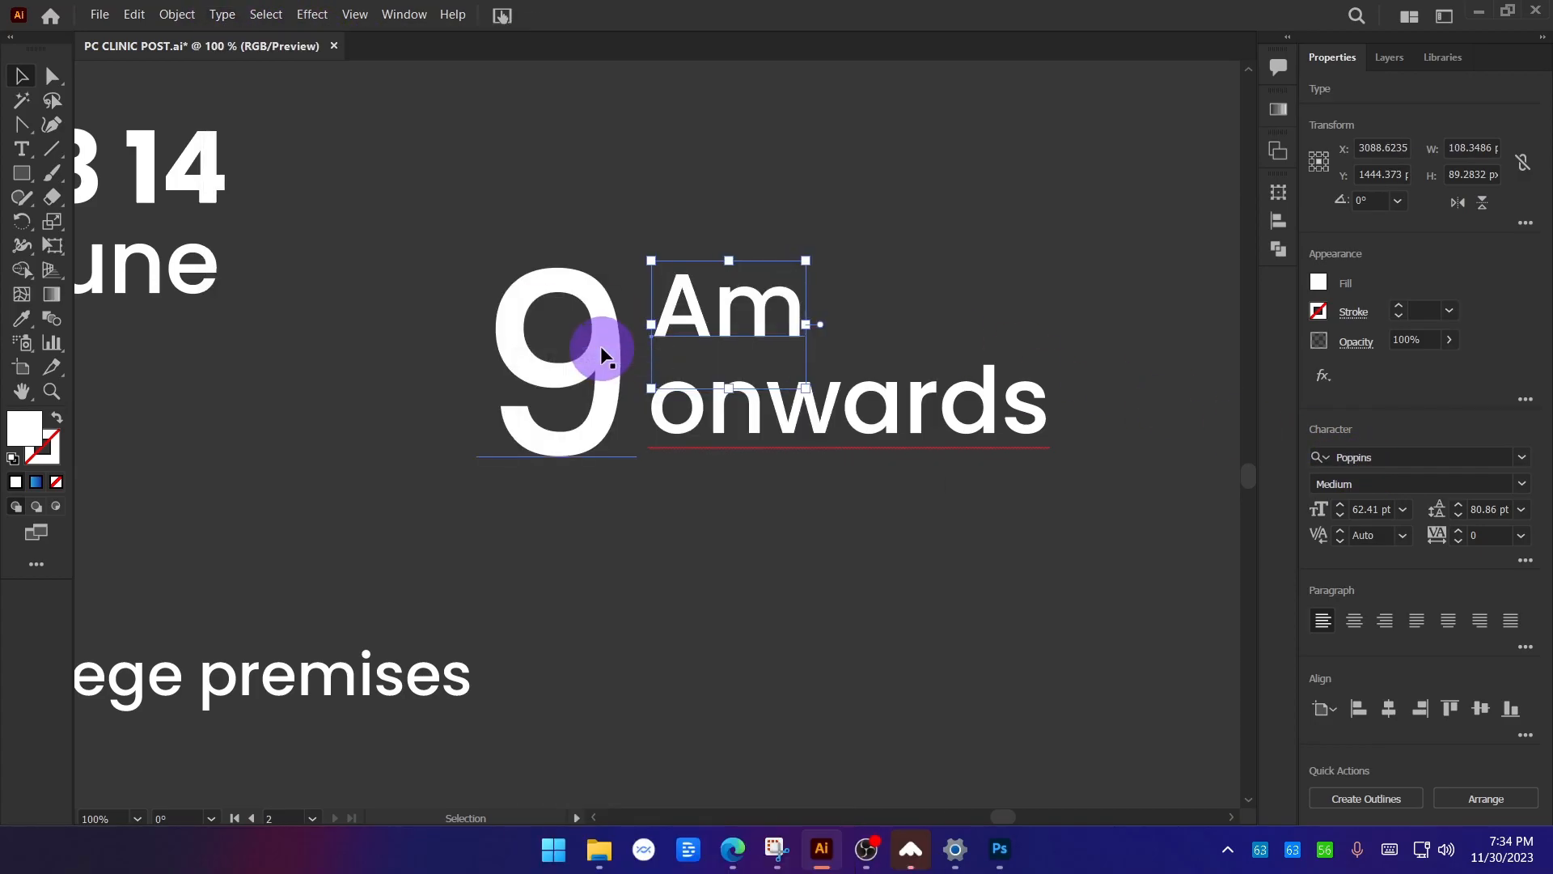
pyautogui.doubleClick(705, 338)
pyautogui.moveTo(706, 307); pyautogui.dragTo(653, 307)
pyautogui.write('a')
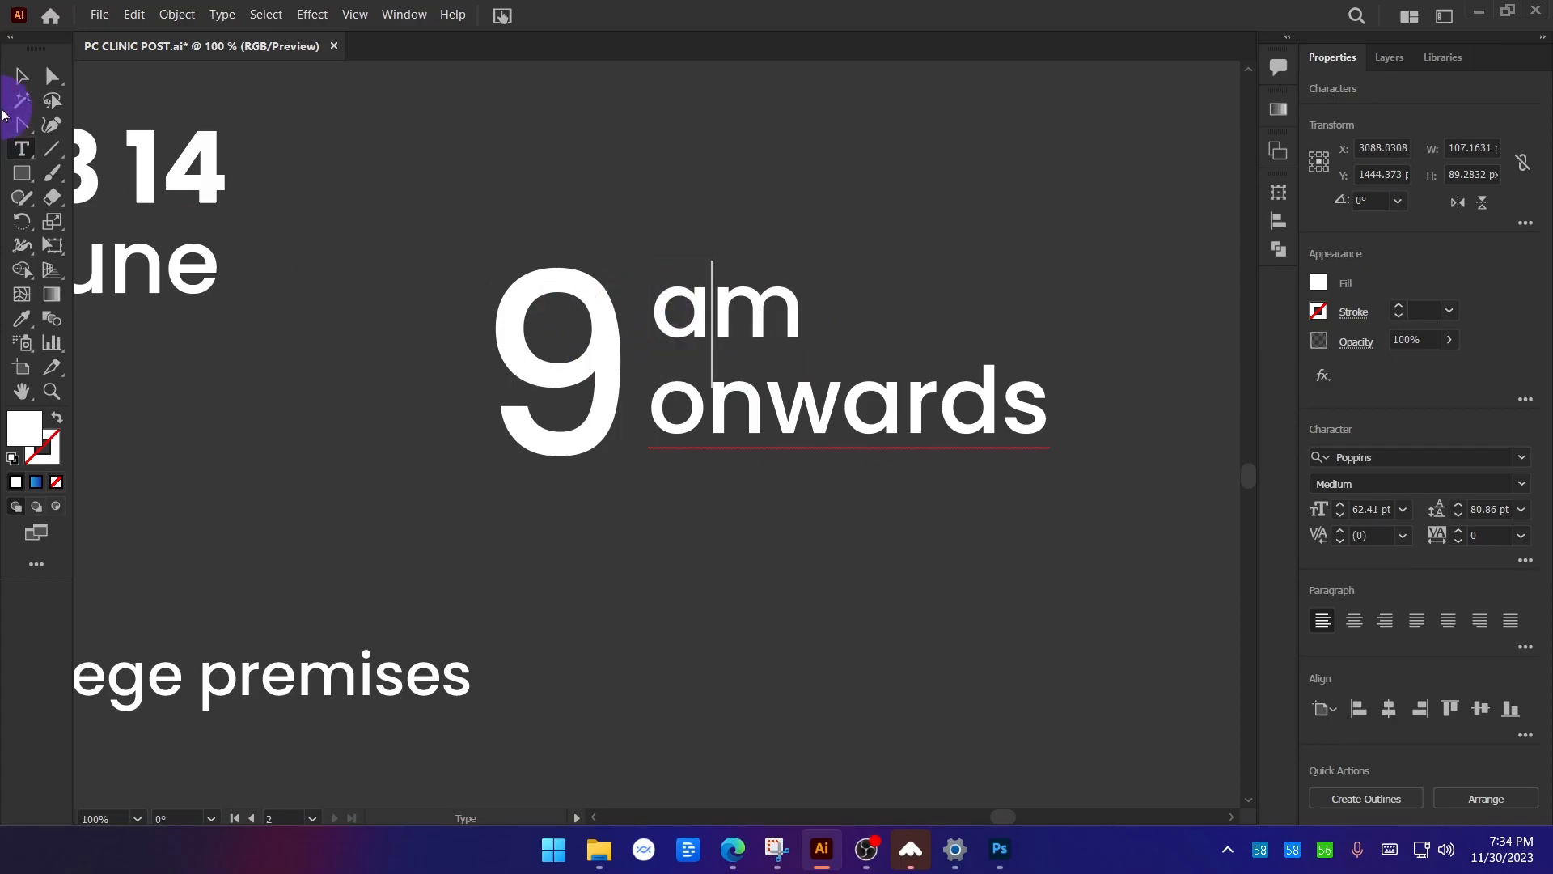
pyautogui.click(21, 75)
pyautogui.click(259, 126)
# Move the "am" text up 6 px to widen its gap above "onwards".
pyautogui.scroll(-3, 882, 411)
pyautogui.scroll(4, 861, 370)
pyautogui.moveTo(707, 353); pyautogui.dragTo(705, 337)
pyautogui.click(768, 246)
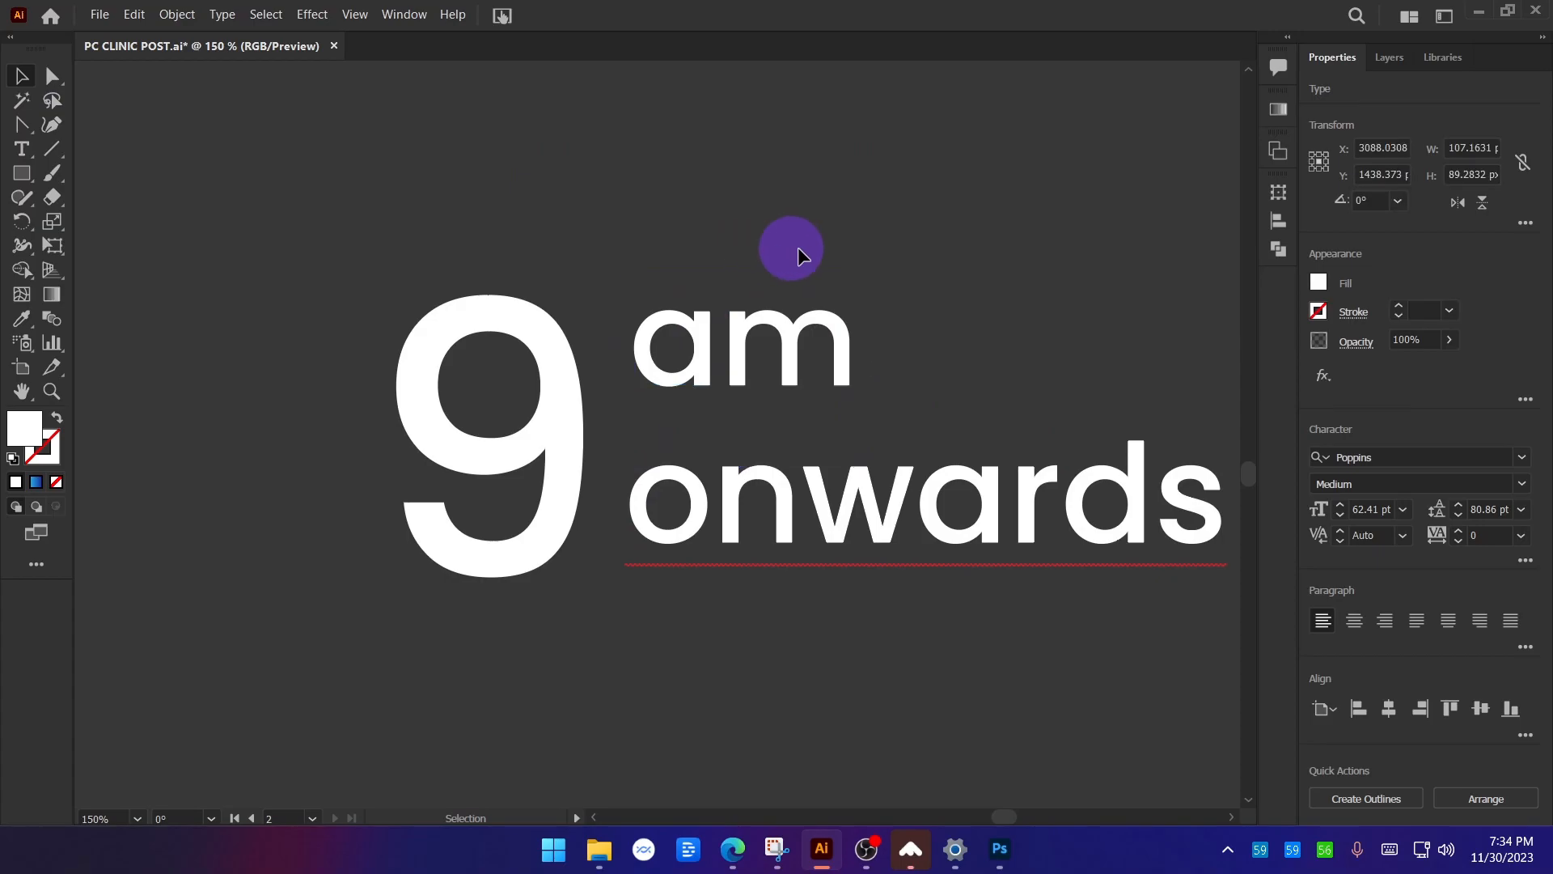
pyautogui.scroll(-6, 860, 521)
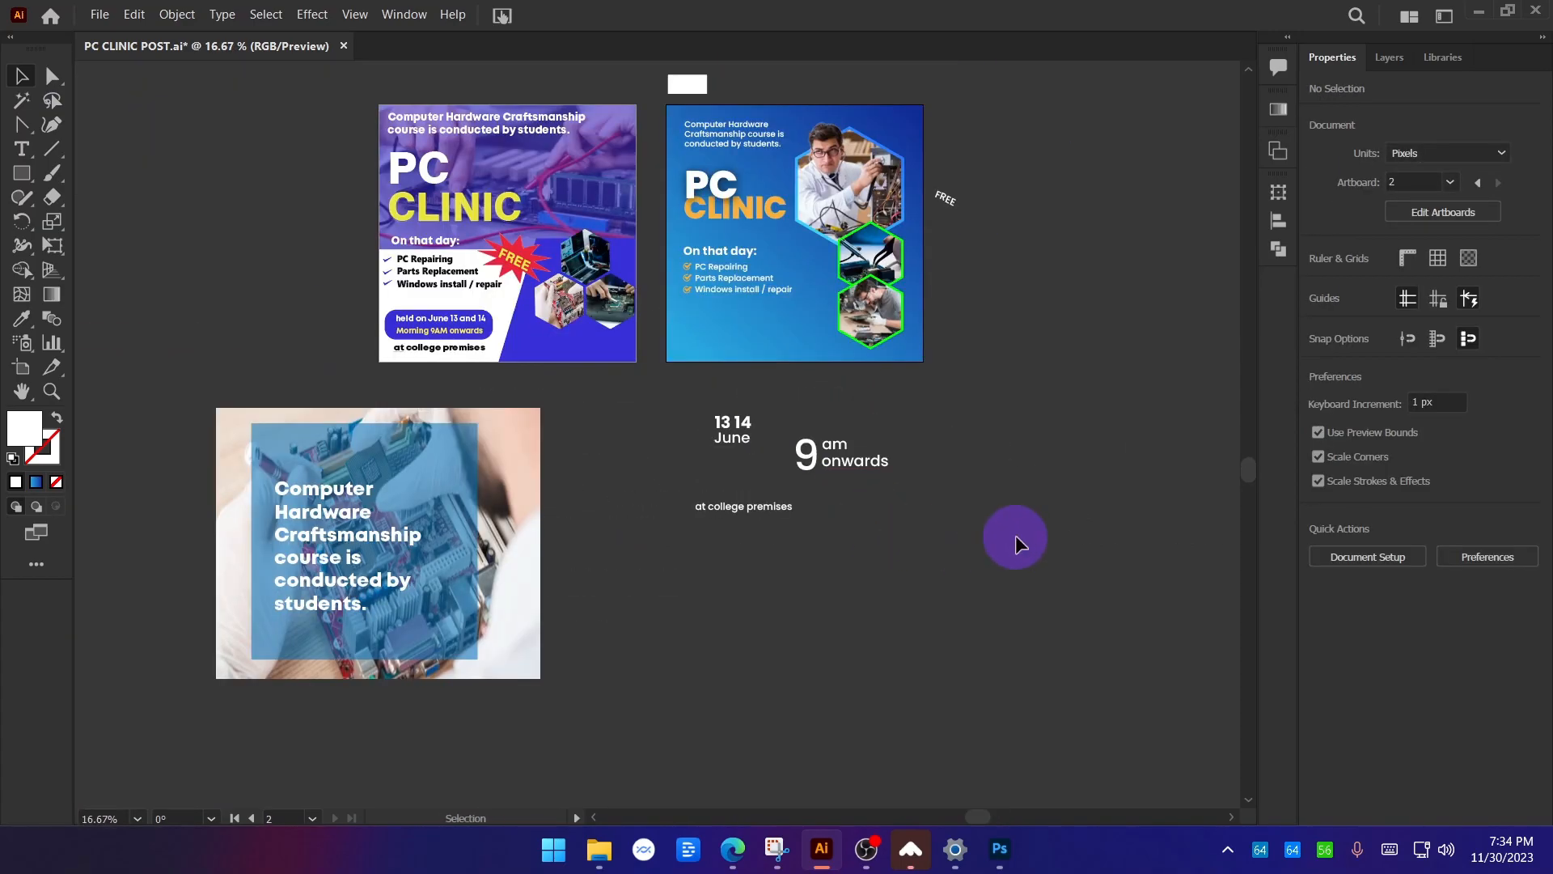
# Enlarge the word June beneath "13 14" to about 67.26 pt.
pyautogui.scroll(6, 728, 433)
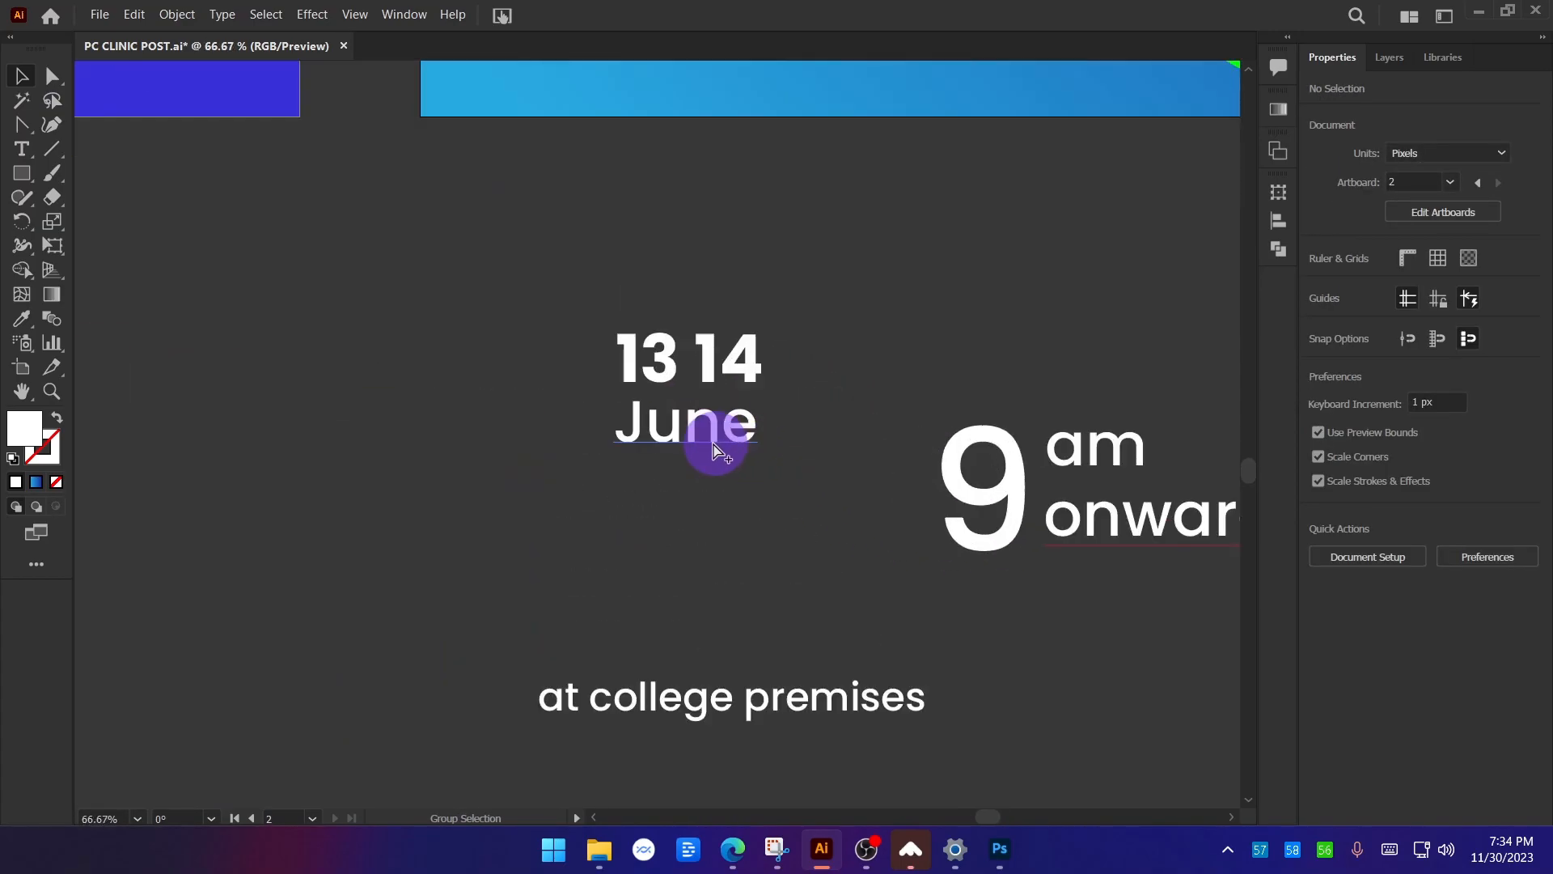
pyautogui.click(732, 437)
pyautogui.moveTo(847, 422); pyautogui.dragTo(865, 422)
# Mark both side edges of the "13 14 June" block with temporary red annotation lines and erase them.
pyautogui.hotkey('ctrl', 'alt', 'g')
pyautogui.moveTo(483, 176); pyautogui.dragTo(475, 508)
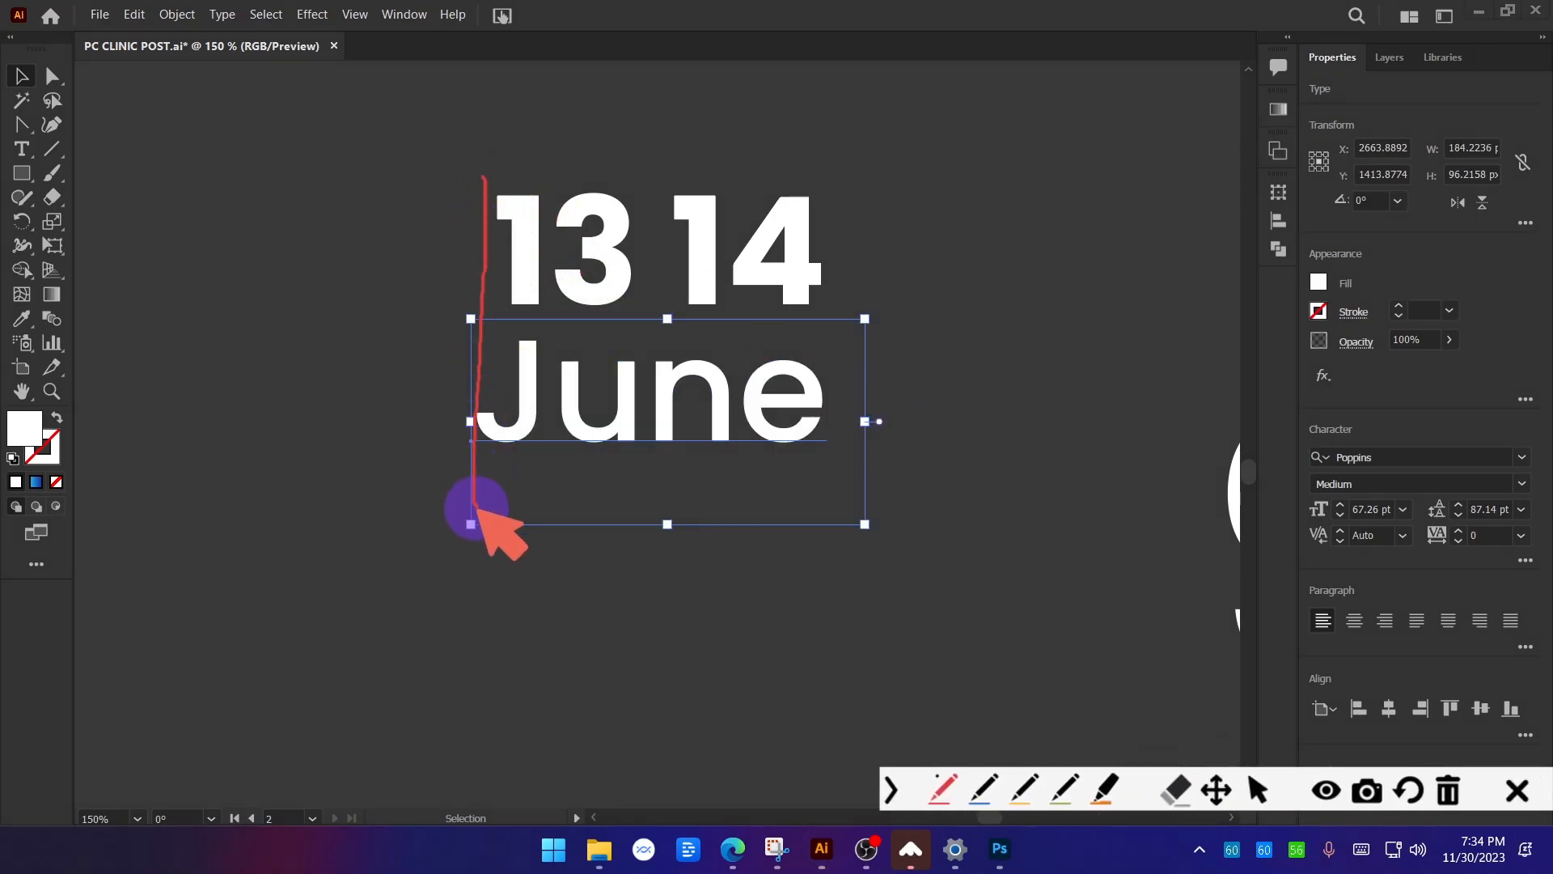
pyautogui.moveTo(832, 180); pyautogui.dragTo(819, 538)
pyautogui.click(1448, 790)
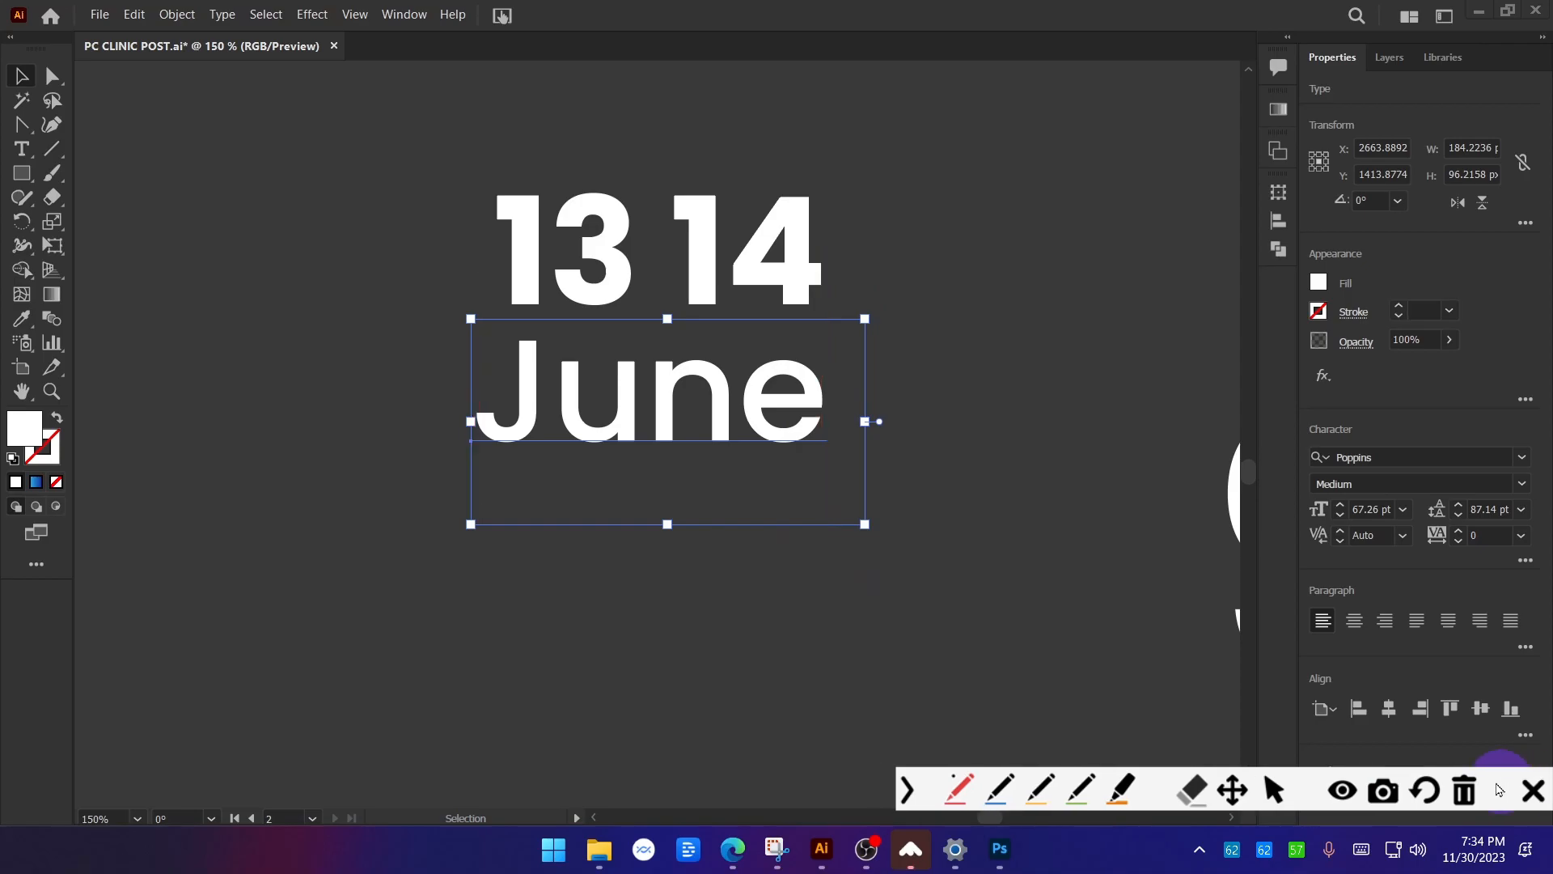
pyautogui.click(1518, 790)
pyautogui.click(920, 624)
# Draw a white rectangle below the services list on the second poster and round its corners.
pyautogui.scroll(-5, 695, 435)
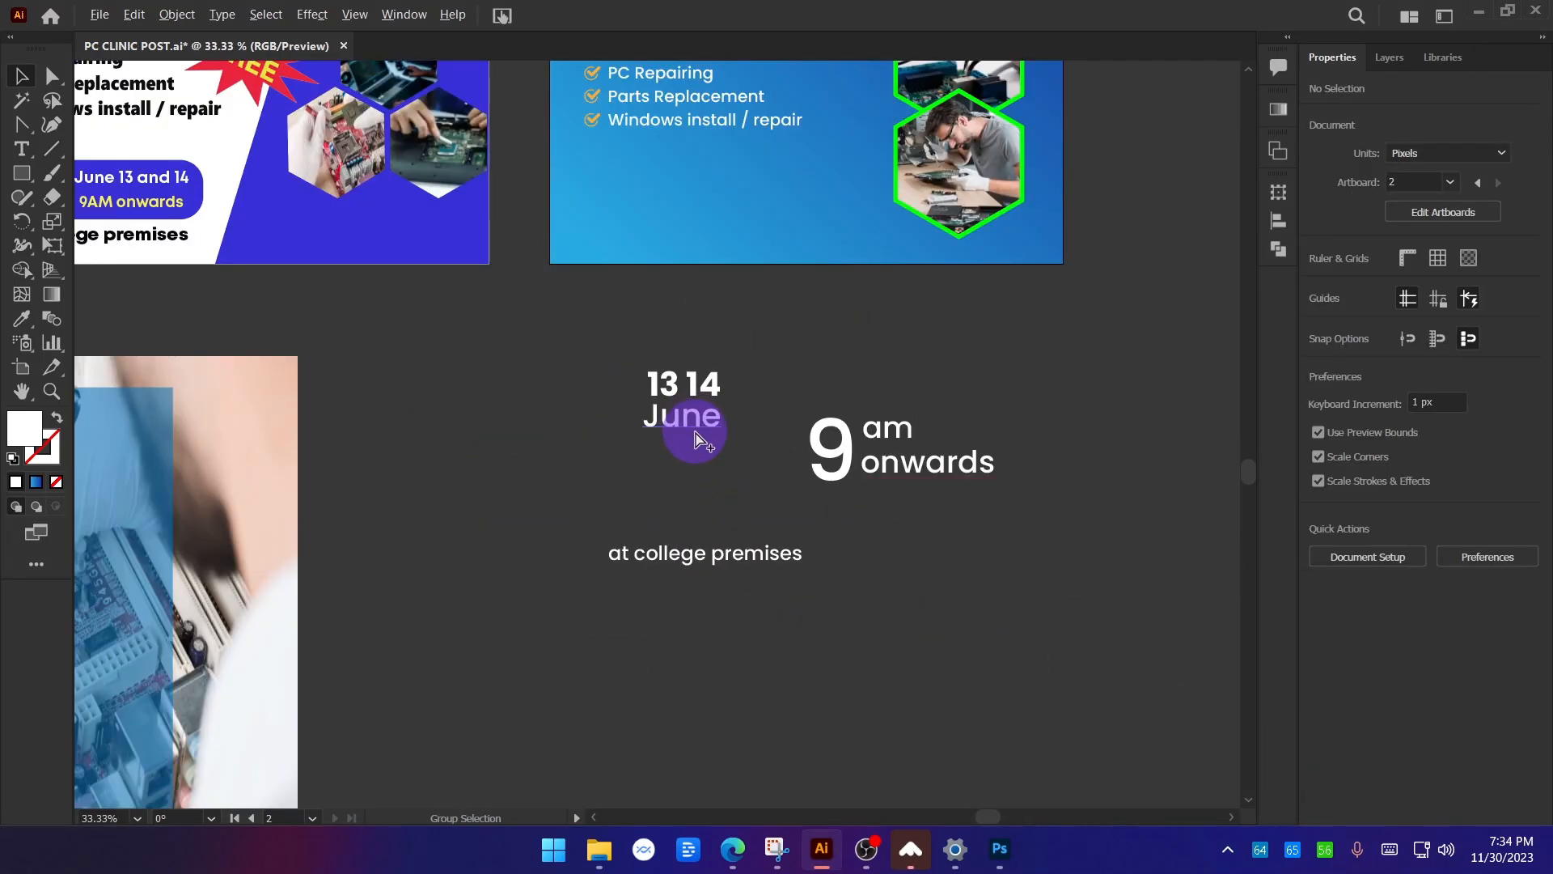
pyautogui.moveTo(828, 358); pyautogui.dragTo(788, 465)
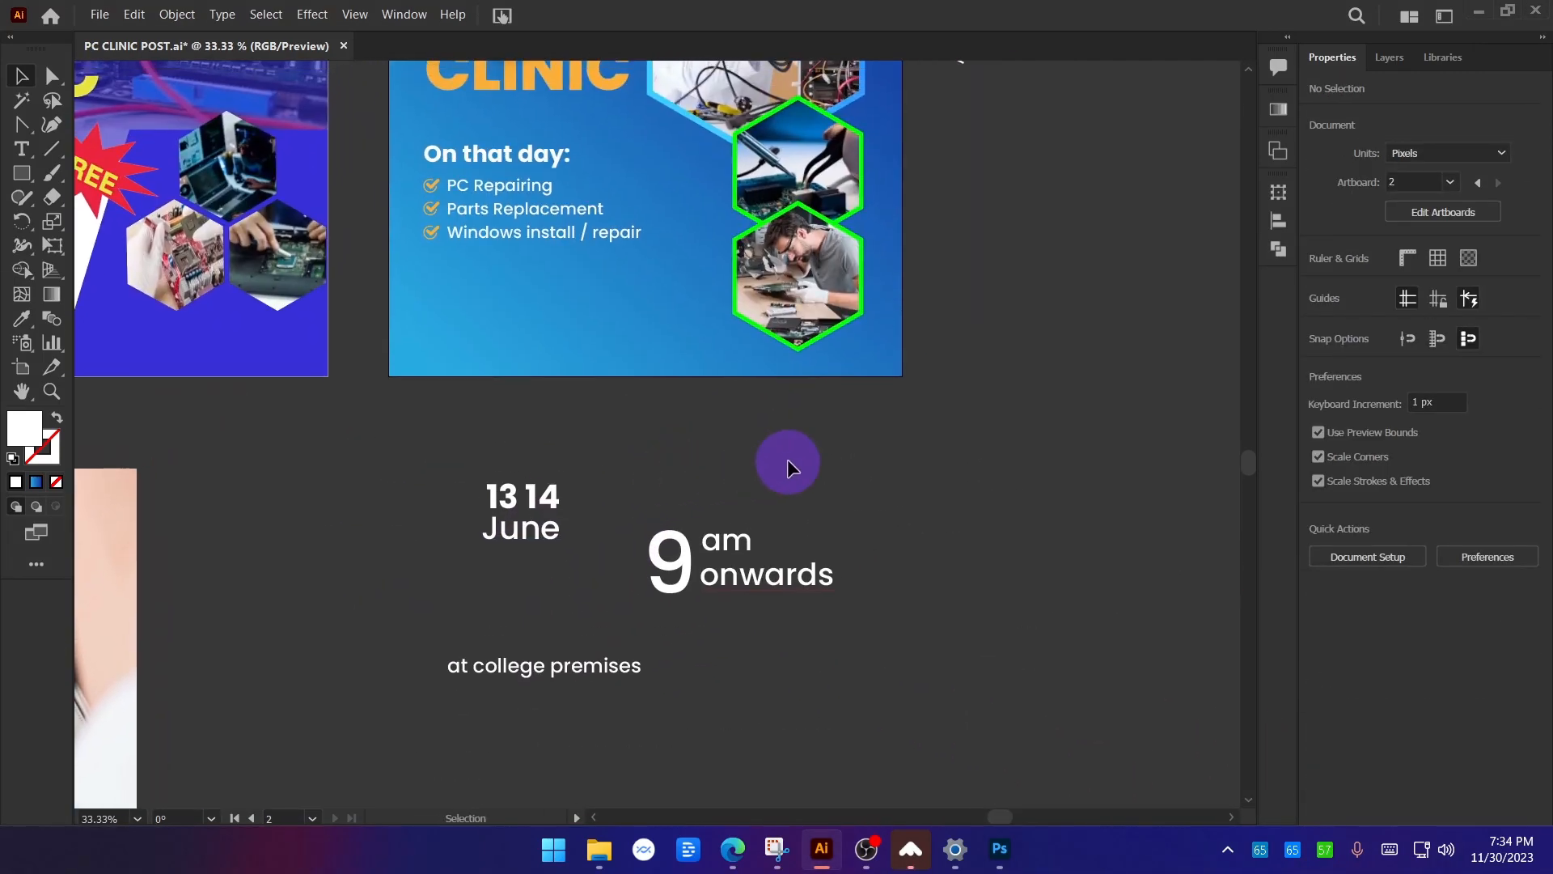
pyautogui.moveTo(572, 409); pyautogui.dragTo(1065, 396)
pyautogui.scroll(2, 683, 468)
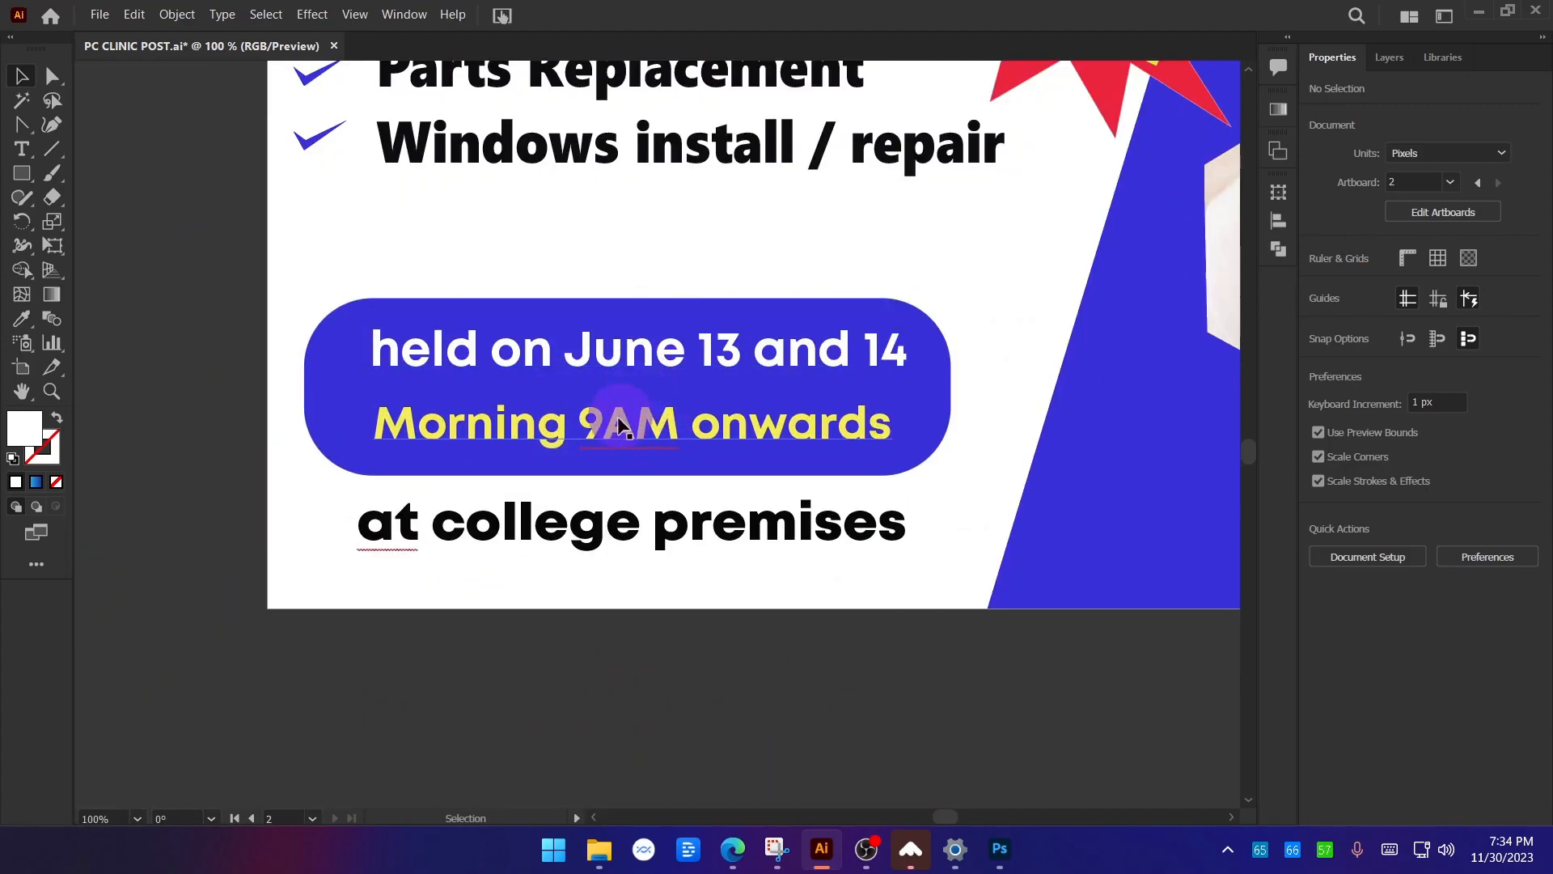
pyautogui.scroll(-5, 629, 415)
pyautogui.scroll(4, 613, 510)
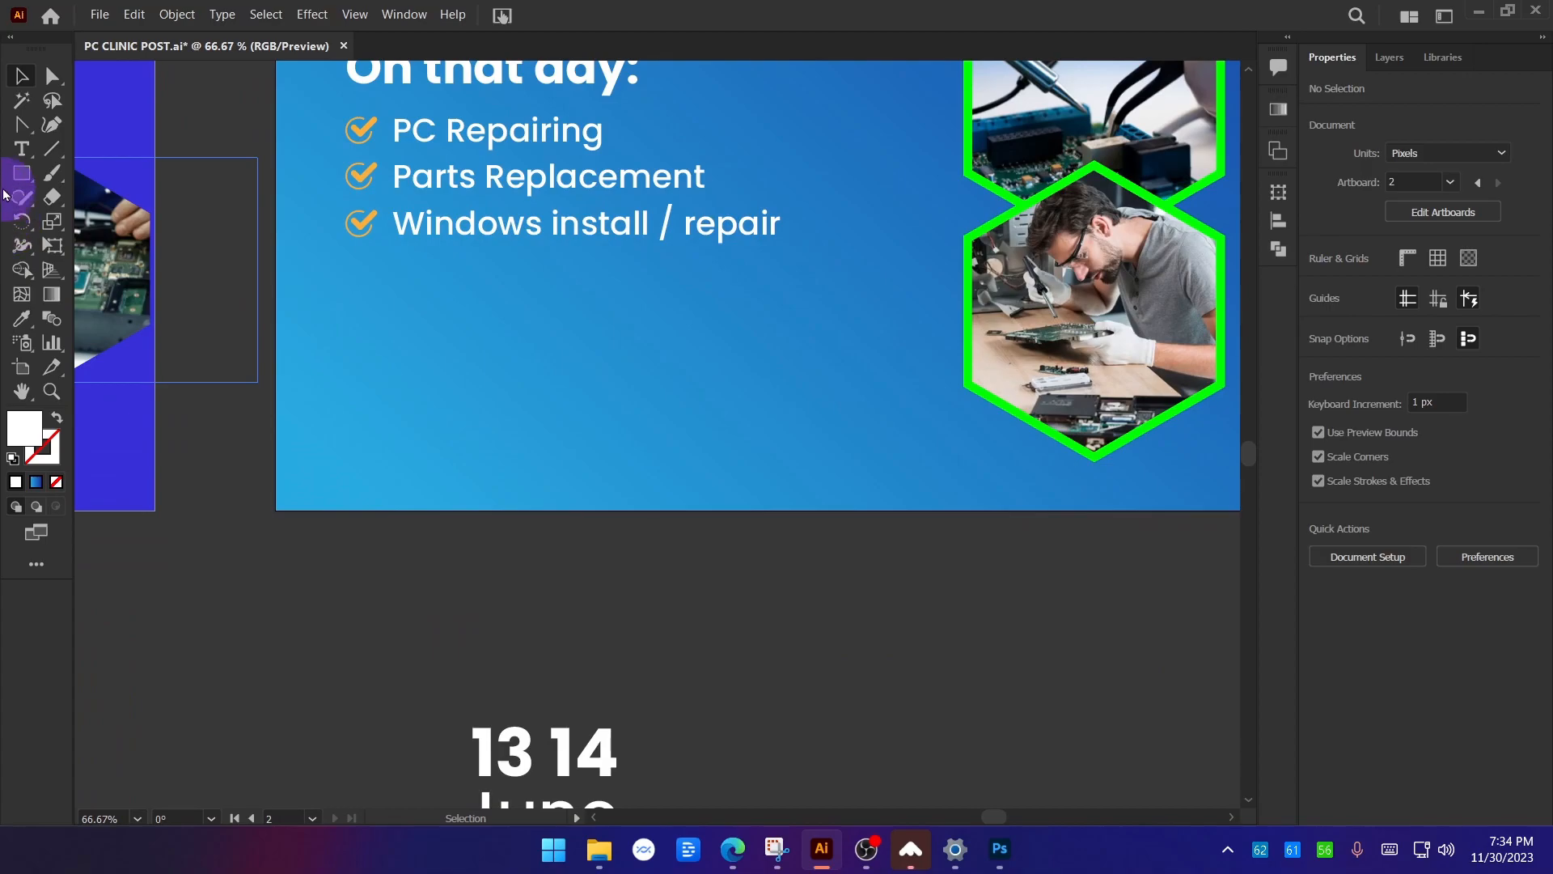
pyautogui.click(22, 172)
pyautogui.moveTo(358, 324); pyautogui.dragTo(841, 456)
pyautogui.moveTo(376, 340); pyautogui.dragTo(392, 343)
pyautogui.click(928, 637)
pyautogui.scroll(-3, 925, 634)
pyautogui.scroll(3, 926, 634)
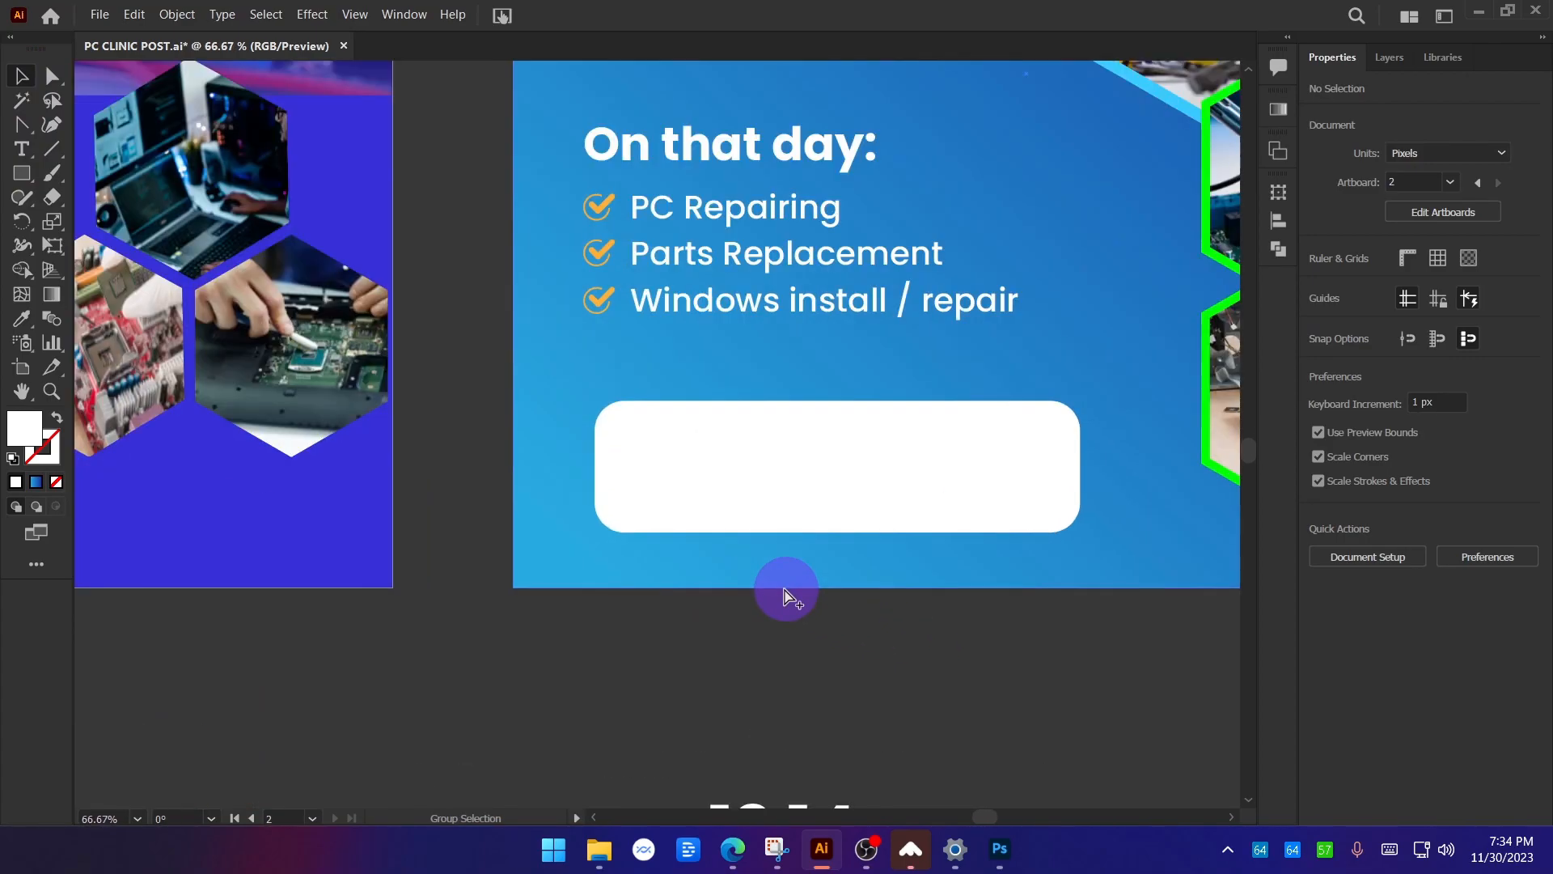
# Move the white rounded rectangle so its left edge lines up with the services list.
pyautogui.click(744, 485)
pyautogui.moveTo(739, 483); pyautogui.dragTo(661, 402)
pyautogui.click(661, 402)
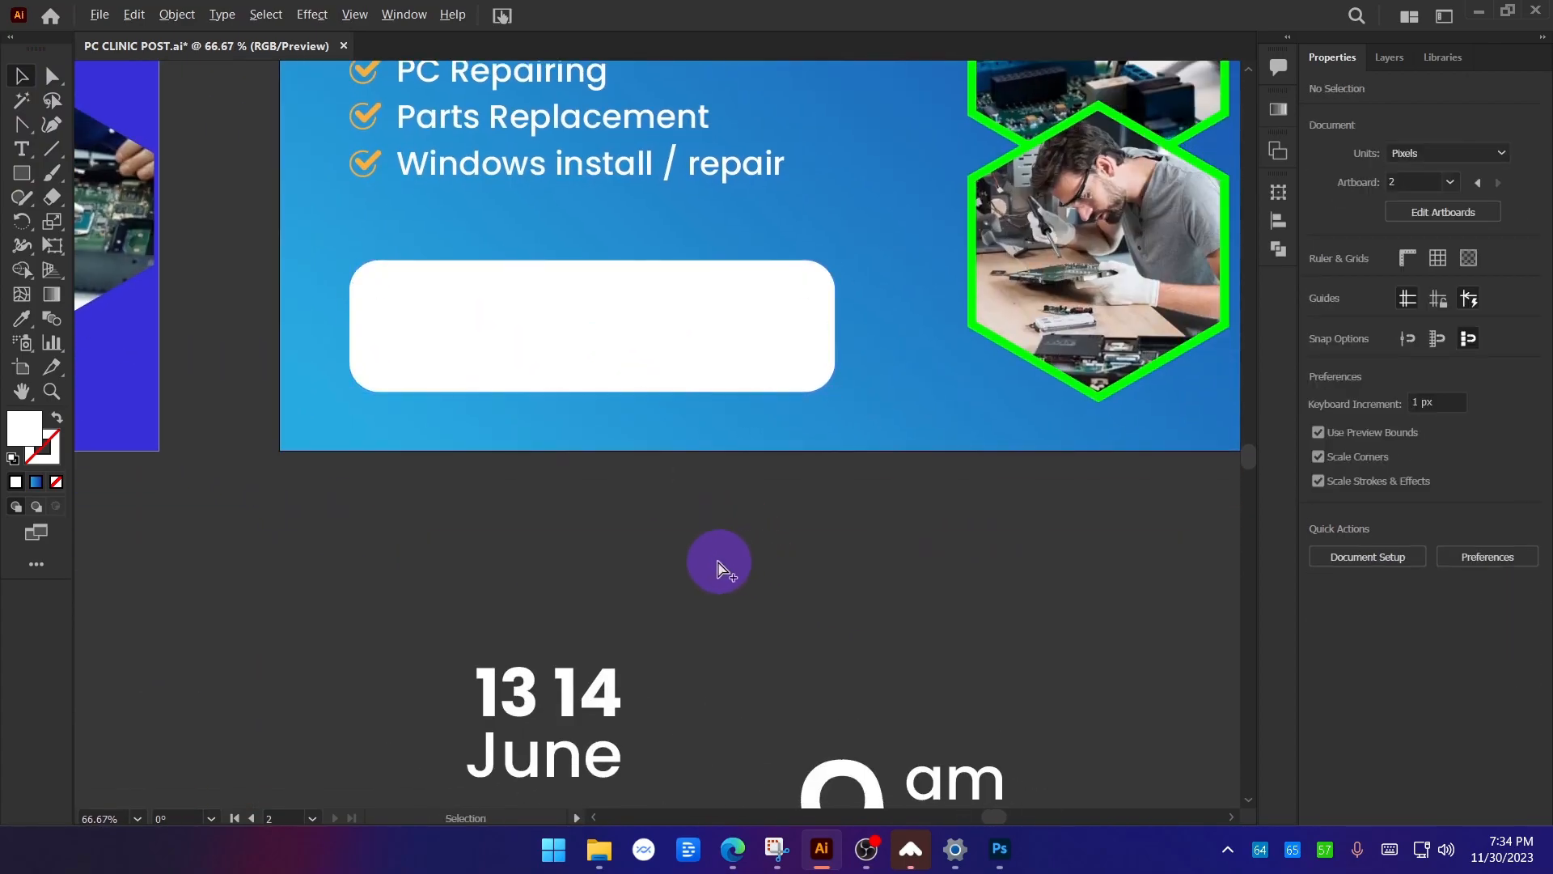
pyautogui.scroll(-3, 721, 561)
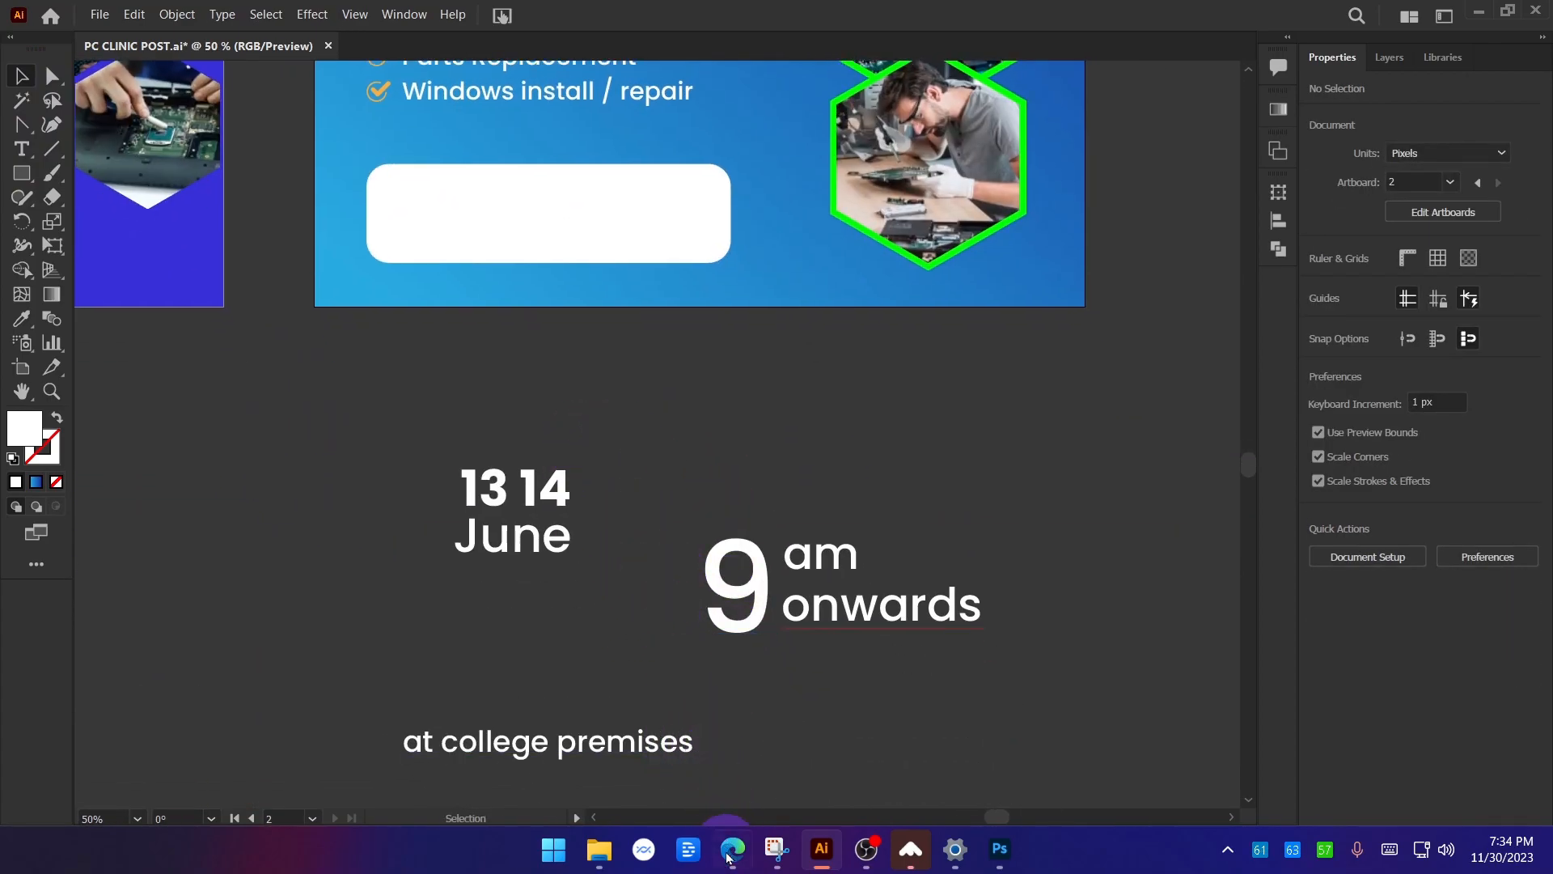
# Switch to the browser and search Freepik for "invitations".
pyautogui.moveTo(731, 850)
pyautogui.click(641, 712)
pyautogui.click(205, 18)
pyautogui.moveTo(544, 154); pyautogui.dragTo(281, 131)
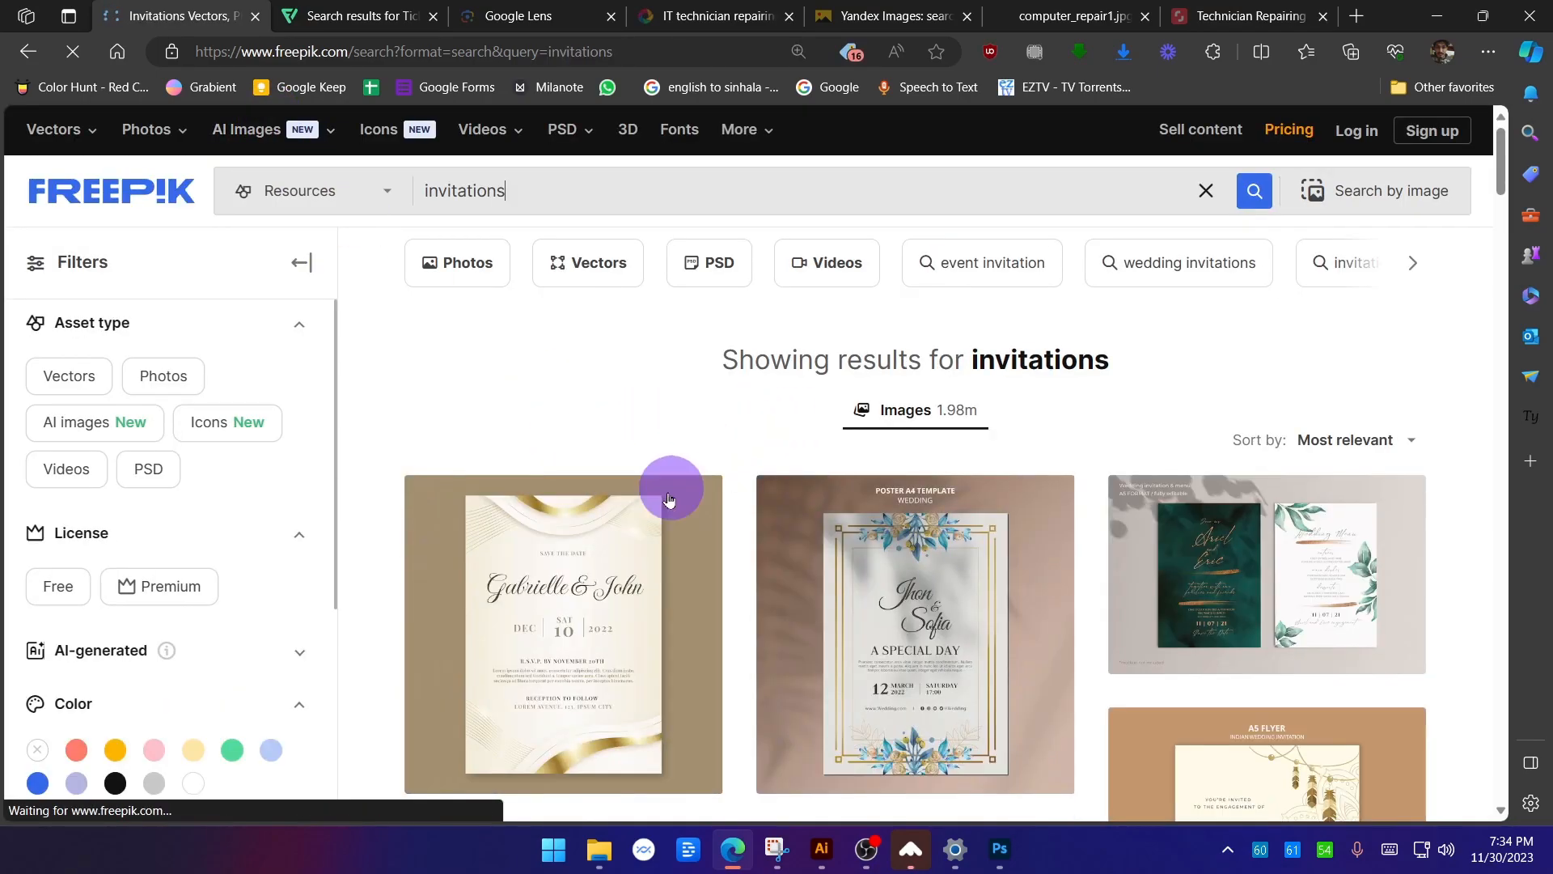
# Examine how date and time are laid out in the gradient, golden floral and Indian wedding invitation templates.
pyautogui.click(538, 624)
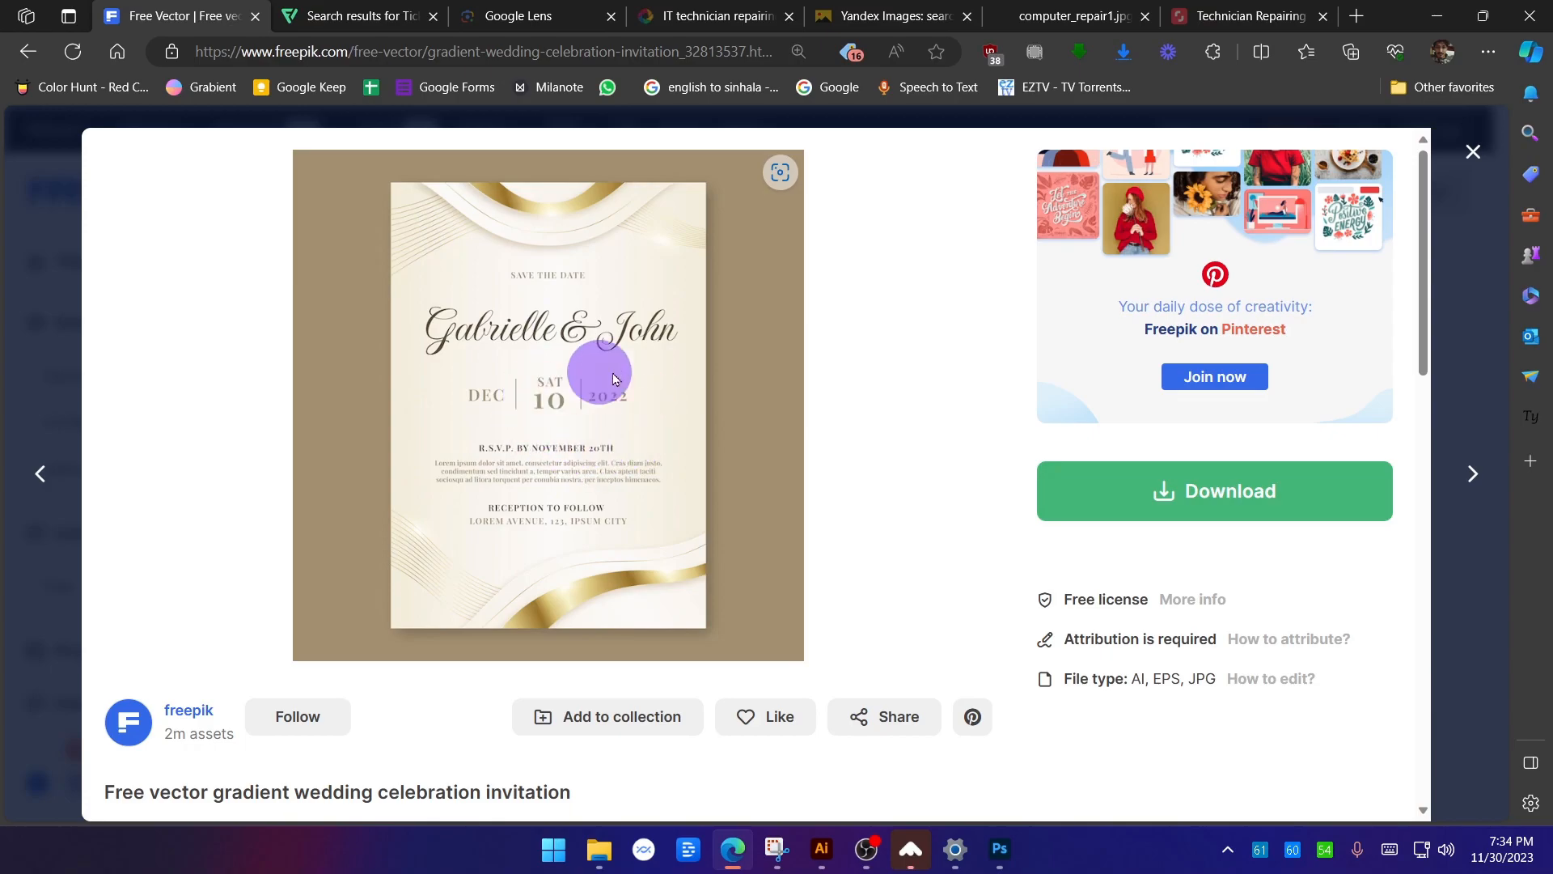
pyautogui.click(1473, 151)
pyautogui.scroll(-1, 1080, 518)
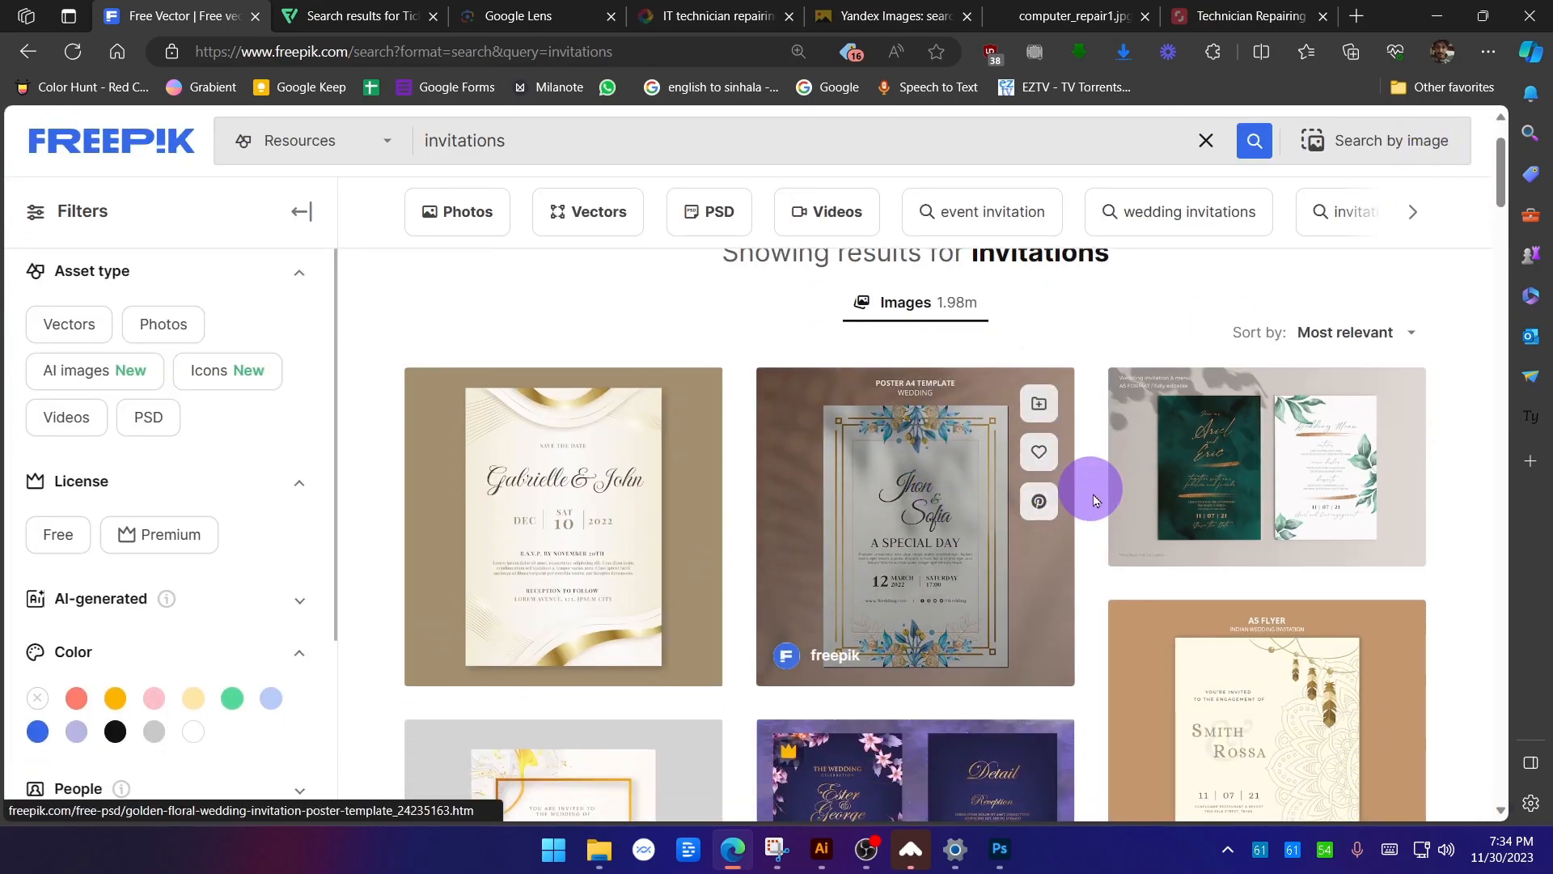
pyautogui.click(895, 527)
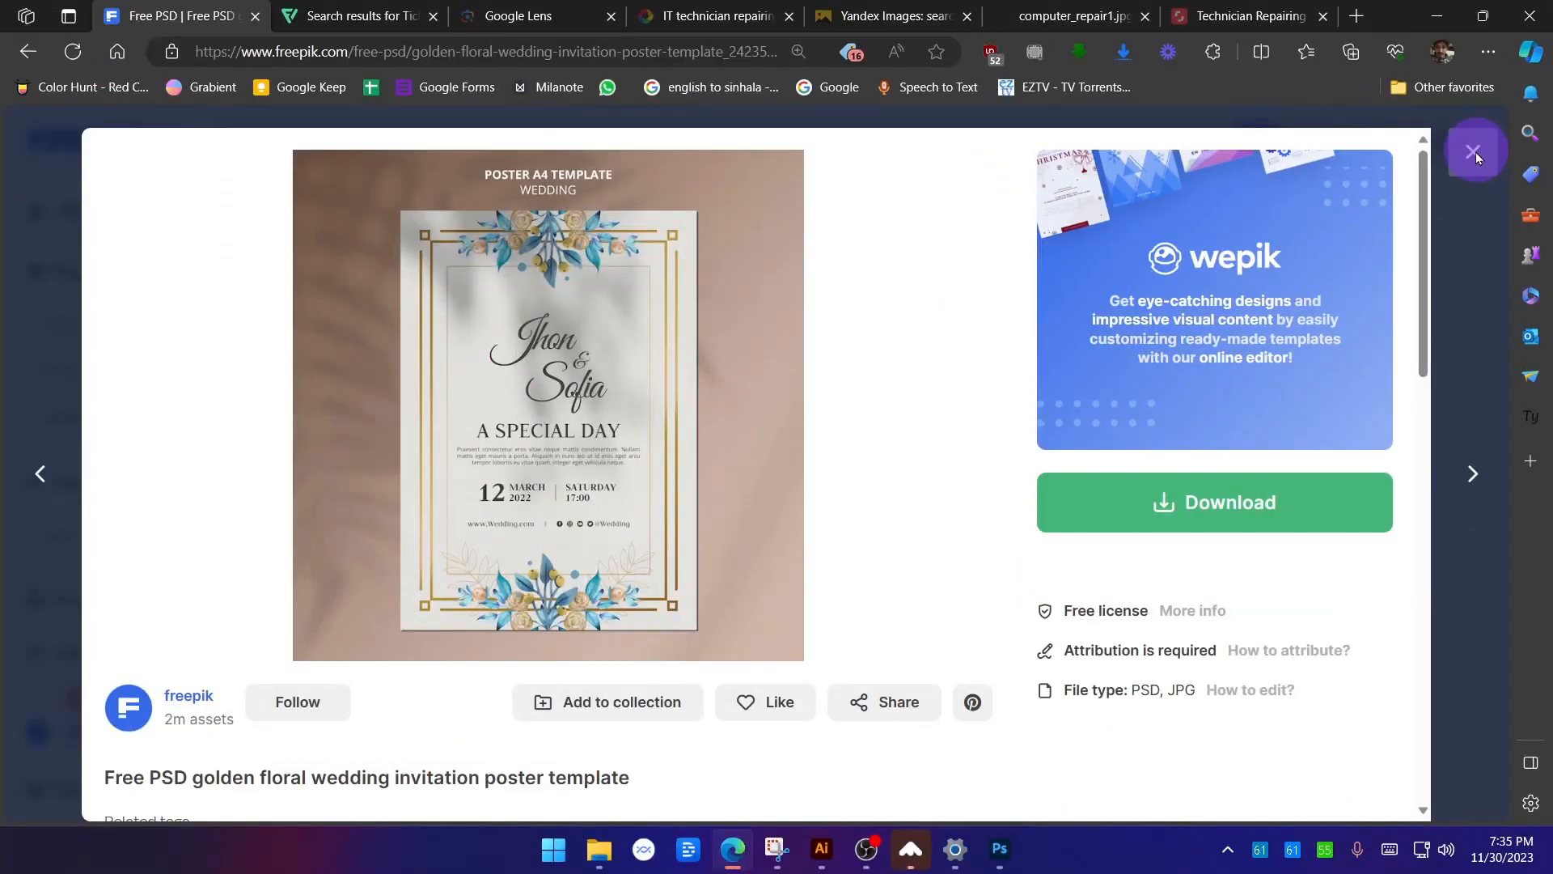
pyautogui.click(1474, 151)
pyautogui.scroll(-4, 1334, 508)
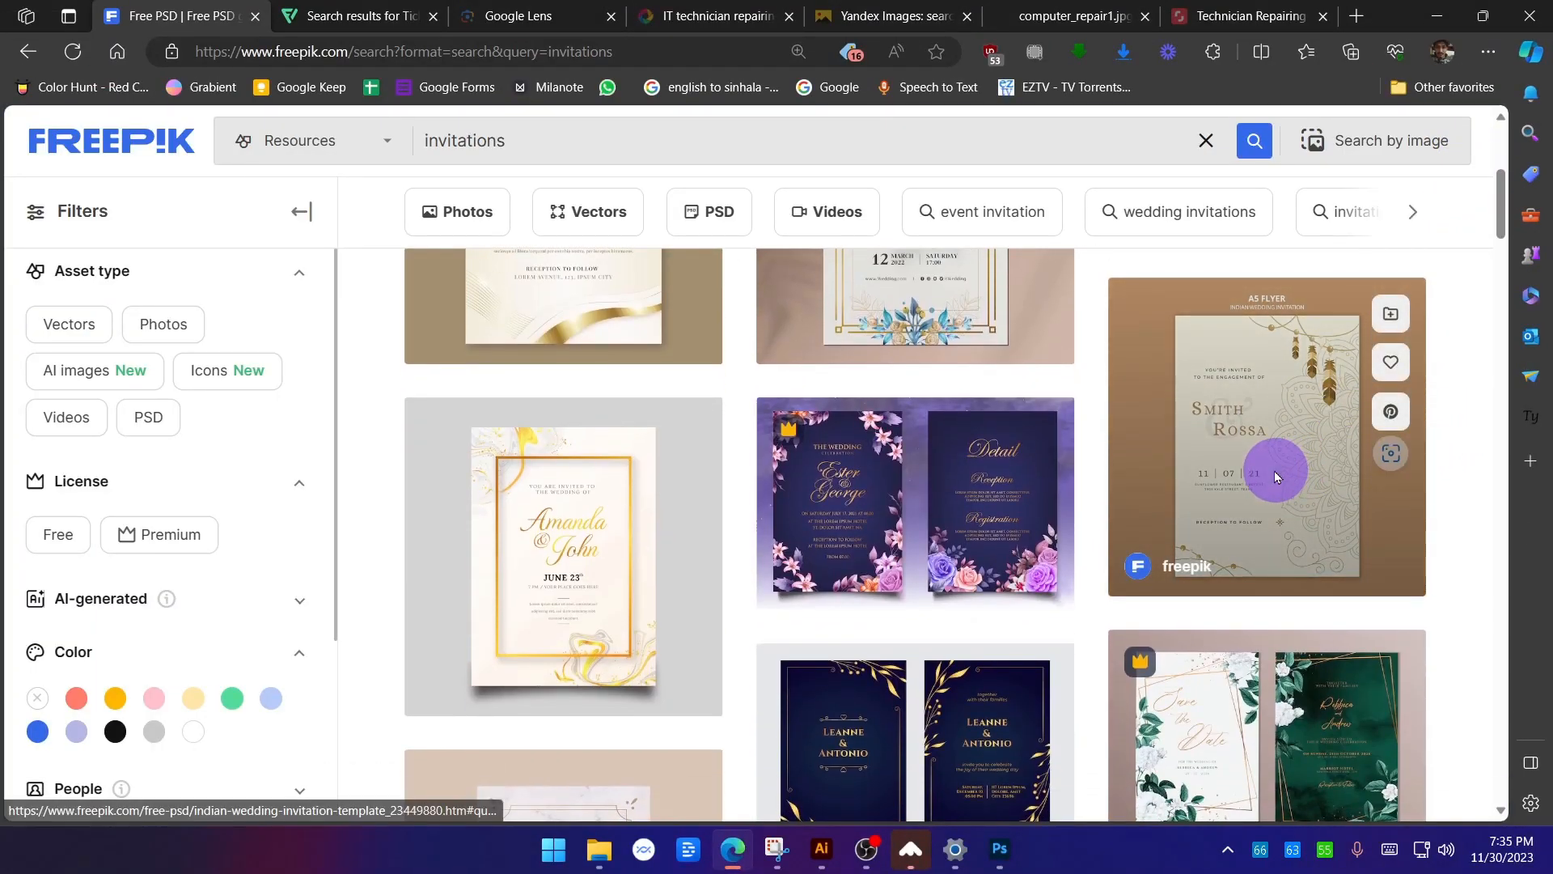
pyautogui.click(1280, 471)
# Switch back to the PC CLINIC POST document in Illustrator, at the date and time text.
pyautogui.hotkey('alt', 'Tab')
pyautogui.hotkey('alt', 'Tab')
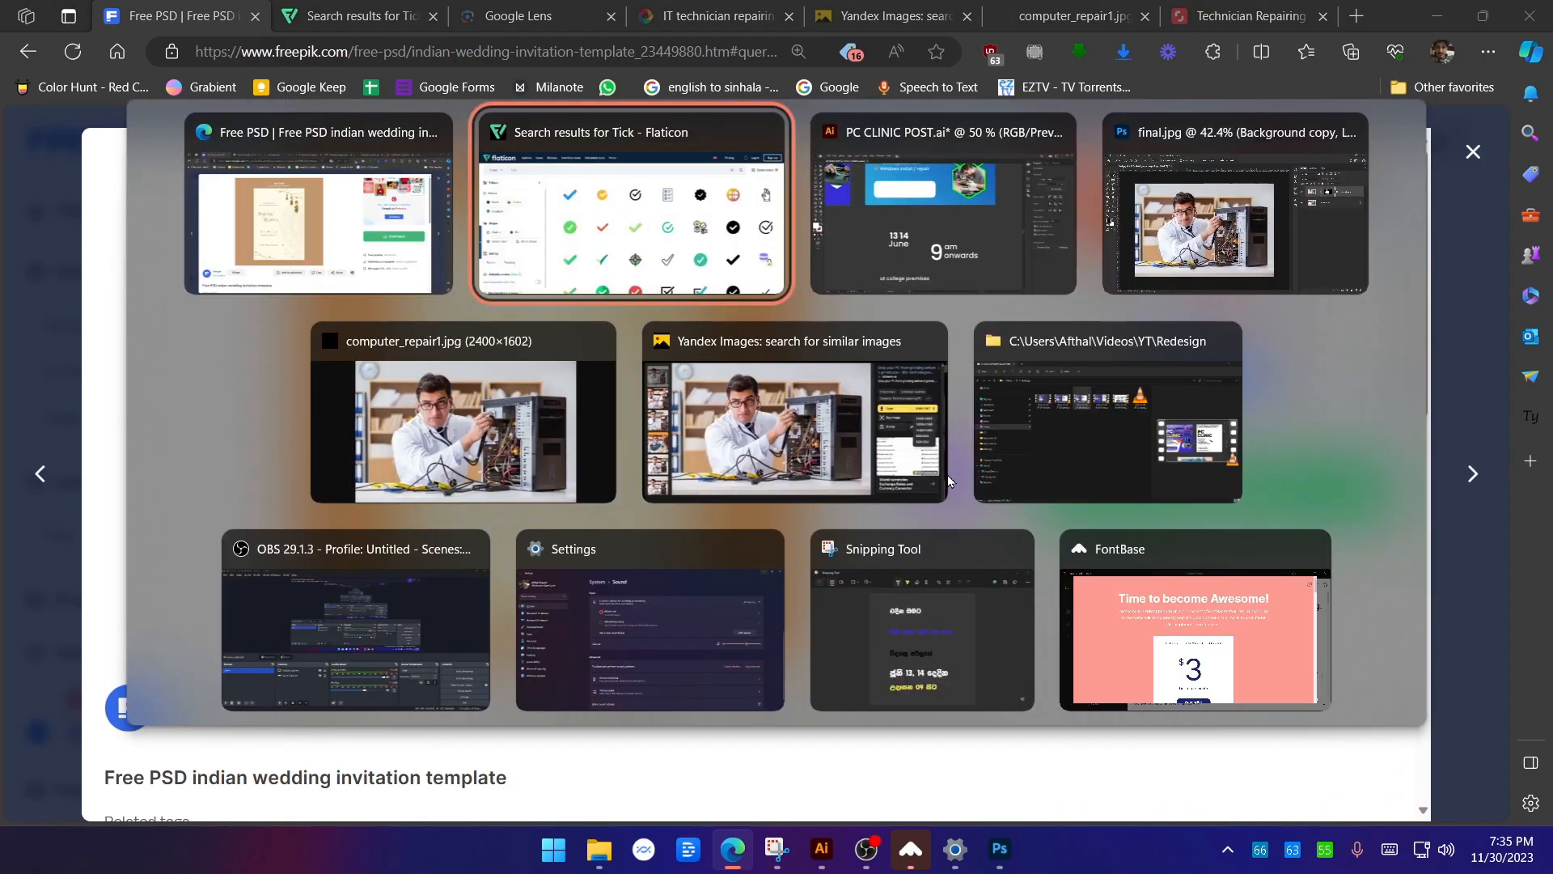
pyautogui.scroll(-1, 661, 448)
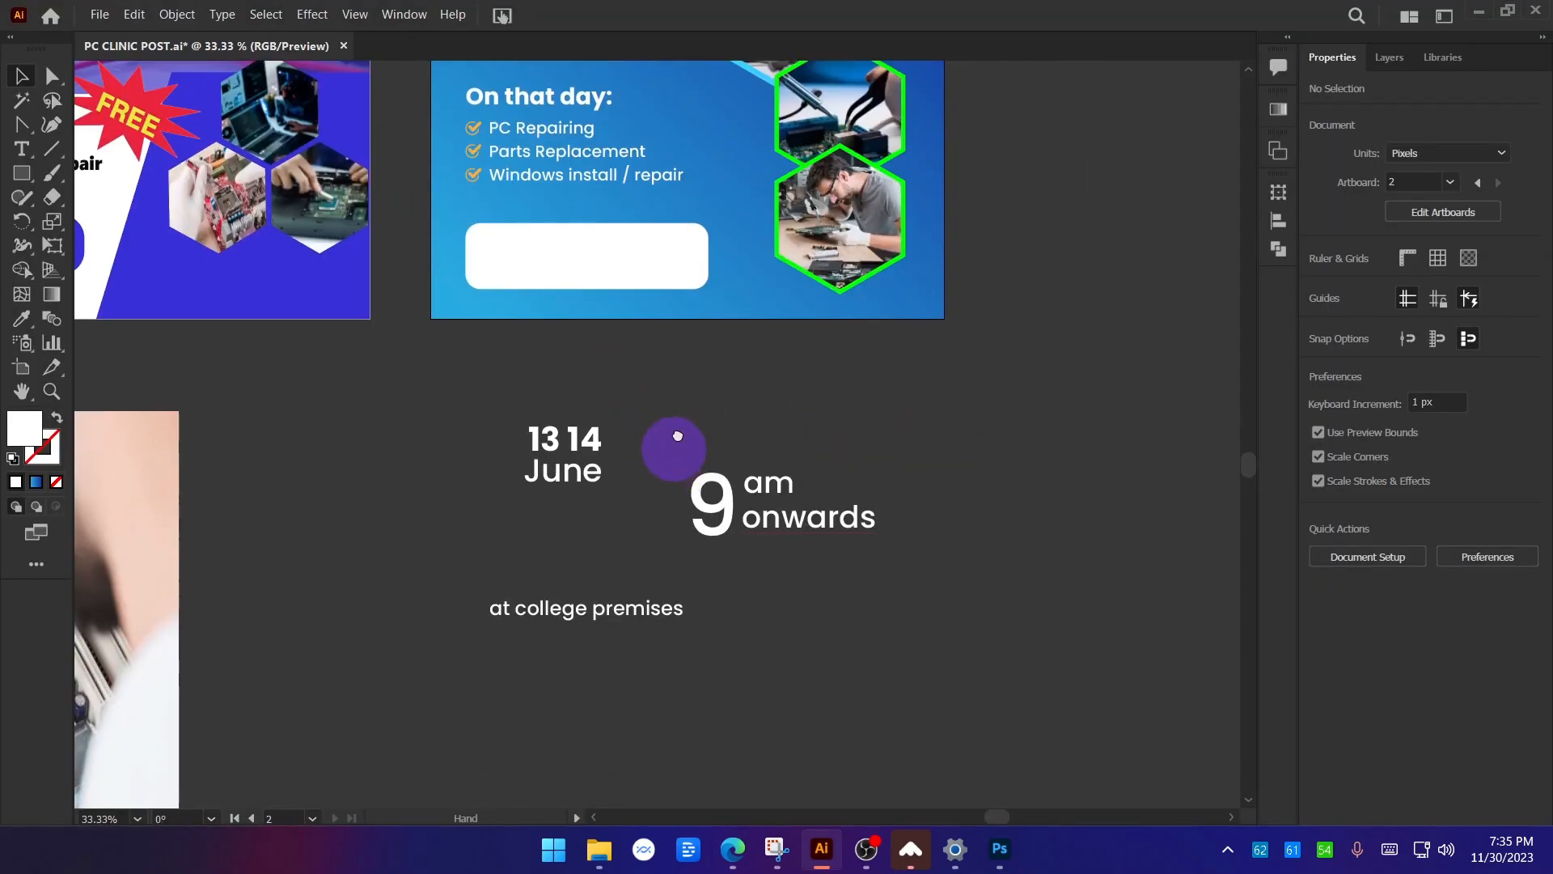
pyautogui.moveTo(669, 484); pyautogui.dragTo(715, 292)
pyautogui.moveTo(631, 268)
pyautogui.mouseDown()
pyautogui.moveTo(484, 304)
pyautogui.moveTo(487, 333)
pyautogui.moveTo(630, 267)
pyautogui.mouseUp()
pyautogui.click(650, 407)
pyautogui.scroll(1, 701, 371)
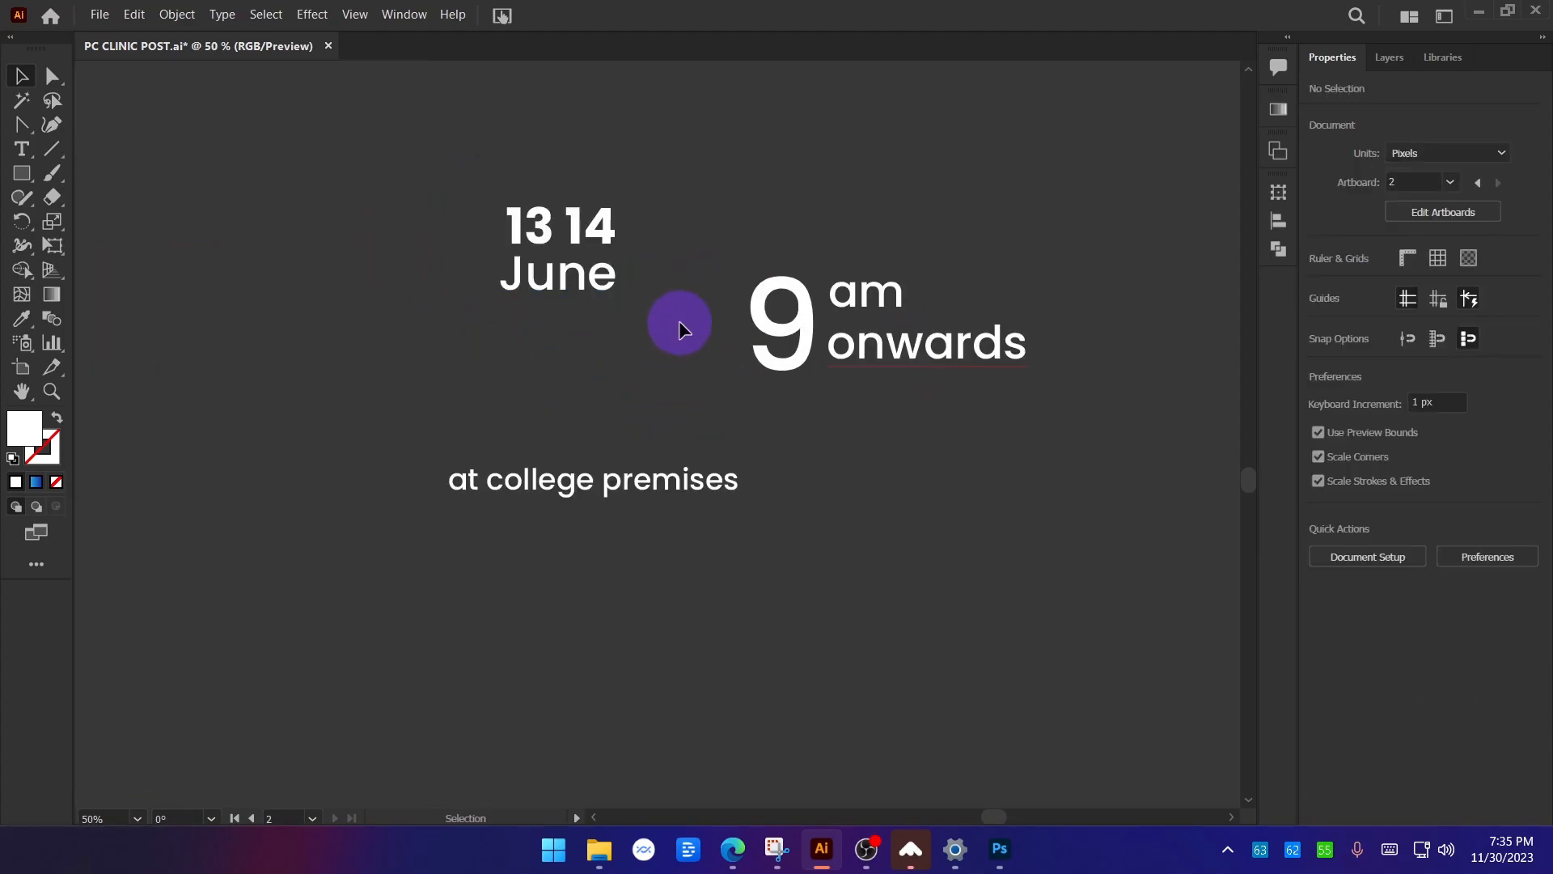
# Move the "13 14 June" text down until it sits level with the "9 am onwards" text.
pyautogui.moveTo(589, 294); pyautogui.dragTo(618, 372)
pyautogui.click(943, 503)
pyautogui.hscroll(2, 540, 311)
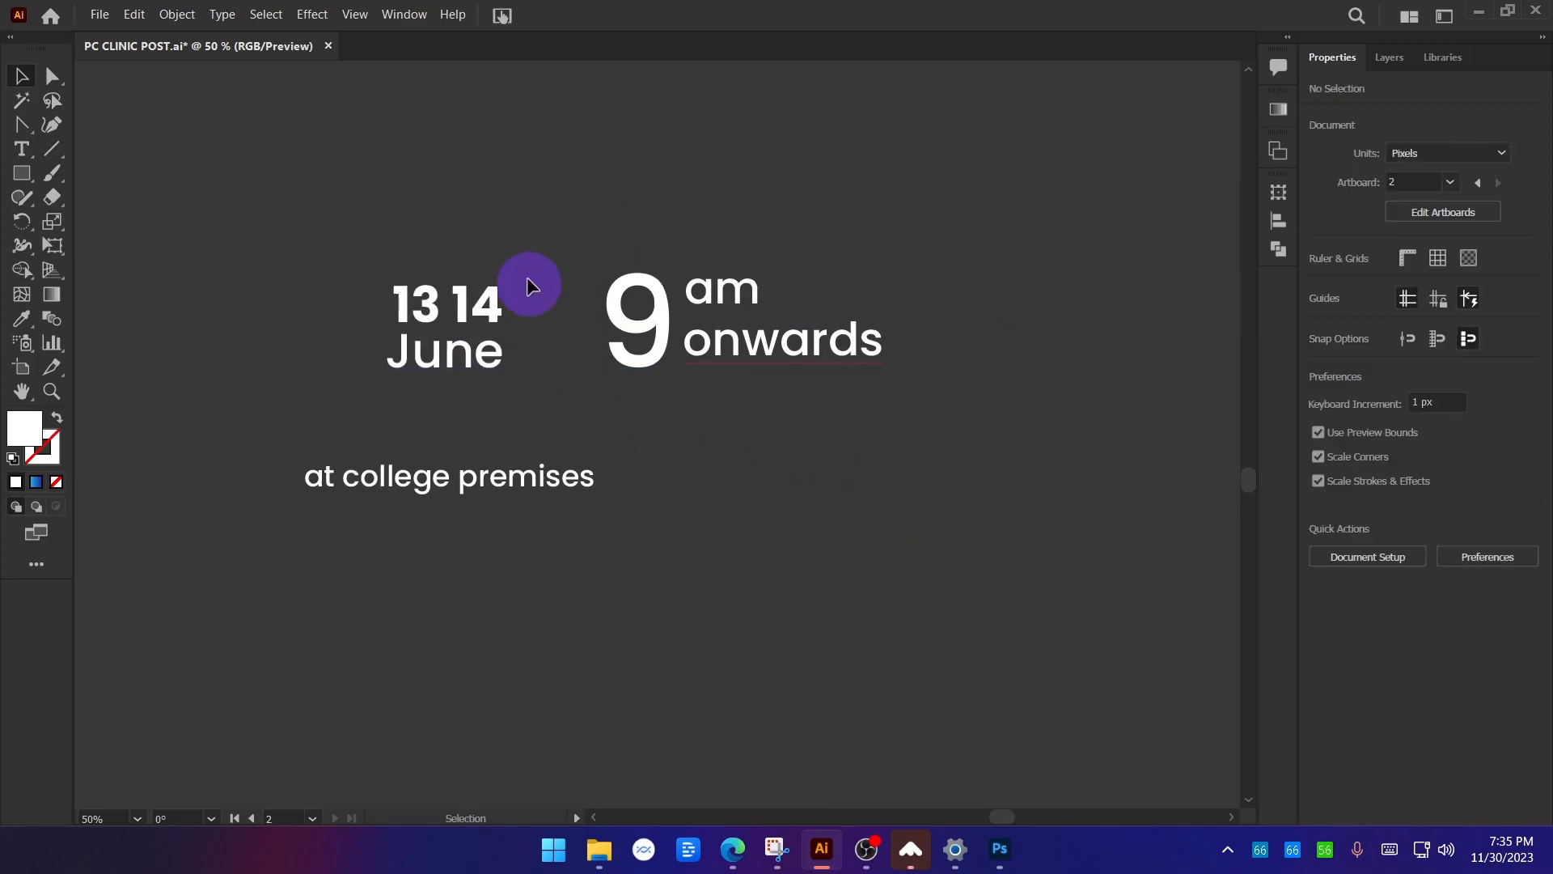
# Show the rulers, add a horizontal guide along the top of "13 14" and move the "9 am onwards" text down towards it.
pyautogui.hotkey('ctrl', 'r')
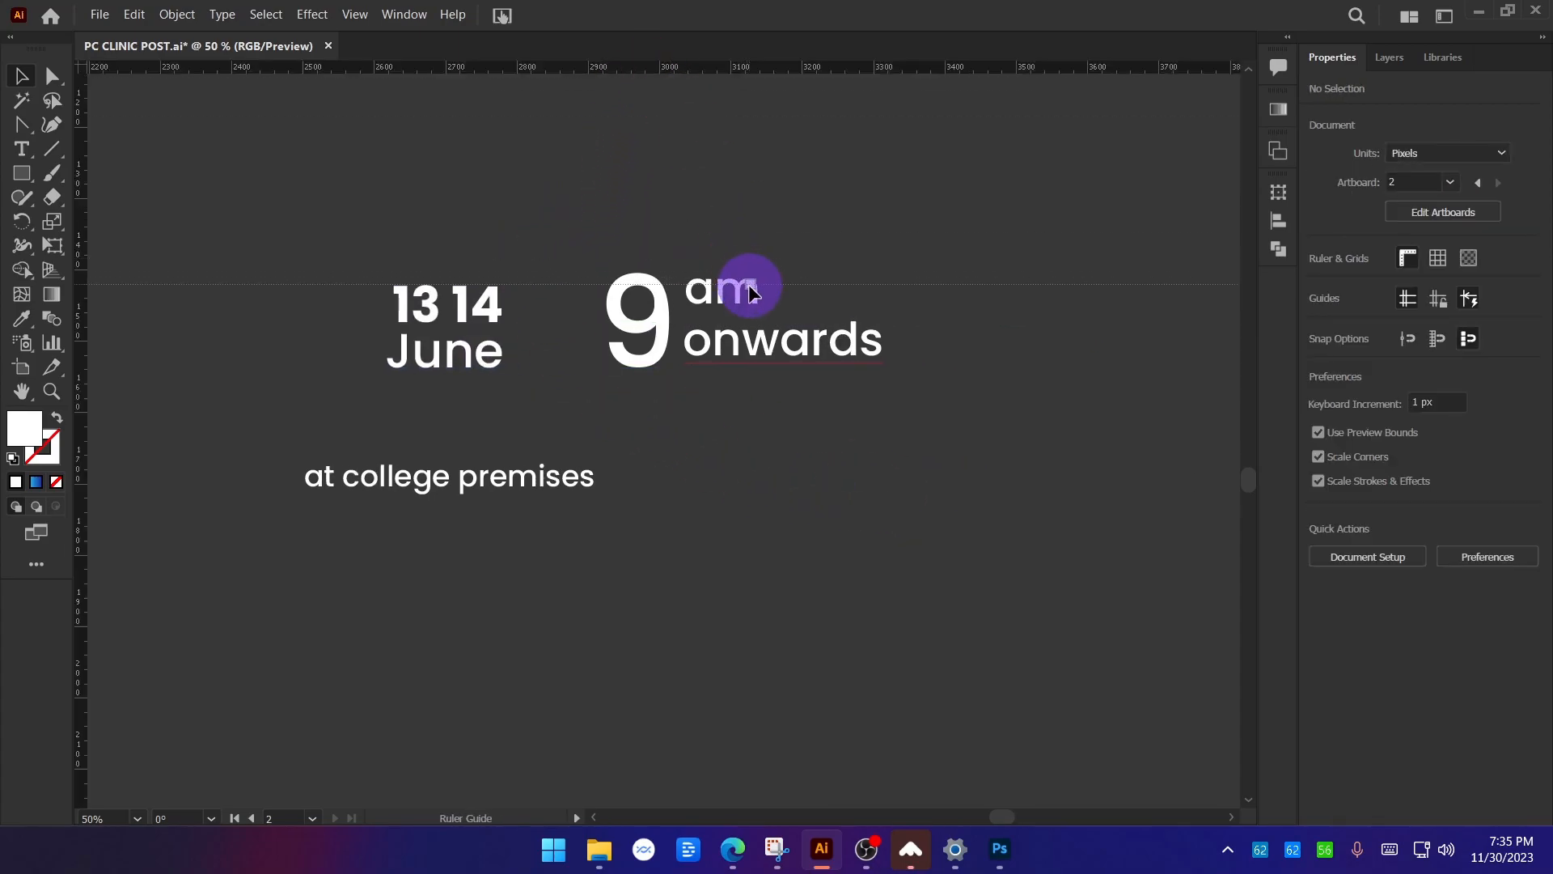
pyautogui.scroll(2, 647, 352)
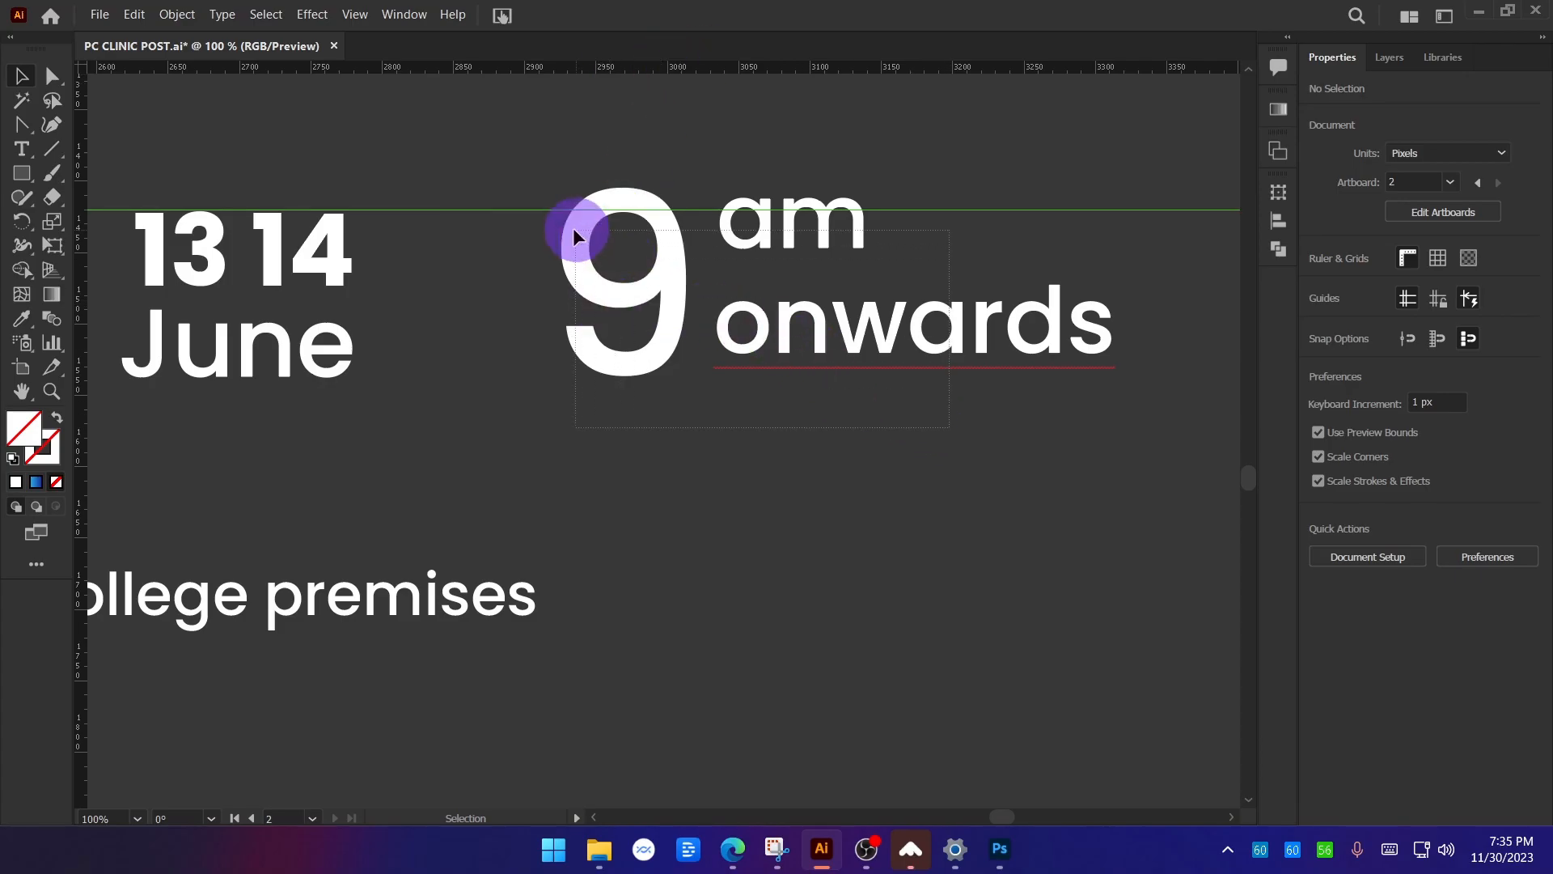
pyautogui.moveTo(575, 230); pyautogui.dragTo(575, 229)
pyautogui.moveTo(754, 238); pyautogui.dragTo(754, 249)
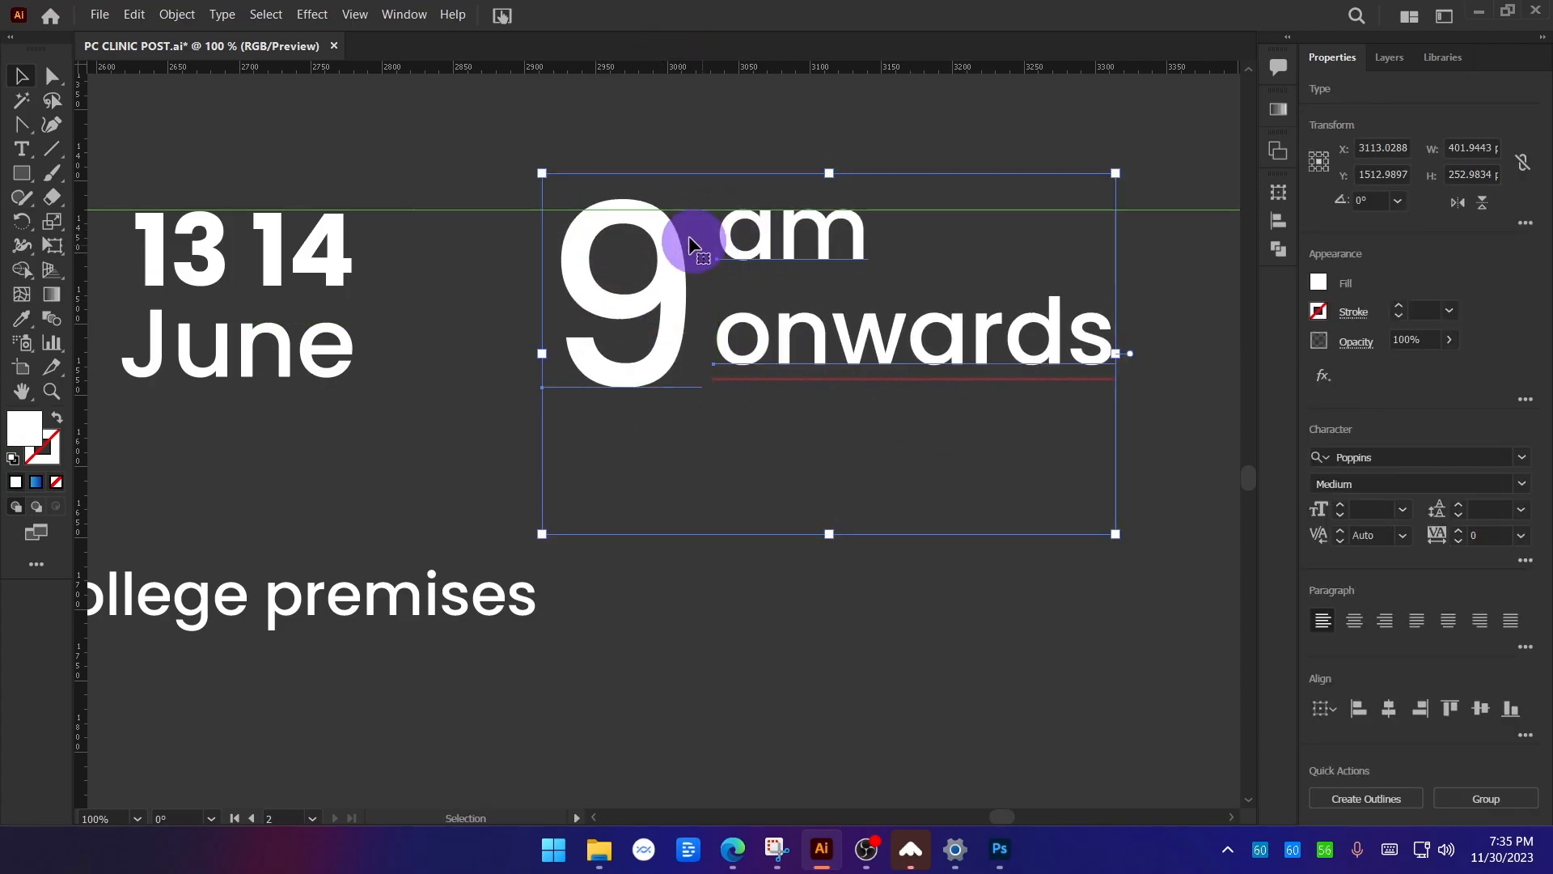
# Add a second horizontal guide under "June" and adjust "9", "am" and "onwards" vertically to fit between the two guides.
pyautogui.click(509, 89)
pyautogui.moveTo(498, 69); pyautogui.dragTo(491, 379)
pyautogui.click(758, 472)
pyautogui.click(919, 497)
pyautogui.moveTo(826, 354); pyautogui.dragTo(826, 344)
pyautogui.keyDown('shift'); pyautogui.click(817, 246); pyautogui.keyUp('shift')
pyautogui.moveTo(822, 245); pyautogui.dragTo(822, 255)
pyautogui.click(735, 553)
pyautogui.scroll(-4, 734, 551)
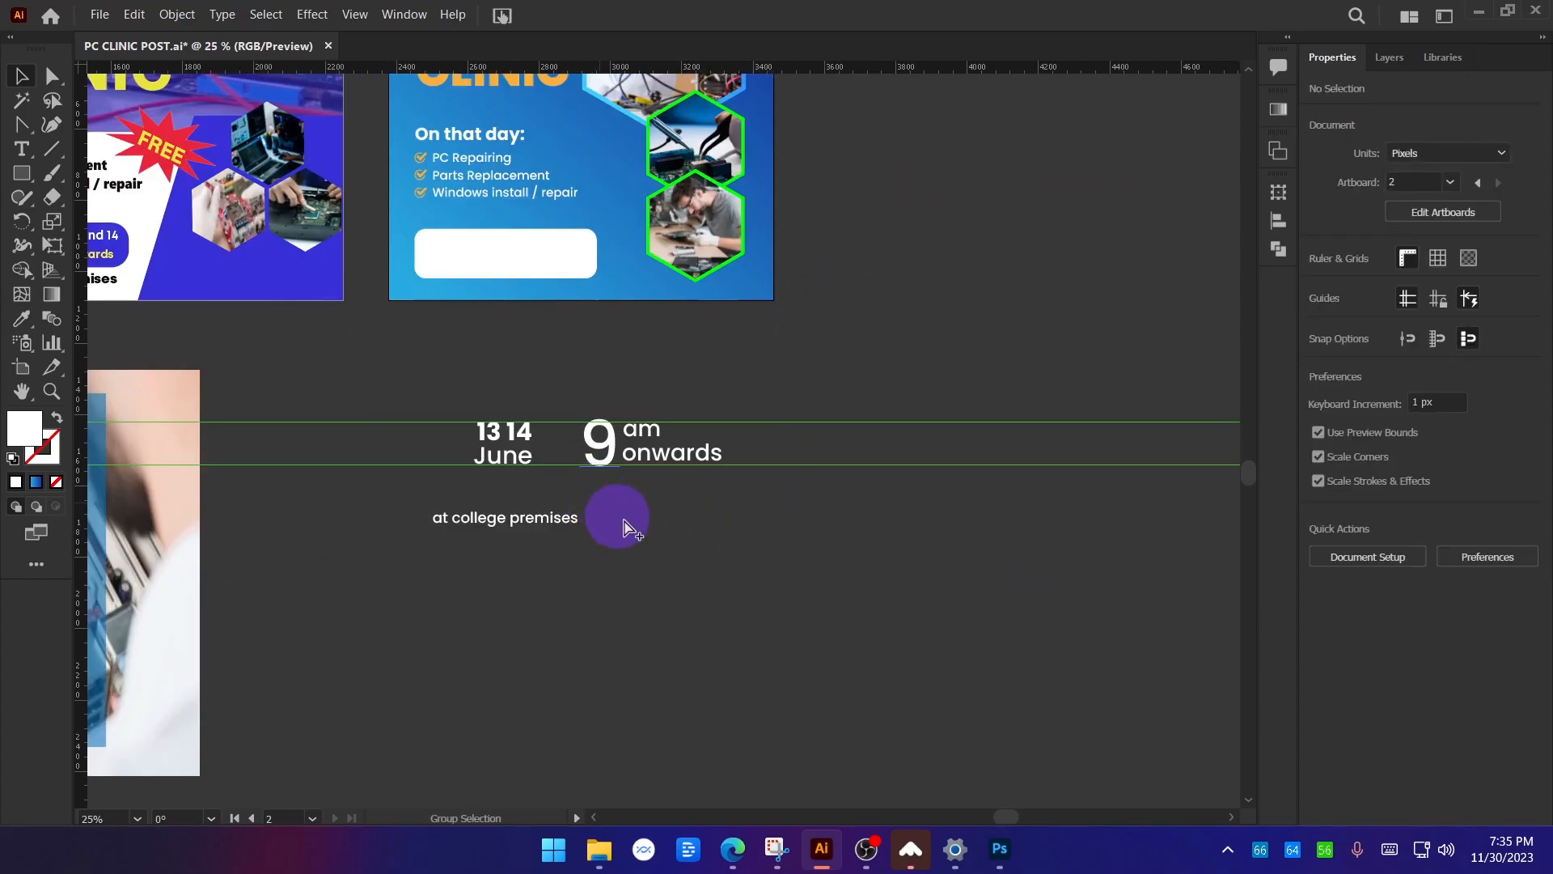
# Break the "at college premises" text into two lines before "premises".
pyautogui.scroll(3, 583, 464)
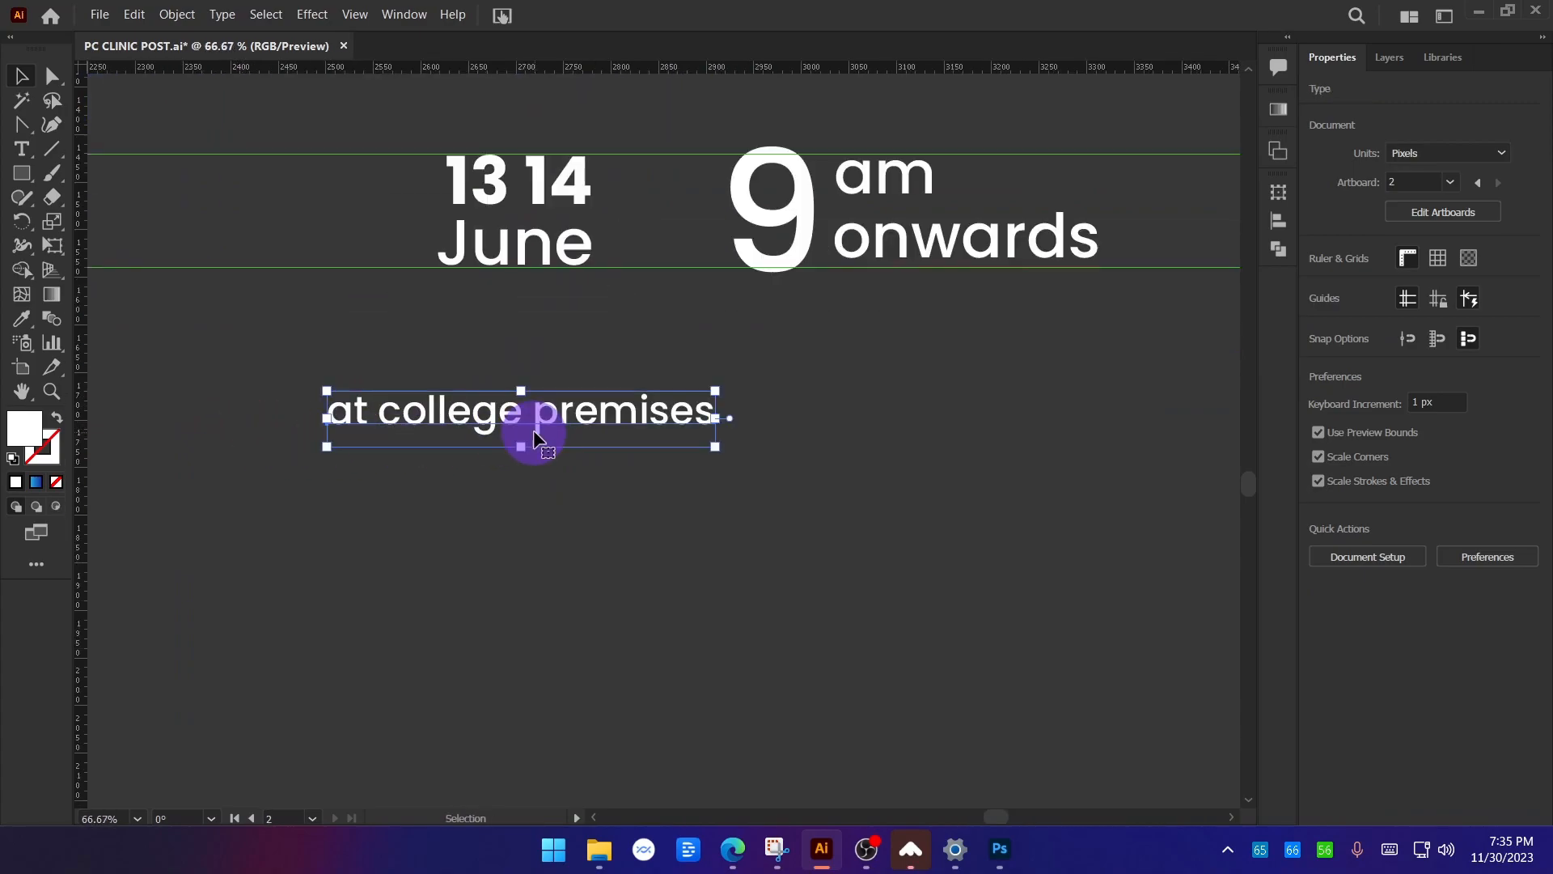
pyautogui.doubleClick(534, 422)
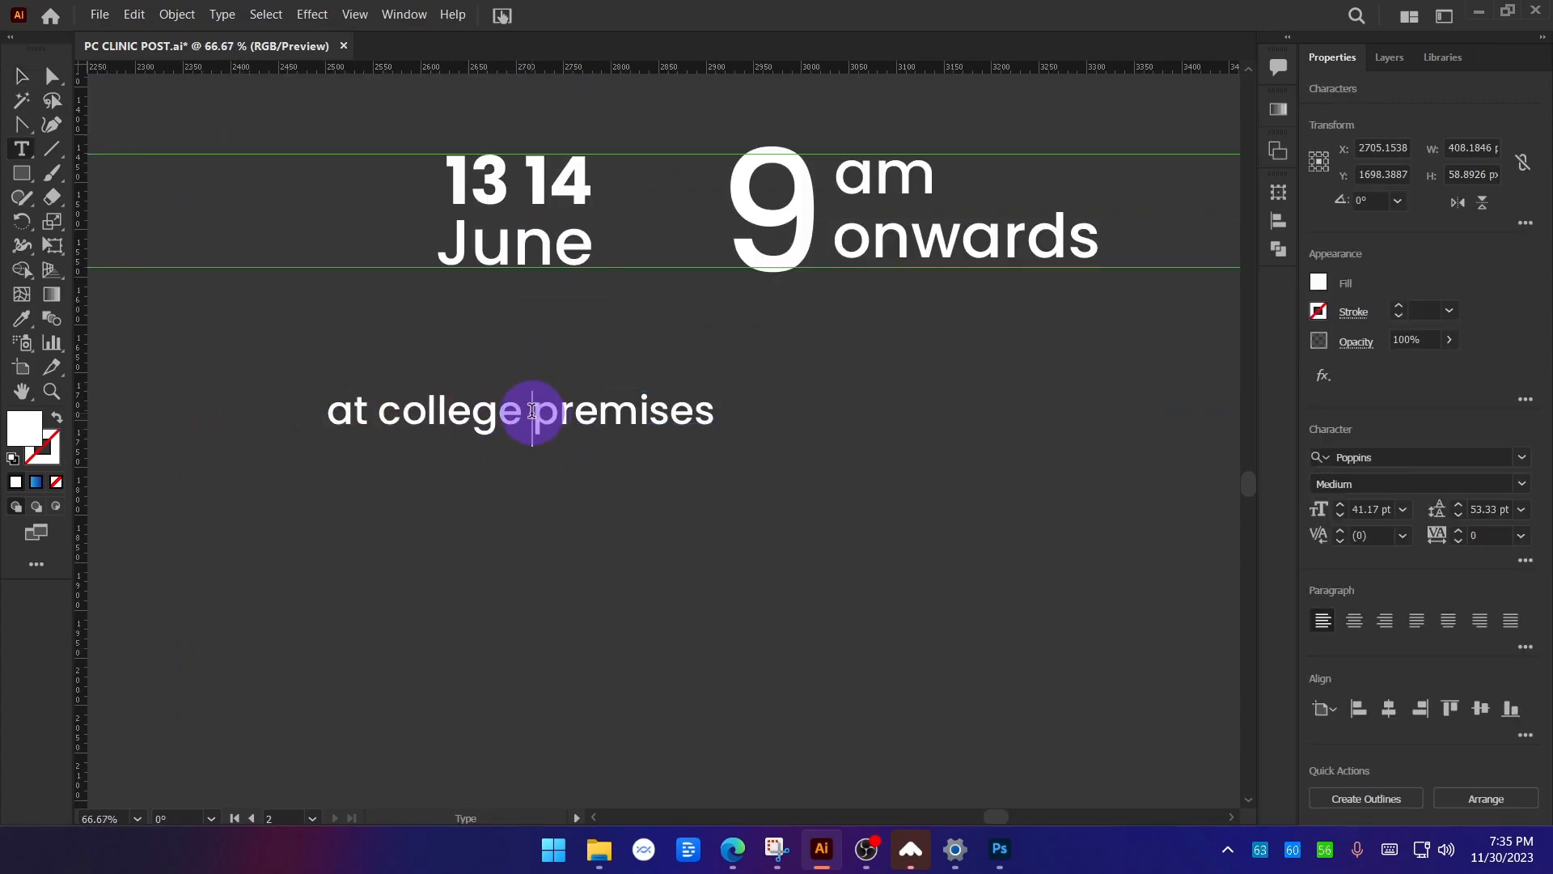
pyautogui.press('Return')
pyautogui.click(23, 116)
pyautogui.click(24, 75)
# Move the two-line "at college premises" text after "onwards" and enlarge it to roughly fill the height between the guides.
pyautogui.click(663, 479)
pyautogui.moveTo(663, 479); pyautogui.dragTo(430, 511)
pyautogui.scroll(-1, 233, 450)
pyautogui.moveTo(232, 450); pyautogui.dragTo(884, 263)
pyautogui.scroll(2, 890, 267)
pyautogui.moveTo(939, 322); pyautogui.dragTo(978, 318)
pyautogui.moveTo(884, 283); pyautogui.dragTo(895, 290)
pyautogui.scroll(-4, 836, 434)
pyautogui.click(759, 542)
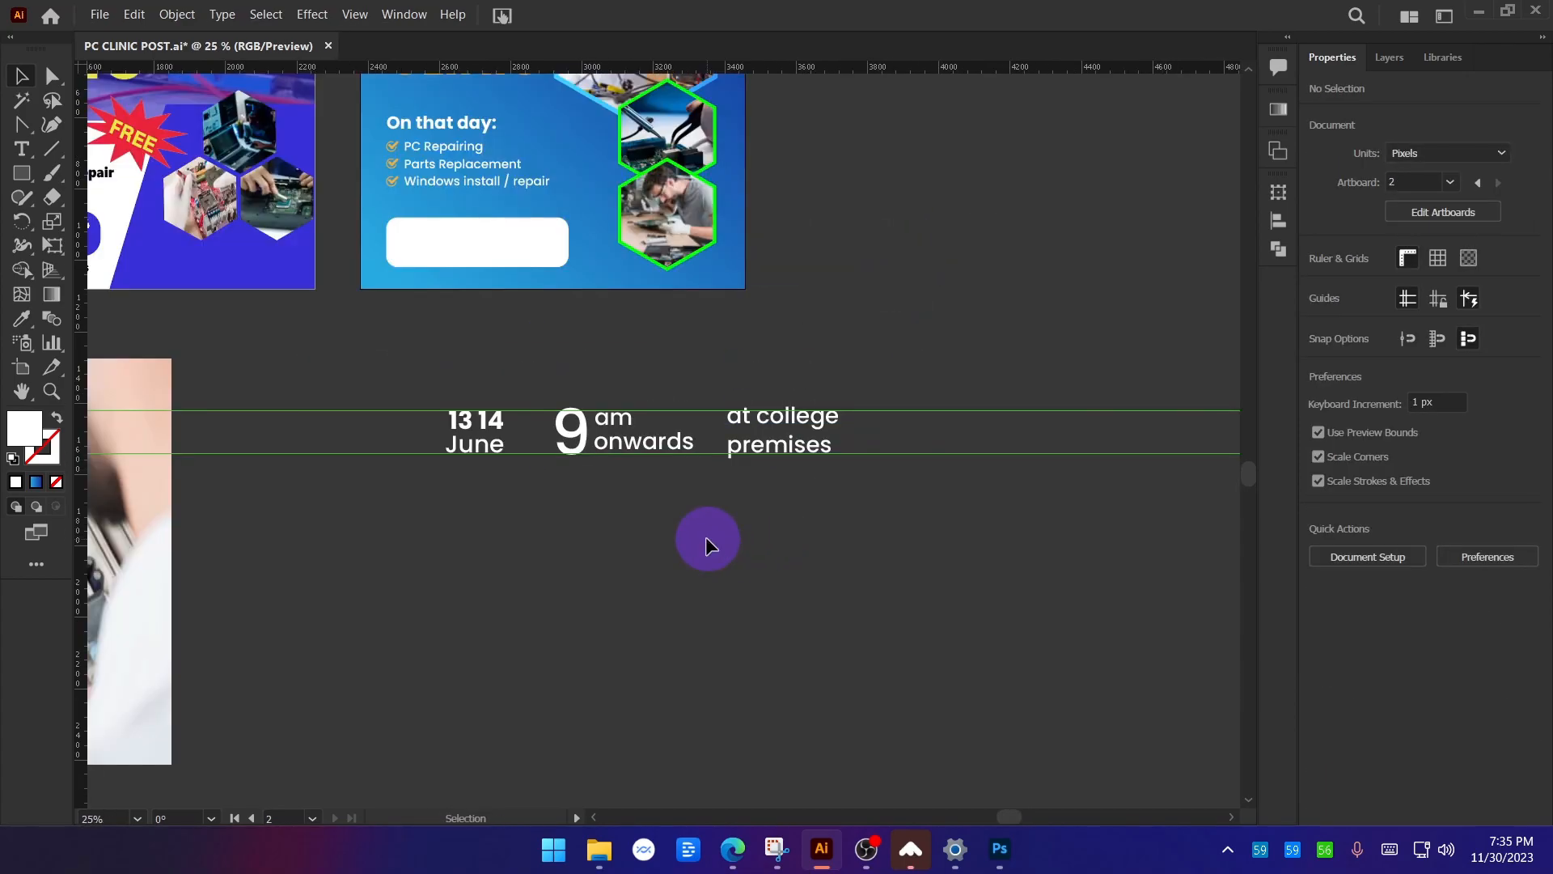
# Tighten the leading of "at college premises" to 62 pt and shift the text down between the guides.
pyautogui.scroll(5, 871, 406)
pyautogui.keyDown('alt'); pyautogui.click(779, 459); pyautogui.keyUp('alt')
pyautogui.moveTo(856, 465); pyautogui.dragTo(843, 465)
pyautogui.click(1472, 514)
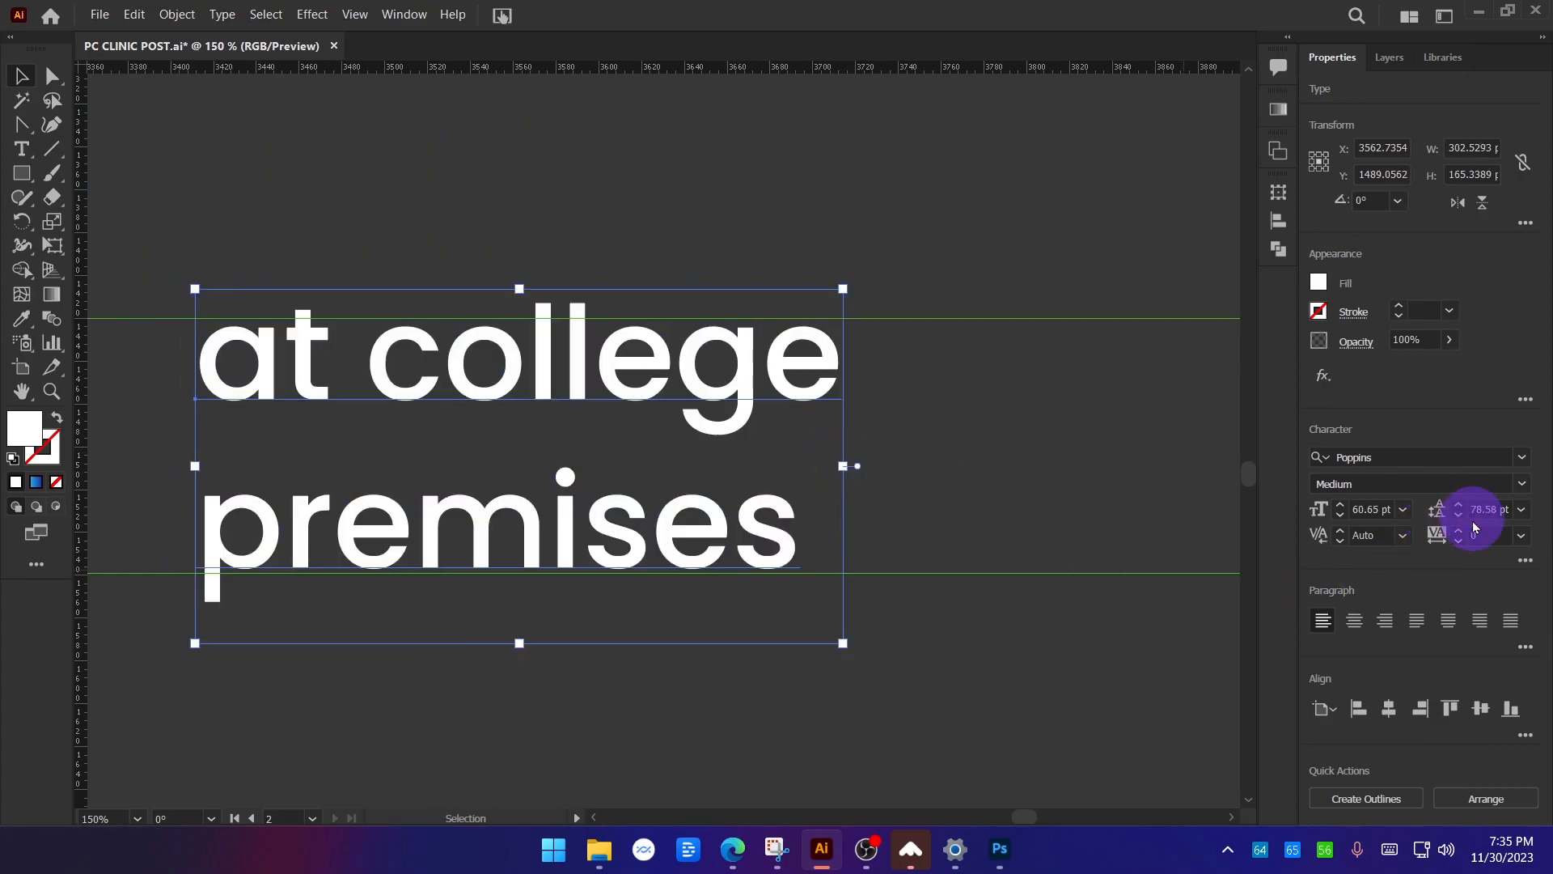
pyautogui.keyDown('shift'); pyautogui.click(1458, 516); pyautogui.keyUp('shift')
pyautogui.keyDown('shift'); pyautogui.click(1457, 516); pyautogui.keyUp('shift')
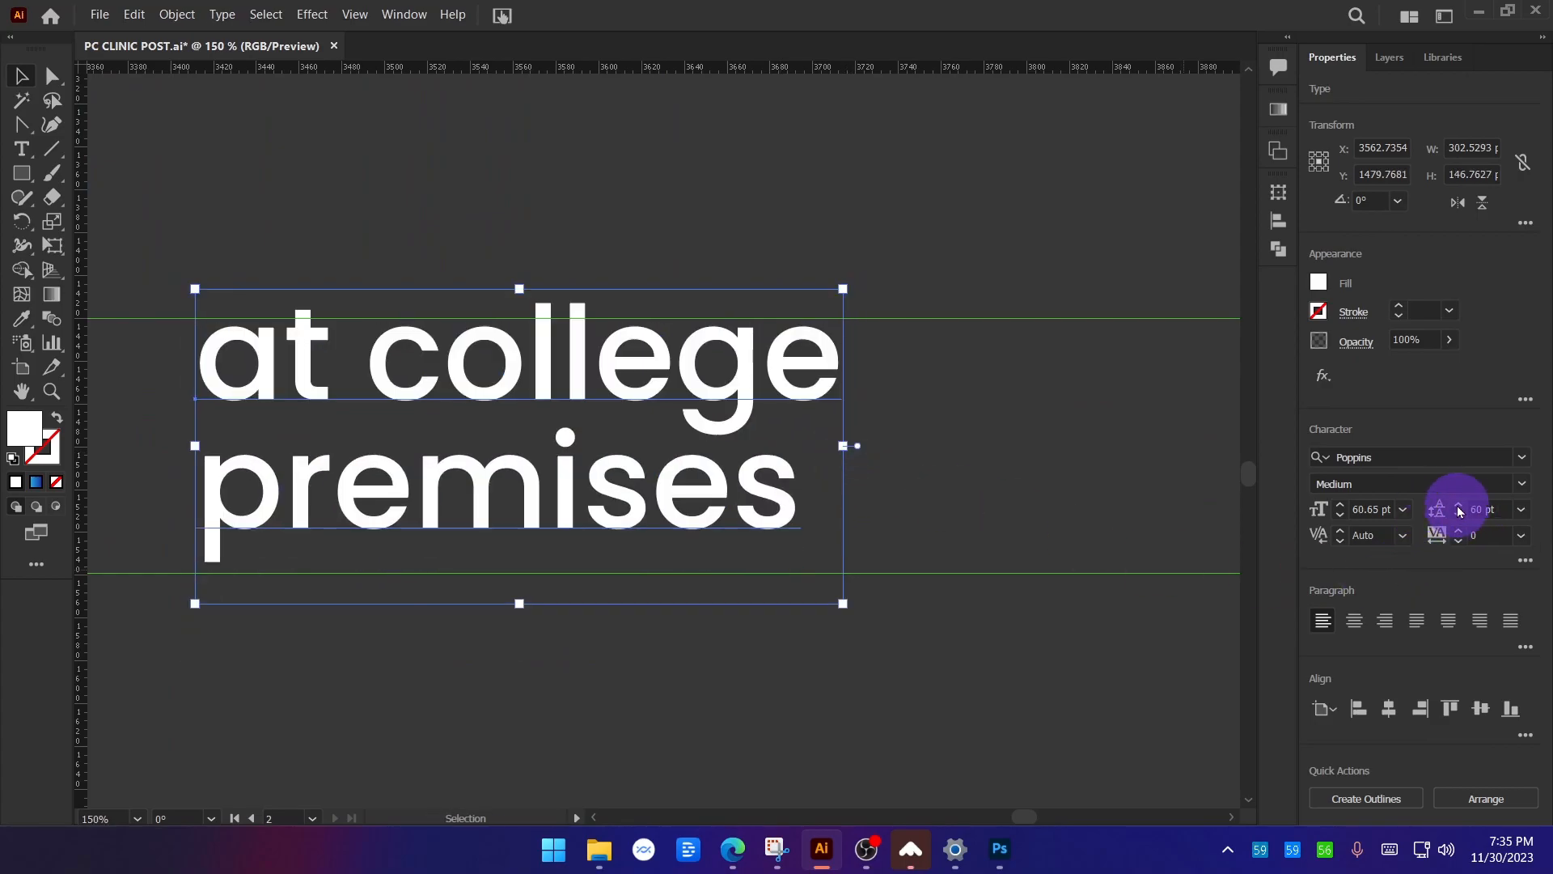
pyautogui.click(524, 372)
pyautogui.moveTo(524, 375); pyautogui.dragTo(526, 390)
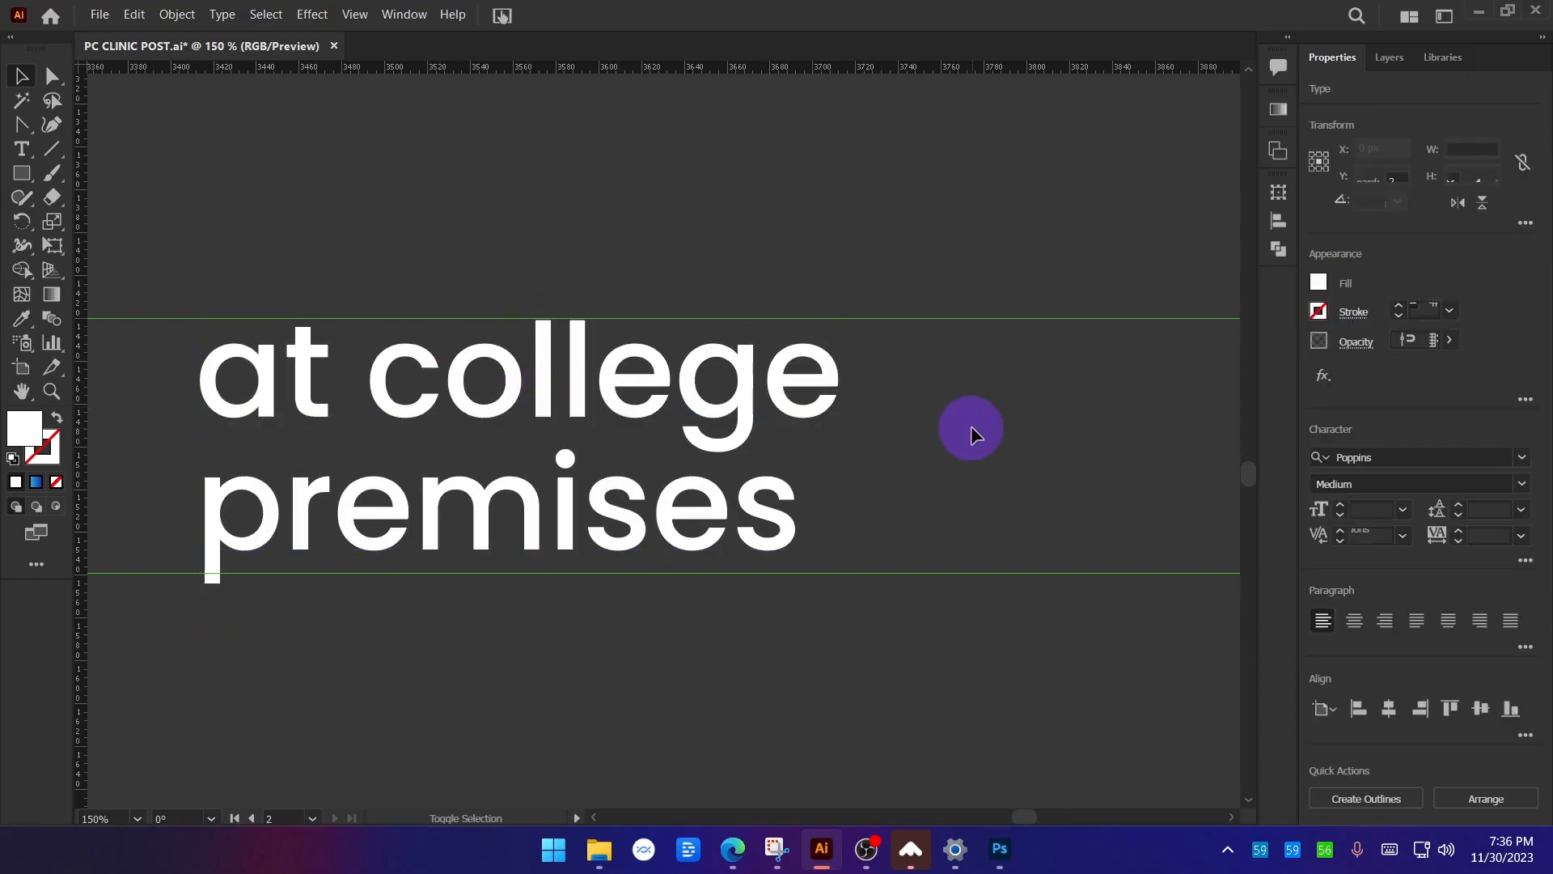
pyautogui.click(970, 426)
pyautogui.scroll(-5, 971, 425)
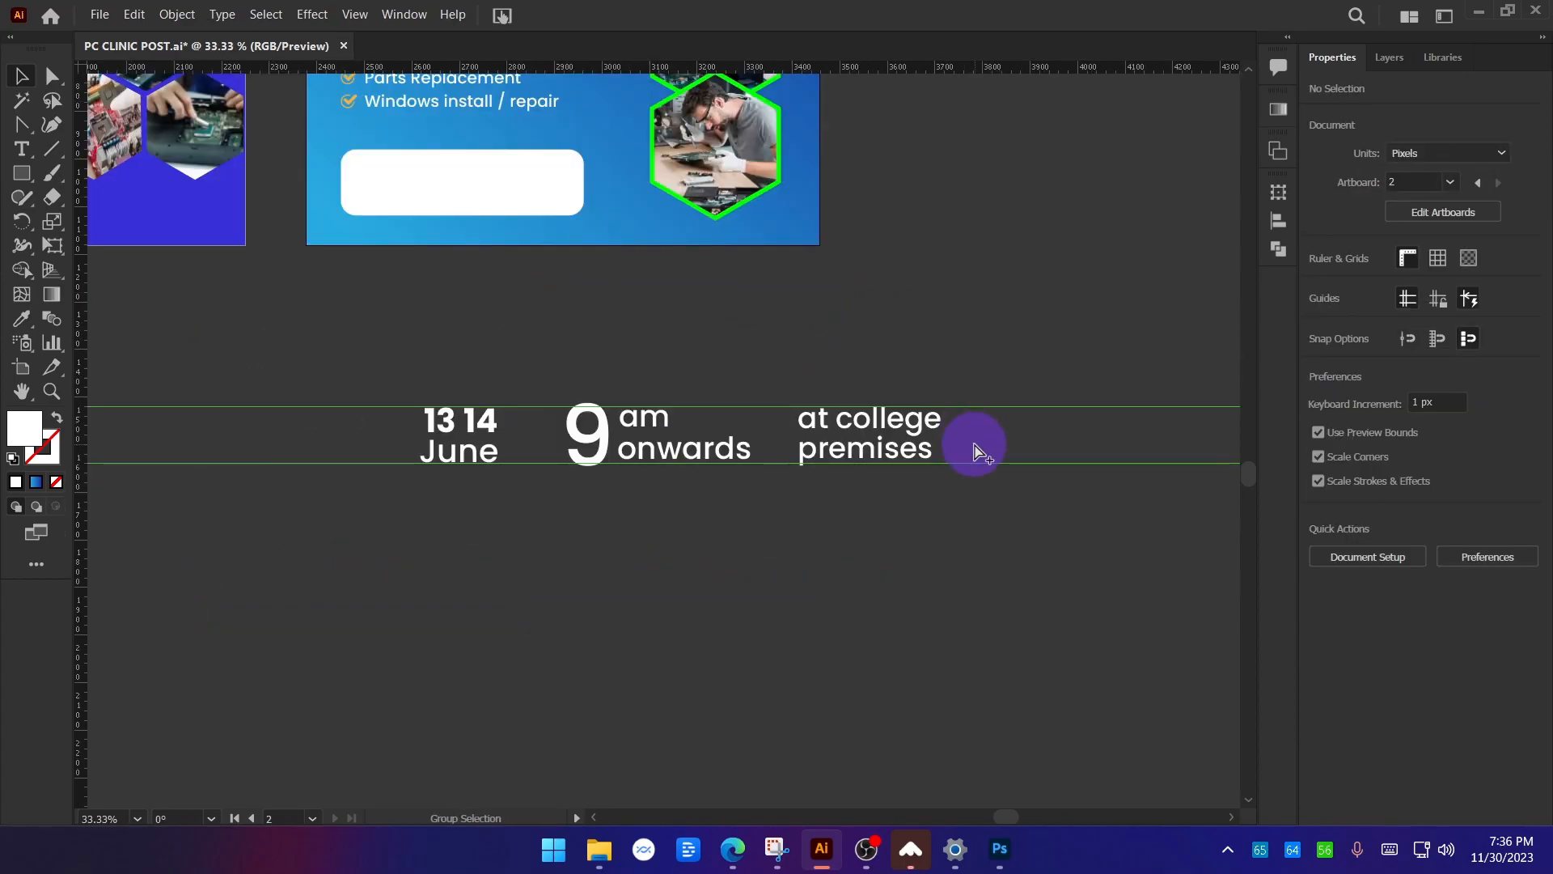
# Try centre-aligning the "at college premises" text and repositioning it, and undo the last change.
pyautogui.scroll(3, 976, 446)
pyautogui.click(842, 402)
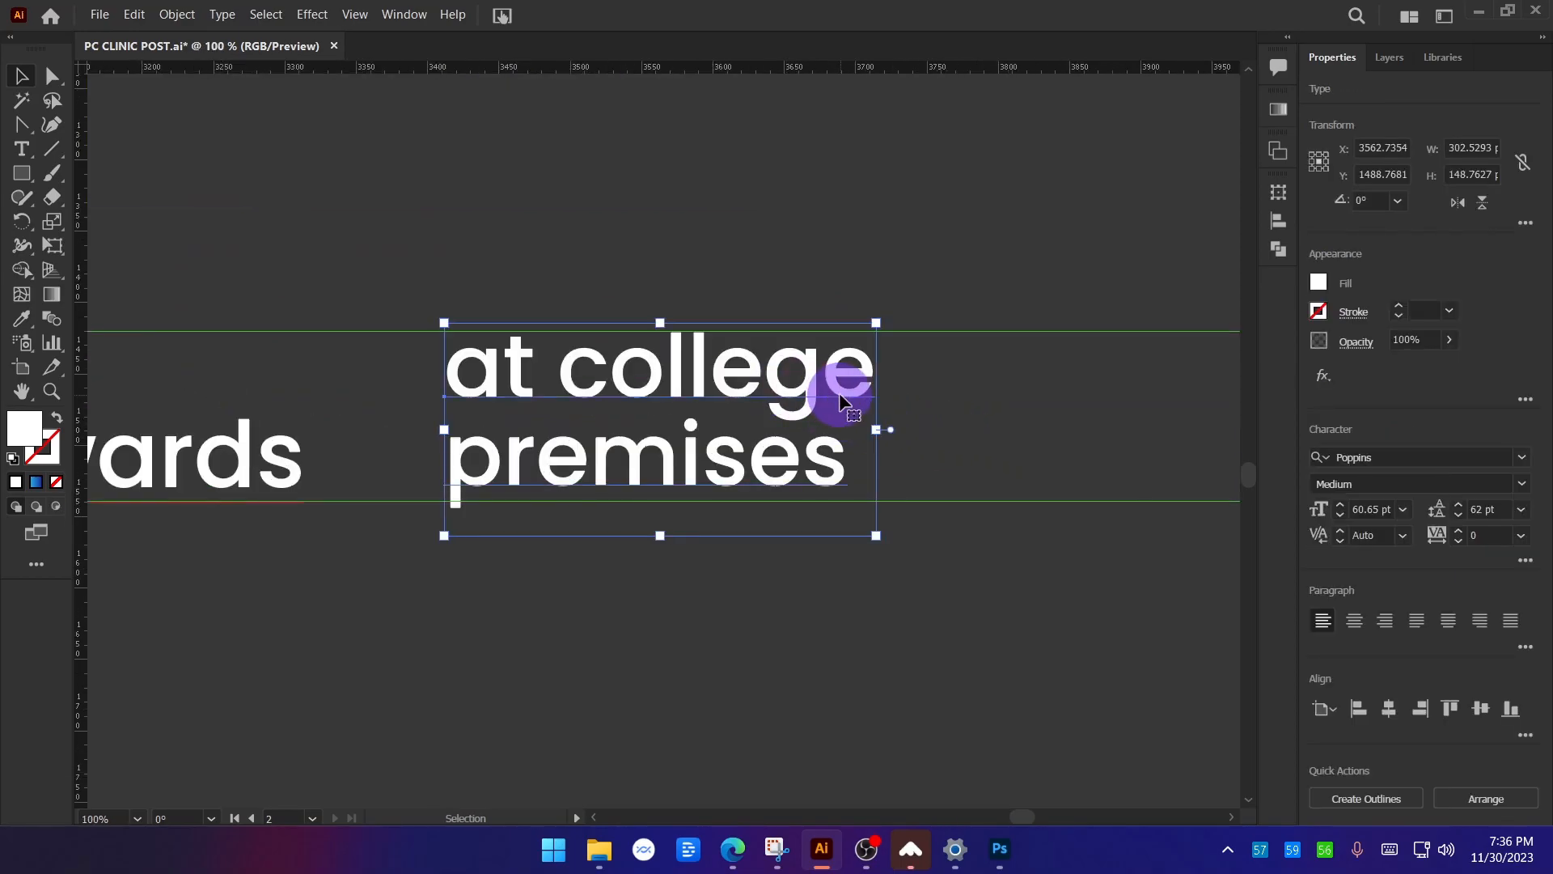
pyautogui.click(1355, 622)
pyautogui.moveTo(486, 395); pyautogui.dragTo(679, 400)
pyautogui.click(791, 243)
pyautogui.scroll(-4, 831, 434)
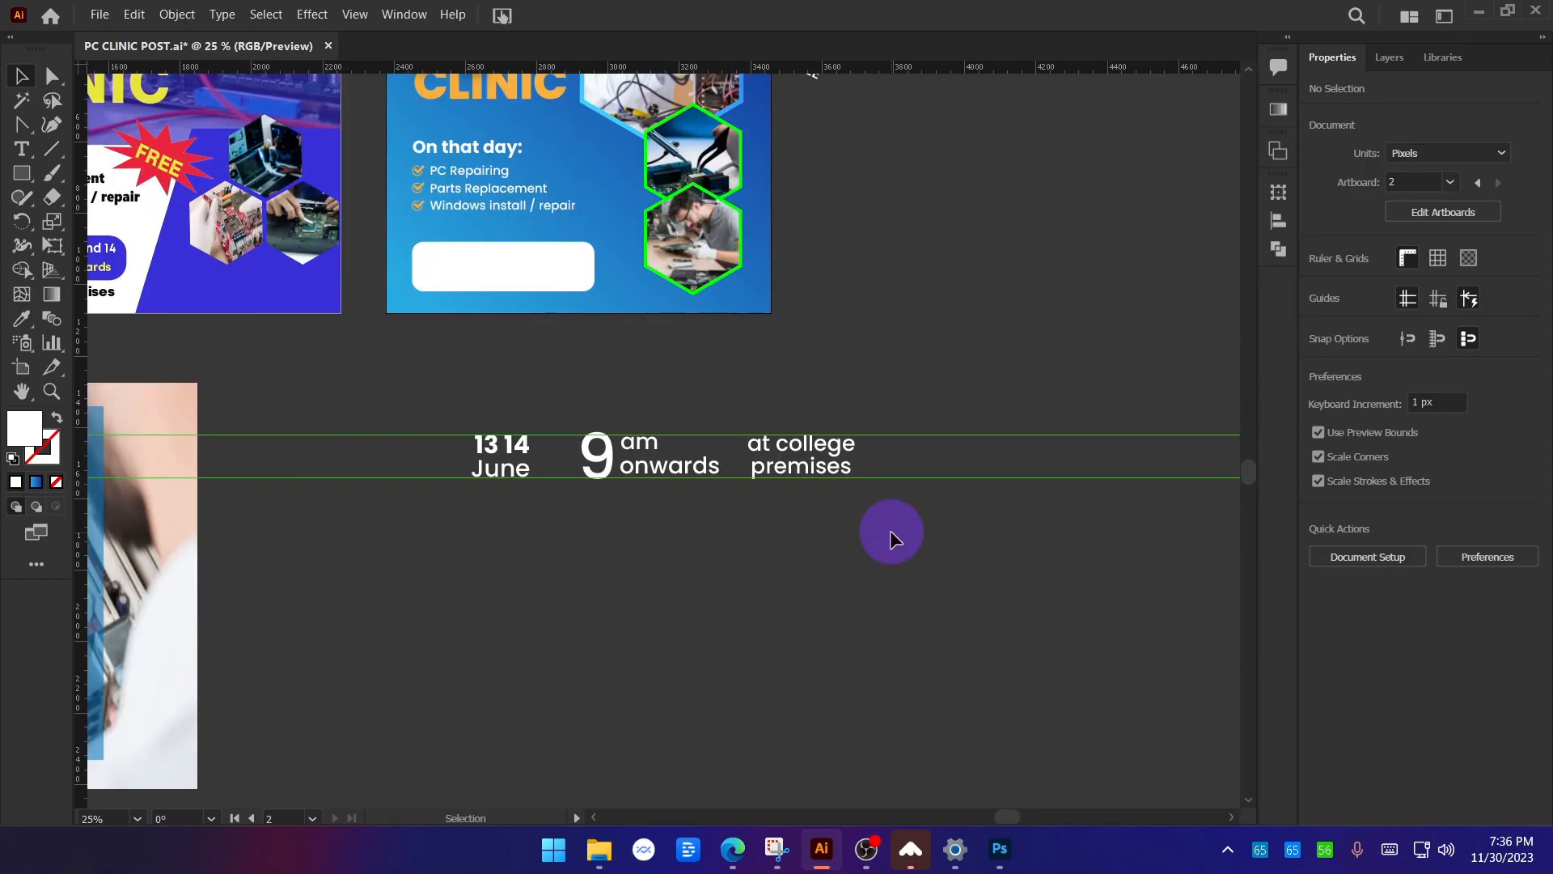
pyautogui.hotkey('ctrl', 'z')
pyautogui.click(890, 531)
# Move the "at college premises" text farther from "onwards" to leave room for a divider.
pyautogui.scroll(3, 819, 458)
pyautogui.moveTo(784, 449); pyautogui.dragTo(922, 448)
pyautogui.click(843, 681)
pyautogui.scroll(-2, 795, 681)
pyautogui.moveTo(767, 685); pyautogui.dragTo(799, 634)
pyautogui.scroll(2, 507, 541)
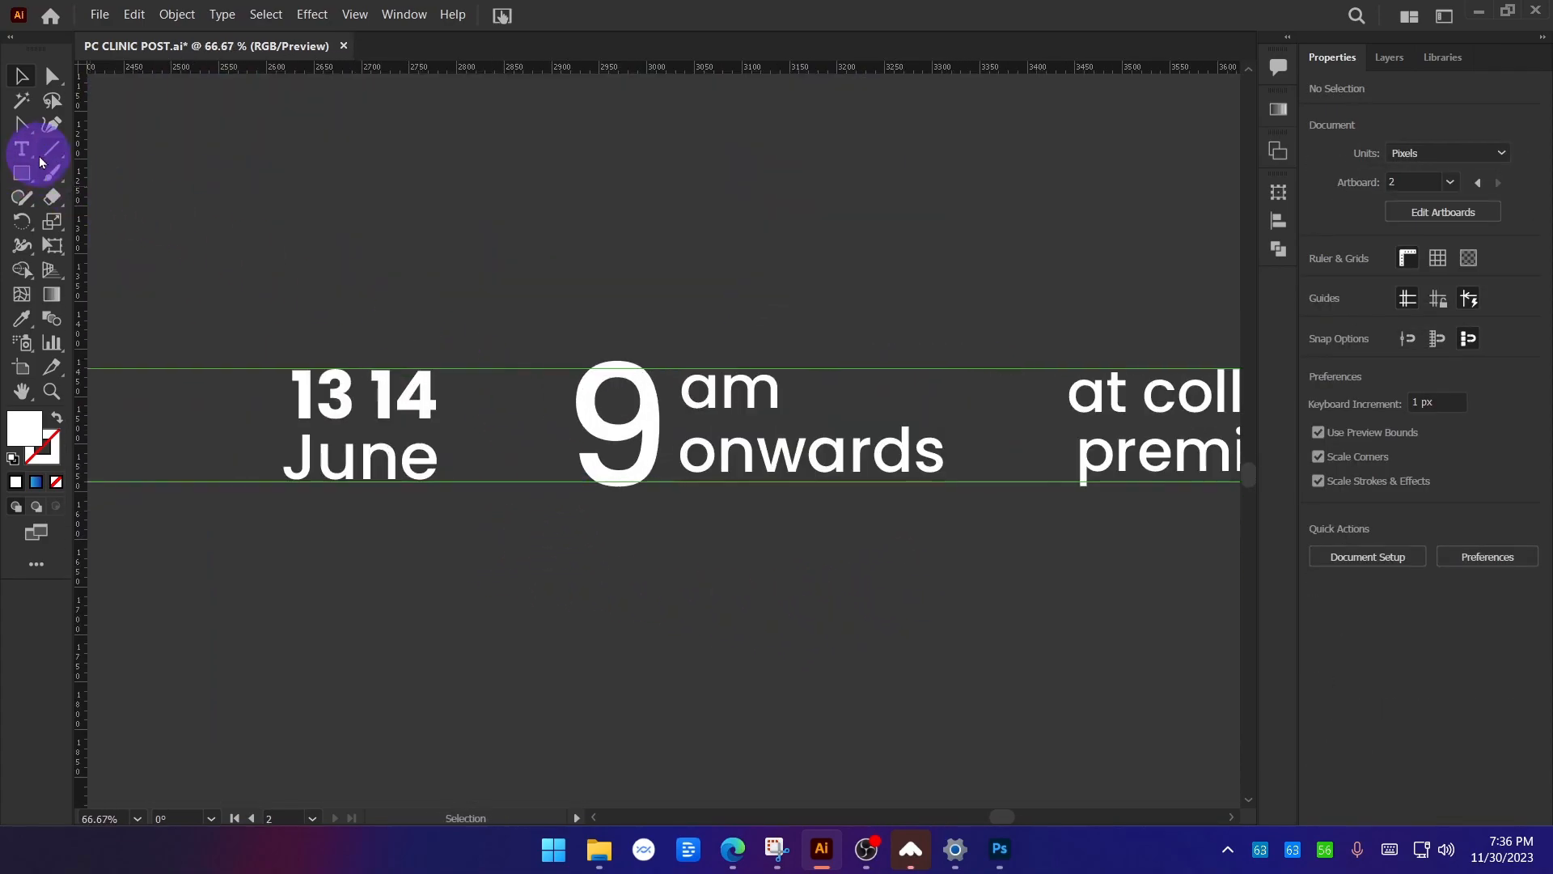
# Draw a vertical divider line about 148 px tall between "June" and "9" with a white 5 pt stroke.
pyautogui.click(47, 158)
pyautogui.scroll(1, 463, 482)
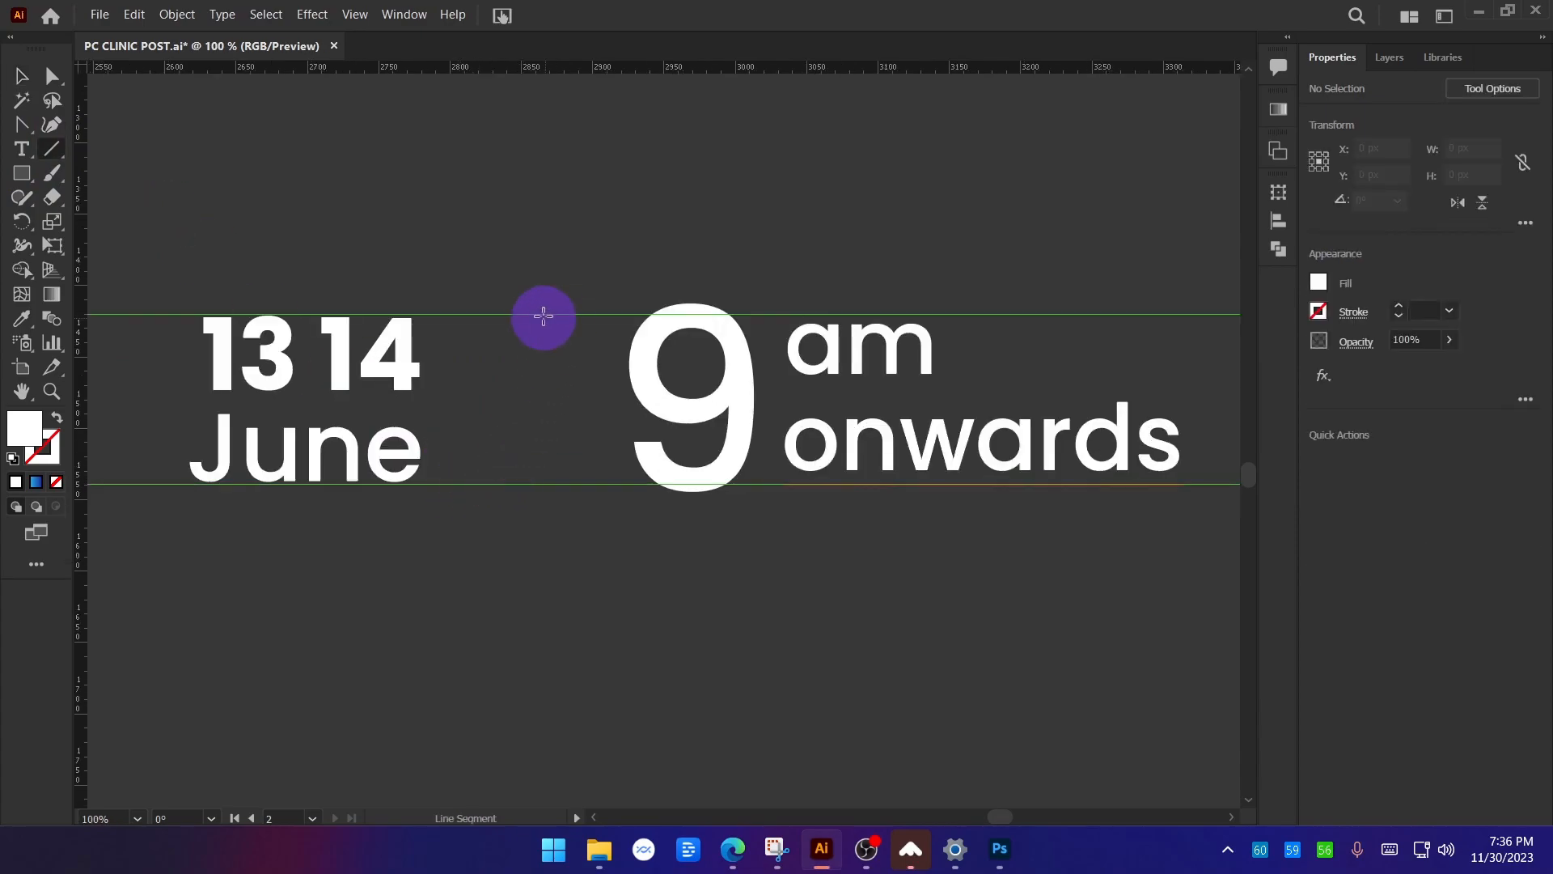
pyautogui.moveTo(529, 295); pyautogui.dragTo(536, 507)
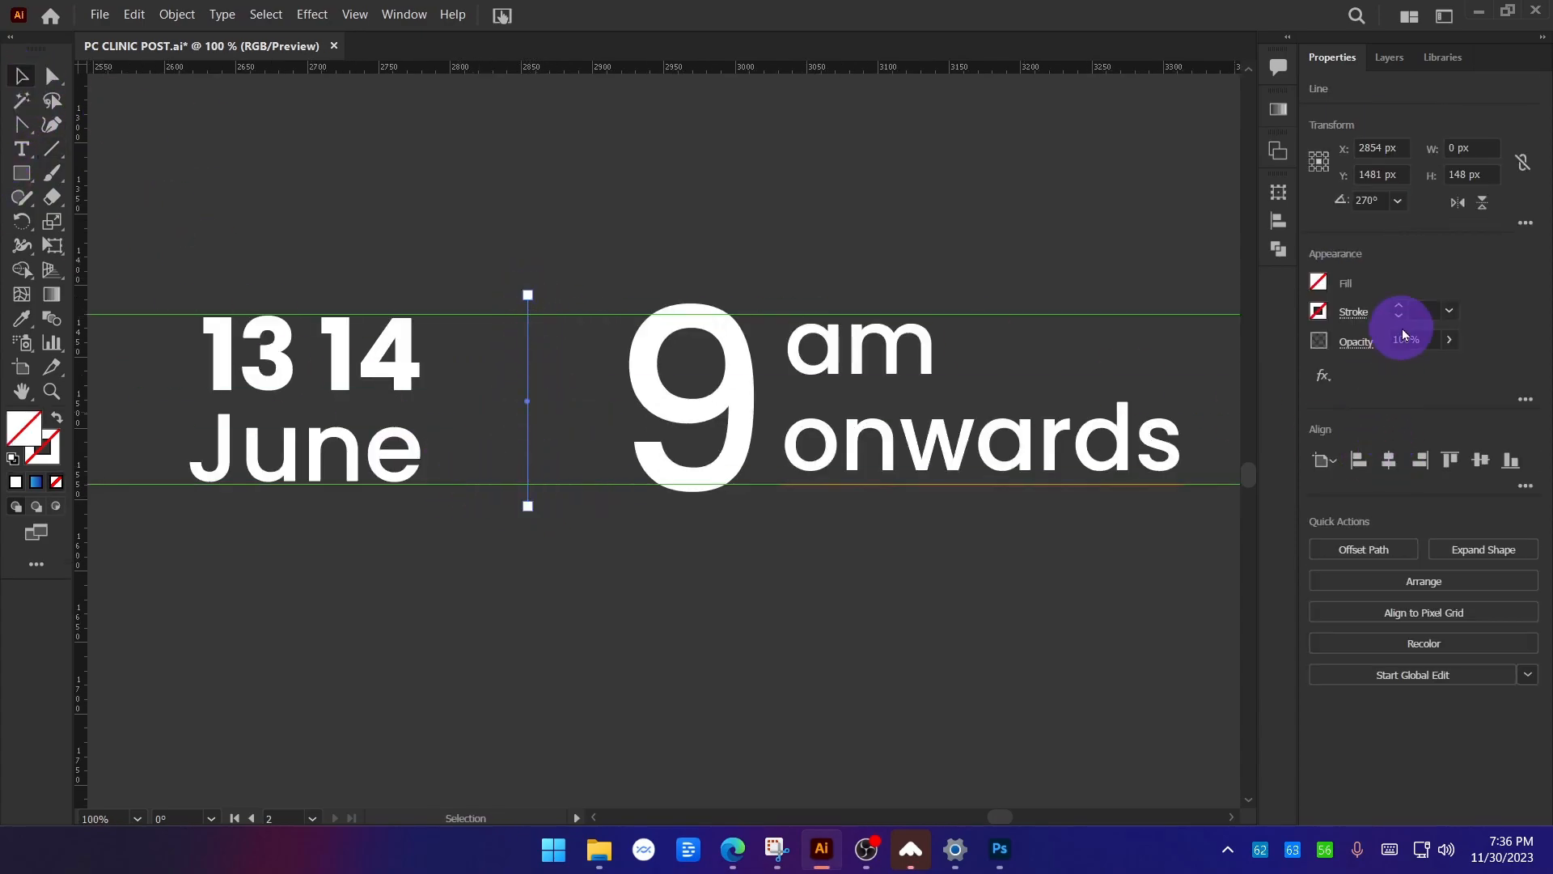
pyautogui.click(637, 202)
pyautogui.scroll(-2, 564, 361)
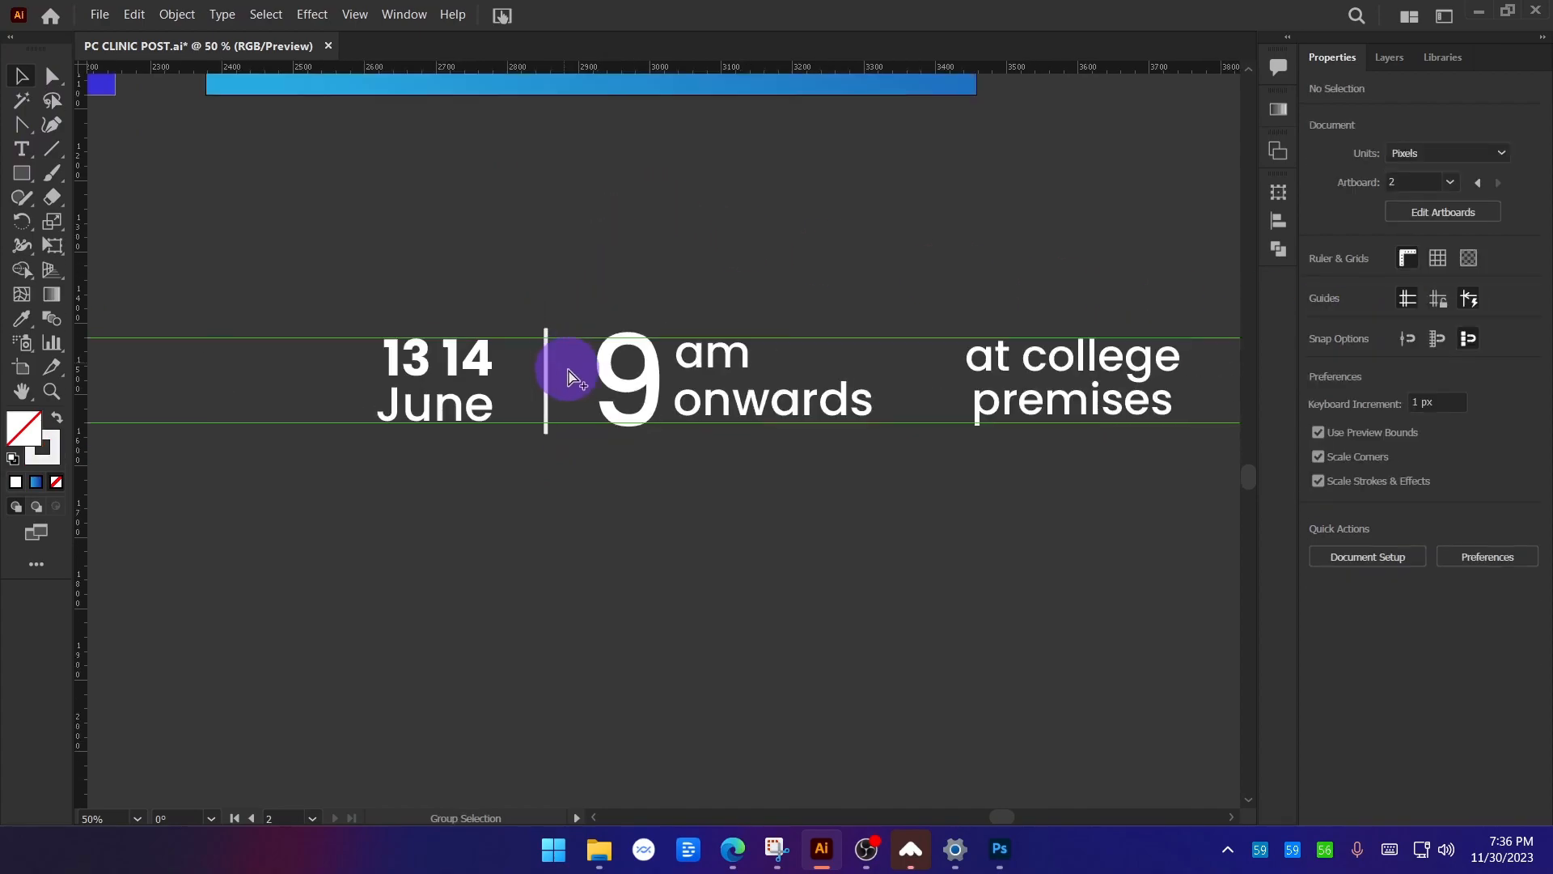
# Draw a spacer rectangle about 72 by 155 px between "June" and the divider, filled blue at 43% opacity without a stroke.
pyautogui.press('space')
pyautogui.scroll(2, 563, 382)
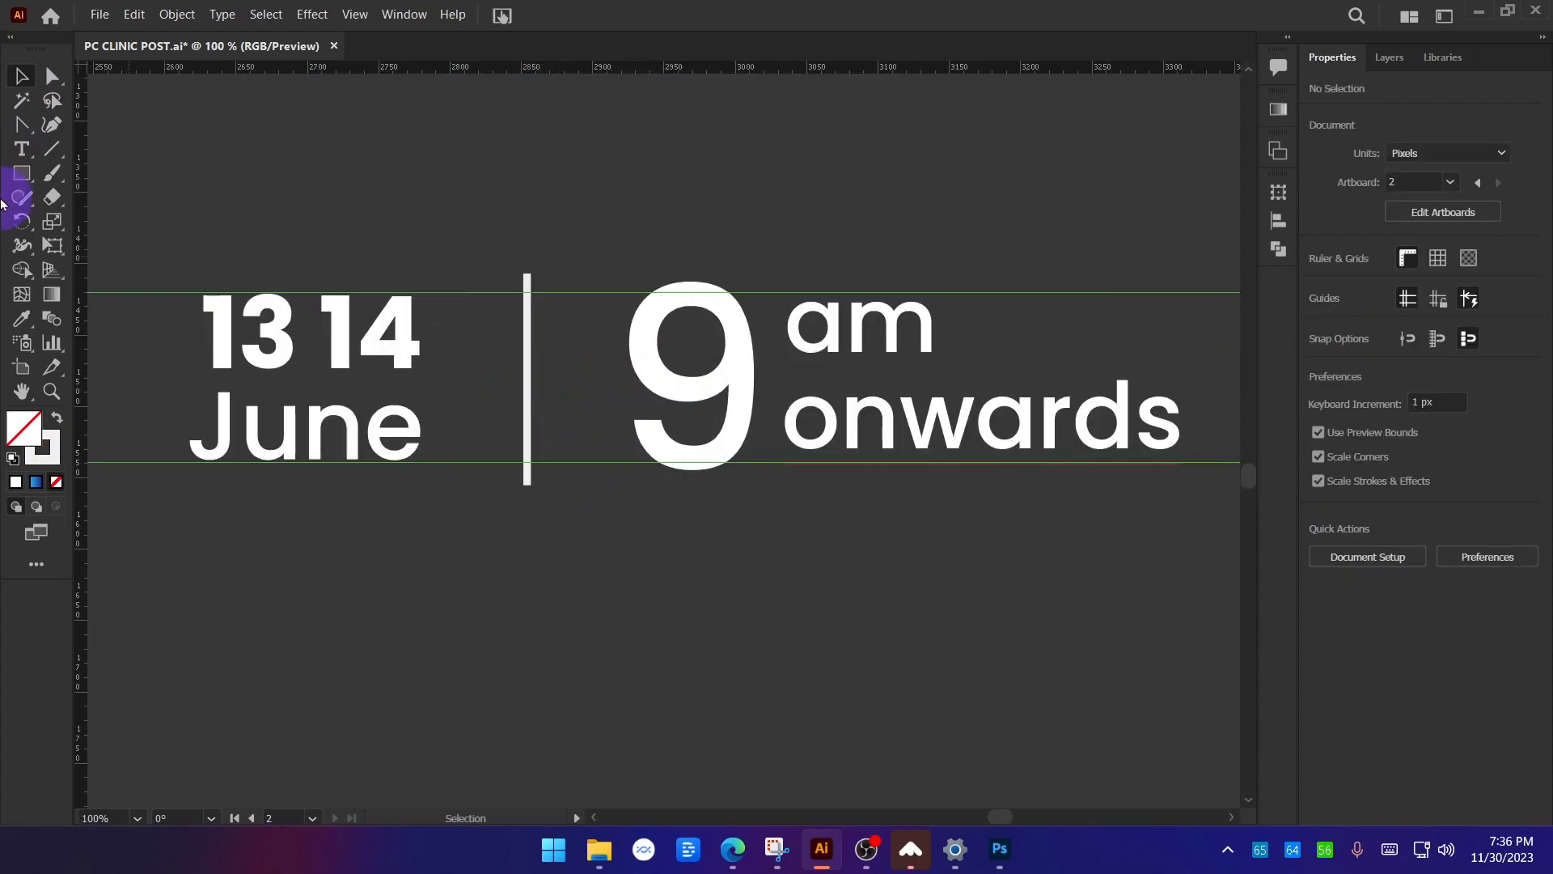
pyautogui.moveTo(32, 177); pyautogui.dragTo(105, 167)
pyautogui.moveTo(420, 271)
pyautogui.mouseDown()
pyautogui.moveTo(486, 444)
pyautogui.moveTo(524, 494)
pyautogui.mouseUp()
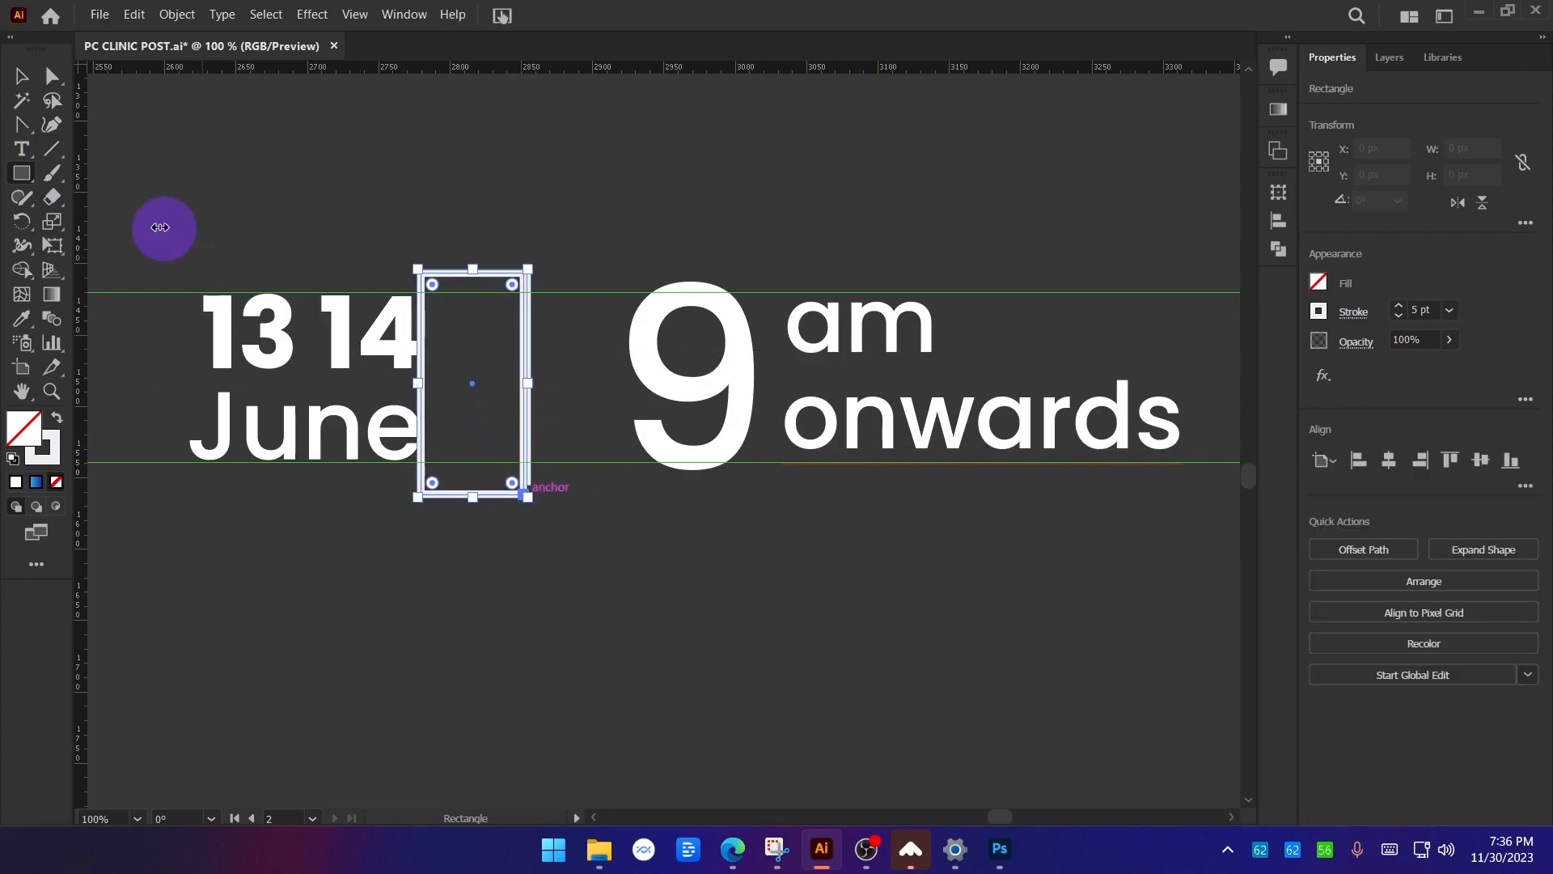
pyautogui.hotkey('shift', 'x')
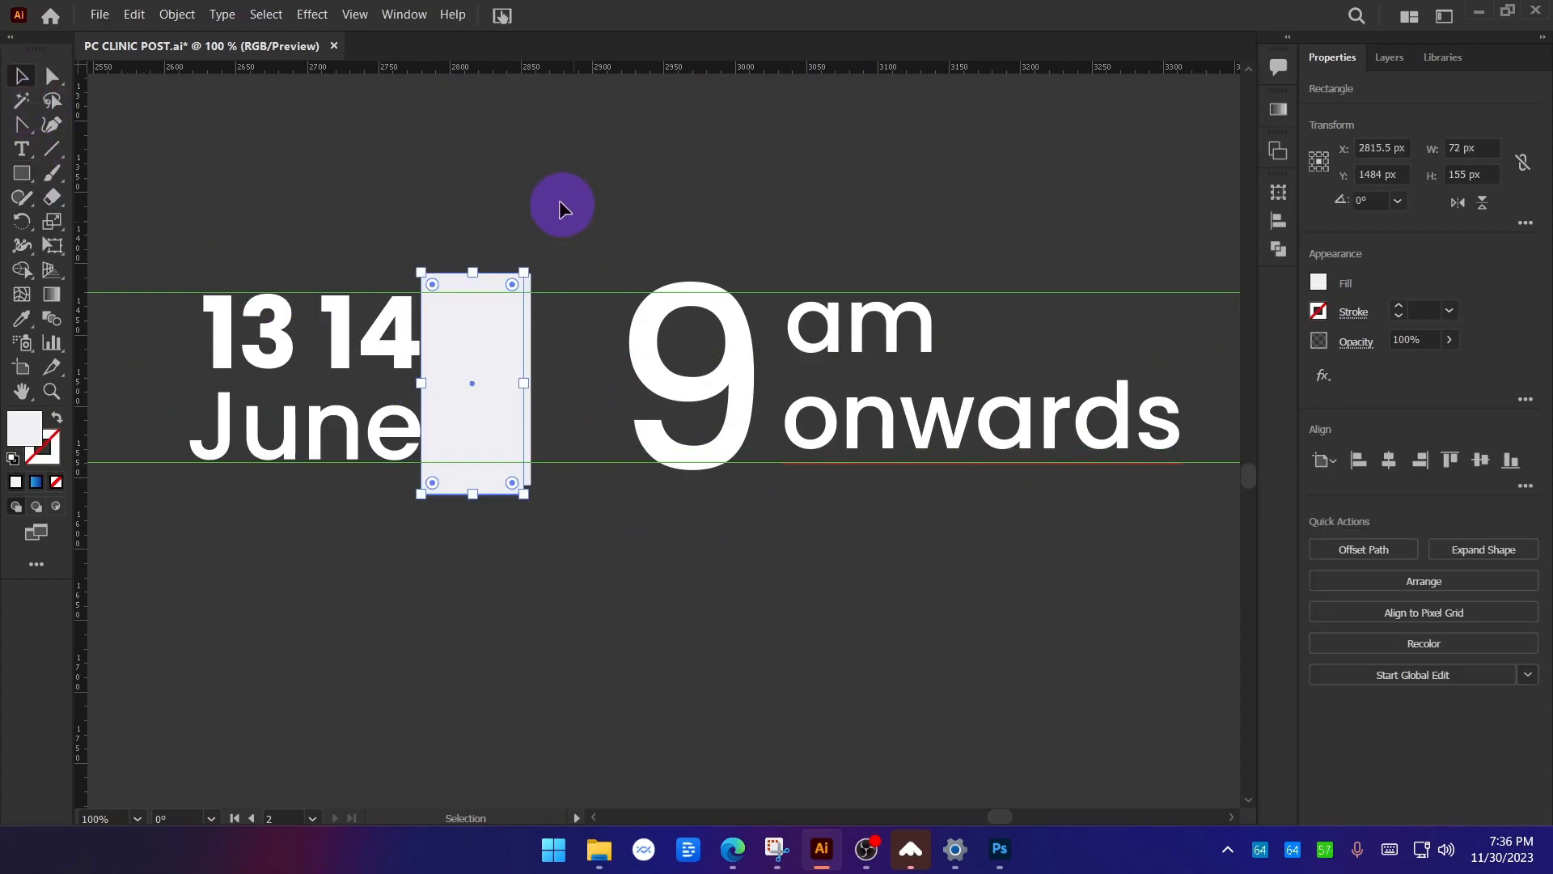
pyautogui.click(1319, 282)
pyautogui.click(1225, 368)
pyautogui.click(1453, 345)
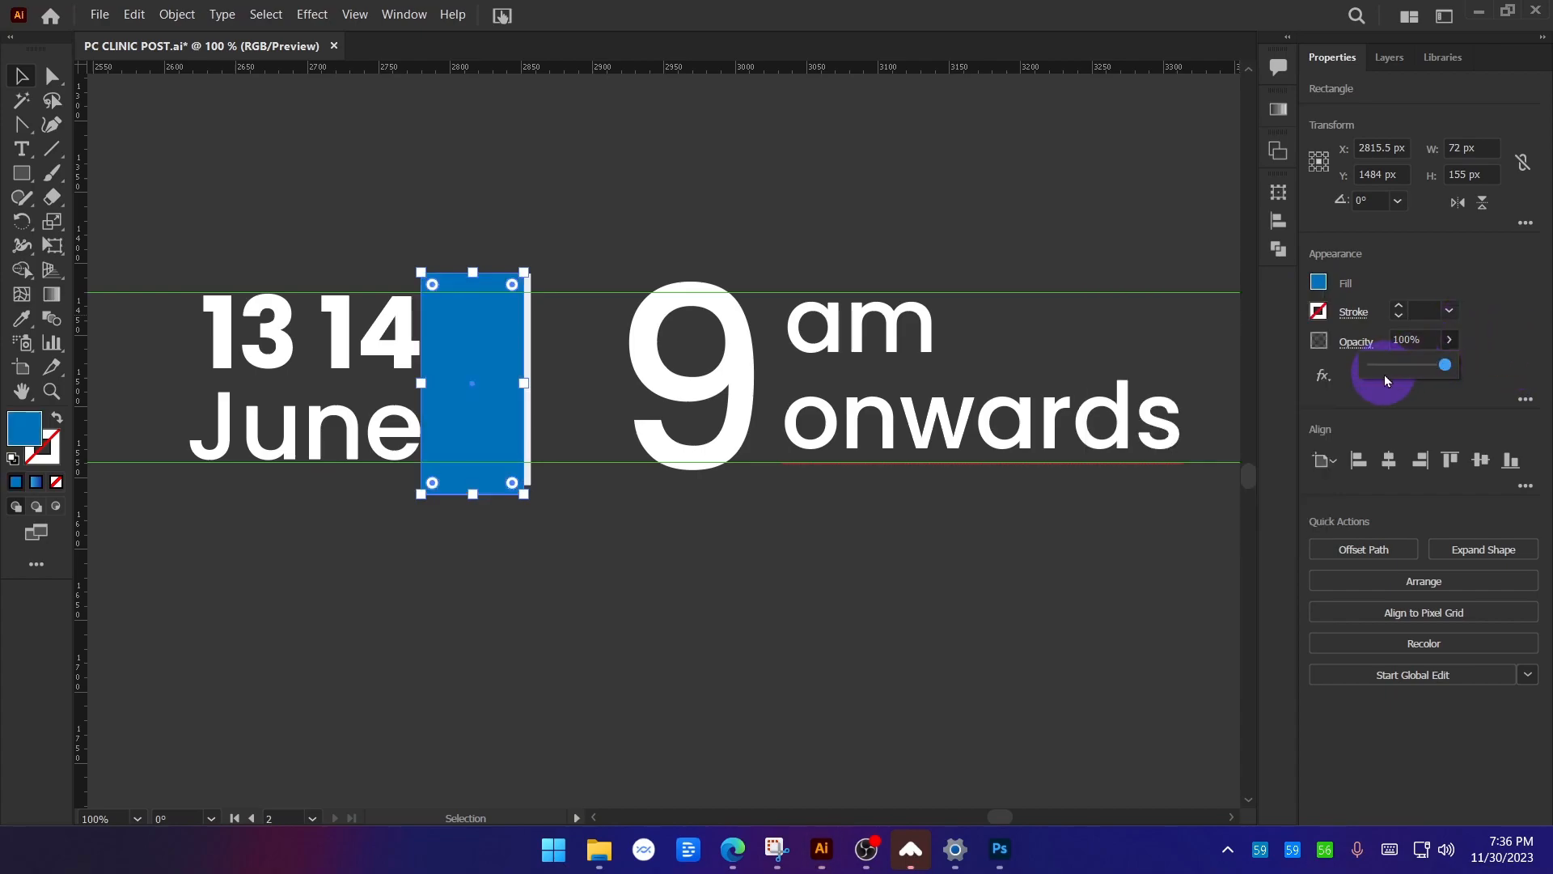
pyautogui.click(1385, 381)
pyautogui.click(1168, 354)
# Copy the blue spacer to the divider's other side and duplicate the divider with its spacers after "onwards".
pyautogui.moveTo(493, 340); pyautogui.dragTo(600, 334)
pyautogui.moveTo(719, 218); pyautogui.dragTo(359, 190)
pyautogui.moveTo(235, 314); pyautogui.dragTo(943, 291)
pyautogui.moveTo(167, 284); pyautogui.dragTo(916, 364)
pyautogui.click(963, 179)
pyautogui.moveTo(964, 178); pyautogui.dragTo(522, 182)
# Left-align the "at college premises" text and move it against the outer edge of the second divider's spacer.
pyautogui.scroll(-2, 694, 516)
pyautogui.moveTo(732, 542); pyautogui.dragTo(869, 463)
pyautogui.scroll(4, 867, 364)
pyautogui.moveTo(801, 251); pyautogui.dragTo(825, 251)
pyautogui.click(1322, 622)
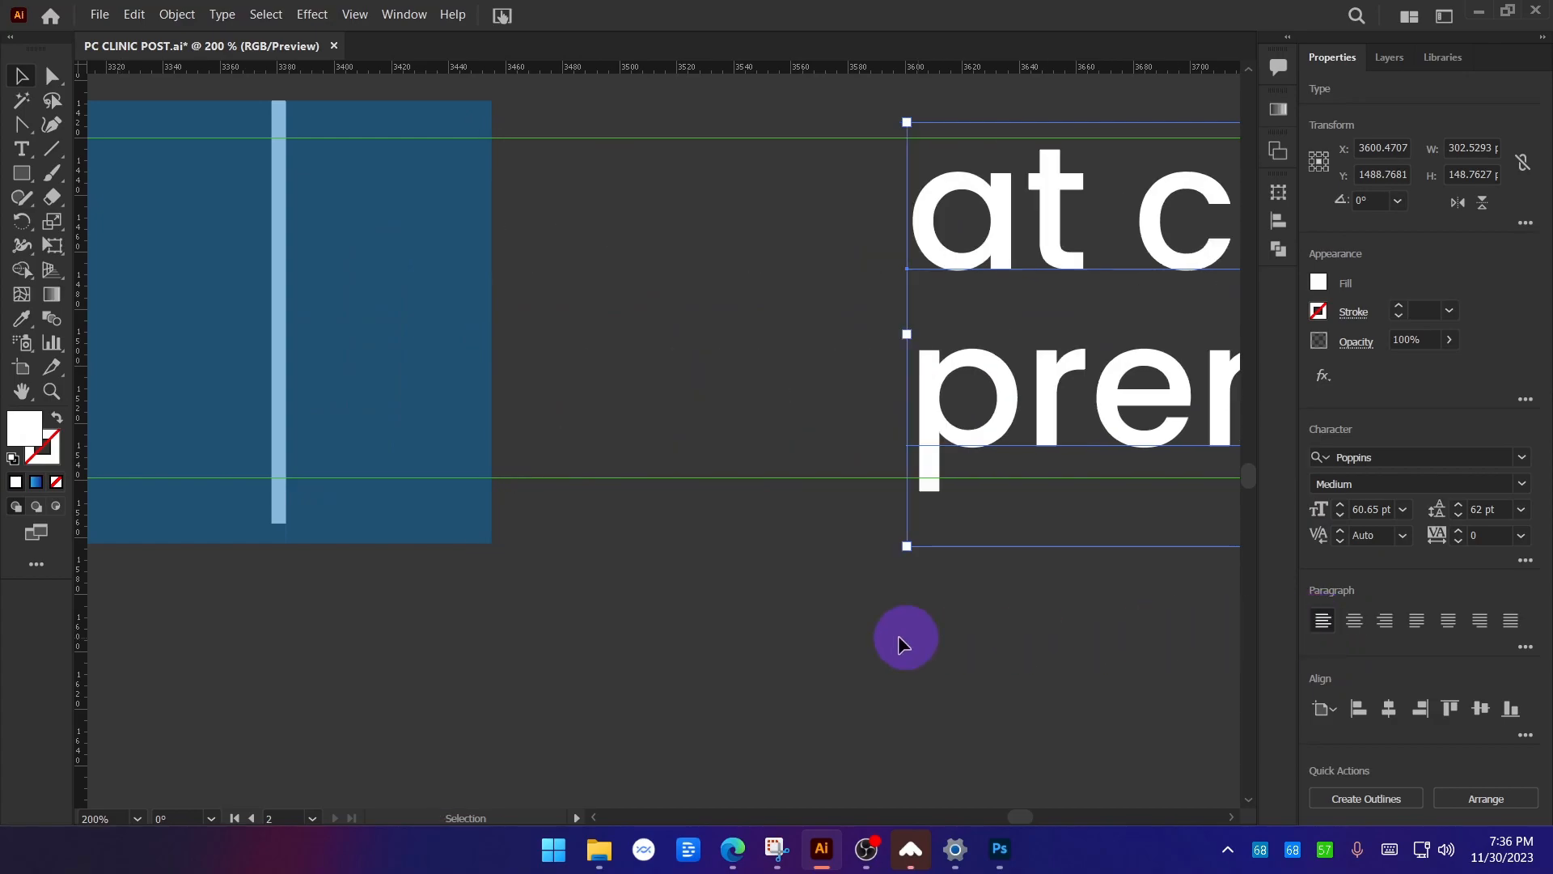
pyautogui.click(949, 634)
pyautogui.moveTo(1025, 347); pyautogui.dragTo(599, 322)
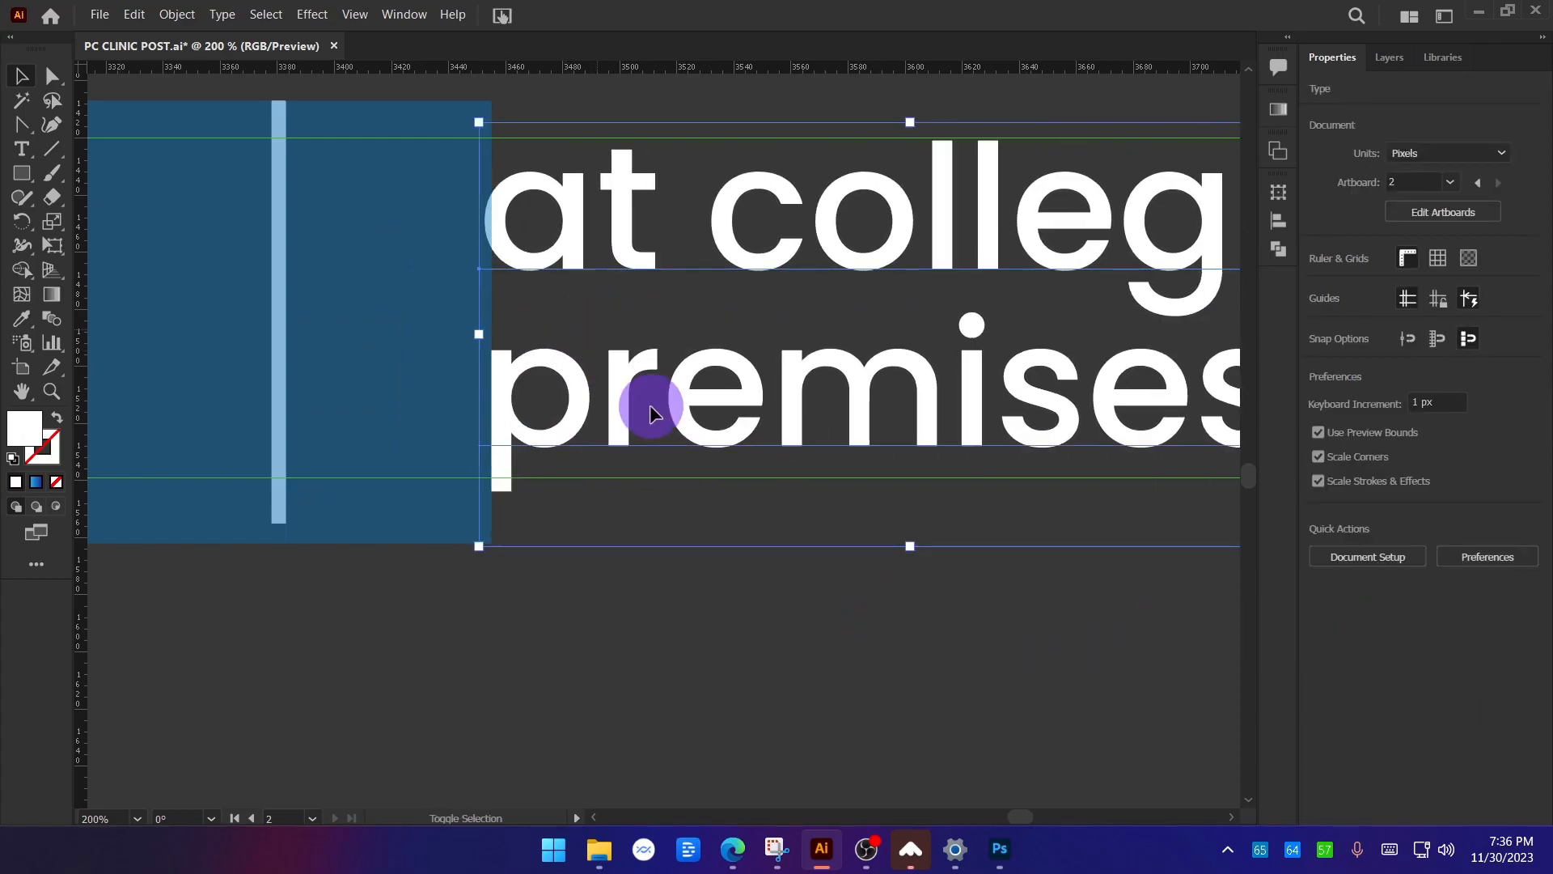
pyautogui.scroll(-2, 649, 406)
pyautogui.click(661, 576)
pyautogui.moveTo(612, 582); pyautogui.dragTo(724, 568)
pyautogui.scroll(-3, 724, 571)
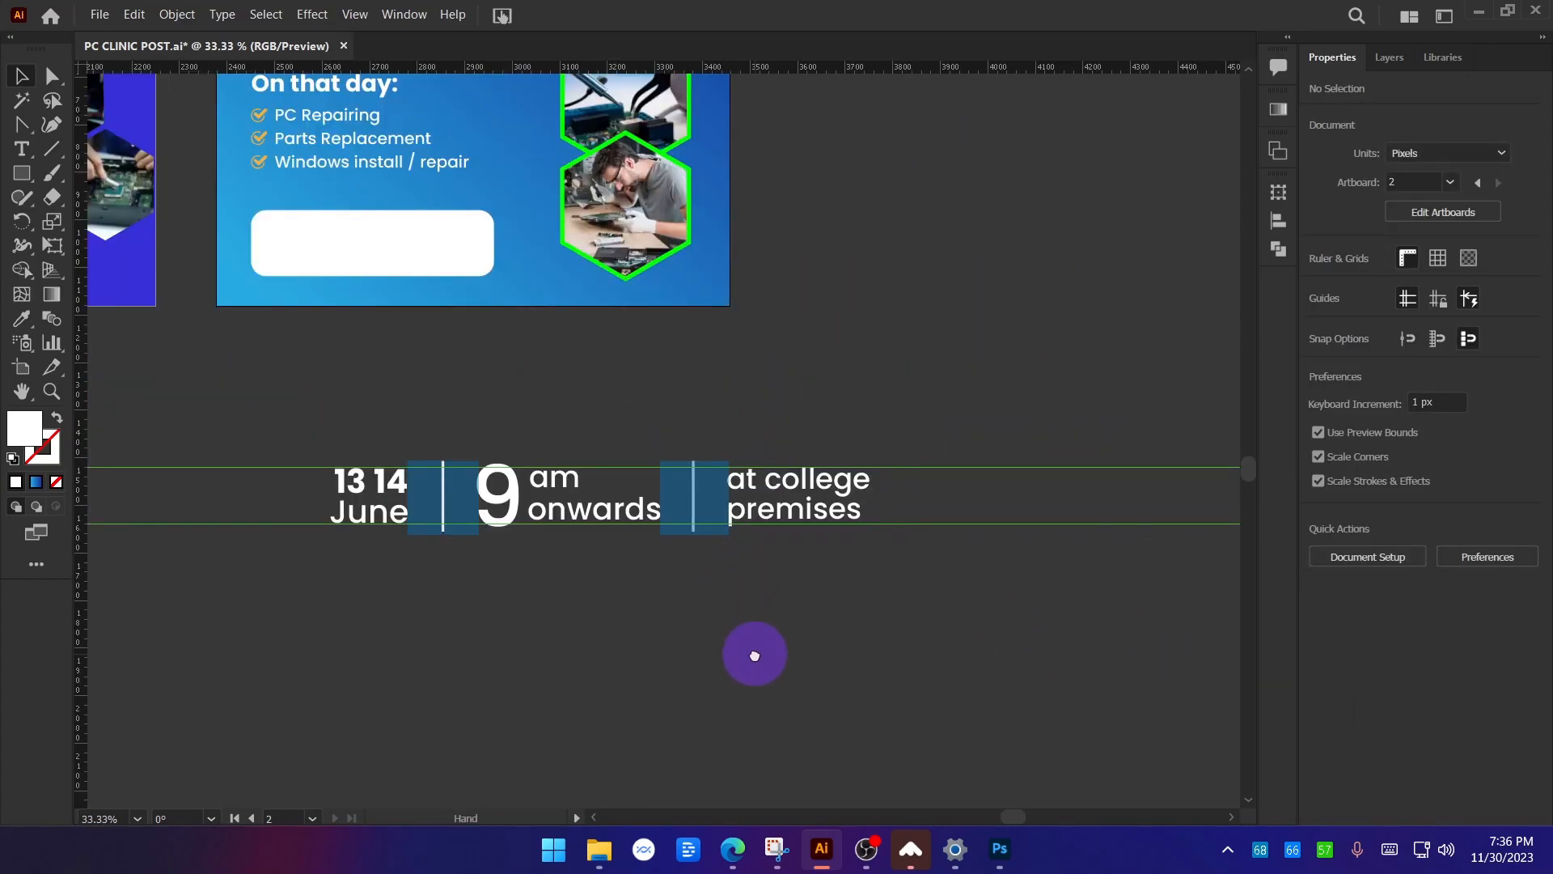
# Delete the four blue spacer rectangles around the dividers and both horizontal guides.
pyautogui.scroll(2, 679, 471)
pyautogui.click(778, 309)
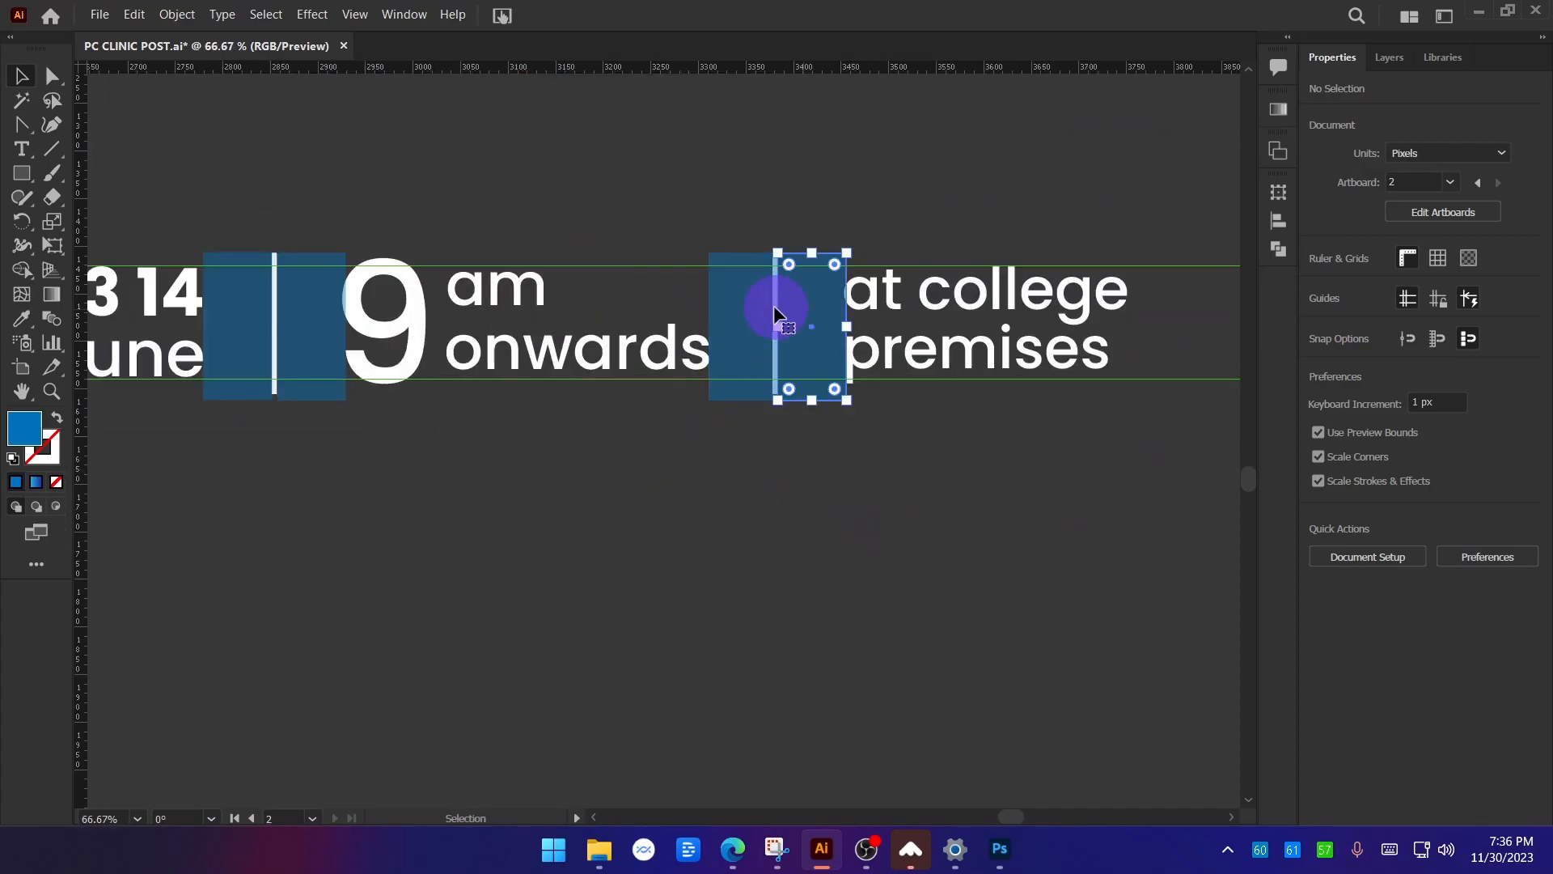
pyautogui.moveTo(230, 310); pyautogui.dragTo(302, 612)
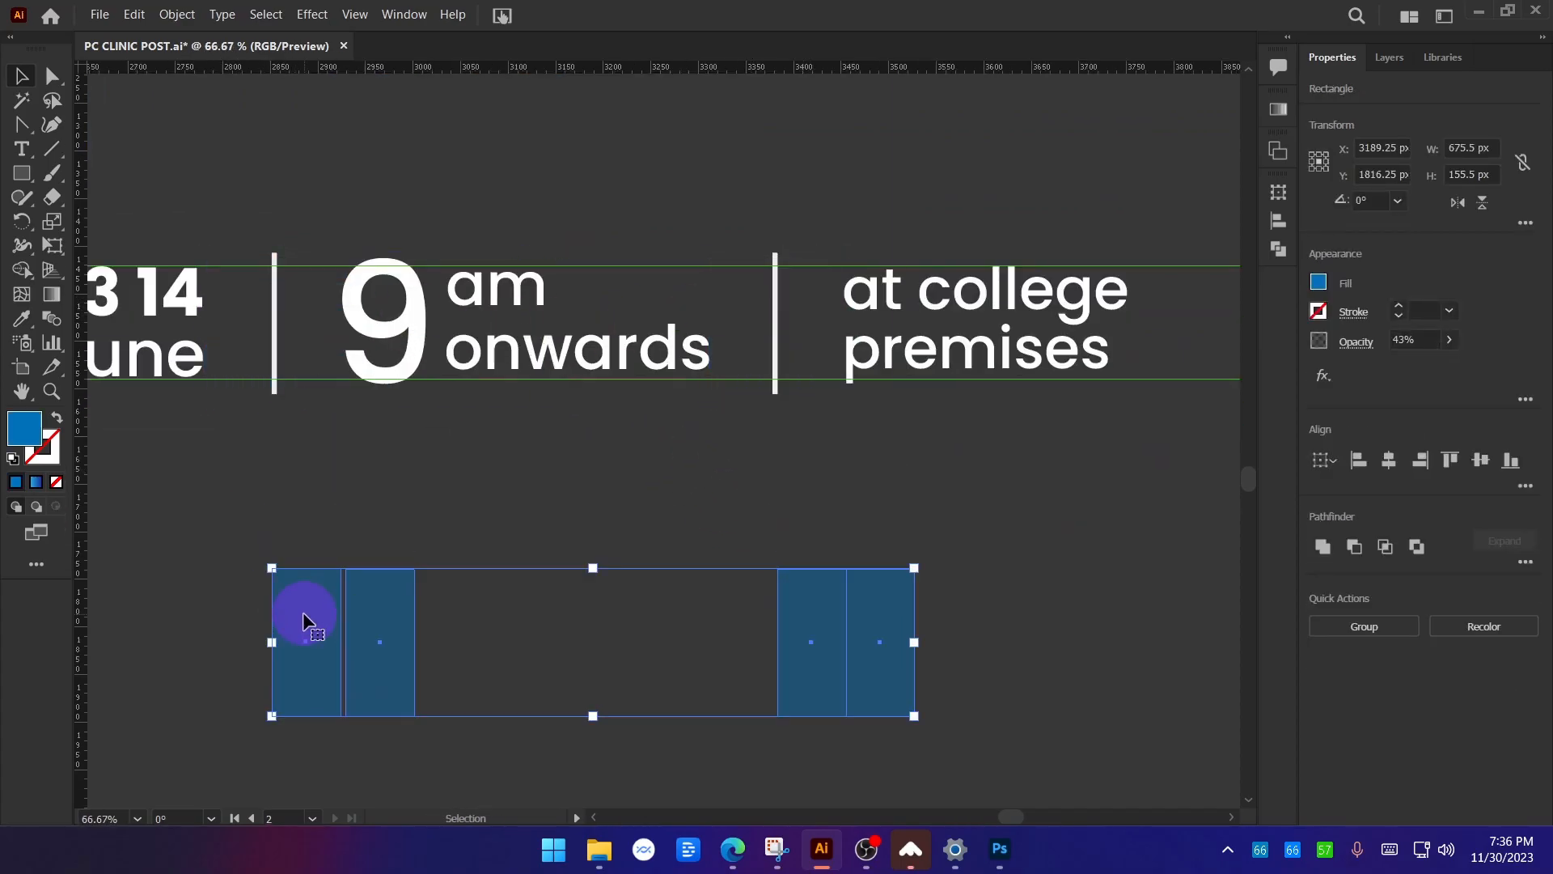
pyautogui.press('Delete')
pyautogui.scroll(-1, 738, 628)
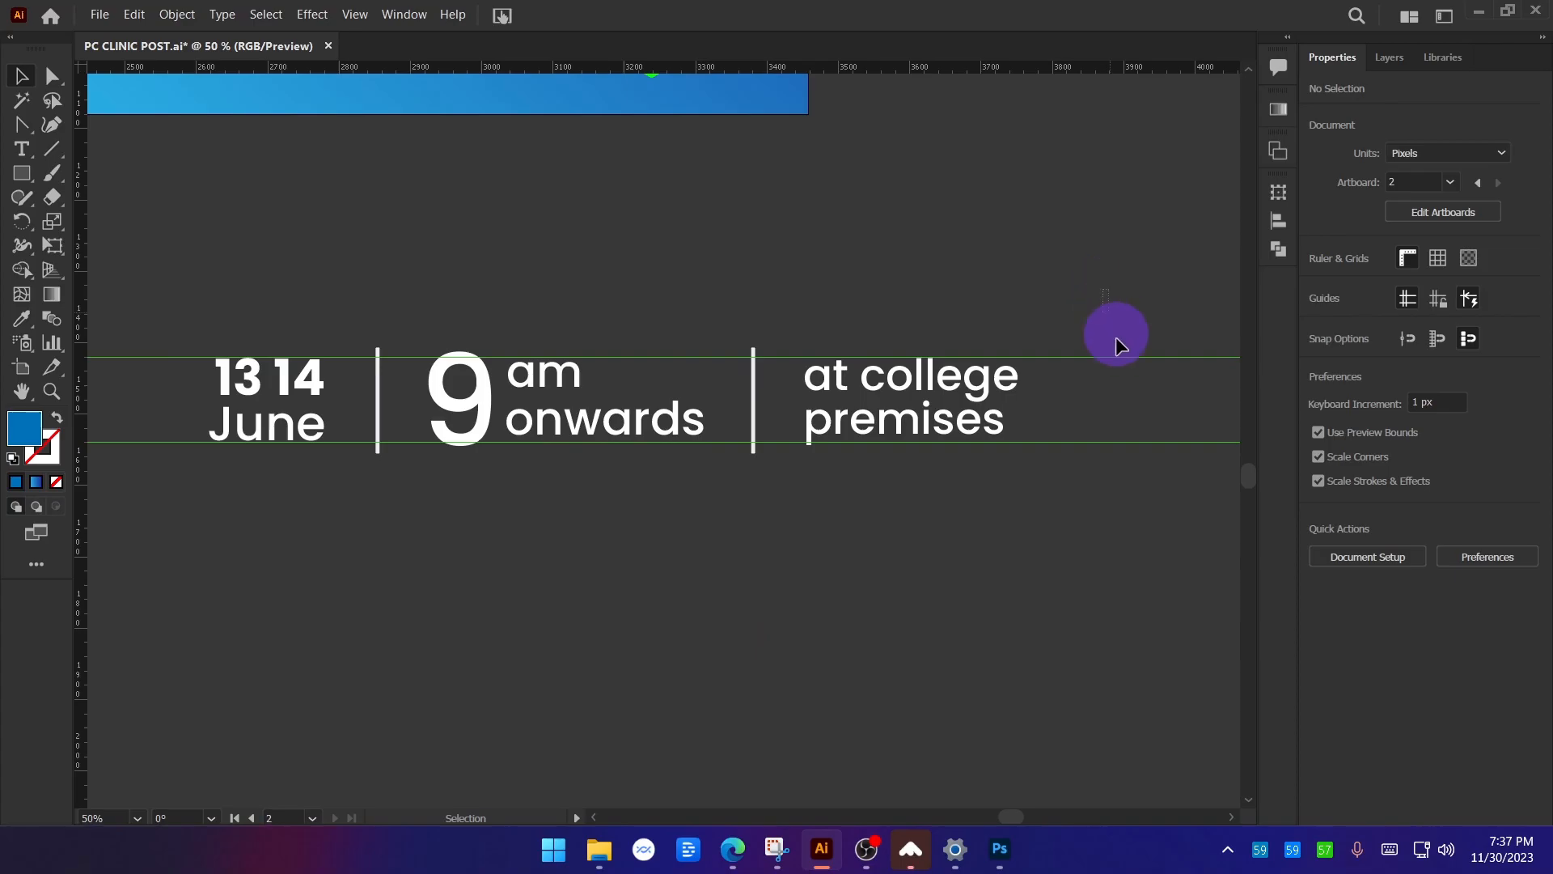
pyautogui.moveTo(1109, 313); pyautogui.dragTo(1140, 543)
pyautogui.click(1134, 542)
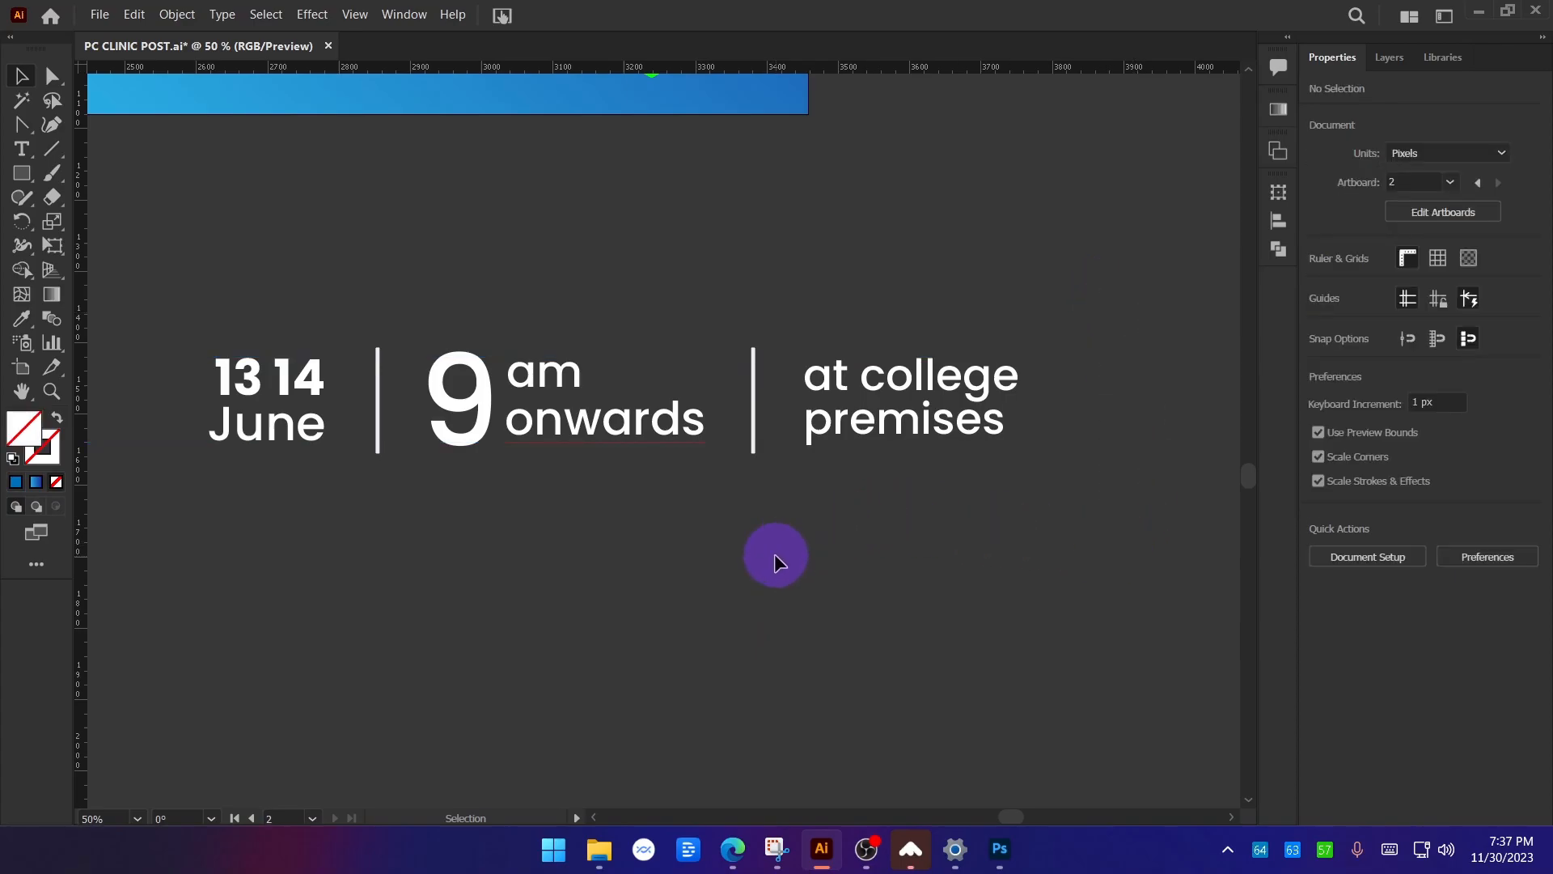
# Group the date, time and venue texts with the two dividers and scale the group to about 764 px wide.
pyautogui.scroll(-3, 774, 553)
pyautogui.moveTo(933, 595); pyautogui.dragTo(937, 598)
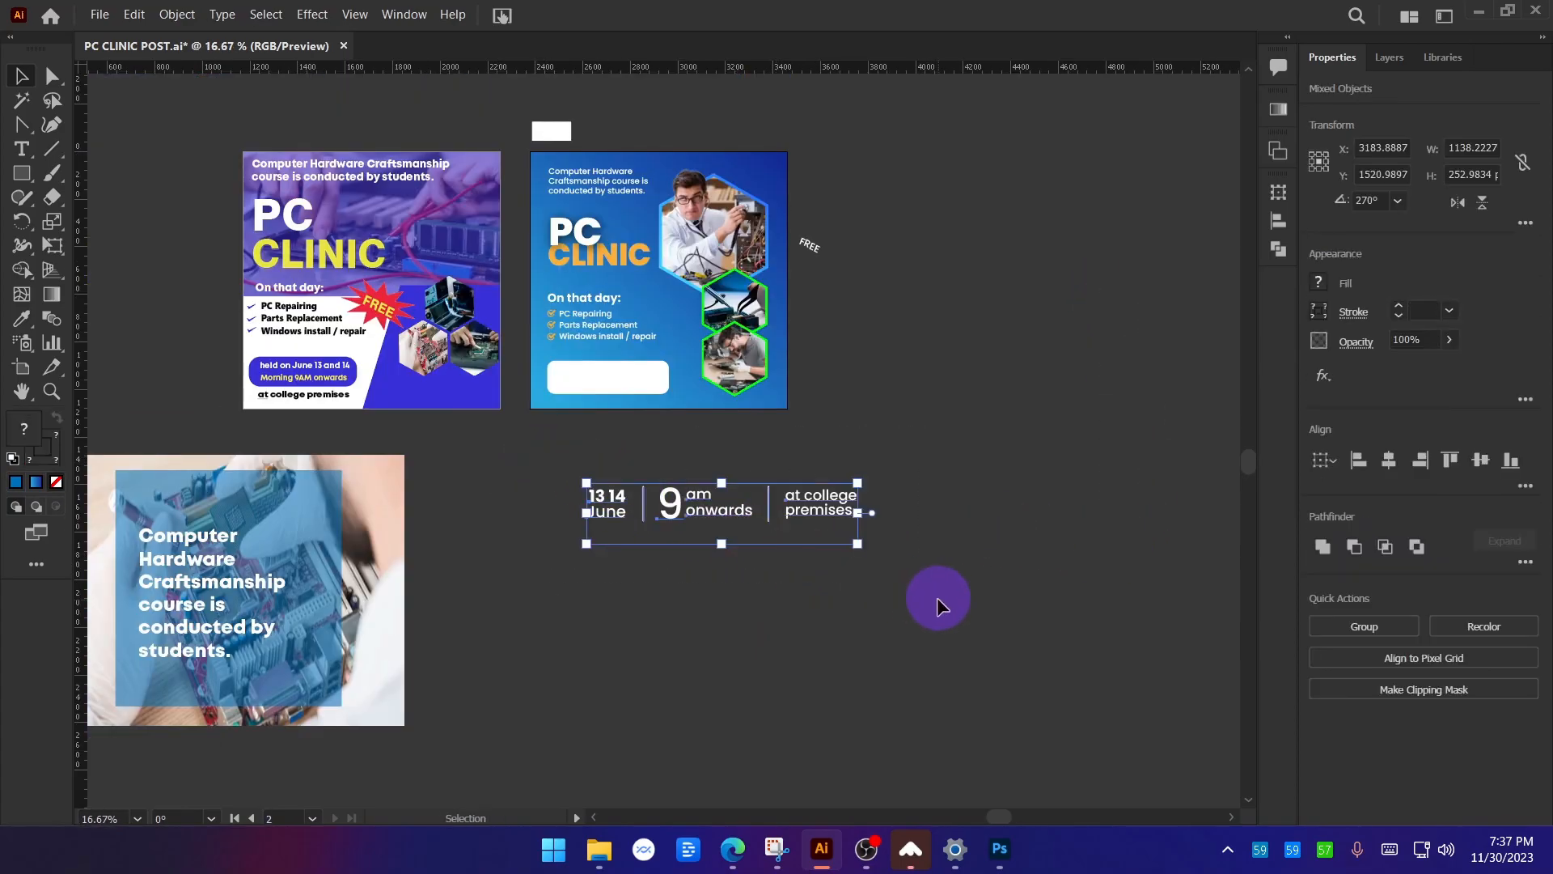
pyautogui.hotkey('ctrl', 'g')
pyautogui.click(626, 455)
pyautogui.scroll(2, 624, 453)
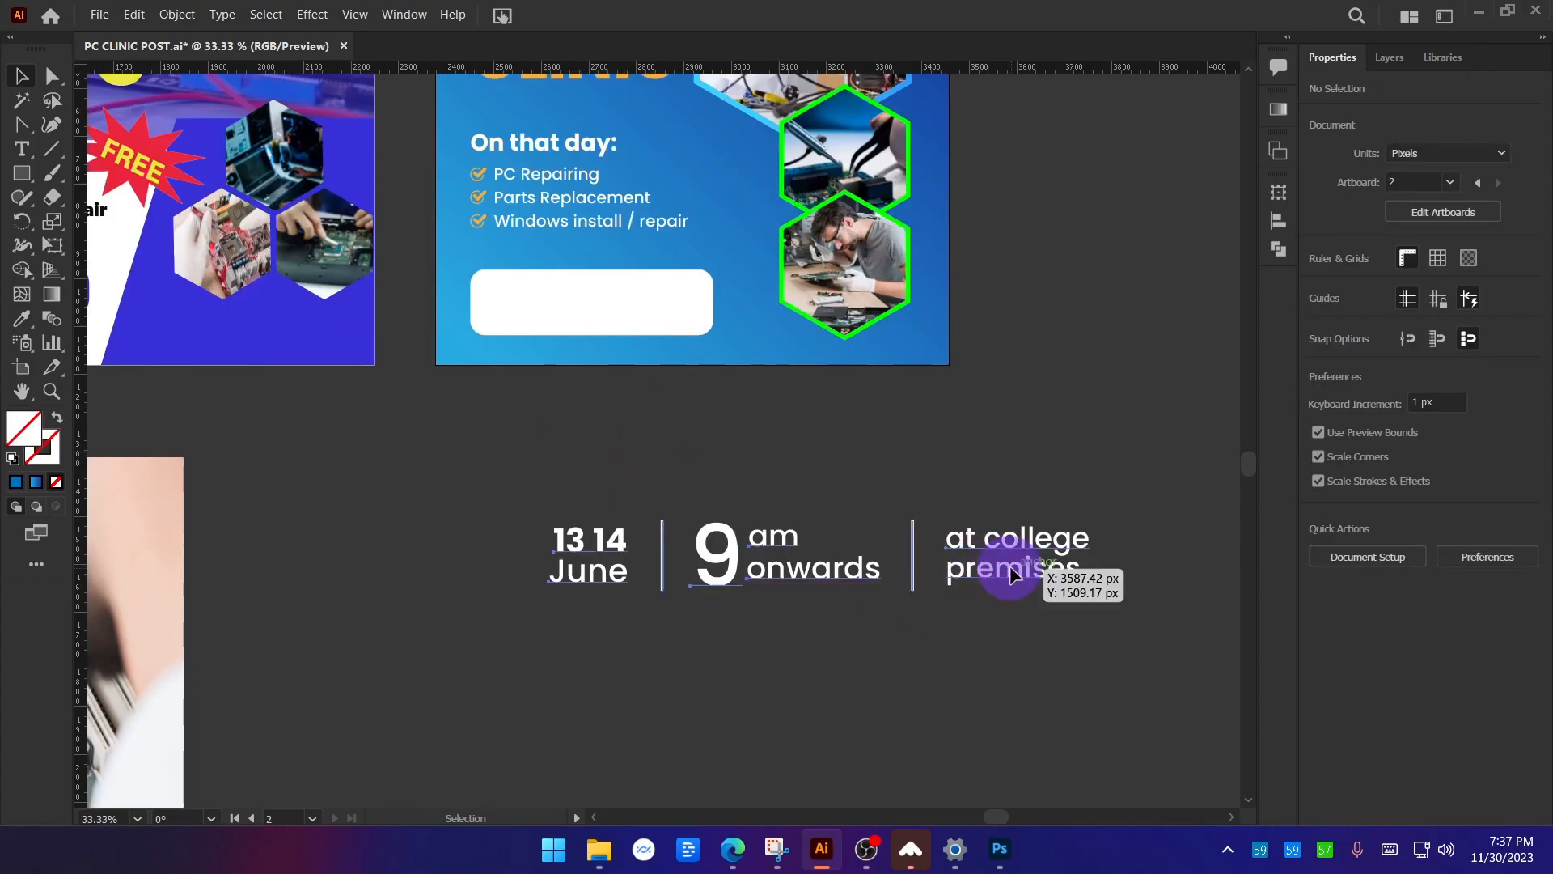
pyautogui.click(1010, 567)
pyautogui.moveTo(1089, 576); pyautogui.dragTo(912, 565)
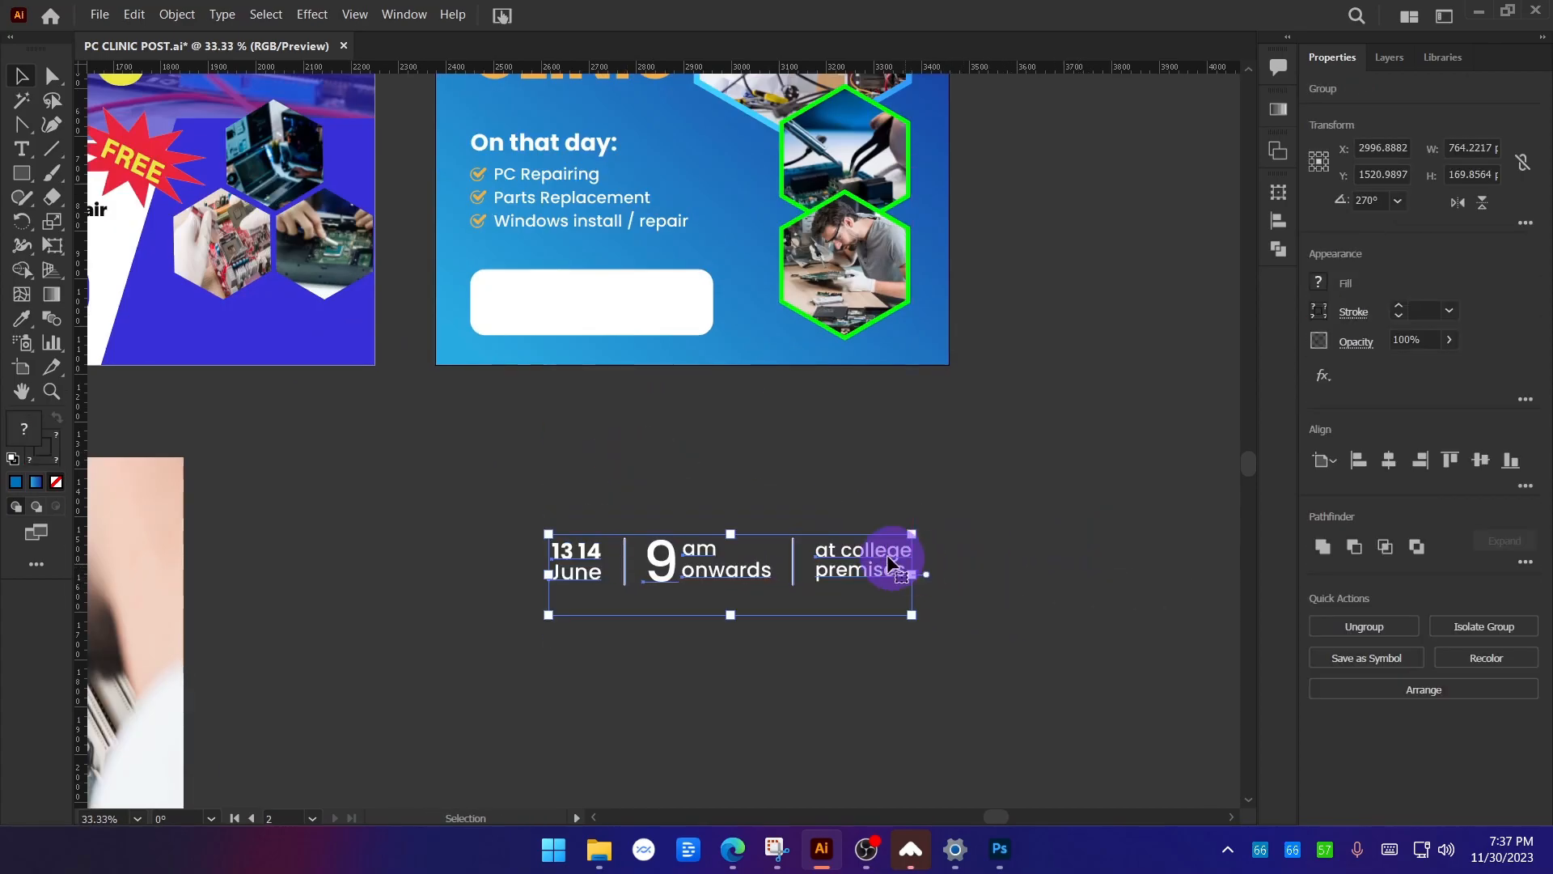
# Fill the white rounded rectangle on the second poster with the orange sampled from the "CLINIC" title.
pyautogui.click(683, 454)
pyautogui.scroll(2, 774, 668)
pyautogui.moveTo(774, 668); pyautogui.dragTo(708, 396)
pyautogui.click(708, 399)
pyautogui.press('i')
pyautogui.click(711, 177)
pyautogui.click(22, 75)
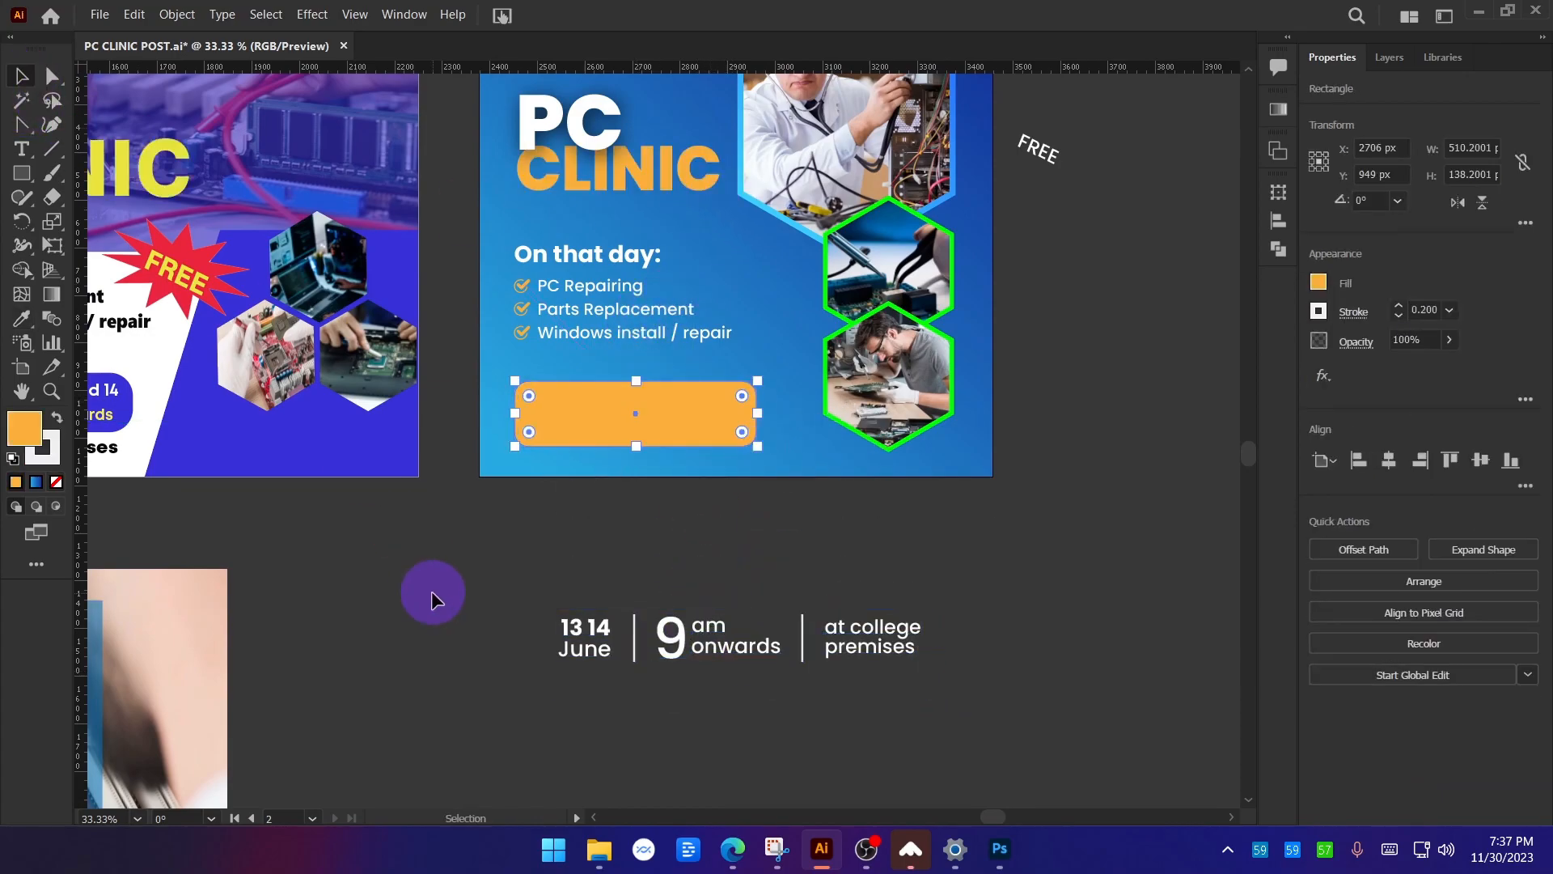
pyautogui.click(430, 591)
# Move the grouped date, time and venue block onto the orange rounded rectangle and scale it down to fit.
pyautogui.scroll(3, 502, 686)
pyautogui.scroll(-4, 507, 697)
pyautogui.scroll(2, 615, 567)
pyautogui.moveTo(683, 641); pyautogui.dragTo(614, 196)
pyautogui.moveTo(777, 208); pyautogui.dragTo(644, 322)
pyautogui.moveTo(983, 349); pyautogui.dragTo(702, 372)
pyautogui.click(582, 518)
pyautogui.moveTo(583, 518); pyautogui.dragTo(649, 623)
pyautogui.moveTo(657, 444); pyautogui.dragTo(661, 437)
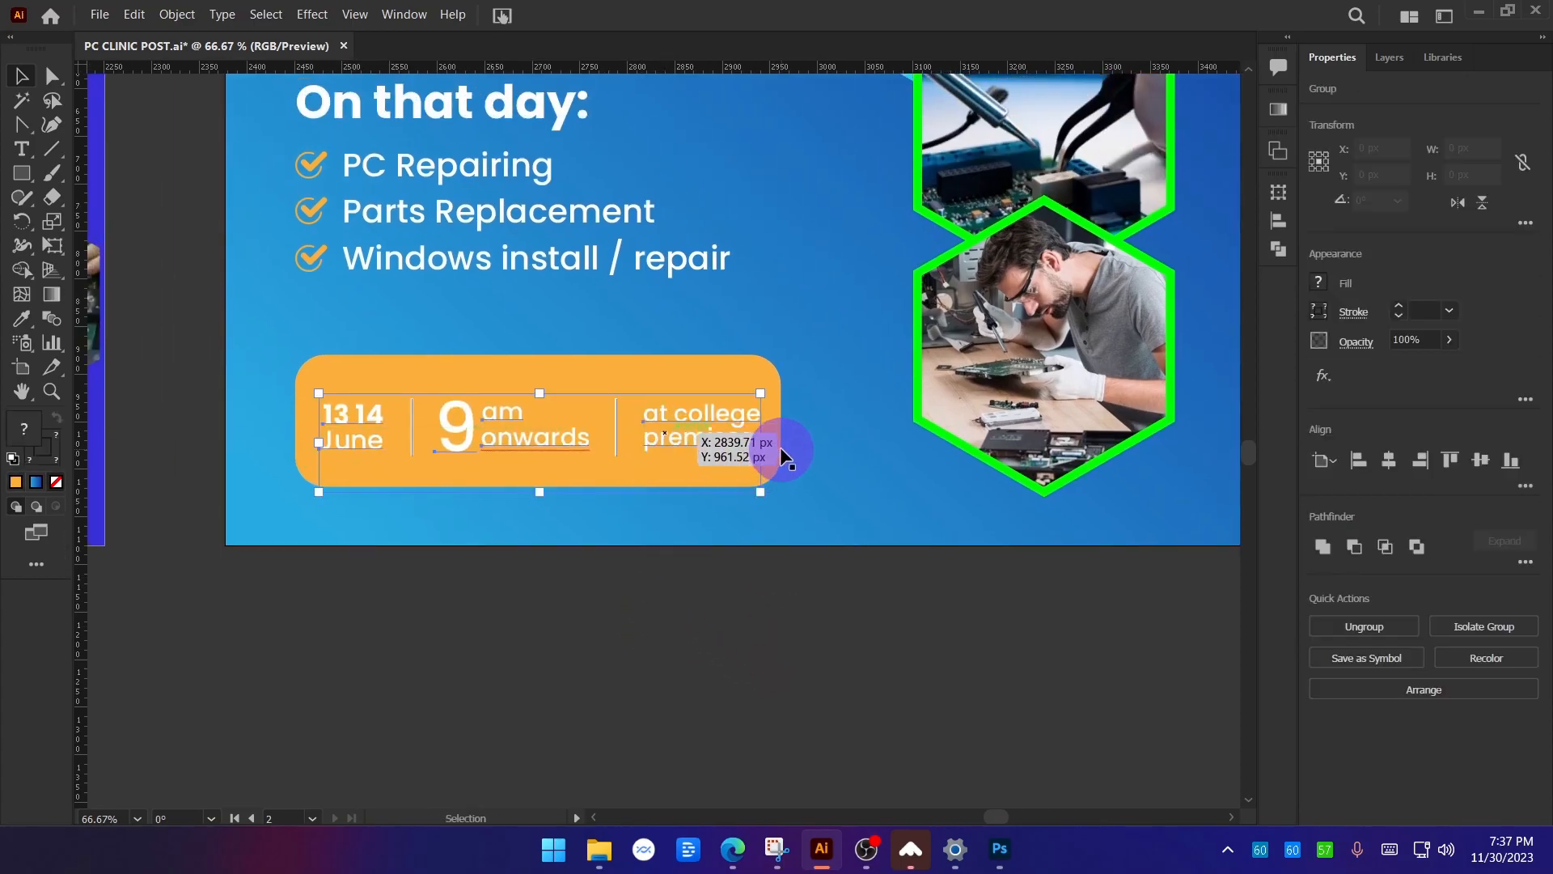
pyautogui.moveTo(761, 442); pyautogui.dragTo(800, 438)
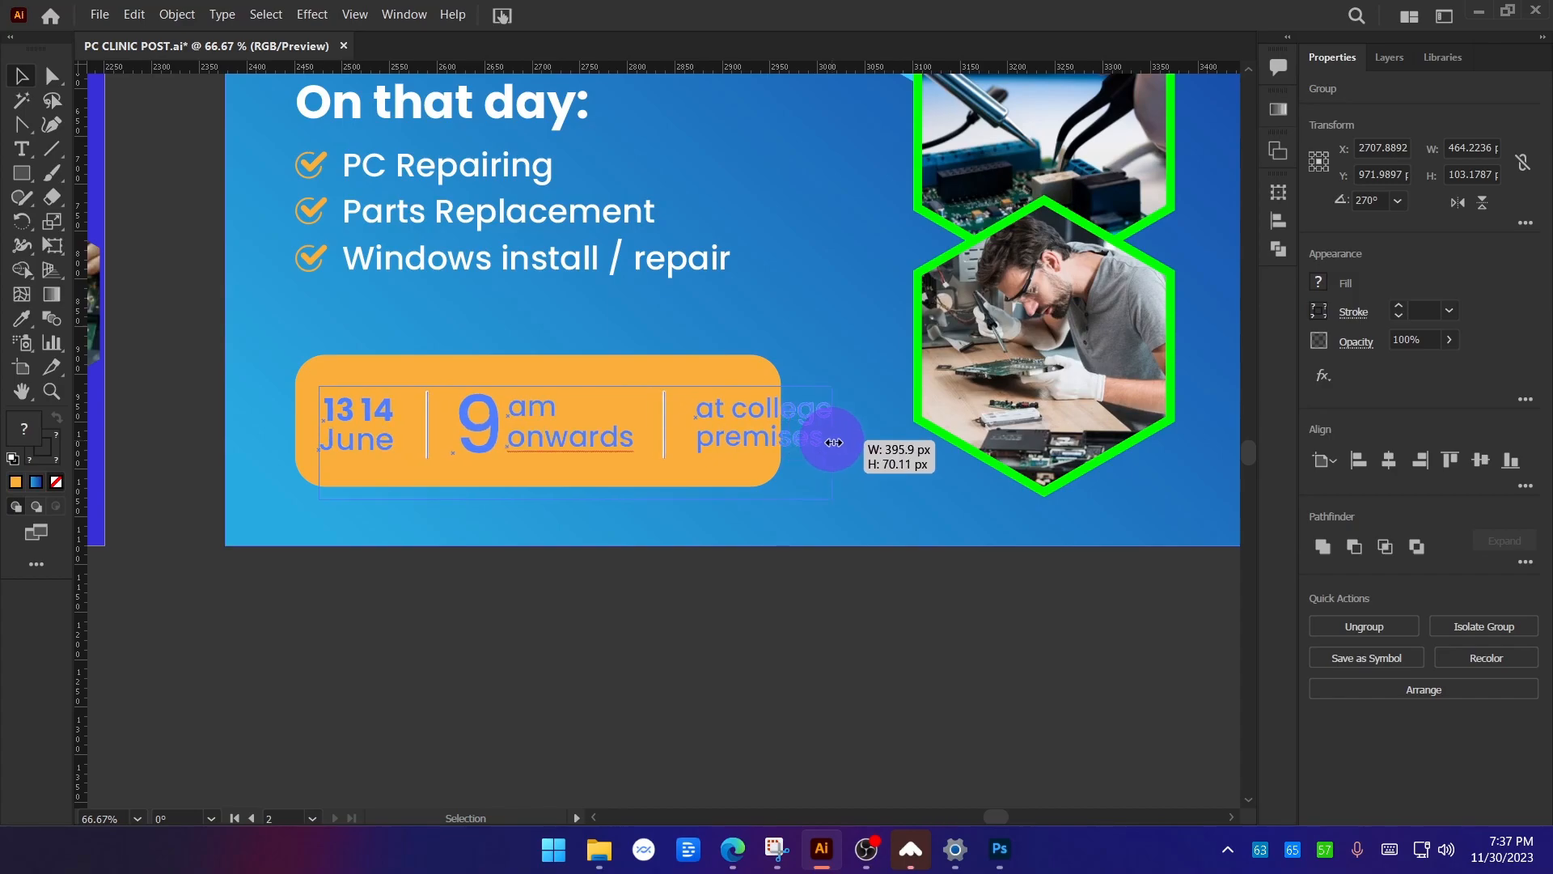
pyautogui.moveTo(834, 443); pyautogui.dragTo(777, 445)
# Reduce the orange rounded rectangle's height, widen it on both sides and adjust the text block's position inside it.
pyautogui.click(532, 429)
pyautogui.hotkey('ctrl', '+')
pyautogui.moveTo(547, 320); pyautogui.dragTo(547, 336)
pyautogui.moveTo(458, 355); pyautogui.dragTo(461, 360)
pyautogui.moveTo(187, 416); pyautogui.dragTo(154, 418)
pyautogui.moveTo(952, 421); pyautogui.dragTo(1042, 417)
pyautogui.click(652, 721)
pyautogui.scroll(-3, 652, 721)
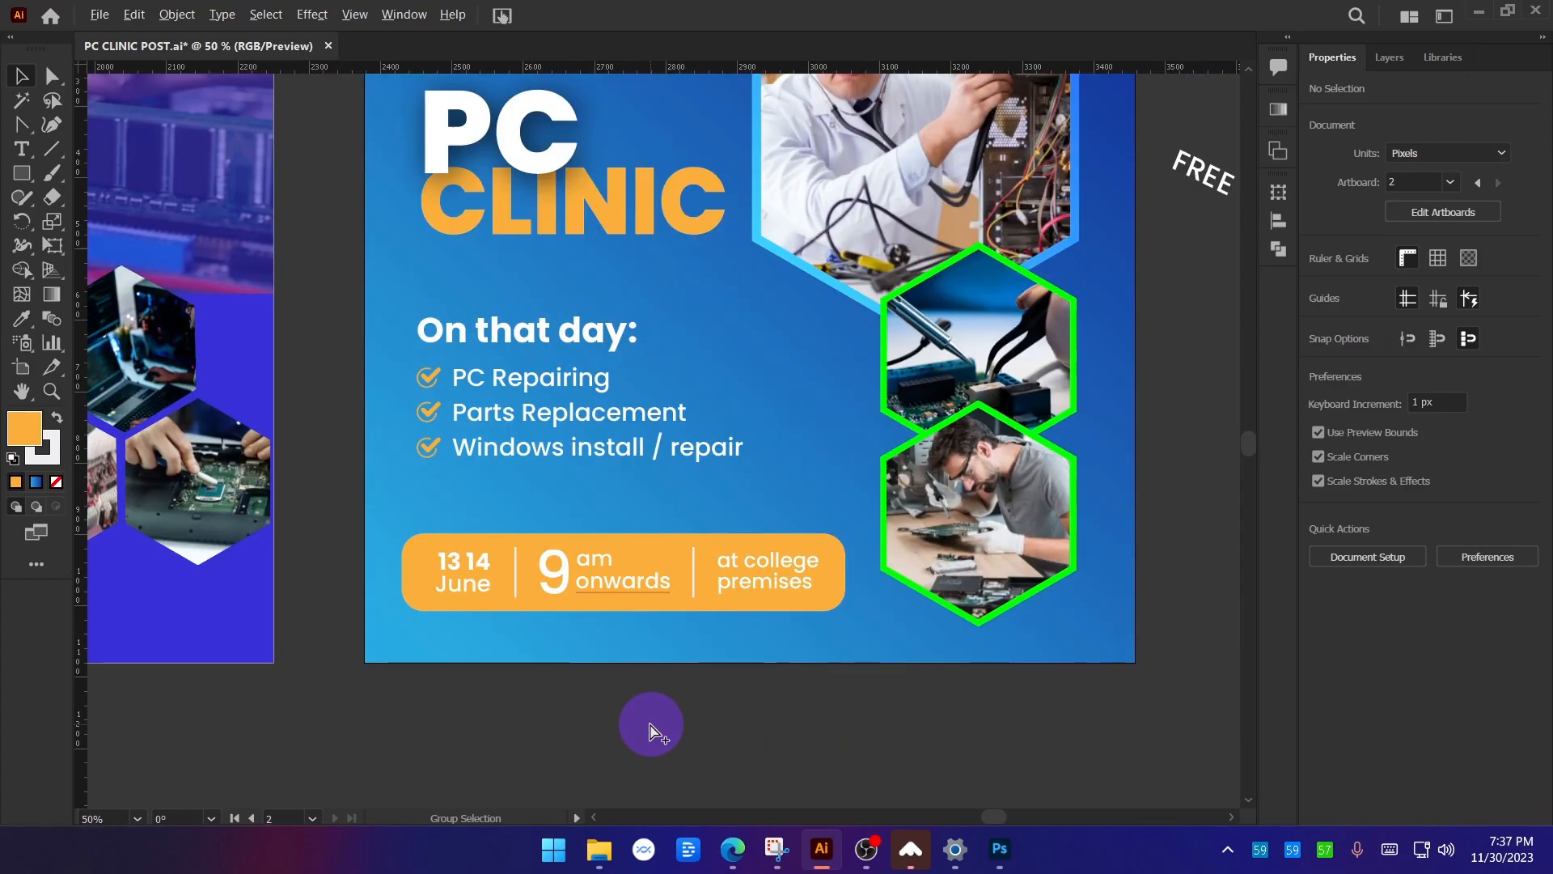
# Turn off Auto Spell Check so the poster's text is no longer underlined as misspelled.
pyautogui.scroll(6, 707, 725)
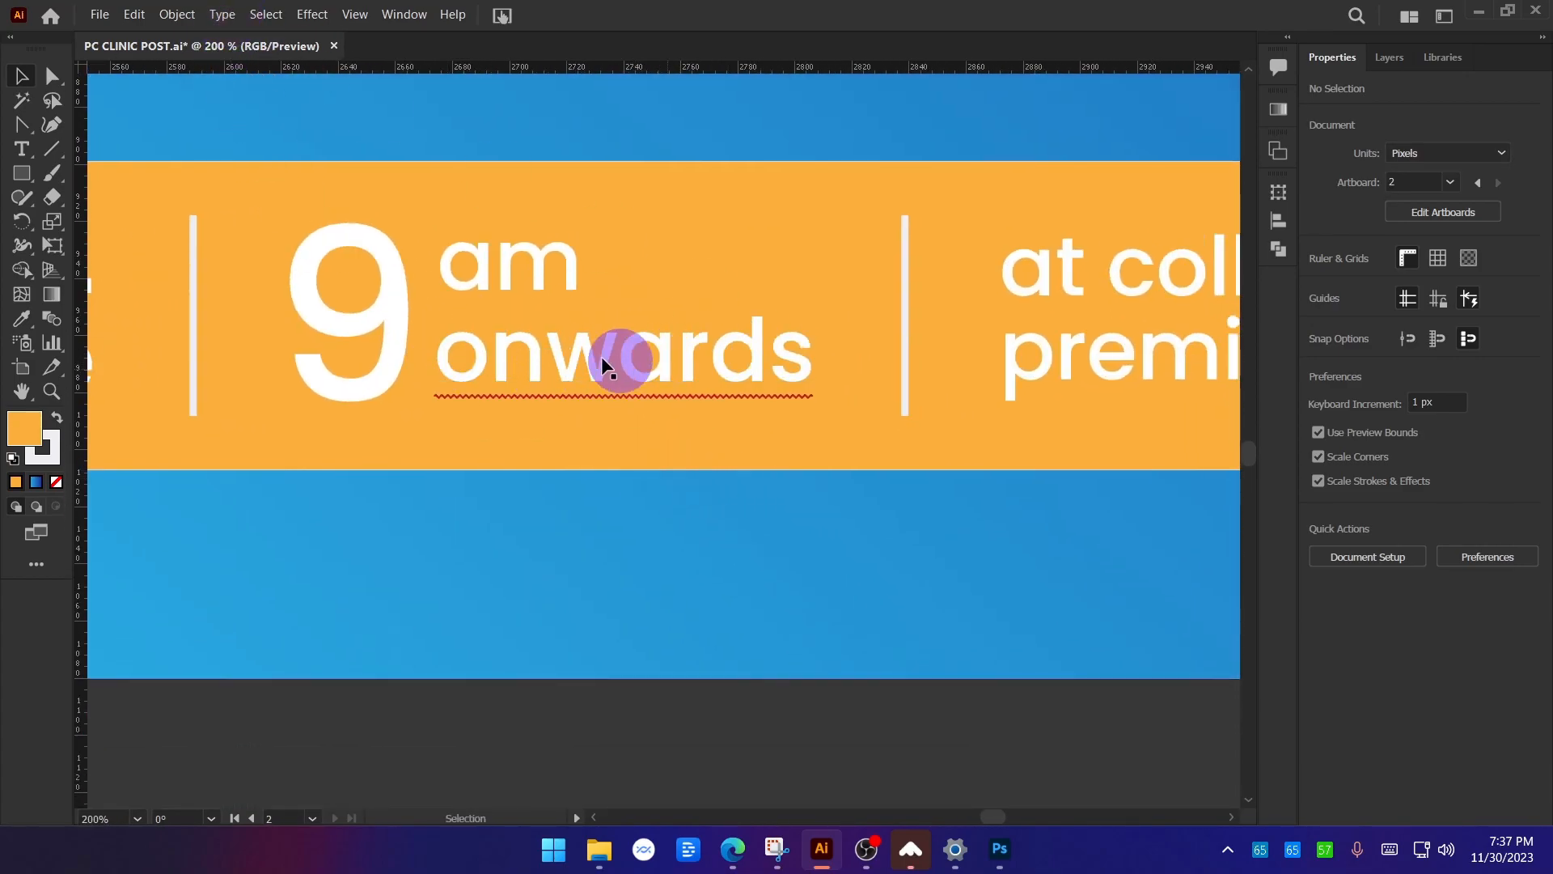
pyautogui.click(225, 18)
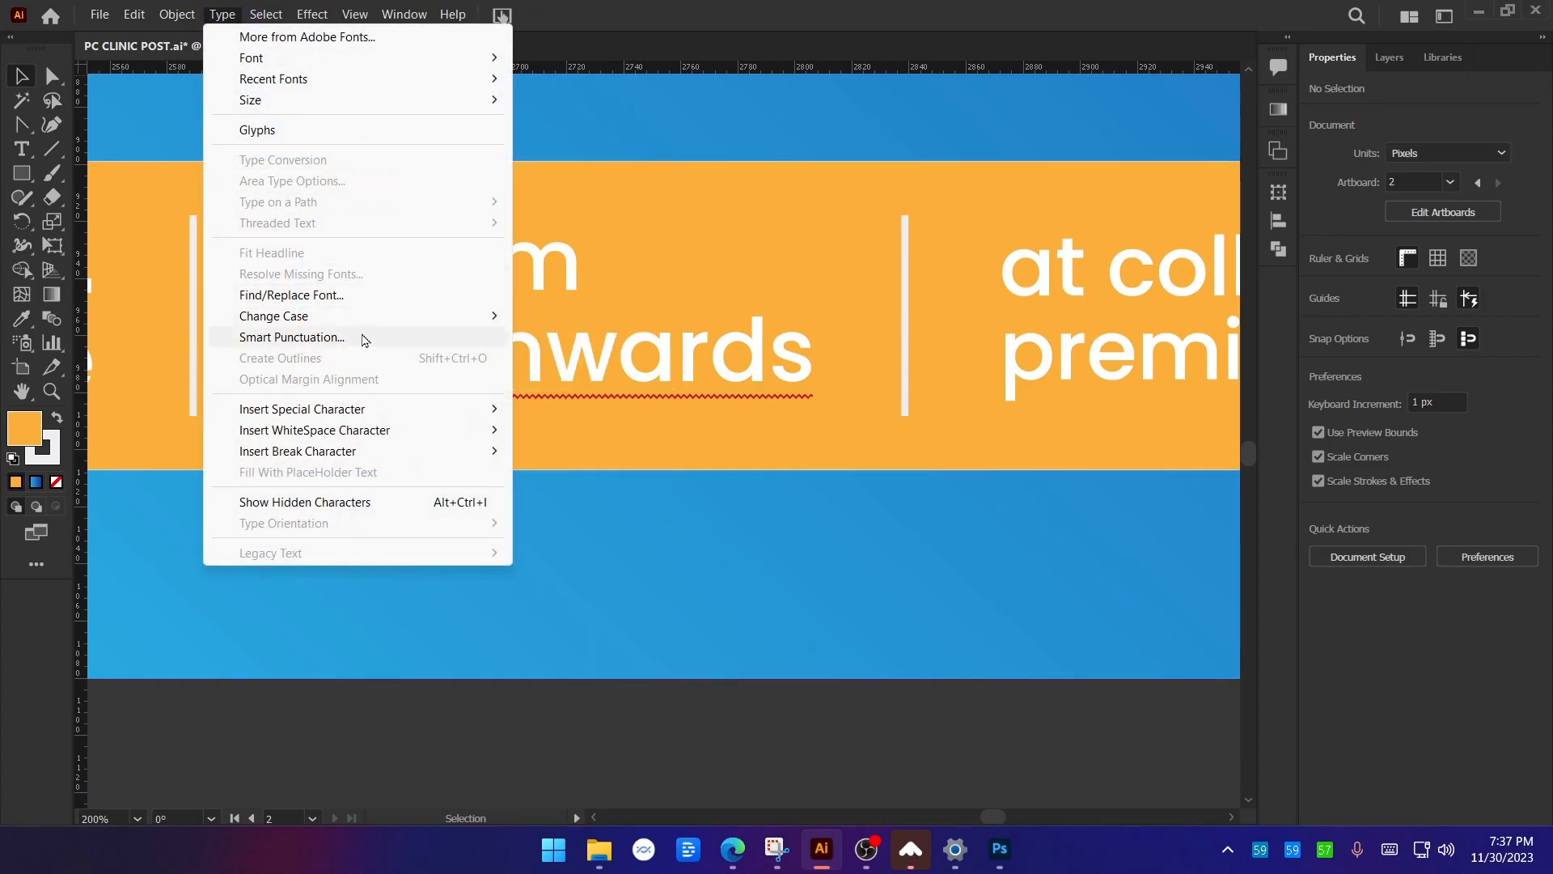
pyautogui.moveTo(141, 18)
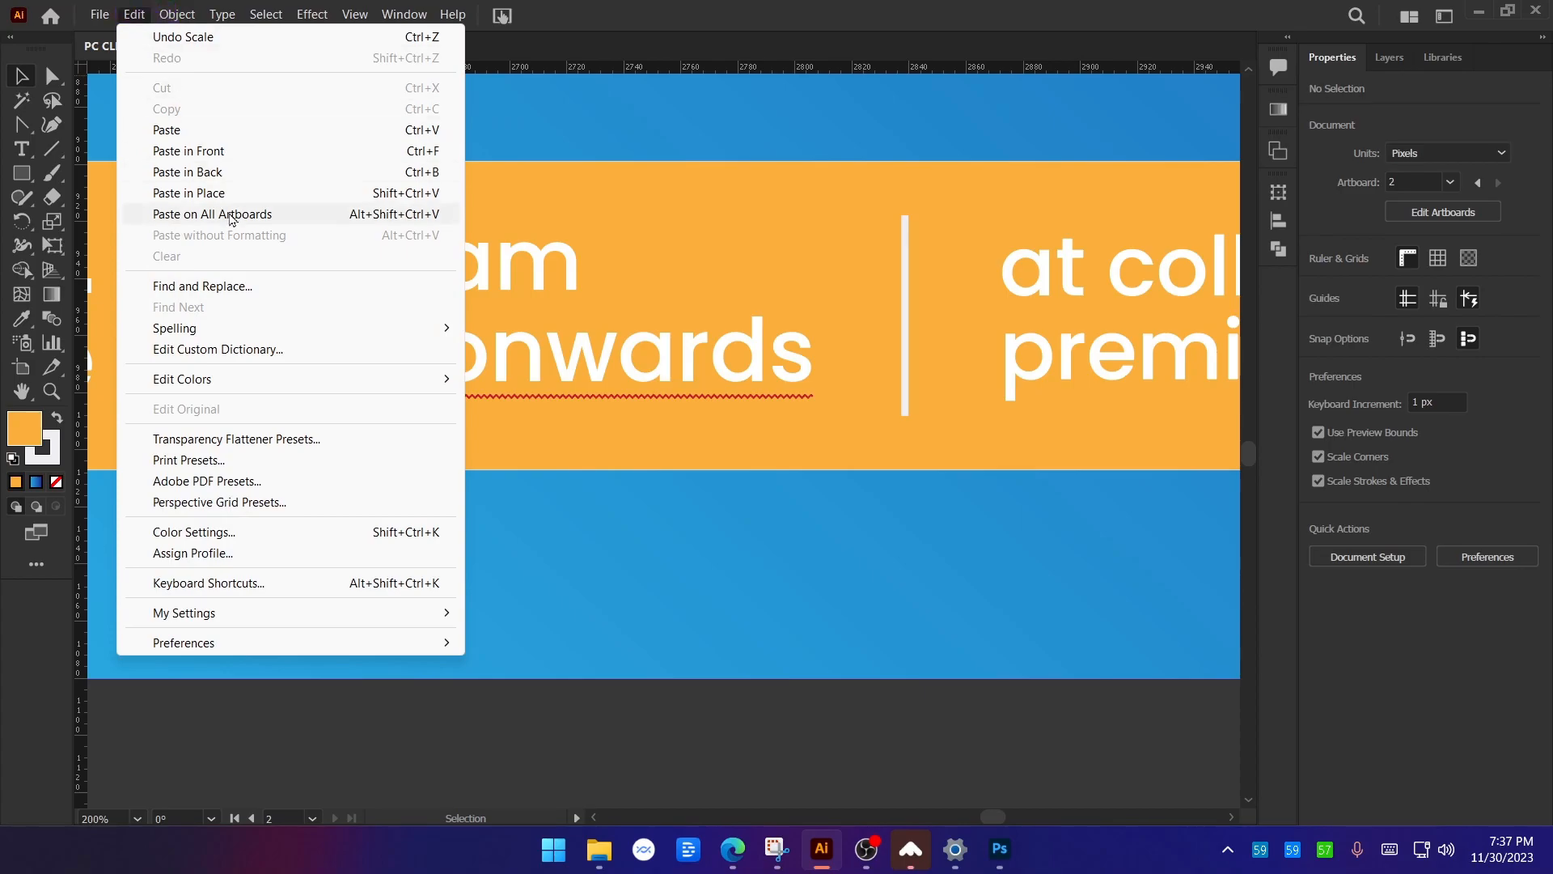
pyautogui.moveTo(309, 338)
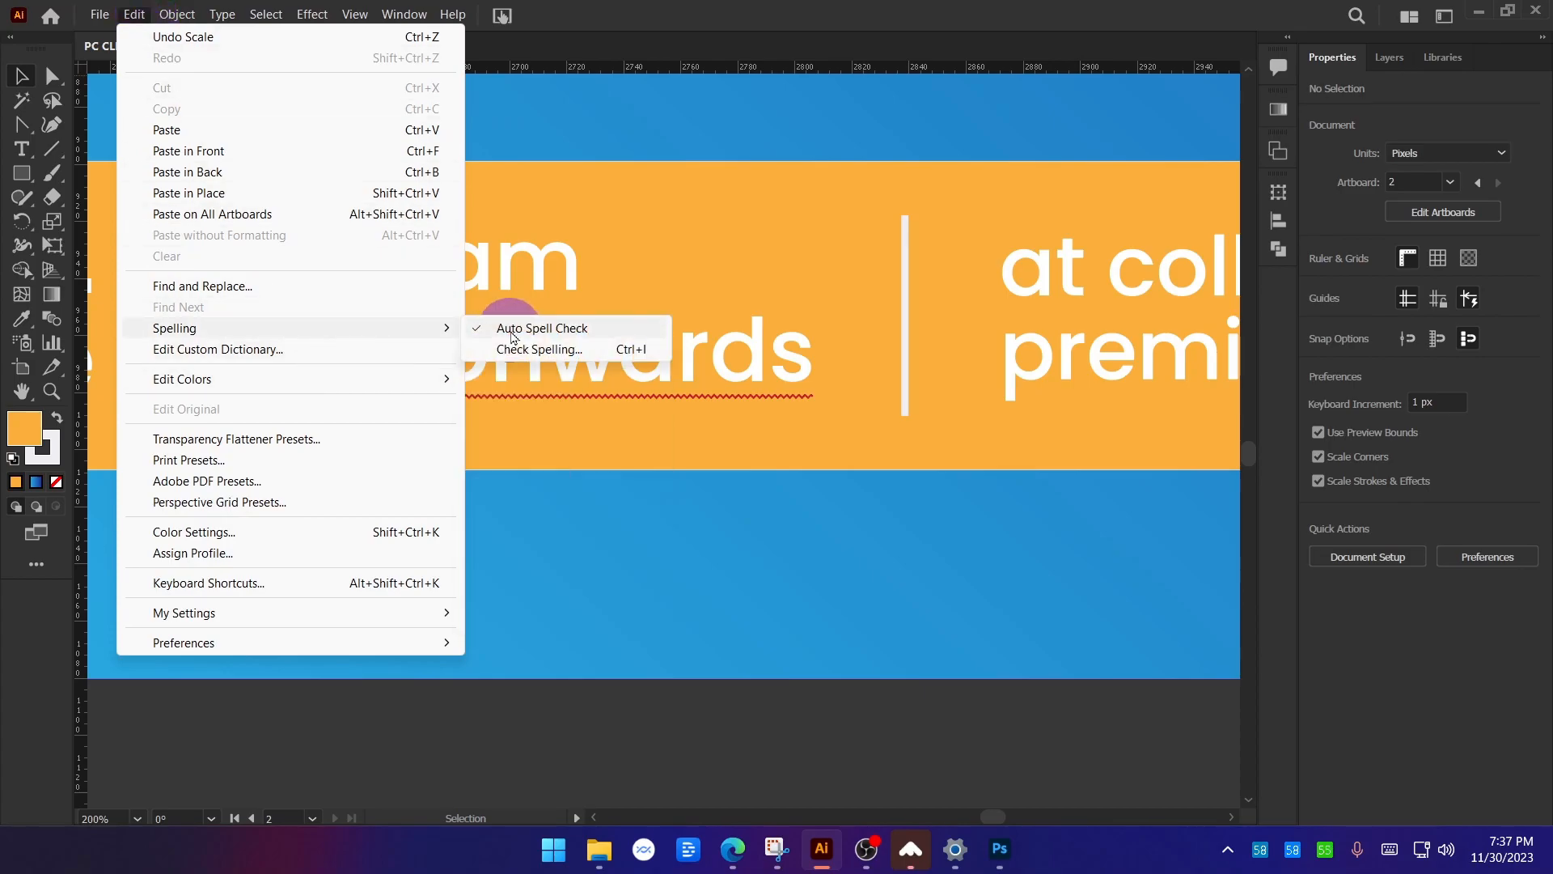
pyautogui.click(550, 337)
pyautogui.scroll(-4, 745, 607)
pyautogui.scroll(-1, 724, 659)
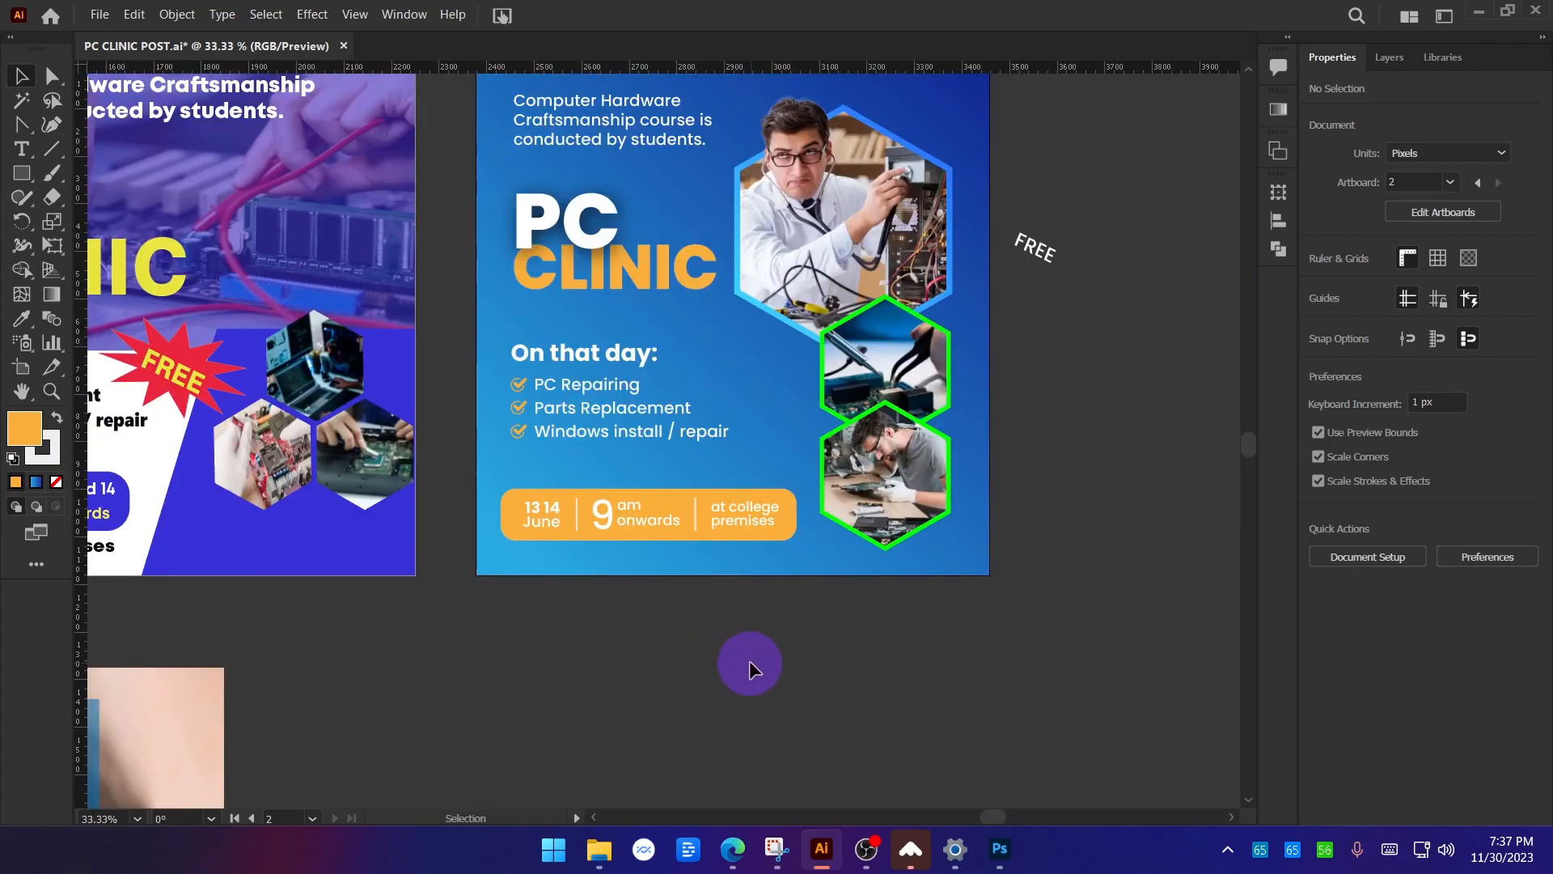
pyautogui.scroll(4, 783, 495)
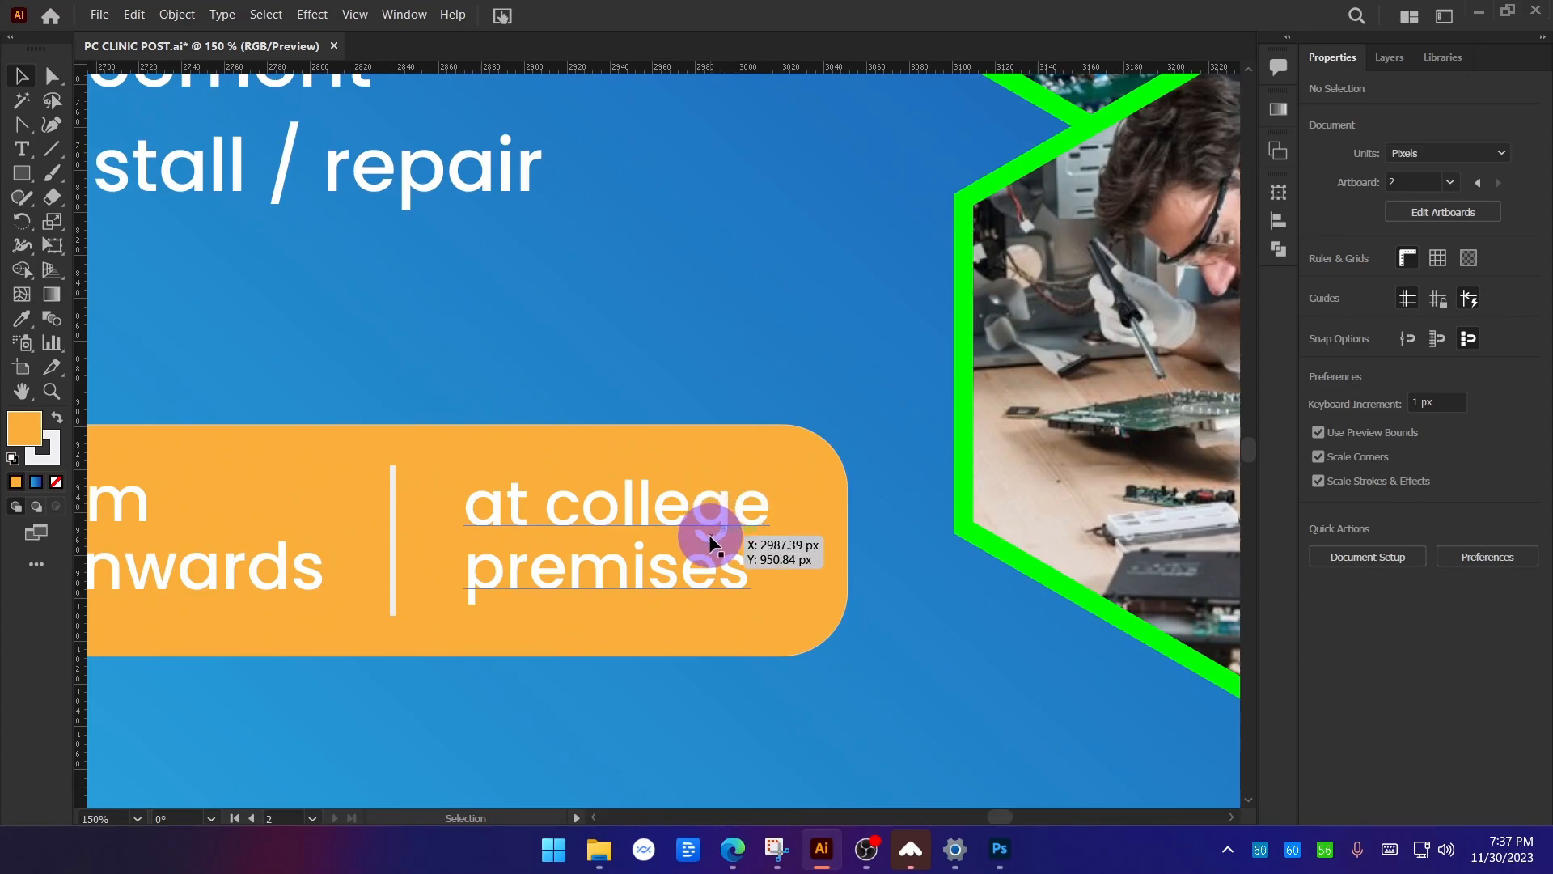
# Try a black fill on the text group with date, time and place in the orange bar, and undo it.
pyautogui.scroll(-4, 711, 537)
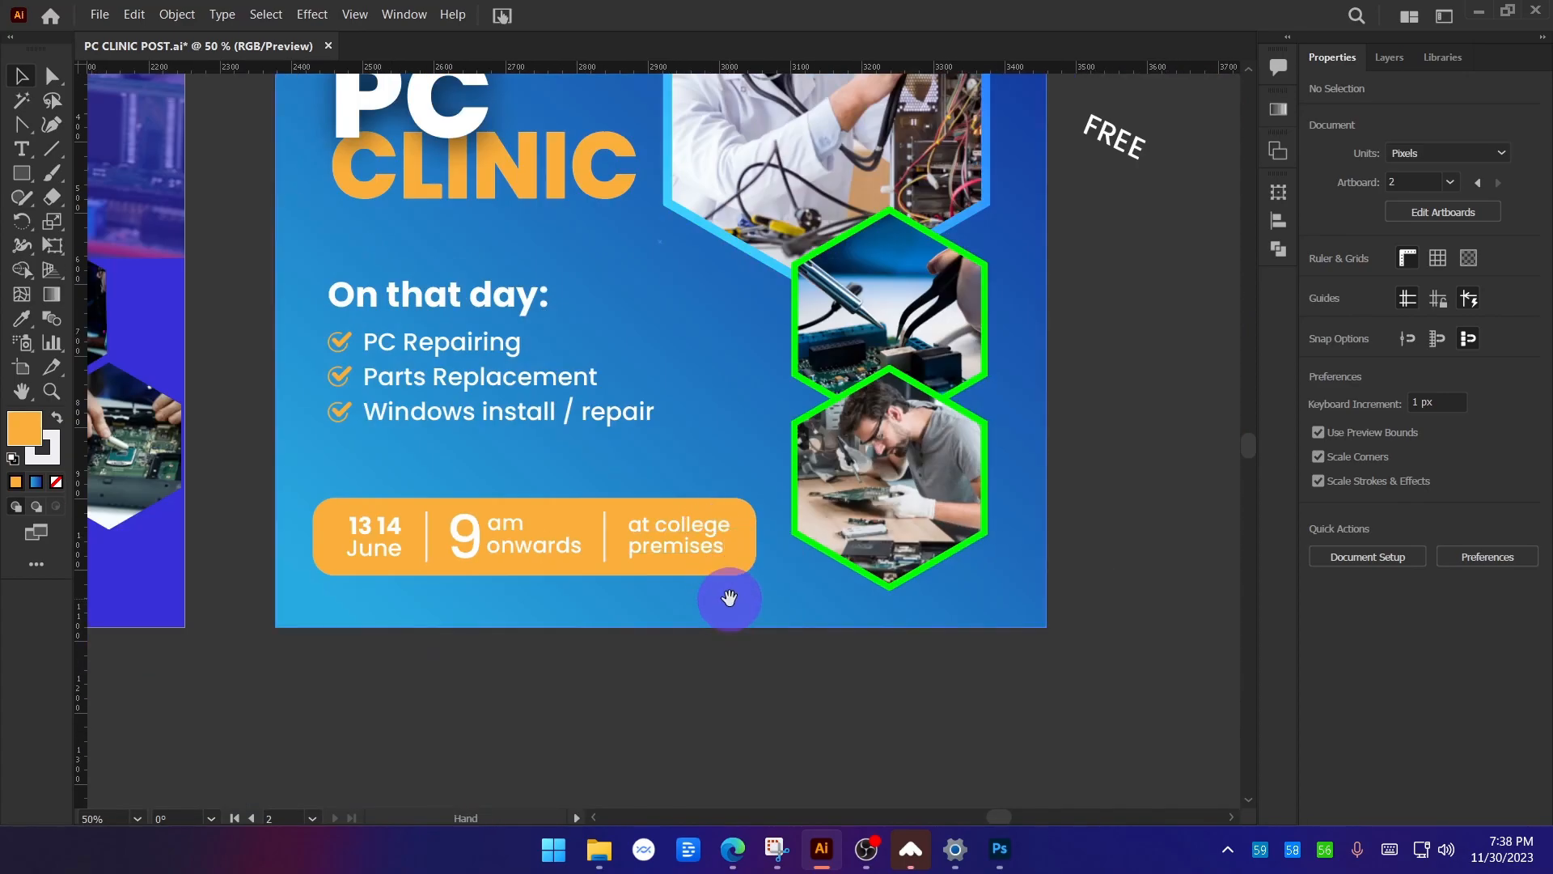
pyautogui.click(712, 543)
pyautogui.click(1318, 281)
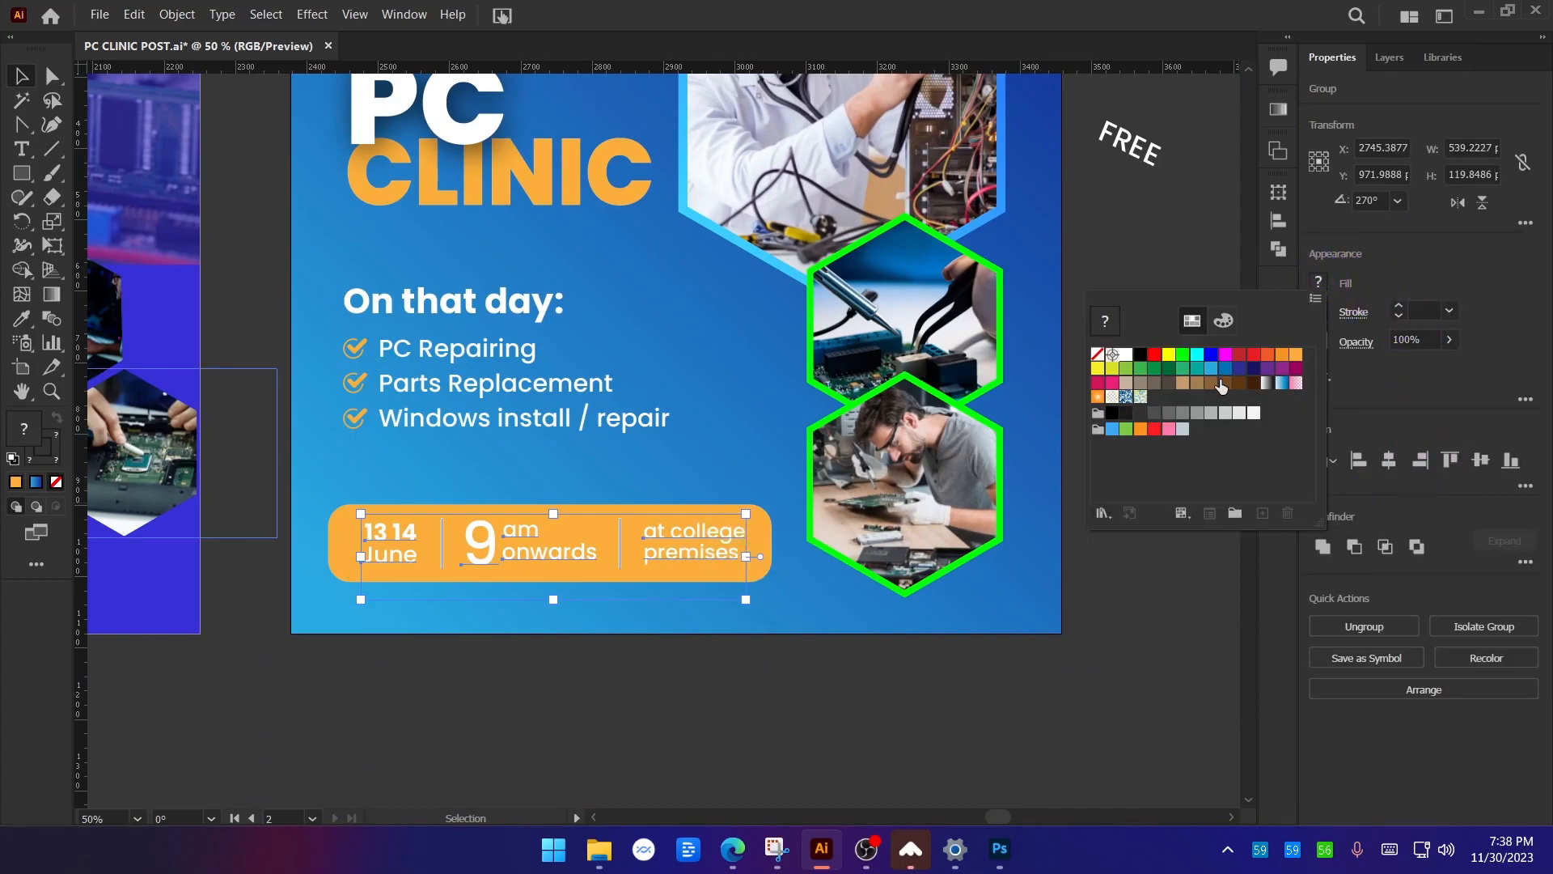
pyautogui.click(1141, 354)
pyautogui.click(910, 732)
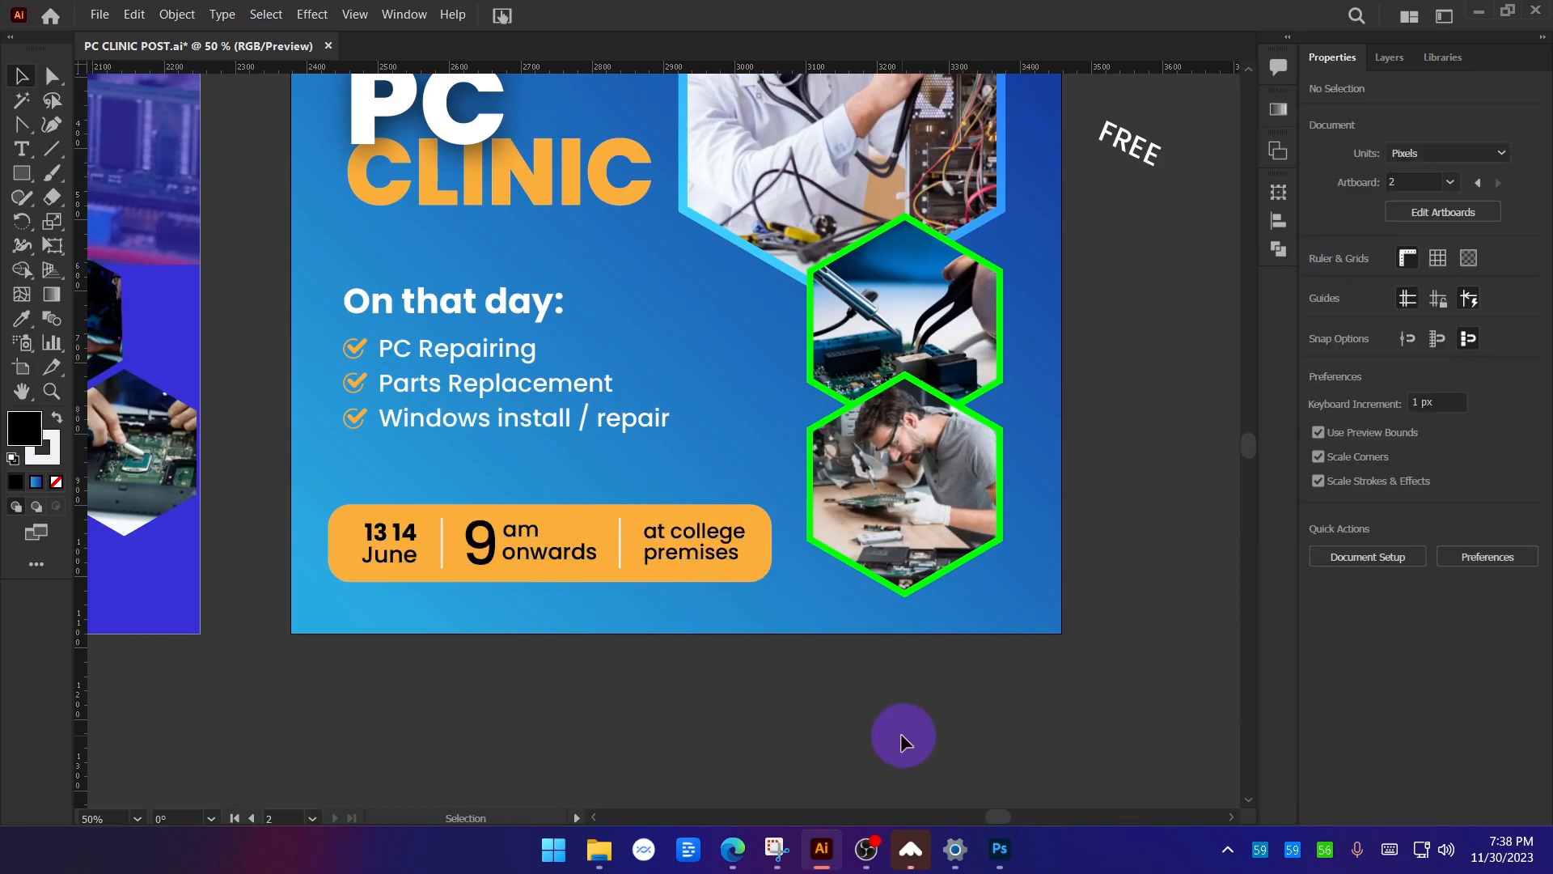
pyautogui.scroll(-1, 894, 729)
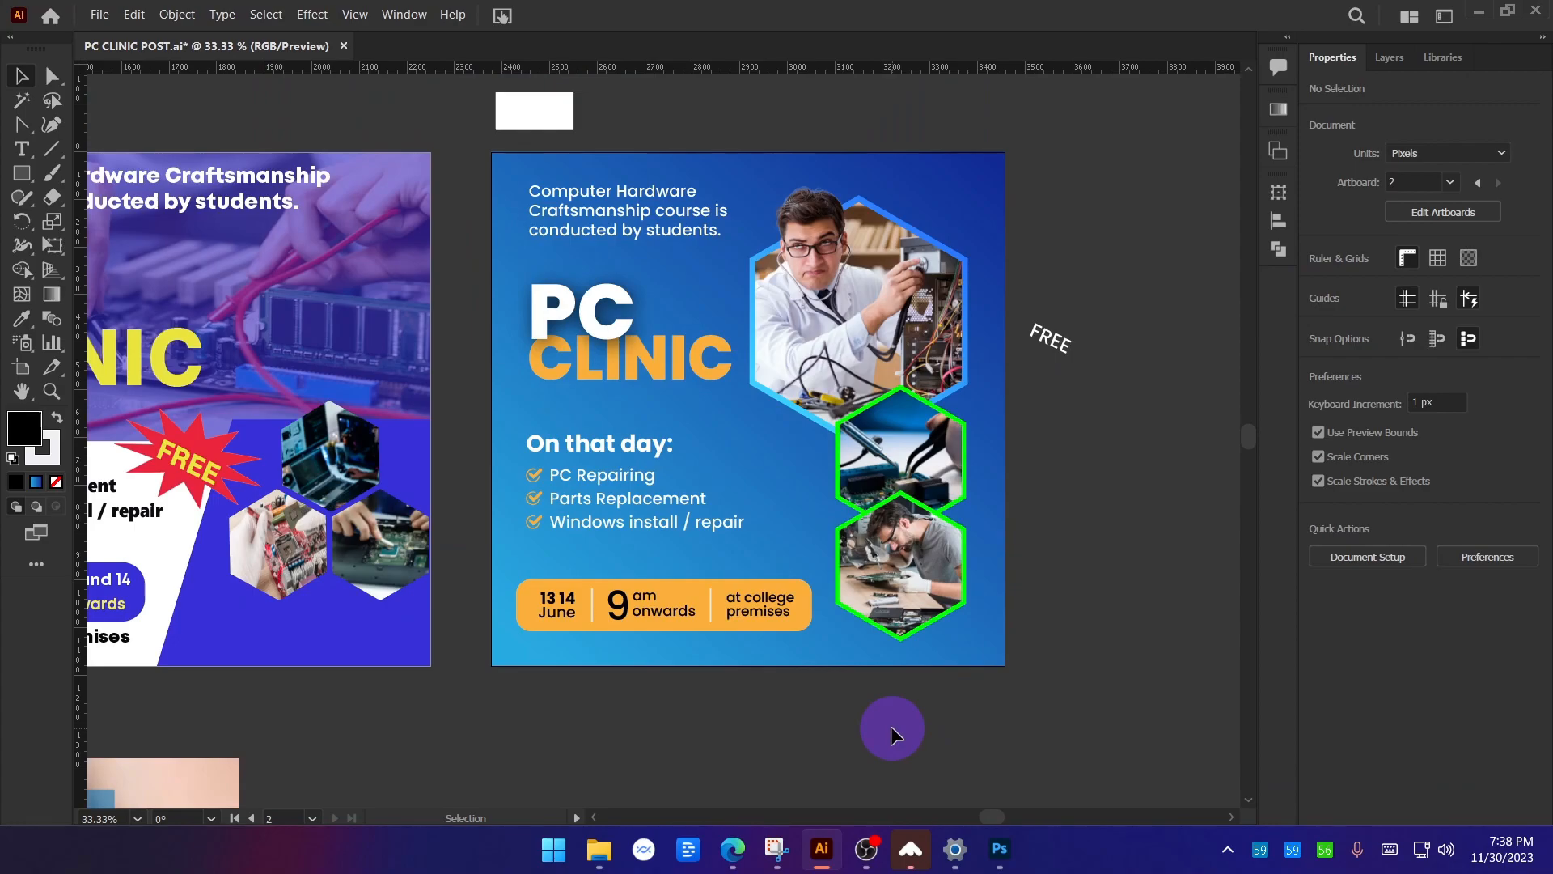
pyautogui.hotkey('ctrl', 'z')
# Fill the date, time and place text group with the dark brown swatch R=66 G=33 B=11.
pyautogui.scroll(3, 849, 688)
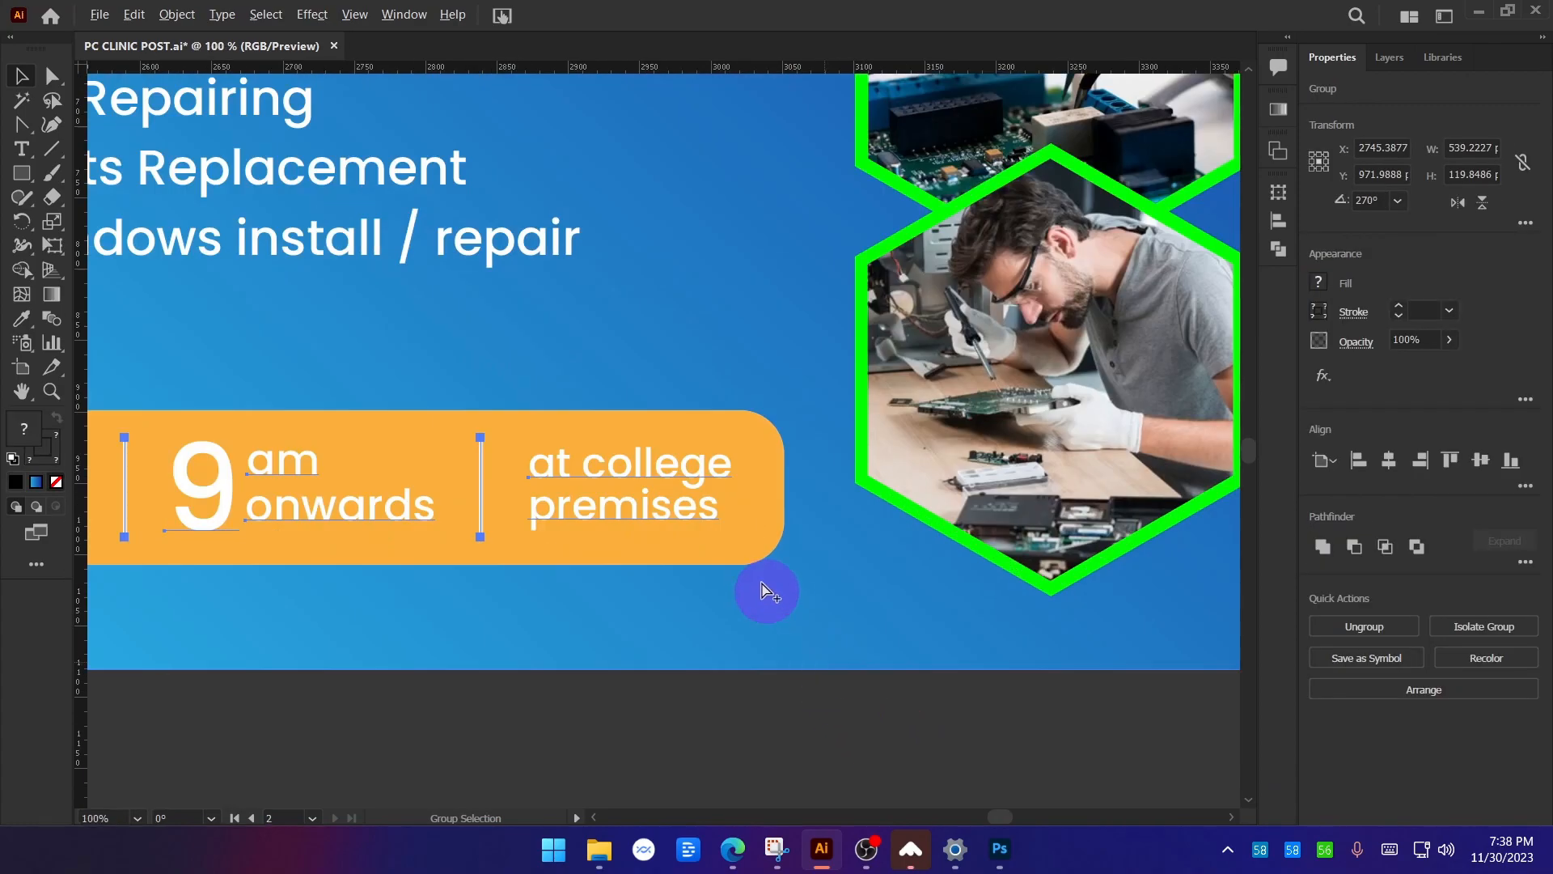
pyautogui.click(1318, 282)
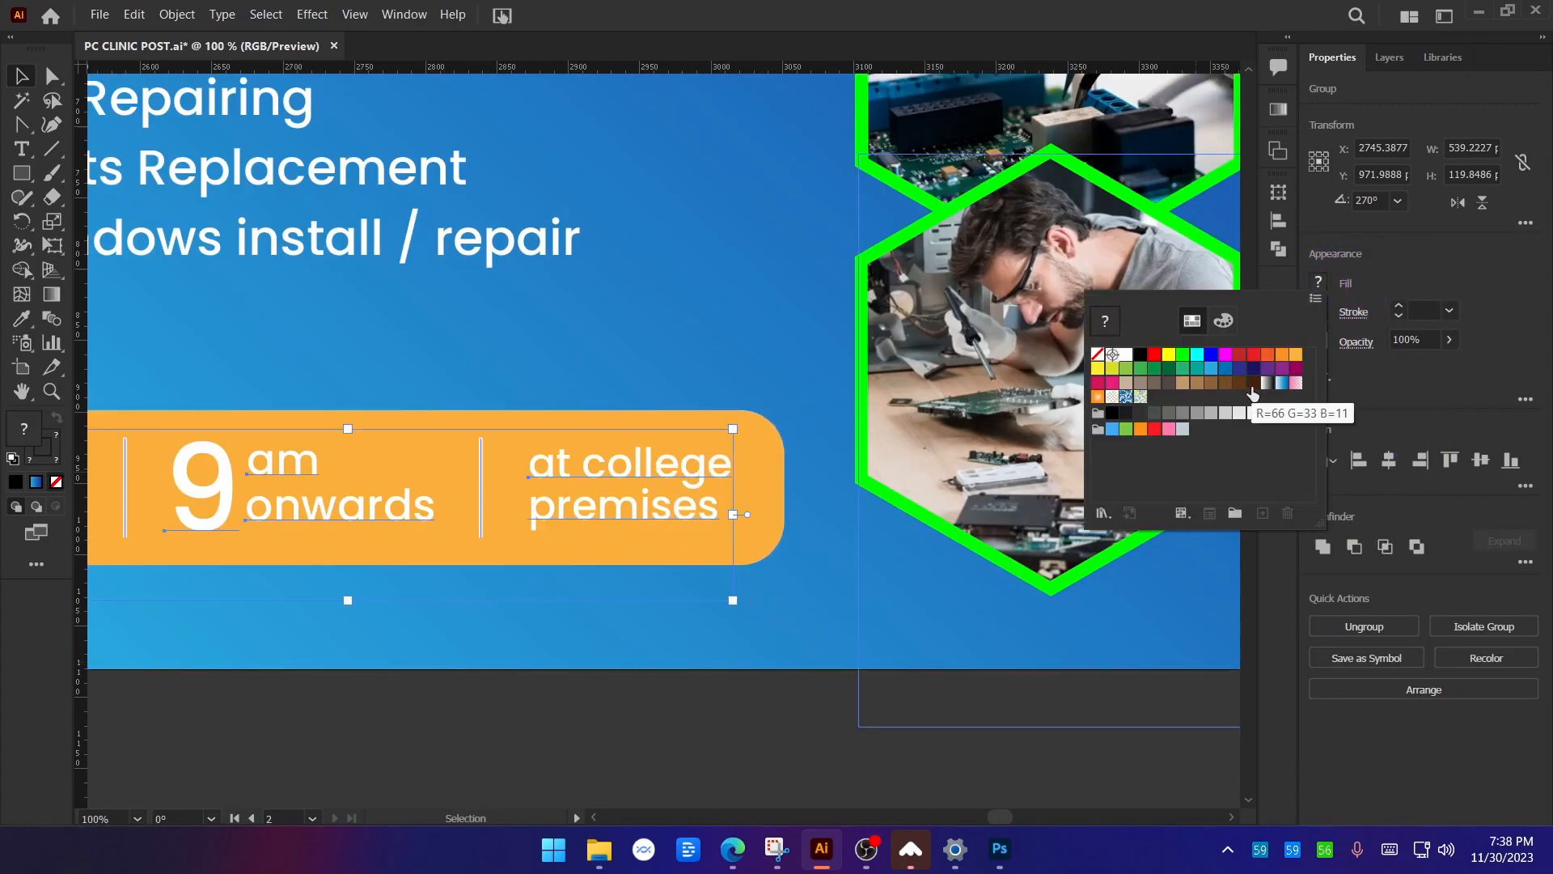
pyautogui.click(1252, 394)
pyautogui.click(797, 756)
pyautogui.scroll(-3, 731, 712)
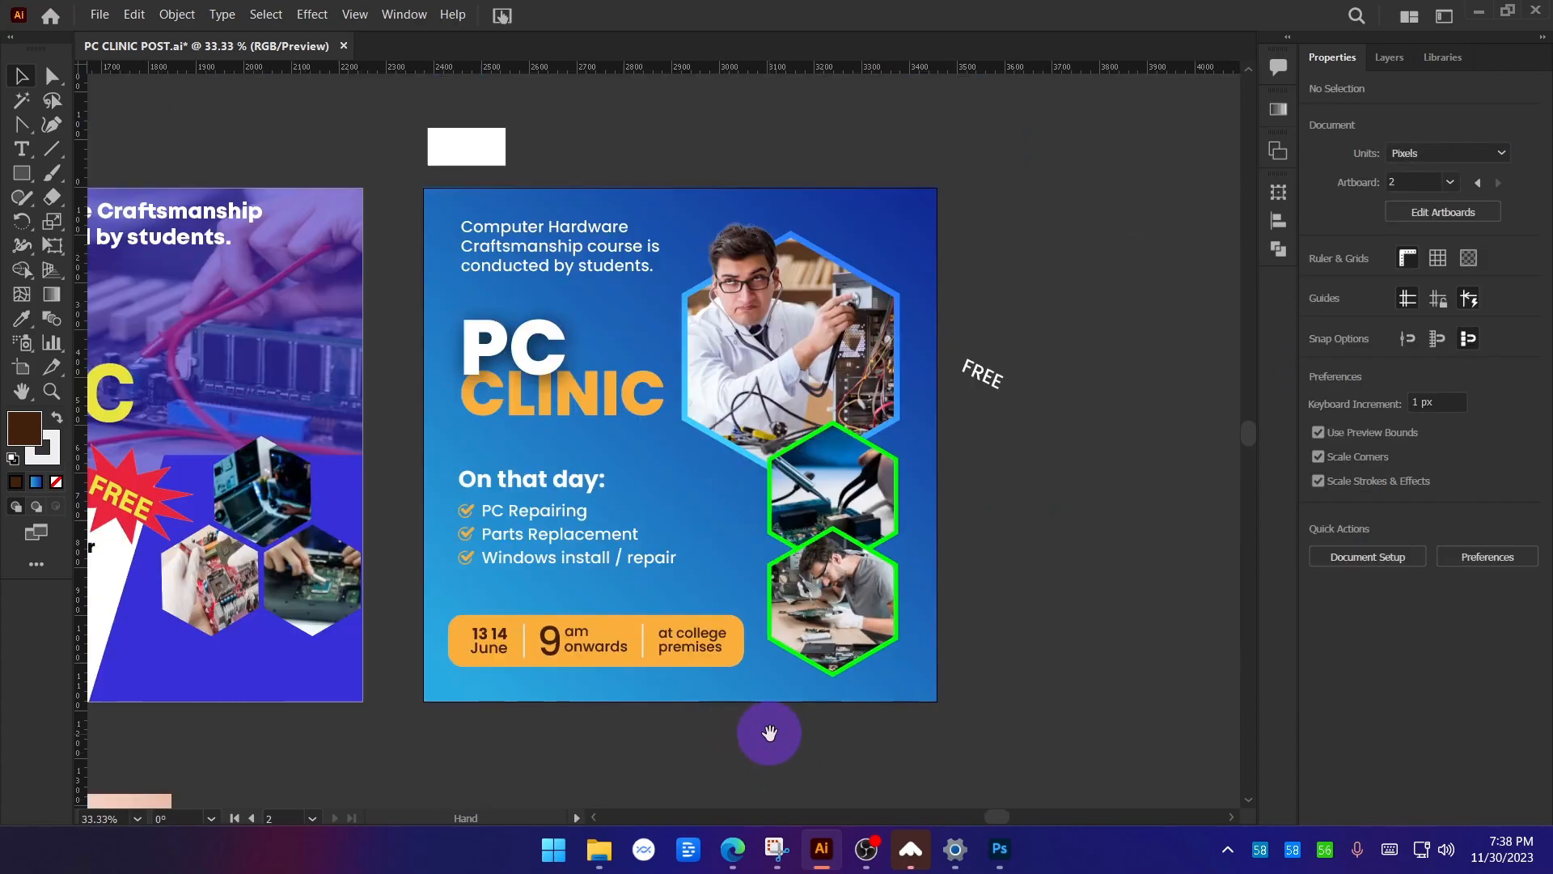
pyautogui.moveTo(768, 732); pyautogui.dragTo(805, 665)
# Isolate the text group and give both vertical divider lines the same dark brown stroke, leaving isolation when done.
pyautogui.scroll(3, 596, 615)
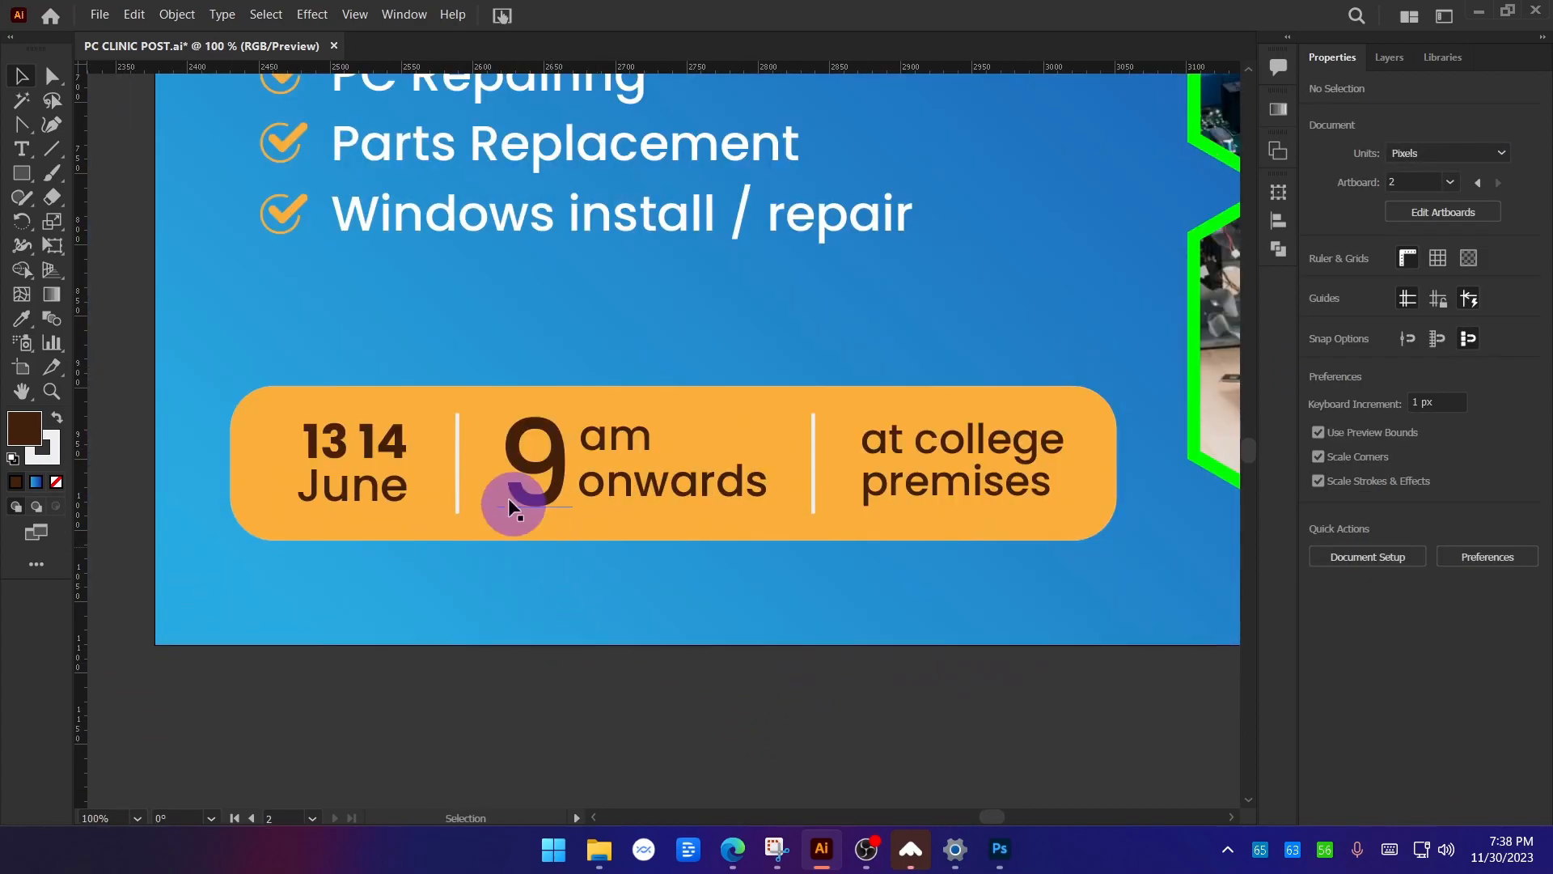
pyautogui.click(458, 469)
pyautogui.doubleClick(458, 469)
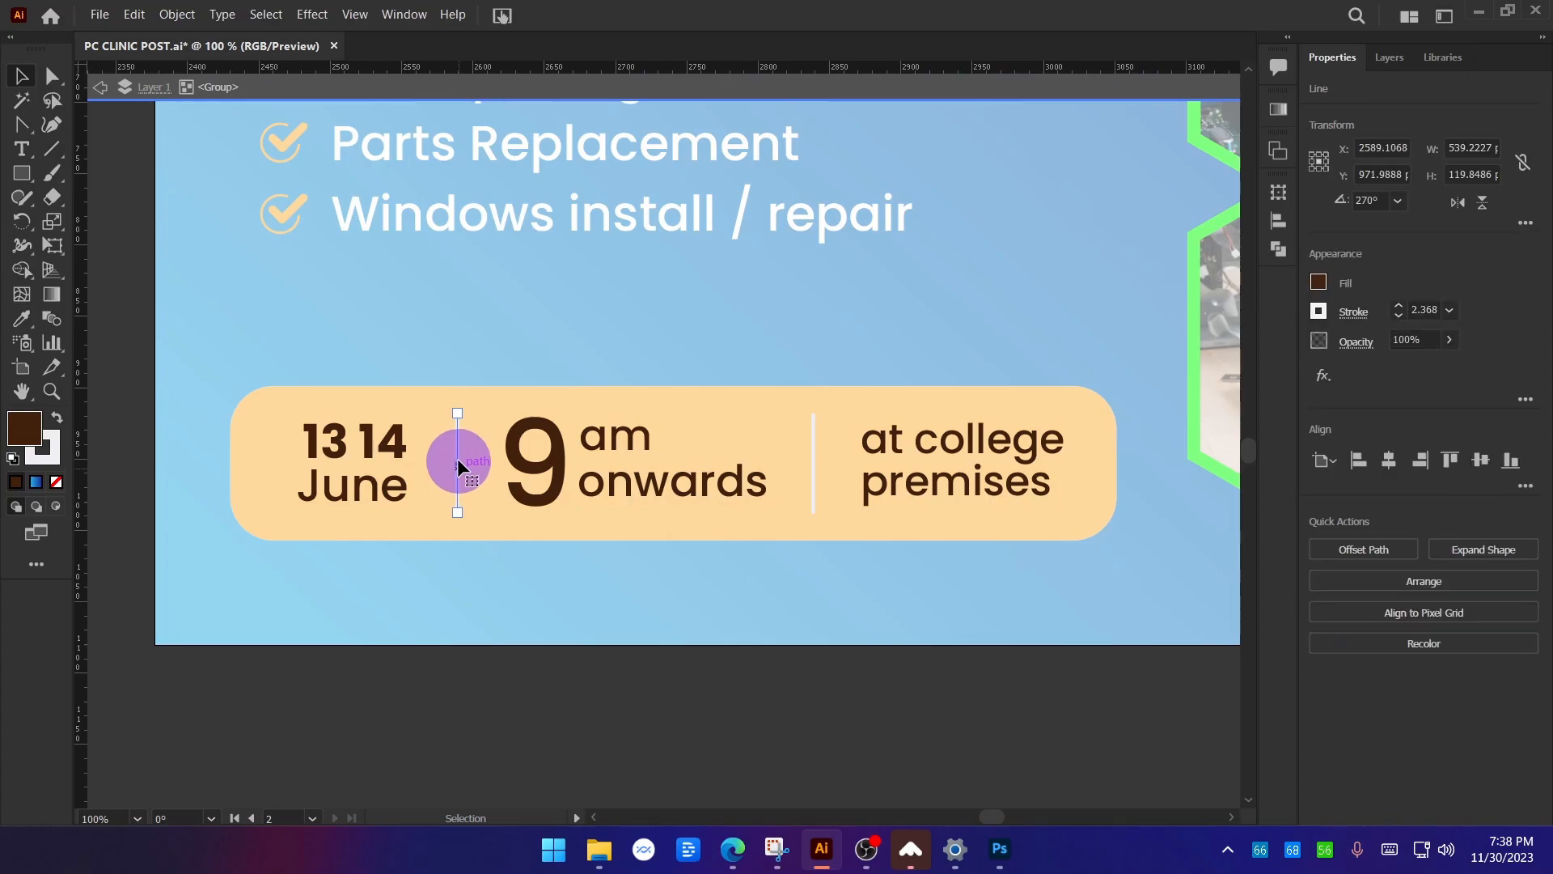
pyautogui.keyDown('shift'); pyautogui.click(815, 478); pyautogui.keyUp('shift')
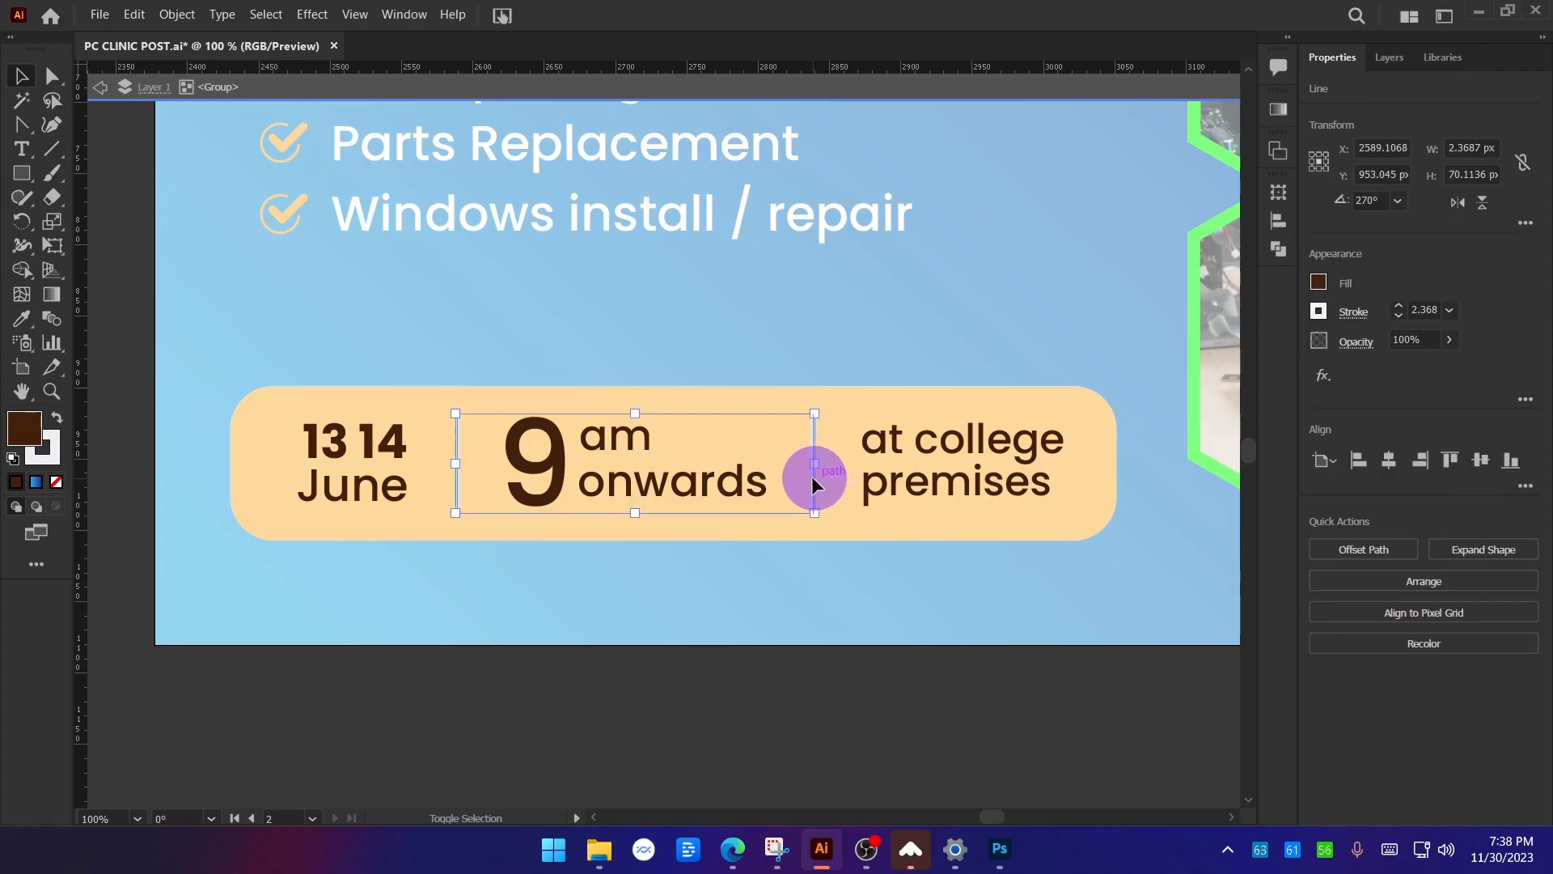
pyautogui.click(1320, 309)
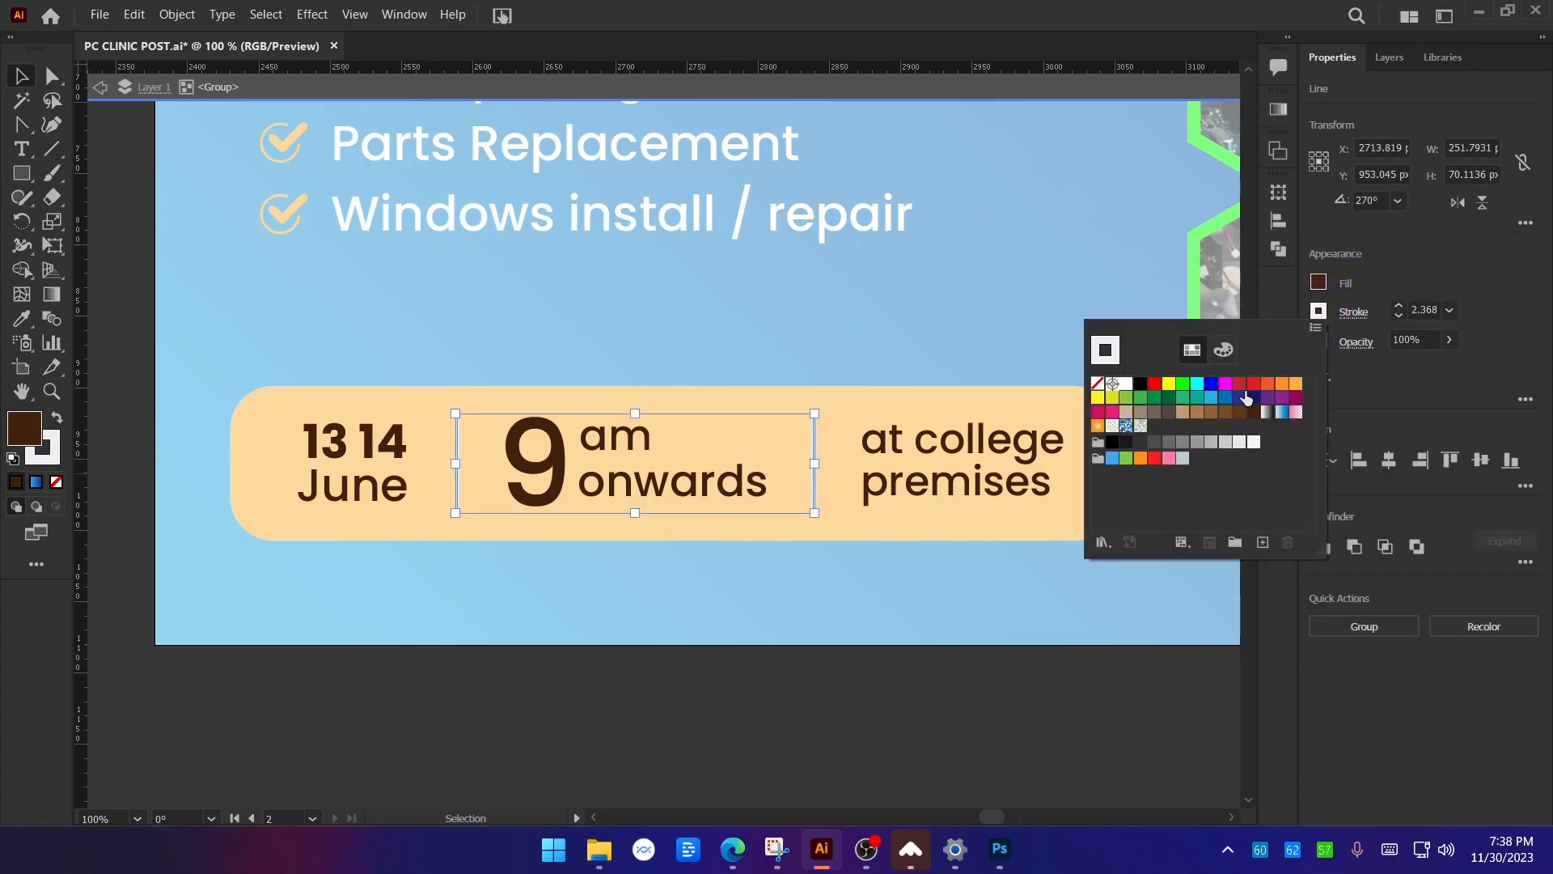
pyautogui.click(1253, 420)
pyautogui.click(987, 716)
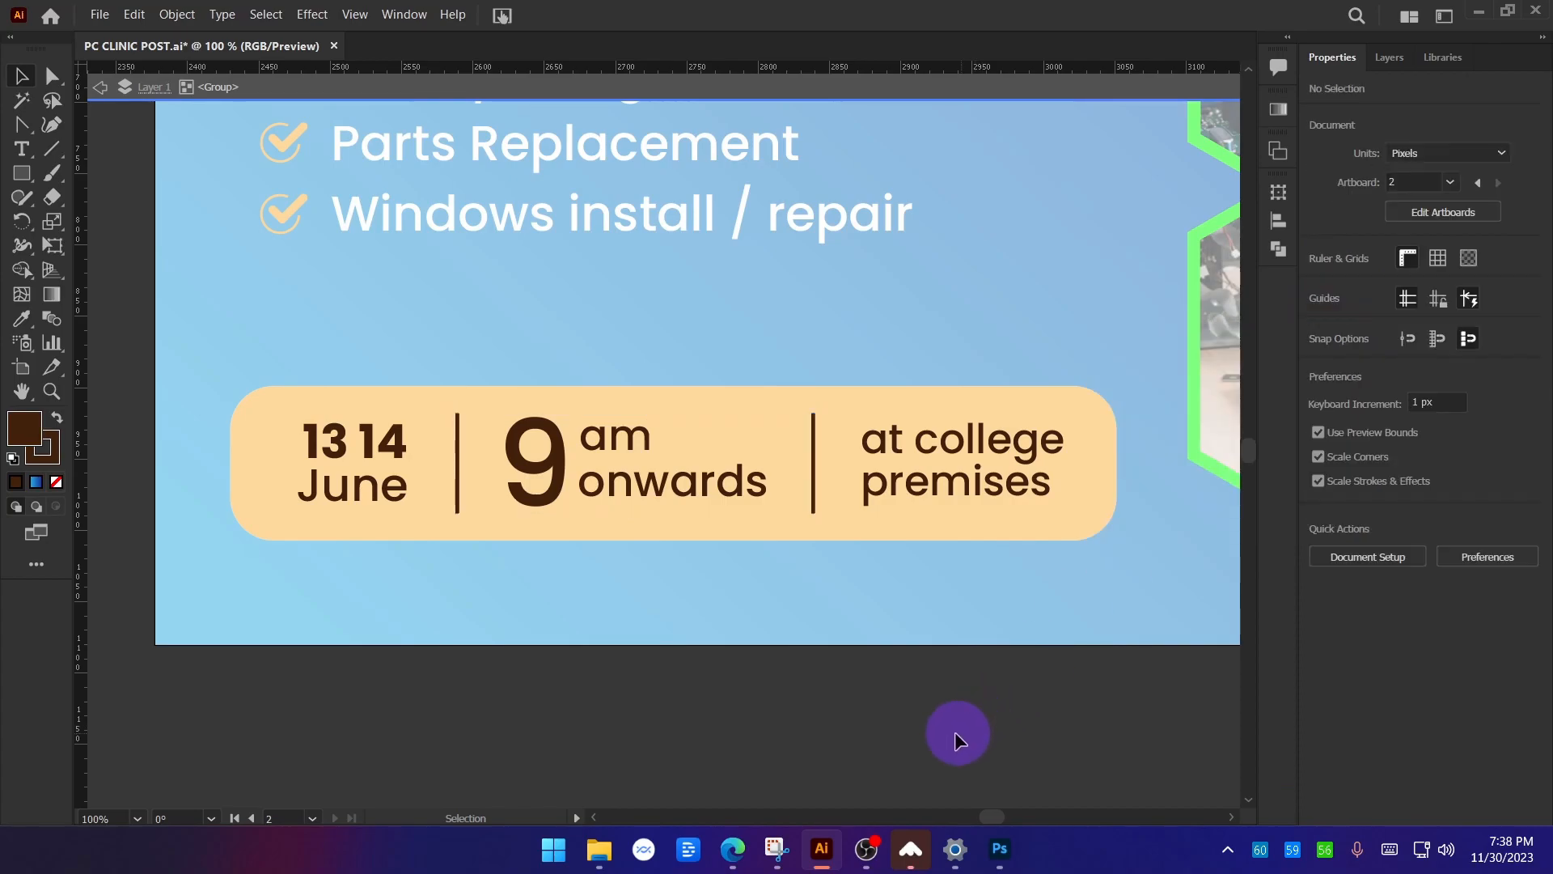
pyautogui.scroll(-3, 607, 670)
pyautogui.doubleClick(718, 738)
pyautogui.scroll(3, 728, 728)
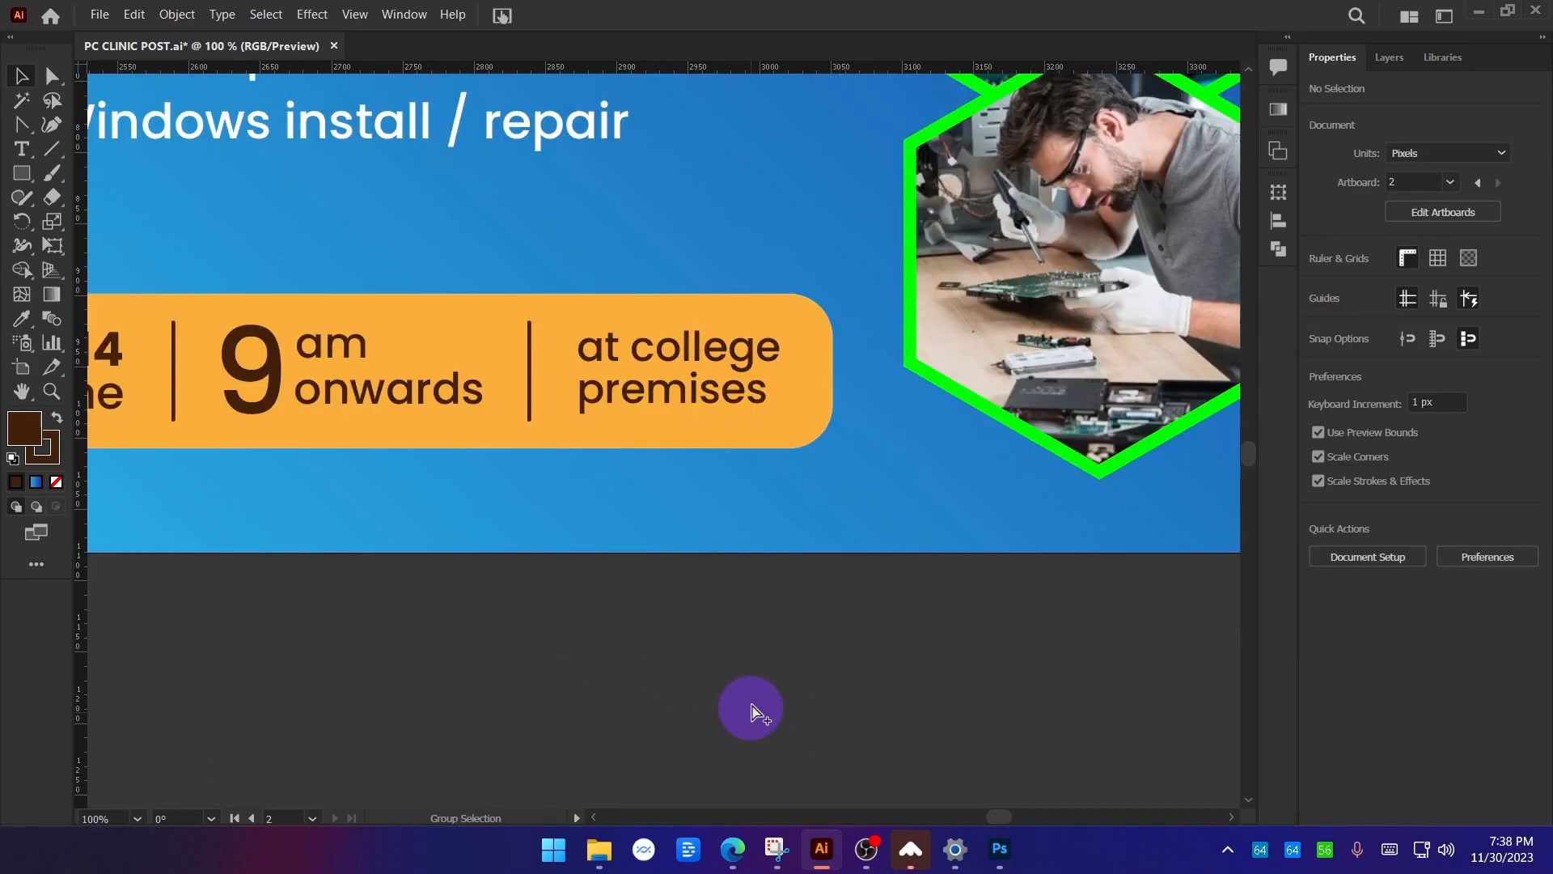
pyautogui.moveTo(822, 534); pyautogui.dragTo(1067, 541)
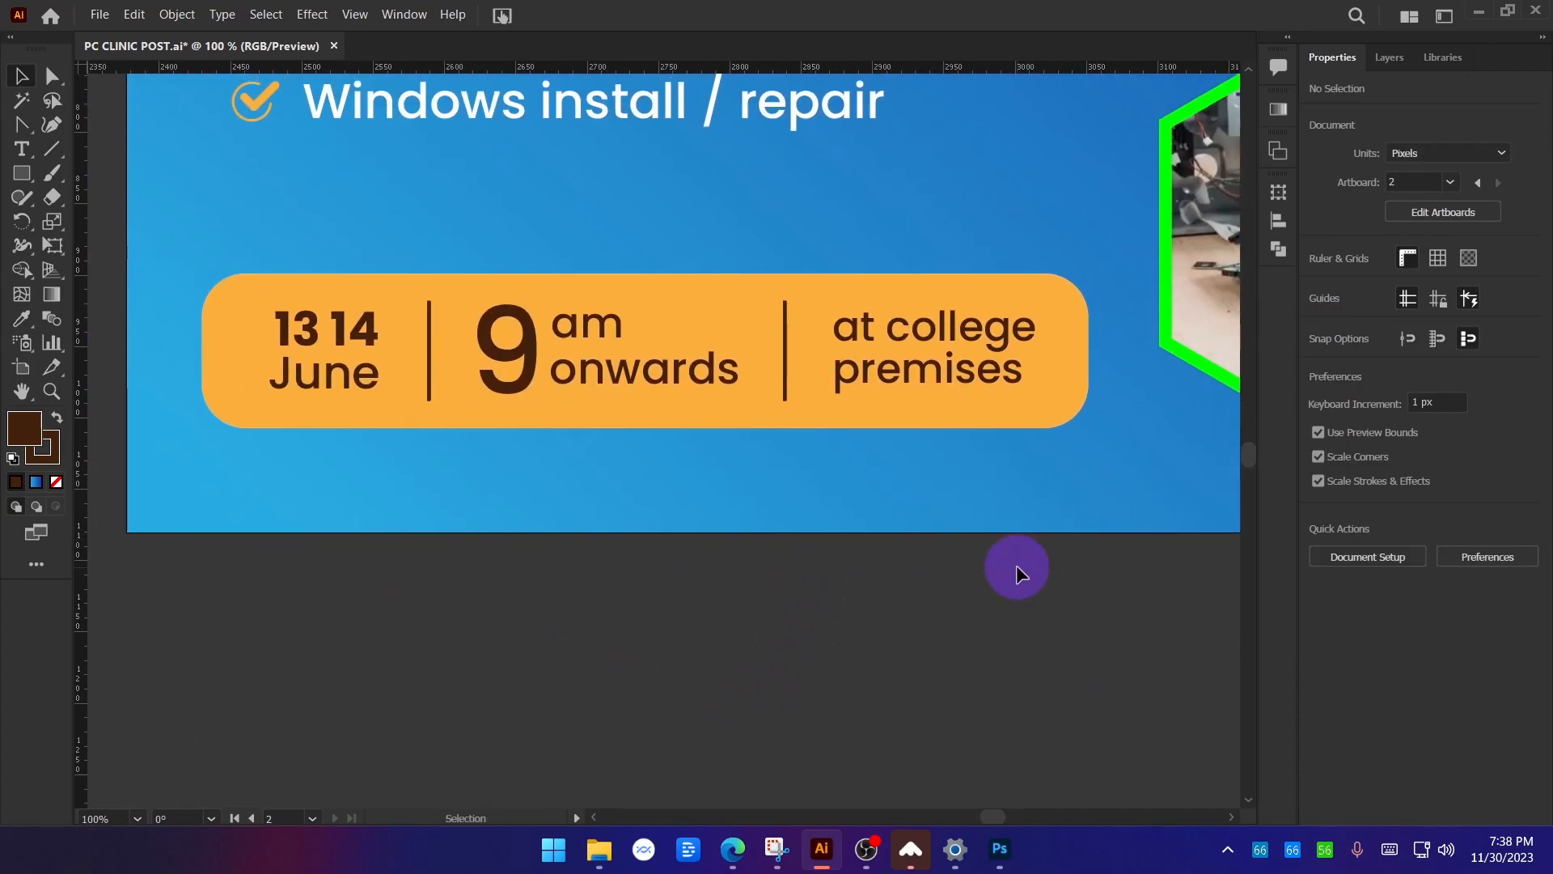
pyautogui.hotkey('ctrl', 'alt', 'g')
pyautogui.moveTo(1041, 325)
pyautogui.mouseDown()
pyautogui.moveTo(1089, 315)
pyautogui.moveTo(1046, 326)
pyautogui.moveTo(1059, 335)
pyautogui.moveTo(1047, 398)
pyautogui.mouseUp()
pyautogui.moveTo(259, 312); pyautogui.dragTo(235, 396)
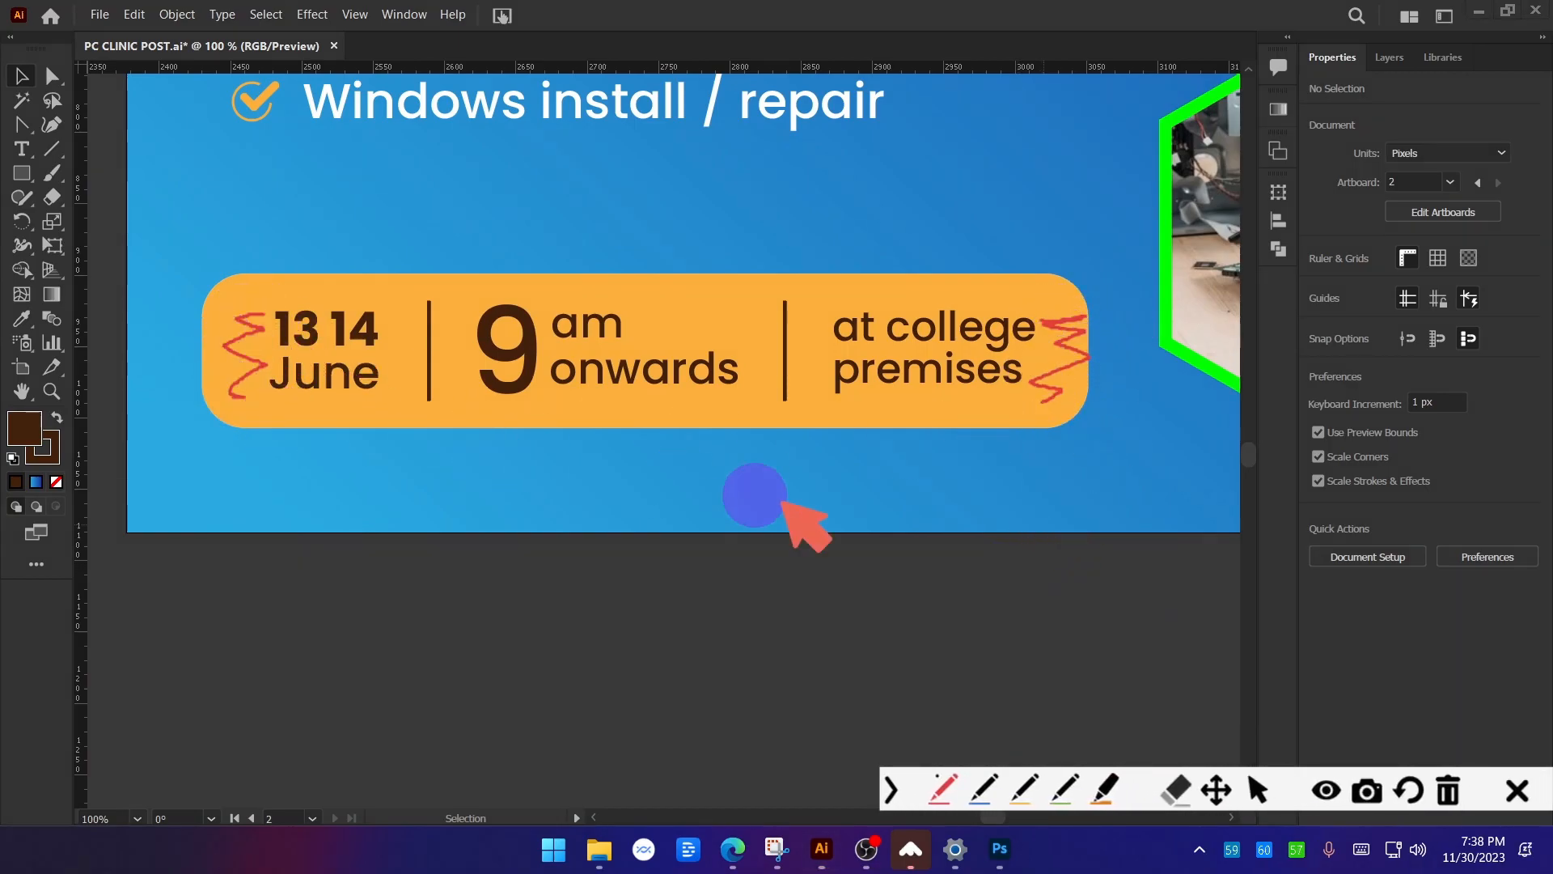
pyautogui.hotkey('ctrl', 'alt', 'g')
# Widen the orange details bar symmetrically about its centre to about 641 px for more side padding.
pyautogui.click(765, 273)
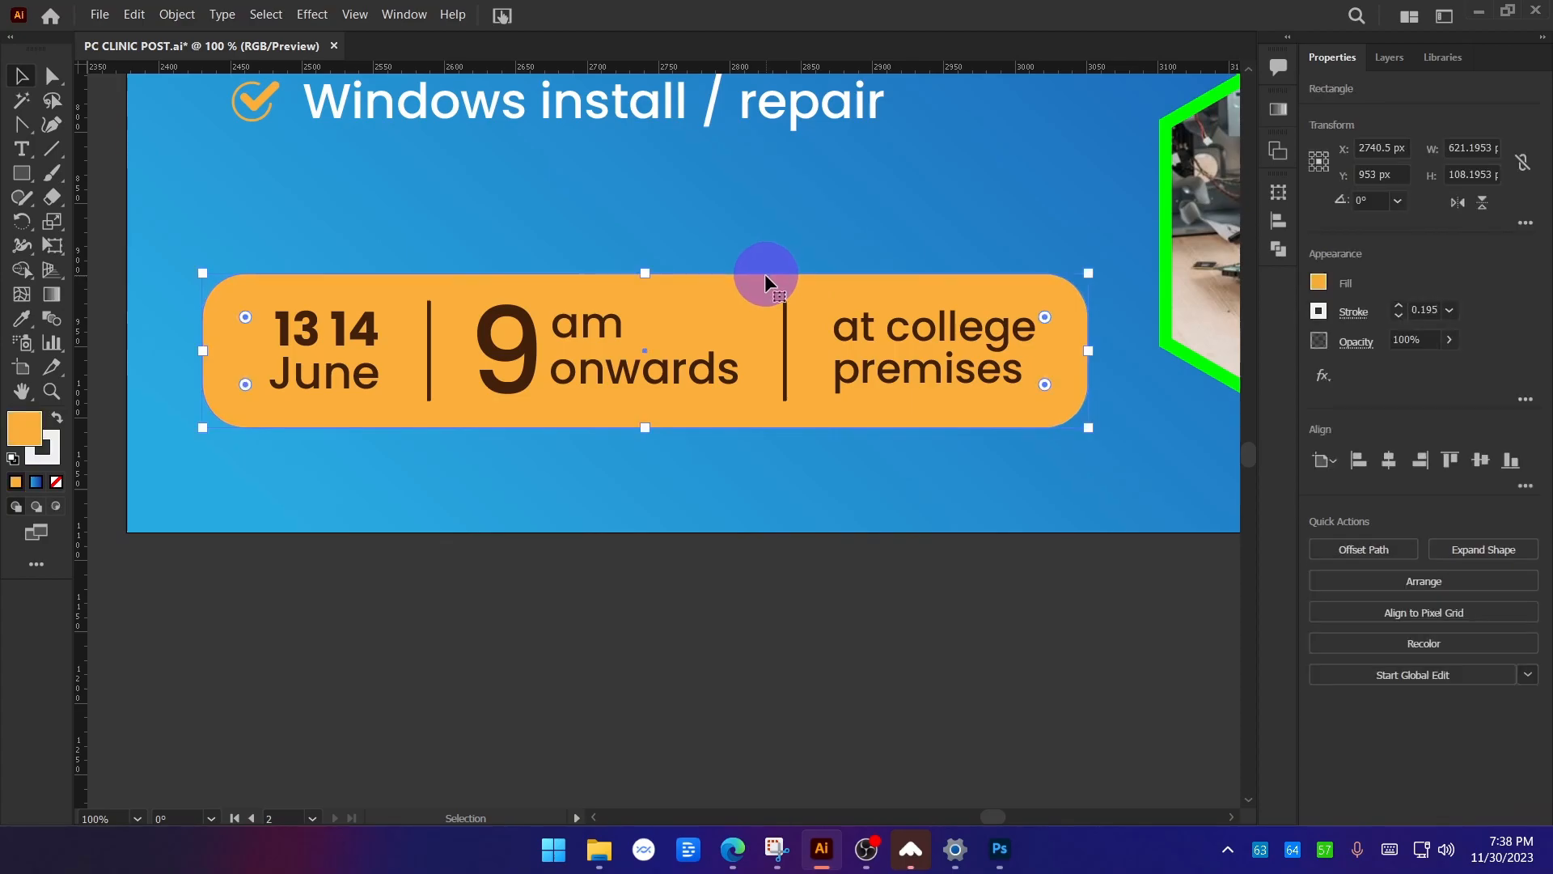
pyautogui.moveTo(1087, 349); pyautogui.dragTo(1102, 347)
pyautogui.click(572, 624)
pyautogui.hotkey('ctrl', '0')
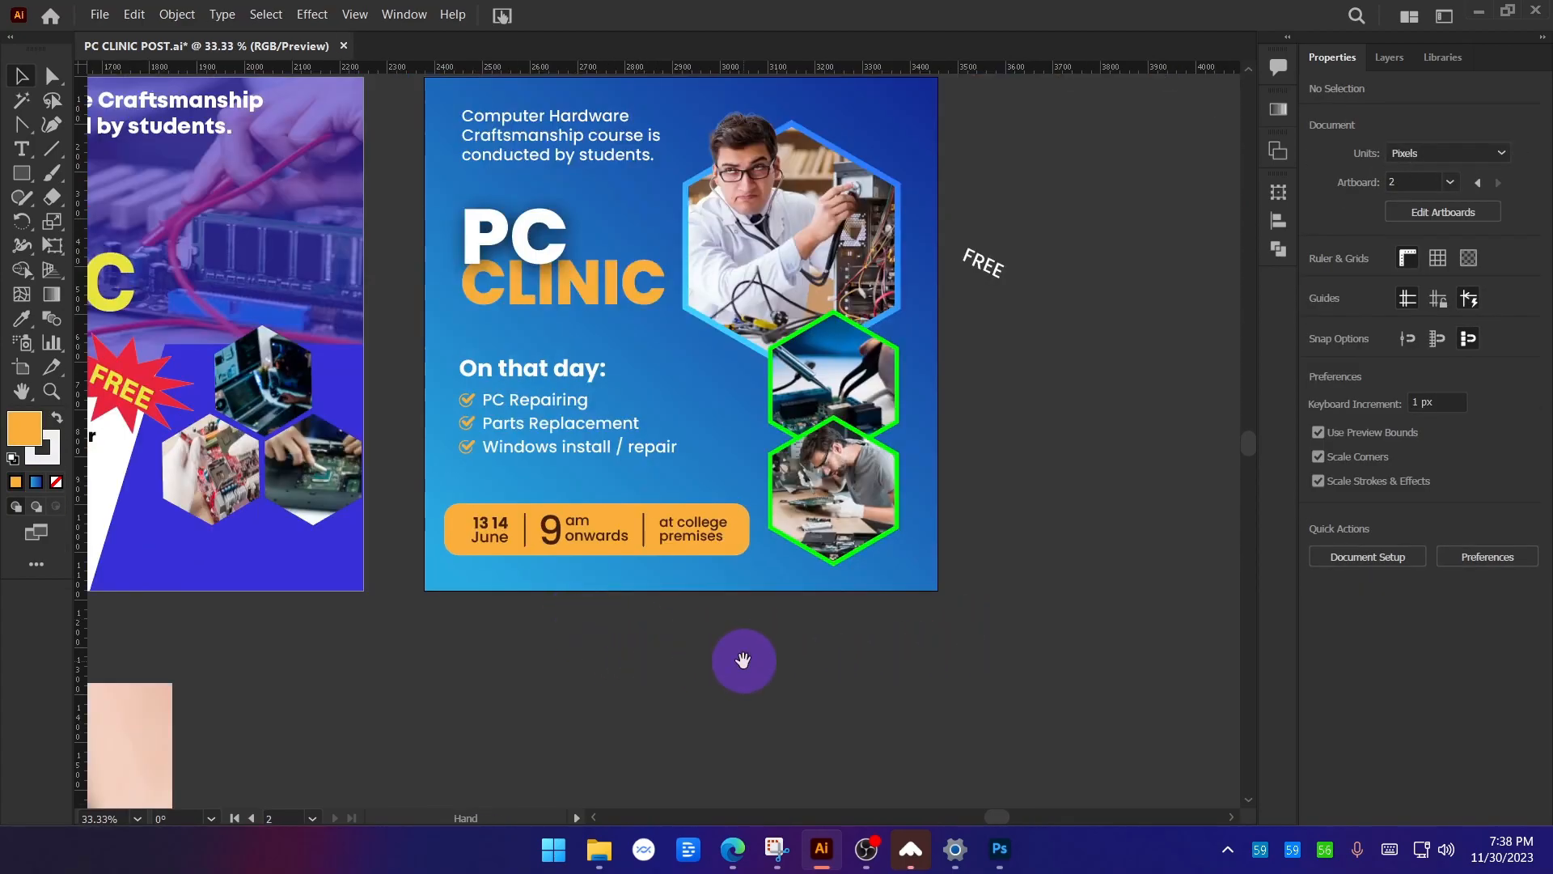
pyautogui.moveTo(742, 660); pyautogui.dragTo(757, 679)
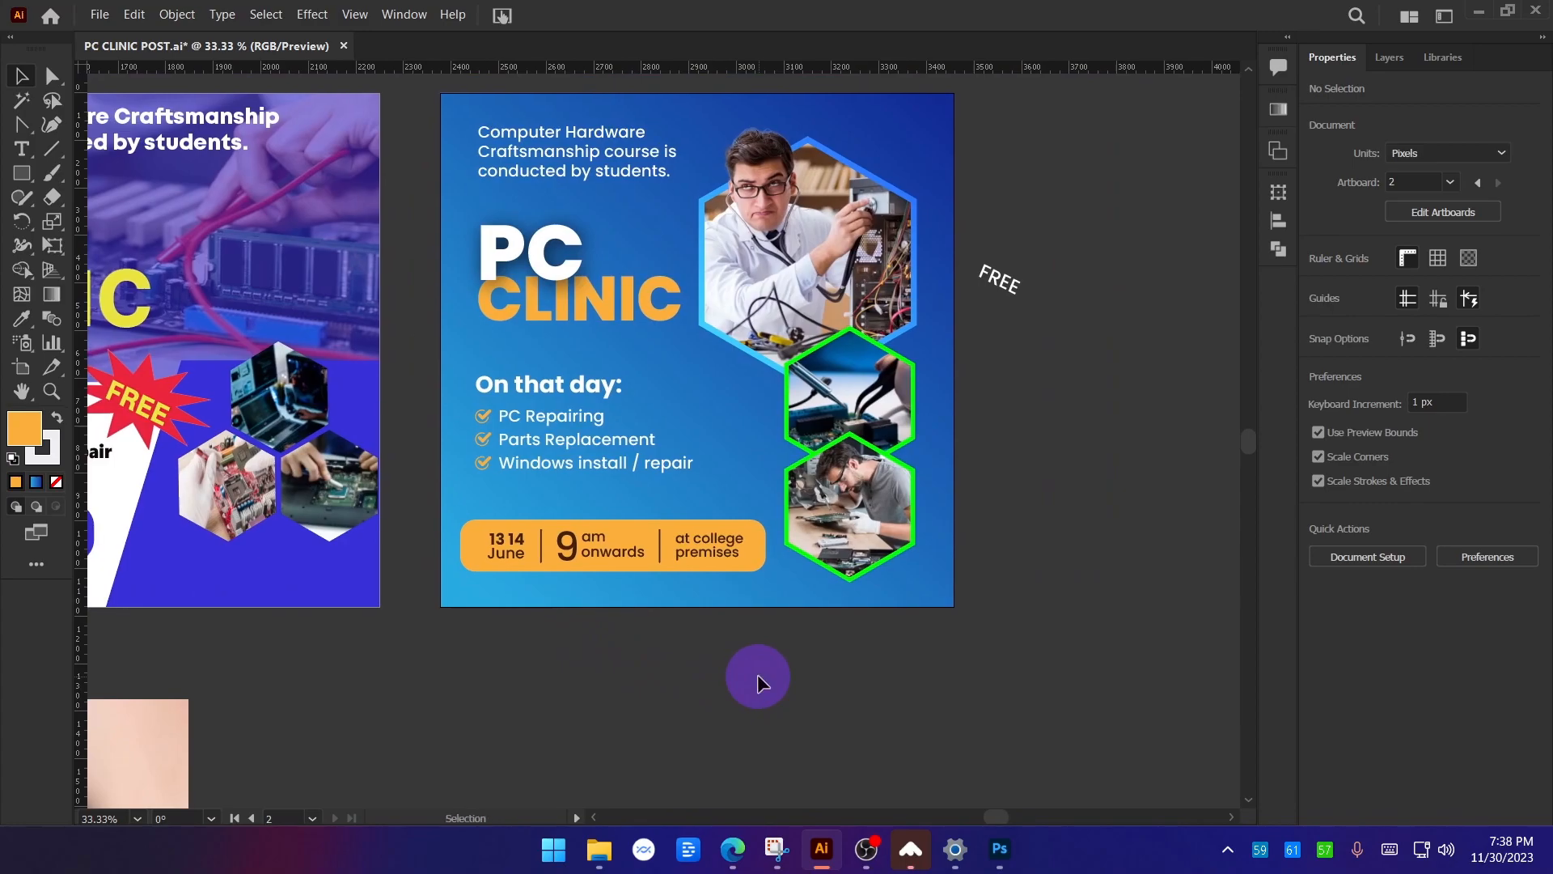
pyautogui.scroll(-1, 758, 673)
pyautogui.moveTo(739, 652); pyautogui.dragTo(736, 599)
pyautogui.scroll(1, 582, 233)
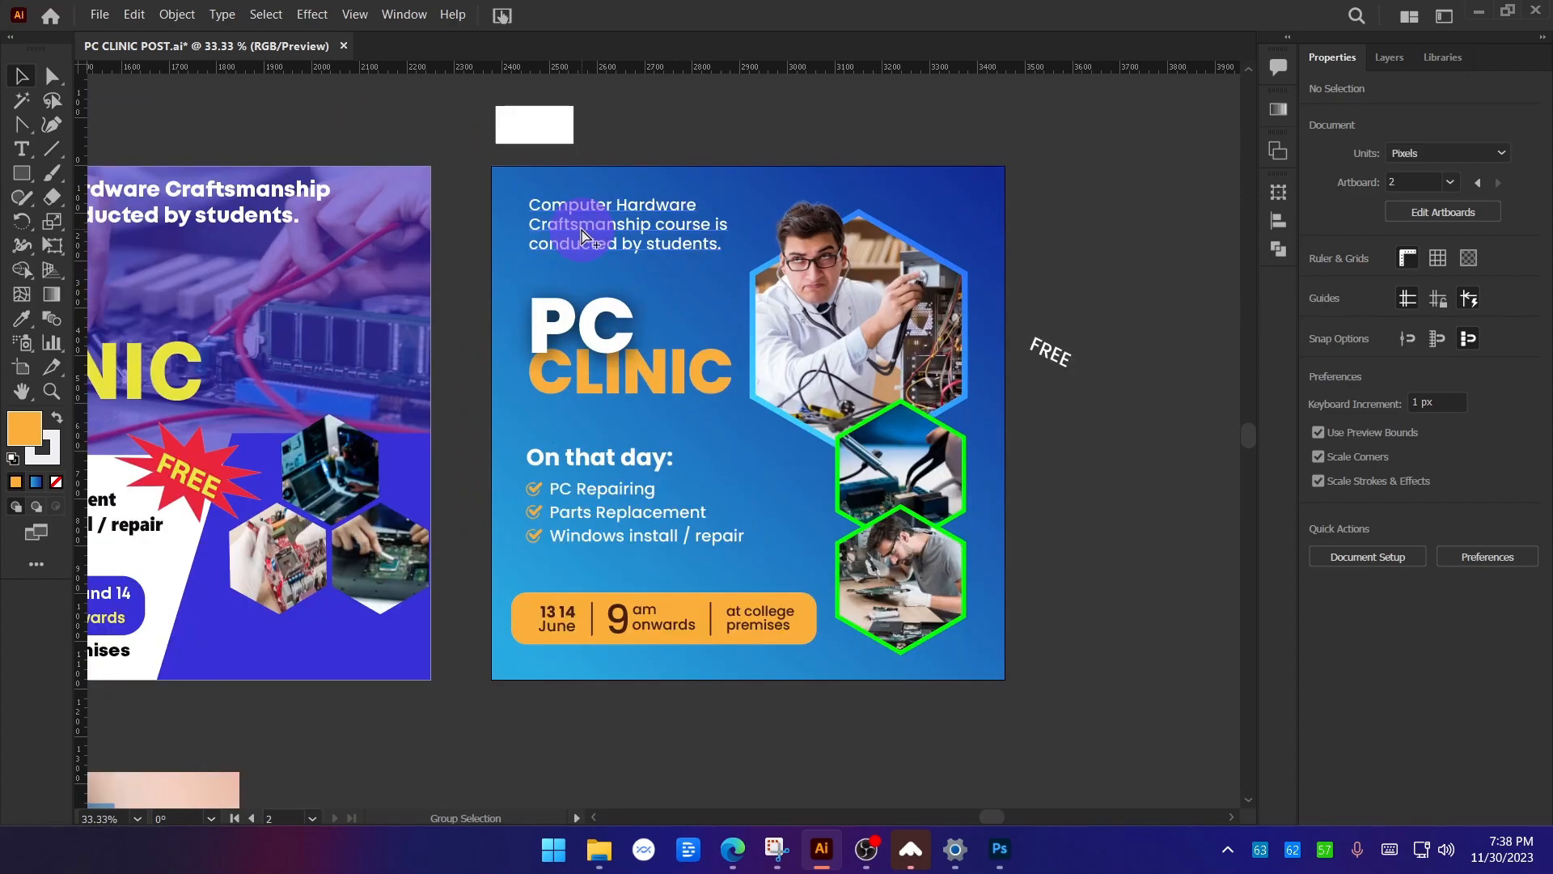
# Place a vertical guide at X 2455 px along the title's left edge and a horizontal guide just above the intro paragraph.
pyautogui.moveTo(83, 193); pyautogui.dragTo(523, 278)
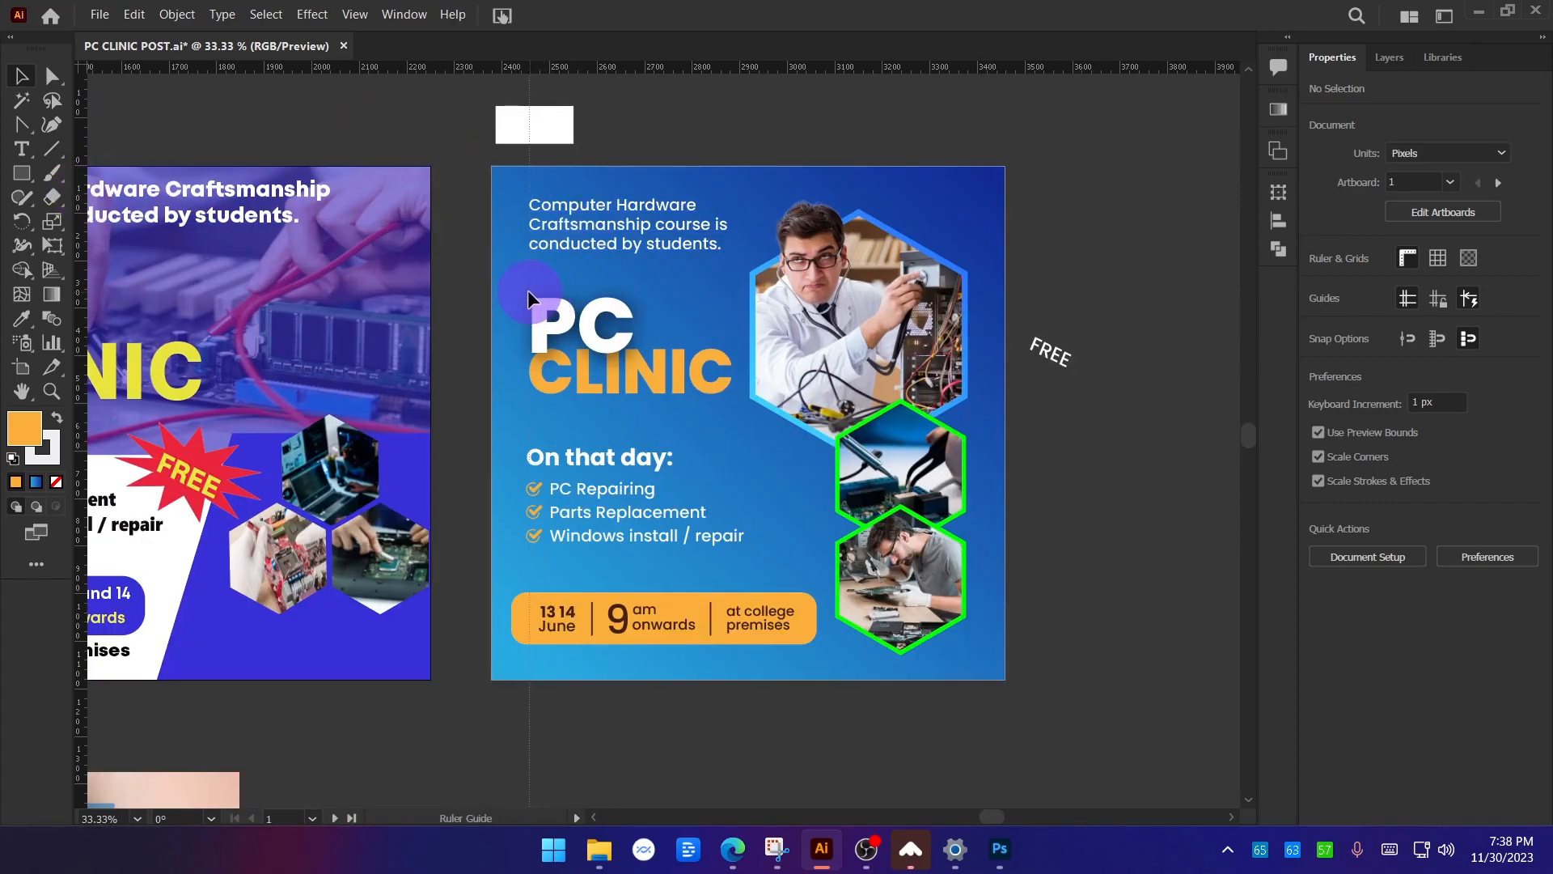
pyautogui.click(527, 296)
pyautogui.scroll(2, 693, 129)
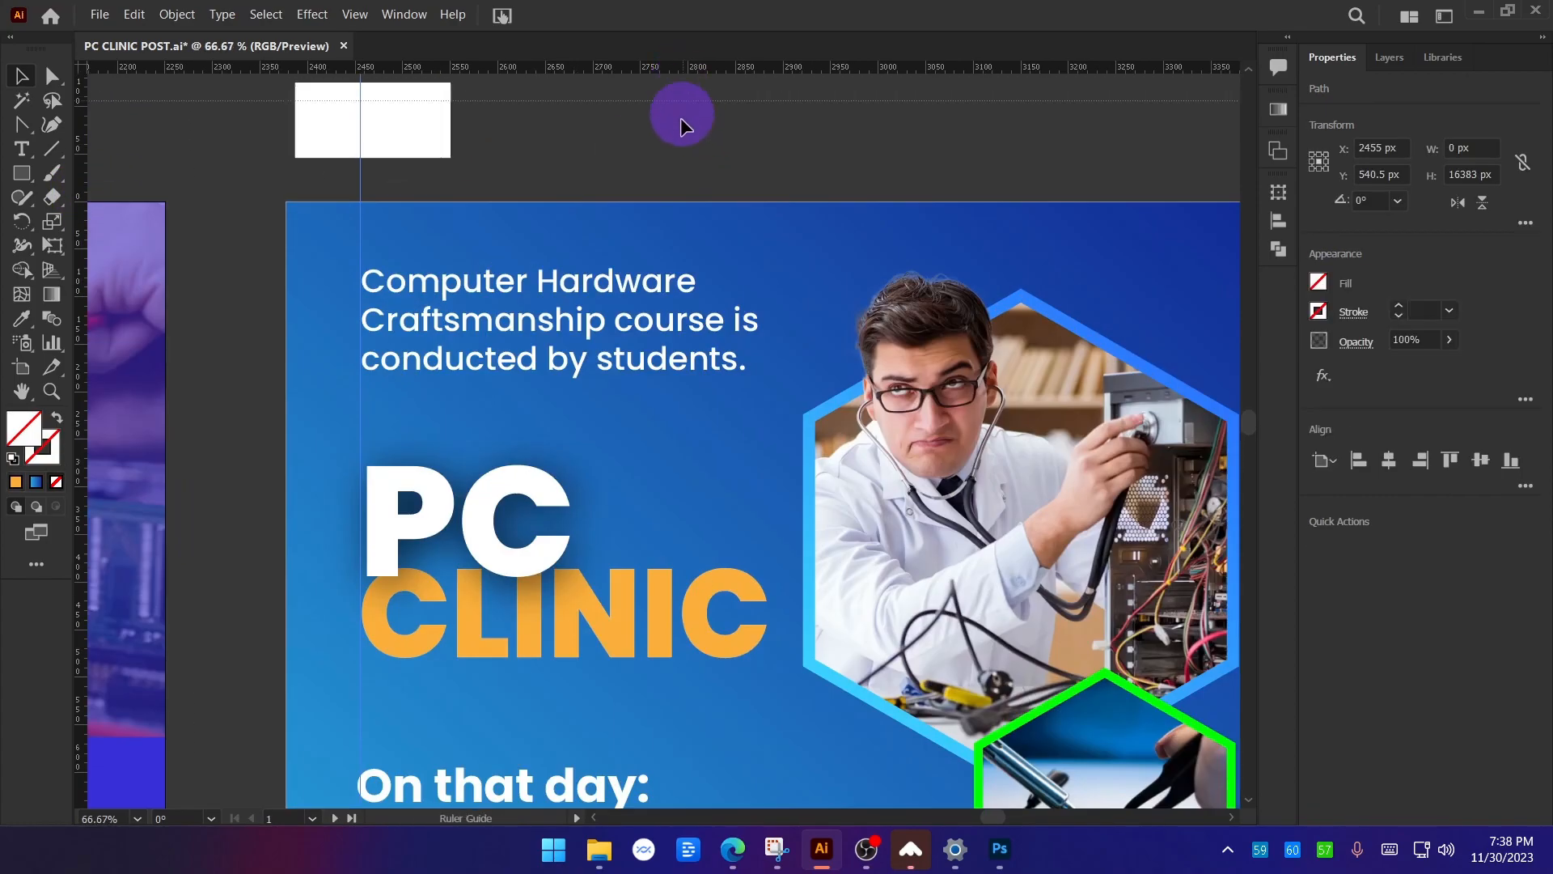
pyautogui.moveTo(670, 262); pyautogui.dragTo(677, 268)
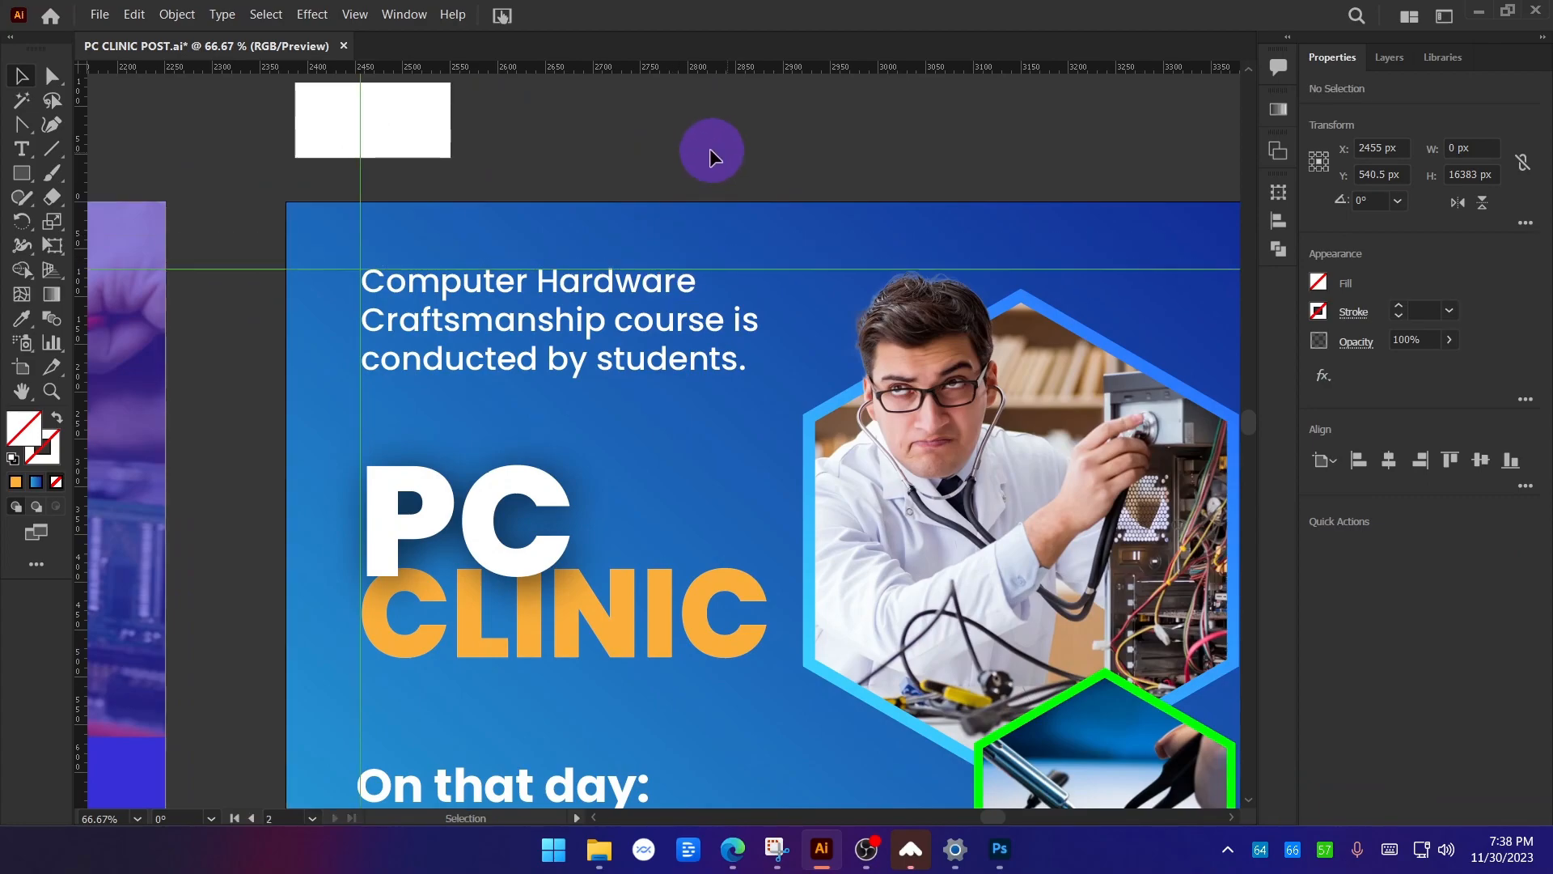
pyautogui.scroll(-2, 711, 148)
pyautogui.moveTo(1135, 400); pyautogui.dragTo(1066, 378)
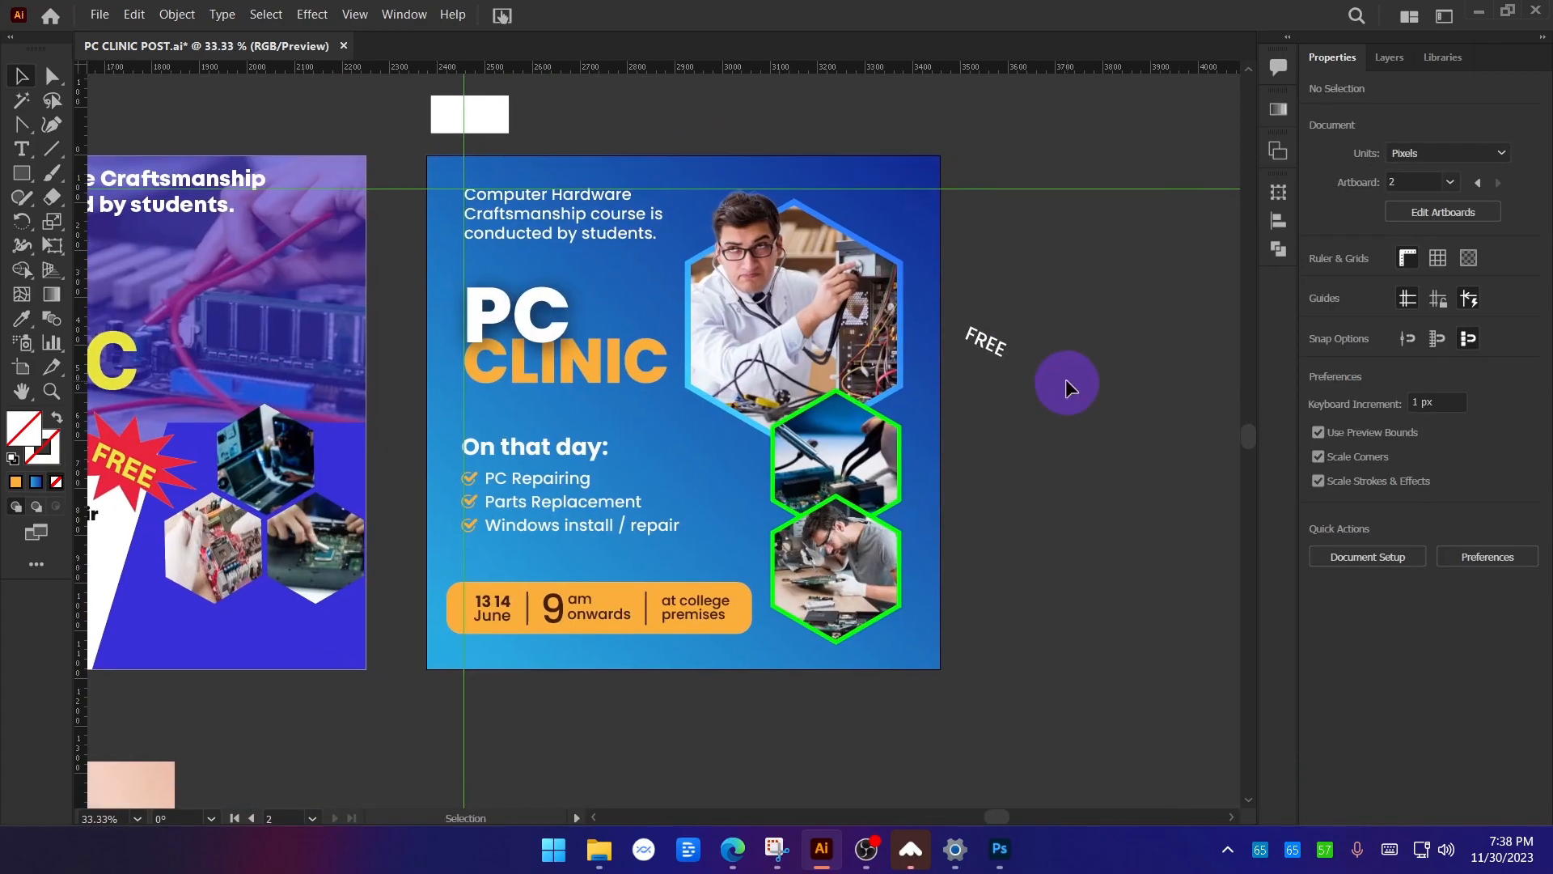
# Move the doctor photo and its blue hexagon frame up to the horizontal guide and slightly to the right.
pyautogui.scroll(1, 990, 265)
pyautogui.click(757, 255)
pyautogui.scroll(1, 752, 250)
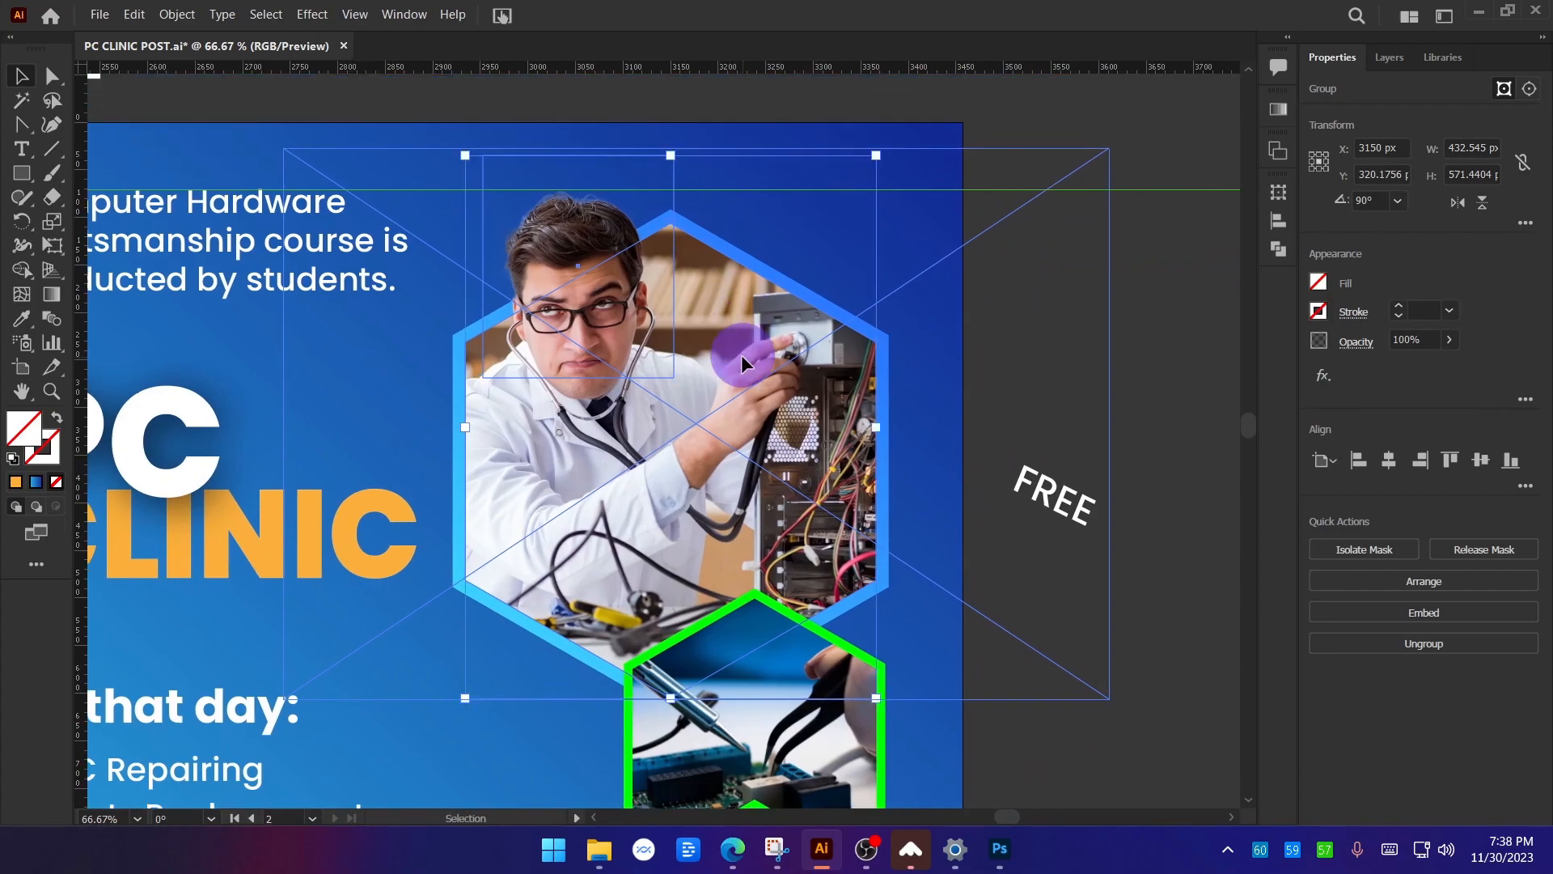
pyautogui.moveTo(720, 354); pyautogui.dragTo(736, 323)
pyautogui.scroll(-1, 736, 323)
pyautogui.click(1069, 377)
# Shift the orange details bar together with its text and dividers about 16 px to the right.
pyautogui.moveTo(1078, 509); pyautogui.dragTo(1109, 402)
pyautogui.moveTo(1033, 564); pyautogui.dragTo(1203, 317)
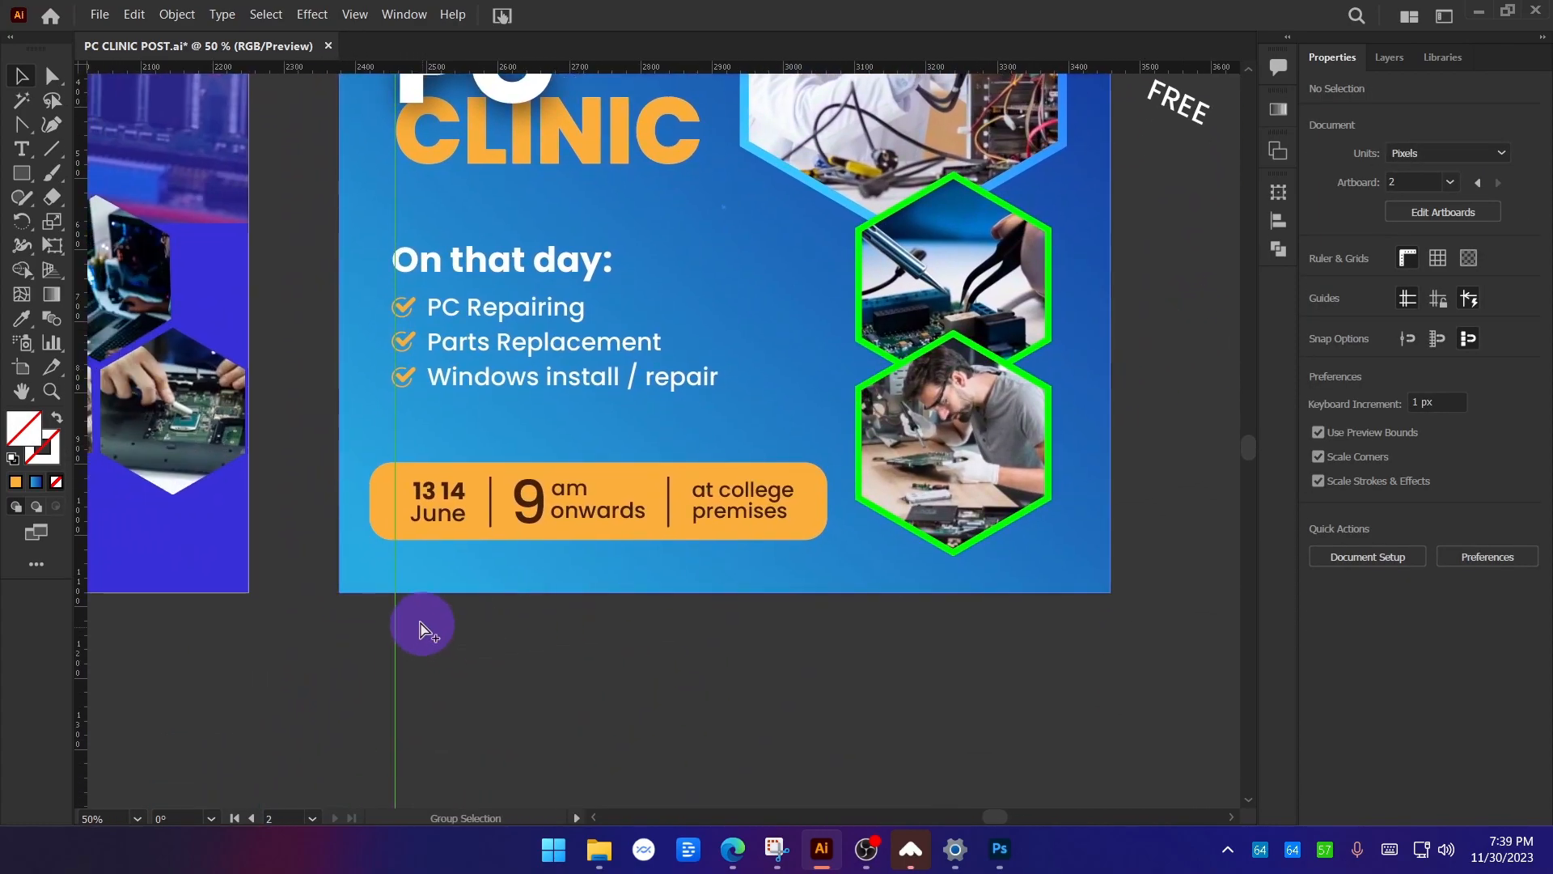
pyautogui.scroll(1, 421, 633)
pyautogui.click(434, 450)
pyautogui.scroll(2, 440, 450)
pyautogui.moveTo(439, 451); pyautogui.dragTo(474, 449)
pyautogui.scroll(-3, 472, 454)
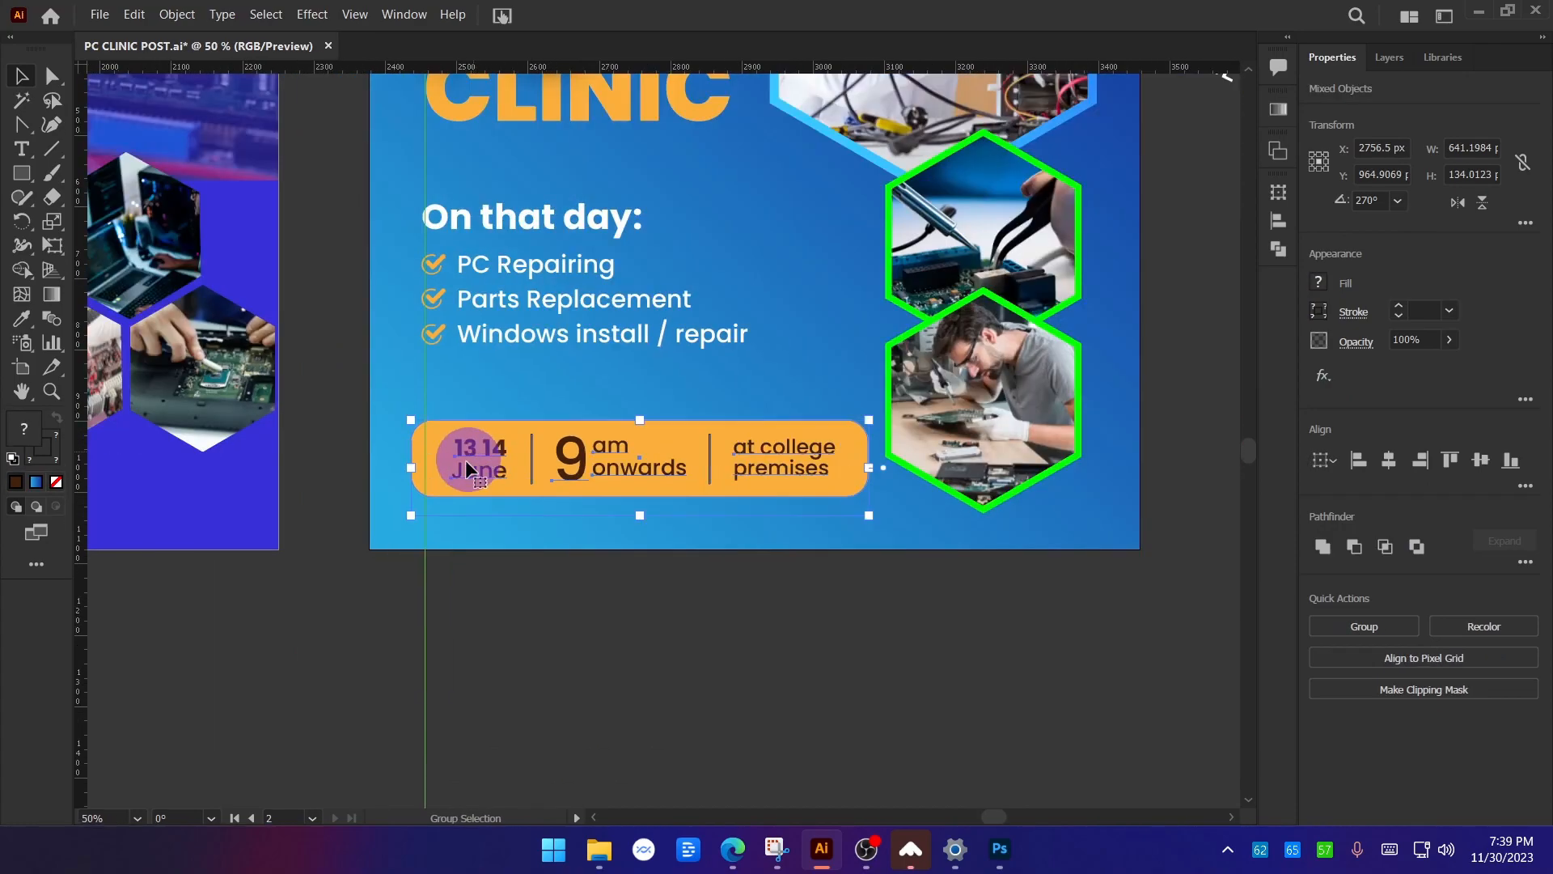
pyautogui.click(337, 343)
pyautogui.moveTo(337, 331); pyautogui.dragTo(111, 457)
# Select the blue gradient background rectangle and lock it in the layer list.
pyautogui.click(720, 560)
pyautogui.click(938, 517)
pyautogui.click(895, 506)
pyautogui.scroll(-1, 887, 521)
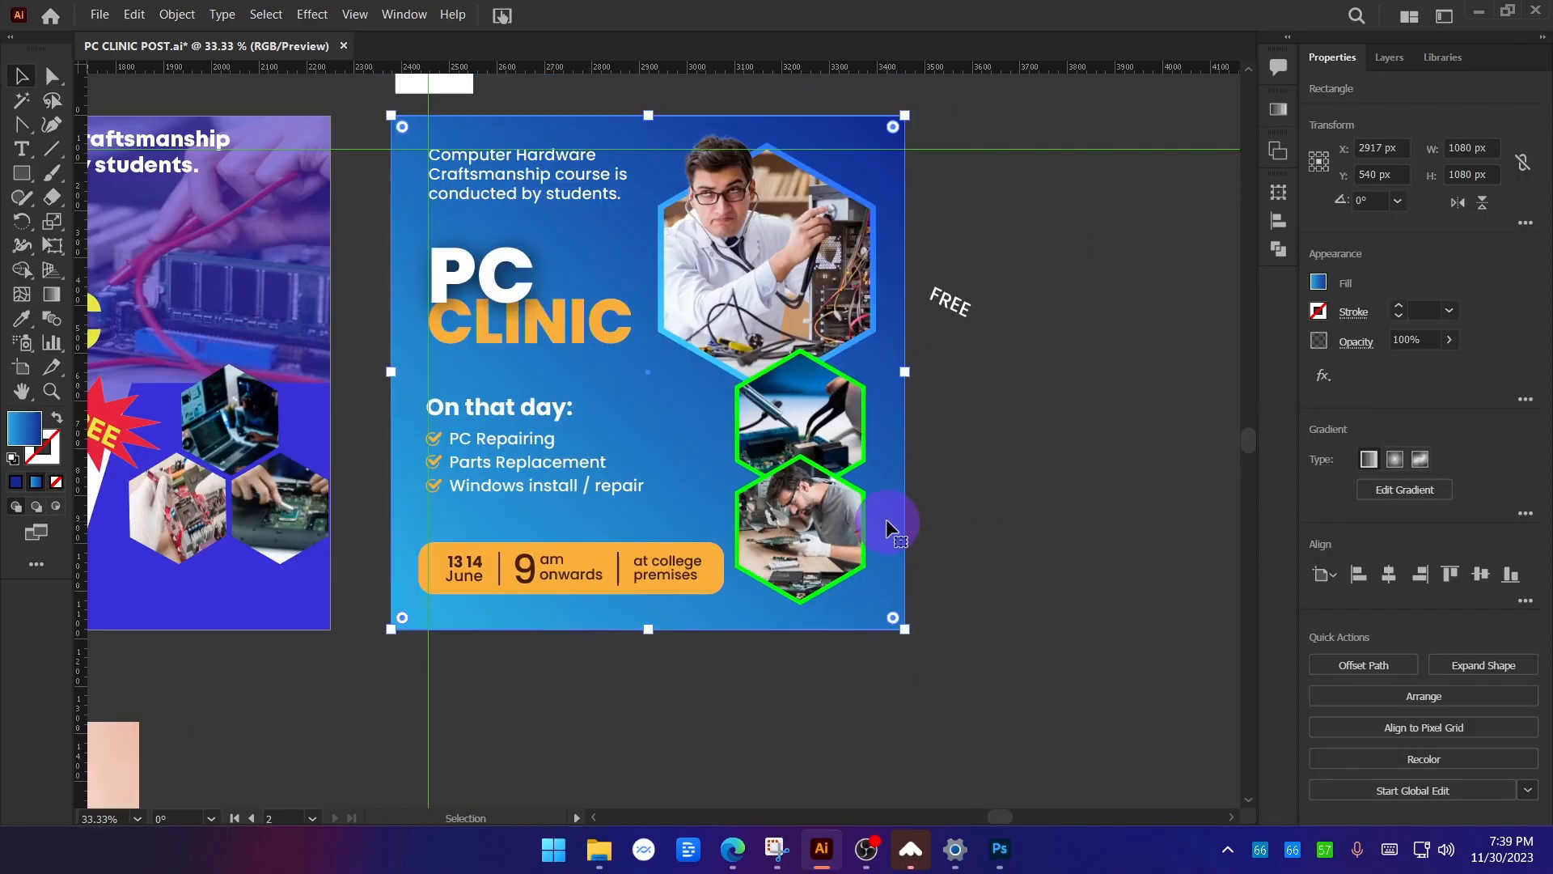
pyautogui.click(1399, 57)
pyautogui.scroll(-1, 1428, 421)
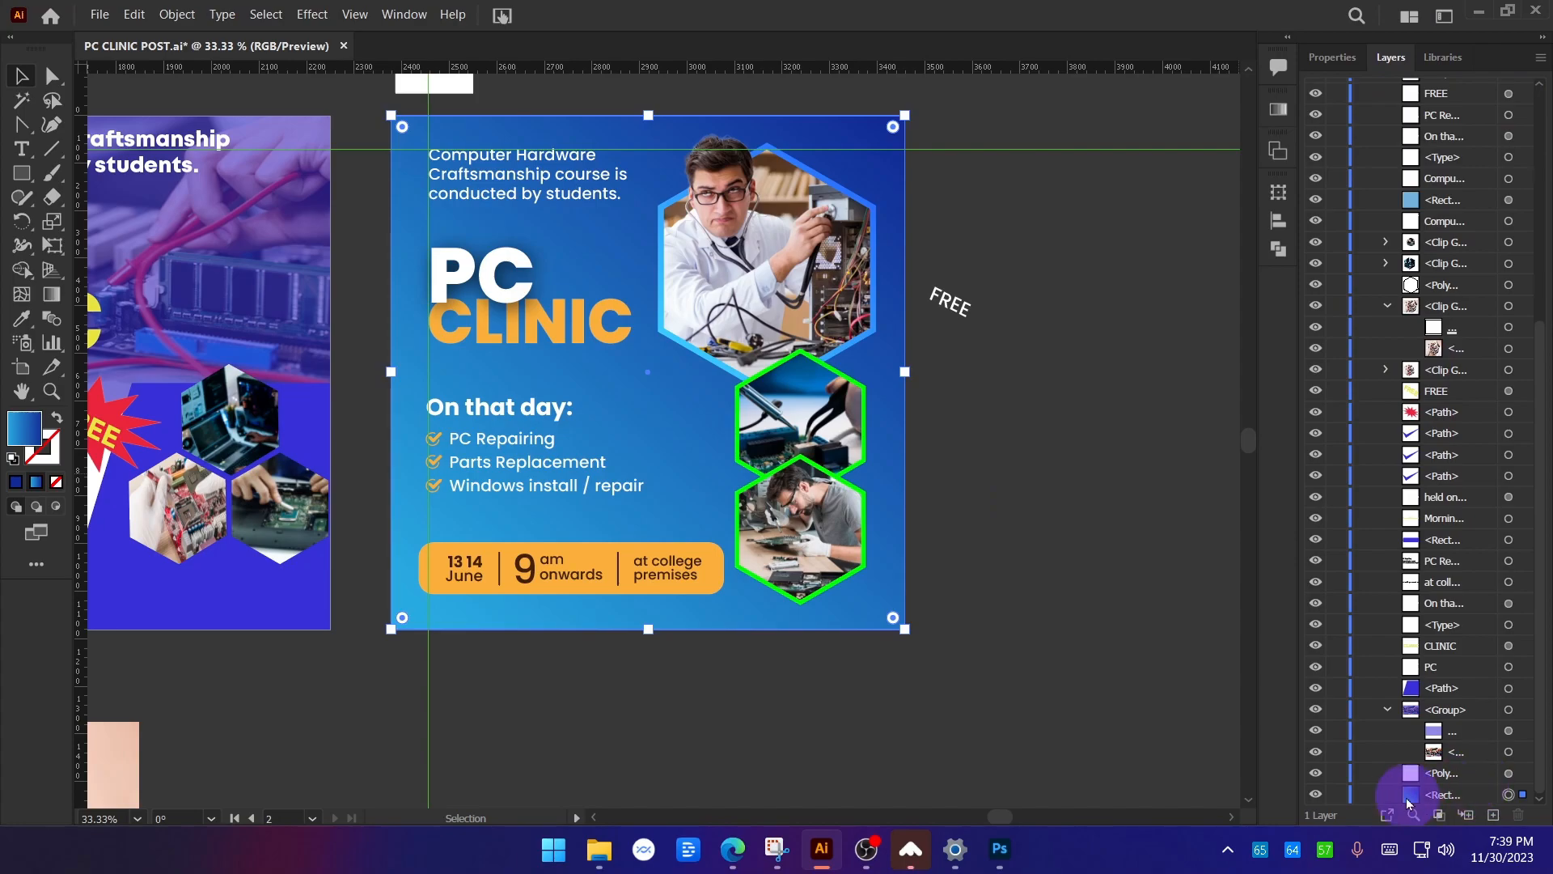
pyautogui.click(1337, 795)
pyautogui.scroll(1, 890, 467)
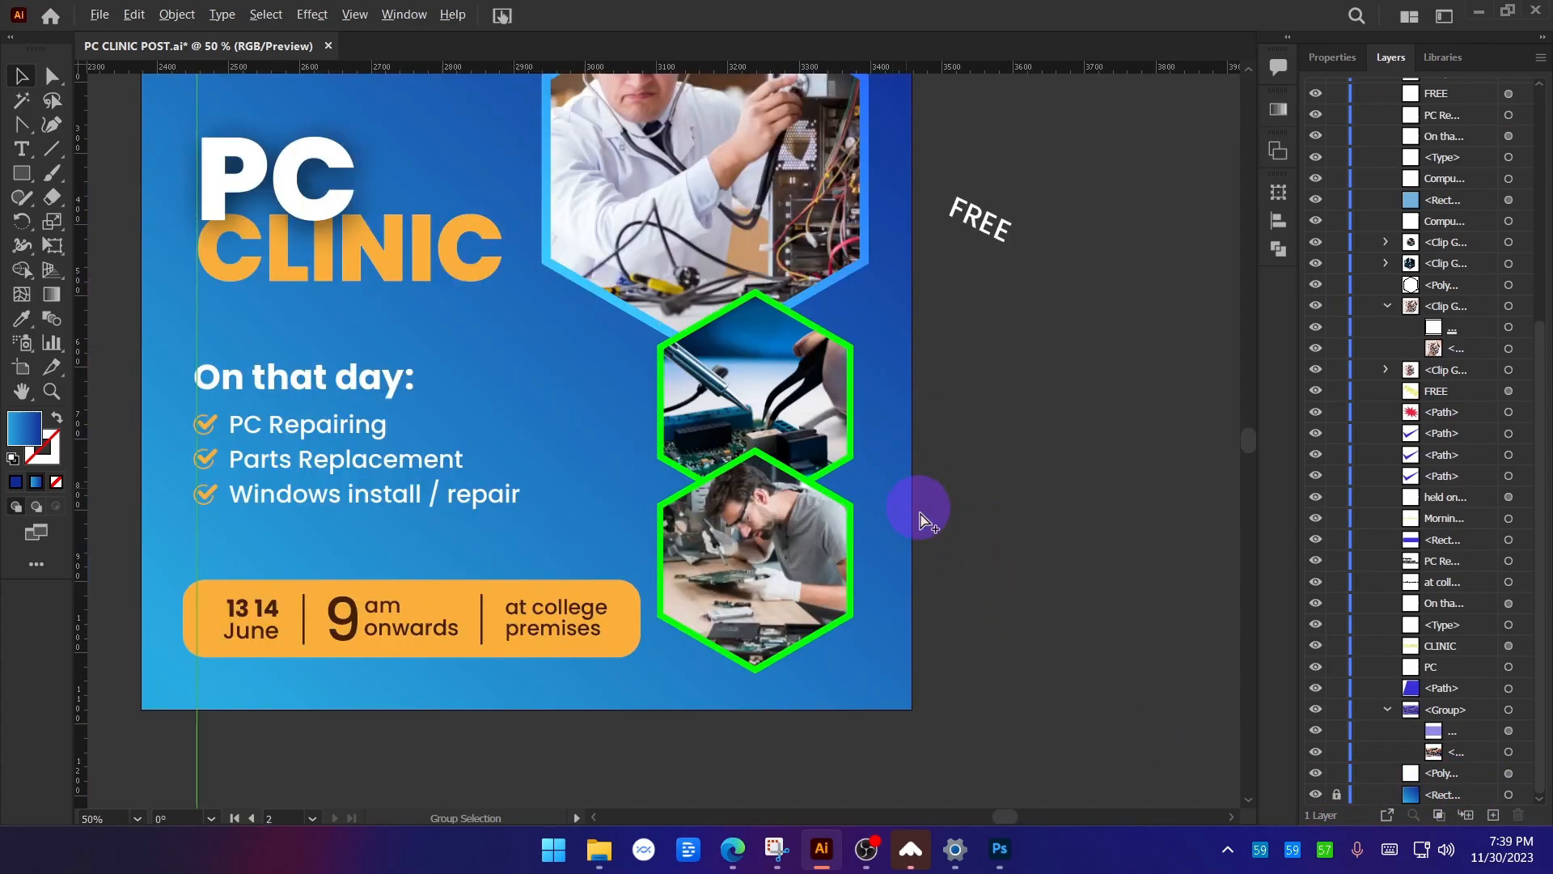
# Scale the two green-framed hexagon photos down to about 249 px wide and align them with the blue frame's right edge.
pyautogui.click(784, 406)
pyautogui.moveTo(757, 672); pyautogui.dragTo(758, 642)
pyautogui.moveTo(761, 391); pyautogui.dragTo(798, 354)
pyautogui.moveTo(785, 528); pyautogui.dragTo(783, 563)
pyautogui.click(1064, 524)
pyautogui.moveTo(989, 418); pyautogui.dragTo(929, 490)
# Enlarge the upper green-framed hexagon photo to about 293 px wide and keep its right edge aligned with the blue frame.
pyautogui.click(749, 455)
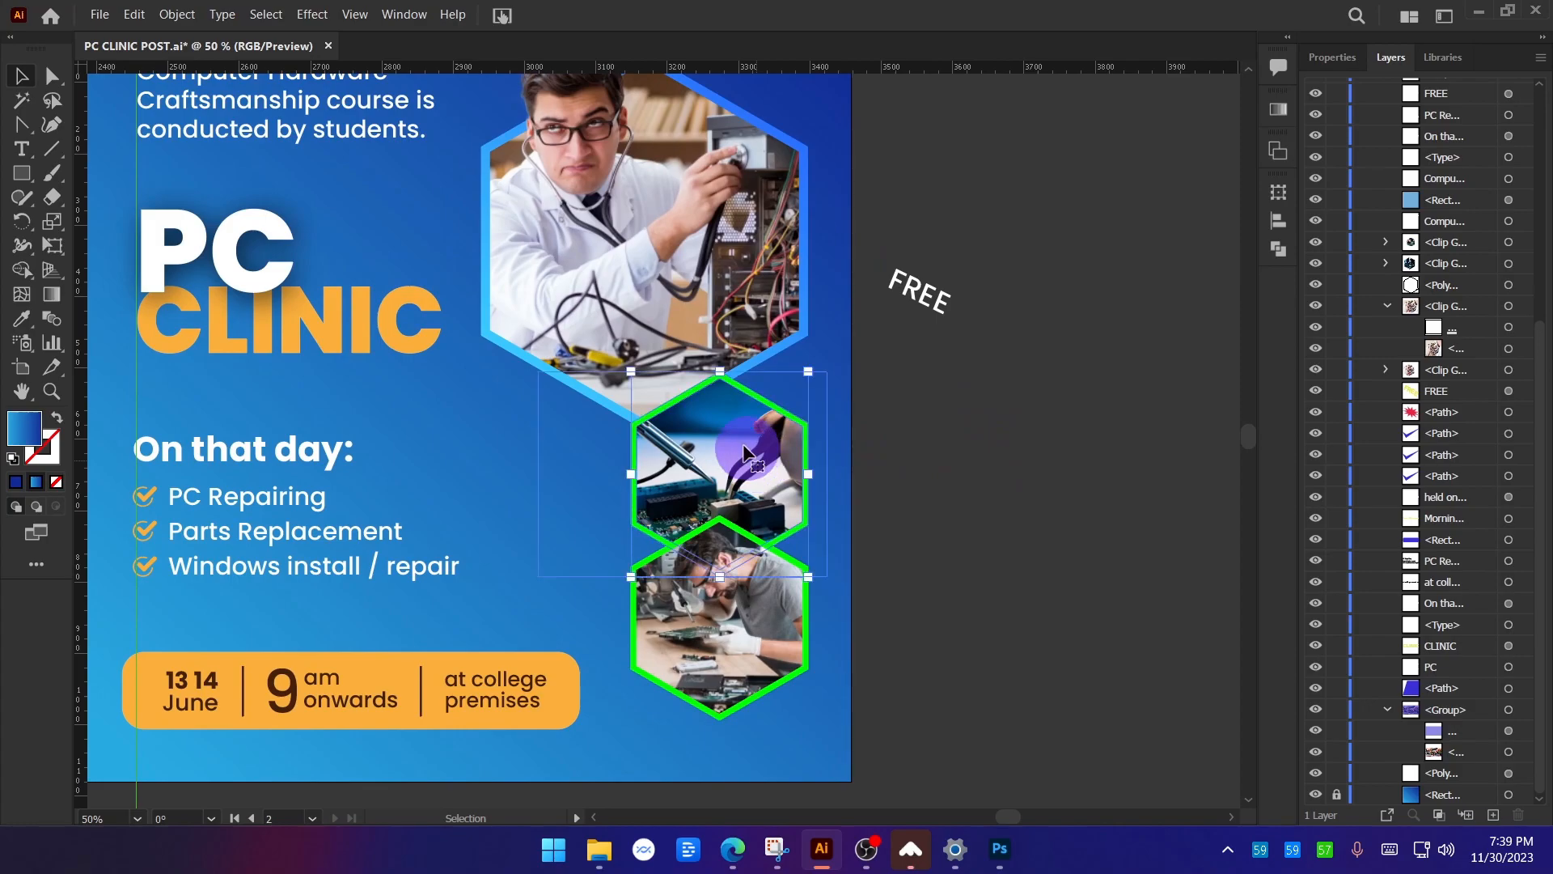
pyautogui.moveTo(720, 372); pyautogui.dragTo(719, 336)
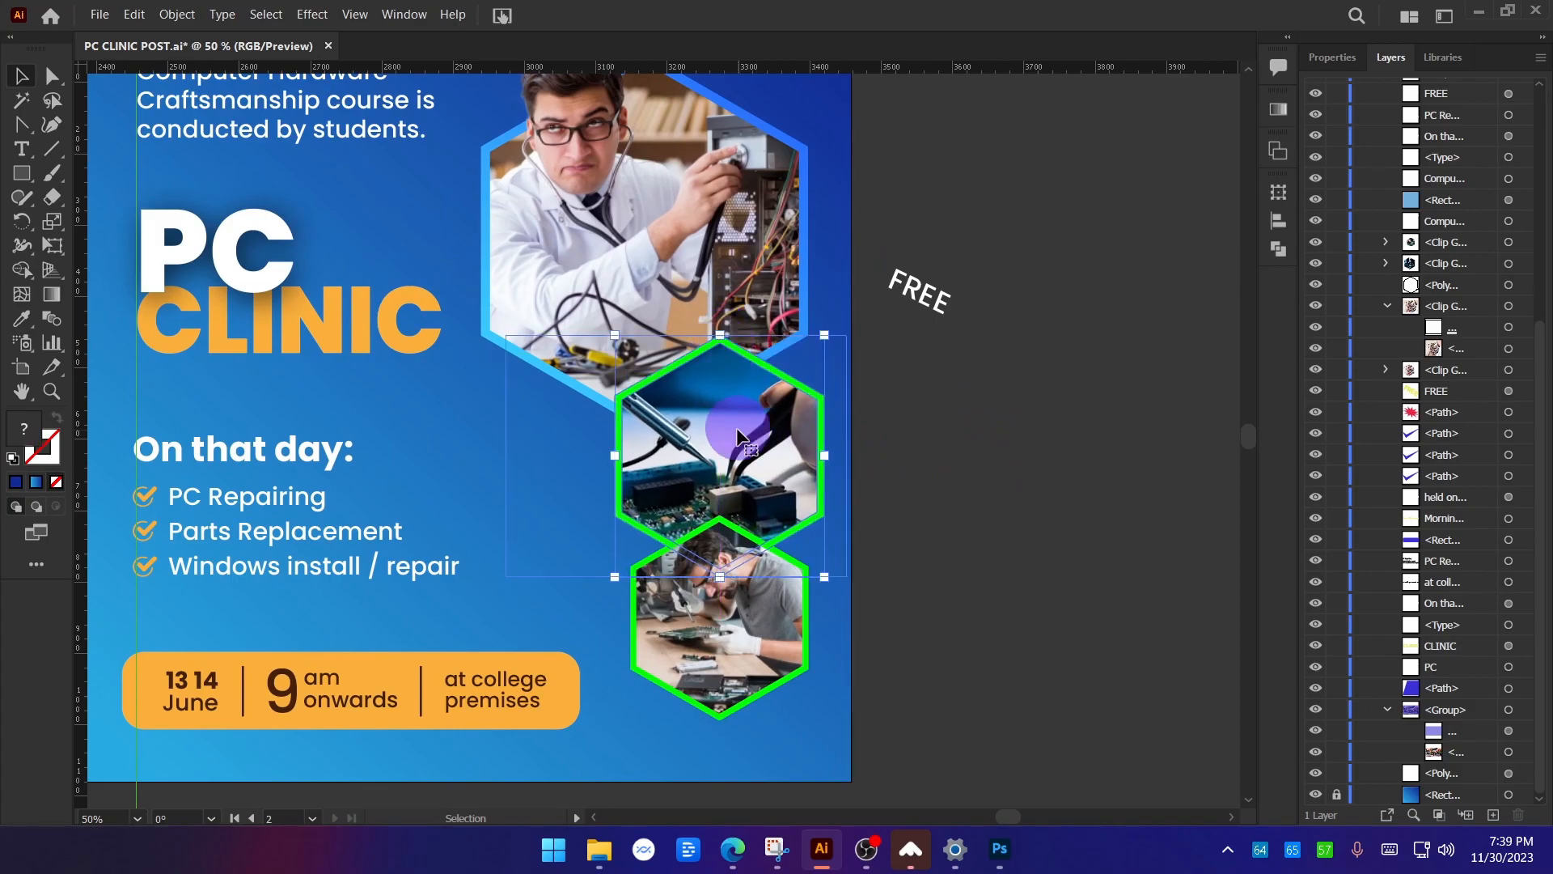
pyautogui.click(973, 493)
pyautogui.scroll(-1, 975, 493)
pyautogui.moveTo(979, 496); pyautogui.dragTo(988, 509)
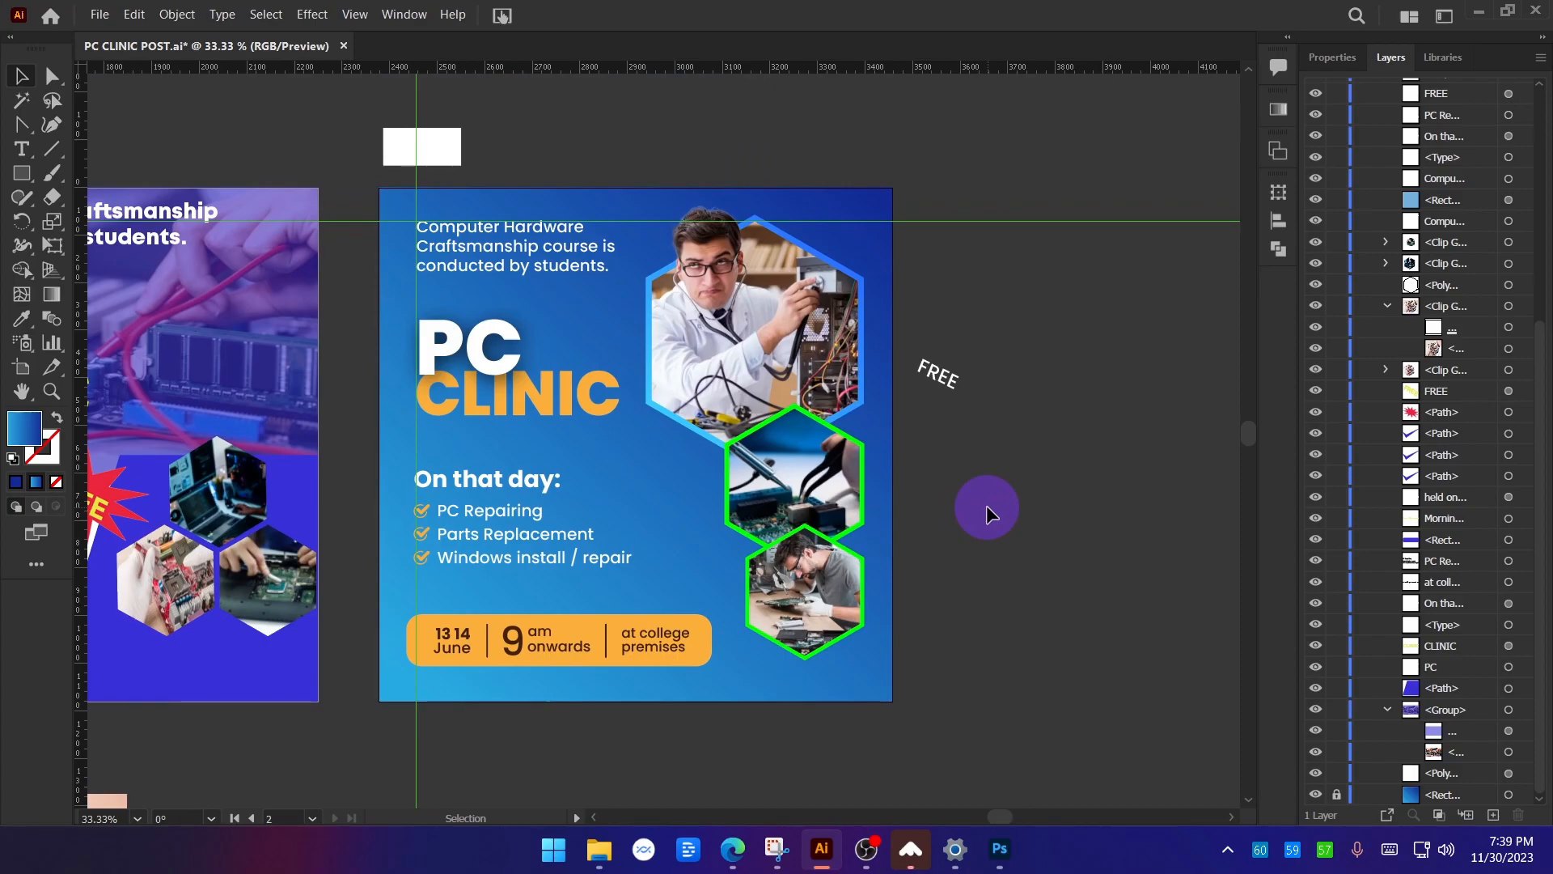
# Recolour both green hexagon frames with the orange sampled from the event details bar.
pyautogui.scroll(1, 987, 510)
pyautogui.moveTo(775, 663); pyautogui.dragTo(784, 295)
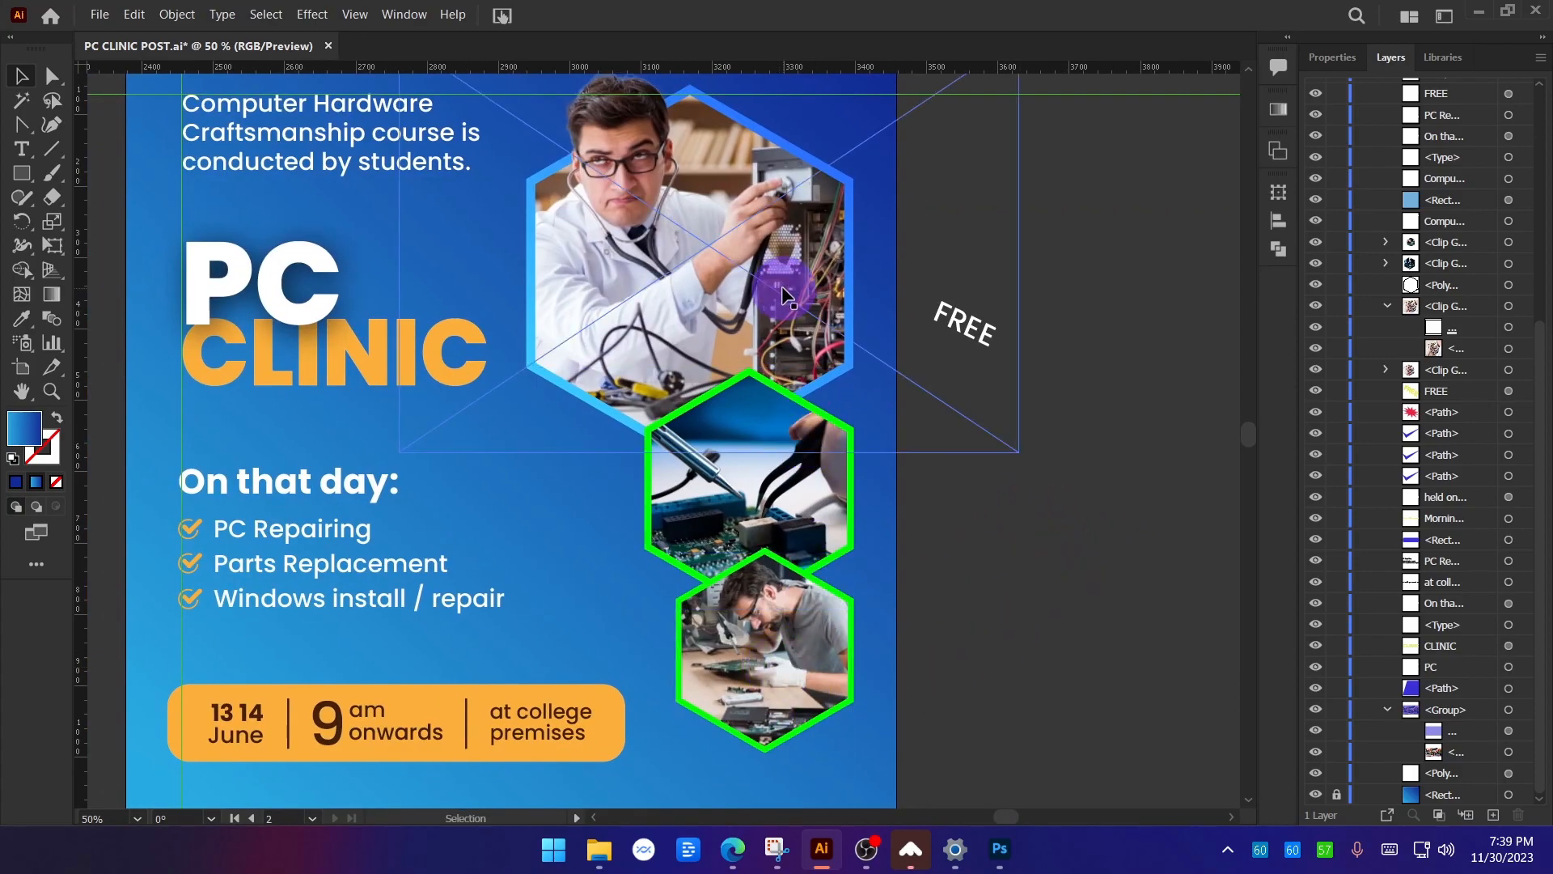
pyautogui.moveTo(848, 441); pyautogui.dragTo(870, 439)
pyautogui.hotkey('ctrl', 'z')
pyautogui.keyDown('ctrl'); pyautogui.keyDown('alt'); pyautogui.click(854, 639); pyautogui.keyUp('alt'); pyautogui.keyUp('ctrl')
pyautogui.scroll(4, 841, 599)
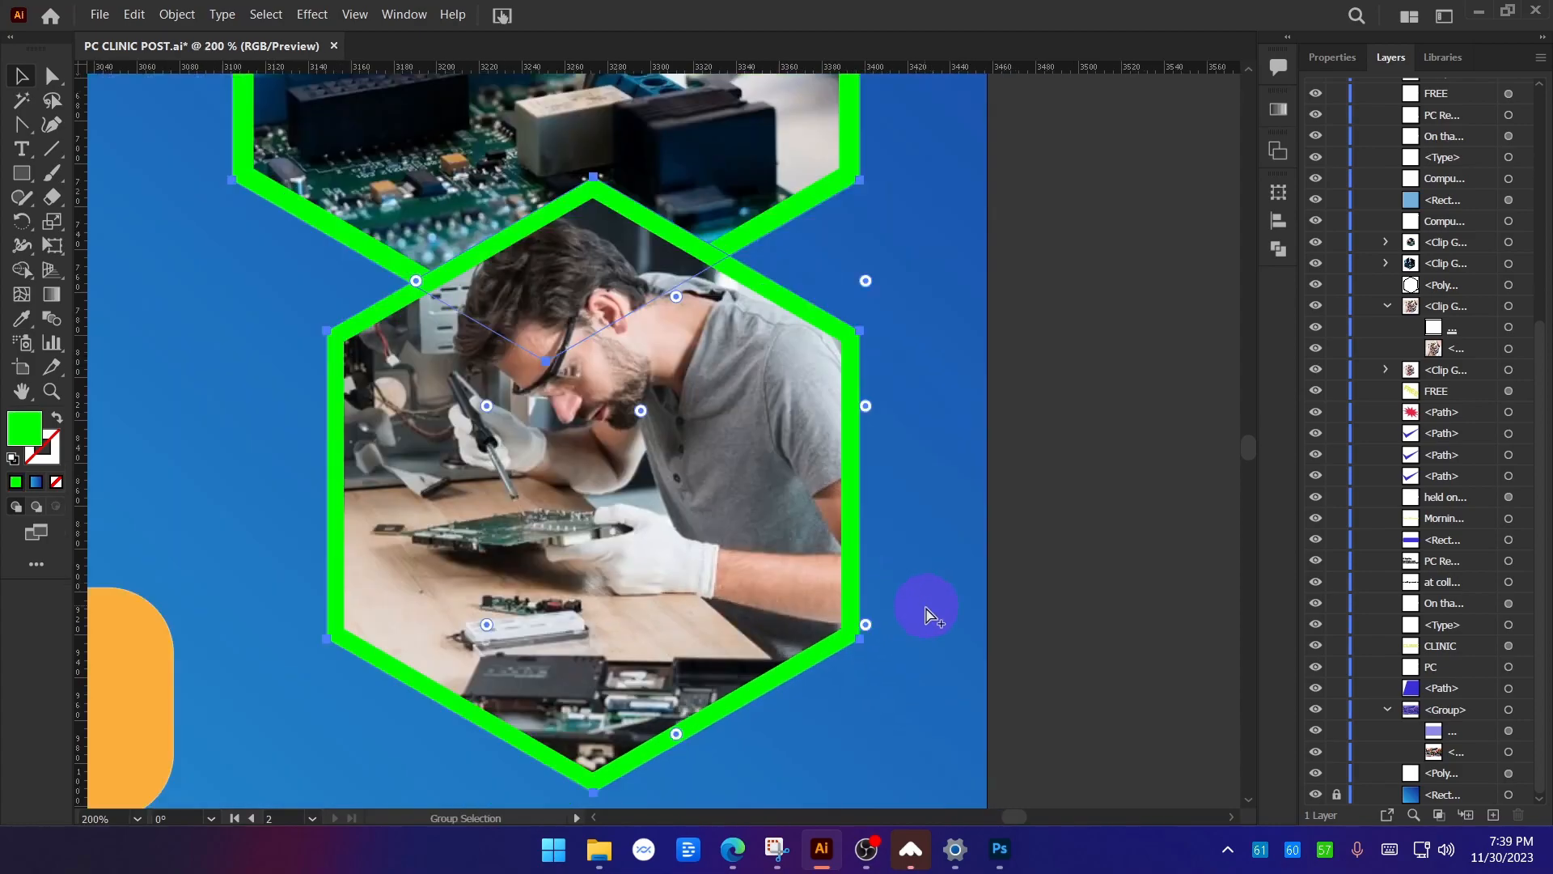
pyautogui.scroll(-4, 931, 615)
pyautogui.press('i')
pyautogui.click(615, 607)
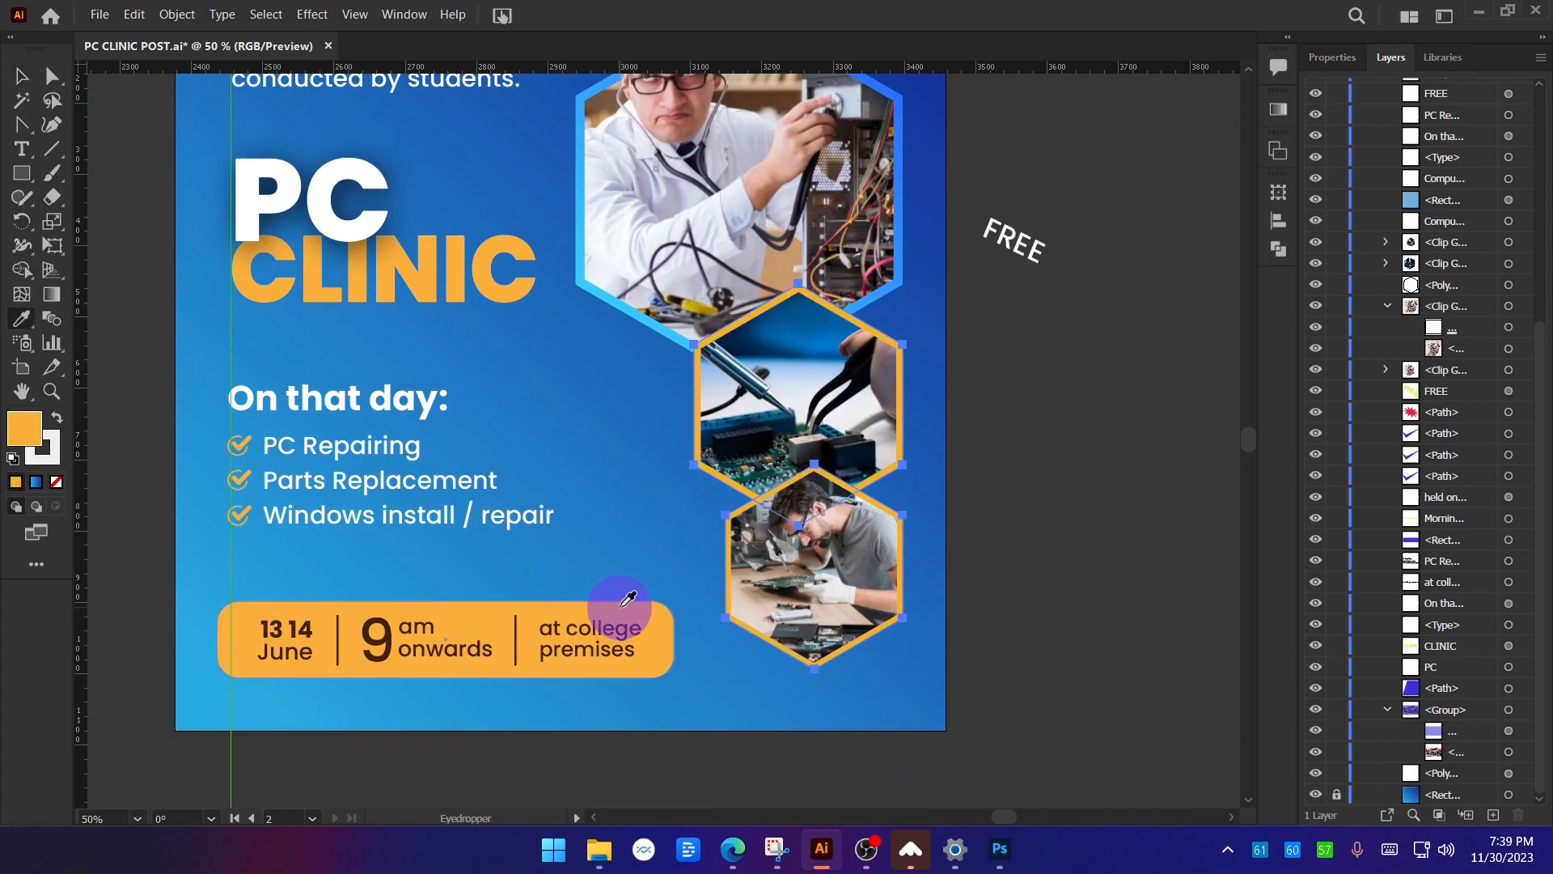
pyautogui.press('v')
pyautogui.scroll(-1, 1109, 494)
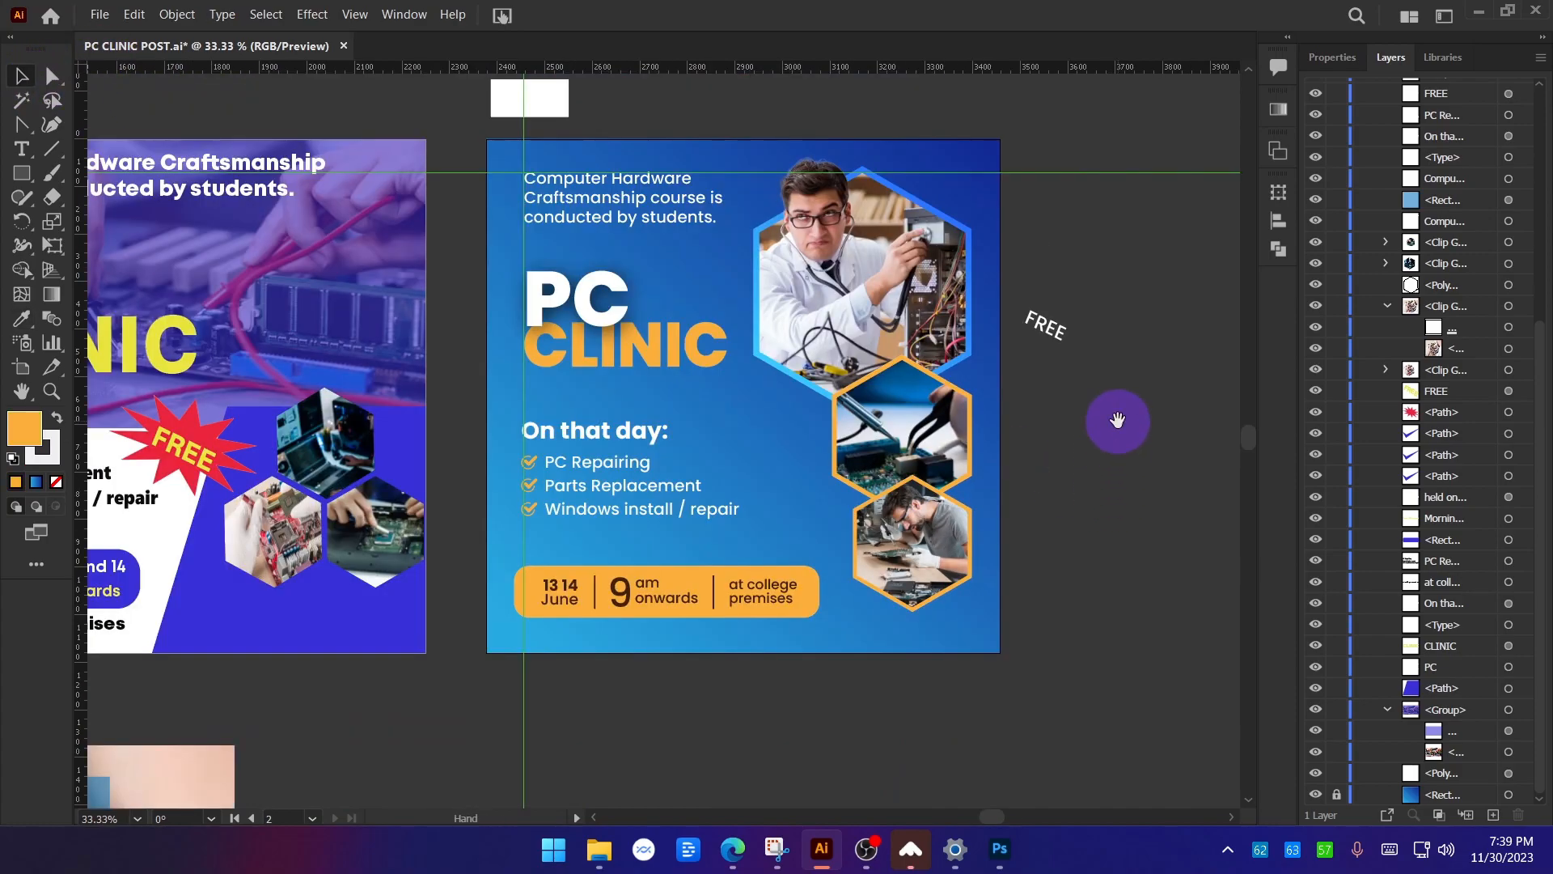
pyautogui.moveTo(1116, 419); pyautogui.dragTo(1060, 456)
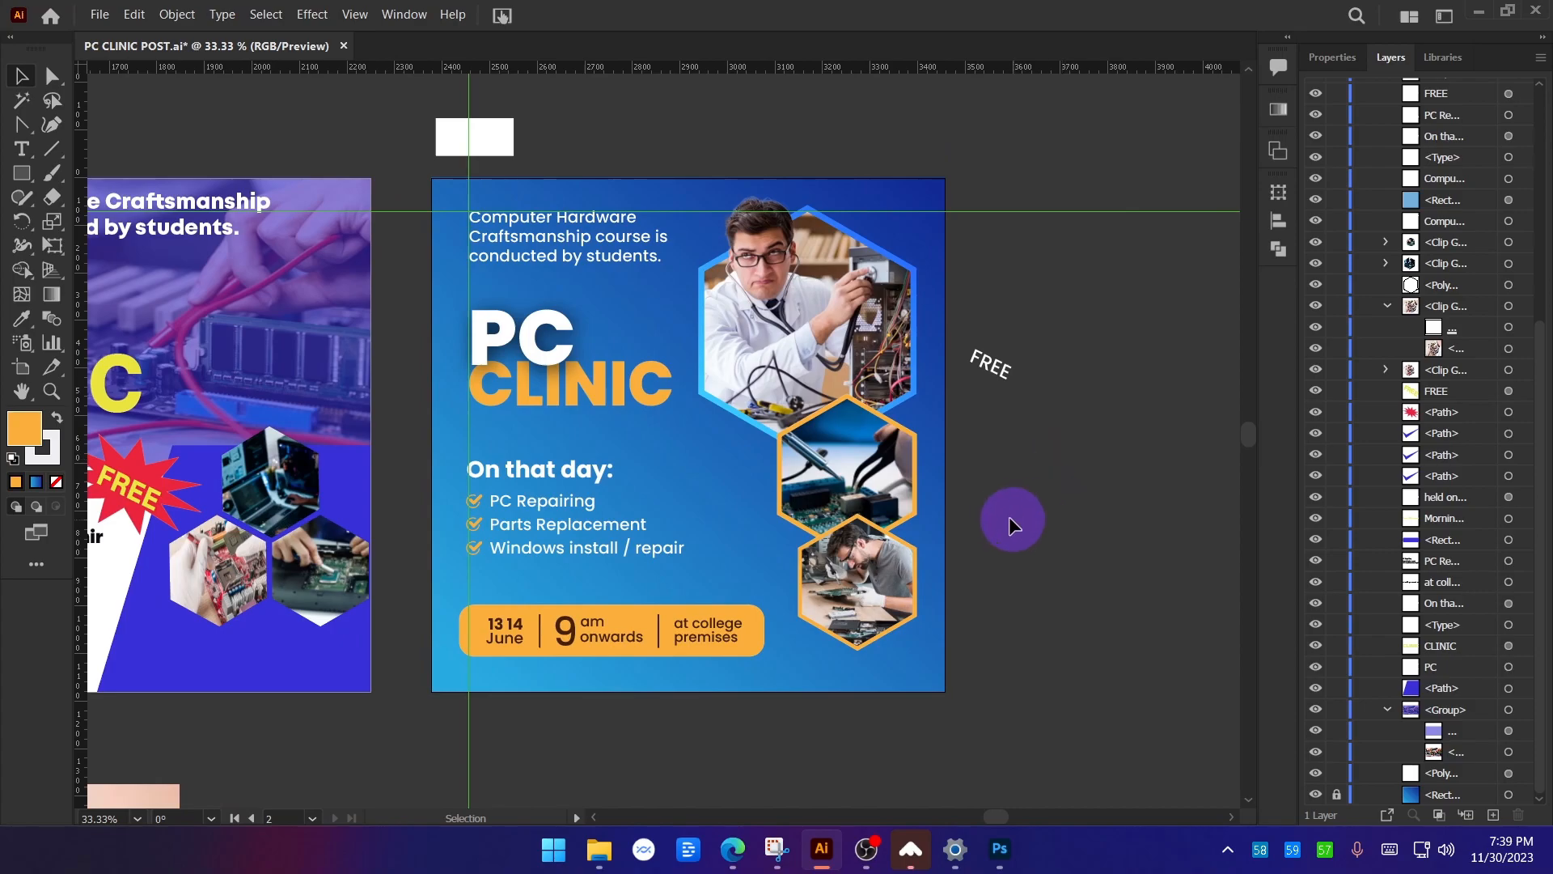
# Open the Drop Shadow effect for the orange frame of the lowest hexagon photo.
pyautogui.scroll(2, 988, 619)
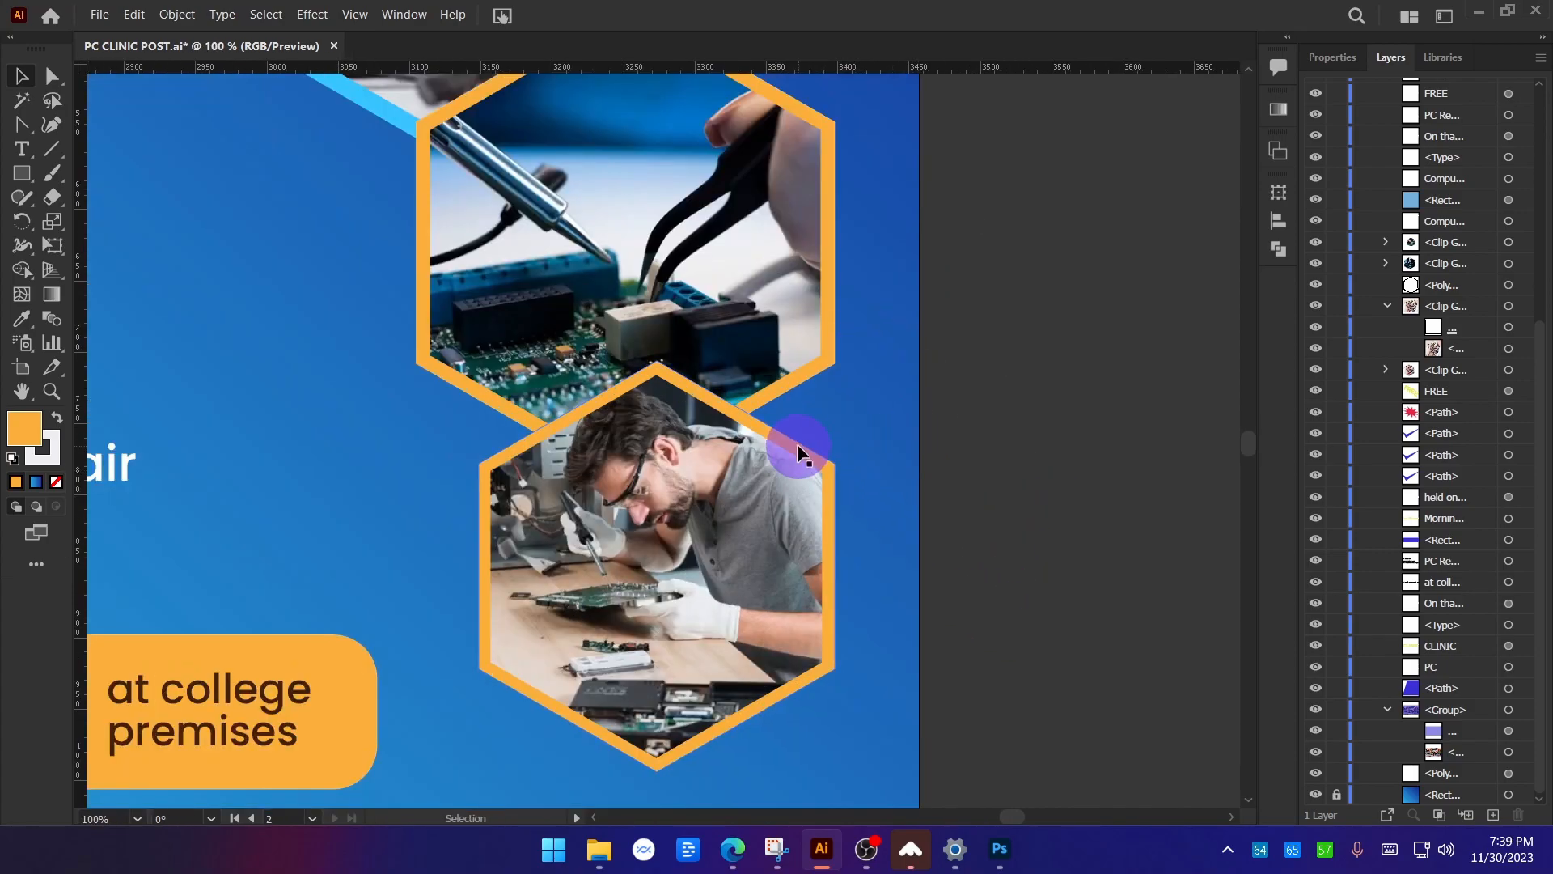
pyautogui.moveTo(797, 444); pyautogui.dragTo(905, 348)
pyautogui.hotkey('ctrl', 'z')
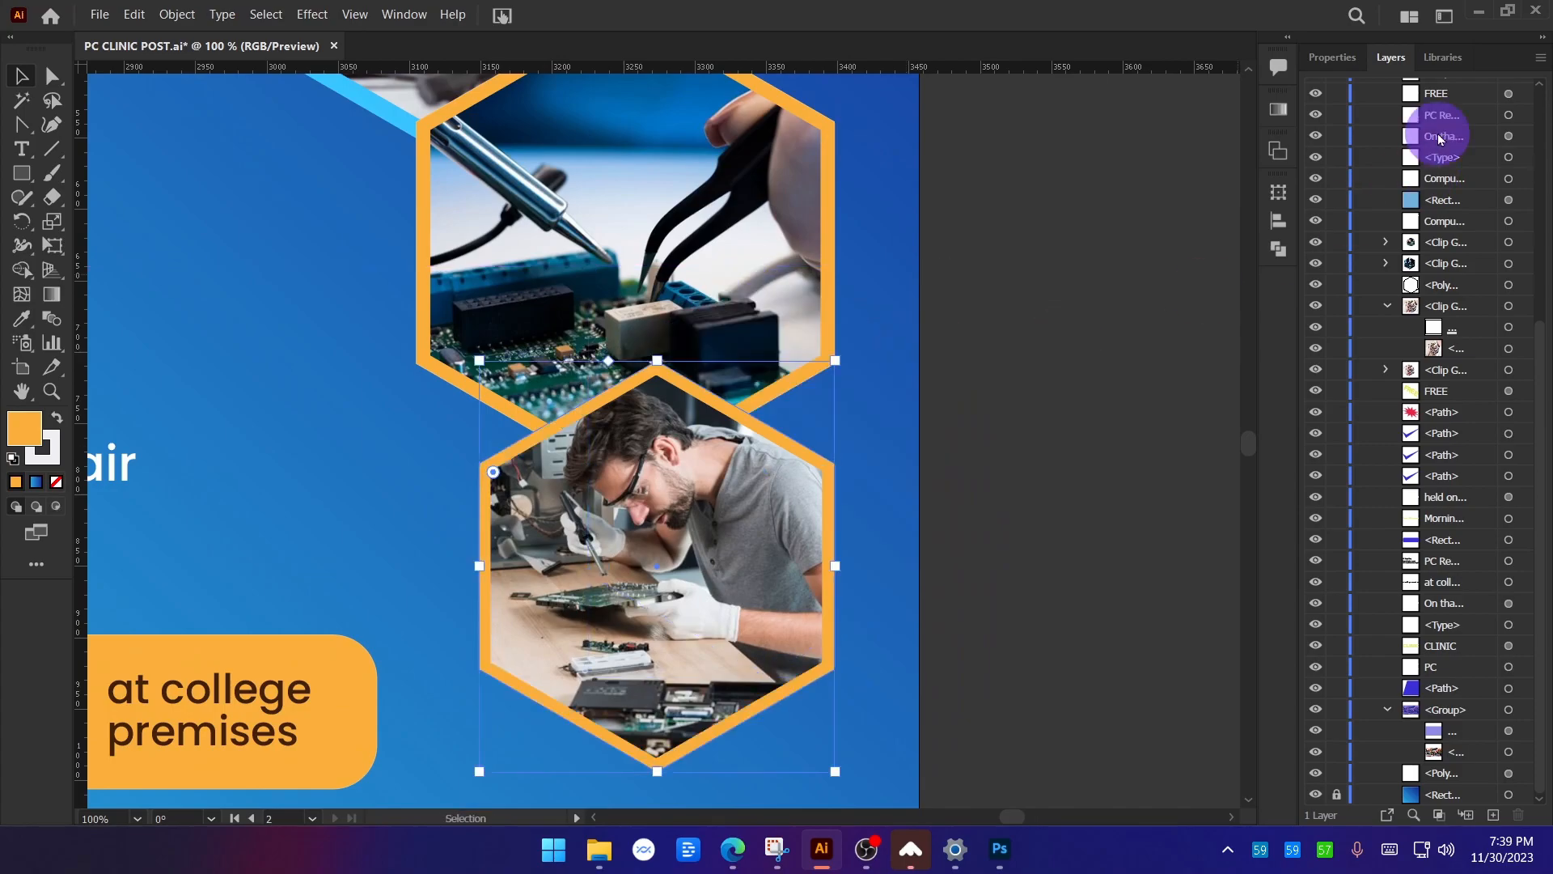
pyautogui.click(1340, 69)
pyautogui.click(1324, 376)
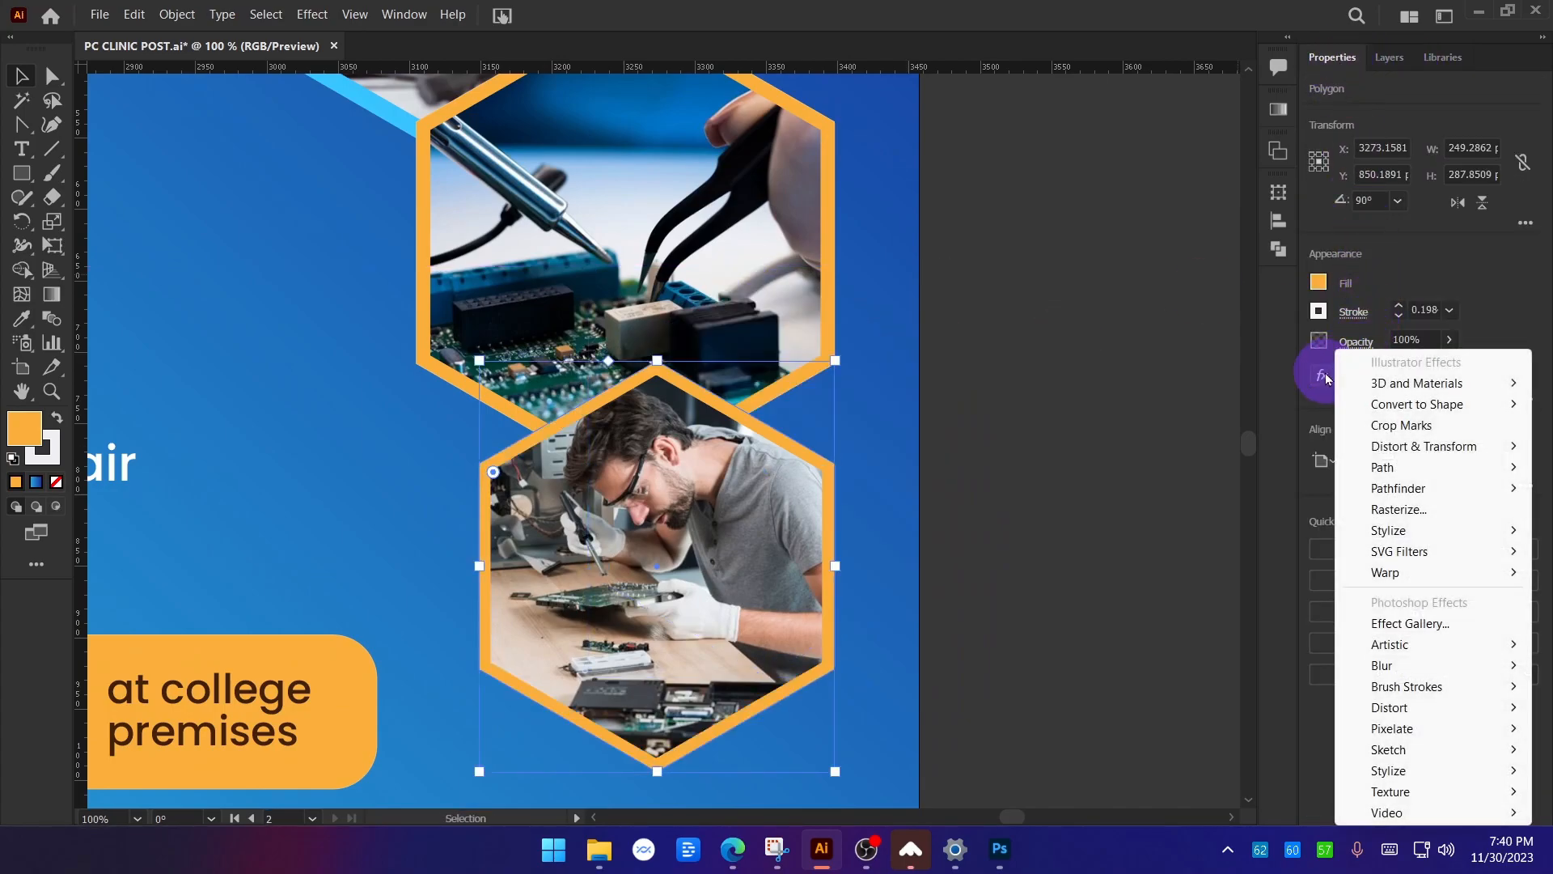
pyautogui.moveTo(1408, 541)
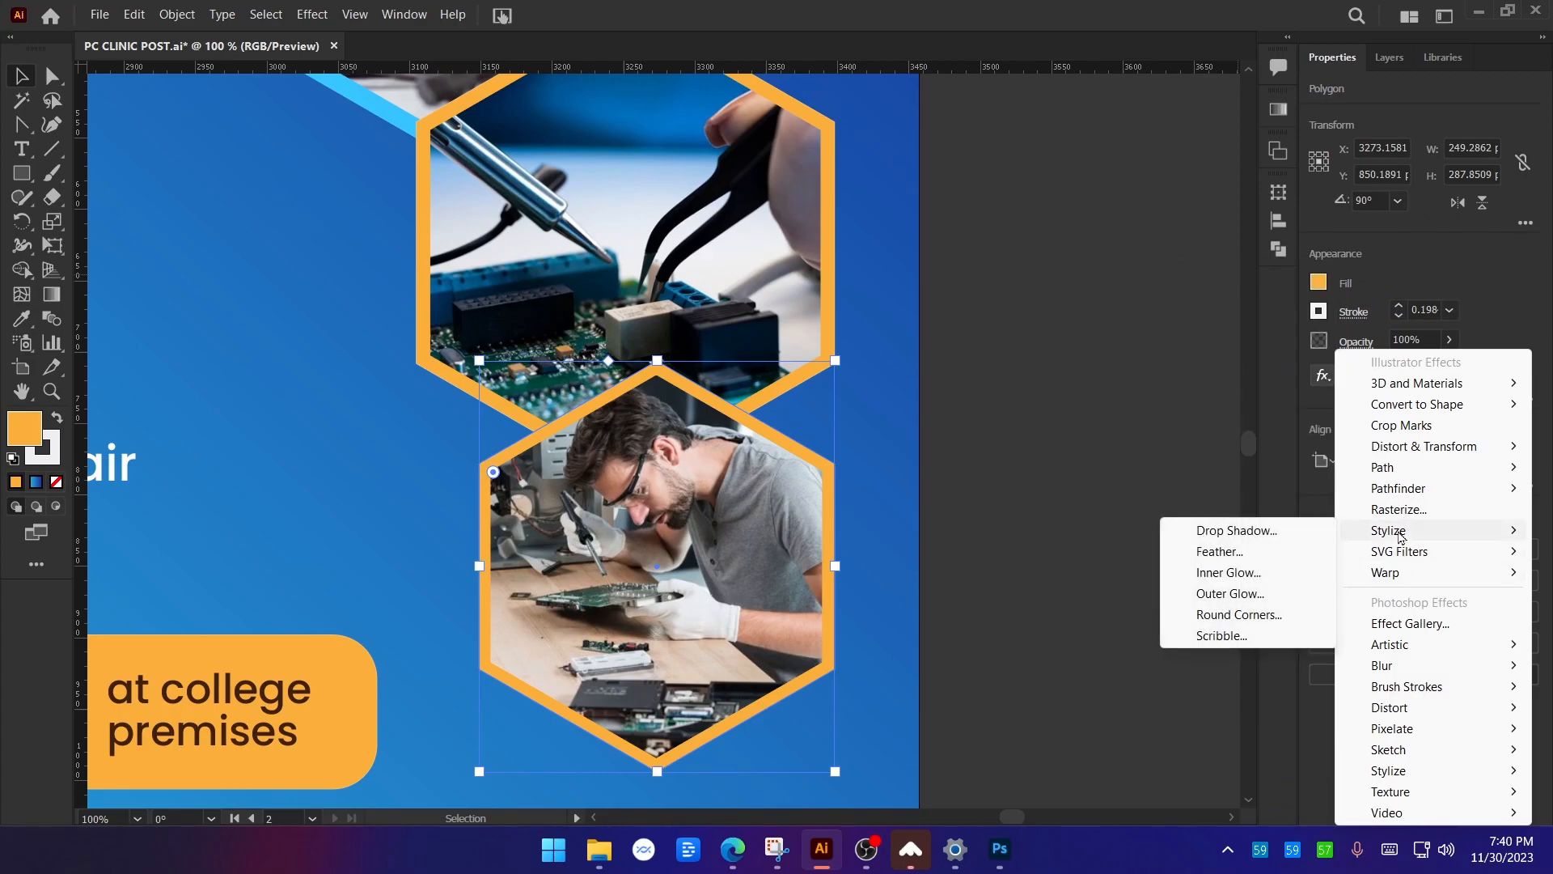
pyautogui.click(1275, 538)
# Change the drop shadow's colour to bright yellow and its blending mode to Normal.
pyautogui.click(367, 332)
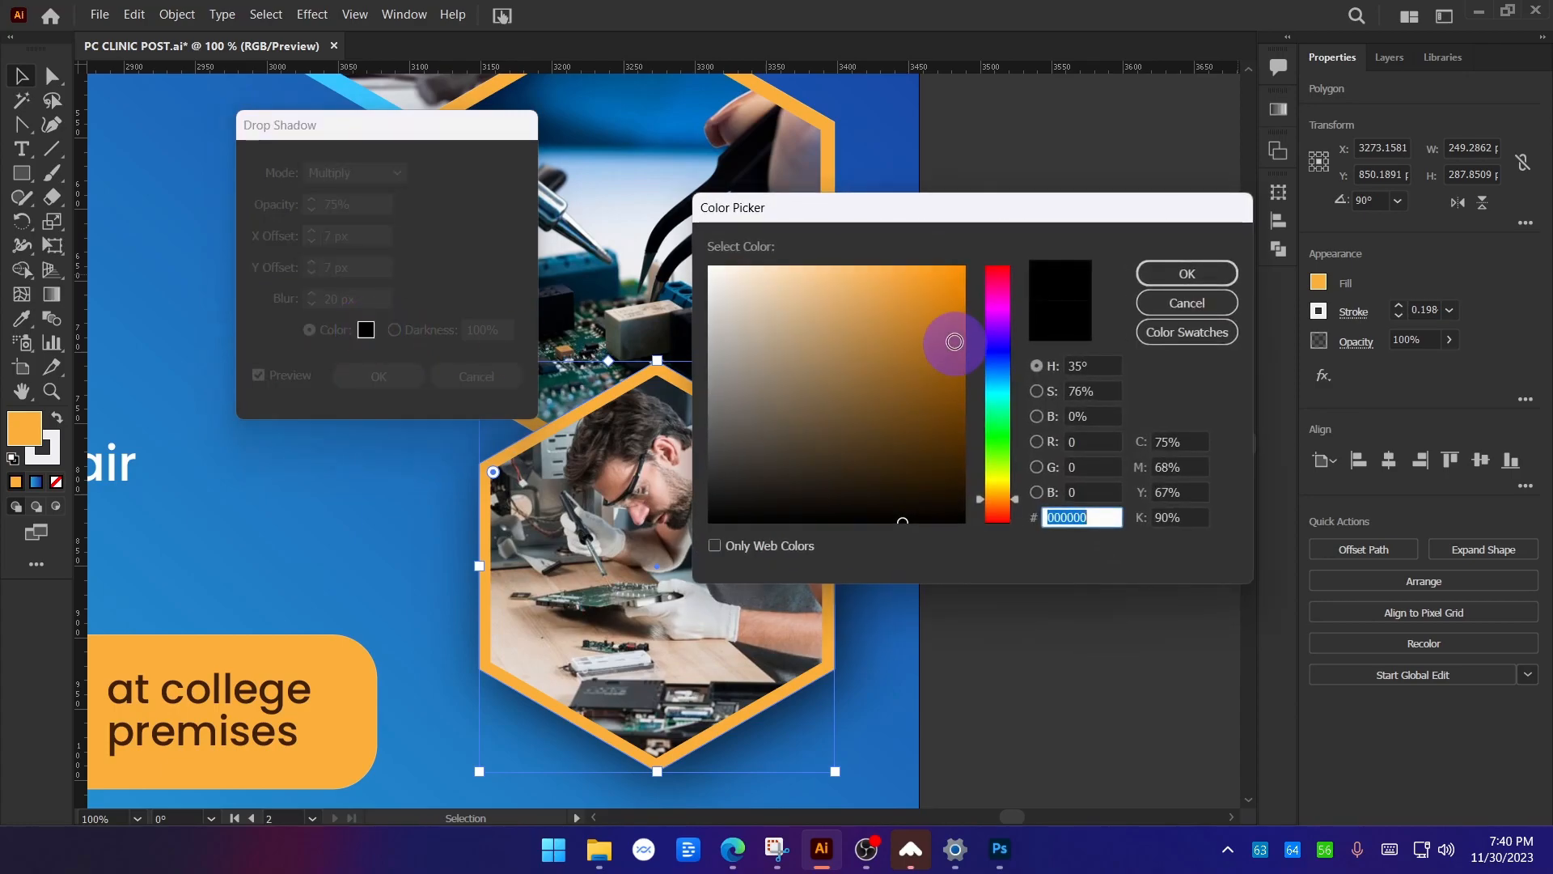
pyautogui.moveTo(950, 347); pyautogui.dragTo(968, 260)
pyautogui.moveTo(1007, 472); pyautogui.dragTo(1008, 490)
pyautogui.click(1165, 277)
pyautogui.moveTo(405, 130); pyautogui.dragTo(1206, 204)
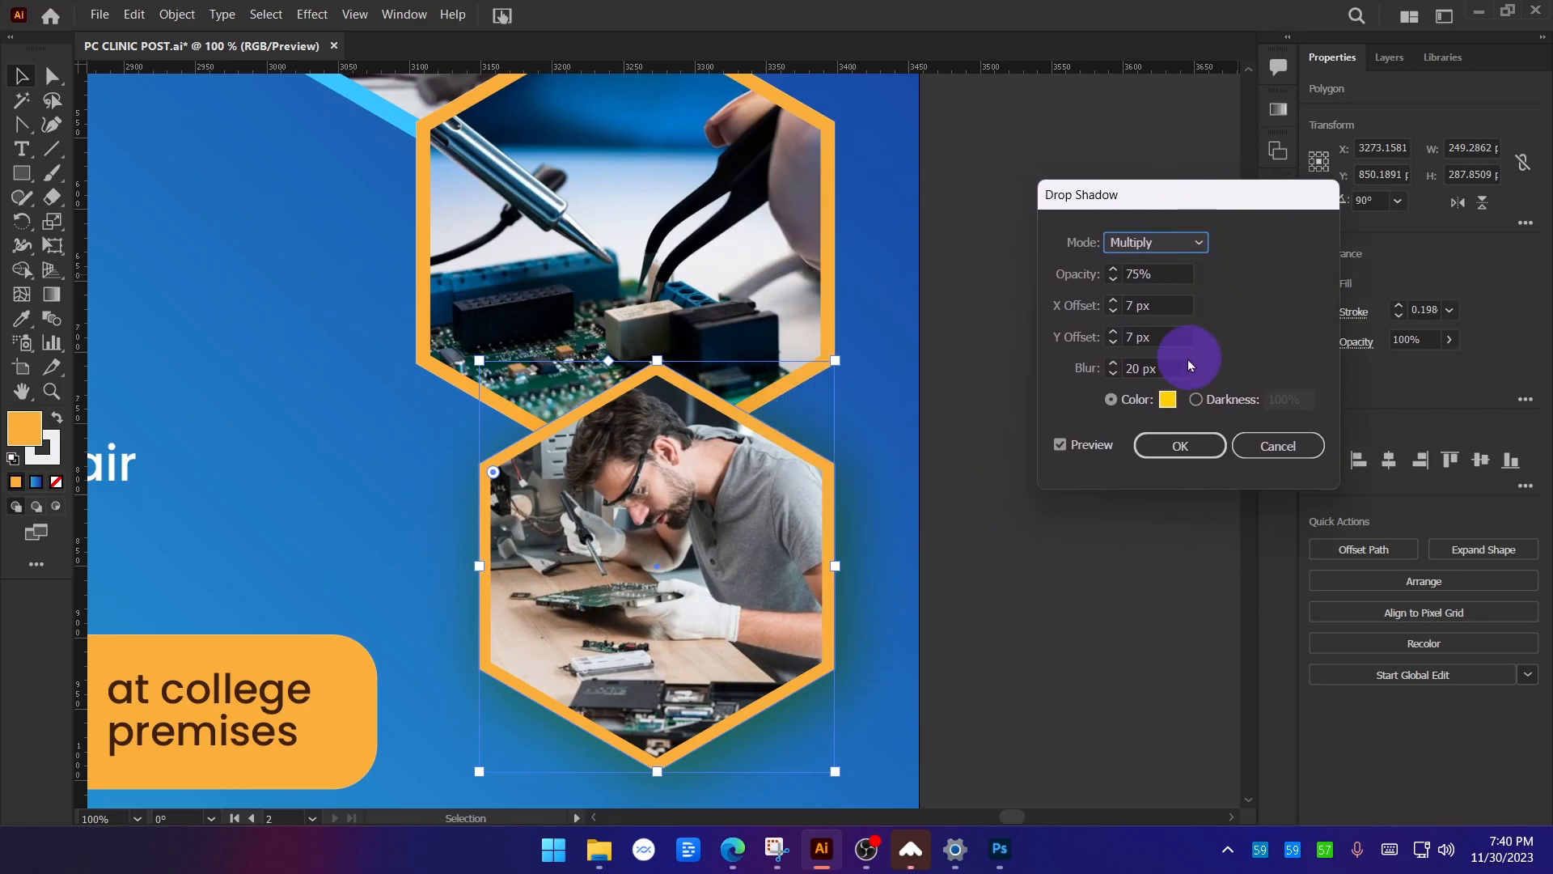
pyautogui.click(1154, 243)
pyautogui.click(1162, 267)
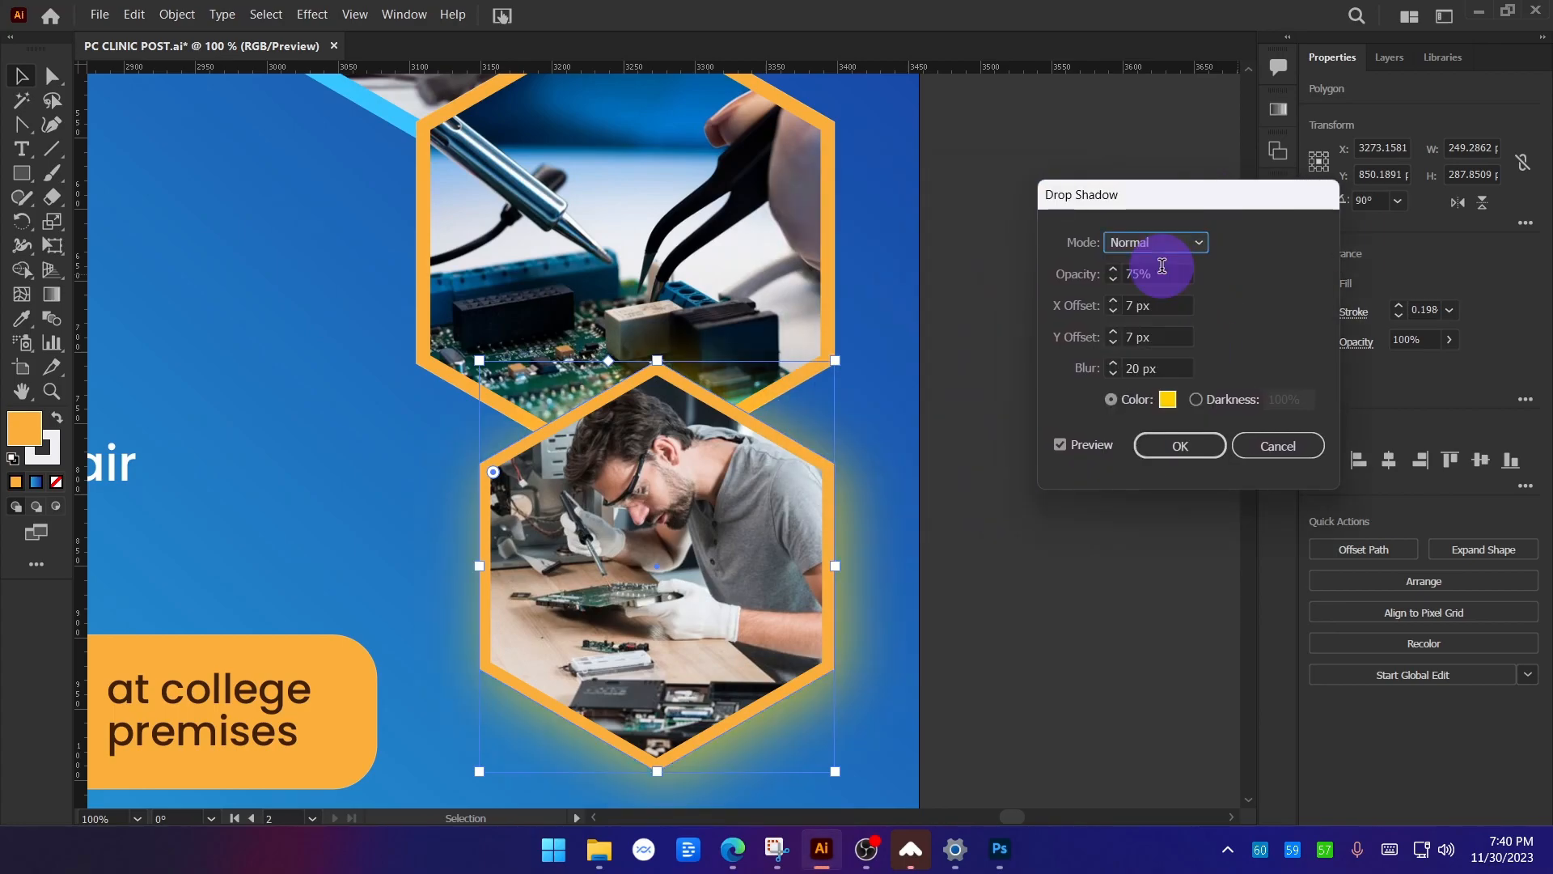
pyautogui.click(1159, 339)
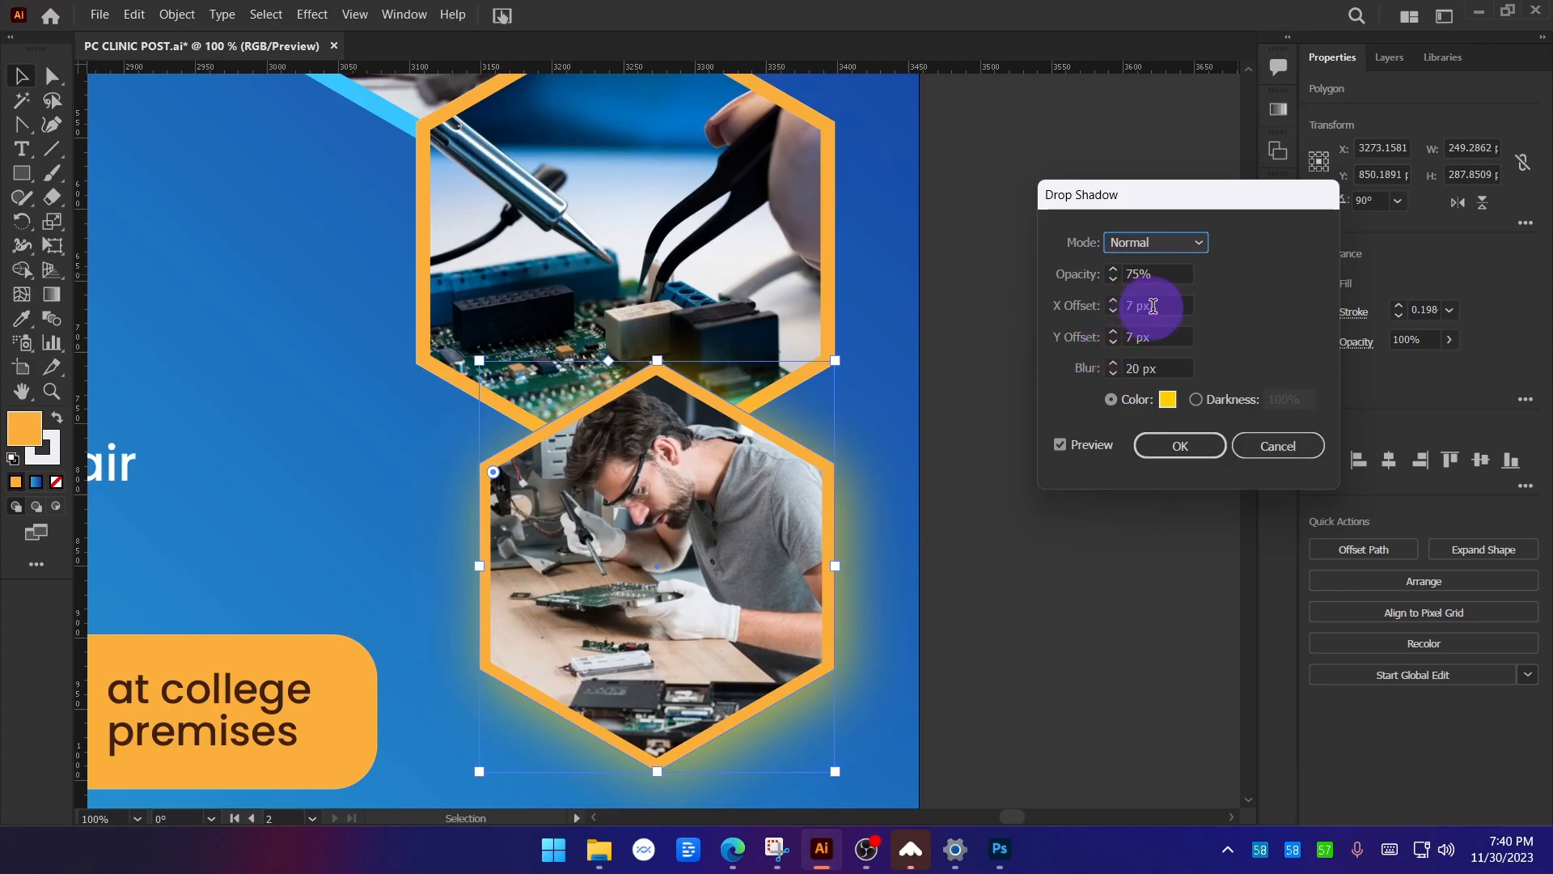
# Set the shadow's X and Y offsets to 0 px and its blur to 30 px, and apply the effect.
pyautogui.click(1145, 306)
pyautogui.write('0')
pyautogui.click(1129, 337)
pyautogui.write('0')
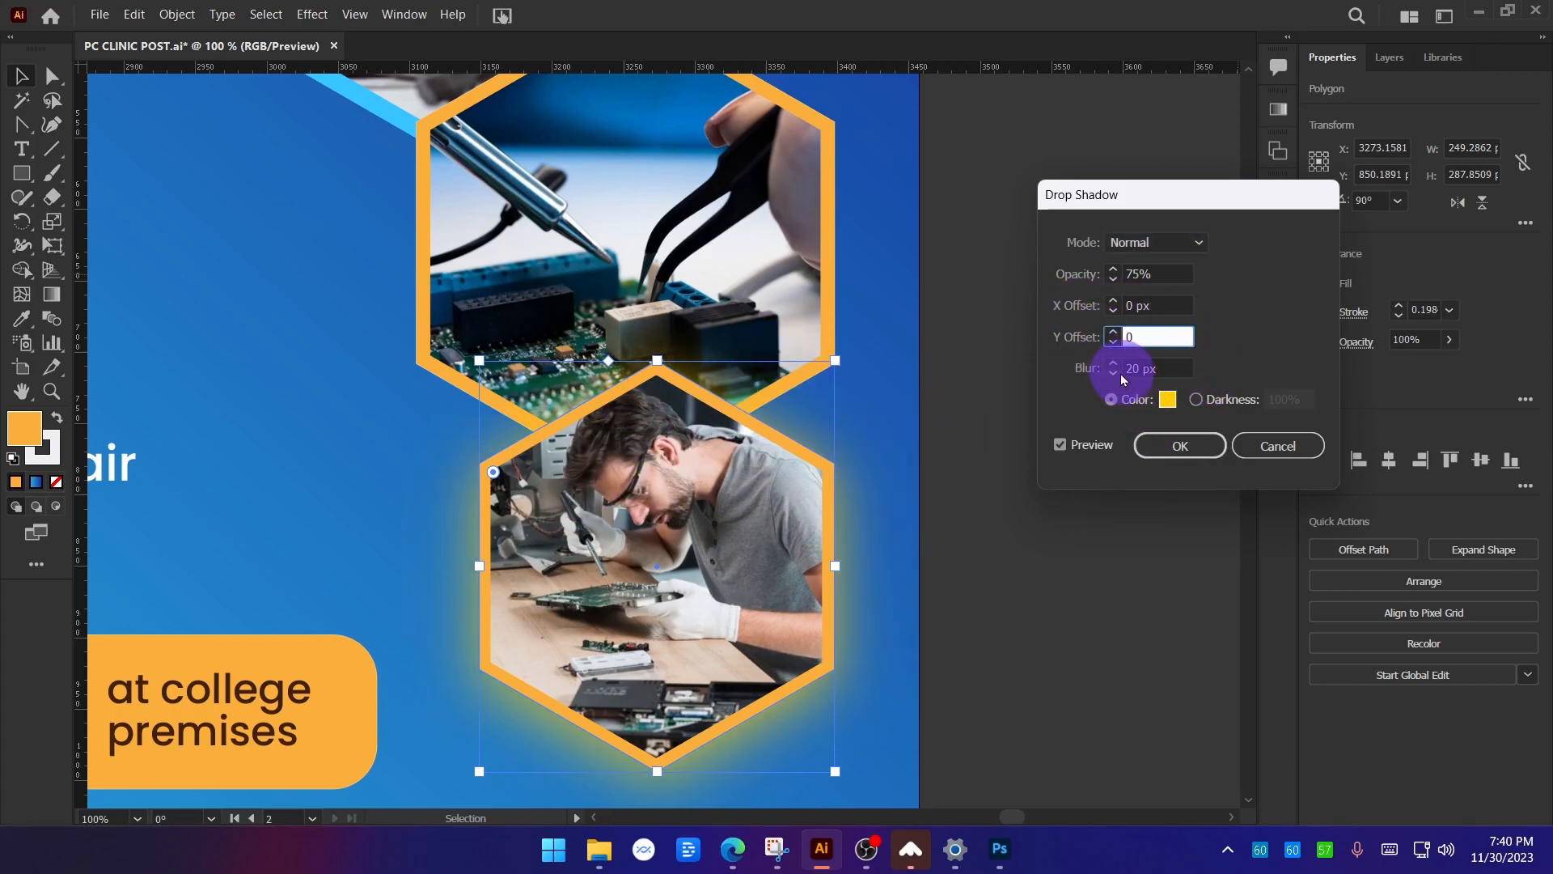
pyautogui.click(1115, 369)
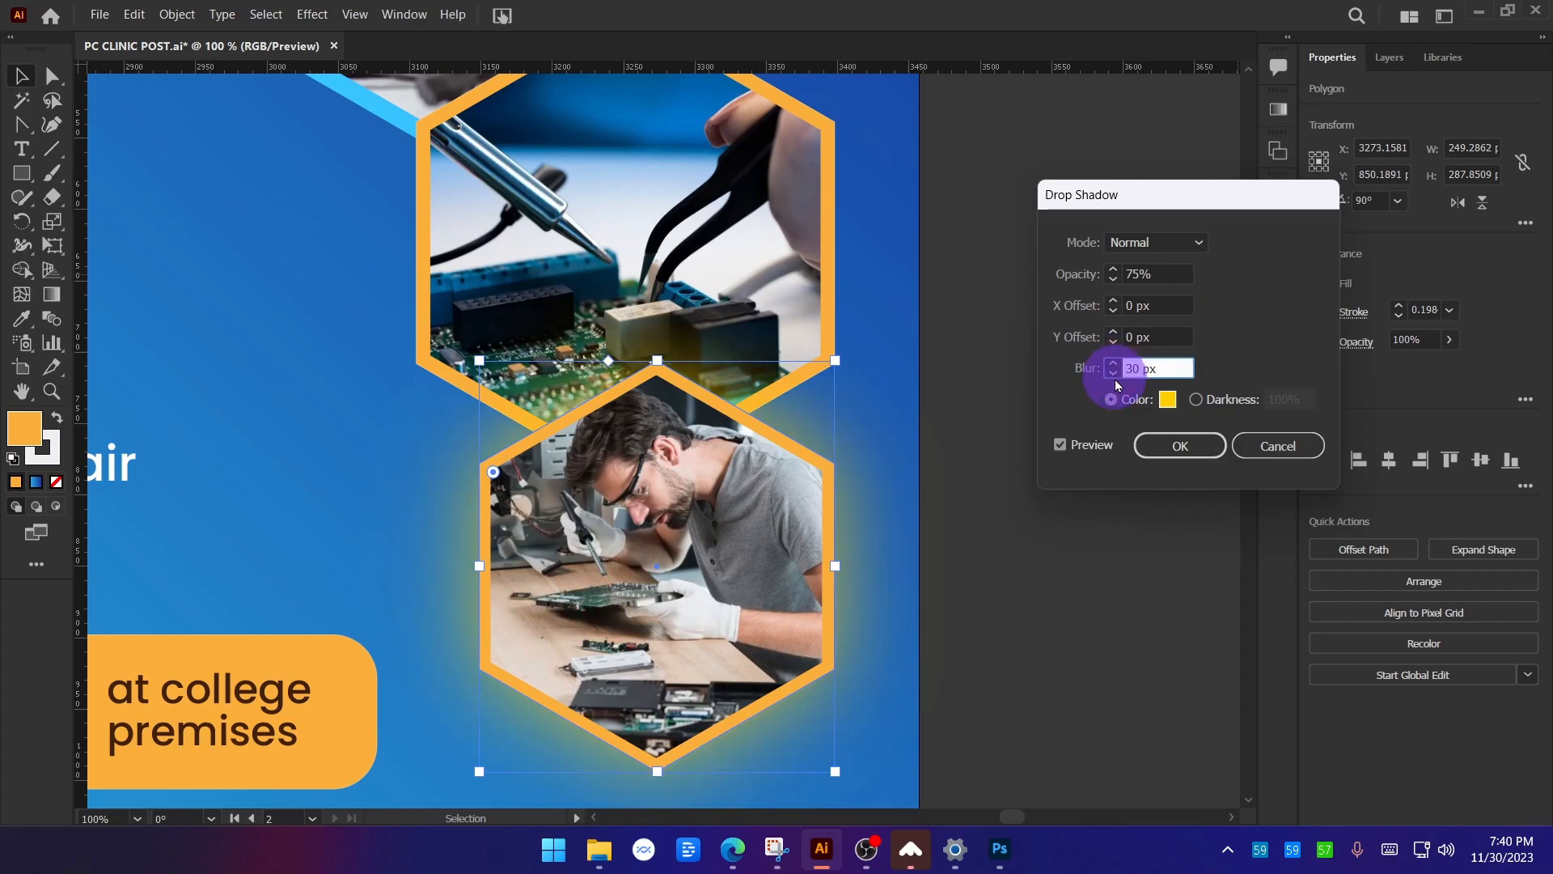
pyautogui.click(1180, 446)
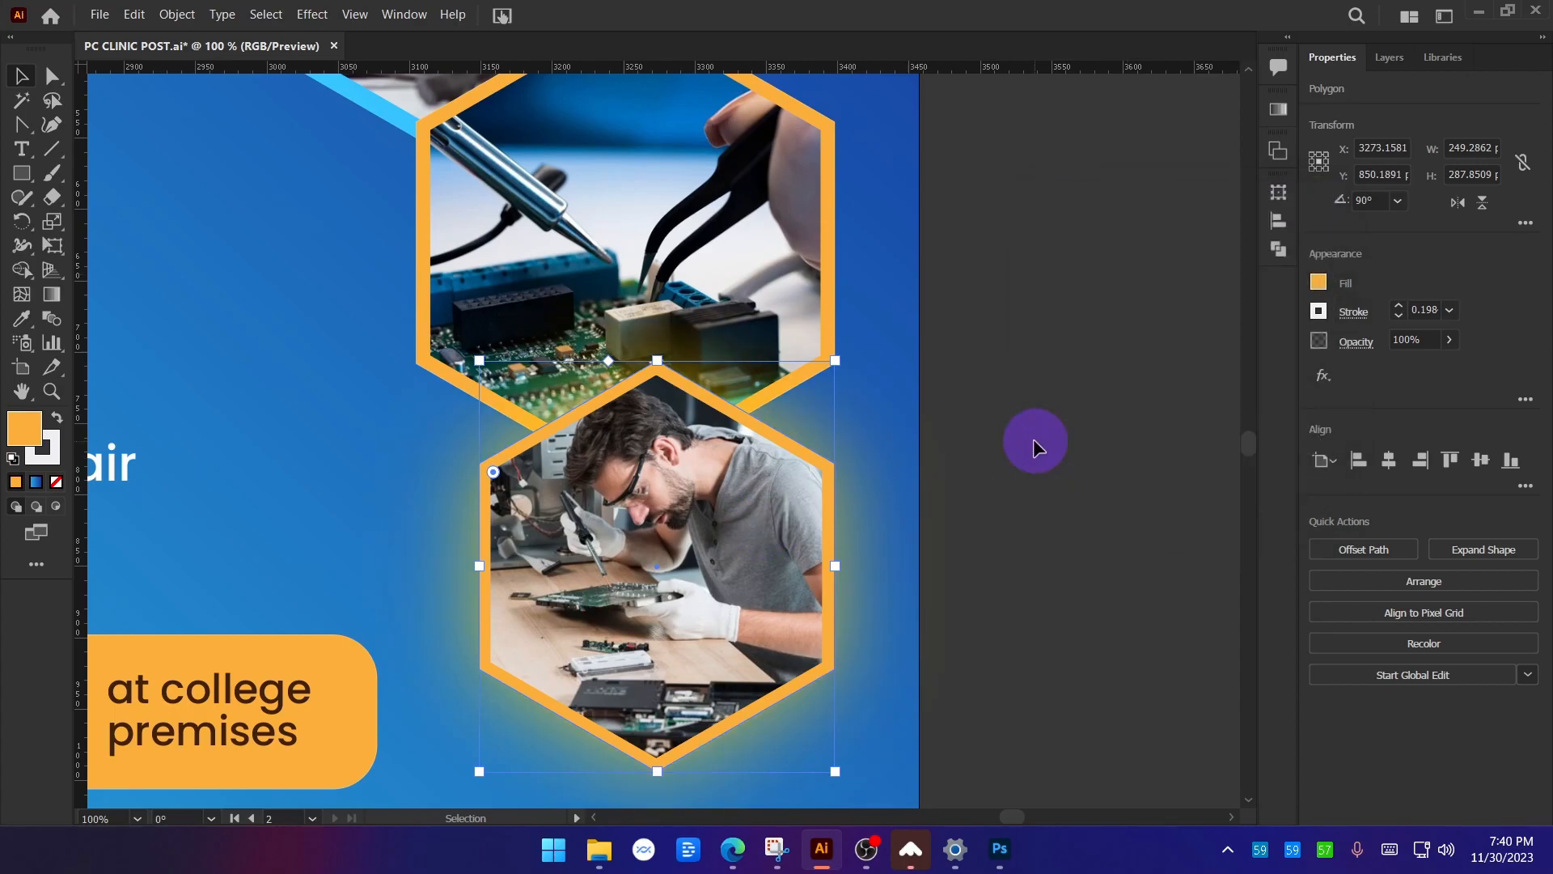
pyautogui.click(1033, 445)
pyautogui.scroll(-3, 1034, 445)
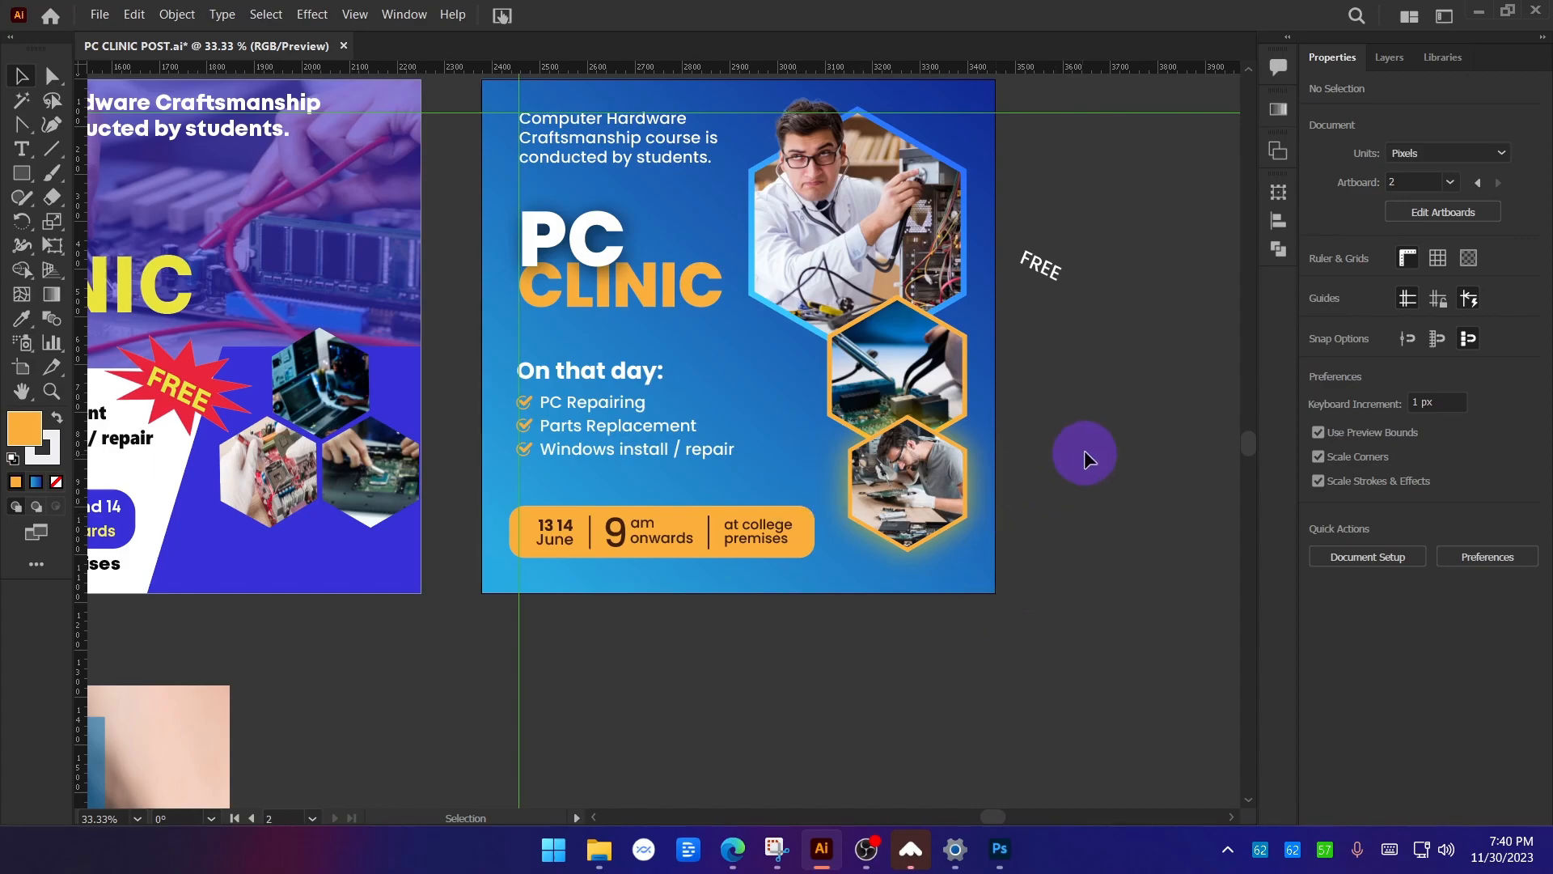
# Apply the same yellow drop shadow to the orange frame of the middle hexagon photo.
pyautogui.scroll(2, 1070, 455)
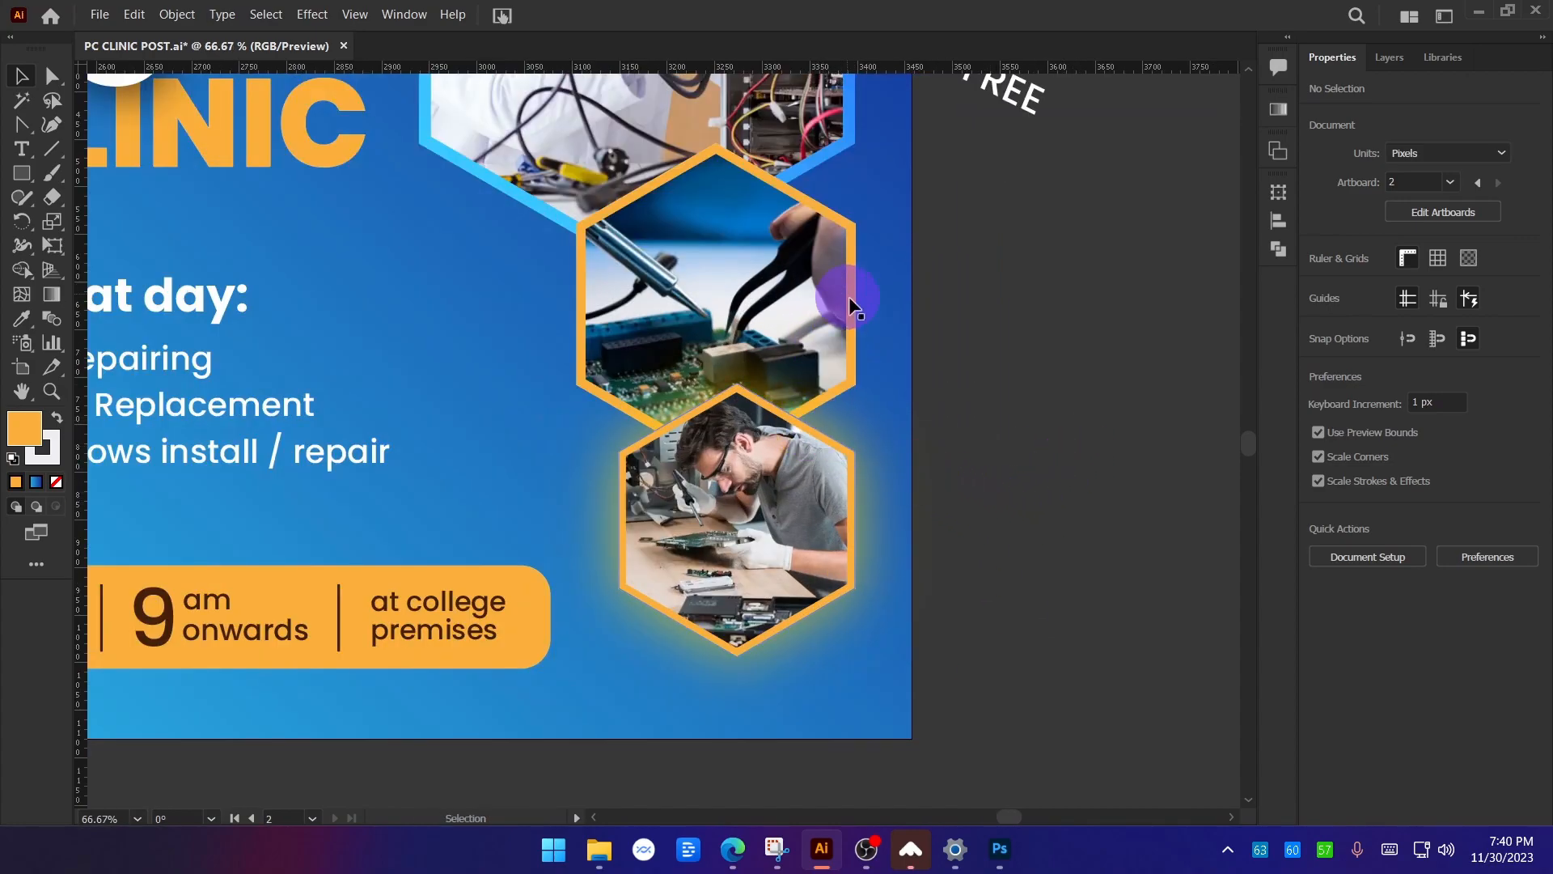
pyautogui.moveTo(823, 266); pyautogui.dragTo(1126, 310)
pyautogui.hotkey('ctrl', 'z')
pyautogui.click(858, 228)
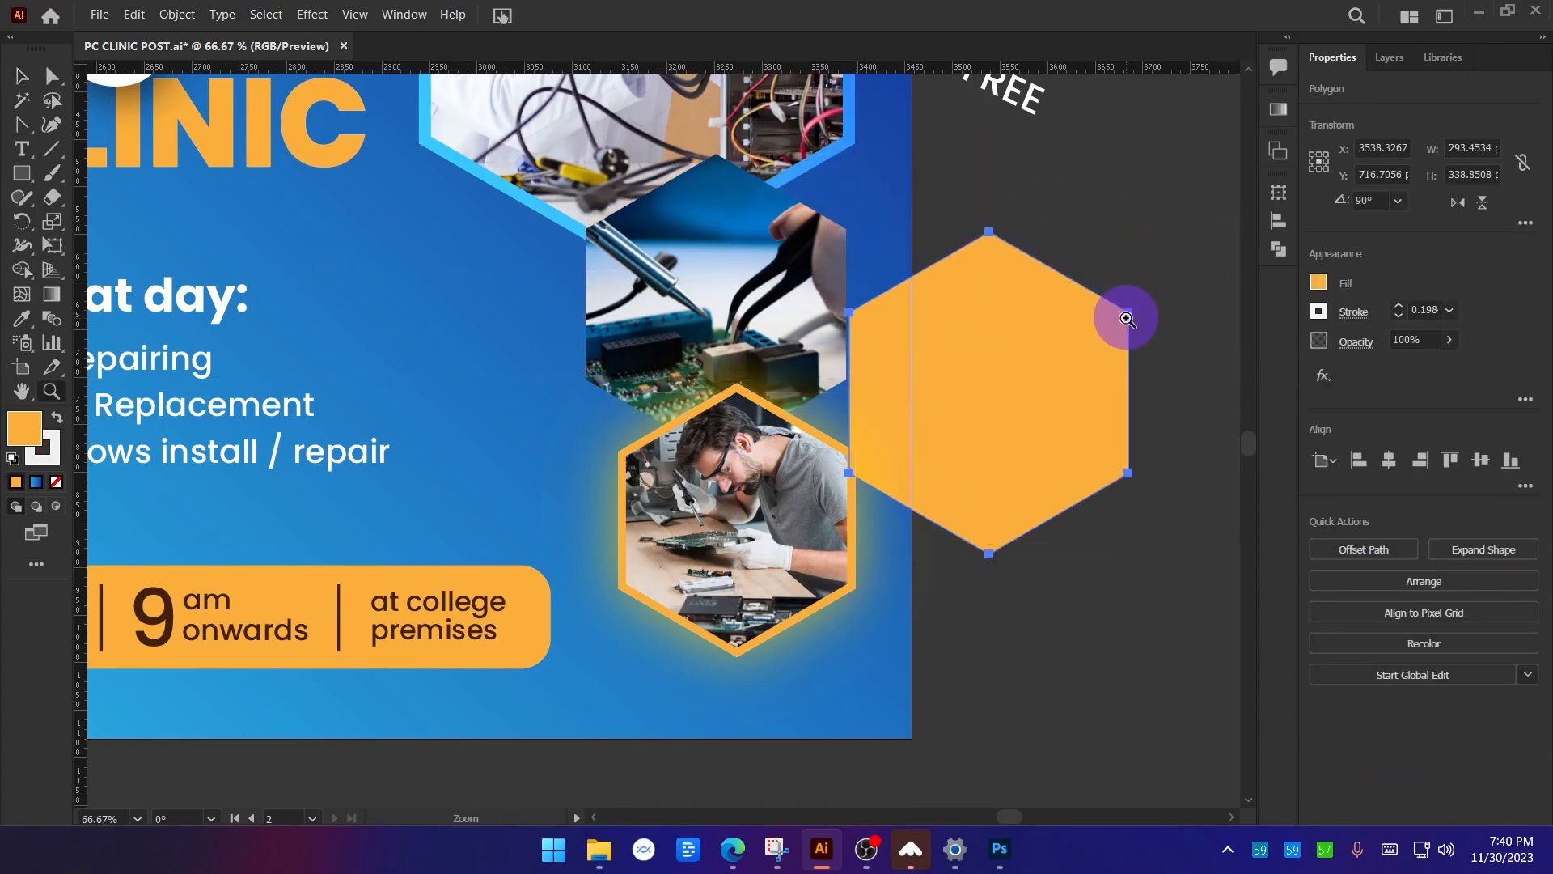
pyautogui.hotkey('ctrl', 'z')
pyautogui.moveTo(1070, 231); pyautogui.dragTo(1108, 319)
pyautogui.click(311, 14)
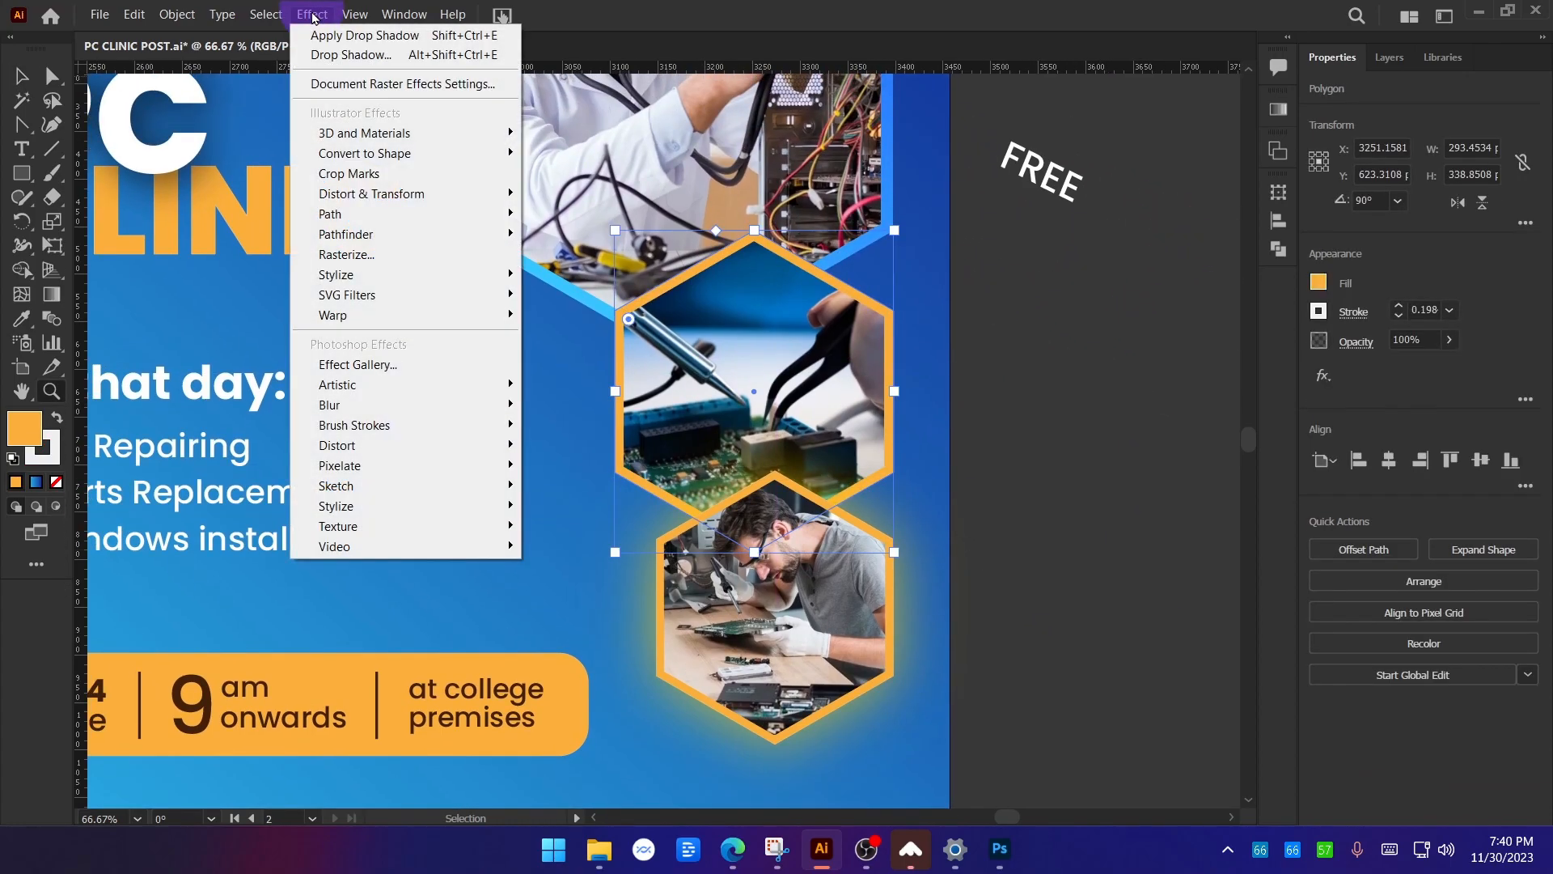
pyautogui.click(427, 39)
# Hide the guides and switch the artboards to Trim View to preview the finished post.
pyautogui.hotkey('ctrl', 'space')
pyautogui.click(1131, 382)
pyautogui.scroll(-3, 994, 386)
pyautogui.press('v')
pyautogui.click(982, 402)
pyautogui.moveTo(944, 350); pyautogui.dragTo(1012, 426)
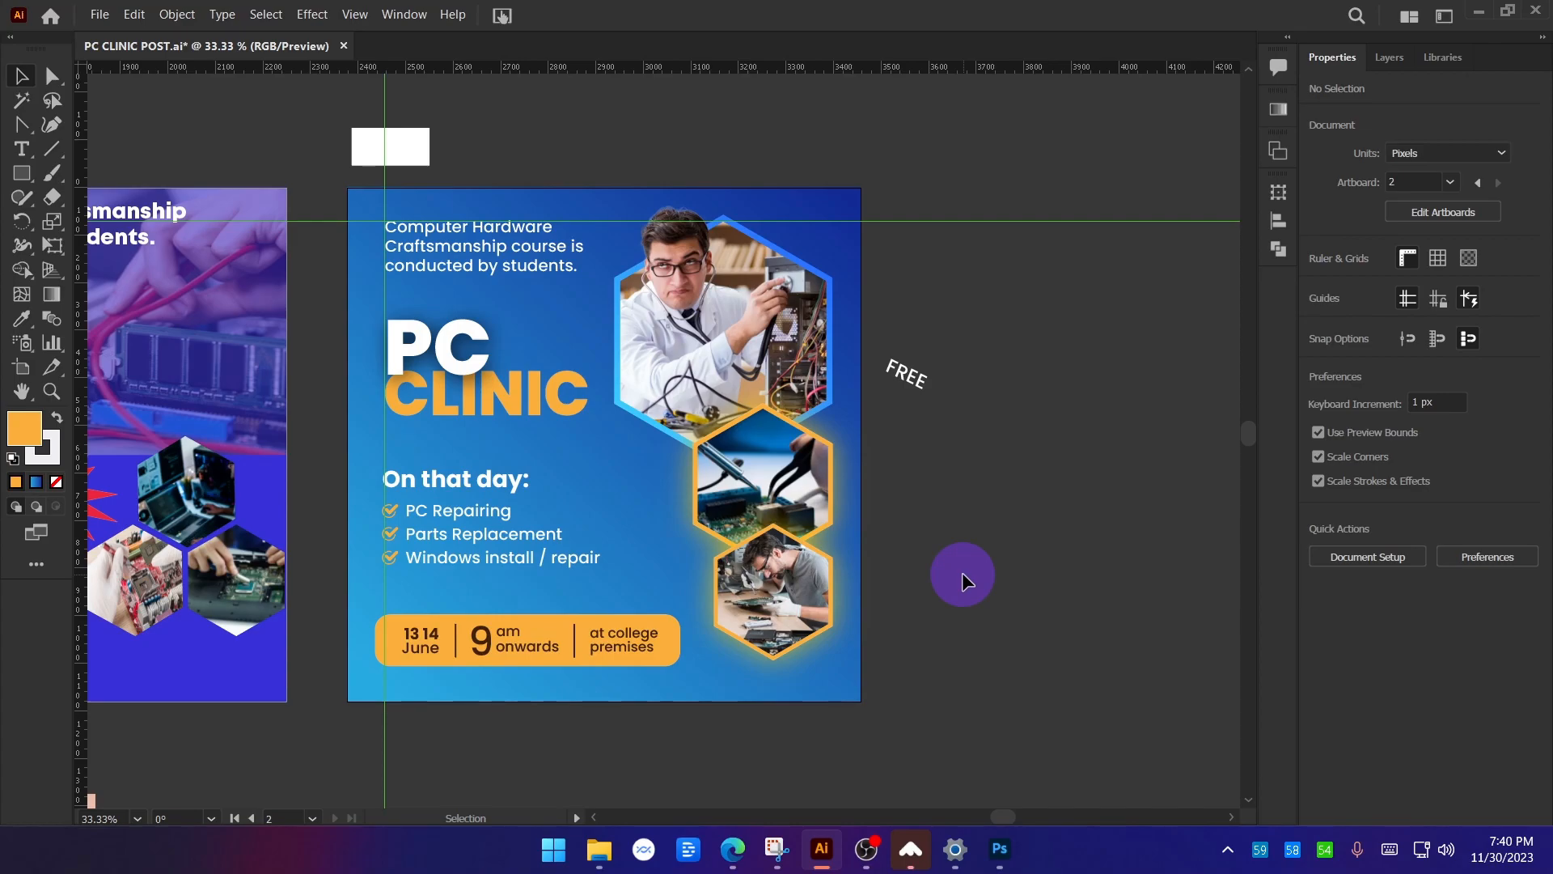
pyautogui.moveTo(963, 571); pyautogui.dragTo(1035, 525)
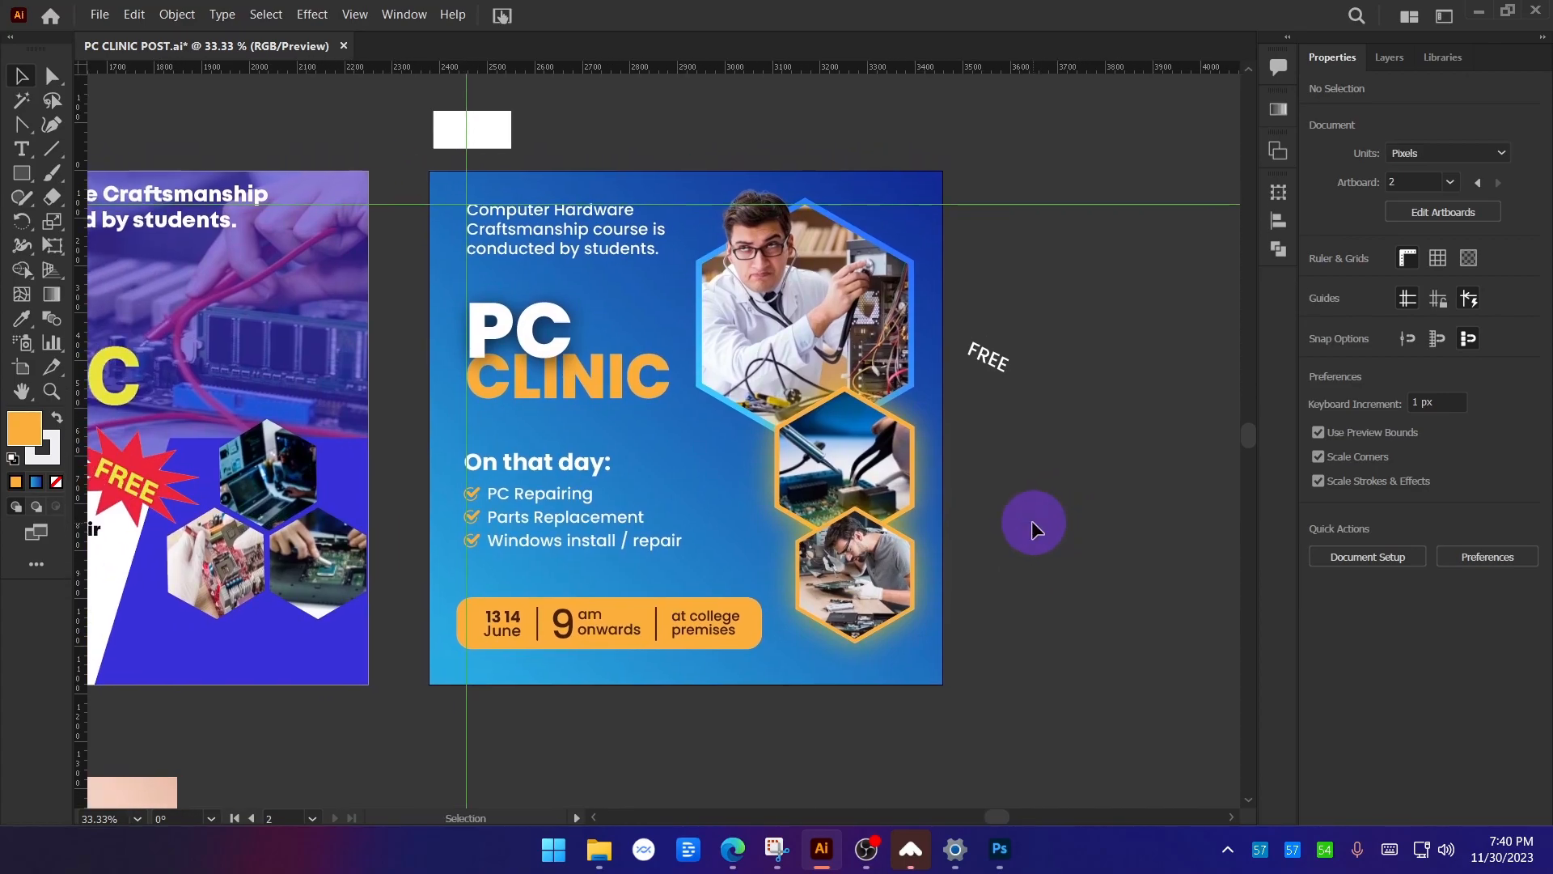
pyautogui.hotkey('ctrl', ';')
pyautogui.hotkey('ctrl', ',')
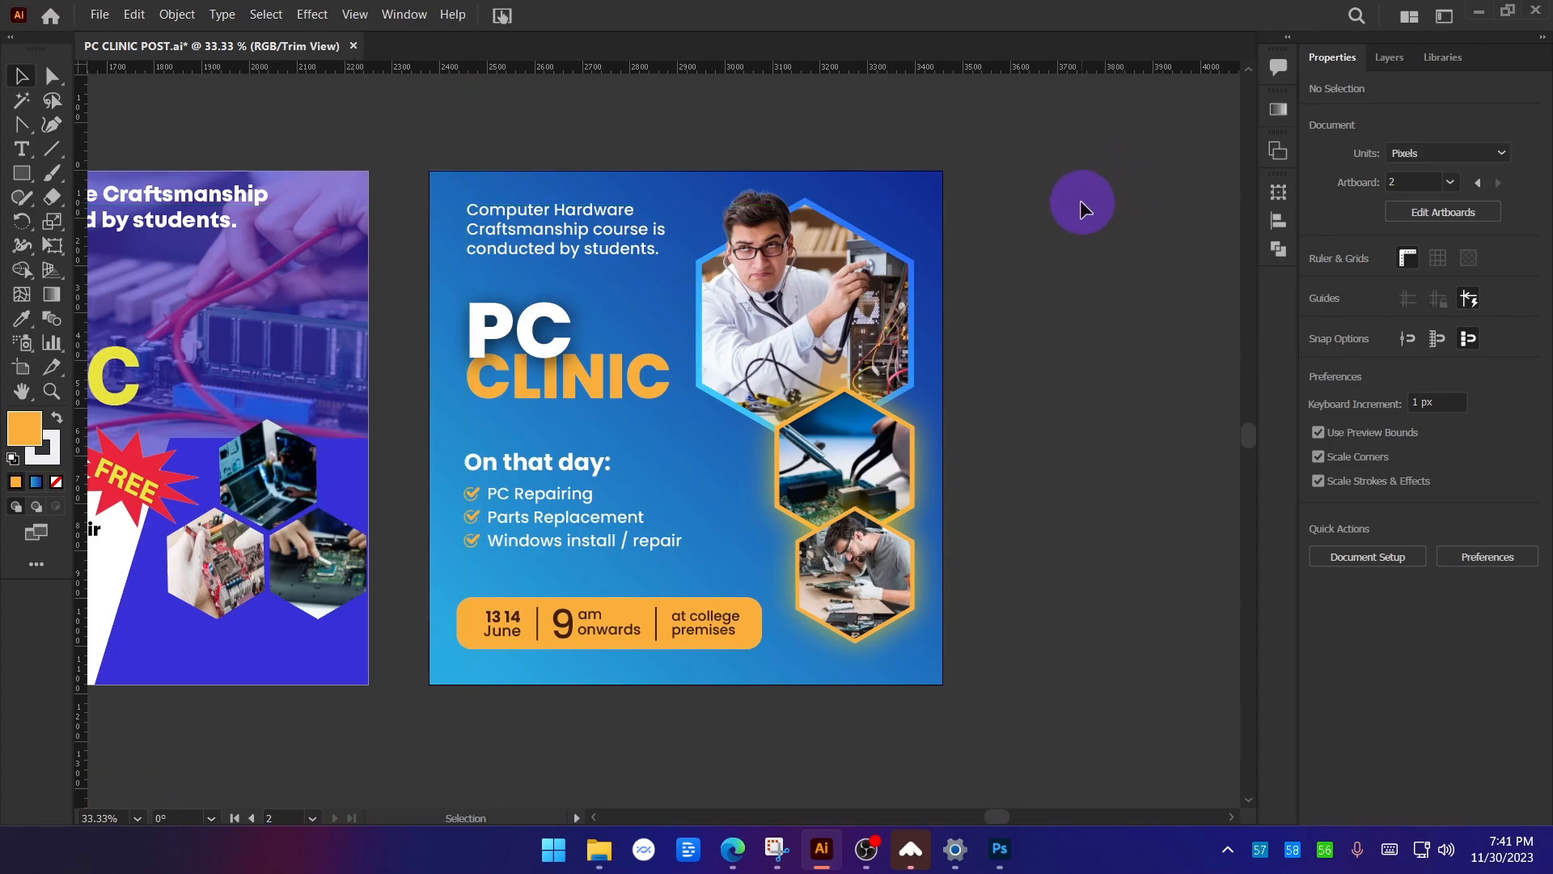
pyautogui.moveTo(1079, 279); pyautogui.dragTo(1058, 215)
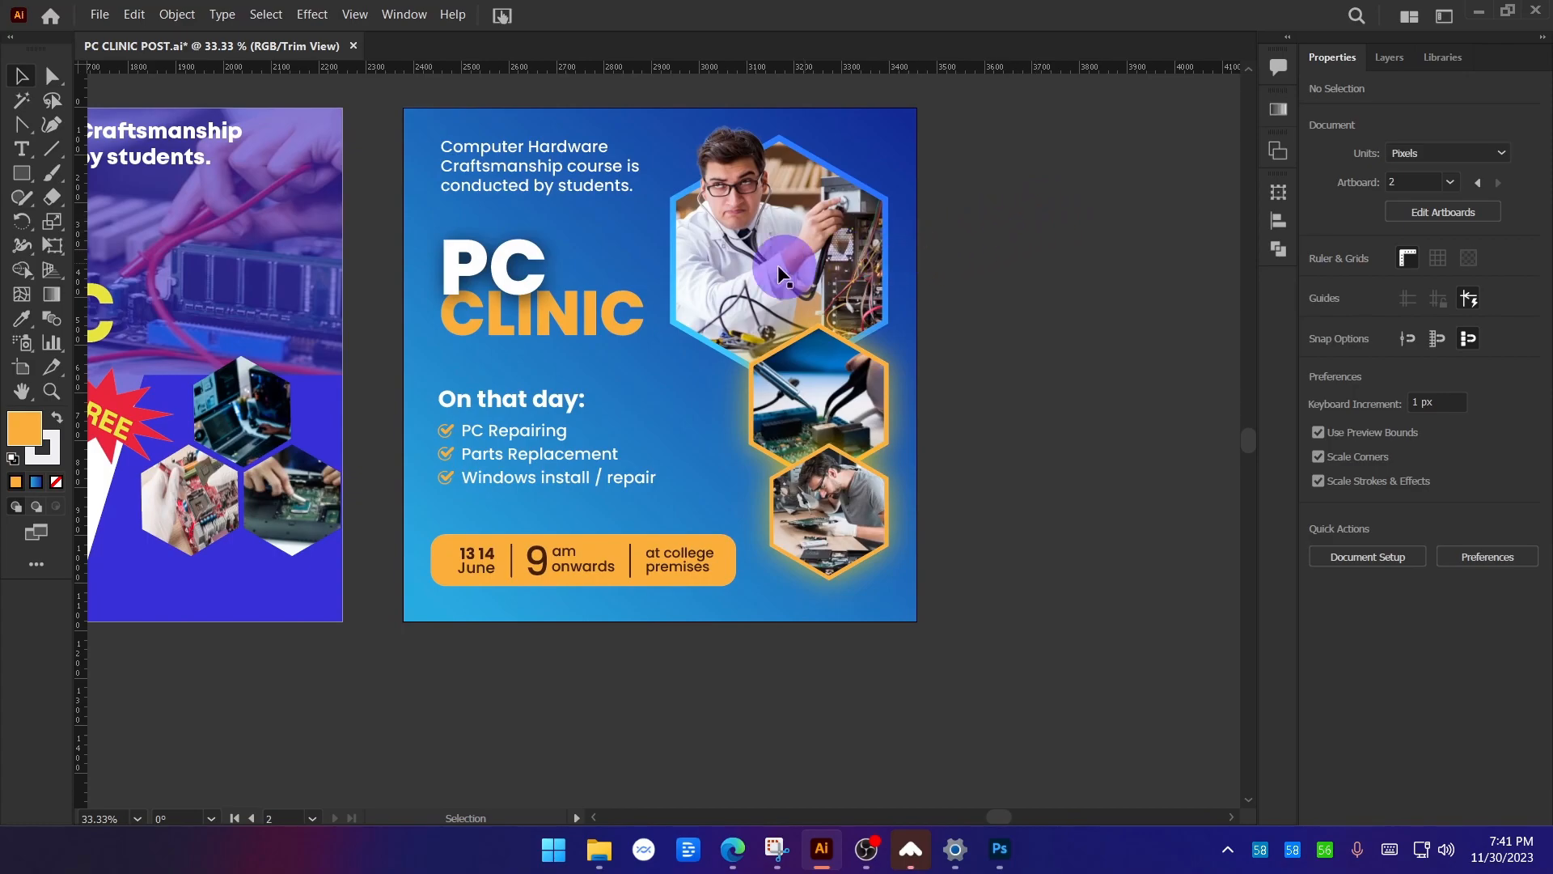
# Try enlarging the PC CLINIC title until it overlaps the doctor photo's frame, and undo the scaling.
pyautogui.click(574, 317)
pyautogui.keyDown('shift'); pyautogui.click(574, 317); pyautogui.keyUp('shift')
pyautogui.moveTo(646, 289); pyautogui.dragTo(704, 305)
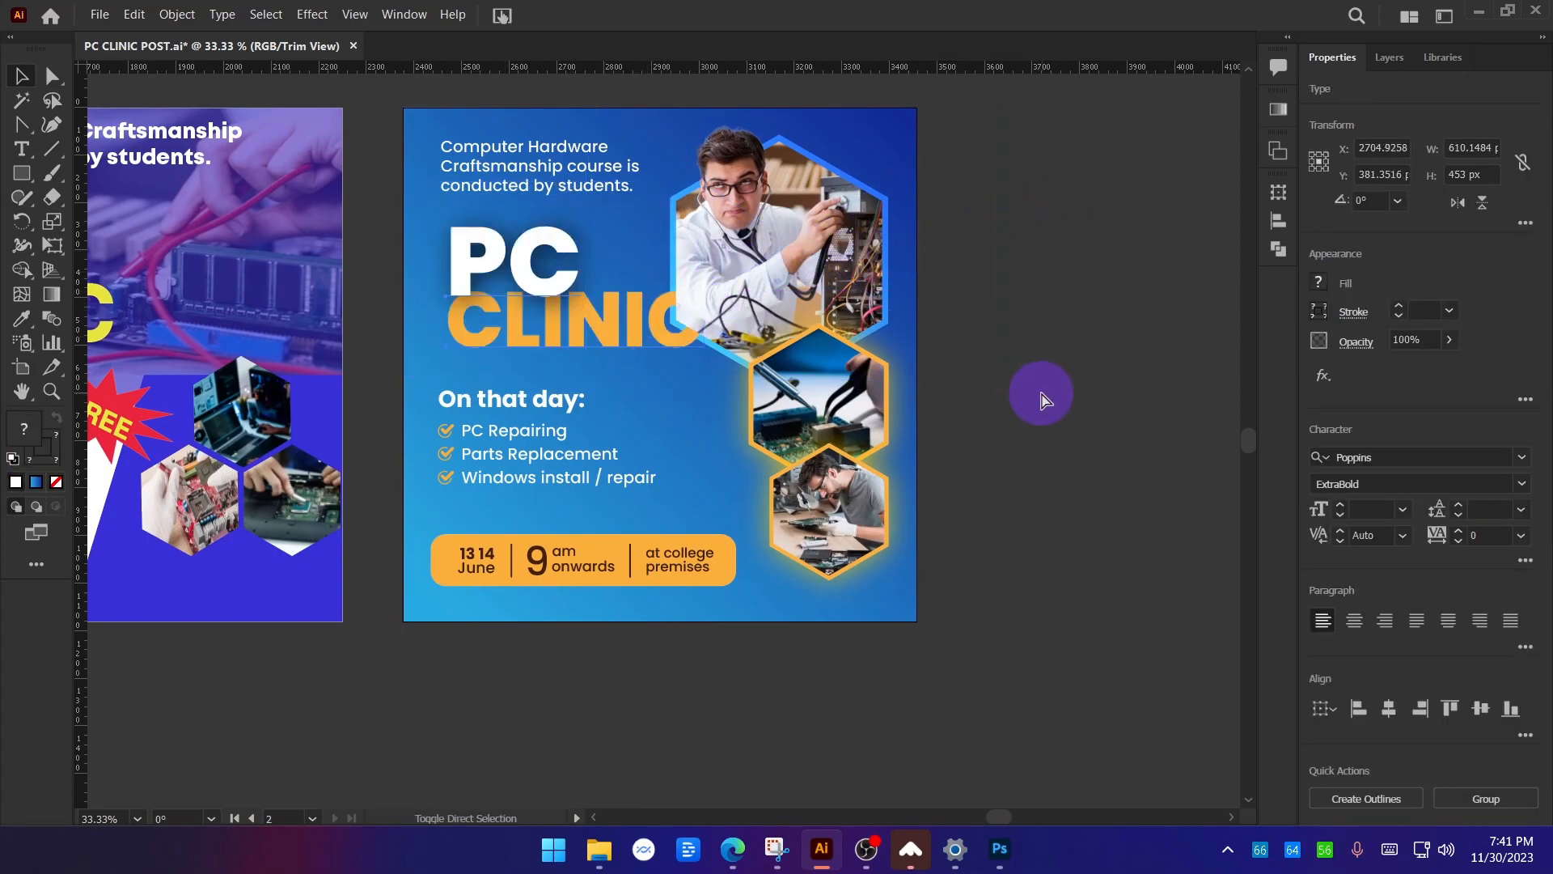
pyautogui.click(1040, 389)
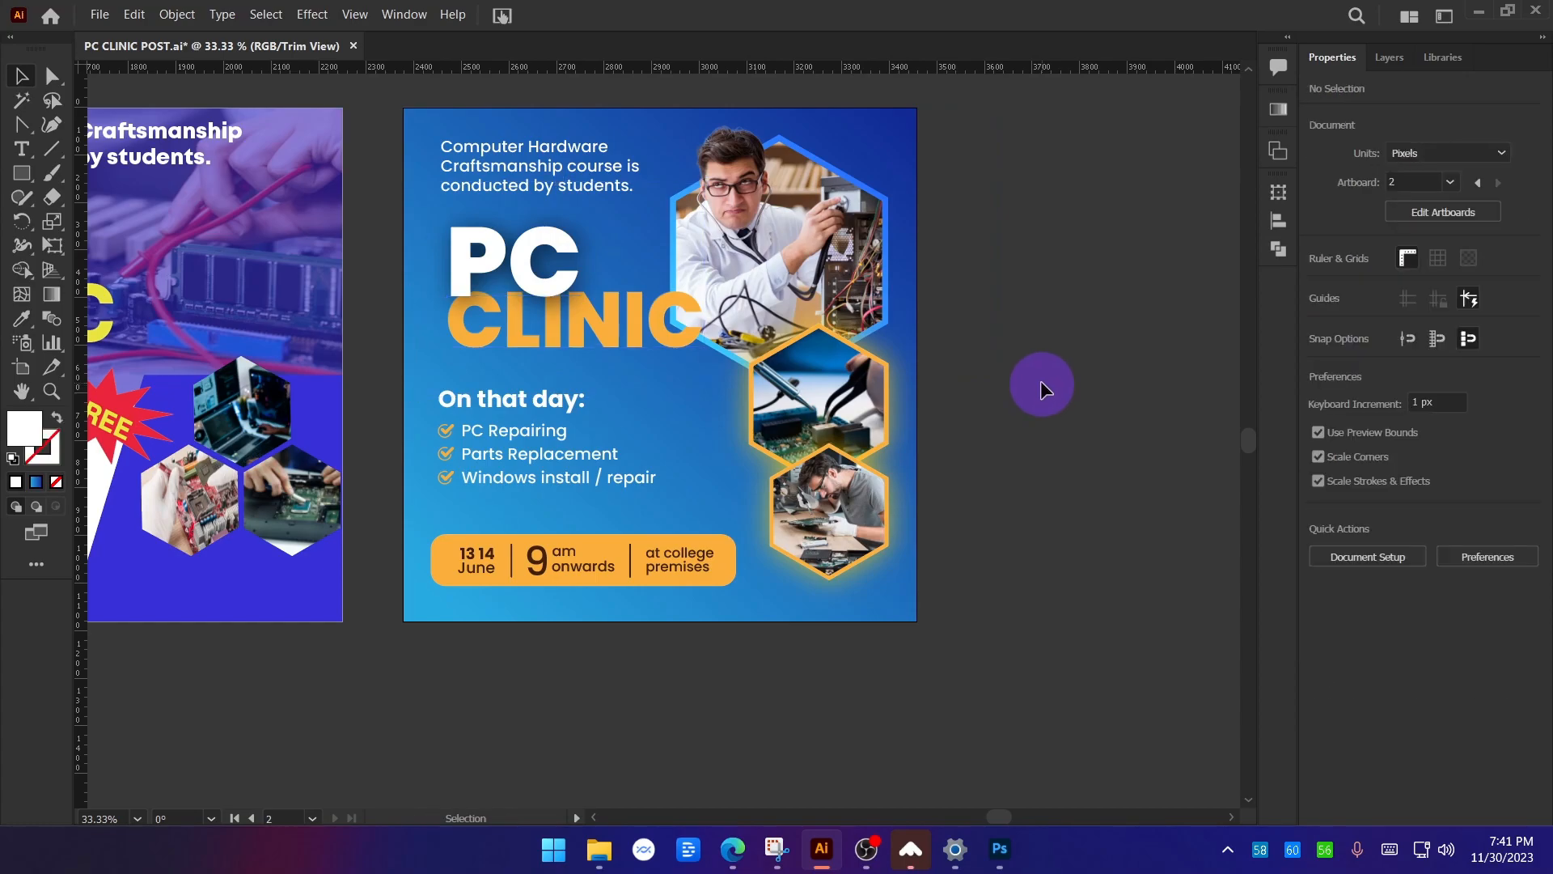
pyautogui.hotkey('ctrl', 'z')
pyautogui.hotkey('ctrl', 'z')
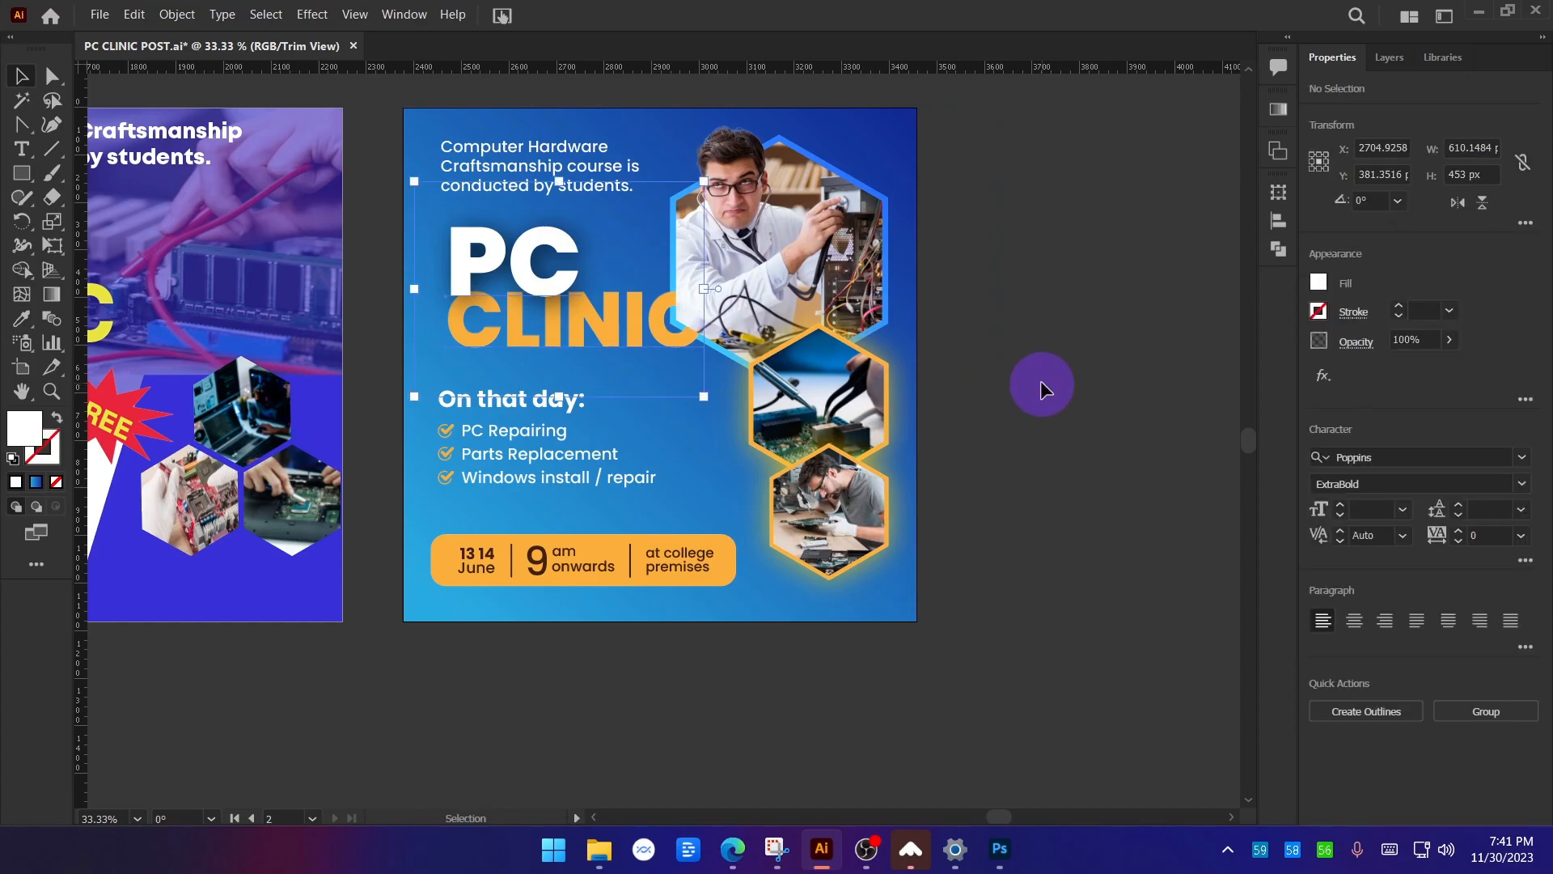
pyautogui.click(1041, 381)
# Enlarge the PC and CLINIC title texts together slightly, keeping them clear of the doctor photo's frame.
pyautogui.keyDown('alt'); pyautogui.scroll(1, 584, 317); pyautogui.keyUp('alt')
pyautogui.click(508, 225)
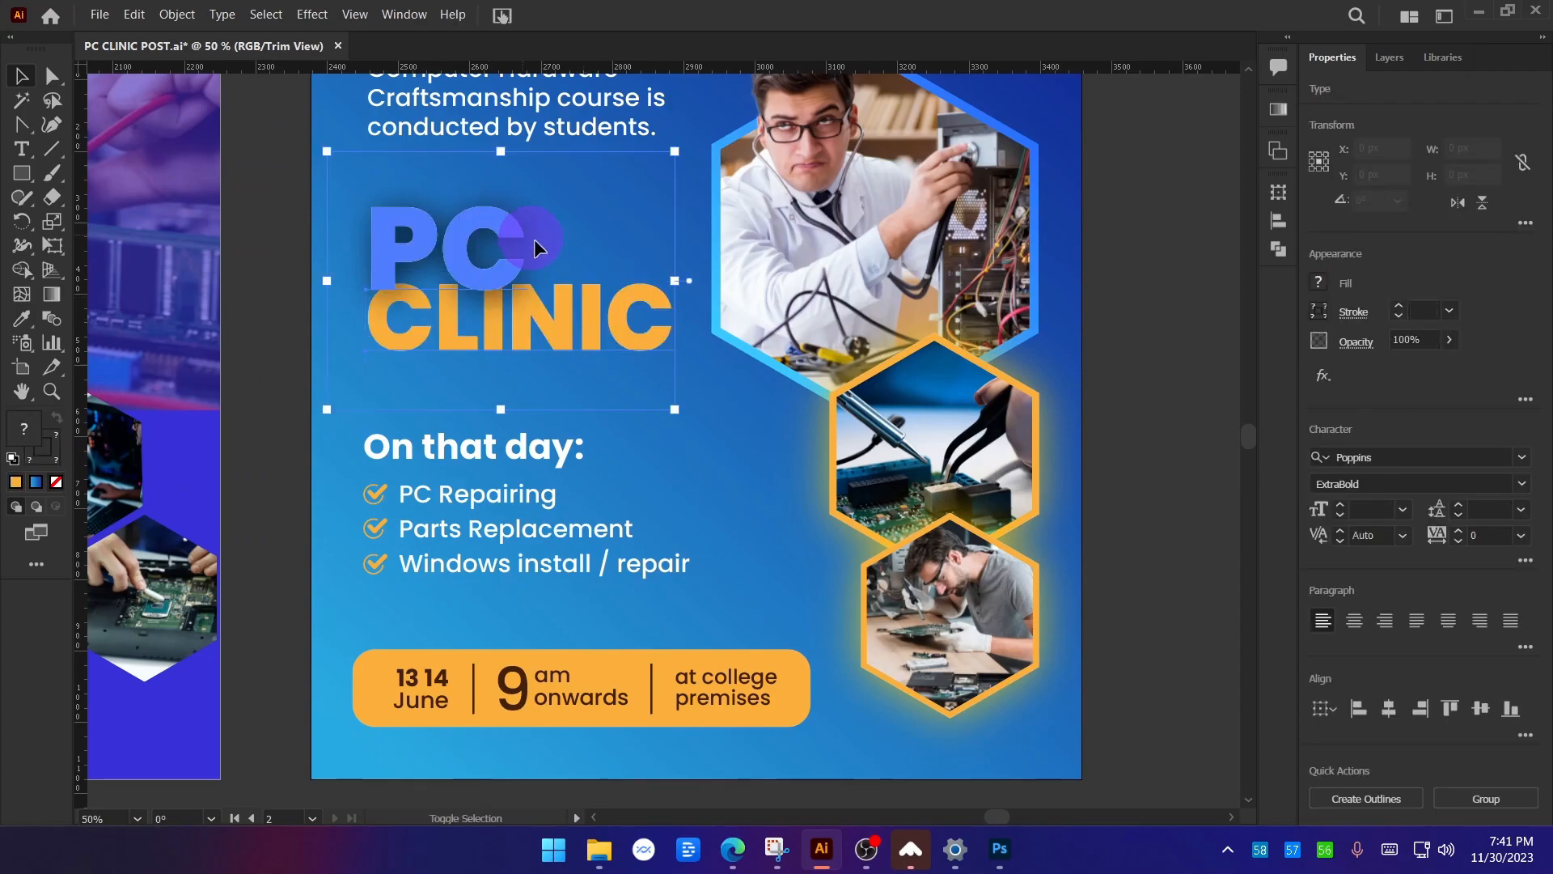
pyautogui.keyDown('shift'); pyautogui.click(643, 295); pyautogui.keyUp('shift')
pyautogui.keyDown('alt'); pyautogui.scroll(-2, 576, 335); pyautogui.keyUp('alt')
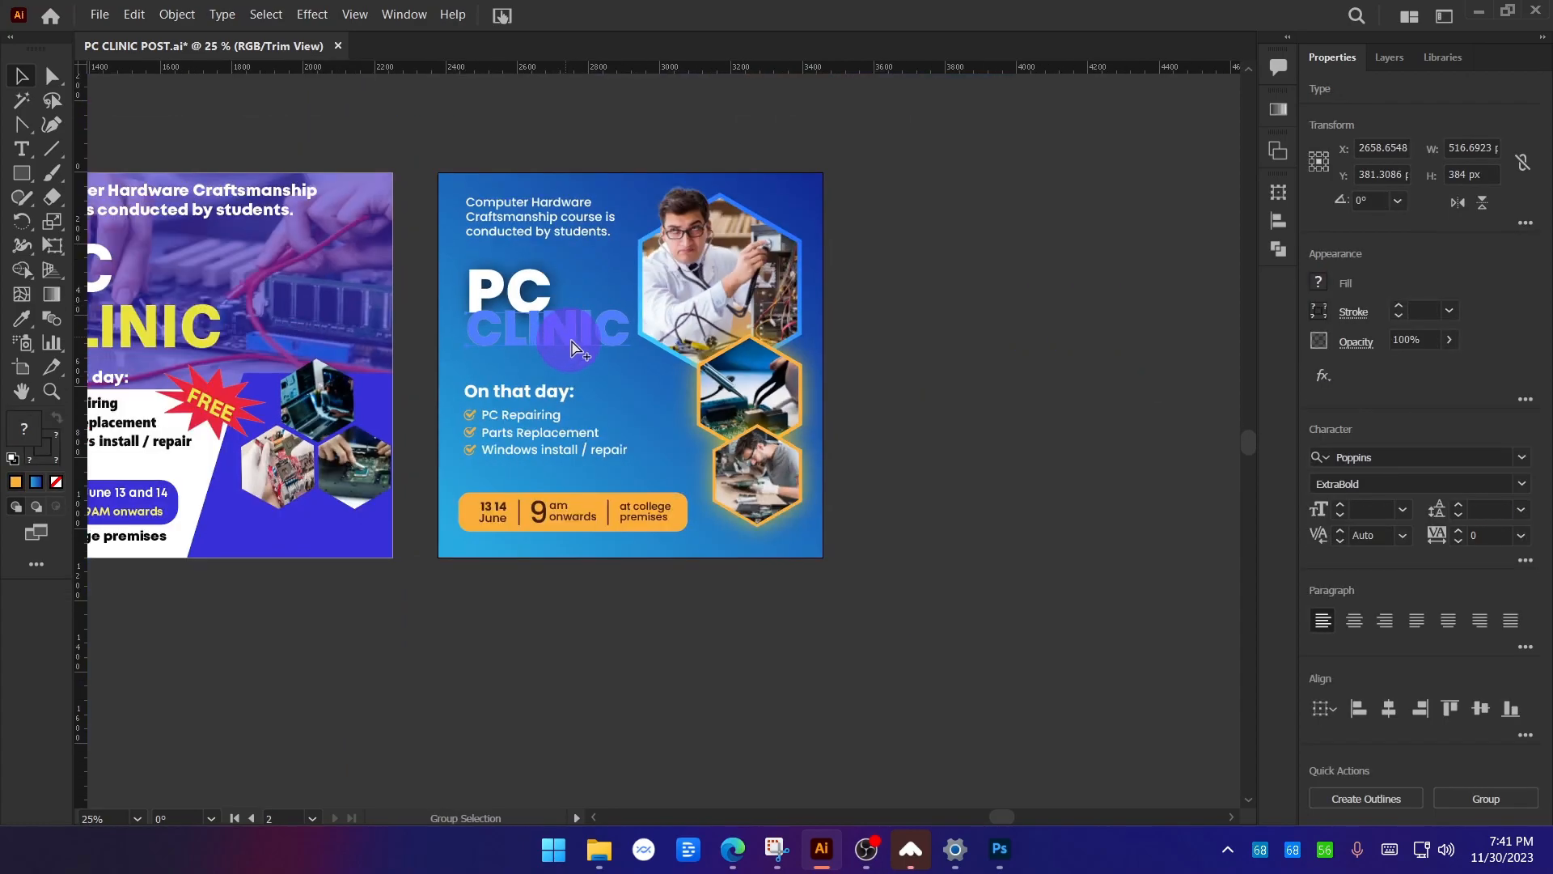
pyautogui.click(1053, 419)
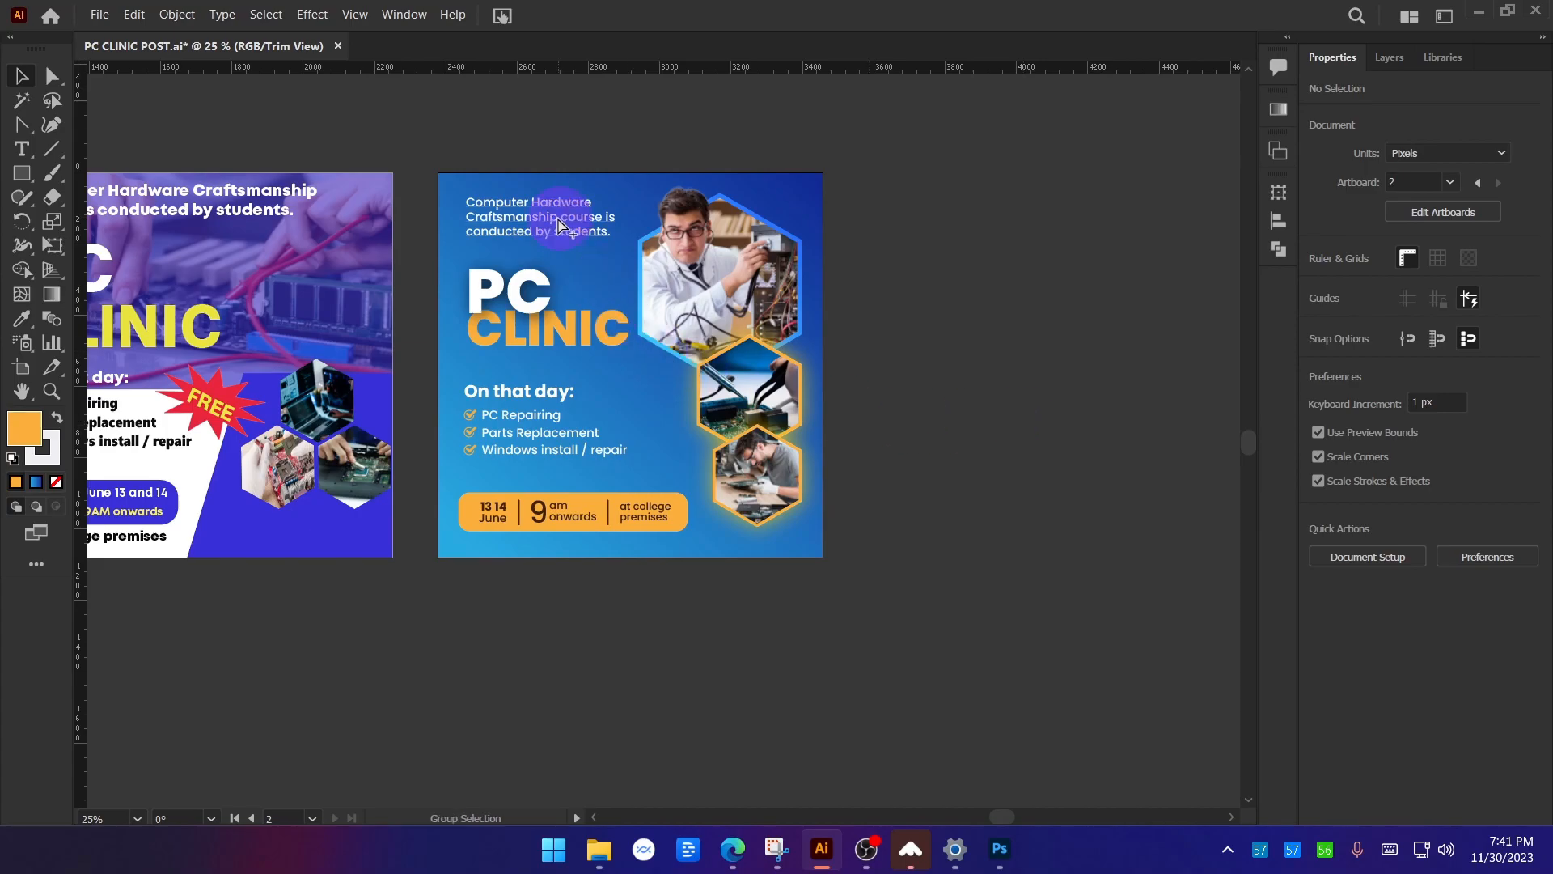
# Move the intro paragraph slightly down, closer to the PC CLINIC title.
pyautogui.keyDown('alt'); pyautogui.scroll(1, 566, 220); pyautogui.keyUp('alt')
pyautogui.moveTo(1000, 410); pyautogui.dragTo(1011, 412)
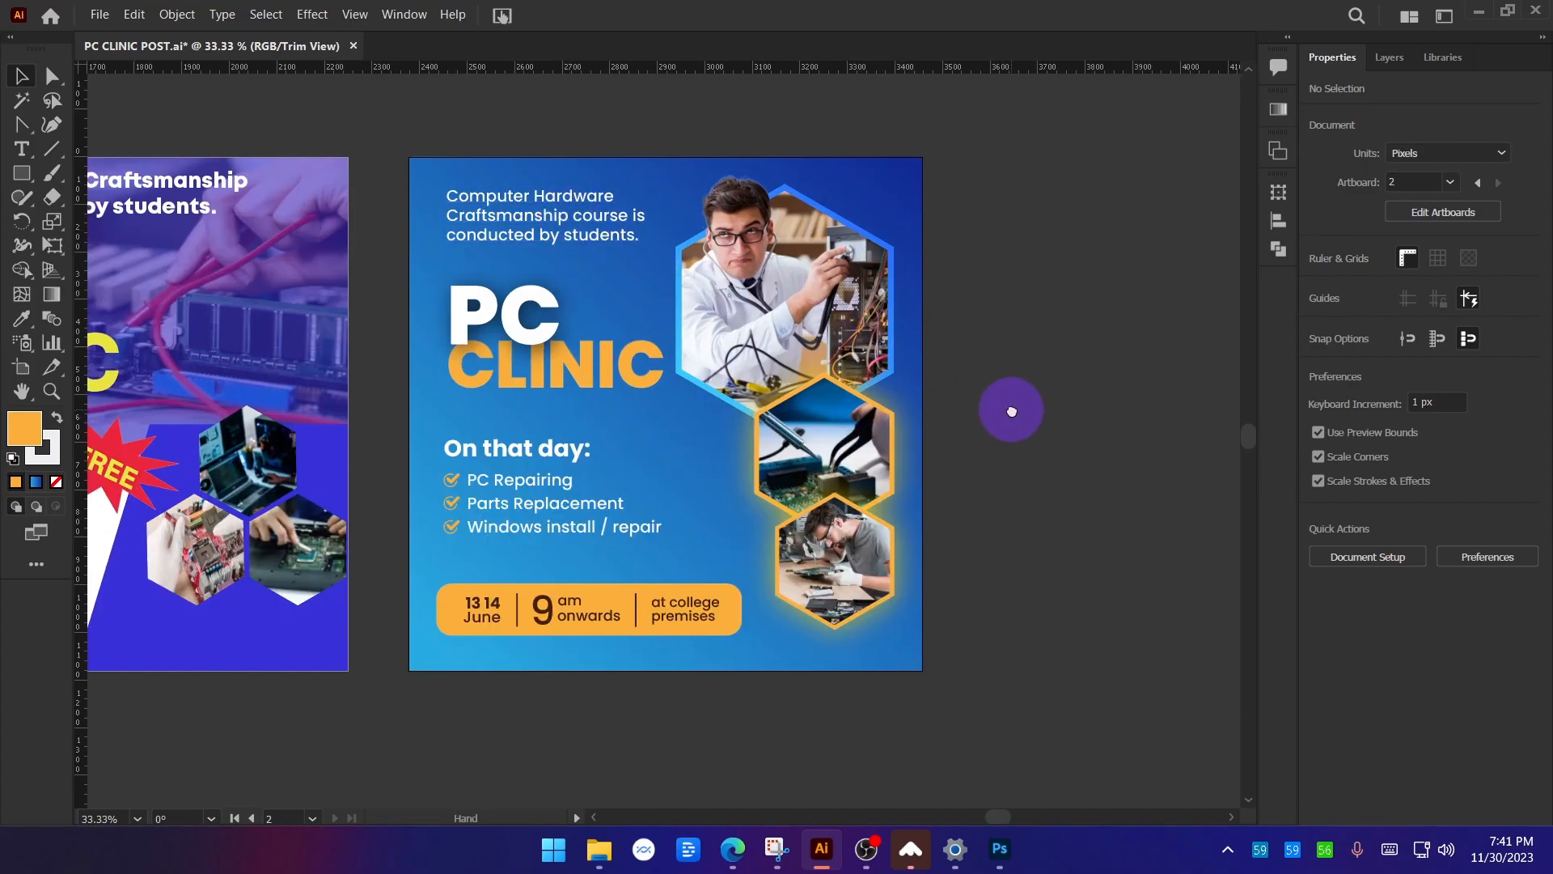
pyautogui.keyDown('alt'); pyautogui.scroll(2, 540, 209); pyautogui.keyUp('alt')
pyautogui.moveTo(540, 215); pyautogui.dragTo(539, 236)
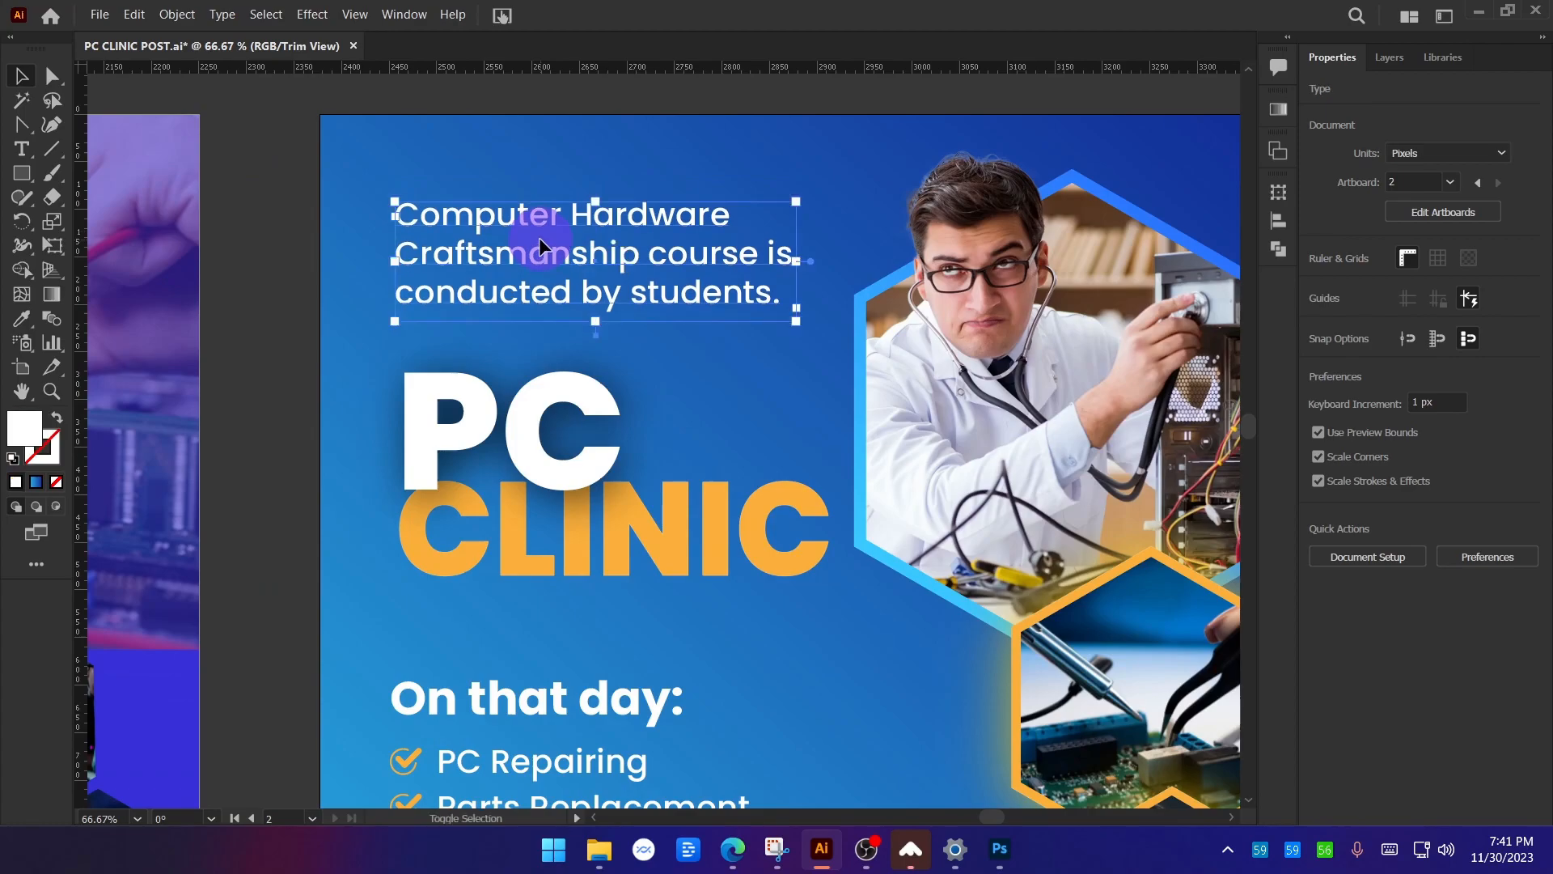
# Move the PC and CLINIC title texts together straight down by about 19 px, closer to the "On that day:" list.
pyautogui.keyDown('alt'); pyautogui.scroll(-2, 540, 237); pyautogui.keyUp('alt')
pyautogui.click(1042, 322)
pyautogui.scroll(-1, 527, 309)
pyautogui.keyDown('alt'); pyautogui.scroll(1, 552, 348); pyautogui.keyUp('alt')
pyautogui.click(573, 285)
pyautogui.keyDown('shift'); pyautogui.click(523, 218); pyautogui.keyUp('shift')
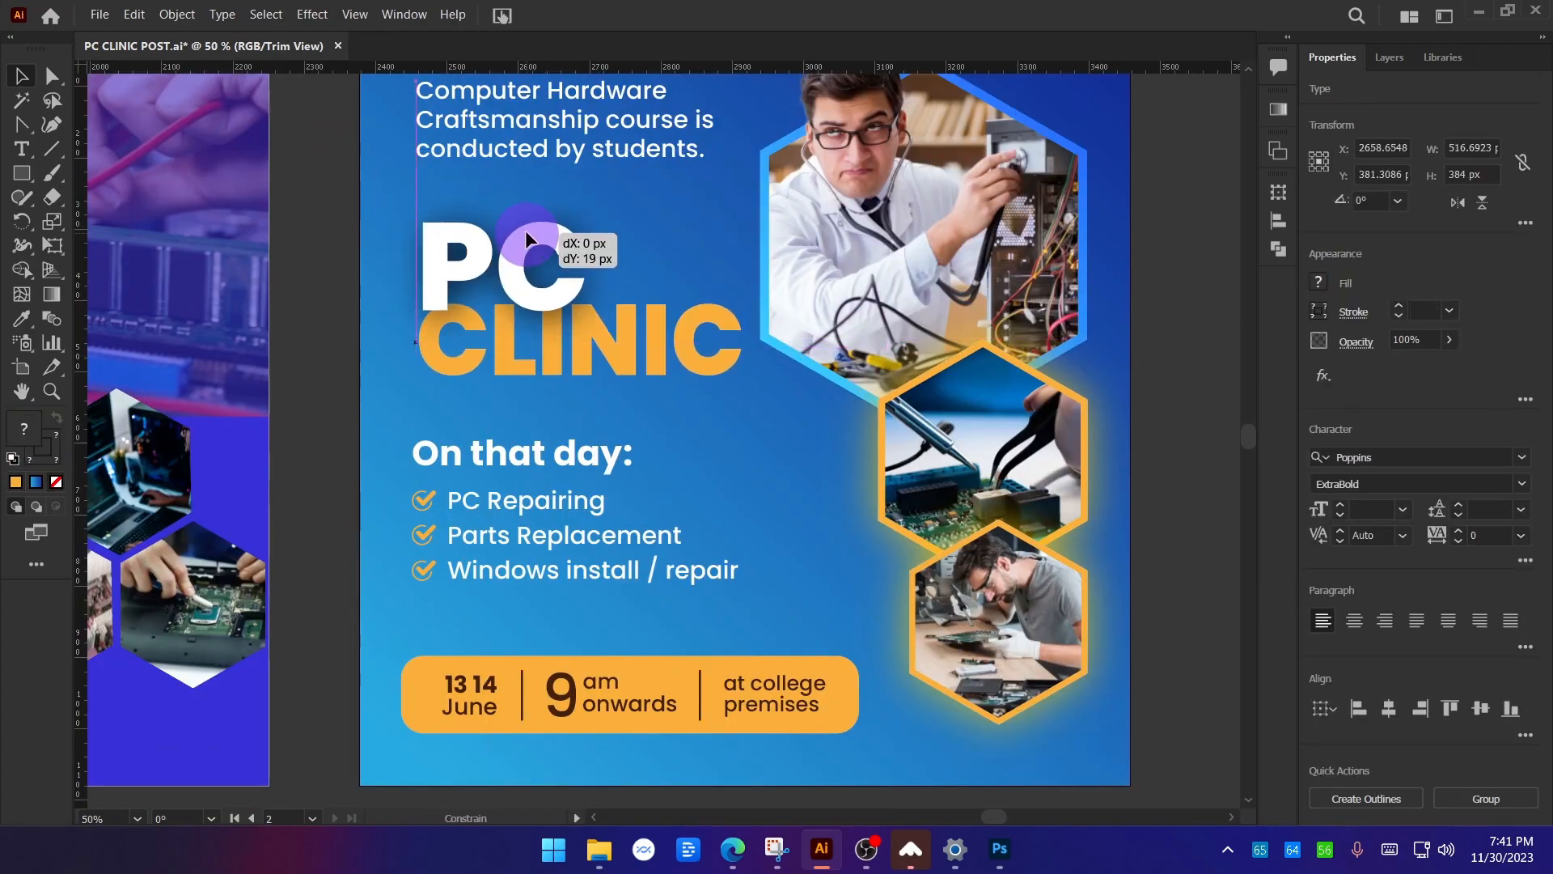
pyautogui.keyDown('alt'); pyautogui.scroll(-1, 531, 285); pyautogui.keyUp('alt')
pyautogui.click(1084, 401)
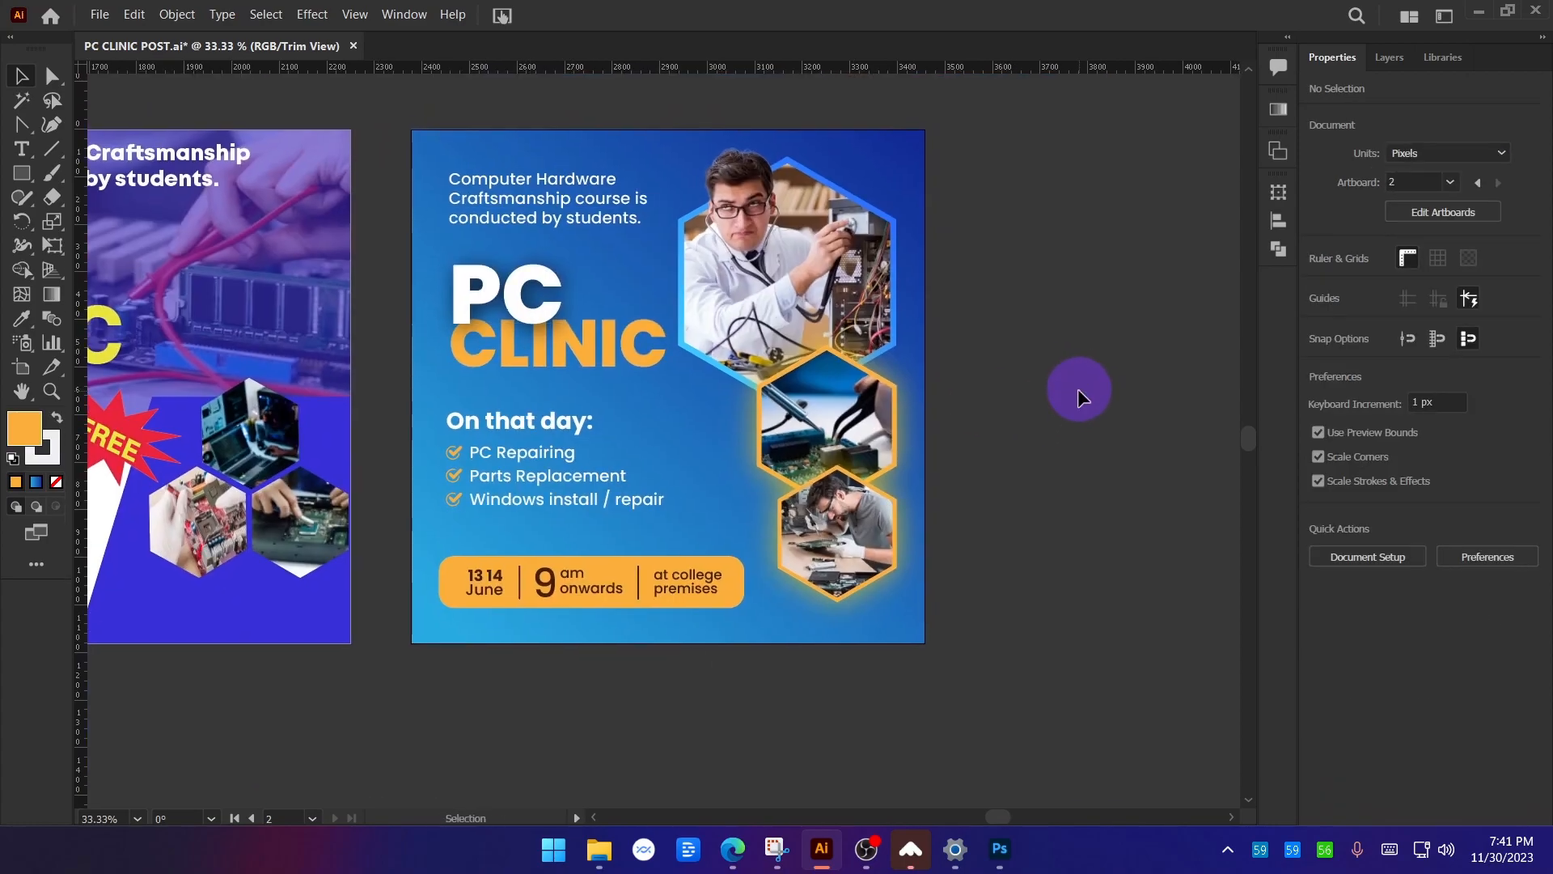
pyautogui.keyDown('alt'); pyautogui.scroll(-1, 1078, 389); pyautogui.keyUp('alt')
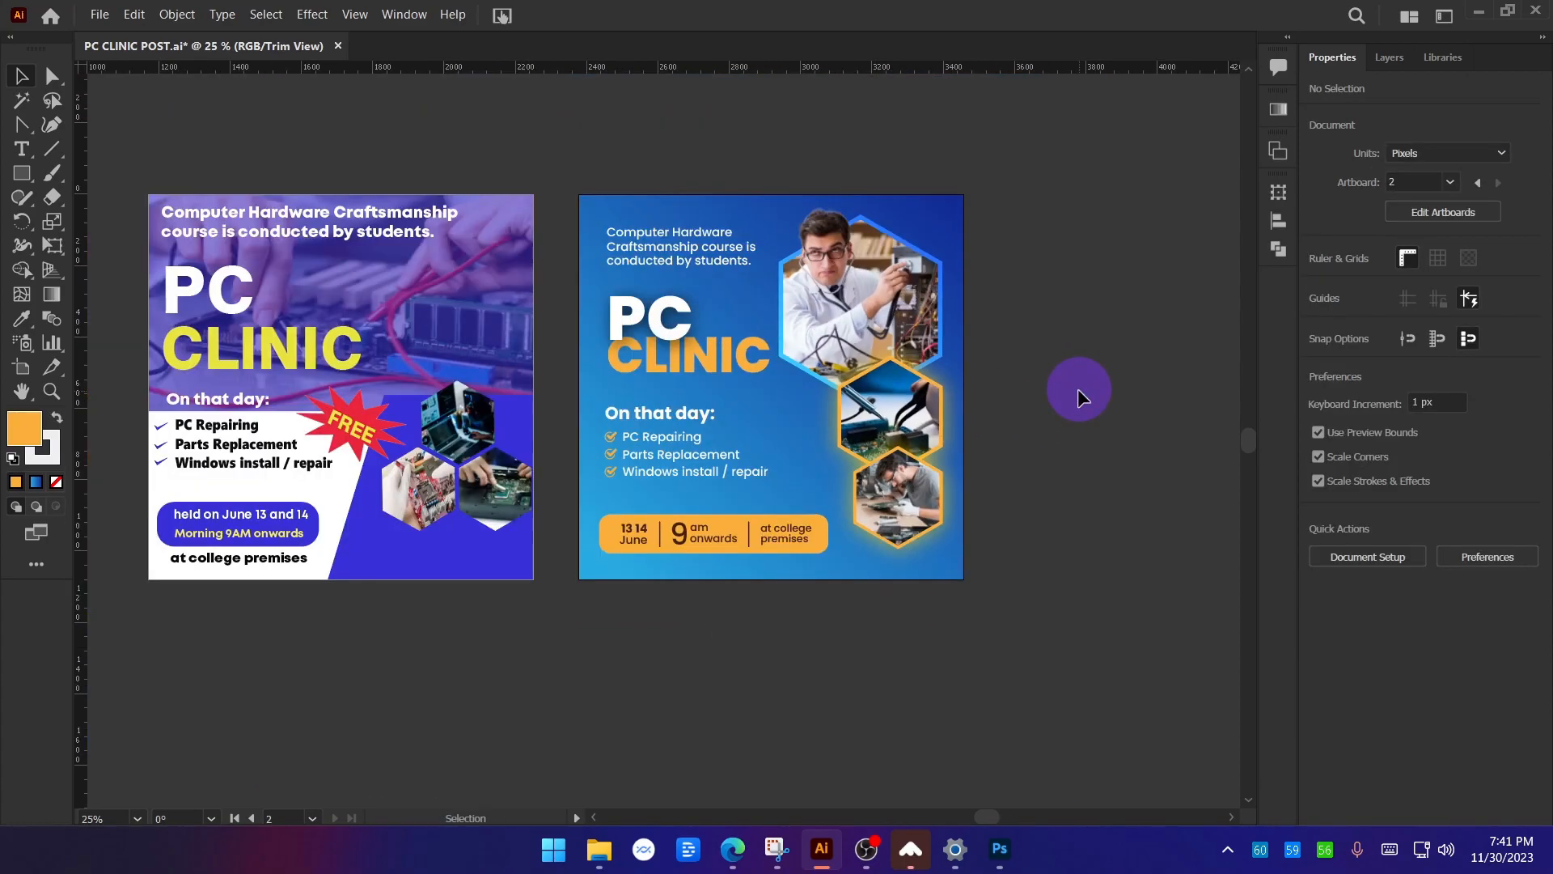
# Turn off Trim View and move the white FREE text about 59 px farther from the new post on the pasteboard.
pyautogui.hotkey('ctrl', 'shift', 't')
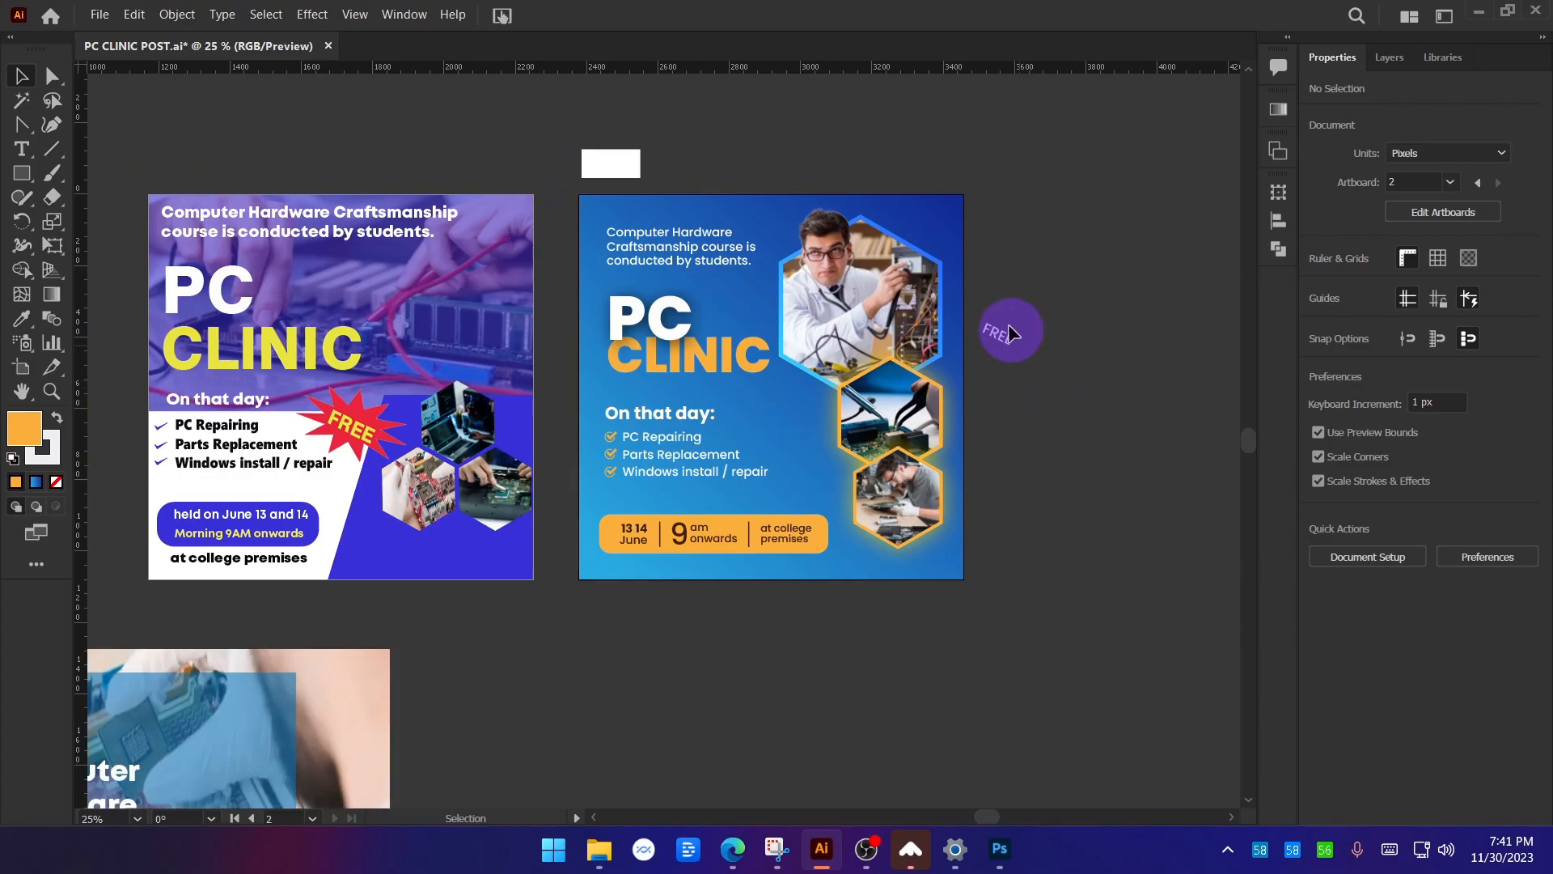
pyautogui.keyDown('alt'); pyautogui.scroll(2, 941, 315); pyautogui.keyUp('alt')
pyautogui.moveTo(1078, 368); pyautogui.dragTo(1117, 368)
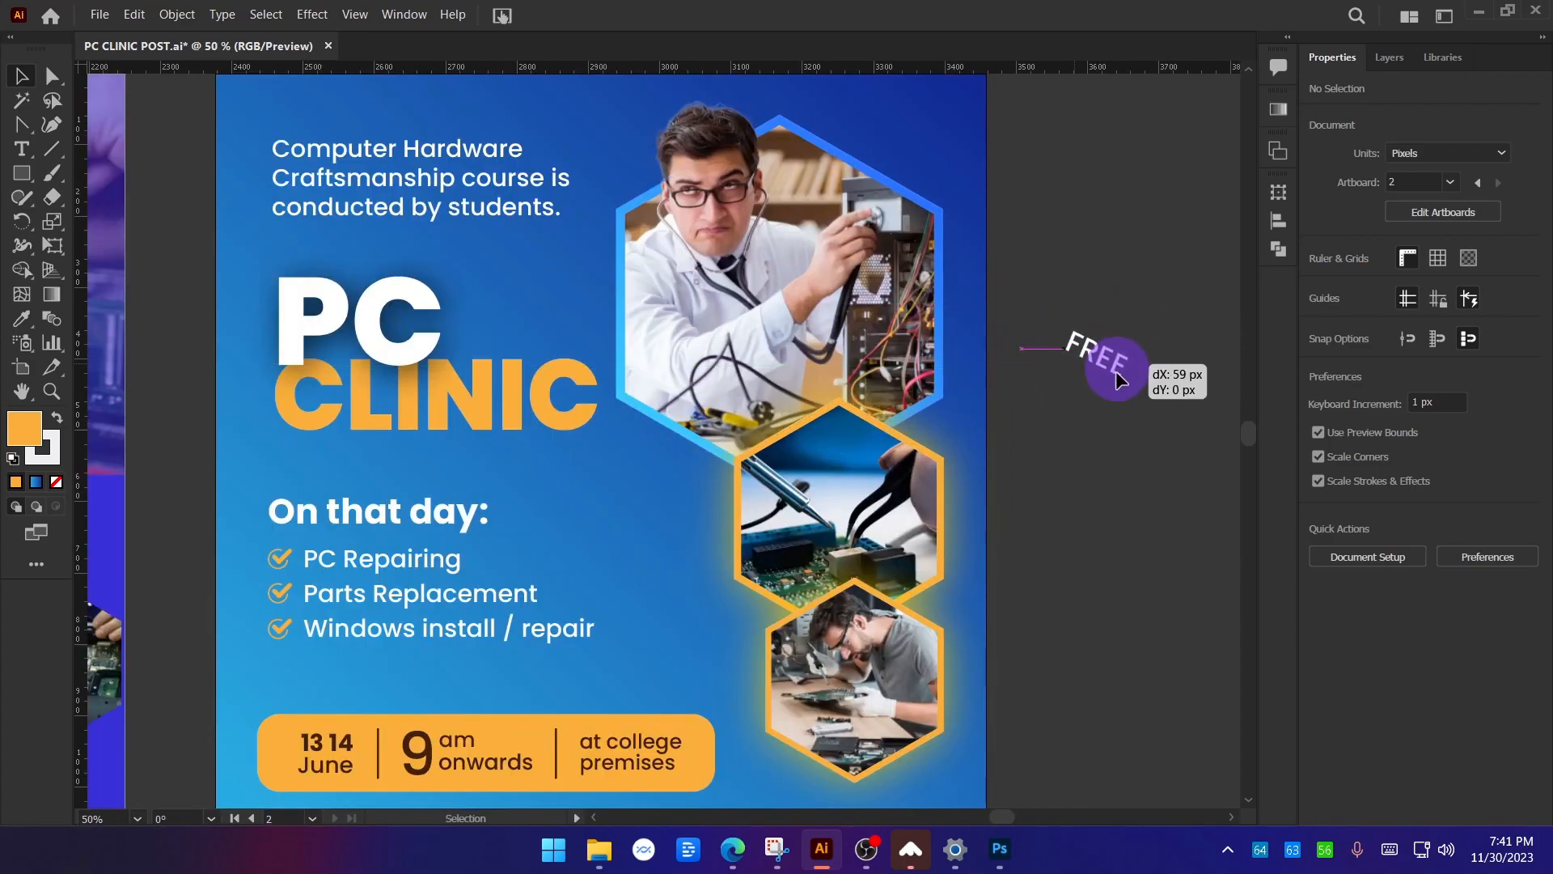
pyautogui.click(1114, 458)
# Examine the red FREE starburst on the original post and compare it with the redesigned post.
pyautogui.keyDown('alt'); pyautogui.scroll(-1, 1063, 442); pyautogui.keyUp('alt')
pyautogui.moveTo(1053, 537); pyautogui.dragTo(1220, 470)
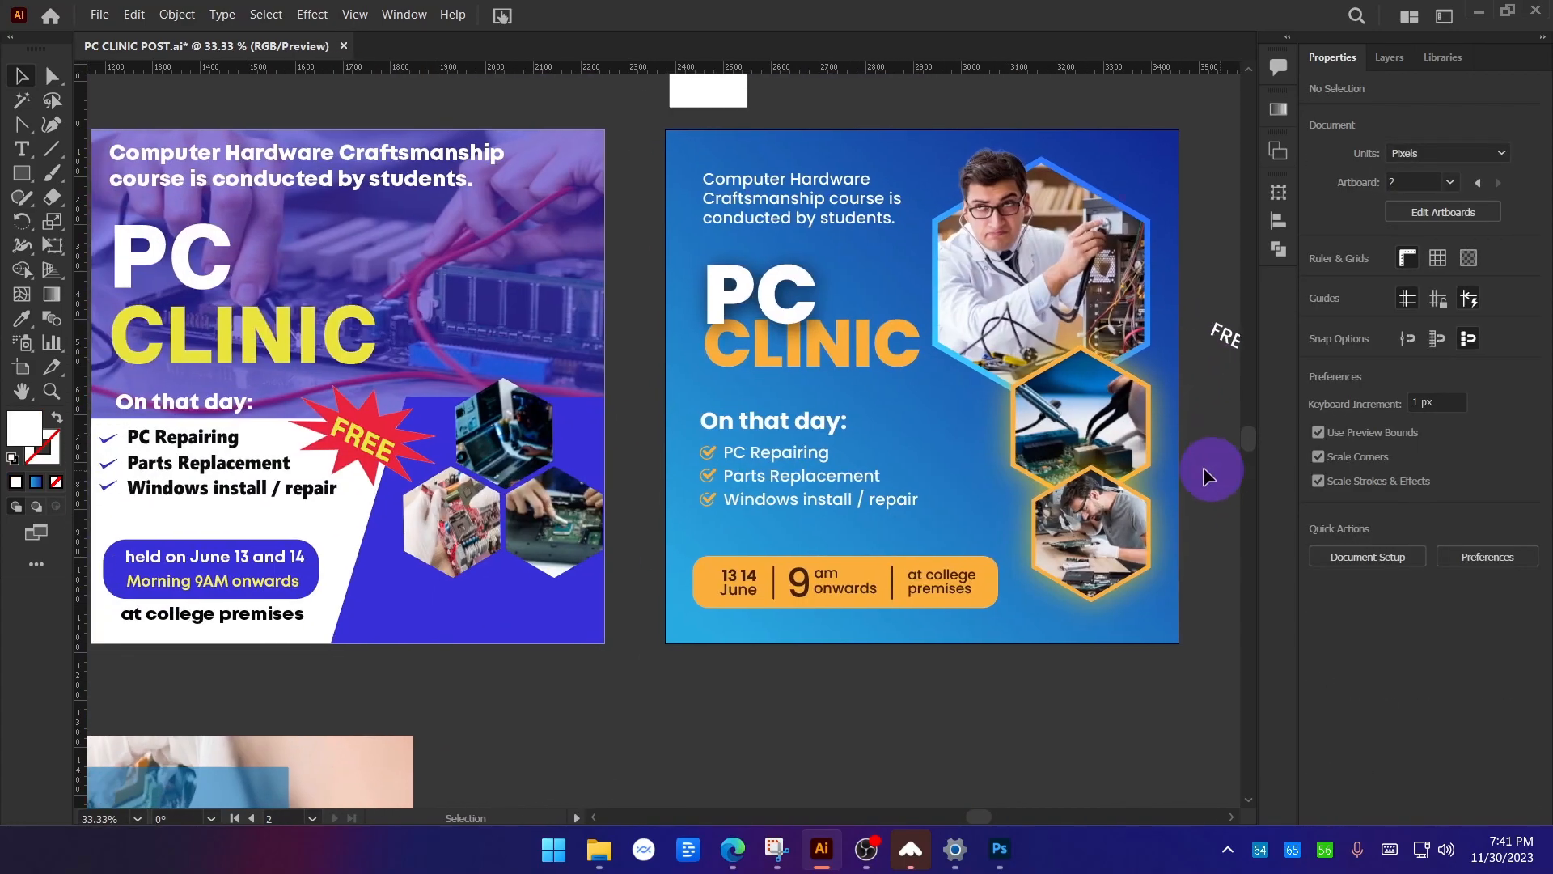
pyautogui.keyDown('alt'); pyautogui.scroll(2, 214, 458); pyautogui.keyUp('alt')
pyautogui.moveTo(610, 420)
pyautogui.mouseDown()
pyautogui.moveTo(643, 414)
pyautogui.moveTo(702, 461)
pyautogui.moveTo(573, 416)
pyautogui.moveTo(613, 411)
pyautogui.moveTo(673, 474)
pyautogui.moveTo(615, 364)
pyautogui.moveTo(583, 392)
pyautogui.moveTo(614, 403)
pyautogui.mouseUp()
pyautogui.scroll(-4, 614, 440)
pyautogui.hscroll(2, 642, 489)
pyautogui.click(1047, 458)
pyautogui.scroll(1, 723, 432)
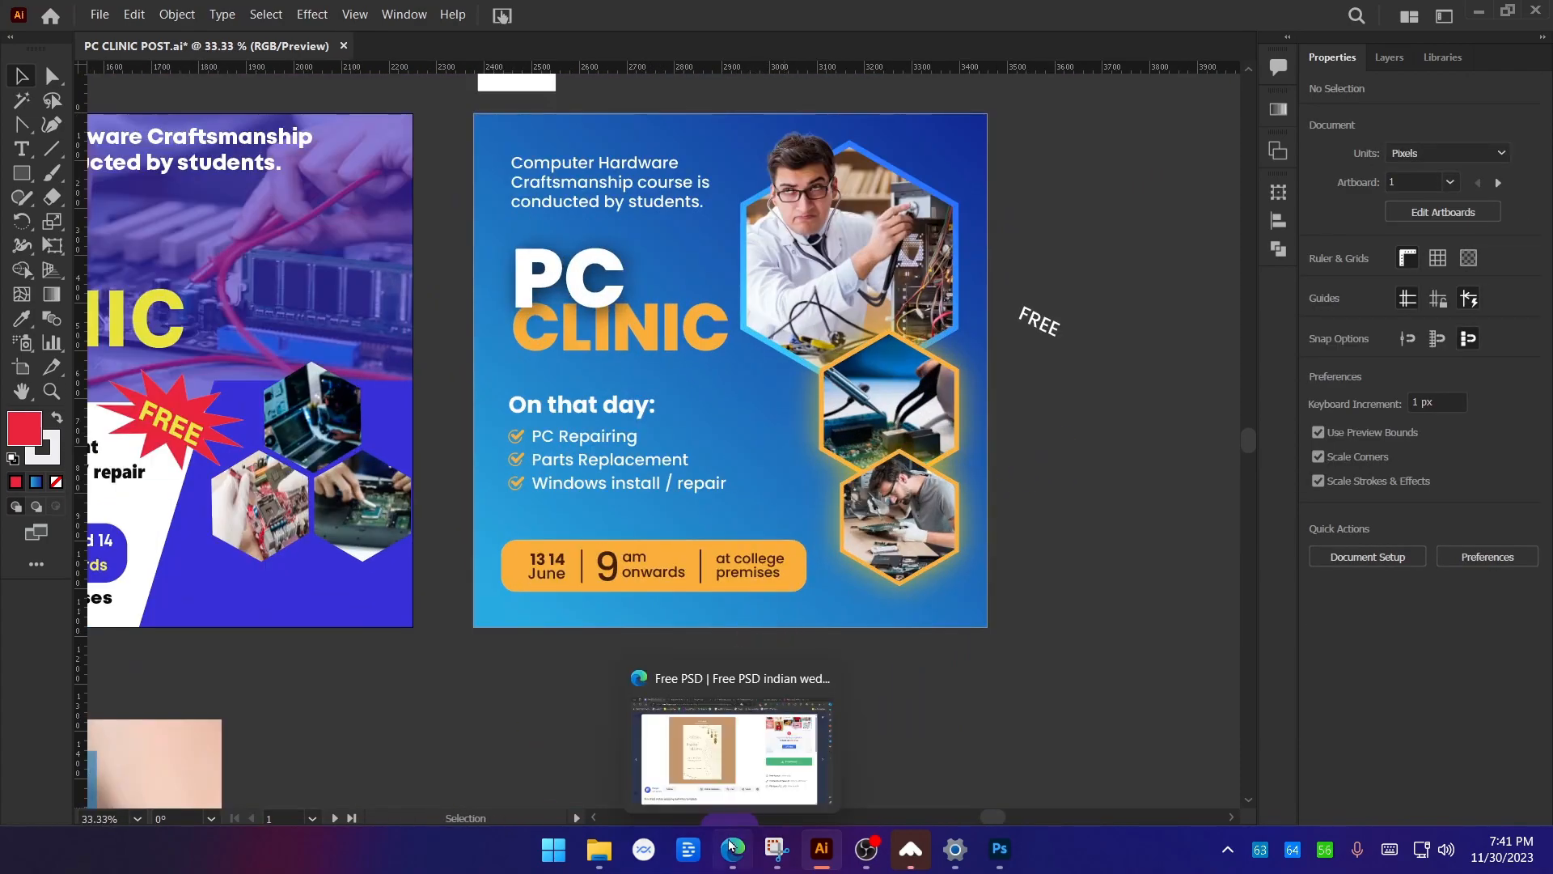
# Switch to Freepik in the browser, close the open invitation preview, and search for "badges".
pyautogui.click(730, 845)
pyautogui.click(1473, 151)
pyautogui.moveTo(513, 139); pyautogui.dragTo(353, 132)
pyautogui.write('ba')
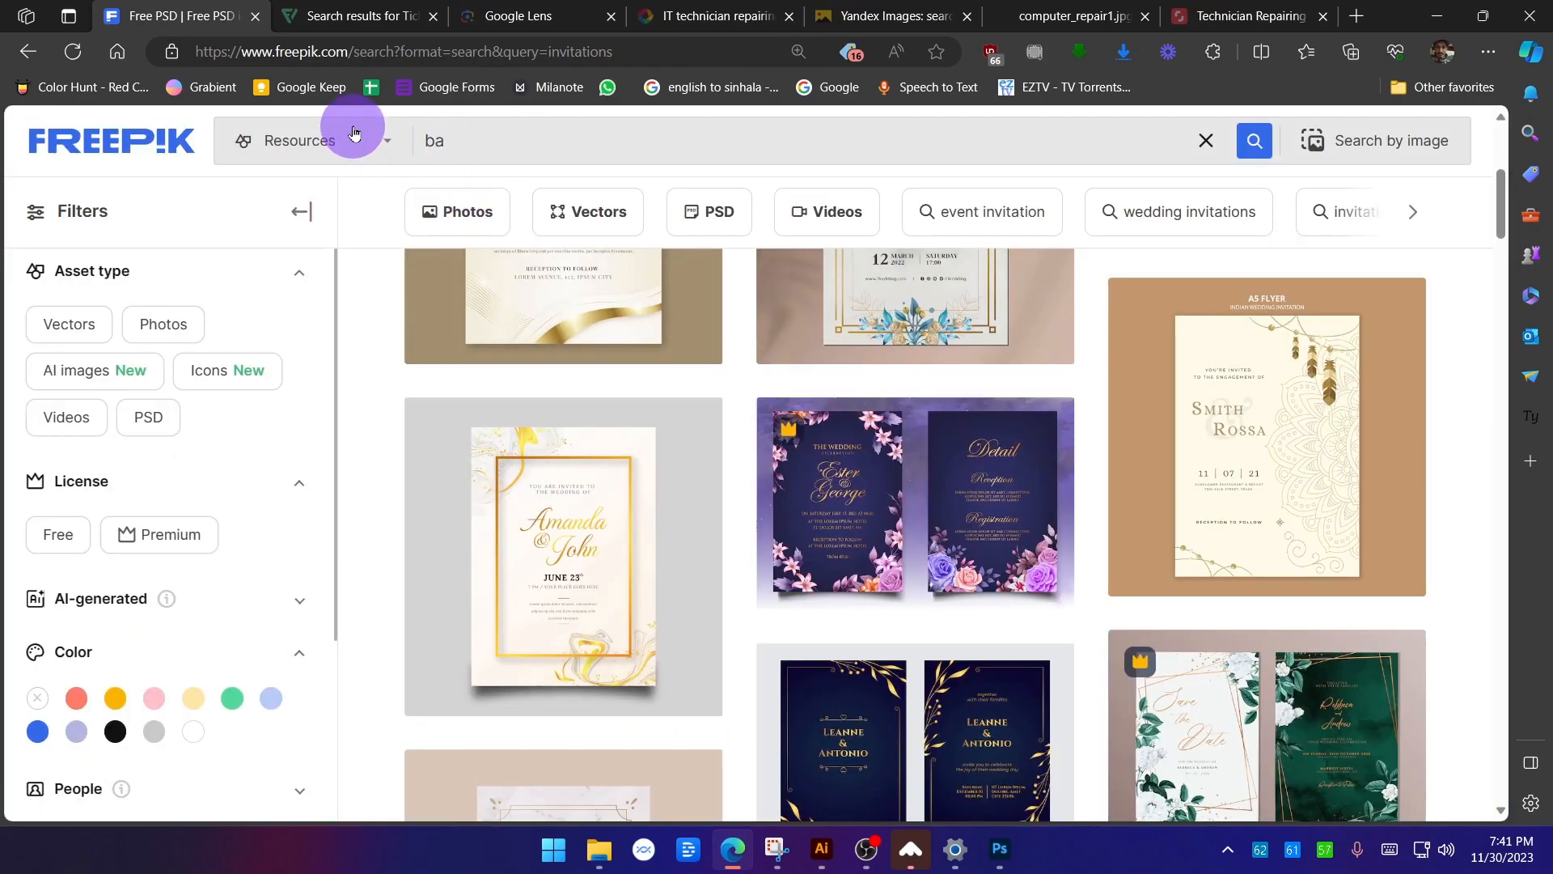
pyautogui.write('dges')
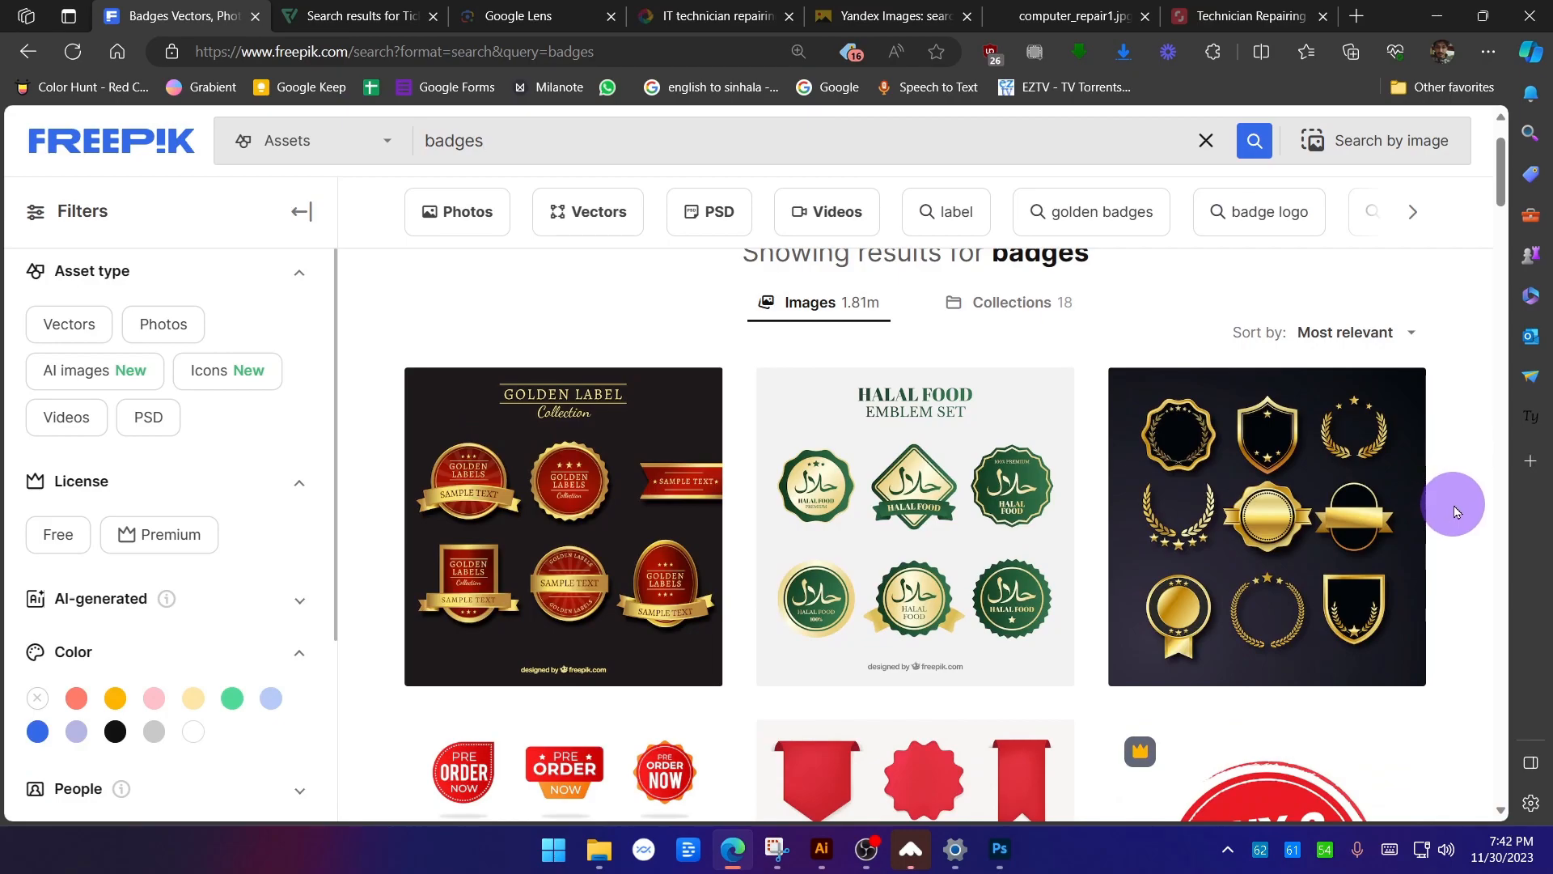
# Browse the badge results against the post's layout and open the red banner sticker vector set.
pyautogui.scroll(-2, 1454, 510)
pyautogui.scroll(1, 1454, 511)
pyautogui.scroll(-1, 1454, 510)
pyautogui.scroll(-1, 1454, 511)
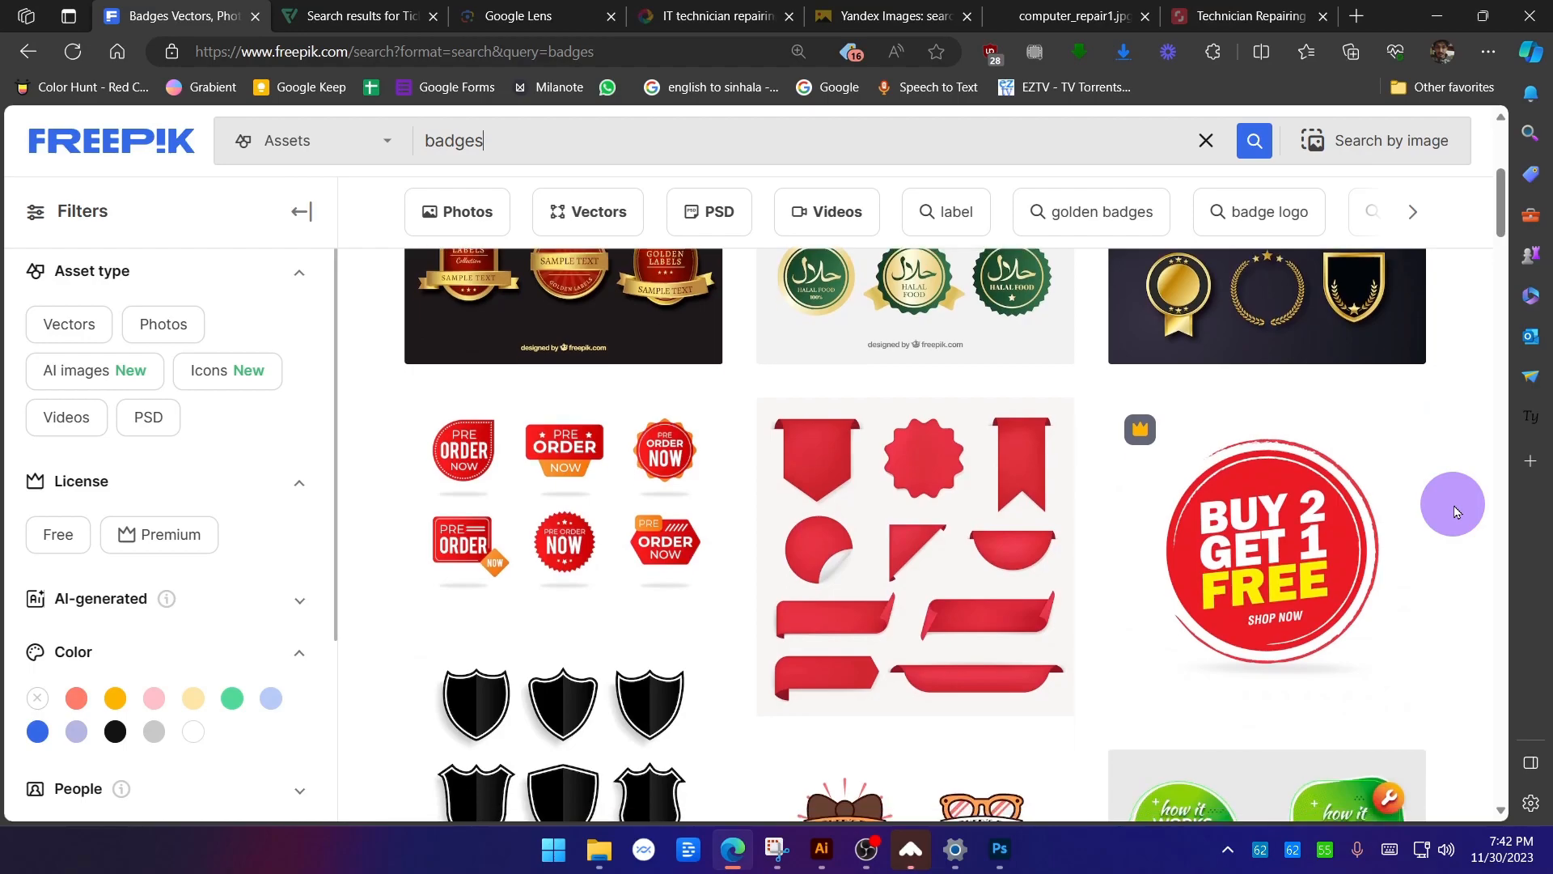
pyautogui.scroll(-1, 1454, 510)
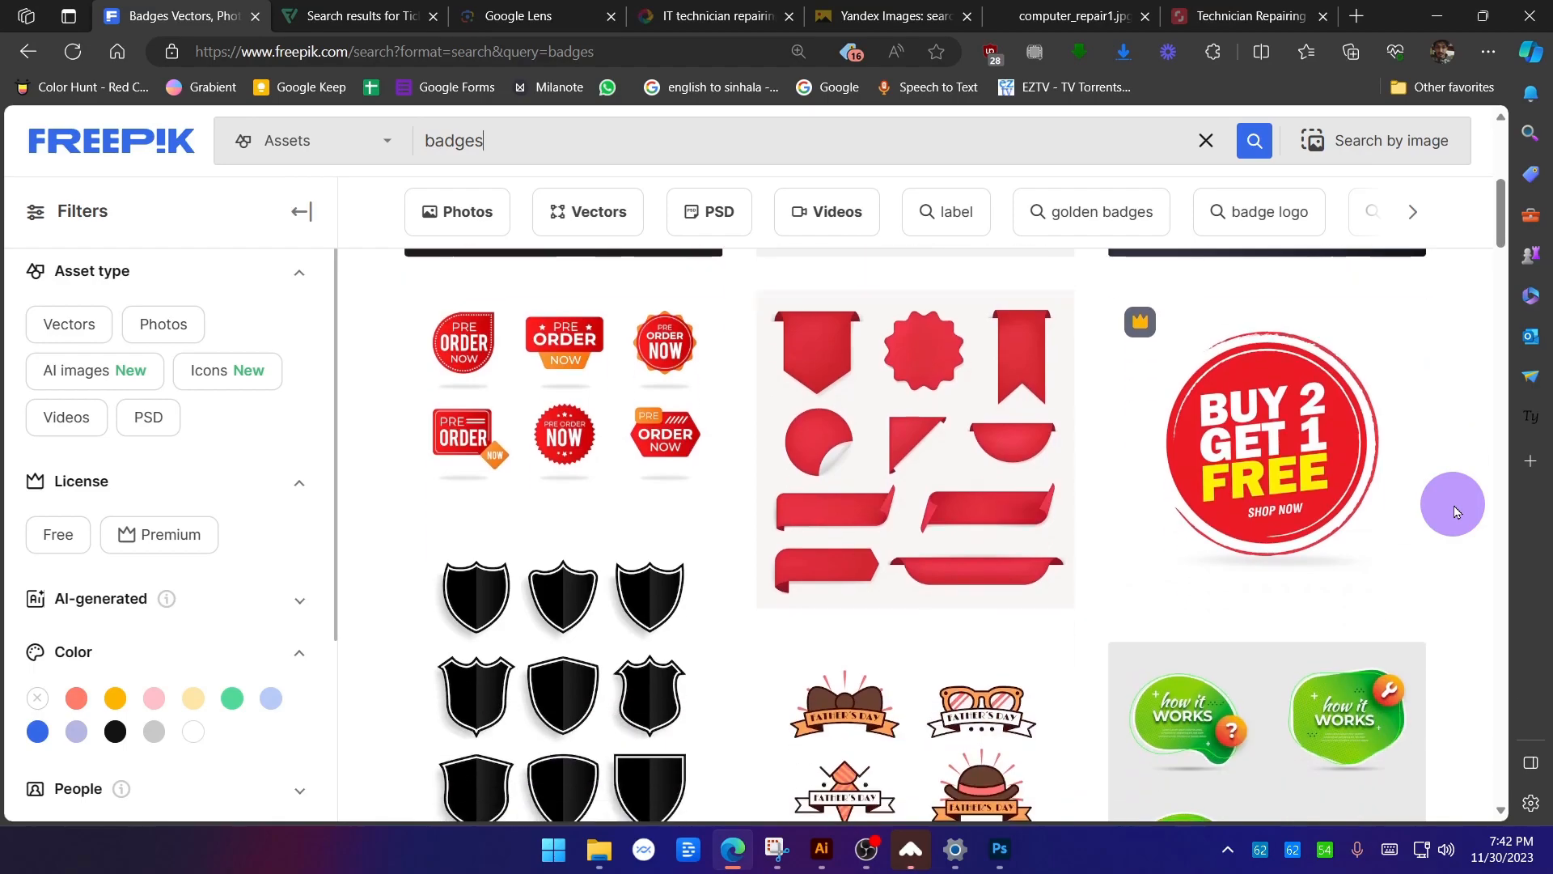
pyautogui.hotkey('alt', 'Tab')
pyautogui.moveTo(1138, 361); pyautogui.dragTo(1038, 424)
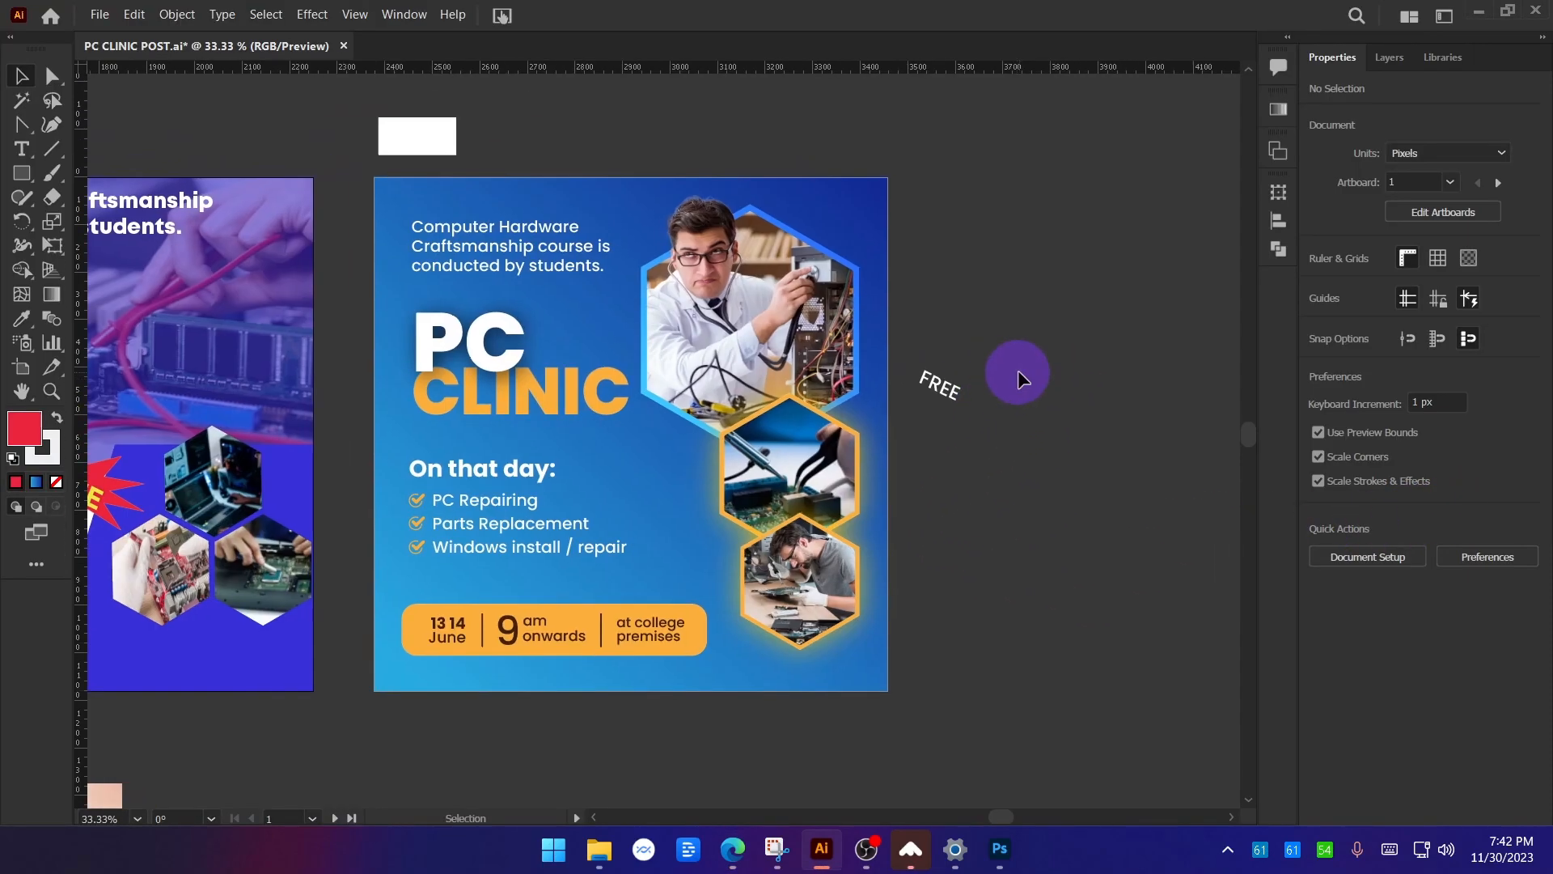
pyautogui.hotkey('alt', 'Tab')
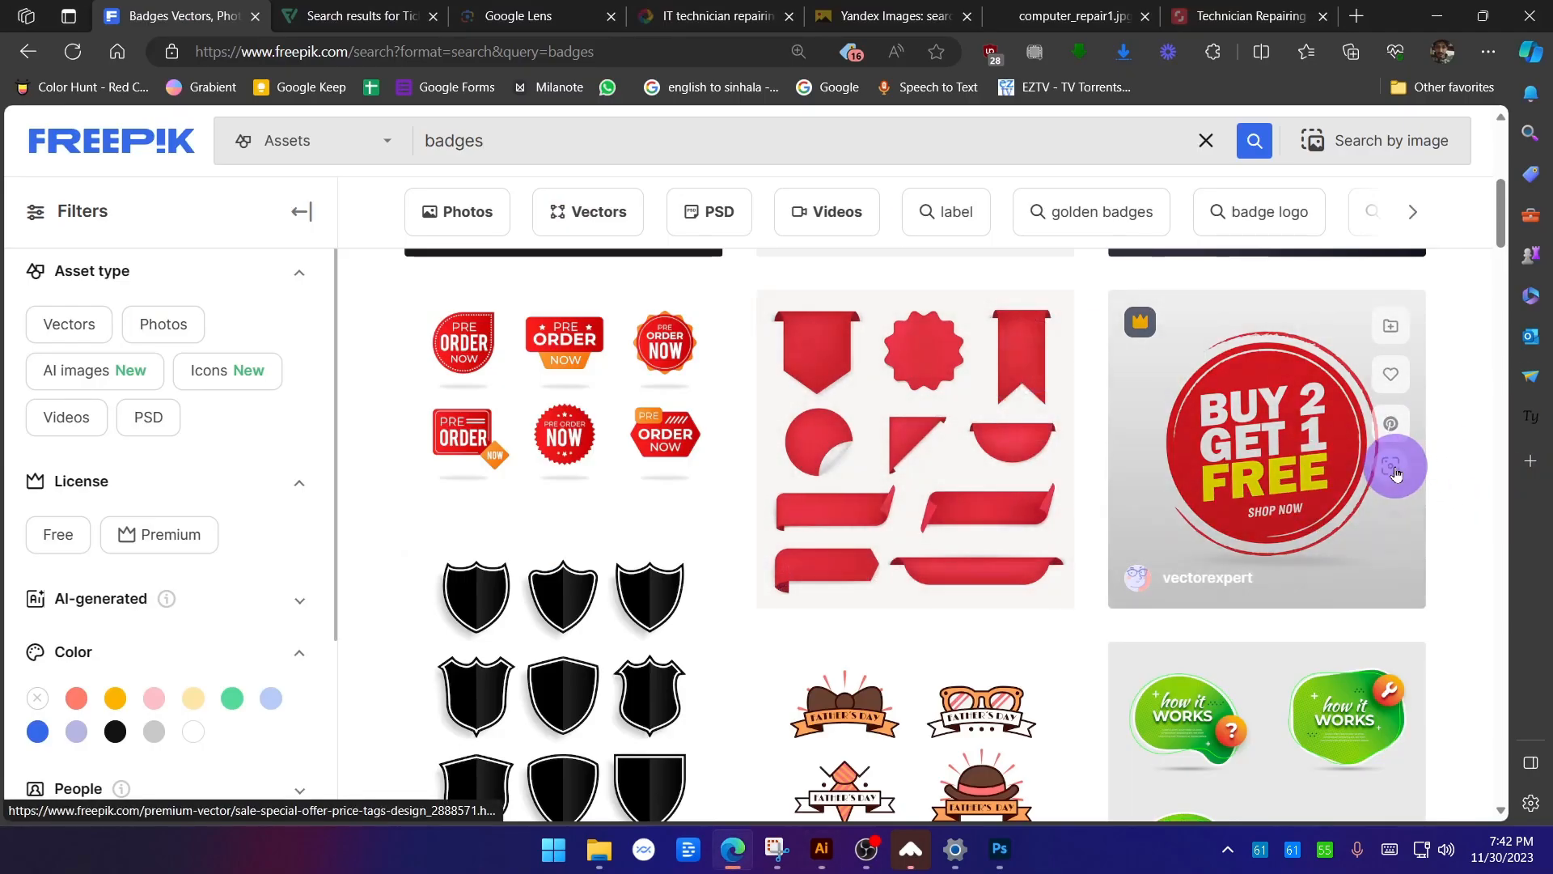
pyautogui.click(896, 411)
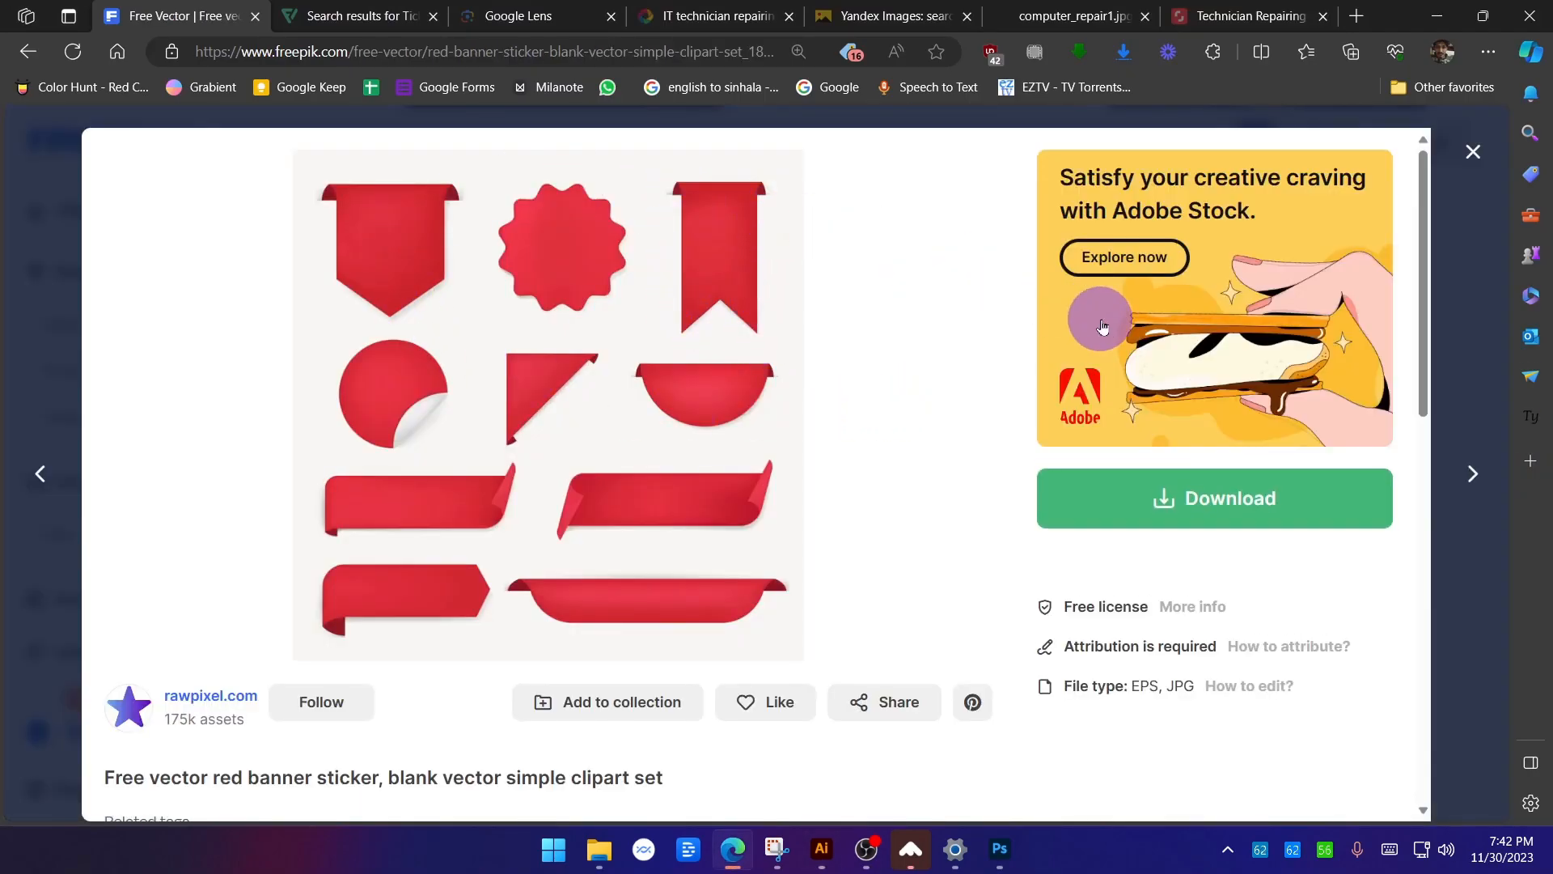
# Switch to Illustrator and mark a hanging ribbon over the doctor photo with the red screen-annotation pen, closing the annotations after each attempt.
pyautogui.hotkey('alt', 'Tab')
pyautogui.hotkey('ctrl', 'alt', 'g')
pyautogui.moveTo(764, 178)
pyautogui.mouseDown()
pyautogui.moveTo(769, 309)
pyautogui.moveTo(804, 267)
pyautogui.moveTo(841, 312)
pyautogui.moveTo(851, 186)
pyautogui.moveTo(829, 296)
pyautogui.moveTo(795, 246)
pyautogui.mouseUp()
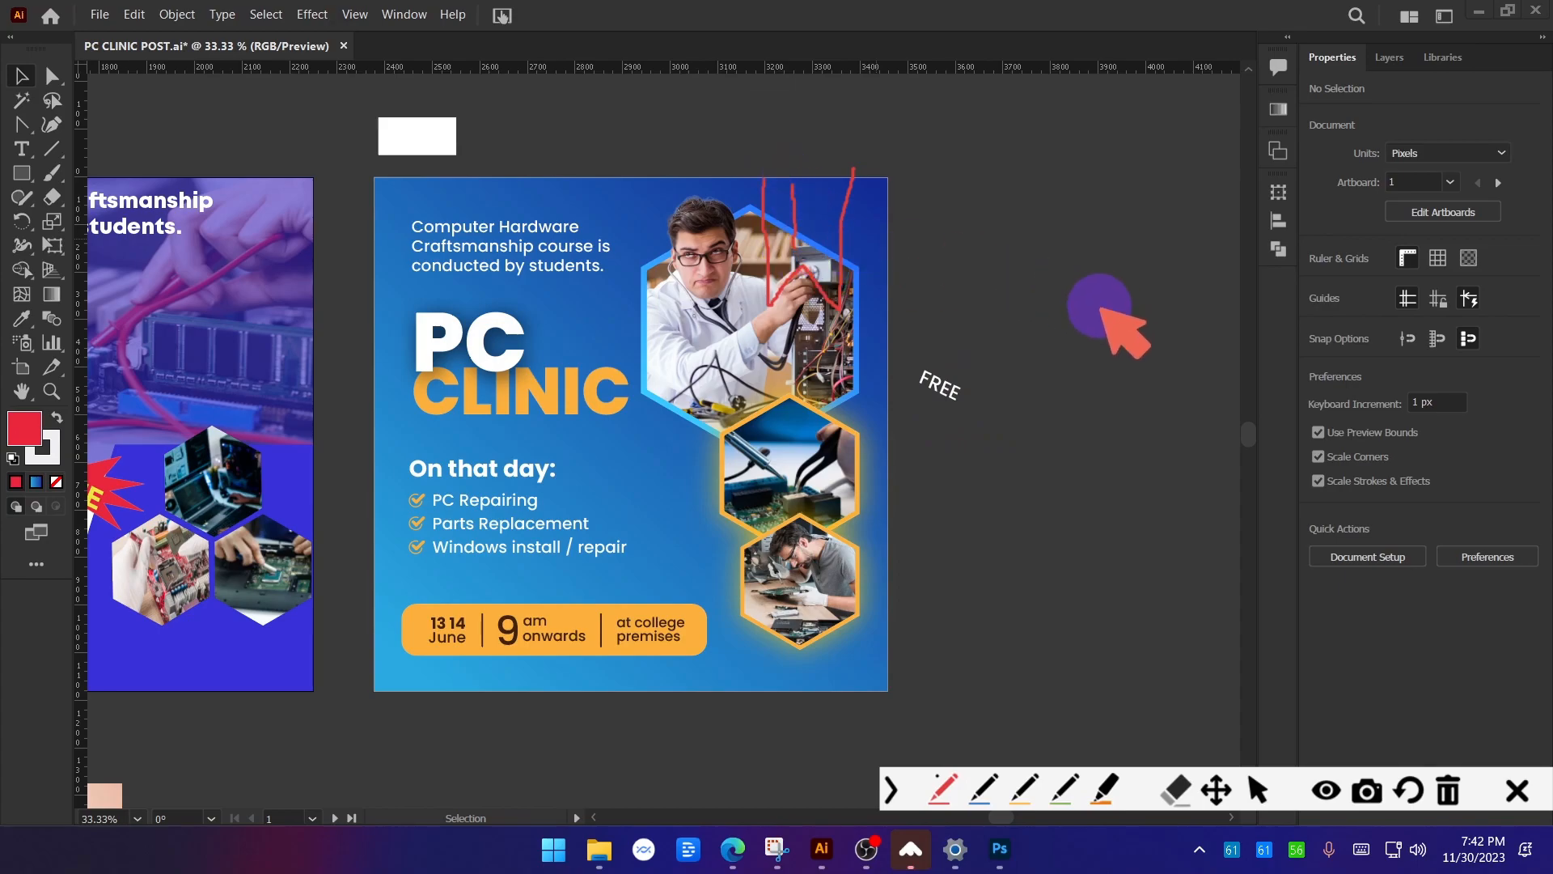
pyautogui.click(1517, 790)
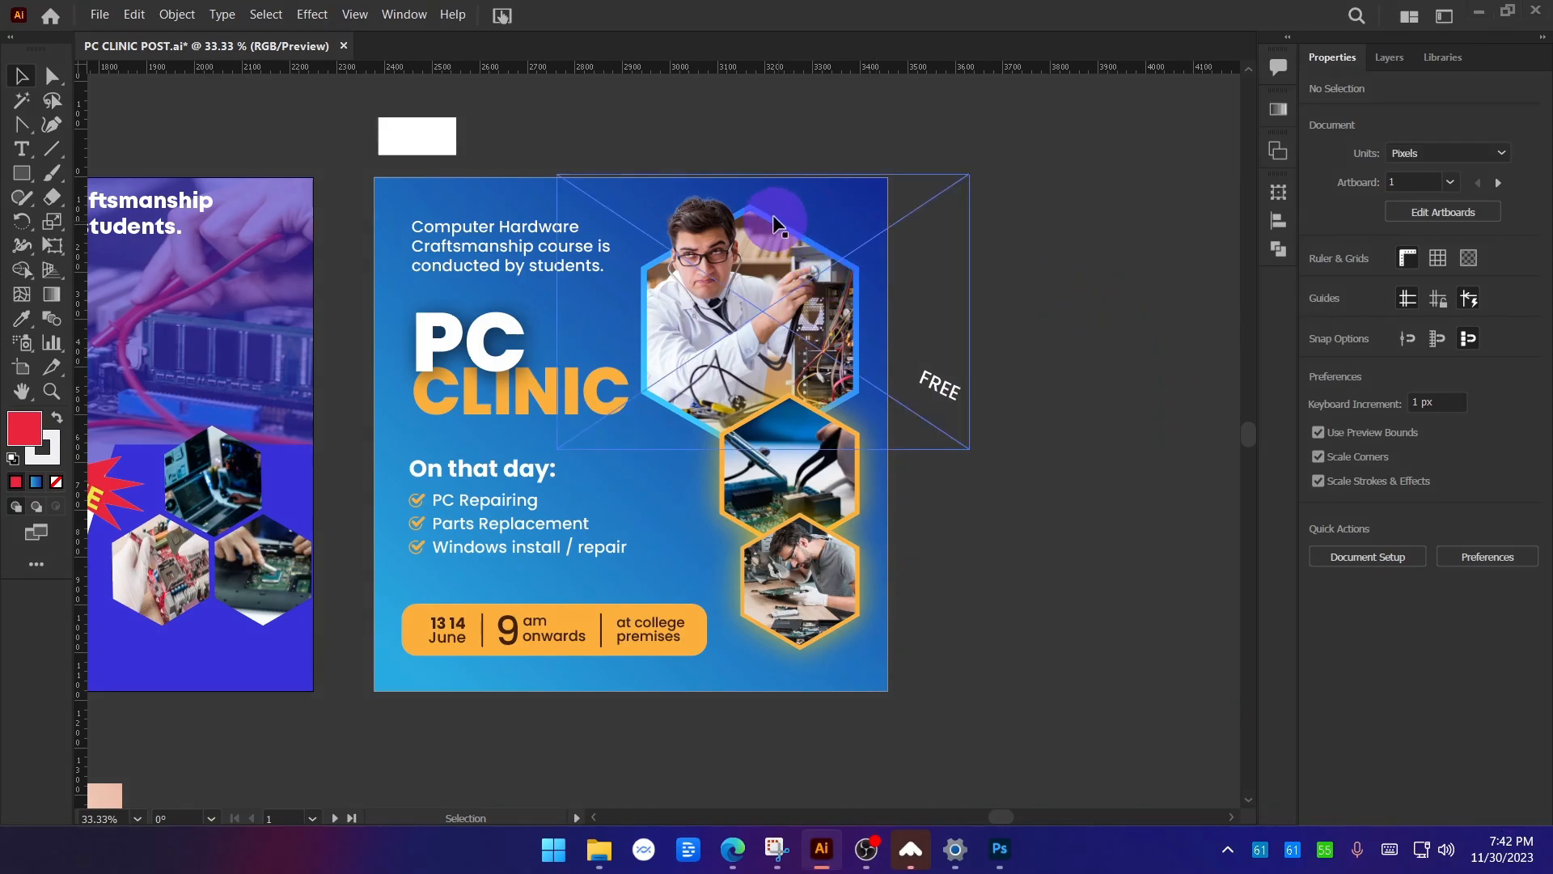
pyautogui.hotkey('ctrl', 'alt', 'g')
pyautogui.moveTo(754, 174)
pyautogui.mouseDown()
pyautogui.moveTo(763, 326)
pyautogui.moveTo(799, 290)
pyautogui.moveTo(827, 327)
pyautogui.moveTo(839, 170)
pyautogui.moveTo(771, 188)
pyautogui.moveTo(816, 185)
pyautogui.moveTo(791, 299)
pyautogui.moveTo(830, 281)
pyautogui.moveTo(829, 324)
pyautogui.moveTo(825, 249)
pyautogui.moveTo(811, 242)
pyautogui.moveTo(759, 297)
pyautogui.moveTo(753, 277)
pyautogui.moveTo(762, 298)
pyautogui.moveTo(781, 267)
pyautogui.moveTo(829, 256)
pyautogui.moveTo(815, 303)
pyautogui.mouseUp()
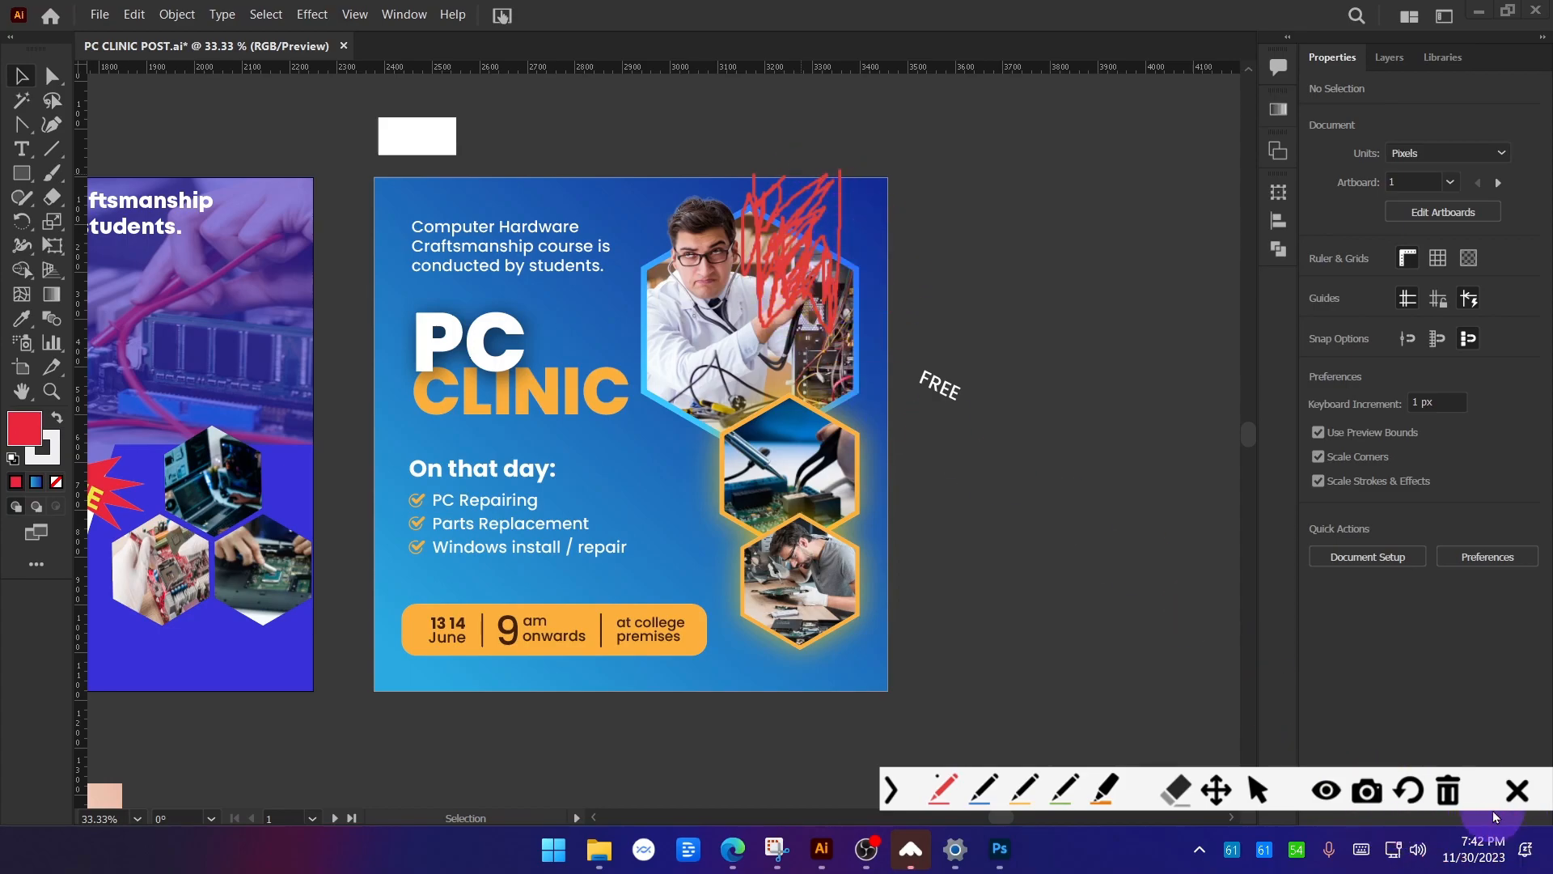
pyautogui.click(1517, 790)
# Compare the sticker set with the post and circle a round badge spot beside the "On that day:" list in red annotation, closing it again.
pyautogui.hotkey('alt', 'Tab')
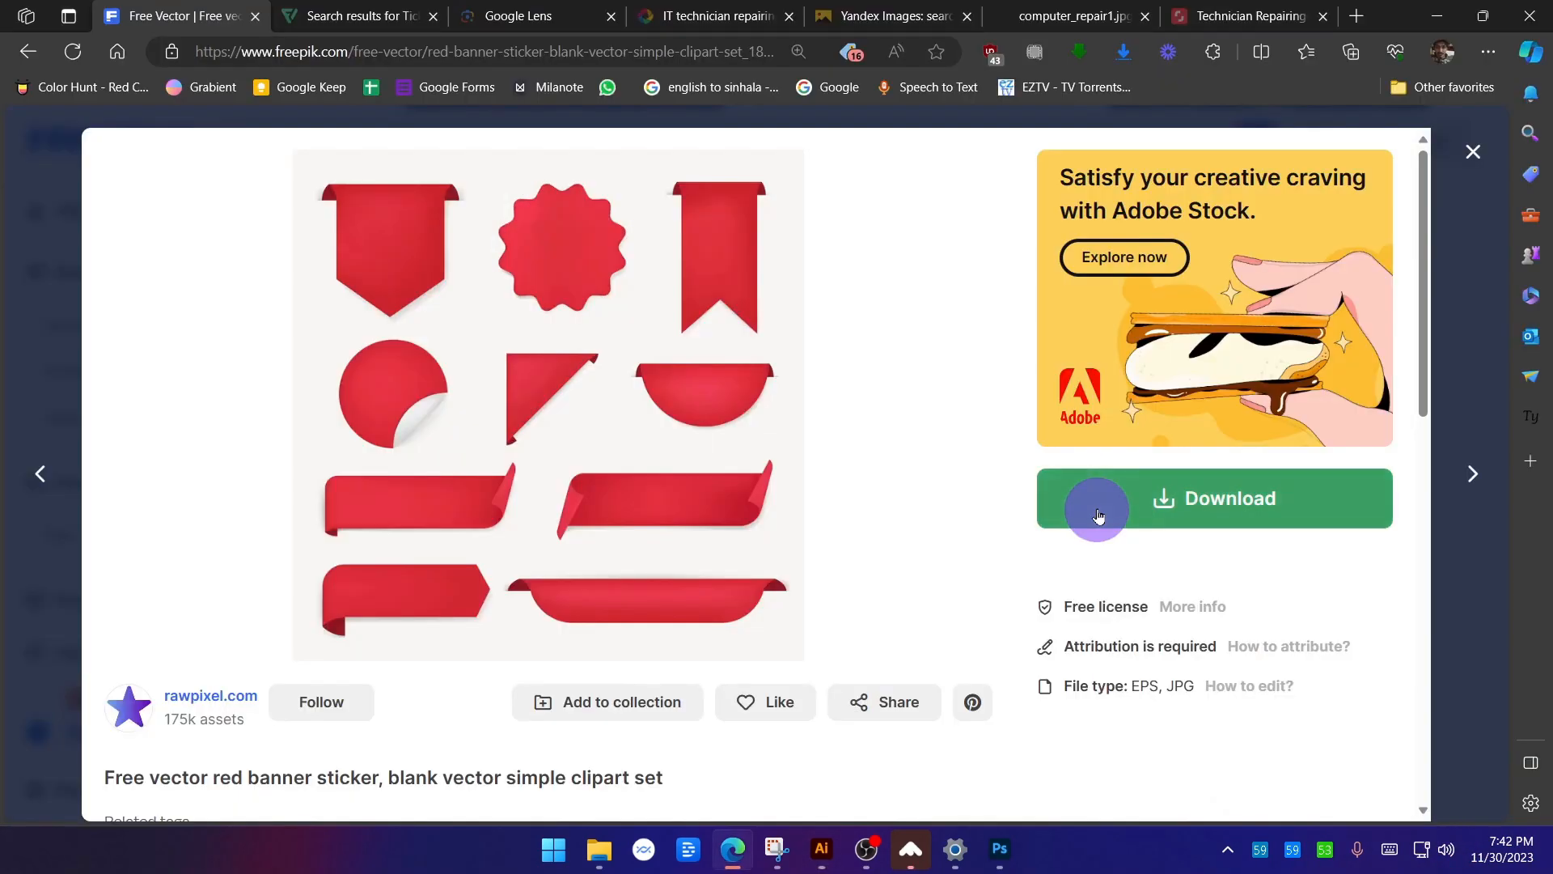
pyautogui.hotkey('alt', 'Tab')
pyautogui.hotkey('alt', 'Tab')
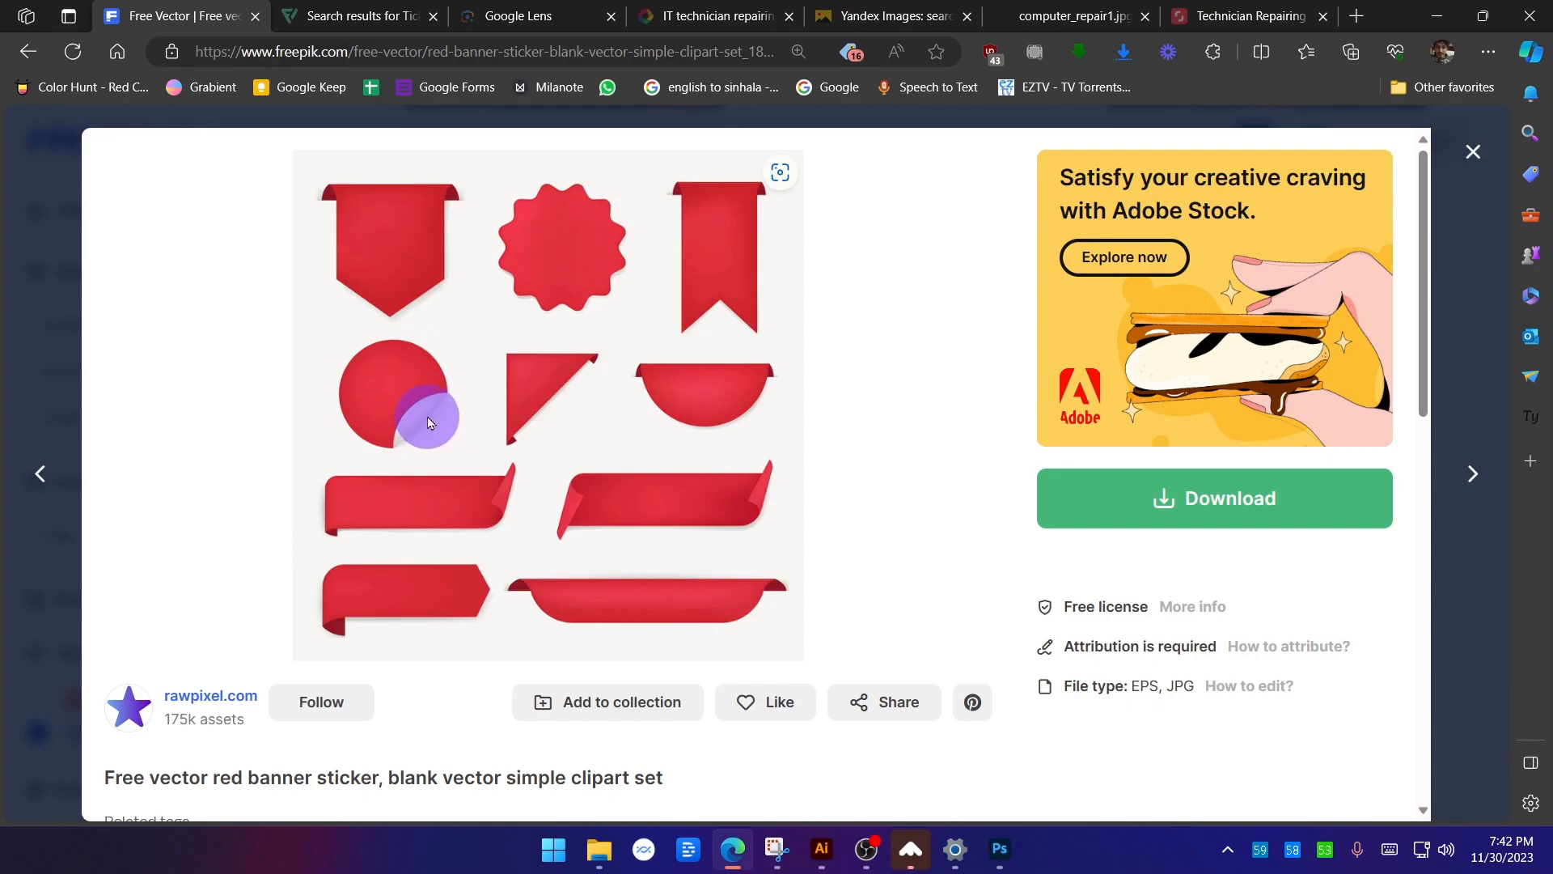
pyautogui.hotkey('alt', 'Tab')
pyautogui.hotkey('ctrl', 'alt', 'g')
pyautogui.moveTo(642, 420)
pyautogui.mouseDown()
pyautogui.moveTo(606, 444)
pyautogui.moveTo(647, 521)
pyautogui.moveTo(707, 474)
pyautogui.moveTo(601, 434)
pyautogui.mouseUp()
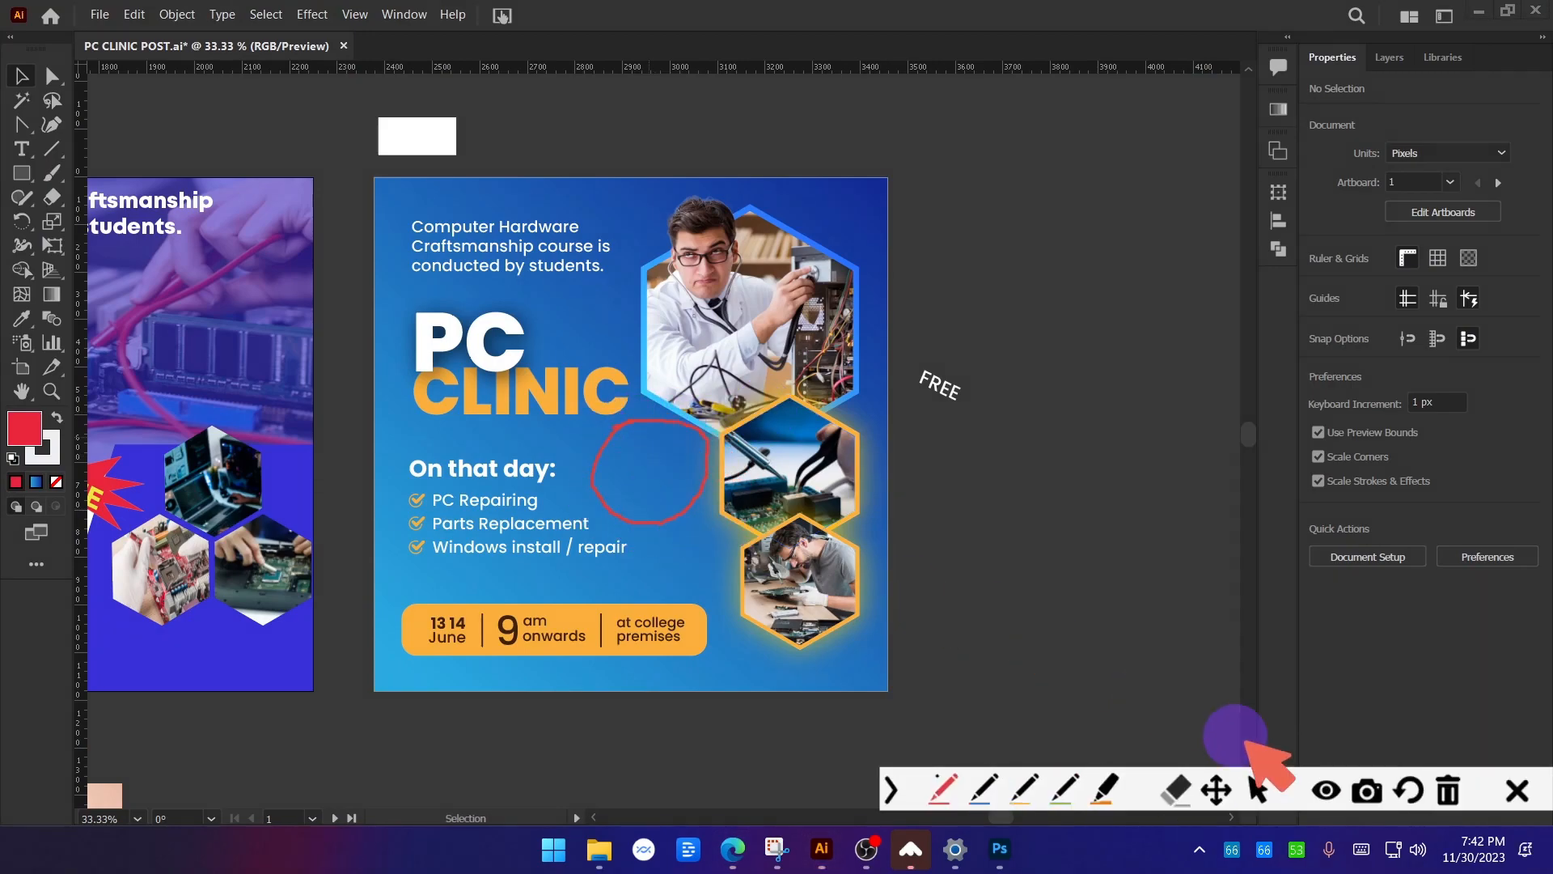
pyautogui.click(1515, 794)
pyautogui.hotkey('alt', 'Tab')
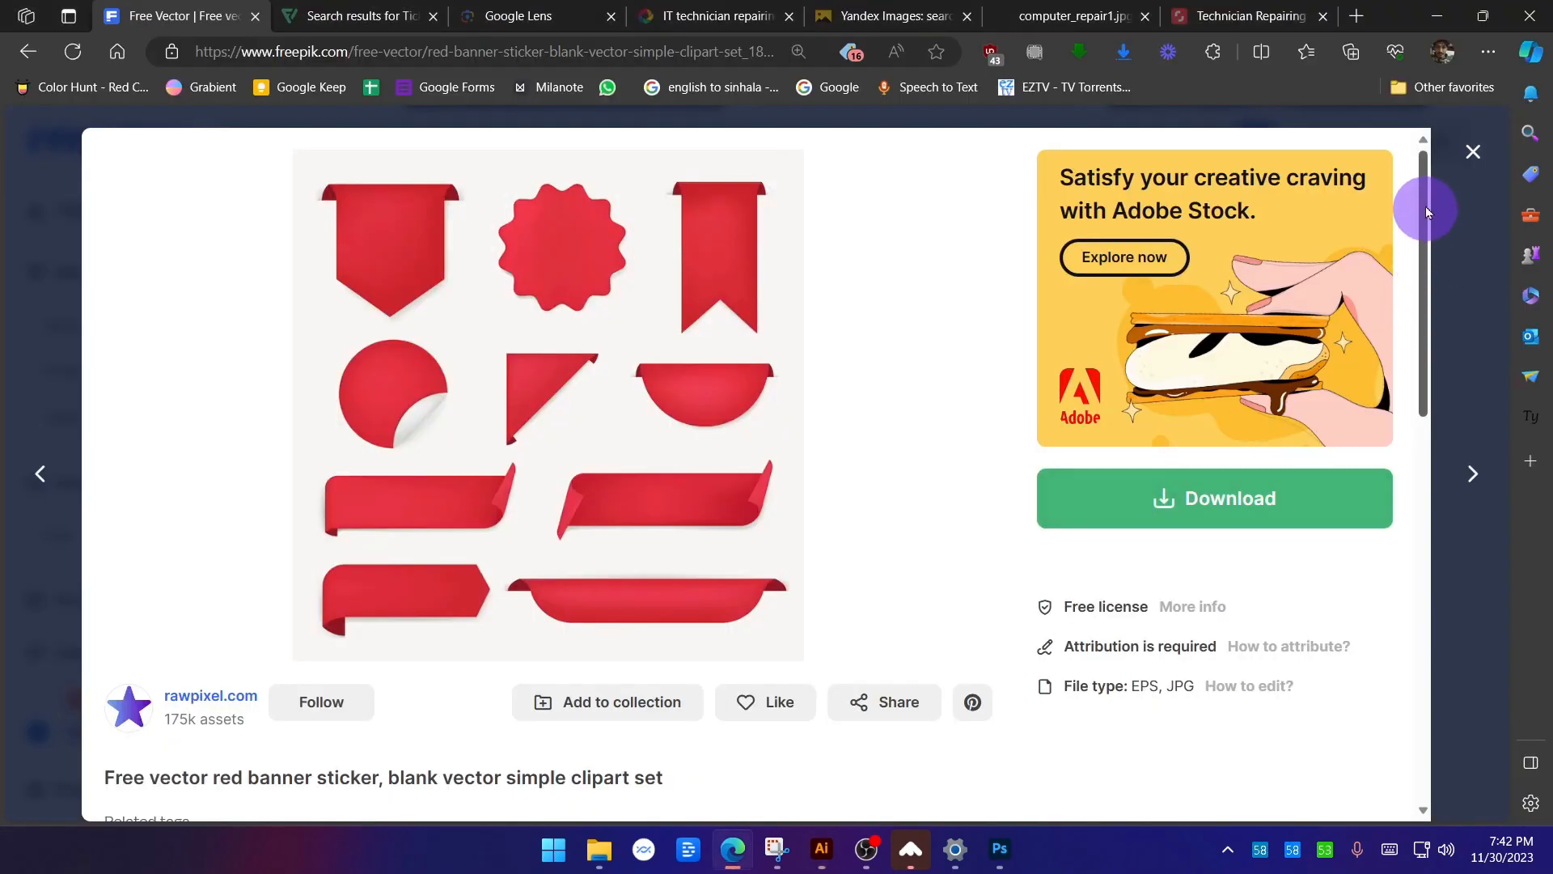
# Close the red sticker set, preview the realistic golden luxury badges collection, and return to the results.
pyautogui.click(1460, 160)
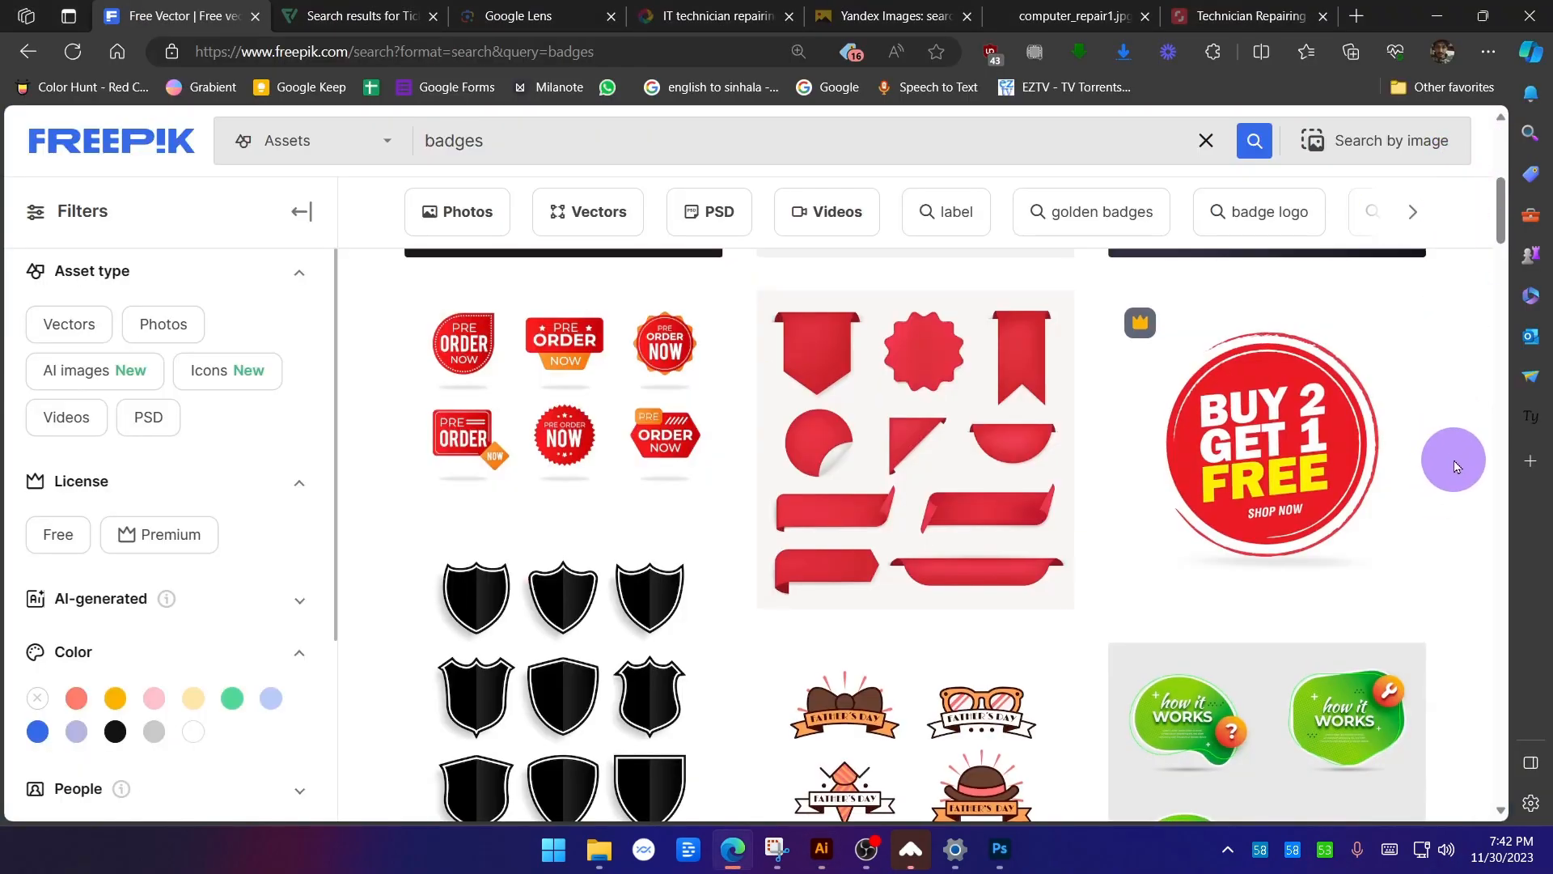
pyautogui.scroll(4, 1448, 457)
pyautogui.click(1259, 463)
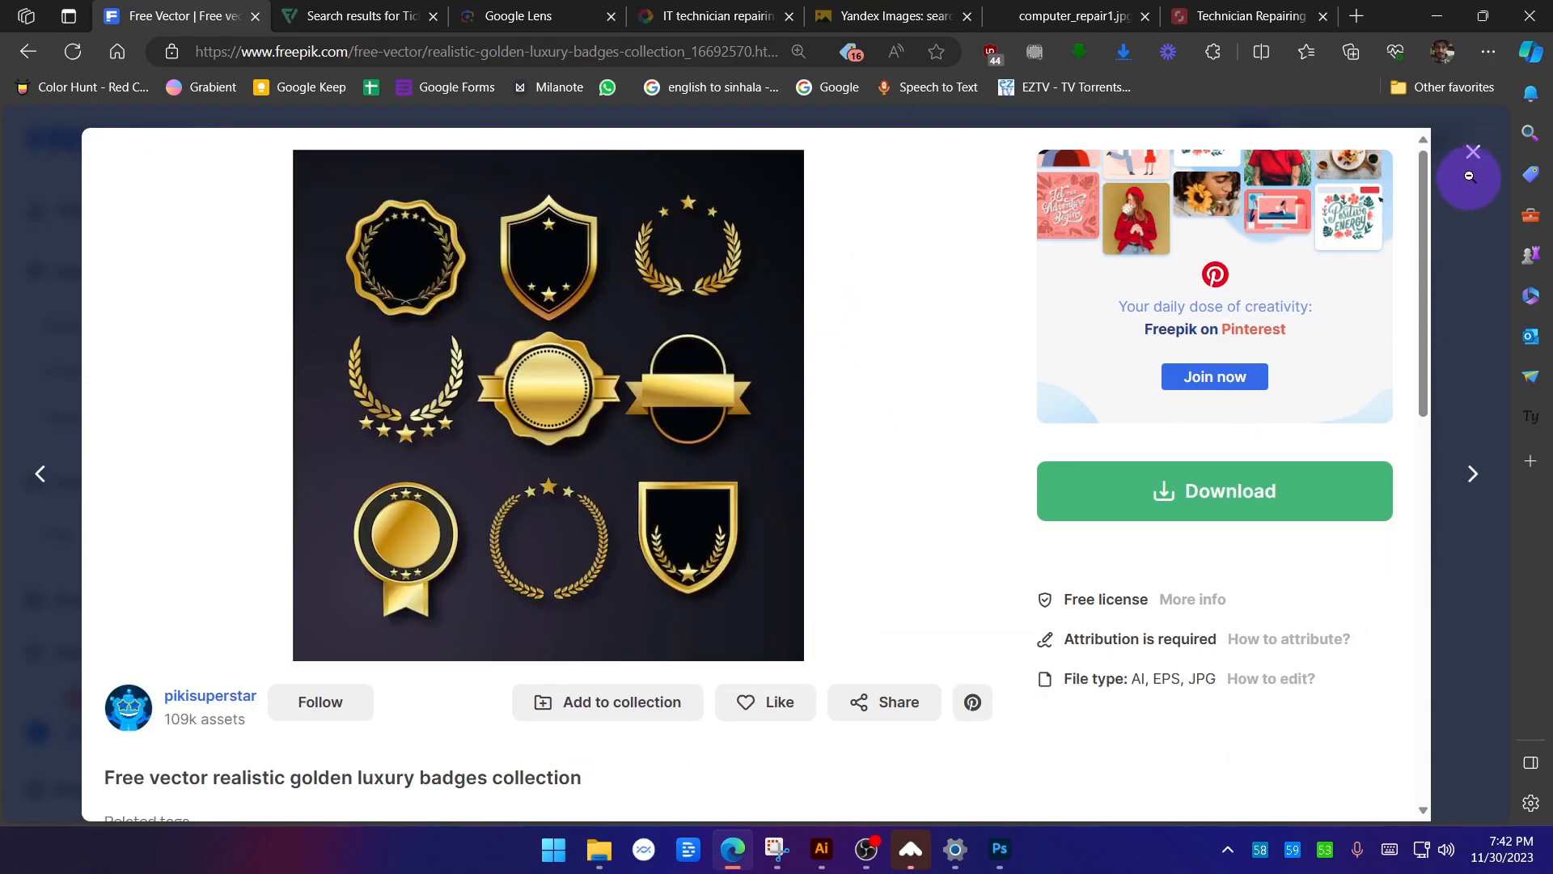
pyautogui.click(1470, 162)
# Look through the badge search results for a design that suits the post's FREE label.
pyautogui.scroll(-5, 1446, 515)
pyautogui.scroll(-8, 1448, 516)
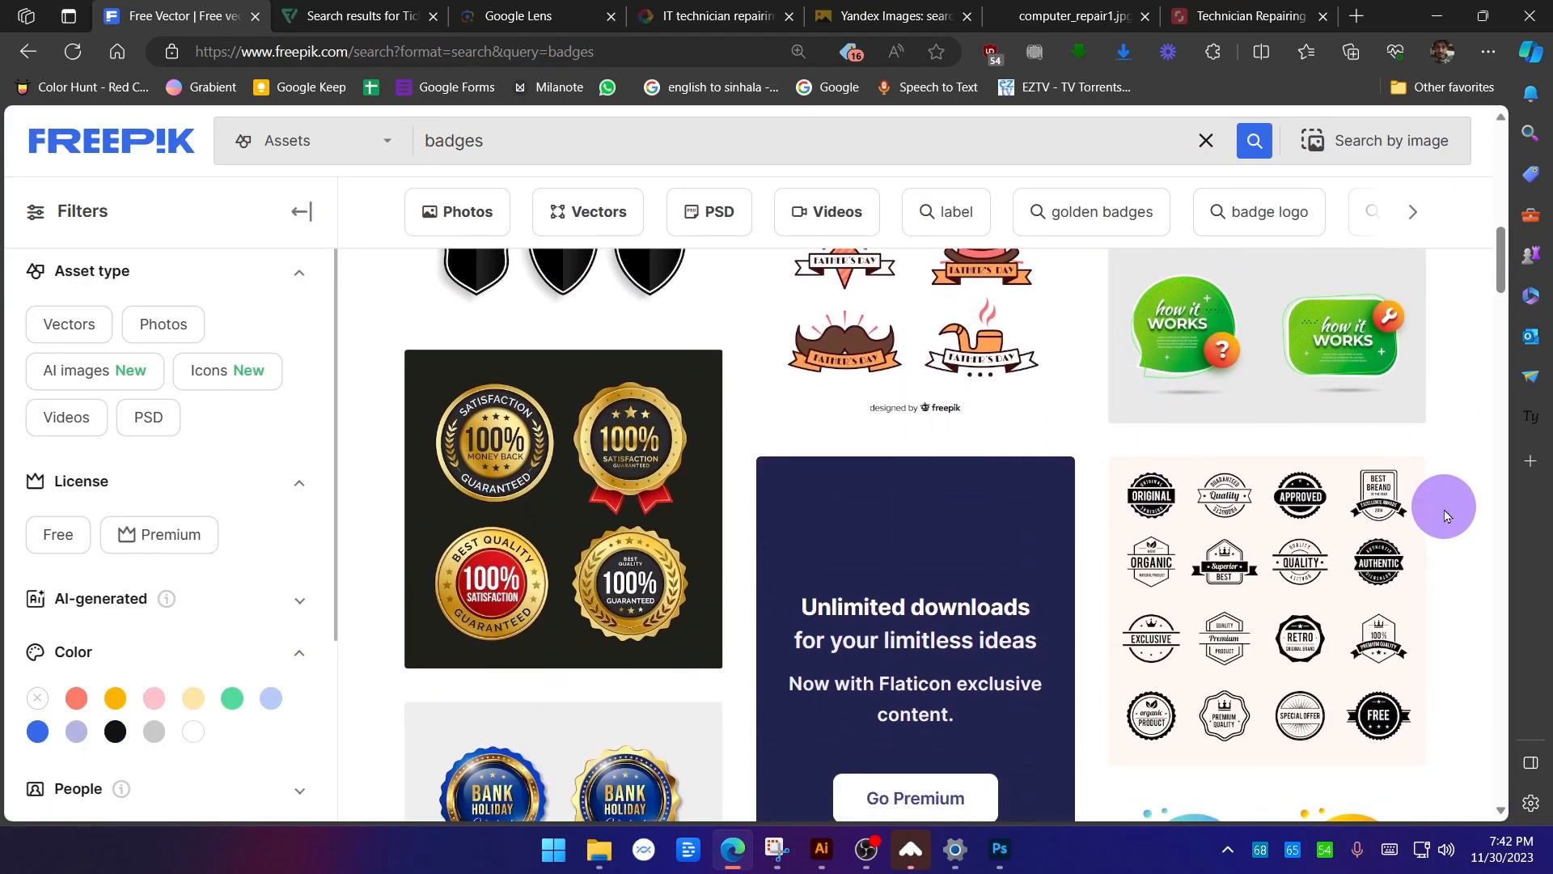
pyautogui.scroll(-6, 1448, 515)
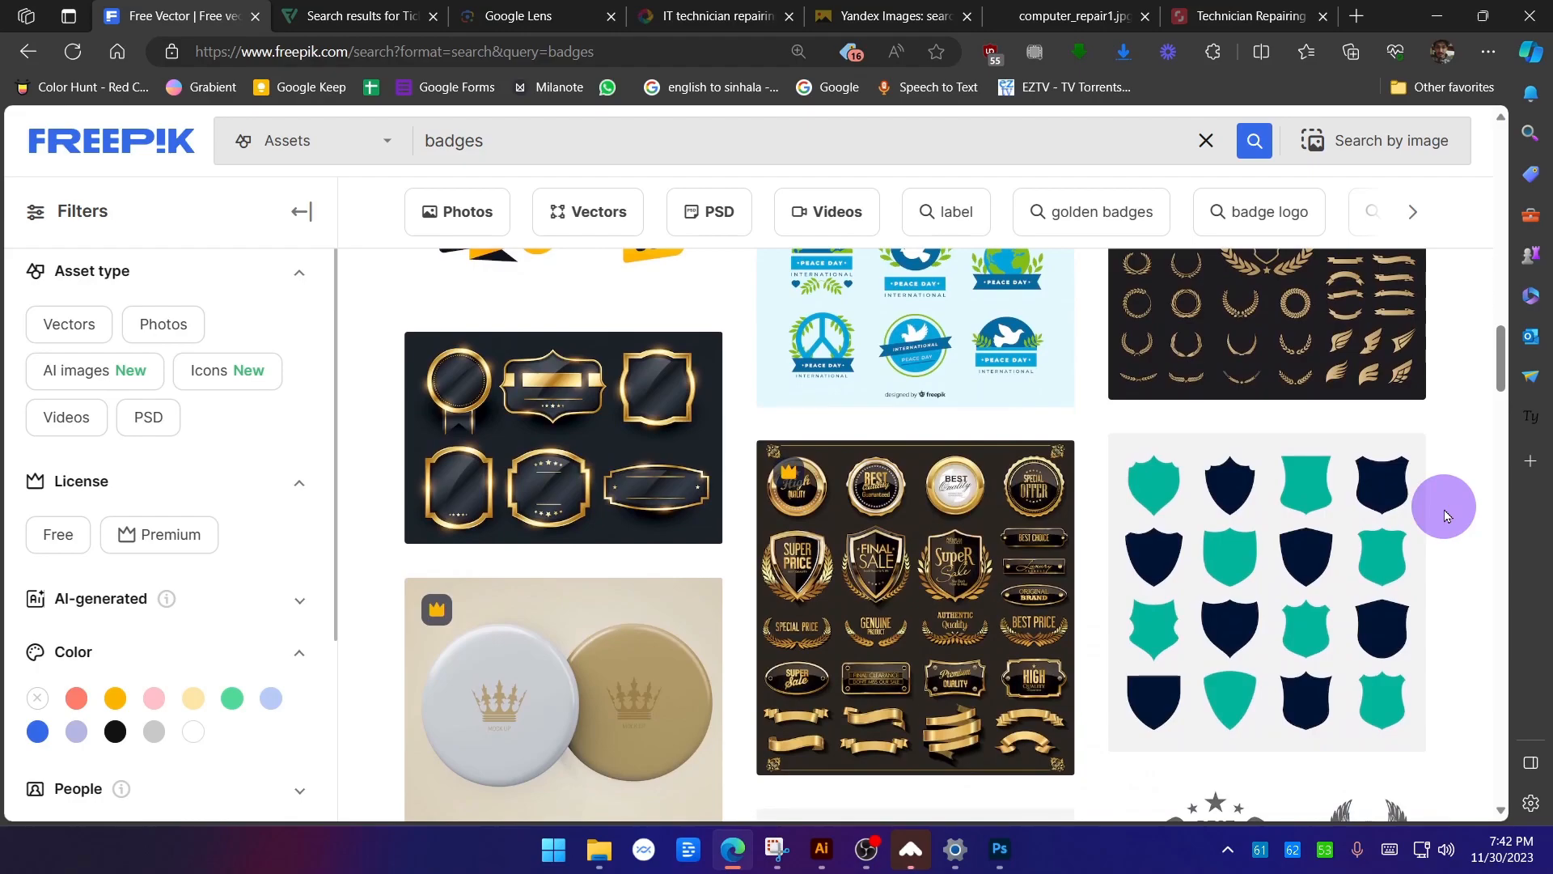
pyautogui.scroll(-5, 1446, 516)
pyautogui.scroll(5, 1446, 515)
pyautogui.scroll(-16, 1448, 514)
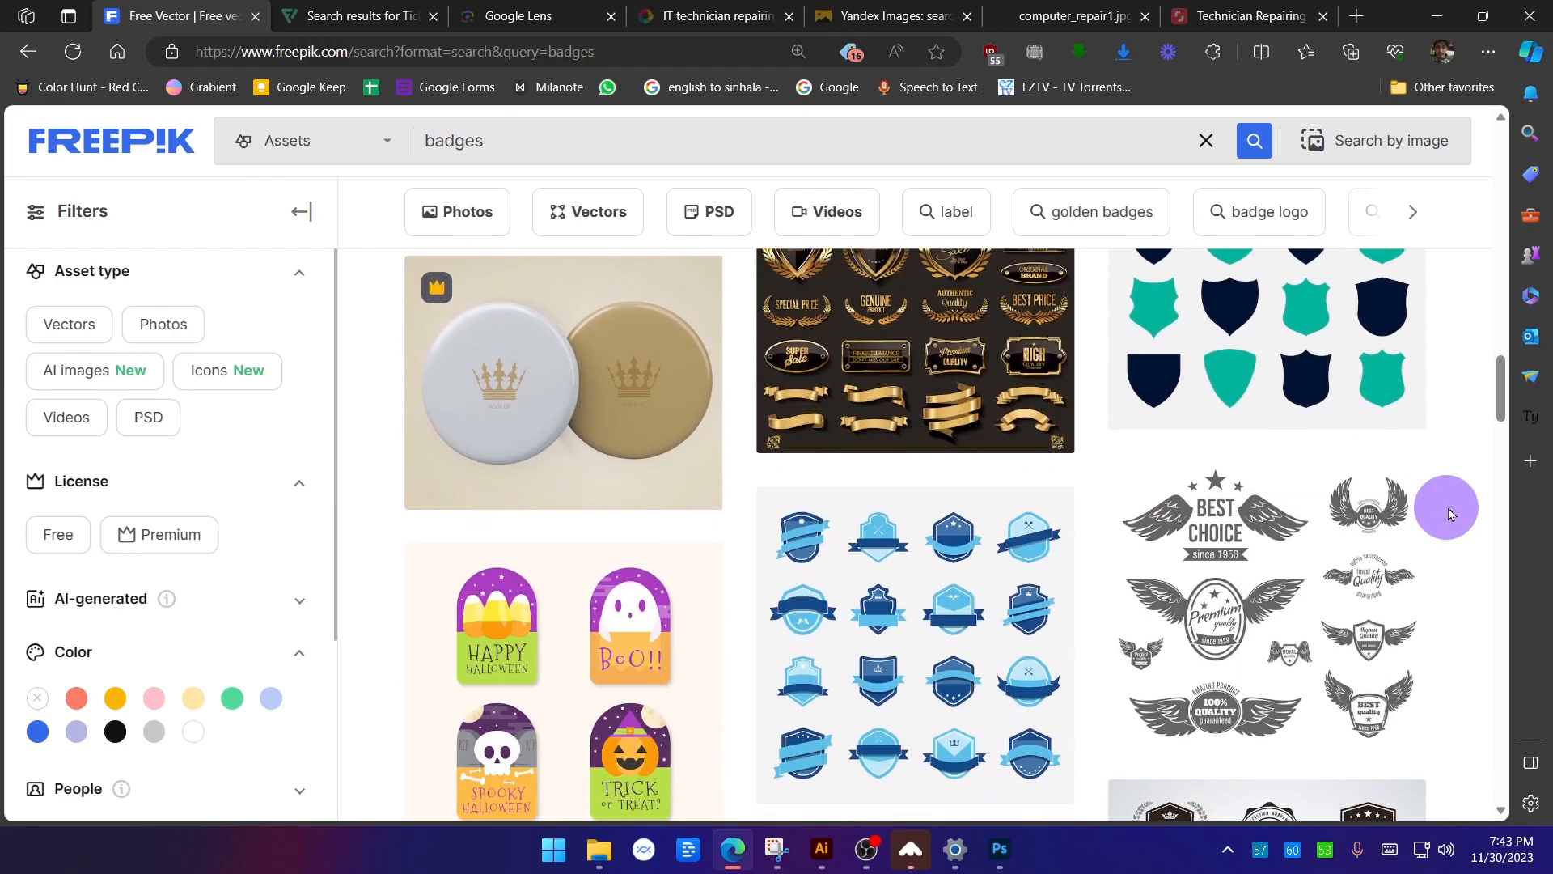
pyautogui.scroll(-8, 1449, 514)
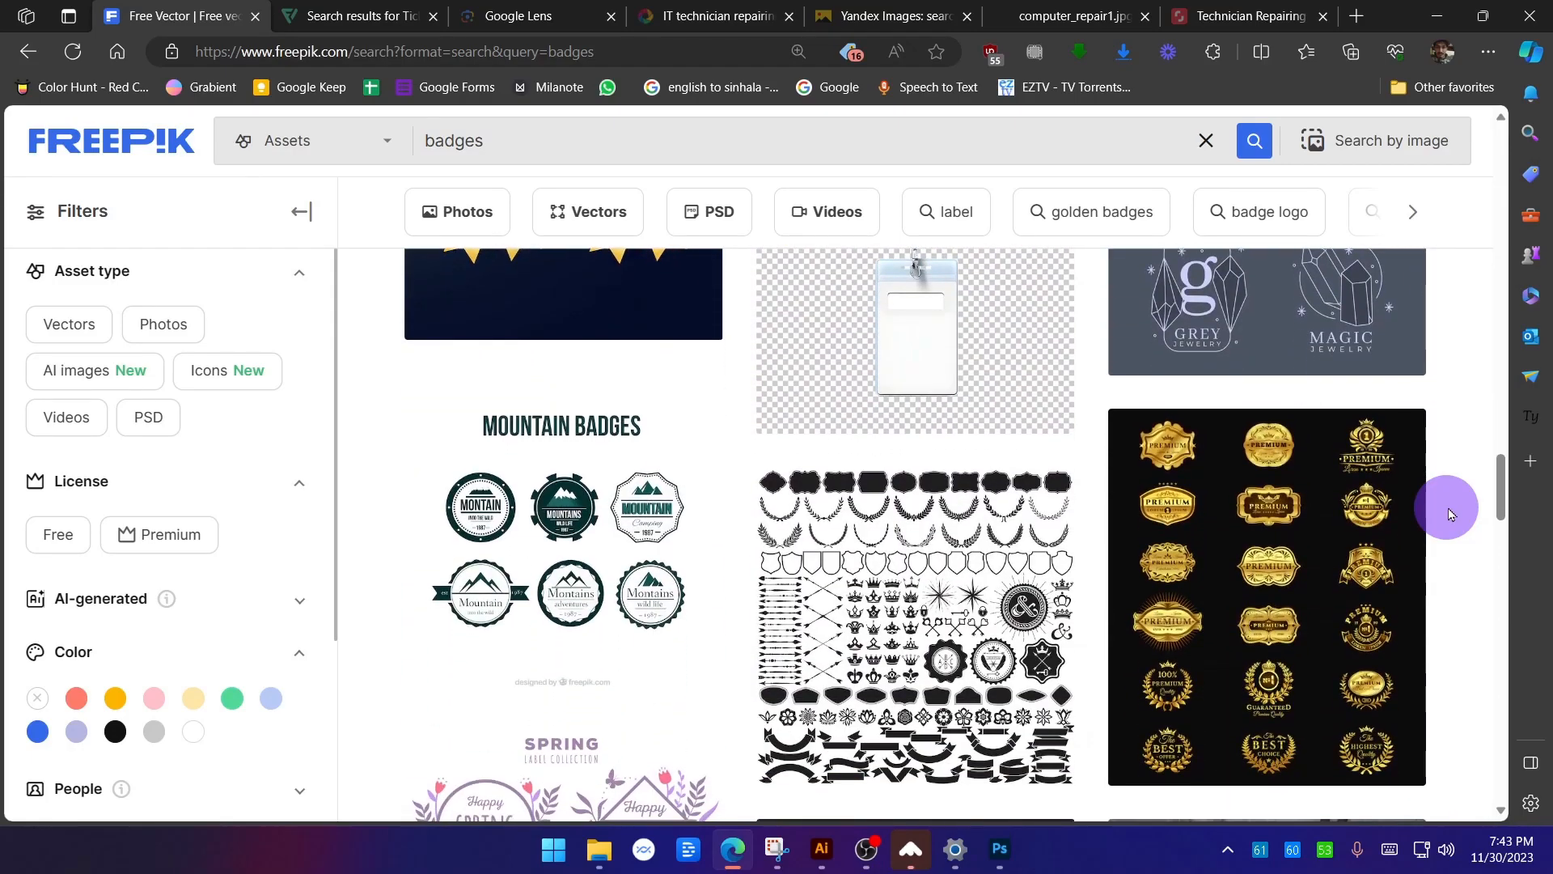
pyautogui.scroll(-4, 1448, 514)
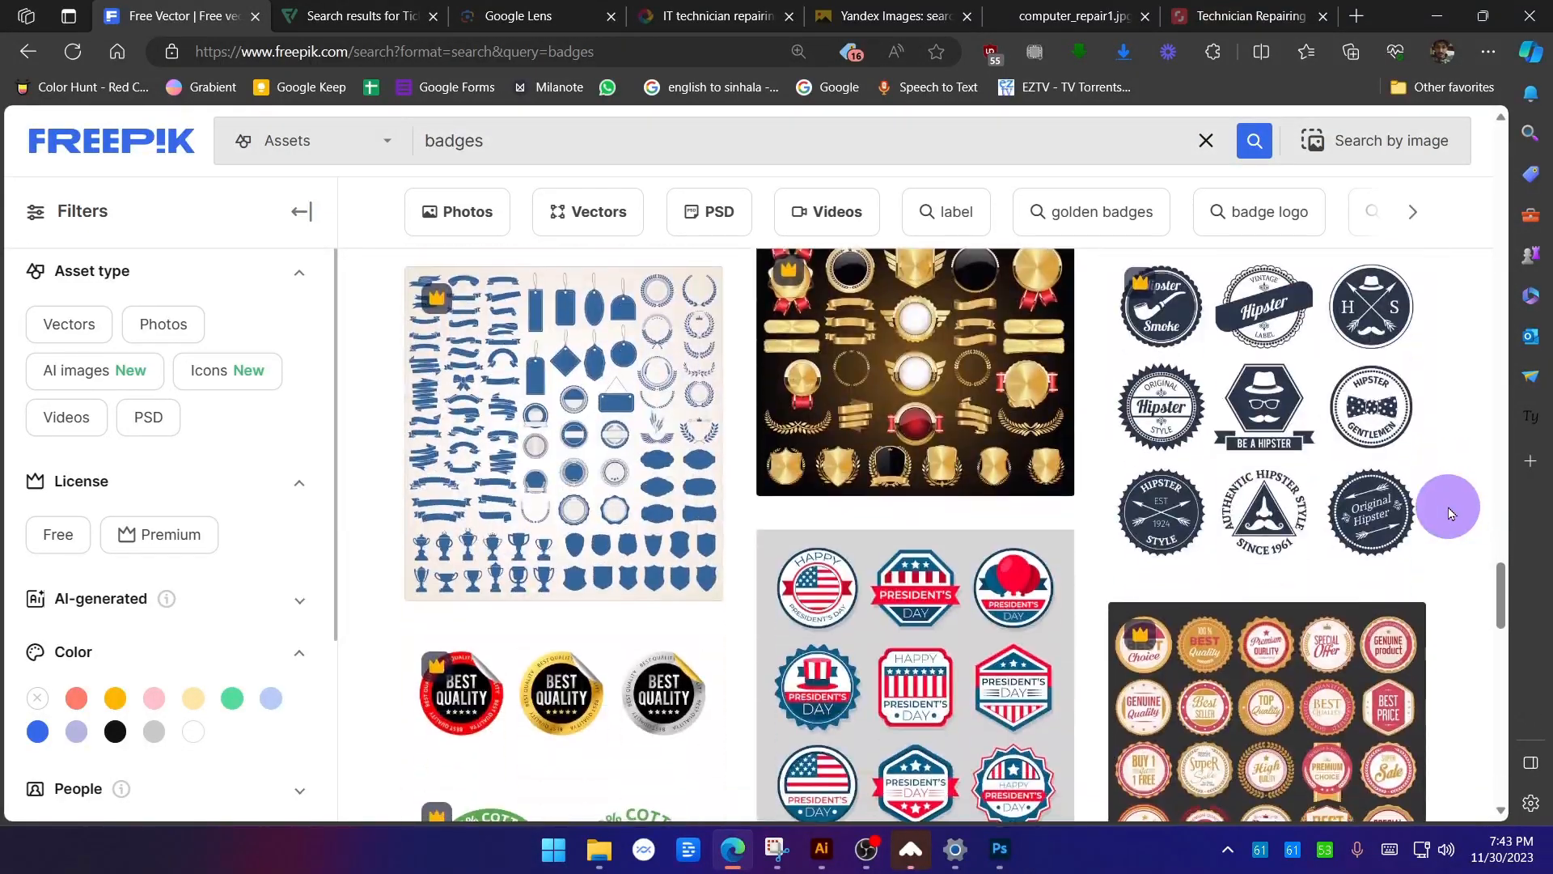
pyautogui.scroll(20, 1451, 514)
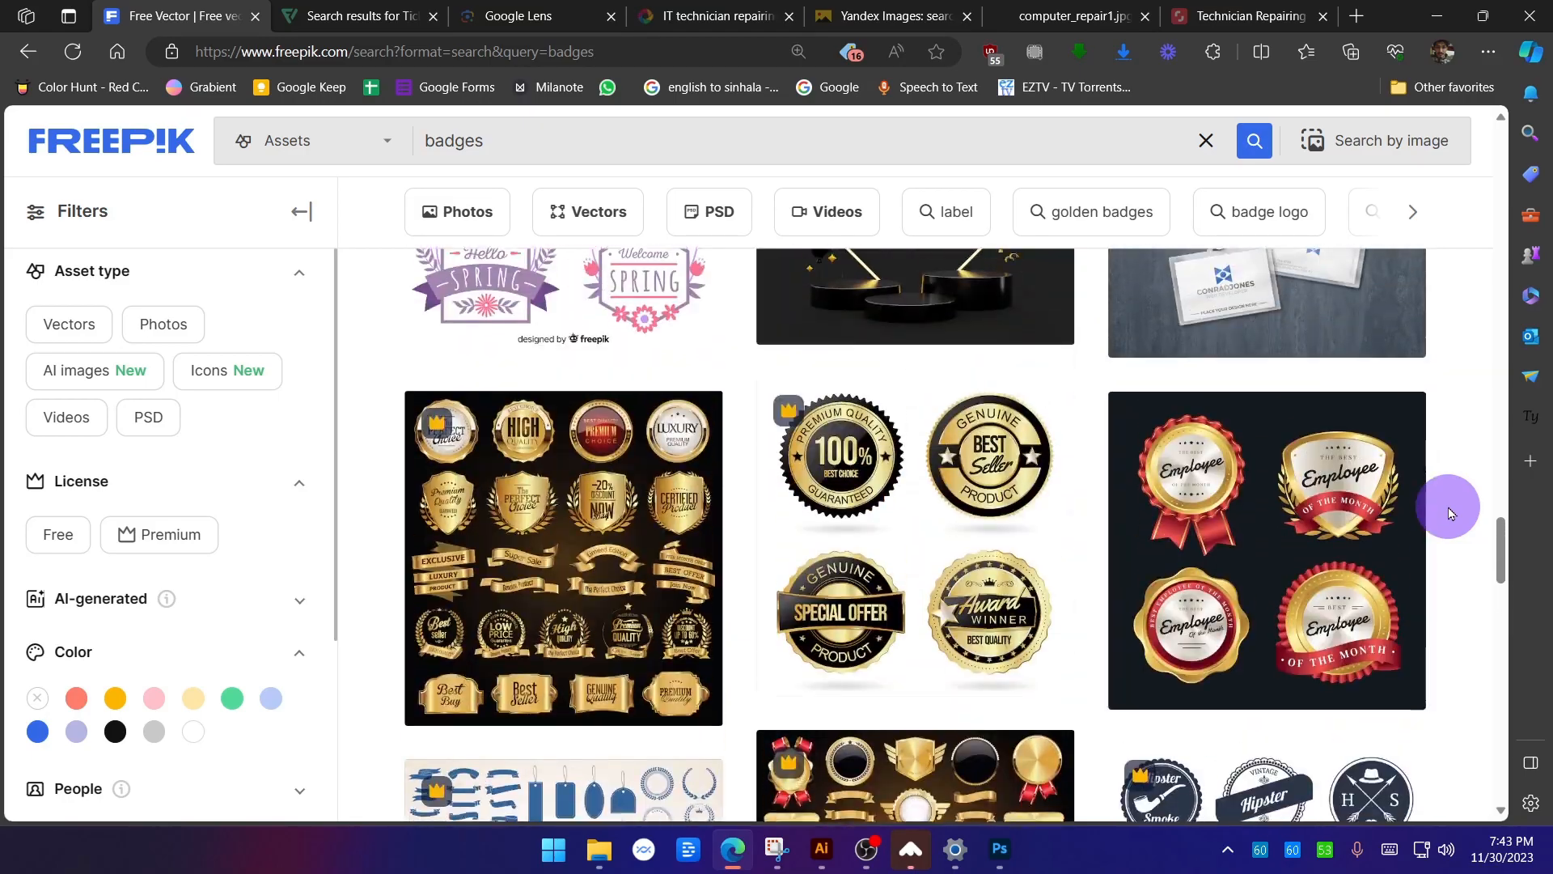
pyautogui.scroll(20, 1451, 514)
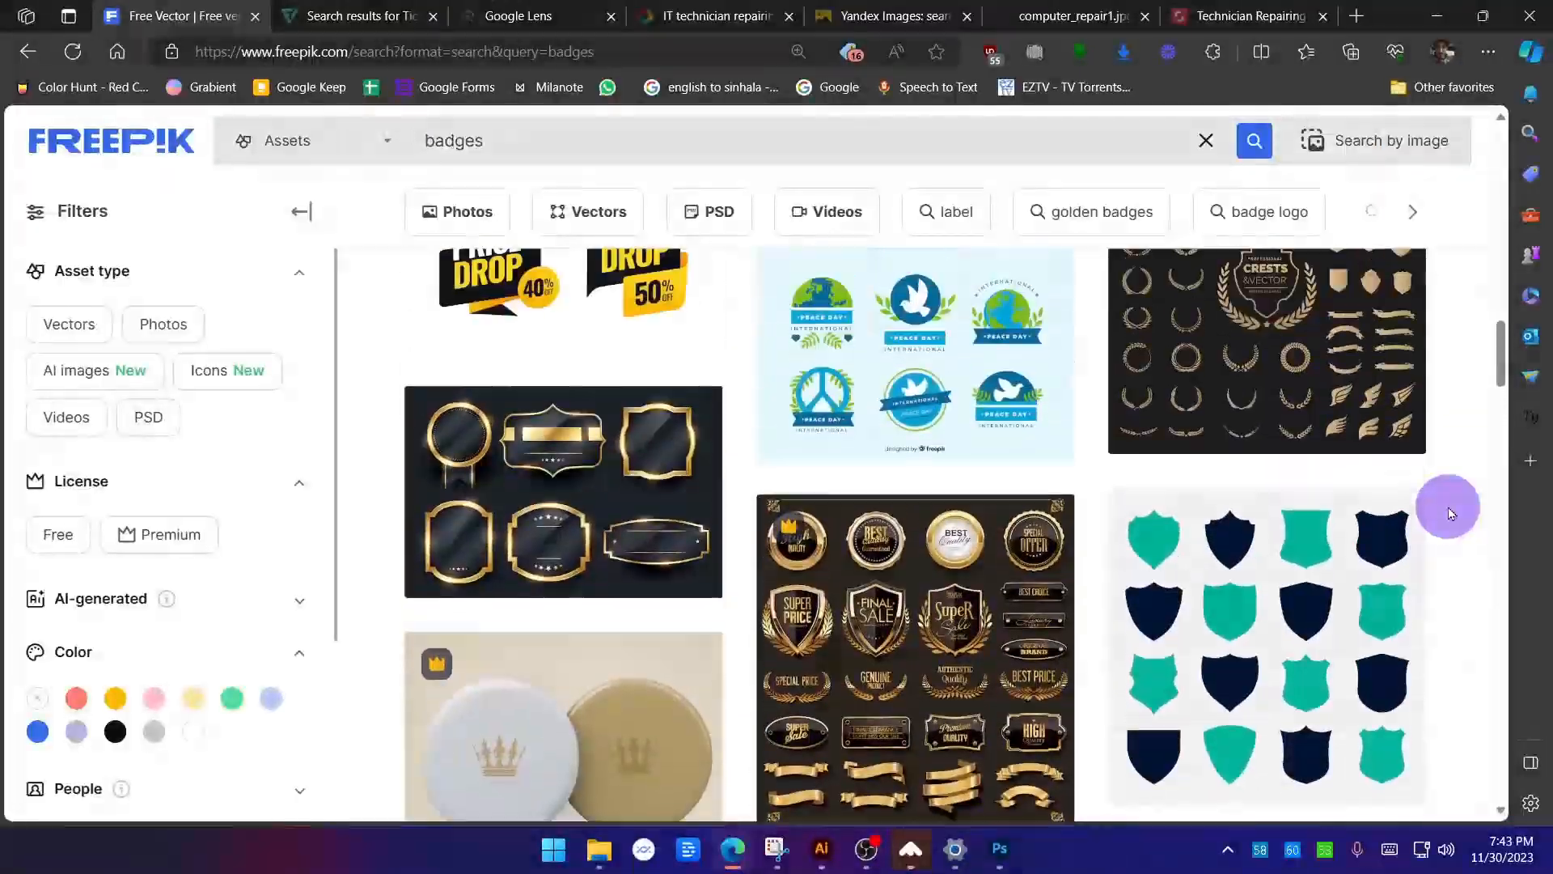
pyautogui.scroll(10, 1450, 514)
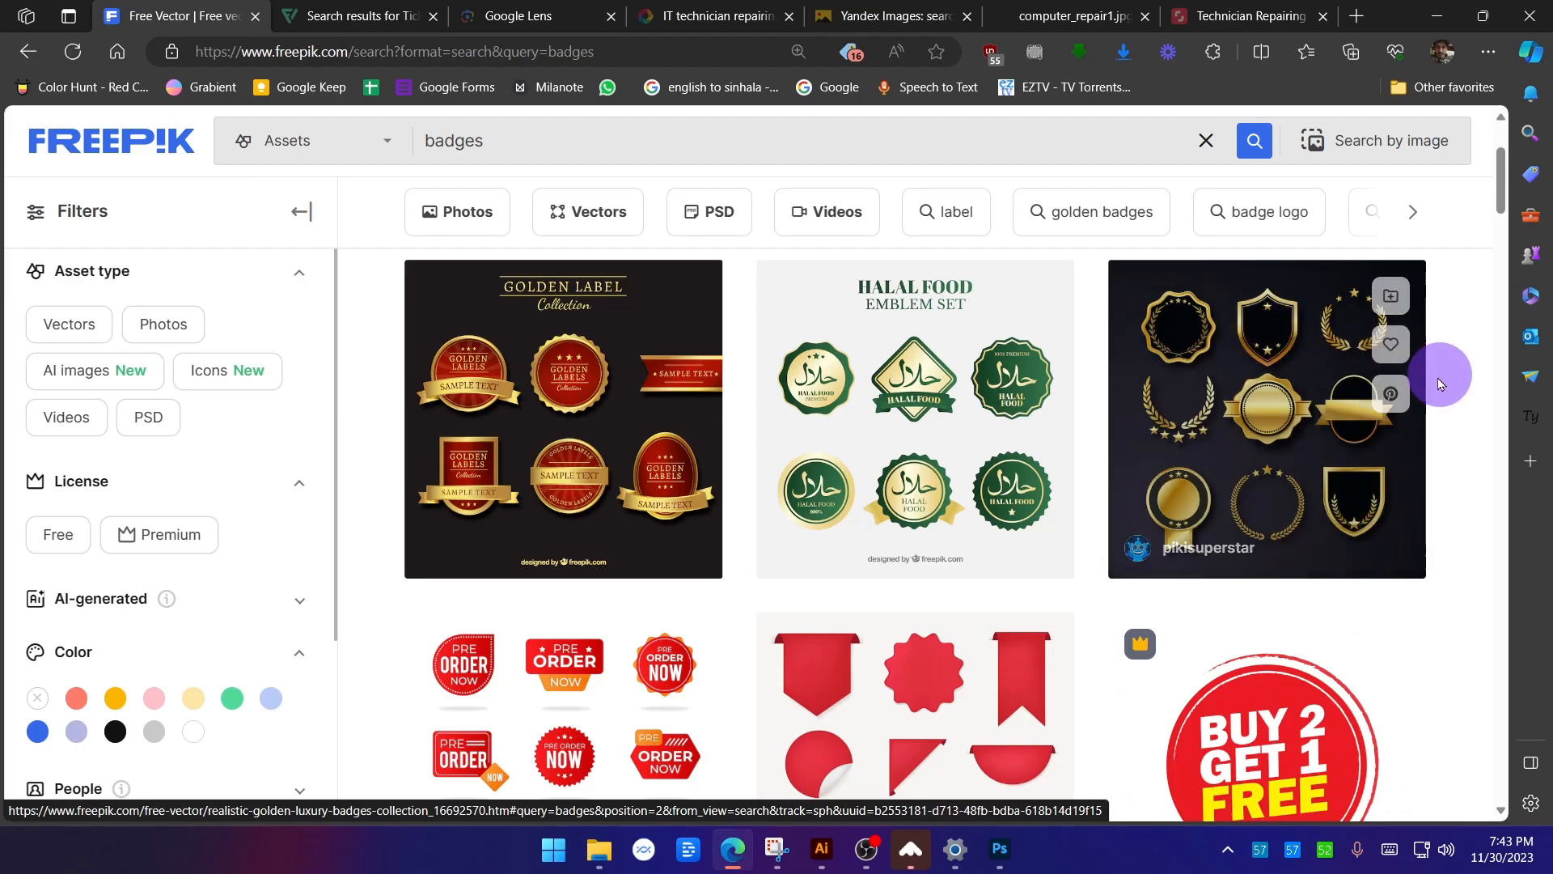
# Find the black-and-gold luxury golden badge and labels set among the badge results and download it for free.
pyautogui.scroll(-15, 1457, 402)
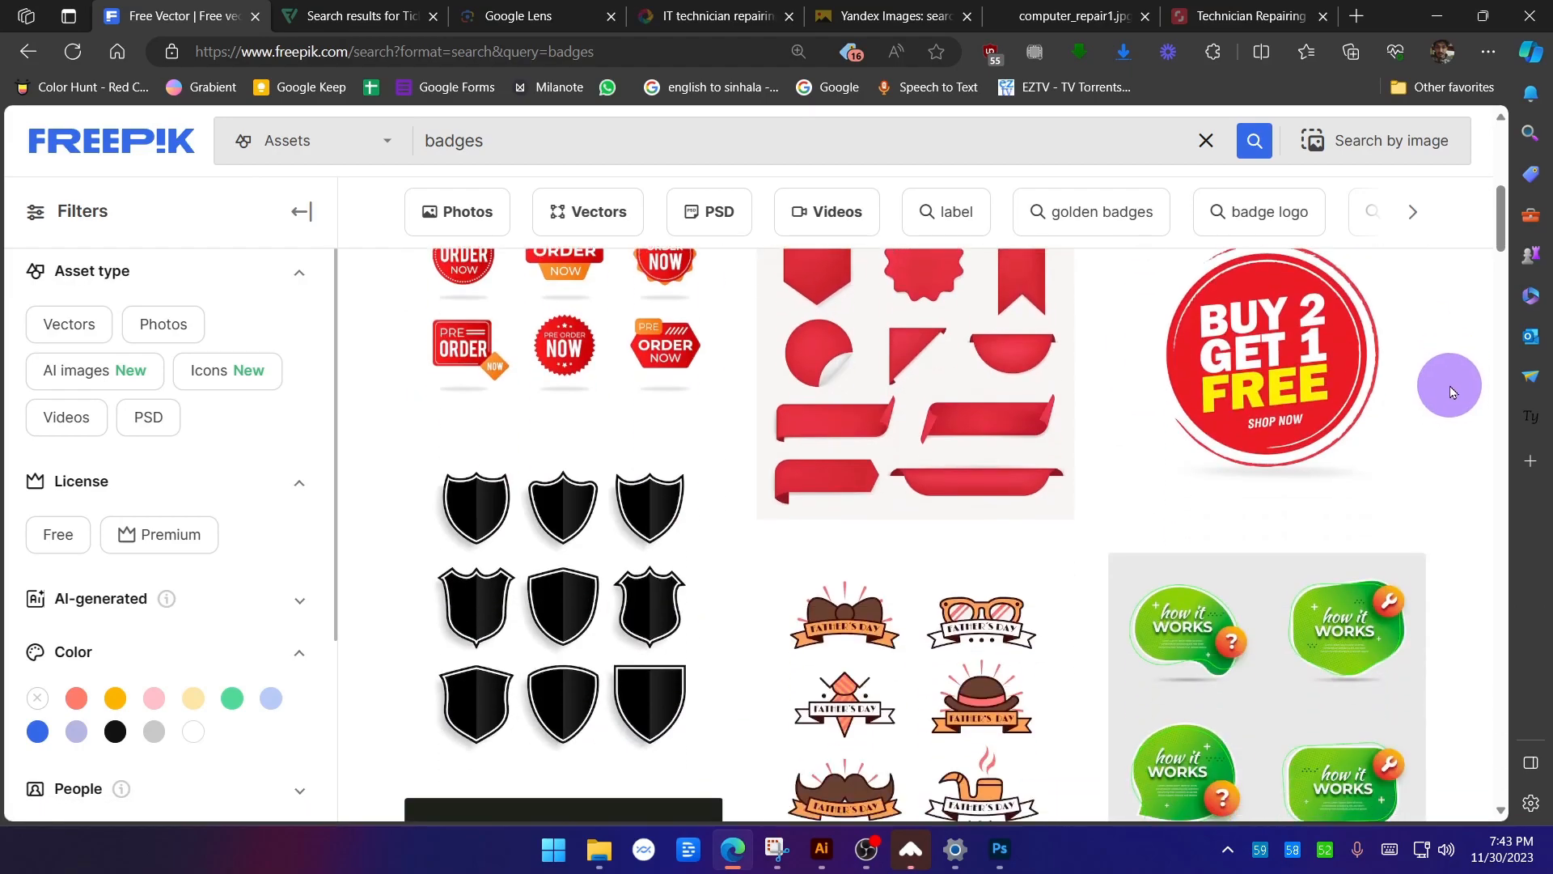
pyautogui.scroll(-4, 1450, 392)
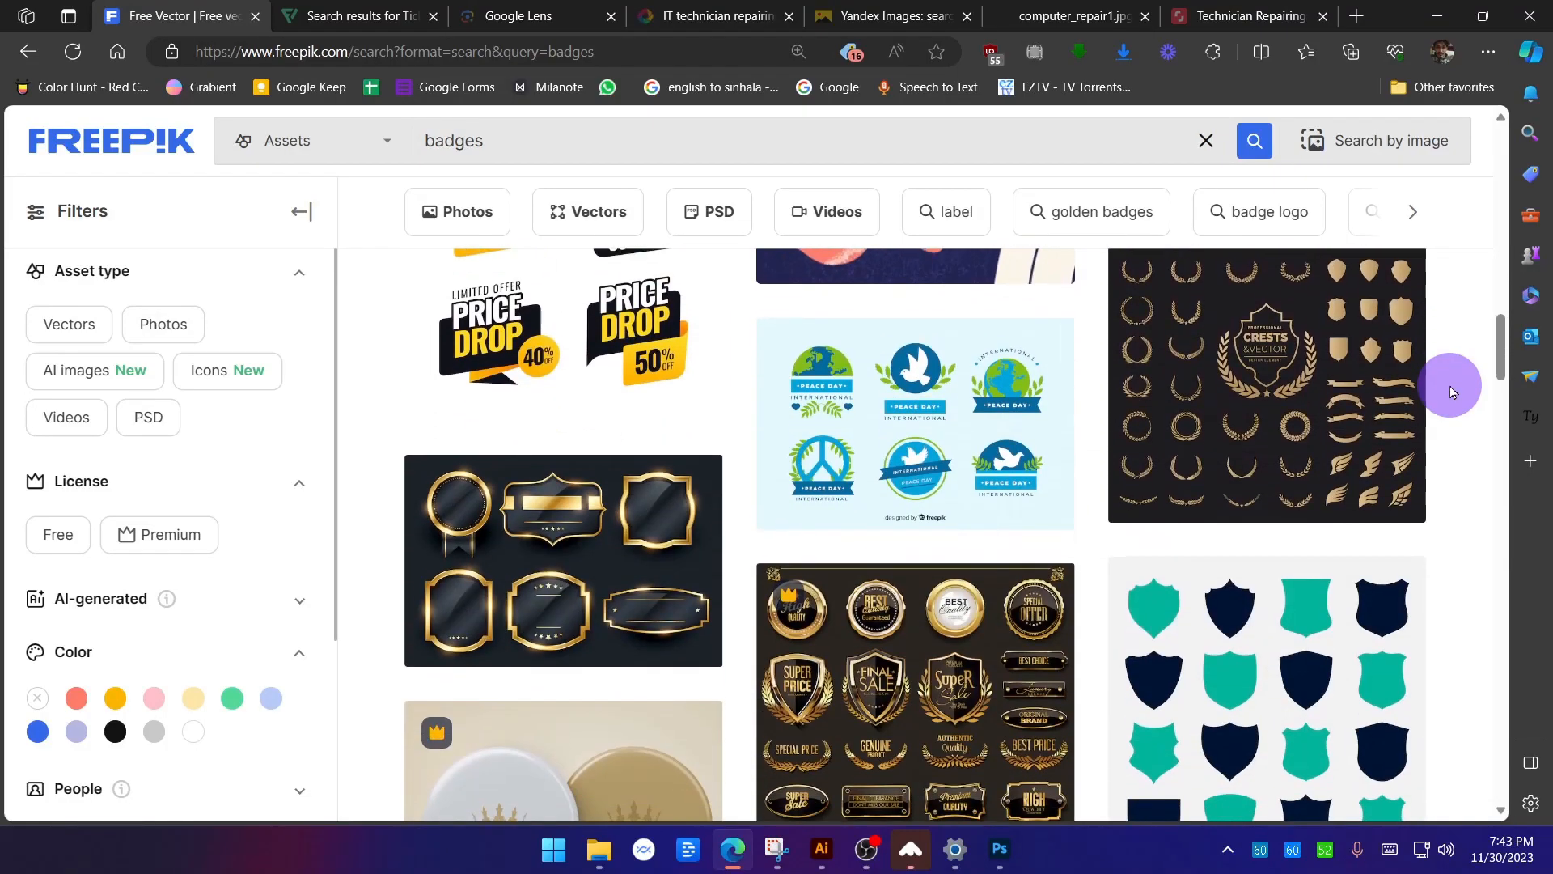
pyautogui.click(564, 607)
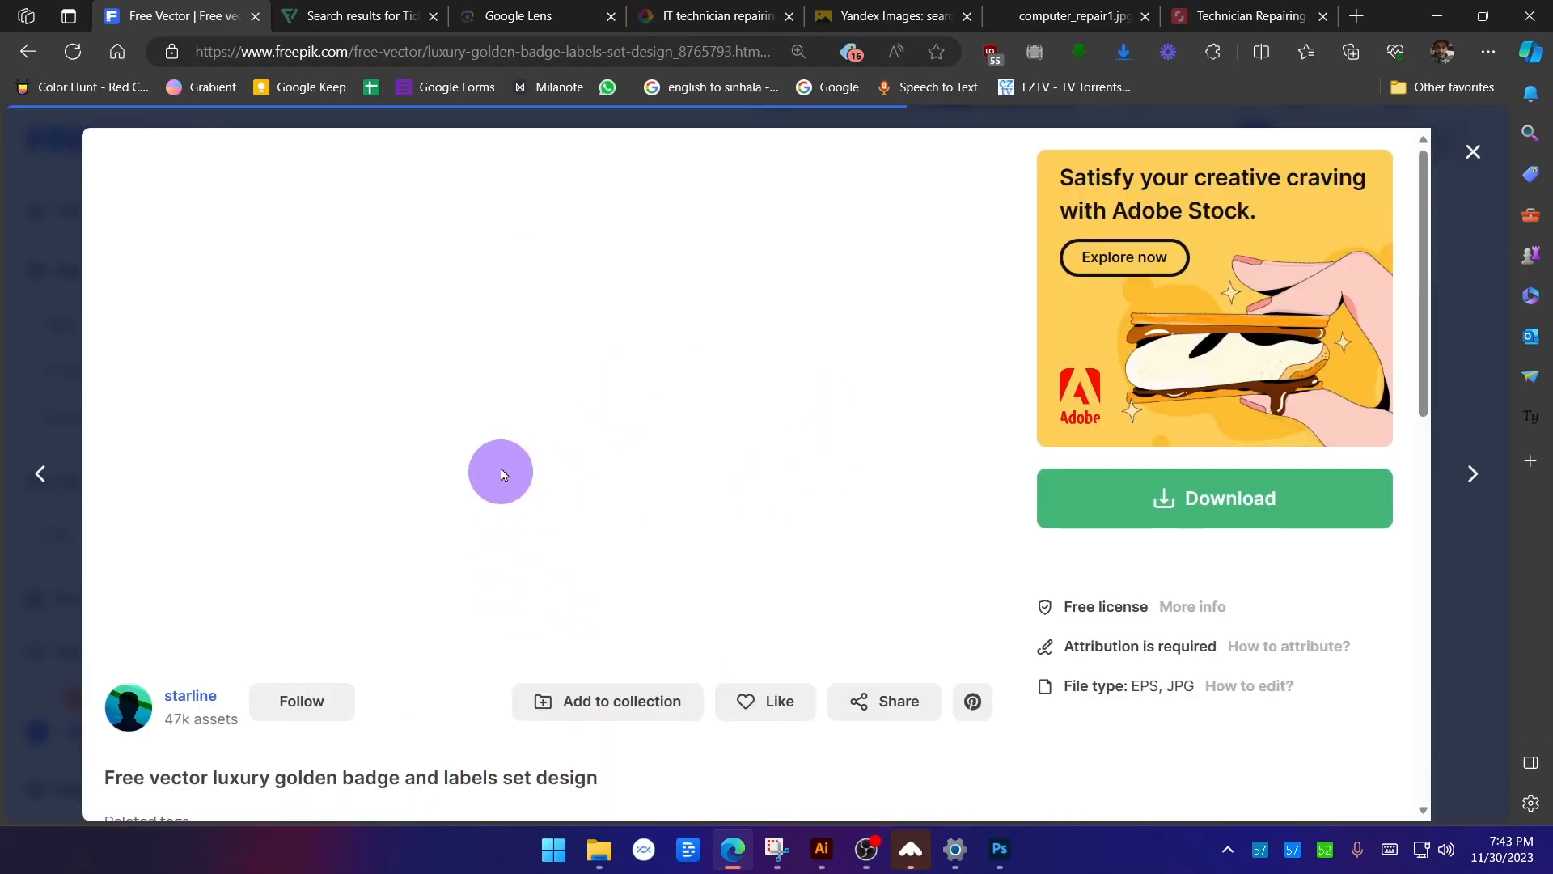
pyautogui.click(1241, 499)
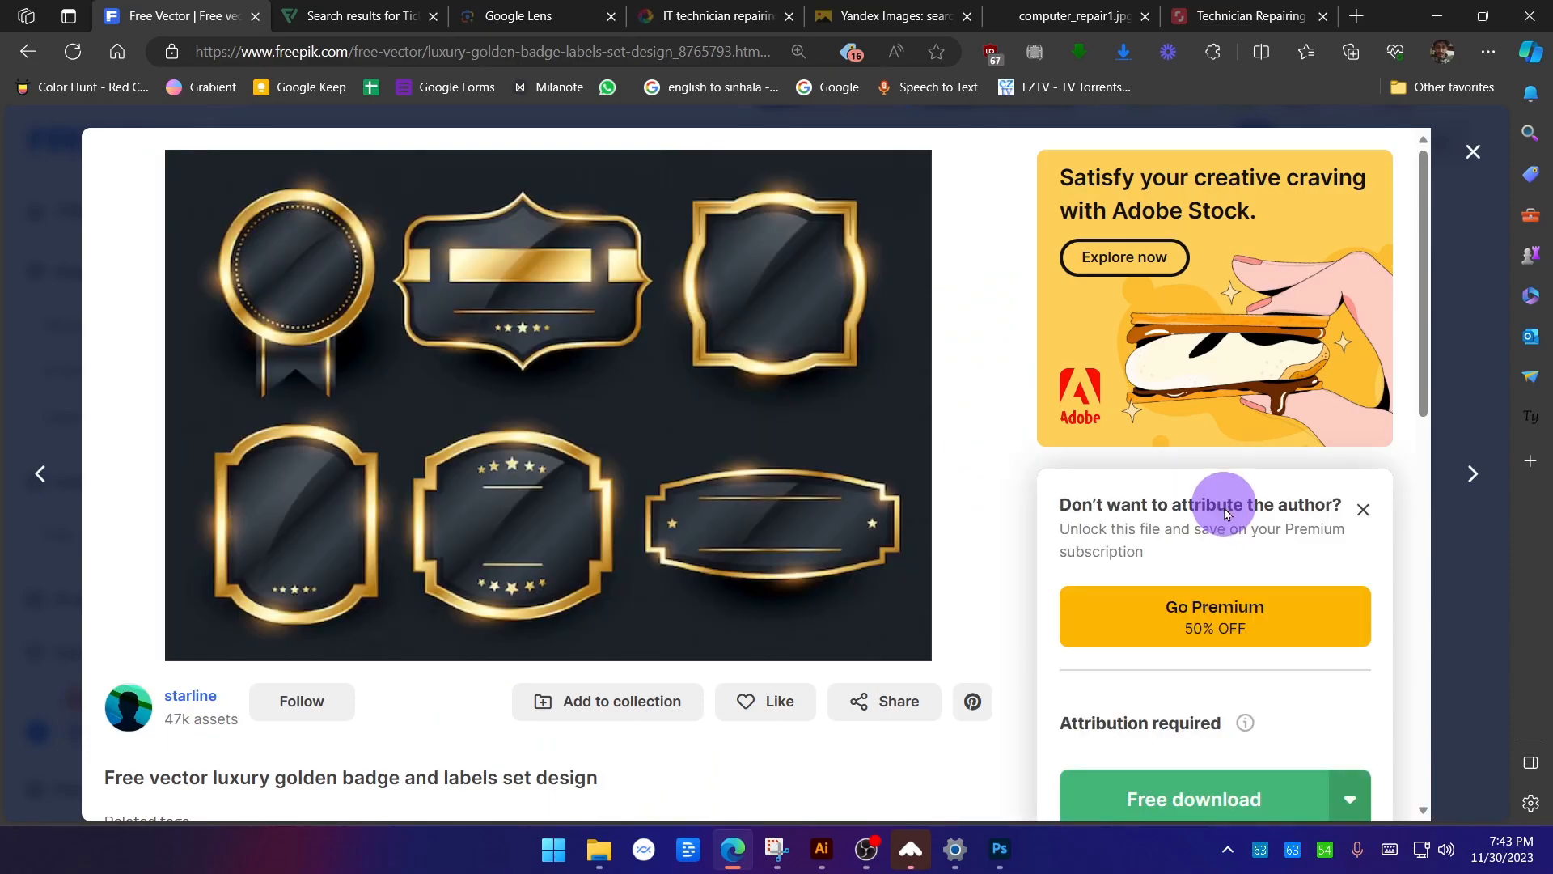
pyautogui.scroll(-1, 1173, 567)
pyautogui.click(1215, 678)
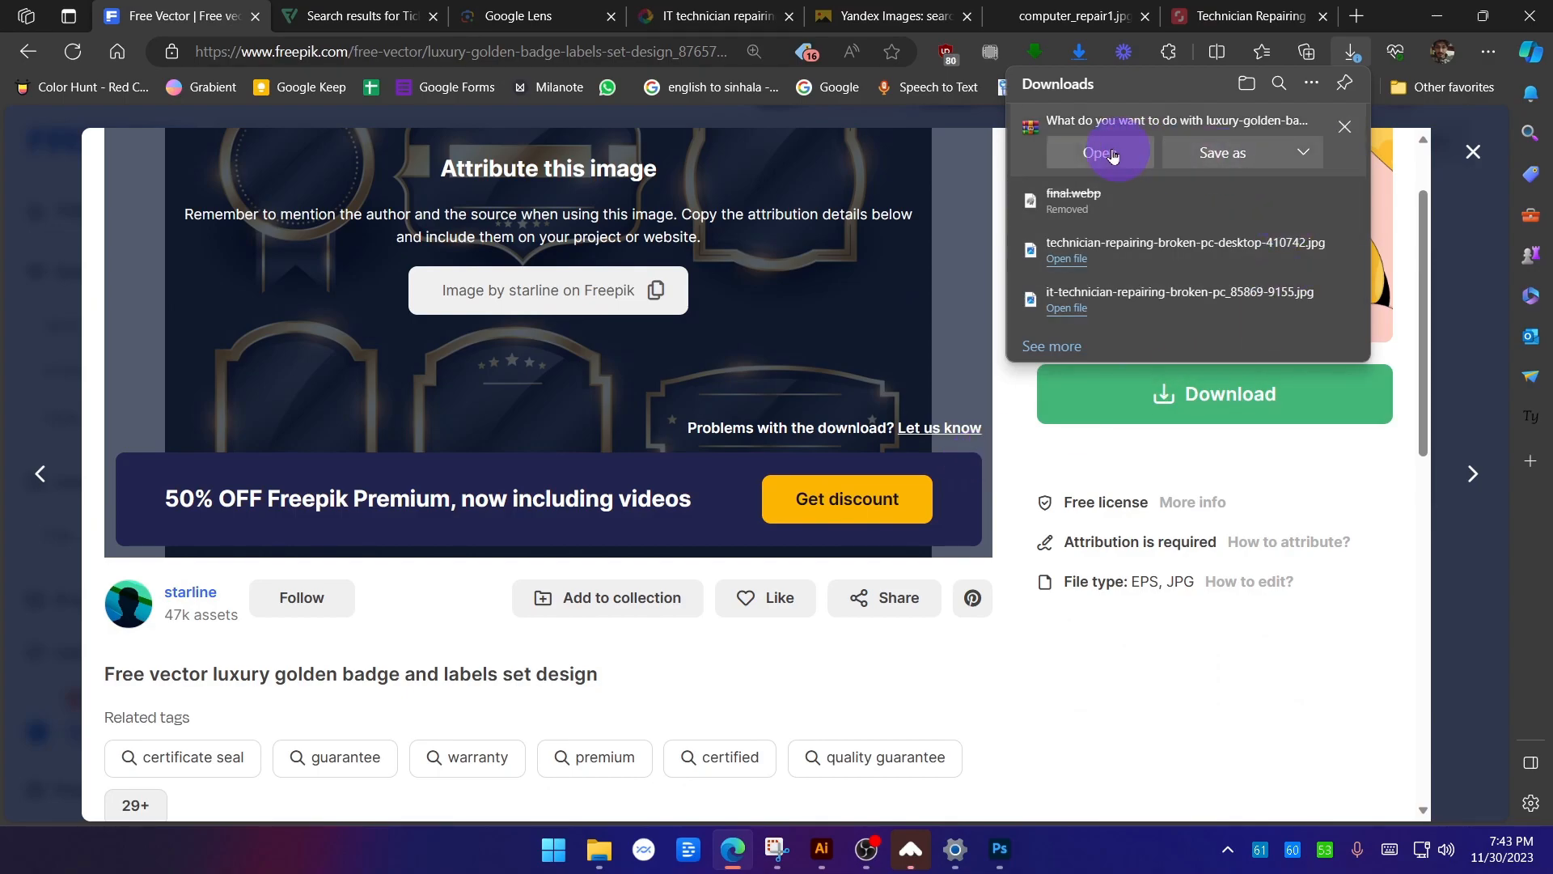
# Open the downloaded luxury-golden-badge-labels-set-design.zip and launch its 25693.eps vector file in Illustrator.
pyautogui.click(1088, 152)
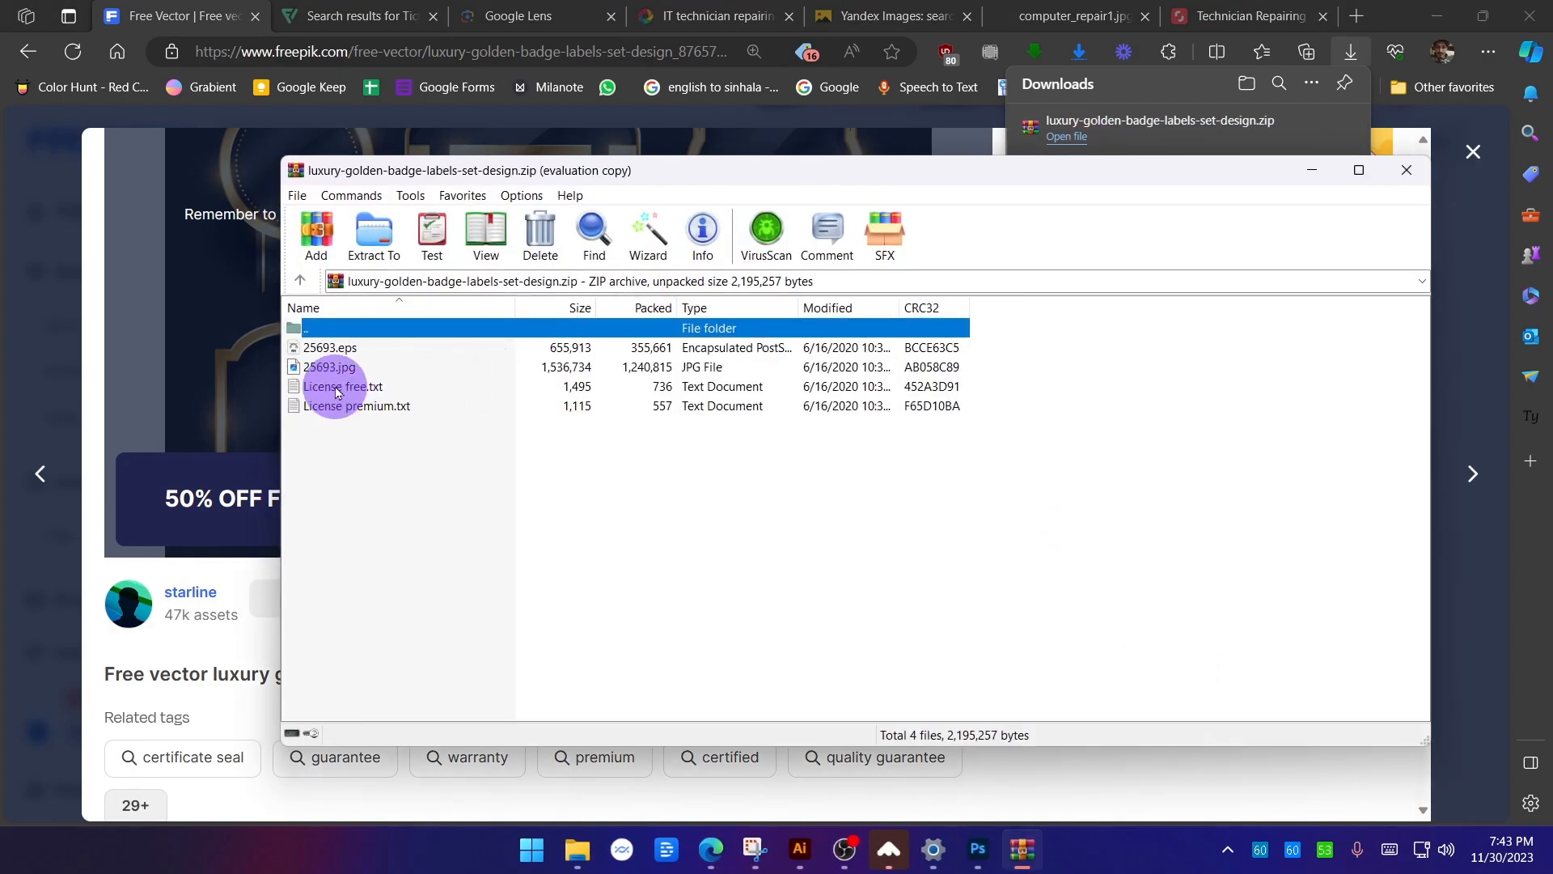
pyautogui.click(339, 349)
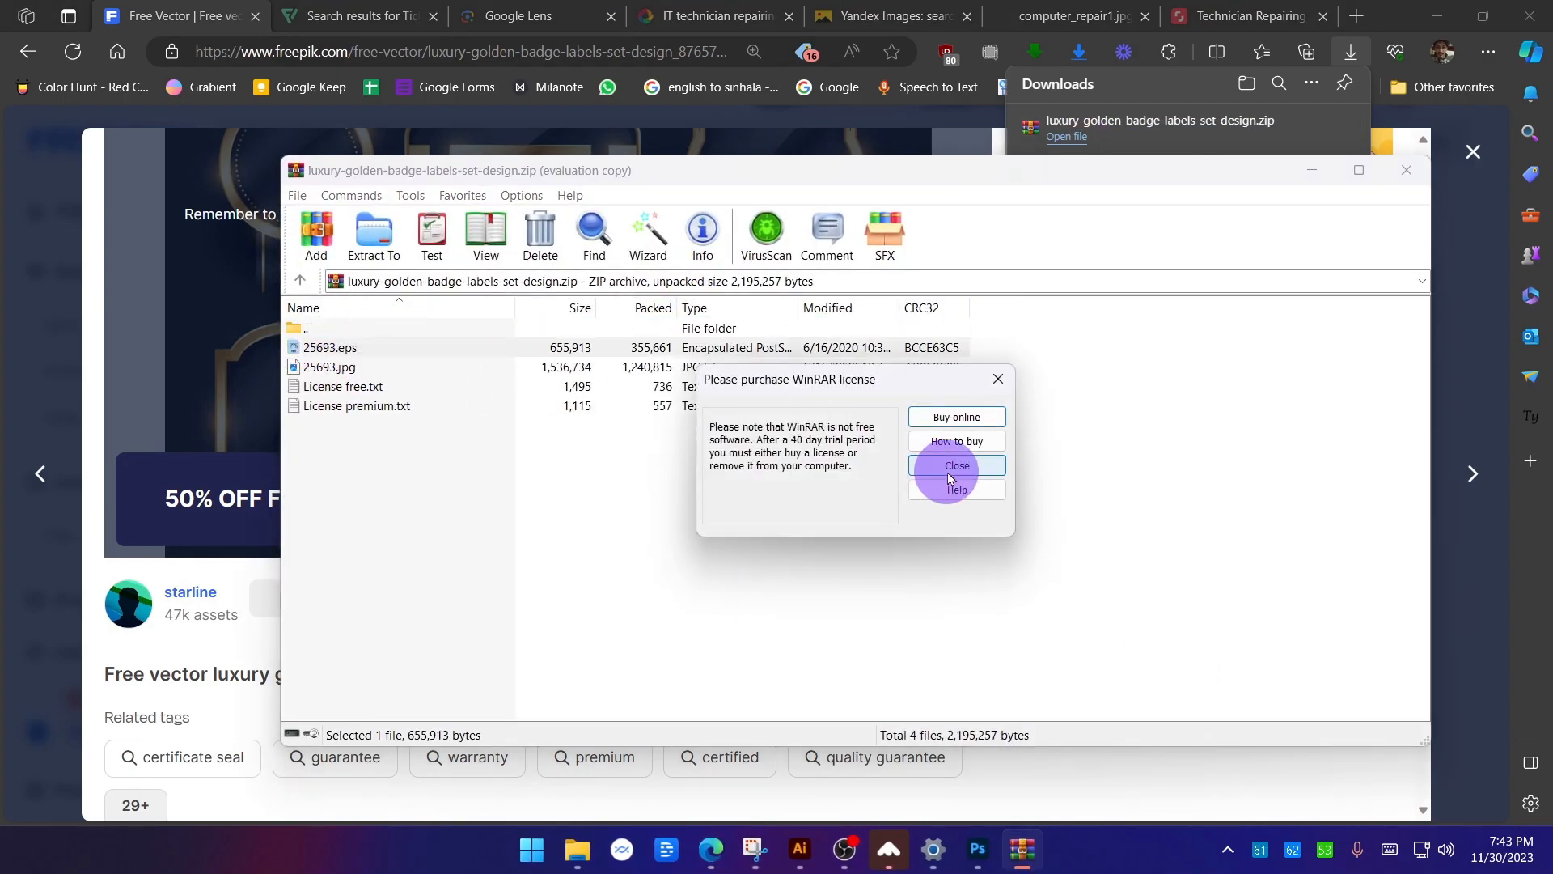
pyautogui.click(943, 466)
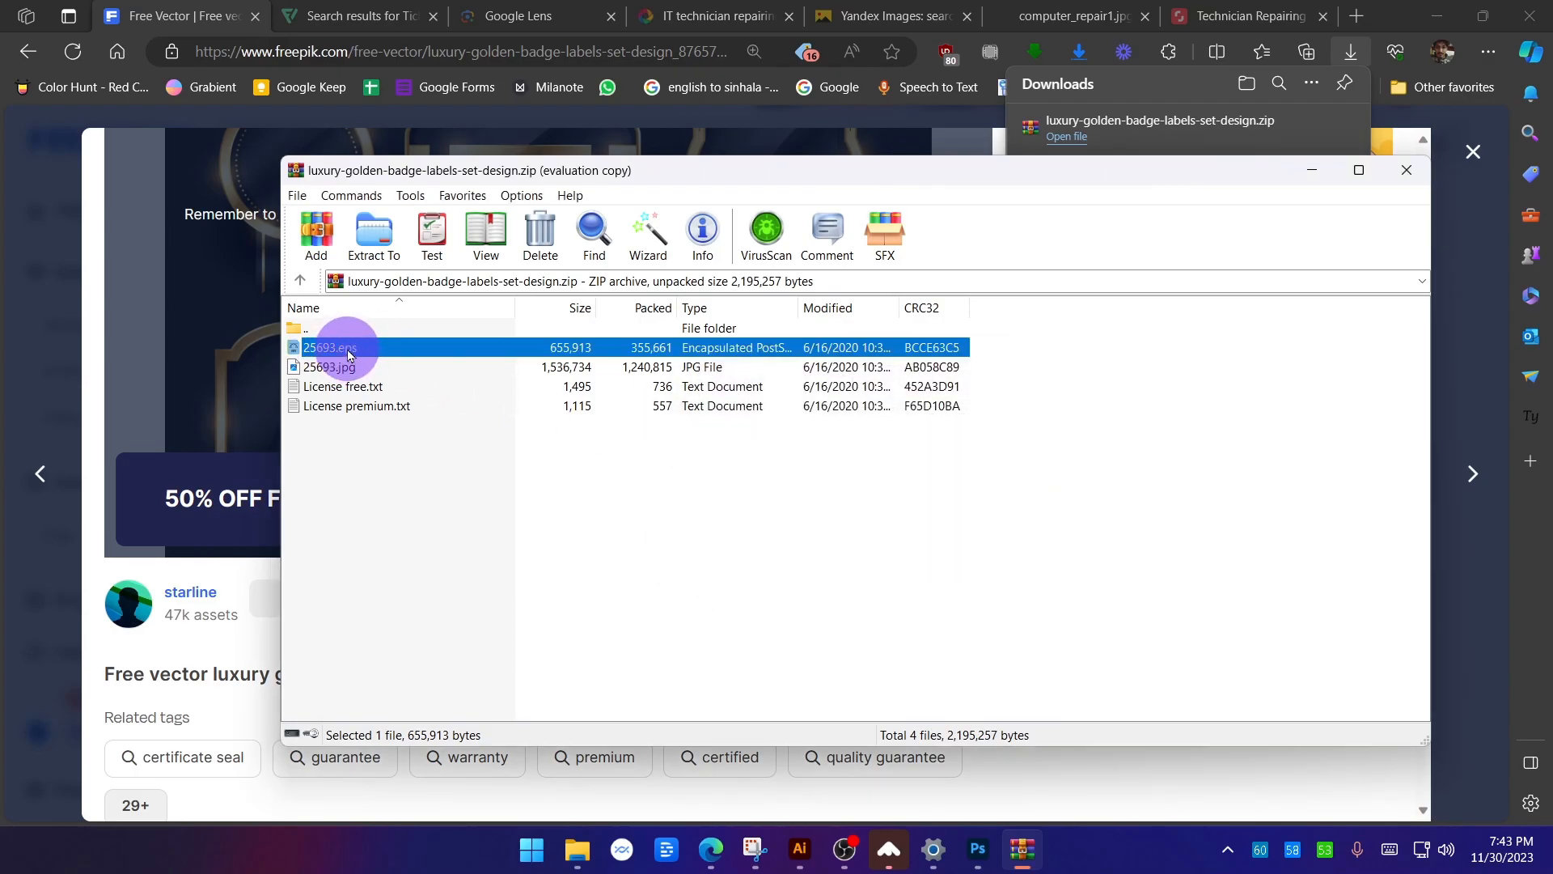
pyautogui.doubleClick(346, 354)
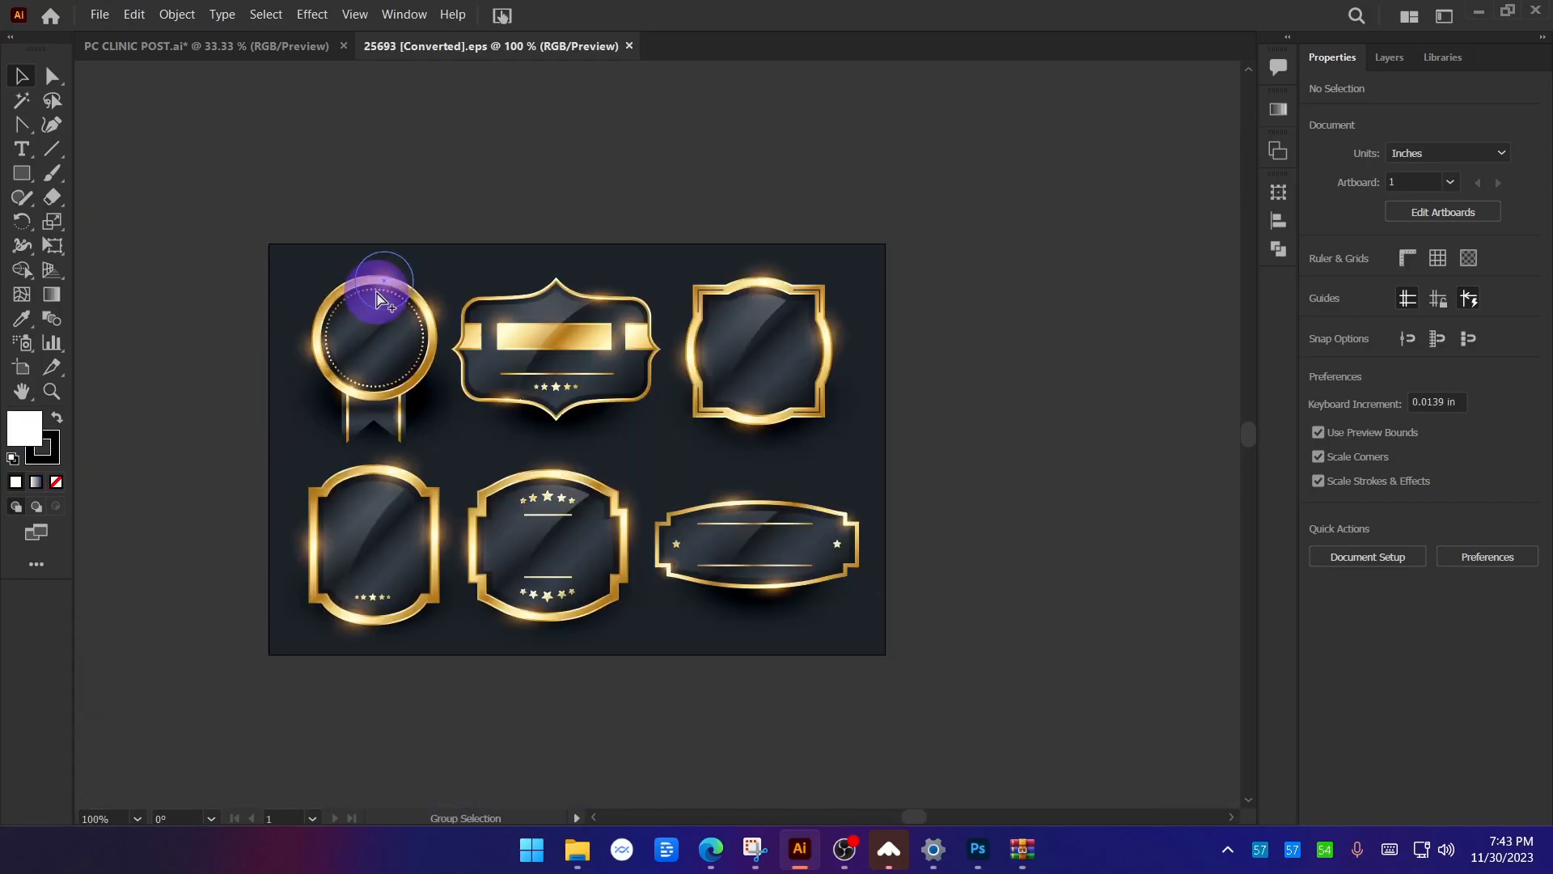
# Ungroup the golden badge set so that each badge can be selected separately.
pyautogui.scroll(-3, 526, 445)
pyautogui.hscroll(2, 526, 445)
pyautogui.click(485, 399)
pyautogui.rightClick(480, 396)
pyautogui.click(565, 558)
pyautogui.click(693, 634)
# Separate the badges and move the gold-framed badge with two rows of stars onto empty canvas clear of the artboard.
pyautogui.moveTo(678, 208); pyautogui.dragTo(955, 234)
pyautogui.moveTo(494, 403); pyautogui.dragTo(787, 652)
pyautogui.moveTo(280, 396); pyautogui.dragTo(386, 644)
pyautogui.press('space')
pyautogui.moveTo(522, 642); pyautogui.dragTo(151, 419)
pyautogui.moveTo(370, 452); pyautogui.dragTo(744, 528)
pyautogui.scroll(2, 802, 552)
# Ungroup the isolated star badge into its individual pieces.
pyautogui.rightClick(741, 441)
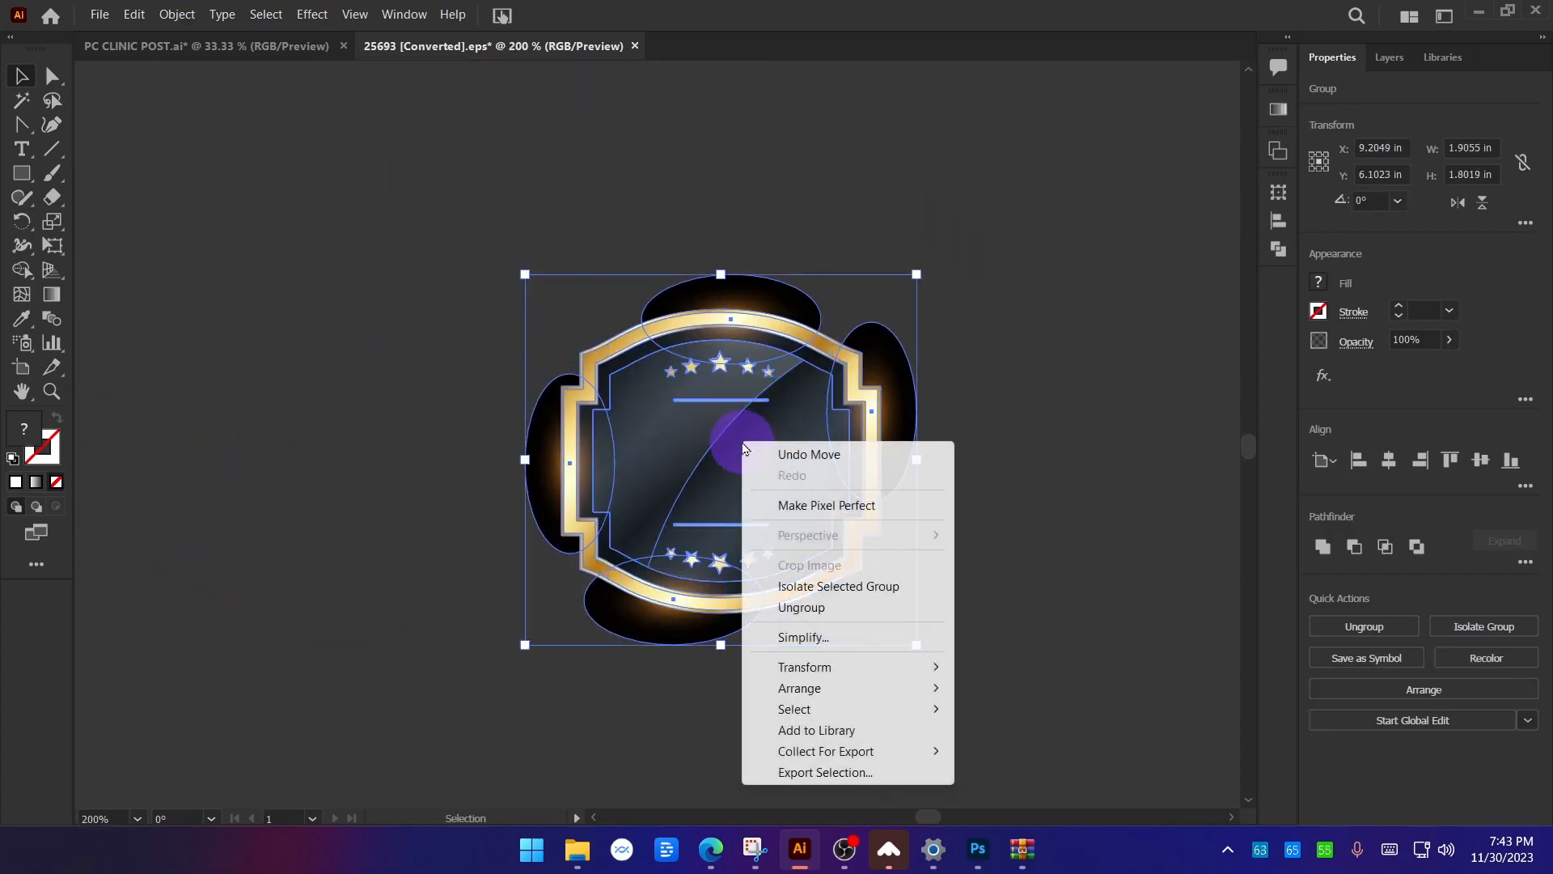
pyautogui.click(806, 615)
pyautogui.click(967, 463)
pyautogui.moveTo(755, 455); pyautogui.dragTo(1070, 567)
pyautogui.moveTo(900, 393); pyautogui.dragTo(332, 125)
pyautogui.moveTo(707, 283); pyautogui.dragTo(415, 136)
pyautogui.moveTo(539, 466); pyautogui.dragTo(263, 412)
pyautogui.hotkey('ctrl', 'z')
pyautogui.hotkey('ctrl', 'z')
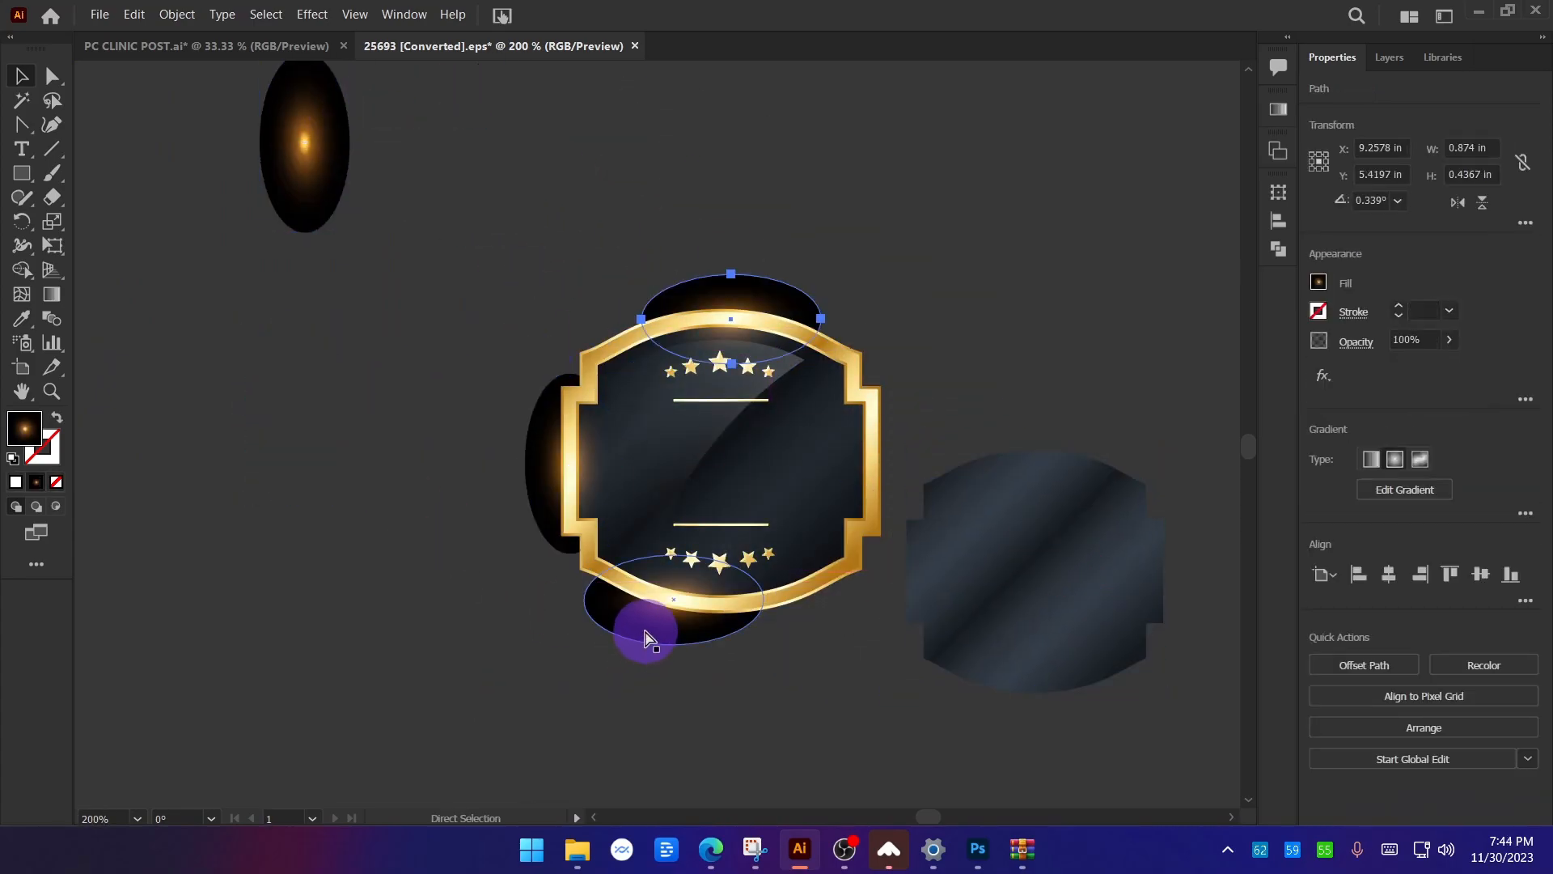
pyautogui.hotkey('ctrl', 'z')
pyautogui.hotkey('ctrl', 'z')
pyautogui.click(975, 477)
# Draw a dark gradient banner rectangle, narrow it to about 2.54 × 0.71 in, and place it on empty canvas below the badge.
pyautogui.scroll(-1, 498, 361)
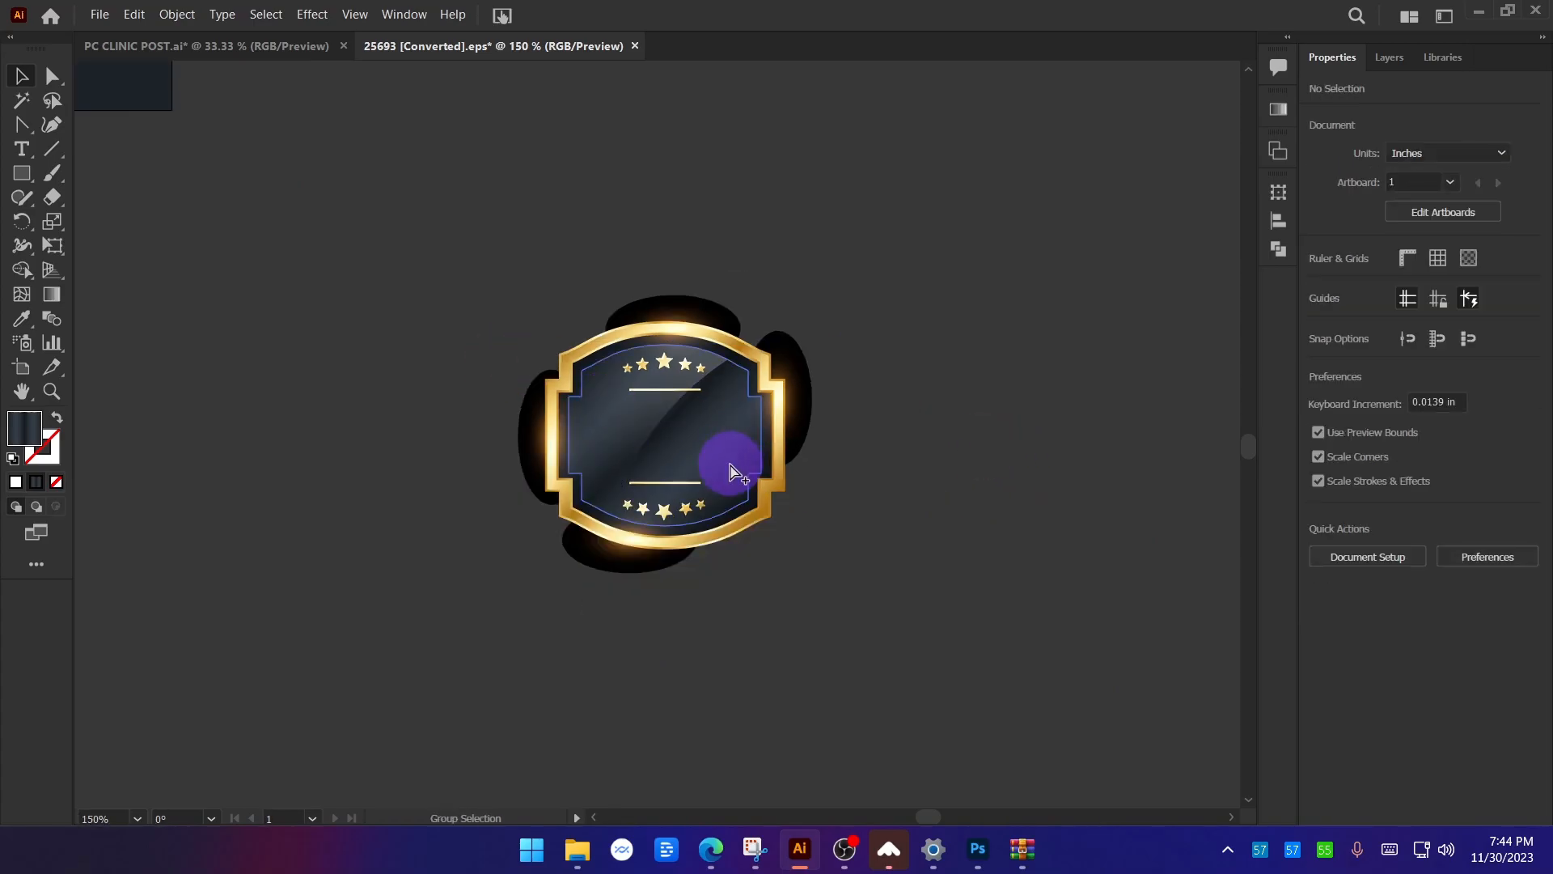
pyautogui.scroll(3, 660, 364)
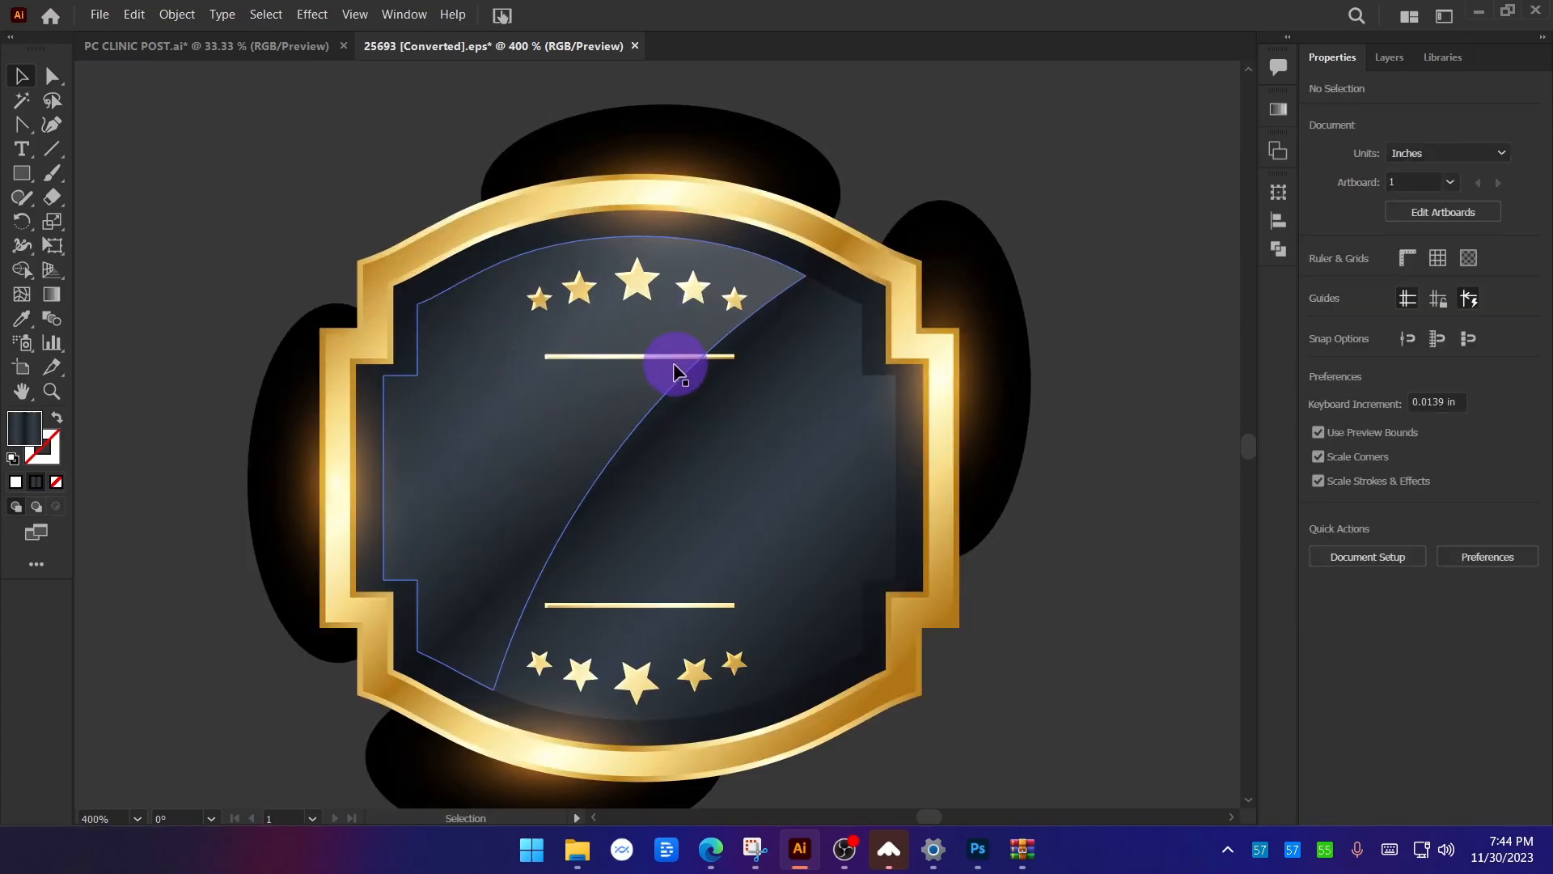
pyautogui.click(35, 175)
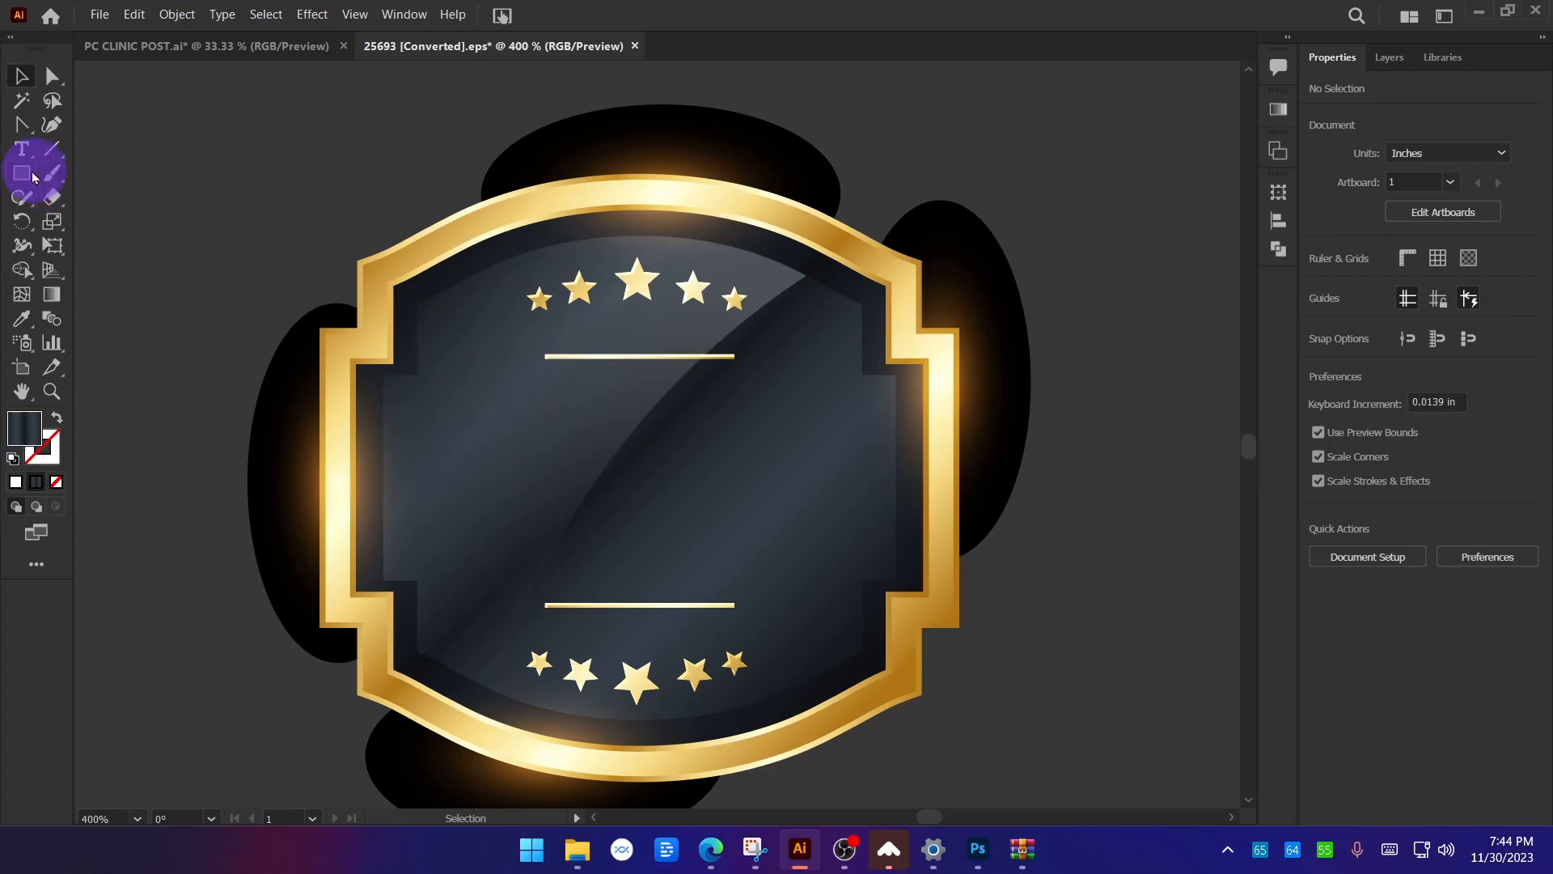
pyautogui.scroll(-2, 776, 381)
pyautogui.moveTo(359, 352); pyautogui.dragTo(1004, 498)
pyautogui.click(22, 98)
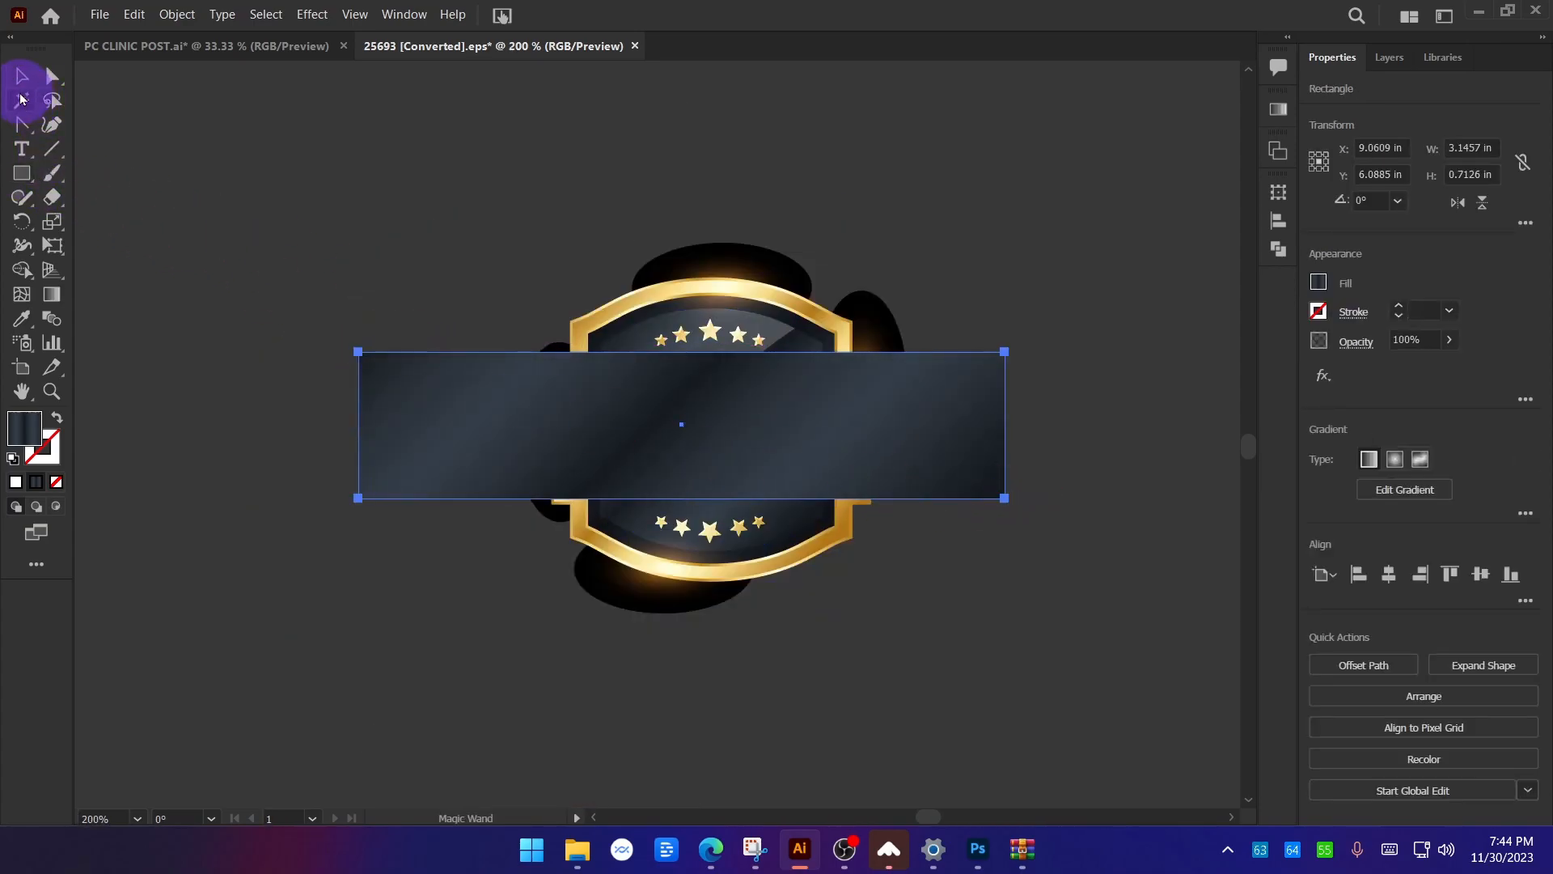
pyautogui.moveTo(359, 425); pyautogui.dragTo(482, 425)
pyautogui.moveTo(920, 467); pyautogui.dragTo(851, 447)
# Add an anchor point at the midpoint of each short side of the banner rectangle.
pyautogui.hotkey('ctrl', '=')
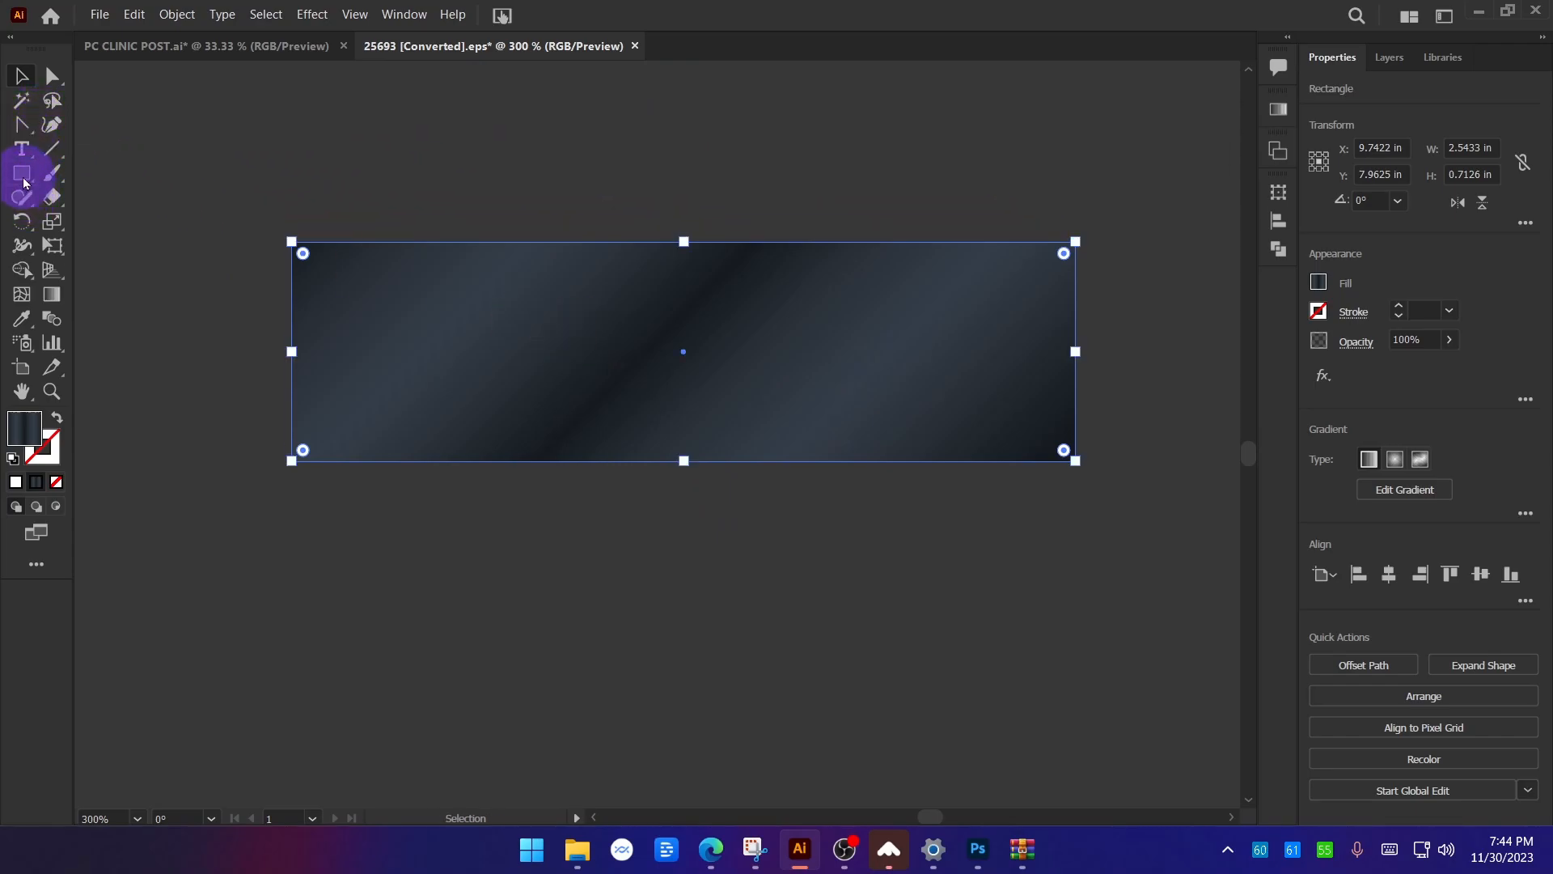
pyautogui.click(24, 183)
pyautogui.click(52, 124)
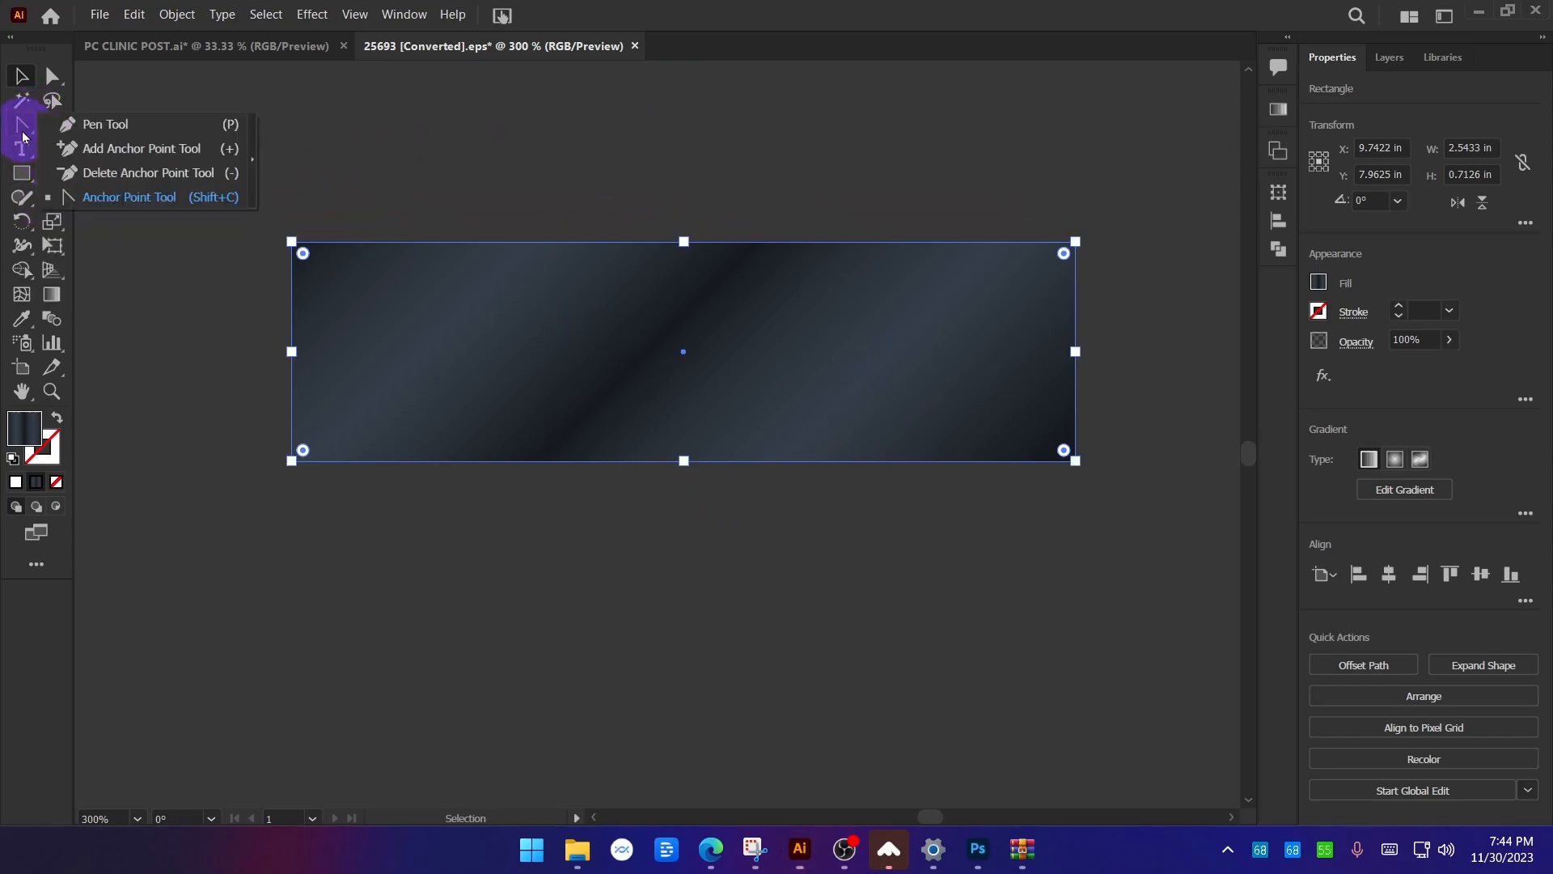
pyautogui.click(114, 153)
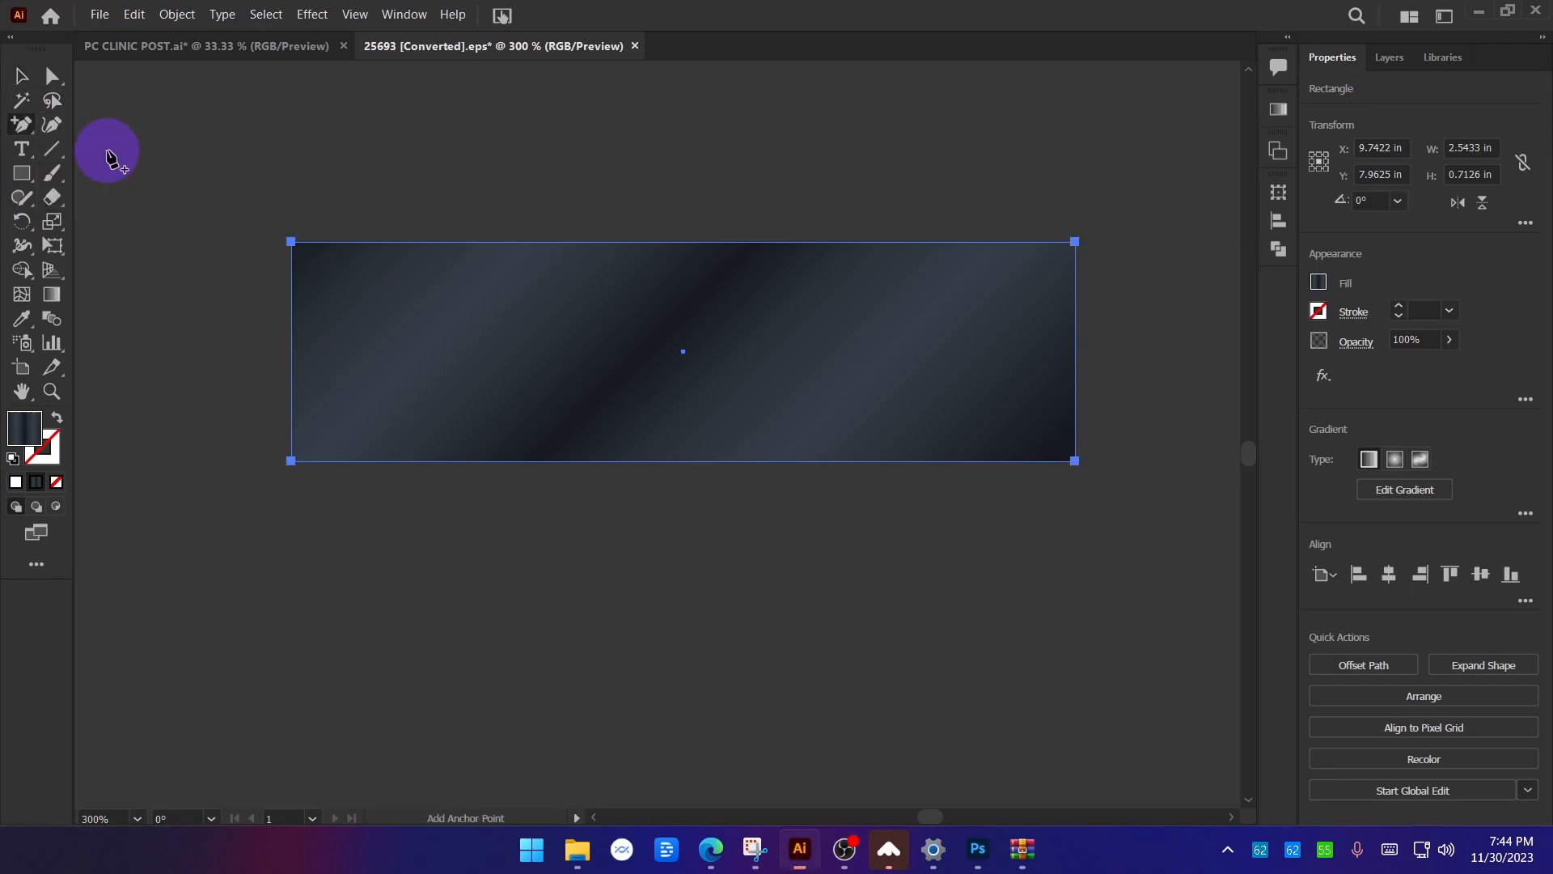
pyautogui.click(291, 353)
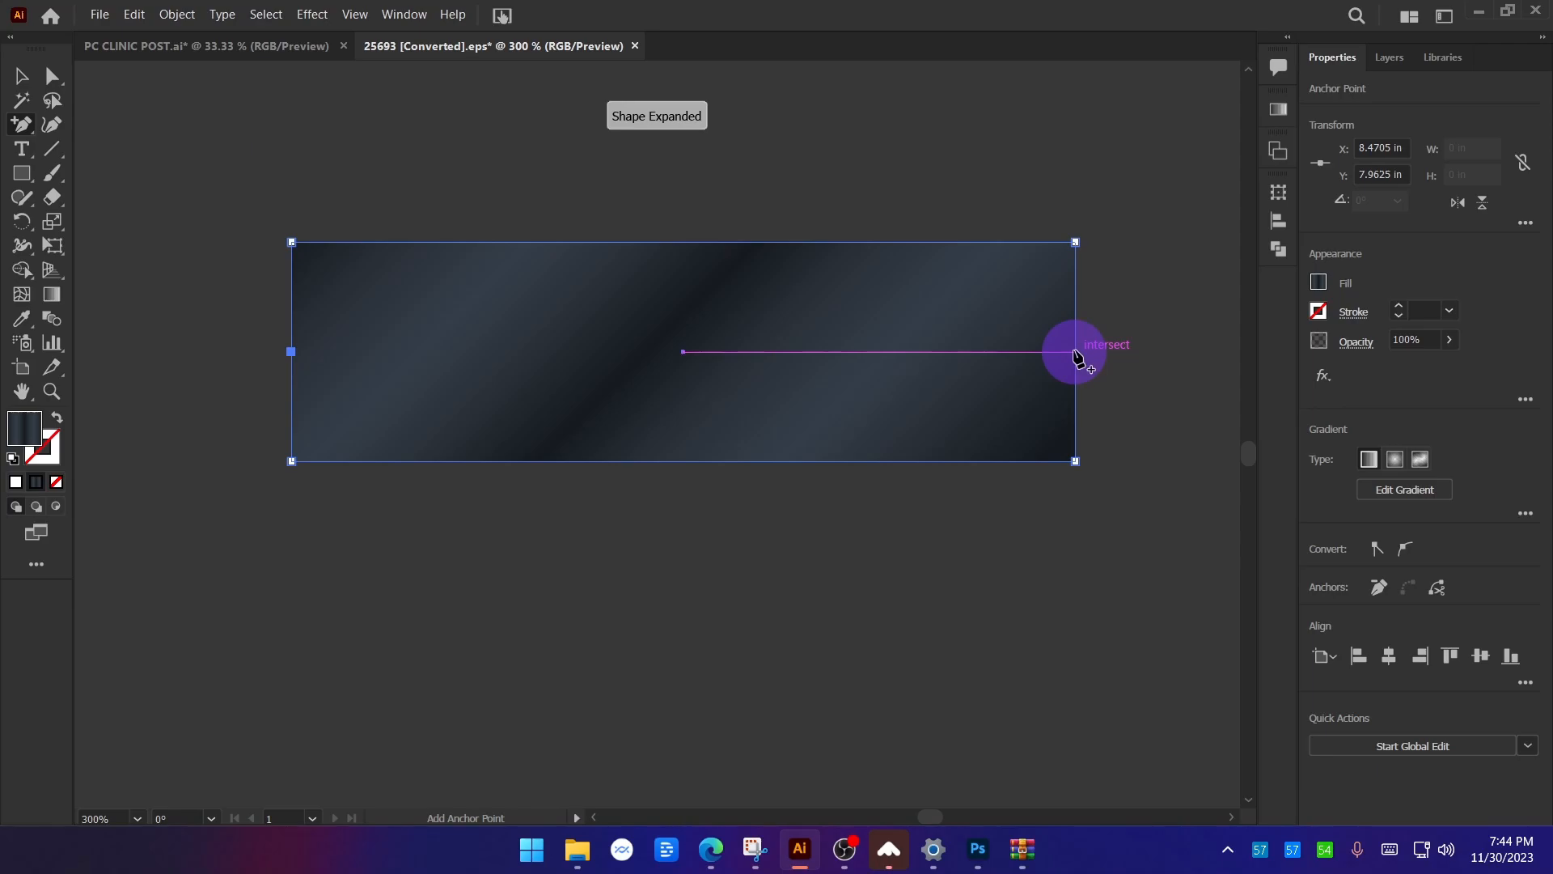
pyautogui.click(1075, 352)
# Shift both midpoint anchors inward by about 0.28 in to notch the banner's ends into ribbon tails.
pyautogui.click(51, 75)
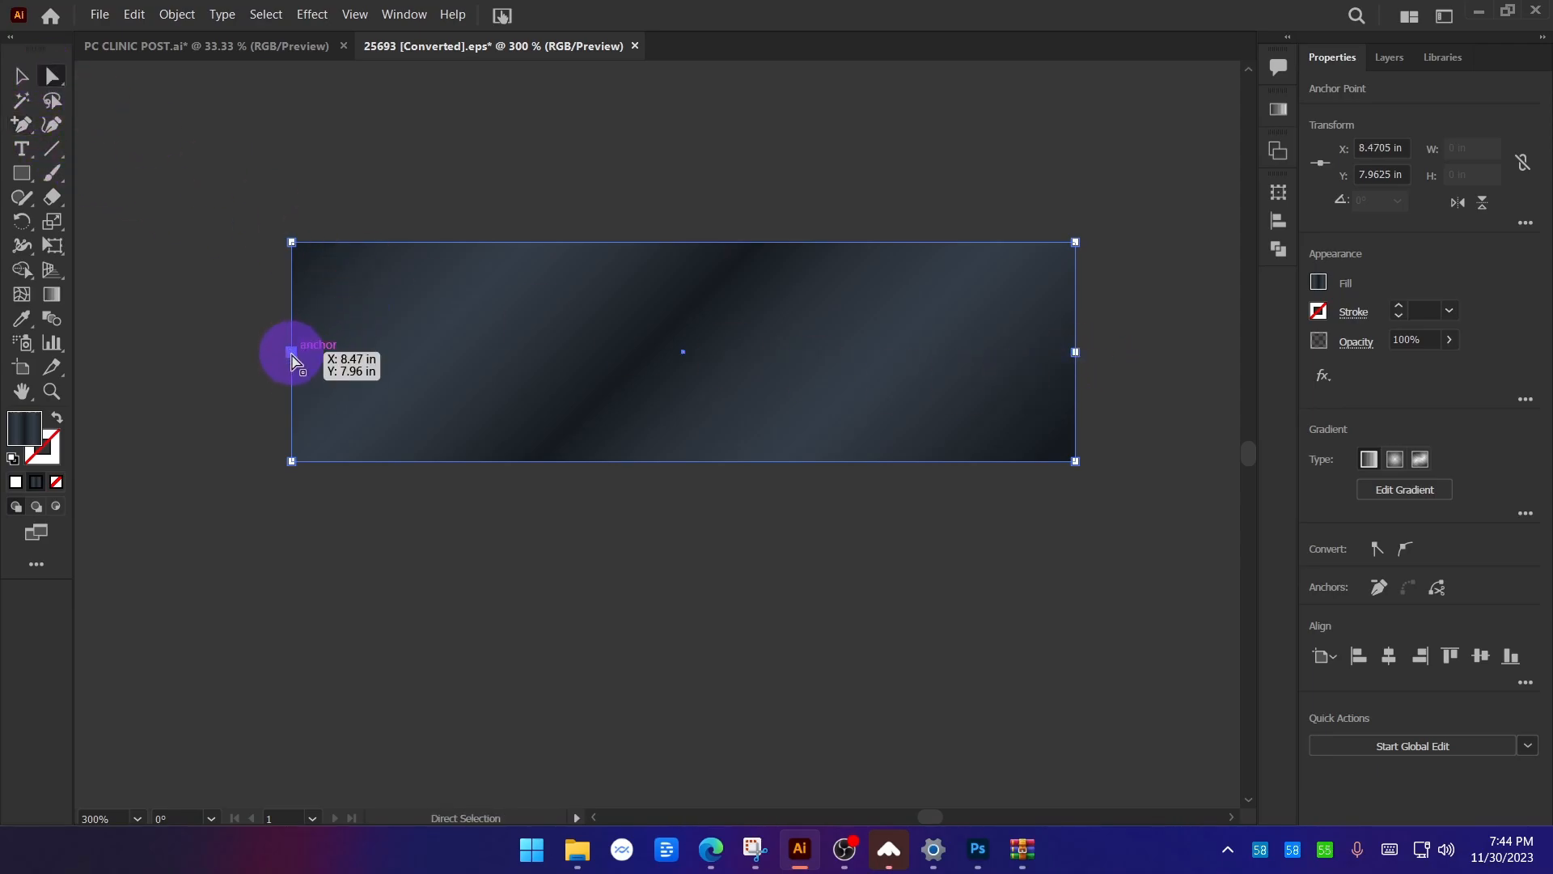
pyautogui.hotkey('shift', 'Right')
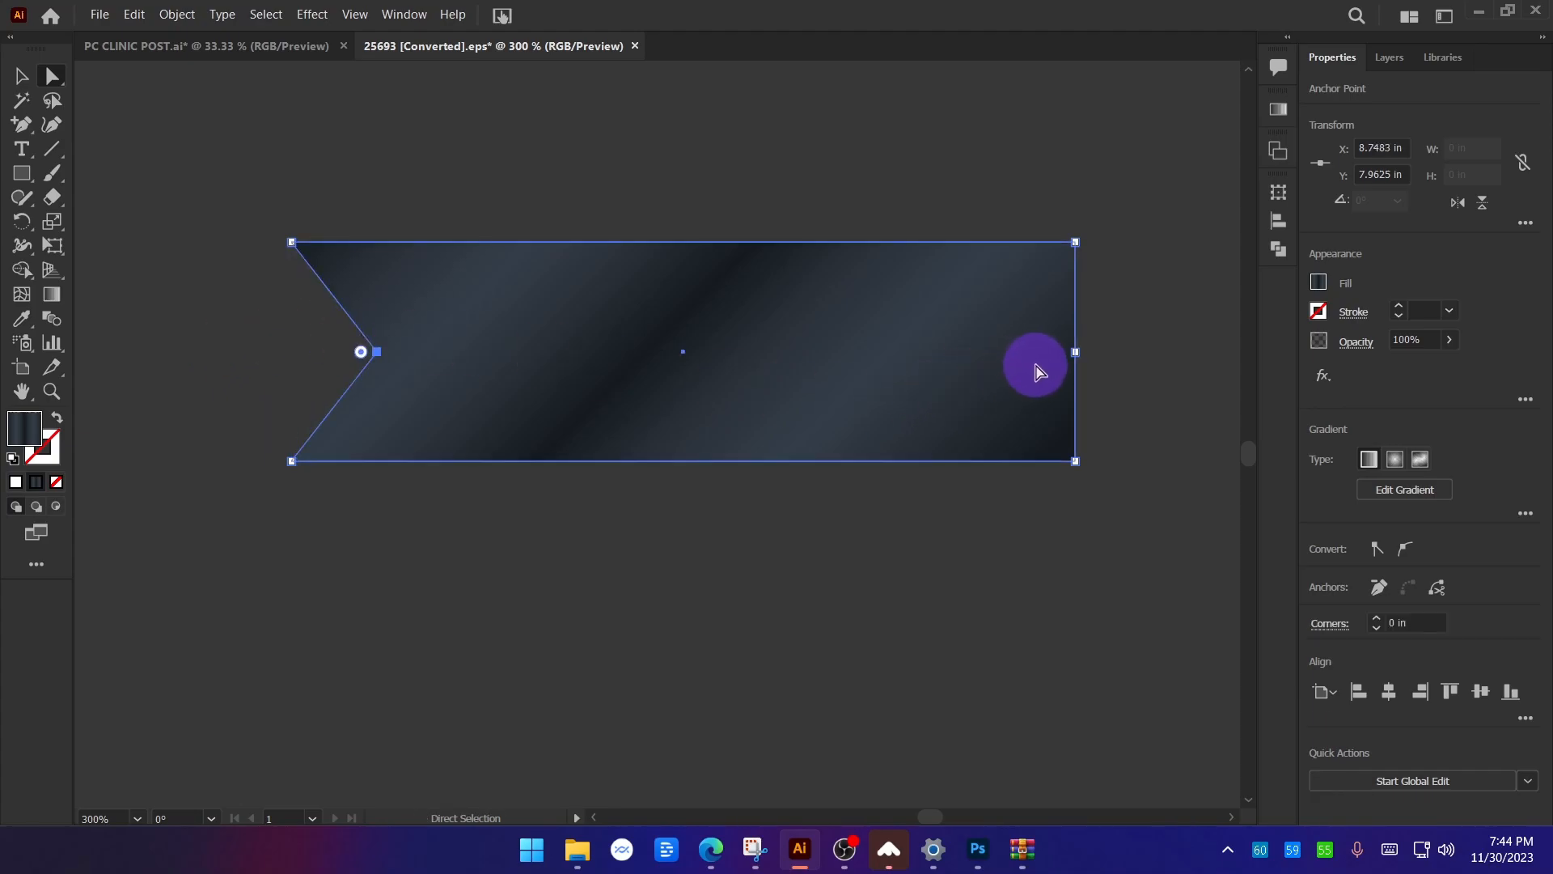
pyautogui.click(1075, 353)
pyautogui.hotkey('shift', 'Left')
pyautogui.hotkey('shift', 'Left')
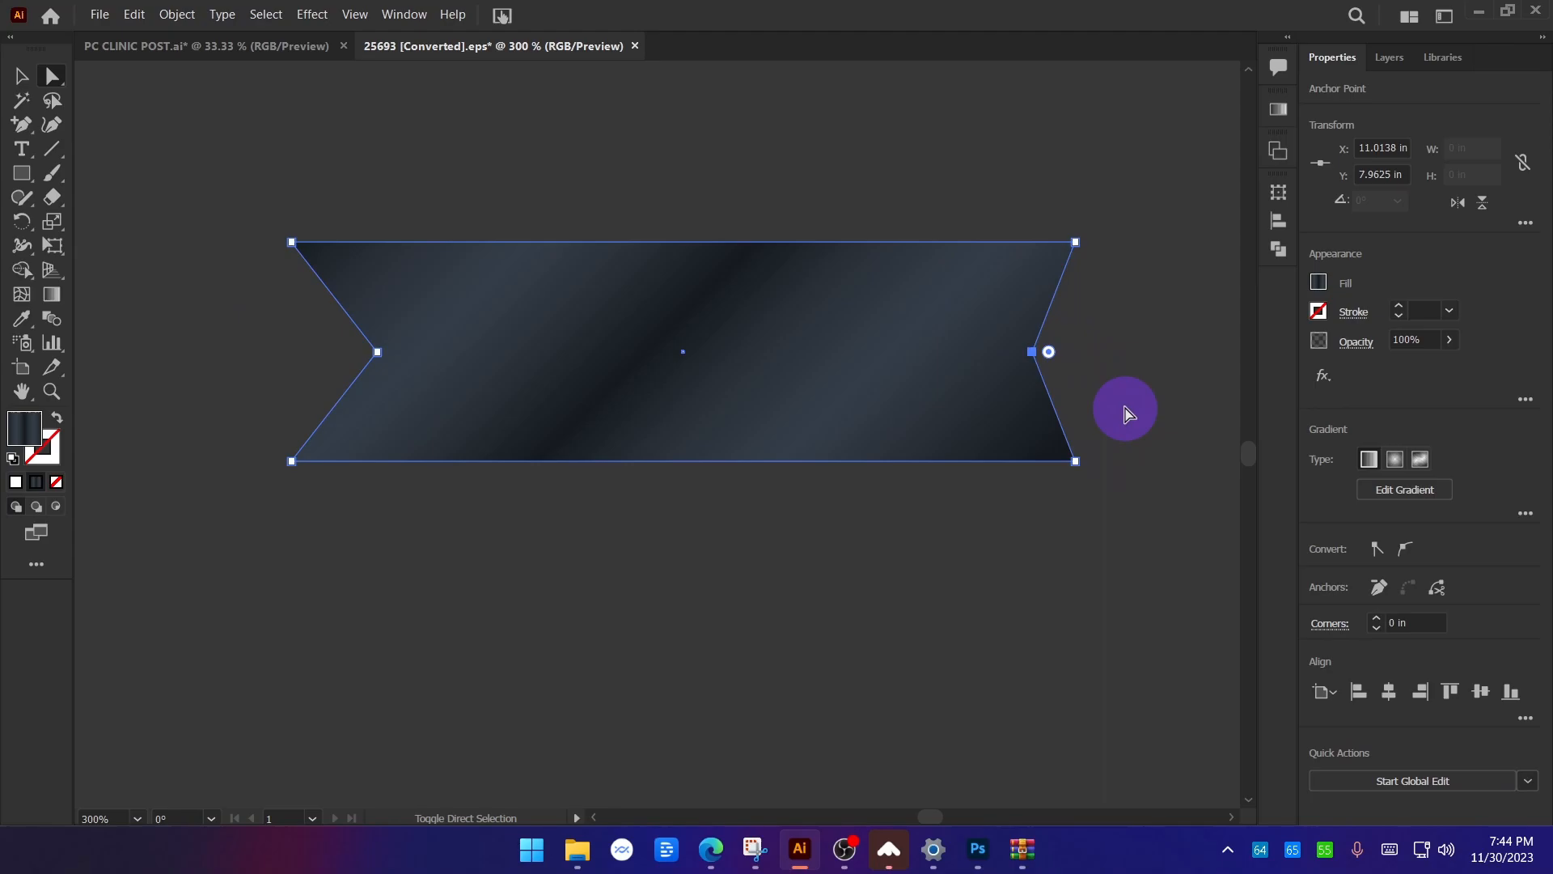
# Move the notched ribbon up across the middle of the star badge.
pyautogui.press('v')
pyautogui.click(809, 680)
pyautogui.scroll(-2, 780, 679)
pyautogui.moveTo(831, 522); pyautogui.dragTo(752, 243)
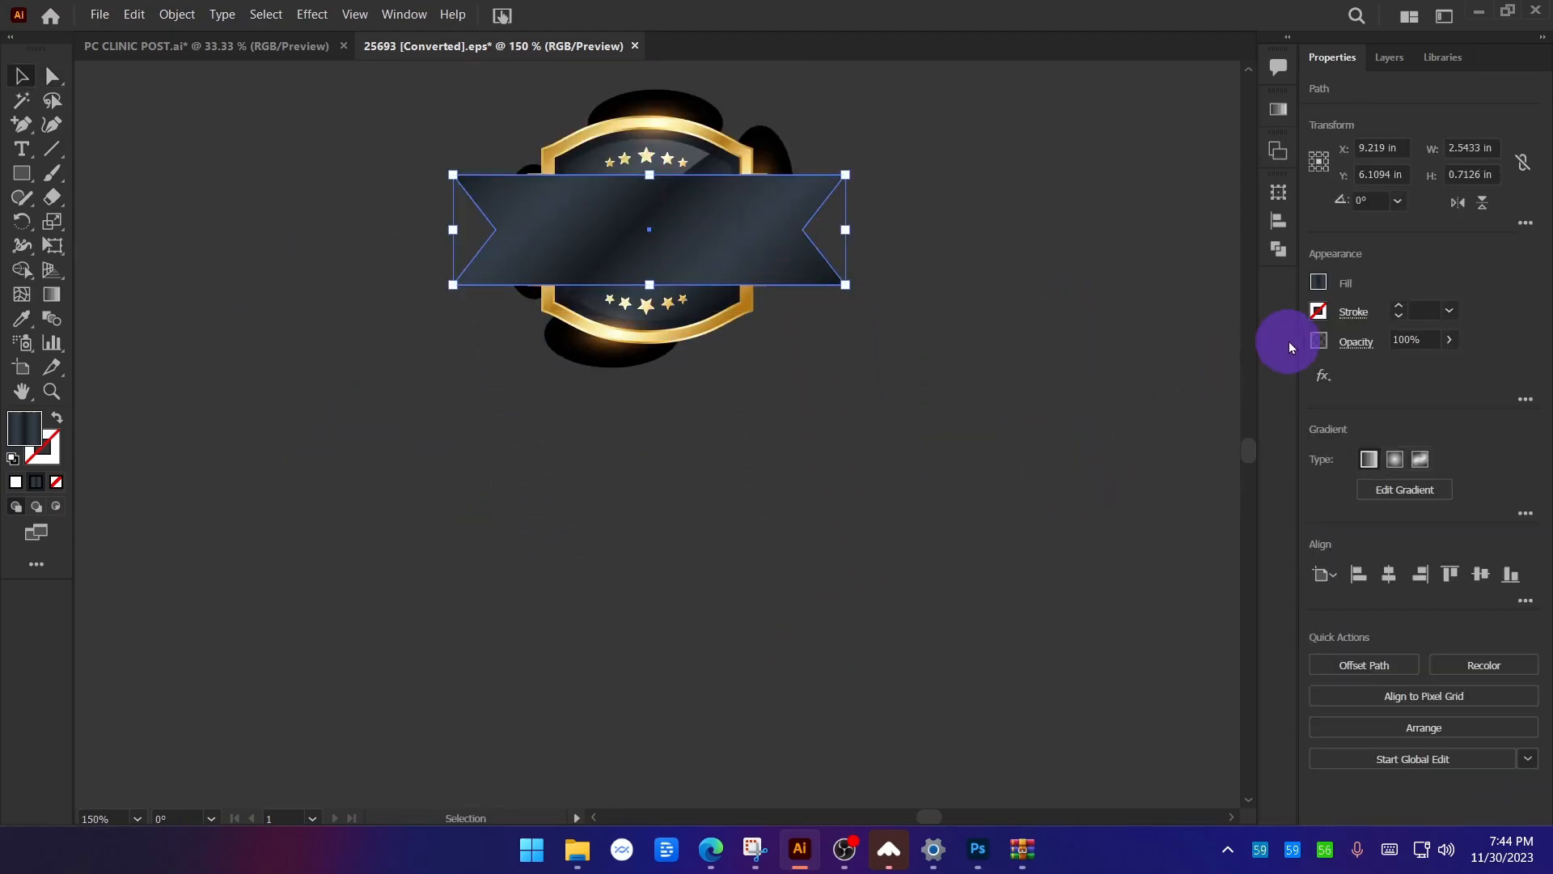
# Remove all intermediate colour stops from the ribbon's linear gradient, keeping only the two end stops.
pyautogui.click(1319, 282)
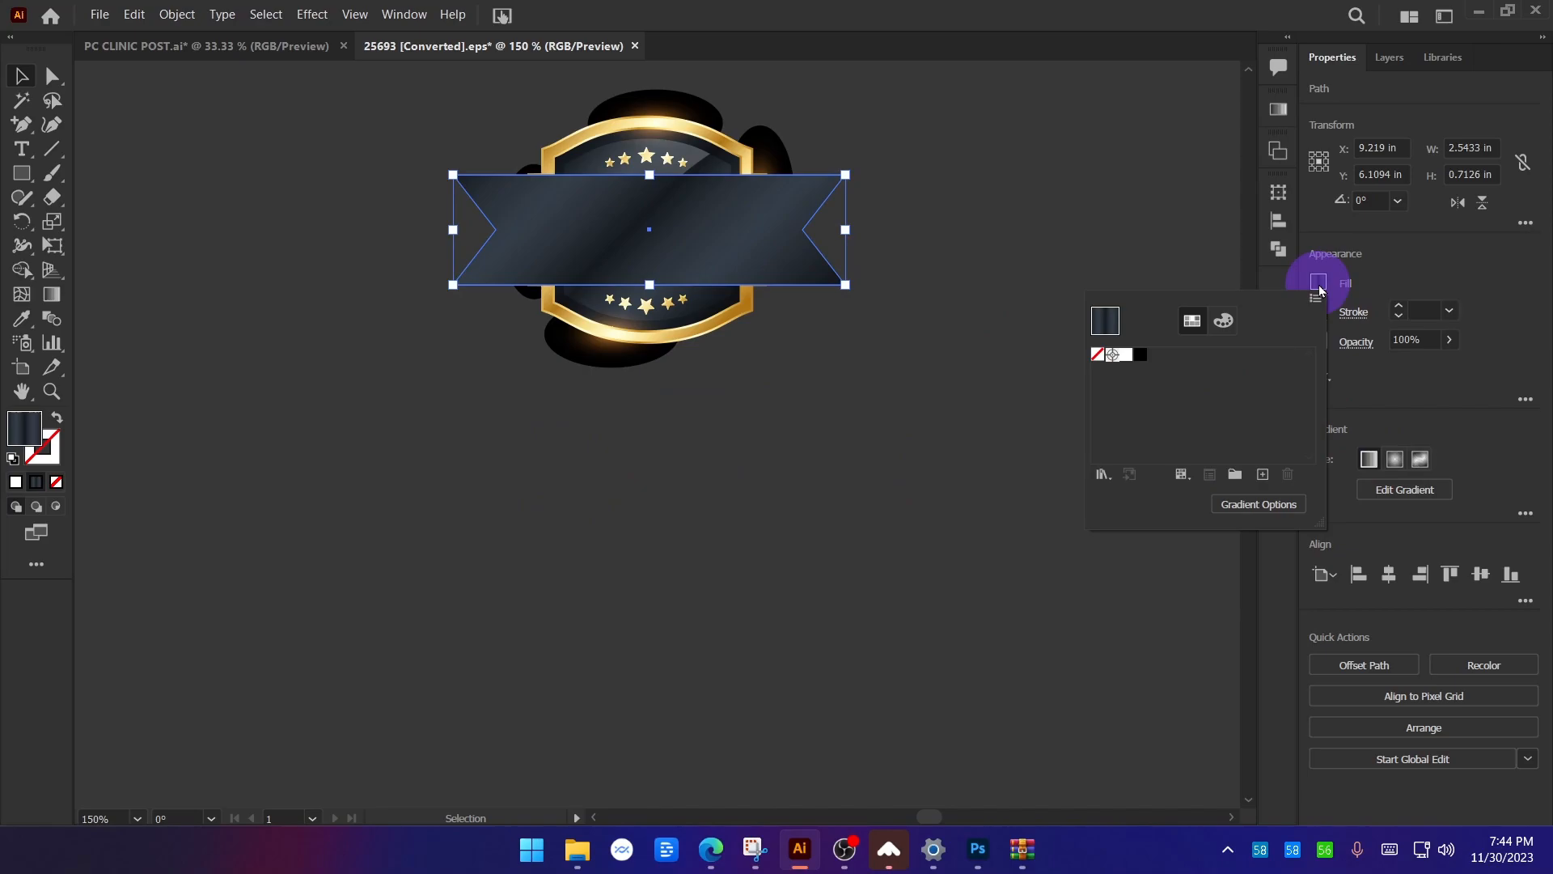
pyautogui.click(1203, 219)
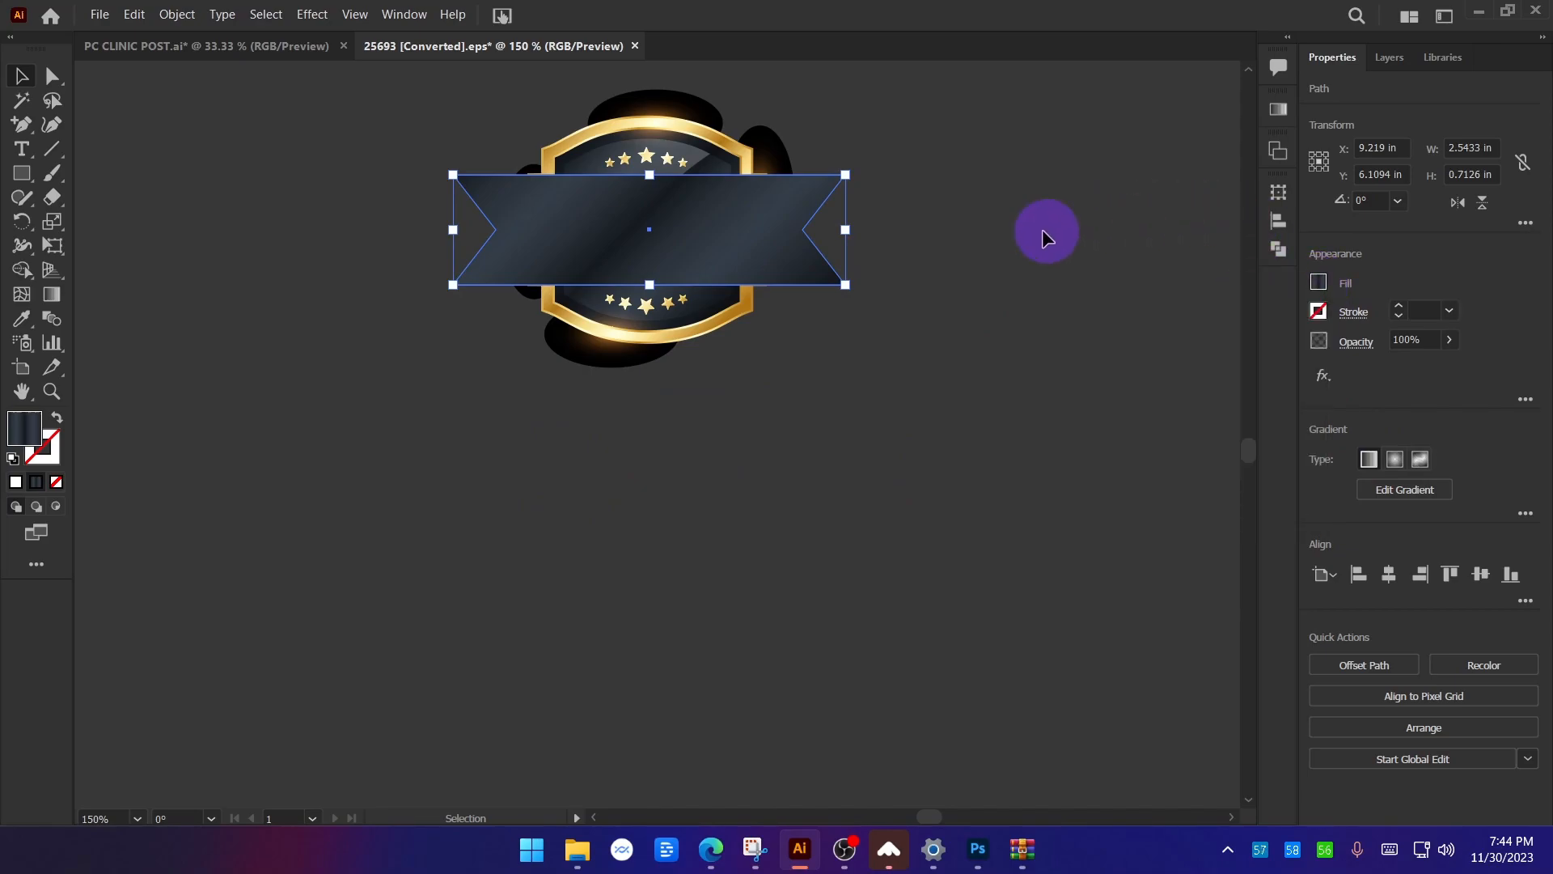
pyautogui.click(1278, 113)
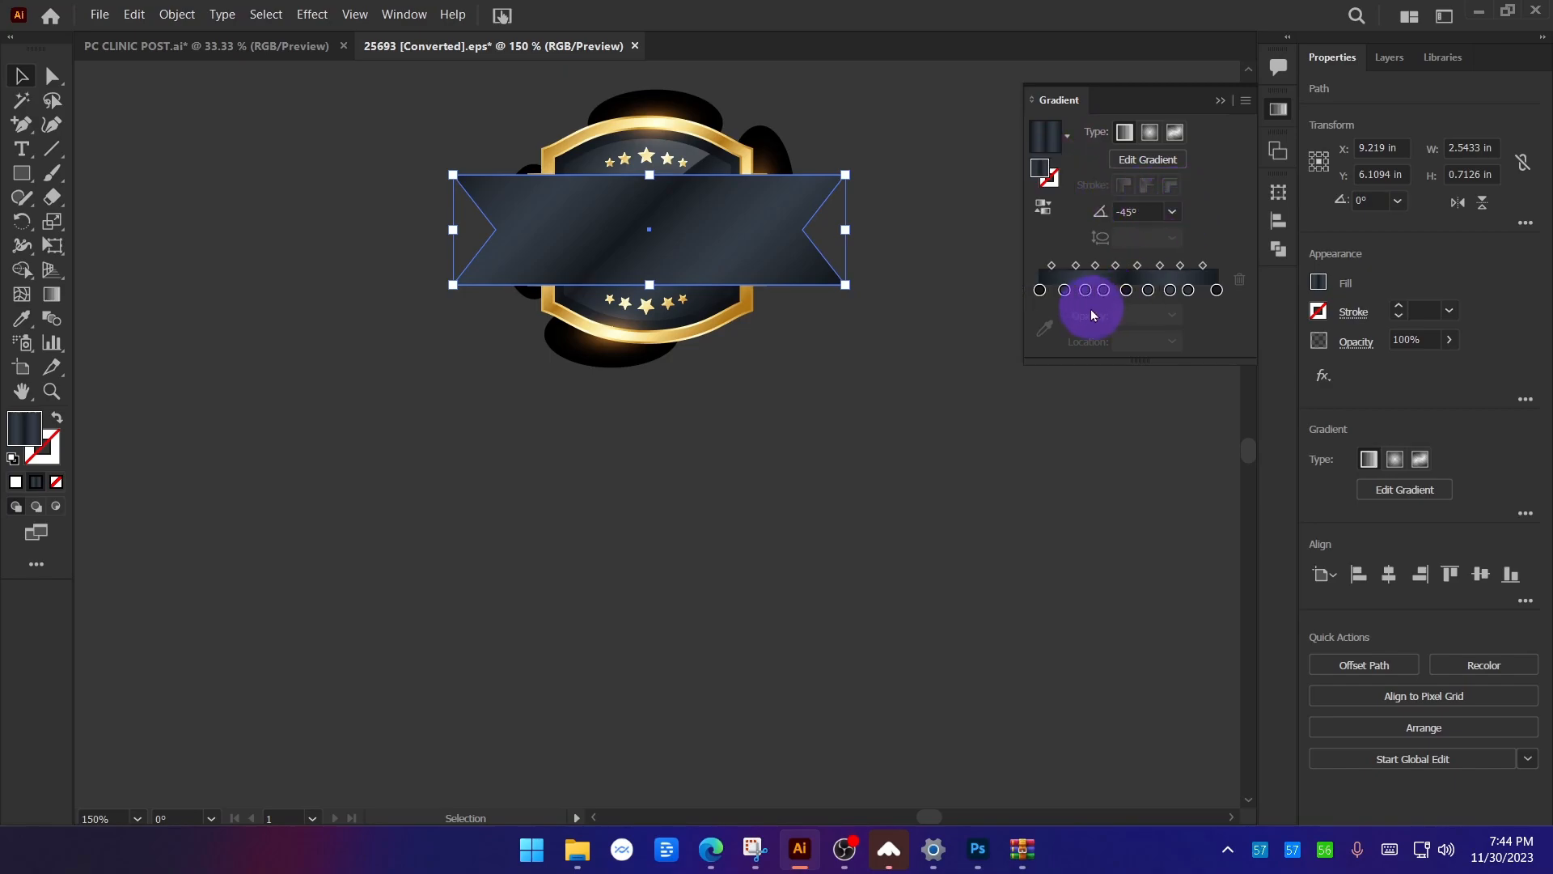
pyautogui.moveTo(1065, 297); pyautogui.dragTo(1145, 316)
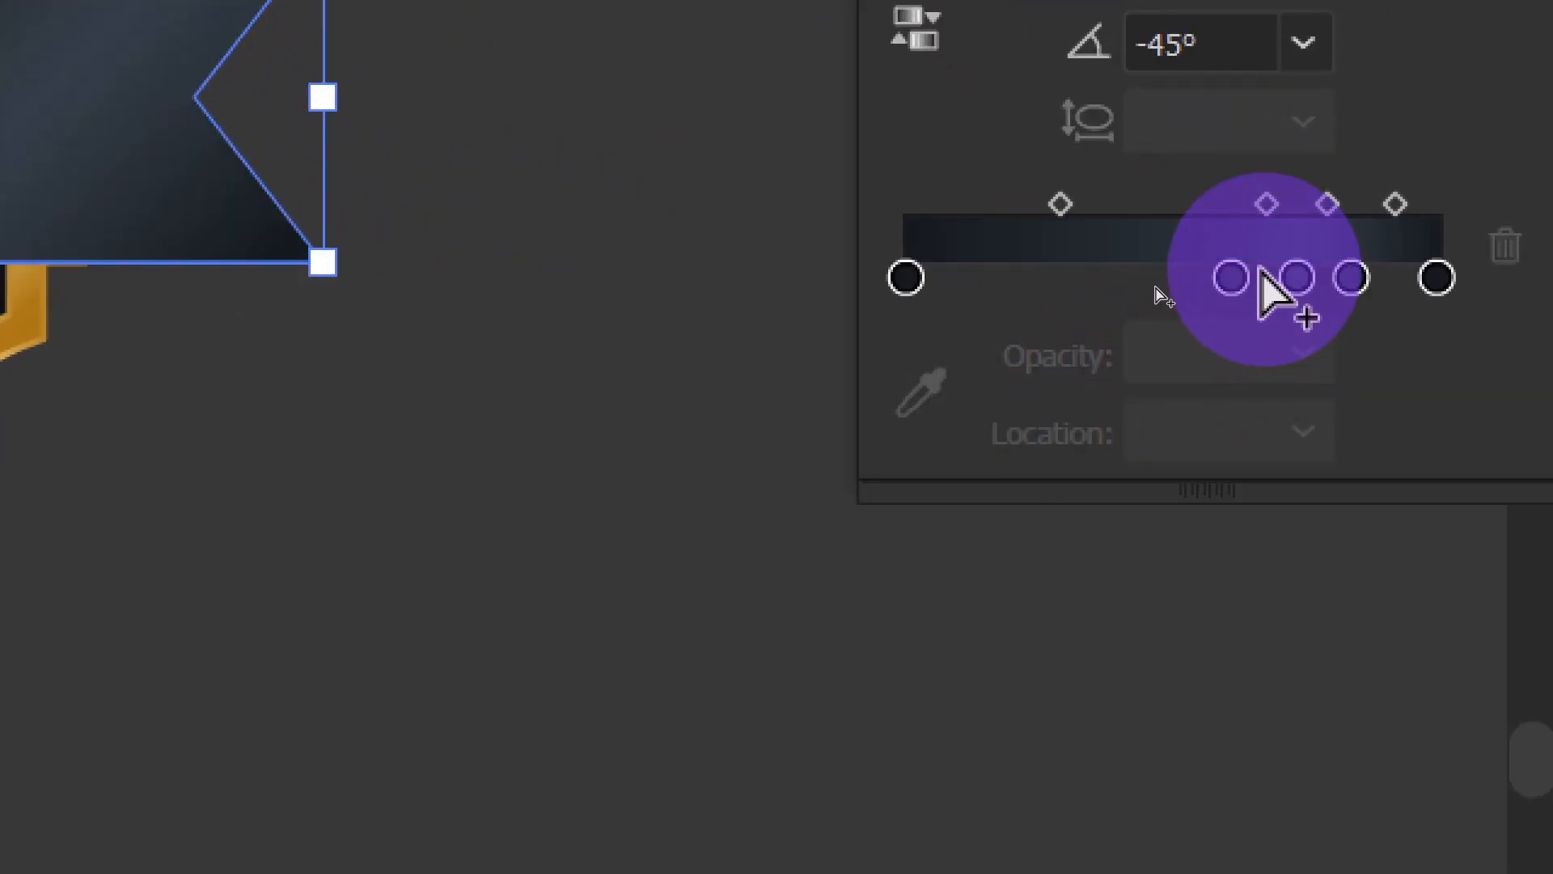
pyautogui.moveTo(1231, 278); pyautogui.dragTo(1255, 408)
pyautogui.moveTo(1296, 278); pyautogui.dragTo(1362, 441)
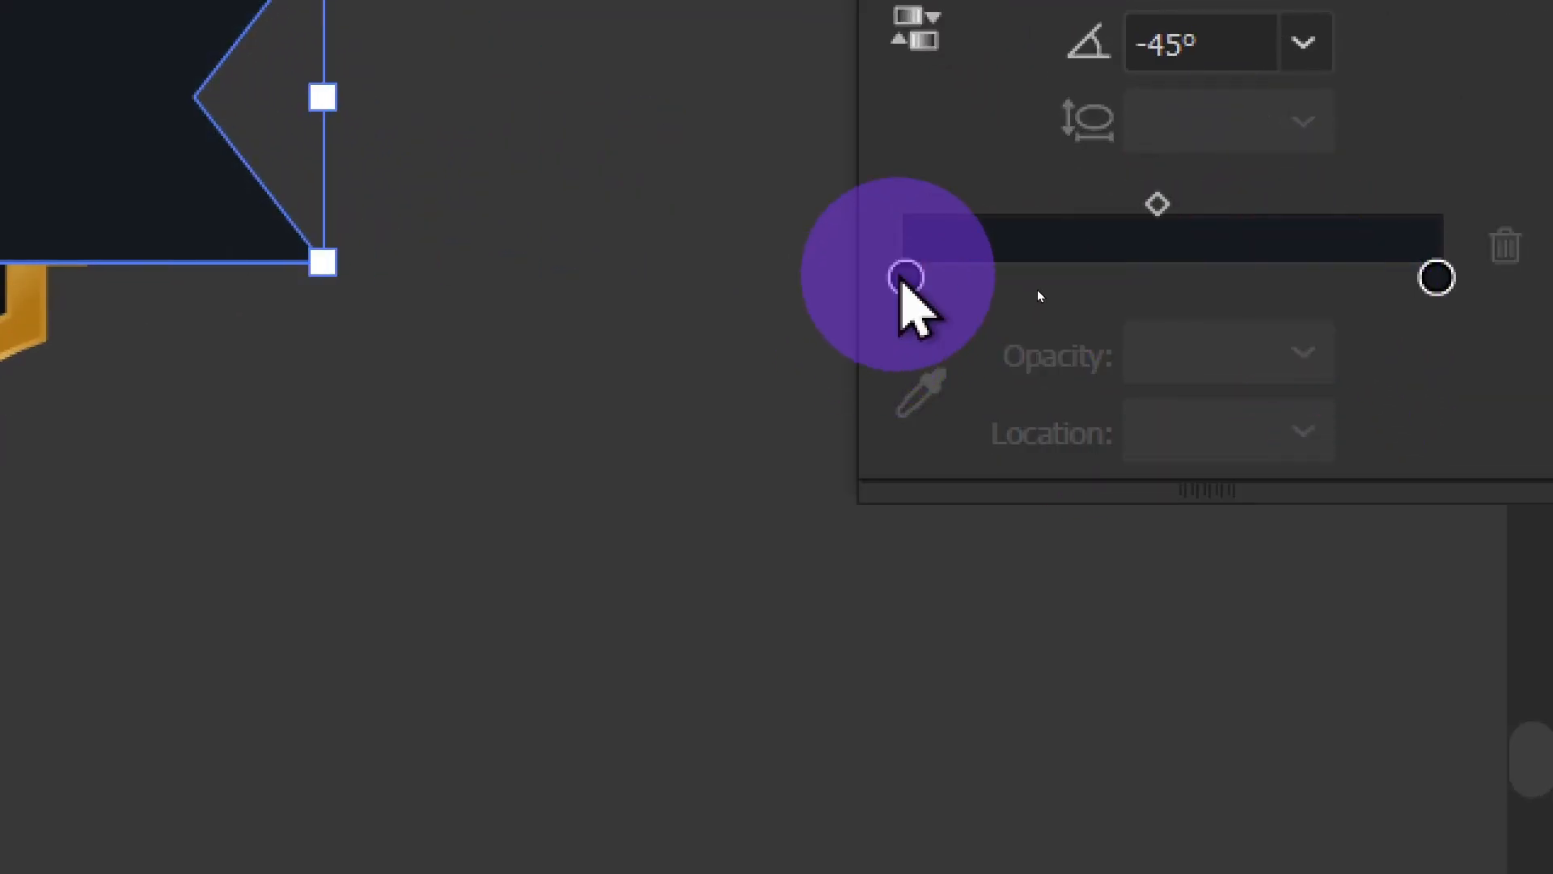
# Change the gradient's first stop to a crimson with hue about 343°, saturation 100% and brightness about 91%.
pyautogui.doubleClick(905, 277)
pyautogui.click(668, 599)
pyautogui.click(655, 514)
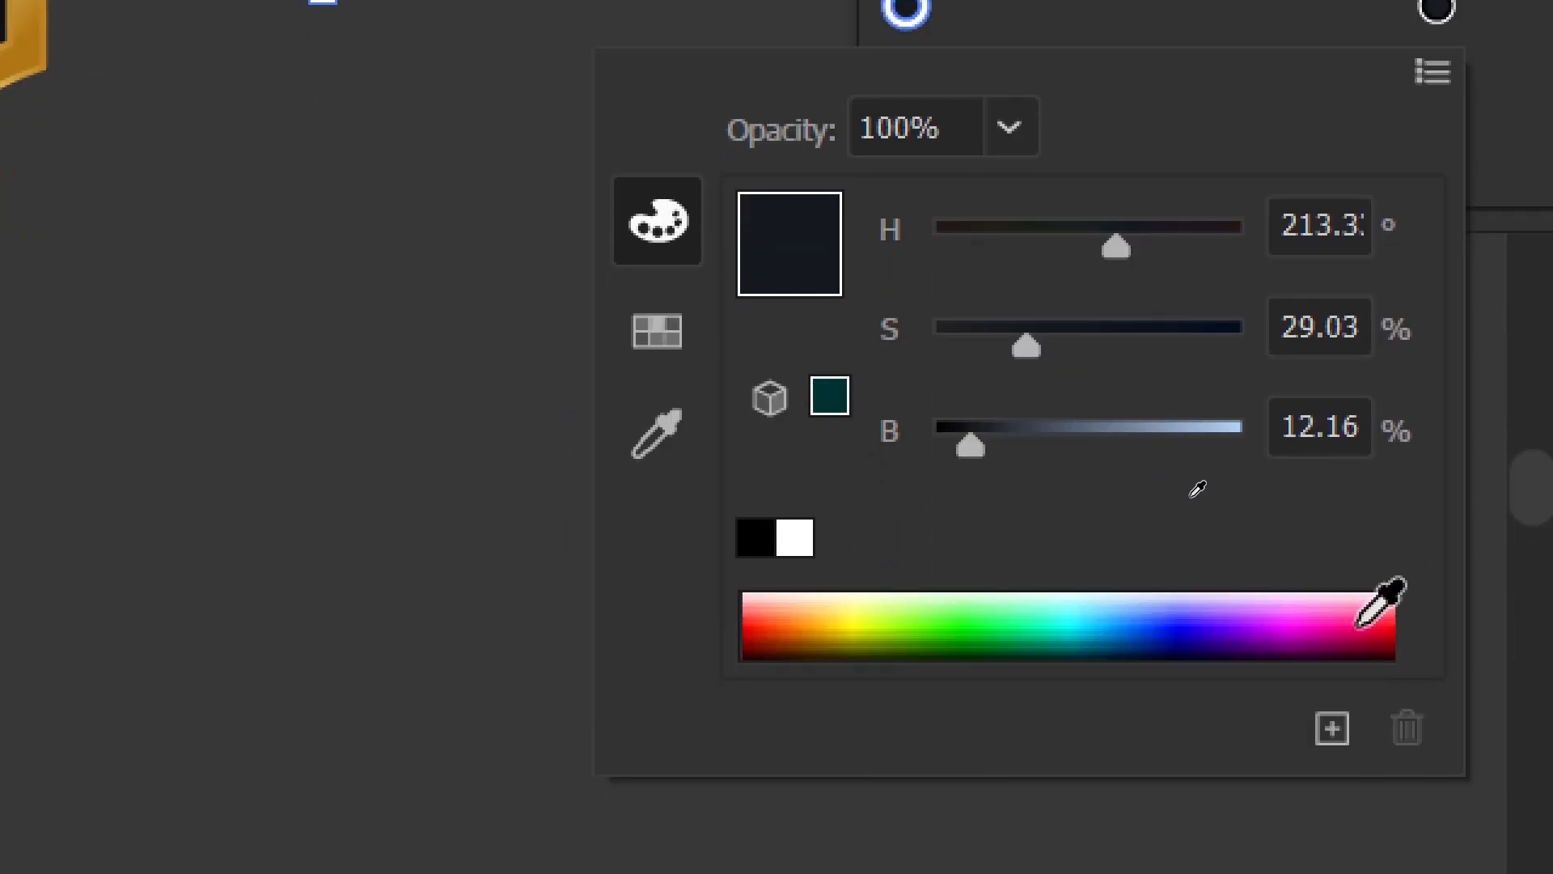
pyautogui.click(1363, 623)
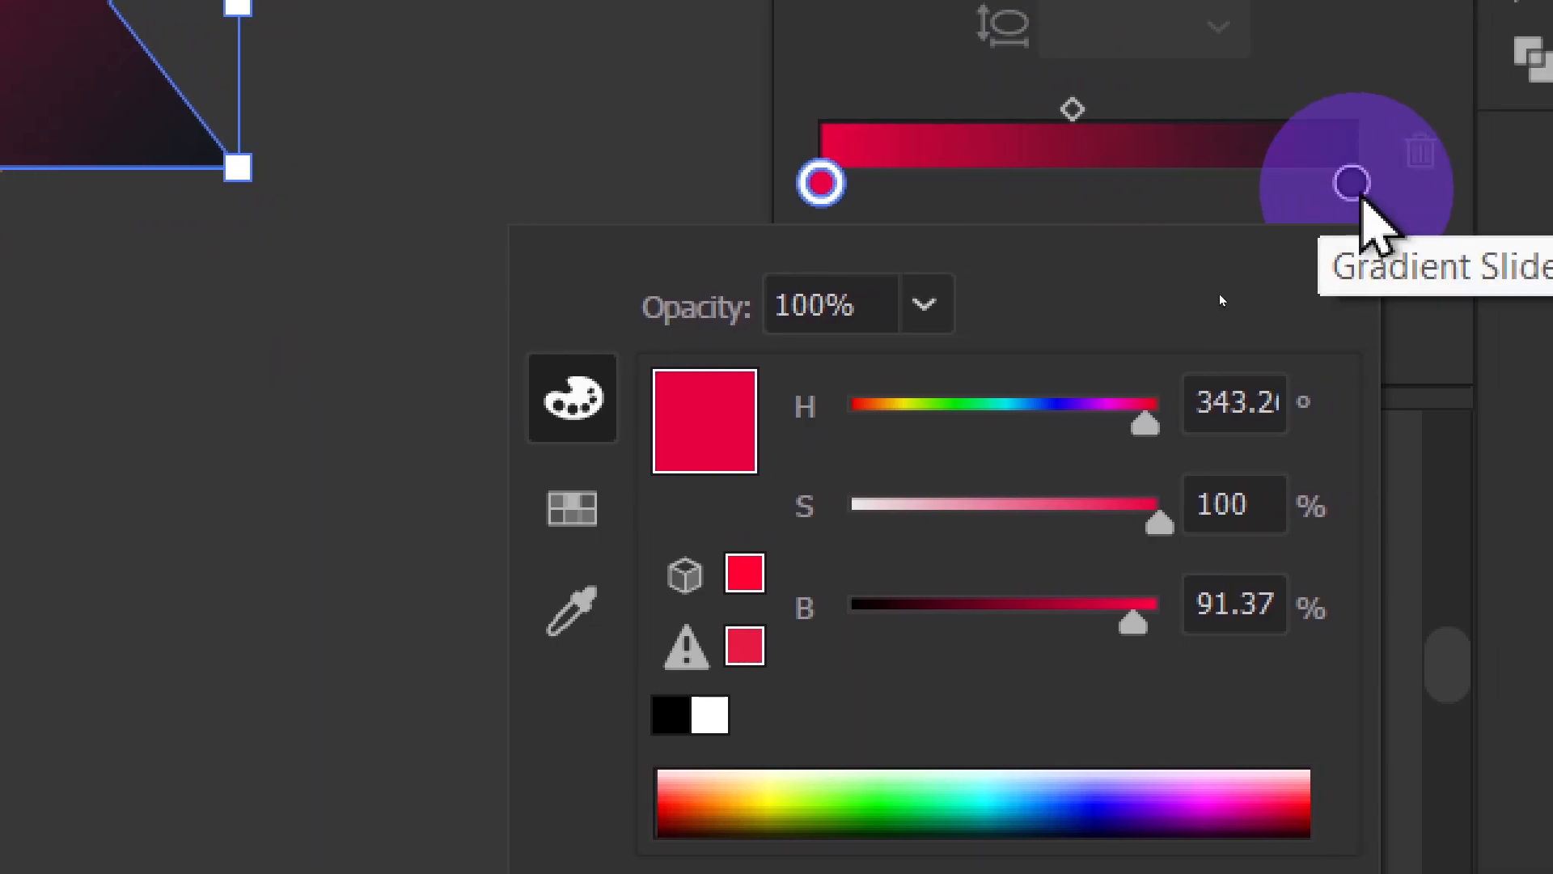
# Change the gradient's last stop to a deep dark red at 100% saturation and darken it with the brightness setting.
pyautogui.doubleClick(1358, 191)
pyautogui.click(665, 817)
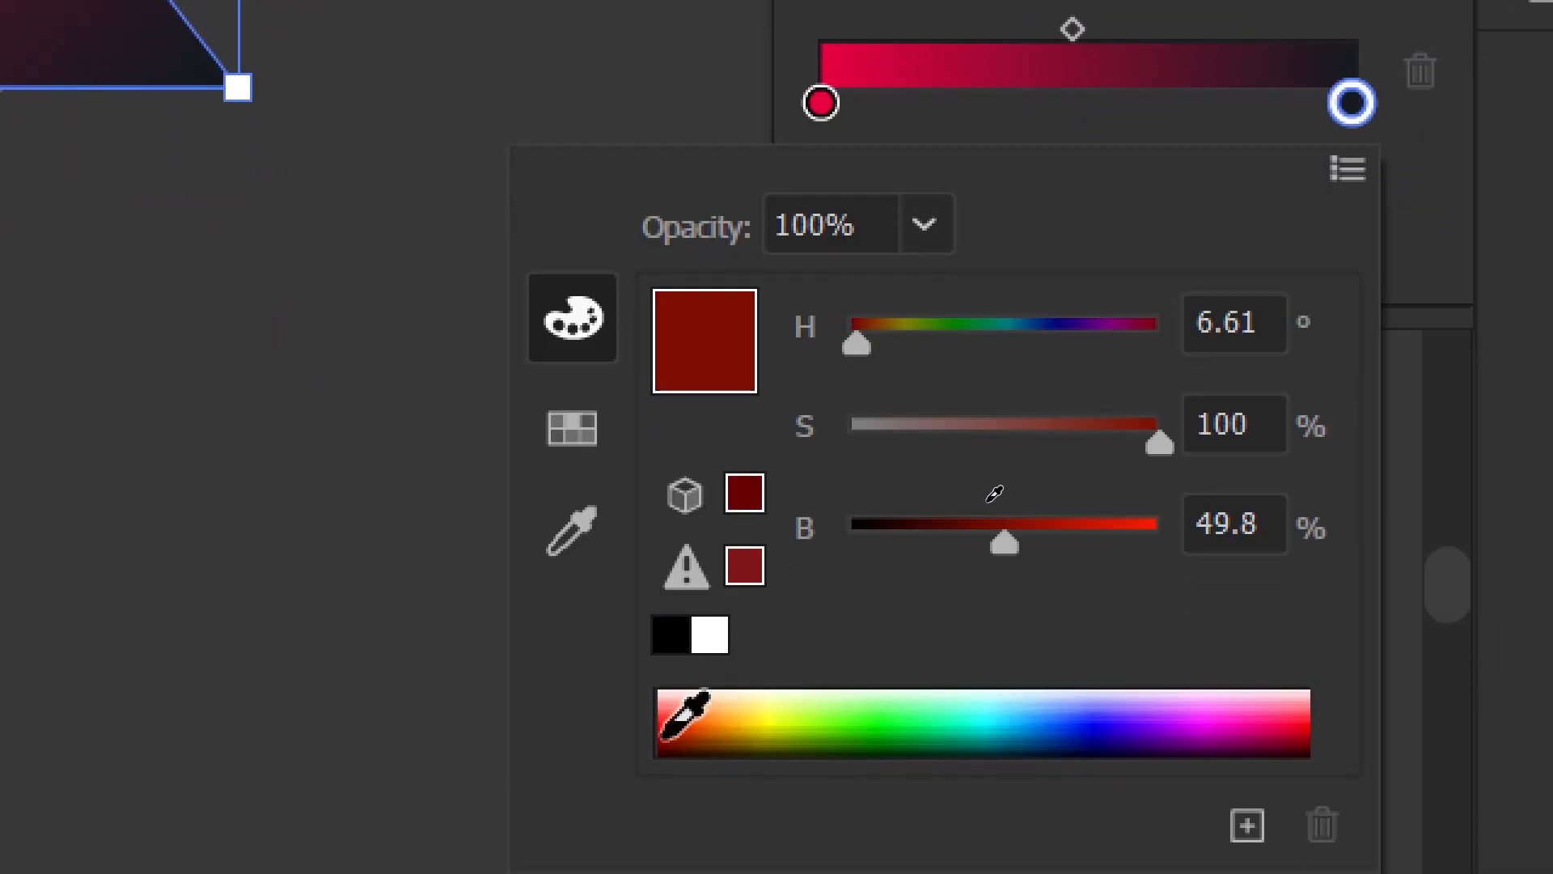
pyautogui.moveTo(992, 551); pyautogui.dragTo(1035, 542)
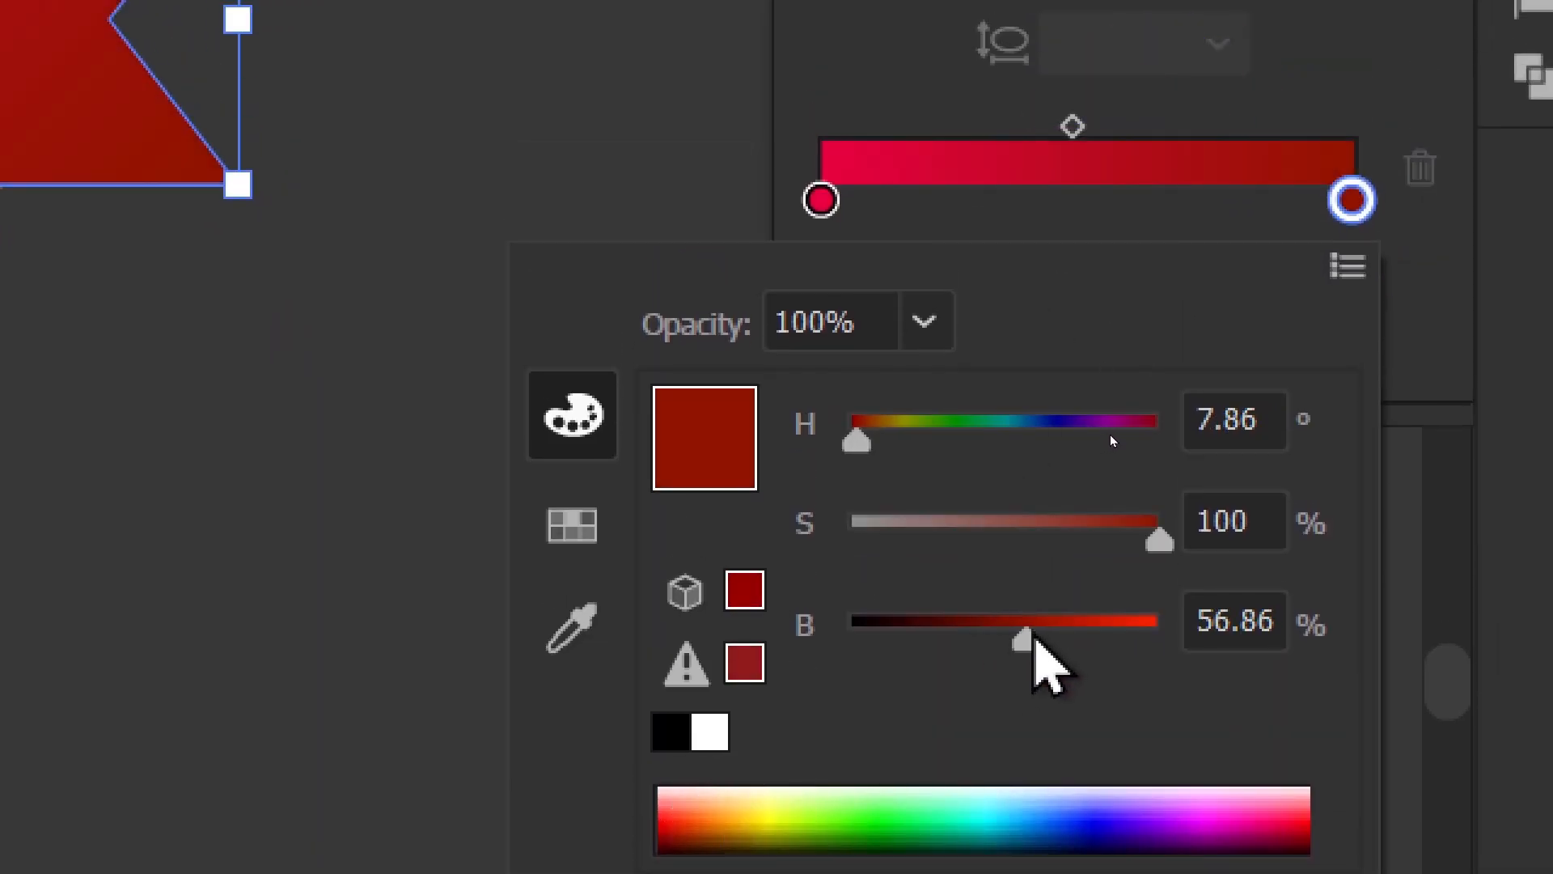
pyautogui.moveTo(1035, 637); pyautogui.dragTo(981, 645)
# Lower the brightness of the gradient's first crimson stop to 80% and close the stop's colour settings.
pyautogui.click(820, 201)
pyautogui.doubleClick(822, 203)
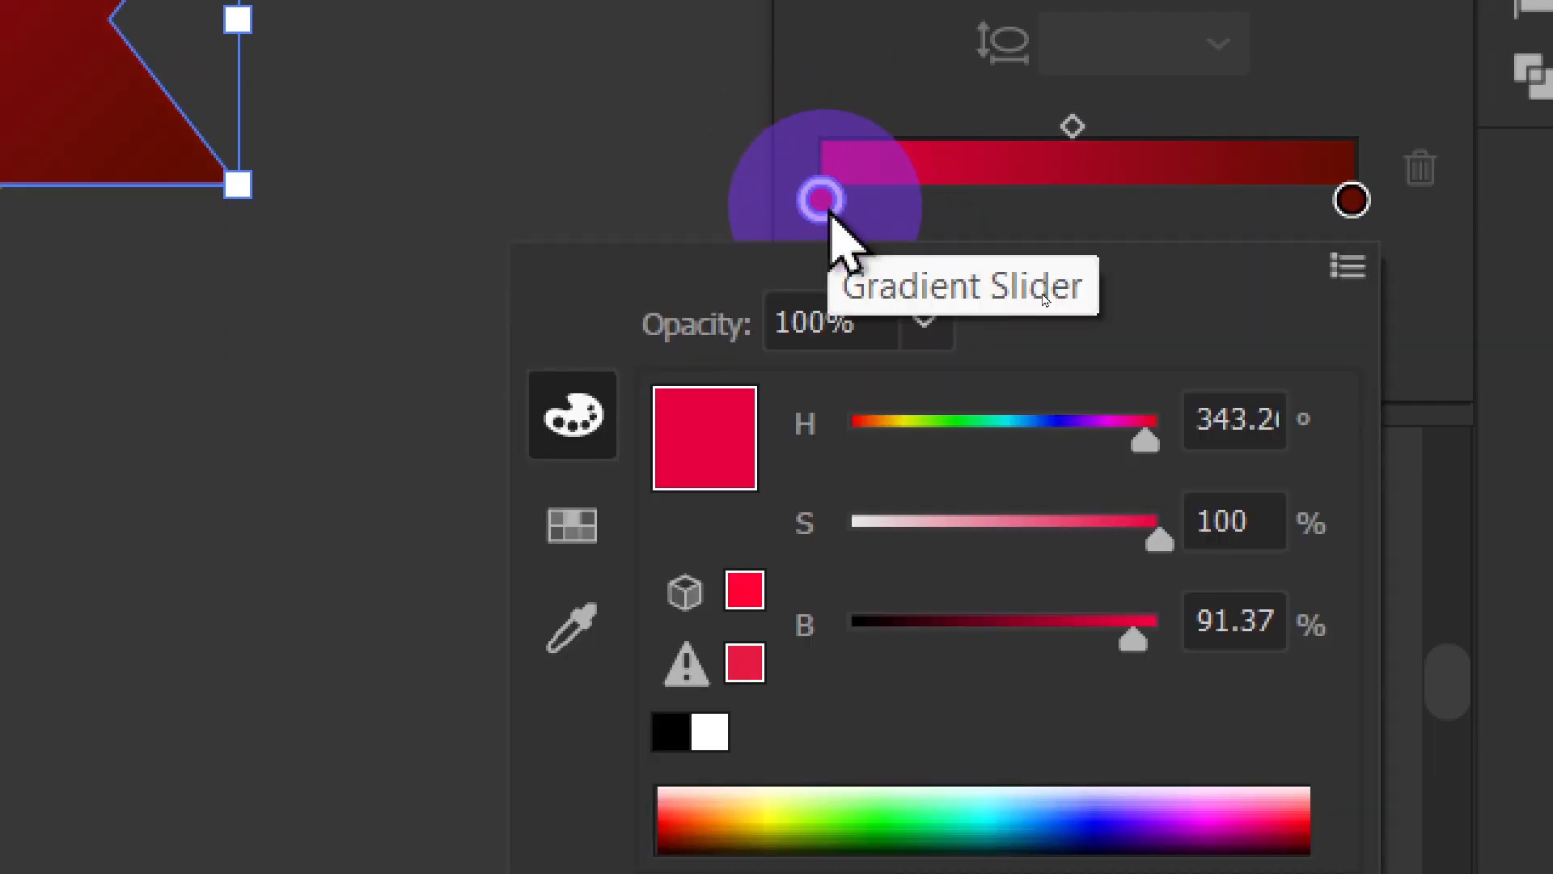
pyautogui.moveTo(1132, 641); pyautogui.dragTo(1092, 637)
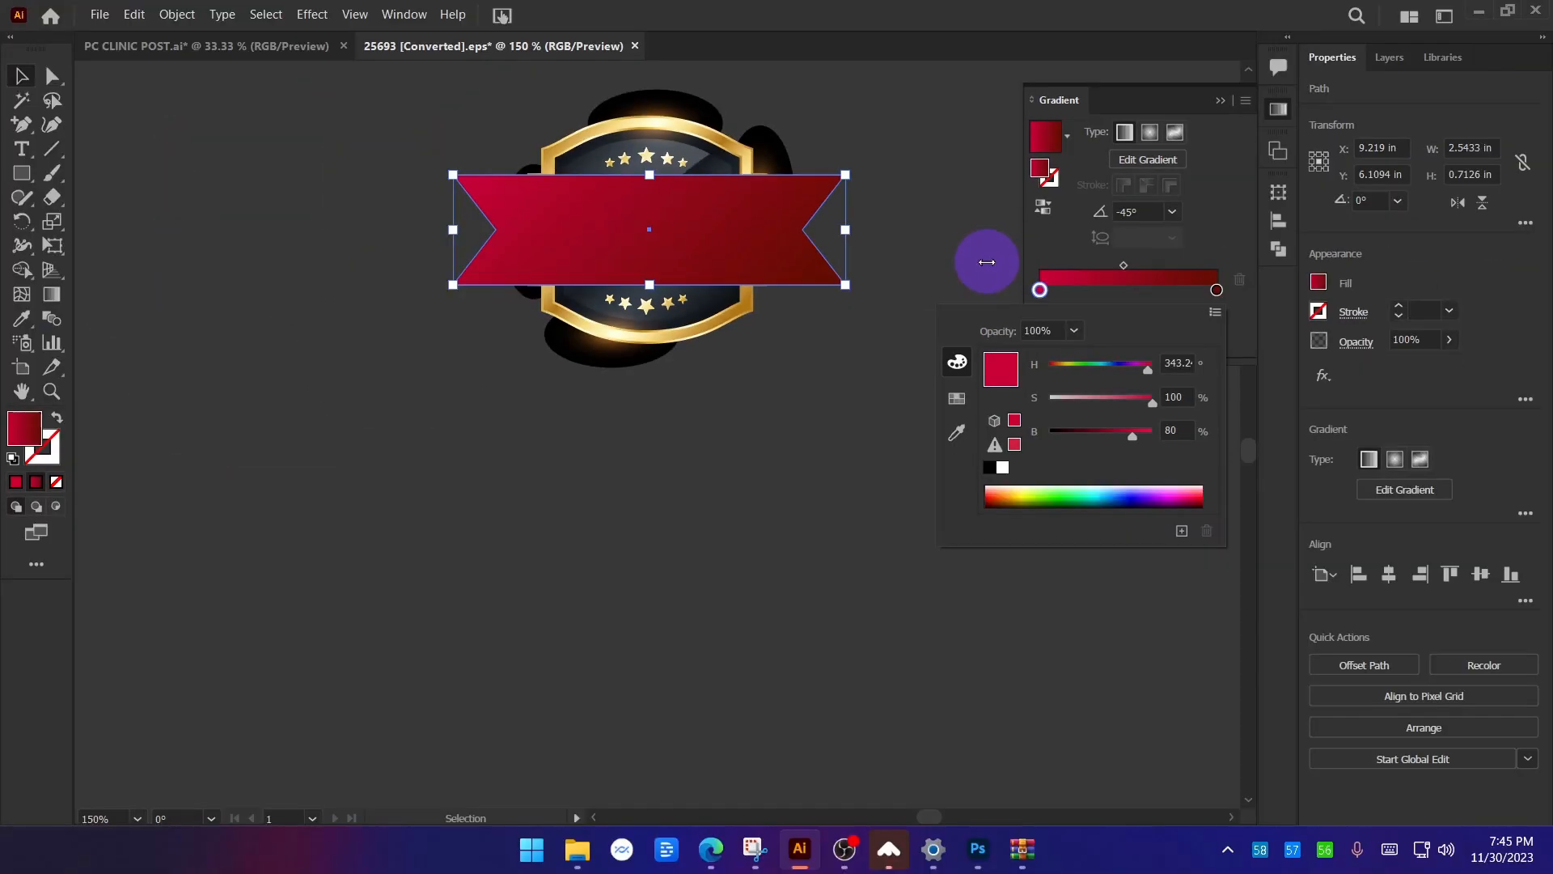
pyautogui.click(23, 76)
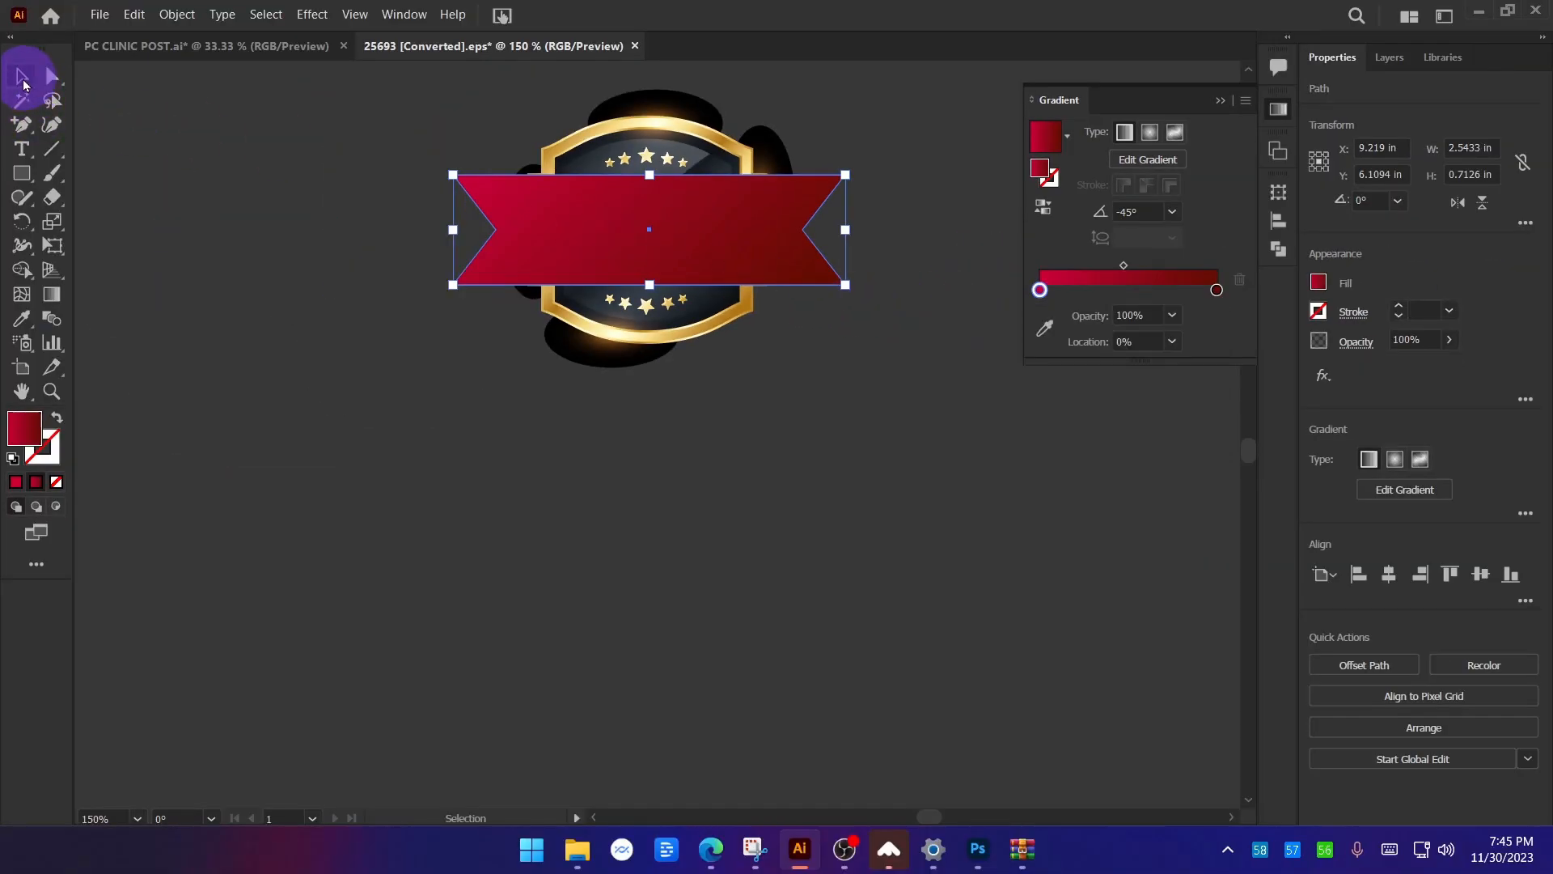
# Move the gradient's crimson stop to about 53% and place a dark red stop at 0%.
pyautogui.click(283, 277)
pyautogui.moveTo(343, 235); pyautogui.dragTo(299, 307)
pyautogui.click(670, 330)
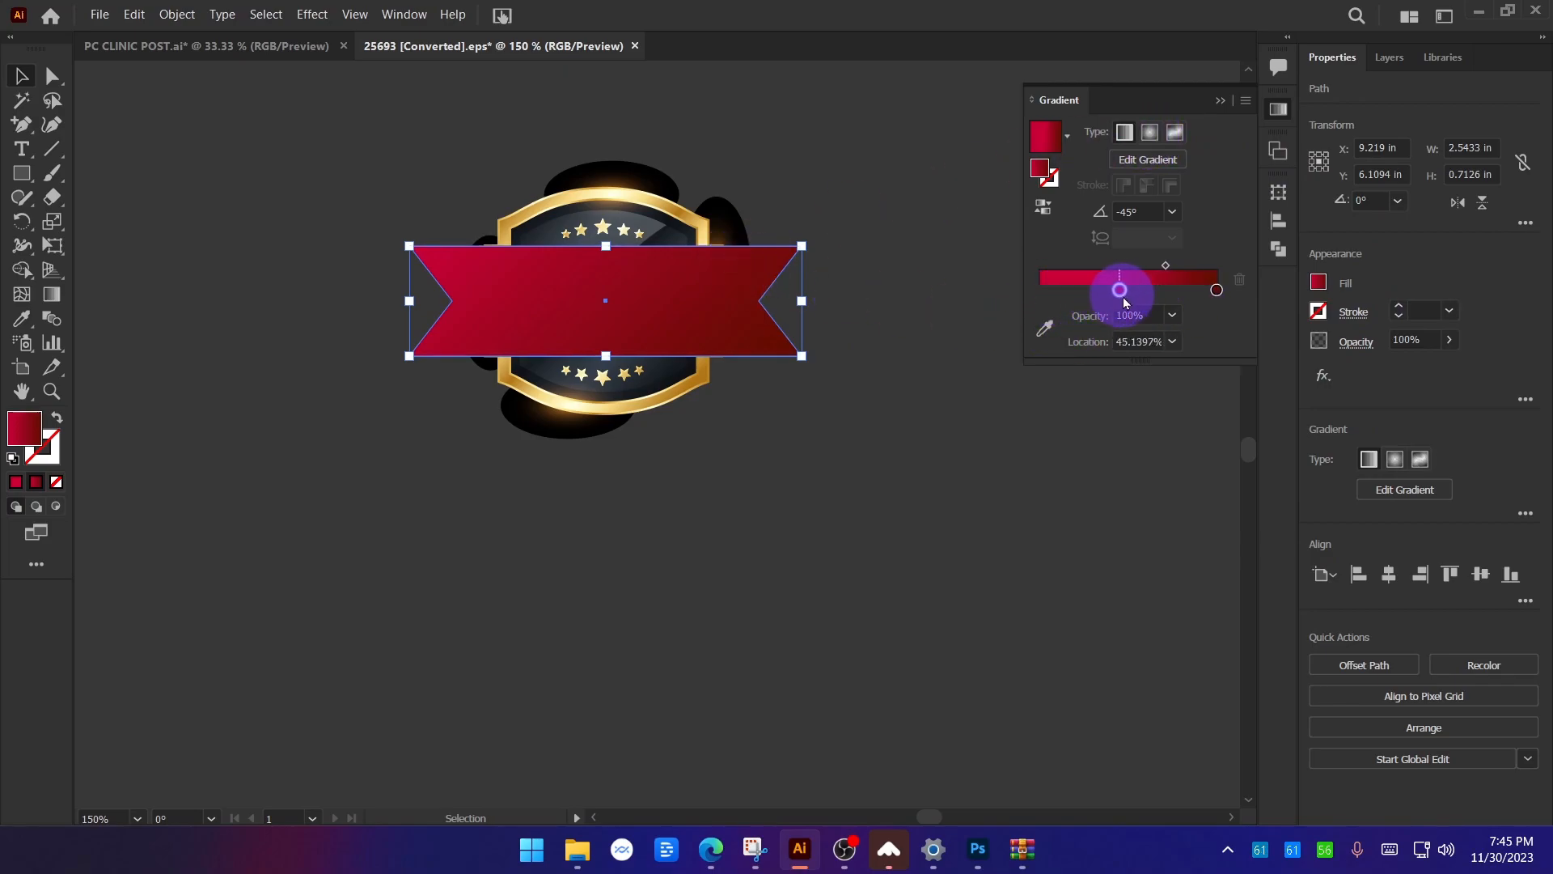
pyautogui.moveTo(1126, 301); pyautogui.dragTo(1080, 302)
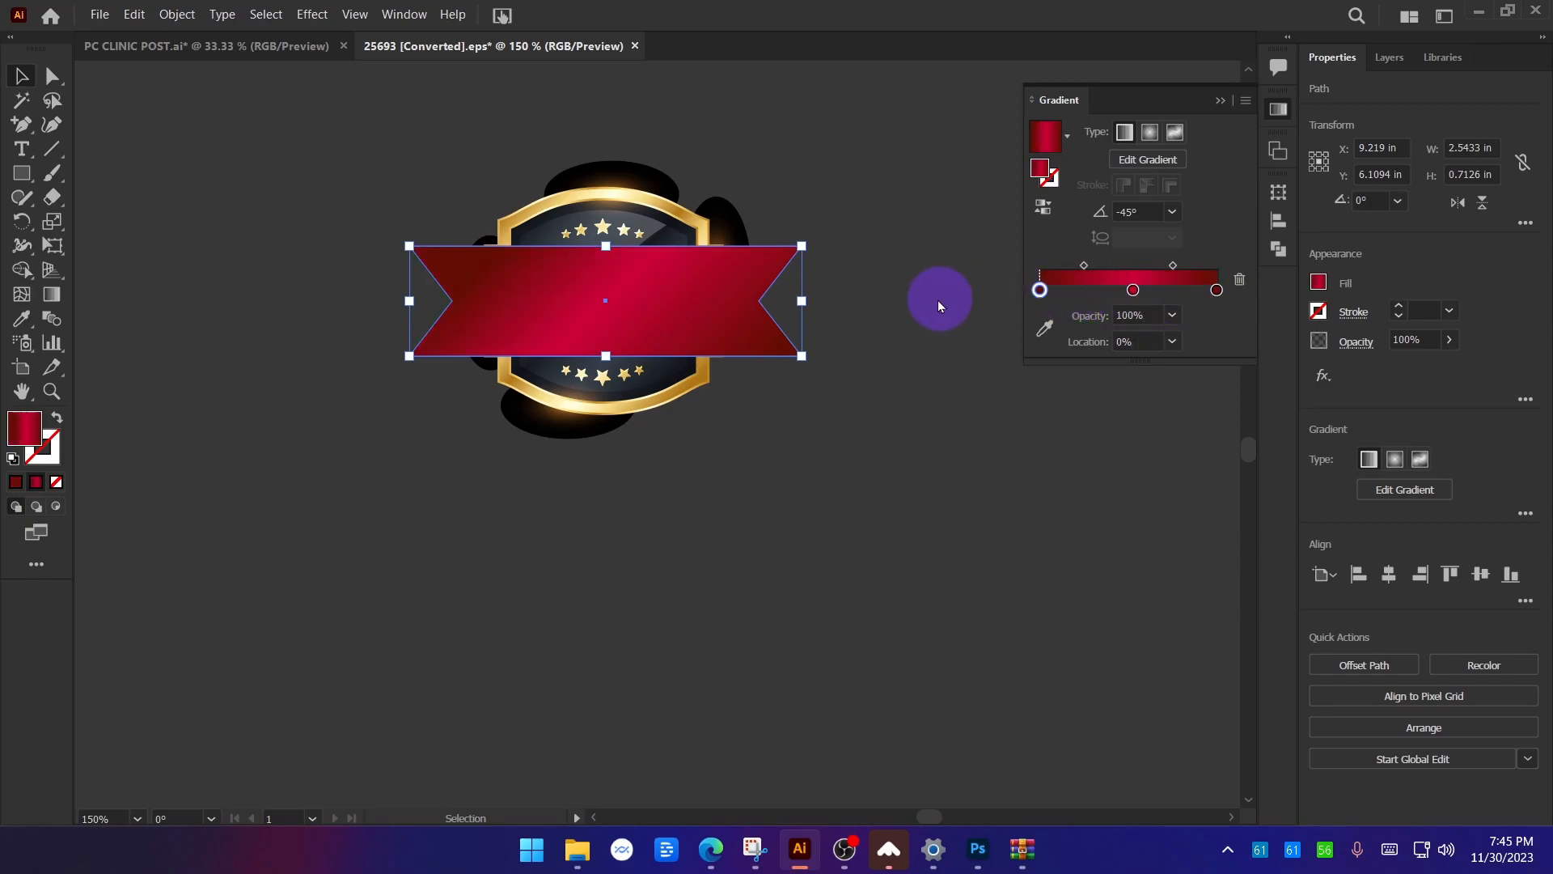
# Redraw the ribbon's gradient nearly horizontally from one end to the other, at an angle of about -5°.
pyautogui.click(884, 407)
pyautogui.click(555, 318)
pyautogui.press('g')
pyautogui.moveTo(427, 285); pyautogui.dragTo(802, 319)
pyautogui.click(24, 76)
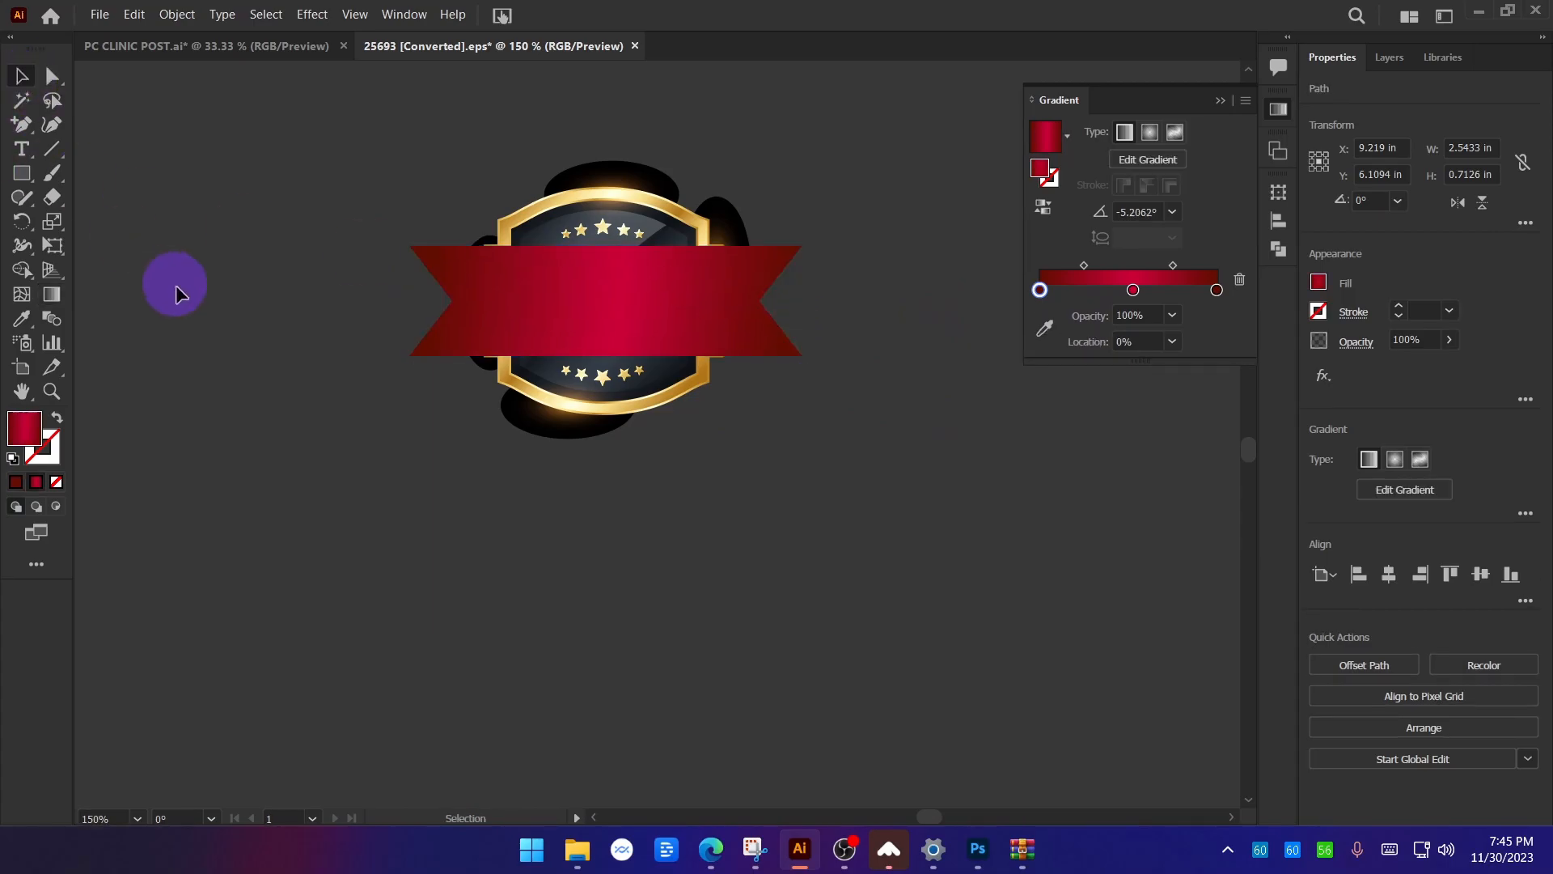
pyautogui.click(168, 283)
pyautogui.scroll(-3, 590, 523)
pyautogui.scroll(3, 604, 508)
pyautogui.moveTo(314, 128); pyautogui.dragTo(891, 581)
pyautogui.click(880, 400)
# Enlarge the red ribbon slightly around its centre across the badge.
pyautogui.scroll(2, 735, 318)
pyautogui.scroll(1, 734, 318)
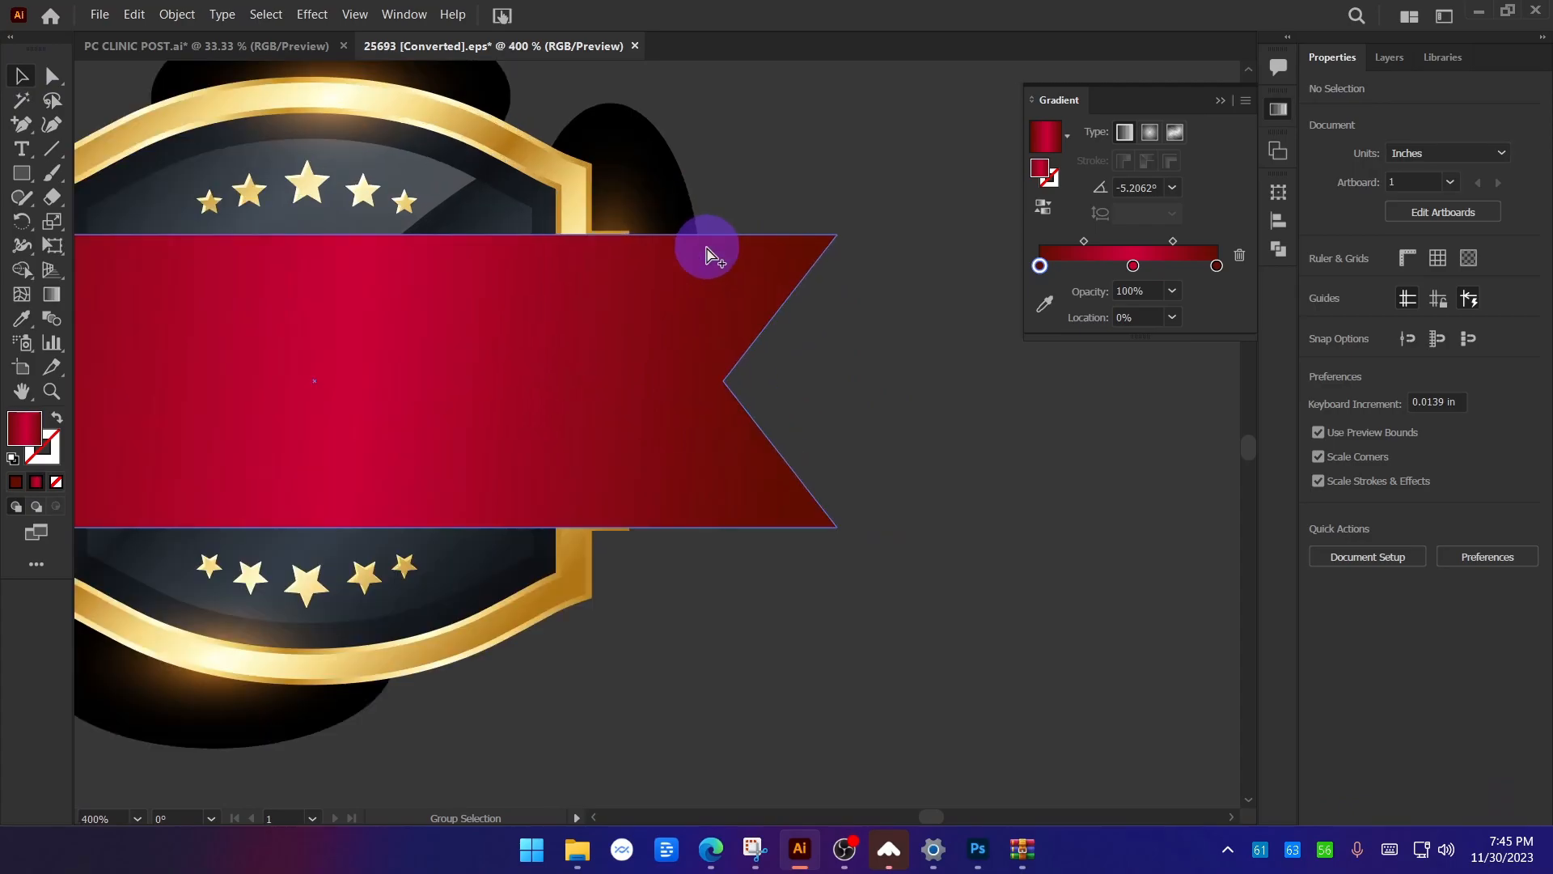
pyautogui.click(773, 324)
pyautogui.moveTo(839, 381); pyautogui.dragTo(859, 380)
pyautogui.click(922, 442)
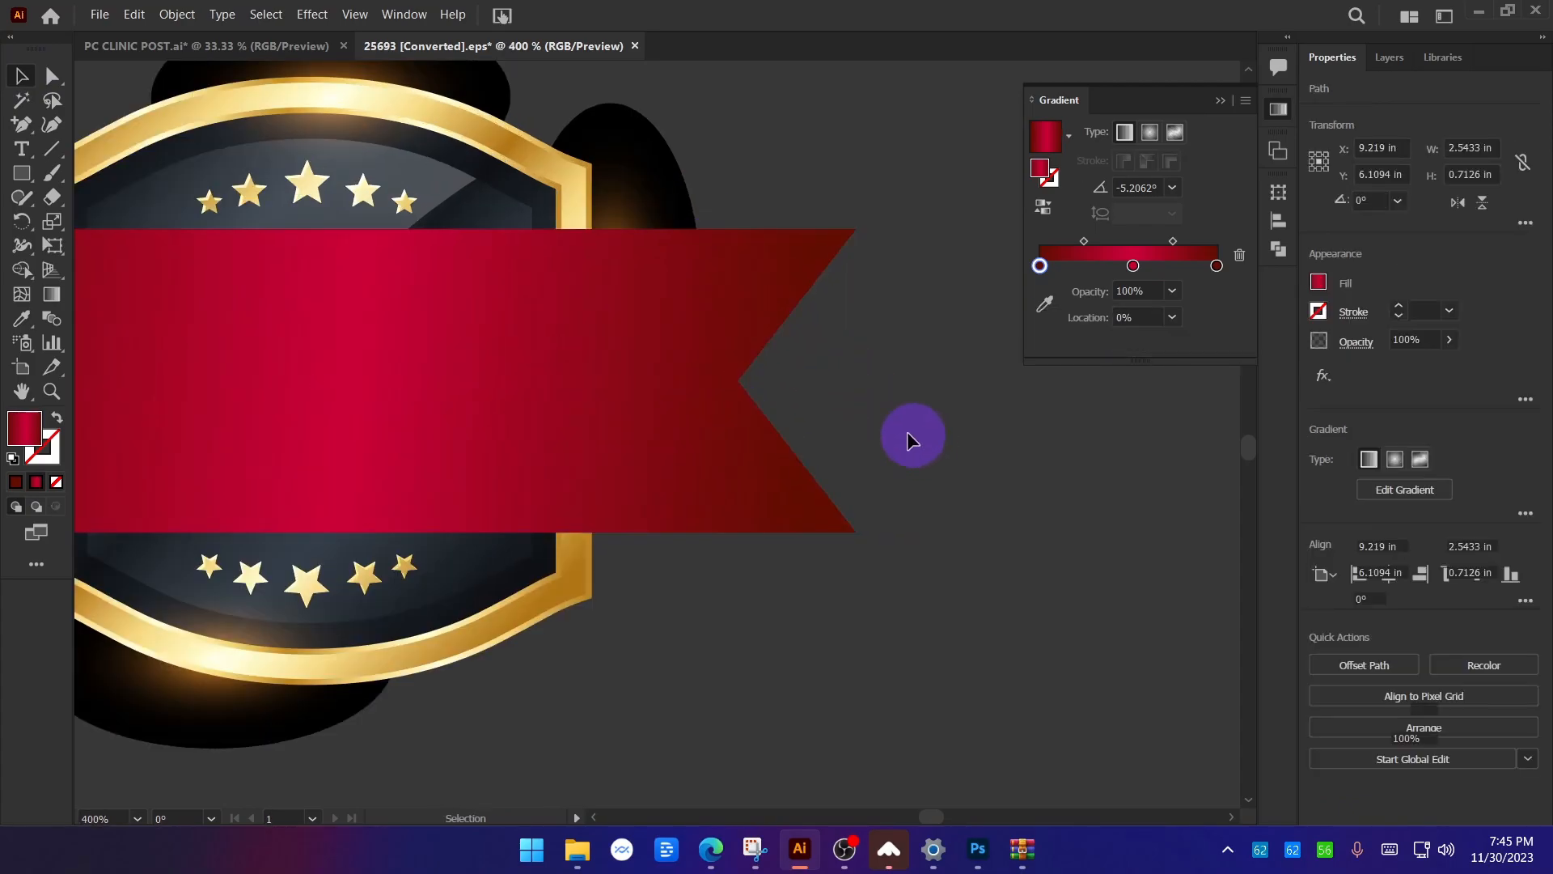
pyautogui.scroll(4, 656, 189)
pyautogui.hotkey('ctrl', 'z')
pyautogui.scroll(-4, 642, 364)
pyautogui.moveTo(836, 517); pyautogui.dragTo(849, 517)
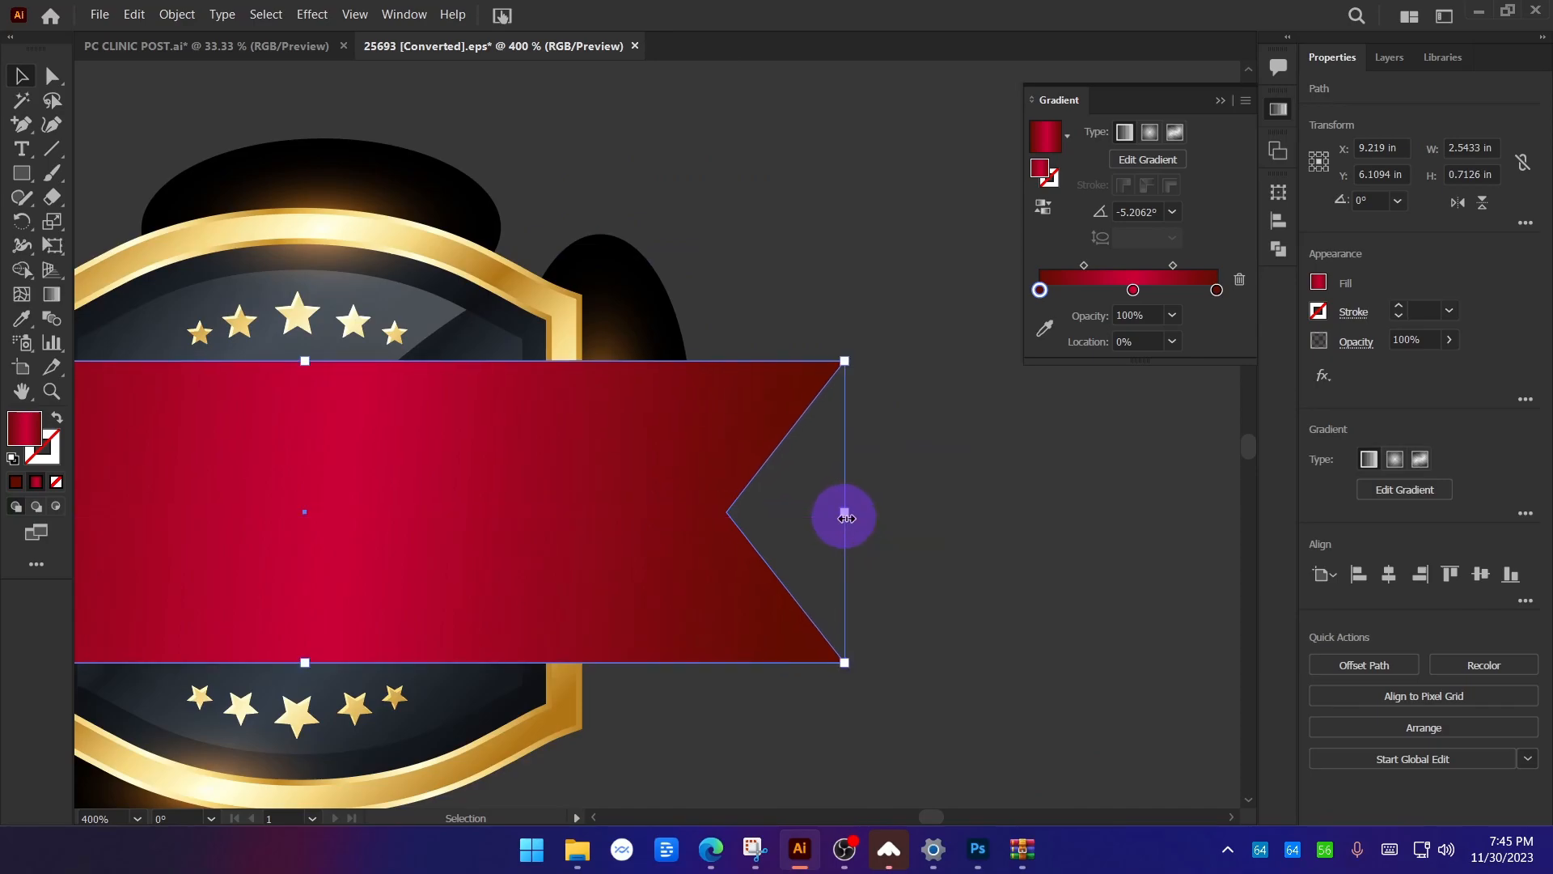
pyautogui.click(947, 490)
# Copy the whole ribbon badge into the PC CLINIC POST document beside "On that day:" and enlarge it to about 293 px wide.
pyautogui.scroll(-4, 827, 363)
pyautogui.moveTo(576, 232); pyautogui.dragTo(923, 628)
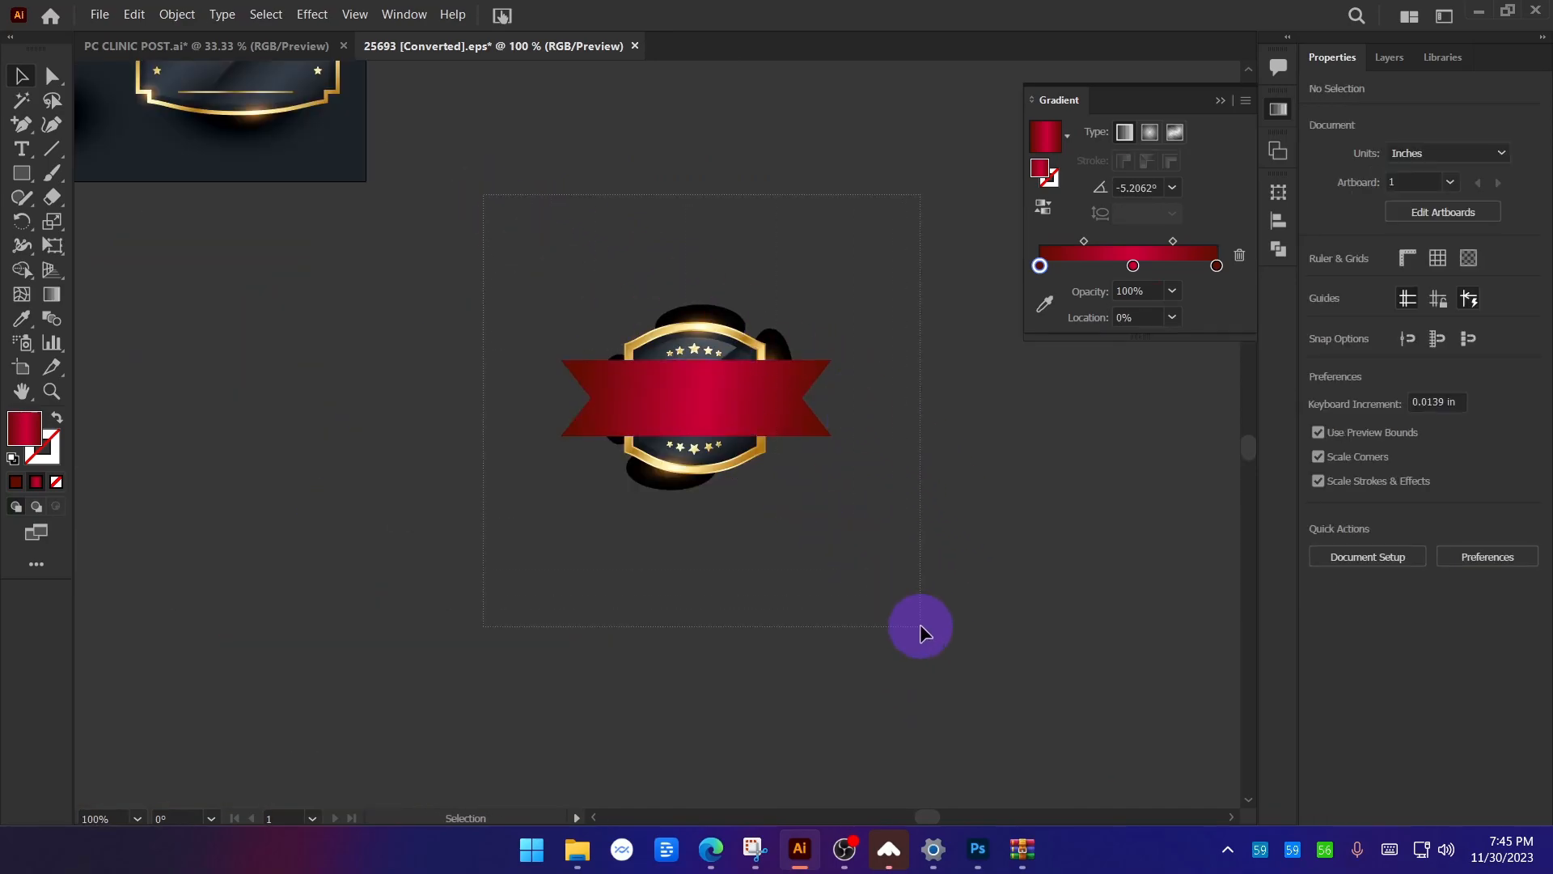
pyautogui.moveTo(739, 412); pyautogui.dragTo(665, 478)
pyautogui.scroll(4, 683, 508)
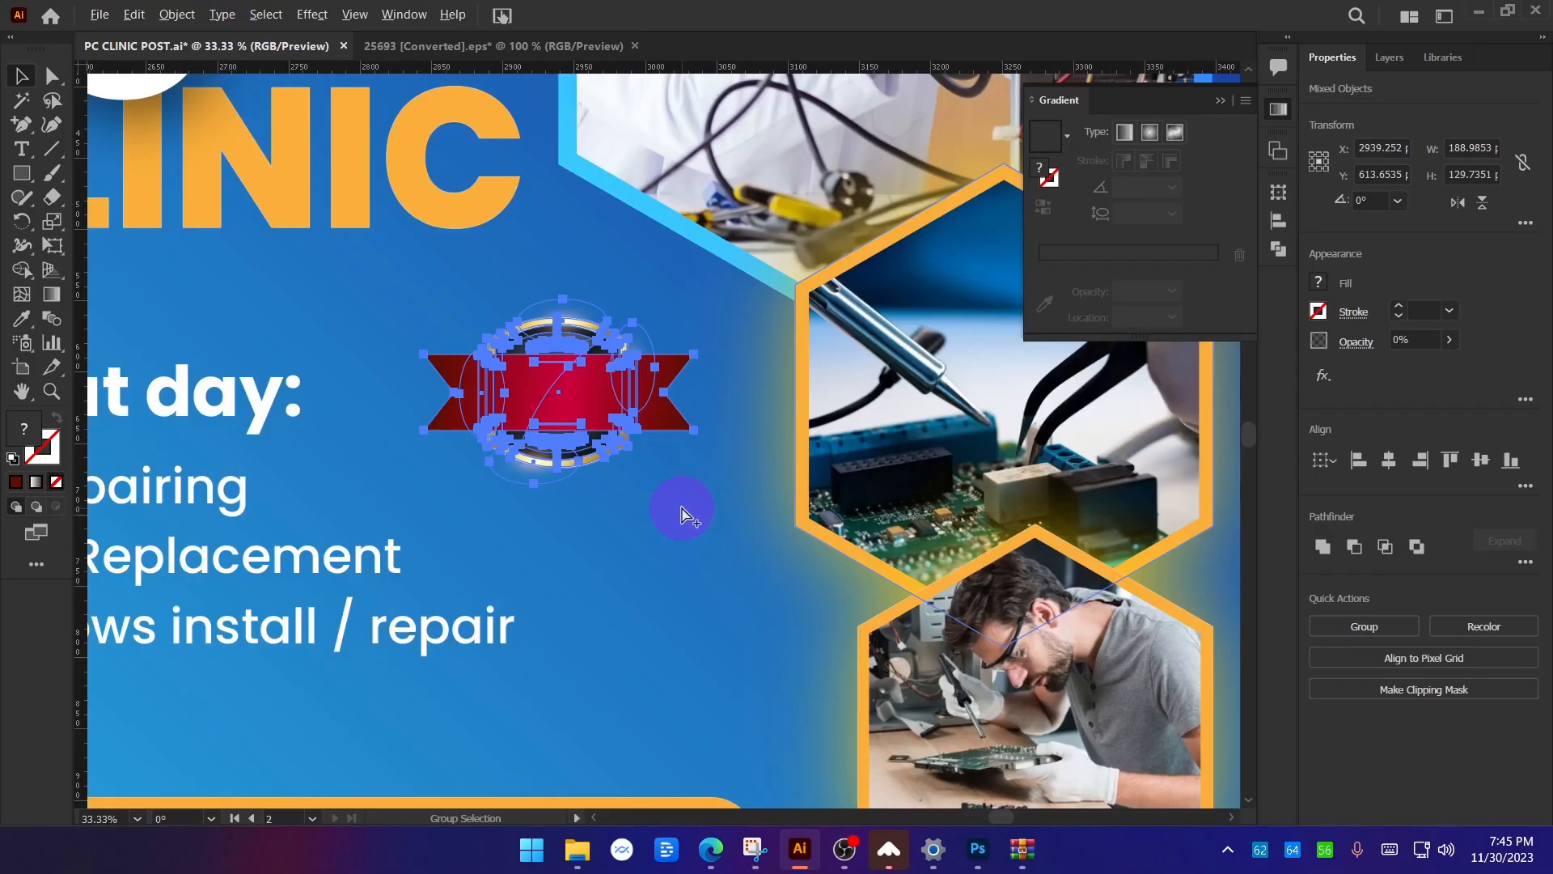
pyautogui.moveTo(701, 339); pyautogui.dragTo(821, 368)
pyautogui.scroll(-3, 609, 363)
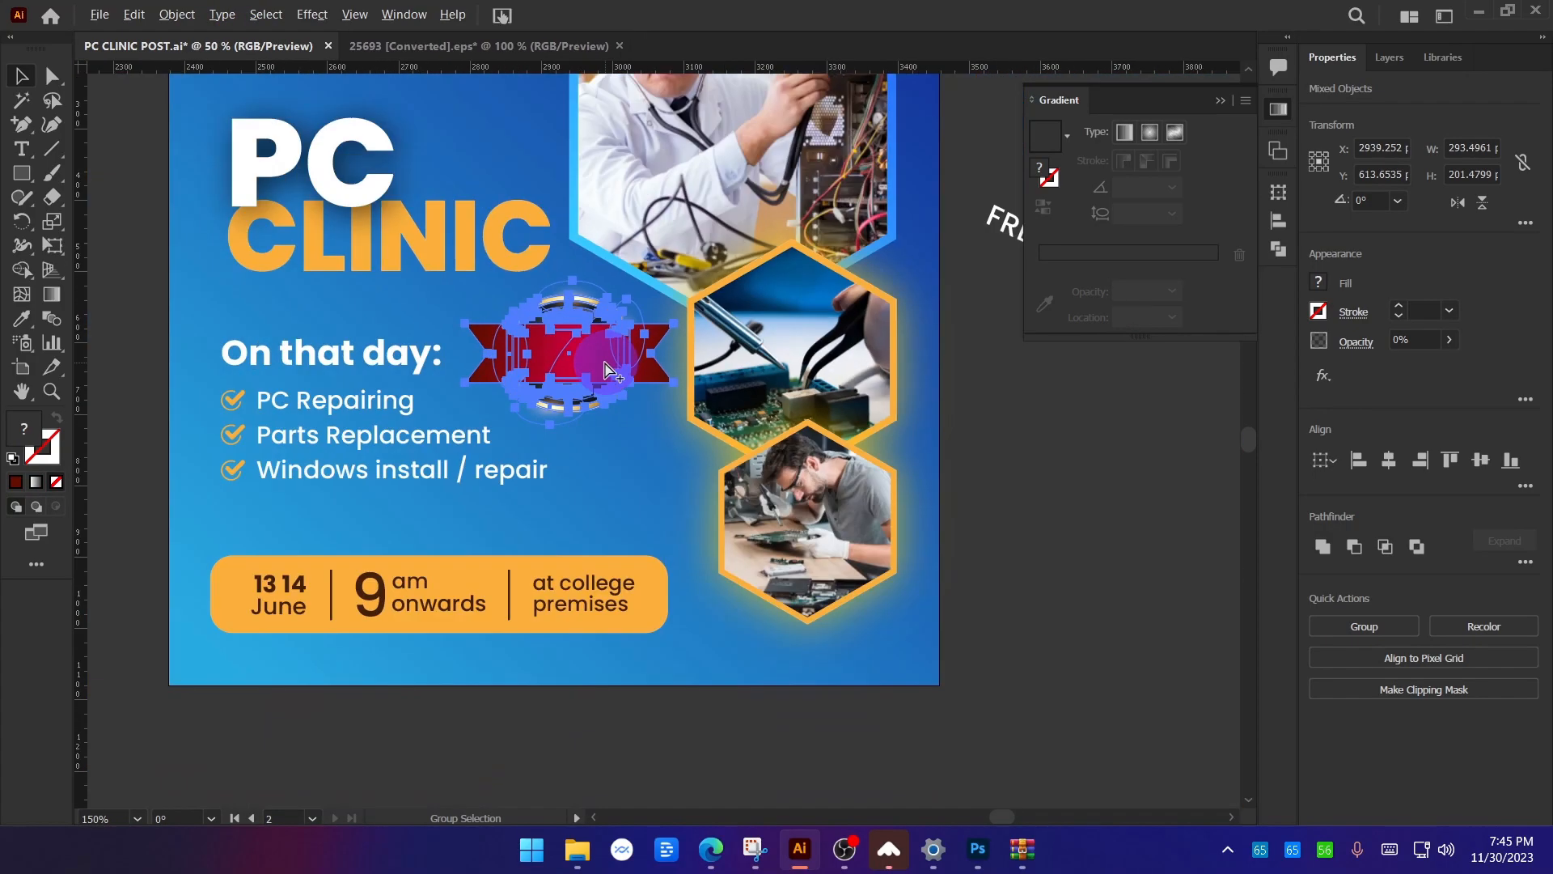
pyautogui.click(1012, 468)
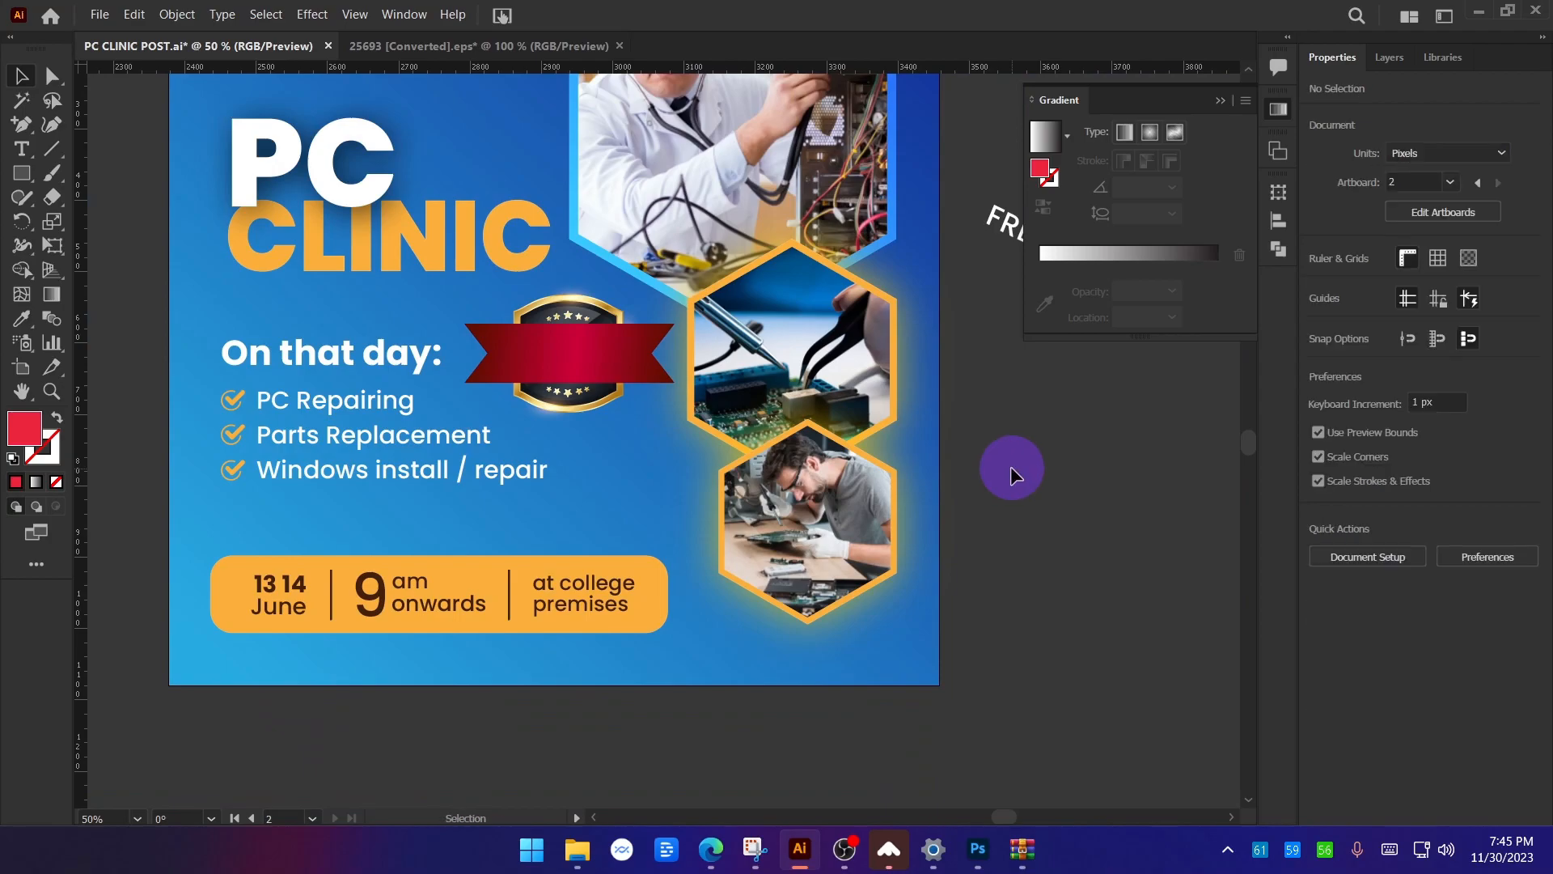
# Inside the badge group, resize the ribbon around its centre to about 253 px wide and 85 px high.
pyautogui.scroll(-1, 1011, 466)
pyautogui.click(884, 421)
pyautogui.scroll(5, 596, 364)
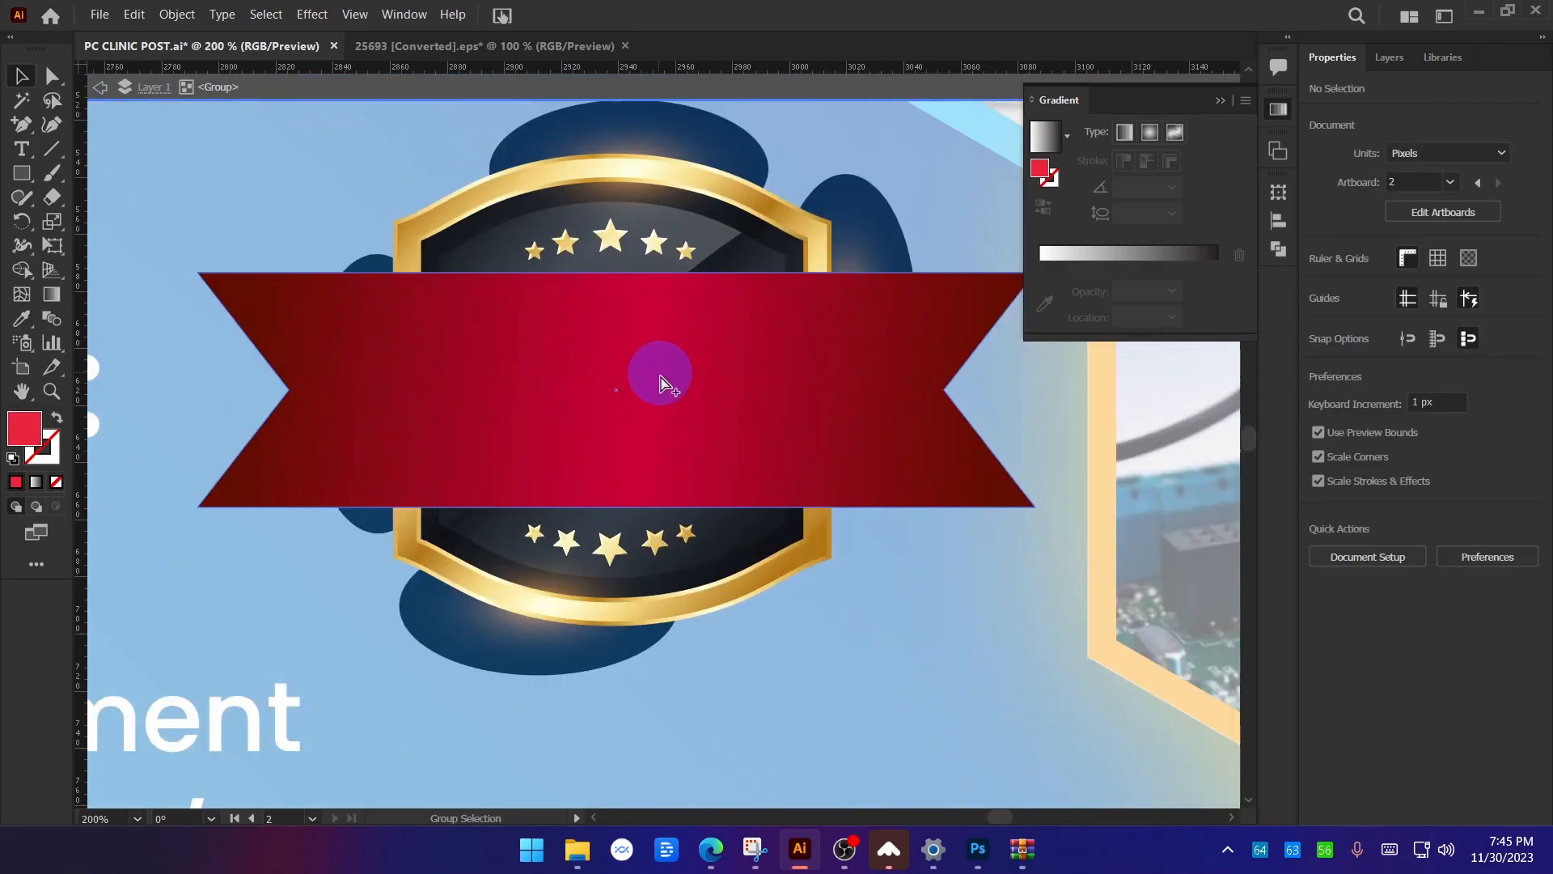
pyautogui.click(730, 395)
pyautogui.scroll(-1, 685, 319)
pyautogui.moveTo(938, 387); pyautogui.dragTo(909, 392)
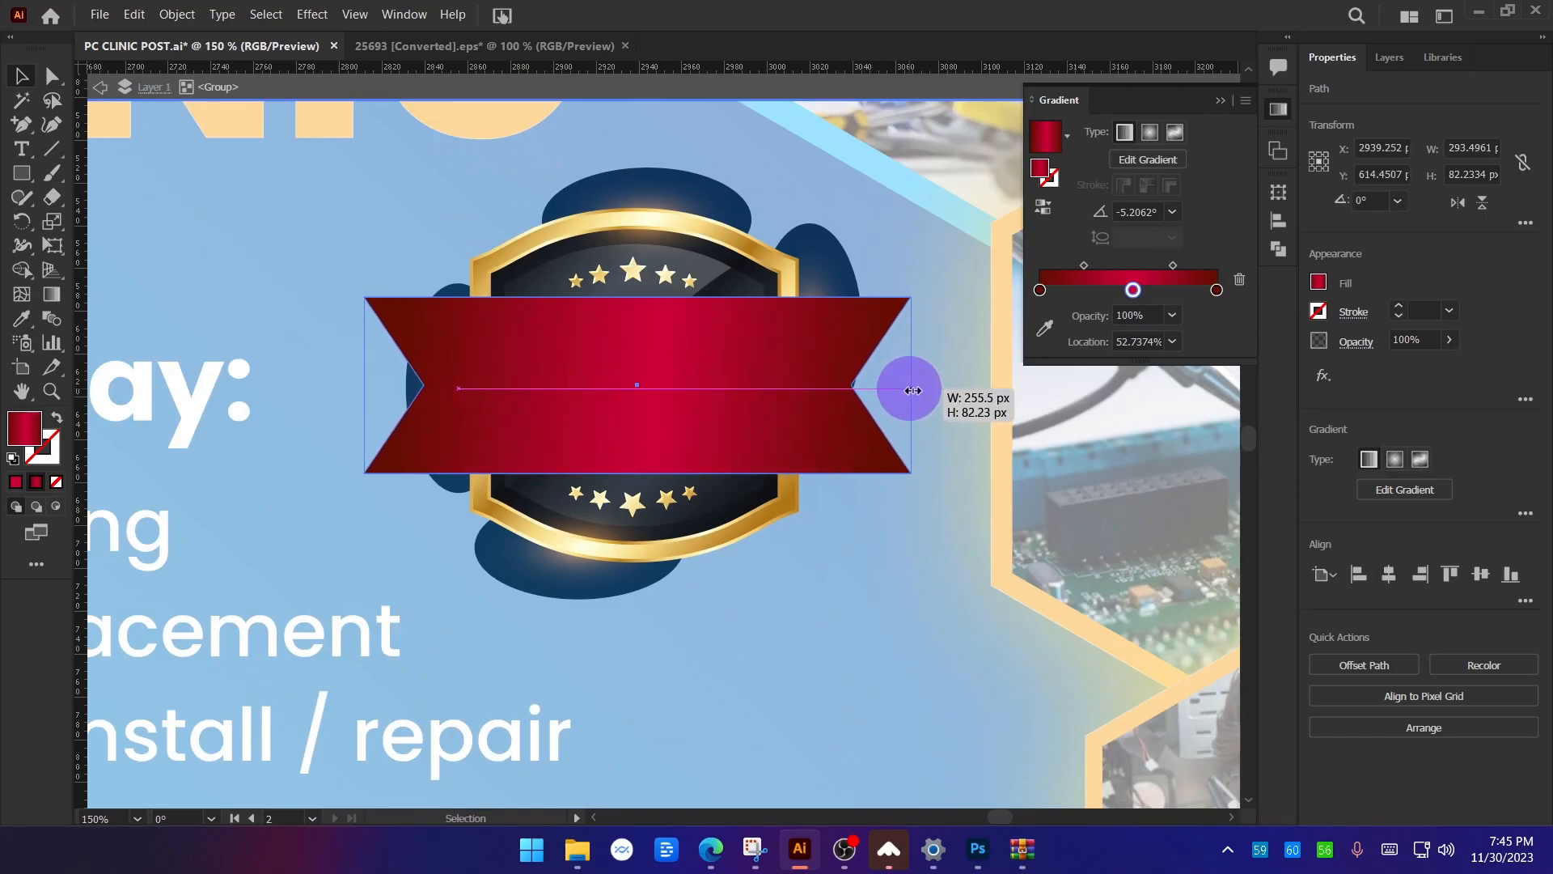
pyautogui.moveTo(910, 391); pyautogui.dragTo(910, 391)
pyautogui.scroll(-2, 576, 384)
pyautogui.scroll(2, 596, 356)
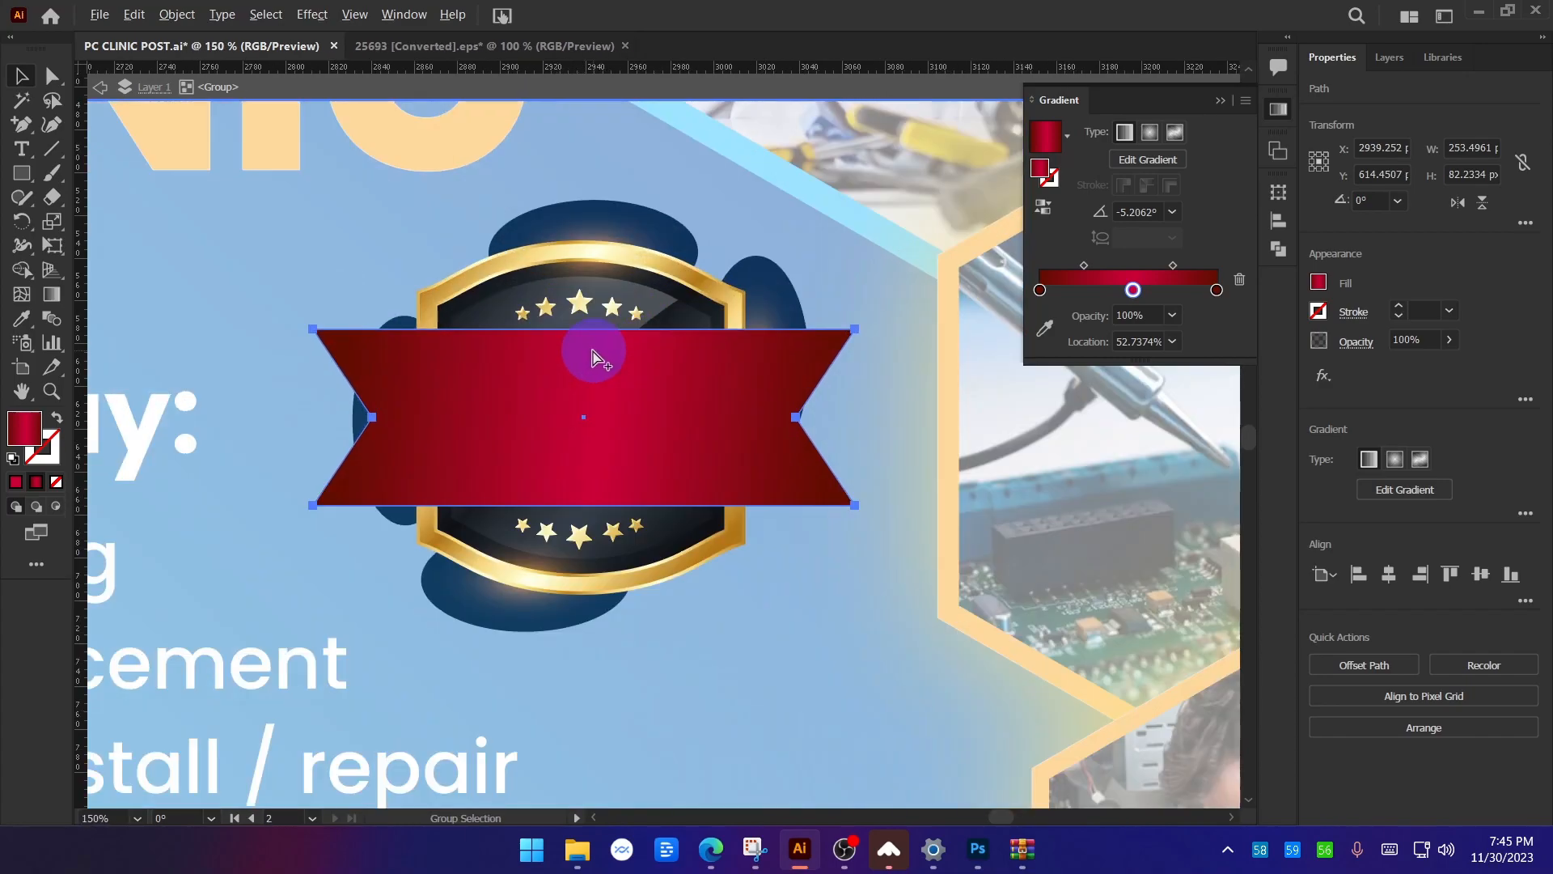
pyautogui.moveTo(584, 331); pyautogui.dragTo(572, 332)
pyautogui.scroll(-3, 531, 444)
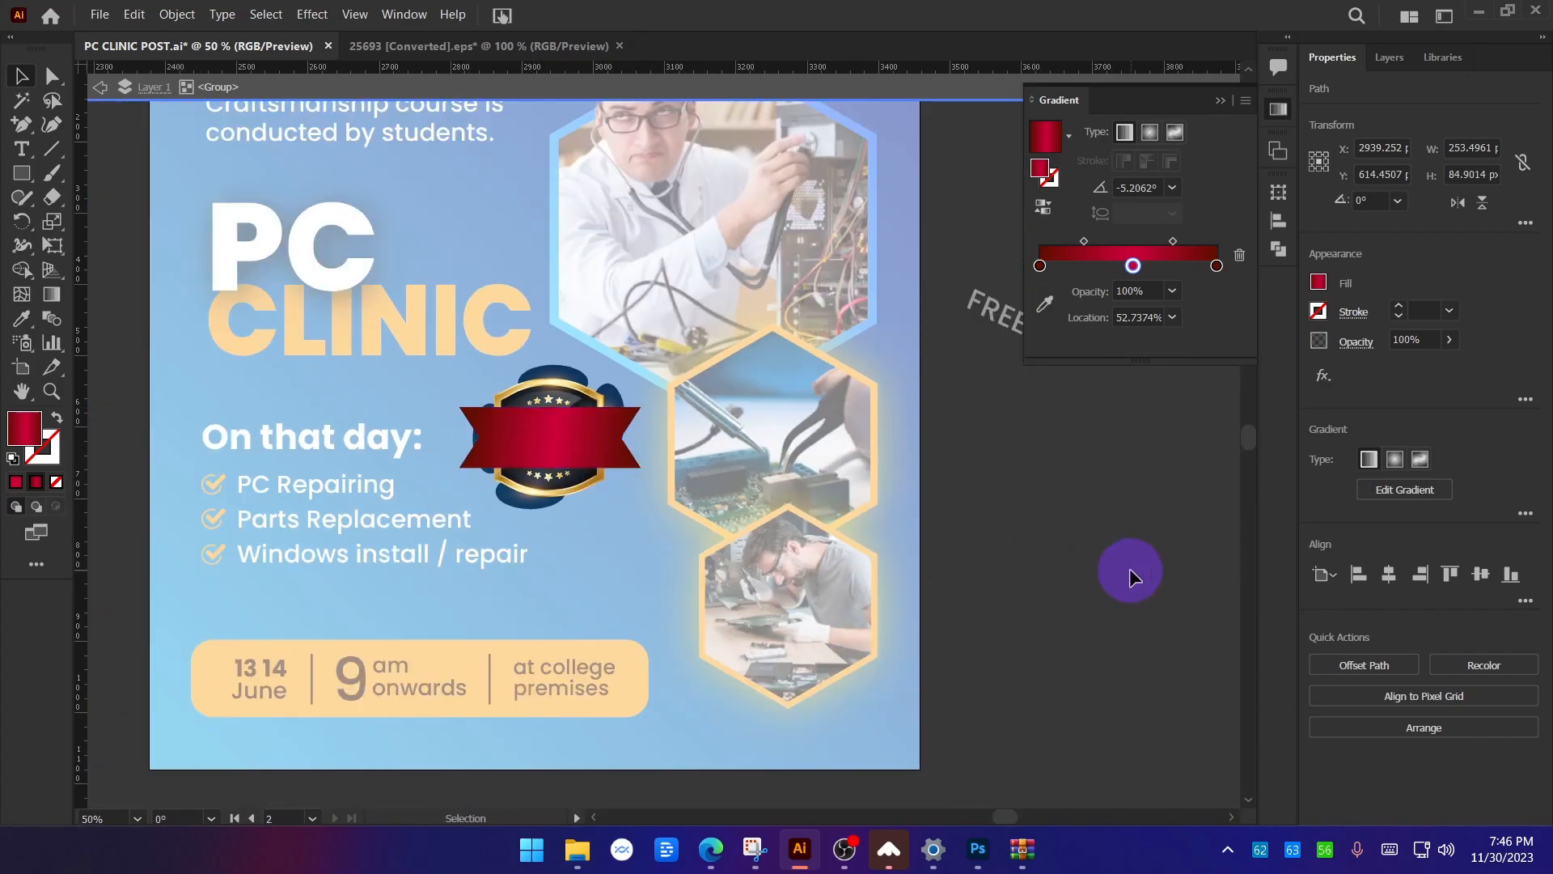
pyautogui.click(1117, 574)
pyautogui.moveTo(1115, 569); pyautogui.dragTo(1078, 478)
# Delete the tilted FREE text lying beside the redesigned post's artboard.
pyautogui.click(553, 372)
pyautogui.click(972, 370)
pyautogui.moveTo(974, 279); pyautogui.dragTo(905, 312)
pyautogui.scroll(3, 934, 380)
pyautogui.press('Delete')
pyautogui.hscroll(1, 725, 388)
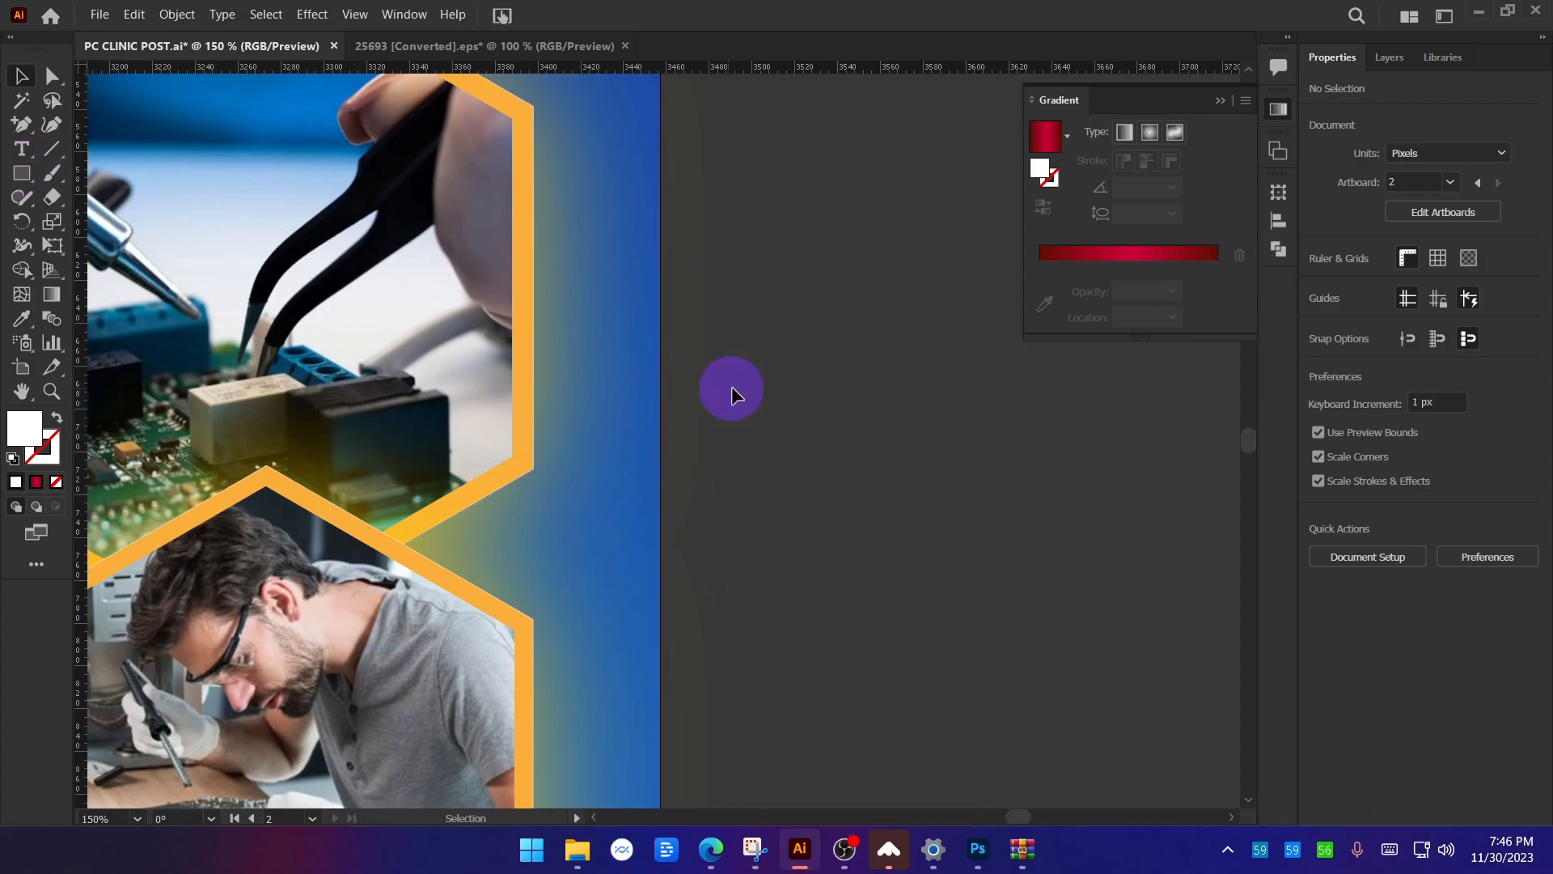
# Duplicate the "On that day:" heading beside the artboard and change the copy's text to FREE.
pyautogui.scroll(-3, 834, 408)
pyautogui.moveTo(252, 381); pyautogui.dragTo(1050, 421)
pyautogui.scroll(2, 1053, 420)
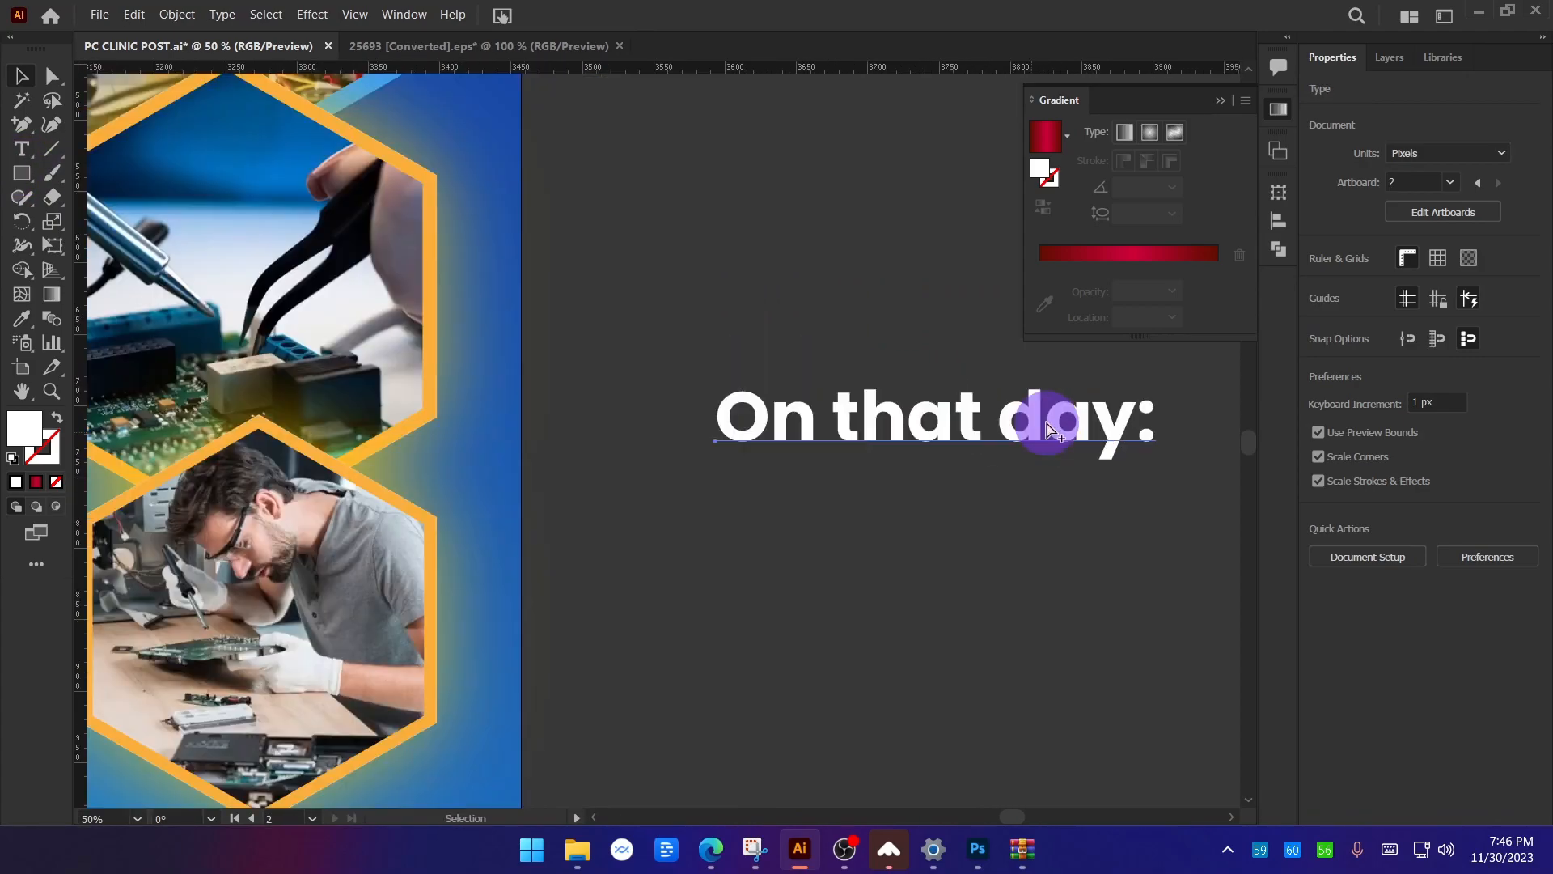
pyautogui.tripleClick(1088, 420)
pyautogui.write('F')
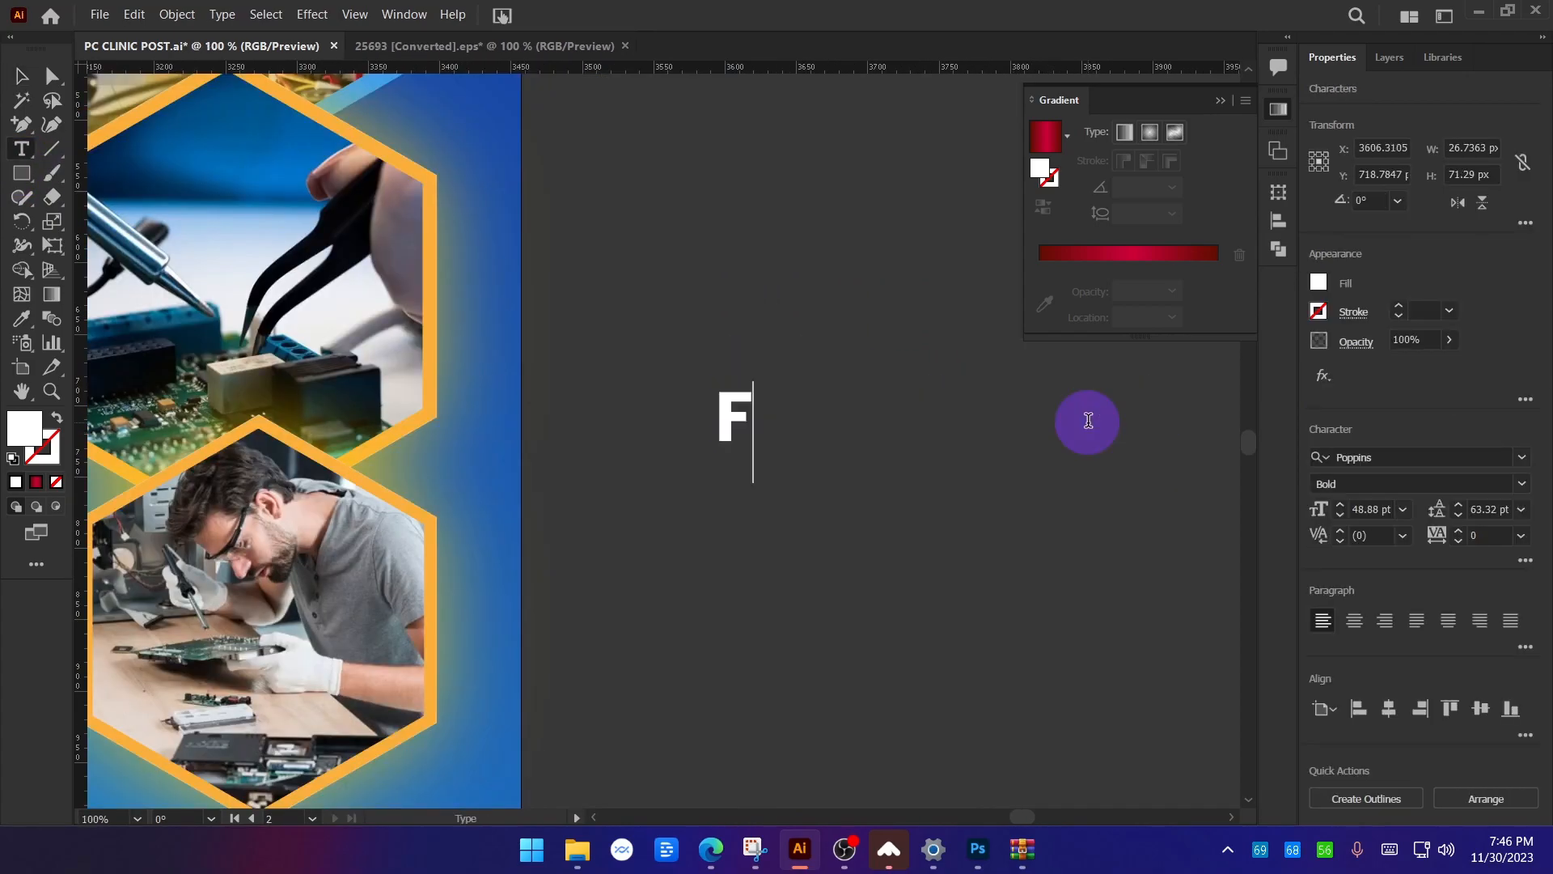
pyautogui.click(21, 77)
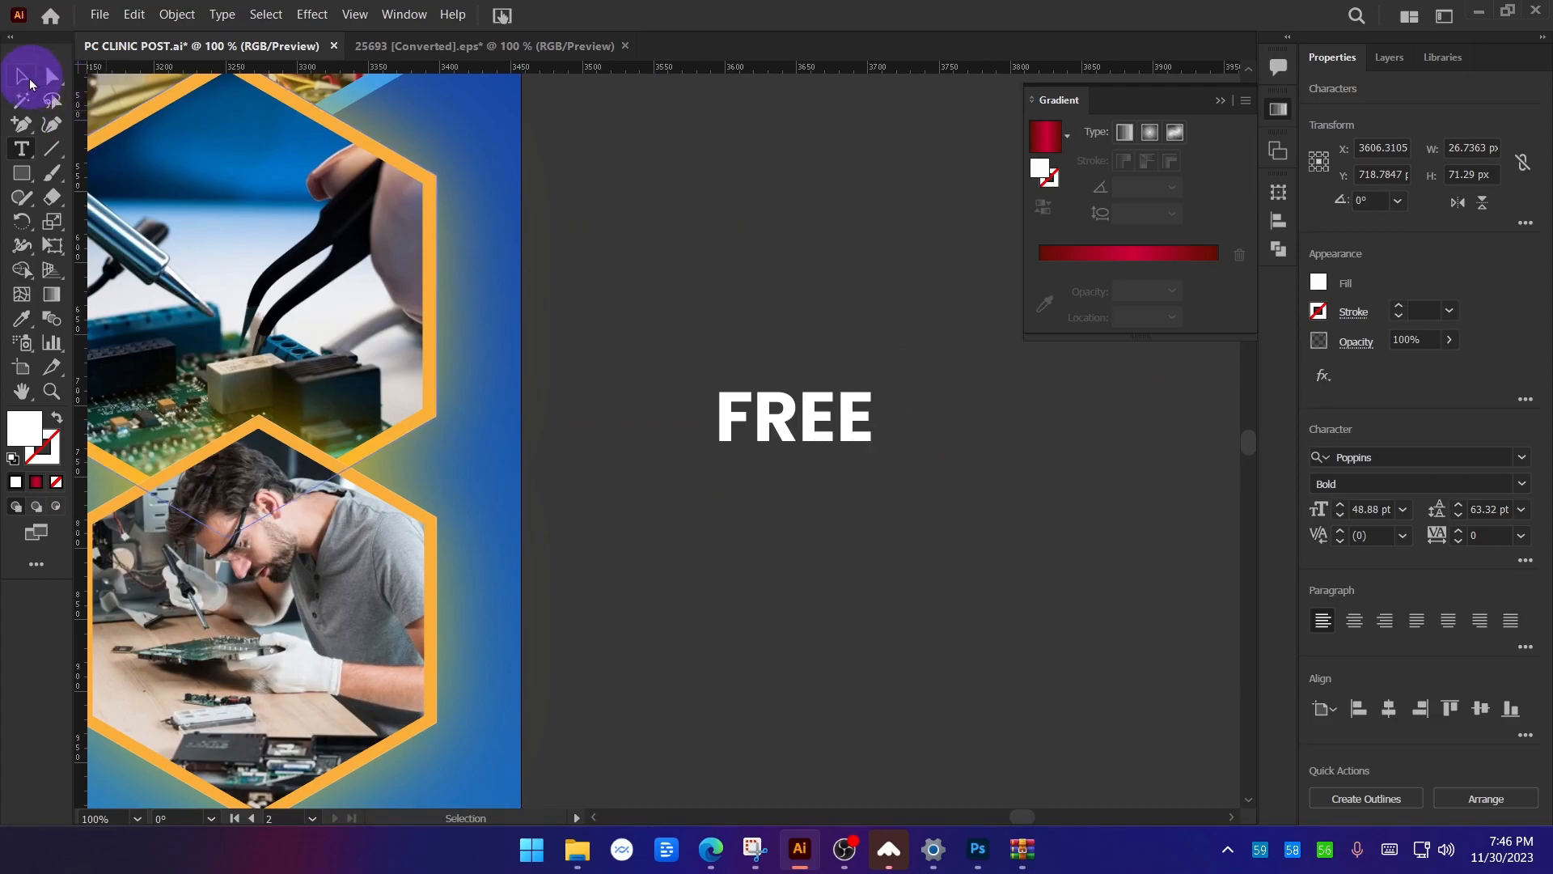
# Move the FREE text onto the badge's red ribbon and bring it to the front.
pyautogui.scroll(-1, 1156, 538)
pyautogui.click(942, 473)
pyautogui.moveTo(943, 474); pyautogui.dragTo(253, 380)
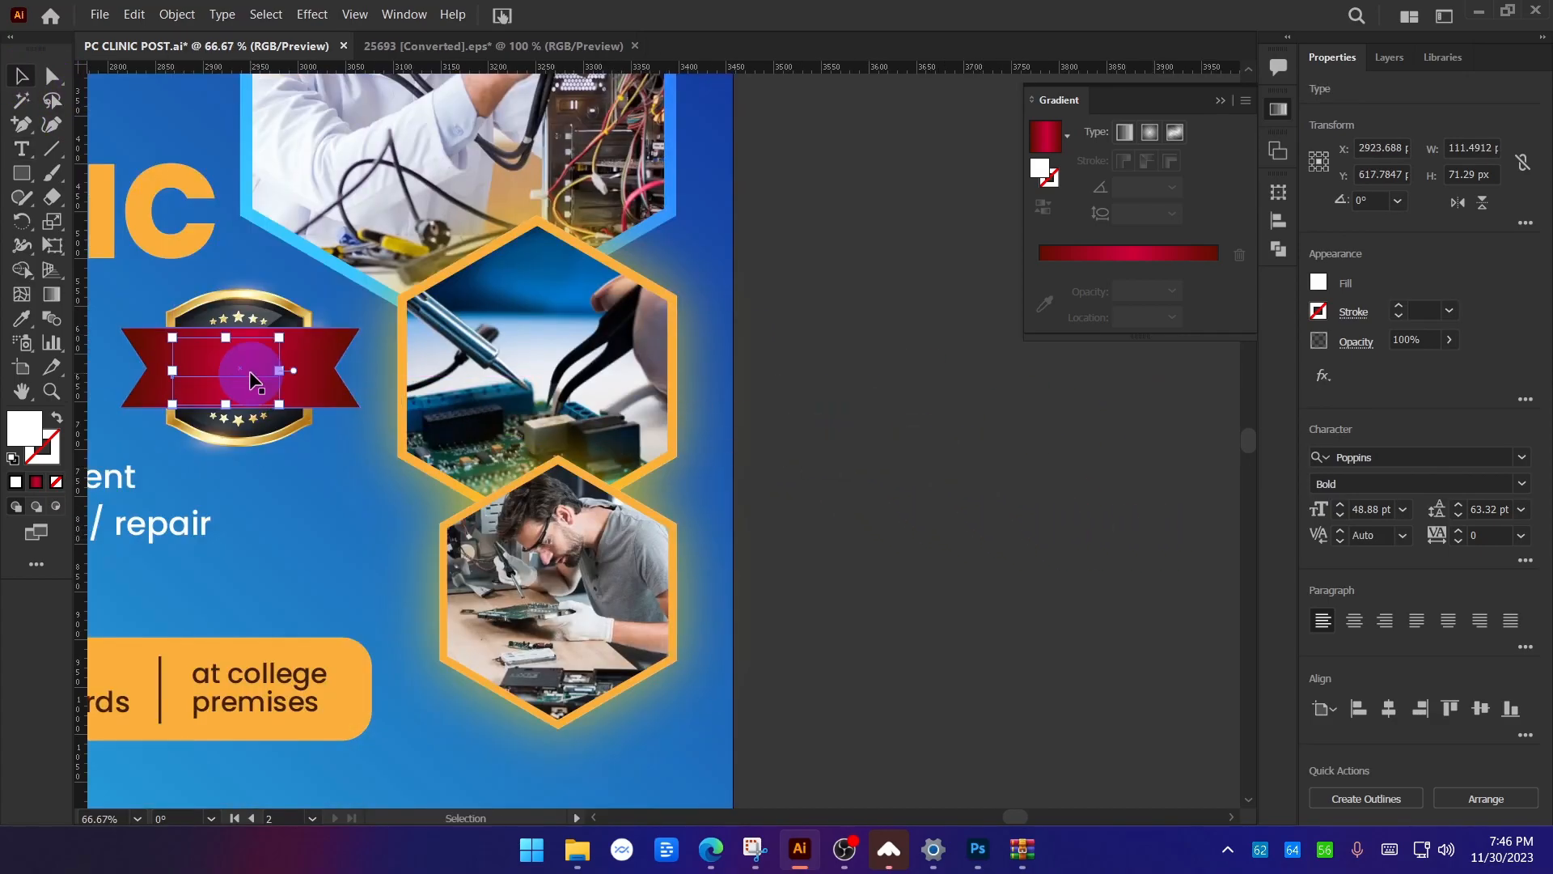
pyautogui.hotkey('ctrl', 'shift', ']')
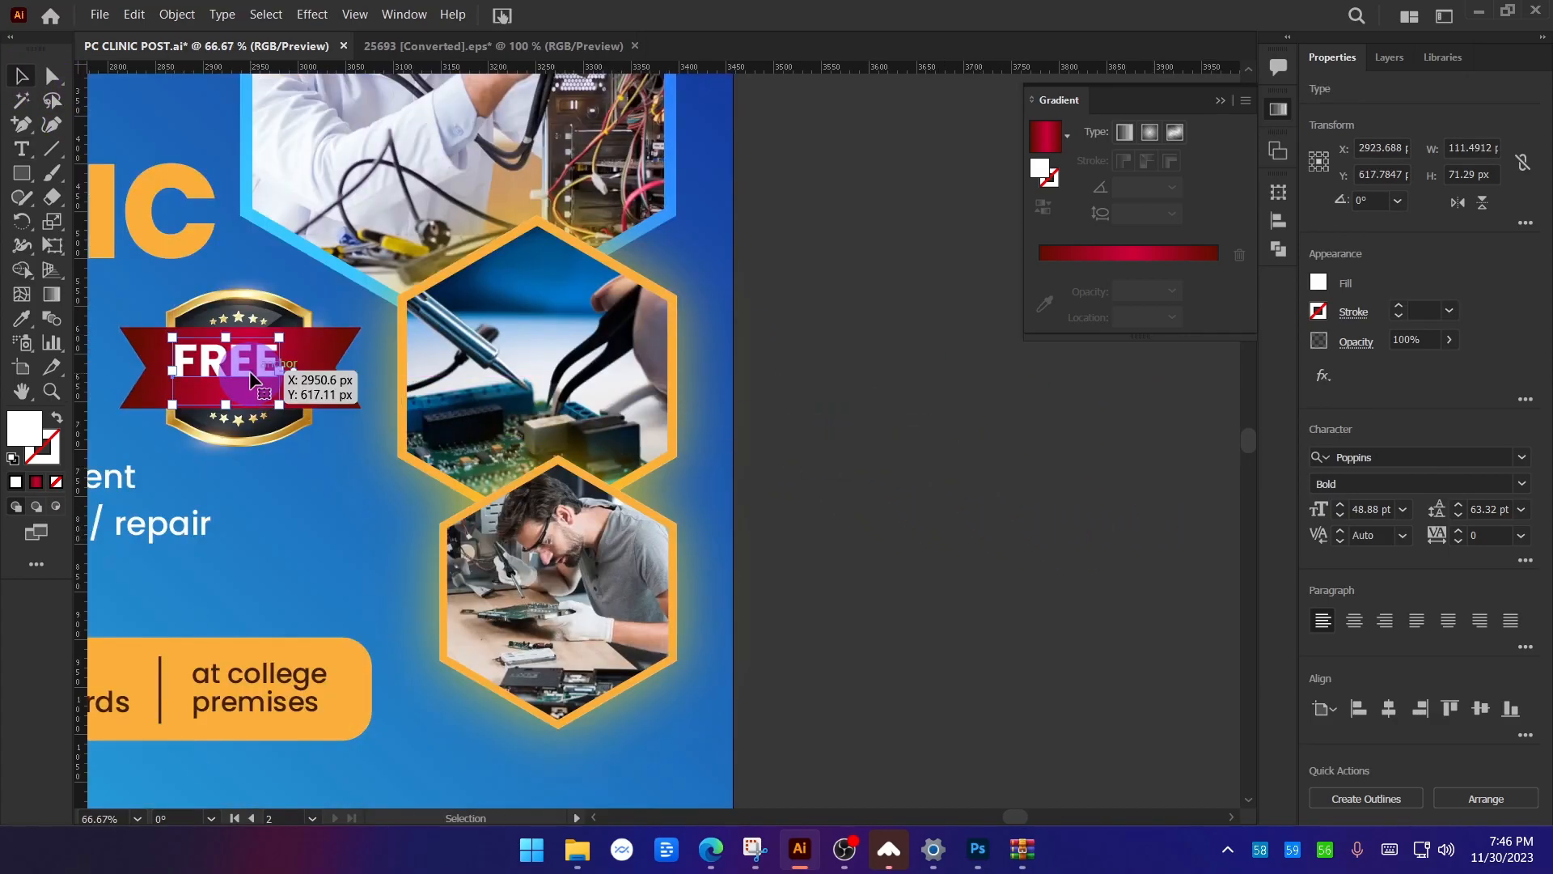
# Enlarge the FREE text to about 139 px wide and centre it on the ribbon.
pyautogui.click(793, 513)
pyautogui.moveTo(723, 506); pyautogui.dragTo(975, 509)
pyautogui.scroll(2, 384, 377)
pyautogui.moveTo(619, 386); pyautogui.dragTo(648, 405)
pyautogui.moveTo(746, 391); pyautogui.dragTo(766, 396)
pyautogui.scroll(-2, 789, 478)
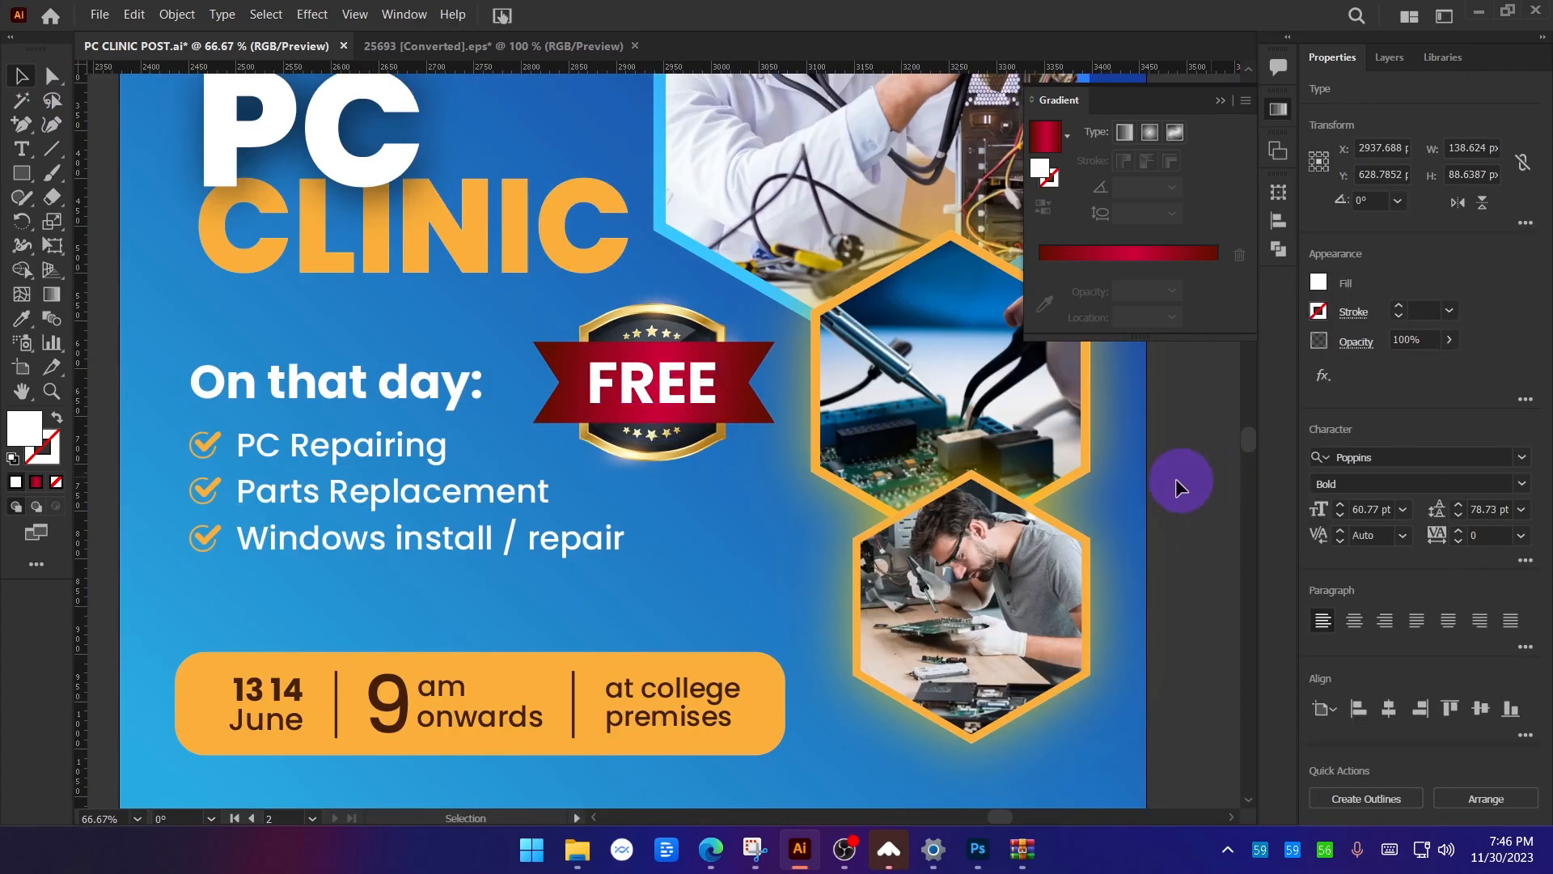
pyautogui.click(1187, 479)
pyautogui.scroll(-2, 1030, 556)
pyautogui.scroll(4, 590, 400)
pyautogui.moveTo(590, 400); pyautogui.dragTo(599, 385)
# Try a light orange fill on the FREE text and compare it with the white version.
pyautogui.click(1318, 282)
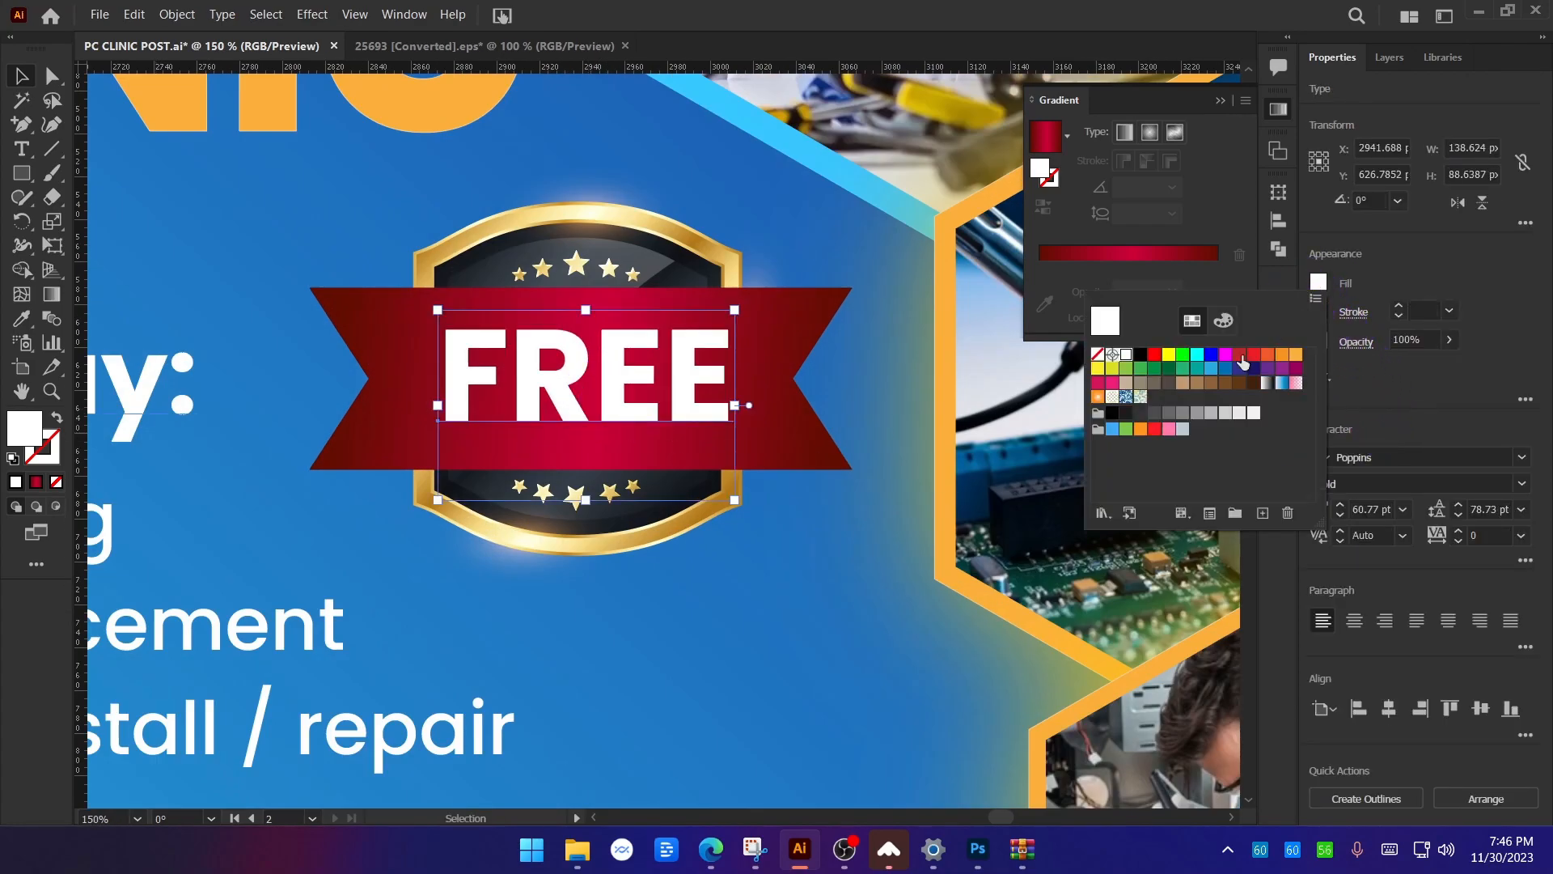
pyautogui.click(1287, 357)
pyautogui.click(739, 190)
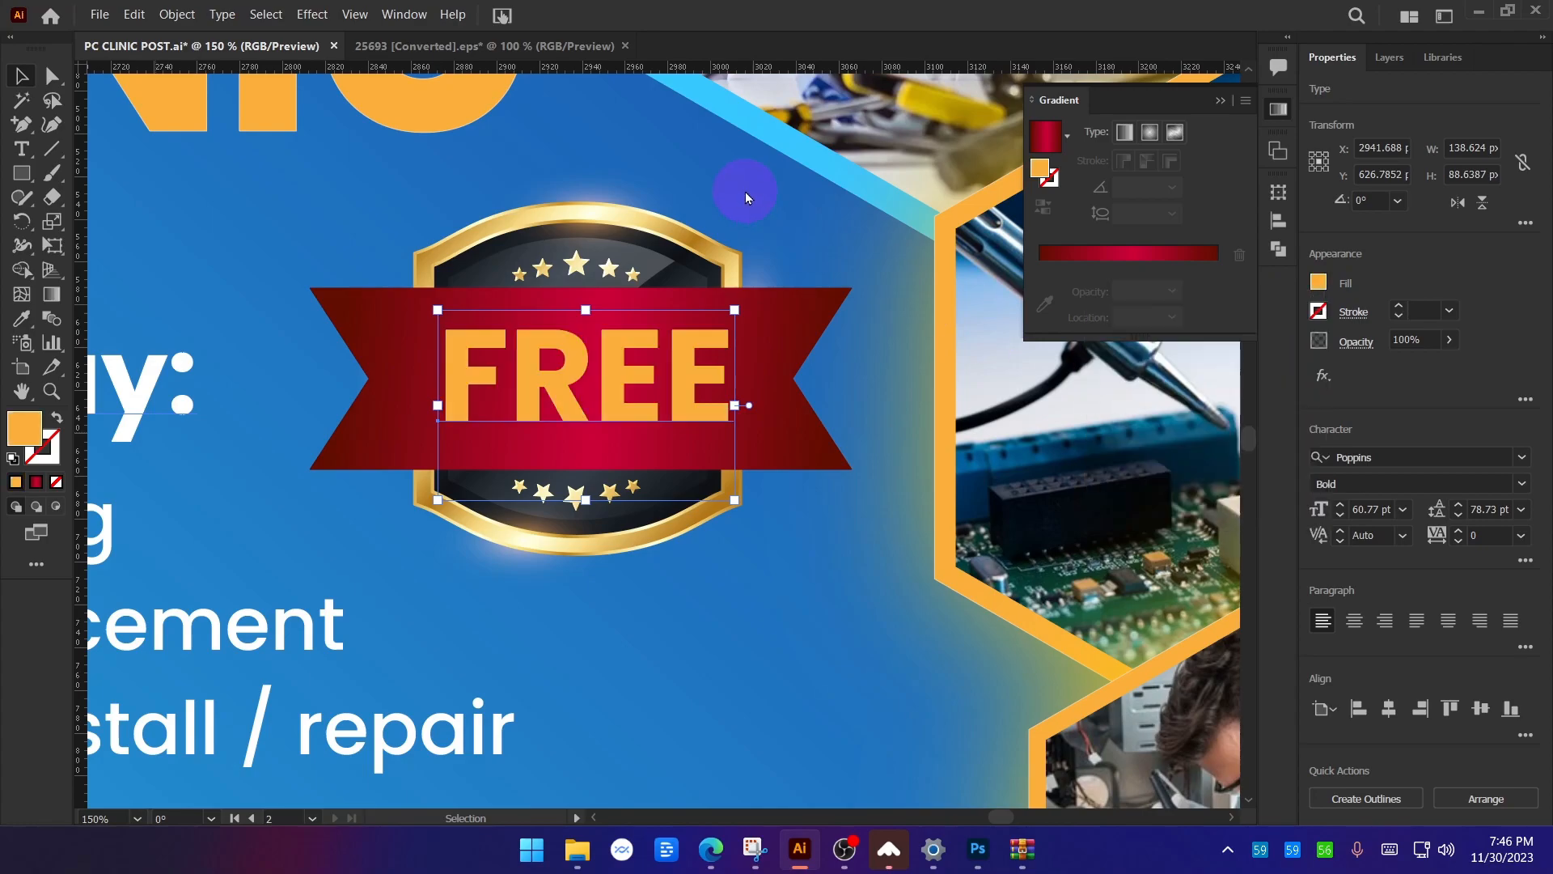
pyautogui.scroll(-4, 607, 357)
pyautogui.click(1059, 503)
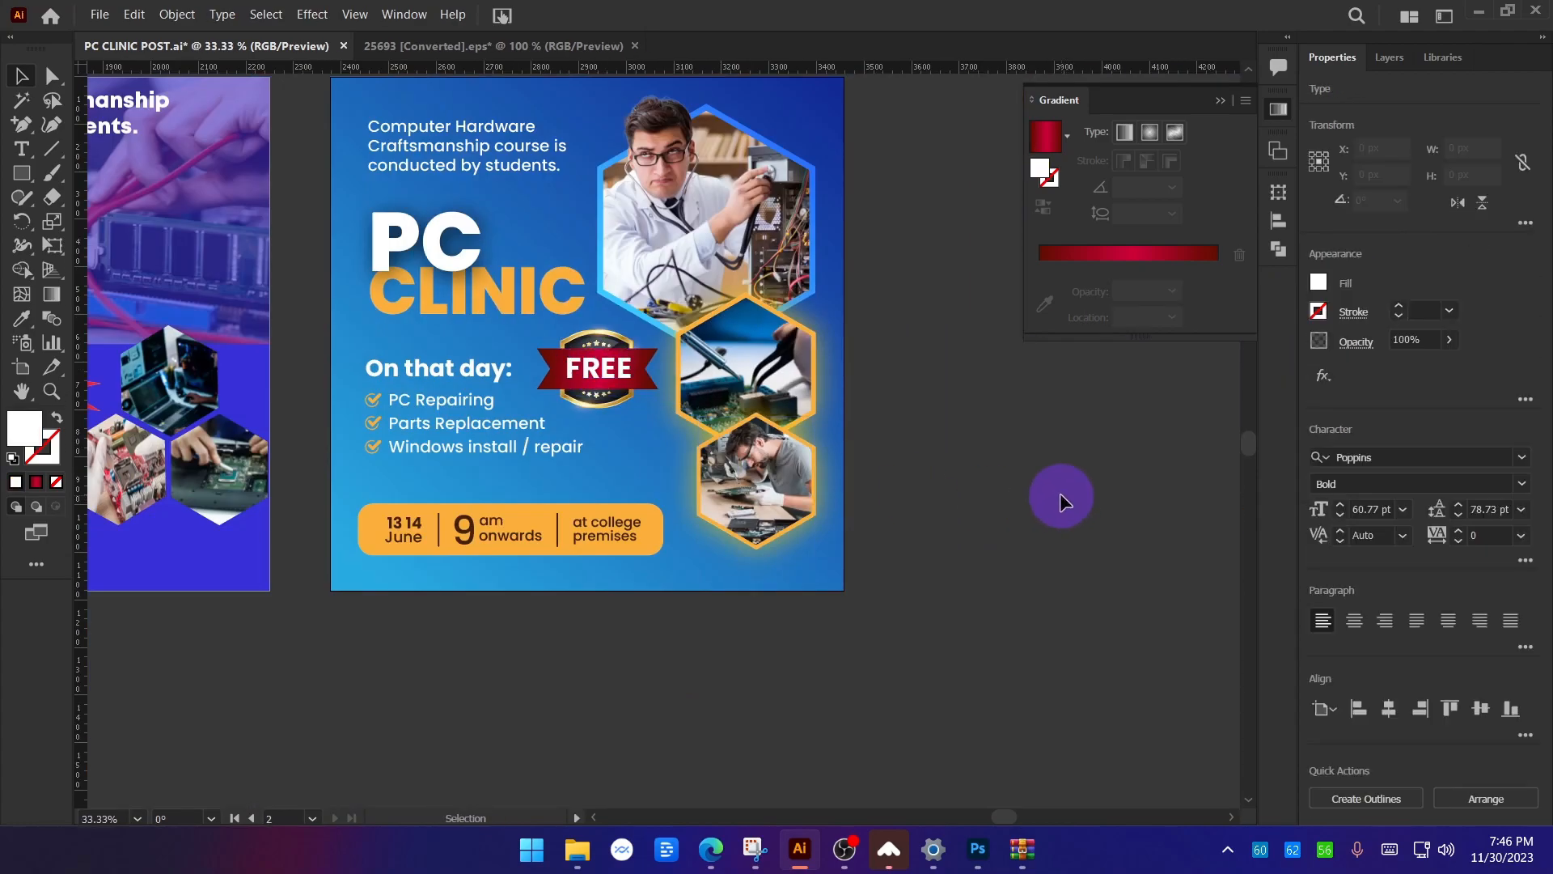
pyautogui.hotkey('ctrl', 'z')
pyautogui.hotkey('ctrl', 'z')
pyautogui.hotkey('ctrl', 'z')
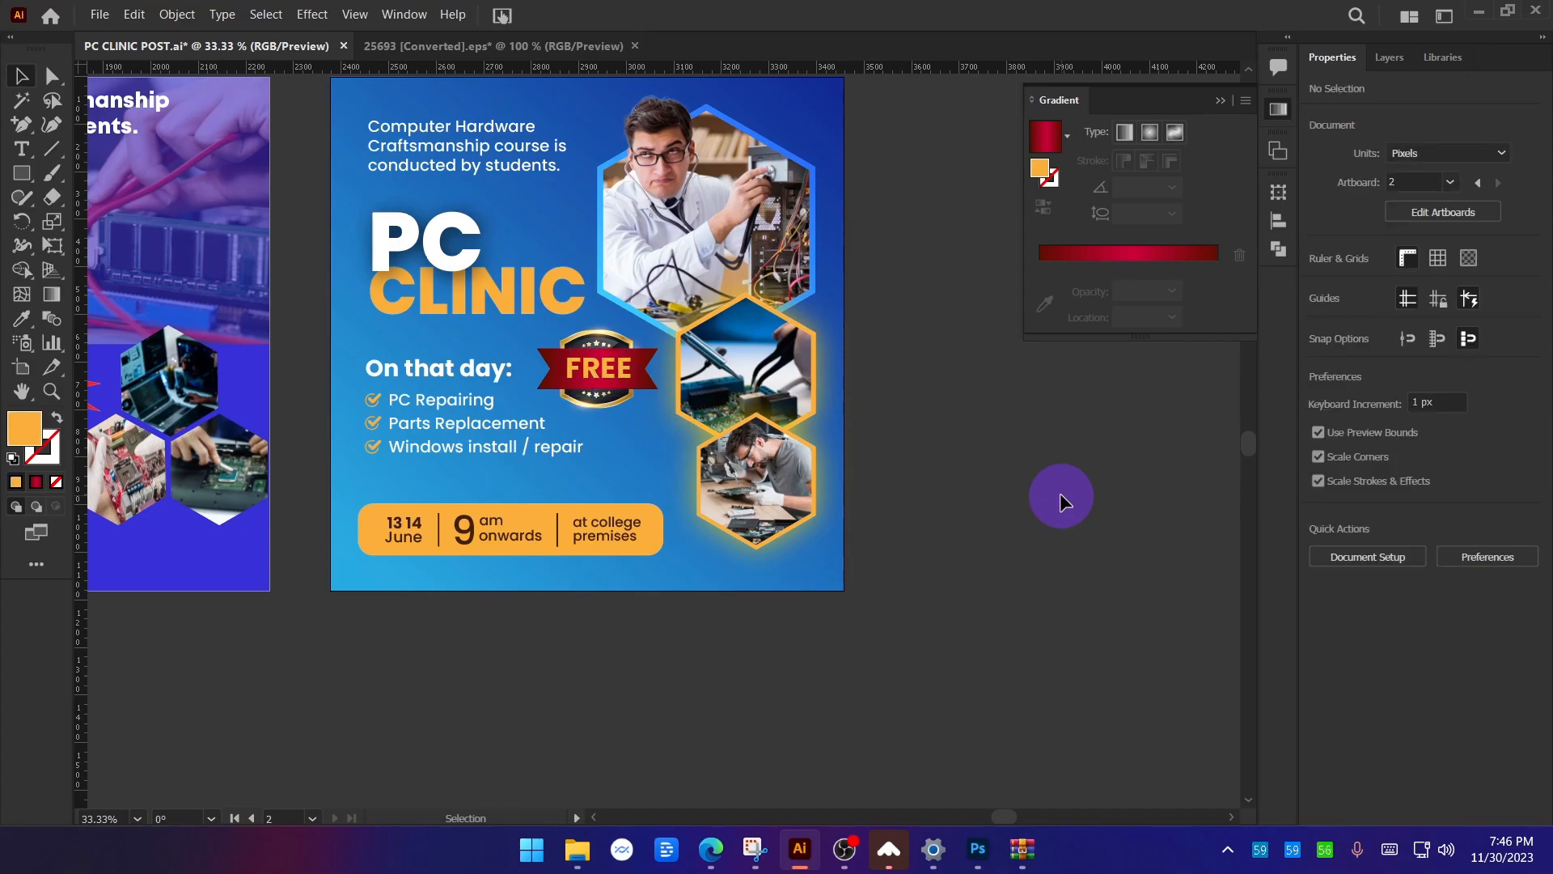
# Try reducing the opacity of the white FREE text to 62%.
pyautogui.click(599, 368)
pyautogui.scroll(4, 602, 364)
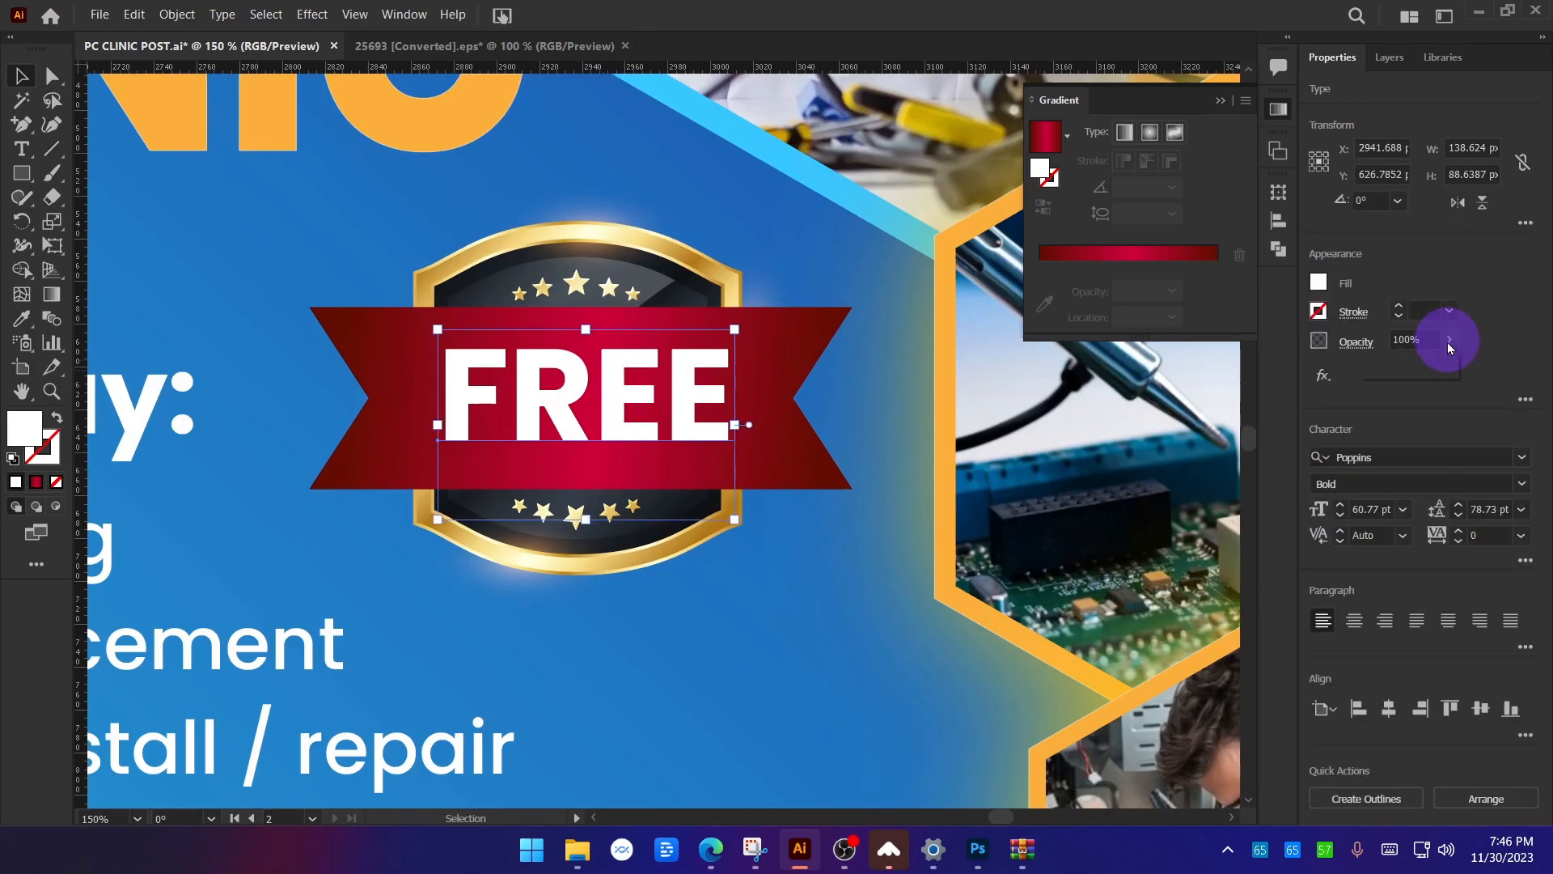
pyautogui.moveTo(1426, 367); pyautogui.dragTo(1420, 365)
pyautogui.scroll(-6, 578, 318)
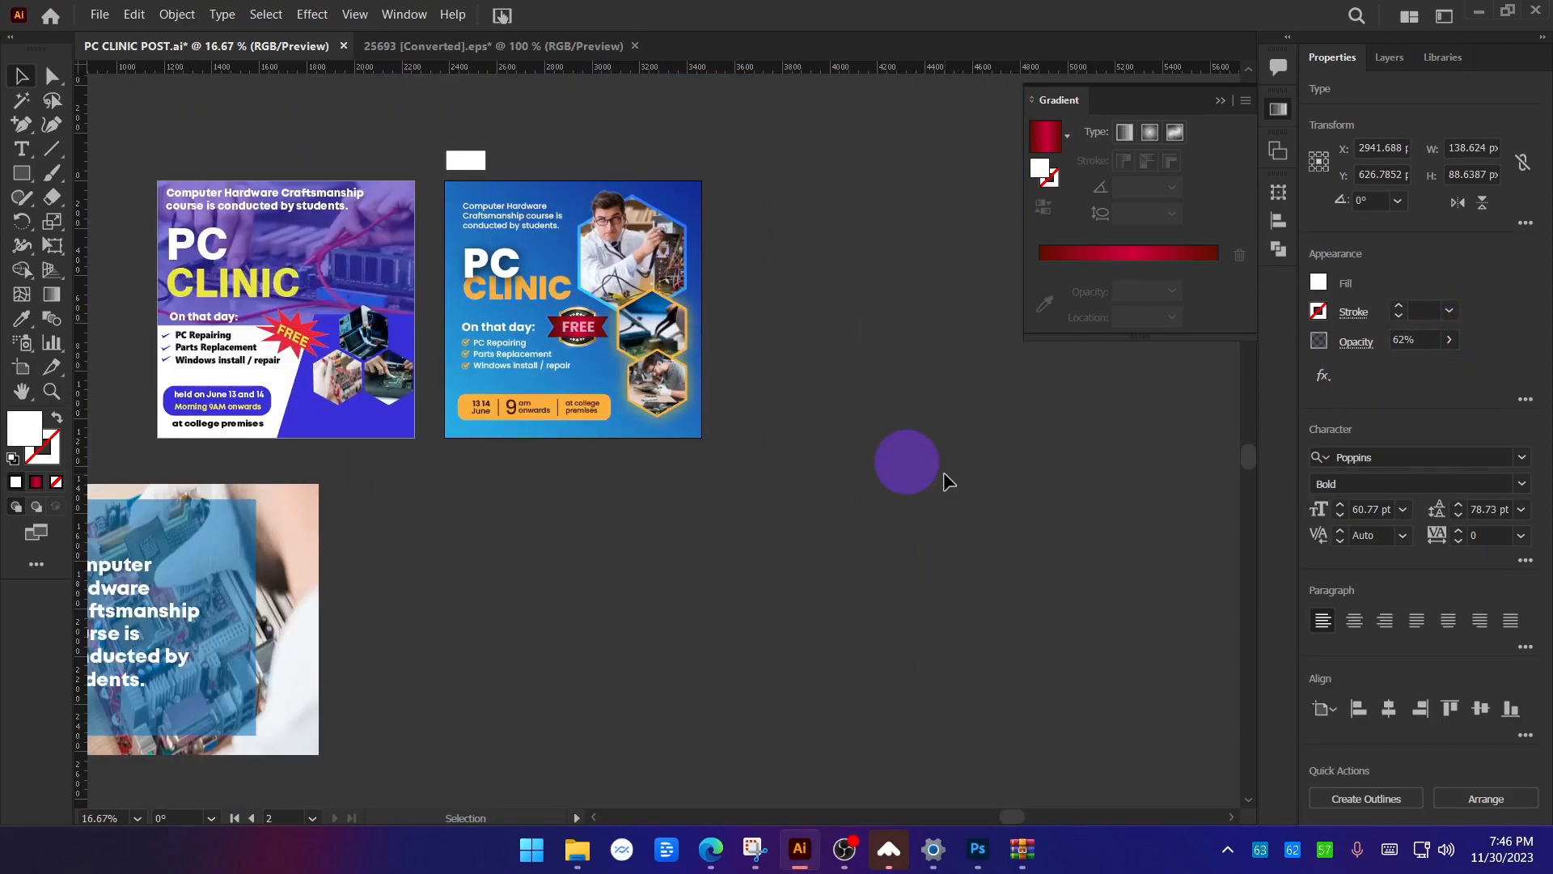
pyautogui.click(945, 475)
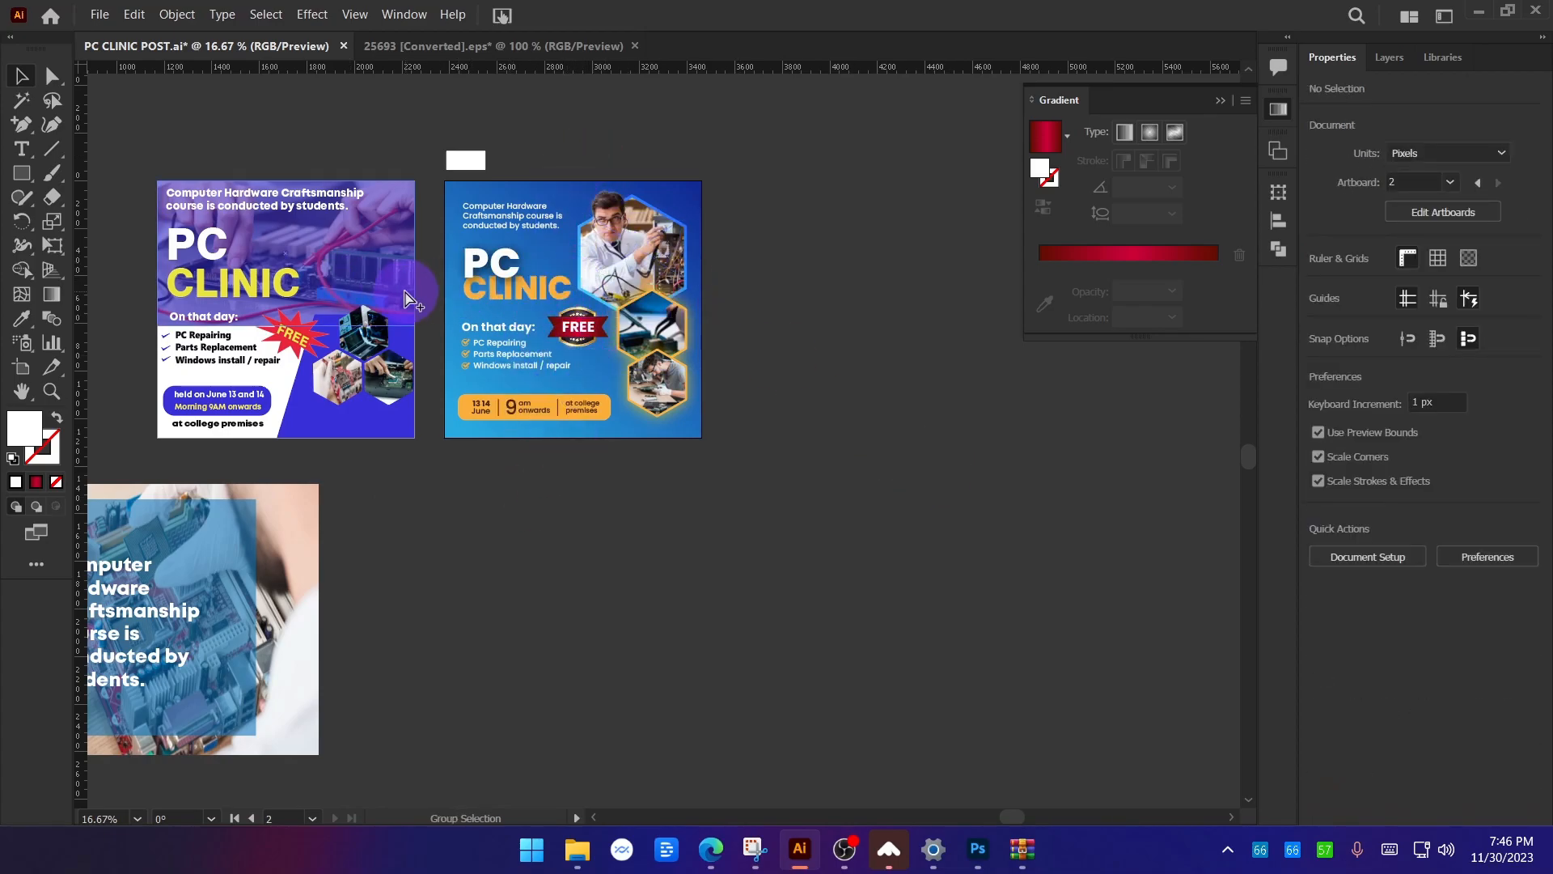
# Fill the FREE text with the light orange swatch that matches the CLINIC title.
pyautogui.scroll(10, 578, 327)
pyautogui.click(585, 328)
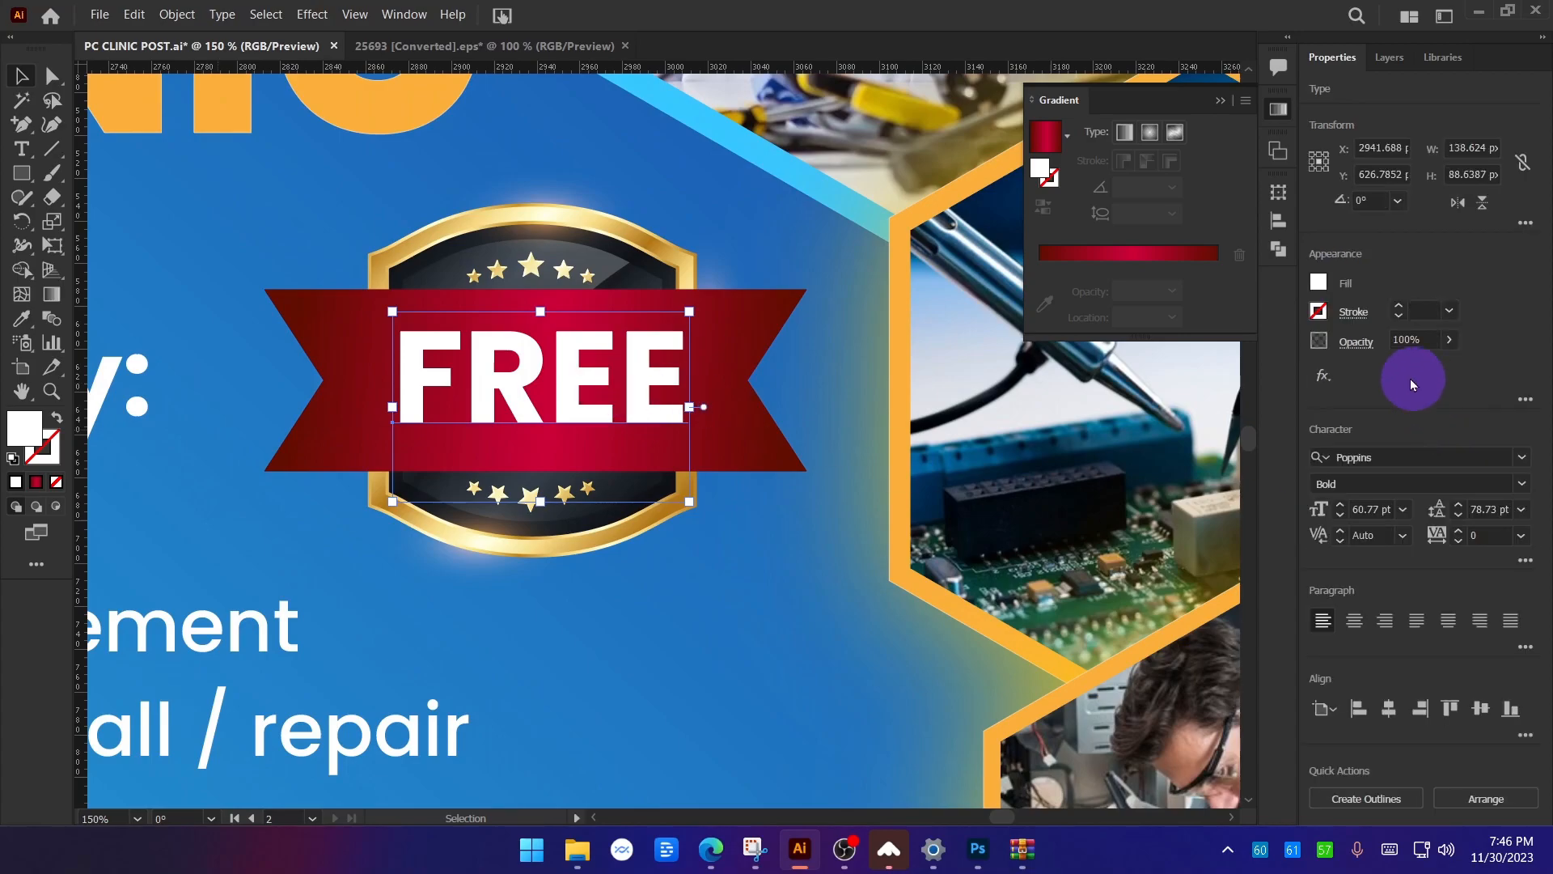
pyautogui.click(1318, 291)
pyautogui.click(1292, 362)
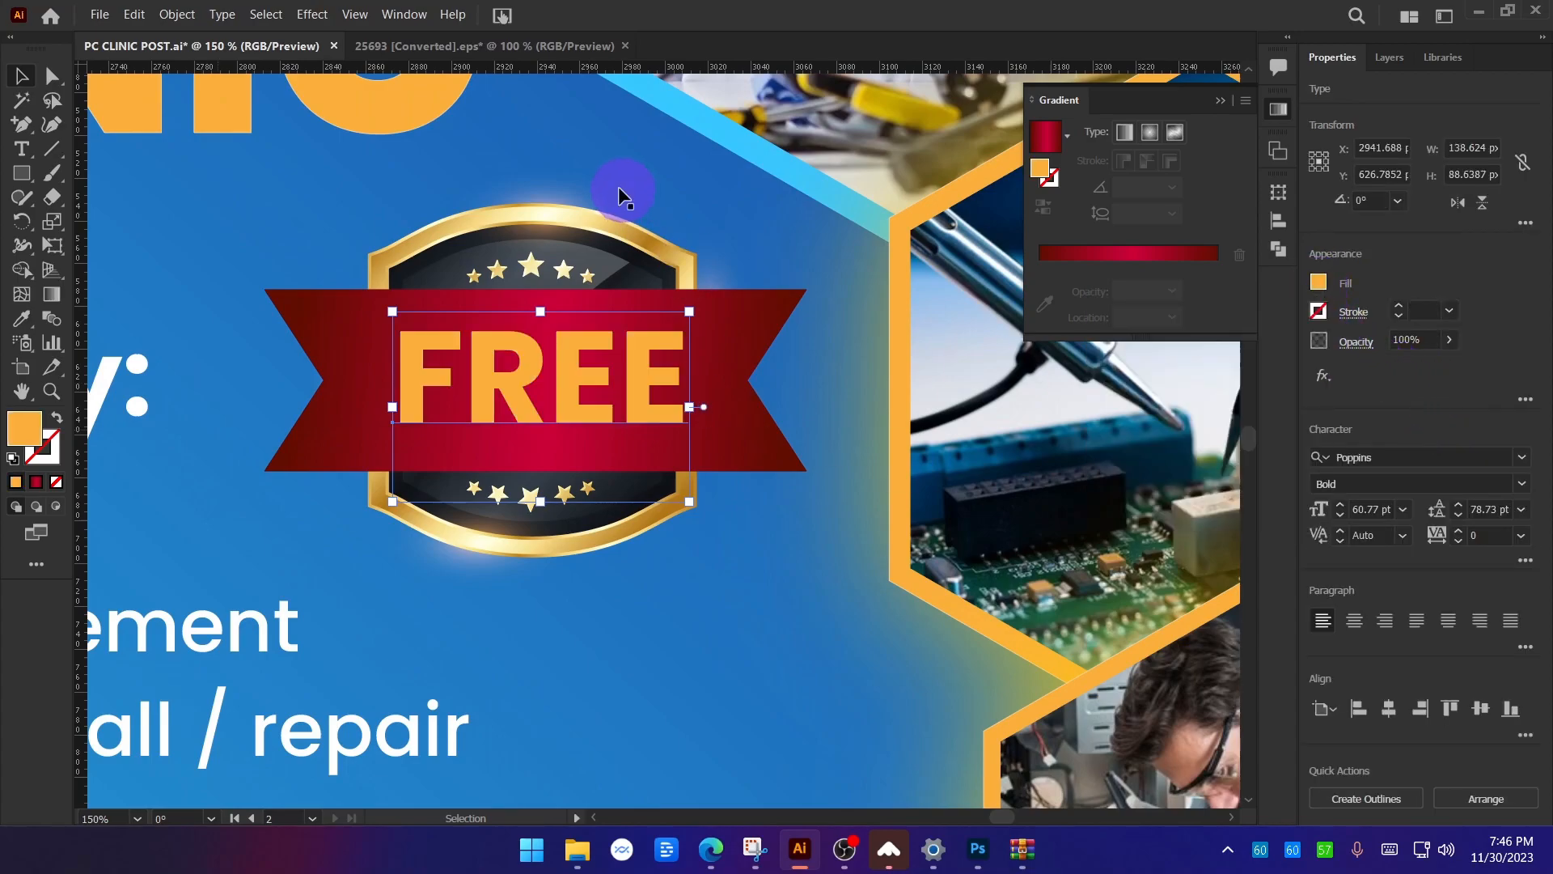
pyautogui.scroll(-8, 623, 190)
pyautogui.click(1034, 482)
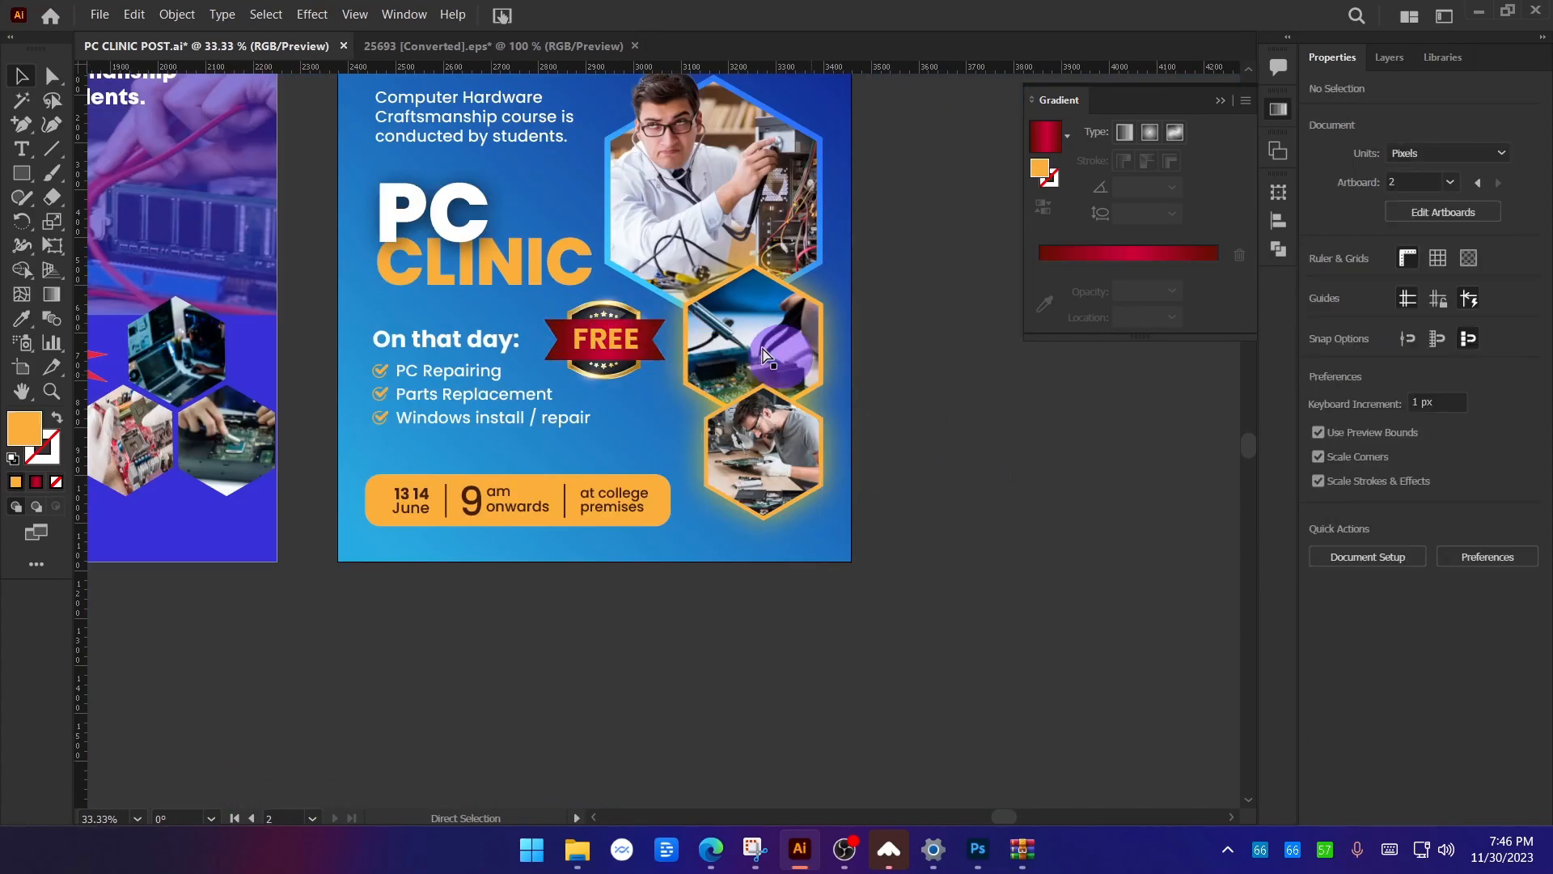
# Nudge the orange FREE text slightly to centre it on the ribbon.
pyautogui.scroll(6, 832, 392)
pyautogui.moveTo(662, 386); pyautogui.dragTo(658, 392)
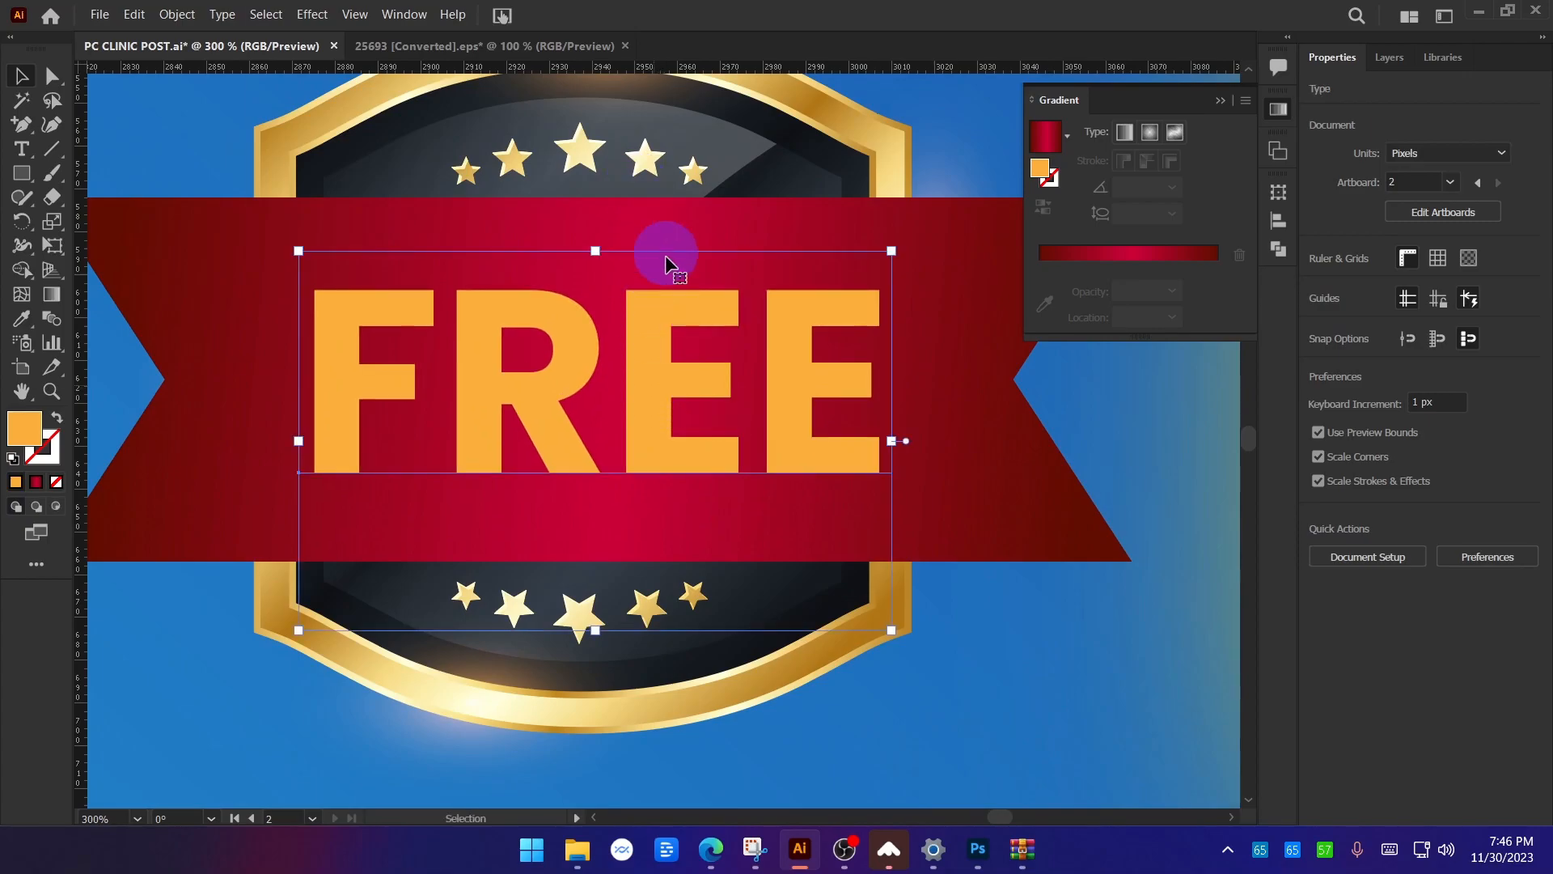
pyautogui.scroll(-10, 965, 478)
pyautogui.click(1095, 555)
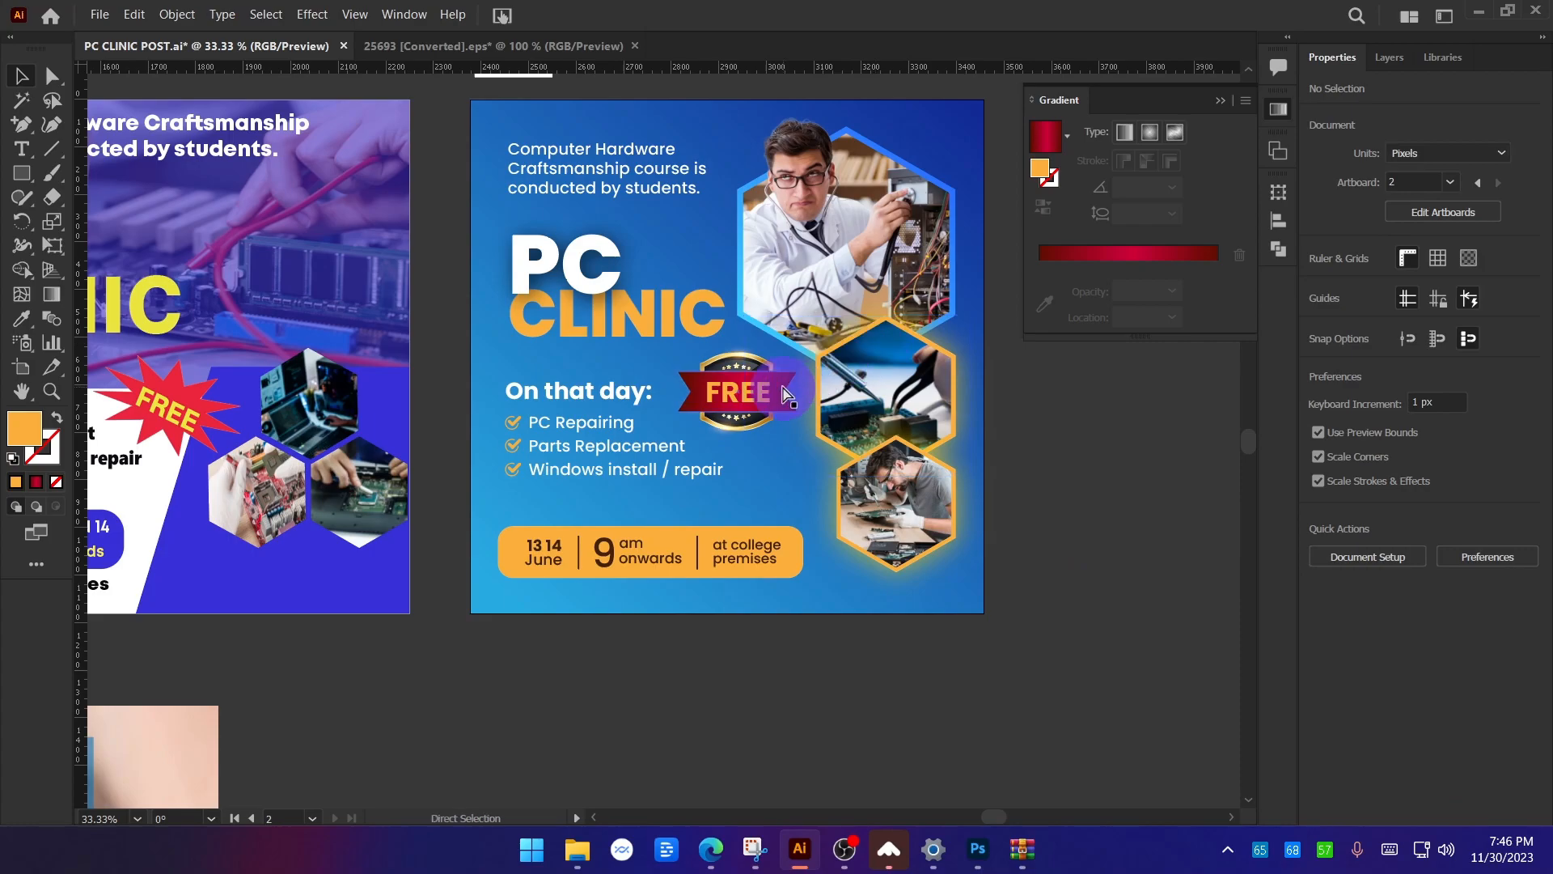
pyautogui.scroll(6, 737, 380)
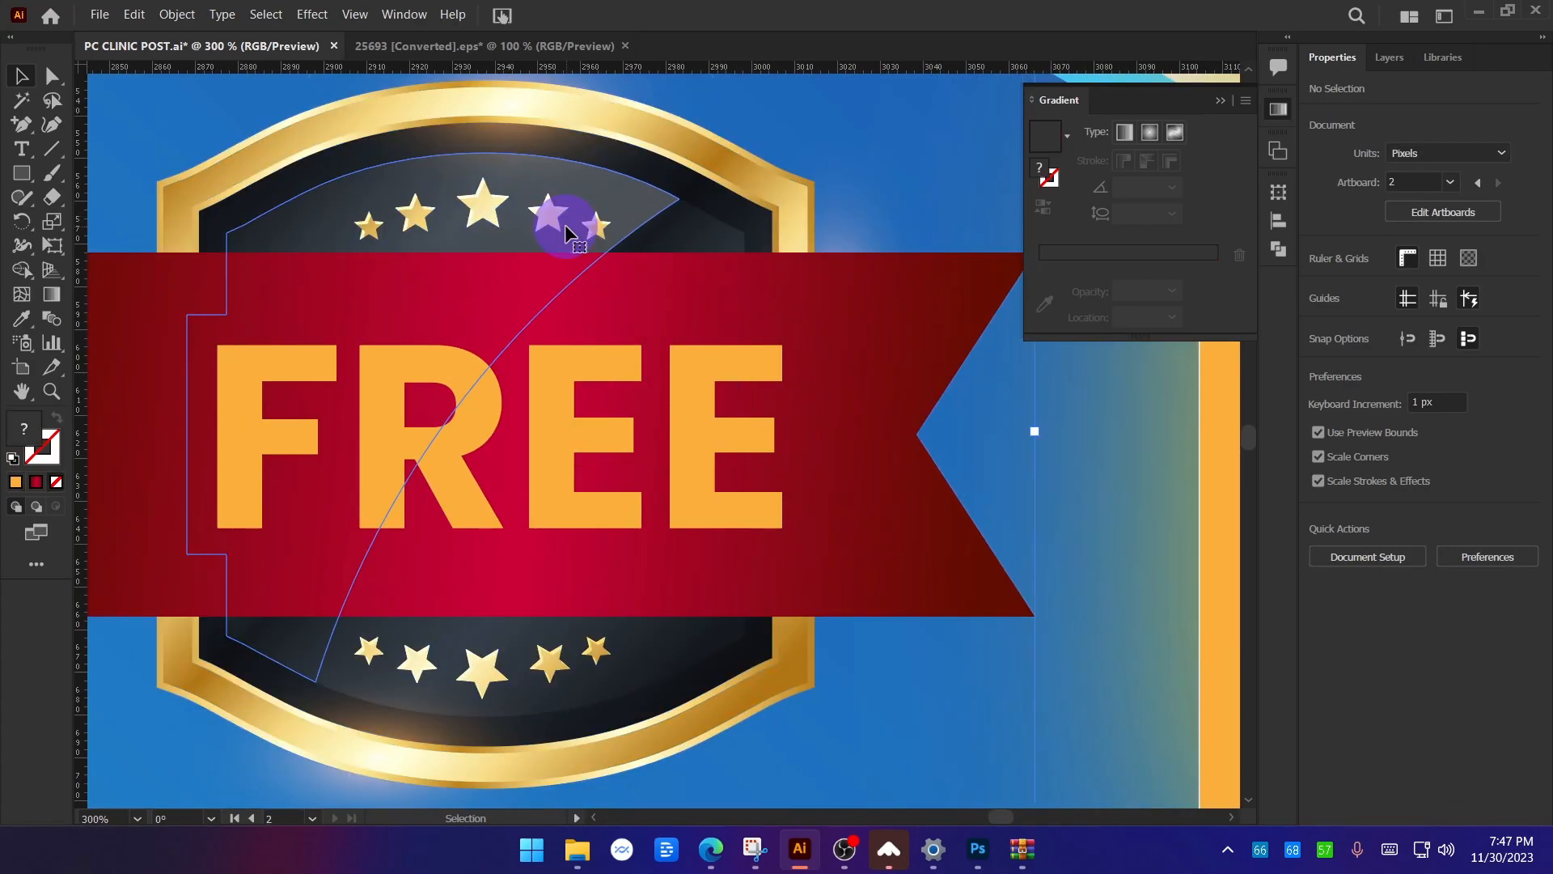
pyautogui.doubleClick(565, 224)
pyautogui.click(547, 215)
pyautogui.doubleClick(553, 215)
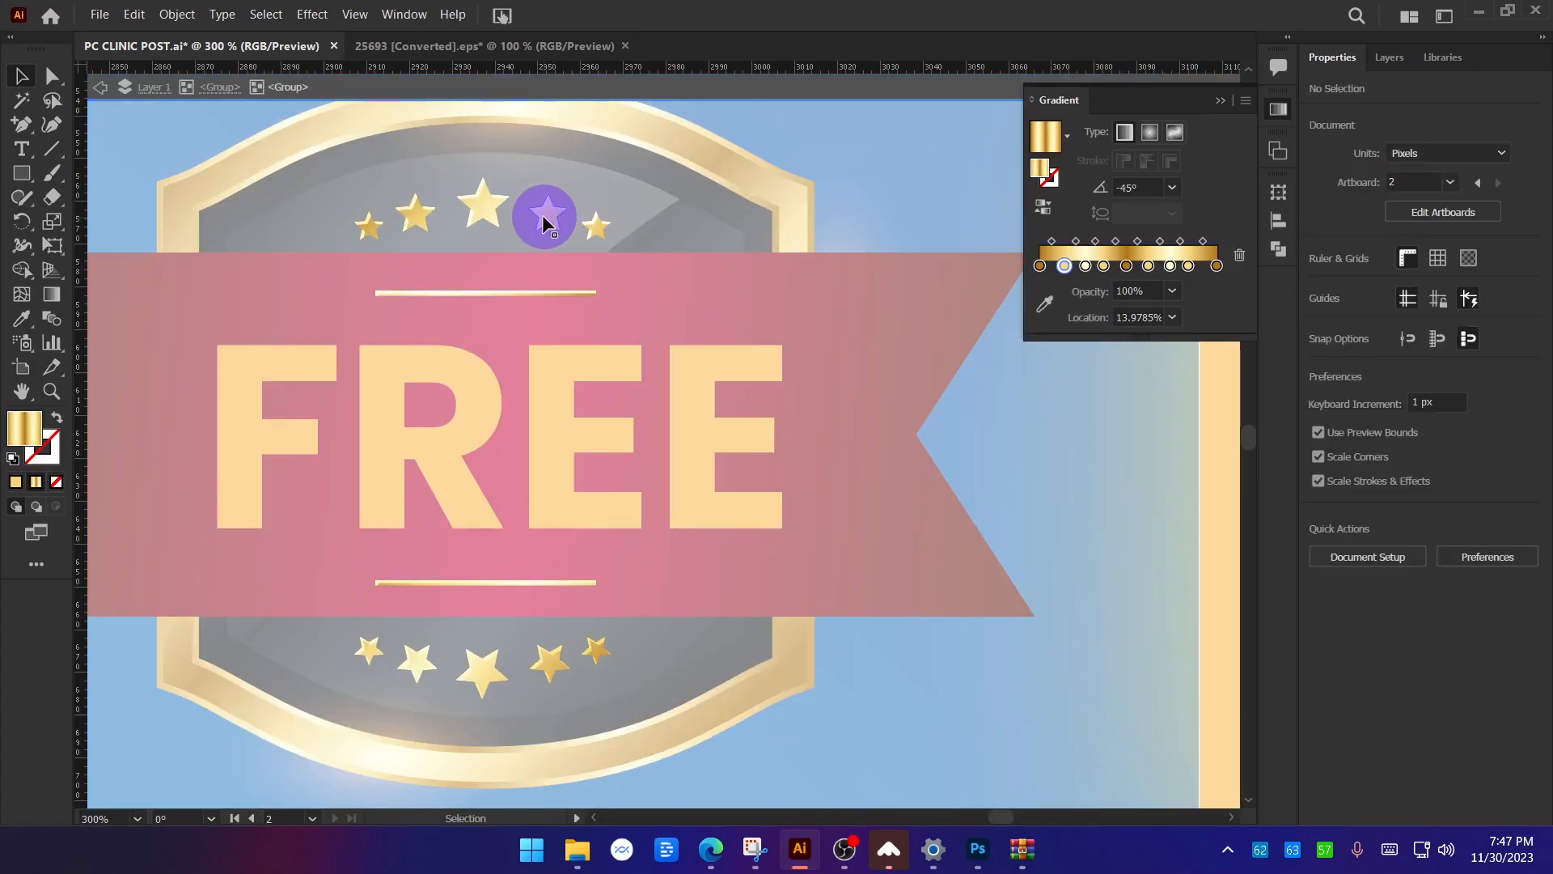
pyautogui.click(538, 219)
pyautogui.doubleClick(538, 220)
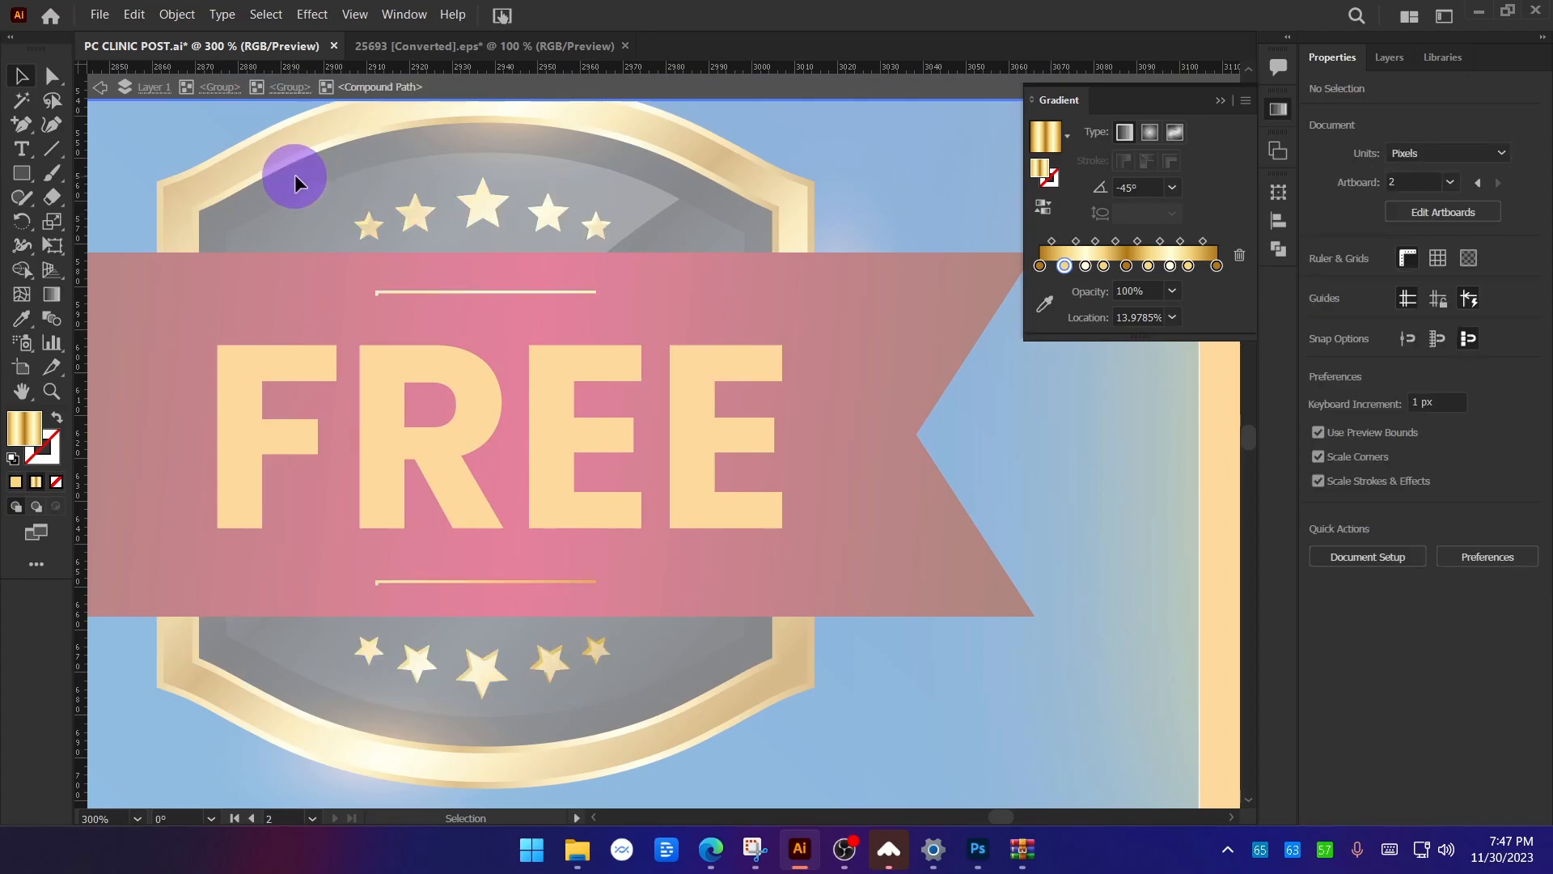
pyautogui.moveTo(294, 173); pyautogui.dragTo(628, 267)
pyautogui.moveTo(611, 209); pyautogui.dragTo(560, 209)
pyautogui.hotkey('ctrl', 'z')
pyautogui.scroll(2, 483, 198)
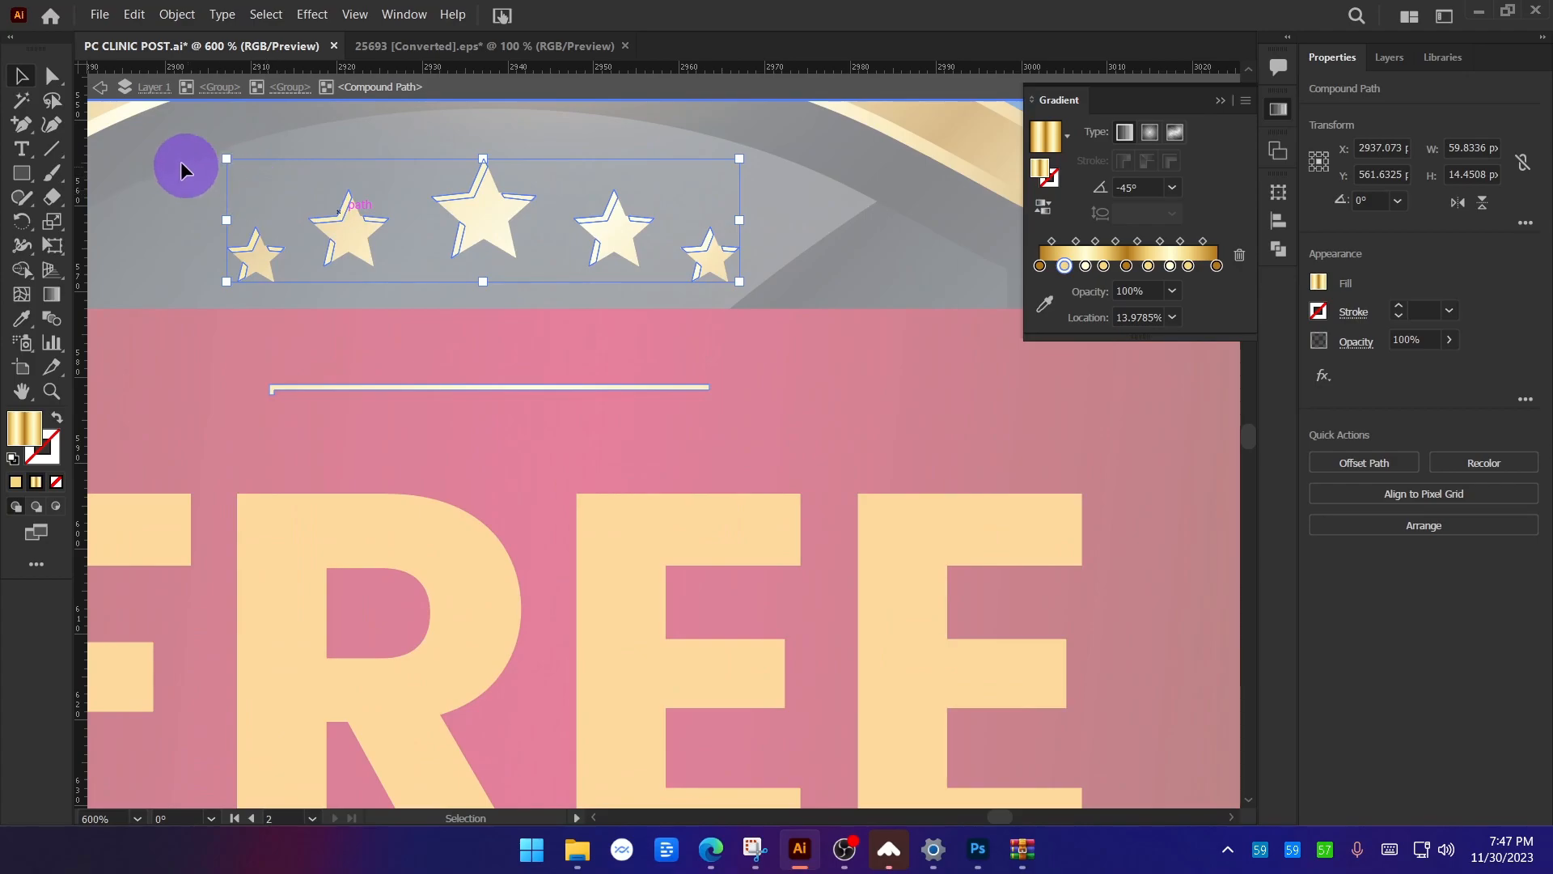
pyautogui.scroll(-2, 706, 254)
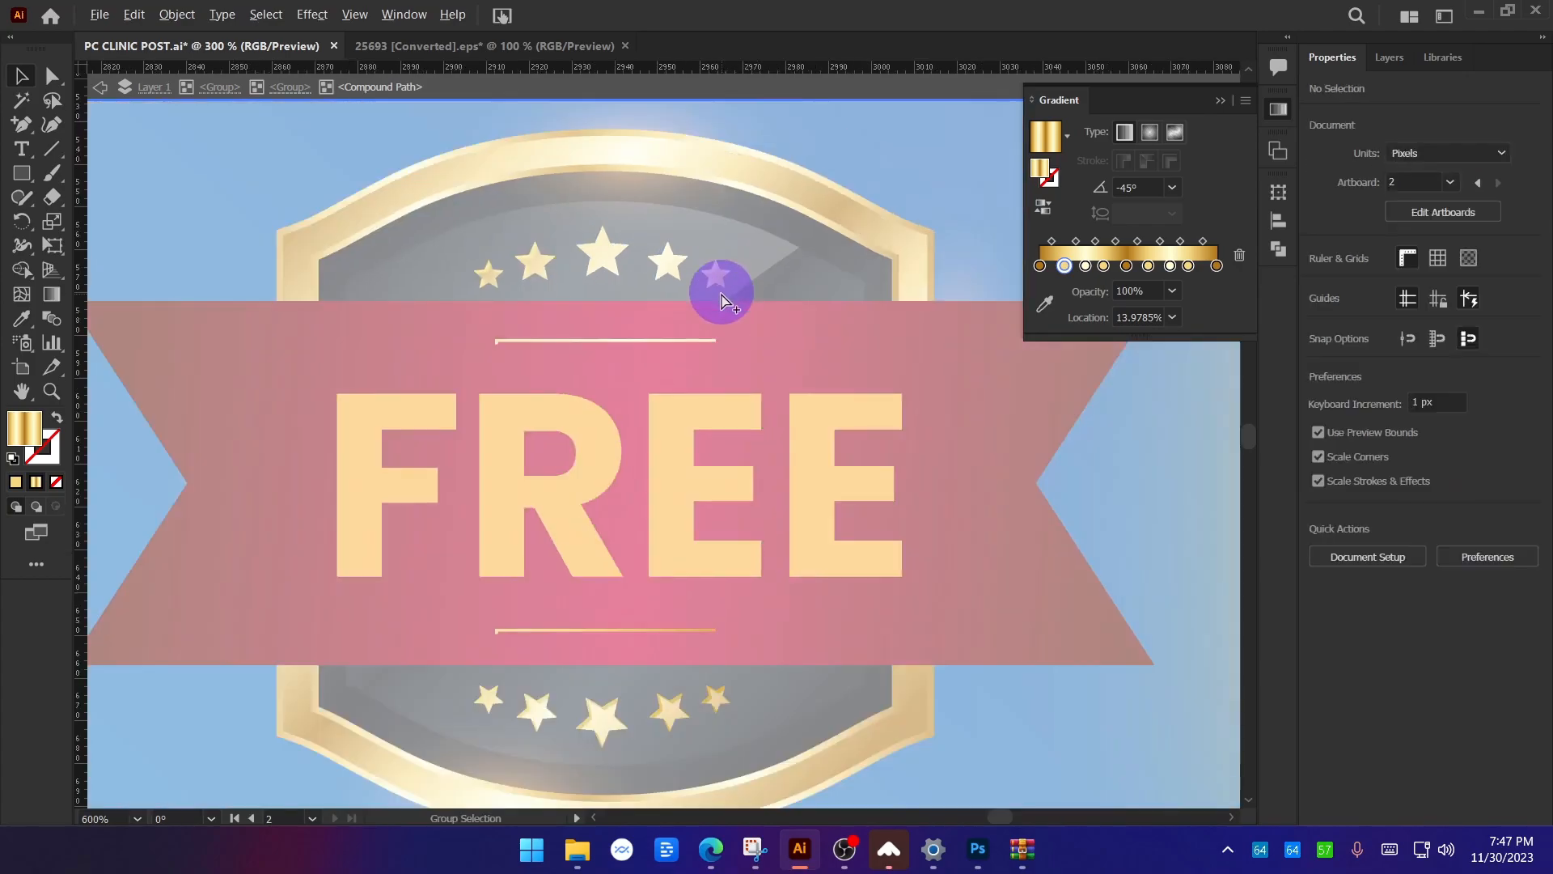
pyautogui.doubleClick(759, 265)
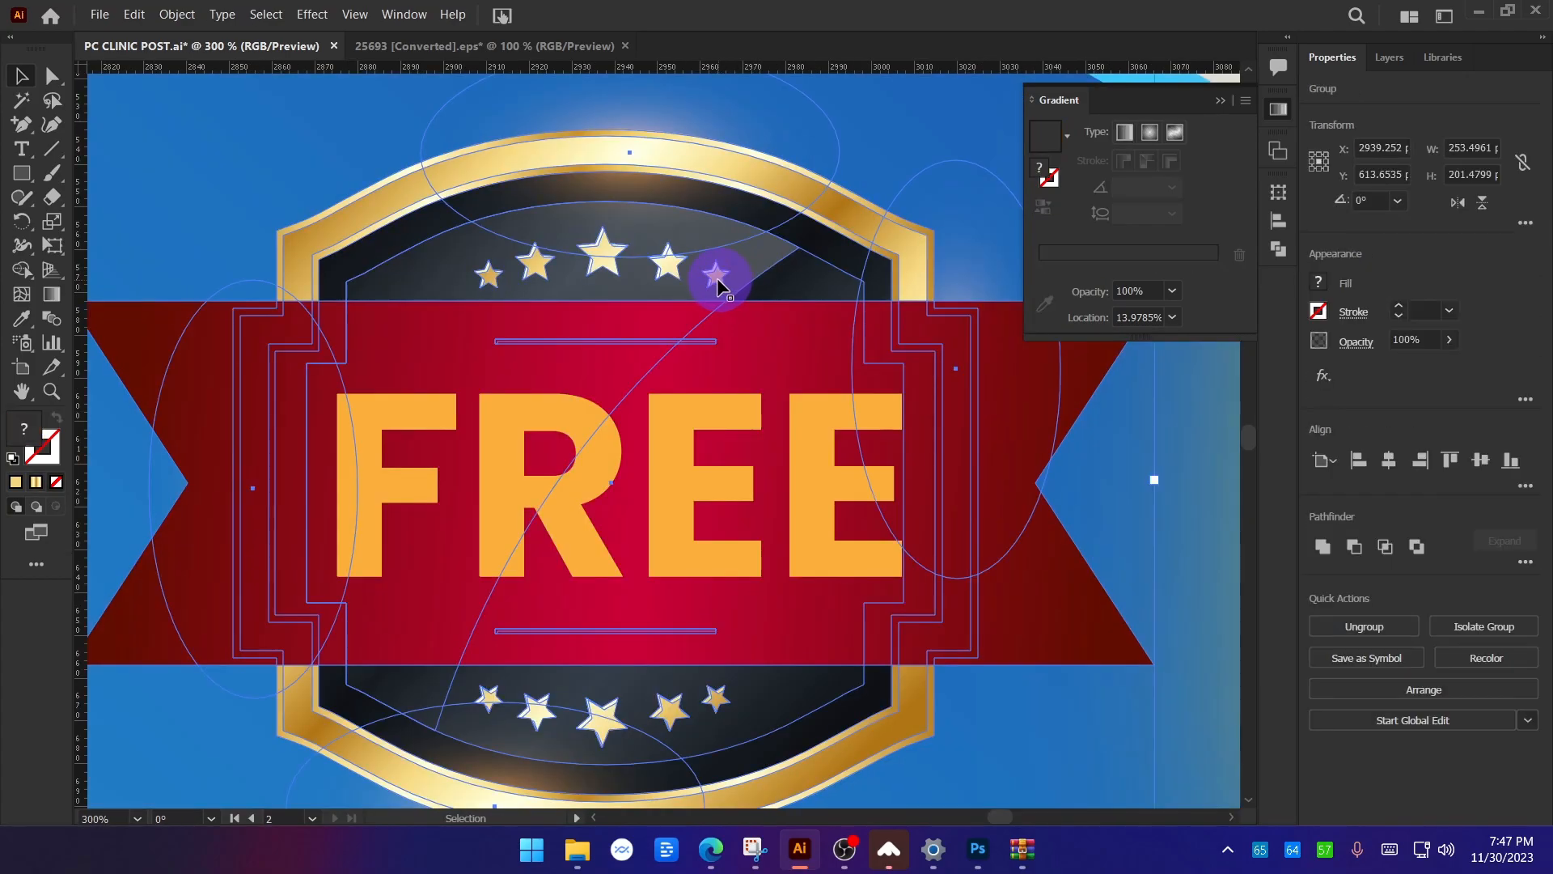
# Isolate the badge artwork and scale its group of gold stars and lines down proportionally to about 47.9 px wide.
pyautogui.doubleClick(715, 278)
pyautogui.moveTo(720, 277); pyautogui.dragTo(740, 222)
pyautogui.hotkey('ctrl', 'z')
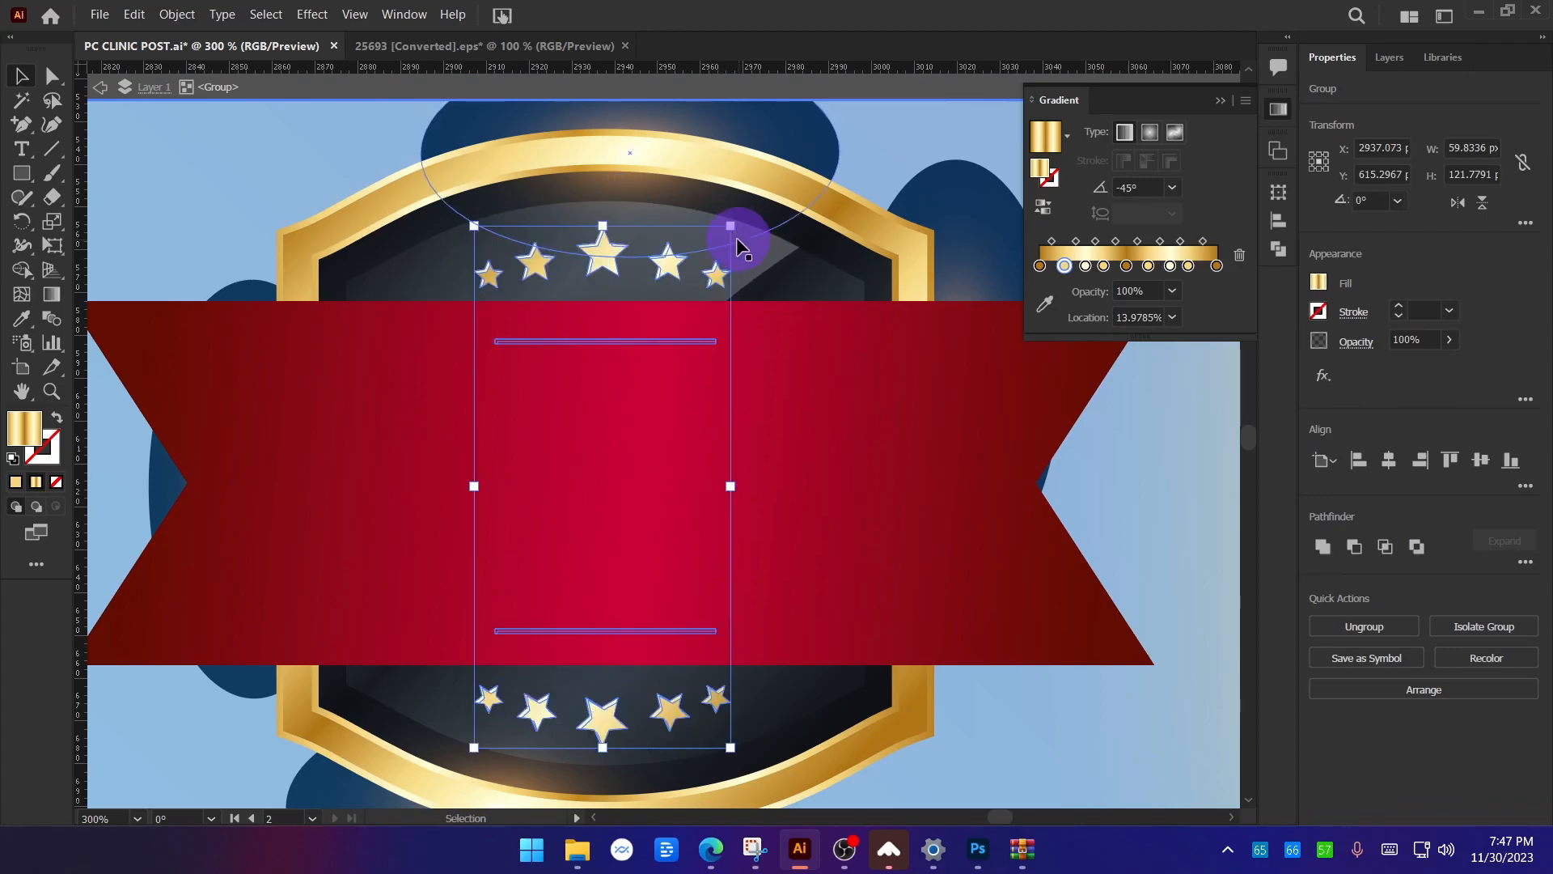
pyautogui.moveTo(731, 485); pyautogui.dragTo(710, 488)
pyautogui.scroll(-1, 603, 442)
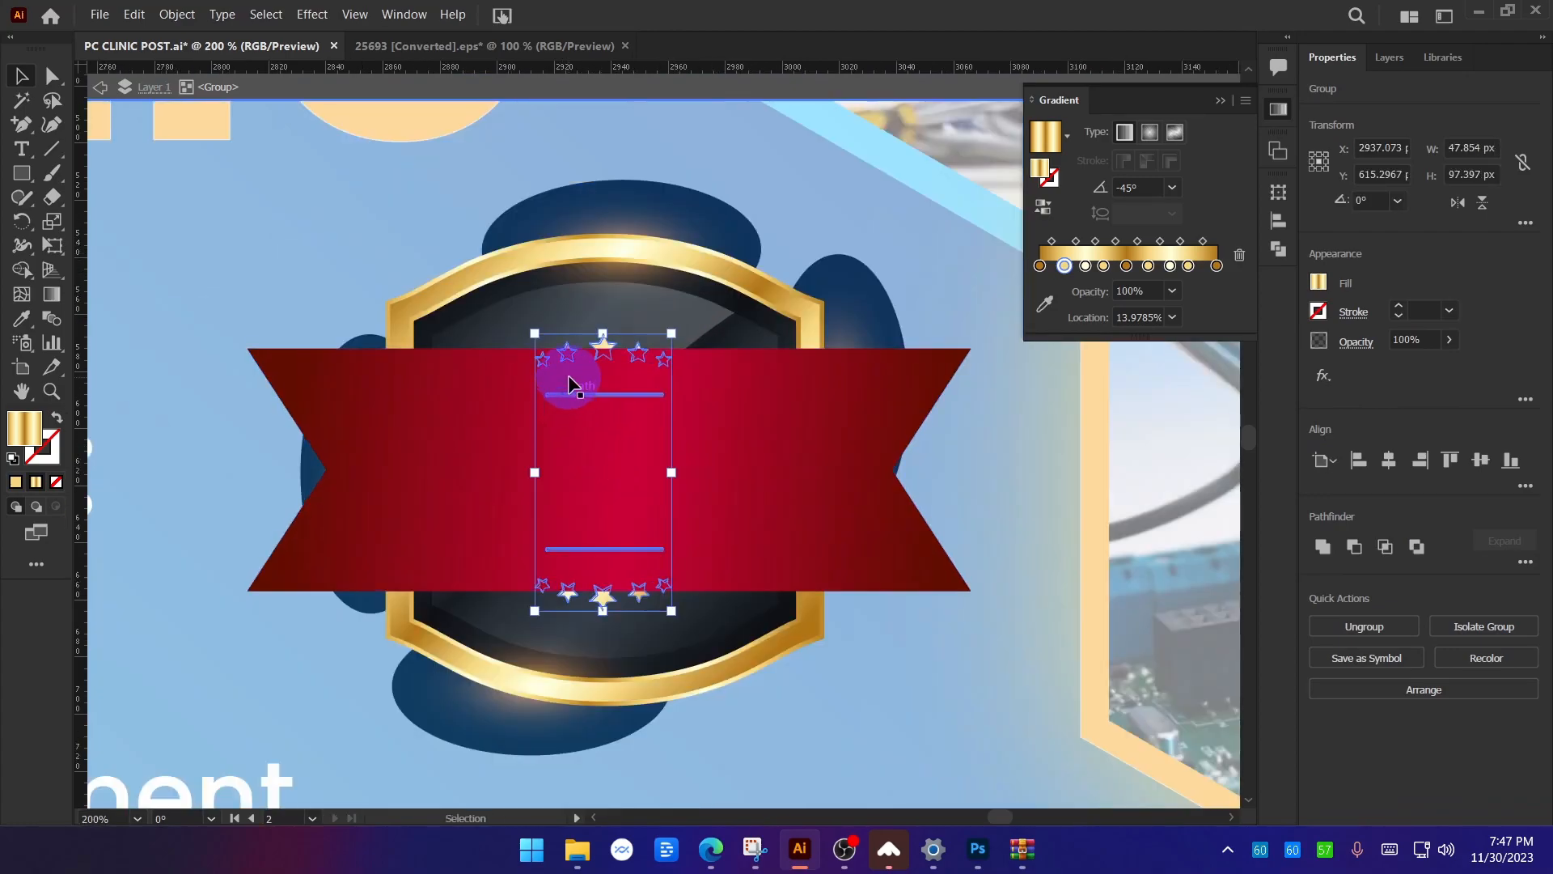
pyautogui.scroll(1, 631, 449)
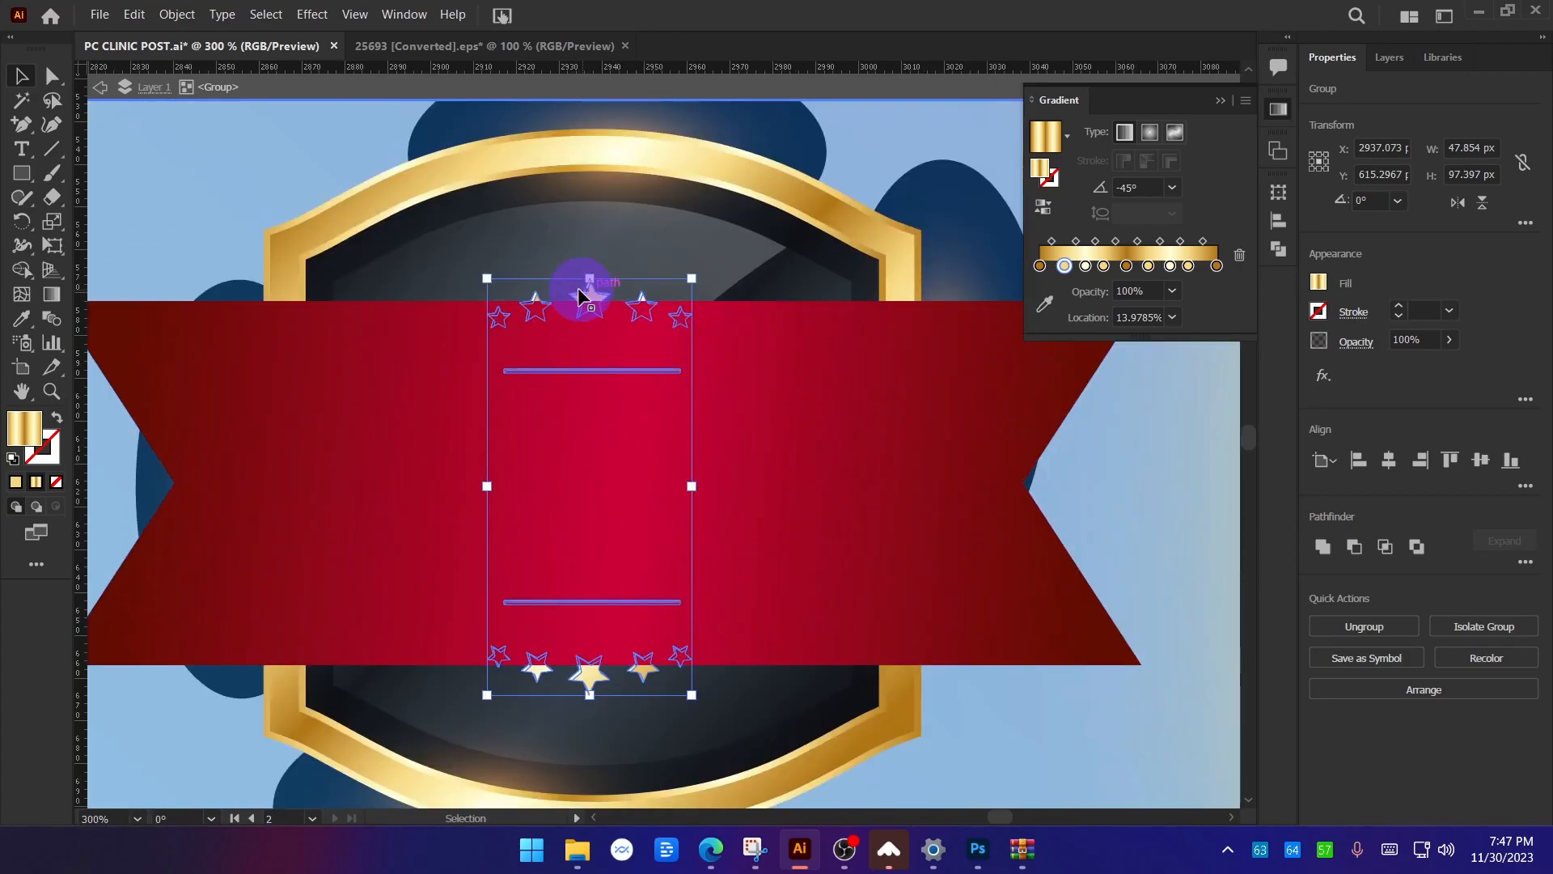
pyautogui.press('a')
pyautogui.moveTo(434, 264); pyautogui.dragTo(690, 351)
pyautogui.hotkey('ctrl', 'z')
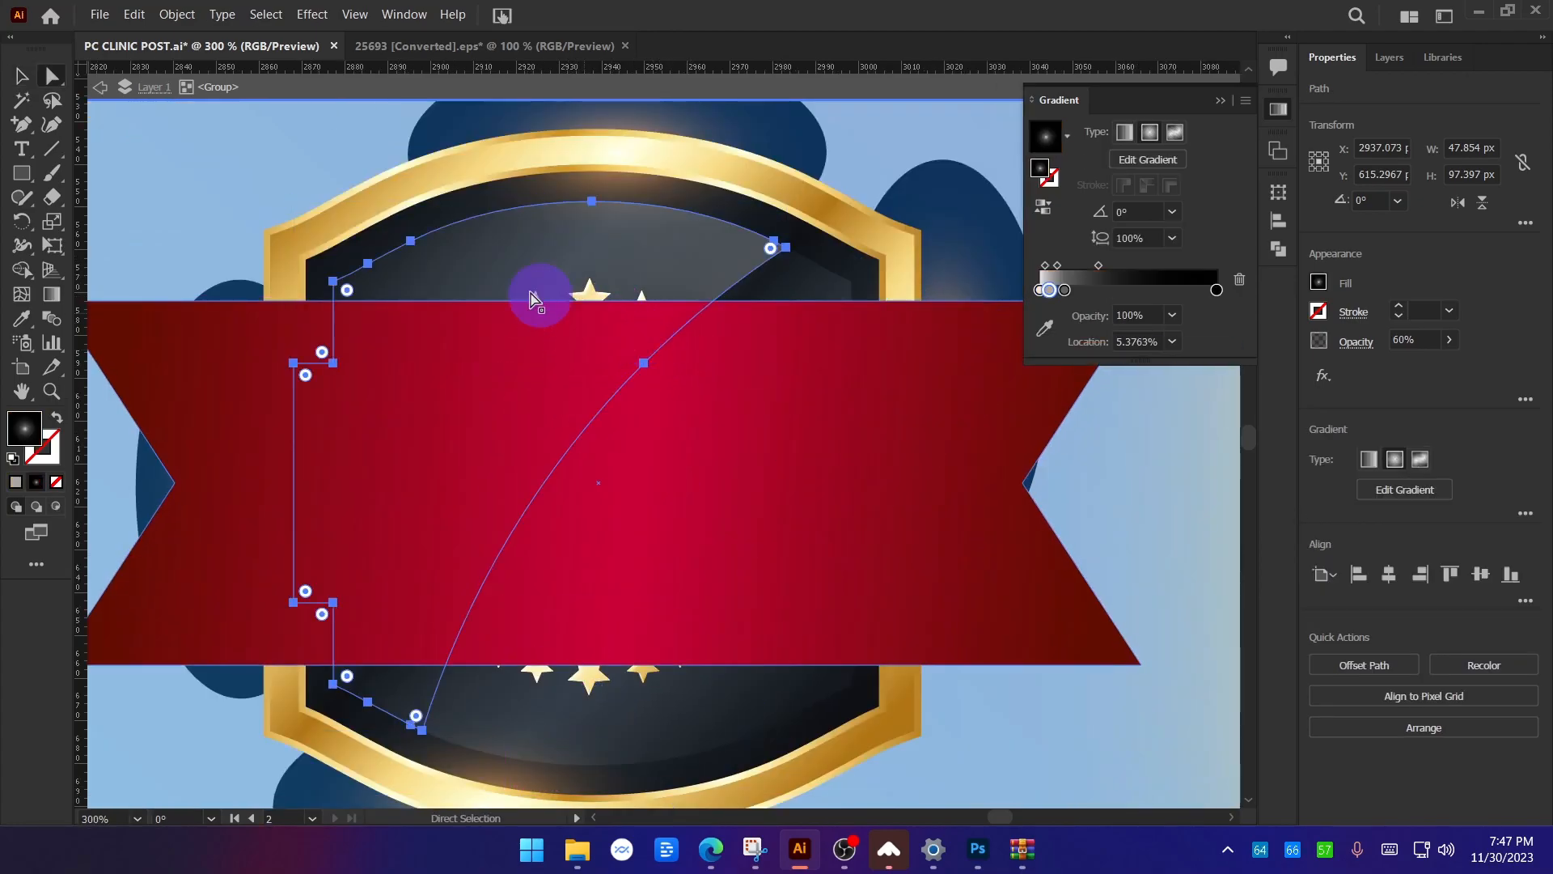
# Isolate the star group and move its upper row of stars and line up, clear of the ribbon's upper edge.
pyautogui.click(24, 76)
pyautogui.click(307, 172)
pyautogui.doubleClick(596, 295)
pyautogui.press('a')
pyautogui.moveTo(429, 256); pyautogui.dragTo(771, 390)
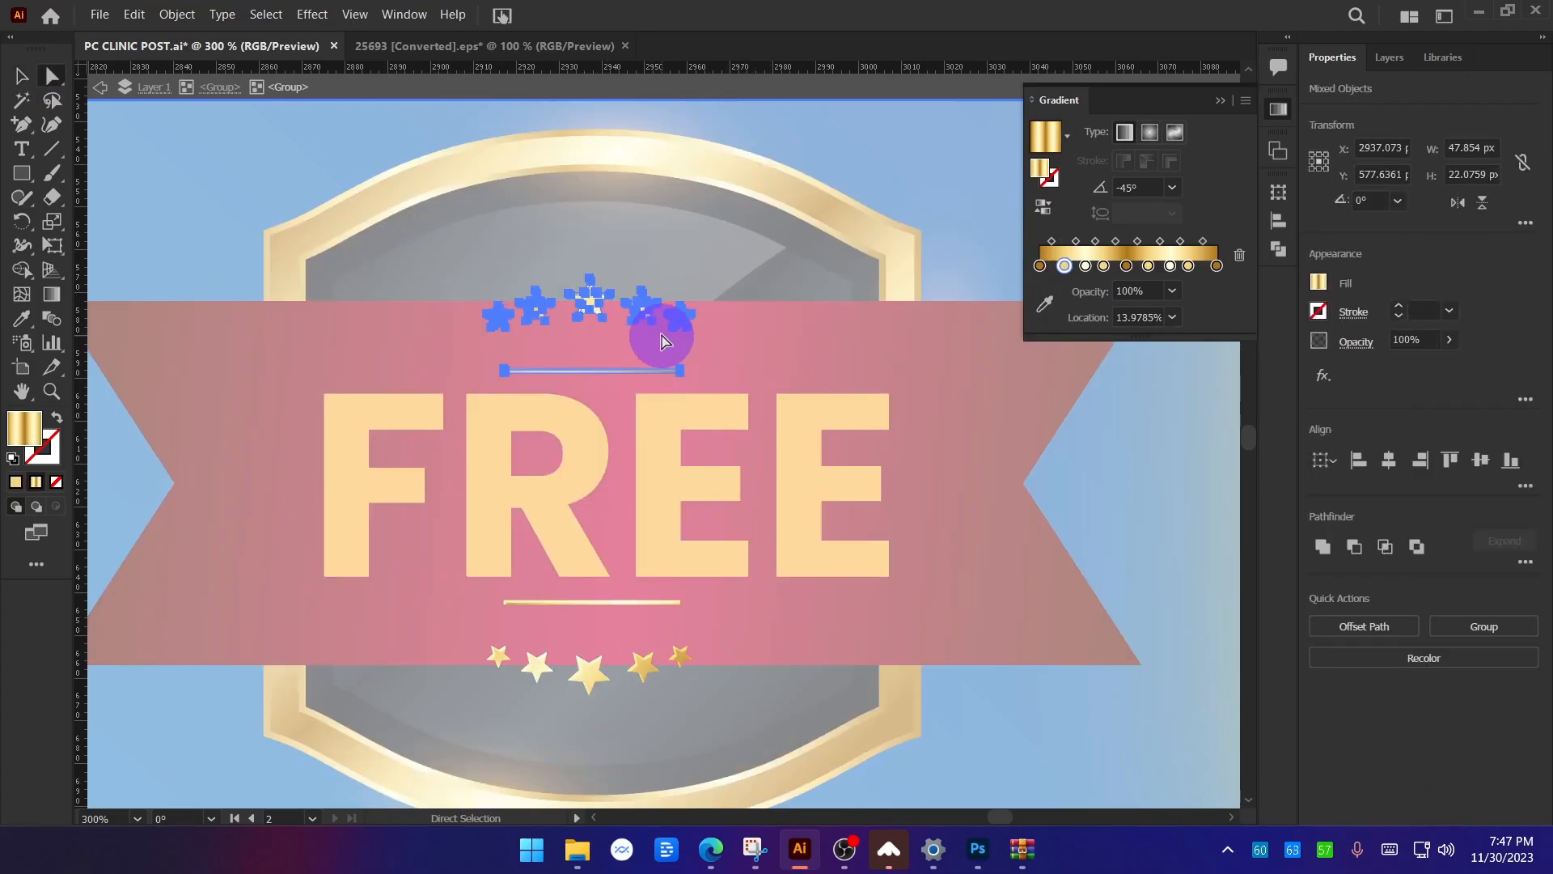
pyautogui.moveTo(636, 316); pyautogui.dragTo(639, 244)
# Move the lower row of stars and line down below the ribbon and leave isolation mode.
pyautogui.scroll(-3, 402, 399)
pyautogui.moveTo(555, 501); pyautogui.dragTo(560, 546)
pyautogui.scroll(-3, 563, 530)
pyautogui.press('v')
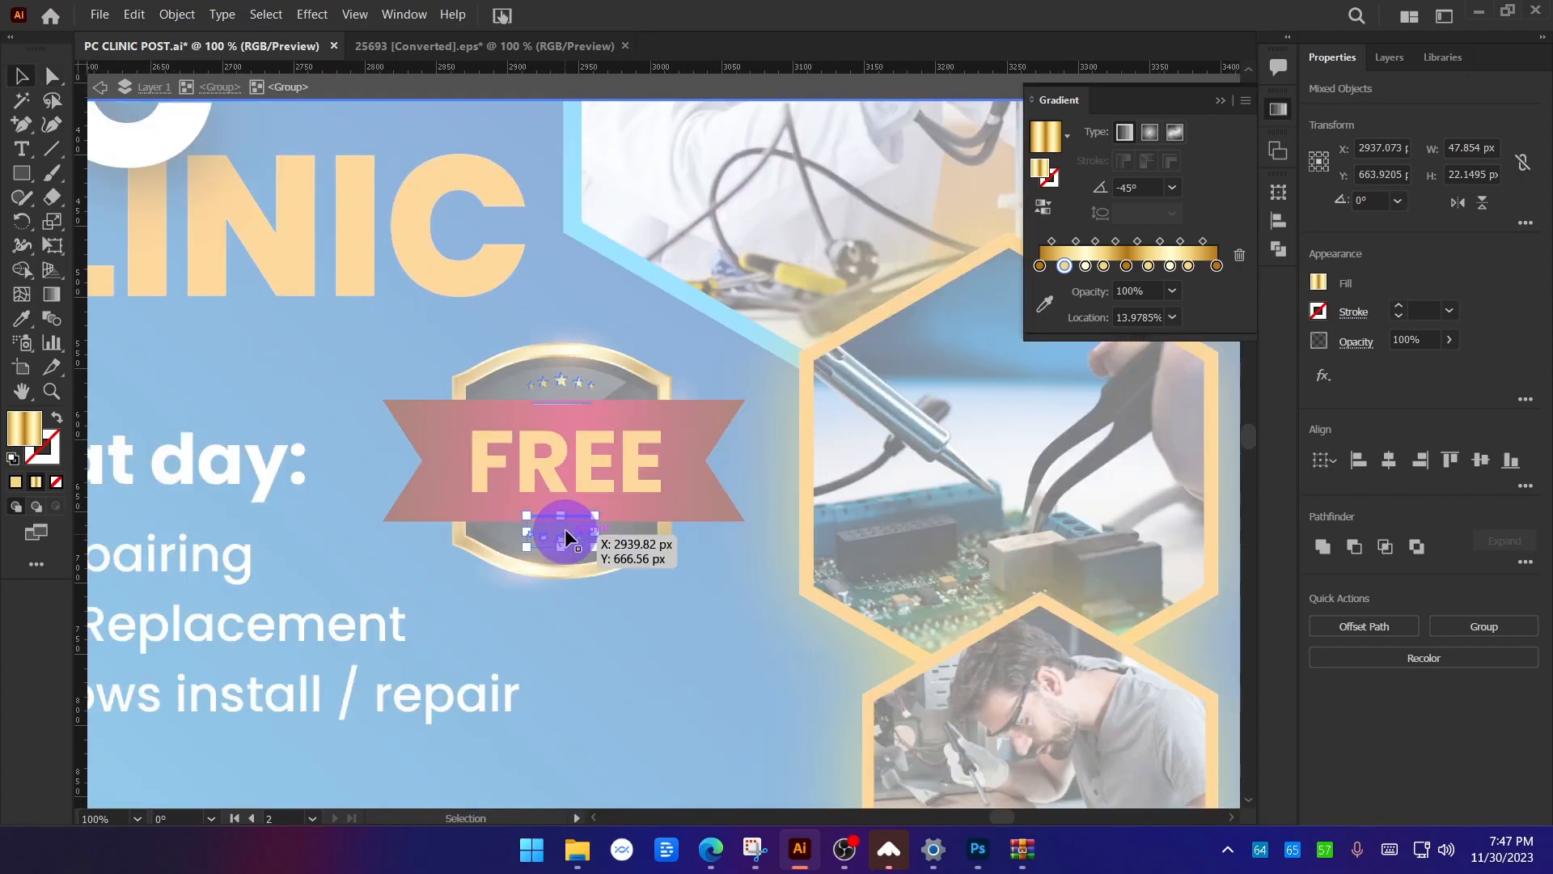
pyautogui.scroll(-2, 565, 529)
pyautogui.doubleClick(1110, 523)
pyautogui.moveTo(1076, 560); pyautogui.dragTo(1110, 475)
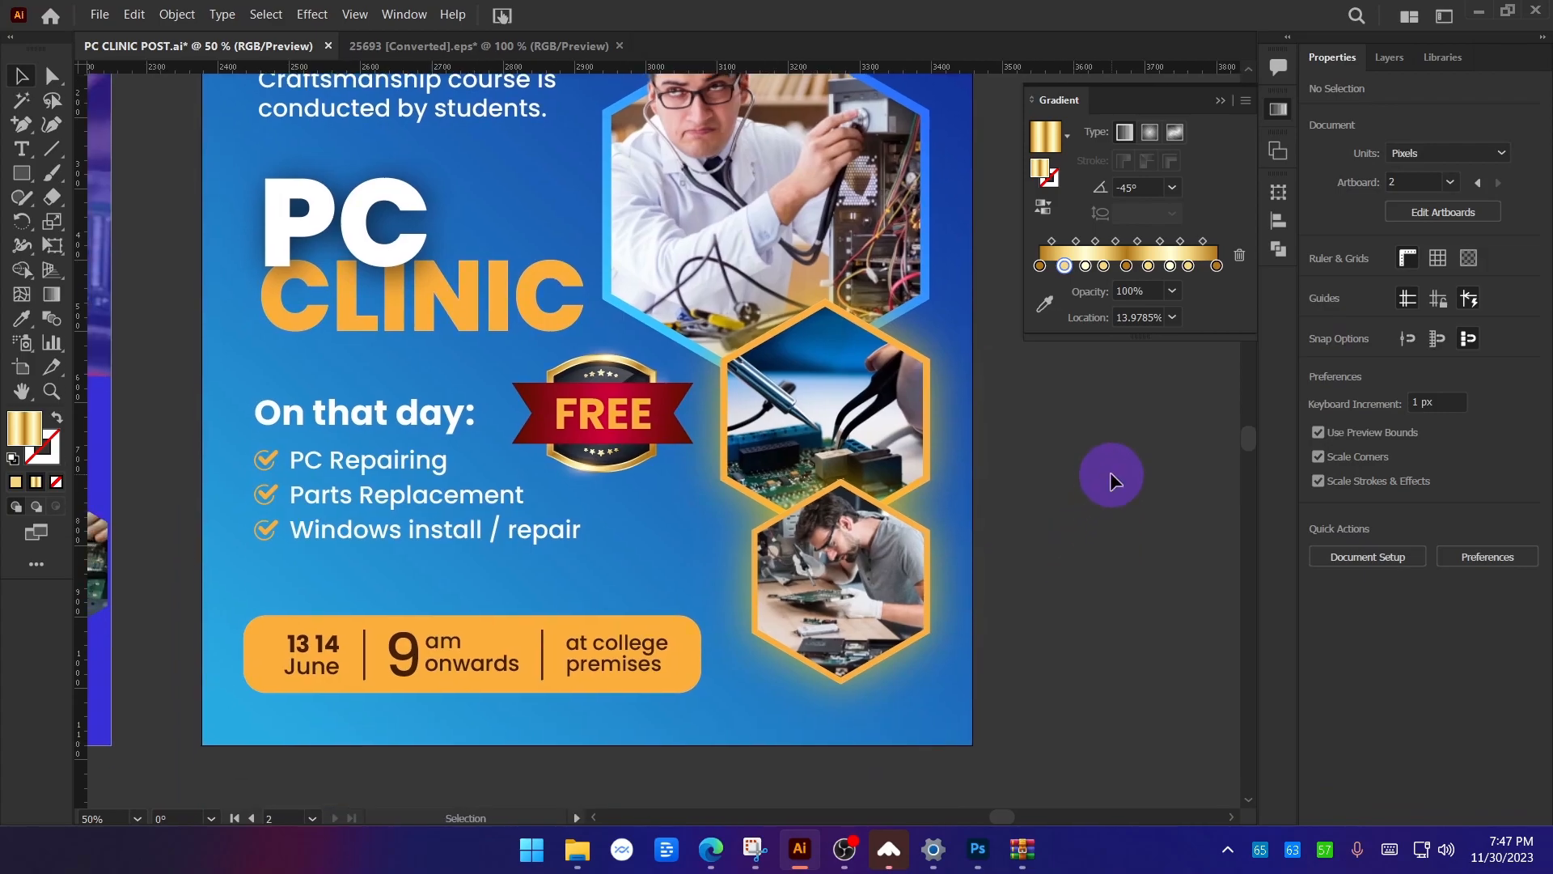
pyautogui.scroll(10, 600, 377)
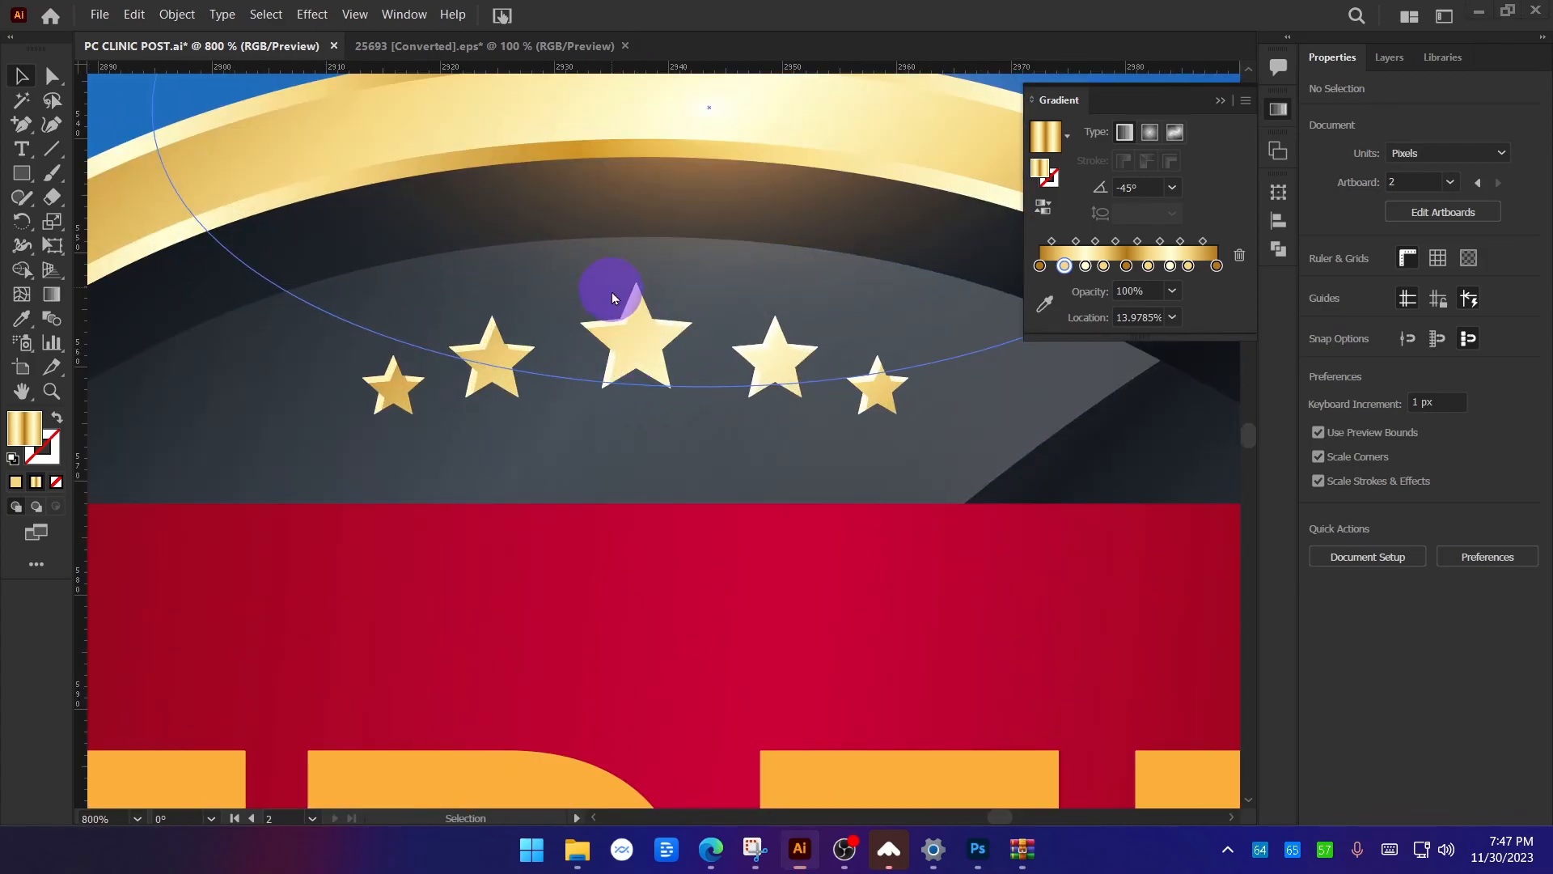
pyautogui.hotkey('ctrl', 'alt', 'g')
pyautogui.moveTo(463, 324); pyautogui.dragTo(524, 411)
pyautogui.moveTo(504, 327); pyautogui.dragTo(471, 380)
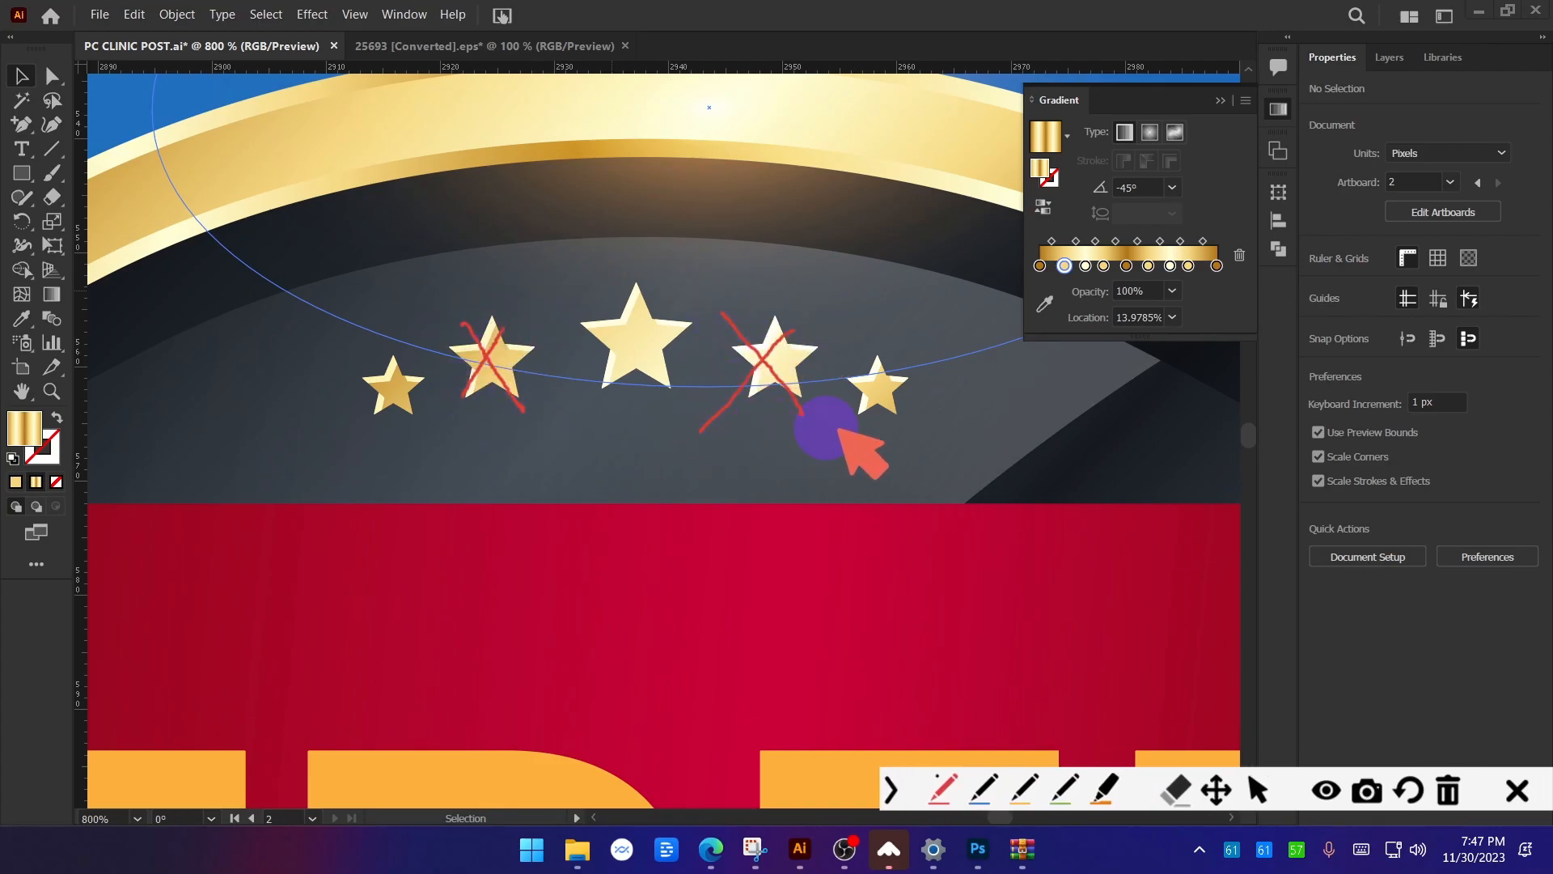
pyautogui.click(1518, 791)
pyautogui.scroll(-9, 600, 426)
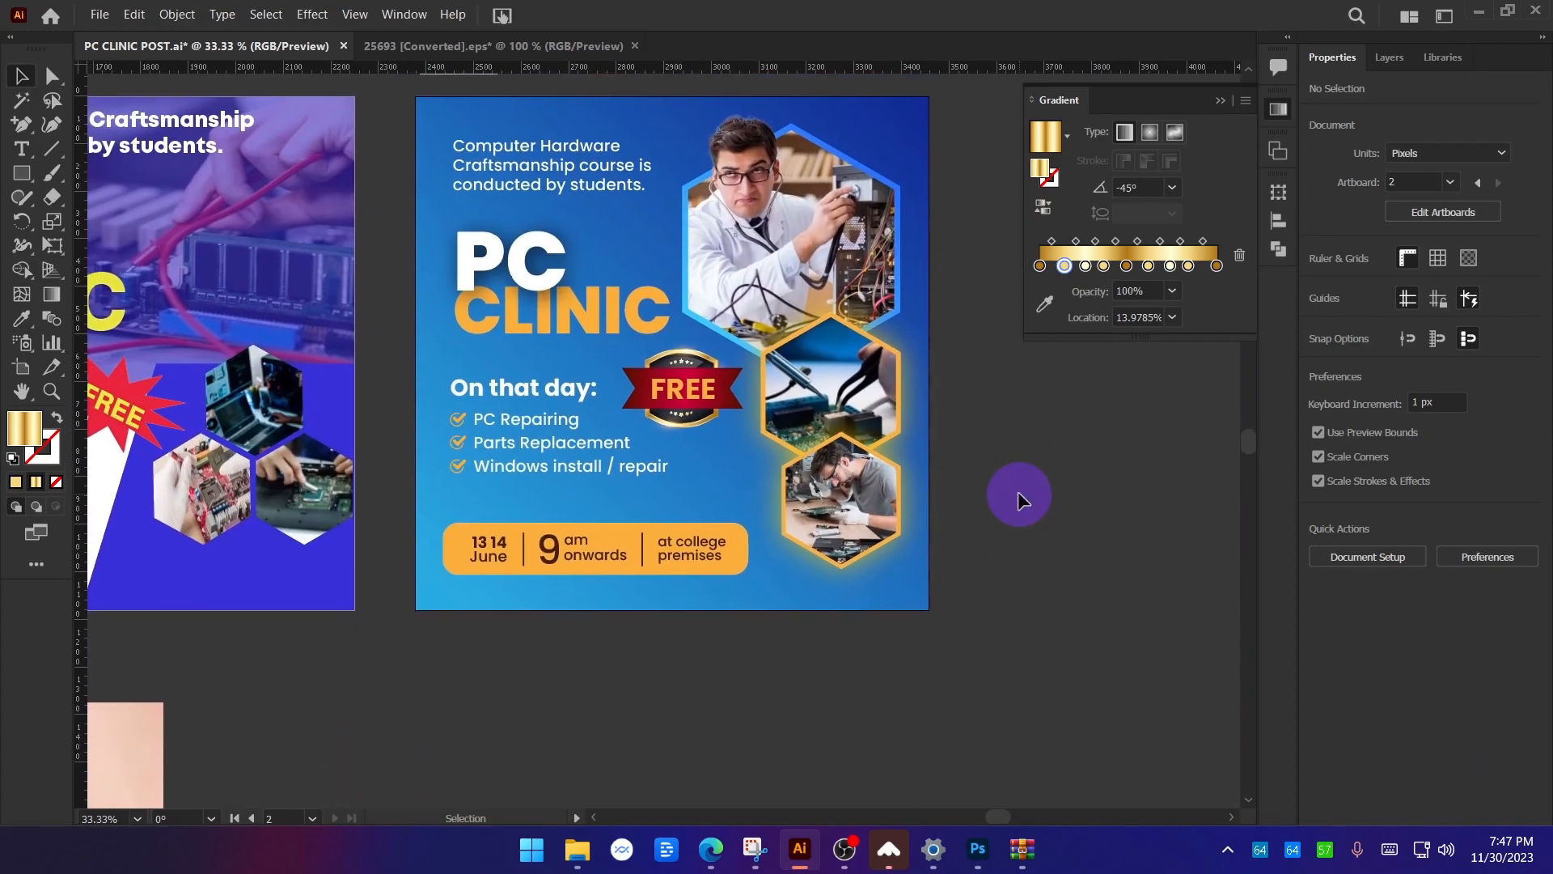
# Select the glowing orange hexagon around the middle photo that overlaps the badge area and lock it in the layer list.
pyautogui.scroll(2, 657, 400)
pyautogui.moveTo(693, 382); pyautogui.dragTo(701, 414)
pyautogui.hotkey('ctrl', 'z')
pyautogui.scroll(-1, 558, 390)
pyautogui.hotkey('ctrl', 'z')
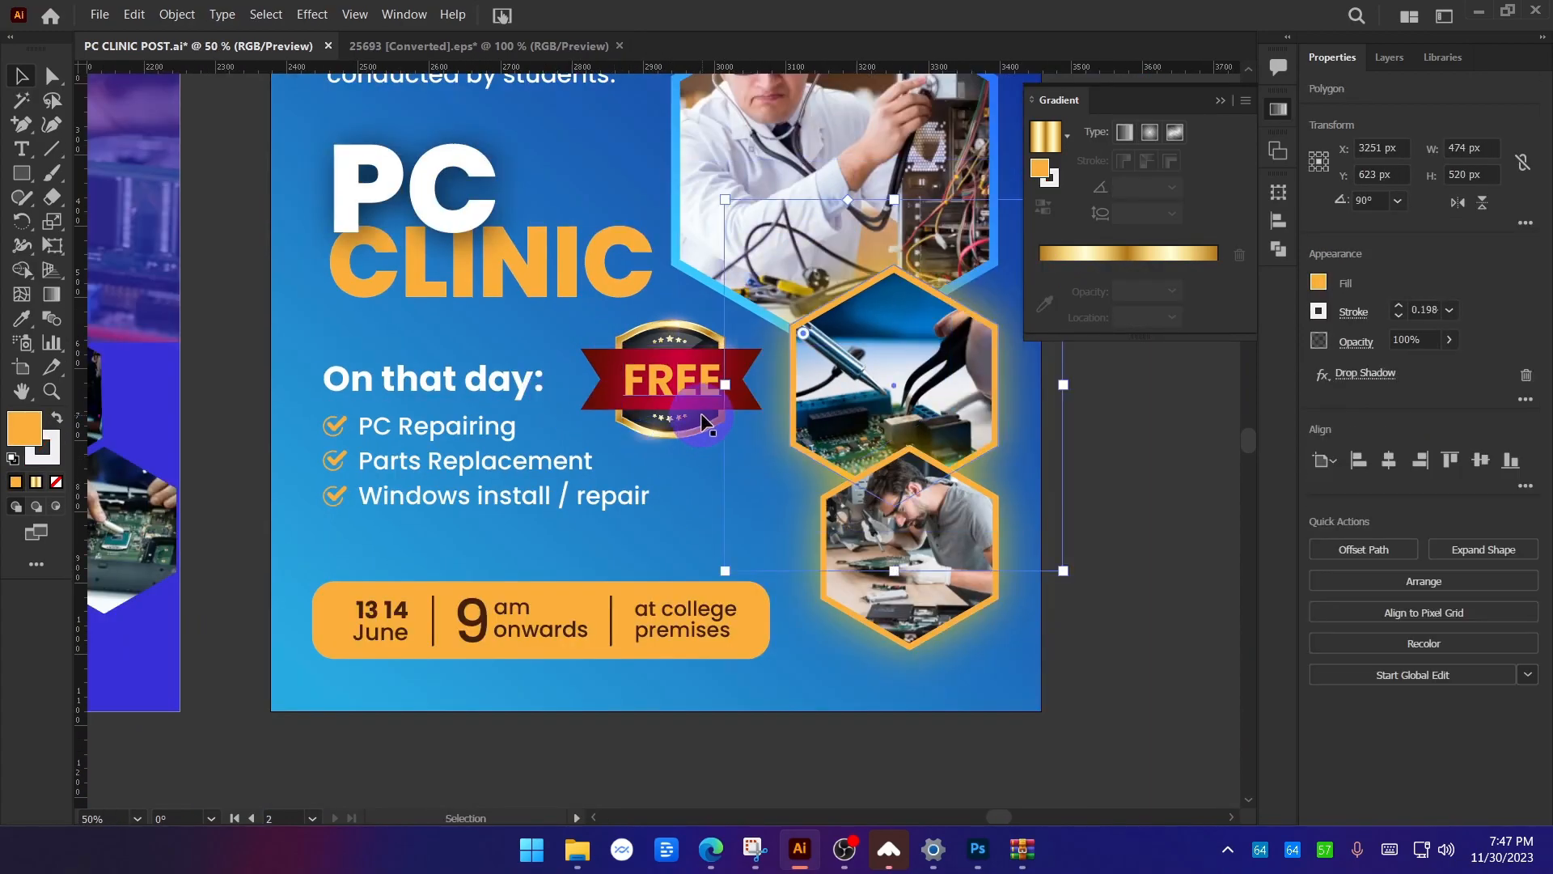
pyautogui.click(1402, 60)
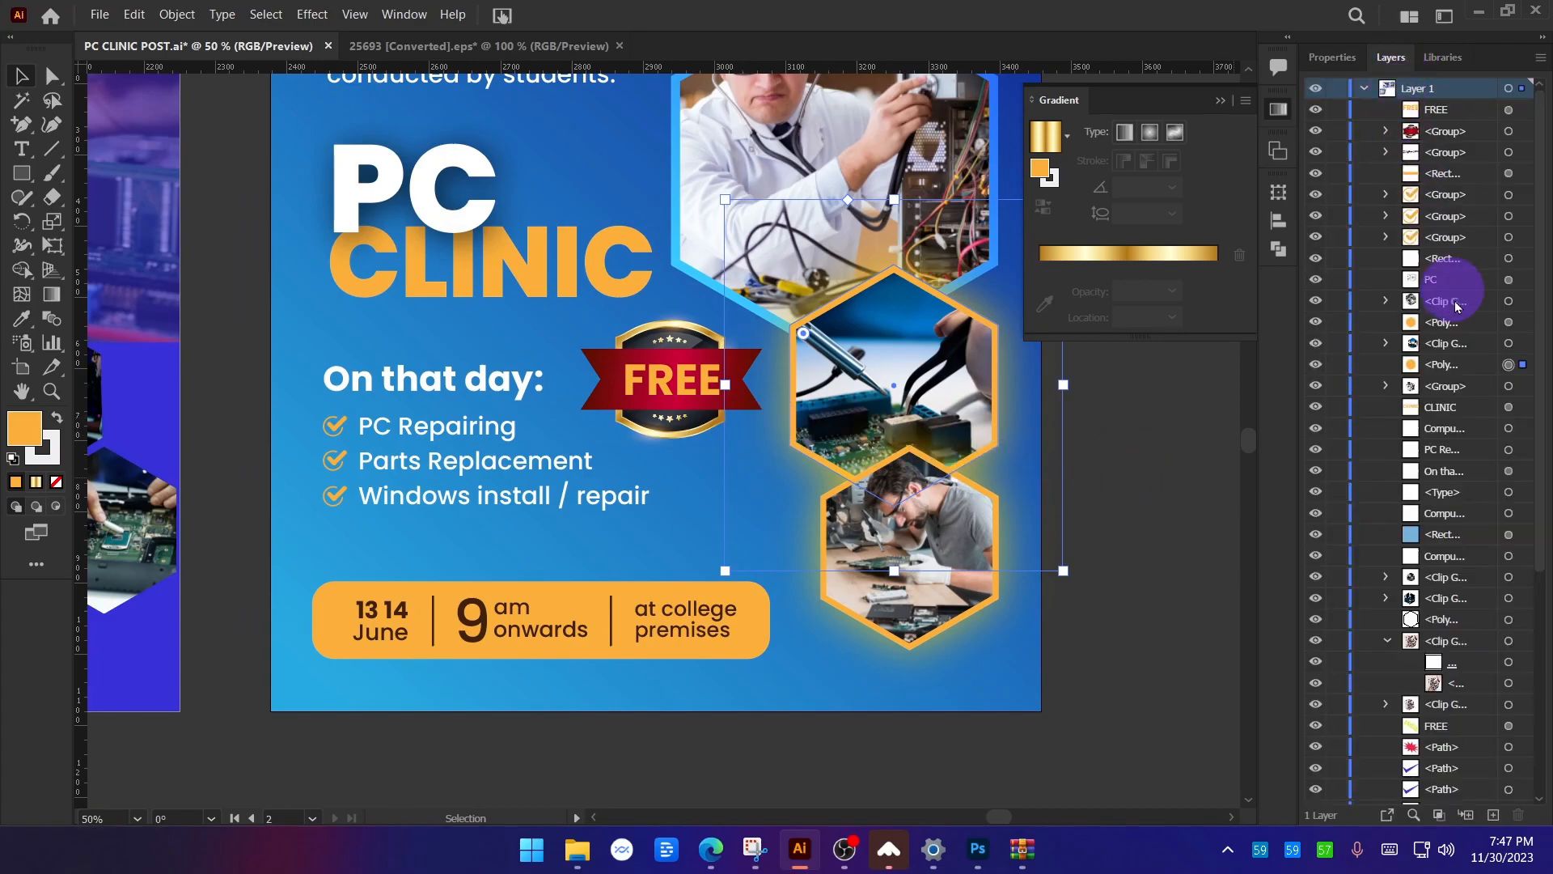
pyautogui.click(1336, 364)
# Select the badge artwork together with the FREE text, leaving out the CLINIC title, and group them.
pyautogui.scroll(2, 754, 541)
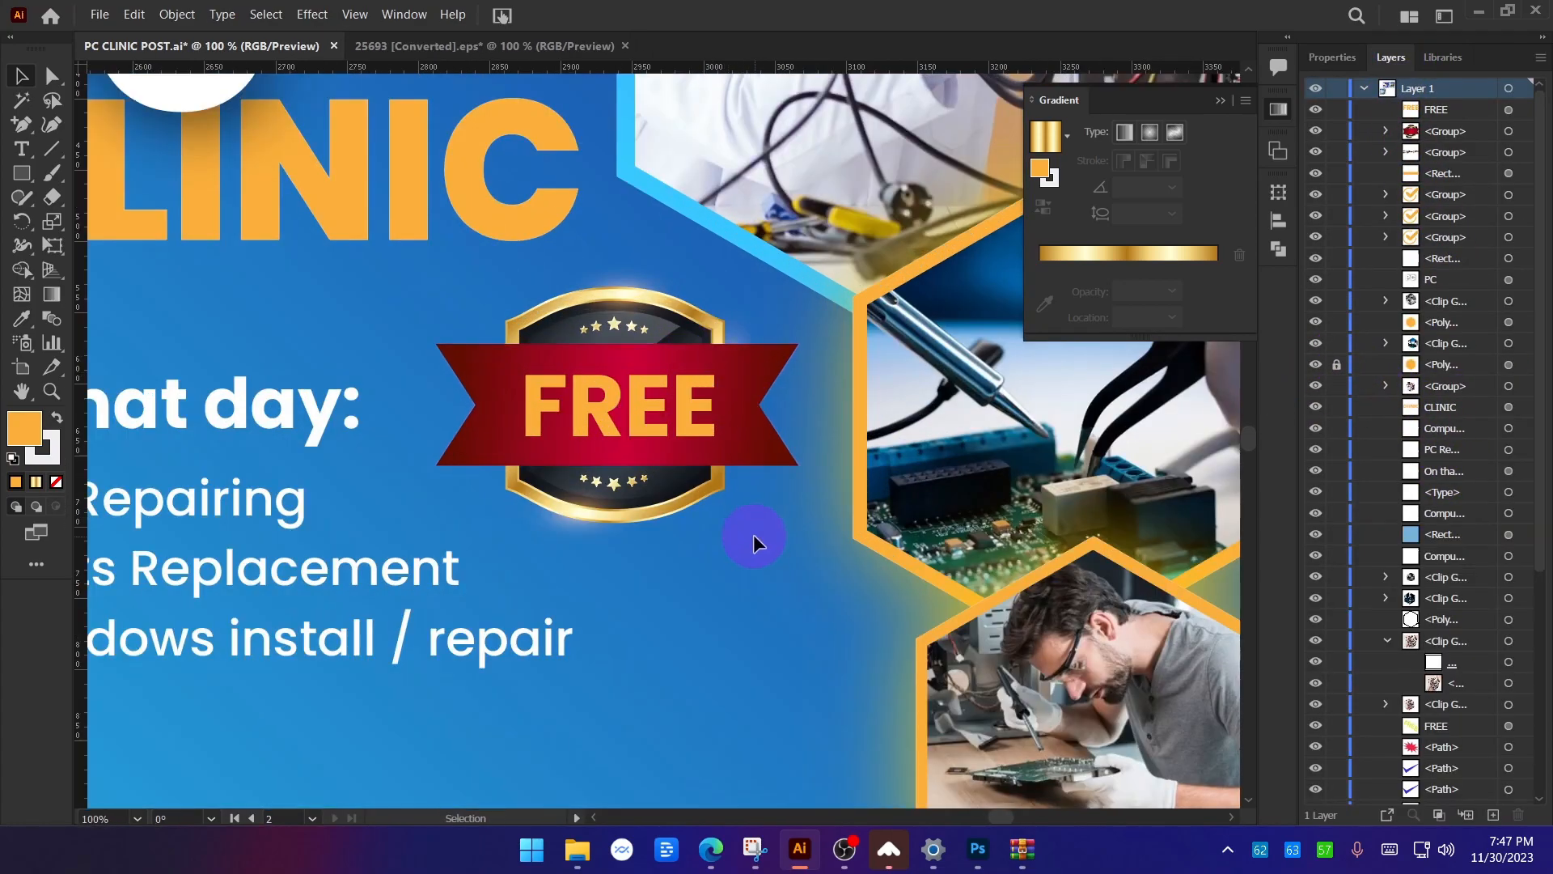
pyautogui.moveTo(569, 329); pyautogui.dragTo(522, 286)
pyautogui.scroll(-1, 627, 383)
pyautogui.moveTo(649, 399); pyautogui.dragTo(746, 516)
pyautogui.hotkey('ctrl', 'z')
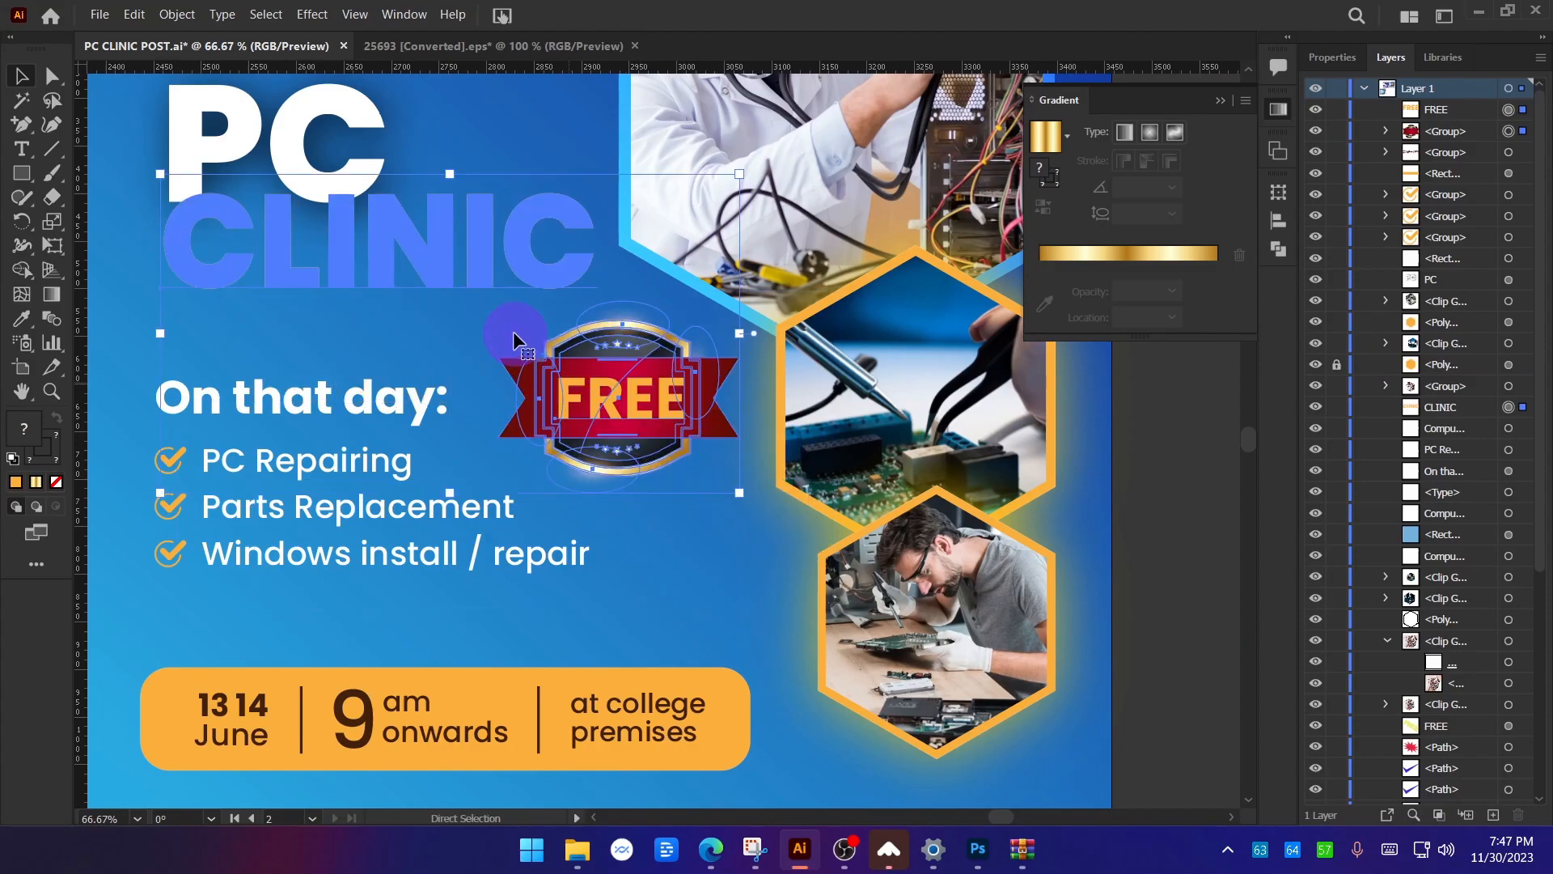
pyautogui.scroll(-2, 581, 413)
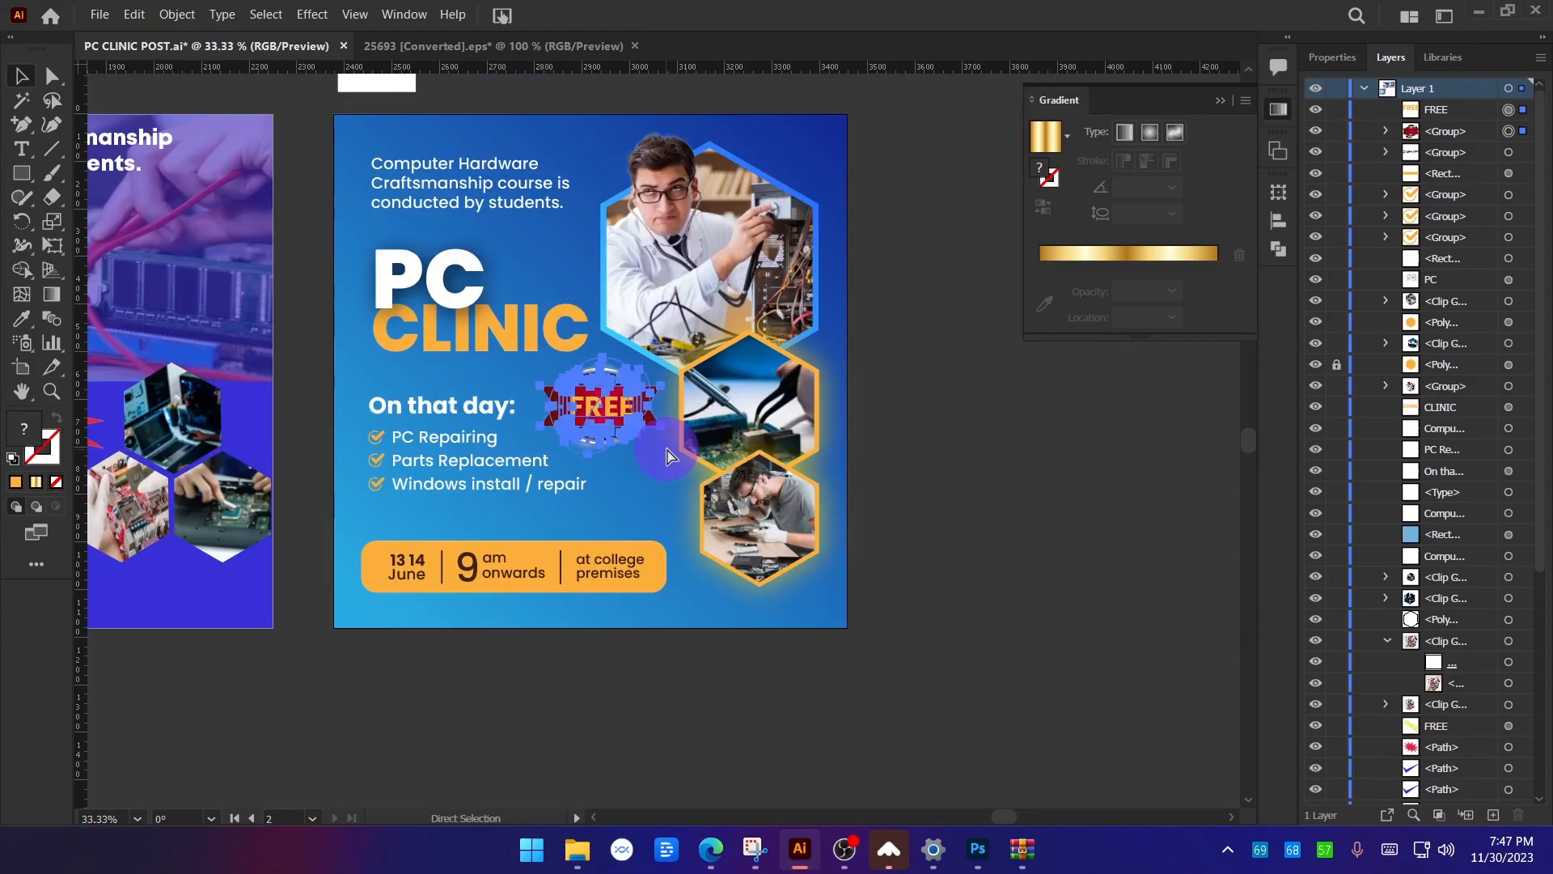
pyautogui.hotkey('ctrl', 'g')
pyautogui.click(1039, 493)
# Rotate the grouped FREE badge slightly clockwise, check it on the whole post, and collapse the gradient settings.
pyautogui.click(611, 409)
pyautogui.scroll(2, 610, 408)
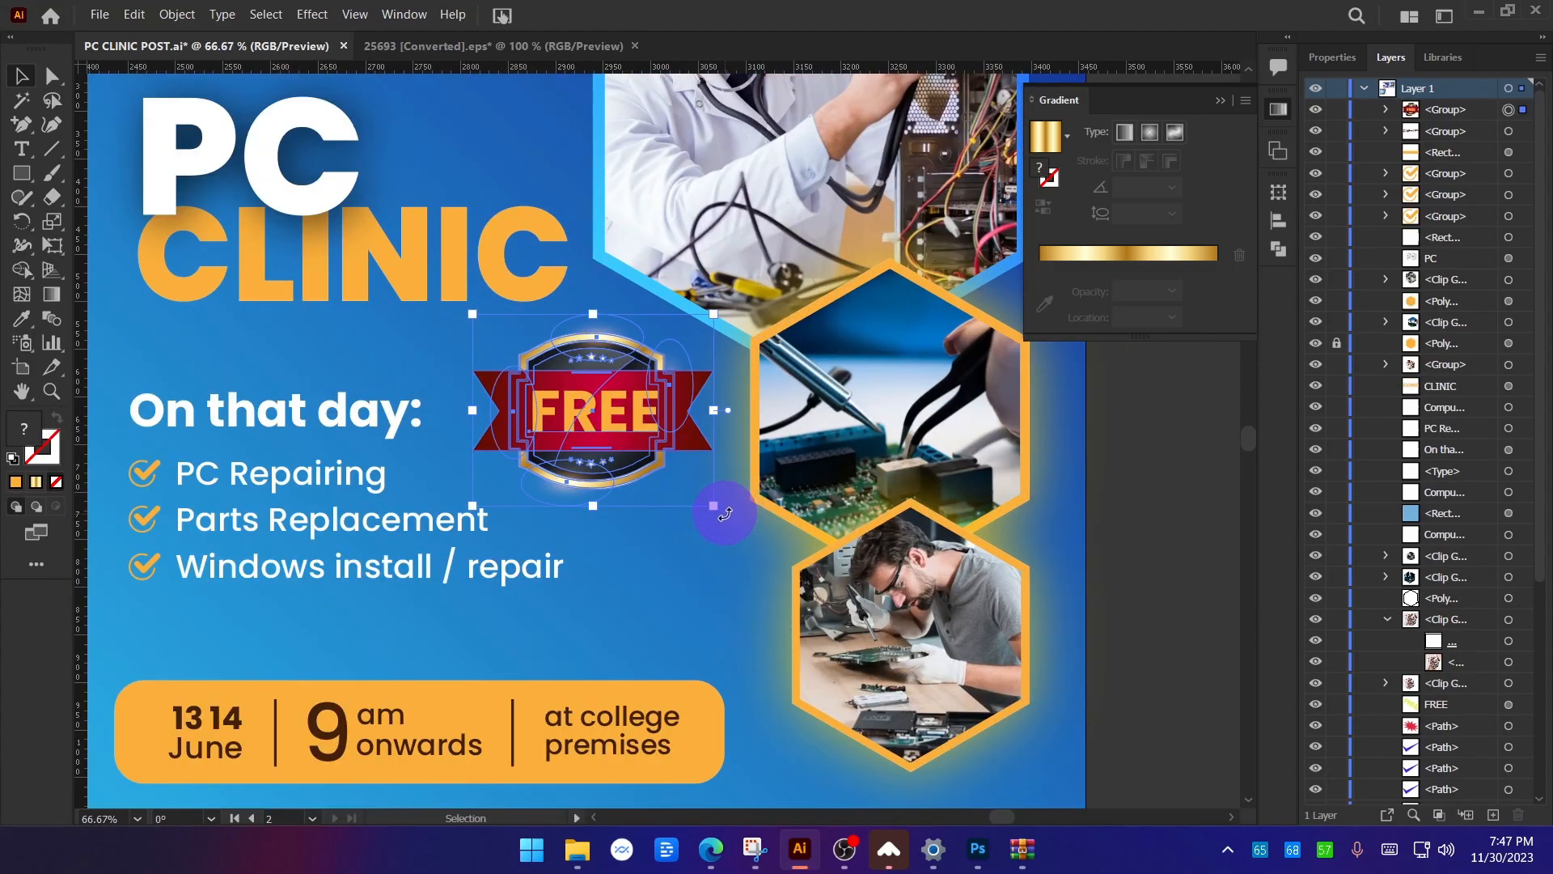
pyautogui.moveTo(719, 513); pyautogui.dragTo(683, 534)
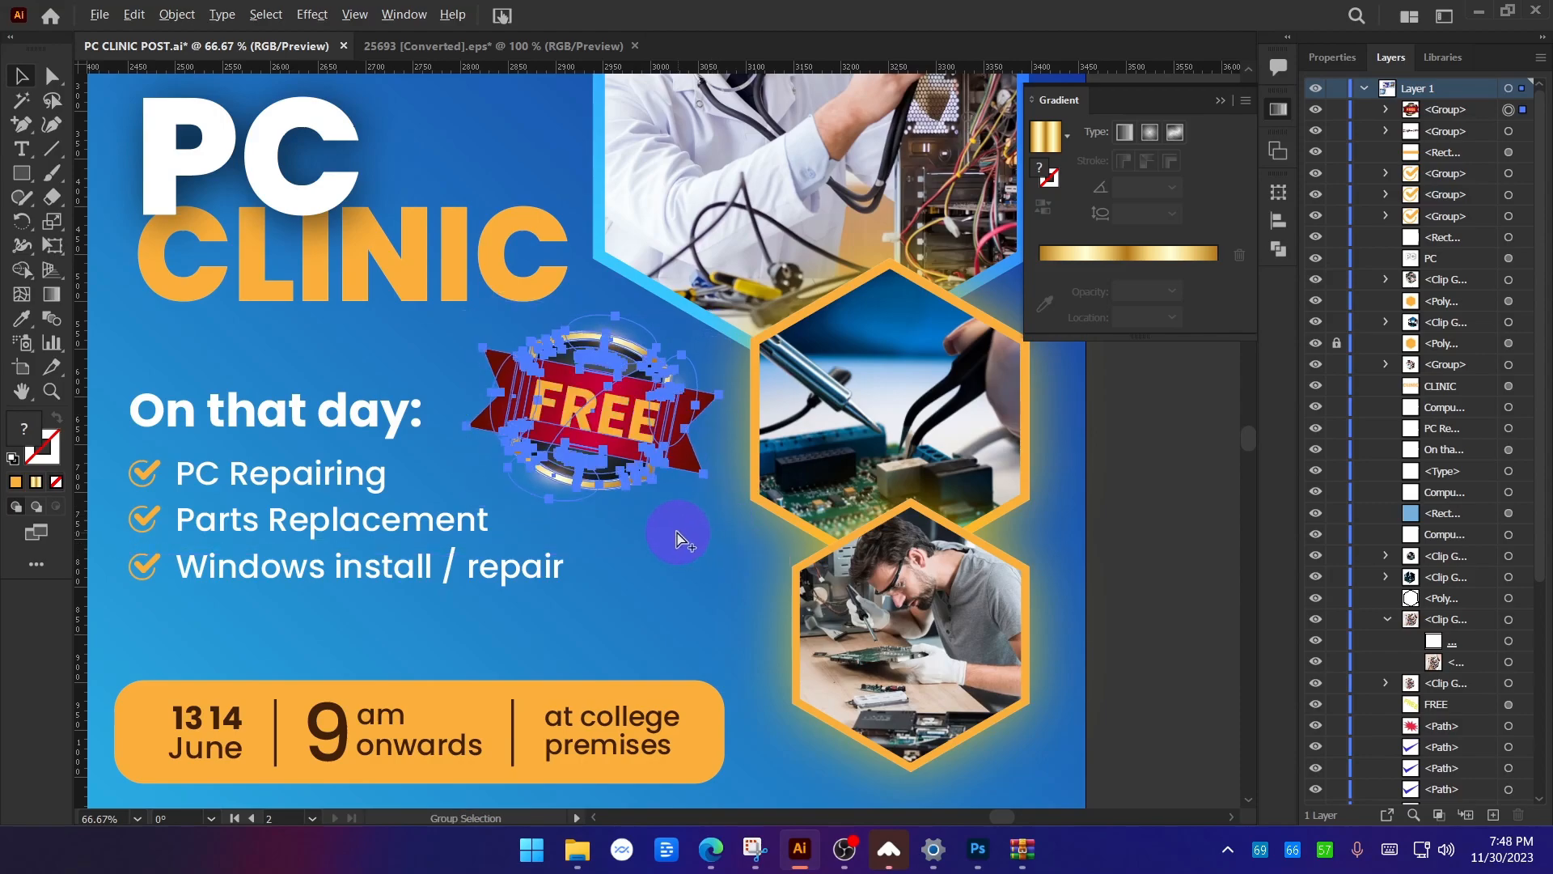
pyautogui.scroll(-2, 1016, 536)
pyautogui.moveTo(723, 467); pyautogui.dragTo(726, 469)
pyautogui.hotkey('ctrl', 'z')
pyautogui.click(1133, 565)
pyautogui.moveTo(1084, 597); pyautogui.dragTo(1069, 579)
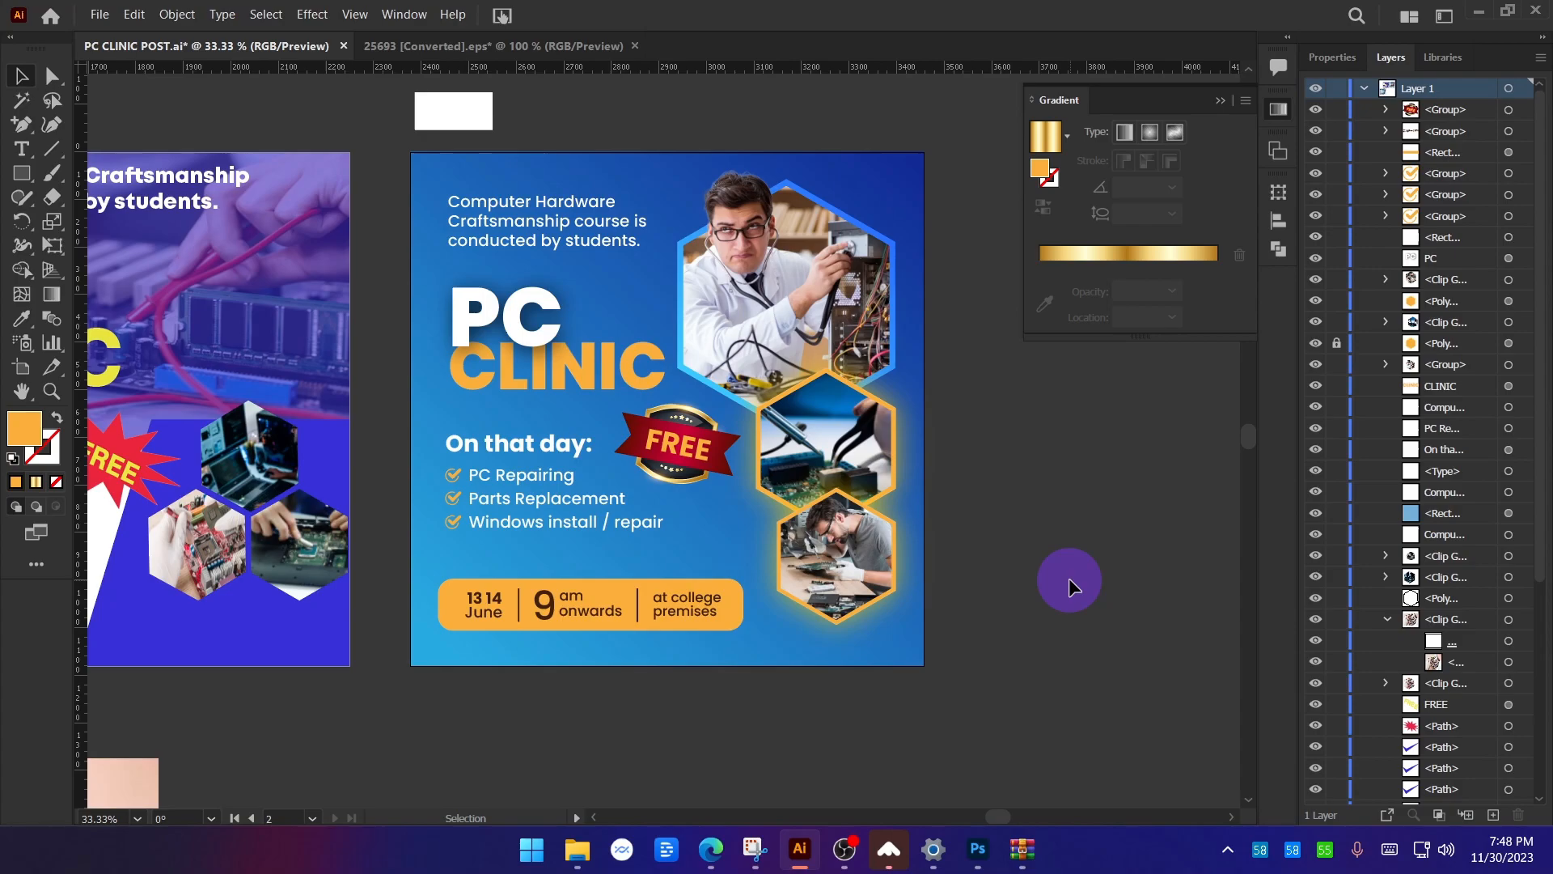
pyautogui.click(1220, 100)
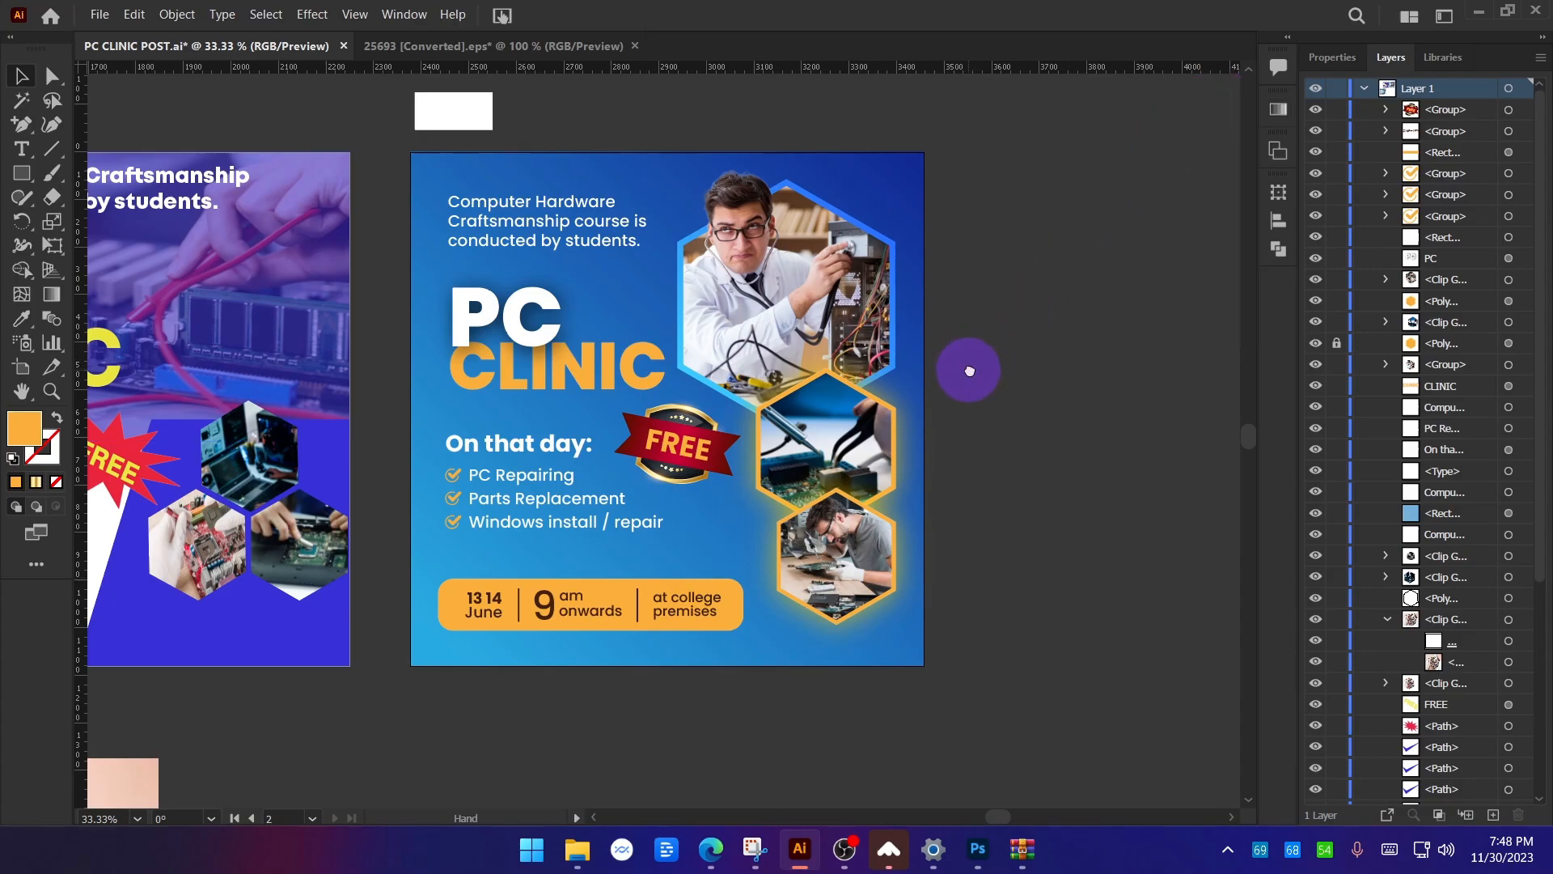
# Switch to the Freepik page in the browser, close the badge asset, and search for "posts".
pyautogui.click(710, 850)
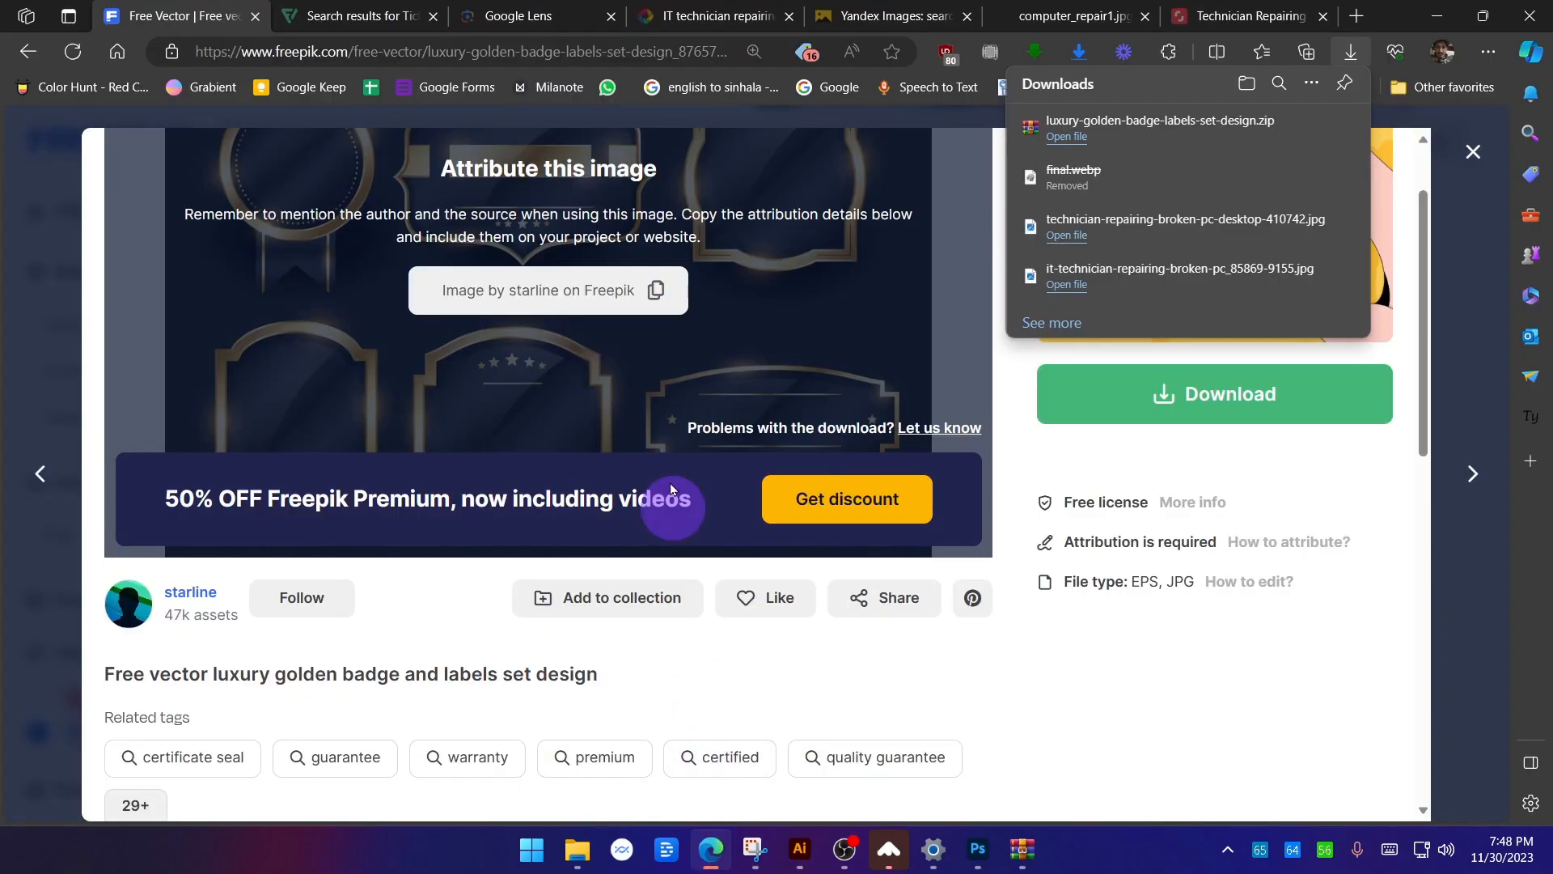
pyautogui.click(1456, 128)
pyautogui.scroll(4, 890, 288)
pyautogui.doubleClick(461, 140)
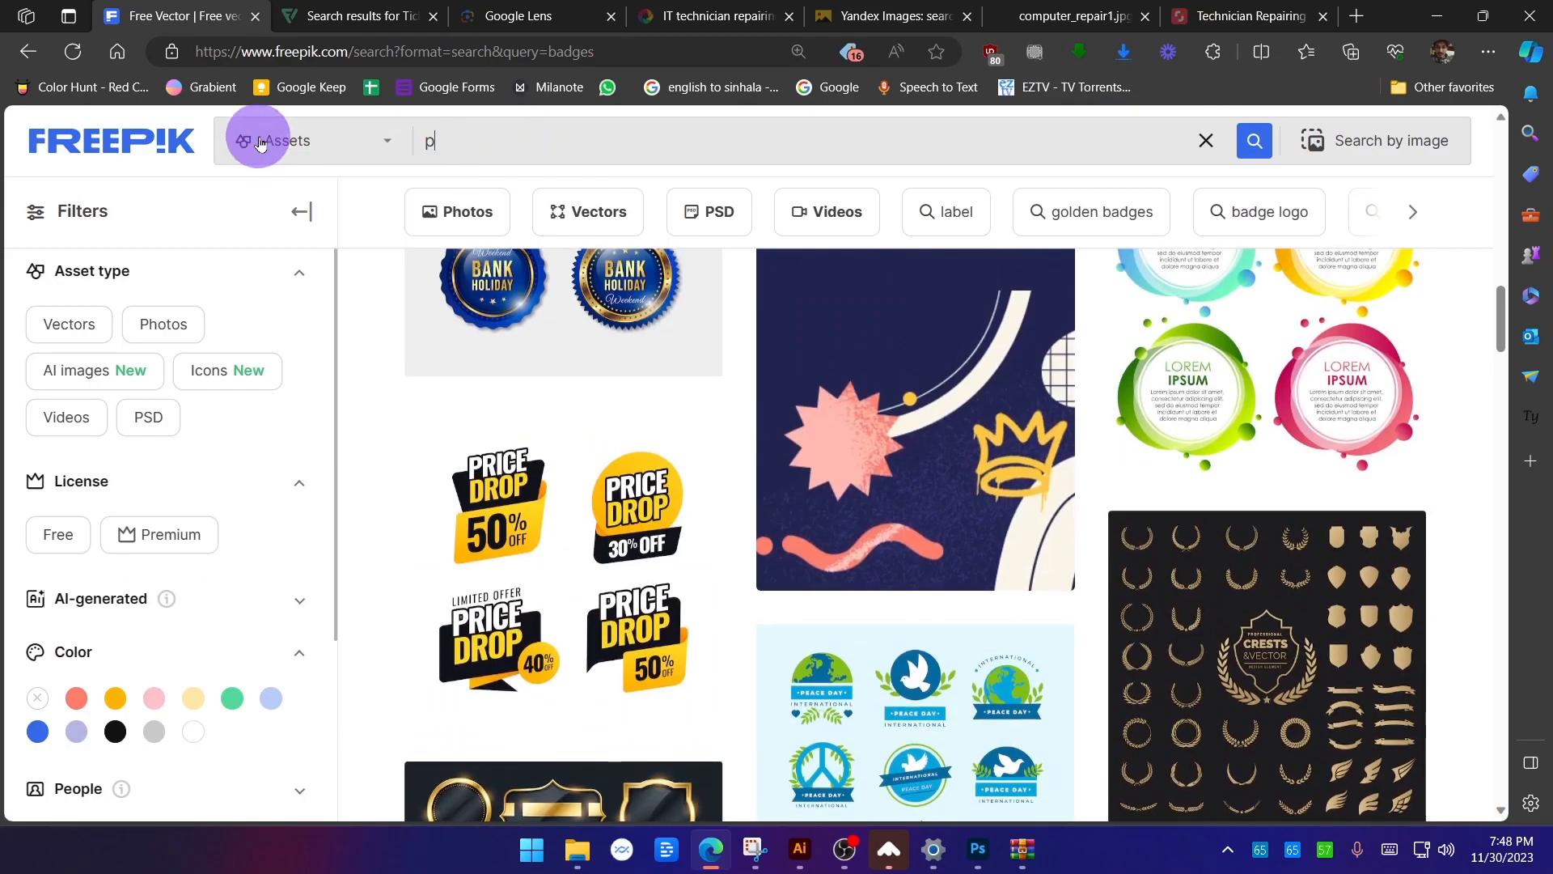
pyautogui.press('Return')
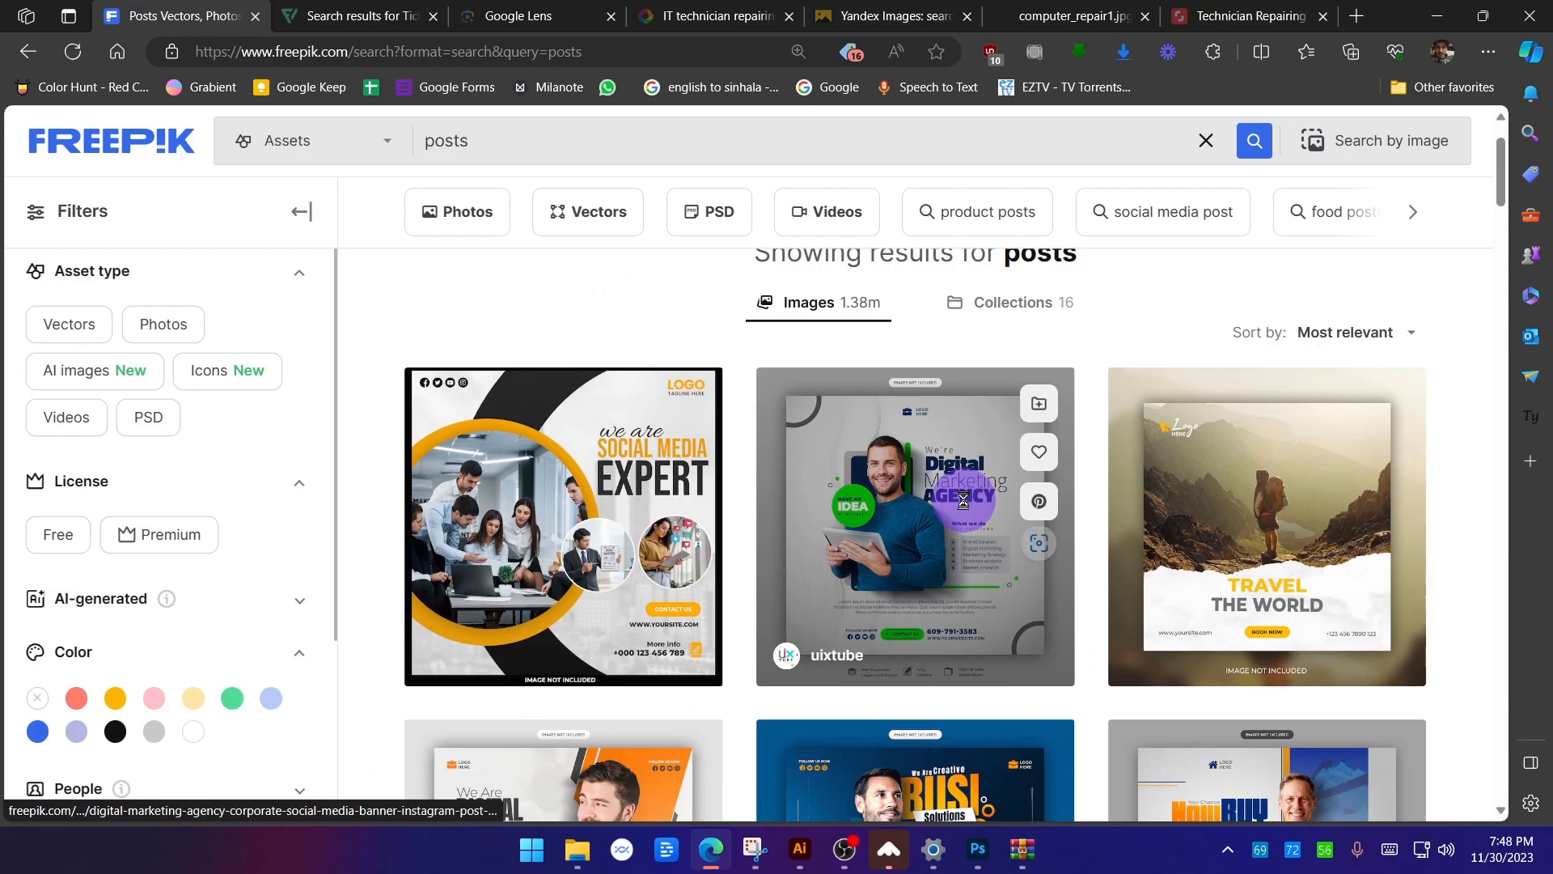
# Open the Digital Marketing Agency post template and examine its small circles, lines and corner rings as decorative elements.
pyautogui.click(962, 499)
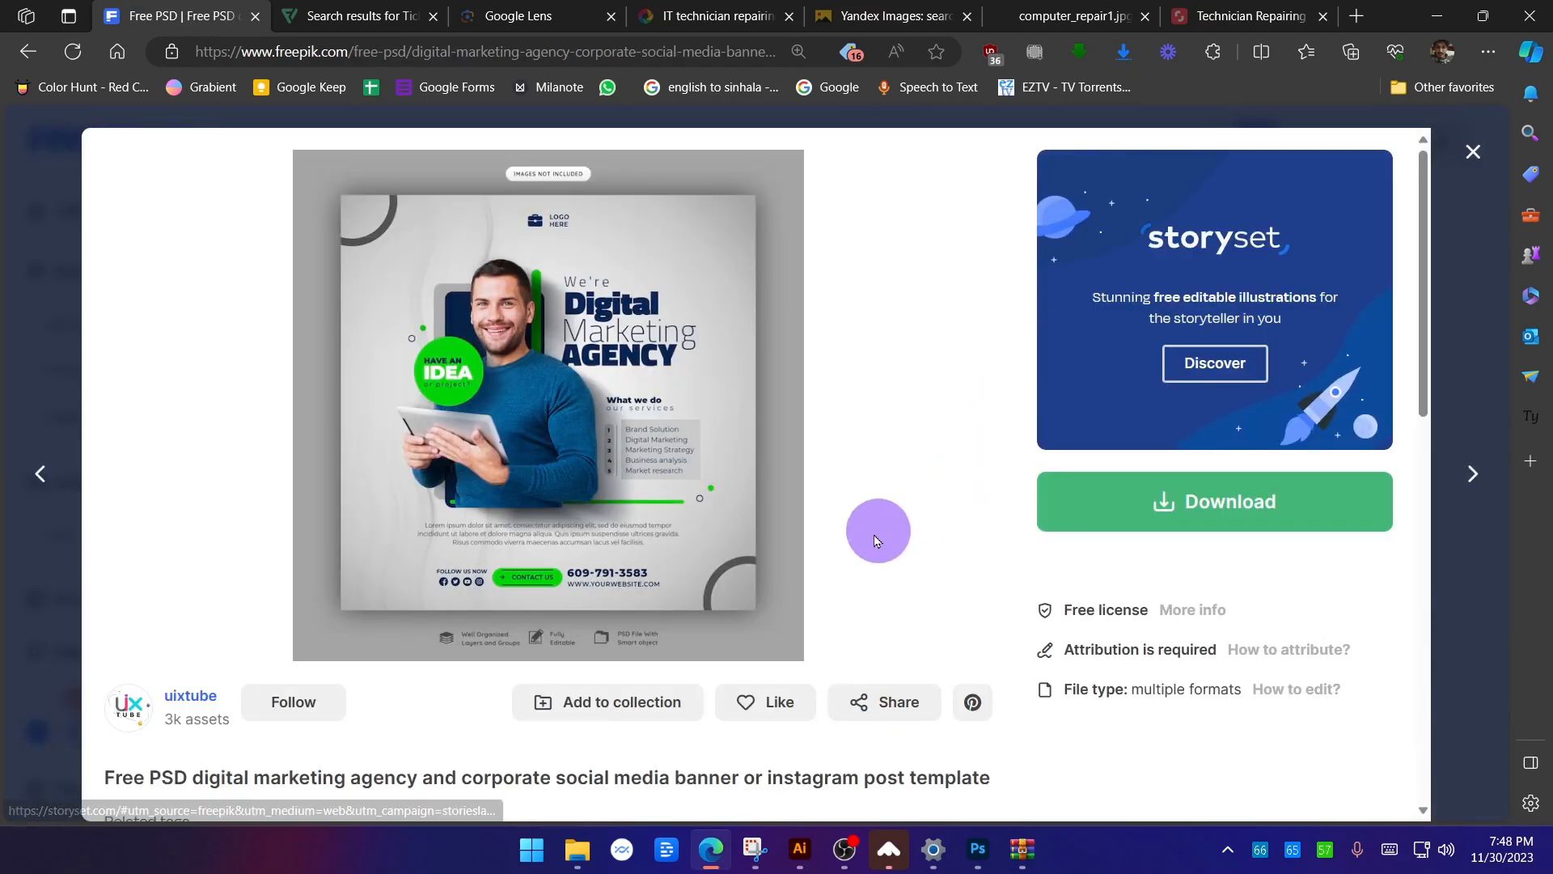
pyautogui.hotkey('ctrl', 'alt', 'g')
pyautogui.moveTo(708, 464)
pyautogui.mouseDown()
pyautogui.moveTo(700, 506)
pyautogui.moveTo(720, 458)
pyautogui.mouseUp()
pyautogui.moveTo(431, 318)
pyautogui.mouseDown()
pyautogui.moveTo(418, 347)
pyautogui.moveTo(431, 317)
pyautogui.mouseUp()
pyautogui.moveTo(368, 583)
pyautogui.mouseDown()
pyautogui.moveTo(362, 517)
pyautogui.moveTo(386, 458)
pyautogui.moveTo(372, 353)
pyautogui.mouseUp()
pyautogui.moveTo(392, 192); pyautogui.dragTo(376, 267)
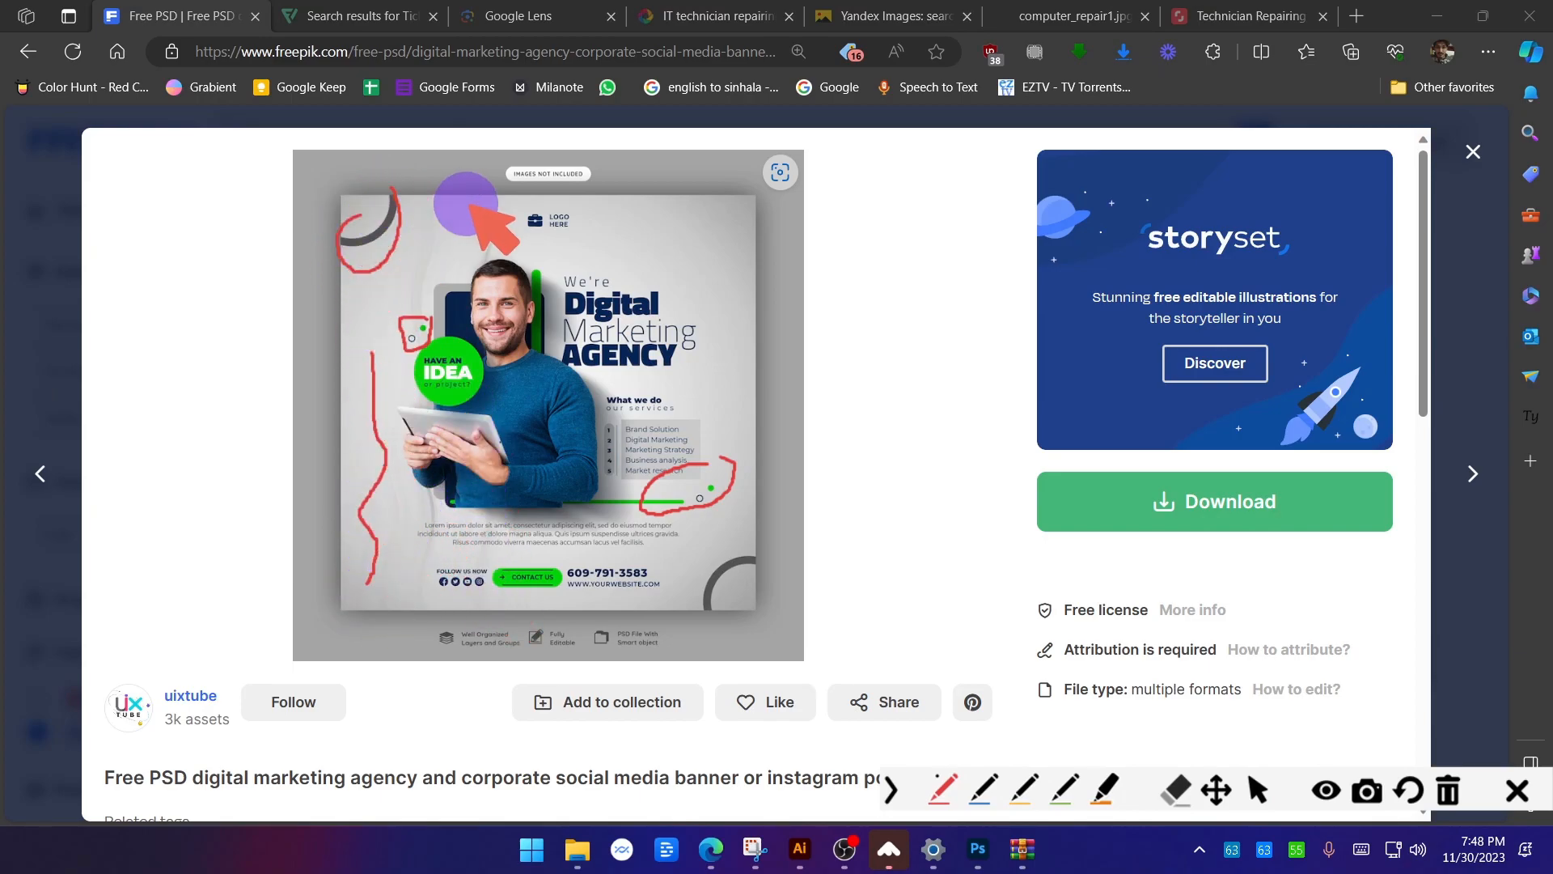
pyautogui.click(1515, 785)
pyautogui.click(1474, 151)
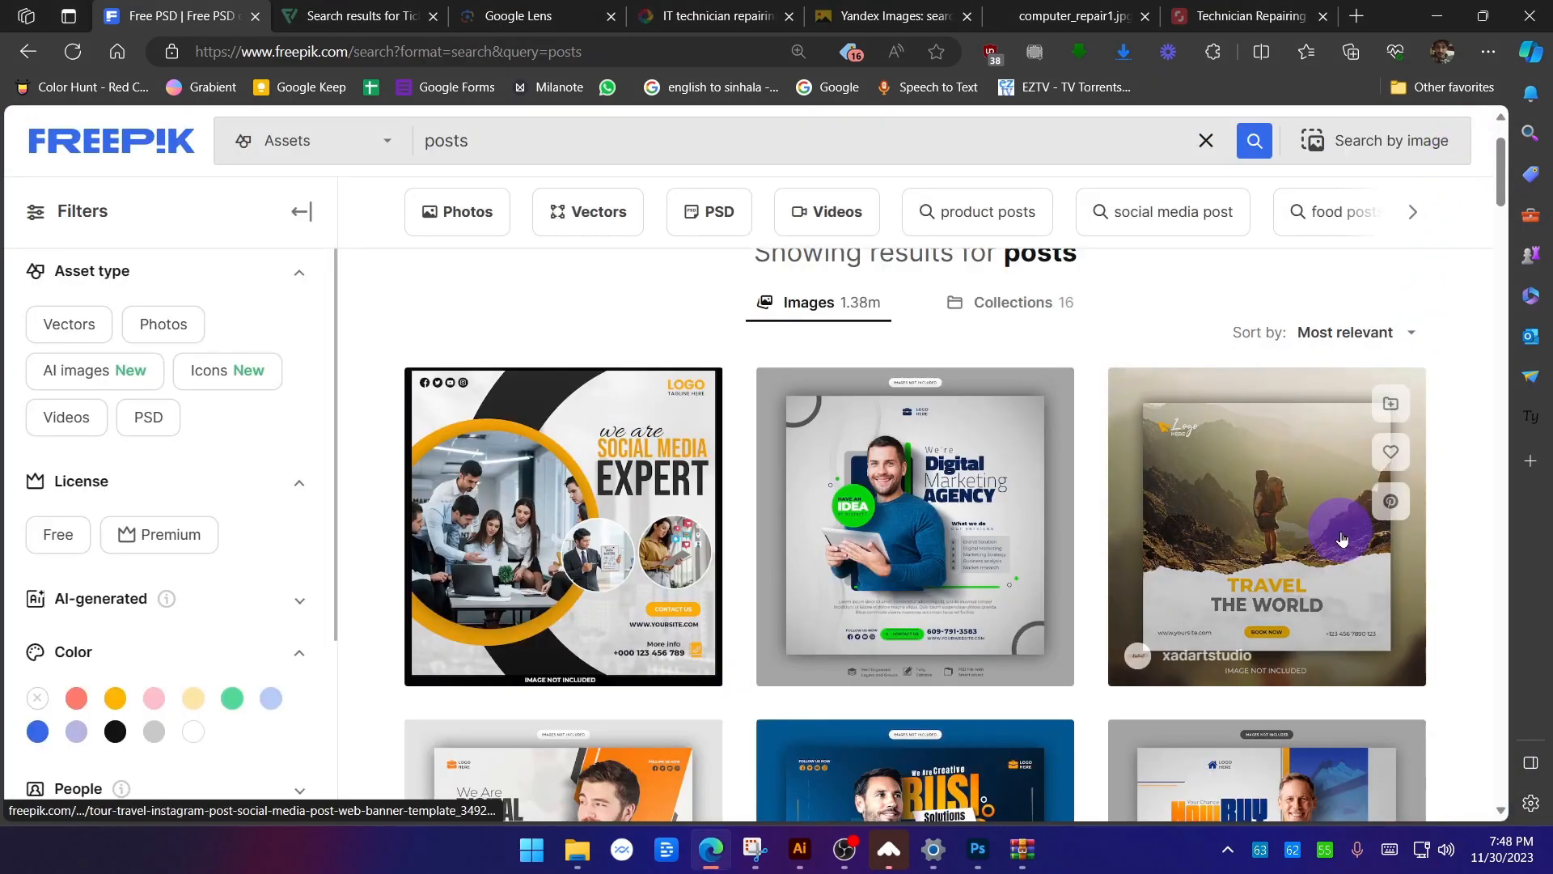
# Examine the Social Media Expert and Business Solutions Agency post templates for more decorative ideas.
pyautogui.scroll(-1, 1451, 510)
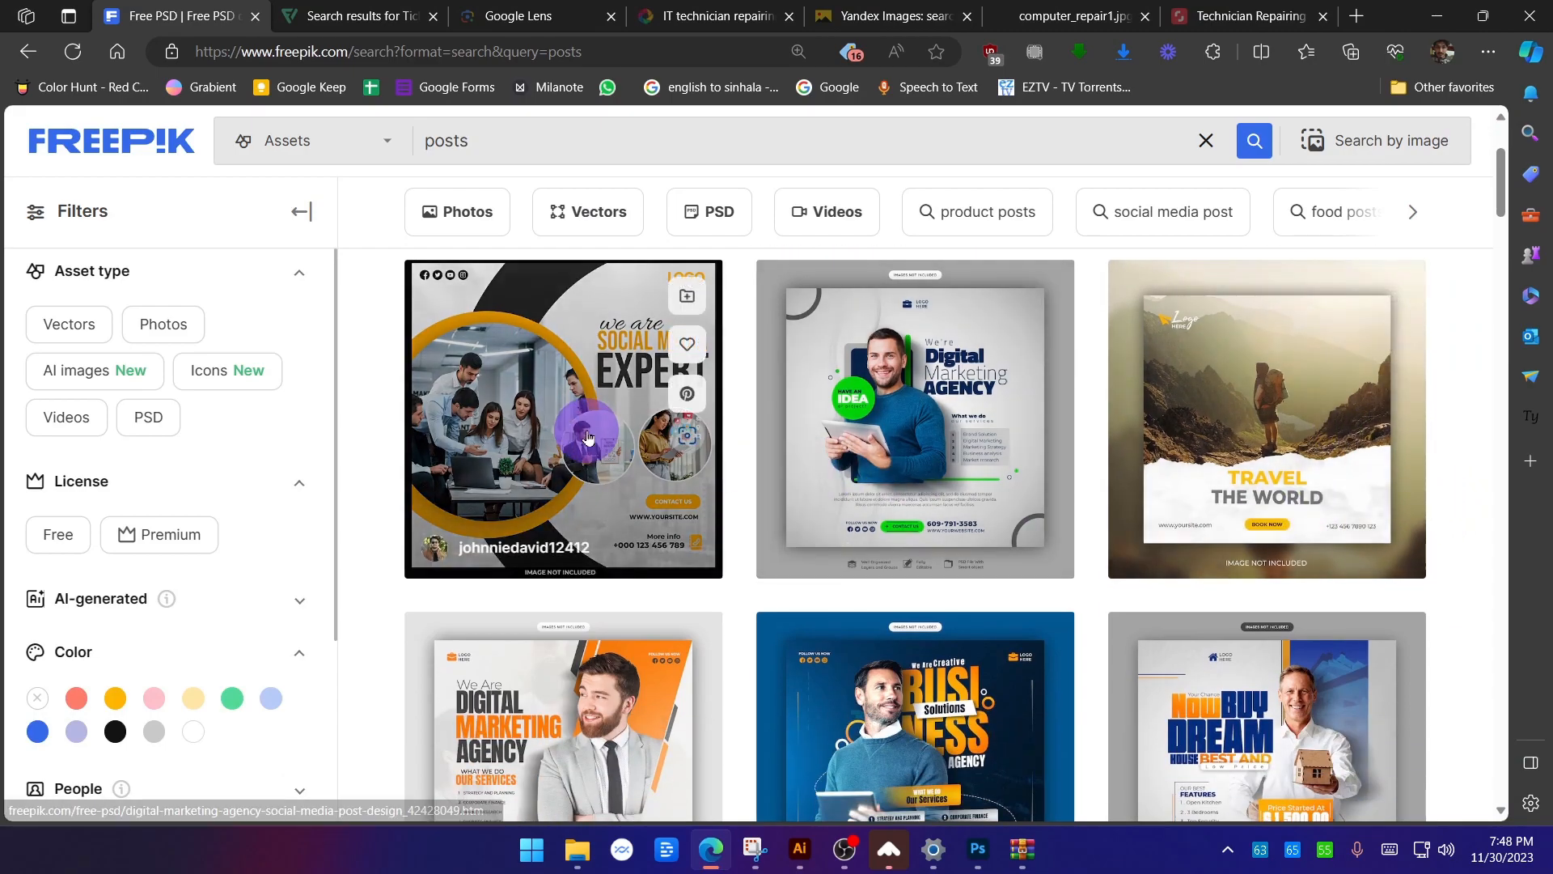
pyautogui.click(588, 433)
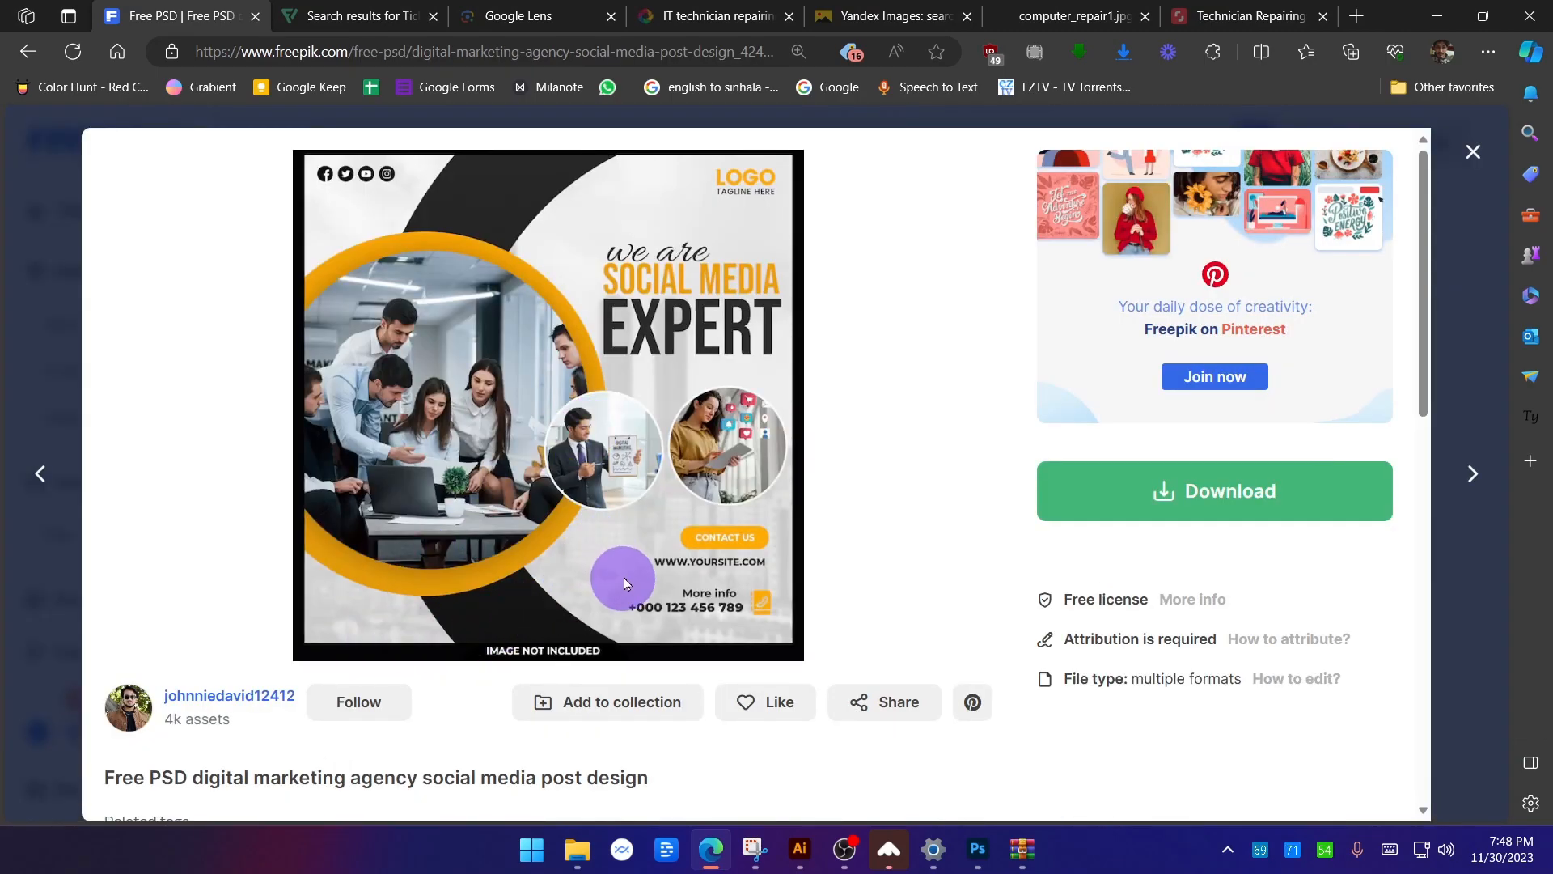
pyautogui.click(1473, 151)
pyautogui.scroll(-4, 1439, 368)
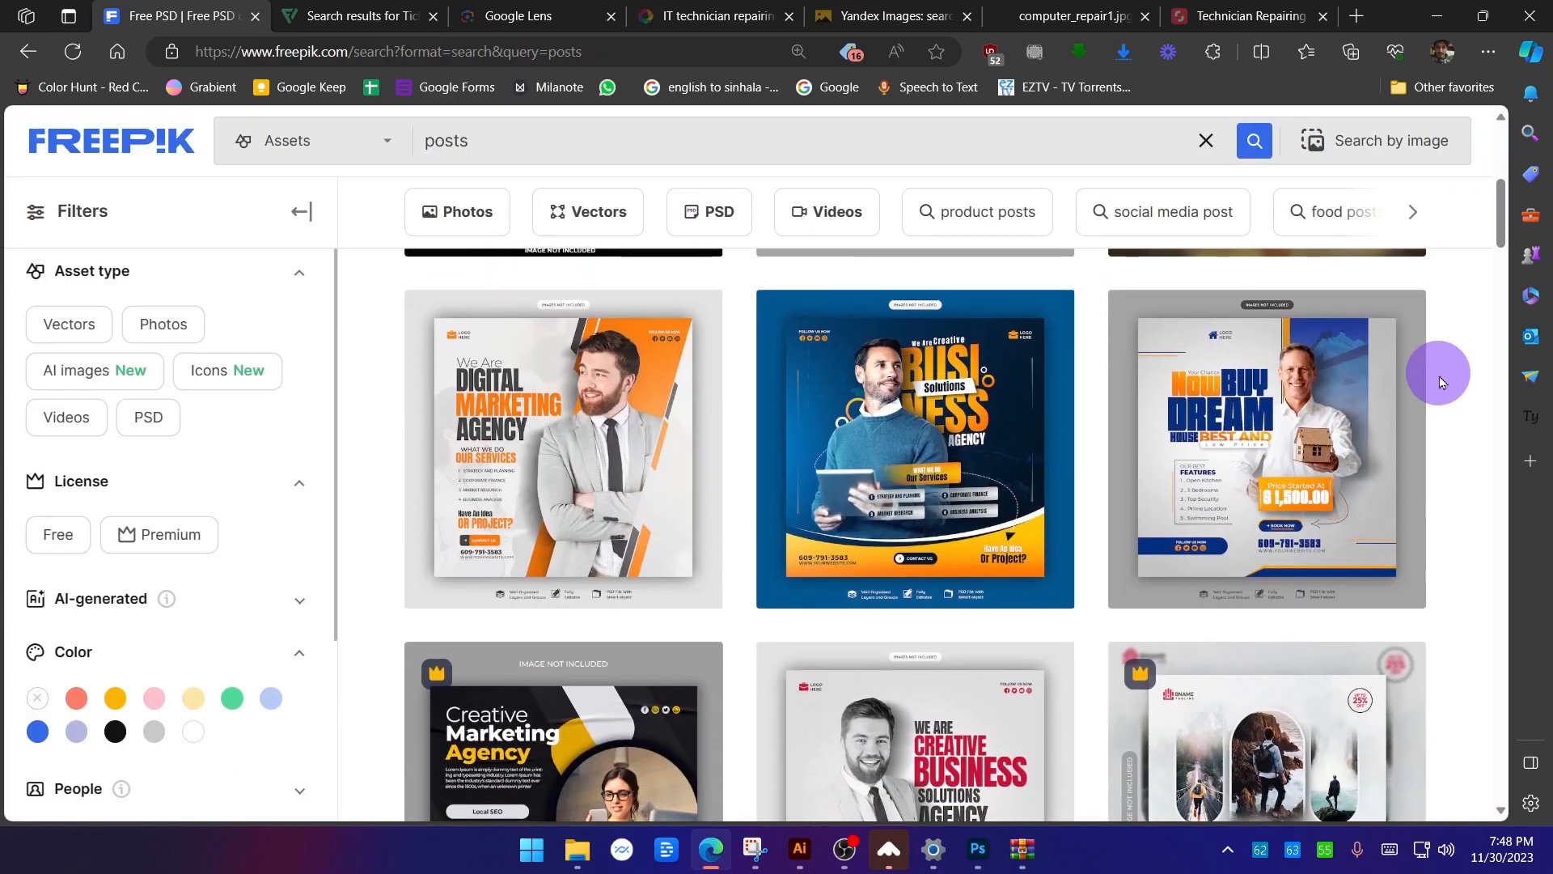
pyautogui.click(839, 440)
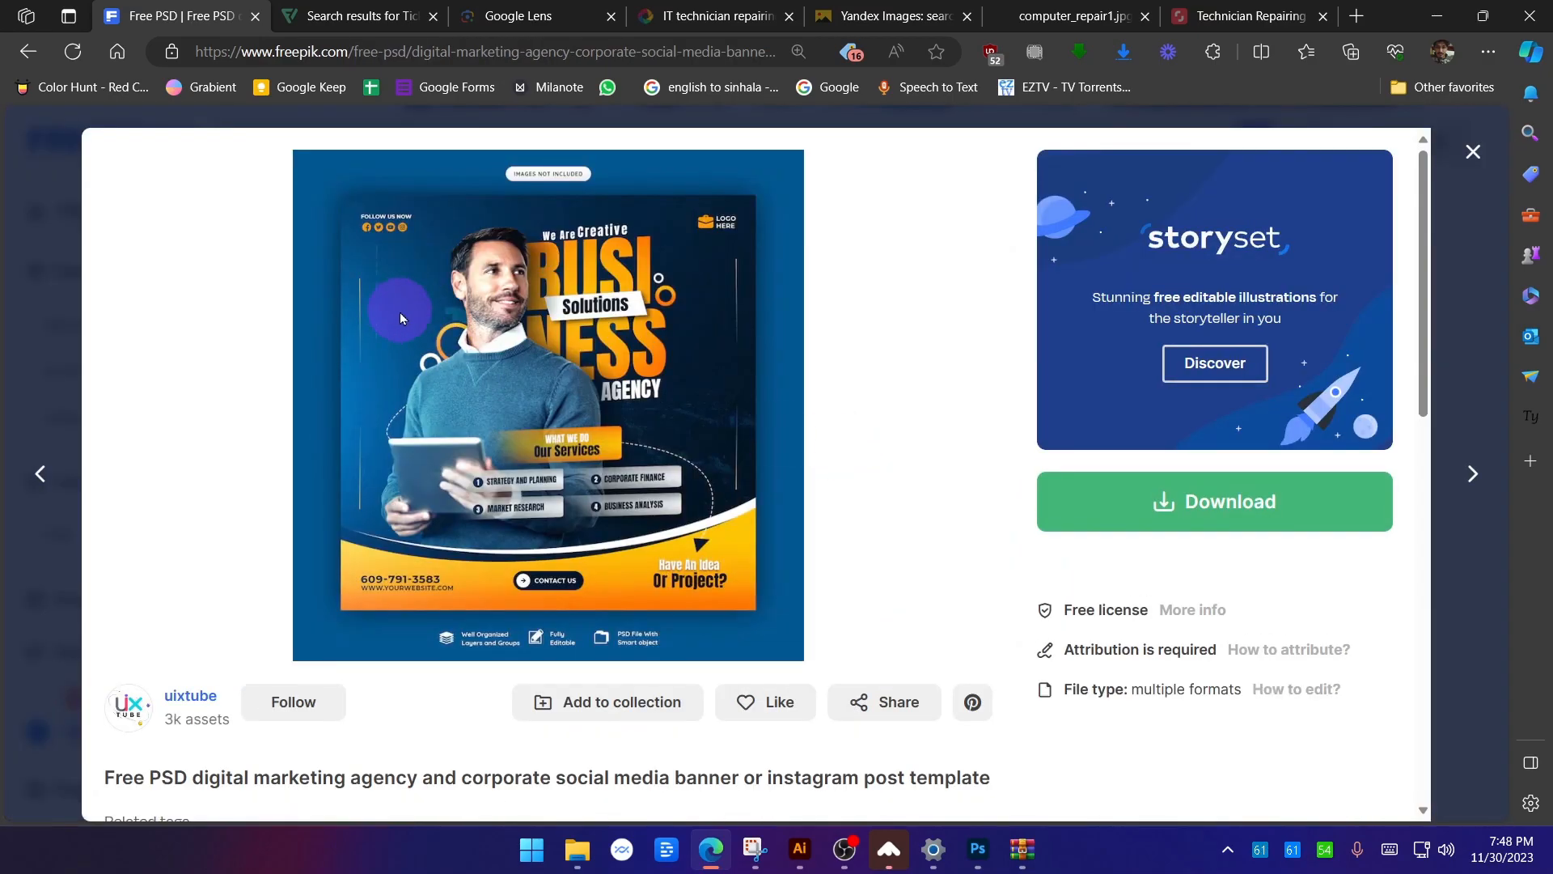
# Mark the thin side lines, dashed curve and small rings on the Business Solutions Agency template with the screen pen, clear the marks and close the template.
pyautogui.hotkey('ctrl', 'alt', 'g')
pyautogui.moveTo(360, 266); pyautogui.dragTo(331, 280)
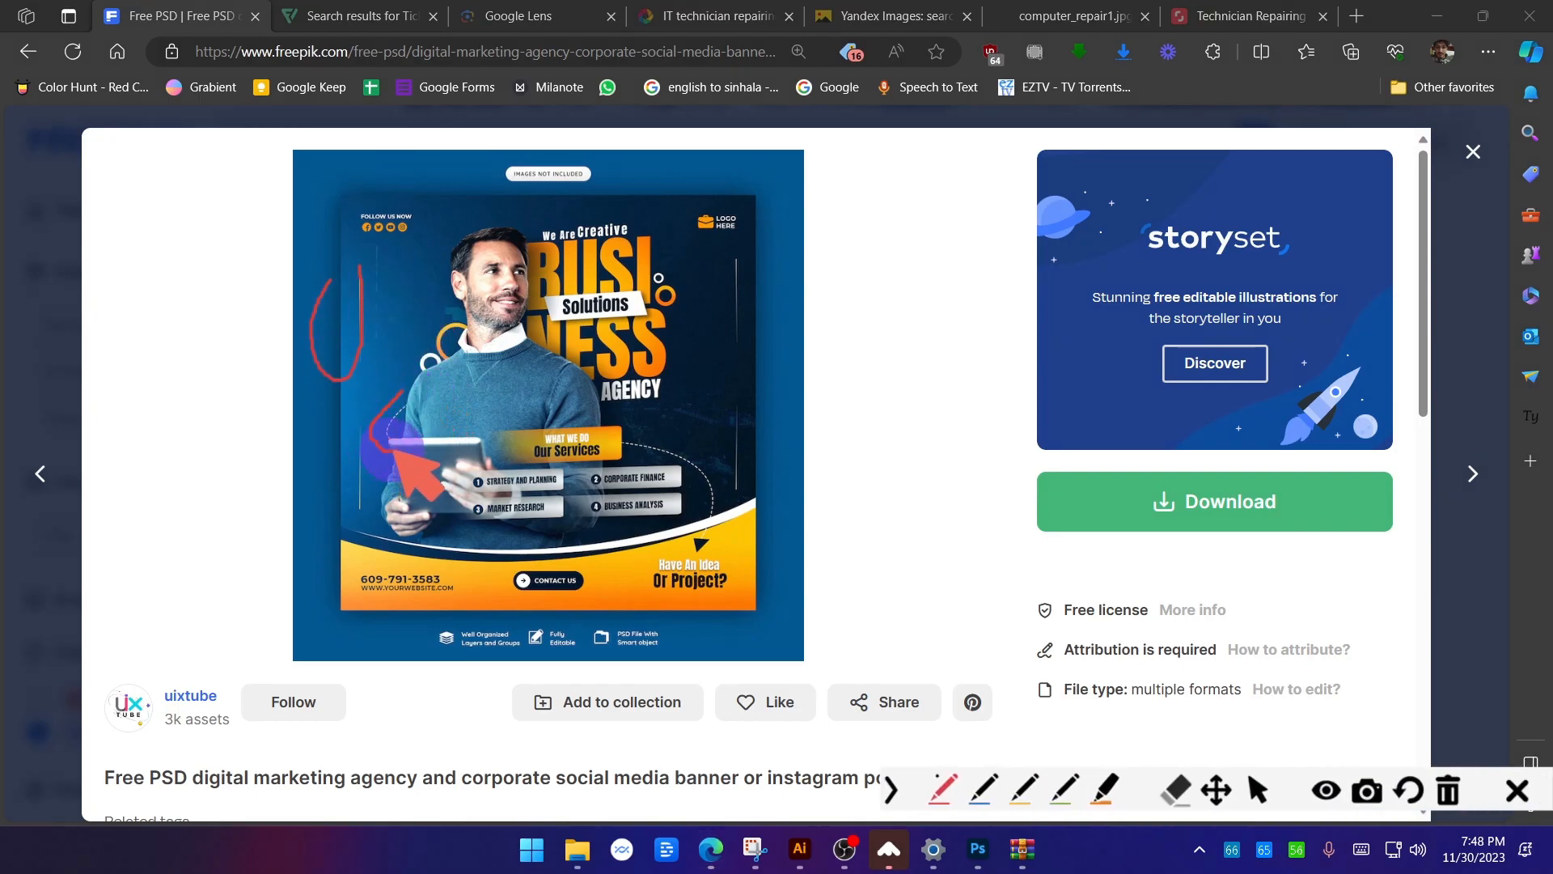
pyautogui.moveTo(623, 426)
pyautogui.mouseDown()
pyautogui.moveTo(732, 543)
pyautogui.moveTo(619, 484)
pyautogui.mouseUp()
pyautogui.moveTo(728, 394)
pyautogui.mouseDown()
pyautogui.moveTo(709, 534)
pyautogui.moveTo(736, 395)
pyautogui.mouseUp()
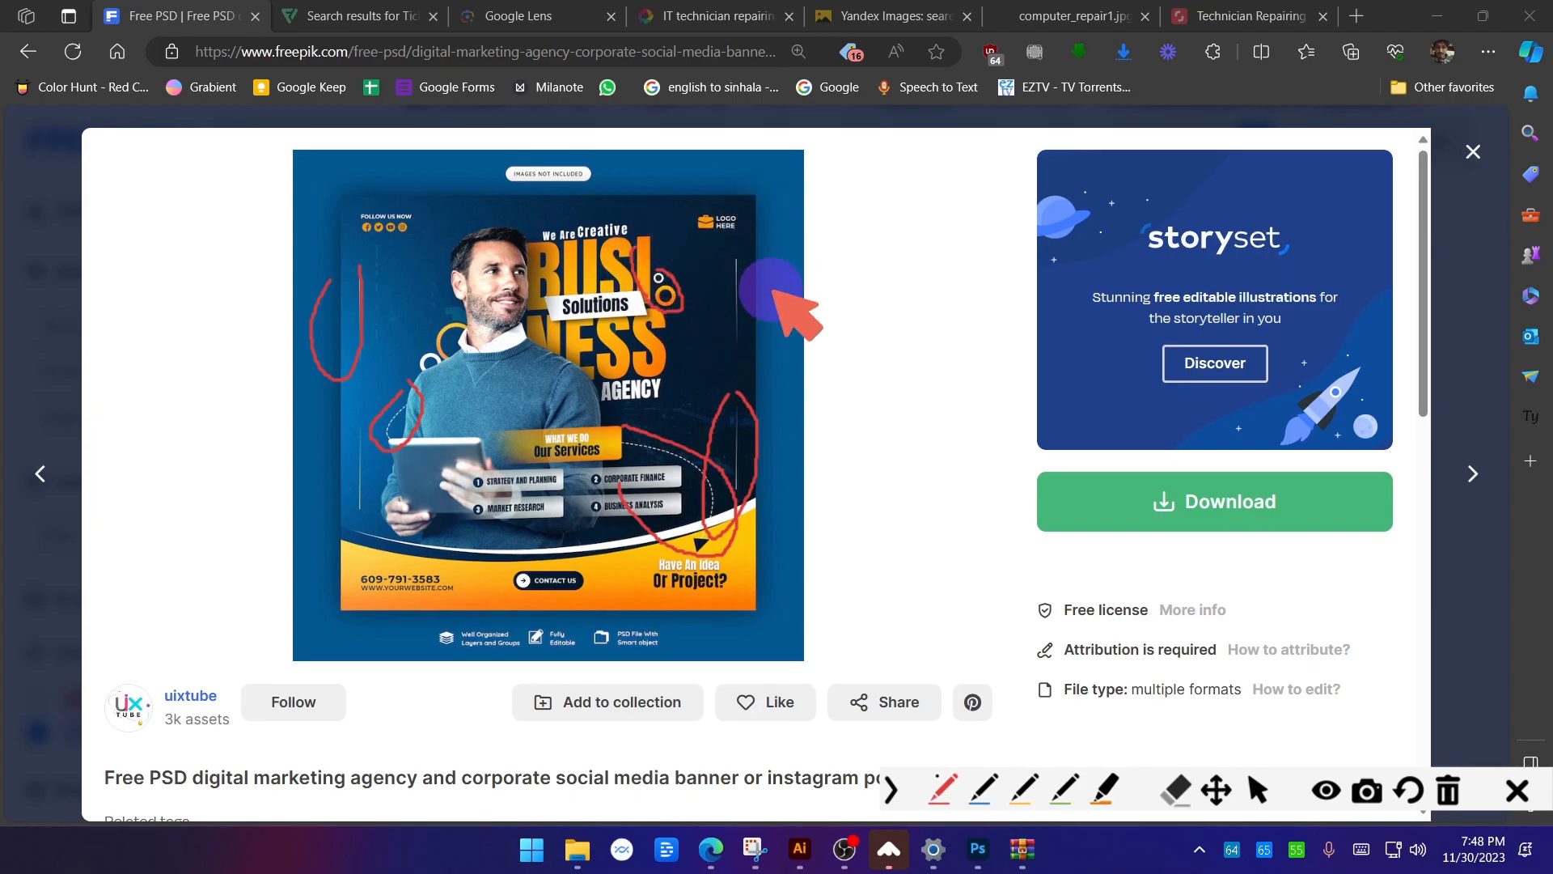
pyautogui.click(1517, 790)
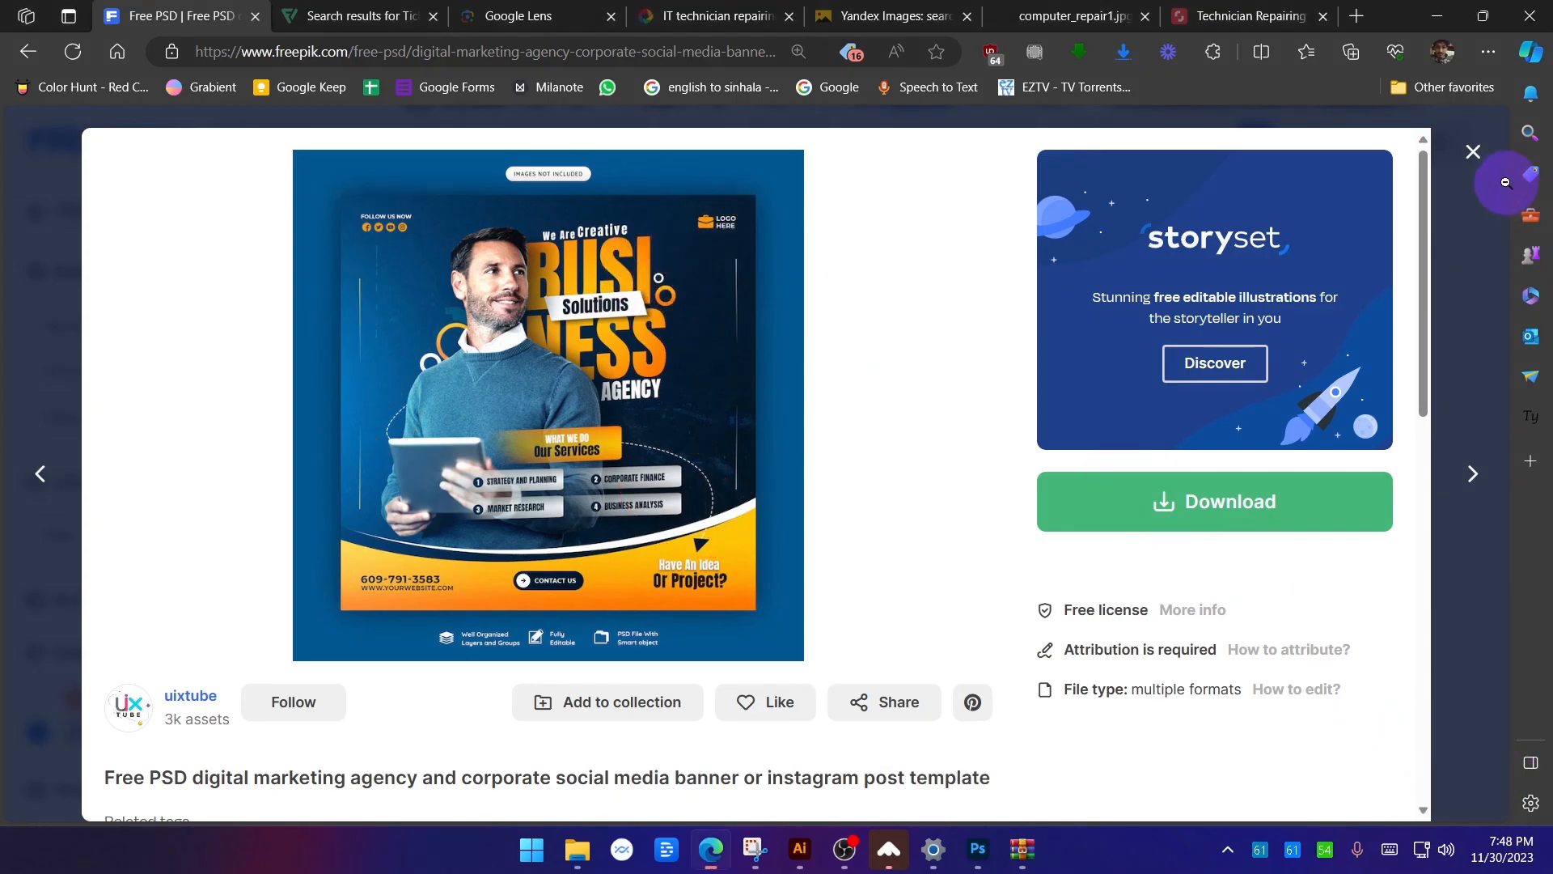
pyautogui.click(1484, 166)
# Open the World Health Day post template, mark its small decorative icons with the screen pen, clear the marks and close the template.
pyautogui.scroll(-4, 1491, 513)
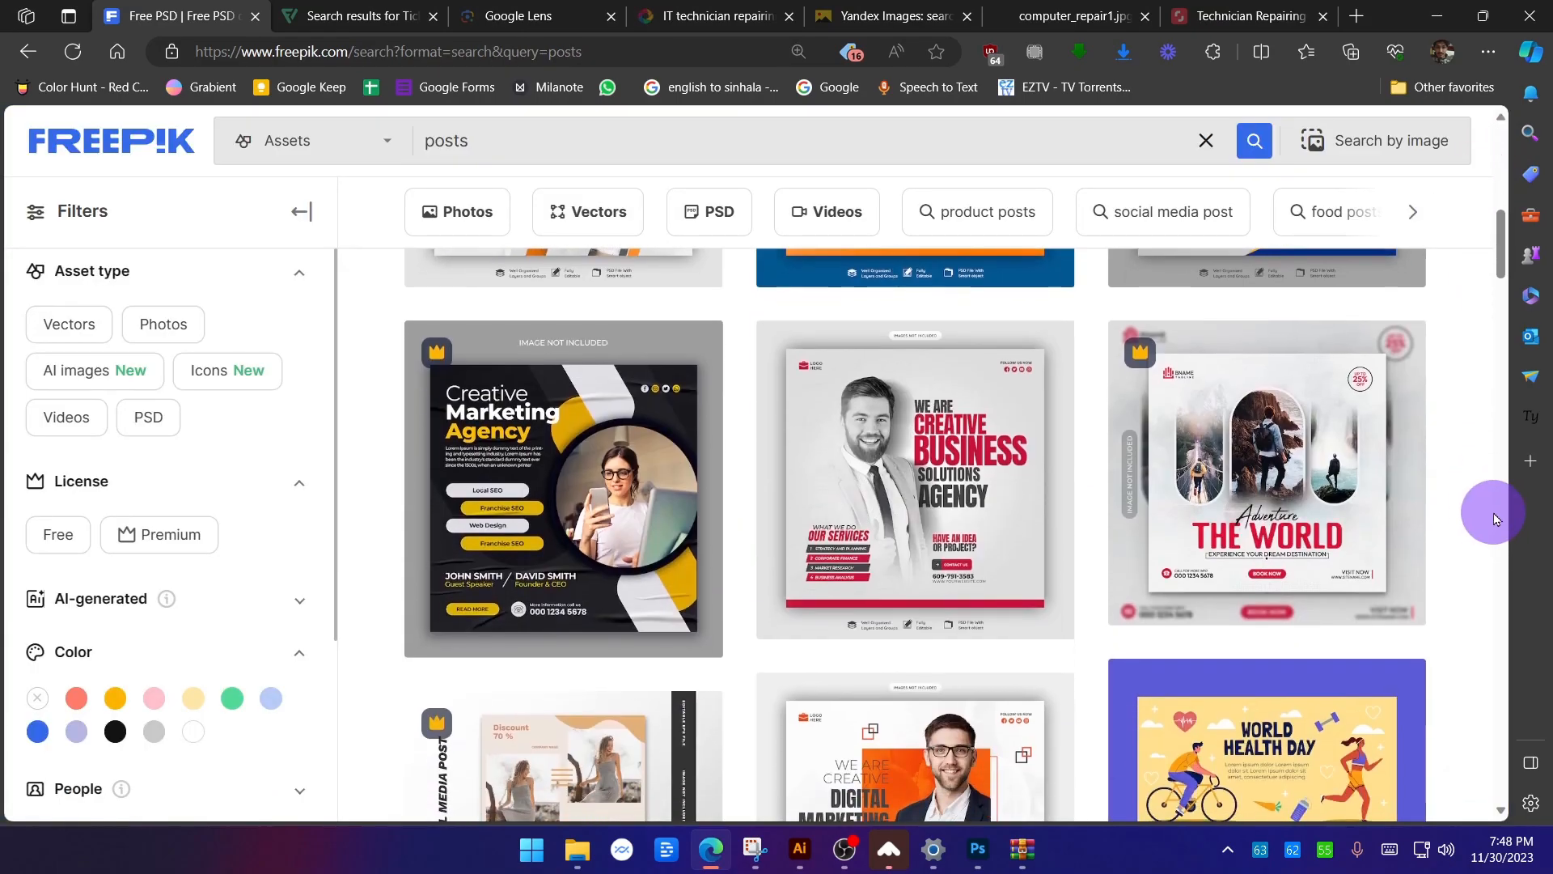
pyautogui.scroll(-3, 1446, 488)
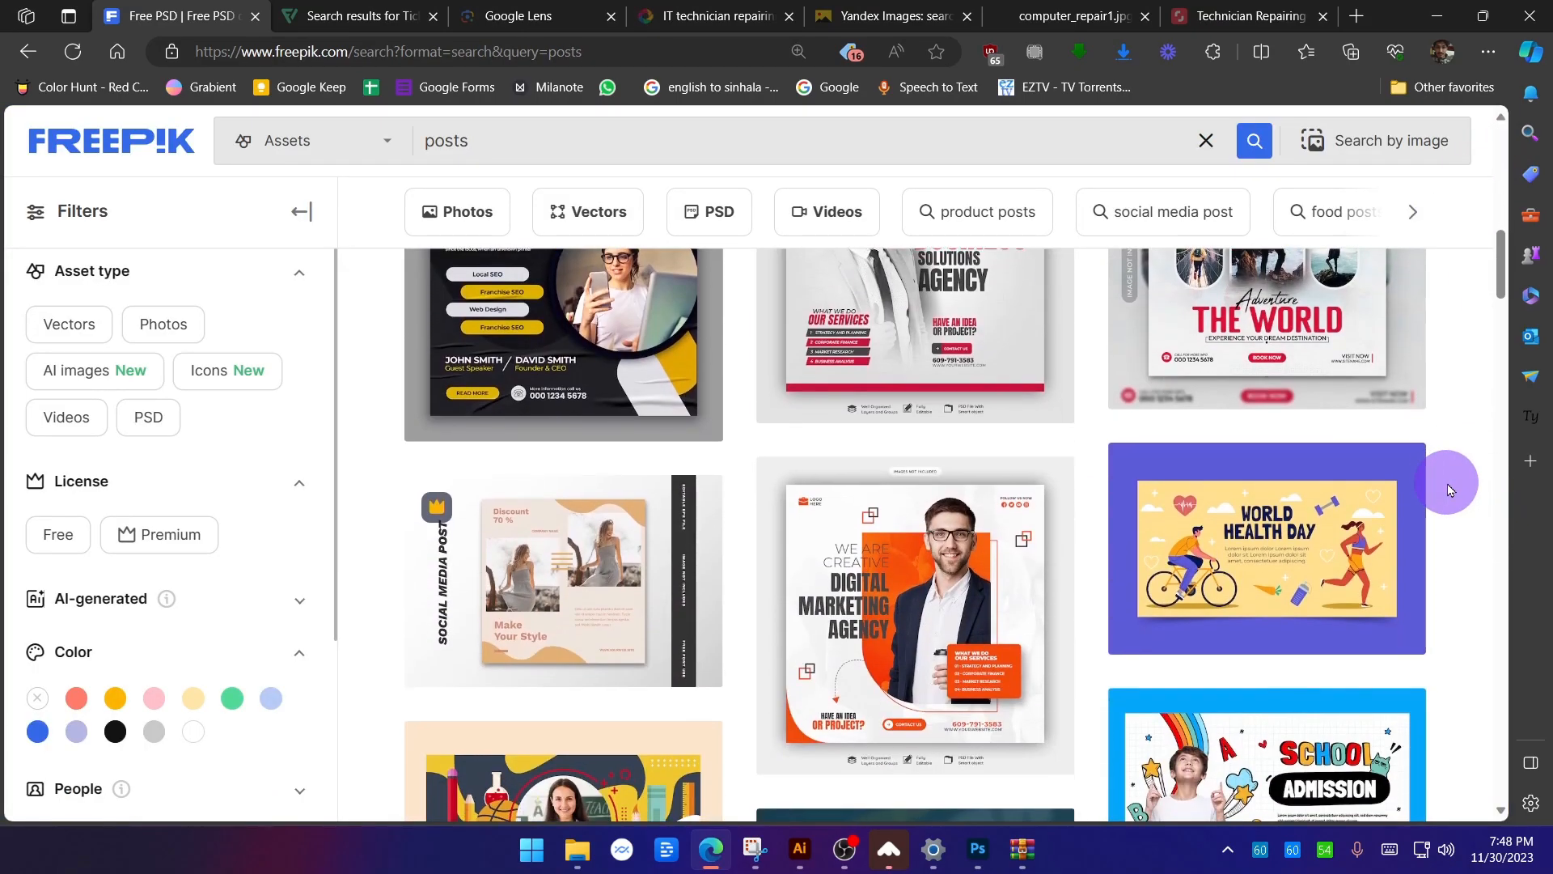
pyautogui.click(1291, 530)
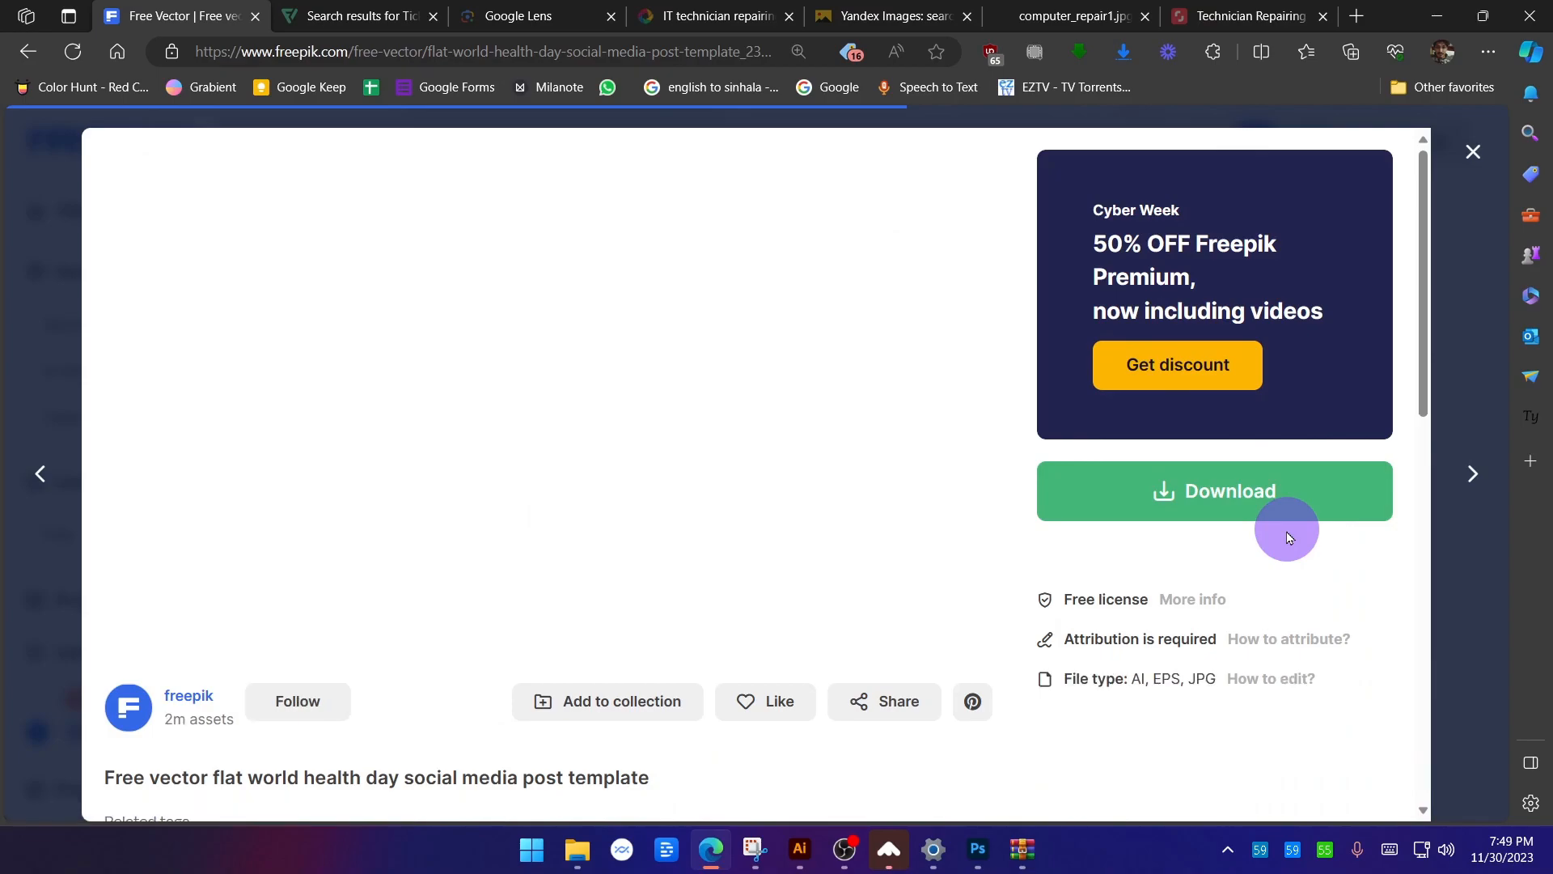
pyautogui.hotkey('ctrl', 'alt', 'g')
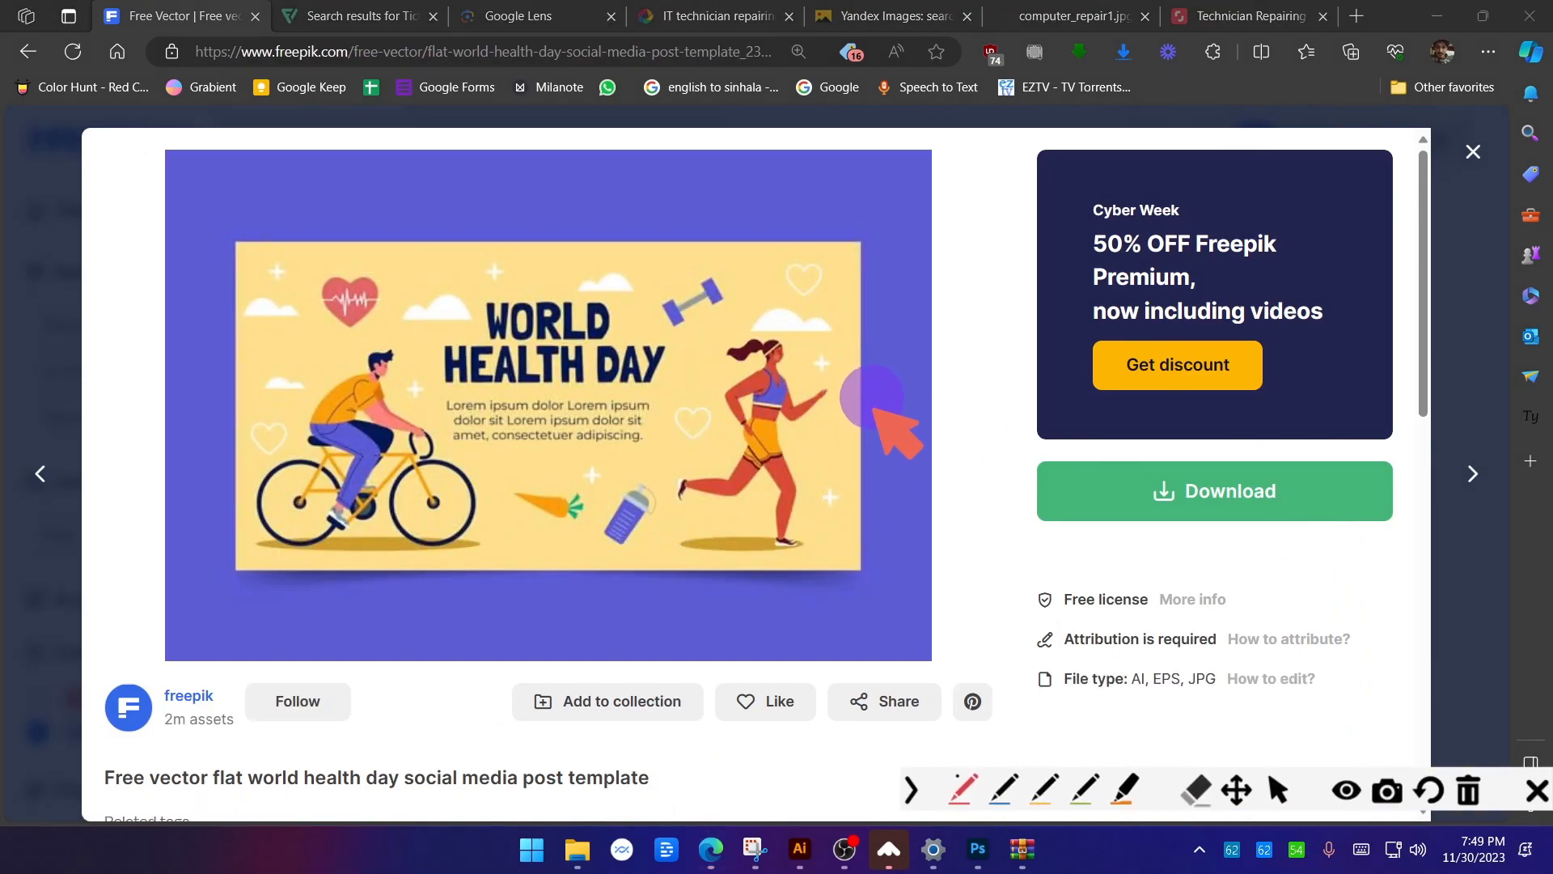
pyautogui.moveTo(831, 344)
pyautogui.mouseDown()
pyautogui.moveTo(801, 340)
pyautogui.moveTo(728, 267)
pyautogui.moveTo(603, 336)
pyautogui.mouseUp()
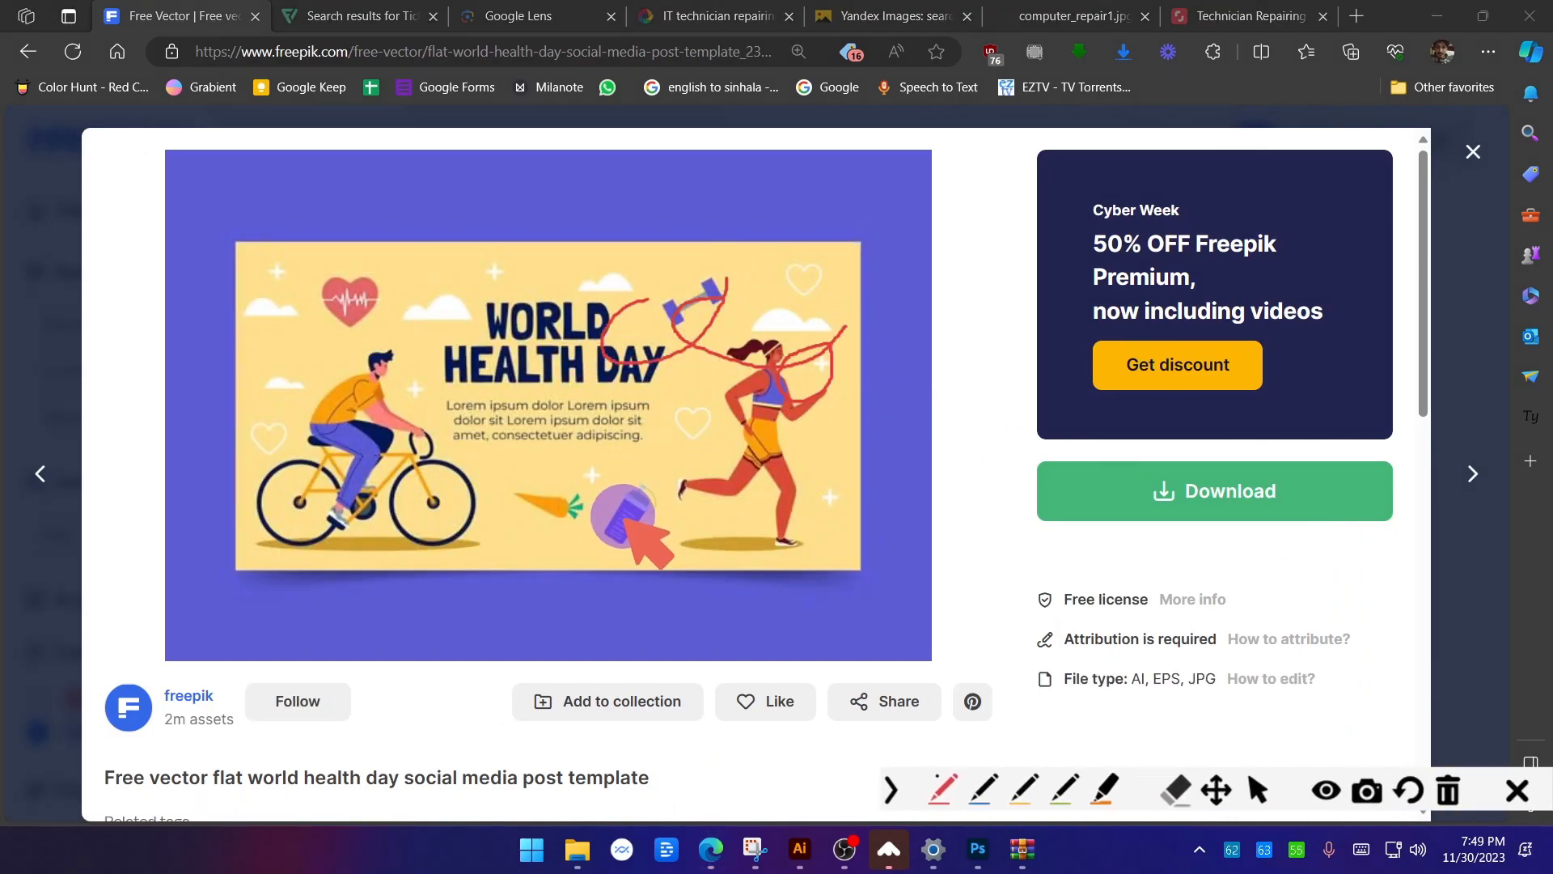
pyautogui.click(1517, 790)
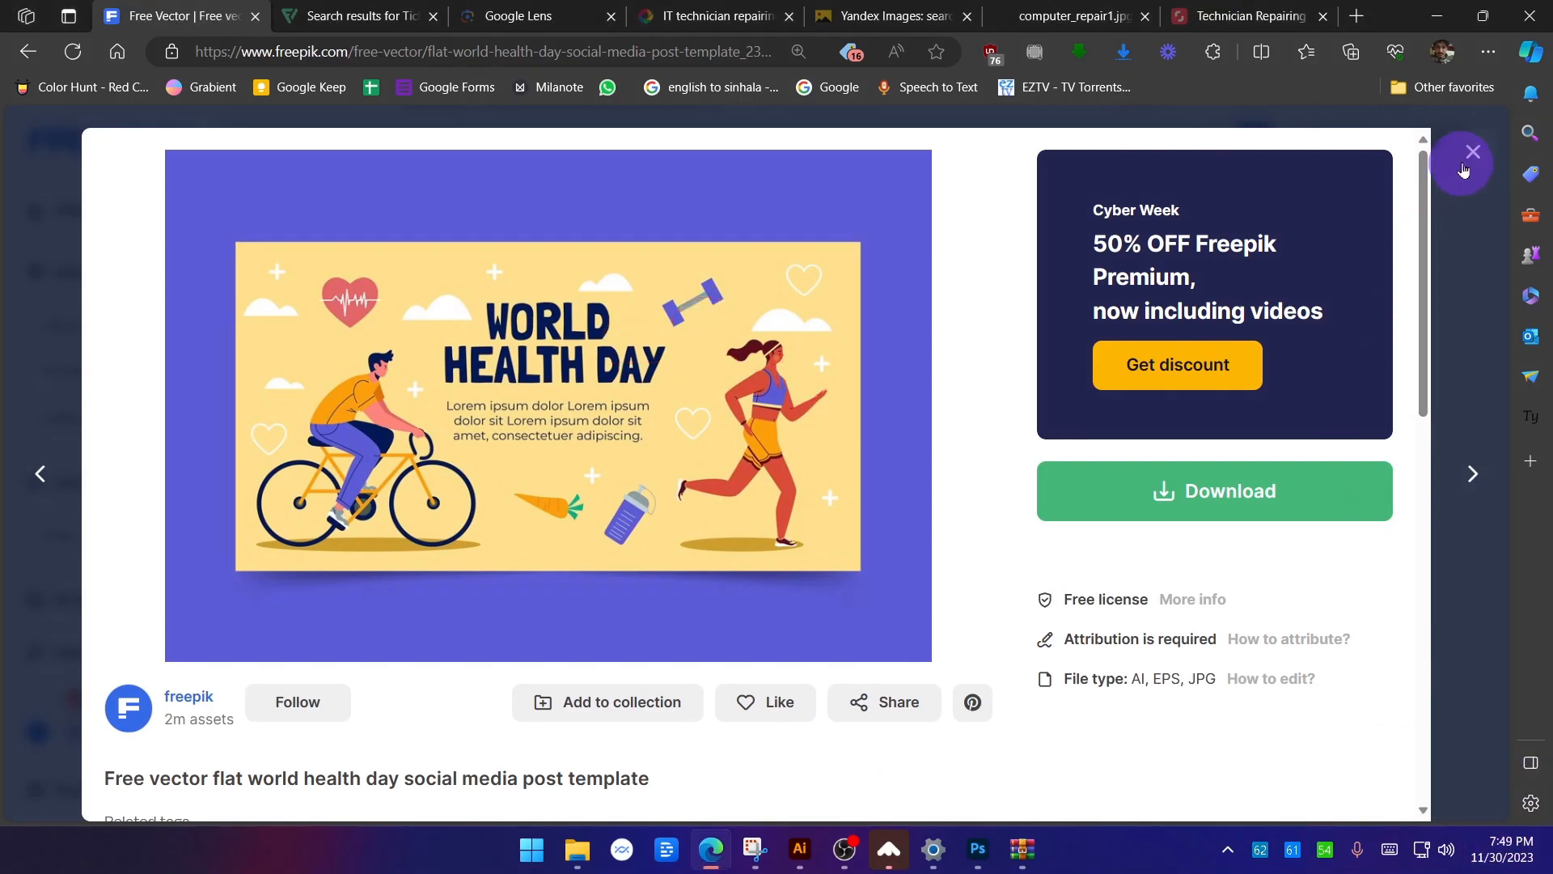
pyautogui.click(1473, 151)
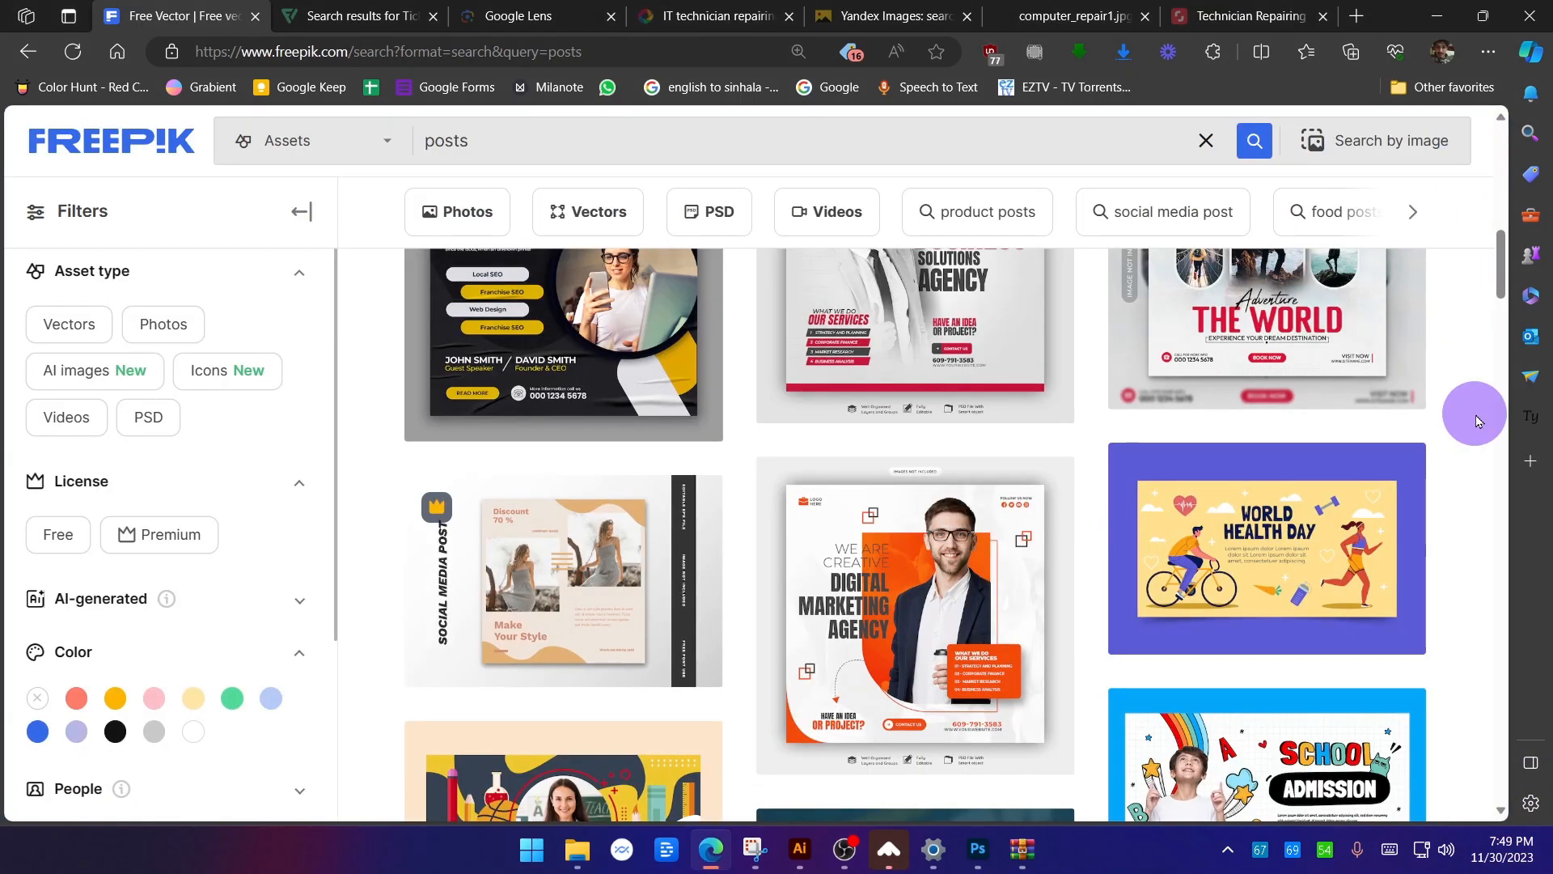
# Examine the School Admission and teal Business Solutions post templates for decorative ideas, closing each one.
pyautogui.scroll(-2, 1476, 421)
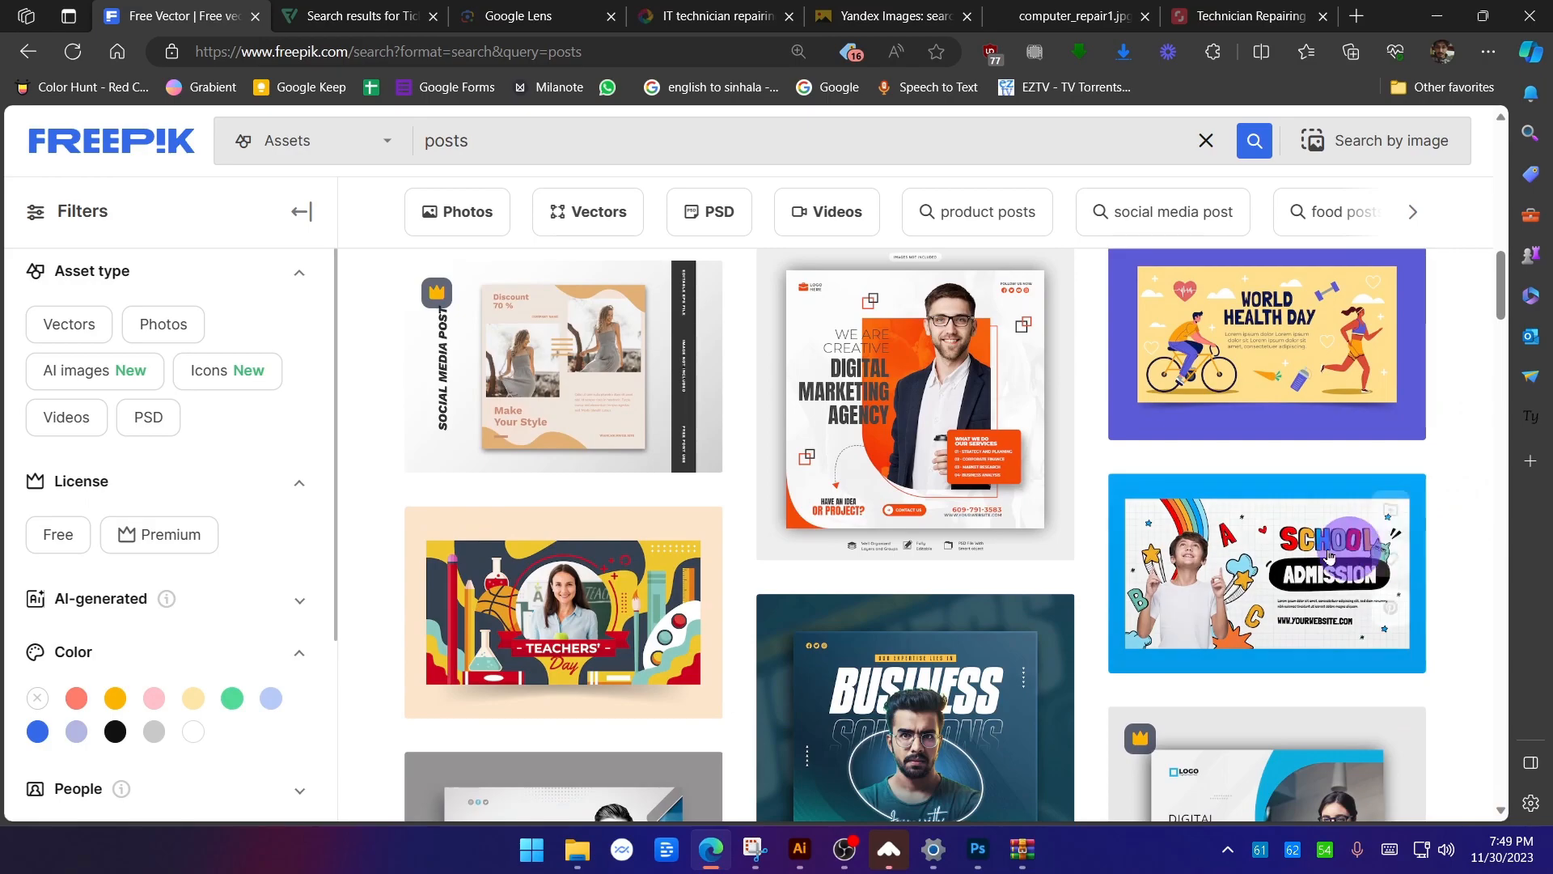
pyautogui.click(1187, 575)
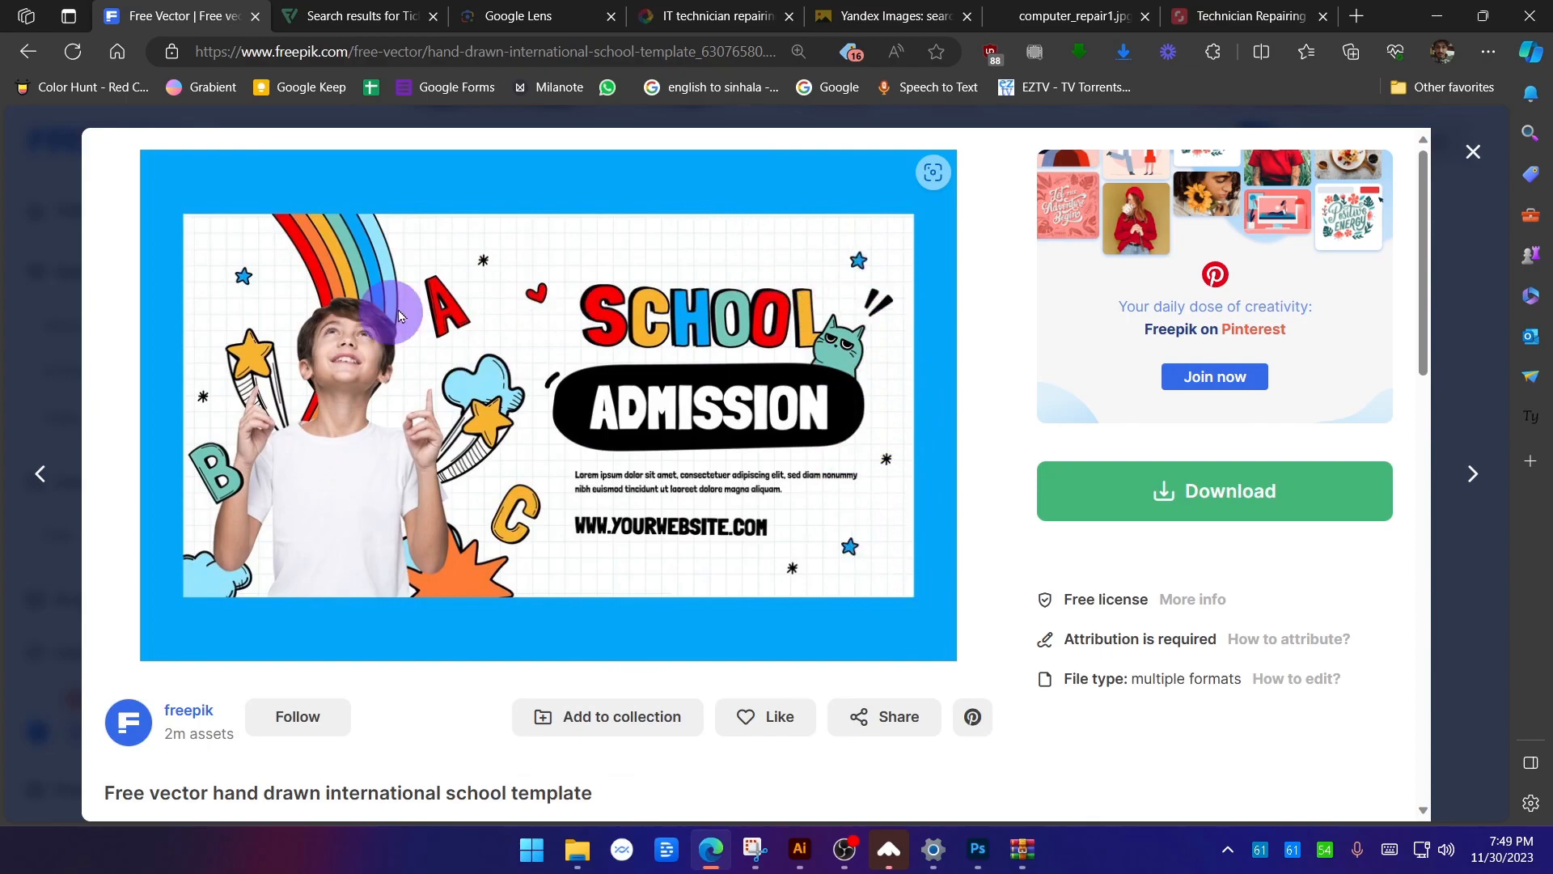
pyautogui.click(1474, 151)
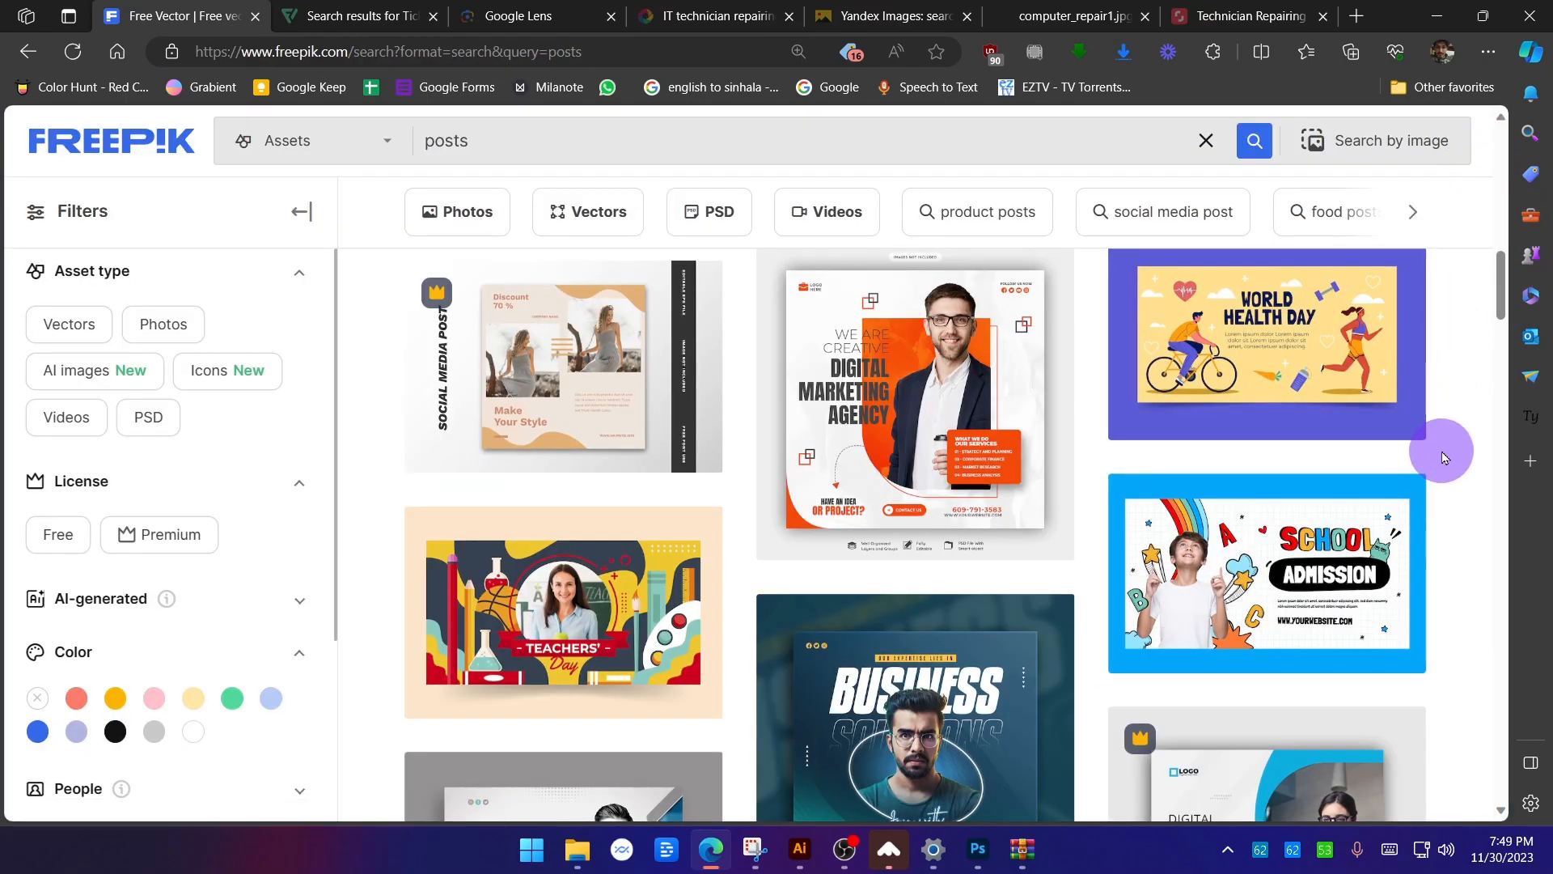
pyautogui.scroll(-4, 1445, 458)
pyautogui.click(922, 441)
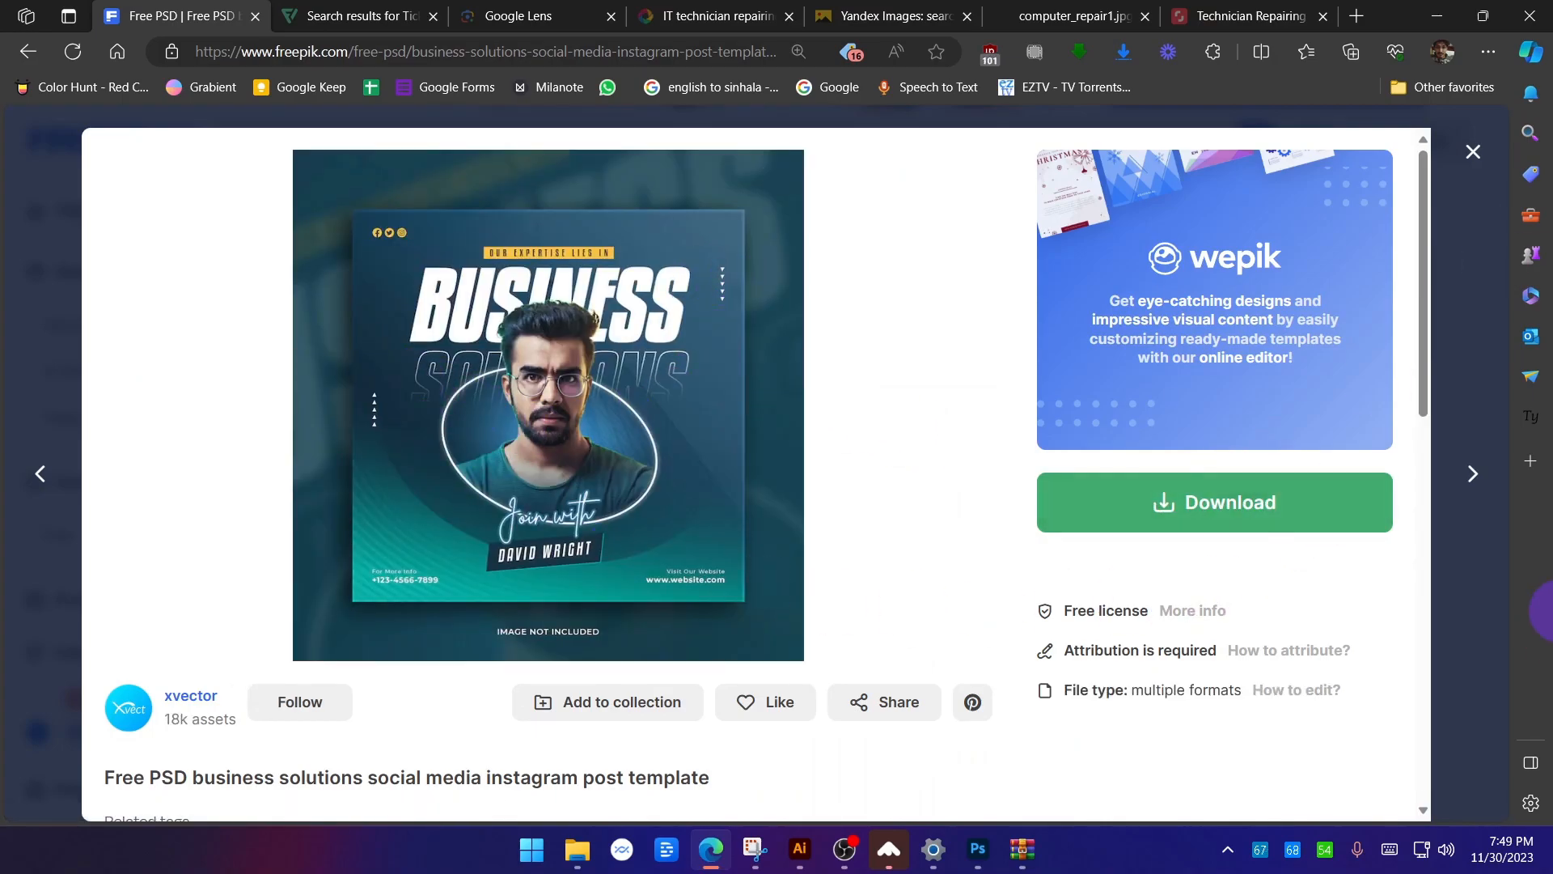
pyautogui.click(1478, 156)
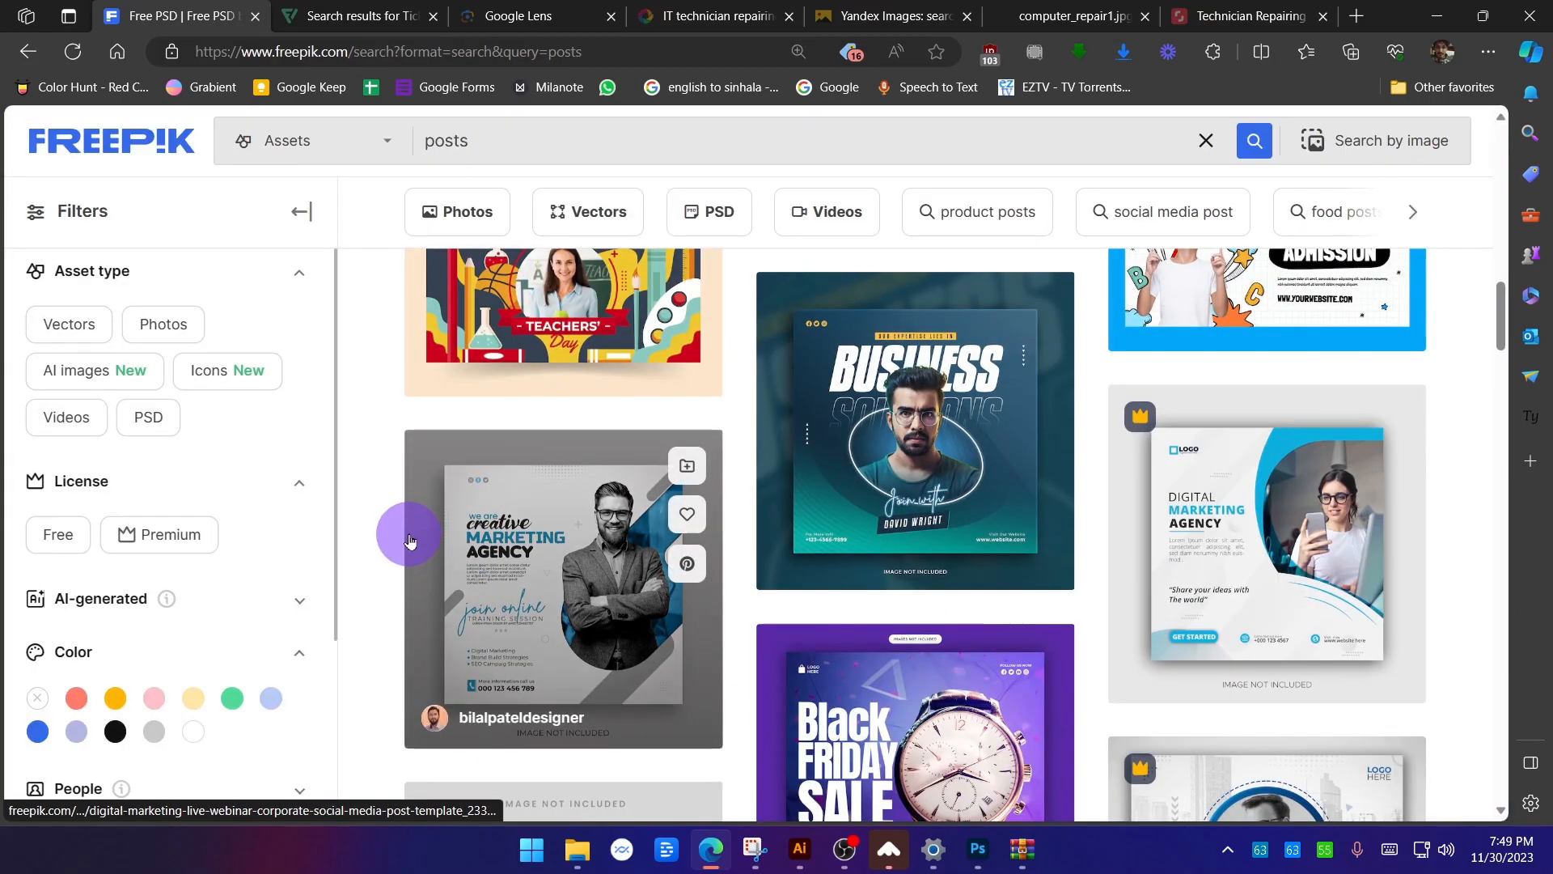
# Replace the "posts" query with "halftone" and run the Freepik search.
pyautogui.scroll(5, 411, 541)
pyautogui.moveTo(494, 150); pyautogui.dragTo(358, 159)
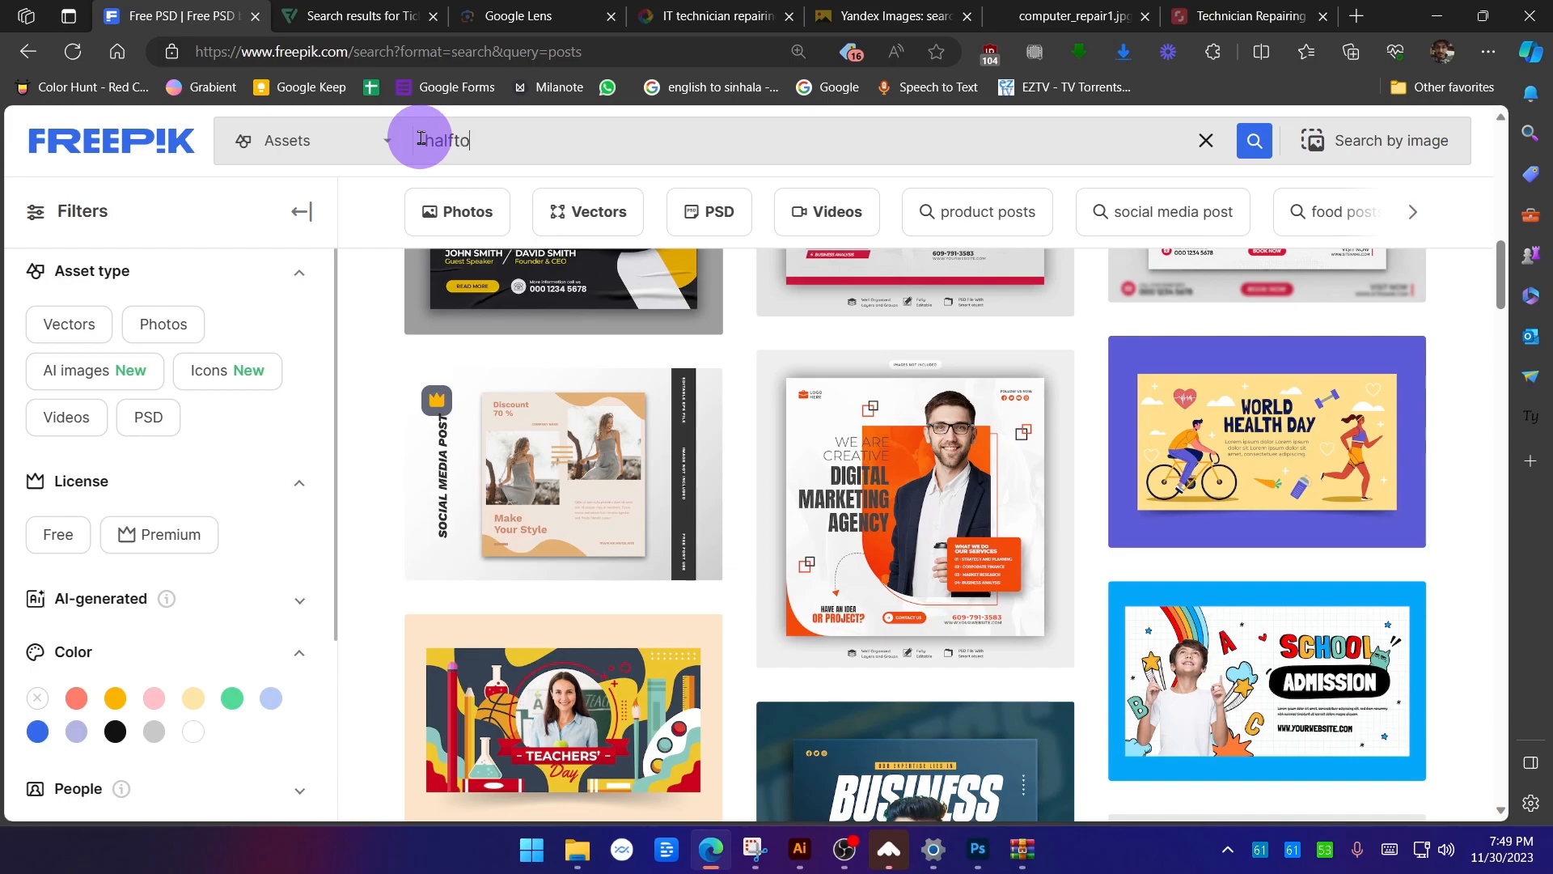
pyautogui.press('Return')
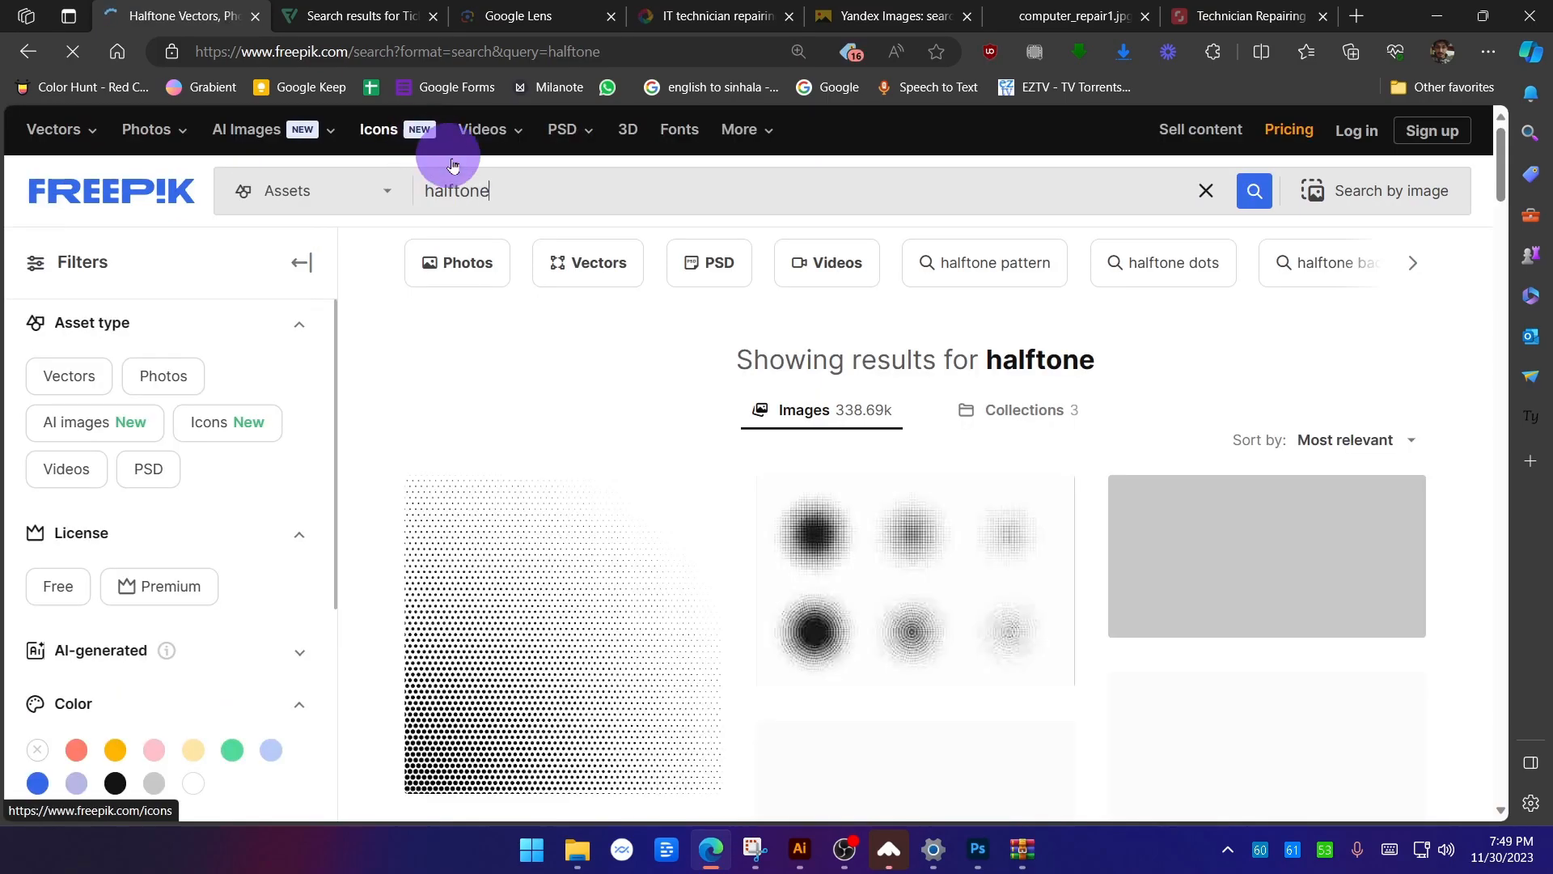
# Browse the halftone results for a dot pattern that could decorate the post's corners.
pyautogui.scroll(-1, 327, 475)
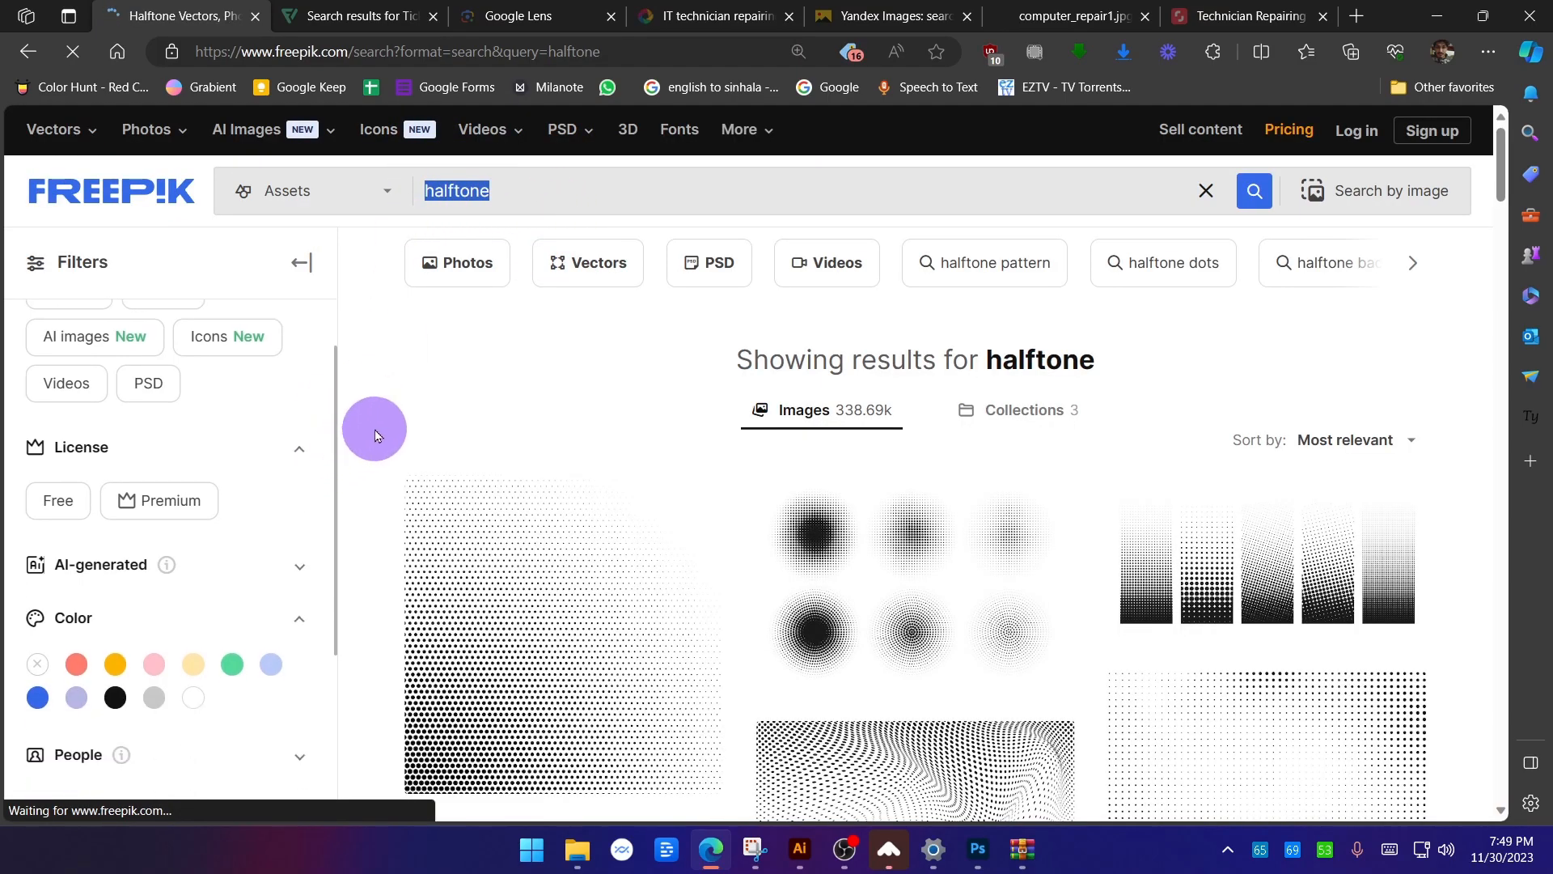
pyautogui.press('alt')
pyautogui.scroll(-1, 388, 404)
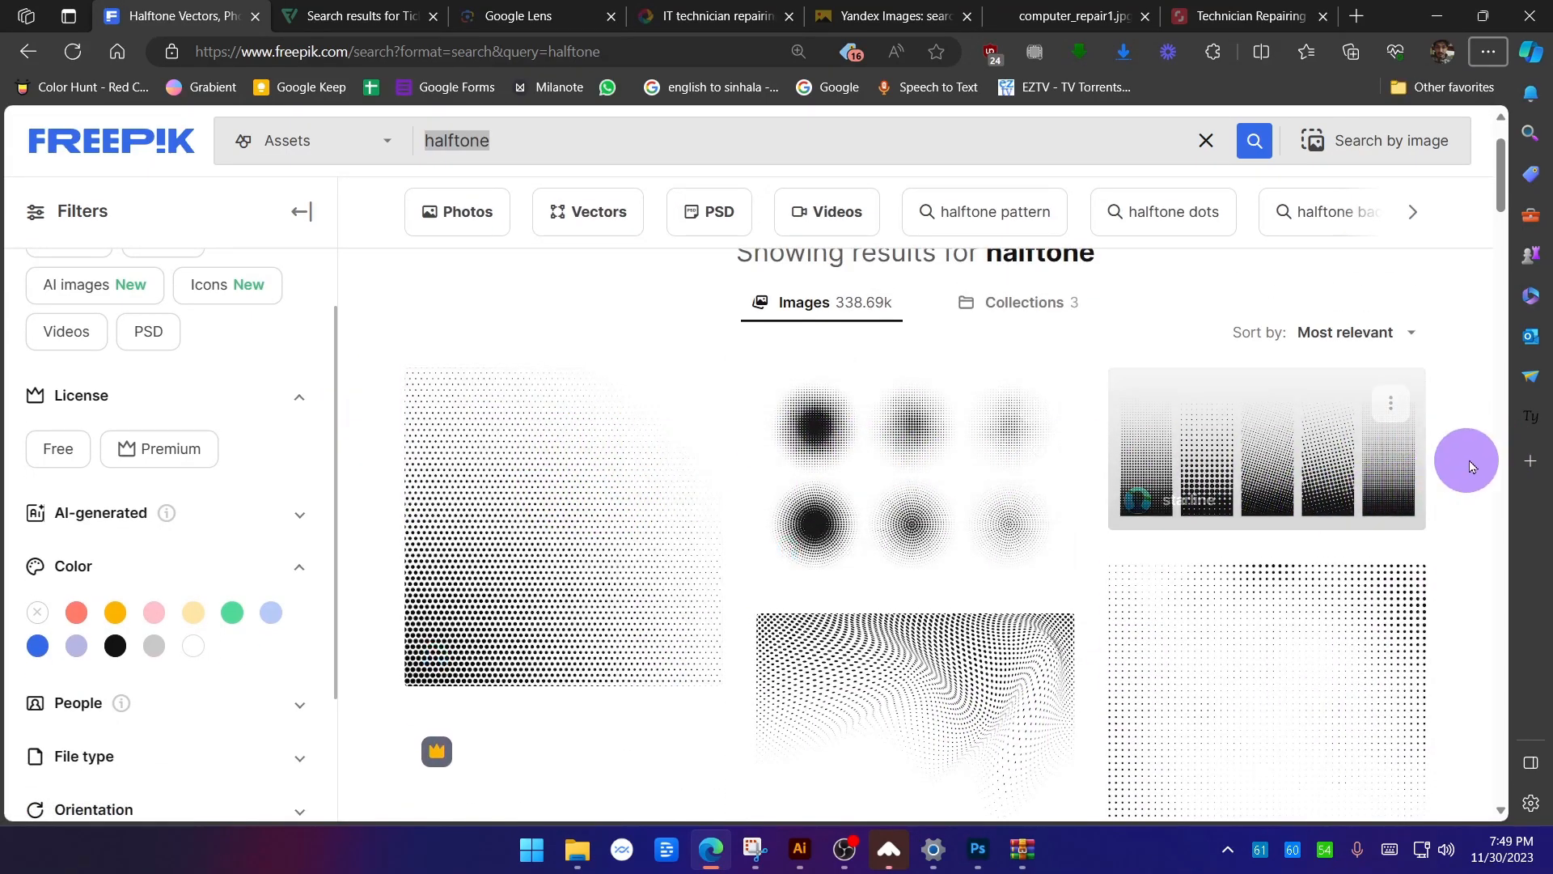
pyautogui.scroll(-2, 1492, 450)
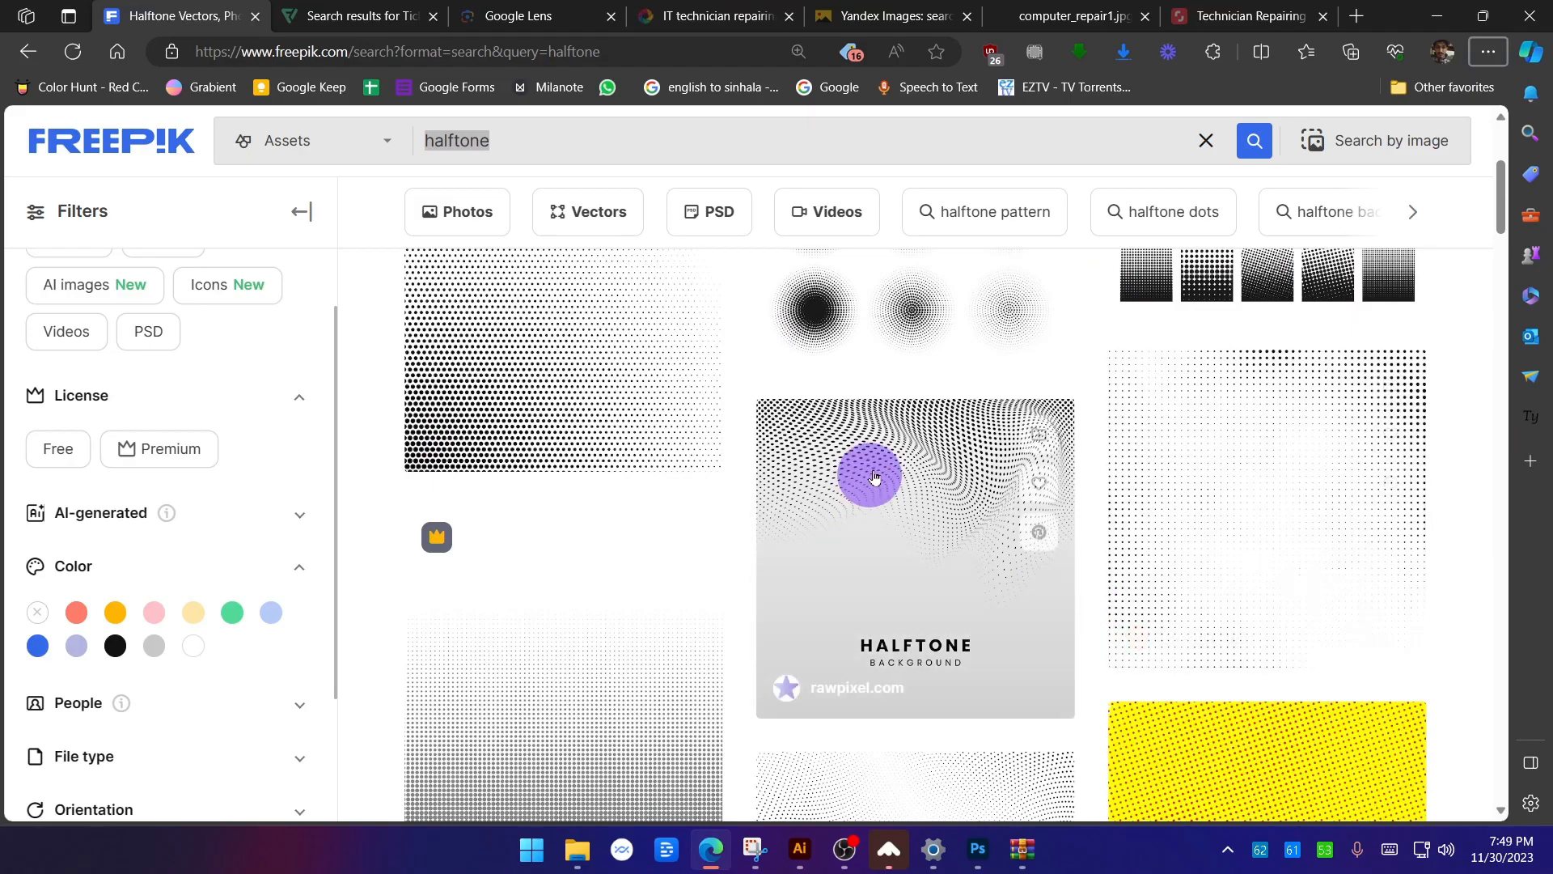
pyautogui.scroll(-3, 1476, 516)
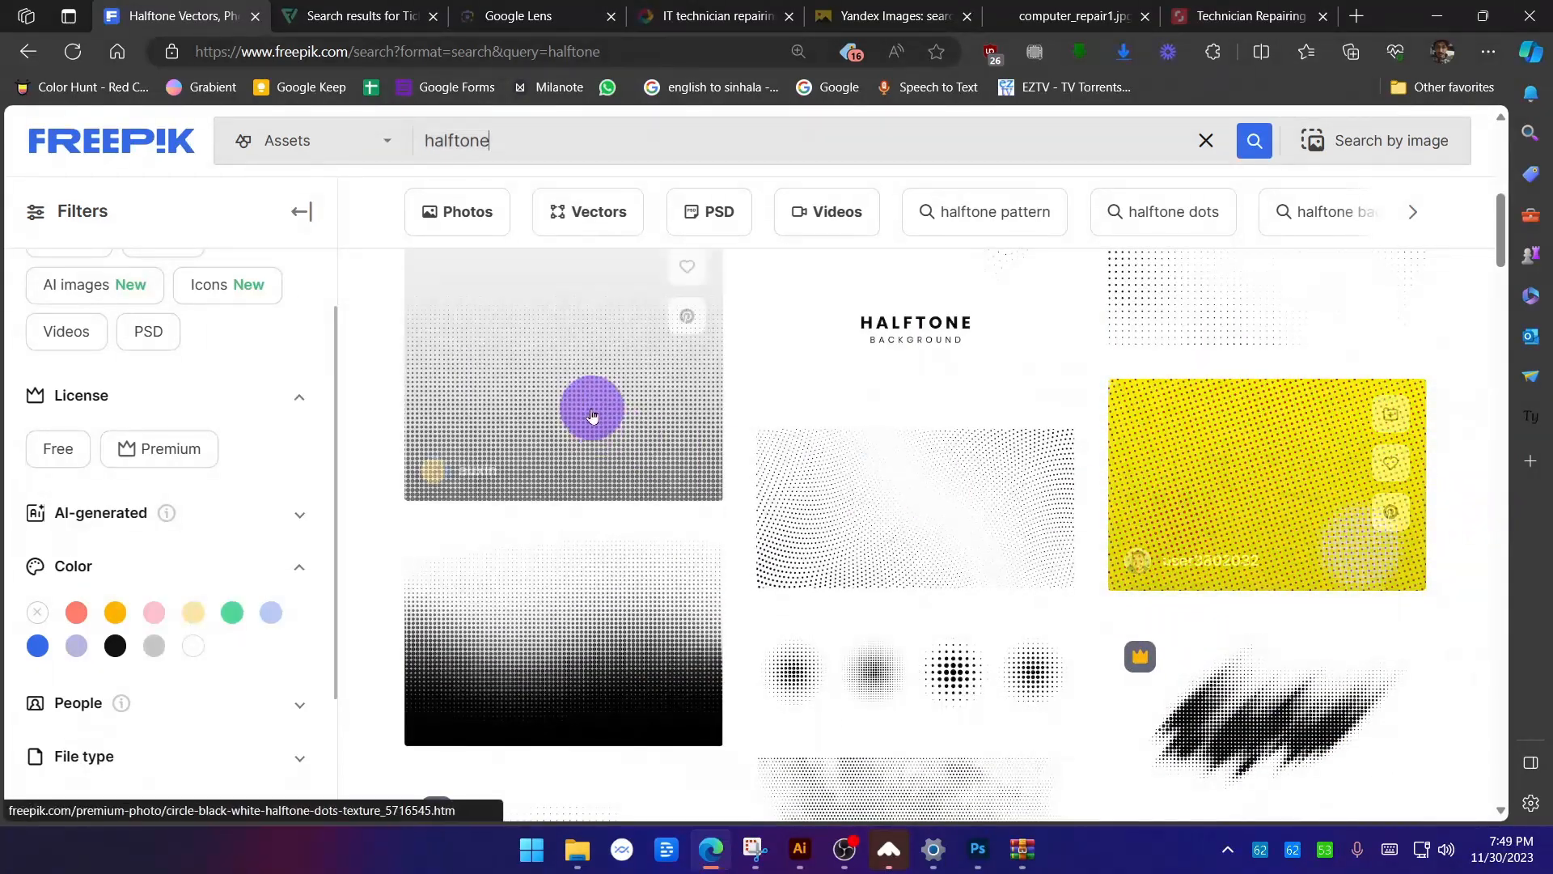
pyautogui.scroll(4, 1085, 474)
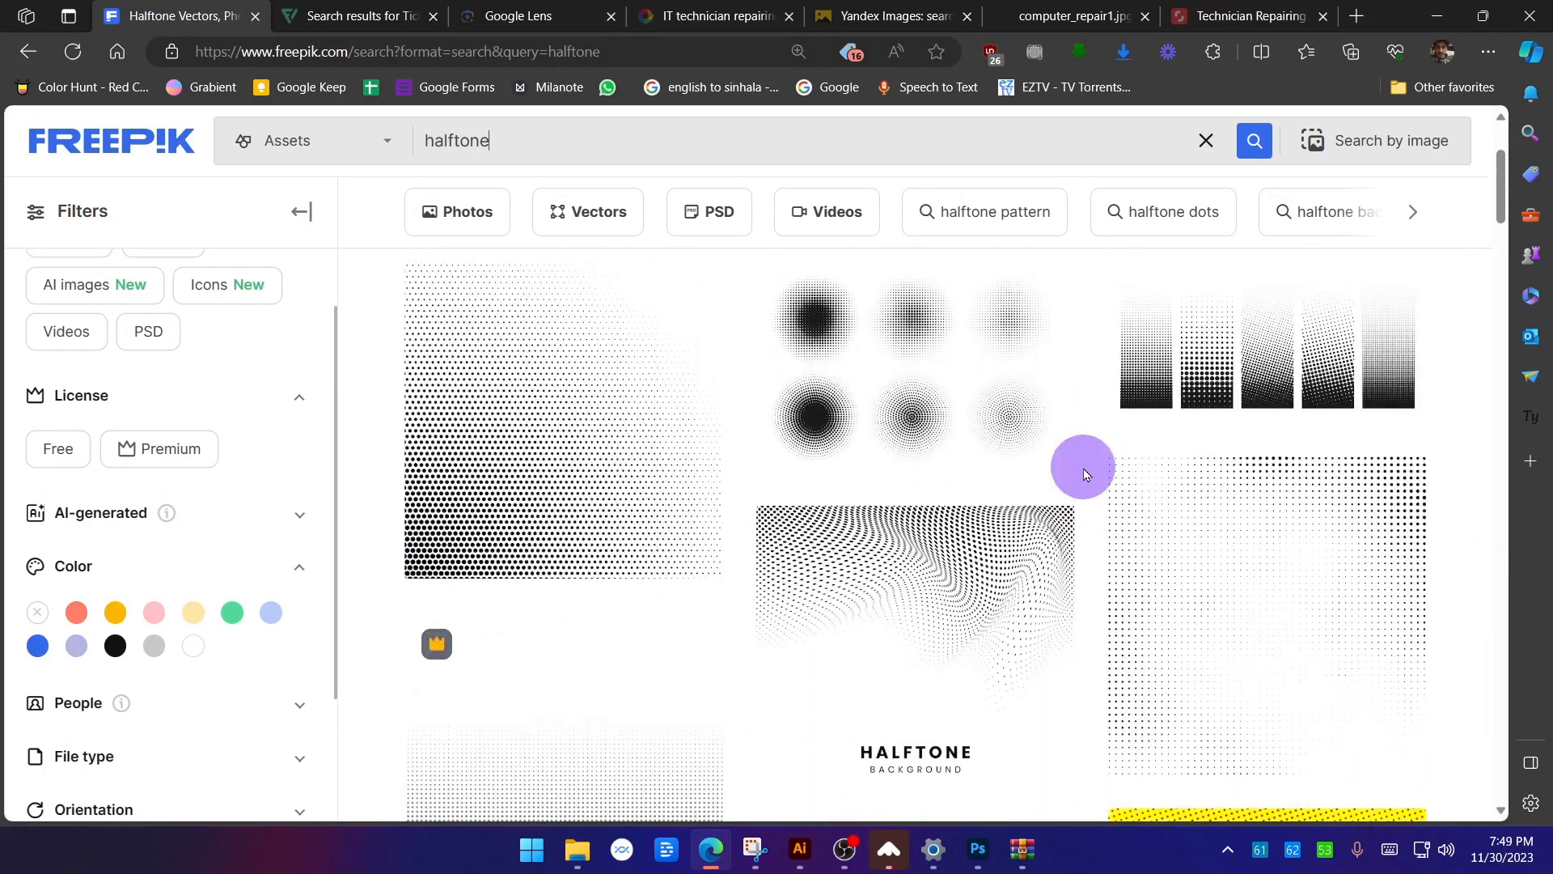
pyautogui.scroll(-5, 1052, 493)
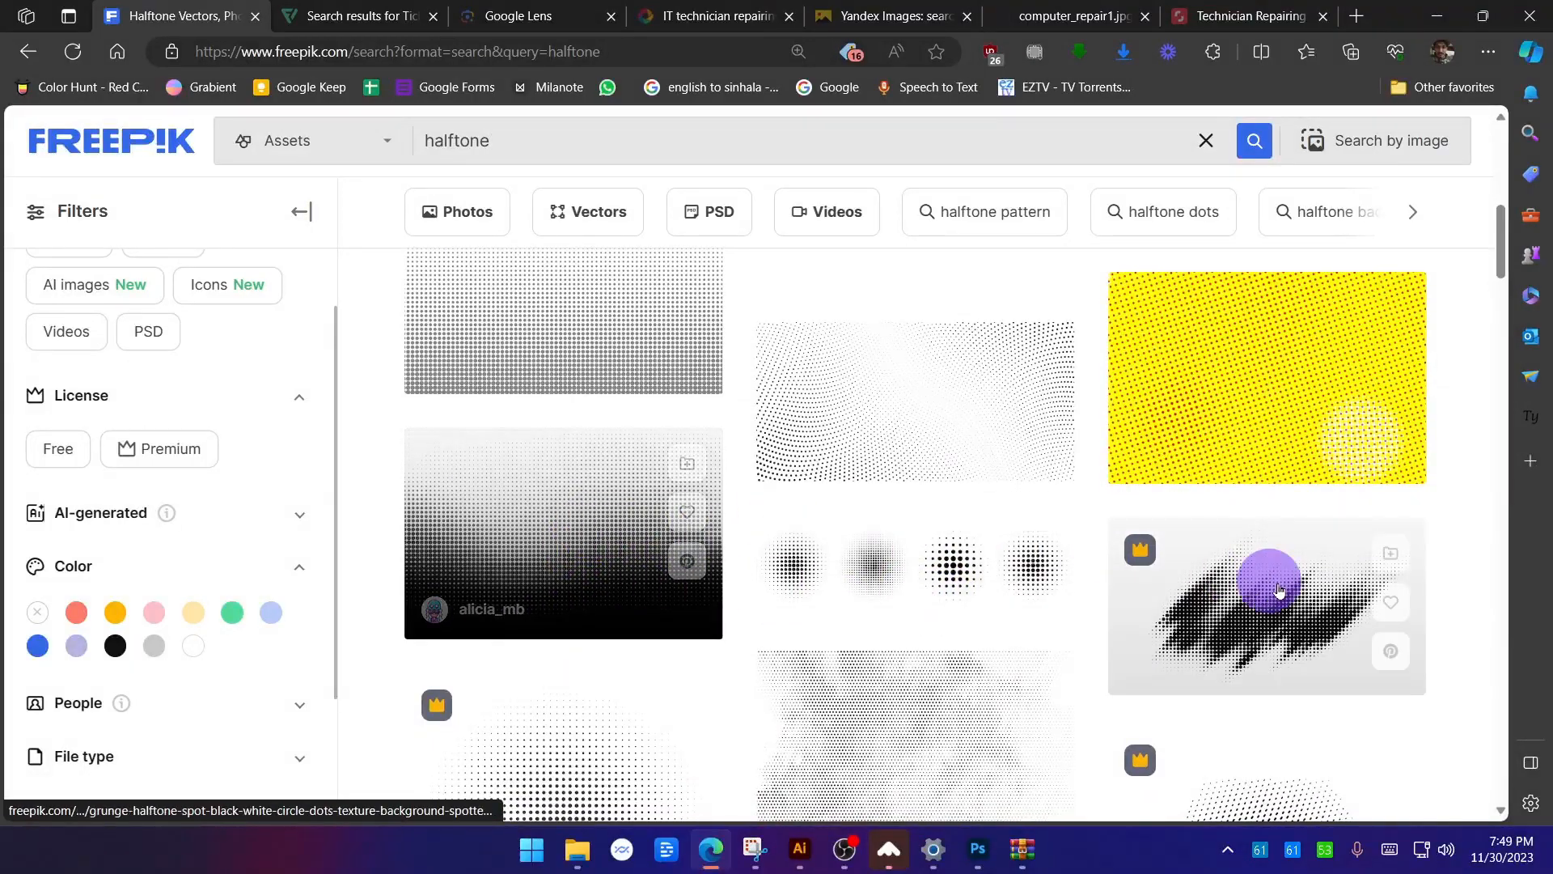
pyautogui.scroll(-2, 1464, 534)
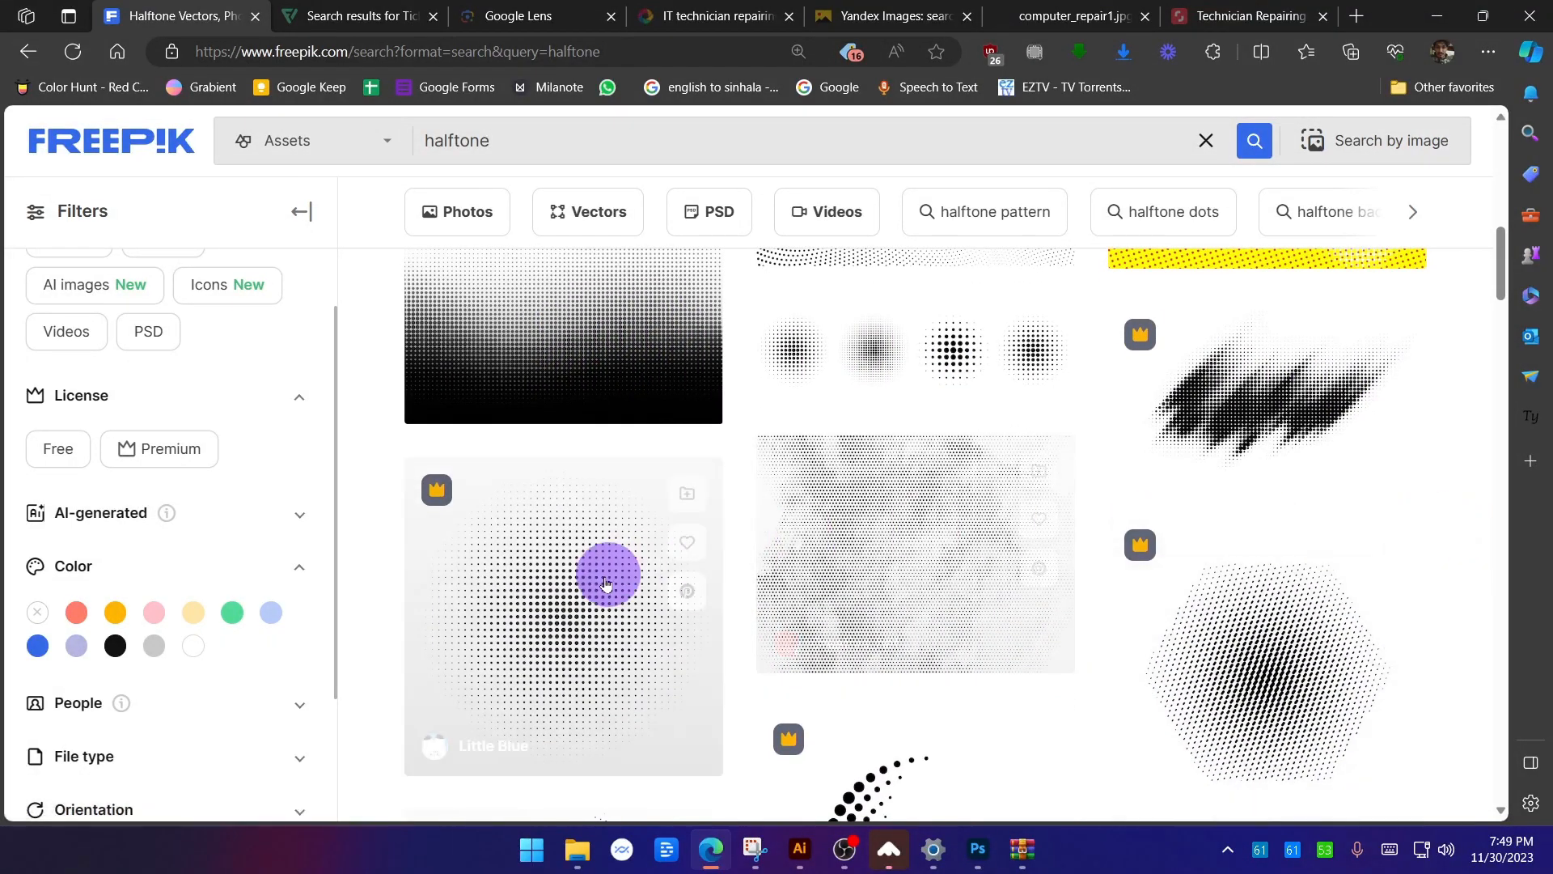
pyautogui.scroll(-1, 635, 518)
pyautogui.scroll(-4, 575, 540)
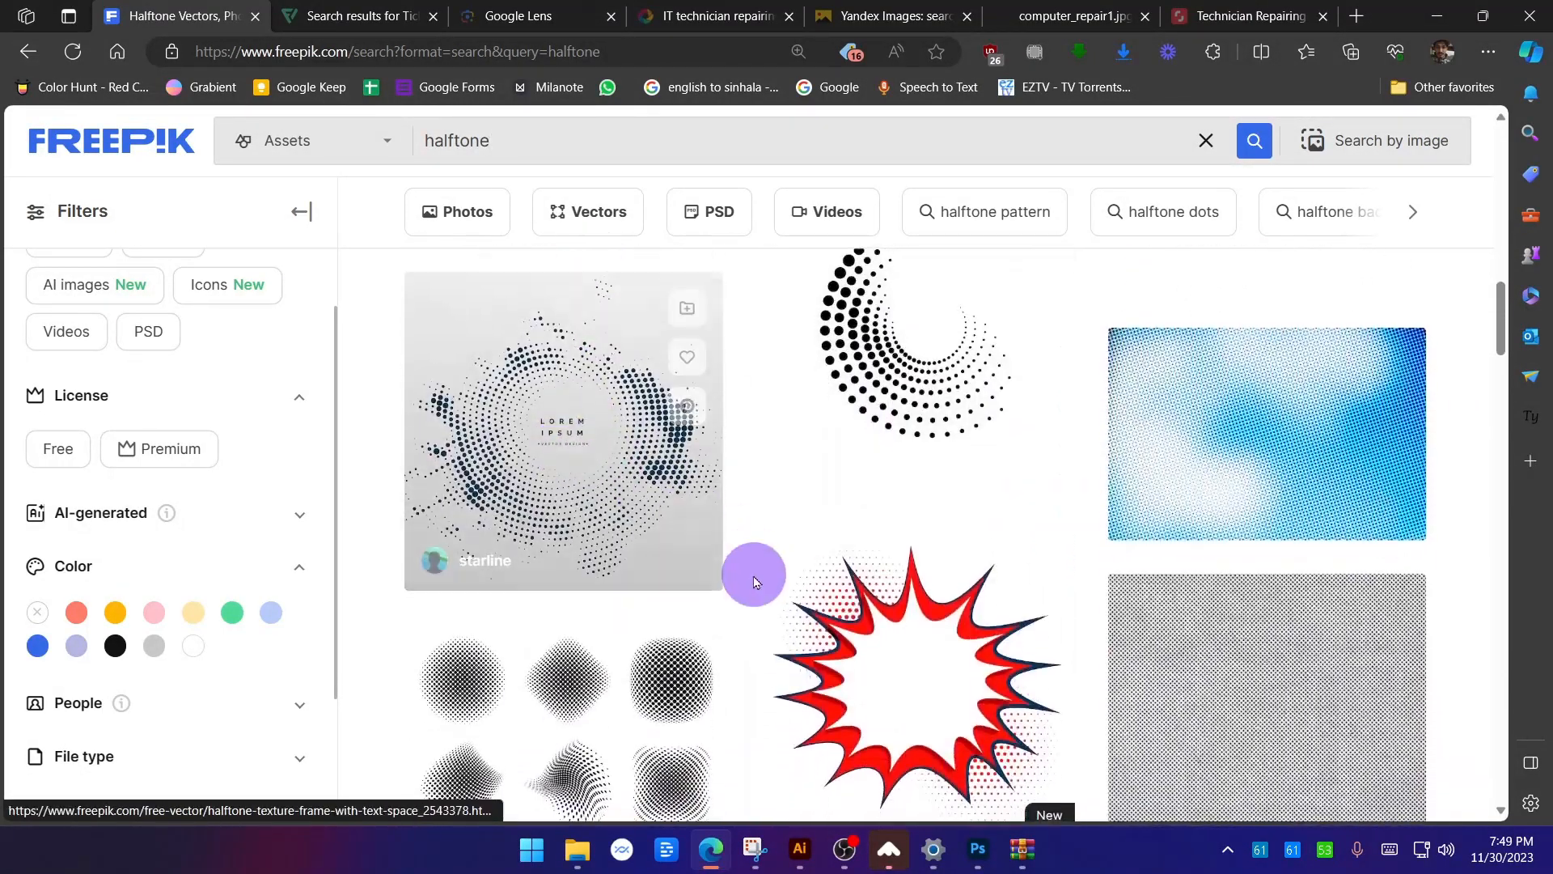
pyautogui.scroll(4, 757, 572)
pyautogui.scroll(-4, 1491, 467)
pyautogui.scroll(-8, 1491, 467)
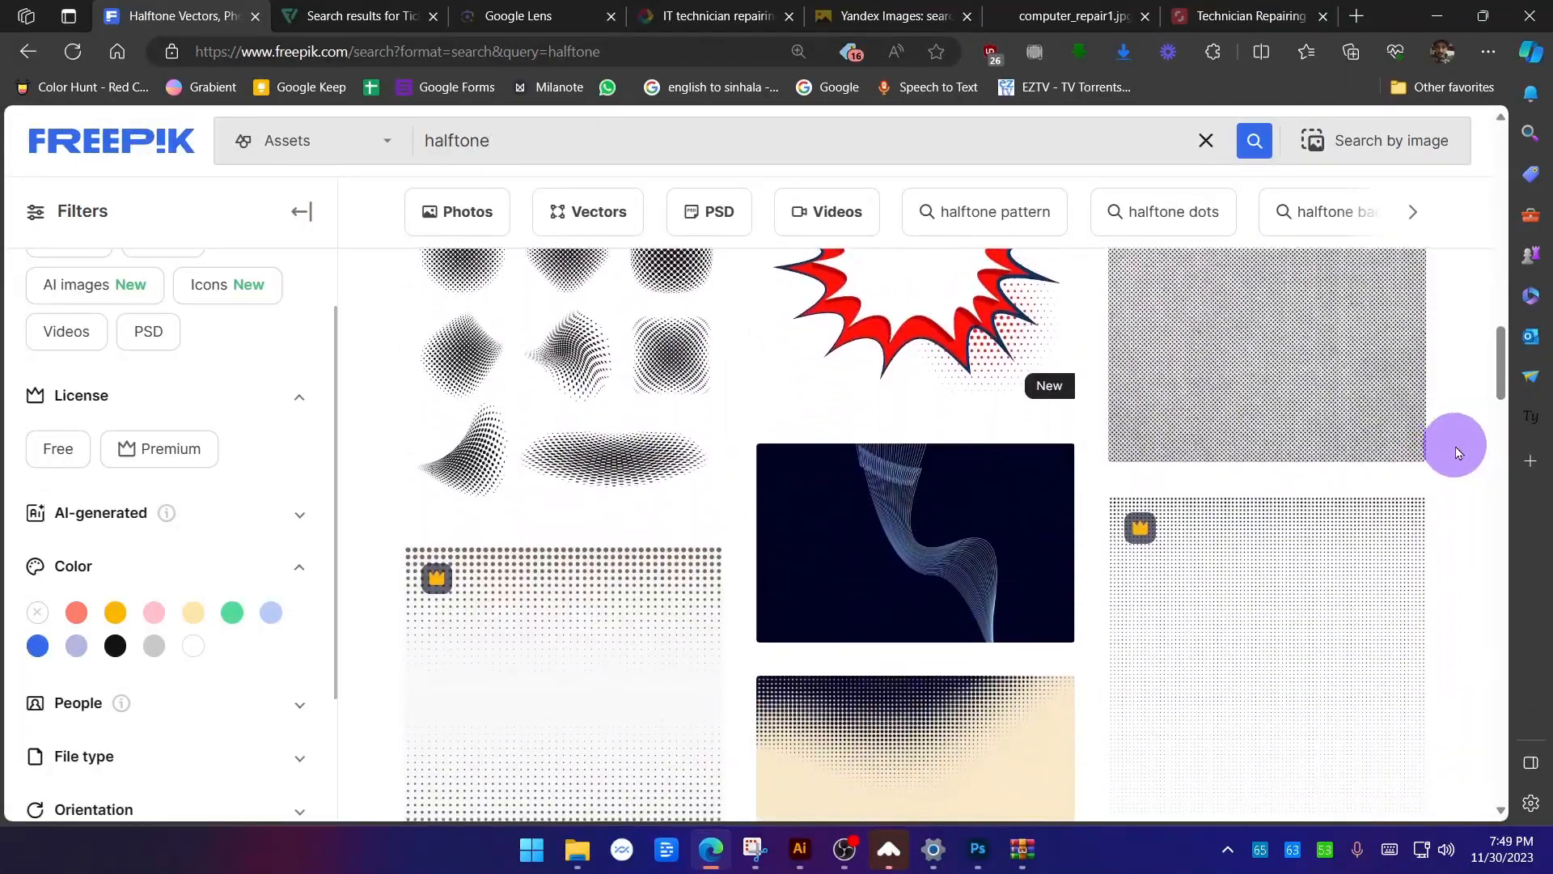
pyautogui.scroll(-8, 1466, 442)
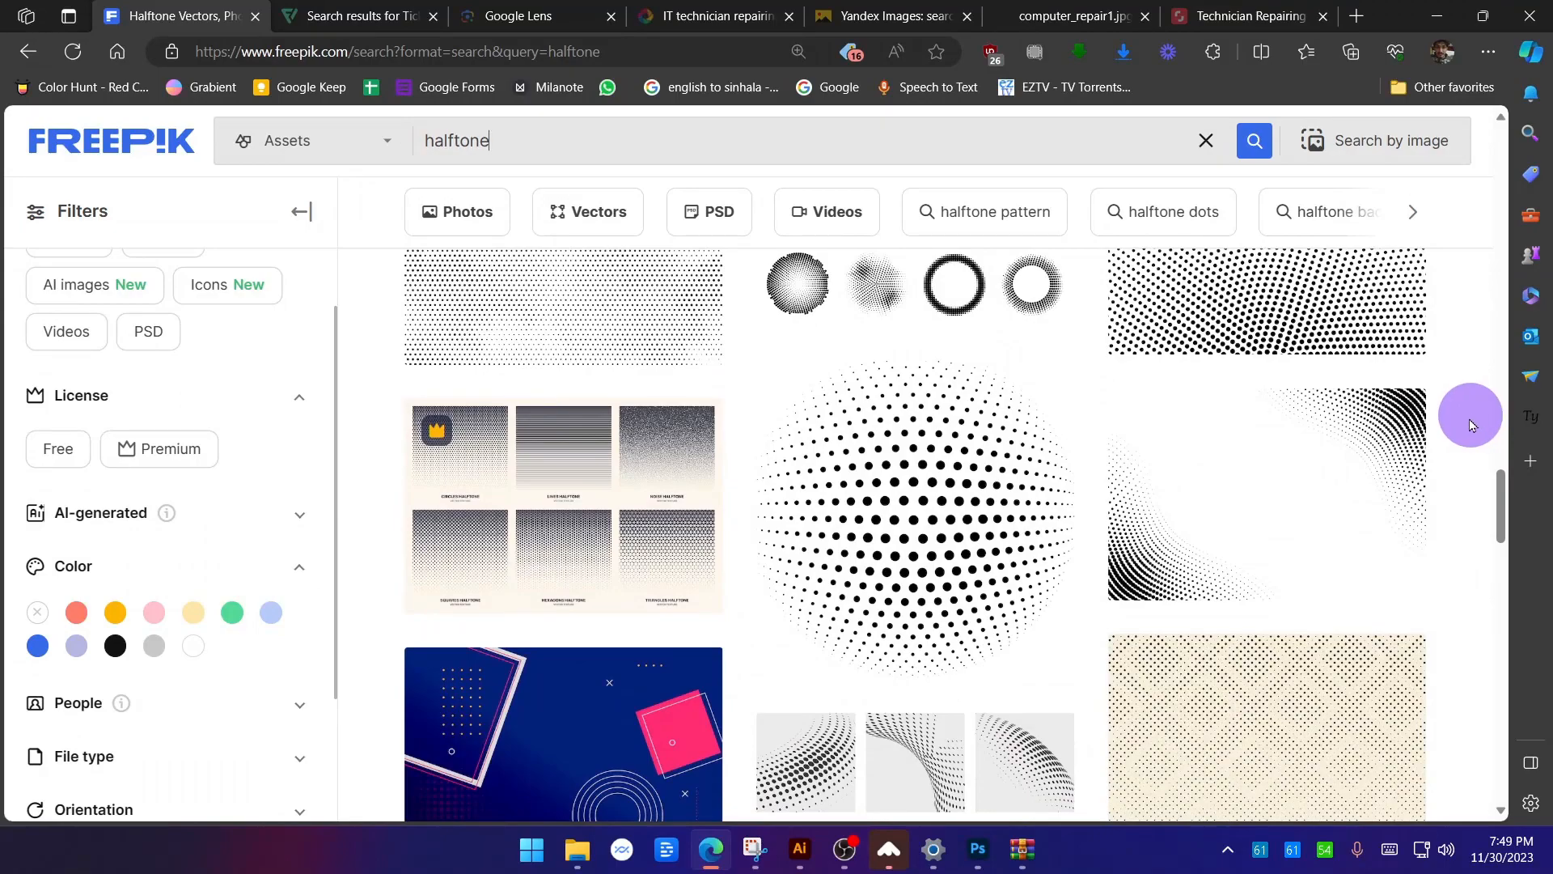
# Request the free download of the flat black and white halftone background, allow freepik.com multiple automatic downloads, and close the asset.
pyautogui.click(1248, 541)
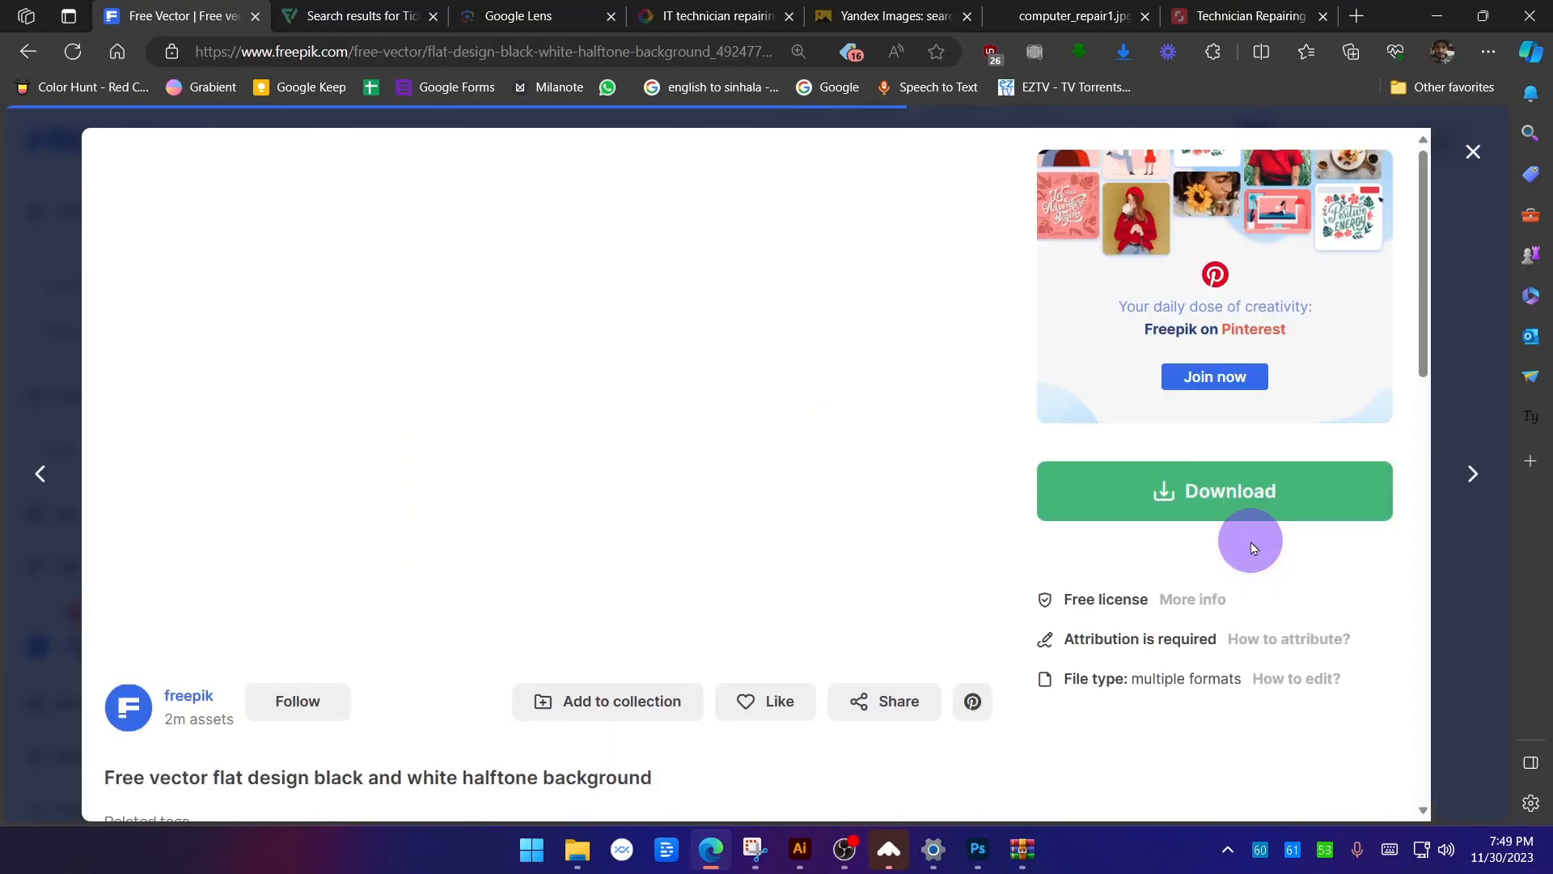
pyautogui.click(1252, 515)
pyautogui.scroll(-1, 1241, 714)
pyautogui.click(1220, 689)
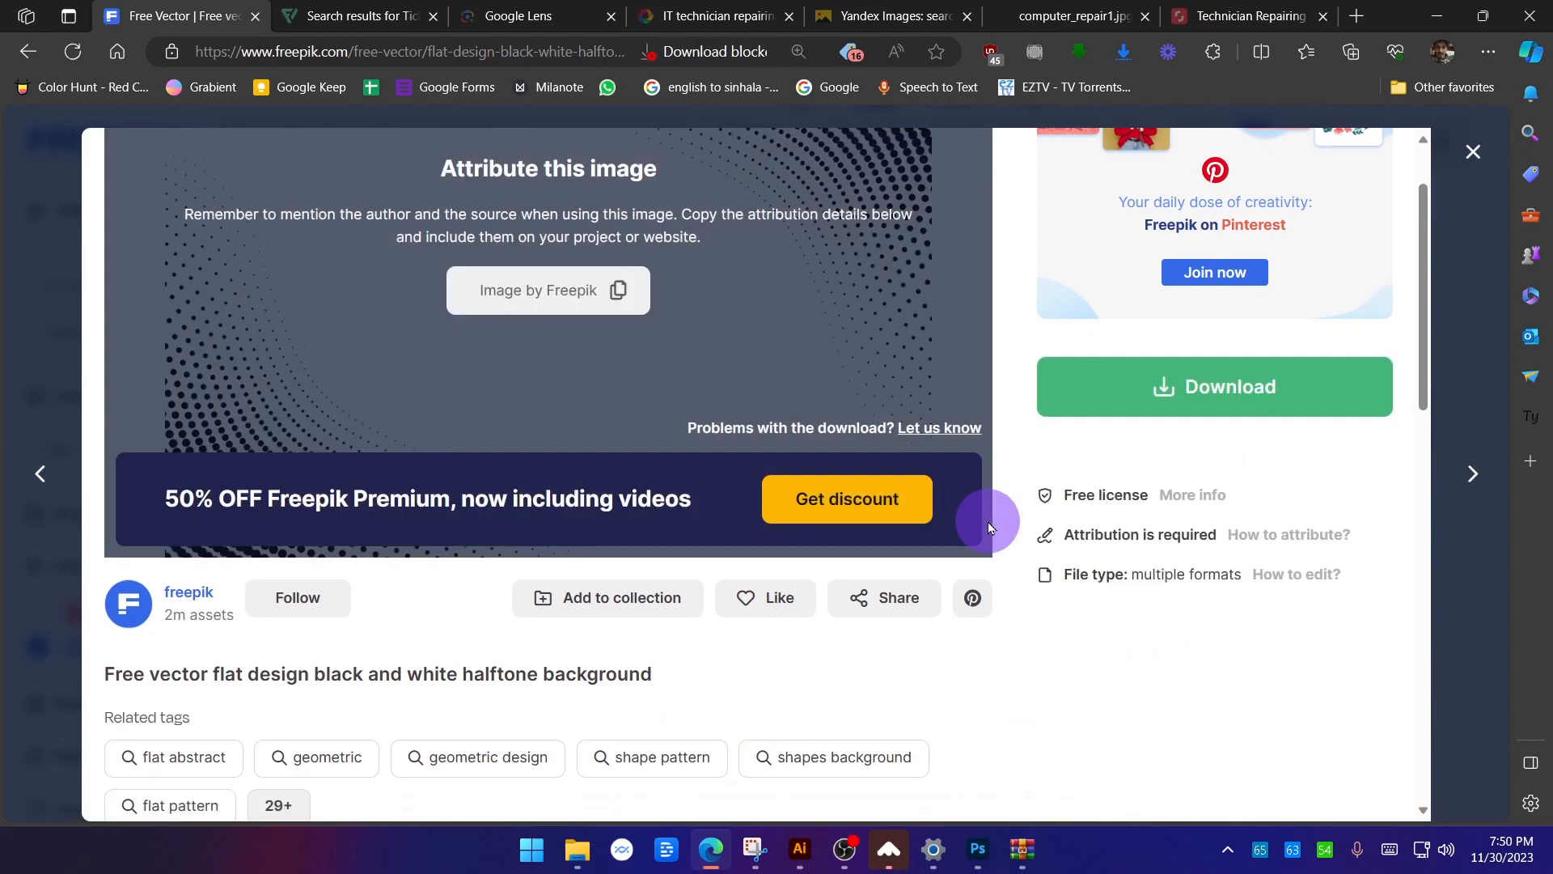
pyautogui.click(693, 53)
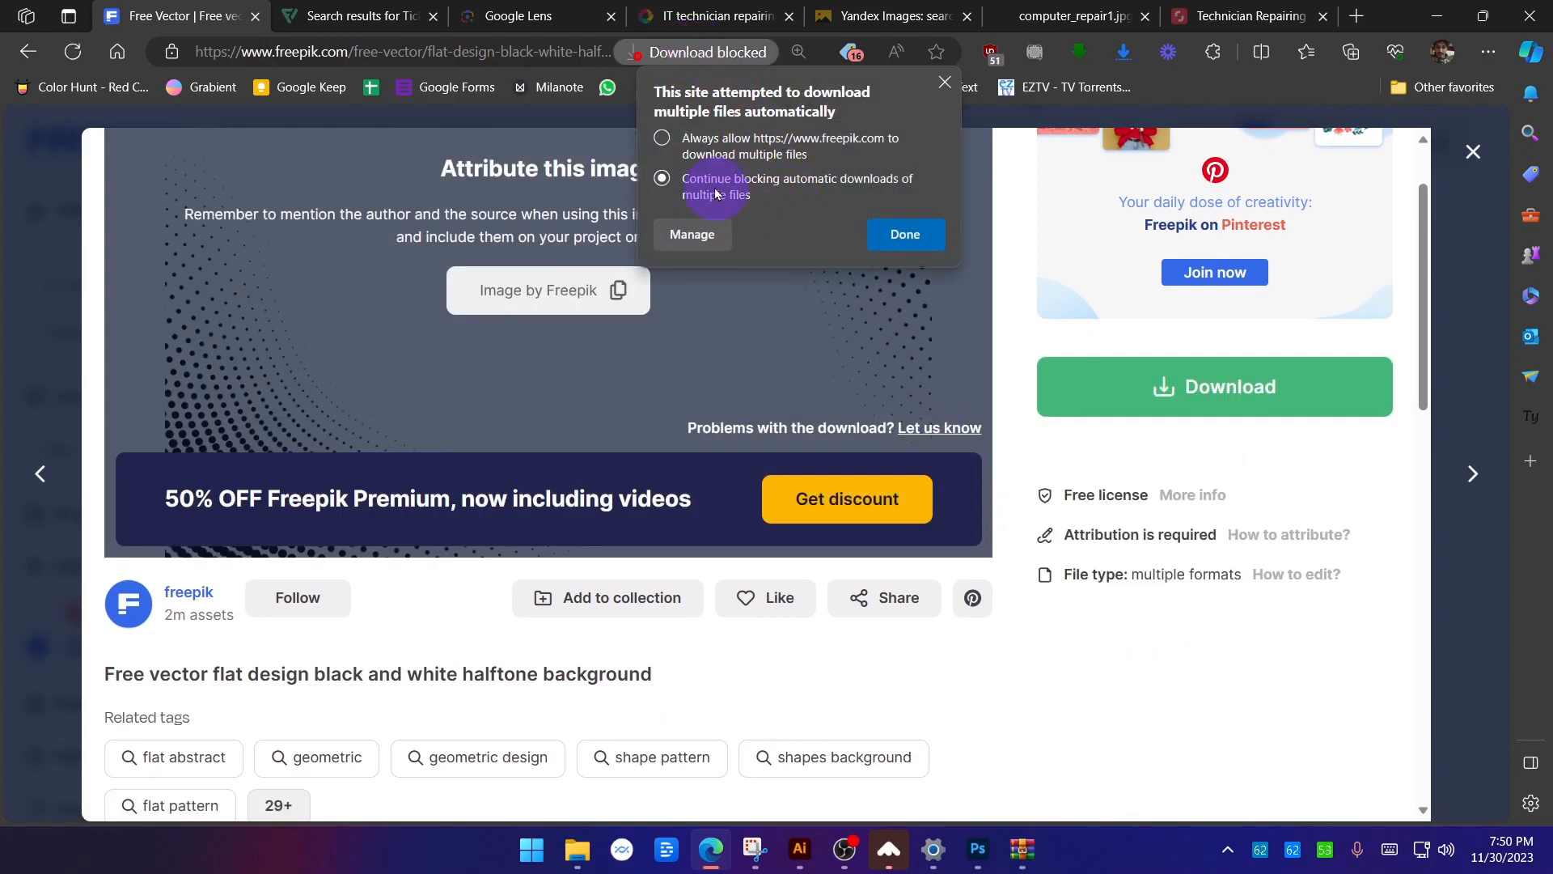
pyautogui.click(904, 236)
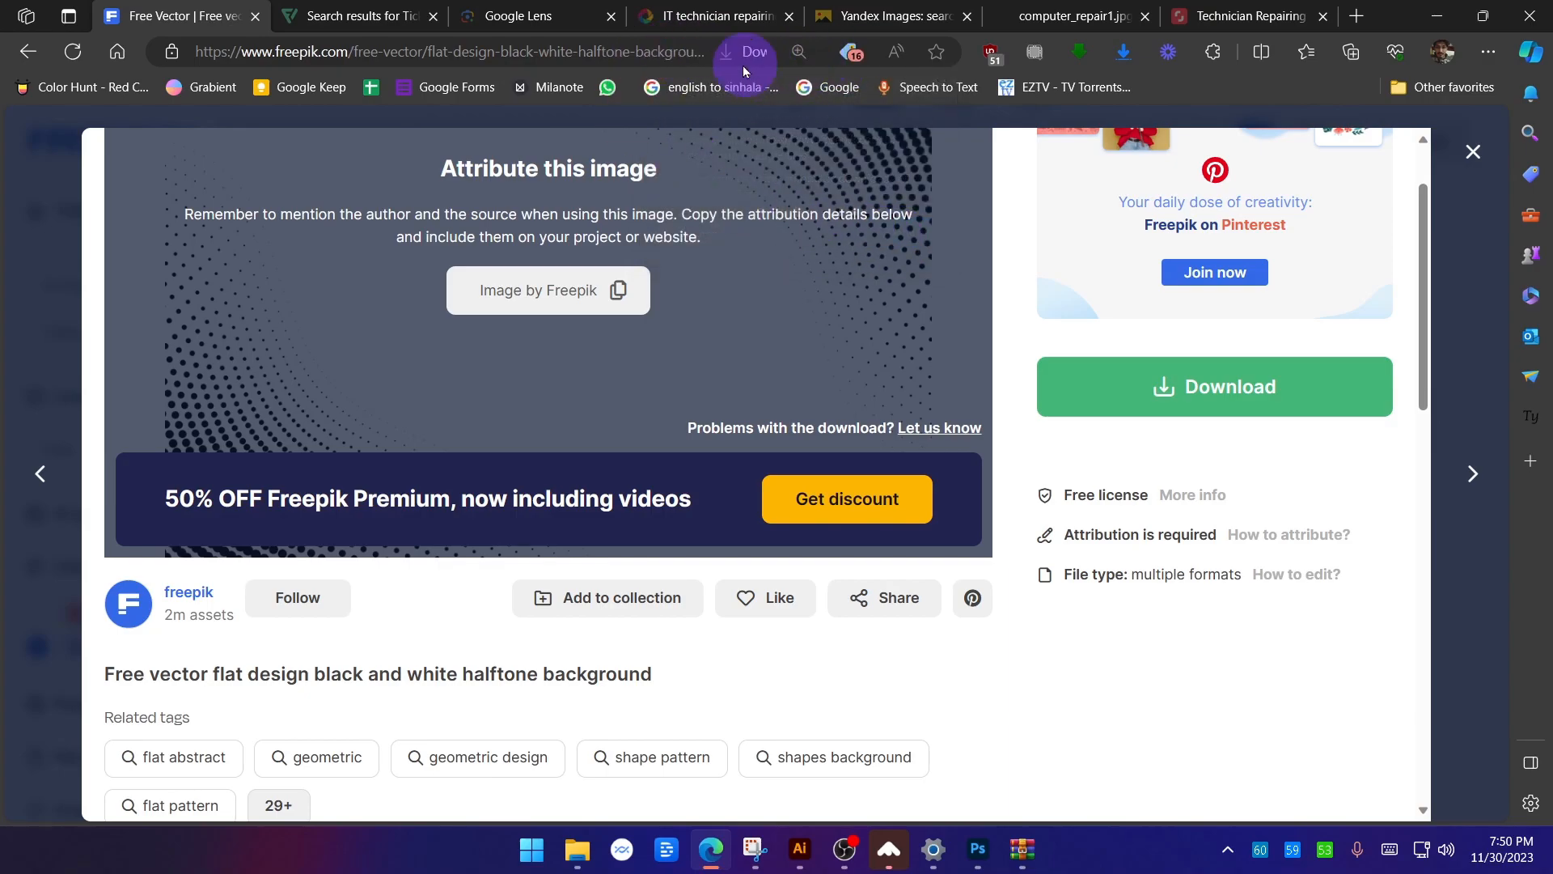
pyautogui.click(1431, 148)
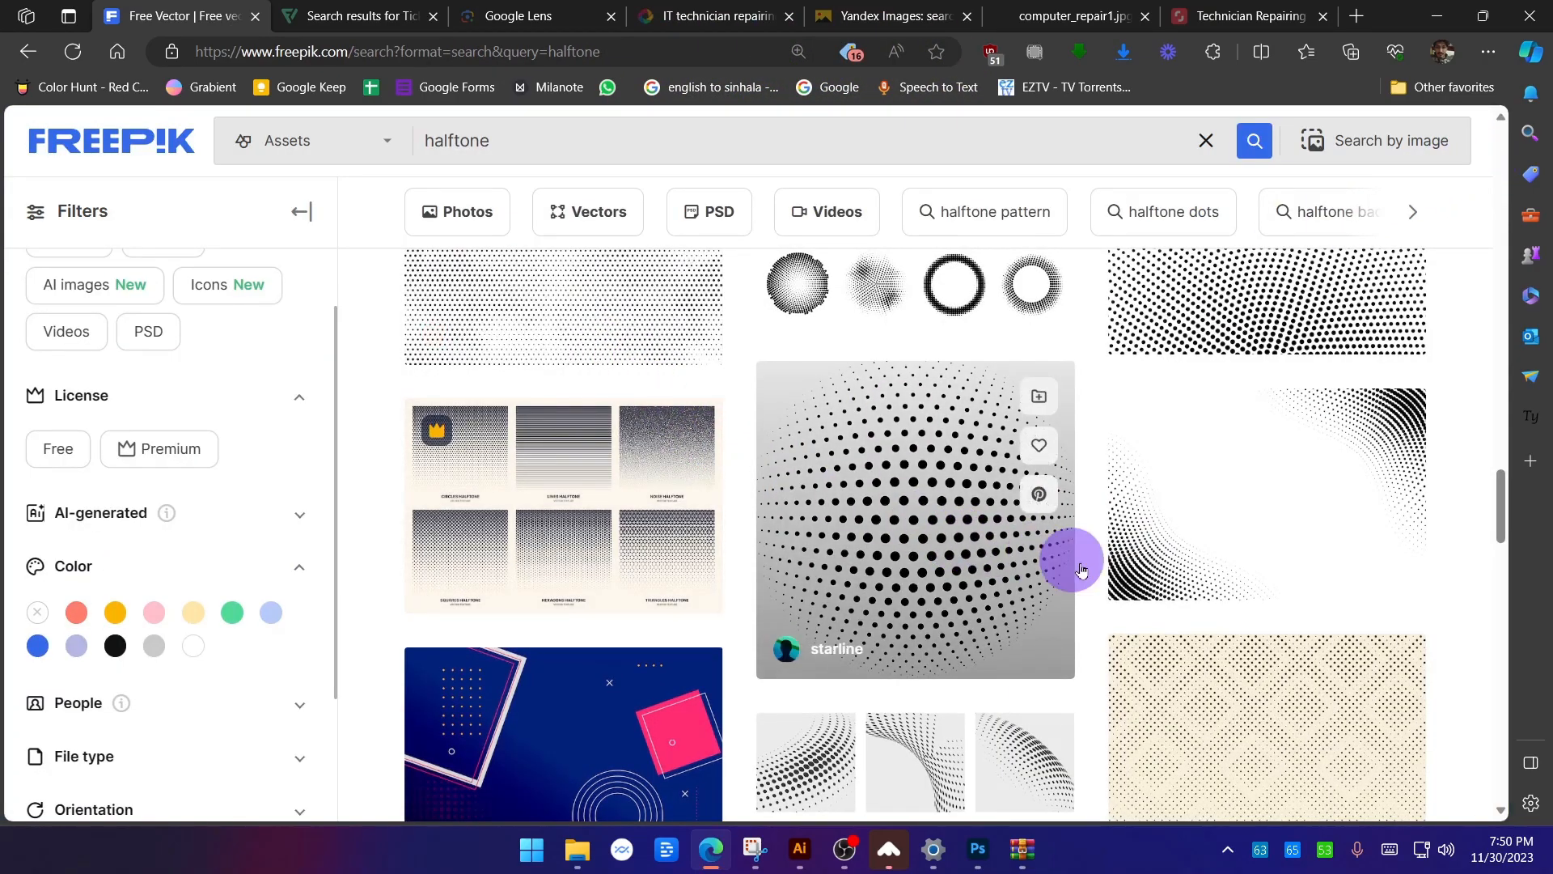
# Download the black and white halftone background again, open its archive, dismiss the WinRAR trial notice, and open 9158695.ai in Illustrator.
pyautogui.click(1256, 505)
pyautogui.click(1256, 495)
pyautogui.click(1252, 783)
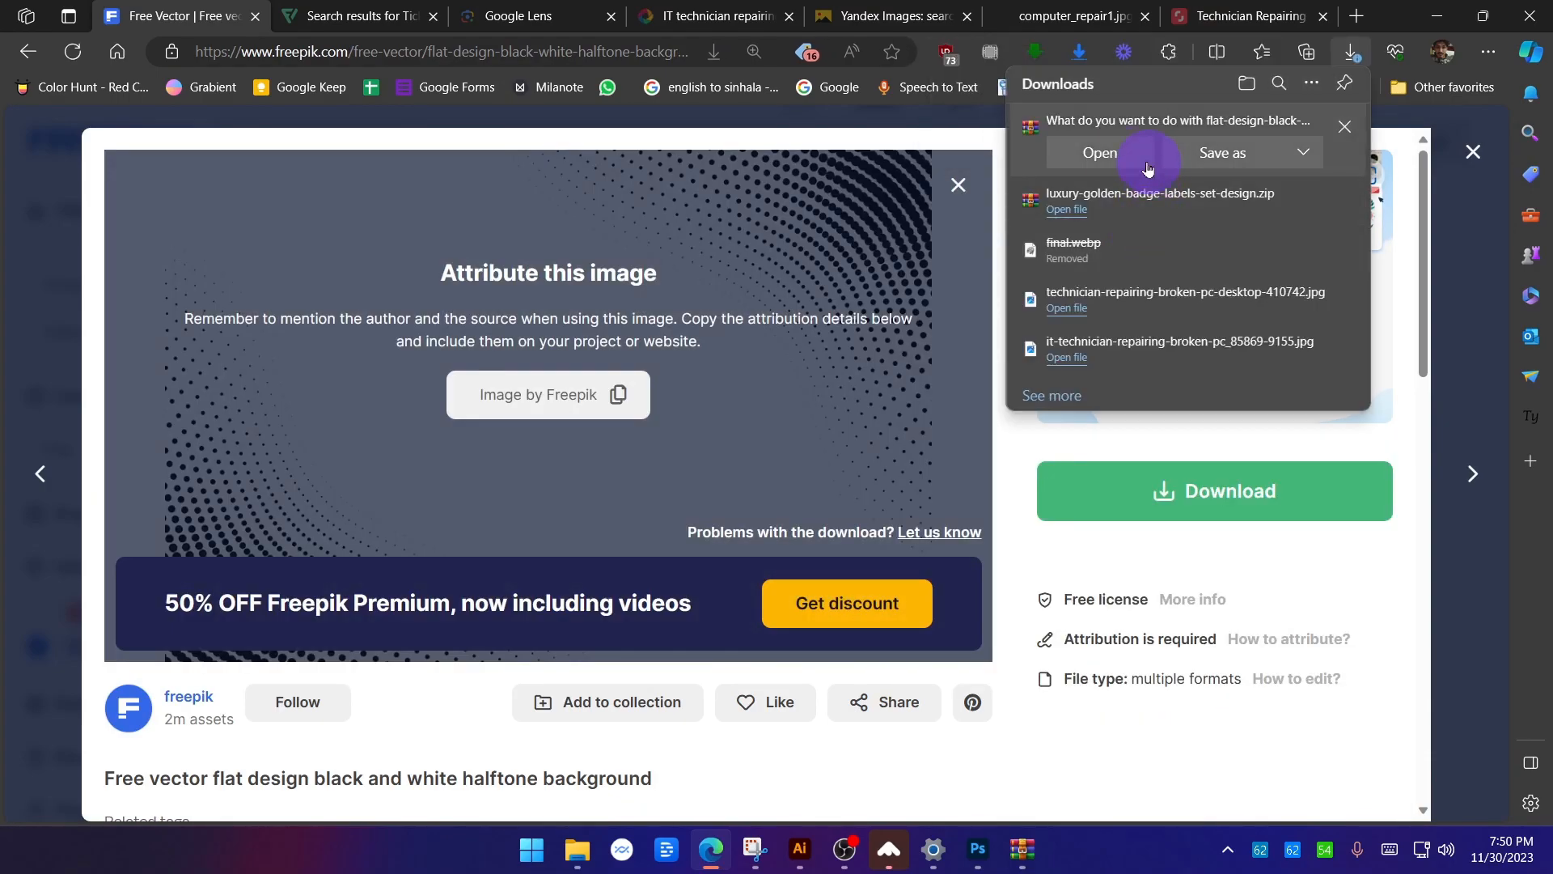
pyautogui.click(1104, 159)
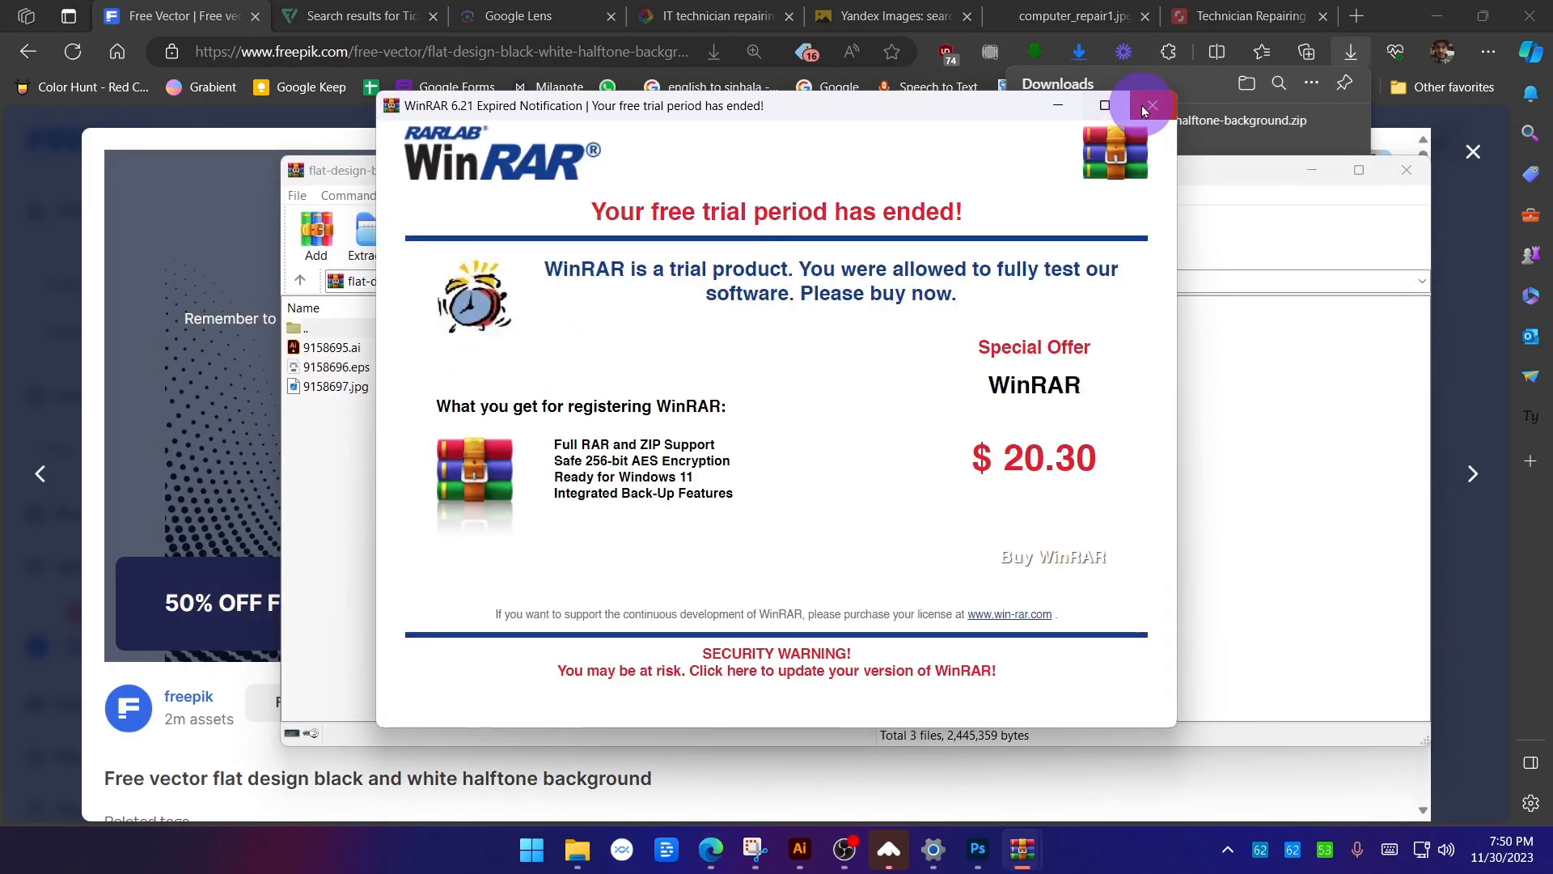
pyautogui.click(1147, 105)
pyautogui.doubleClick(352, 354)
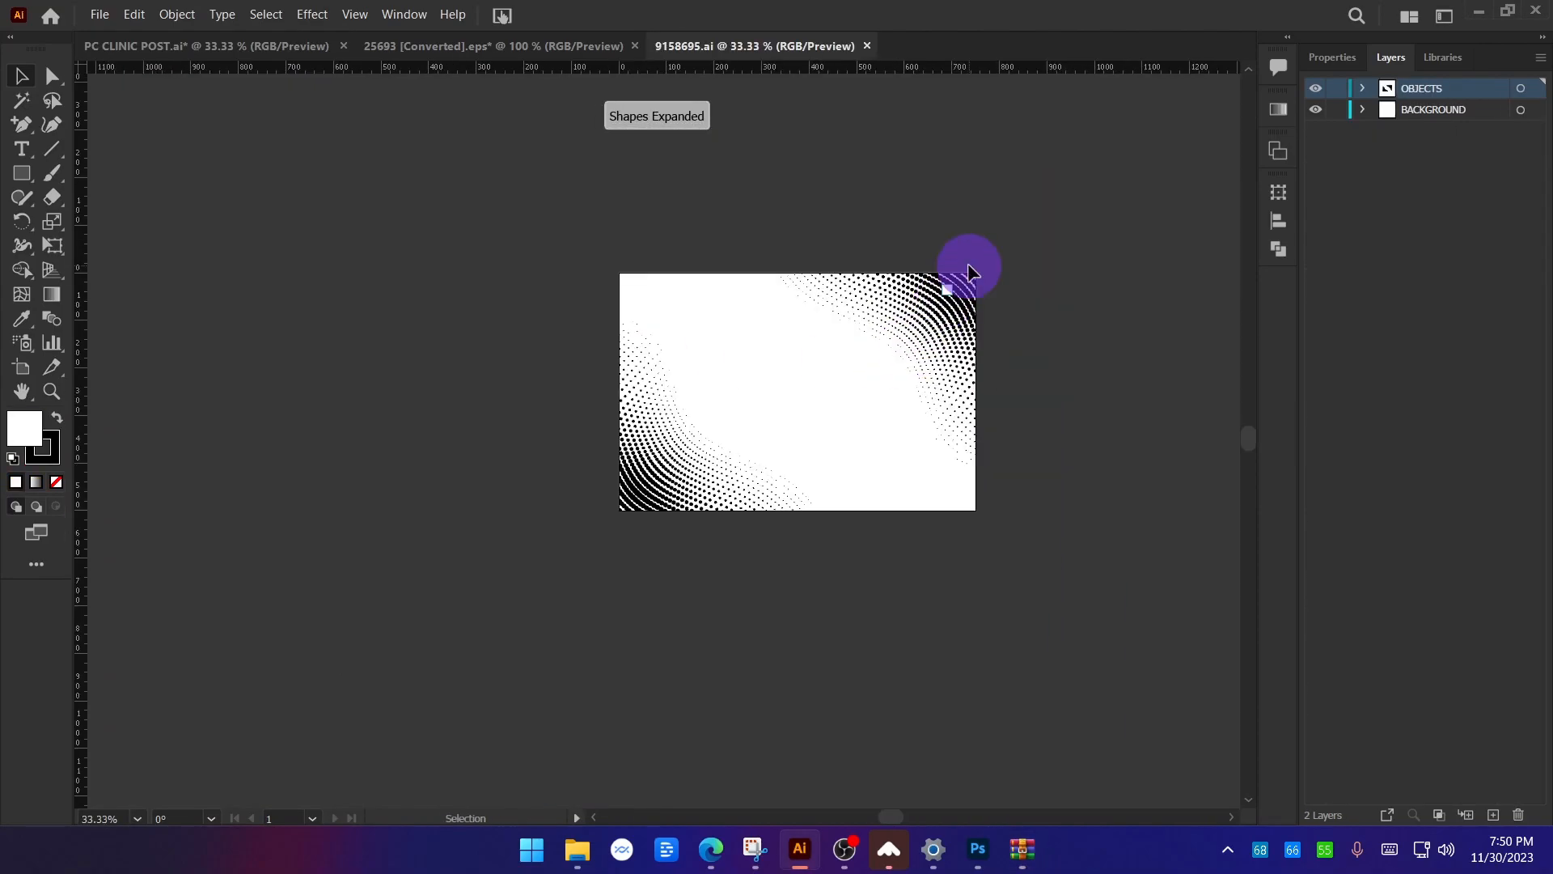
# Bring the halftone artwork into the PC CLINIC POST document, rotate it a quarter turn, and place it beside the redesigned post.
pyautogui.moveTo(970, 271); pyautogui.dragTo(321, 74)
pyautogui.moveTo(553, 322); pyautogui.dragTo(453, 547)
pyautogui.hotkey('ctrl', 'z')
pyautogui.moveTo(592, 299); pyautogui.dragTo(547, 555)
pyautogui.moveTo(583, 398); pyautogui.dragTo(418, 285)
pyautogui.moveTo(214, 161); pyautogui.dragTo(955, 331)
# Release the halftone artwork's clipping mask and position one dot pattern over the redesigned post's upper-left corner.
pyautogui.rightClick(964, 334)
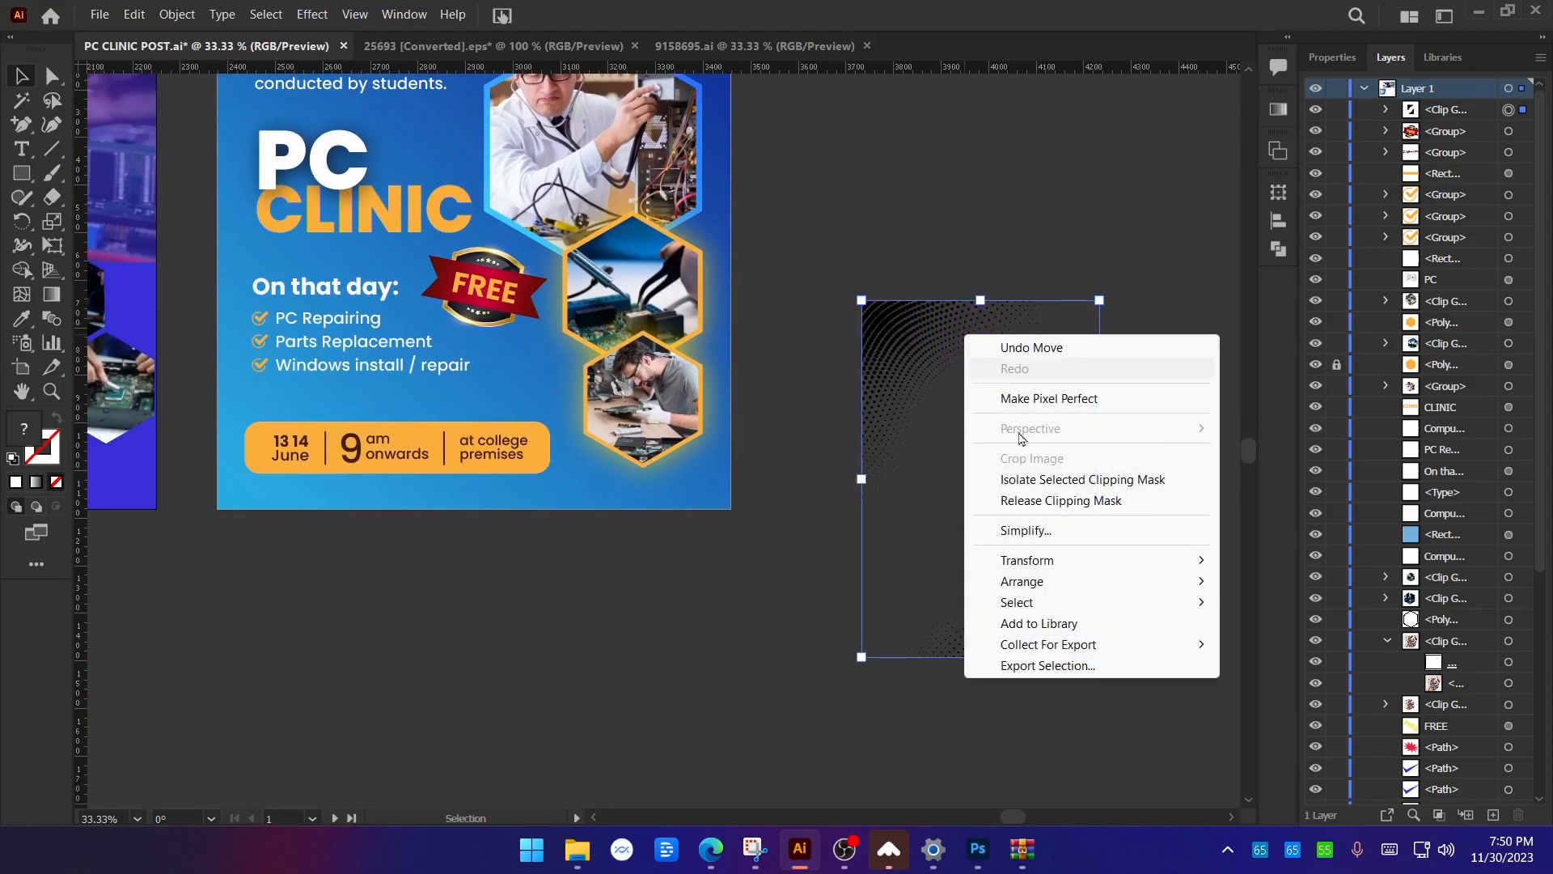
pyautogui.click(1040, 504)
pyautogui.click(798, 613)
pyautogui.moveTo(780, 566); pyautogui.dragTo(936, 689)
pyautogui.click(1033, 428)
pyautogui.moveTo(1032, 429); pyautogui.dragTo(569, 206)
pyautogui.click(1042, 217)
pyautogui.moveTo(1023, 217); pyautogui.dragTo(1121, 335)
pyautogui.moveTo(504, 244); pyautogui.dragTo(488, 236)
pyautogui.moveTo(658, 441); pyautogui.dragTo(575, 194)
pyautogui.click(864, 183)
pyautogui.moveTo(878, 191); pyautogui.dragTo(867, 120)
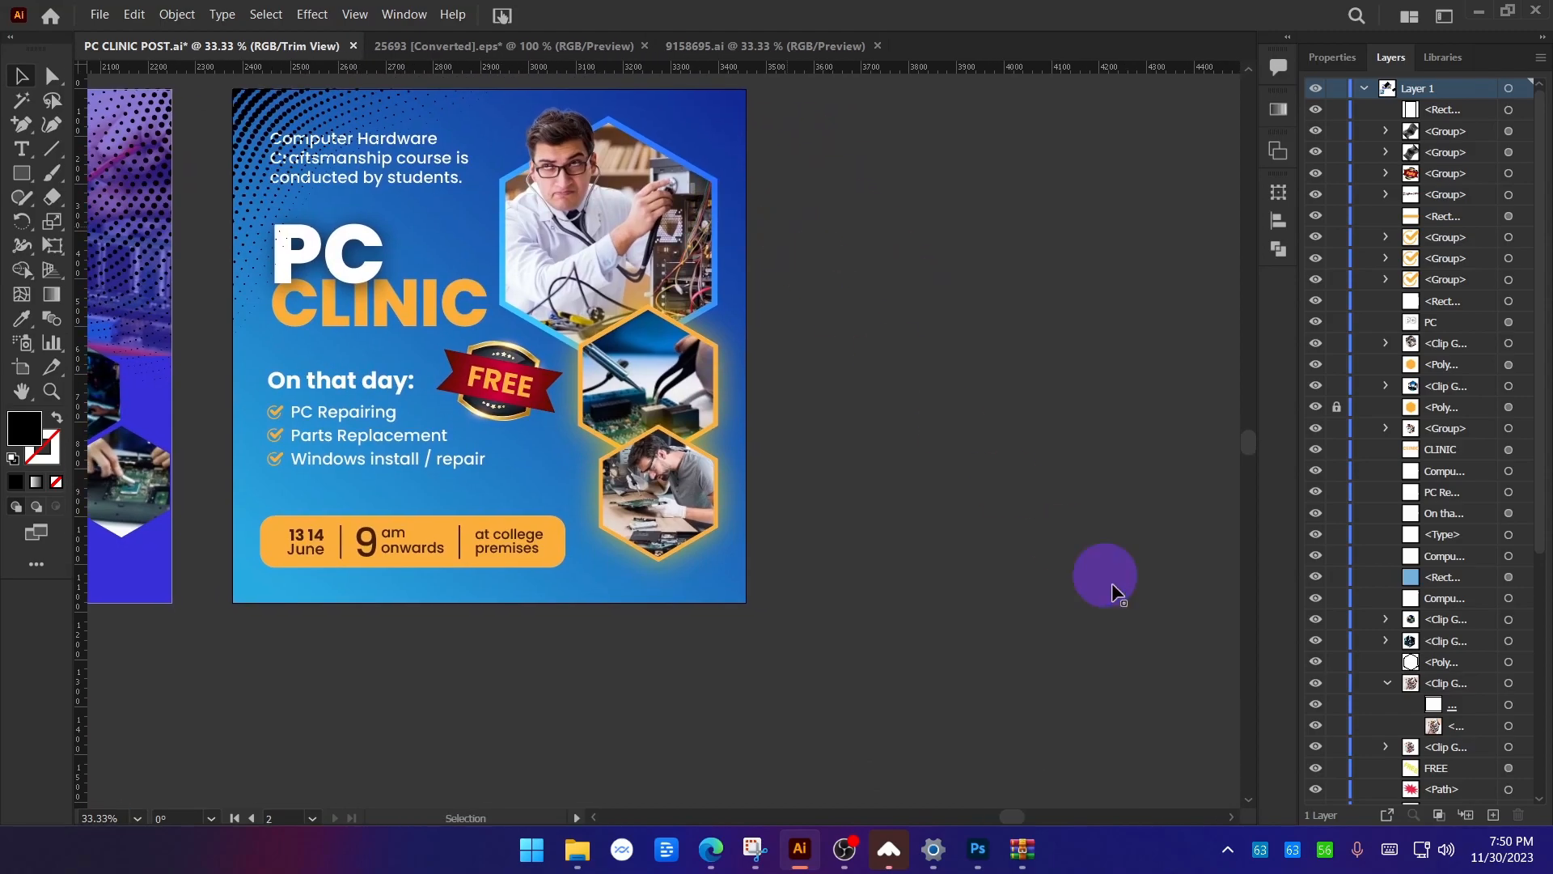
# Place the second halftone dot pattern over the redesigned post's lower-right corner.
pyautogui.scroll(-1, 805, 421)
pyautogui.moveTo(917, 491); pyautogui.dragTo(840, 424)
pyautogui.moveTo(816, 397); pyautogui.dragTo(1055, 673)
pyautogui.moveTo(1003, 593); pyautogui.dragTo(729, 489)
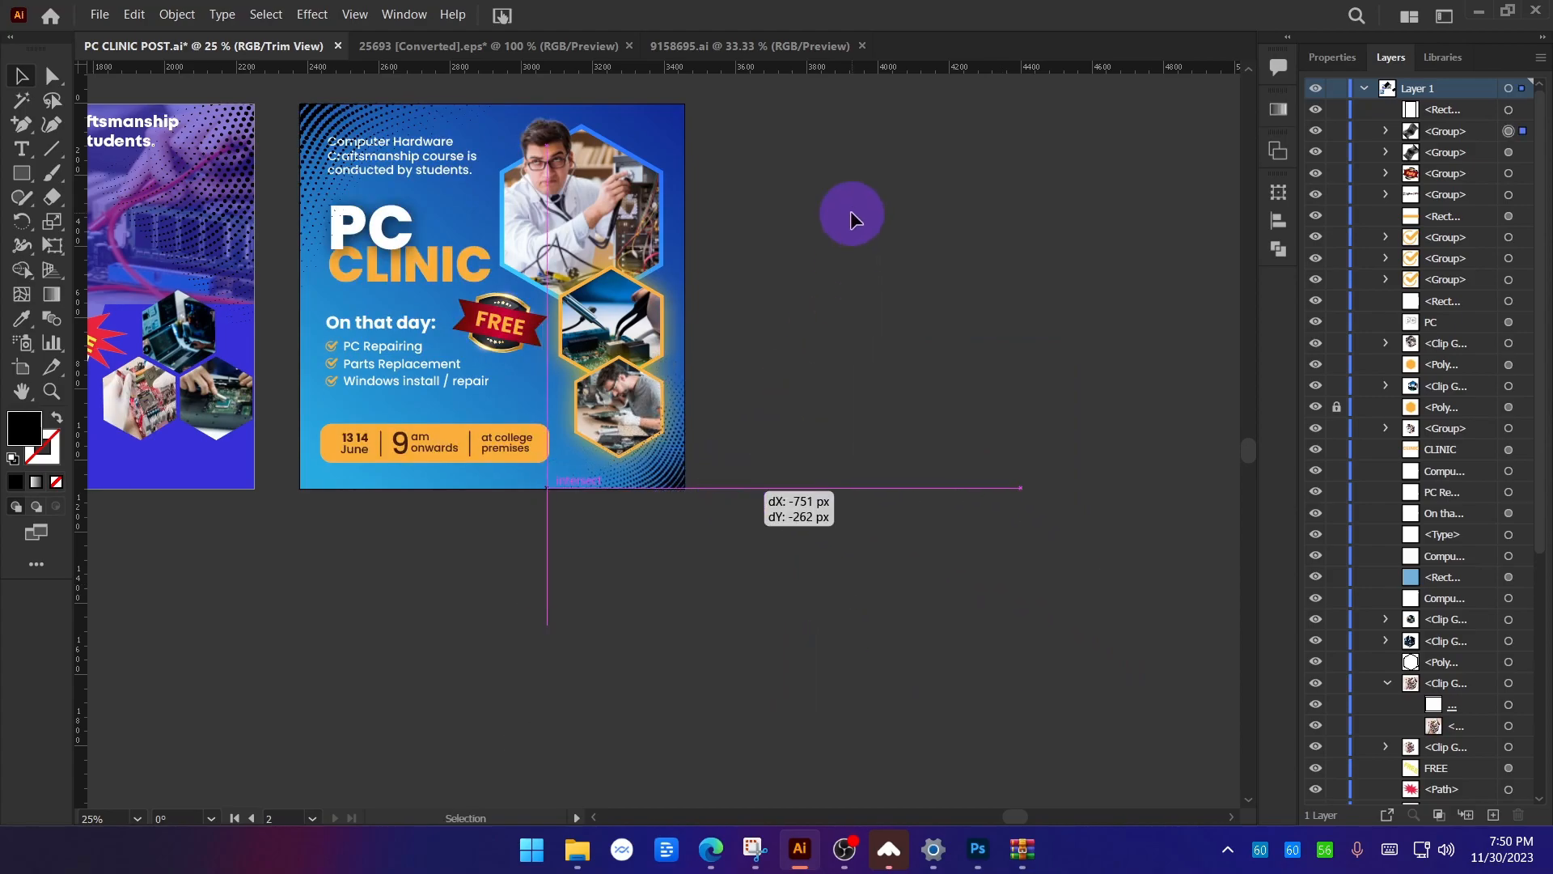
pyautogui.hotkey('ctrl', '+')
pyautogui.moveTo(926, 370); pyautogui.dragTo(989, 388)
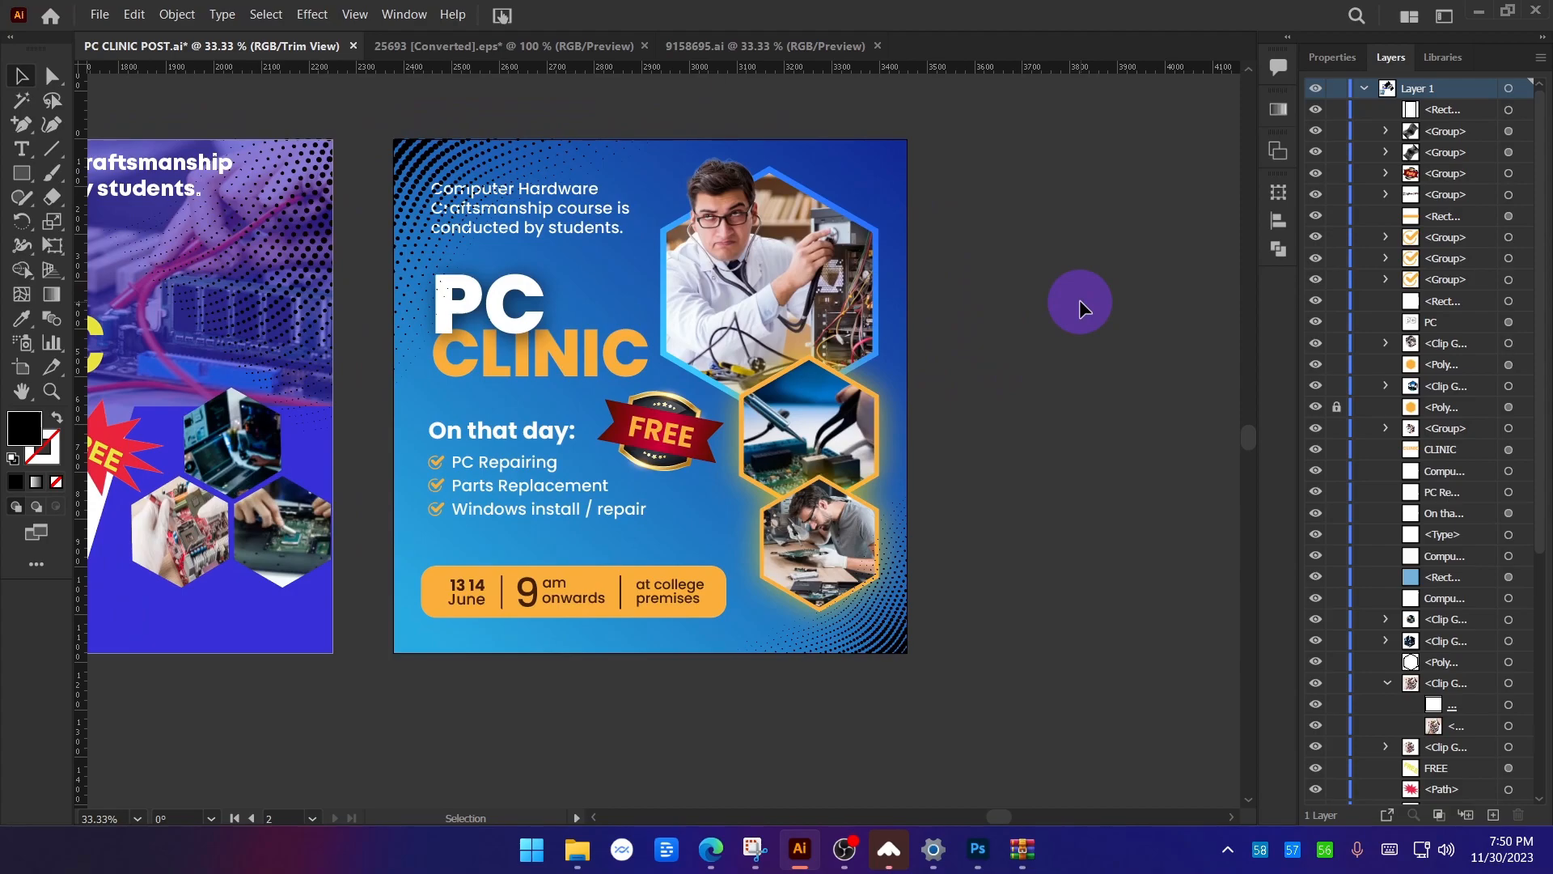
# Delete both halftone patterns and undo the deletion repeatedly to compare the post with and without them.
pyautogui.click(472, 109)
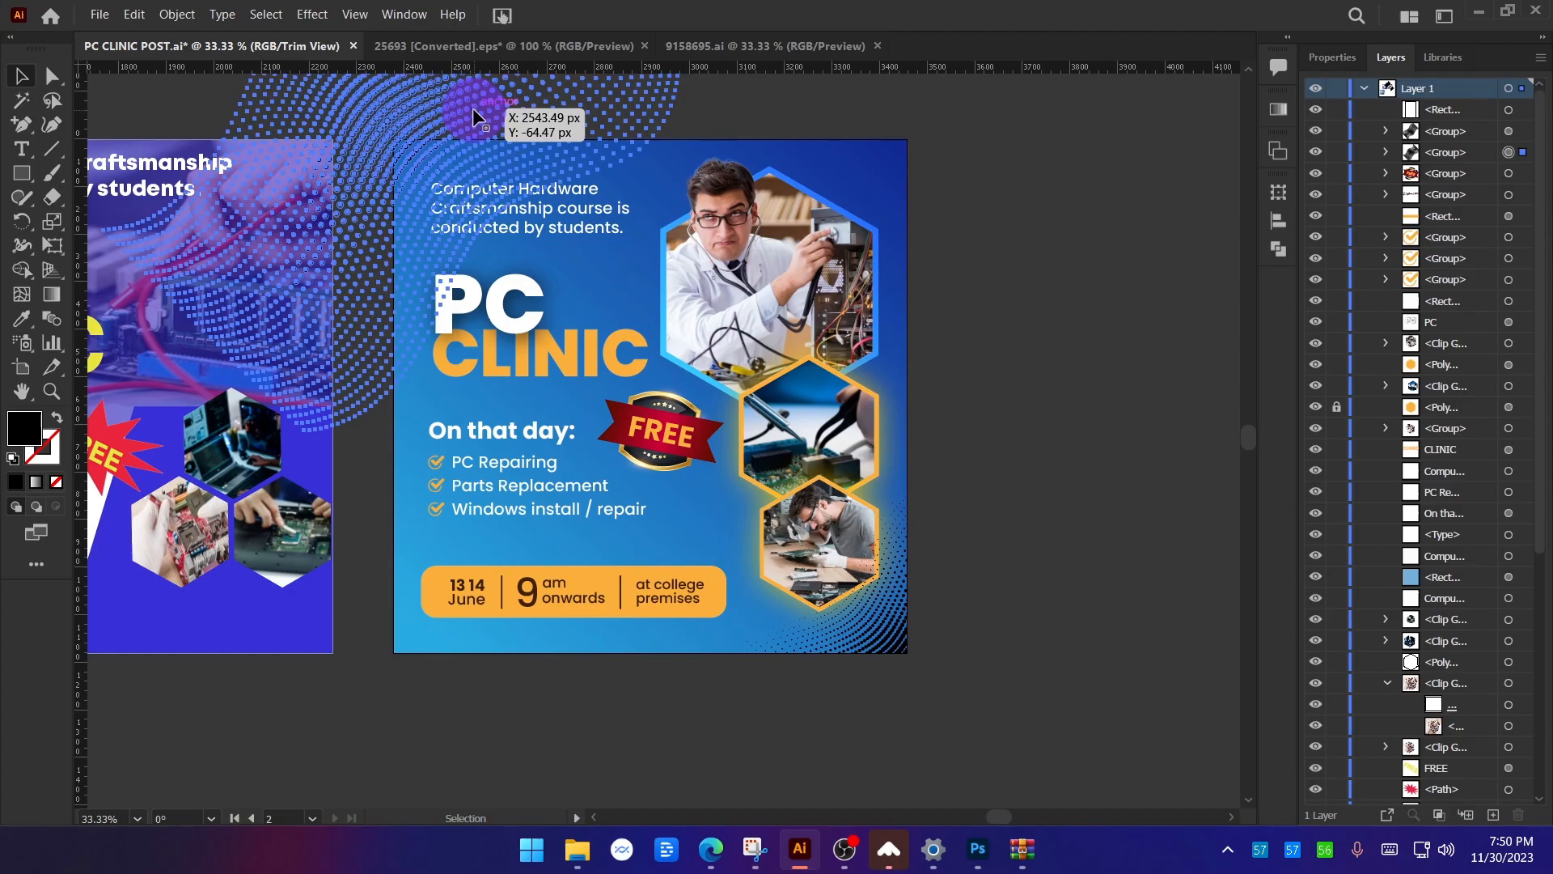
pyautogui.keyDown('shift'); pyautogui.click(900, 620); pyautogui.keyUp('shift')
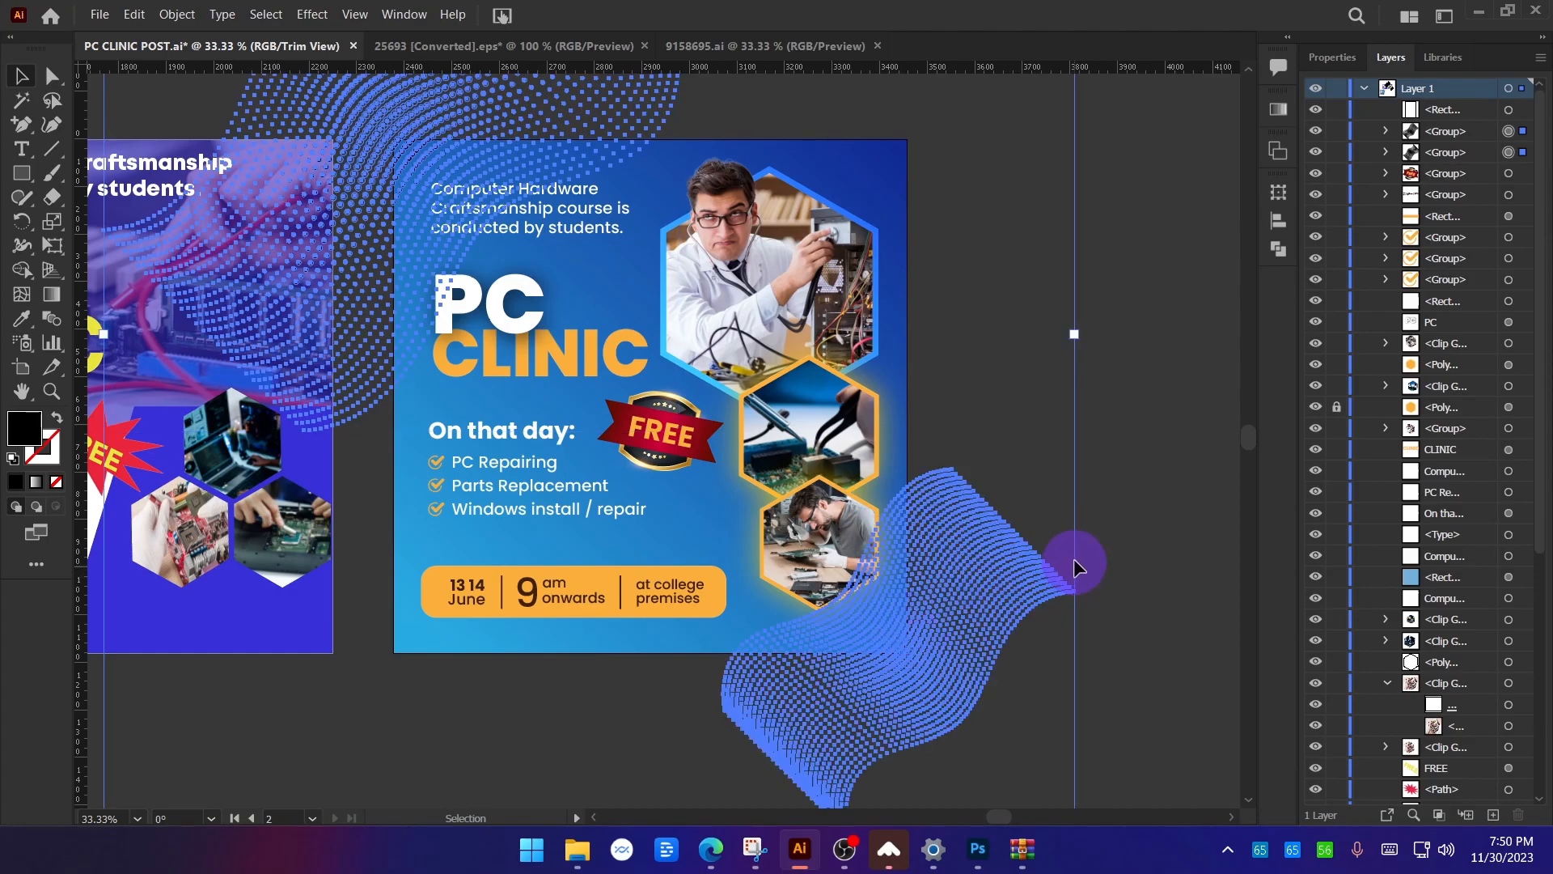
pyautogui.press('Delete')
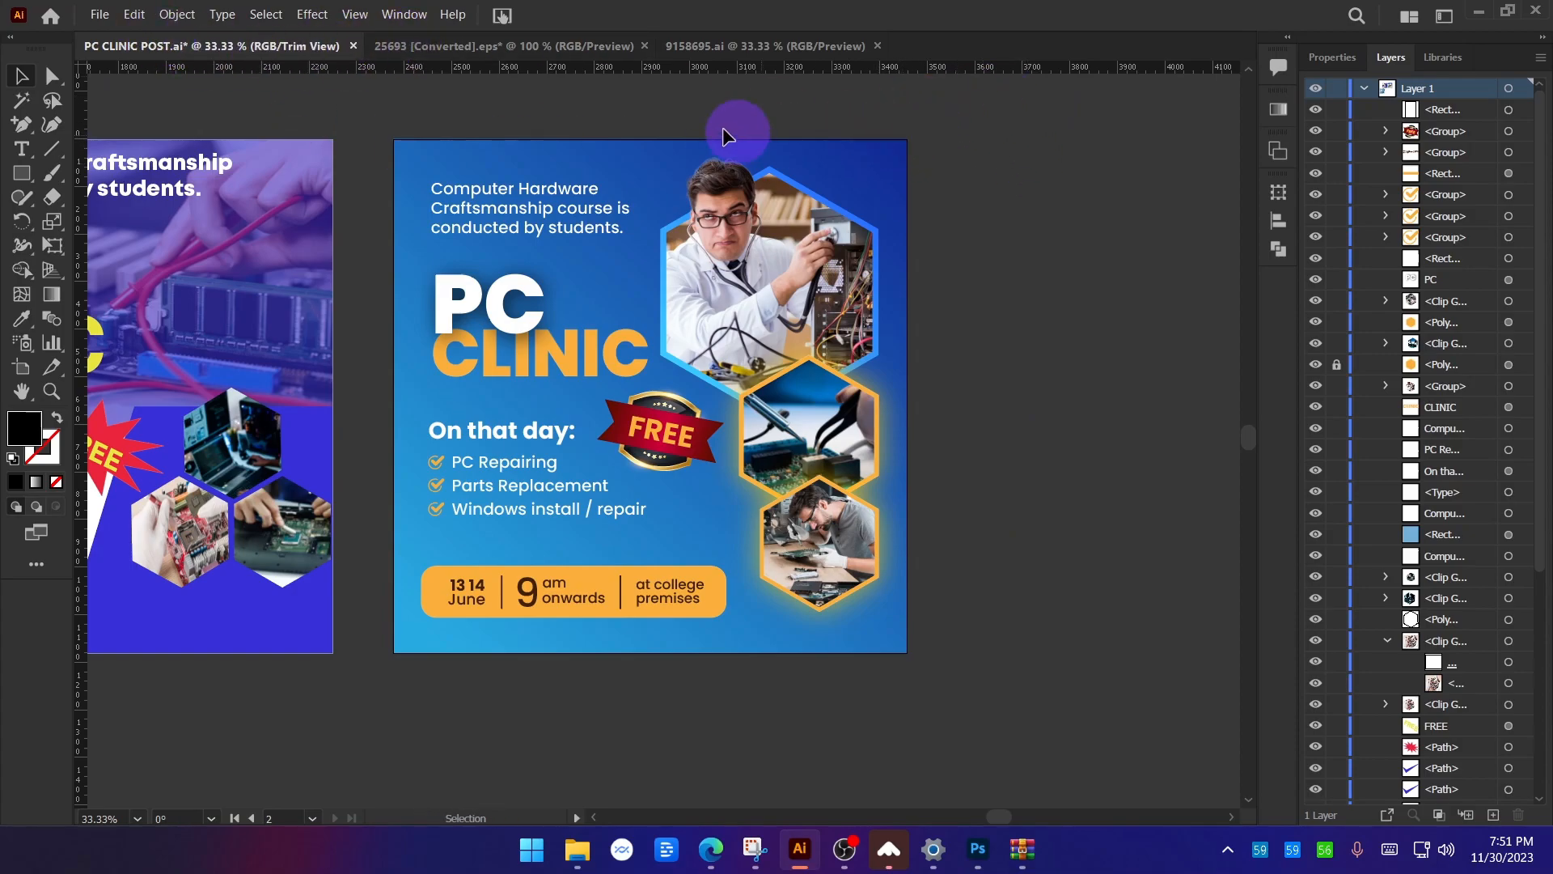
pyautogui.click(136, 15)
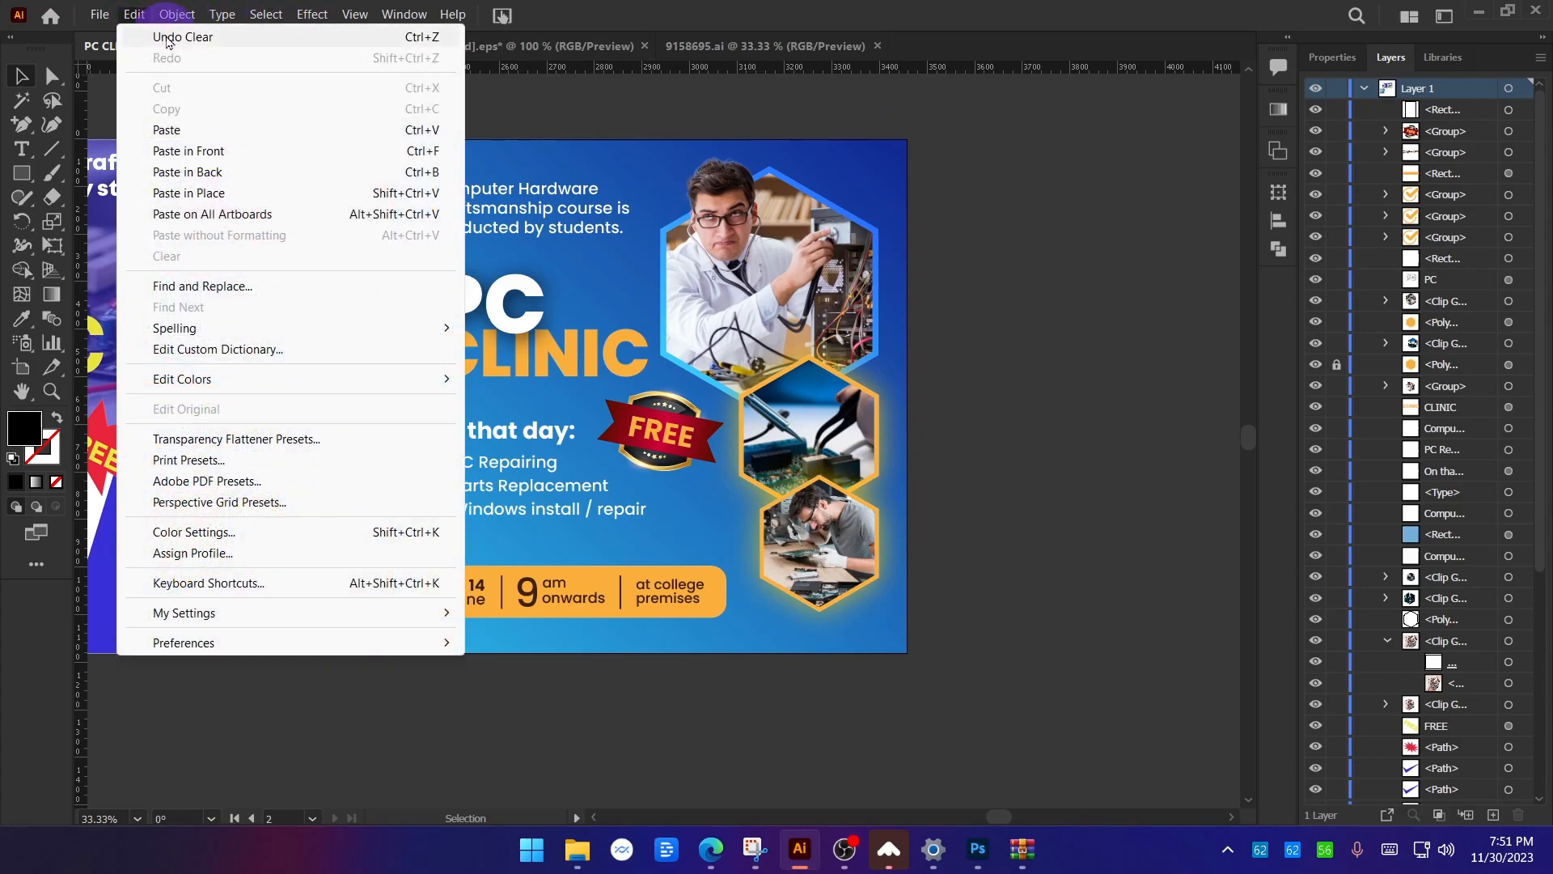
pyautogui.click(967, 167)
pyautogui.hotkey('ctrl', 'z')
pyautogui.press('Delete')
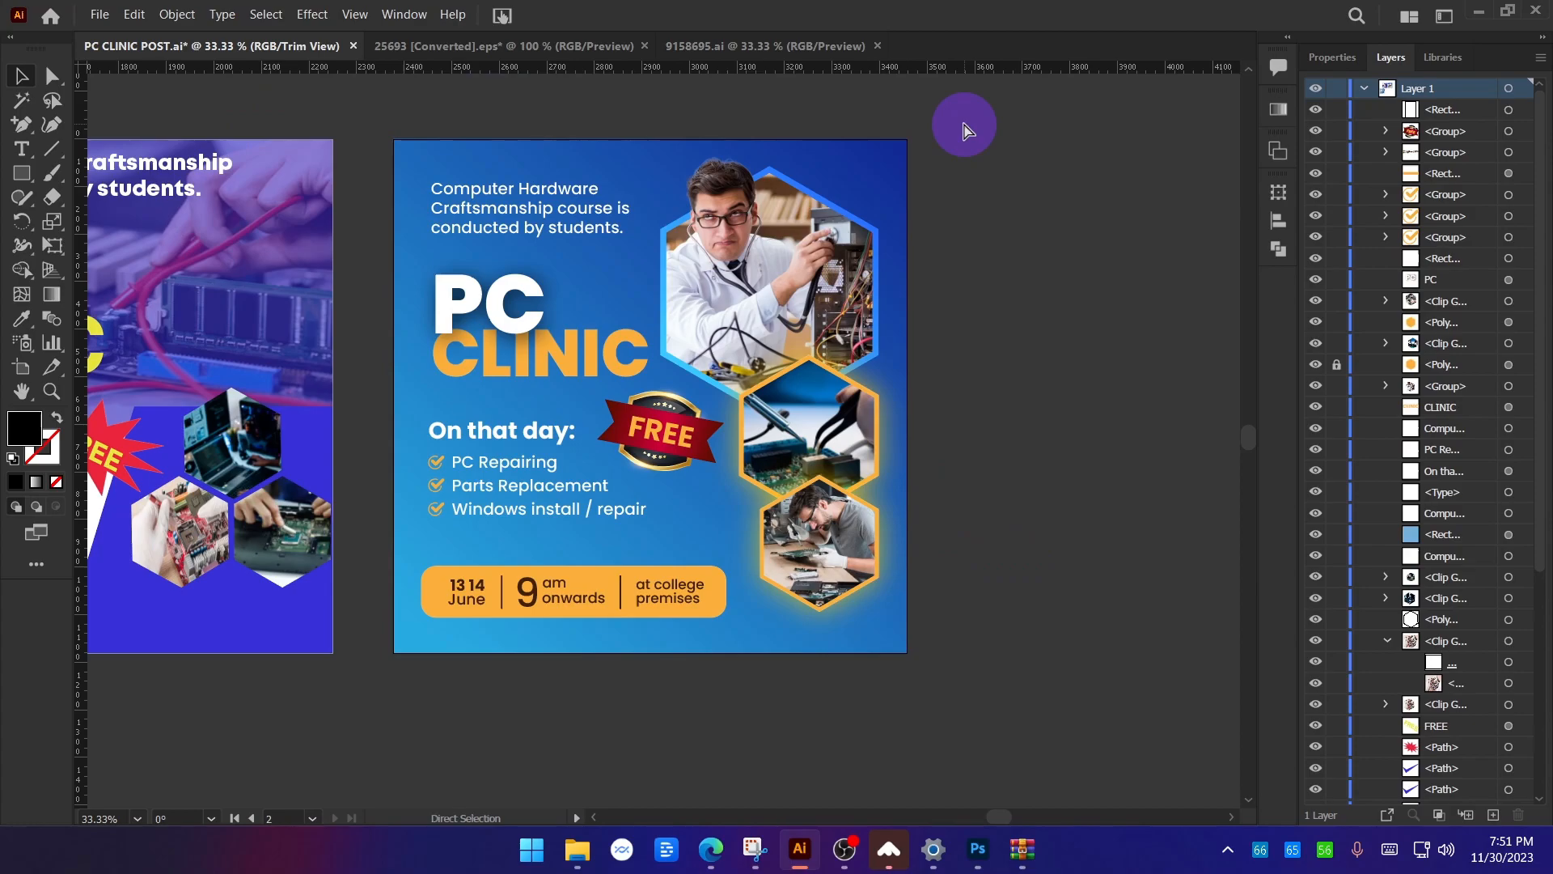
pyautogui.hotkey('ctrl', 'z')
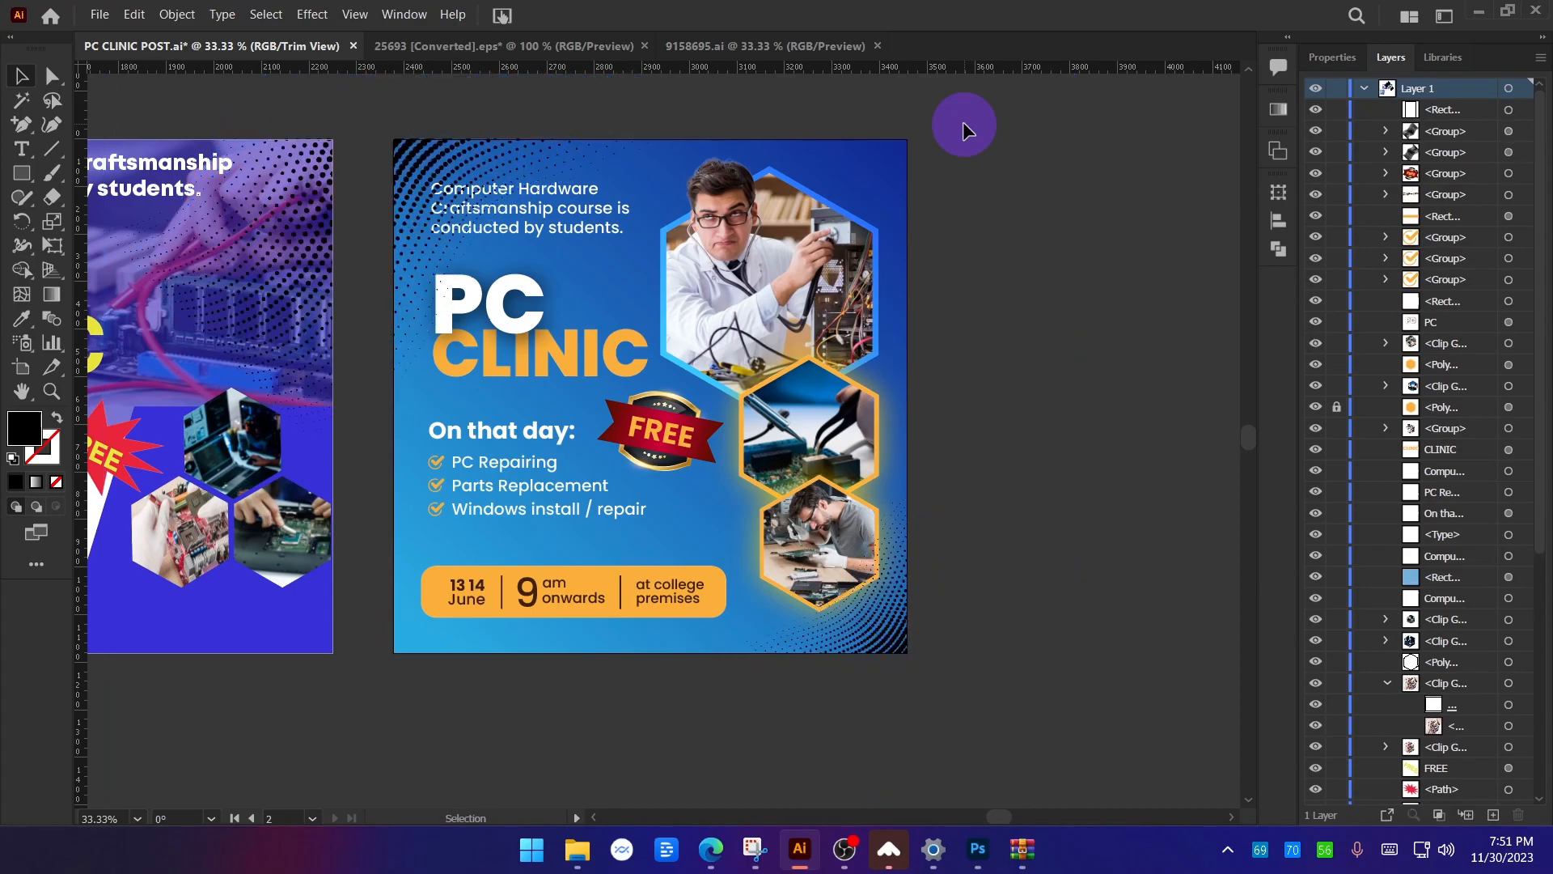
pyautogui.press('Delete')
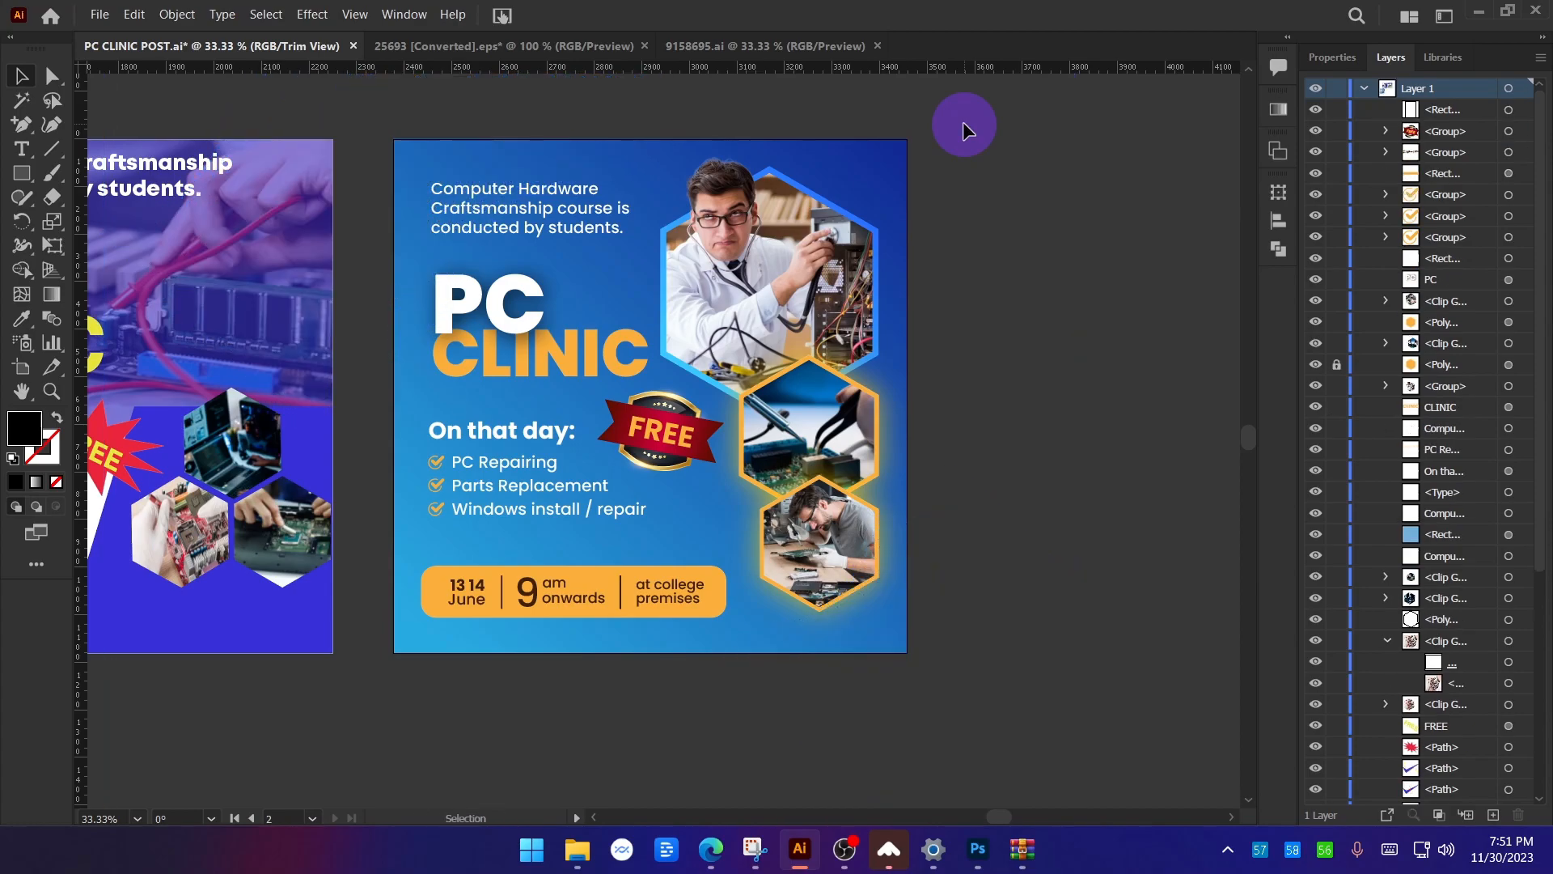
pyautogui.press('ctrl')
pyautogui.hotkey('ctrl', 'z')
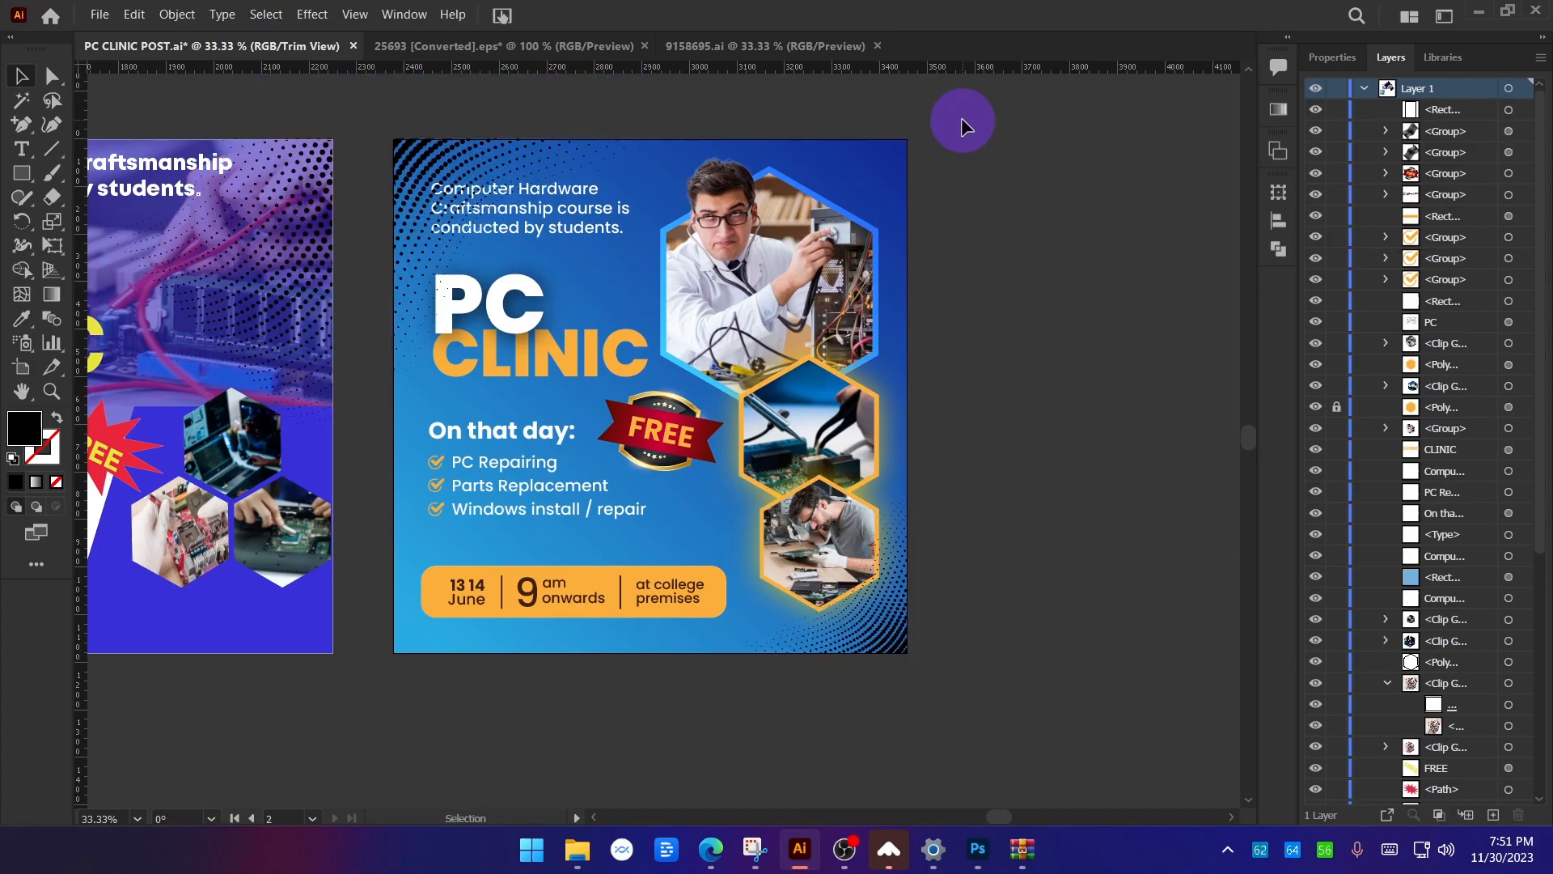
# Bring the "Computer Hardware Craftsmanship course" text in front of the halftone dots.
pyautogui.scroll(3, 420, 233)
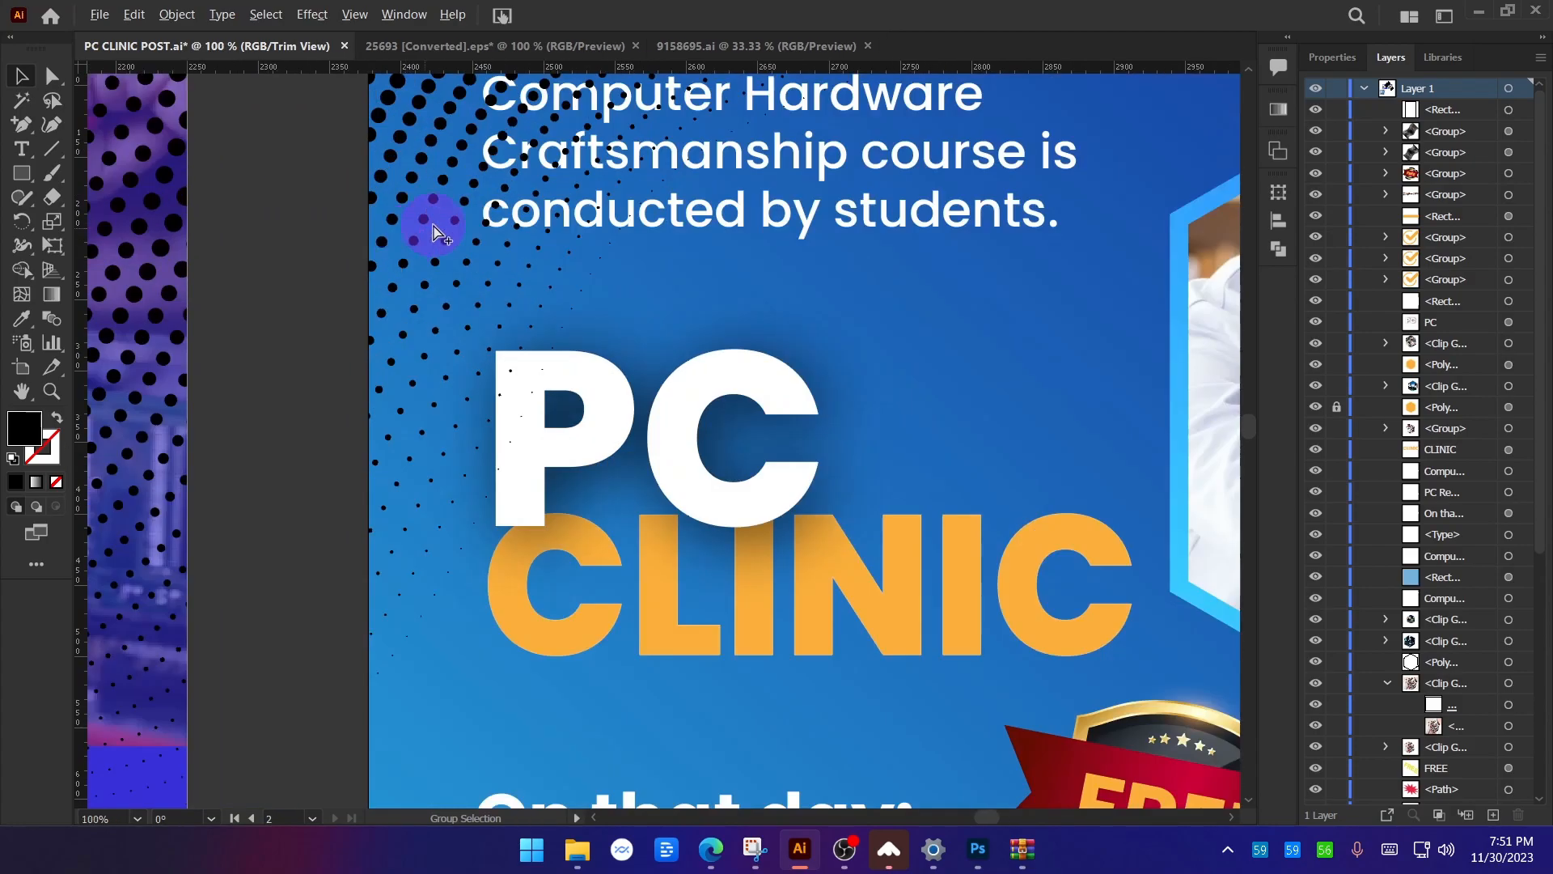
pyautogui.moveTo(832, 208); pyautogui.dragTo(707, 317)
pyautogui.moveTo(774, 268); pyautogui.dragTo(869, 230)
pyautogui.hotkey('ctrl', 'z')
pyautogui.hotkey('ctrl', 'shift', ']')
pyautogui.scroll(-3, 746, 172)
pyautogui.click(746, 171)
# Bring the lowest hexagon photo to the front and shift it about 3 px right and 11 px up.
pyautogui.scroll(6, 860, 520)
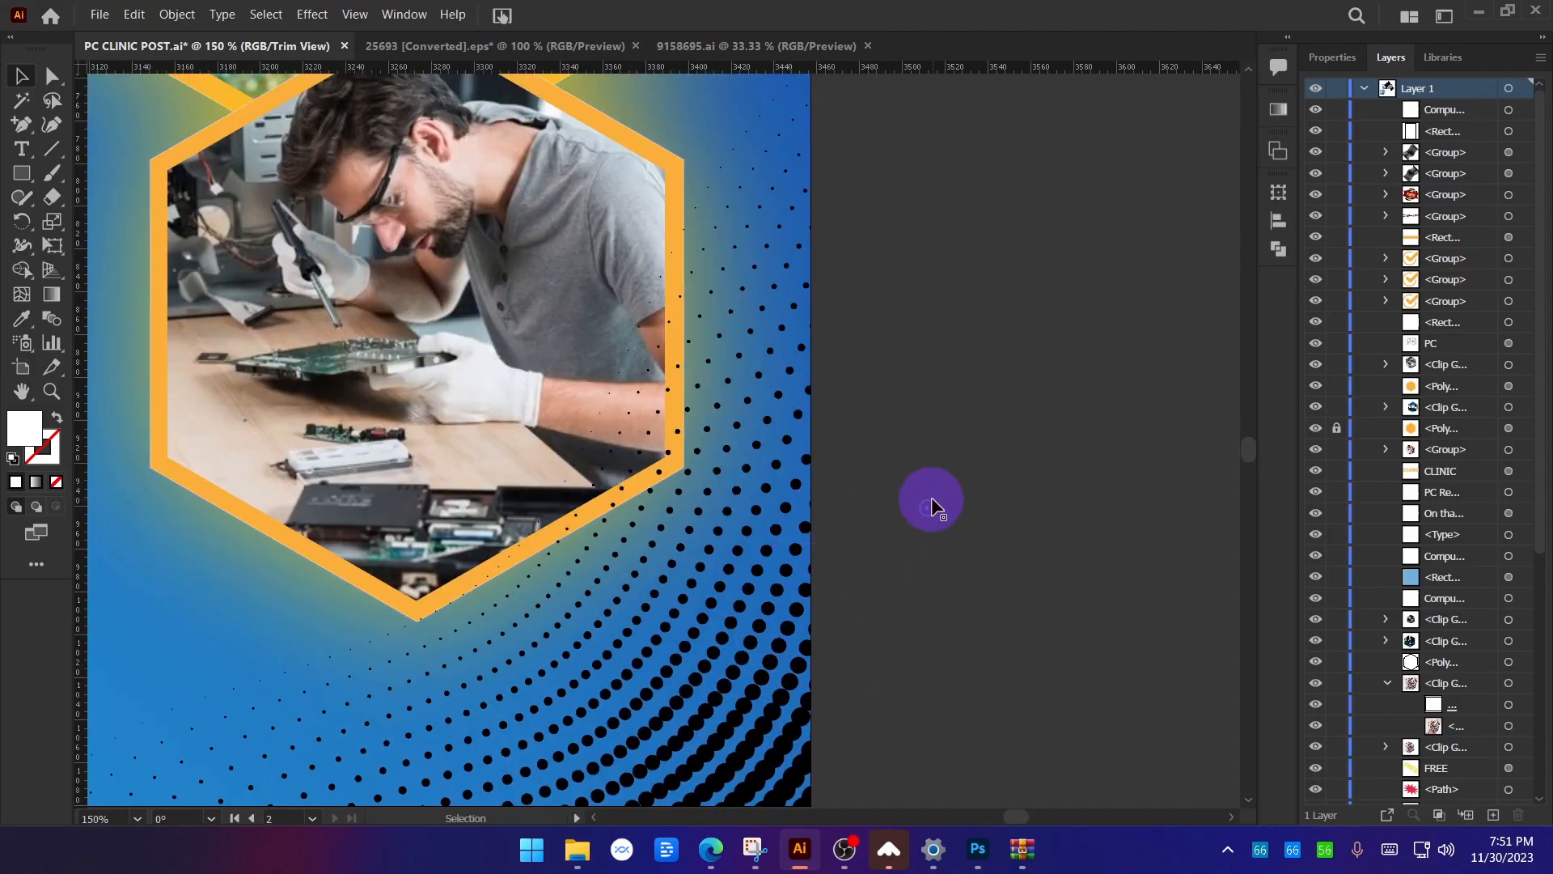
pyautogui.scroll(-2, 820, 478)
pyautogui.click(540, 304)
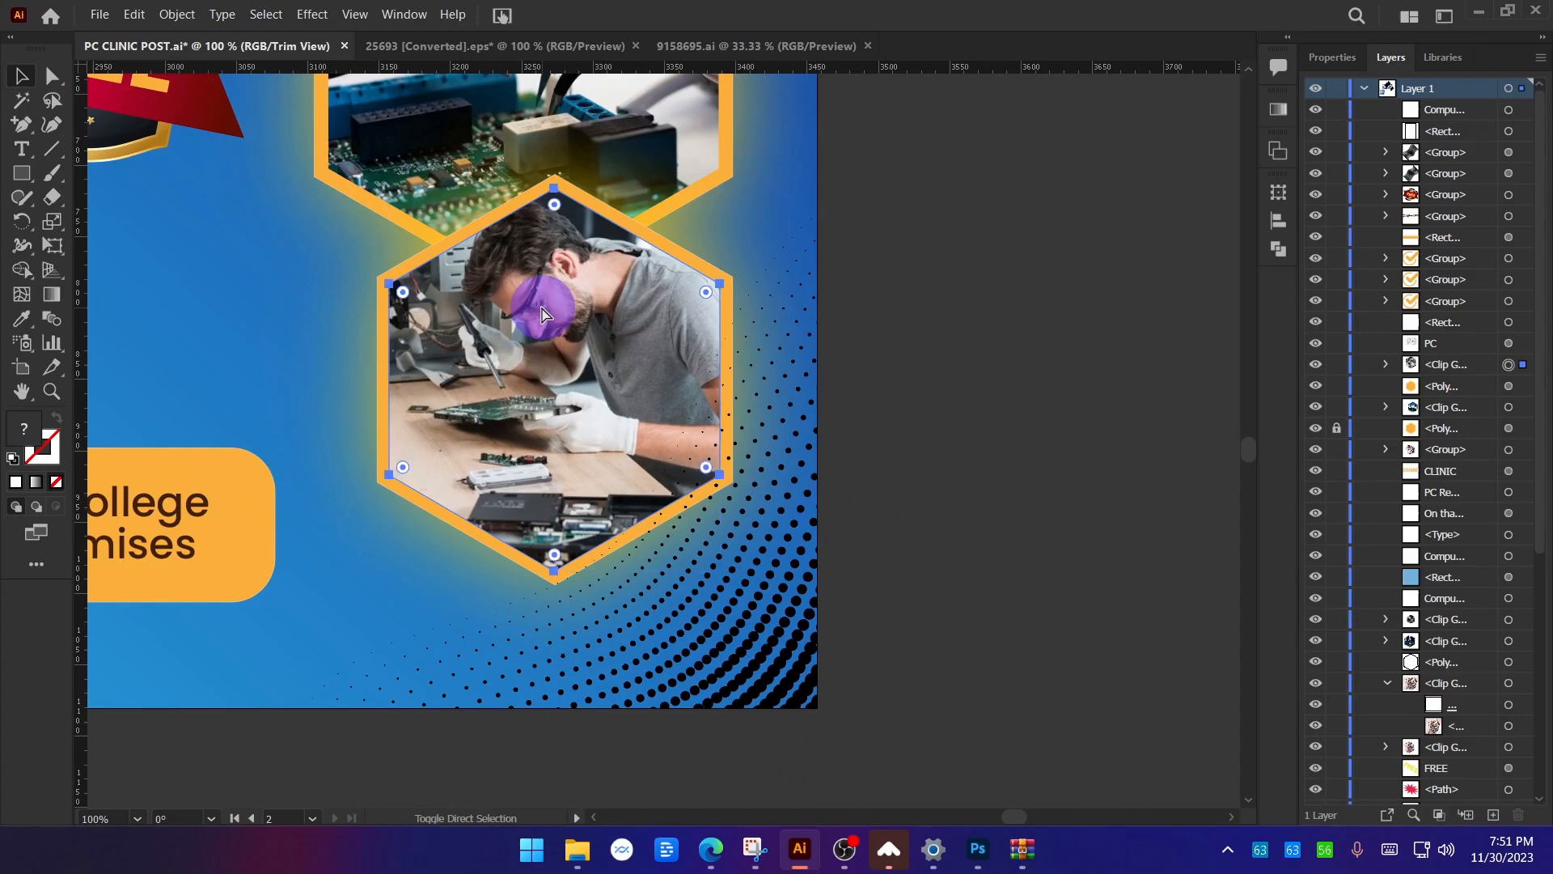
pyautogui.hotkey('ctrl', 'shift', ']')
pyautogui.scroll(2, 791, 496)
pyautogui.moveTo(515, 381); pyautogui.dragTo(552, 334)
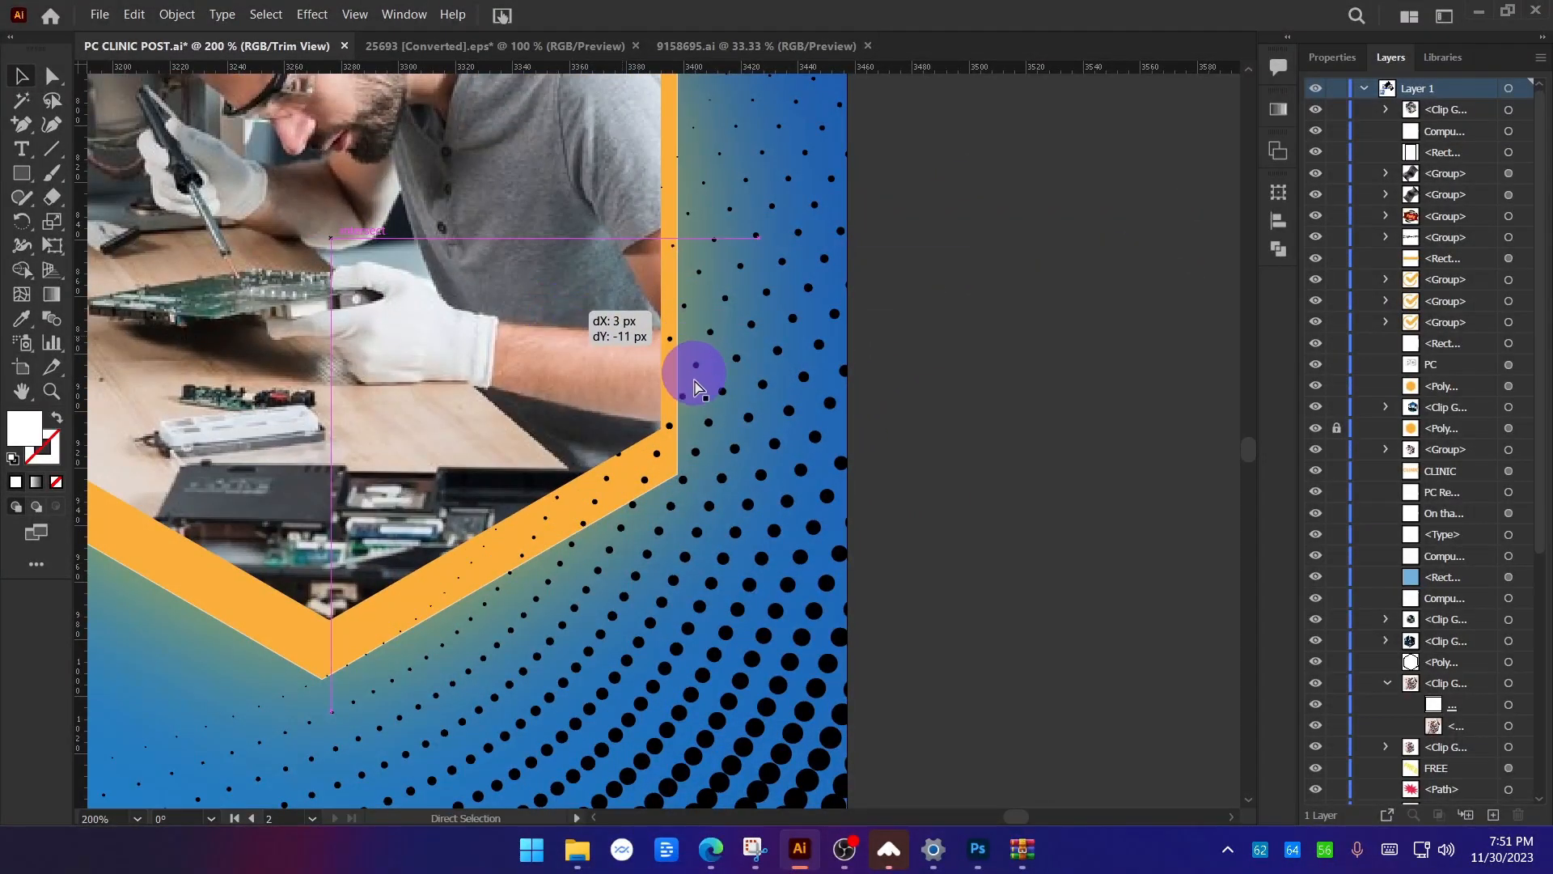
pyautogui.scroll(-5, 758, 546)
pyautogui.click(891, 335)
pyautogui.moveTo(899, 248); pyautogui.dragTo(987, 282)
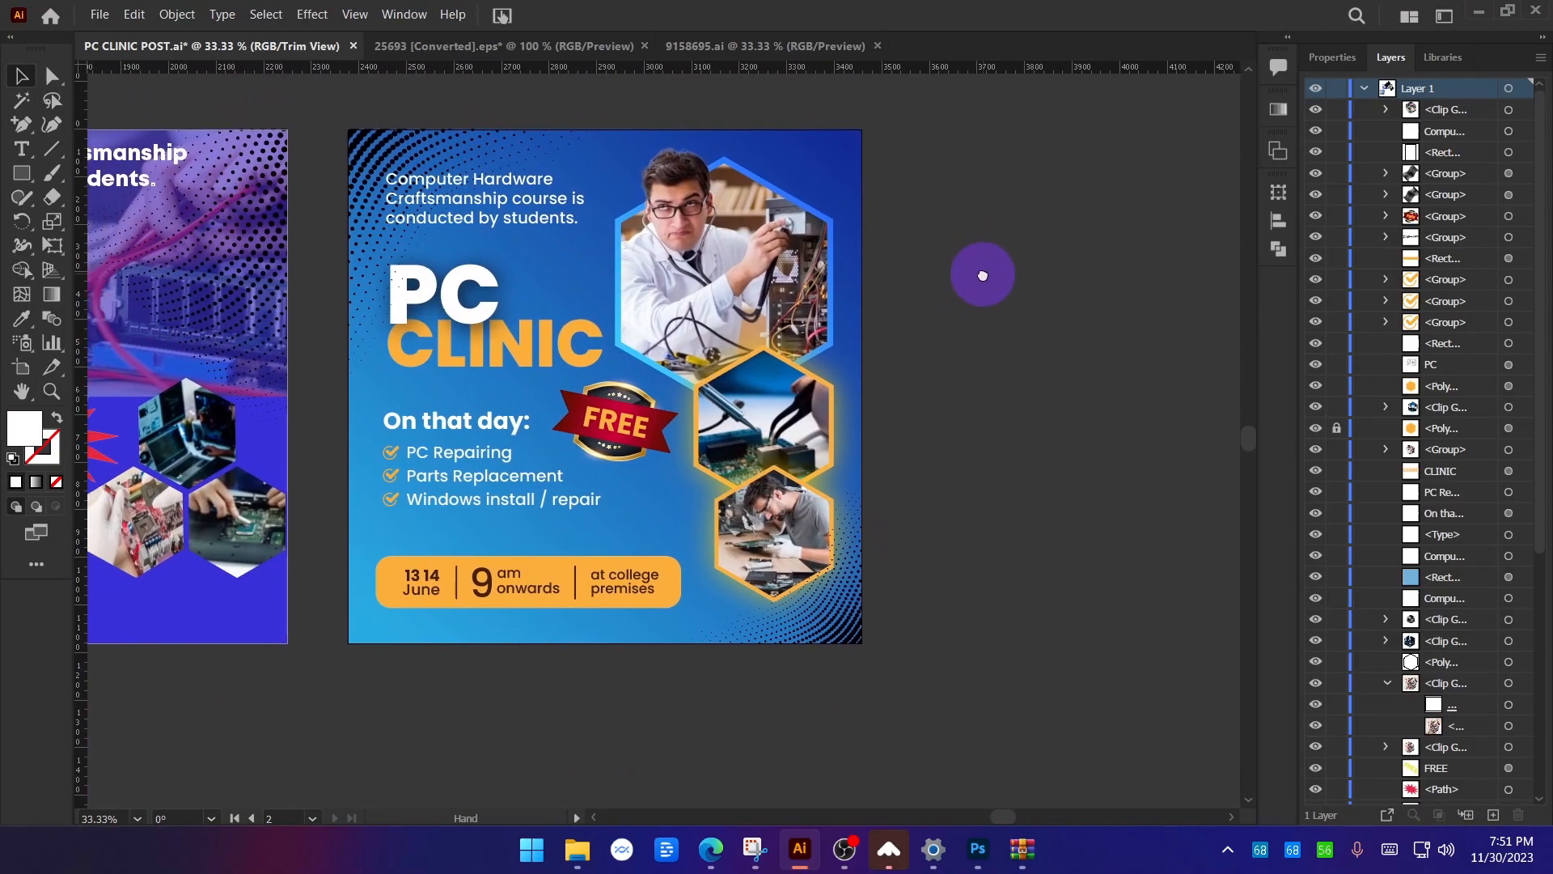
# Try to duplicate the redesigned post's artboard with its contents, then undo the copy.
pyautogui.hotkey('ctrl', 'shift', 't')
pyautogui.scroll(-1, 670, 446)
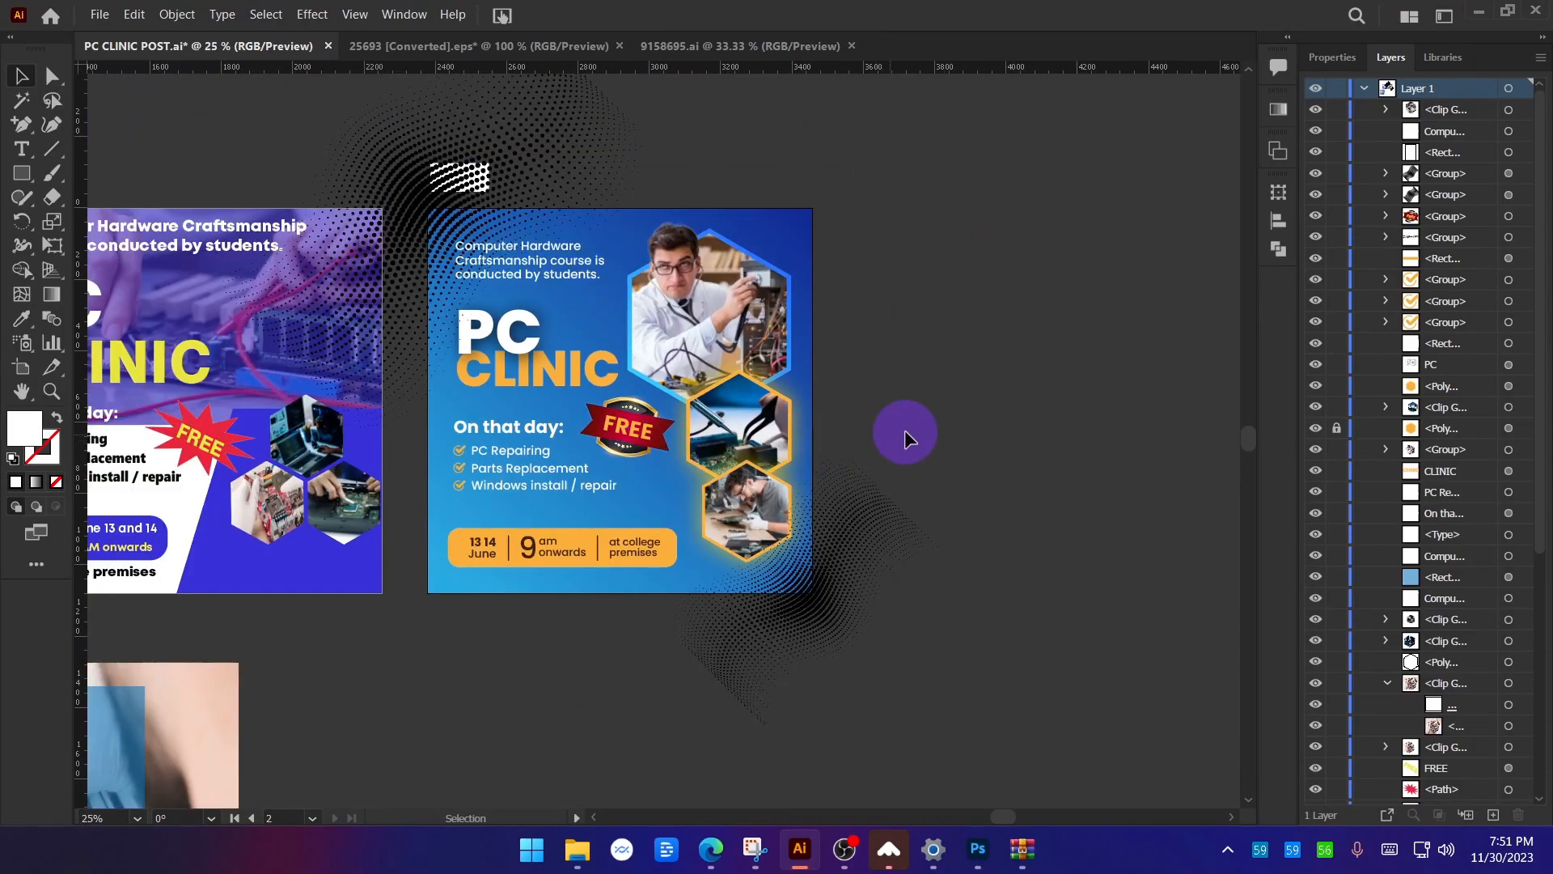
pyautogui.moveTo(905, 430); pyautogui.dragTo(667, 408)
pyautogui.scroll(-1, 219, 326)
pyautogui.click(22, 366)
pyautogui.moveTo(353, 421); pyautogui.dragTo(844, 425)
pyautogui.click(932, 451)
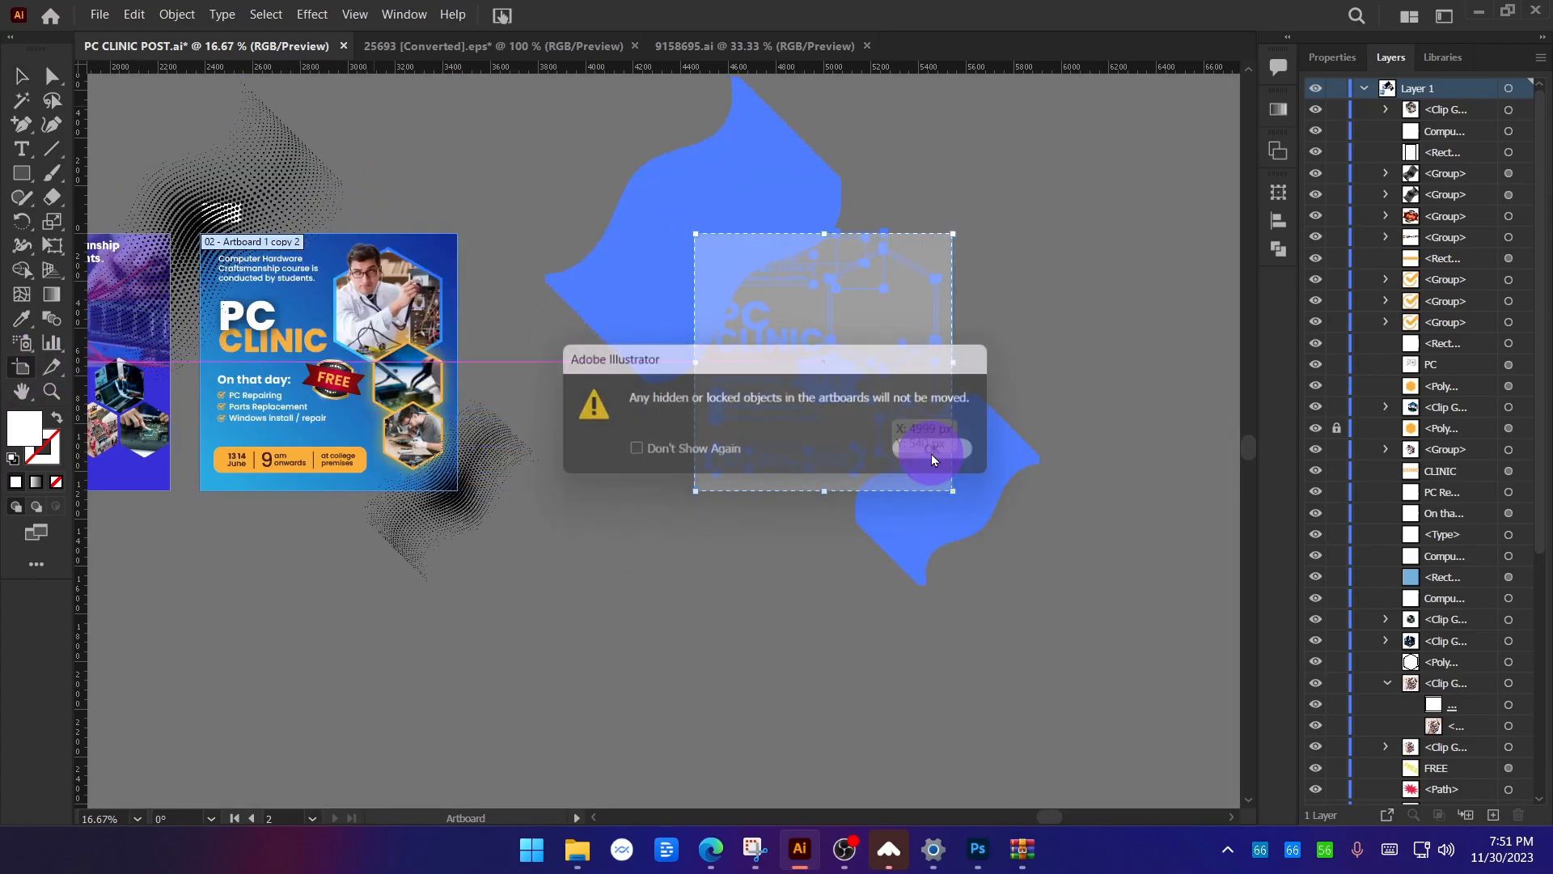
pyautogui.click(22, 79)
pyautogui.hotkey('ctrl', 'z')
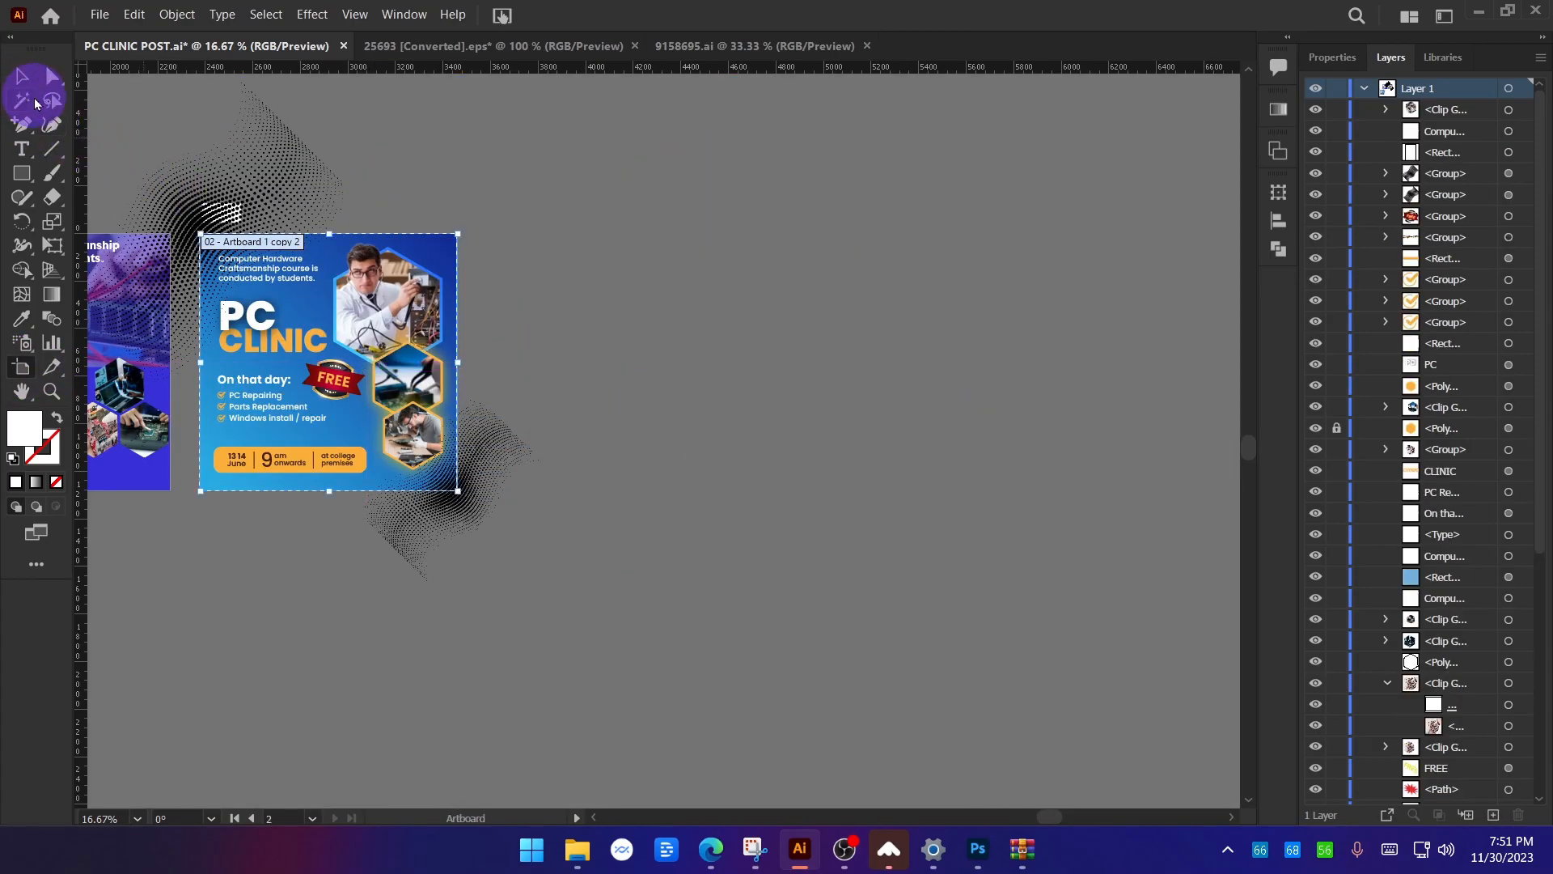
# Unlock all objects and duplicate the redesigned post's artboard with its contents into the empty area beside it.
pyautogui.click(22, 78)
pyautogui.hotkey('ctrl', 'alt', '2')
pyautogui.click(534, 159)
pyautogui.click(22, 367)
pyautogui.moveTo(353, 388); pyautogui.dragTo(849, 433)
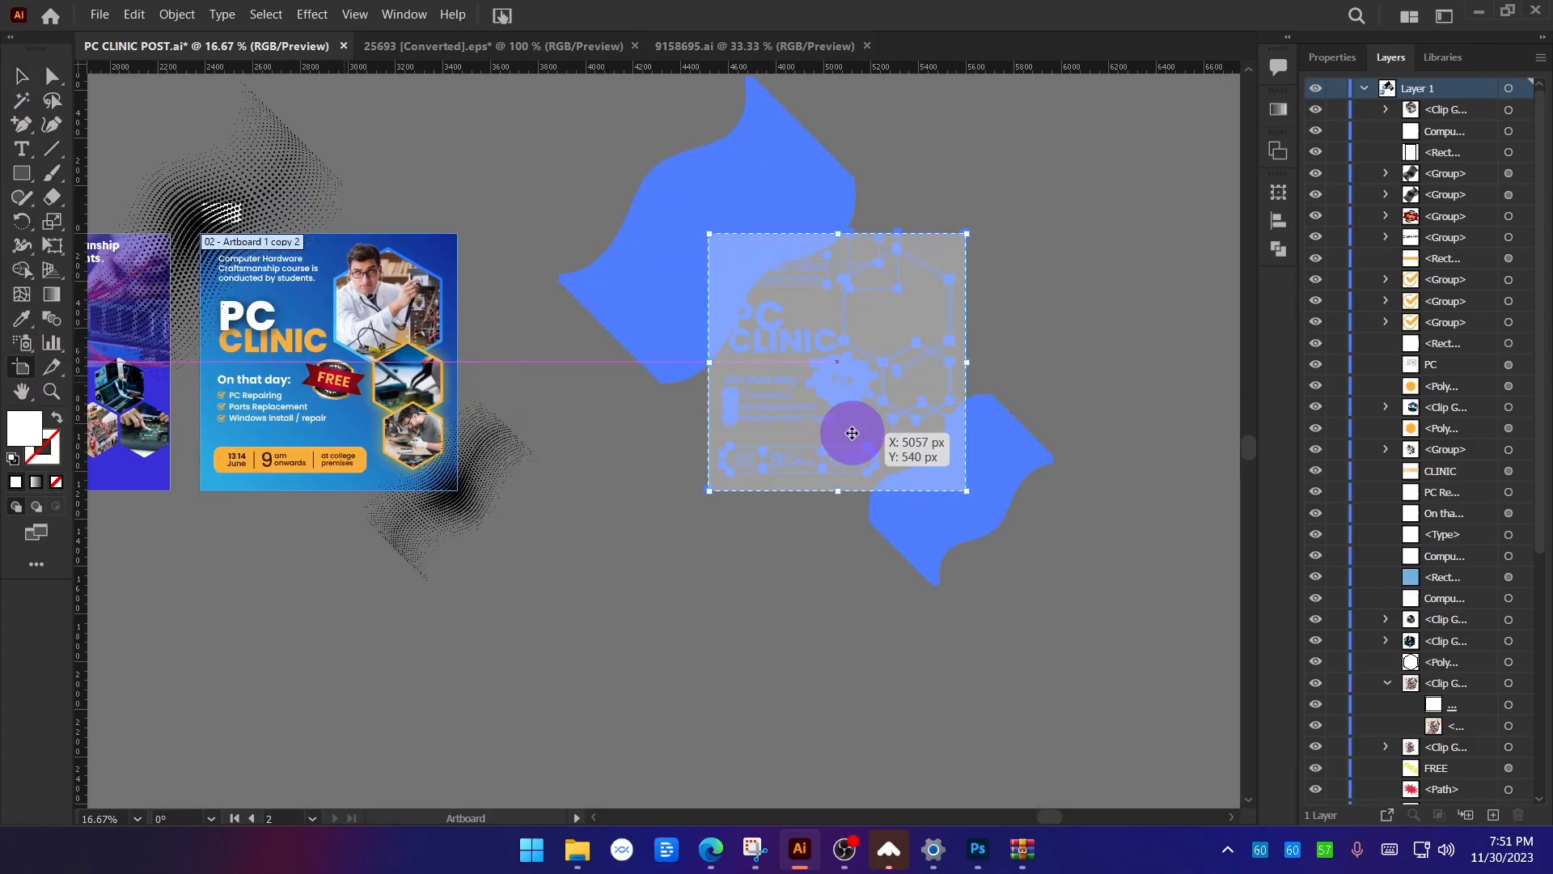
pyautogui.click(22, 77)
# Fill both halftone patterns on the duplicated artboard with white and turn on trim view.
pyautogui.scroll(1, 1177, 408)
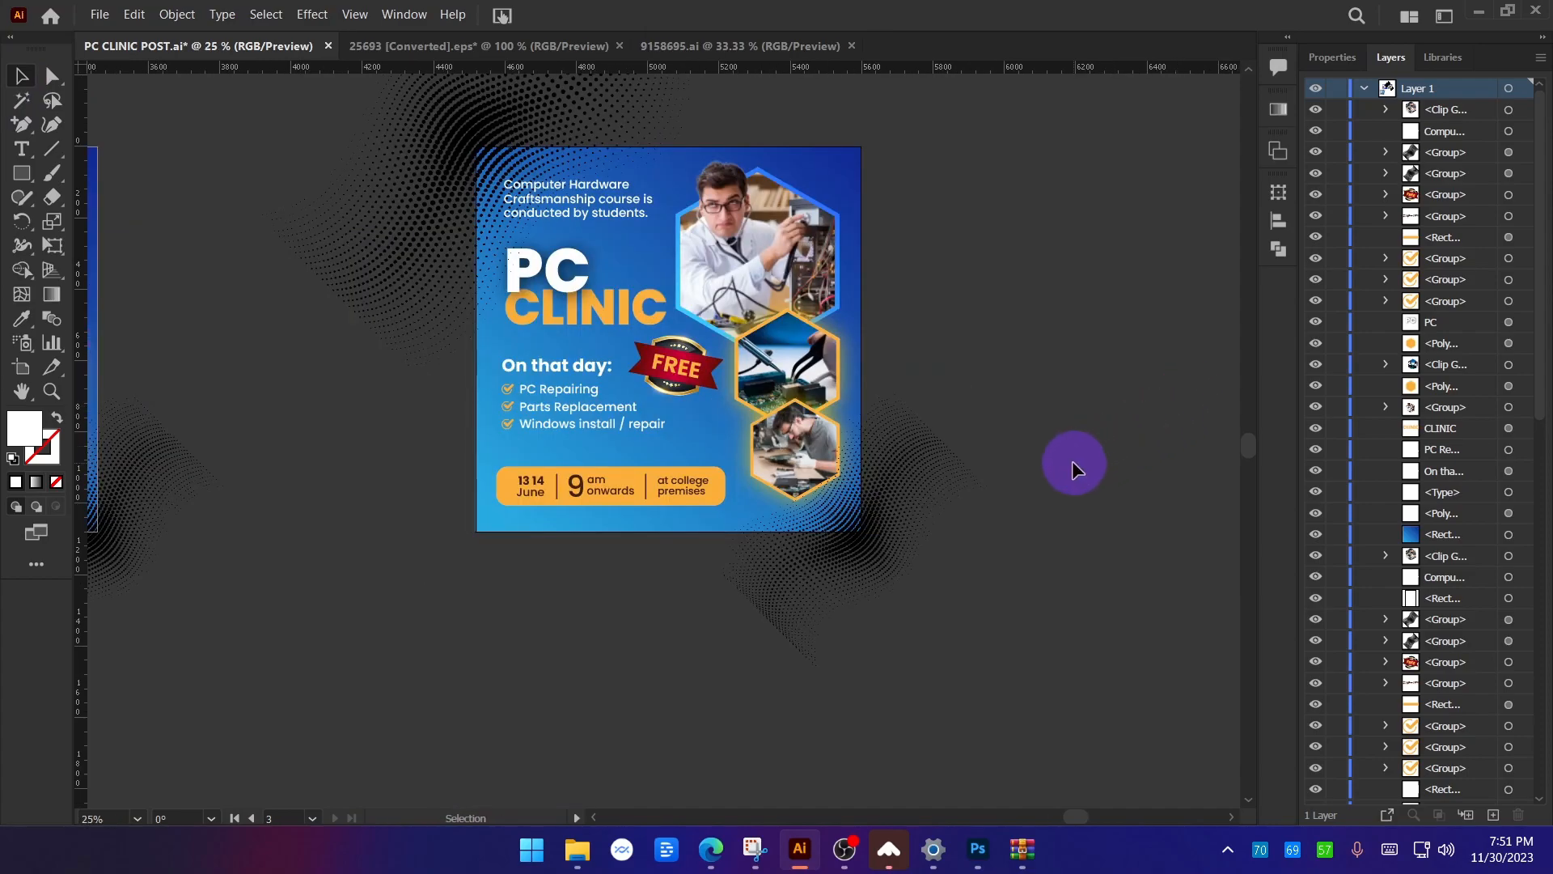
pyautogui.moveTo(988, 451); pyautogui.dragTo(994, 483)
pyautogui.click(893, 507)
pyautogui.keyDown('shift'); pyautogui.click(490, 160); pyautogui.keyUp('shift')
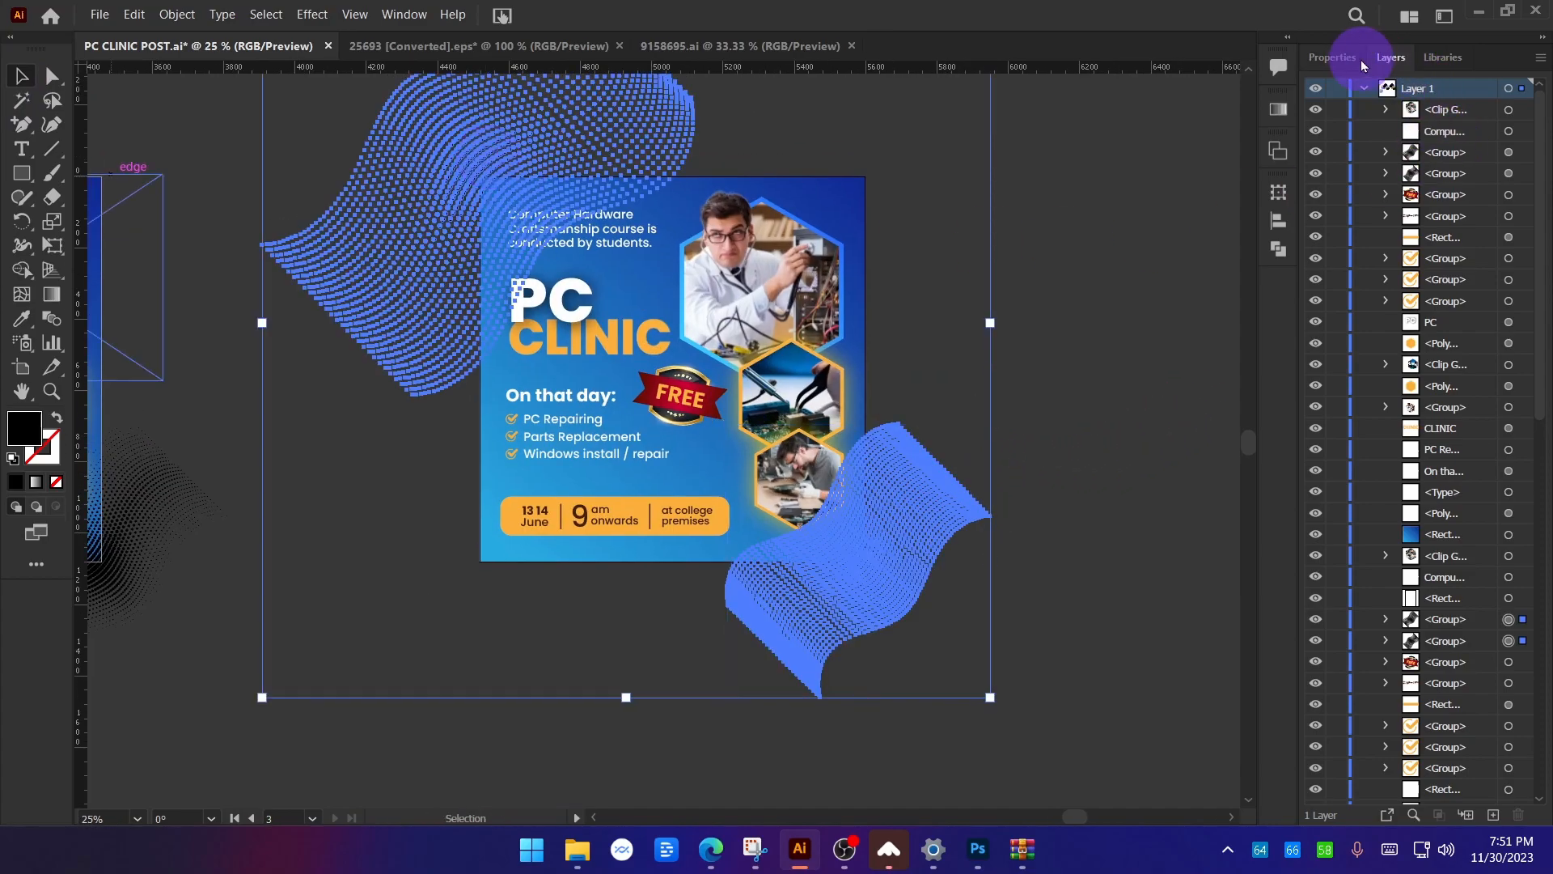
pyautogui.click(1333, 57)
pyautogui.click(1319, 281)
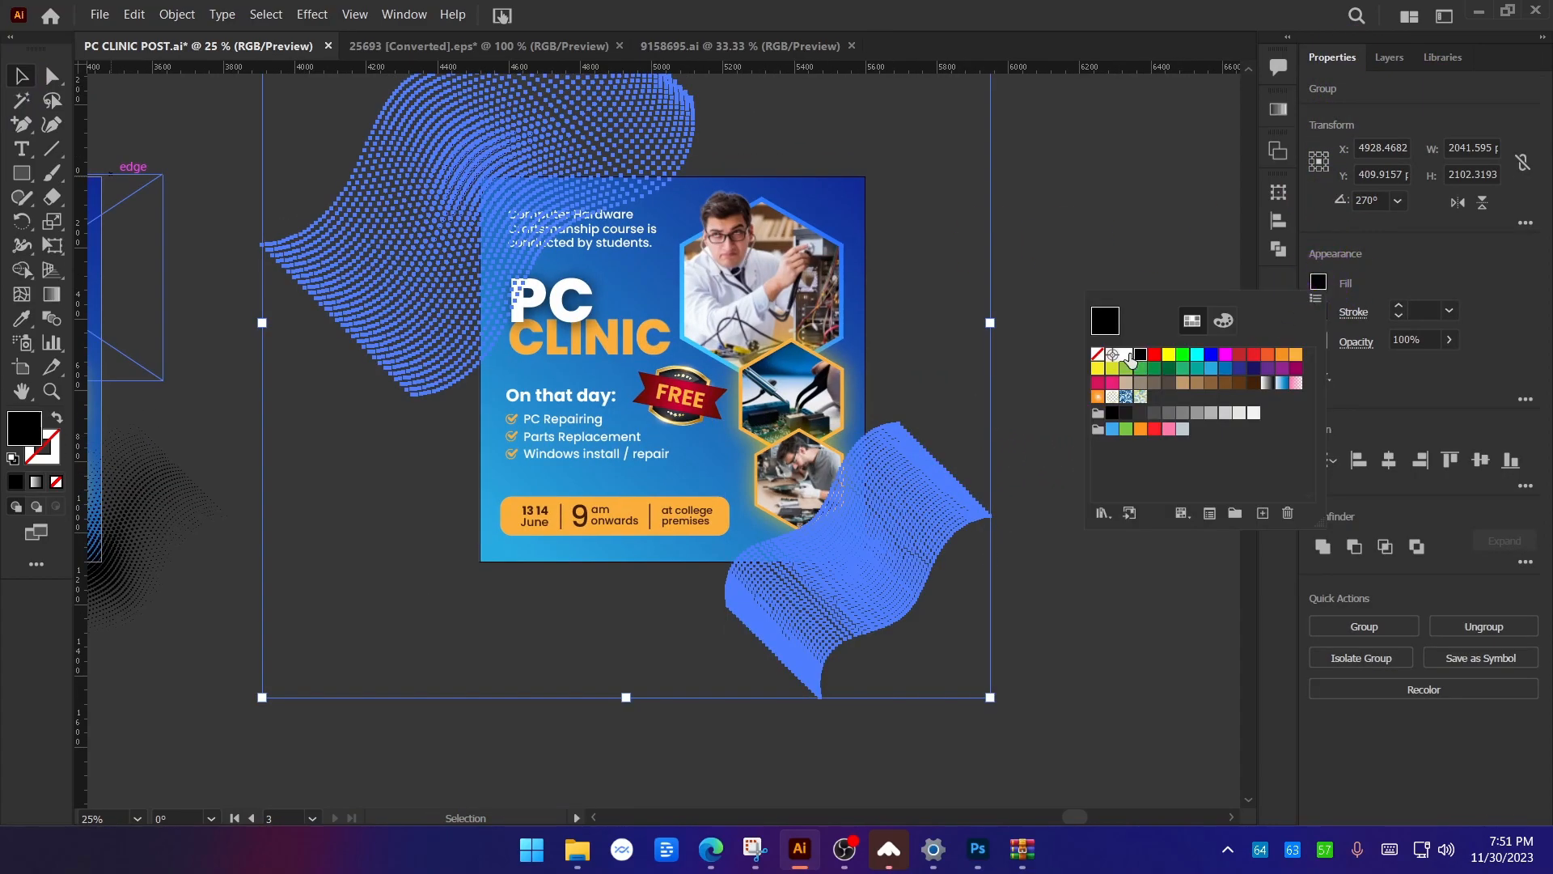
pyautogui.click(1130, 359)
pyautogui.click(1042, 324)
pyautogui.moveTo(1052, 330); pyautogui.dragTo(1080, 352)
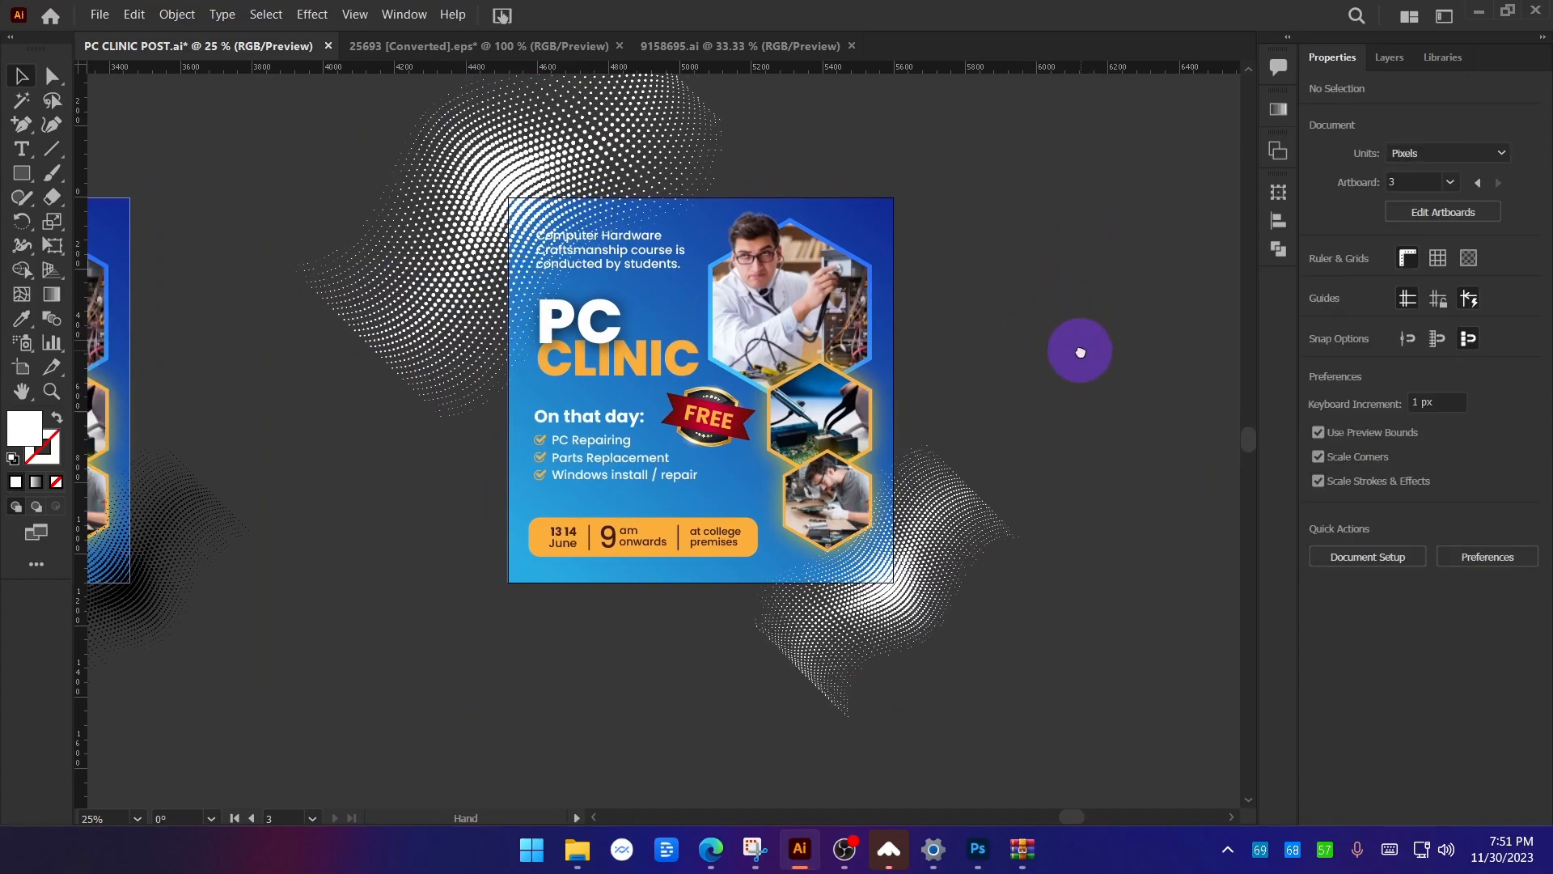
pyautogui.hotkey('ctrl', 'alt', 't')
pyautogui.scroll(1, 969, 390)
pyautogui.moveTo(969, 390); pyautogui.dragTo(988, 391)
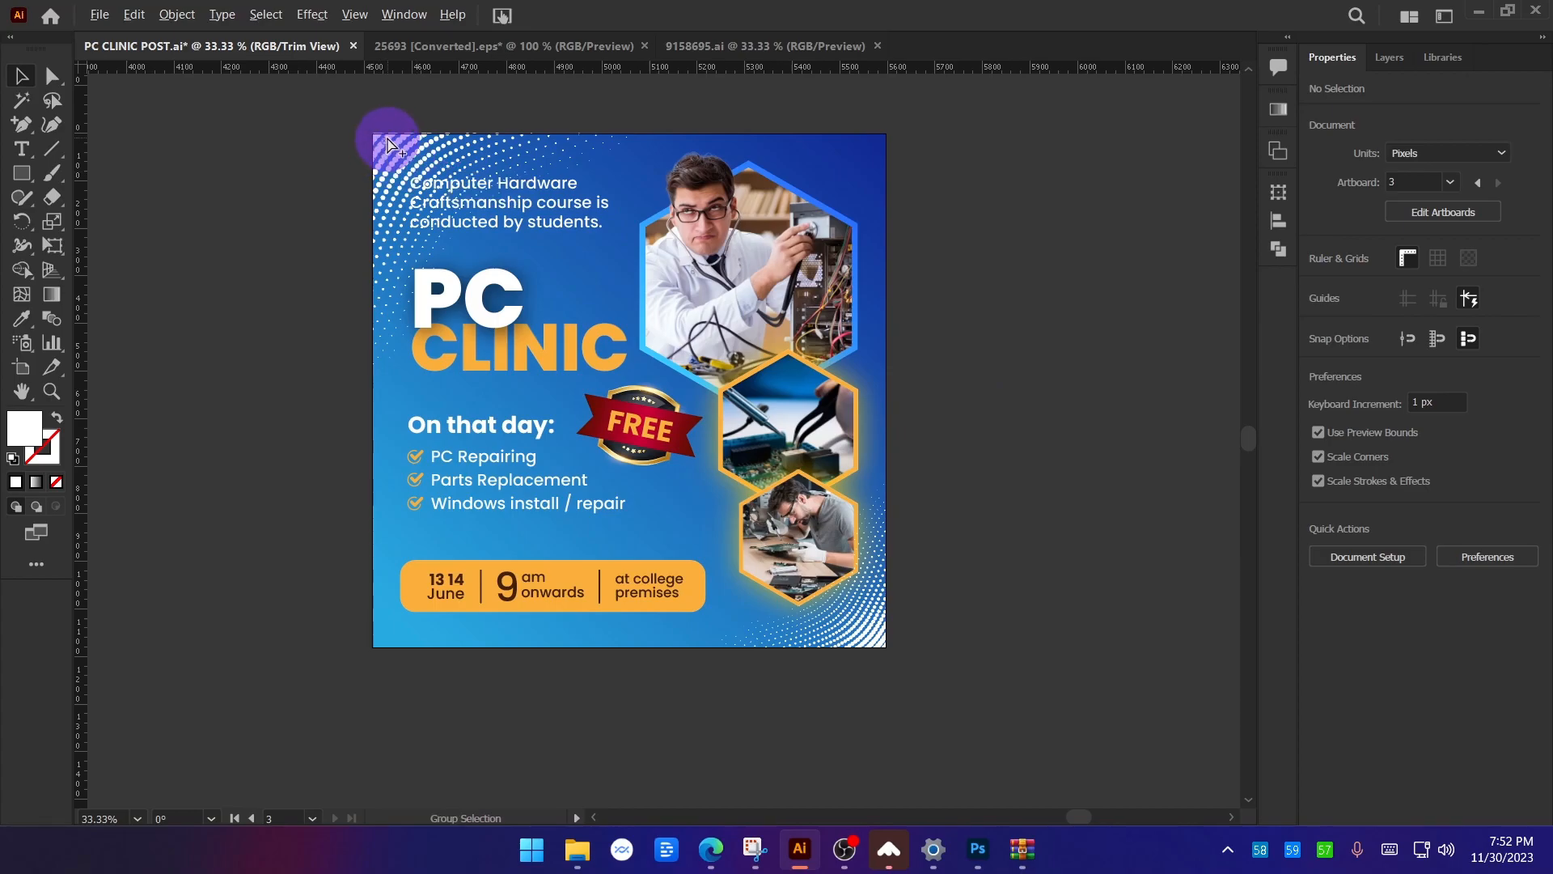
# Set the opacity of the white halftone in the post's upper-left corner to 48%.
pyautogui.scroll(2, 382, 139)
pyautogui.moveTo(429, 182); pyautogui.dragTo(383, 227)
pyautogui.moveTo(504, 216); pyautogui.dragTo(503, 216)
pyautogui.click(1448, 340)
pyautogui.moveTo(1448, 365); pyautogui.dragTo(1408, 366)
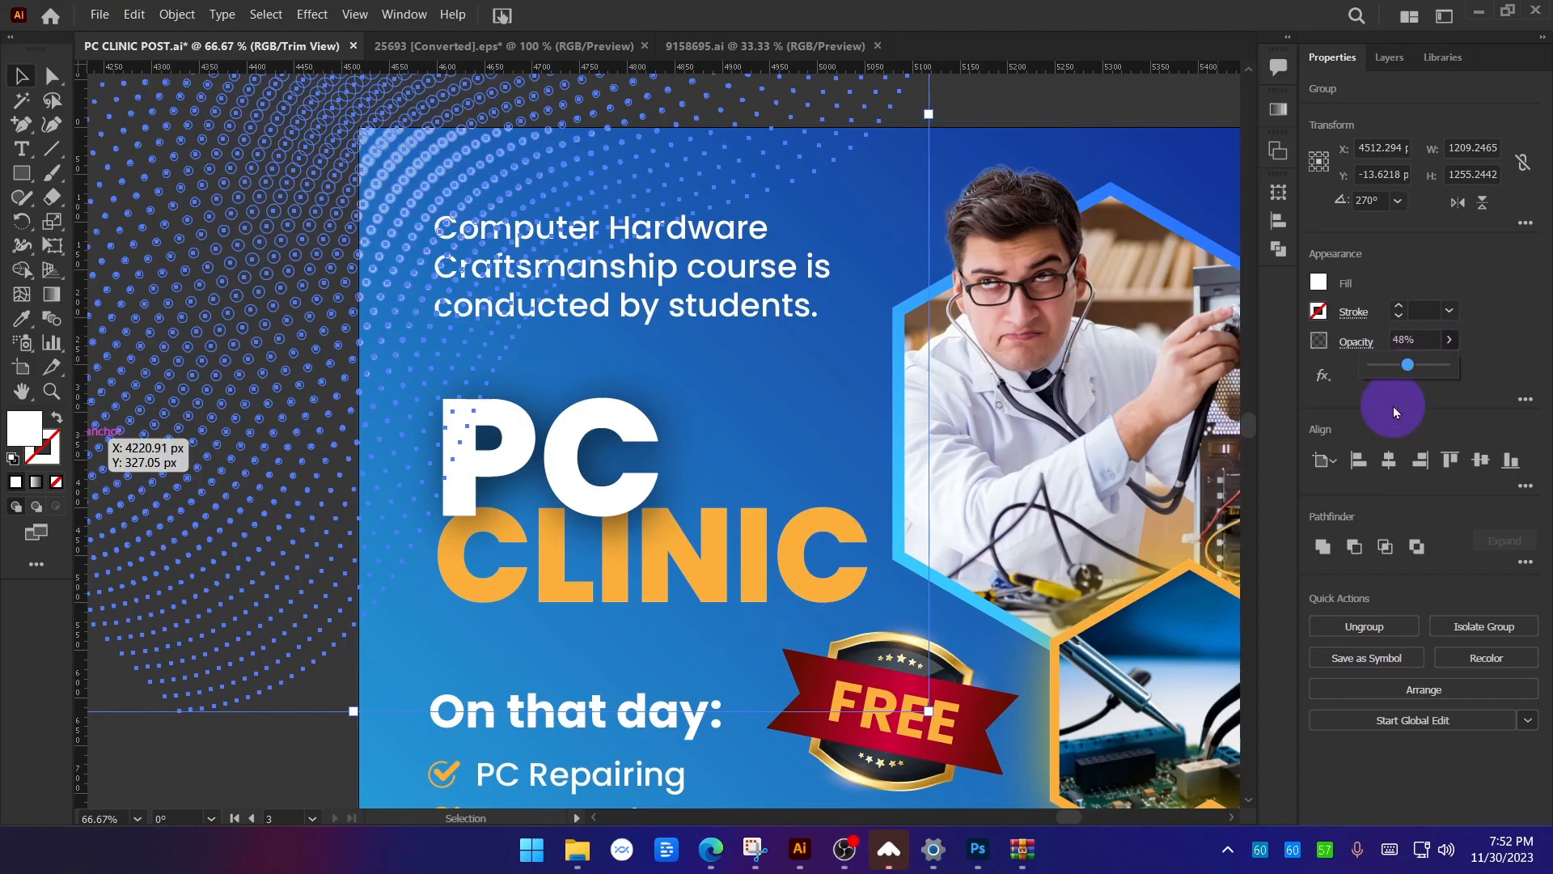
pyautogui.click(319, 730)
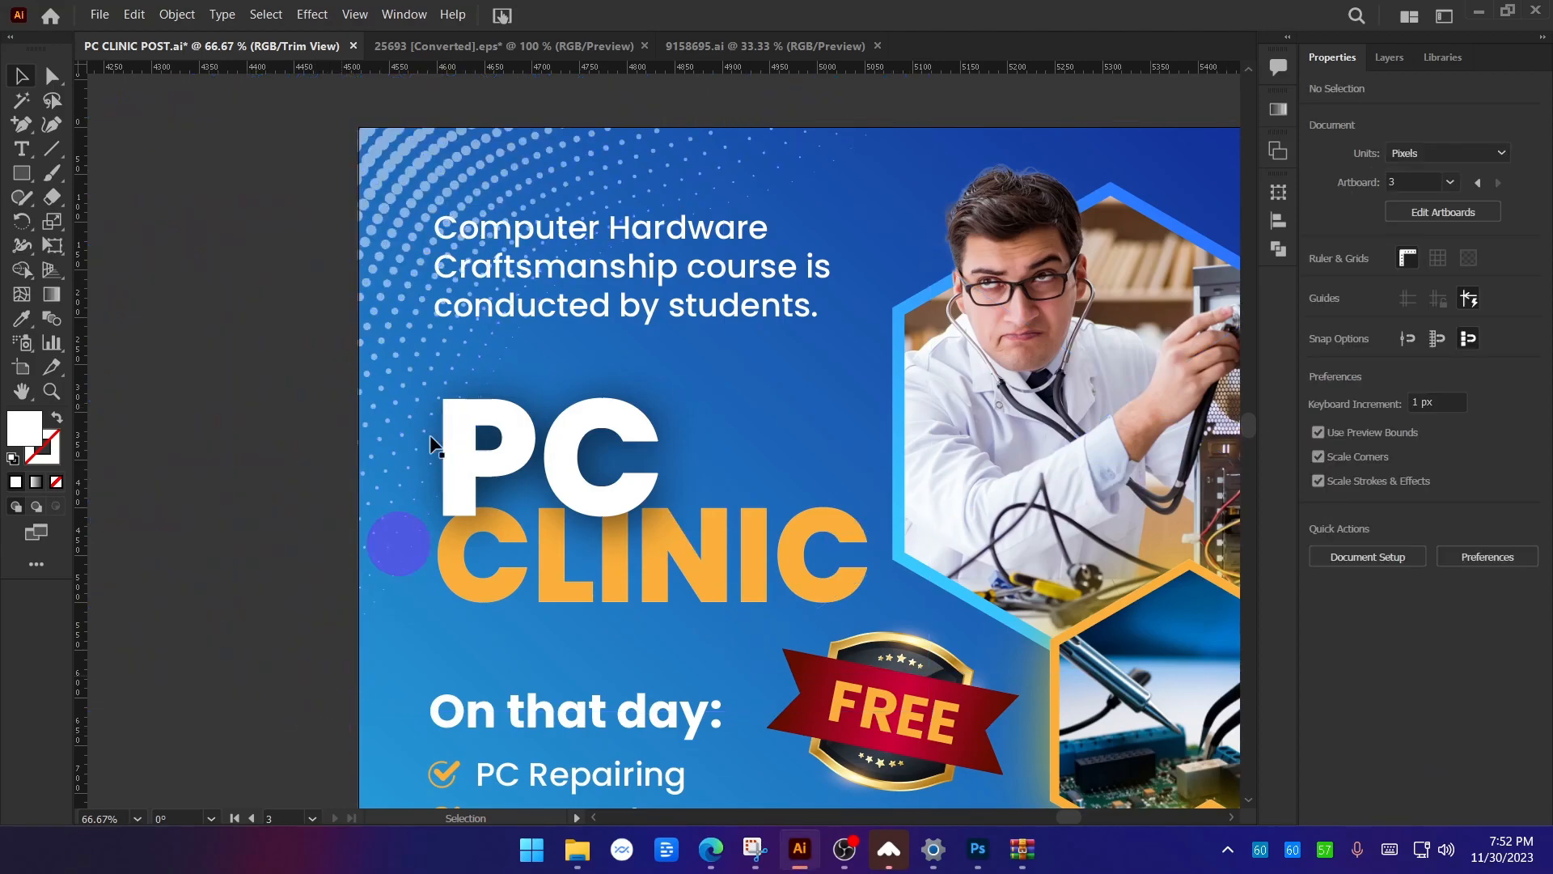
# Lower the upper-left halftone's opacity further, check it against the whole post, and undo the opacity changes.
pyautogui.click(458, 180)
pyautogui.click(1449, 339)
pyautogui.click(322, 775)
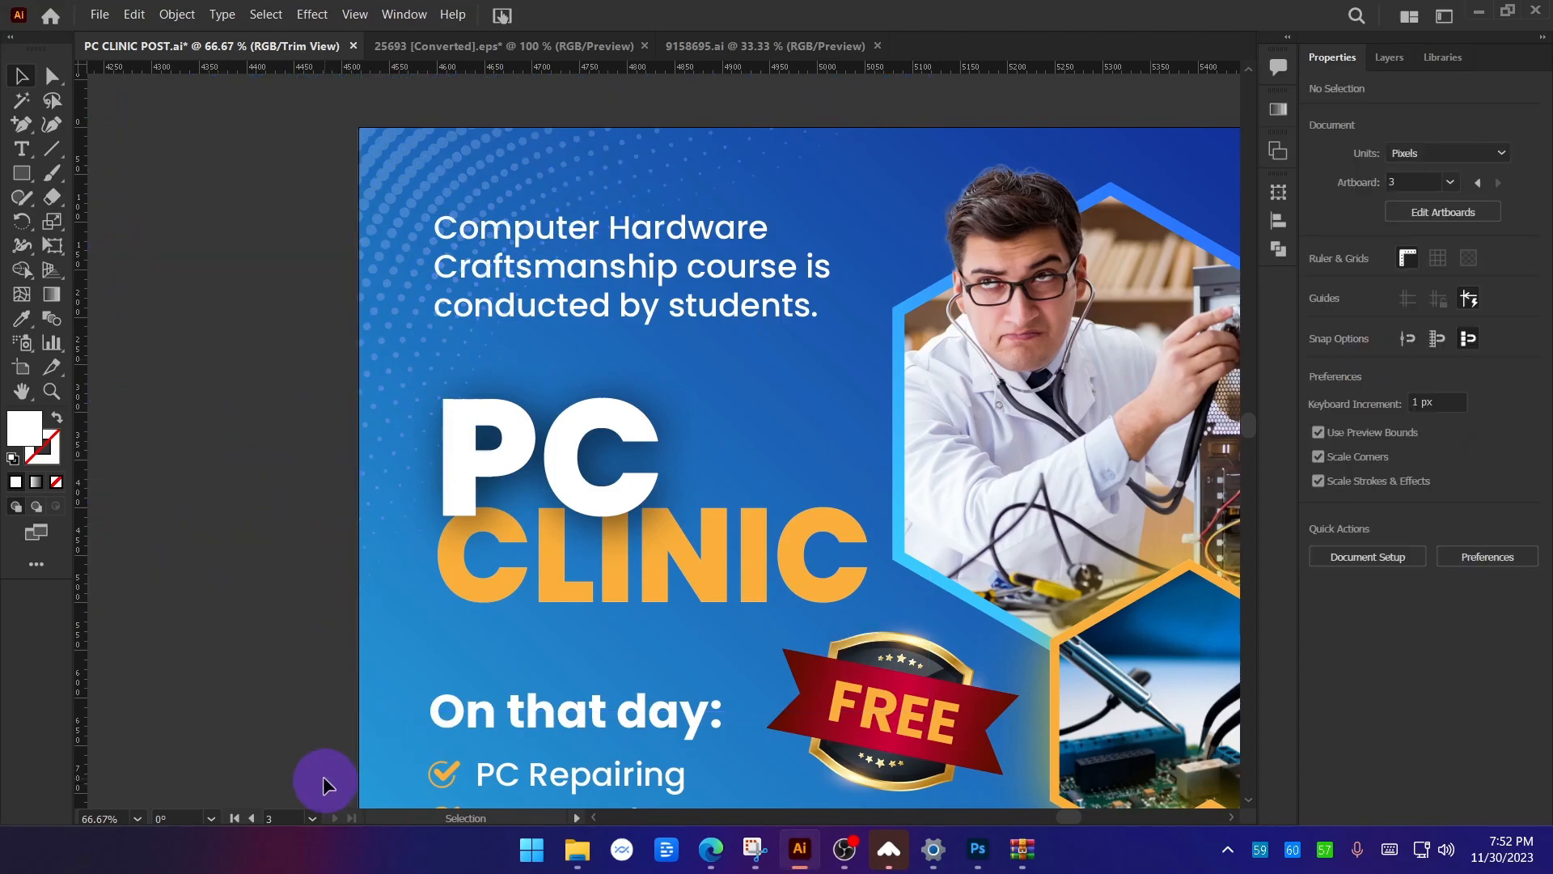
pyautogui.scroll(-1, 323, 778)
pyautogui.moveTo(332, 785); pyautogui.dragTo(293, 530)
pyautogui.hscroll(1, 326, 582)
pyautogui.scroll(-1, 326, 582)
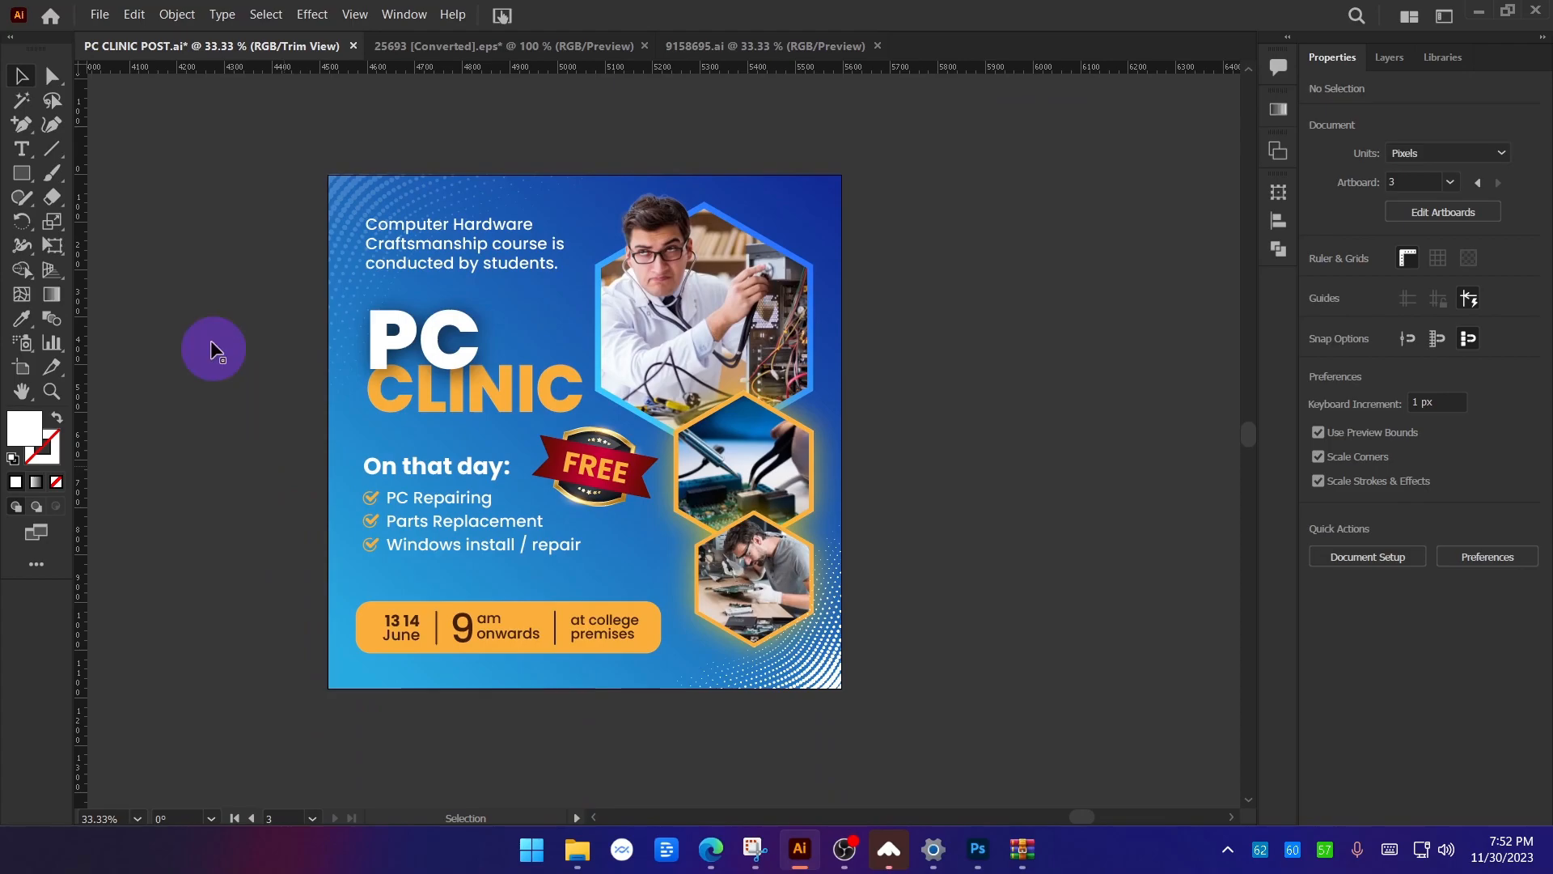
pyautogui.click(308, 155)
pyautogui.click(872, 145)
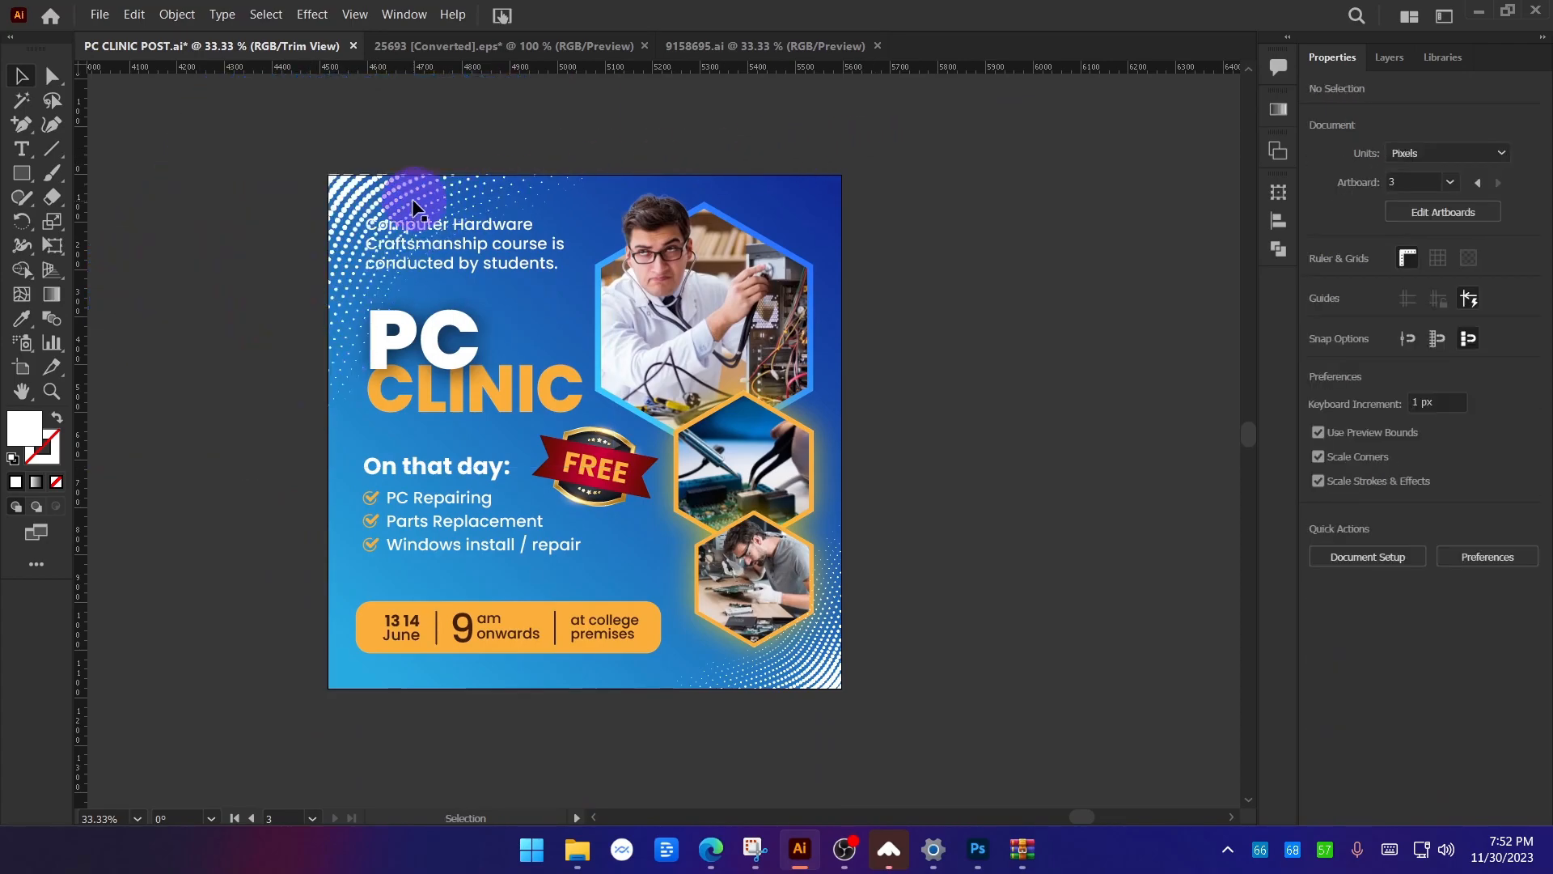
# Set the blending mode of the upper-left halftone to Overlay.
pyautogui.click(373, 204)
pyautogui.click(1355, 340)
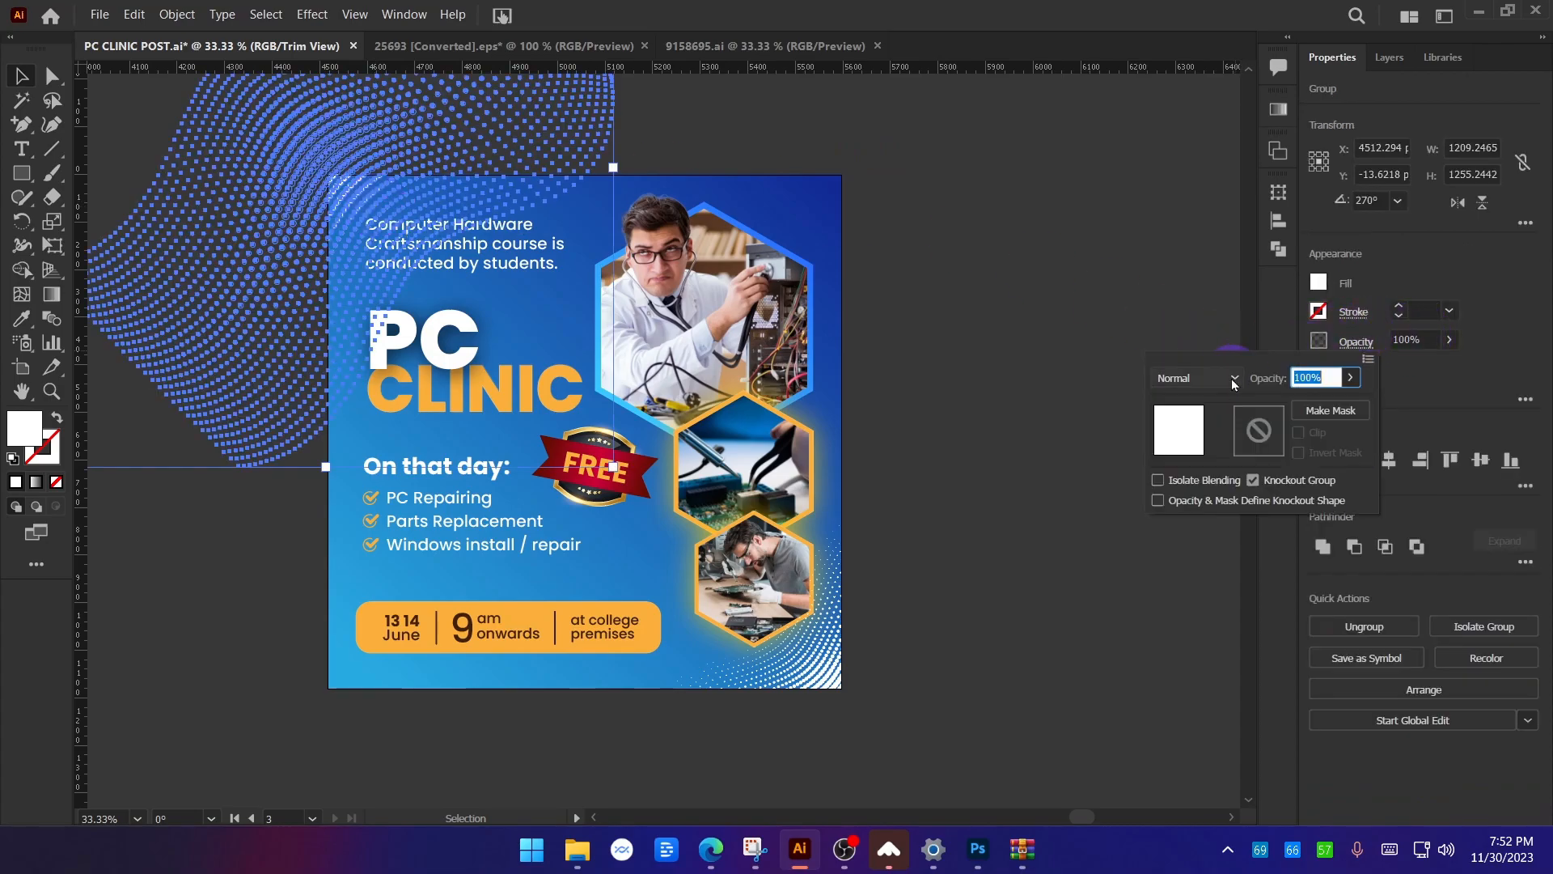
pyautogui.click(1195, 379)
pyautogui.click(1205, 570)
pyautogui.click(927, 197)
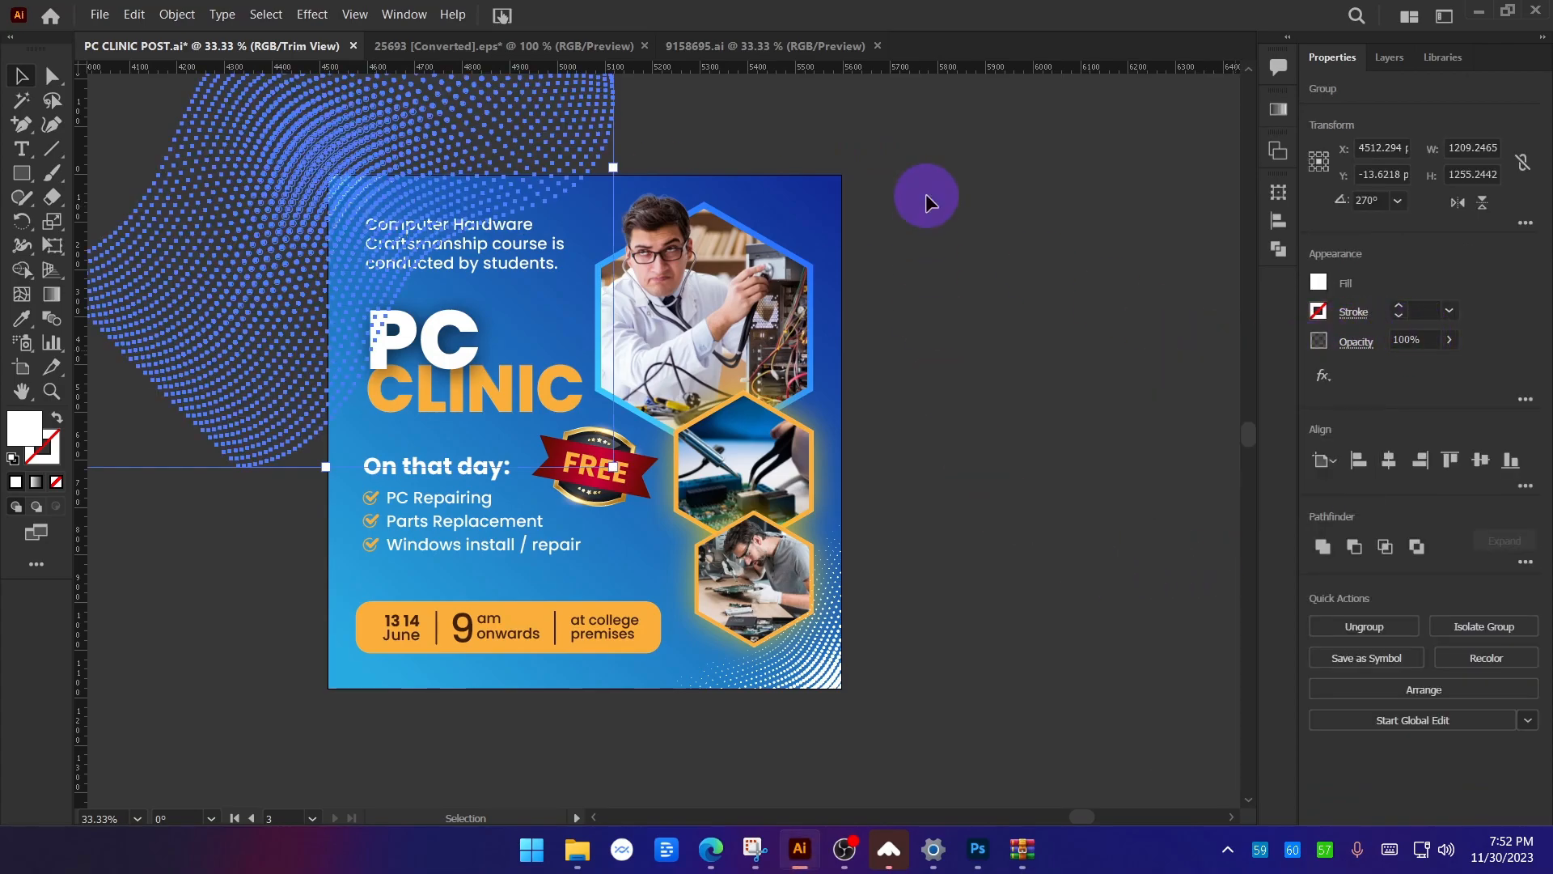
pyautogui.click(929, 175)
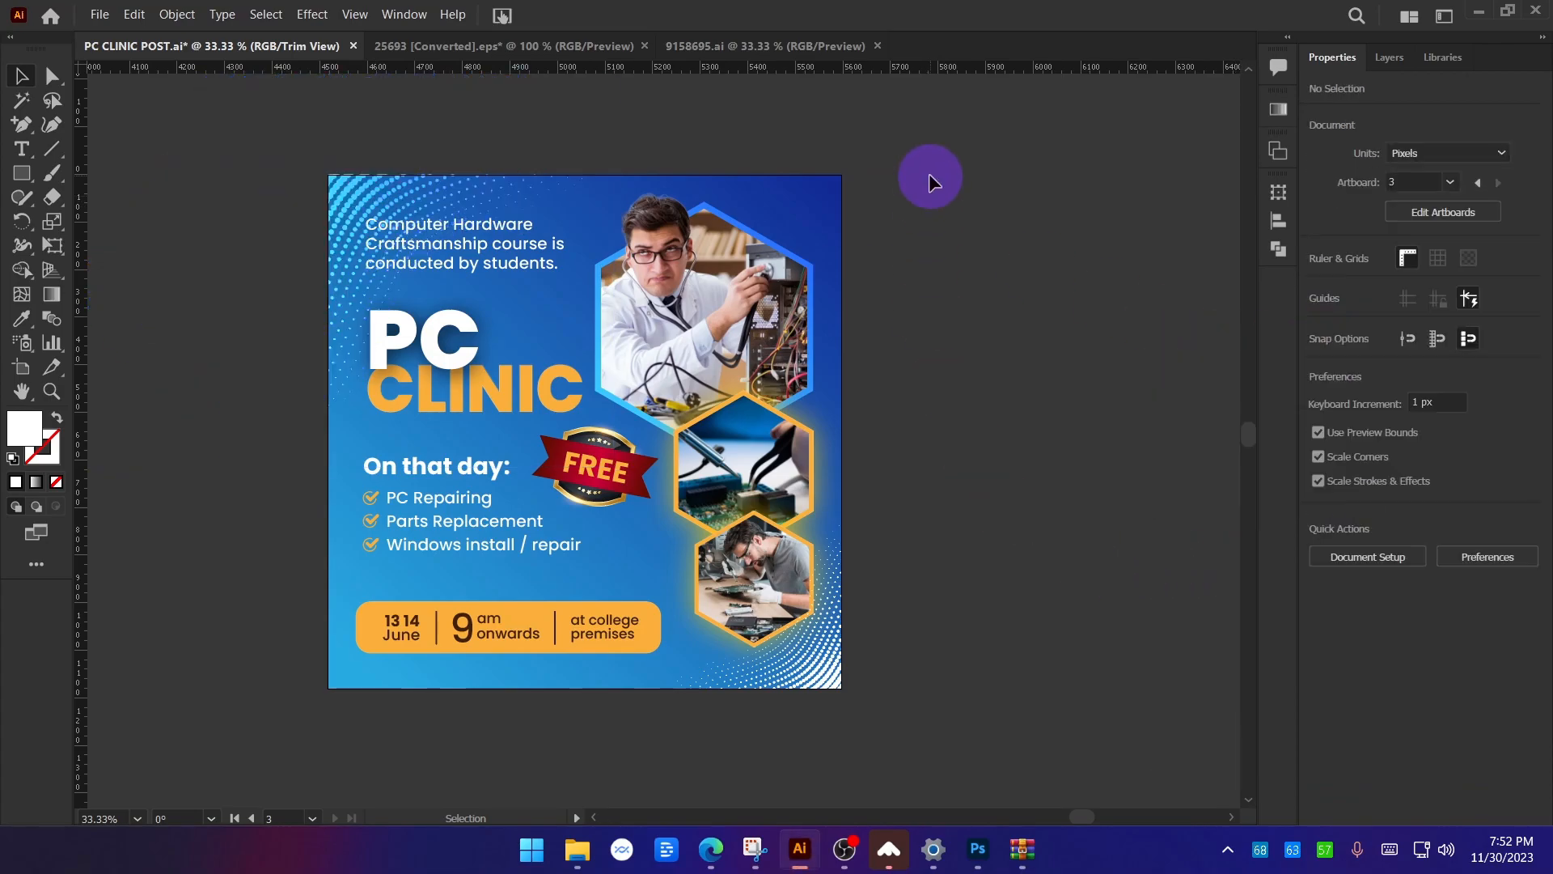
# Set the blending mode of the halftone in the post's lower-right corner to Overlay.
pyautogui.click(822, 644)
pyautogui.click(1359, 340)
pyautogui.click(1228, 382)
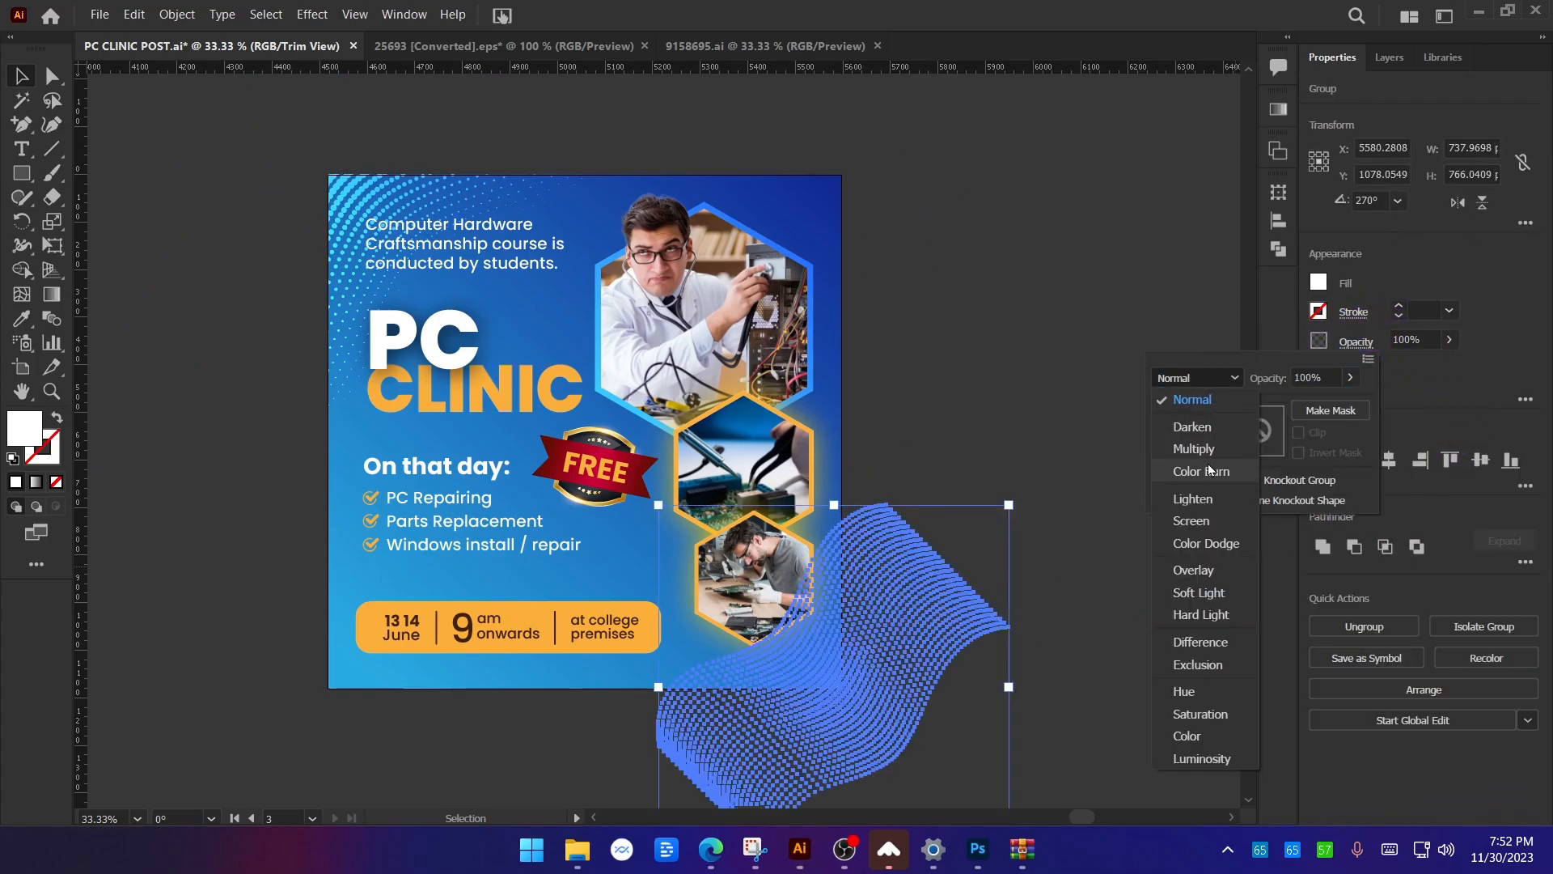
pyautogui.click(1196, 556)
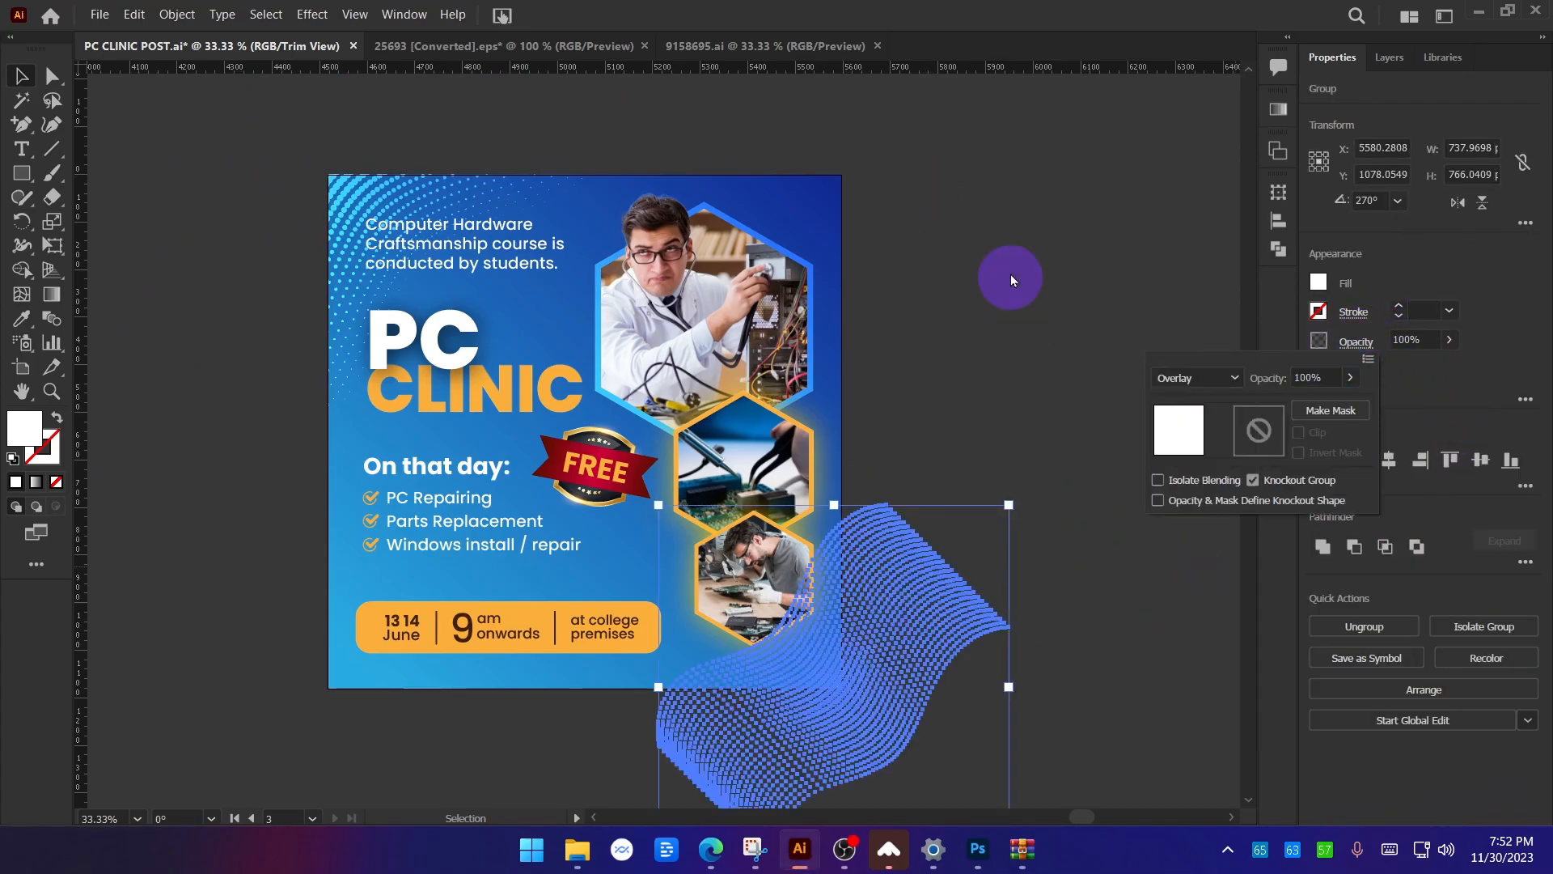
pyautogui.click(1013, 263)
# Reduce the opacity of both white halftones together on the duplicated artboard.
pyautogui.scroll(4, 365, 192)
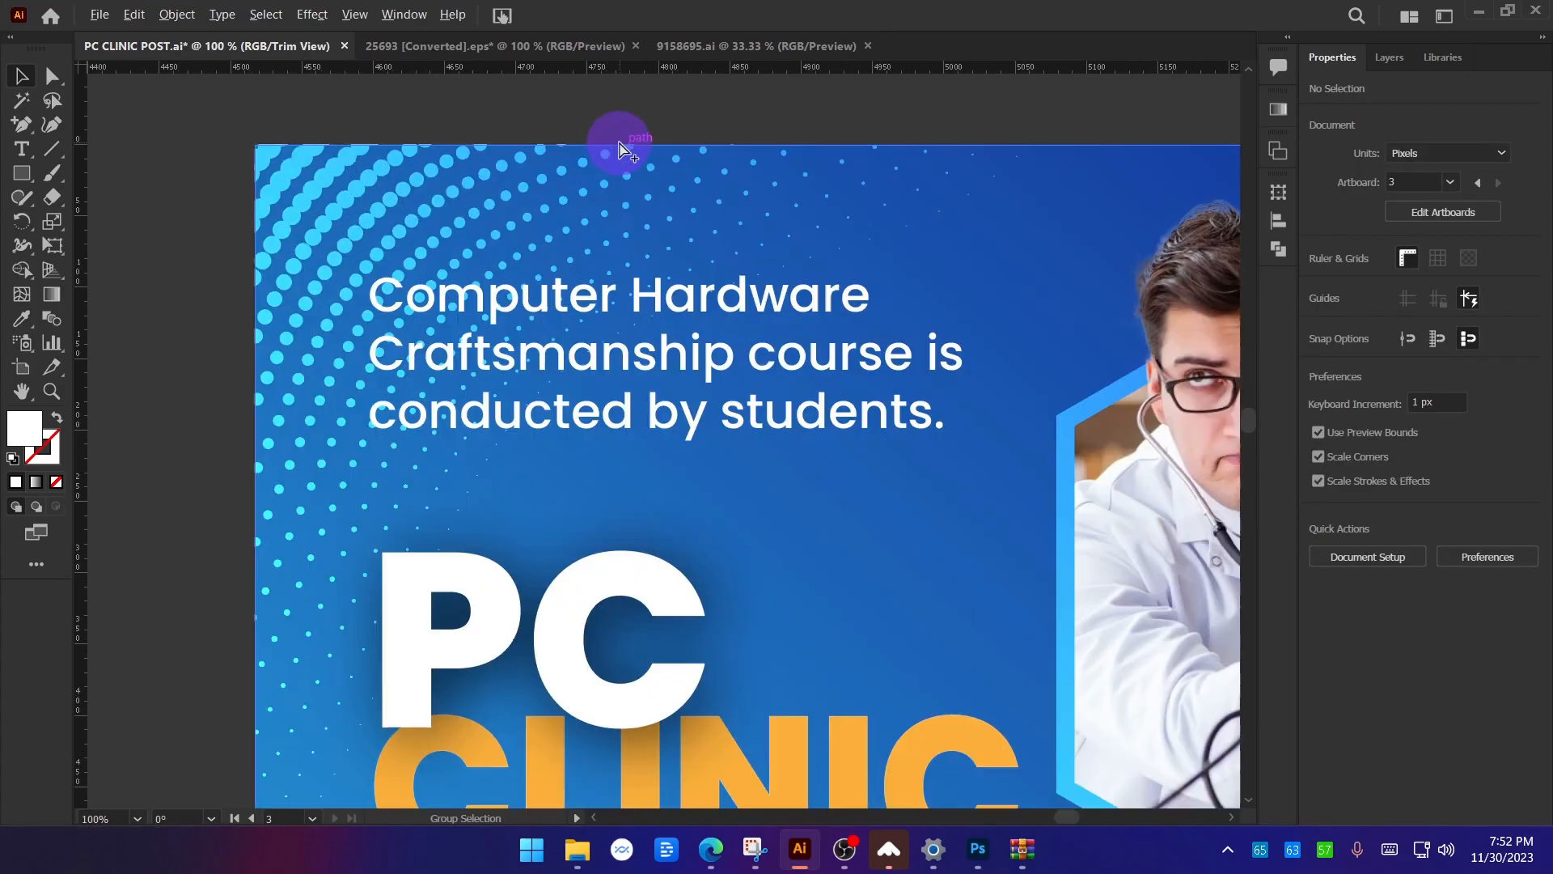
pyautogui.scroll(-1, 380, 307)
pyautogui.scroll(-5, 380, 314)
pyautogui.click(392, 270)
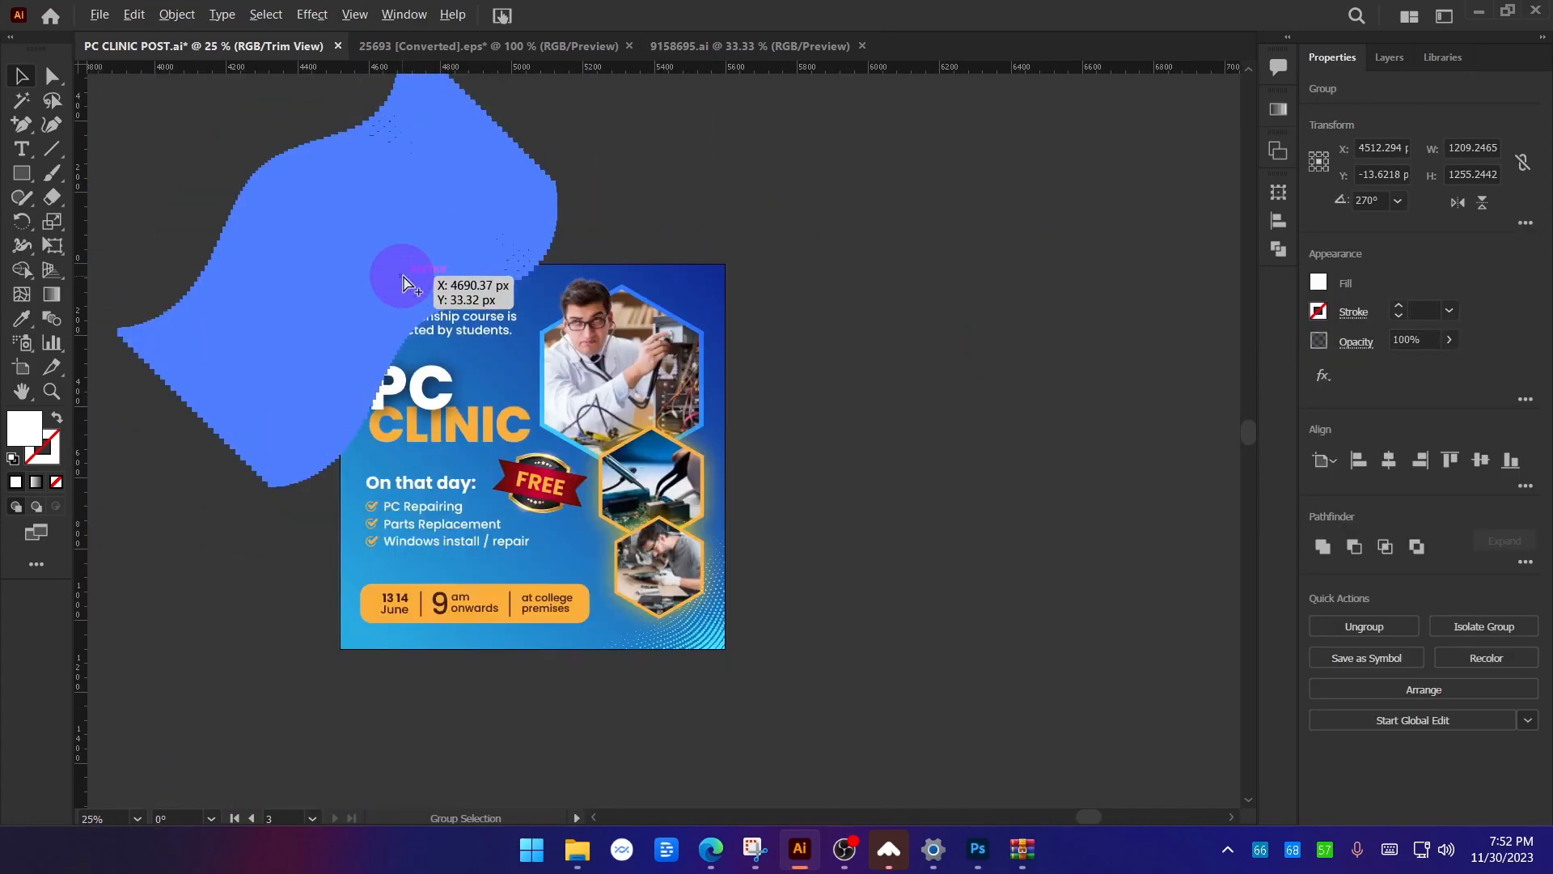
pyautogui.click(1448, 339)
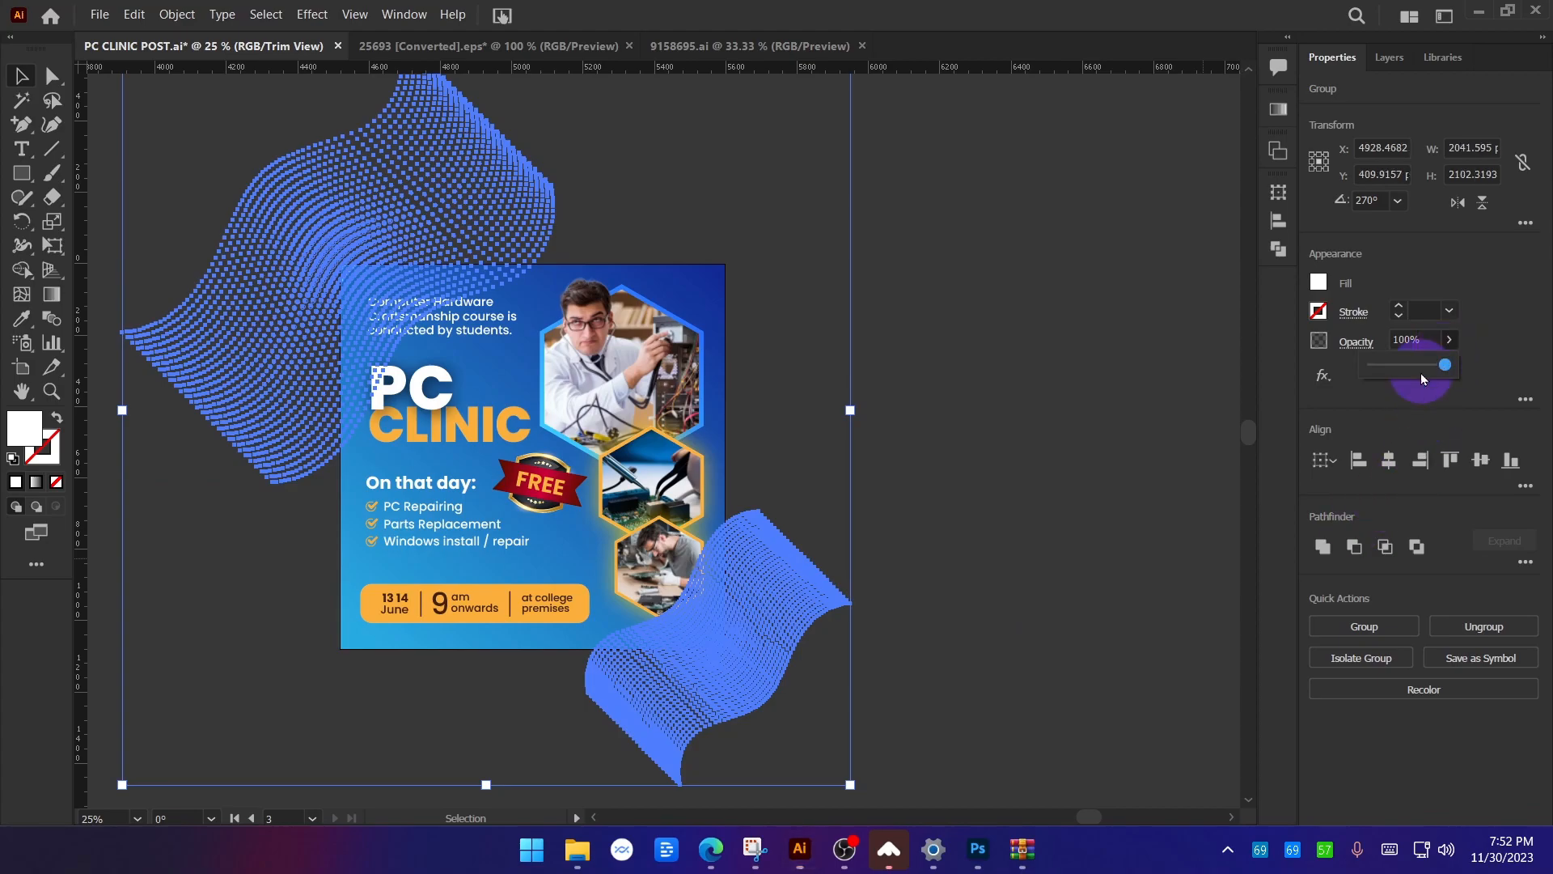
pyautogui.moveTo(1415, 366); pyautogui.dragTo(1420, 367)
pyautogui.click(921, 377)
pyautogui.moveTo(954, 430); pyautogui.dragTo(1077, 438)
pyautogui.scroll(1, 903, 483)
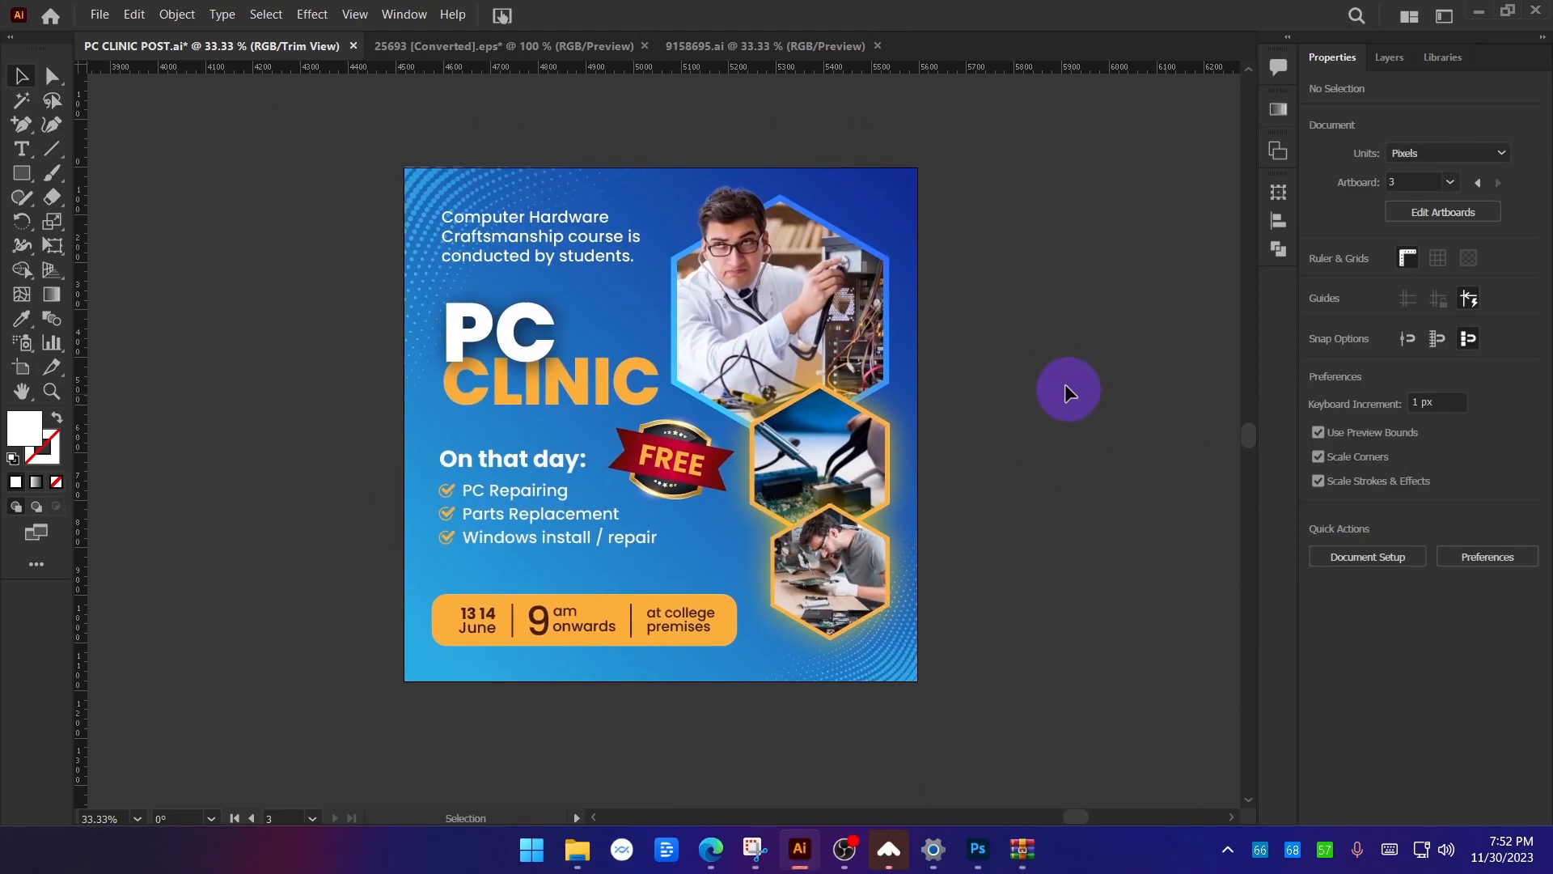
# Compare the original post, the redesign with black halftones and the variant with blended white halftones.
pyautogui.moveTo(298, 347); pyautogui.dragTo(1090, 359)
pyautogui.moveTo(842, 372); pyautogui.dragTo(1035, 316)
pyautogui.moveTo(1119, 367); pyautogui.dragTo(1052, 352)
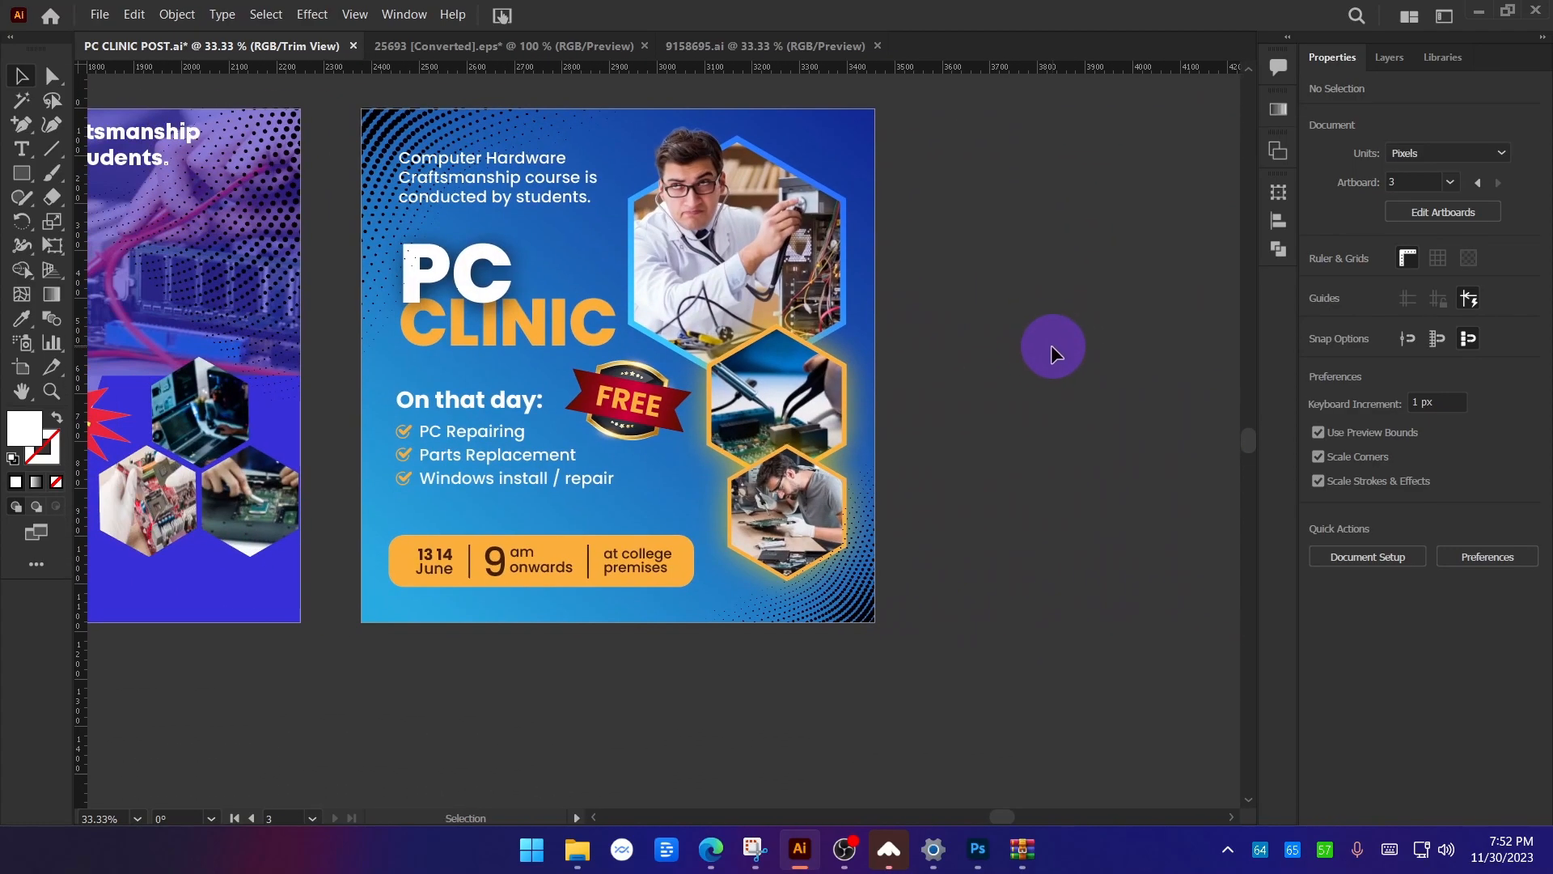
pyautogui.scroll(3, 421, 465)
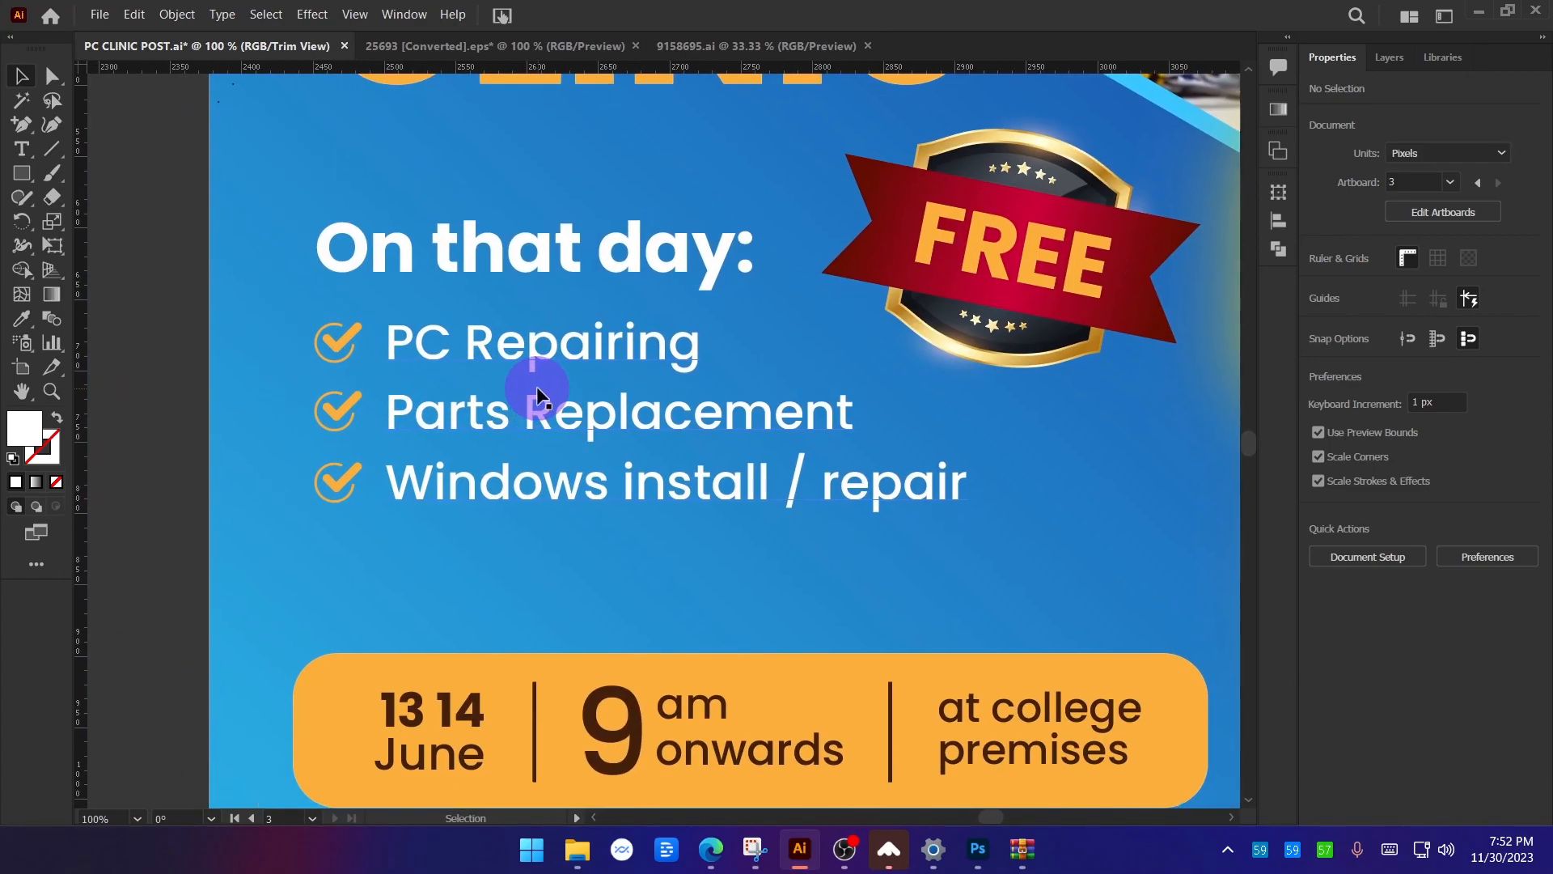
pyautogui.scroll(-3, 536, 385)
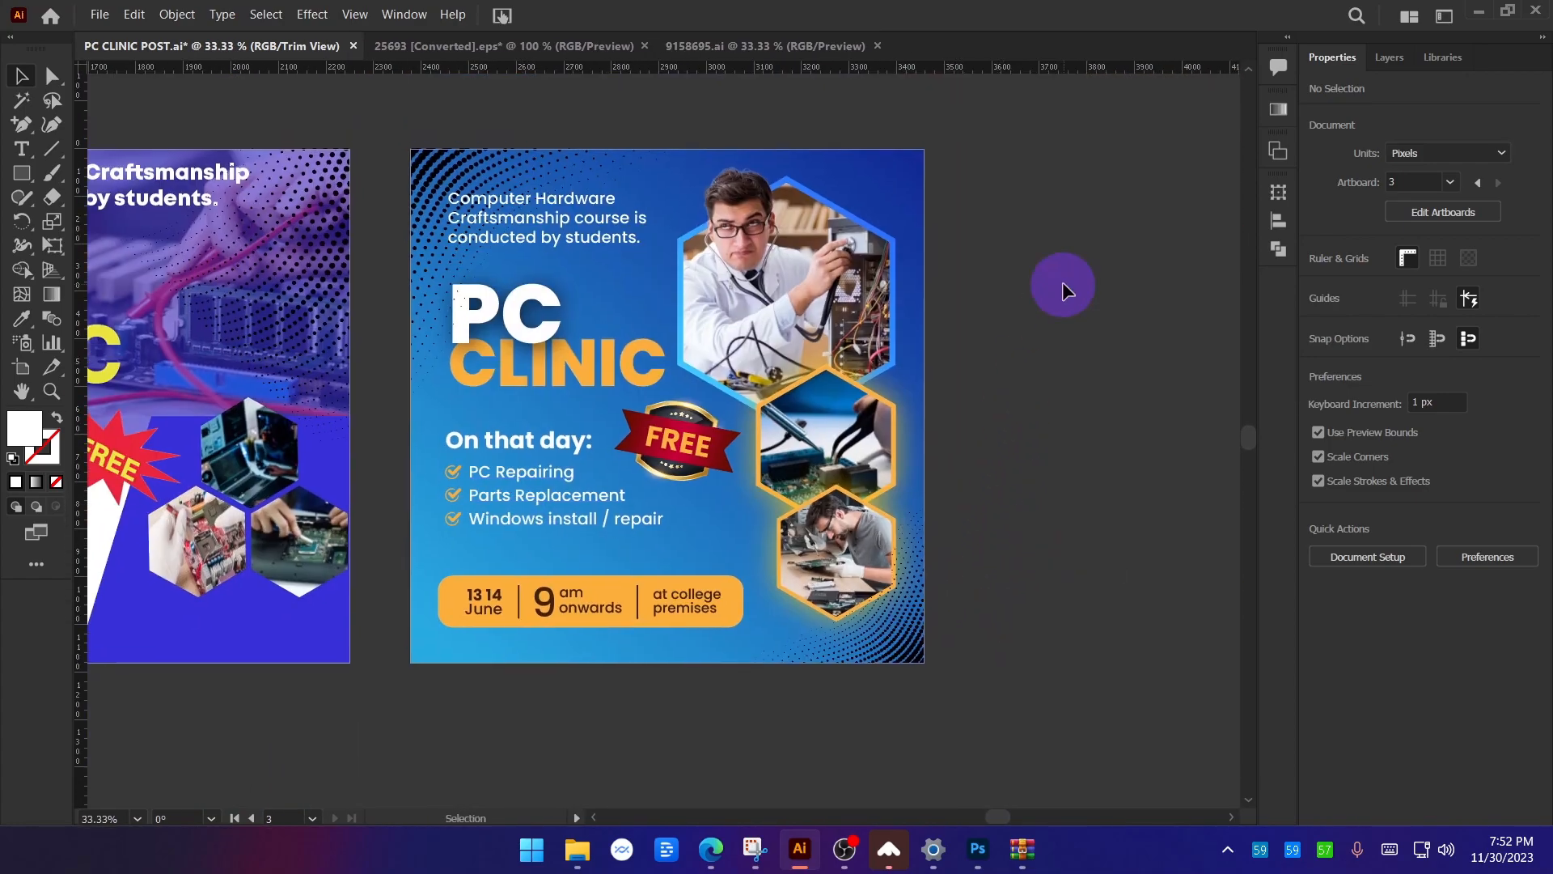
pyautogui.scroll(-1, 1061, 282)
pyautogui.scroll(1, 401, 373)
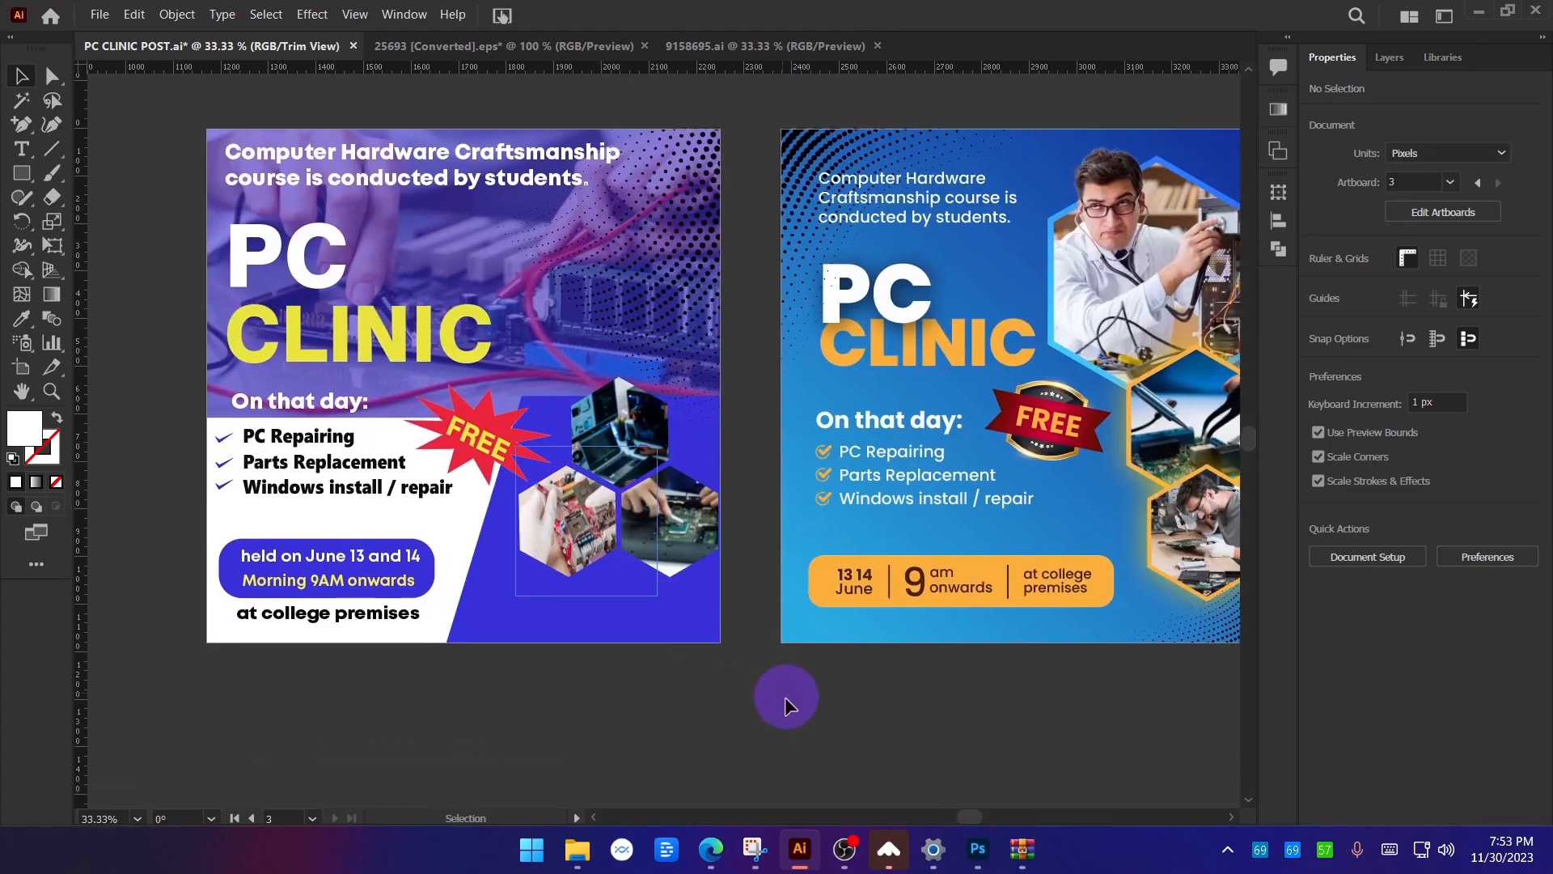
pyautogui.moveTo(804, 710); pyautogui.dragTo(693, 728)
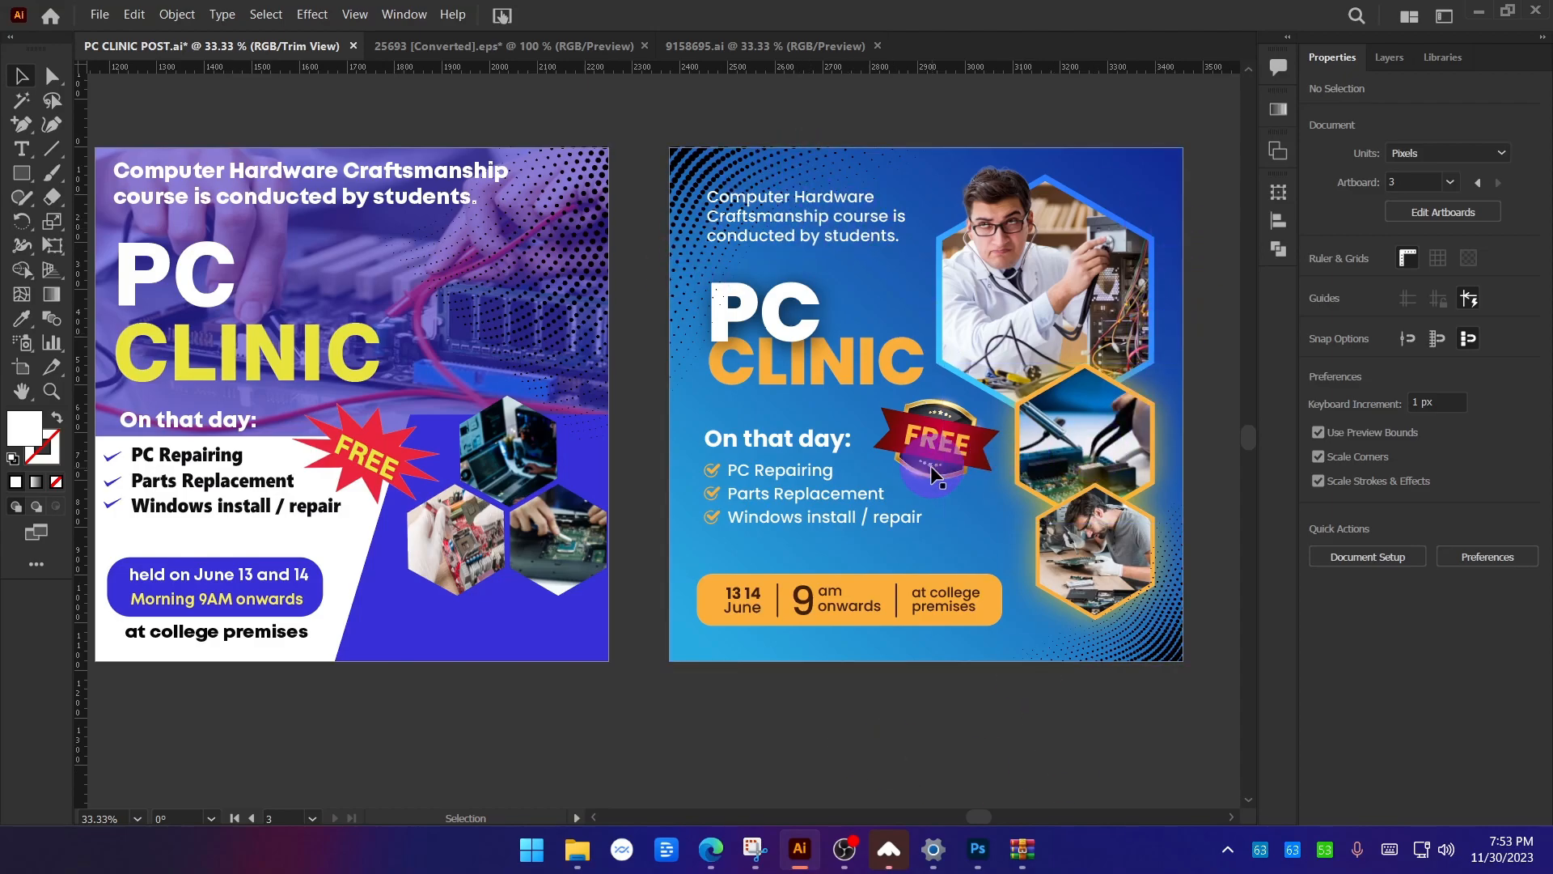
pyautogui.scroll(-2, 414, 489)
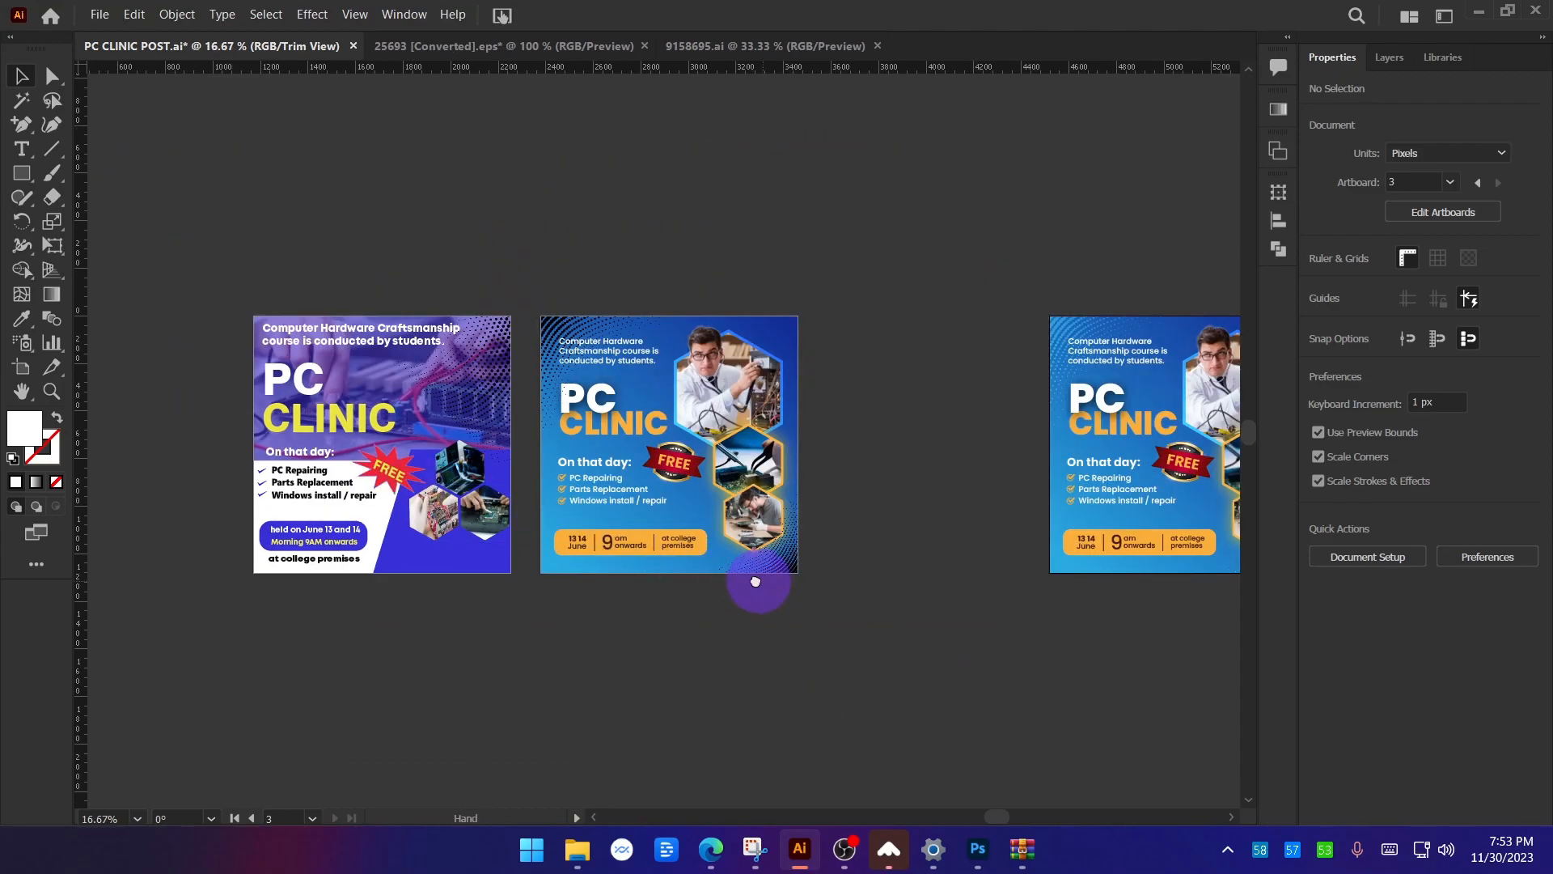
pyautogui.moveTo(765, 580); pyautogui.dragTo(532, 559)
pyautogui.scroll(2, 1144, 413)
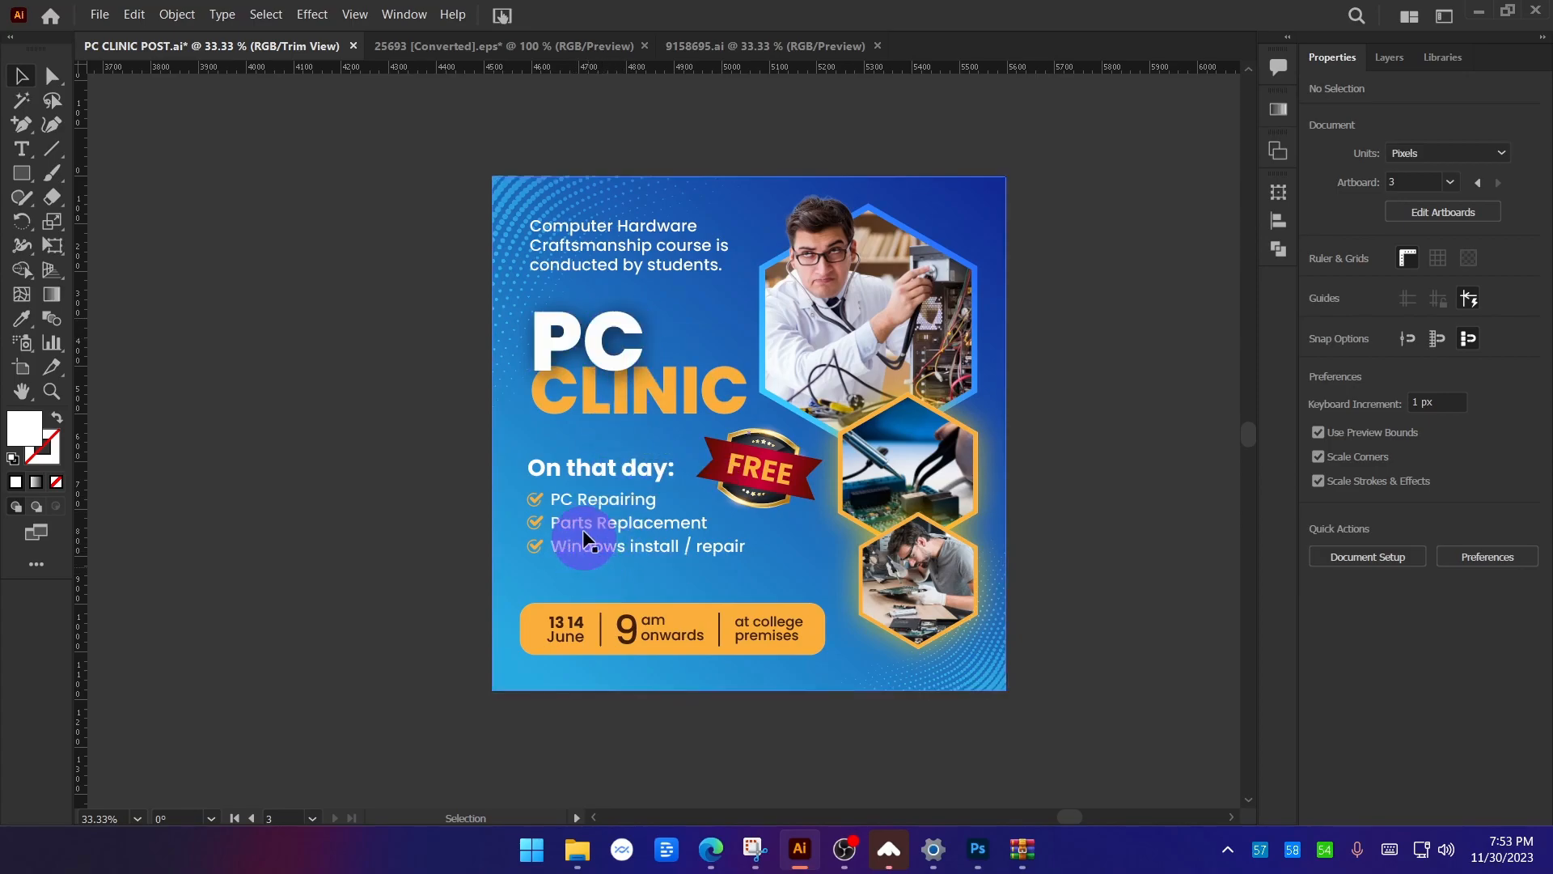
pyautogui.scroll(-1, 1182, 534)
pyautogui.moveTo(519, 609); pyautogui.dragTo(997, 600)
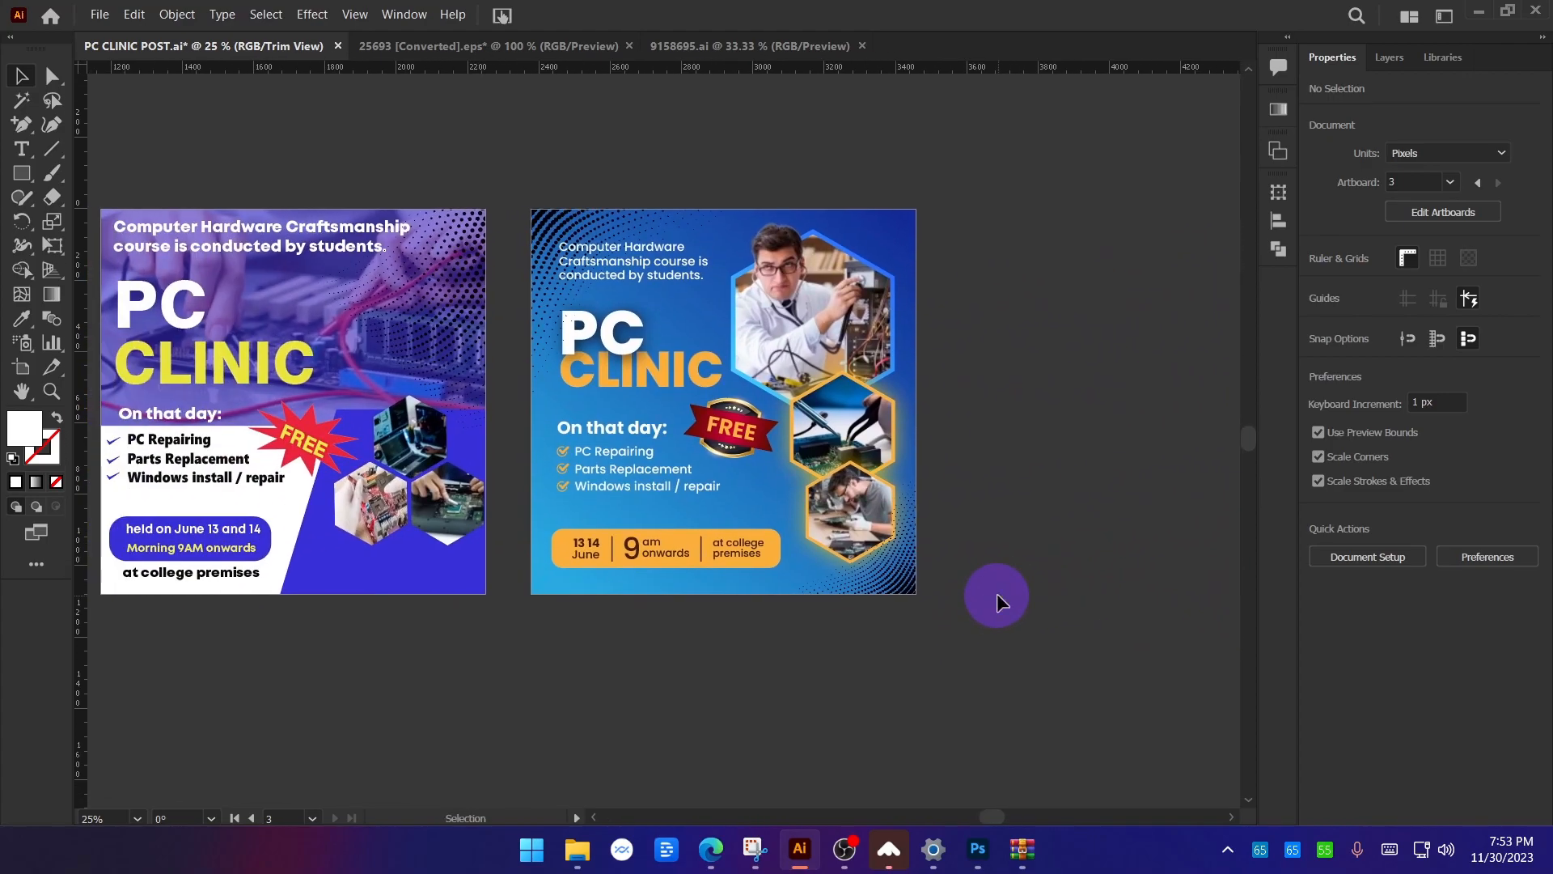
pyautogui.scroll(2, 696, 636)
pyautogui.scroll(-1, 567, 583)
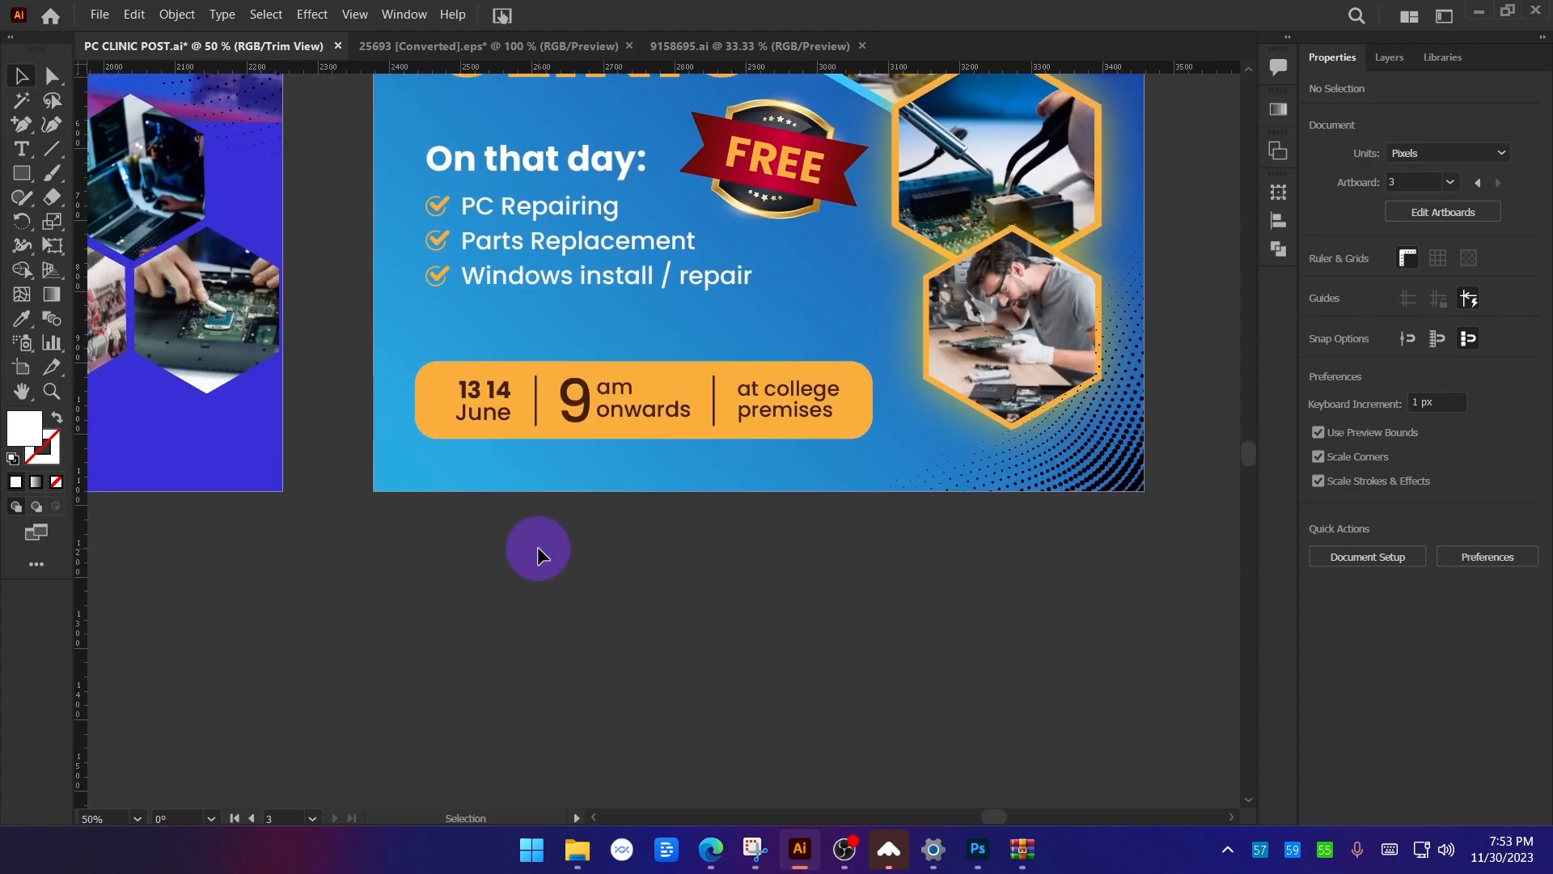
# Try moving the date, time and venue text out of the orange bar to below the artboard and filling it white.
pyautogui.scroll(-2, 537, 555)
pyautogui.click(520, 293)
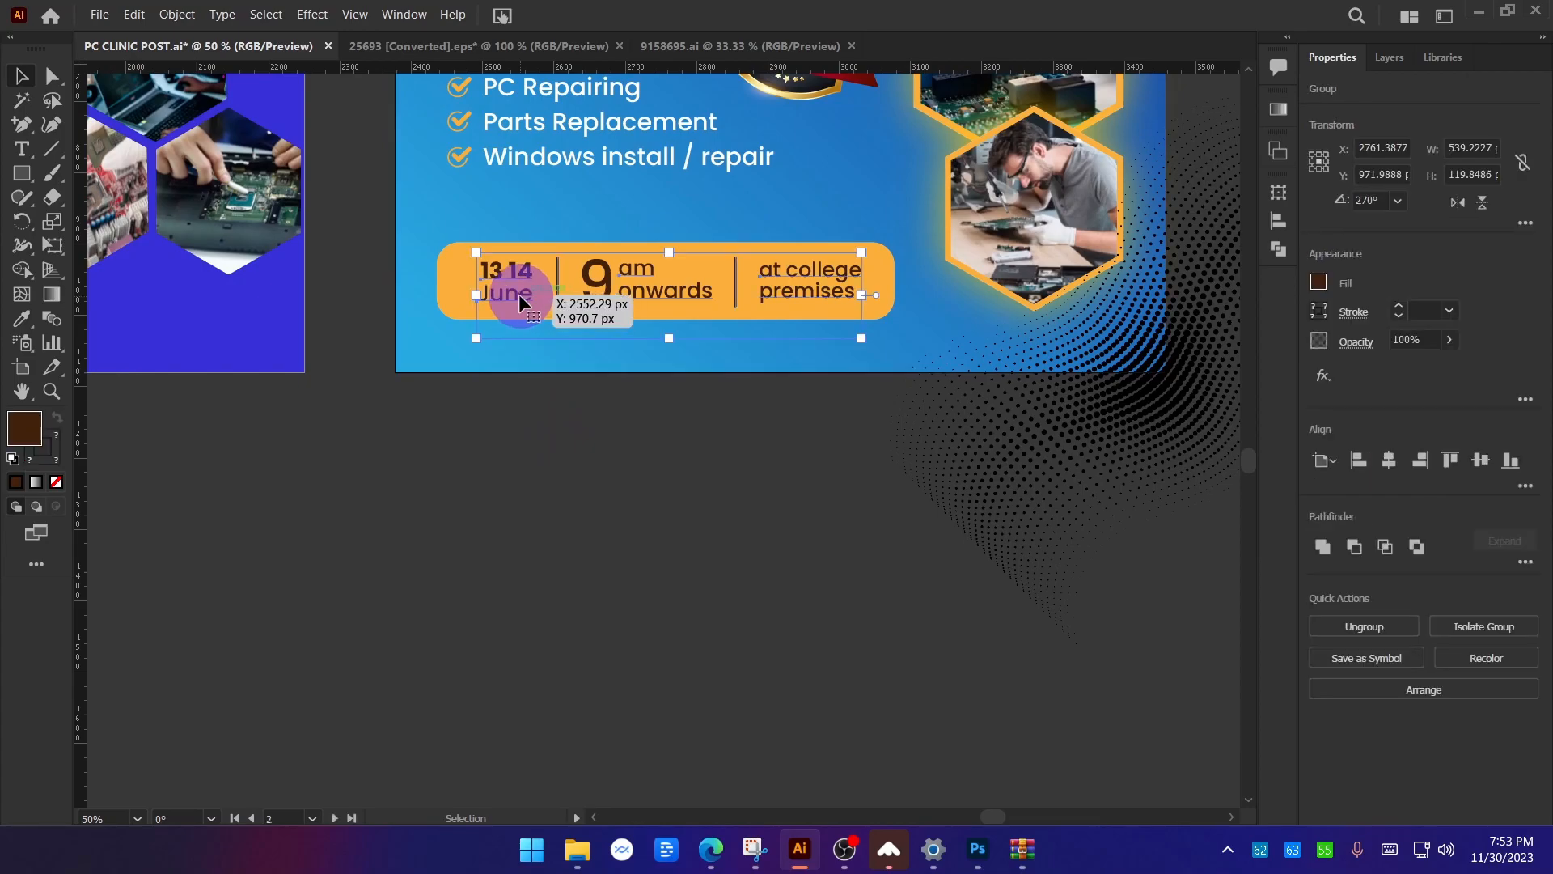
pyautogui.moveTo(517, 293); pyautogui.dragTo(440, 613)
pyautogui.hotkey('ctrl', '1')
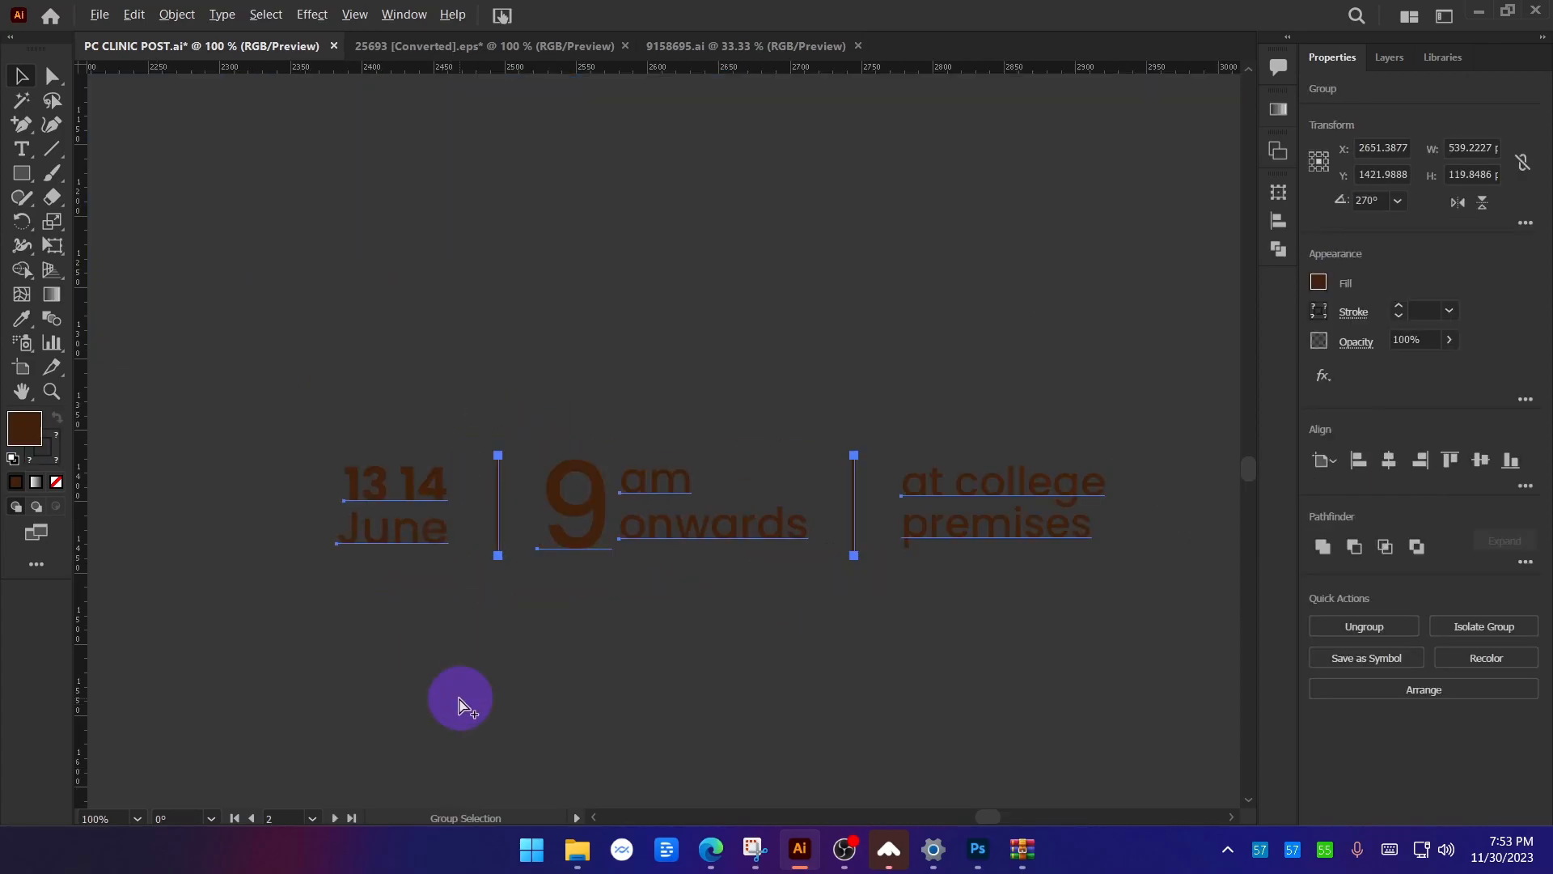
pyautogui.click(1319, 282)
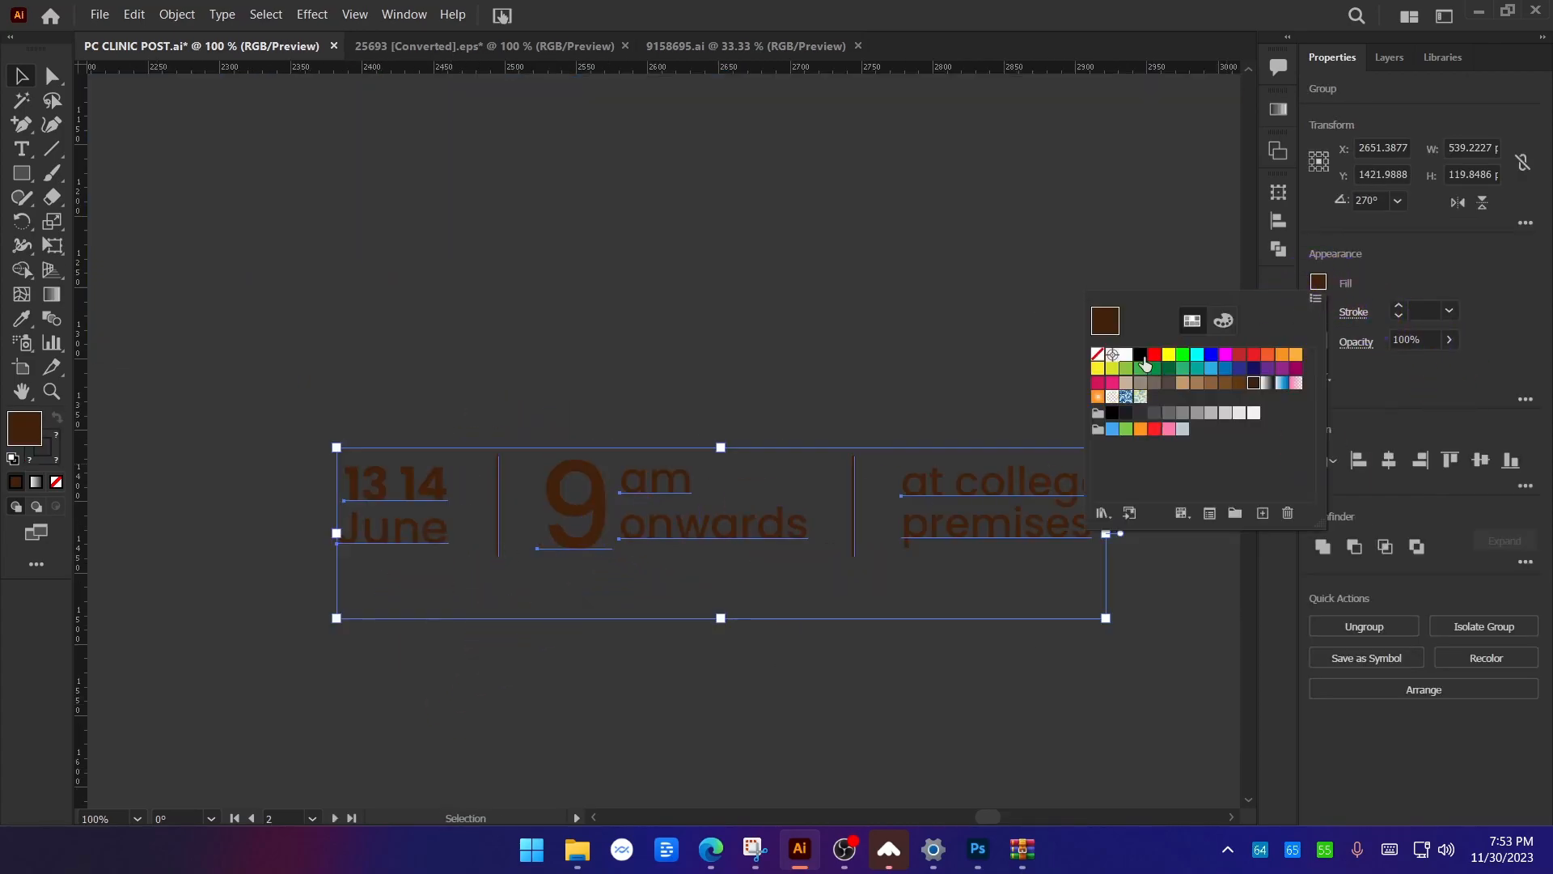
pyautogui.click(1127, 355)
pyautogui.click(731, 321)
pyautogui.moveTo(617, 385); pyautogui.dragTo(673, 317)
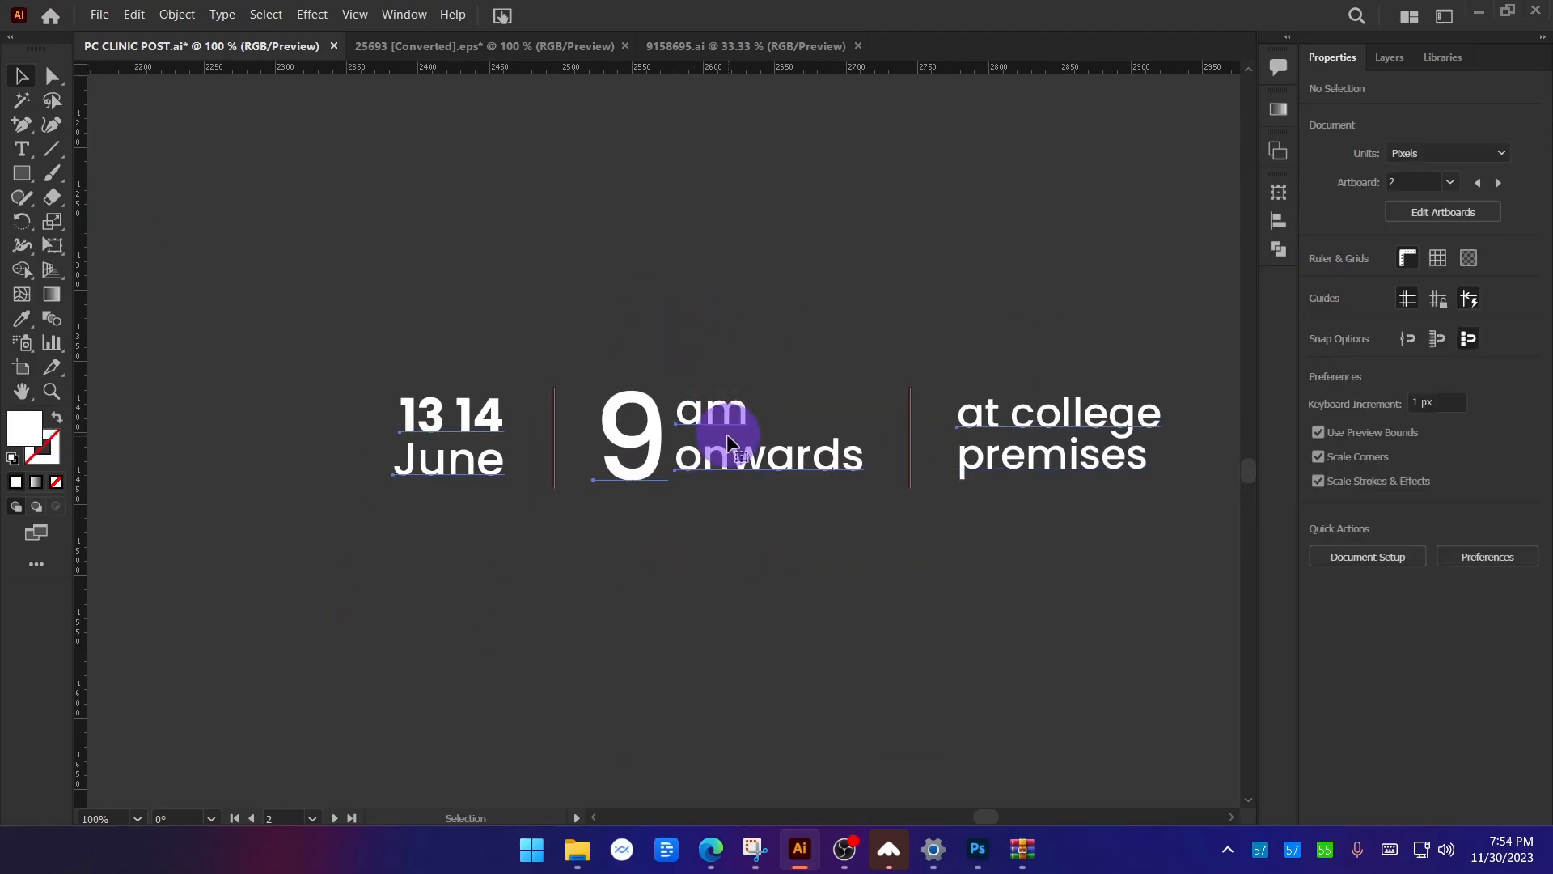
# Try ungrouping the event details, enlarging the "13 14" text and placing "June" beneath it.
pyautogui.rightClick(726, 437)
pyautogui.click(789, 603)
pyautogui.click(478, 461)
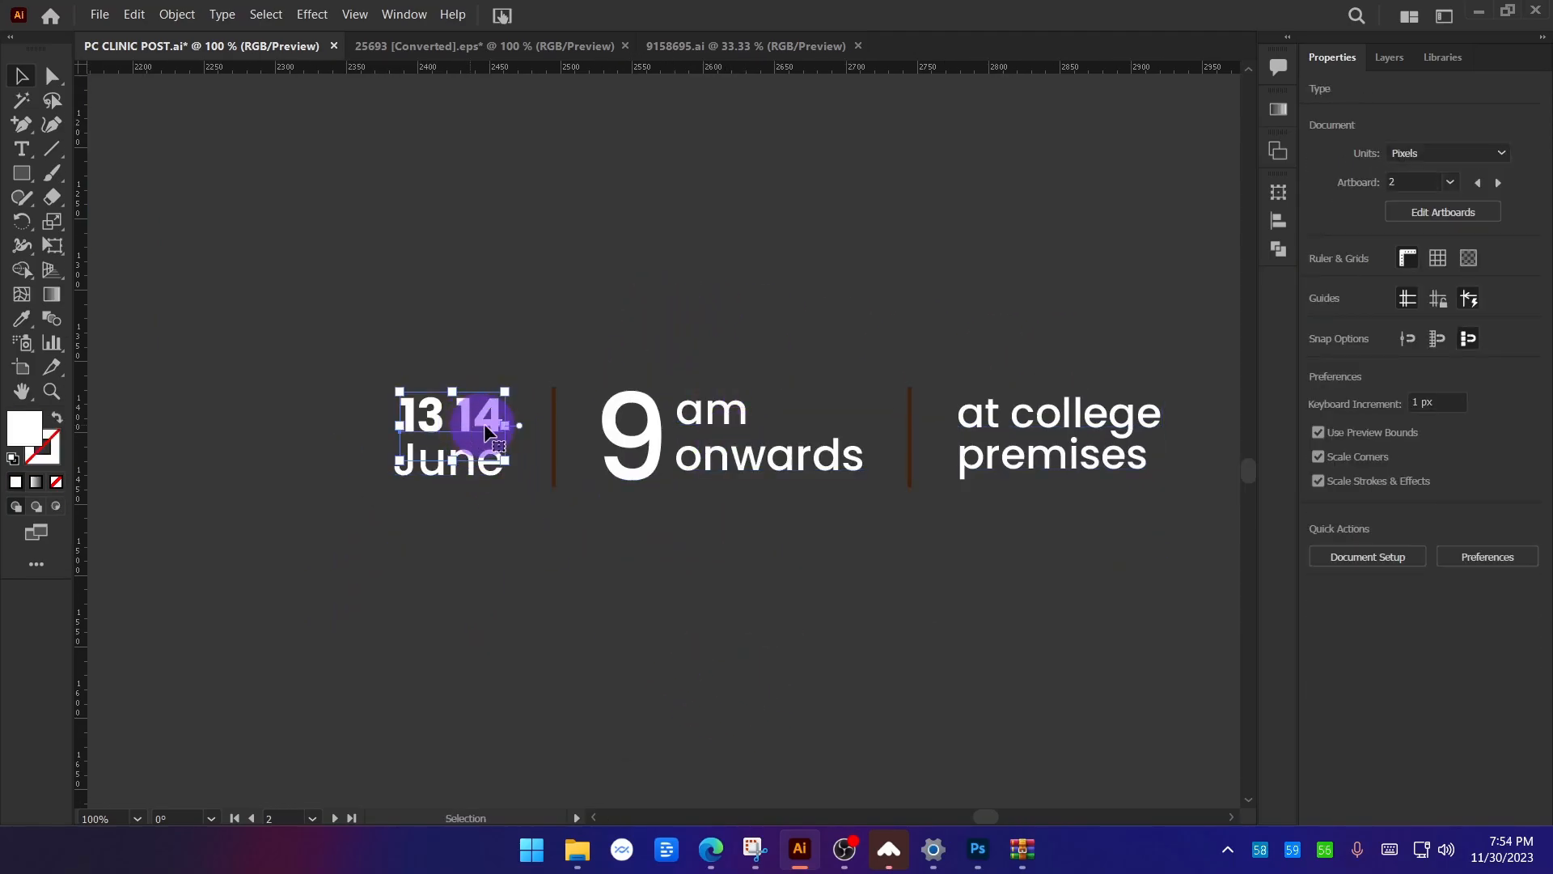
pyautogui.moveTo(506, 426); pyautogui.dragTo(584, 436)
pyautogui.click(599, 266)
pyautogui.moveTo(535, 390); pyautogui.dragTo(637, 429)
pyautogui.moveTo(643, 418); pyautogui.dragTo(313, 416)
pyautogui.moveTo(498, 476); pyautogui.dragTo(474, 516)
pyautogui.click(597, 597)
pyautogui.scroll(-2, 597, 599)
pyautogui.moveTo(711, 675); pyautogui.dragTo(676, 551)
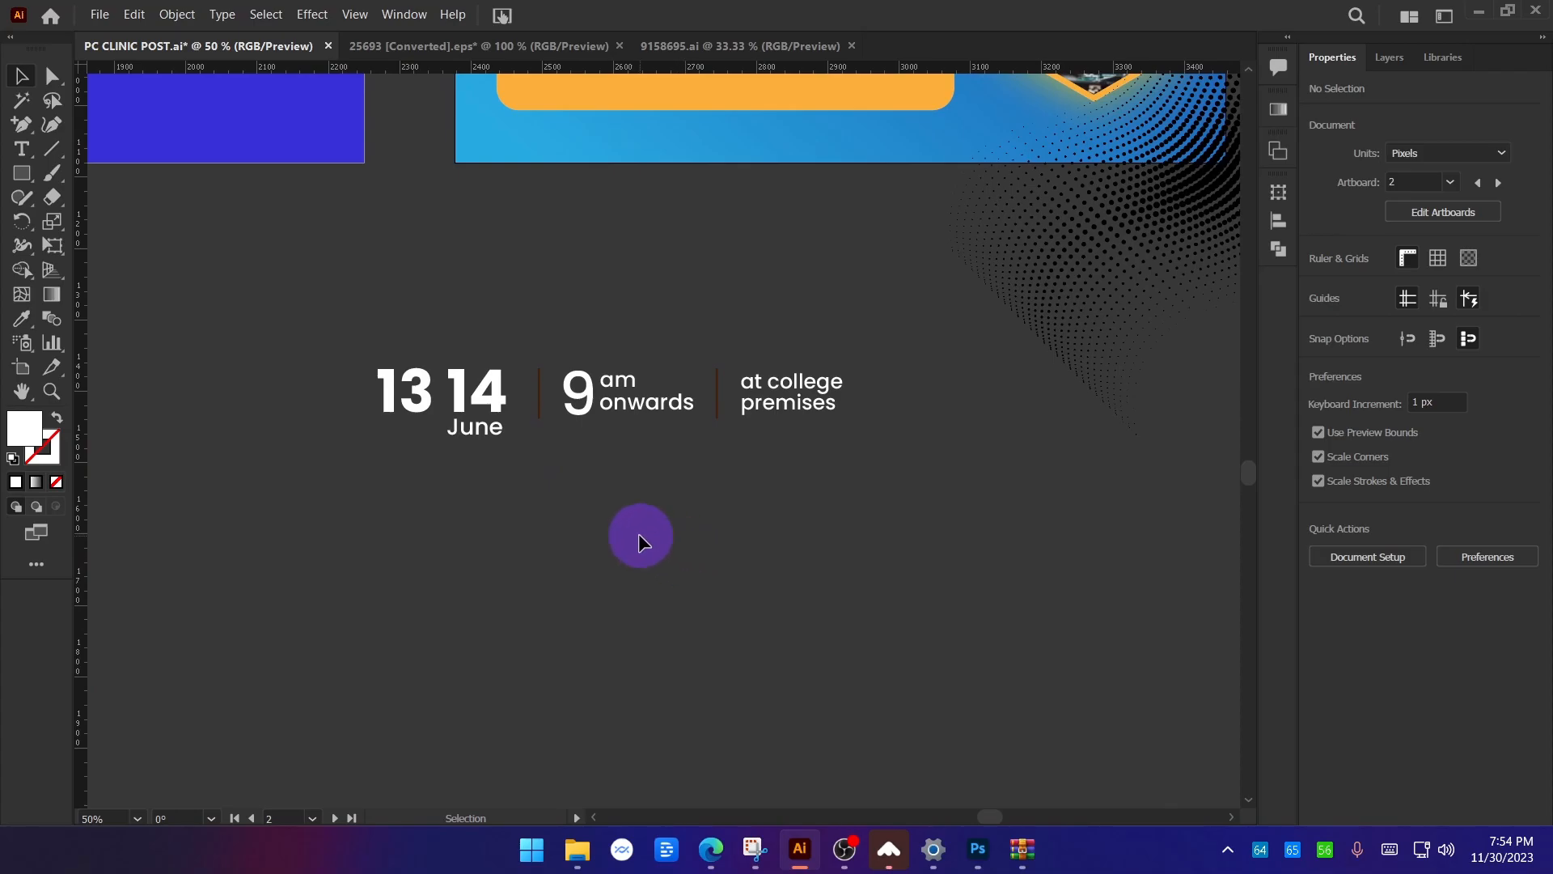
# Try repositioning the enlarged "13 14" beside the divider and centring "June" beneath it.
pyautogui.scroll(3, 513, 450)
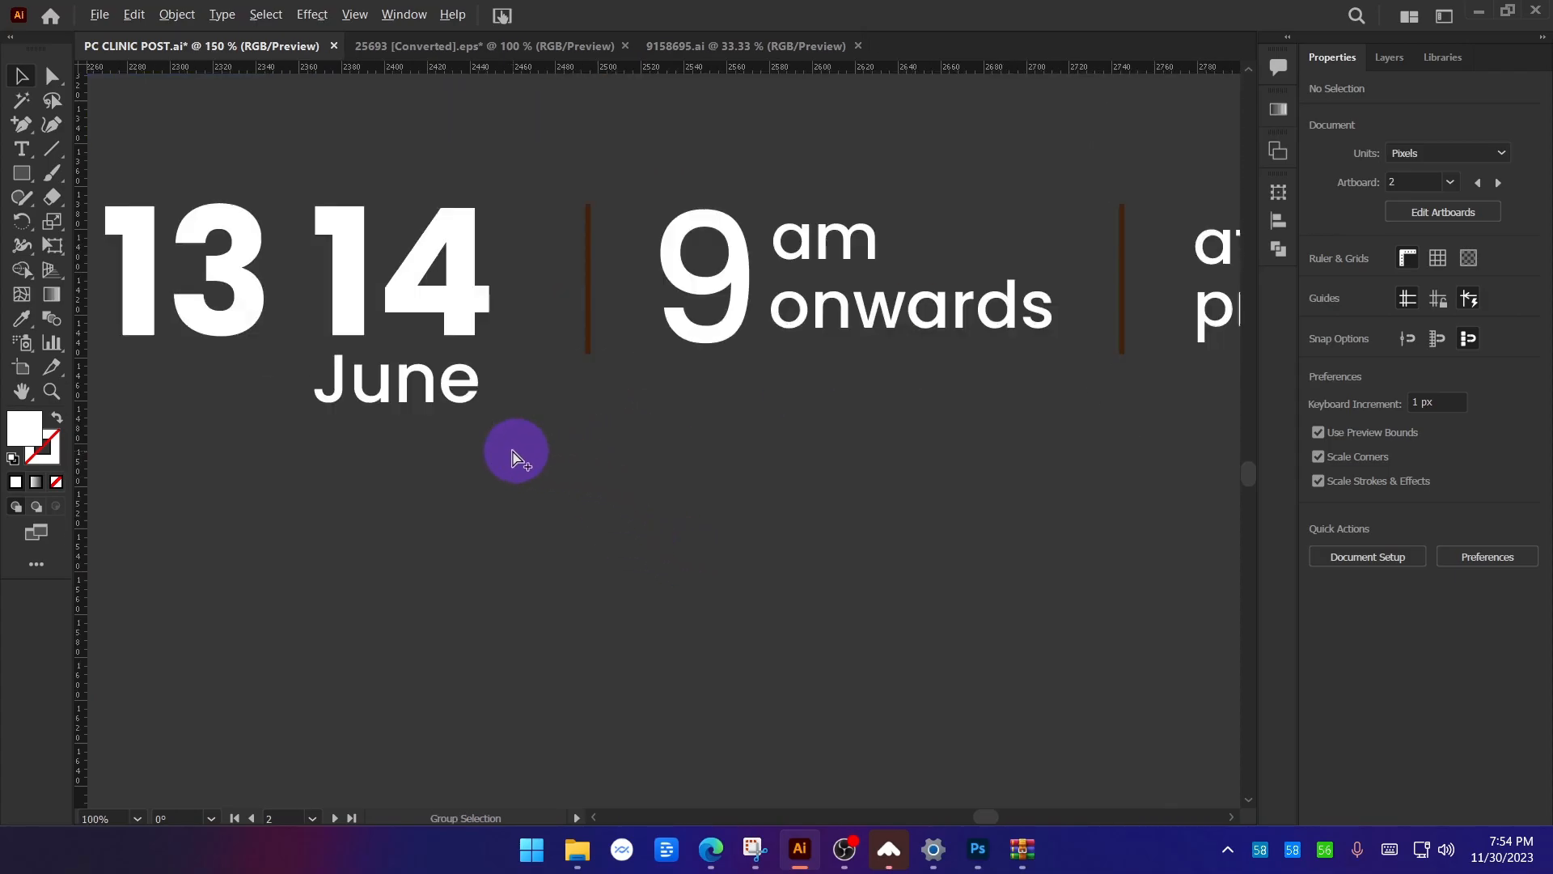
pyautogui.scroll(-2, 484, 523)
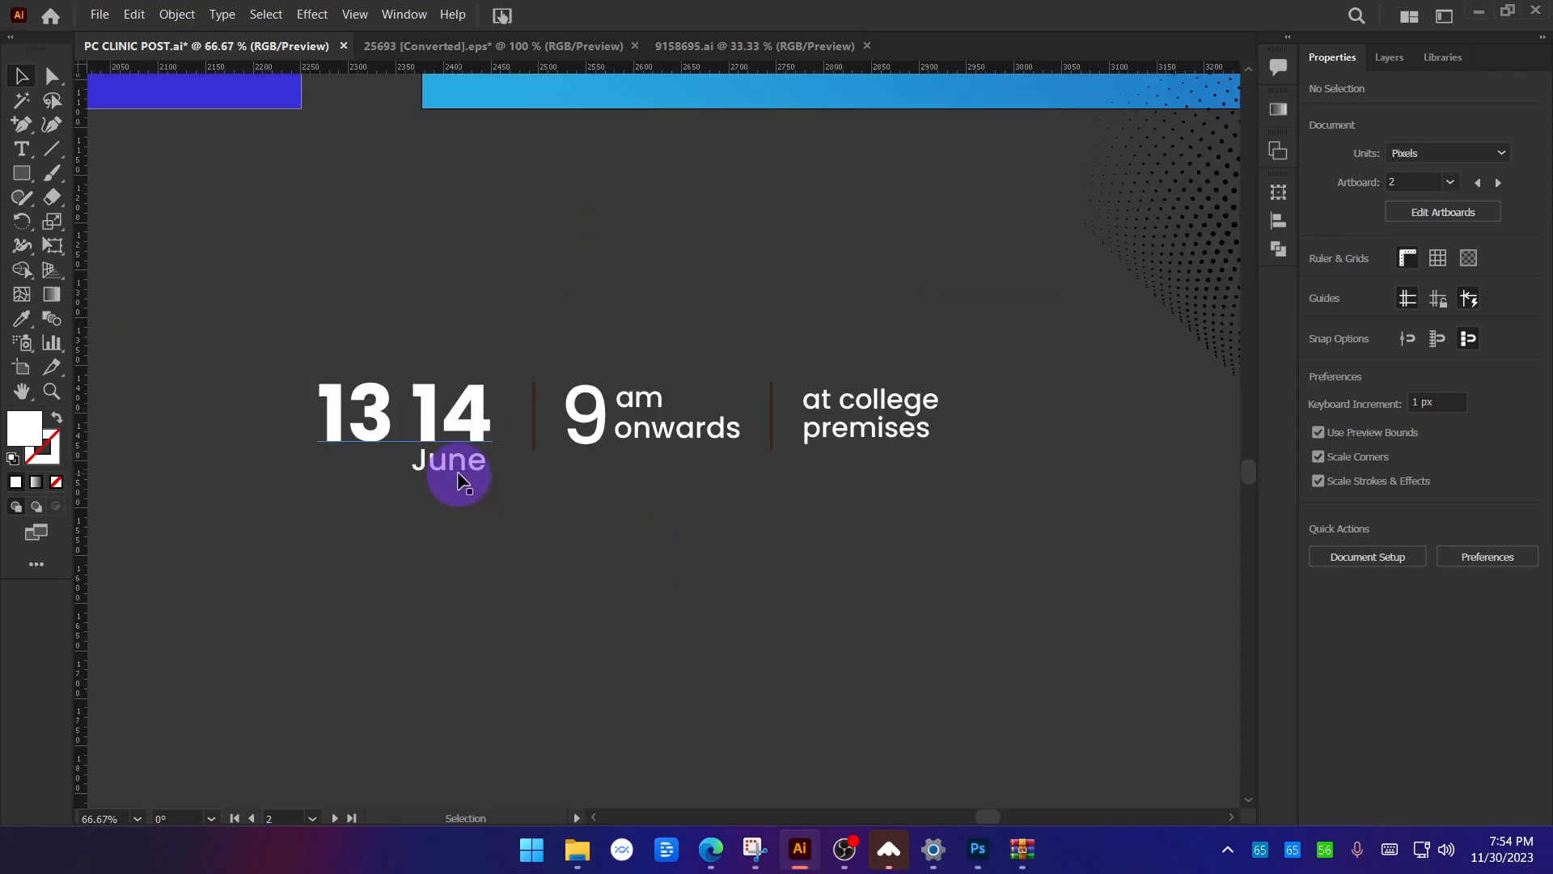
pyautogui.scroll(2, 388, 451)
pyautogui.click(510, 402)
pyautogui.moveTo(617, 398)
pyautogui.mouseDown()
pyautogui.moveTo(597, 406)
pyautogui.moveTo(597, 385)
pyautogui.moveTo(641, 397)
pyautogui.mouseUp()
pyautogui.click(704, 565)
pyautogui.keyDown('shift'); pyautogui.click(571, 488); pyautogui.keyUp('shift')
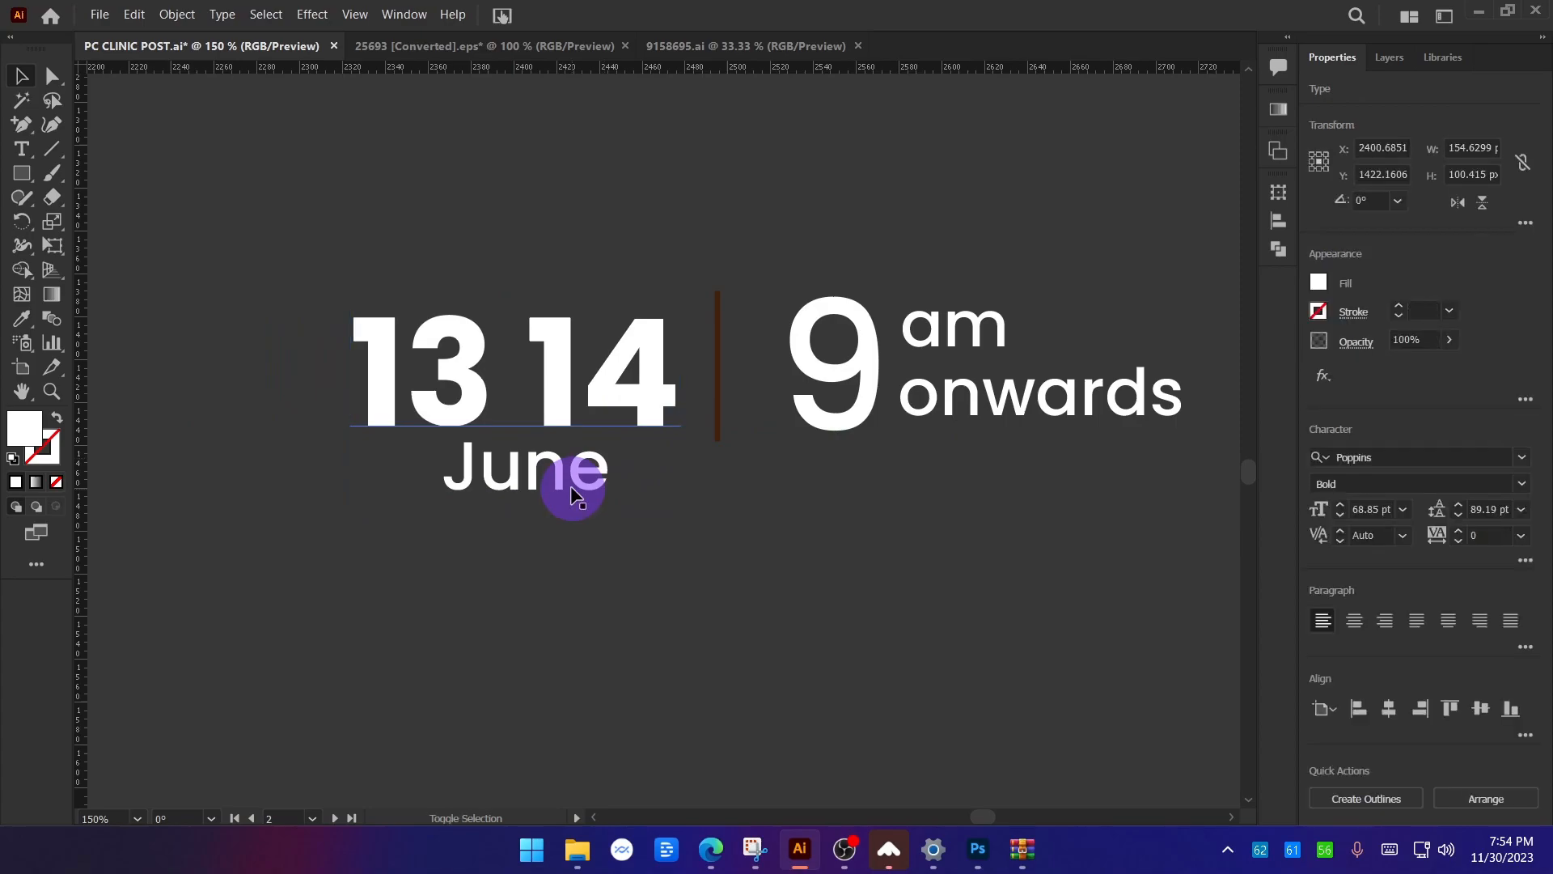
pyautogui.moveTo(600, 584); pyautogui.dragTo(492, 312)
pyautogui.moveTo(573, 396); pyautogui.dragTo(474, 366)
# Examine the rearranged date, time and venue text against the redesigned post.
pyautogui.hotkey('ctrl', '-')
pyautogui.hotkey('ctrl', '-')
pyautogui.hotkey('ctrl', '-')
pyautogui.click(716, 558)
pyautogui.scroll(-2, 693, 560)
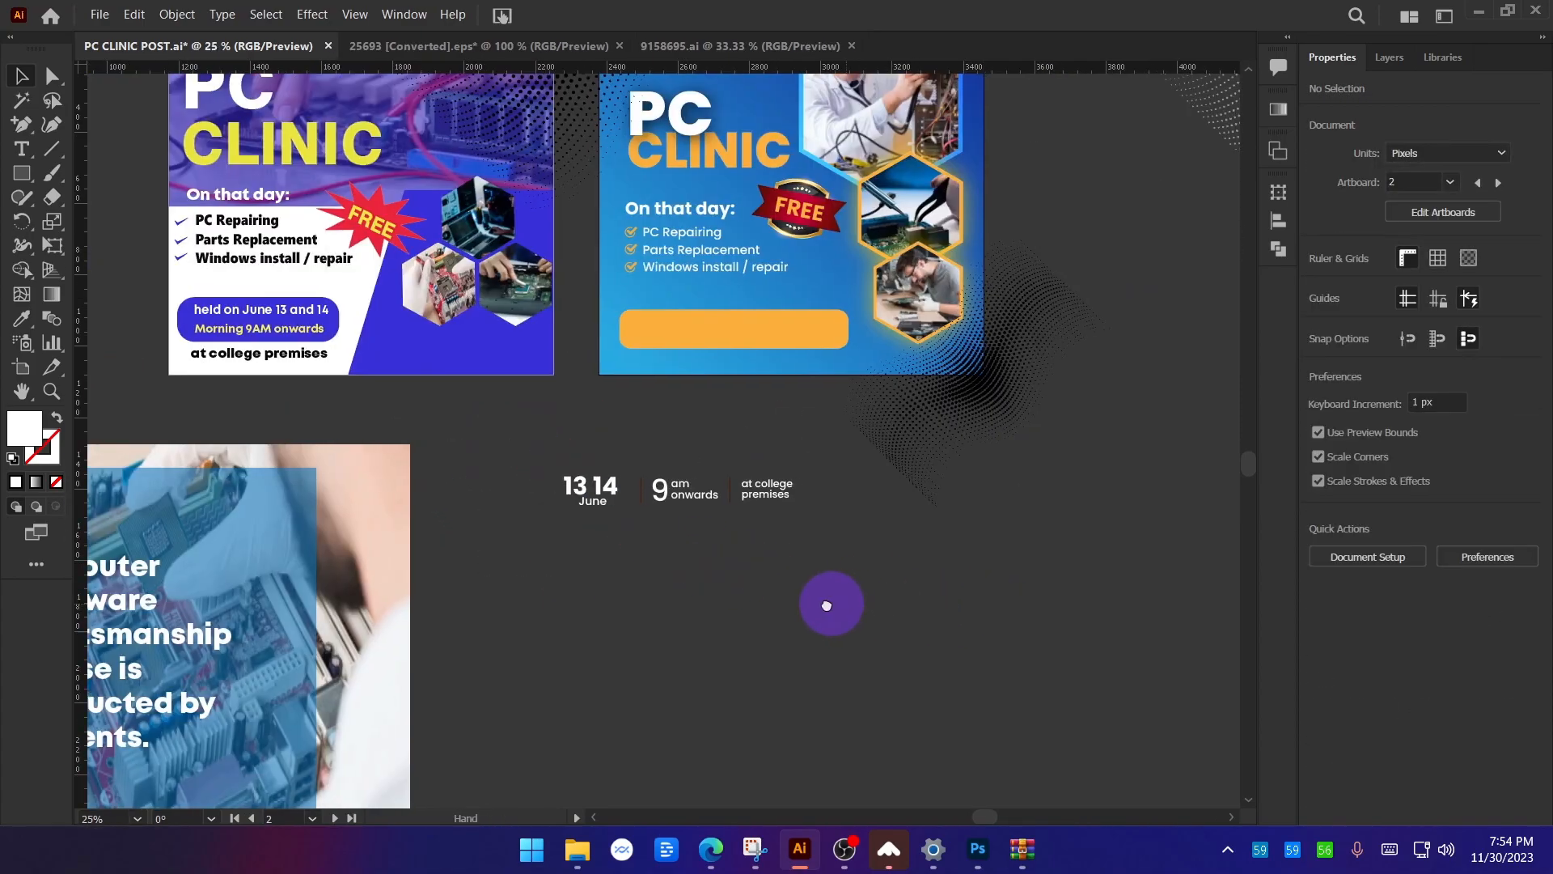
pyautogui.moveTo(839, 603); pyautogui.dragTo(606, 581)
pyautogui.scroll(2, 611, 542)
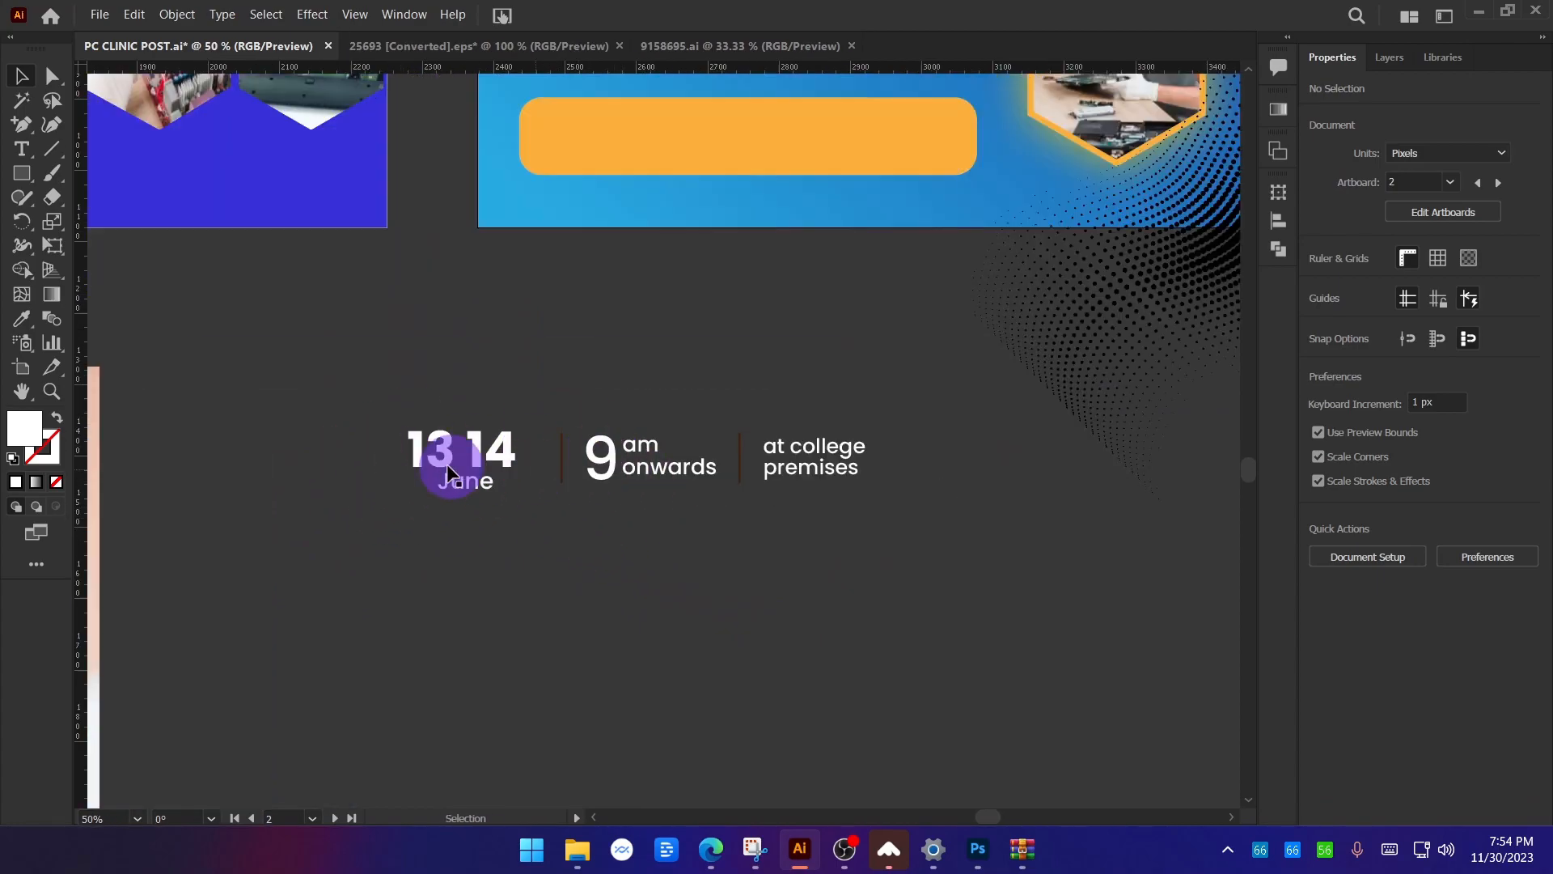
pyautogui.press('space')
pyautogui.moveTo(647, 325); pyautogui.dragTo(591, 418)
pyautogui.scroll(3, 555, 581)
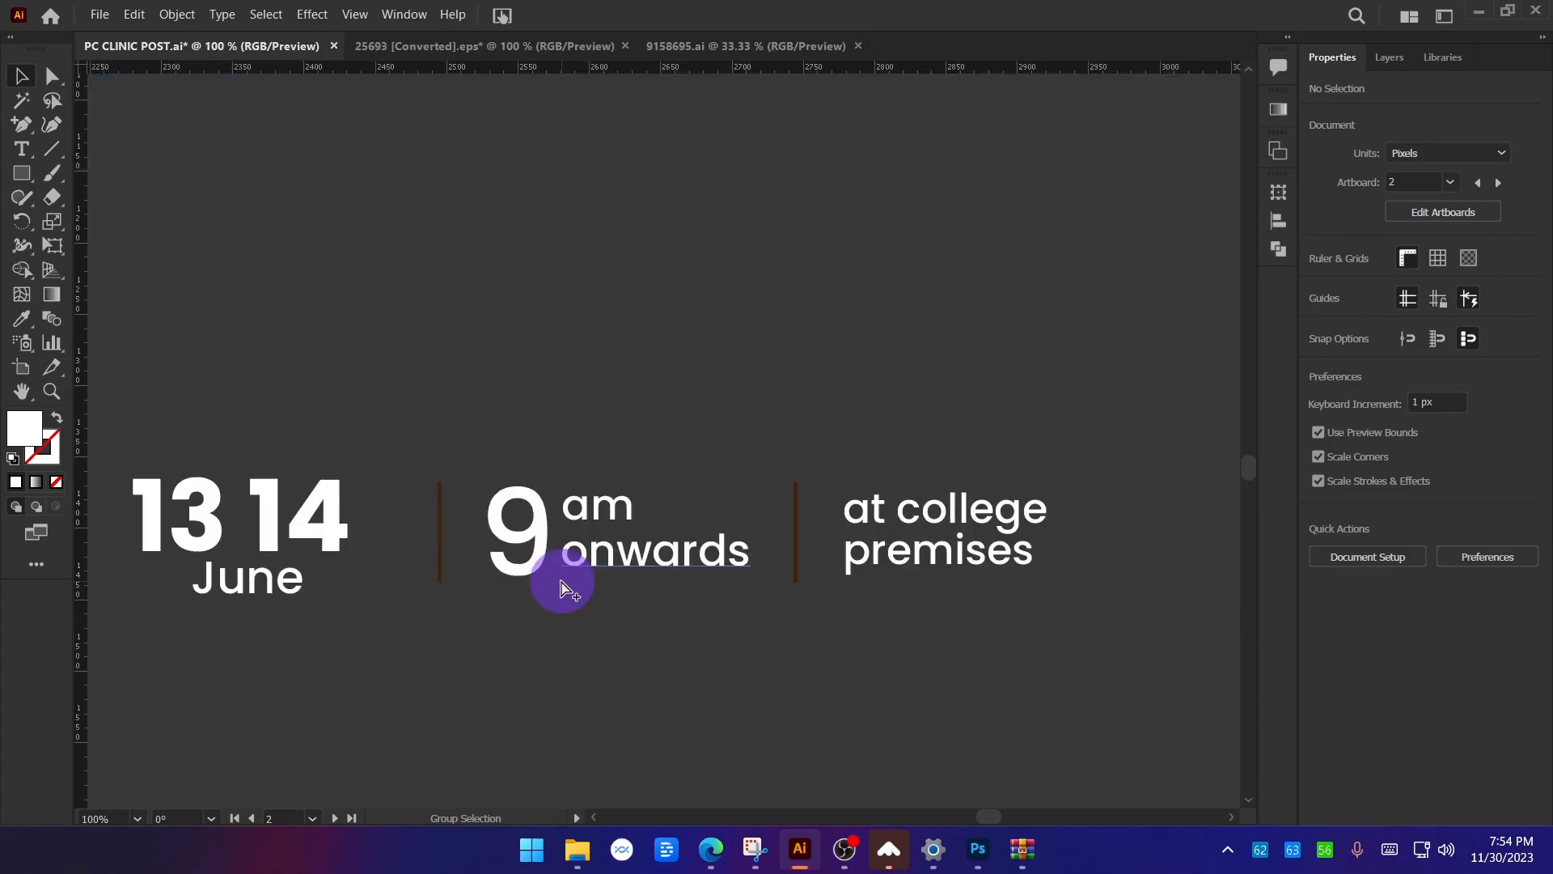
pyautogui.scroll(-3, 566, 573)
pyautogui.press('space')
pyautogui.moveTo(745, 409)
pyautogui.mouseDown()
pyautogui.moveTo(620, 610)
pyautogui.moveTo(594, 719)
pyautogui.mouseUp()
pyautogui.press('space')
pyautogui.moveTo(685, 327); pyautogui.dragTo(658, 479)
pyautogui.scroll(-2, 651, 276)
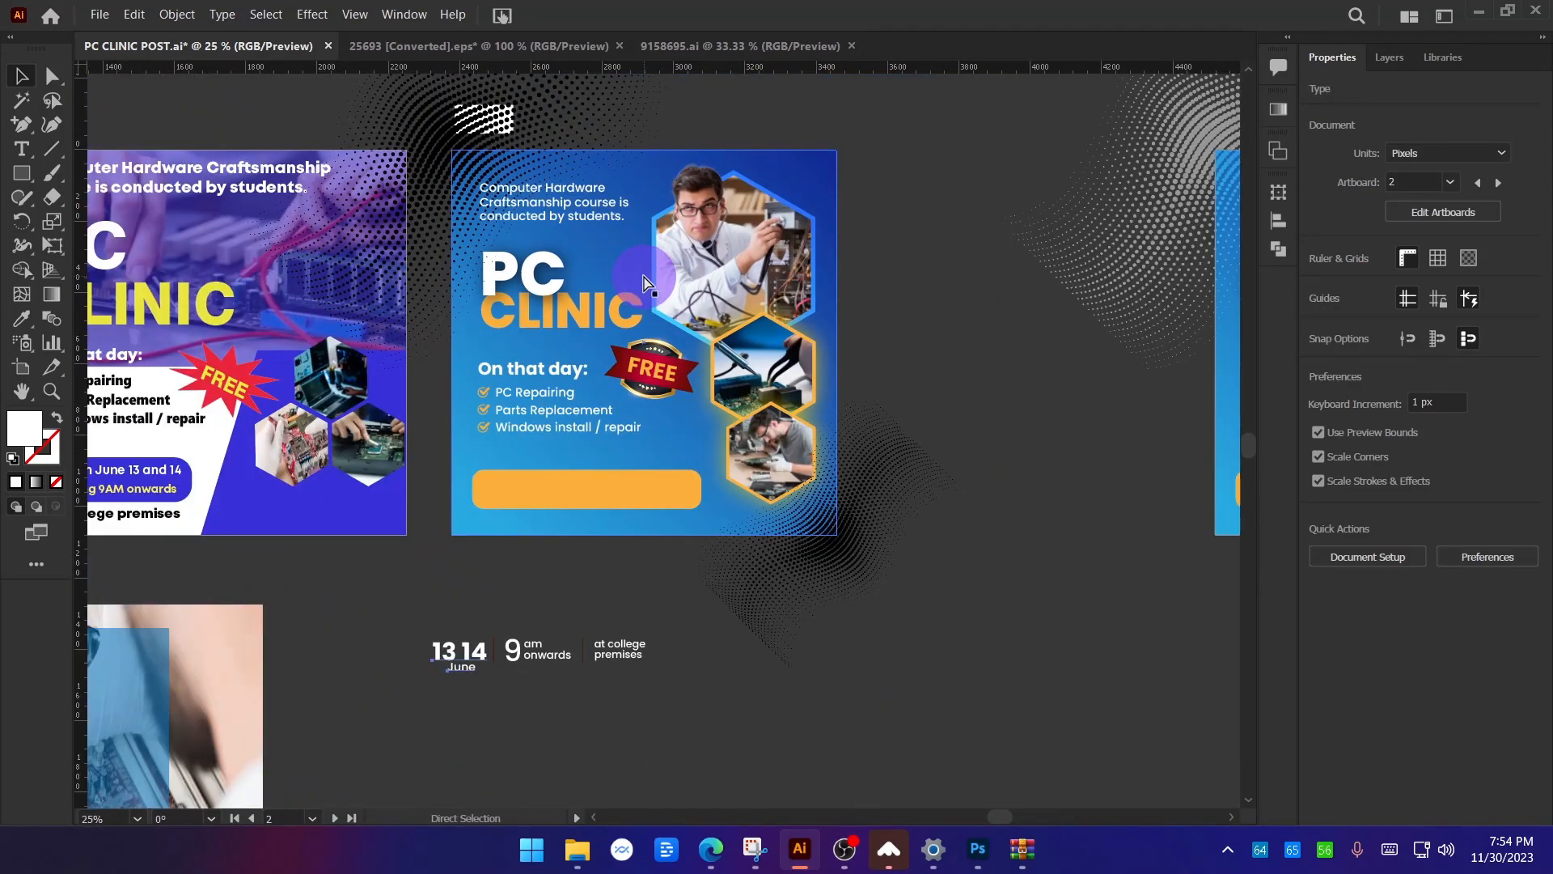
# Undo the event detail edits back to the brown text in the orange bar, and check the whole post.
pyautogui.click(647, 281)
pyautogui.hotkey('ctrl', 'shift', 'z')
pyautogui.hotkey('ctrl', 'shift', 'z')
pyautogui.hotkey('ctrl', 'shift', 'z')
pyautogui.hotkey('ctrl', 'shift', 'z')
pyautogui.hotkey('ctrl', 'shift', 'z')
pyautogui.hotkey('ctrl', 'shift', 'z')
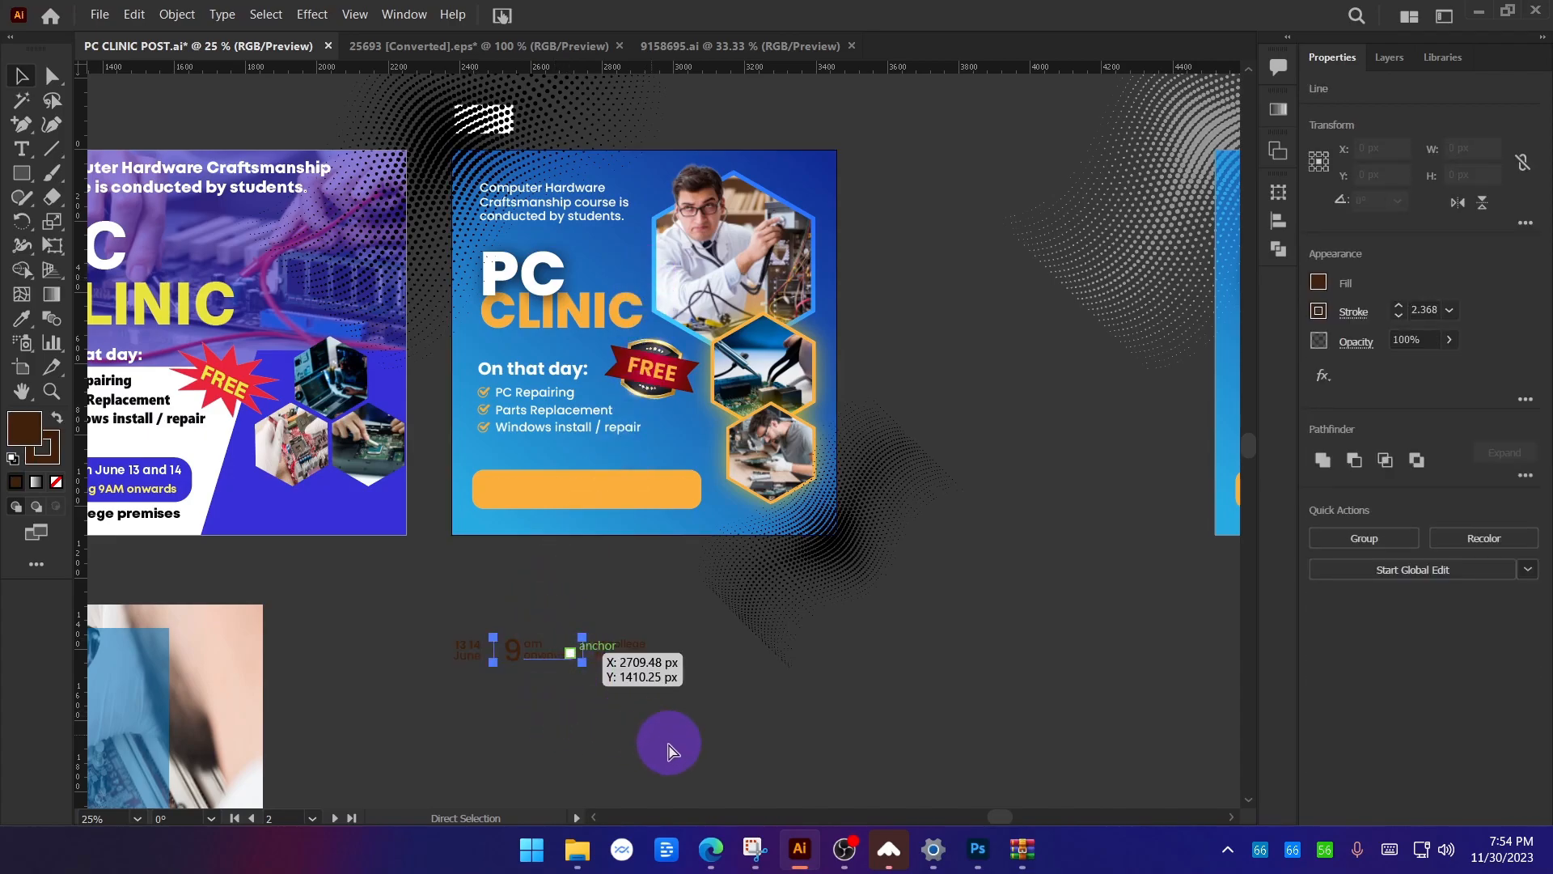
pyautogui.press('space')
pyautogui.moveTo(633, 626); pyautogui.dragTo(636, 680)
pyautogui.scroll(2, 654, 414)
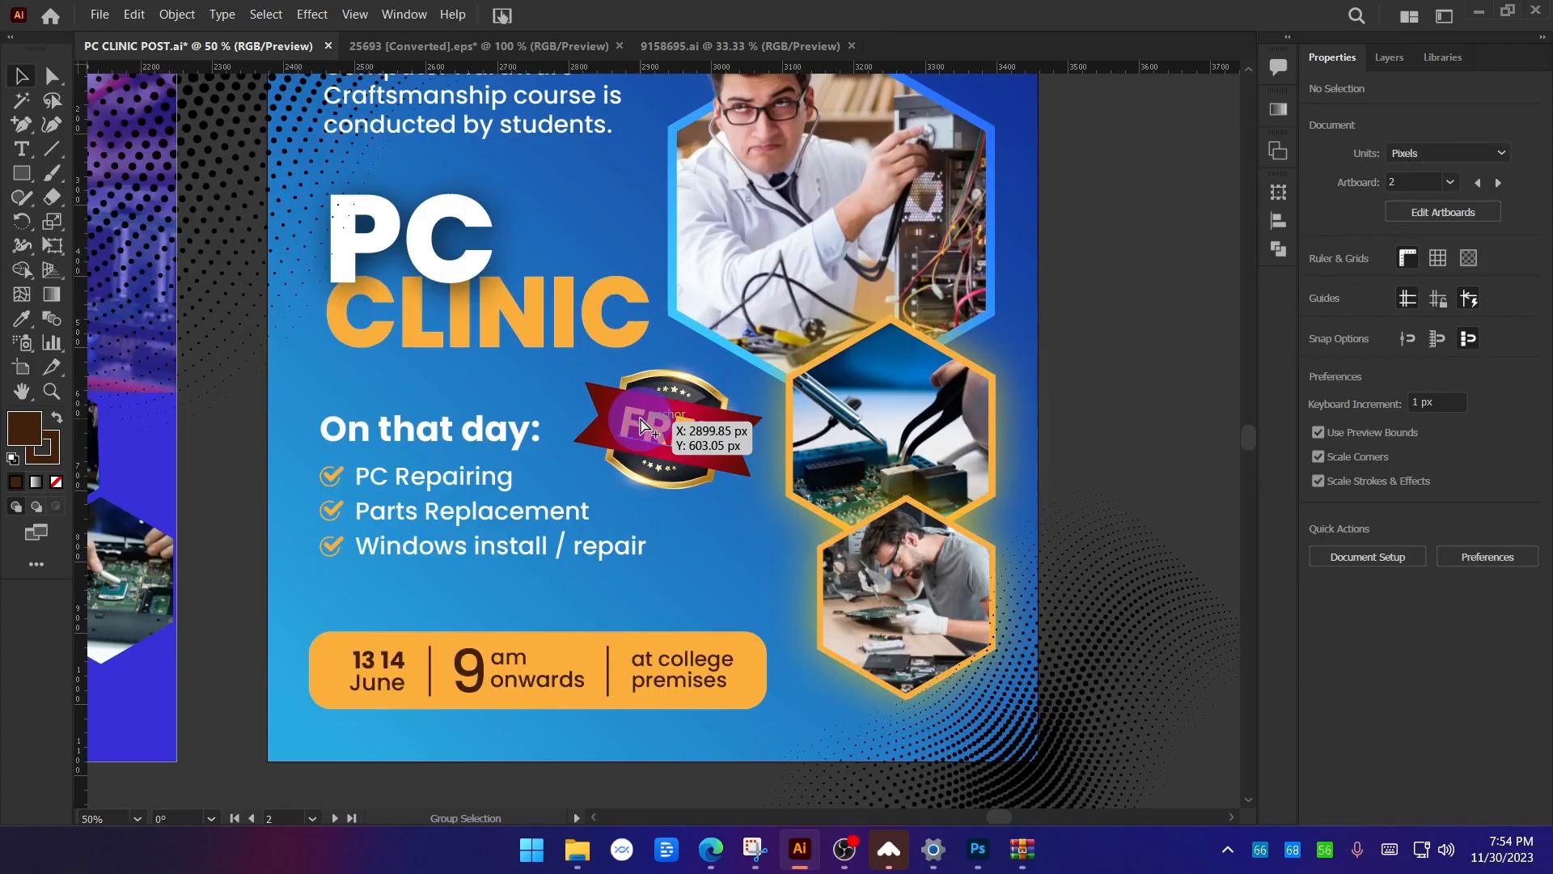
pyautogui.press('space')
pyautogui.moveTo(895, 404); pyautogui.dragTo(891, 450)
pyautogui.scroll(-1, 891, 450)
pyautogui.click(1010, 157)
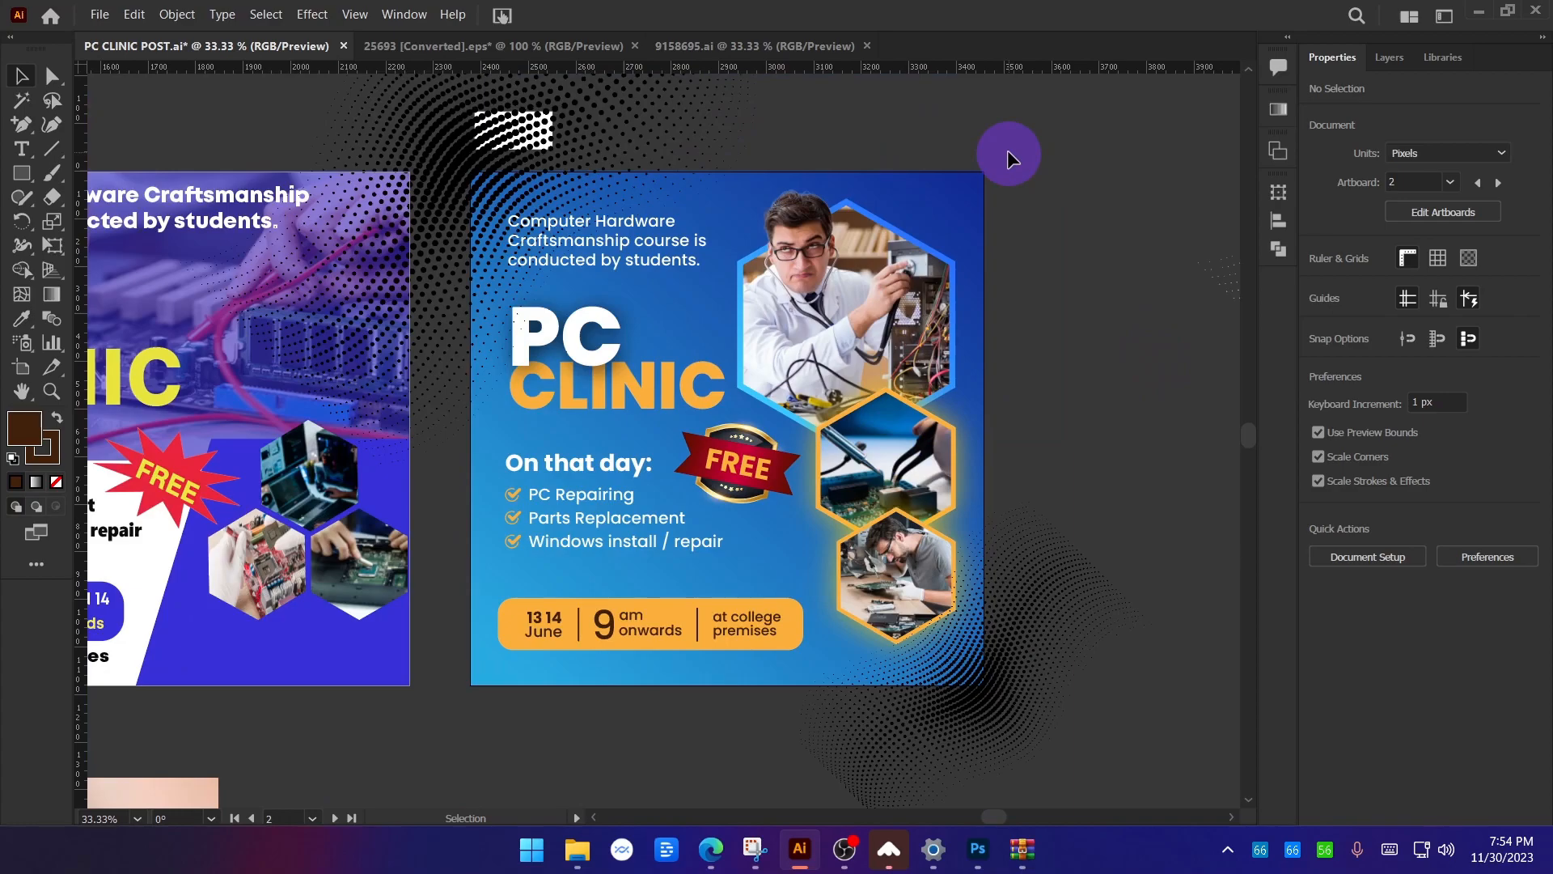